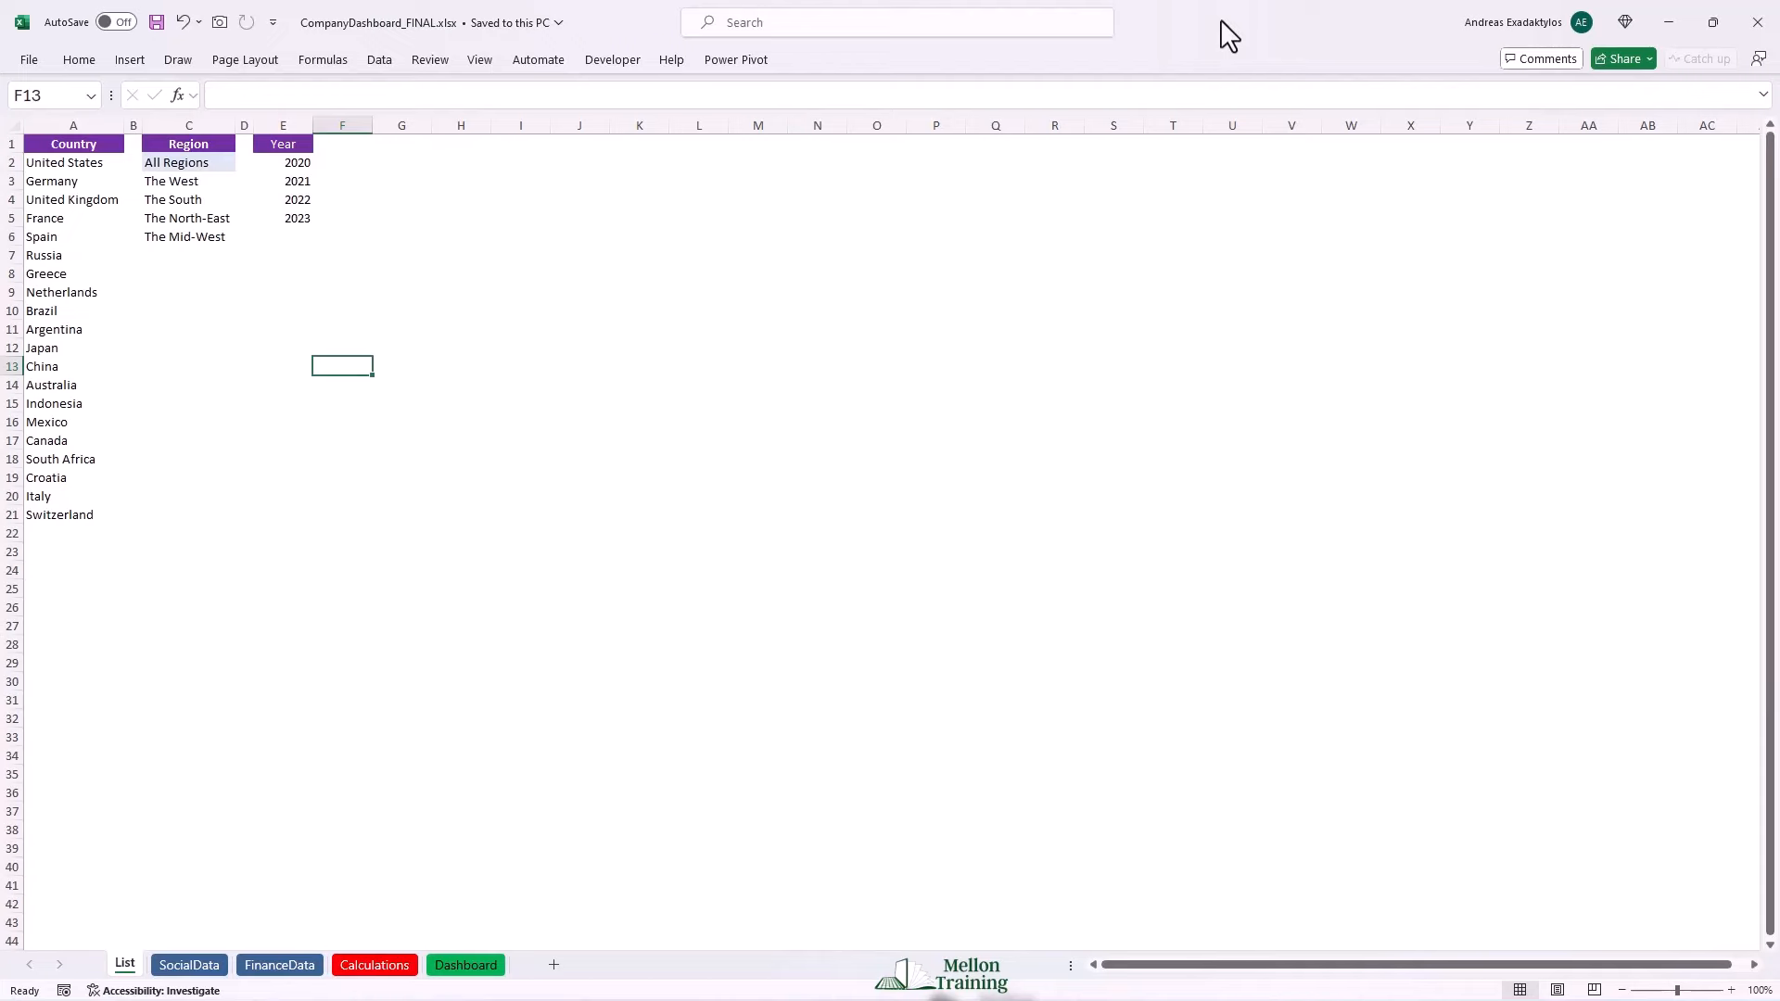
Look through the SocialData, FinanceData, Calculations and Dashboard sheets of CompanyDashboard_FINAL.xlsx.
left_click(190, 967)
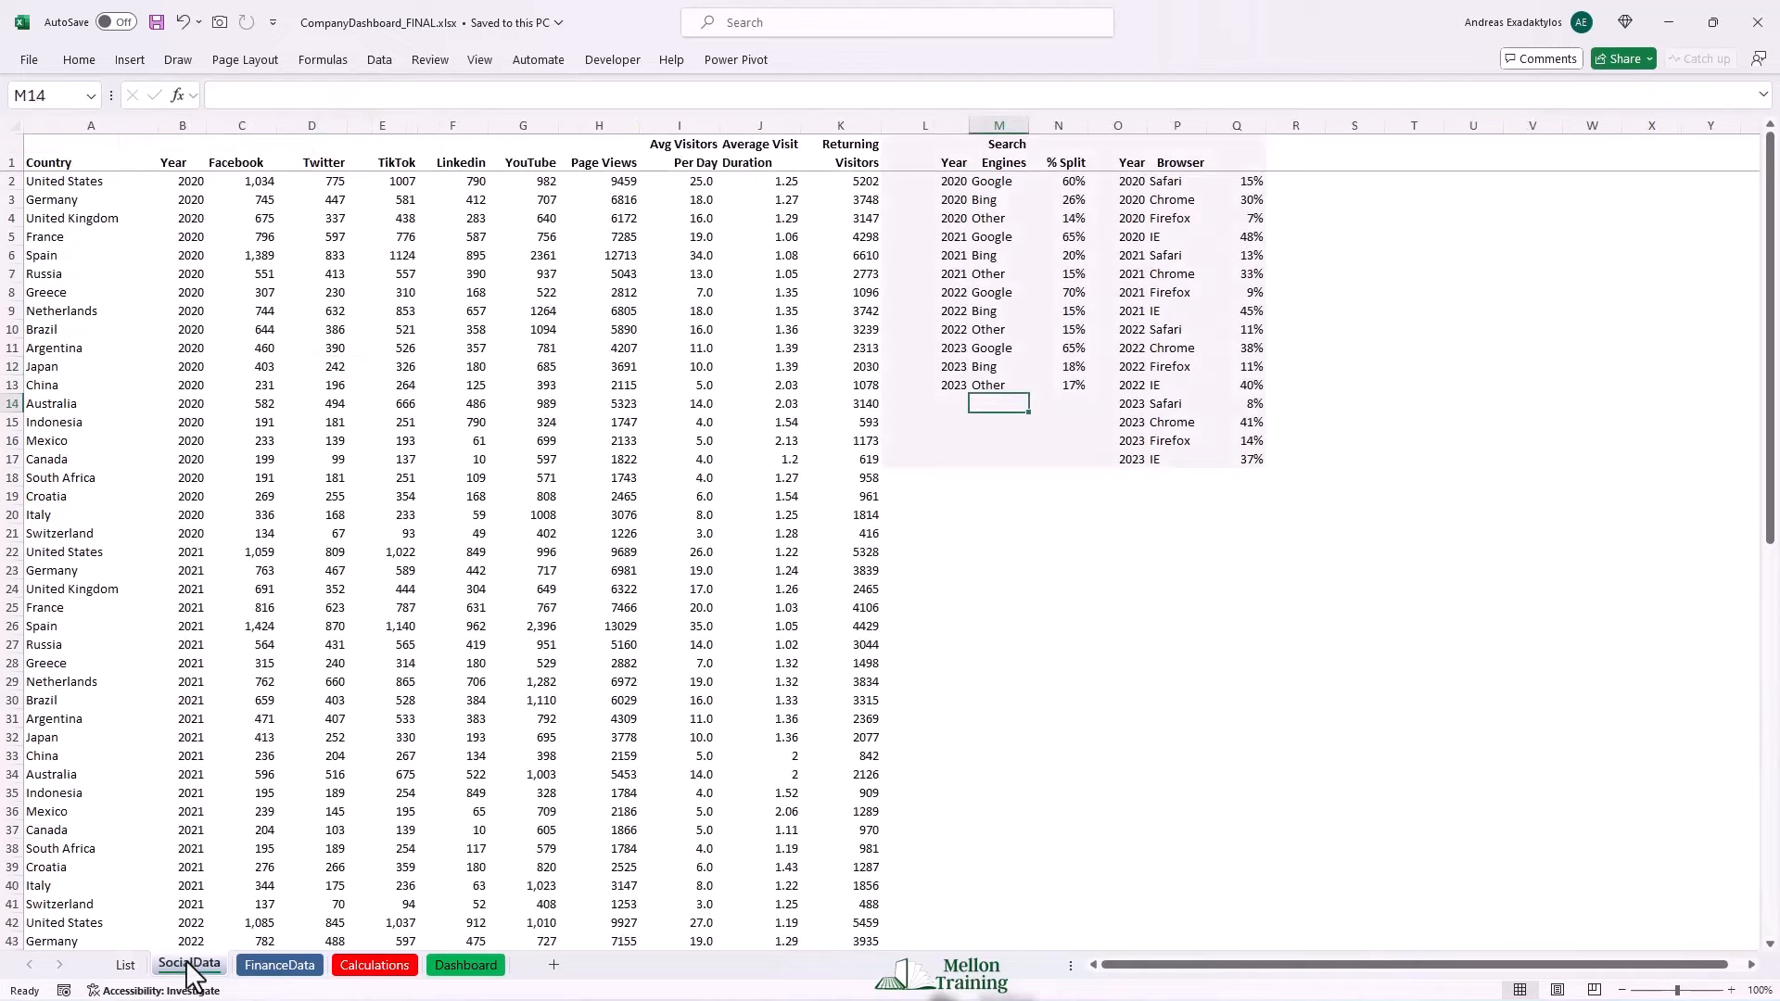
left_click(283, 967)
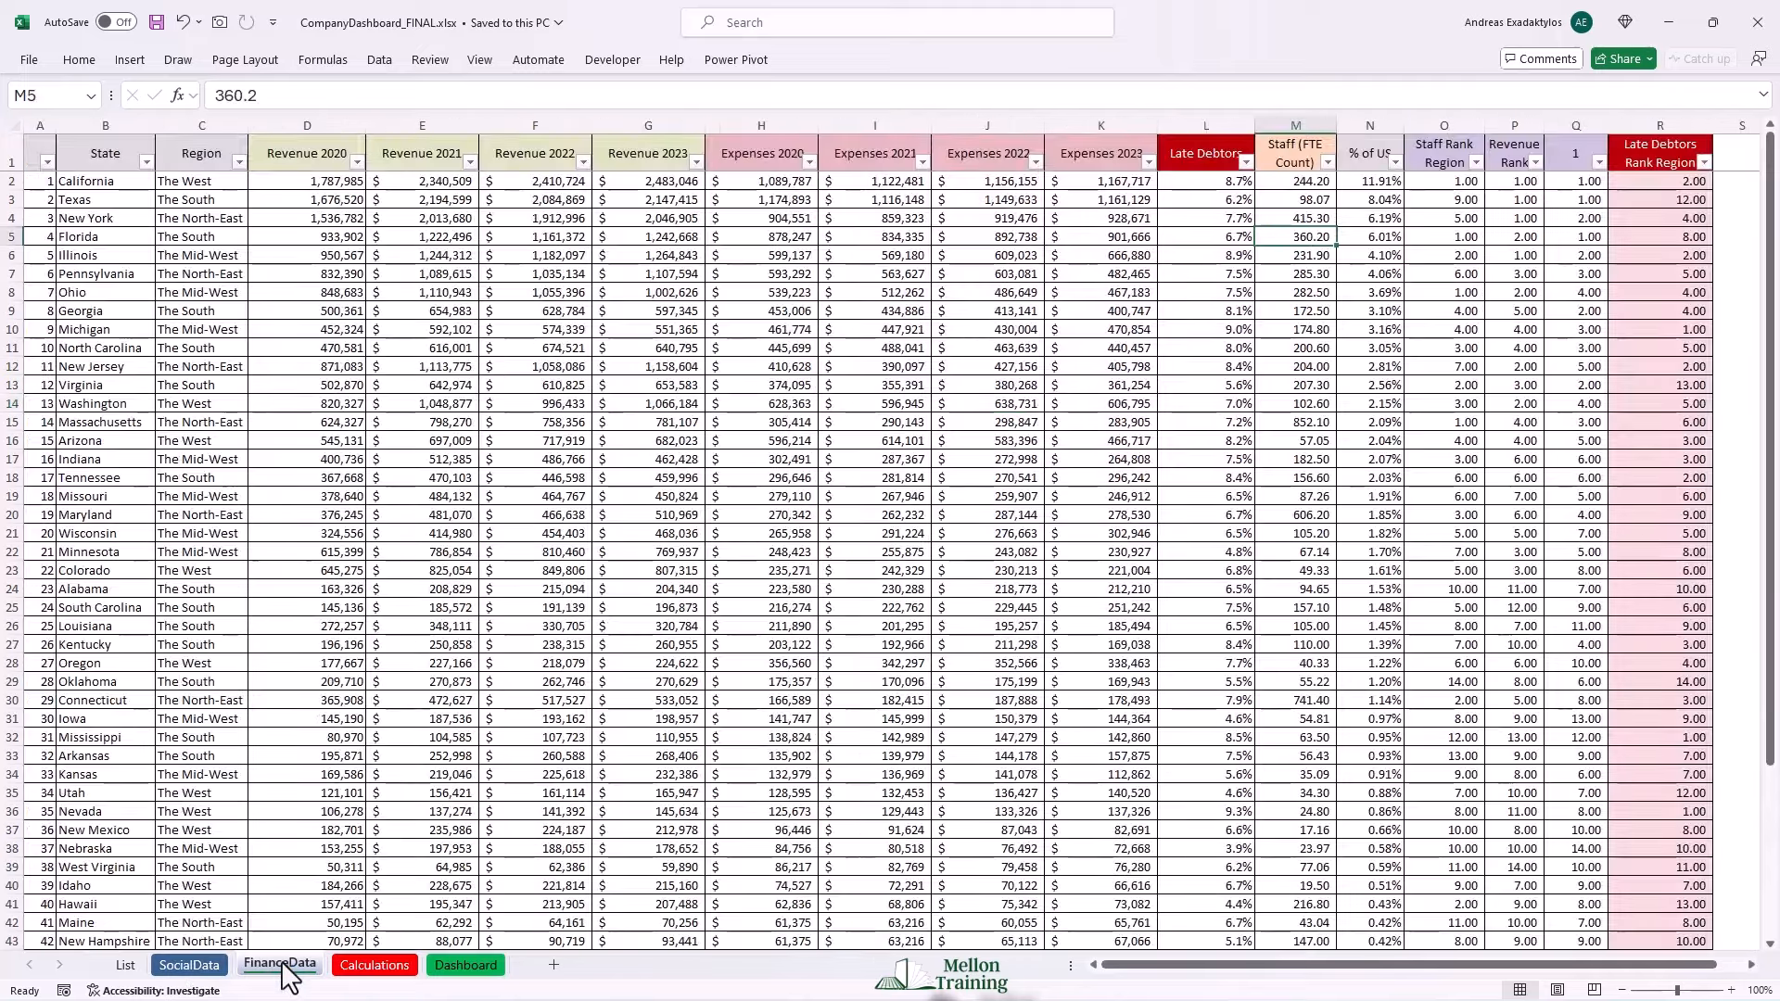
left_click(375, 967)
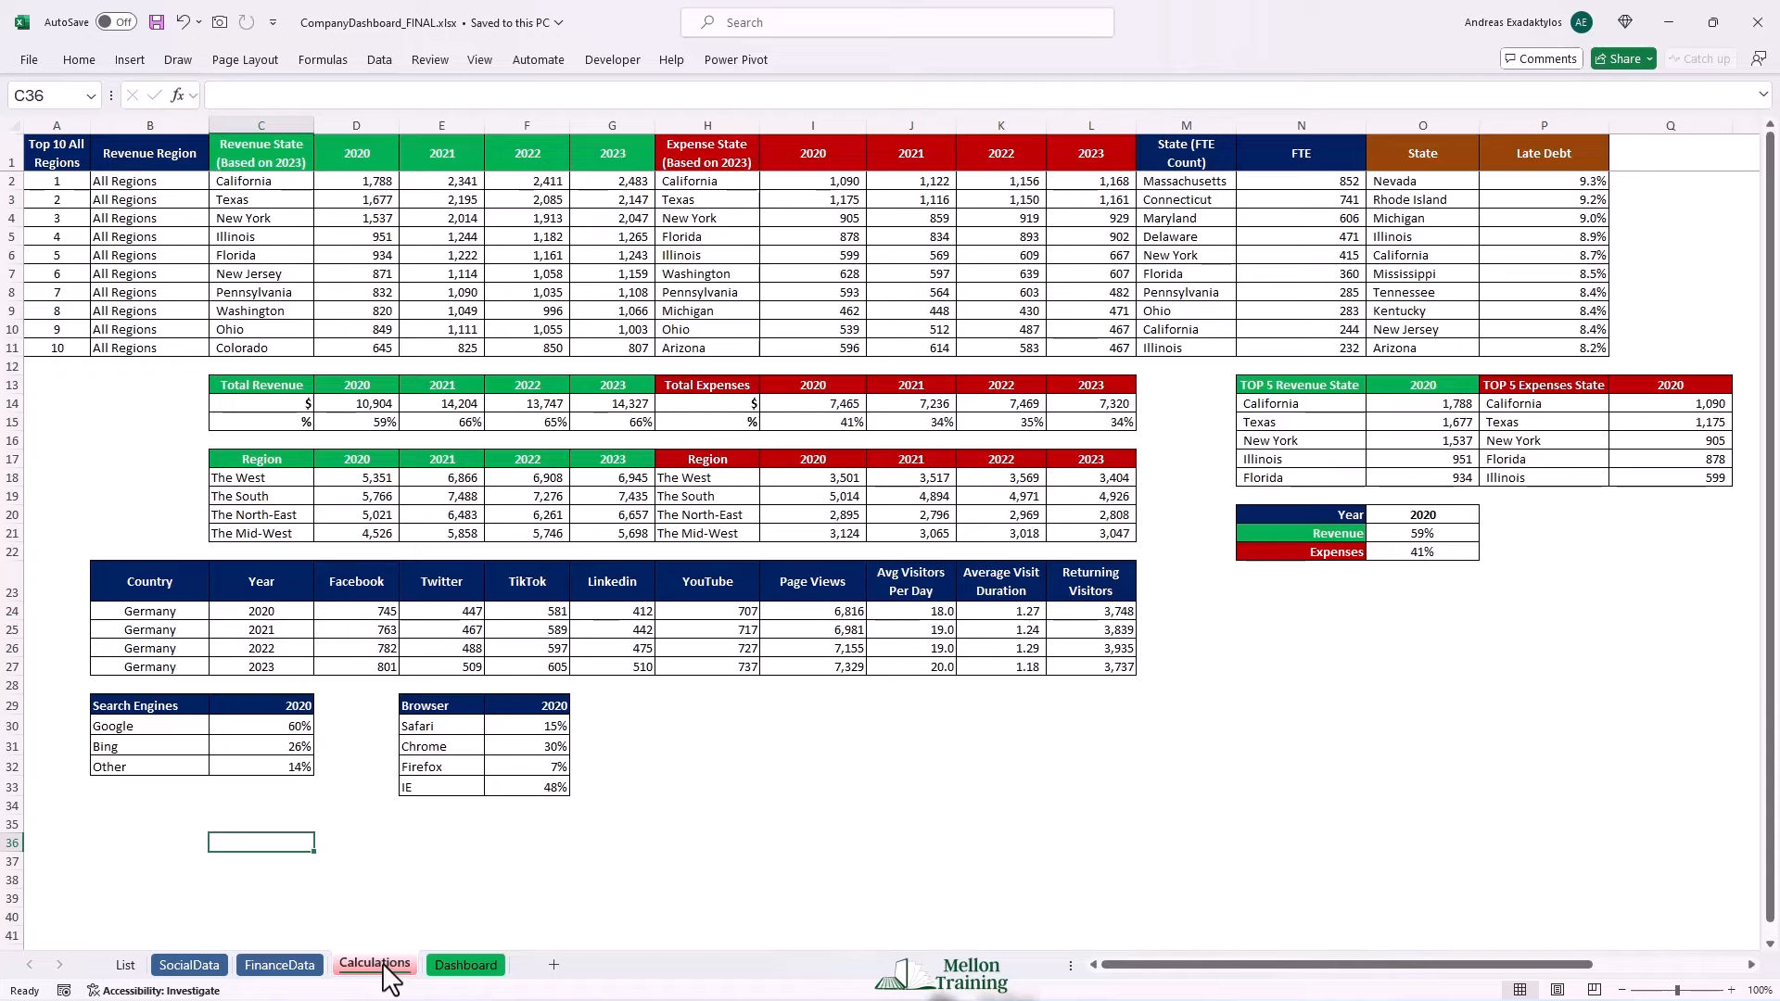
left_click(465, 966)
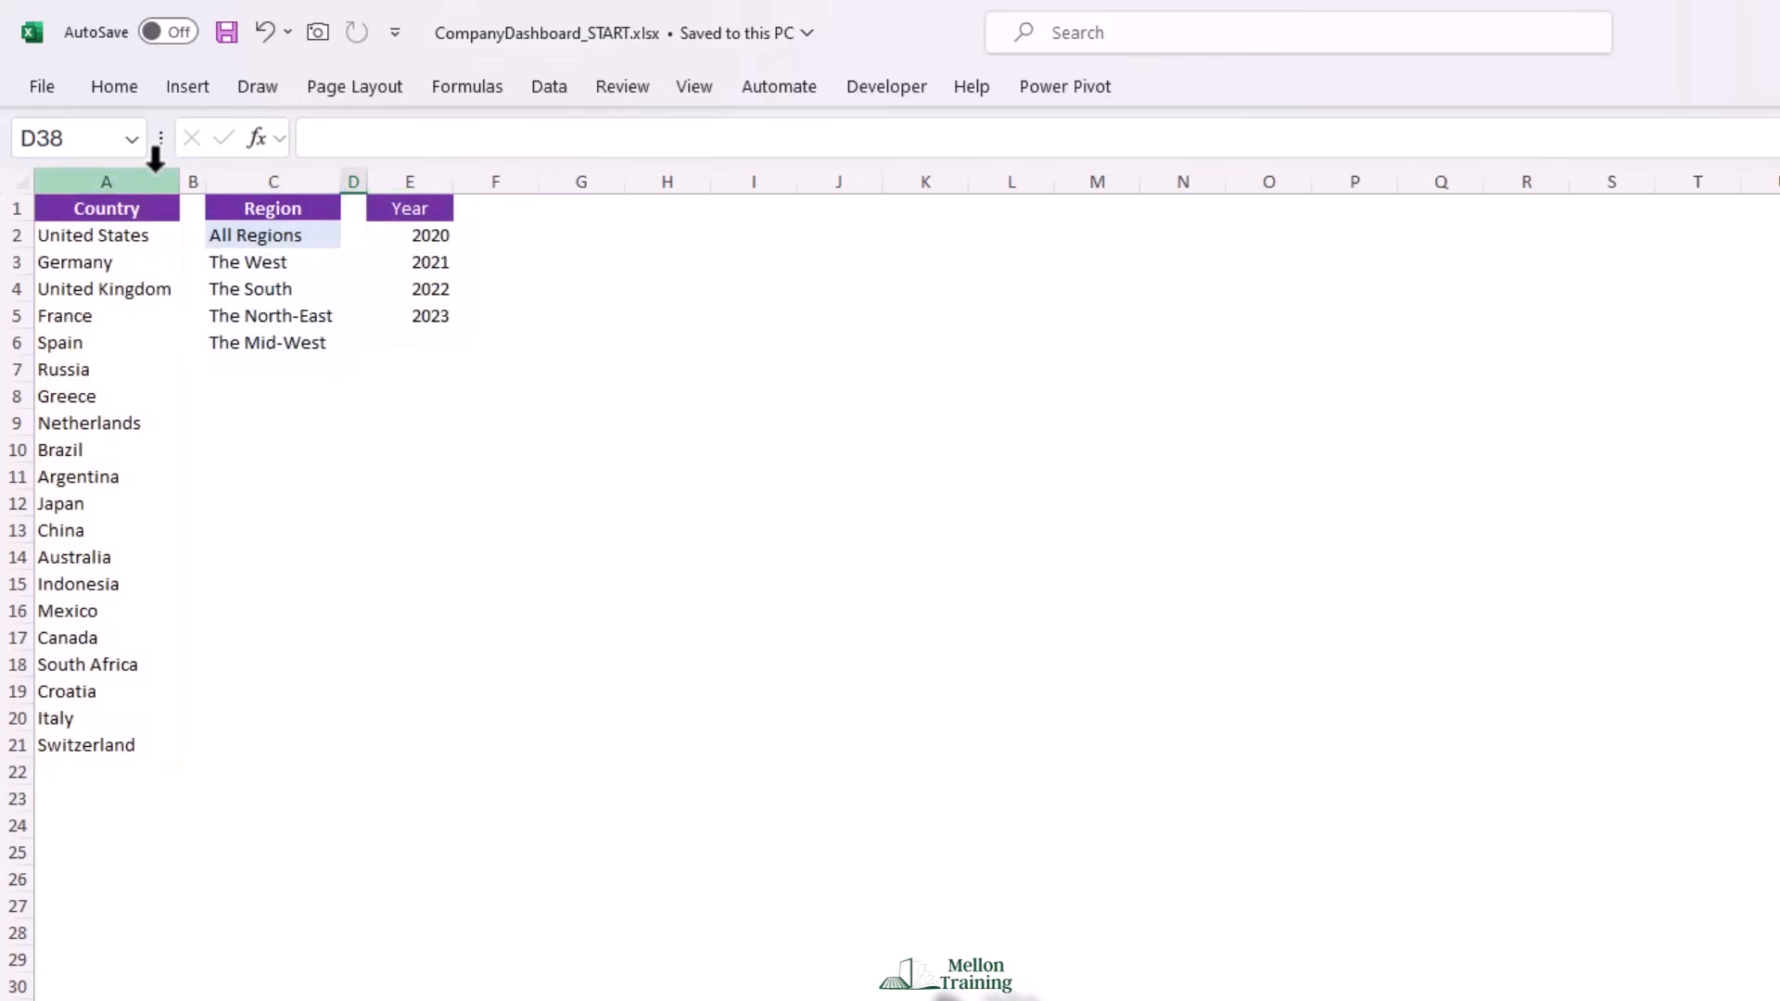
In CompanyDashboard_START.xlsx, select the named ranges Country and Region on the List sheet to check the cells they cover.
left_click(136, 143)
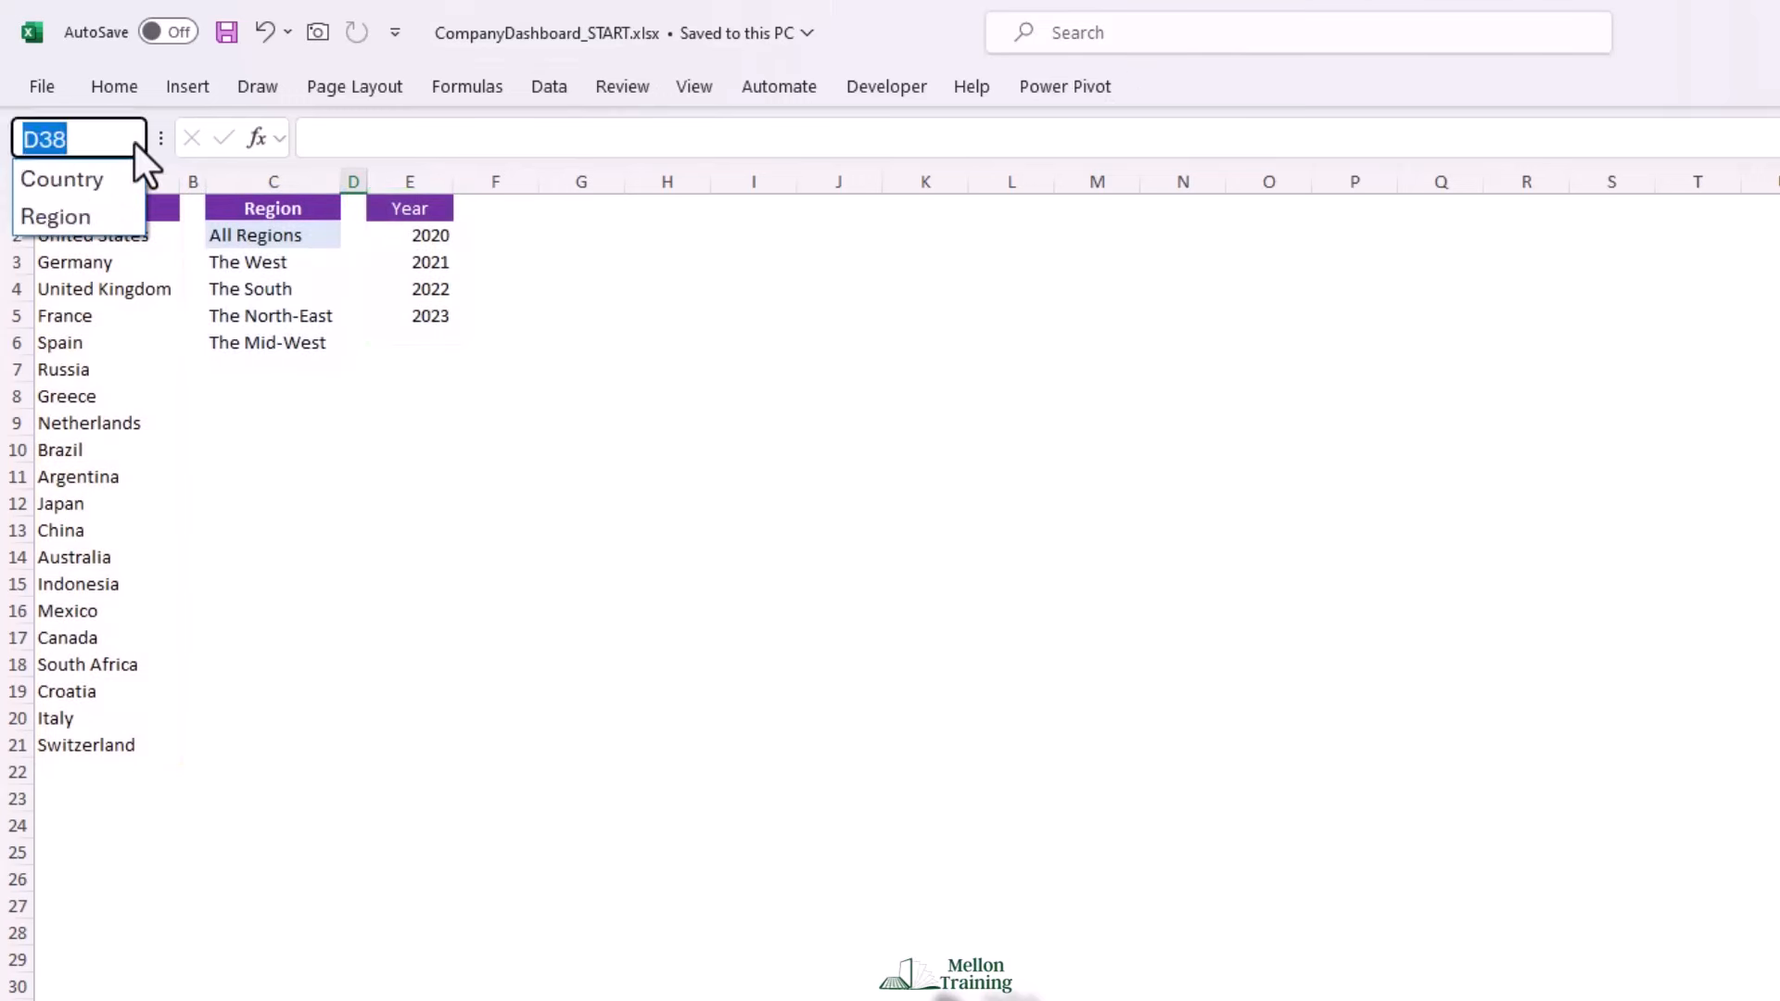
left_click(102, 171)
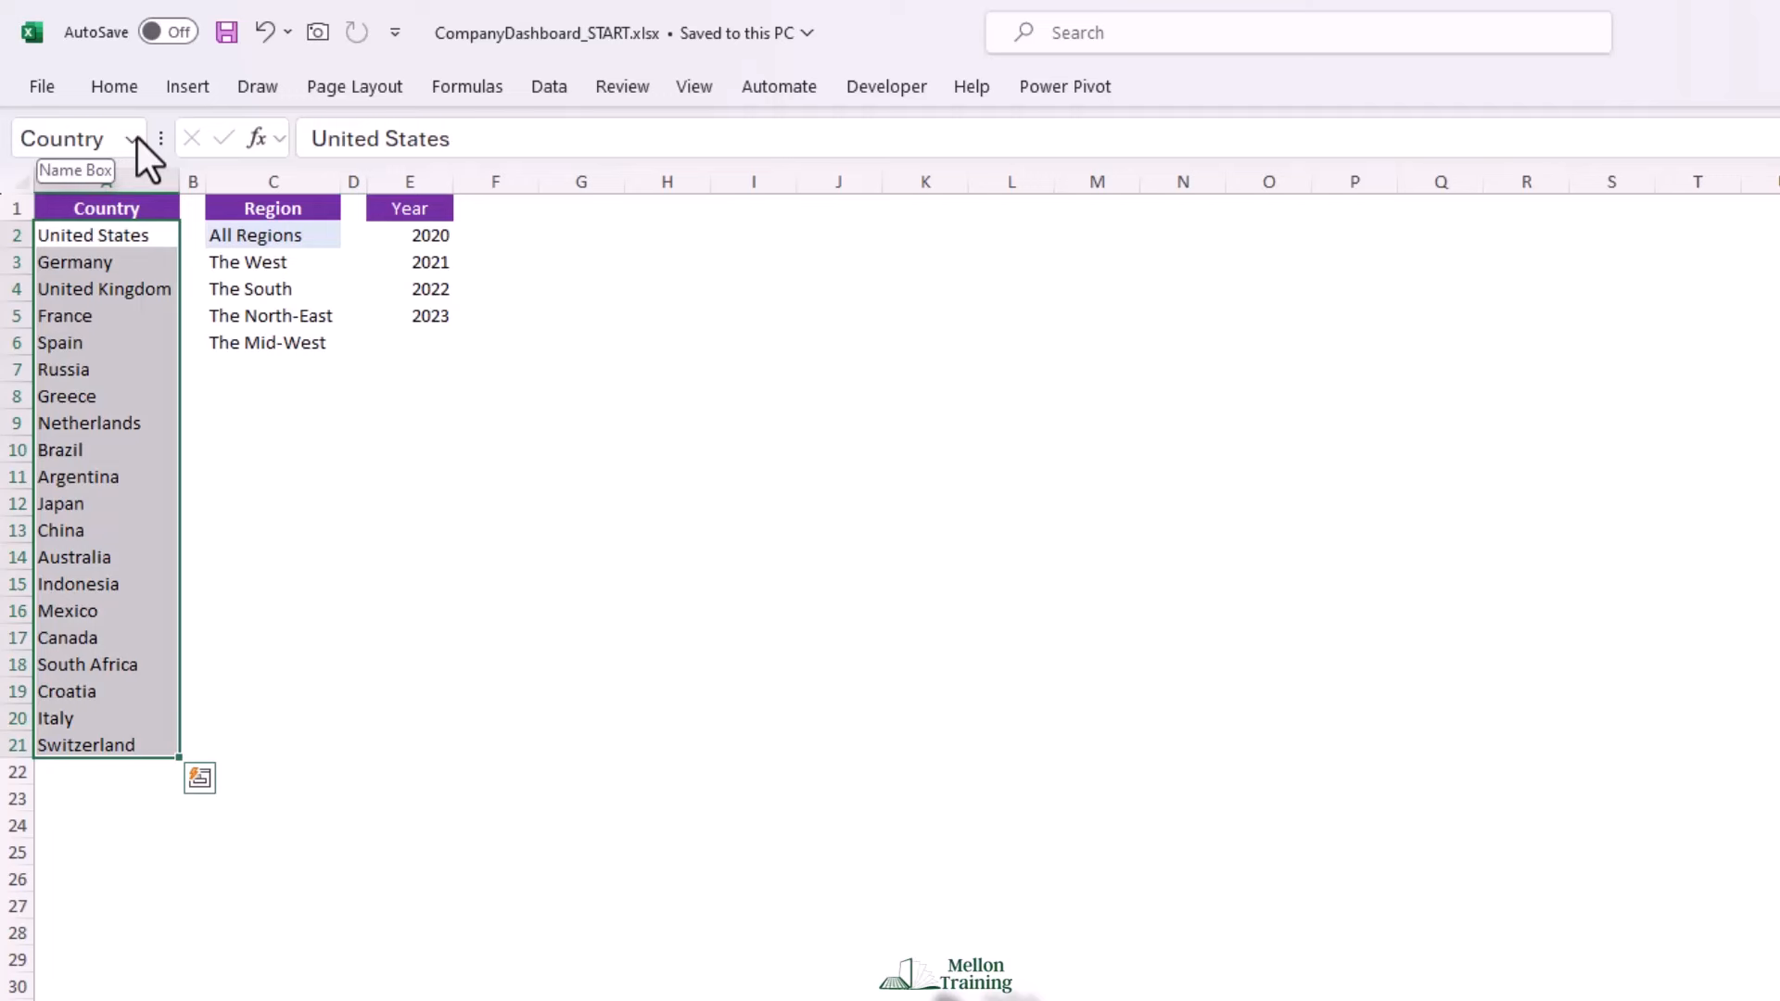
left_click(137, 139)
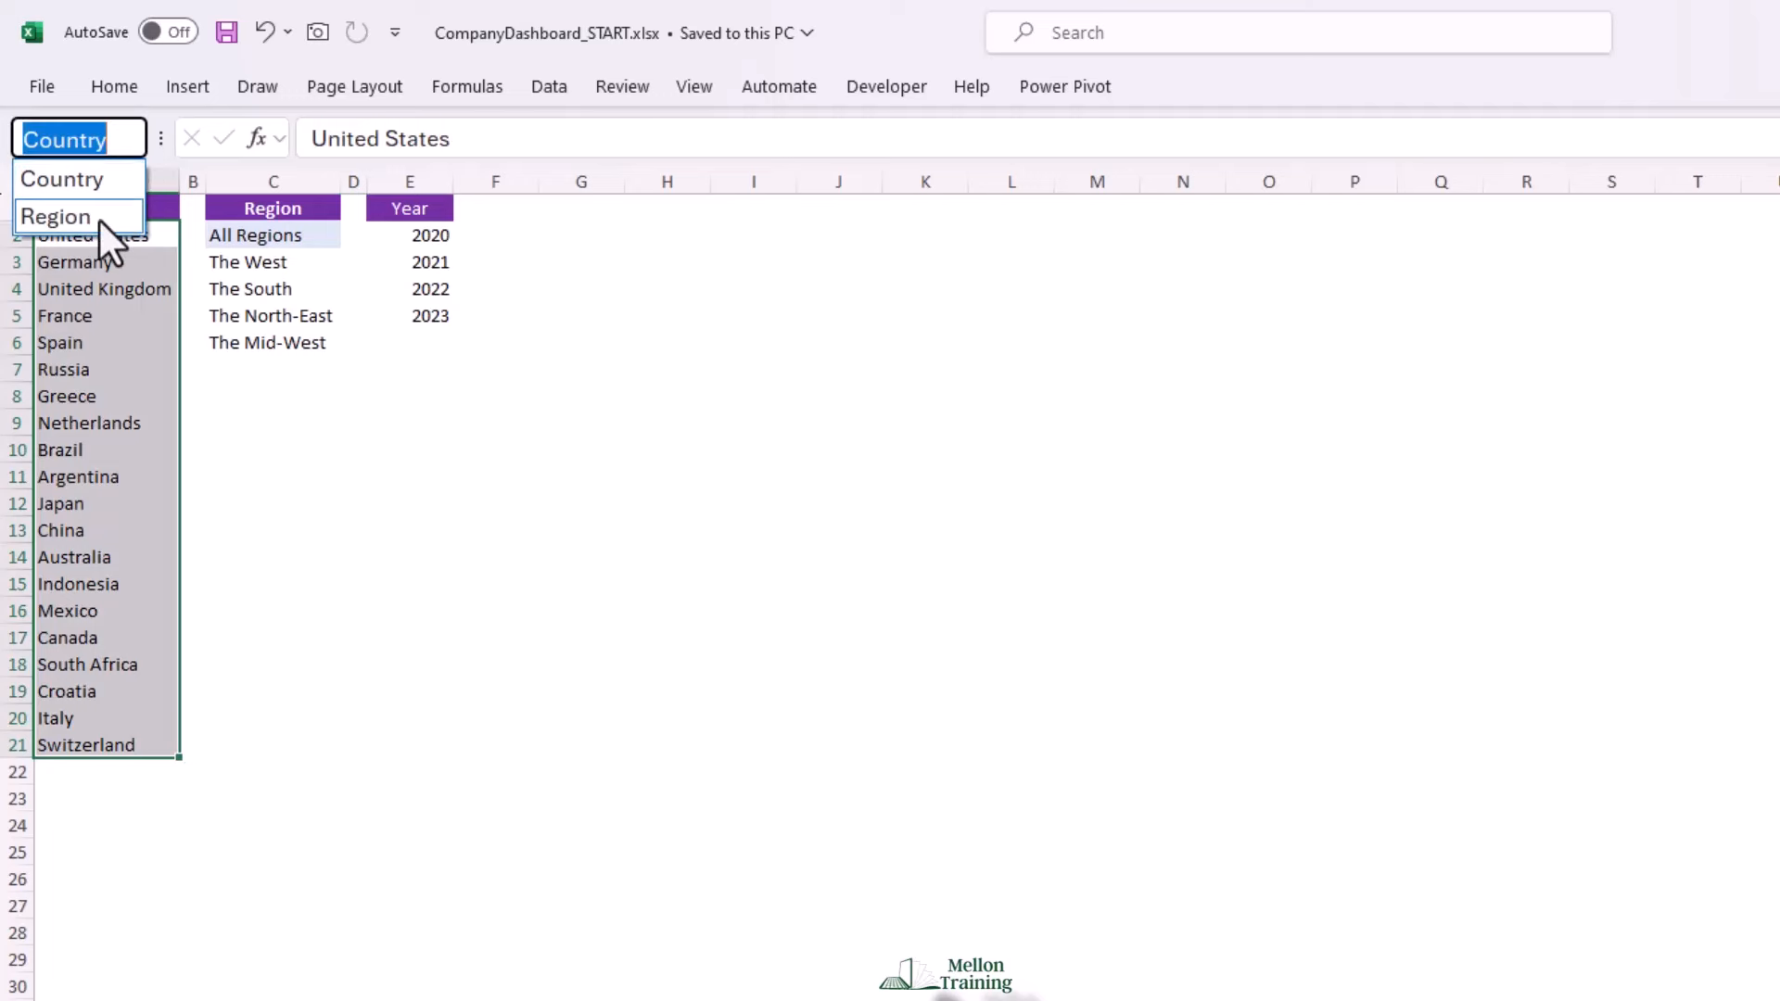
left_click(98, 217)
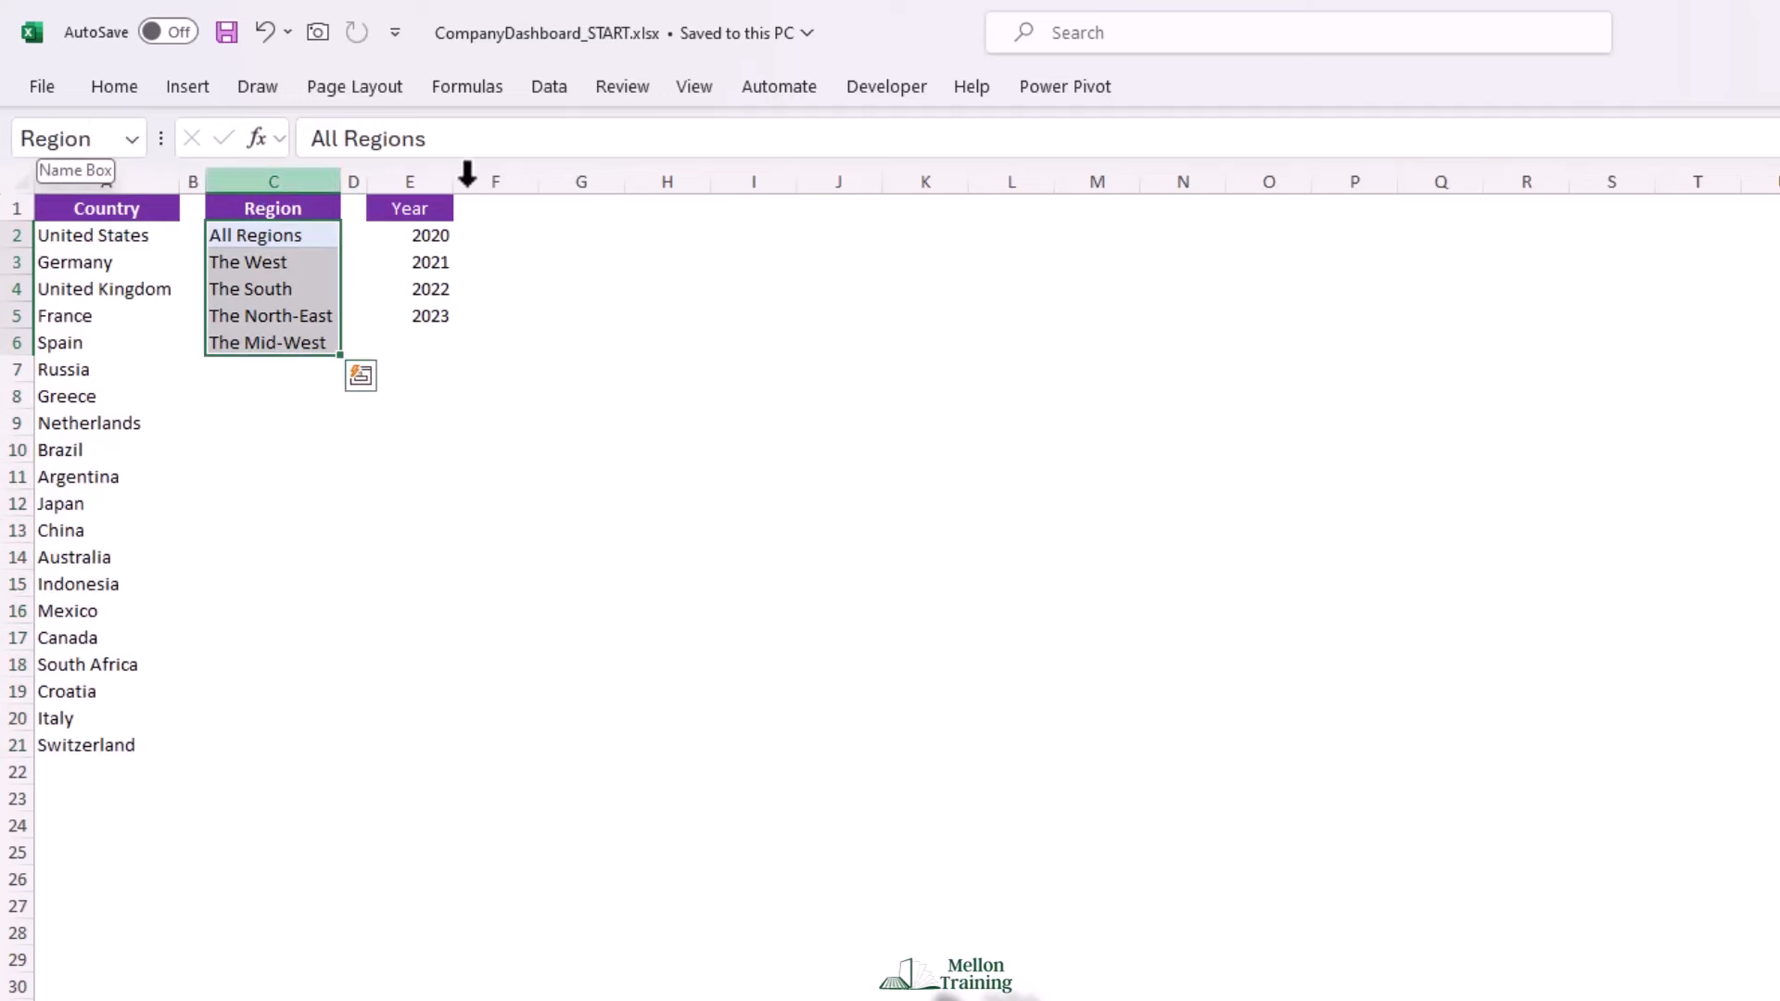
Turn off ribbon collapsing so the full ribbon stays displayed, and select cell F7.
right_click(843, 89)
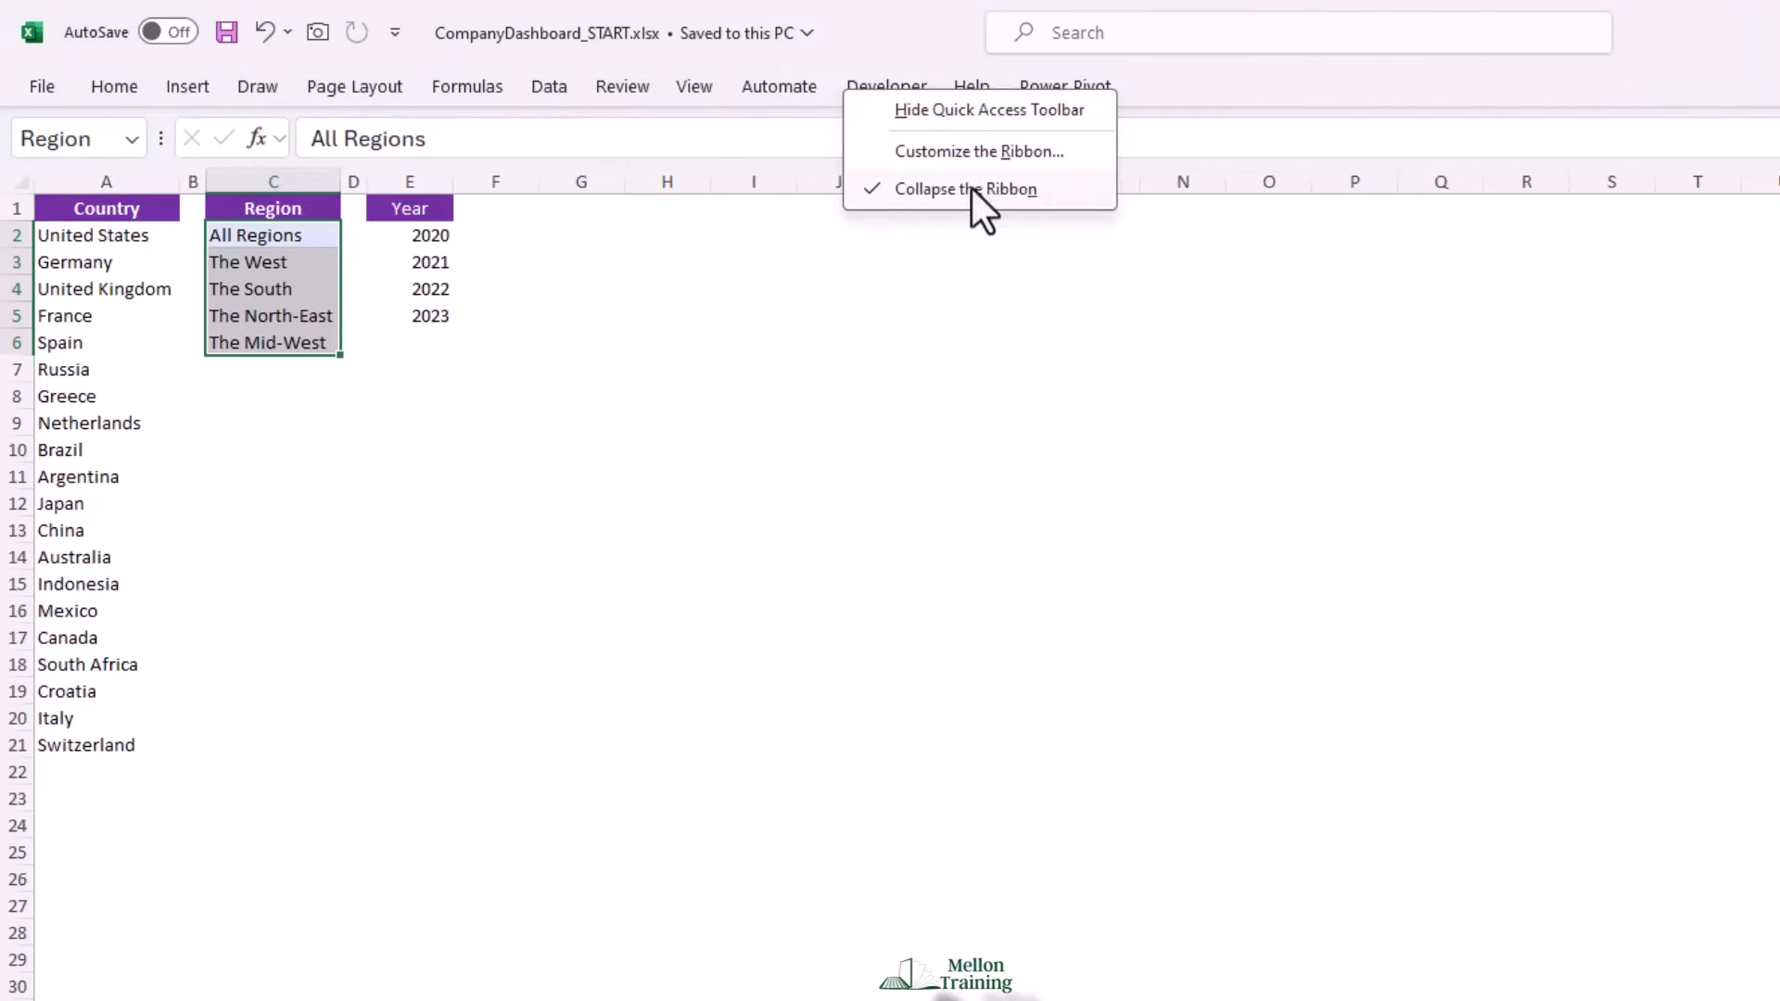
left_click(972, 187)
left_click(495, 502)
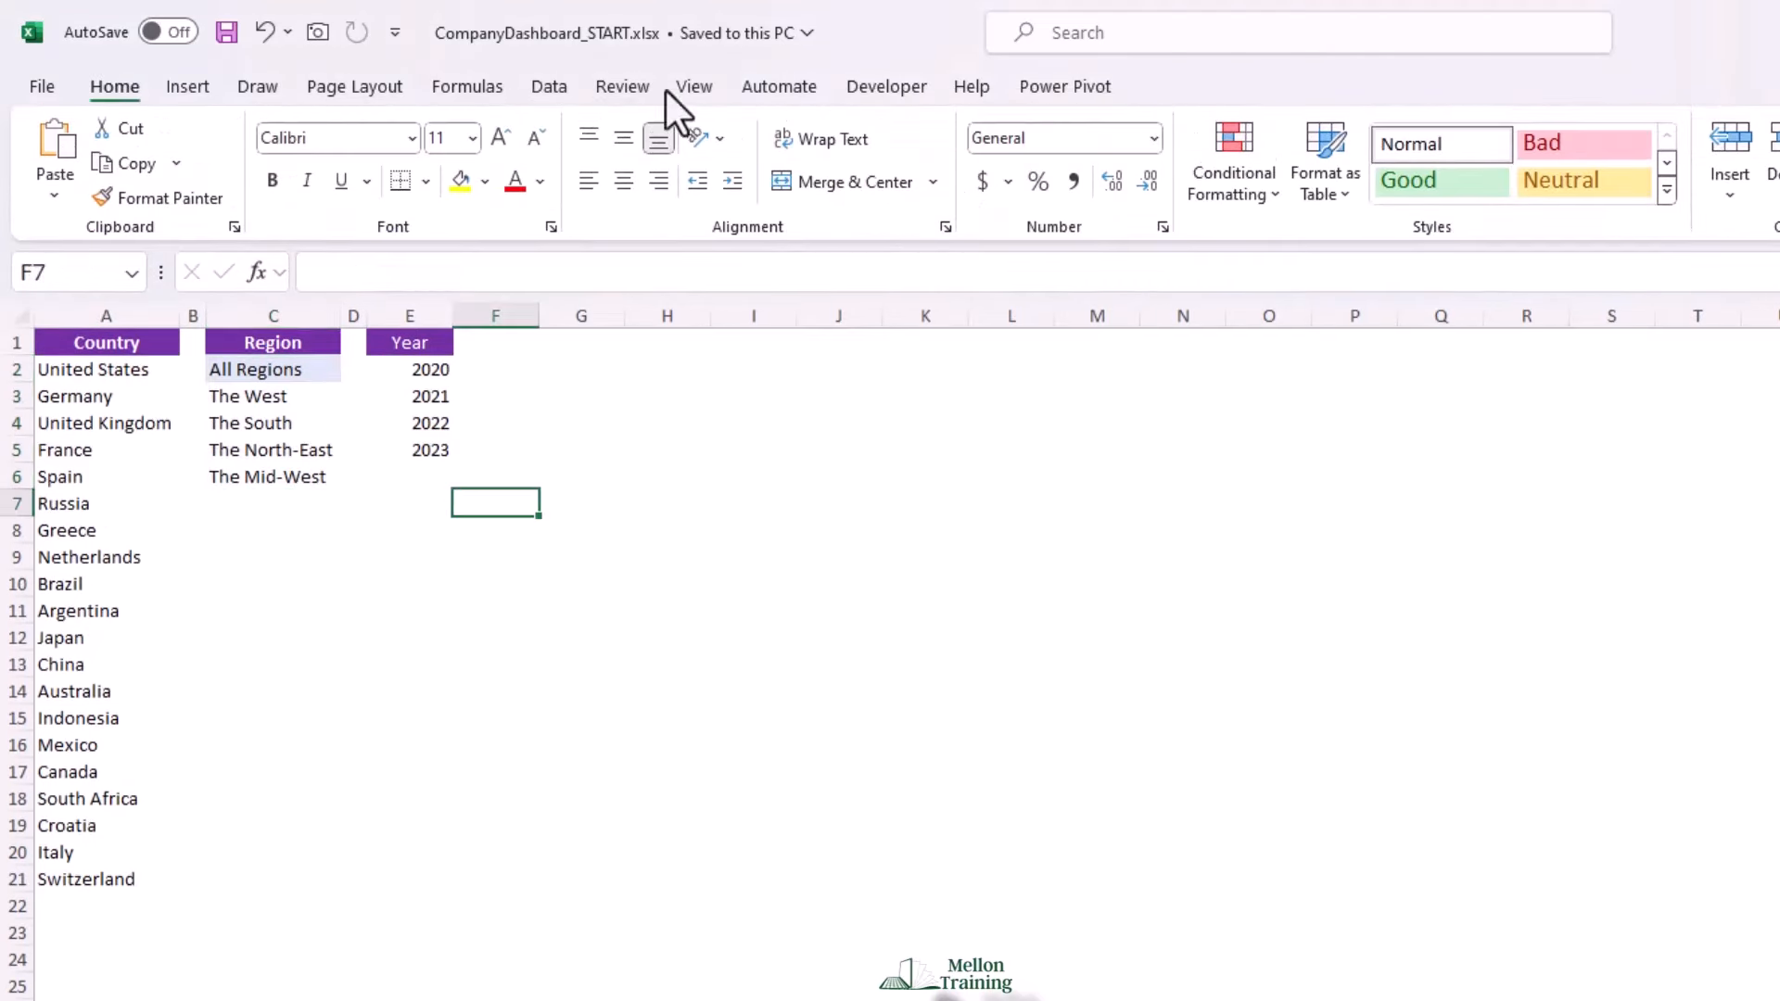
Inspect the workbook's defined names in the Name Manager and view the form for a new name without creating one.
left_click(463, 86)
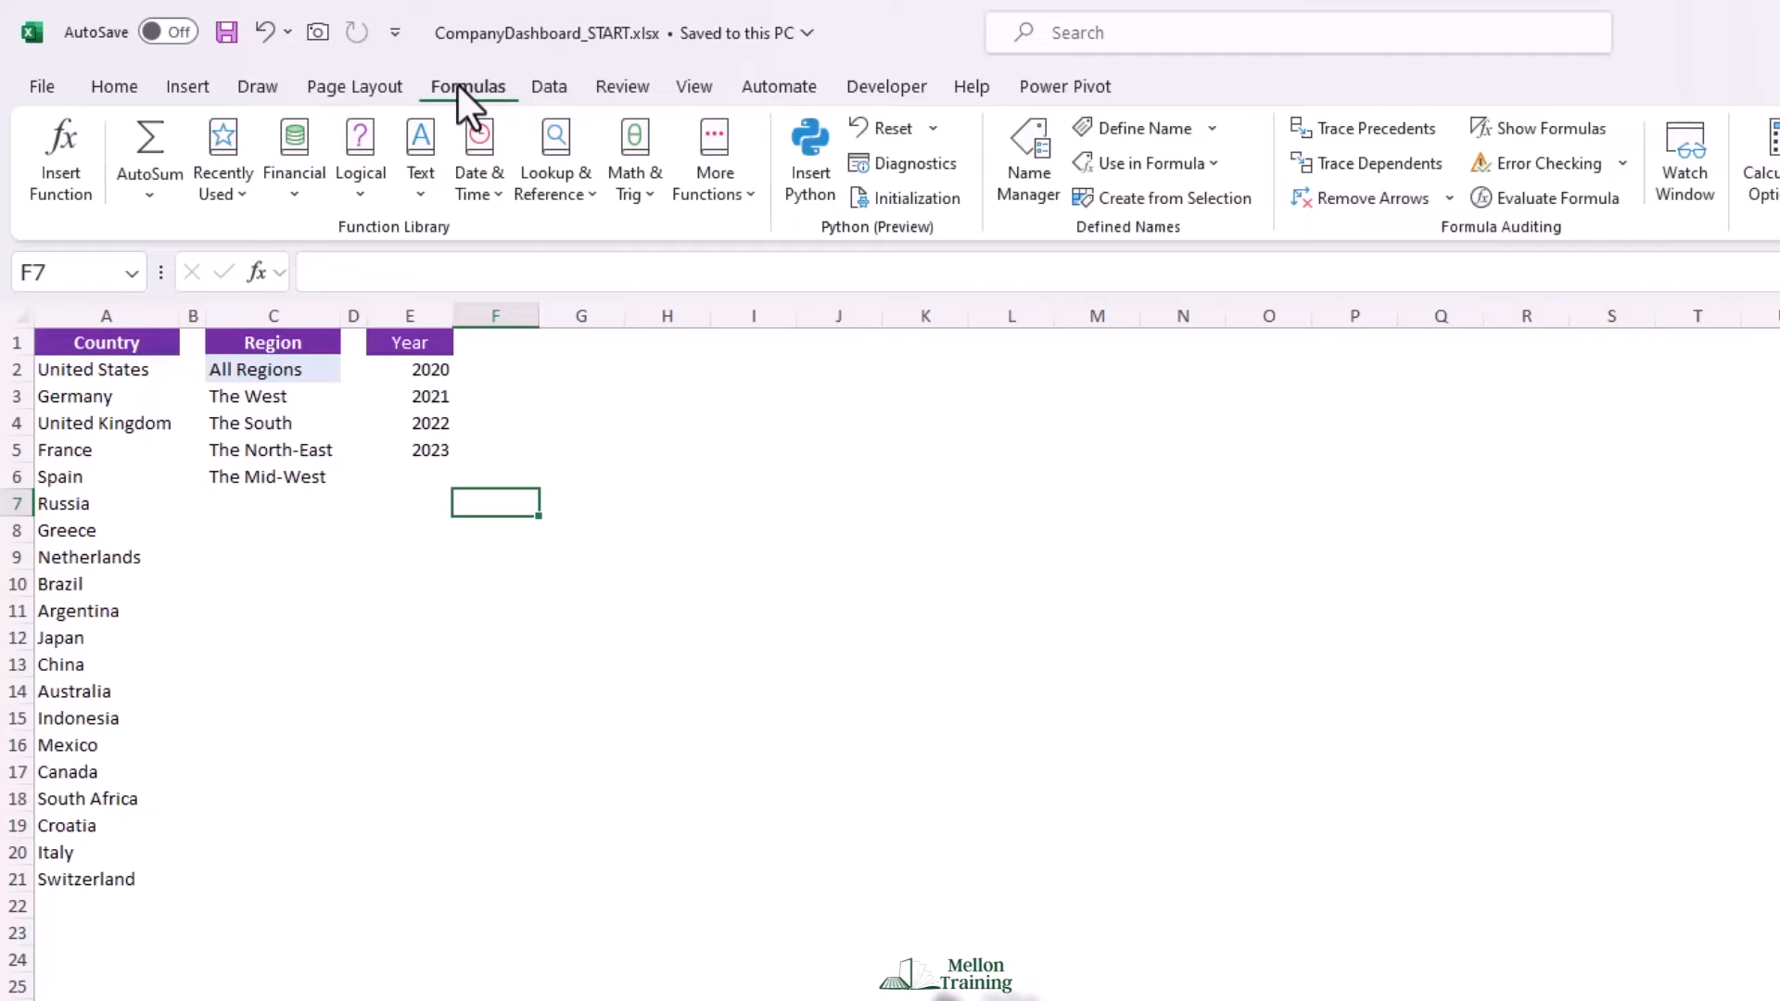
left_click(1021, 196)
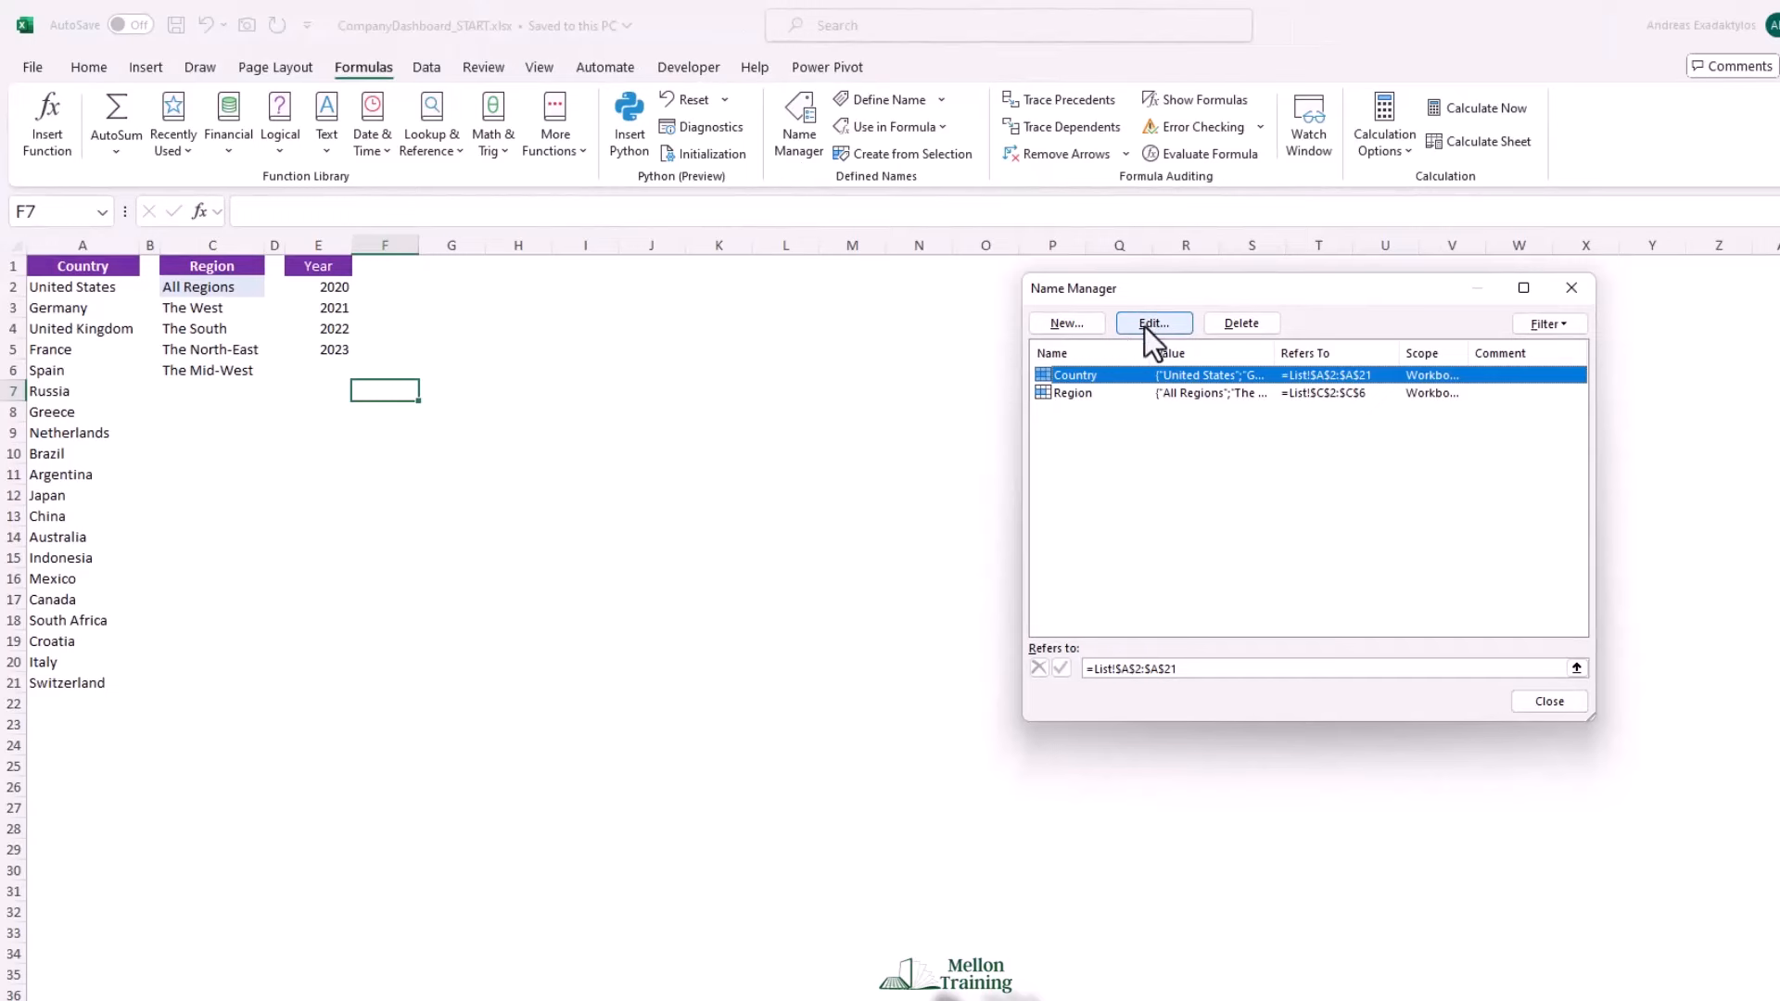
left_click(1060, 322)
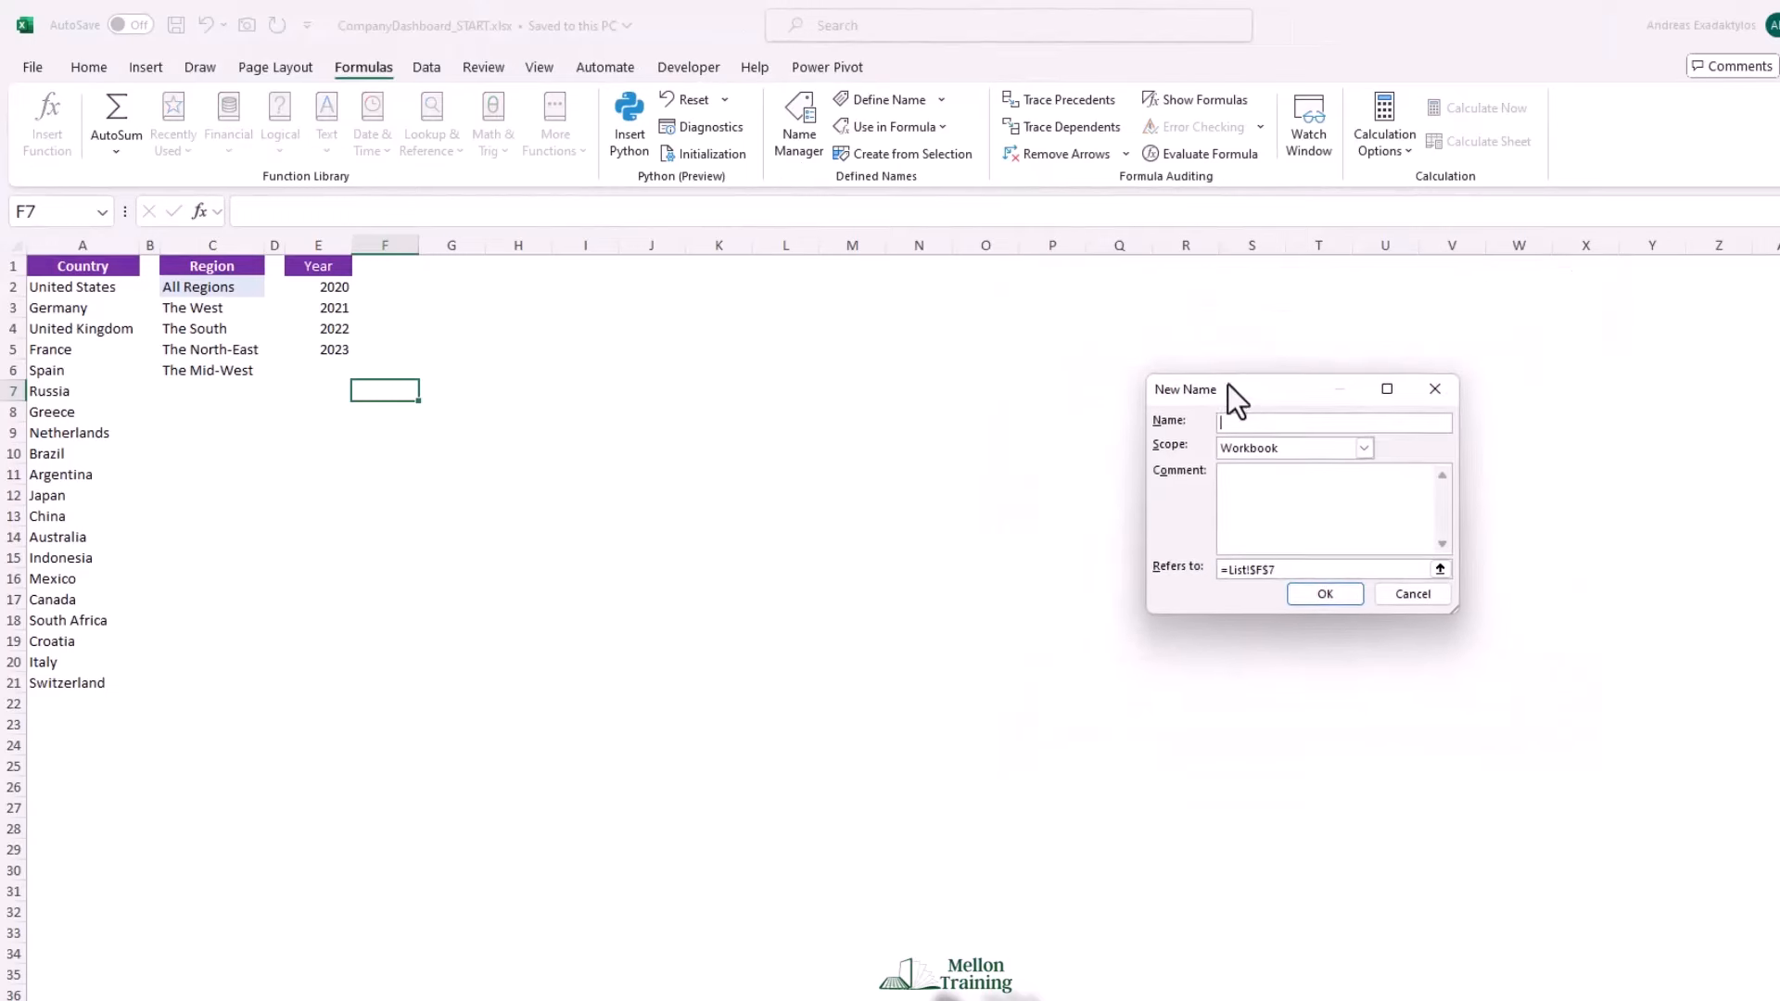
left_click_drag(1229, 385, 983, 316)
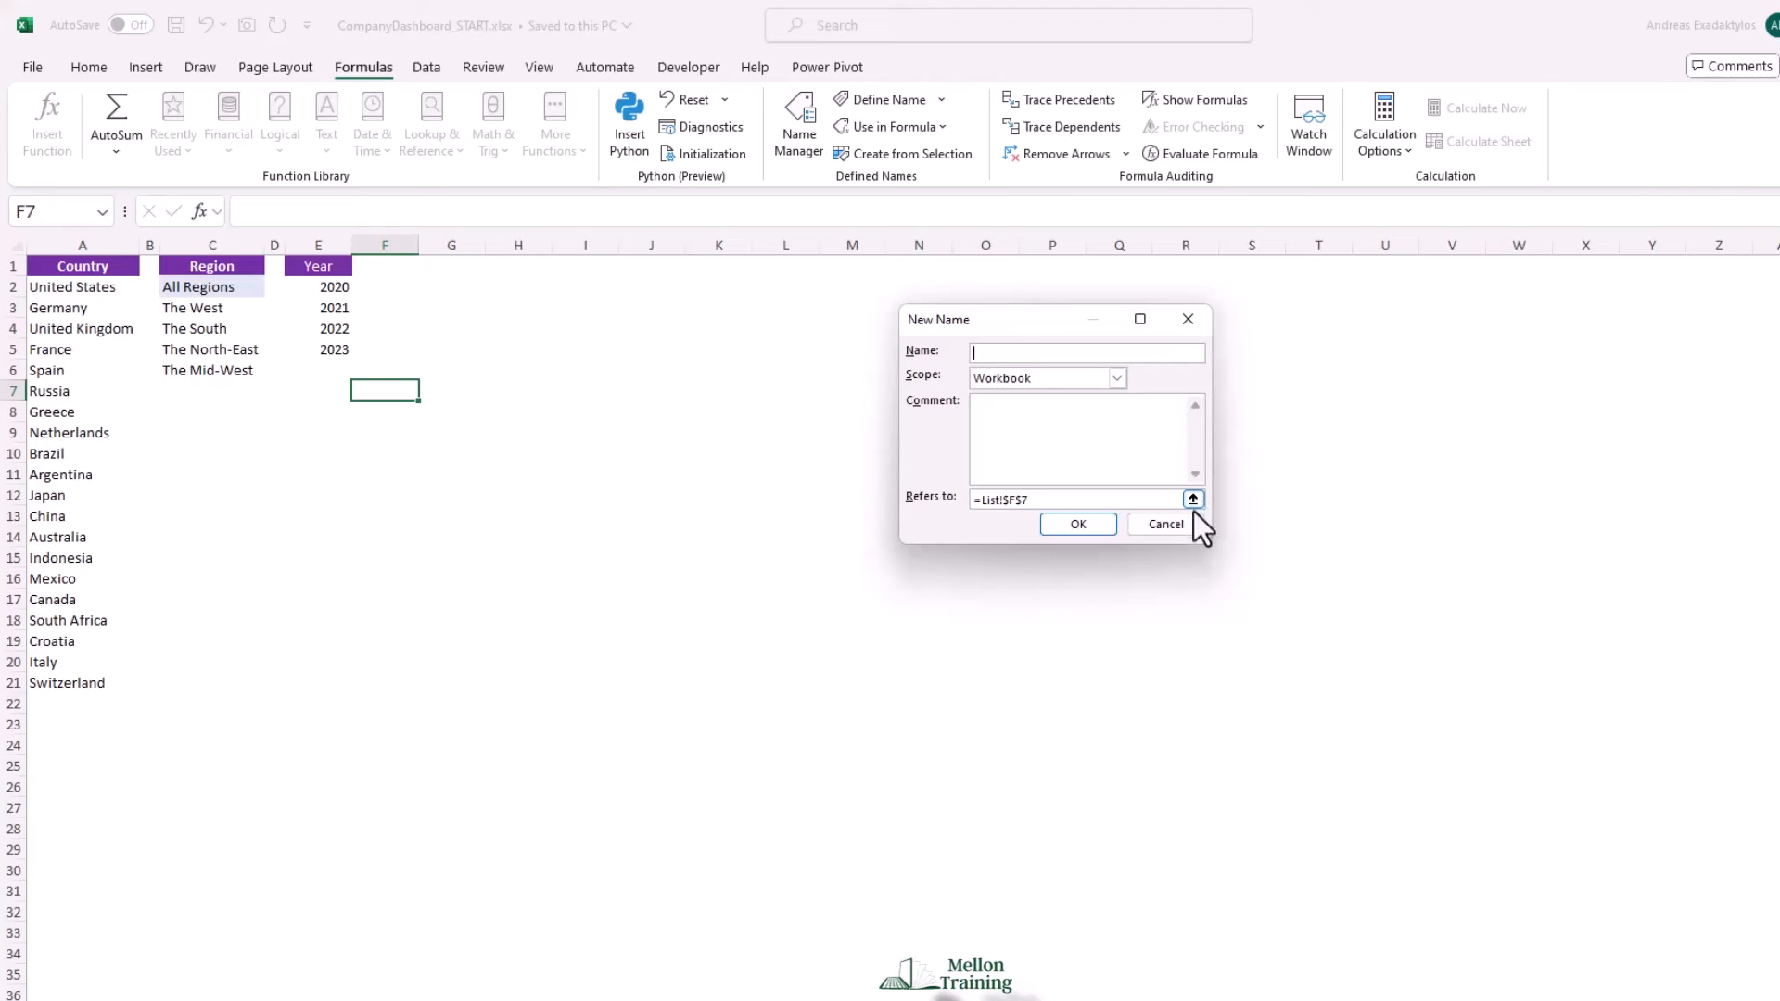
left_click(1175, 528)
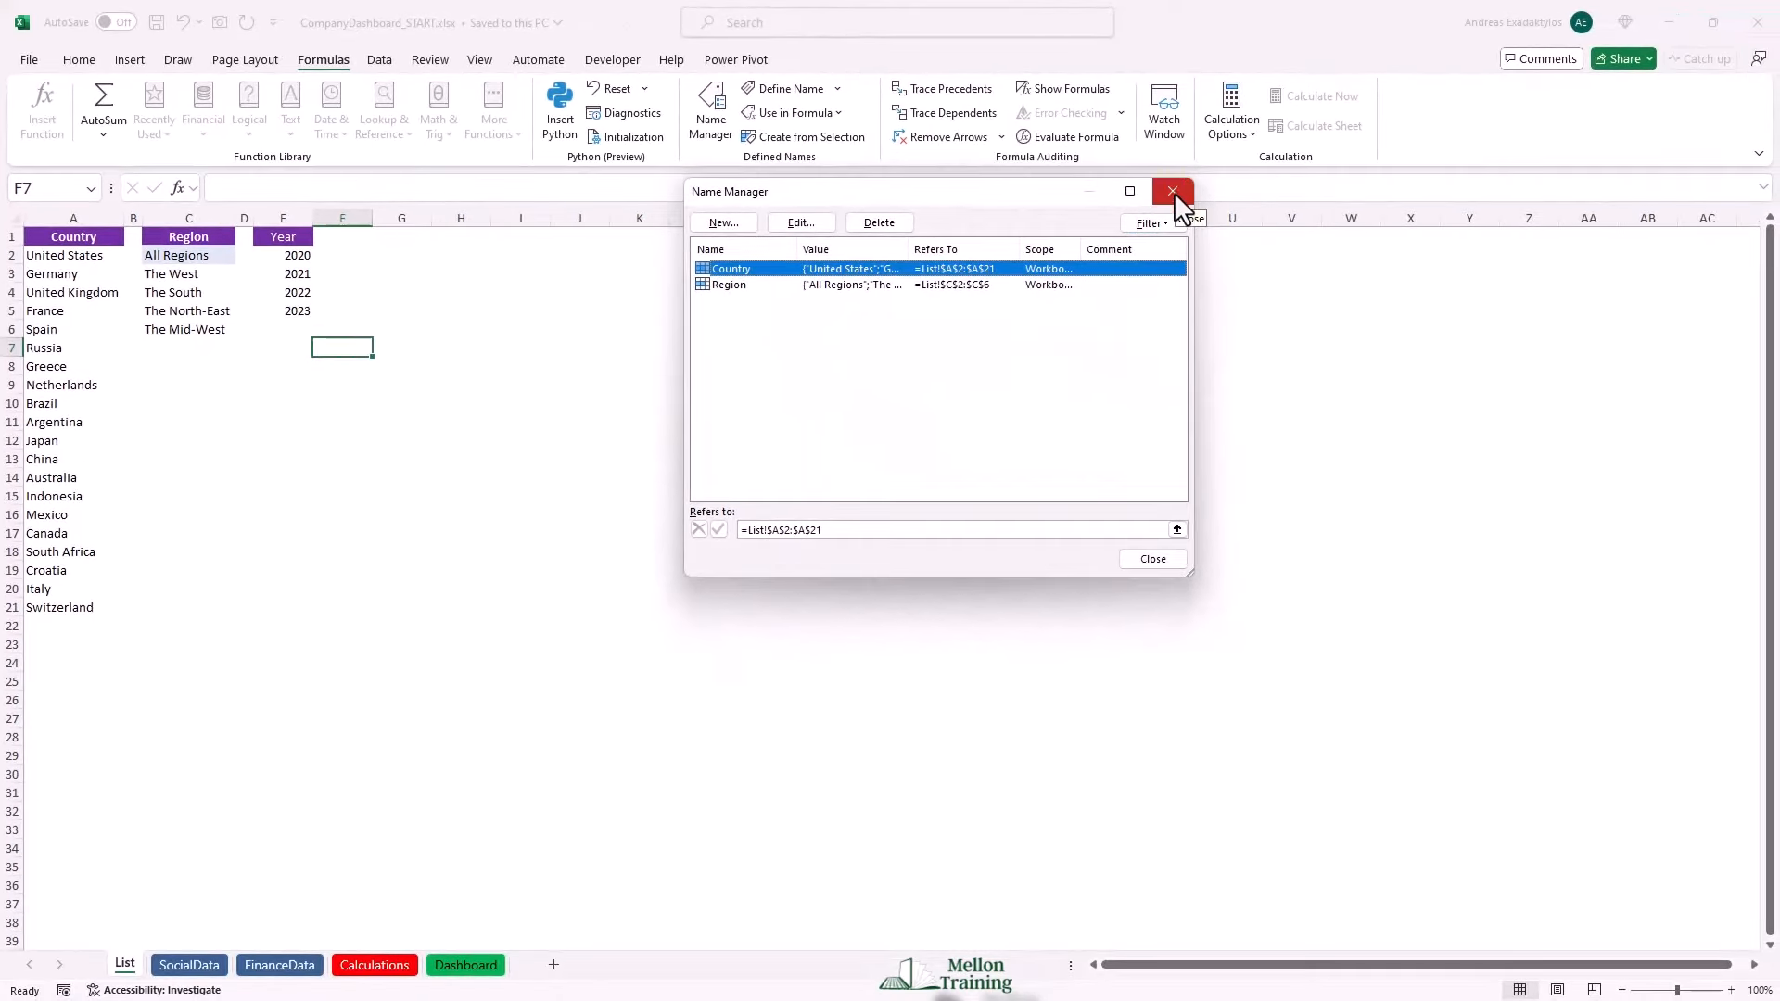
left_click(1174, 192)
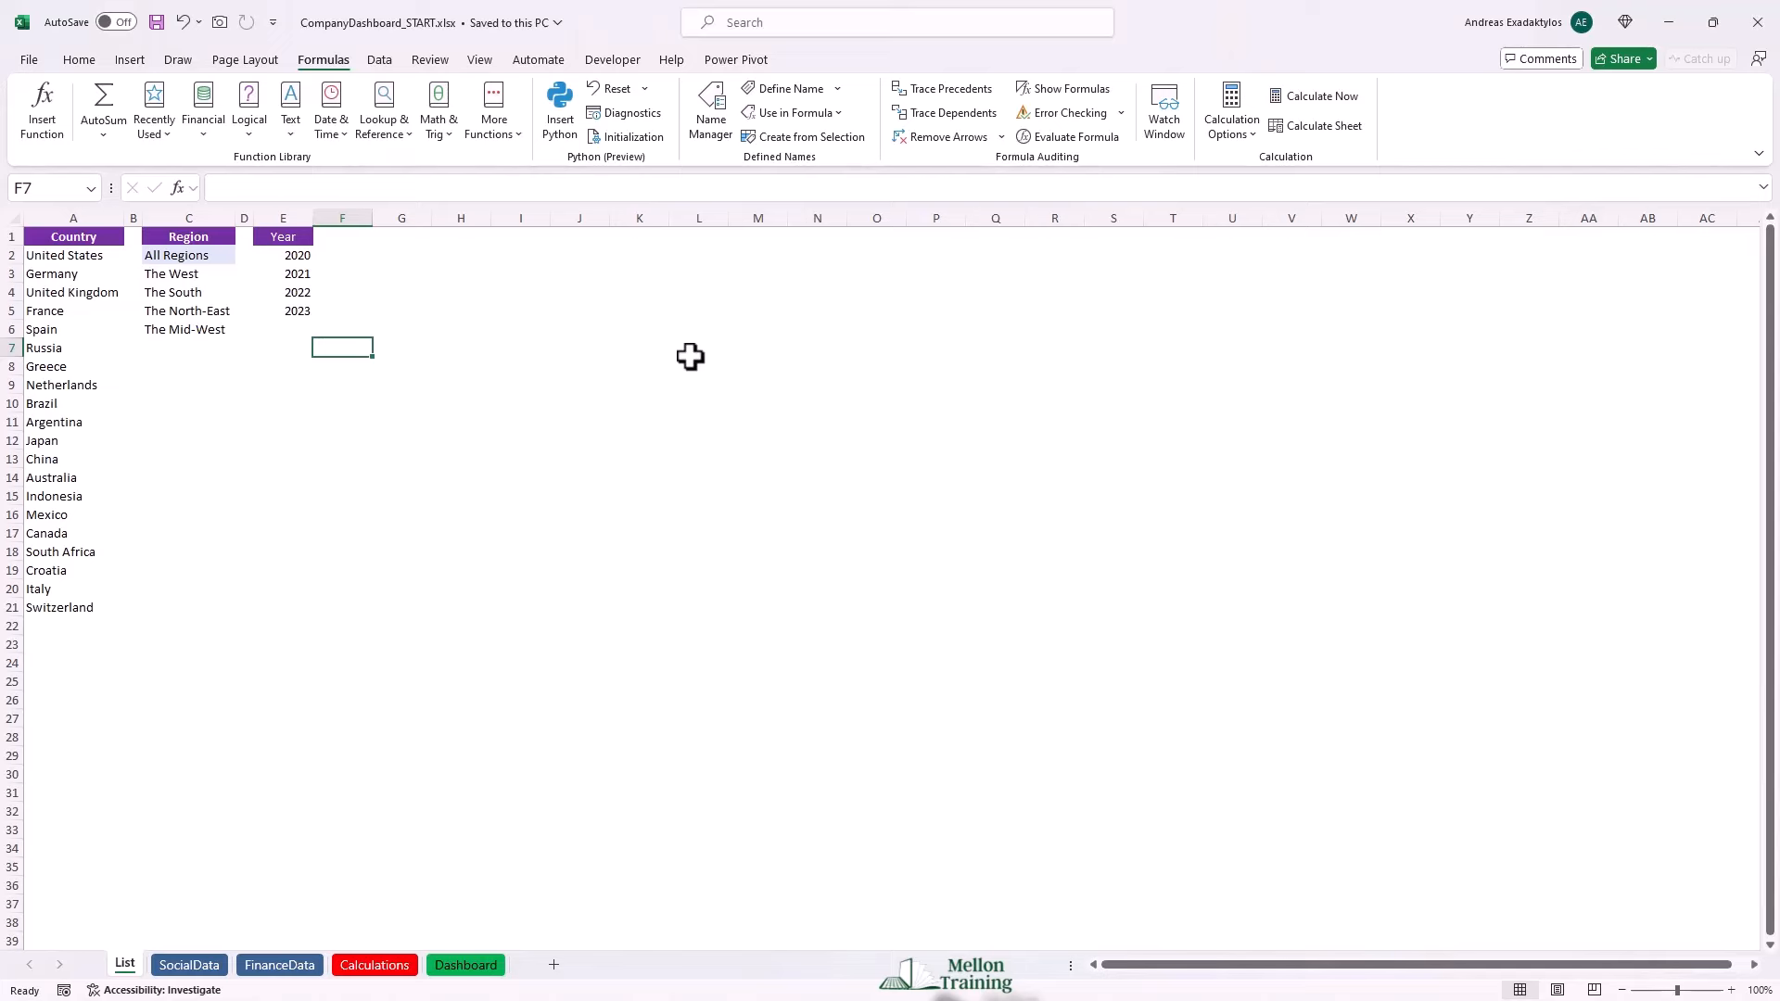
Review the SocialData, FinanceData and Calculations sheets, and view the Dashboard sheet at 90% zoom.
left_click(189, 969)
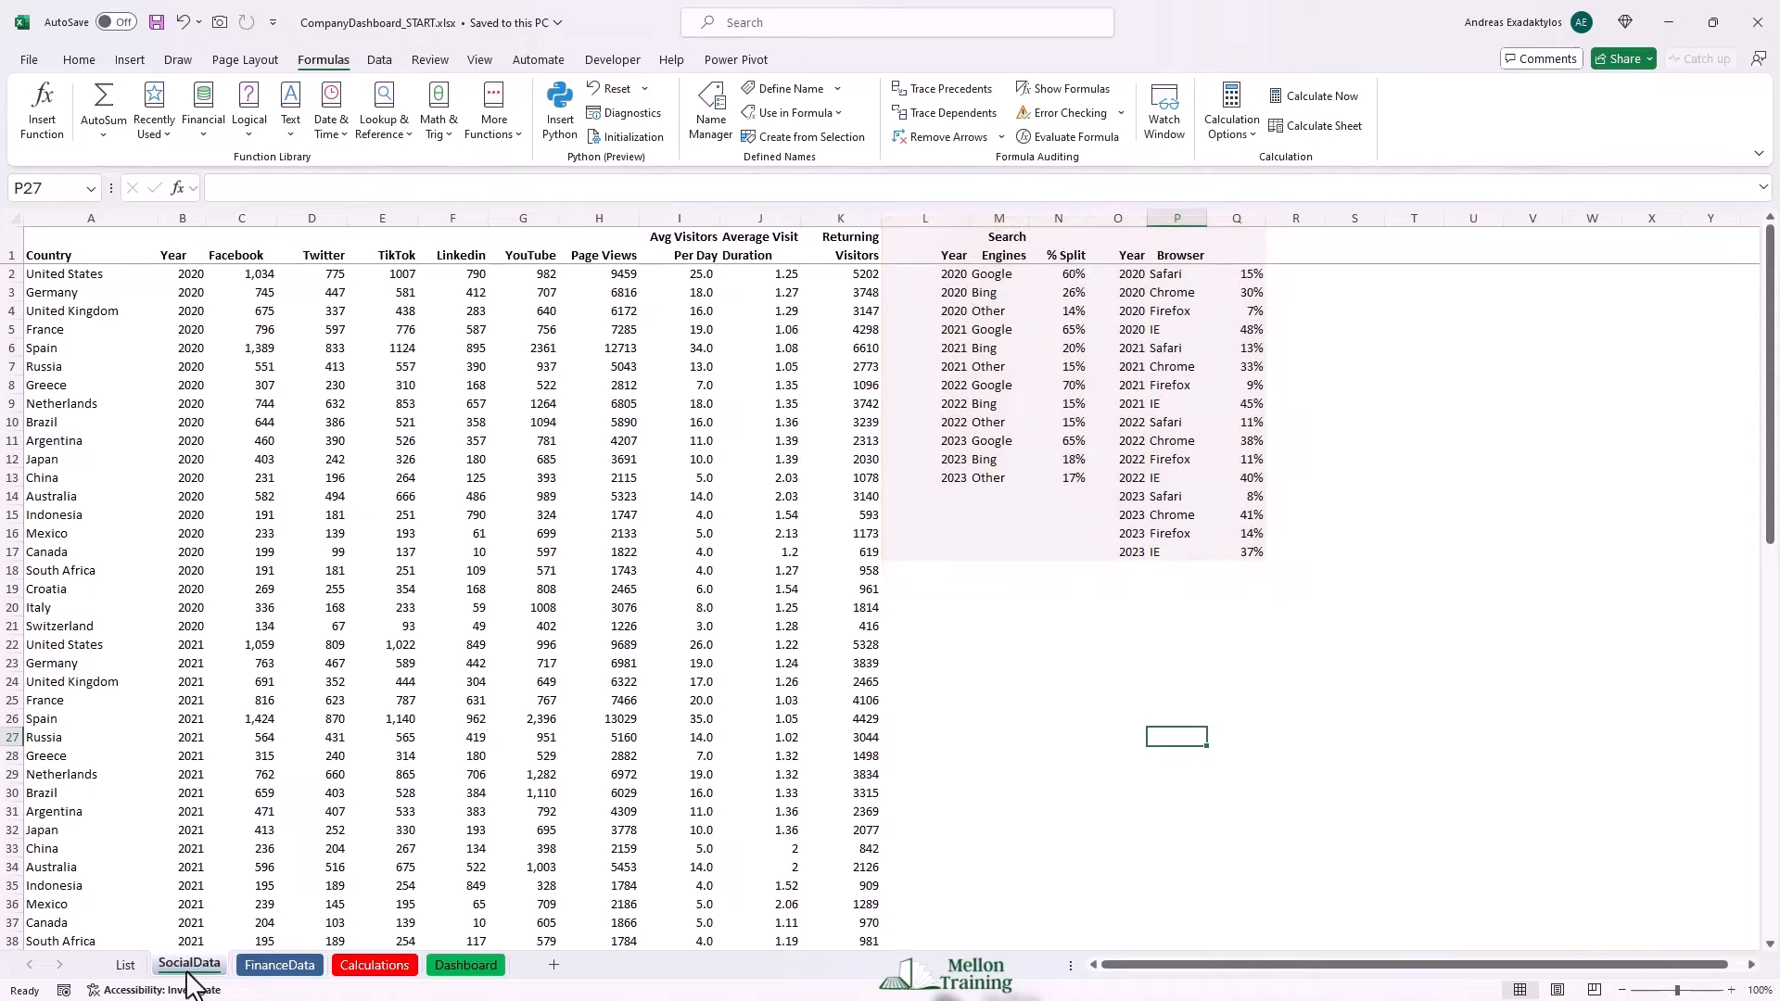
left_click(289, 971)
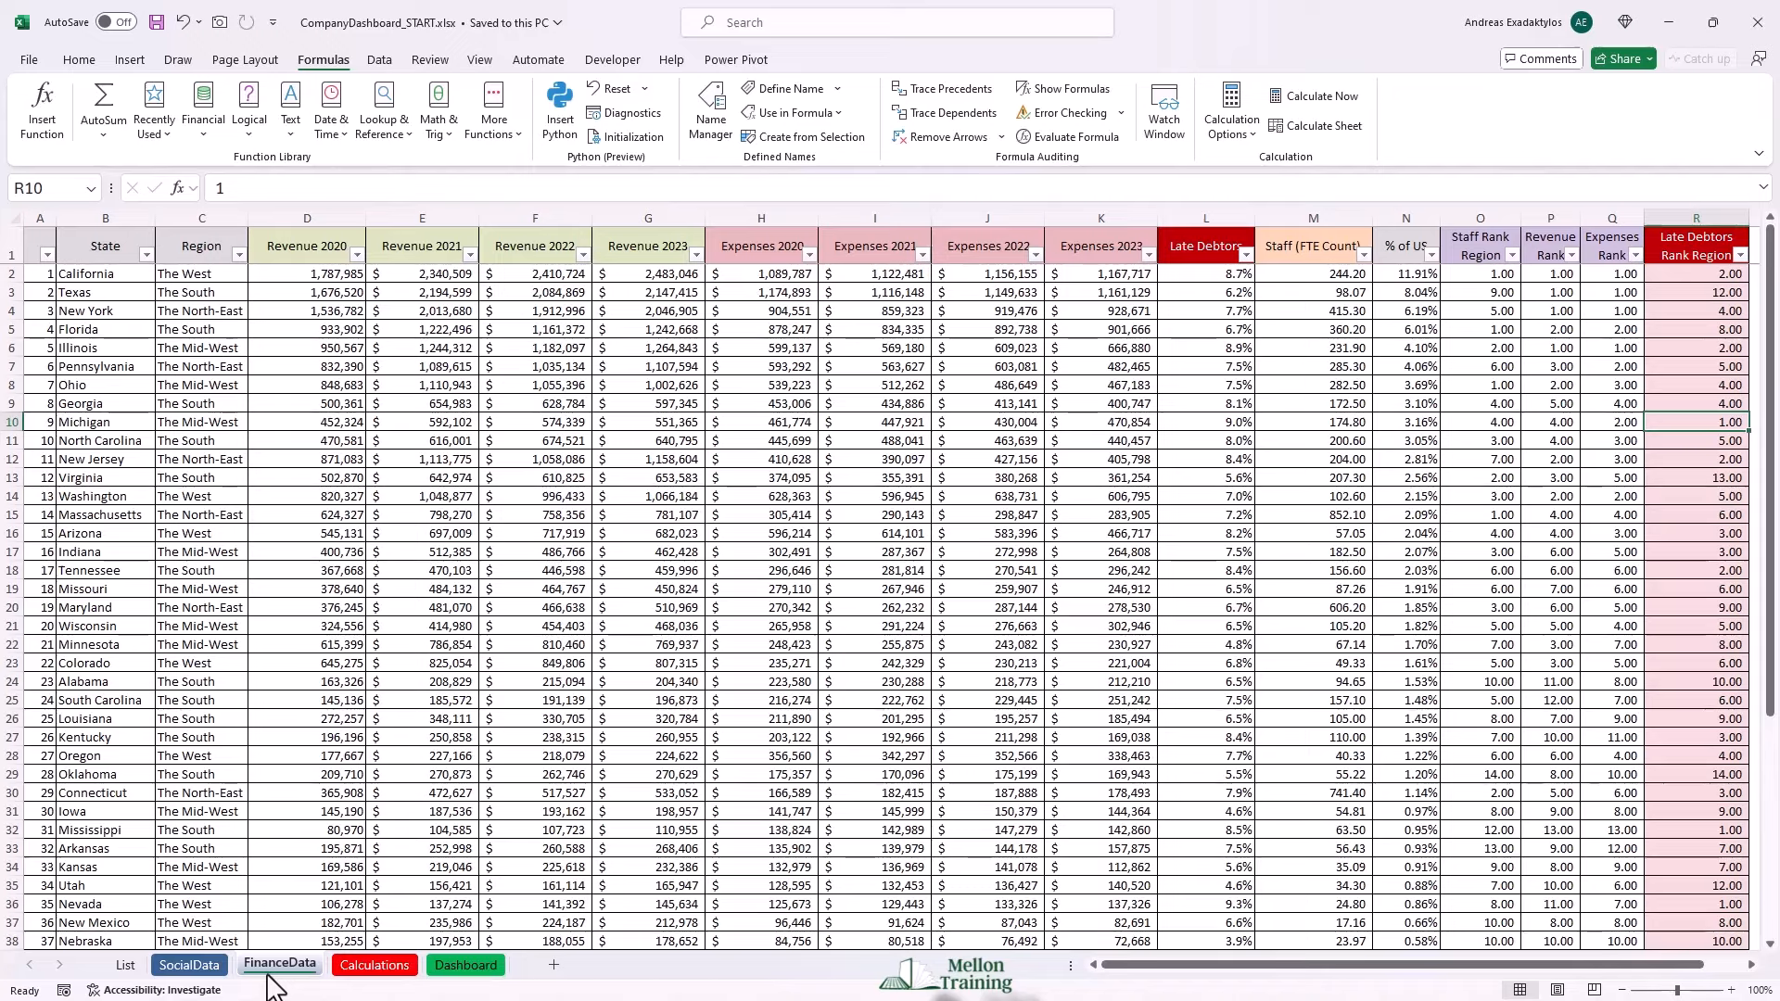
left_click(397, 970)
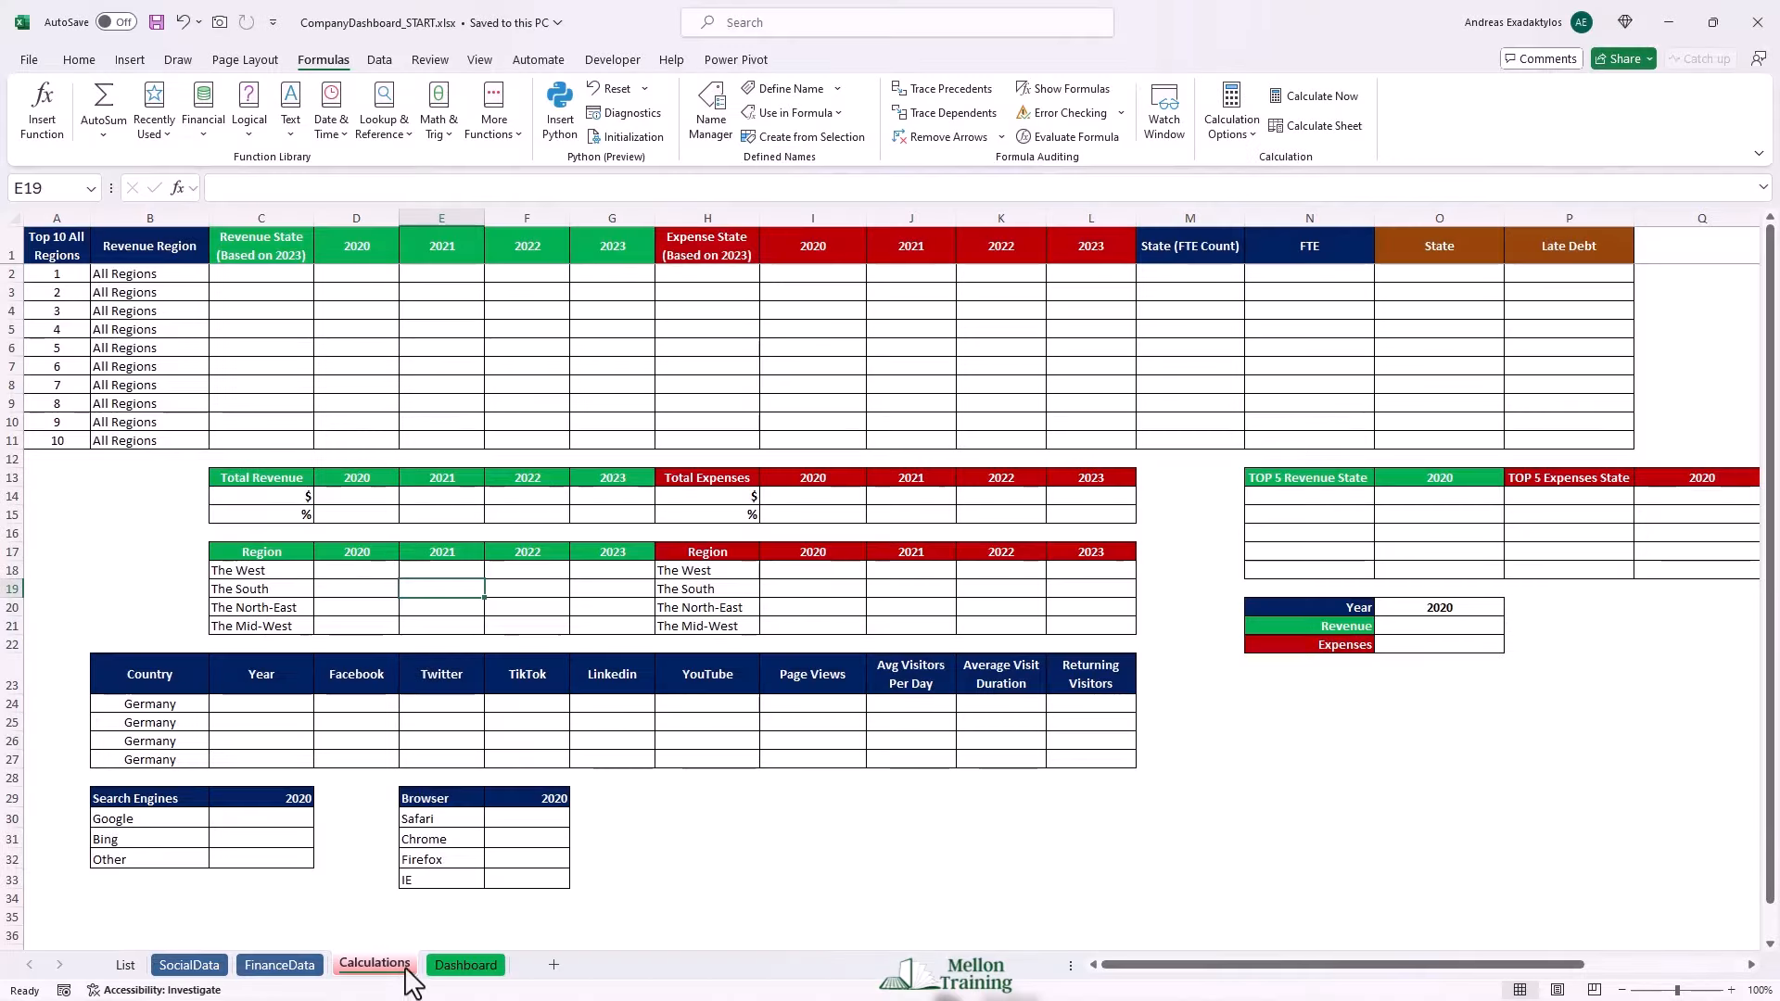
left_click(460, 969)
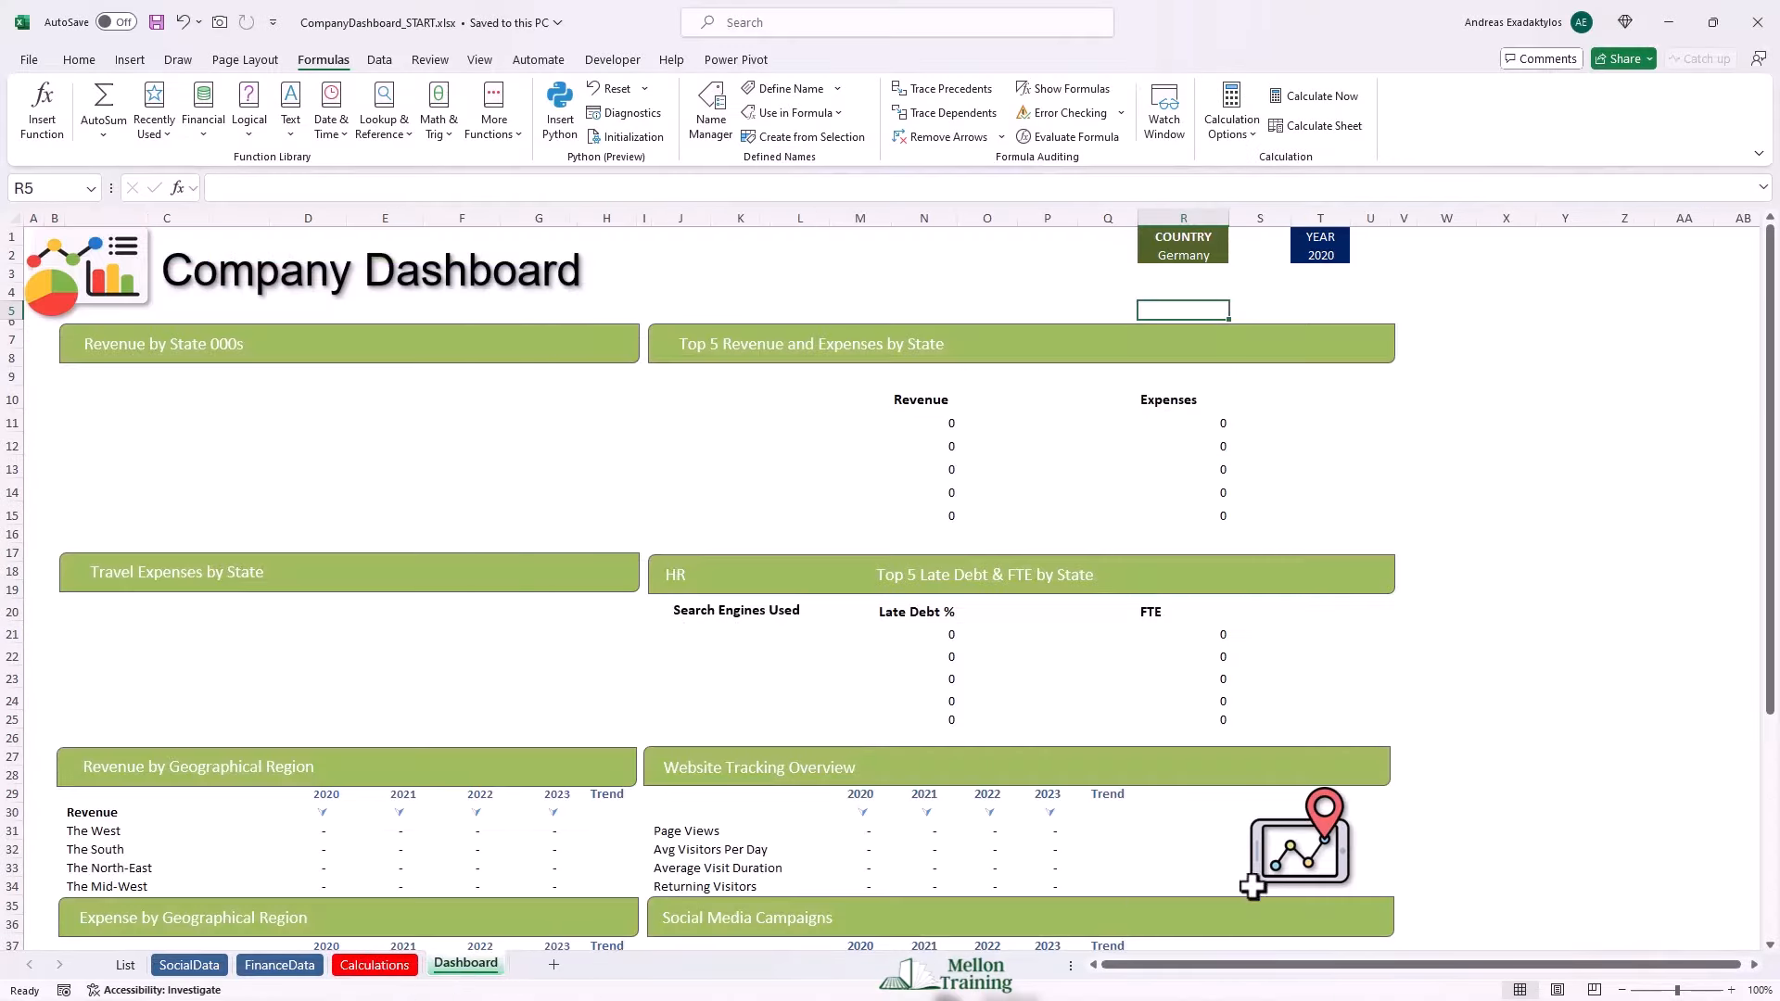
left_click(1621, 990)
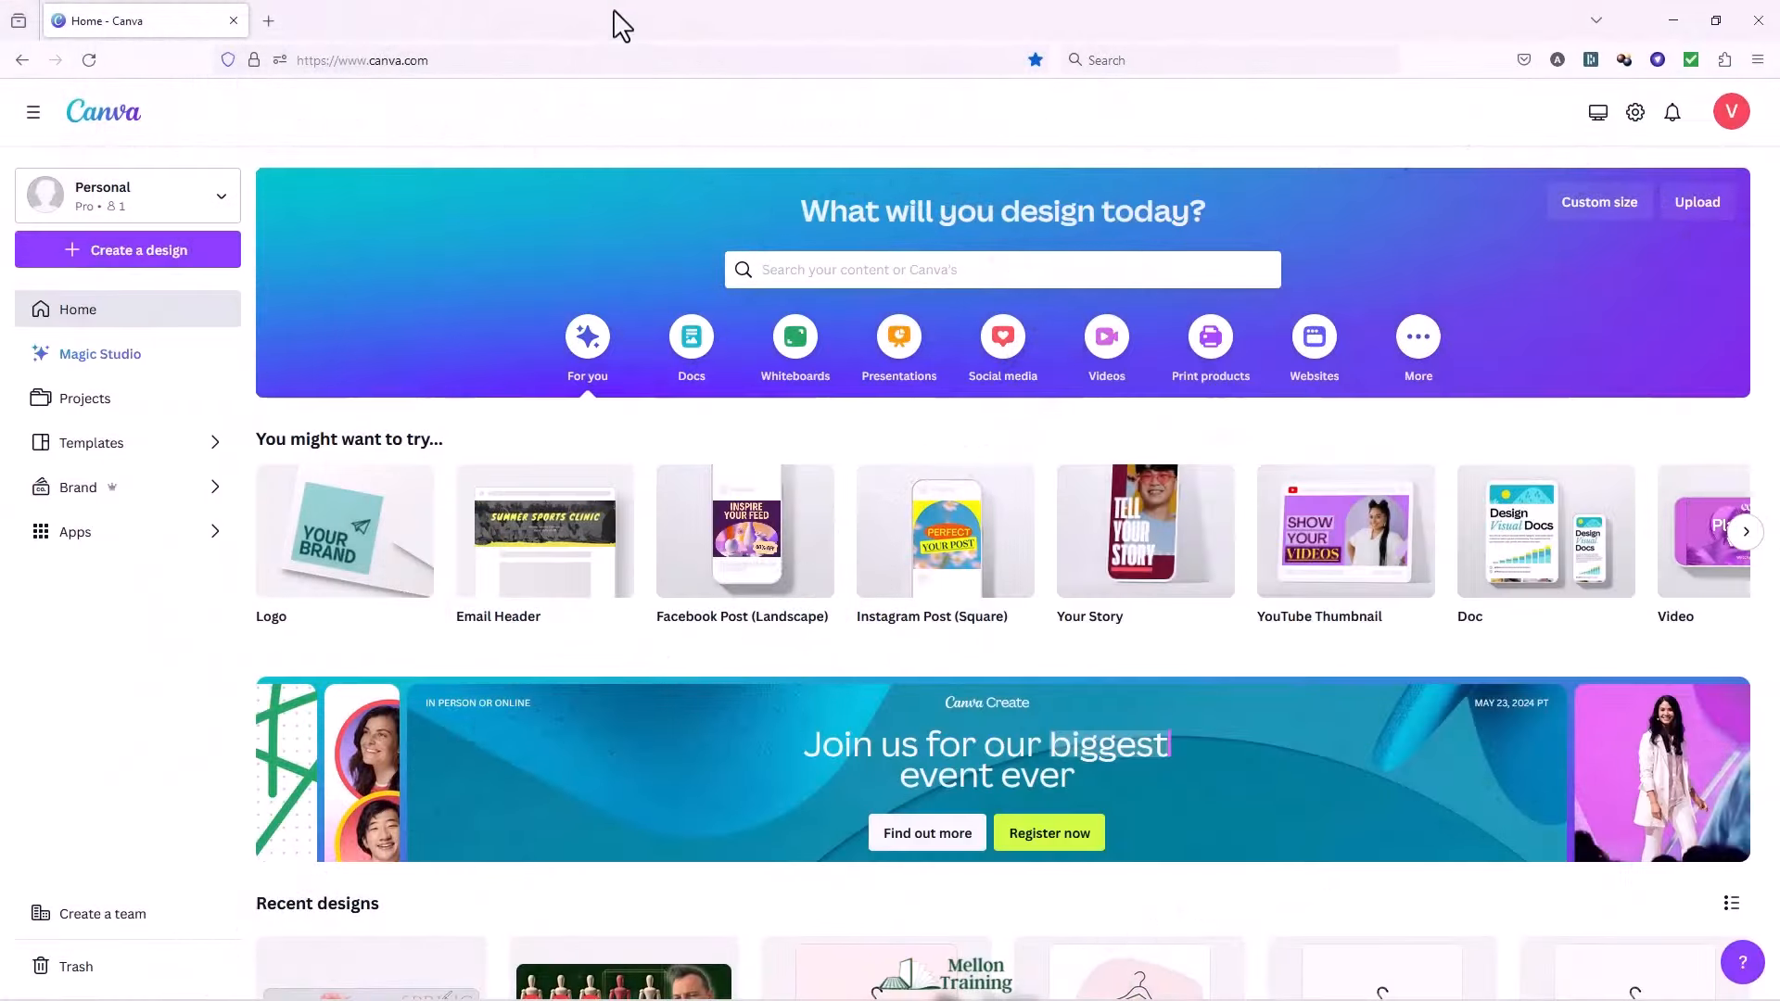
Switch to Canva, browse the suggested design types and create a blank Logo design.
left_click(1747, 532)
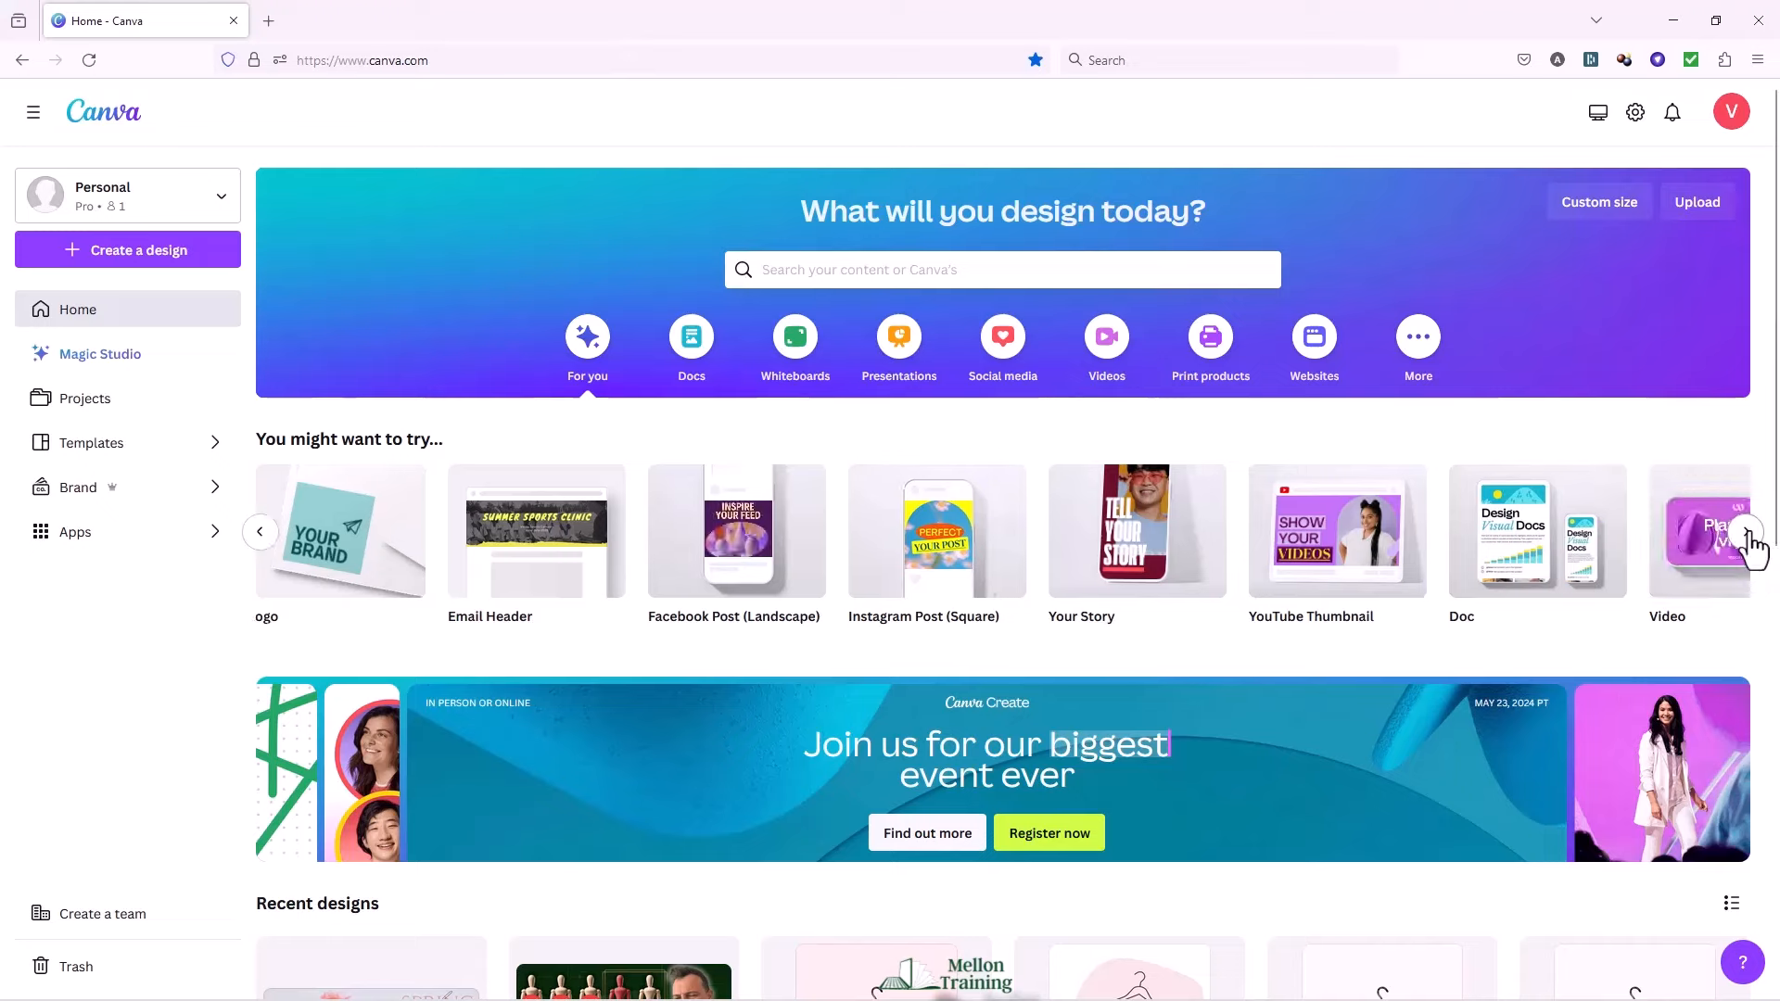
left_click(1751, 545)
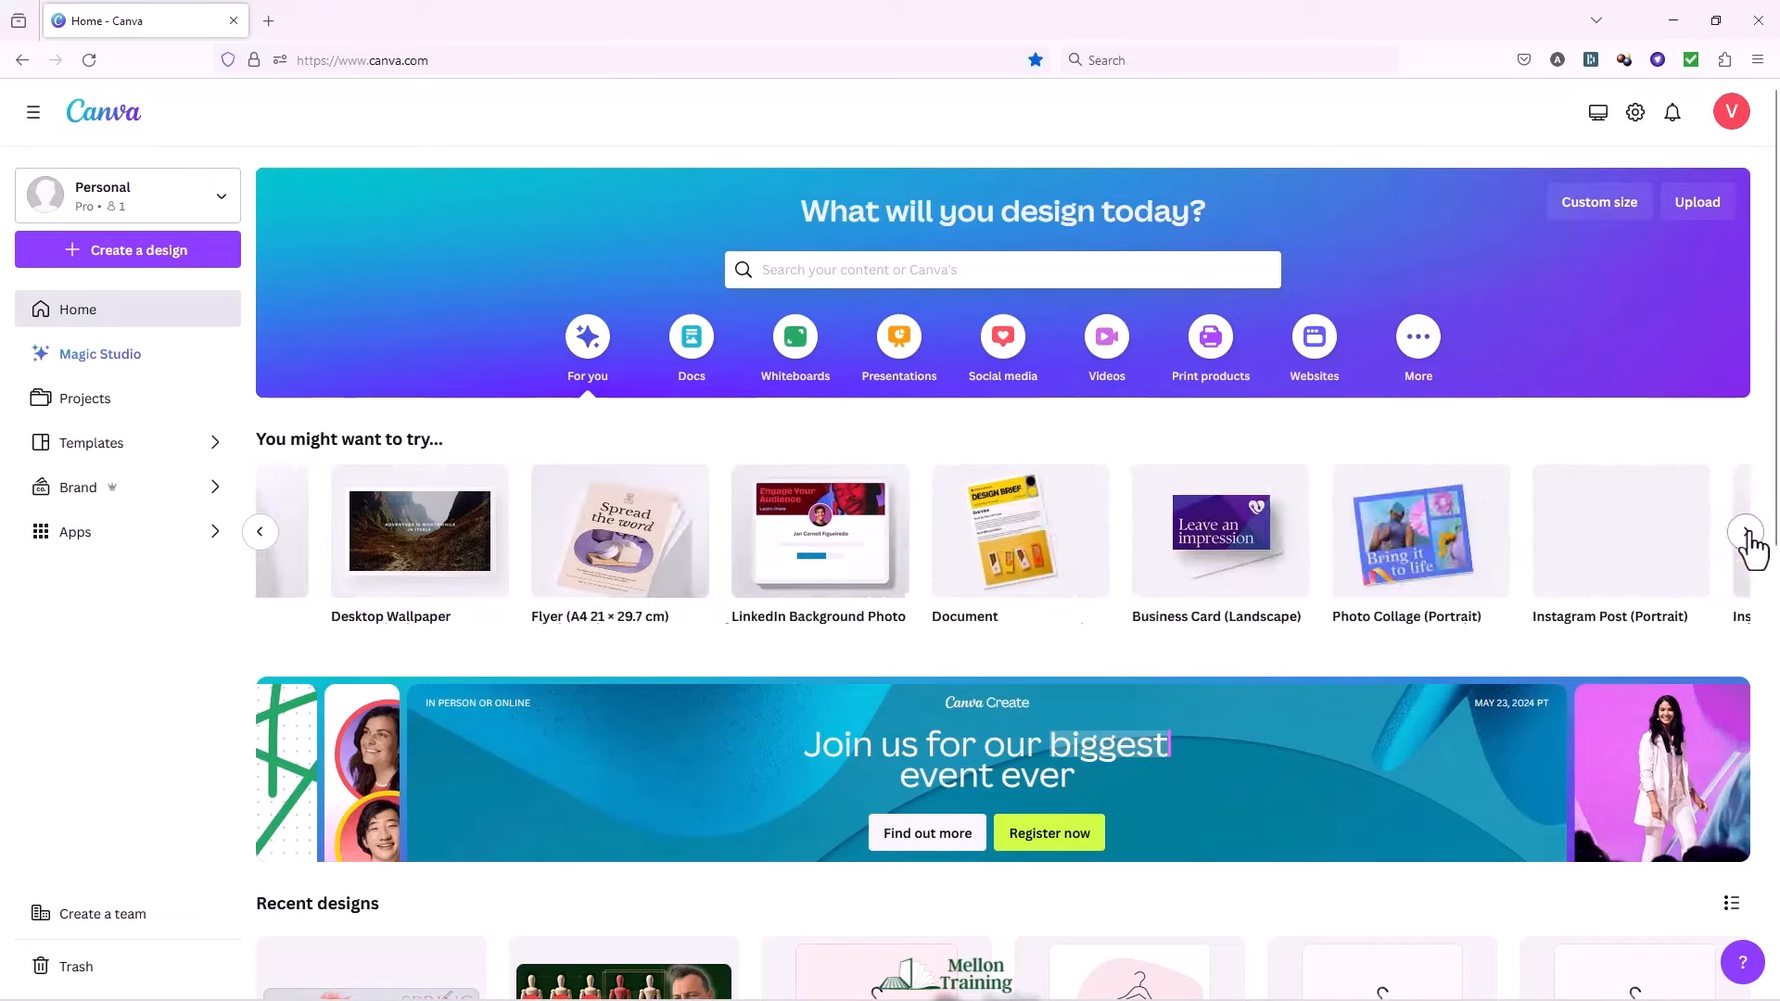
left_click(259, 536)
left_click(259, 535)
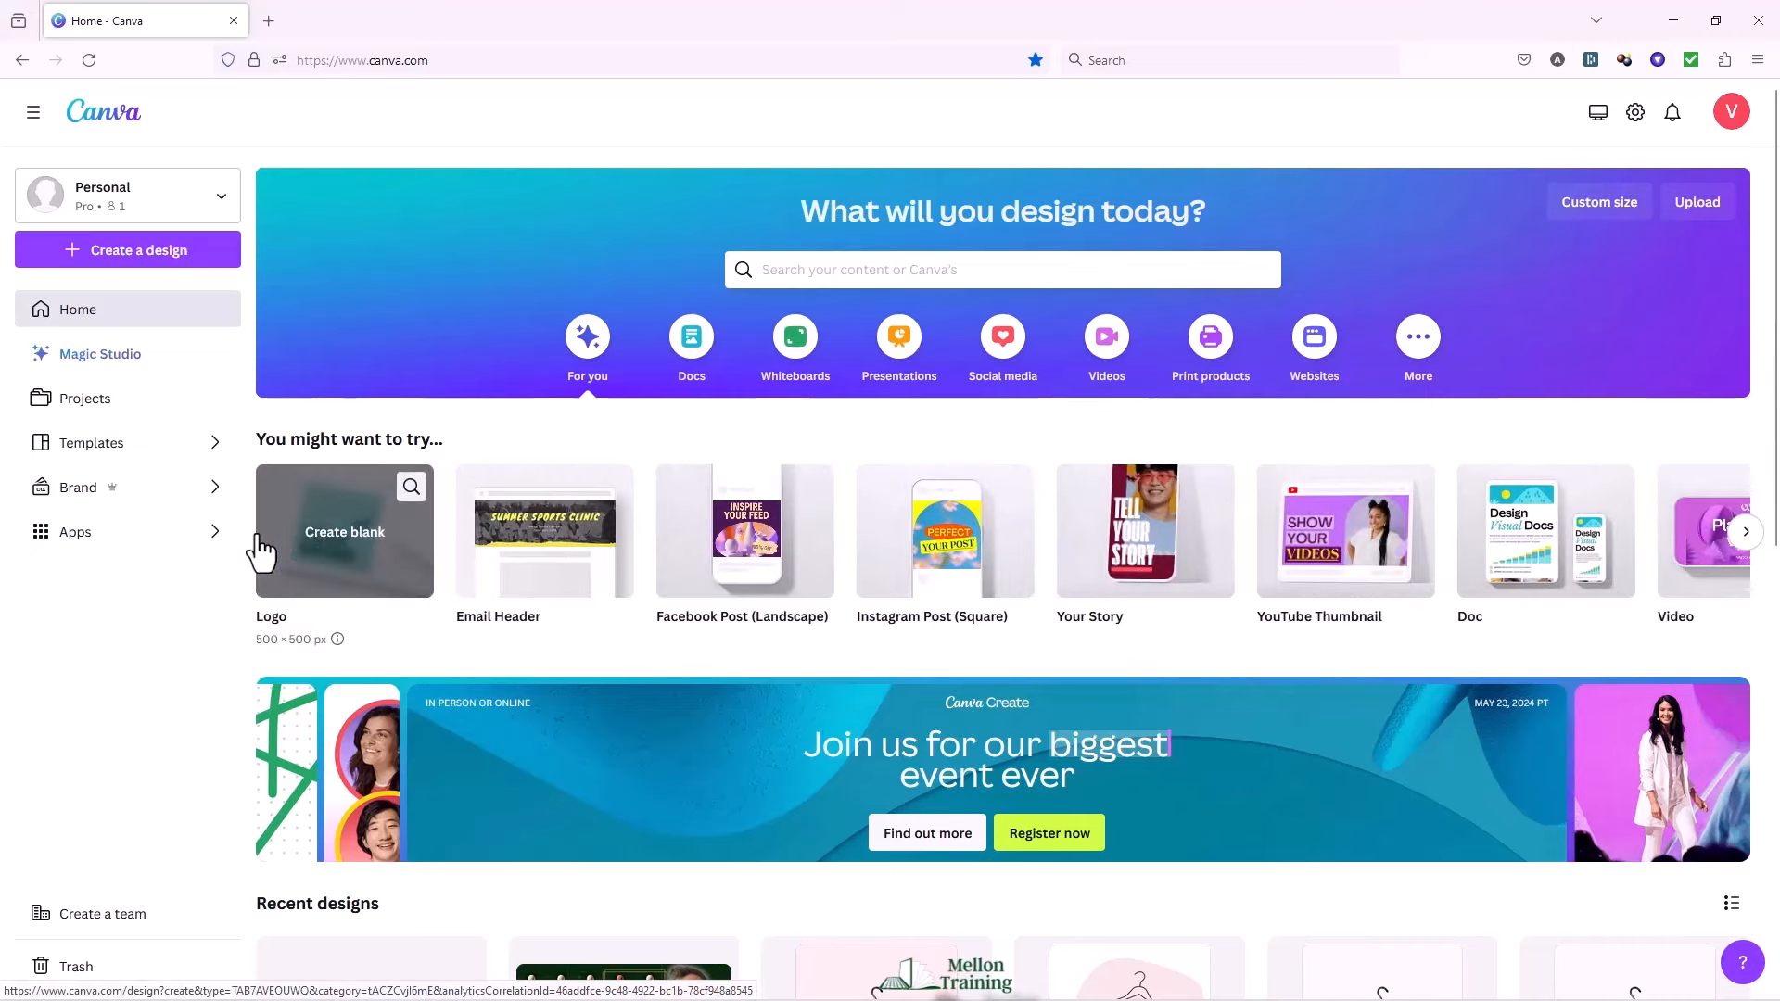
left_click(340, 572)
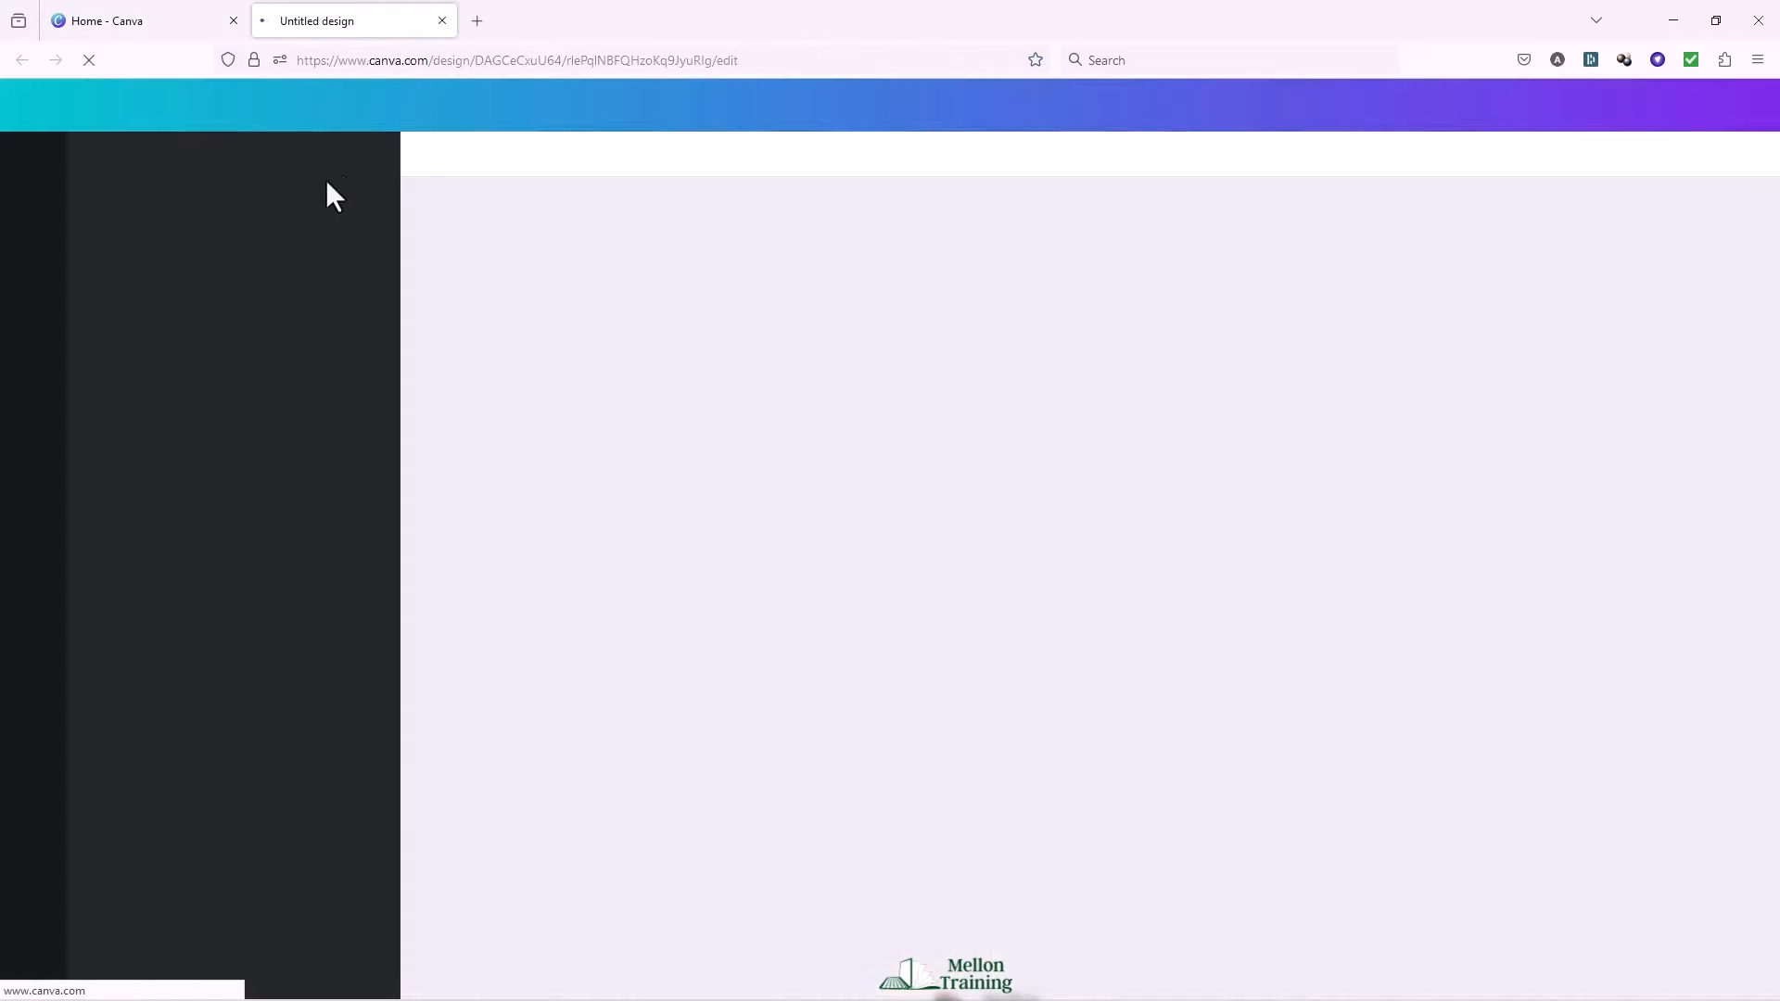
Search the design elements for "company", list all matching graphics and pick one.
left_click(37, 240)
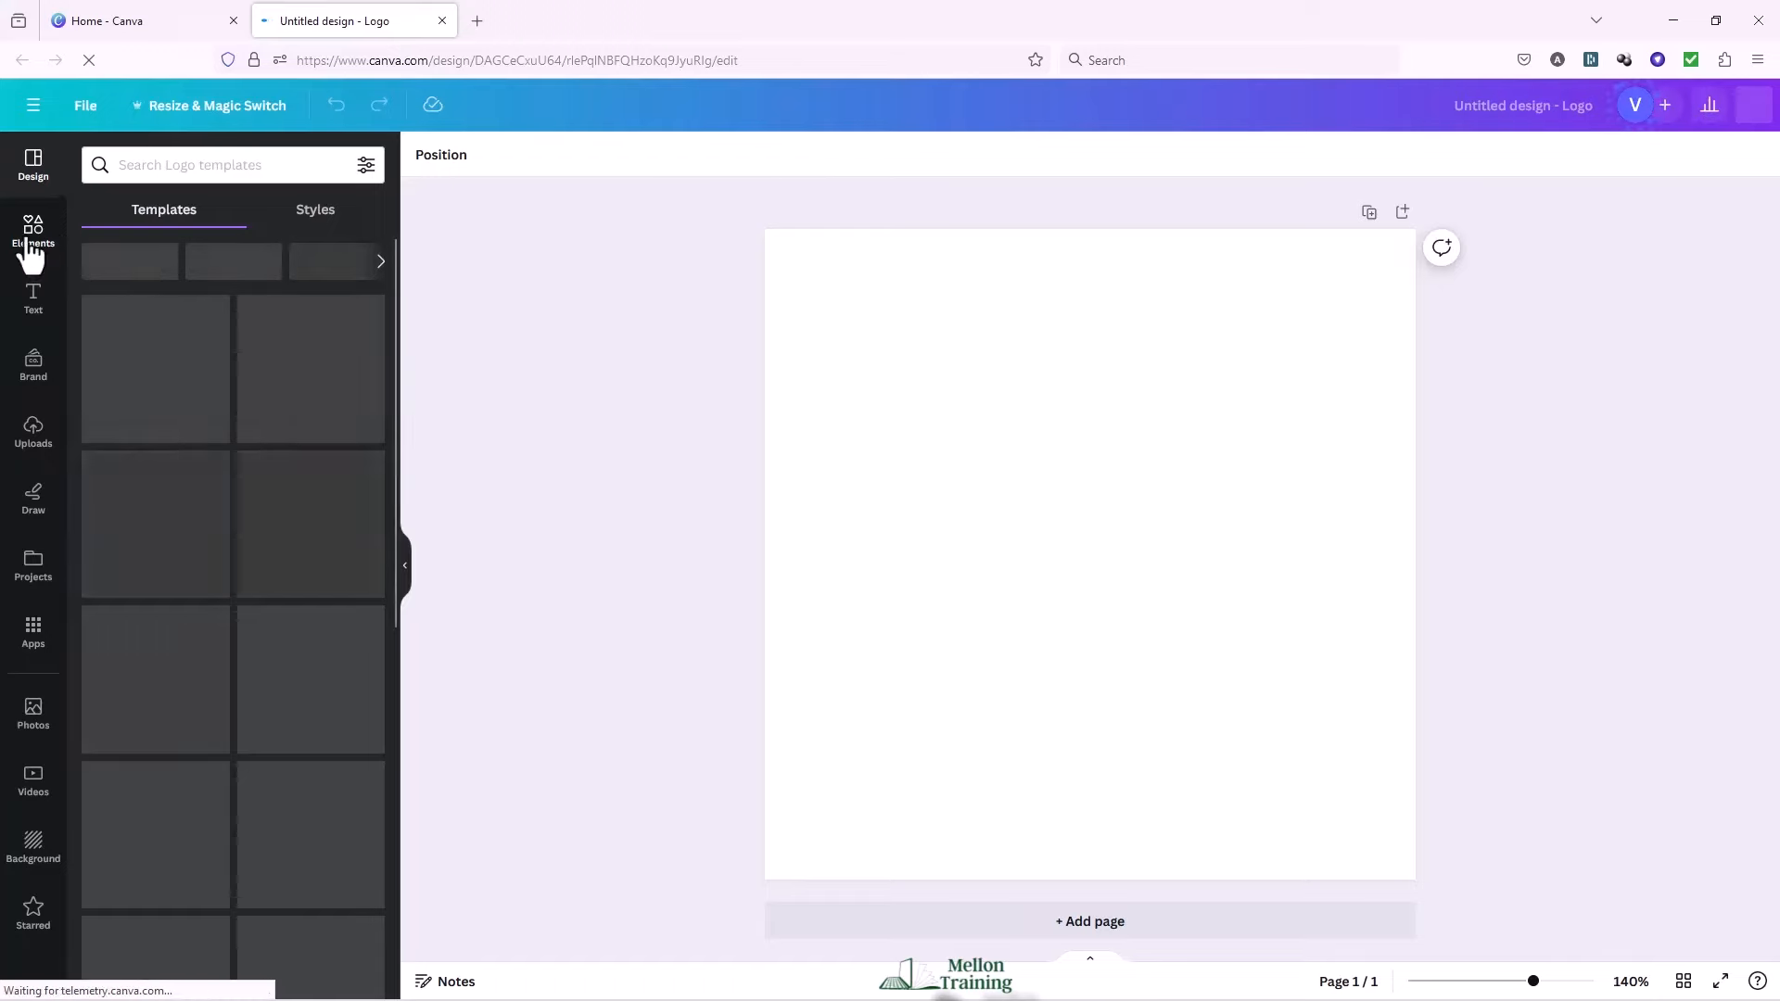
left_click(229, 167)
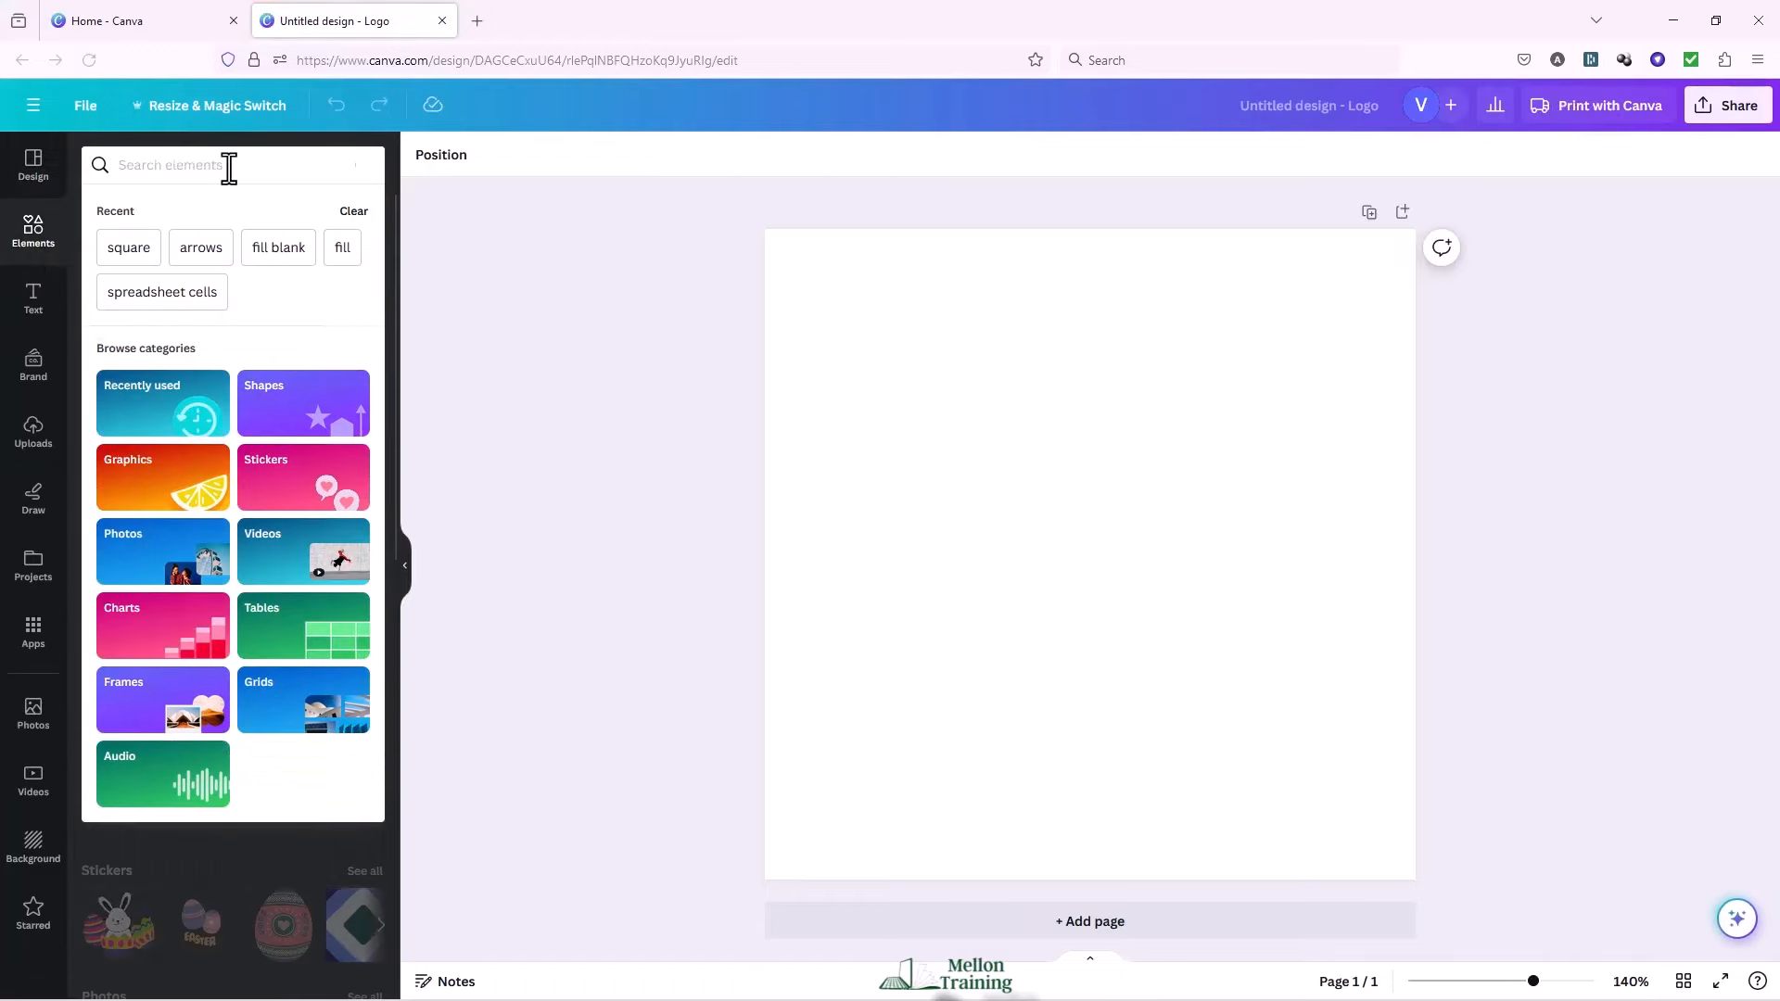
type("company")
key("Return")
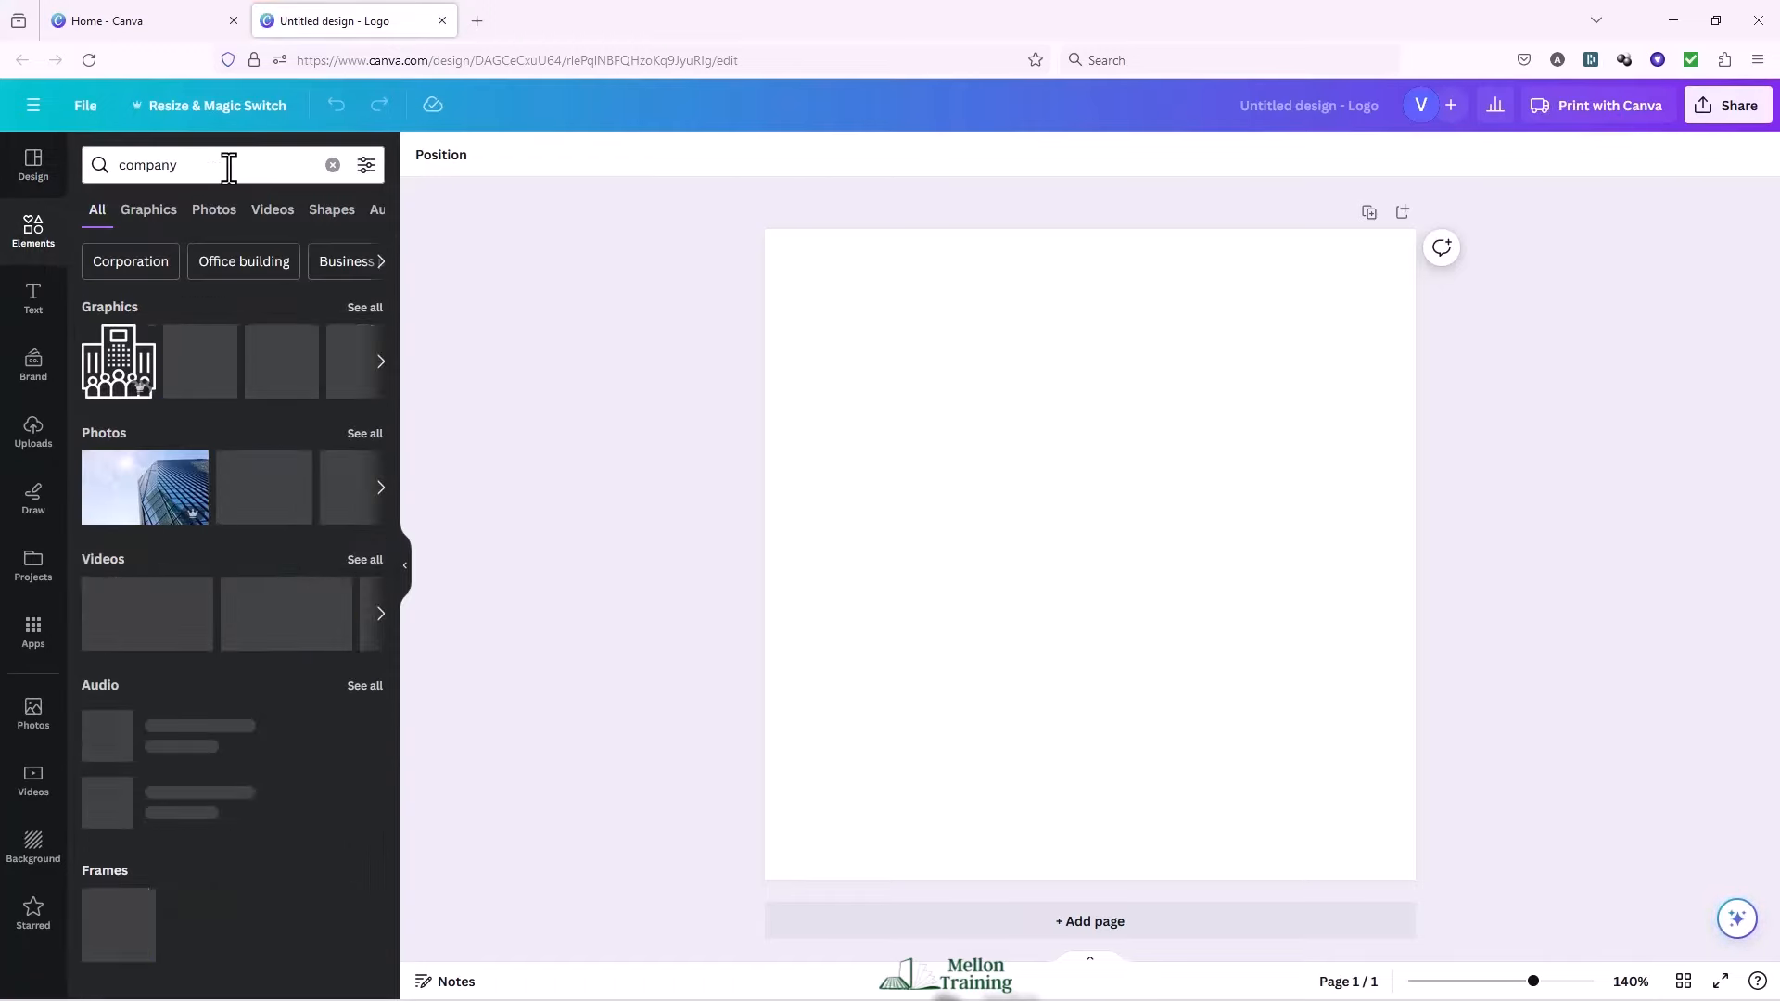
left_click(364, 306)
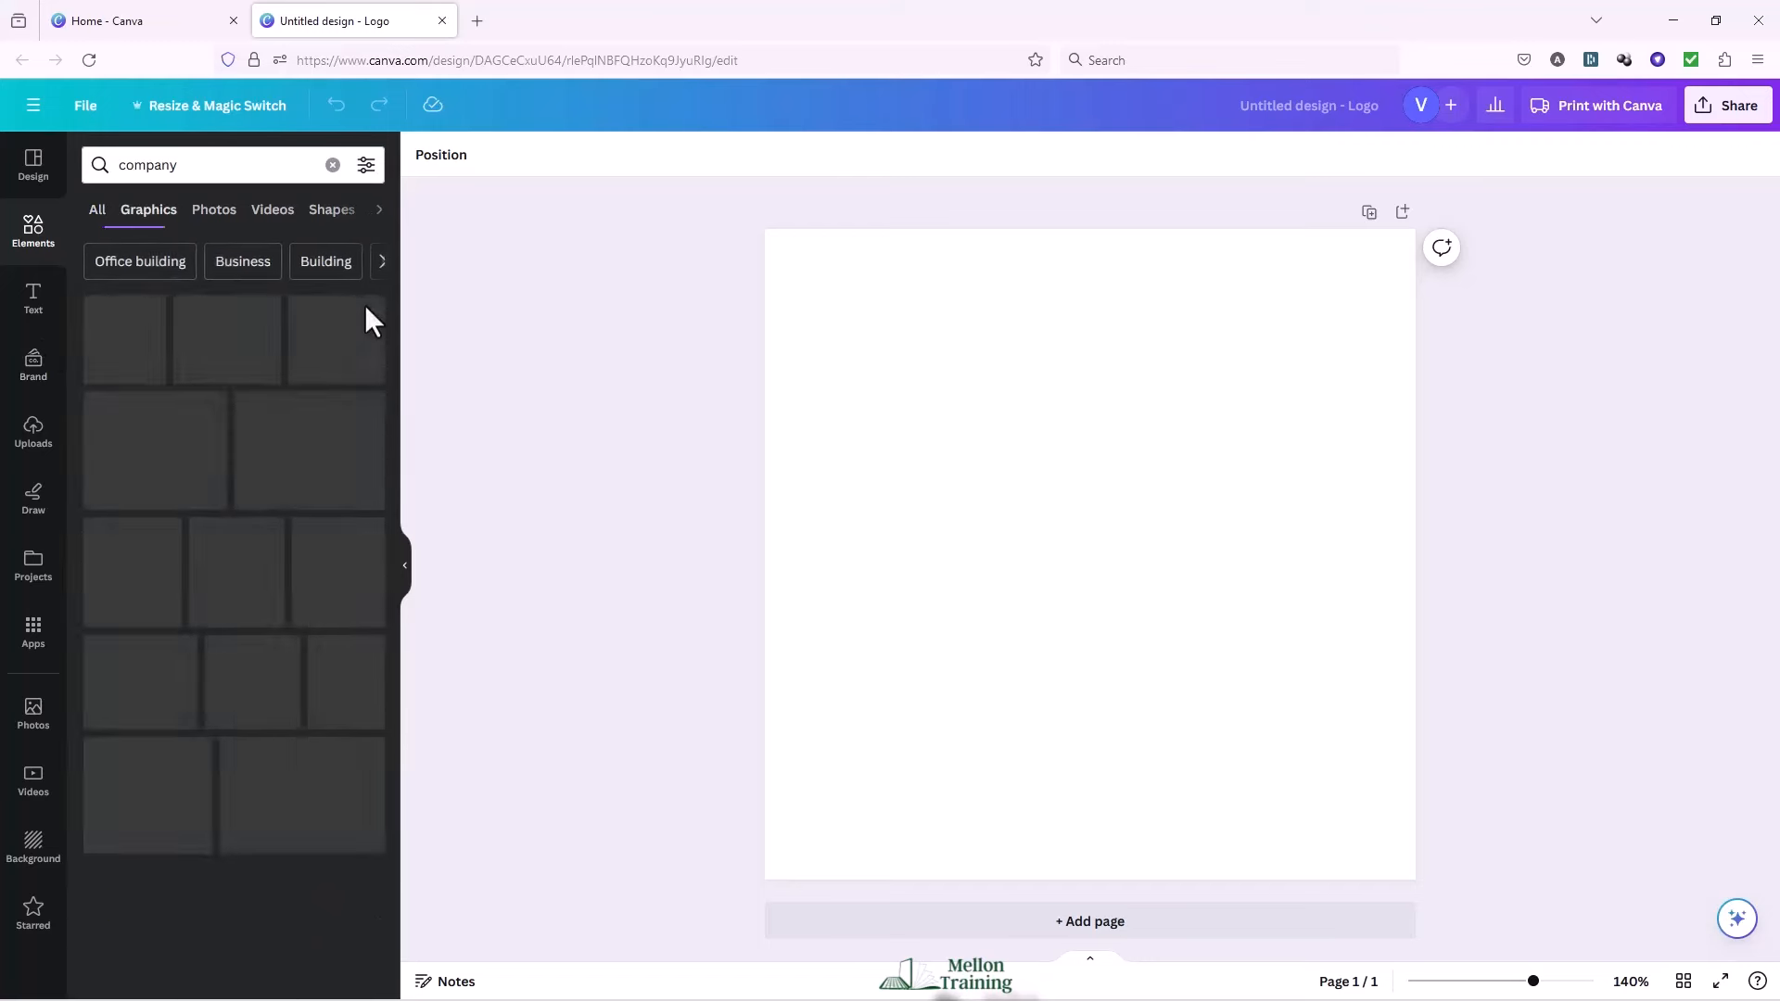
left_click(253, 770)
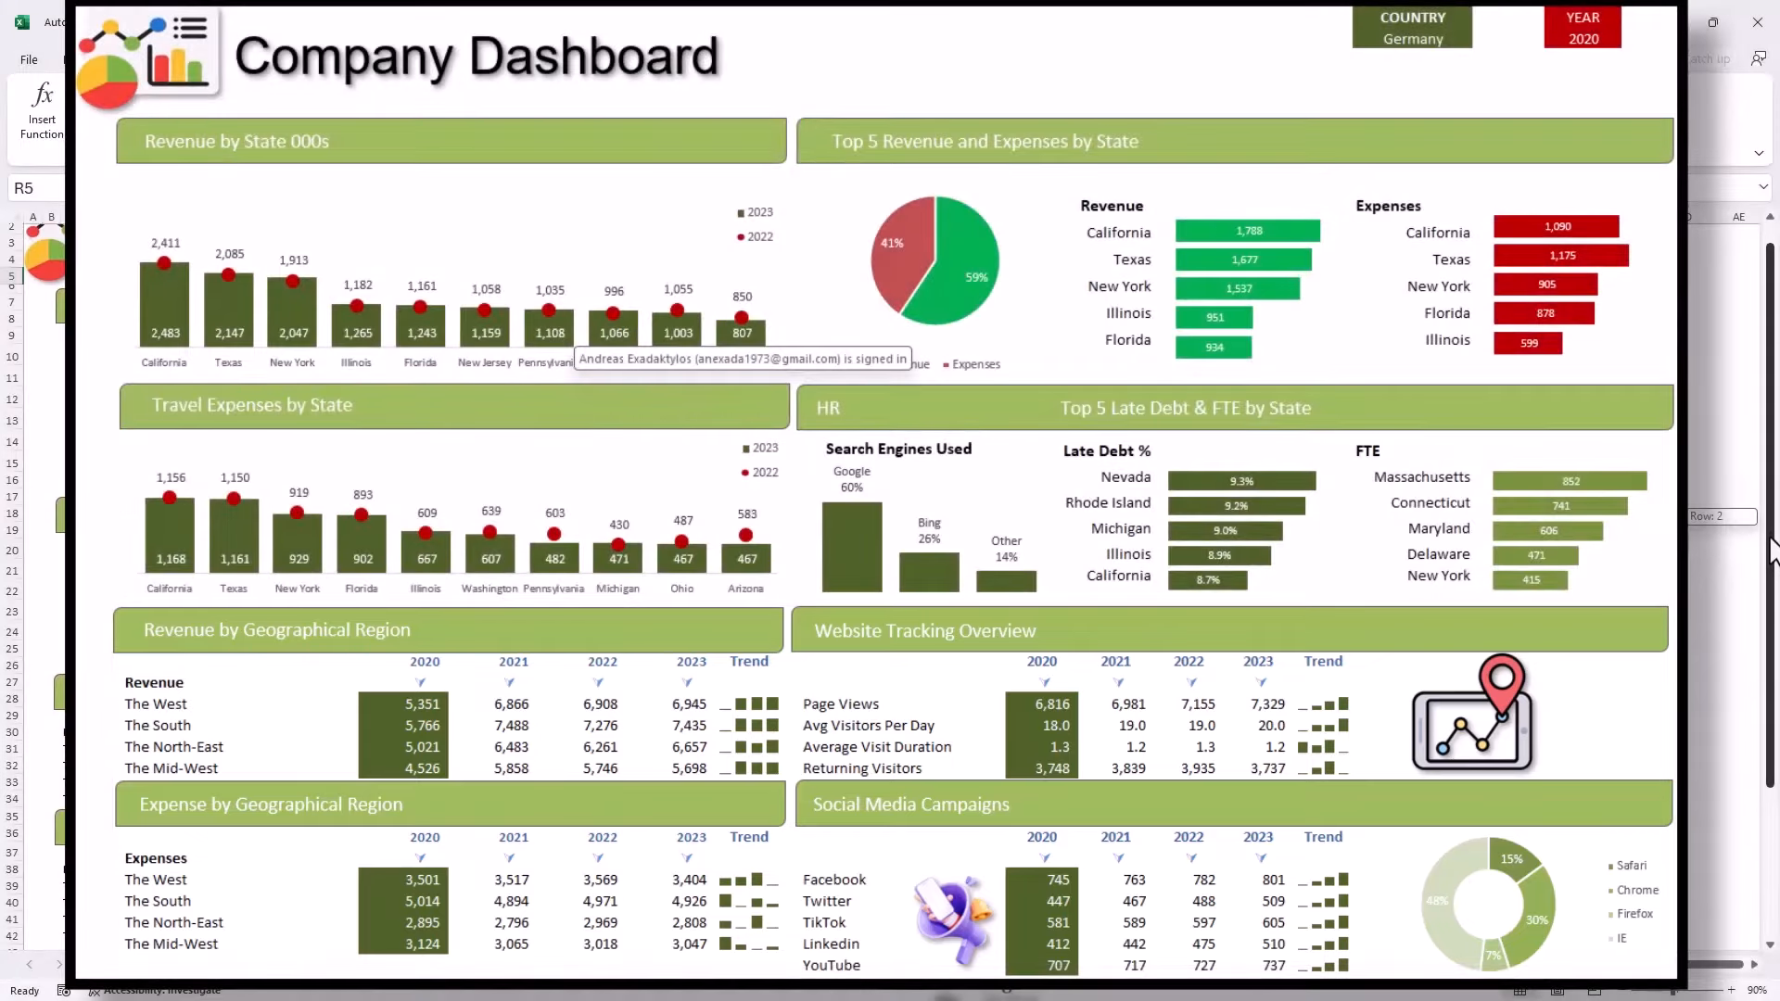
Review the Dashboard layout and the country, region and year lists on the List sheet, and return to the Calculations sheet.
left_click_drag(1773, 543, 1766, 578)
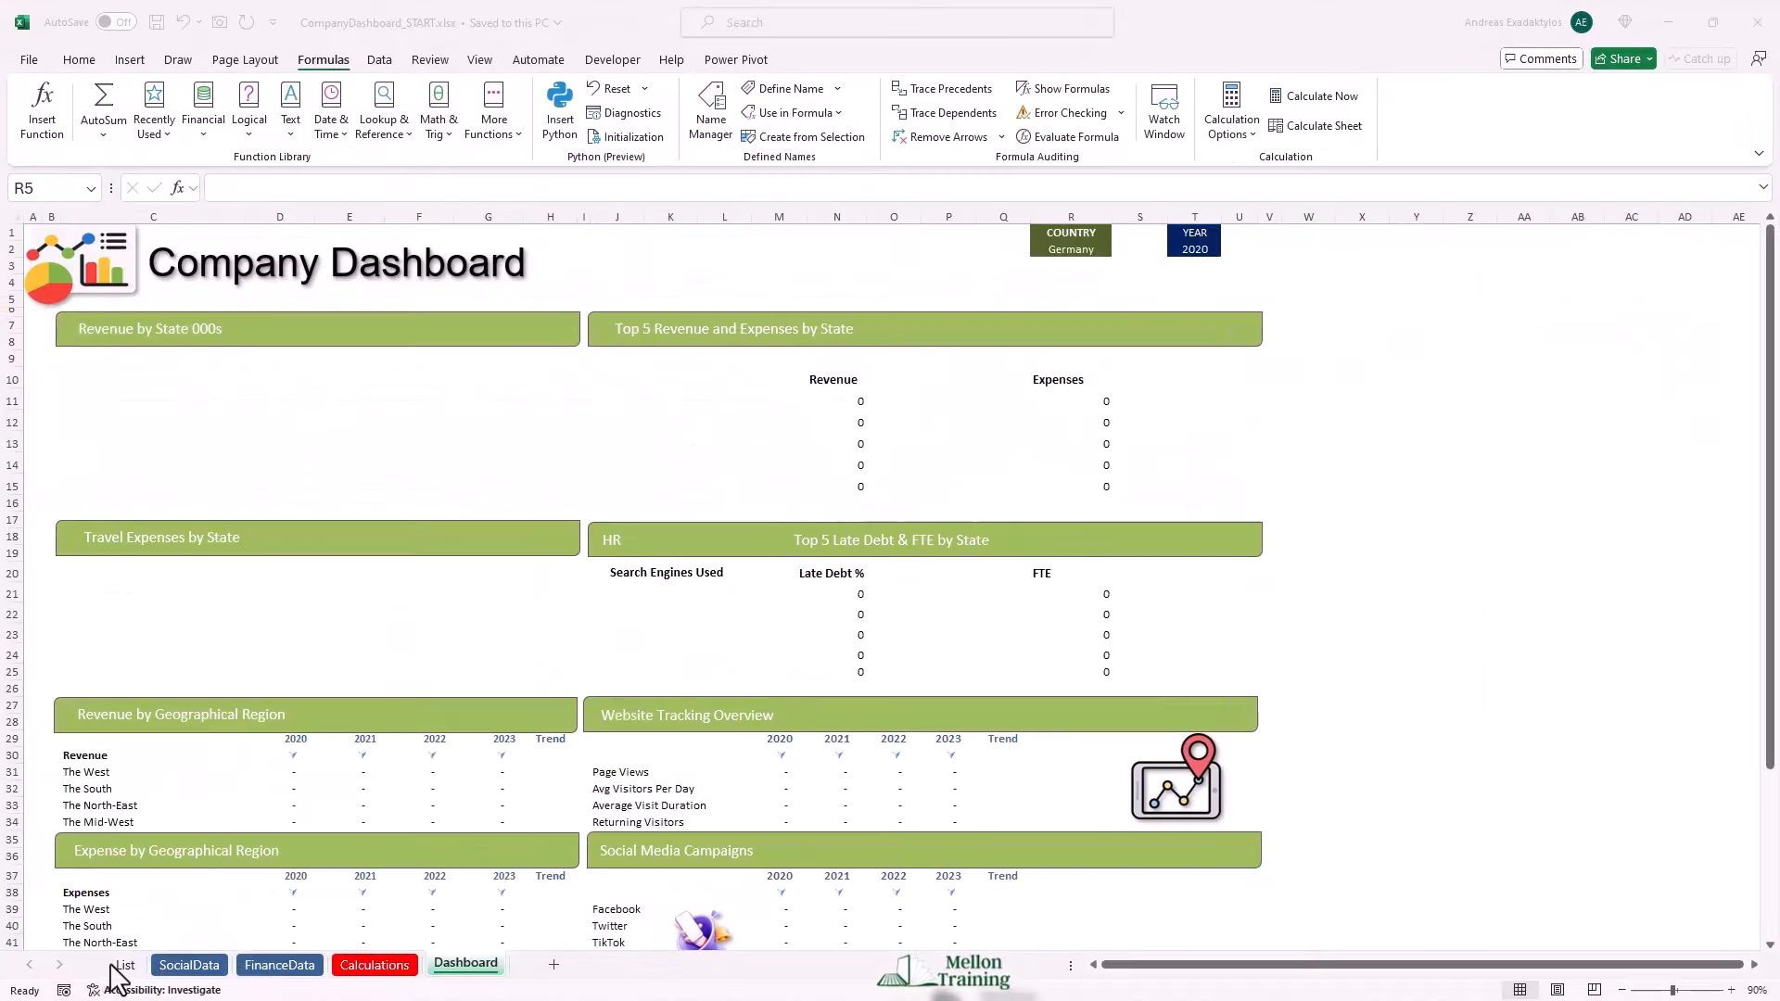
left_click(124, 965)
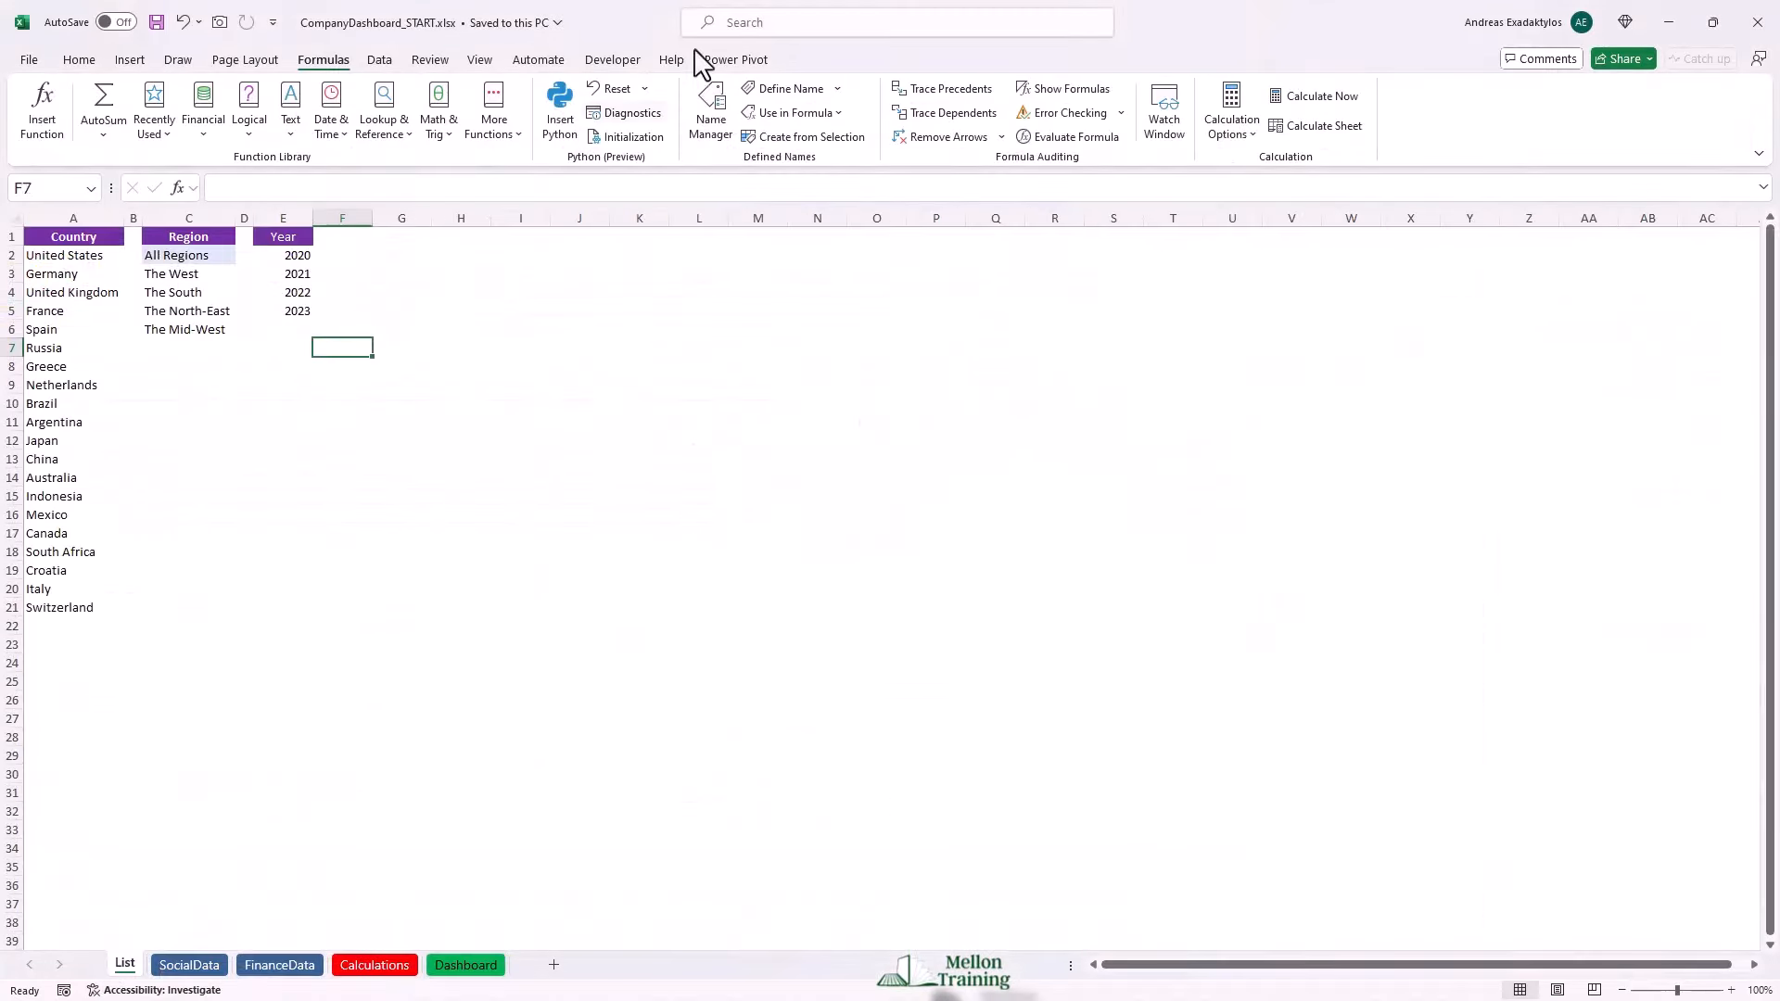
left_click(369, 967)
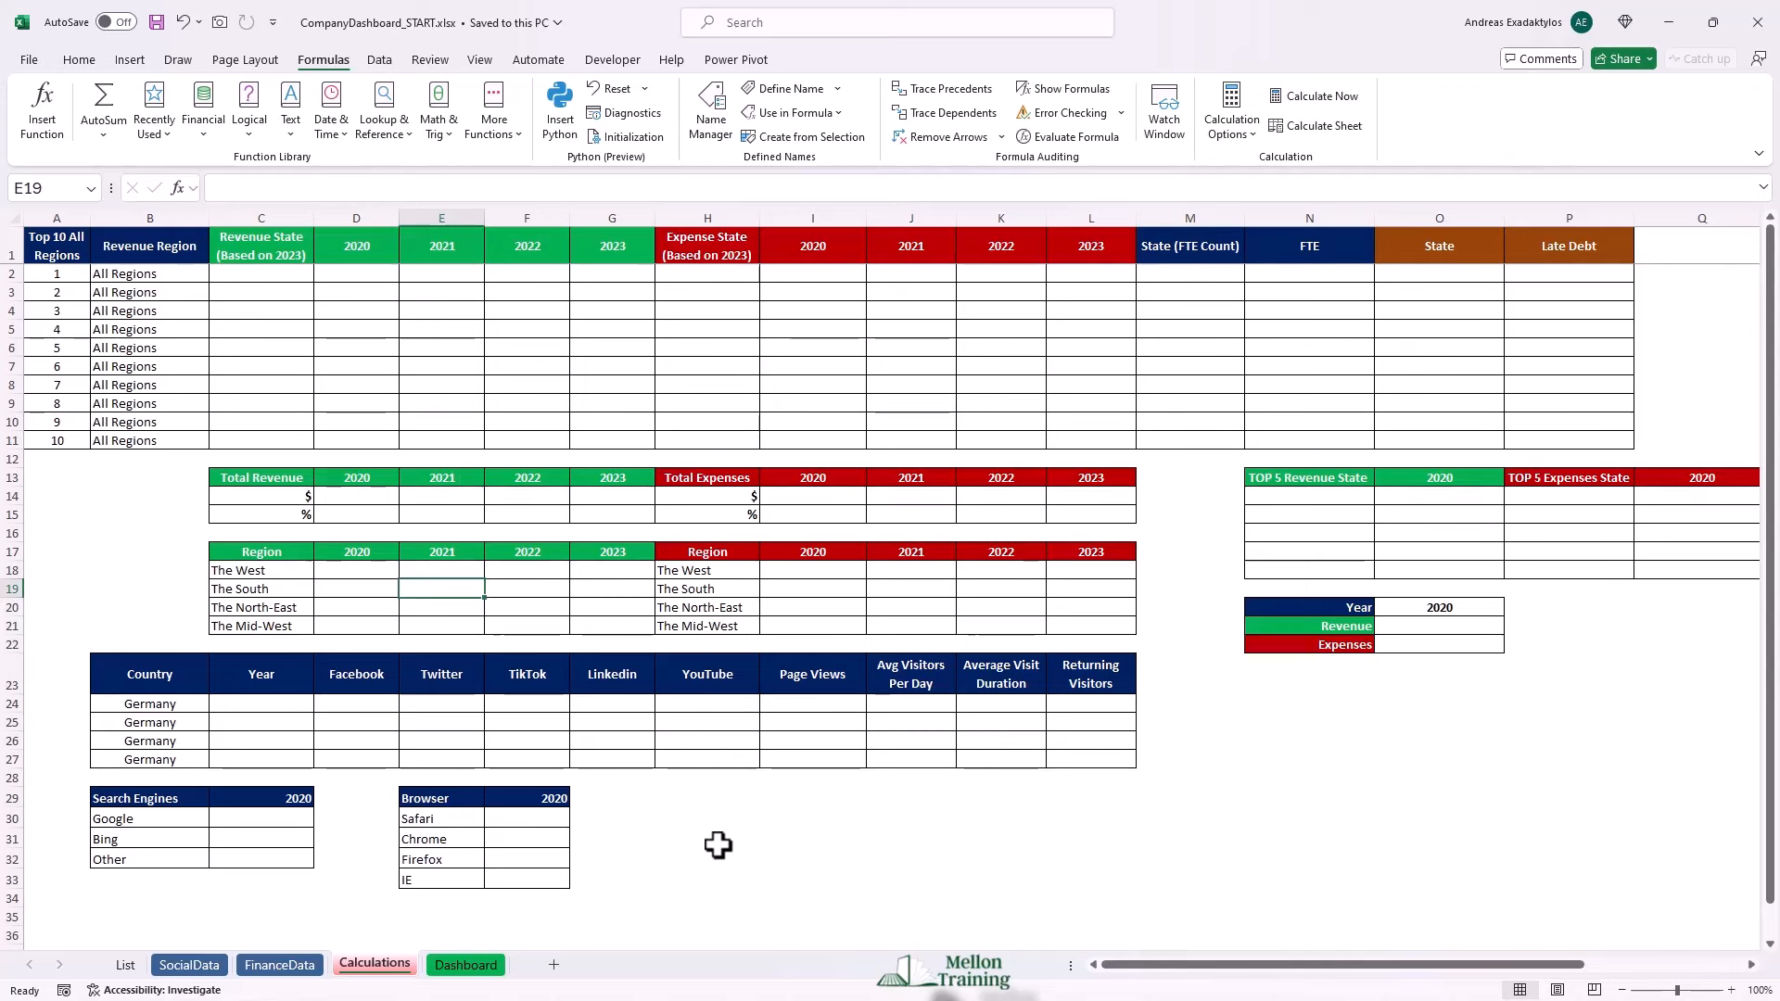
Start an INDEX formula in Calculations cell C2 with the absolute state range FinanceData!$B$2:$B$51 as its array.
left_click(272, 275)
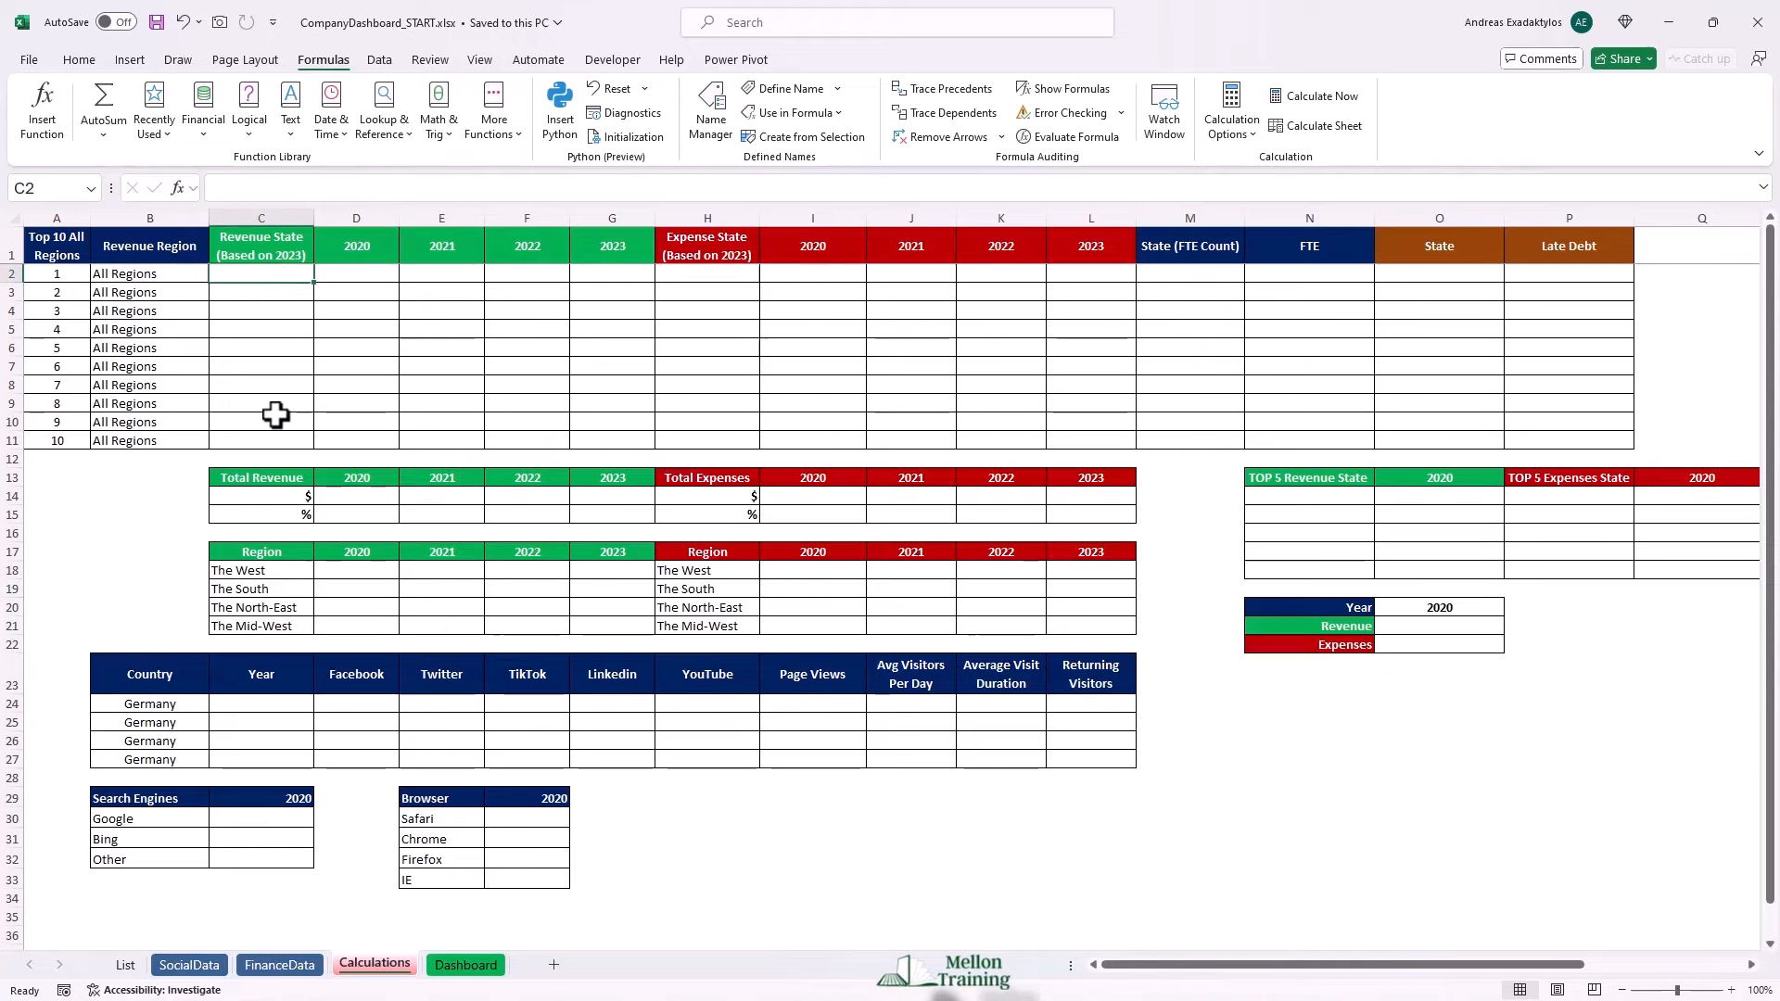
type("=I")
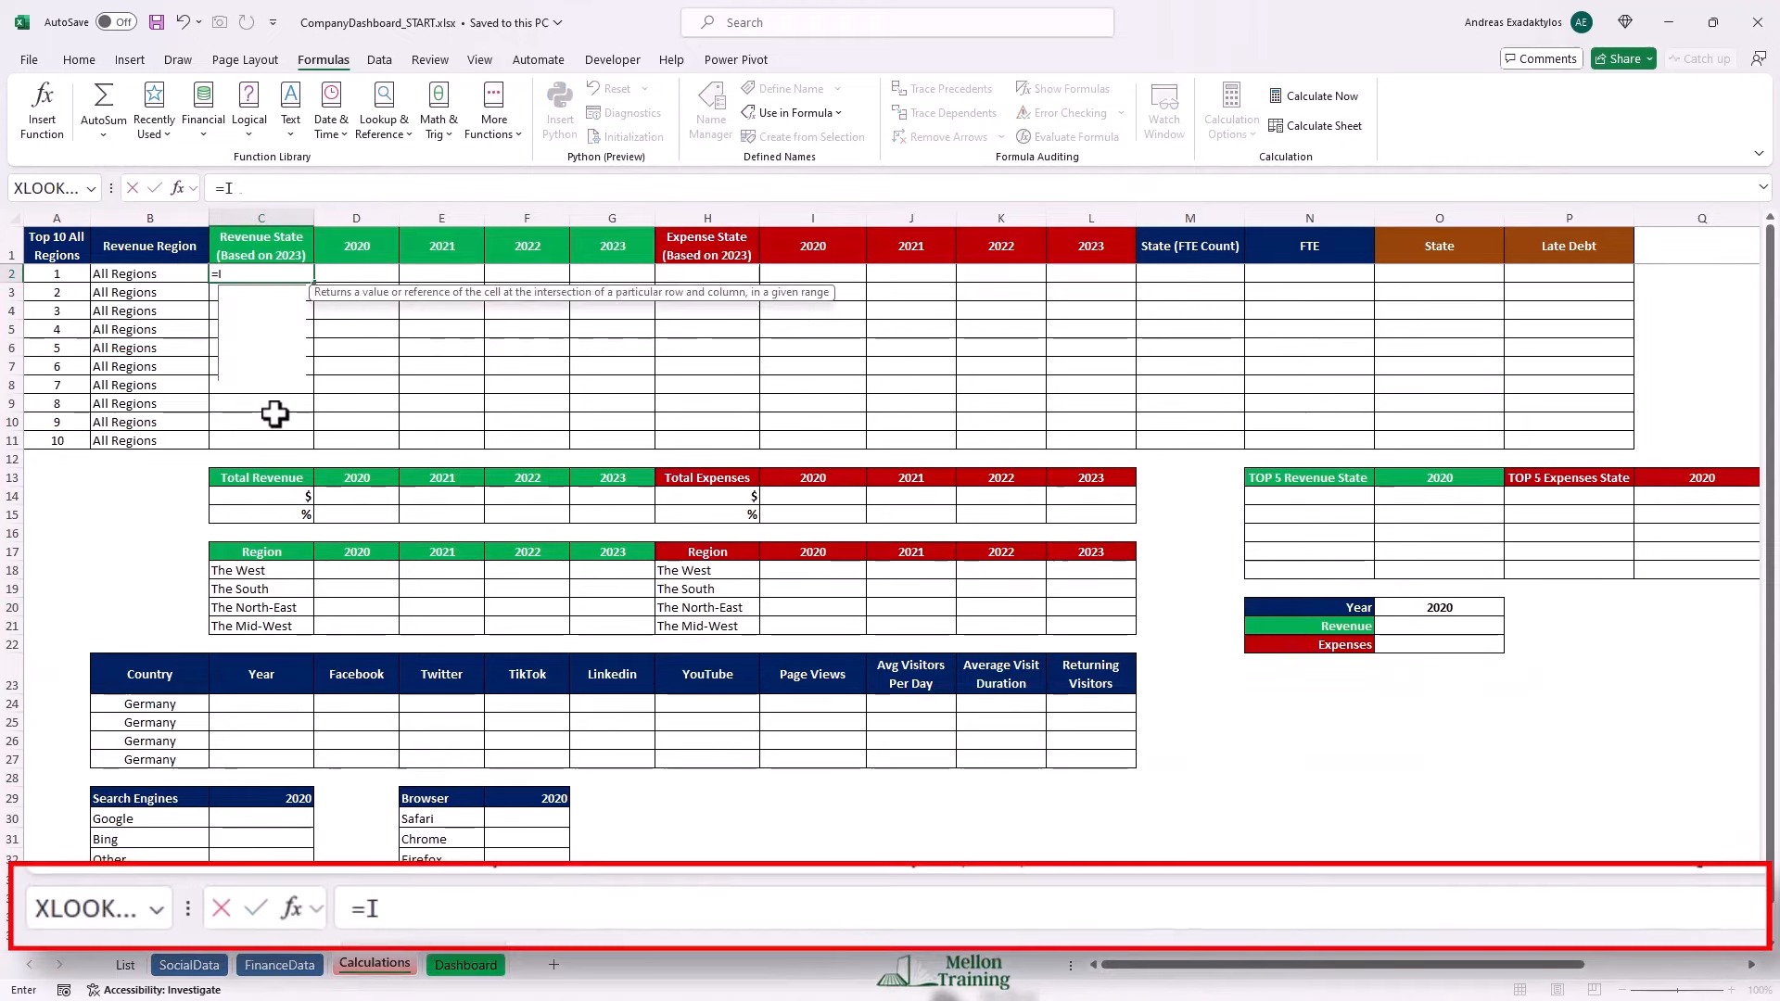
type("NDEX(")
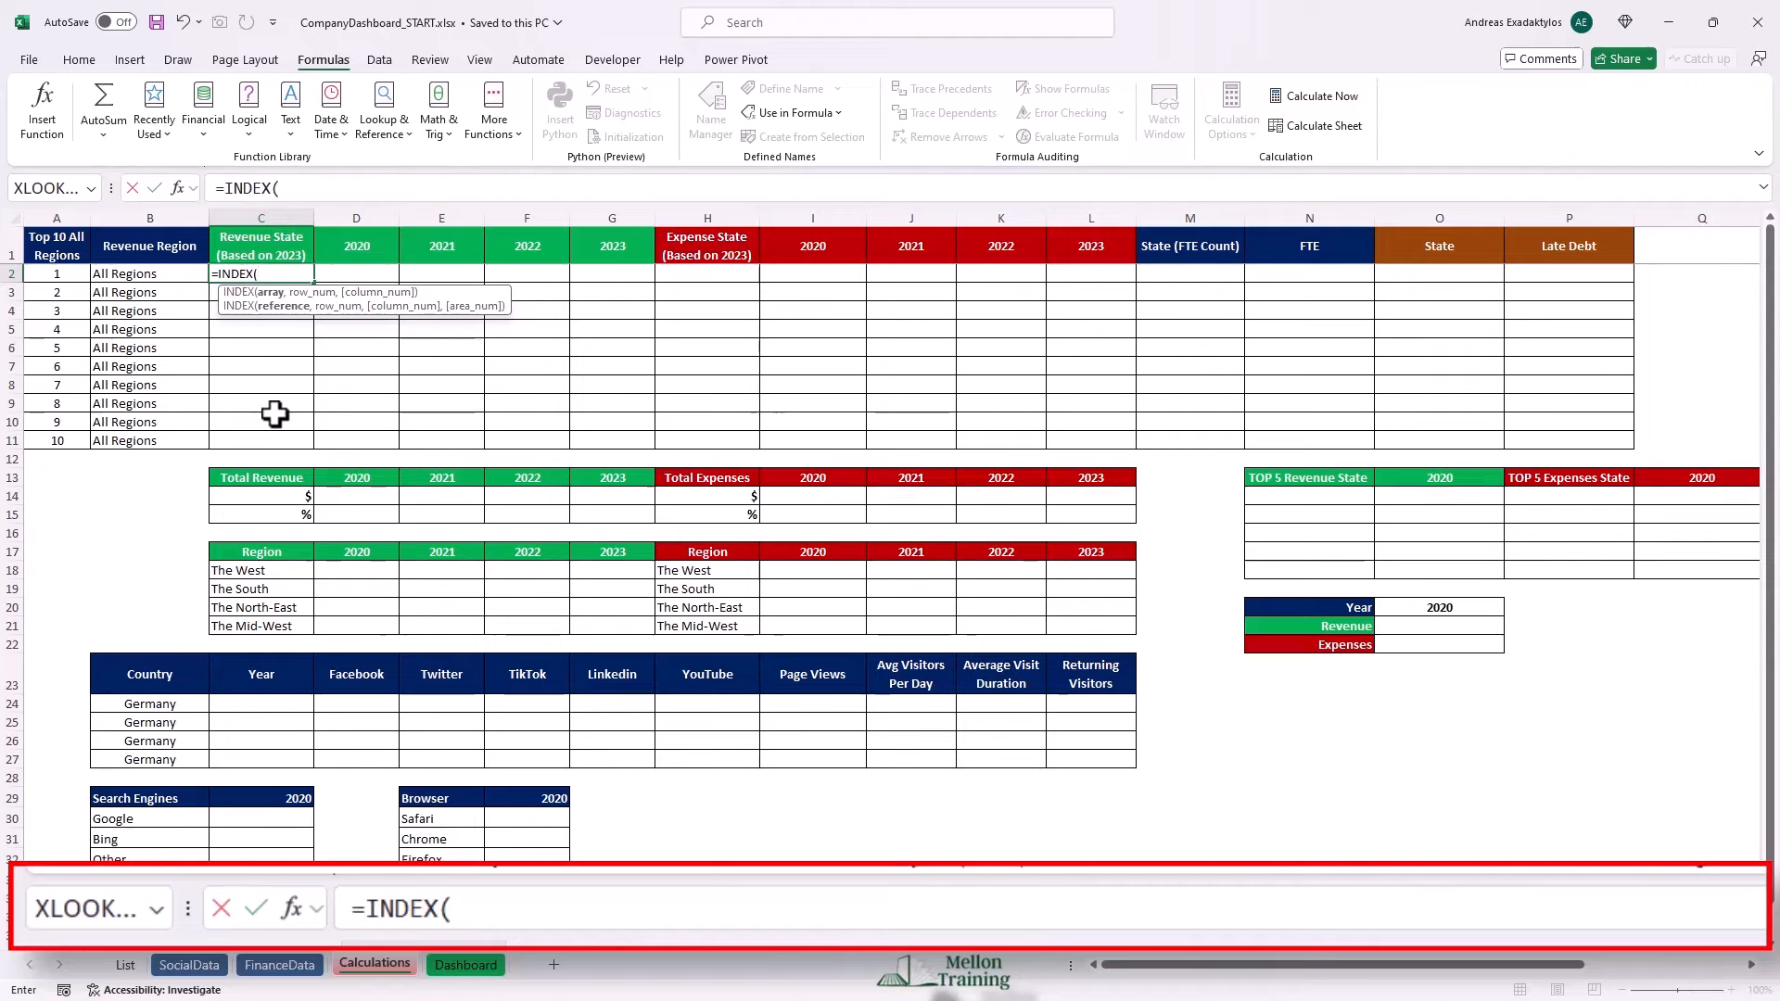
left_click(279, 965)
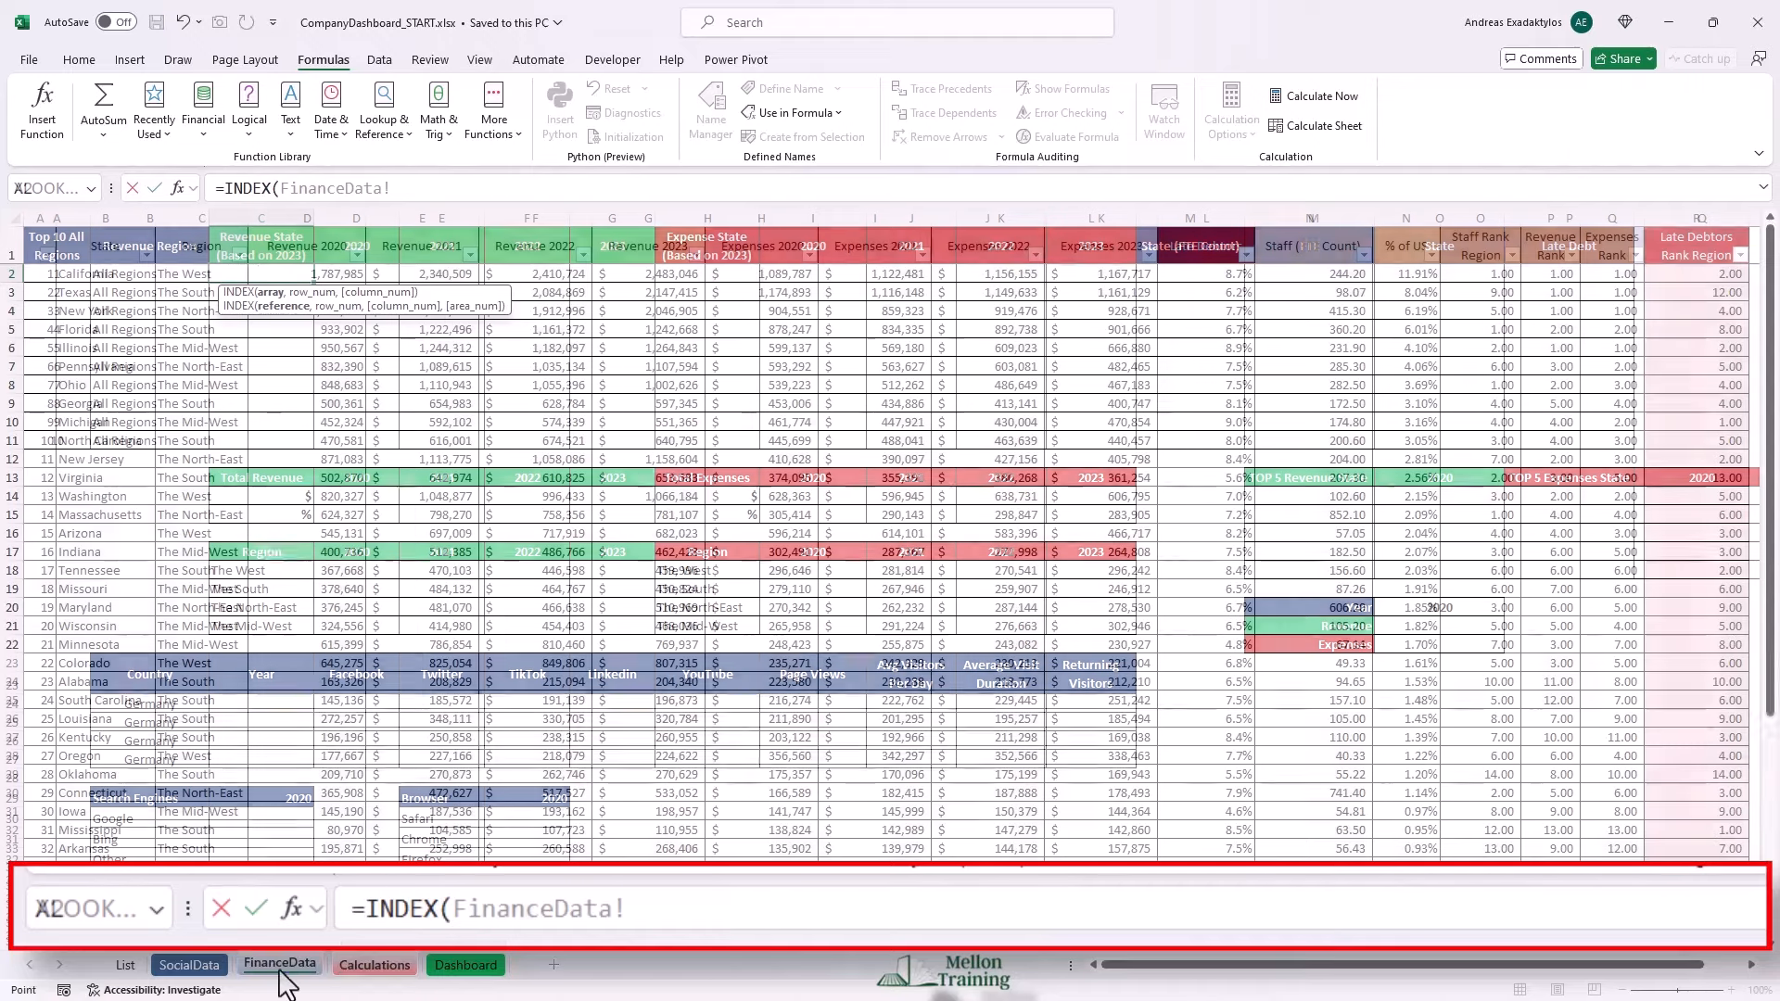
left_click(93, 274)
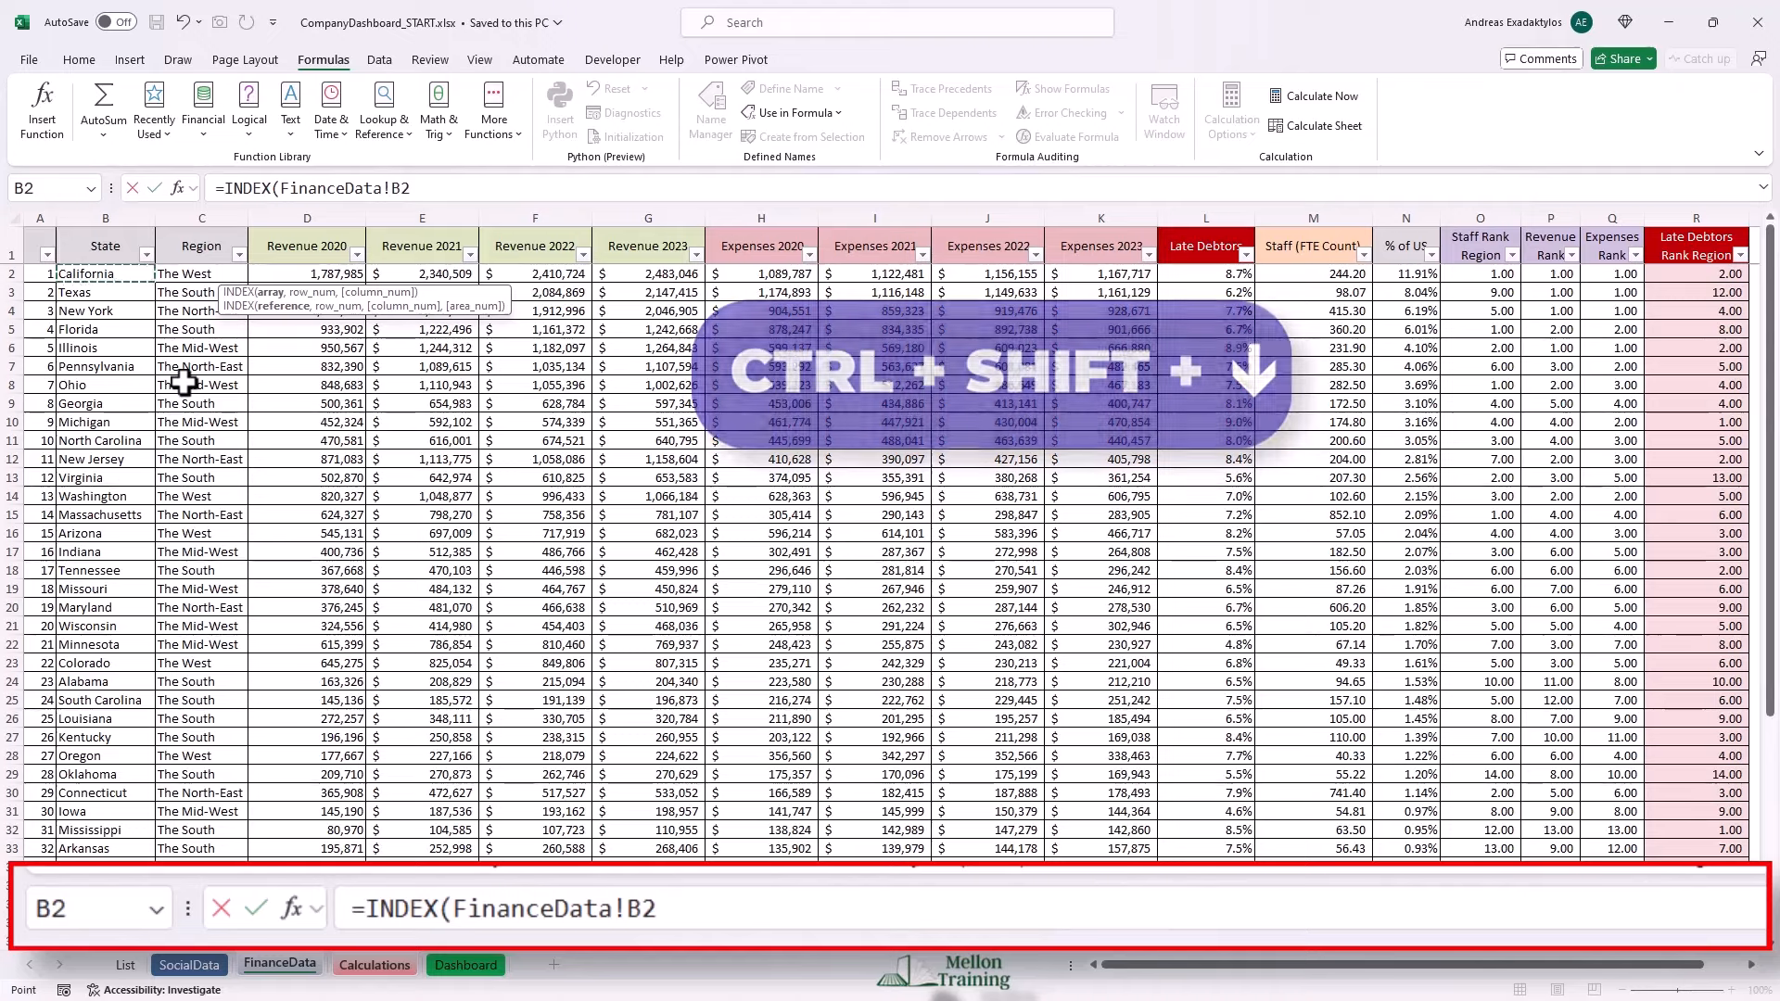
key("ctrl+shift+Down")
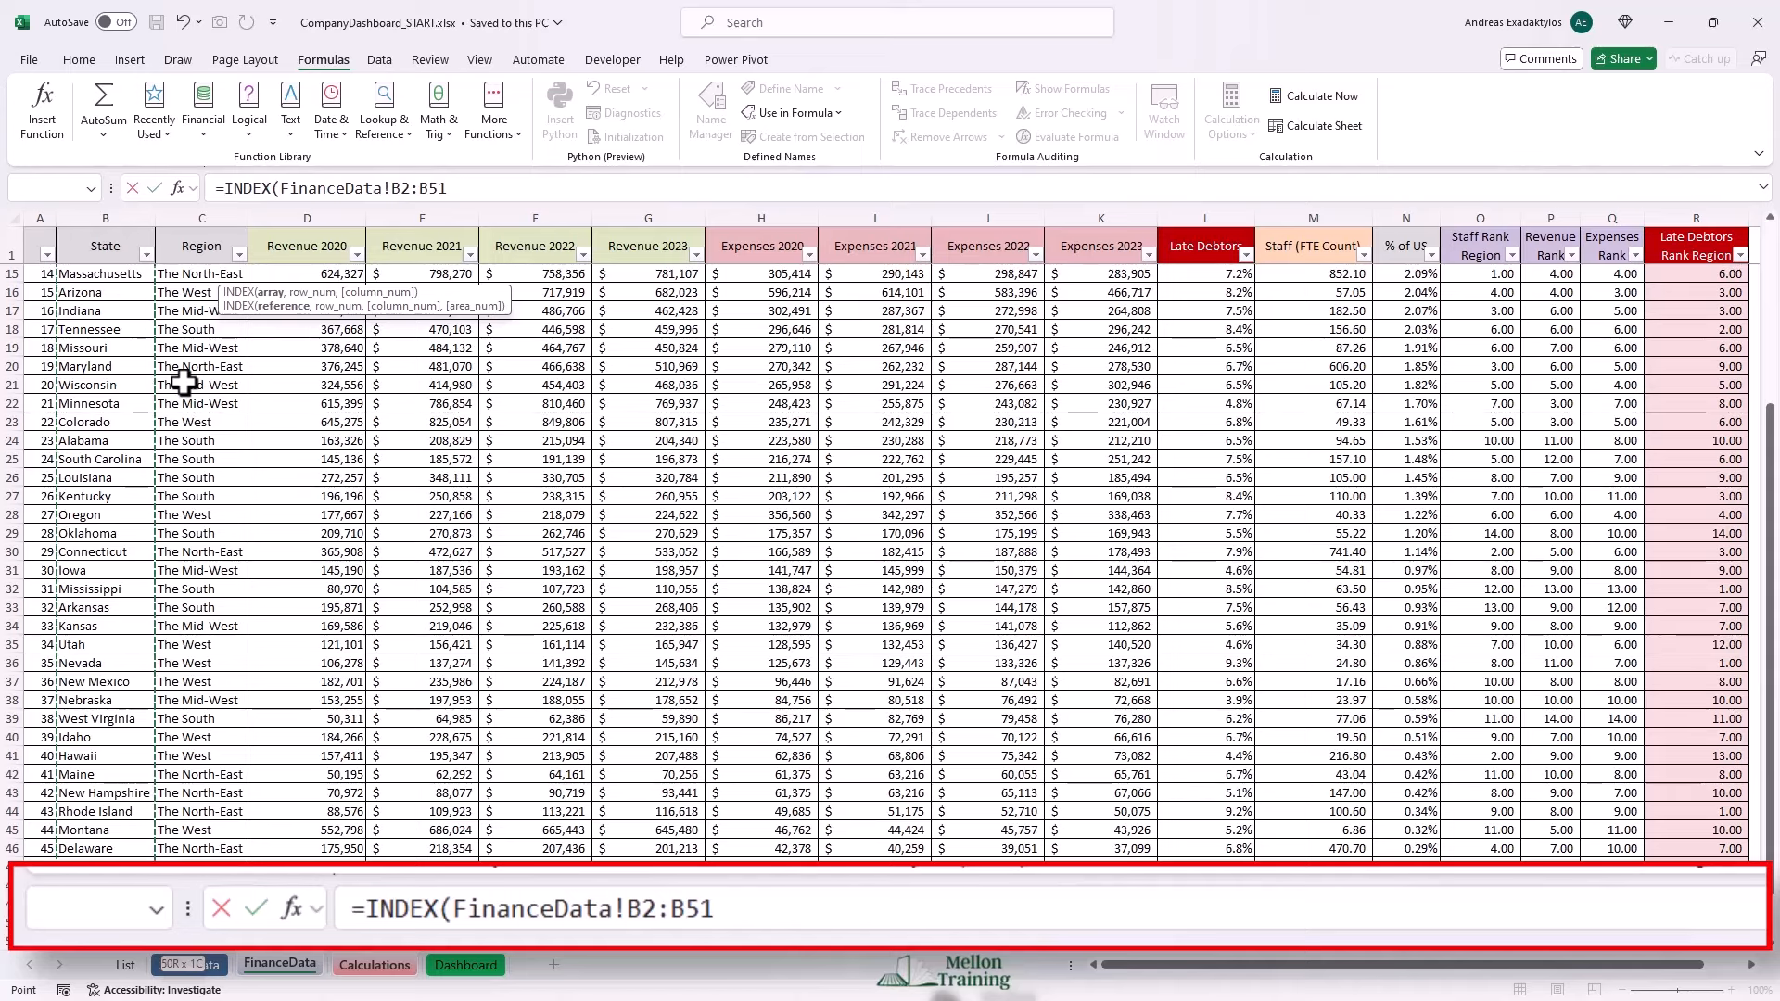
key("F4")
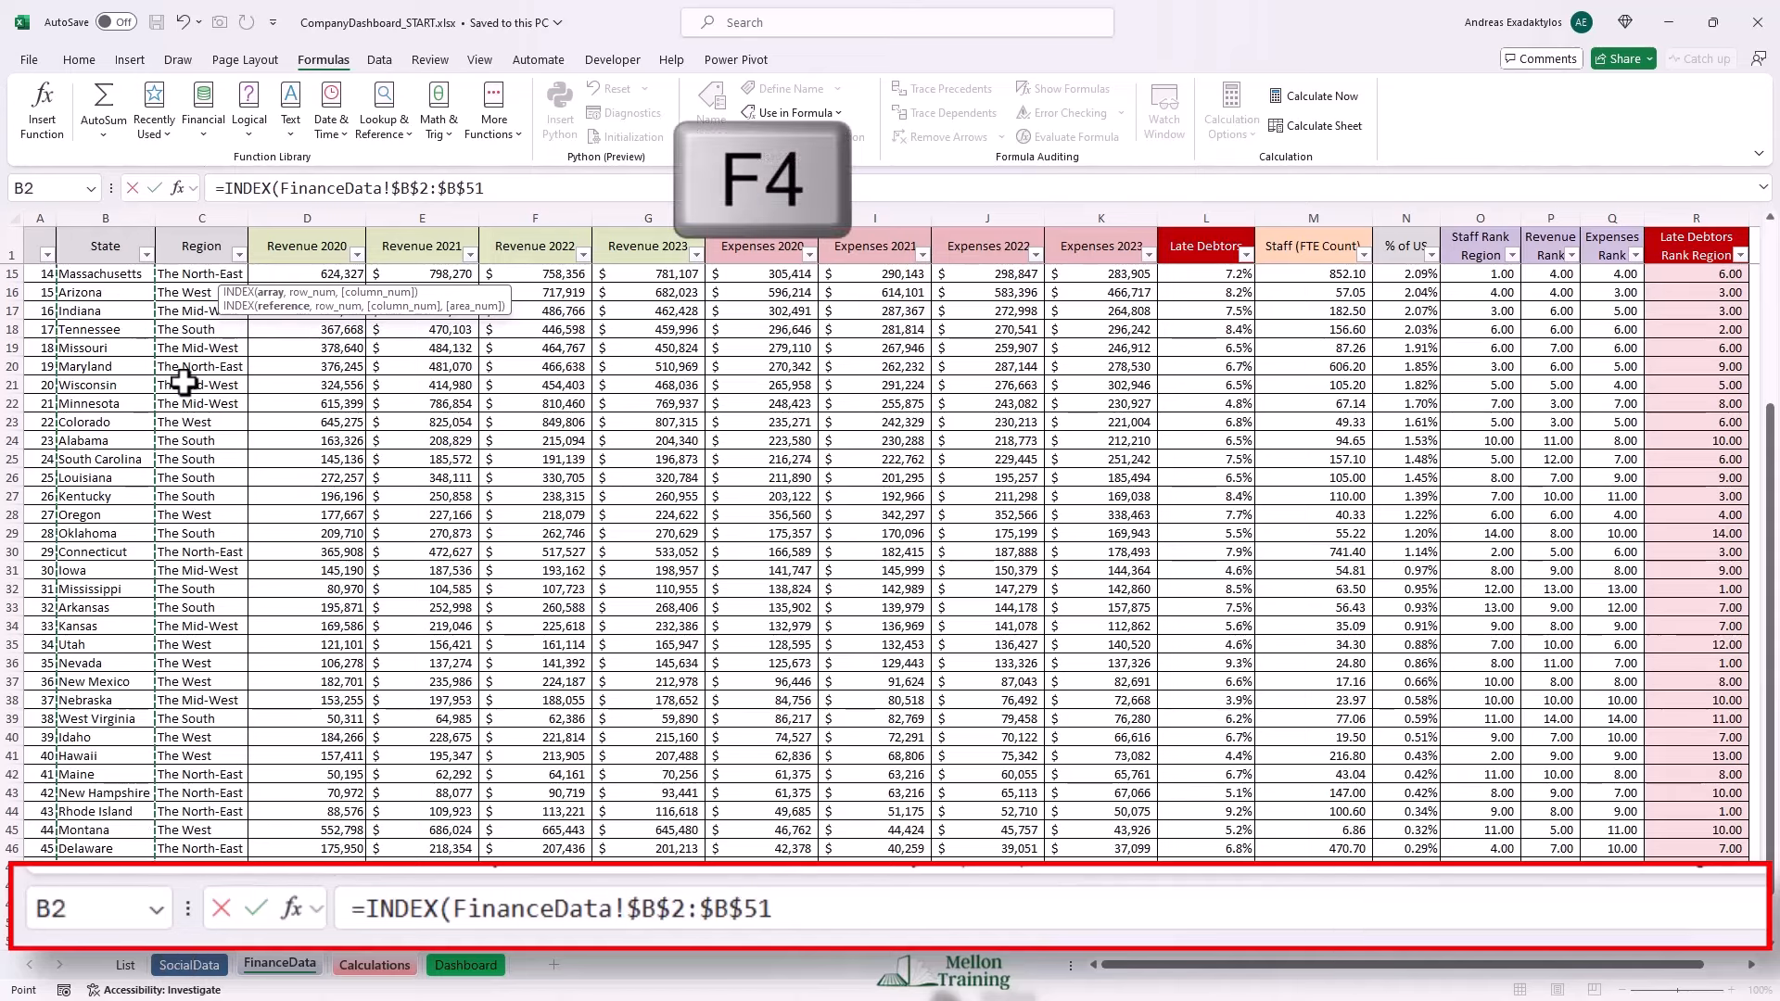
type(",")
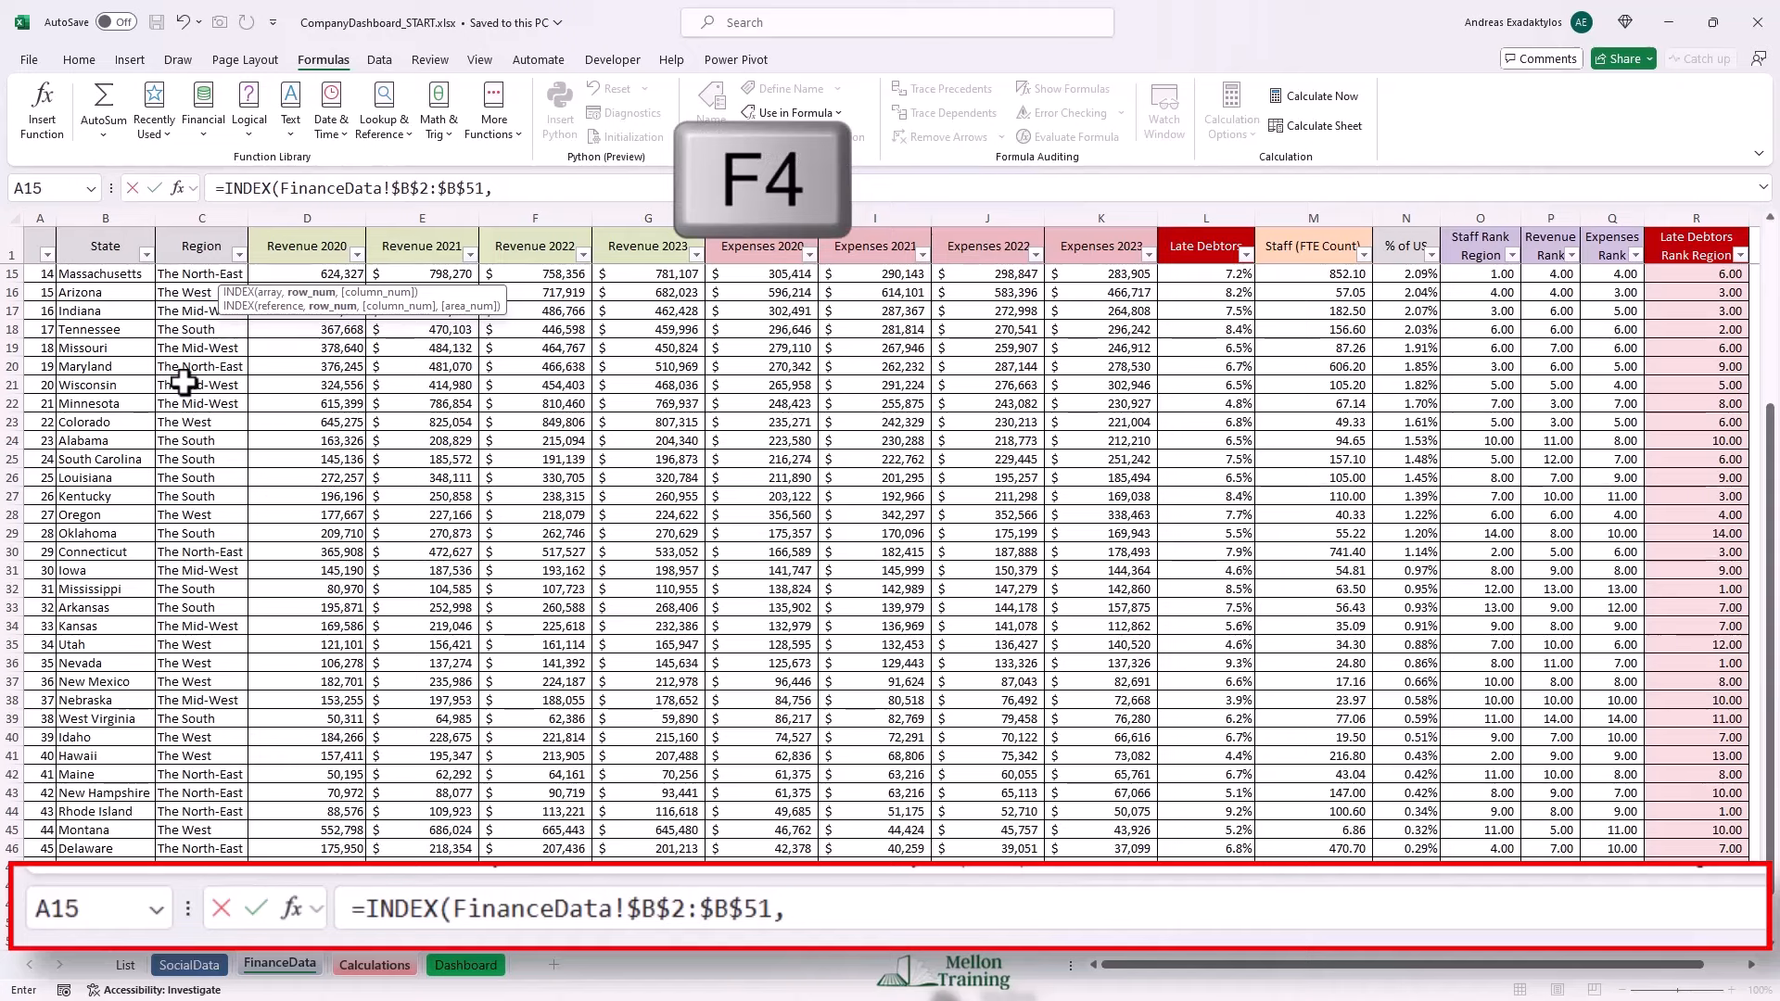
Nest MATCH with LARGE as the row number, using the absolute Revenue 2023 range FinanceData!$G$2:$G$51 as LARGE's array.
type("MATC")
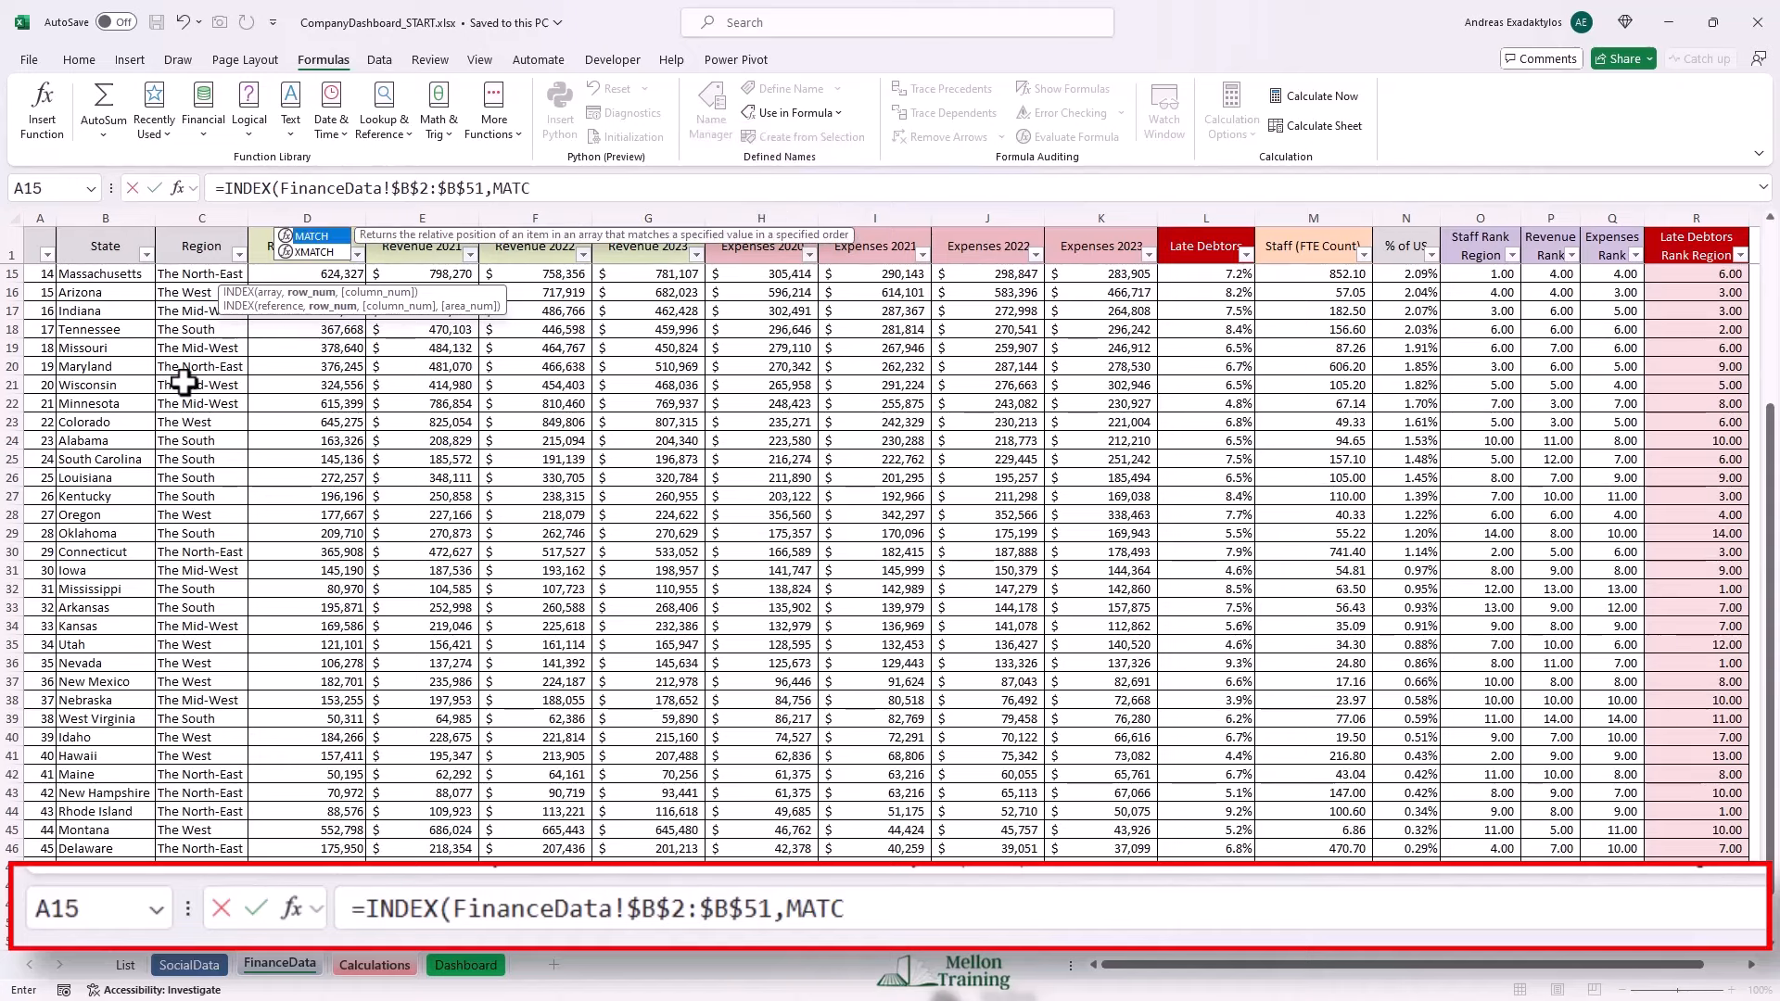
key("Tab")
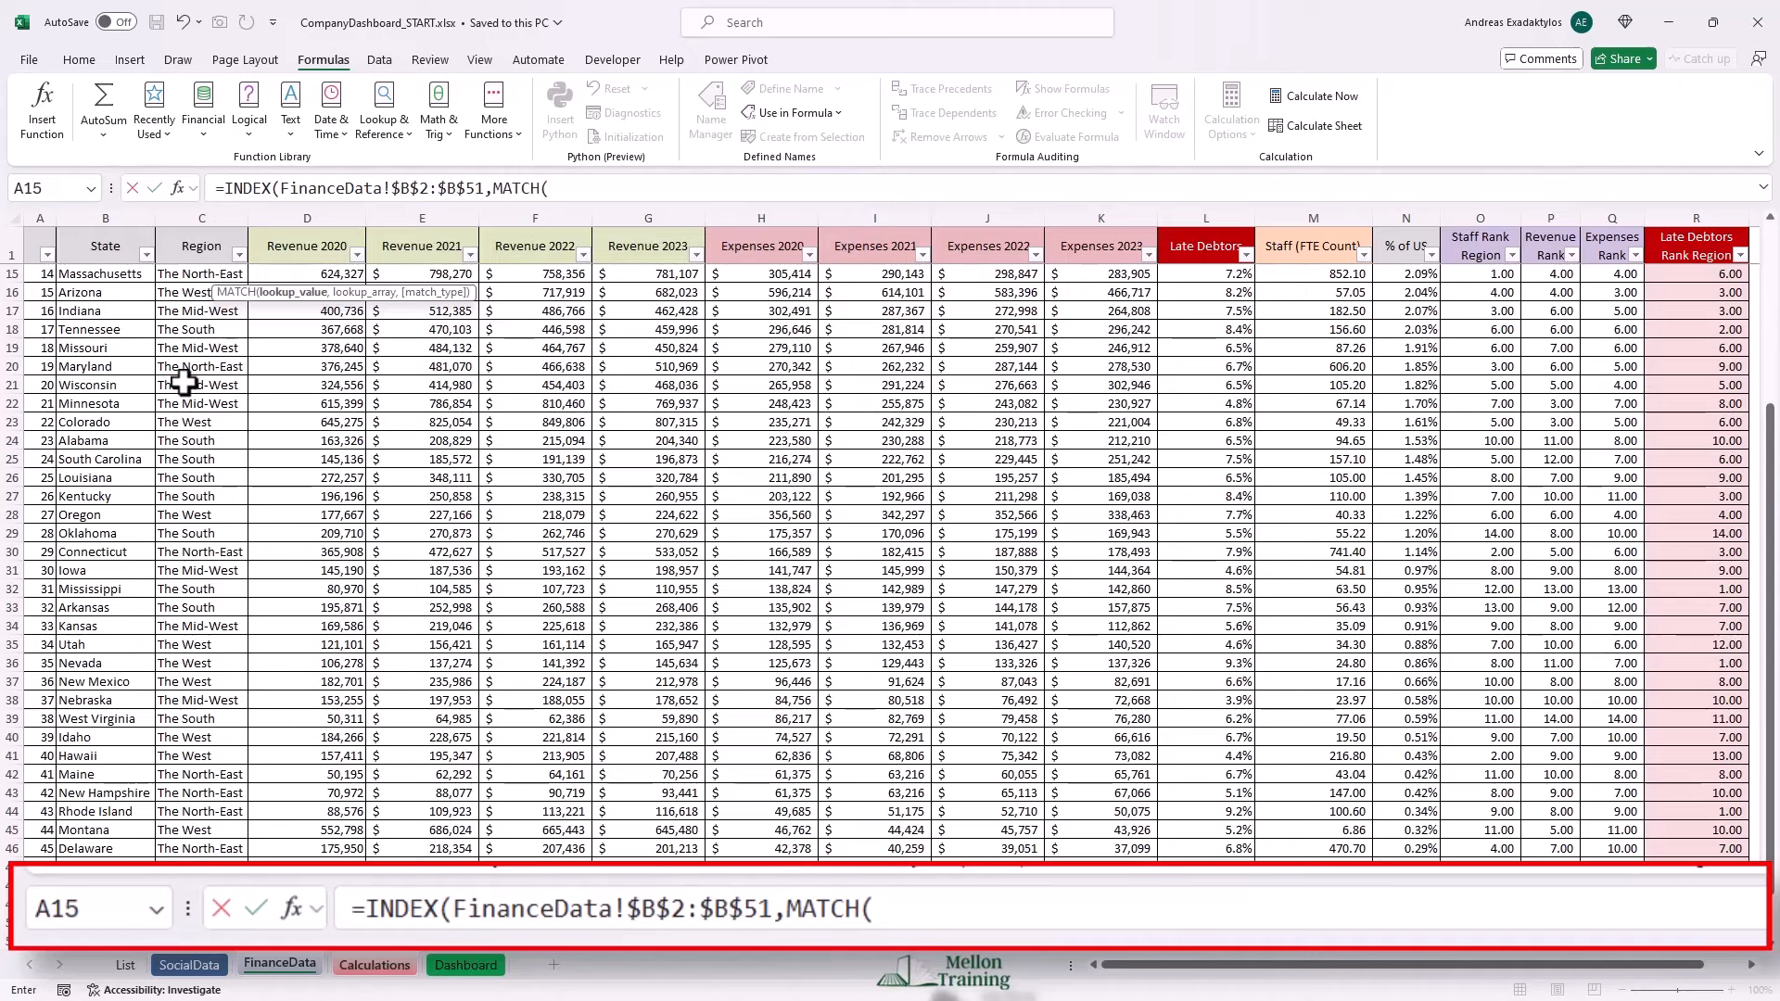
type("LARG")
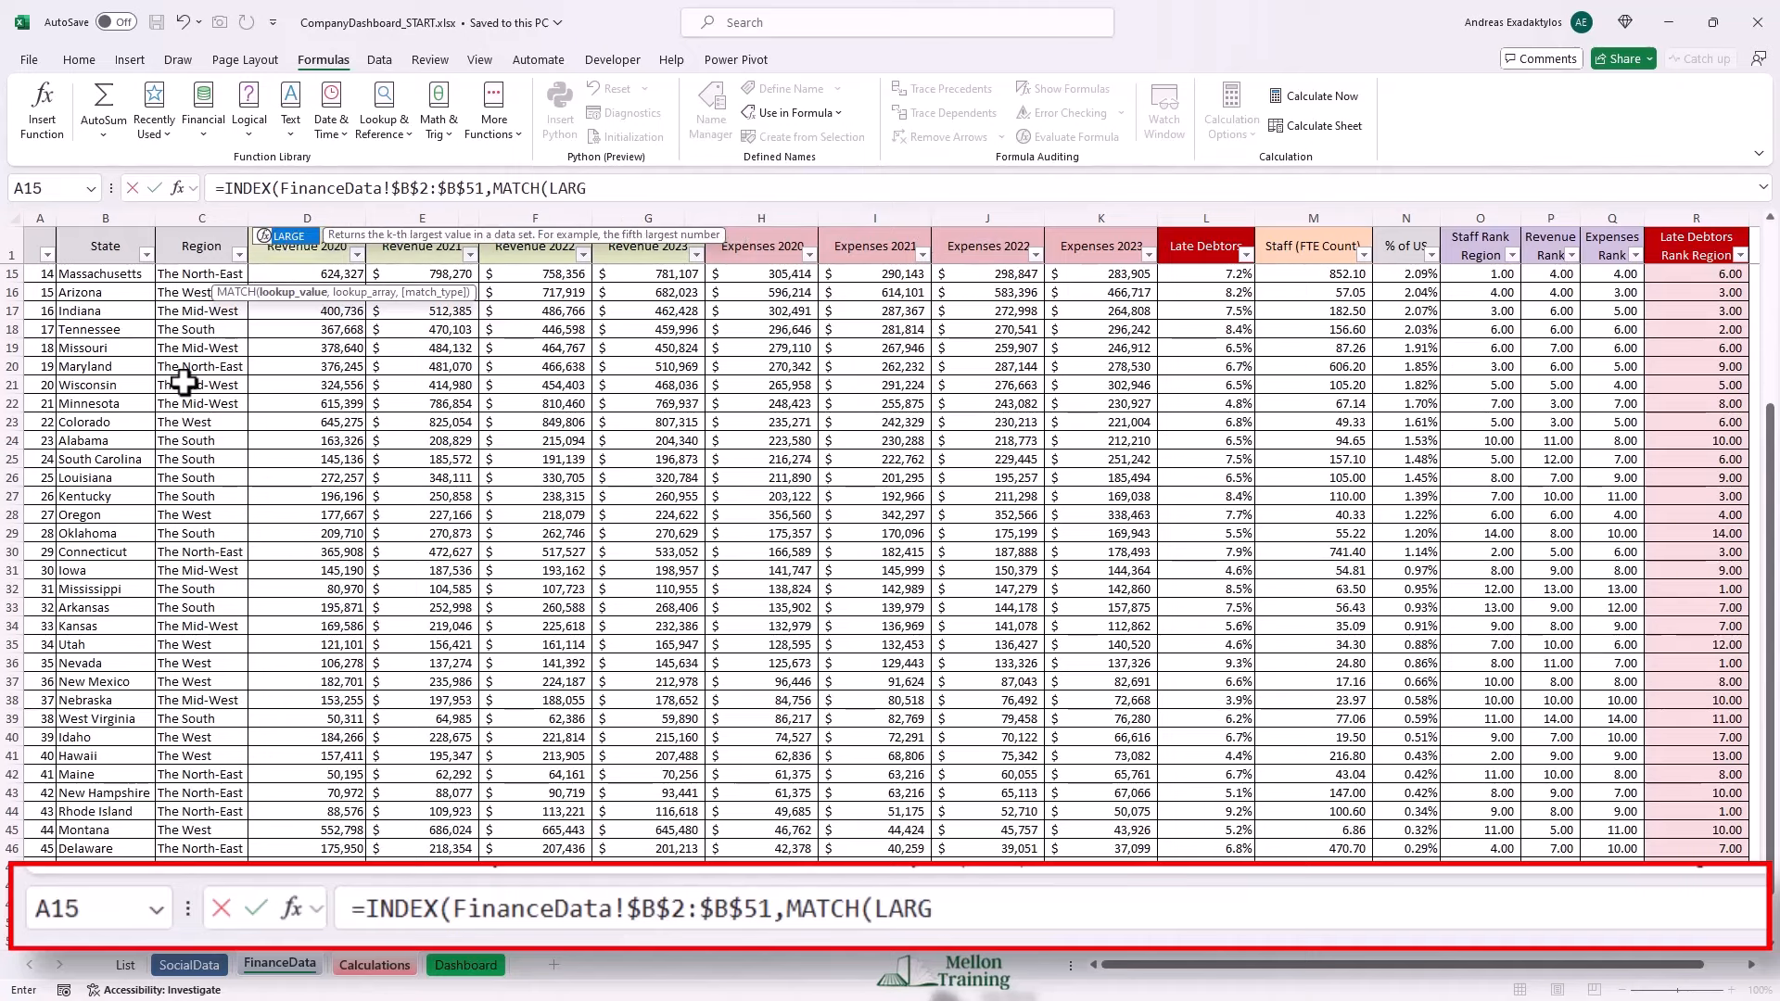
key("Tab")
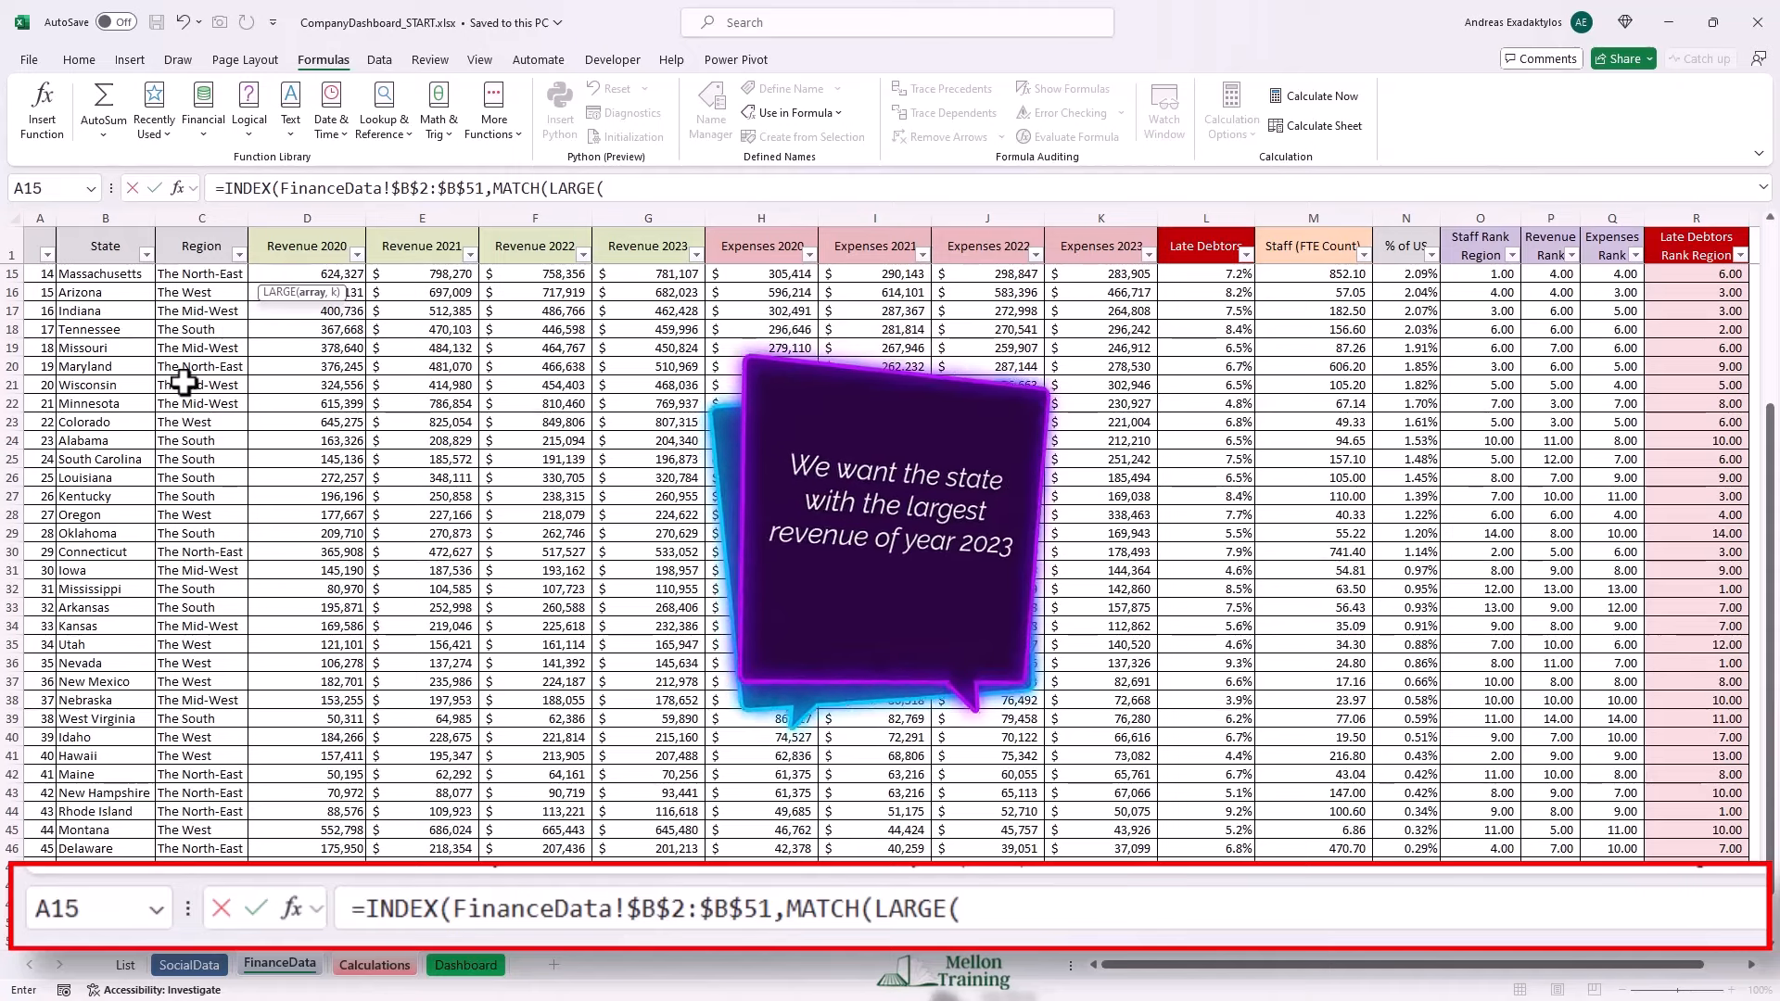
scroll(636, 337, "up", 5)
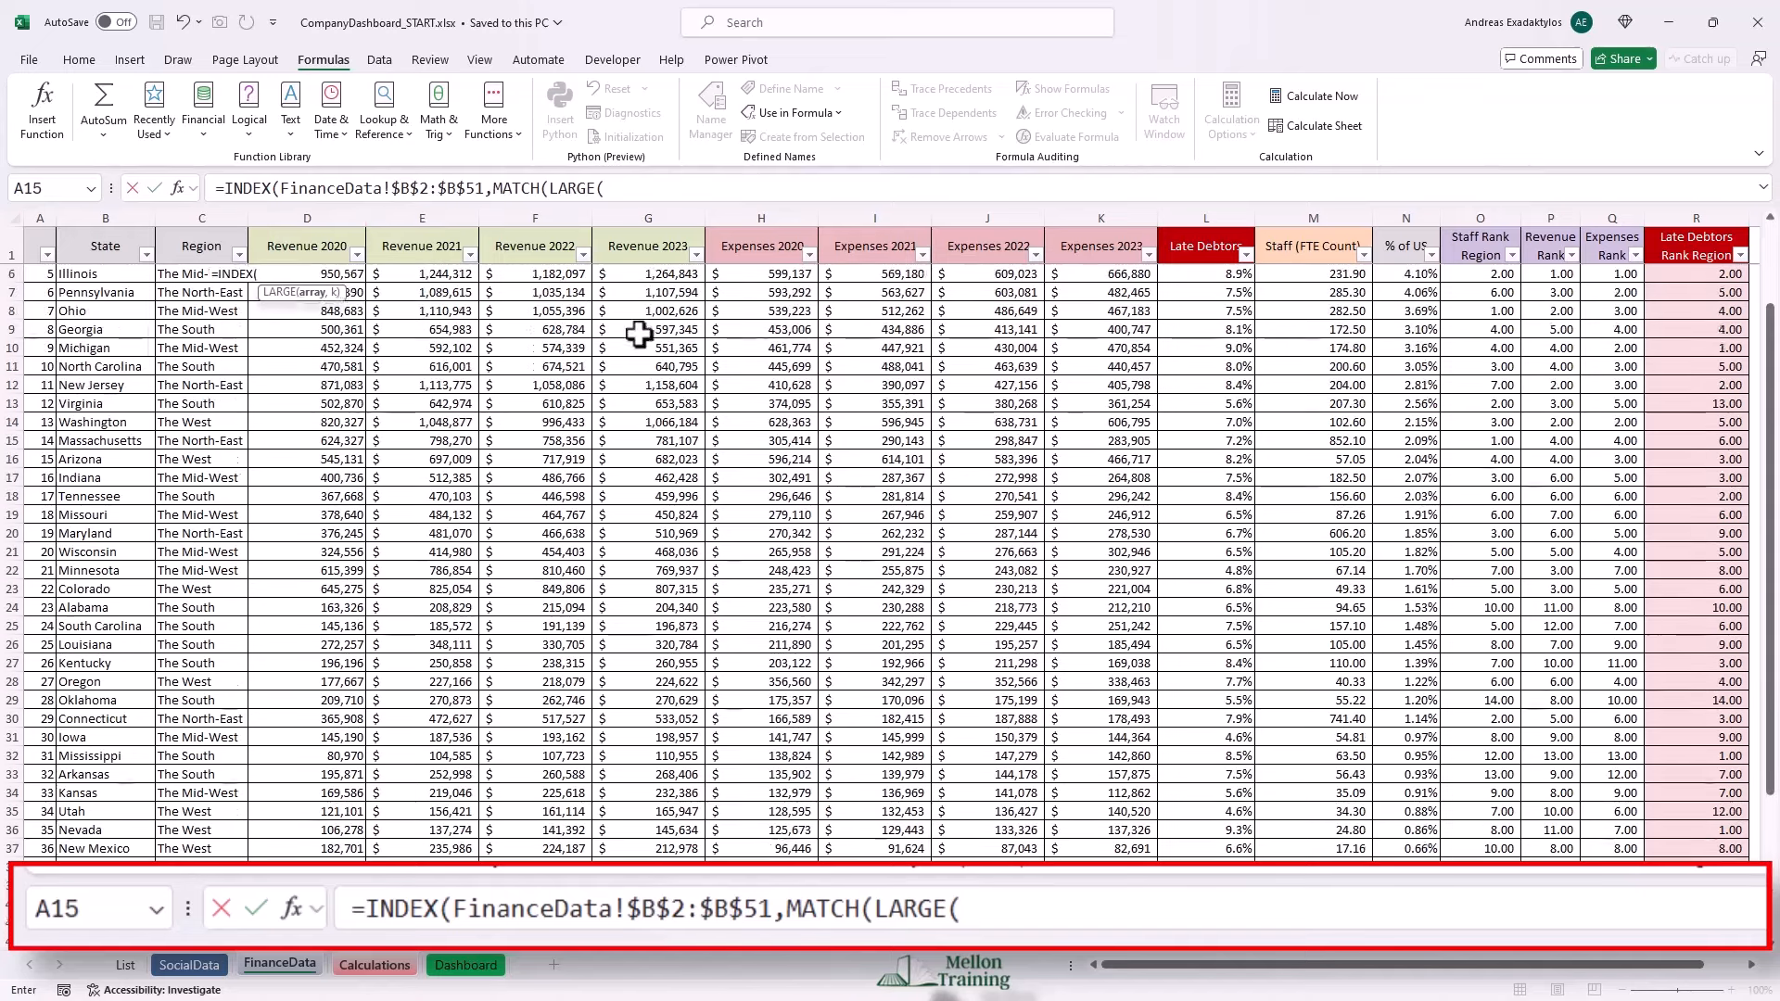
left_click(629, 277)
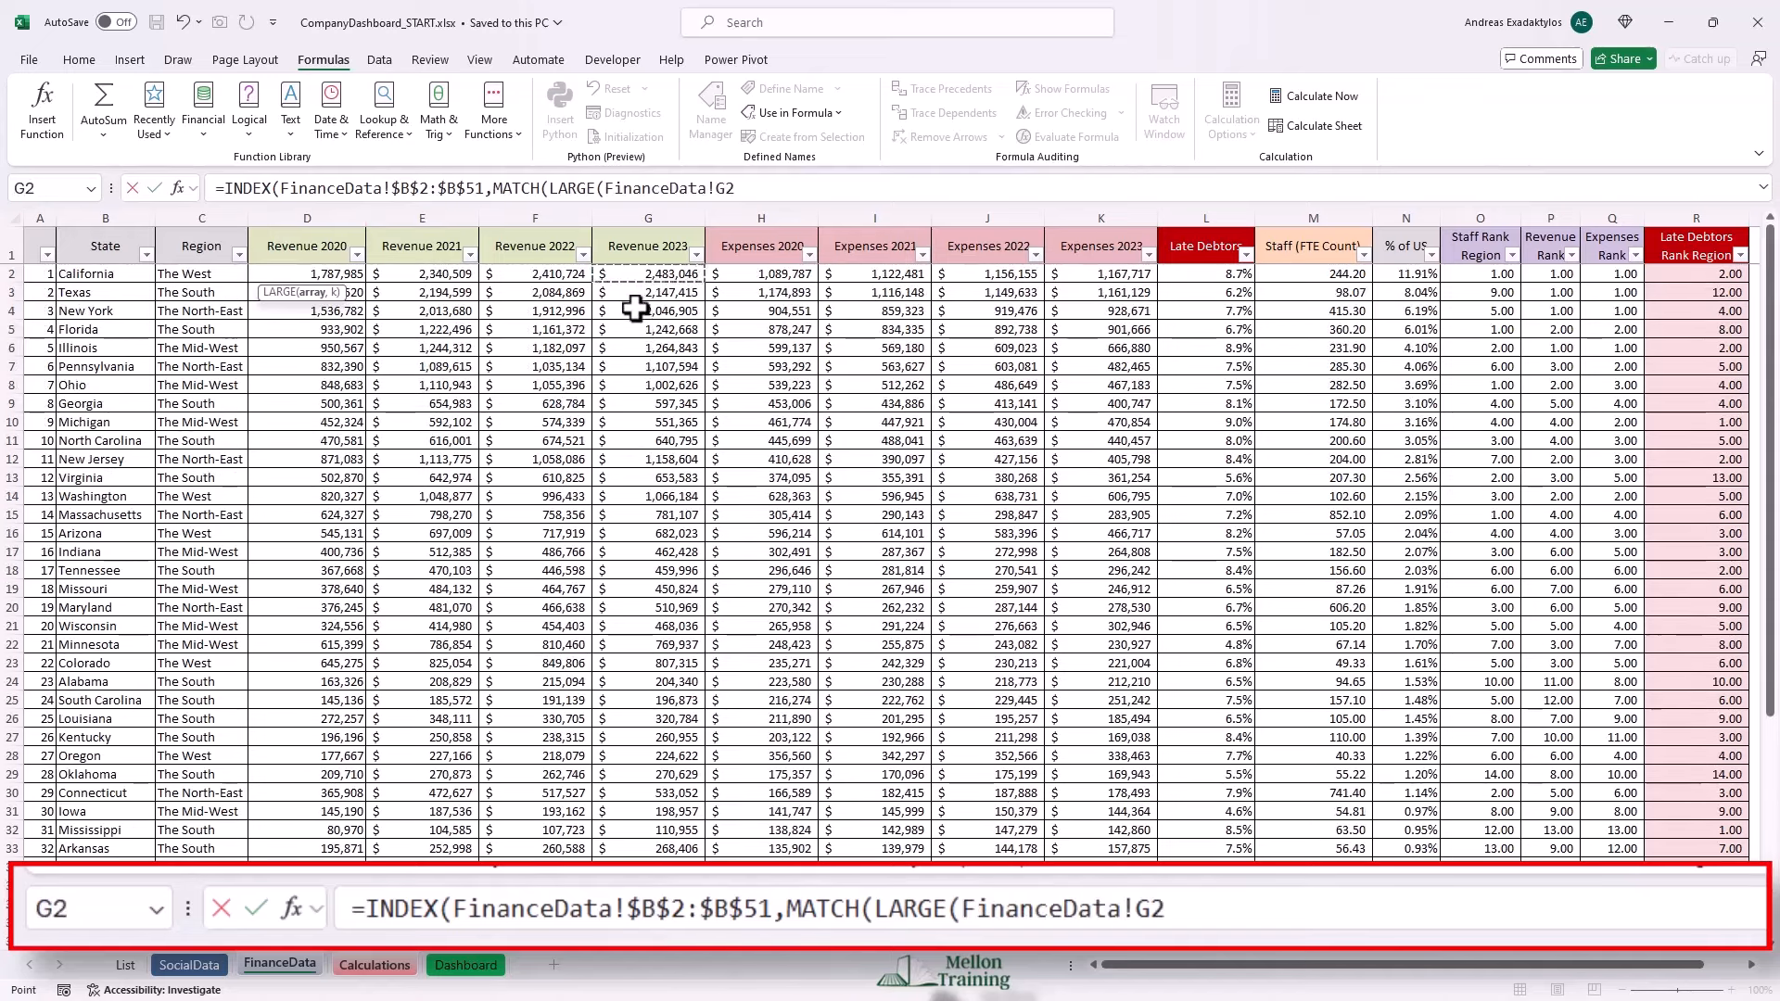
key("ctrl+shift+Down")
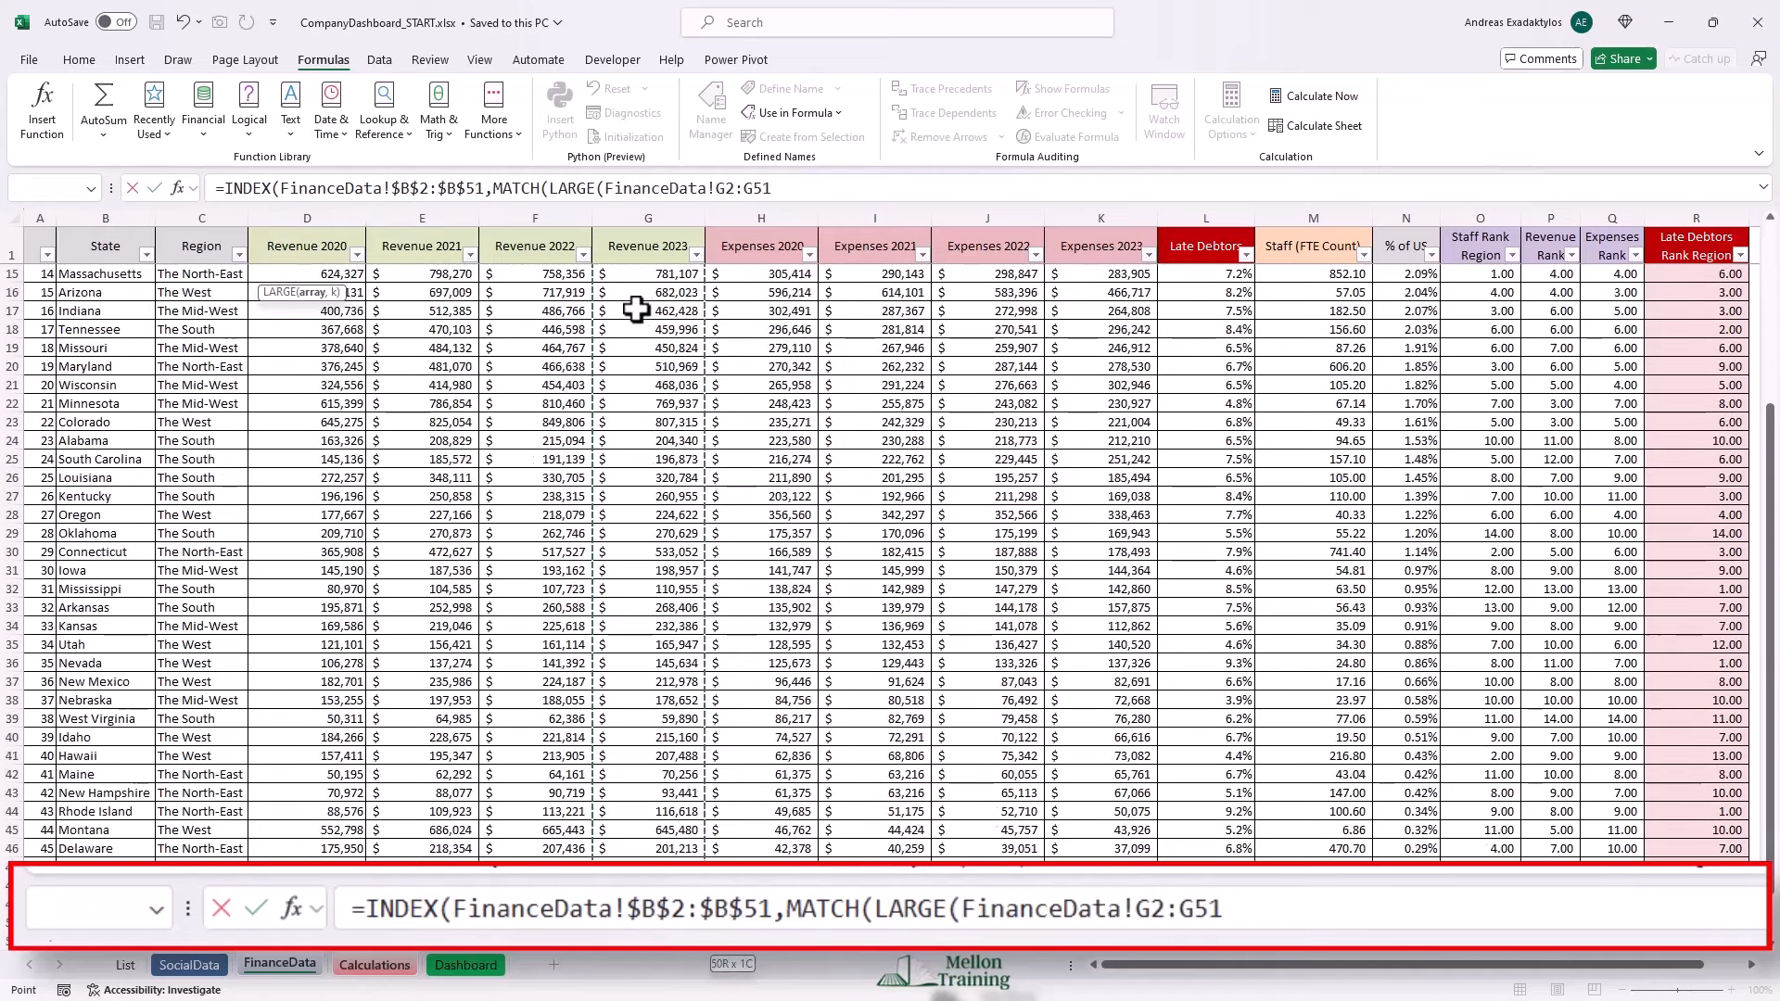
key("F4")
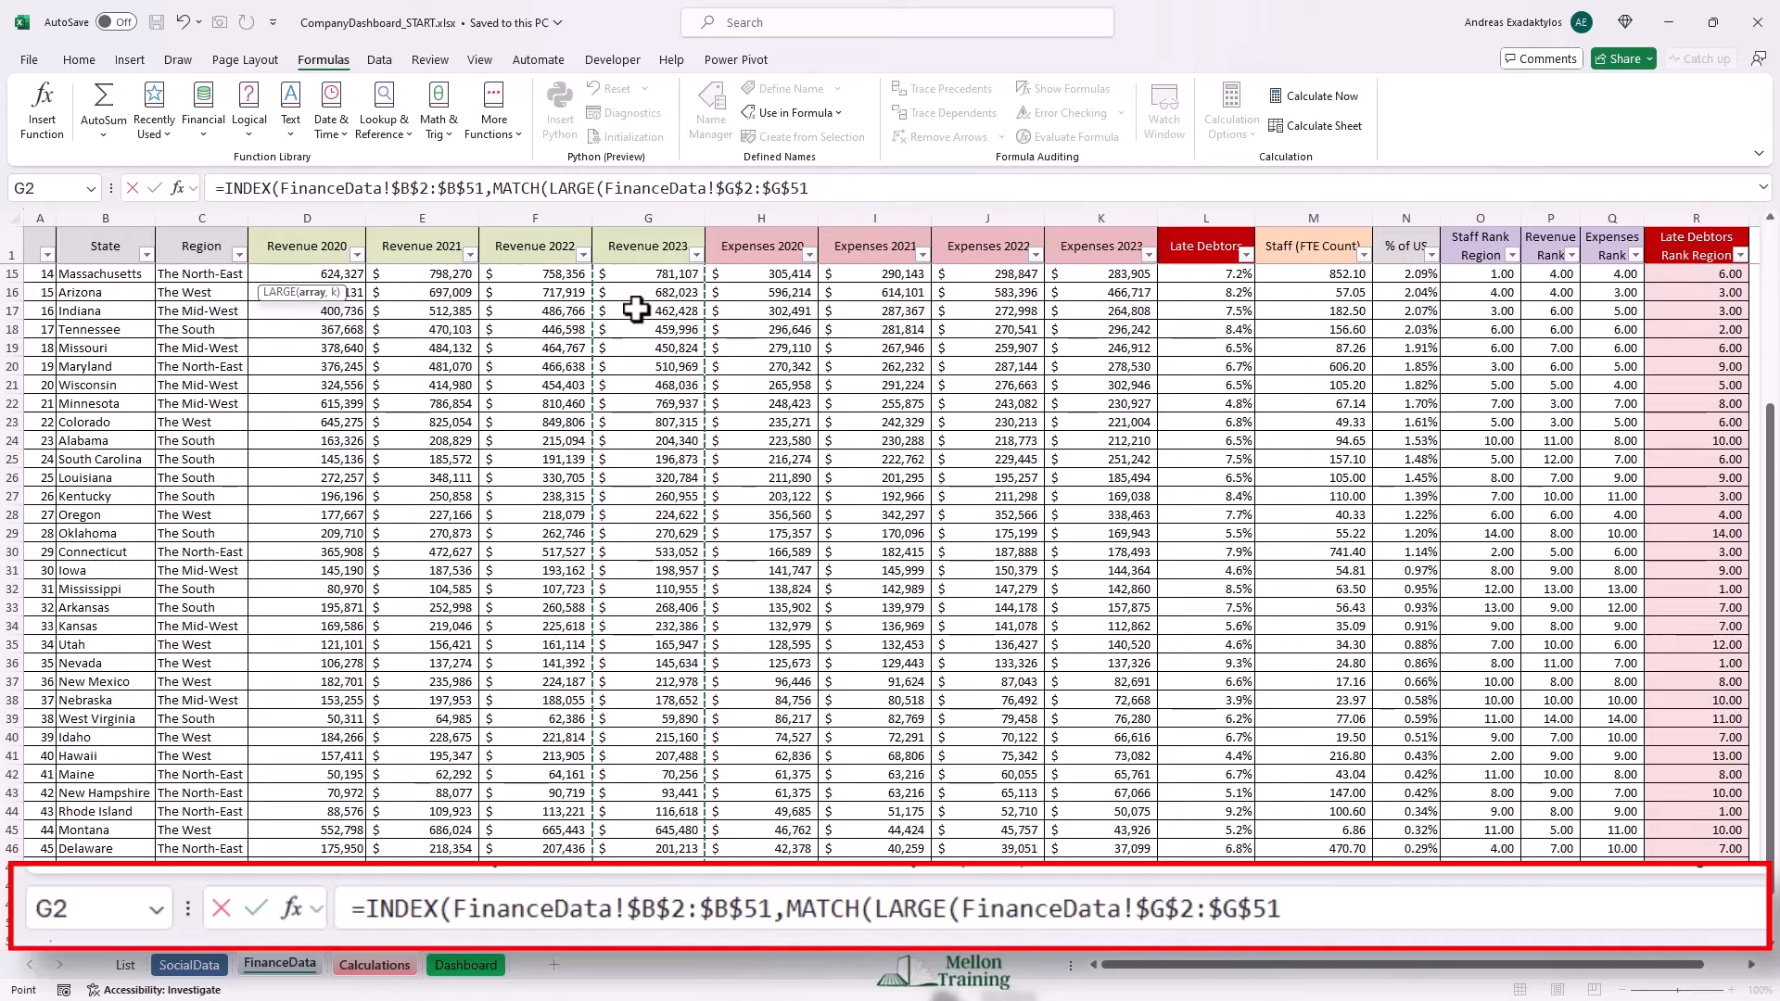
type(",")
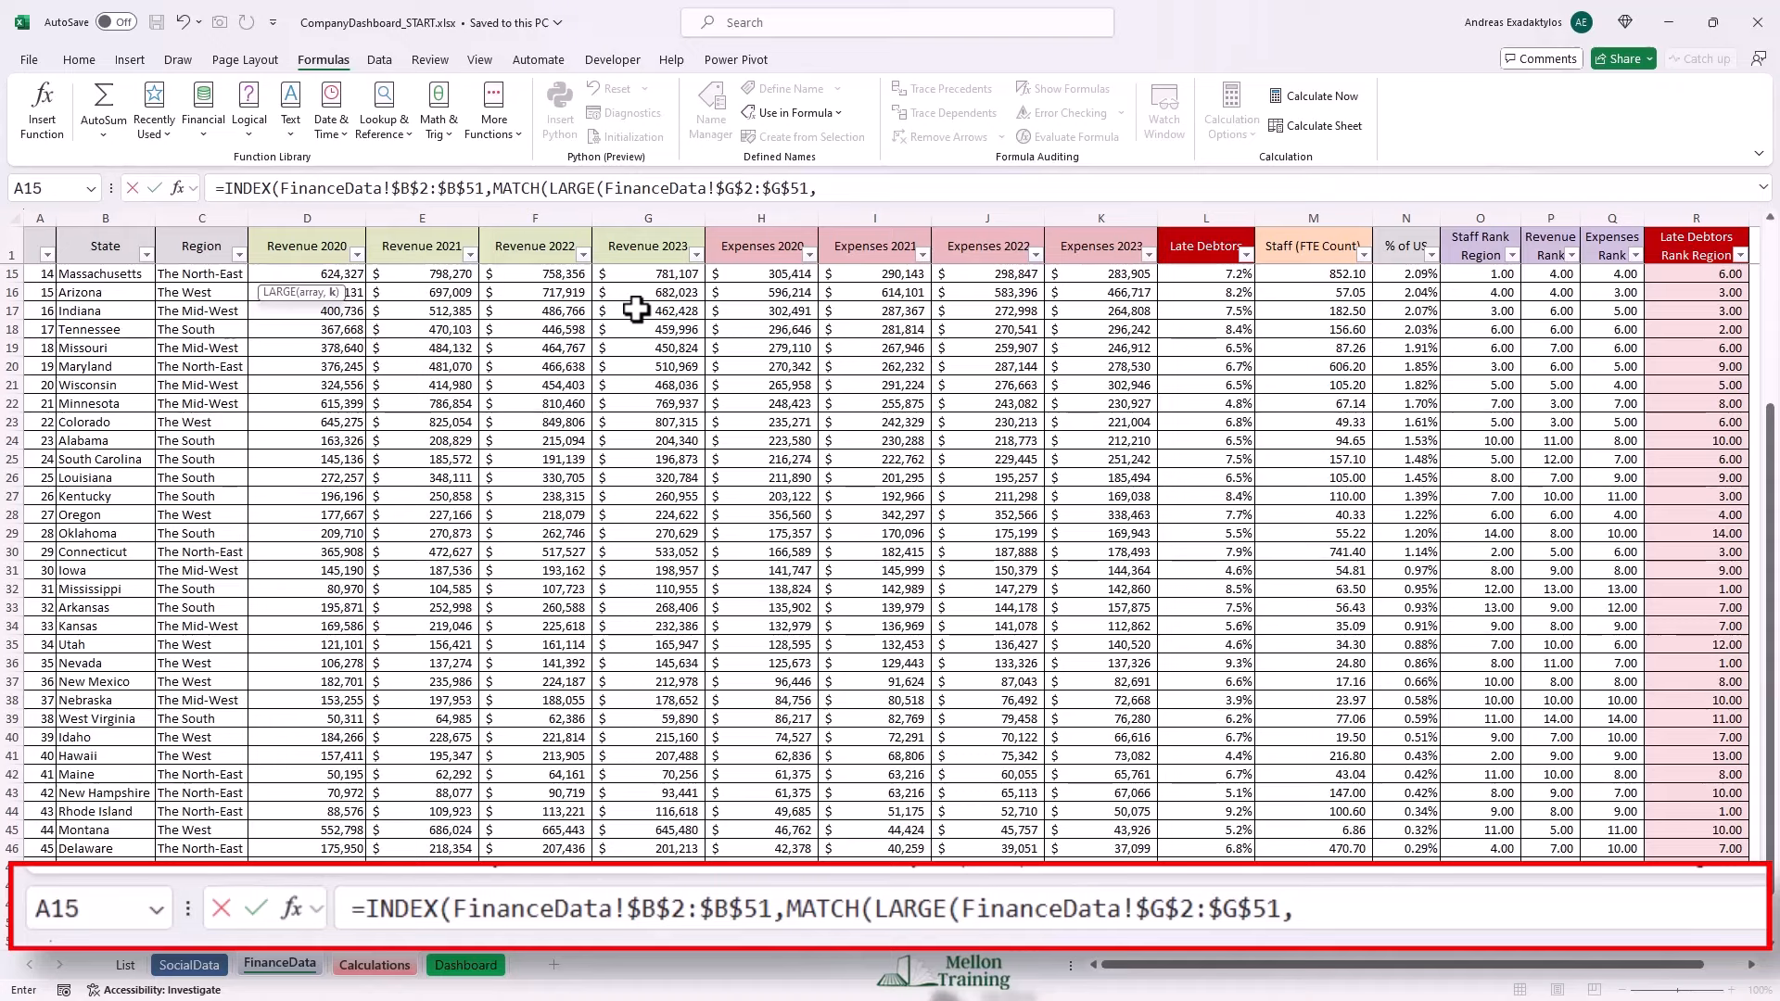
Set LARGE's k argument to the rank cell $A2 with only the column locked, and close the LARGE function.
type("A2")
key("F4")
key("F4")
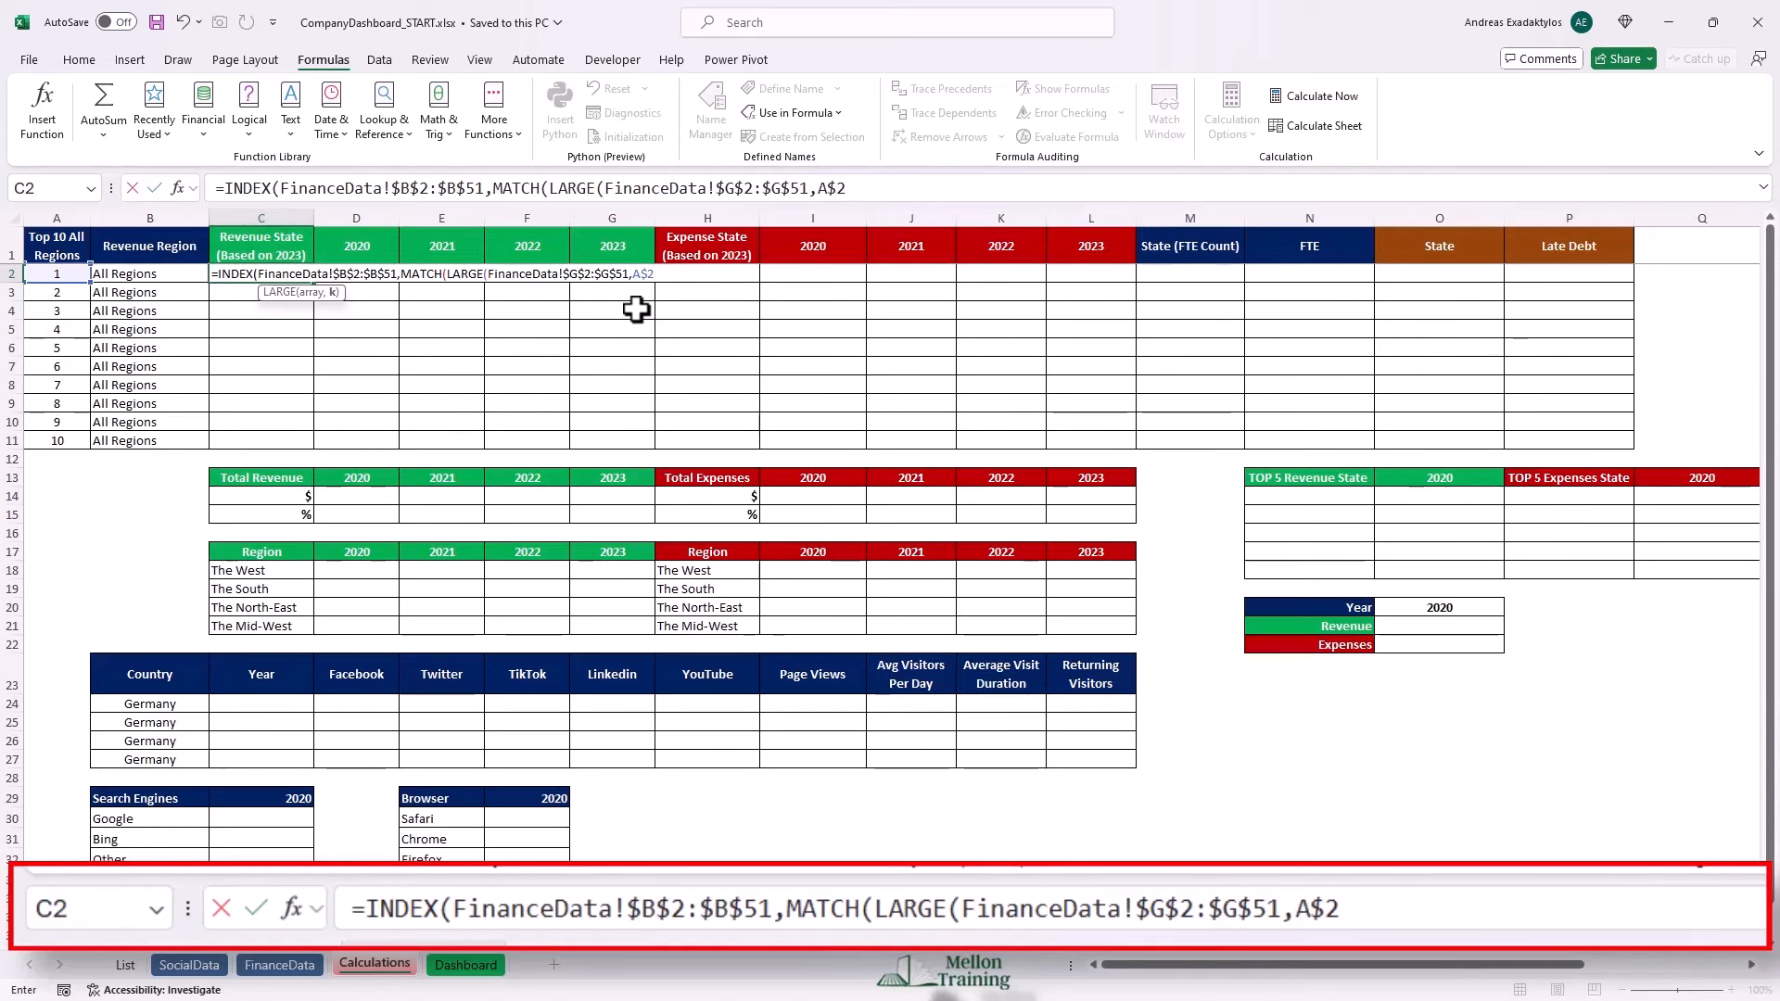
key("F4")
type("),")
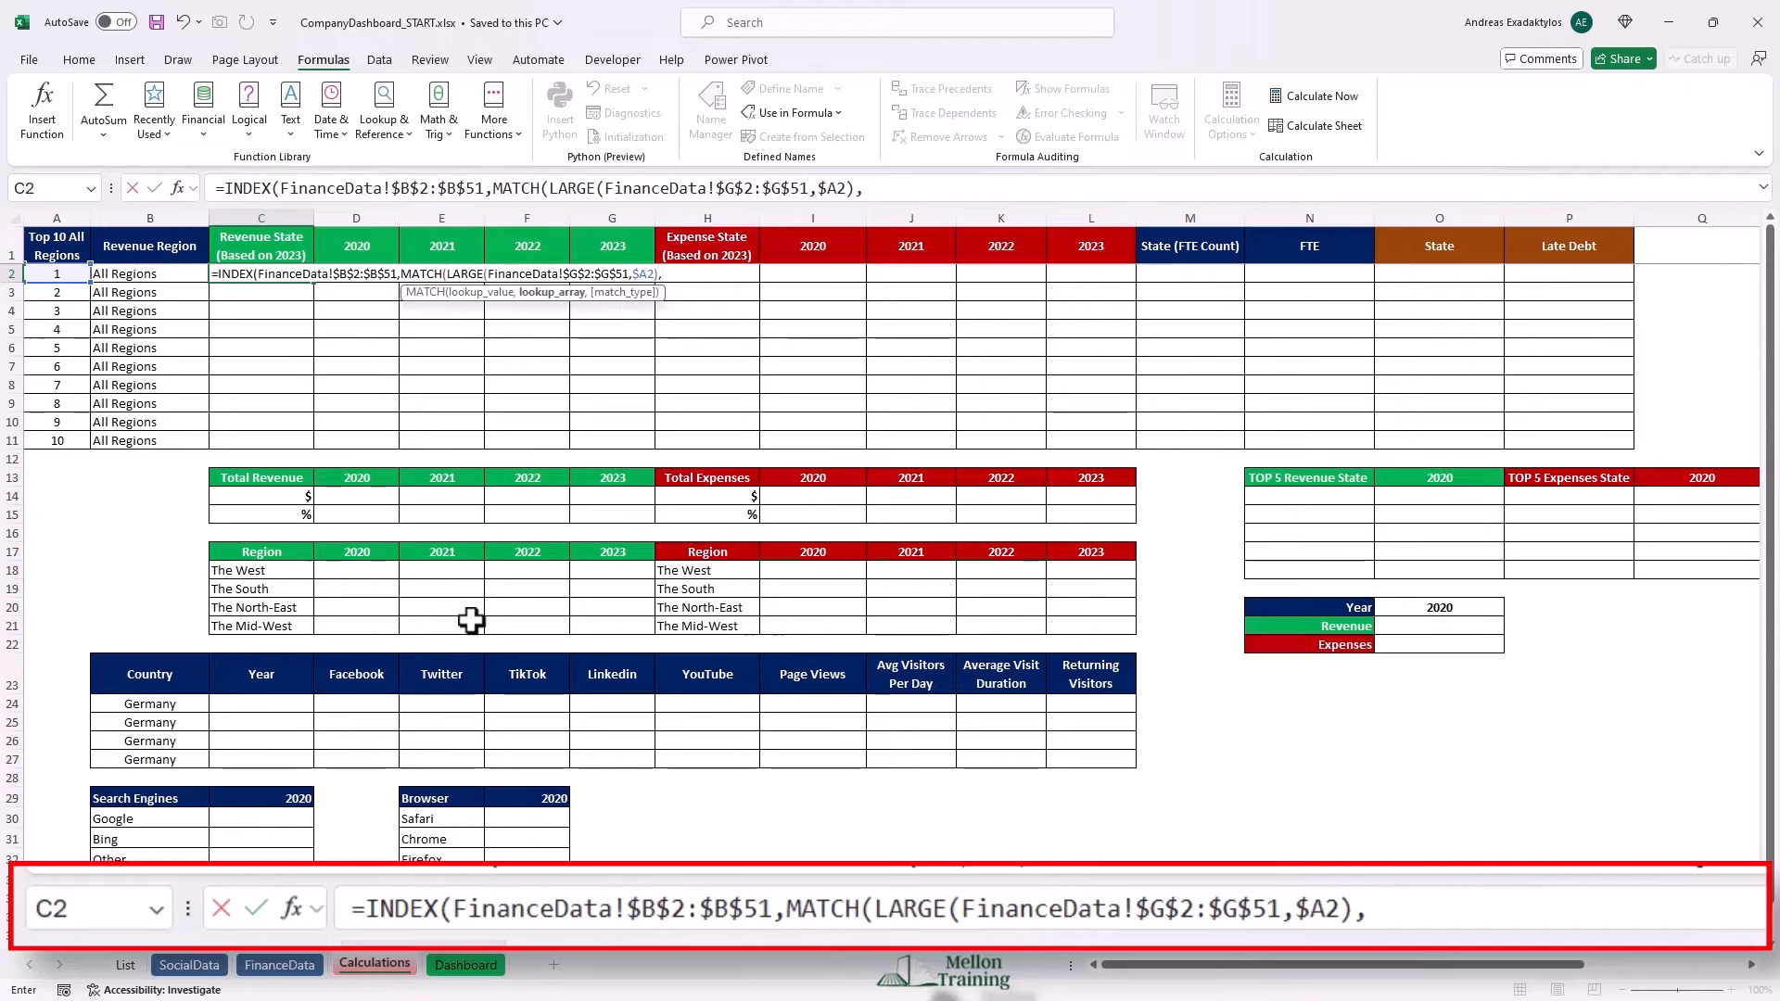
Complete MATCH with lookup array FinanceData!$G$2:$G$51 and exact match type 0, close both functions and enter the formula in C2.
left_click(279, 965)
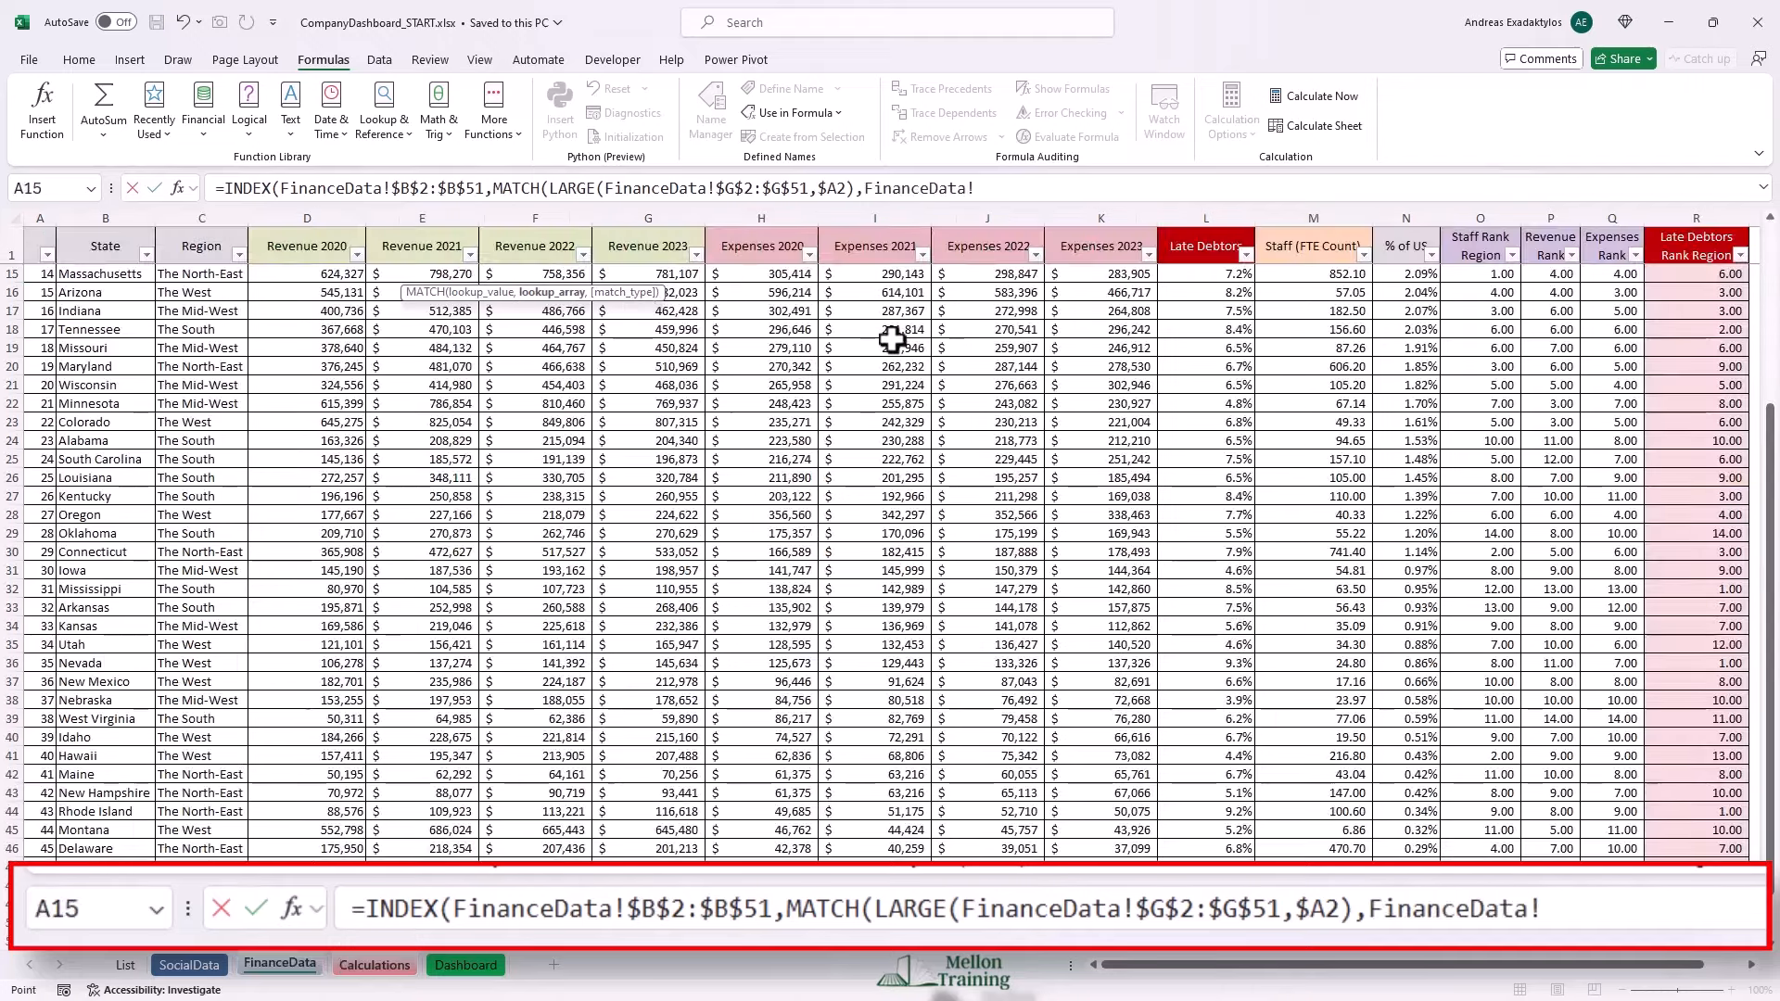
scroll(683, 284, "up", 5)
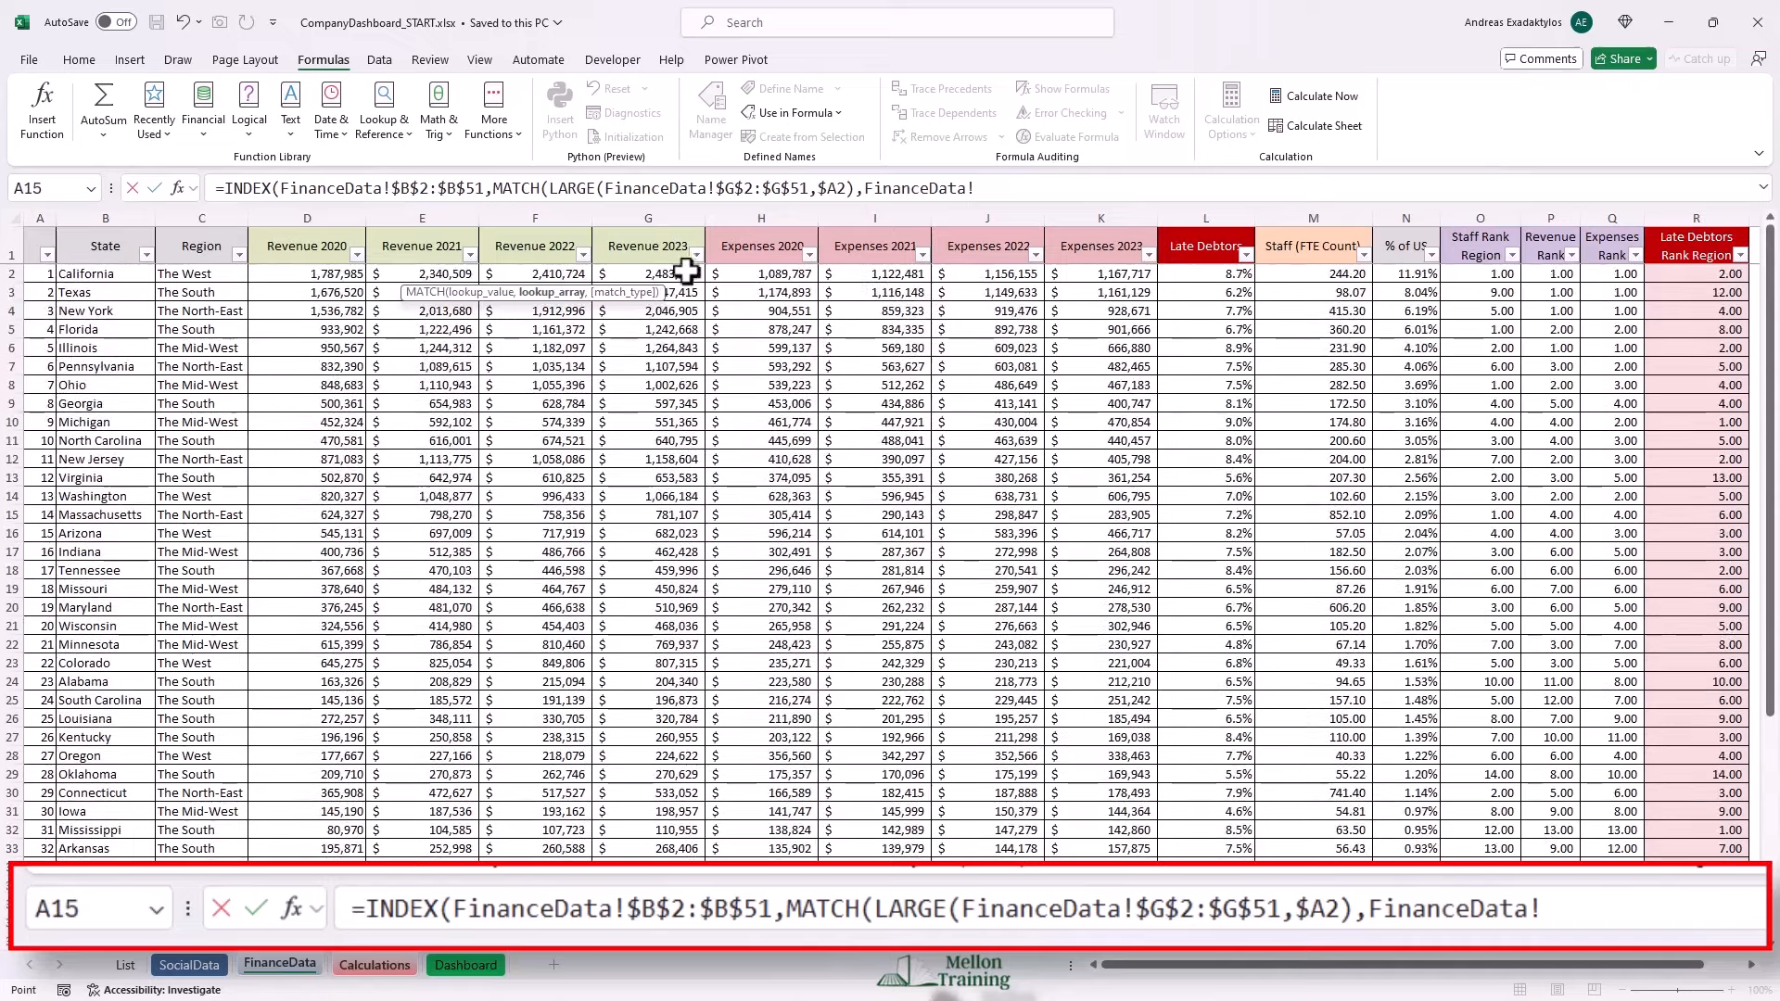
left_click(684, 273)
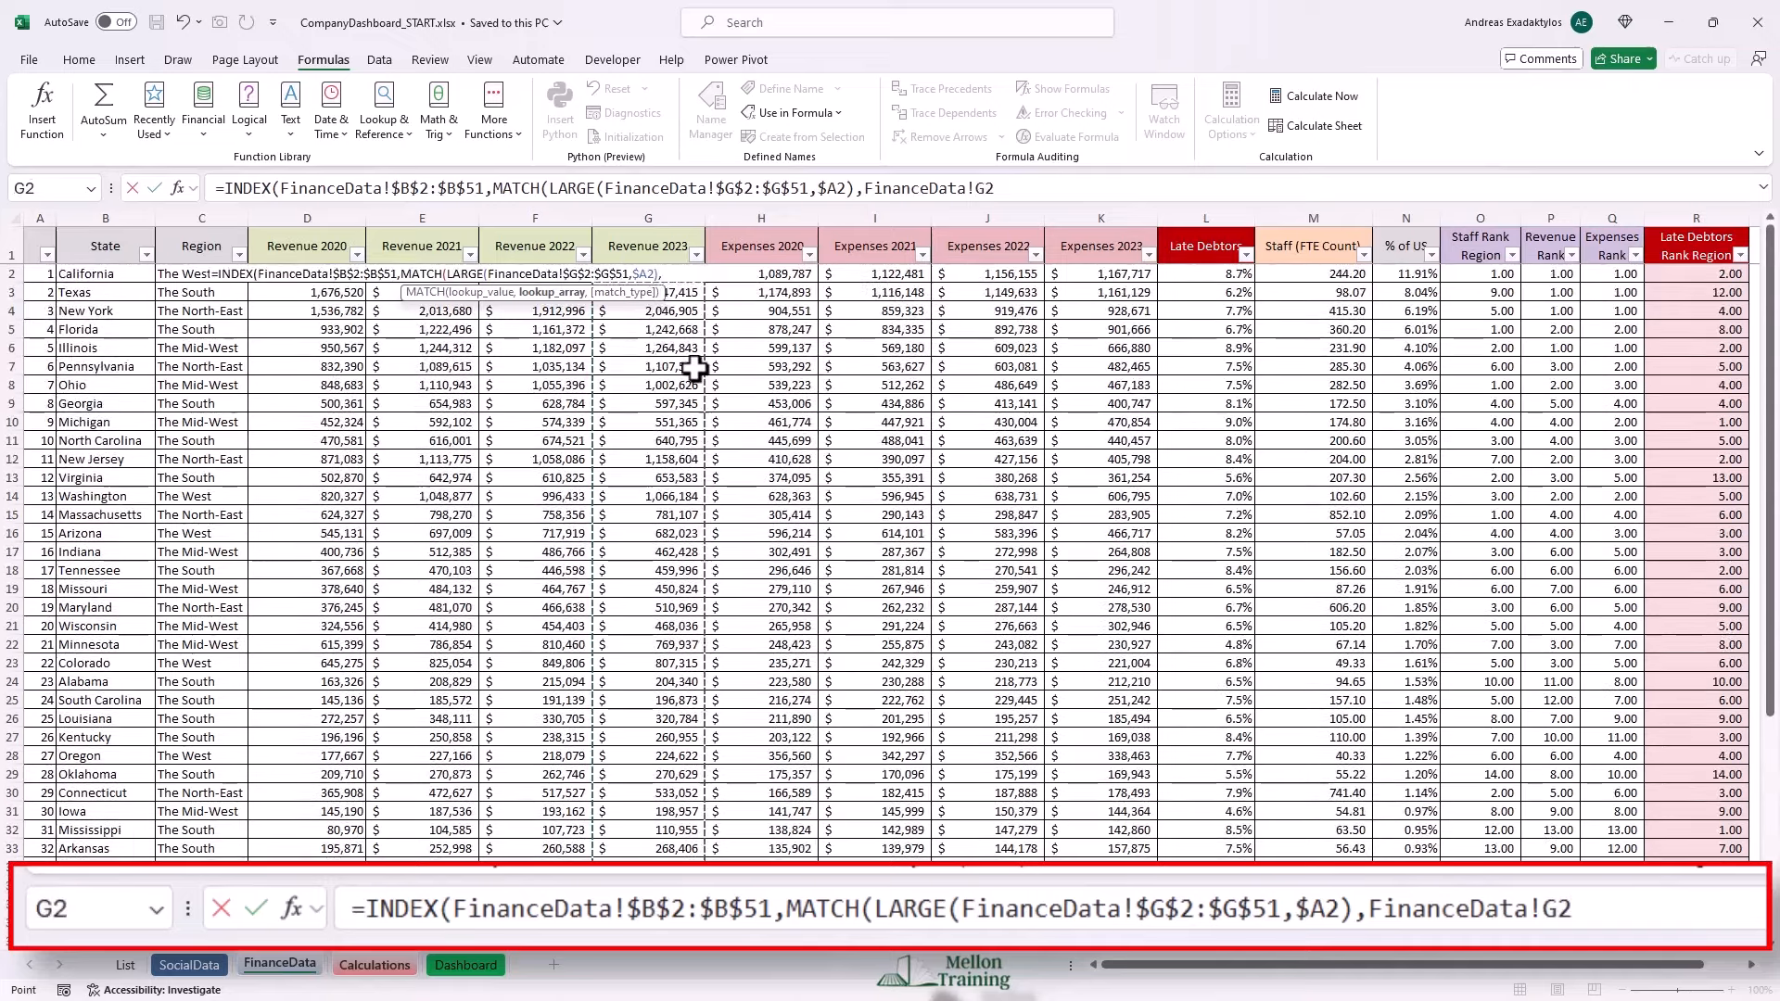
key("ctrl+shift+Down")
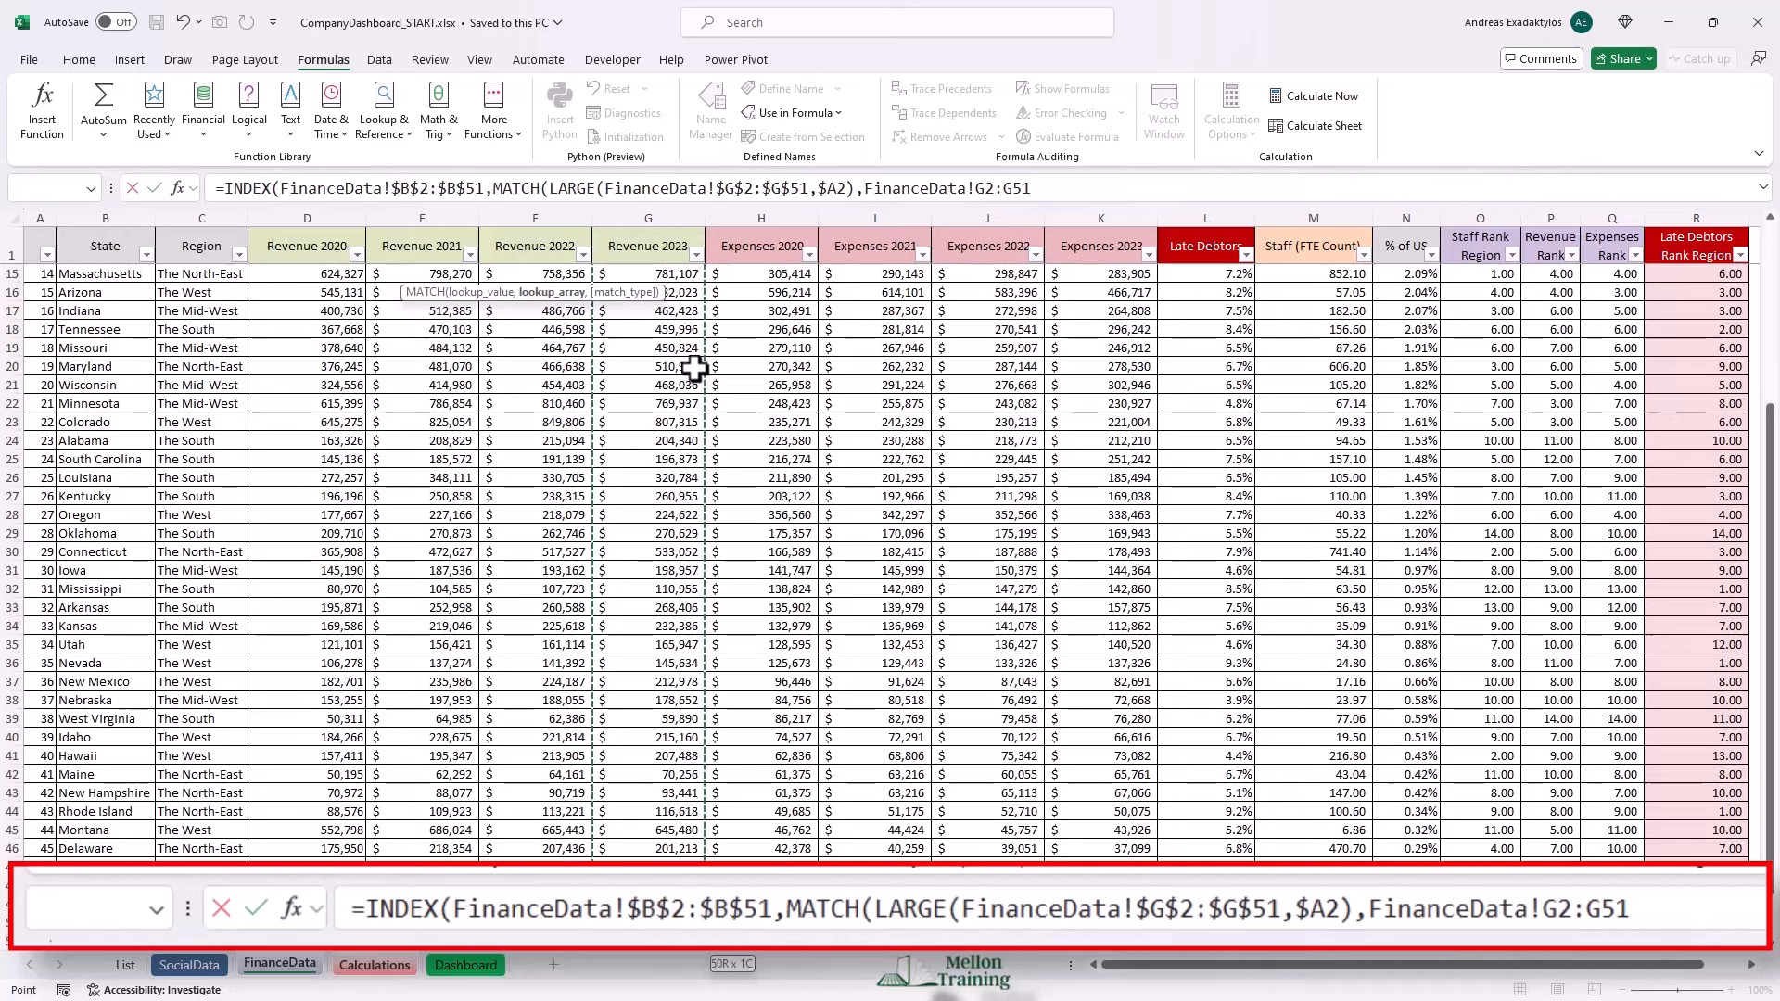
key("F4")
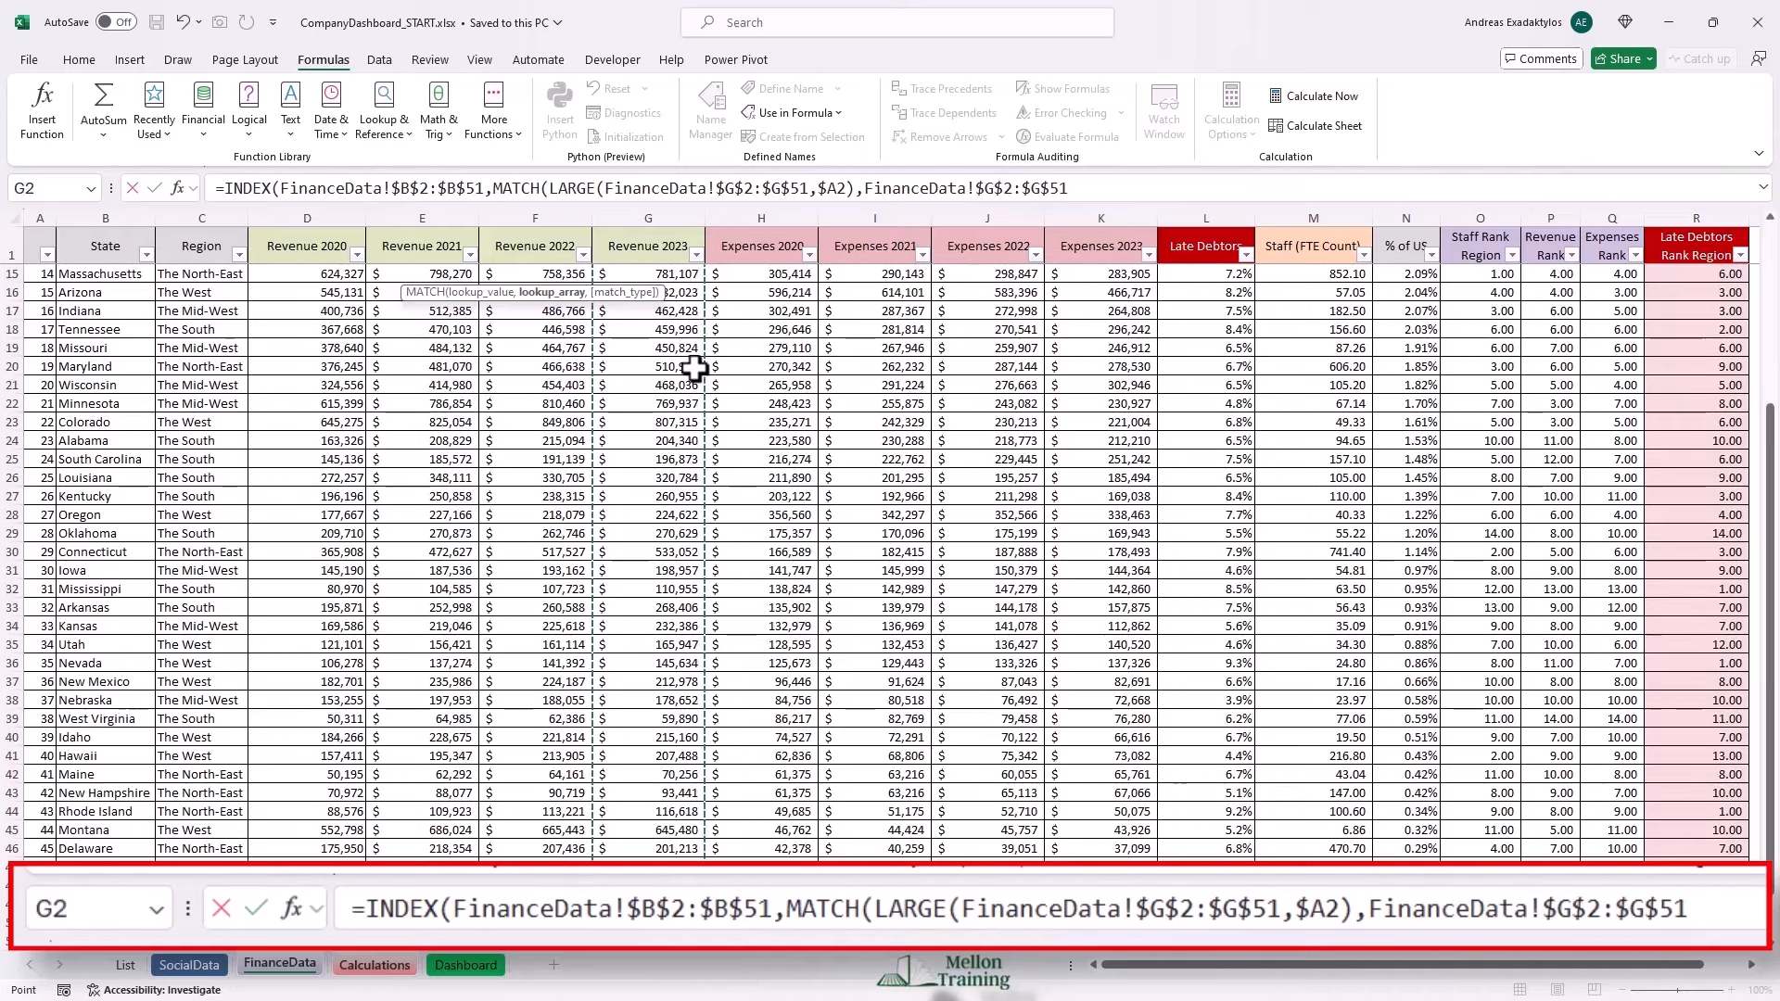
type(",")
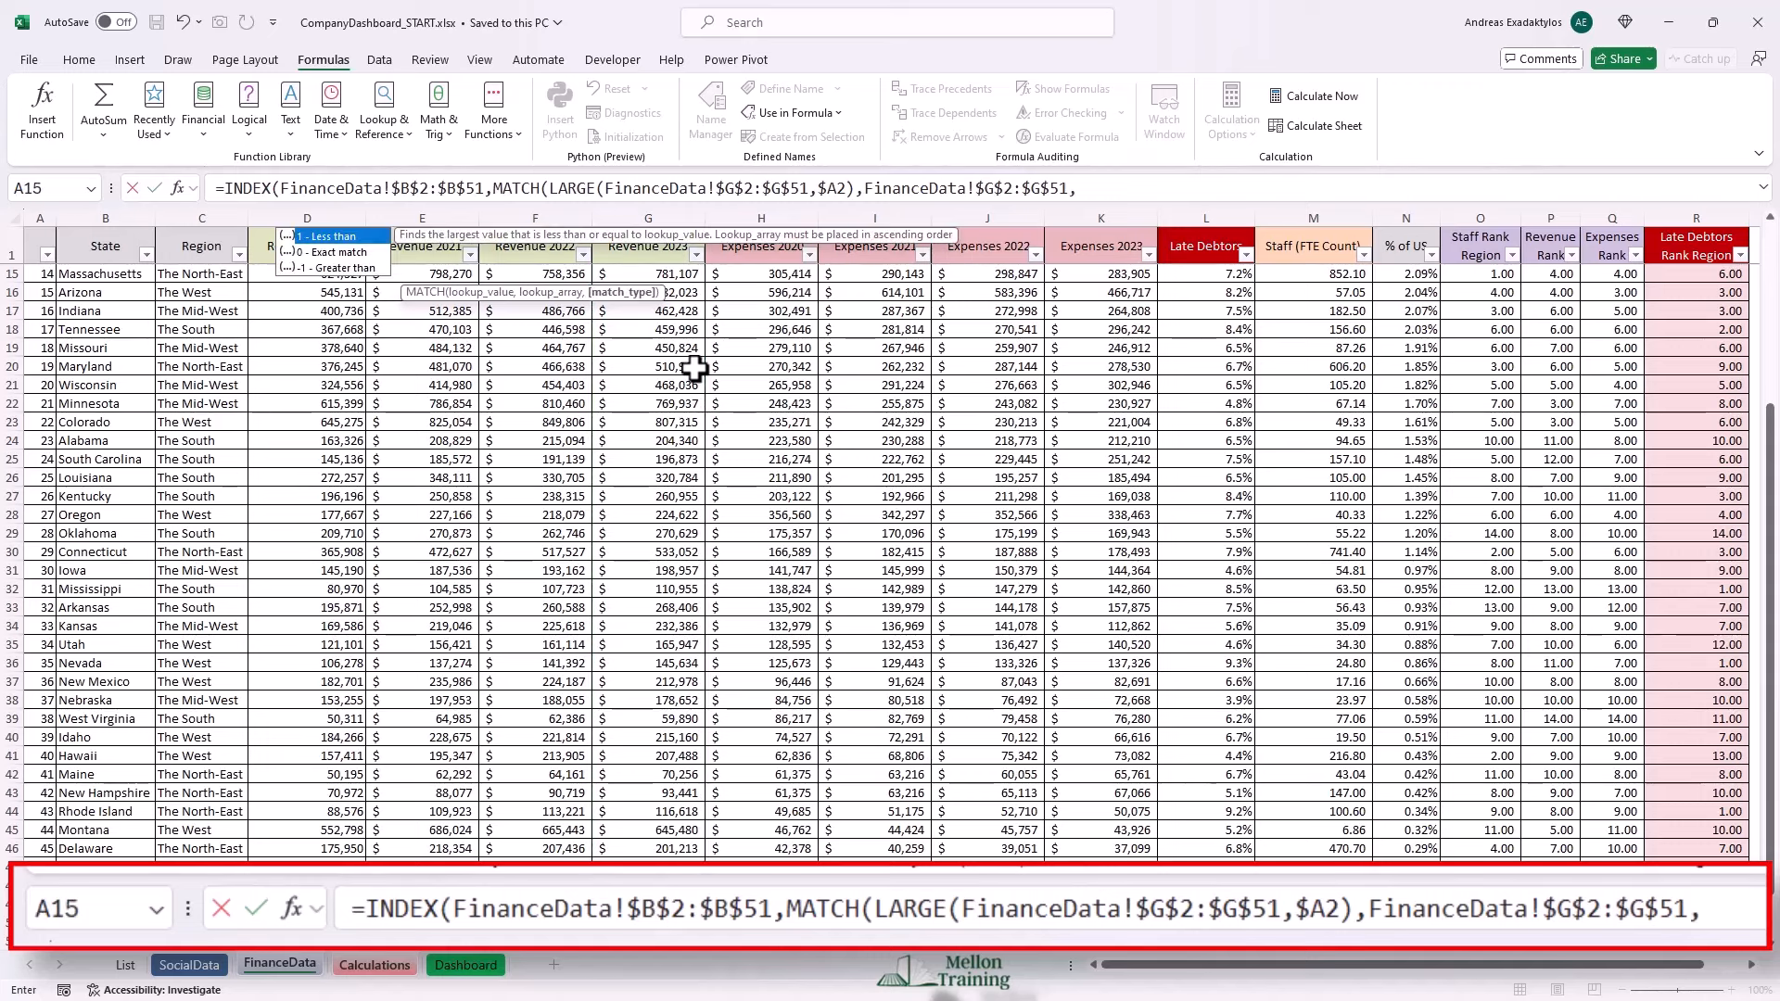
type("0)")
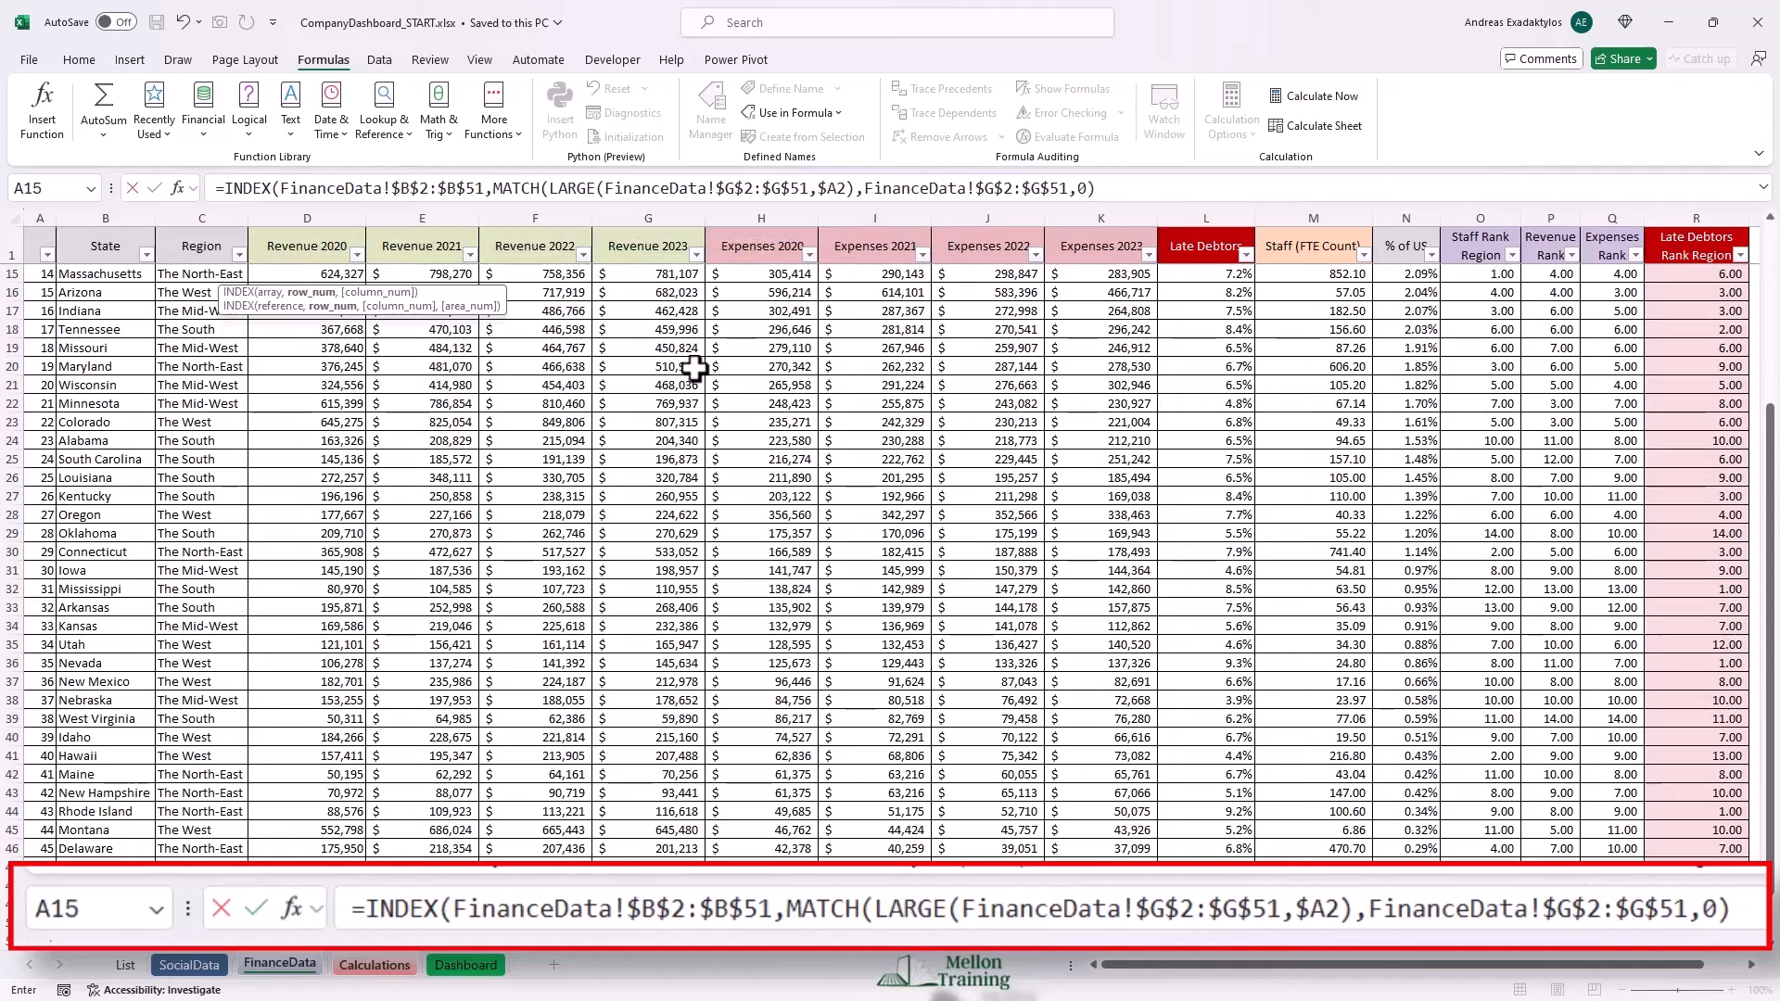
type(")")
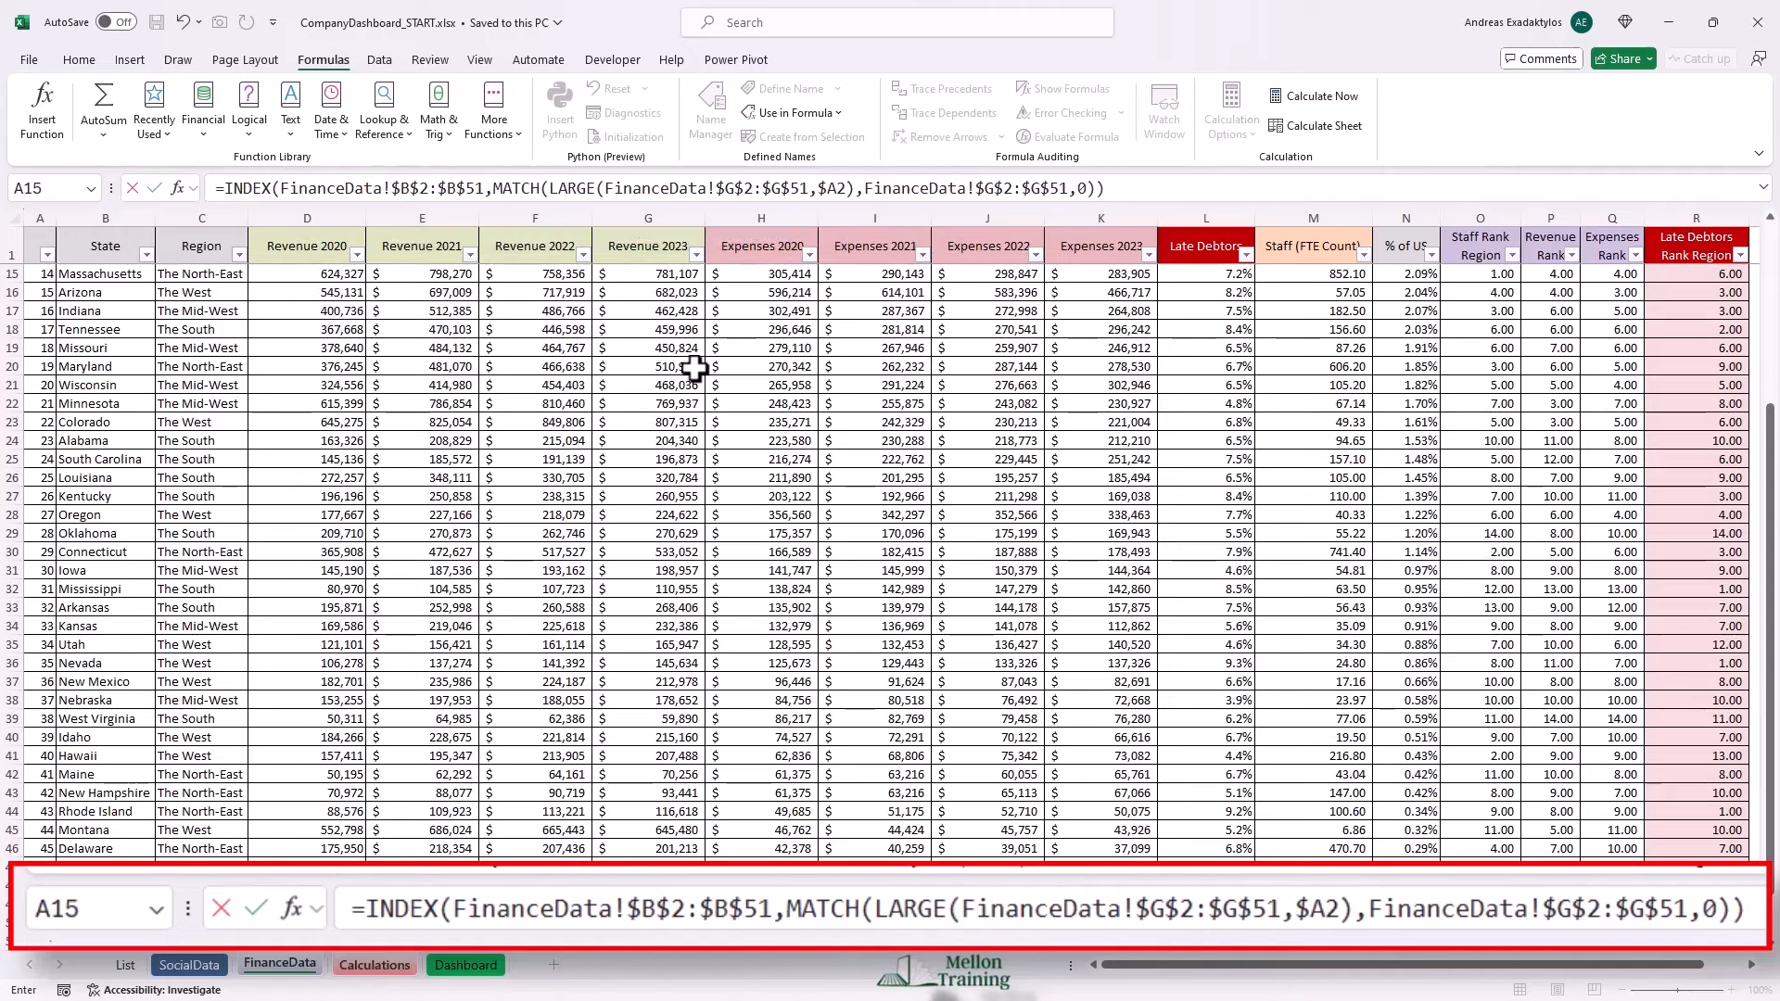
left_click(1144, 188)
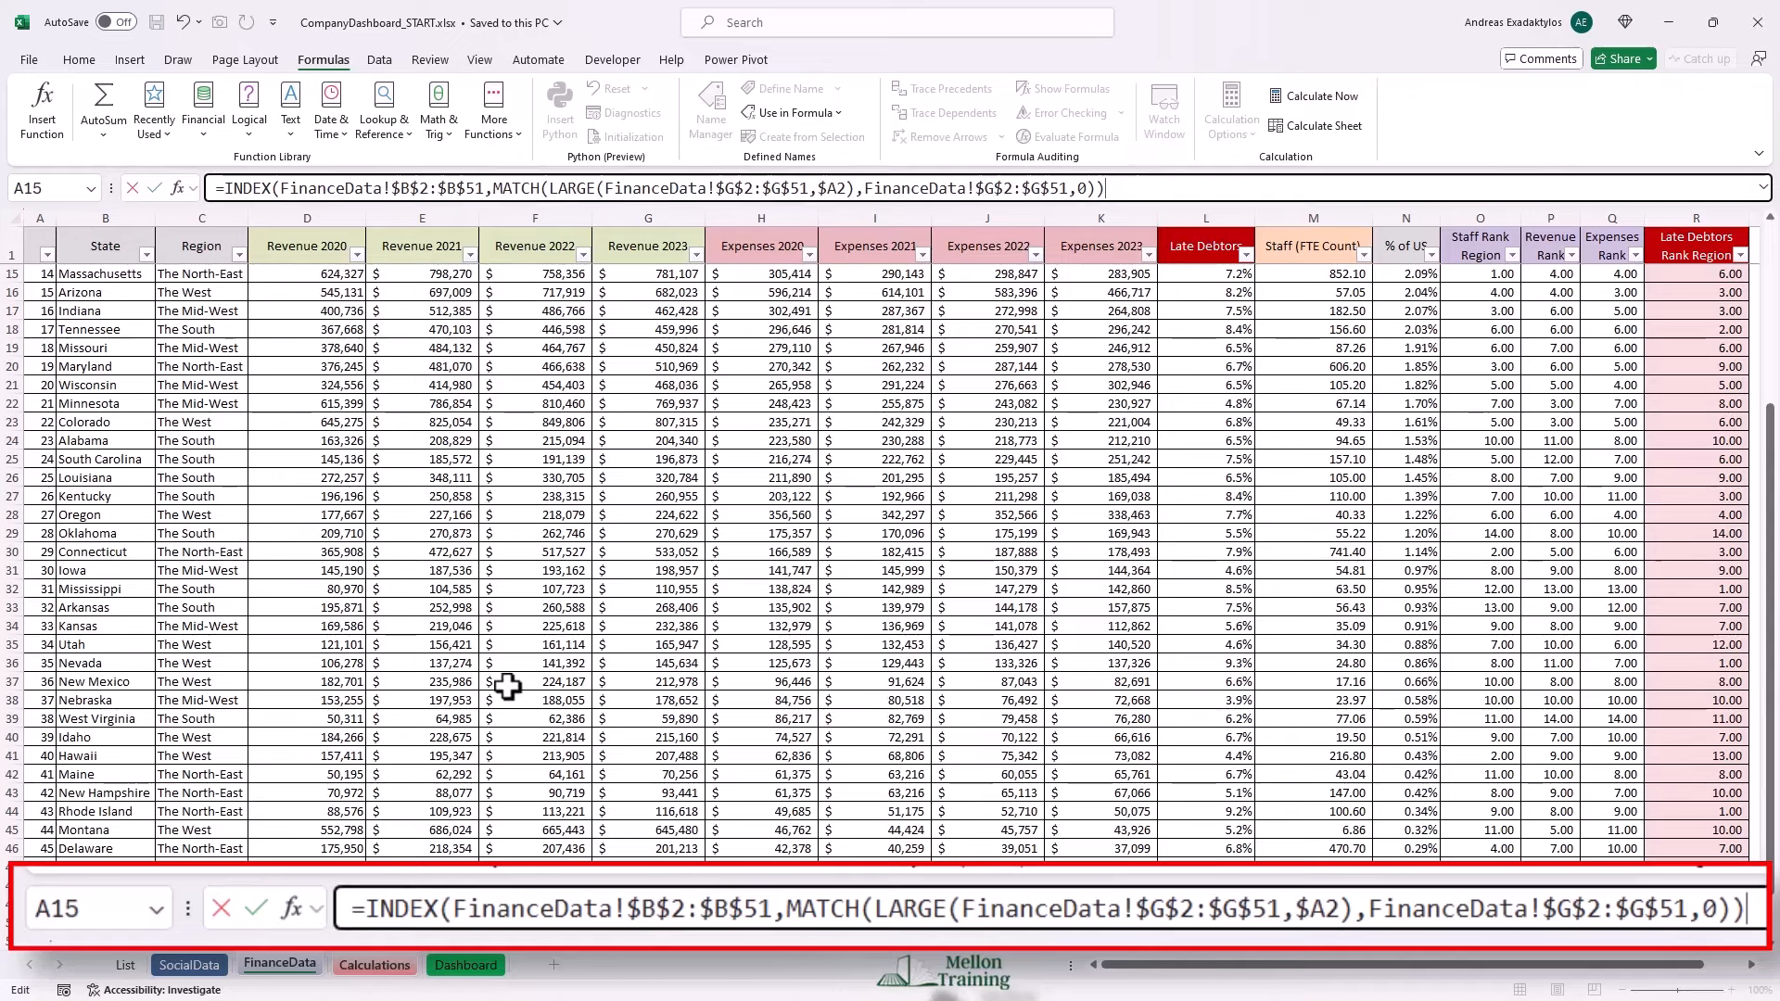
key("Return")
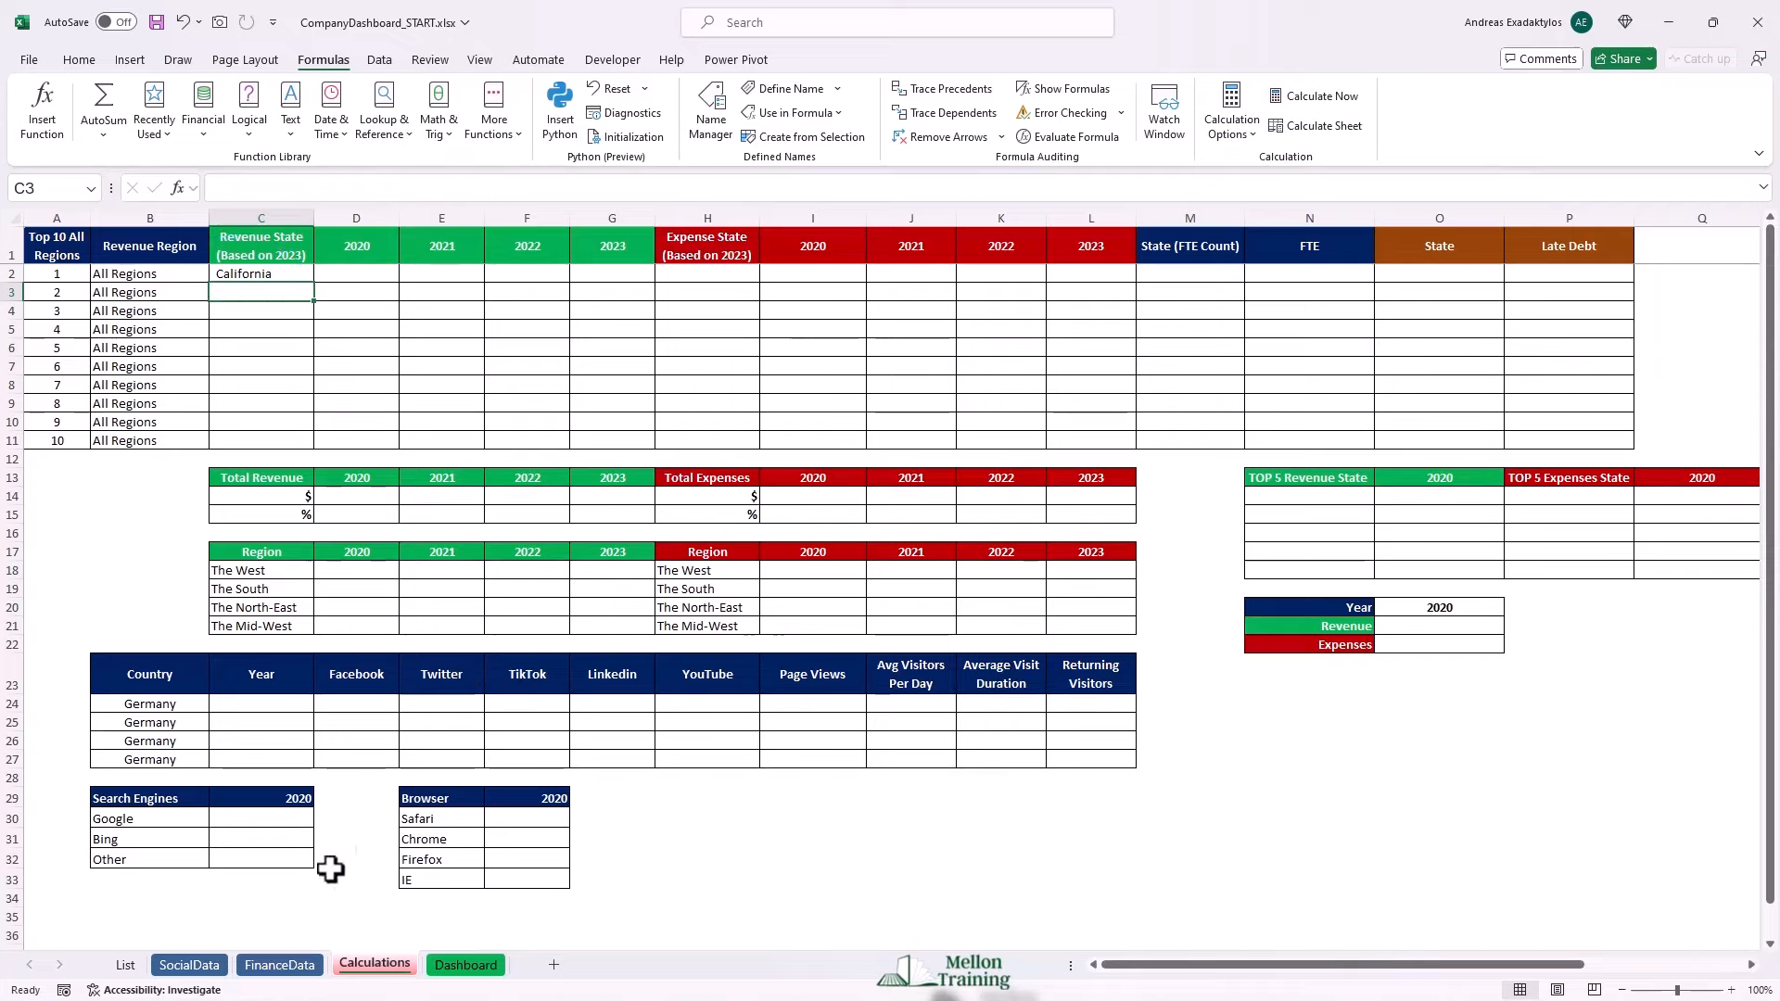
Check the formula's result against the first state's Revenue 2023 value on the FinanceData sheet.
left_click(291, 970)
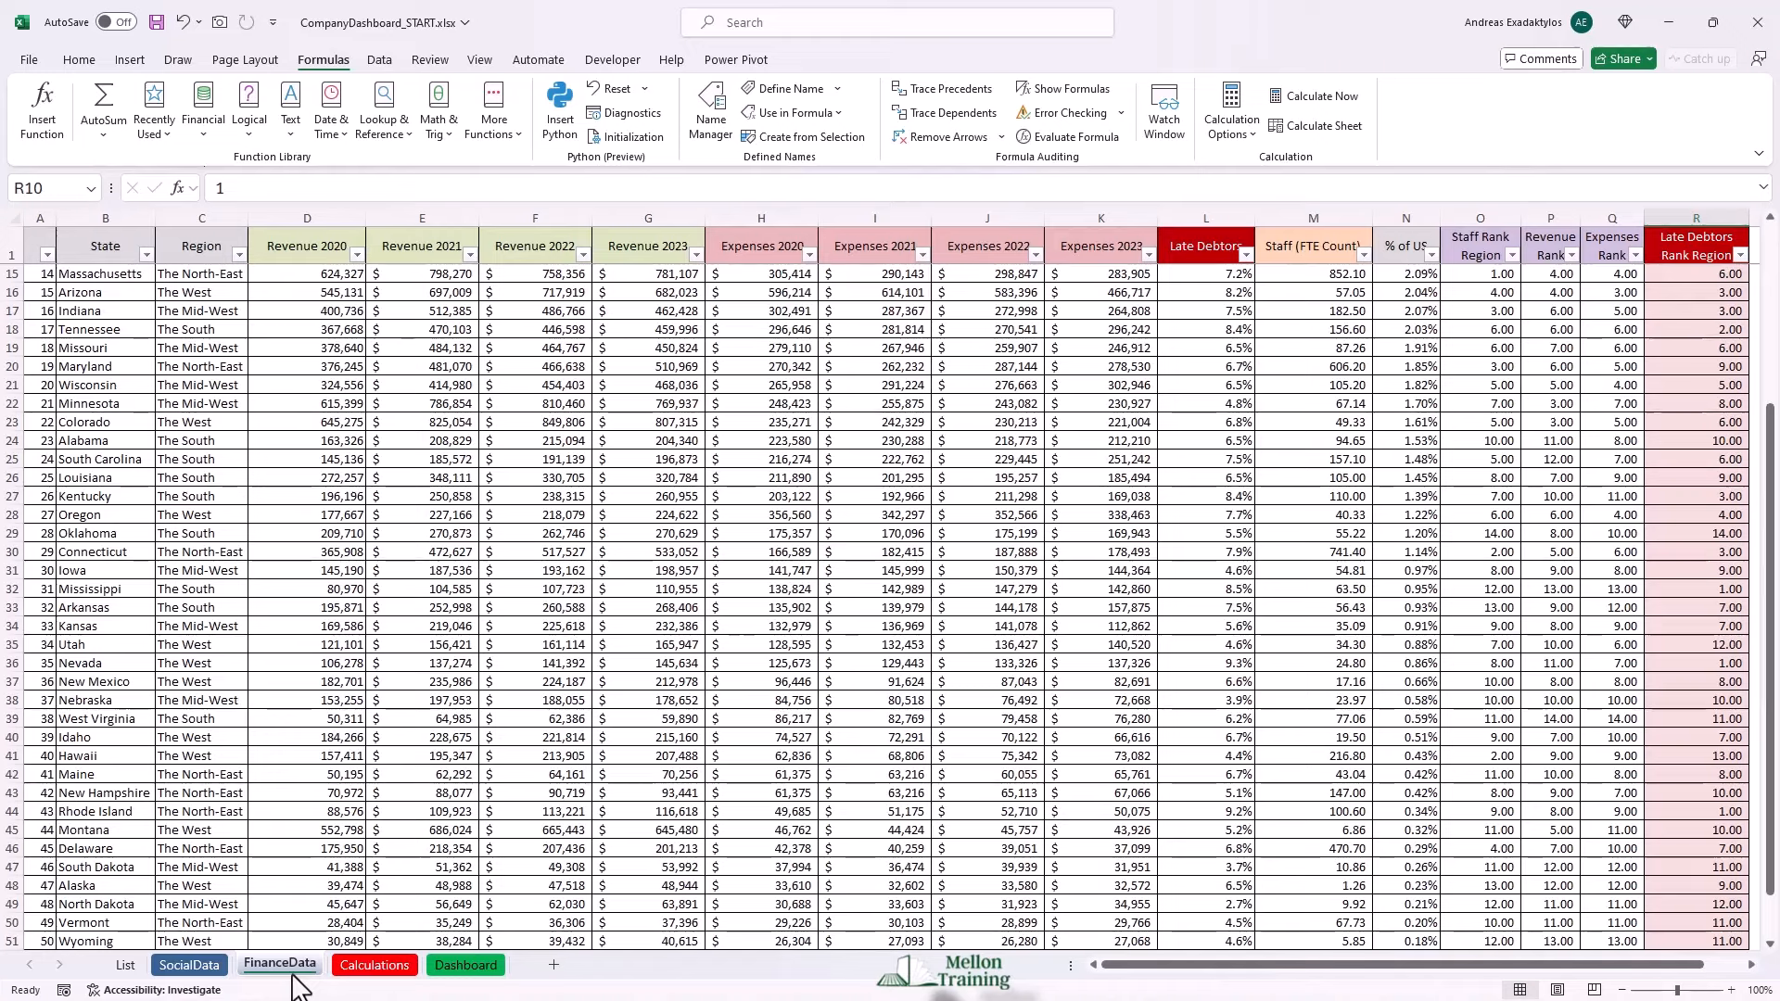
scroll(627, 695, "up", 4)
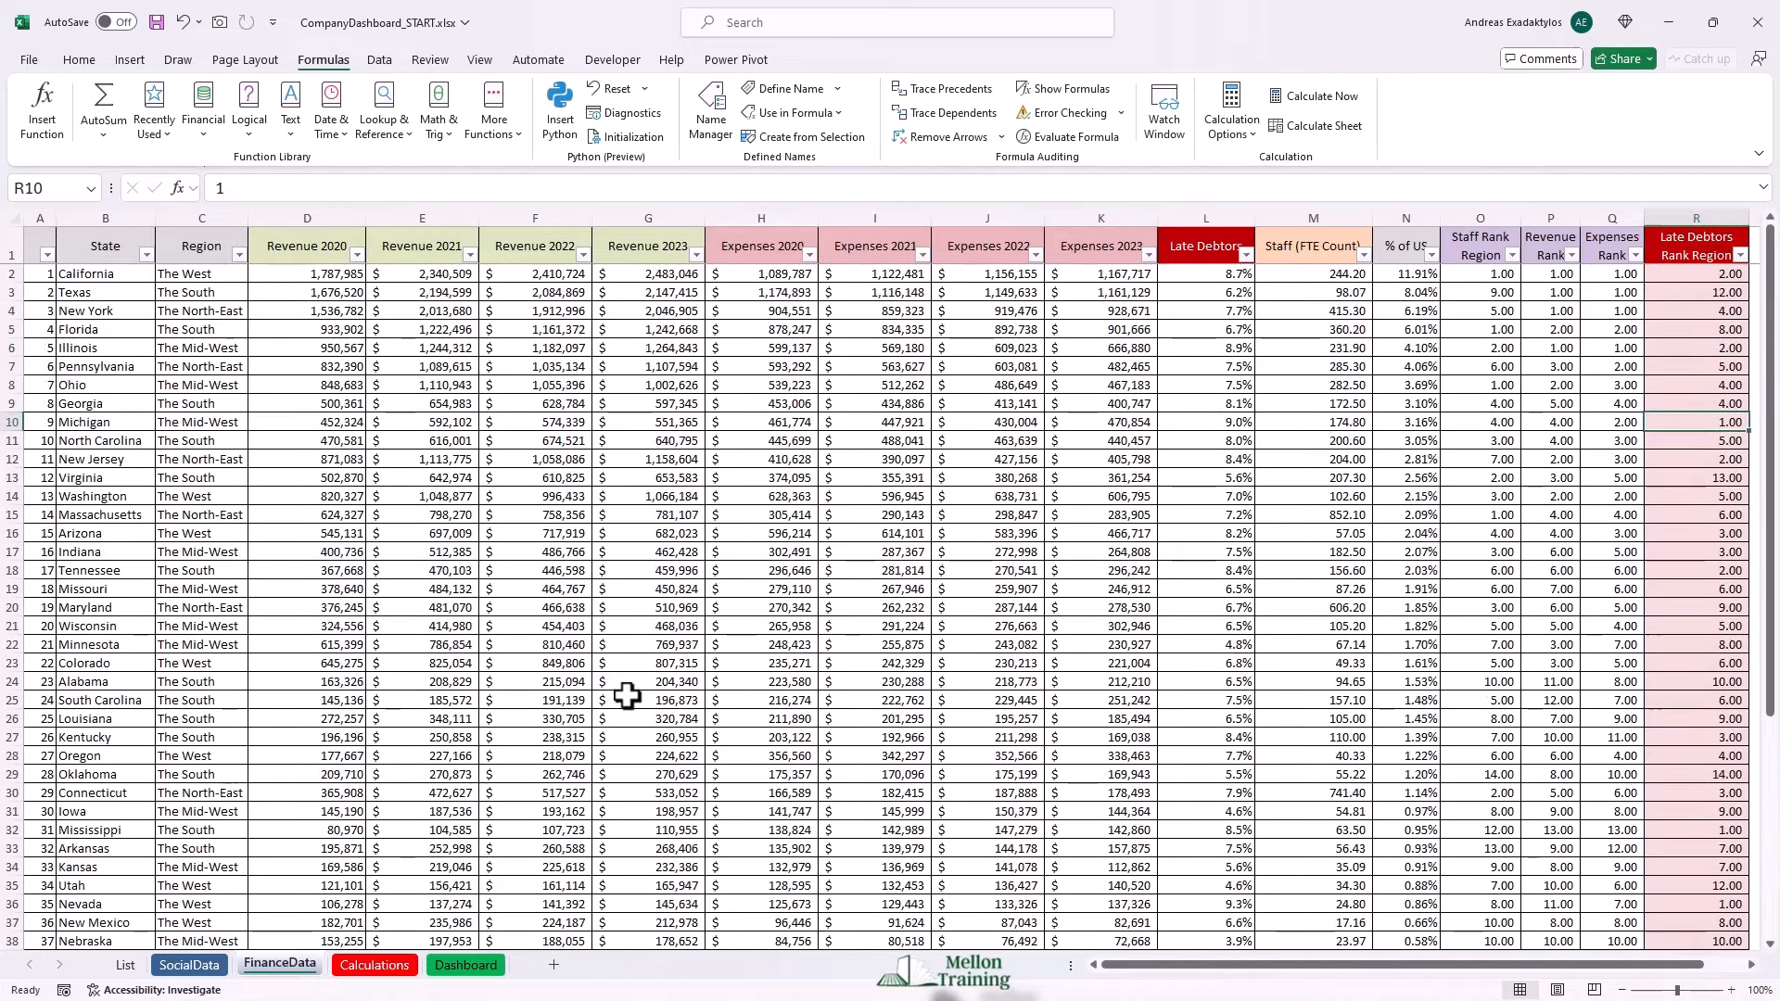
left_click(649, 274)
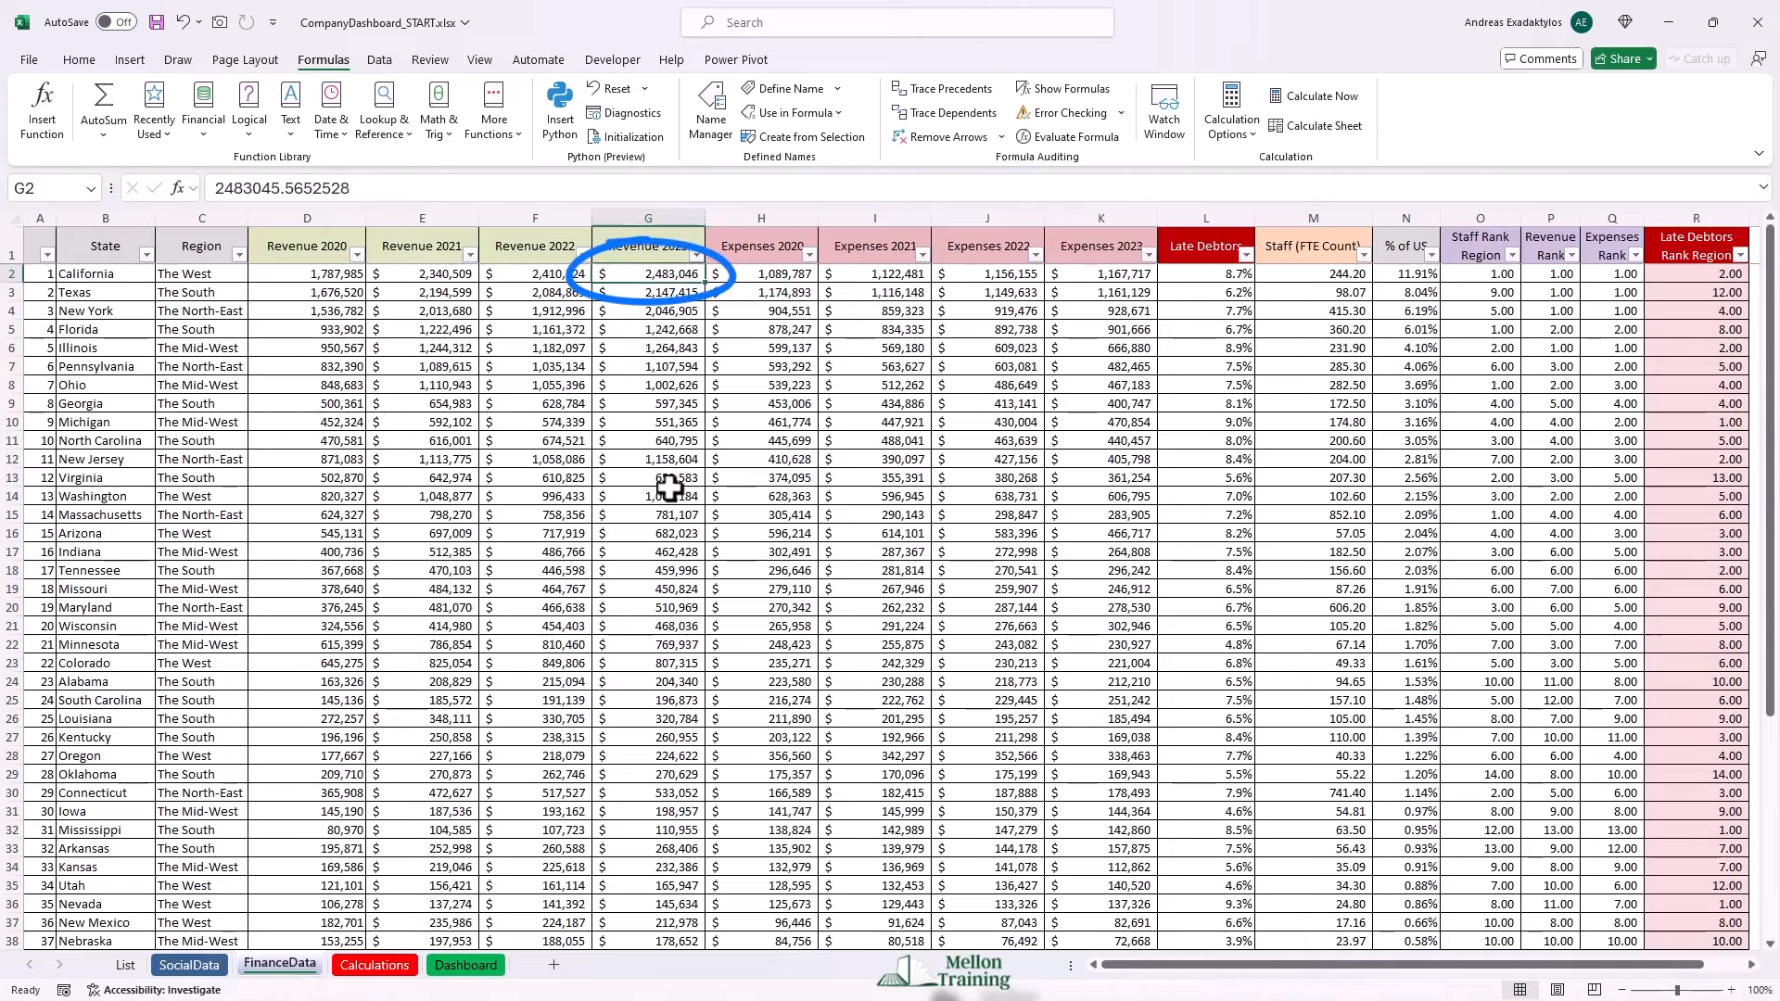
Fill the top revenue state formula in C2 of the Calculations sheet down through C11.
left_click(373, 965)
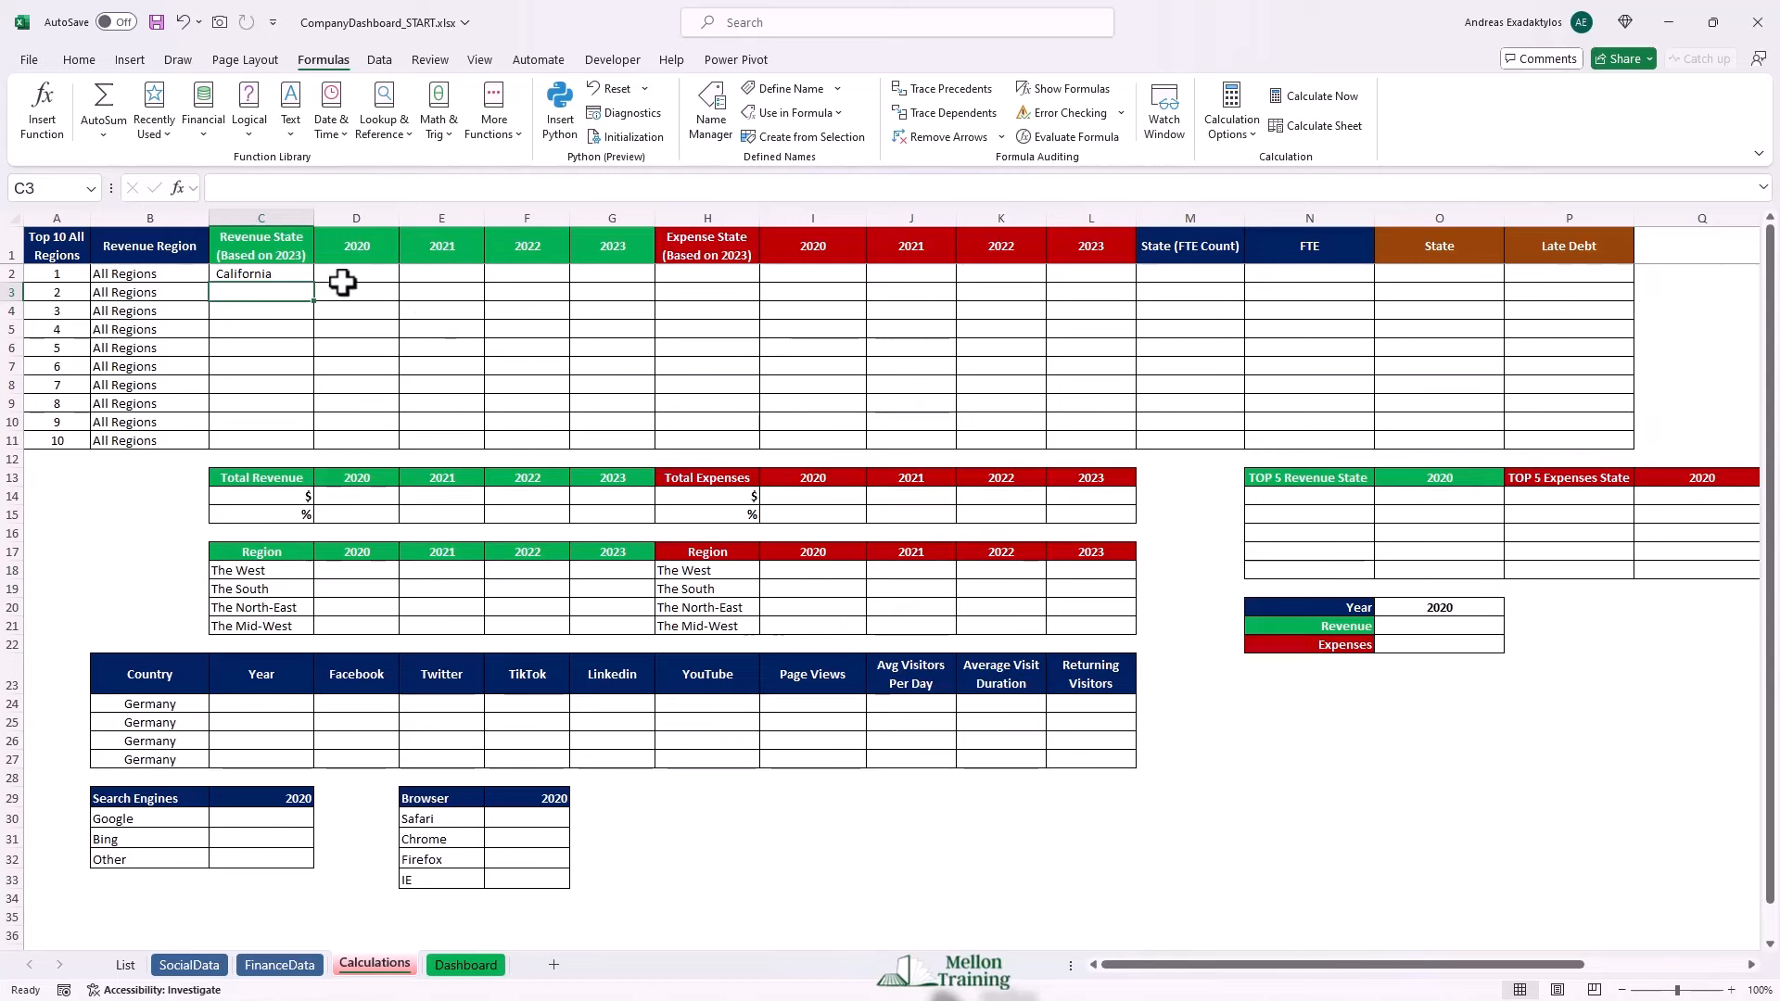
left_click(263, 272)
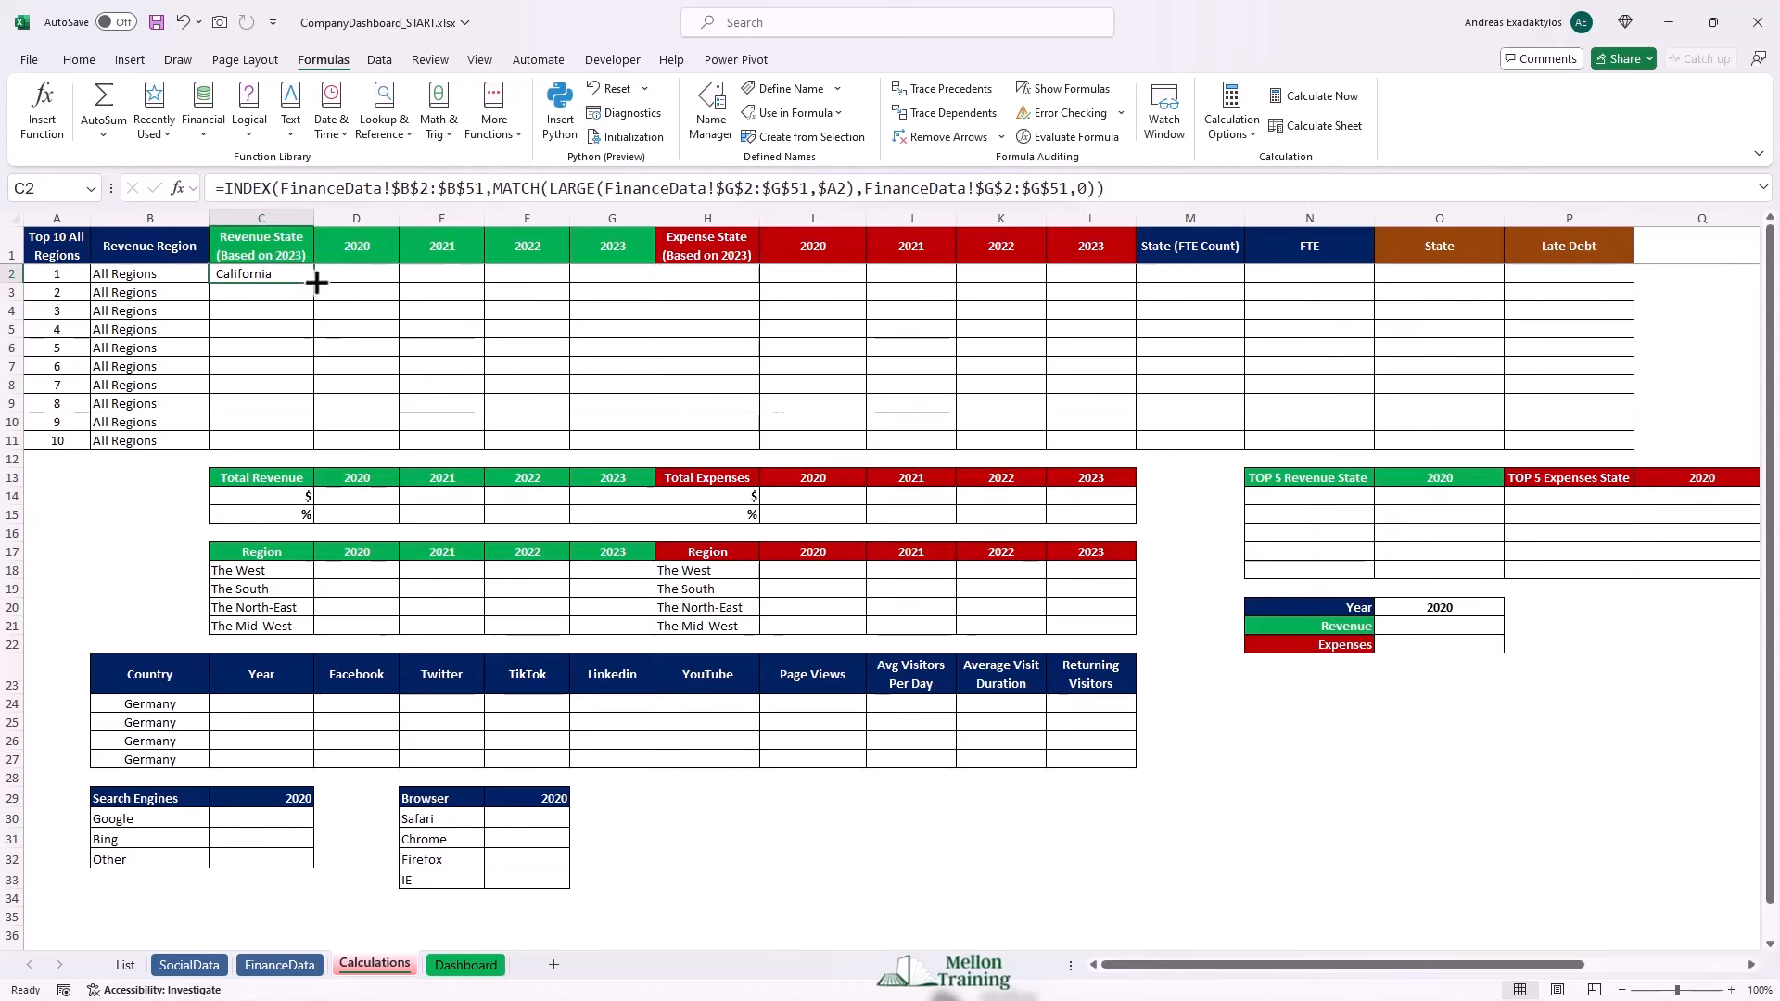
left_click_drag(313, 281, 316, 443)
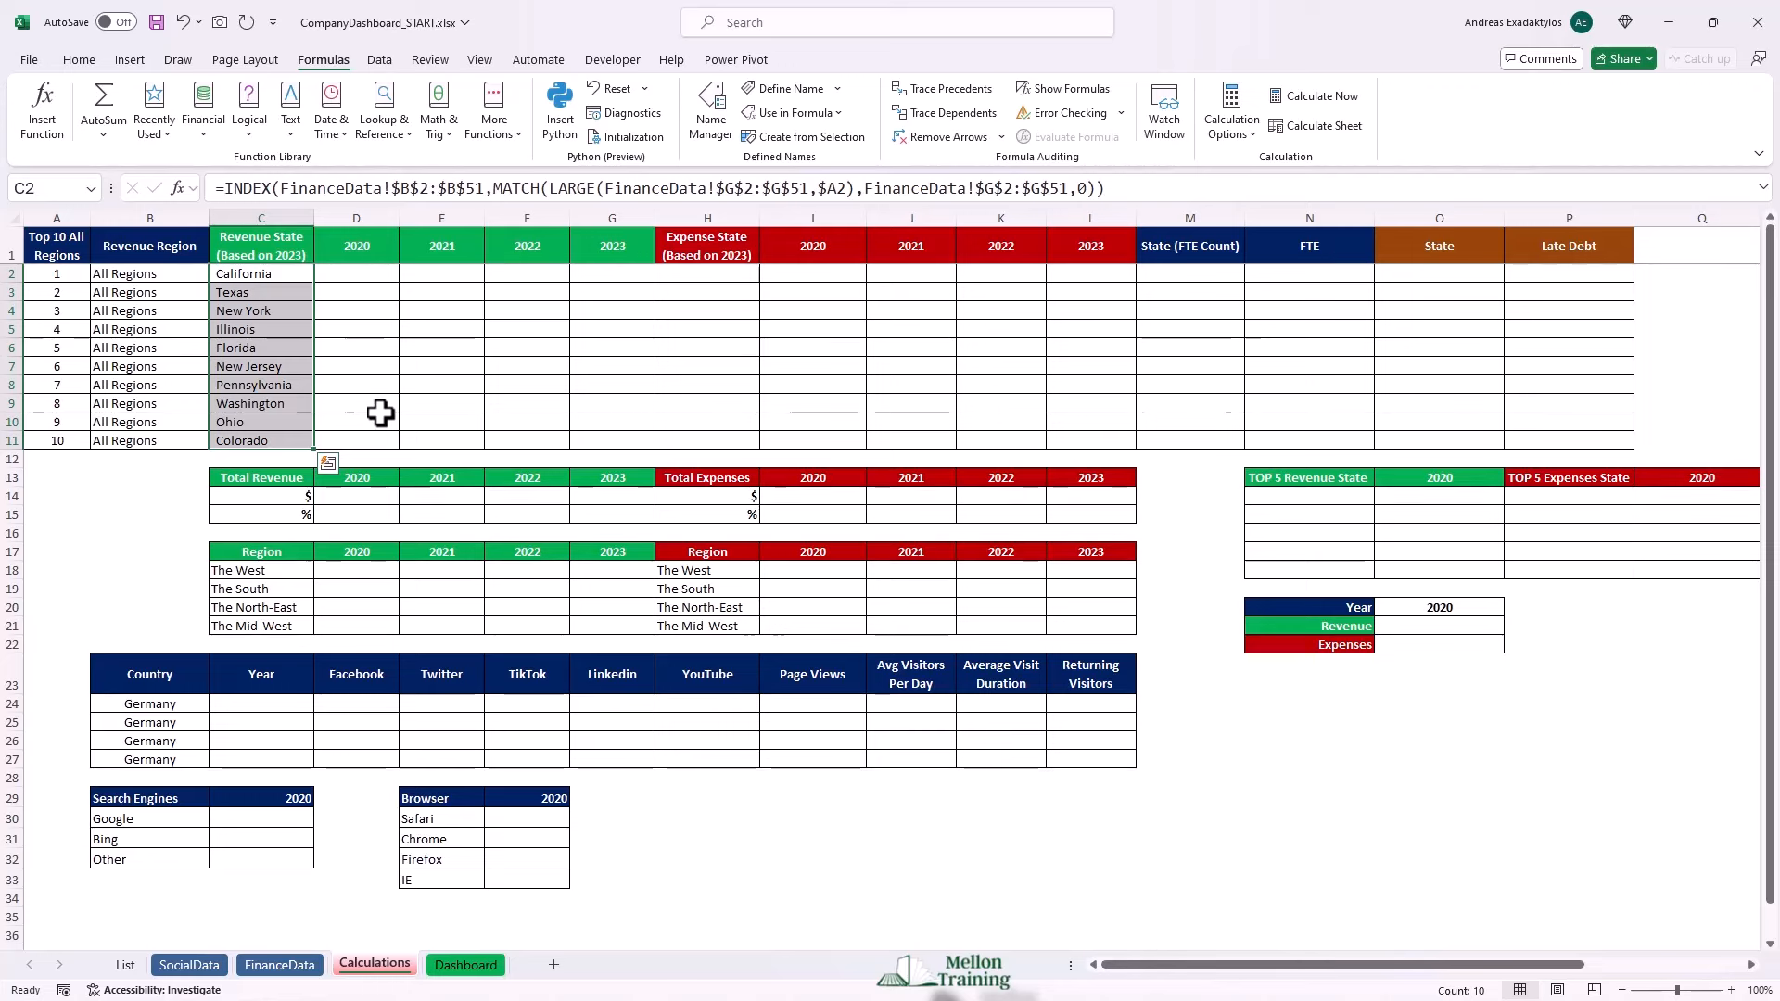
Start a SUMIFS formula in D2 with the Revenue 2020 range FinanceData!D$2:D$51 as sum range, locking only the rows.
left_click(358, 277)
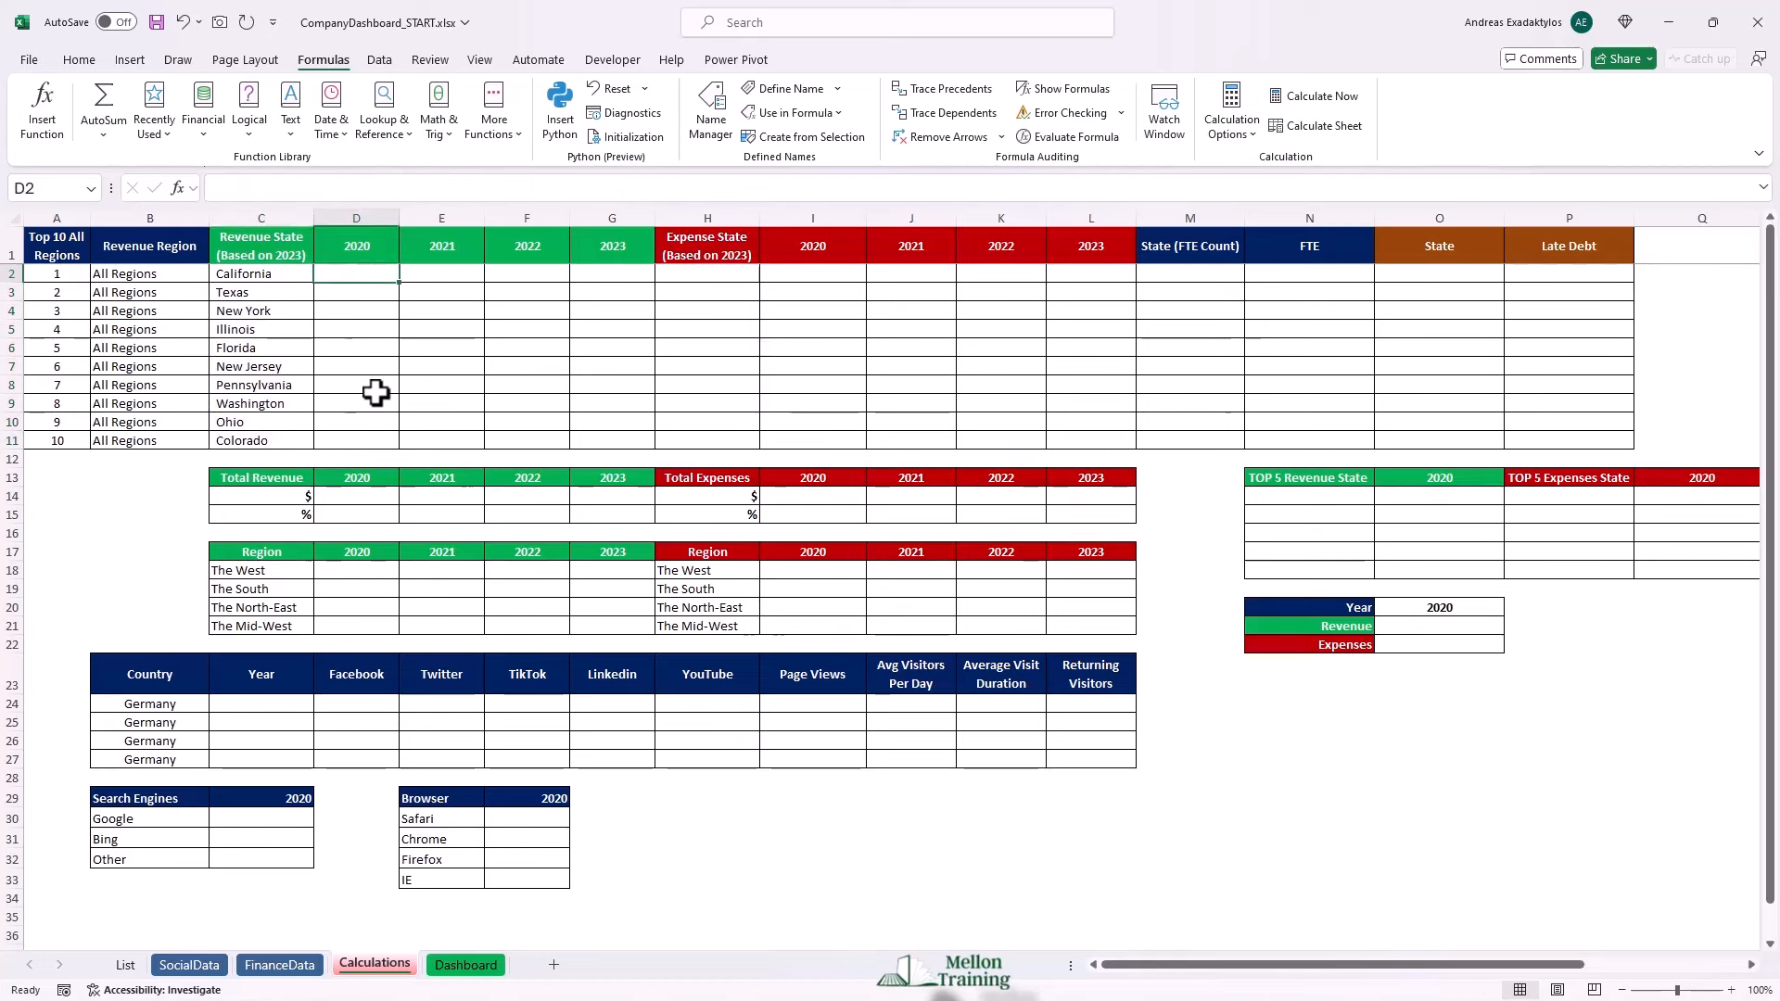
type("=SU")
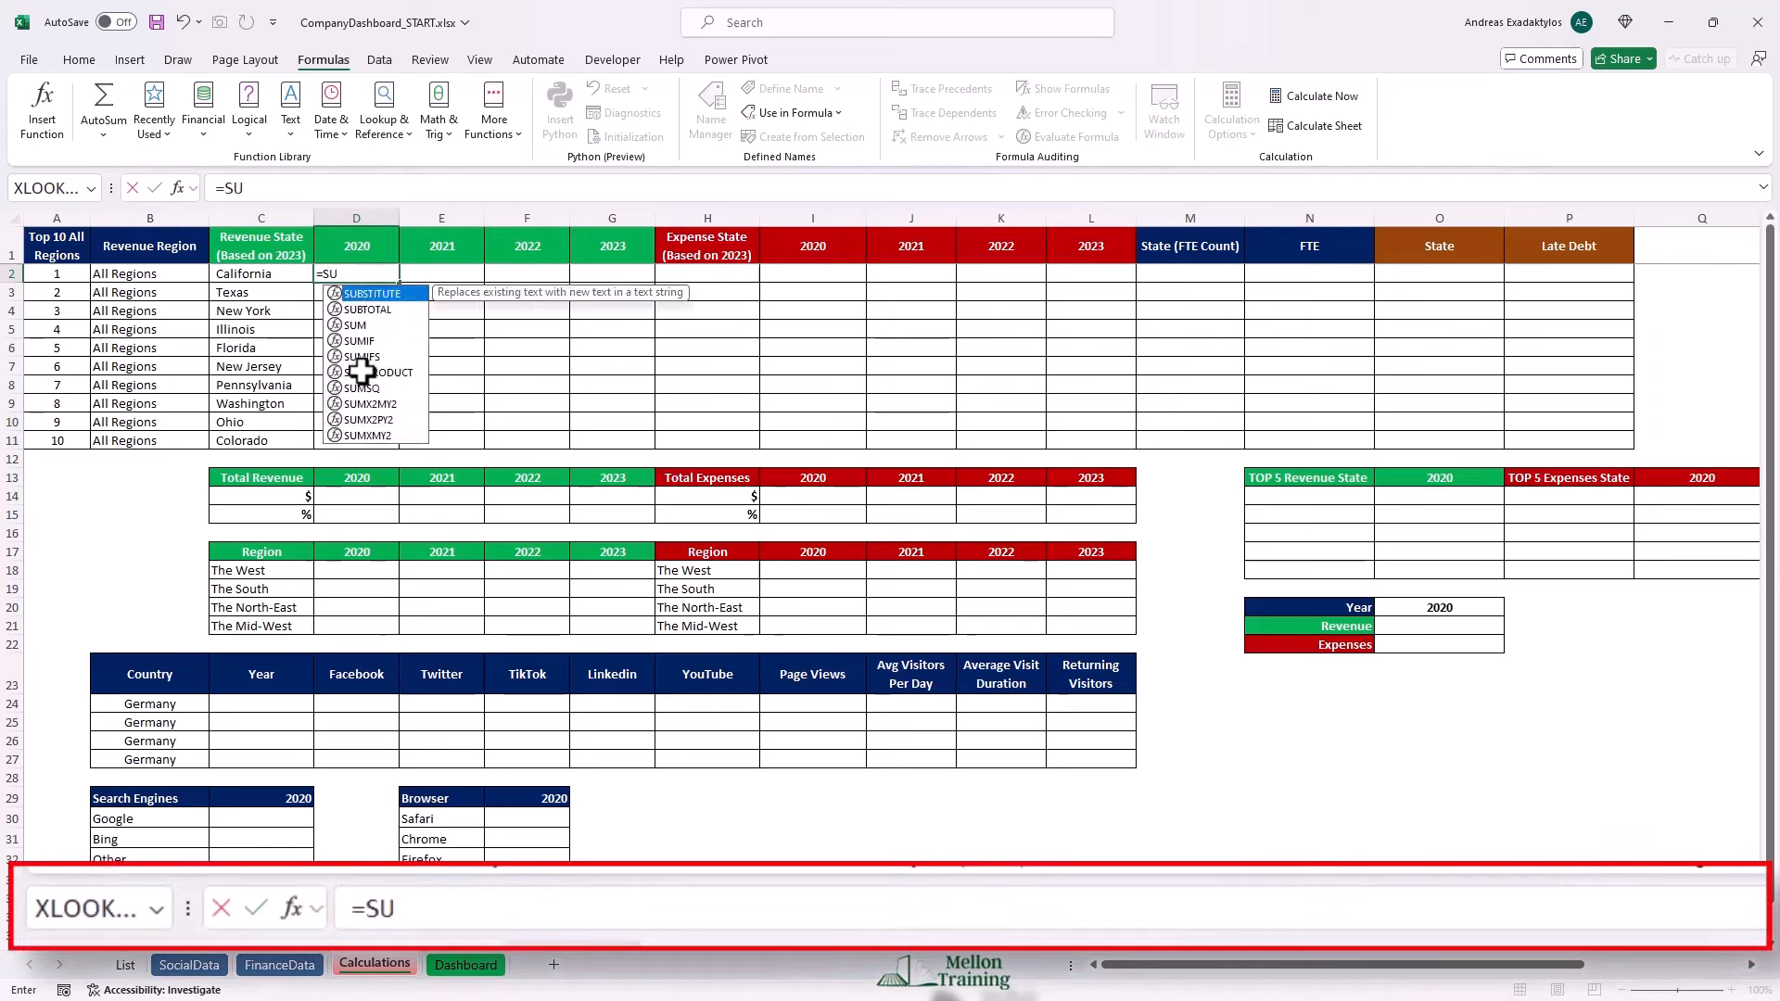
type("MI")
key("Down")
key("Tab")
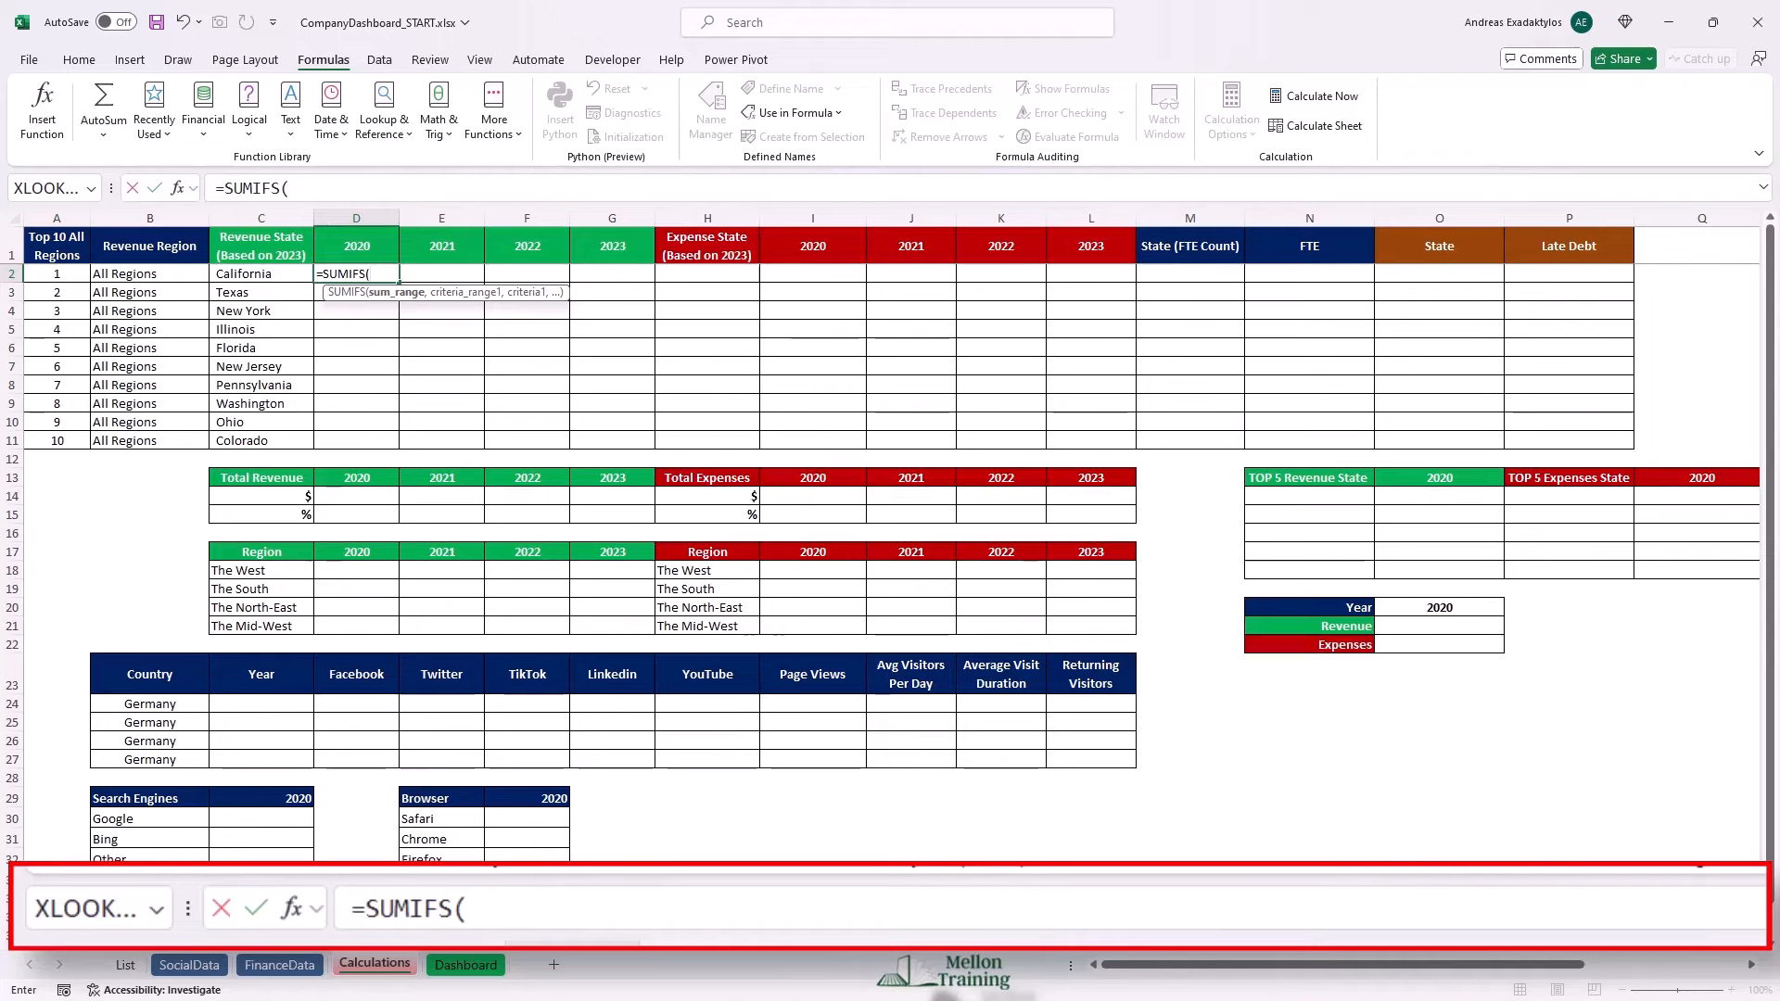
left_click(279, 965)
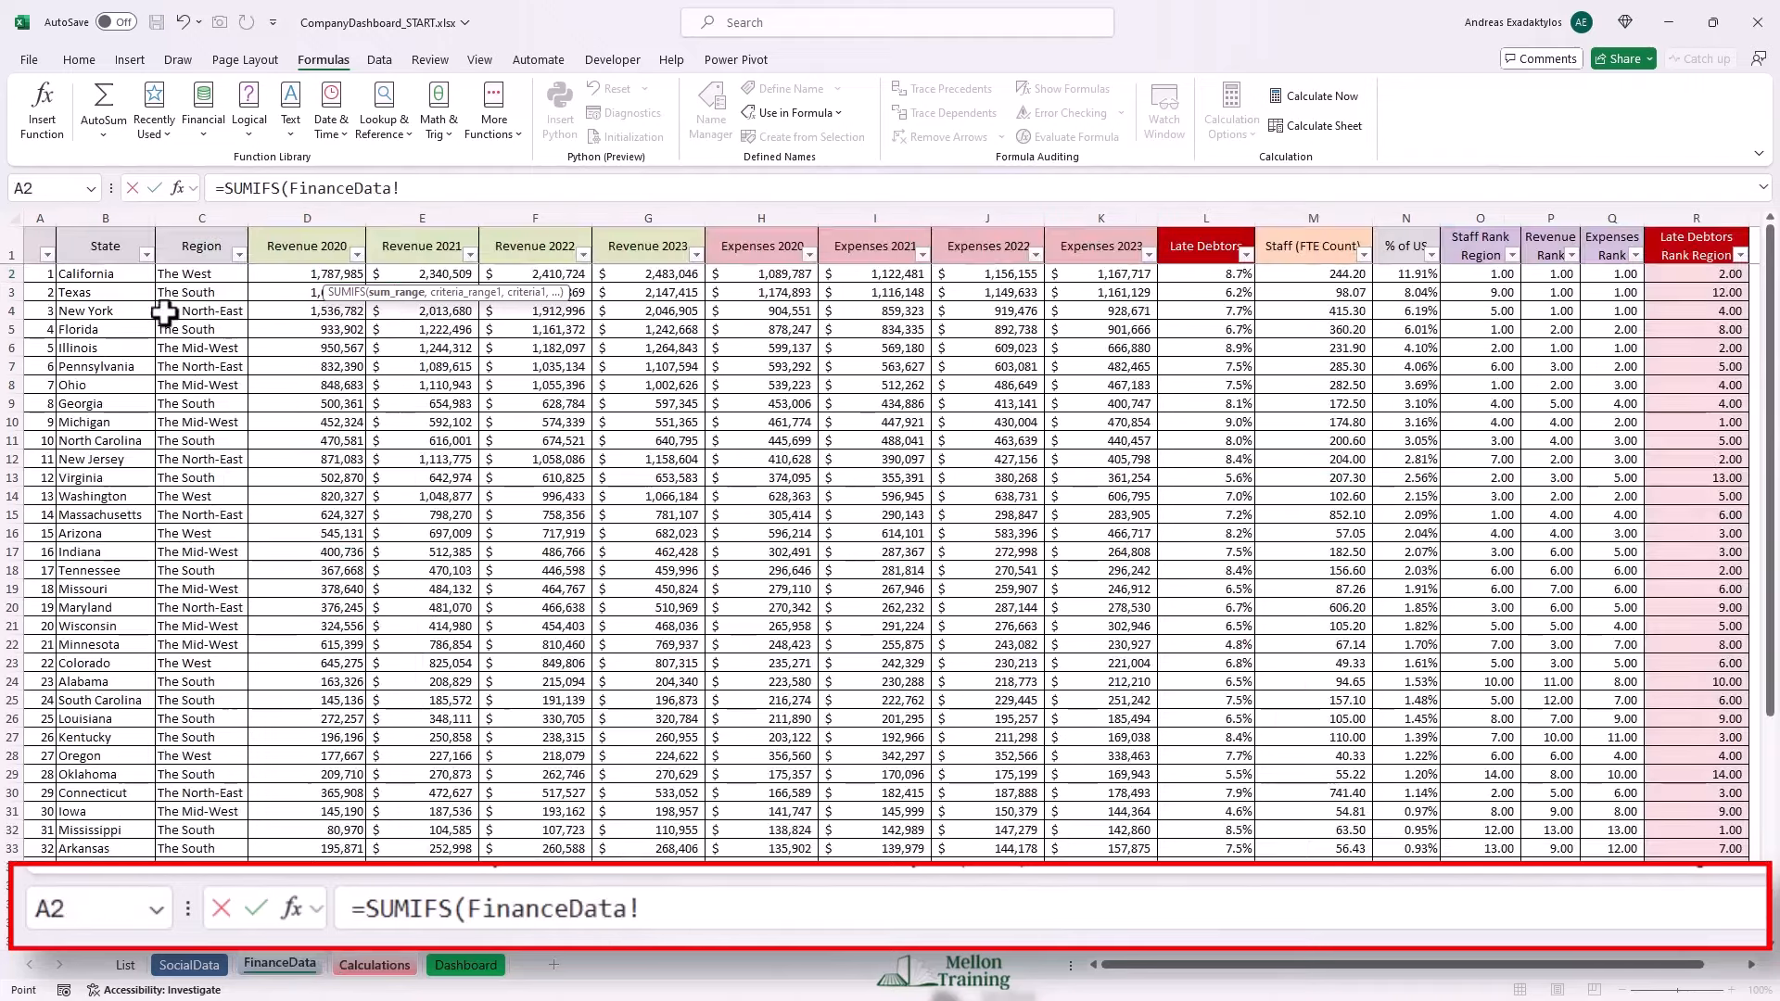
left_click(303, 268)
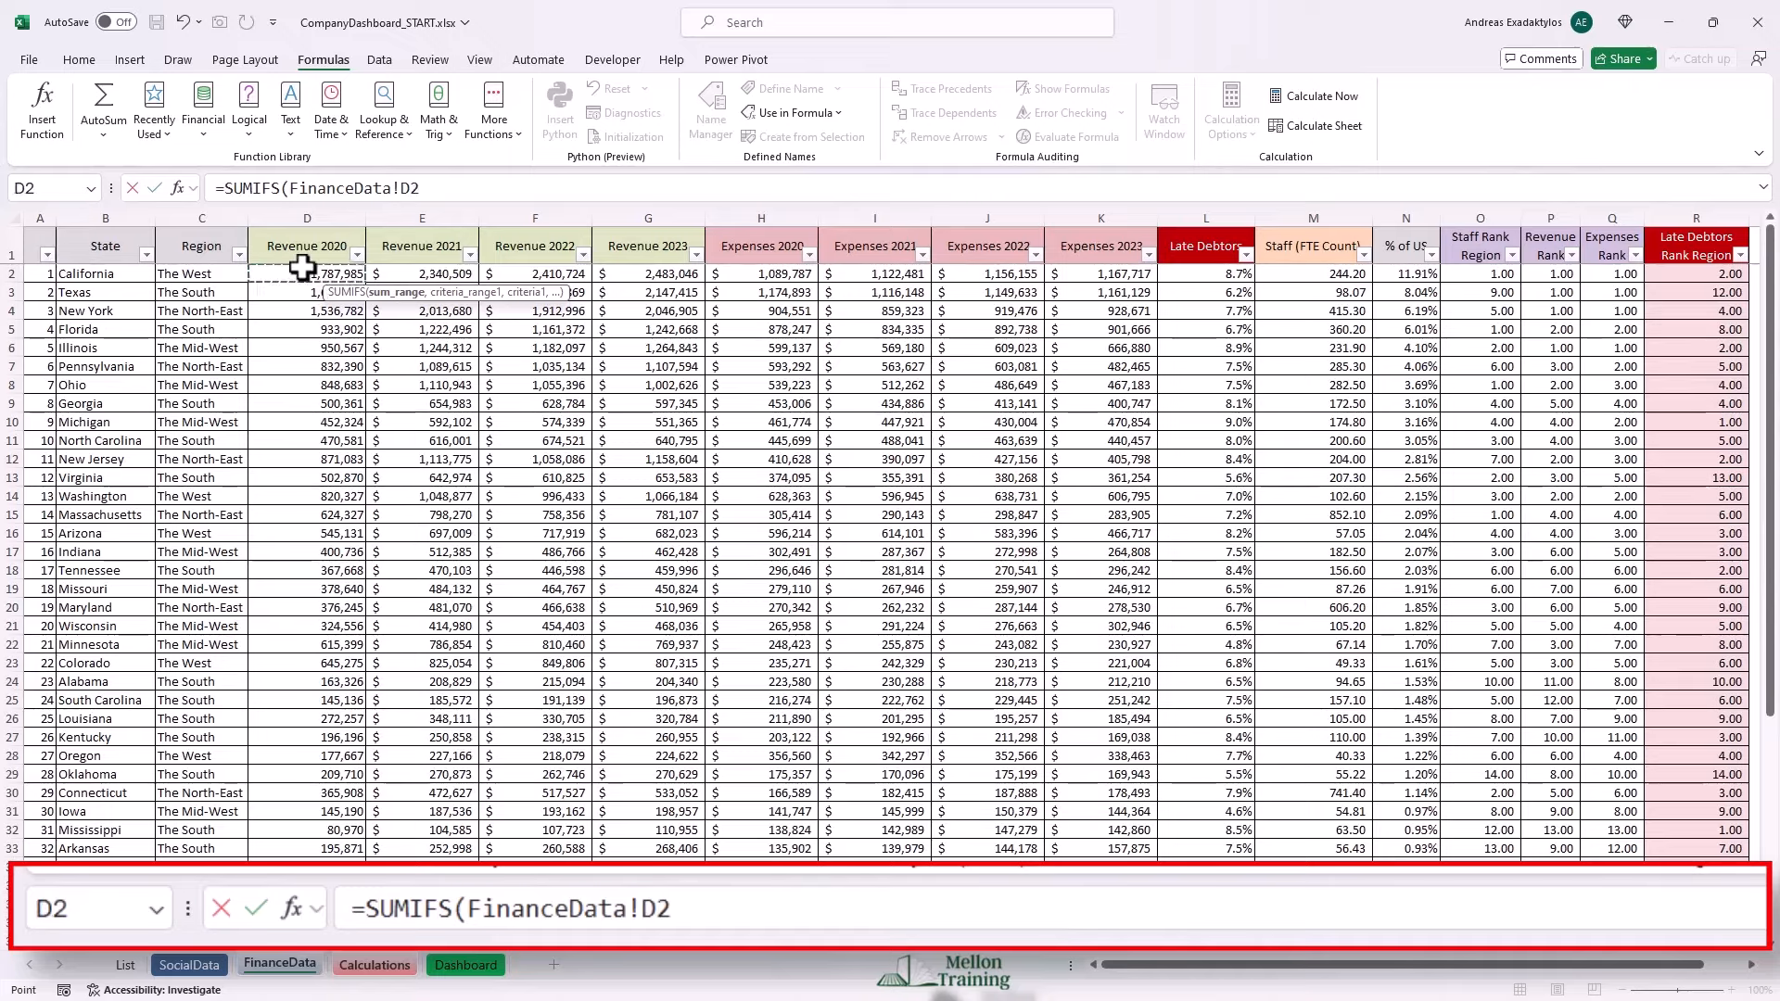
key("ctrl+shift+Down")
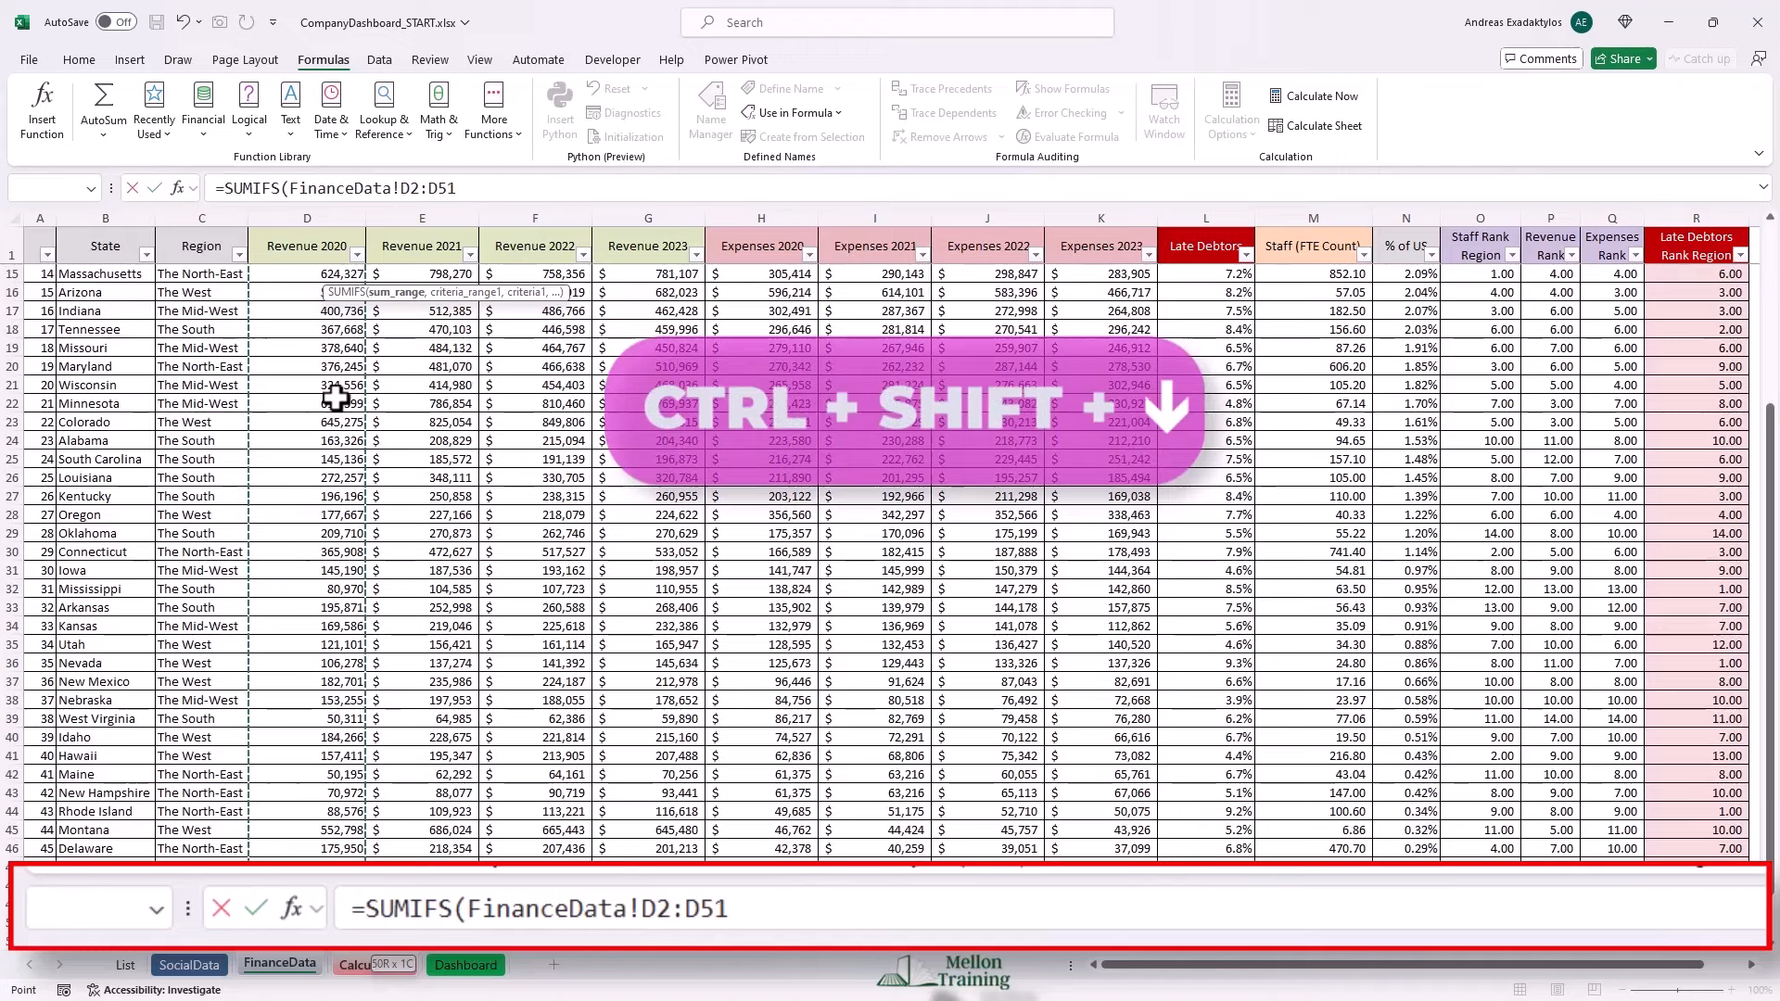
key("F4")
key("F4")
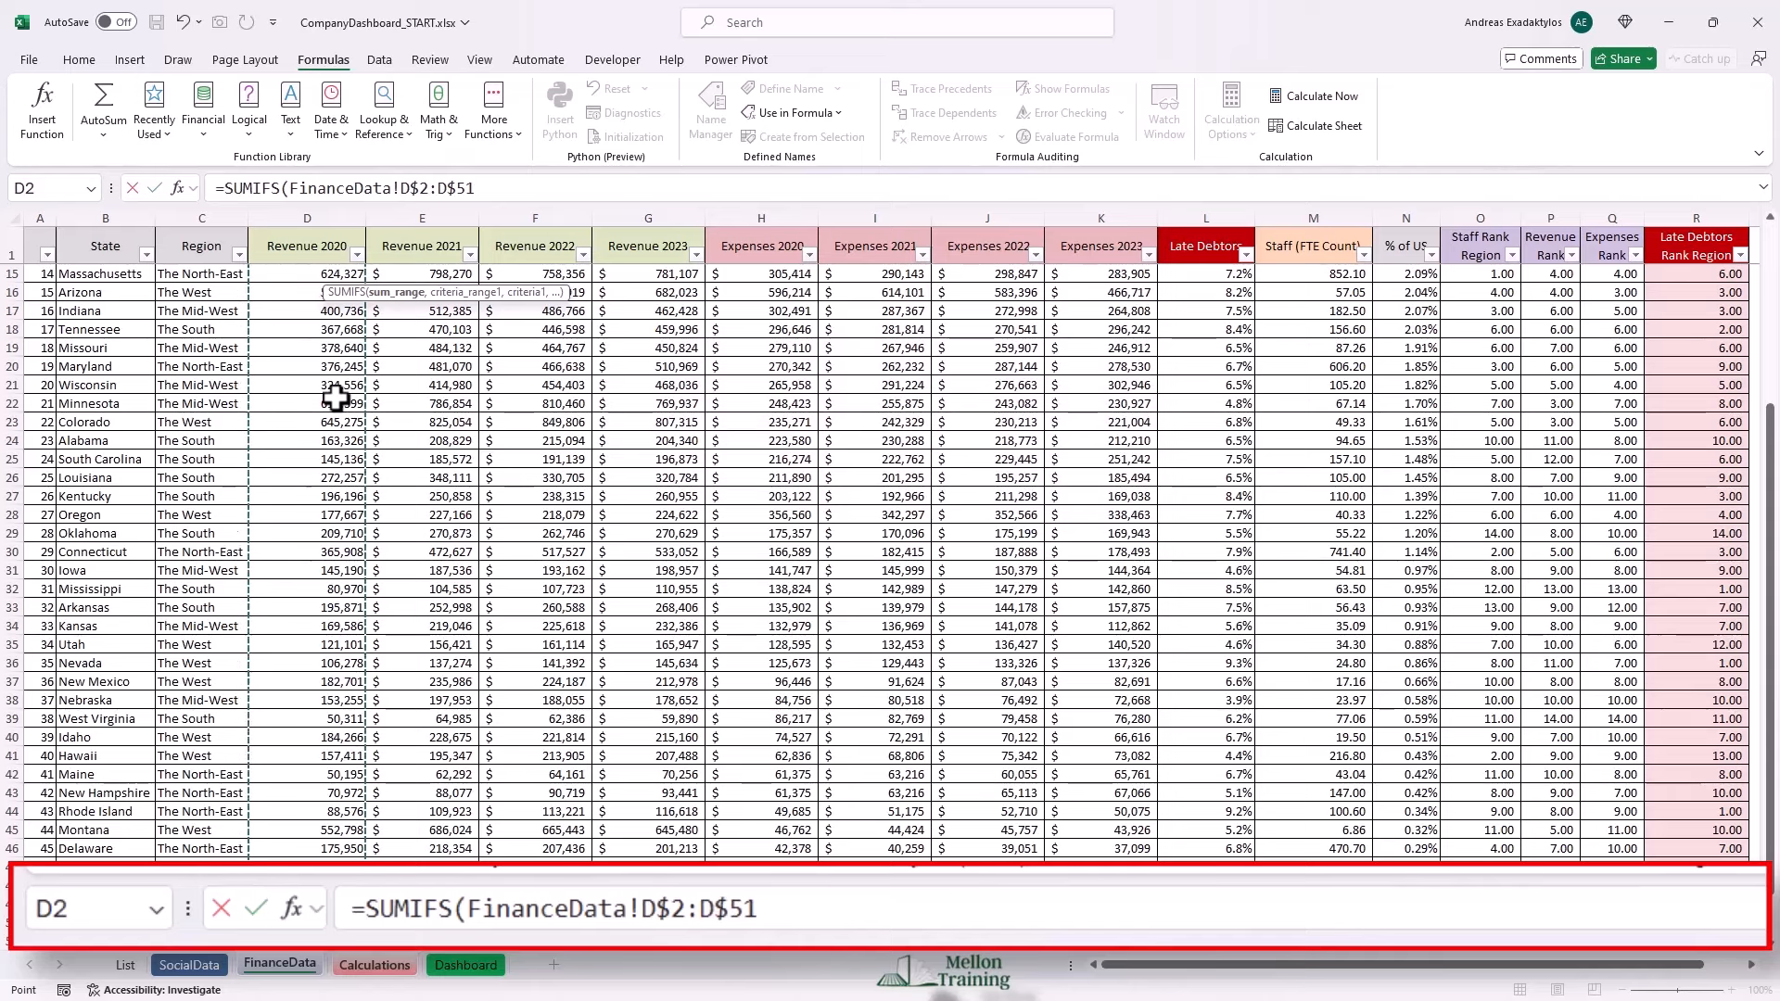
type(",")
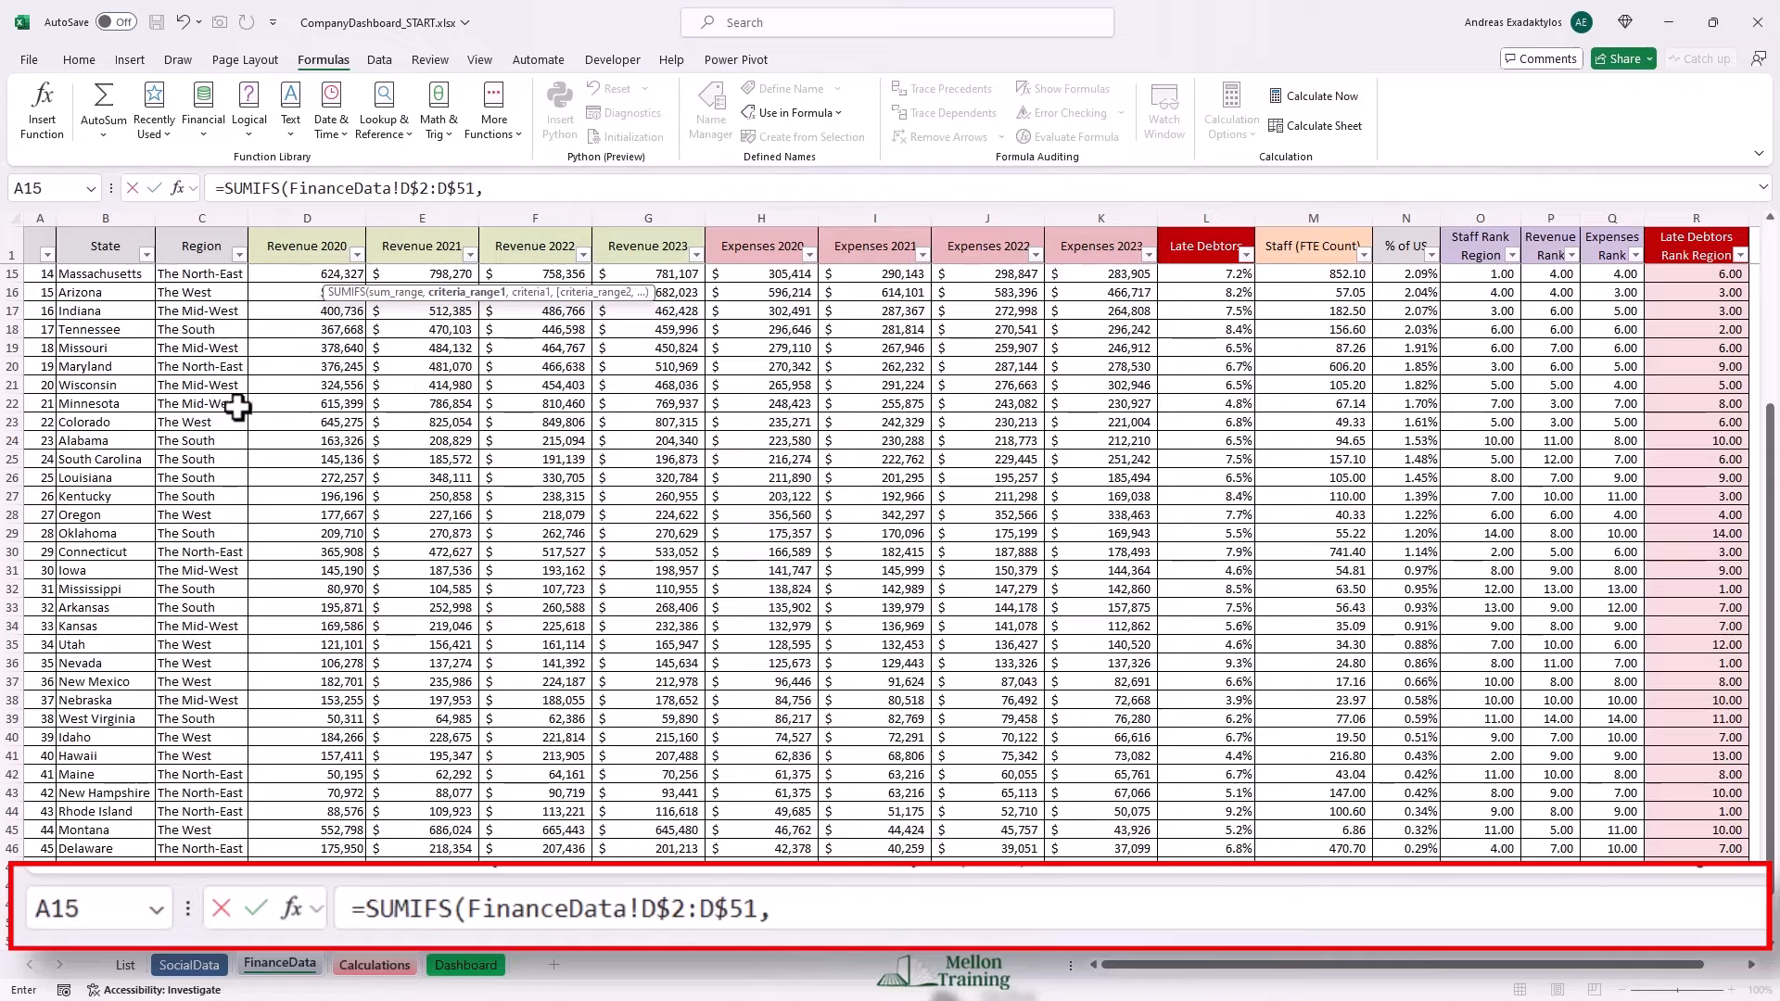
Add the absolute State range FinanceData!$B$2:$B$51 as the first criteria range of the SUMIFS formula.
scroll(232, 408, "up", 5)
left_click(110, 273)
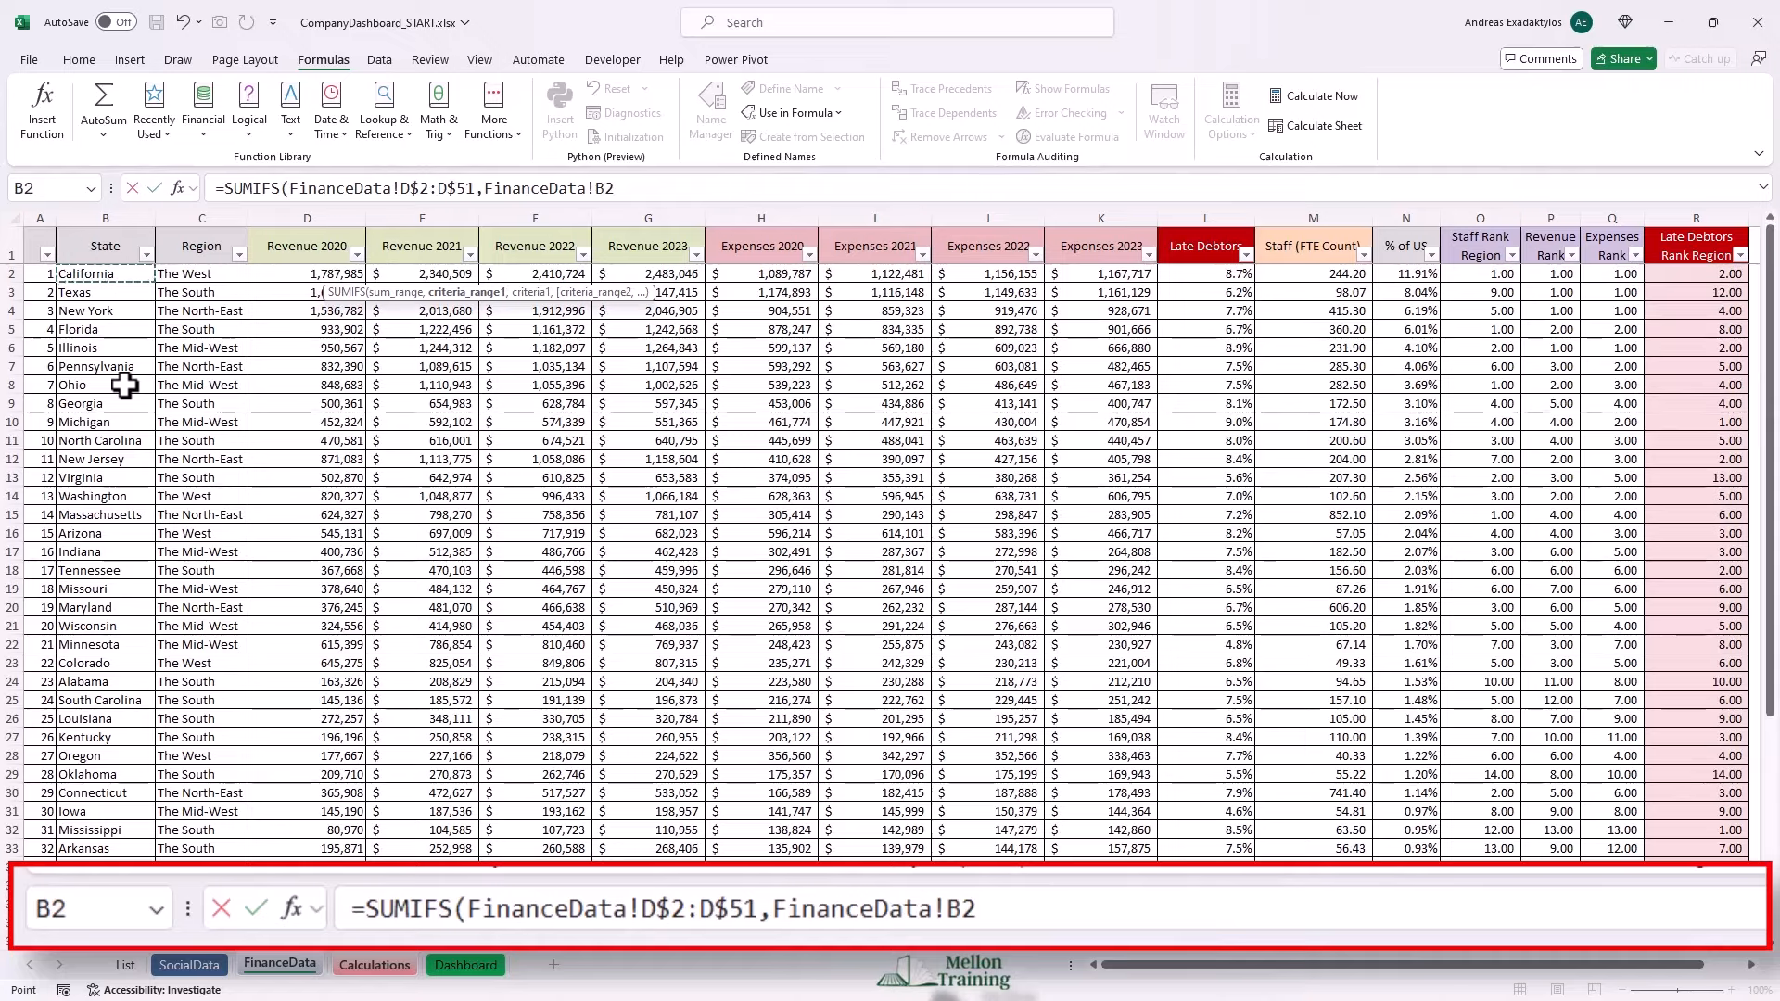
key("ctrl+shift+Down")
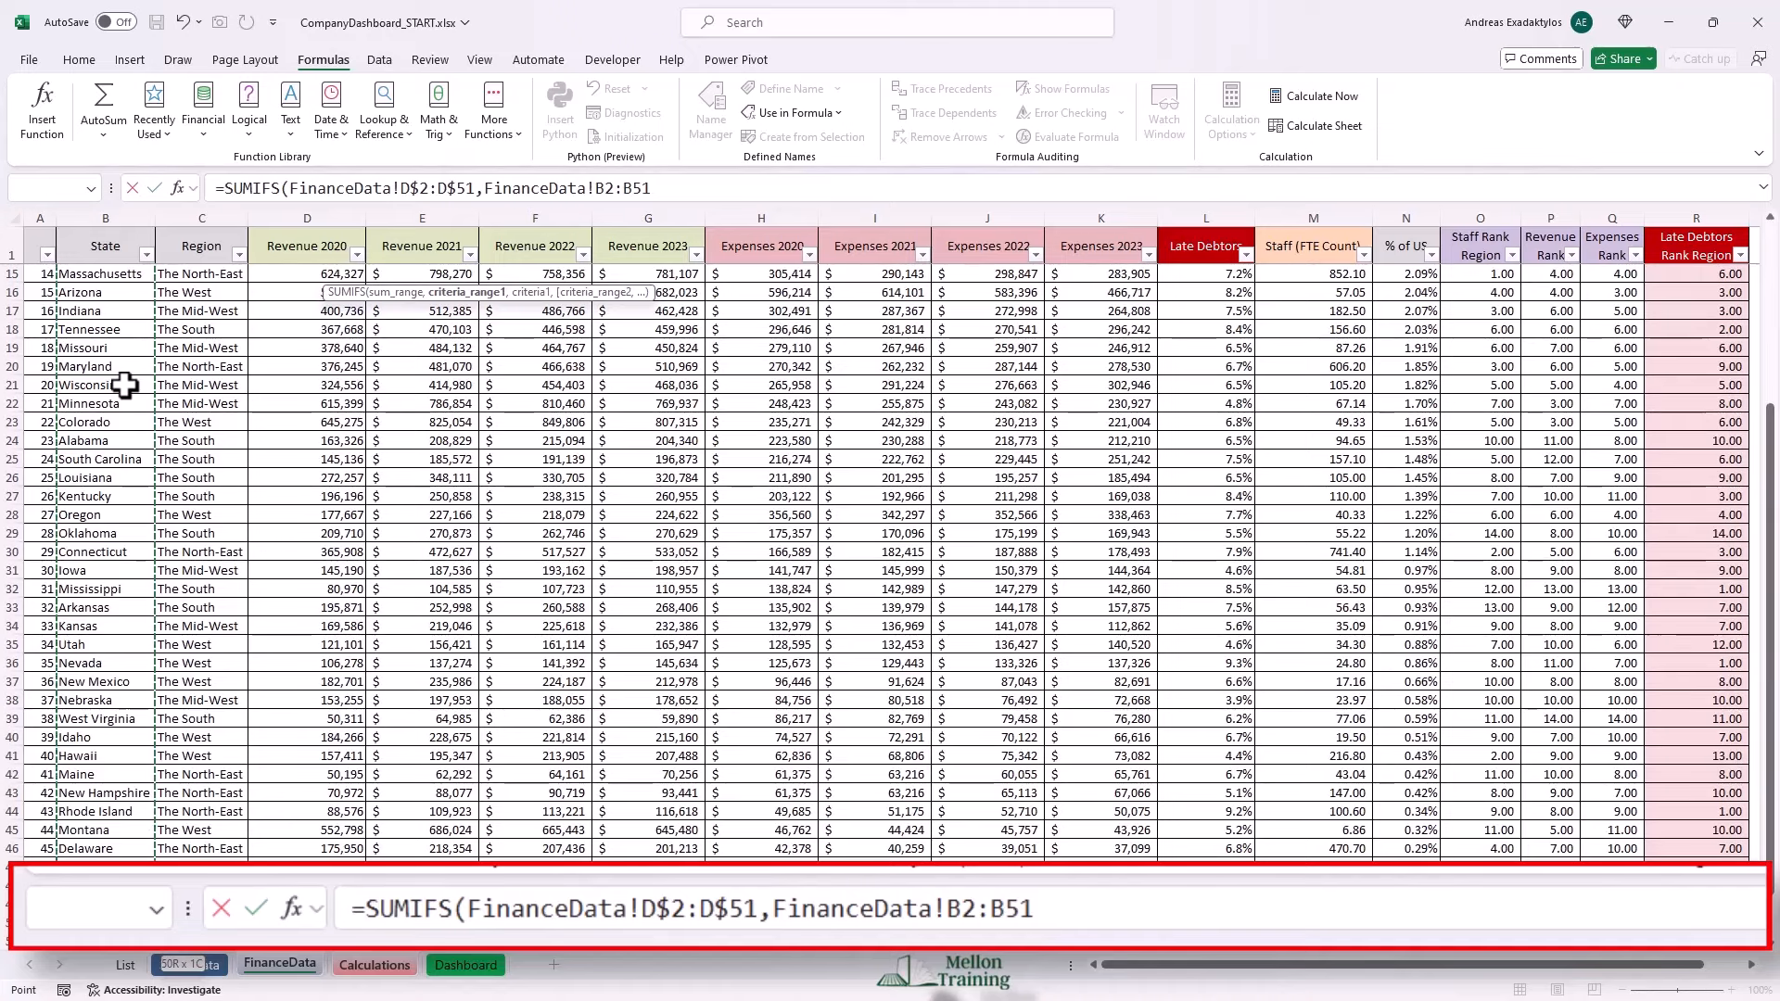
key("F4")
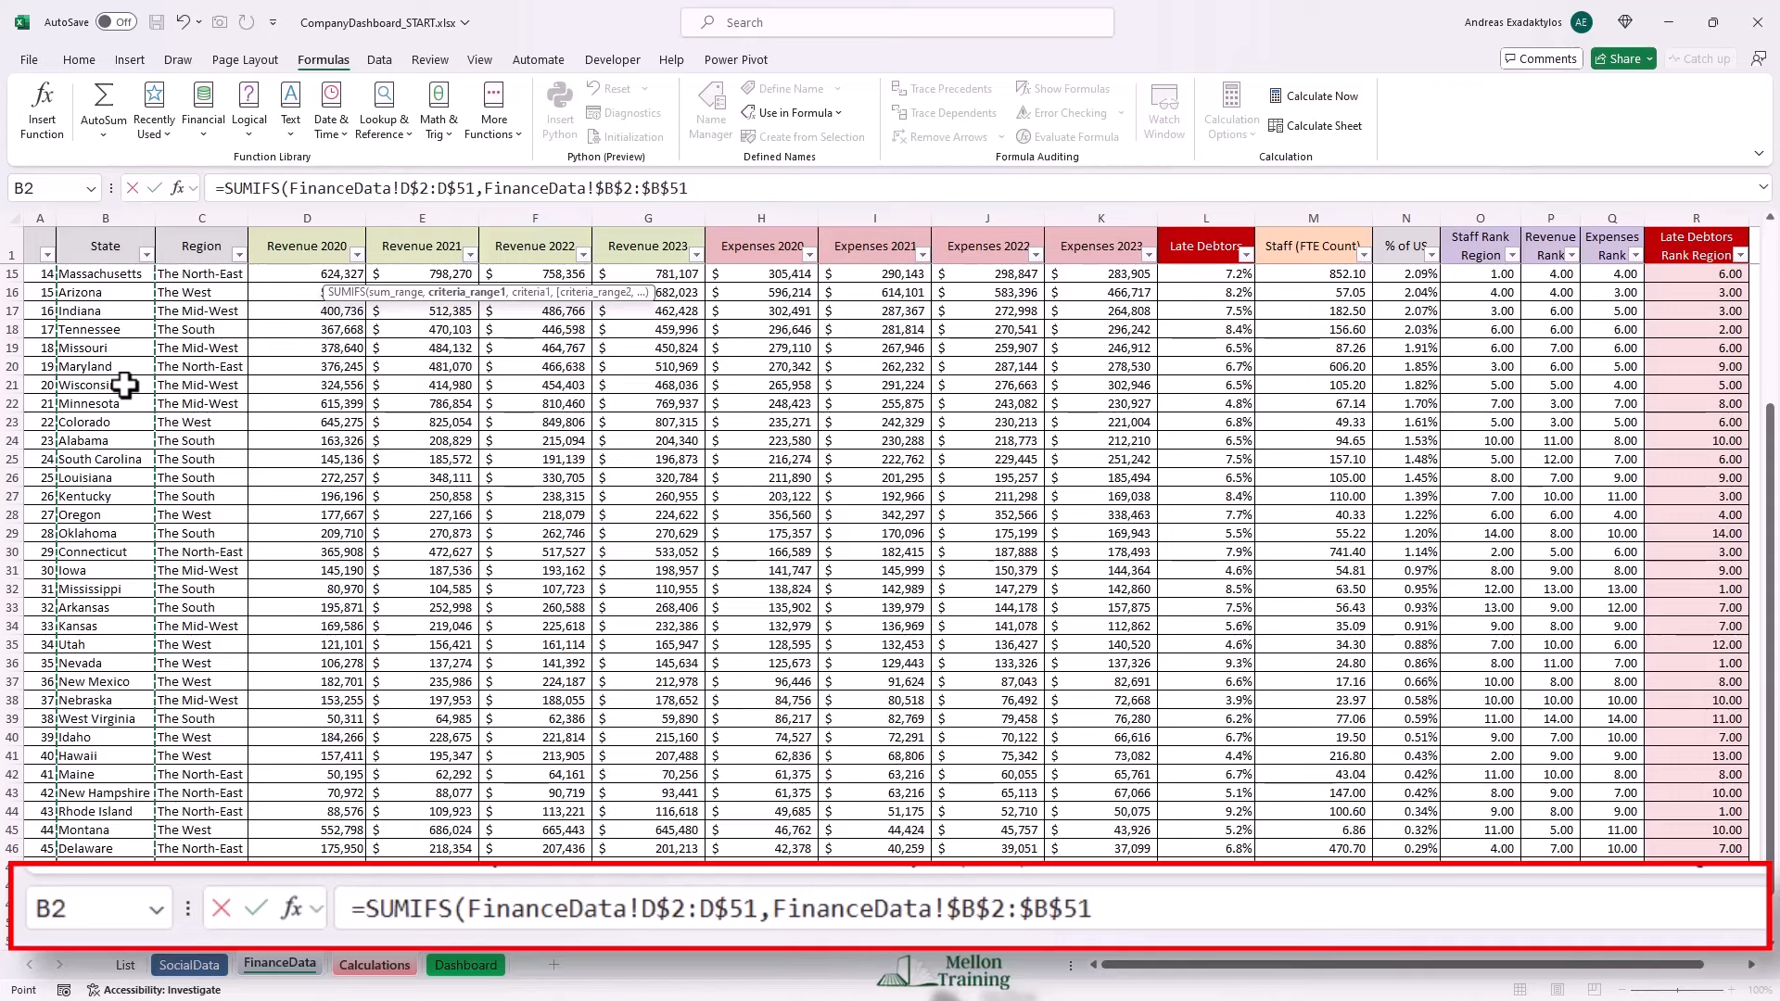
type(",")
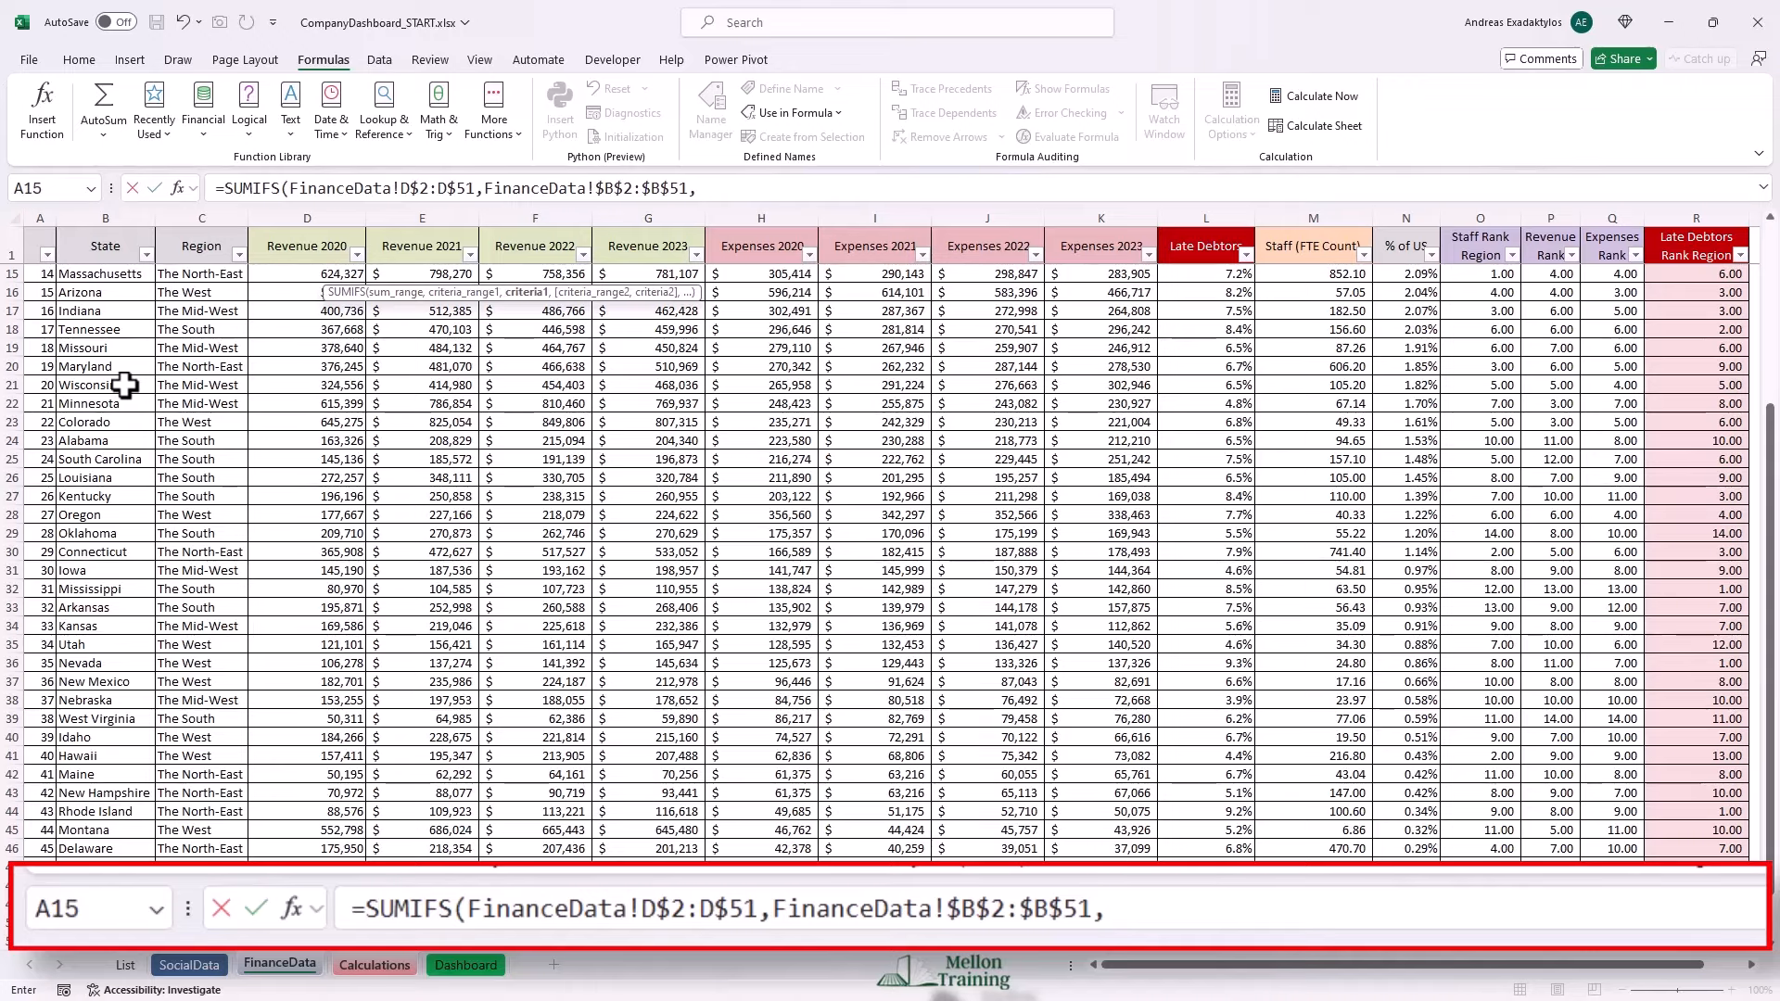
Set the SUMIFS criterion to $C2 with only the column locked, close the function and enter the formula.
type("C2")
key("F4")
key("F4")
key("F4")
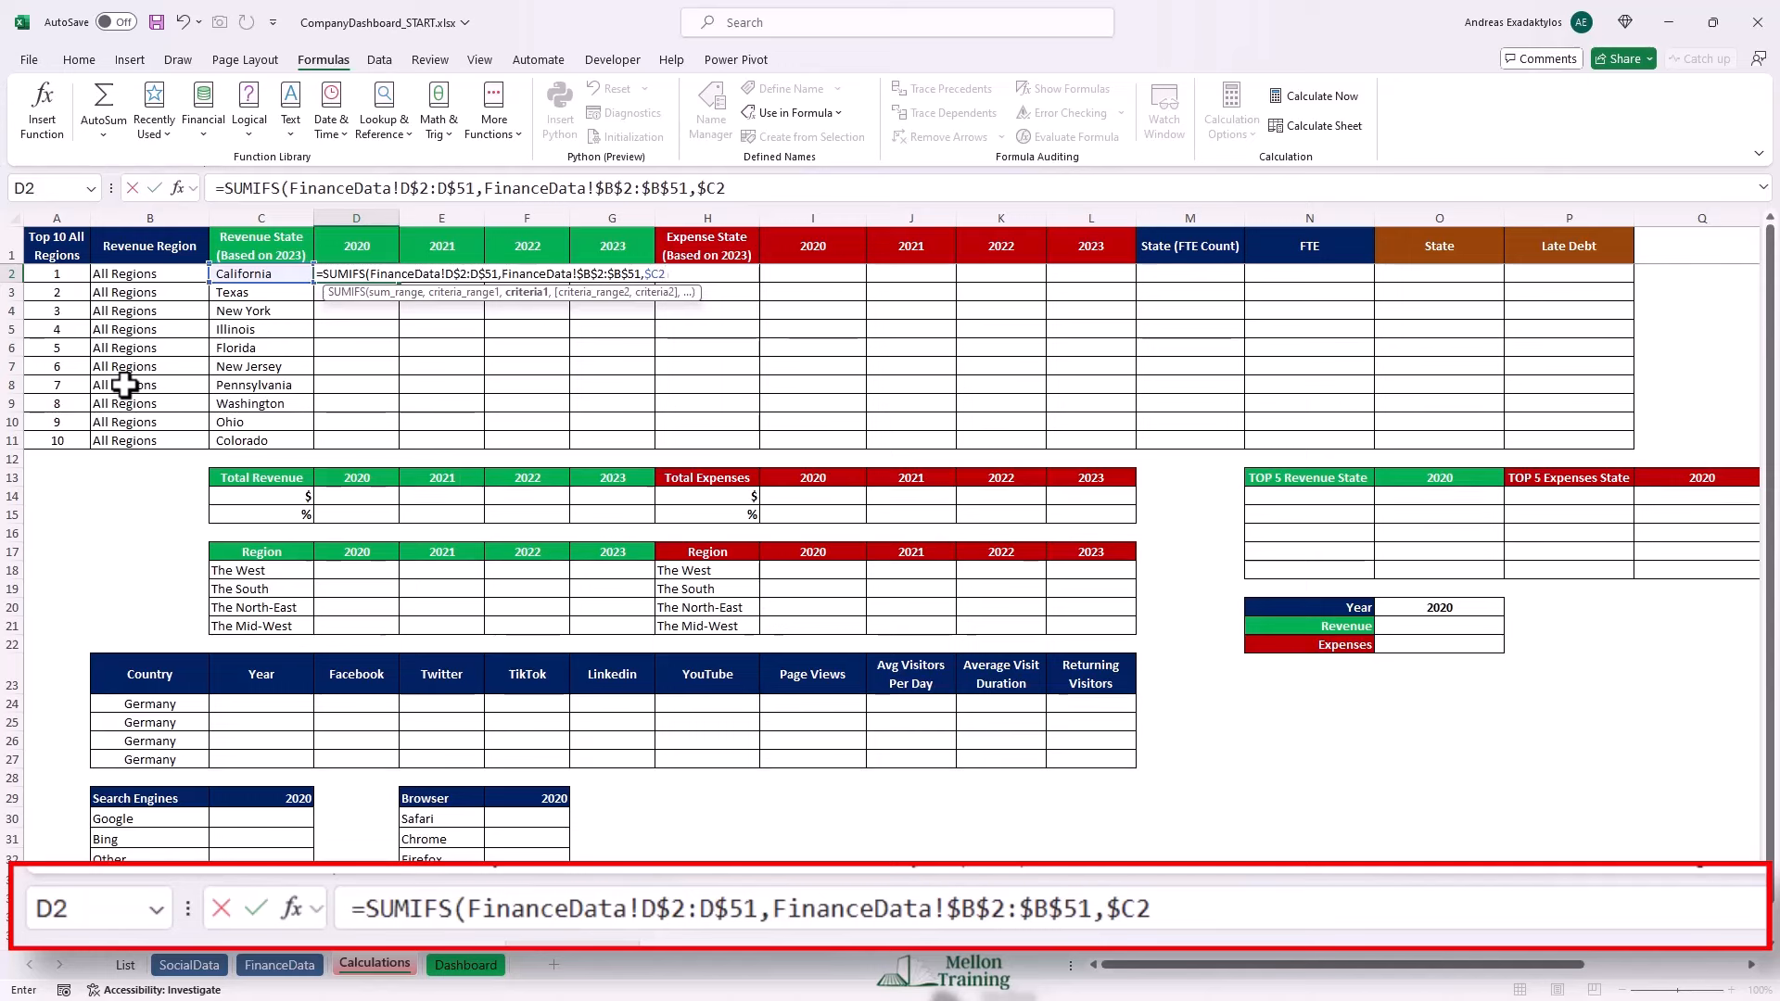
type(")")
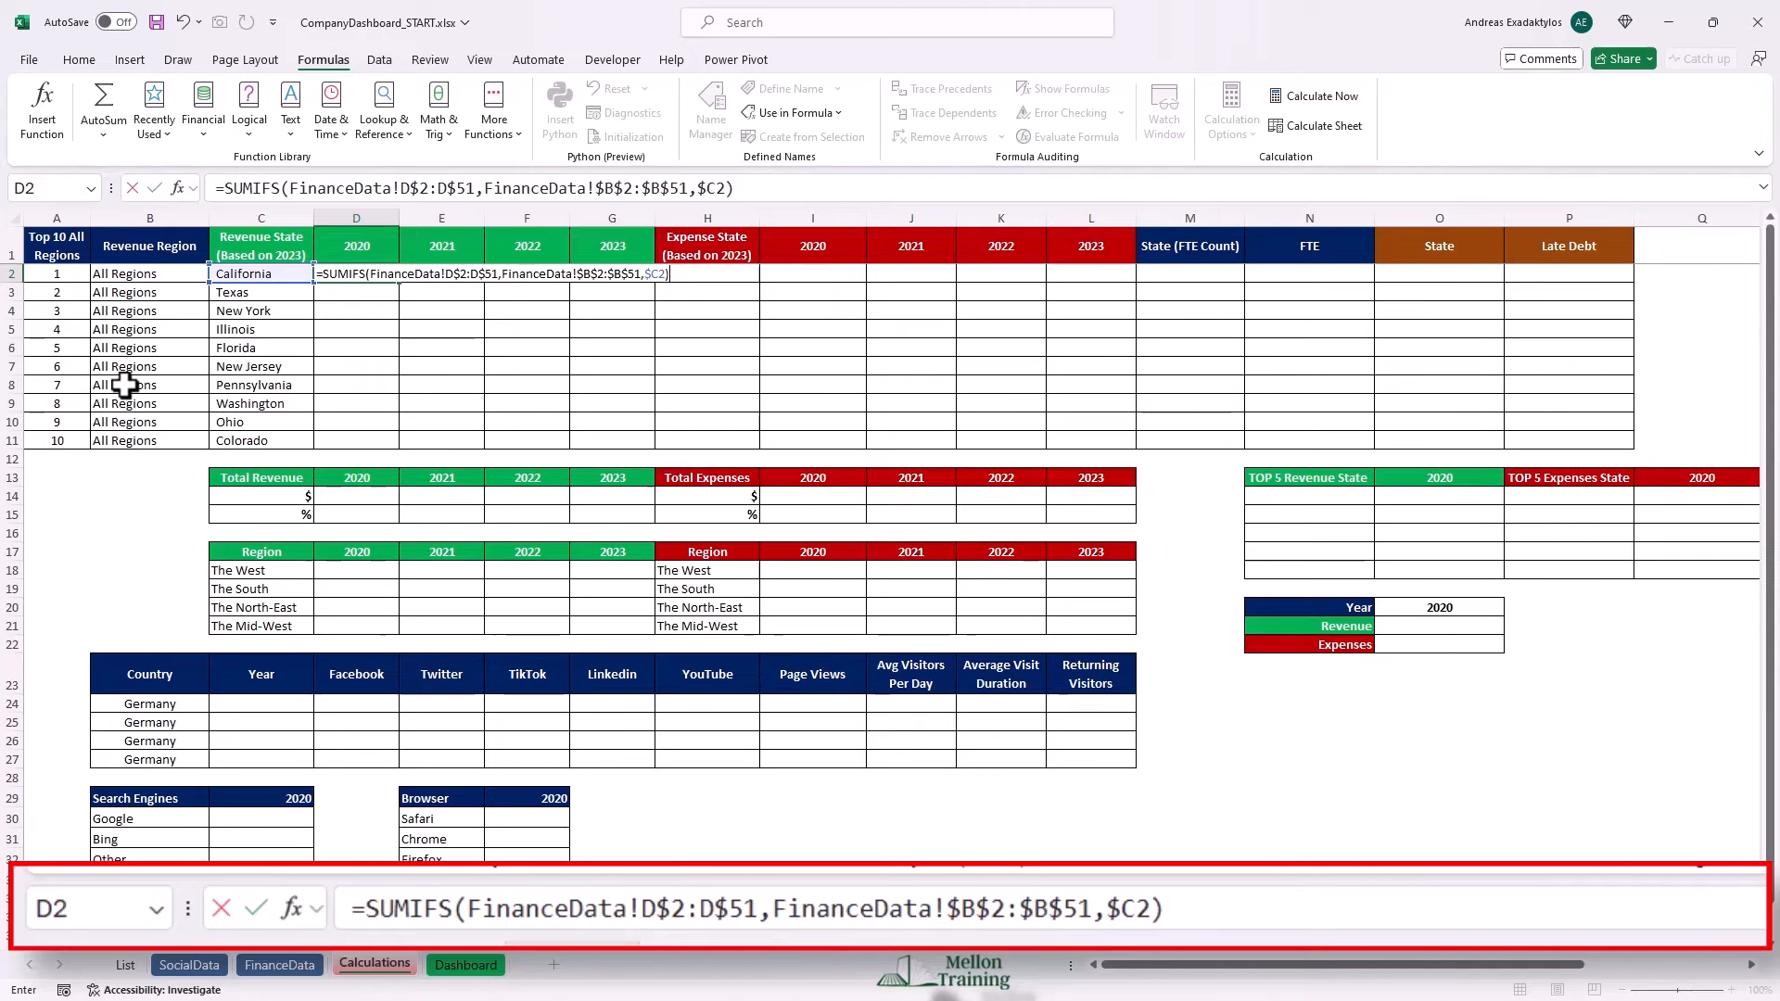
key("Return")
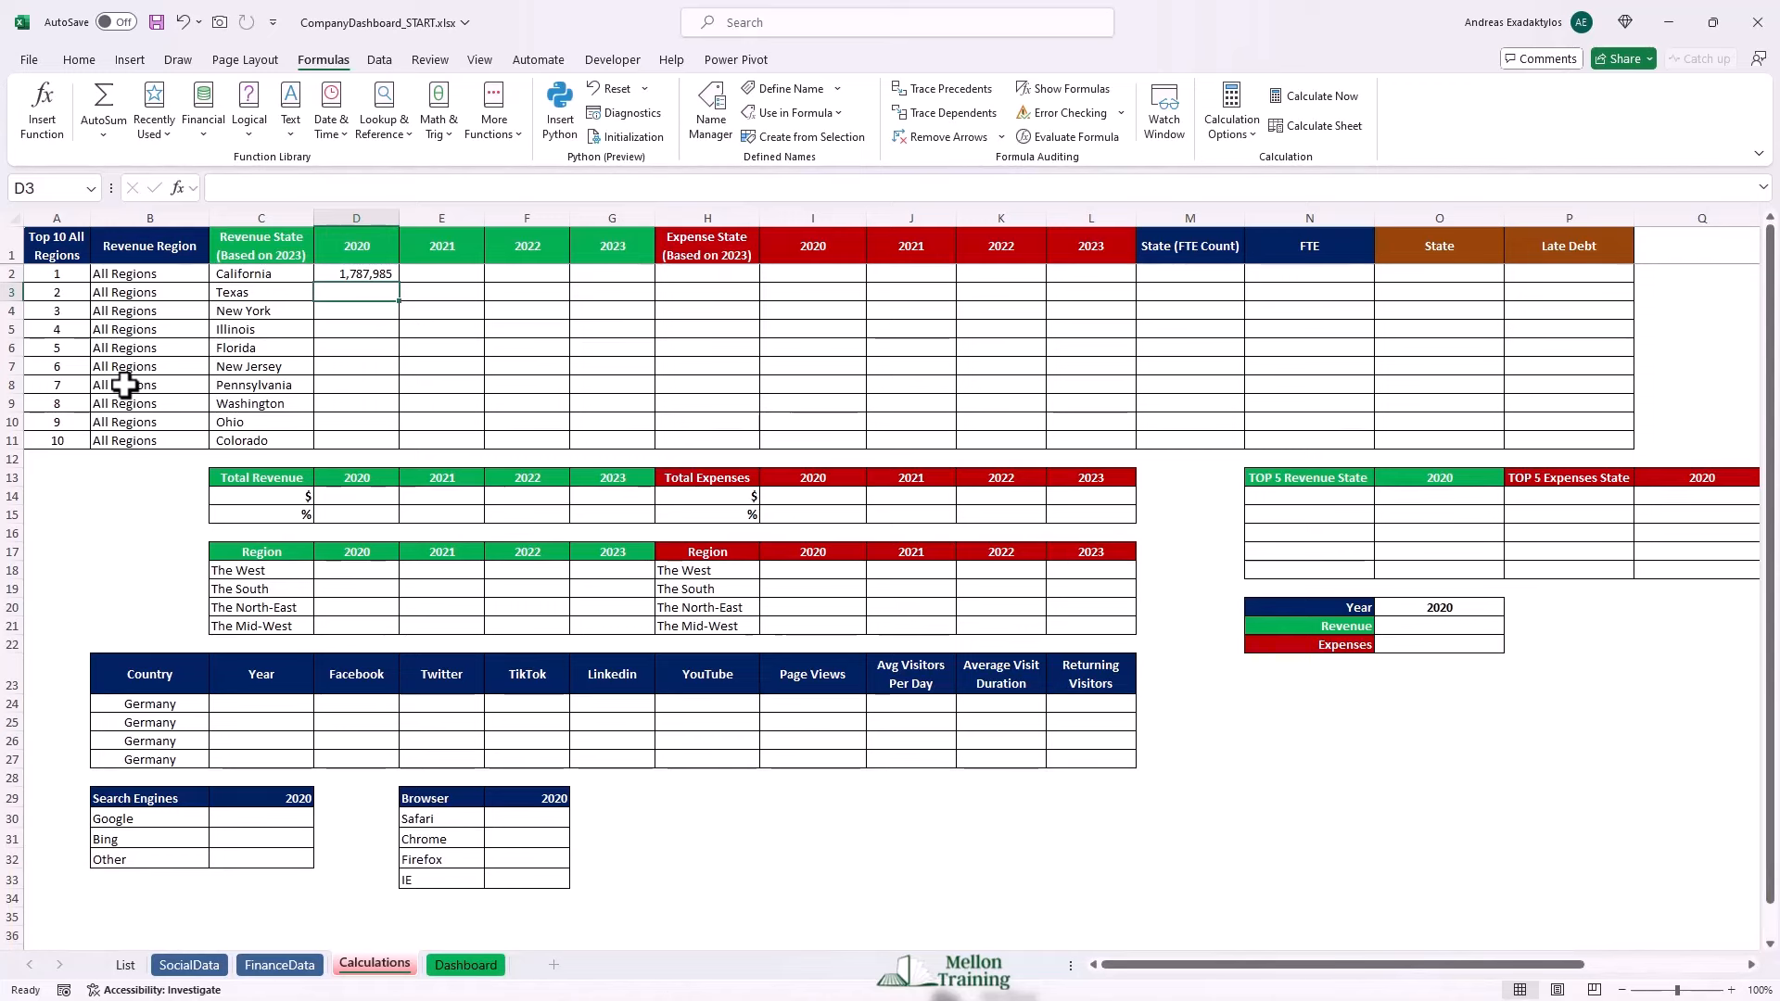
Fill the SUMIFS formula from D2 down to row 11 and across to column G for revenue years 2020 to 2023.
left_click(358, 271)
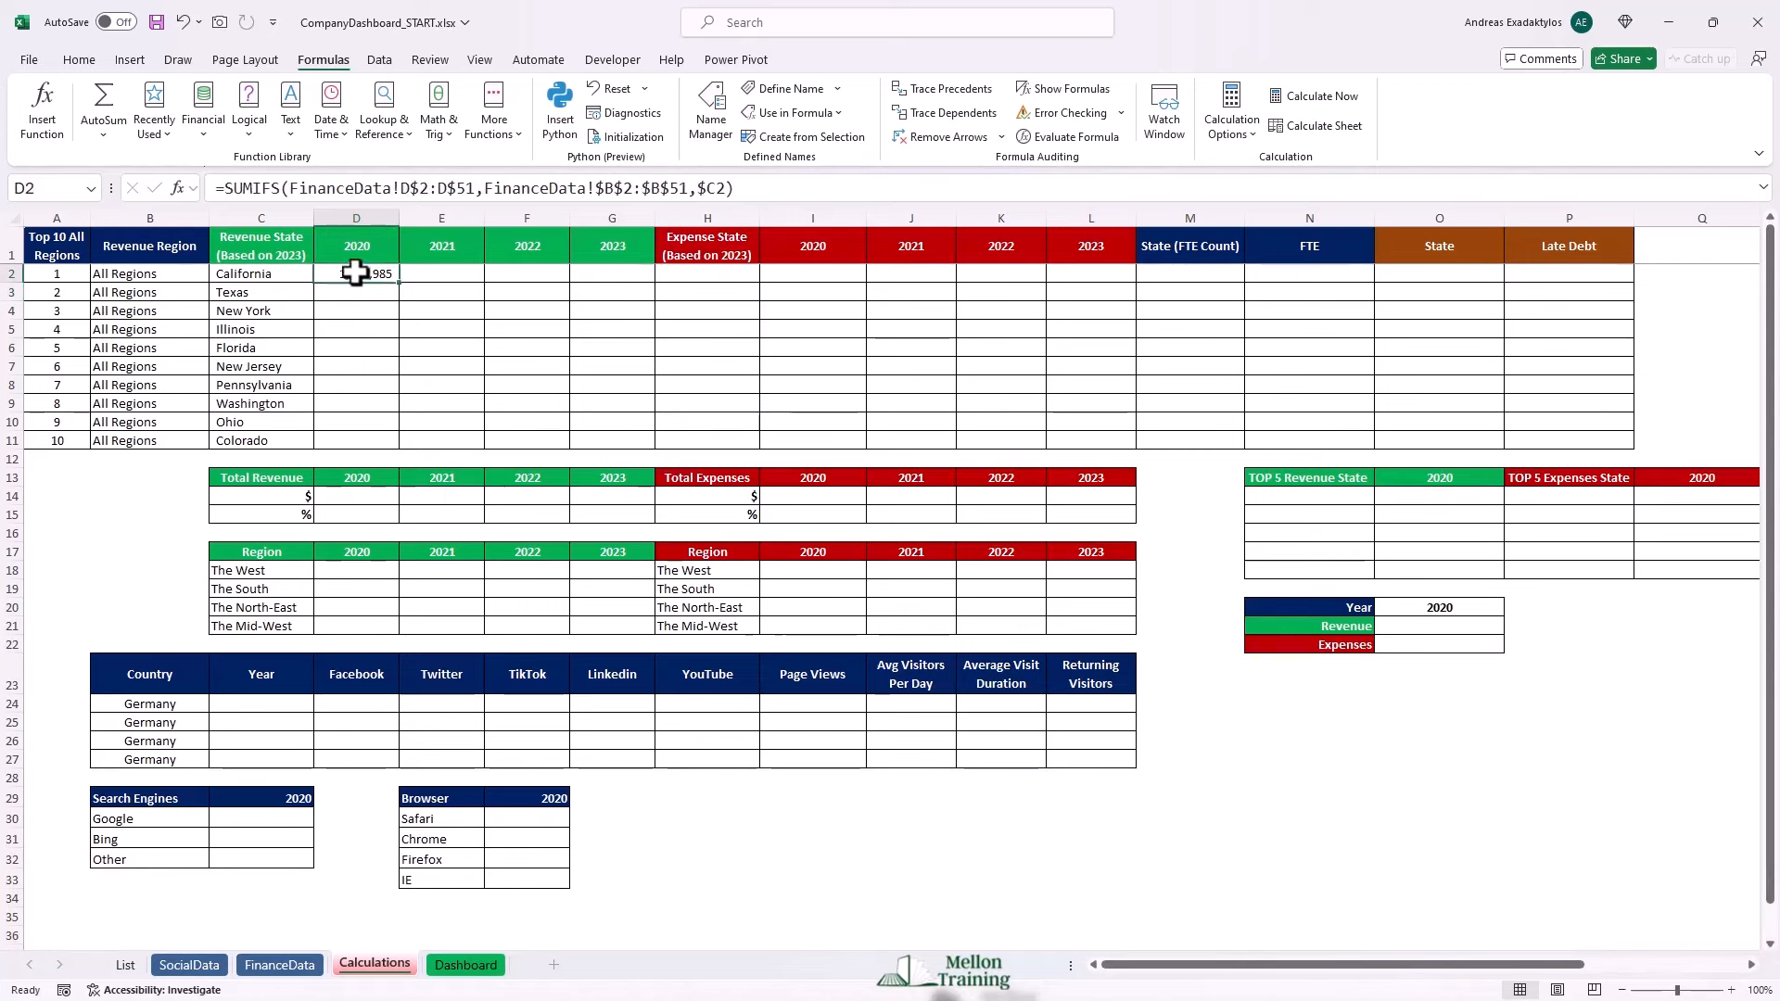
left_click_drag(405, 289, 403, 441)
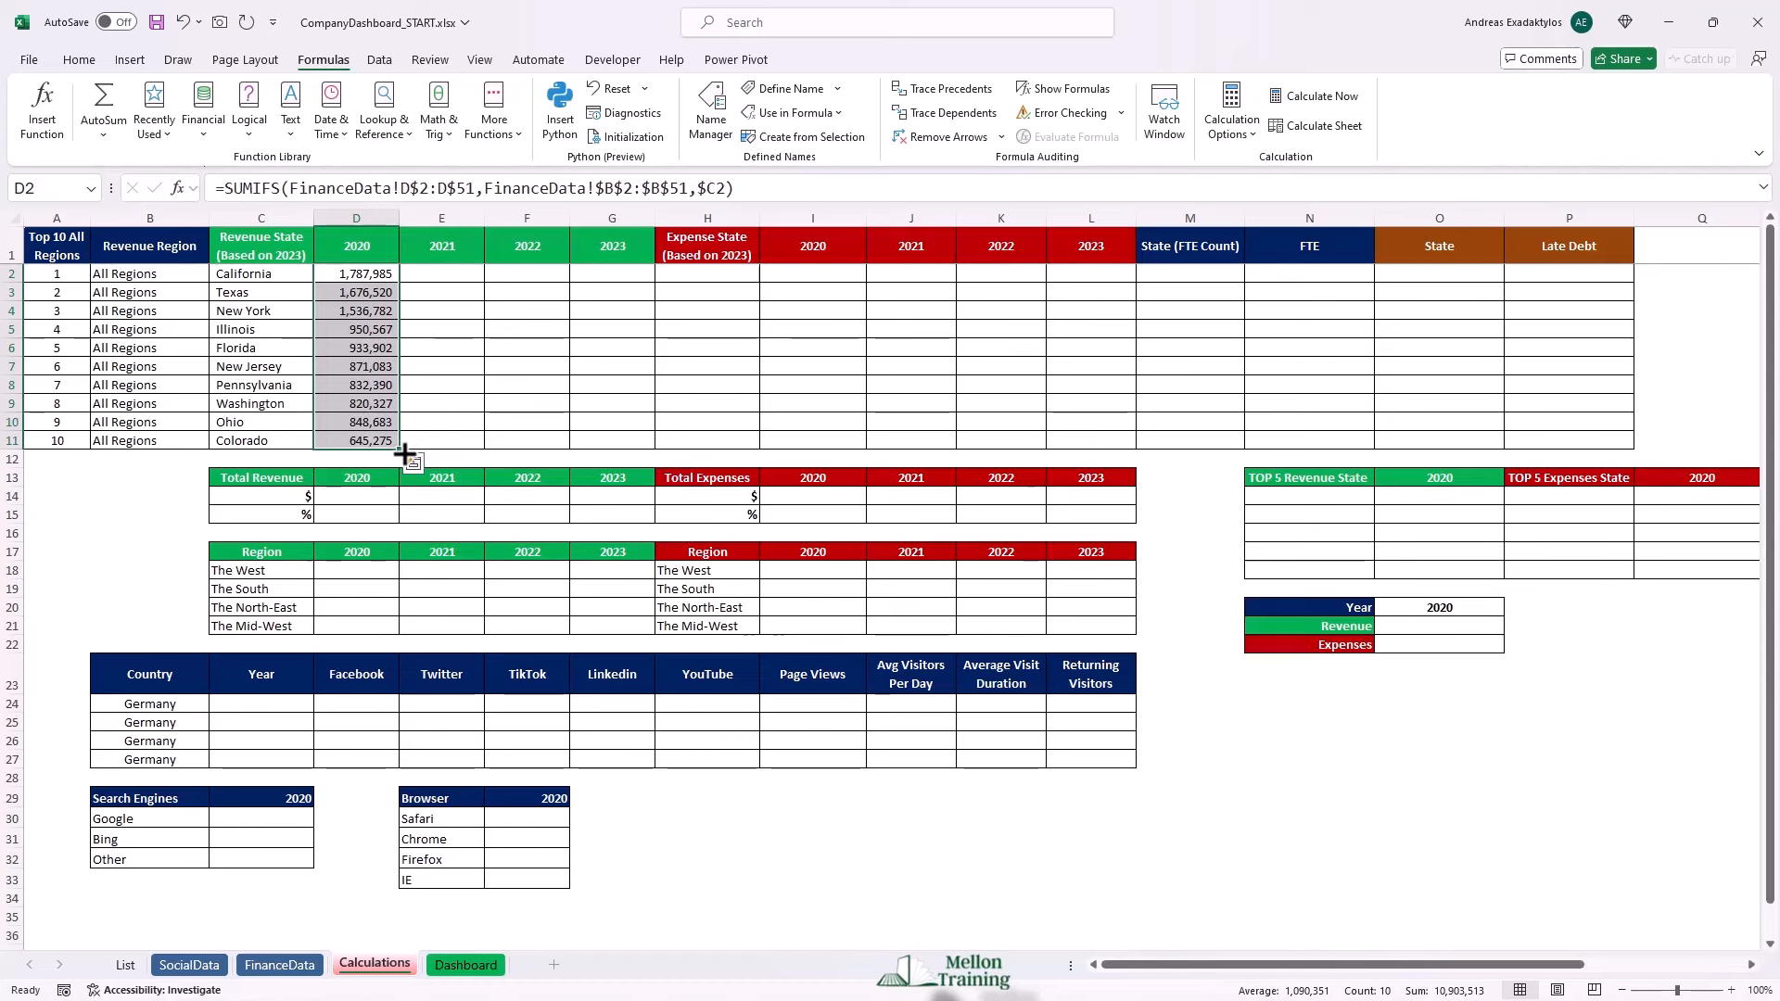
left_click_drag(403, 450, 608, 461)
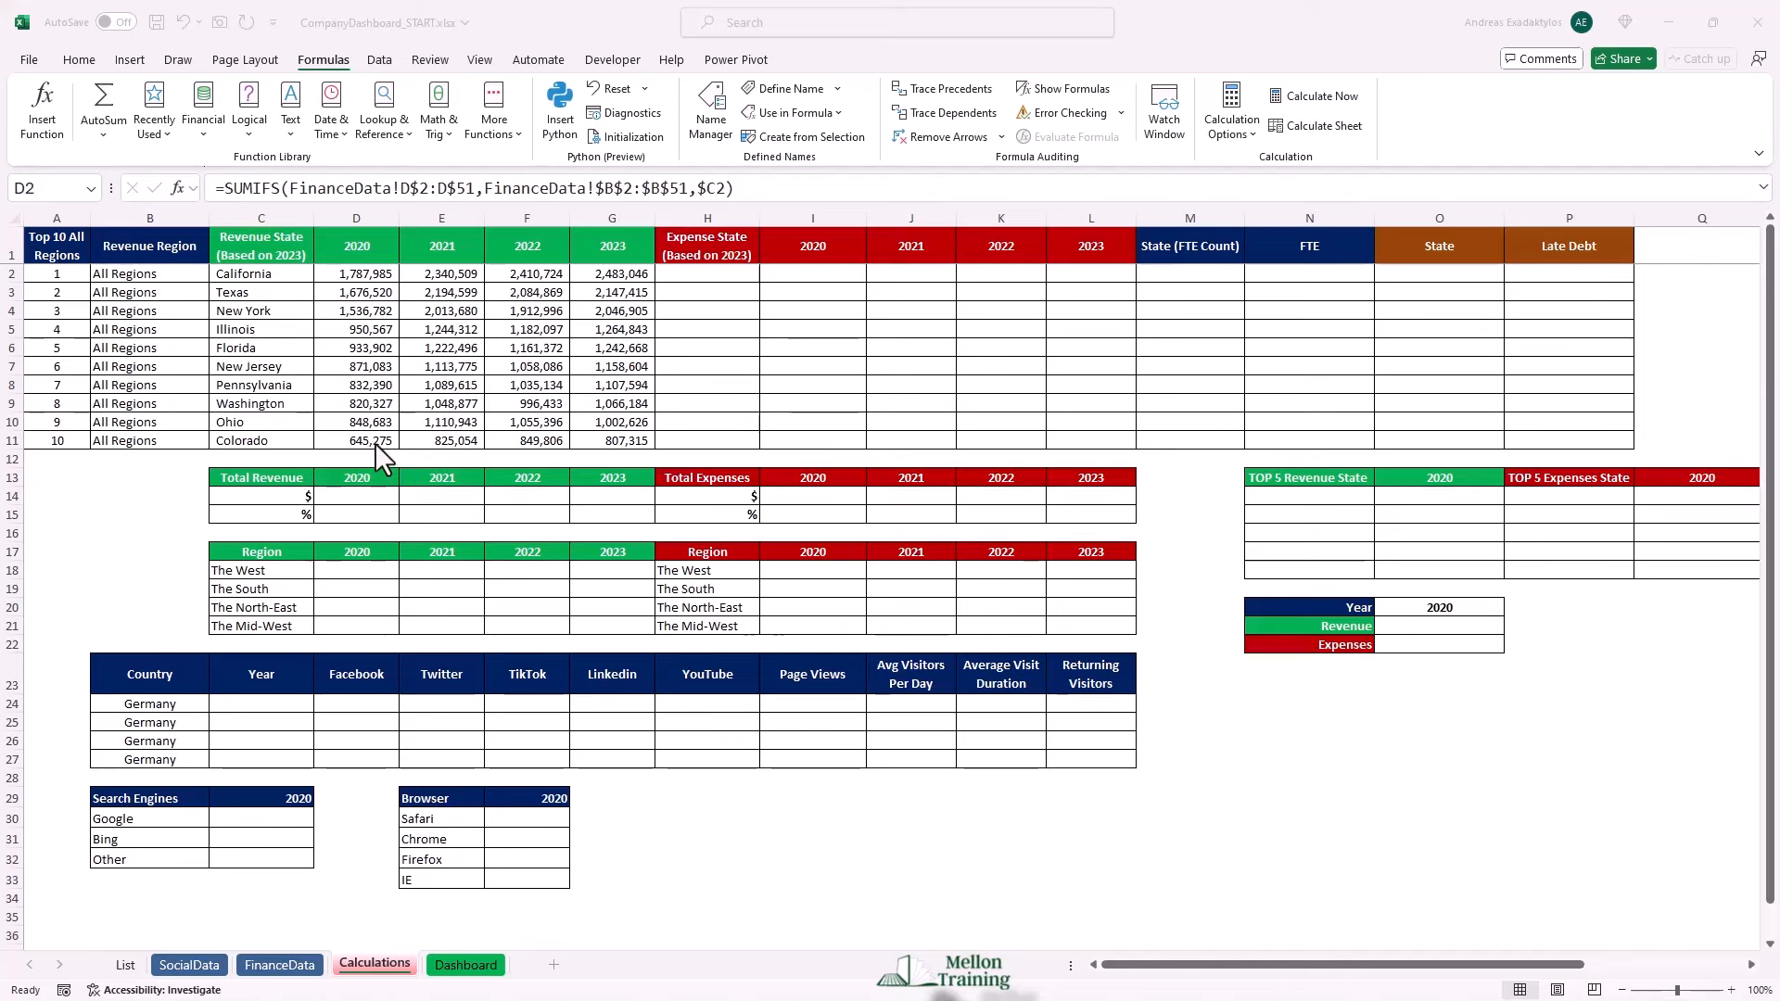
Copy the top revenue state formula from C2 into H2, the first cell under Expense State.
left_click(256, 274)
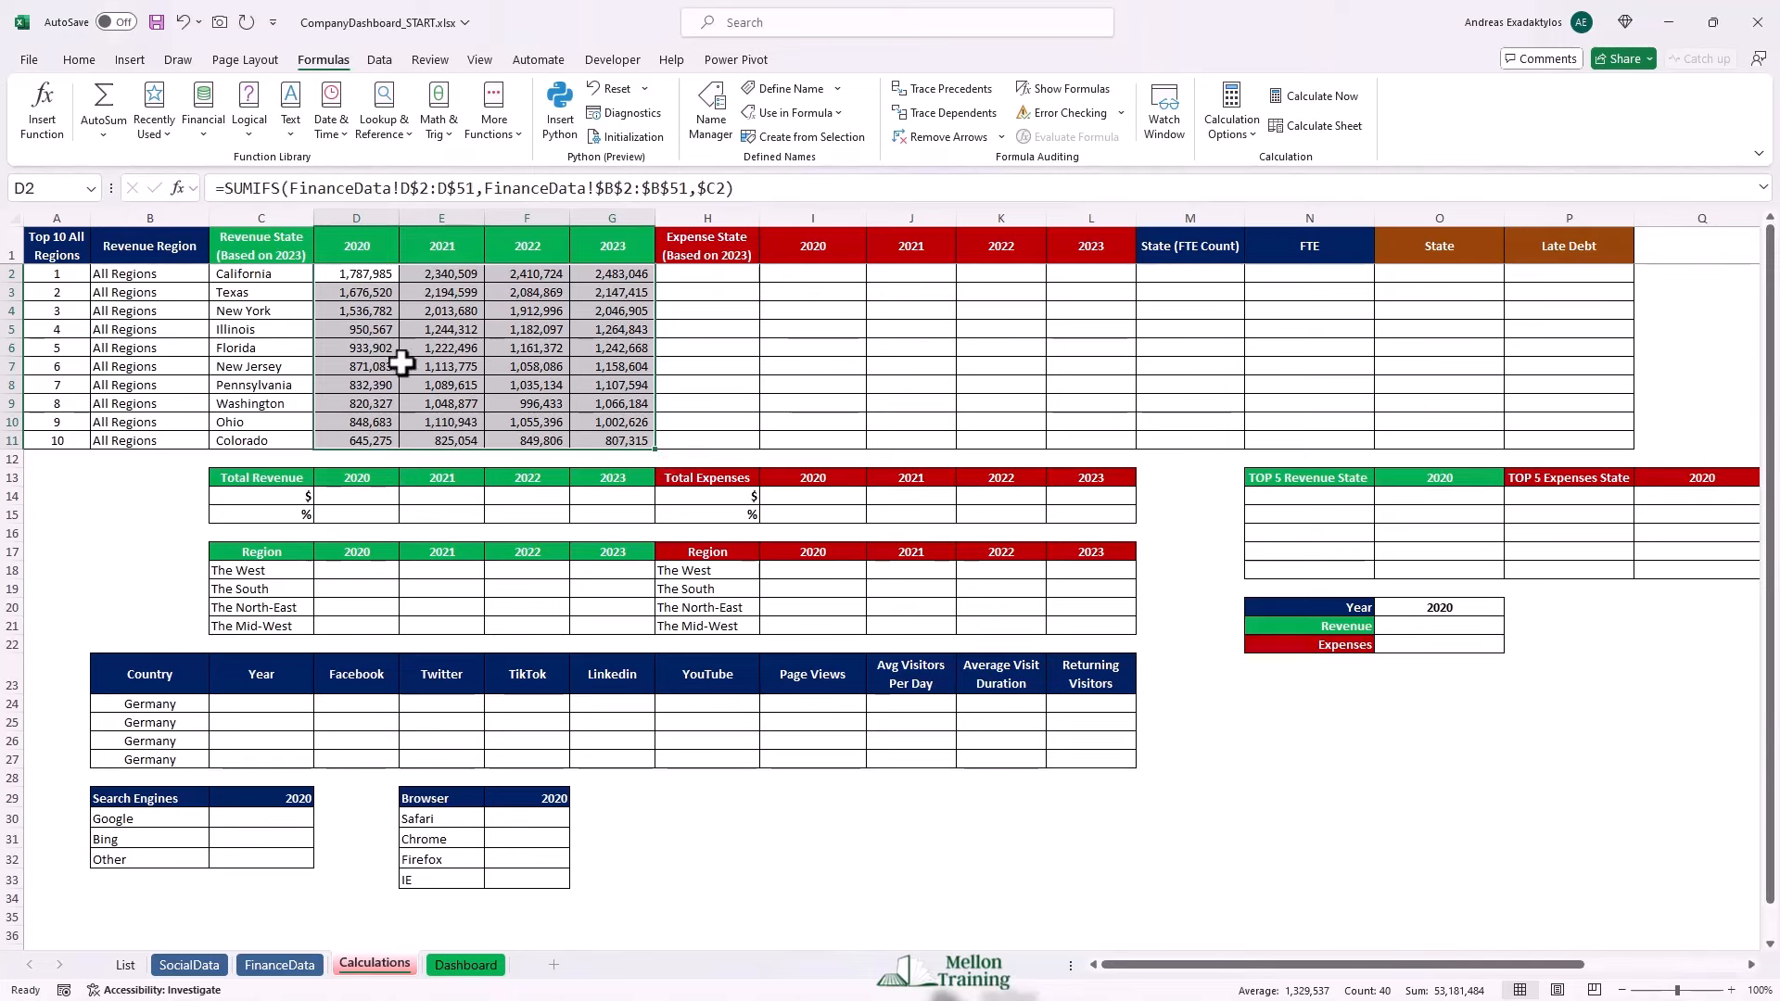
left_click(246, 276)
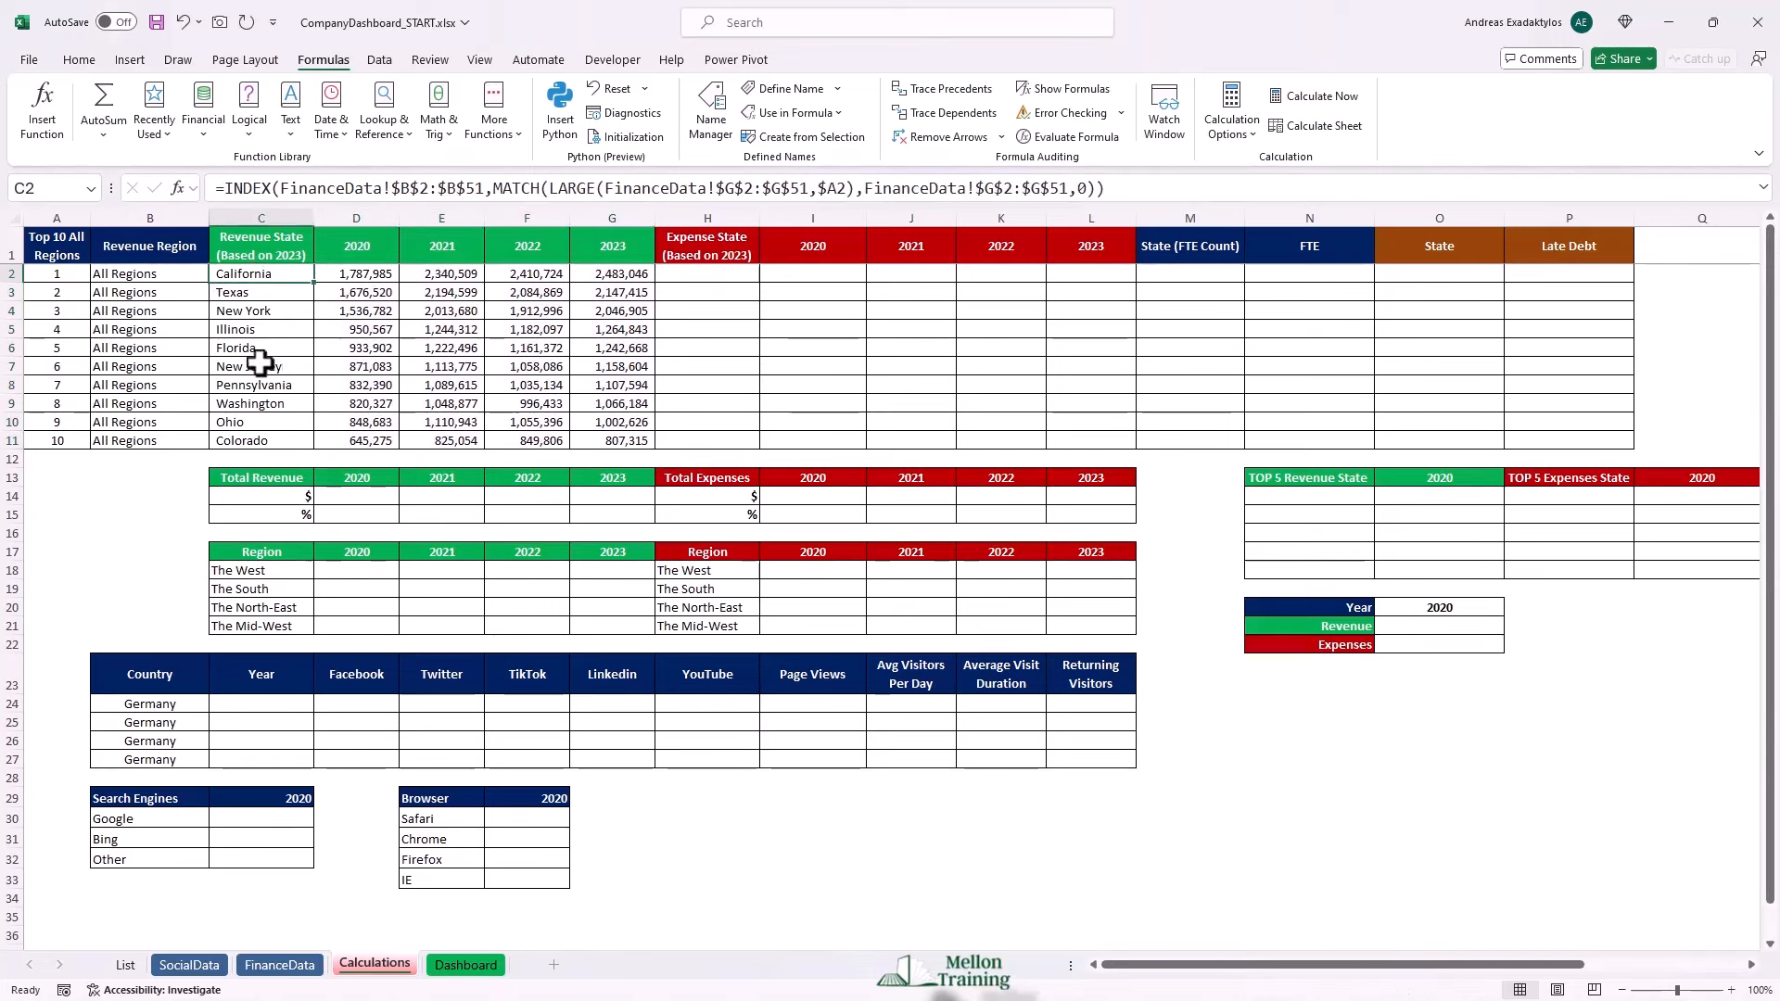
key("ctrl+c")
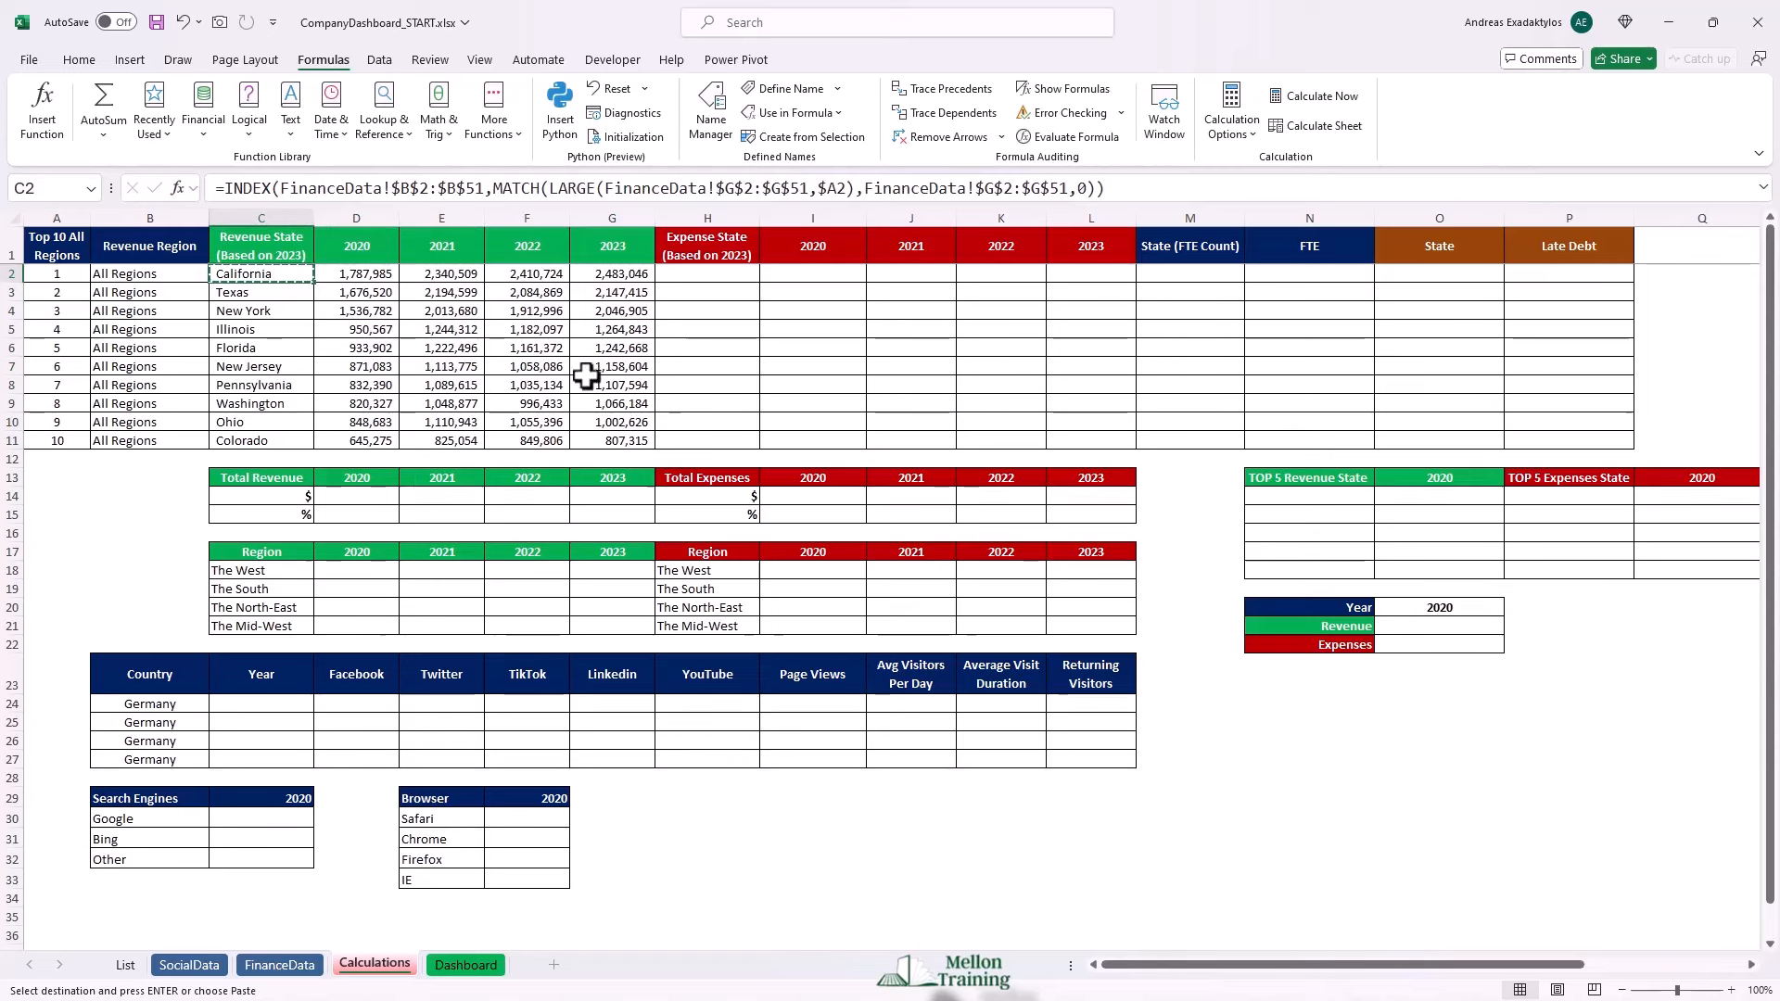
left_click(716, 274)
key("ctrl+v")
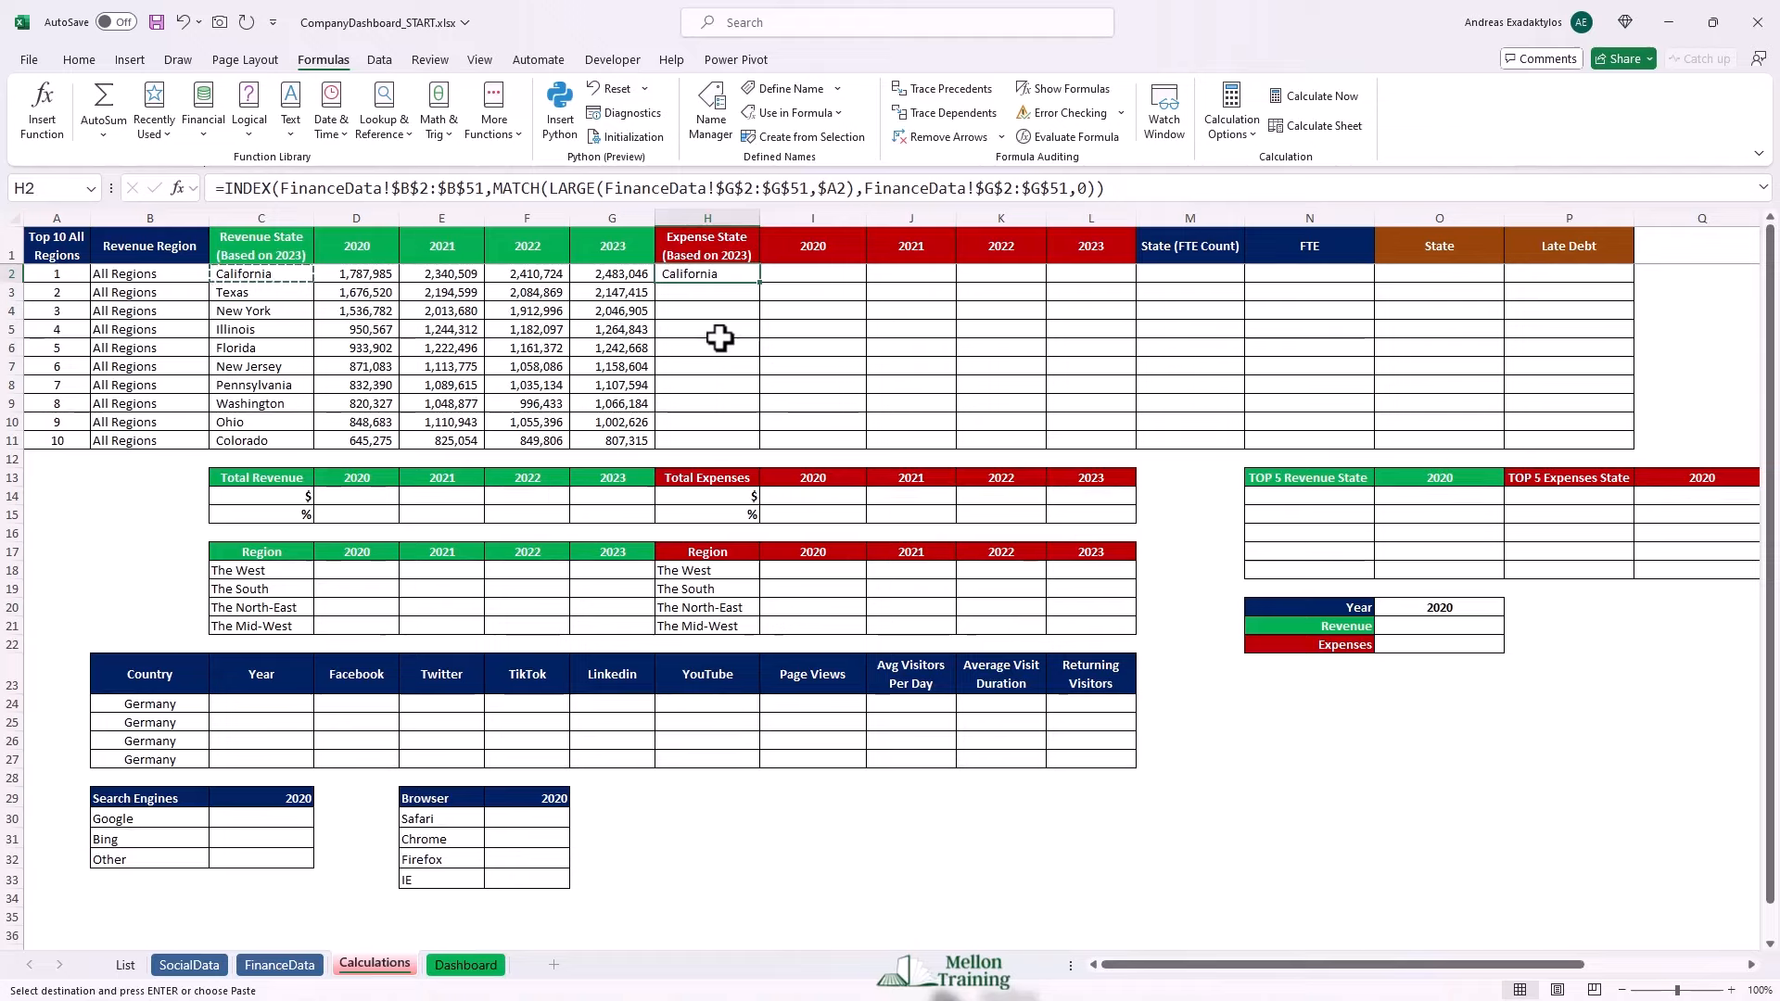
Change LARGE's array in the H2 formula to the Expenses 2023 range FinanceData!$K$2:$K$51 after checking the column on the FinanceData sheet.
left_click(297, 969)
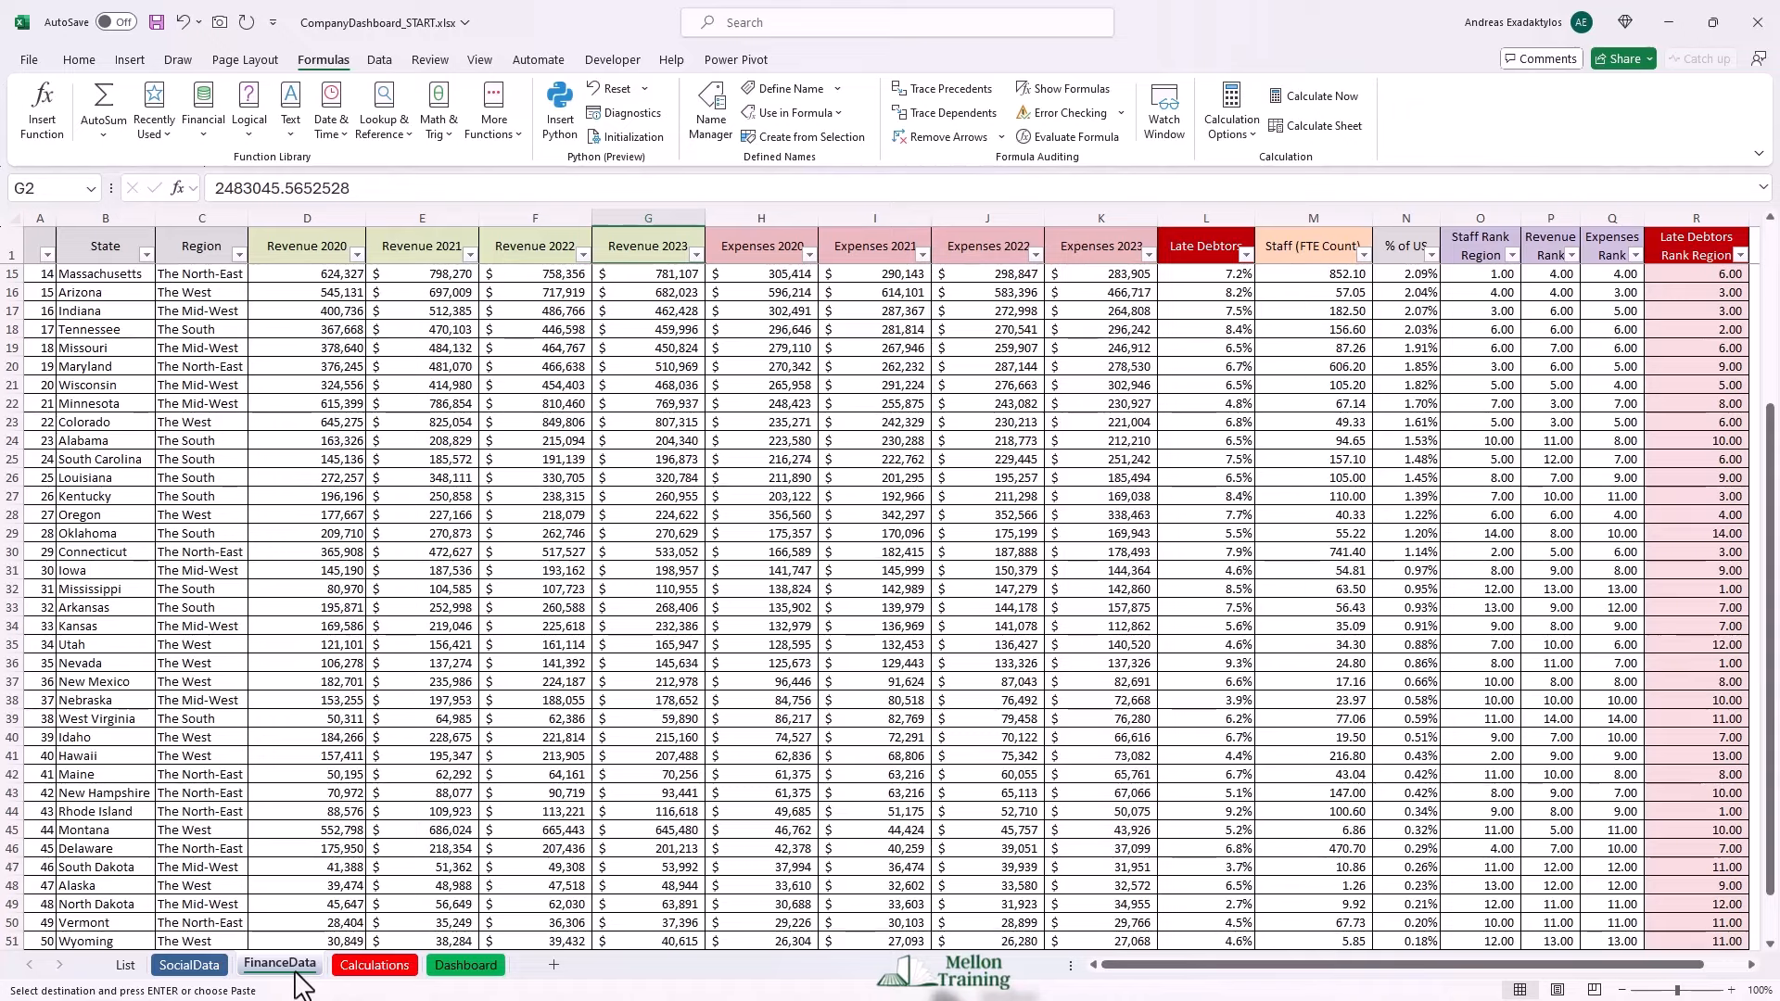
left_click(372, 965)
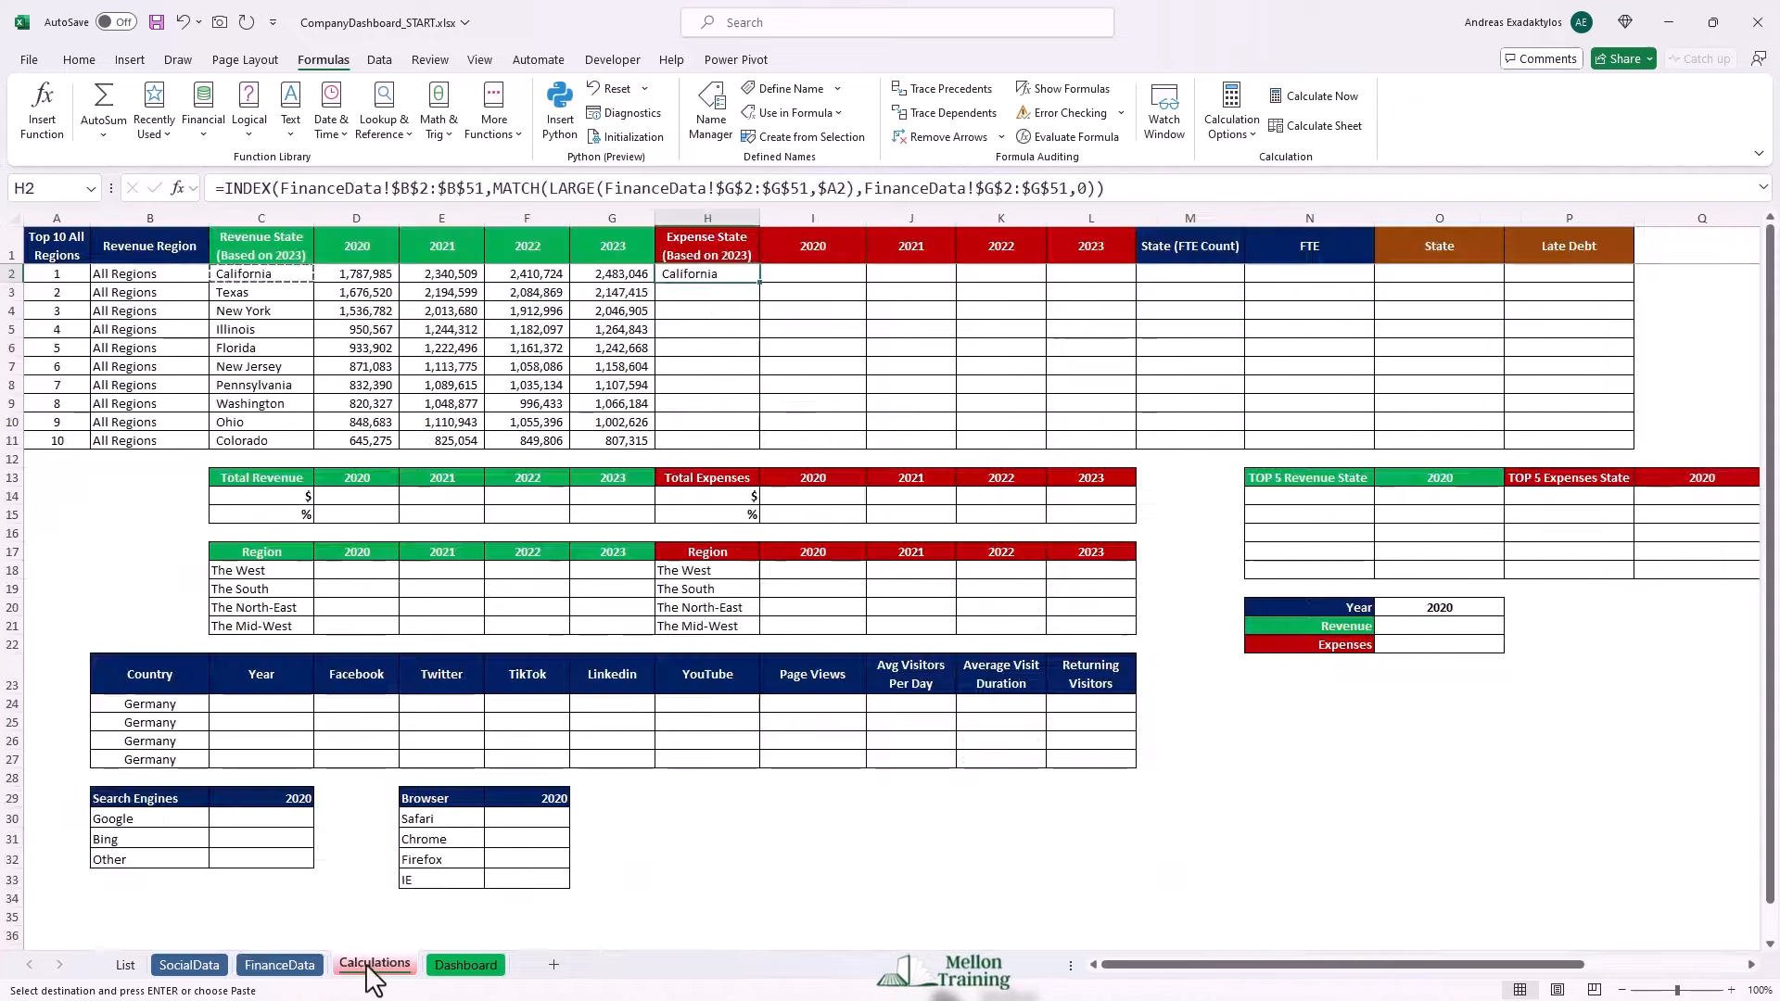
double_click(726, 273)
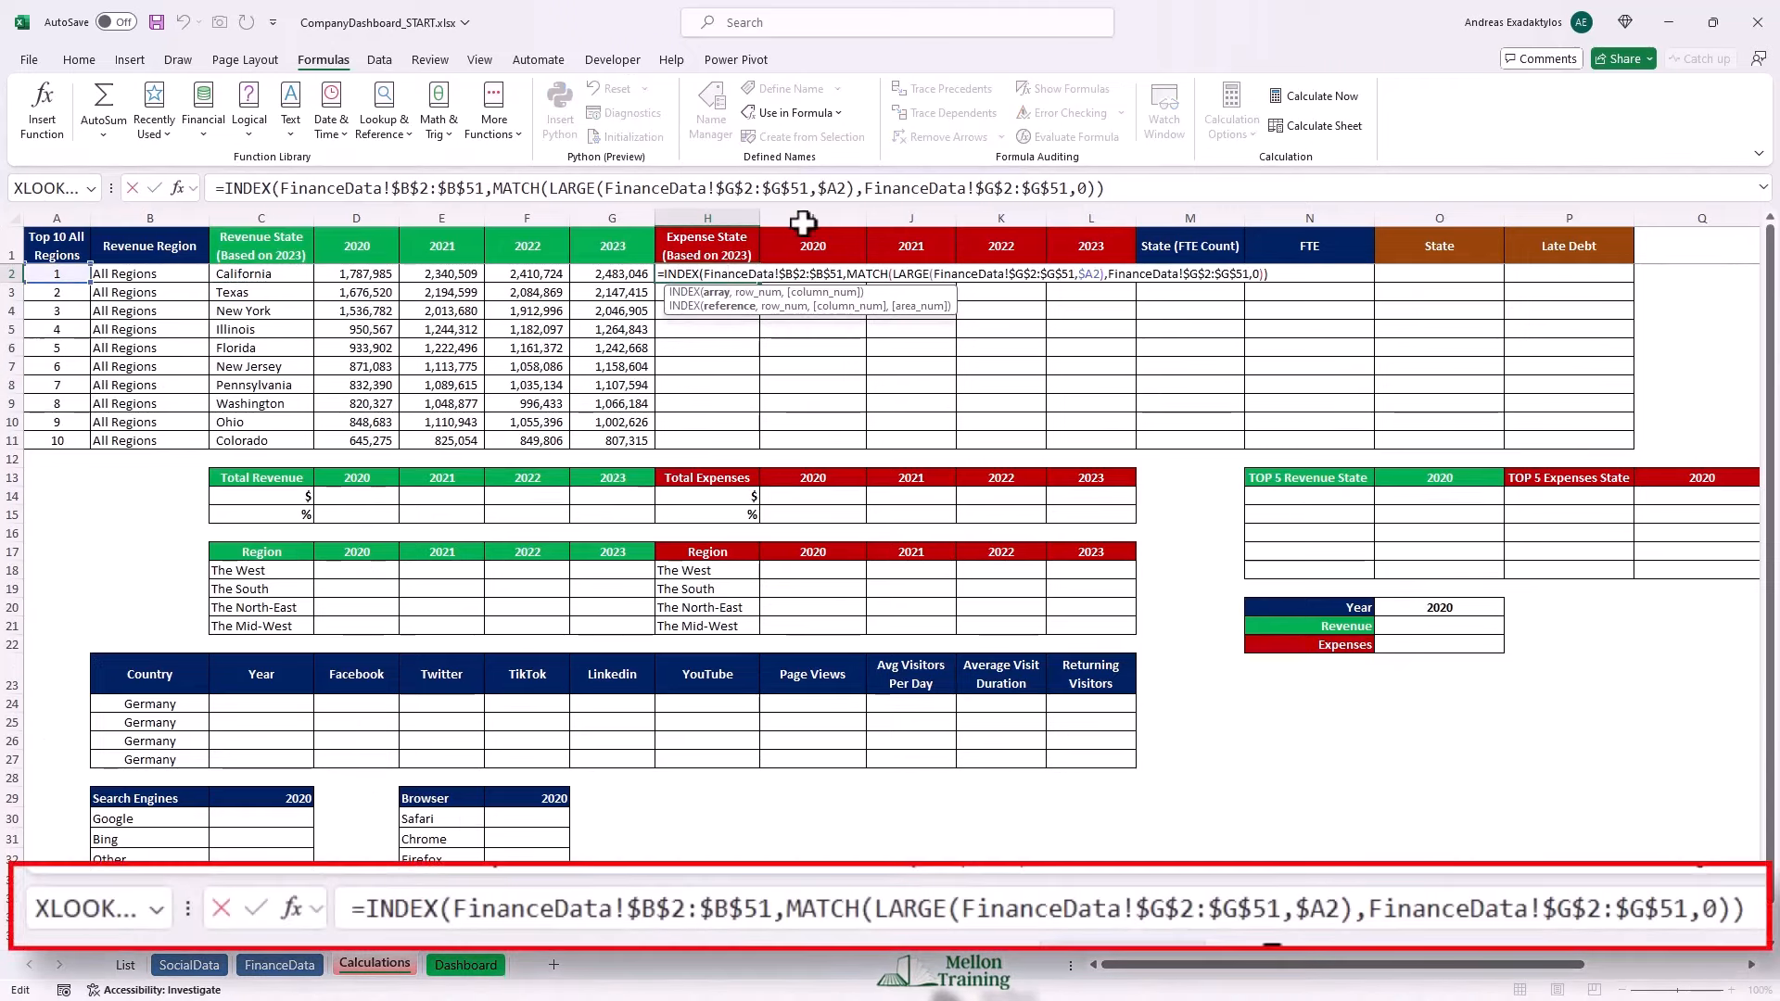
left_click(740, 190)
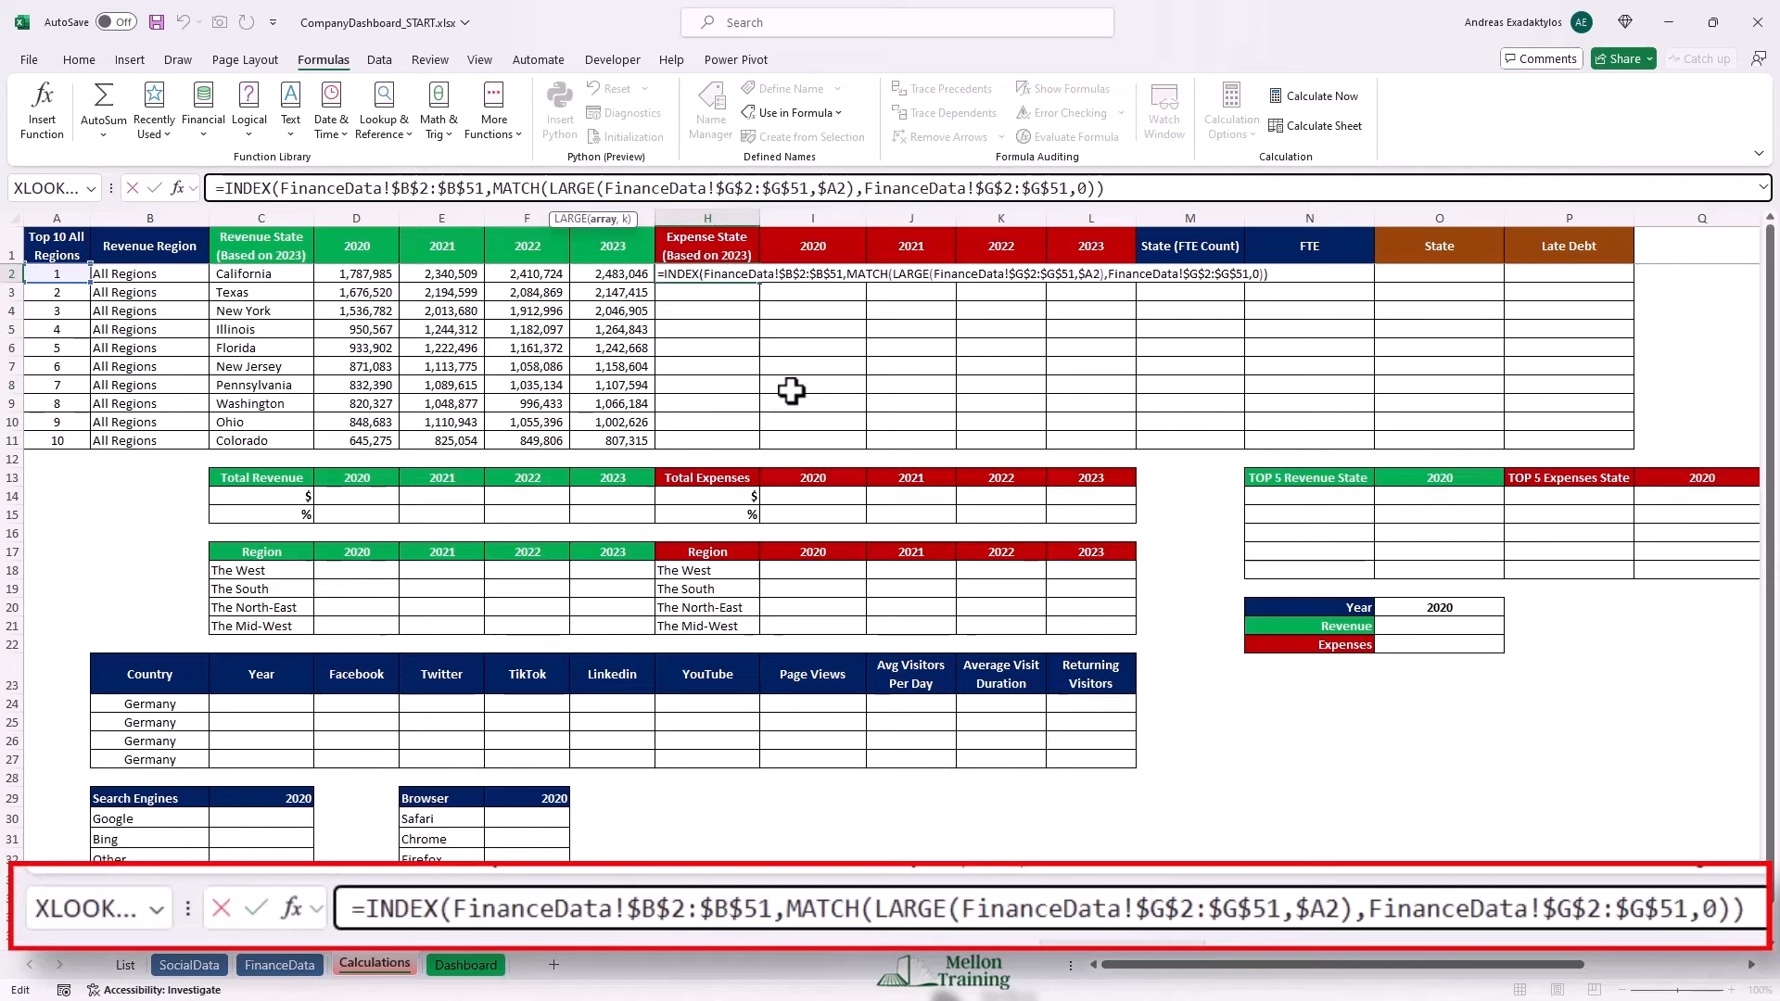
key("BackSpace")
type("k")
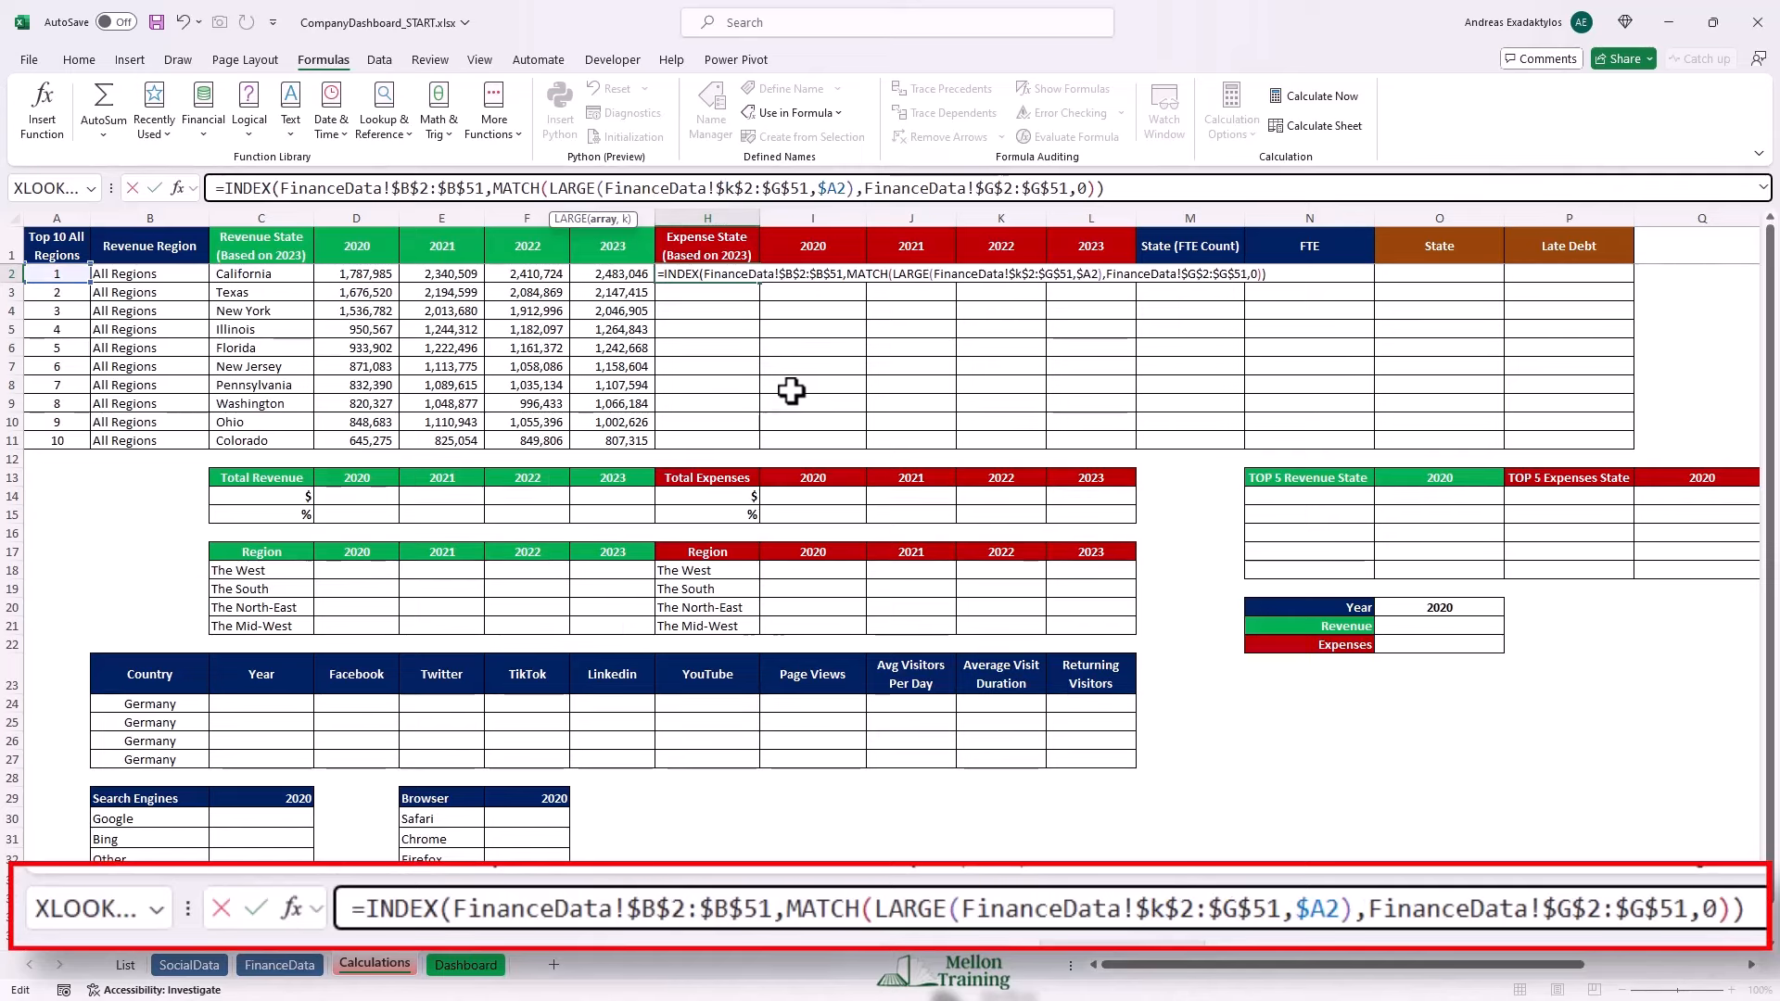
left_click(770, 190)
key("Delete")
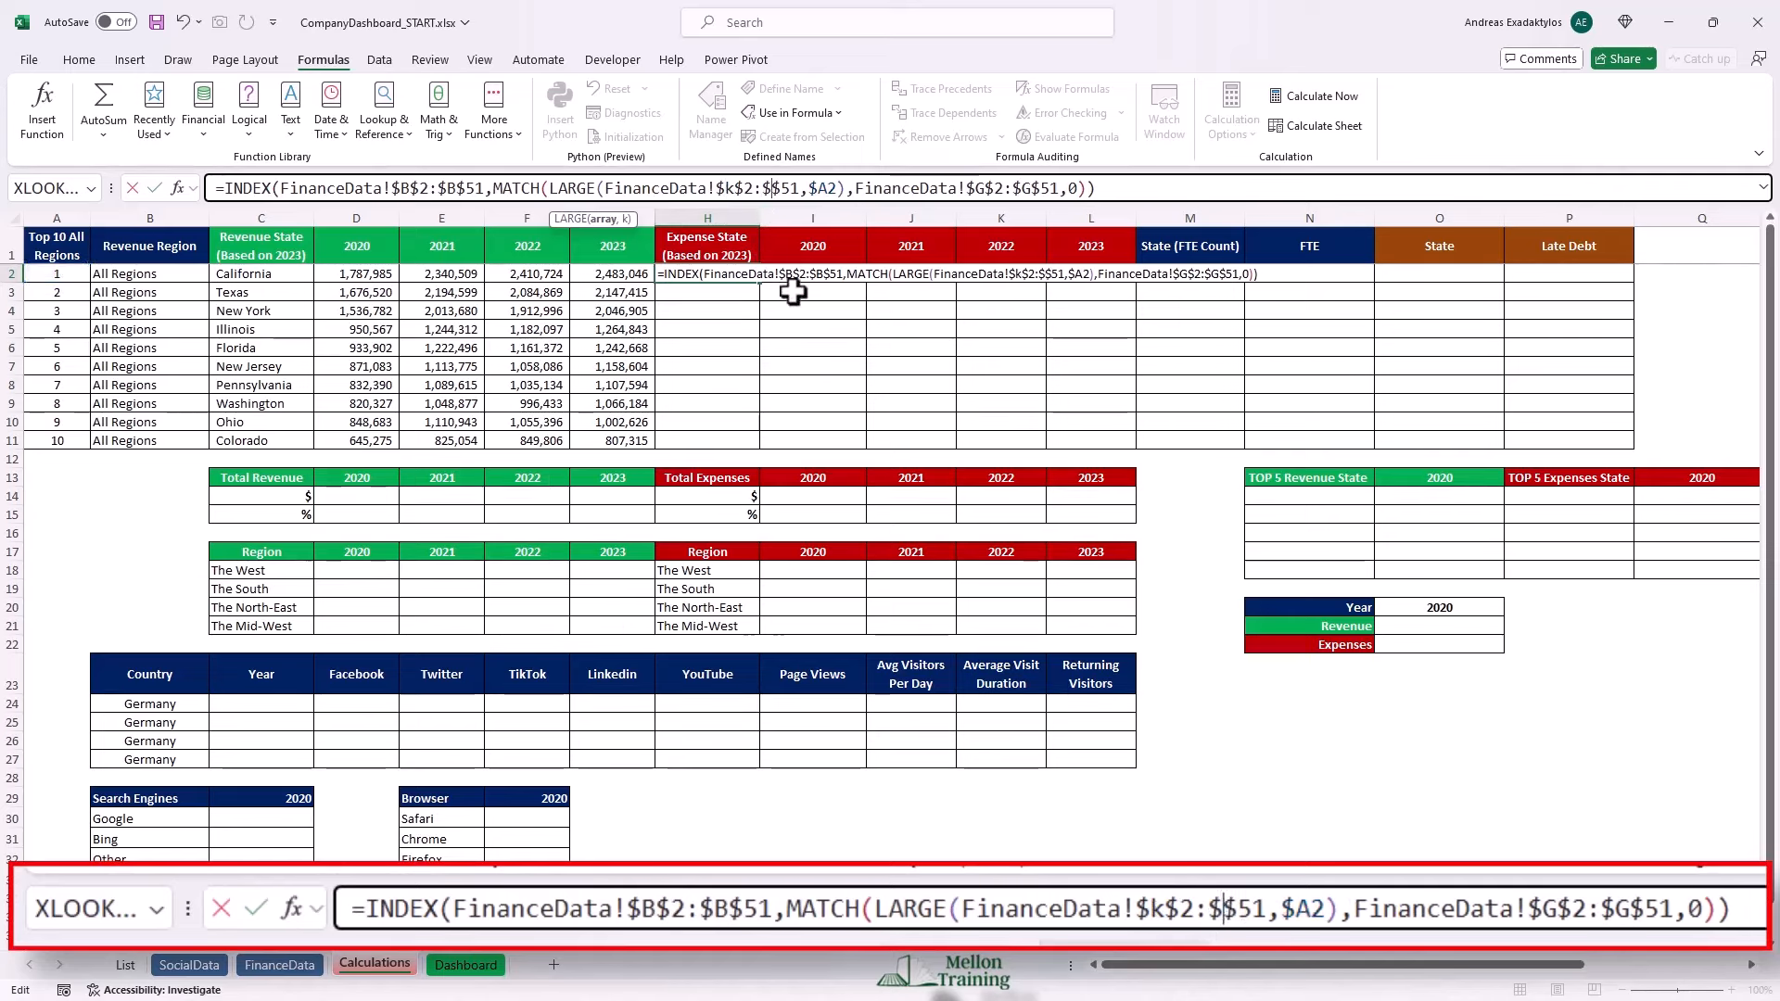
type("k")
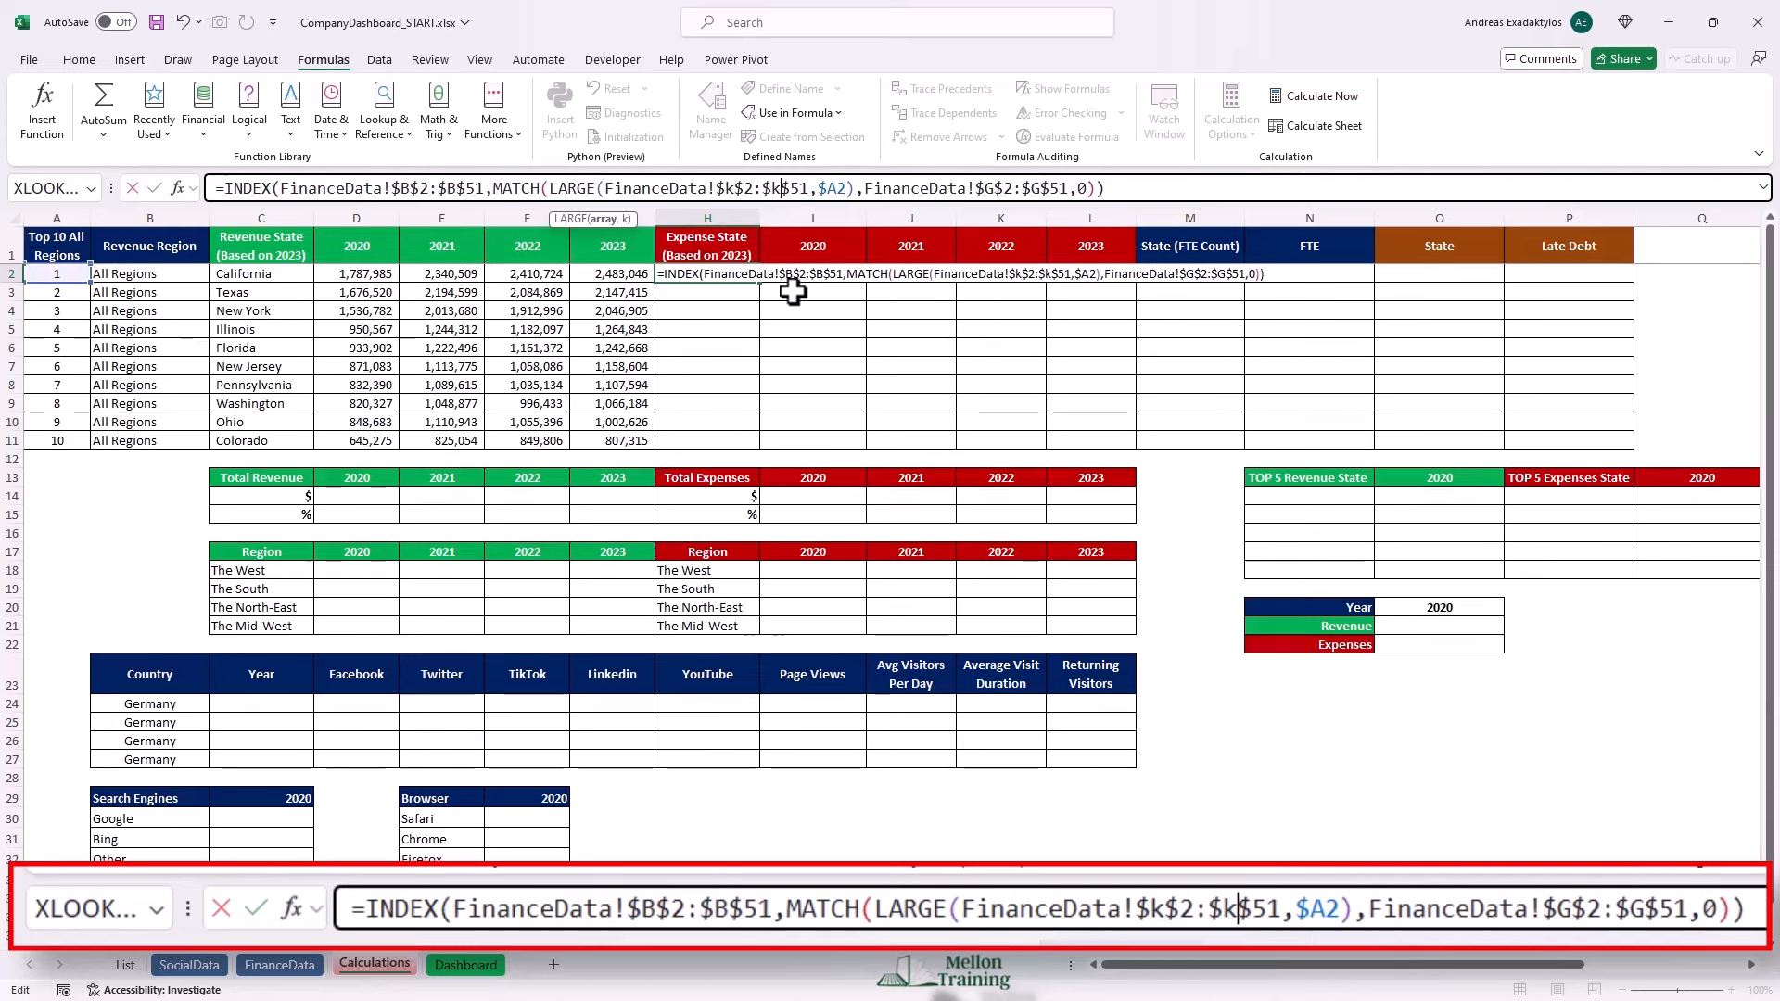
key("BackSpace")
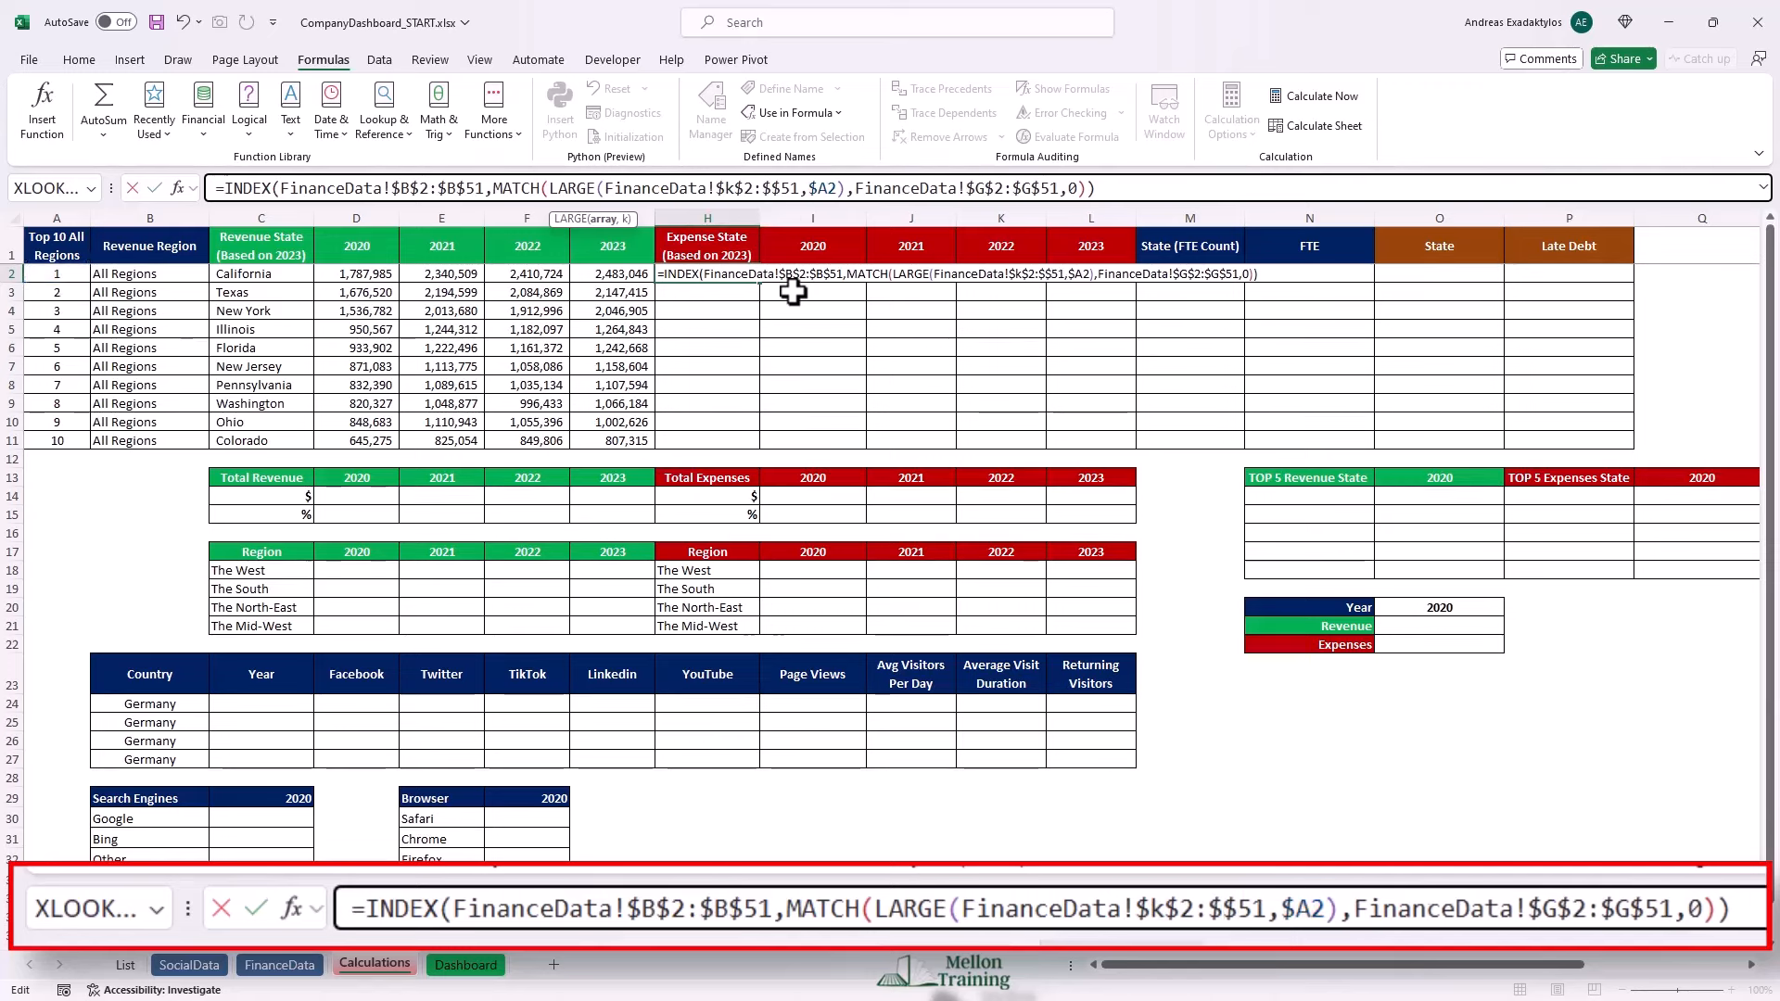
type("K")
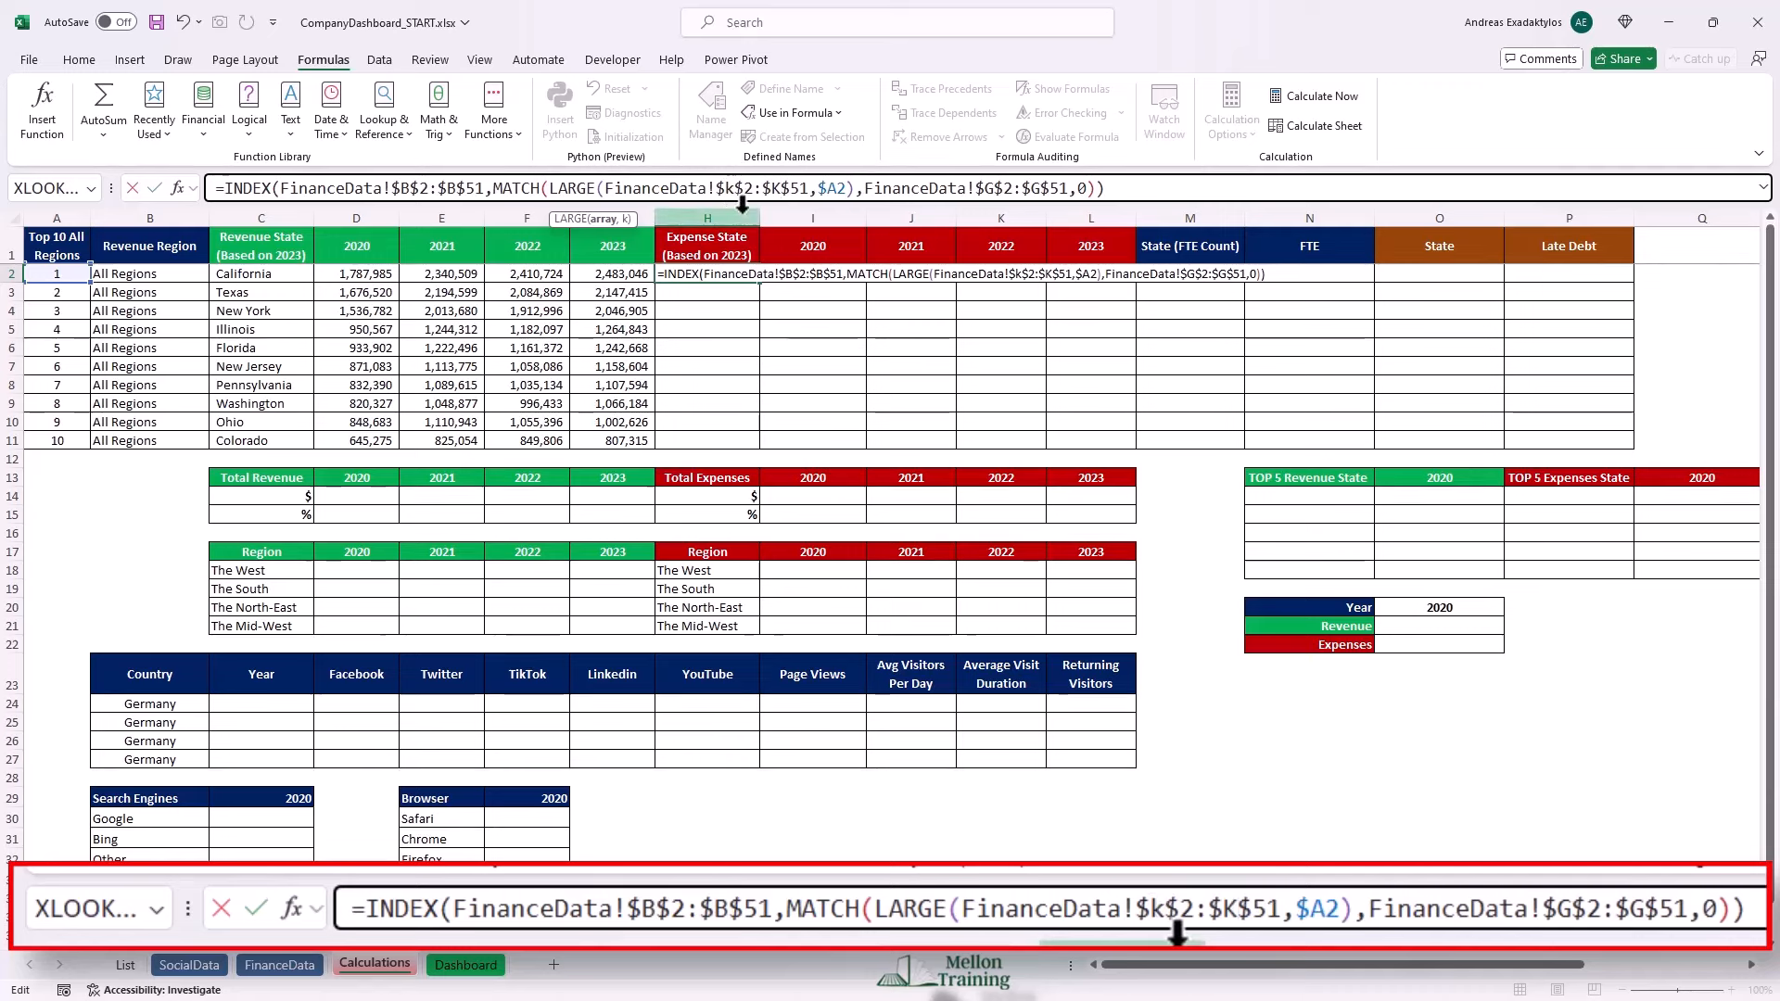
key("BackSpace")
type("K")
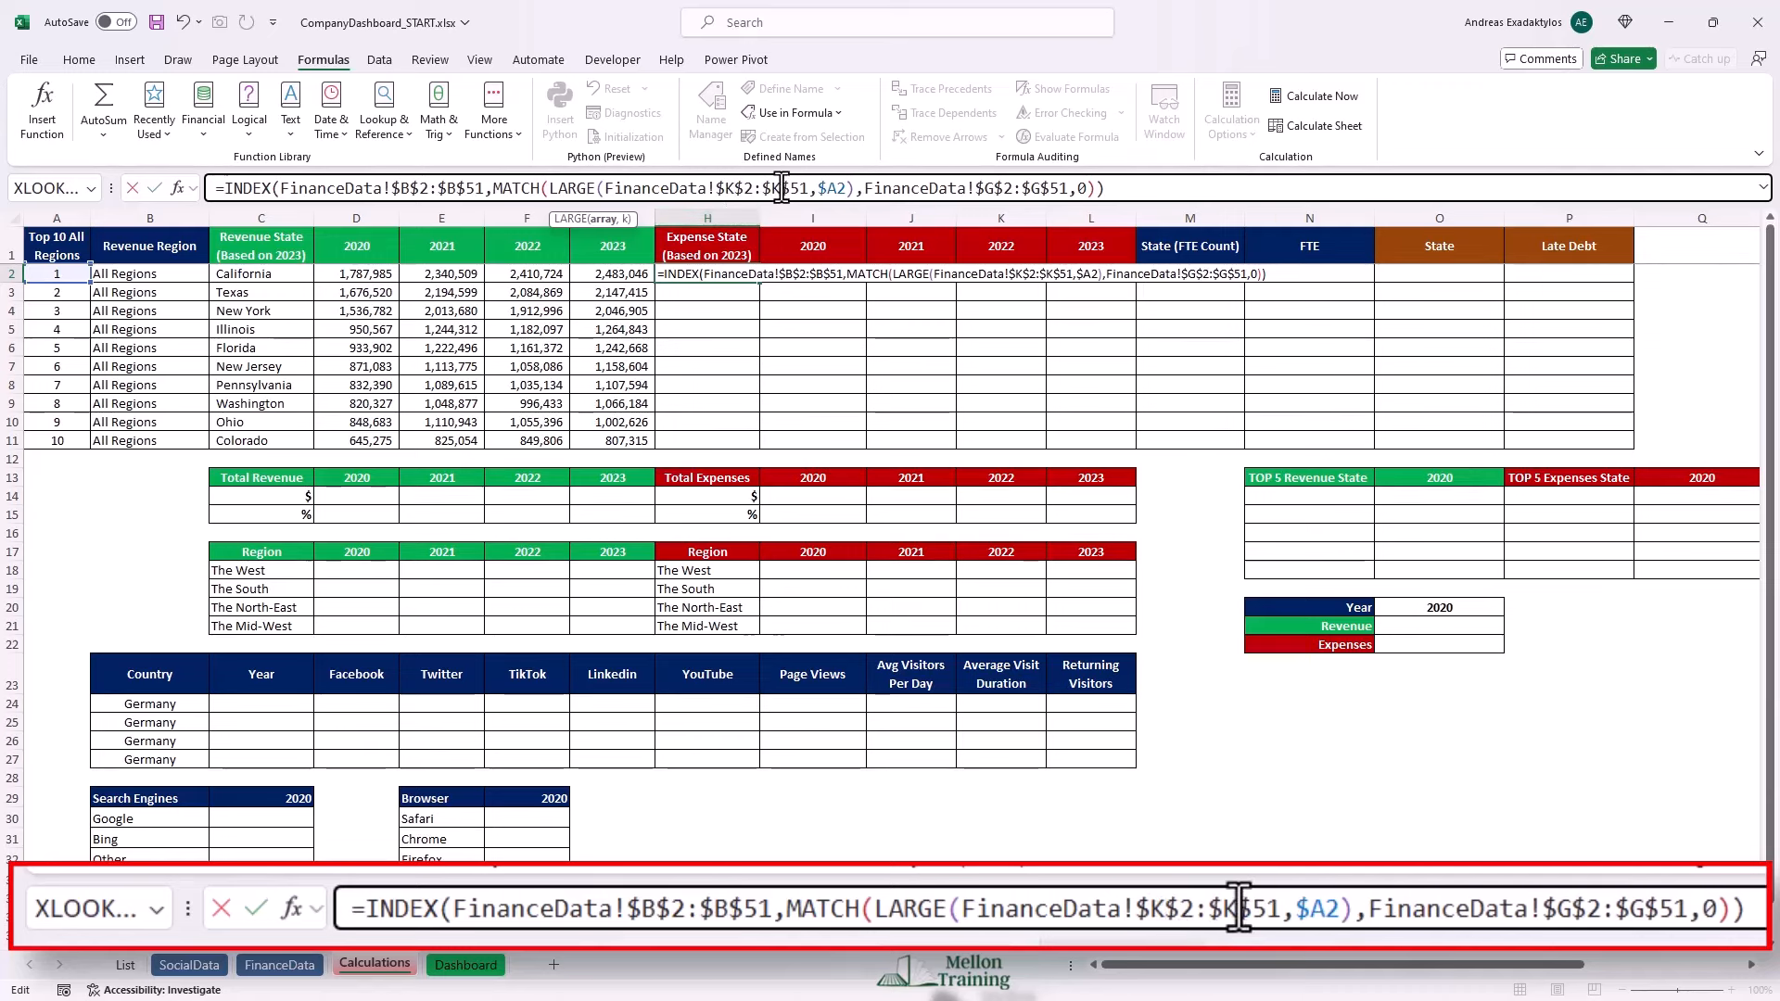
Change MATCH's lookup array in the H2 formula to the Expenses 2023 range FinanceData!$K$2:$K$51.
left_click(994, 188)
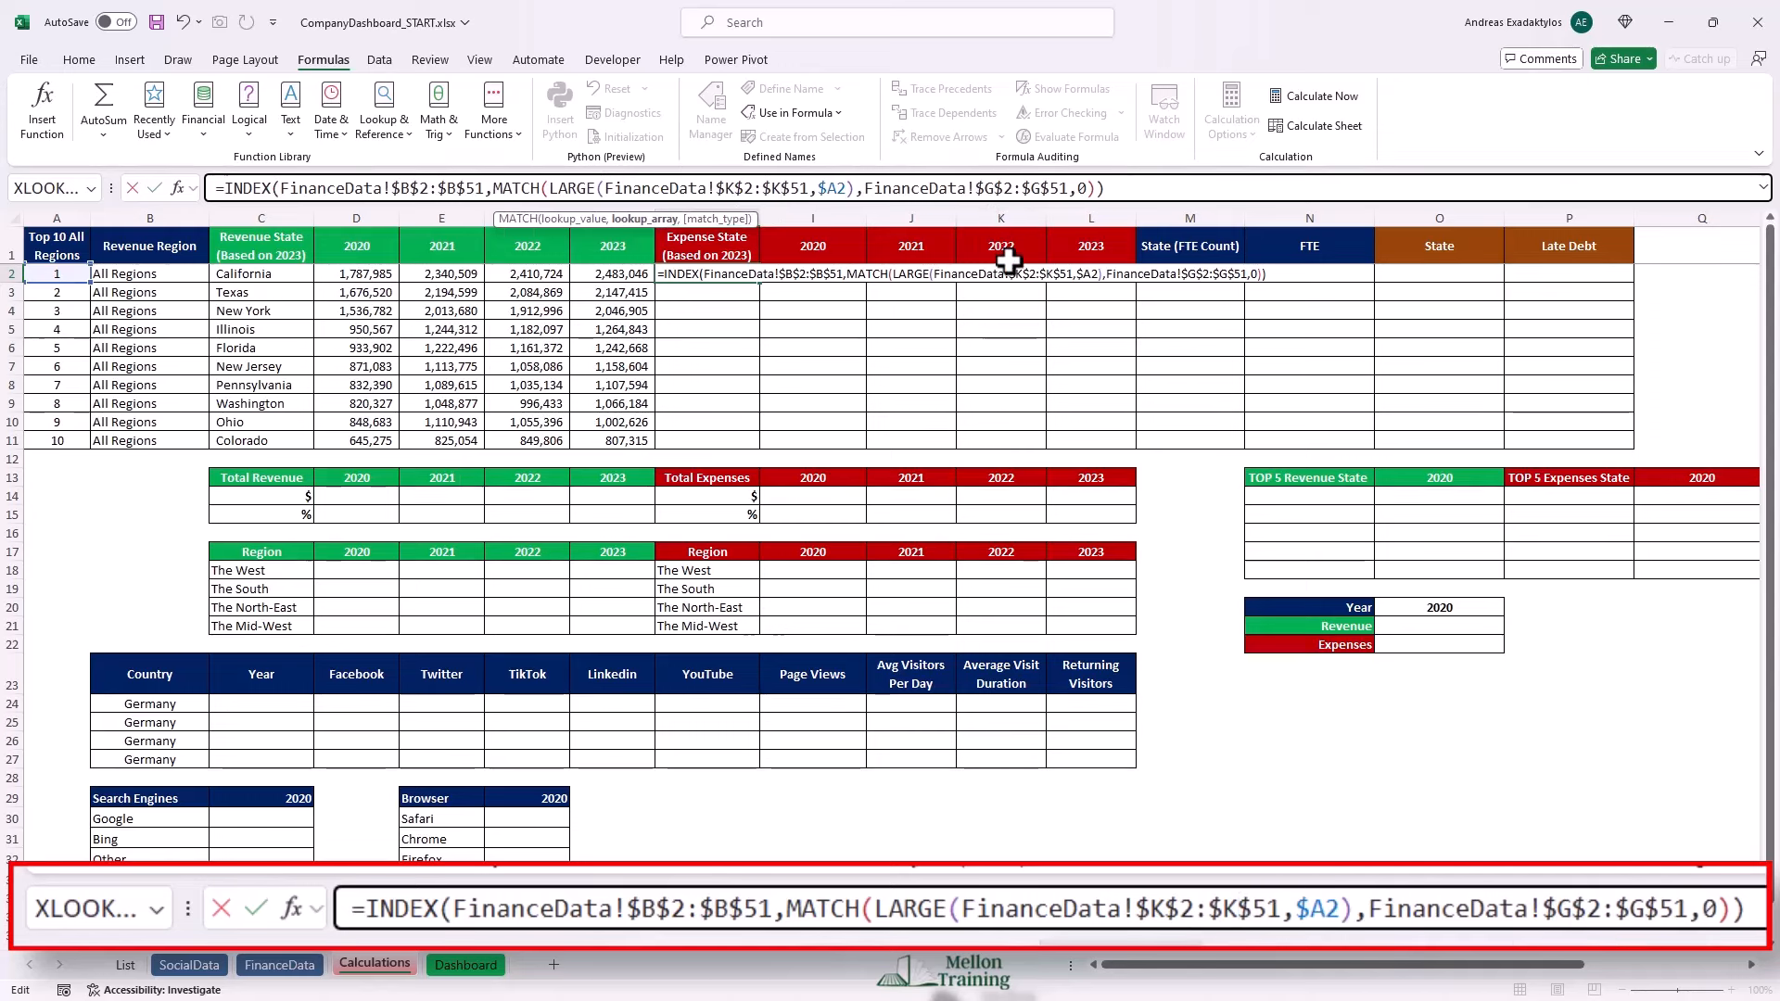
key("BackSpace")
type("K")
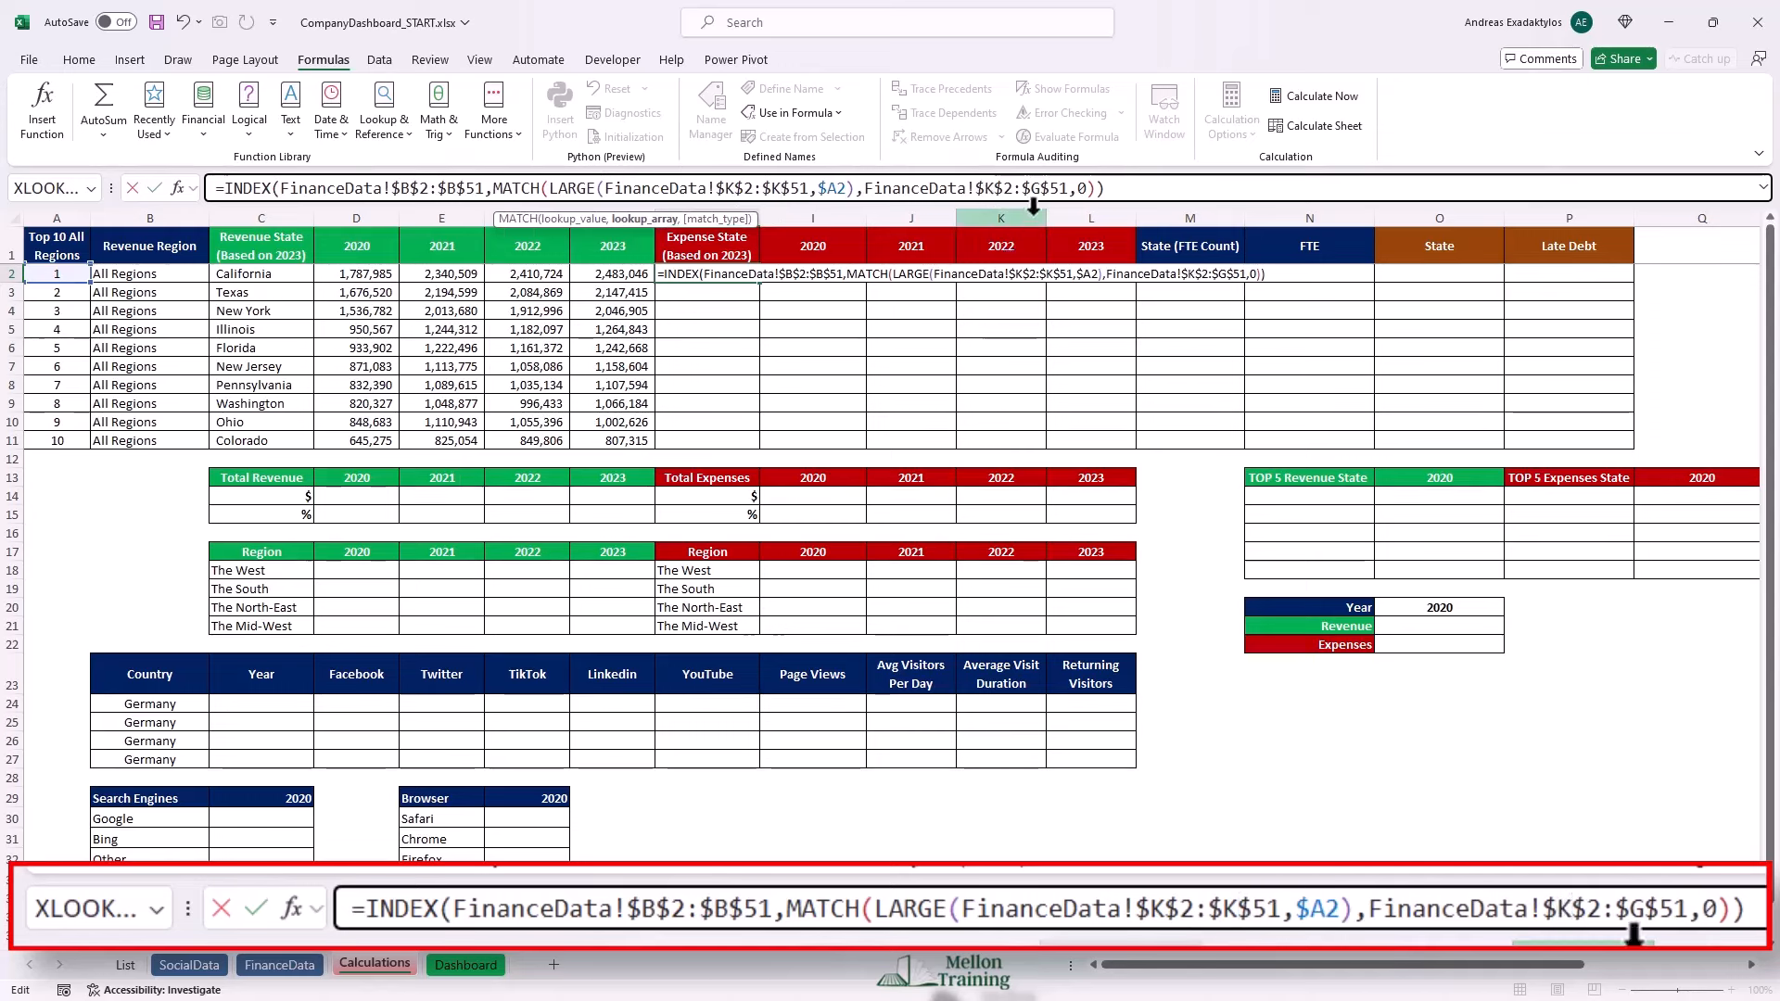
key("Right")
key("Right")
key("Right")
key("Right")
key("Right")
key("BackSpace")
type("K")
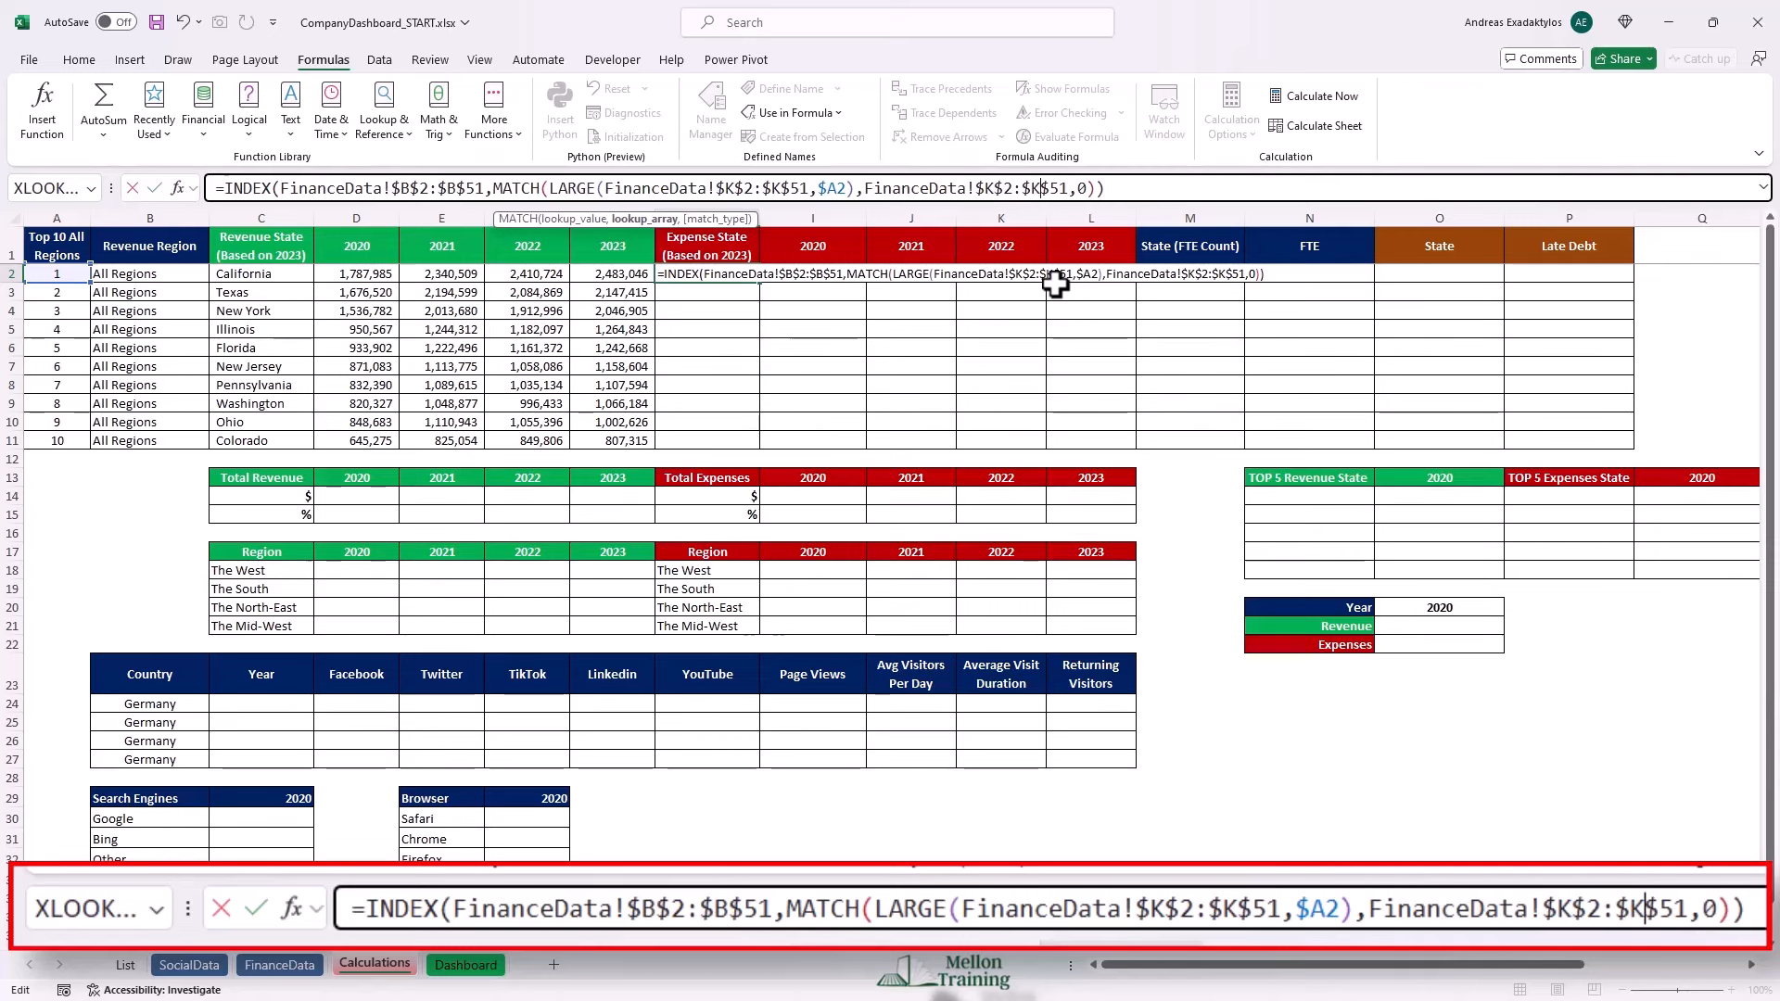
Enter the H2 formula and fill it down through H11 under Expense State.
left_click(1136, 191)
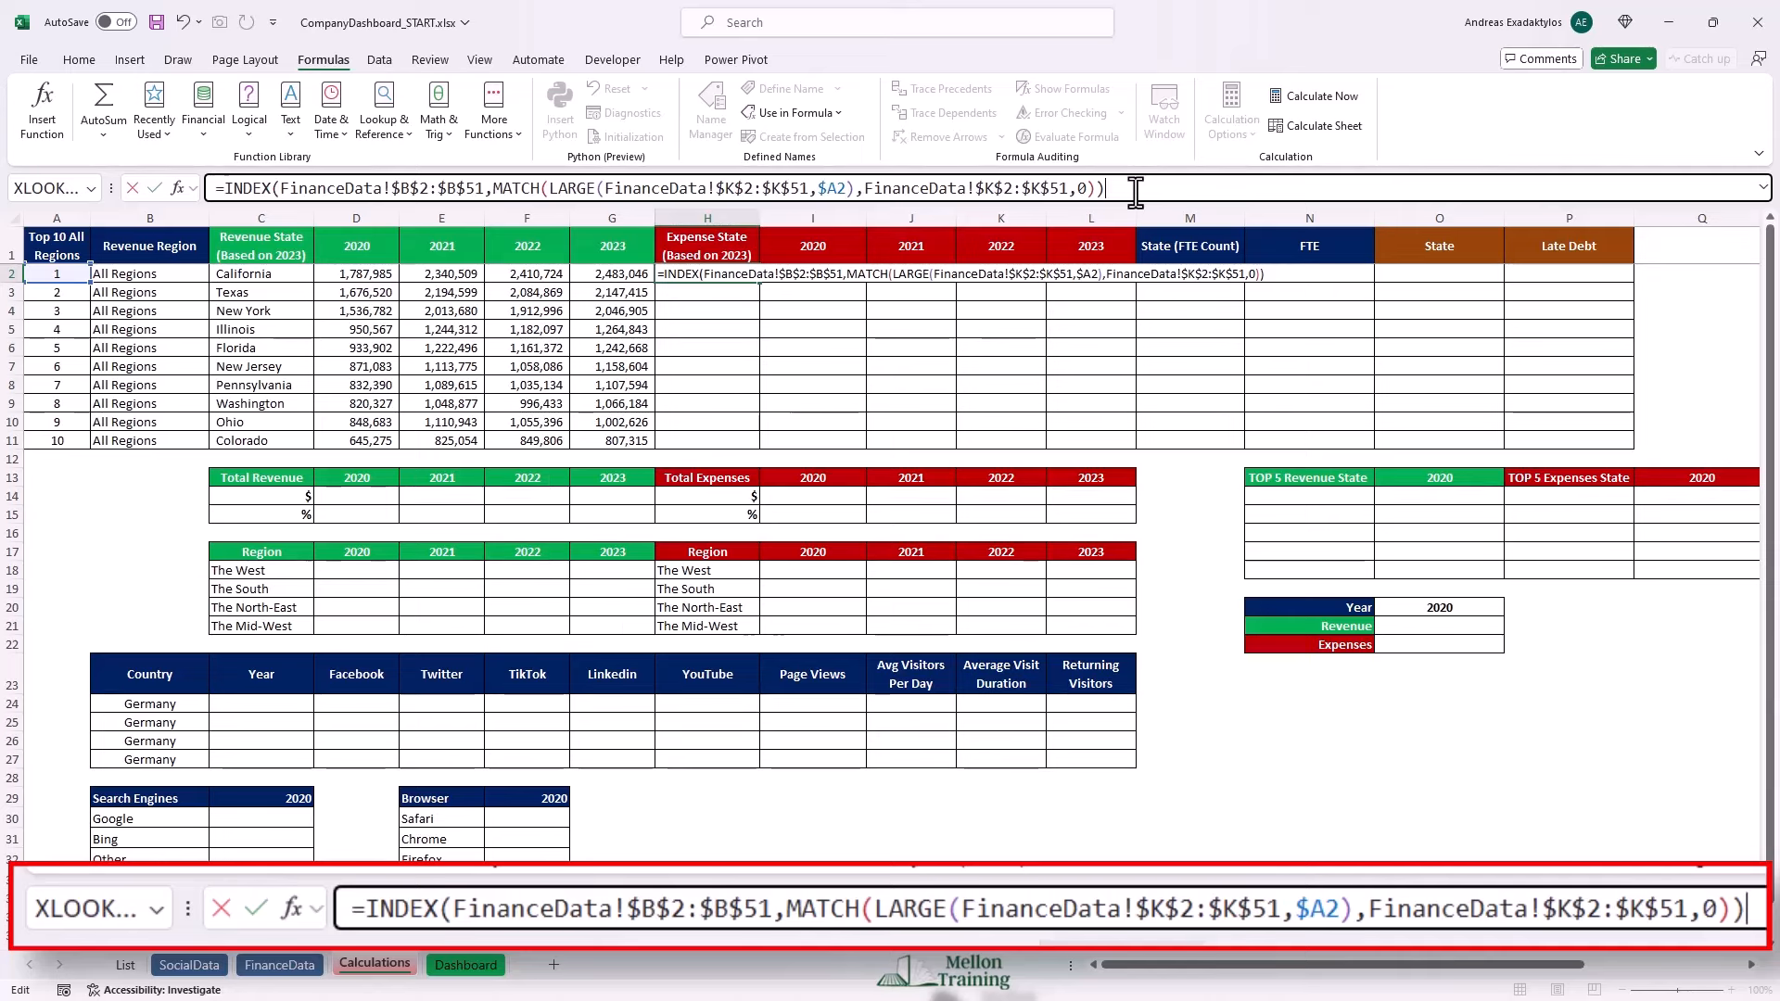
key("Return")
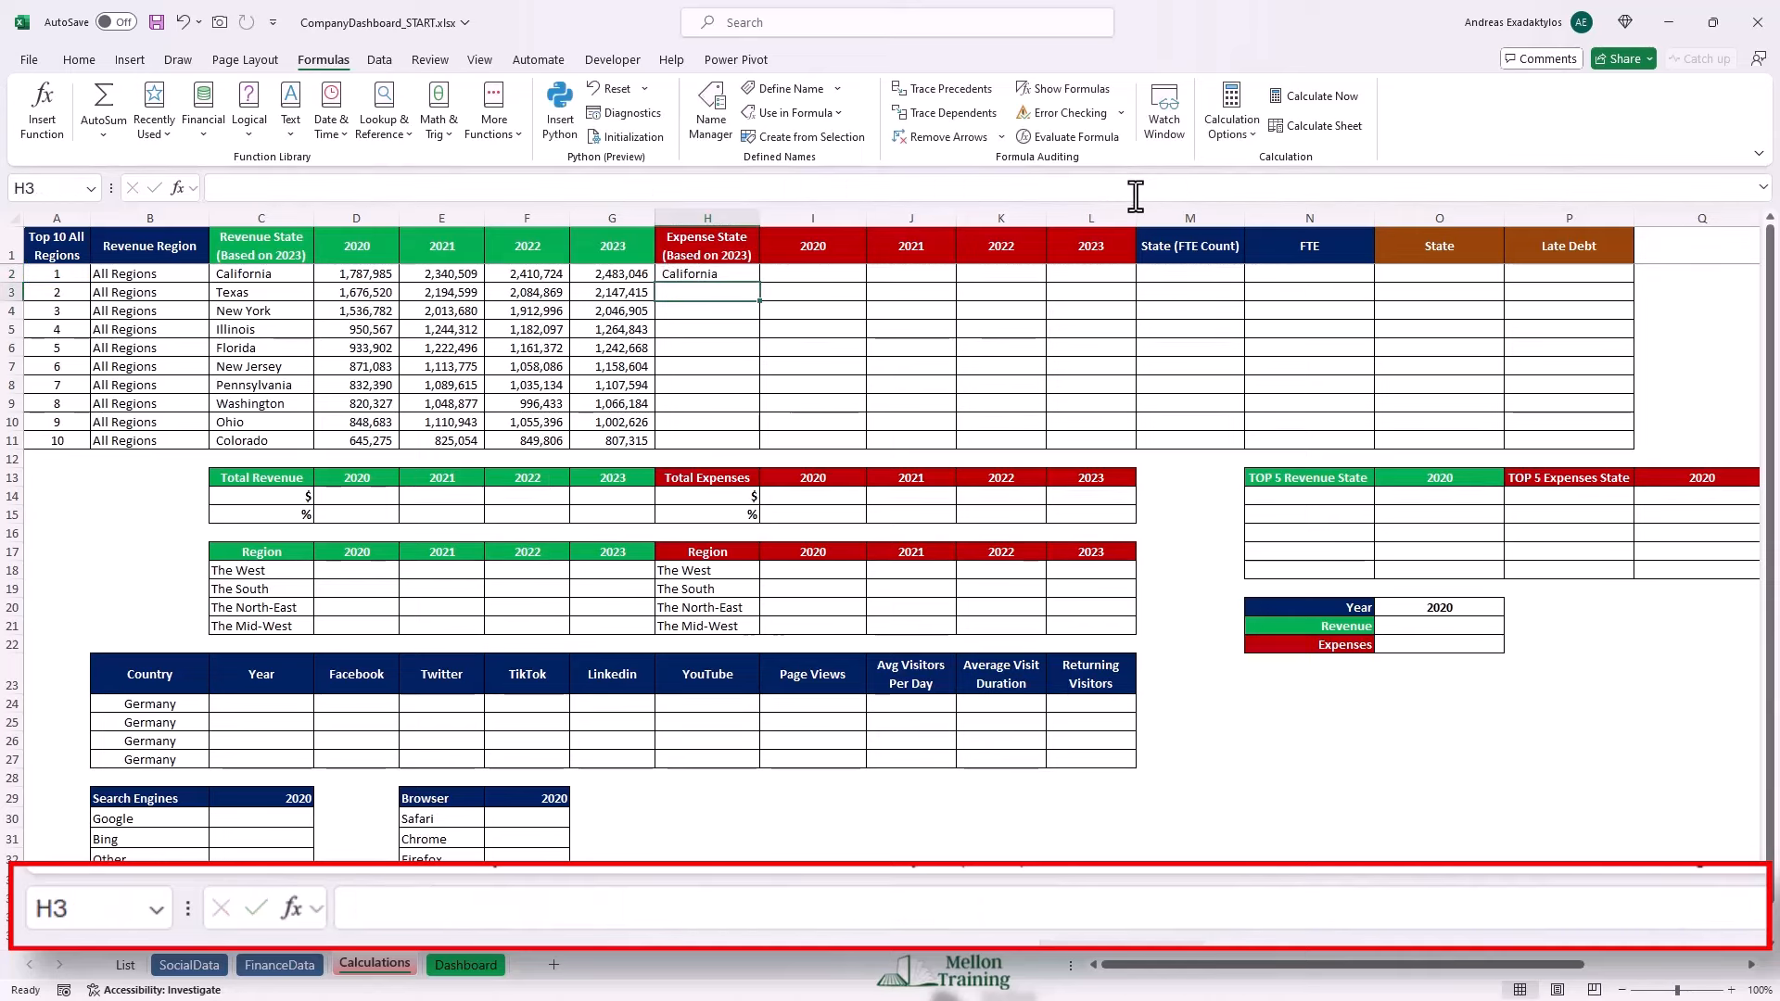
left_click_drag(760, 285, 798, 443)
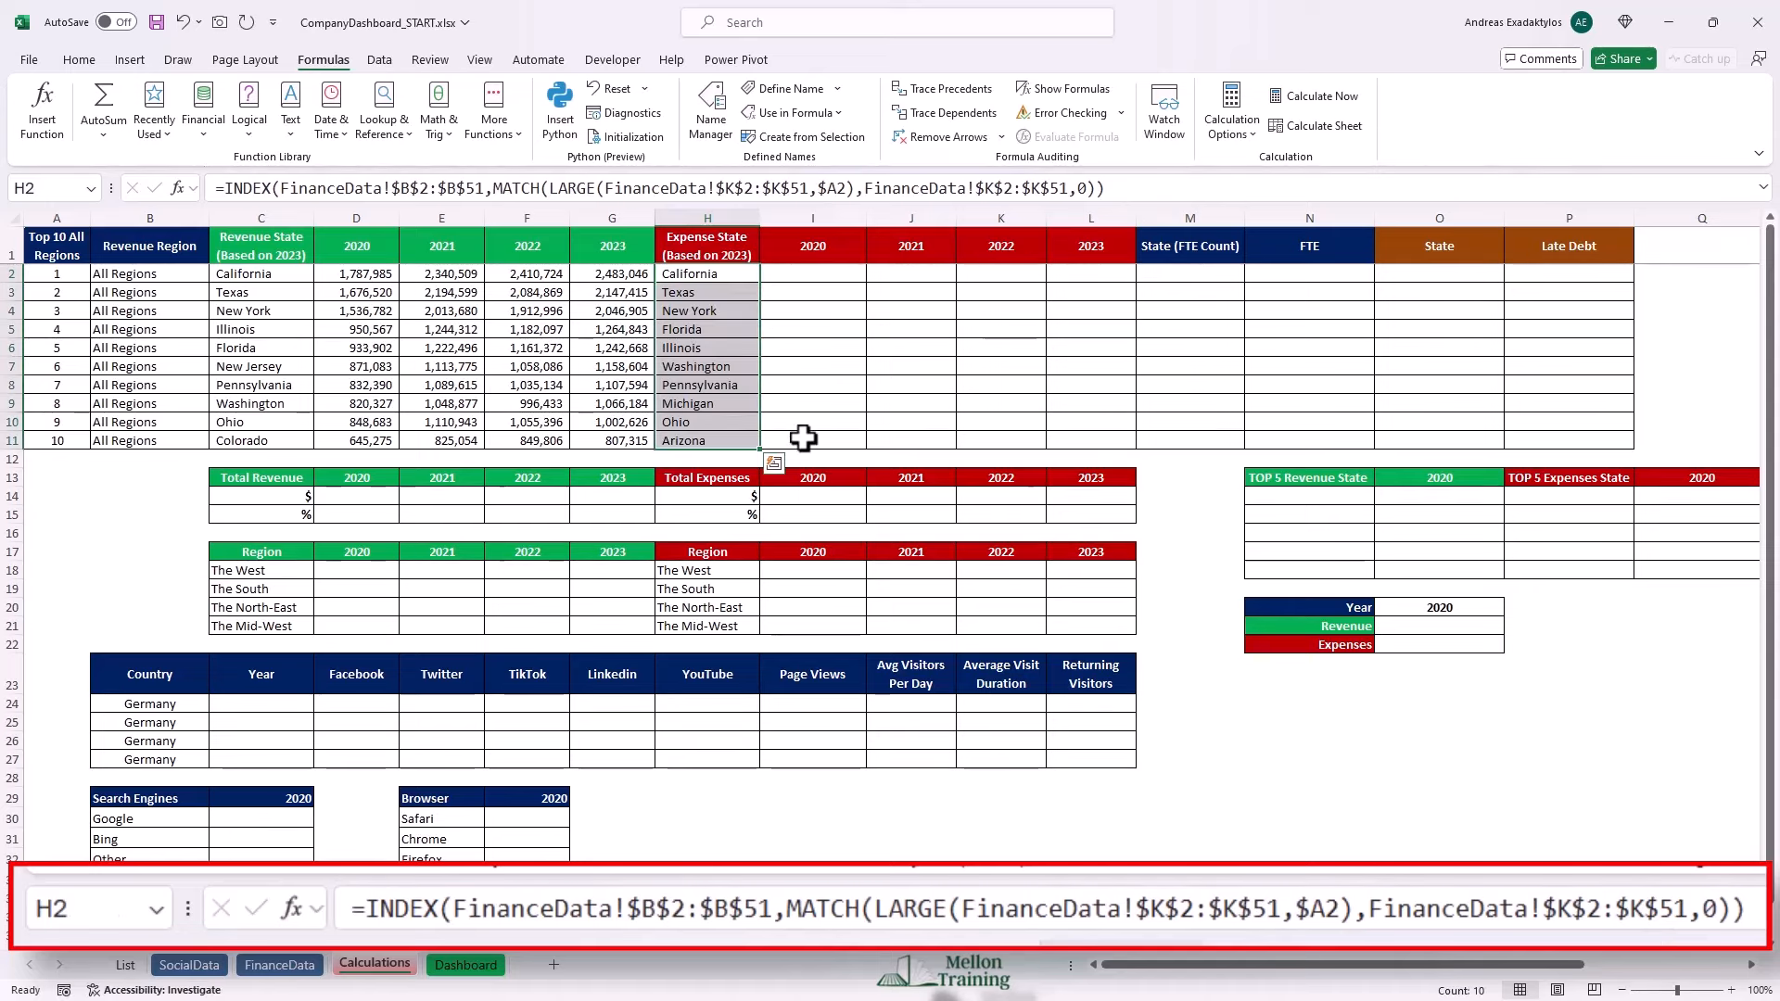
Copy the revenue SUMIFS formula from D2 into I2, the first cell under expense year 2020.
left_click(352, 274)
key("ctrl+c")
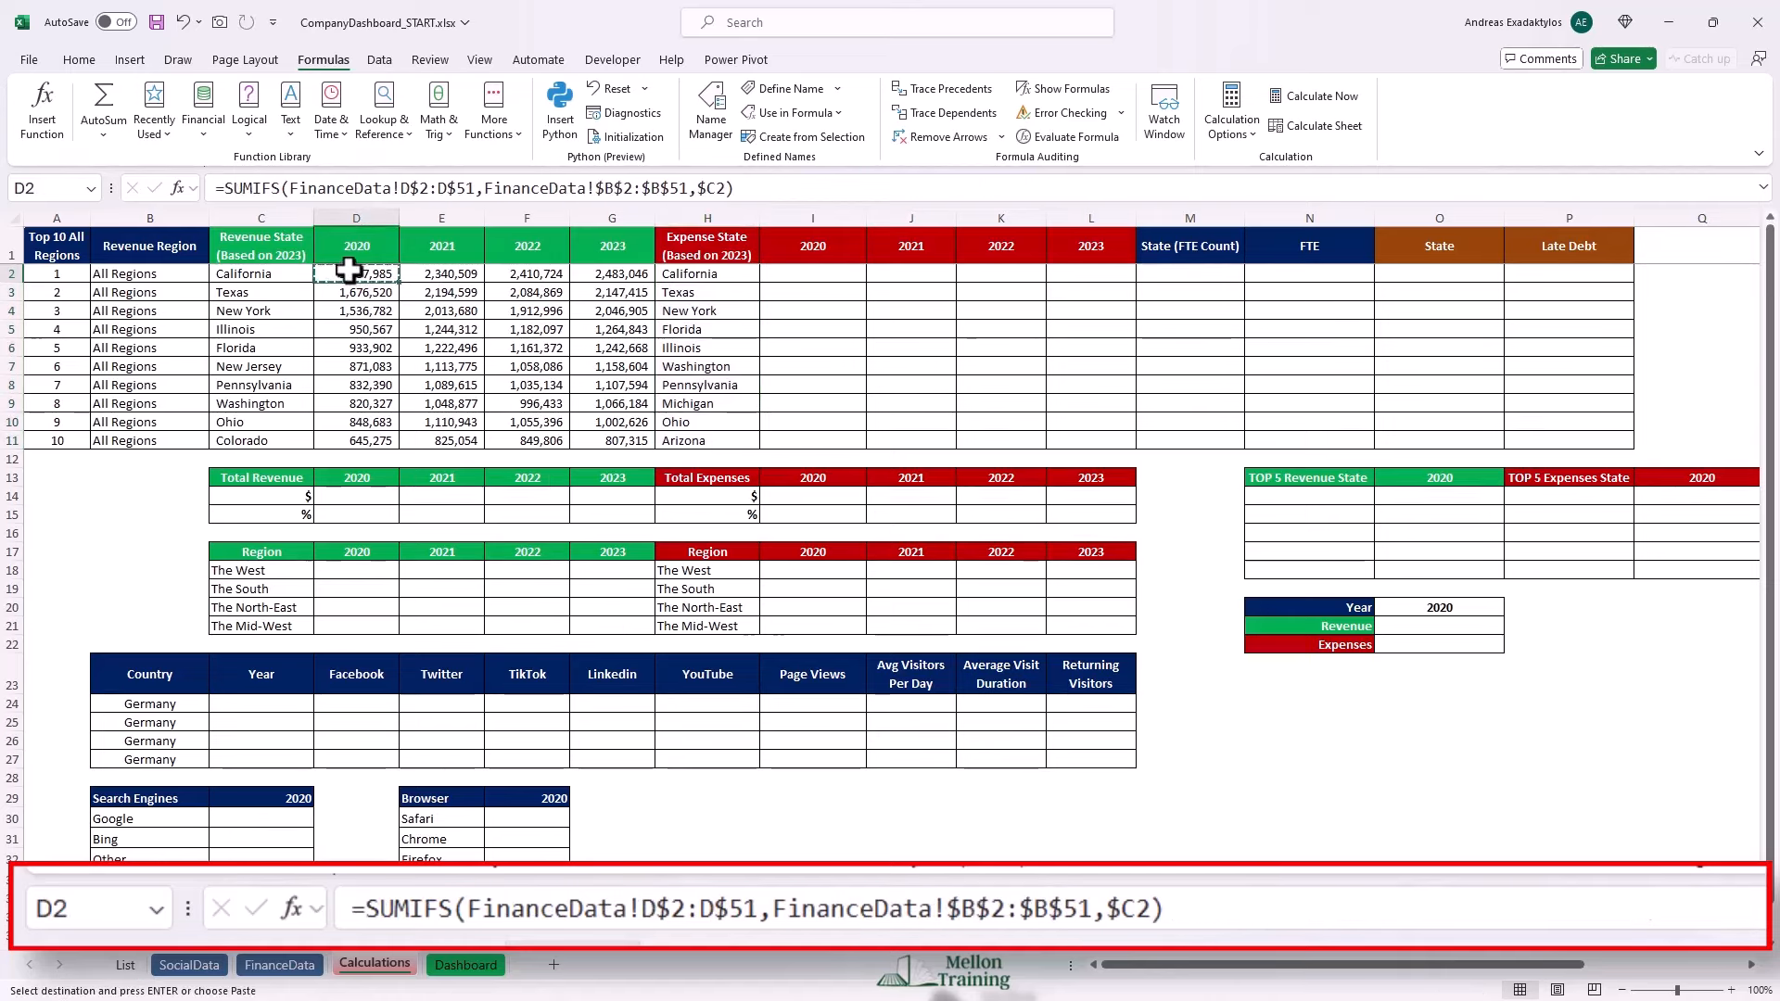
left_click(789, 274)
key("ctrl+v")
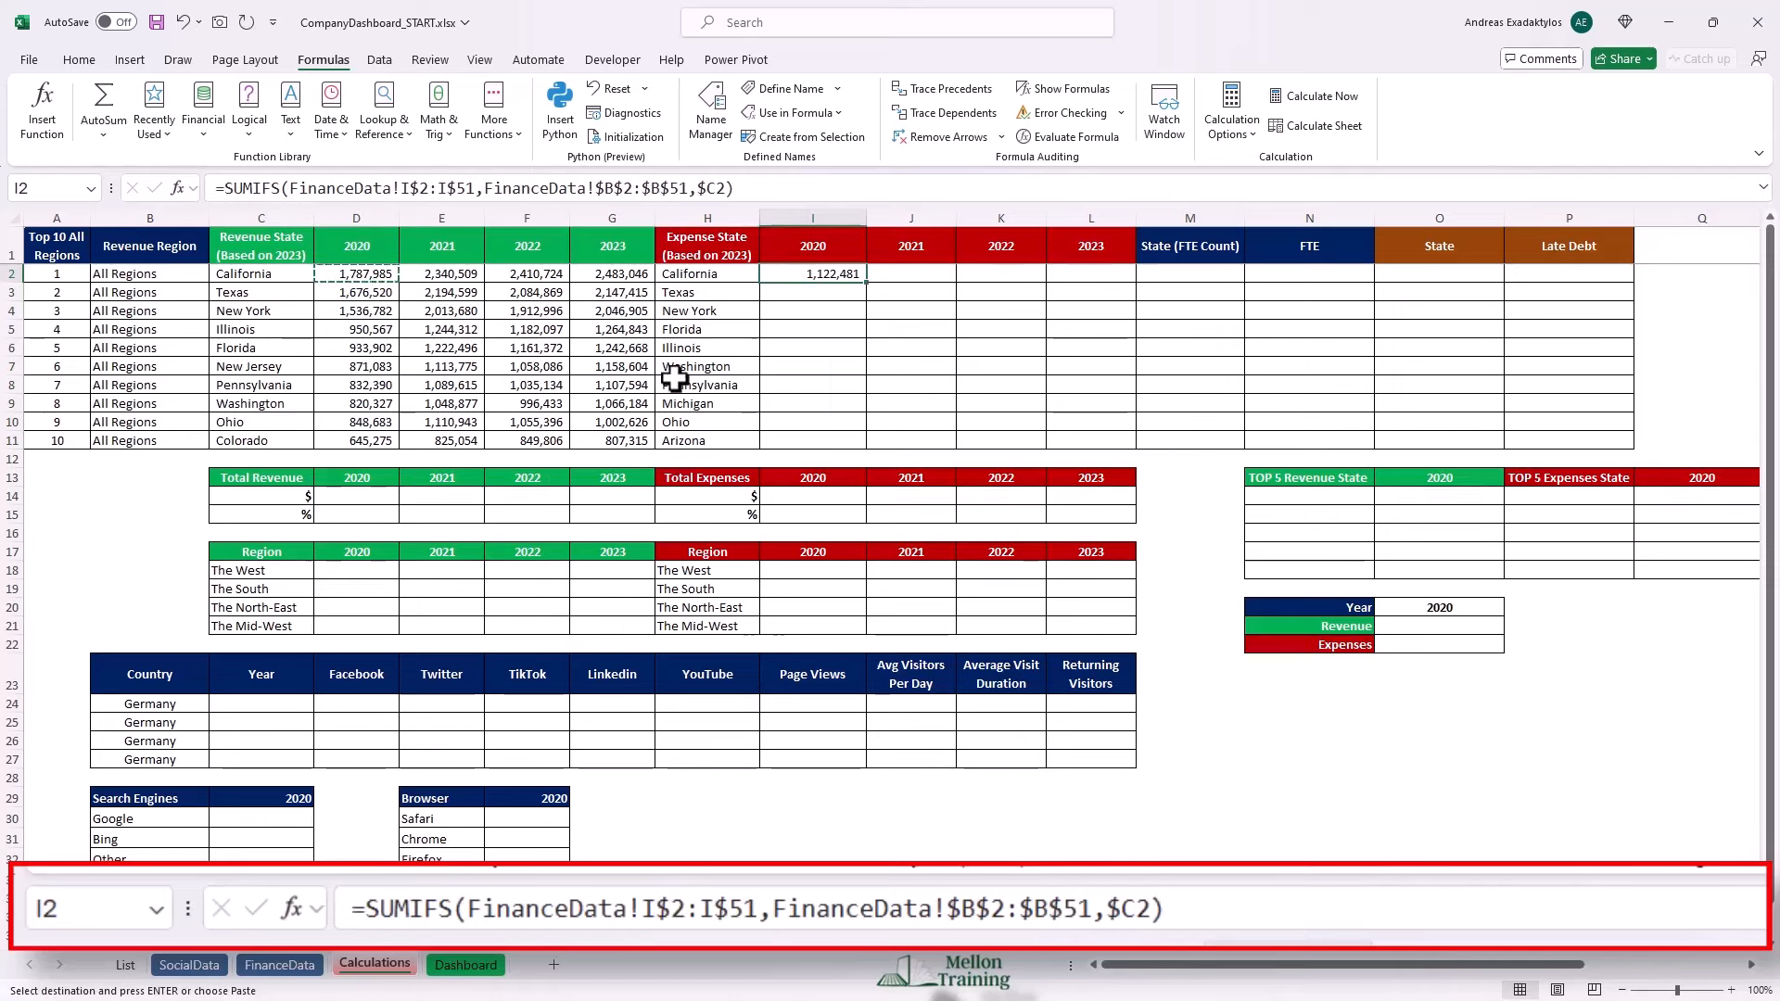
Change the sum range in the I2 SUMIFS formula to FinanceData!H$2:H$51 after checking the Expenses 2020 column on the FinanceData sheet.
left_click(284, 967)
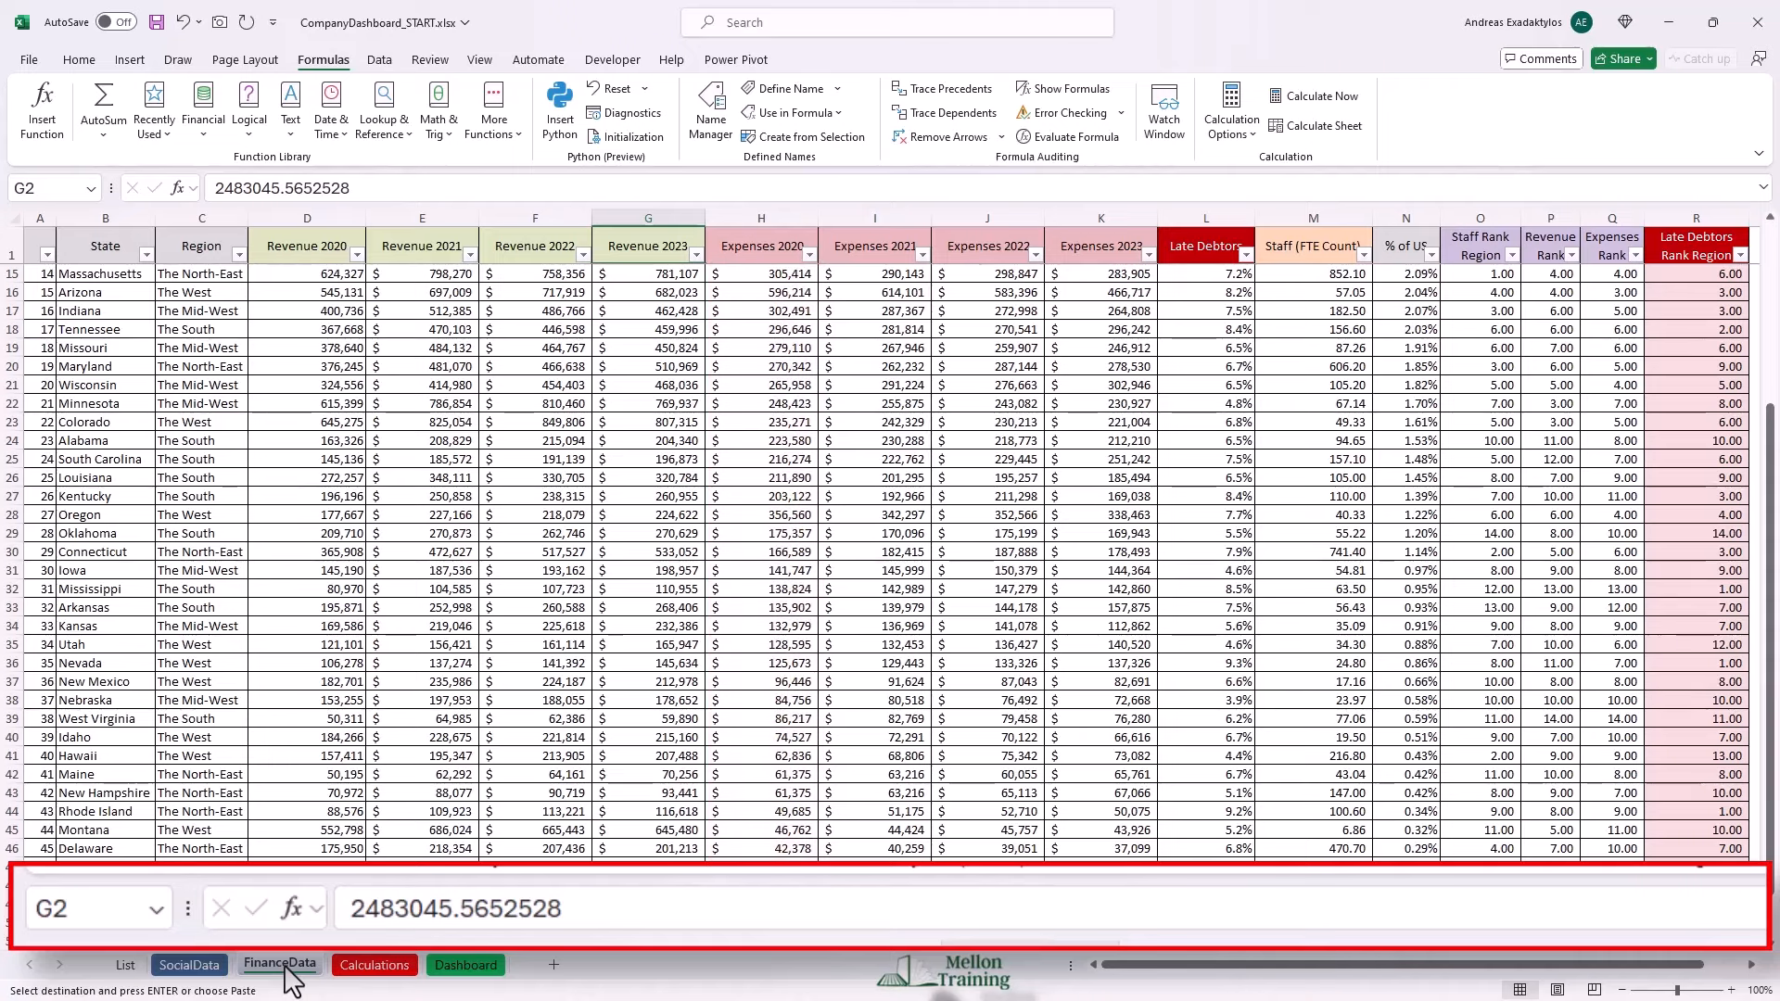
left_click(371, 966)
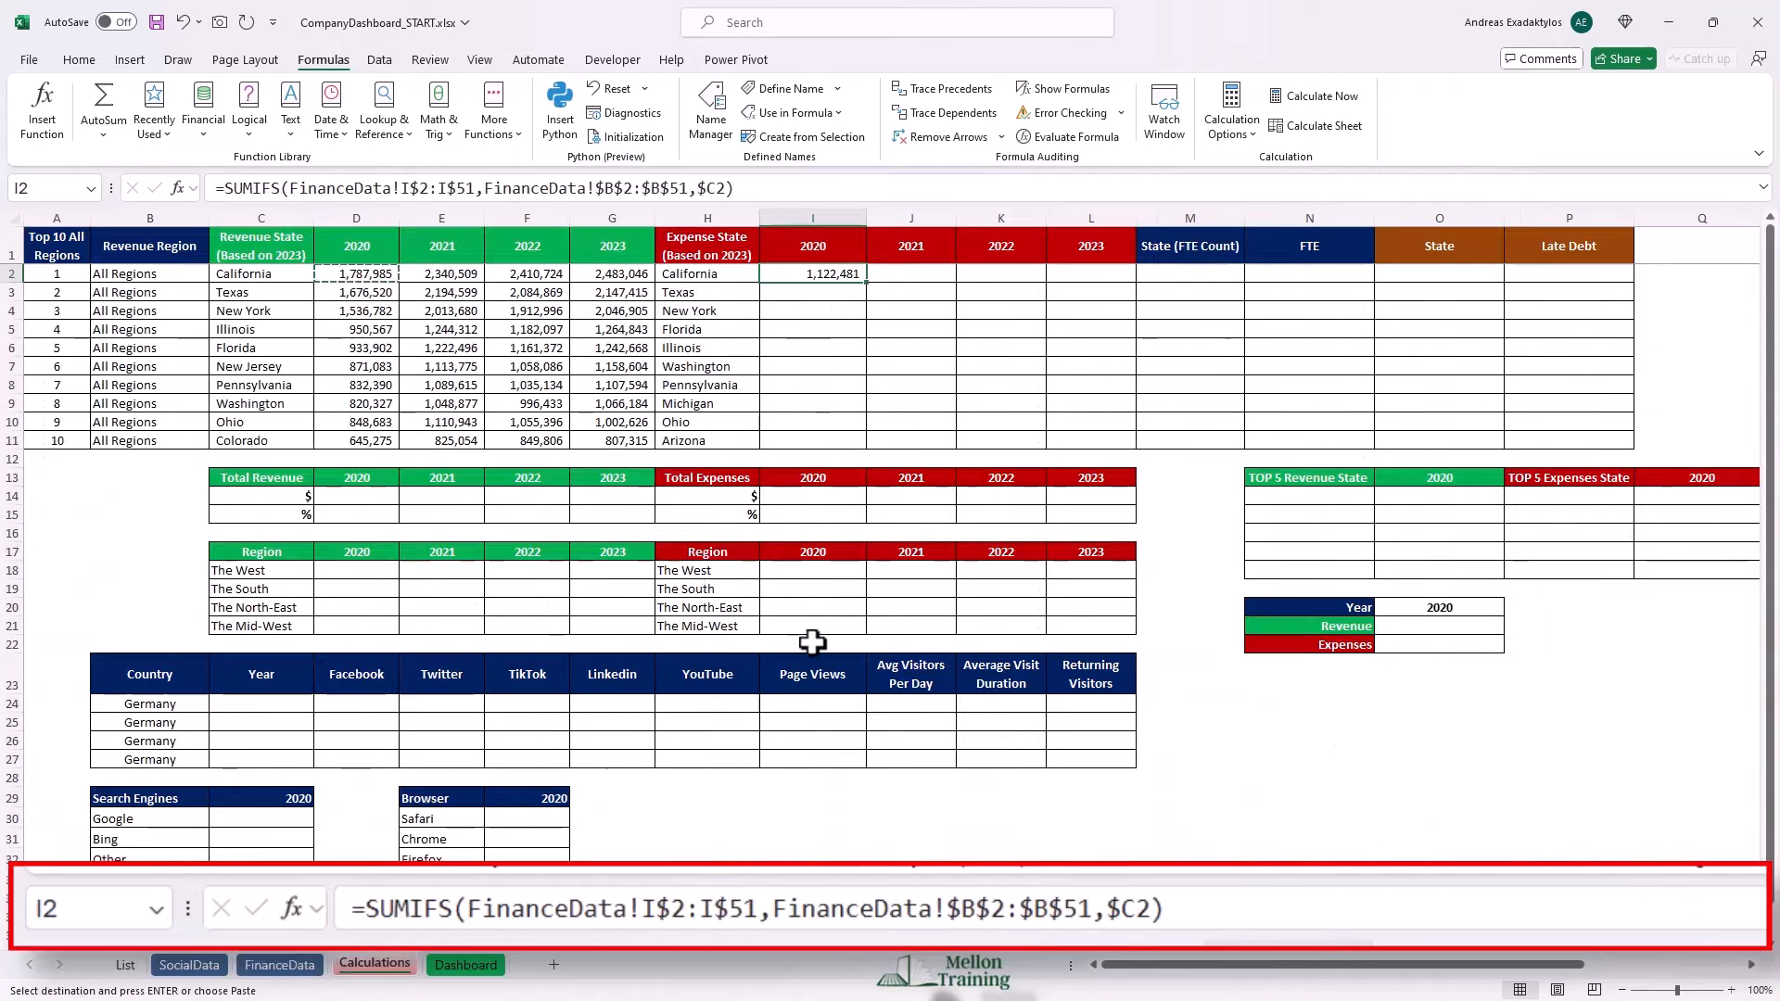
double_click(822, 274)
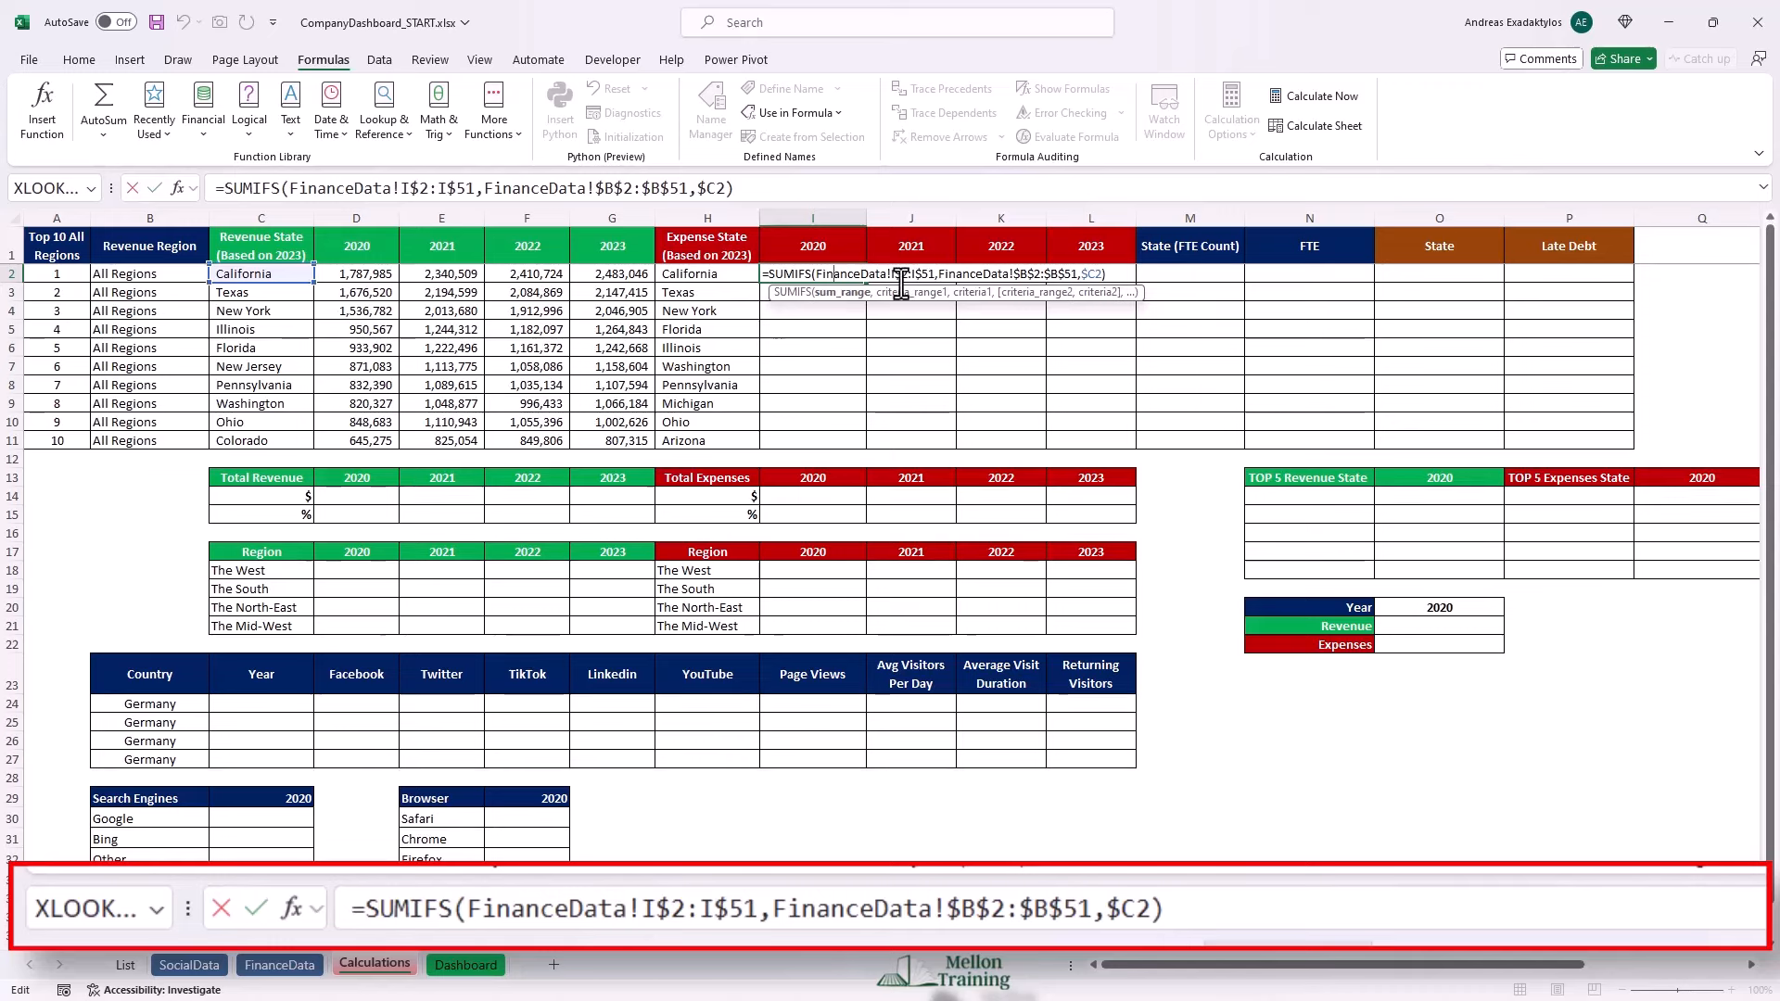
key("BackSpace")
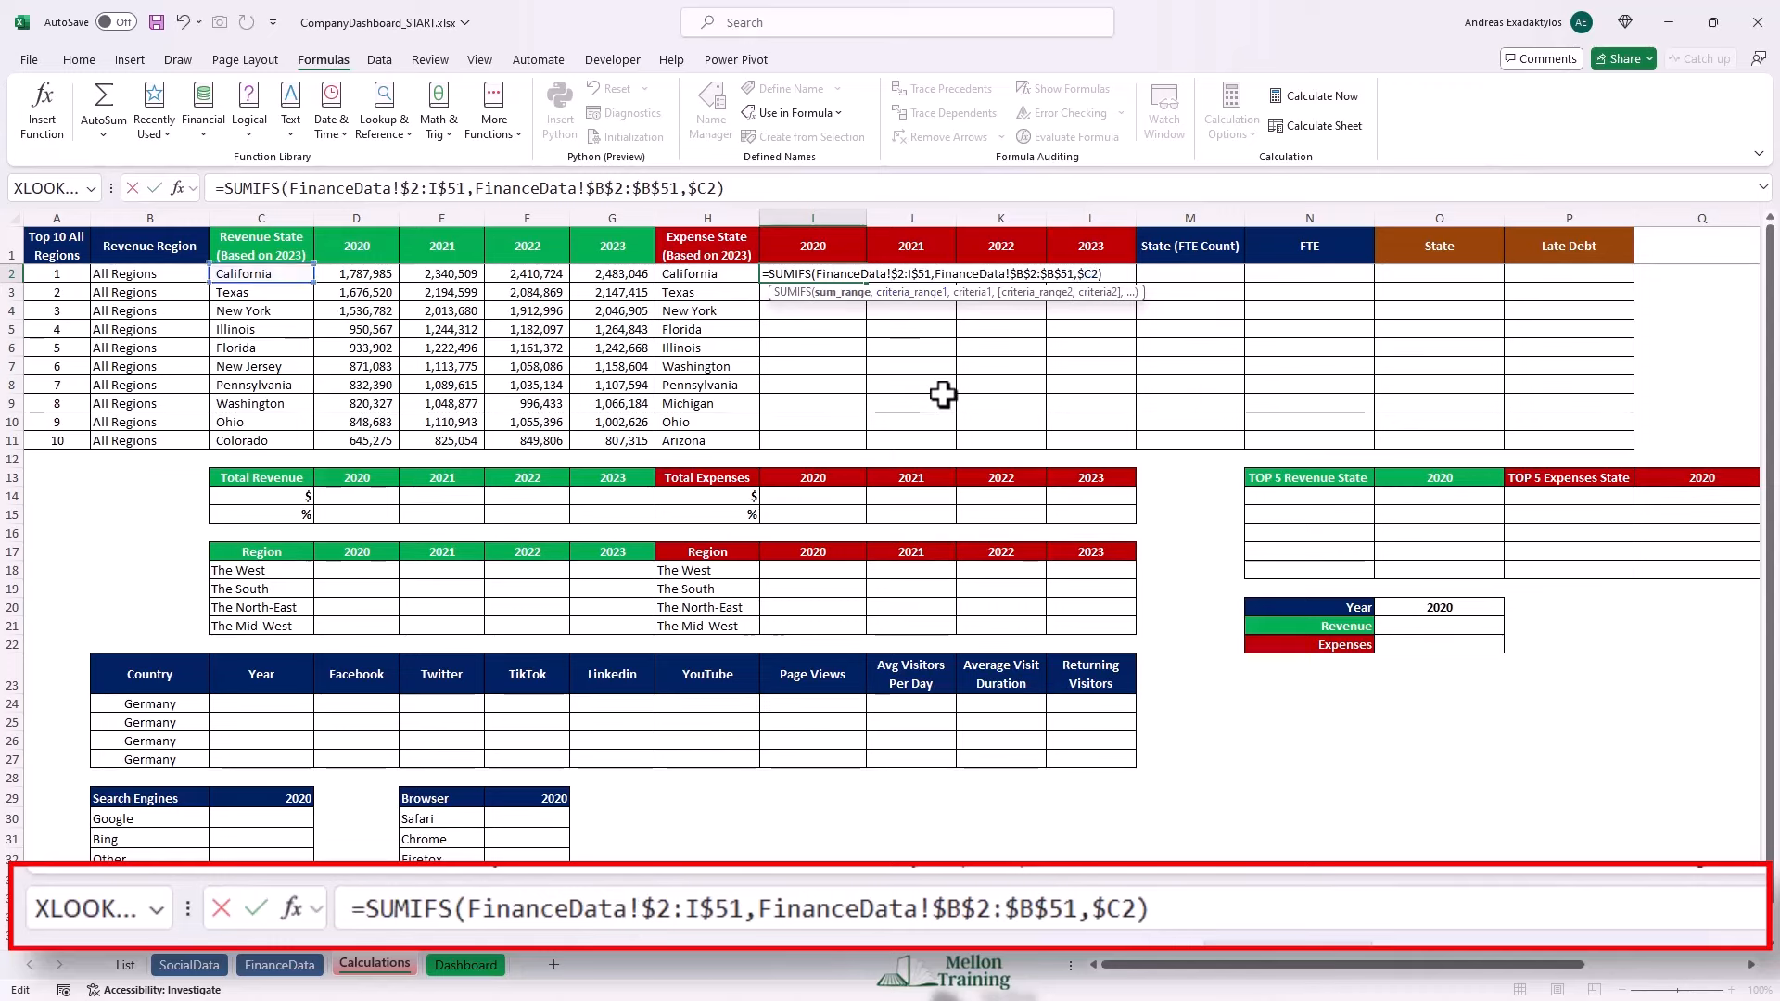
type("H")
left_click(919, 274)
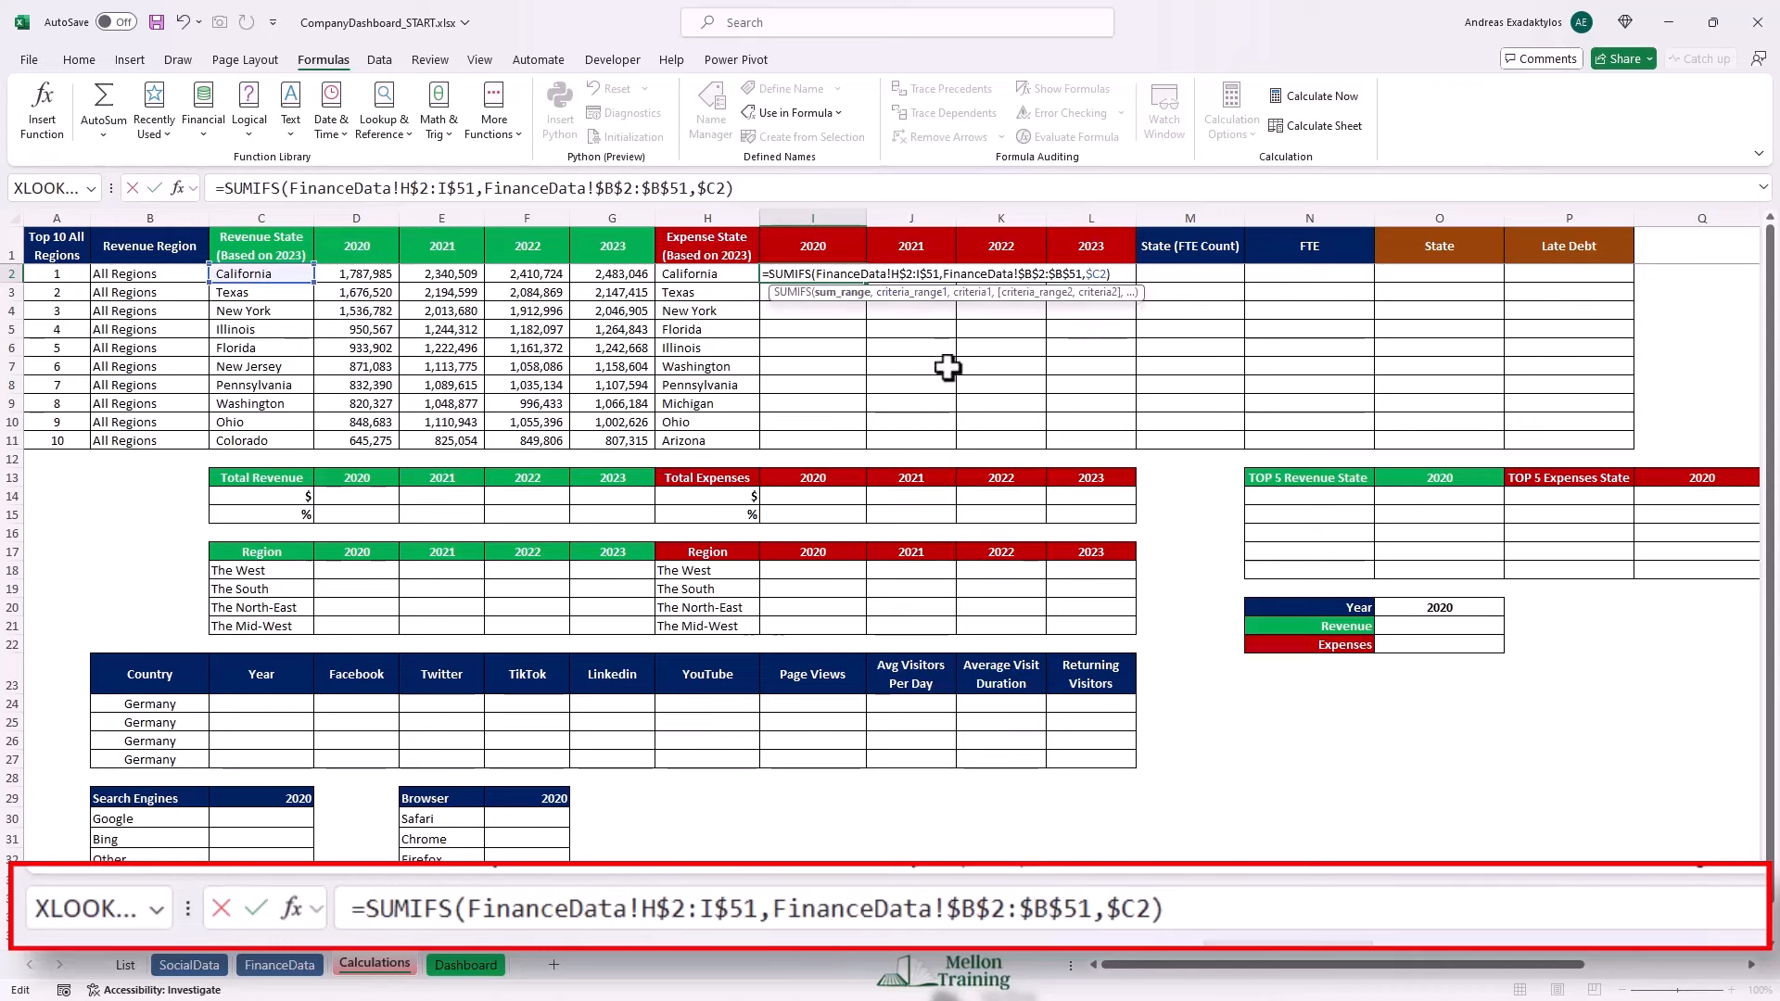
key("BackSpace")
type("H")
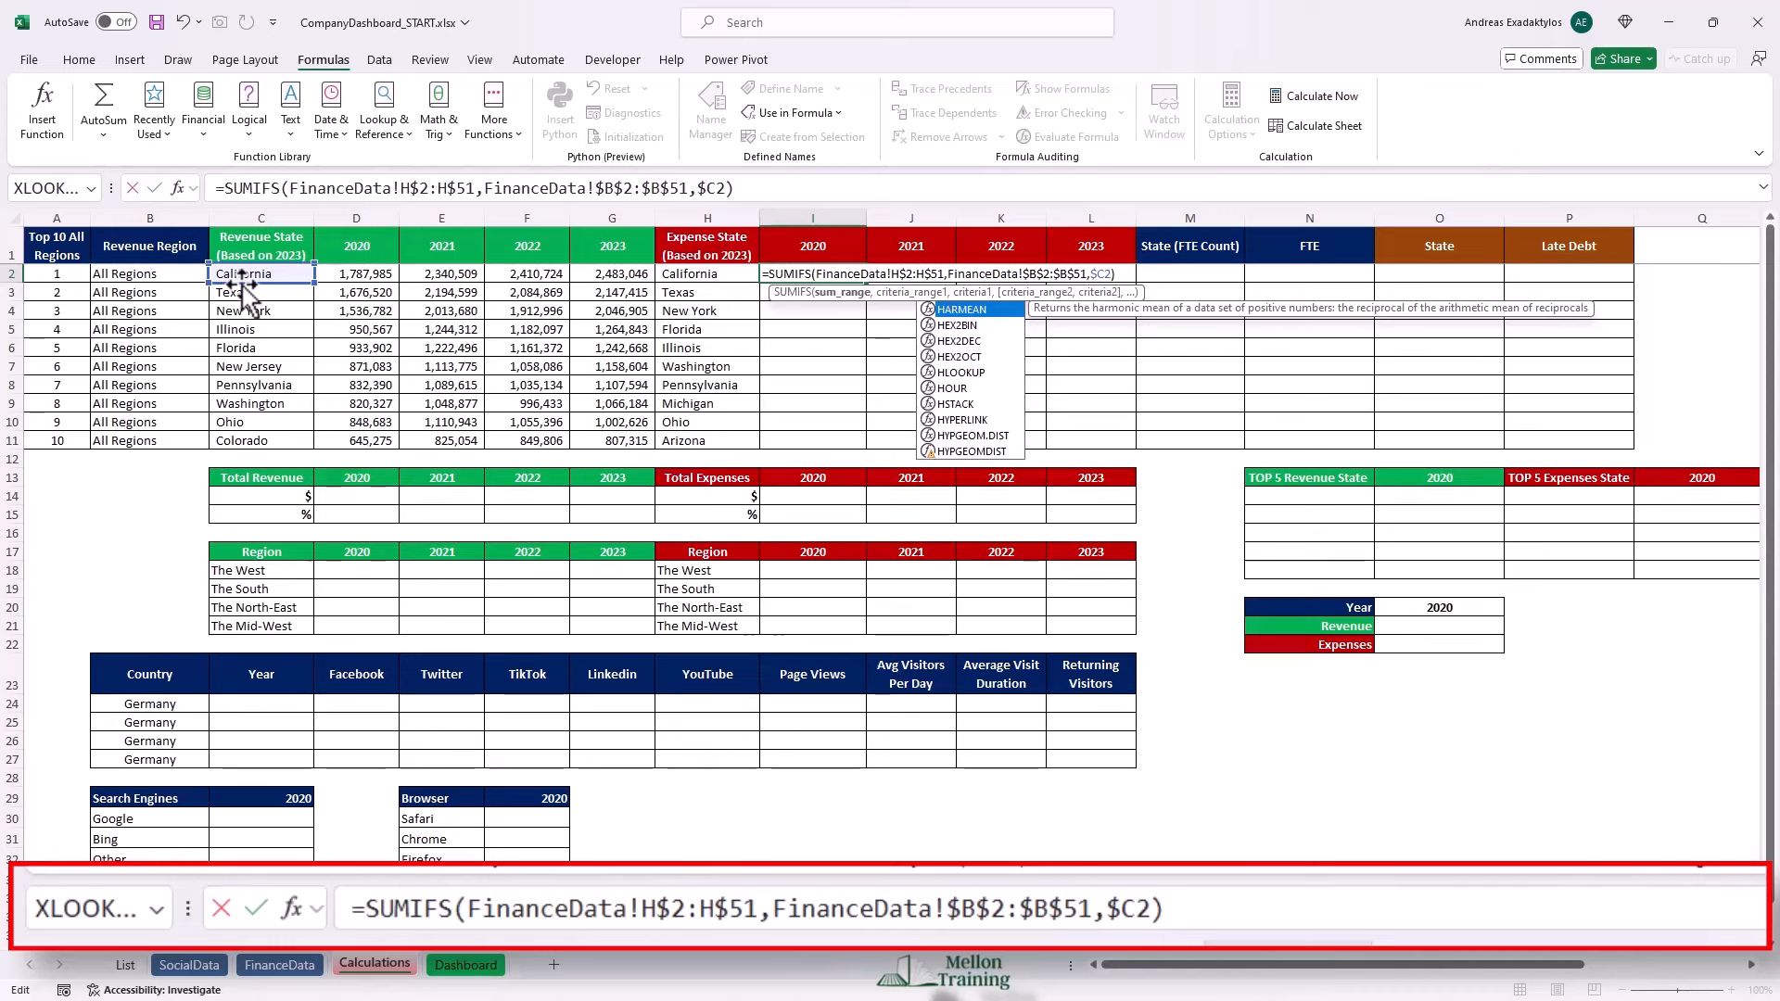
Set the I2 SUMIFS criterion to $H2 and fill the formula down to row 11 and across to column L.
left_click_drag(243, 289, 675, 309)
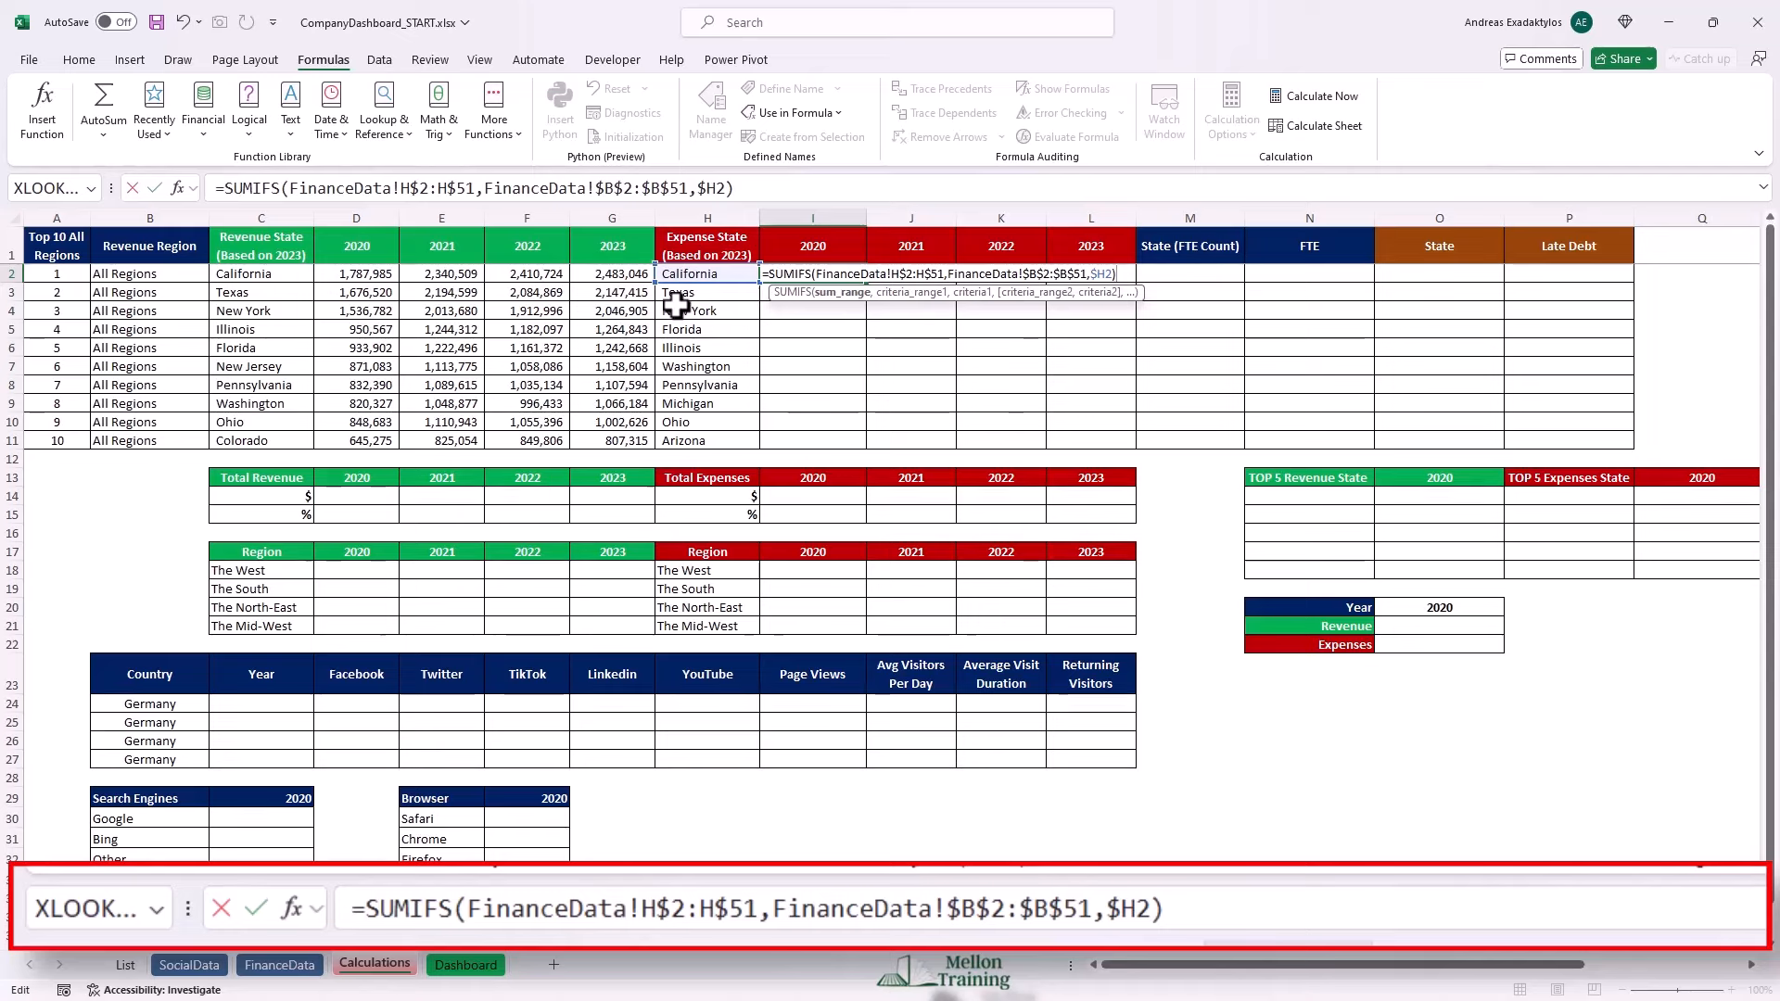
key("Return")
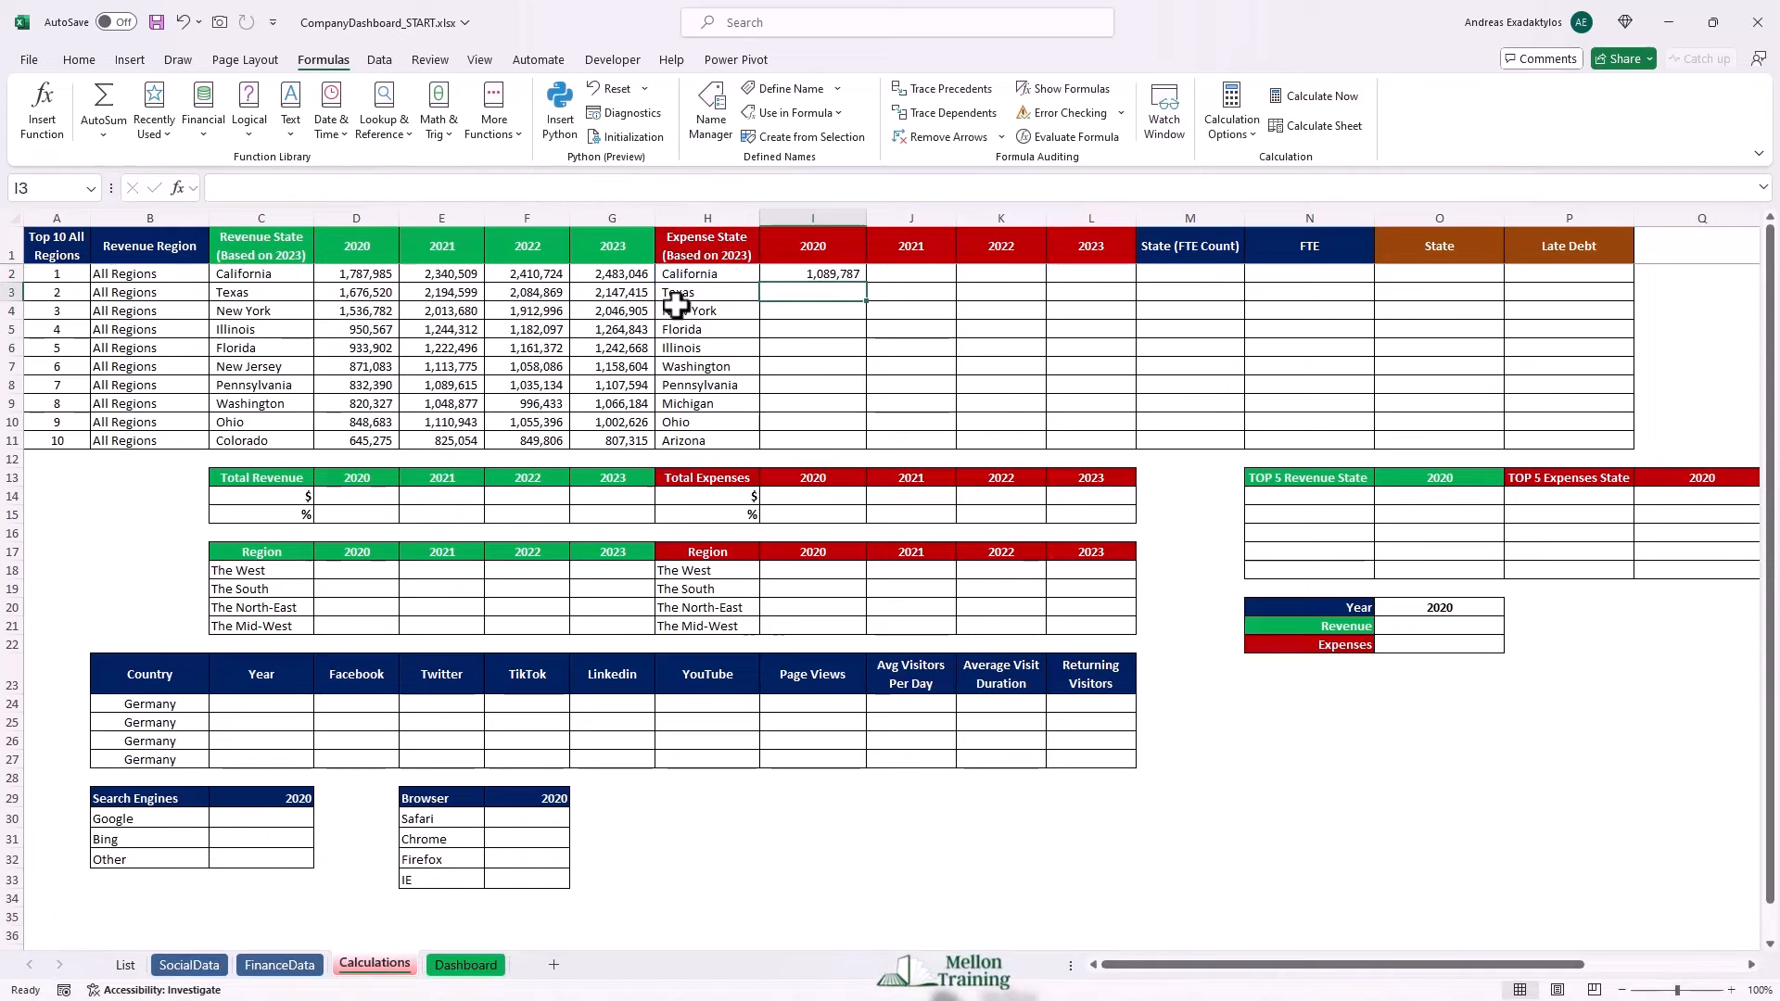
left_click(852, 271)
left_click_drag(869, 283, 1142, 454)
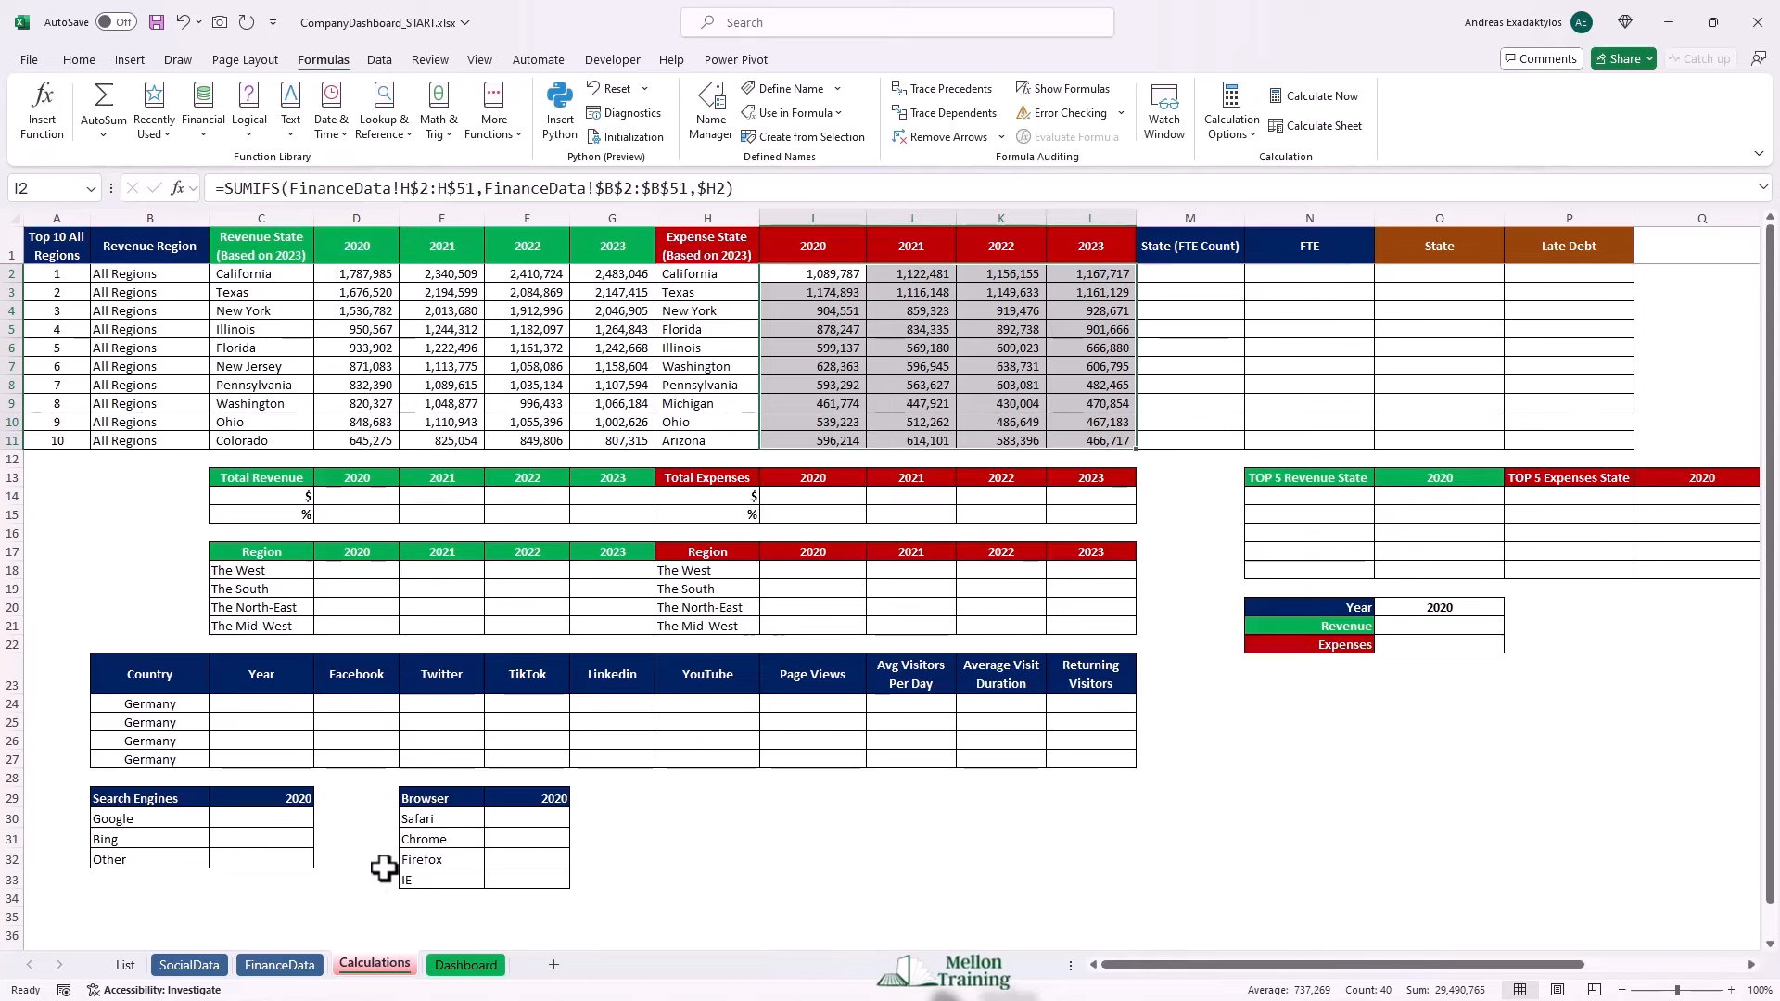
Copy the top expense state formula from H2 into M2 under State (FTE Count) after checking the staff column on FinanceData.
left_click(280, 965)
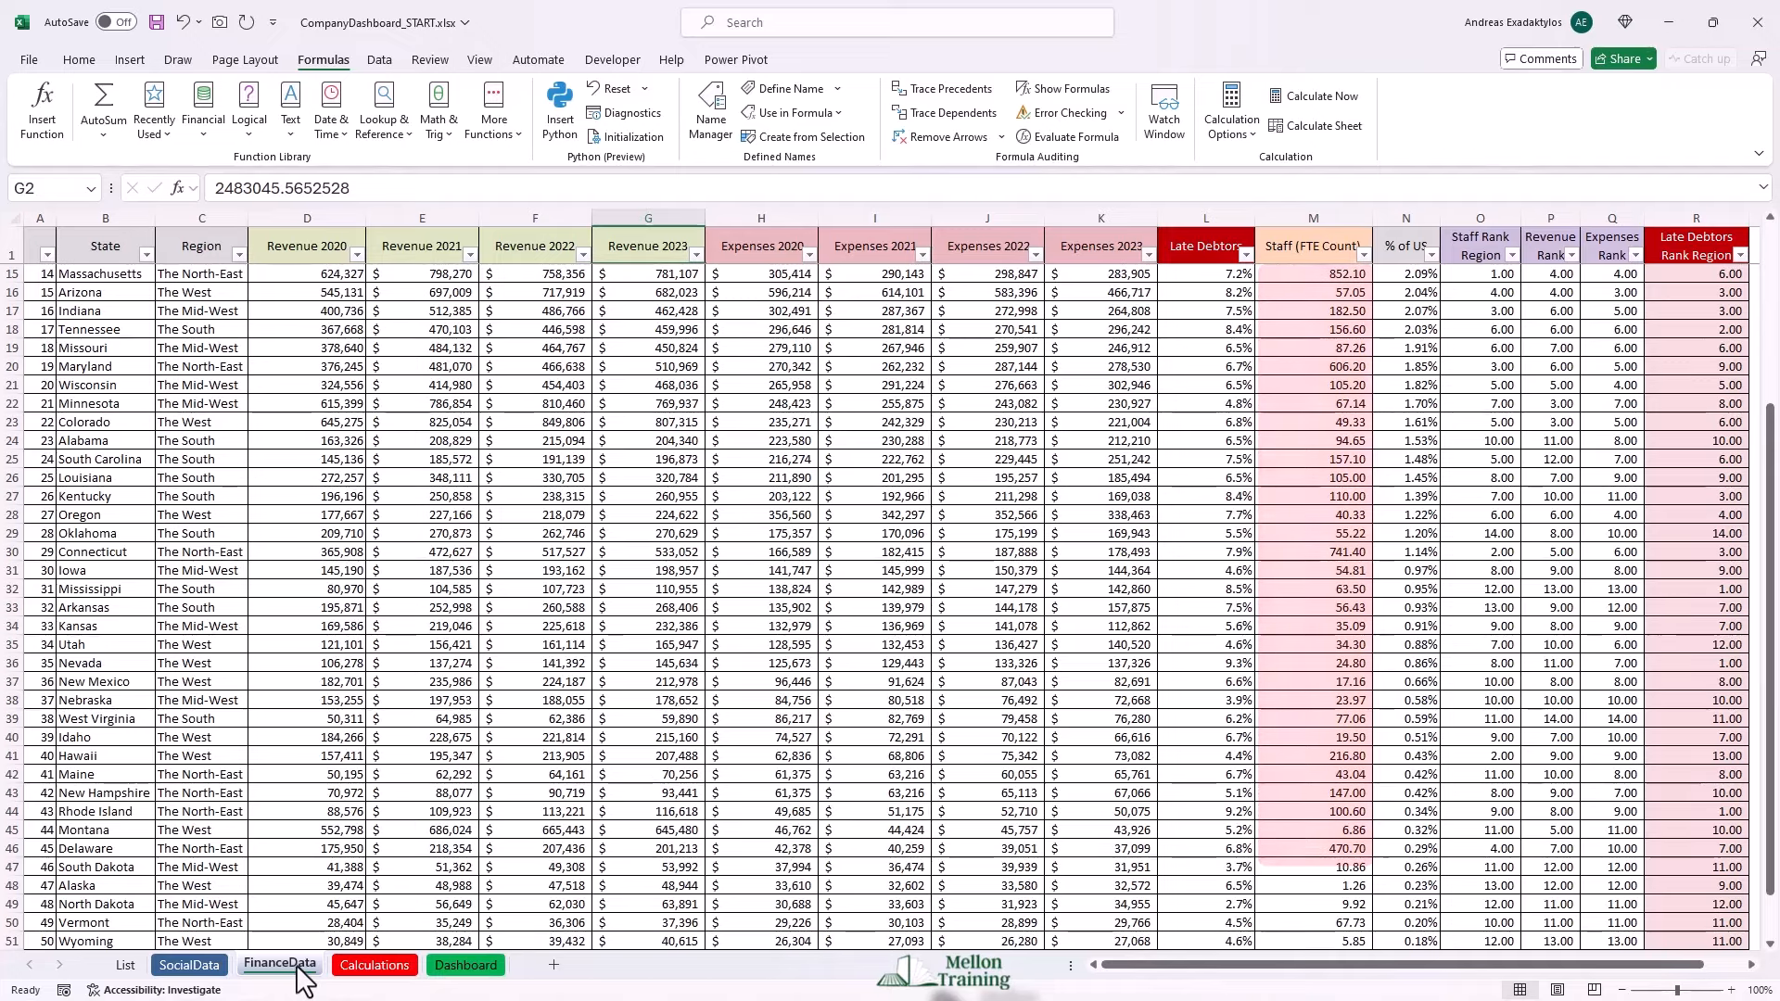
left_click(374, 966)
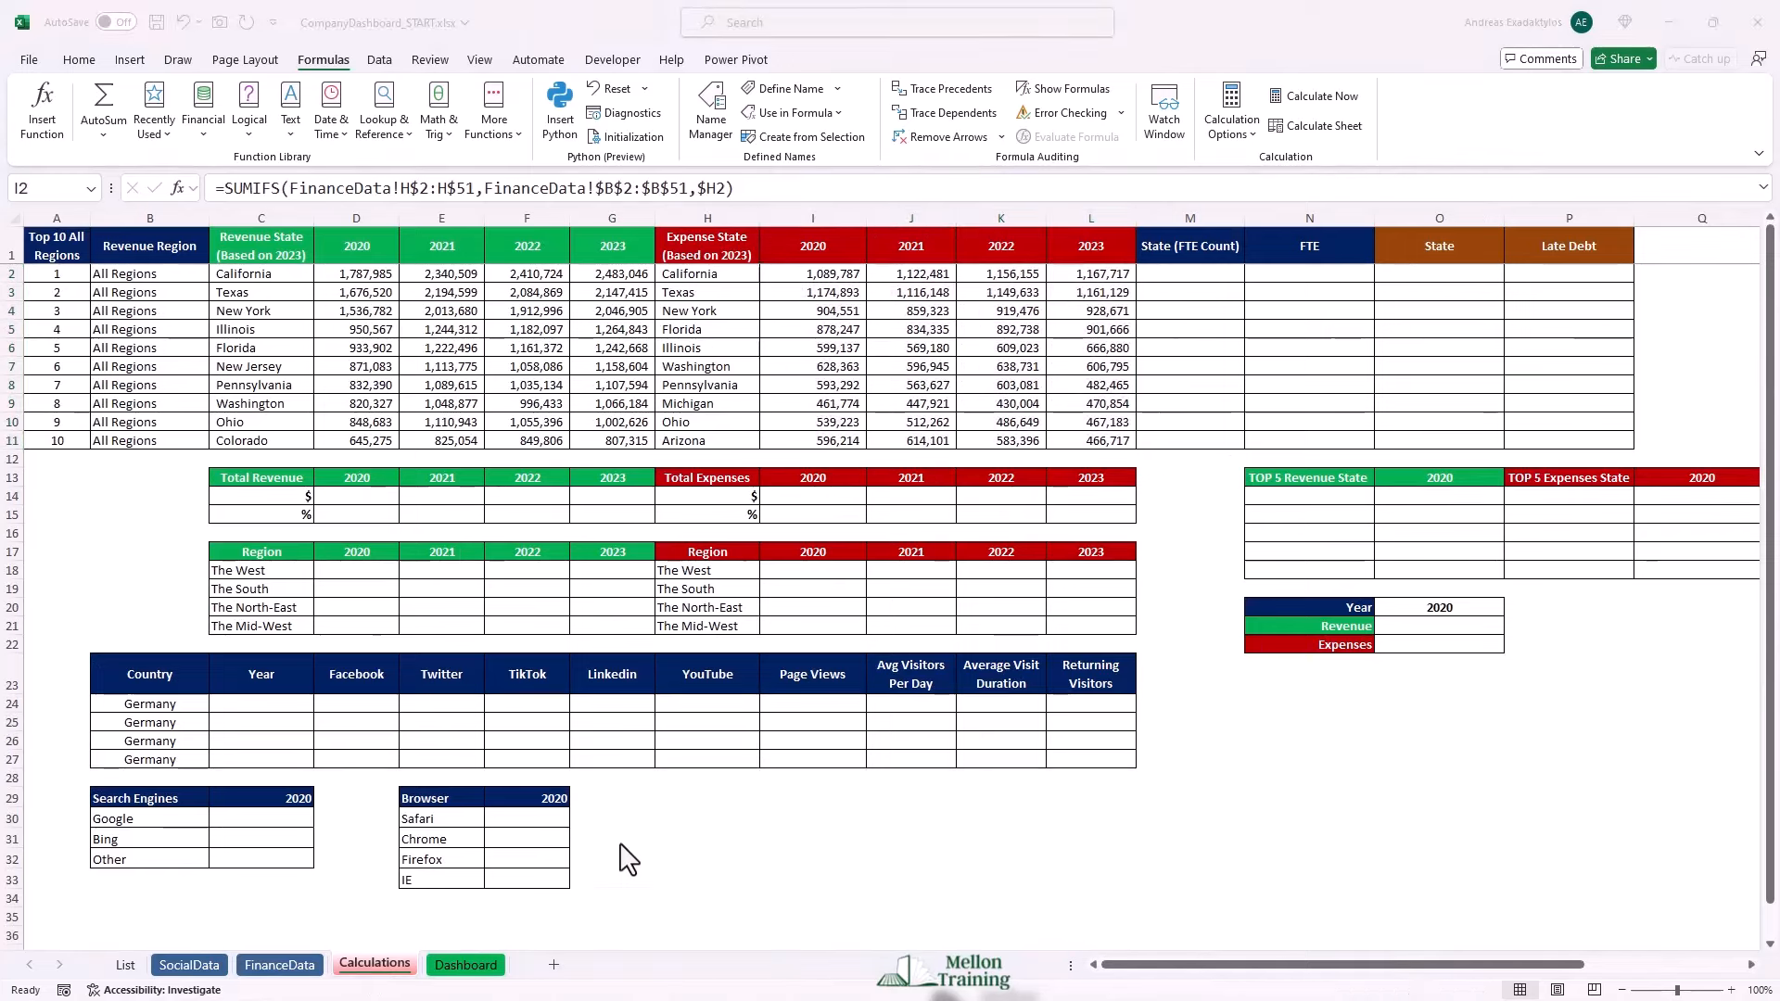
left_click(715, 272)
key("ctrl+c")
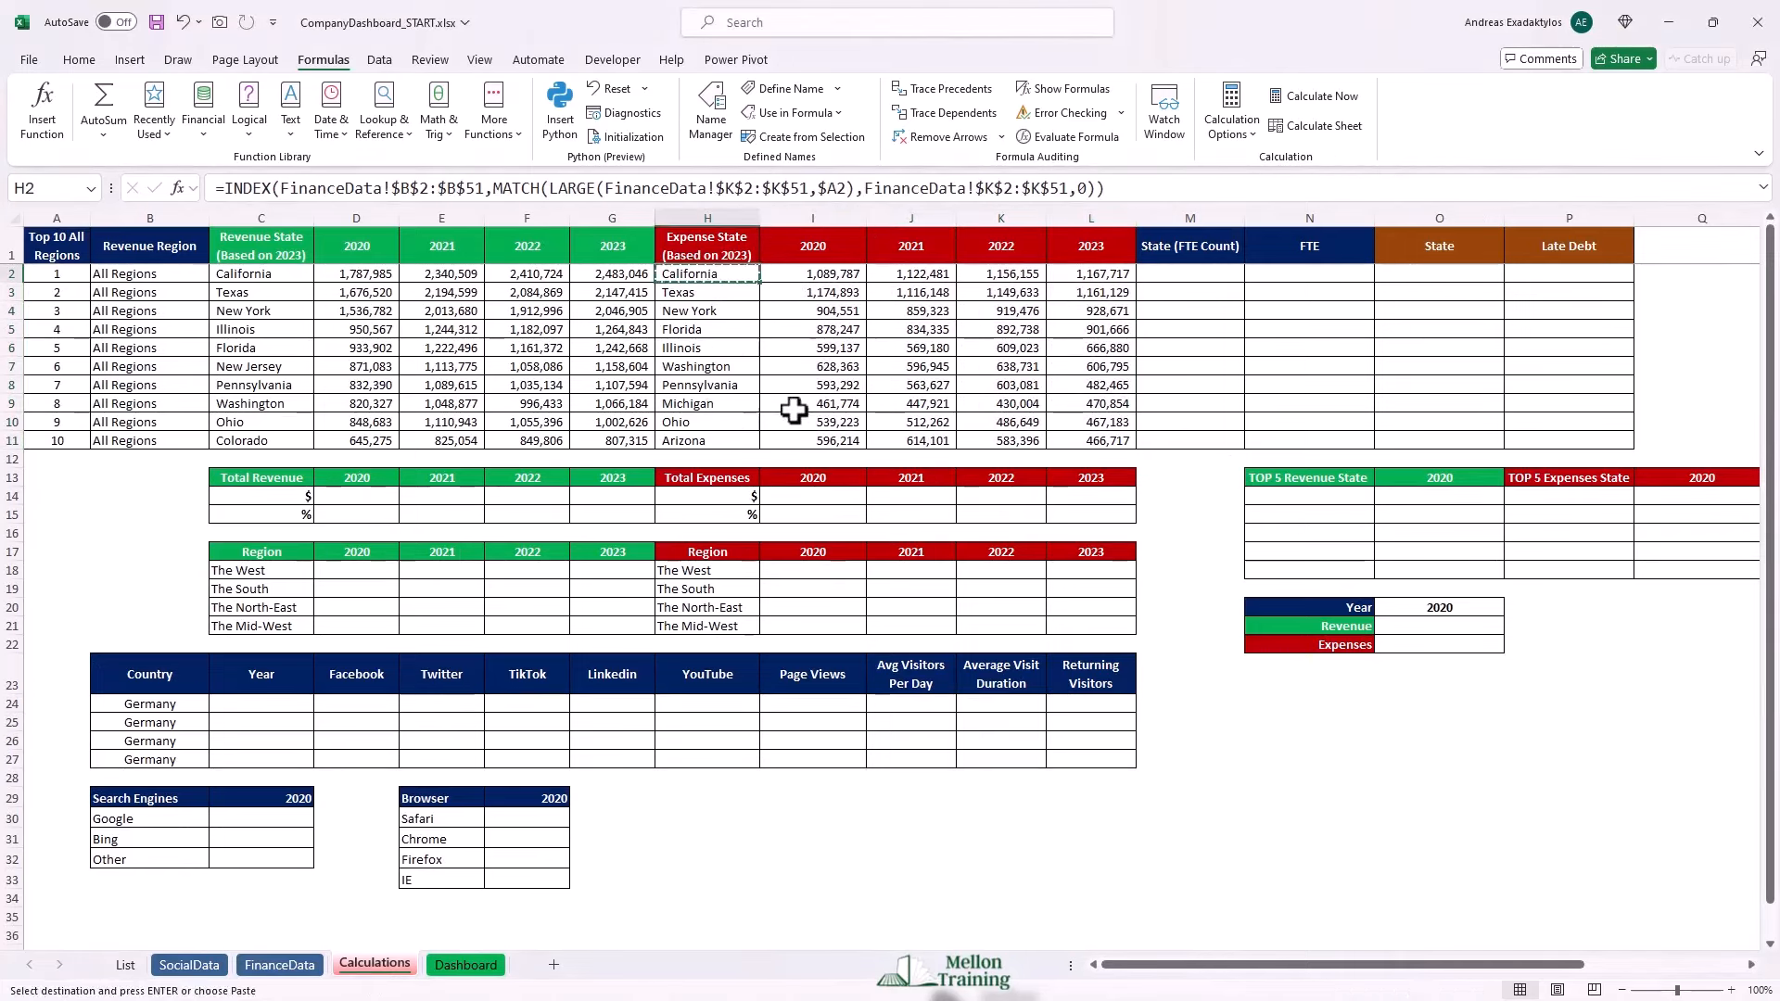
left_click(1185, 272)
key("ctrl+v")
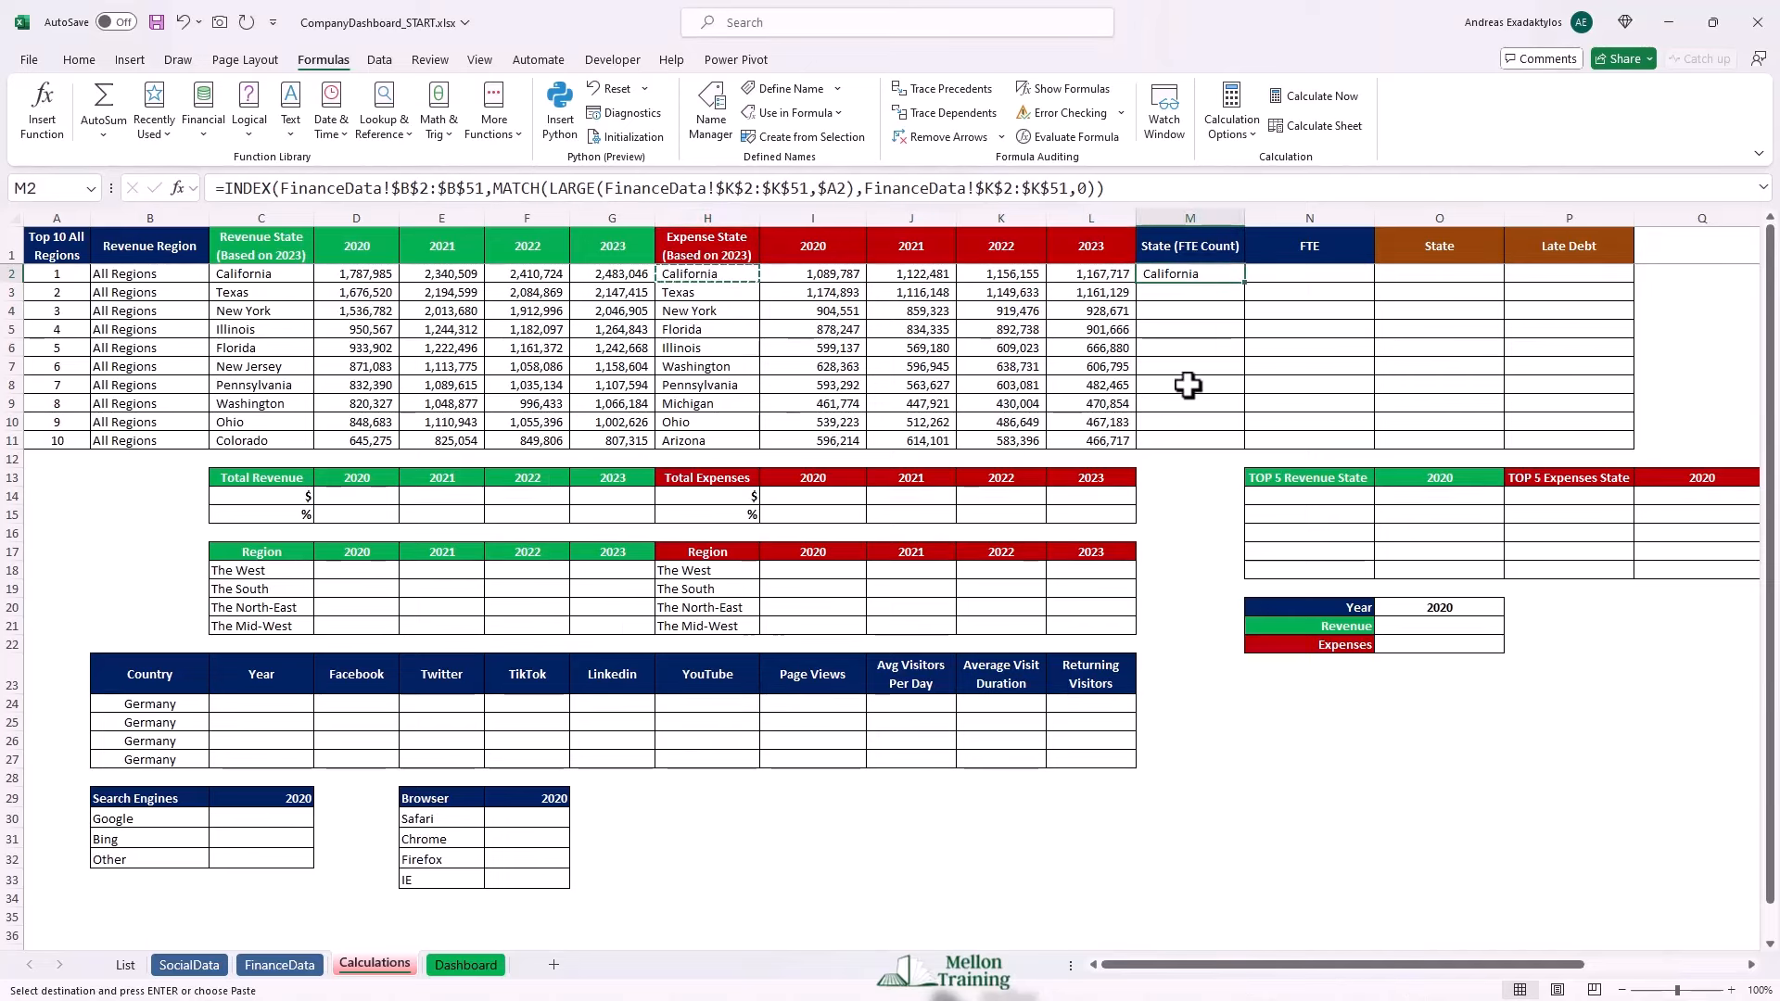
Change LARGE's array in the M2 formula to the Staff (FTE Count) range FinanceData!$M$2:$M$51.
double_click(1203, 272)
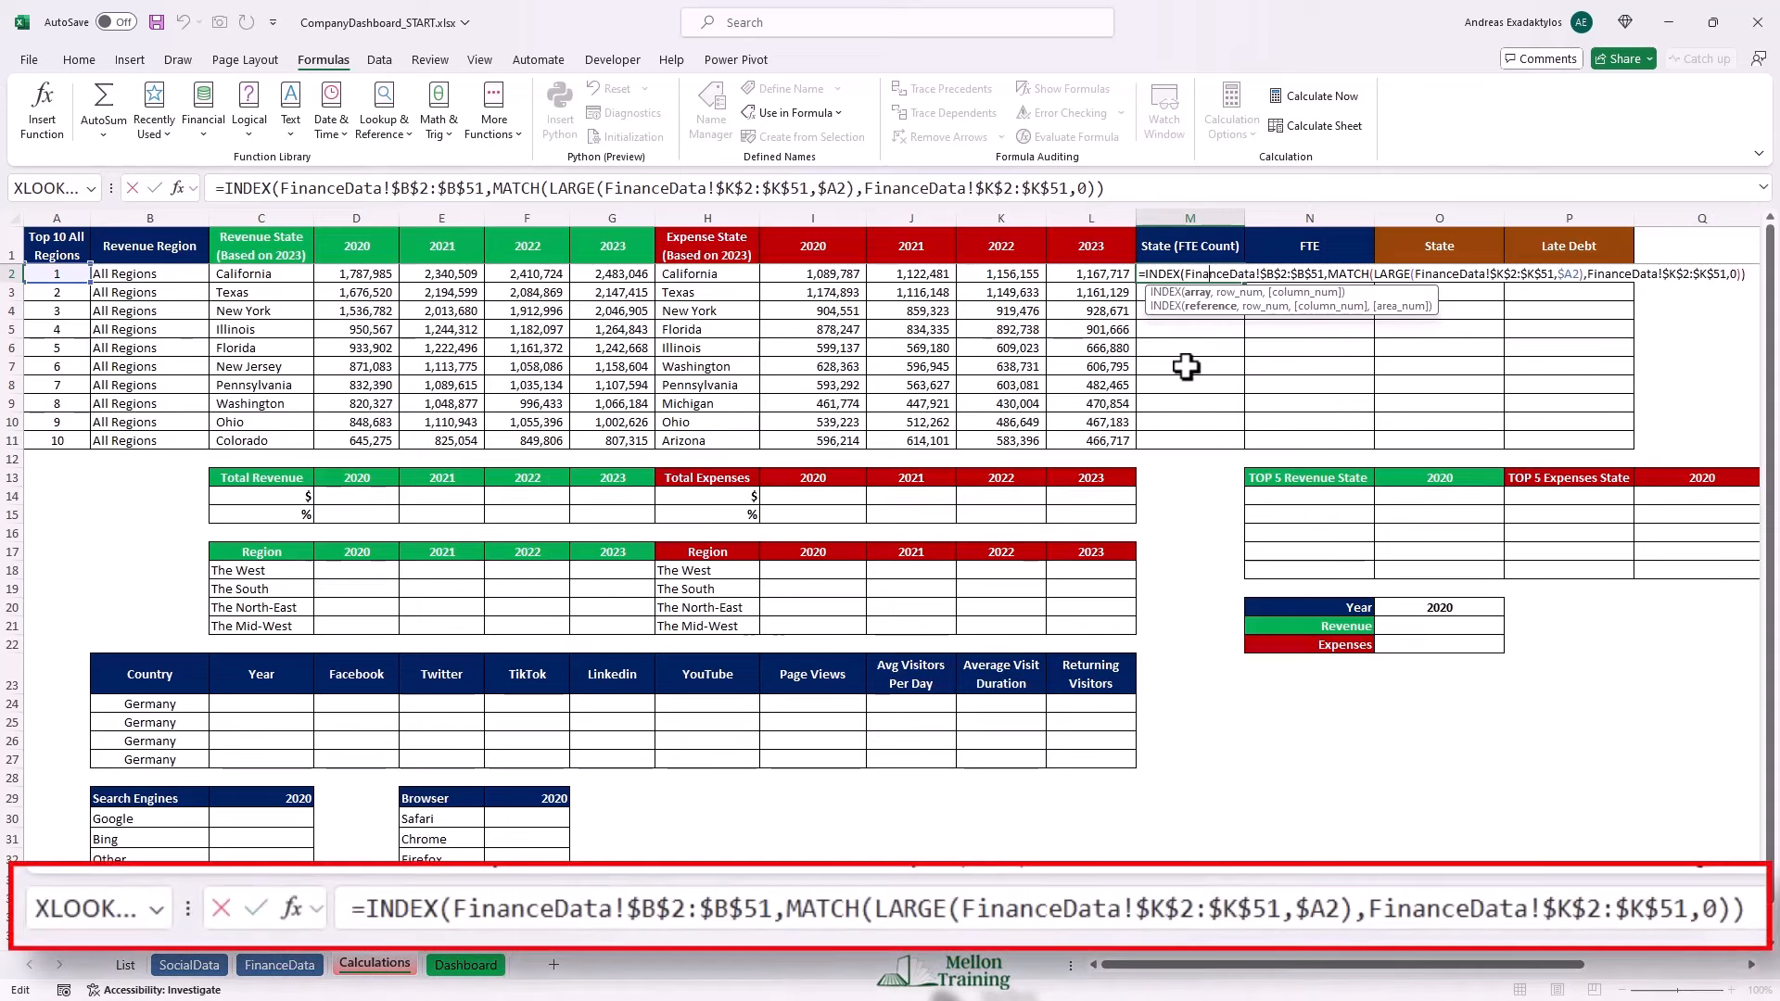
left_click(1503, 279)
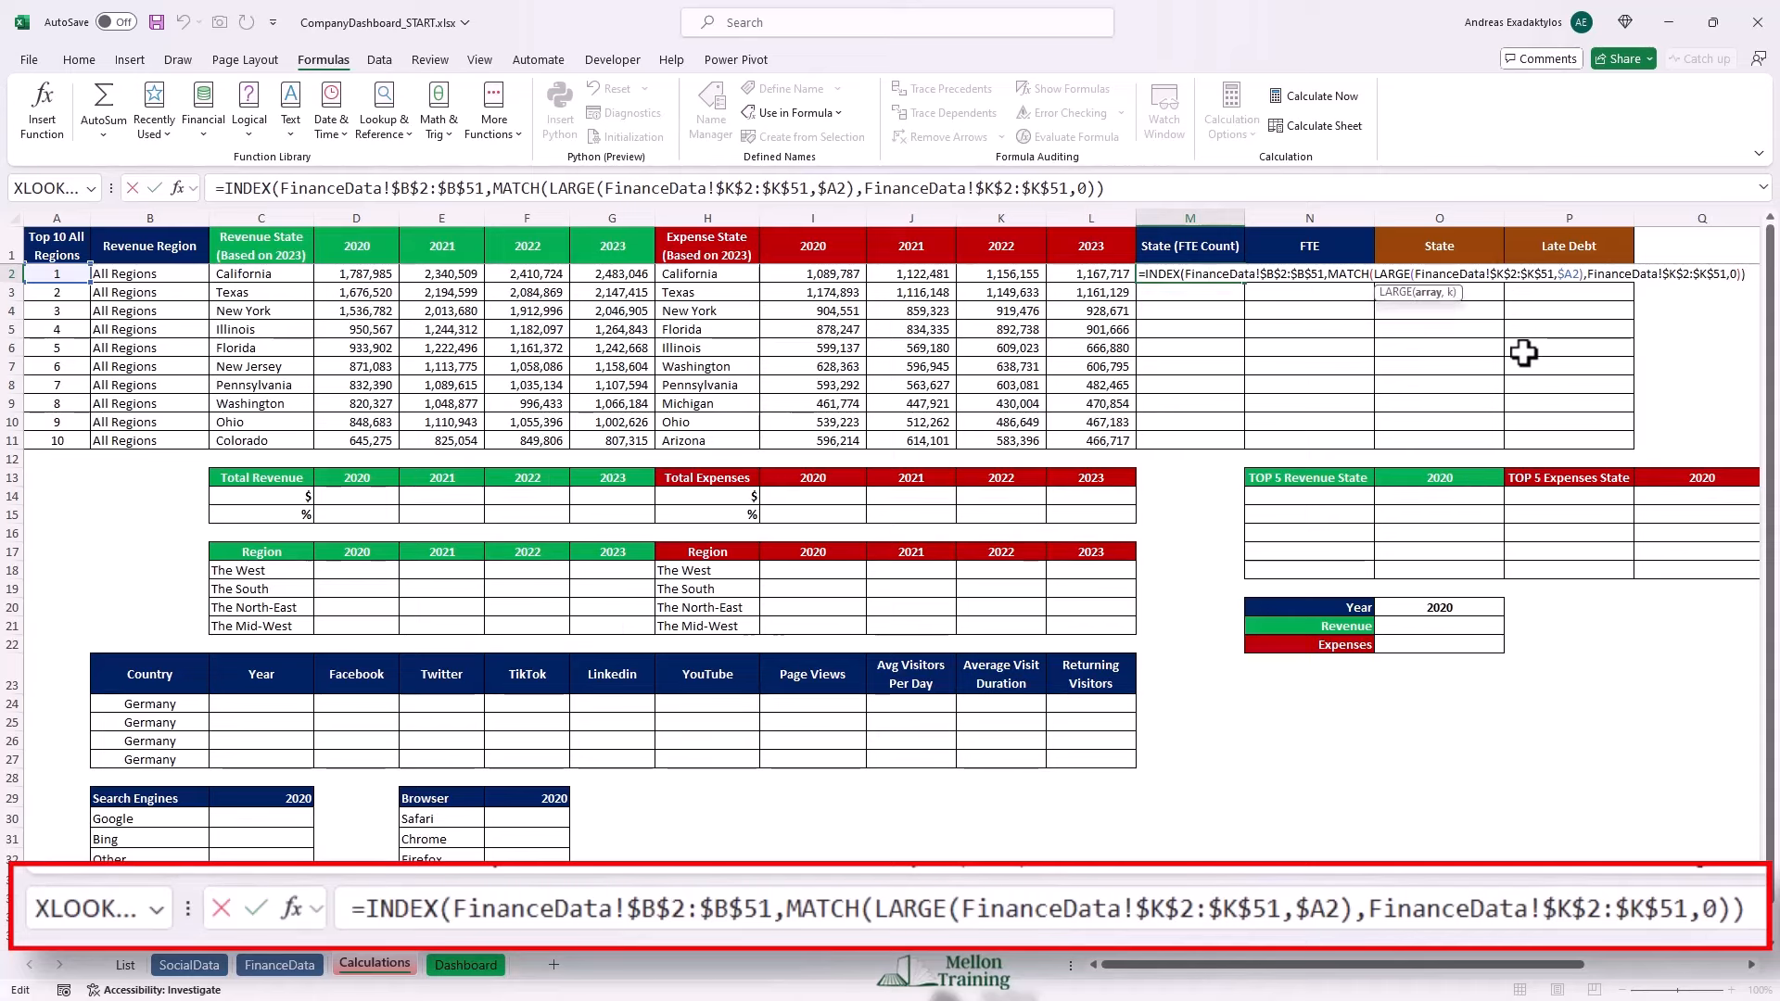
key("BackSpace")
type("M")
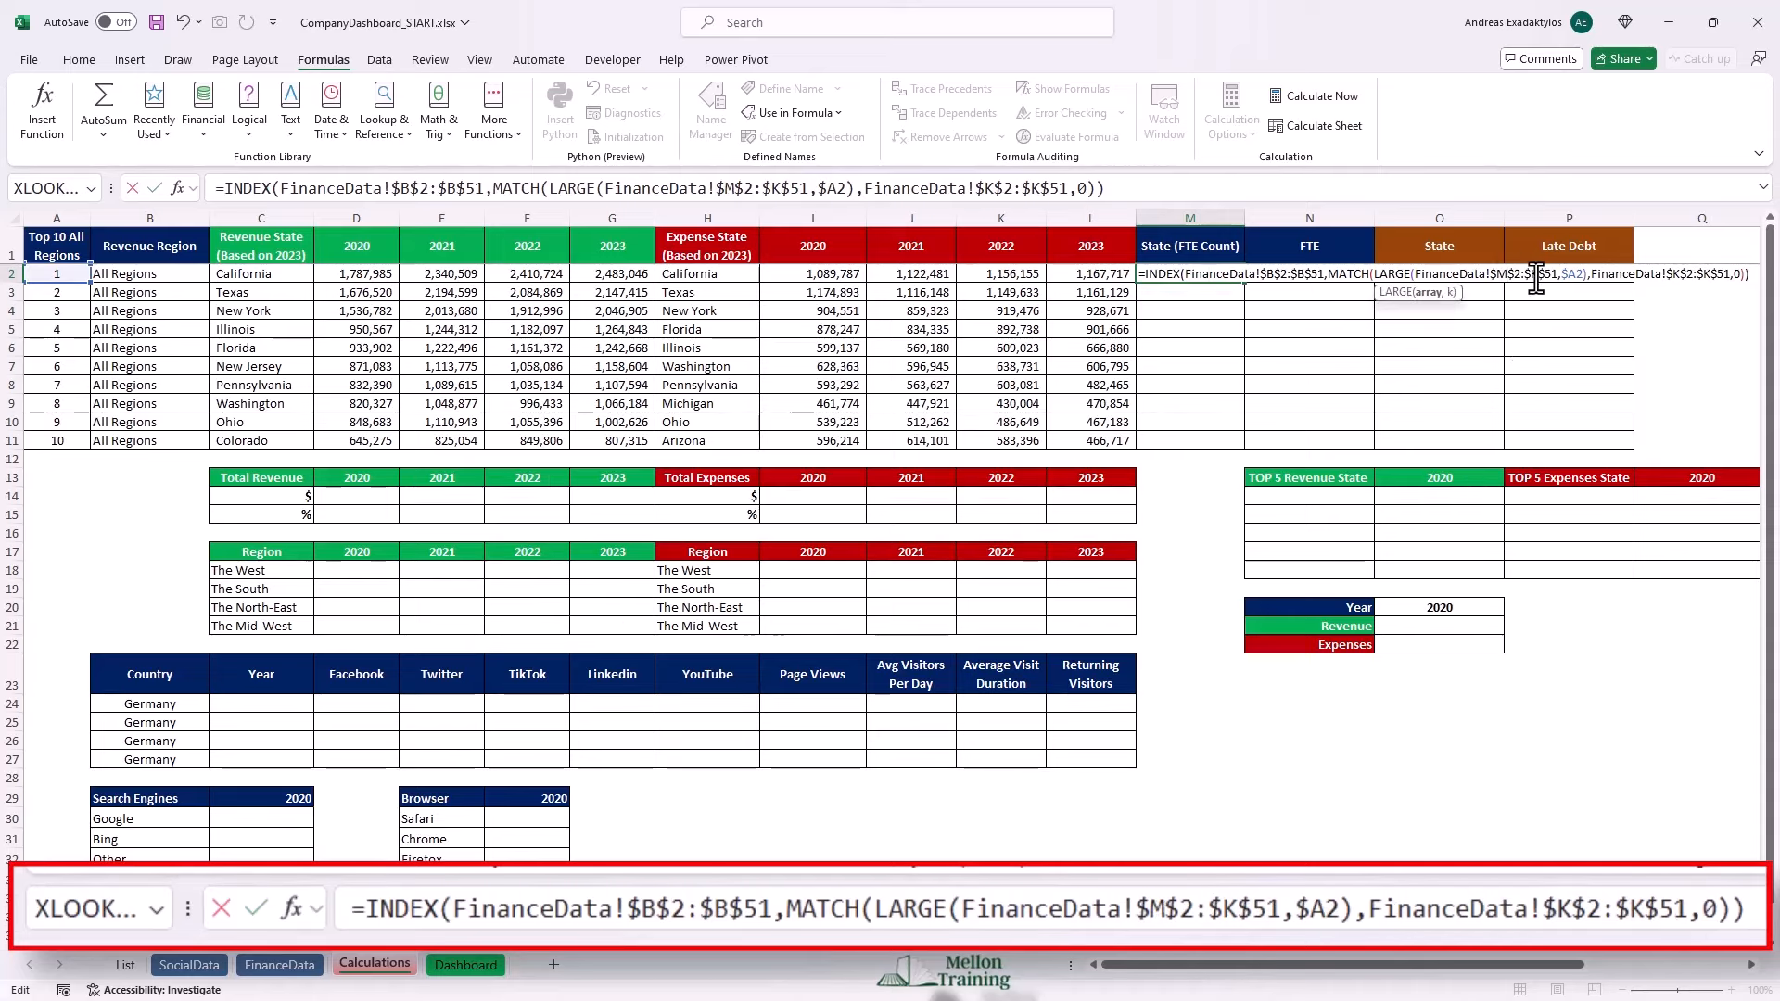
key("BackSpace")
type("M")
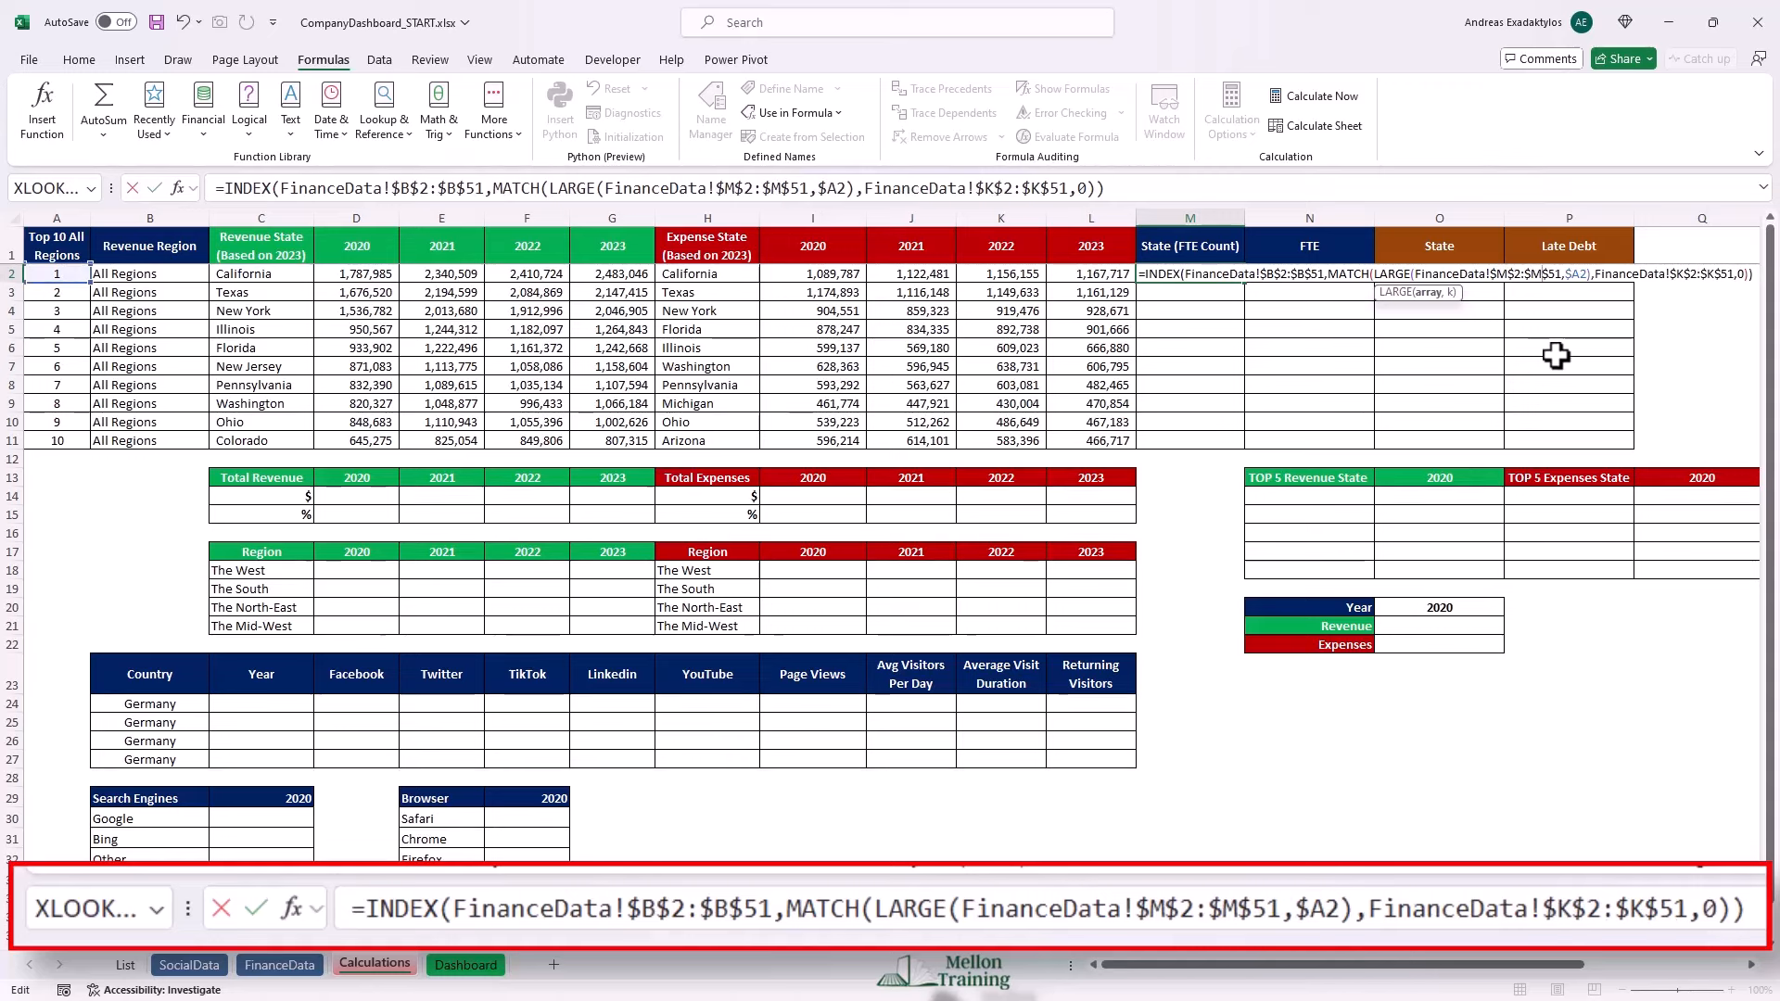
Change MATCH's lookup array in the M2 formula to FinanceData!$M$2:$M$51.
left_click(1680, 275)
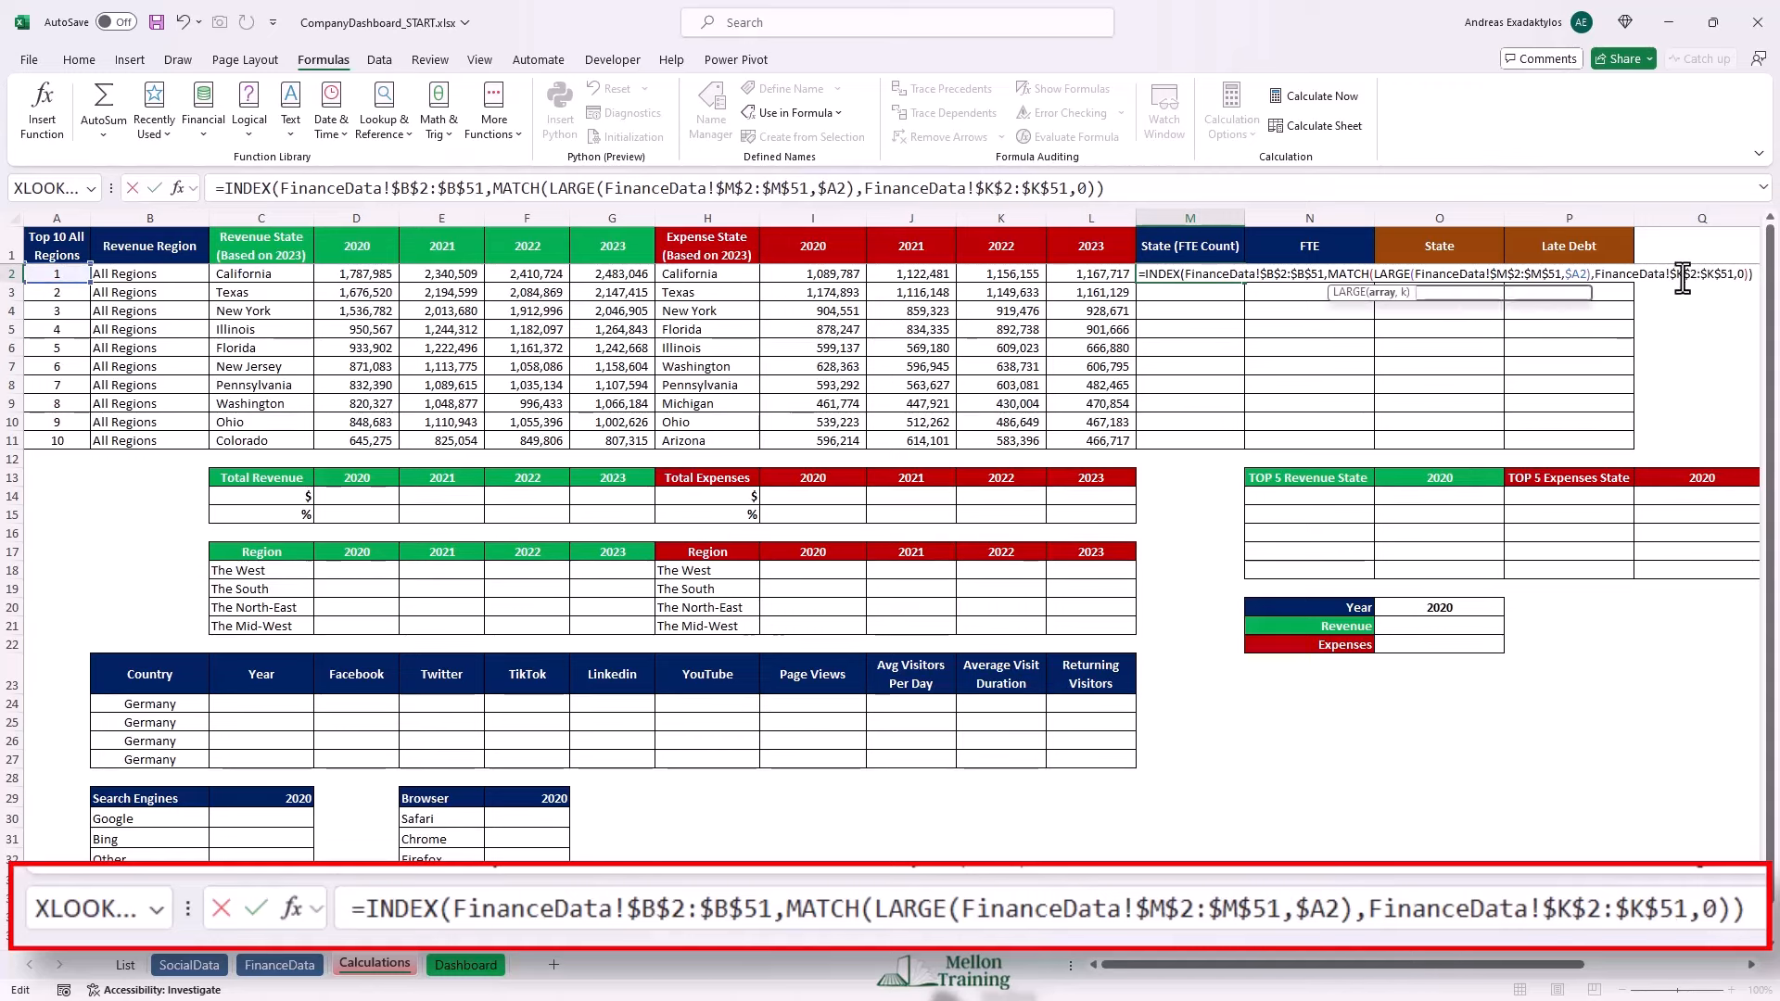
key("BackSpace")
type("M")
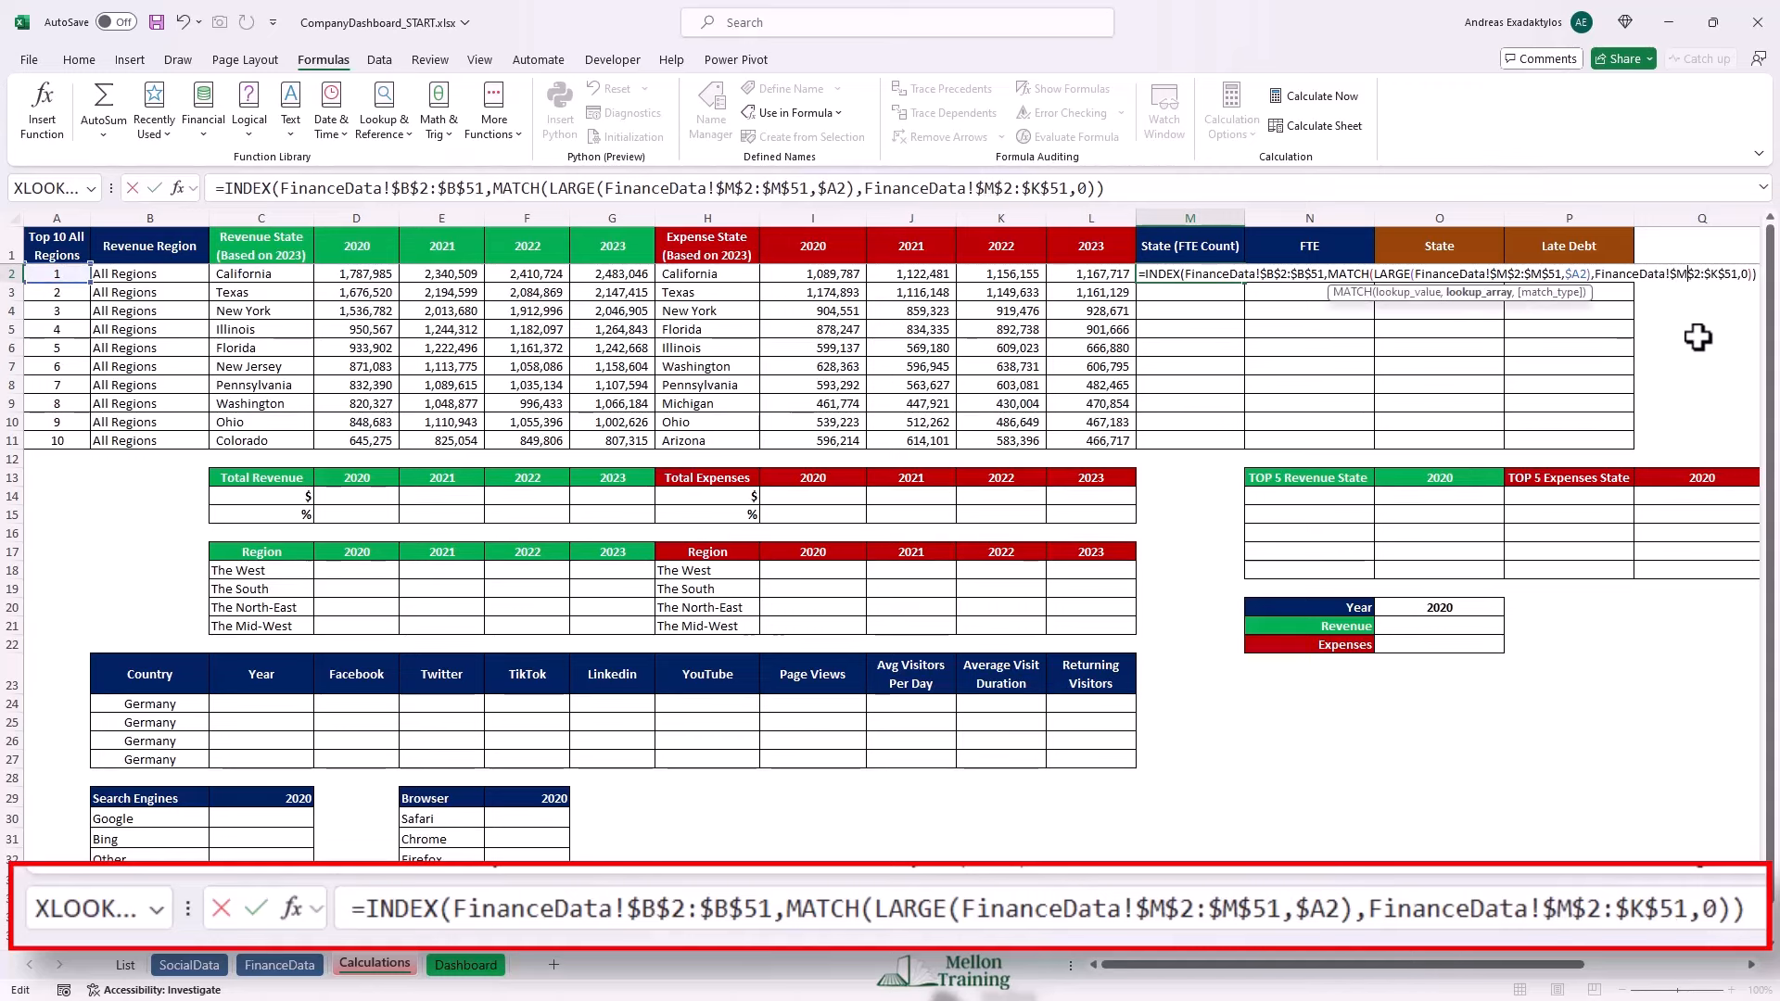
left_click(1718, 274)
key("BackSpace")
type("M")
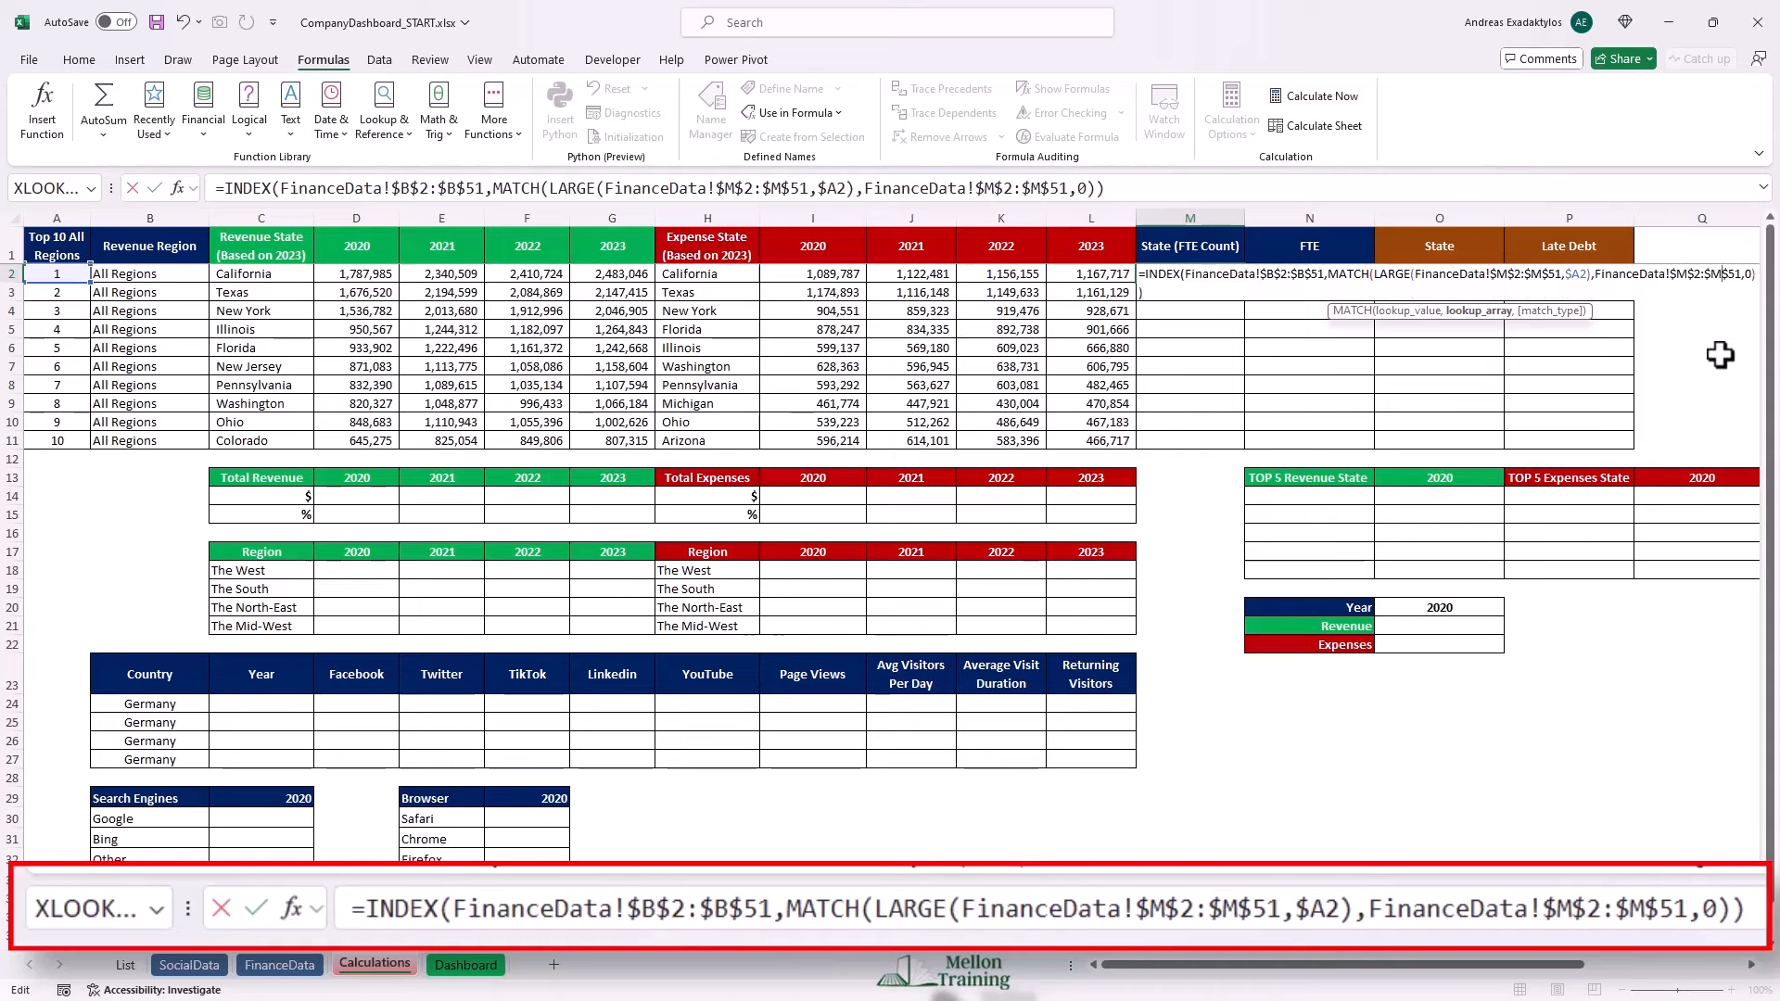
Make LARGE's k argument in M2 the relative reference A2 and enter the formula.
left_click(836, 192)
key("BackSpace")
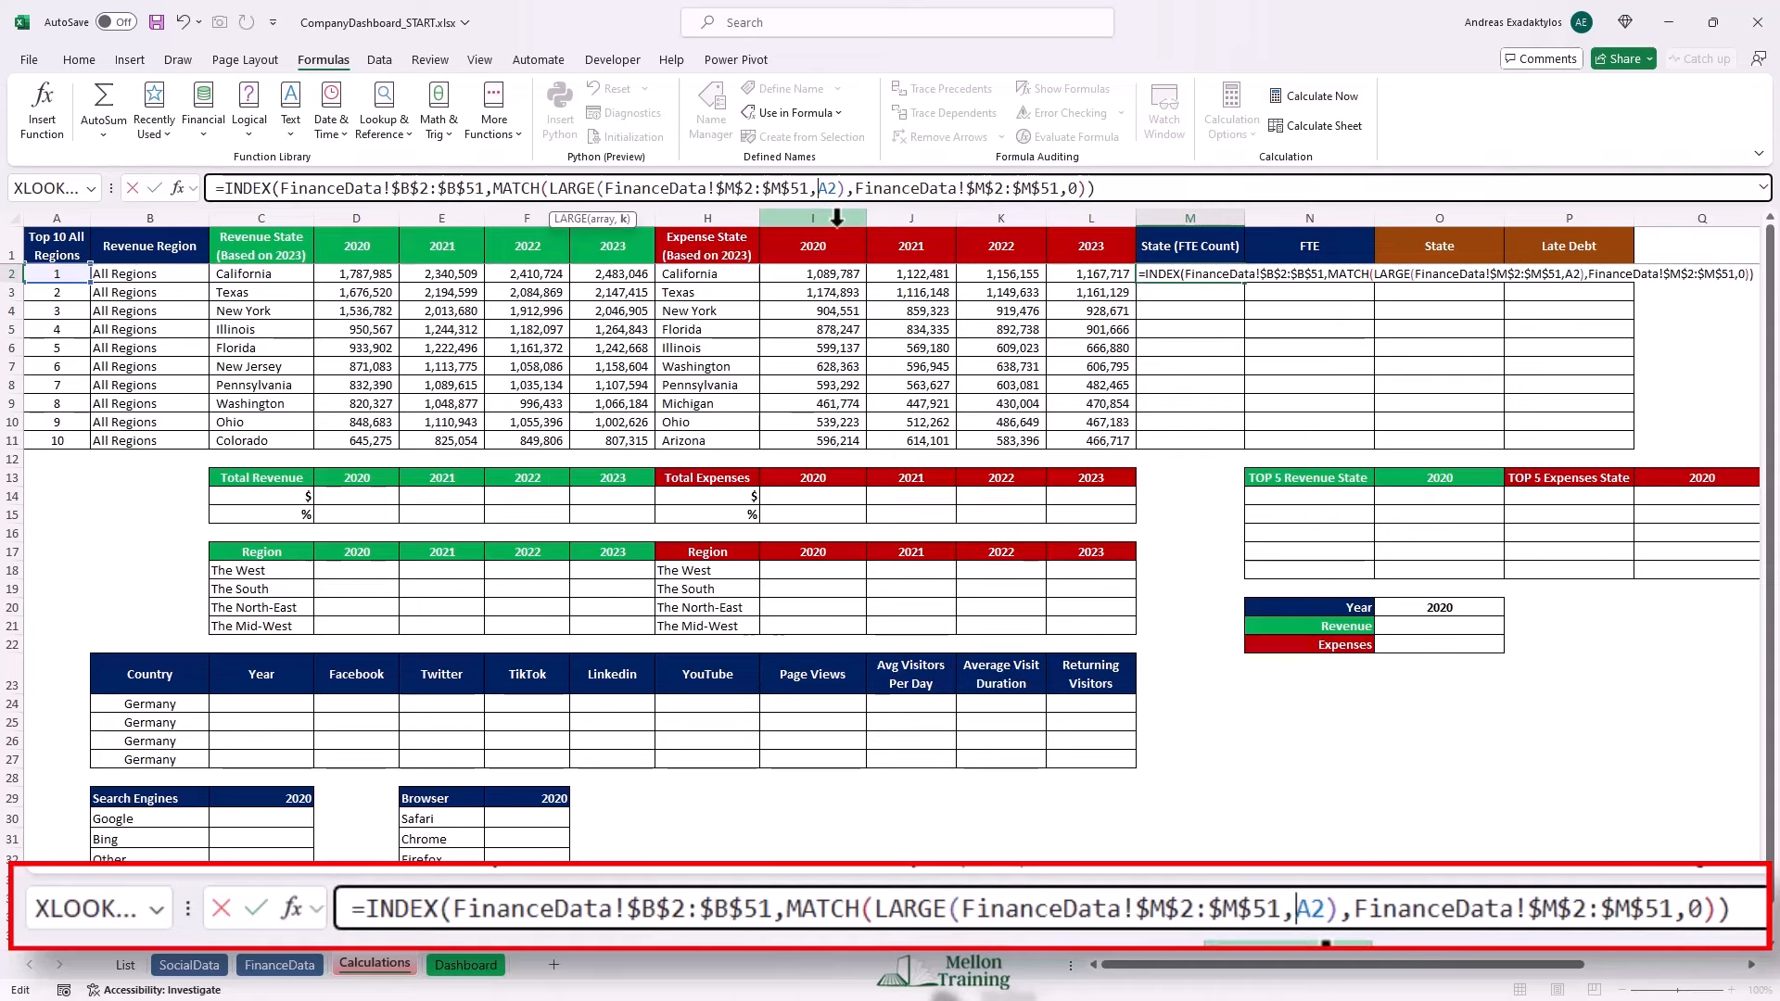
left_click(1110, 191)
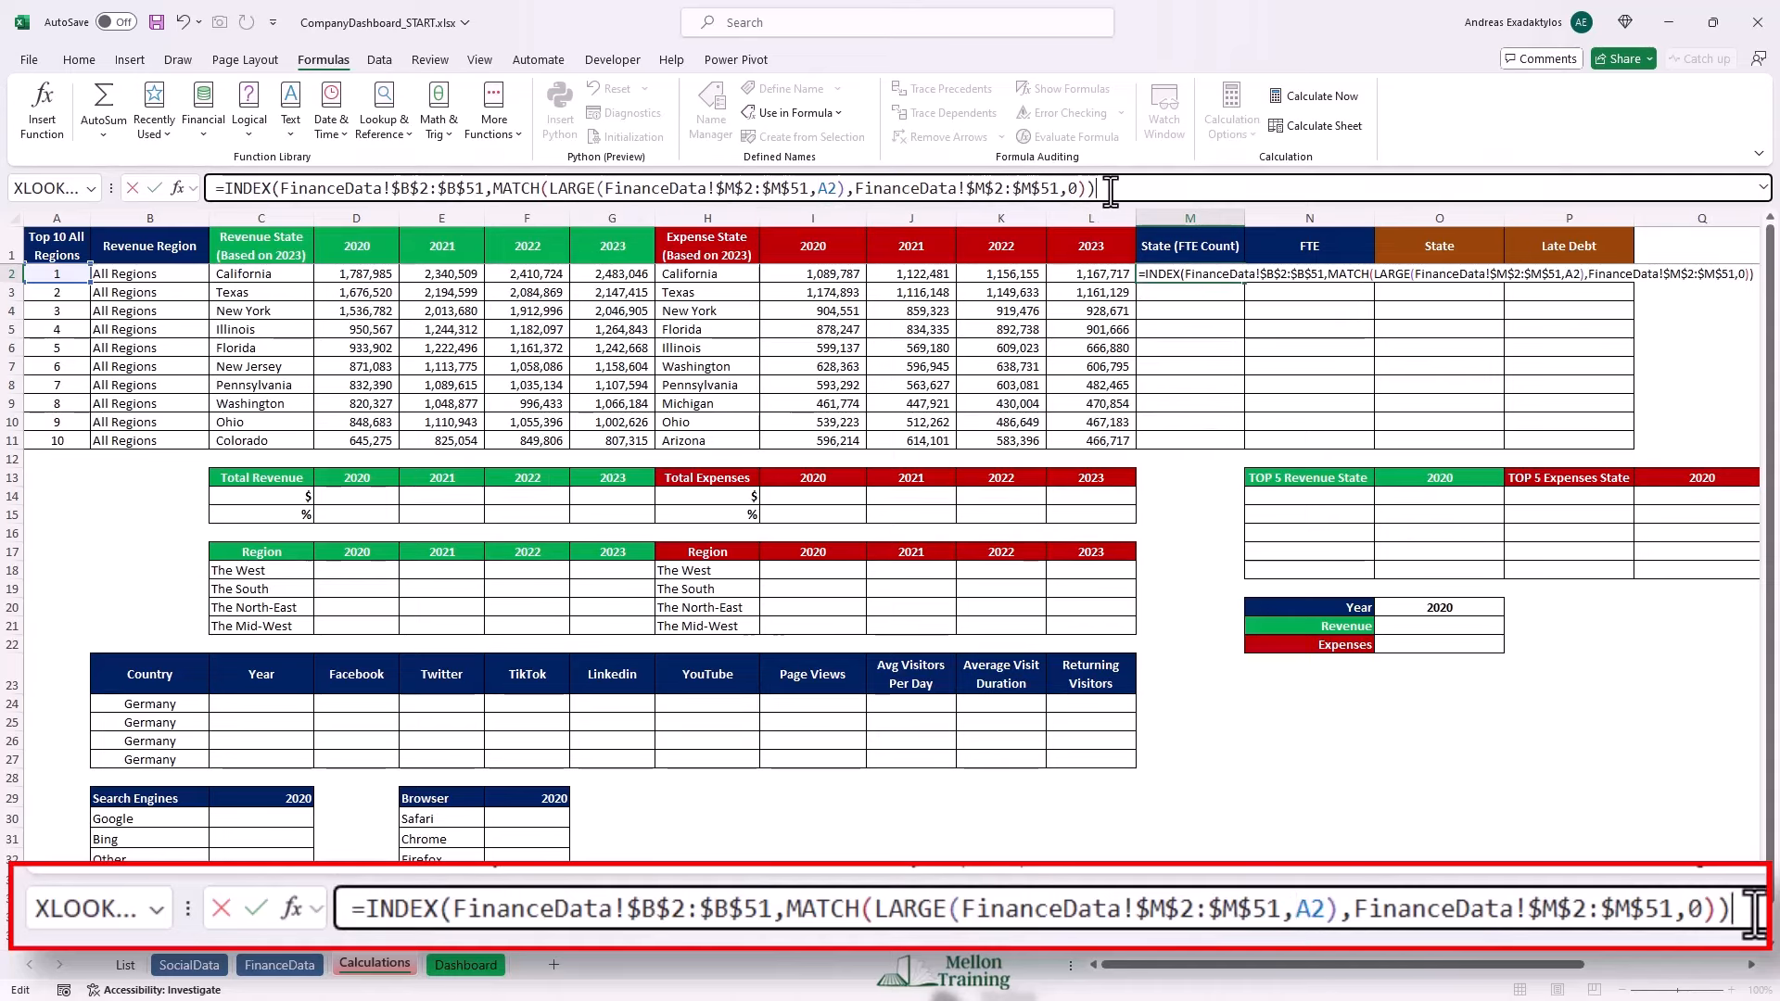
key("Return")
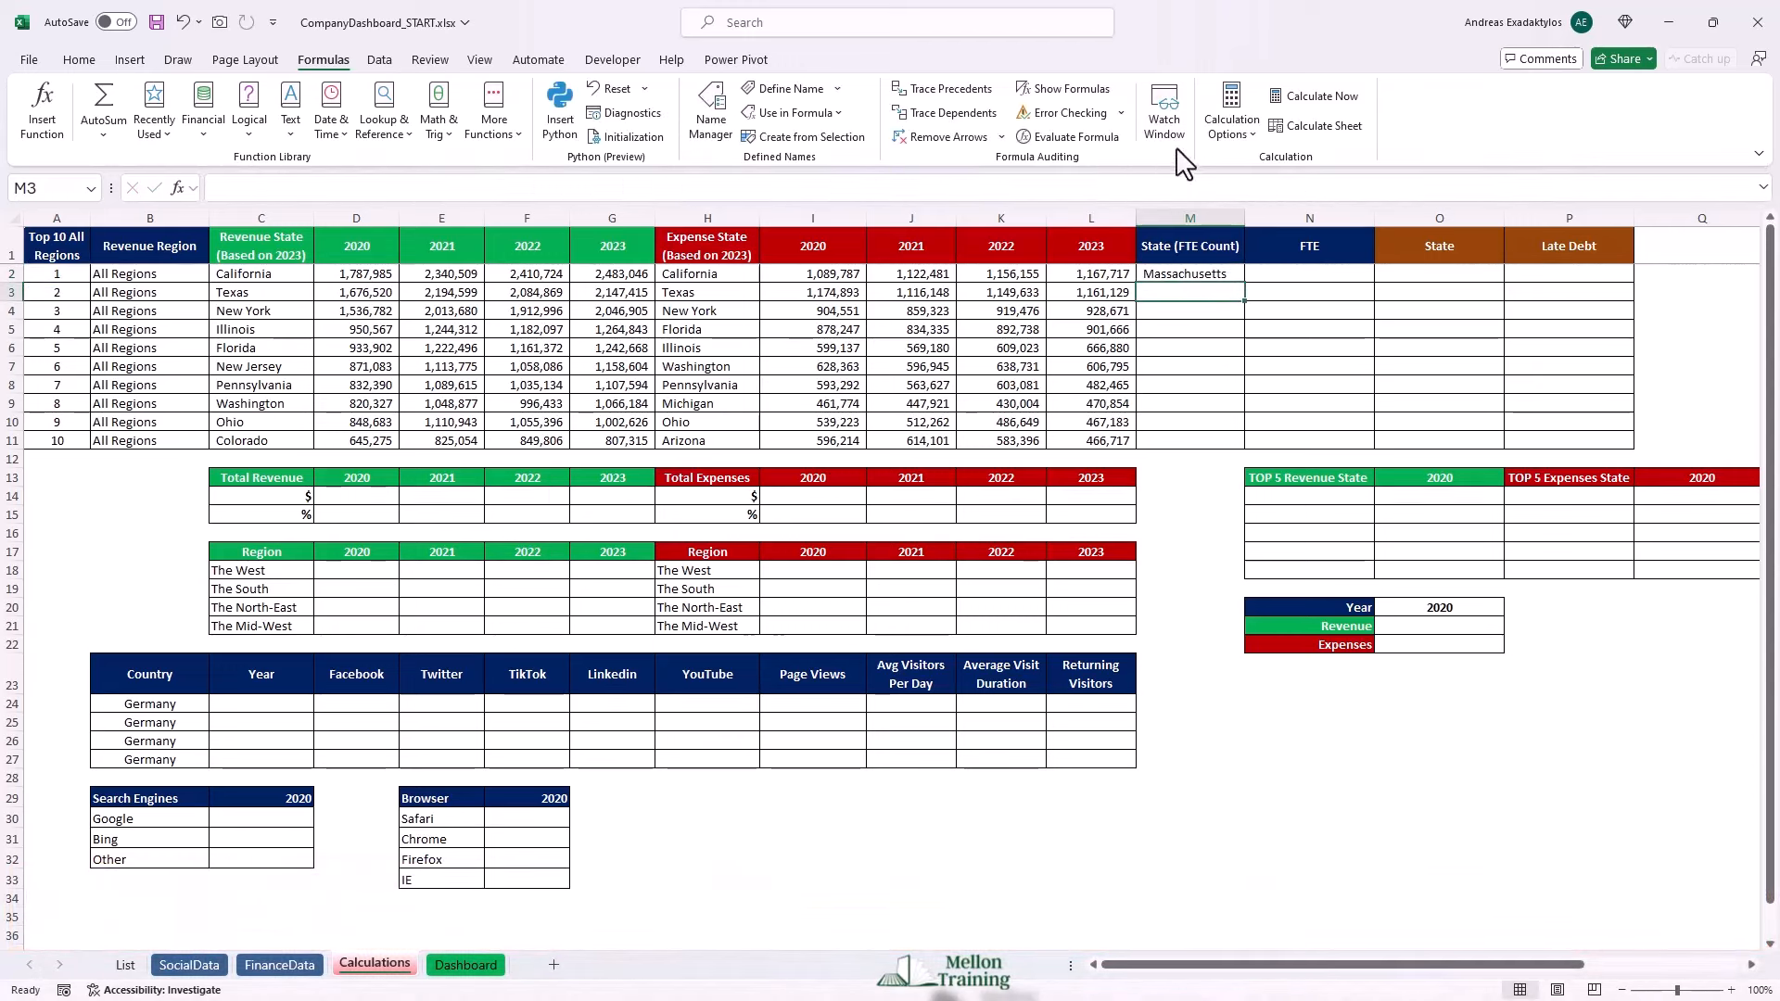
Check the M2 result against the Massachusetts row and its Staff (FTE Count) on the FinanceData sheet.
left_click(1215, 274)
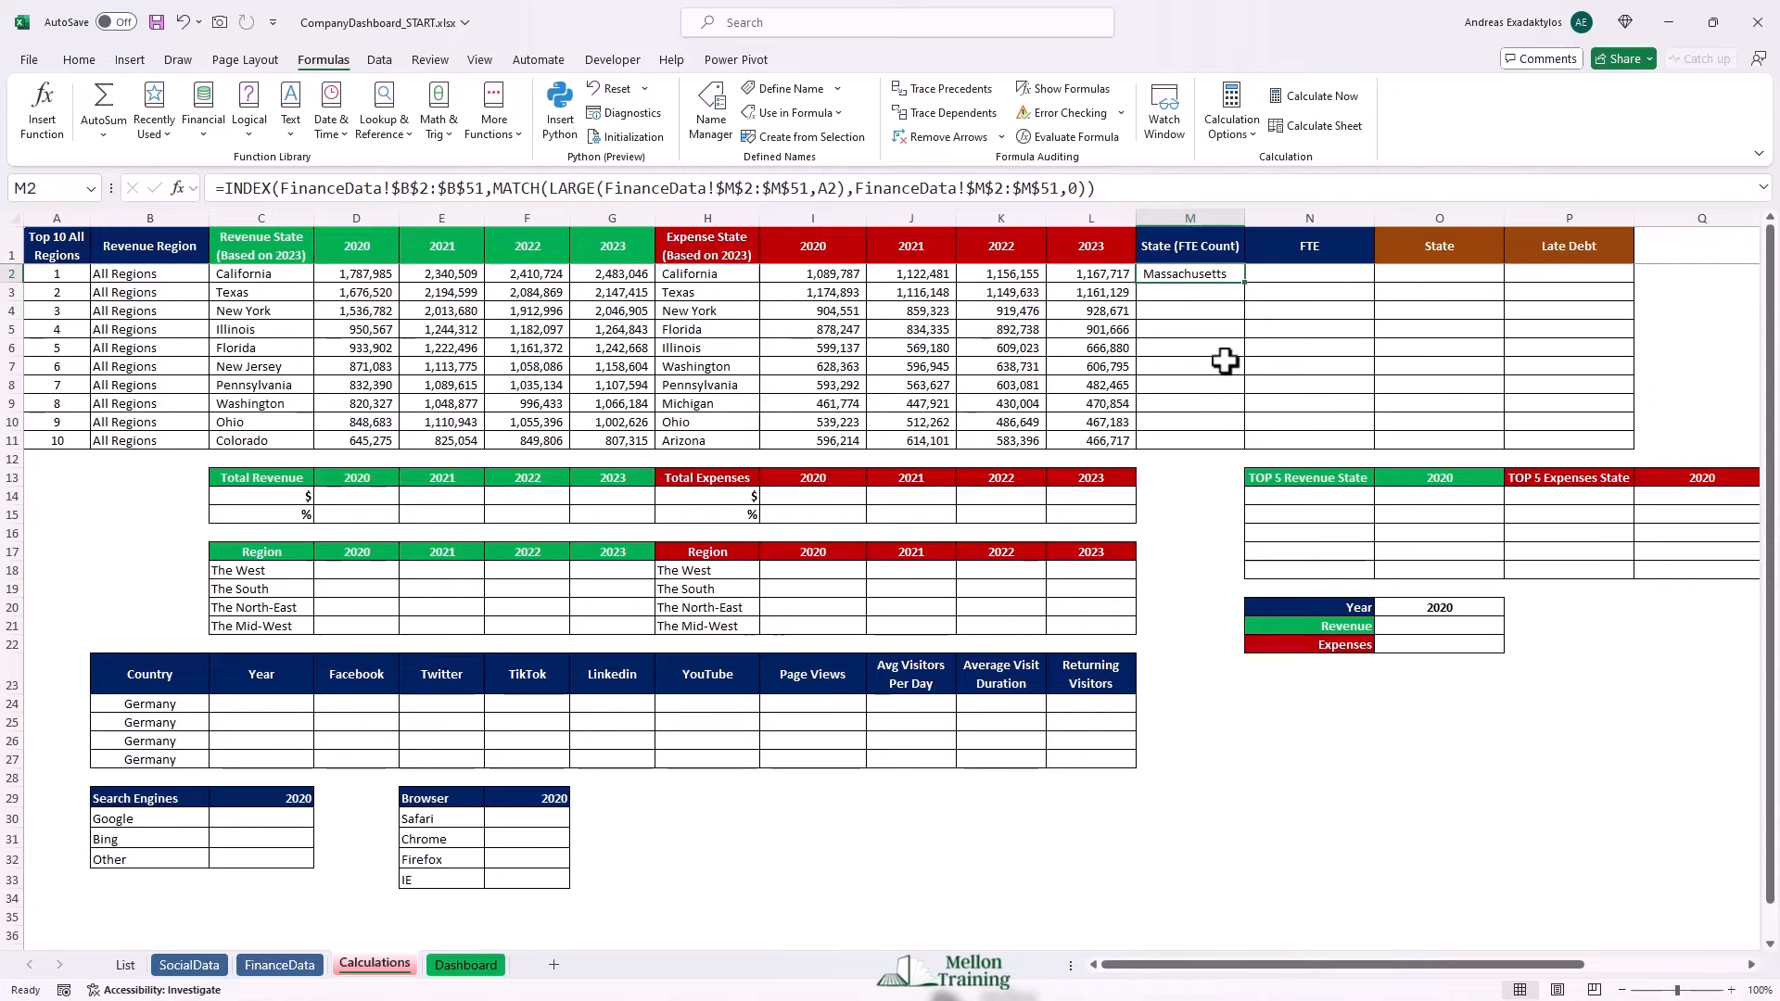
left_click(276, 973)
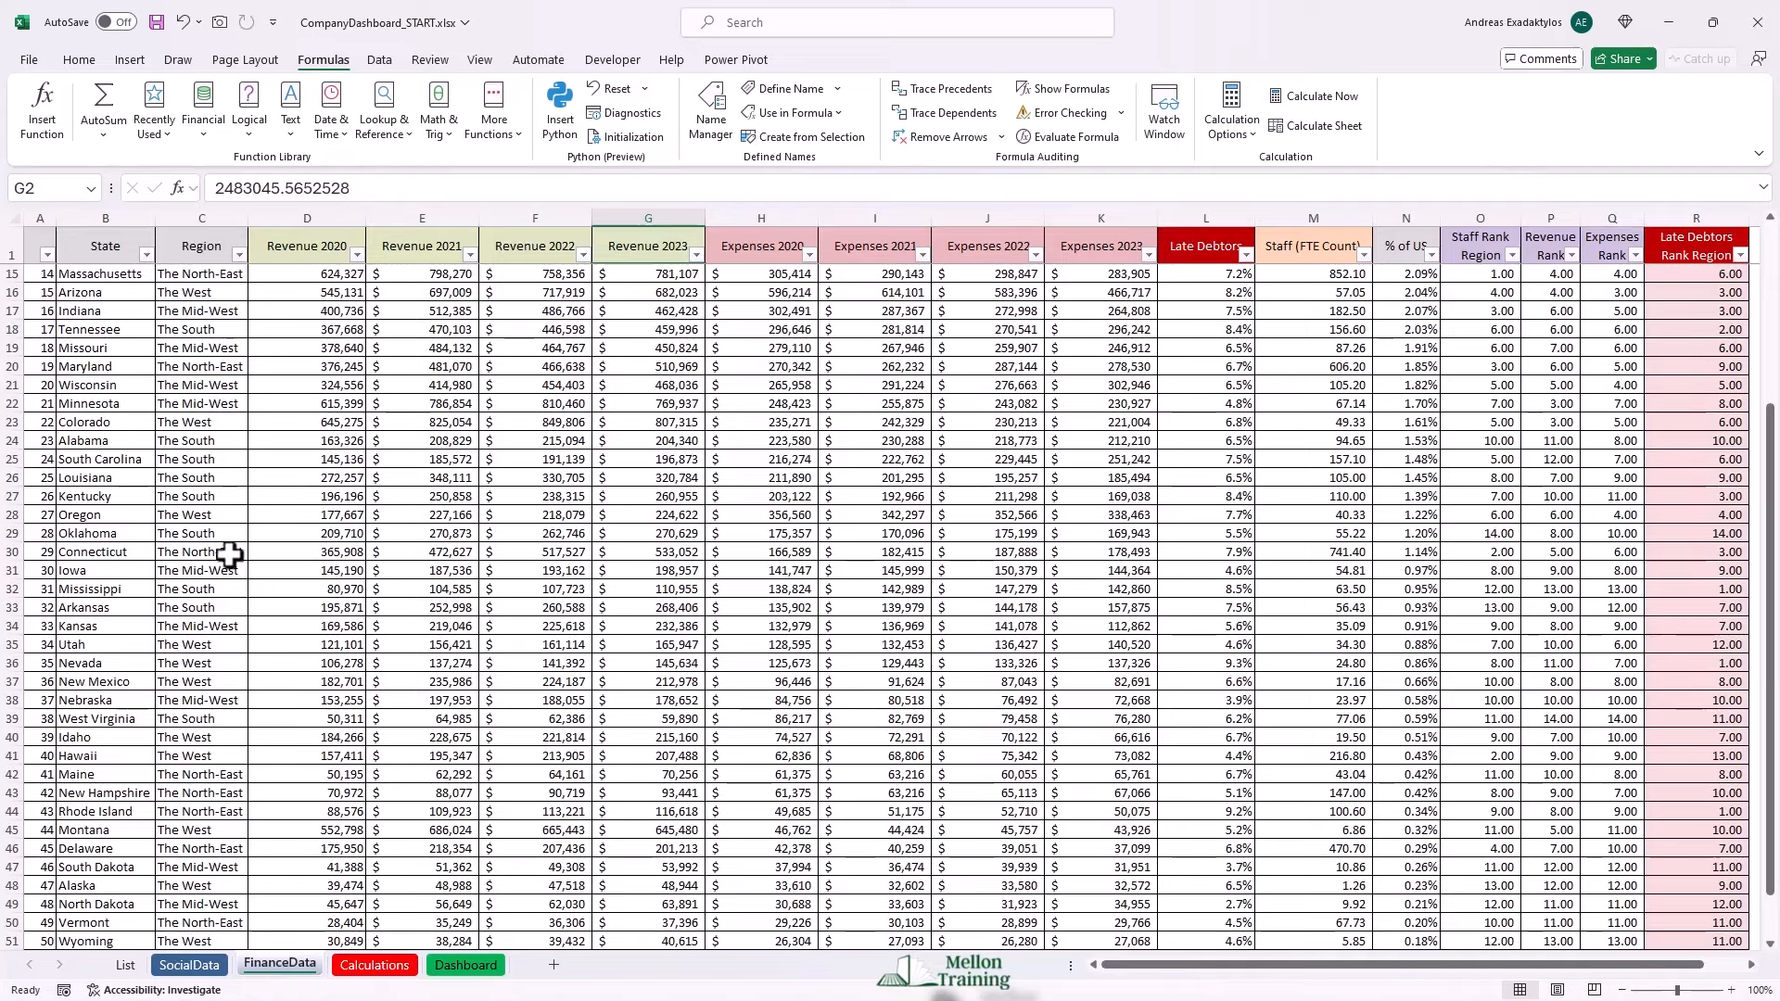
scroll(234, 576, "up", 3)
scroll(234, 578, "up", 2)
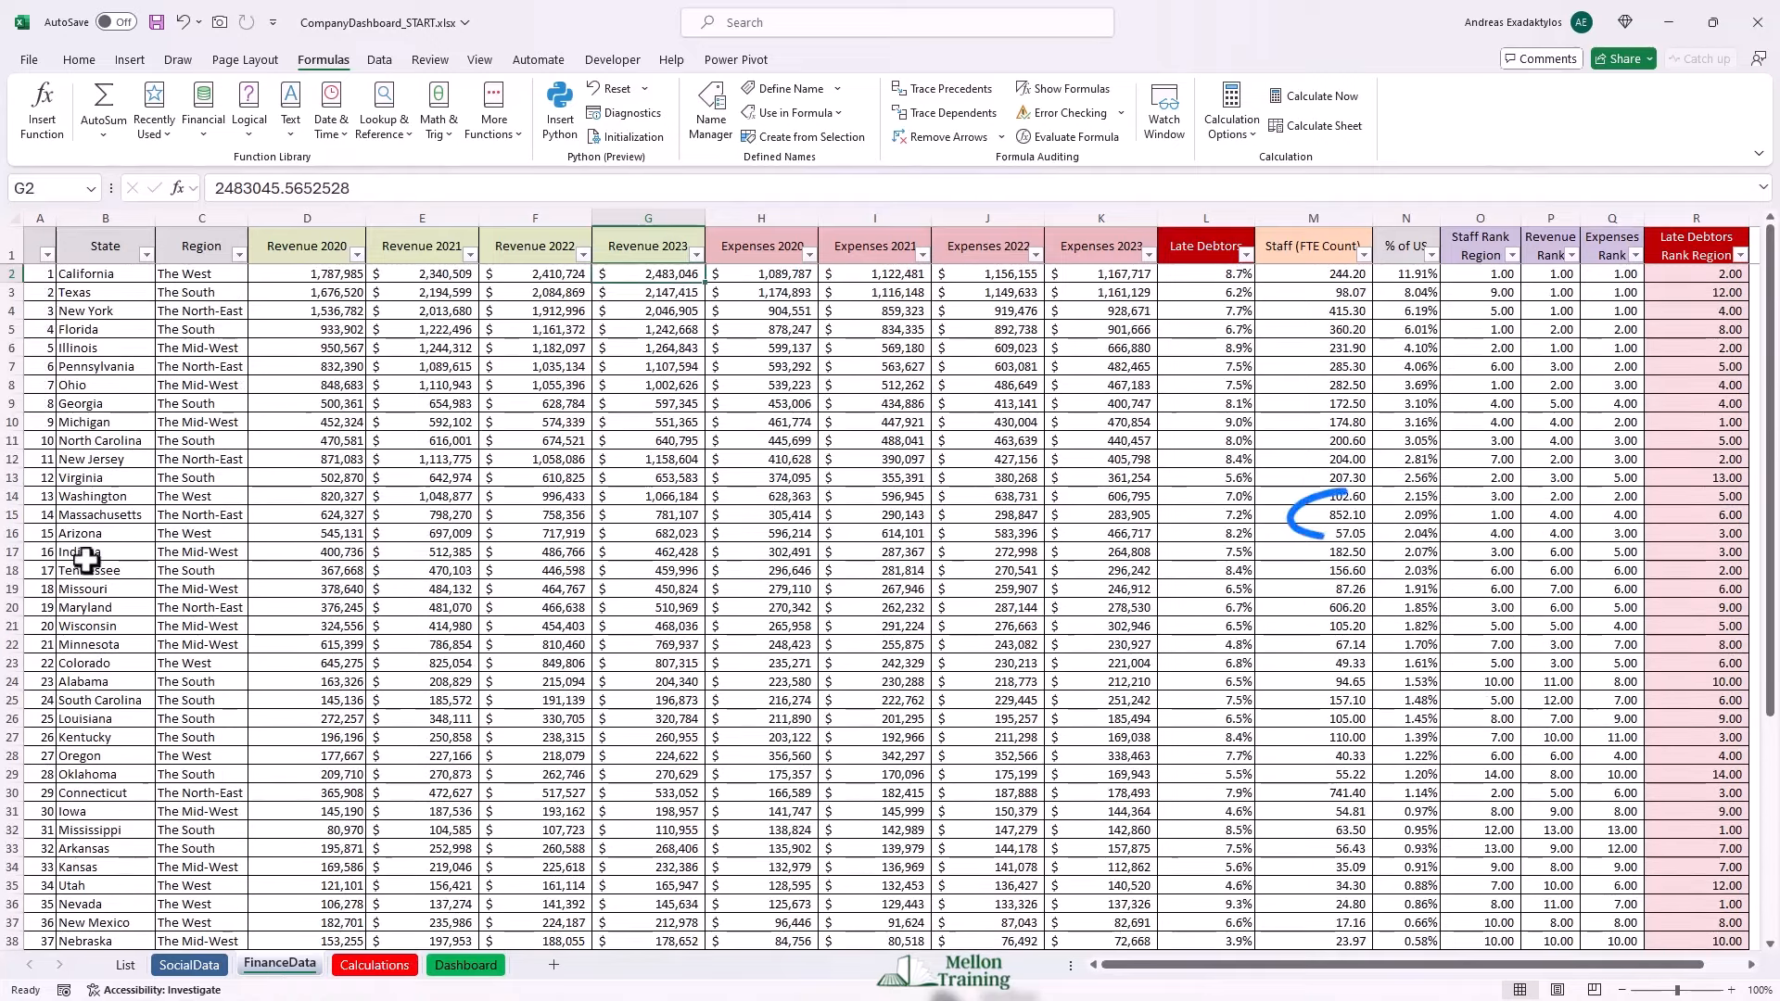
left_click(16, 515)
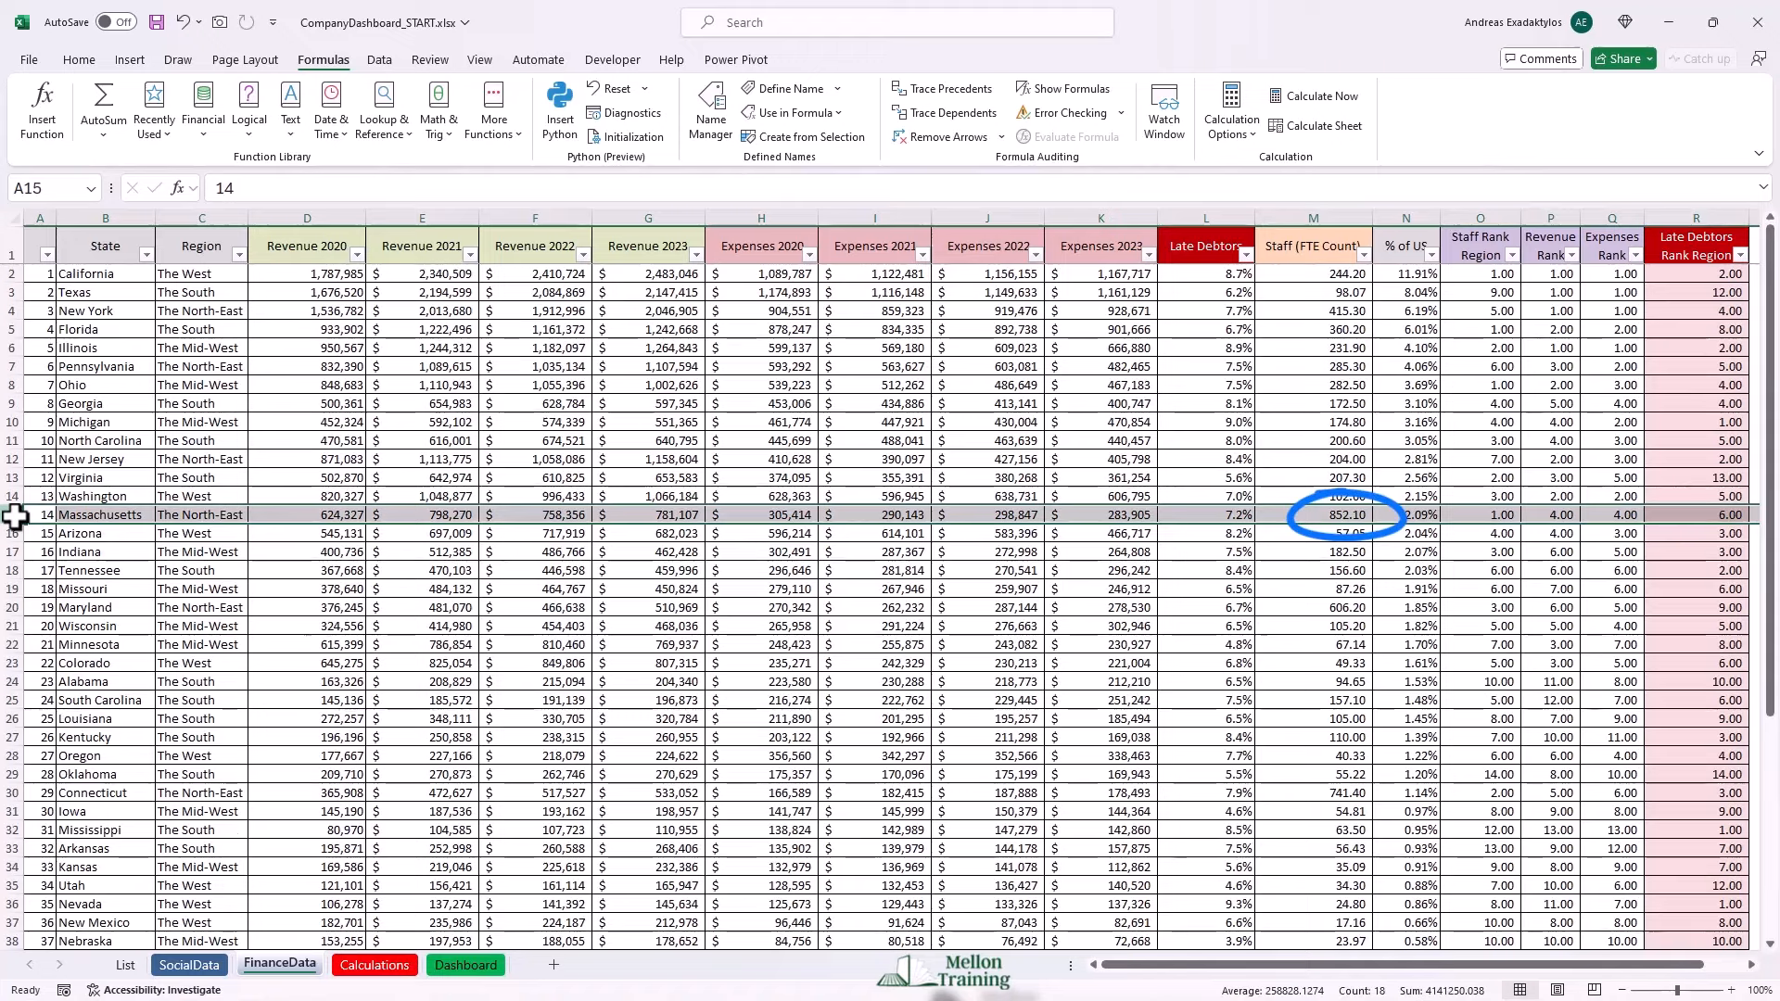
Fill the M2 formula on the Calculations sheet down through M11 and copy the SUMIFS formula from I2 into N2.
left_click(371, 965)
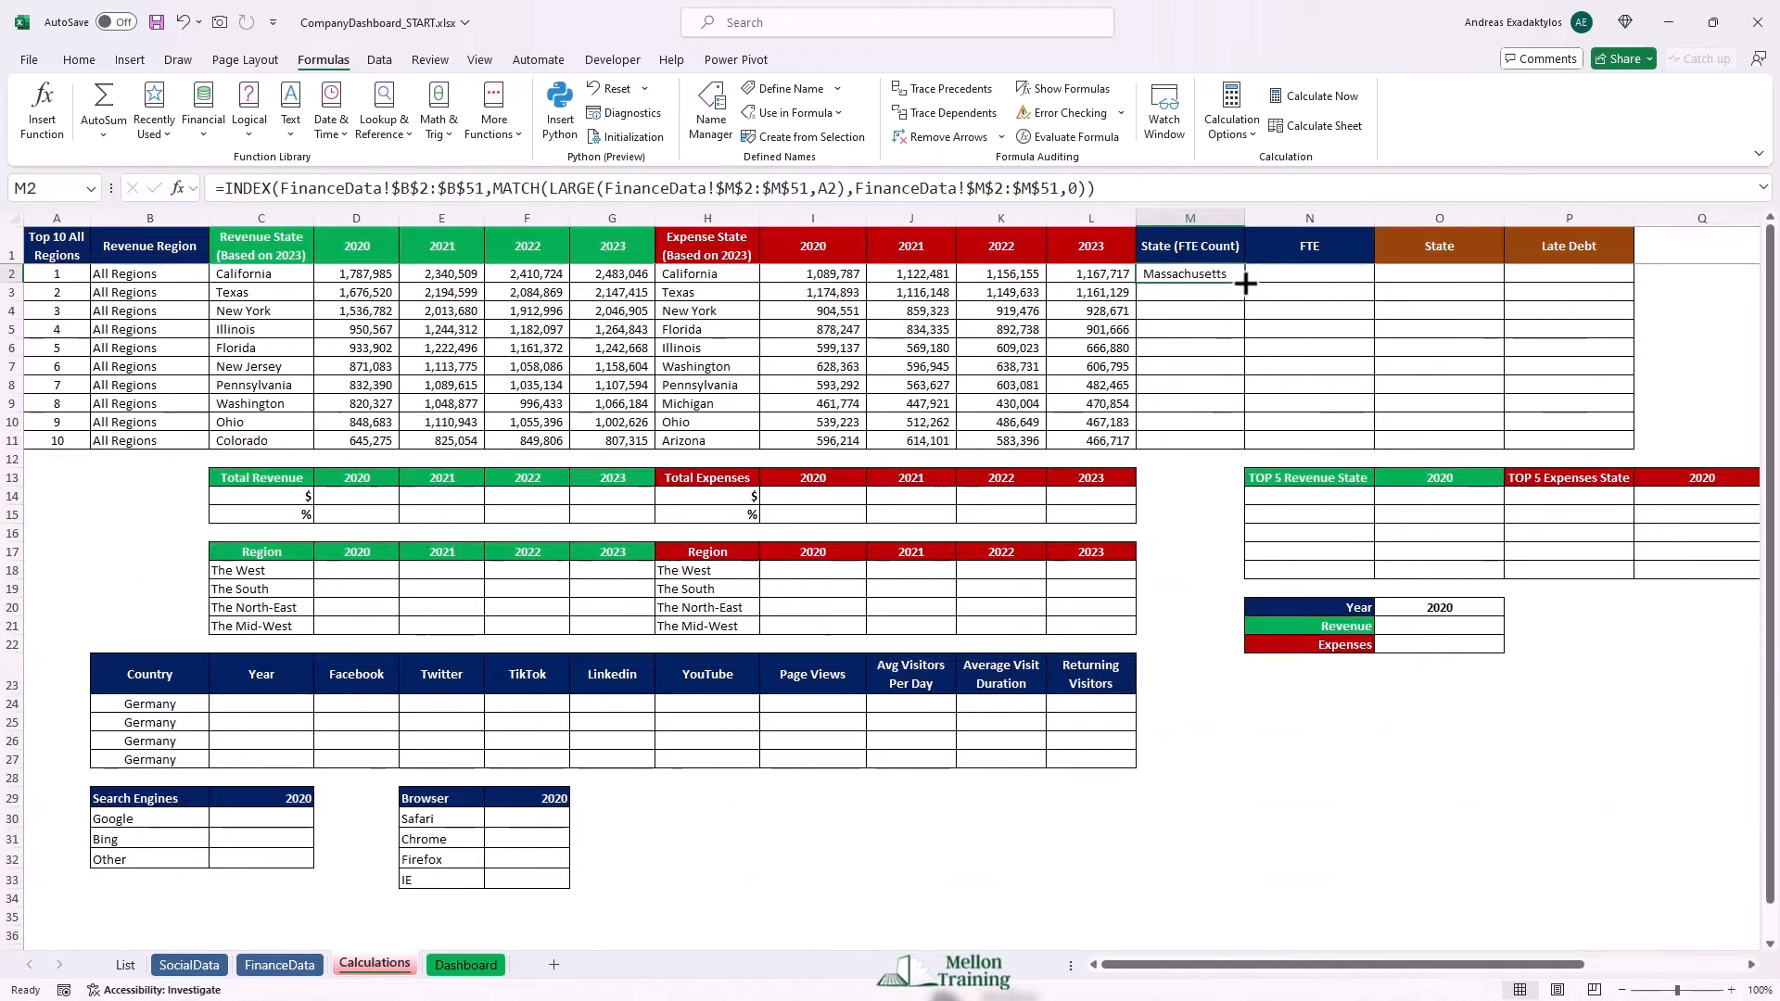
left_click_drag(1245, 283, 1240, 452)
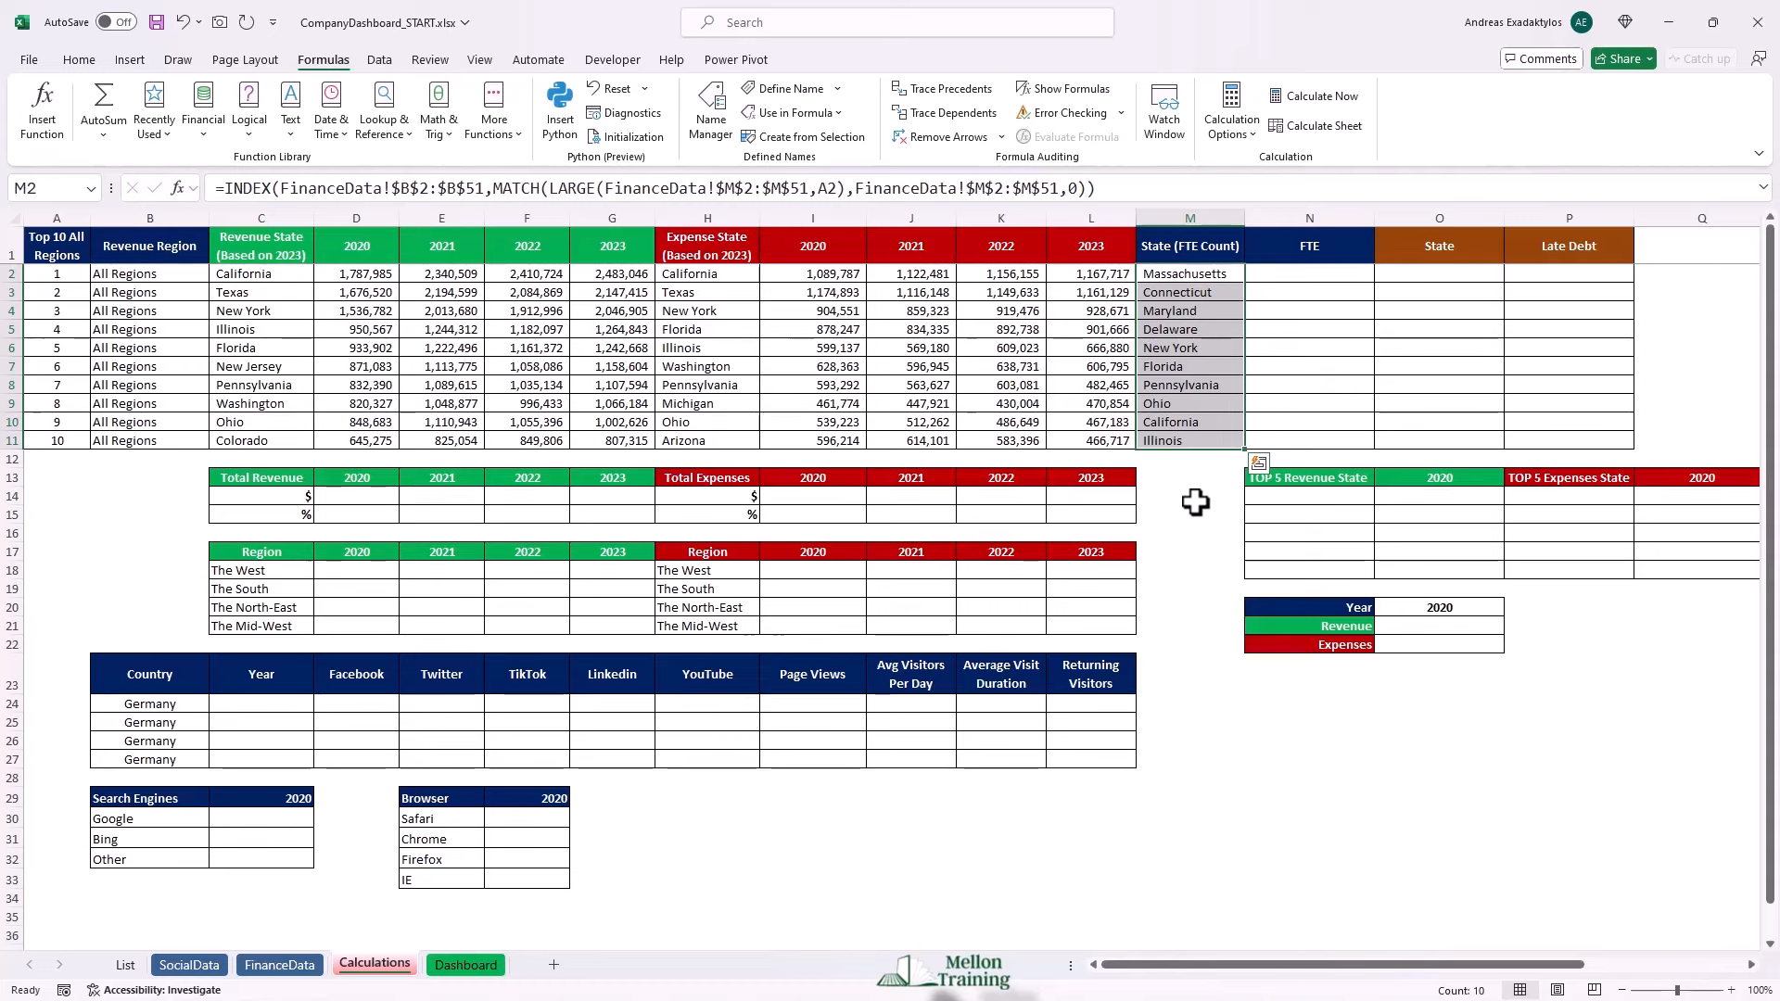
left_click(828, 276)
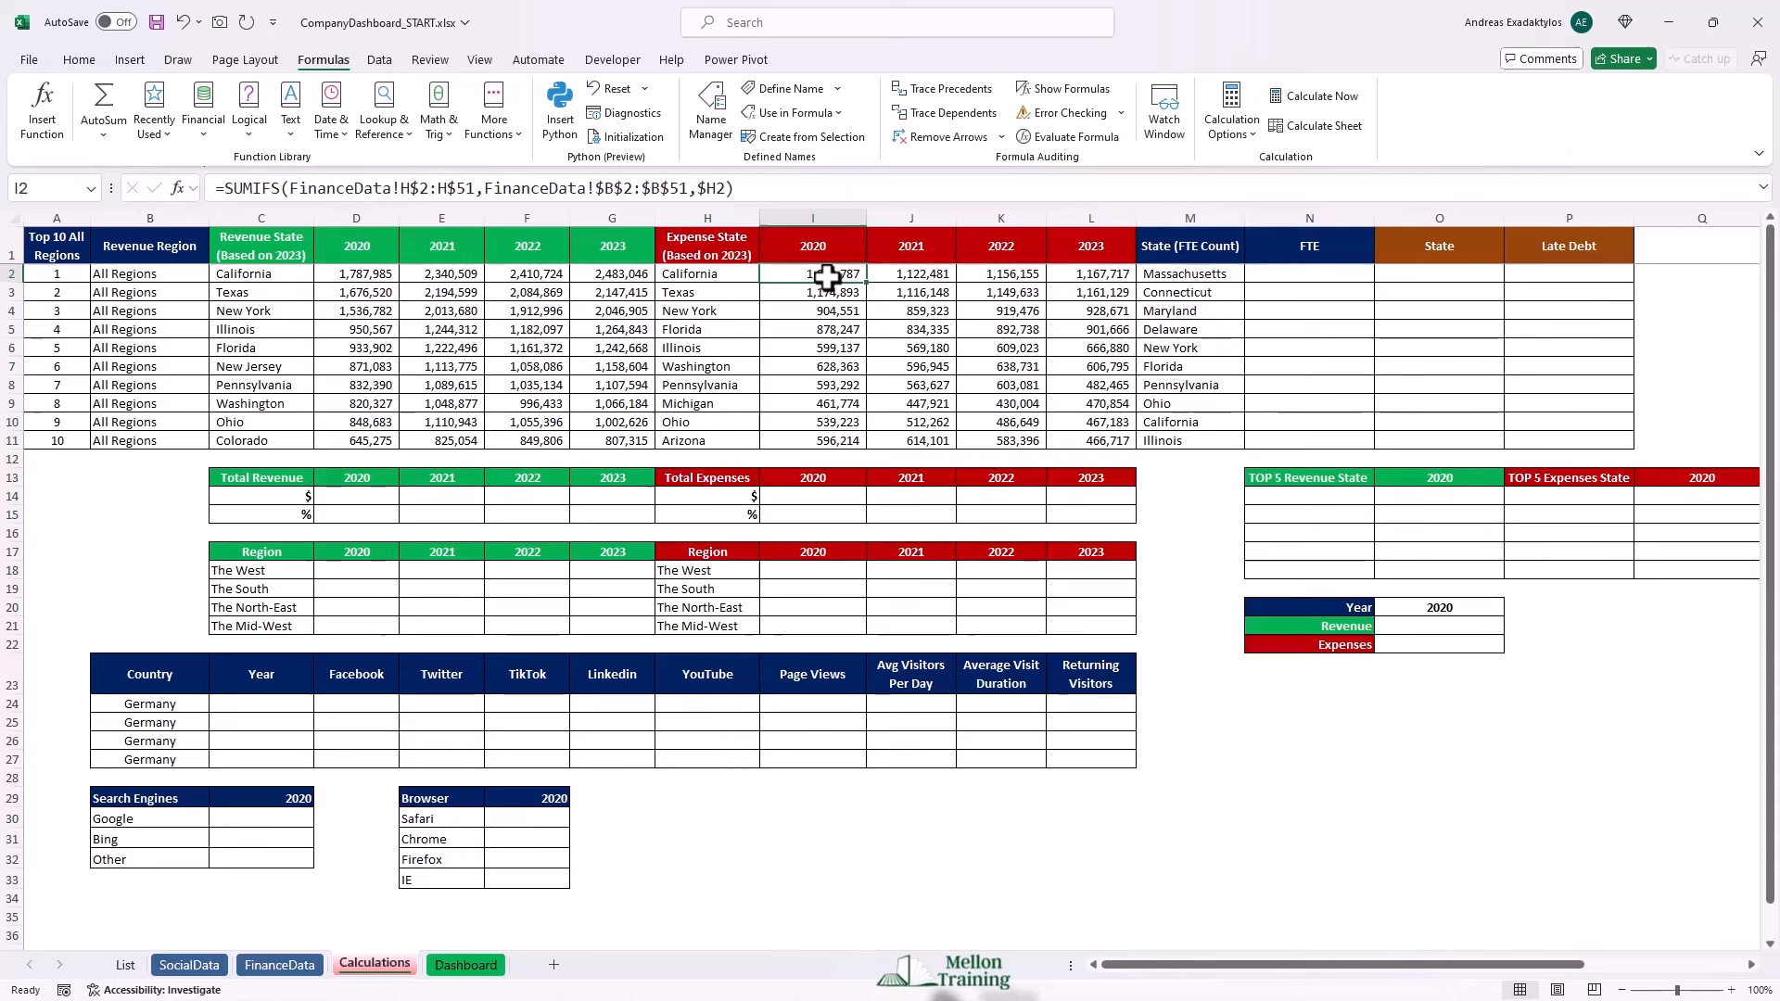
key("ctrl+c")
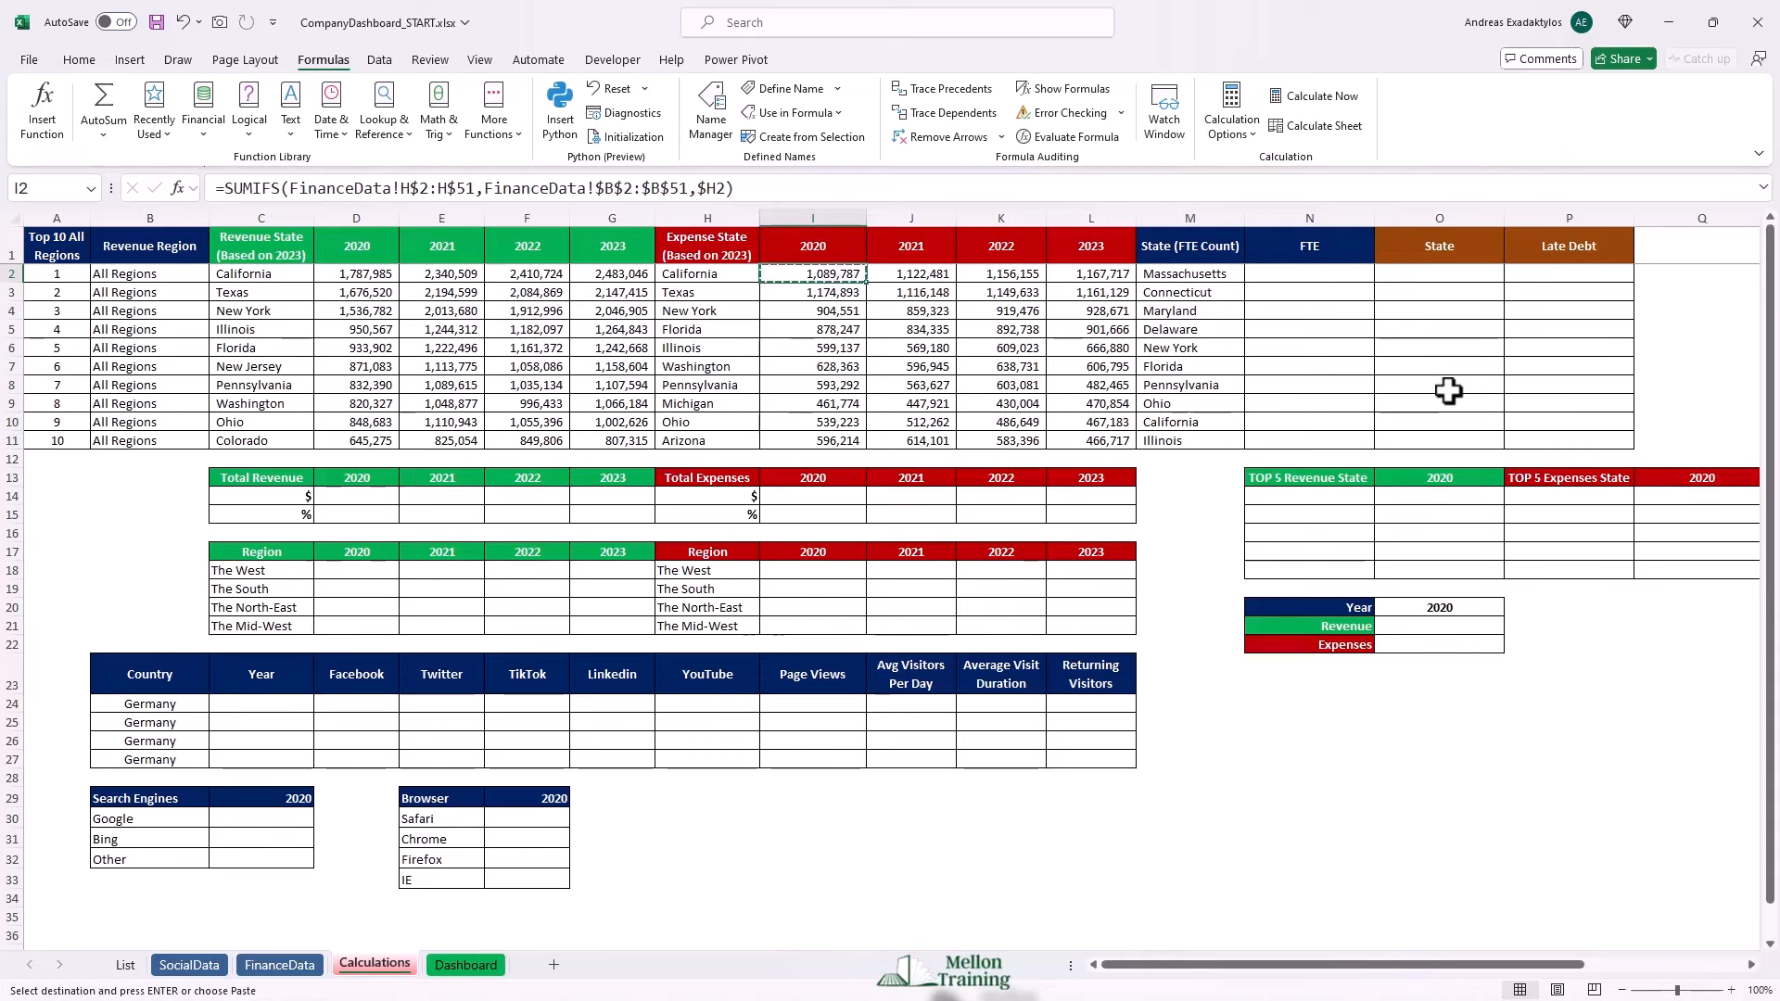
left_click(1332, 272)
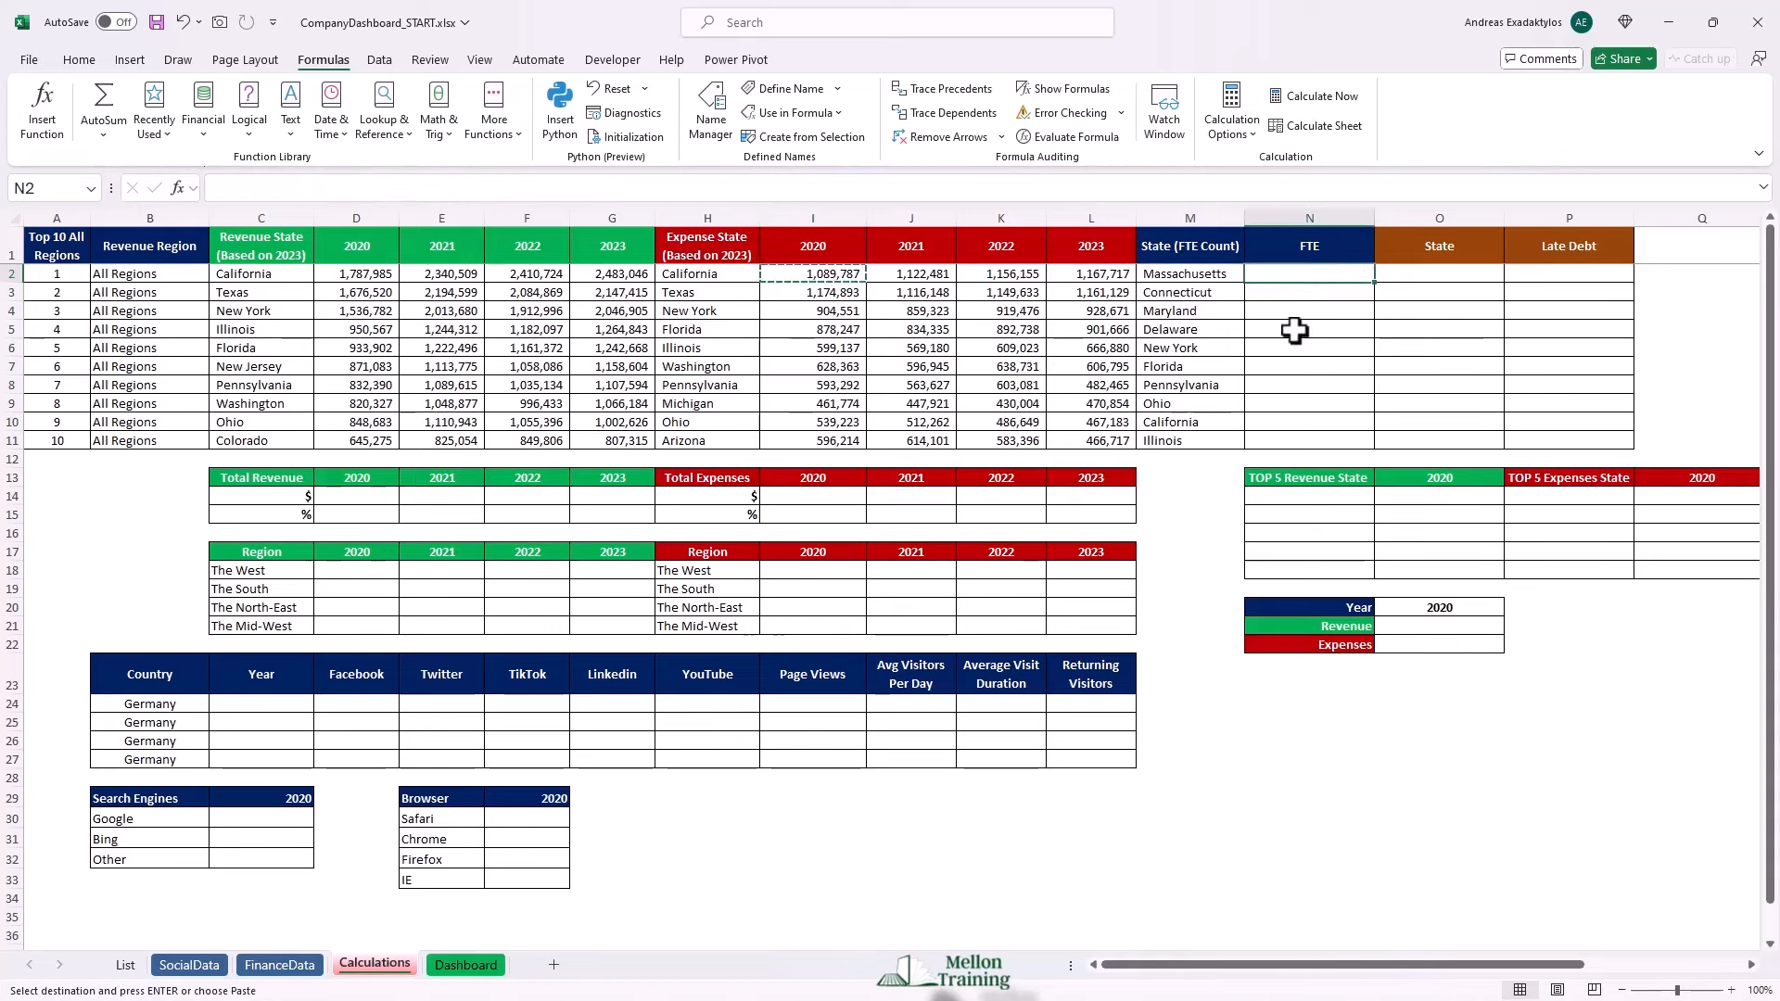
key("ctrl+v")
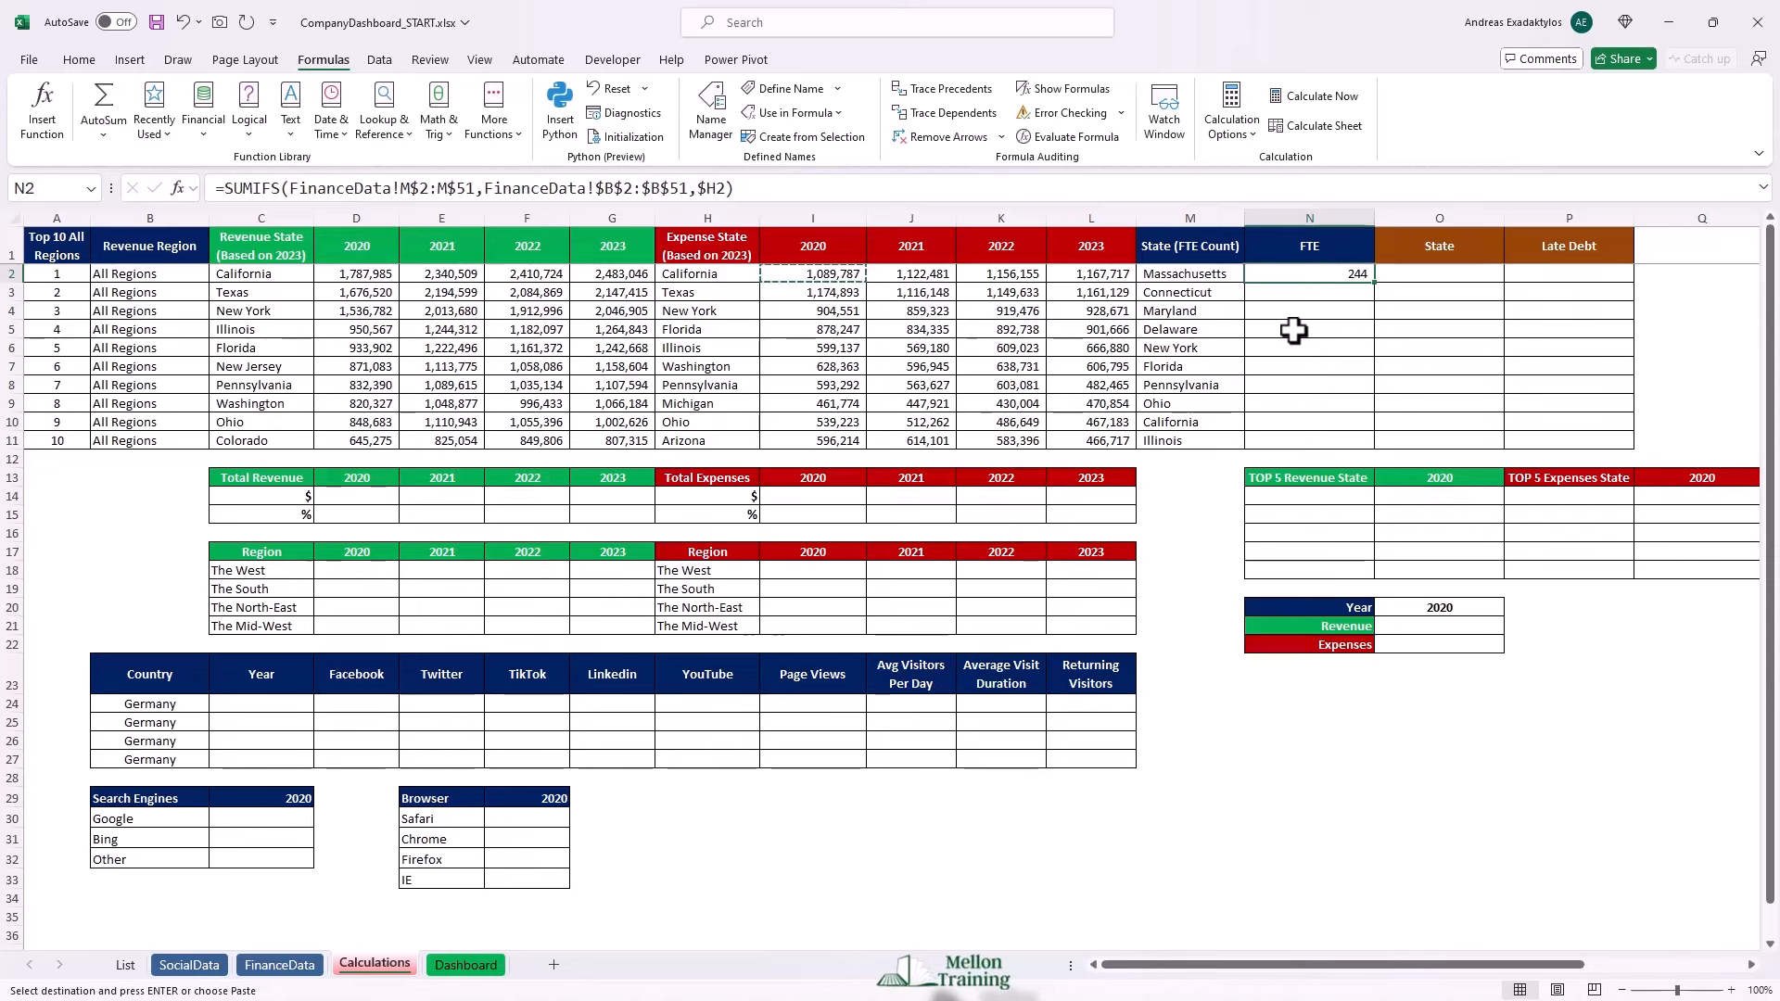
Change the SUMIFS criteria reference in N2 to $M2 and fill the formula down the FTE column through N11.
double_click(1330, 278)
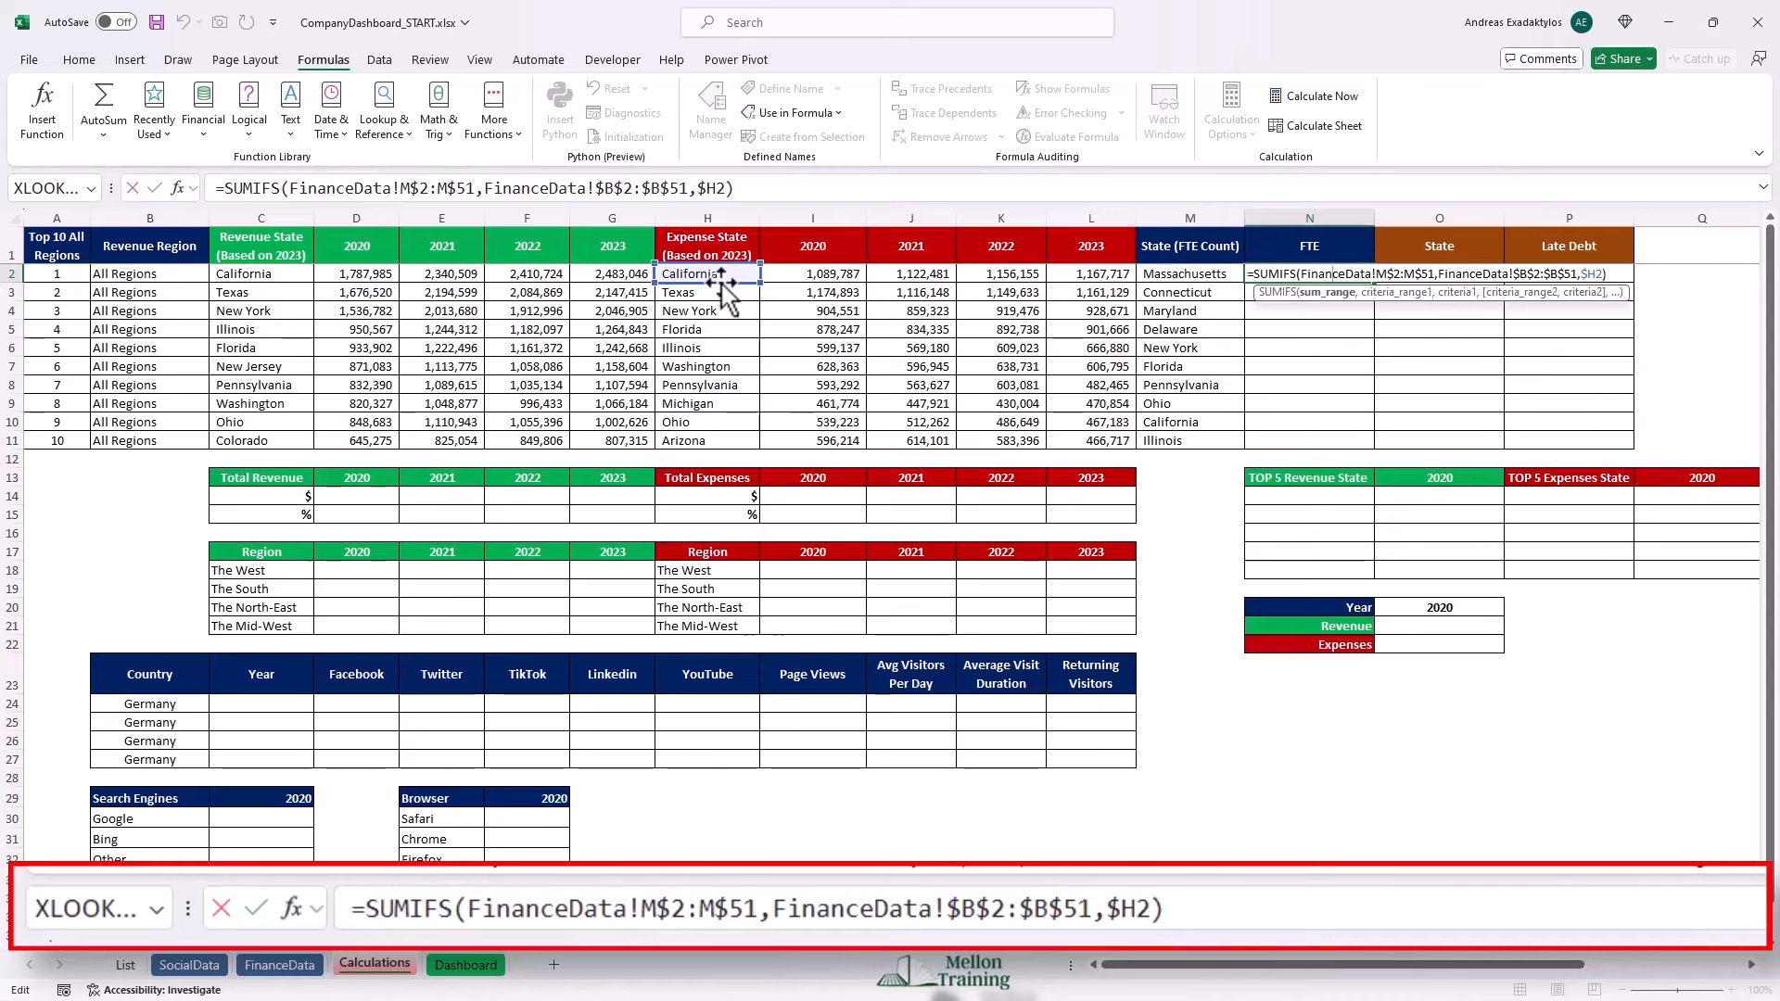
left_click_drag(721, 281, 1175, 281)
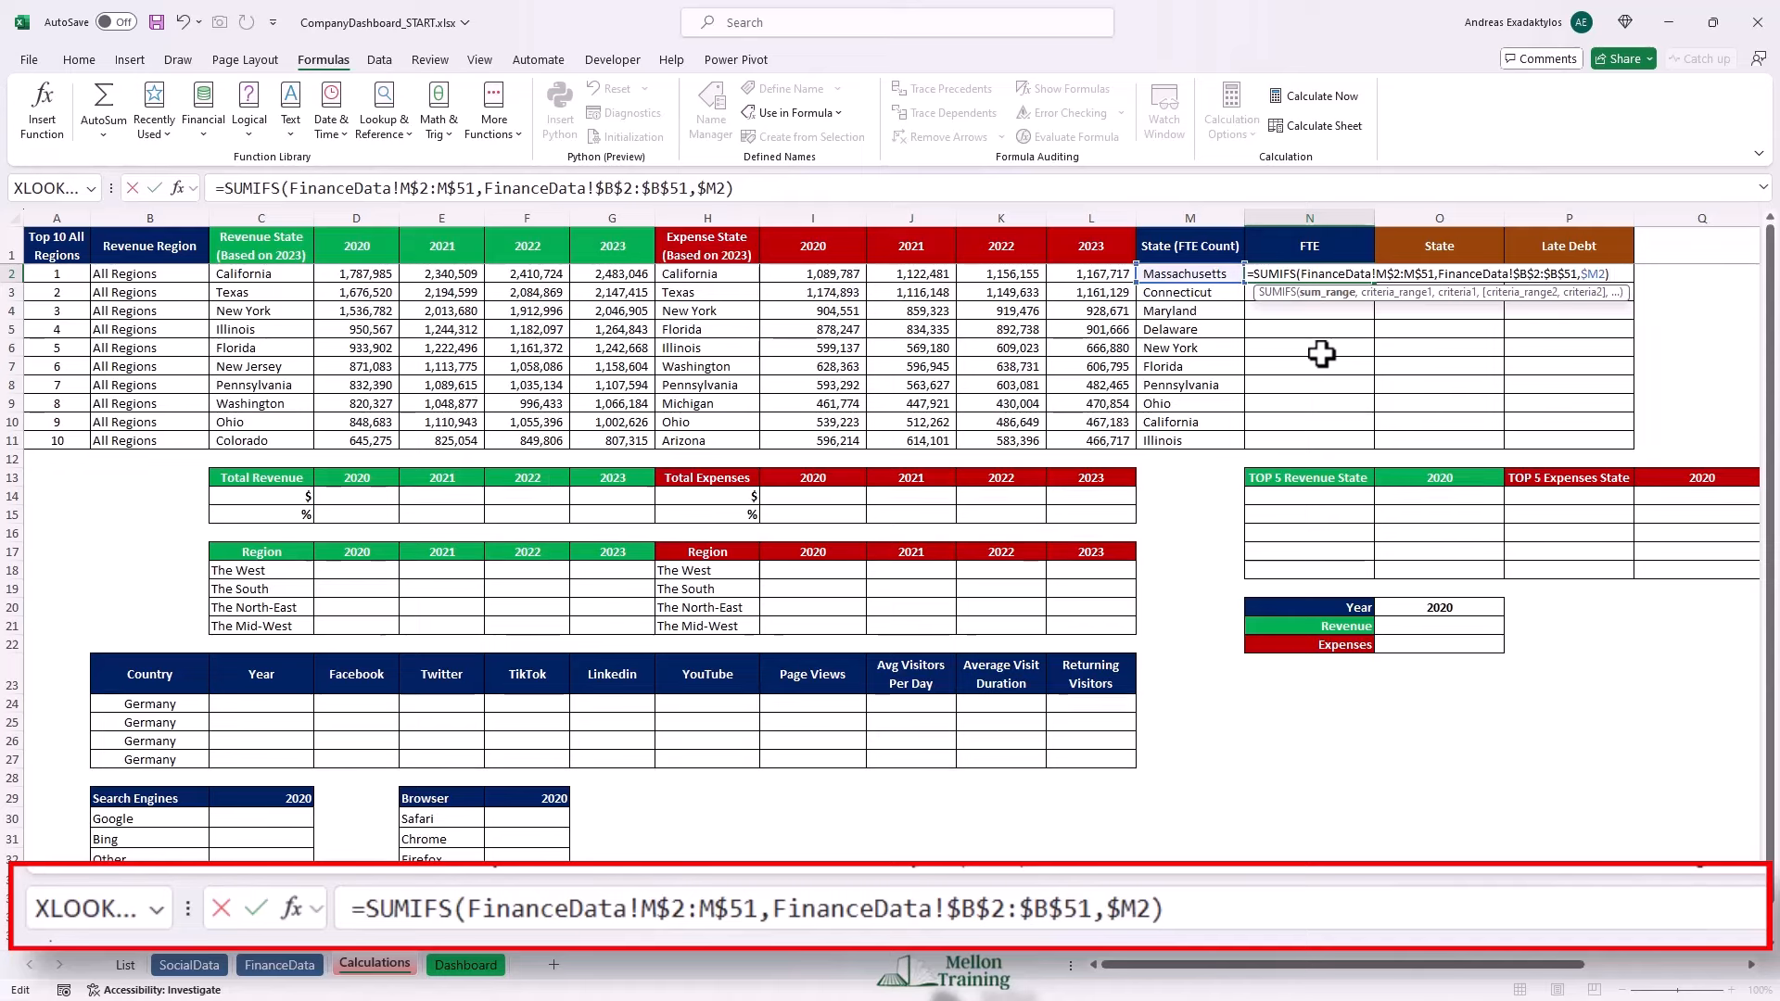
key("Return")
key("Up")
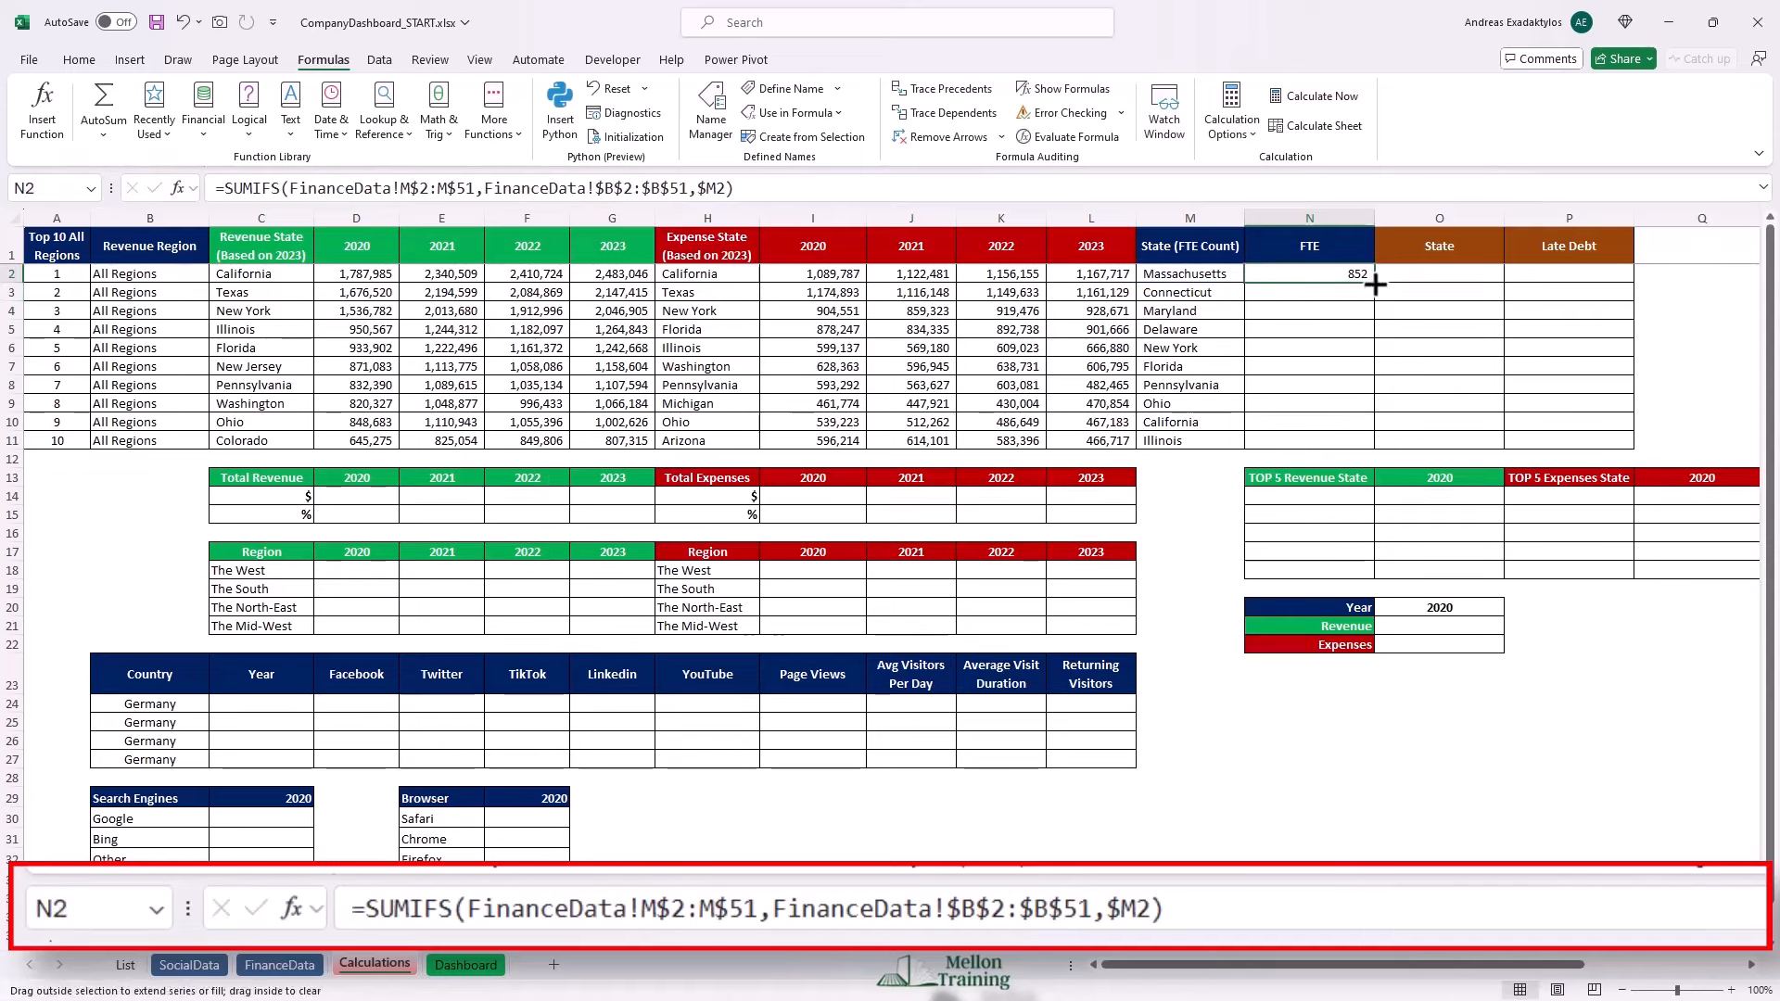
left_click_drag(1374, 288, 1257, 454)
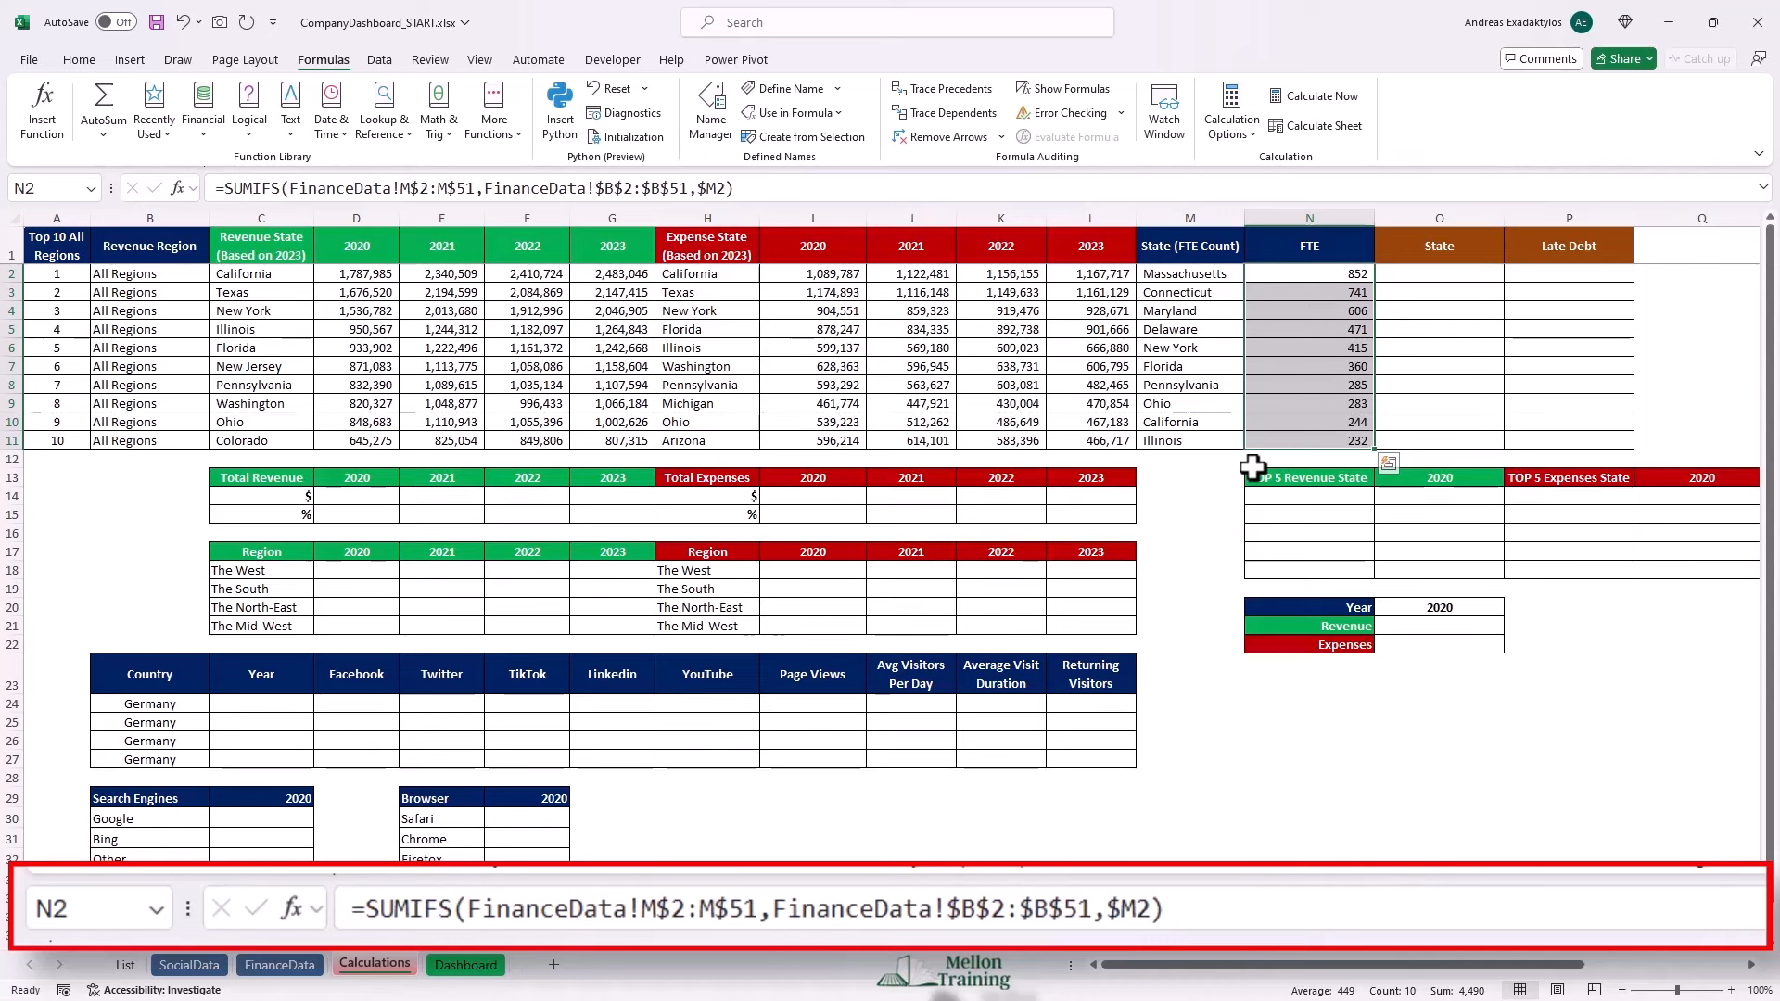
Copy the M2 formula into O2 and change LARGE's array there to FinanceData!$L$2:$L$51.
left_click(1193, 273)
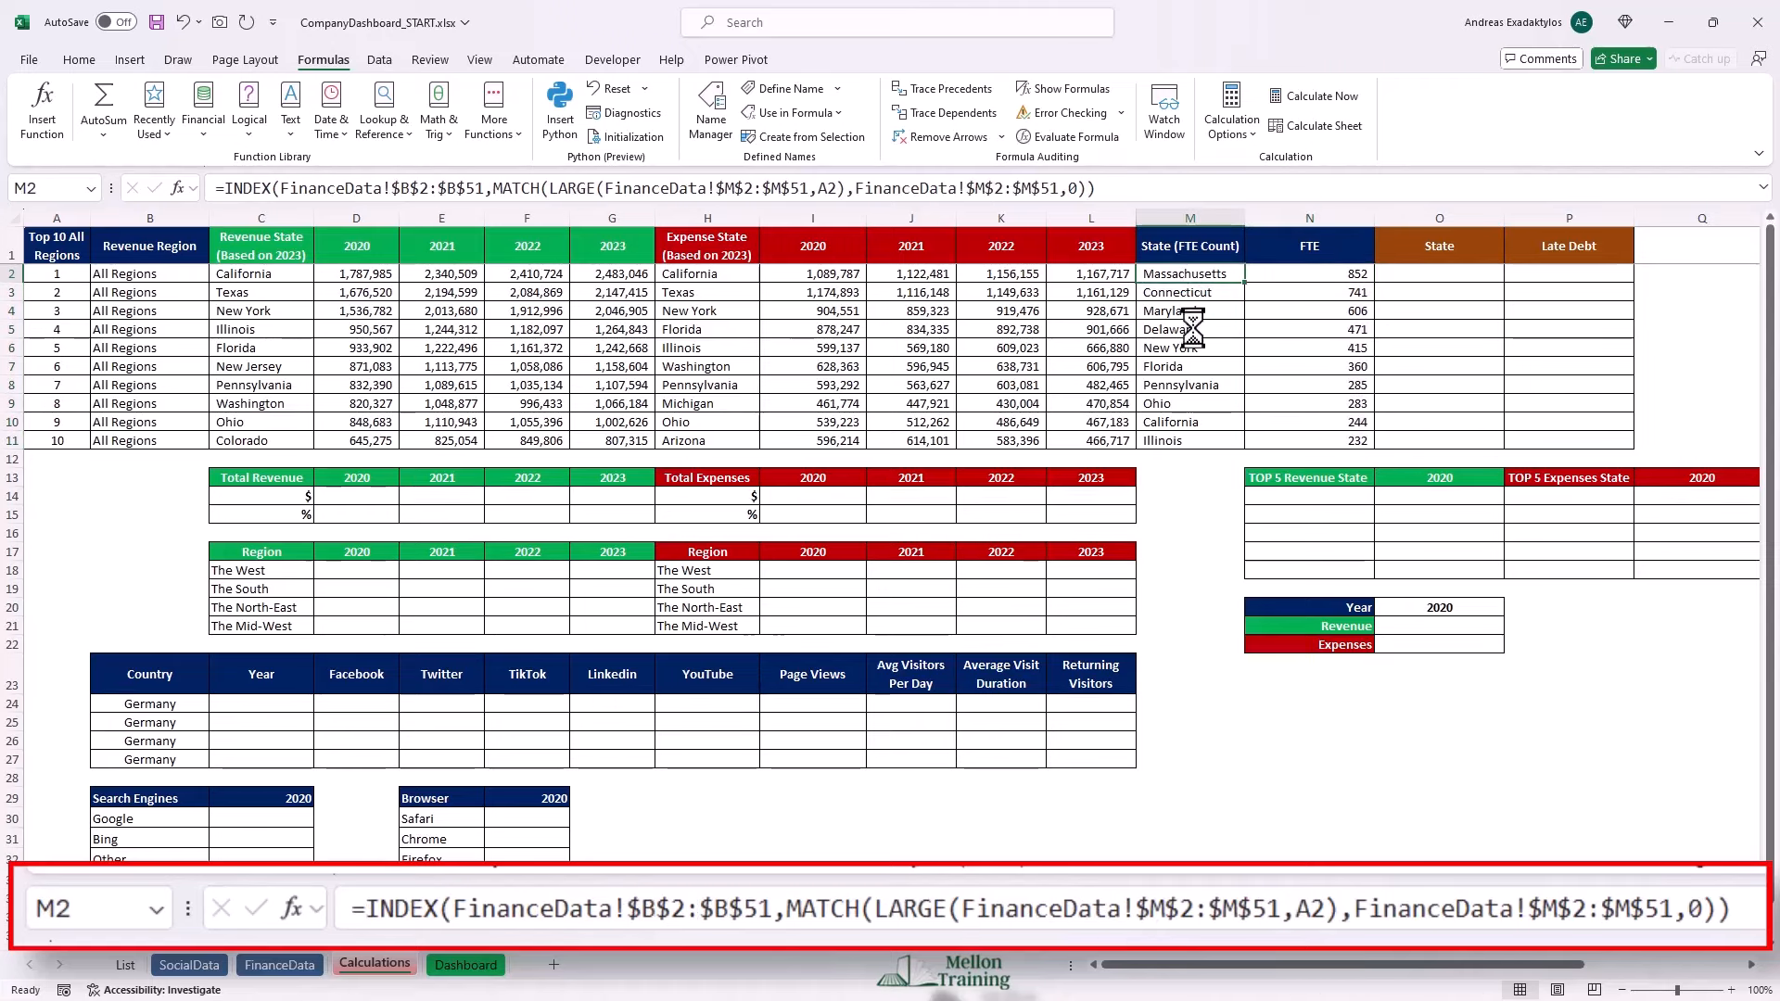
key("ctrl+c")
left_click(1433, 275)
key("ctrl+v")
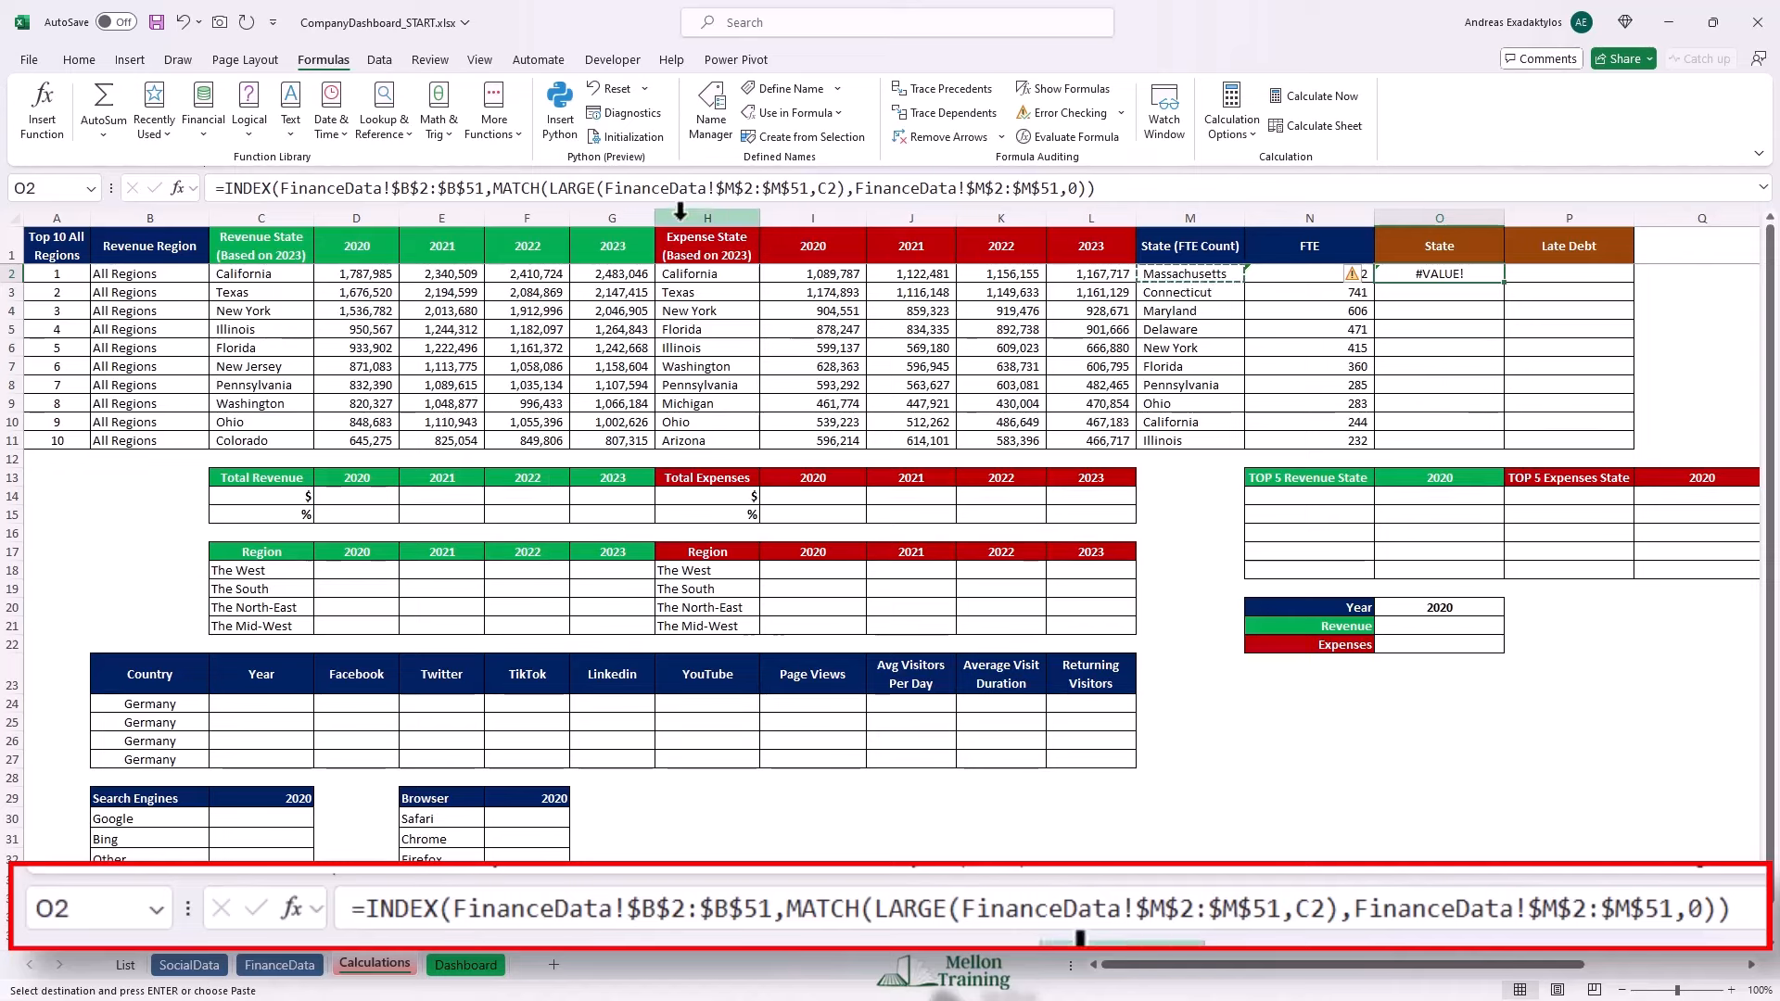
left_click(733, 188)
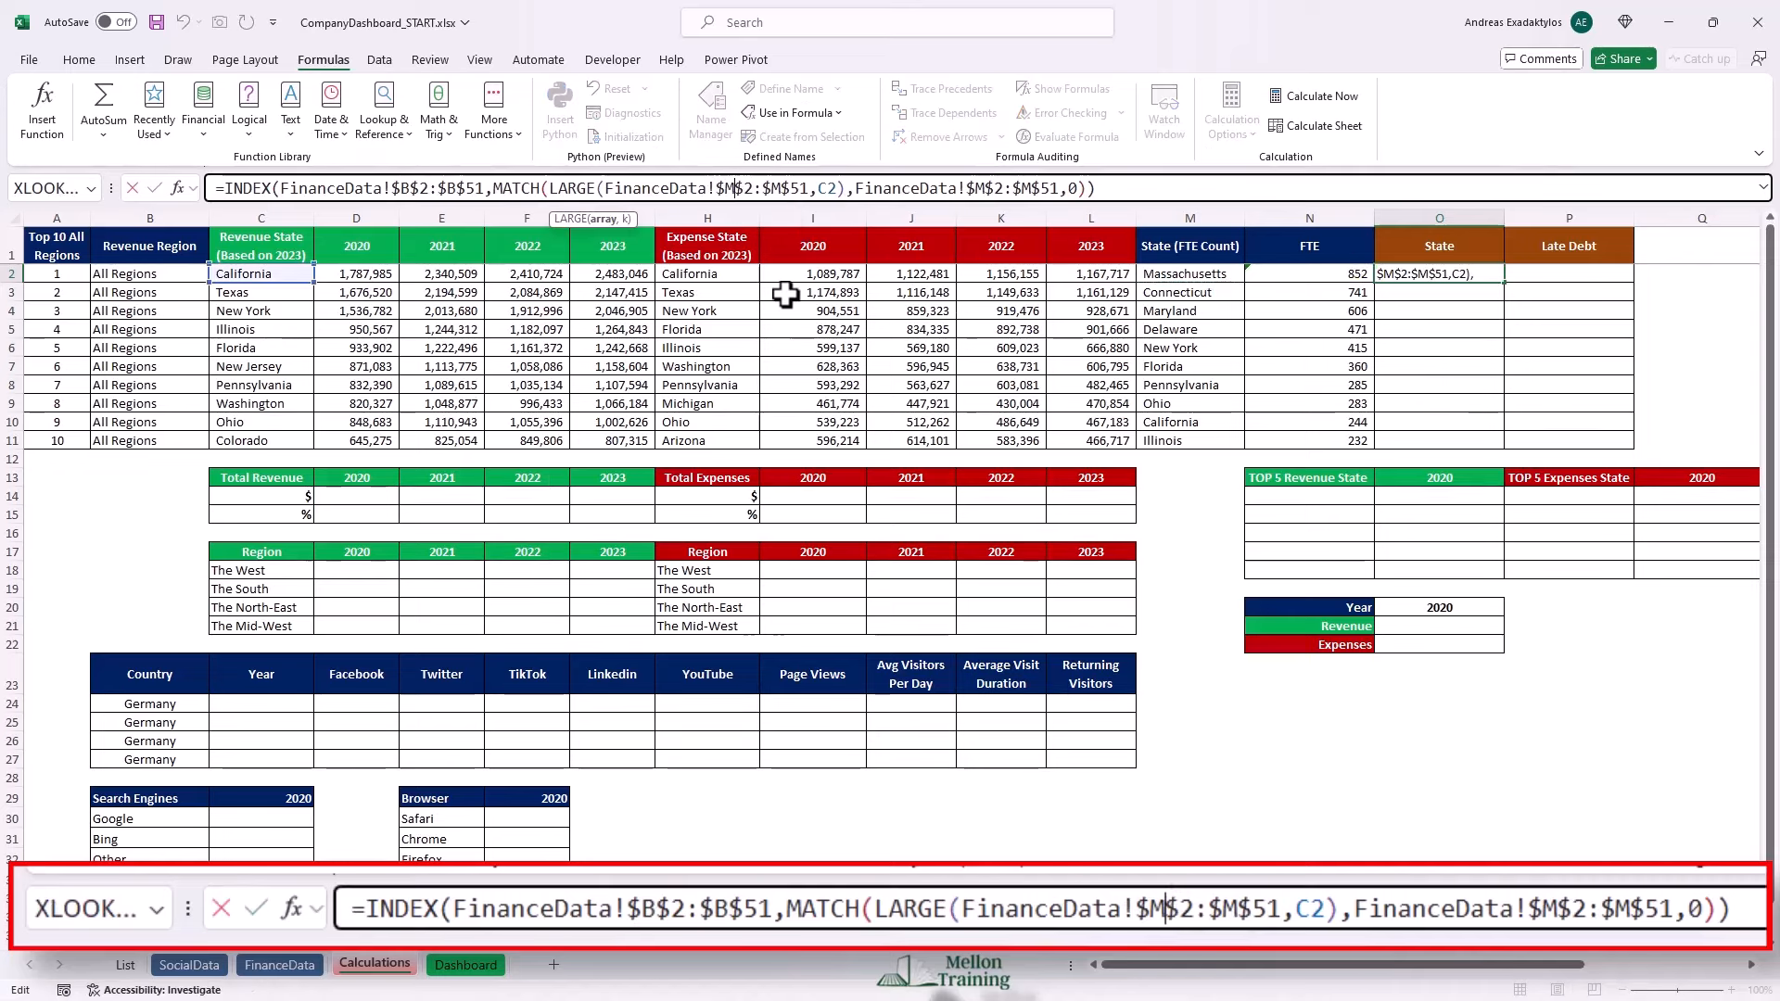
key("BackSpace")
type("L")
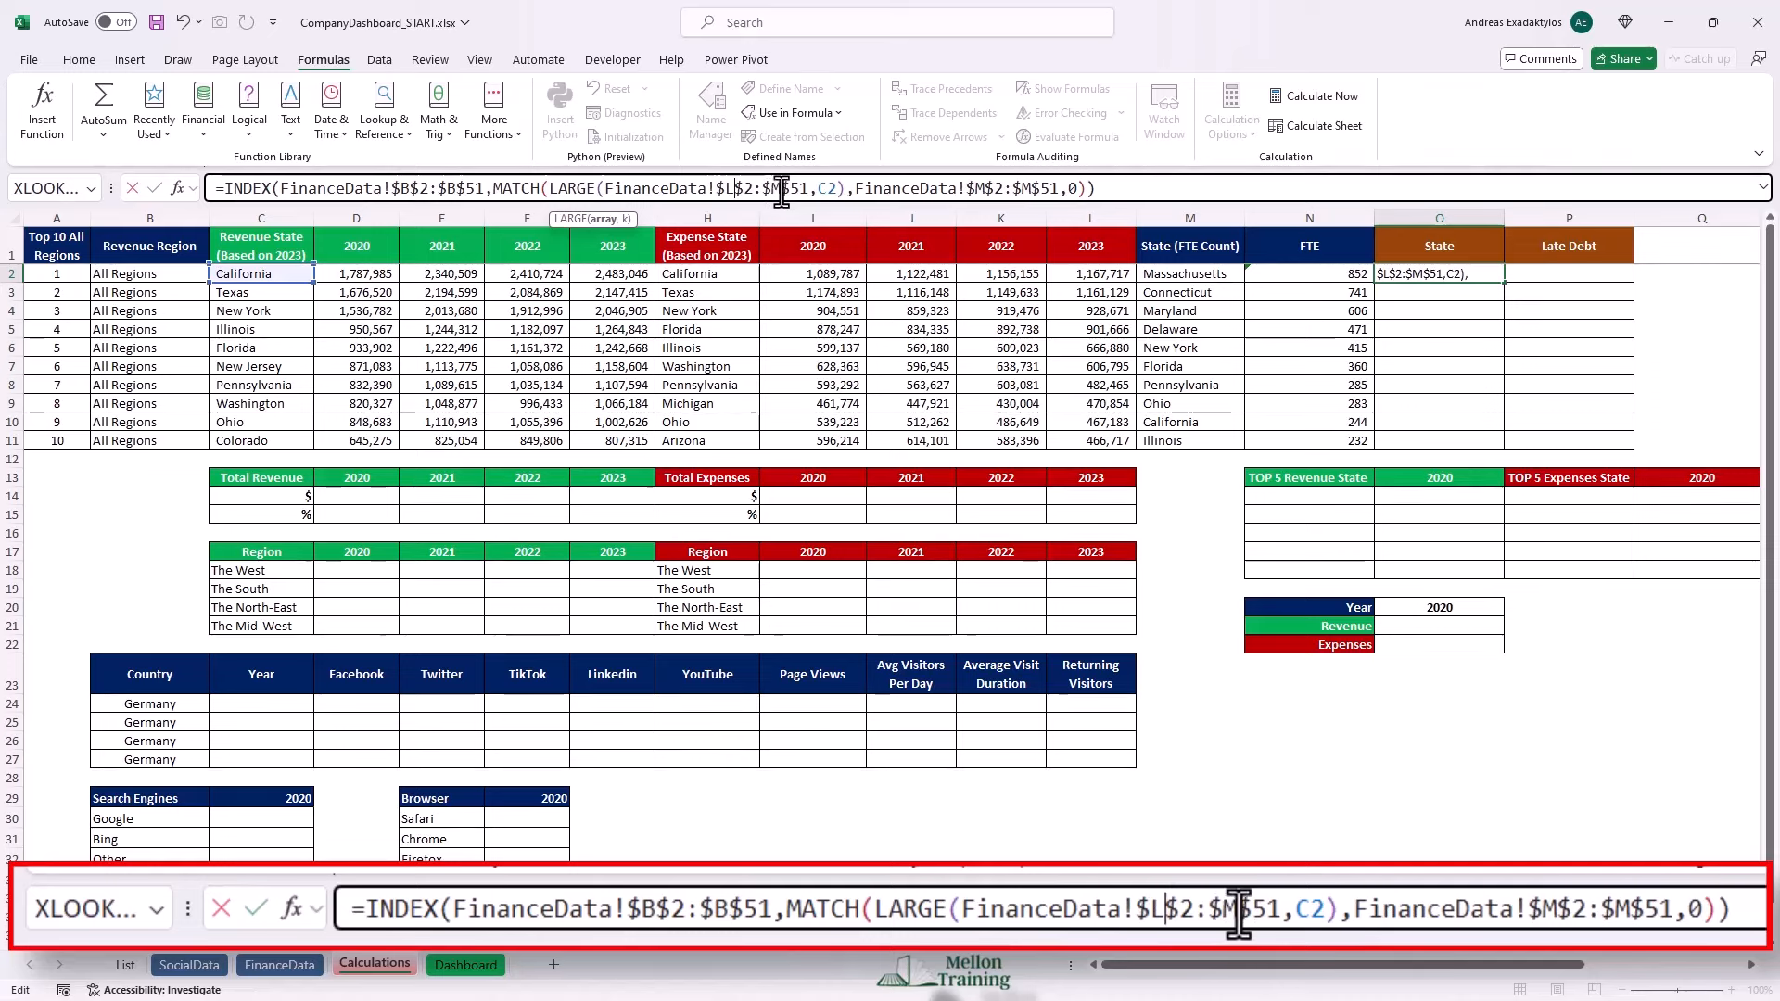
key("Delete")
type("L")
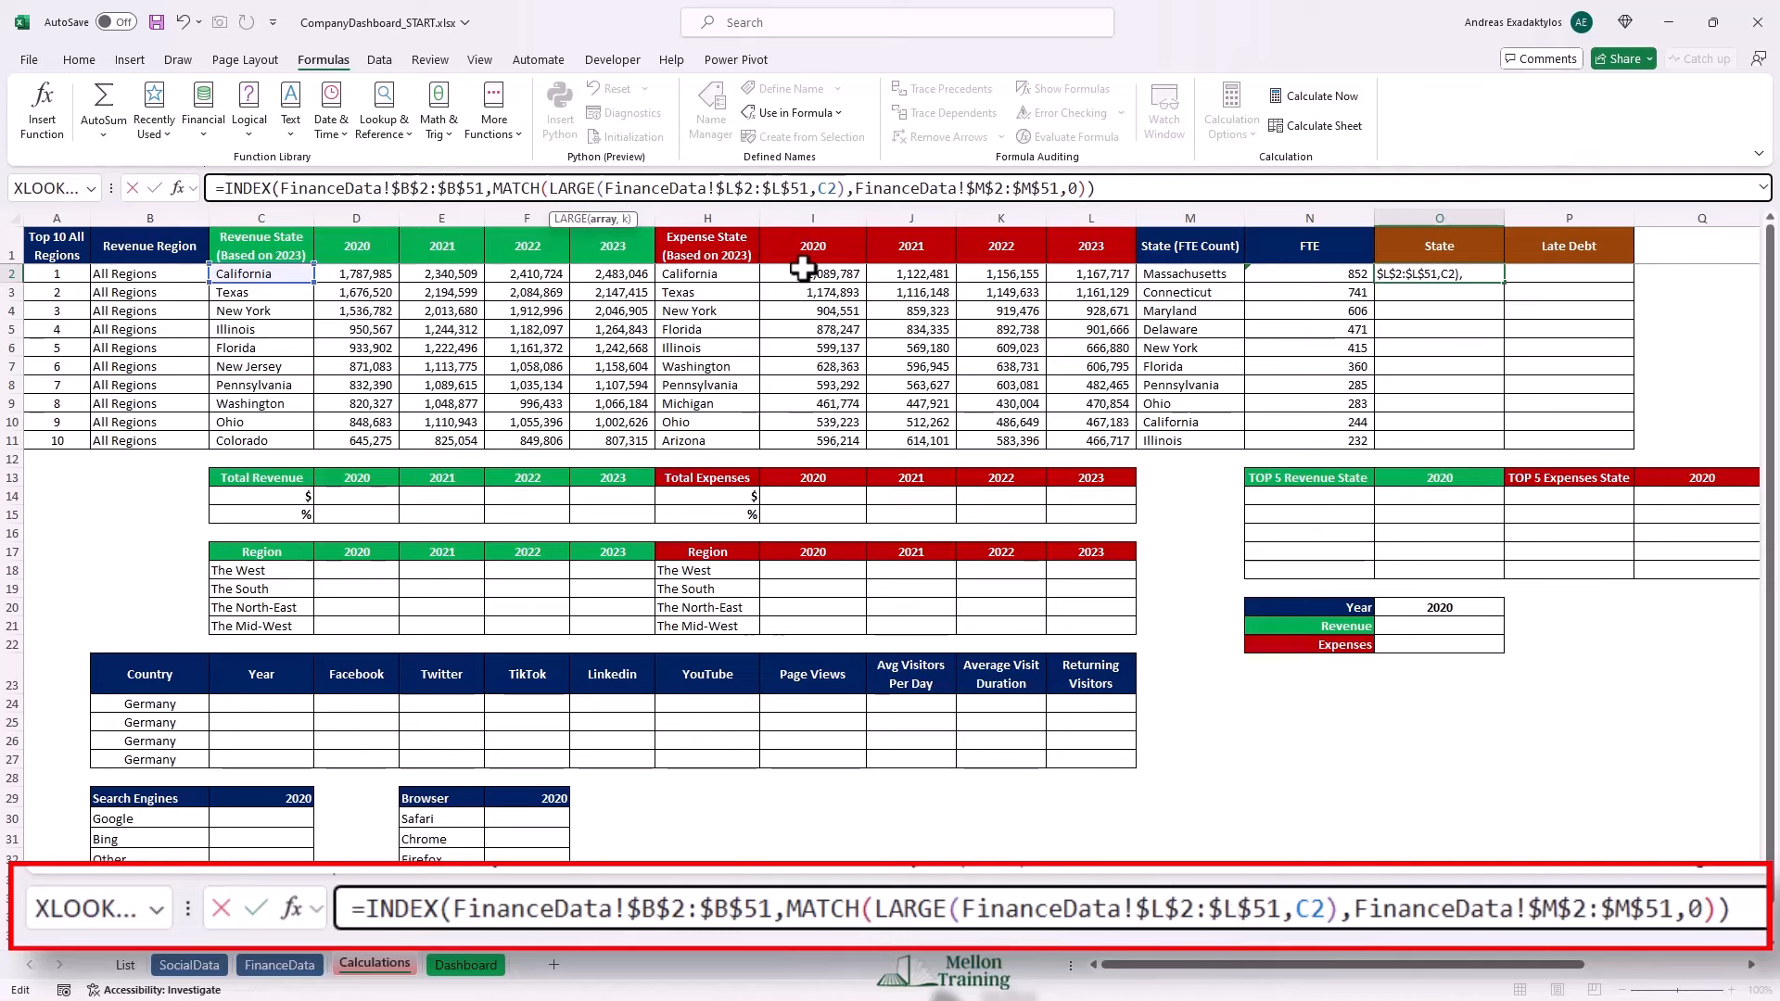
Change MATCH's lookup array in the O2 formula to FinanceData!$L$2:$L$51.
left_click(968, 190)
key("Delete")
type("L")
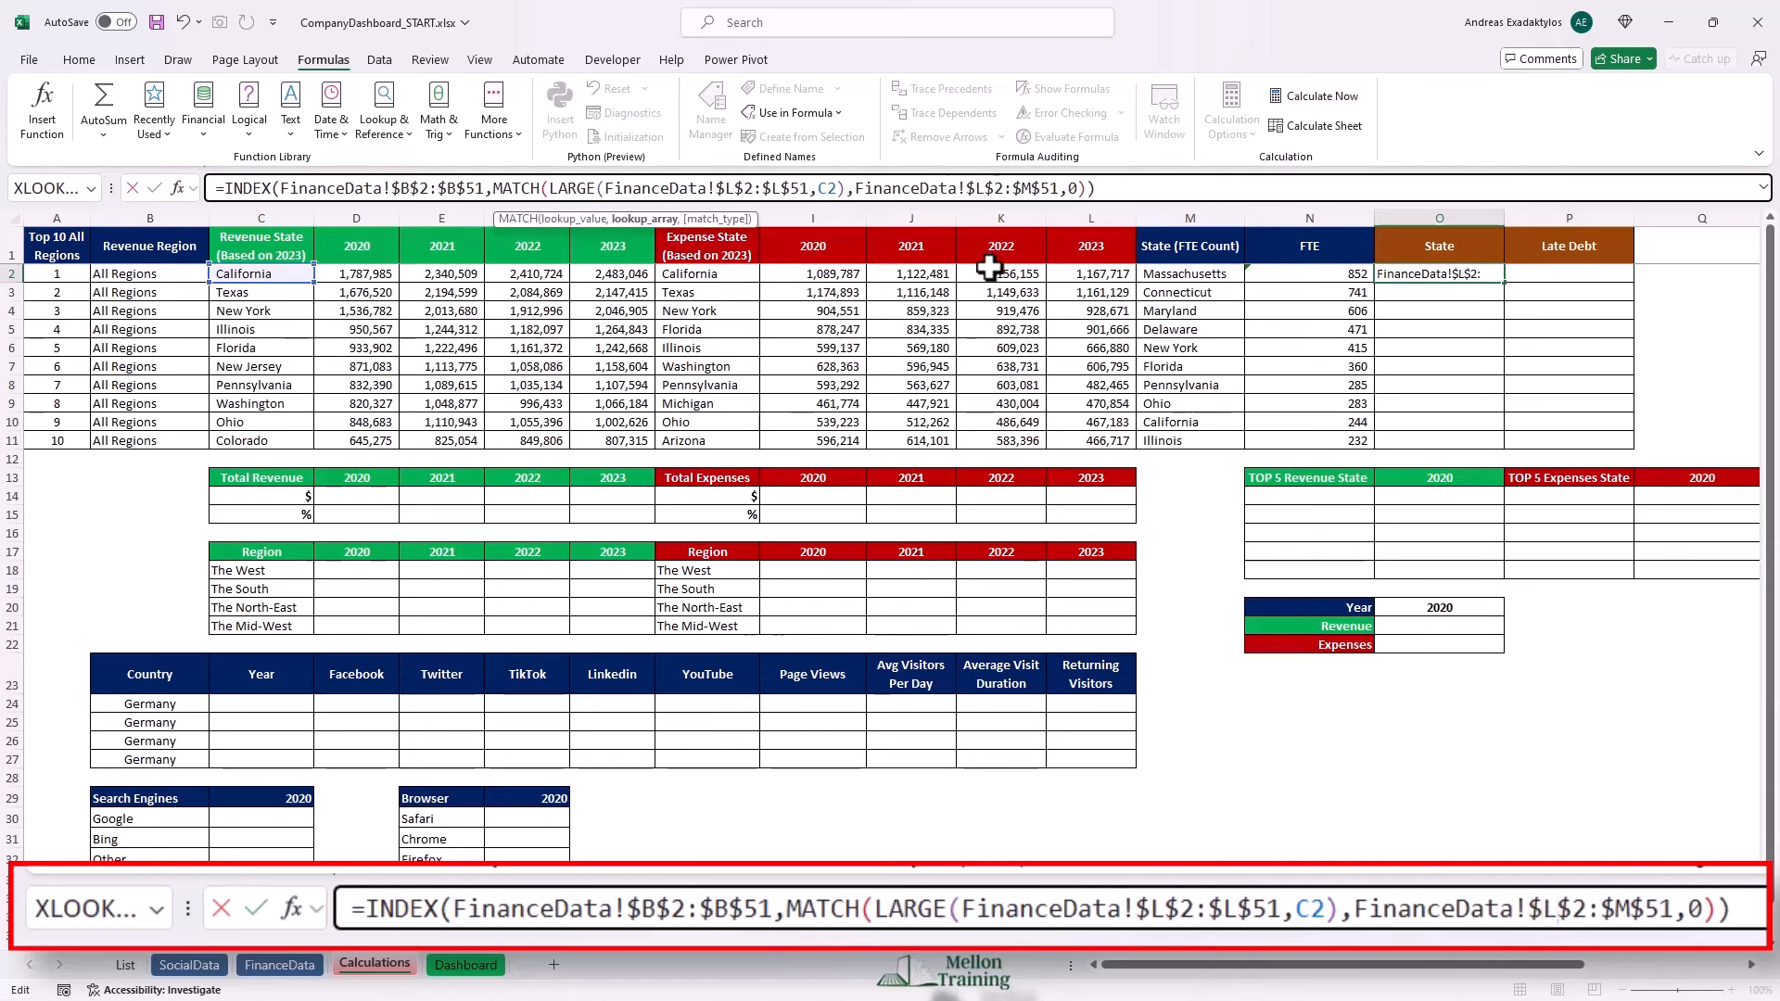
left_click(1009, 189)
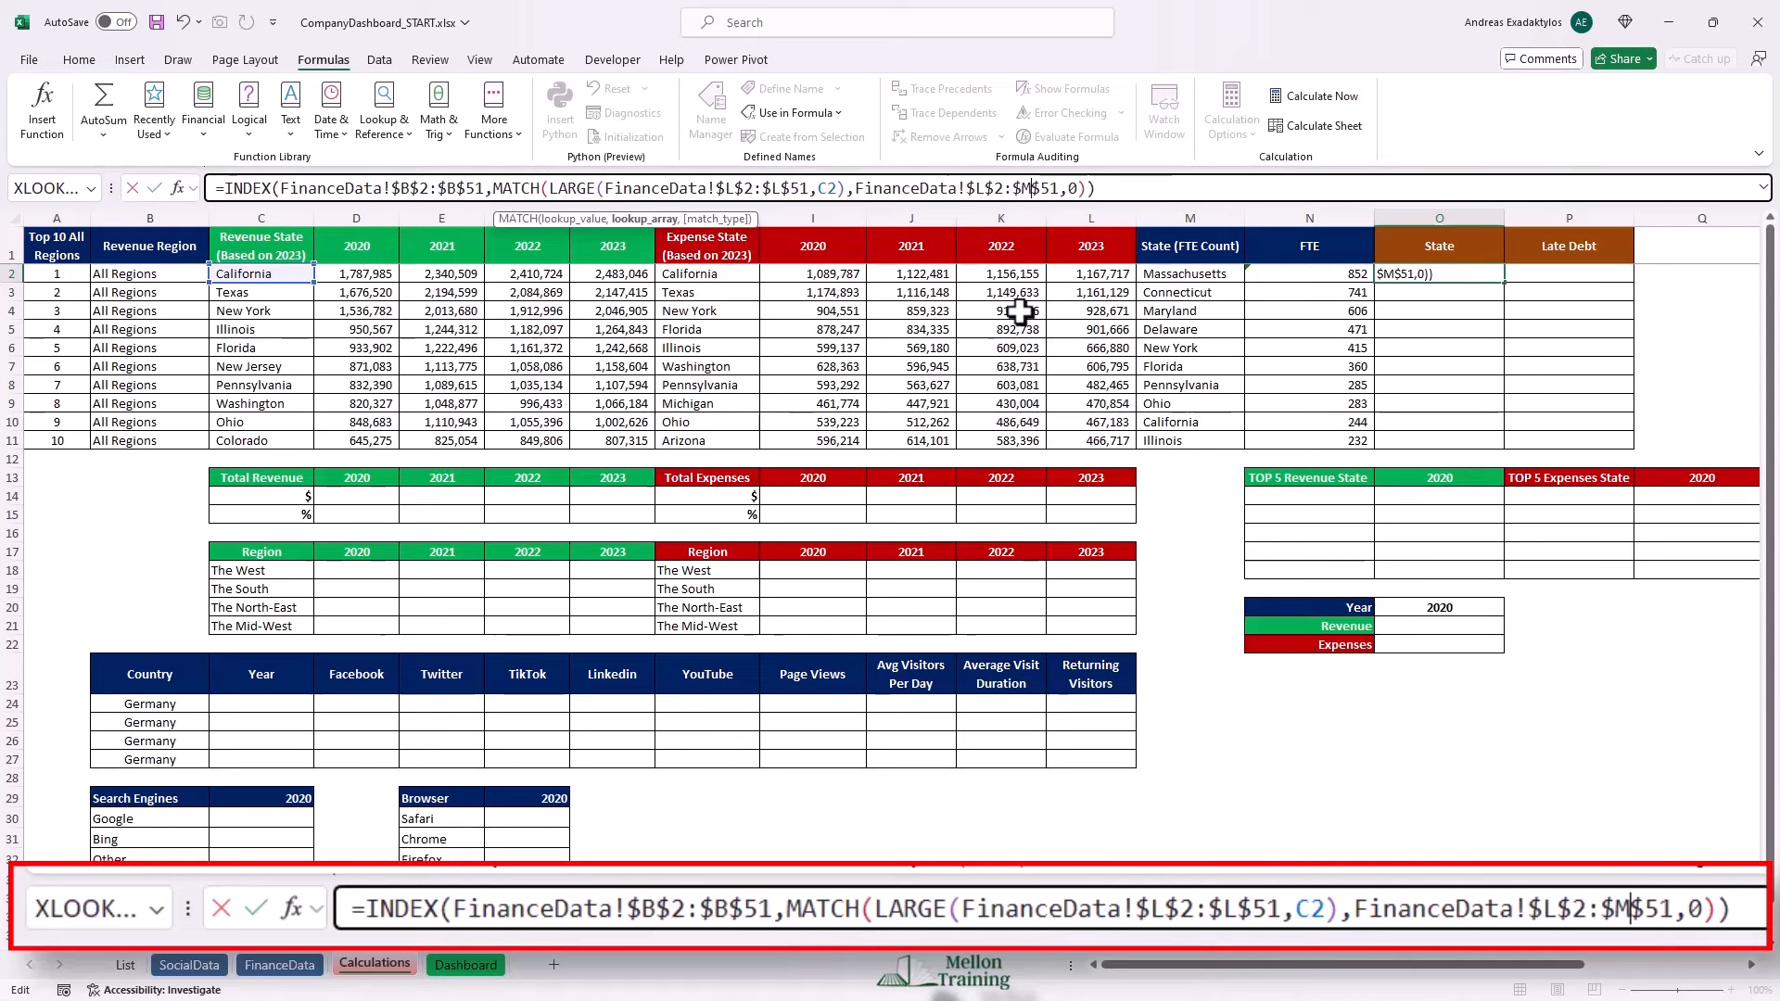
key("Delete")
type("L")
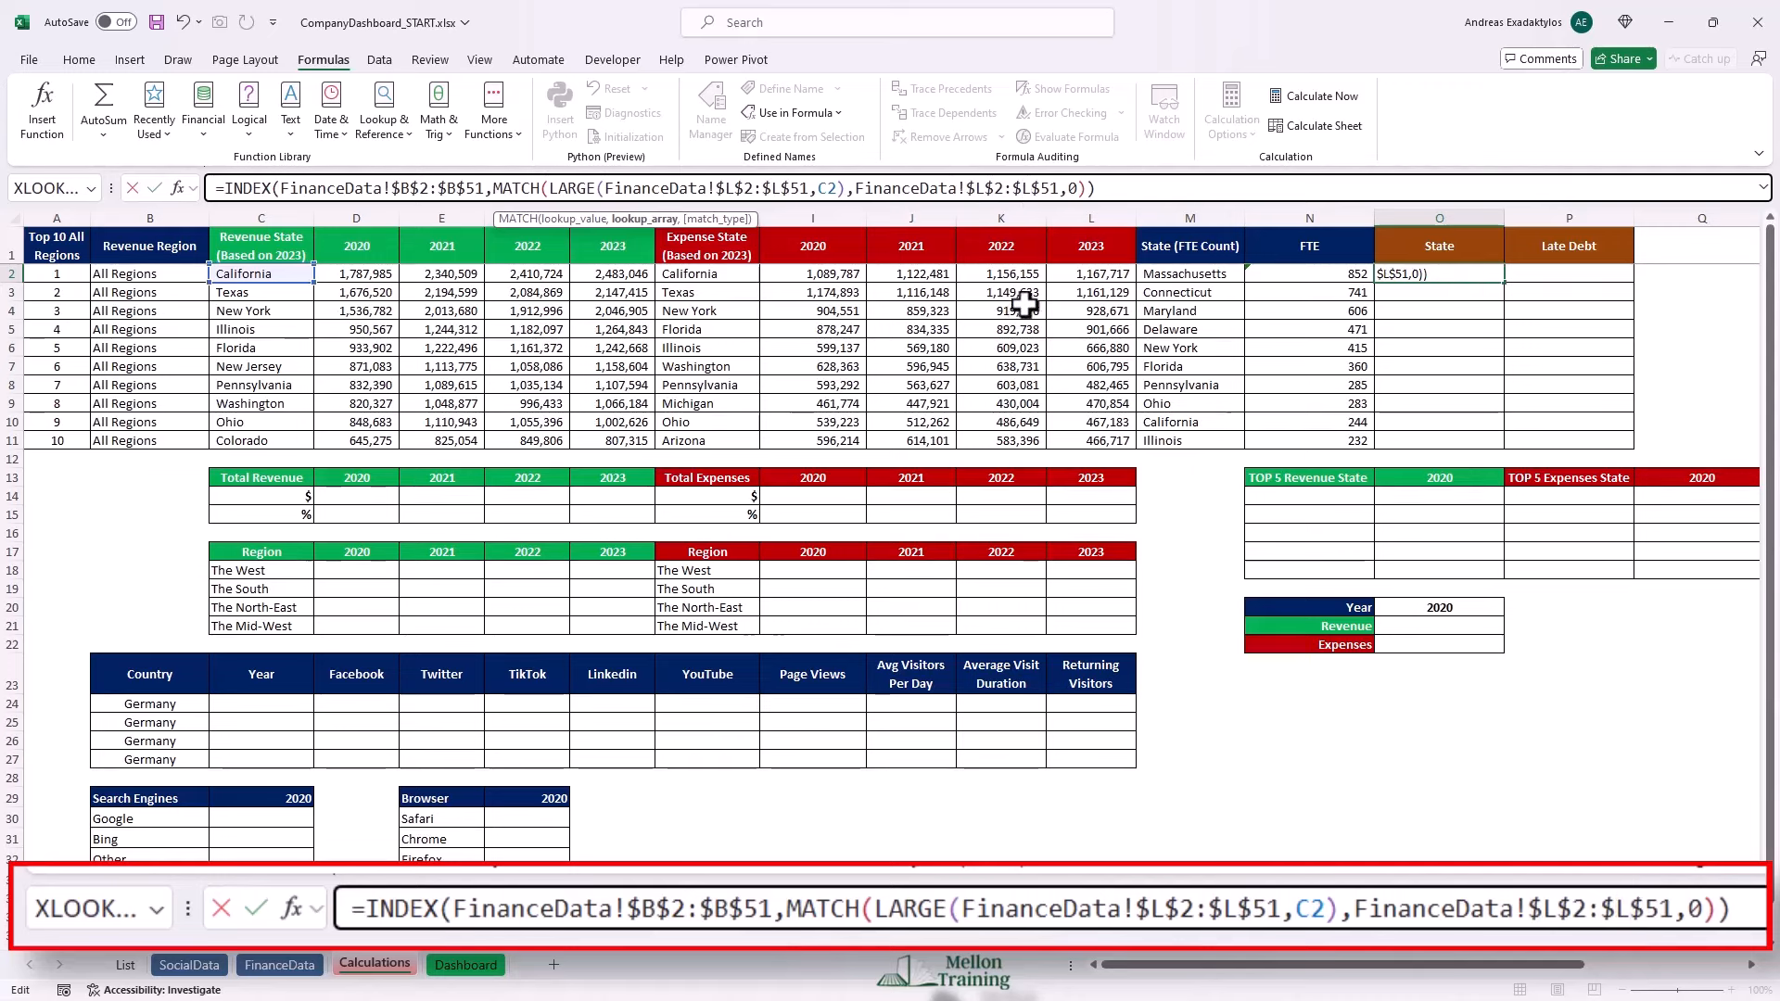
Set LARGE's k argument in O2 to A2 and fill the formula down the State column through O11.
left_click(835, 188)
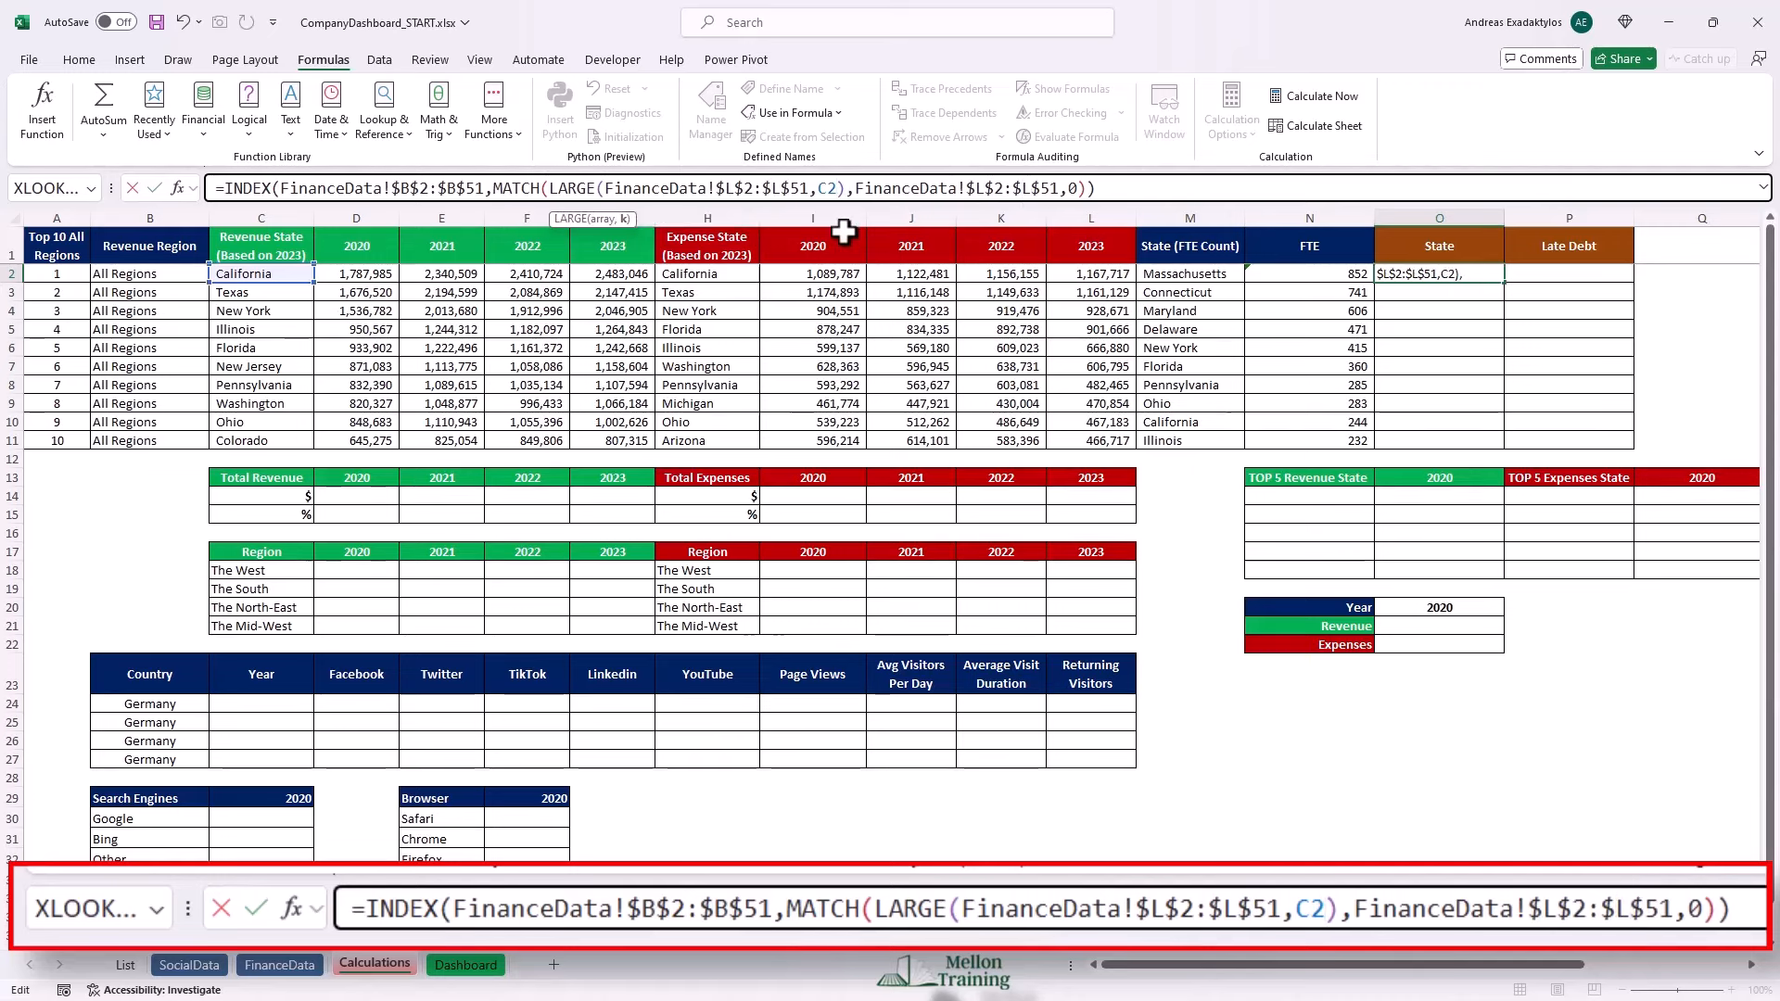
key("BackSpace")
key("BackSpace")
type("A2")
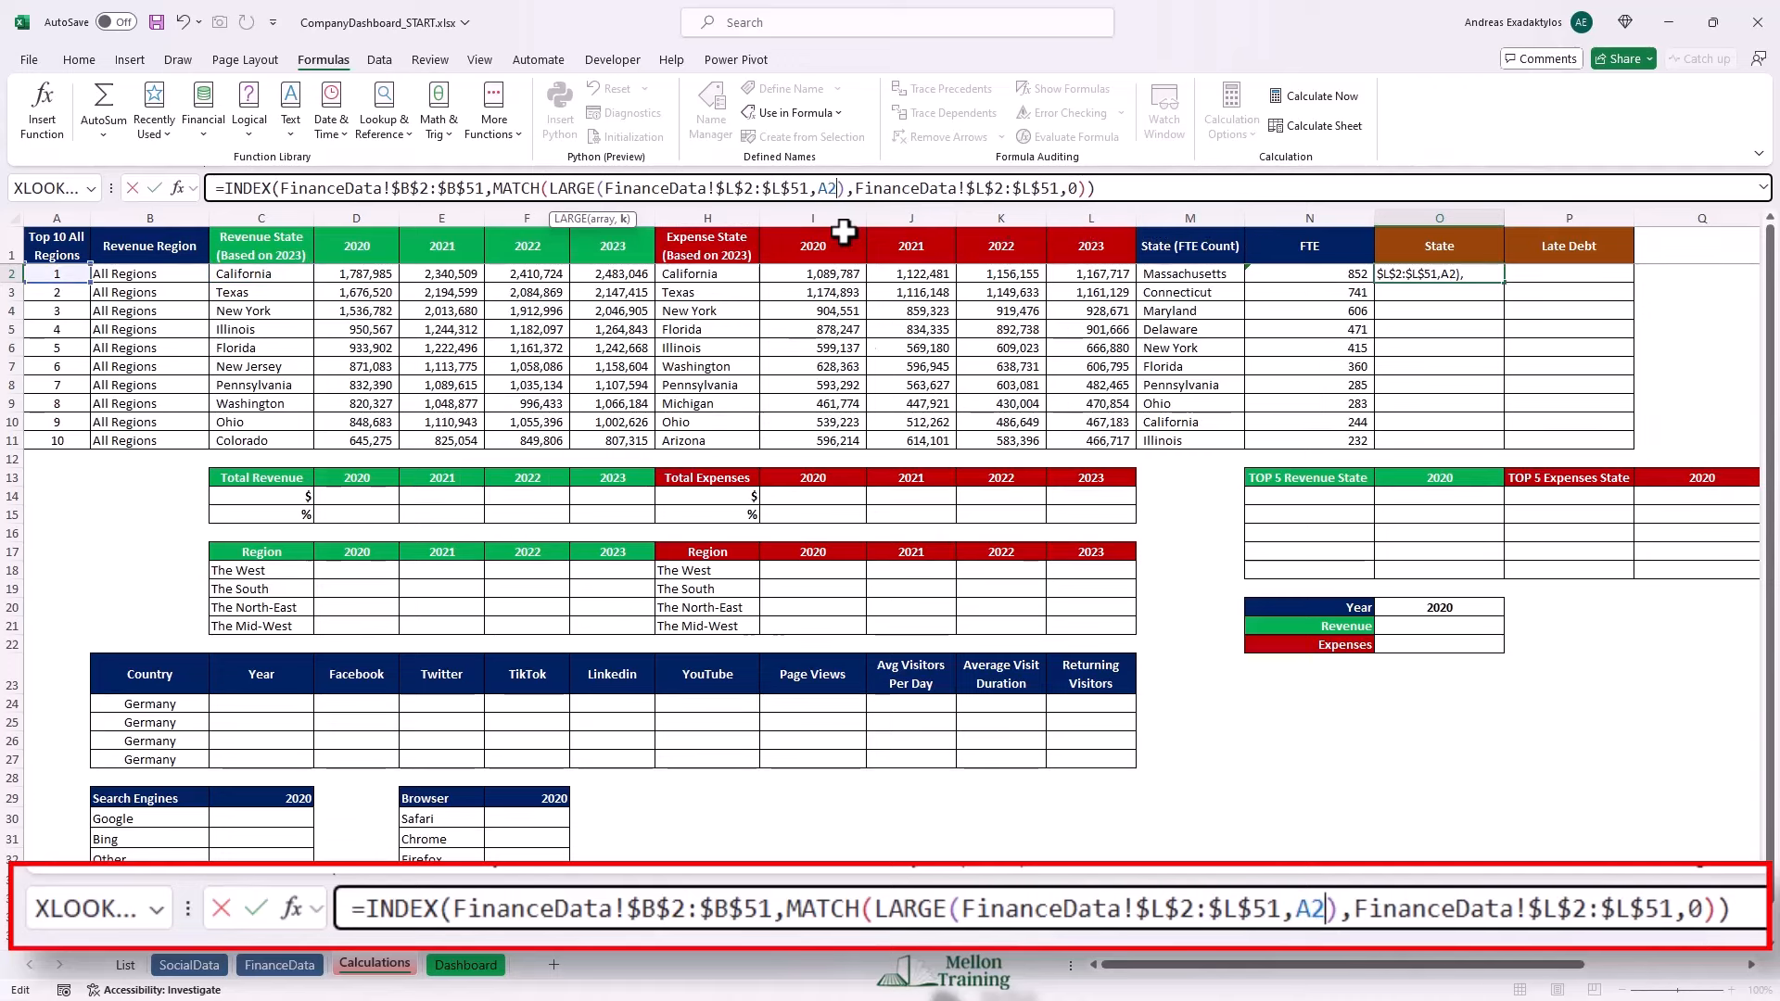
key("Return")
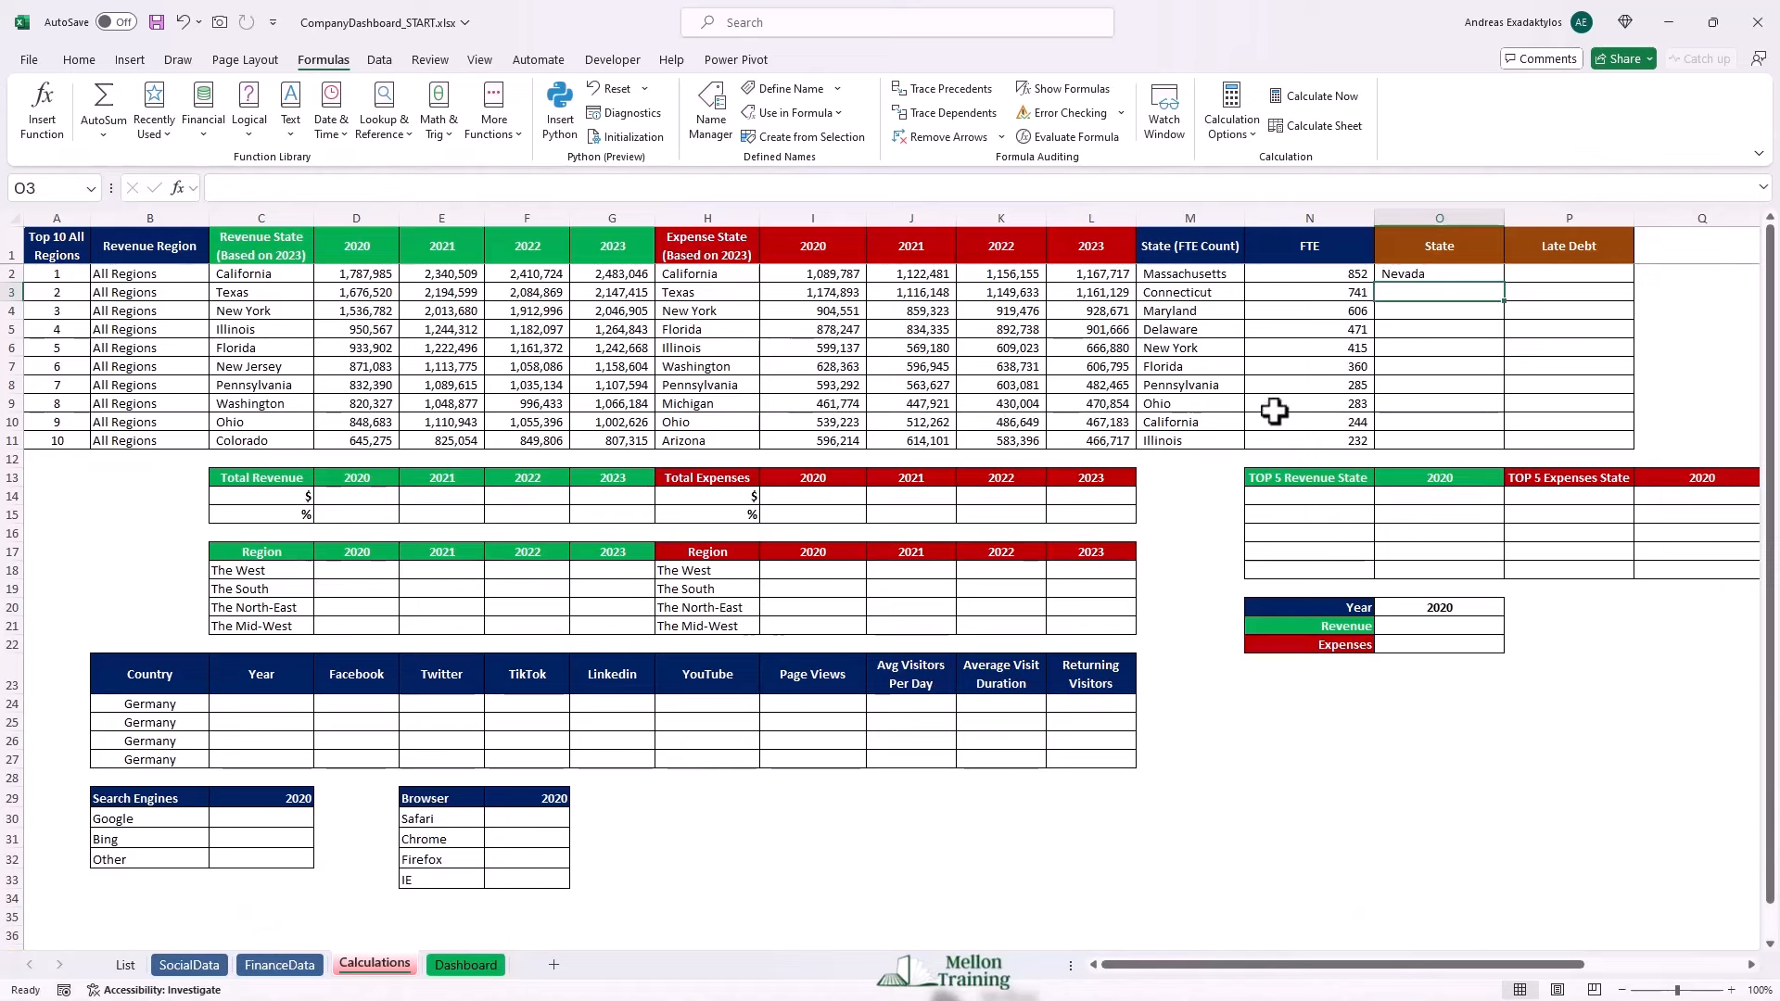
left_click(1443, 276)
left_click_drag(1506, 284, 1483, 449)
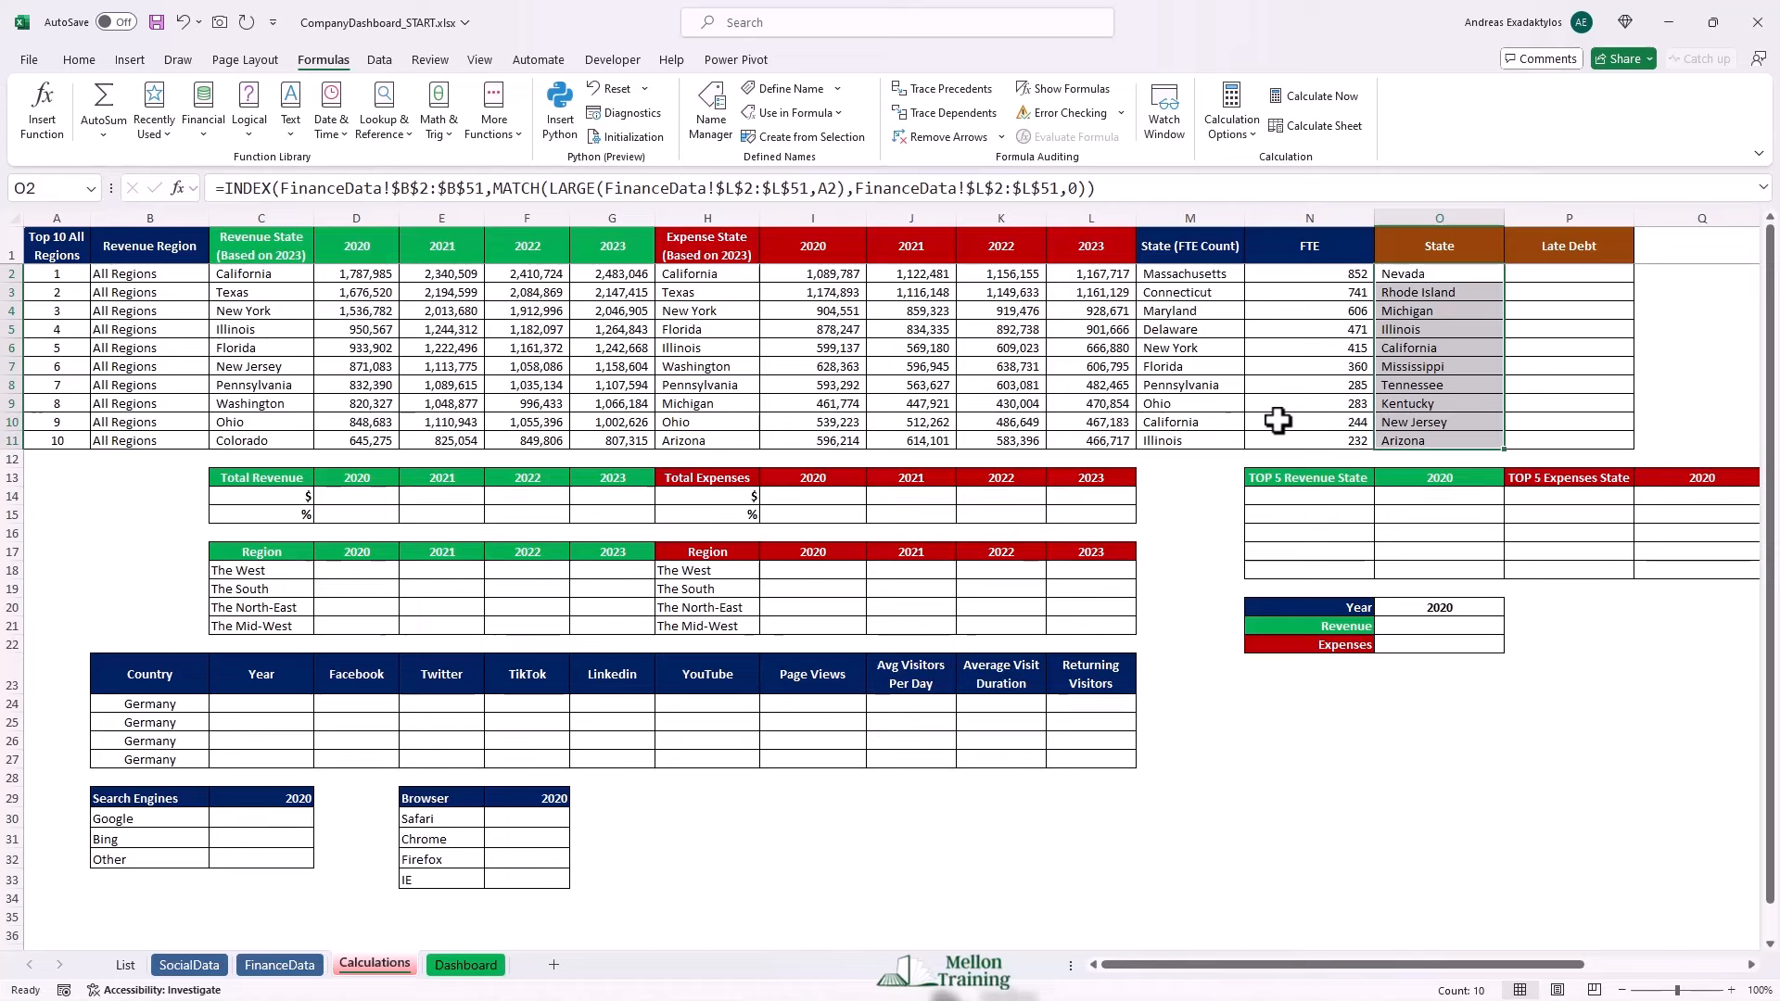
Copy the SUMIFS formula from N2 into P2 and format P2 as a percentage with one decimal place.
left_click(1307, 273)
key("ctrl+c")
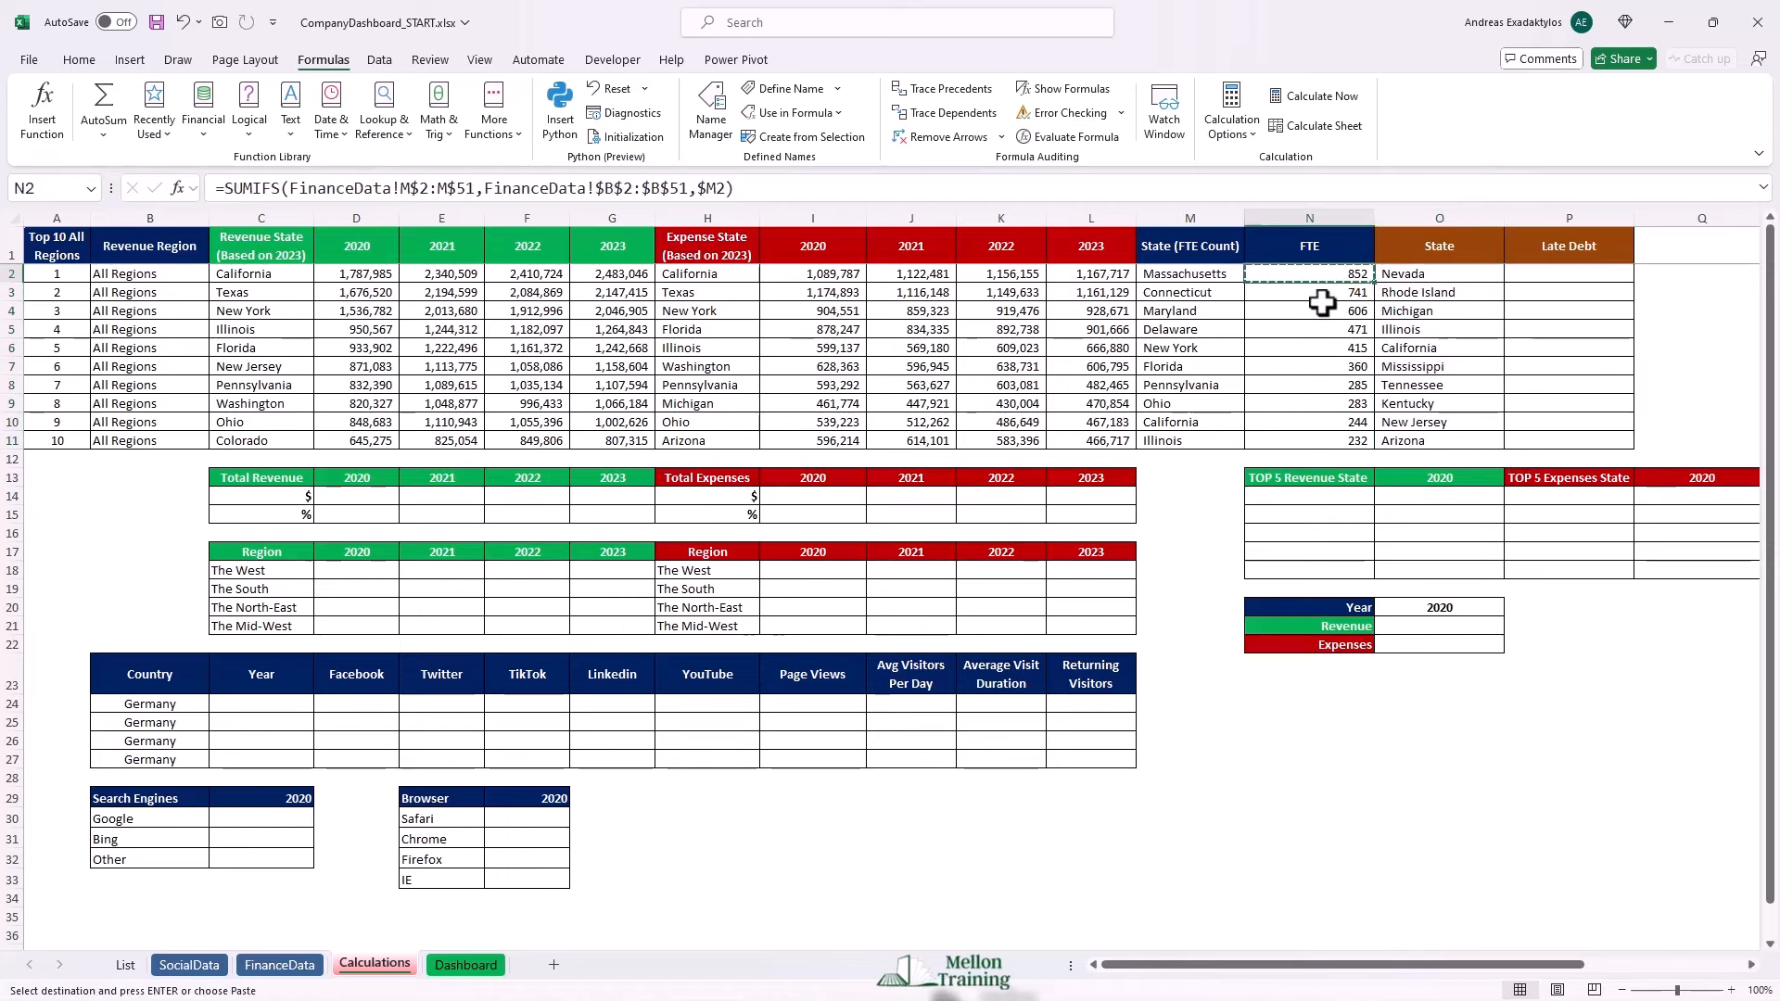
left_click(1556, 275)
key("ctrl+v")
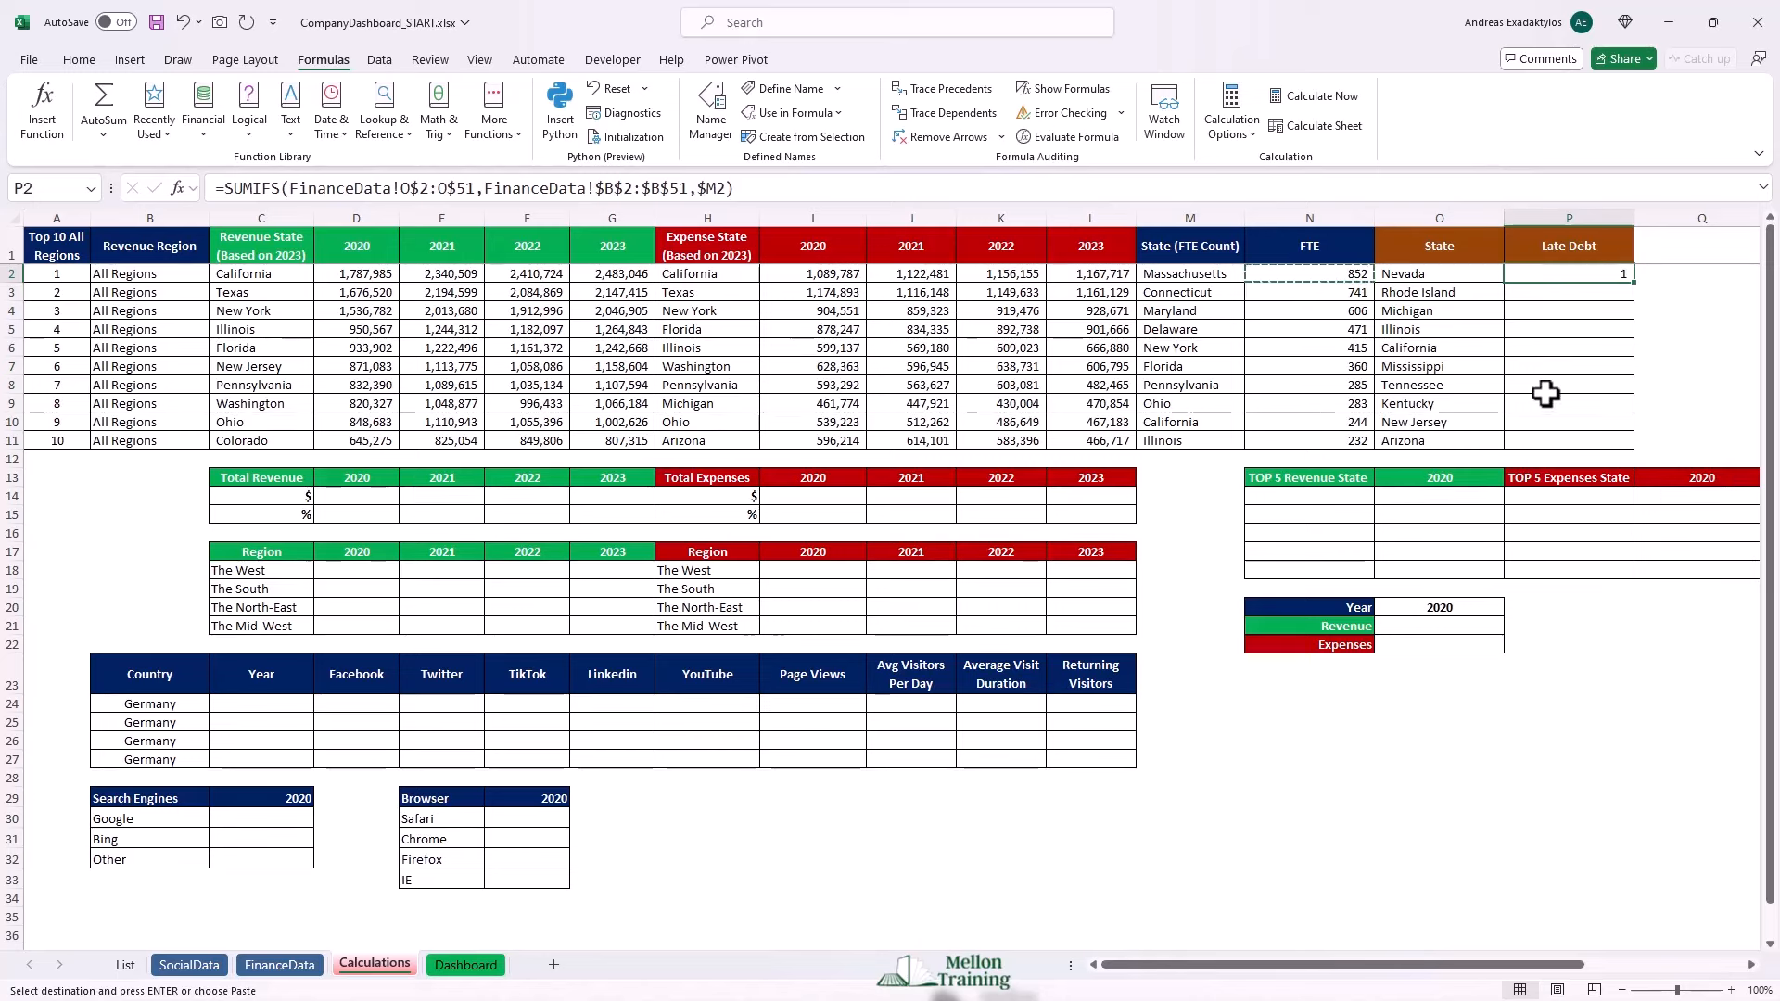
left_click(79, 60)
left_click(717, 125)
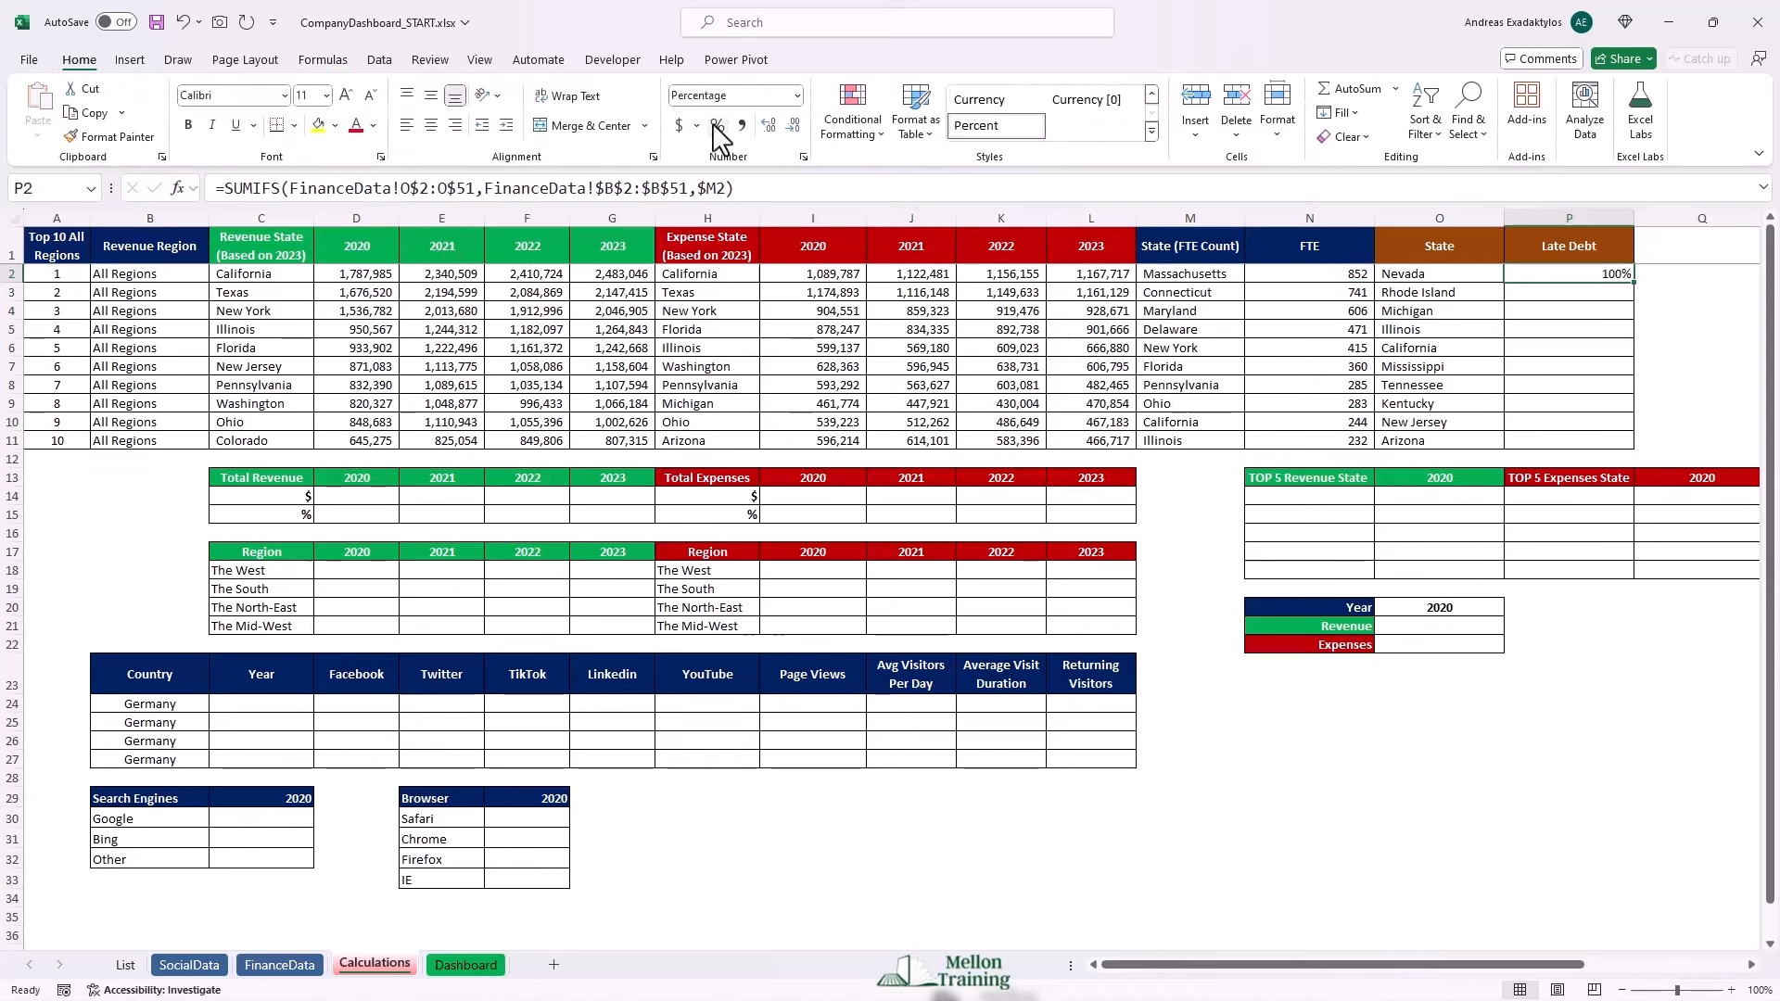
left_click(769, 128)
Change P2's SUMIFS to sum FinanceData!L$2:L$51 with criteria $O2, and fill it down the Late Debt column through P11.
double_click(1586, 271)
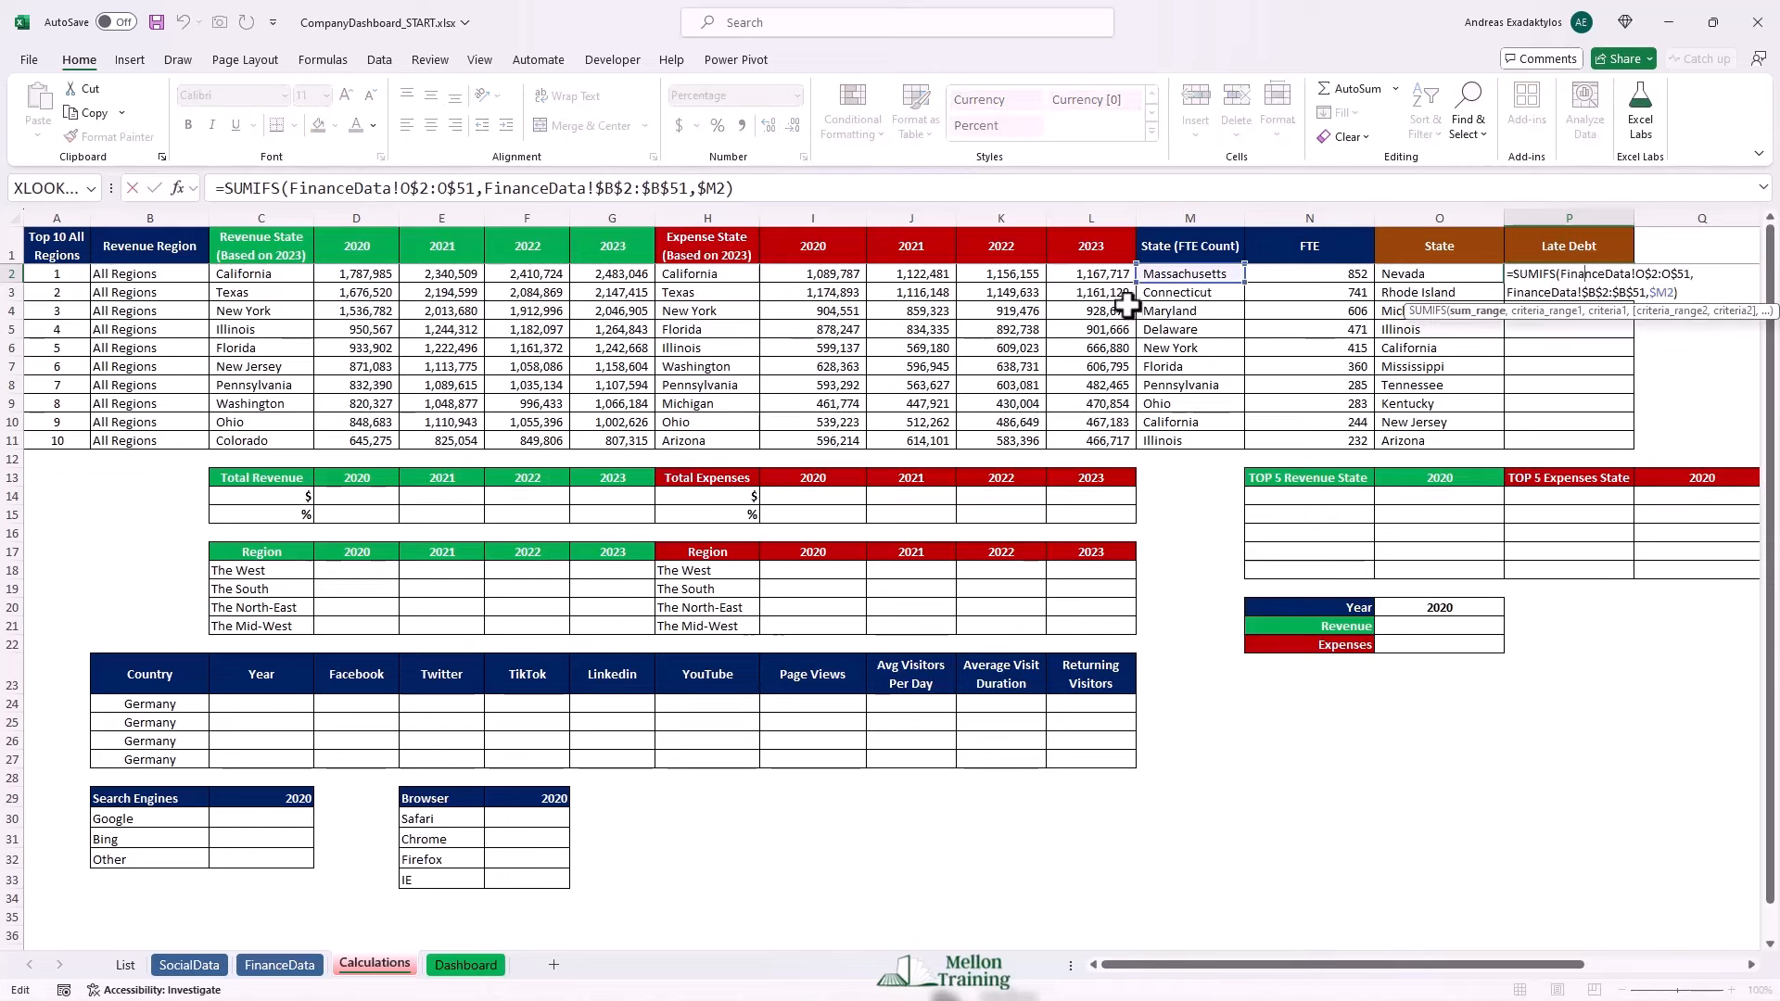
left_click_drag(1138, 282, 1409, 276)
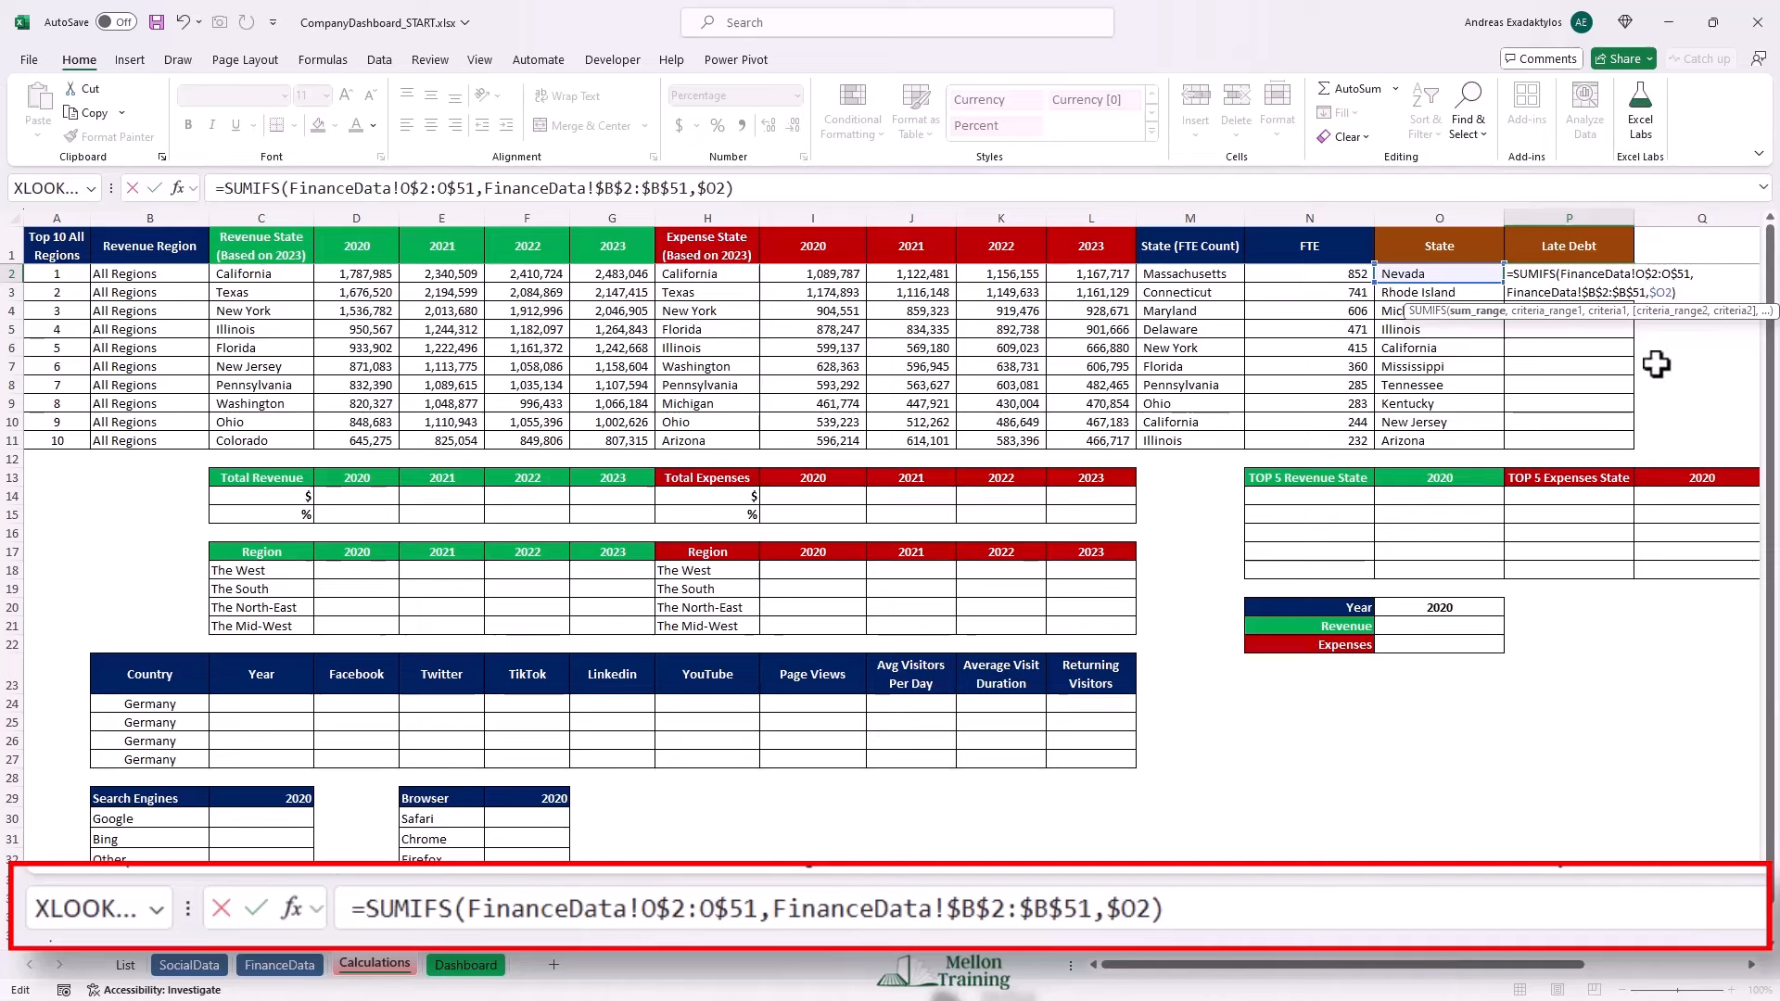
key("BackSpace")
type("L")
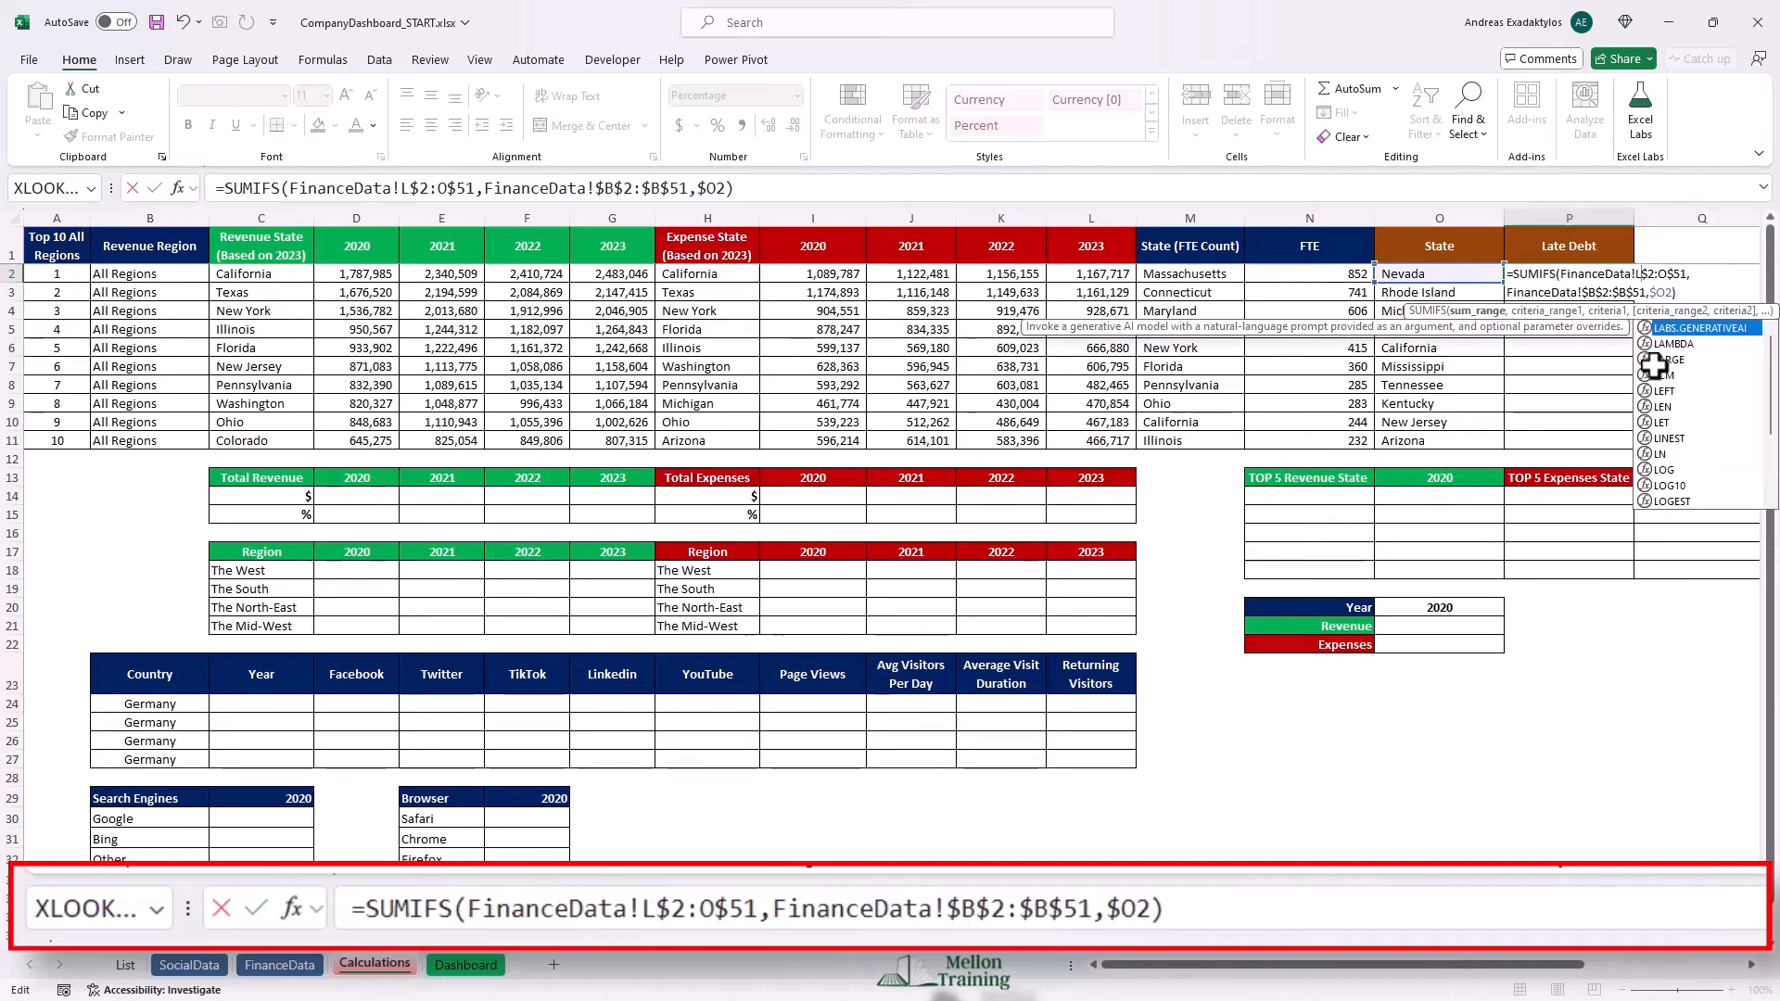
left_click(1661, 275)
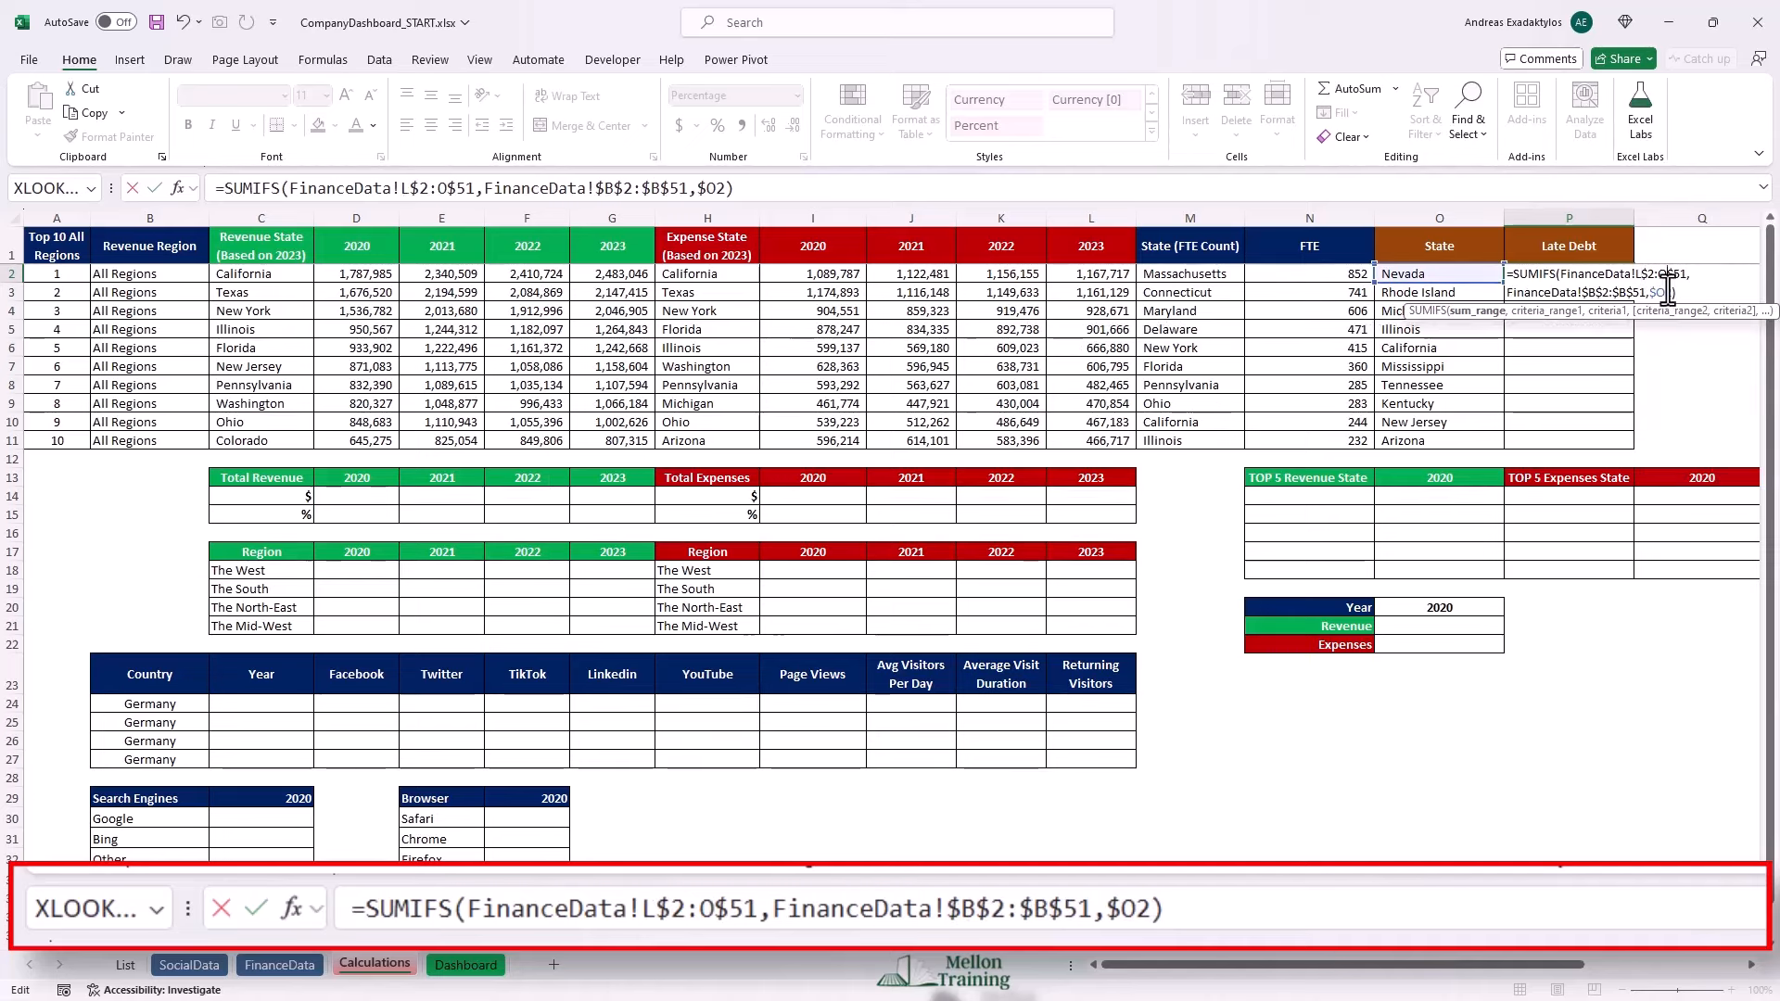
key("BackSpace")
type("L")
key("Return")
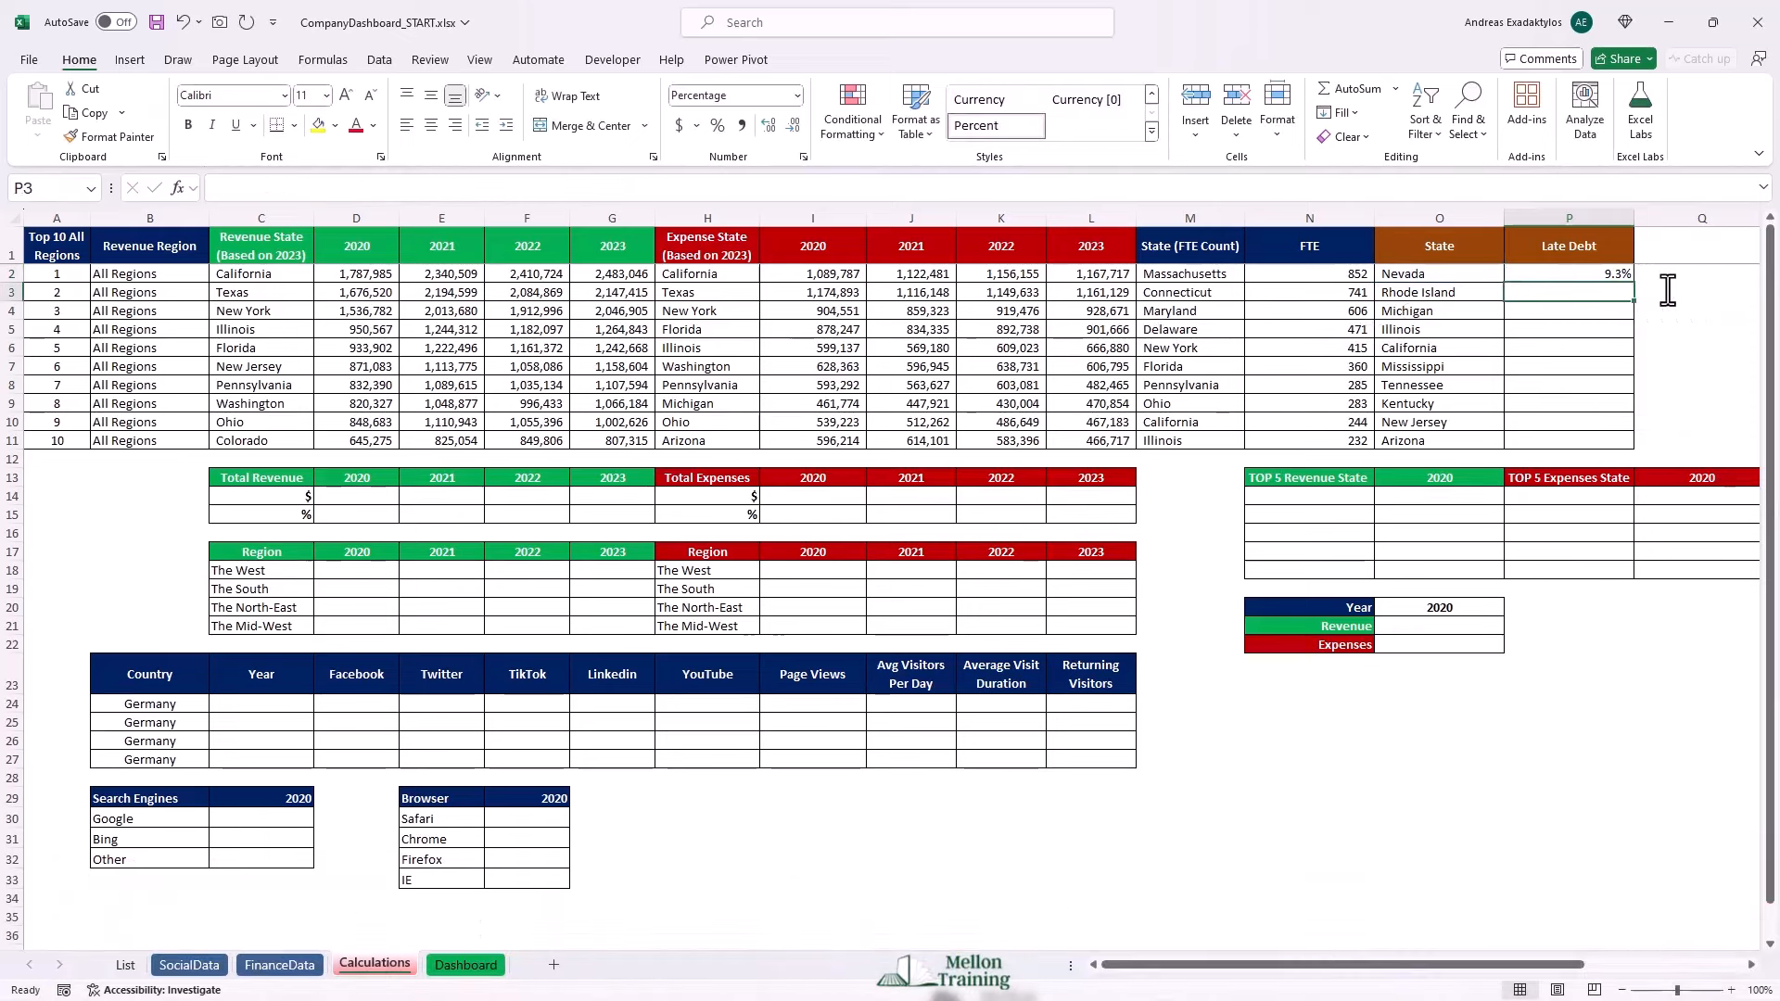
left_click(1594, 274)
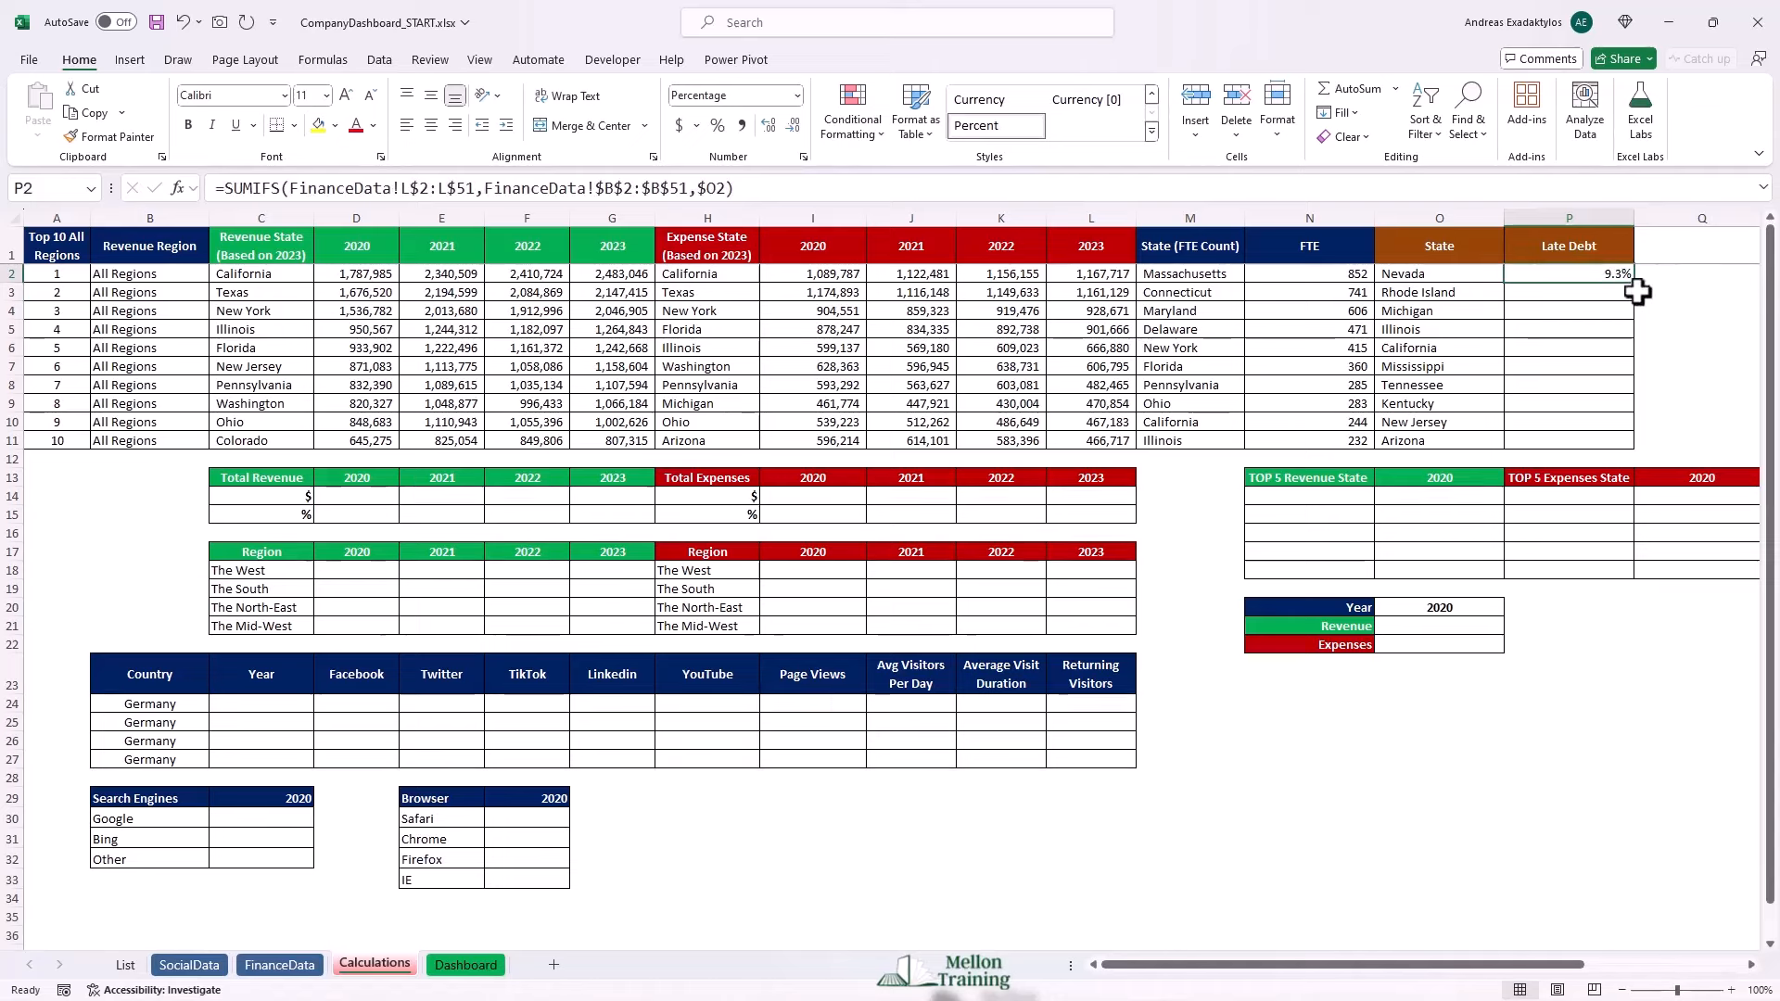
left_click_drag(1637, 283, 1643, 447)
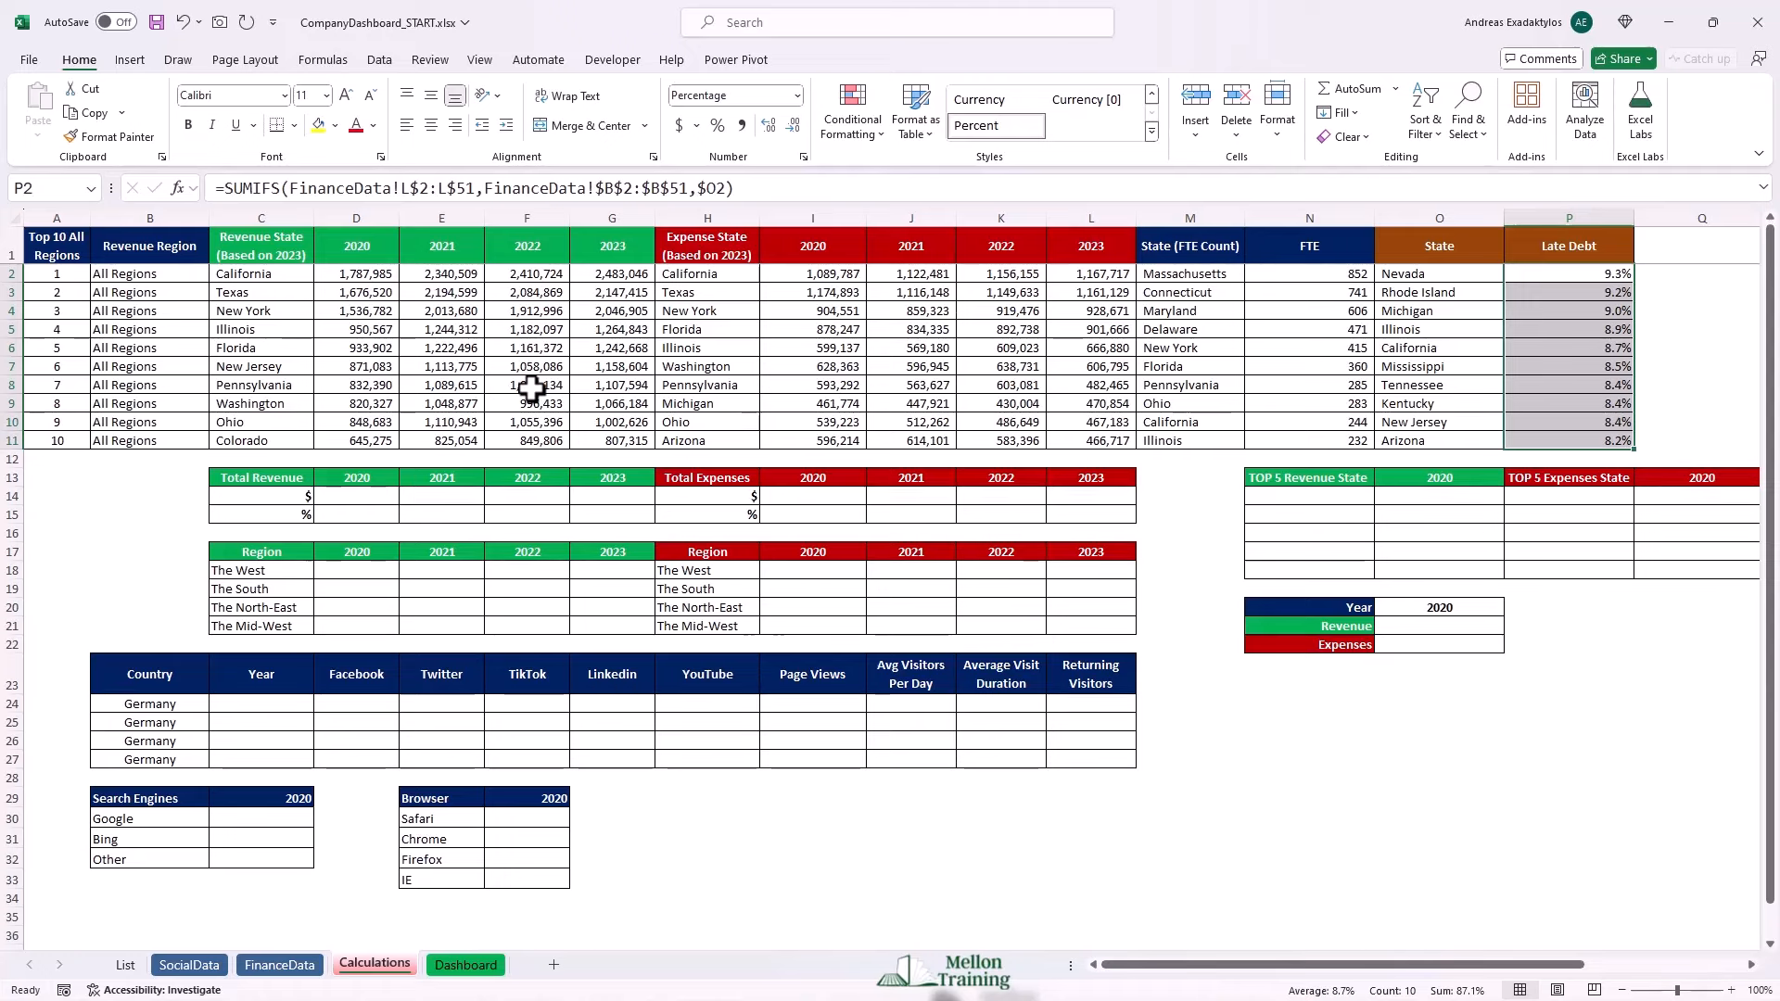
Append /1000 to the SUMIFS formula in D2 to express the 2020 revenue in thousands.
left_click(378, 274)
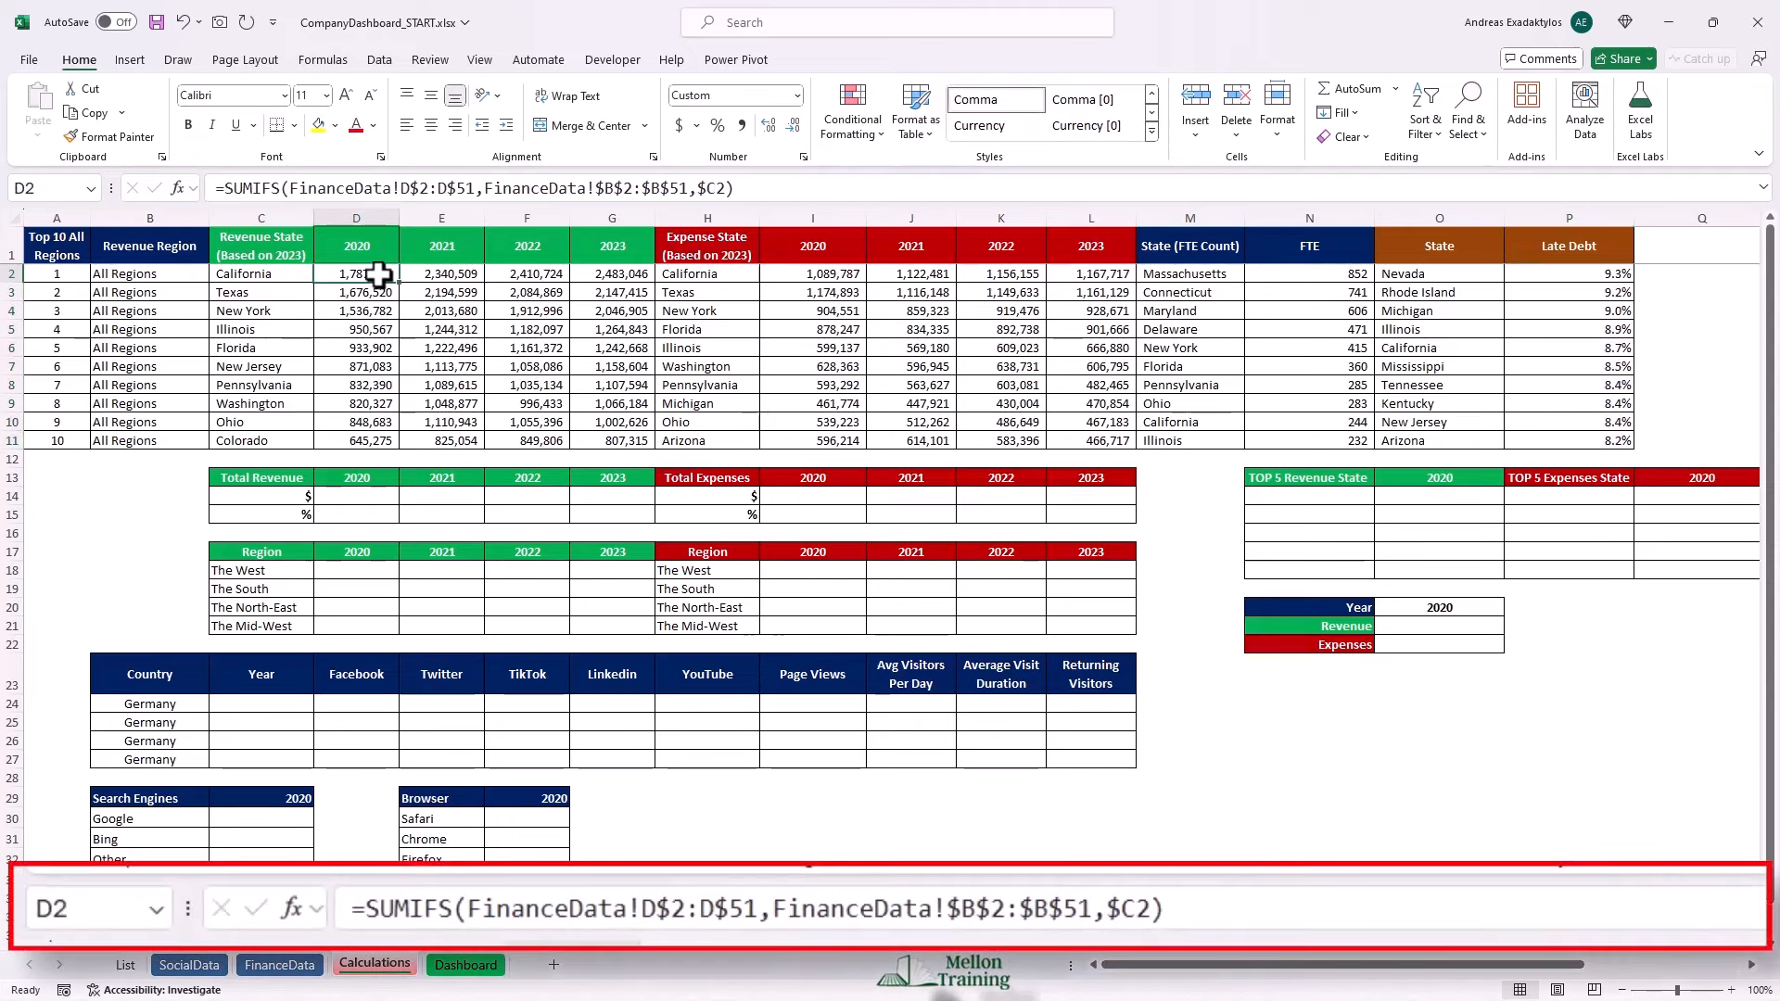
left_click(781, 187)
type("/1000")
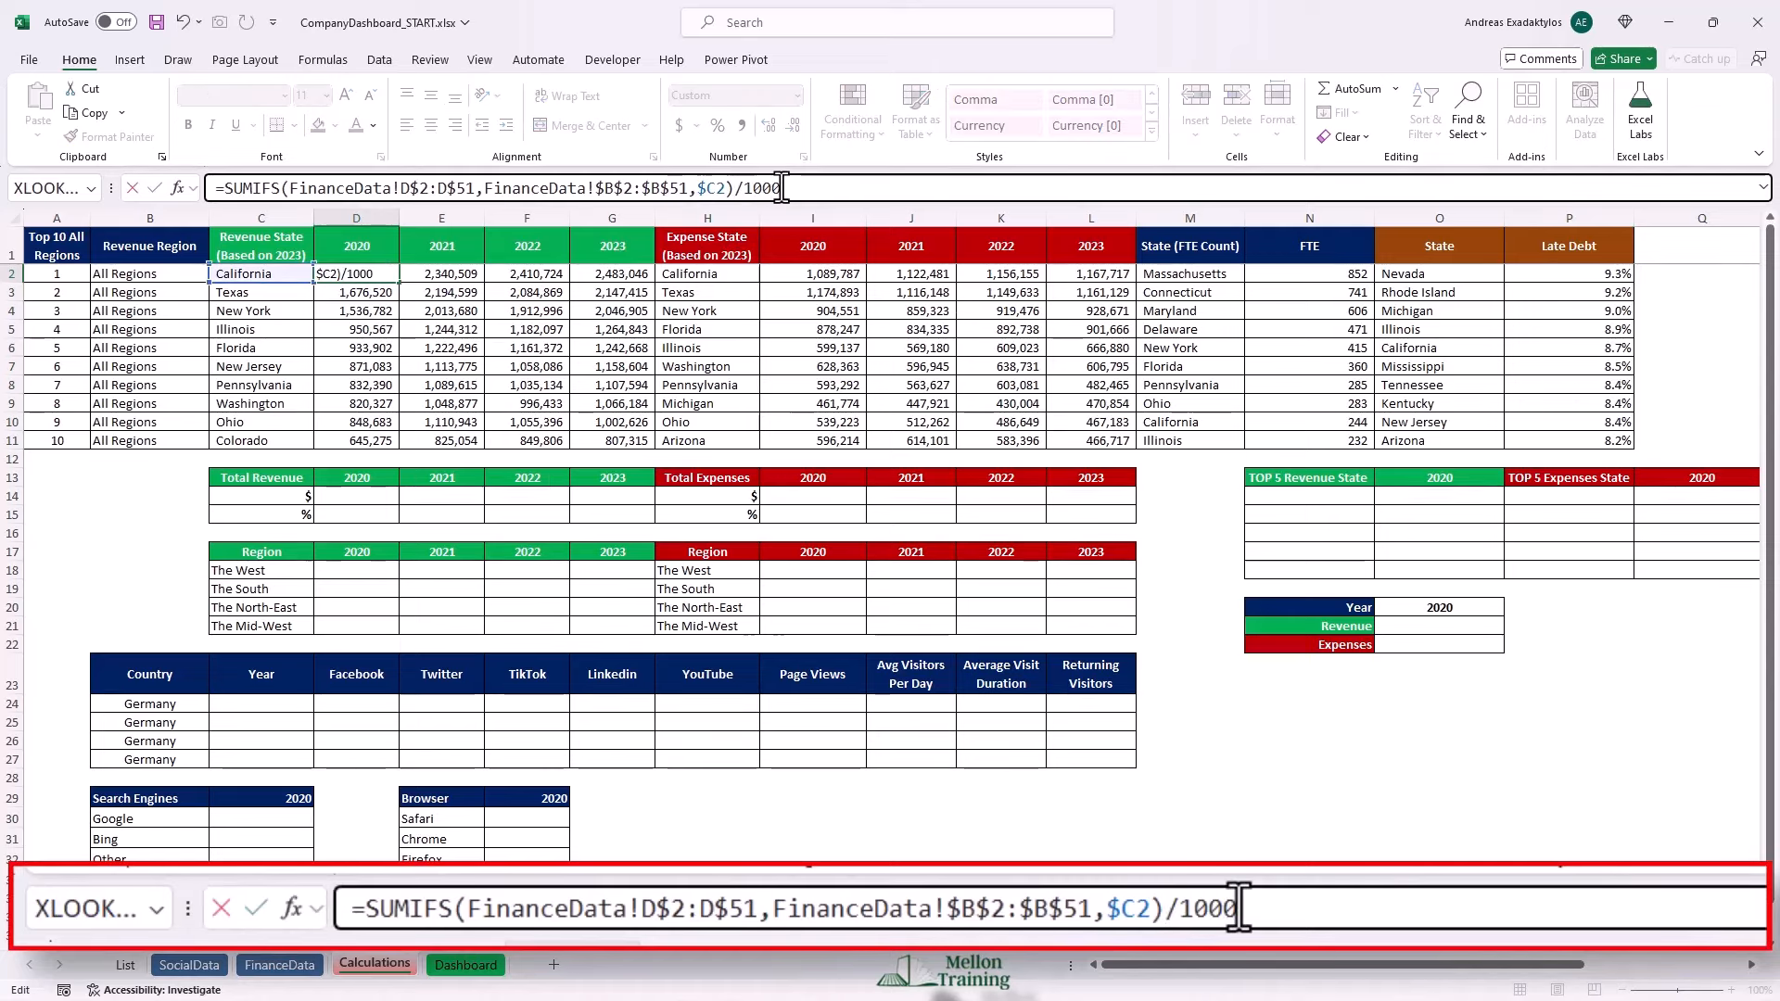
key("Return")
key("Up")
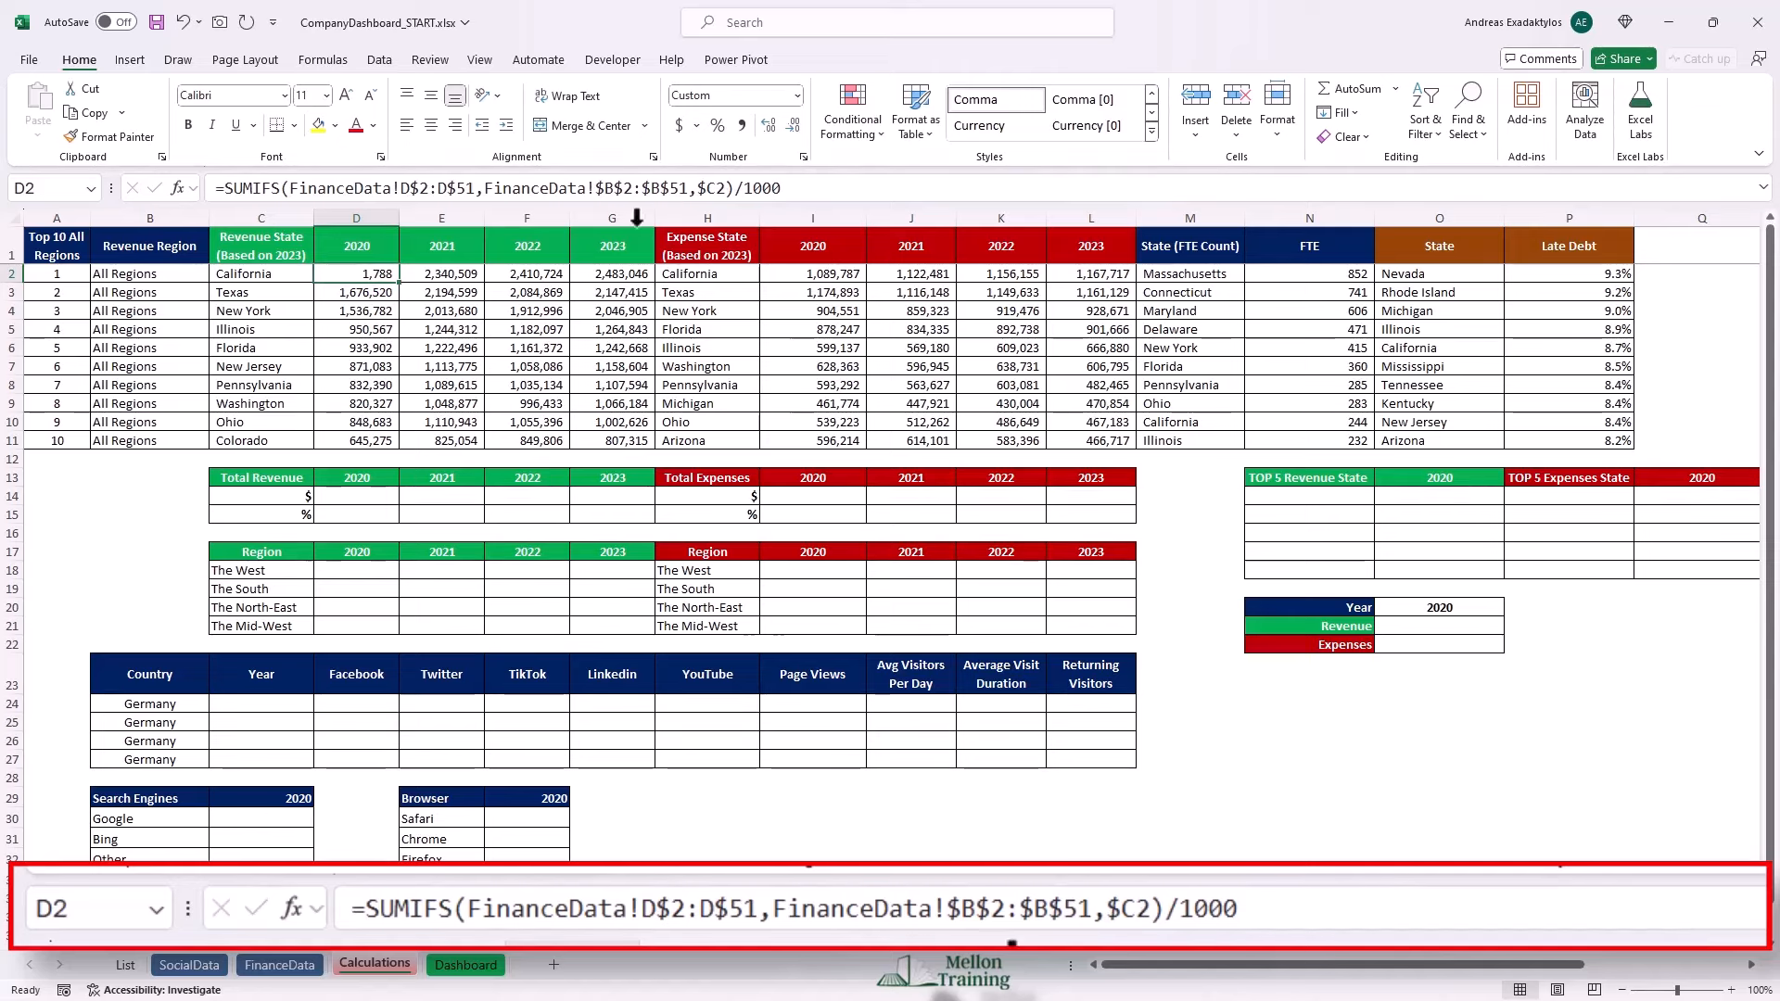
Fill the D2 formula down to row 11 and across the 2021 to 2023 revenue columns through G11.
double_click(402, 283)
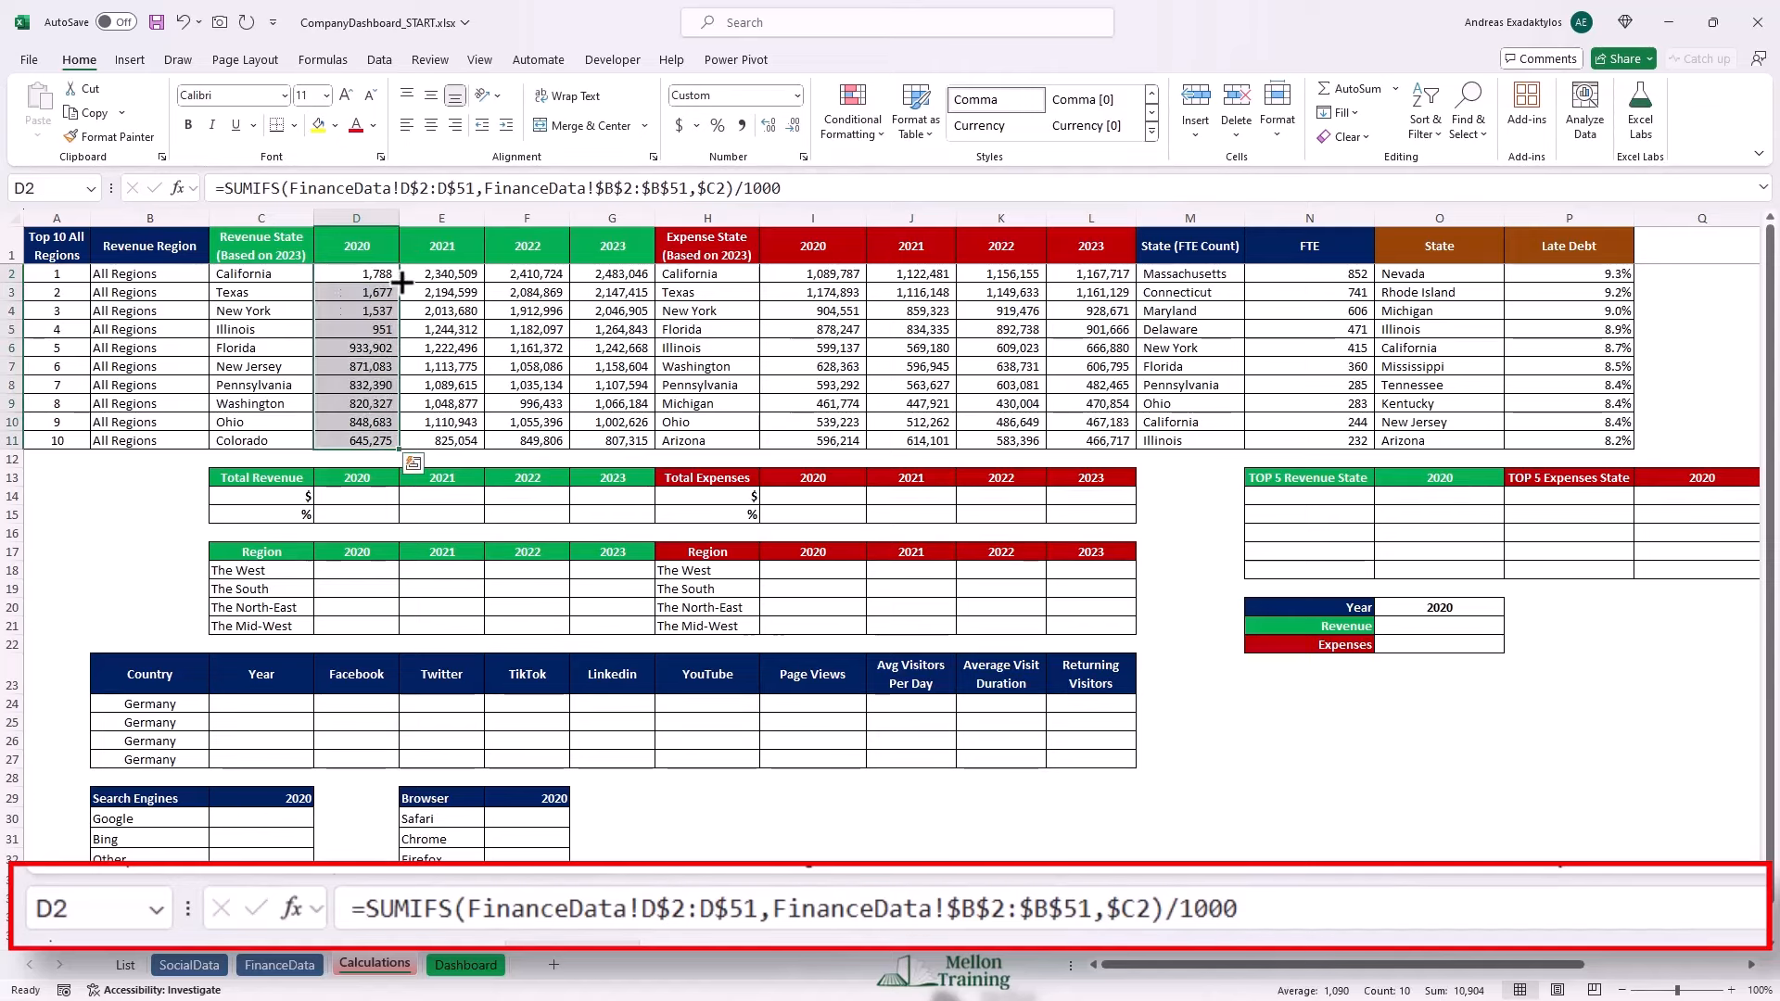
left_click_drag(404, 452, 640, 453)
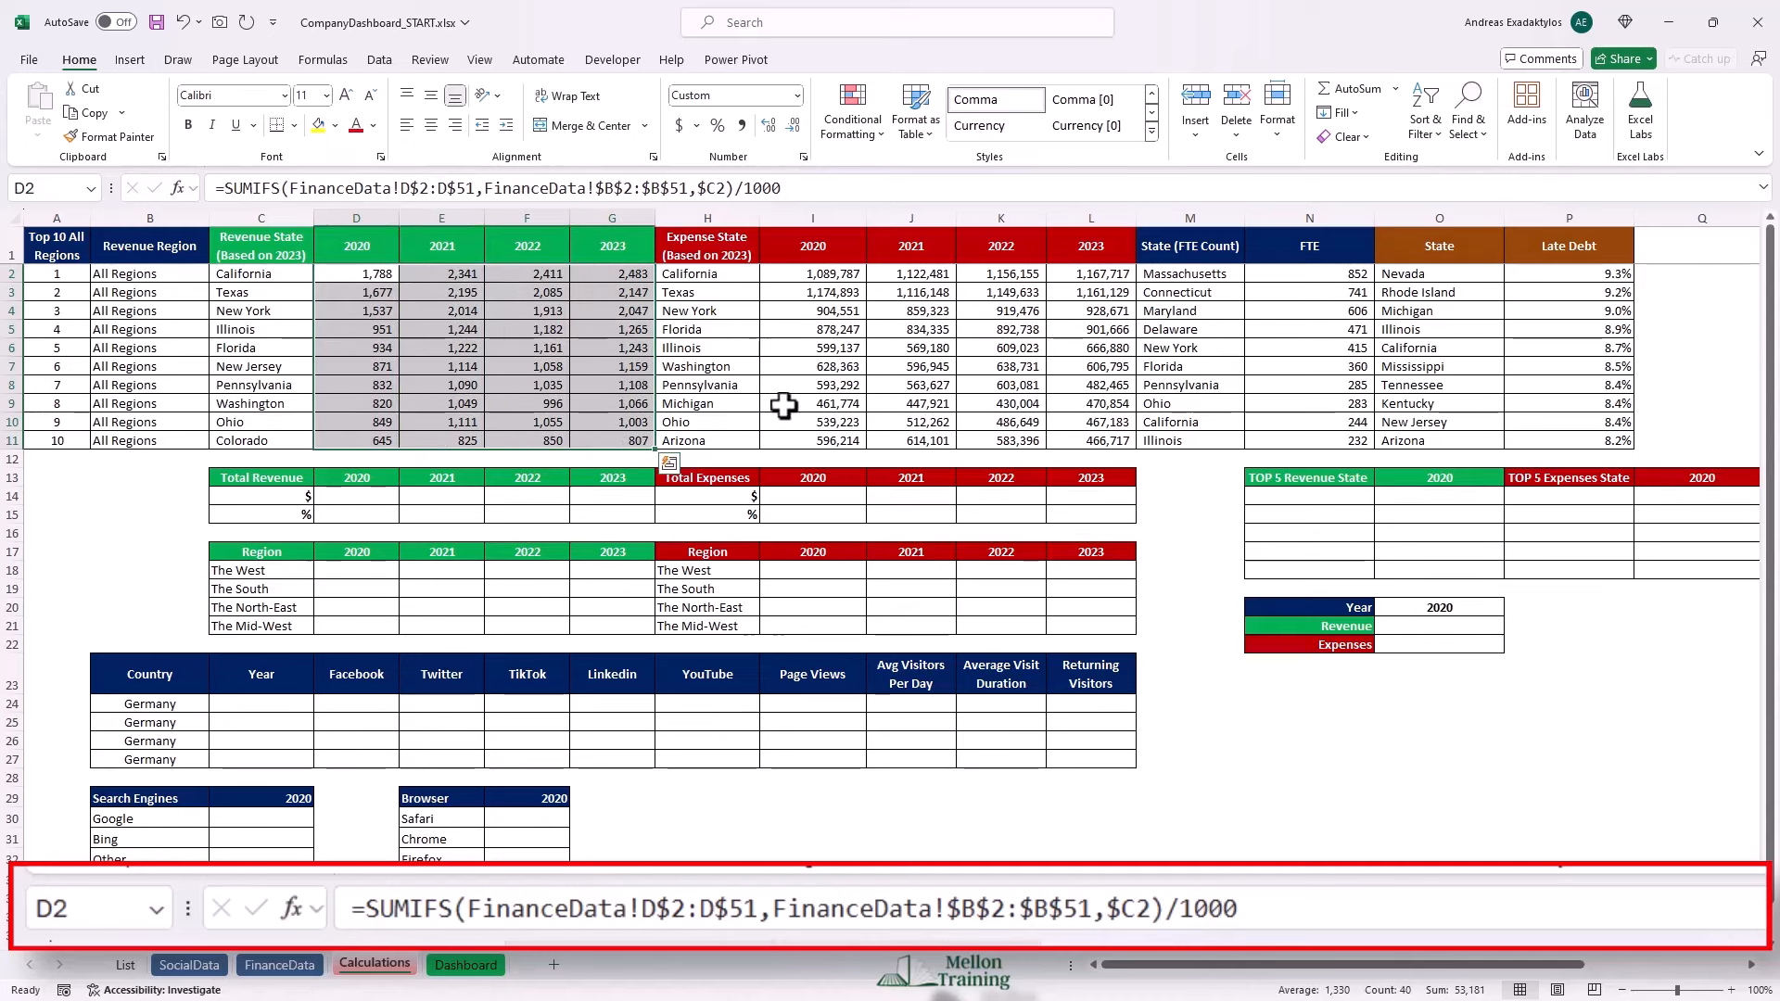
Append /1000 to the SUMIFS formula in I2 and fill it down and across the expense columns through L11.
left_click(840, 274)
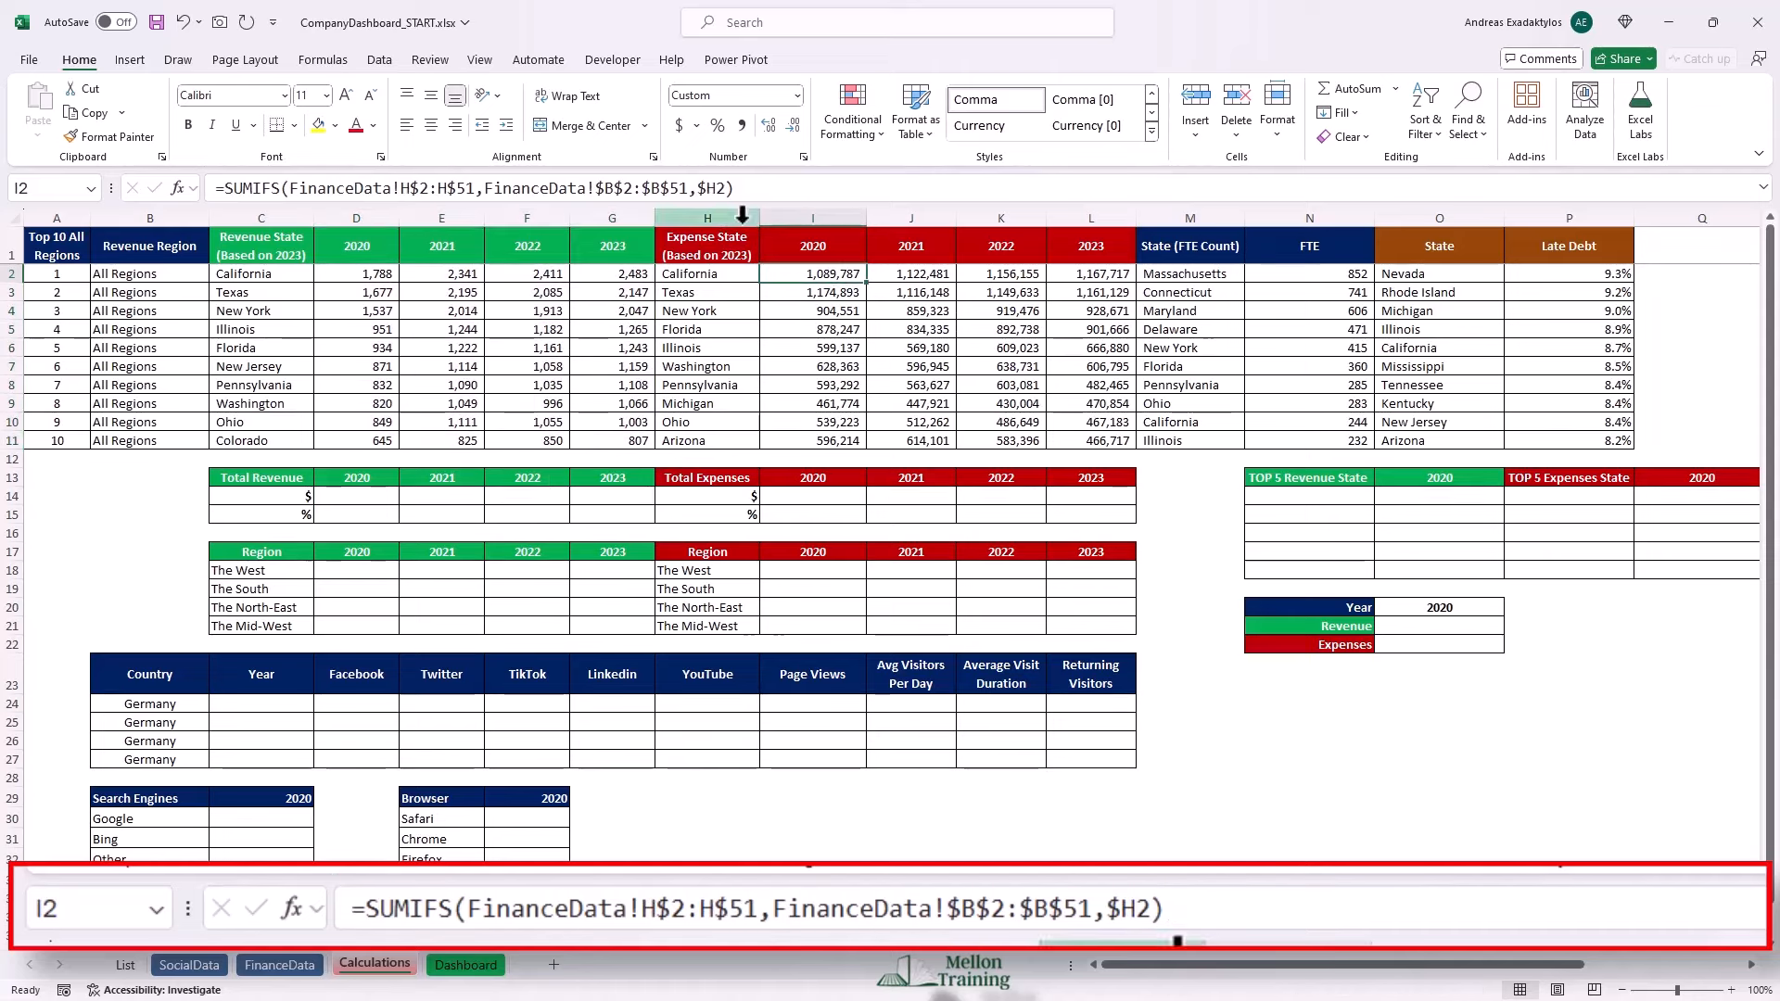
left_click(744, 188)
type("/1000")
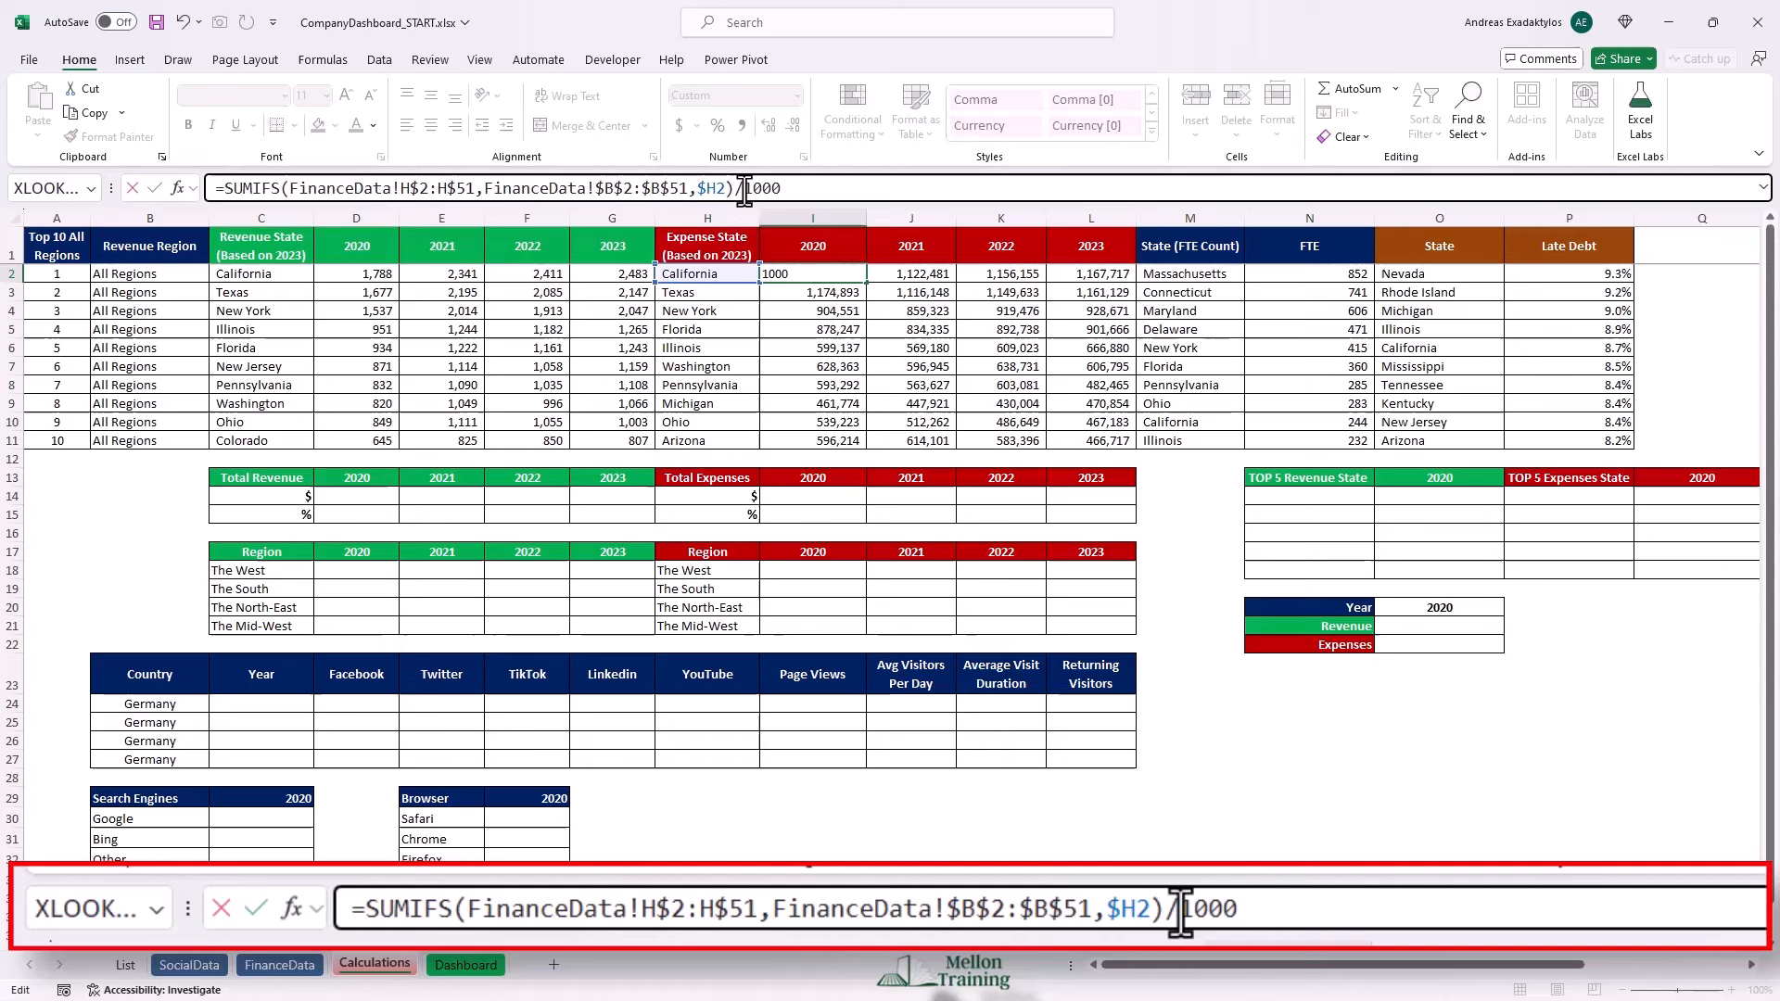
key("Return")
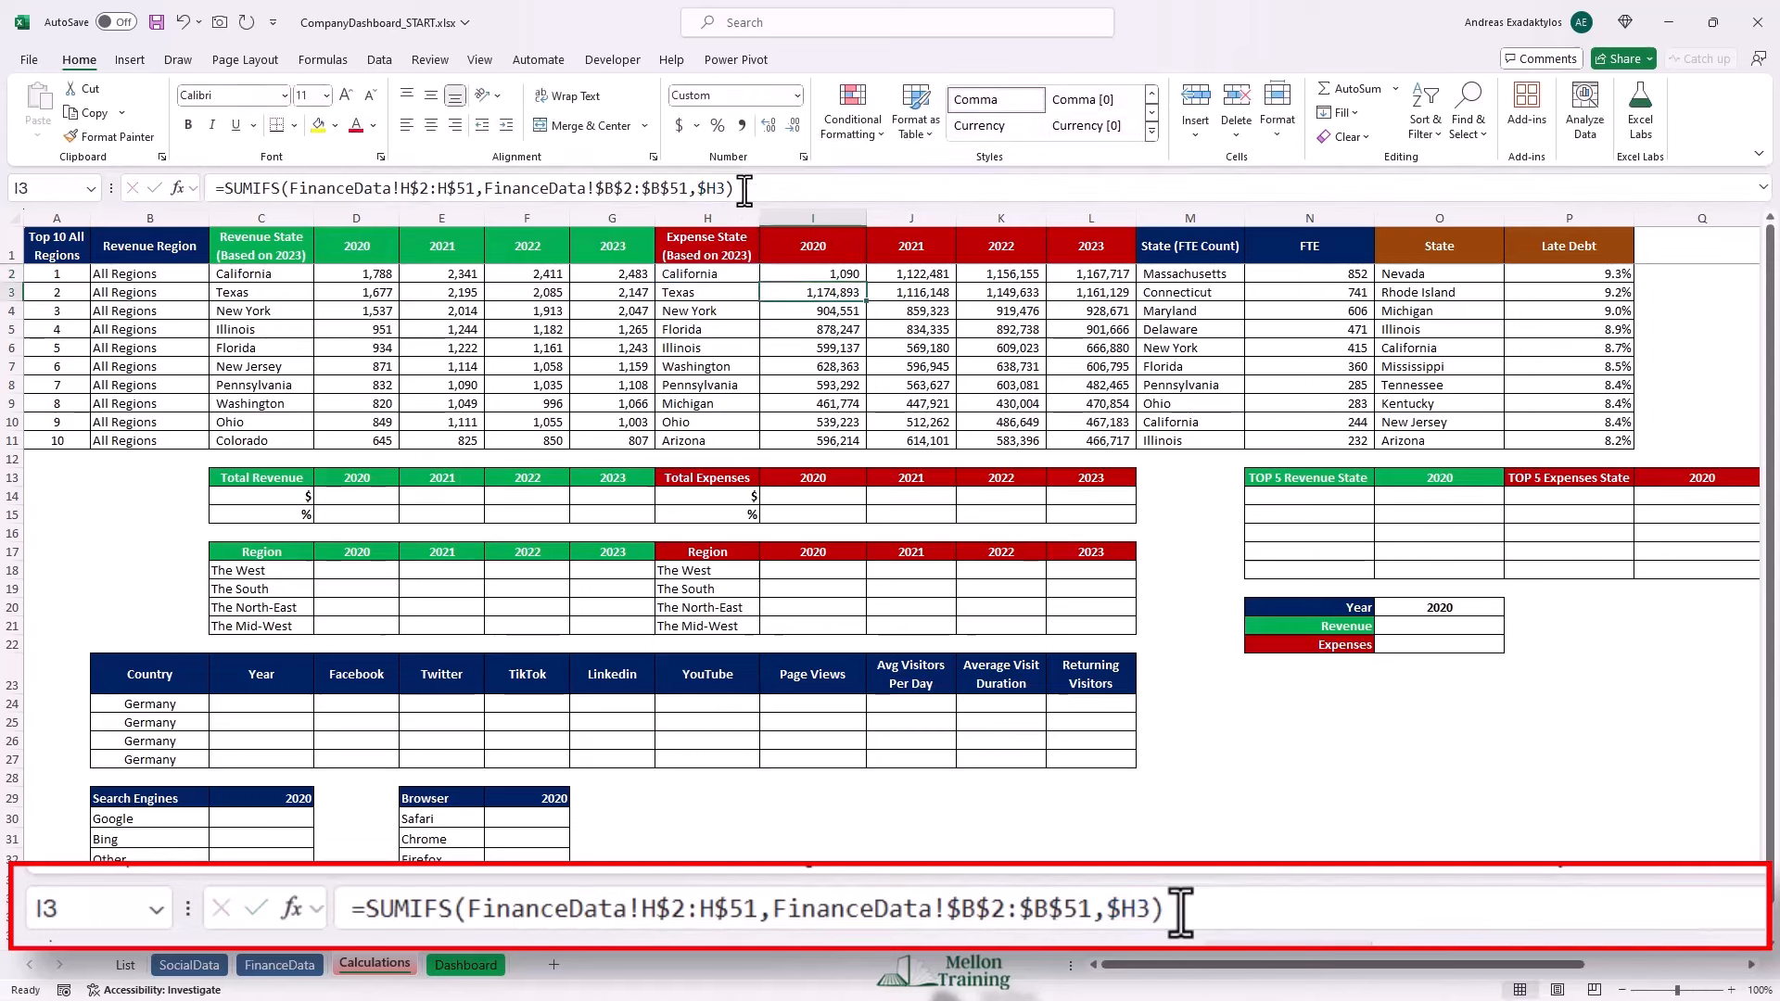
left_click(830, 270)
double_click(866, 283)
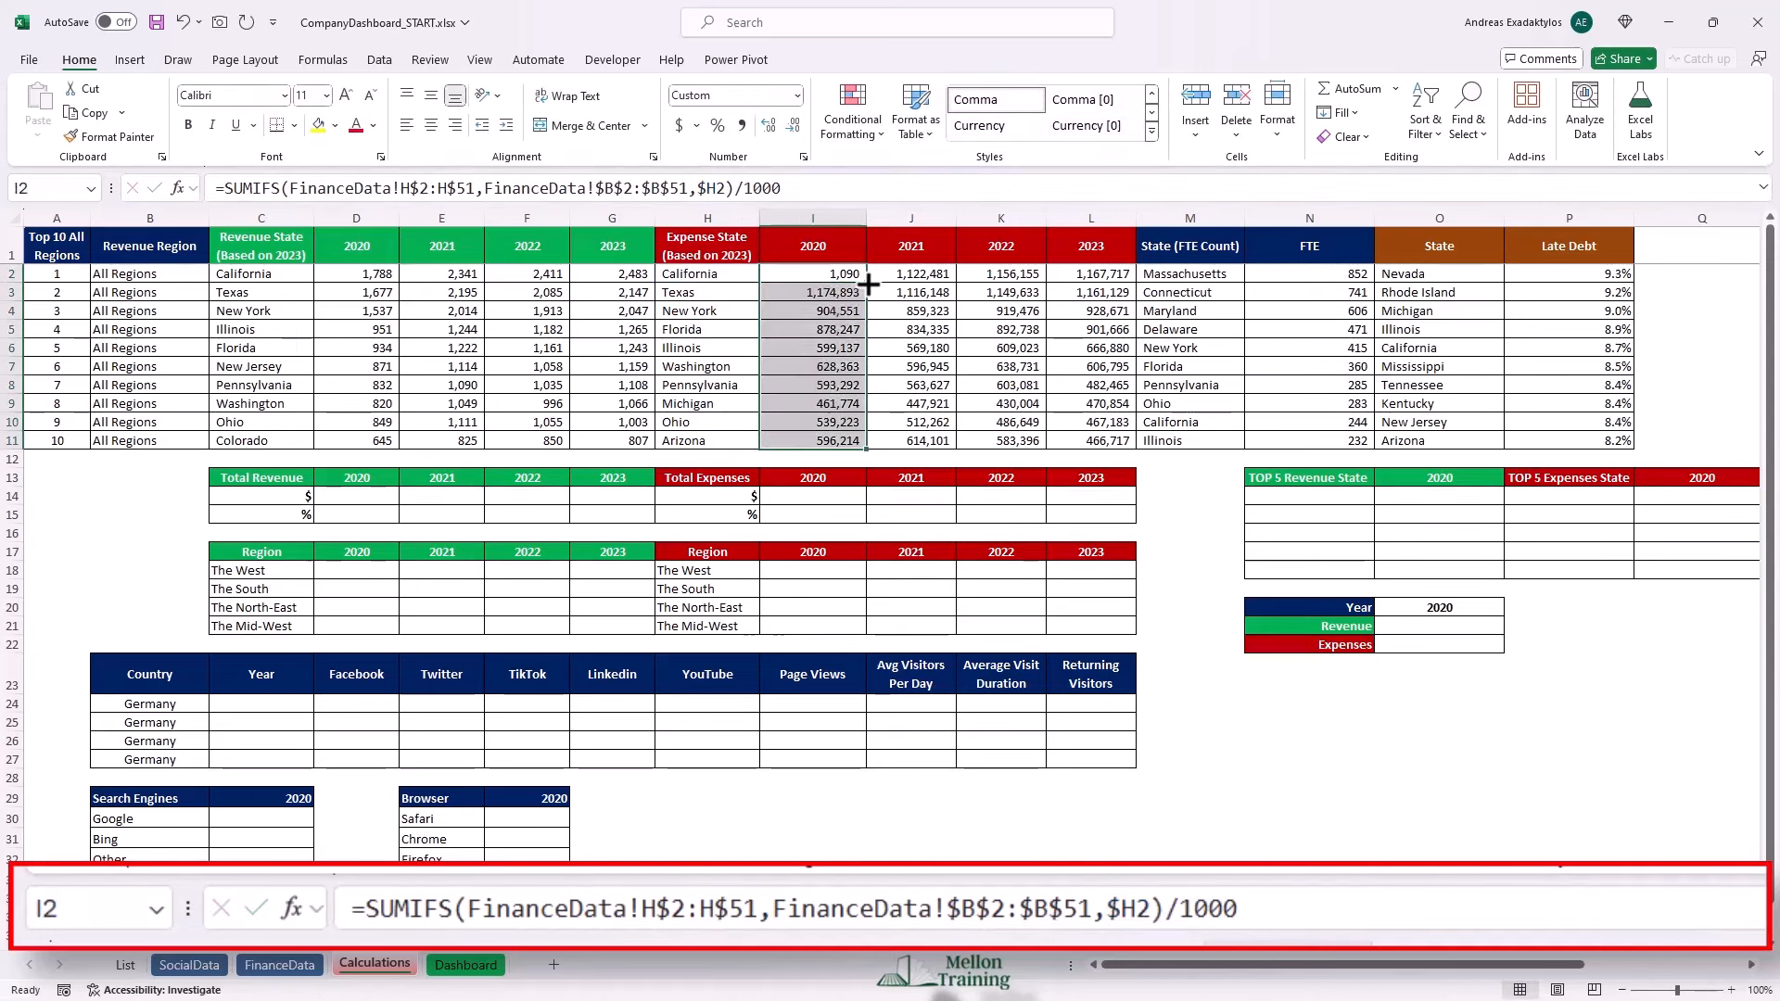
left_click_drag(868, 451, 1122, 452)
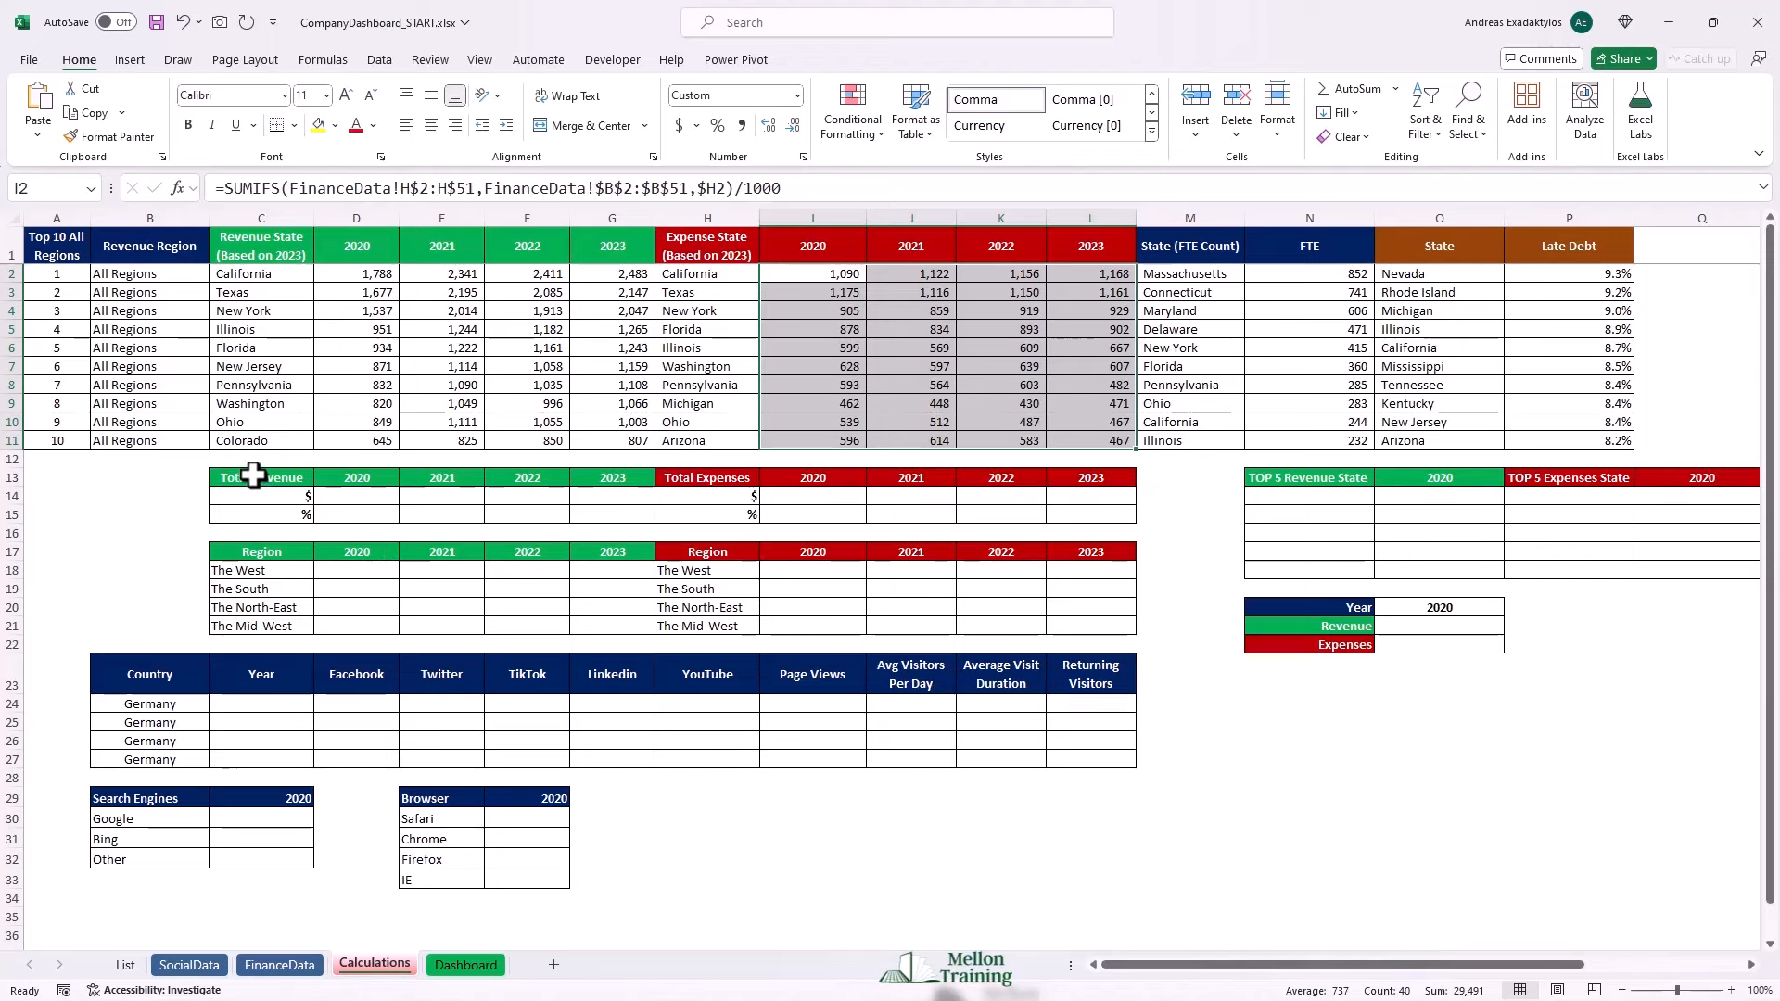
left_click_drag(258, 477, 1066, 515)
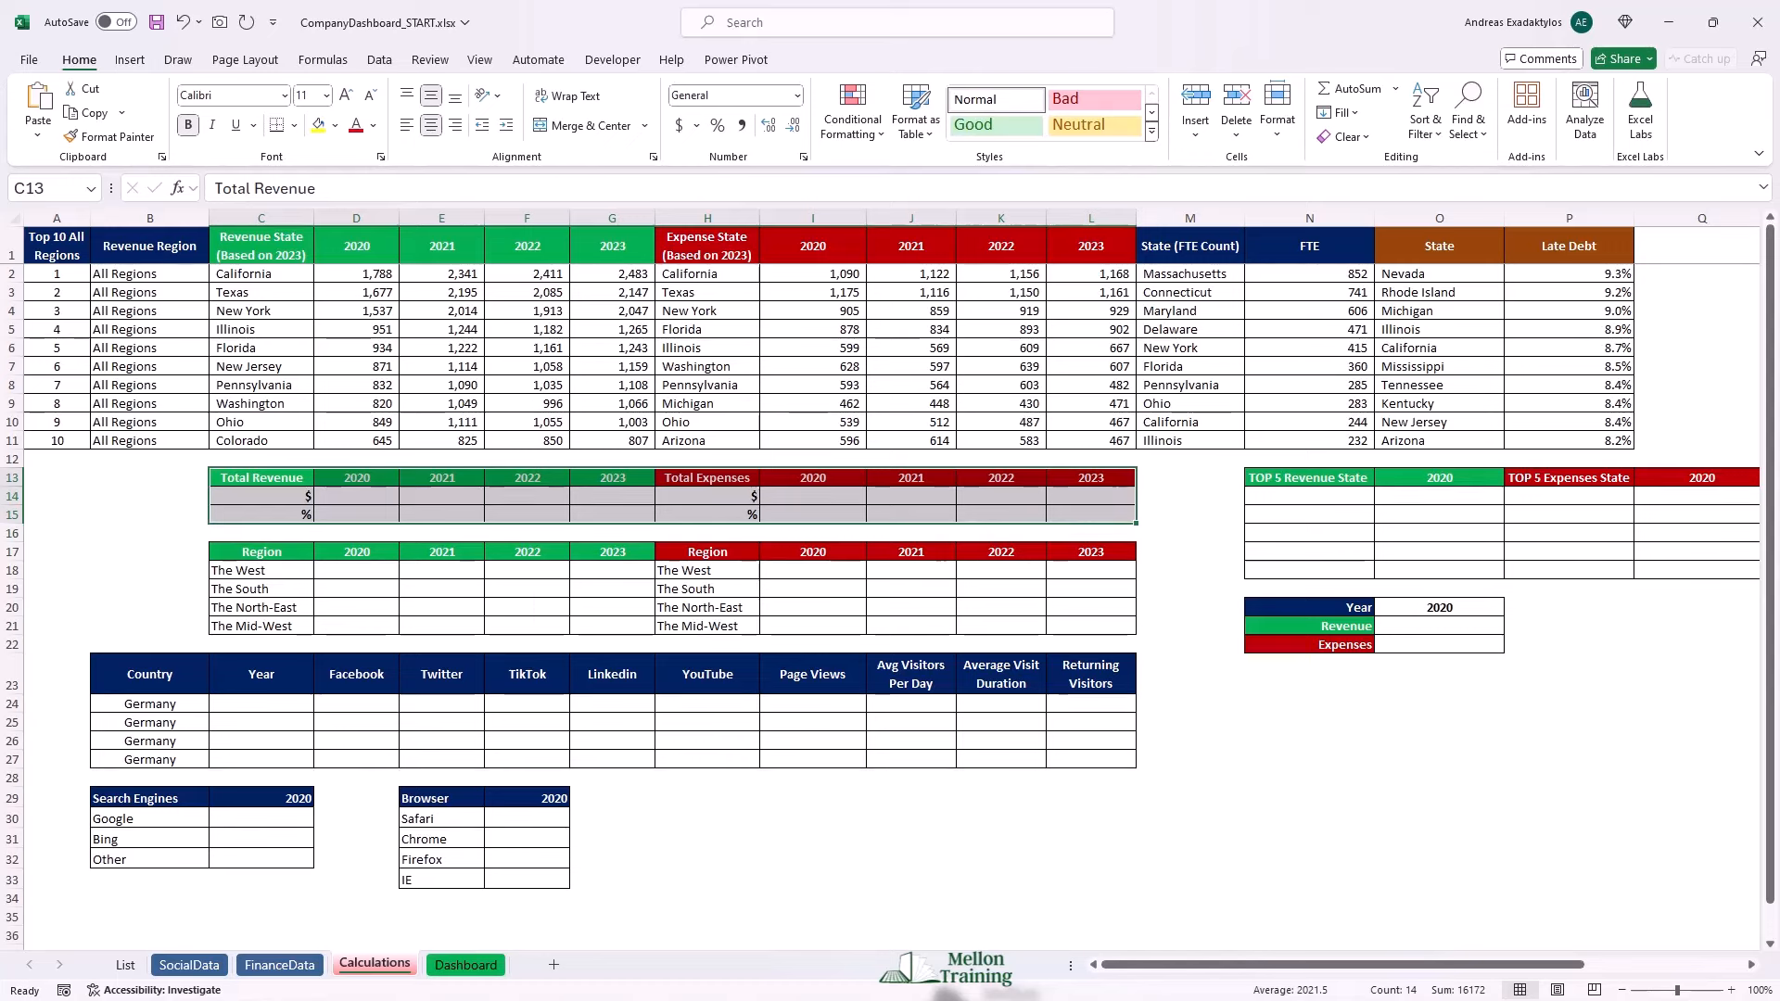
left_click_drag(254, 552, 1100, 636)
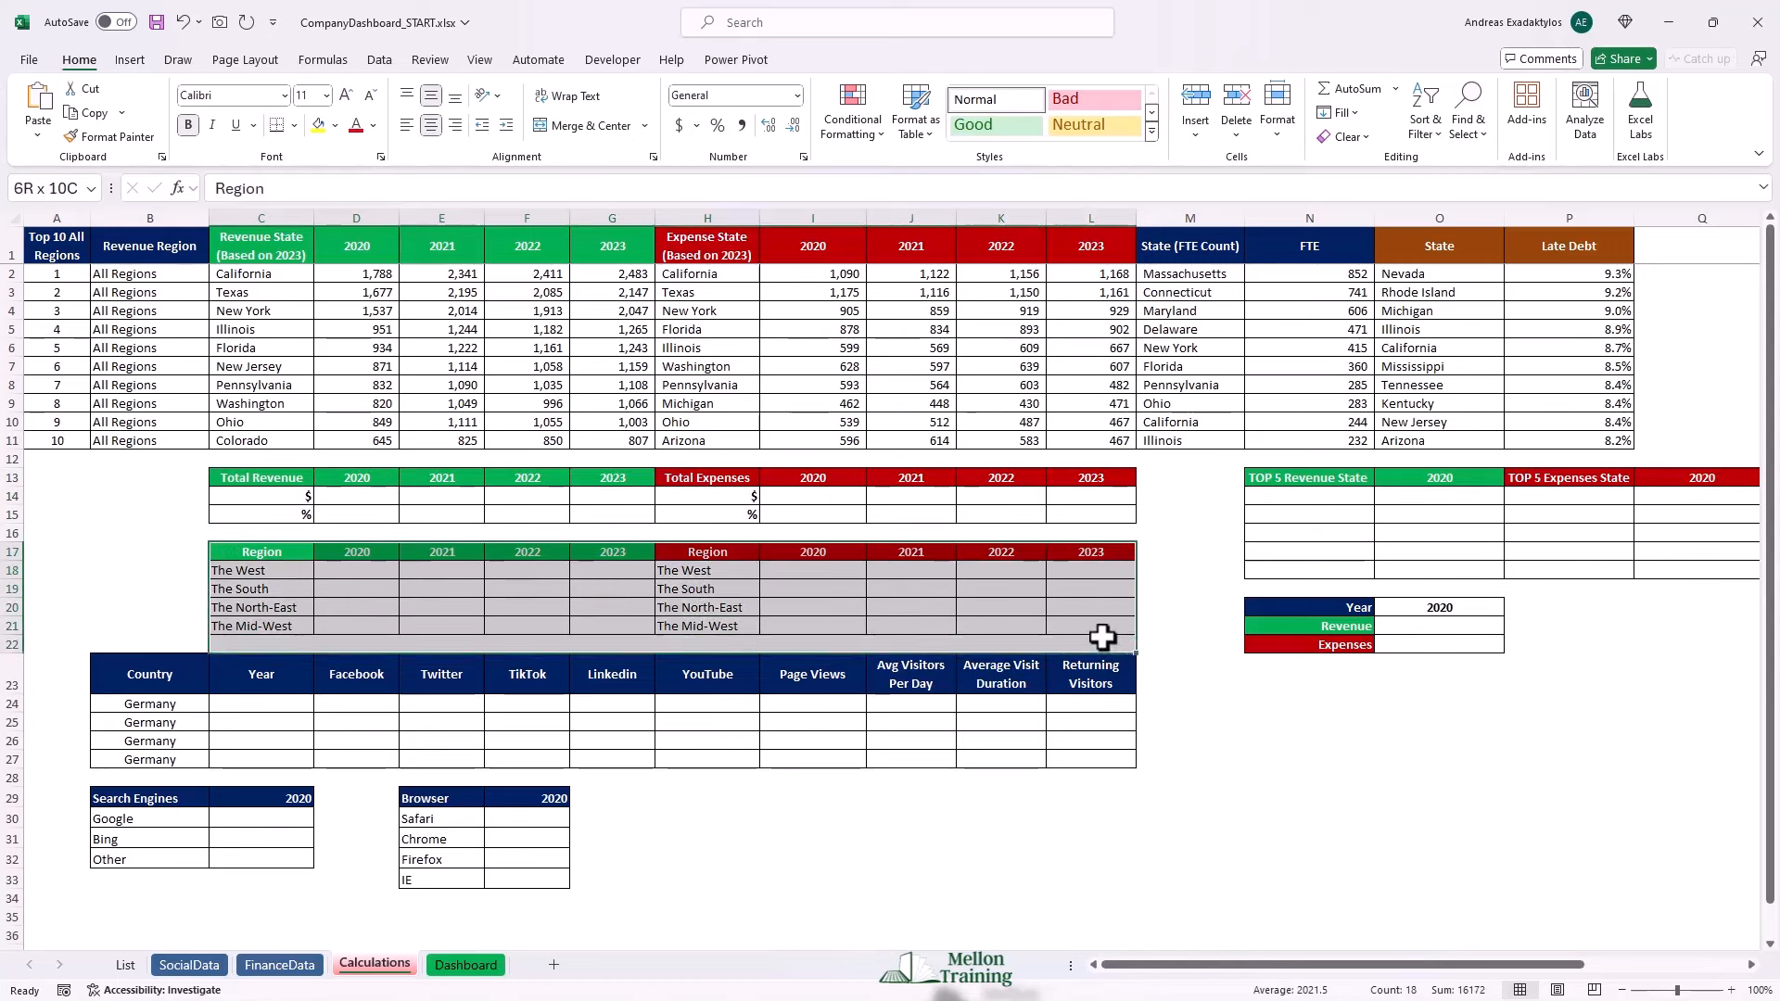
left_click(70, 479, "ctrl")
left_click(70, 479)
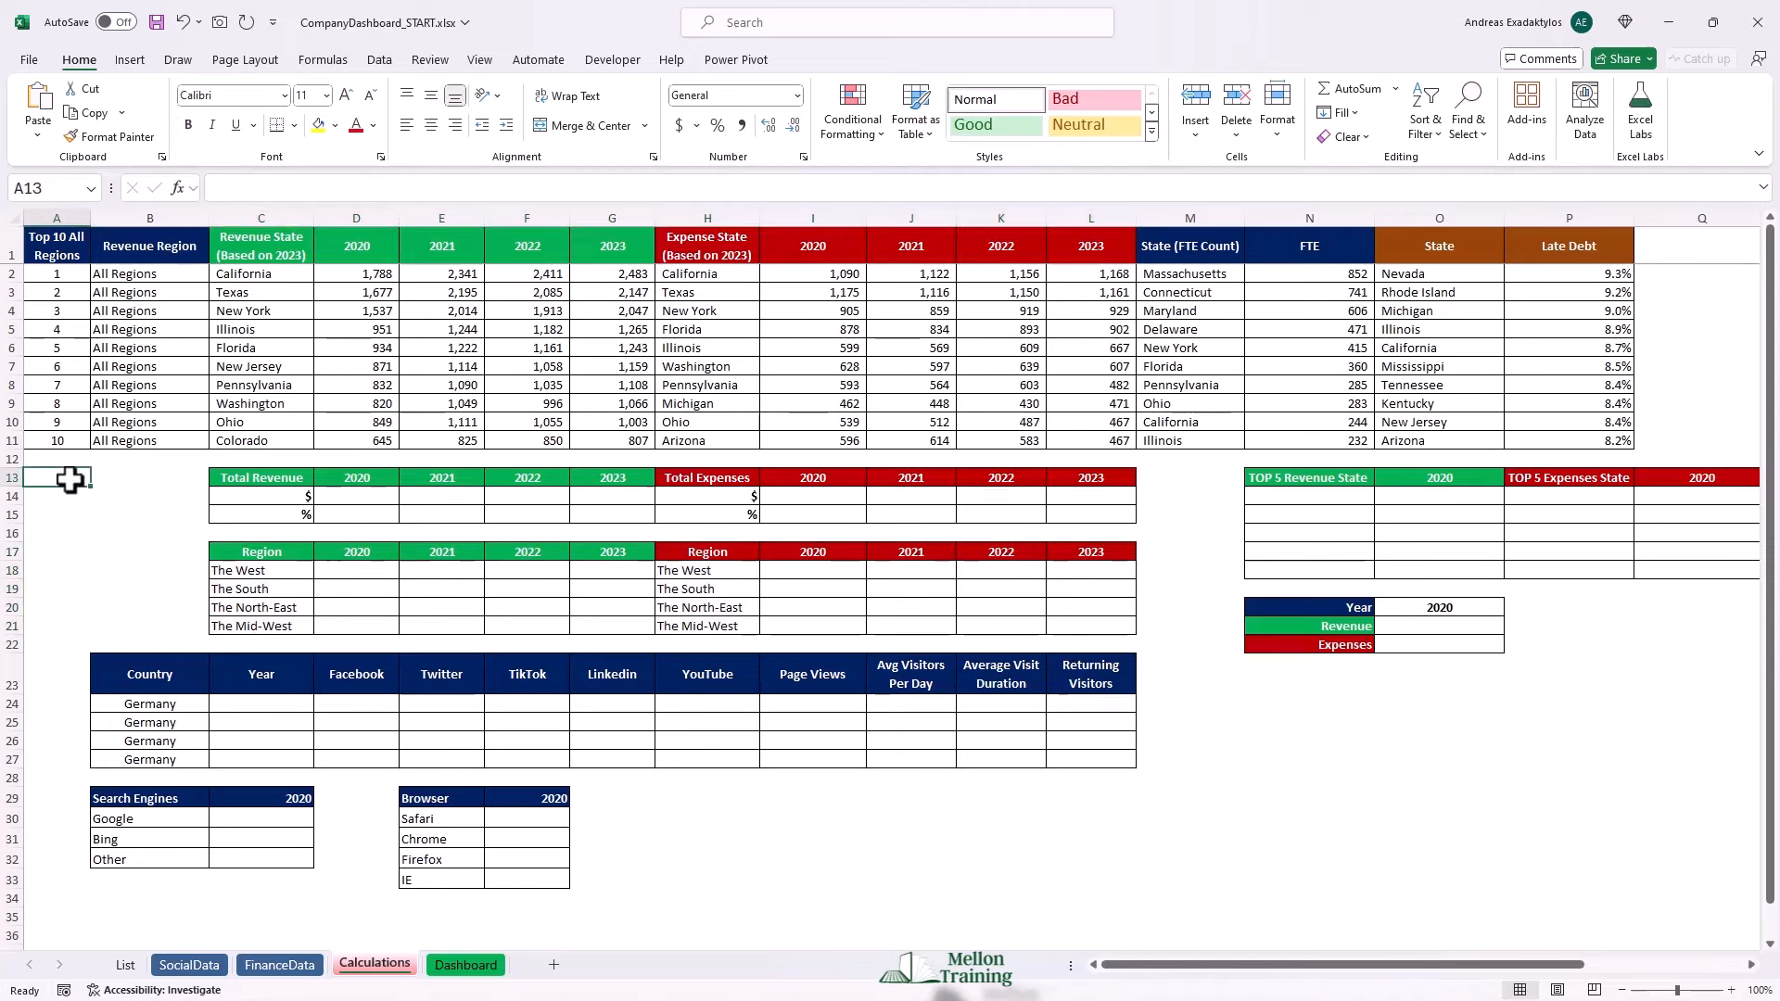
Link N14 under TOP 5 Revenue State to C2 and fill the formula down through N18.
left_click(1309, 496)
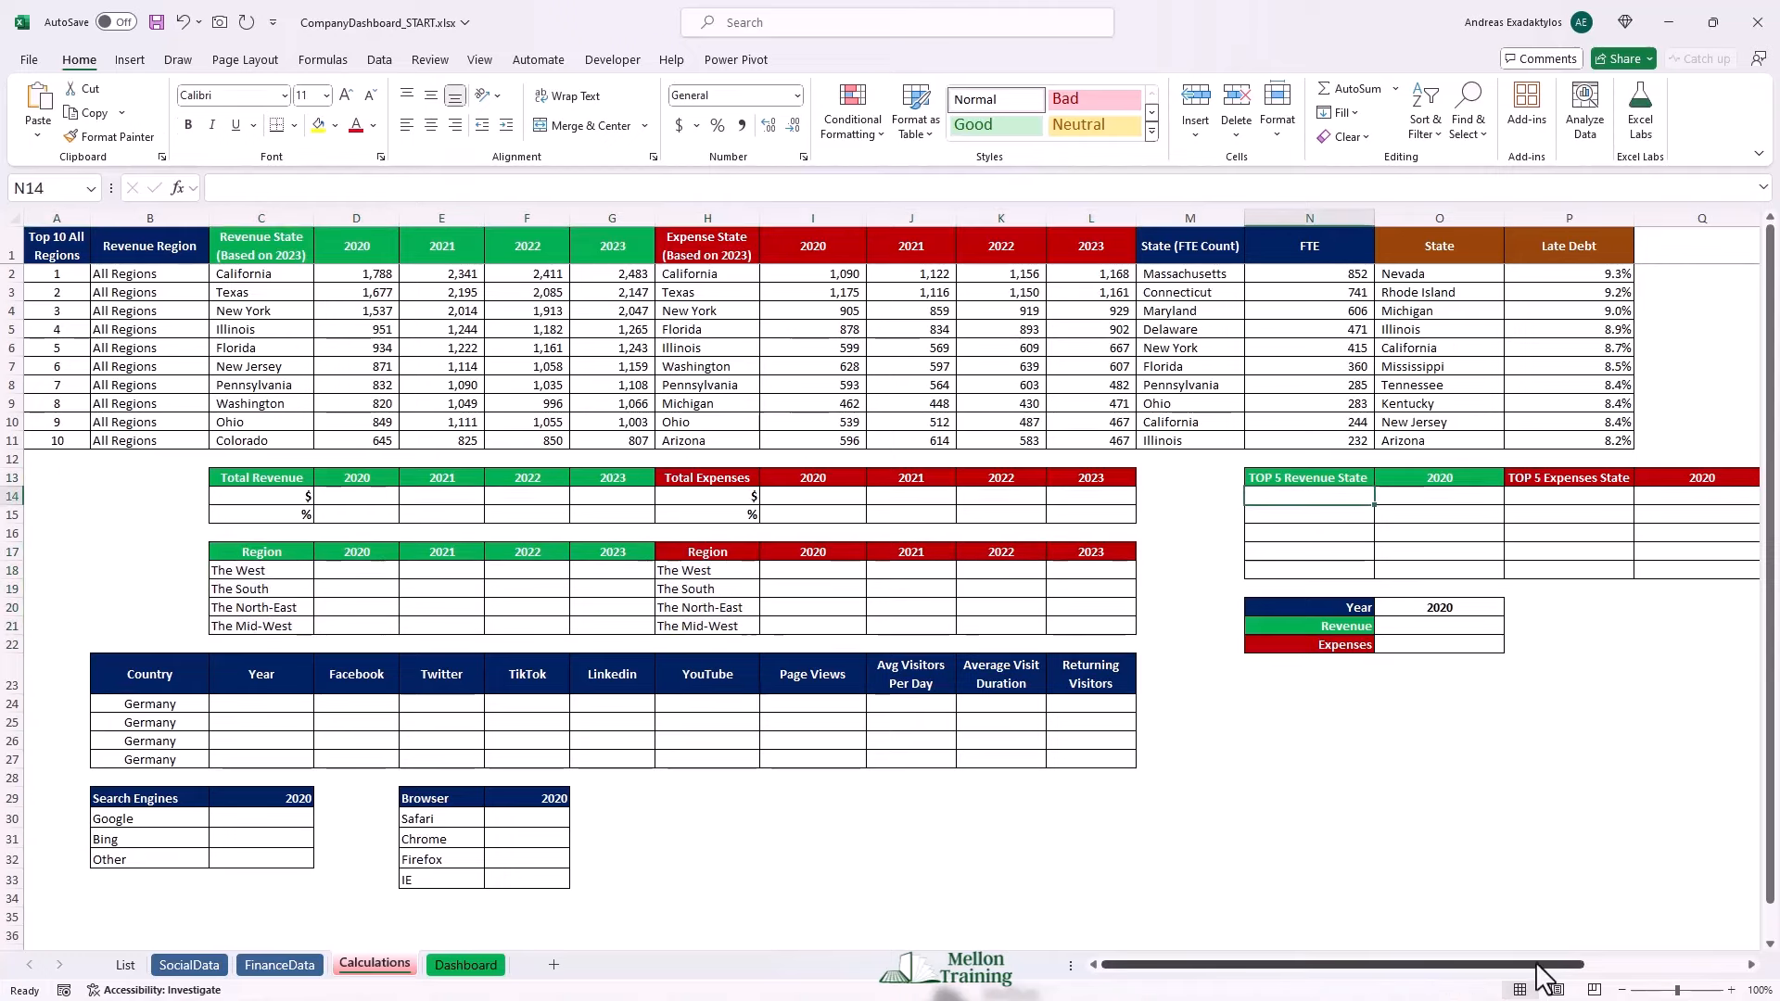
left_click_drag(1537, 964, 1559, 966)
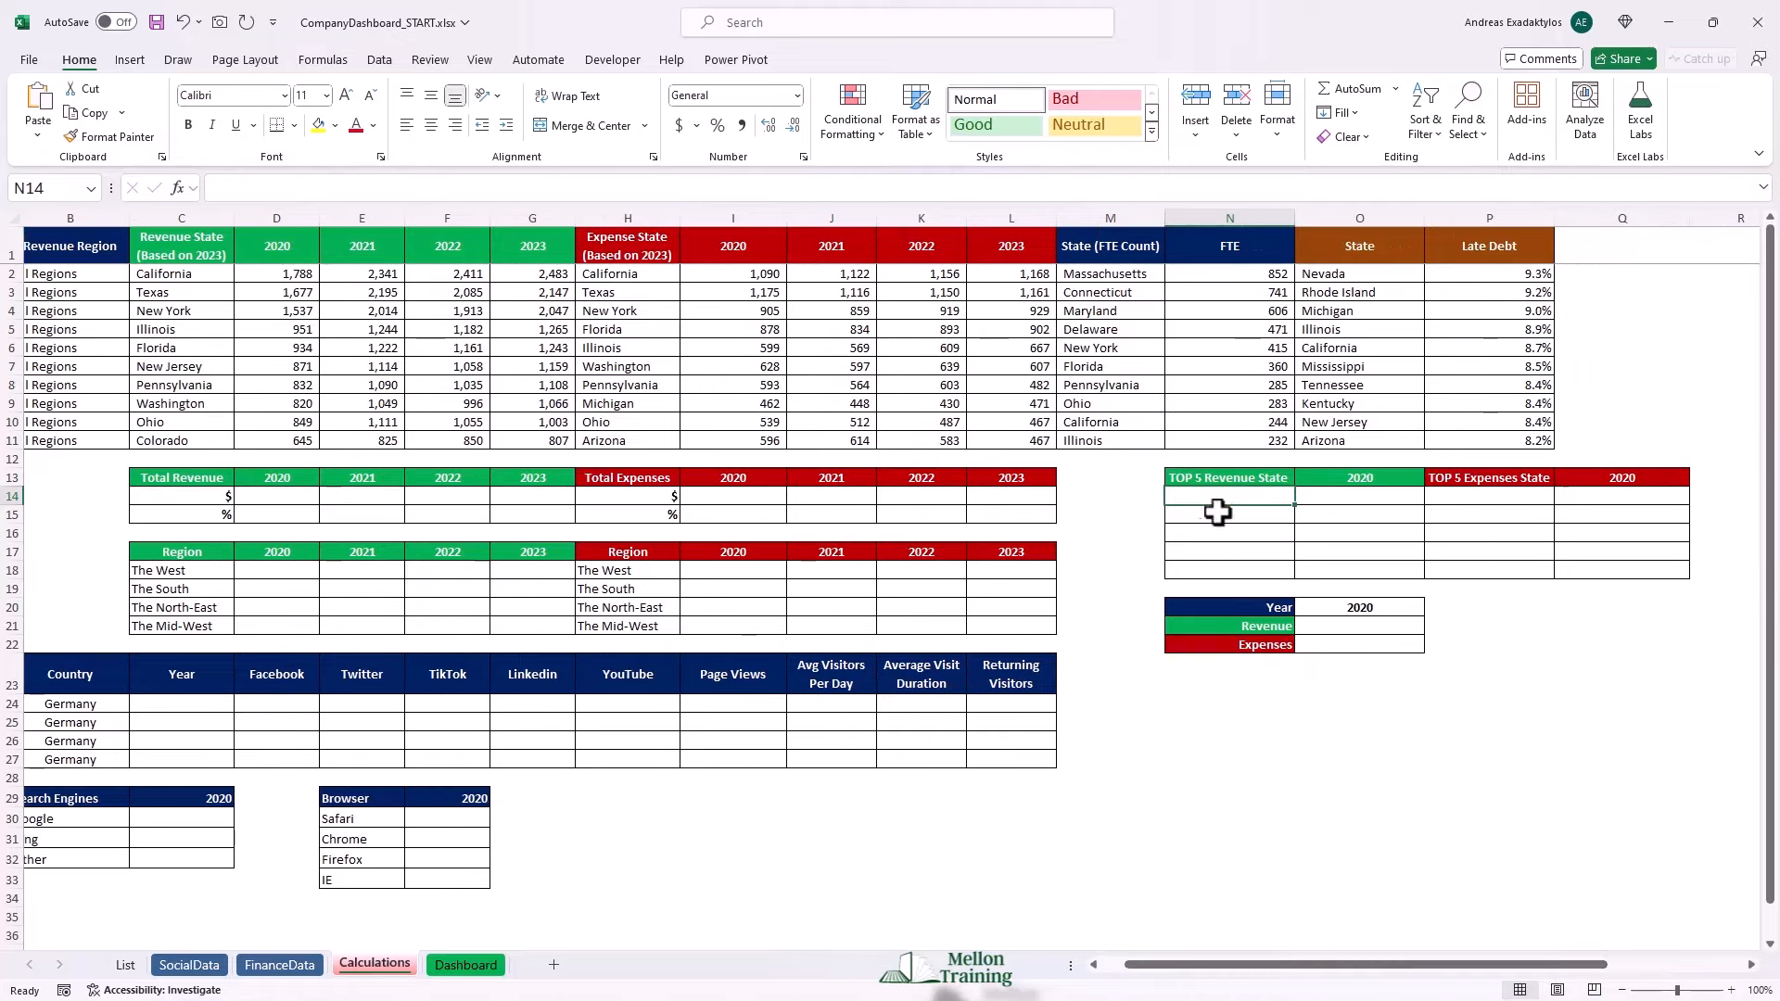
type("=")
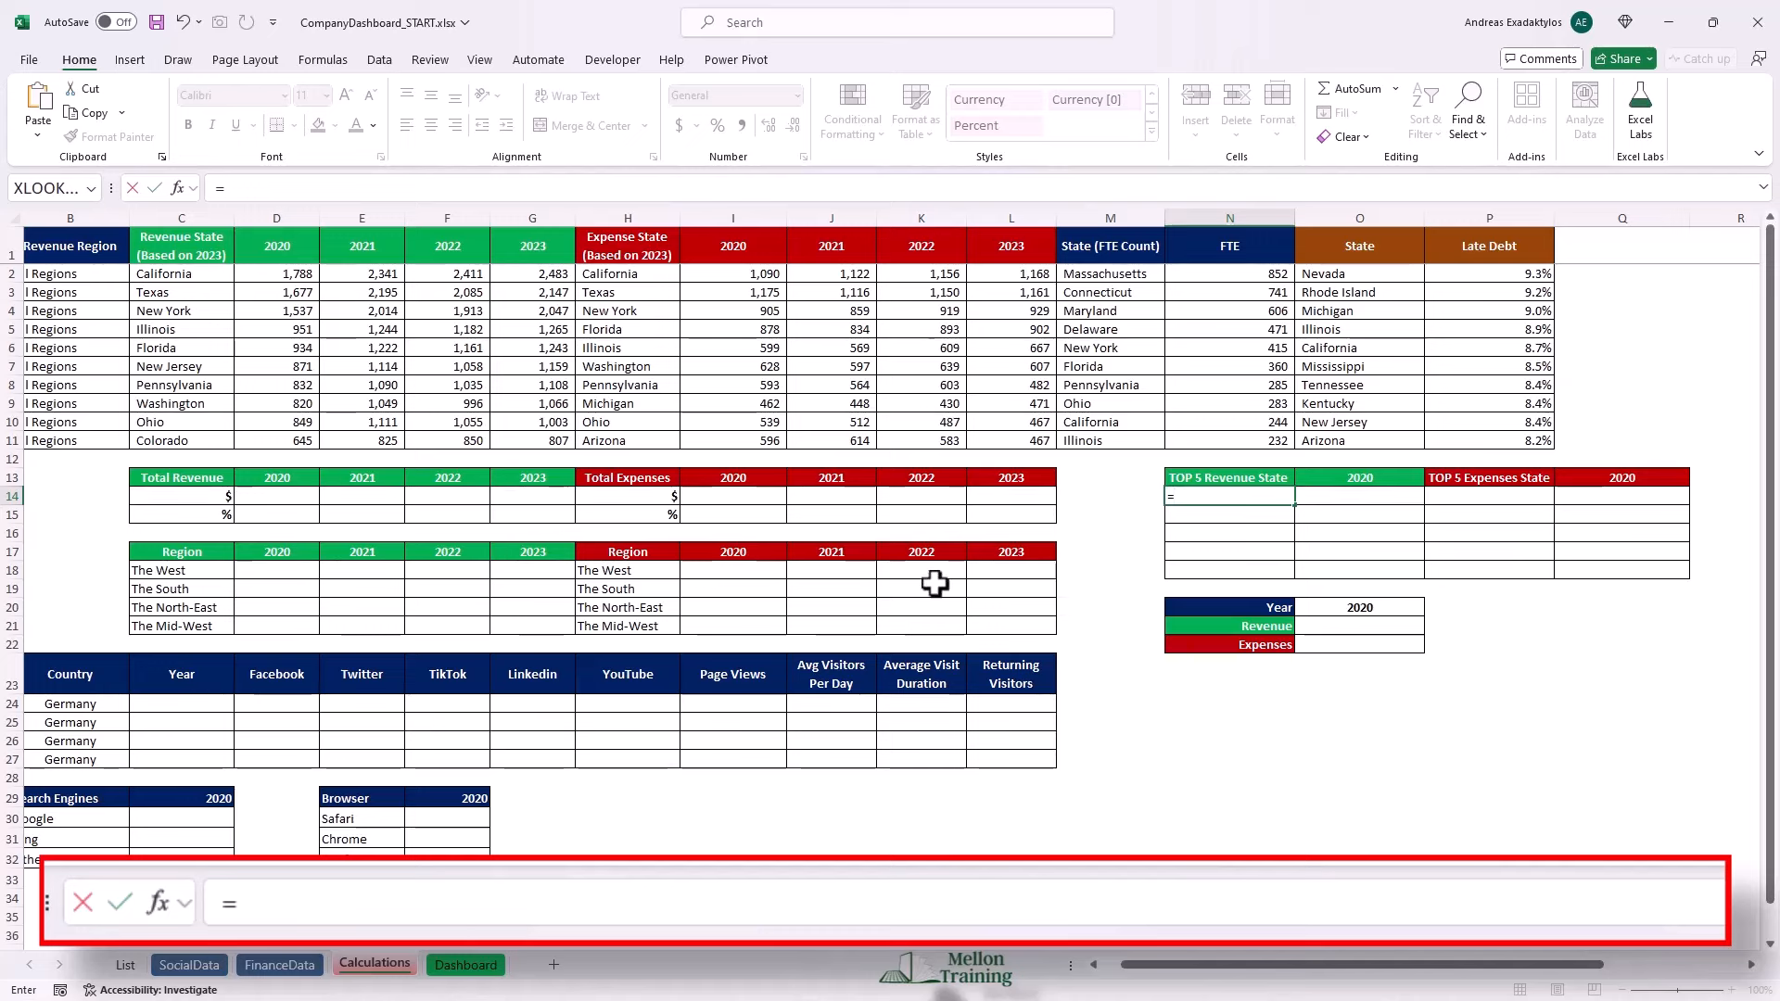
left_click(174, 272)
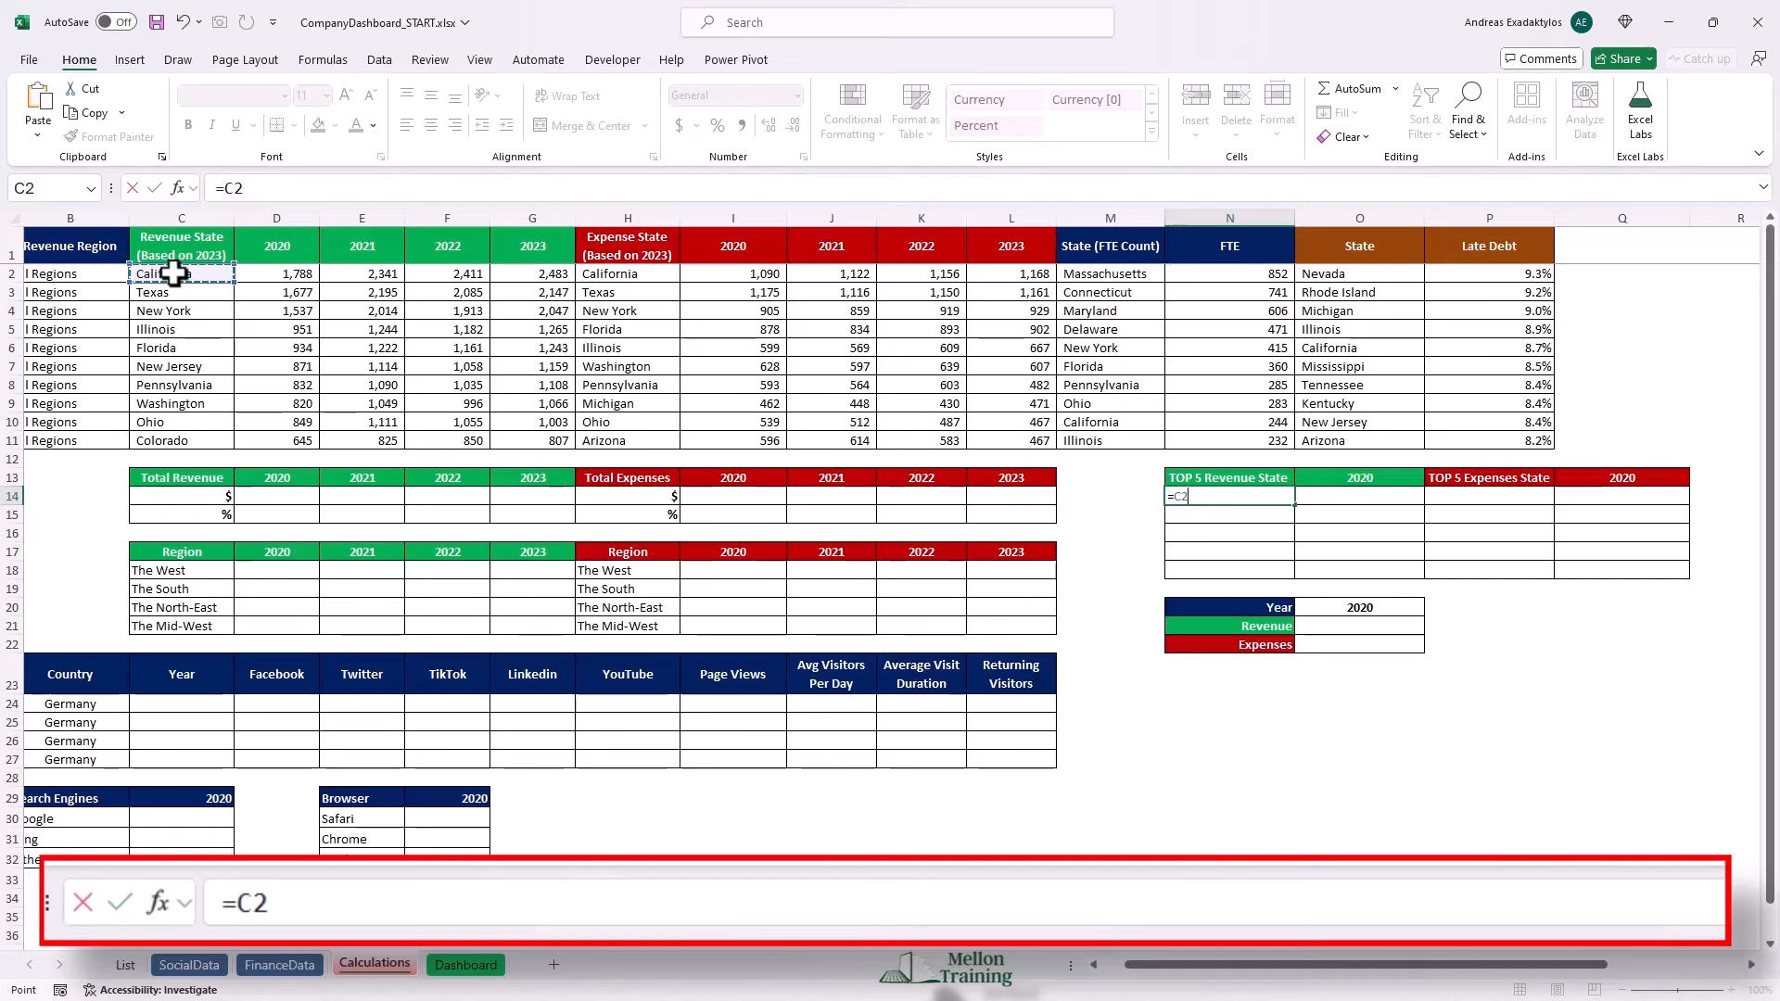
key("Return")
key("Up")
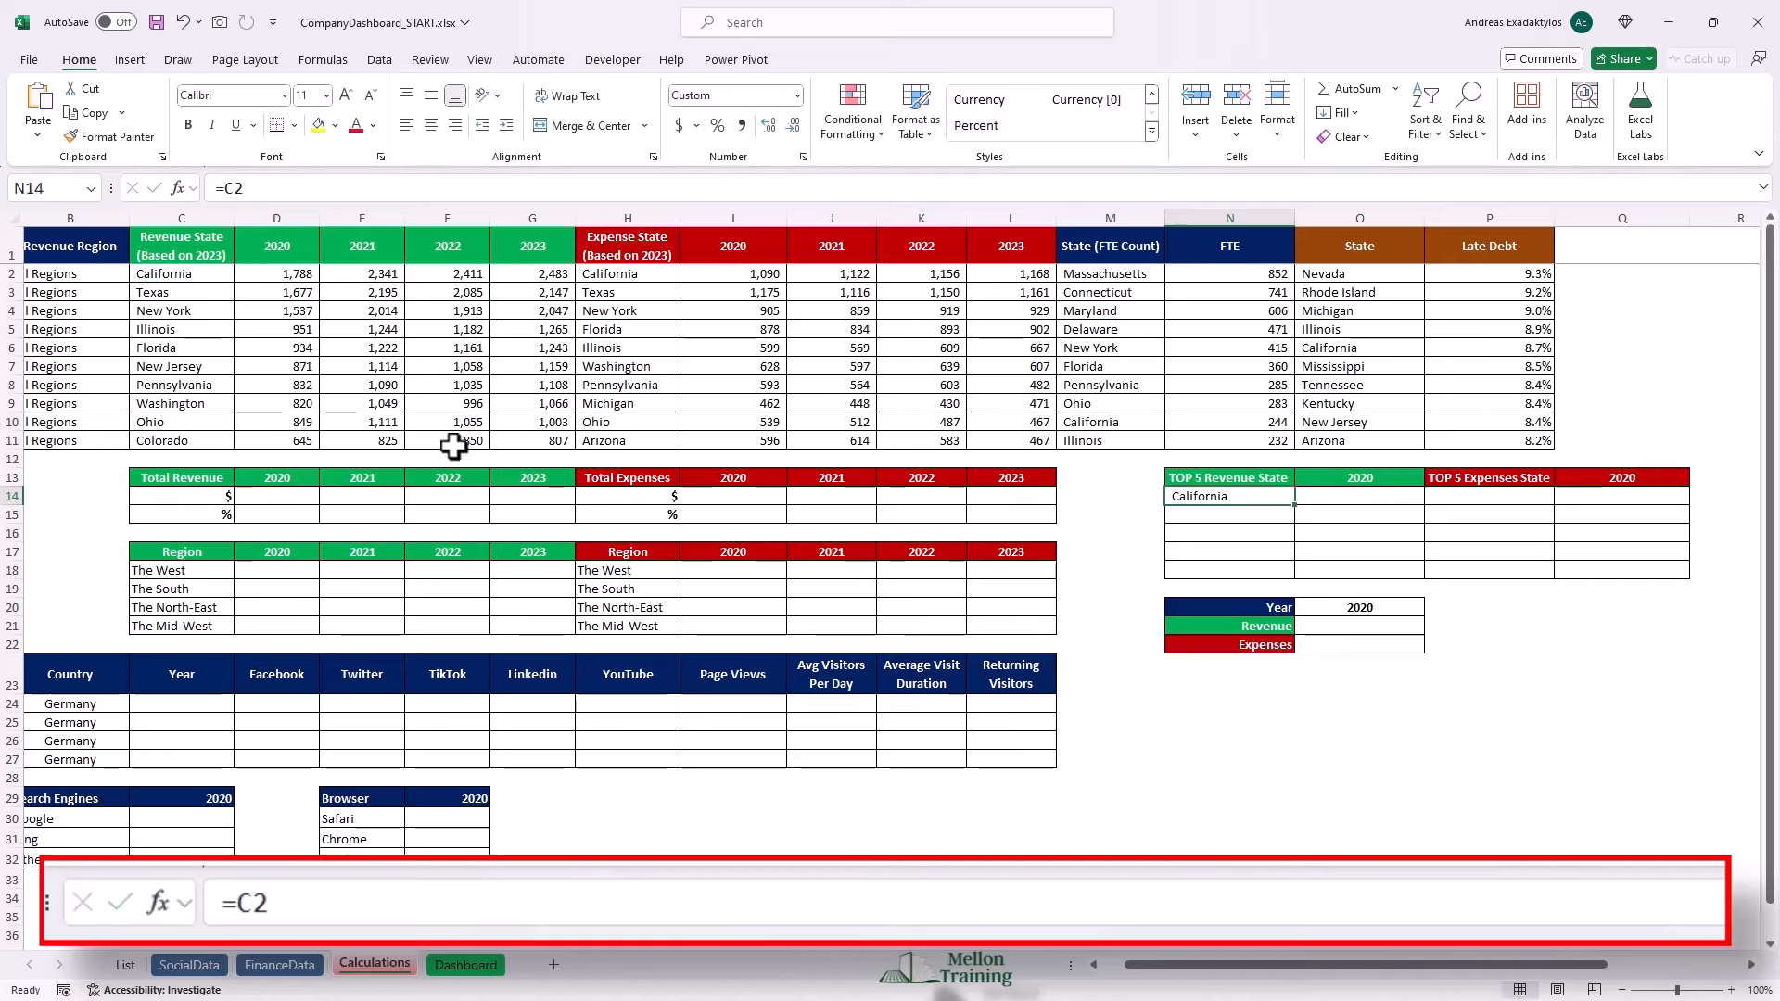
left_click_drag(1299, 509, 1301, 586)
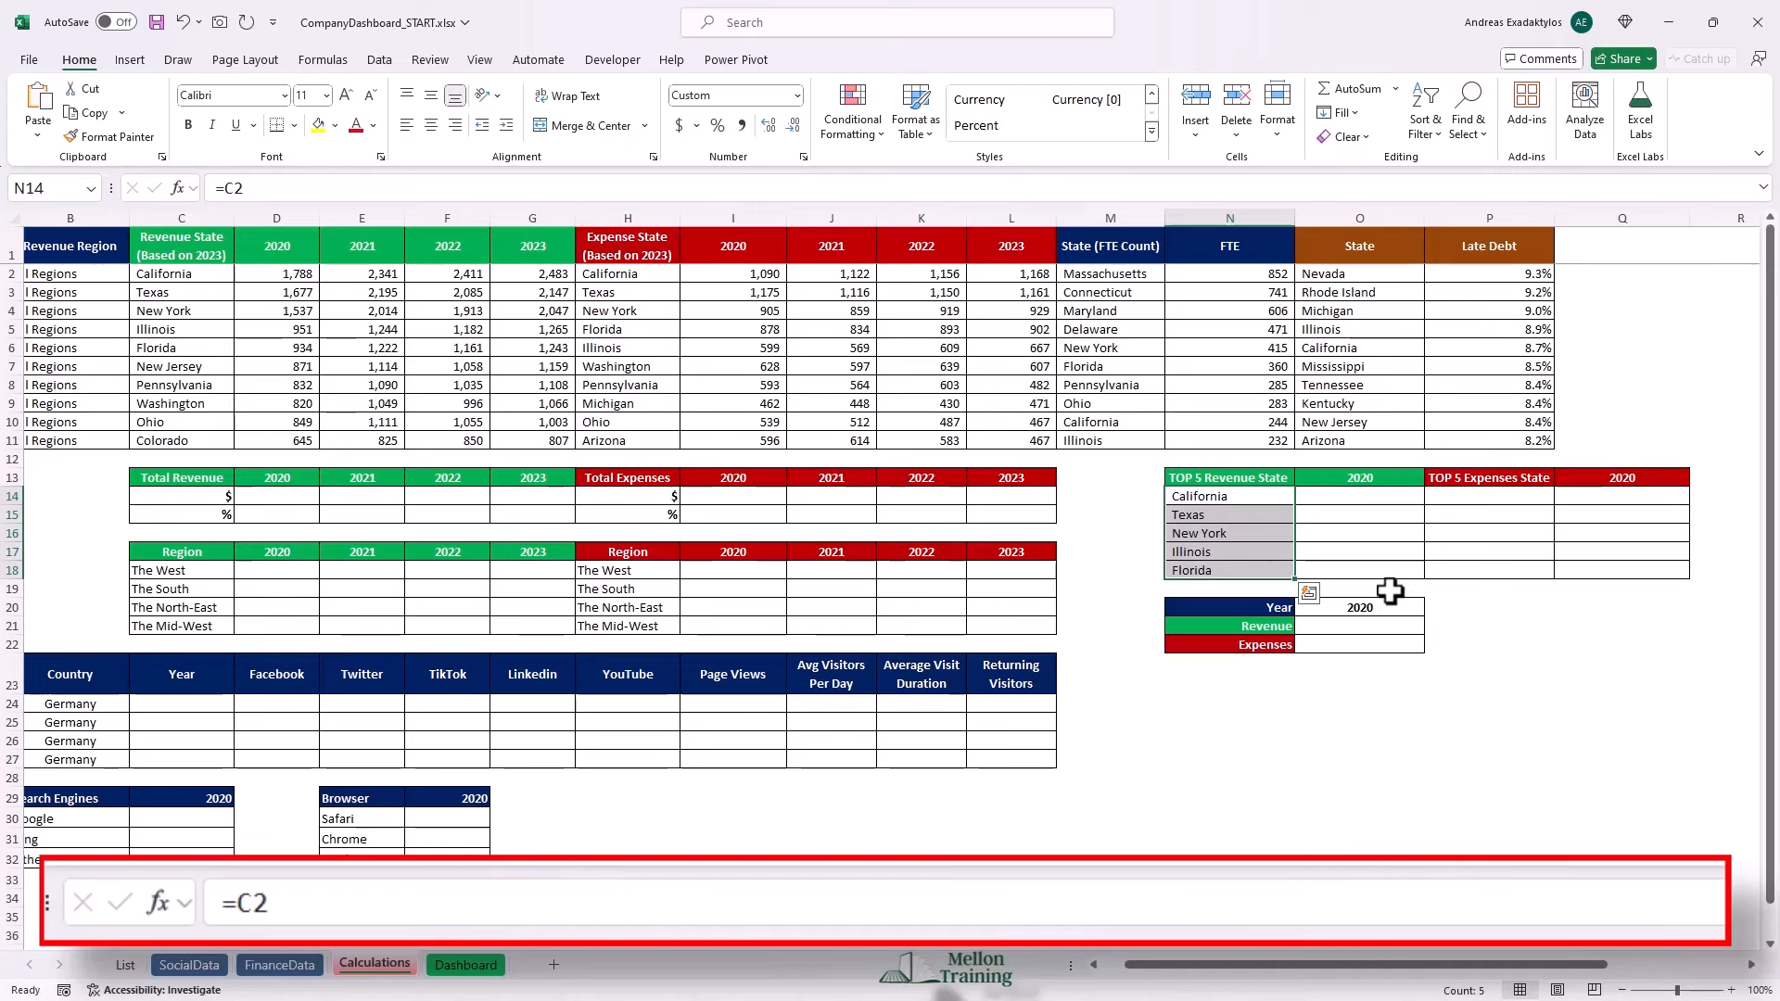
left_click(1372, 496)
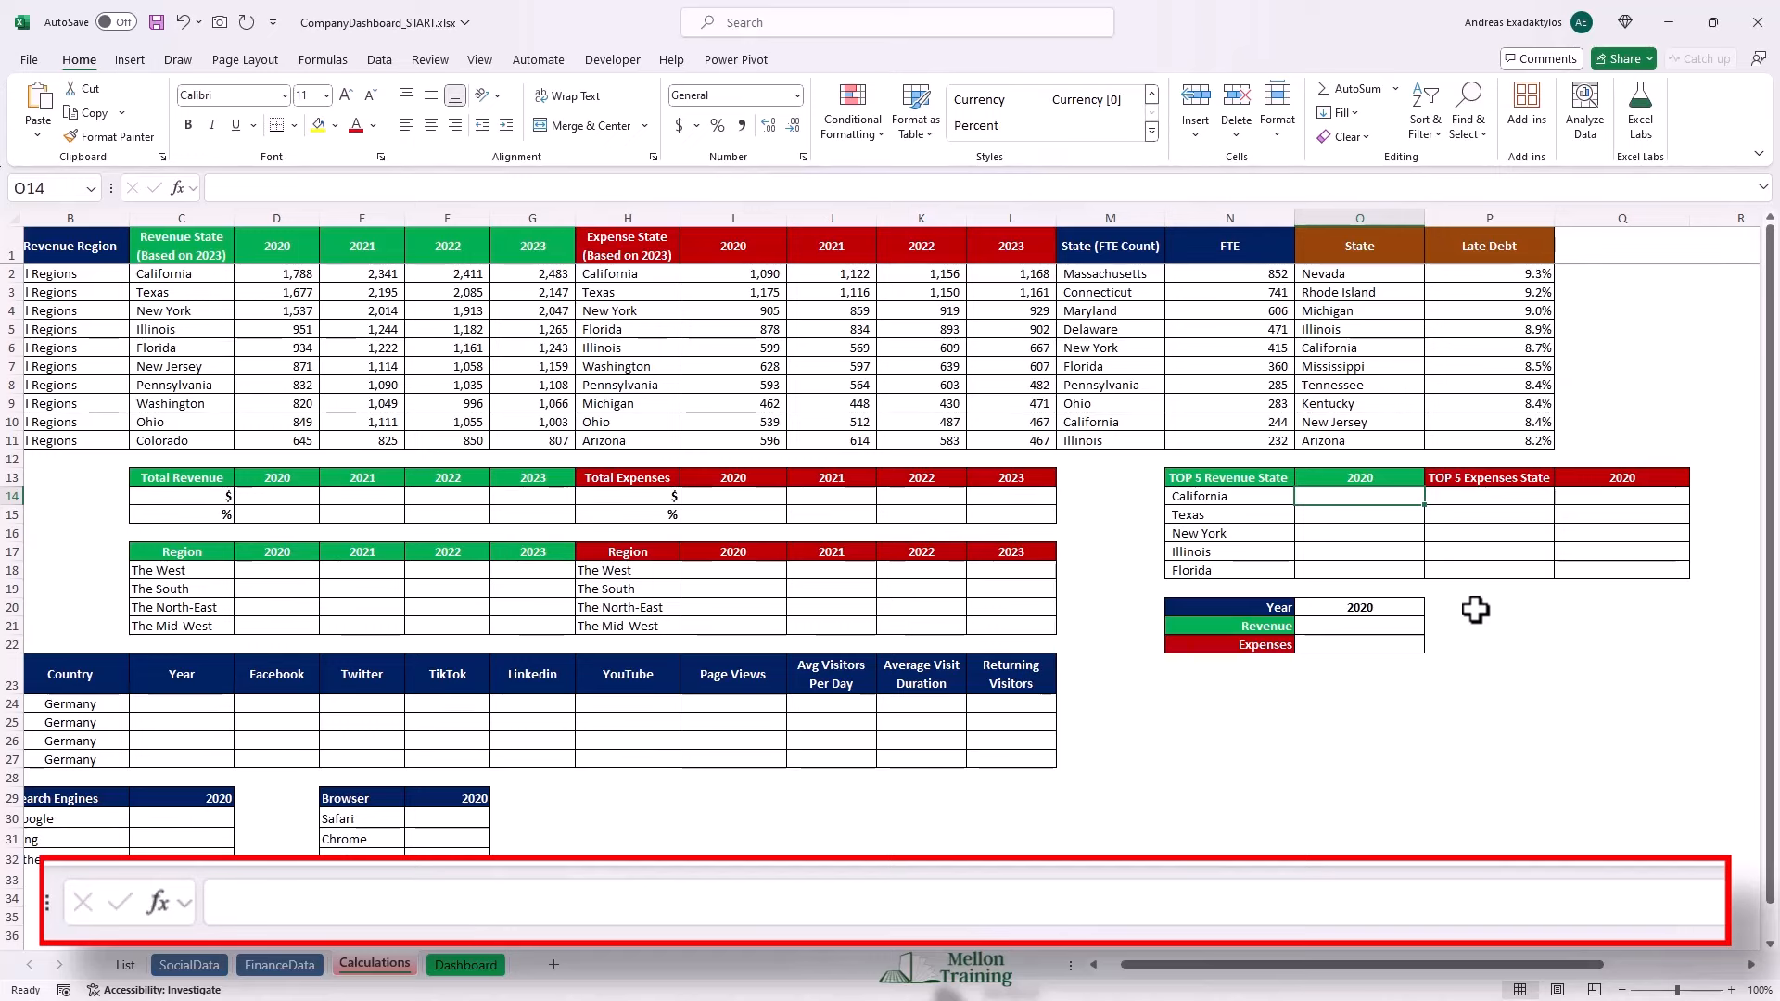
left_click(1365, 479)
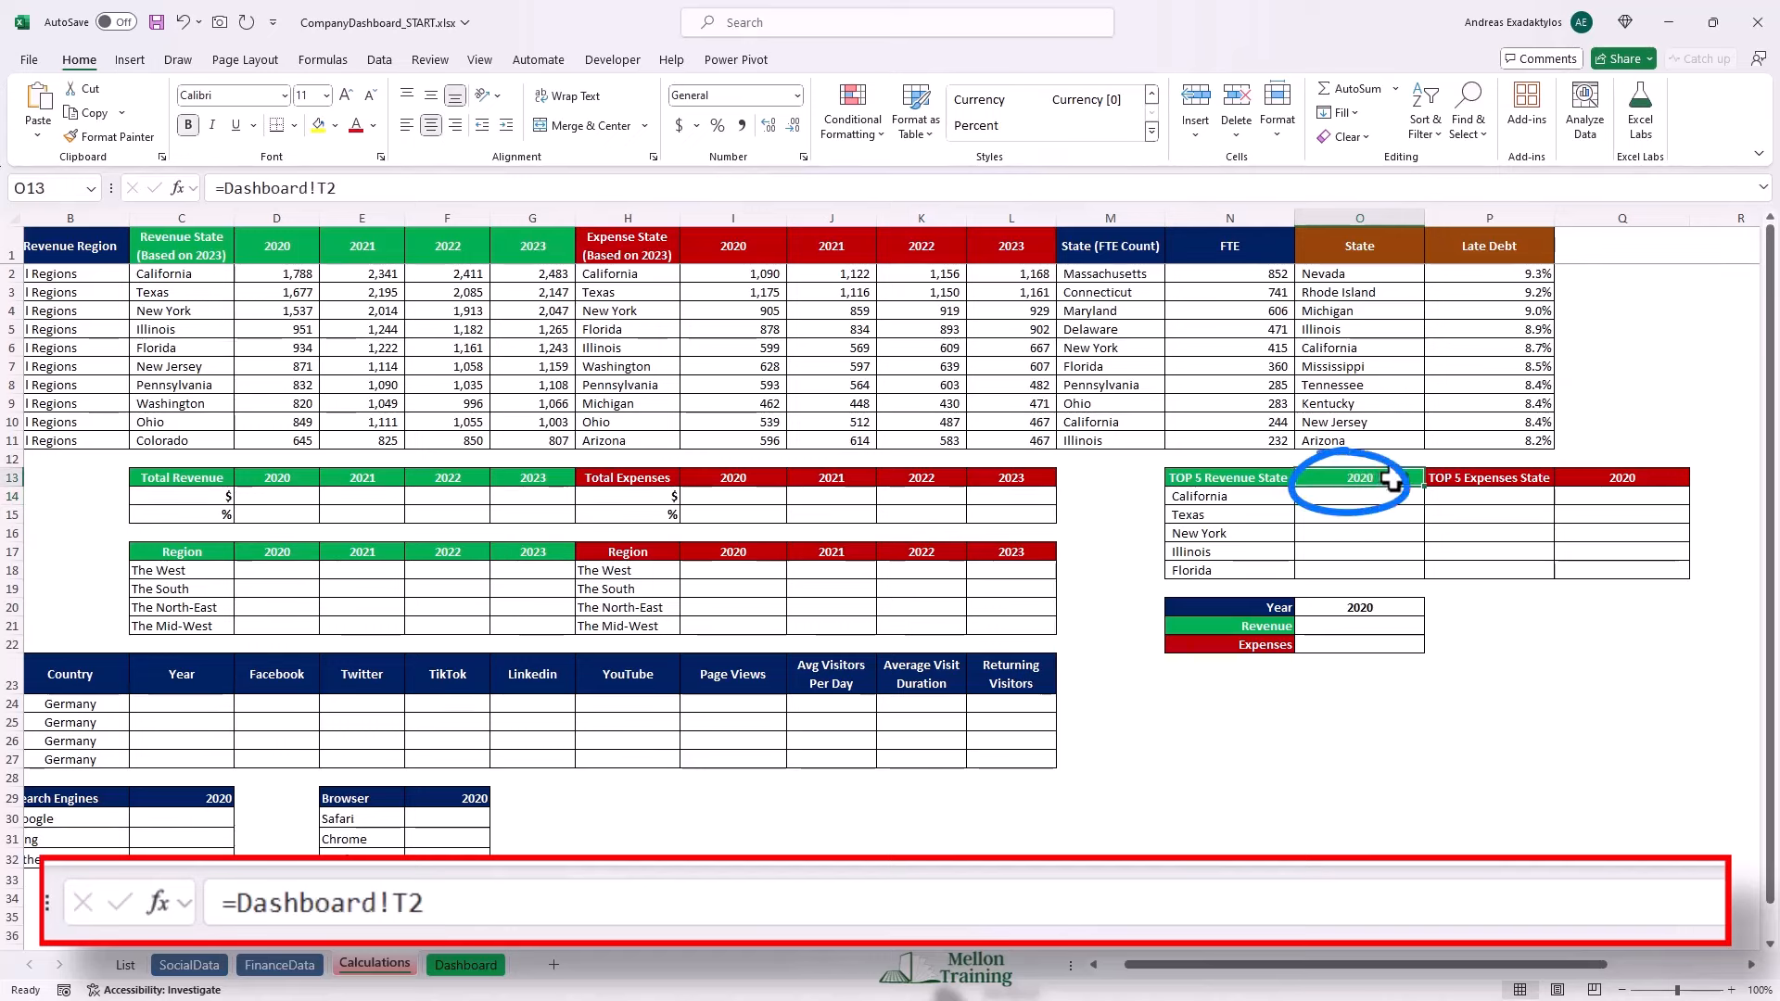
left_click(278, 246)
left_click_drag(278, 245, 530, 350)
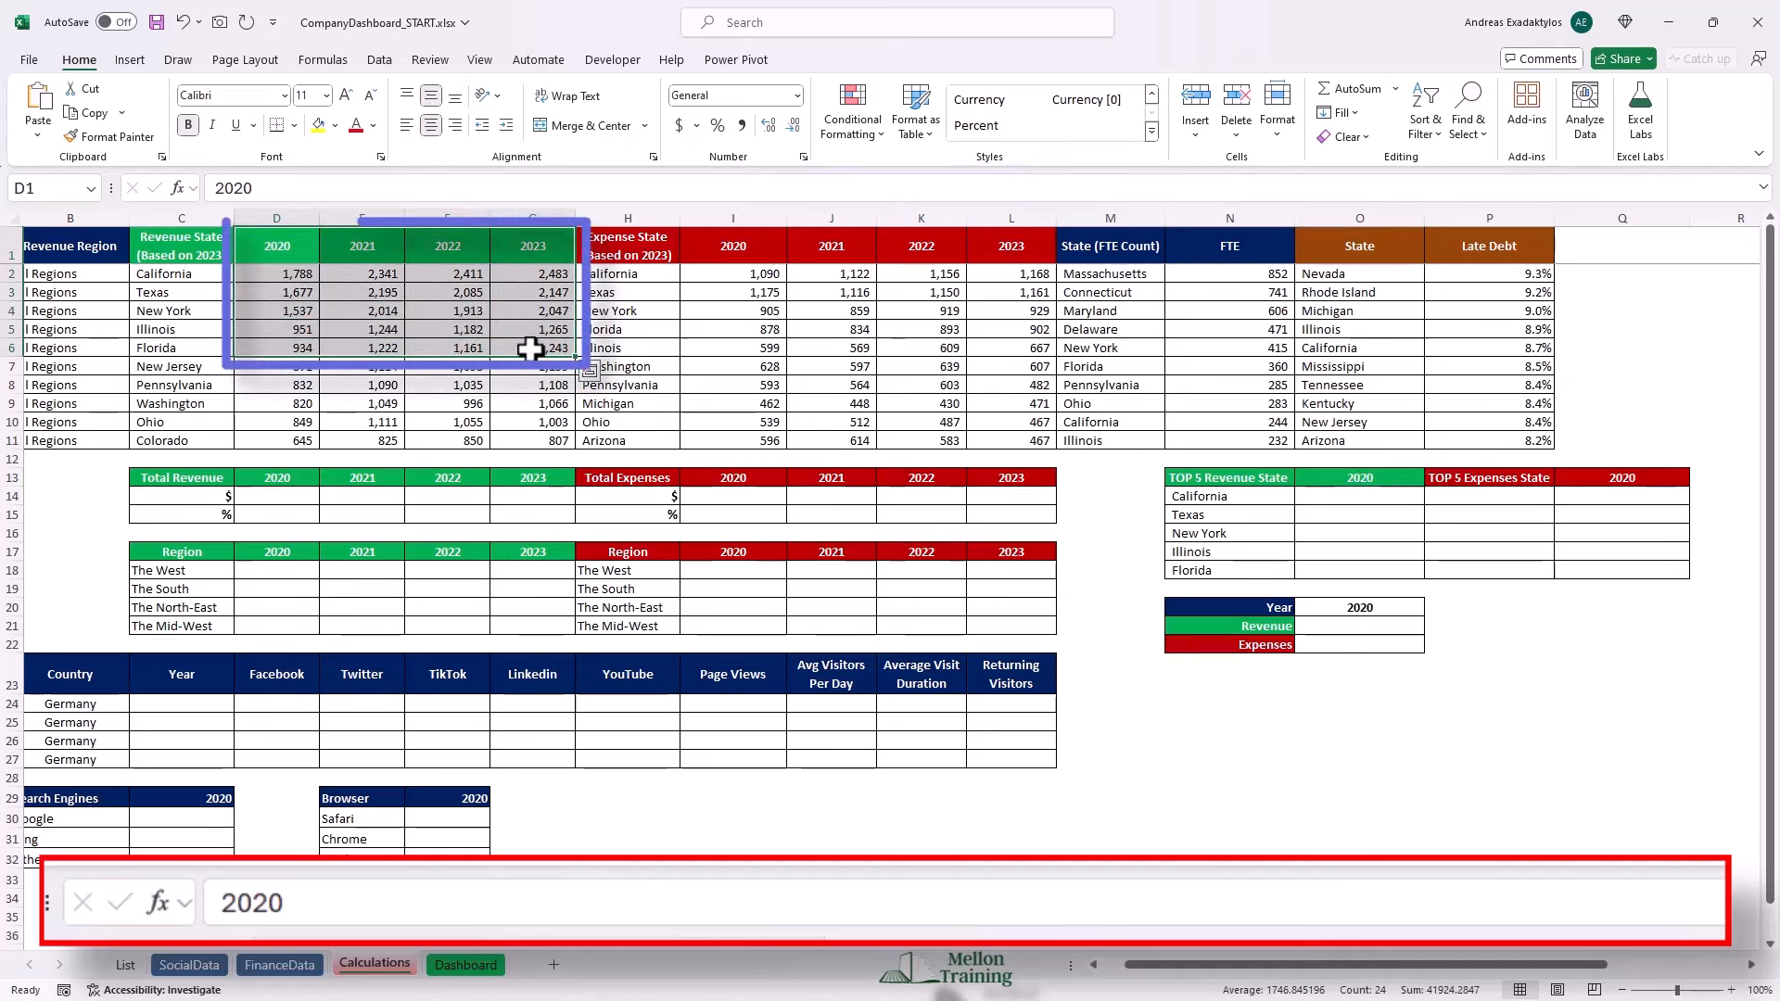
Start an HLOOKUP formula in O14 with the row-locked year header O$13 as the lookup value.
left_click(1352, 495)
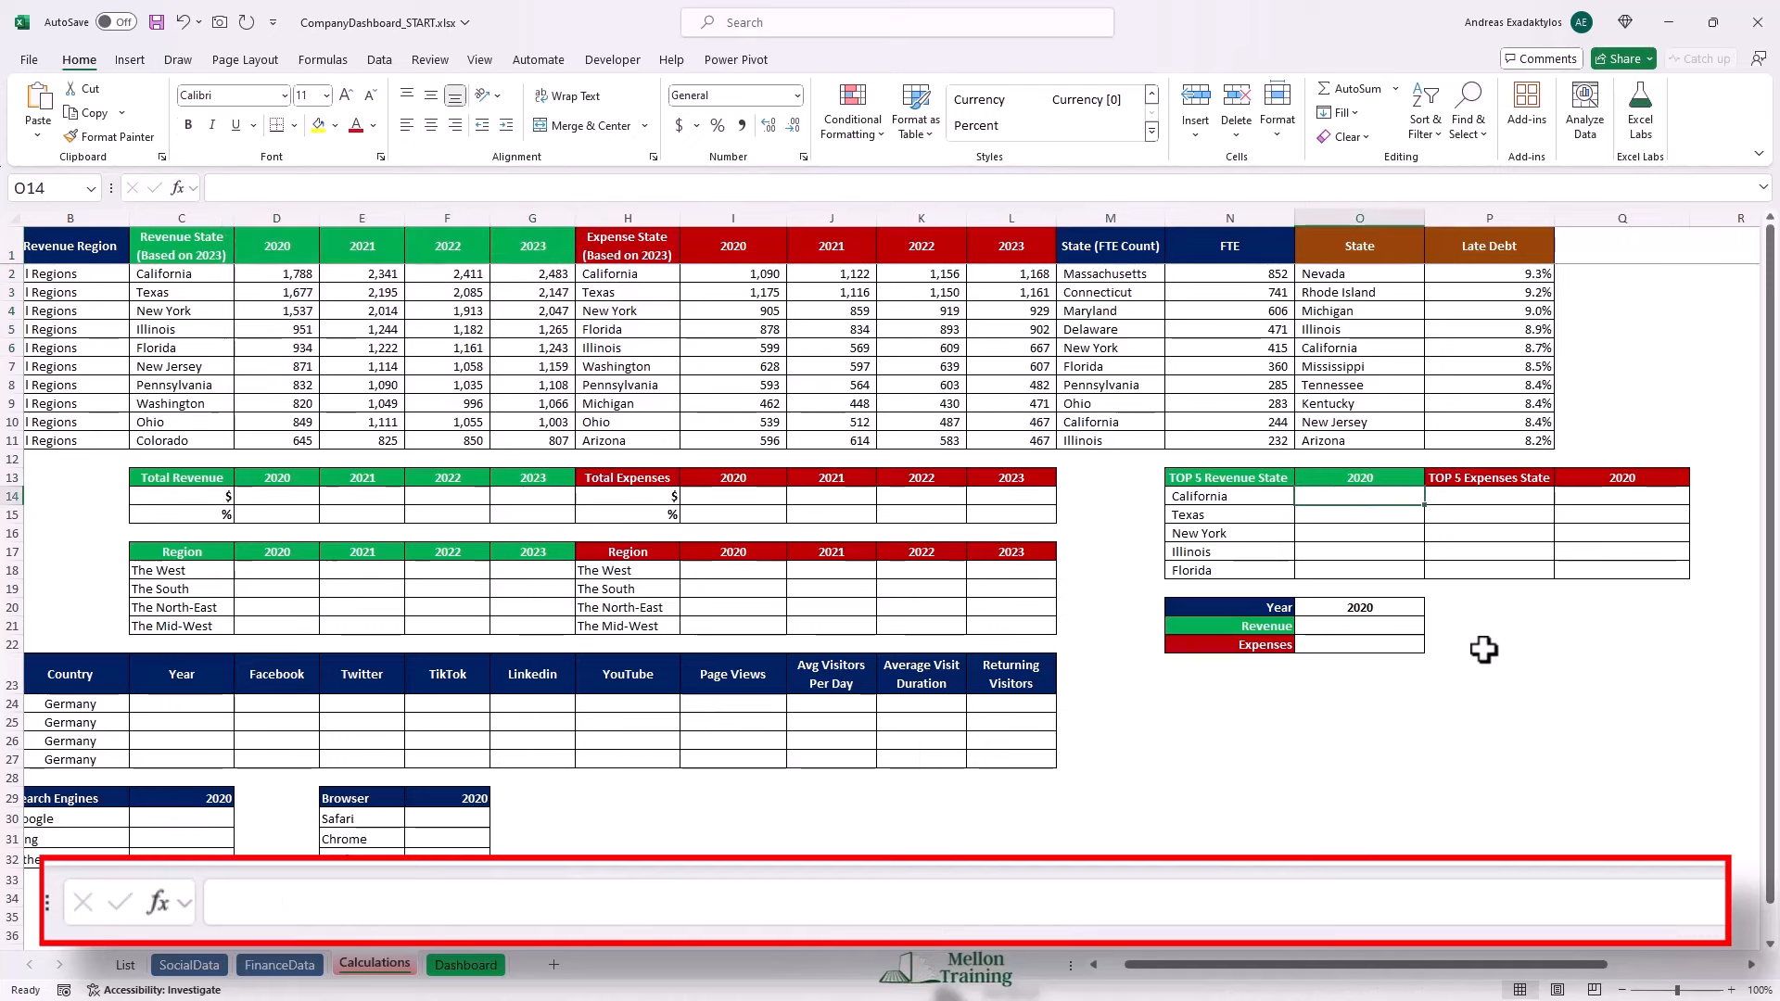
type("=HL")
key("Tab")
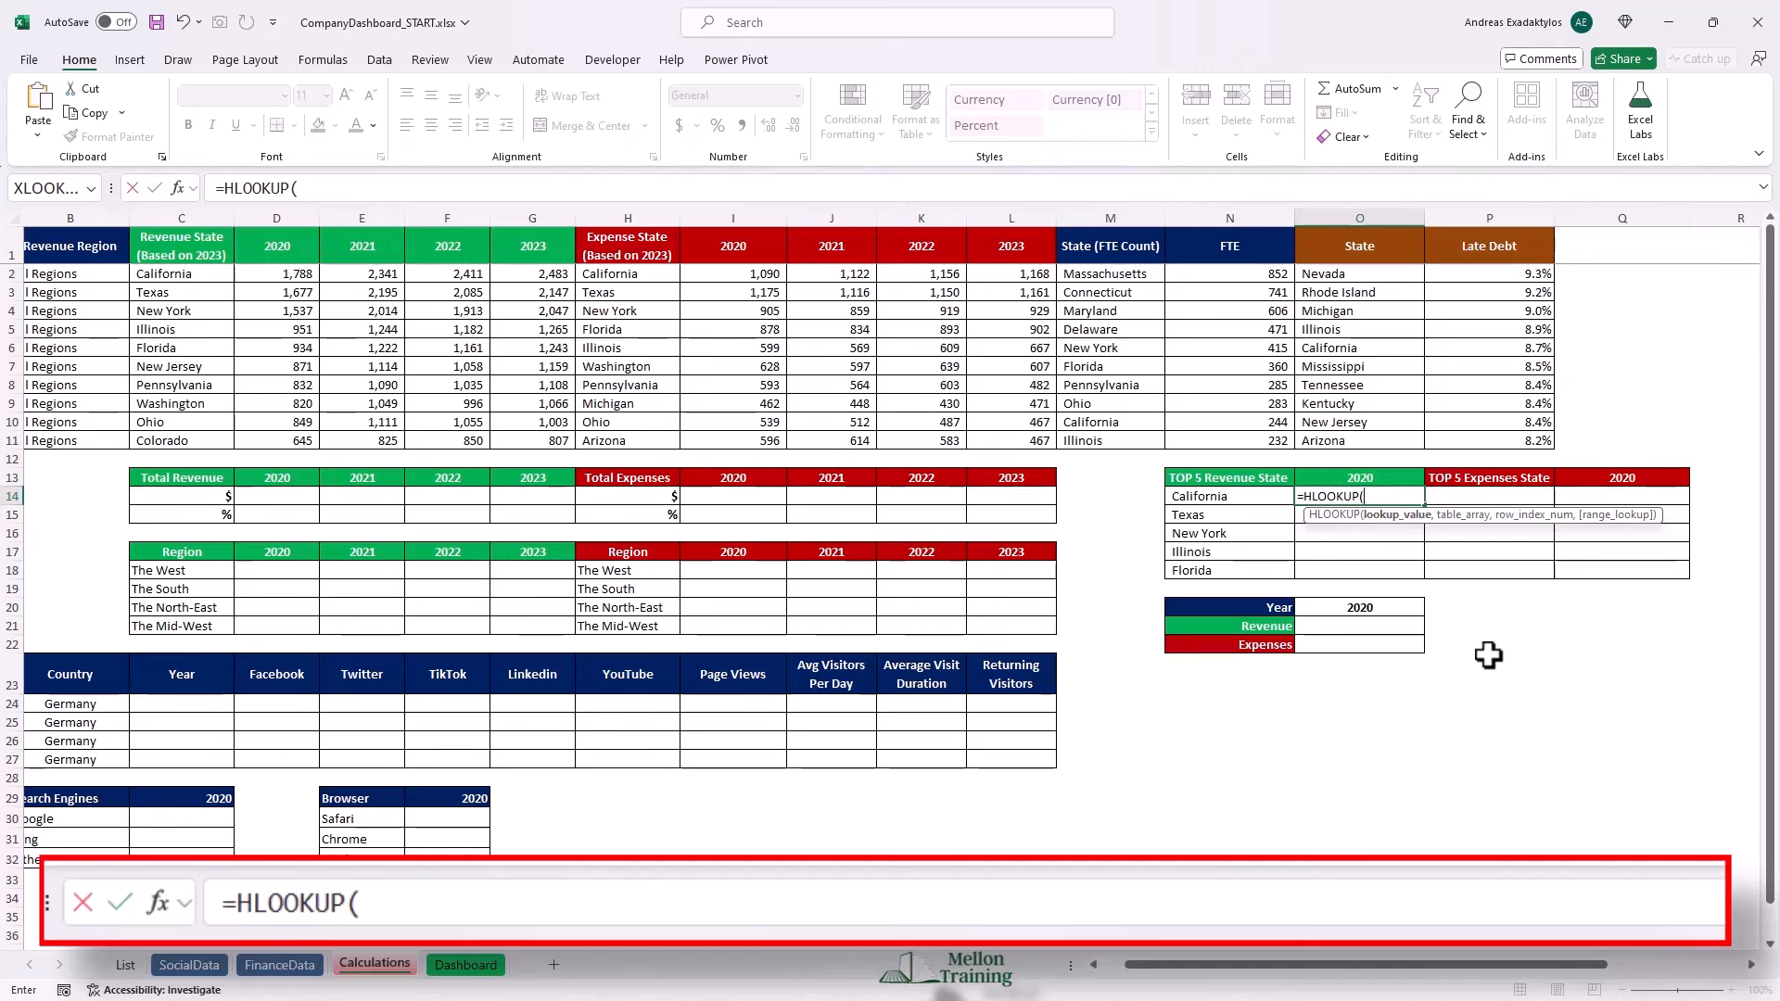
left_click(1377, 480)
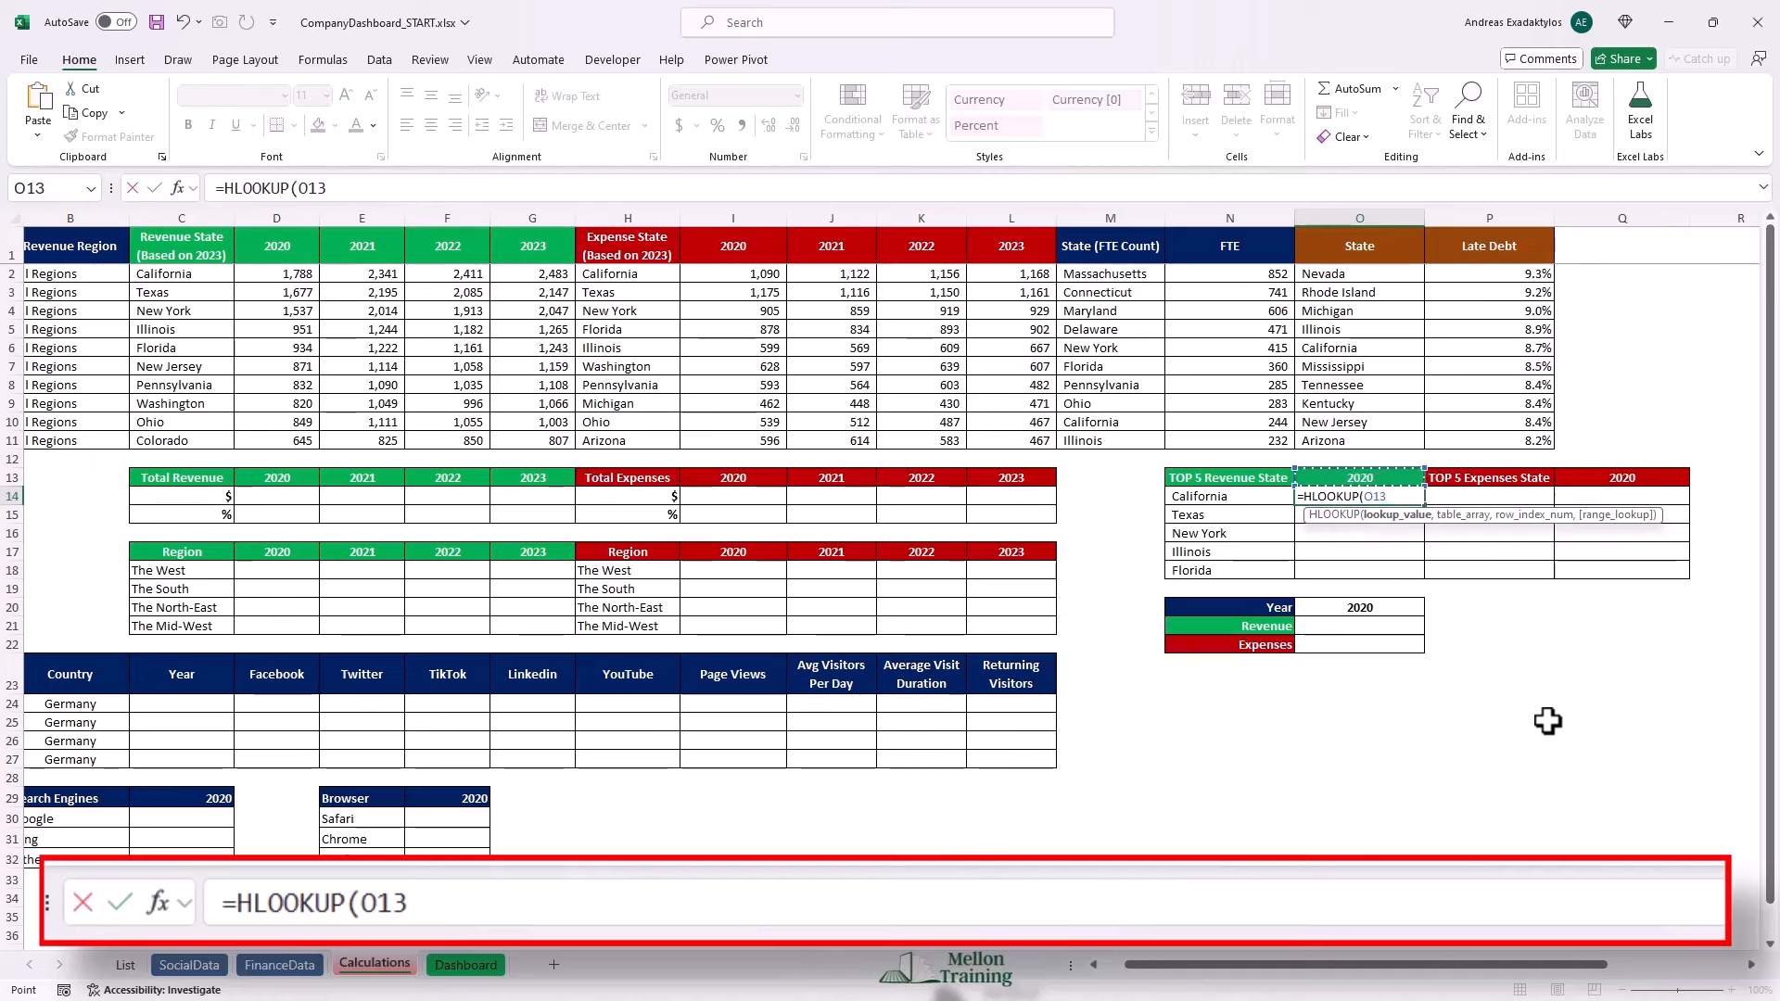
key("F4")
key("F4")
type(",")
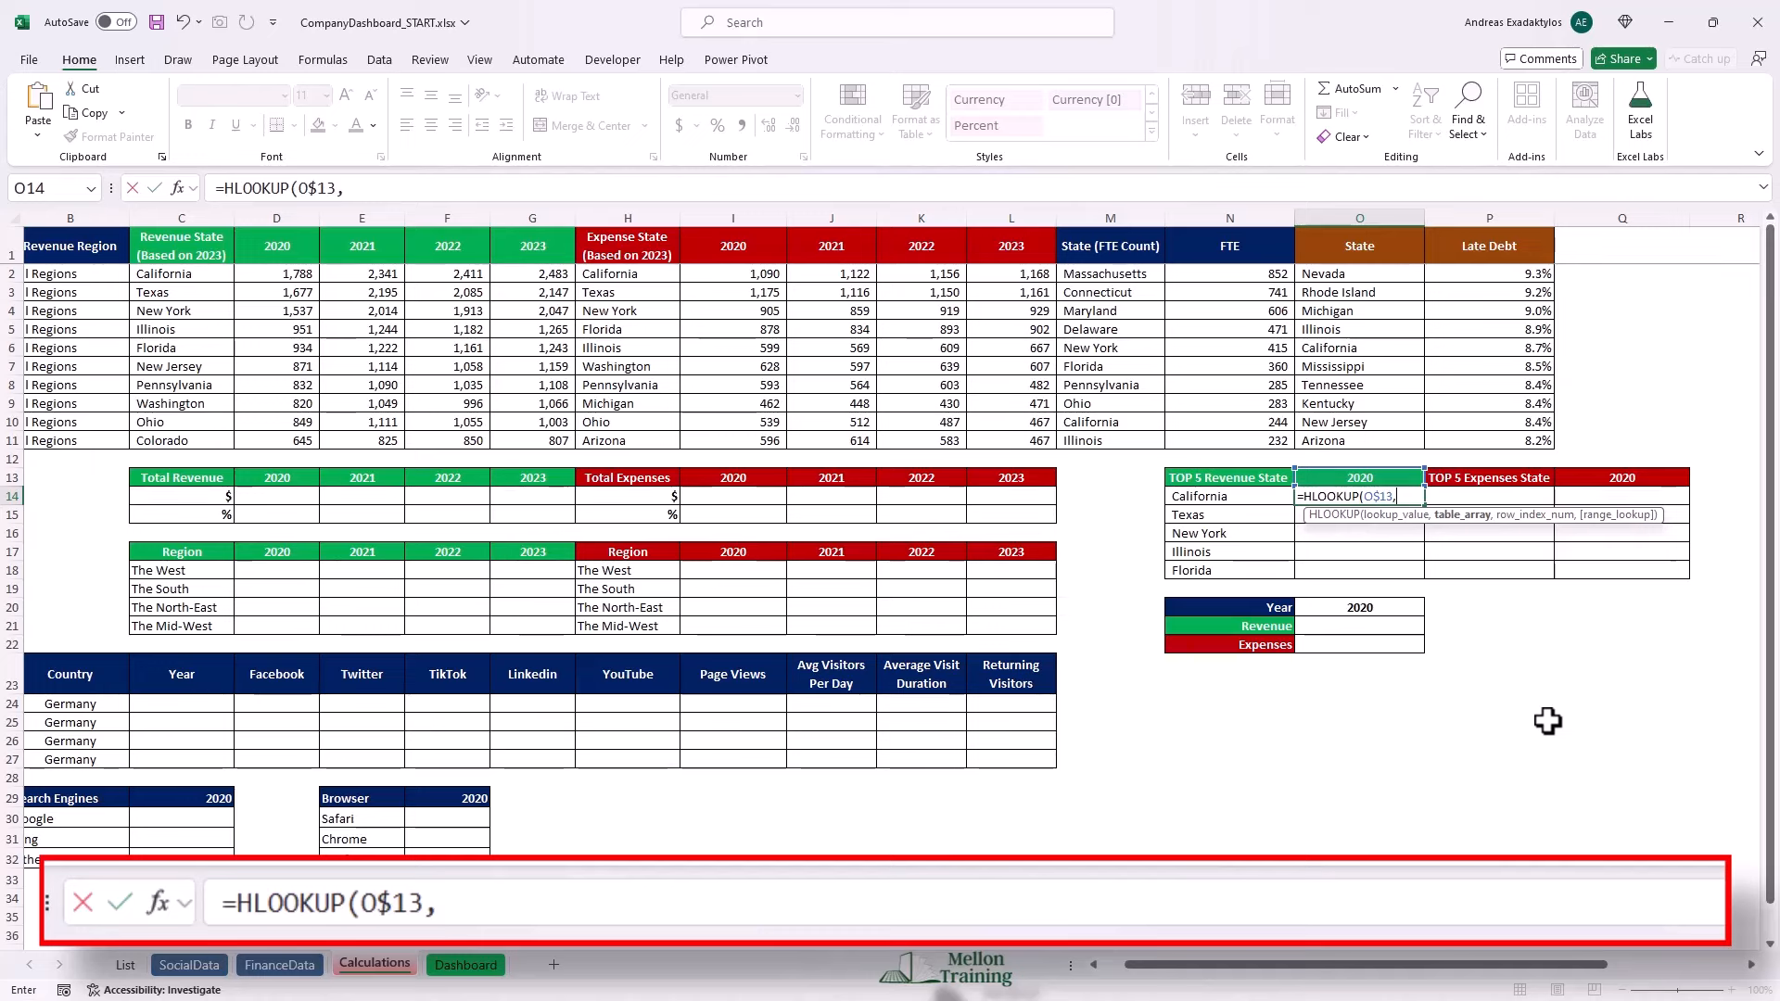
Set the HLOOKUP table array to the absolute revenue range $D$1:$G$6.
left_click(263, 242)
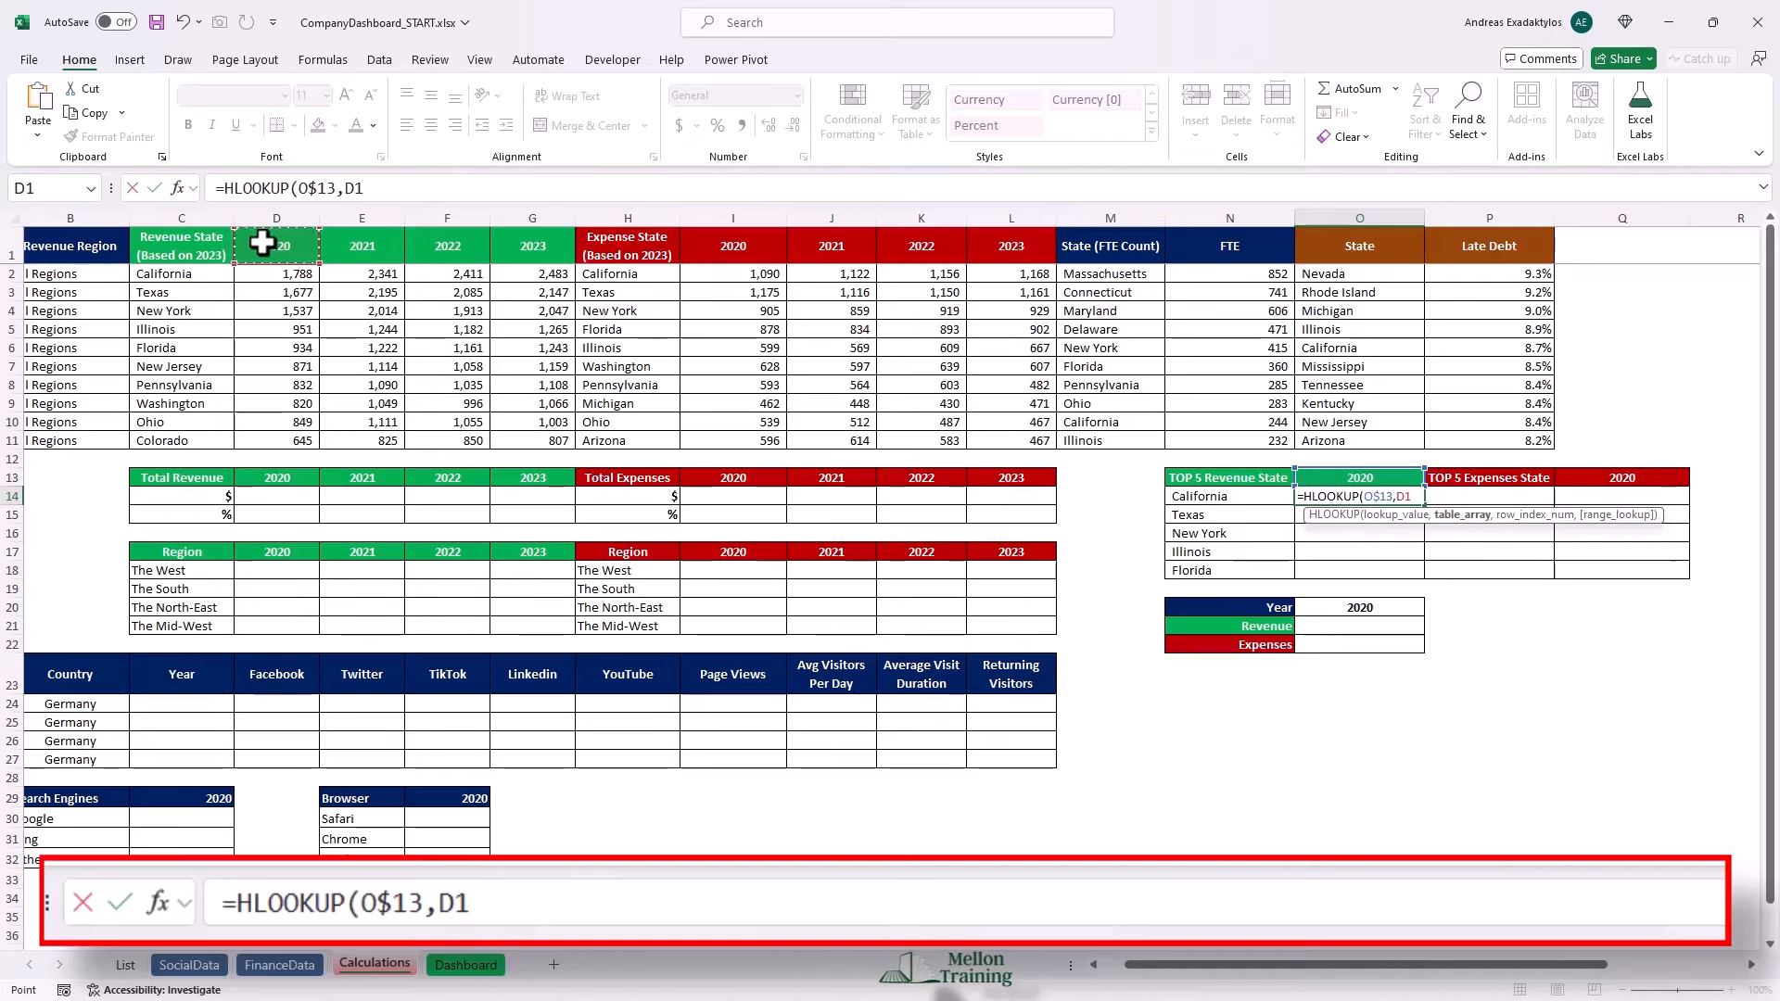
mouse_move(270, 249)
left_mouse_down()
mouse_move(365, 291)
mouse_move(528, 320)
mouse_move(533, 343)
left_mouse_up()
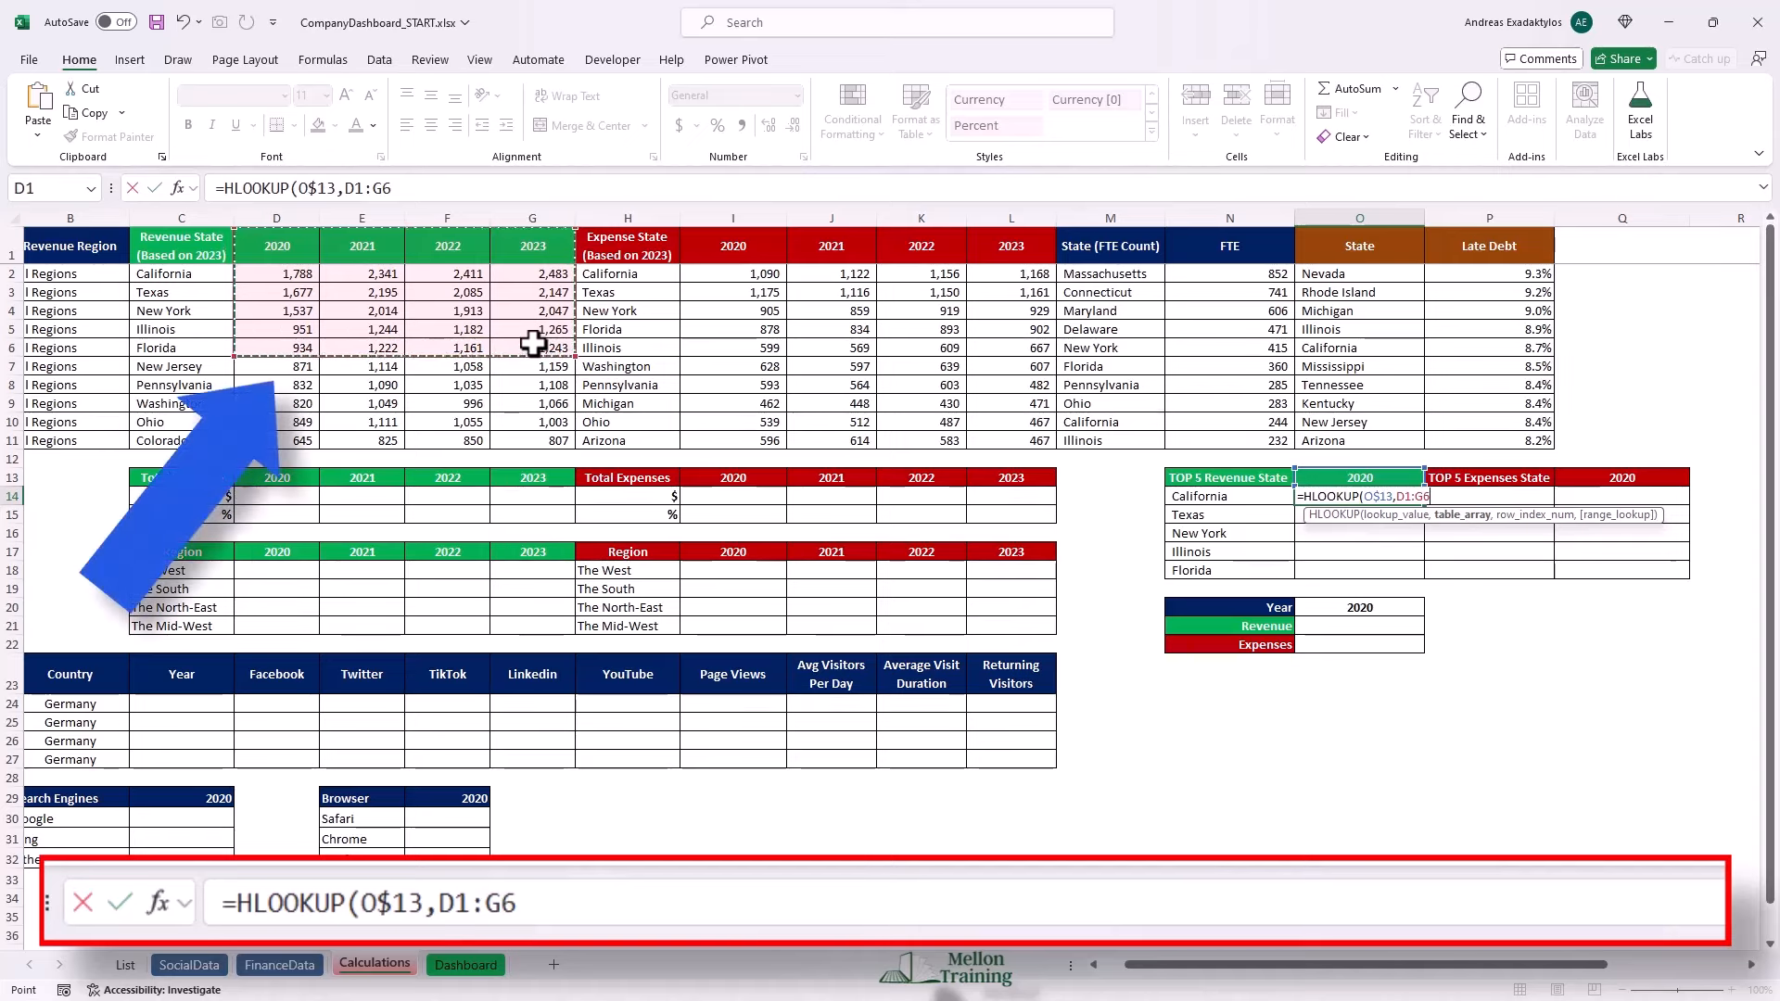
key("F4")
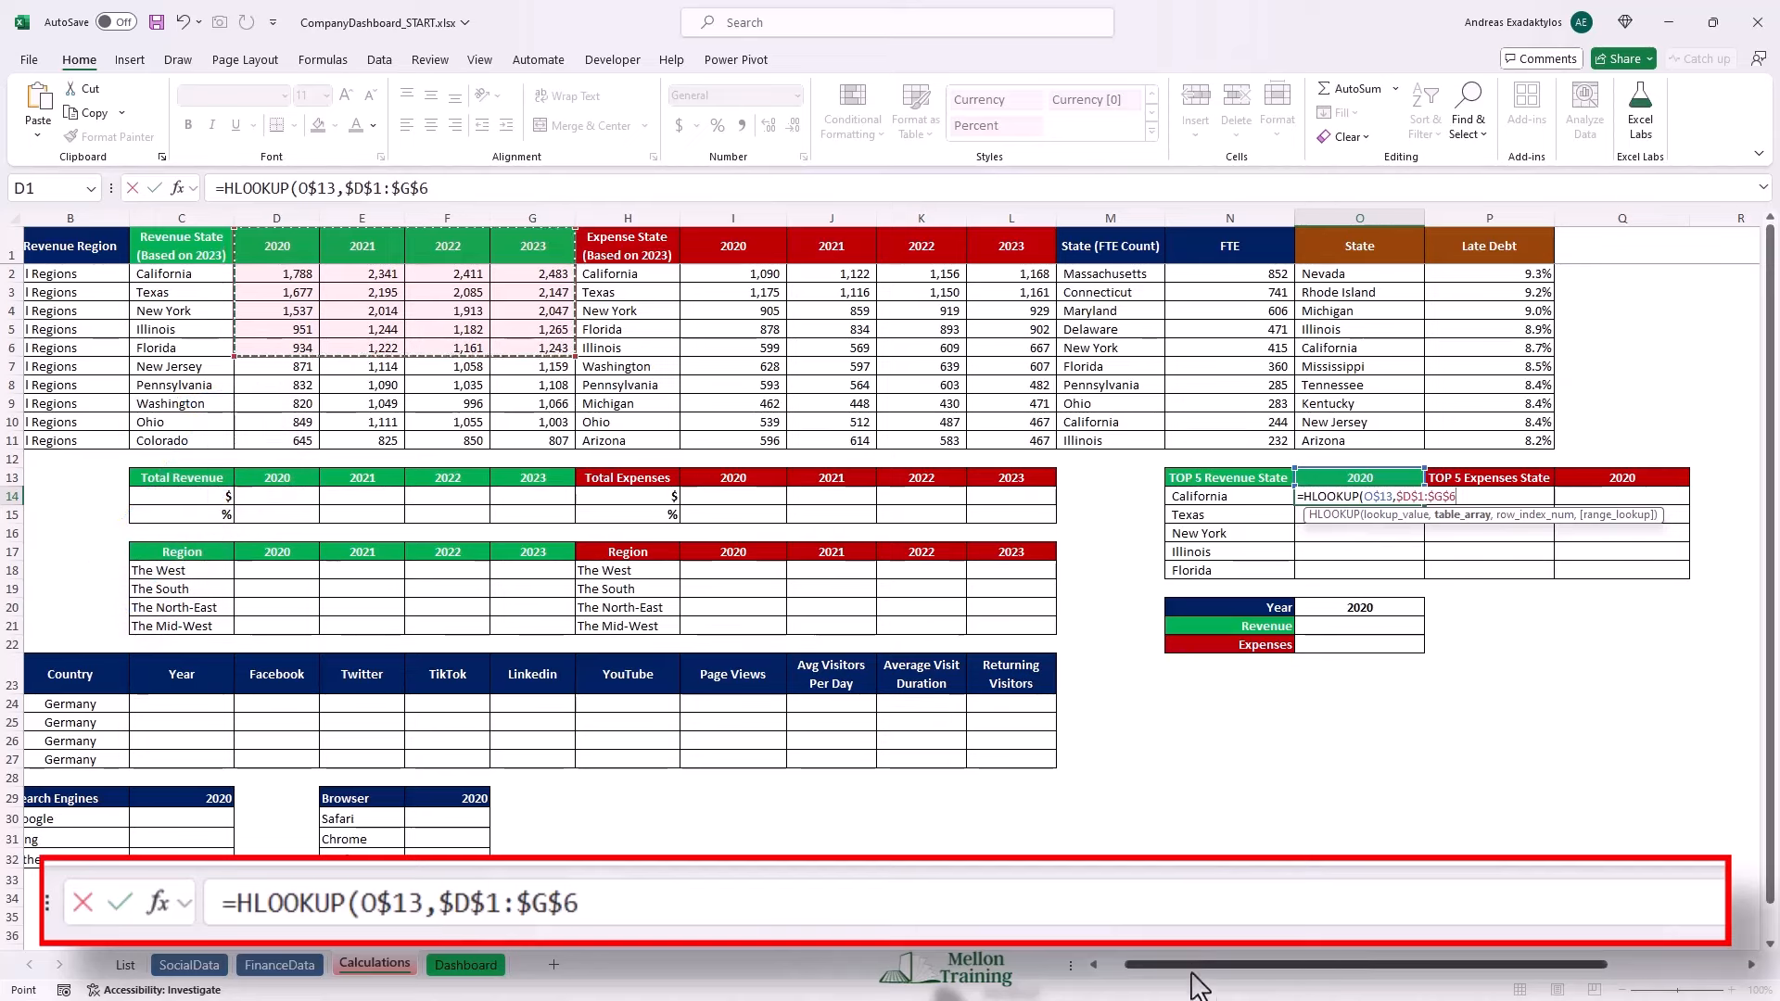
left_click_drag(1179, 965, 1142, 965)
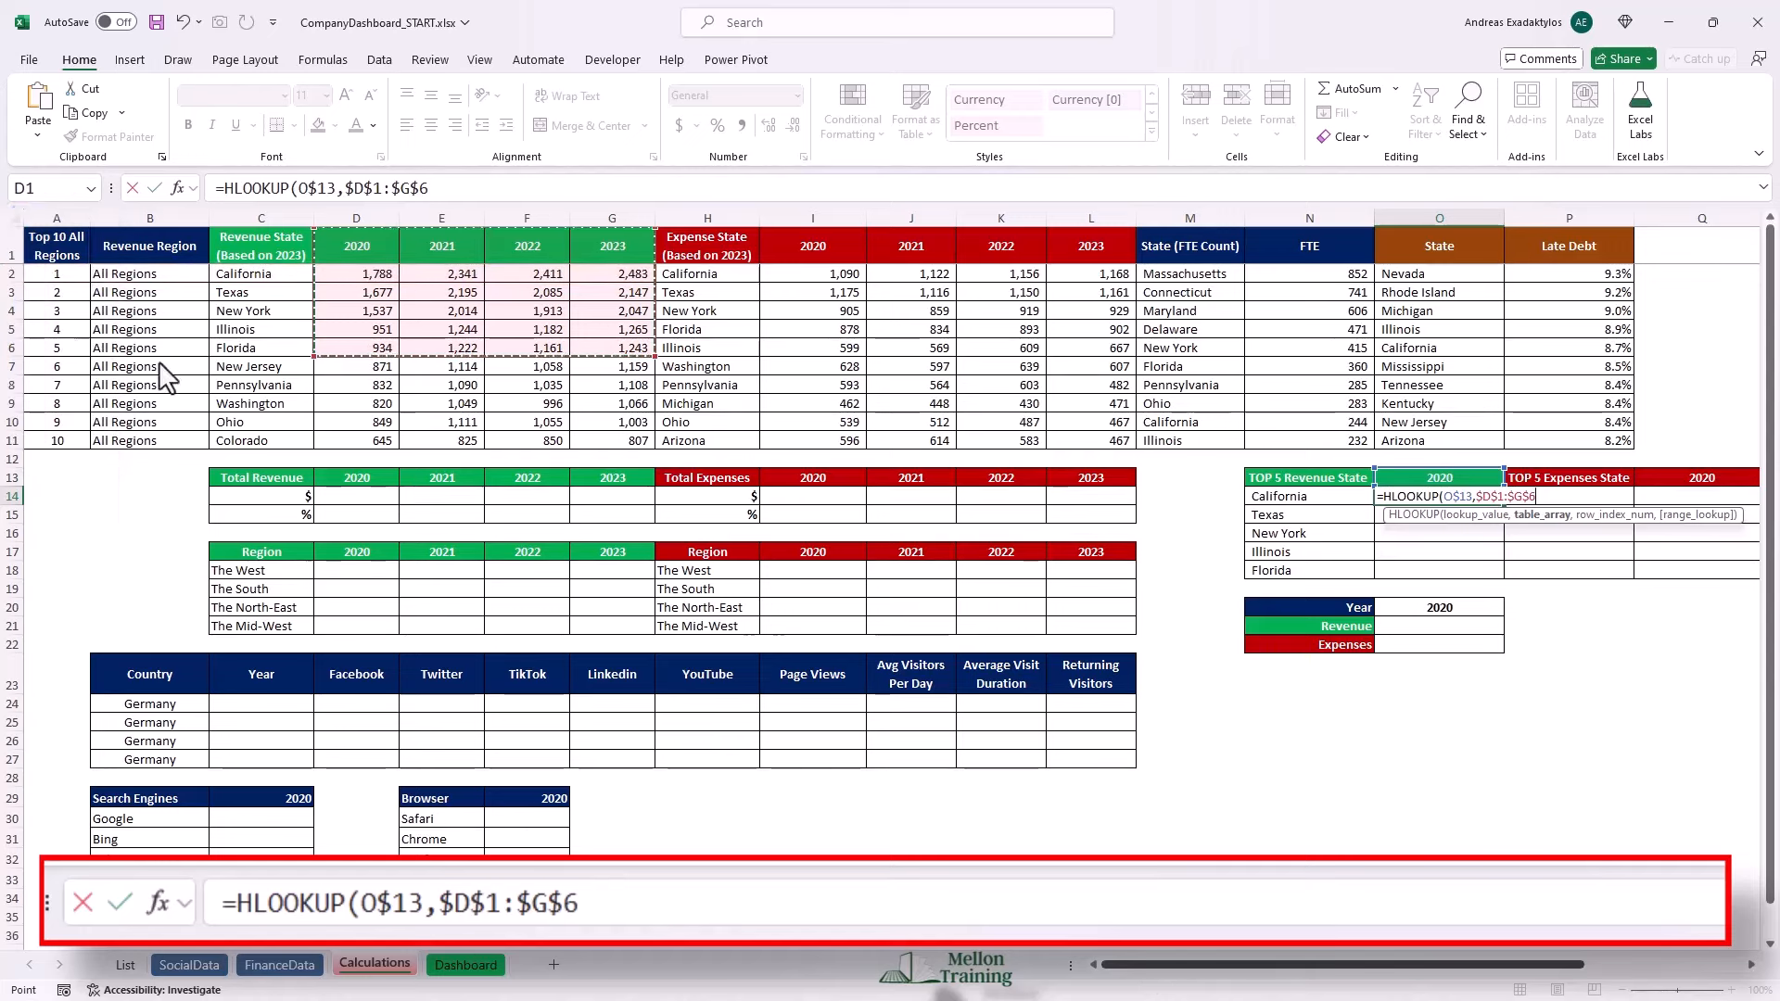
type(",")
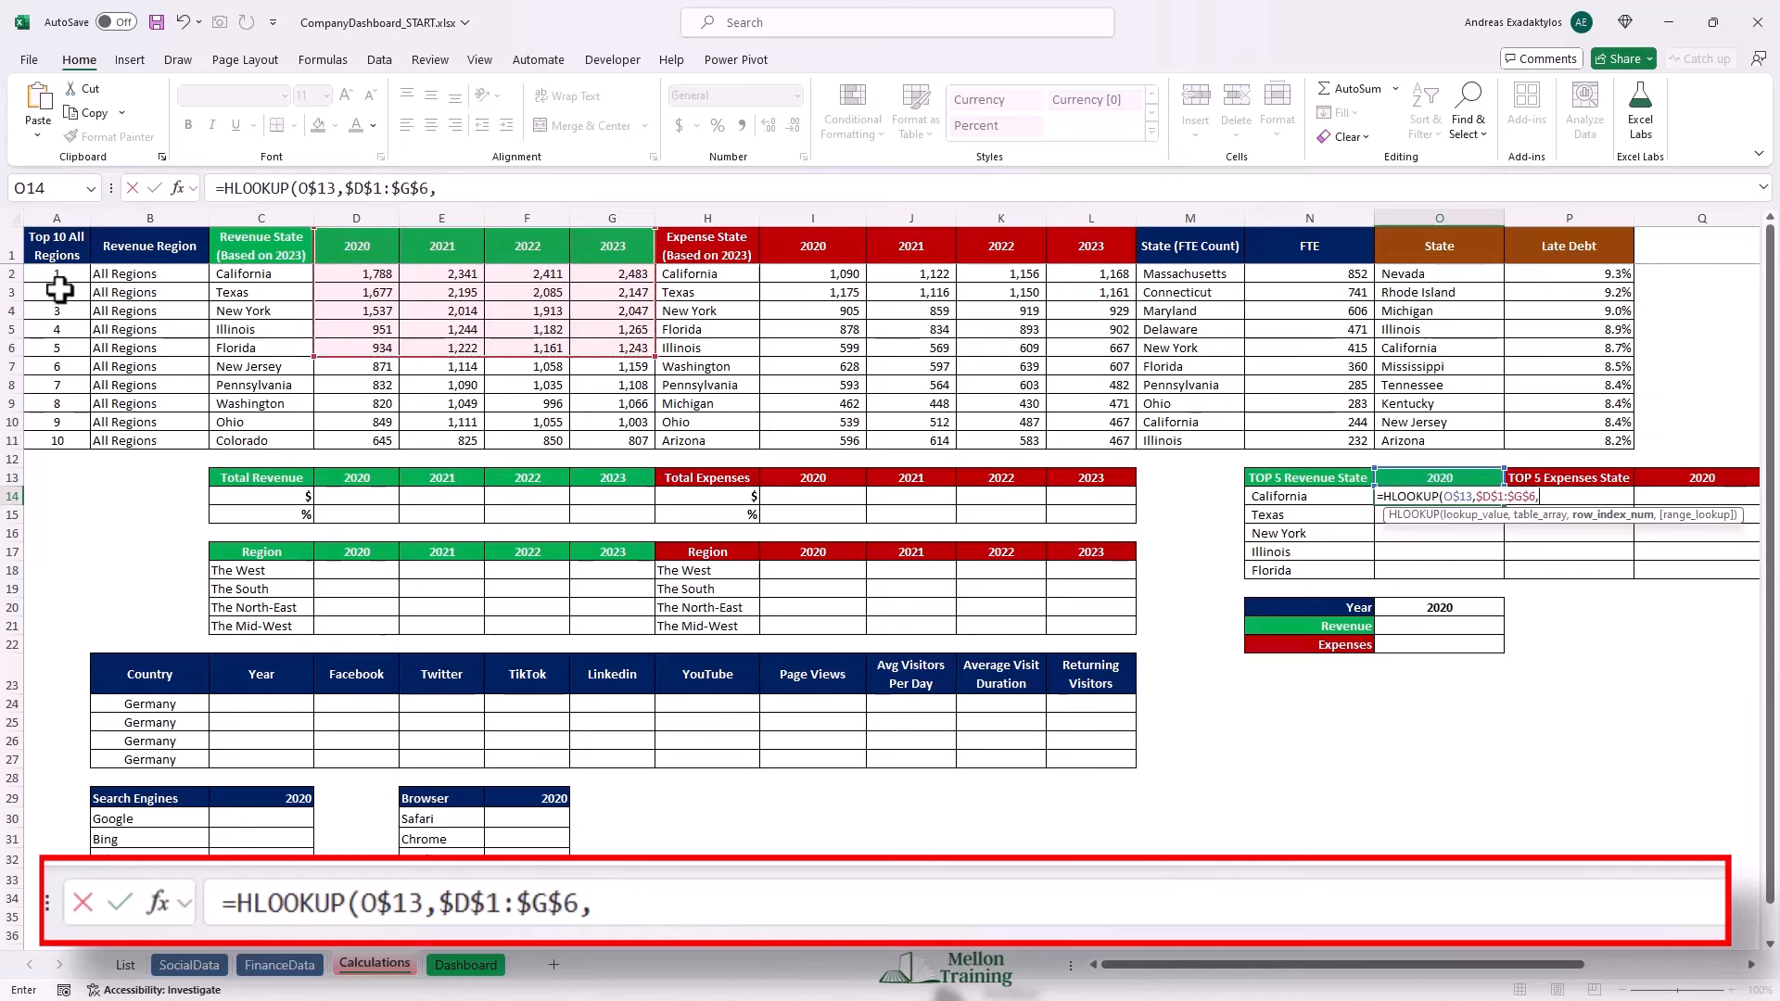
Complete O14's HLOOKUP with row index $A3 and exact match 0, and fill it down through O18.
left_click(58, 291)
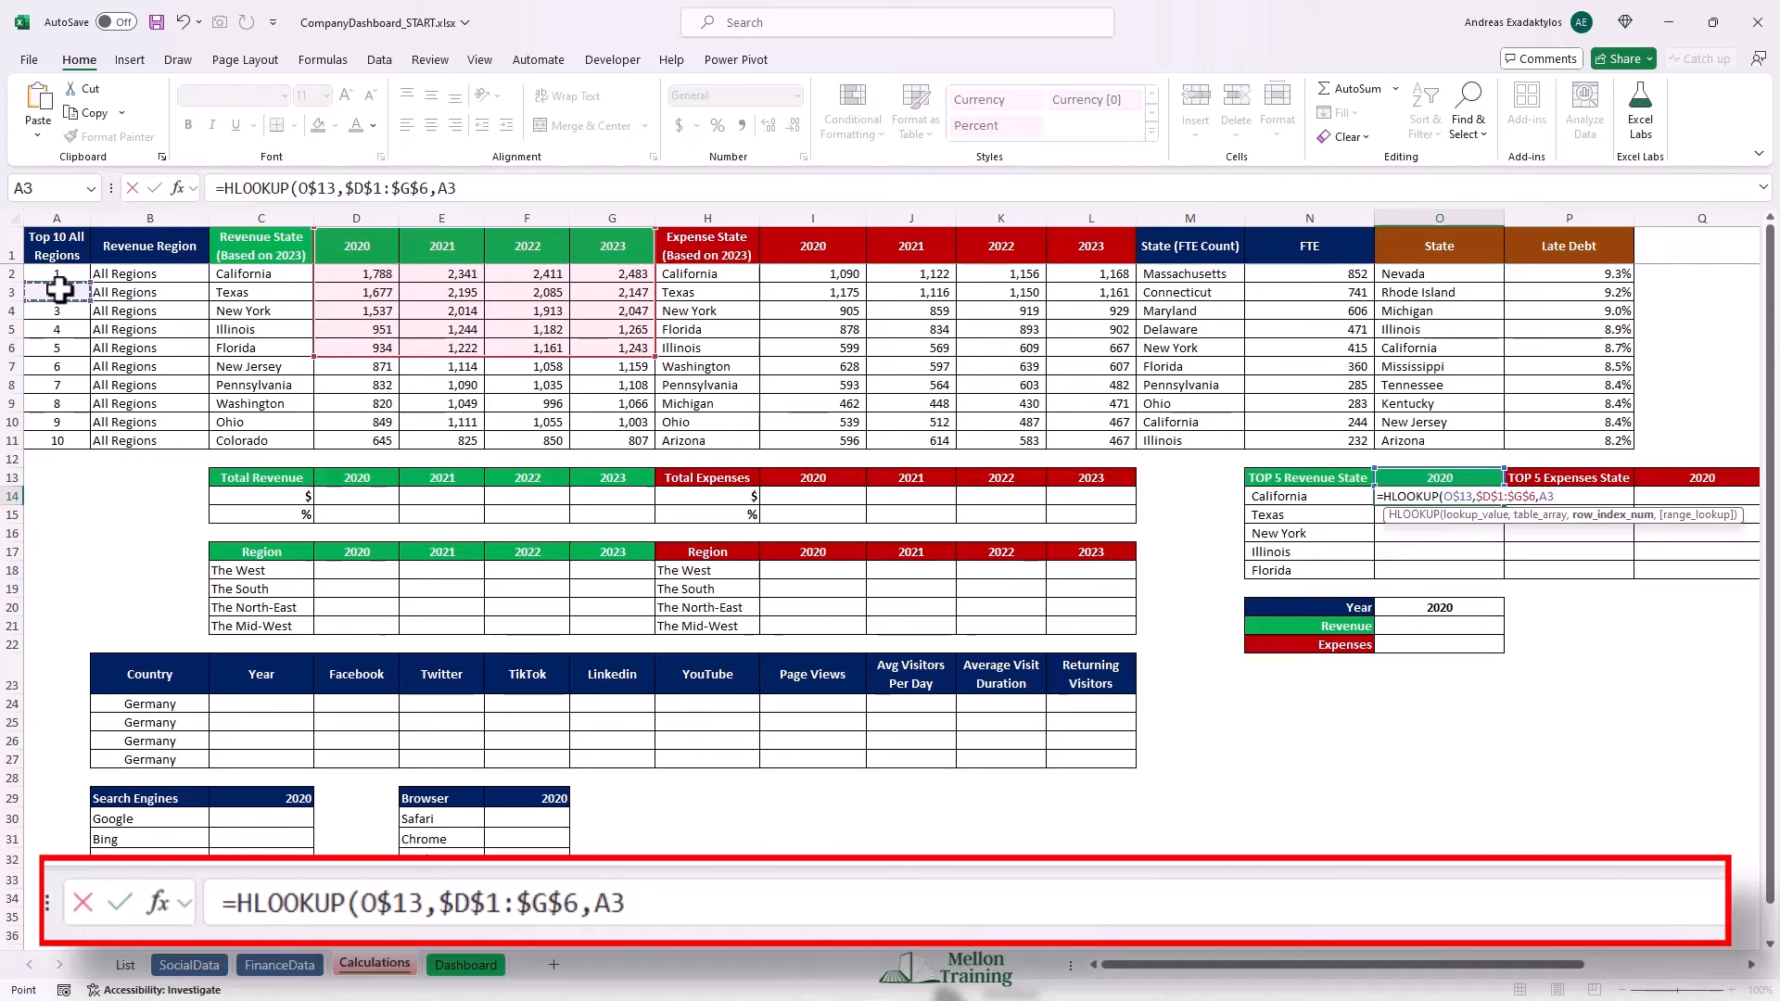
key("F4")
key("F4")
key("F4")
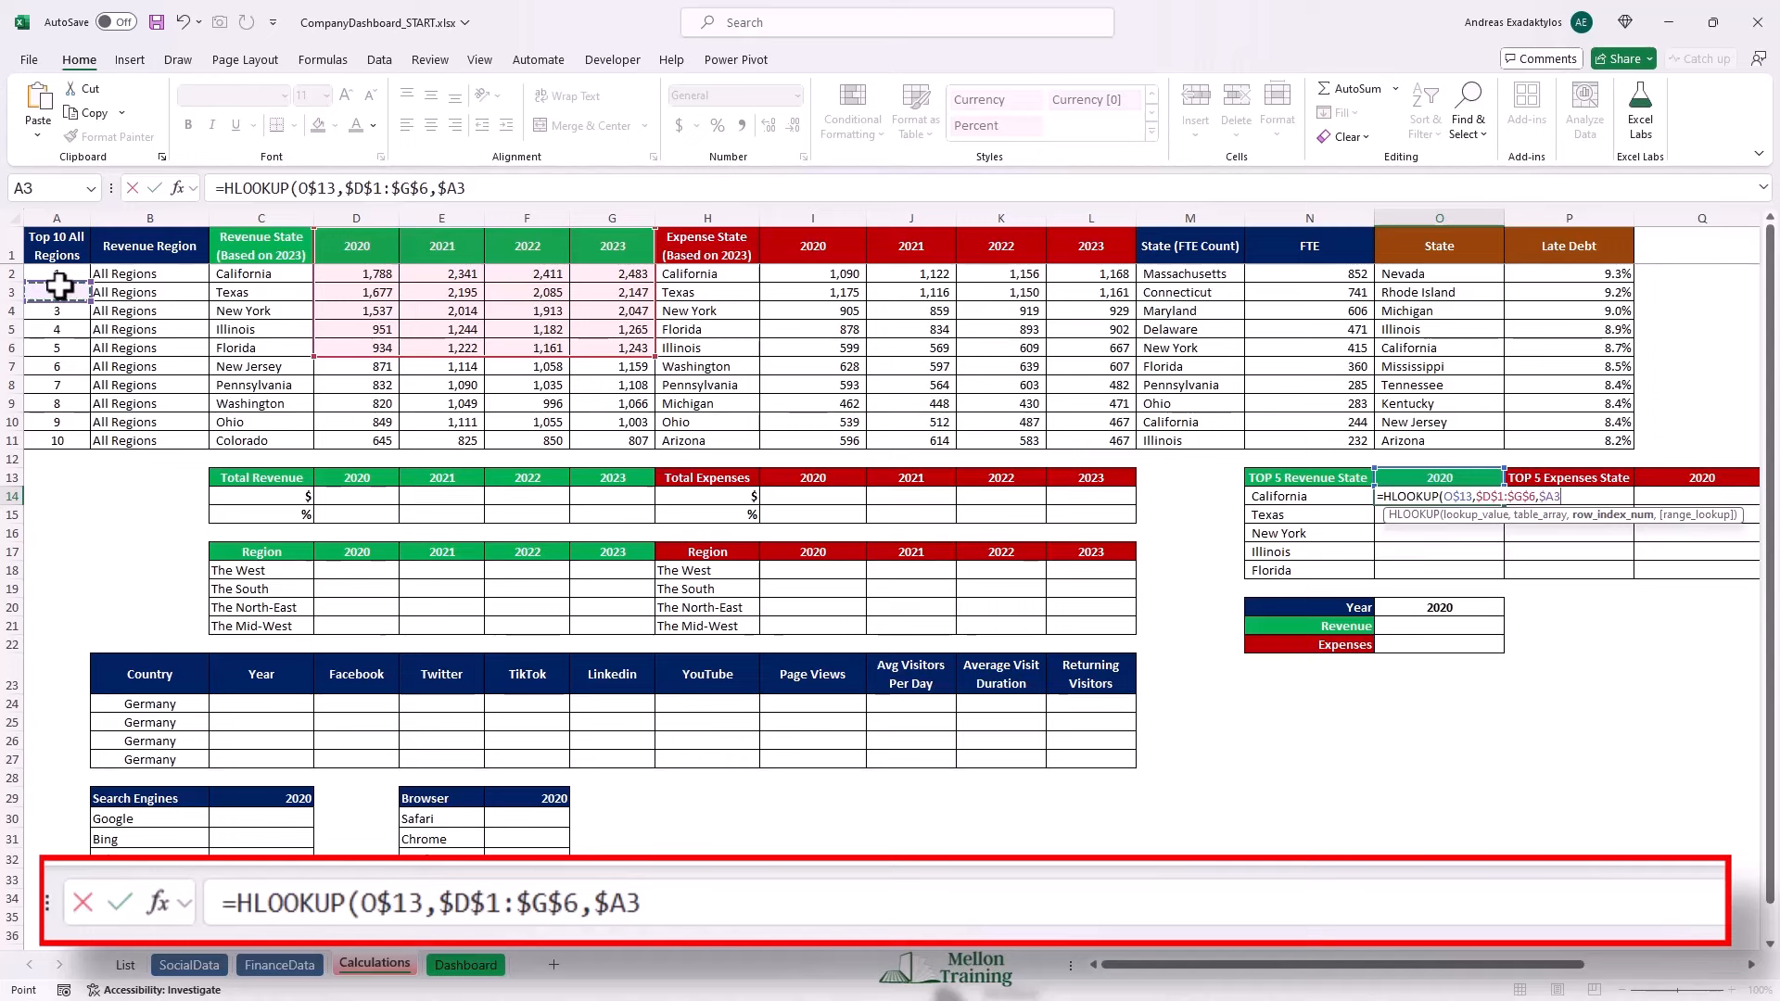
type(",")
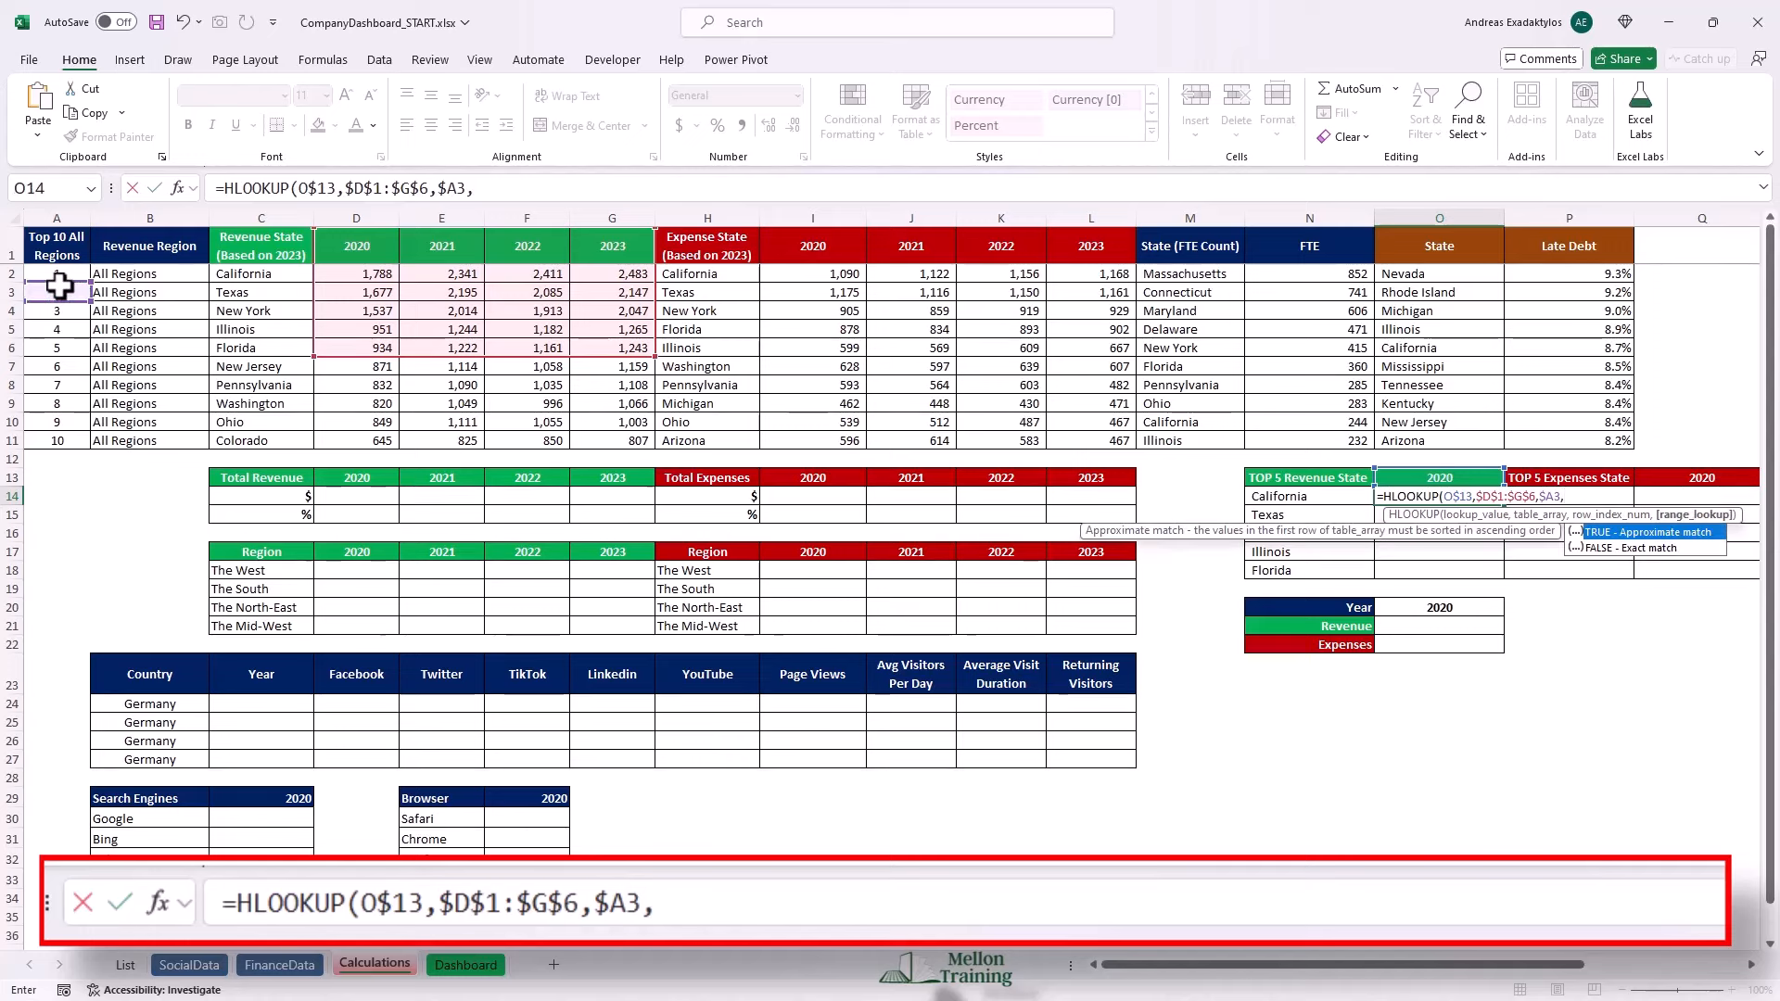
type("0)")
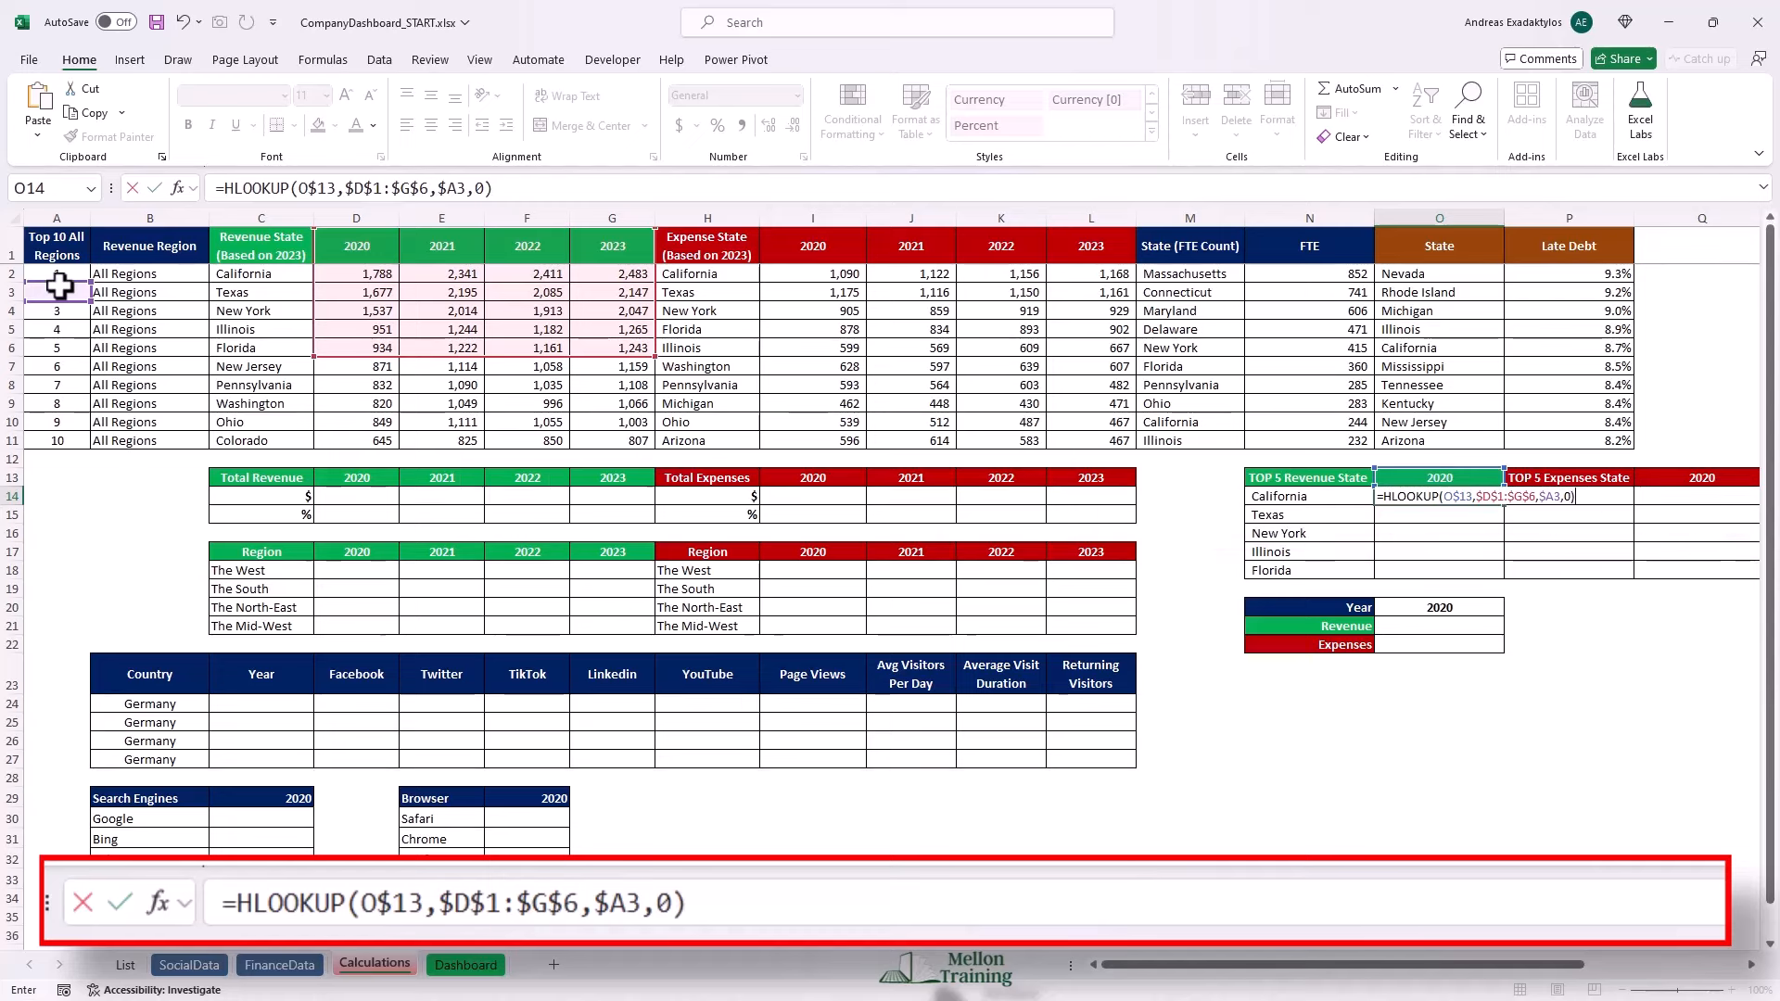
key("Return")
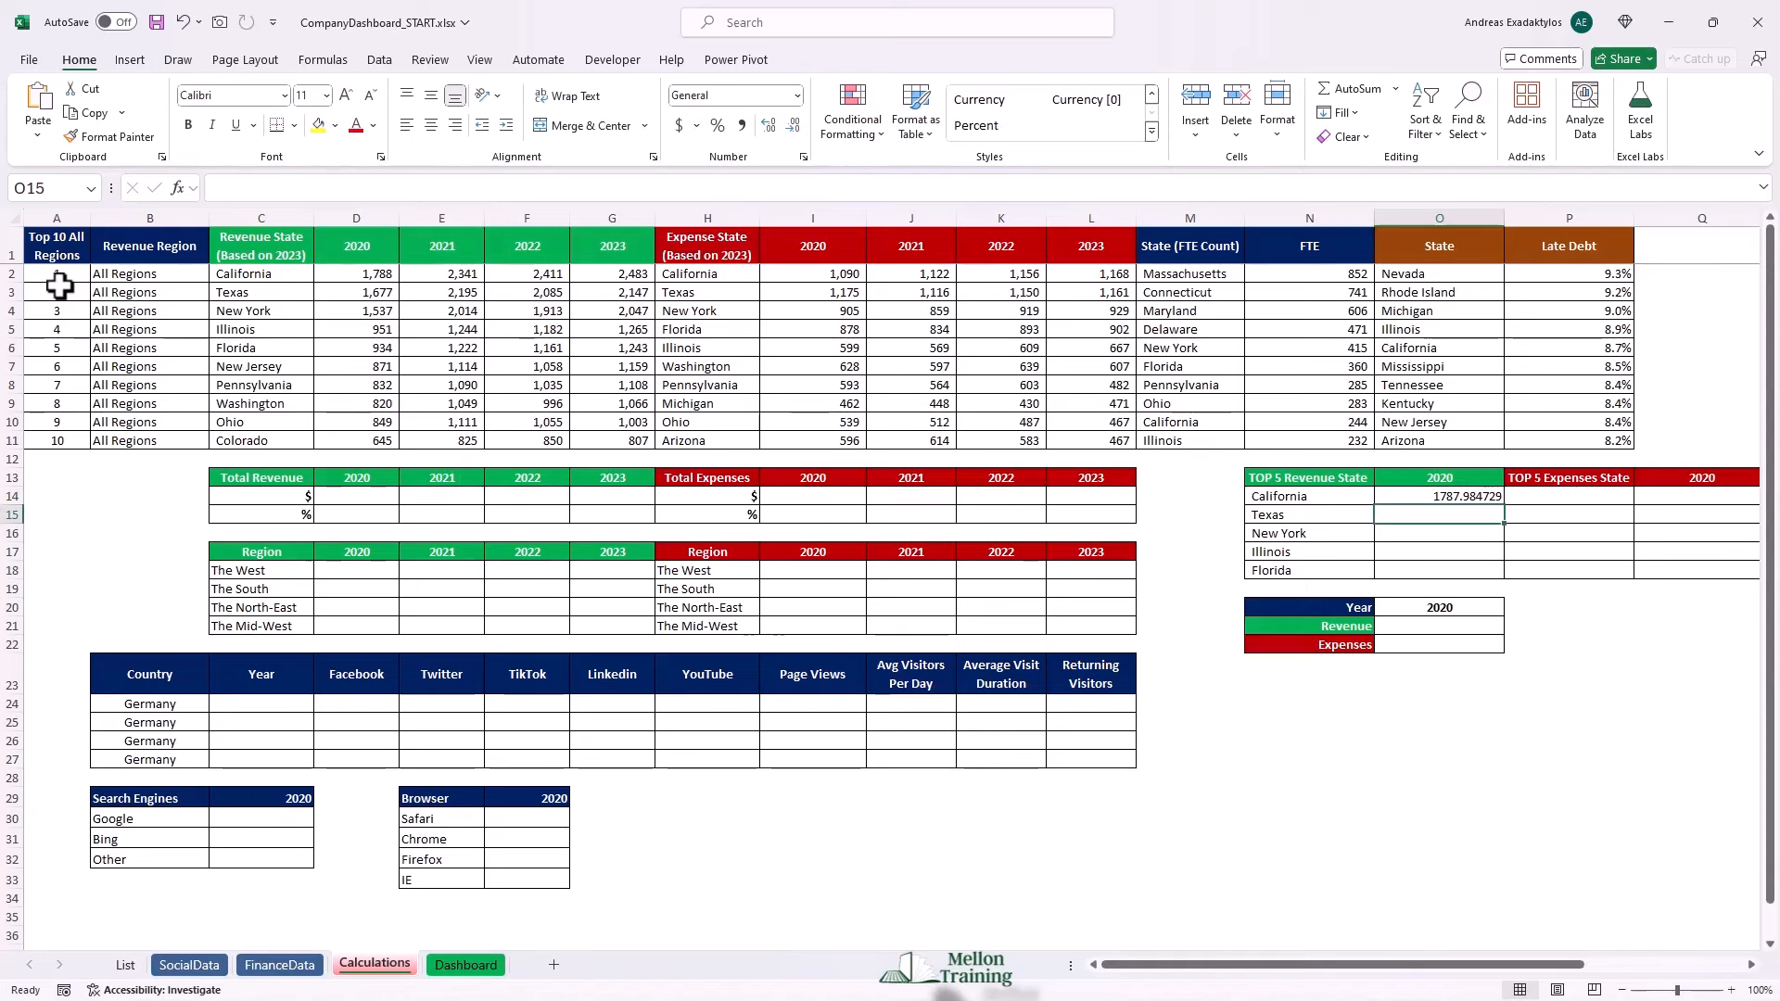
key("Up")
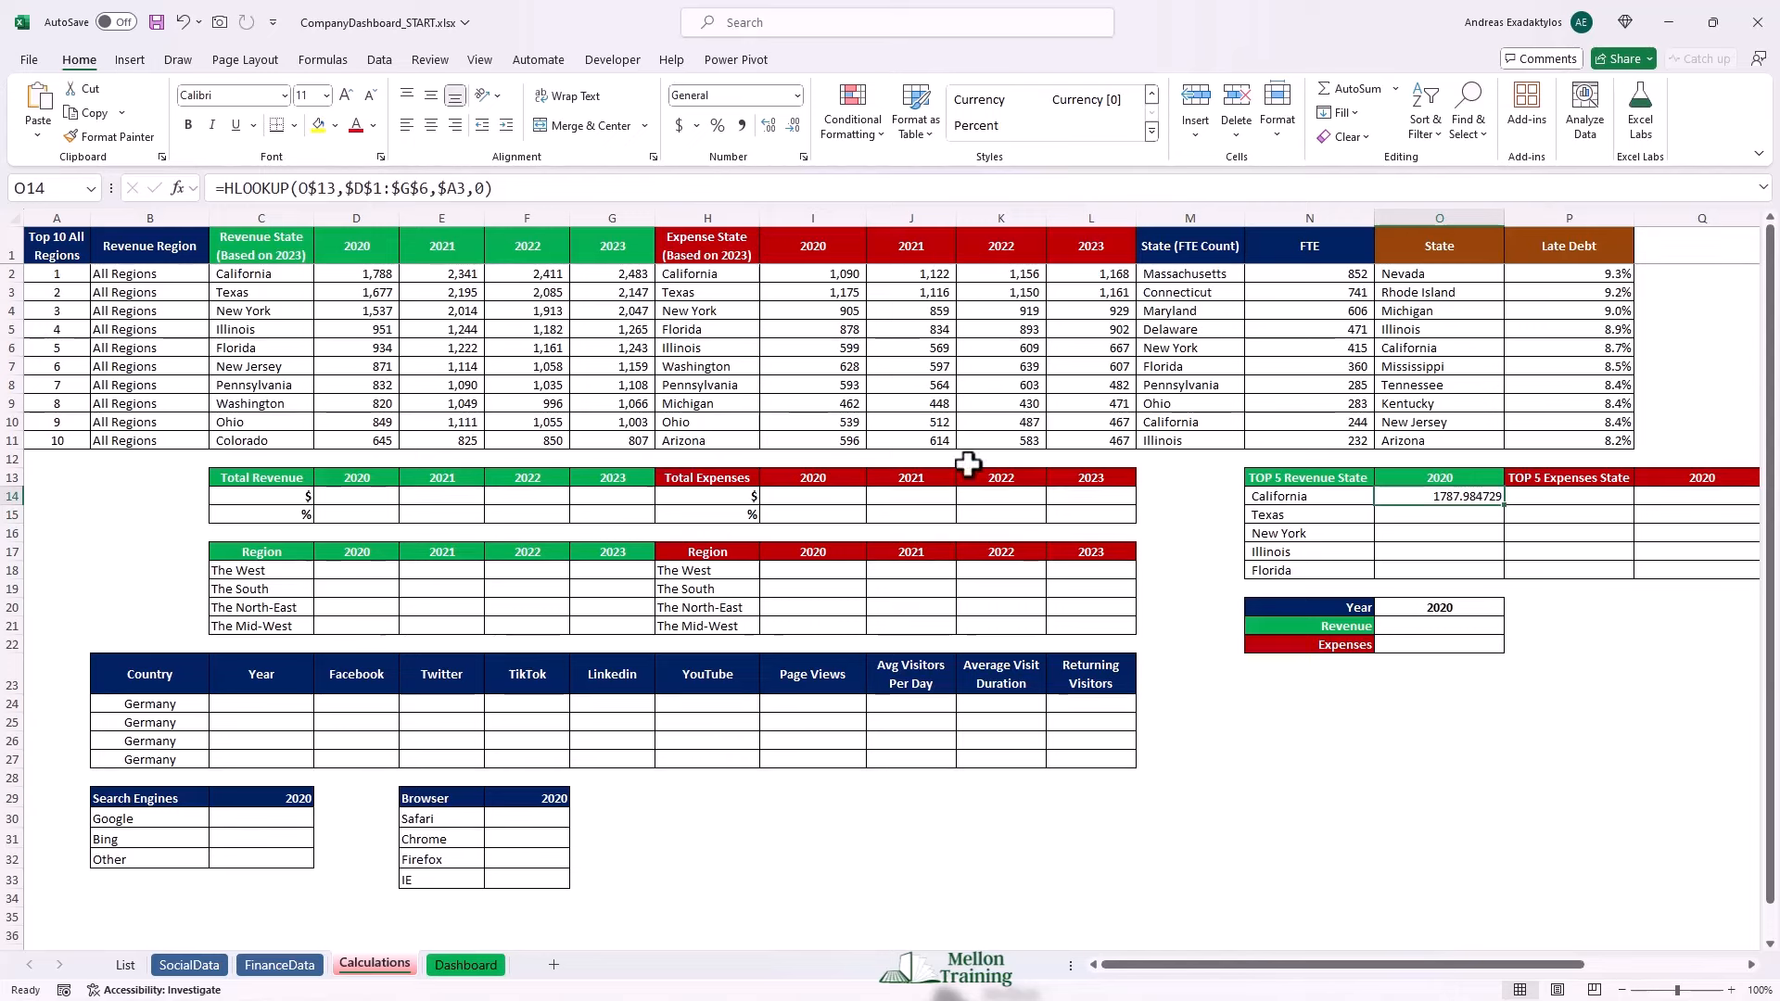
left_click_drag(1504, 505, 1511, 575)
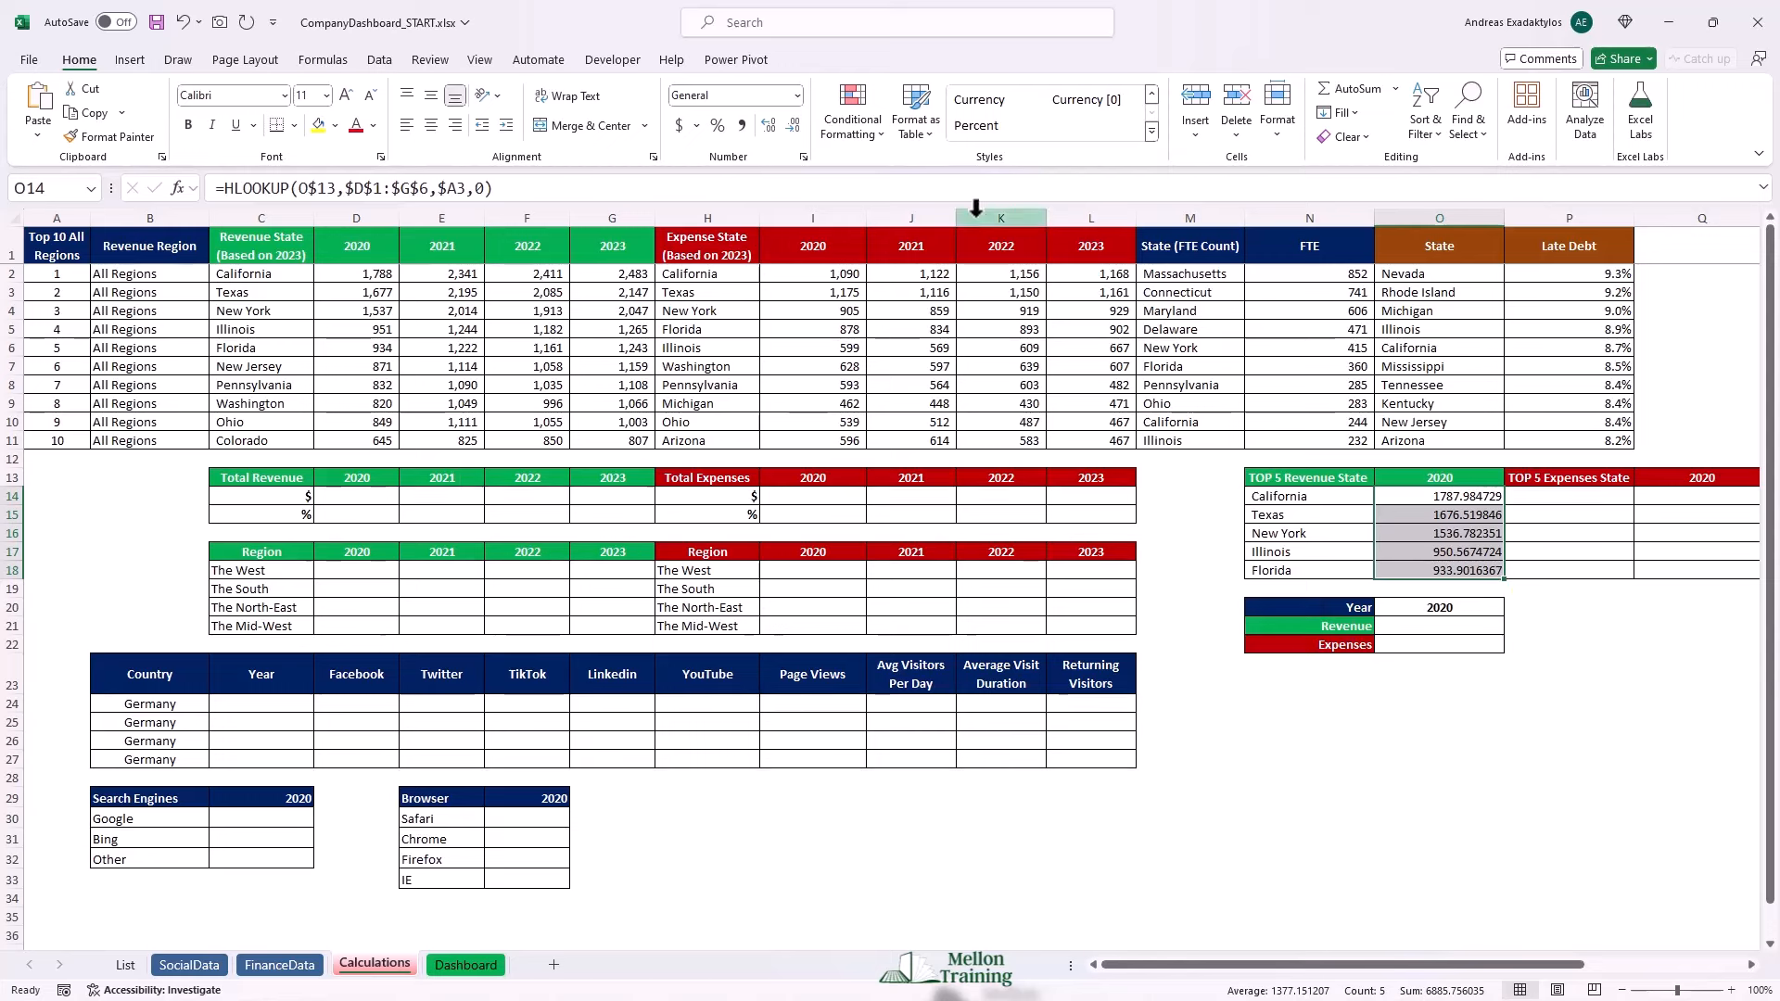
Format the 2020 revenue values in O14:O18 with comma separators and no decimal places.
left_click(741, 126)
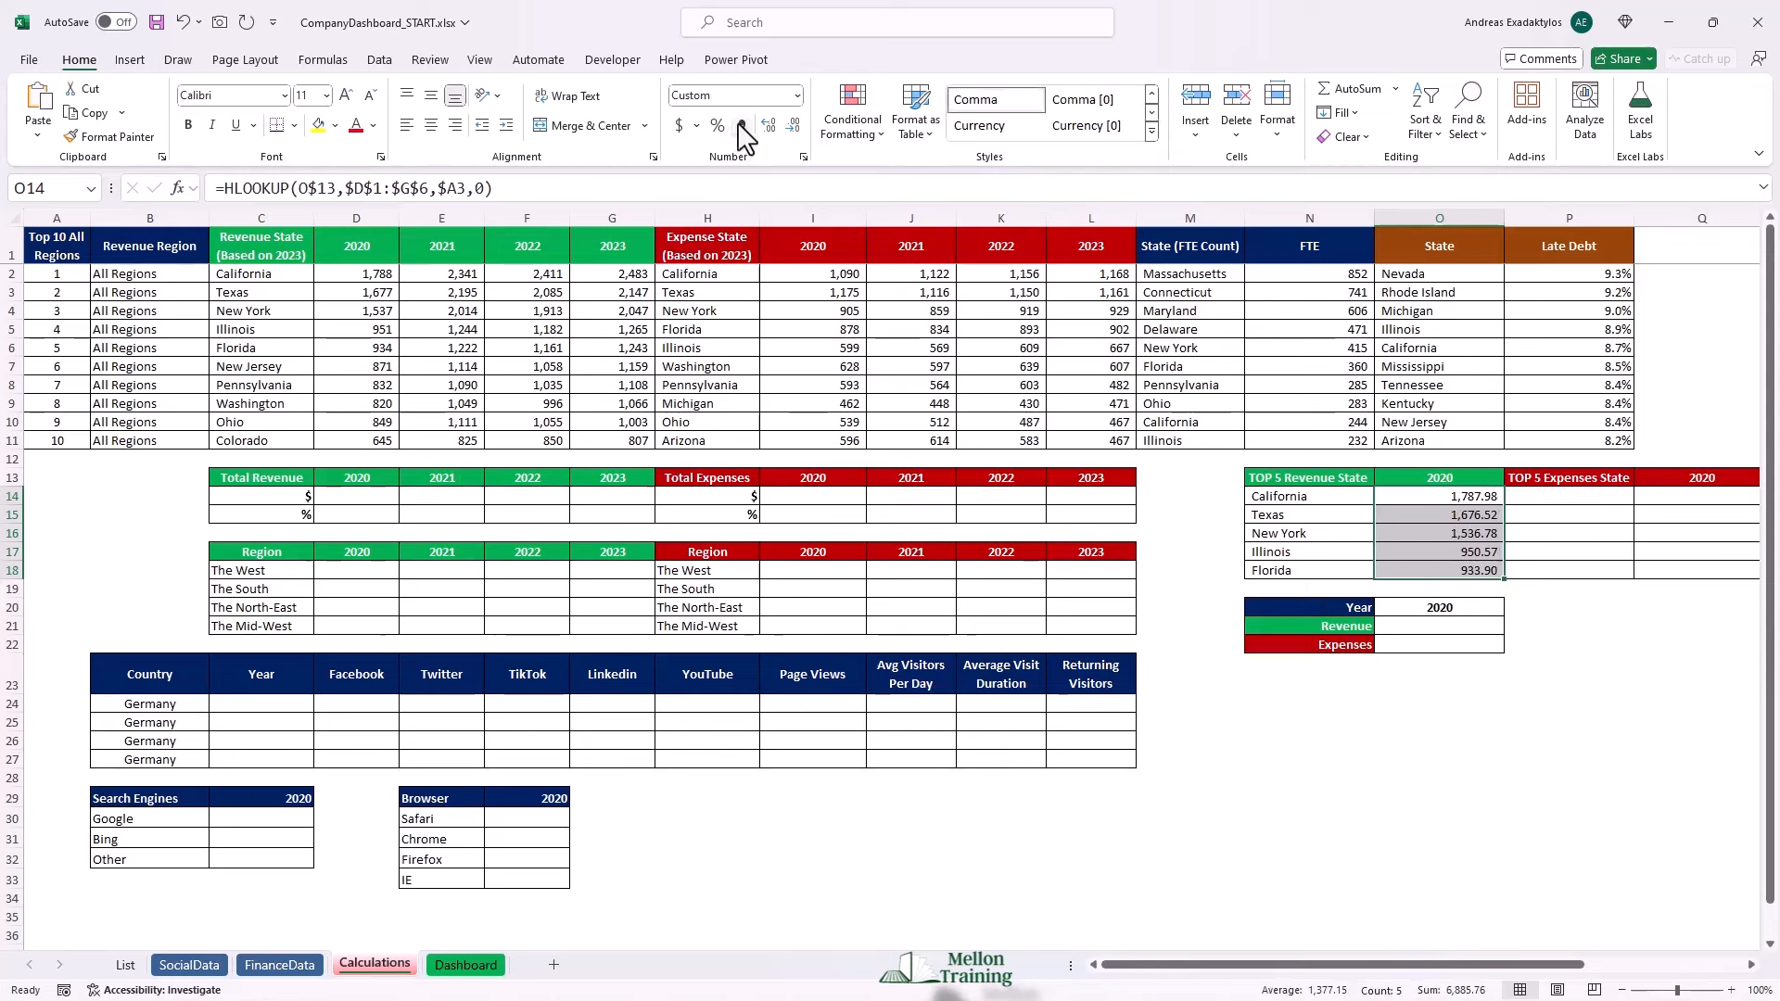
left_click(793, 125)
left_click(793, 125)
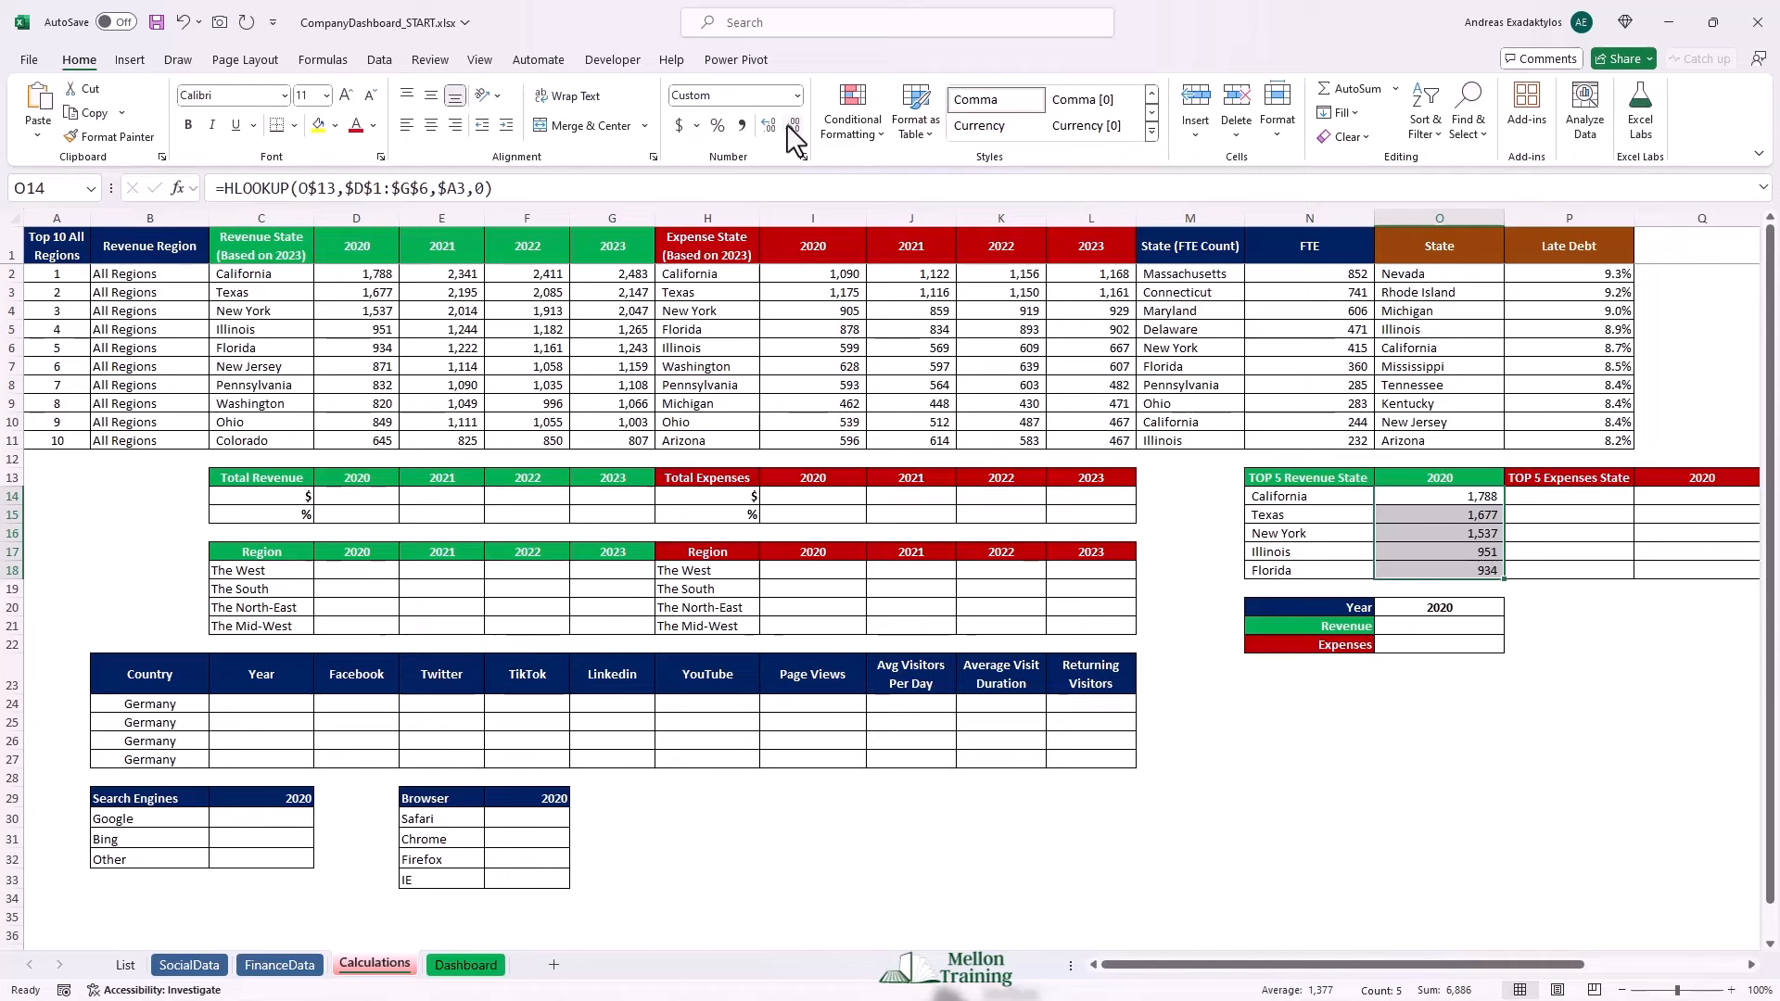
left_click(379, 347)
left_click(1474, 570)
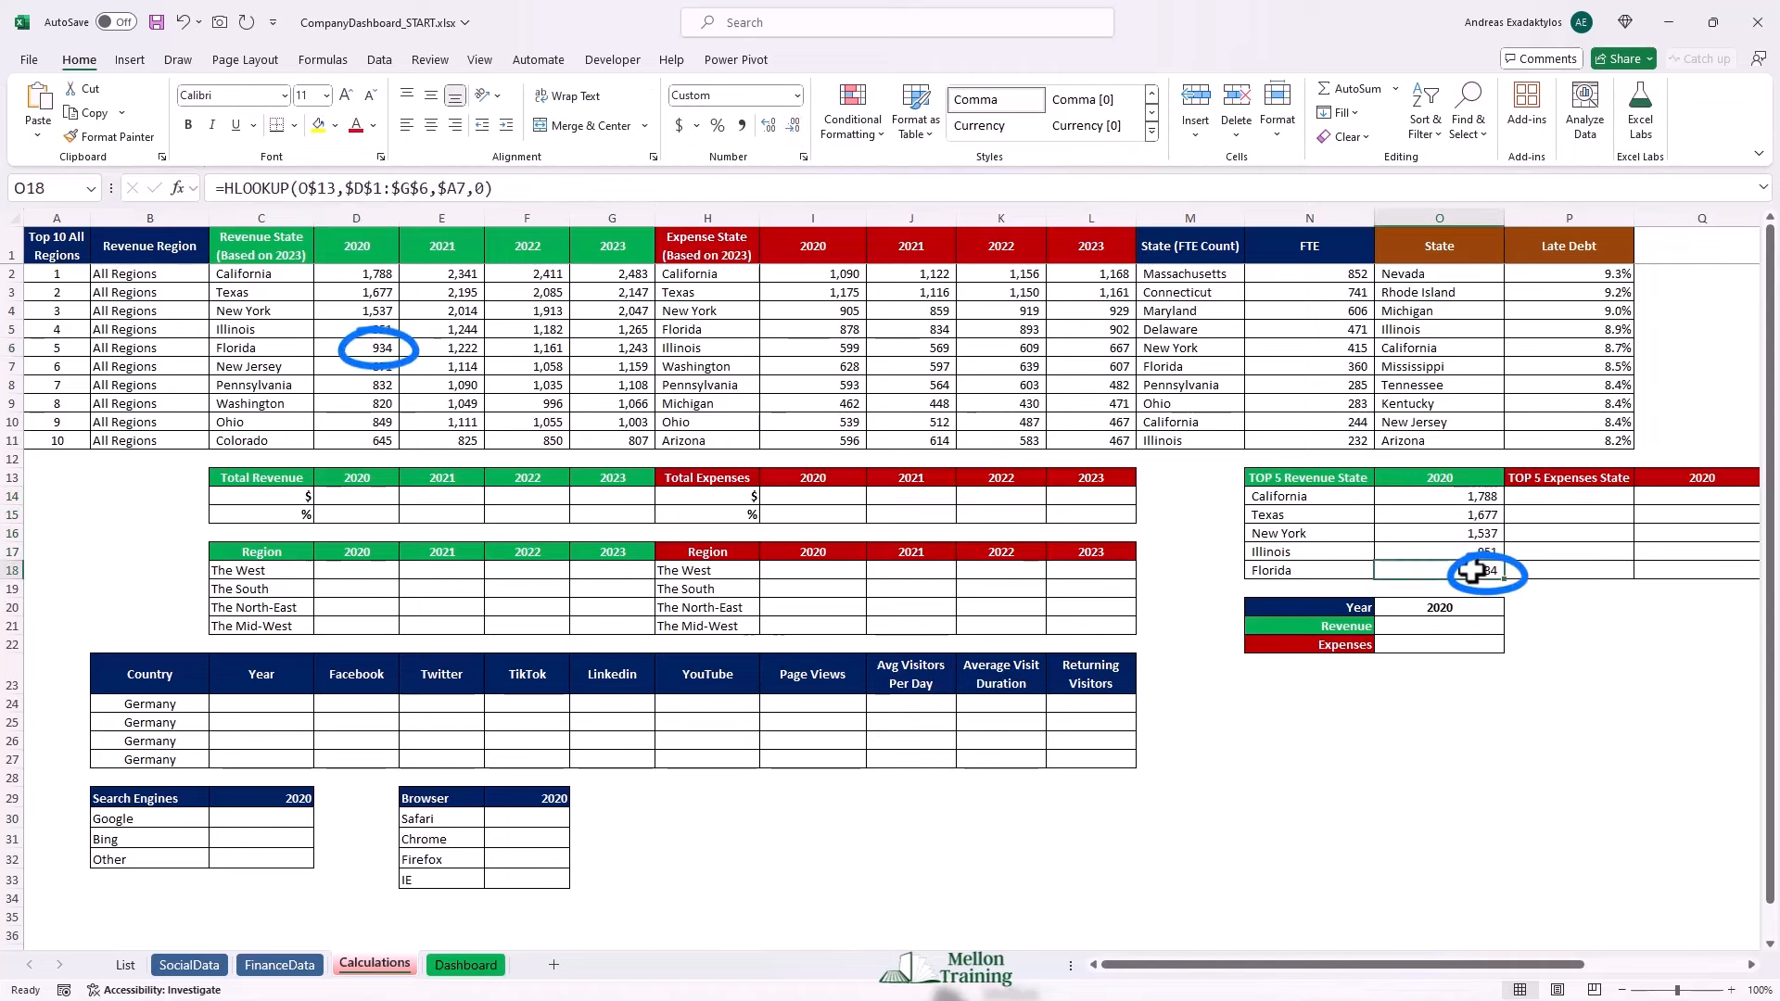
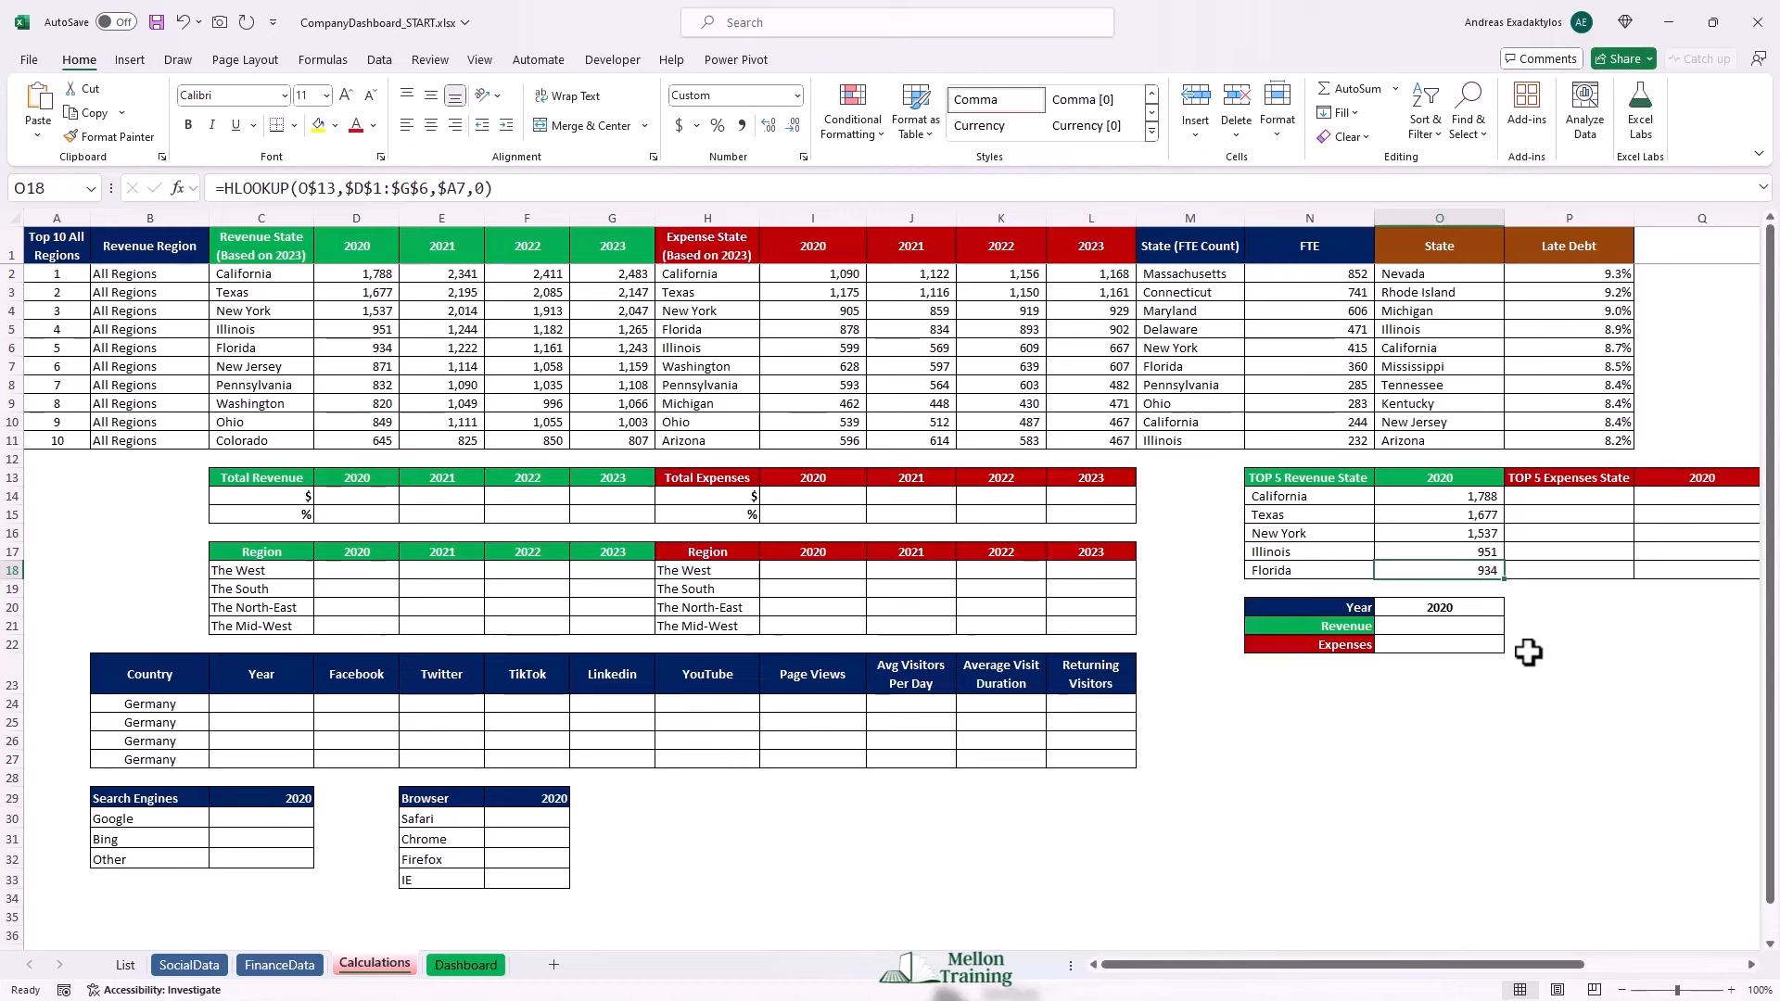
Link P14 under TOP 5 Expenses State to H2 and fill the formula down through P18.
left_click(1560, 498)
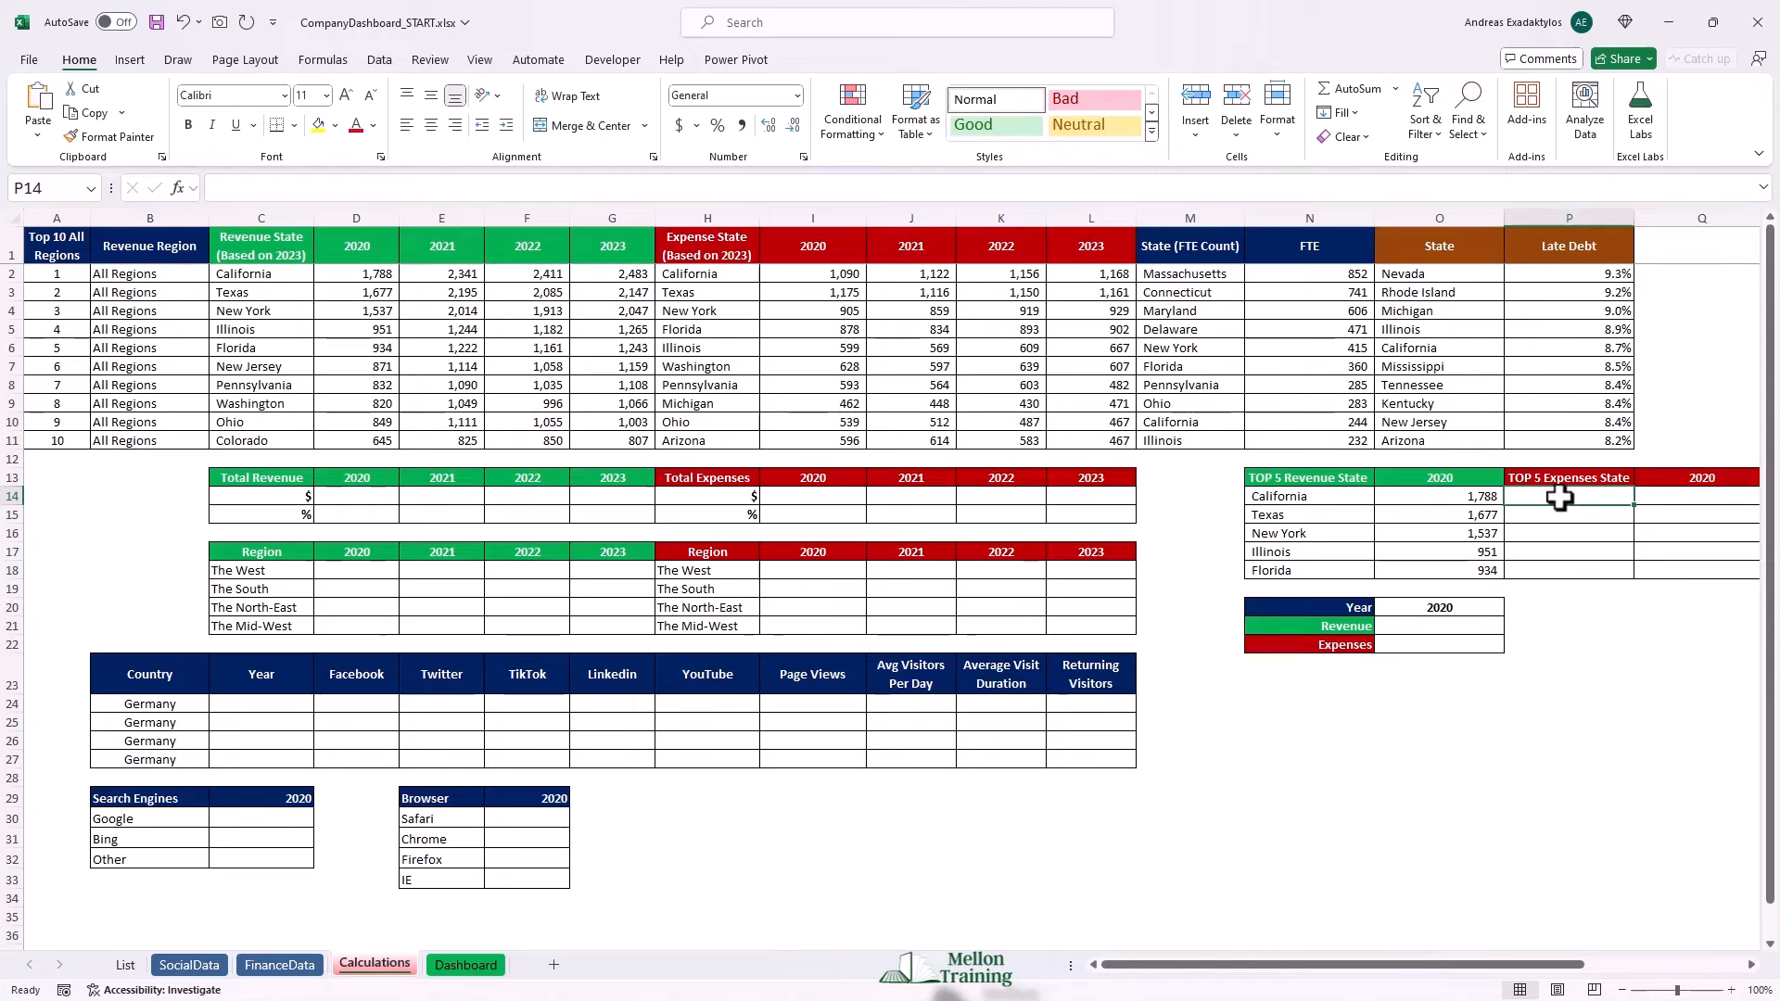
type("=")
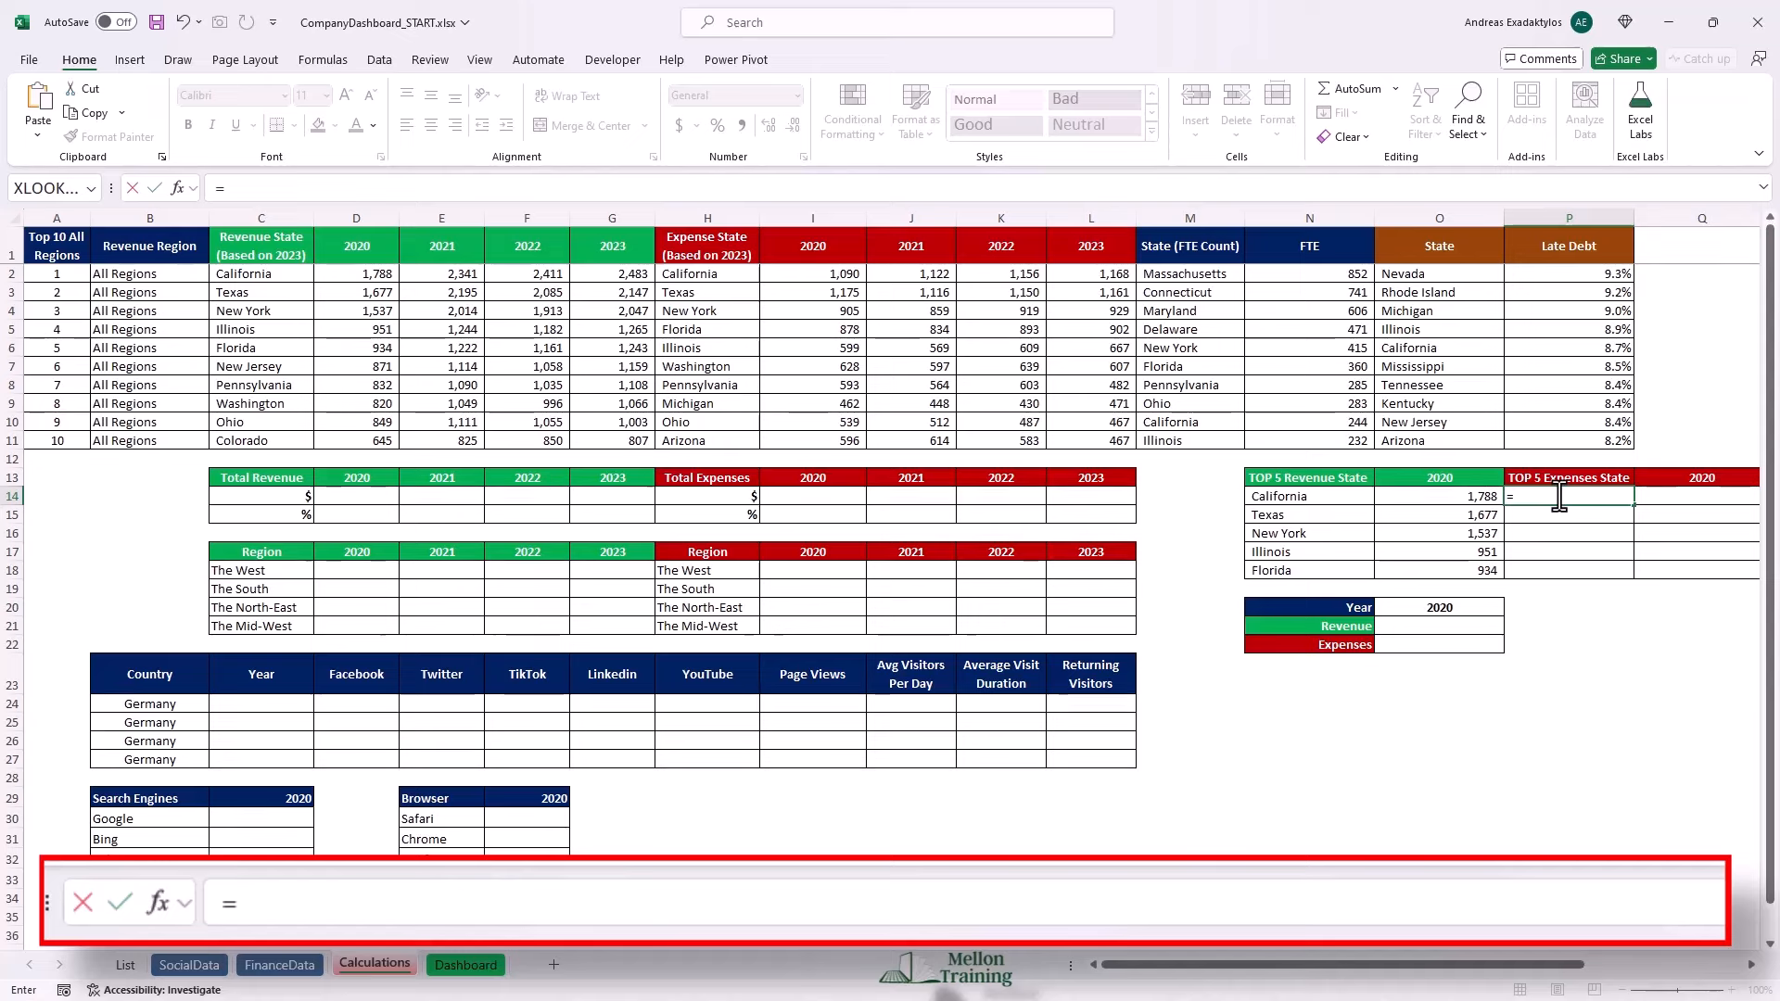
left_click(698, 273)
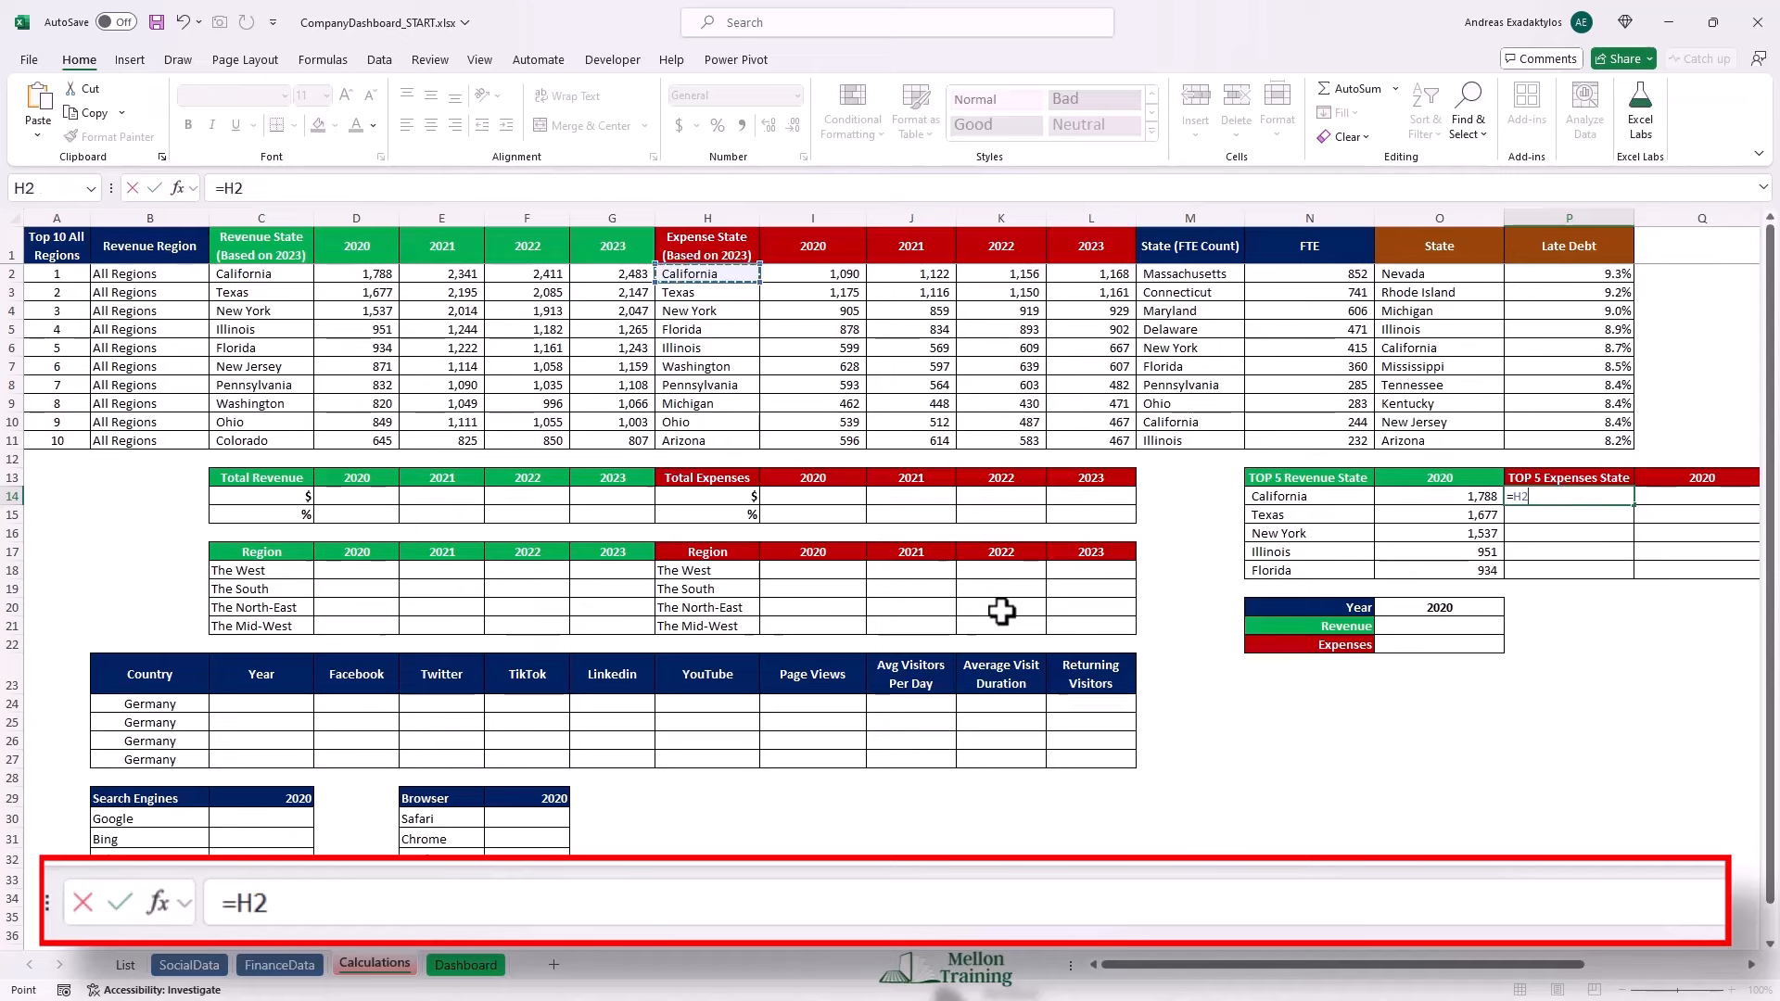
key("Return")
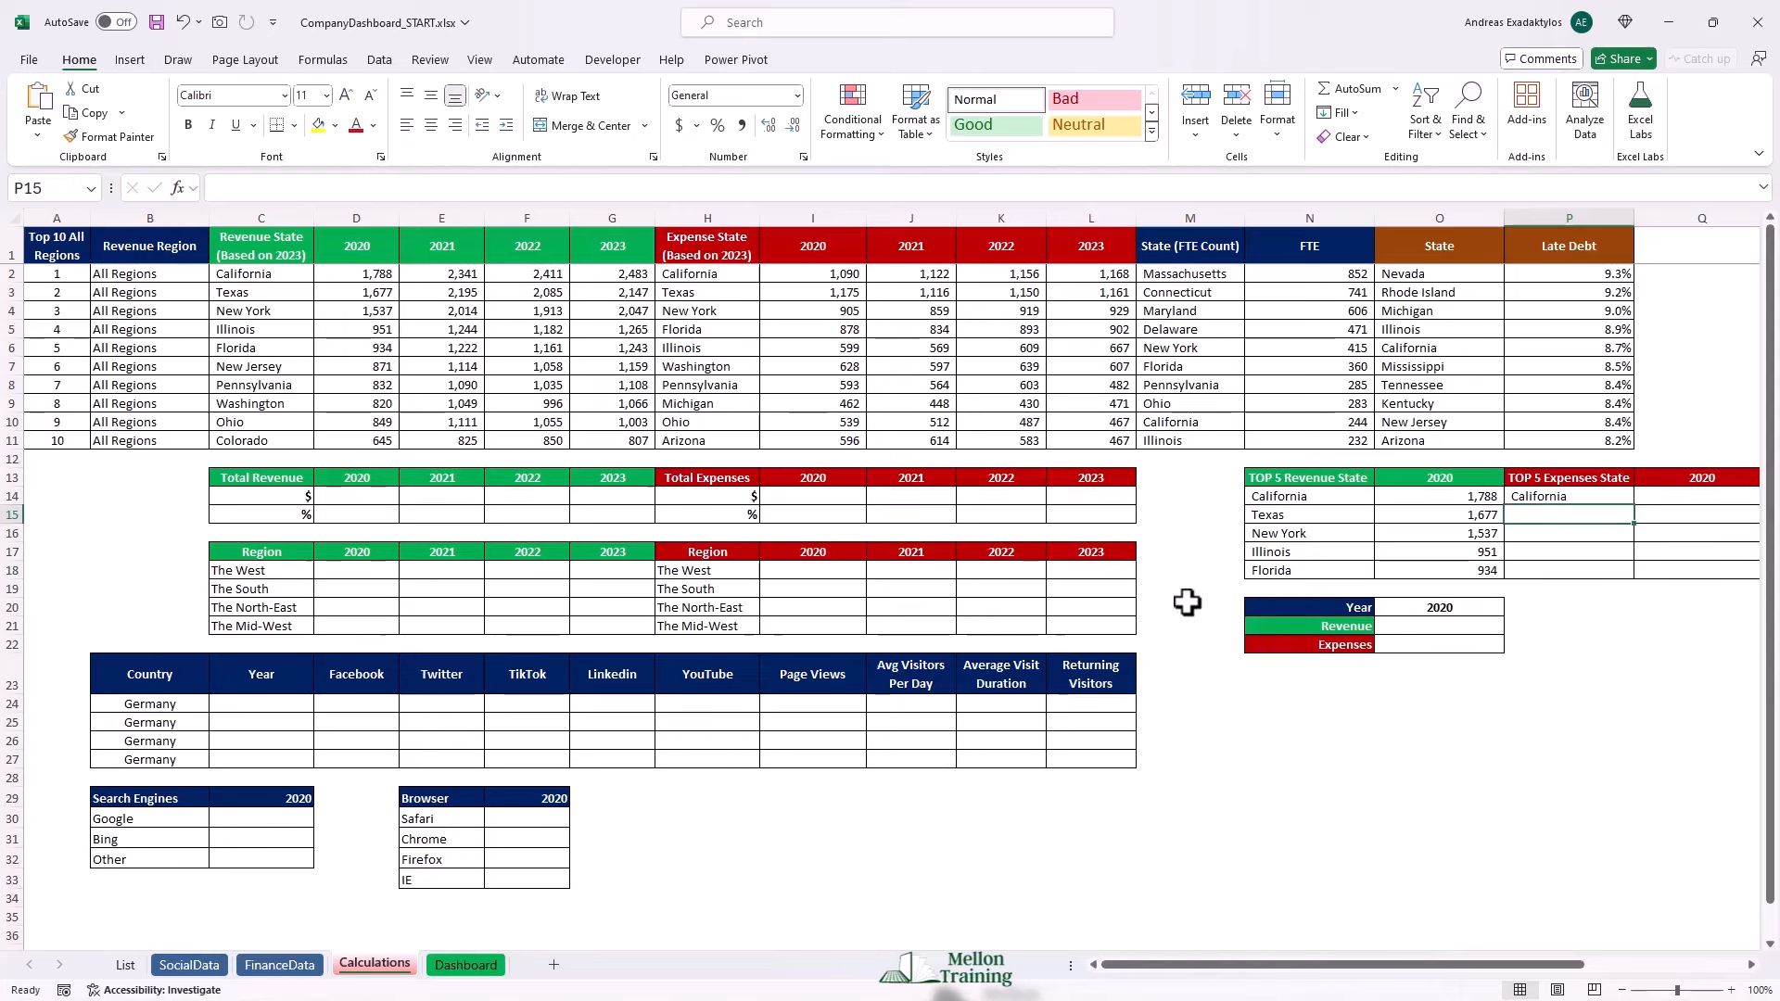
left_click(1582, 496)
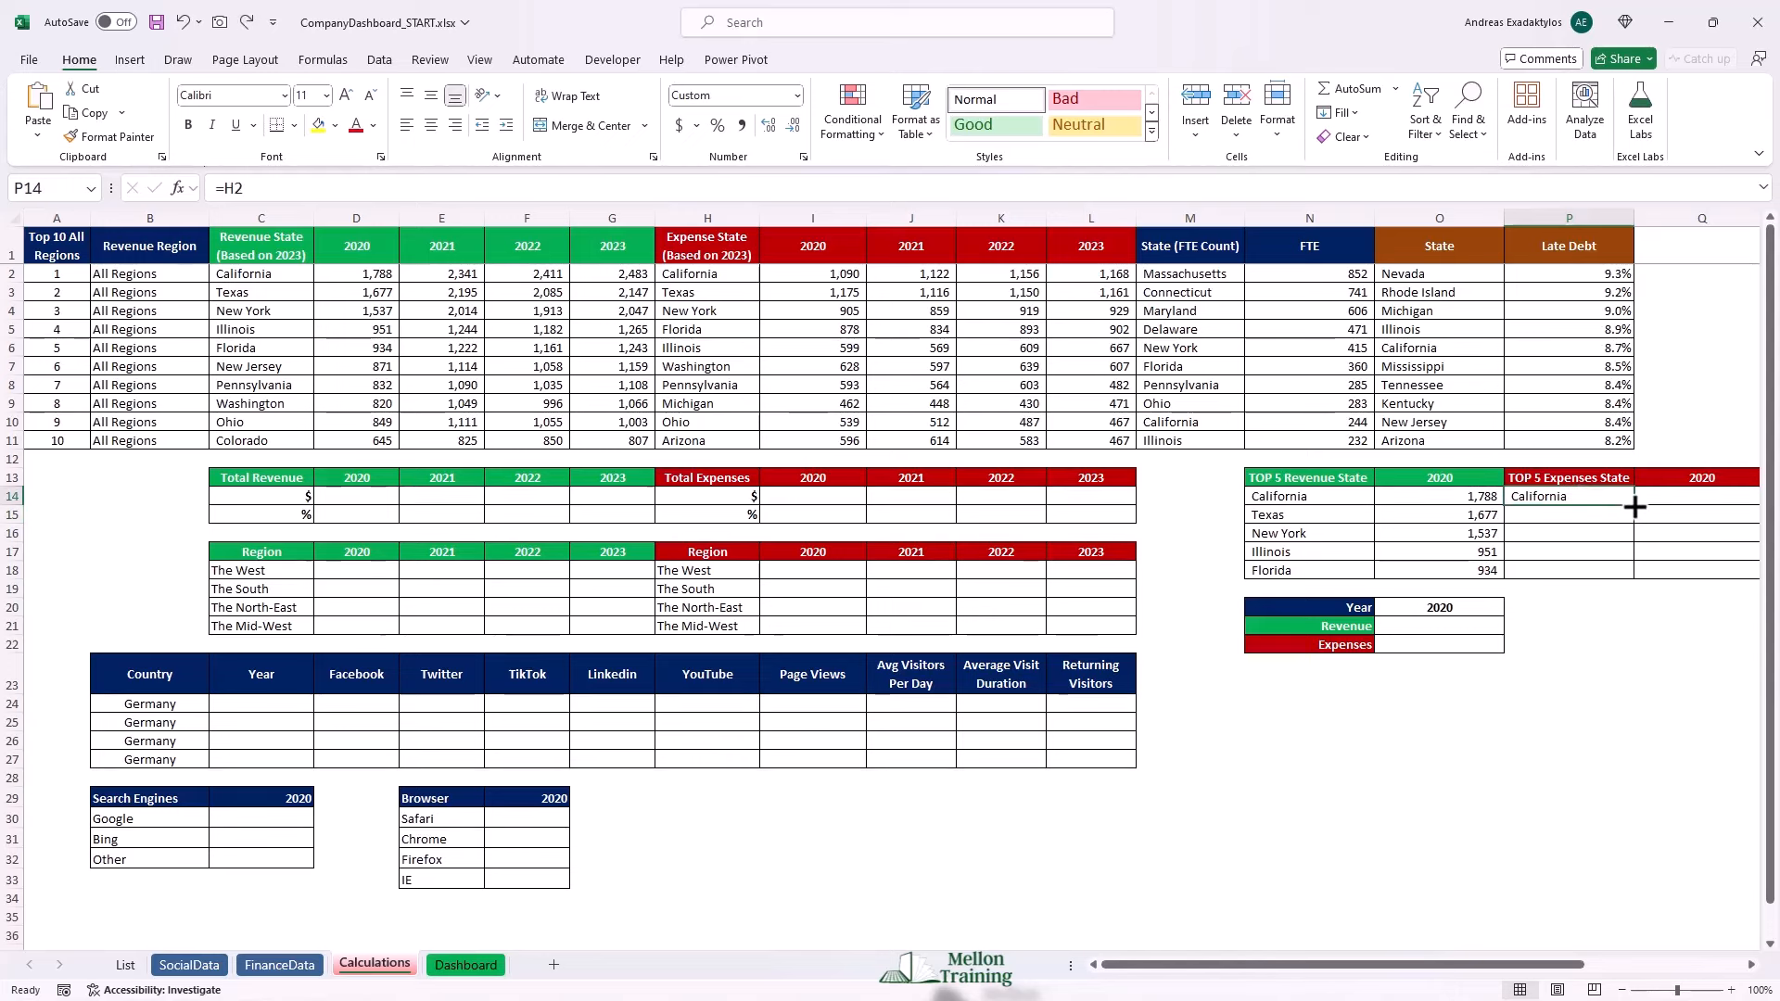
double_click(1635, 507)
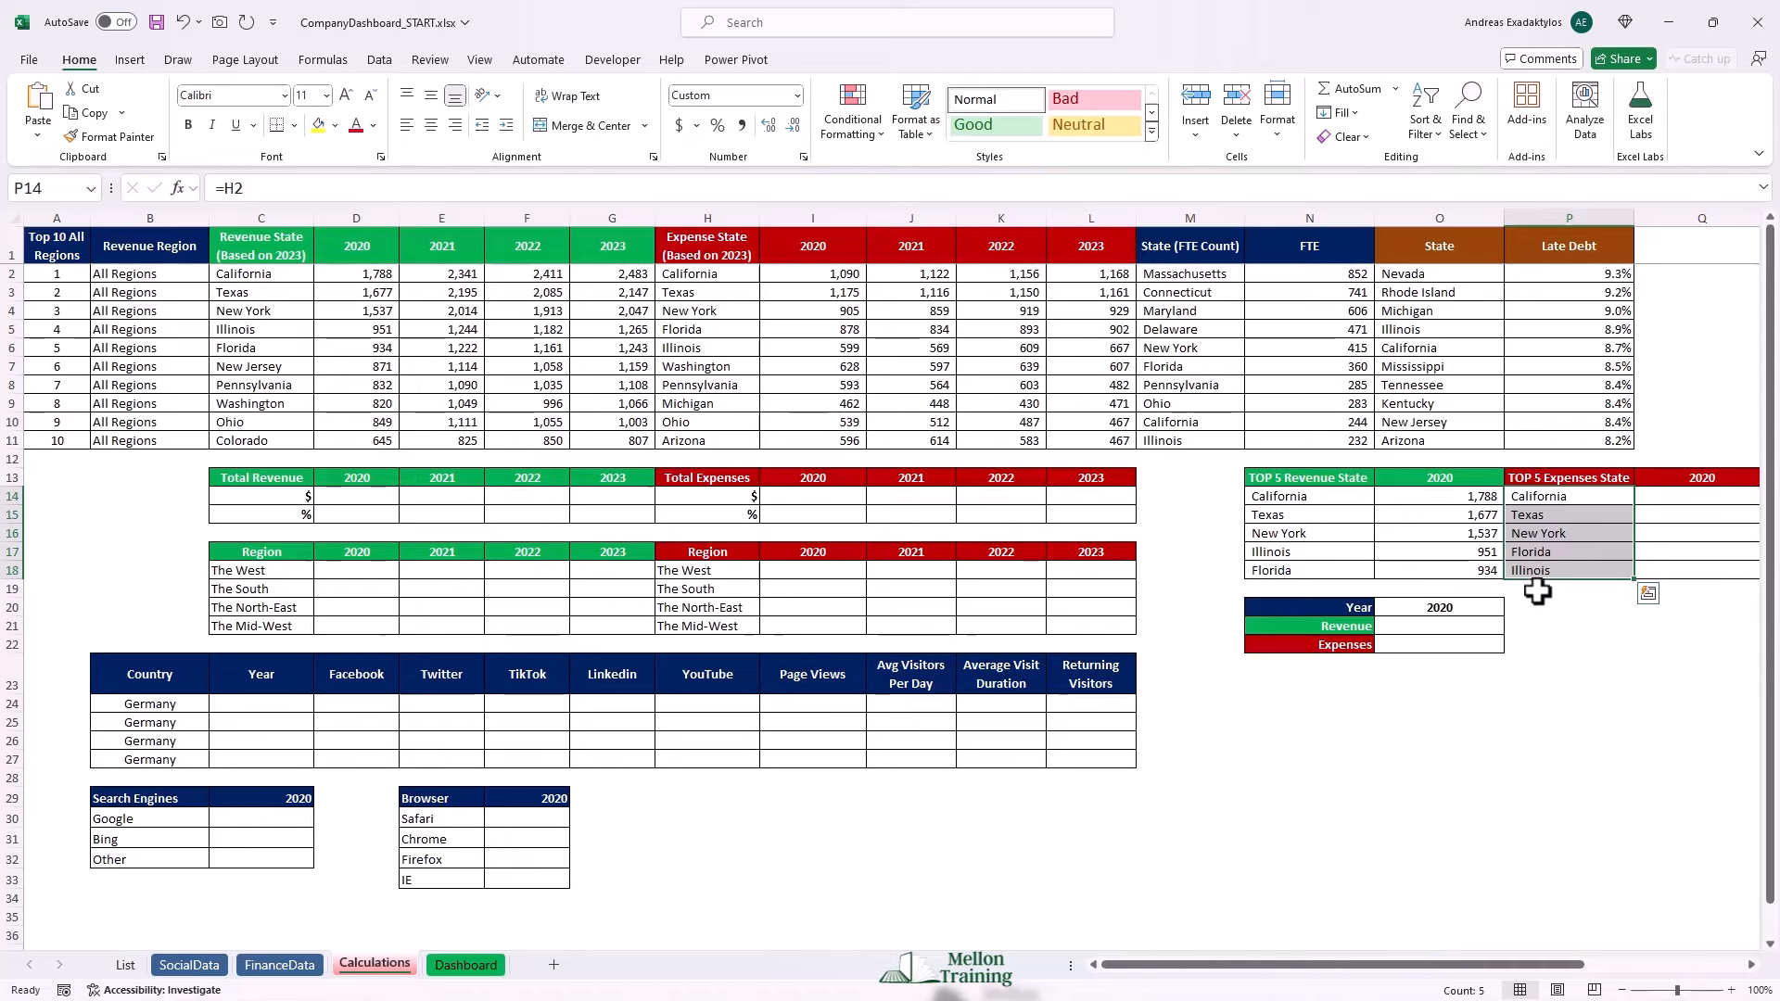
Copy the HLOOKUP formula from O14 into Q14 under the 2020 expenses header.
left_click(1466, 498)
key("ctrl+c")
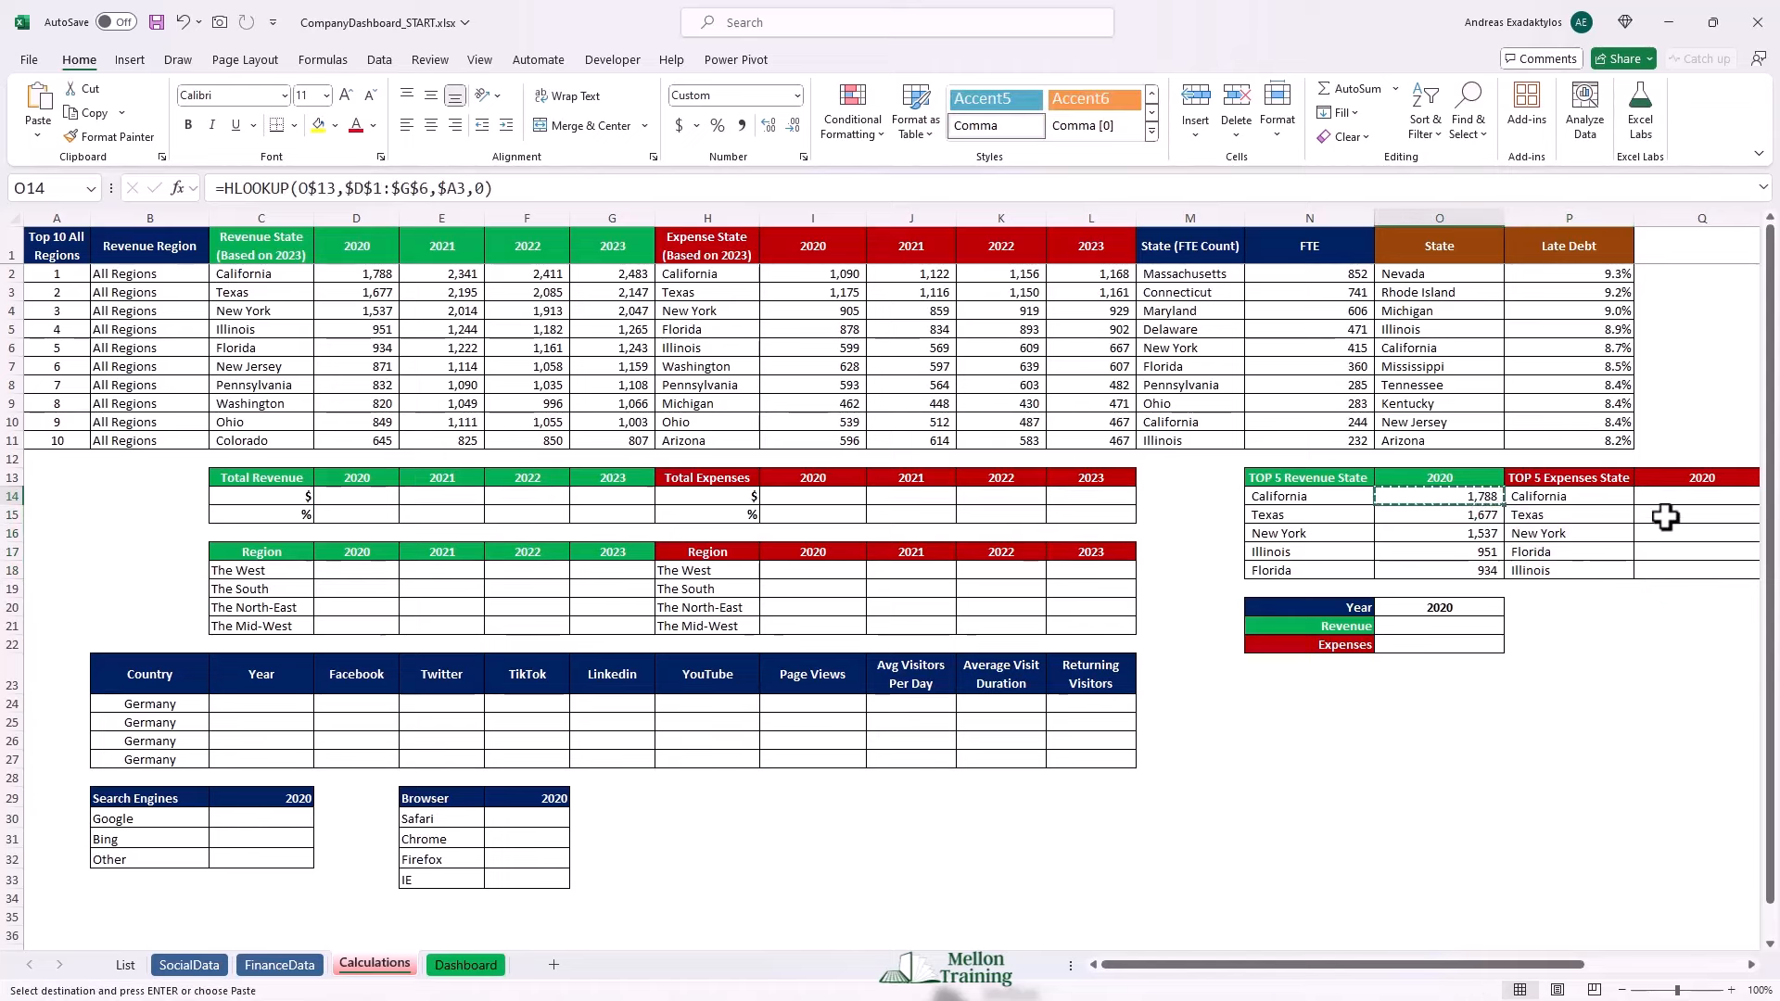
left_click(1669, 500)
key("ctrl+v")
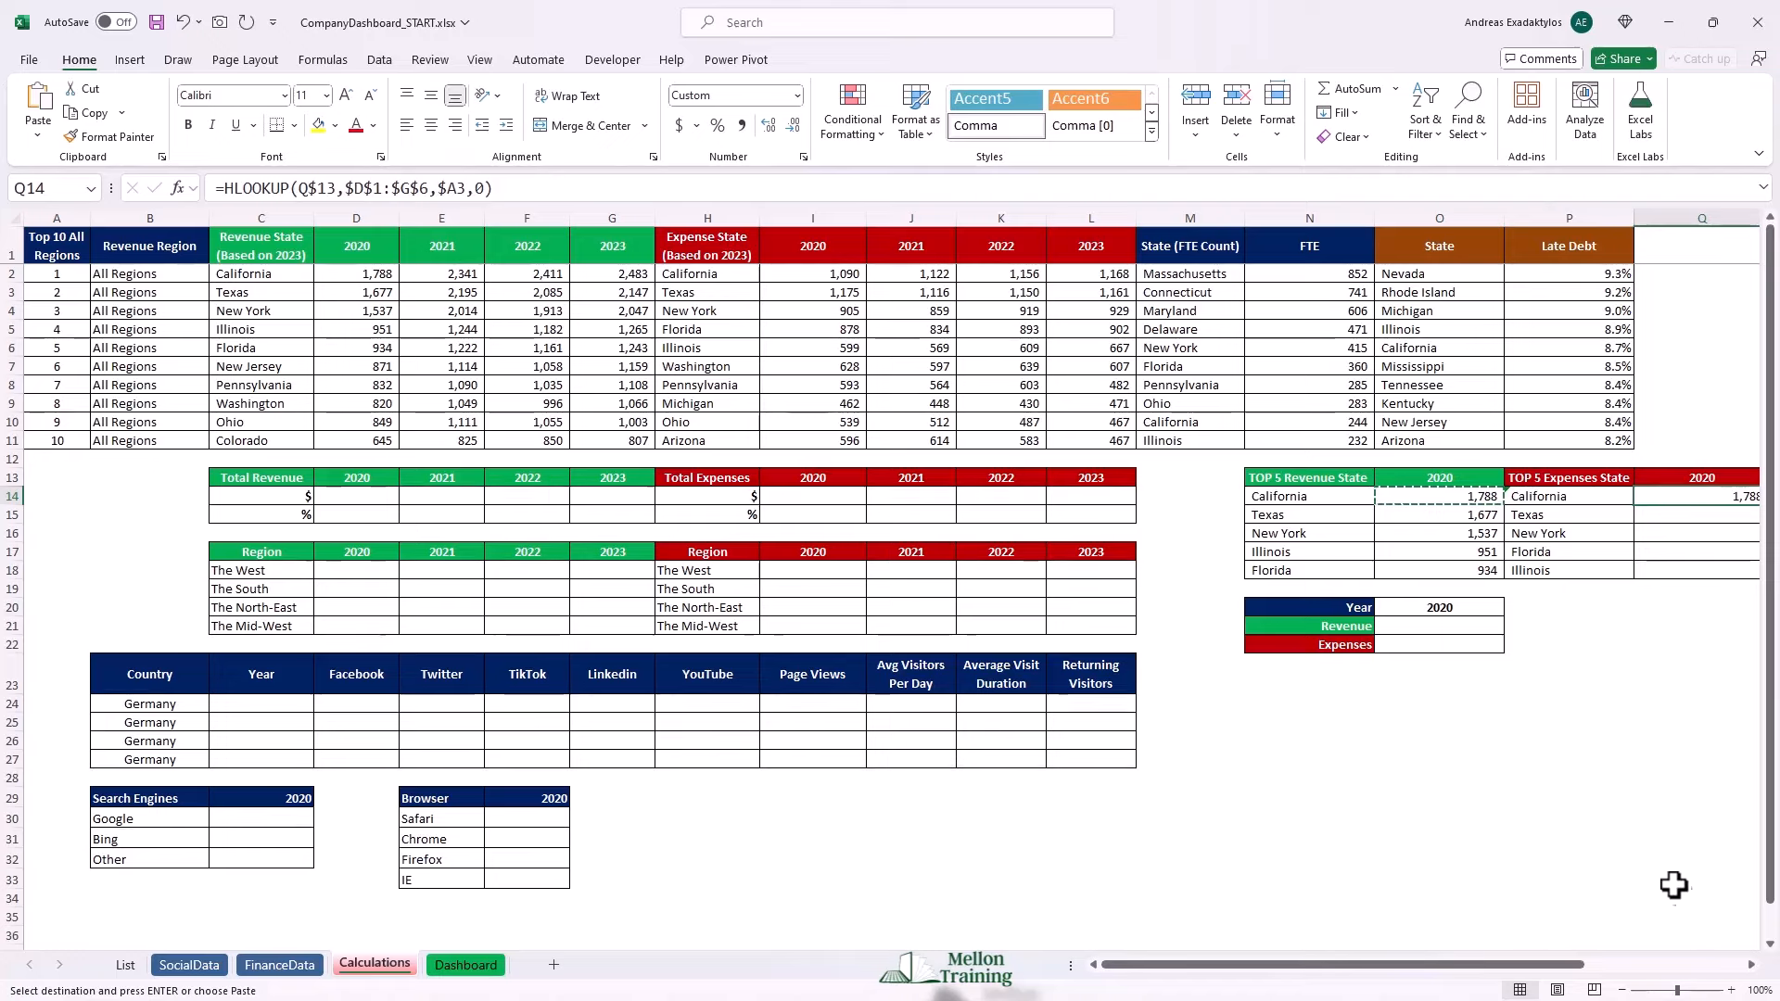
left_click_drag(1570, 973, 1579, 971)
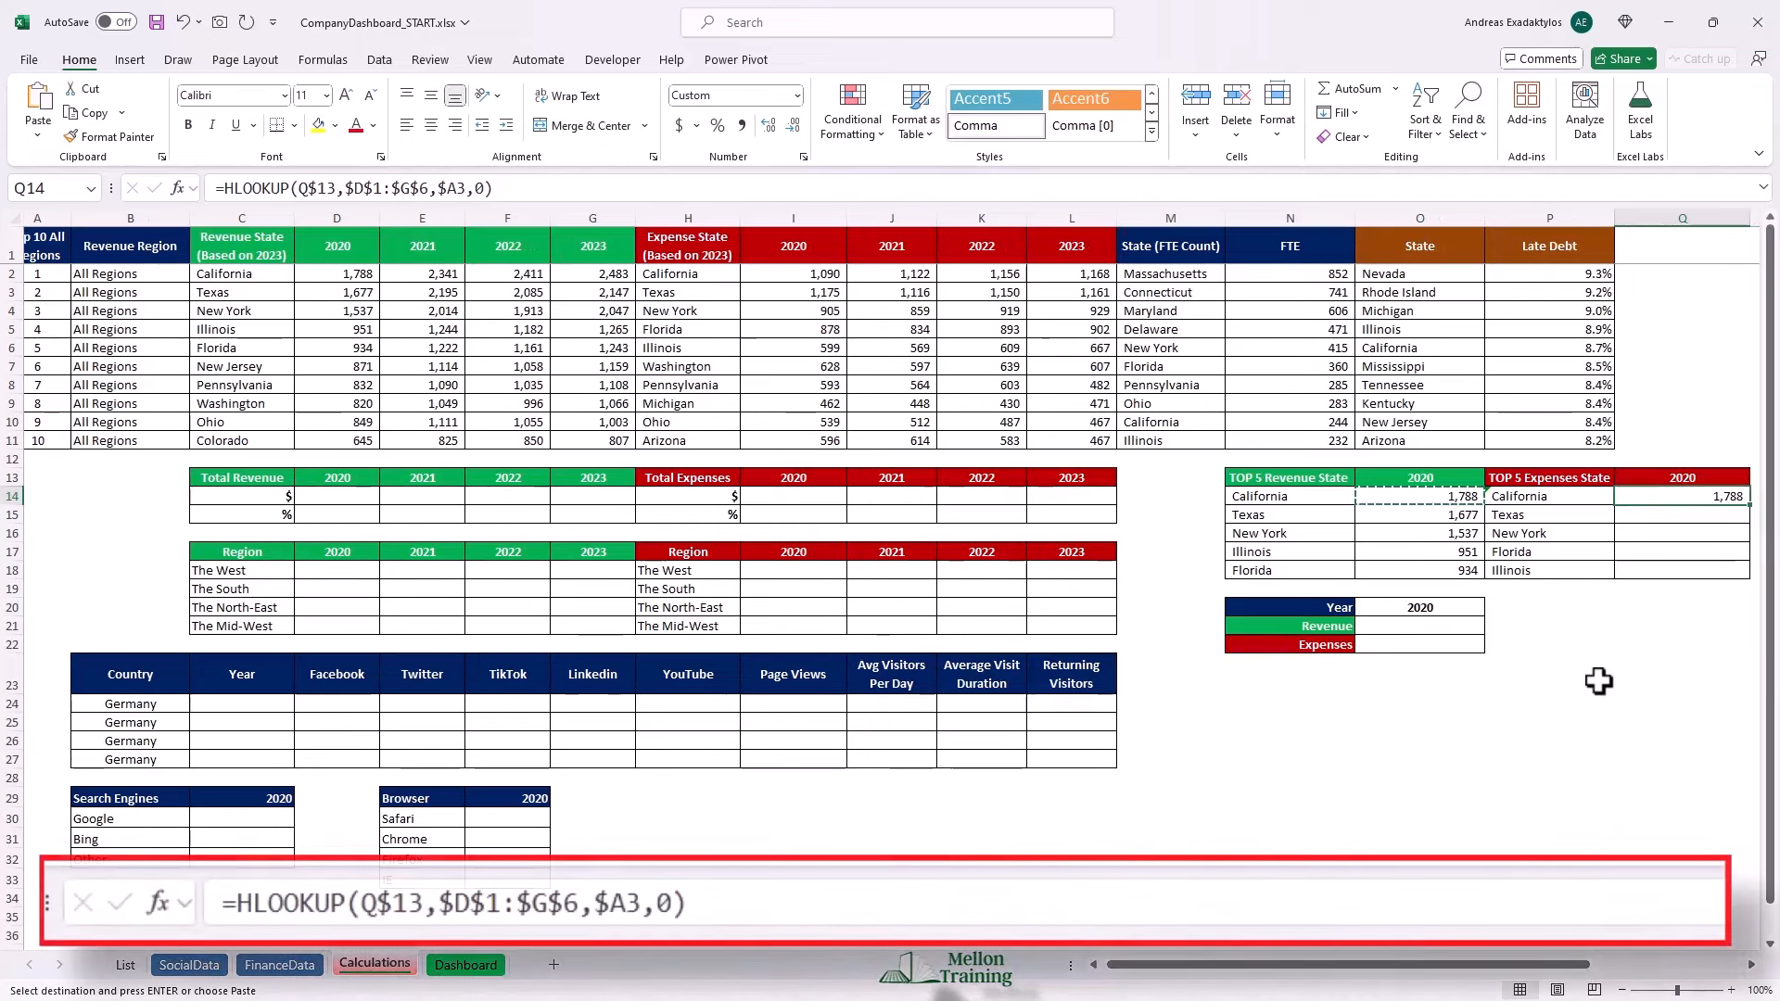
key("Escape")
Change Q14's HLOOKUP table array to the expense range $I$1:$L$6 and fill the formula down through Q18.
double_click(1673, 492)
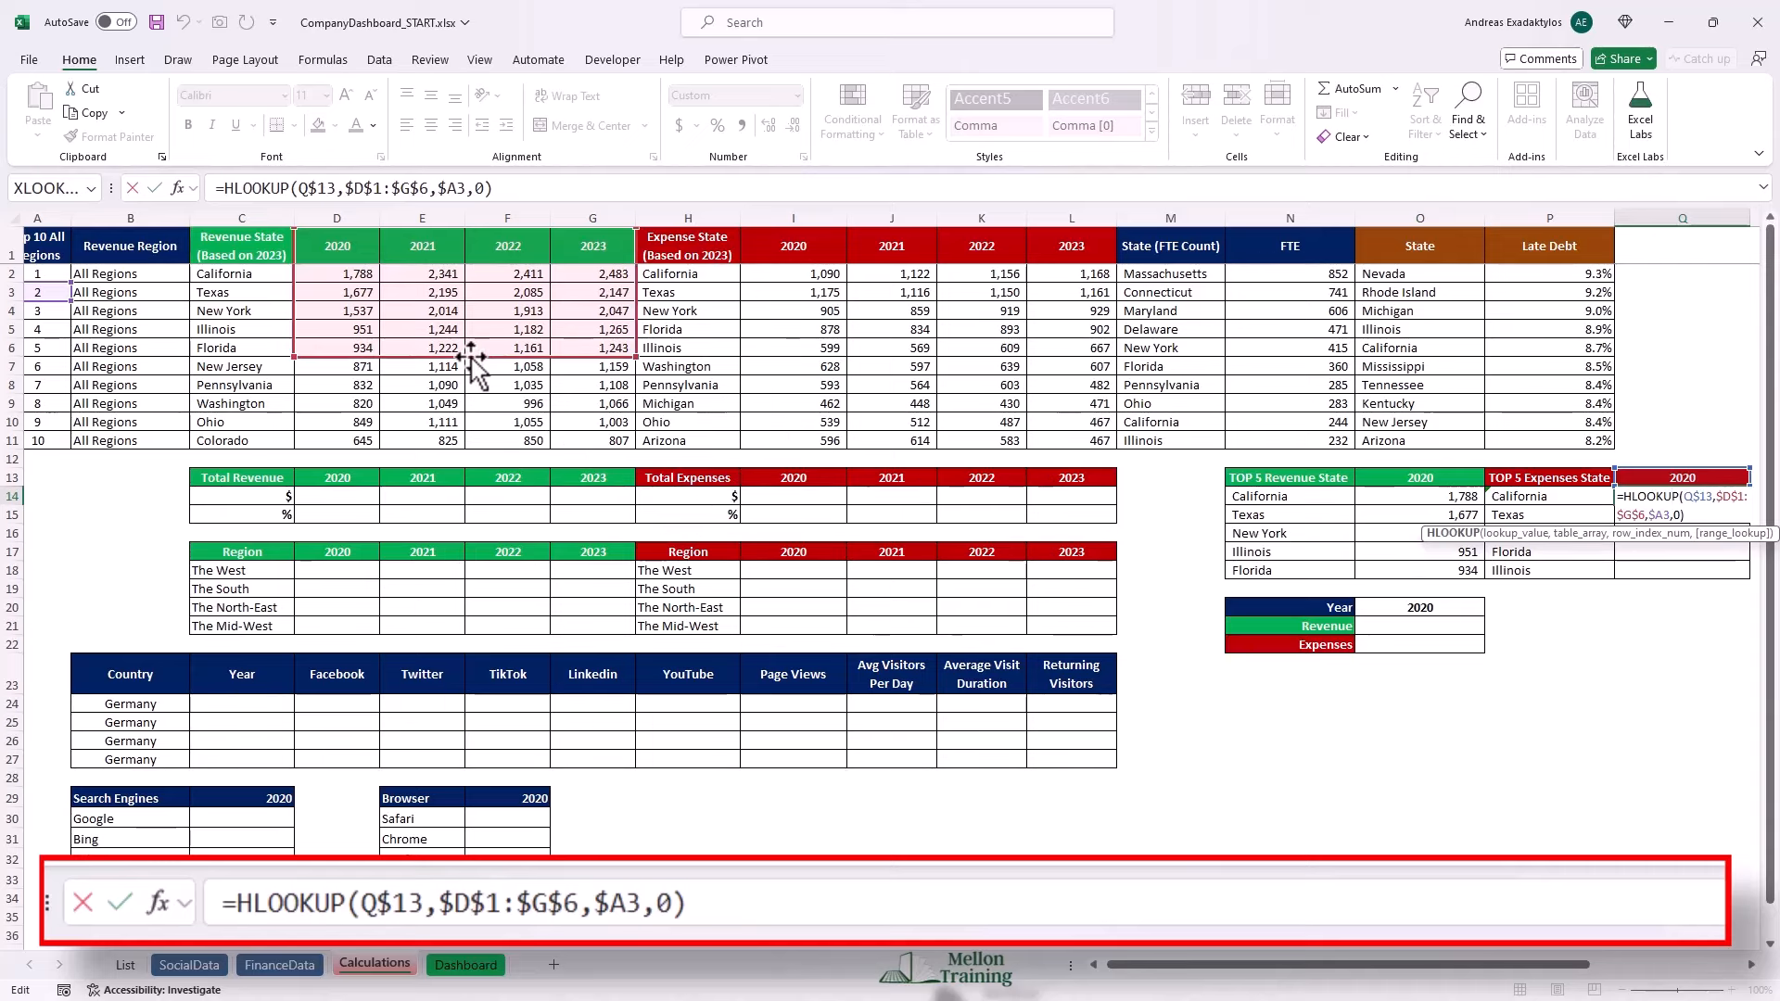
left_click_drag(471, 362, 968, 372)
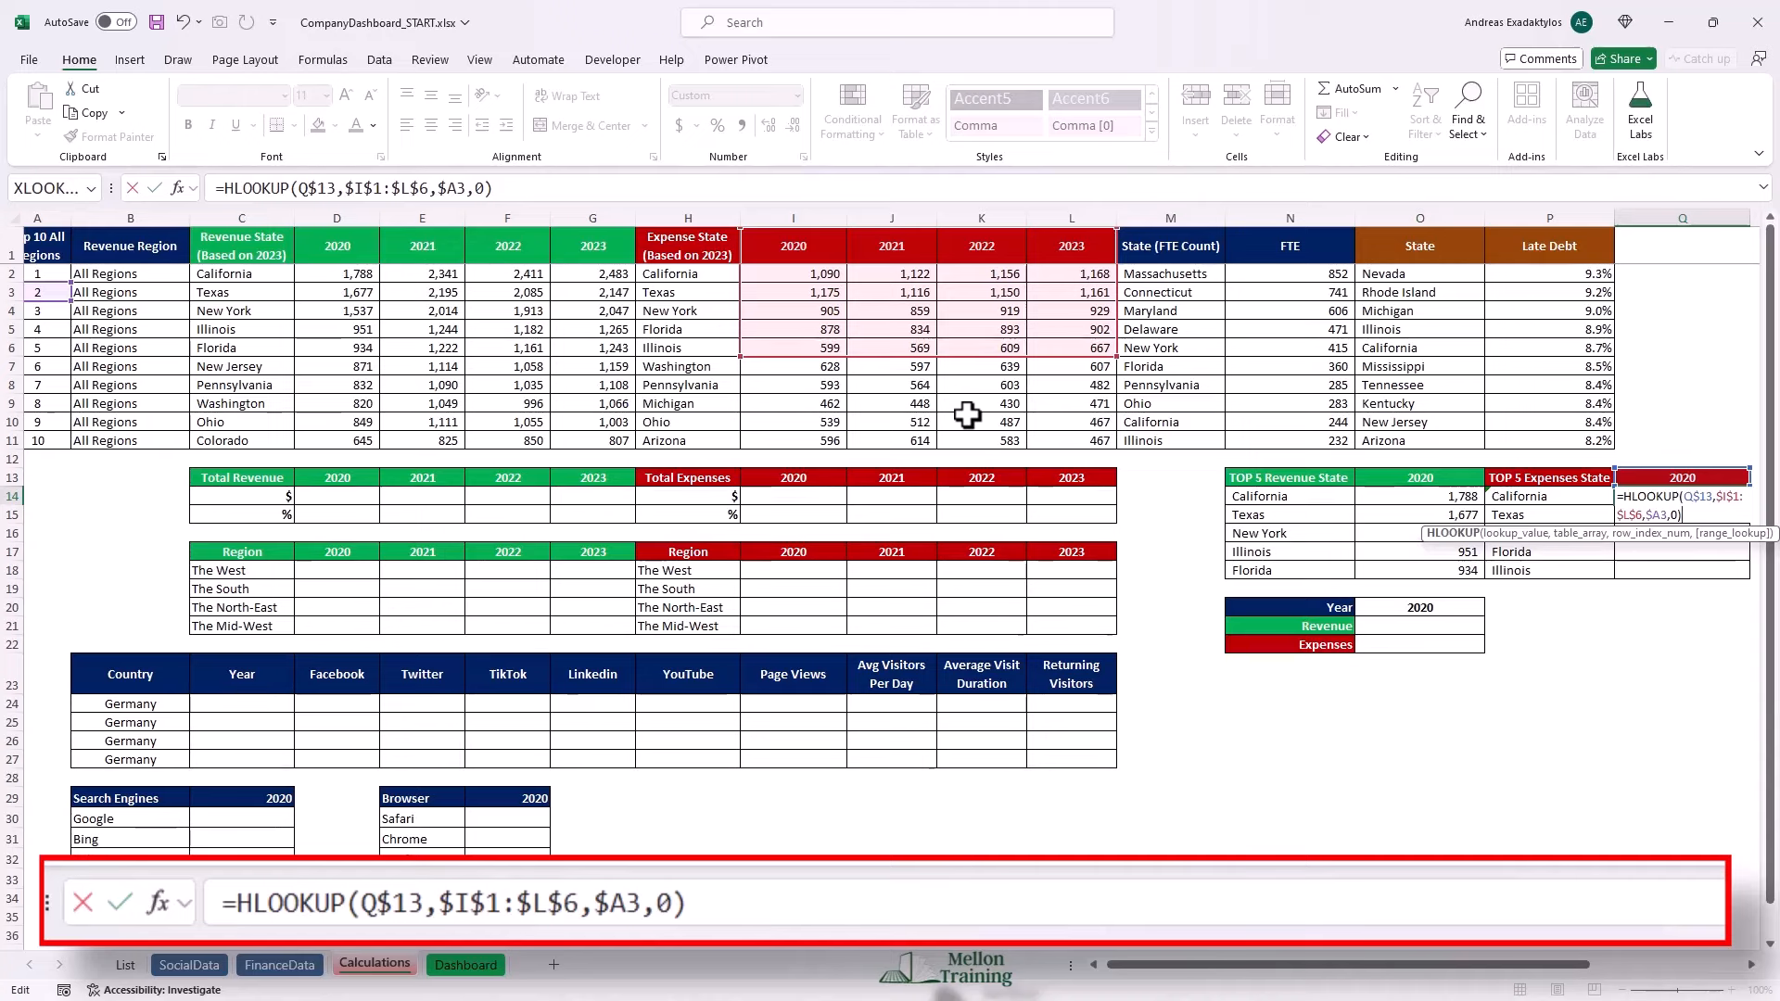
key("Return")
key("Up")
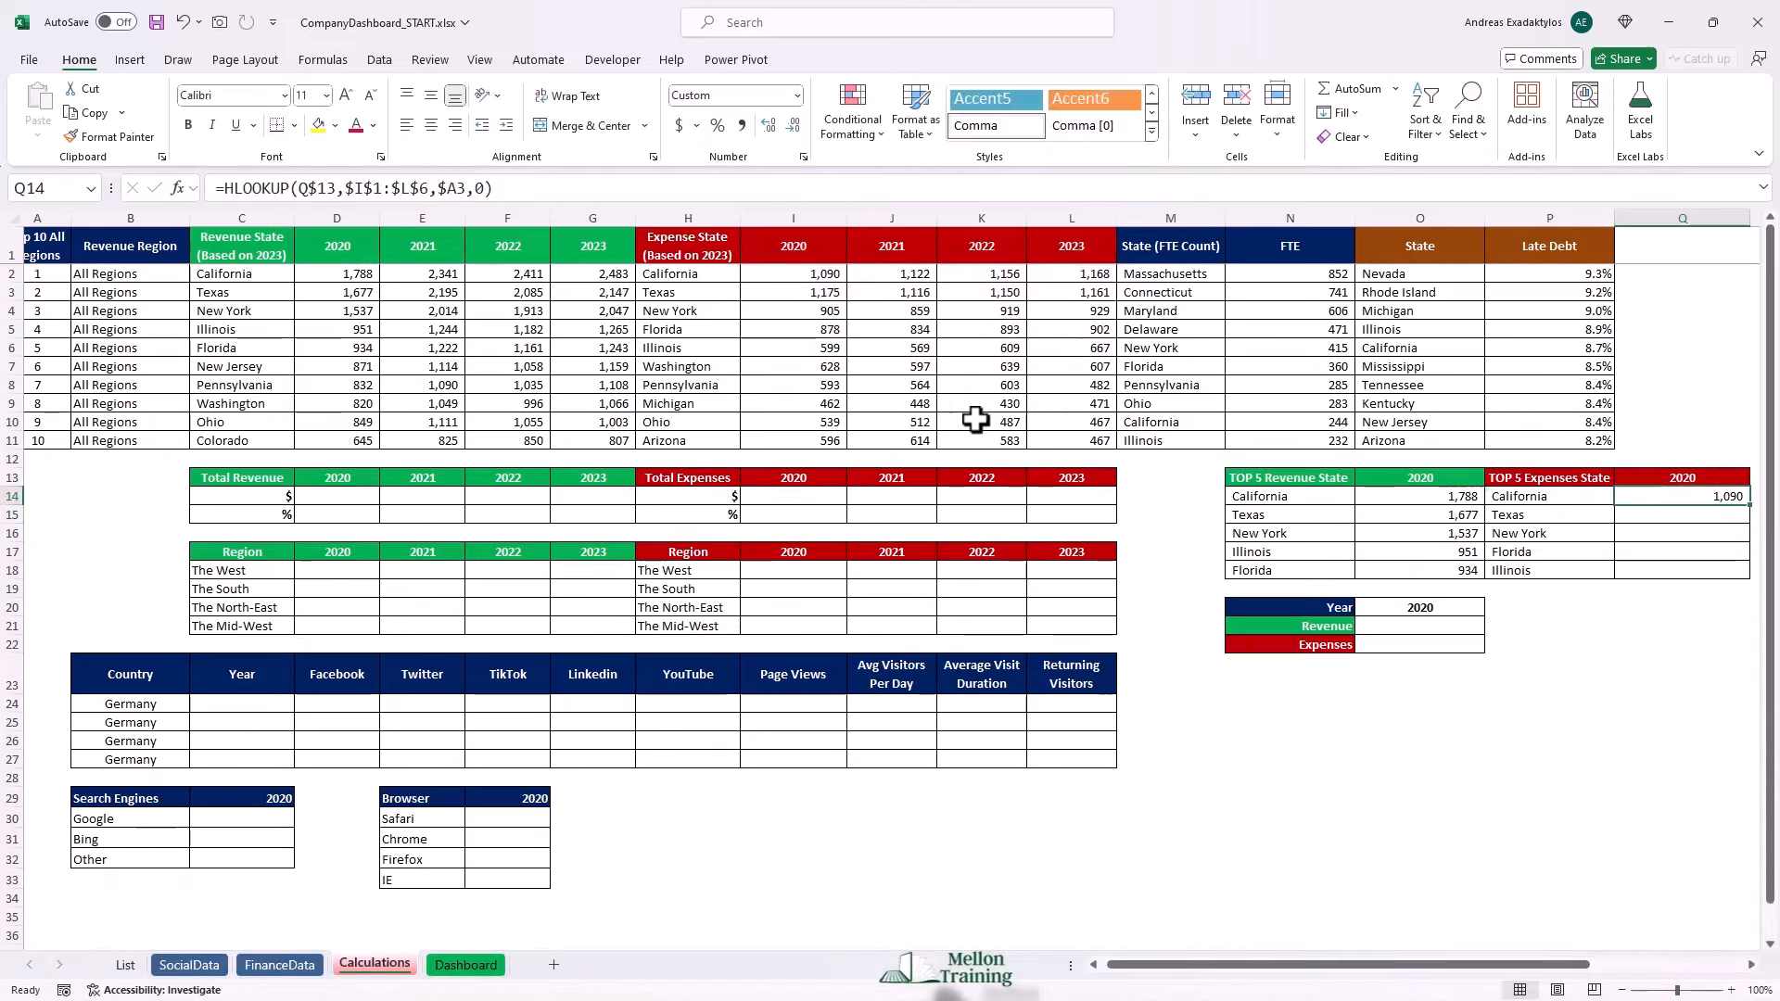
double_click(1757, 510)
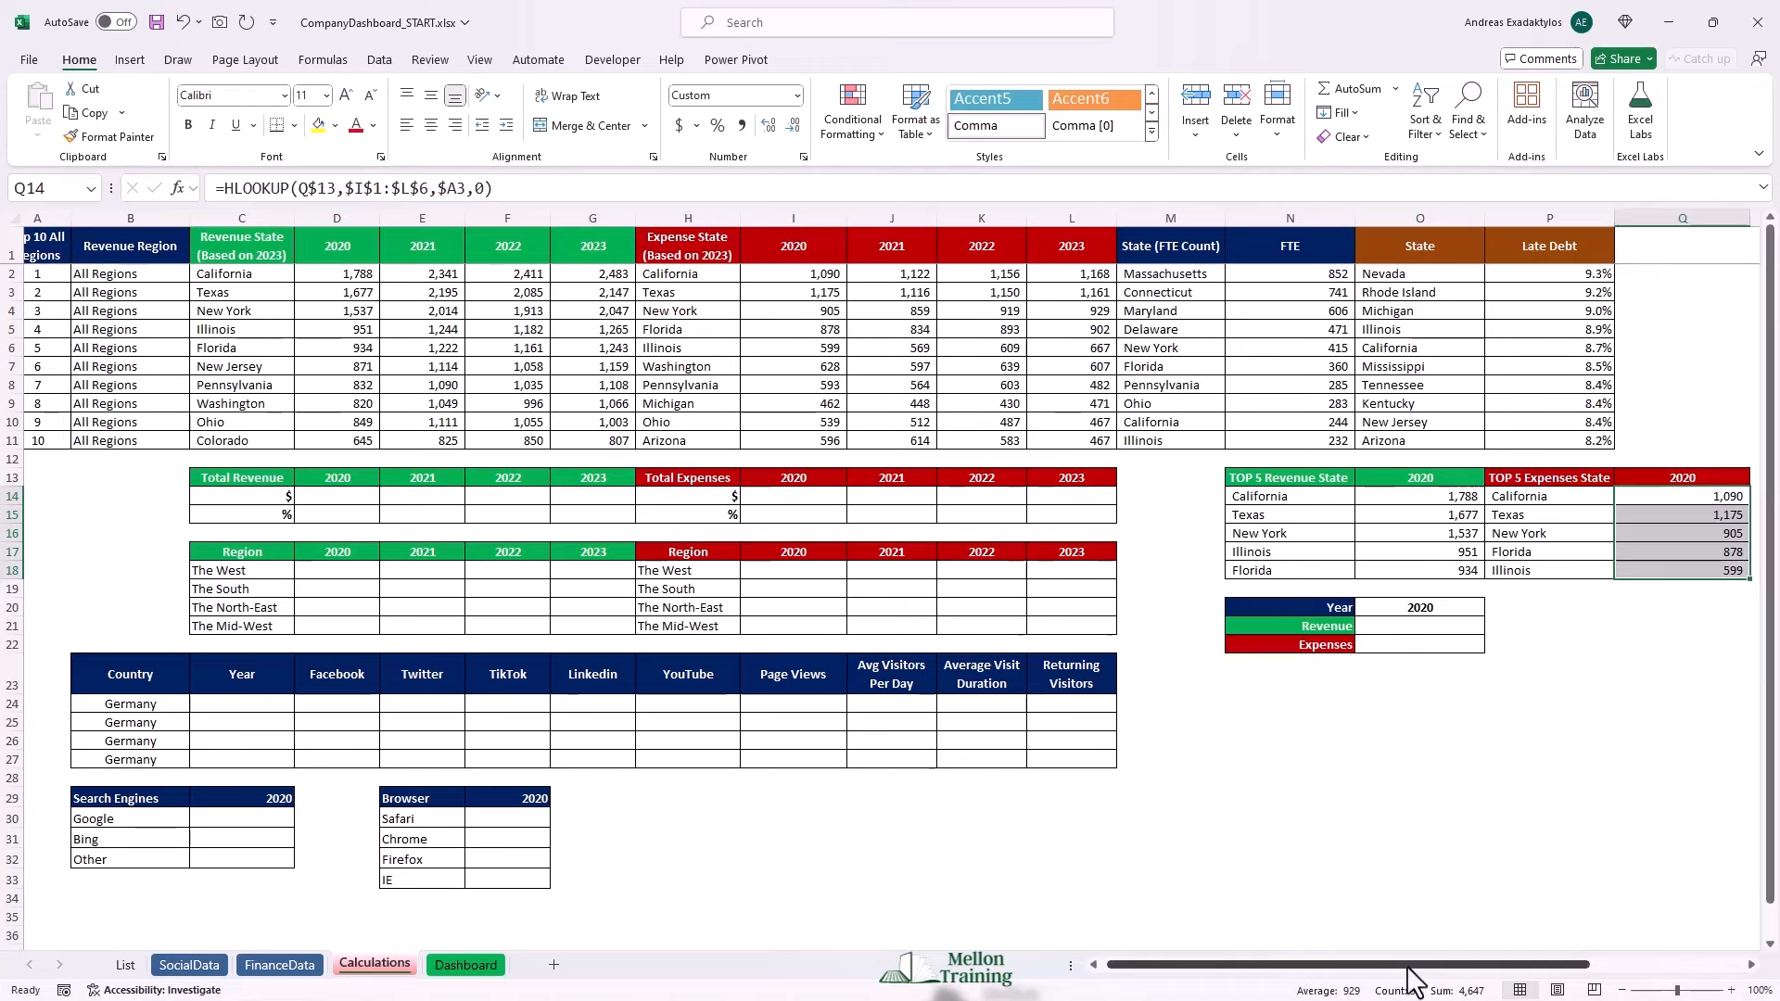
Total the 2020 revenue in D14 with =SUM(D2:D11) and fill it across through G14.
left_click_drag(1408, 967, 1349, 967)
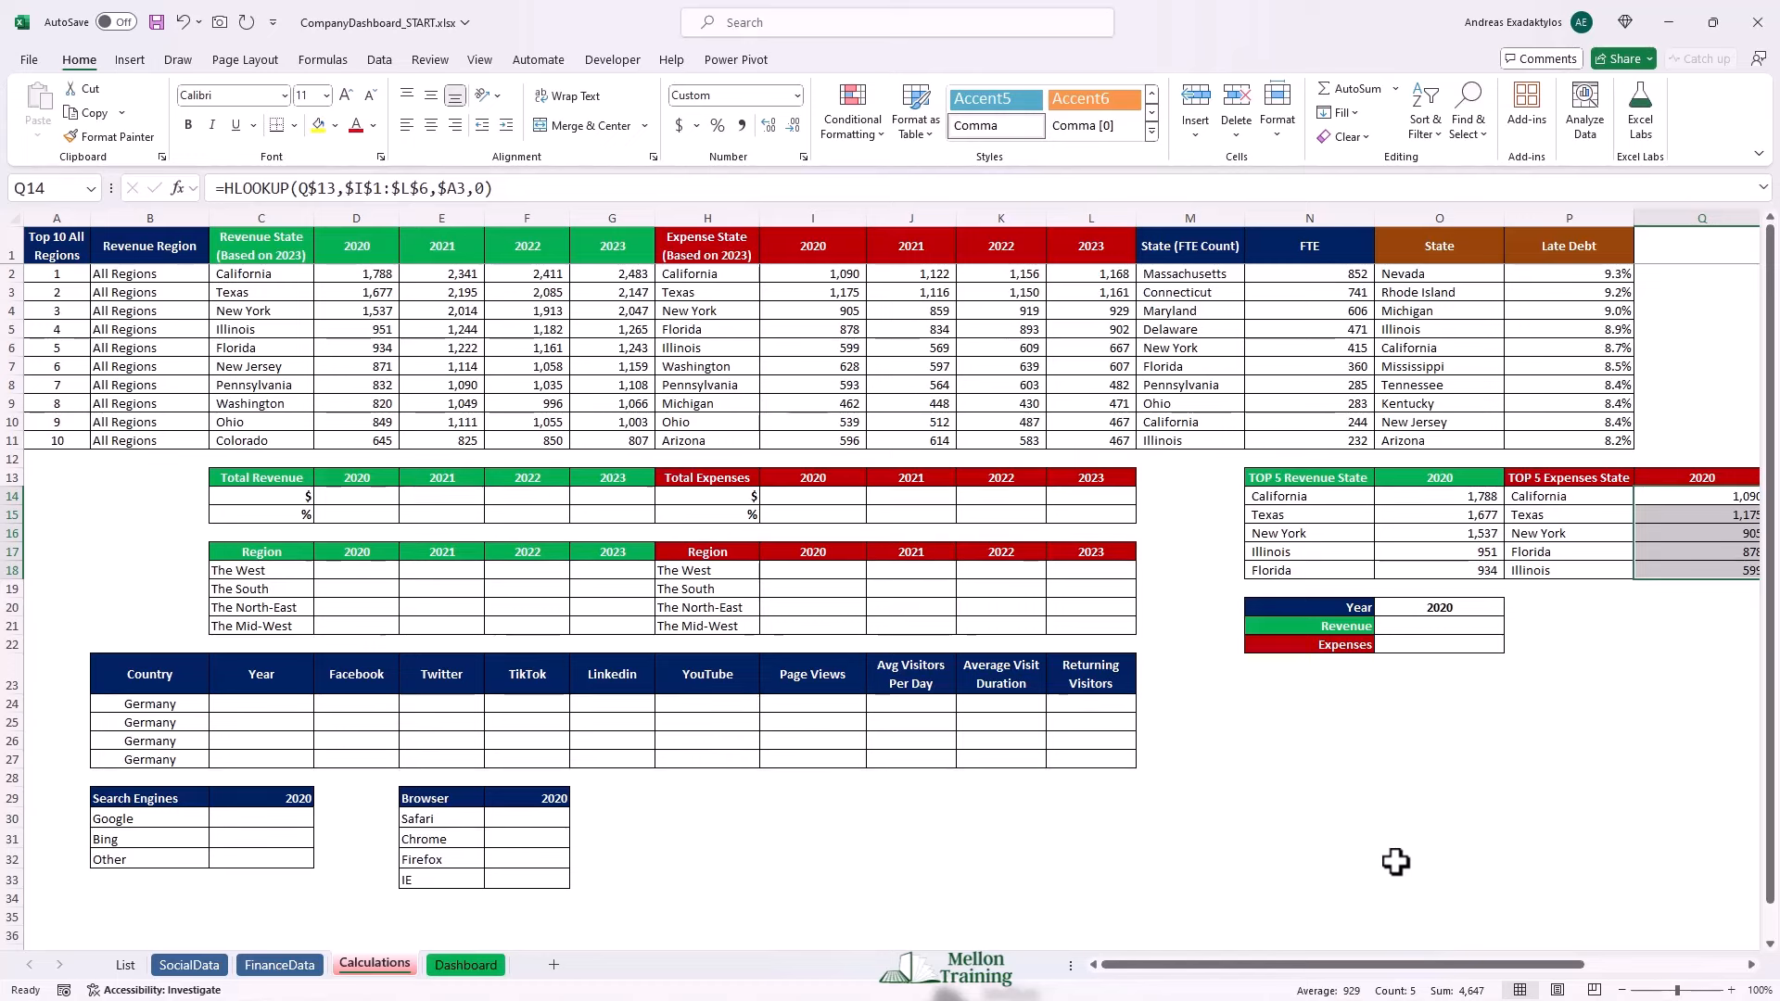
left_click(357, 498)
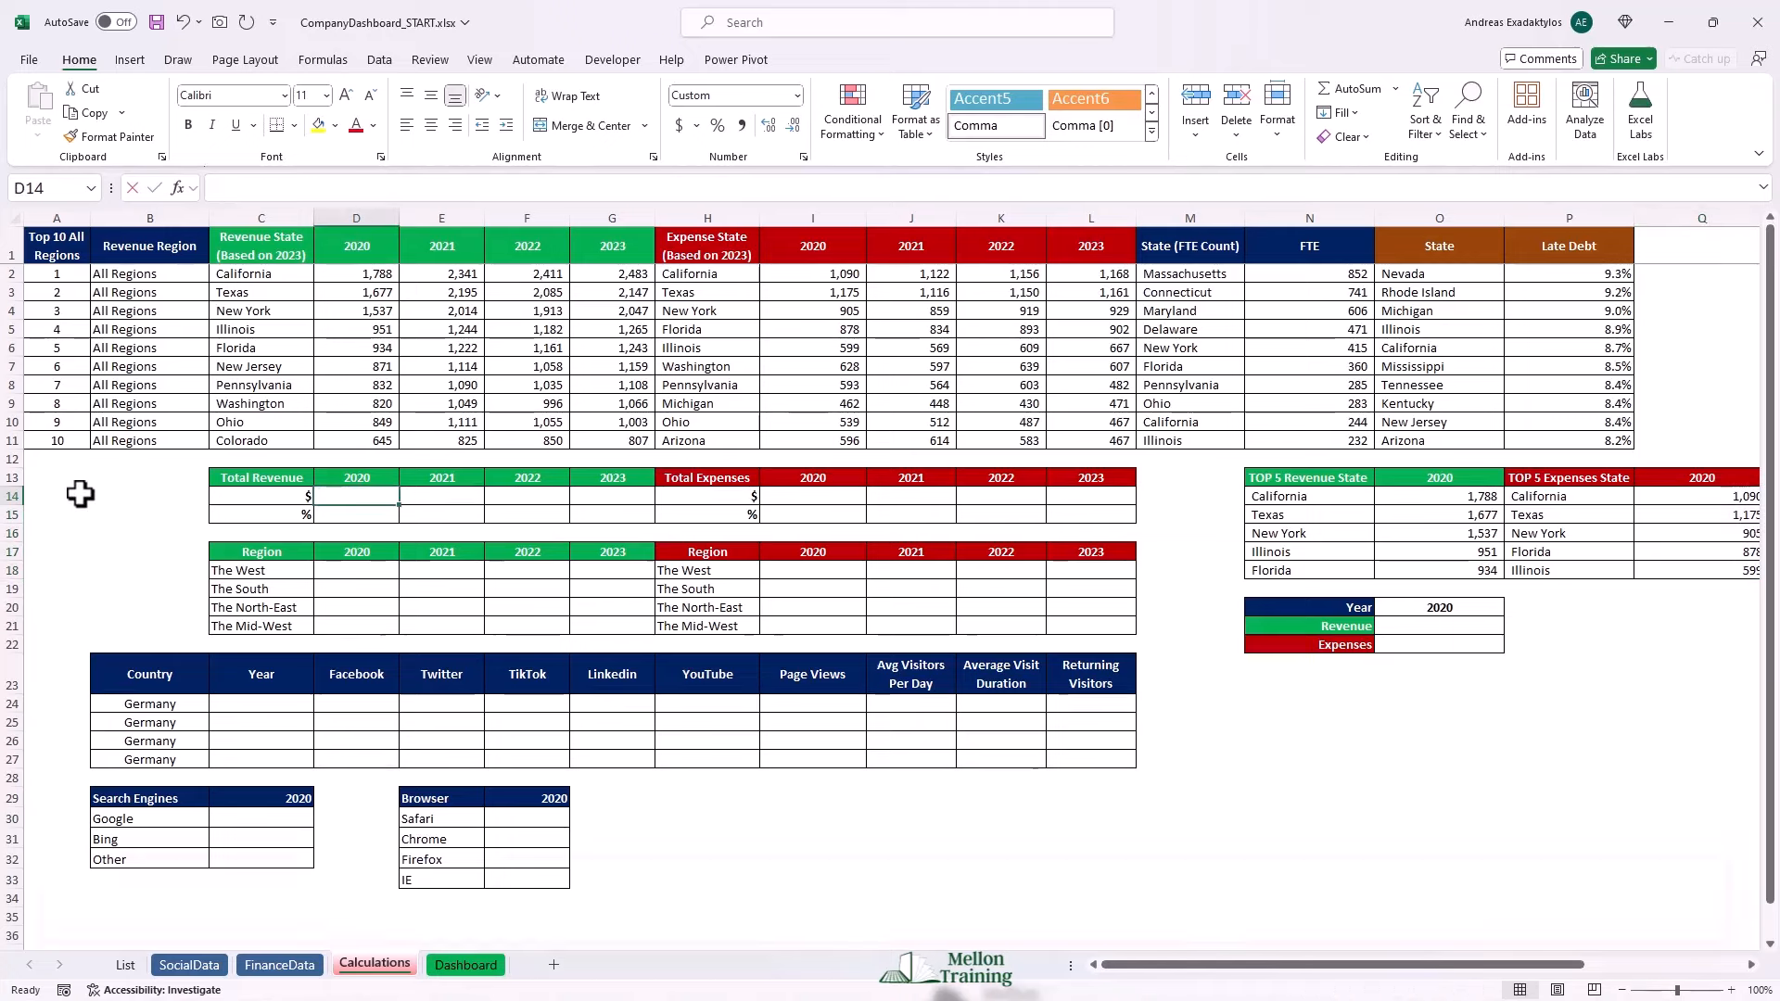
type("=SUM")
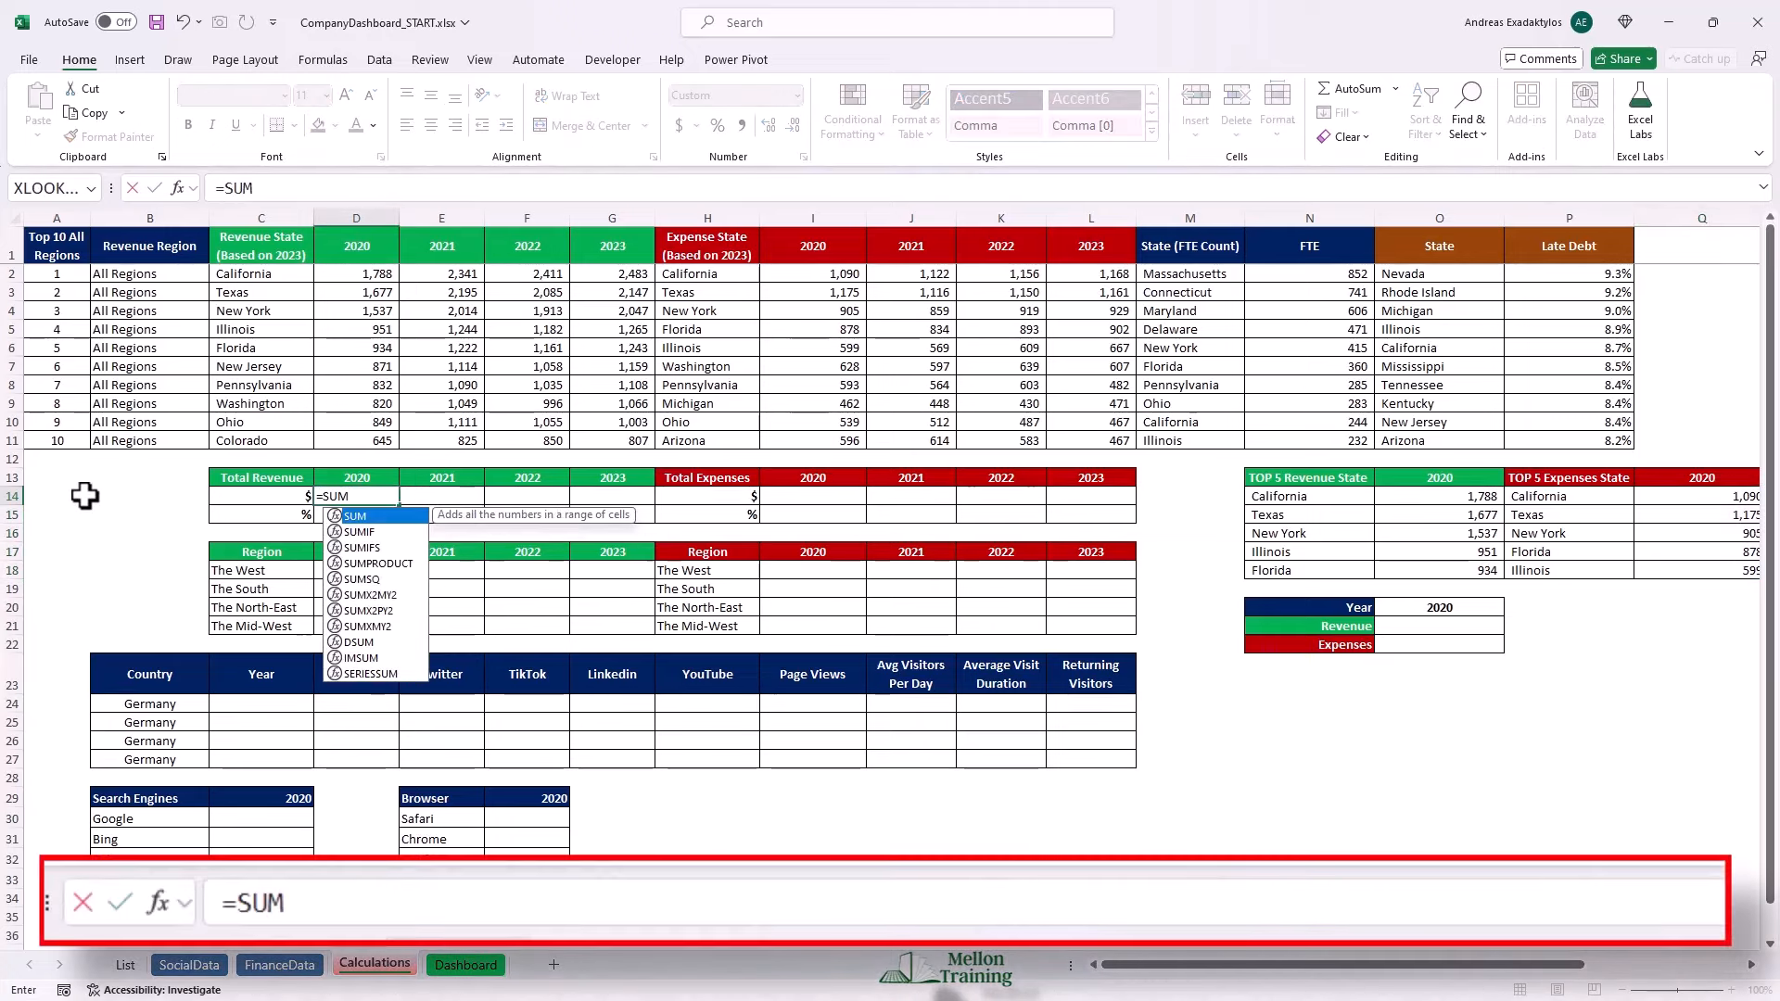
type("(")
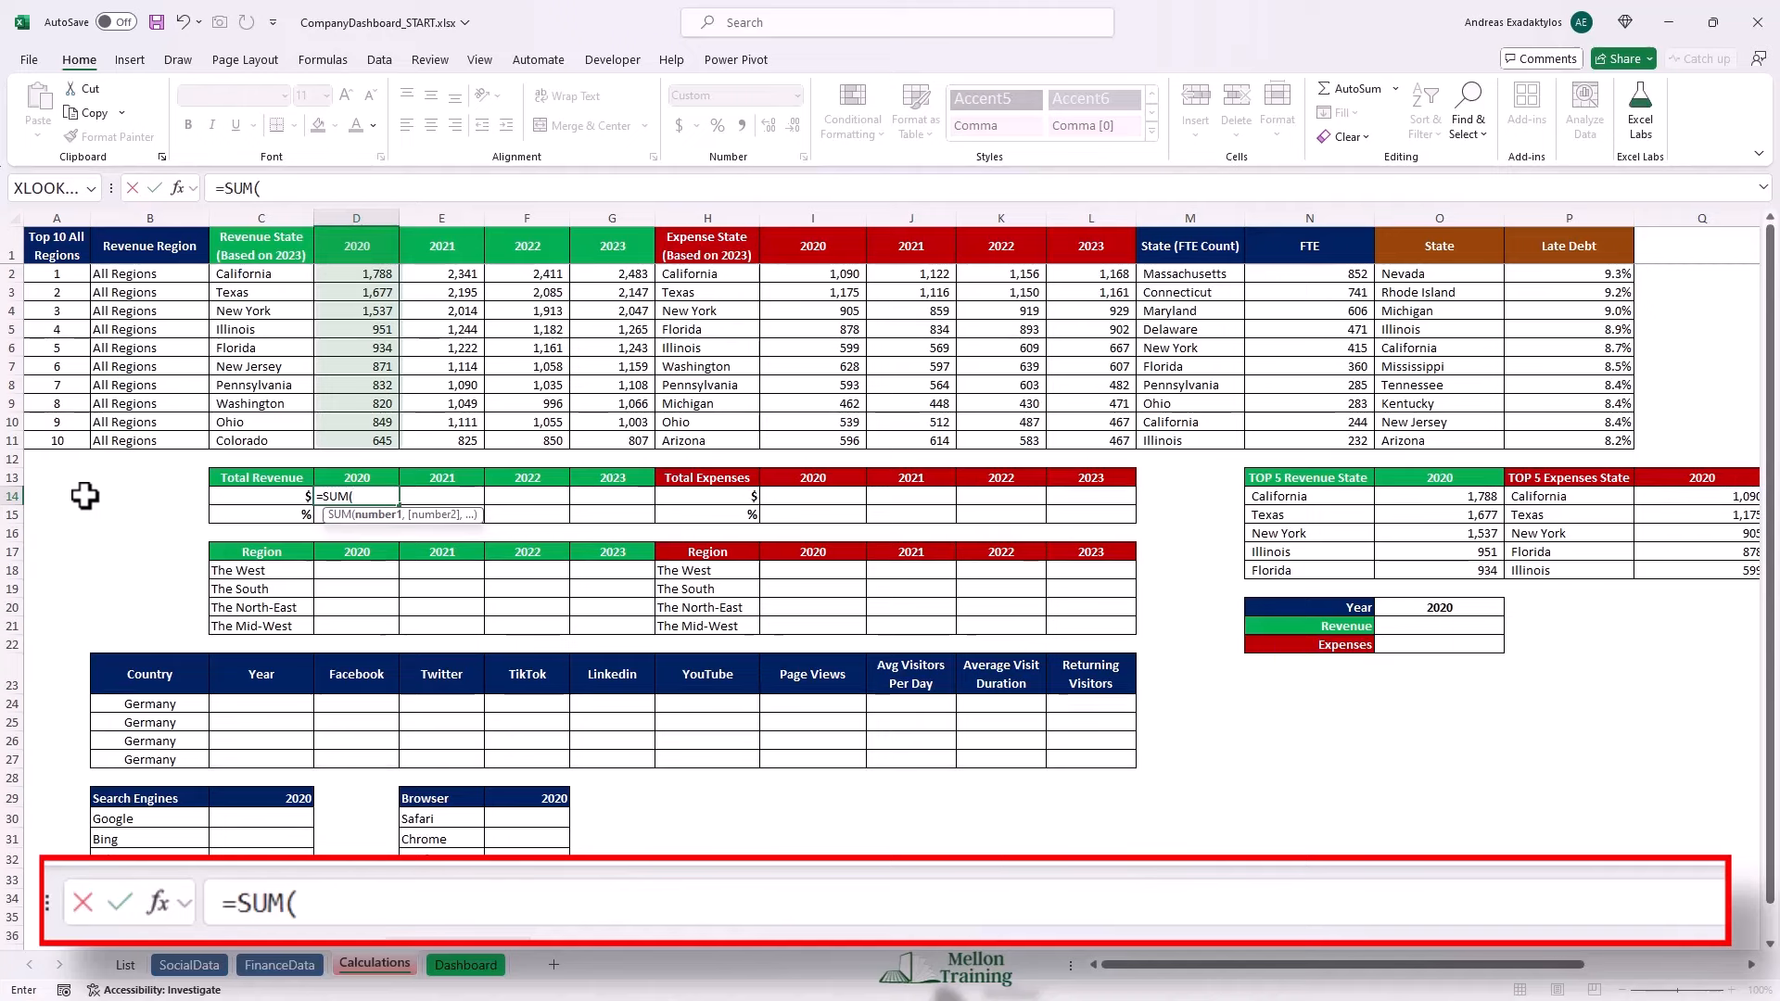
left_click(351, 275)
left_click_drag(351, 276, 369, 440)
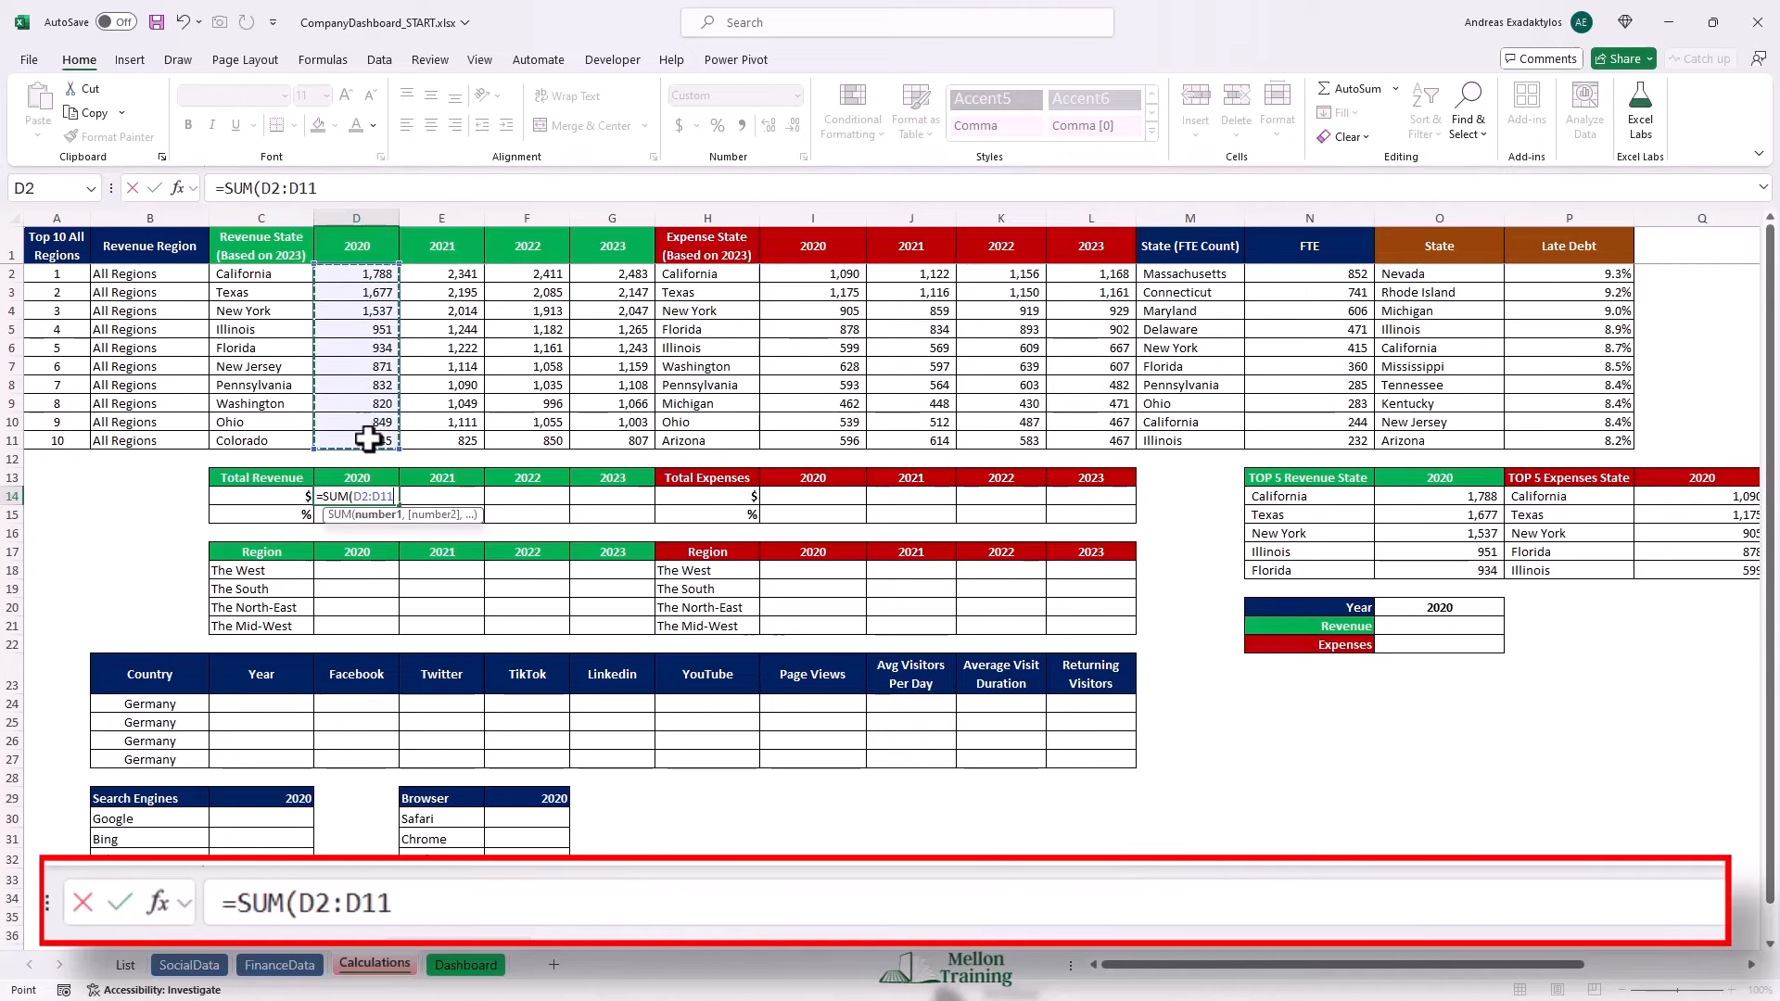
type(")")
key("ctrl+Return")
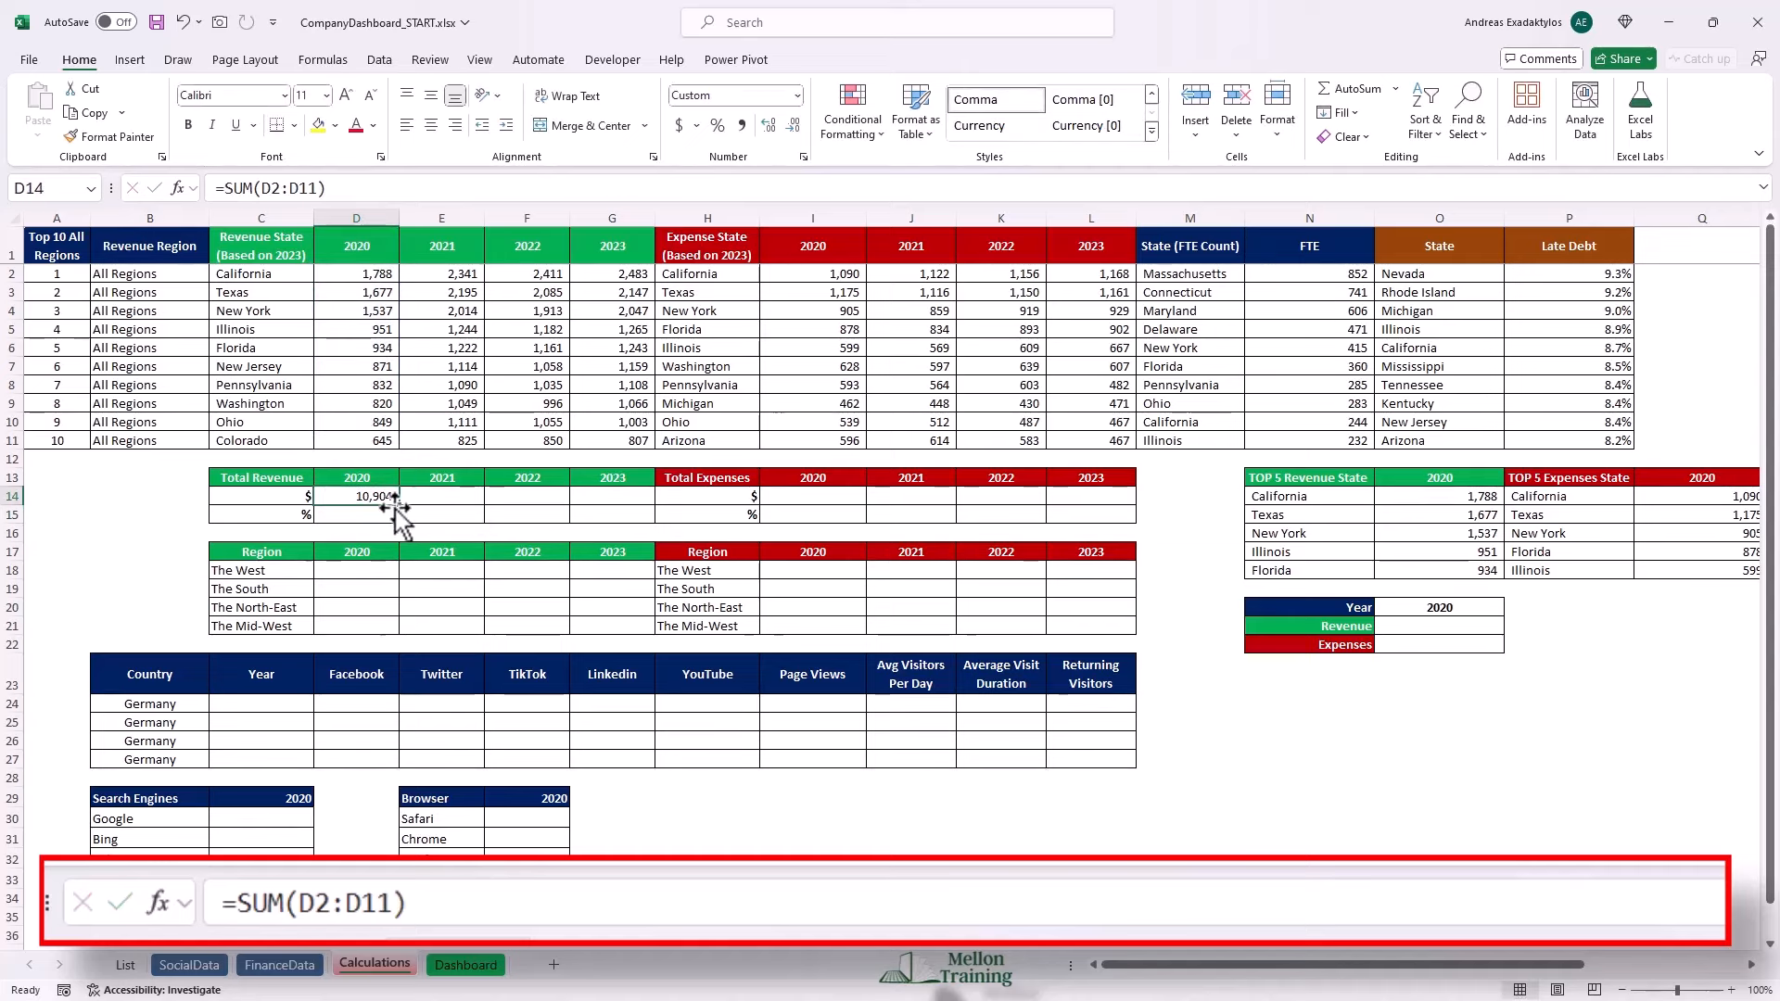
left_click_drag(400, 510, 636, 509)
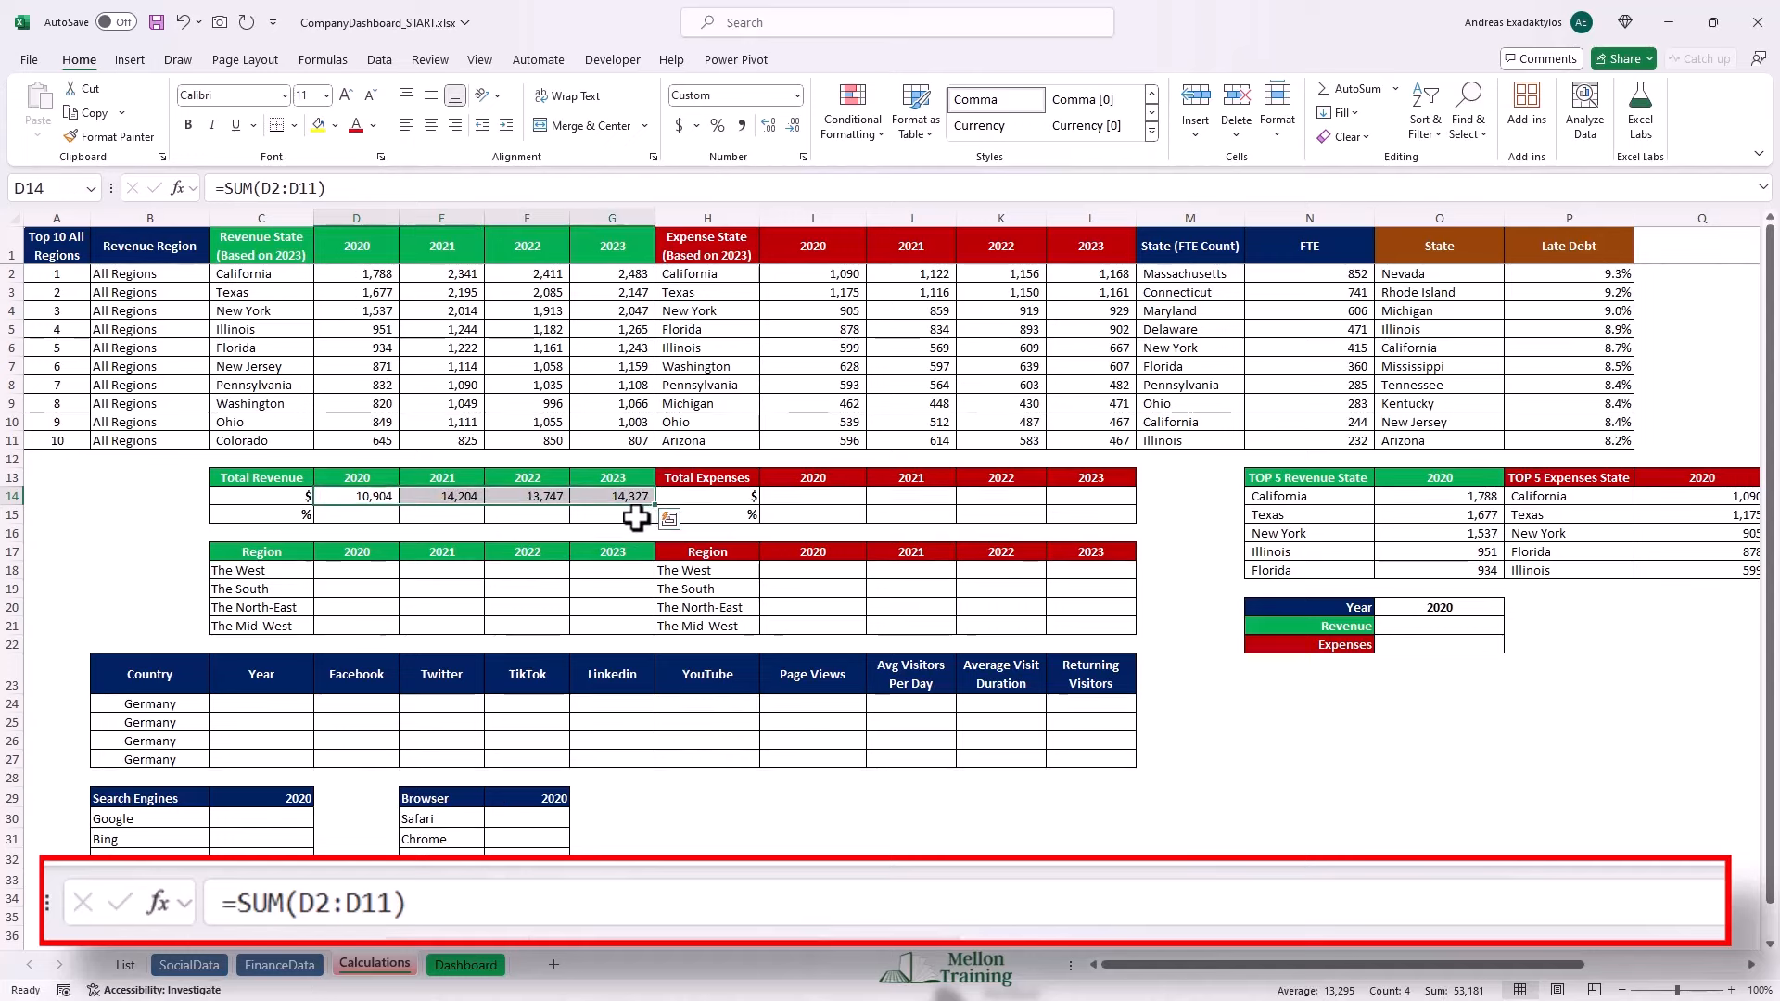
Copy the total formula from D14 to I14 under Total Expenses and fill it across through L14.
left_click(367, 496)
key("ctrl+c")
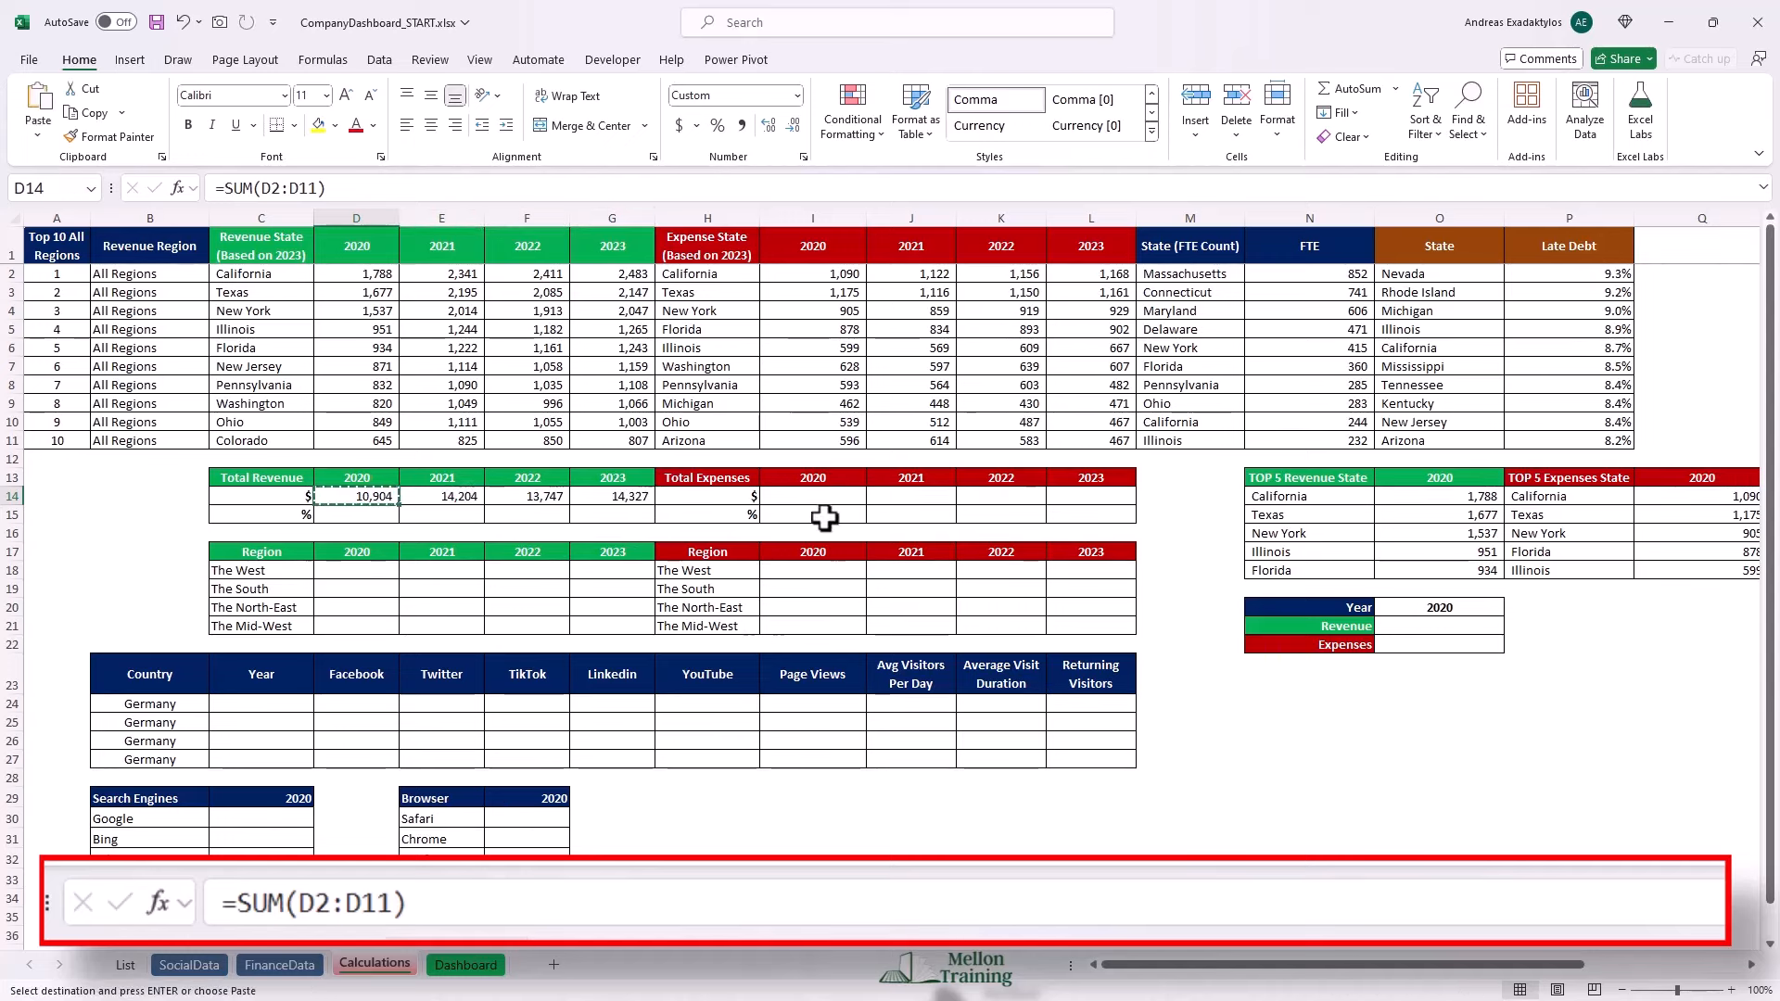
left_click(824, 498)
key("ctrl+v")
left_click_drag(867, 506, 1098, 518)
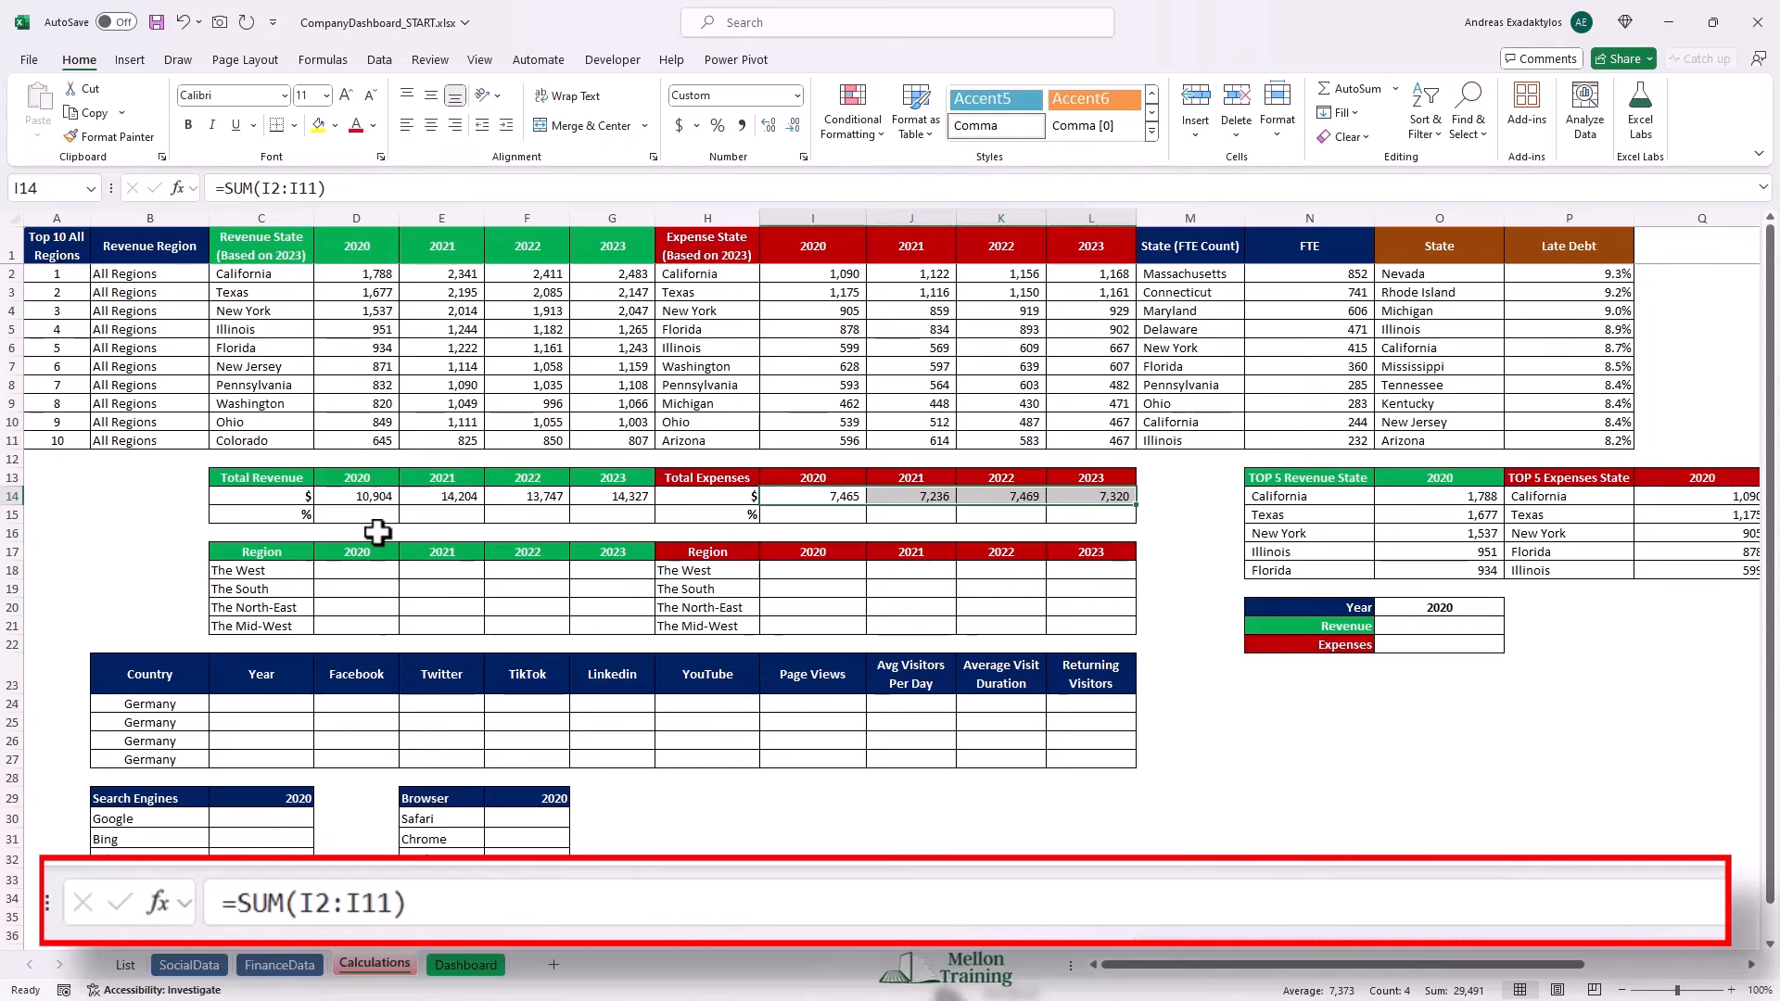
Calculate the revenue share in D15 as a percentage with =D14/(D14+I14) and fill it across through G15.
left_click(345, 515)
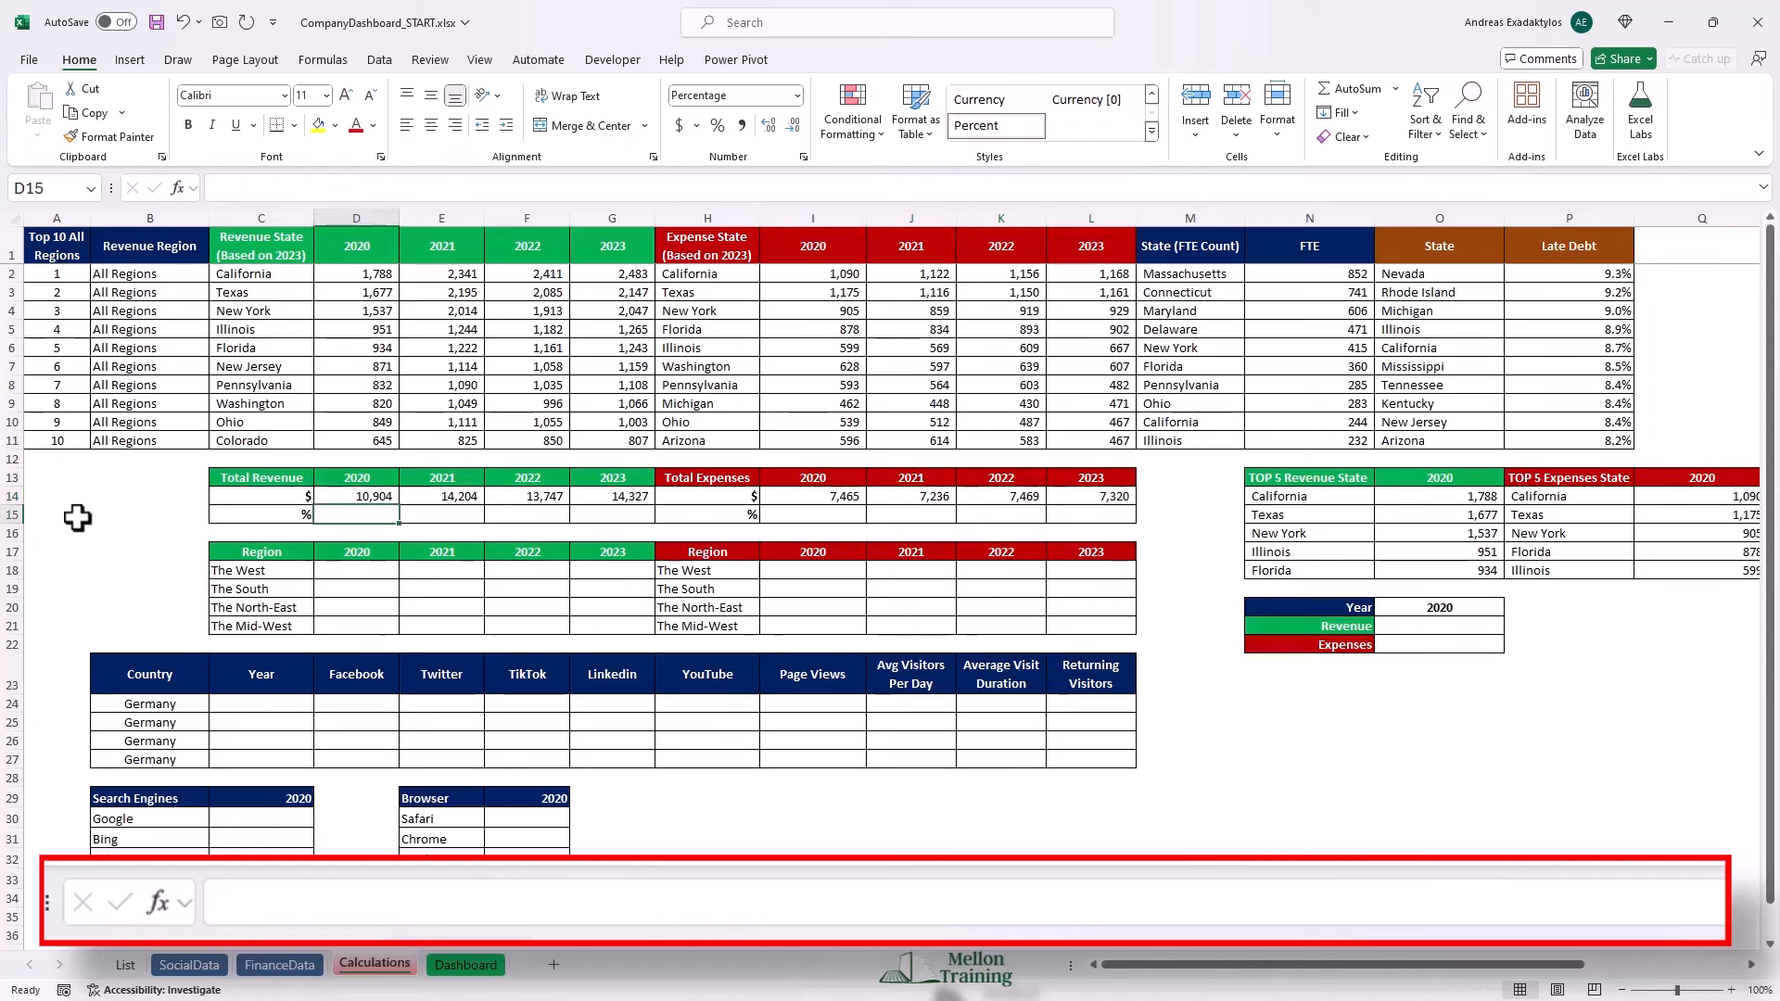
type("=")
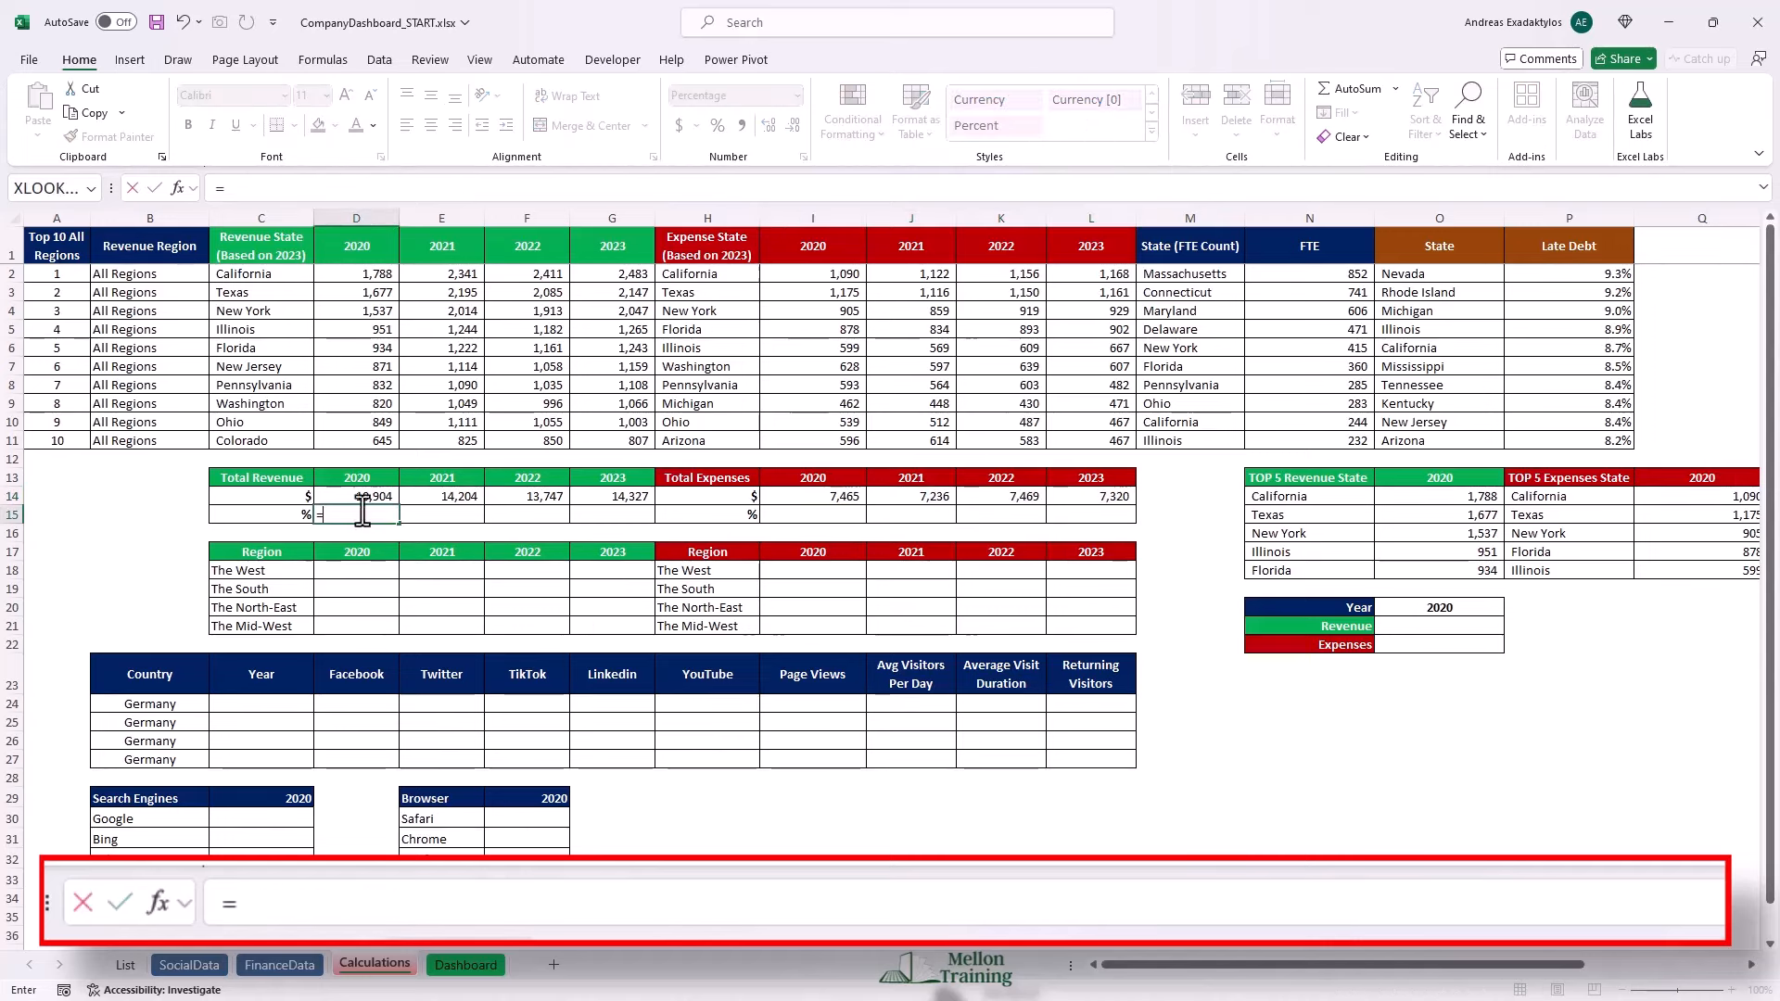
left_click(381, 496)
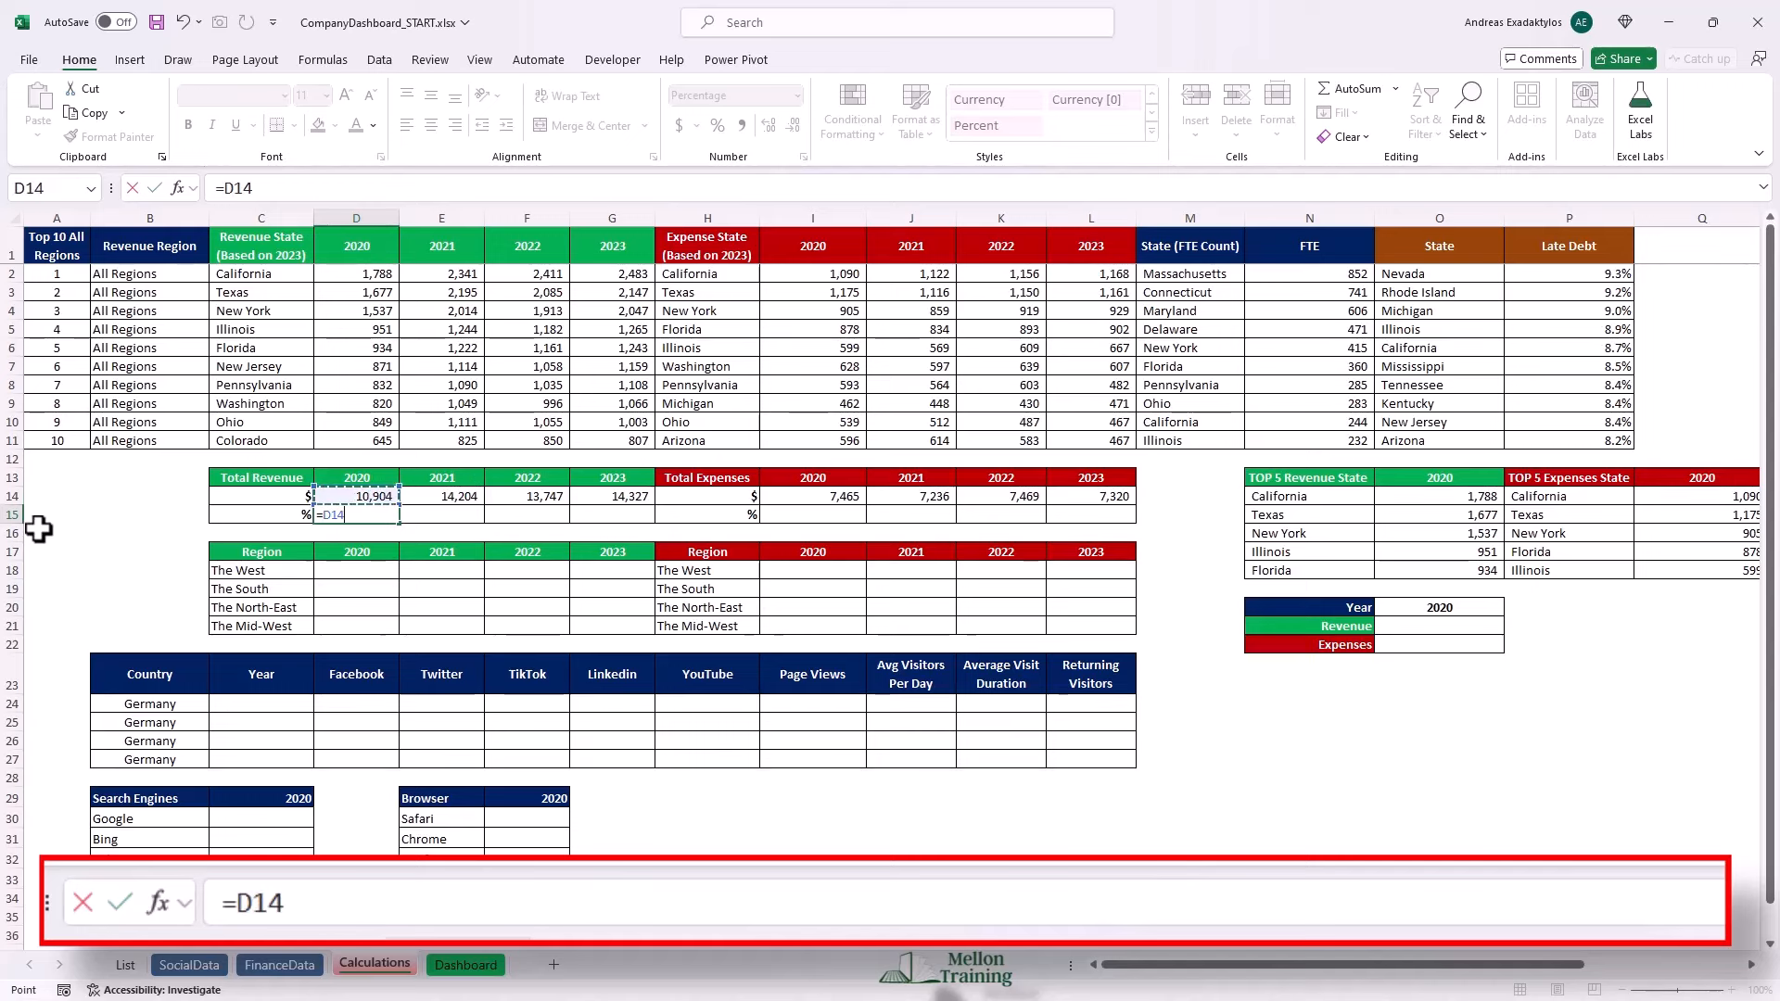
type("/(")
left_click(341, 497)
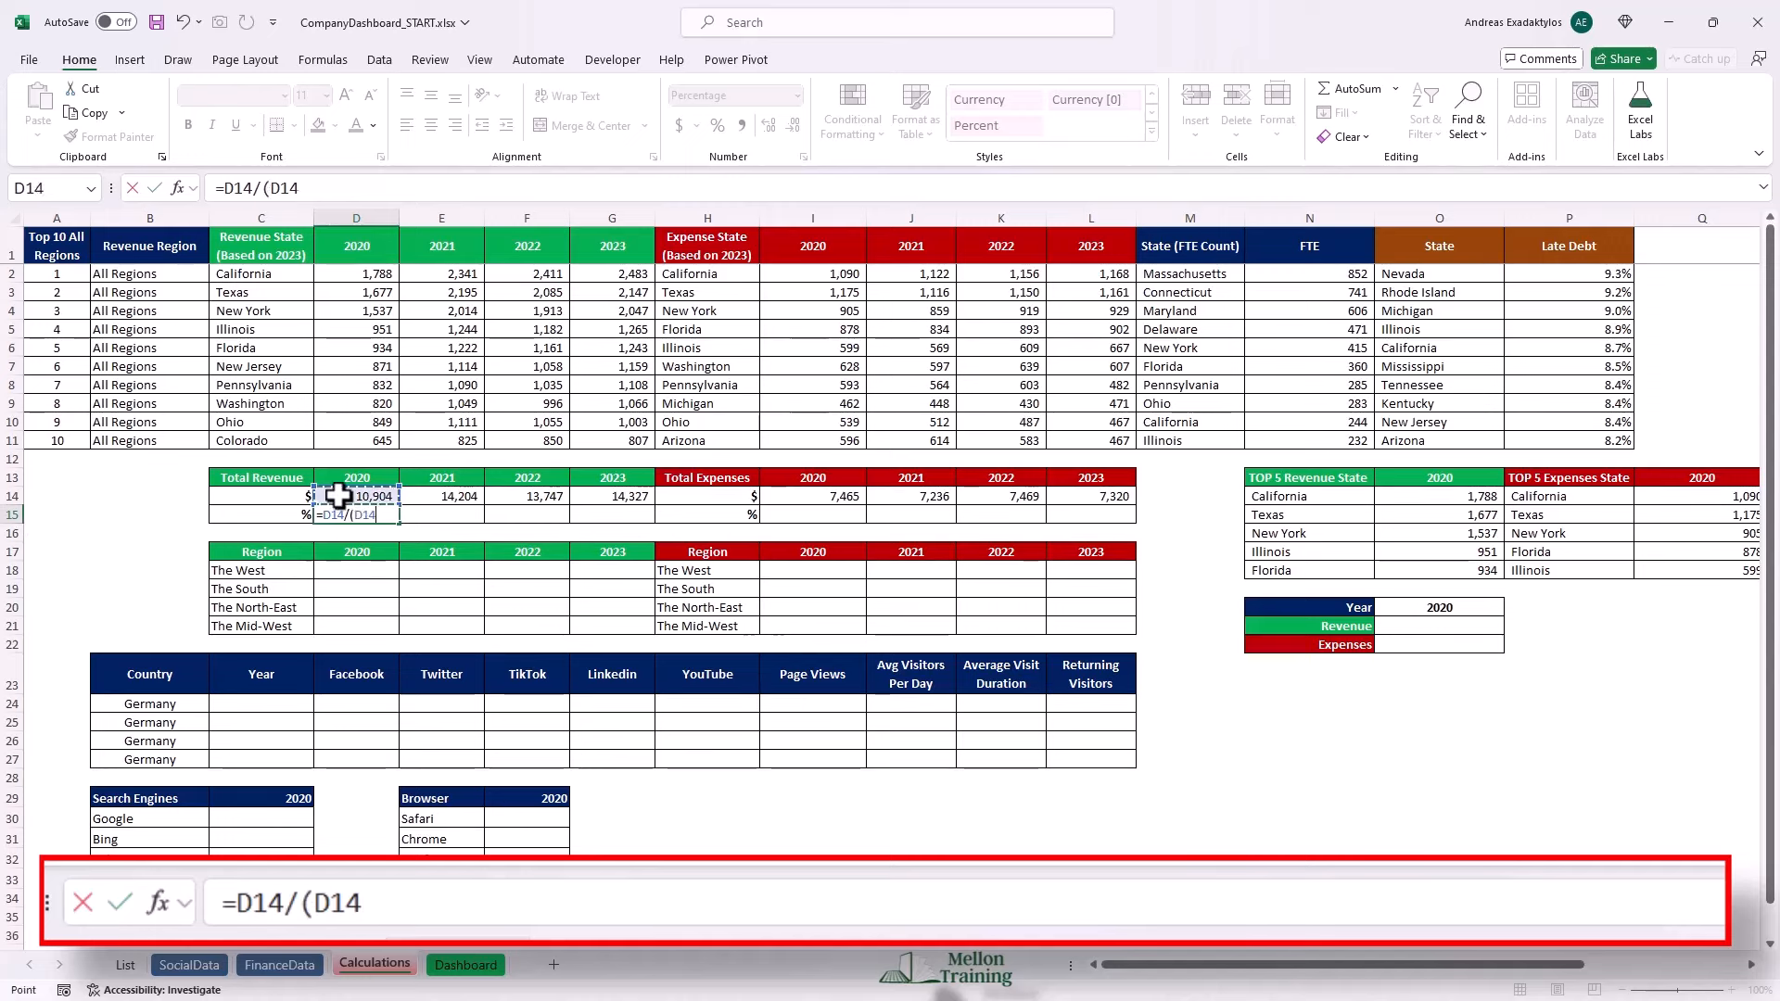
type("+")
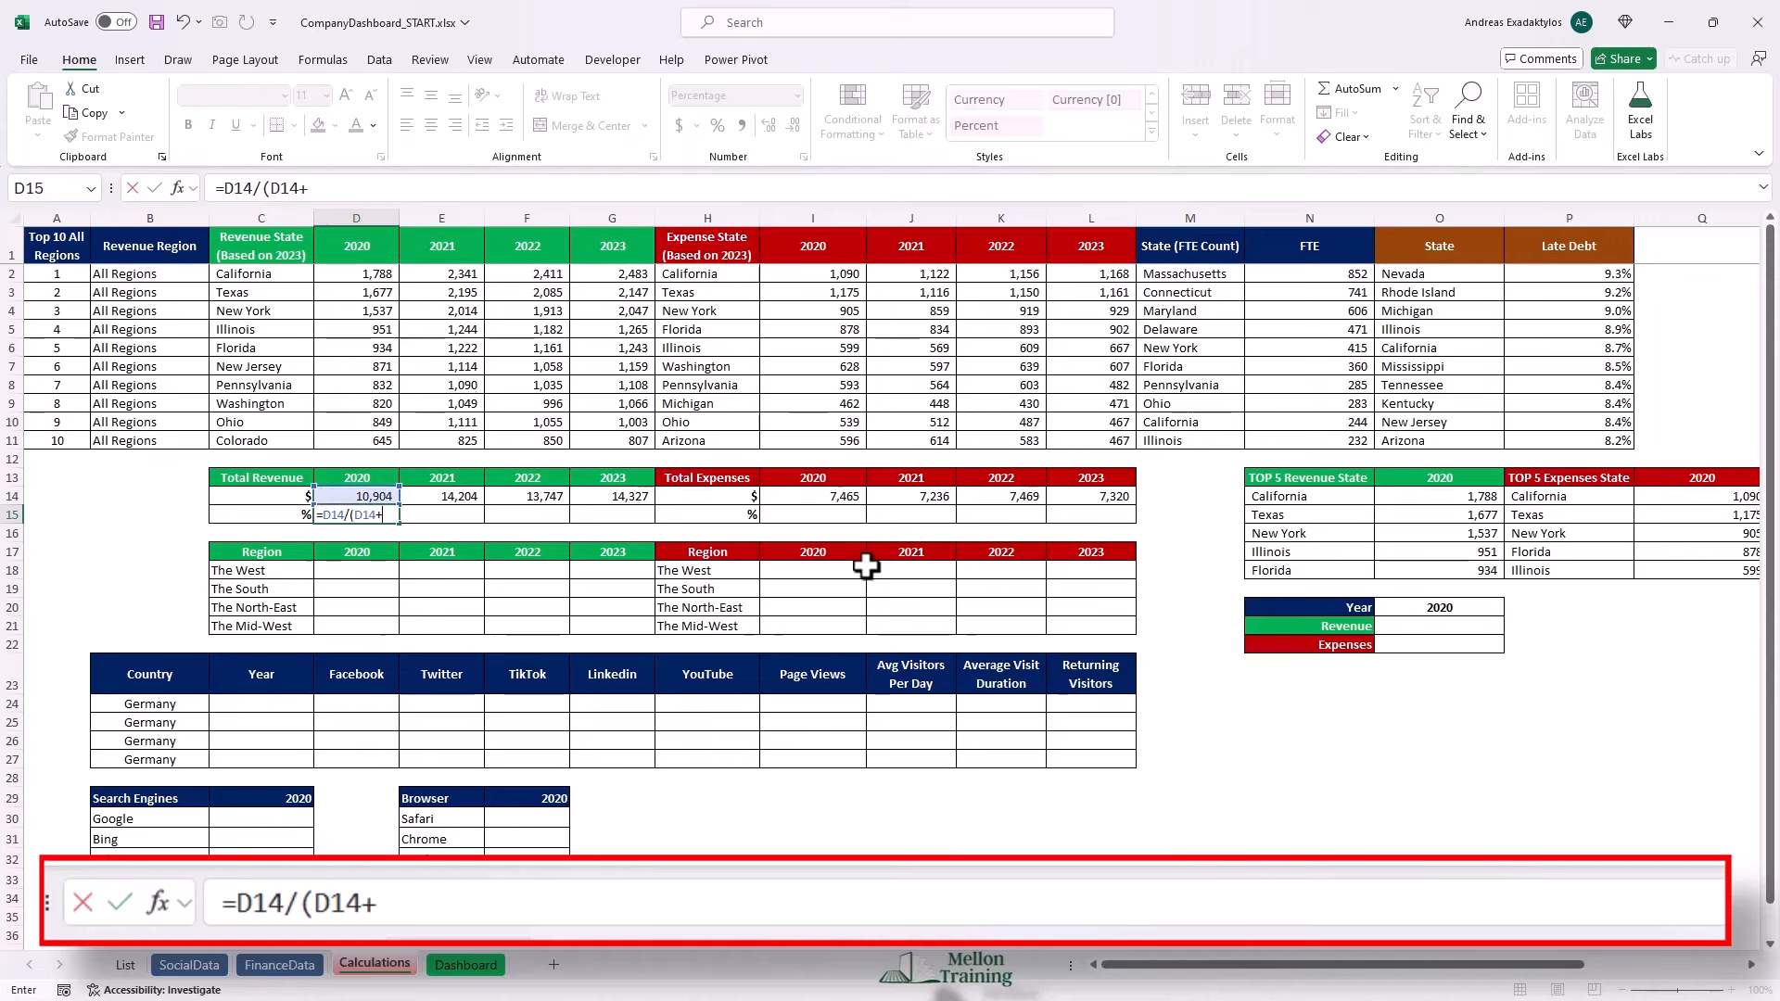
left_click(839, 497)
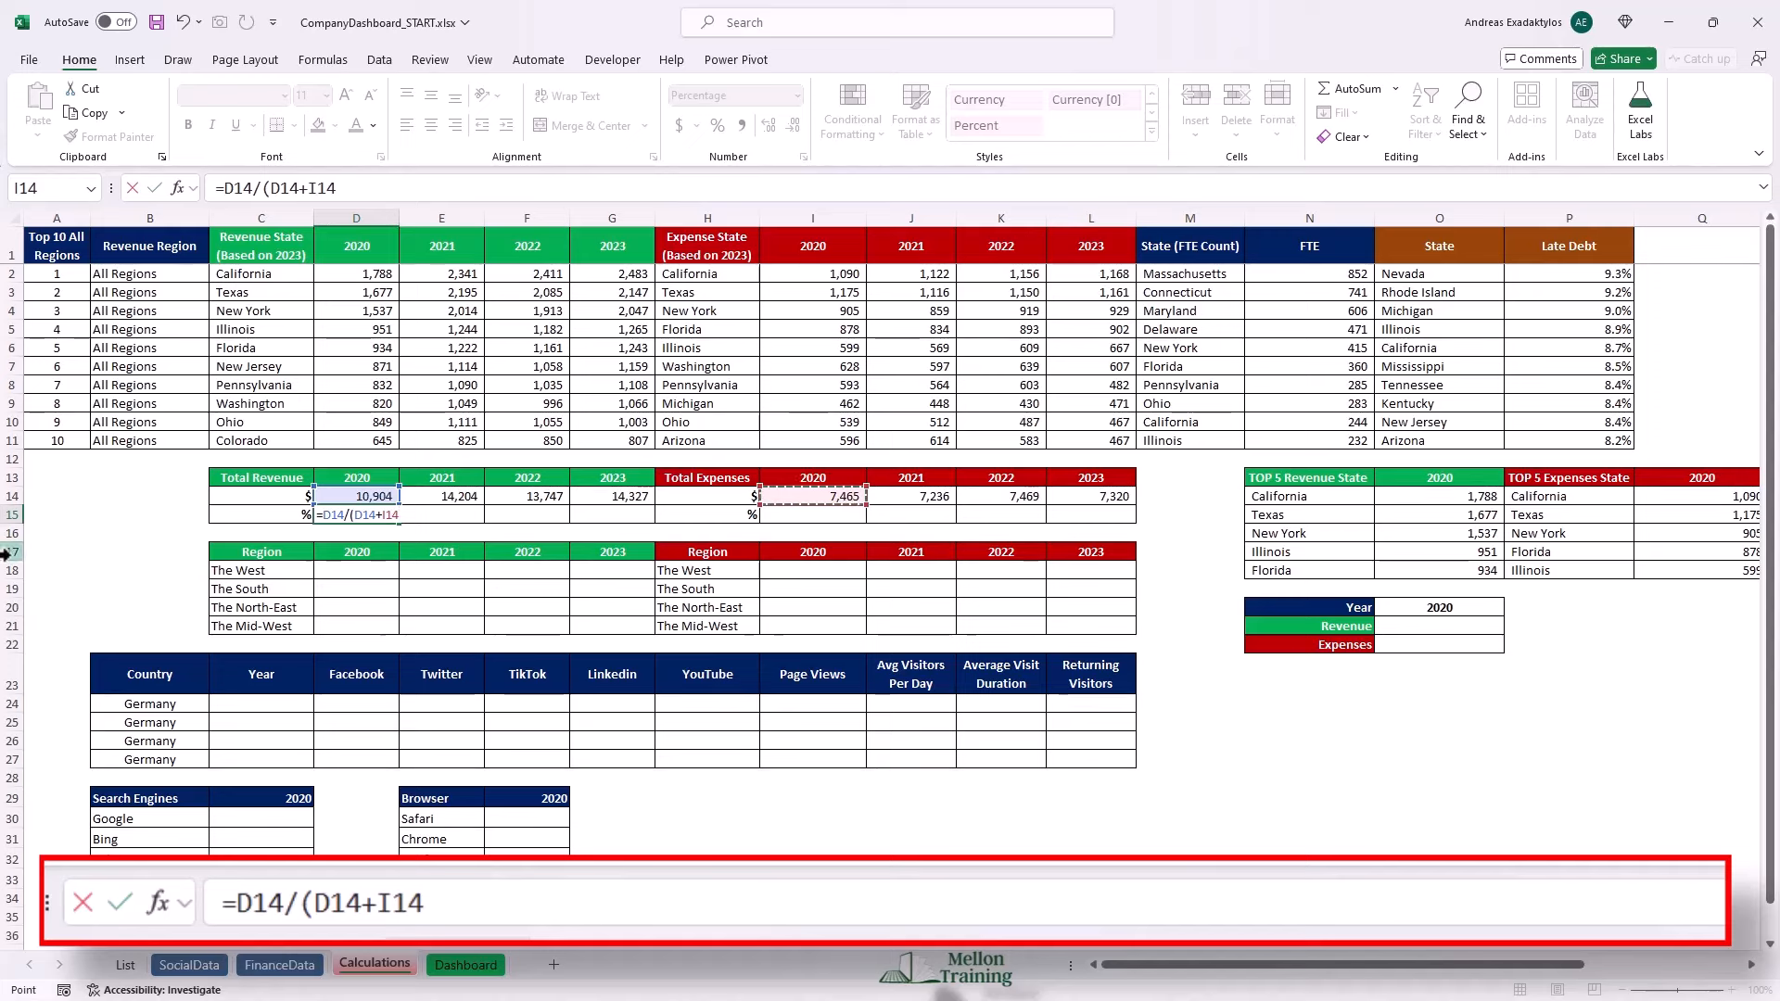
type(")")
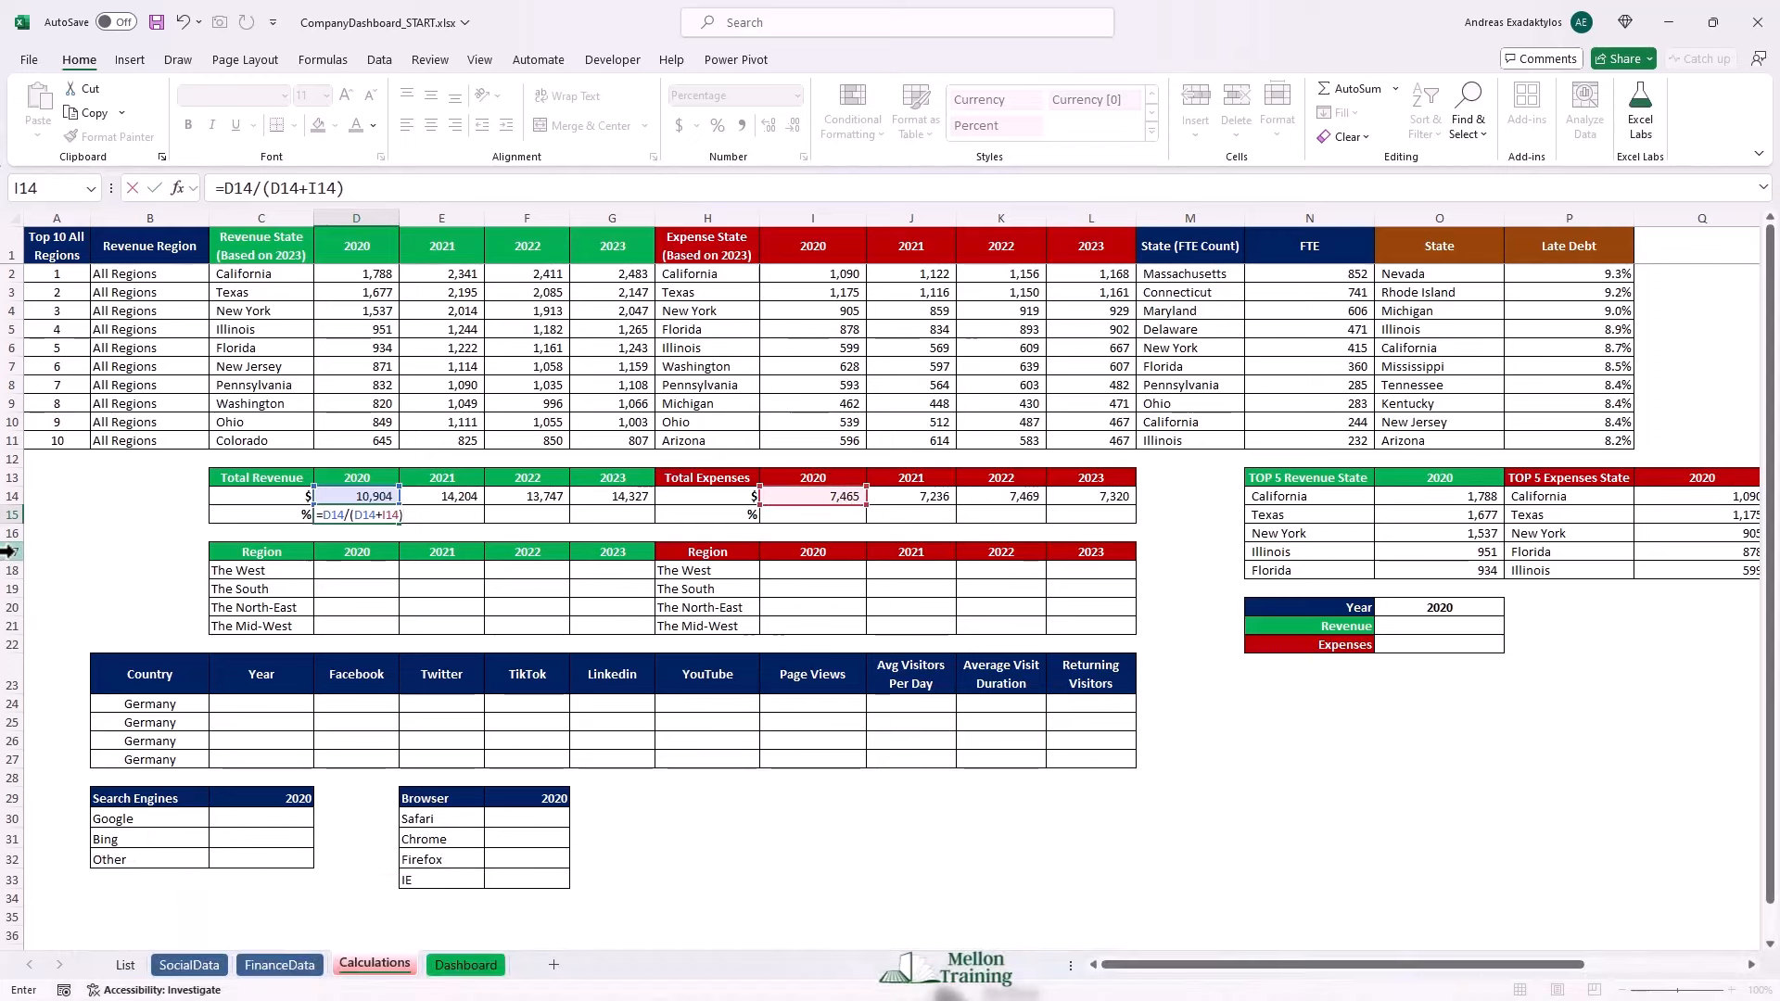
key("ctrl+Return")
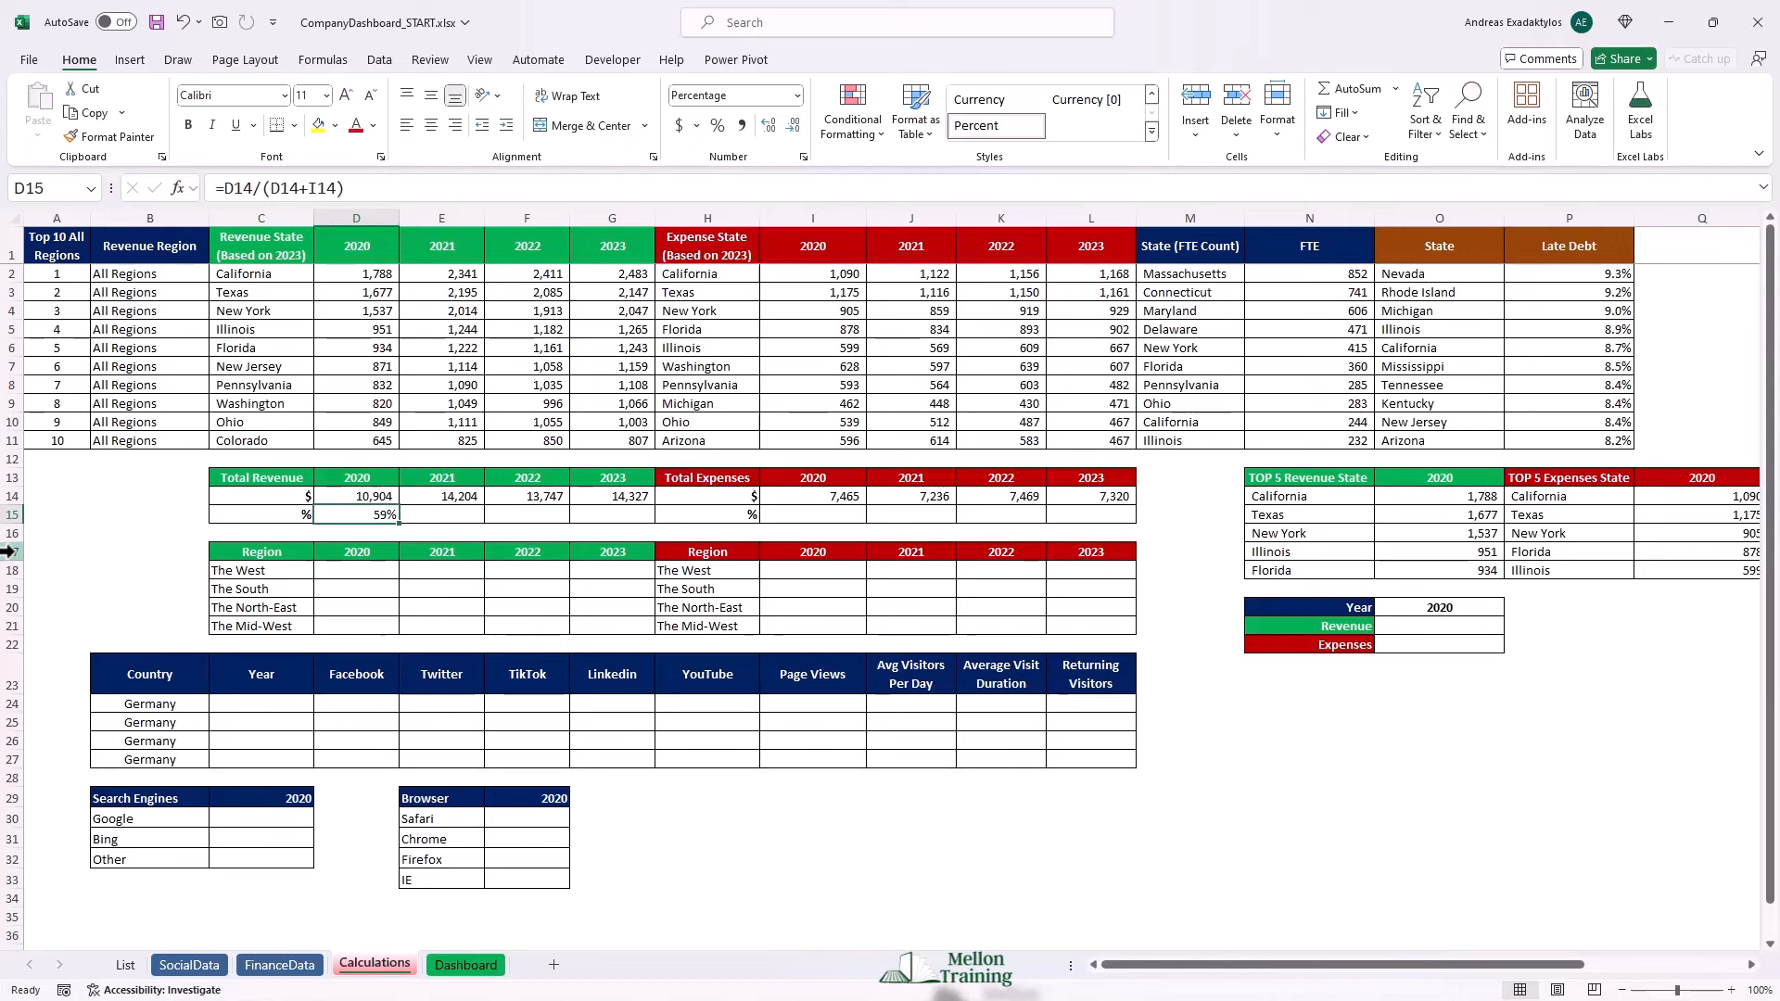
left_click(716, 128)
left_click_drag(399, 523, 621, 524)
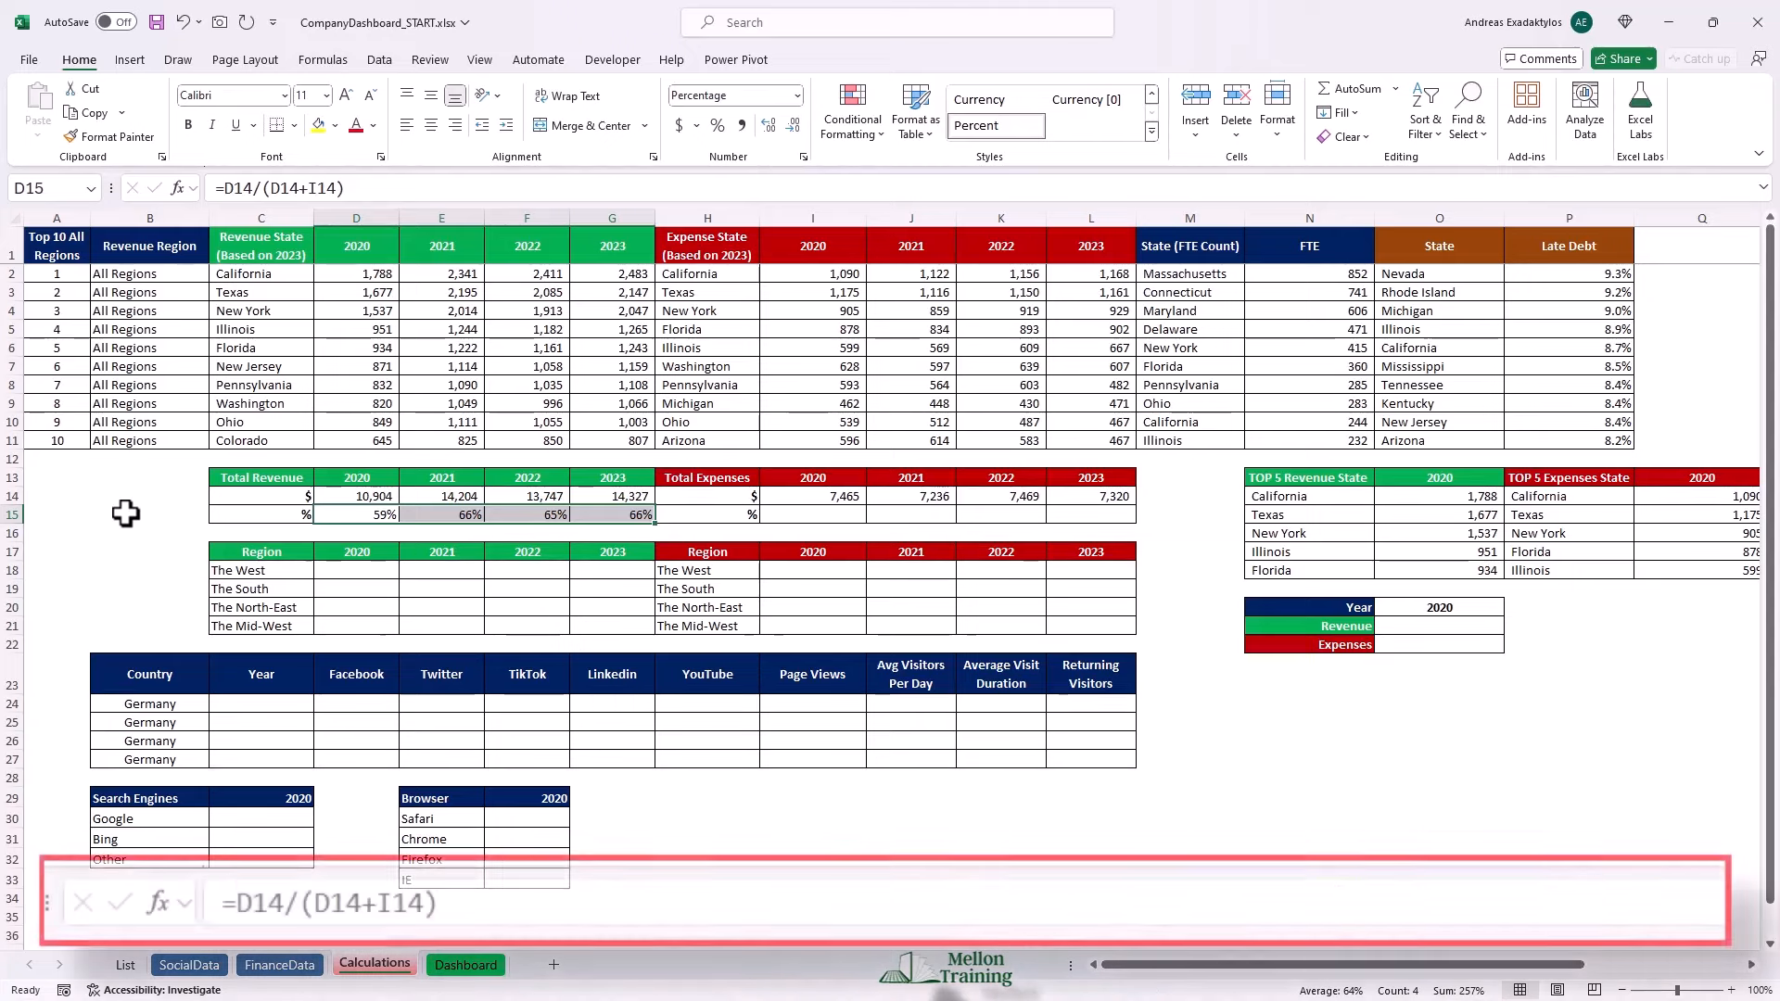
Calculate the expense share in I15 with =1-D15 and fill it across through L15.
left_click(814, 515)
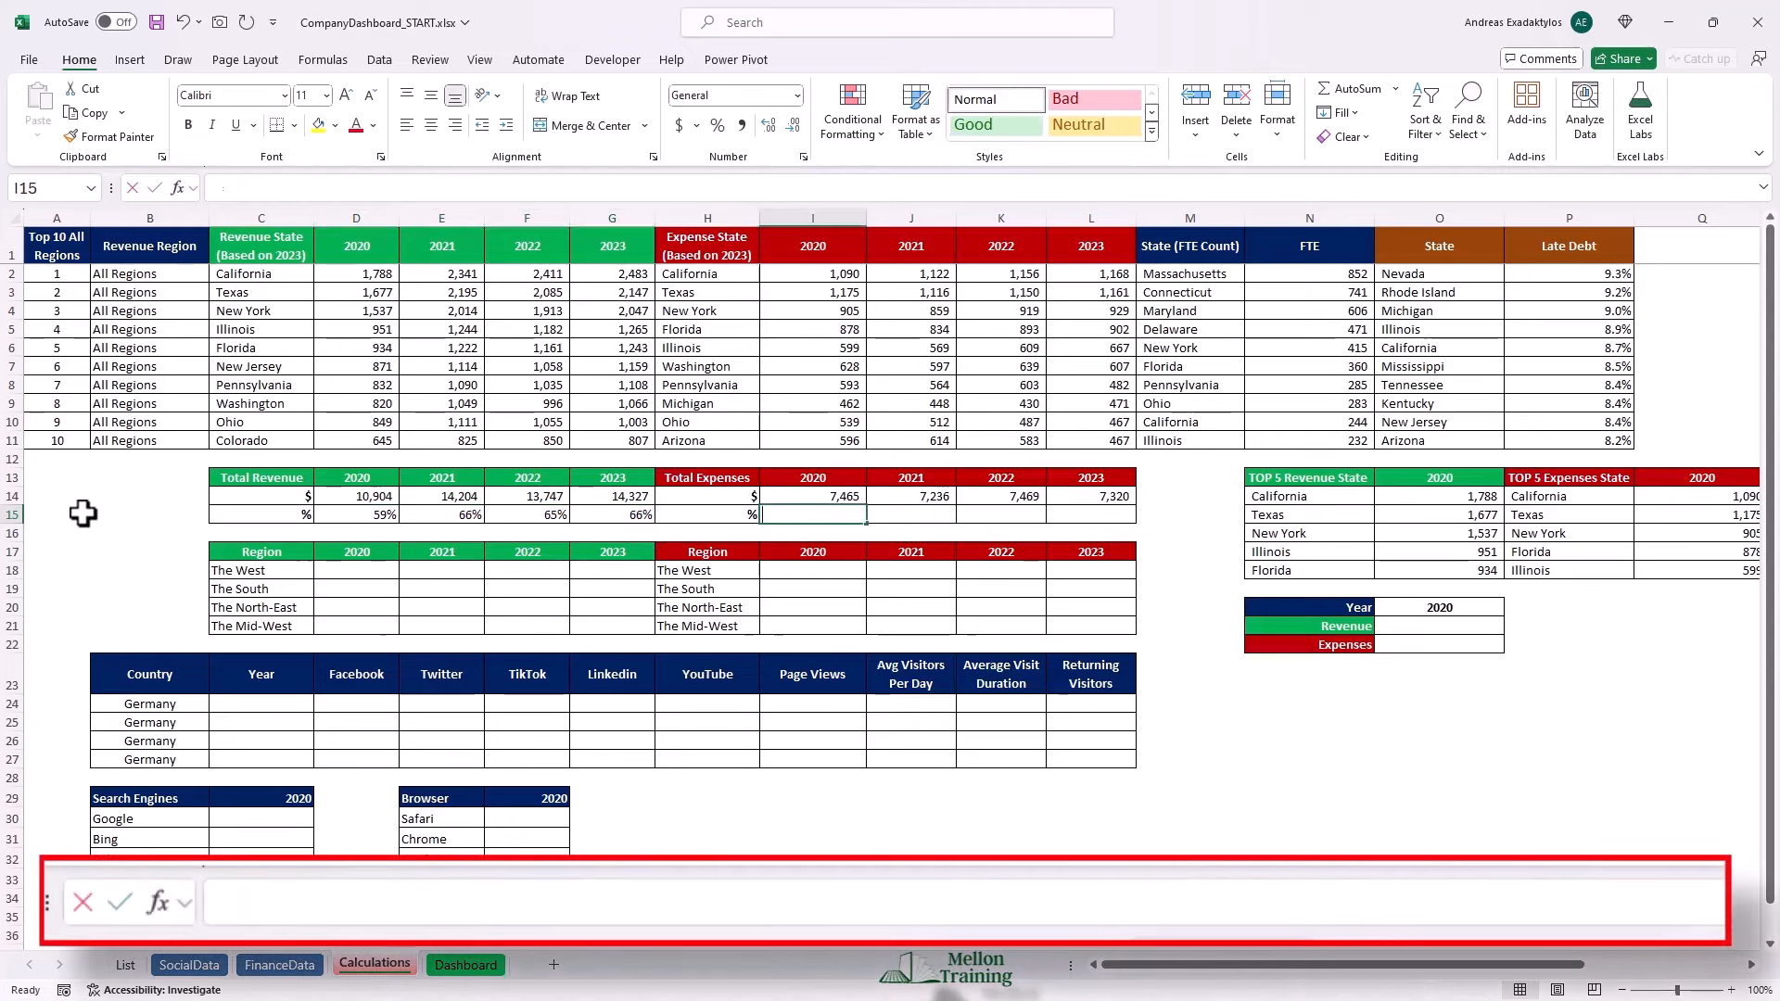
type("=1-")
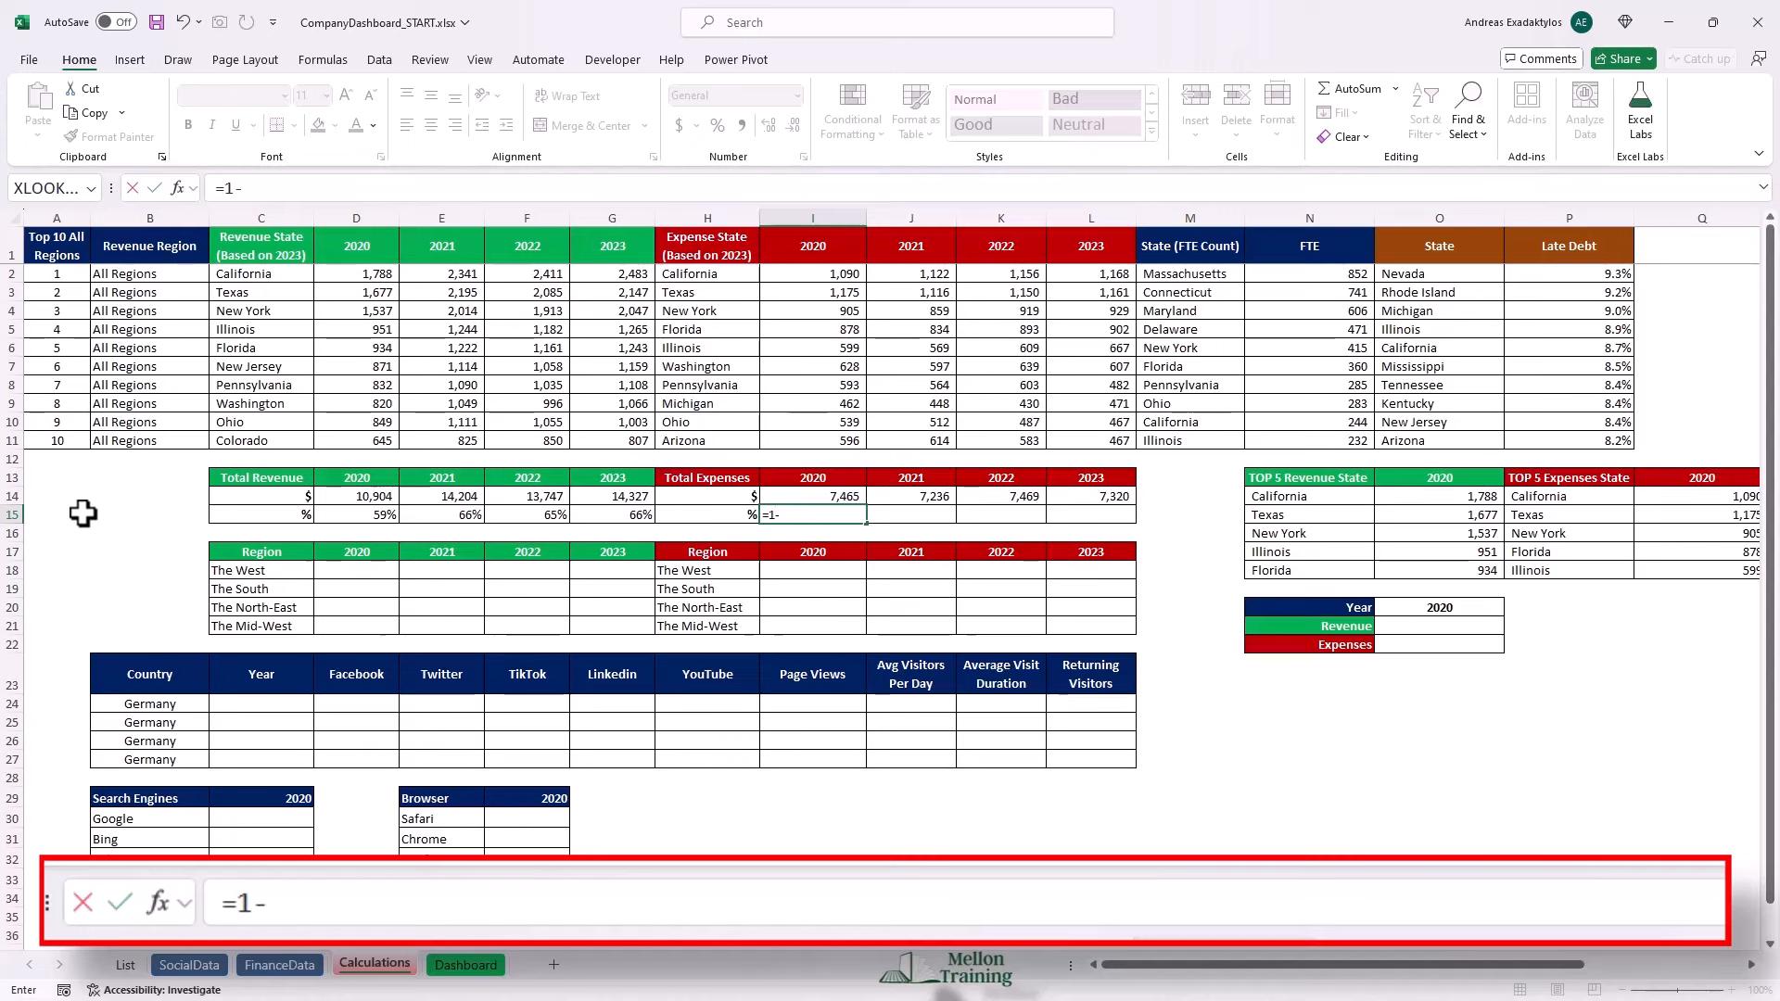
left_click(351, 514)
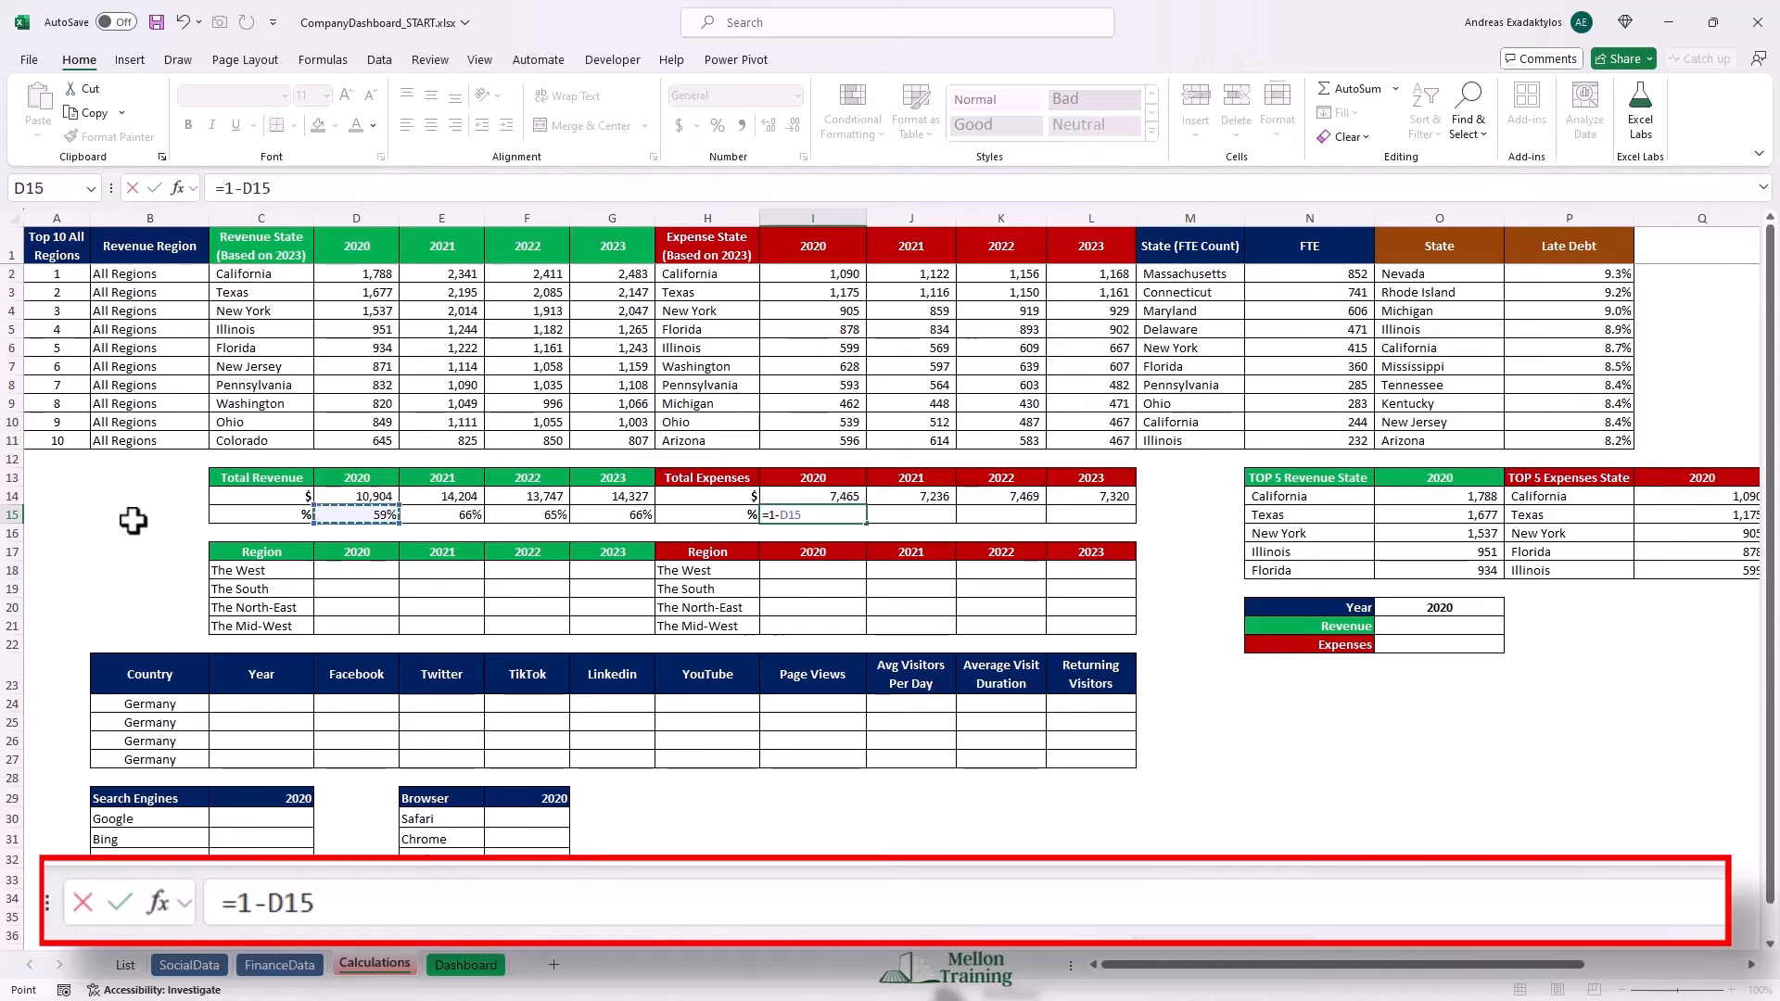
key("Return")
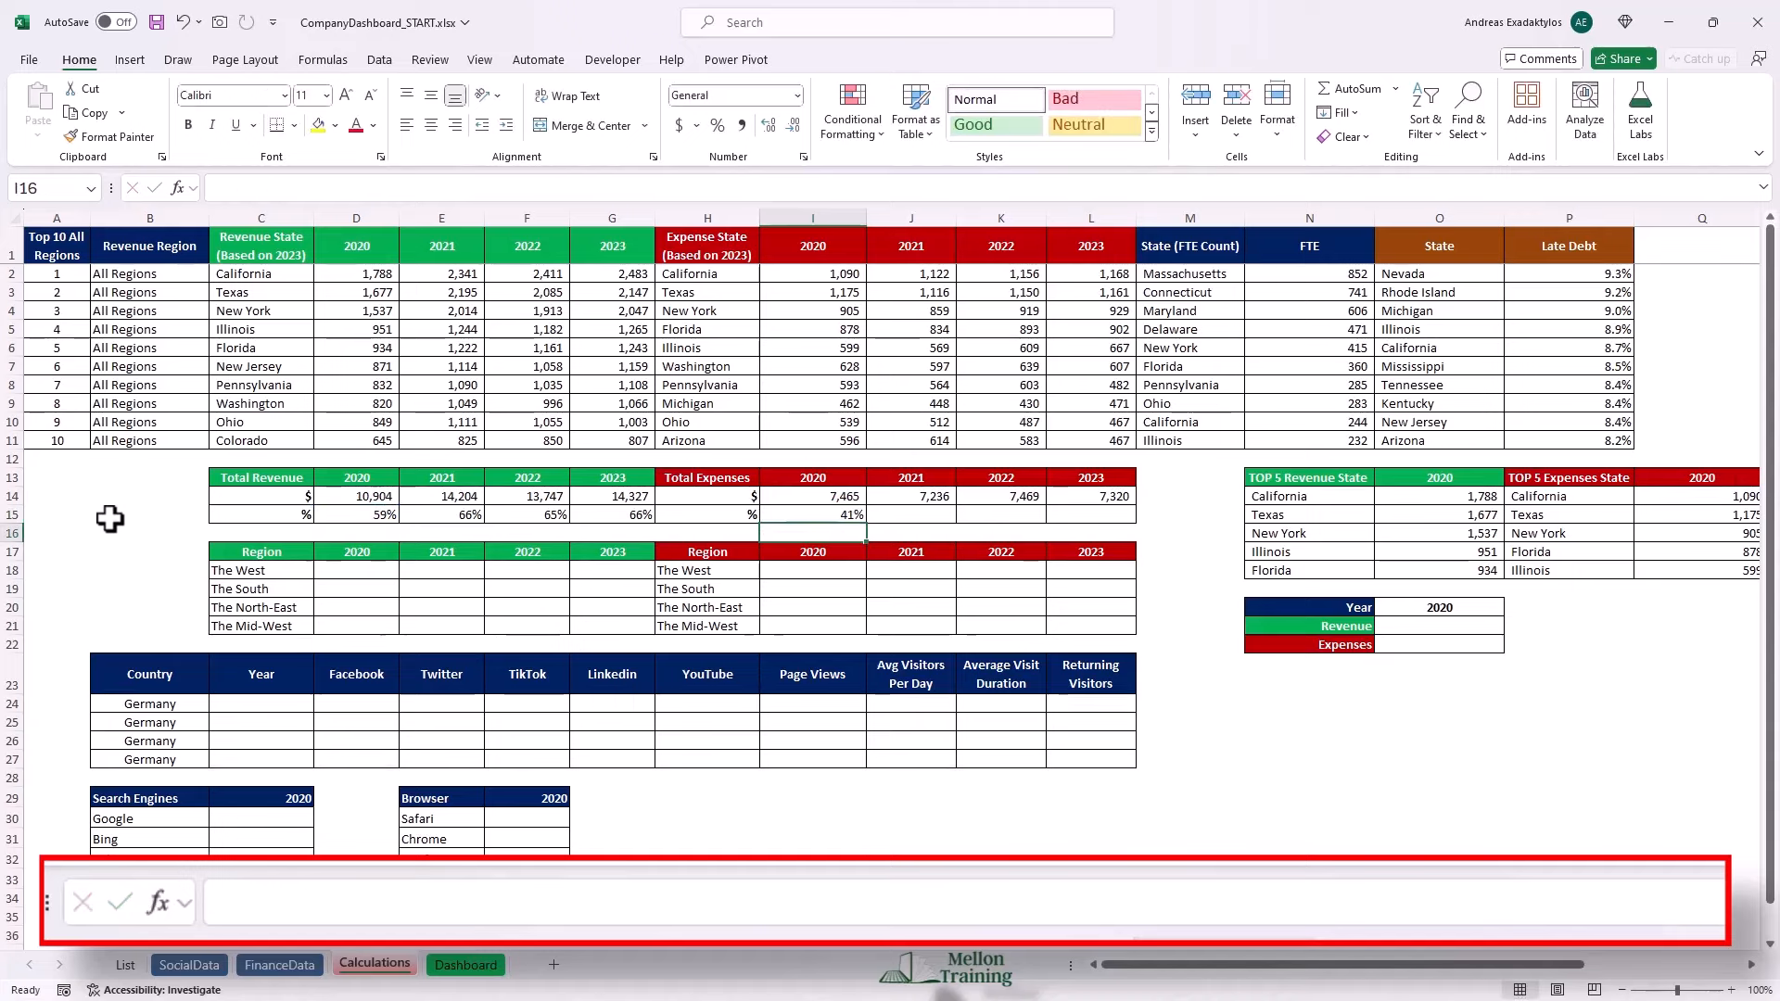
key("Up")
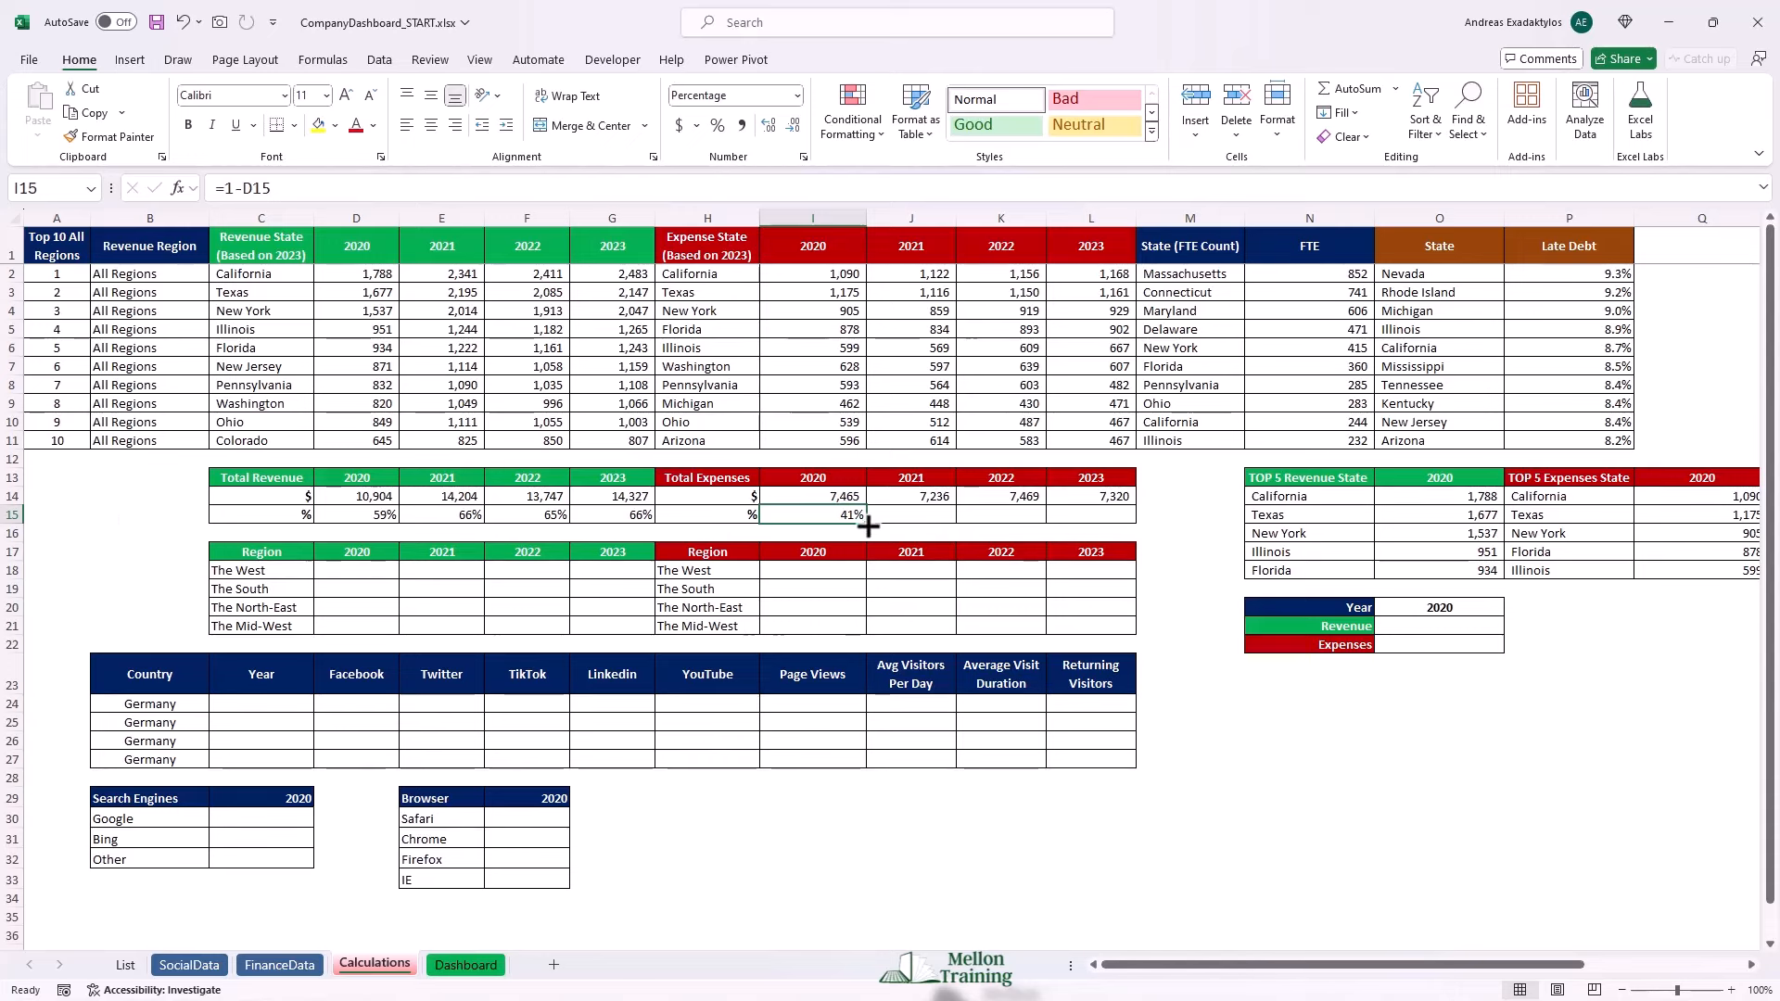
left_click_drag(867, 524, 1089, 525)
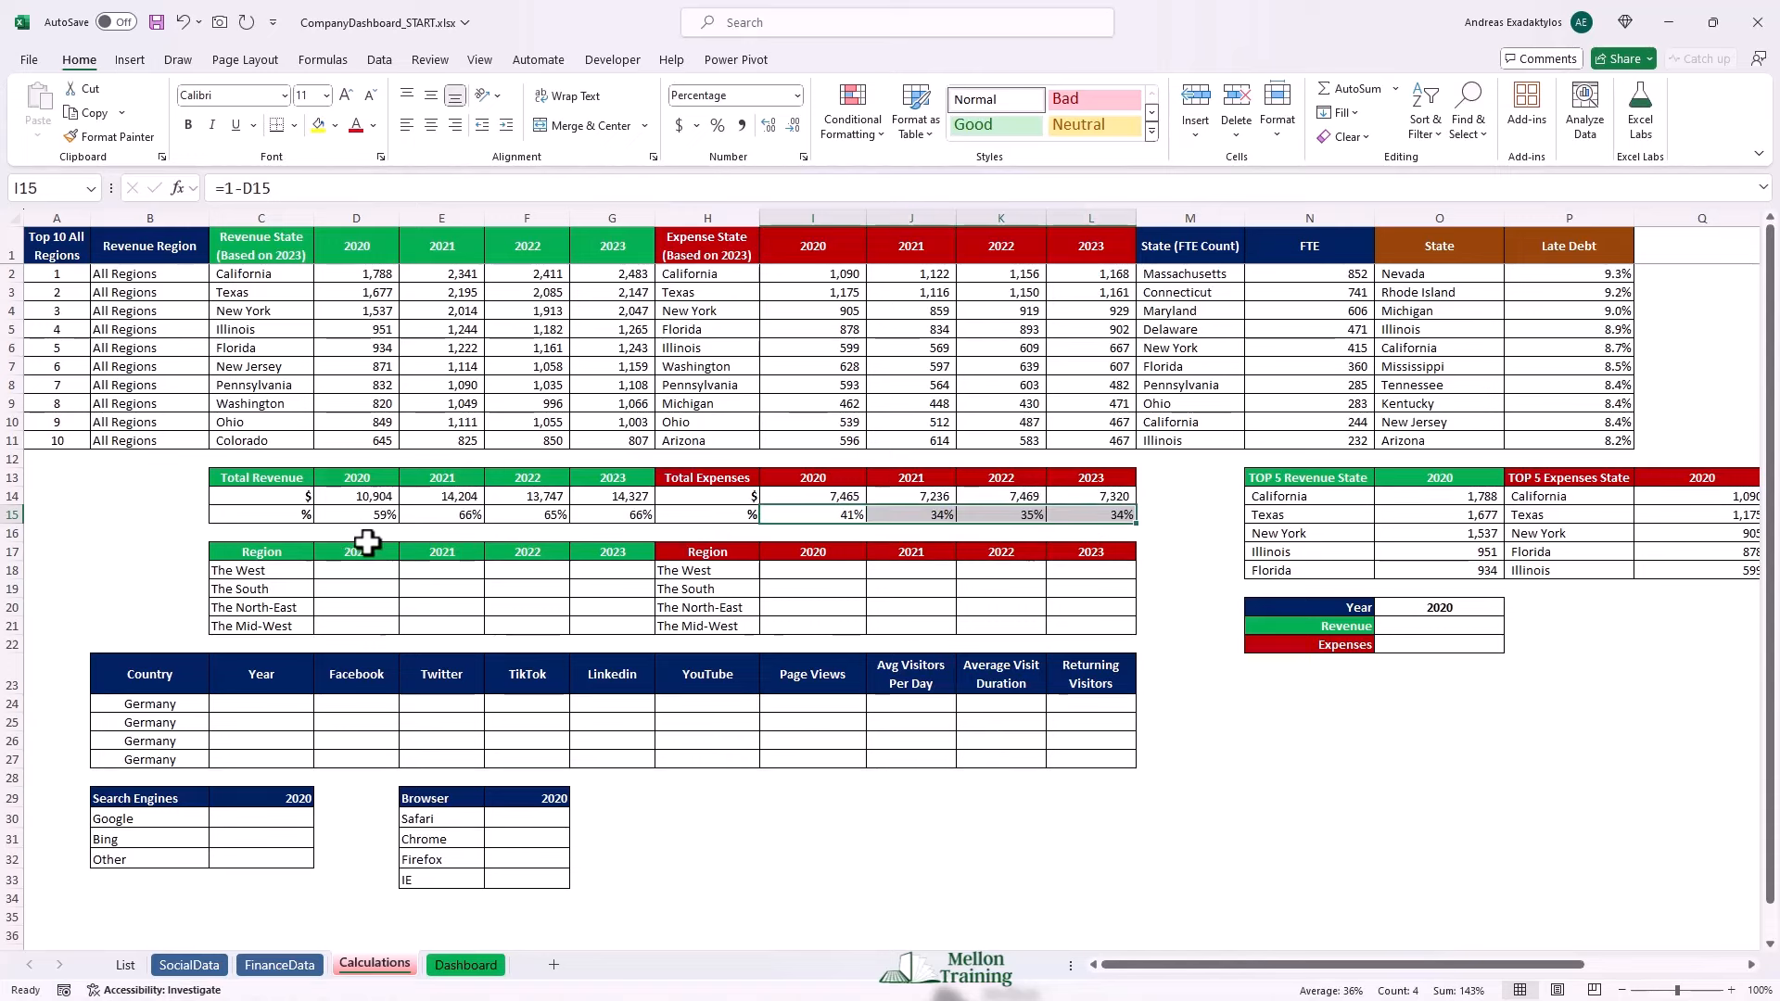
left_click(111, 517)
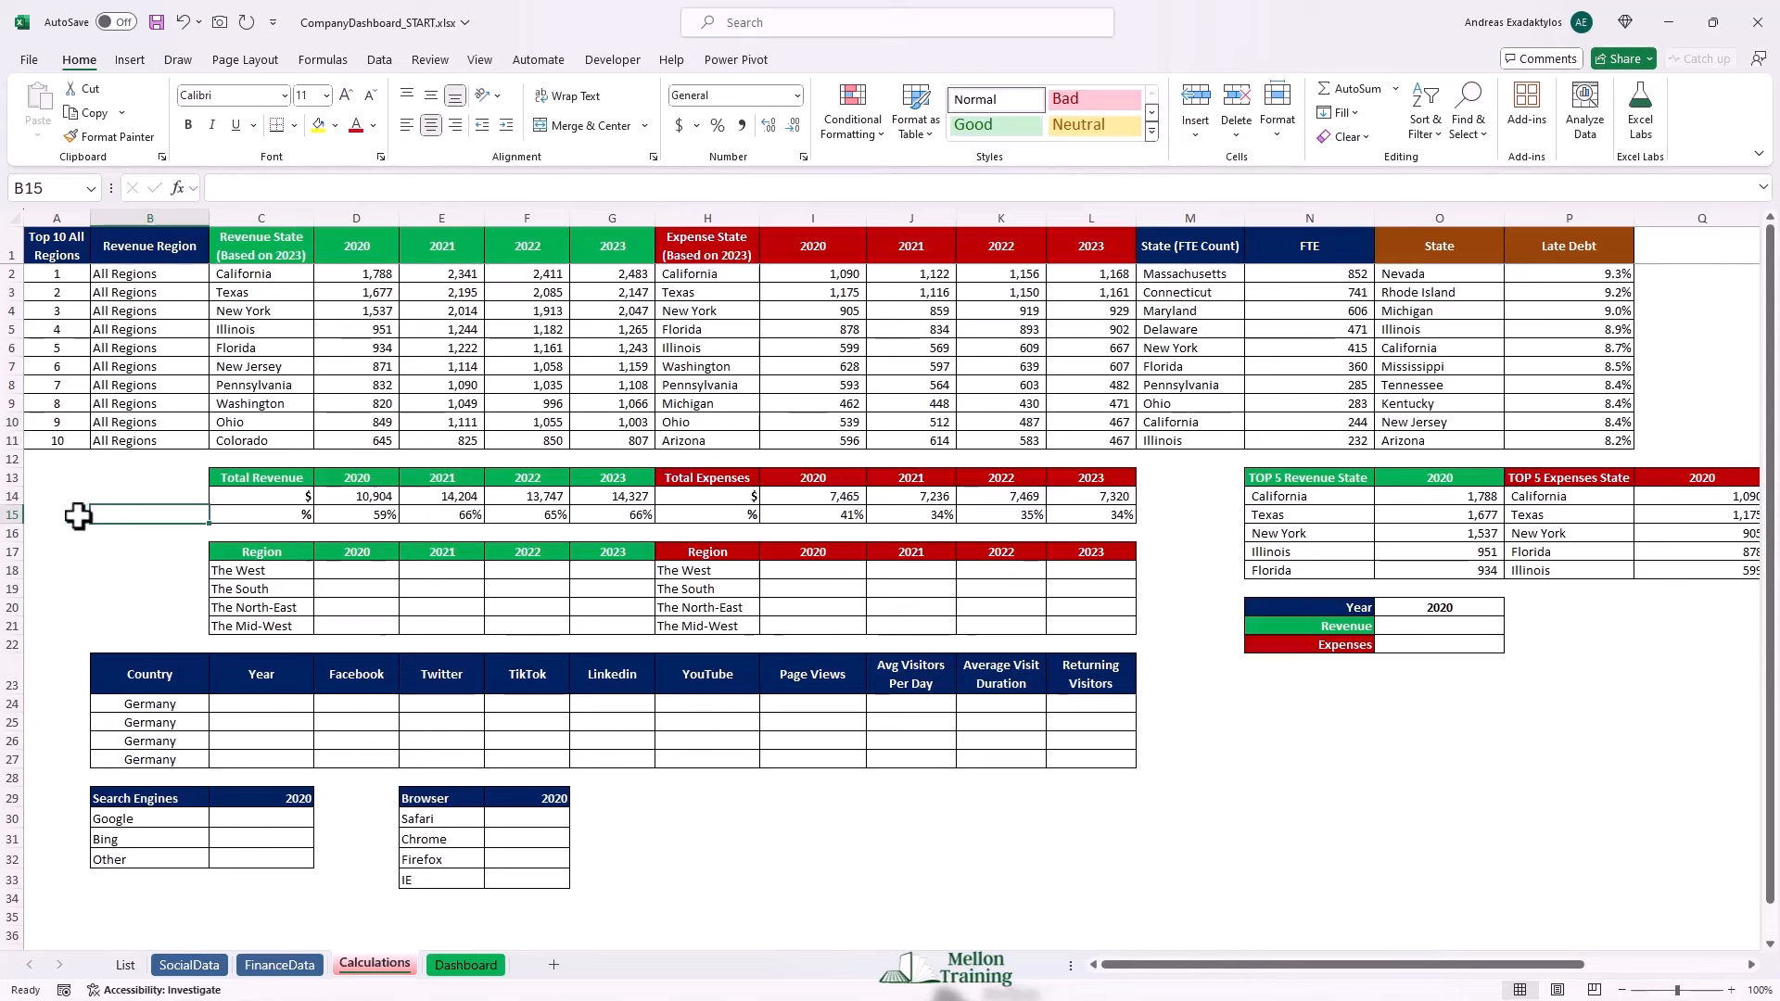
left_click(78, 516)
Look up the selected year's revenue share in O21 with =HLOOKUP(O$20,$D$13:$G$15,3,0) and format it as a percentage.
left_click(1454, 627)
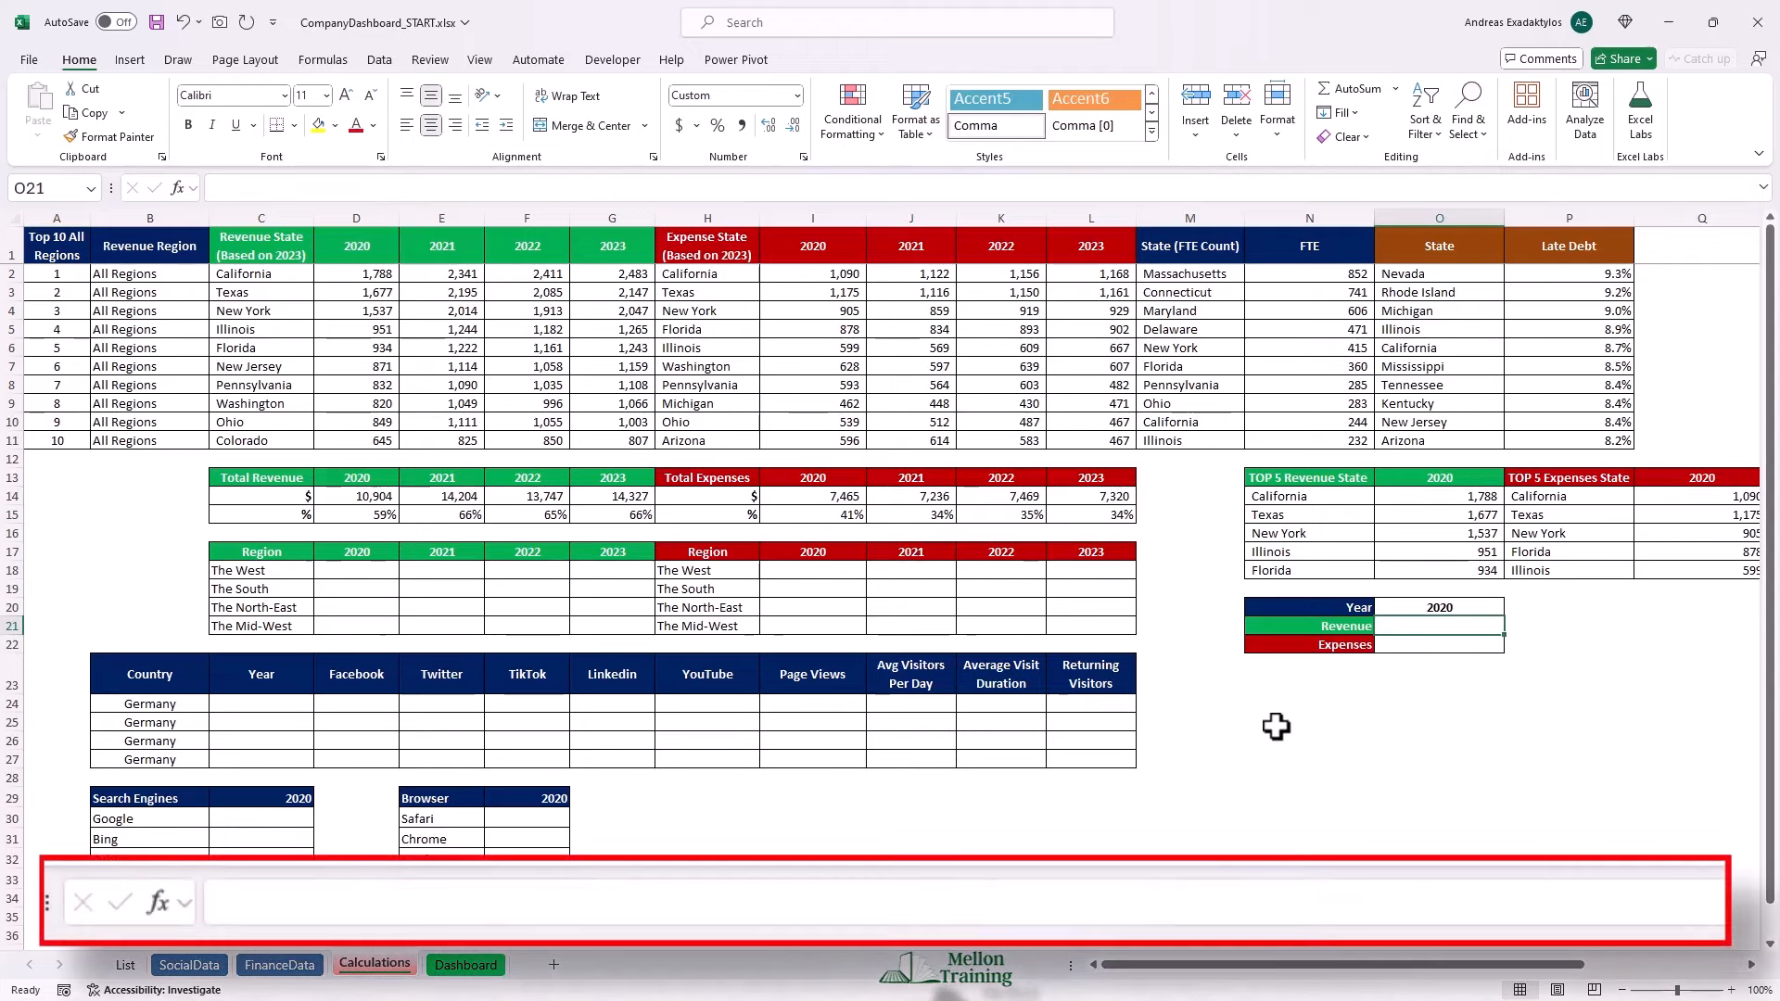
type("=HL")
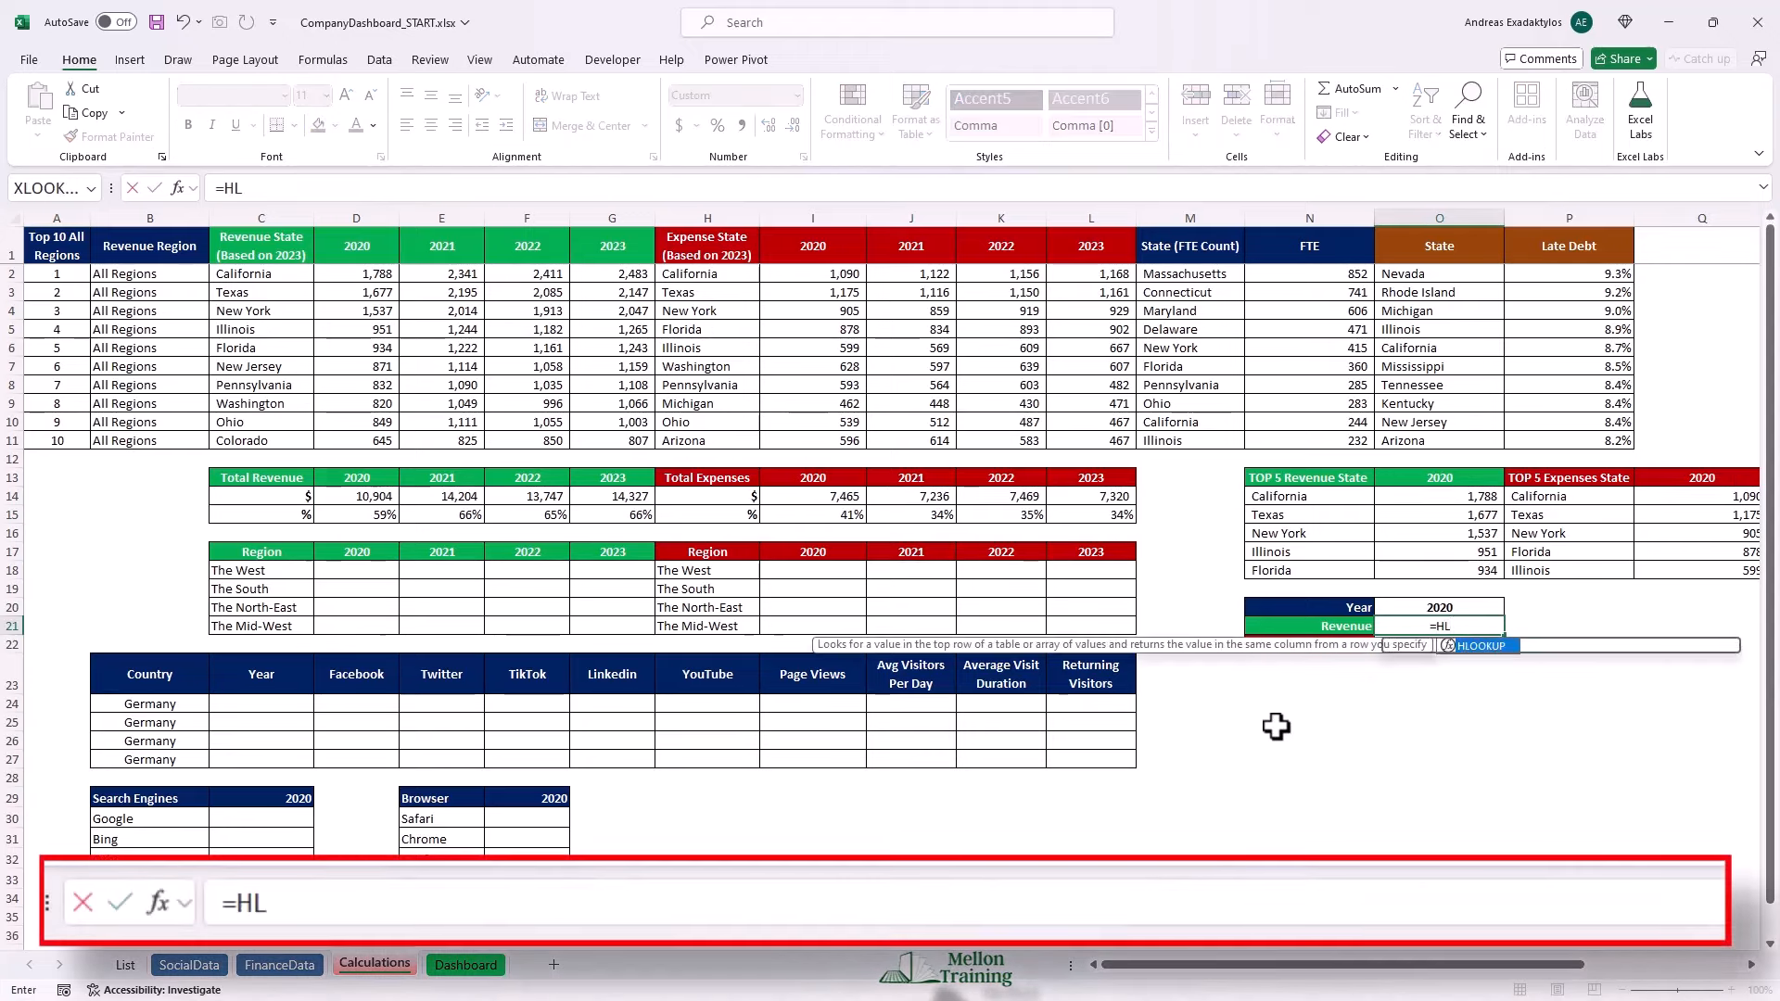
key("Tab")
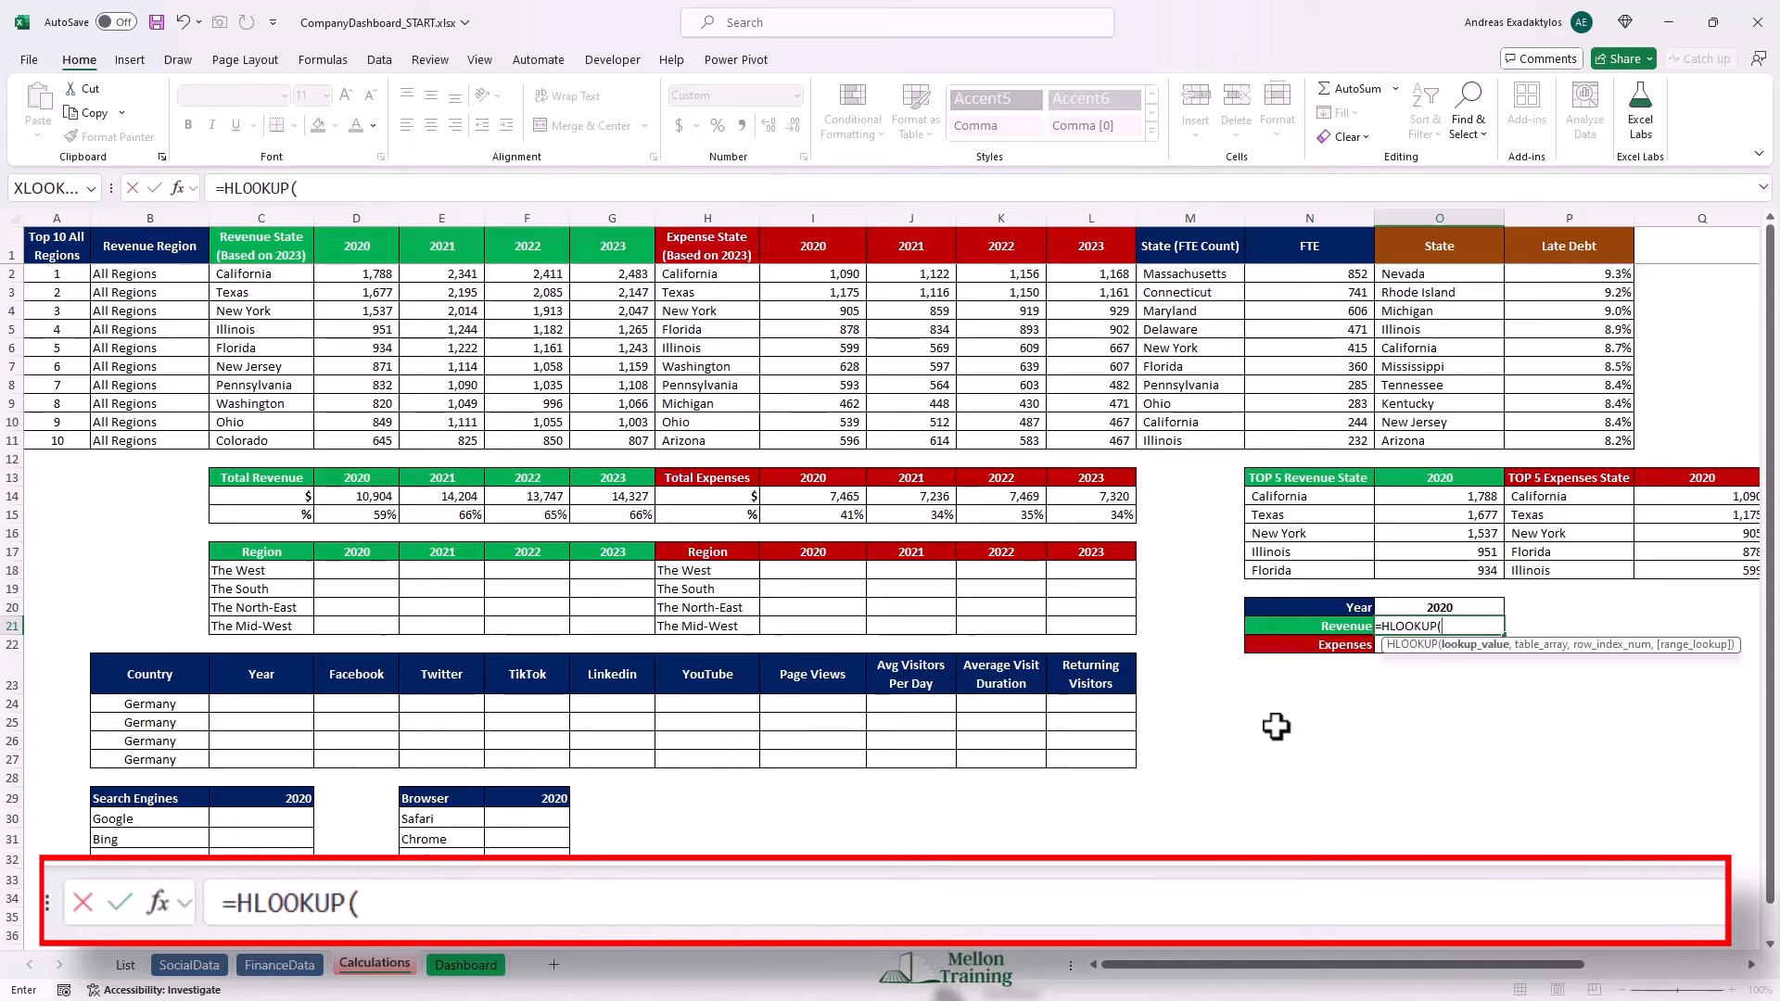
left_click(1414, 607)
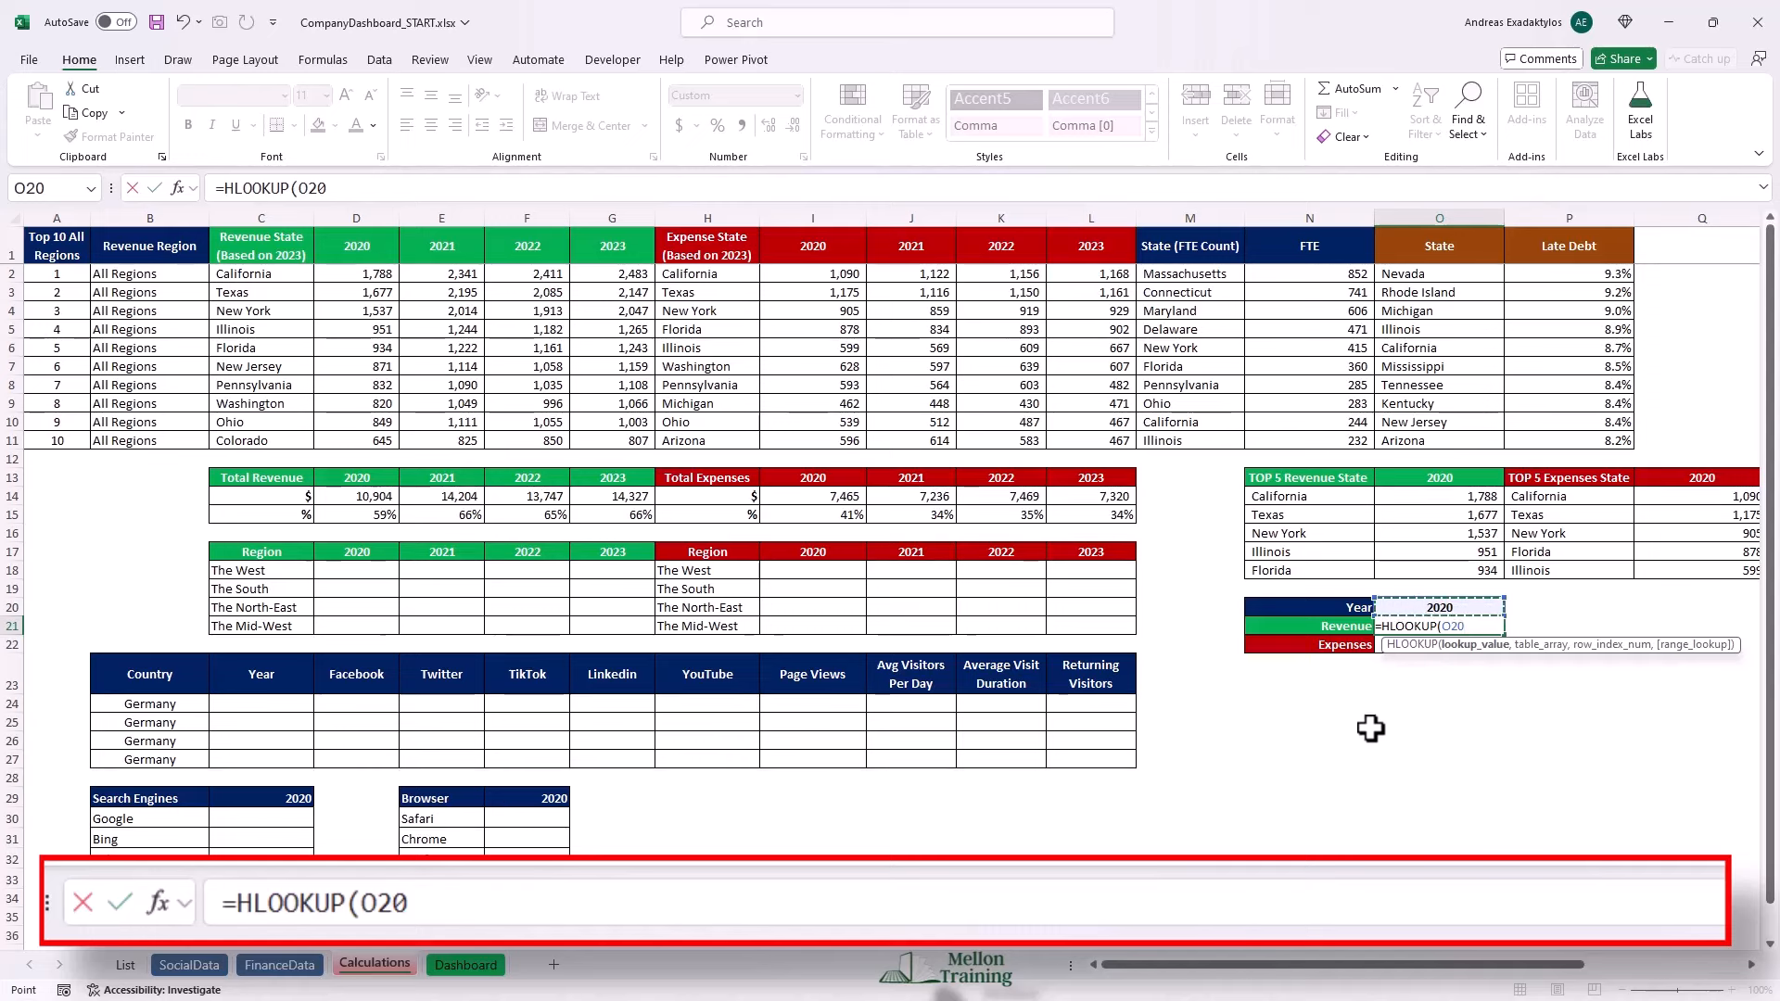
key("F4")
key("F4")
type(",")
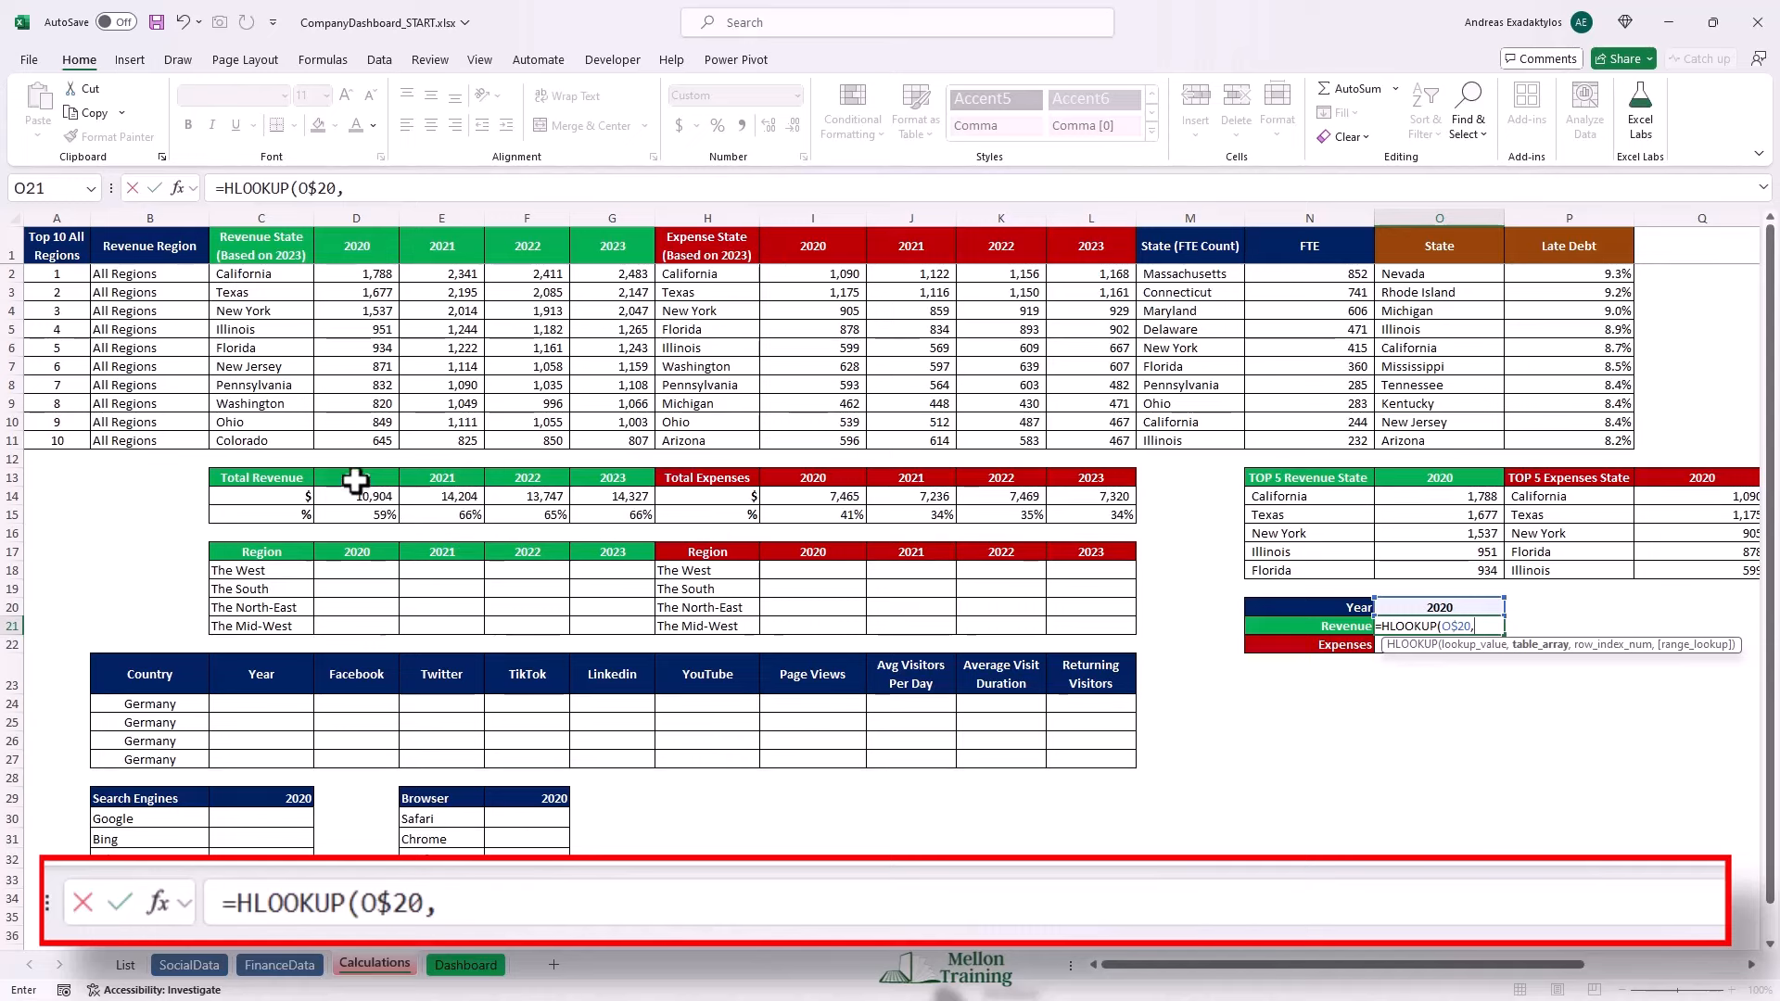
left_click_drag(356, 477, 609, 517)
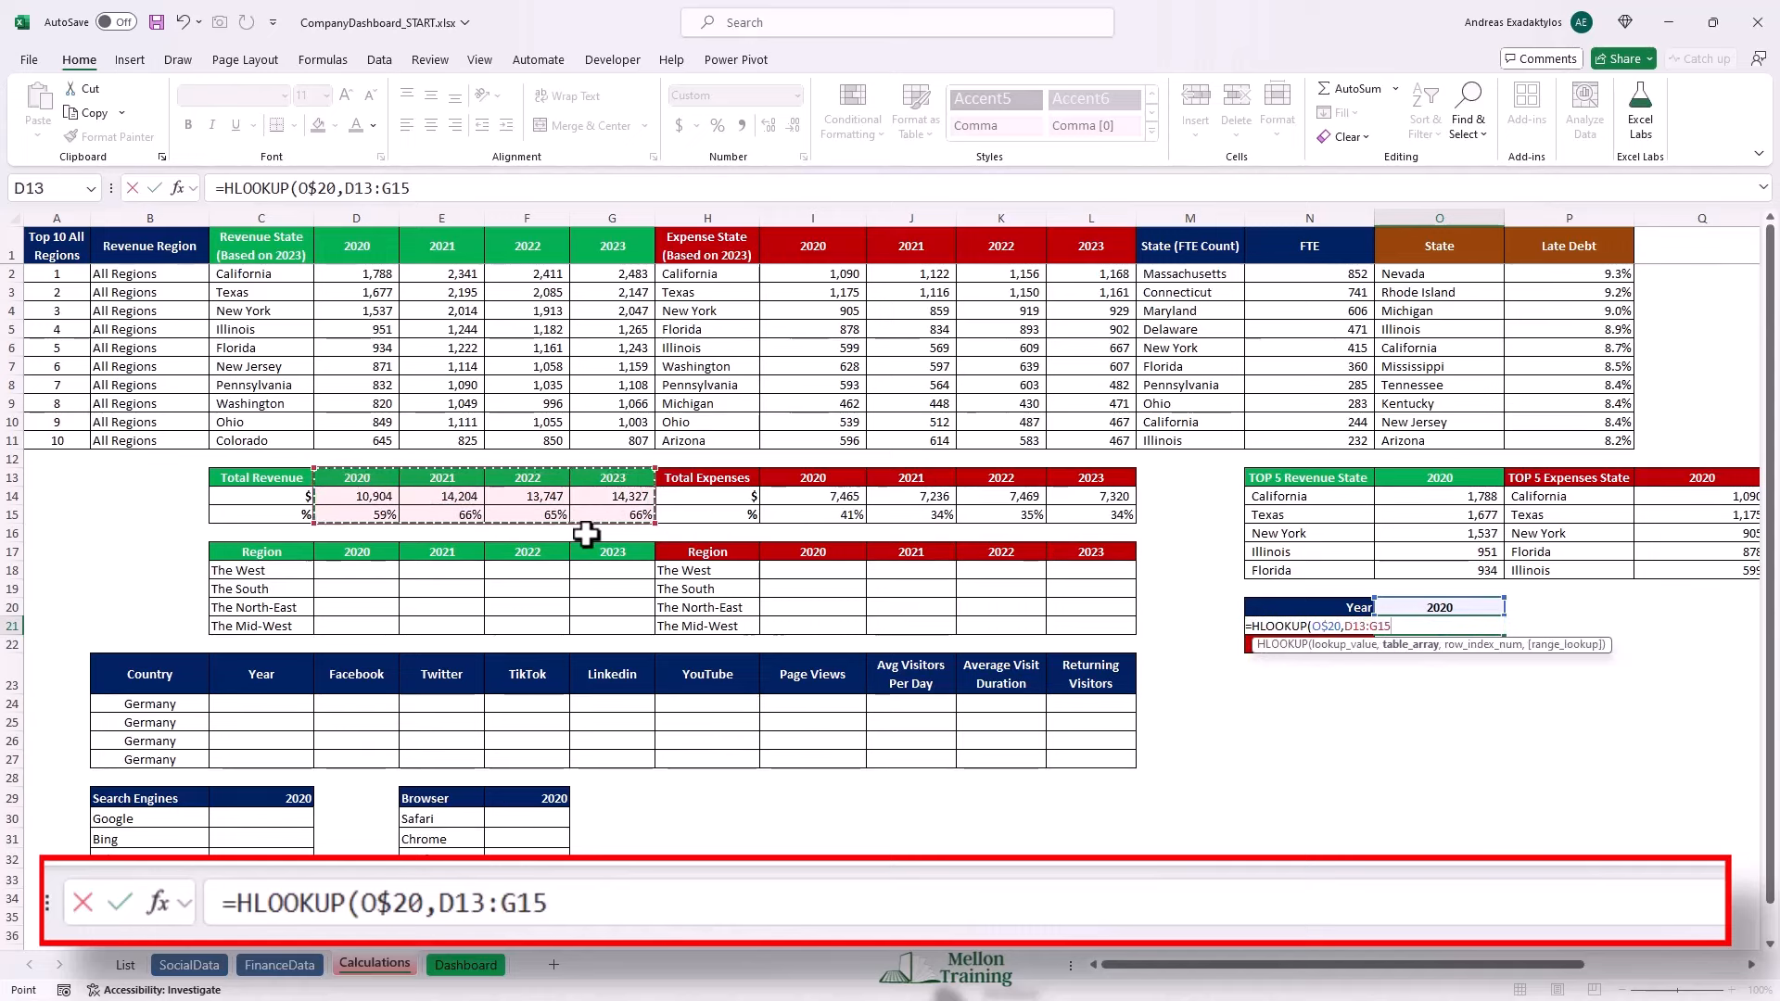
key("F4")
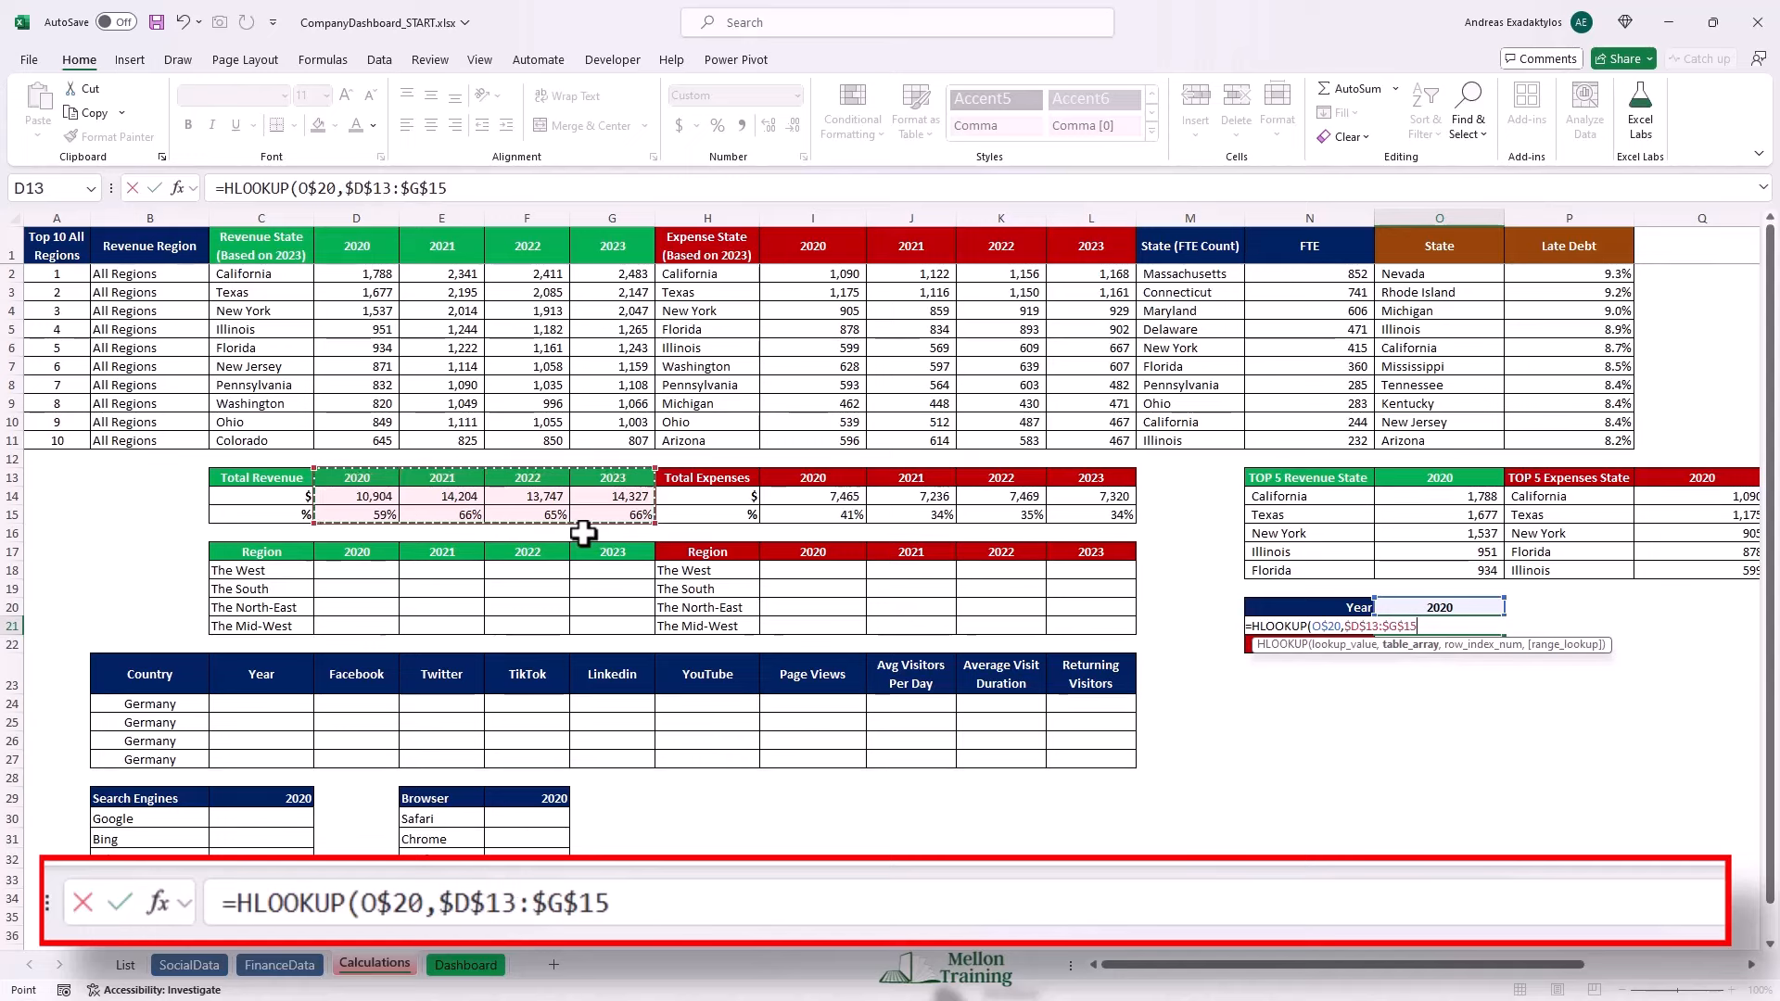
type(",3")
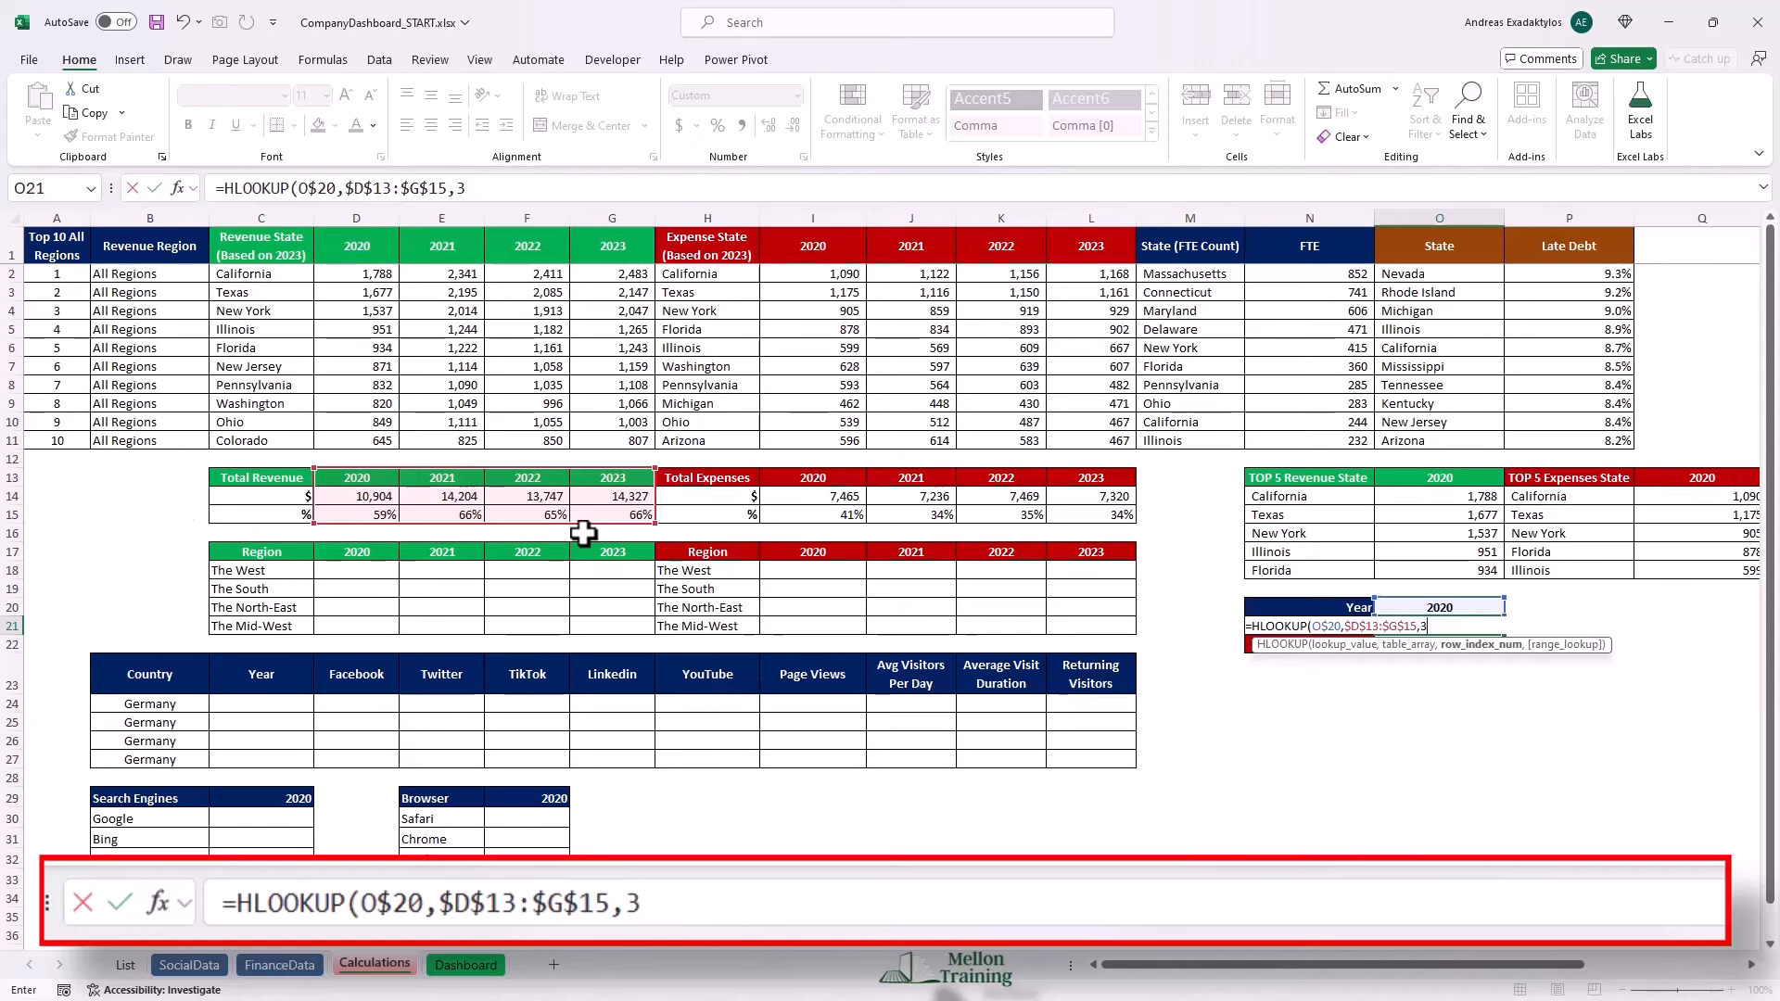
type(",")
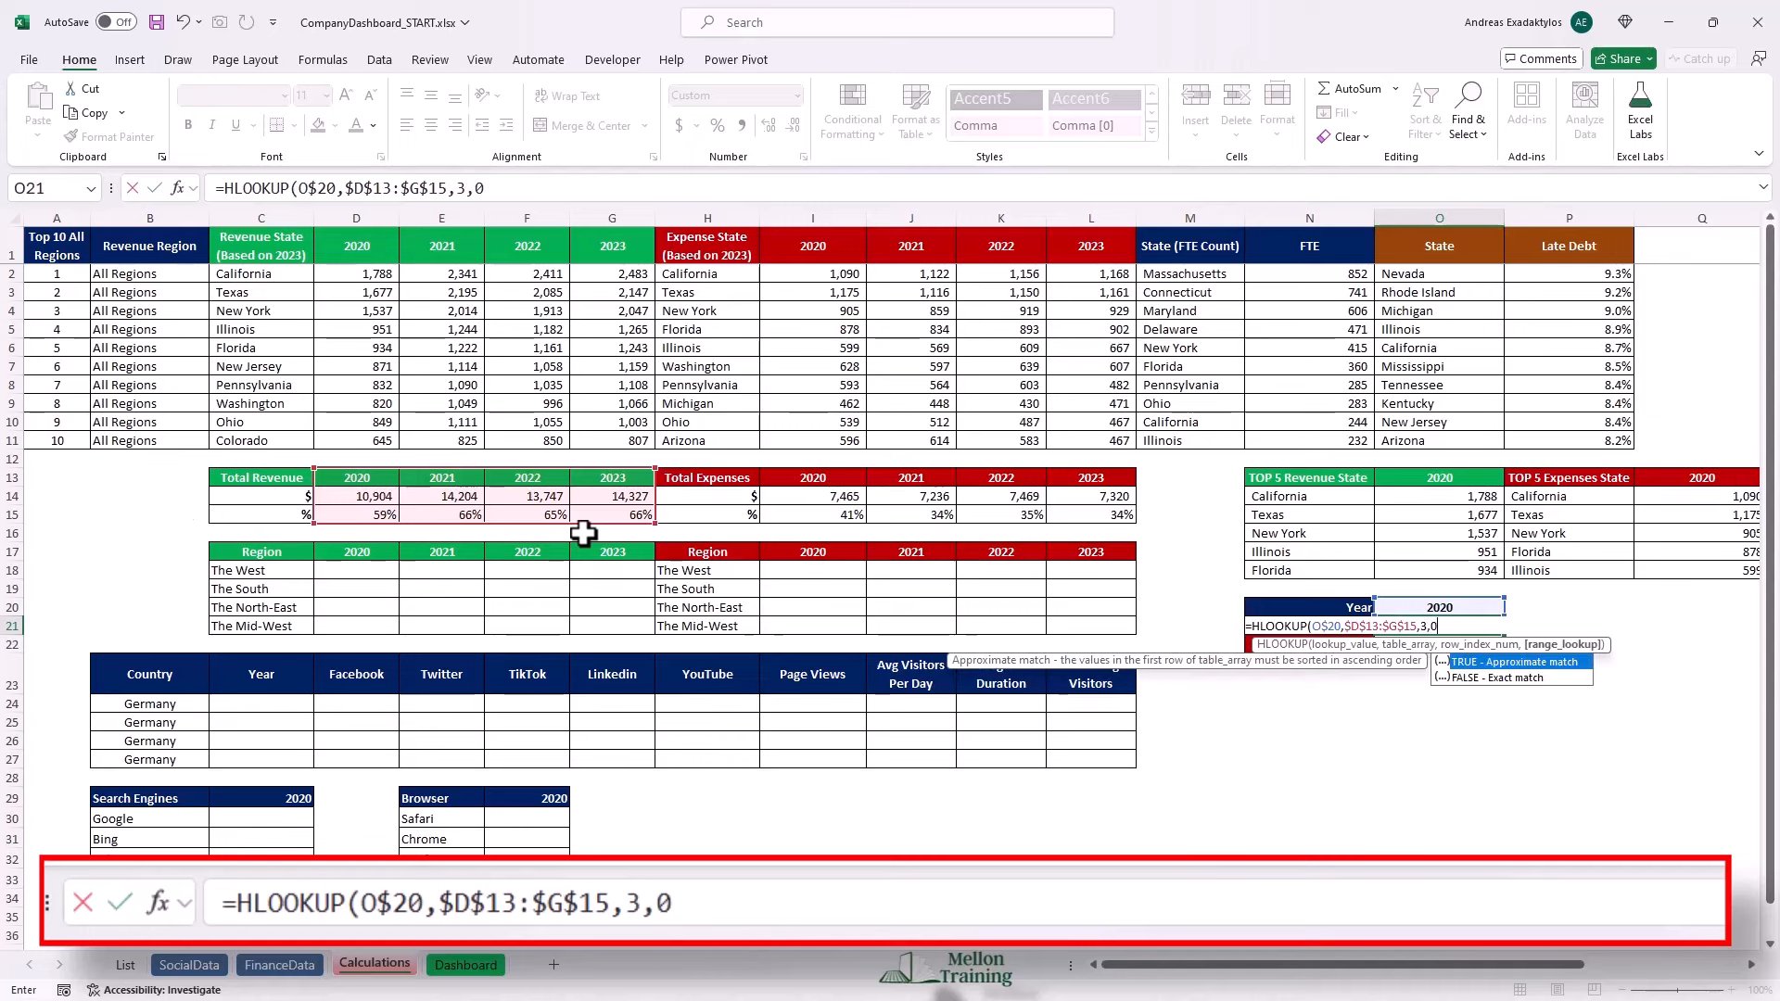
type("0)")
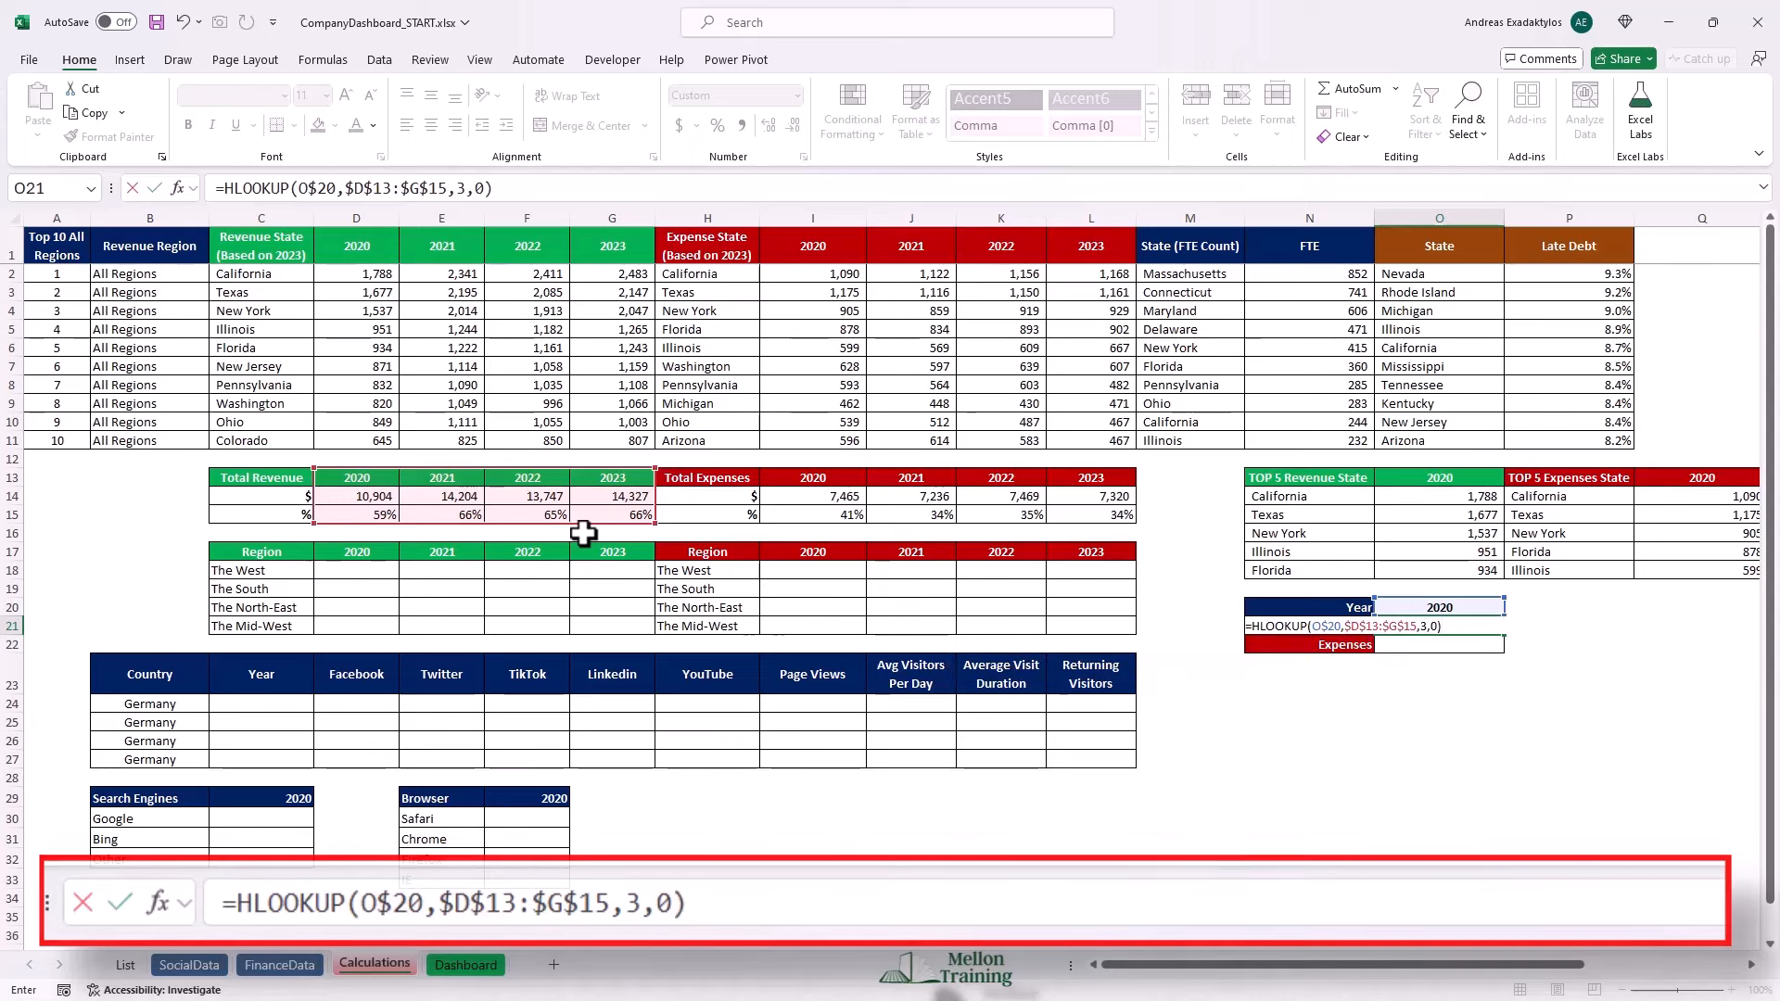
key("Return")
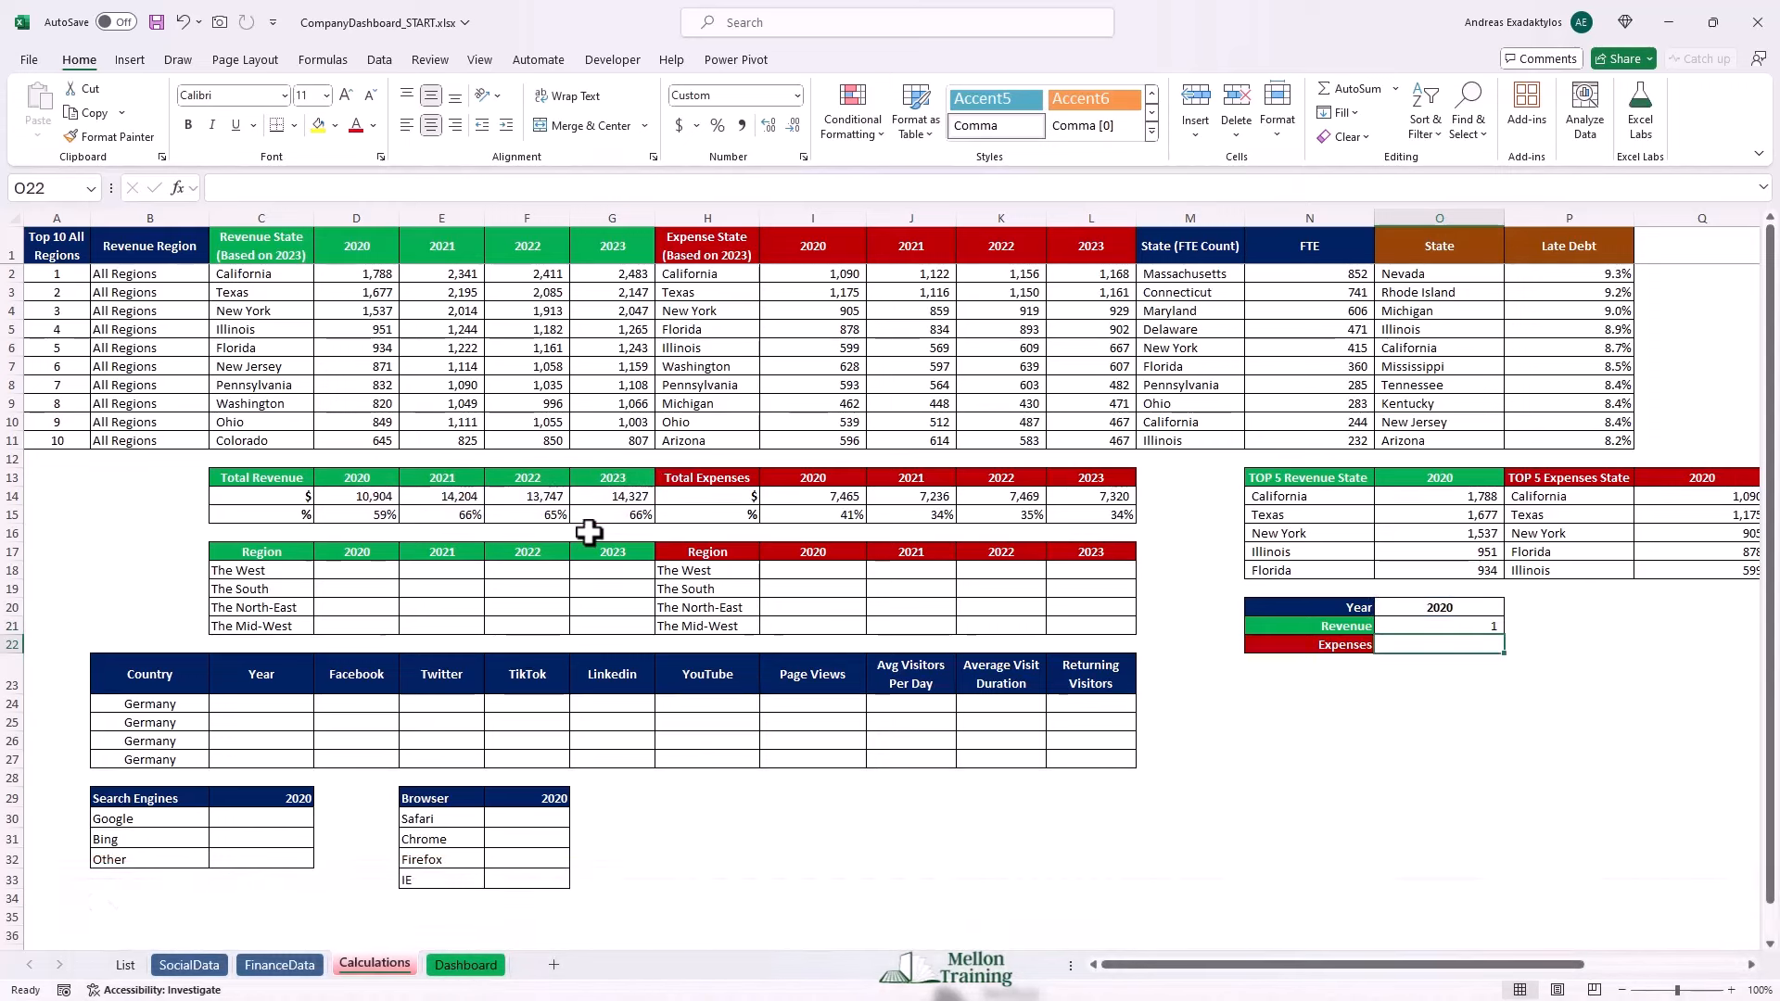
left_click(1480, 625)
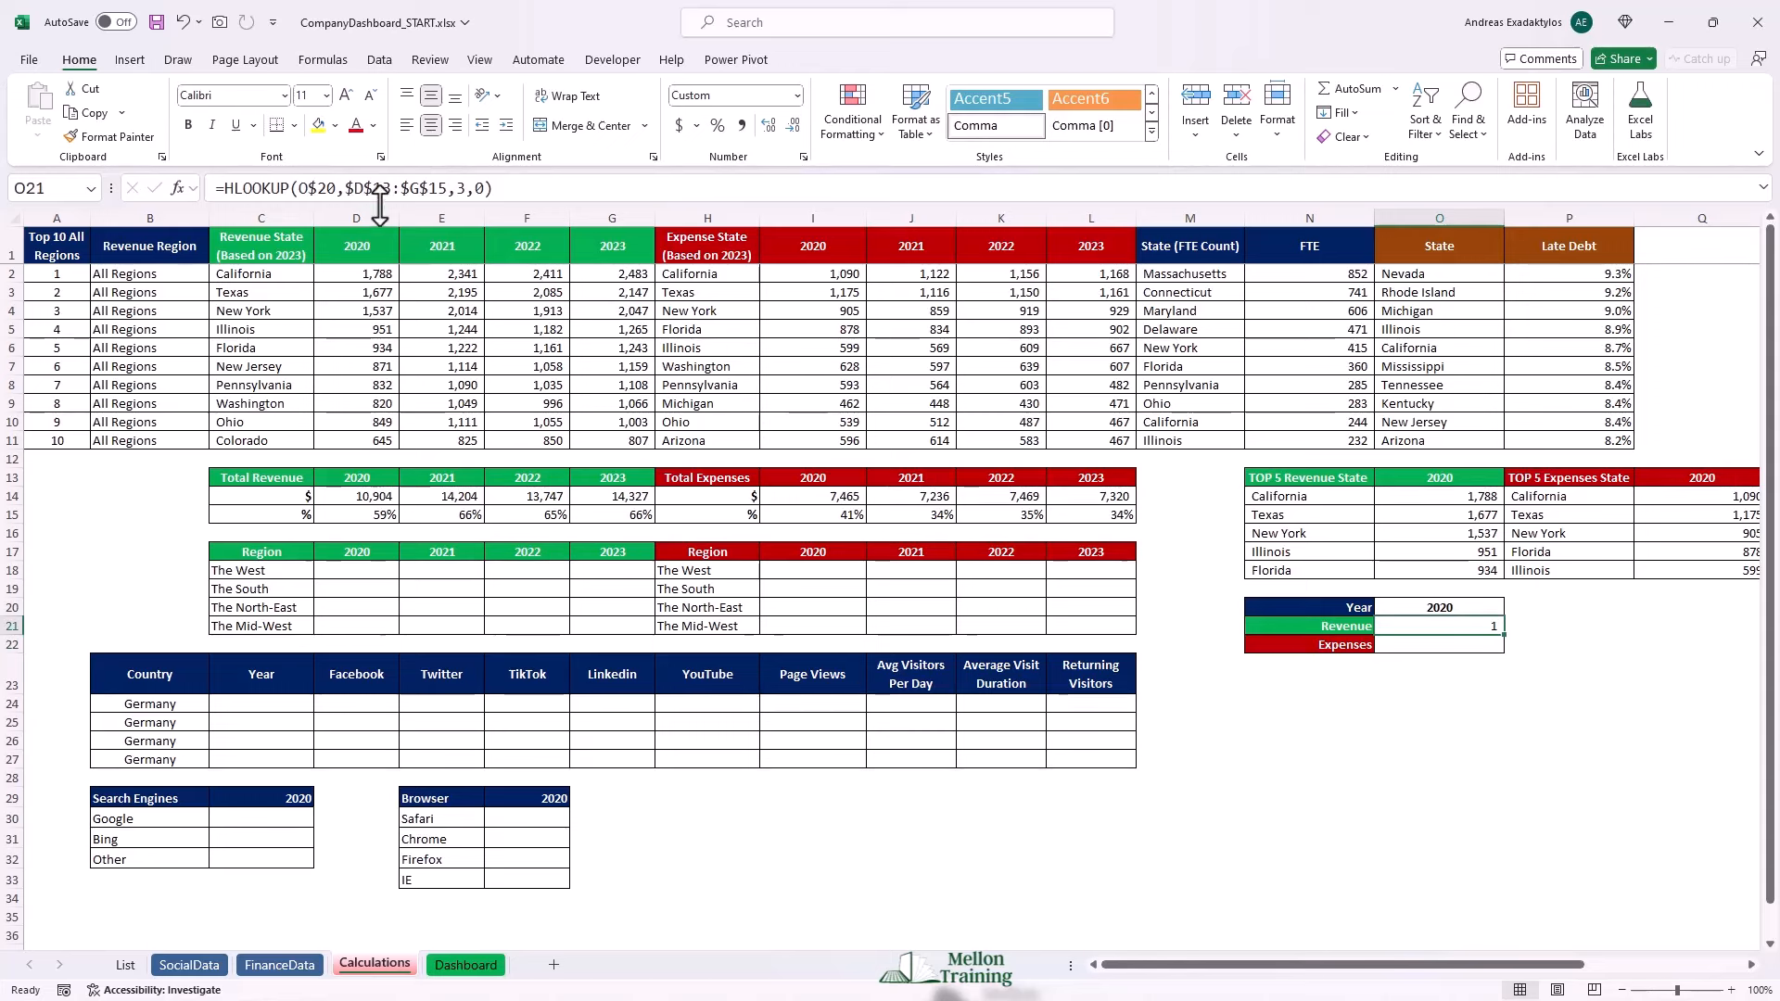
left_click(718, 125)
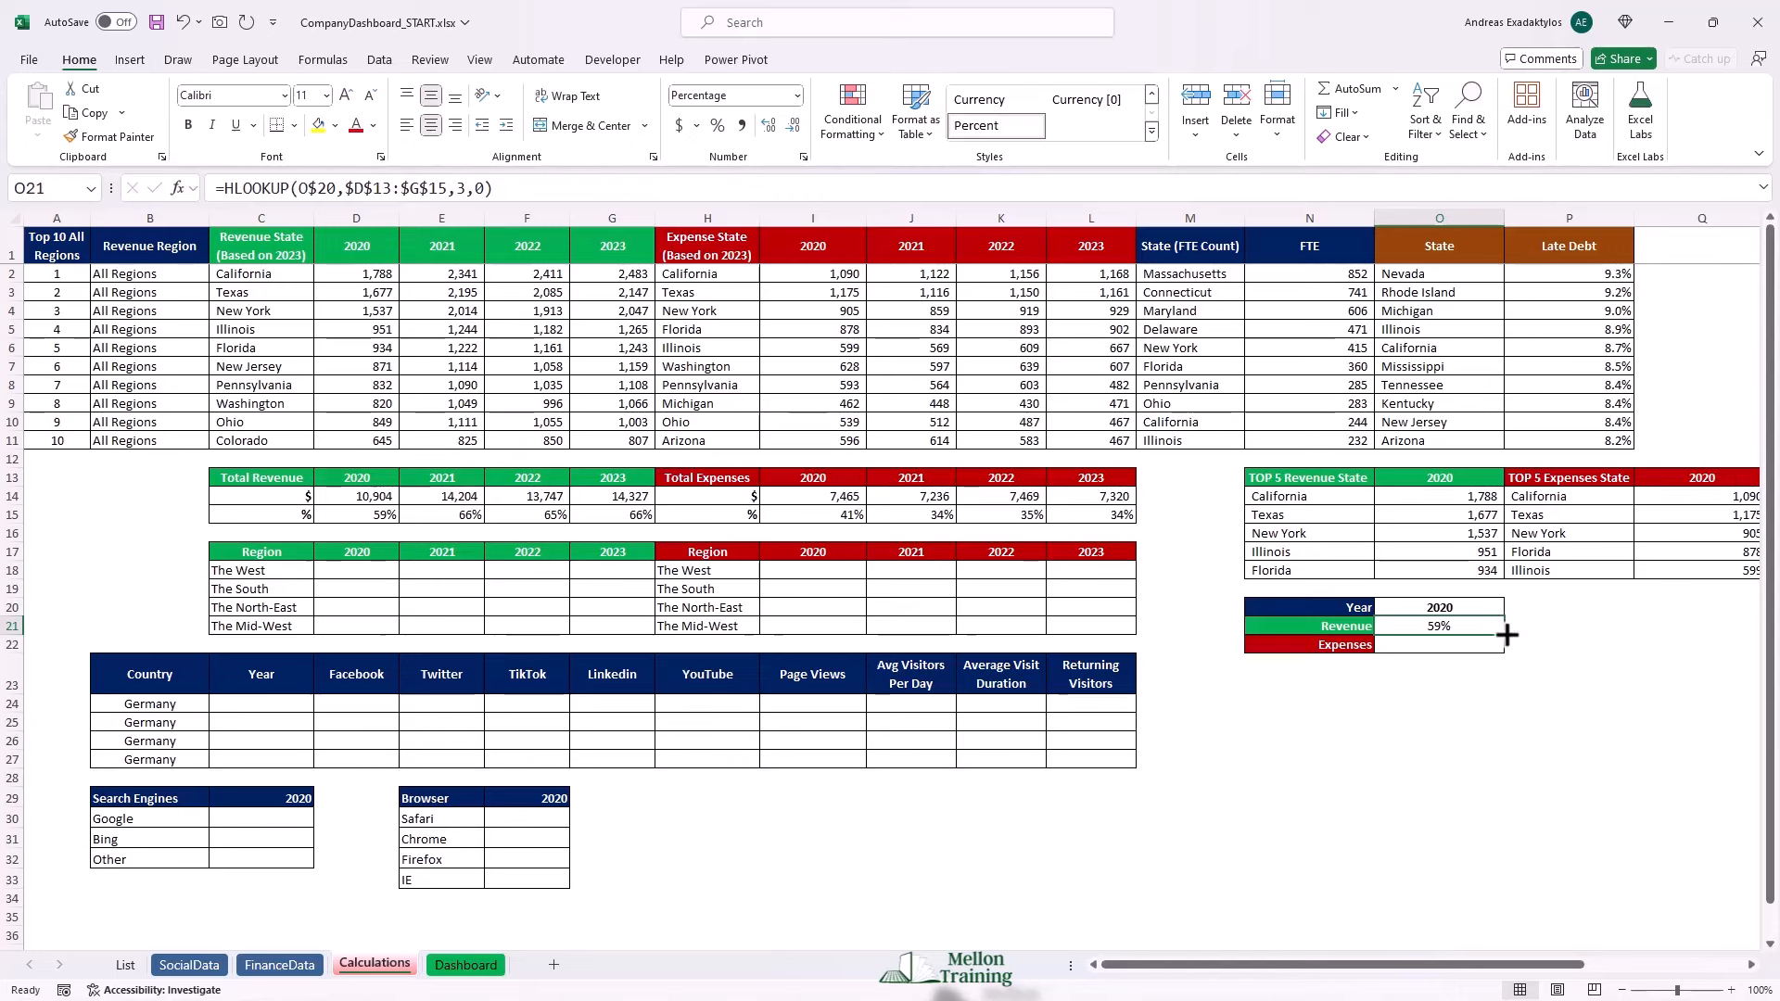
Fill the O21 formula down to O22 and change its table array to the expense range $I$13:$L$15.
left_click_drag(1507, 635, 1504, 652)
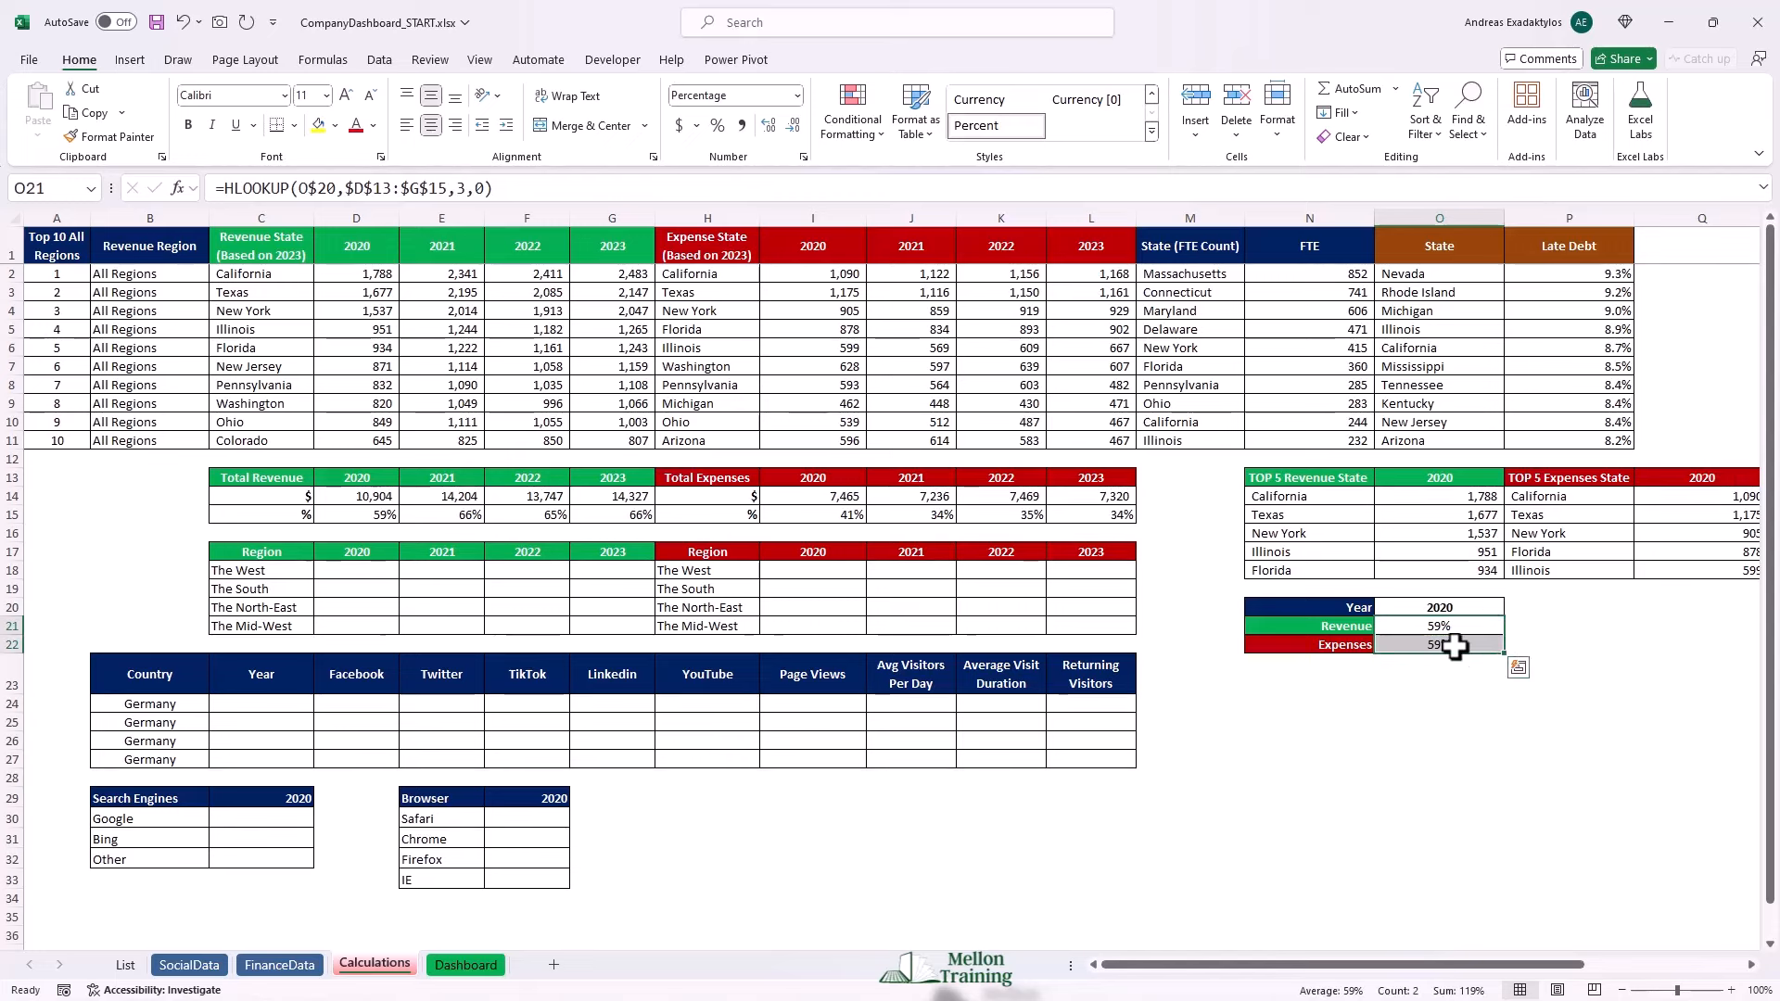
left_click(1454, 646)
key("F2")
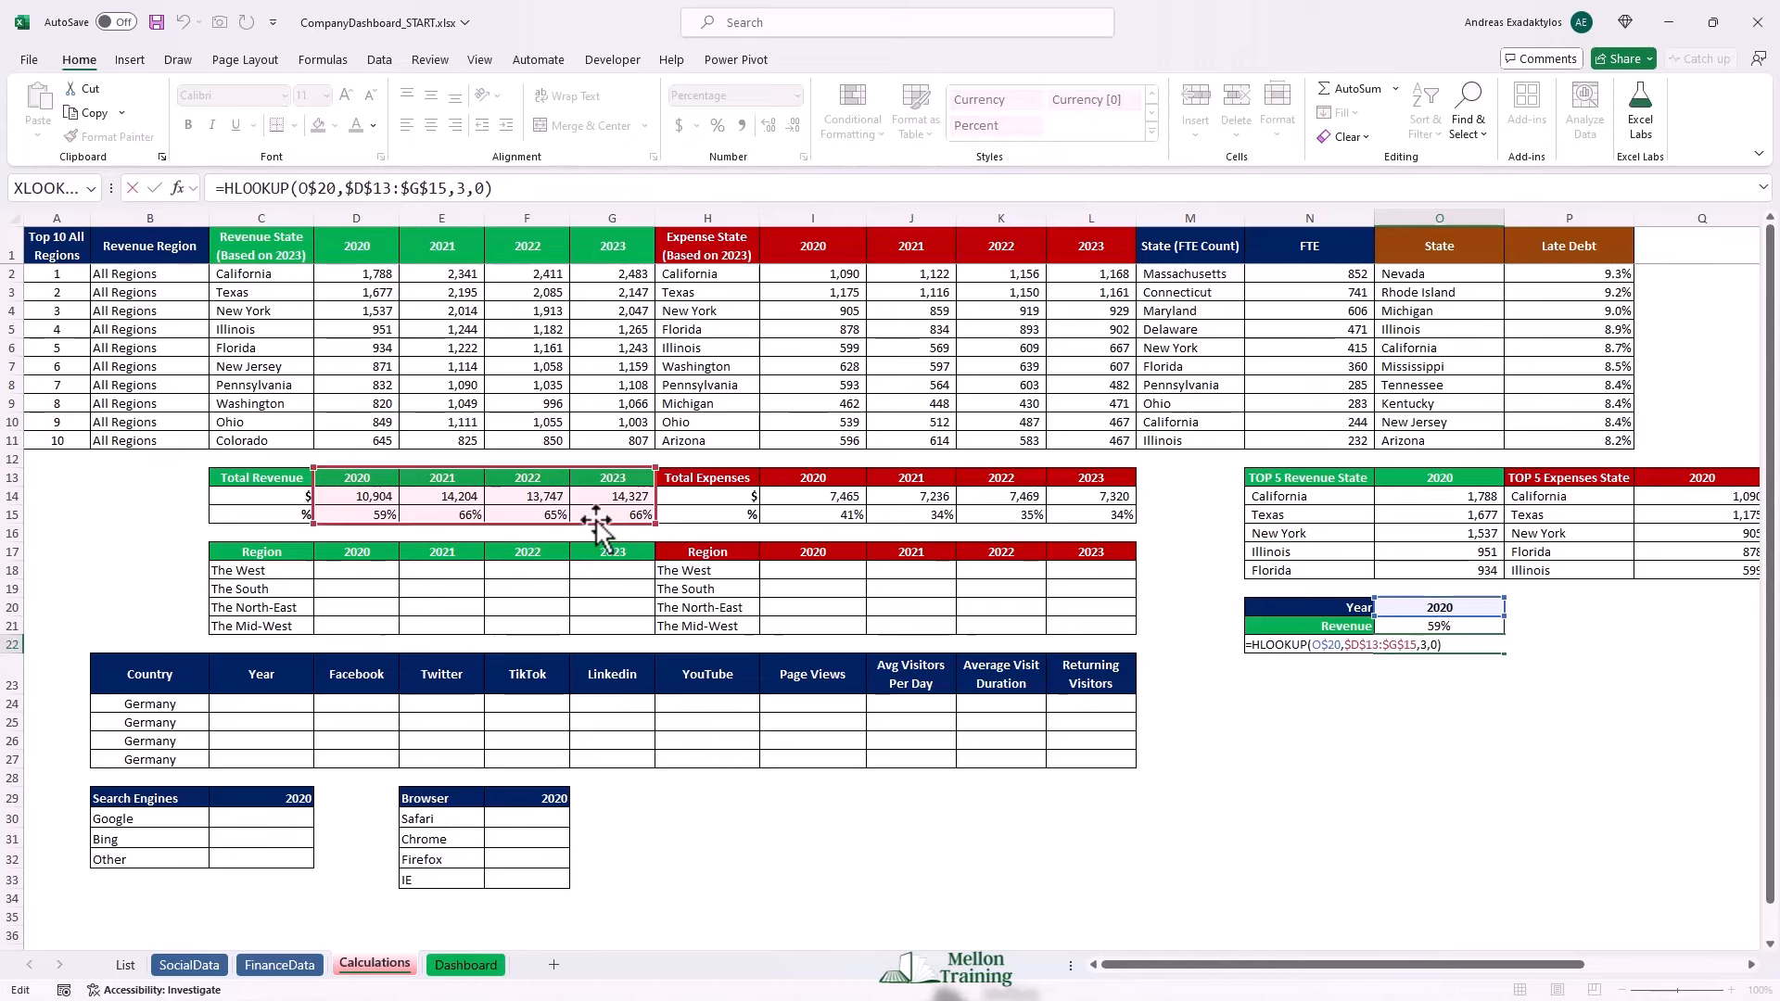
left_click_drag(649, 520, 1078, 520)
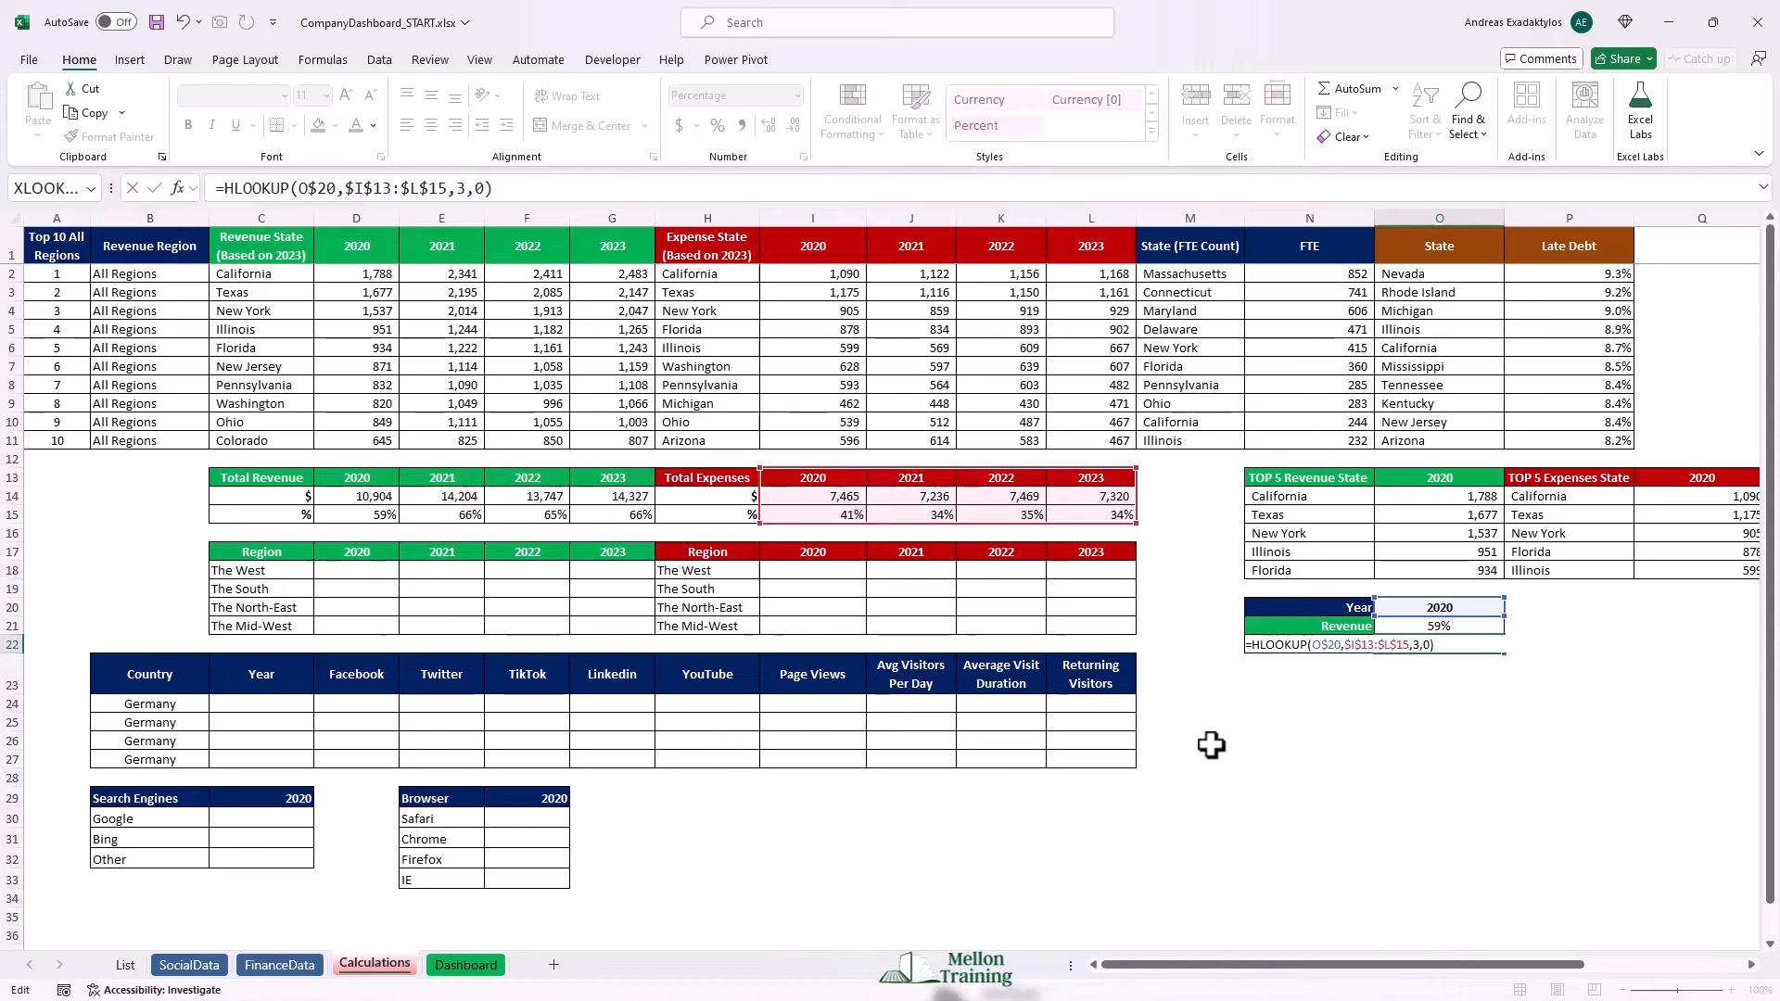
key("Return")
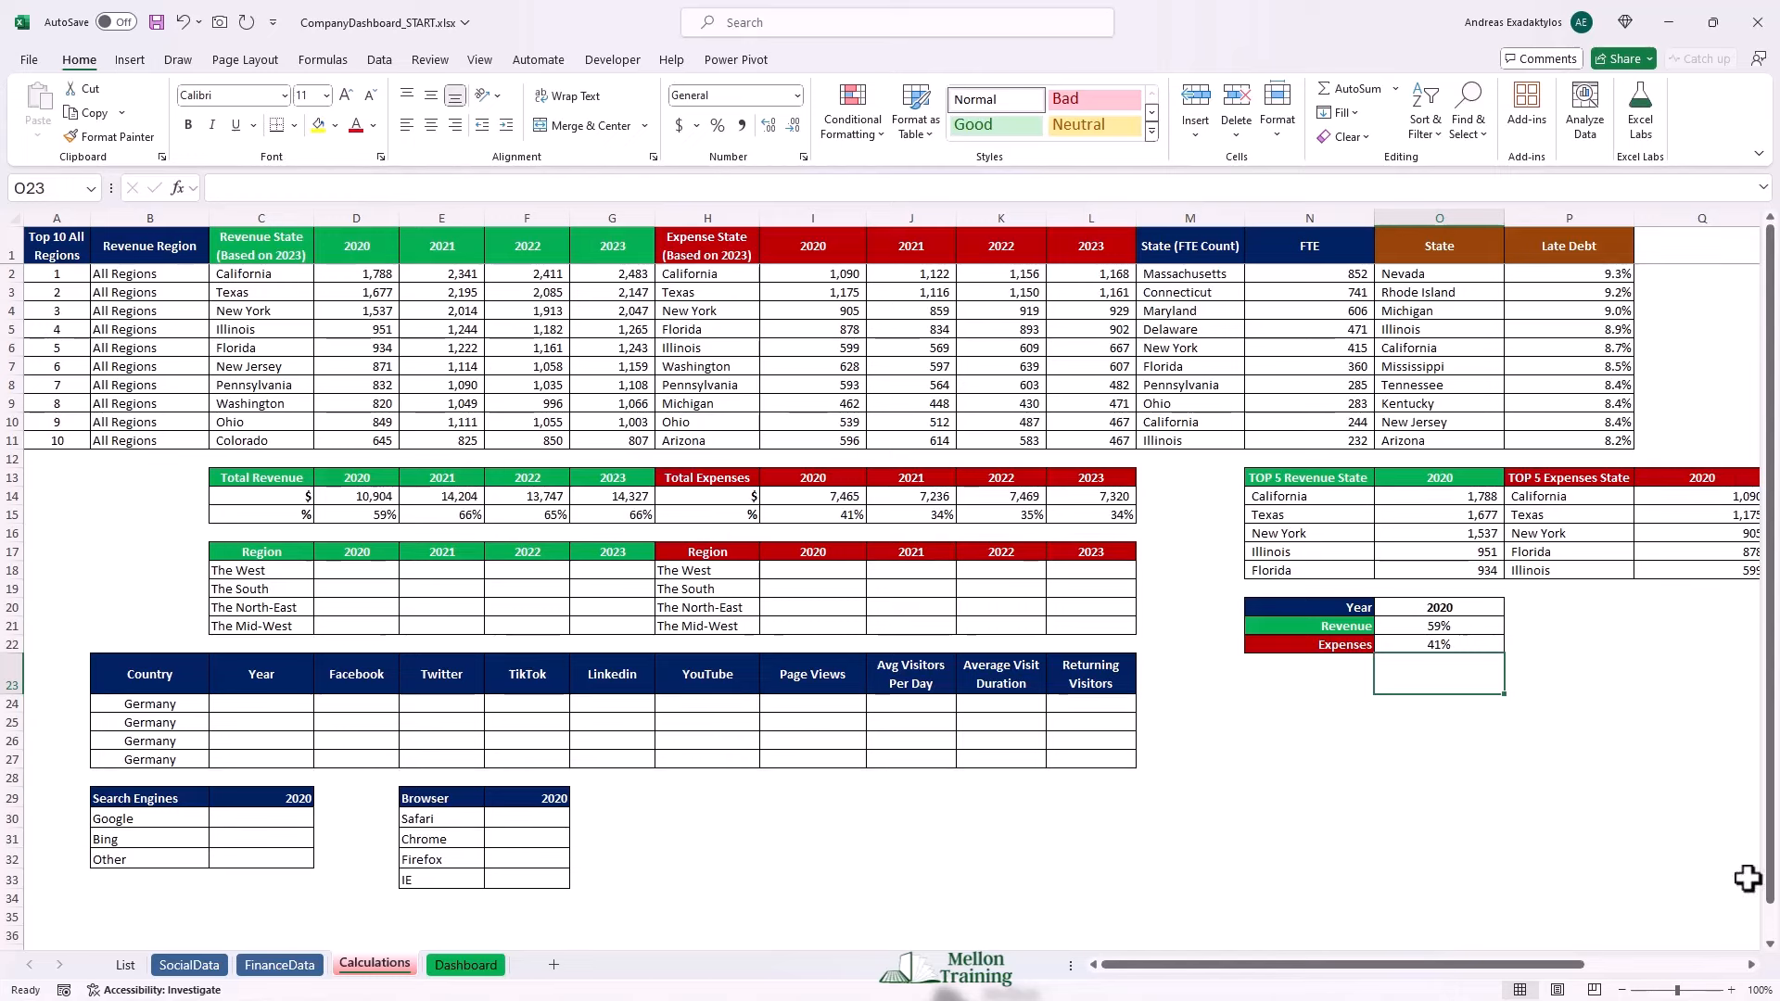
Set the year in T2 of the Dashboard sheet to 2021 and check the revenue and expense shares on the Calculations sheet.
left_click(1466, 605)
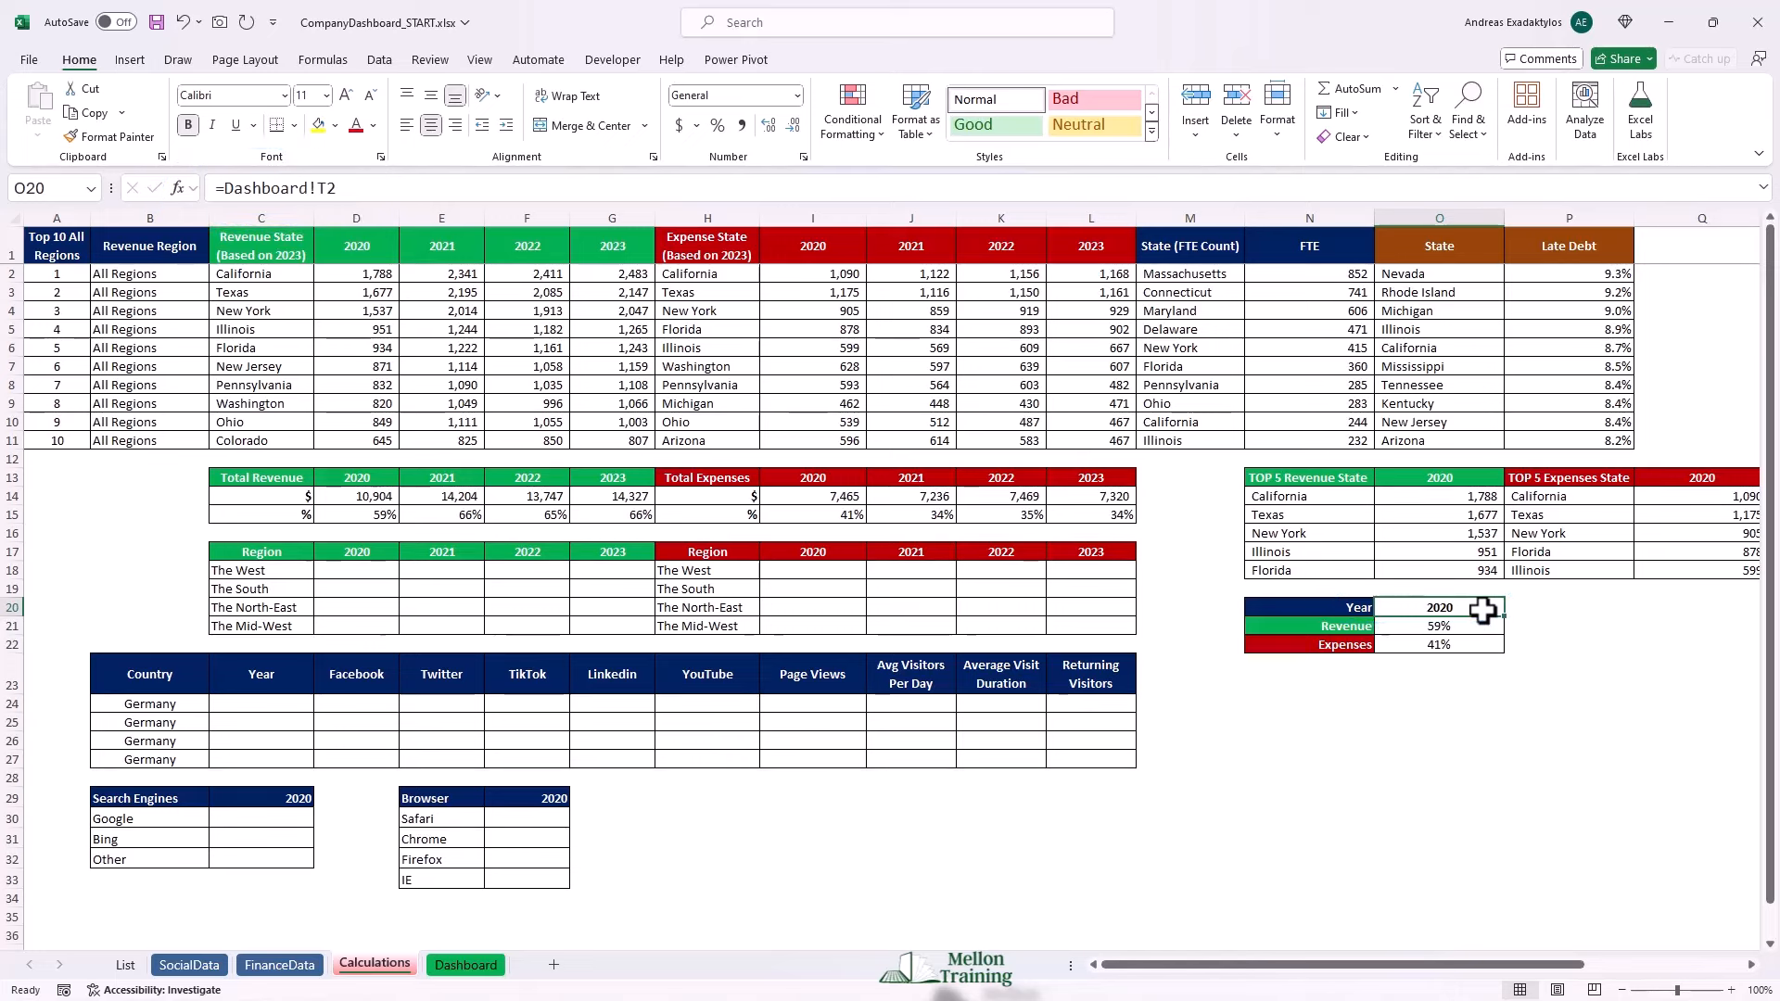
left_click(467, 965)
left_click(1195, 249)
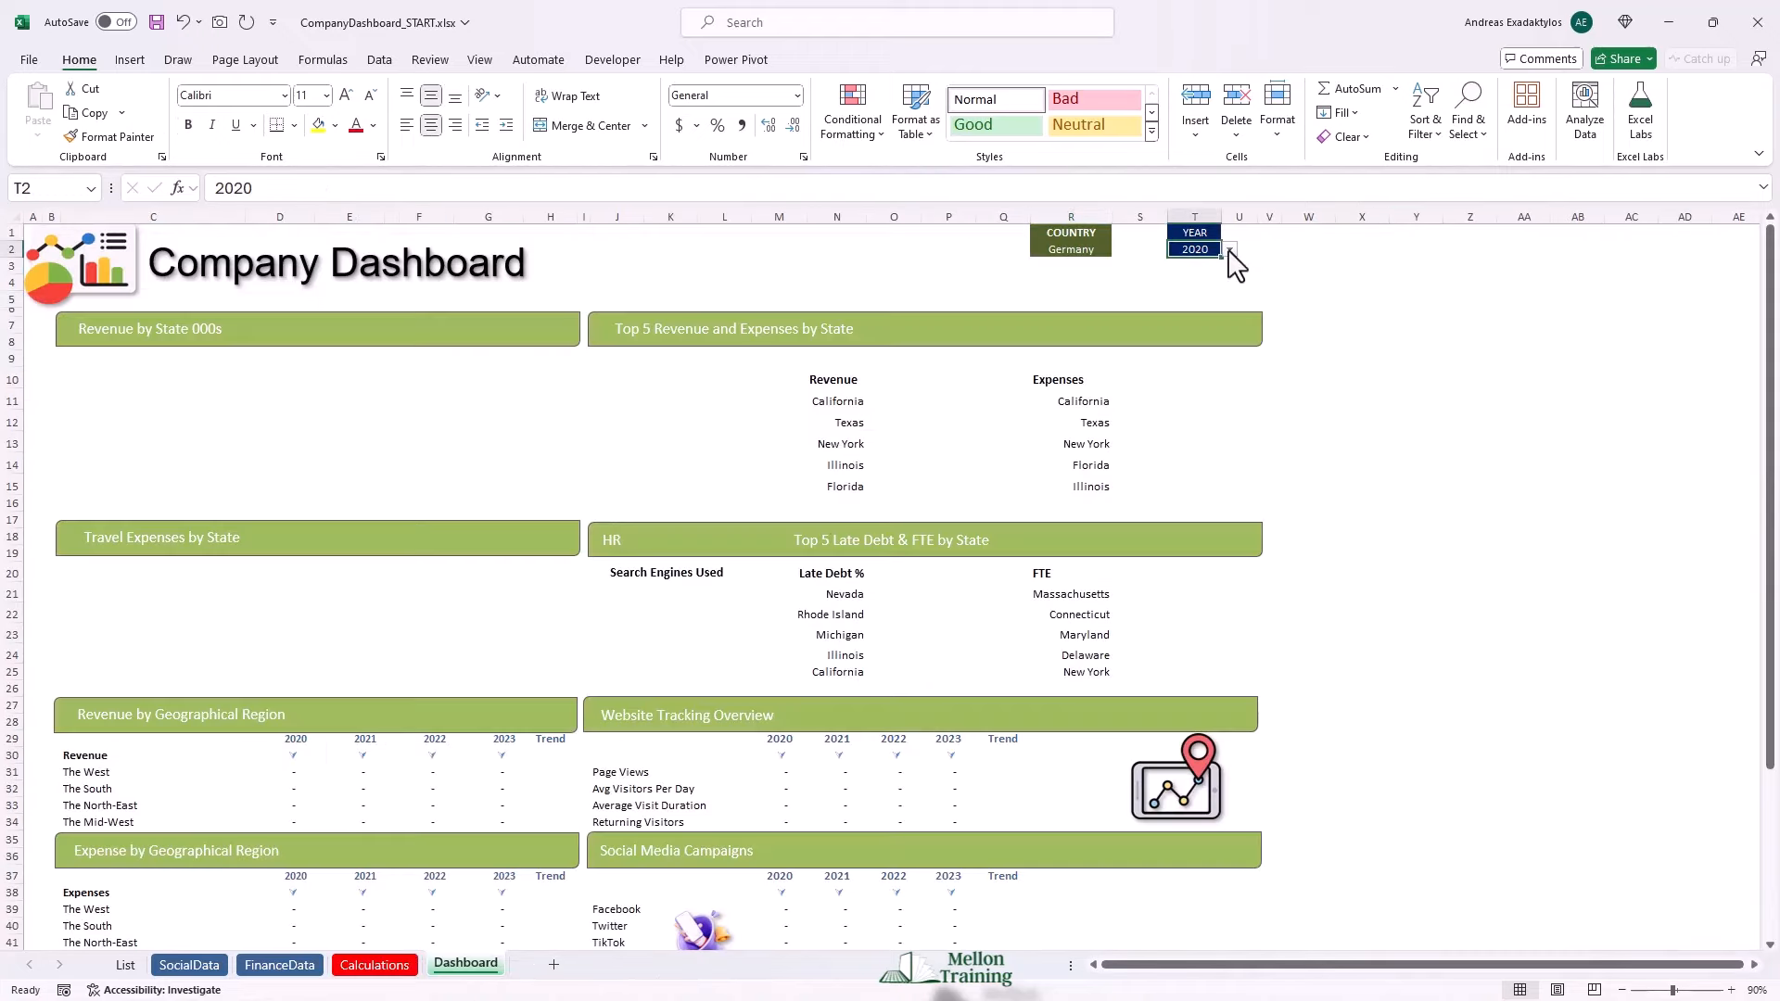
left_click(1230, 248)
left_click(1187, 281)
left_click(373, 966)
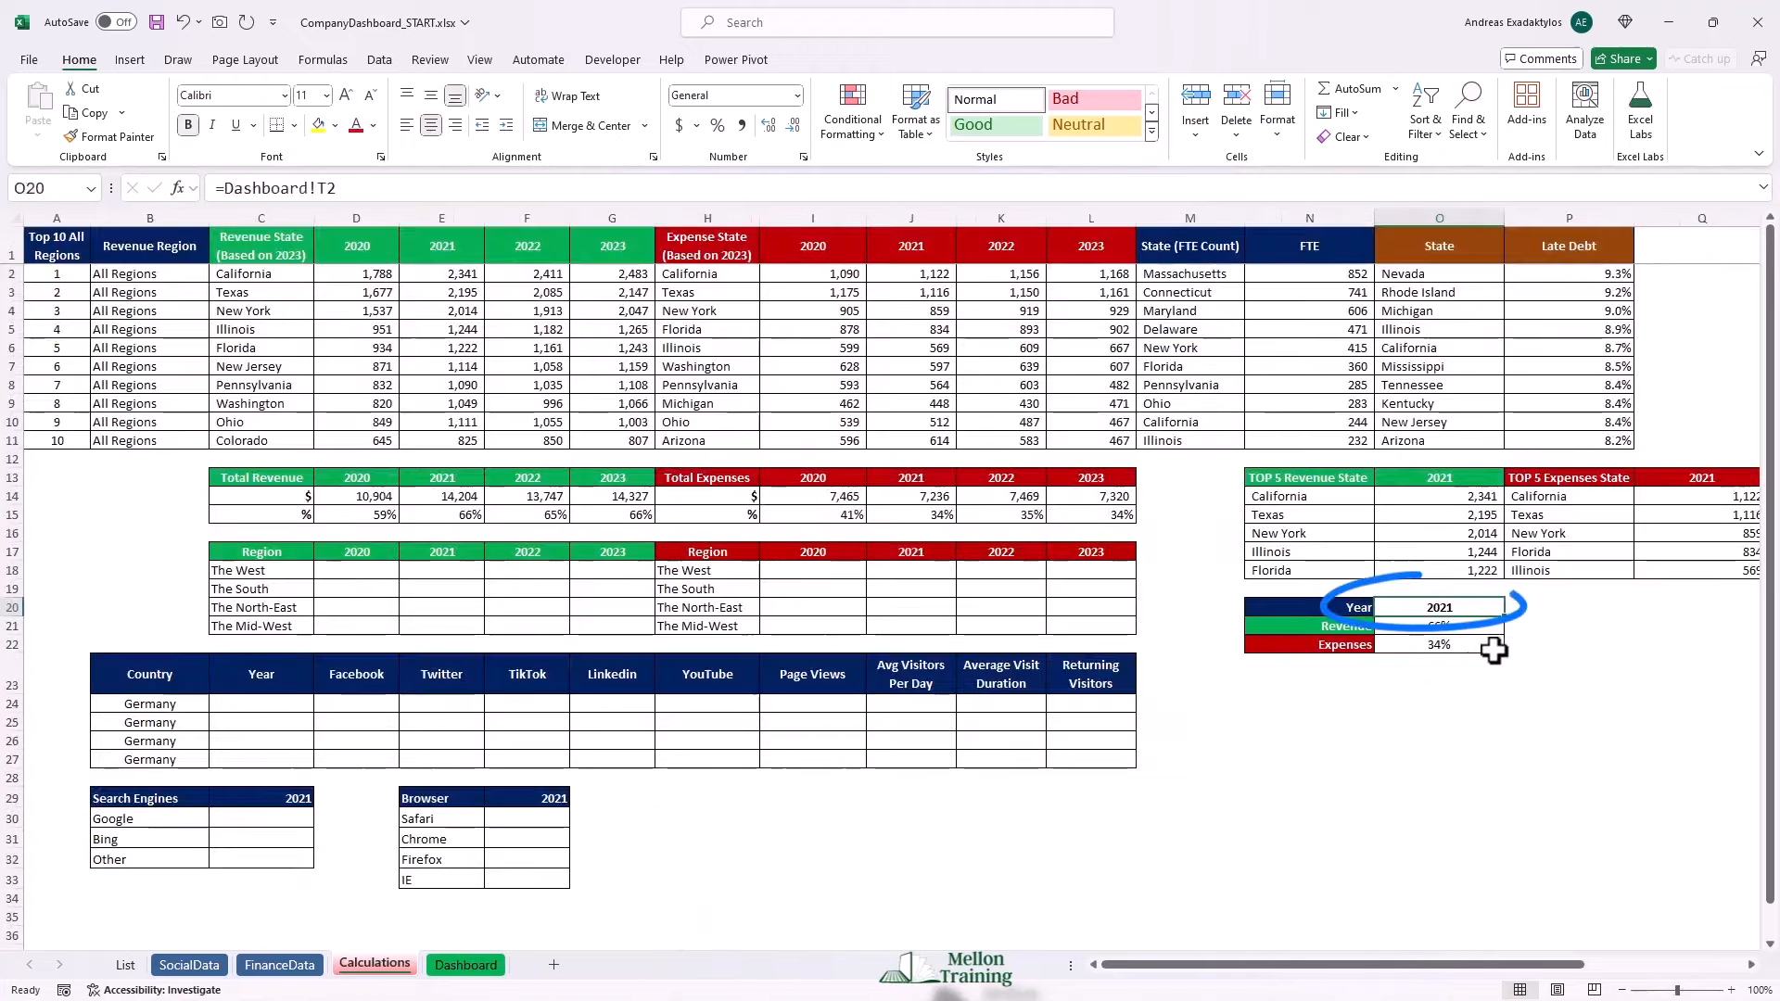
Set the Dashboard year in T2 back to 2020 and return to the Calculations sheet.
left_click(468, 966)
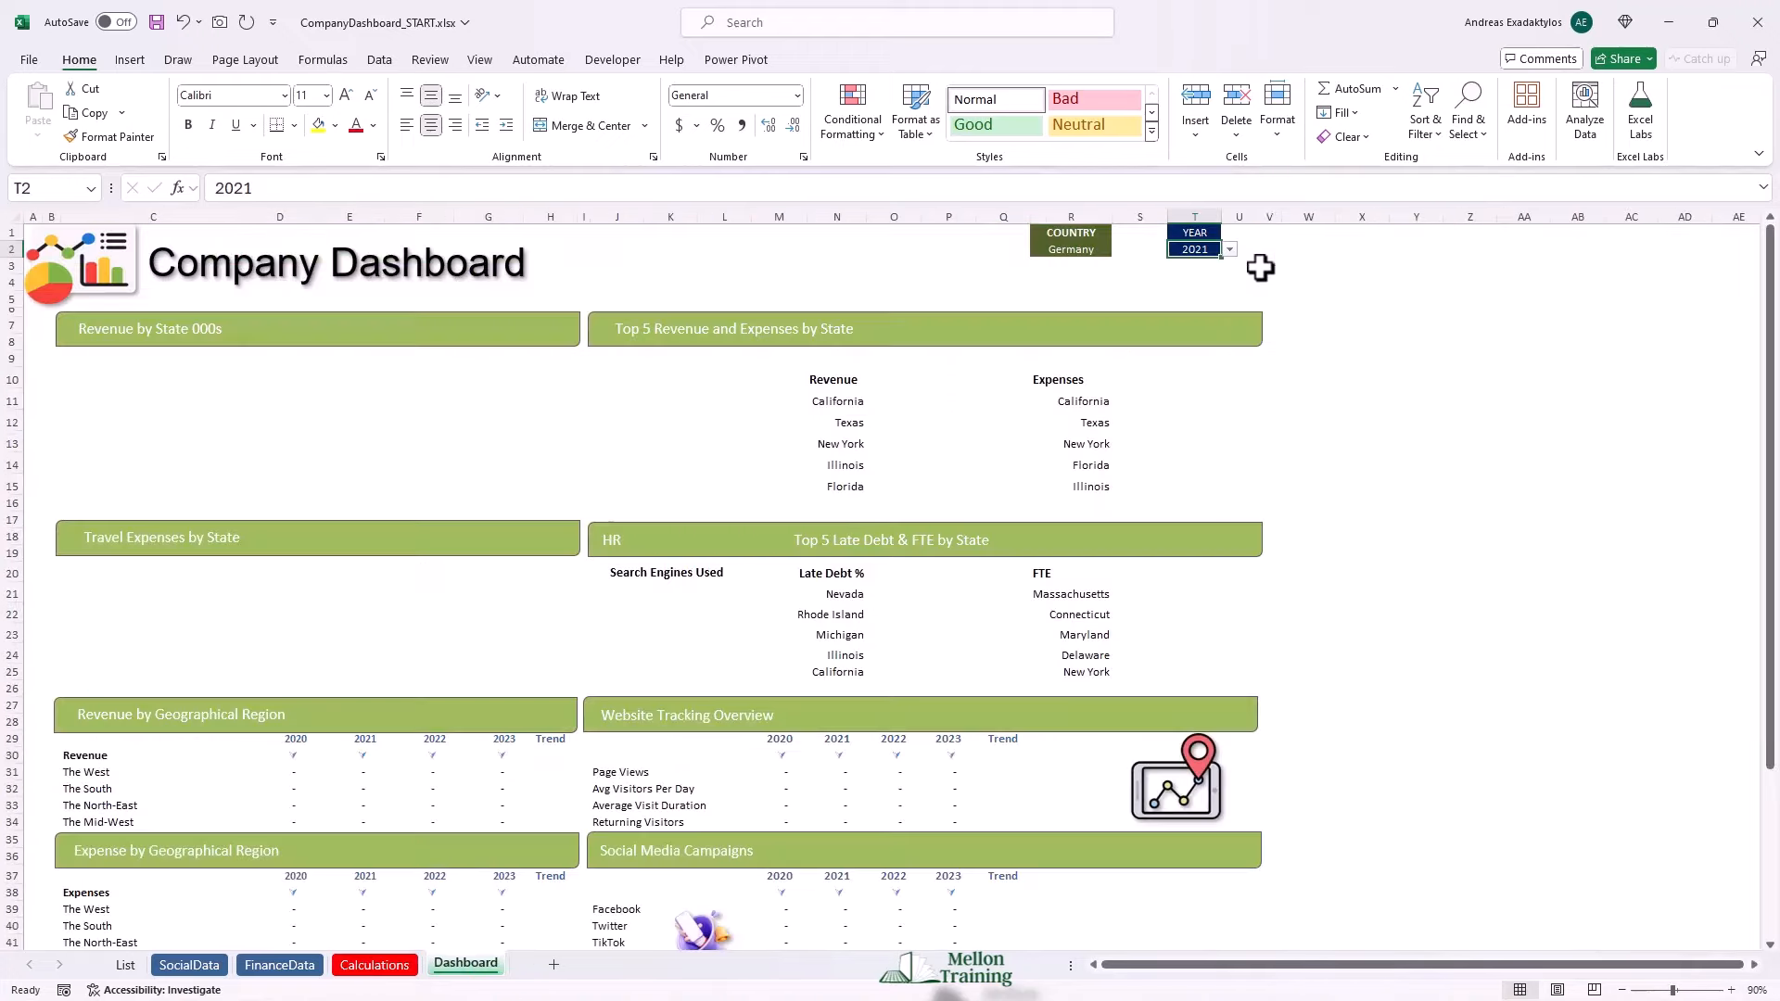
left_click(1230, 248)
left_click(1190, 266)
left_click(374, 965)
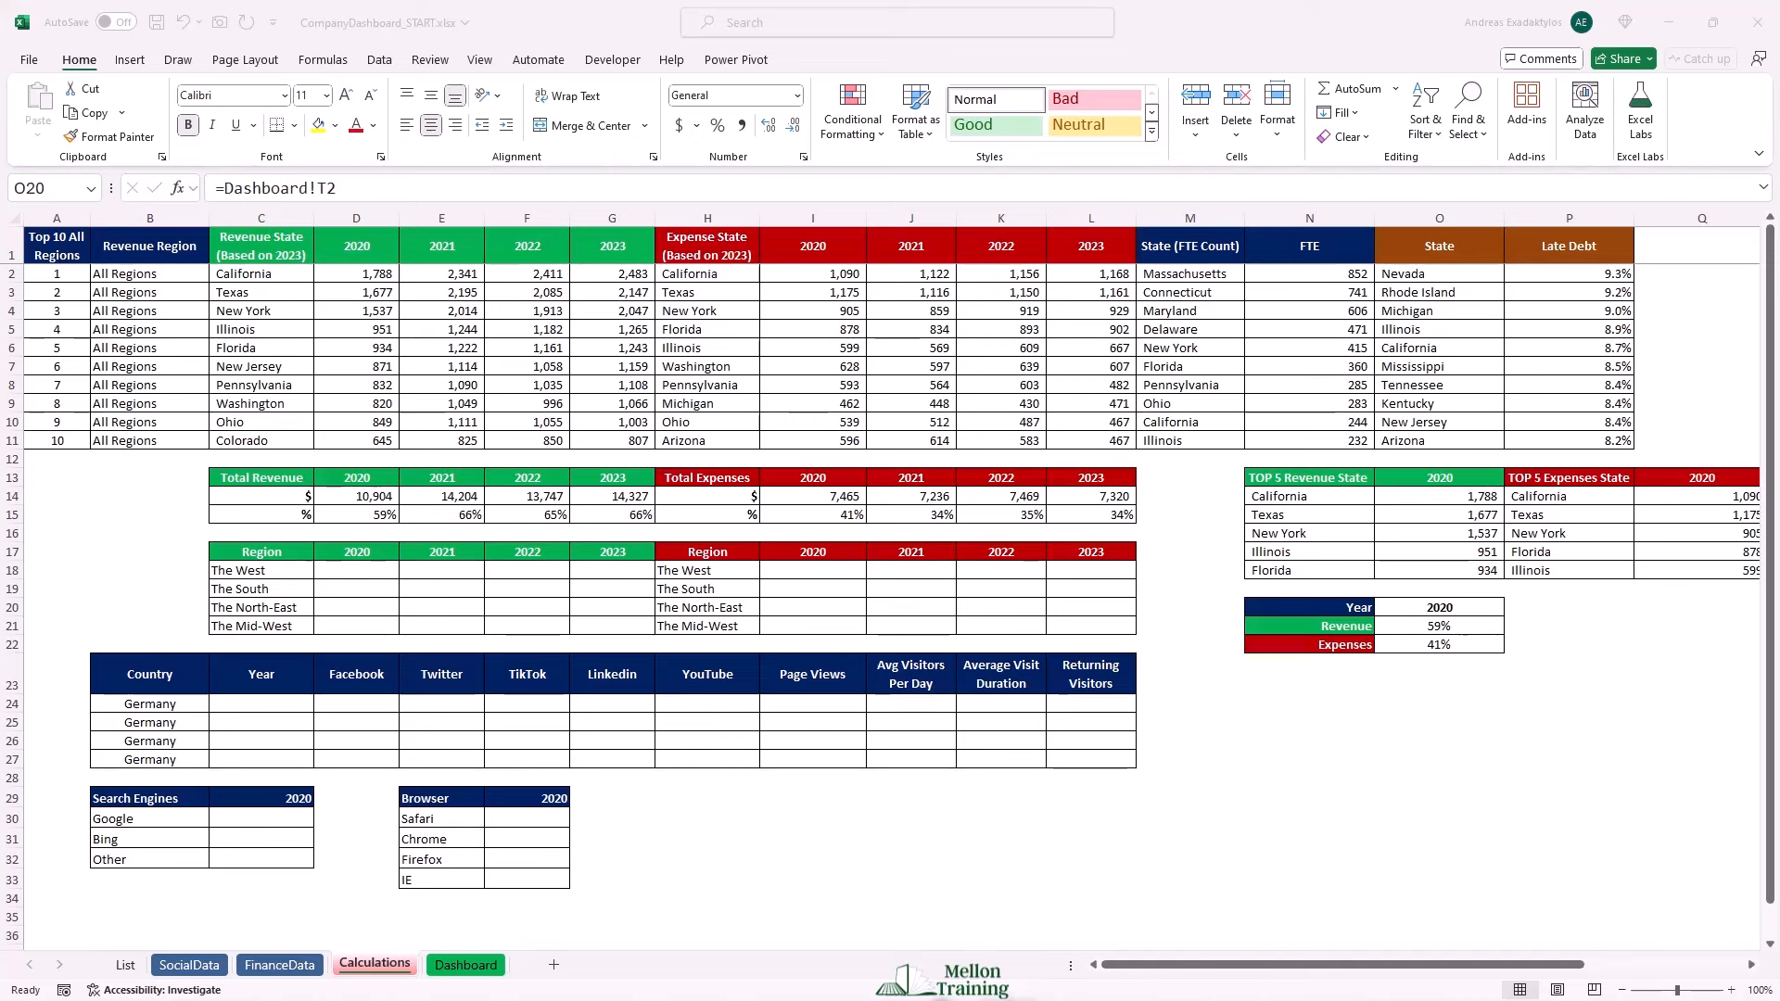
Start a SUMIFS formula in D18 of the Calculations sheet with the sum range FinanceData!D$2:D$51.
left_click(572, 18)
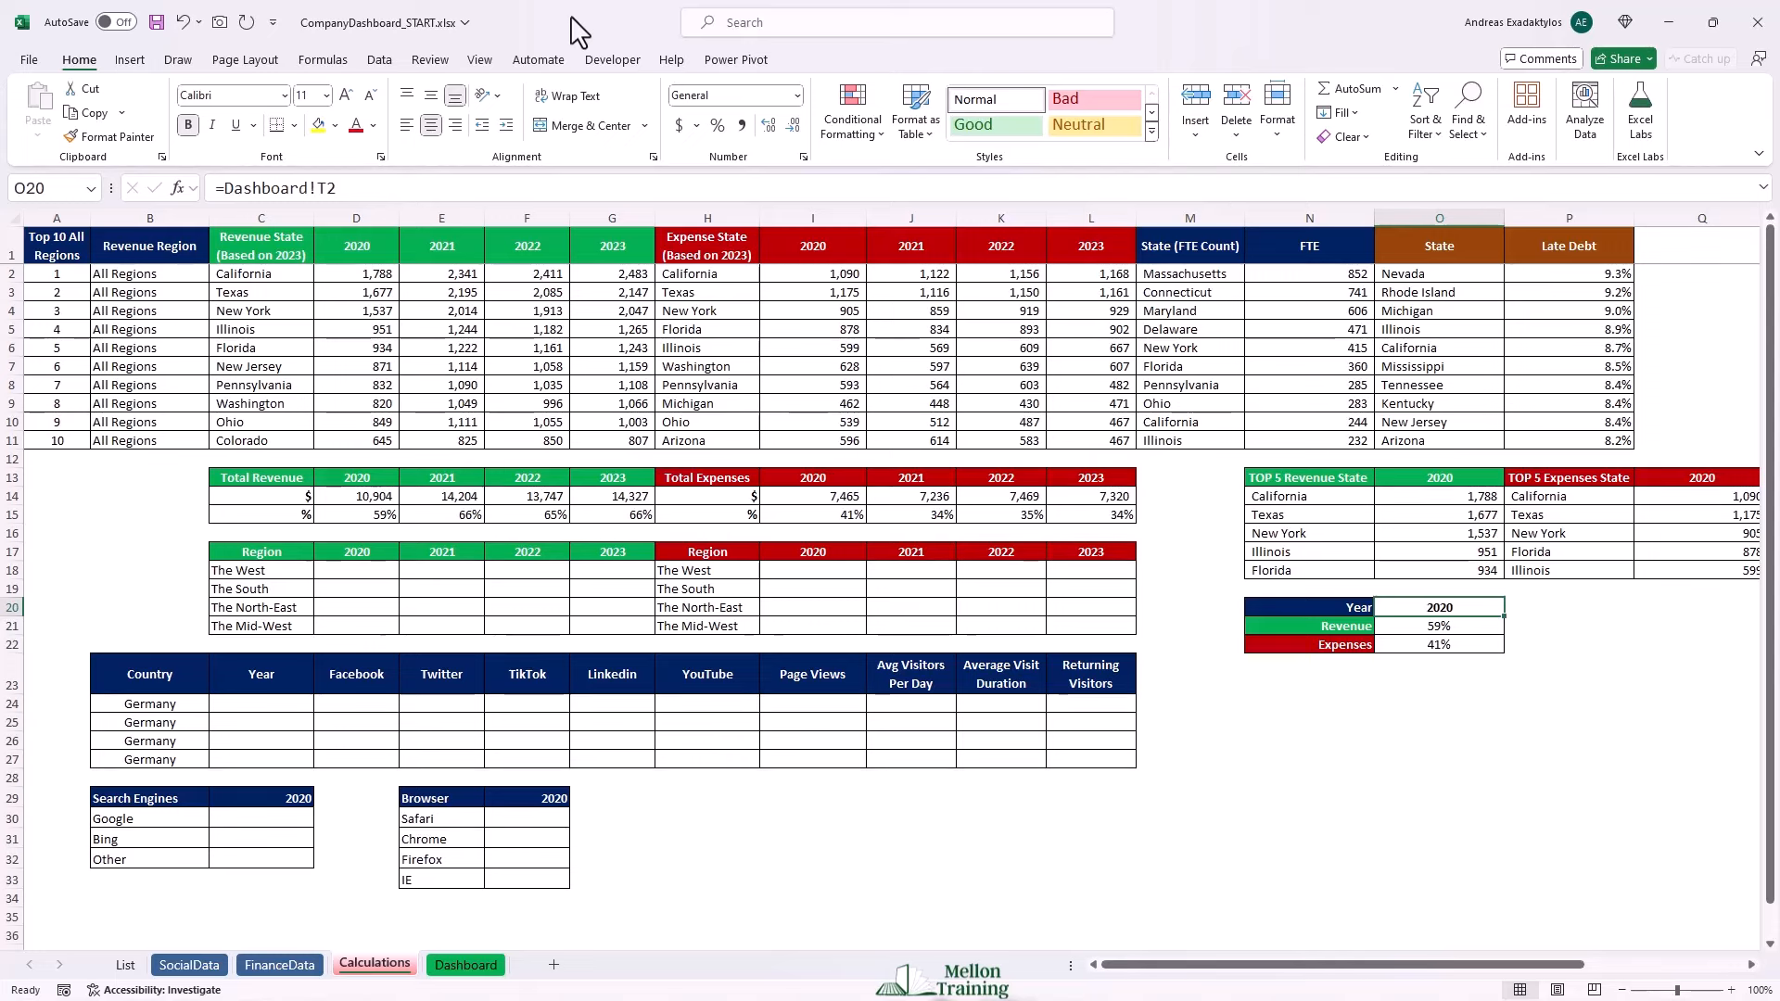
left_click(357, 569)
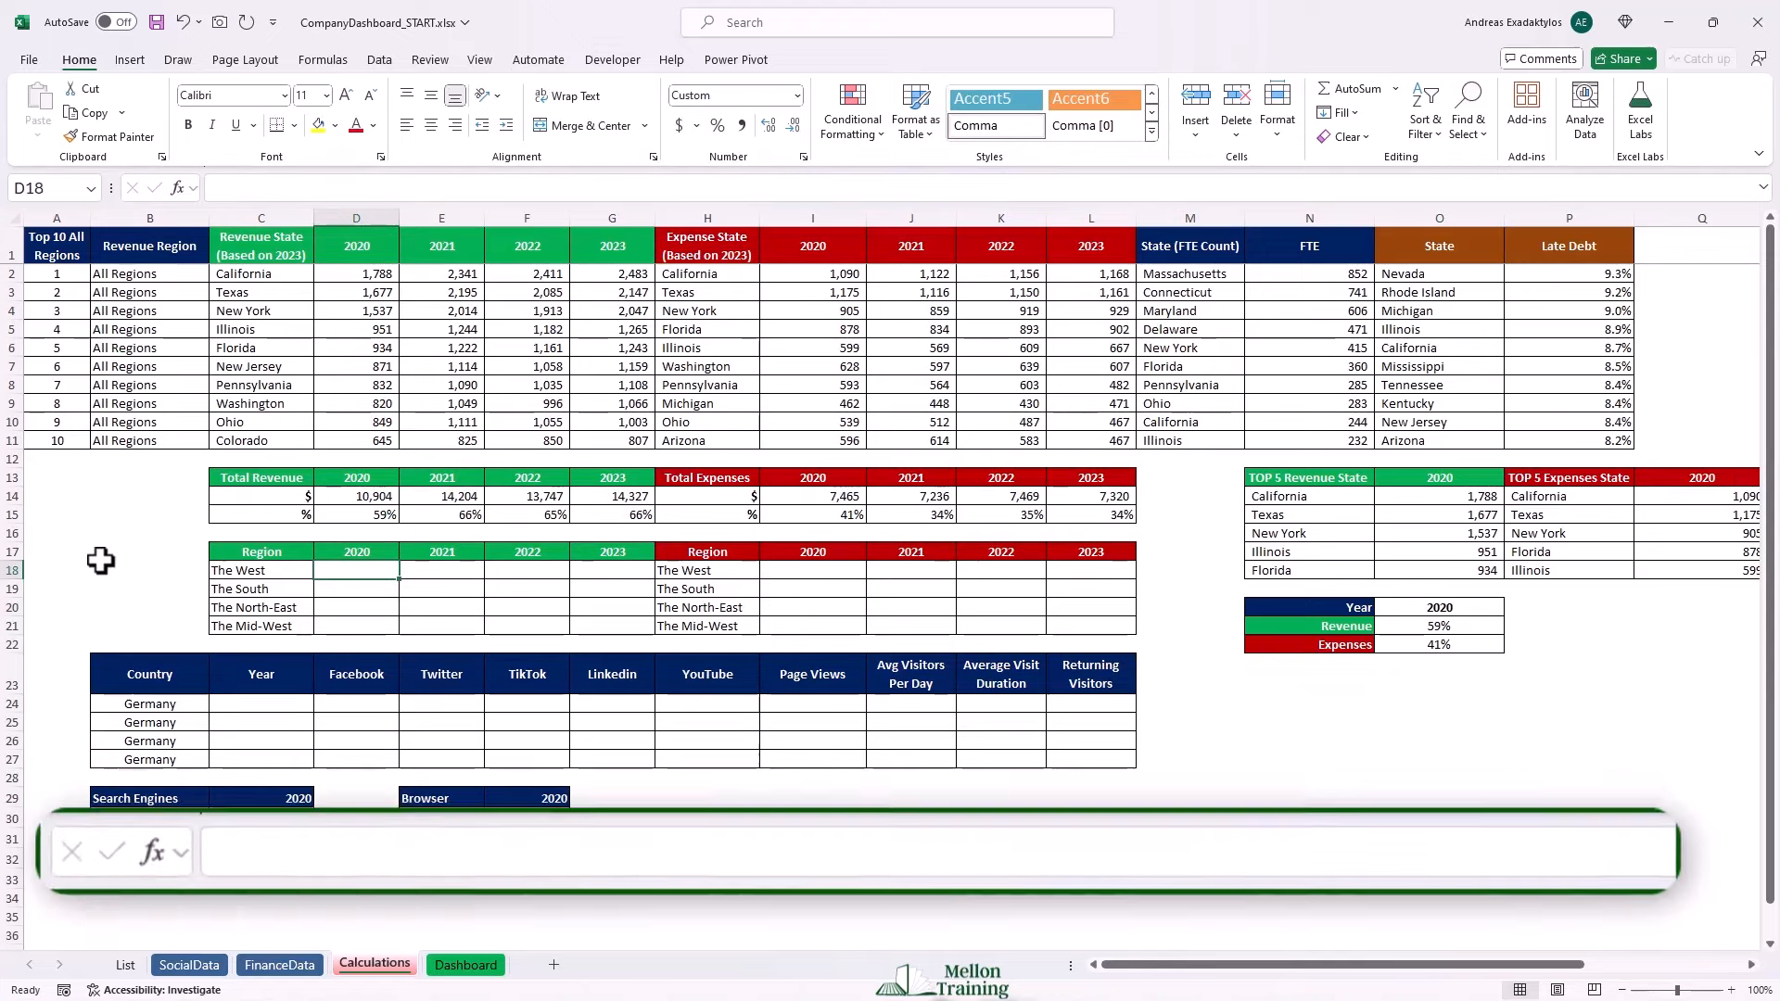
type("=SUMI")
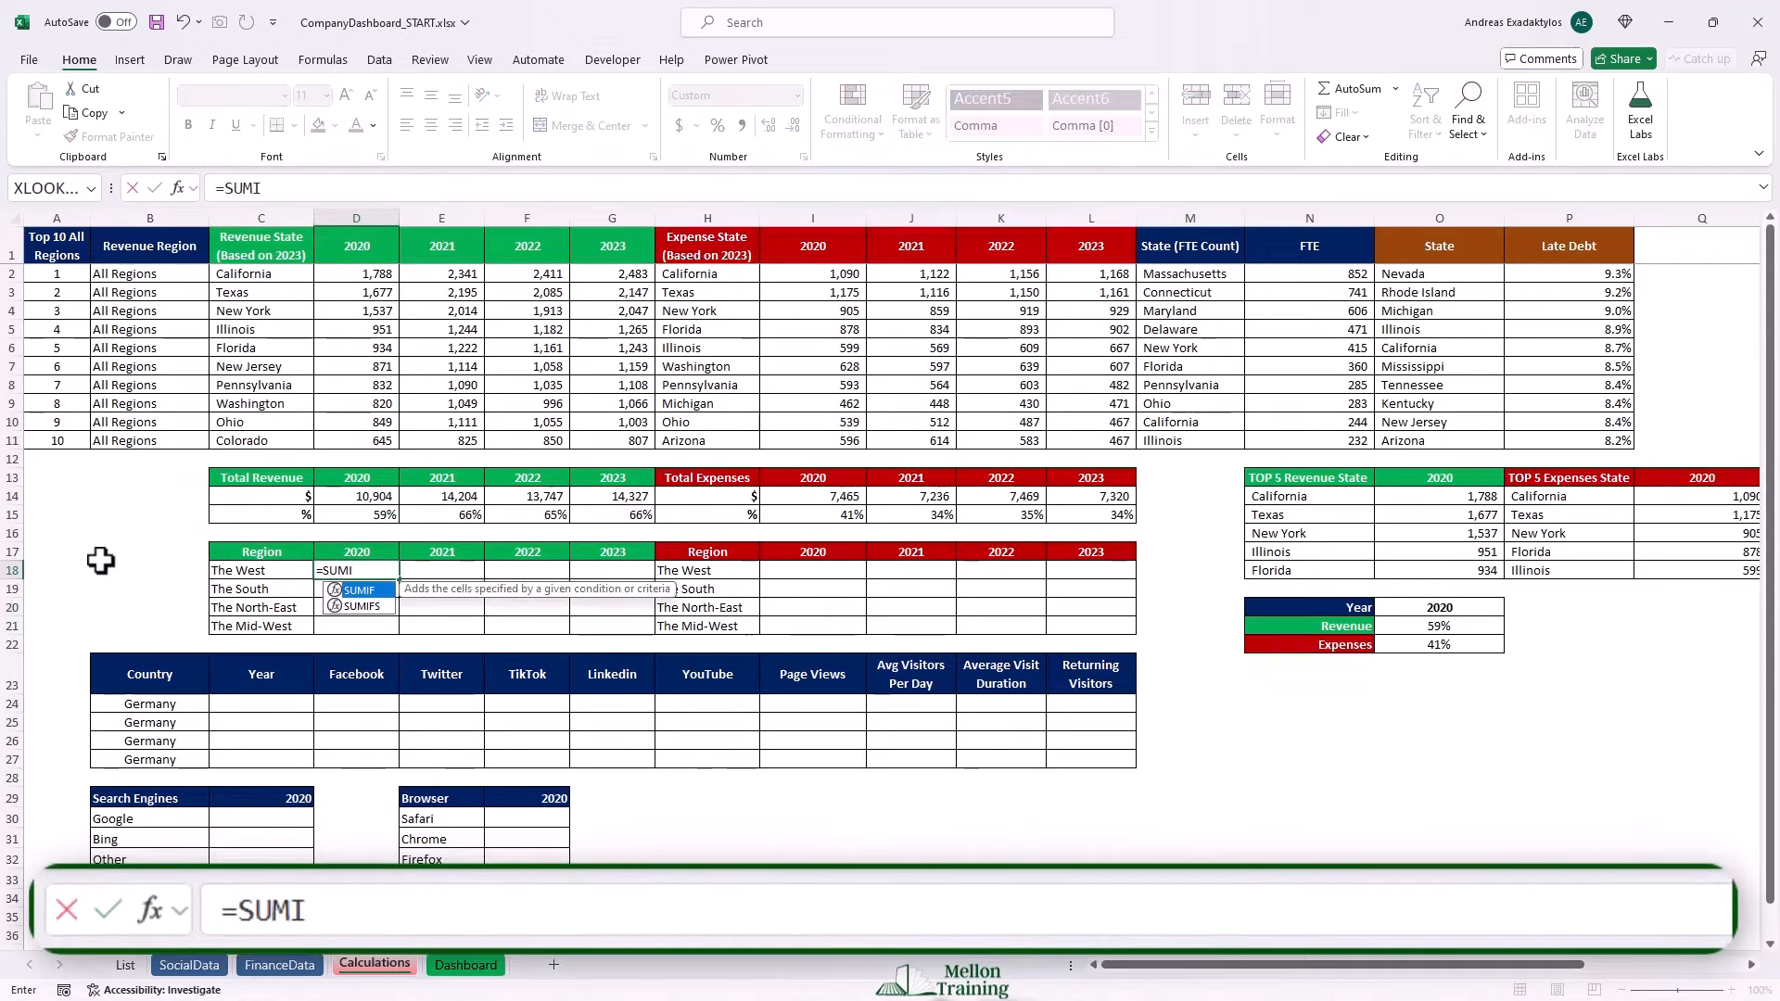
type("FS(")
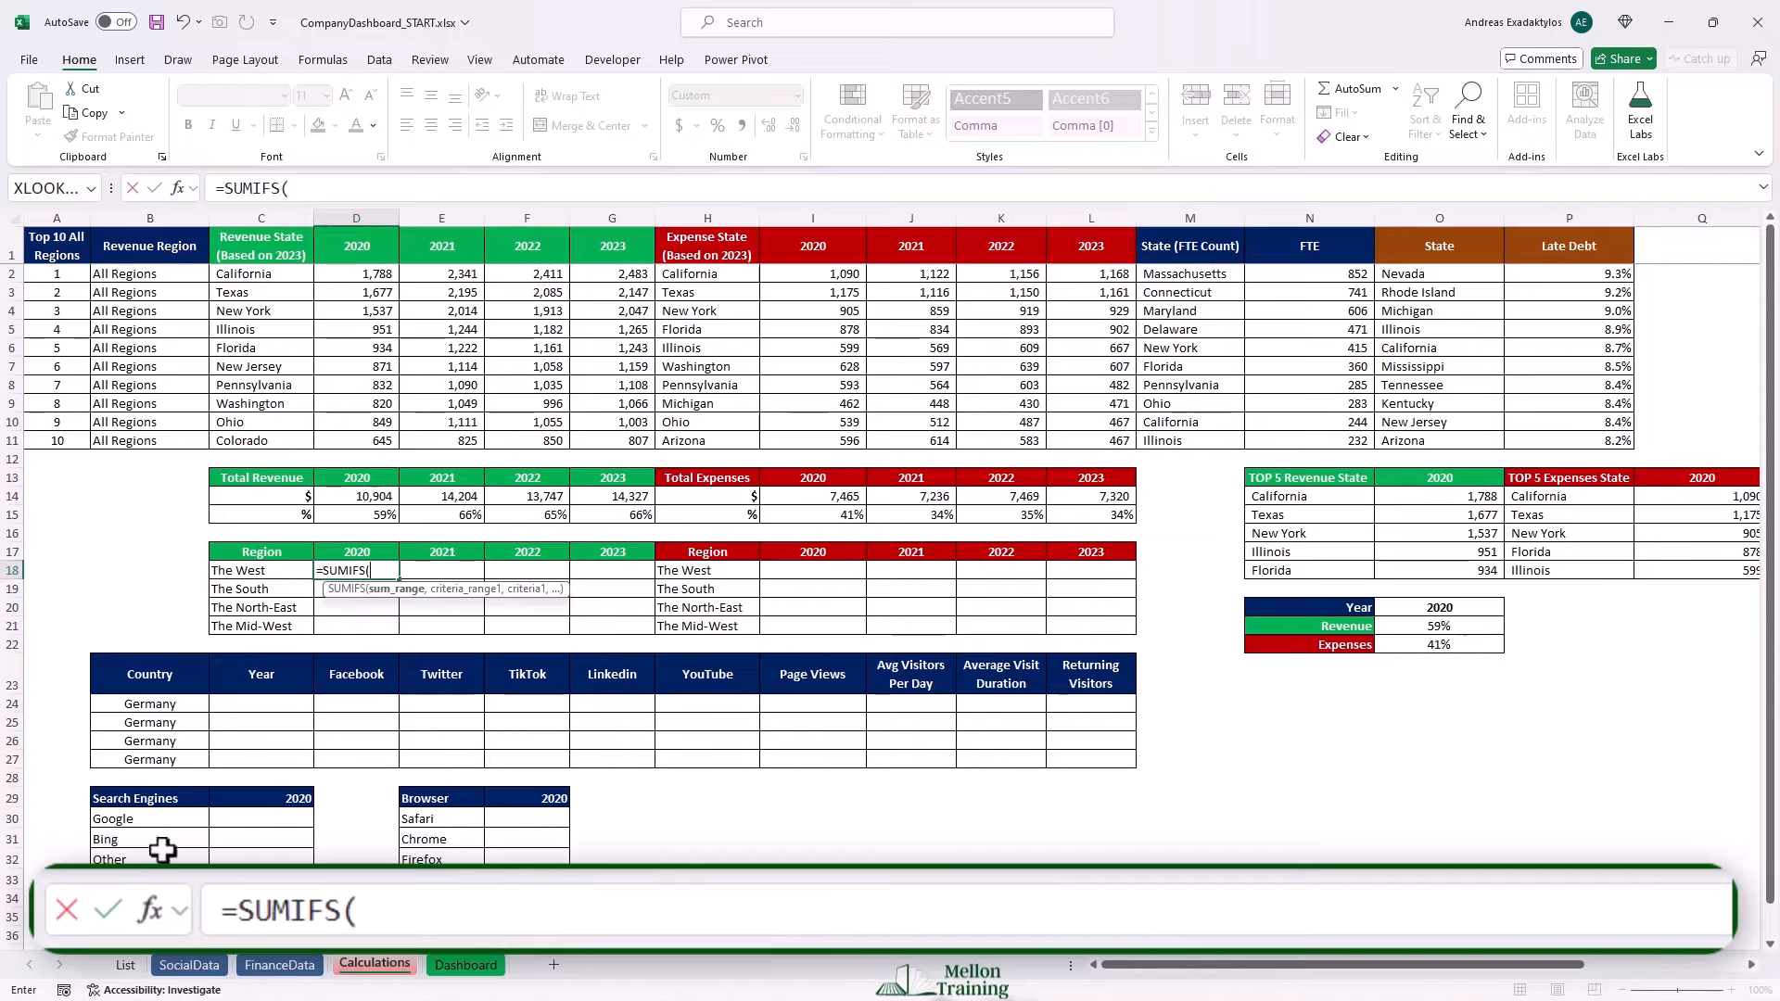
left_click(278, 966)
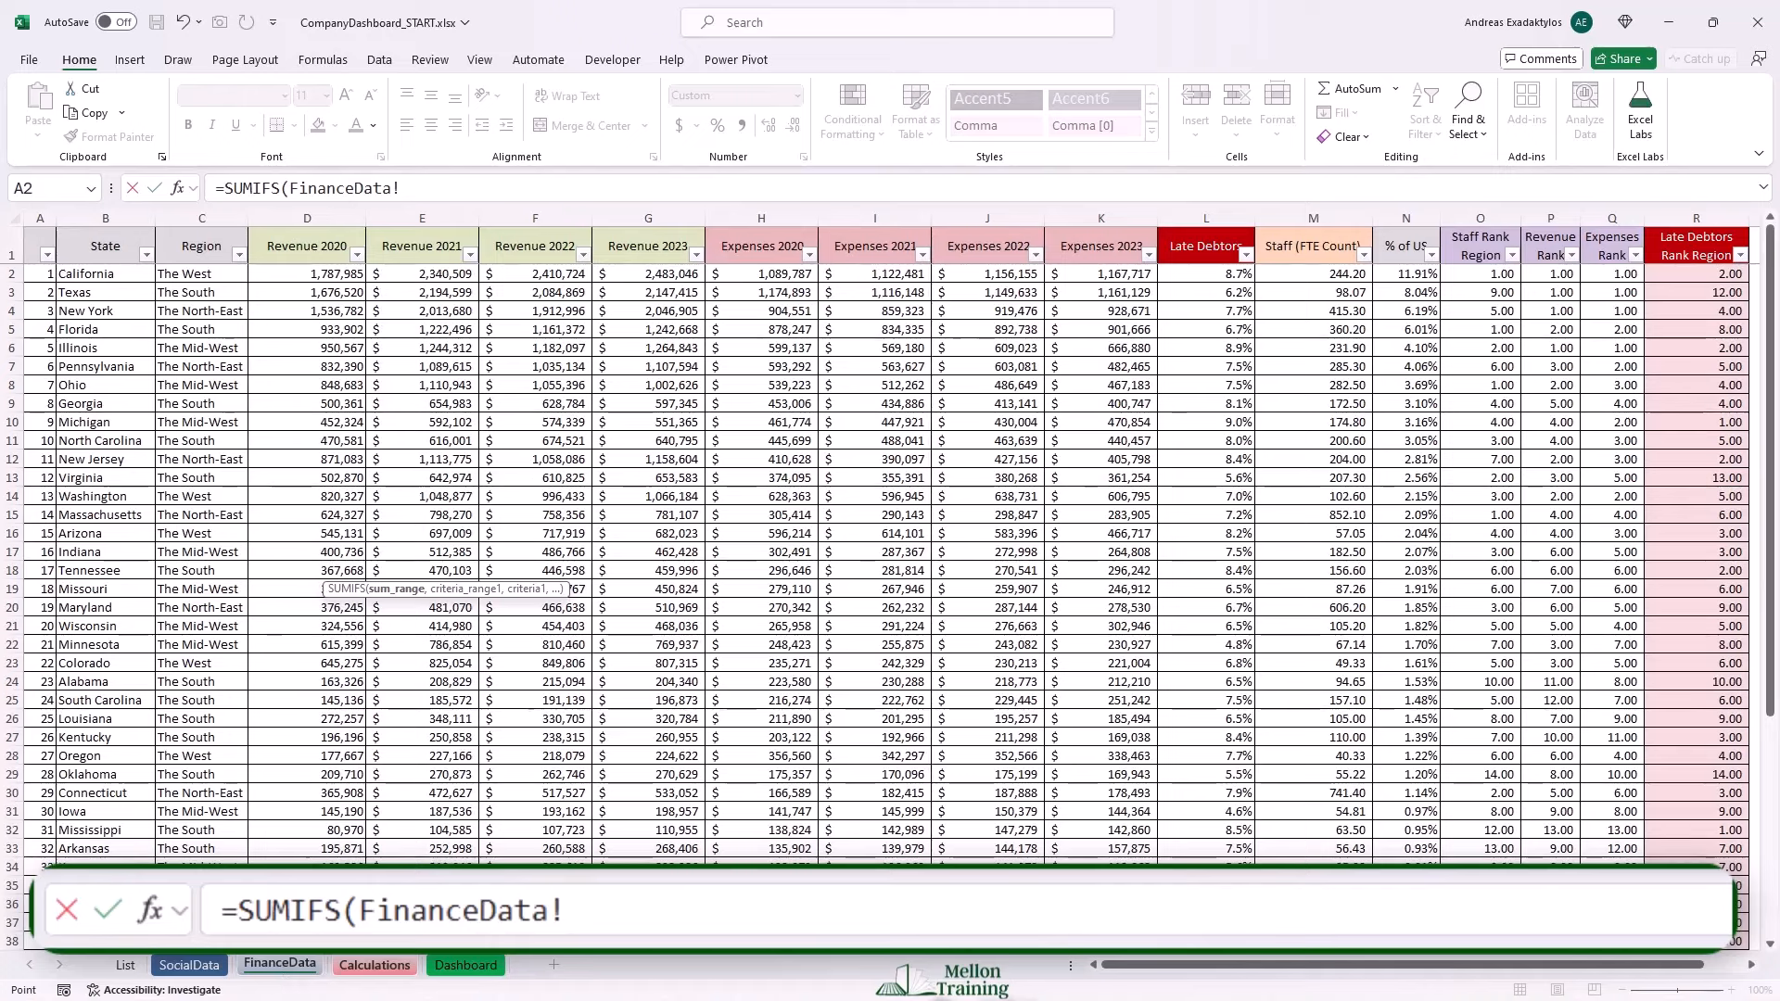
left_click(320, 272)
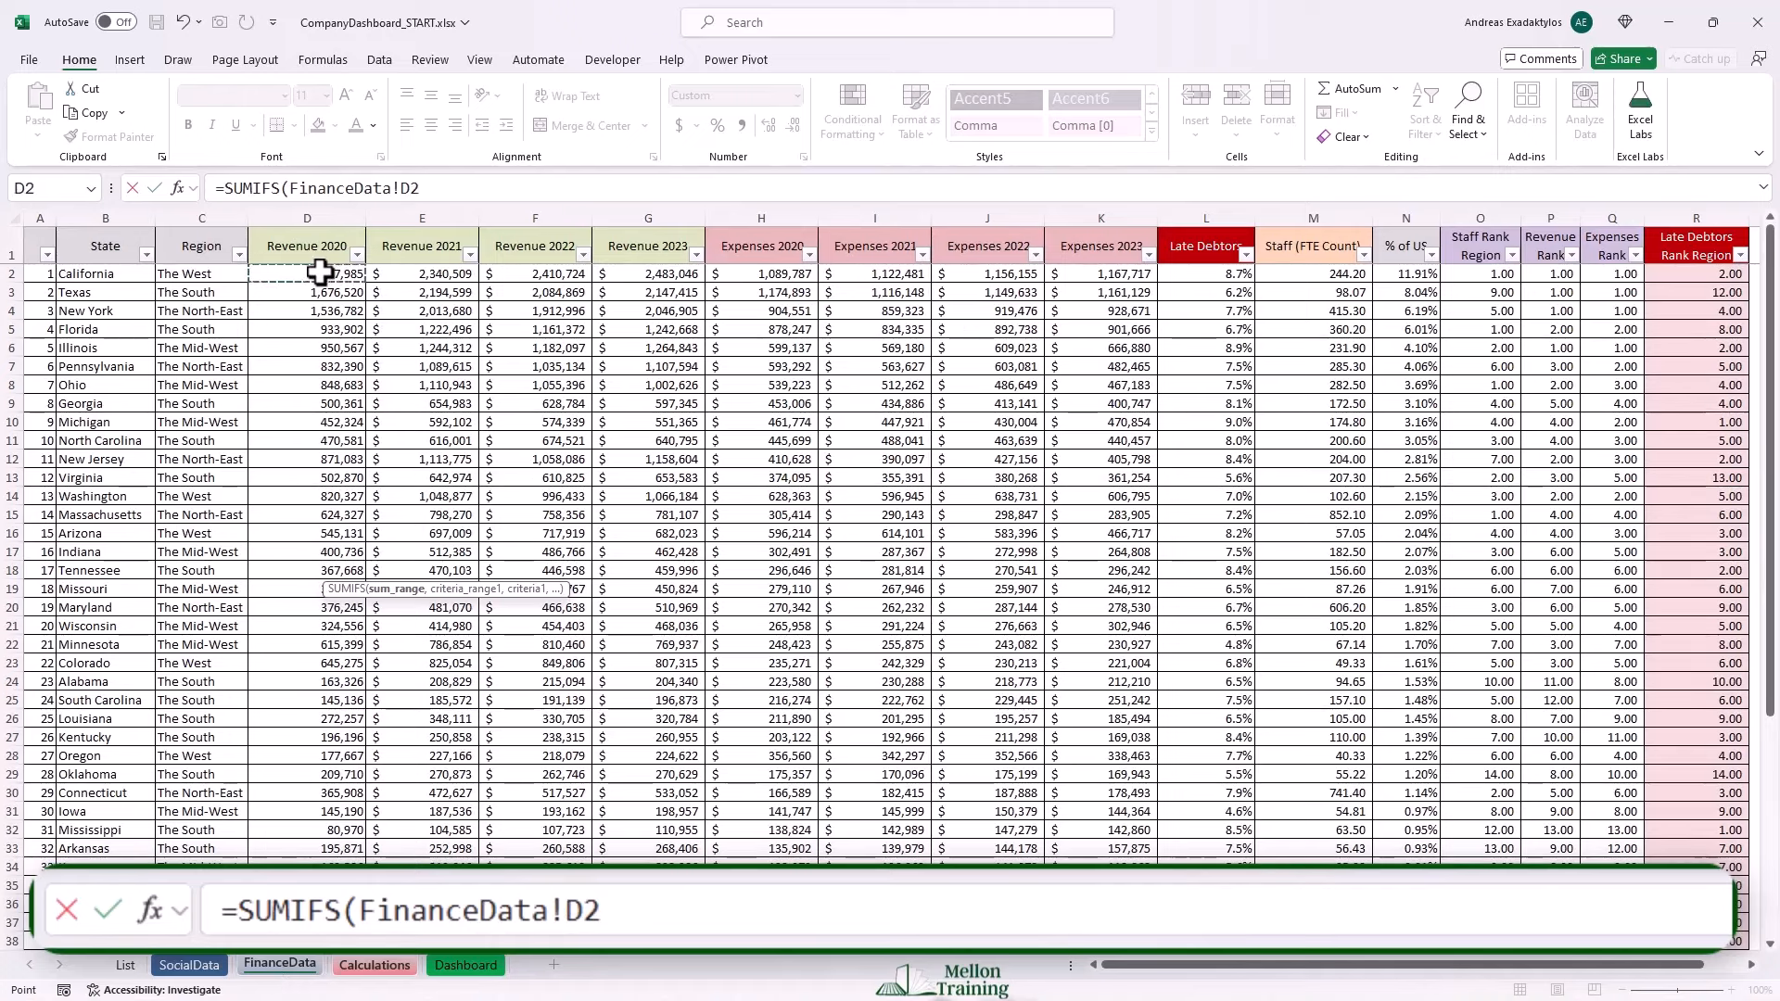
key("ctrl+shift+Down")
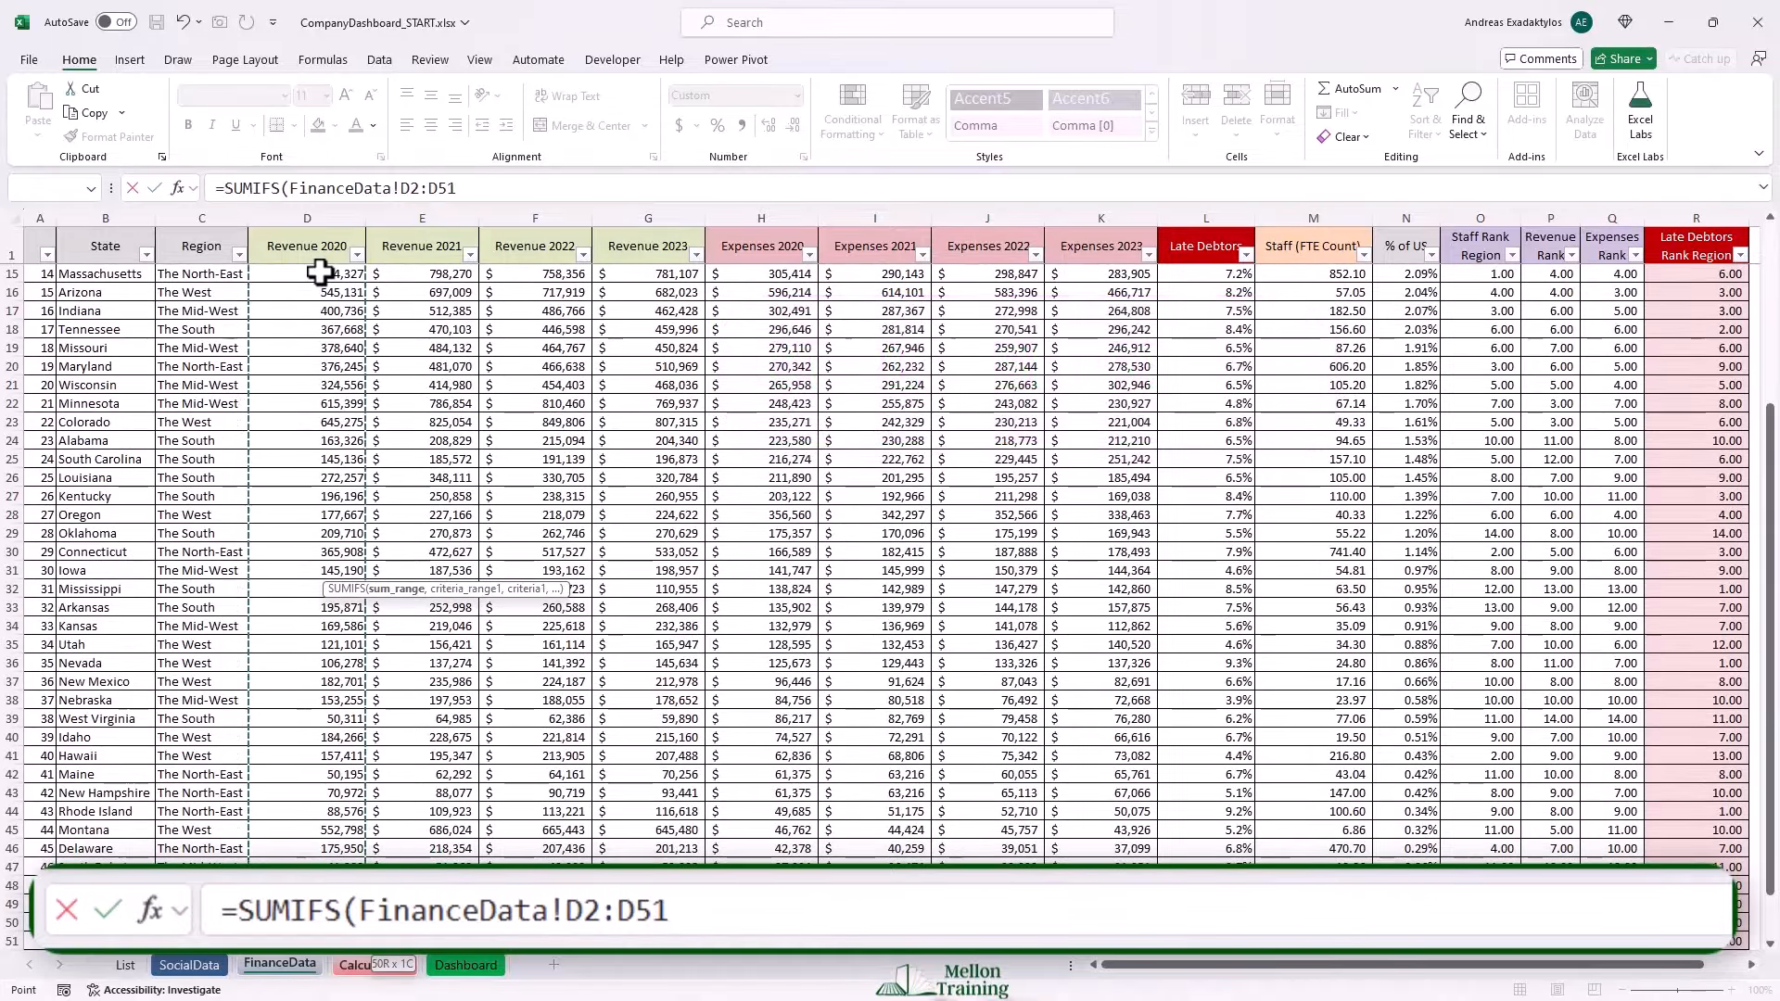
key("F4")
key("F4")
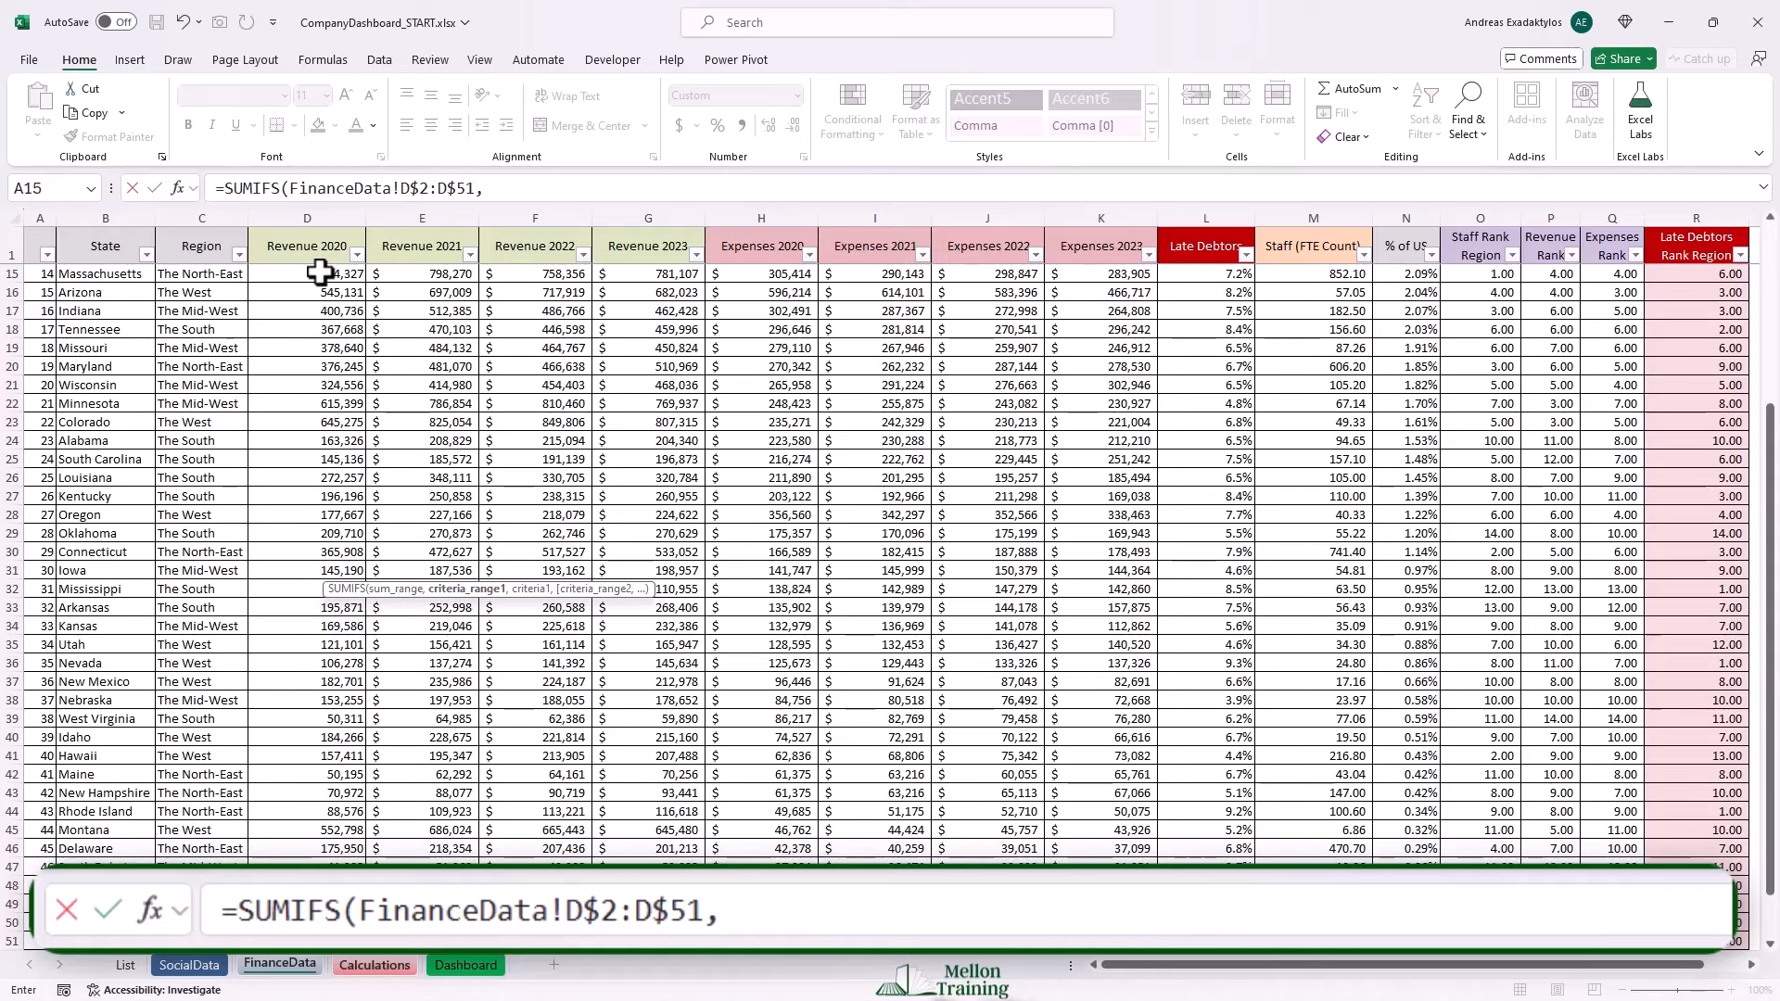
Add the region column FinanceData!$C$2:$C$51 as the criteria range of the SUMIFS formula.
scroll(403, 417, "up", 5)
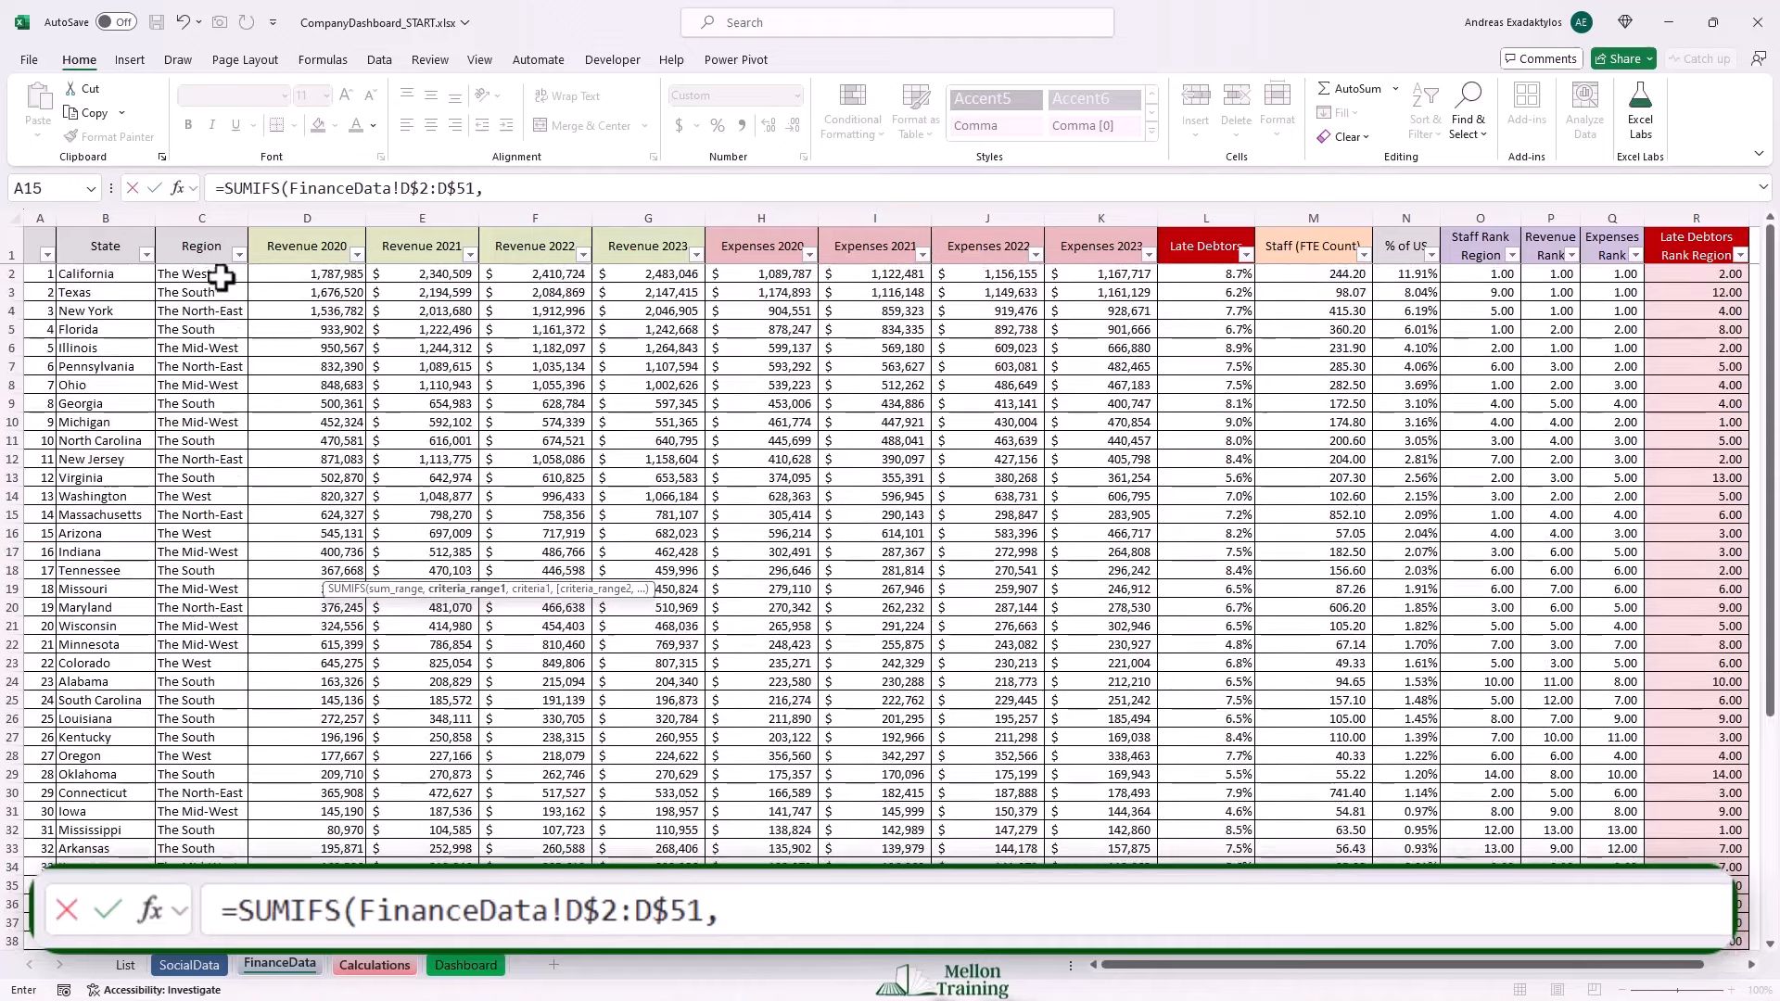
left_click(215, 273)
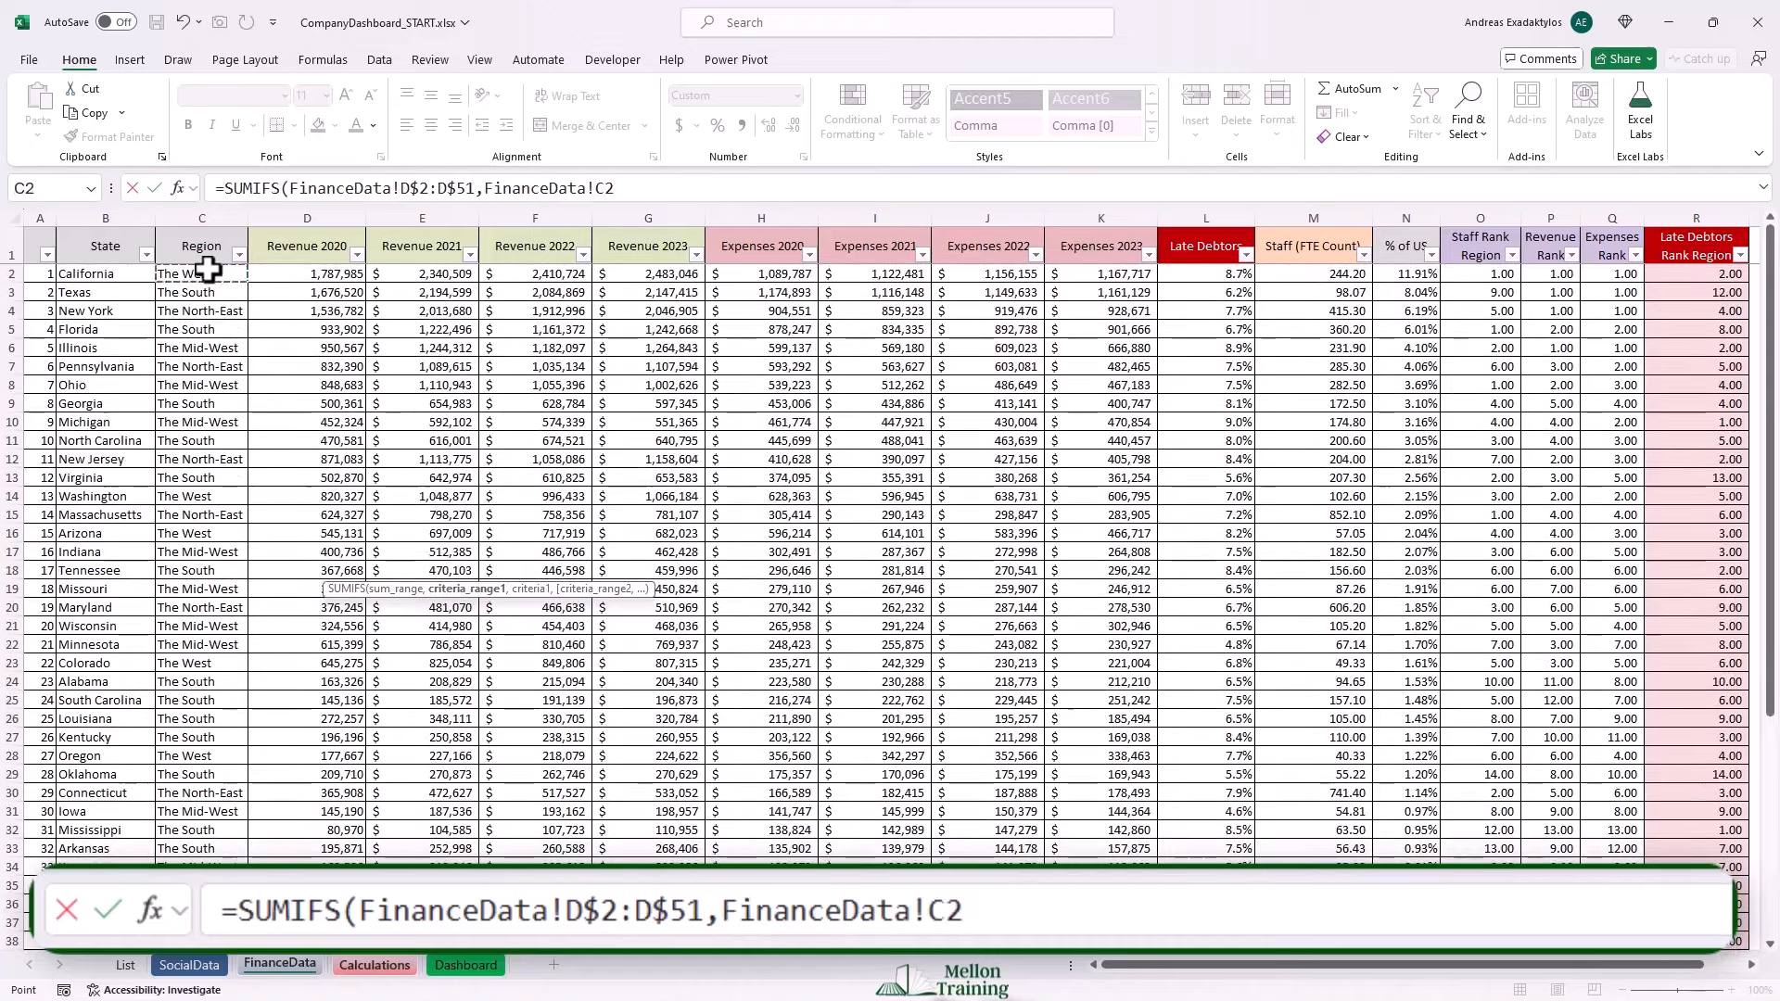
key("ctrl+shift+Down")
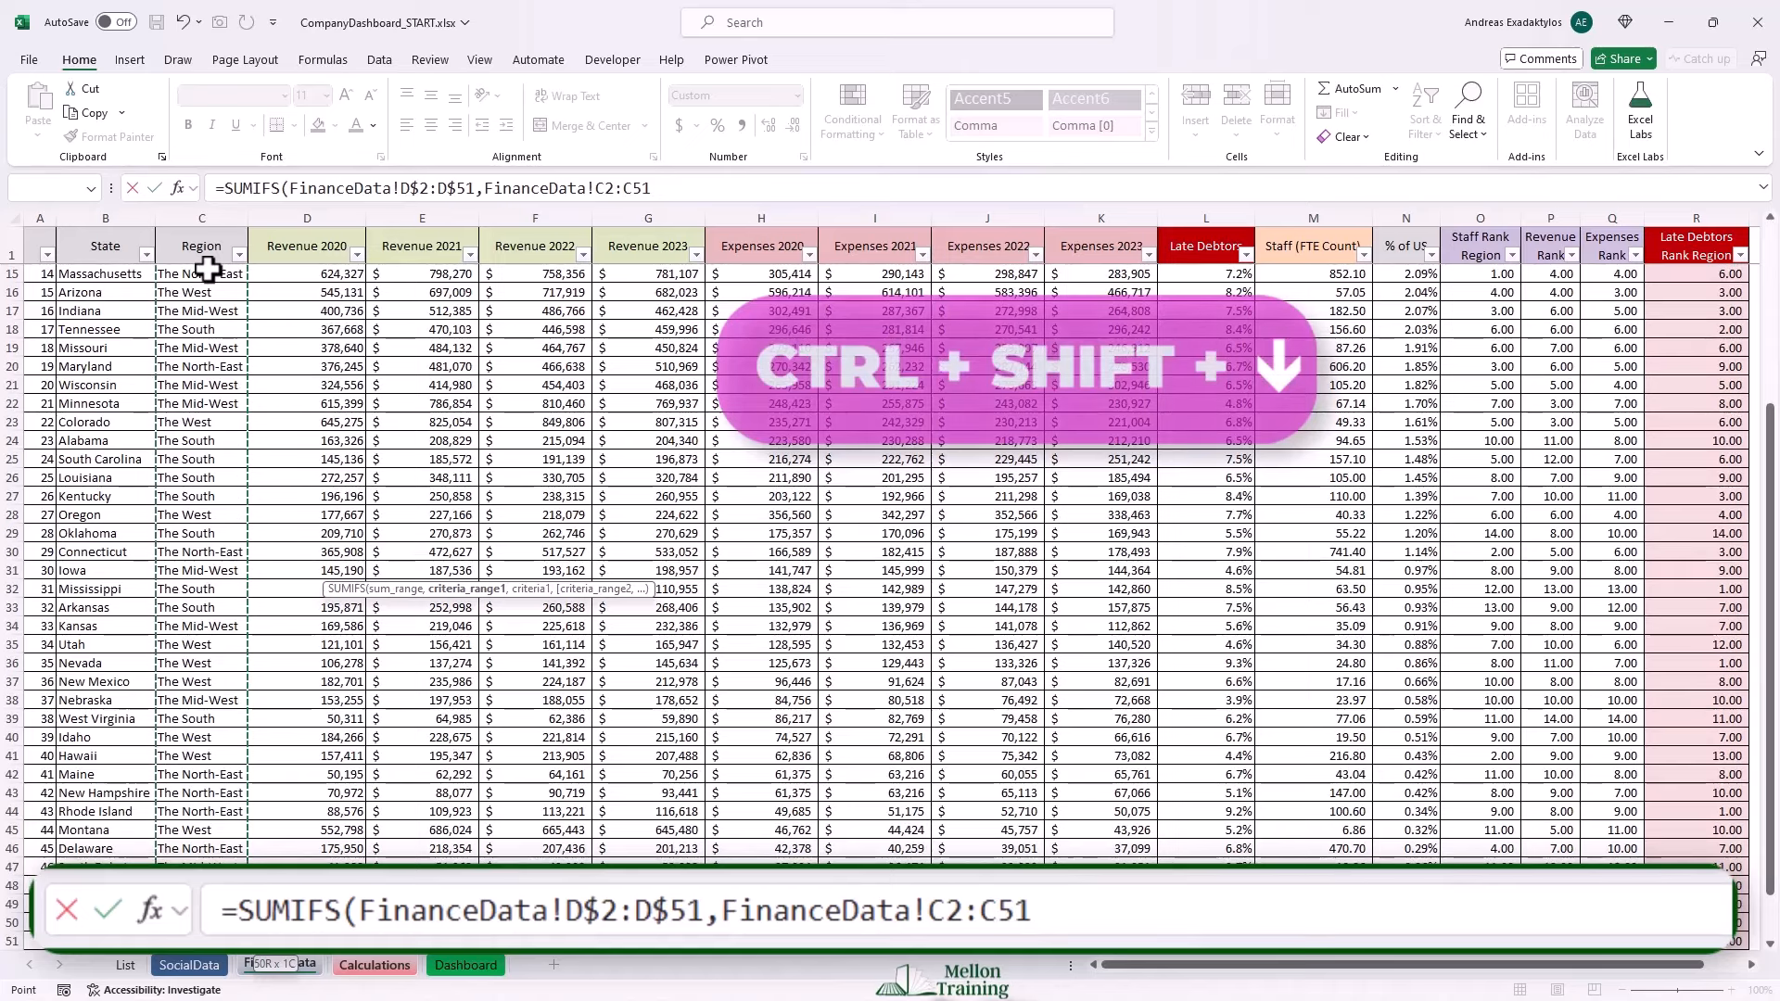
key("F4")
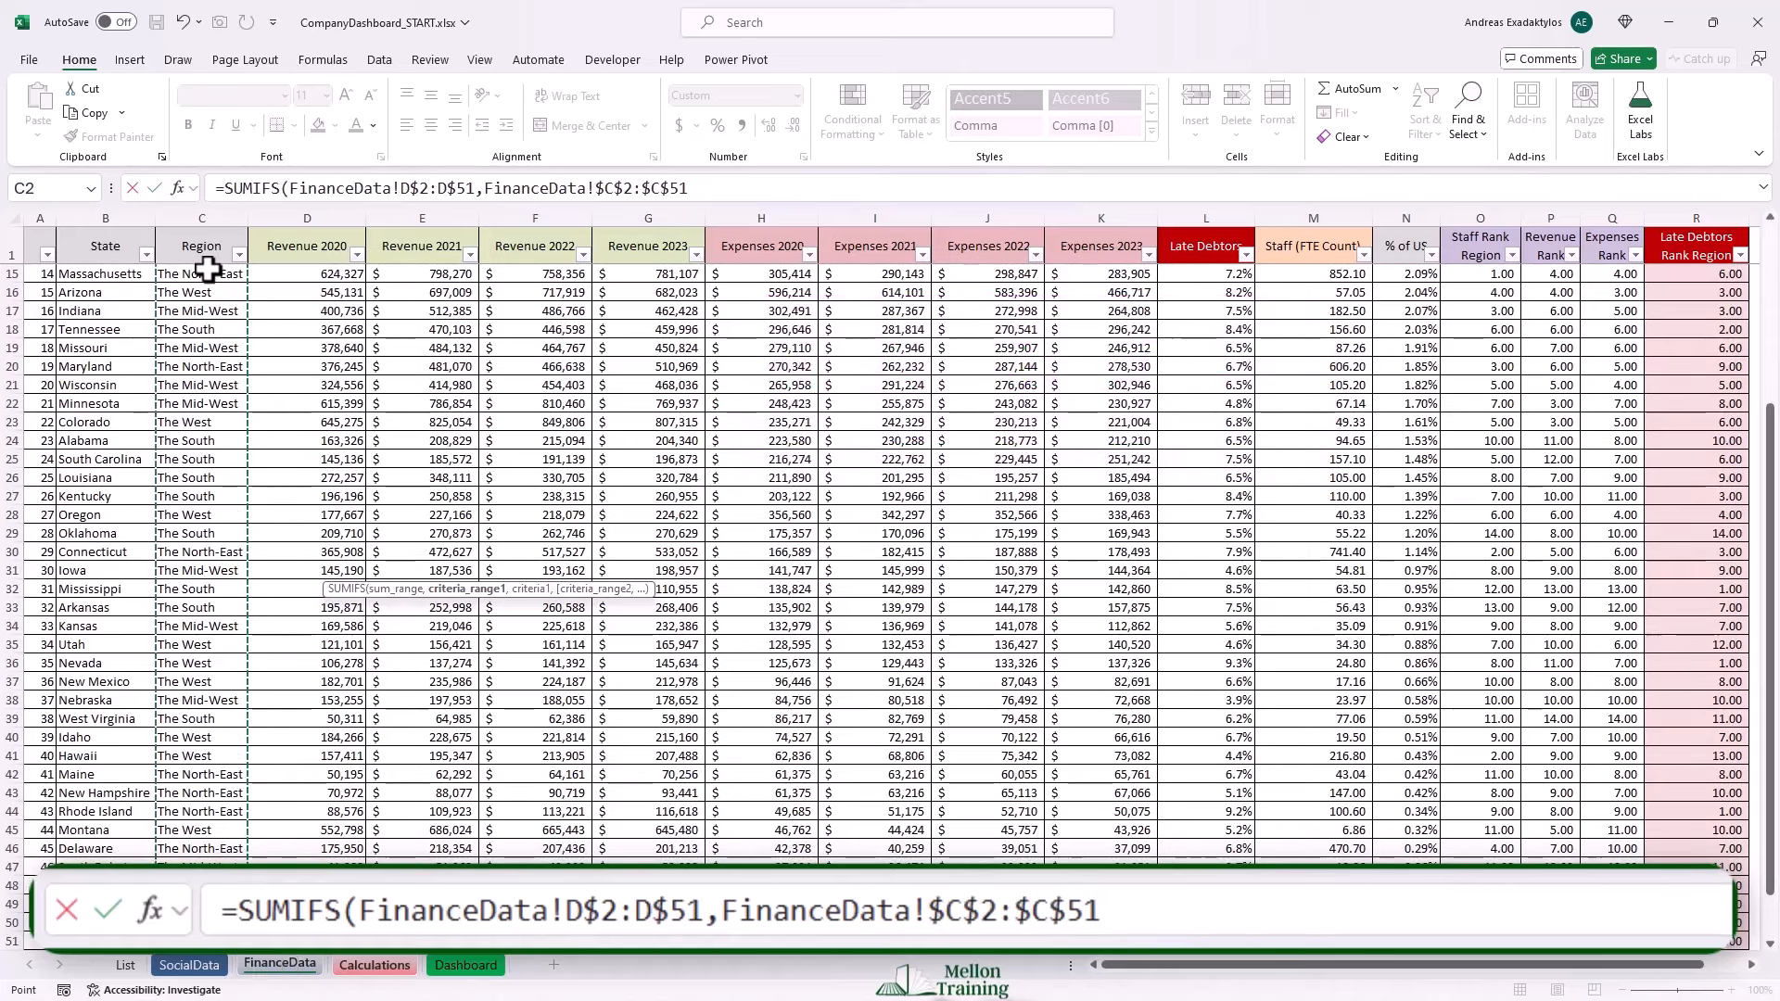
type(",")
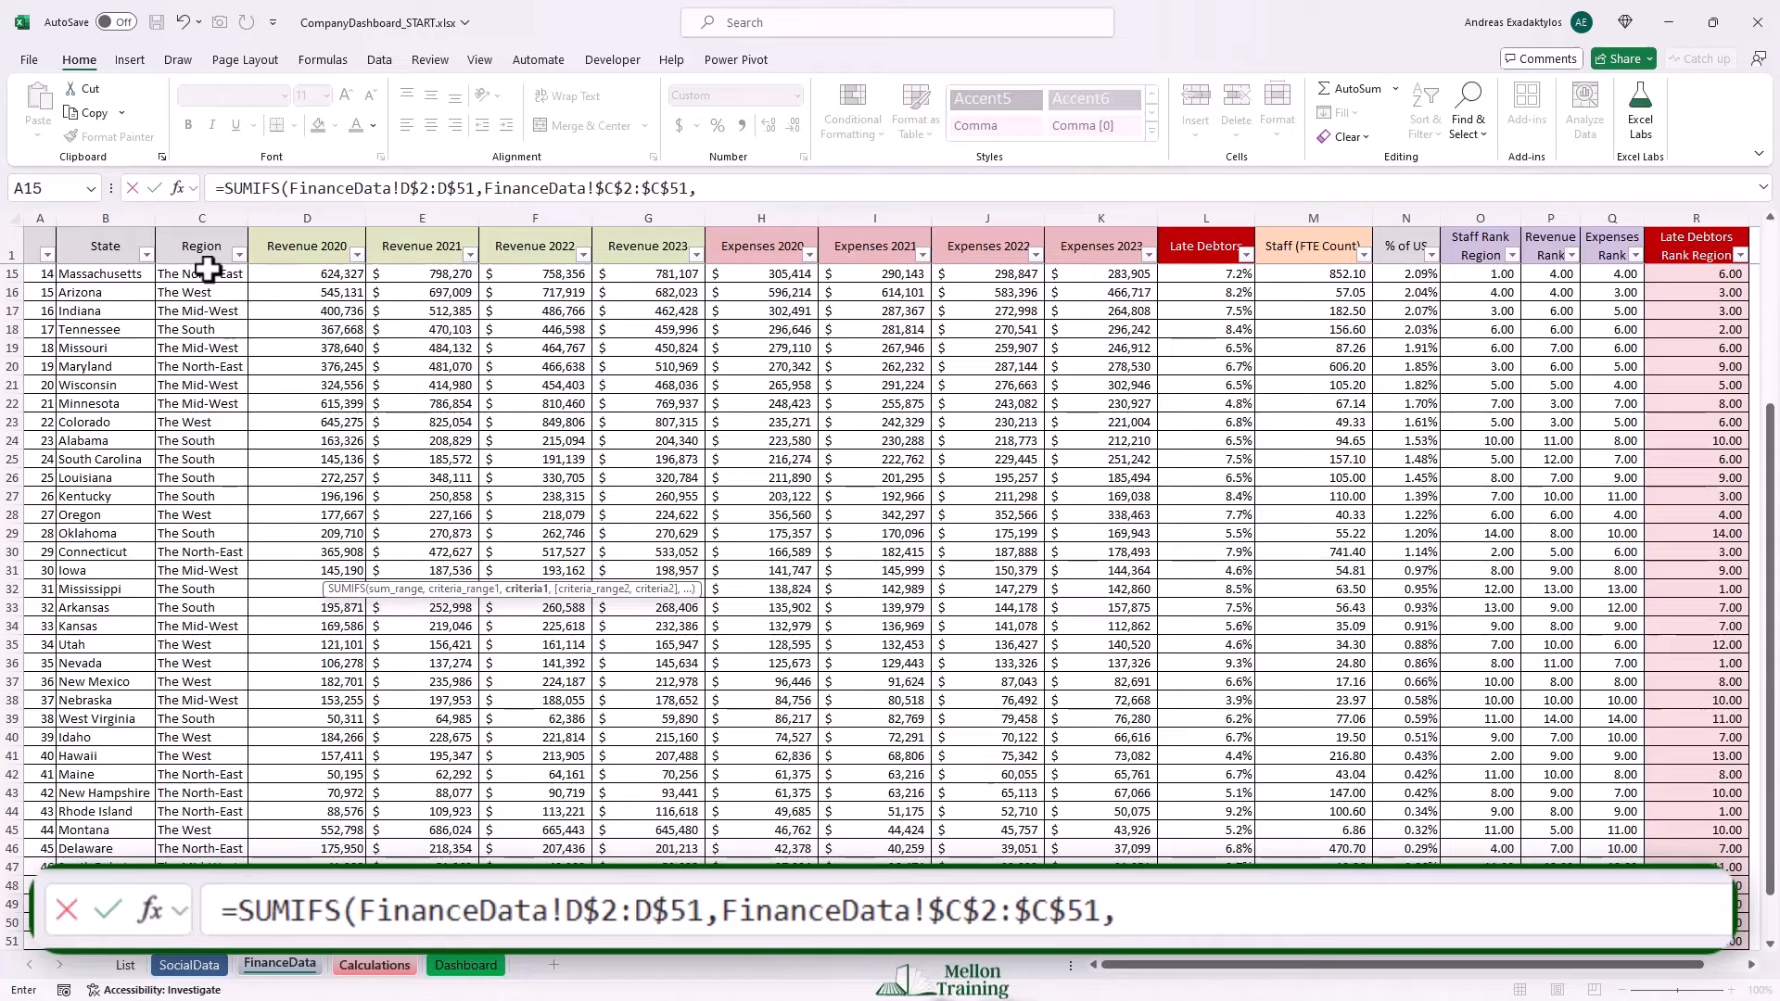
Set the SUMIFS criterion to the region name in $C18 and complete the formula in D18.
type("B18")
key("F4")
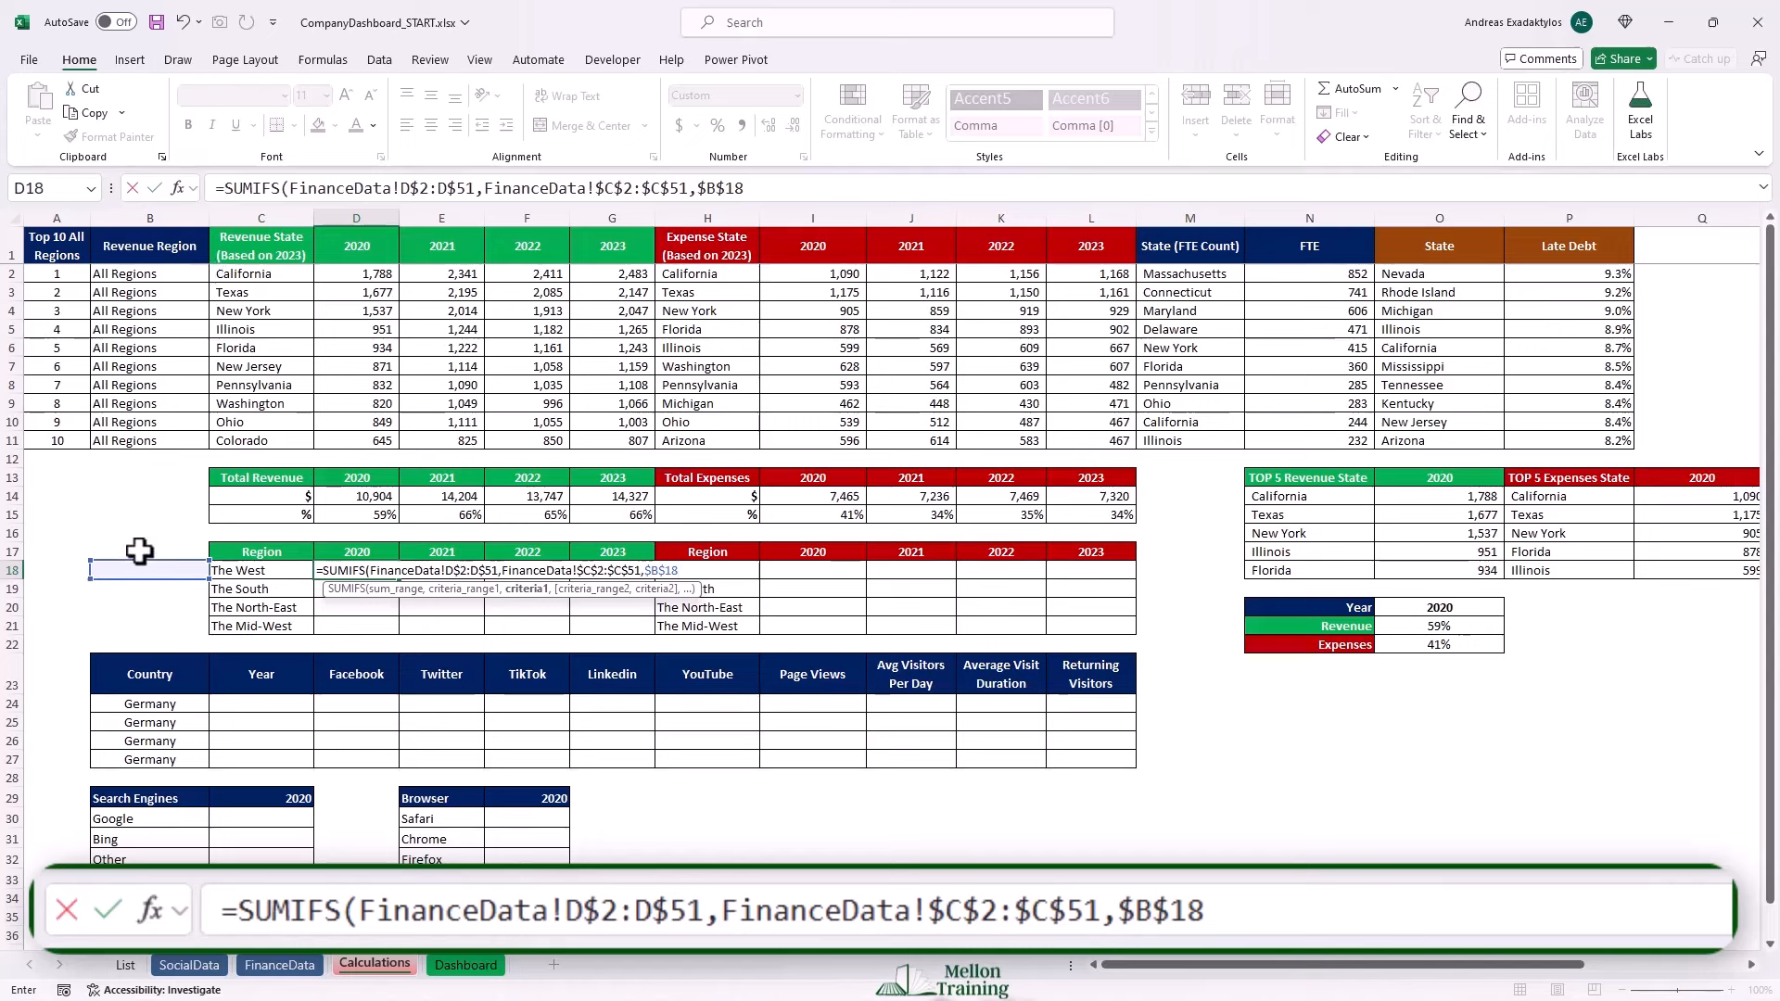
left_click_drag(209, 573, 297, 573)
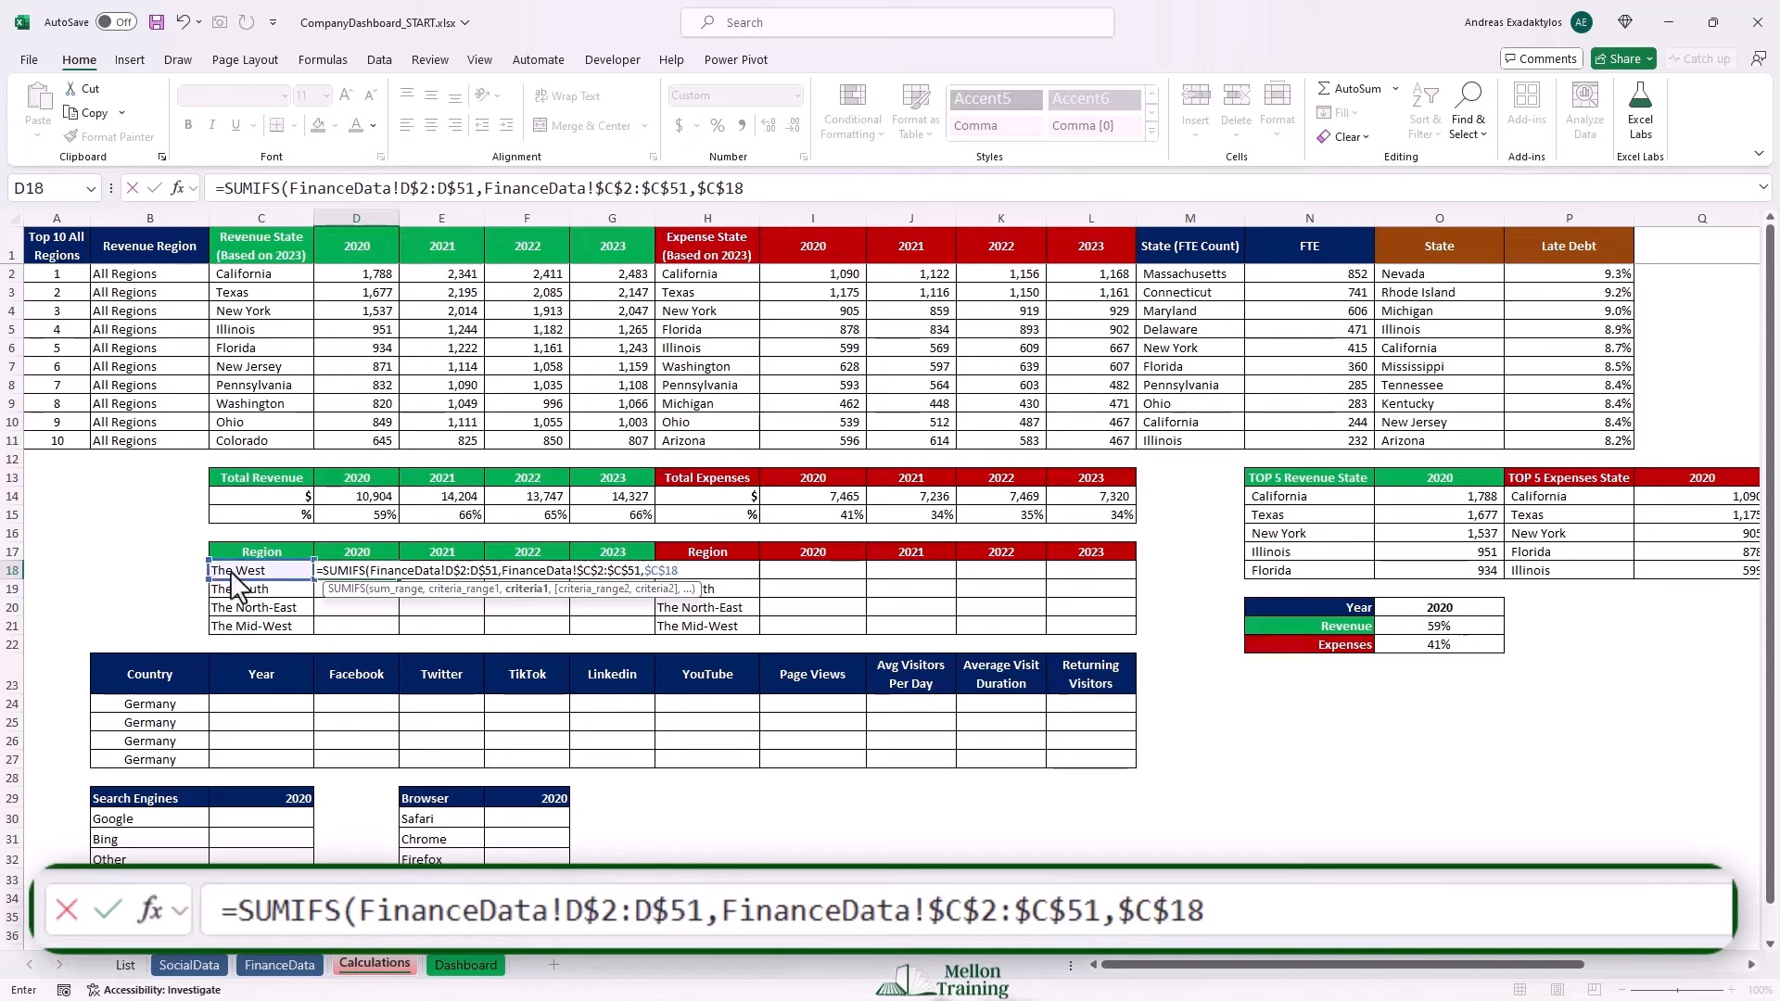
left_click(756, 188)
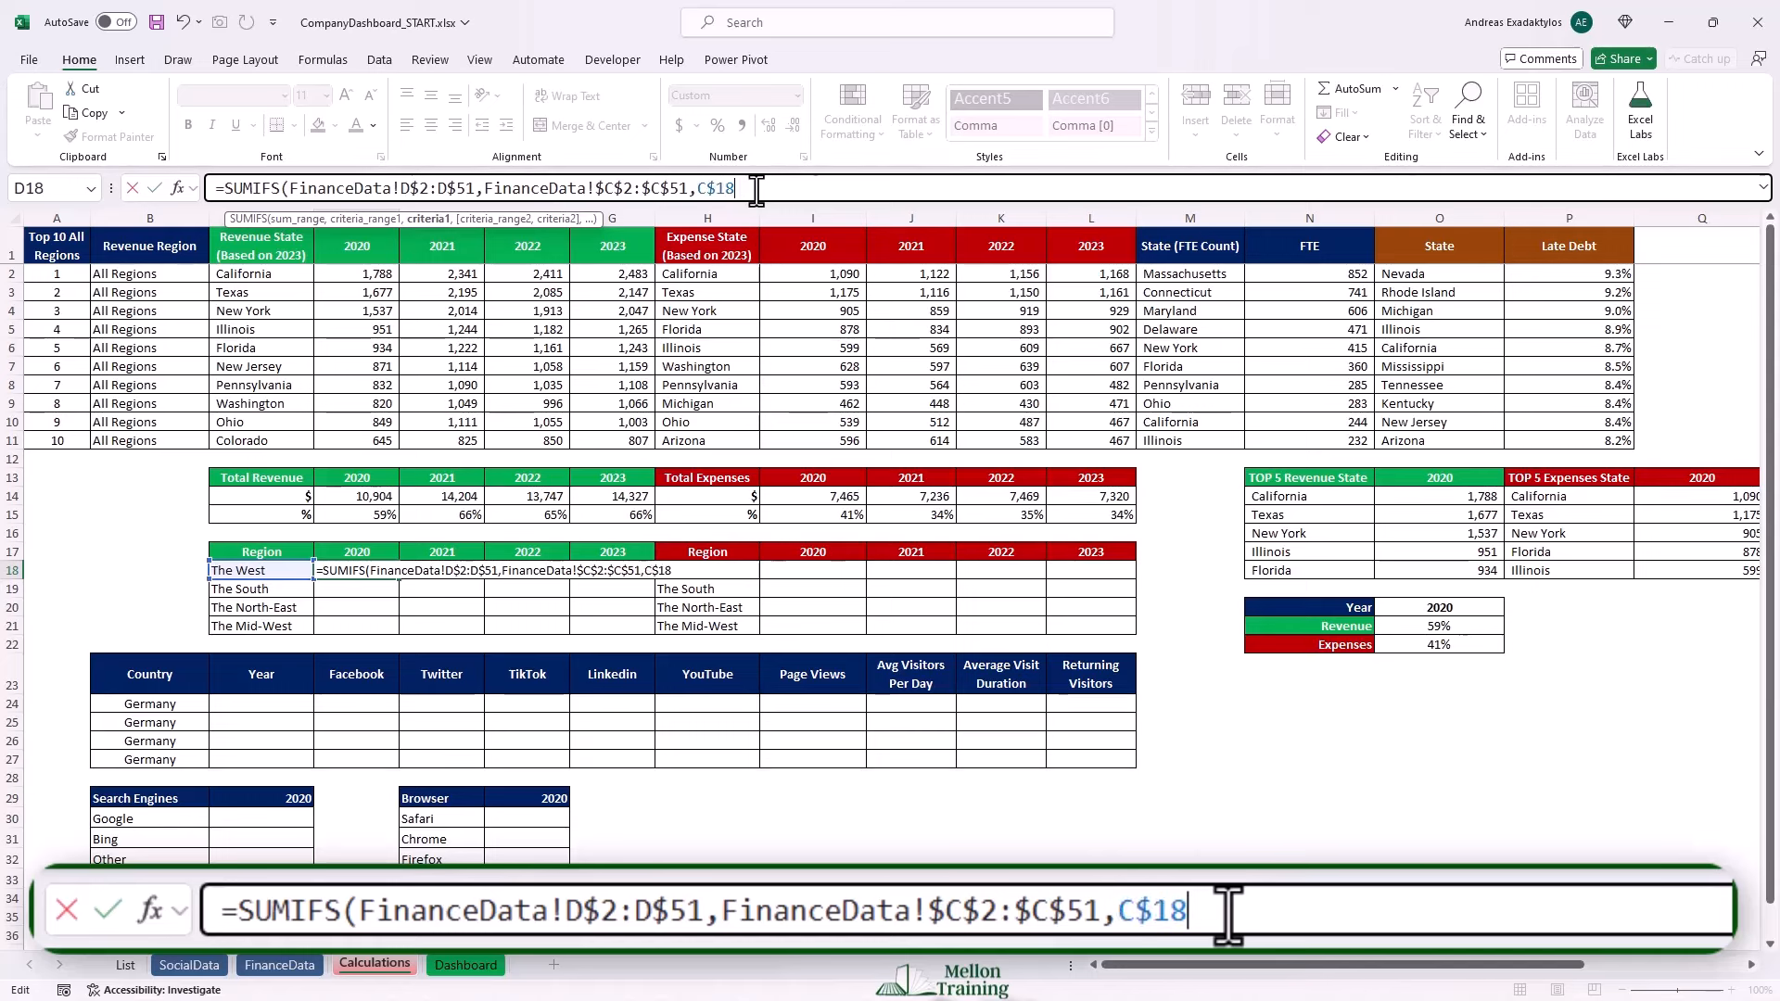
key("F4")
key("F4")
type(")")
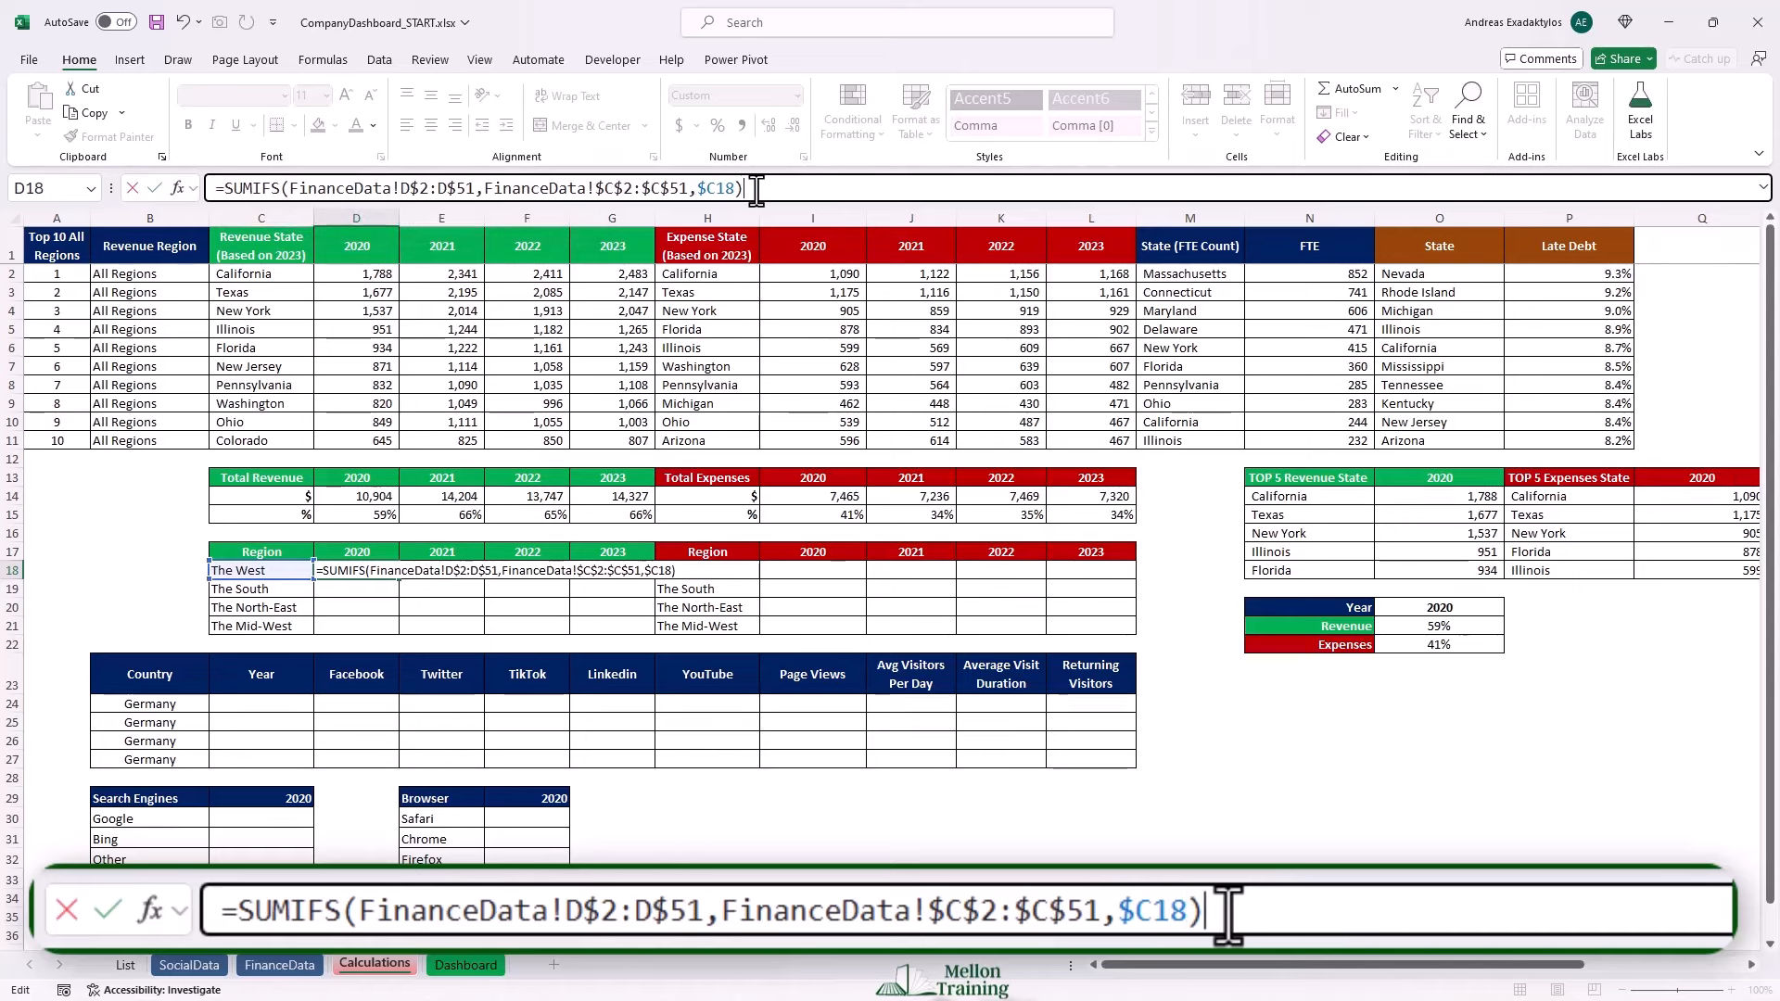
key("Return")
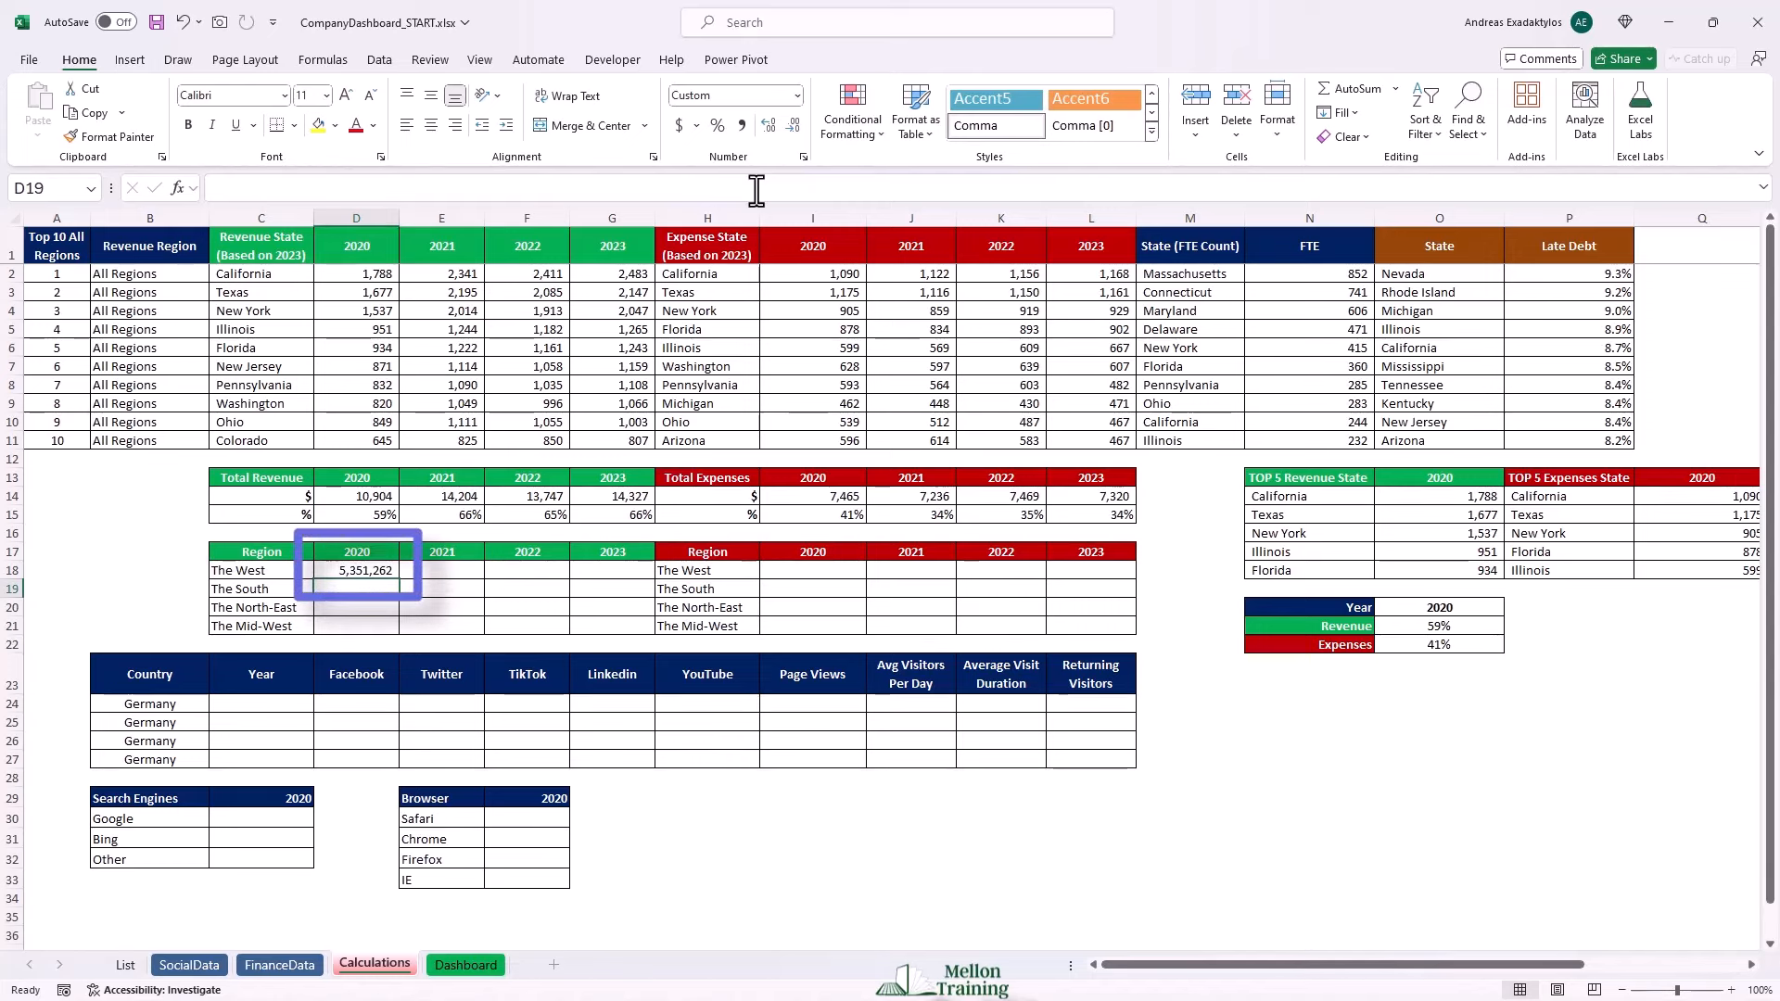
Divide the SUMIFS formula in D18 by 1000 and fill it across the regional revenue table D18:G21.
left_click(332, 572)
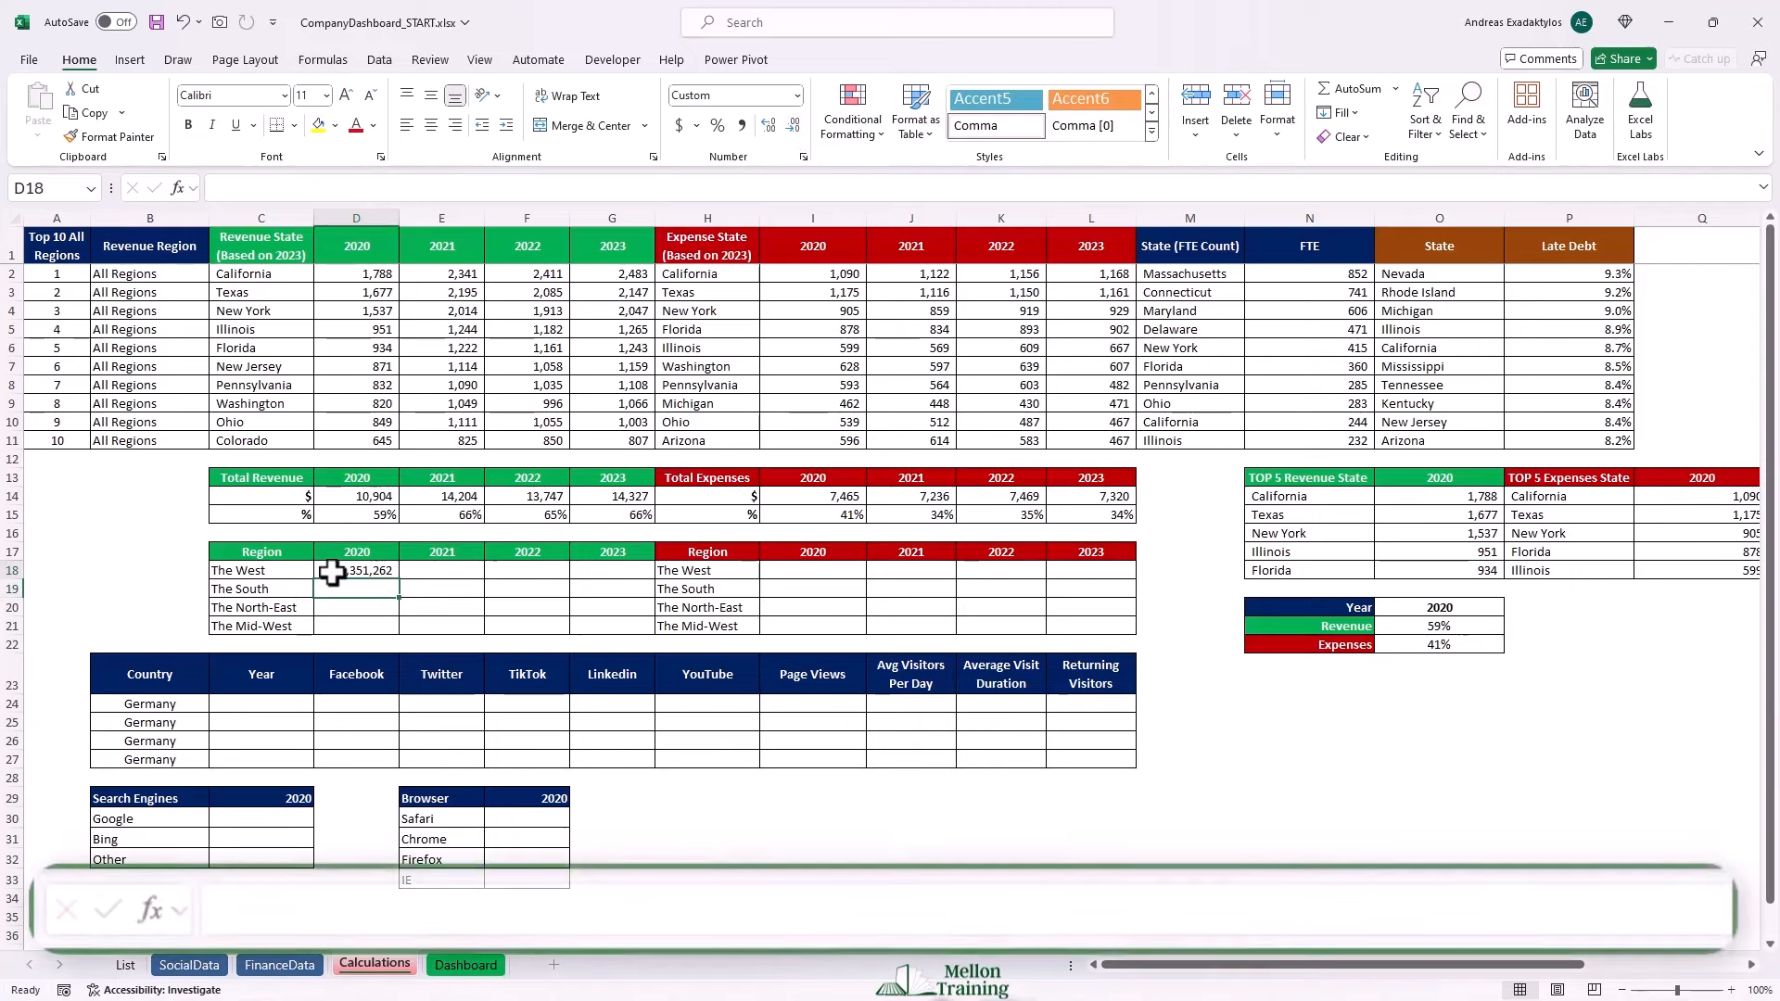
left_click(775, 188)
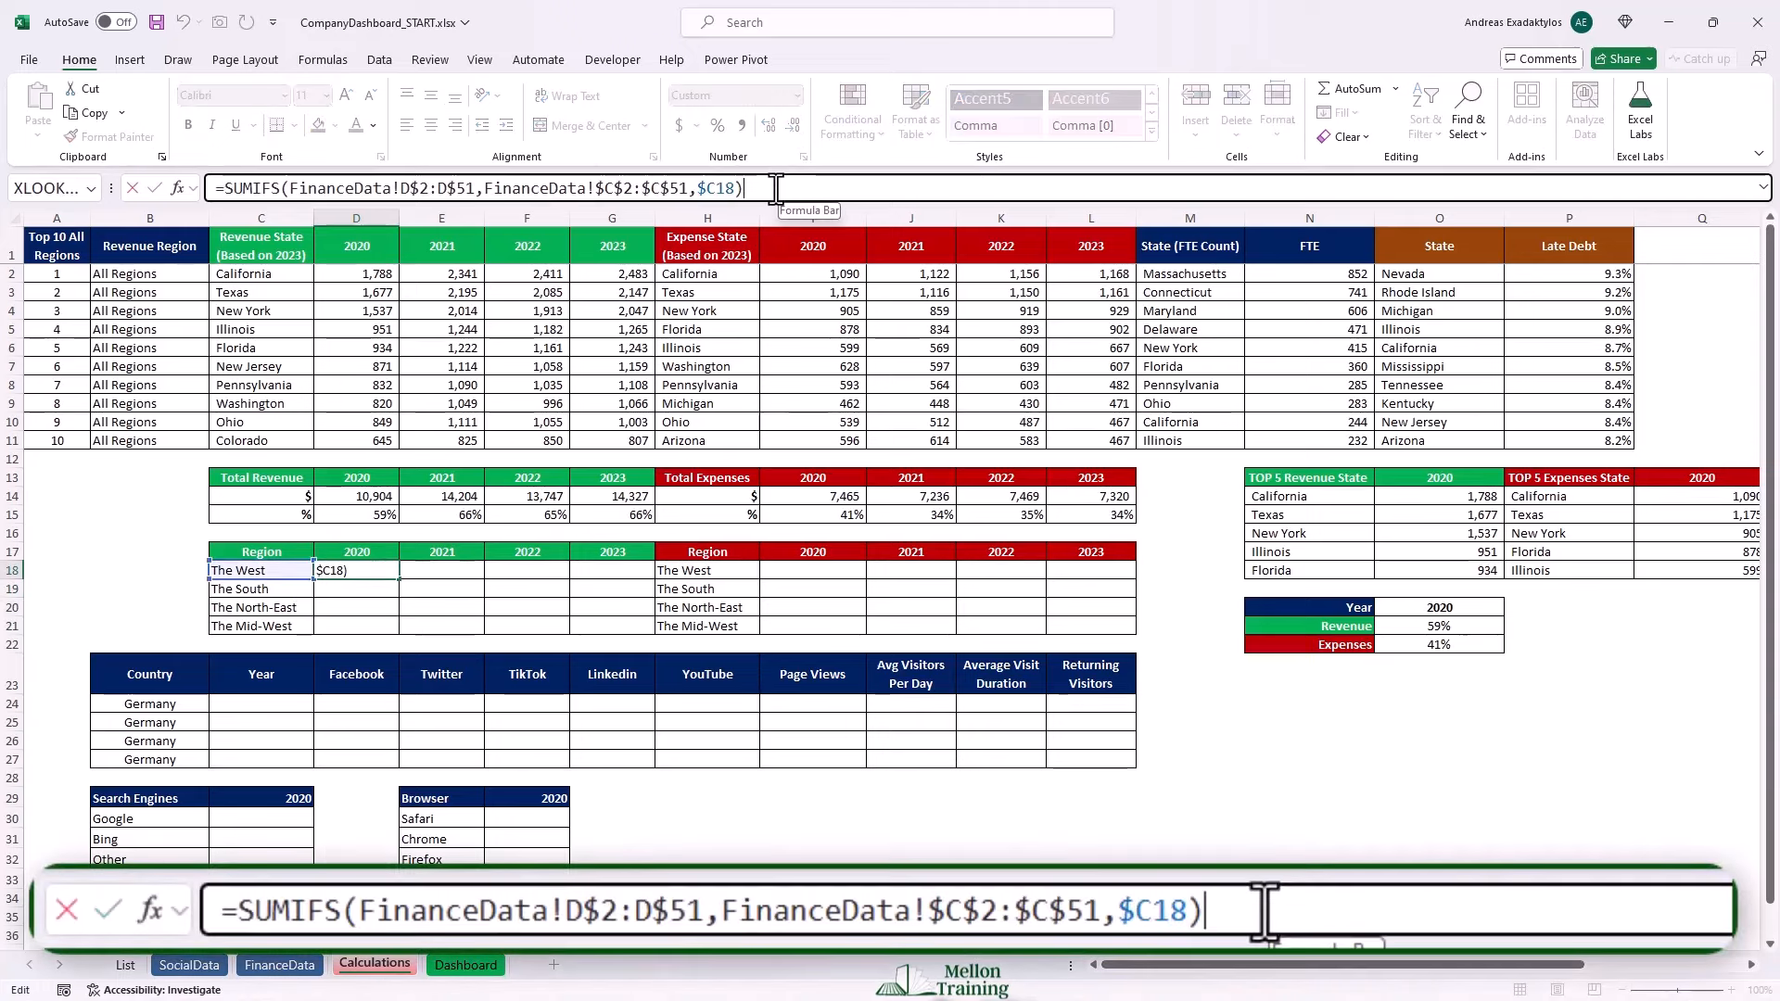
type("/1000")
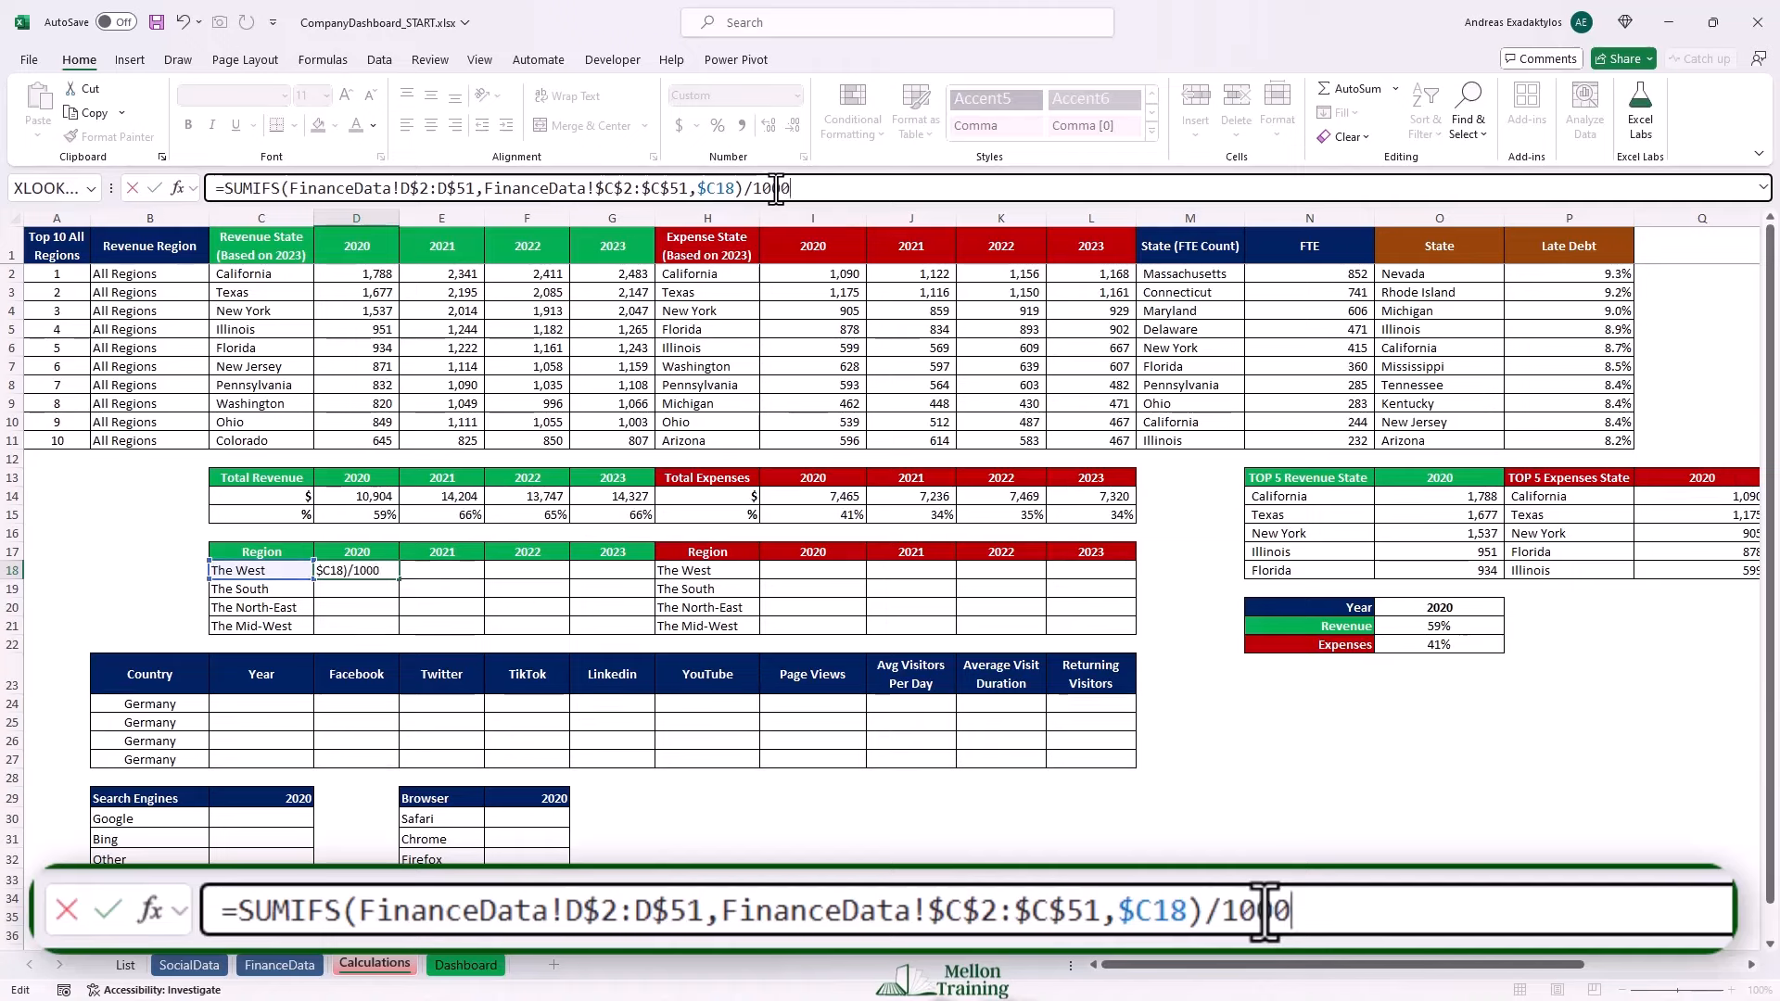
key("Return")
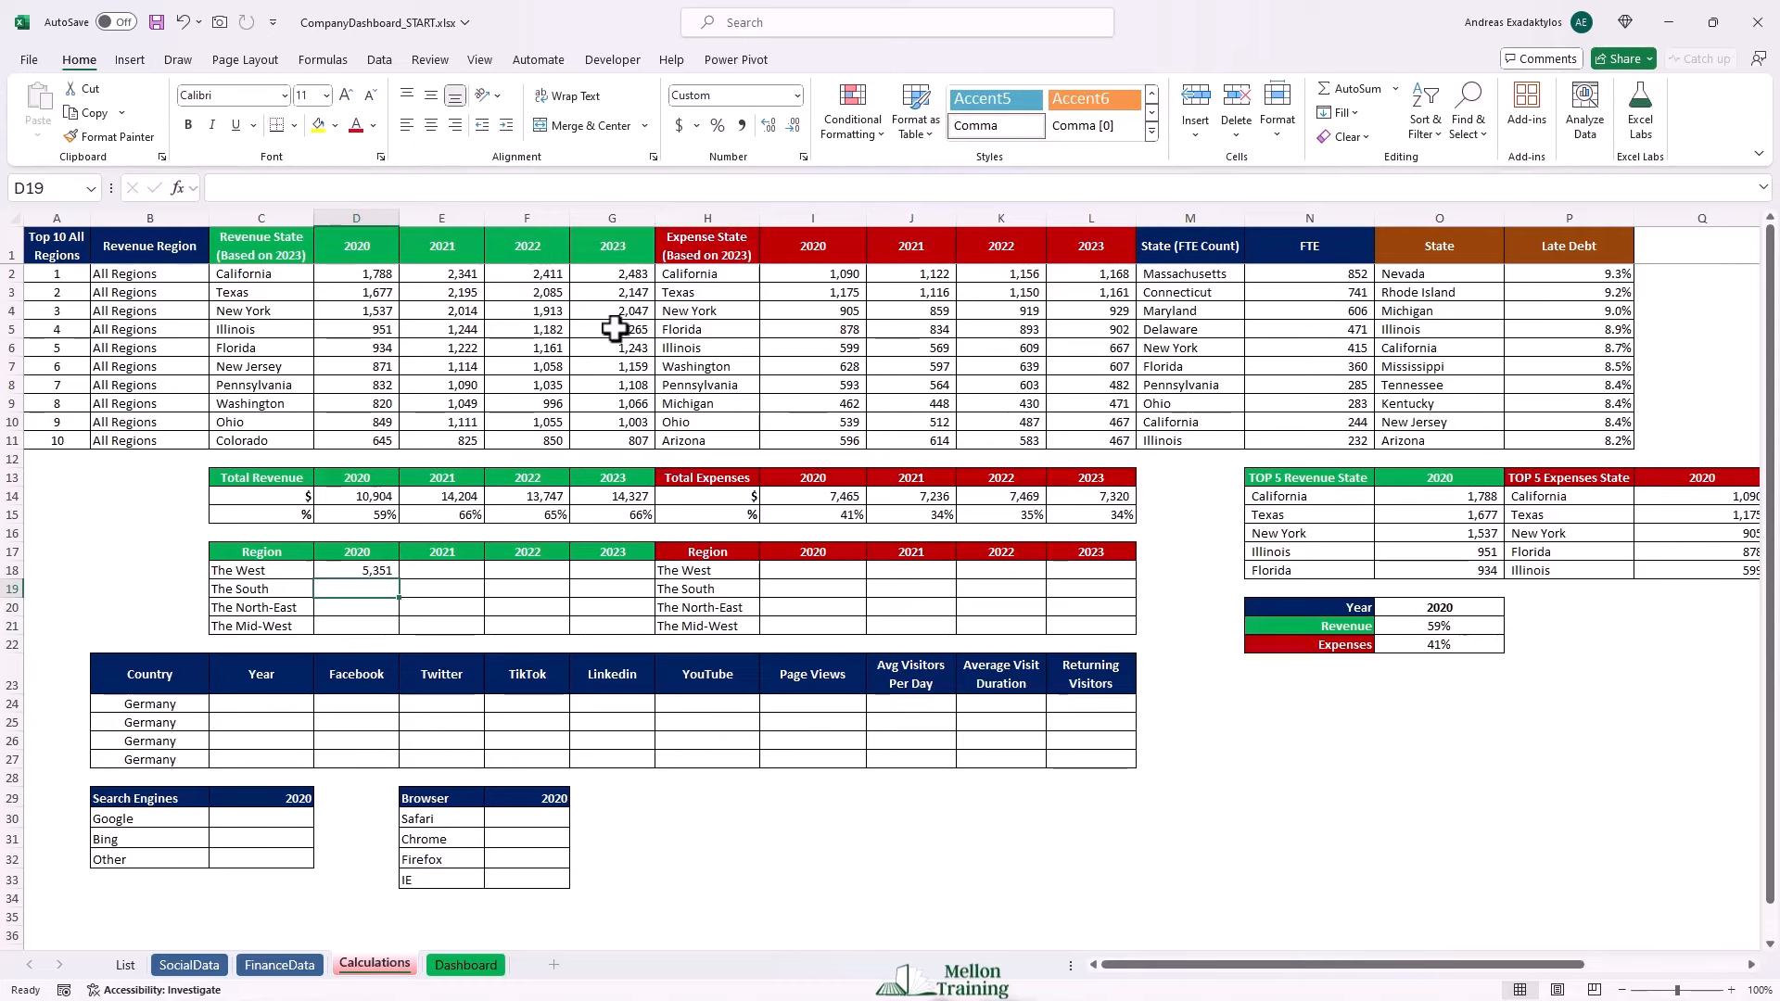
left_click(376, 569)
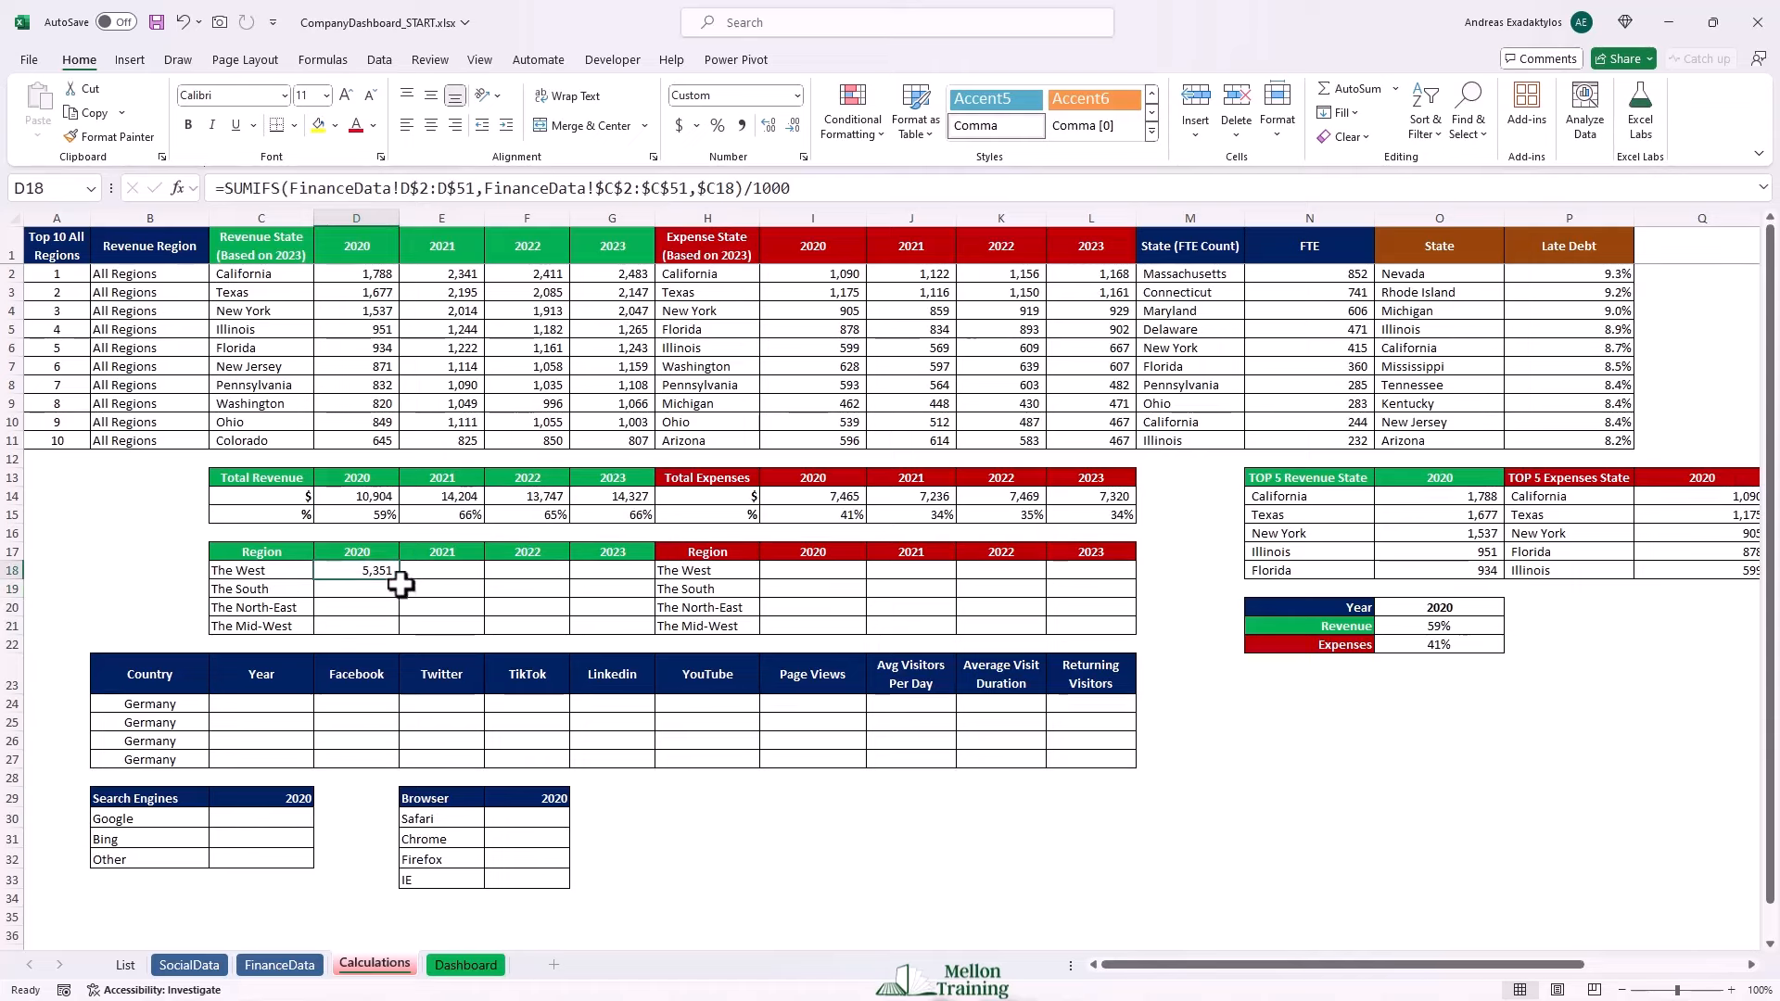
left_click_drag(399, 579, 650, 634)
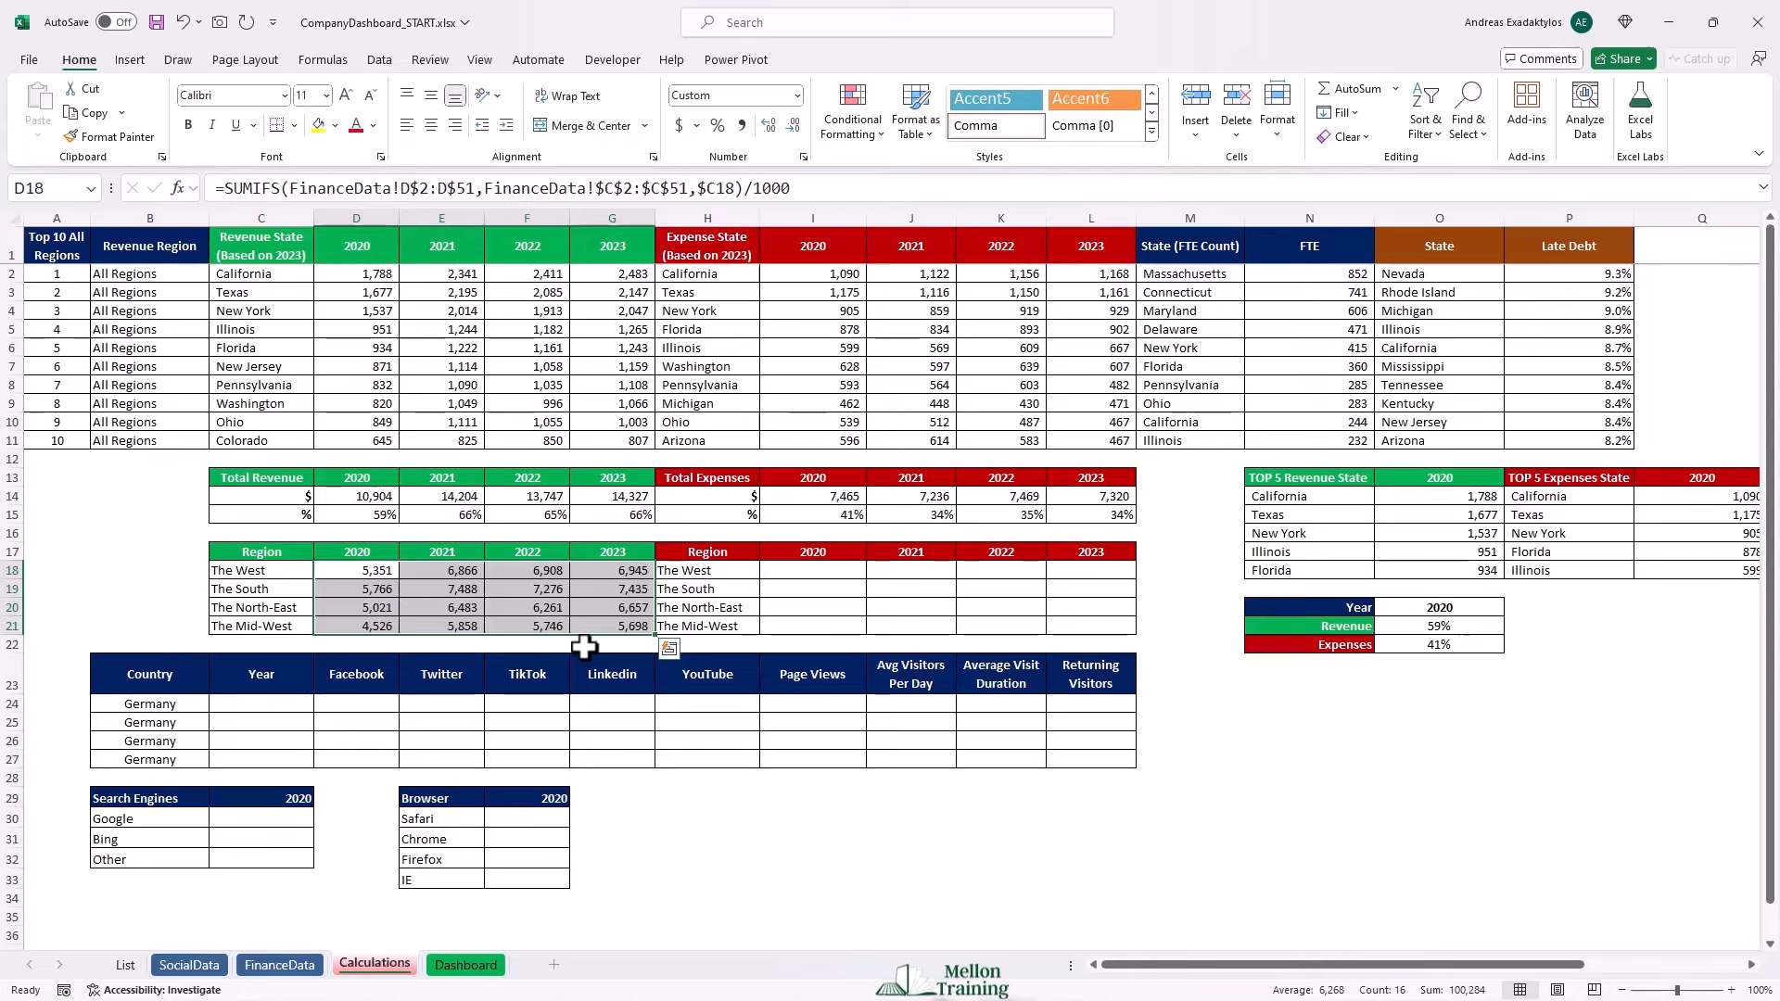
Copy the D18 formula to I18 in the regional expense table and change its criterion to $H18.
left_click(371, 571)
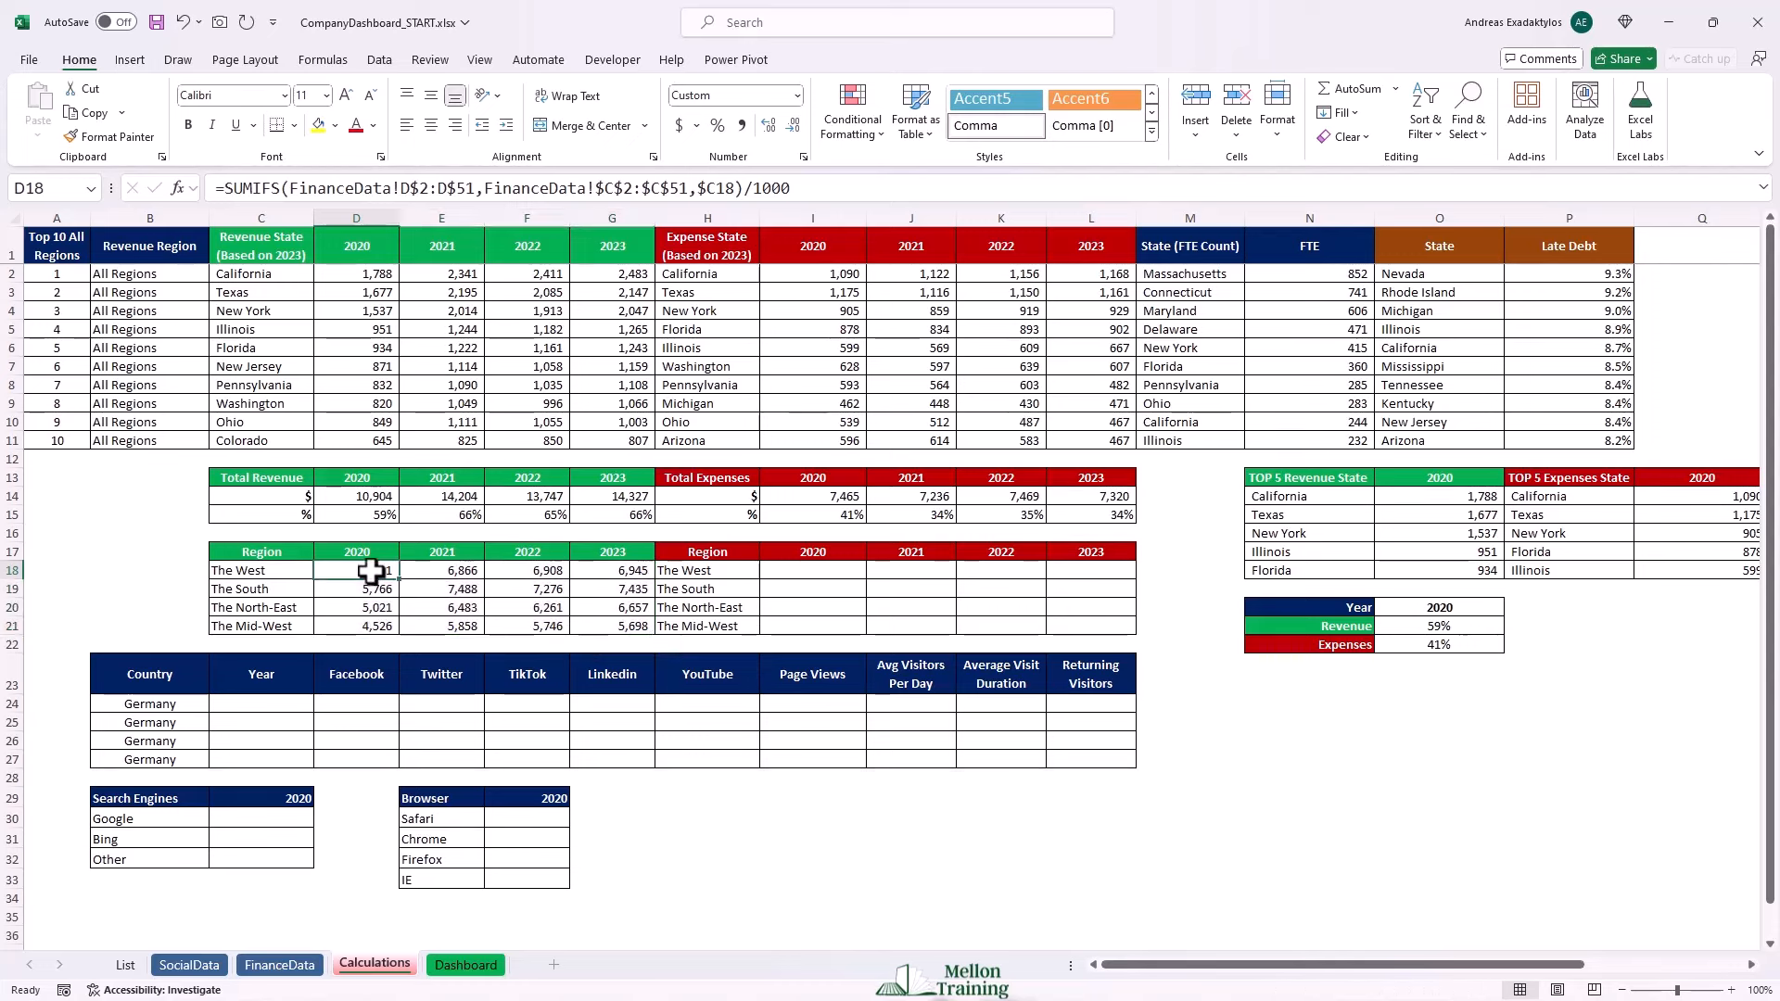
key("ctrl+c")
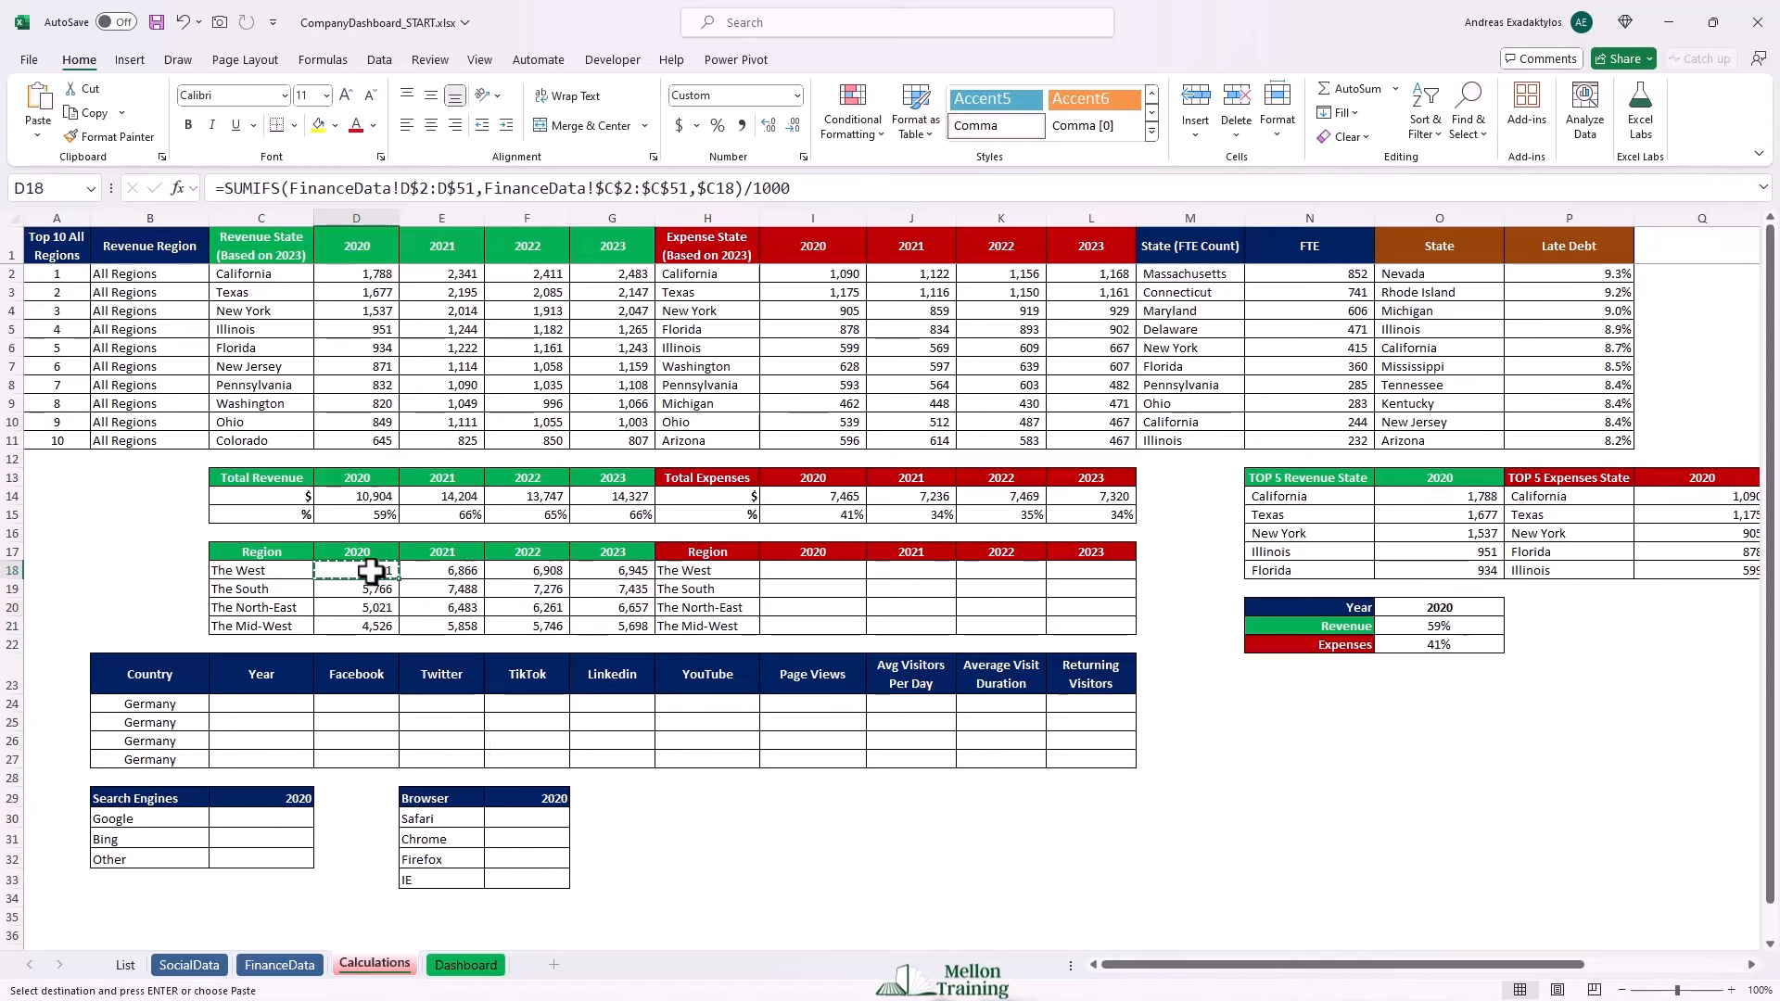
left_click(820, 576)
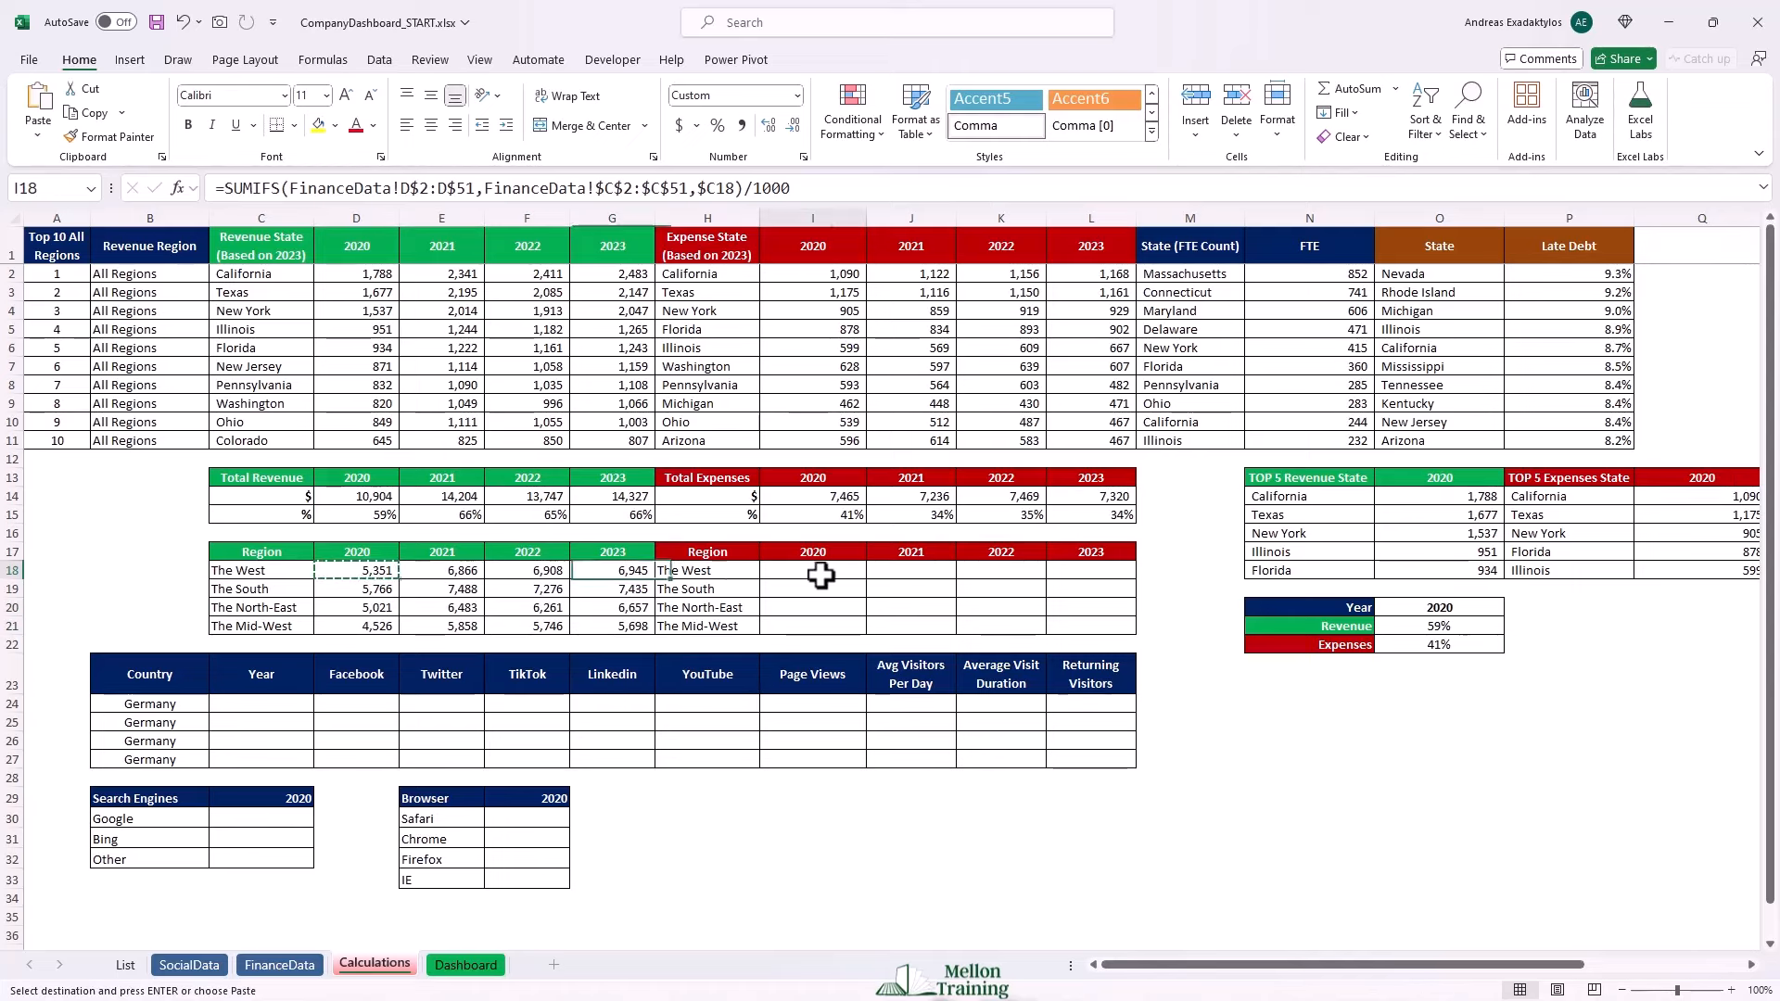
key("ctrl+v")
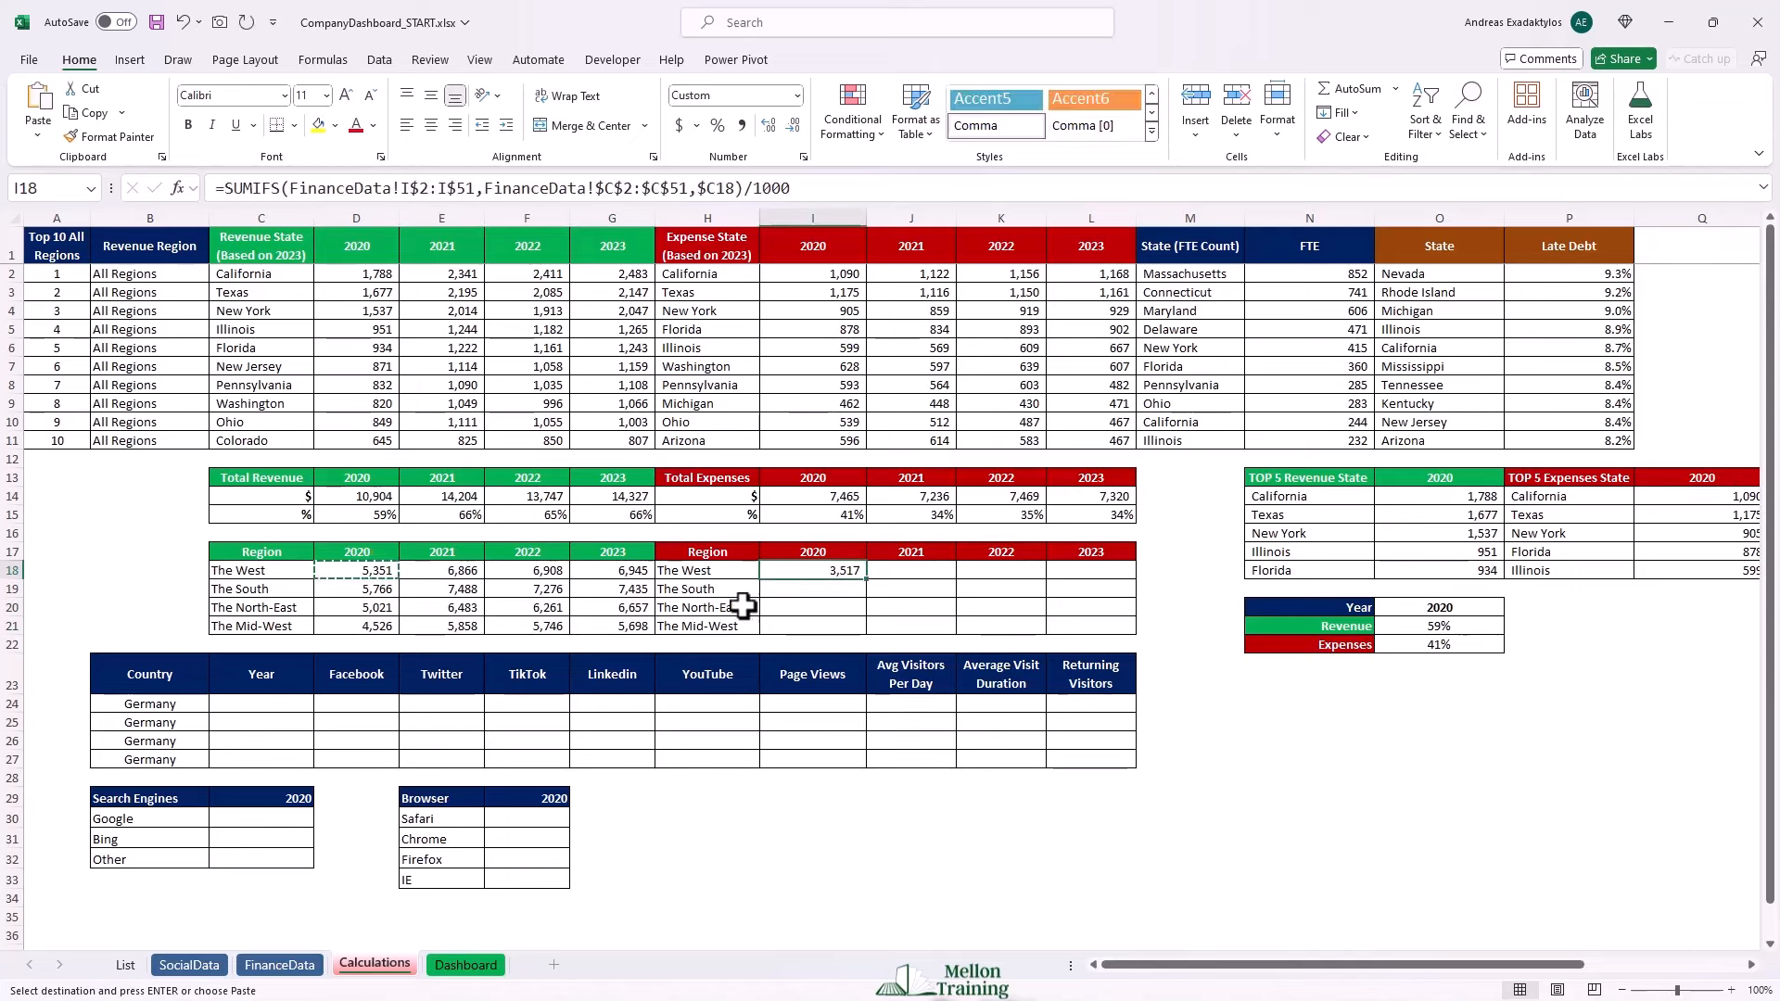
double_click(819, 573)
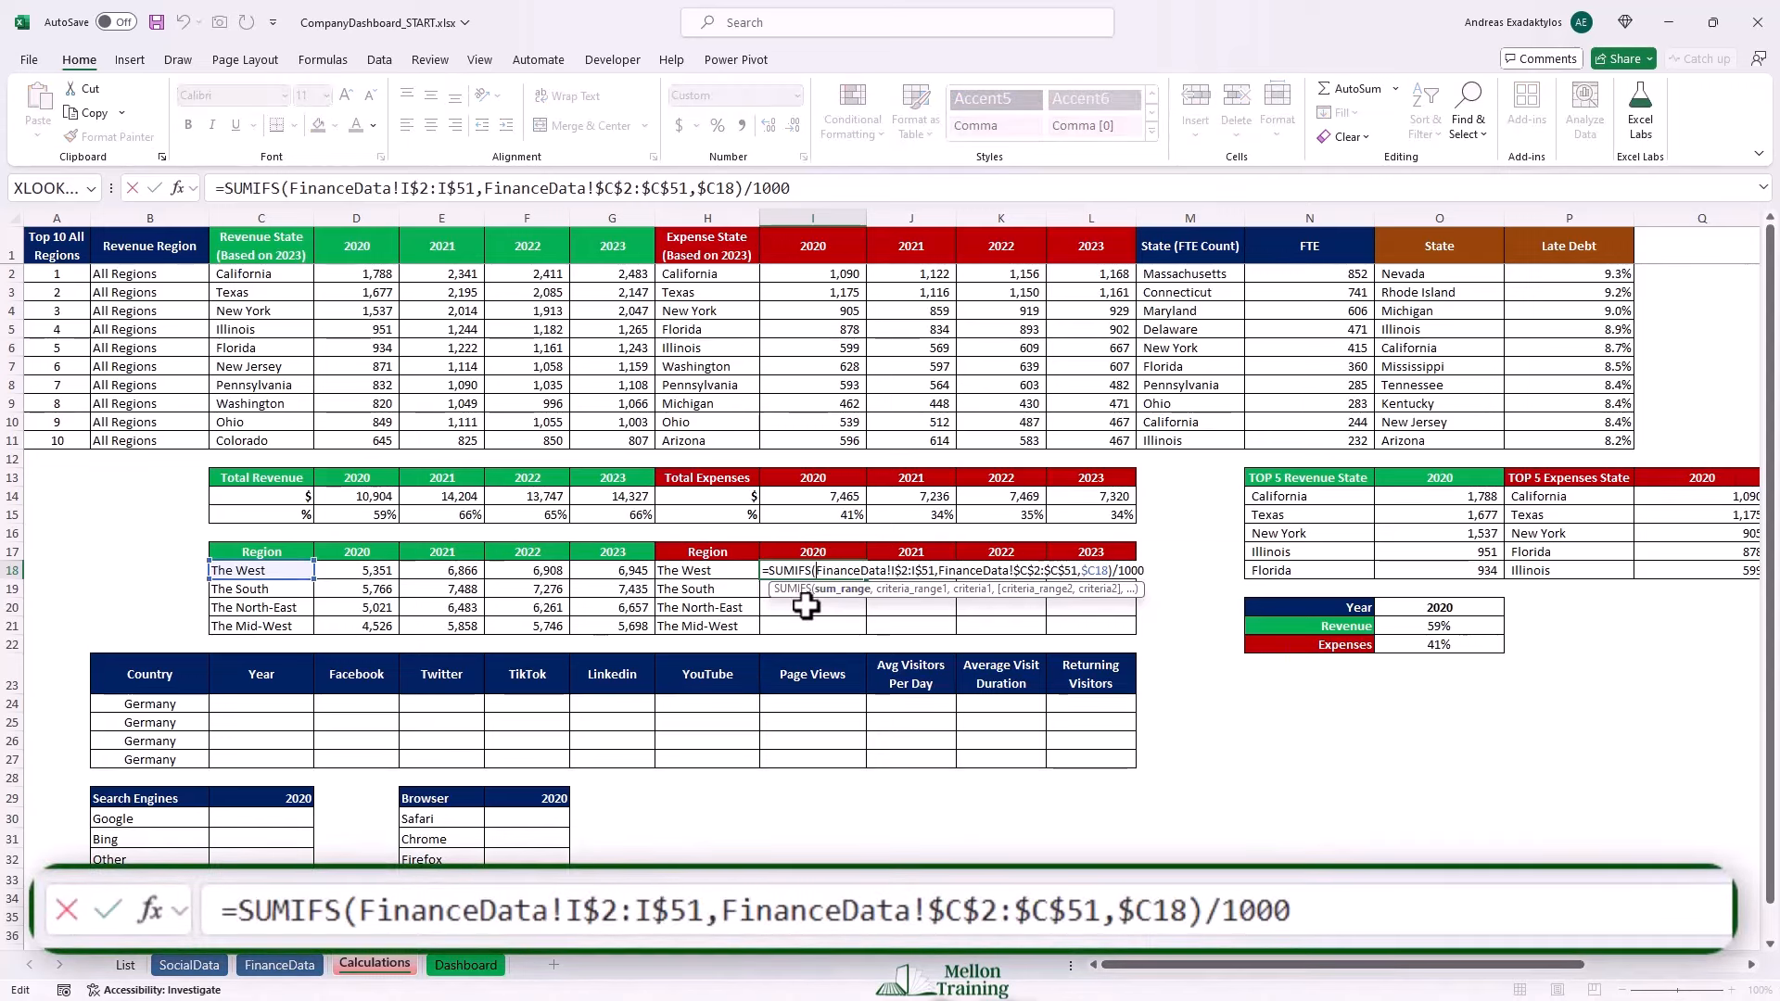
left_click_drag(263, 579, 710, 586)
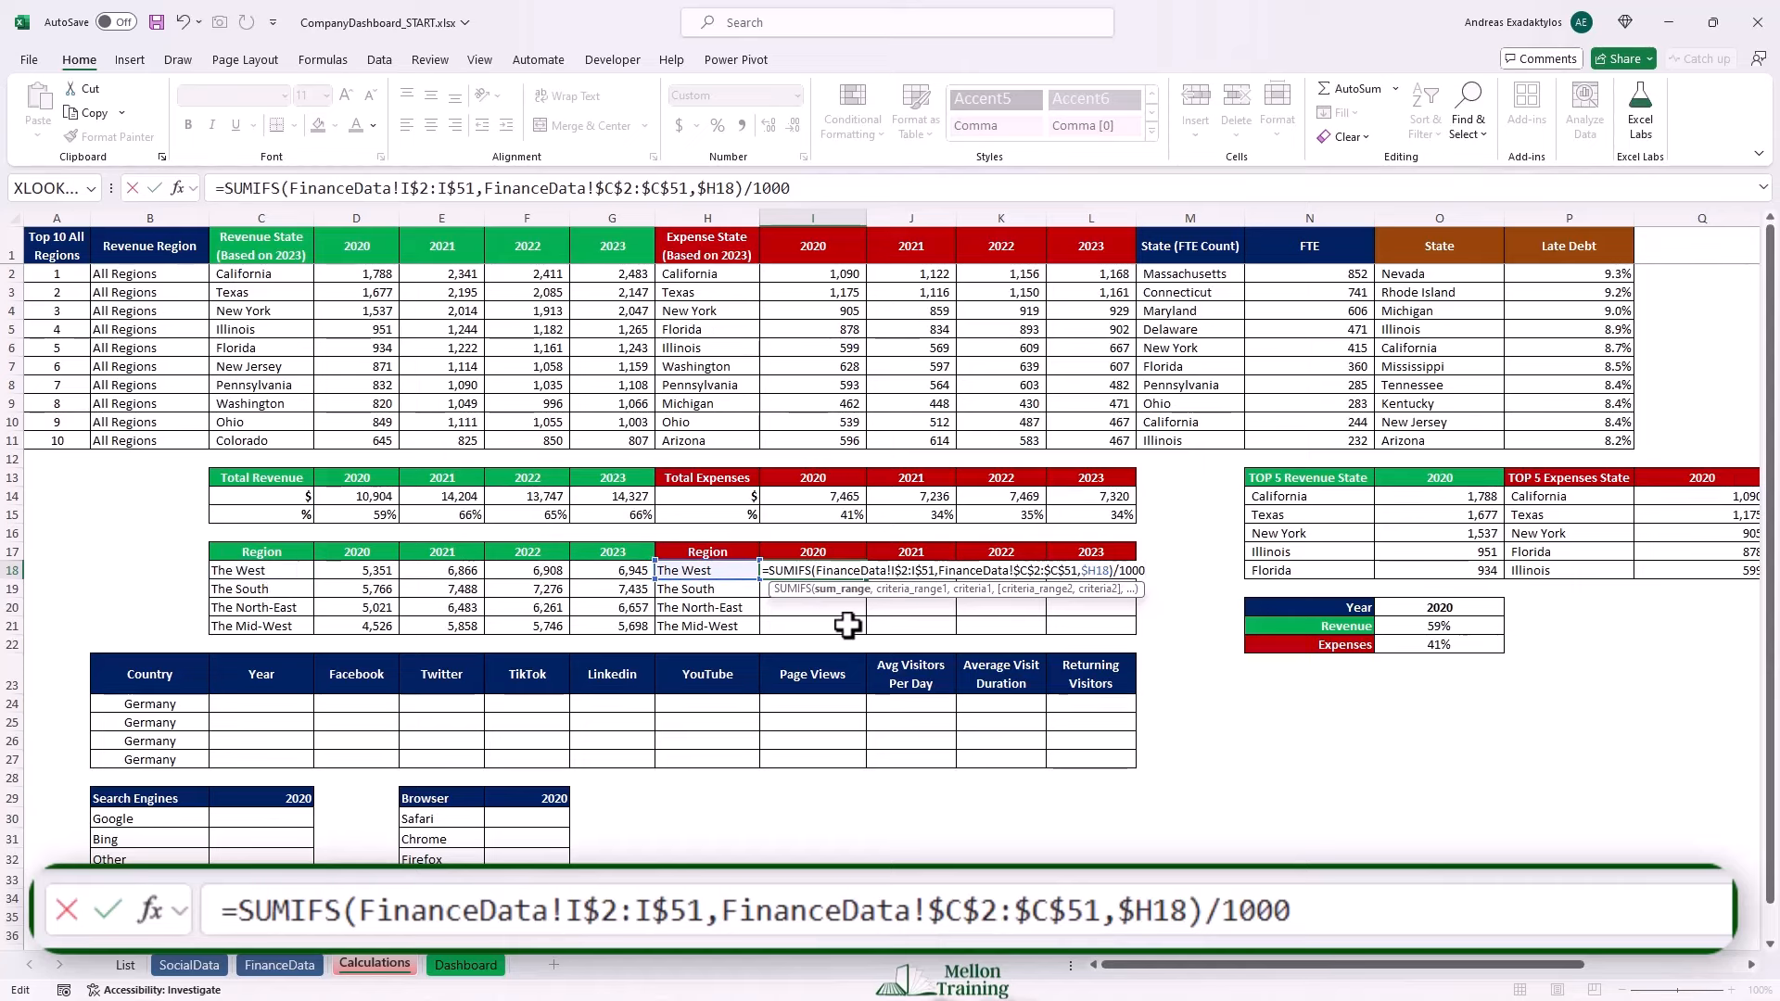
key("ctrl+Return")
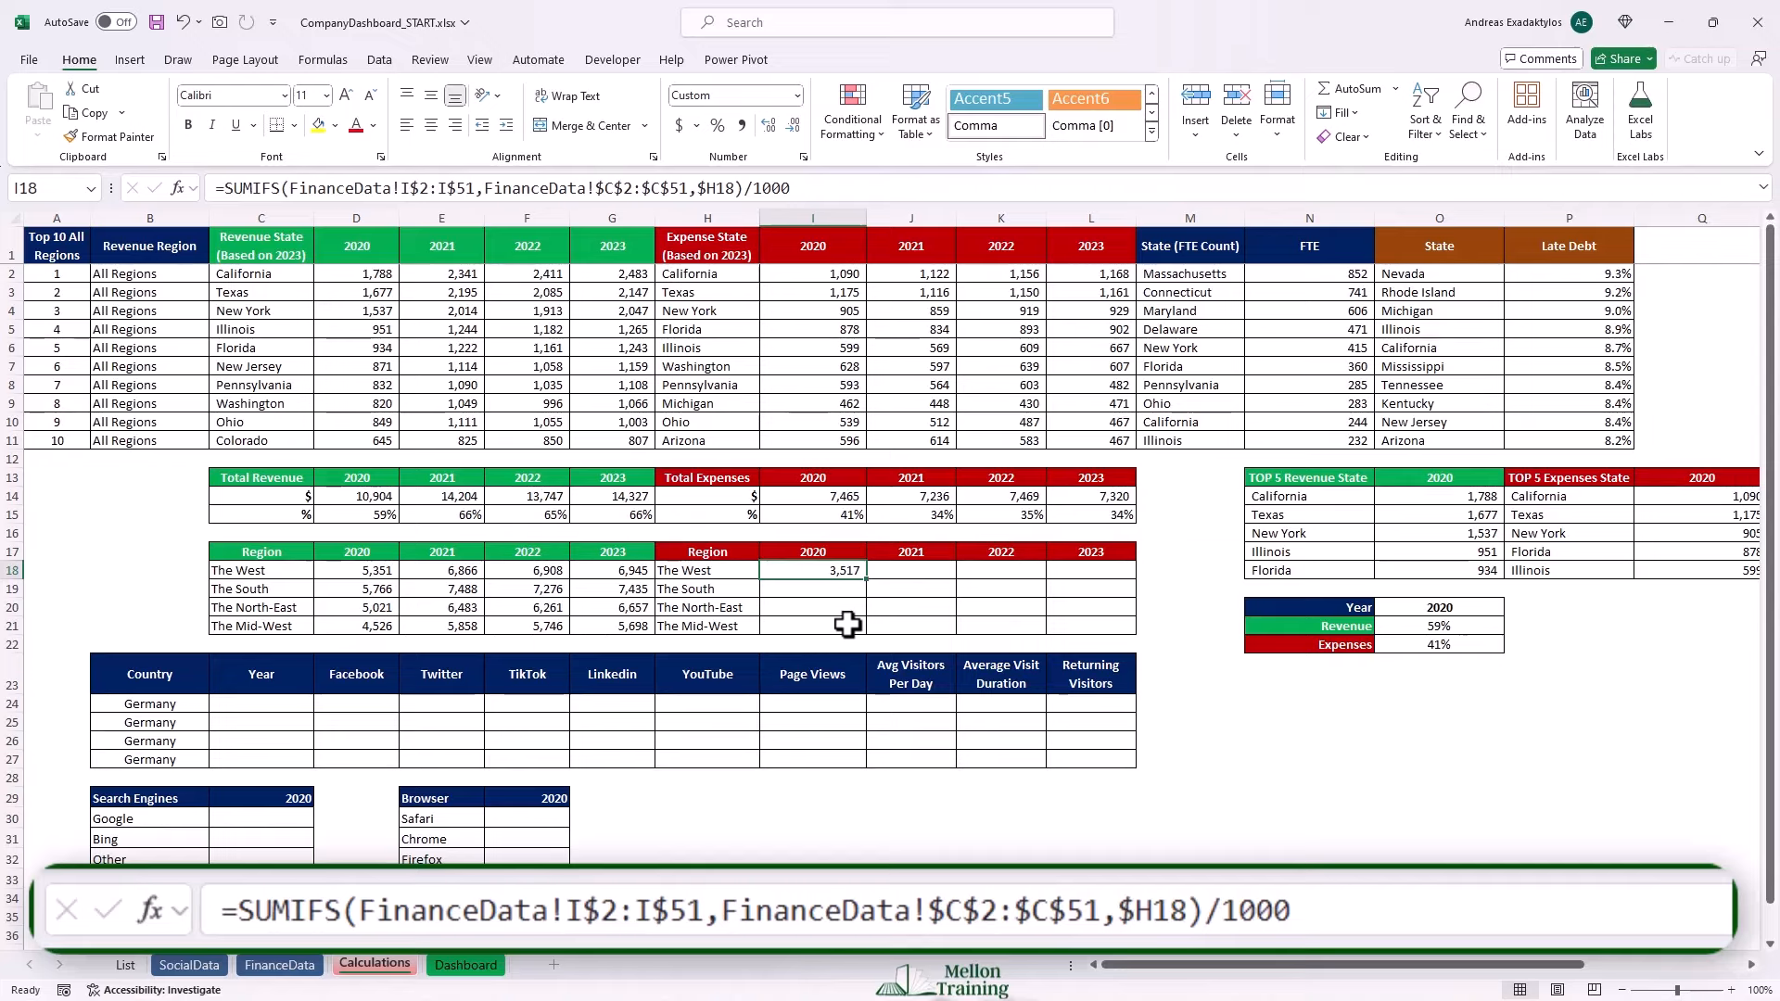
Check which column of the FinanceData sheet holds Expenses 2020 and return to the Calculations sheet.
left_click(277, 967)
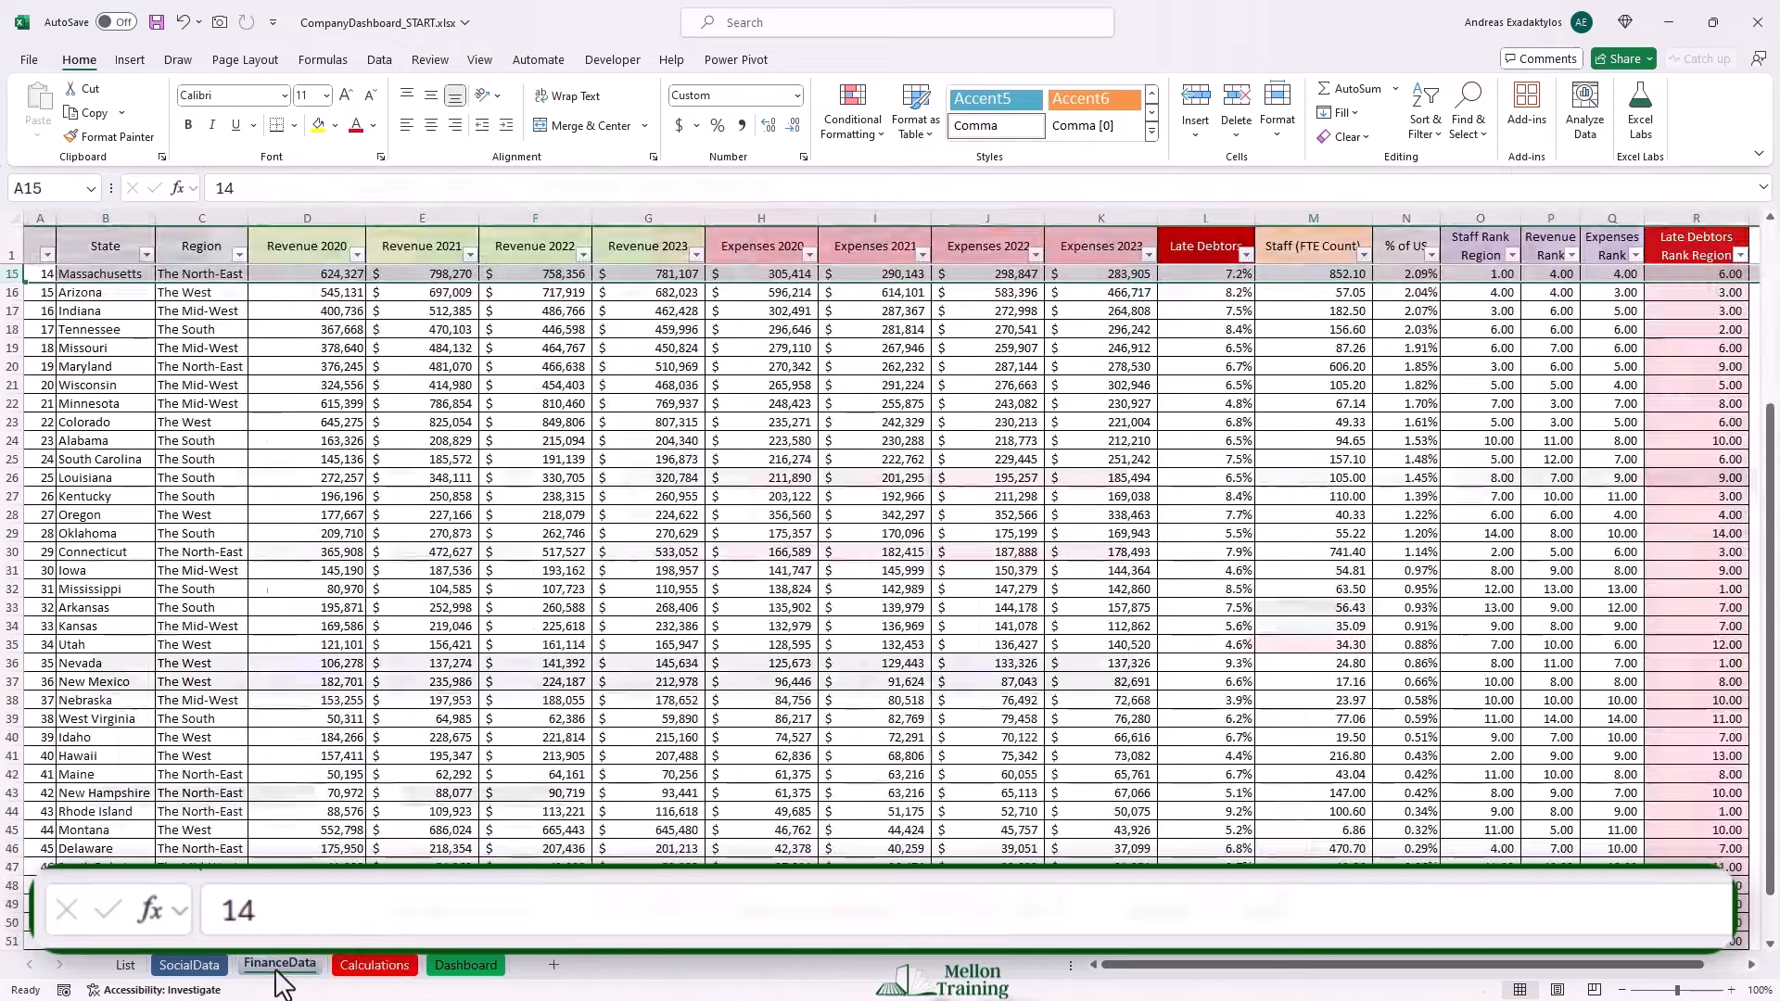
scroll(498, 721, "up", 5)
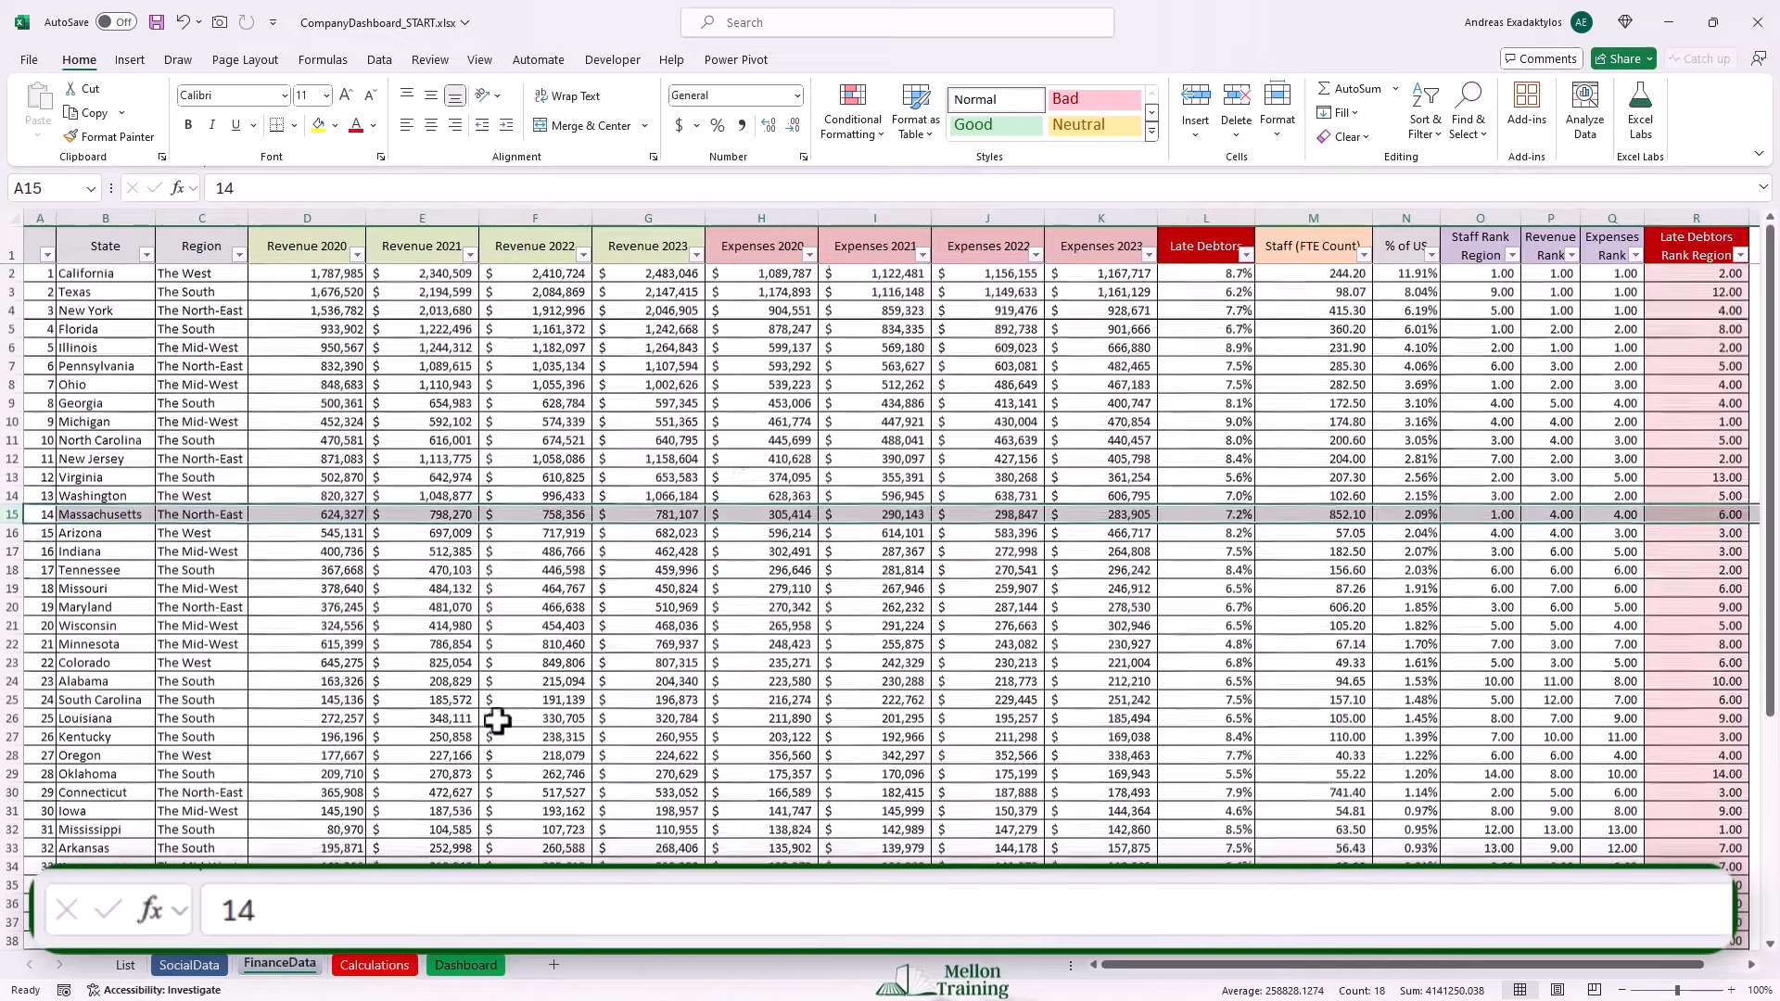
left_click(770, 216)
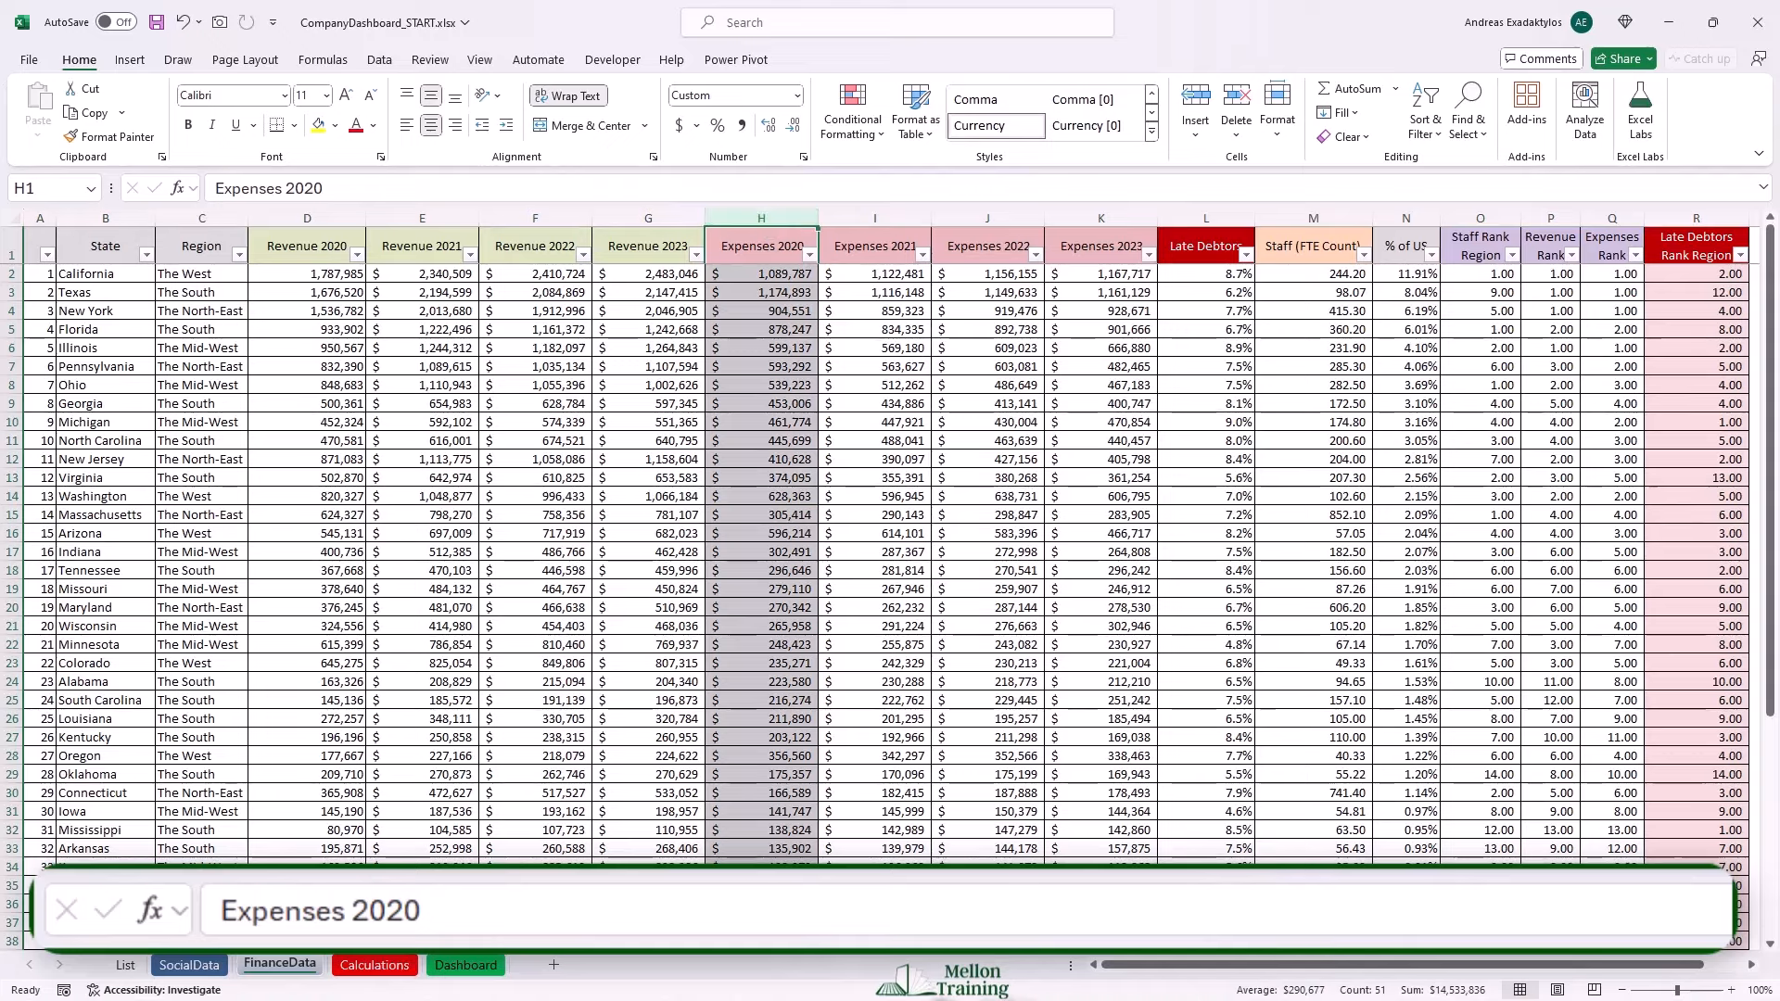
left_click(375, 965)
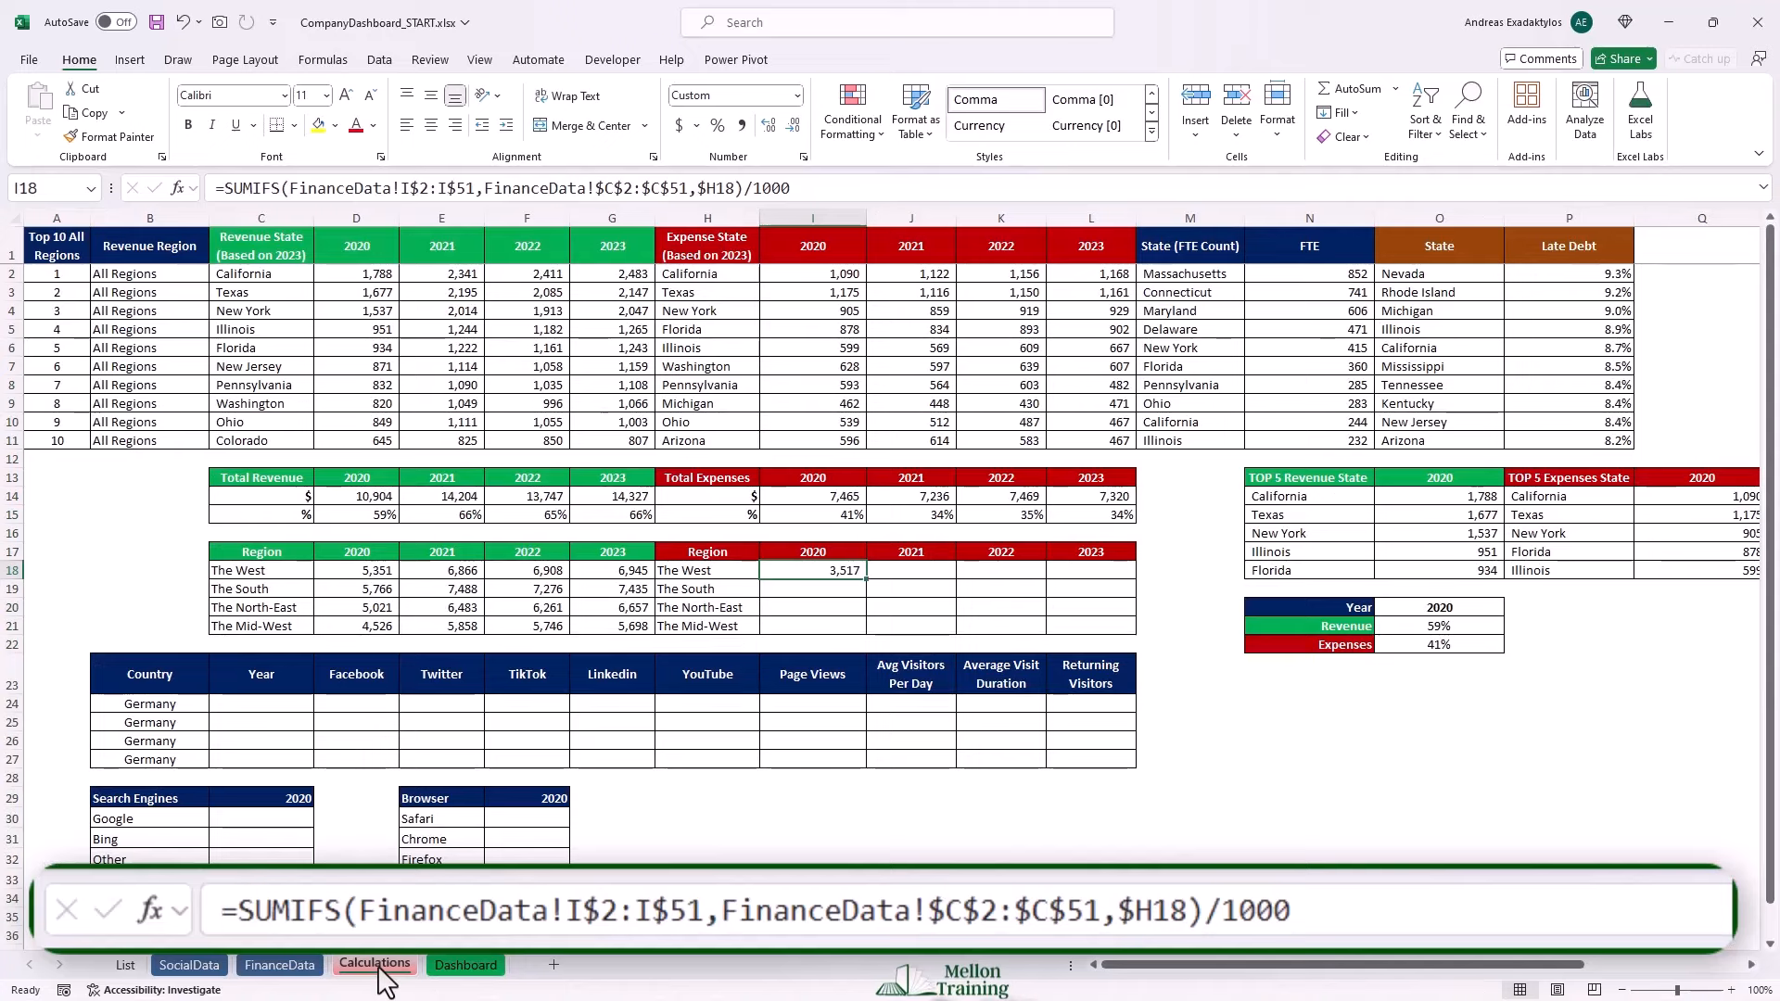
Change the SUMIFS sum range in I18 to FinanceData!H$2:H$51 and fill the formula across the regional expense table I18:L21.
double_click(822, 570)
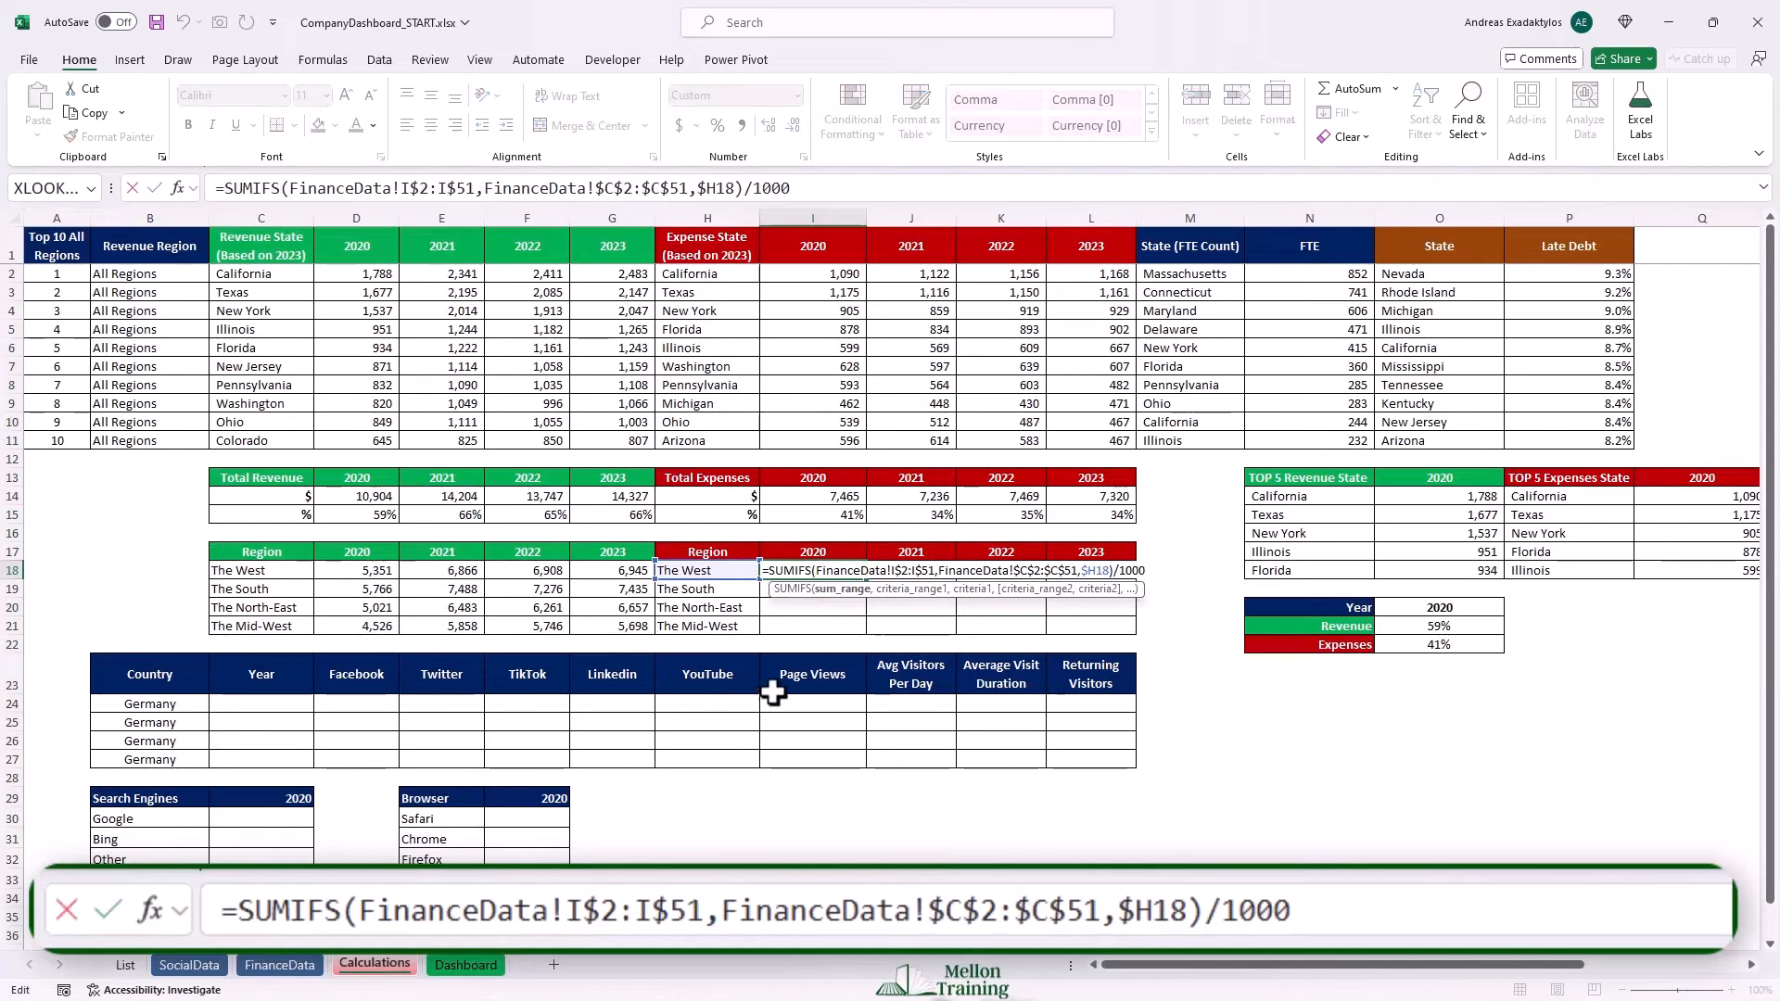
key("BackSpace")
type("H")
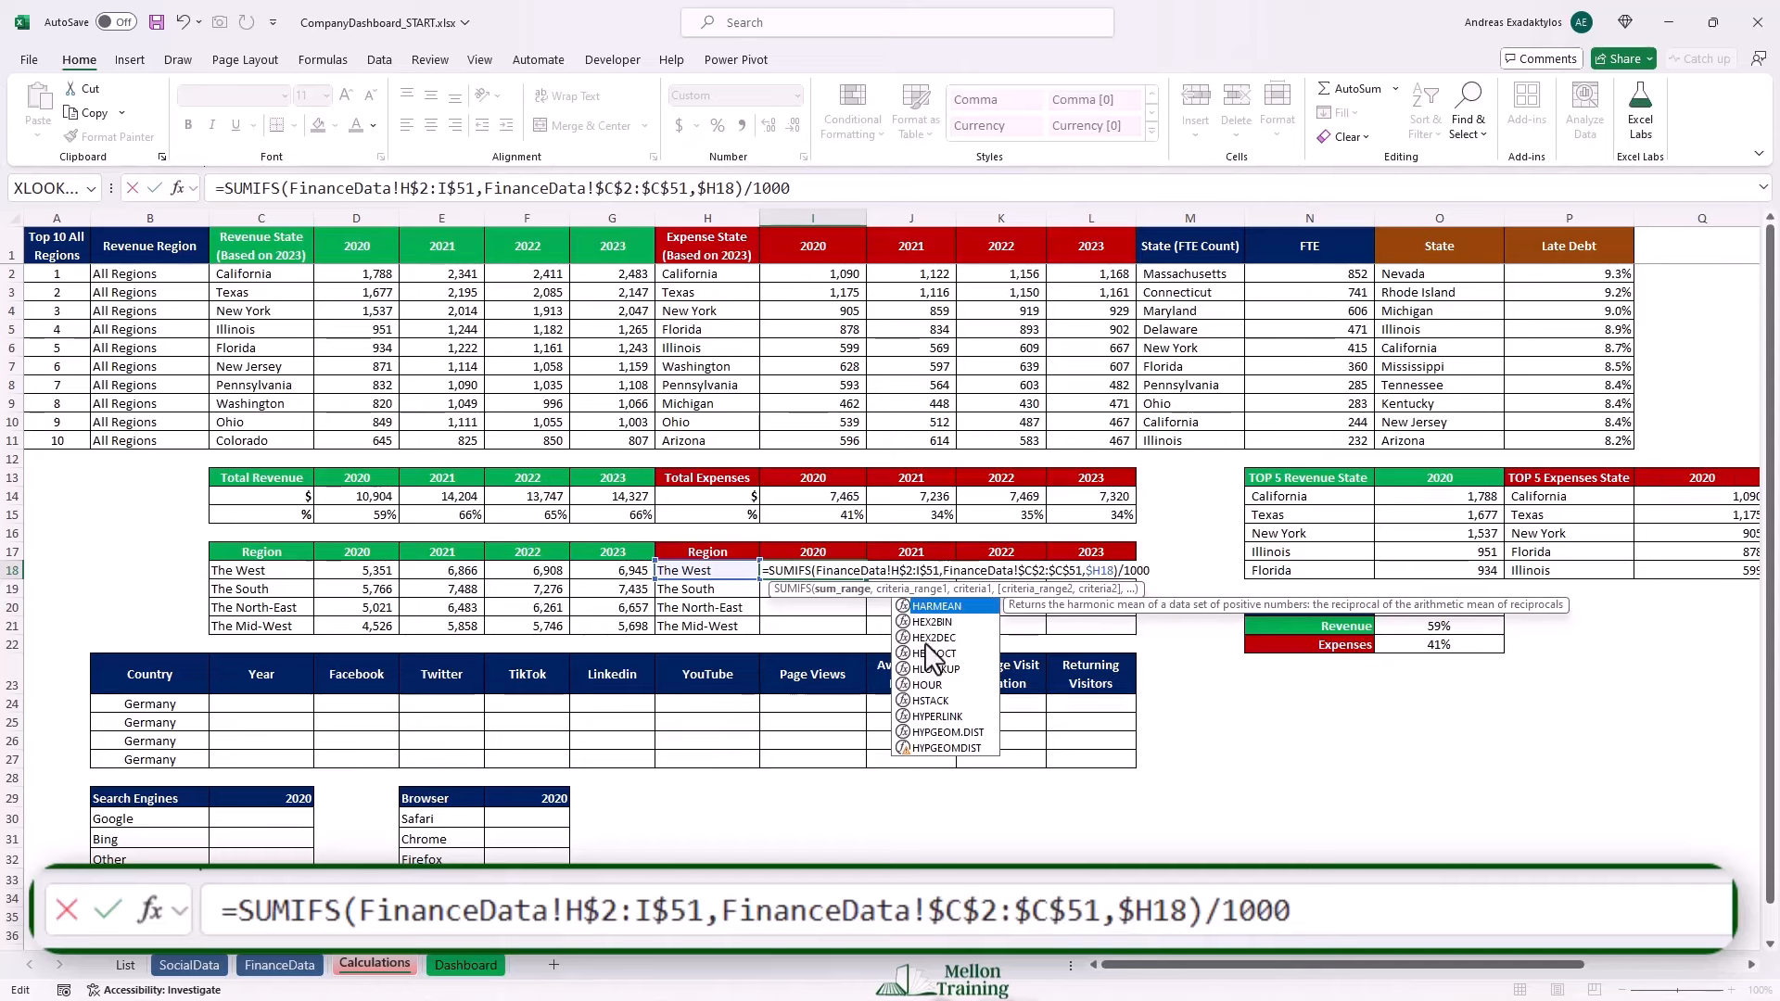
left_click(923, 572)
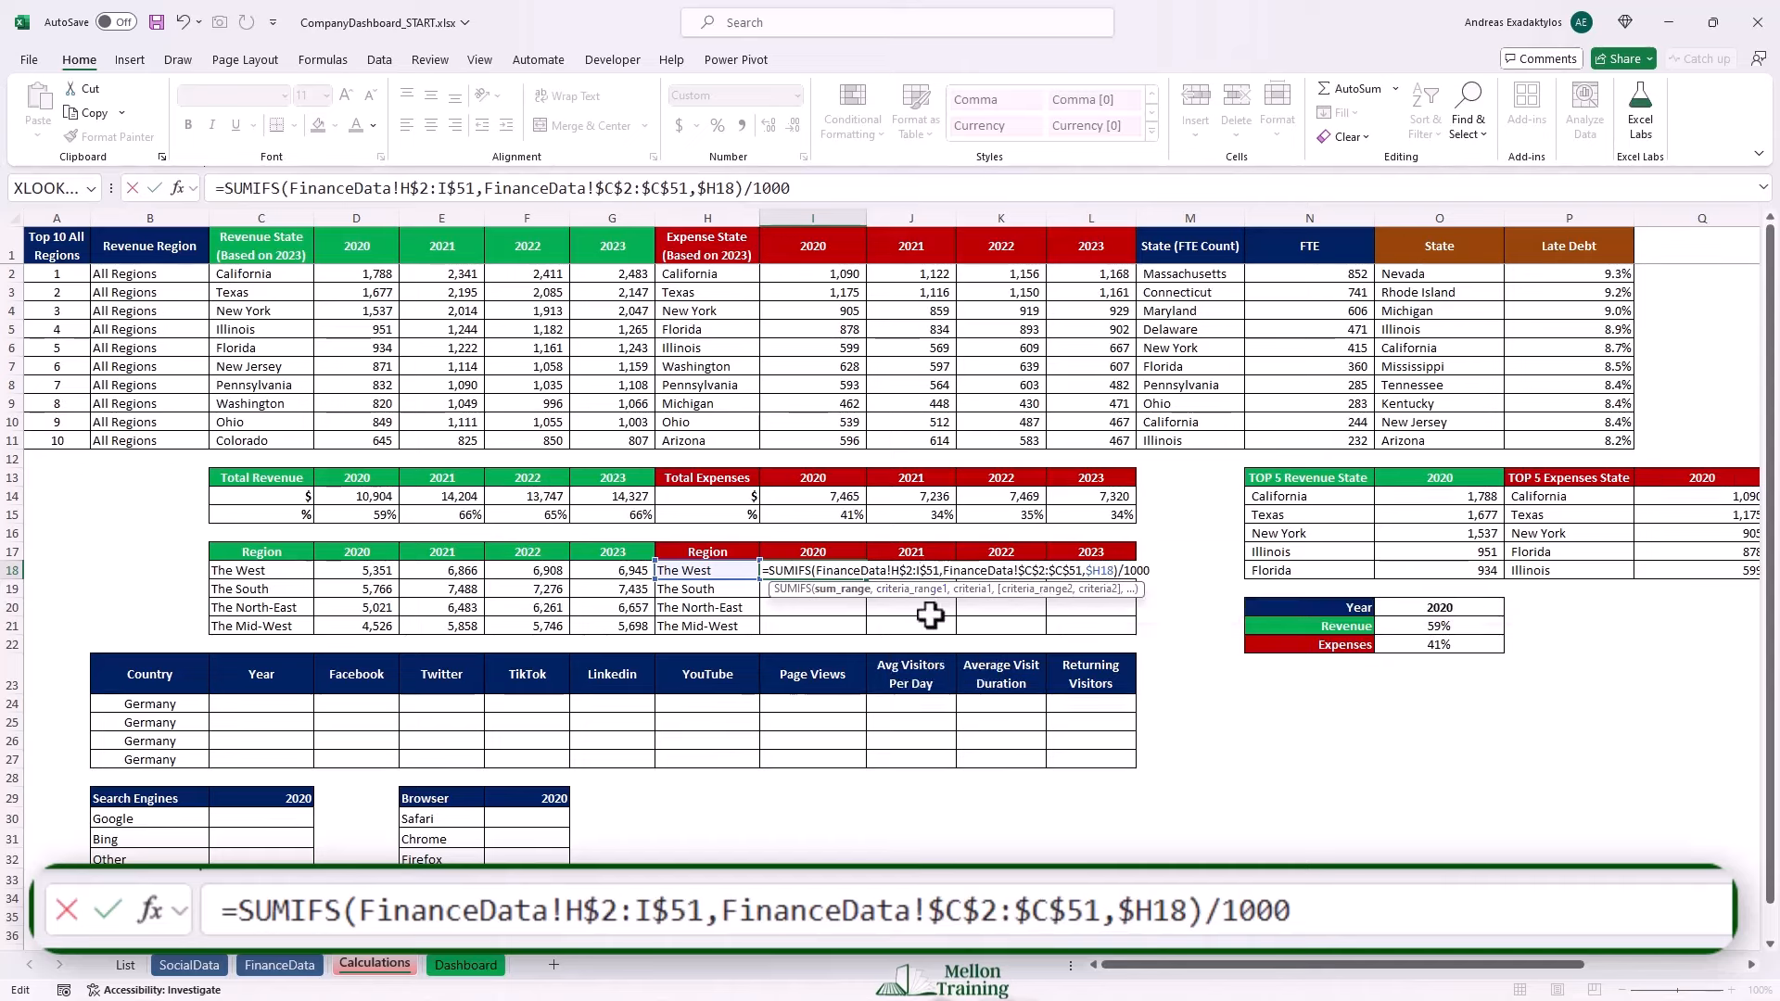
key("BackSpace")
type("H")
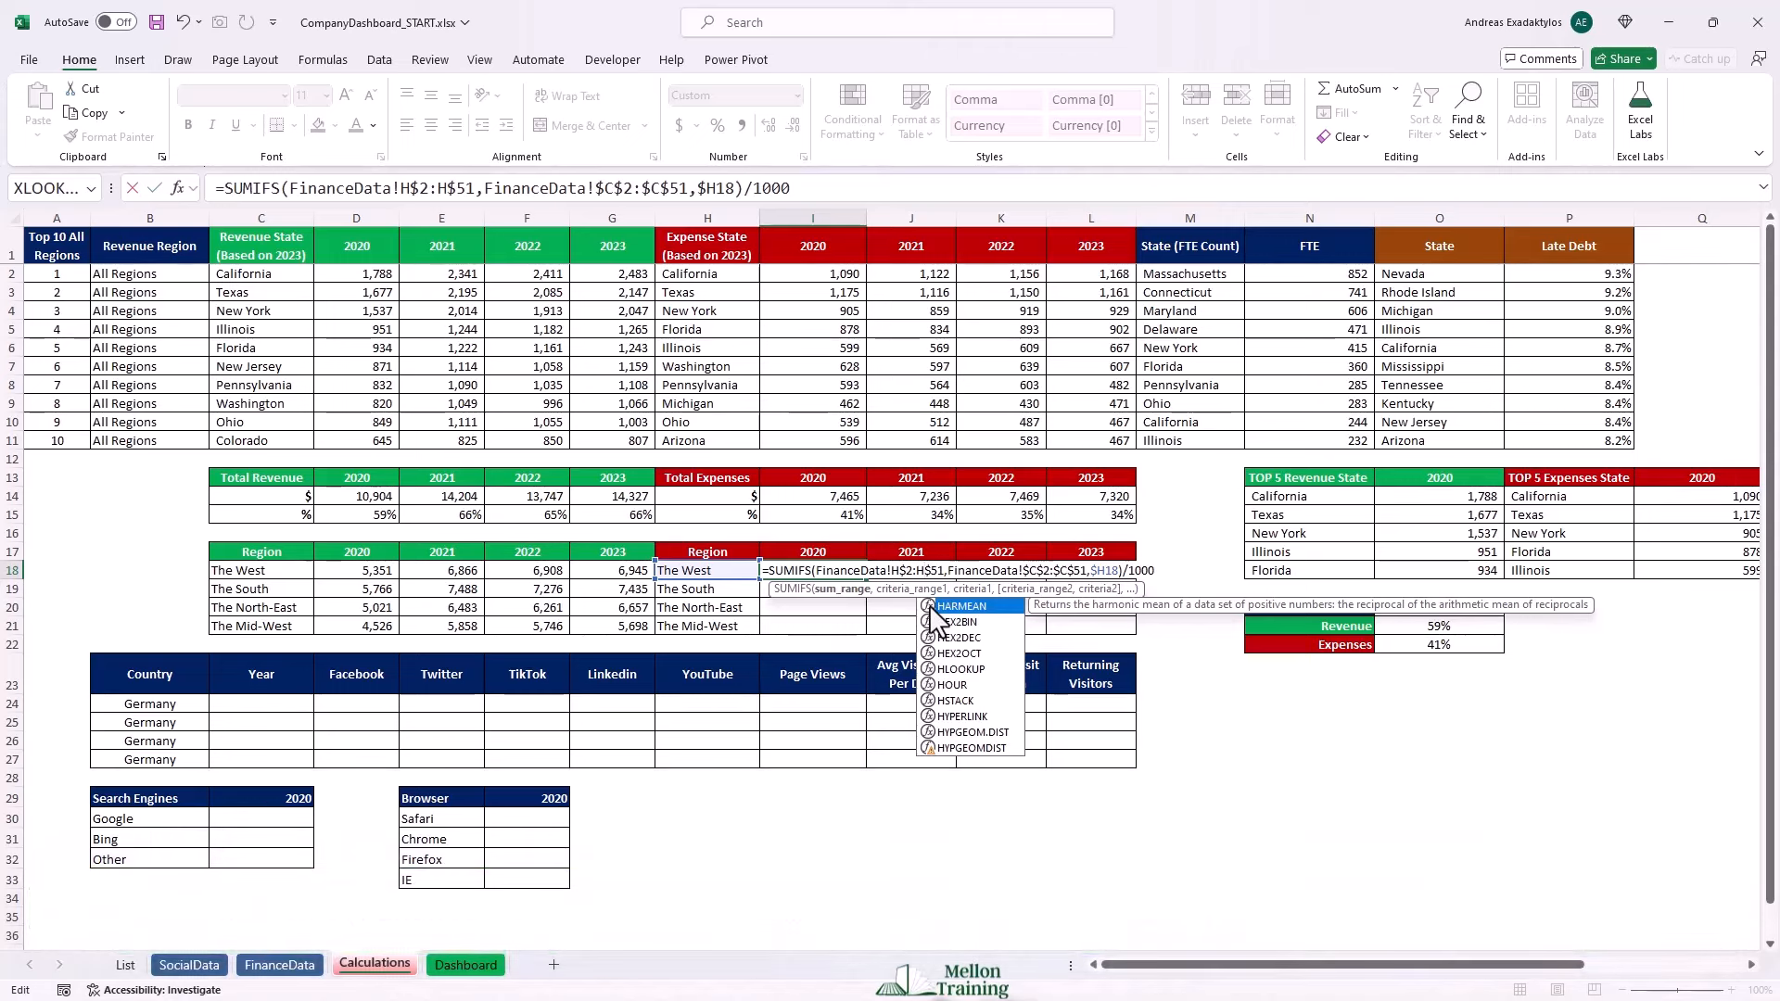
key("Return")
key("Up")
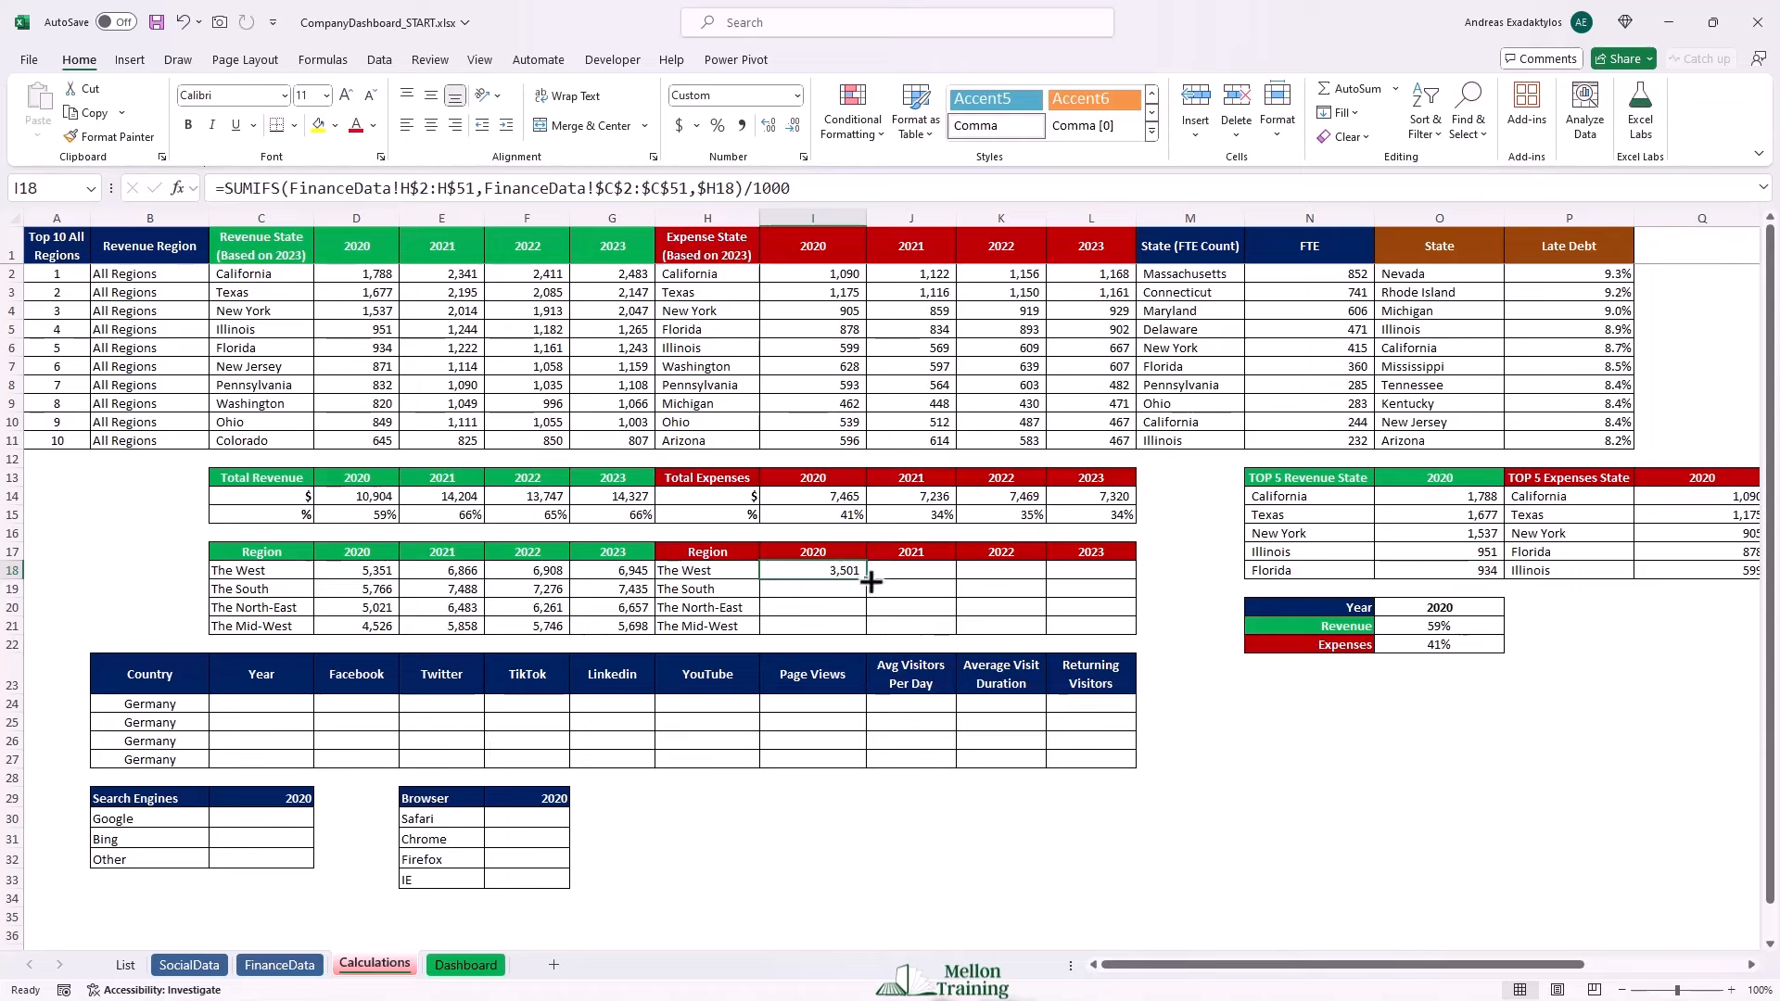
left_click_drag(868, 580, 1142, 642)
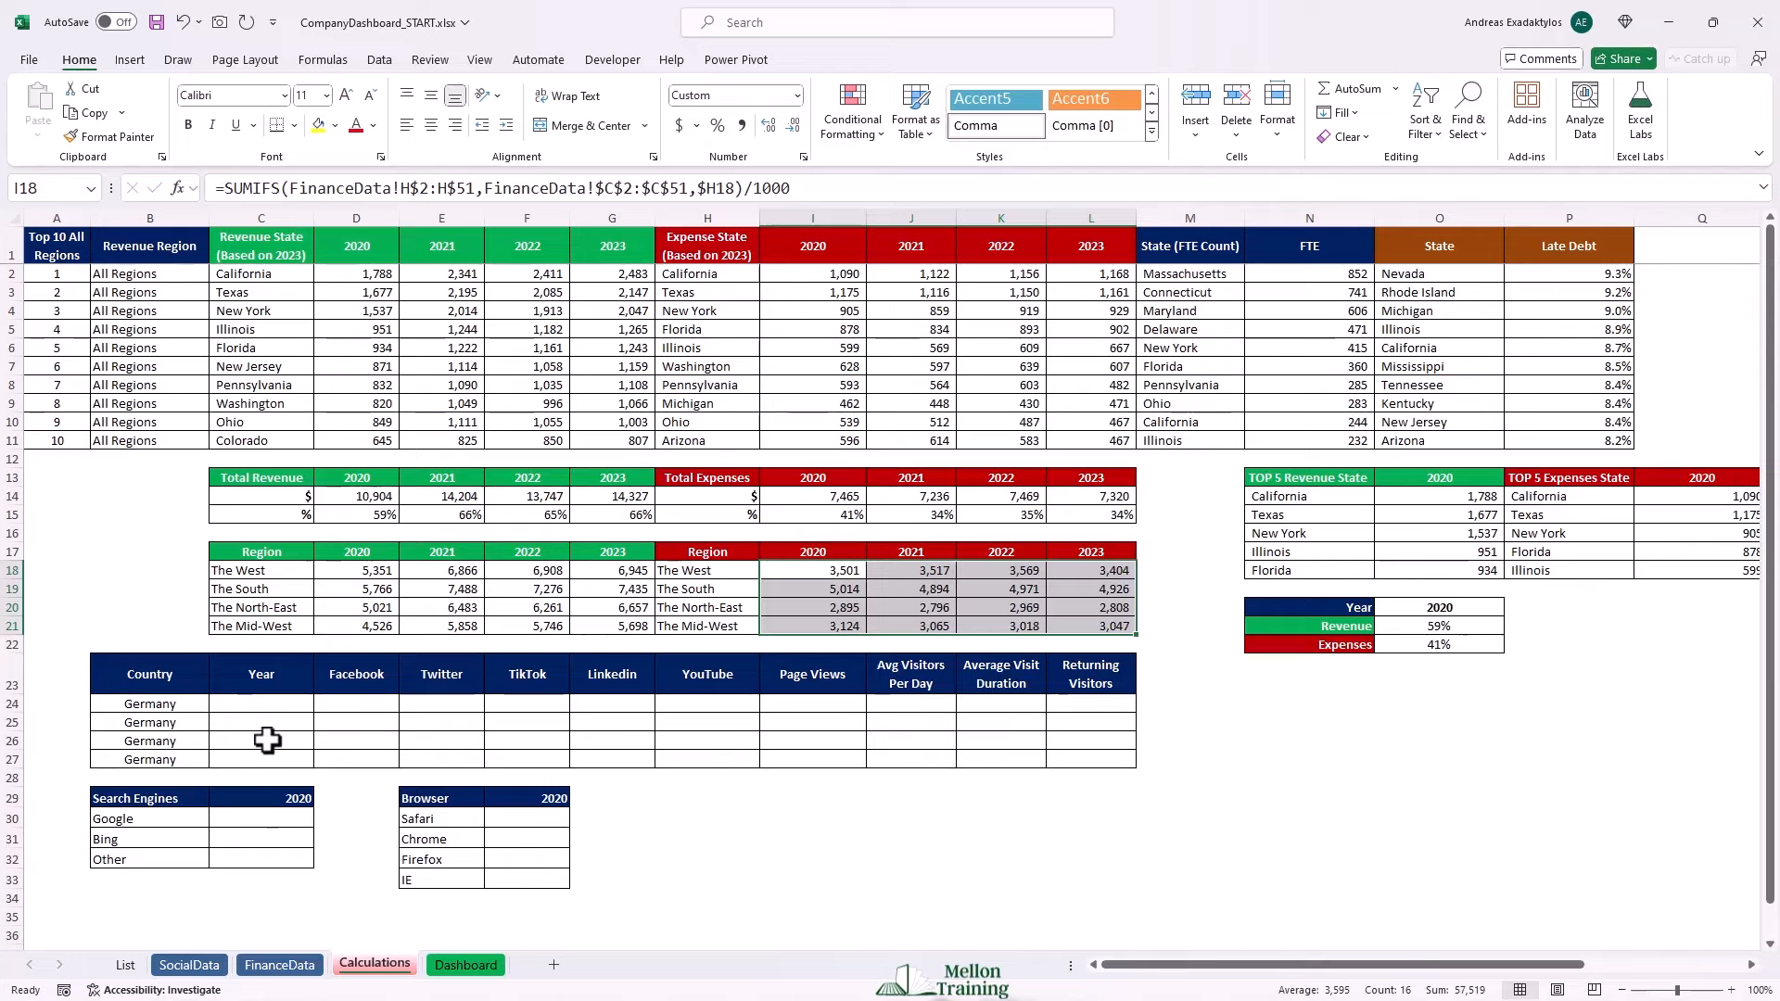
Copy the year headers D17:G17 and paste them transposed into the Year column of the country table, C24:C27.
scroll(267, 740, "down", 2)
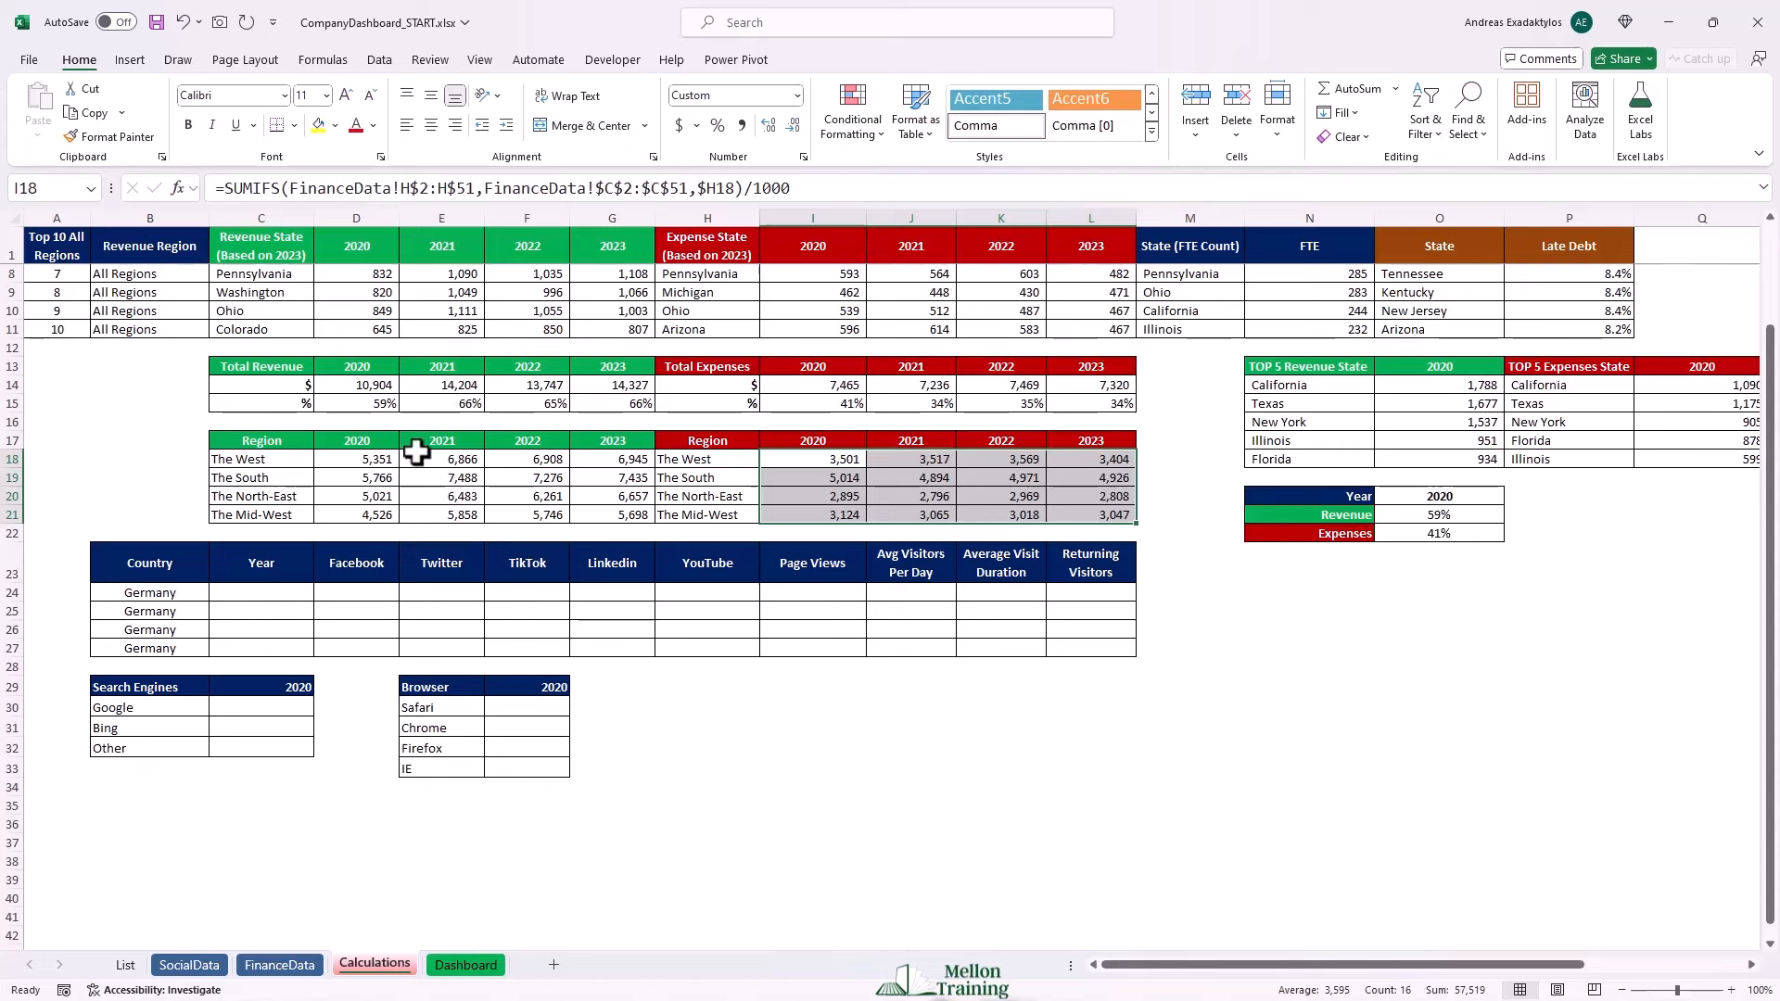
left_click_drag(358, 442, 584, 441)
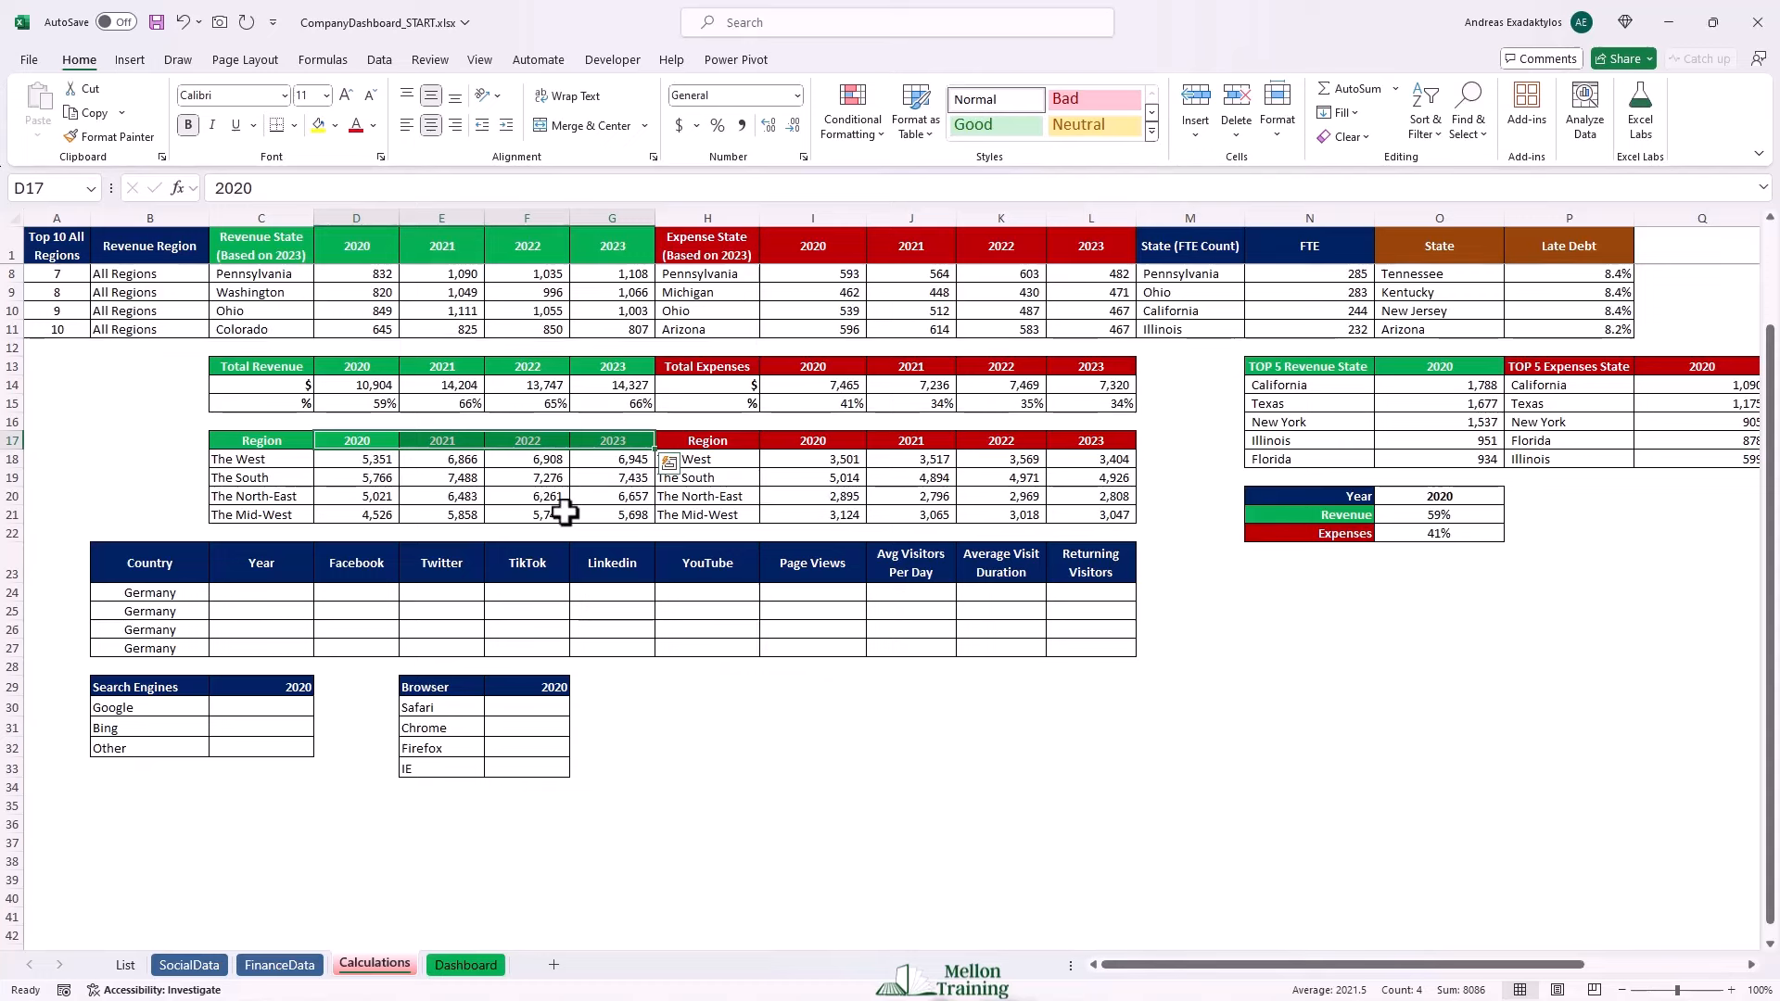
key("ctrl+c")
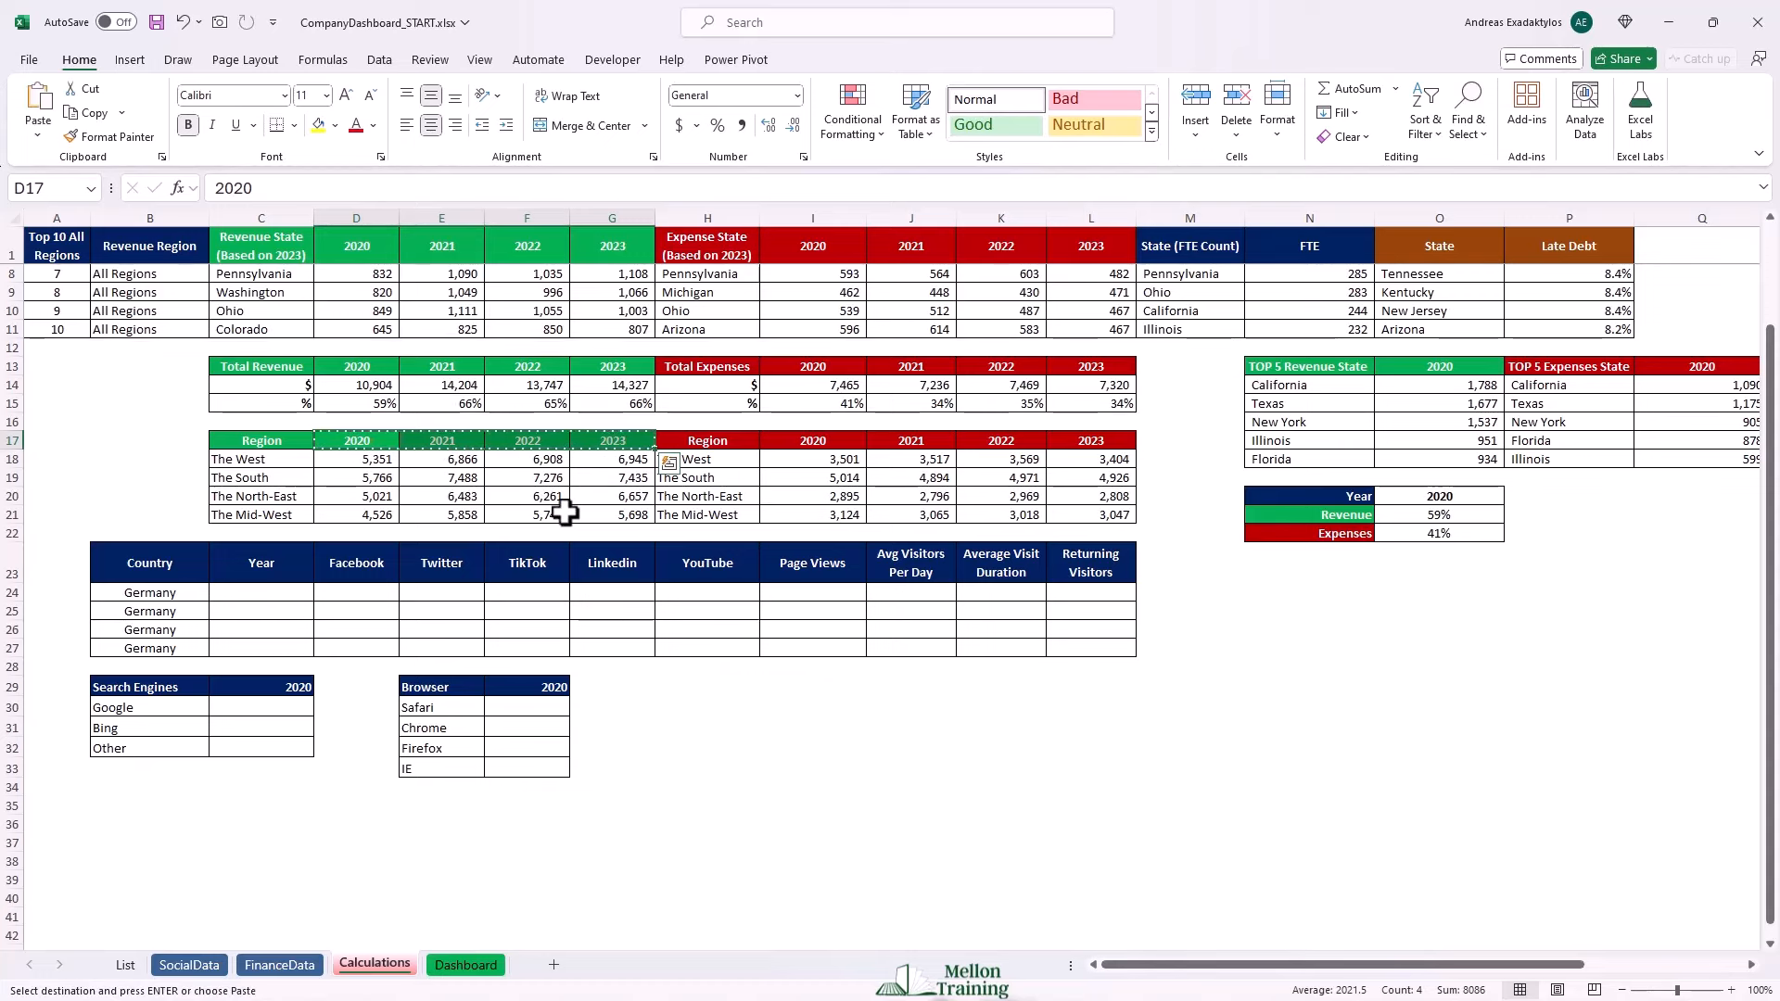
right_click(241, 598)
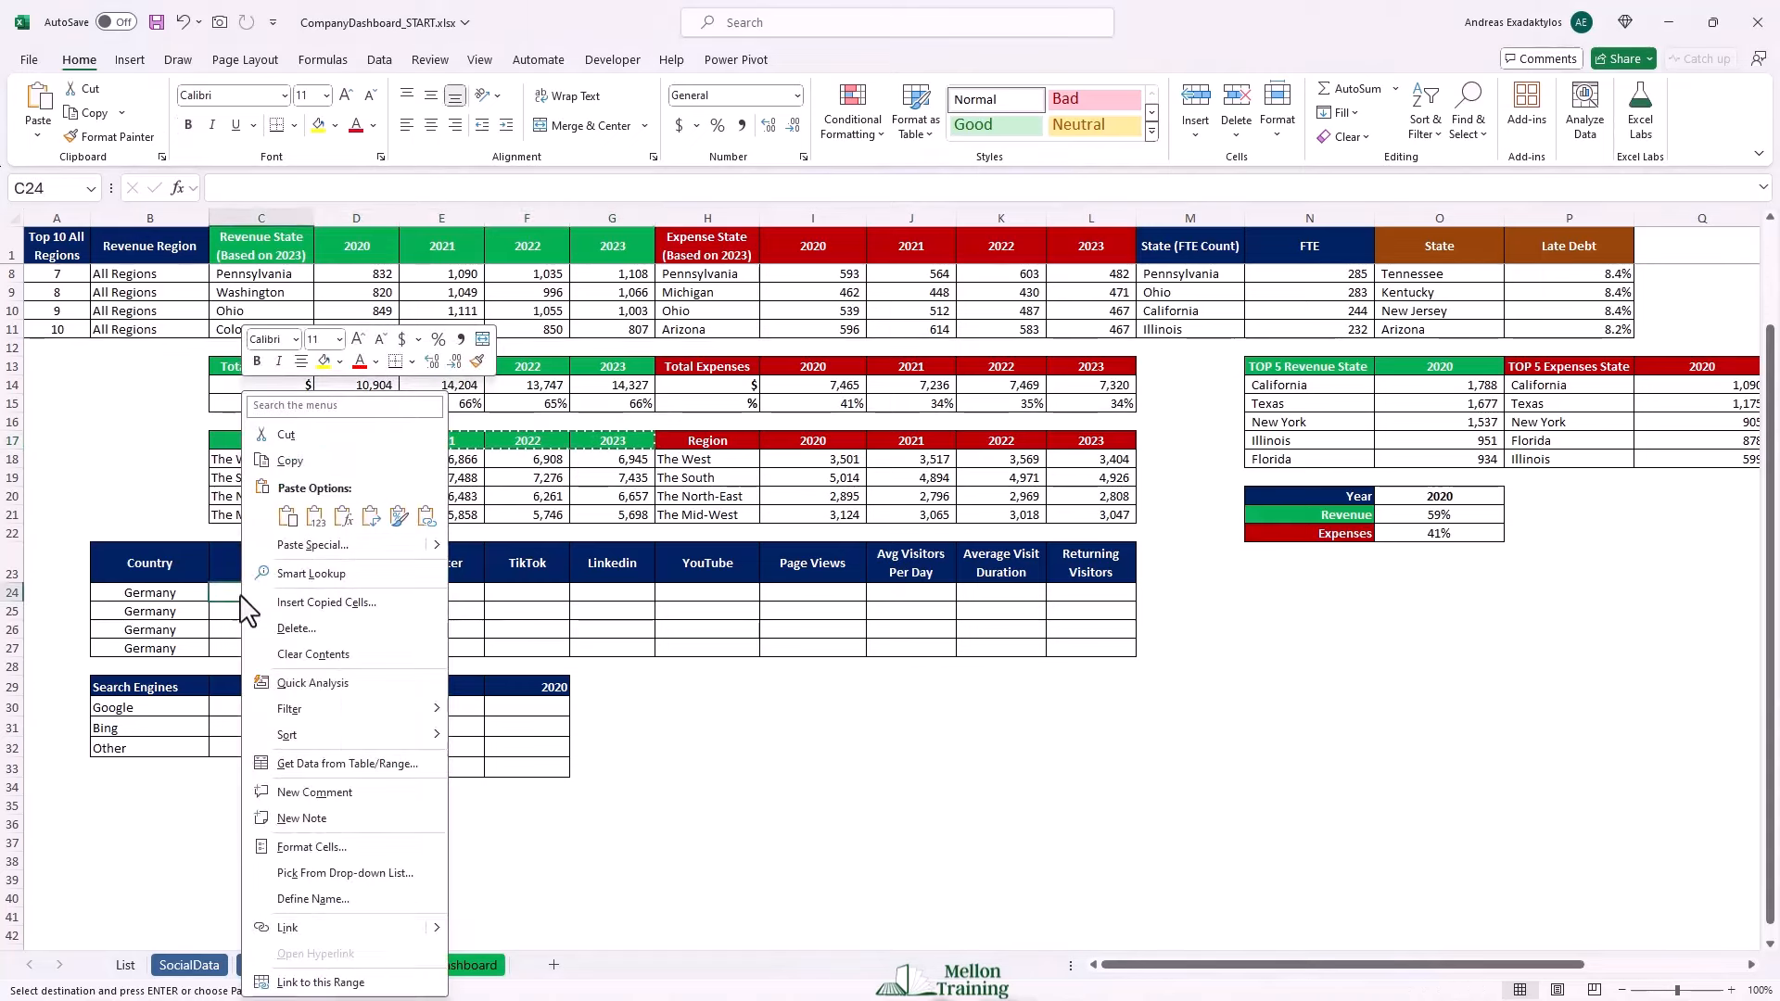
left_click(311, 547)
left_click_drag(303, 441, 268, 257)
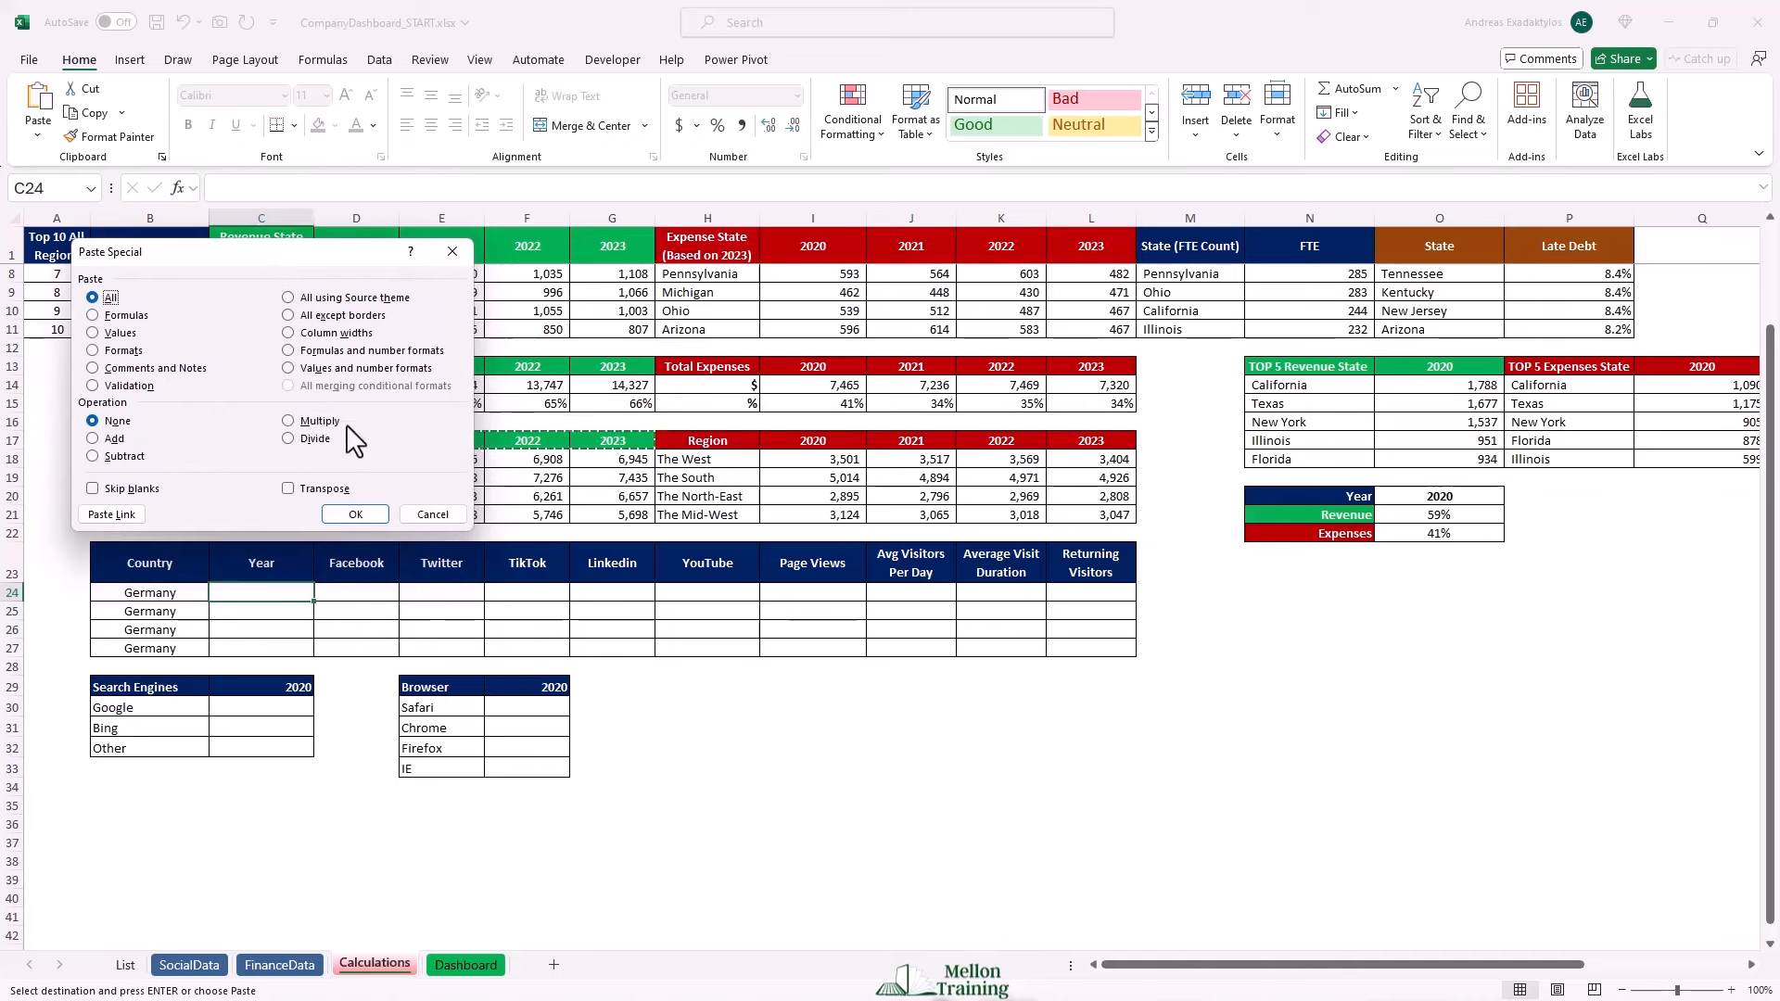
left_click(289, 490)
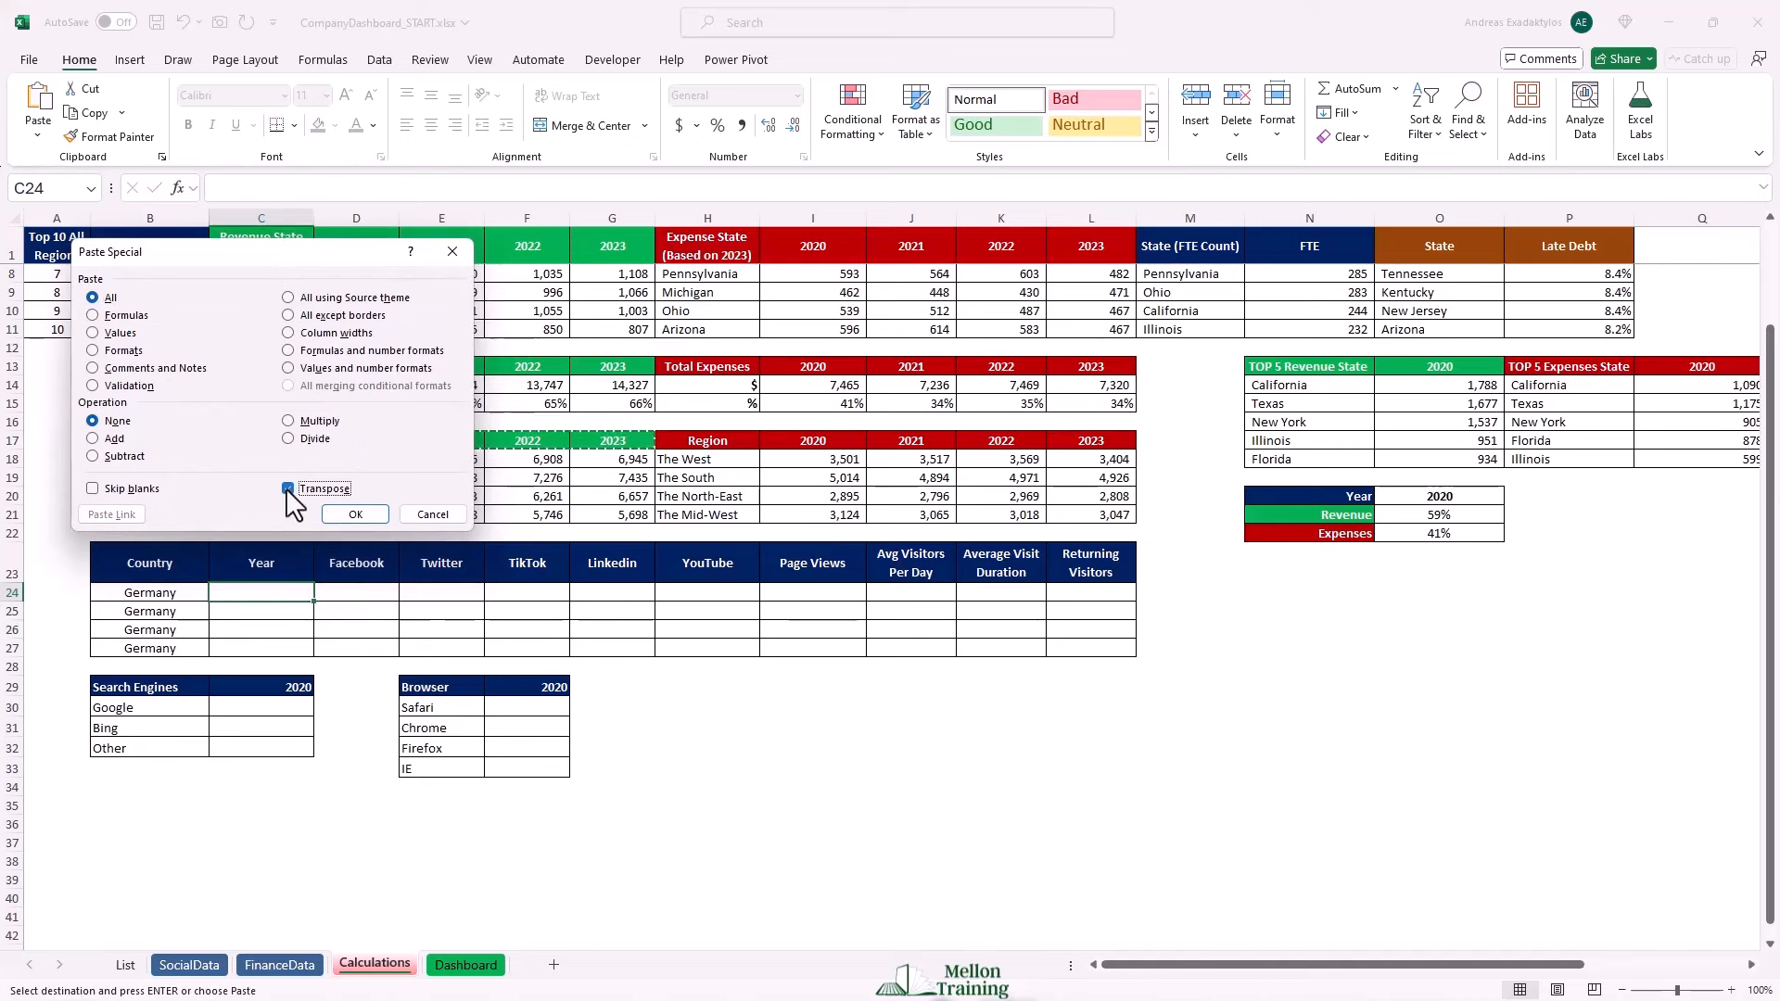
left_click(364, 516)
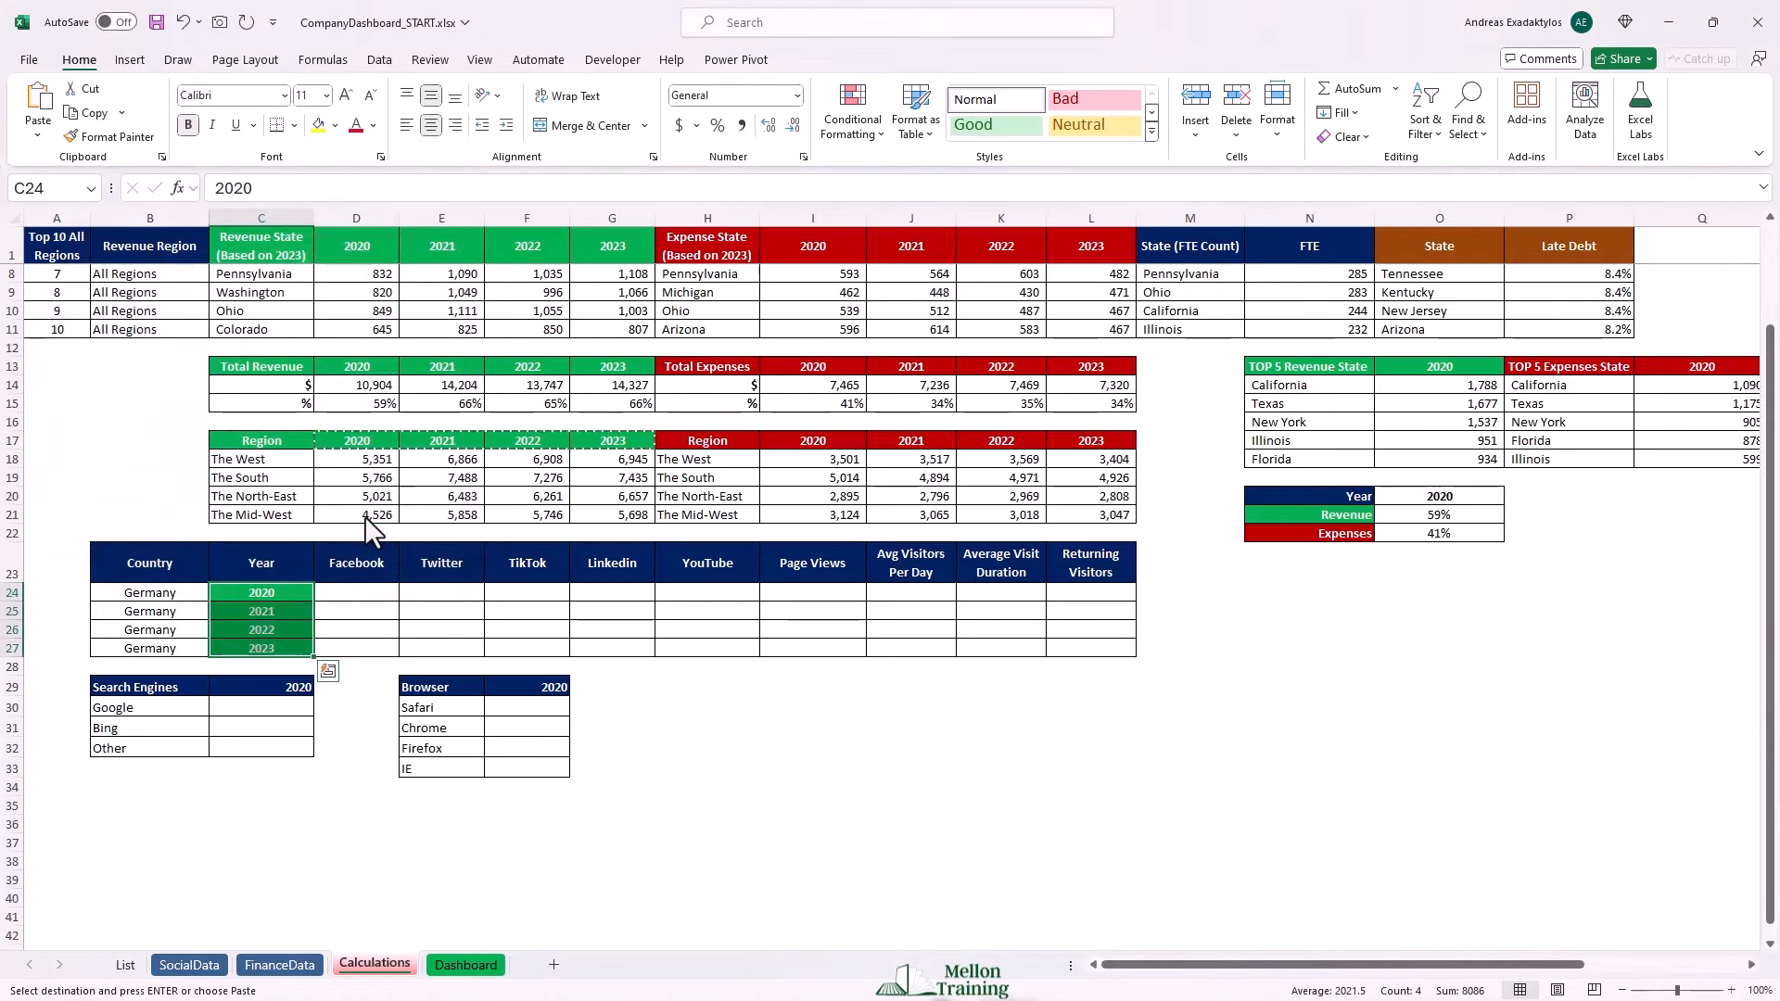
Reset the years in C24:C27 to the automatic font colour, with no fill and no bold.
left_click(373, 127)
left_click(371, 158)
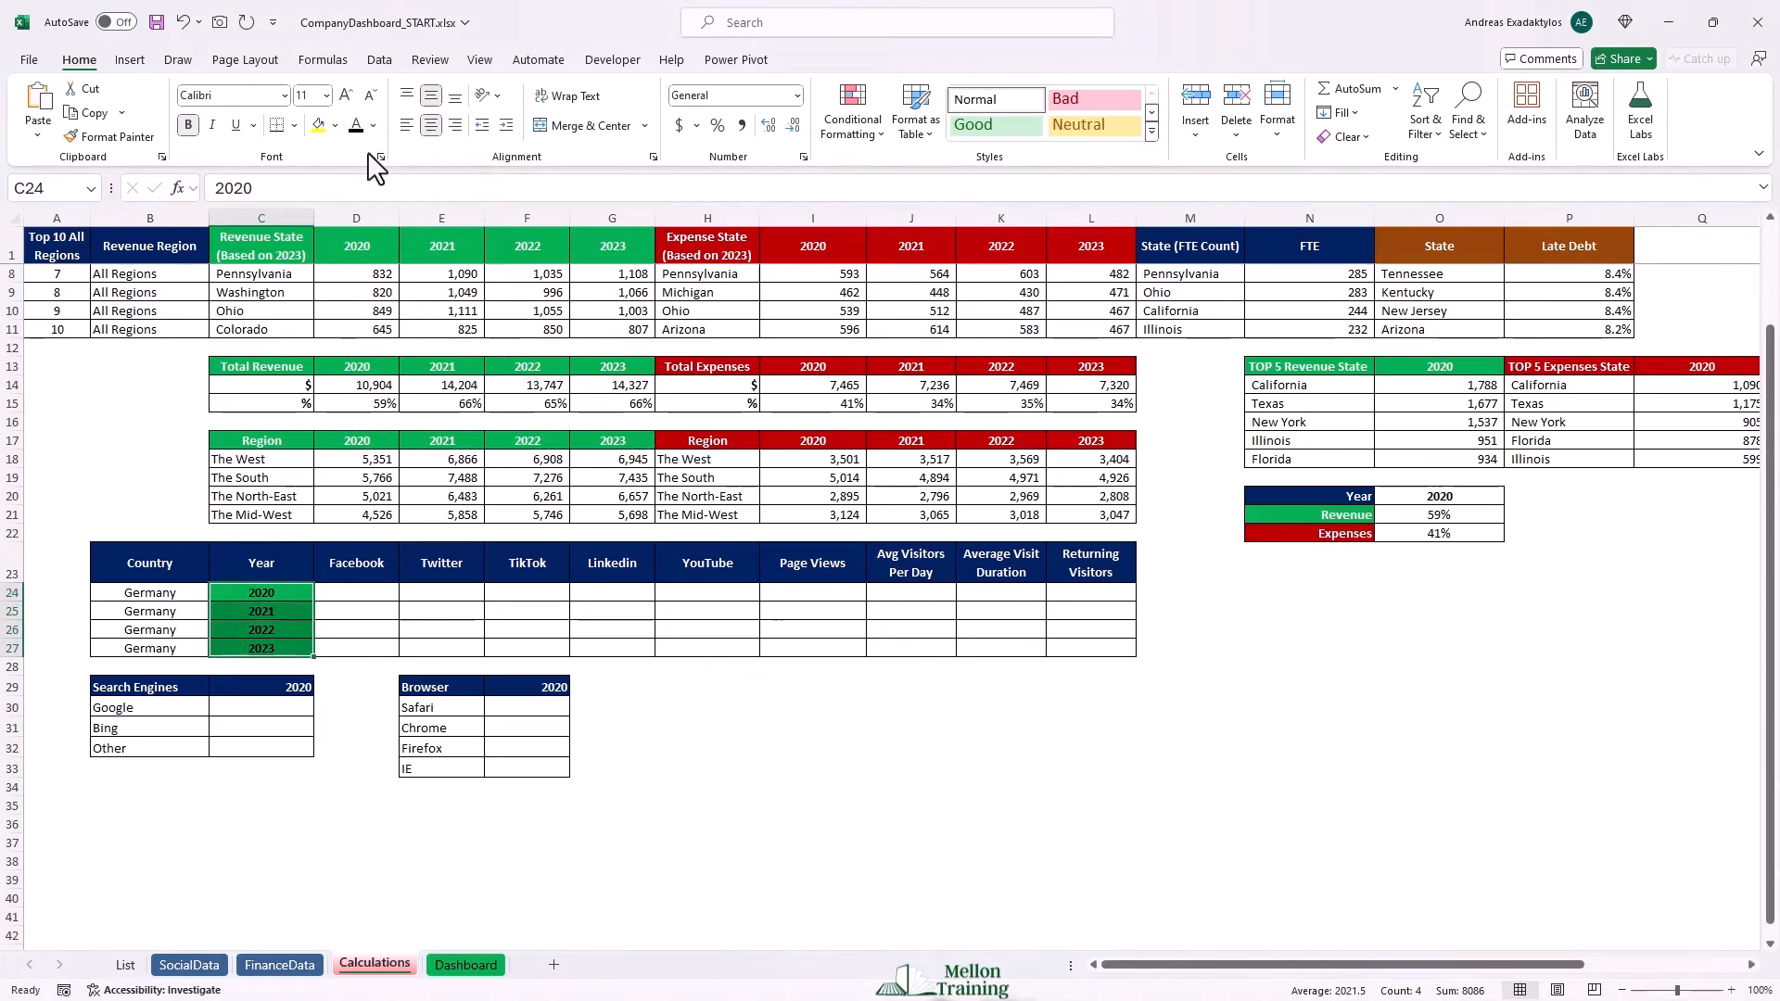
left_click(334, 125)
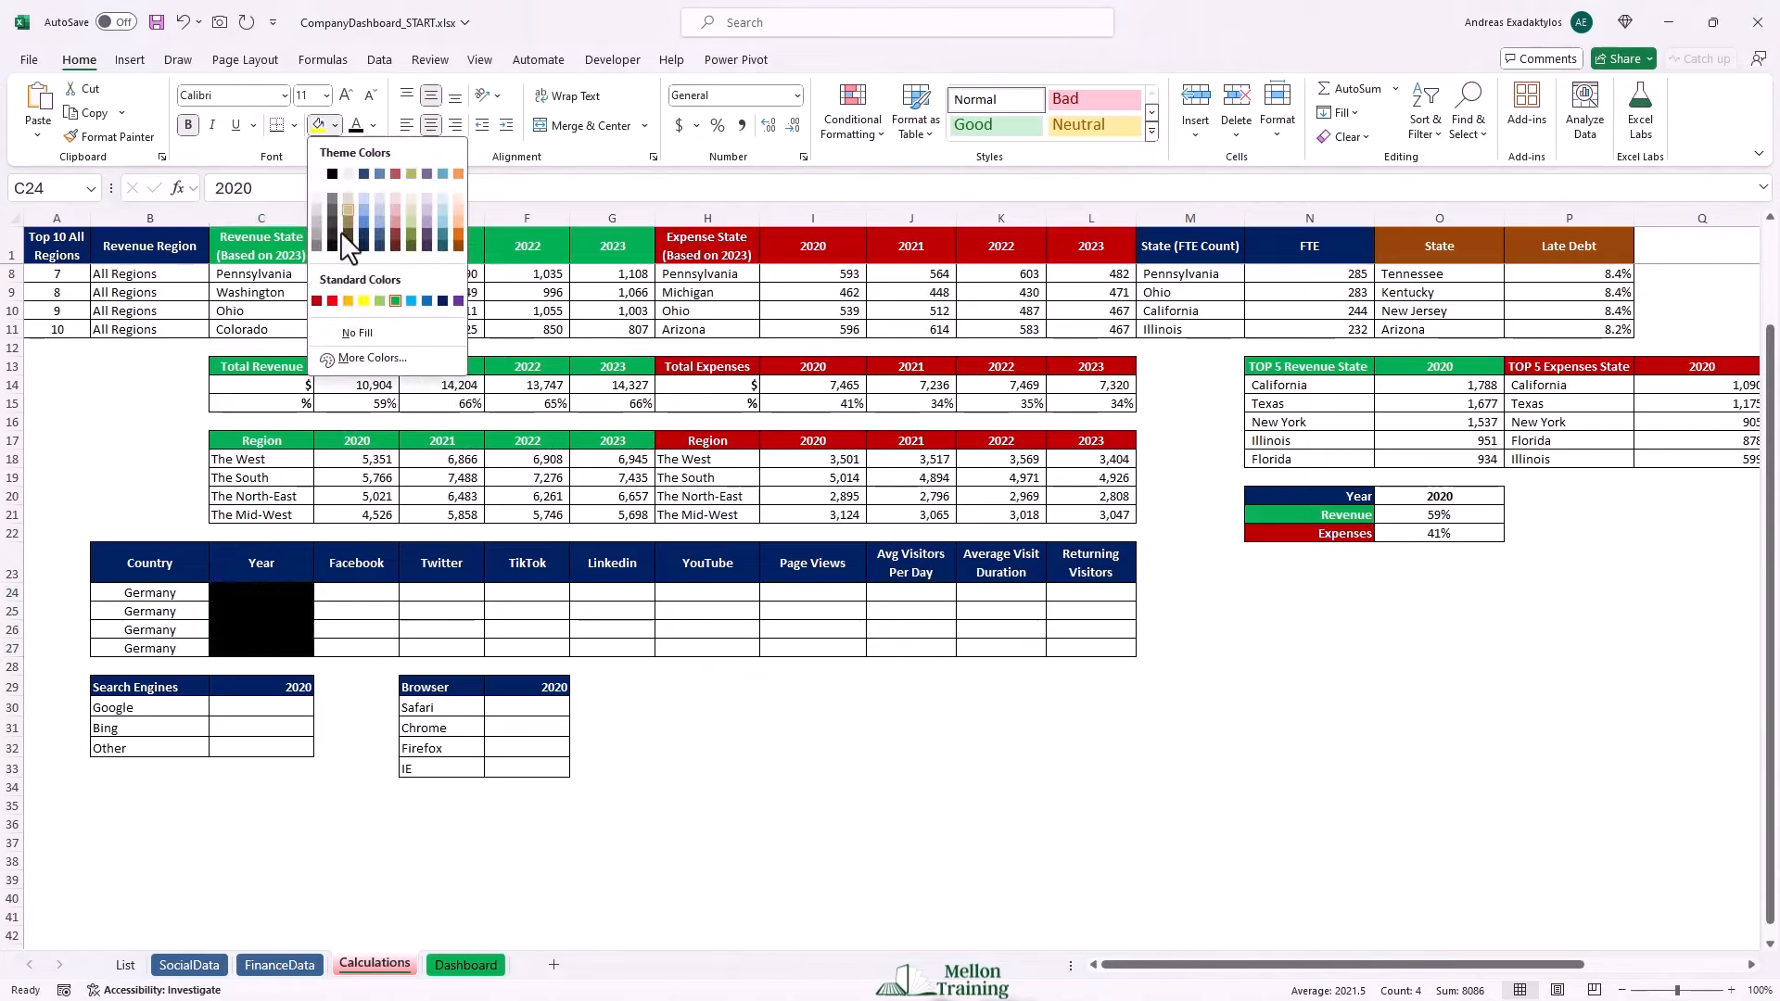
left_click(353, 331)
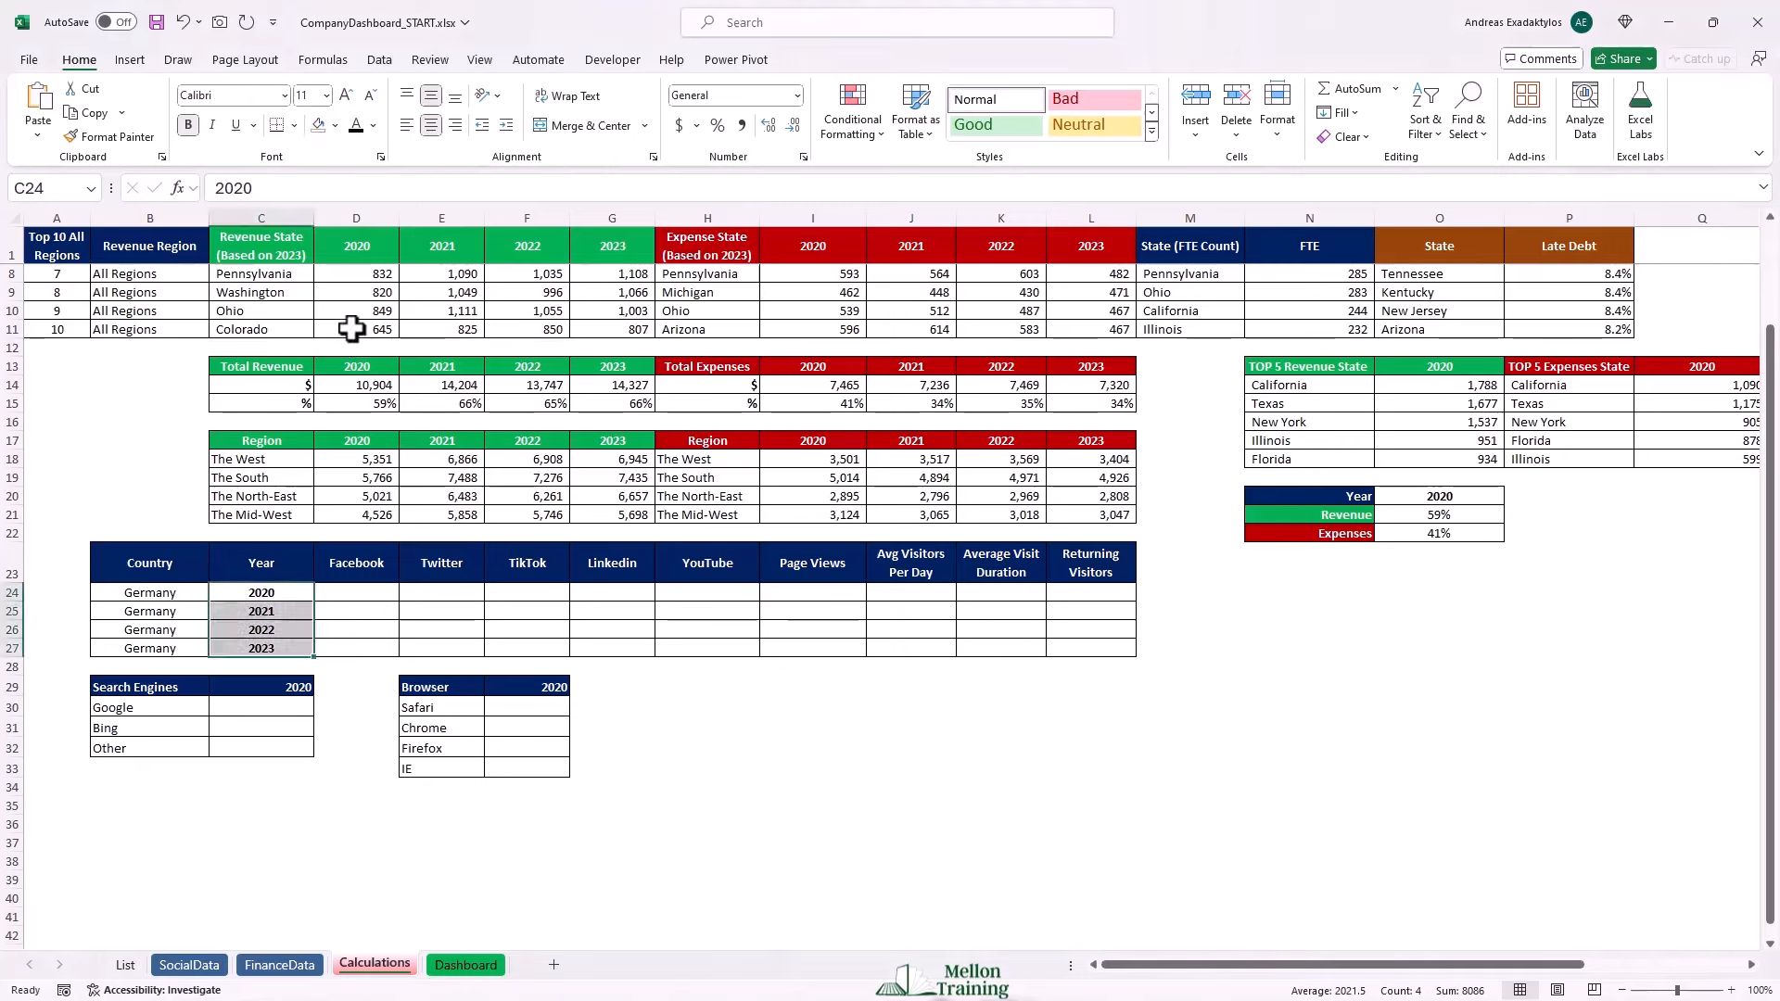
key("ctrl+b")
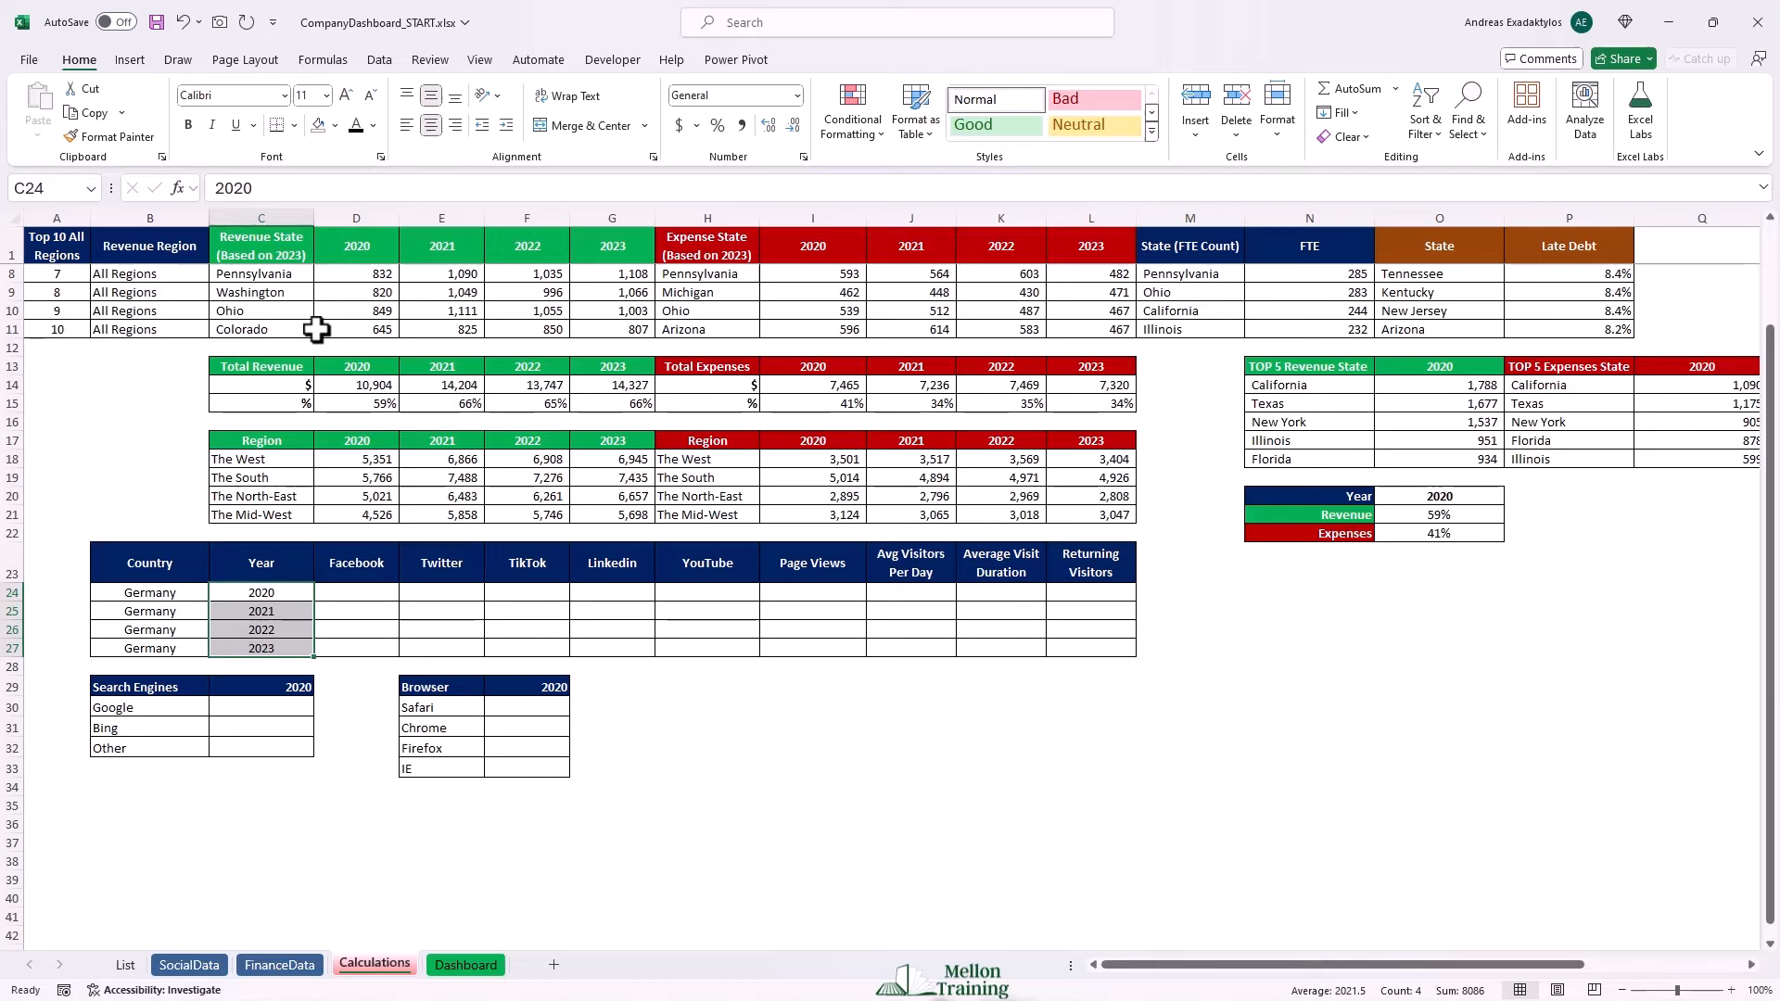
Check the formulas behind the country names in B24:B27.
left_click(184, 595)
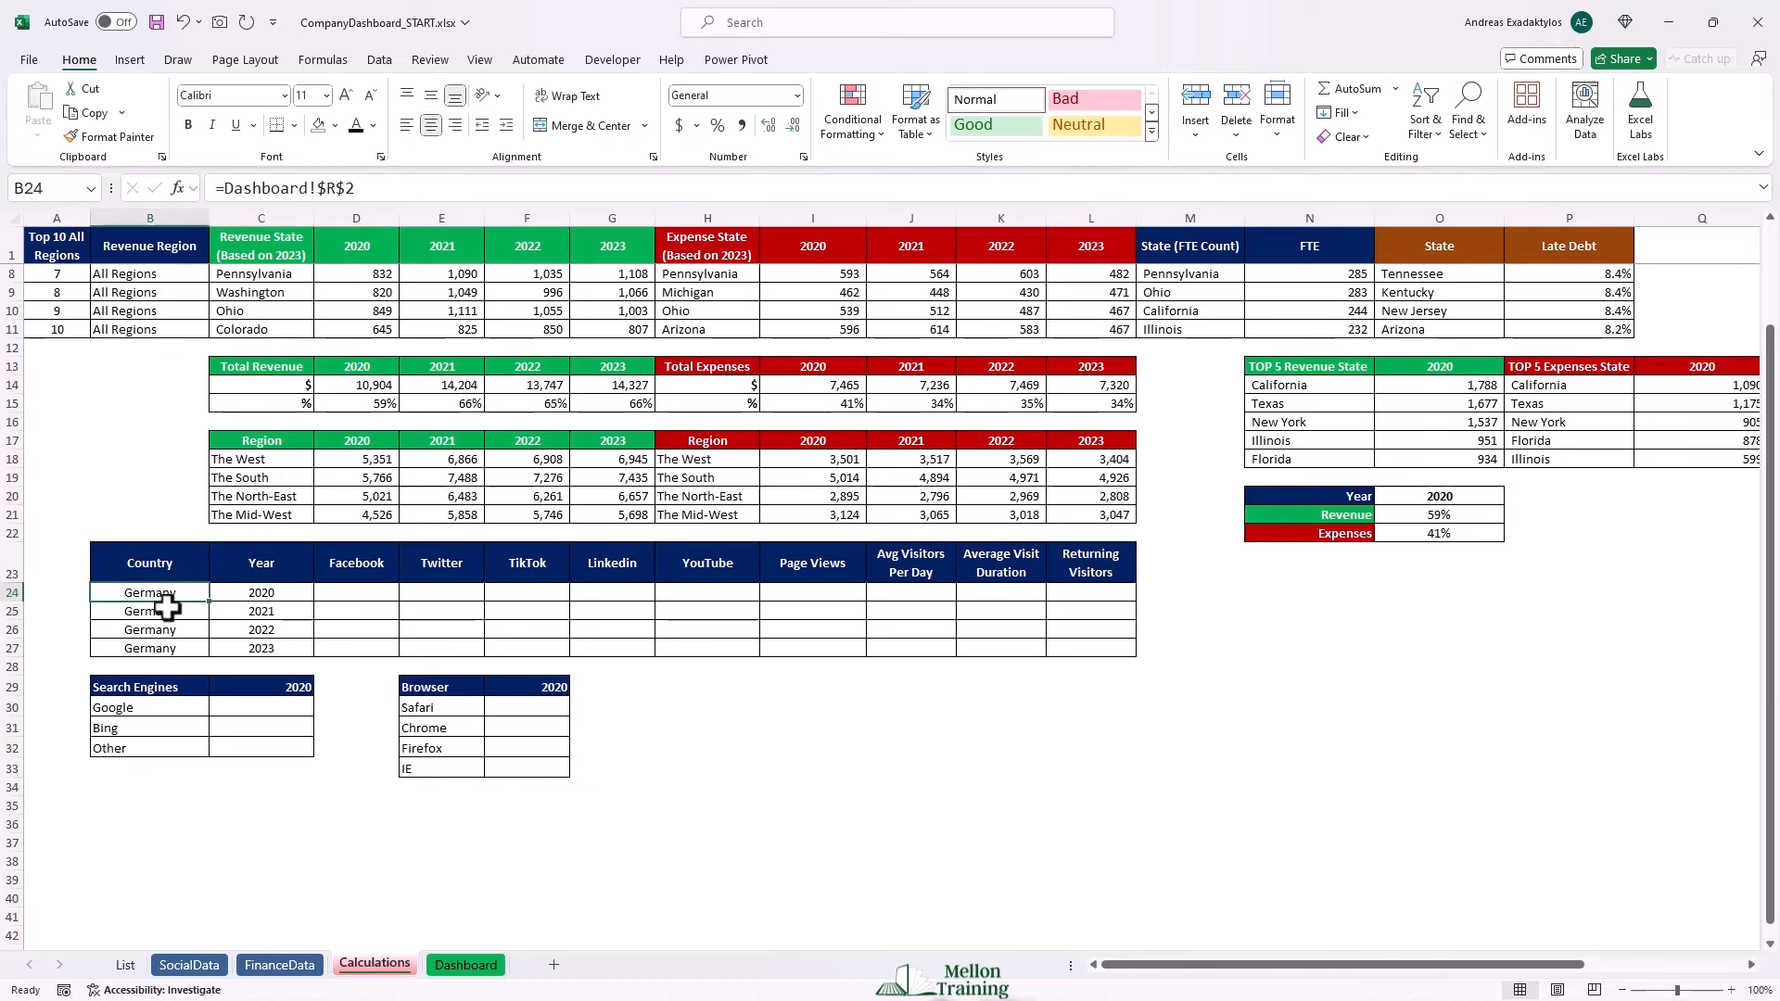
left_click(167, 613)
left_click(164, 633)
left_click(163, 649)
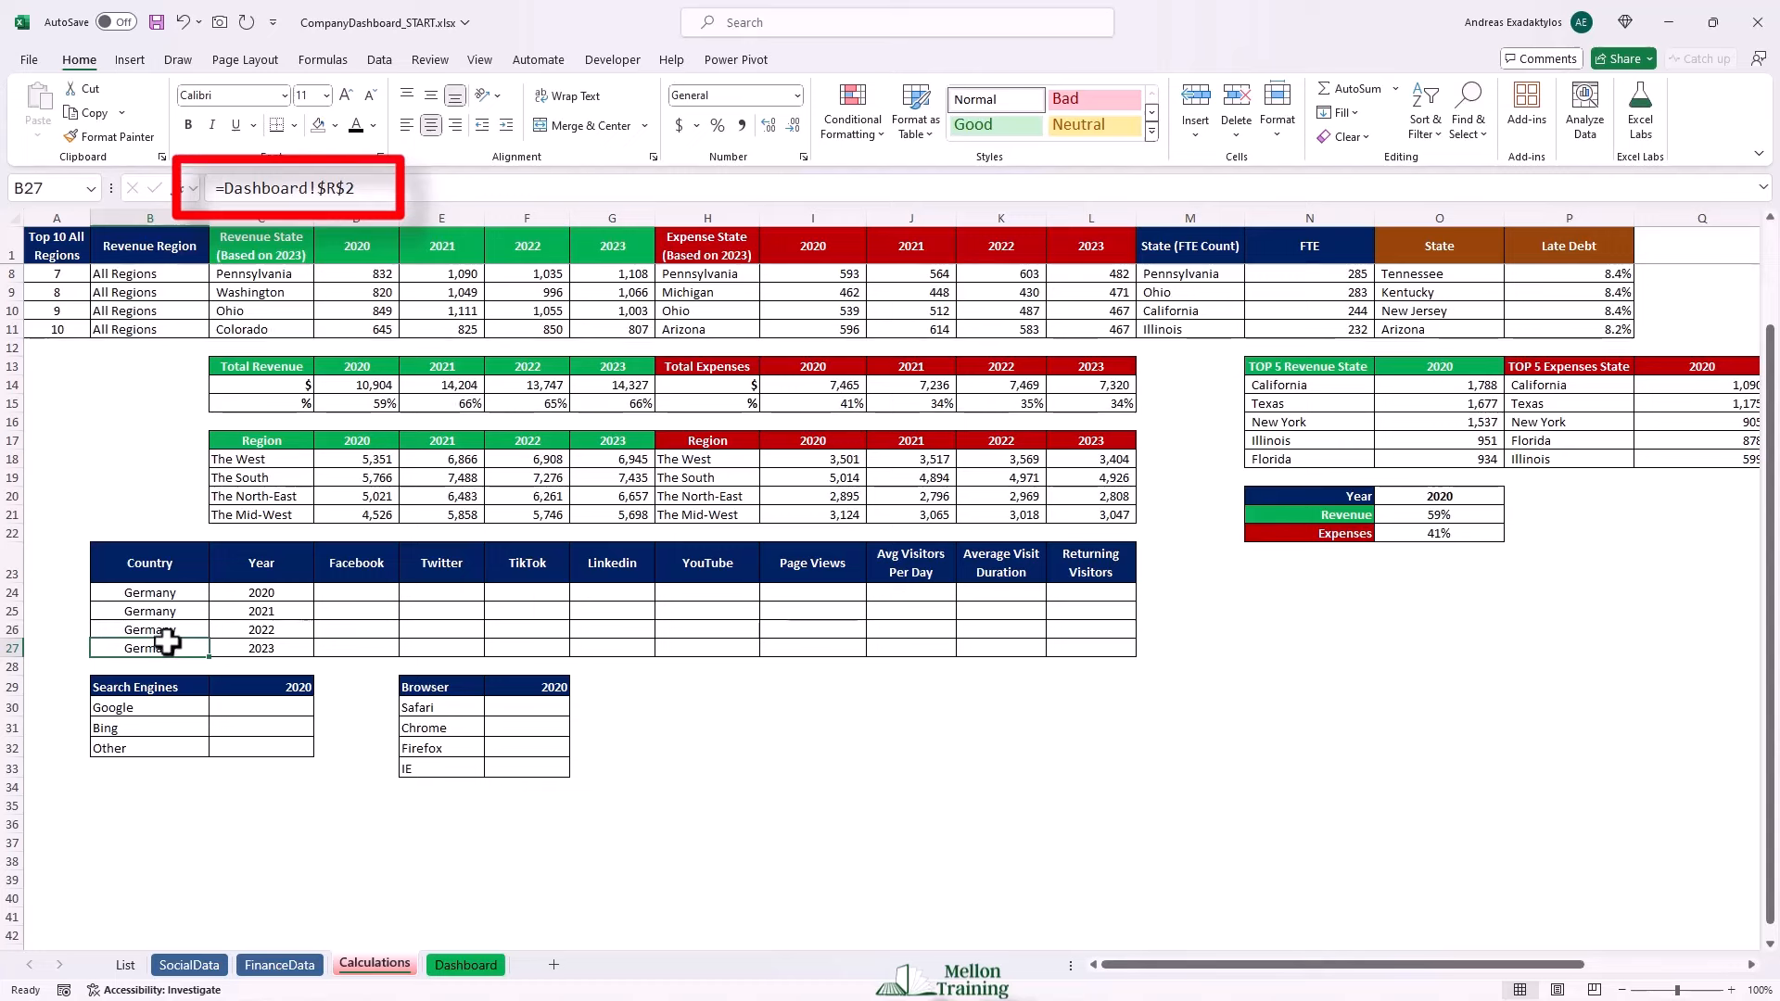
Start a SUMIFS formula in D24 with the row-locked Facebook column SocialData!C$2:C$81 as the sum range.
left_click(367, 594)
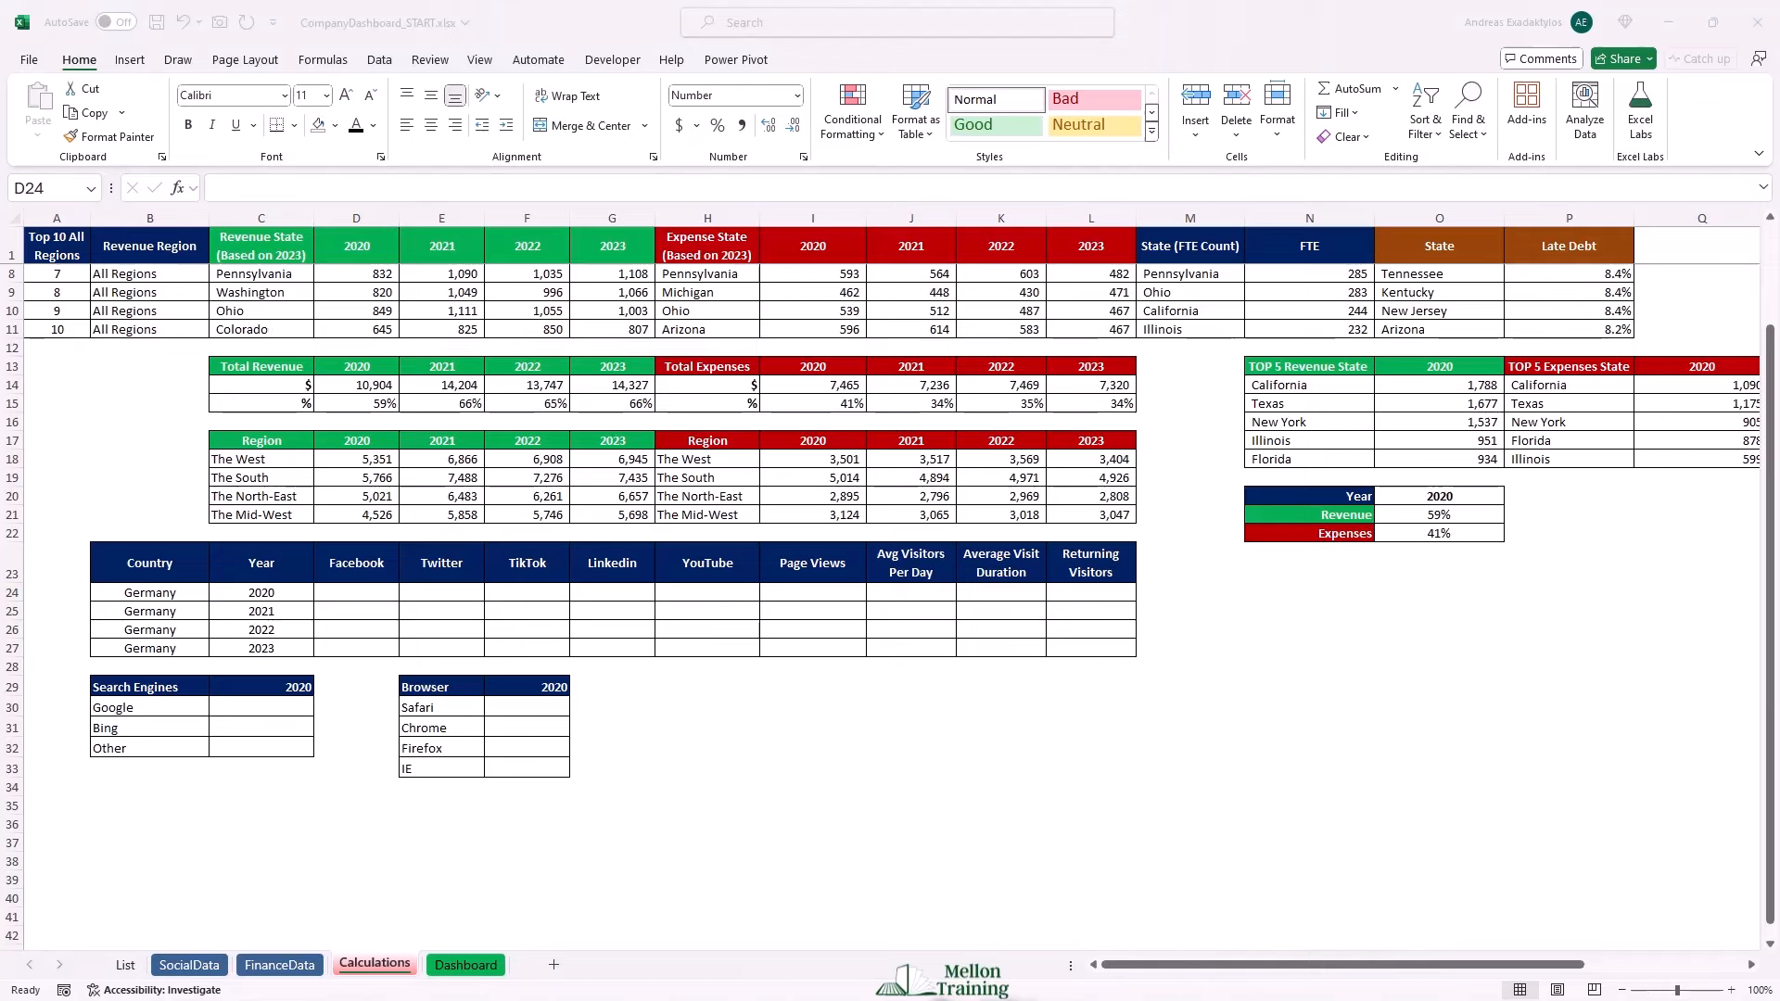
left_click(357, 598)
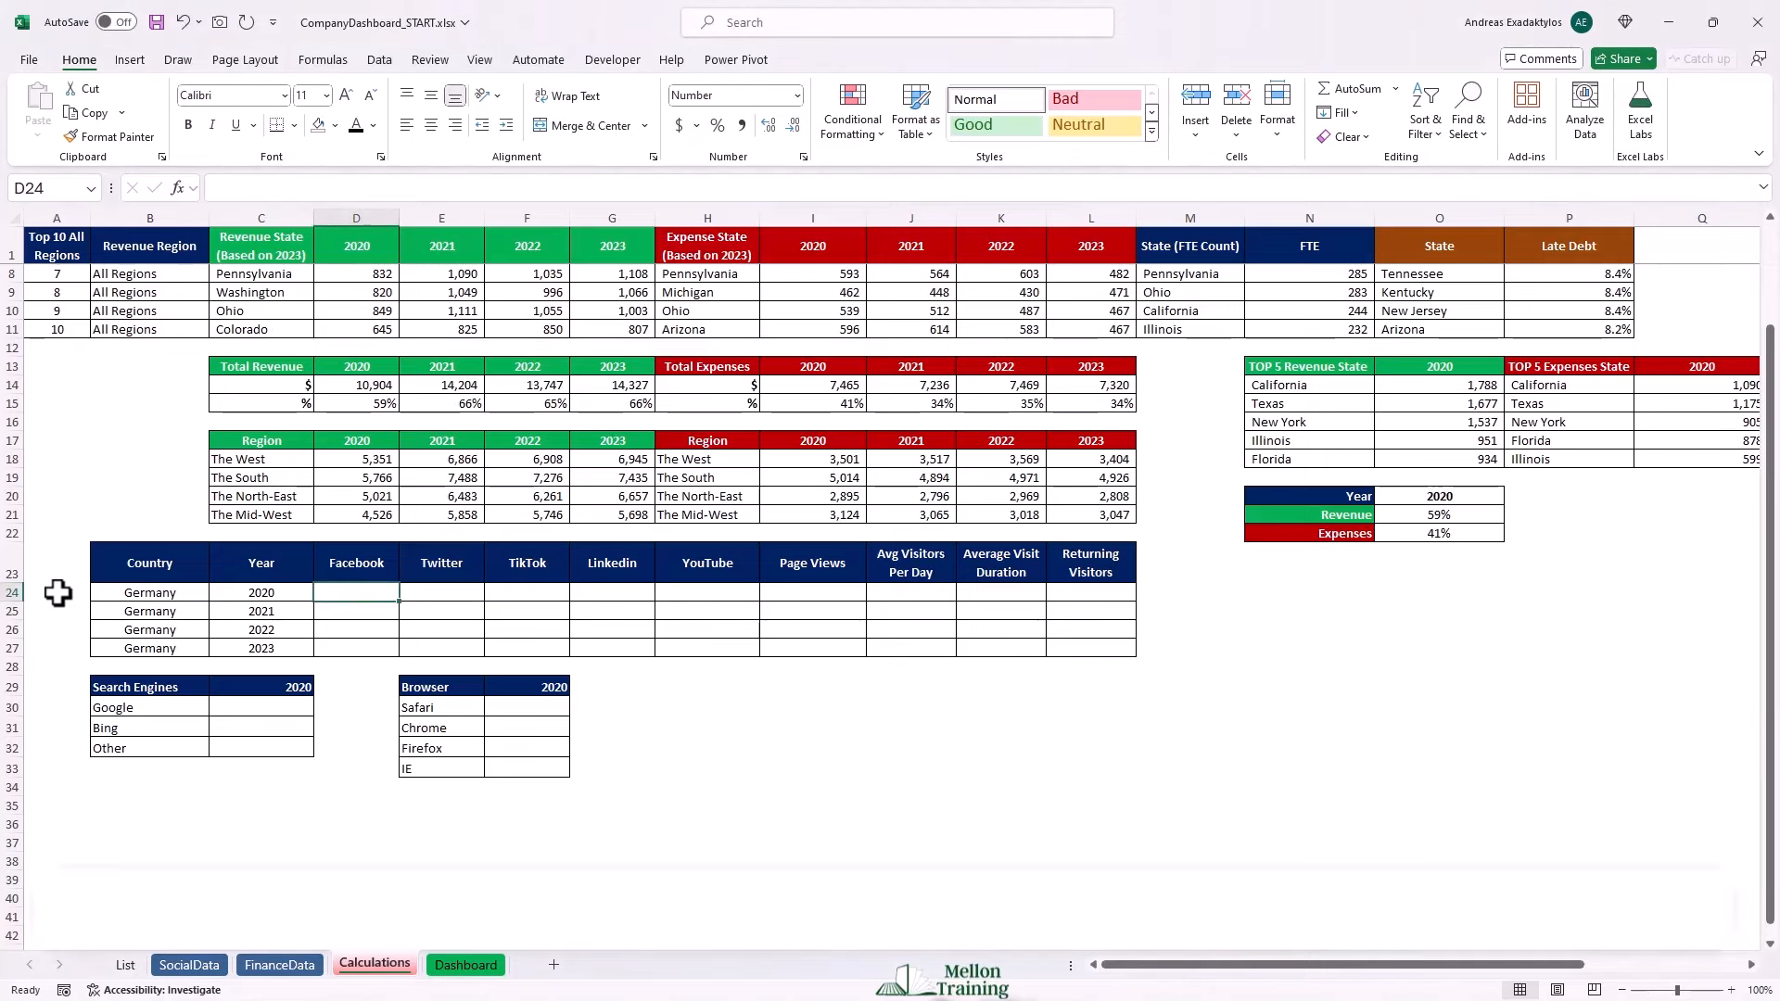
type("=")
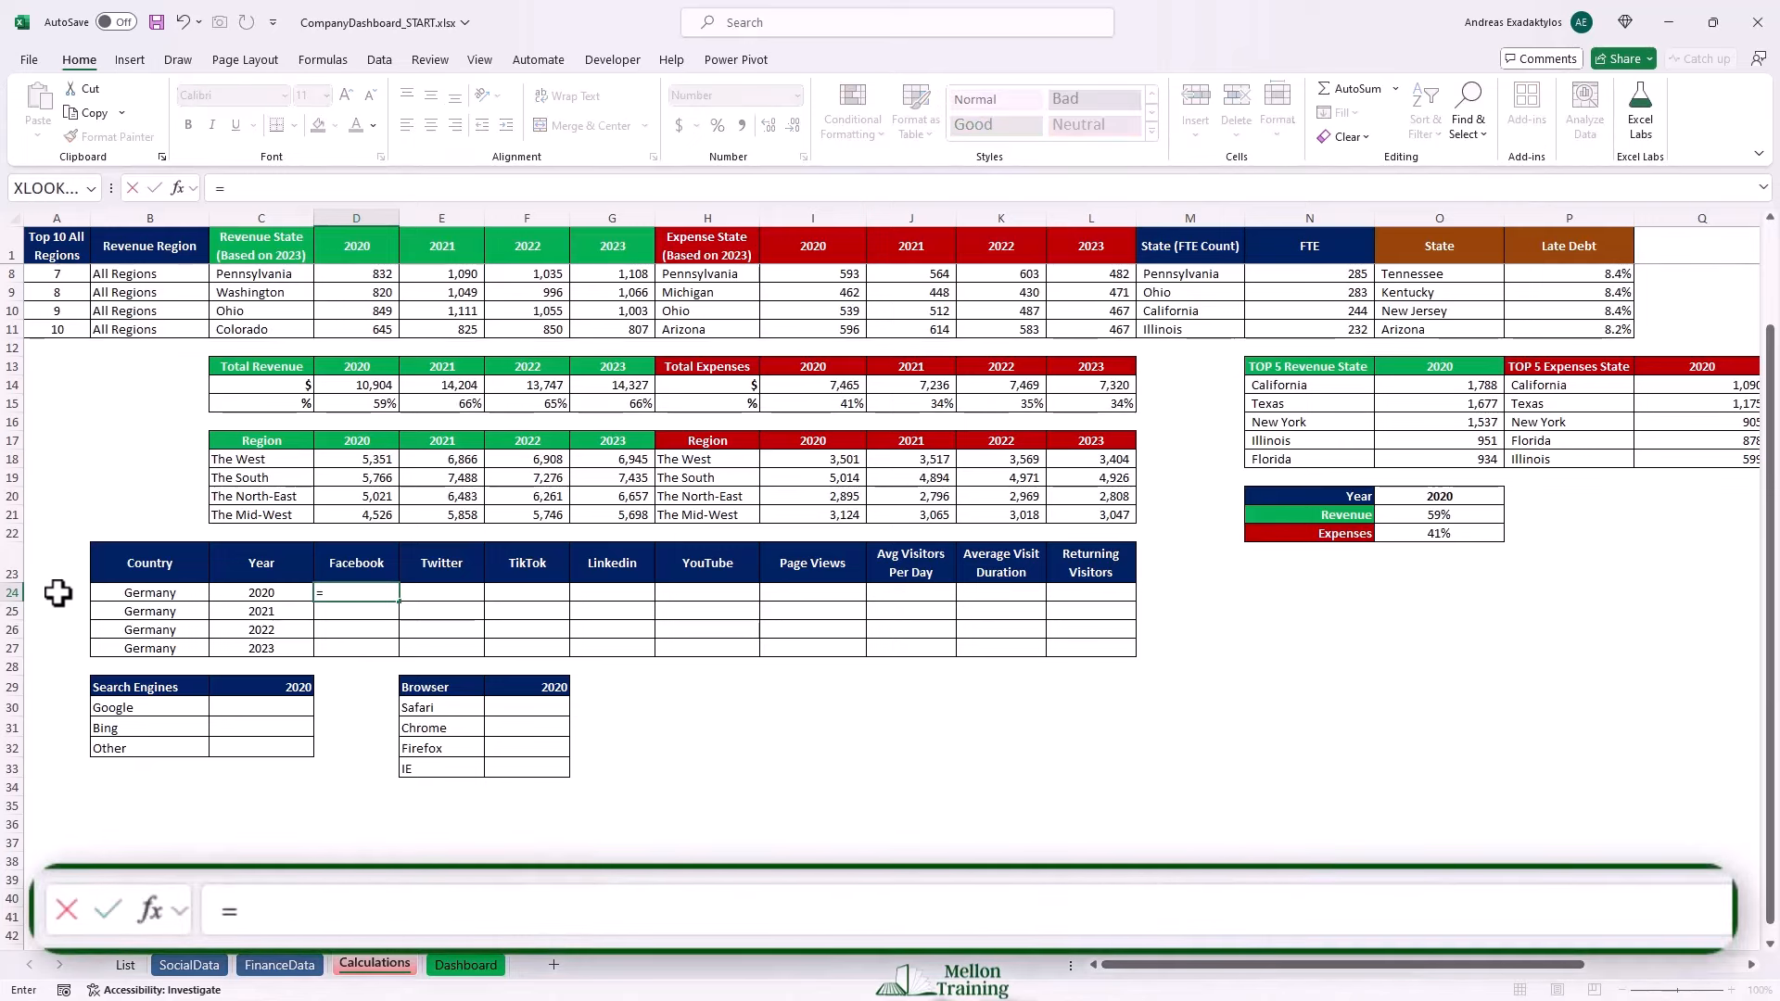
type("SUMIFS(")
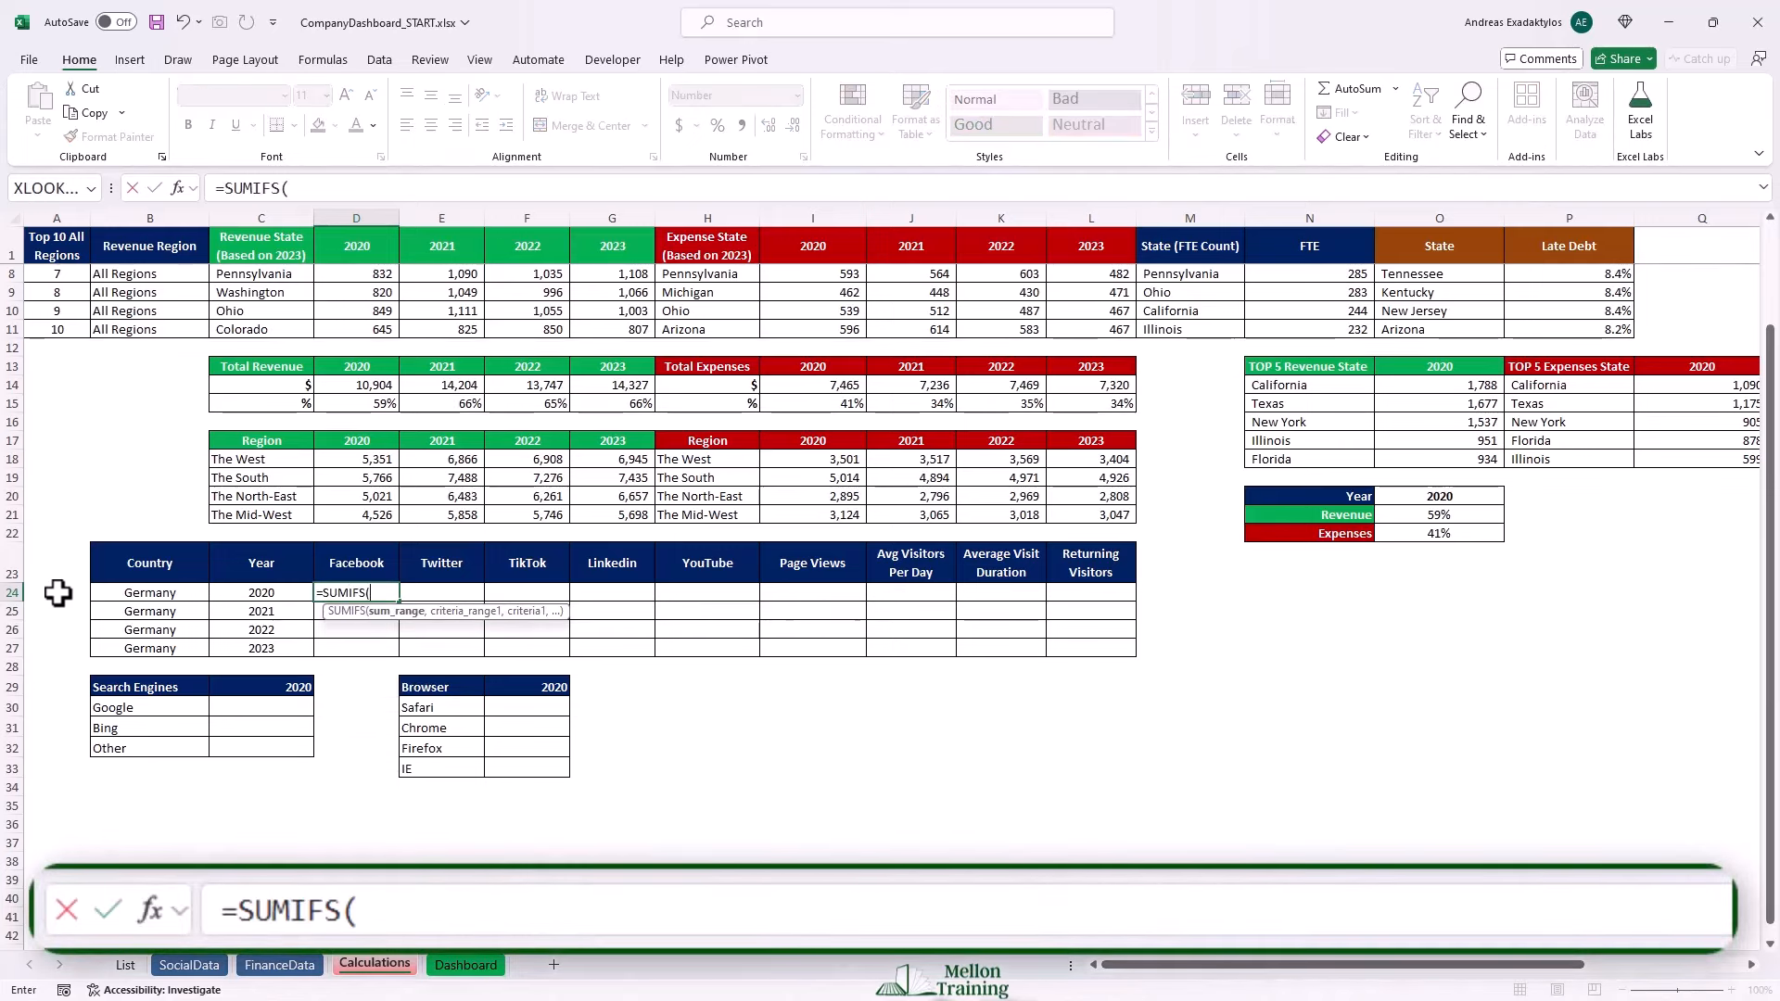
left_click(190, 965)
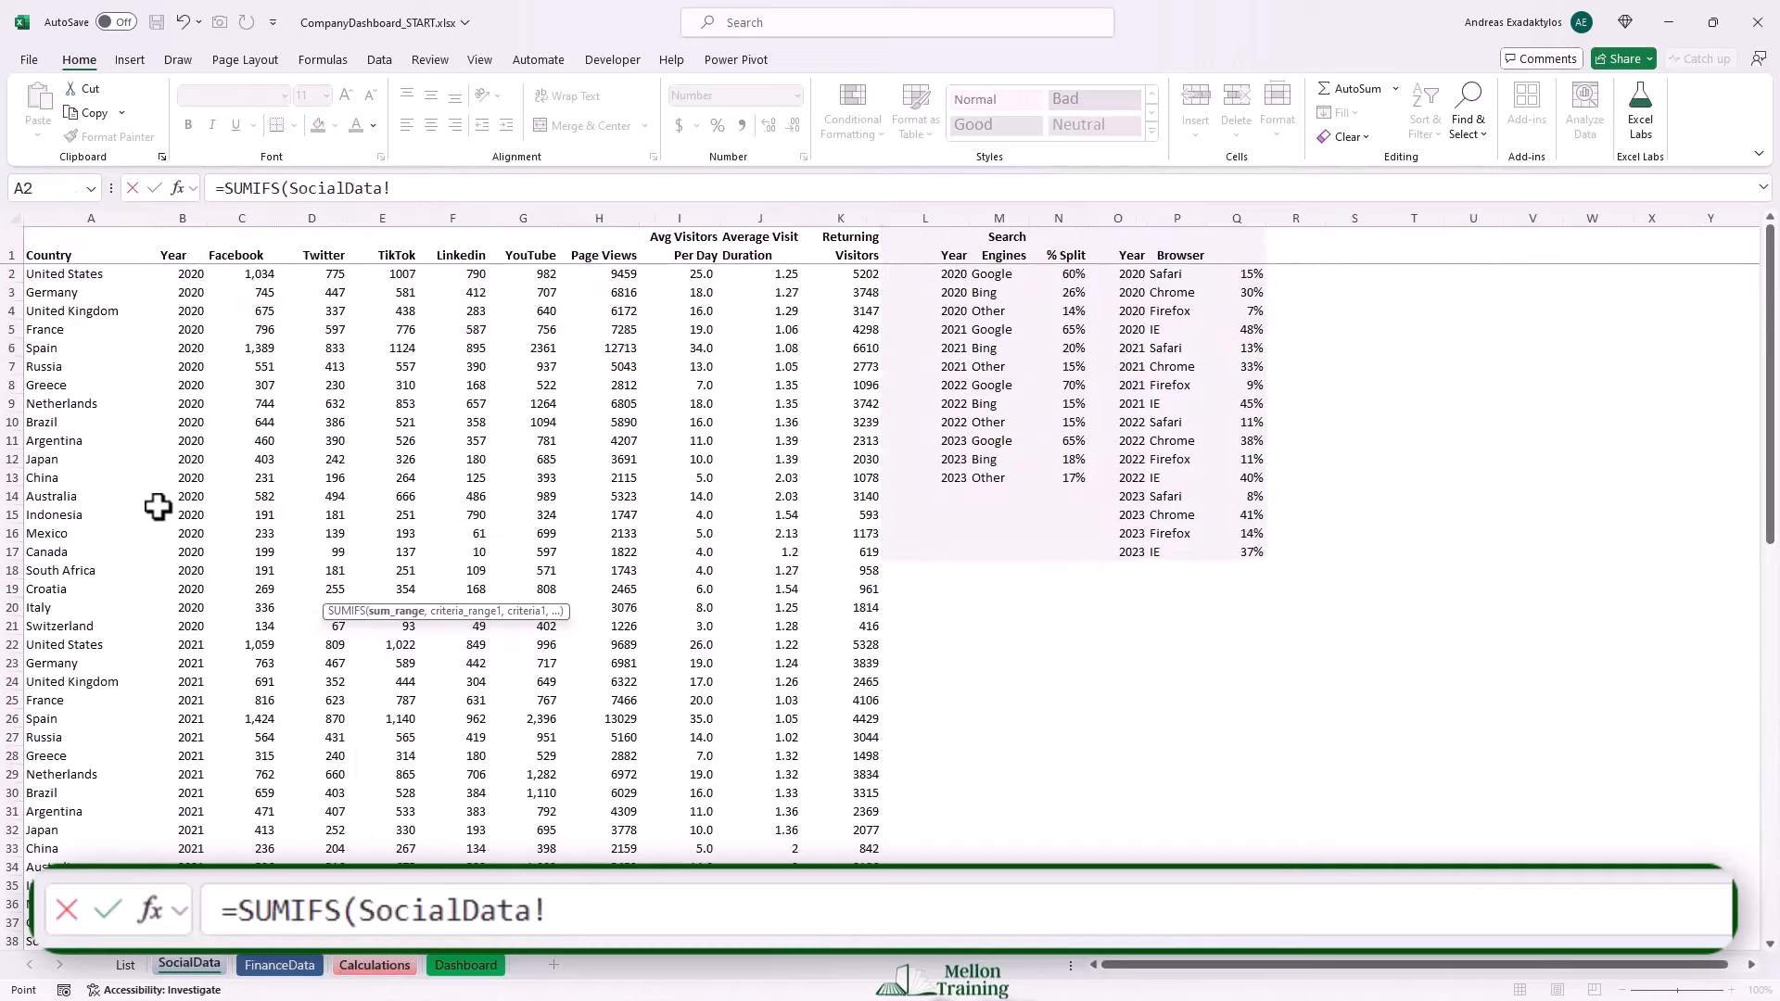
left_click(245, 272)
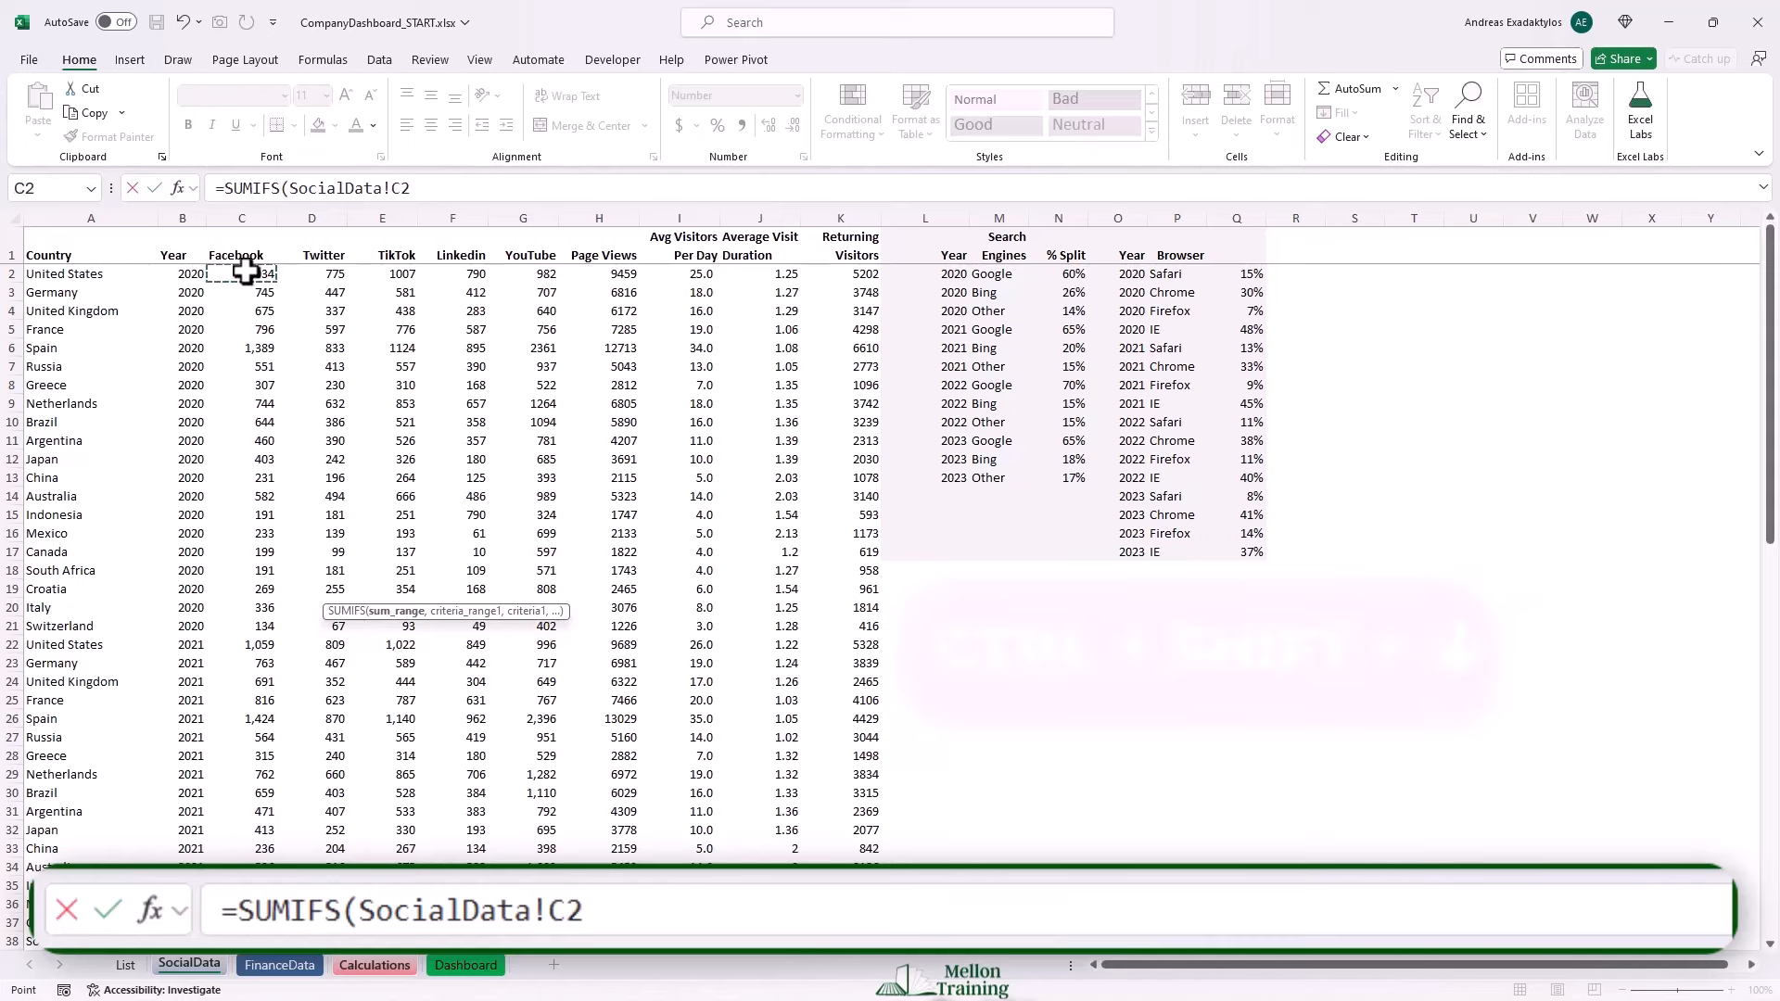
key("ctrl+shift+Down")
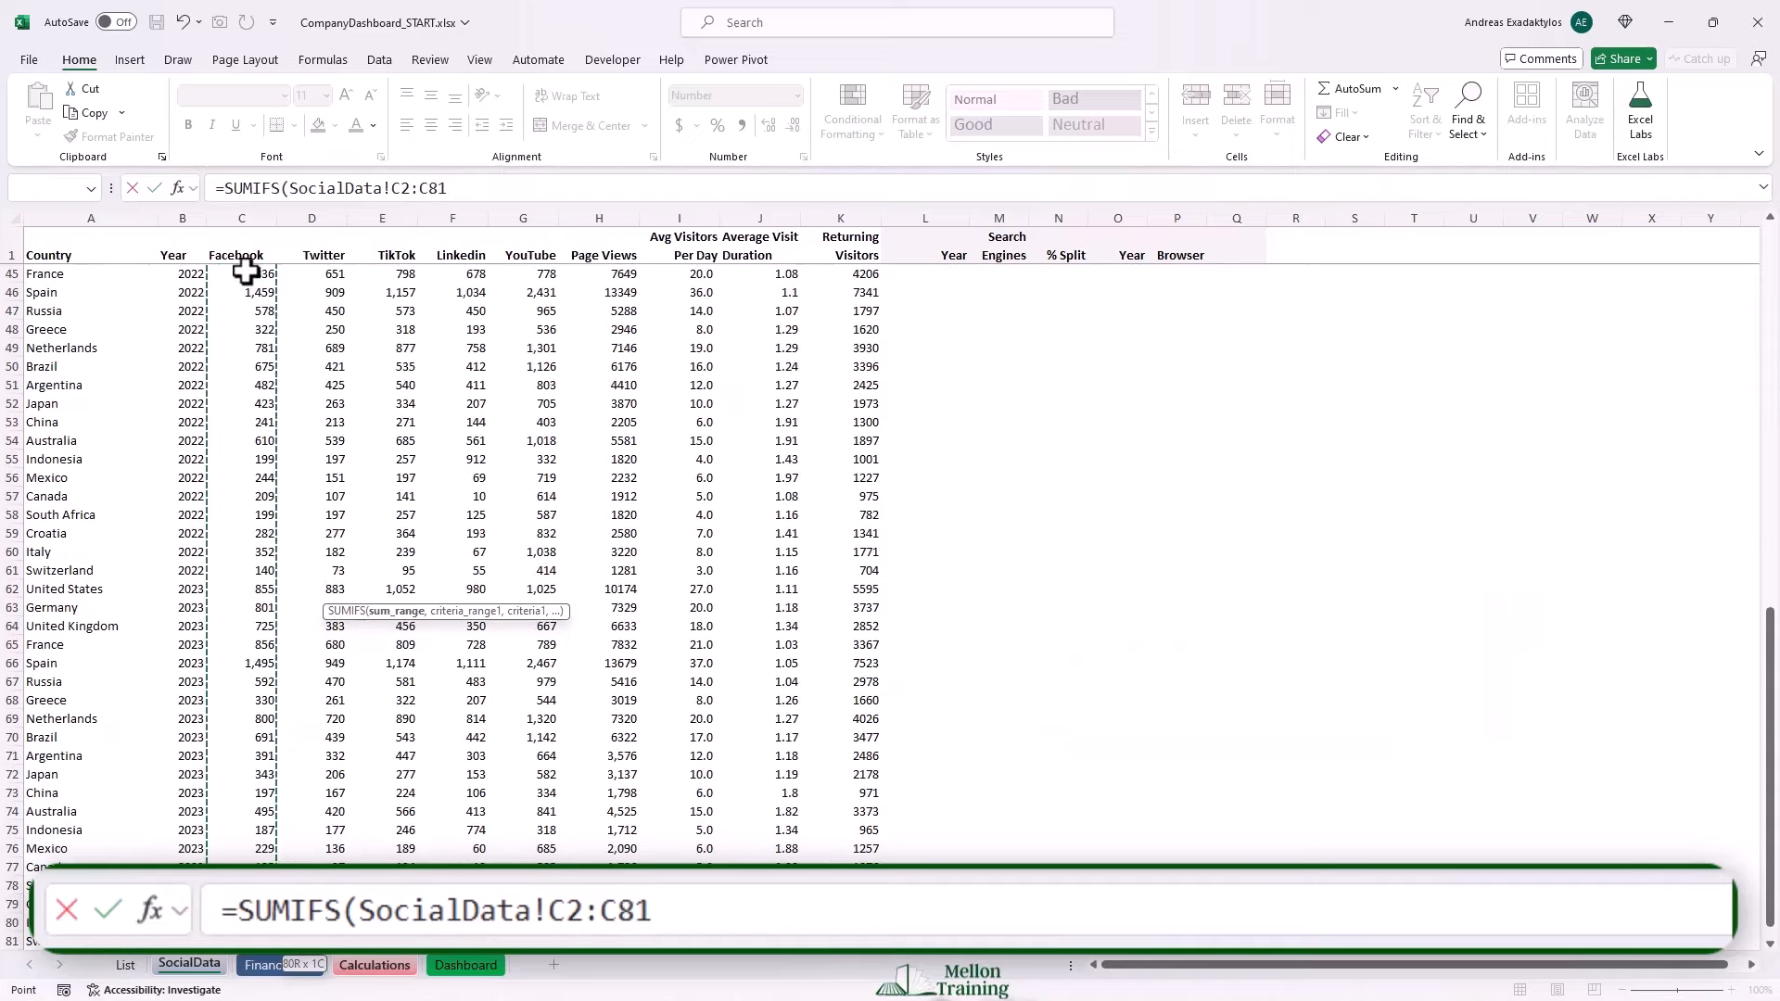
key("F4")
key("F4")
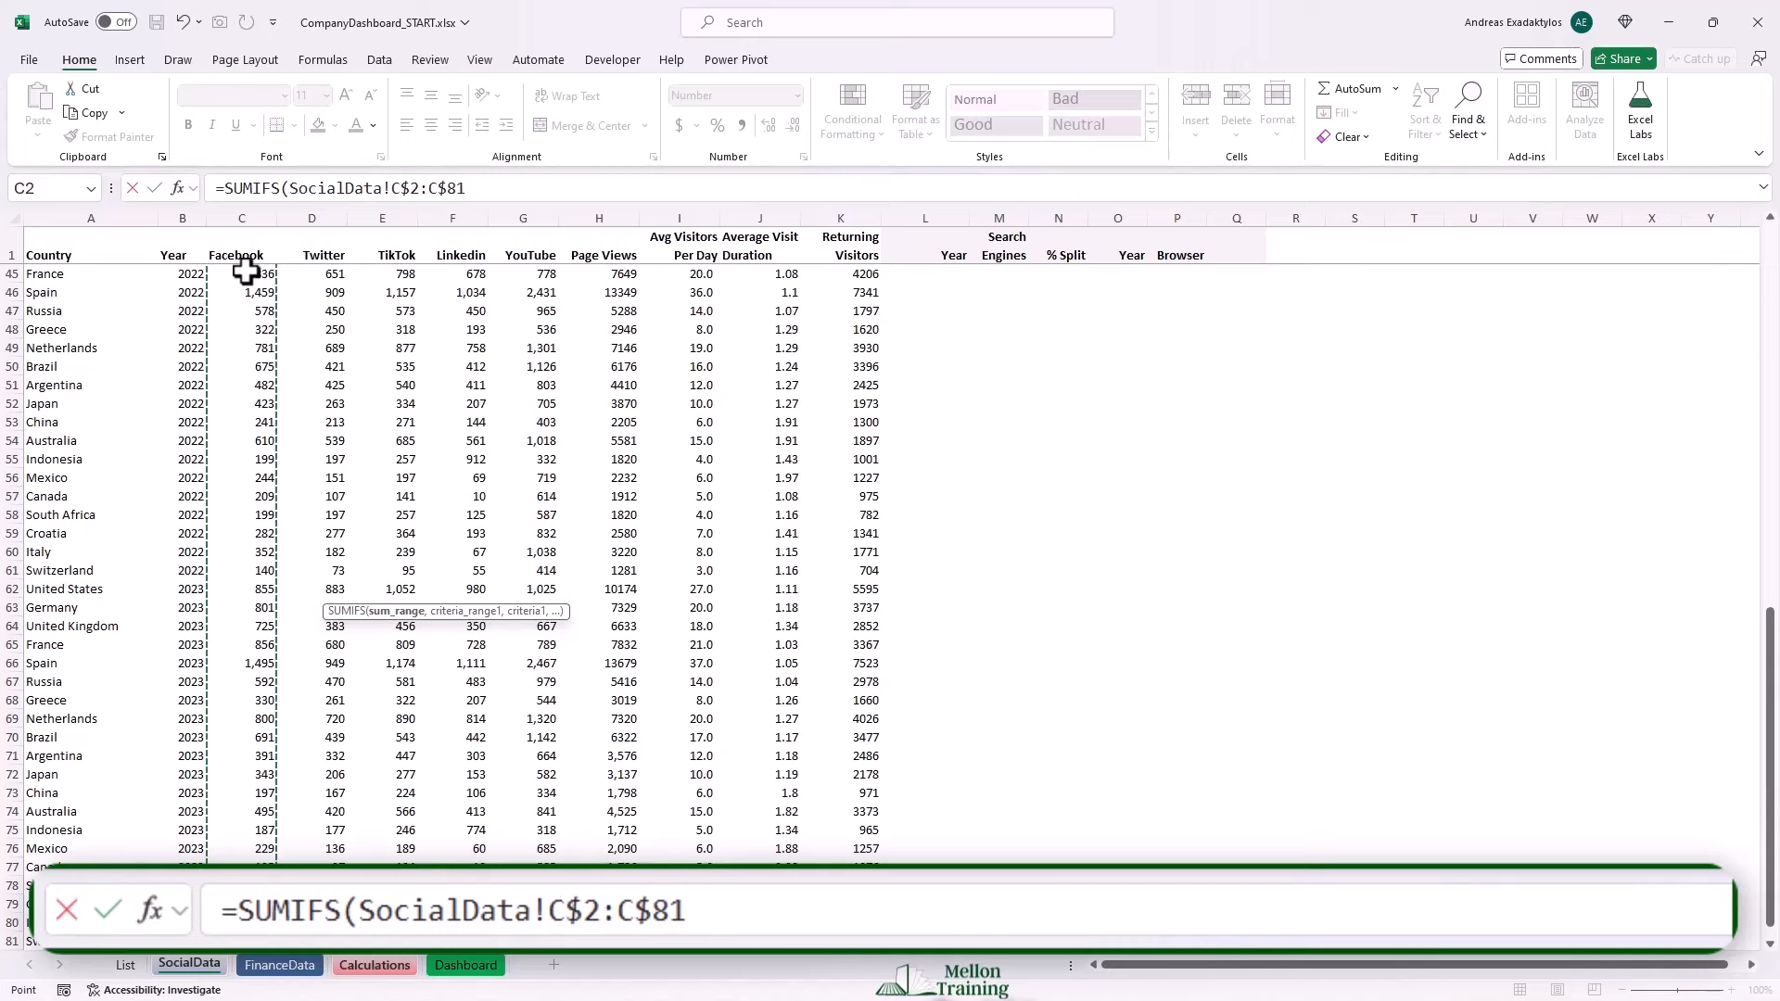
type(",")
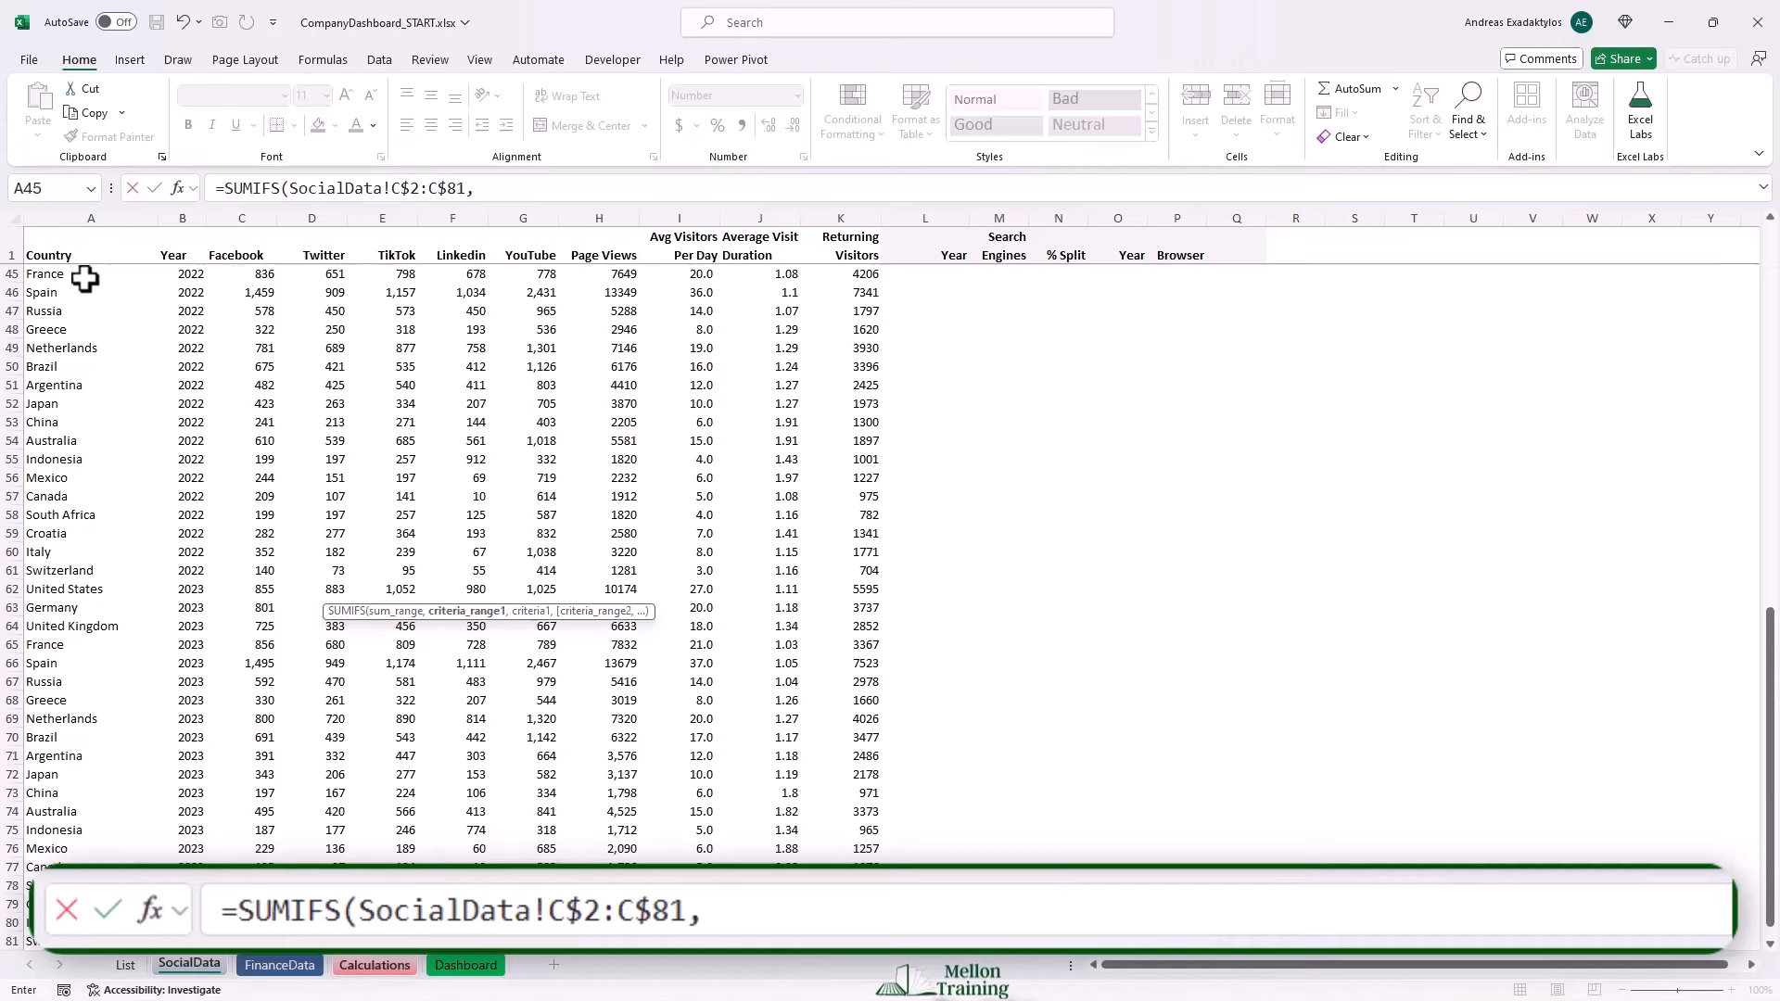
Add the absolute country column SocialData!$A$2:$A$81 as the first criteria range, with $B$24 as its criterion.
scroll(93, 352, "up", 14)
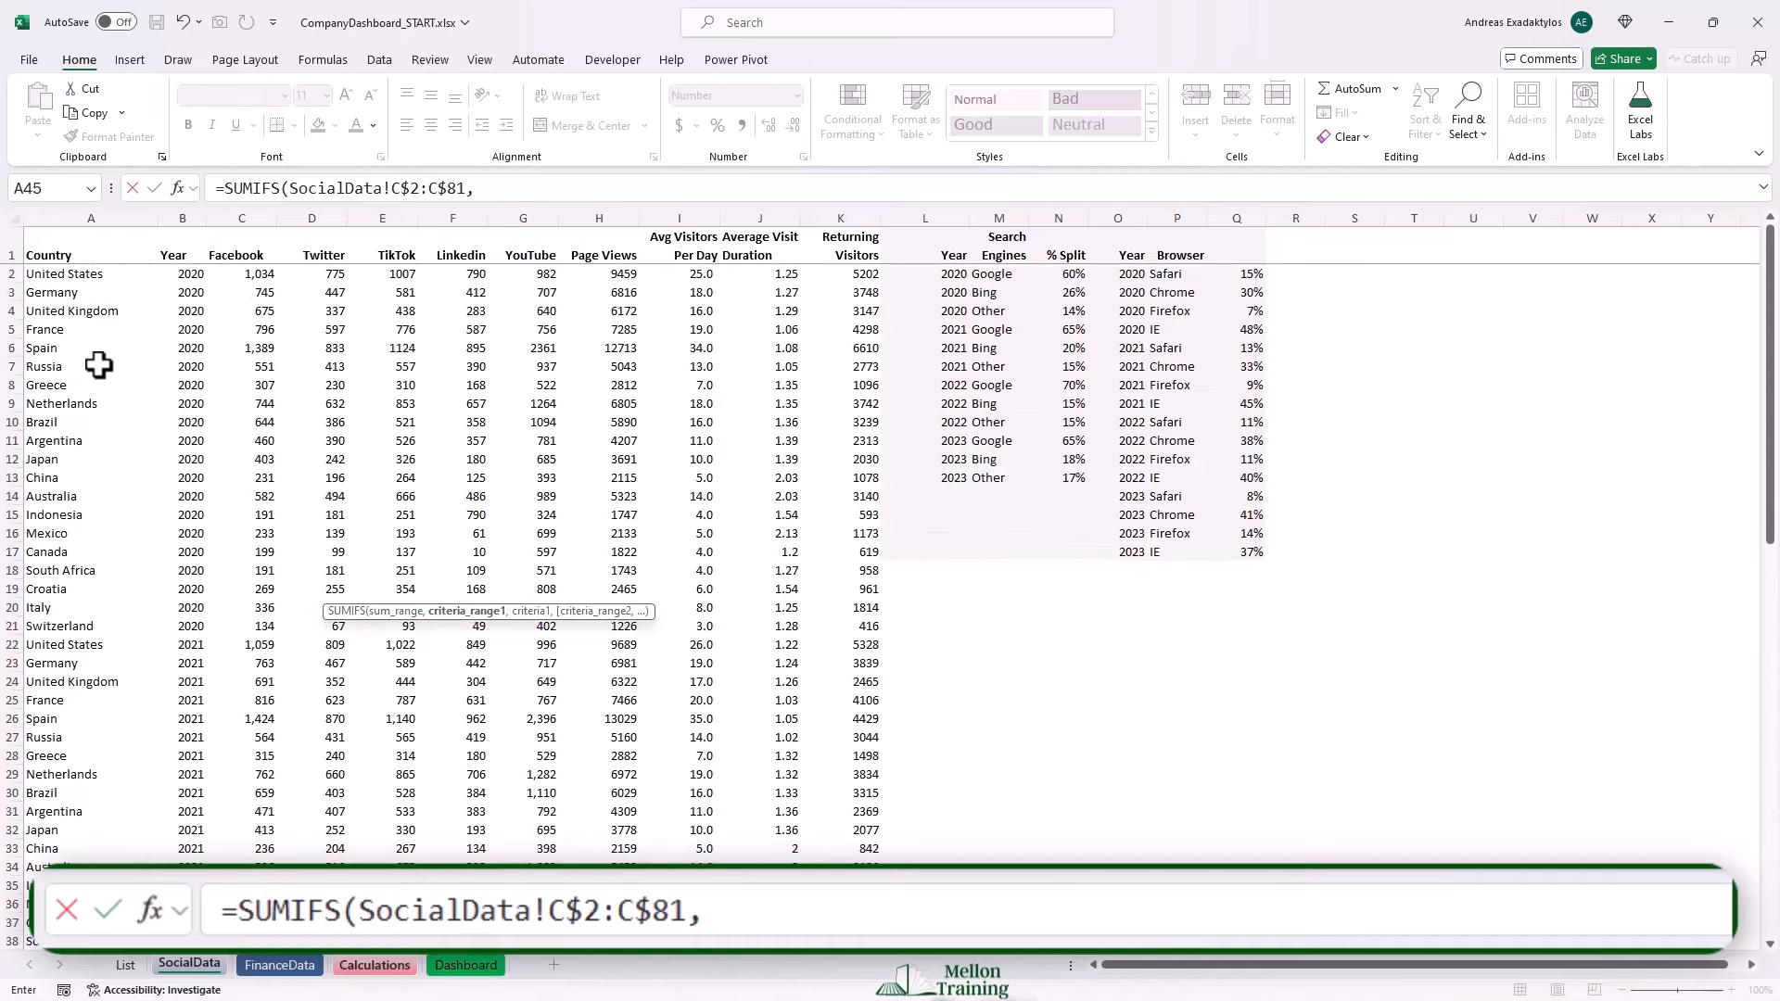
left_click(65, 273)
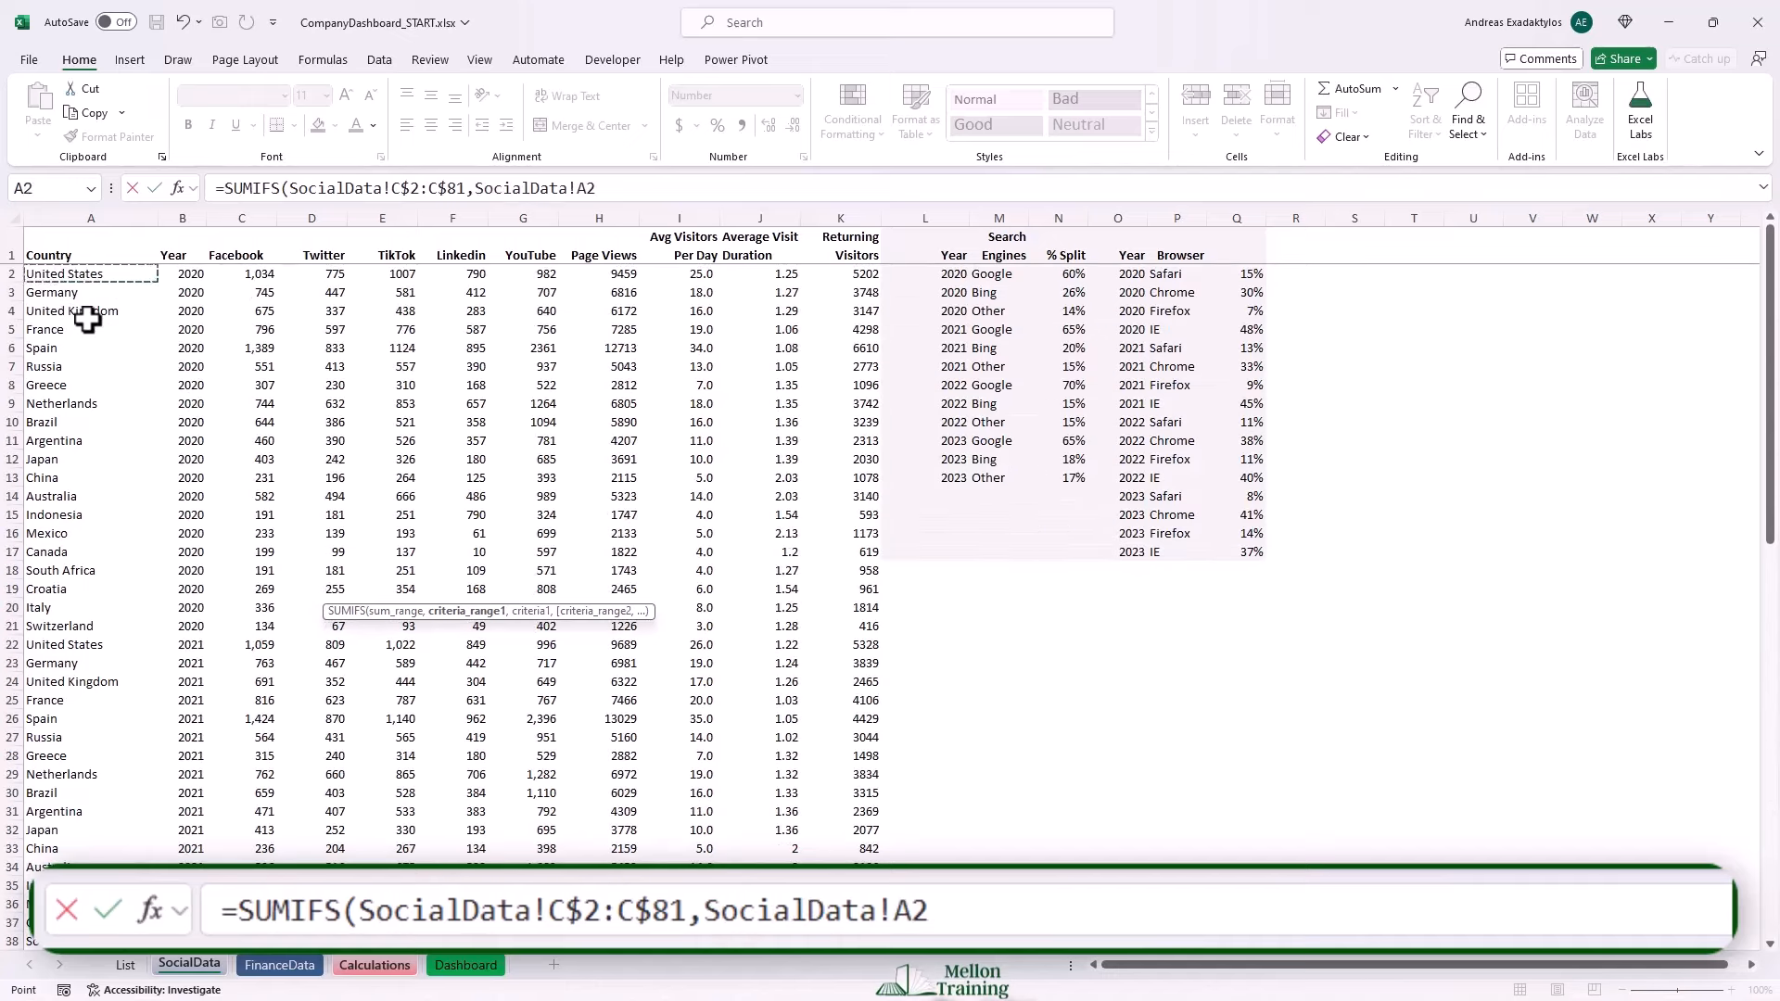
key("ctrl+shift+Down")
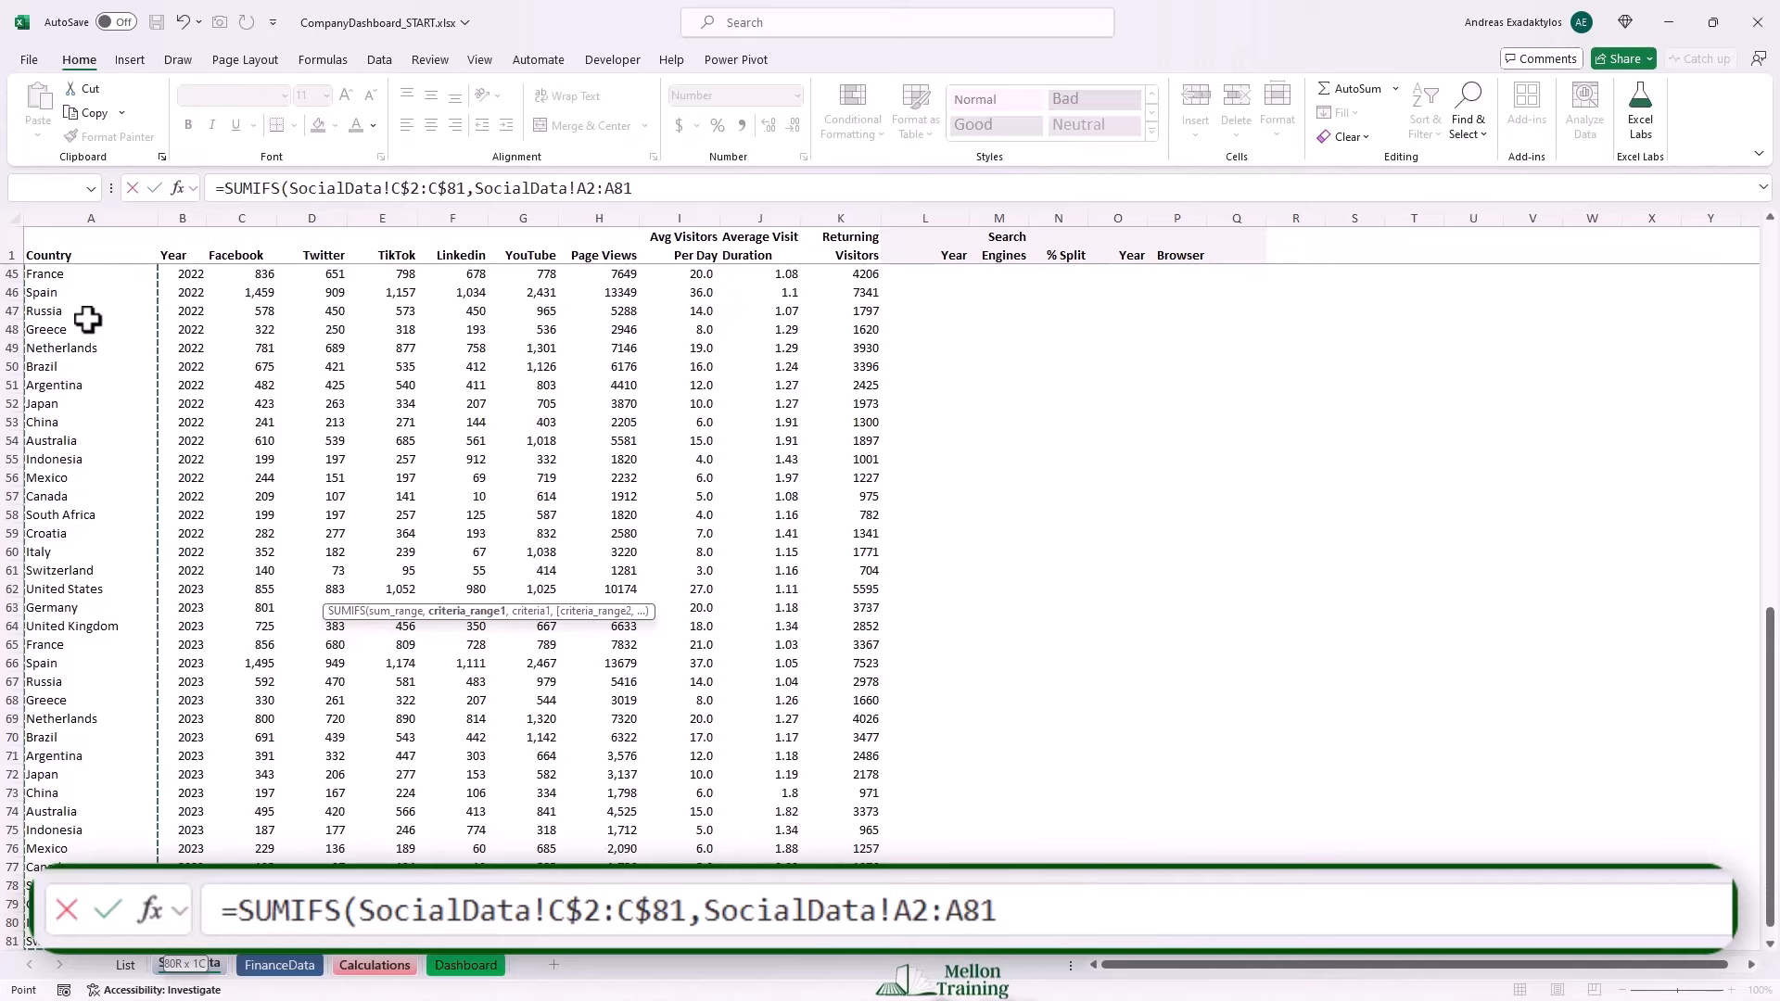
key("F4")
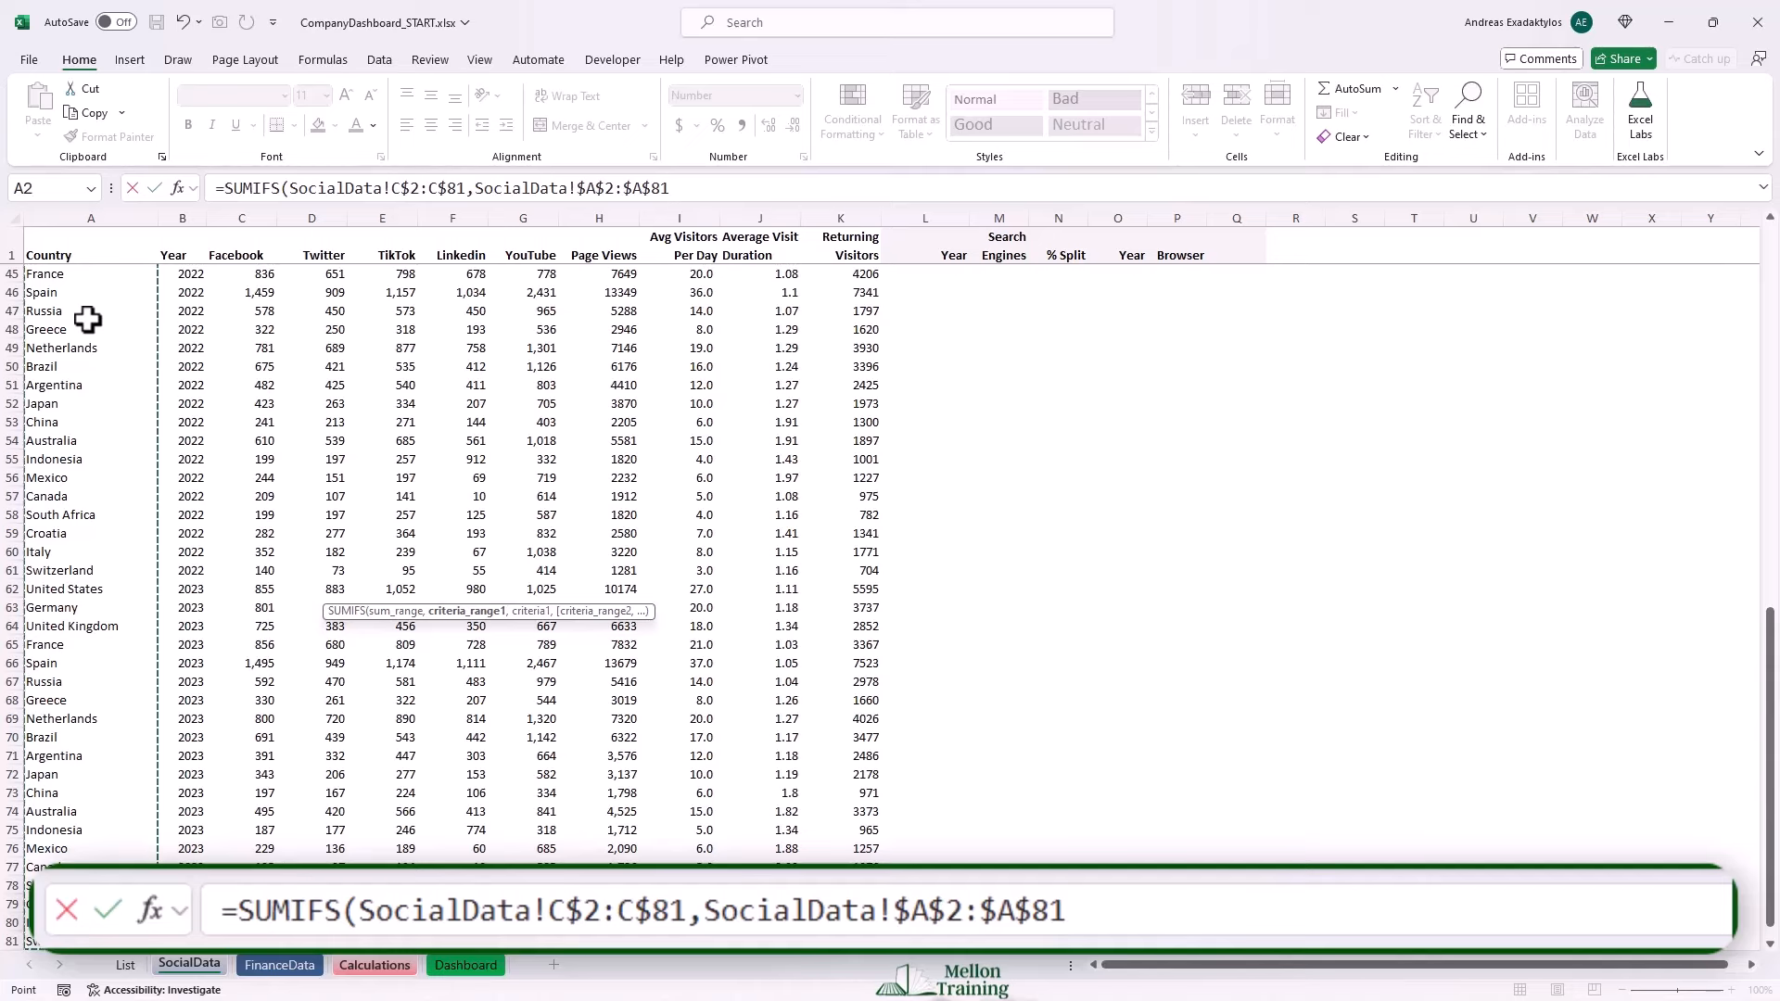
type(",")
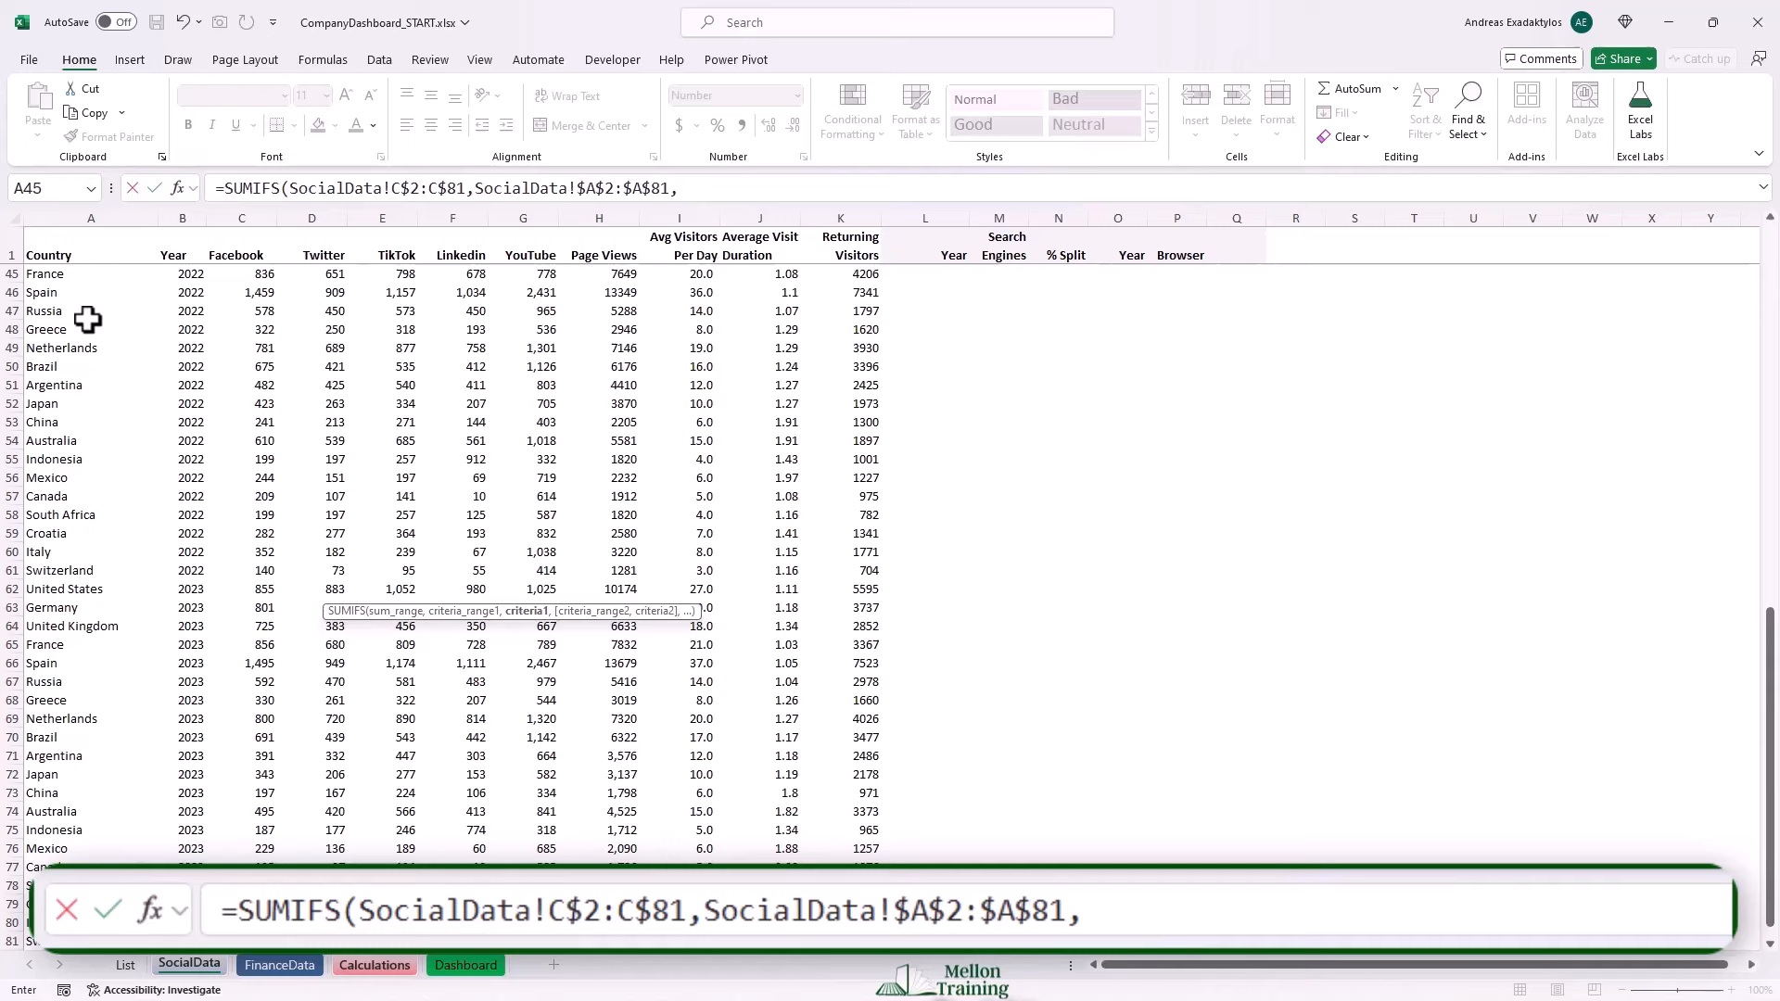
type("B24")
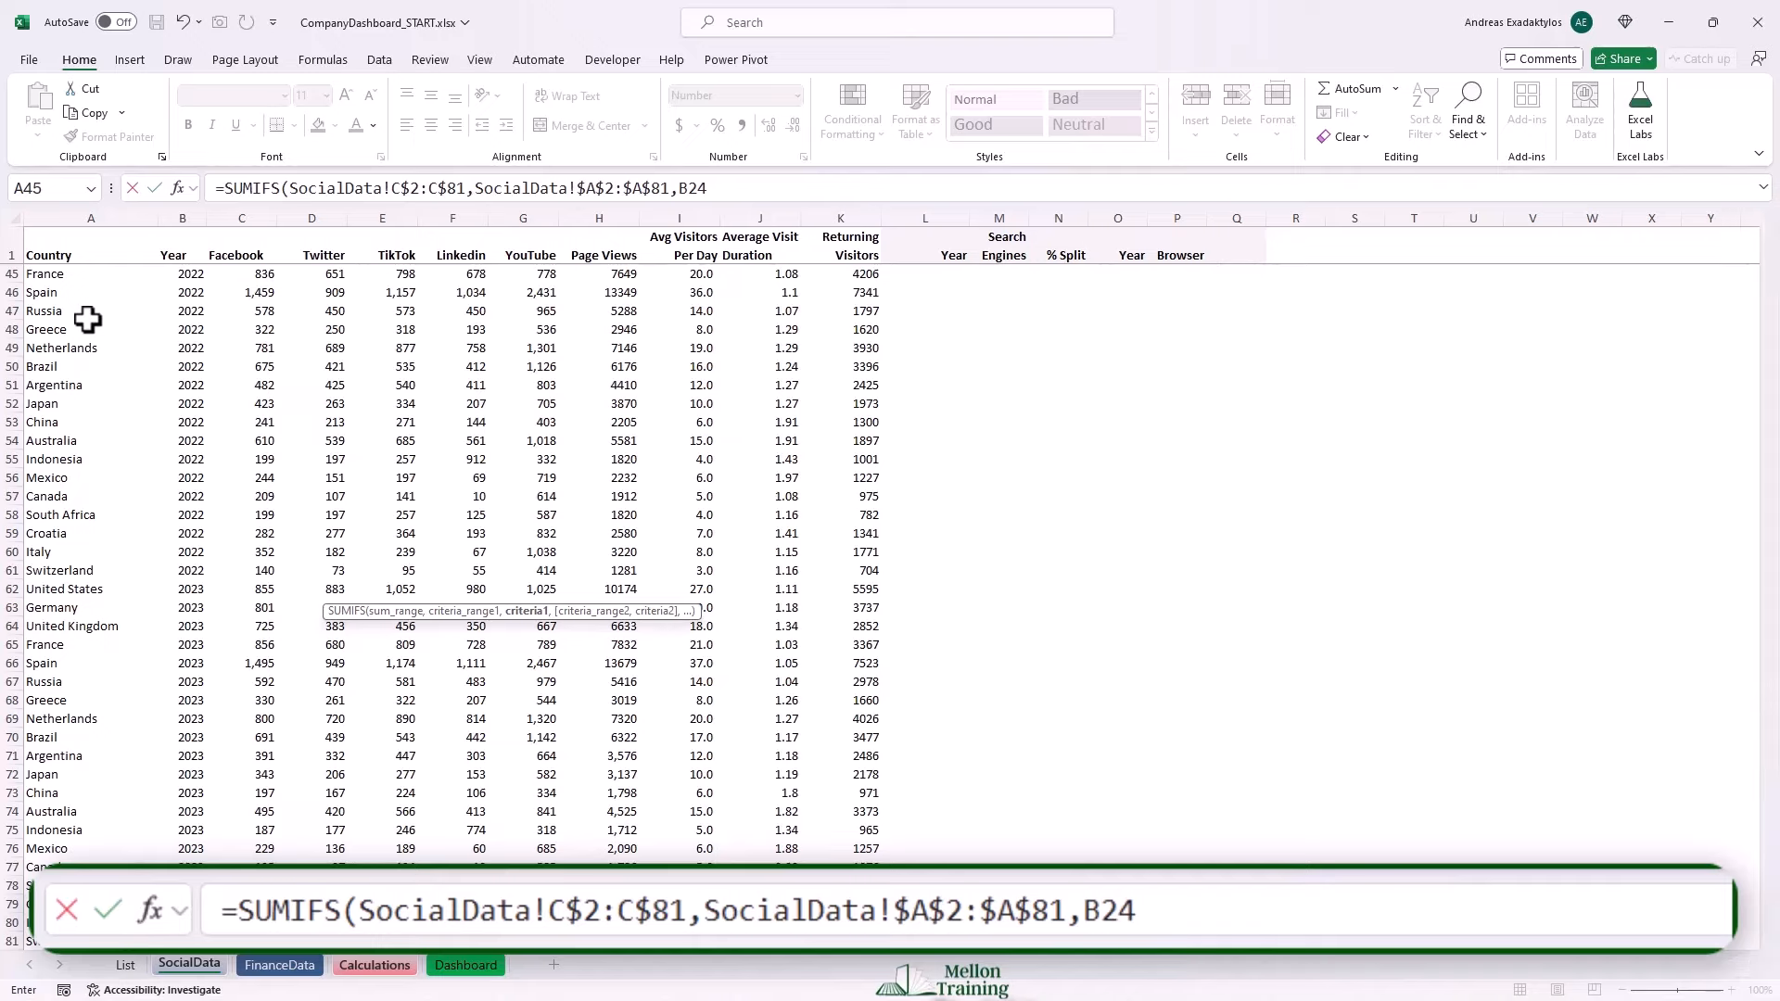
key("F4")
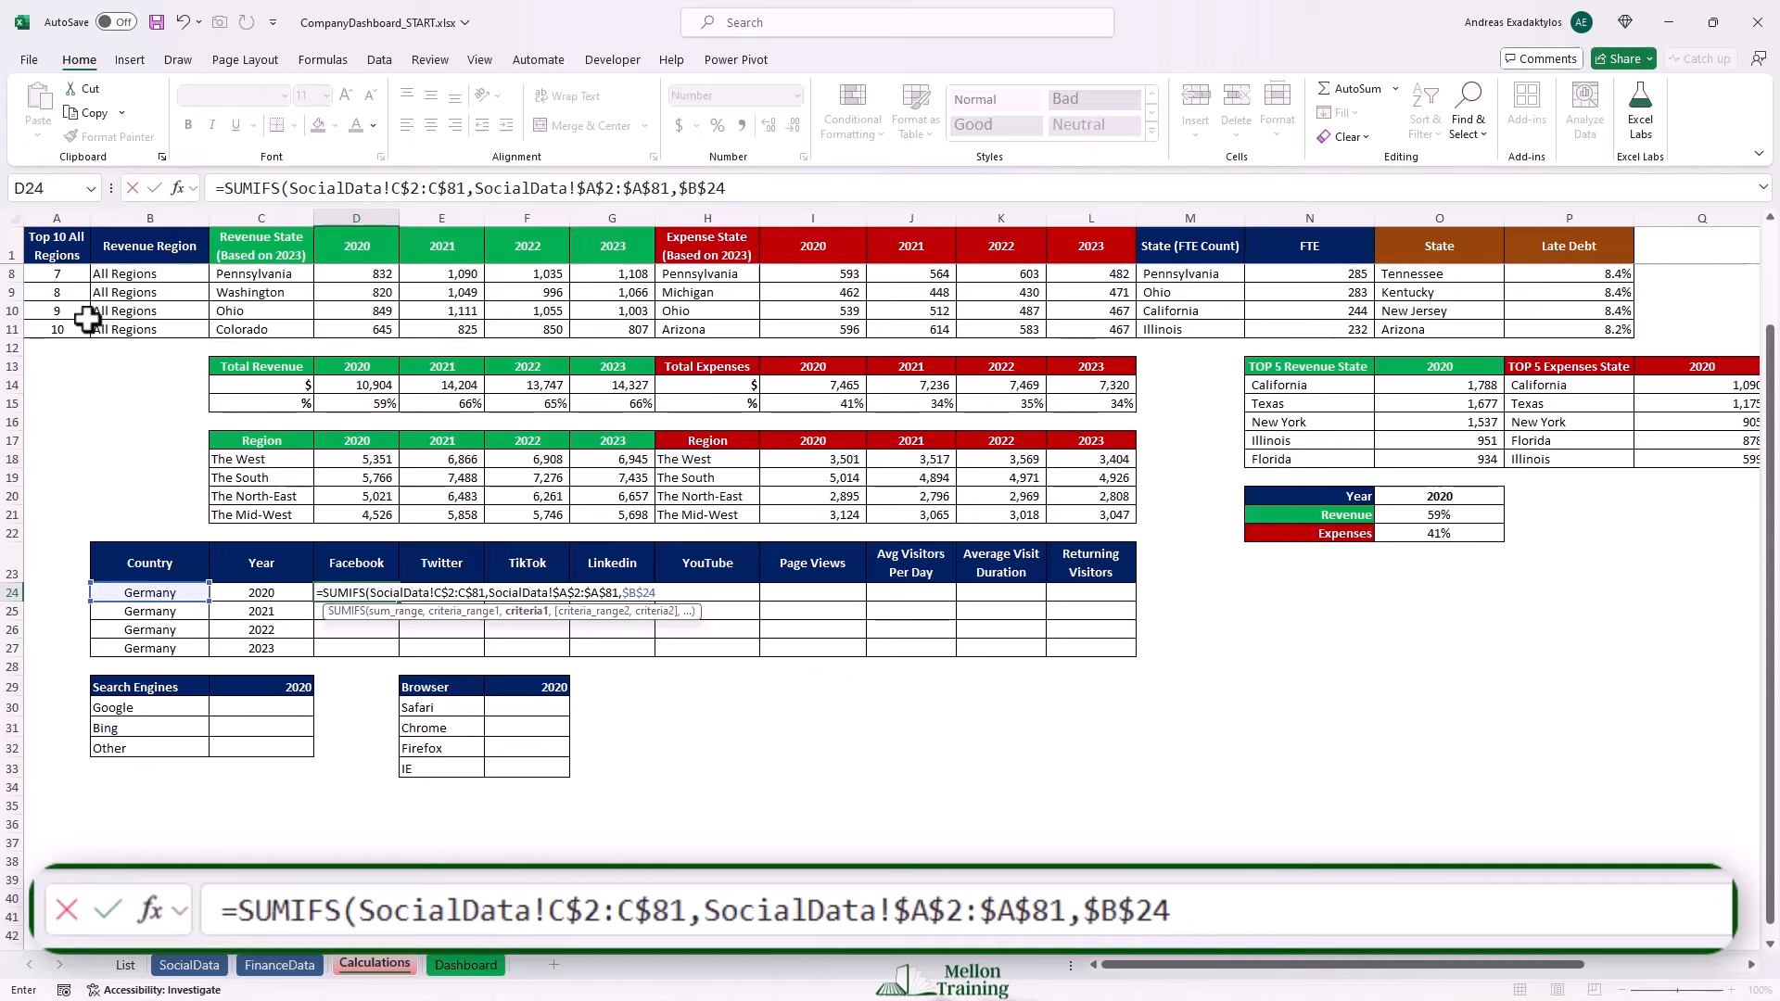
Change the country criterion in the D24 SUMIFS formula to the column-locked reference $B24.
key("F4")
key("F4")
type(",")
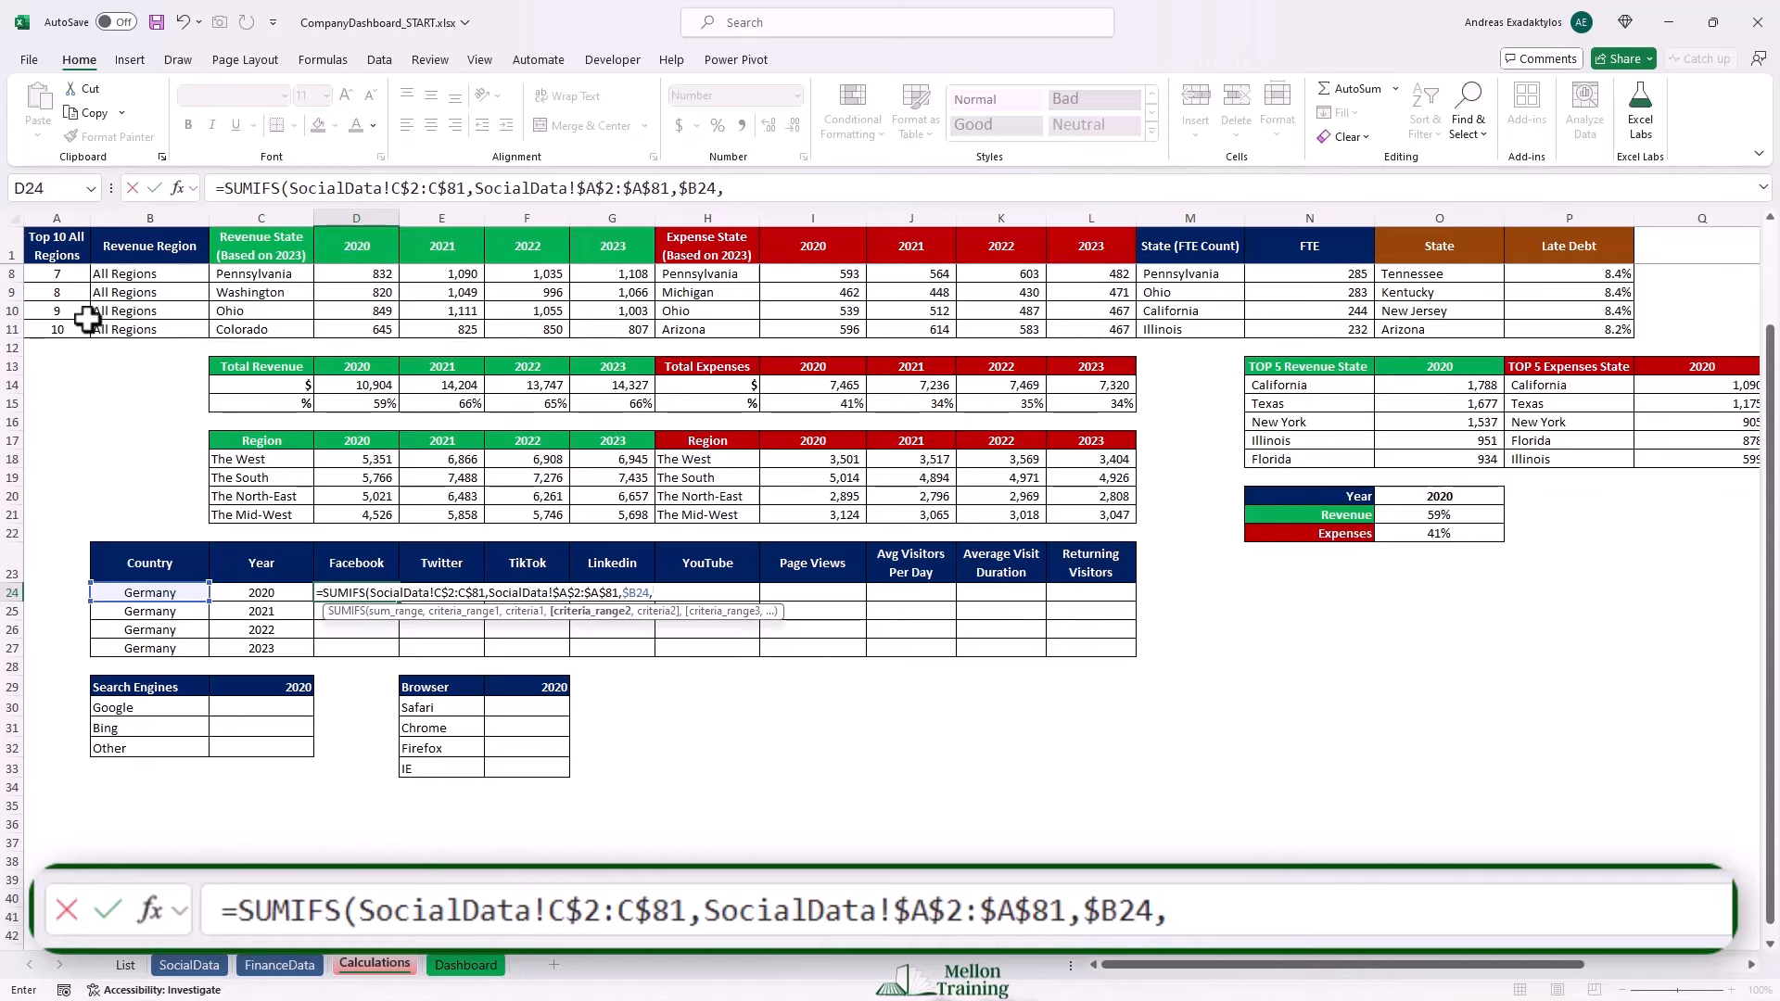
Add the absolute year column SocialData!$B$2:$B$81 as the second criteria range of the D24 formula.
left_click(191, 967)
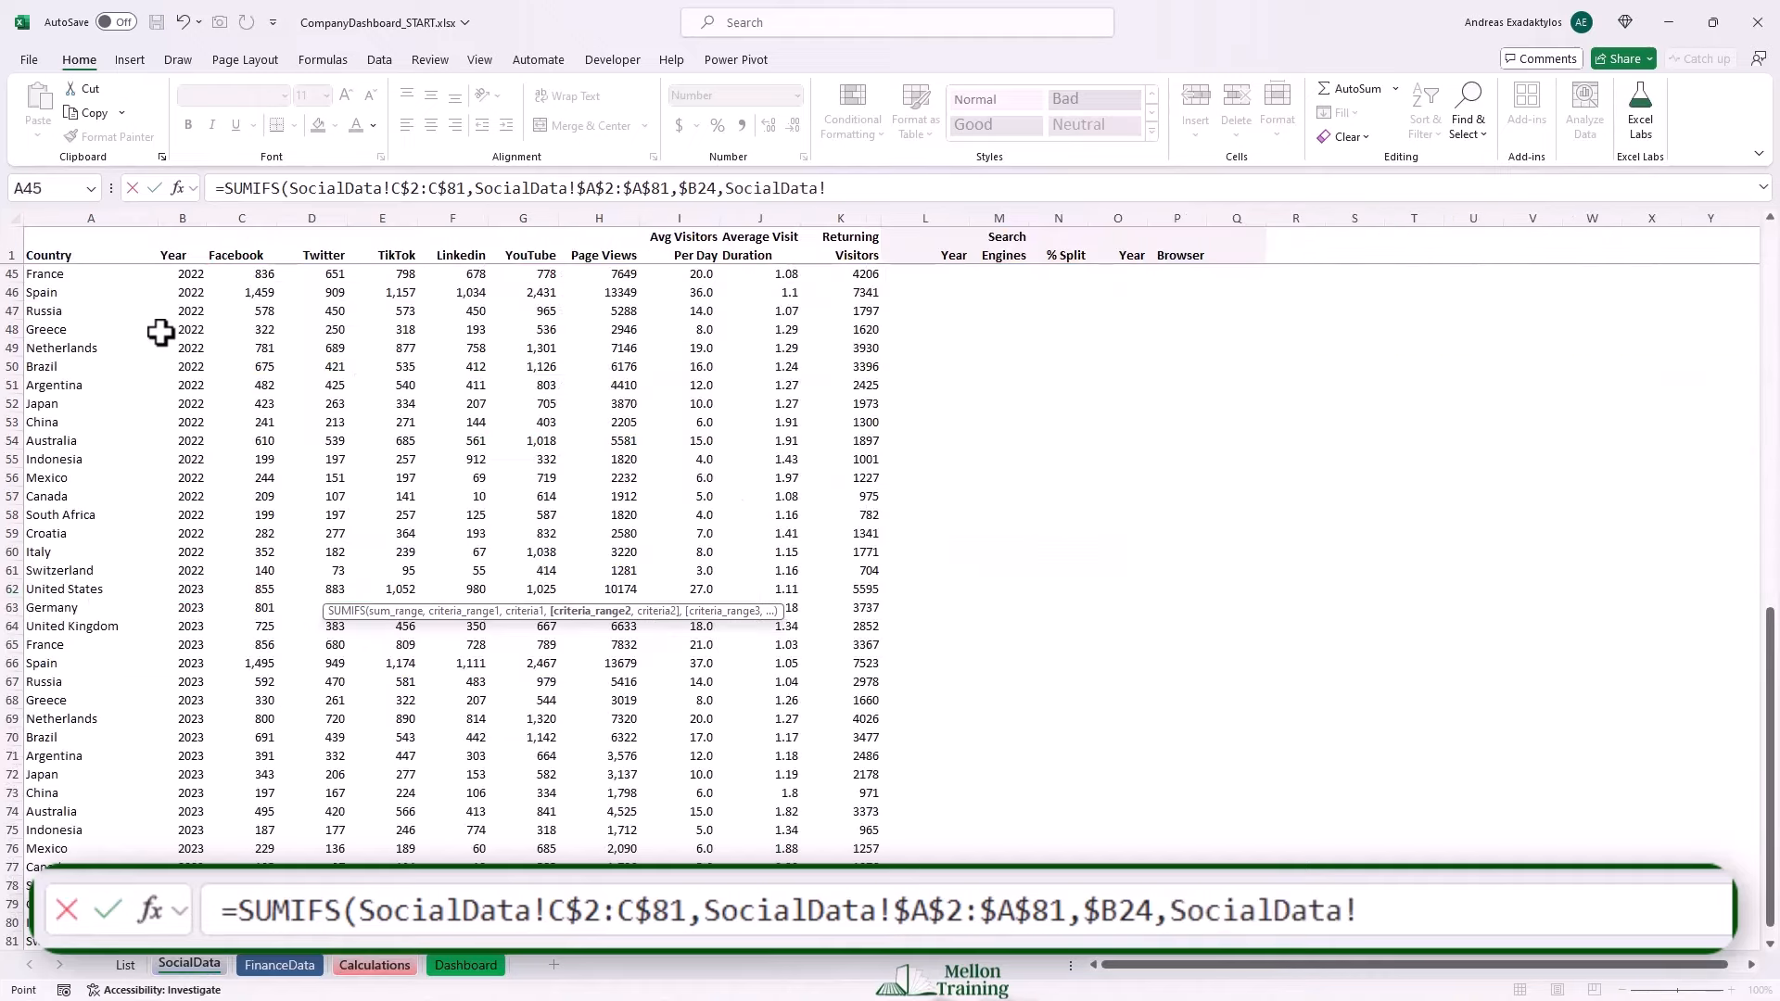
scroll(186, 371, "up", 14)
left_click(182, 273)
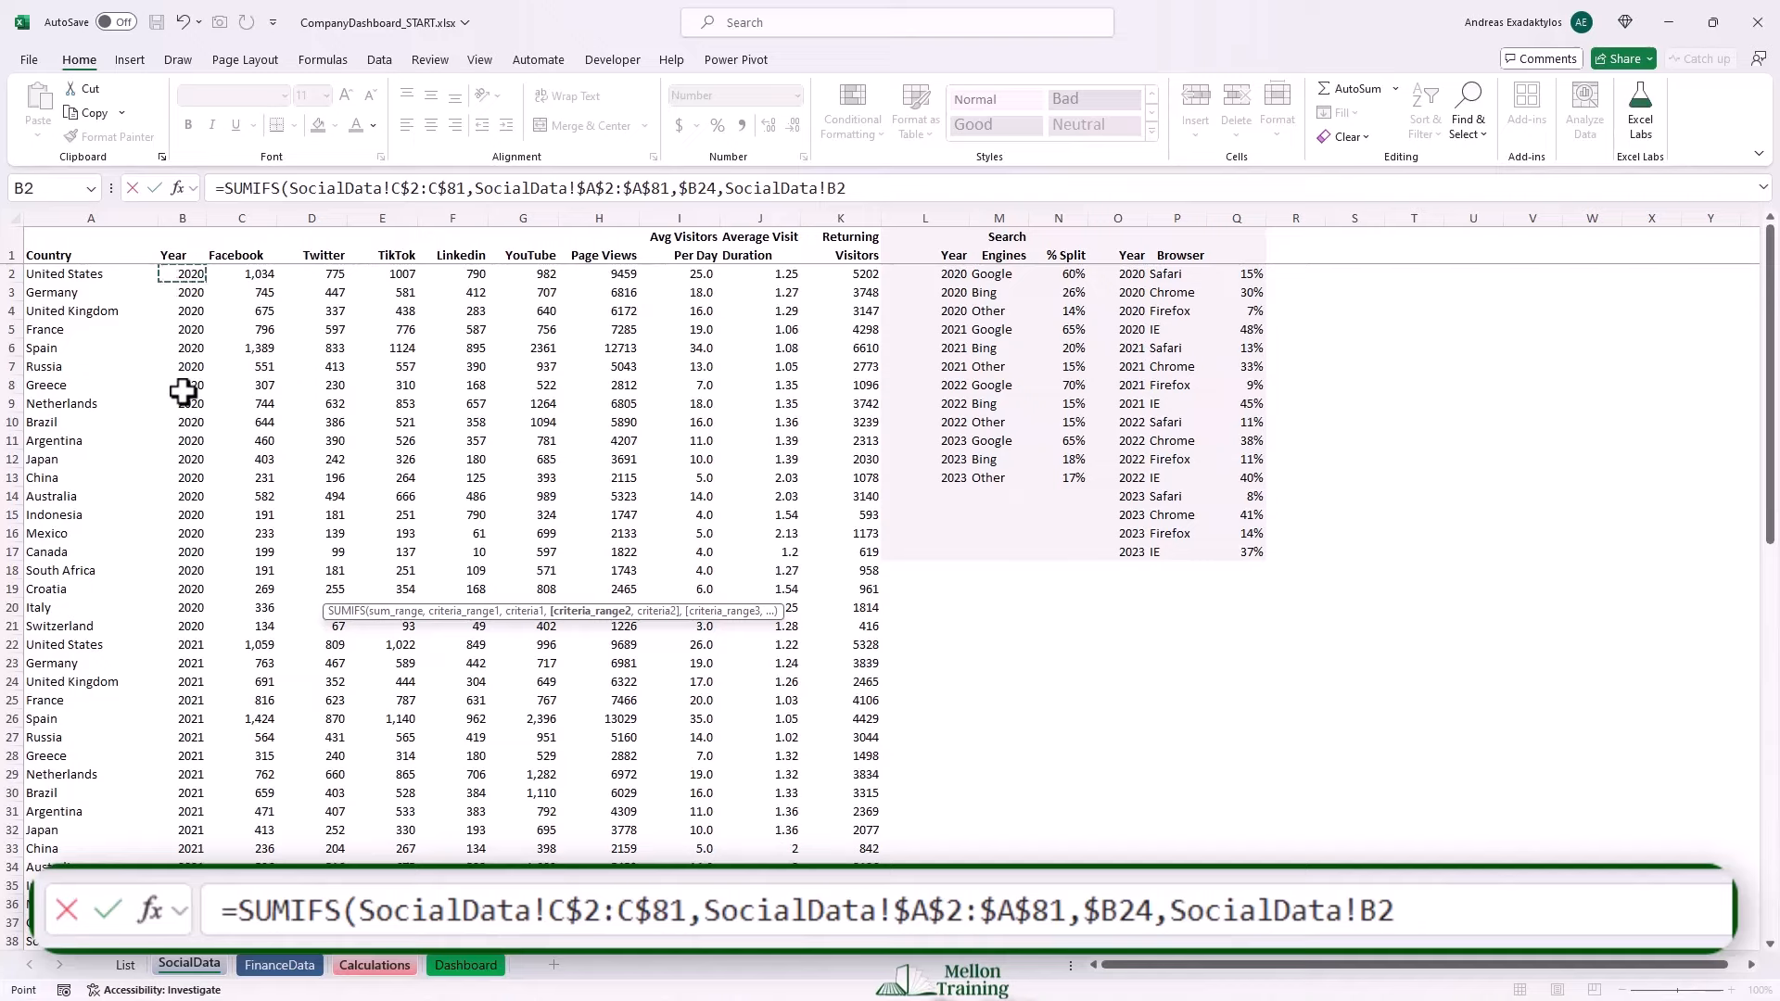
key("ctrl+shift+Down")
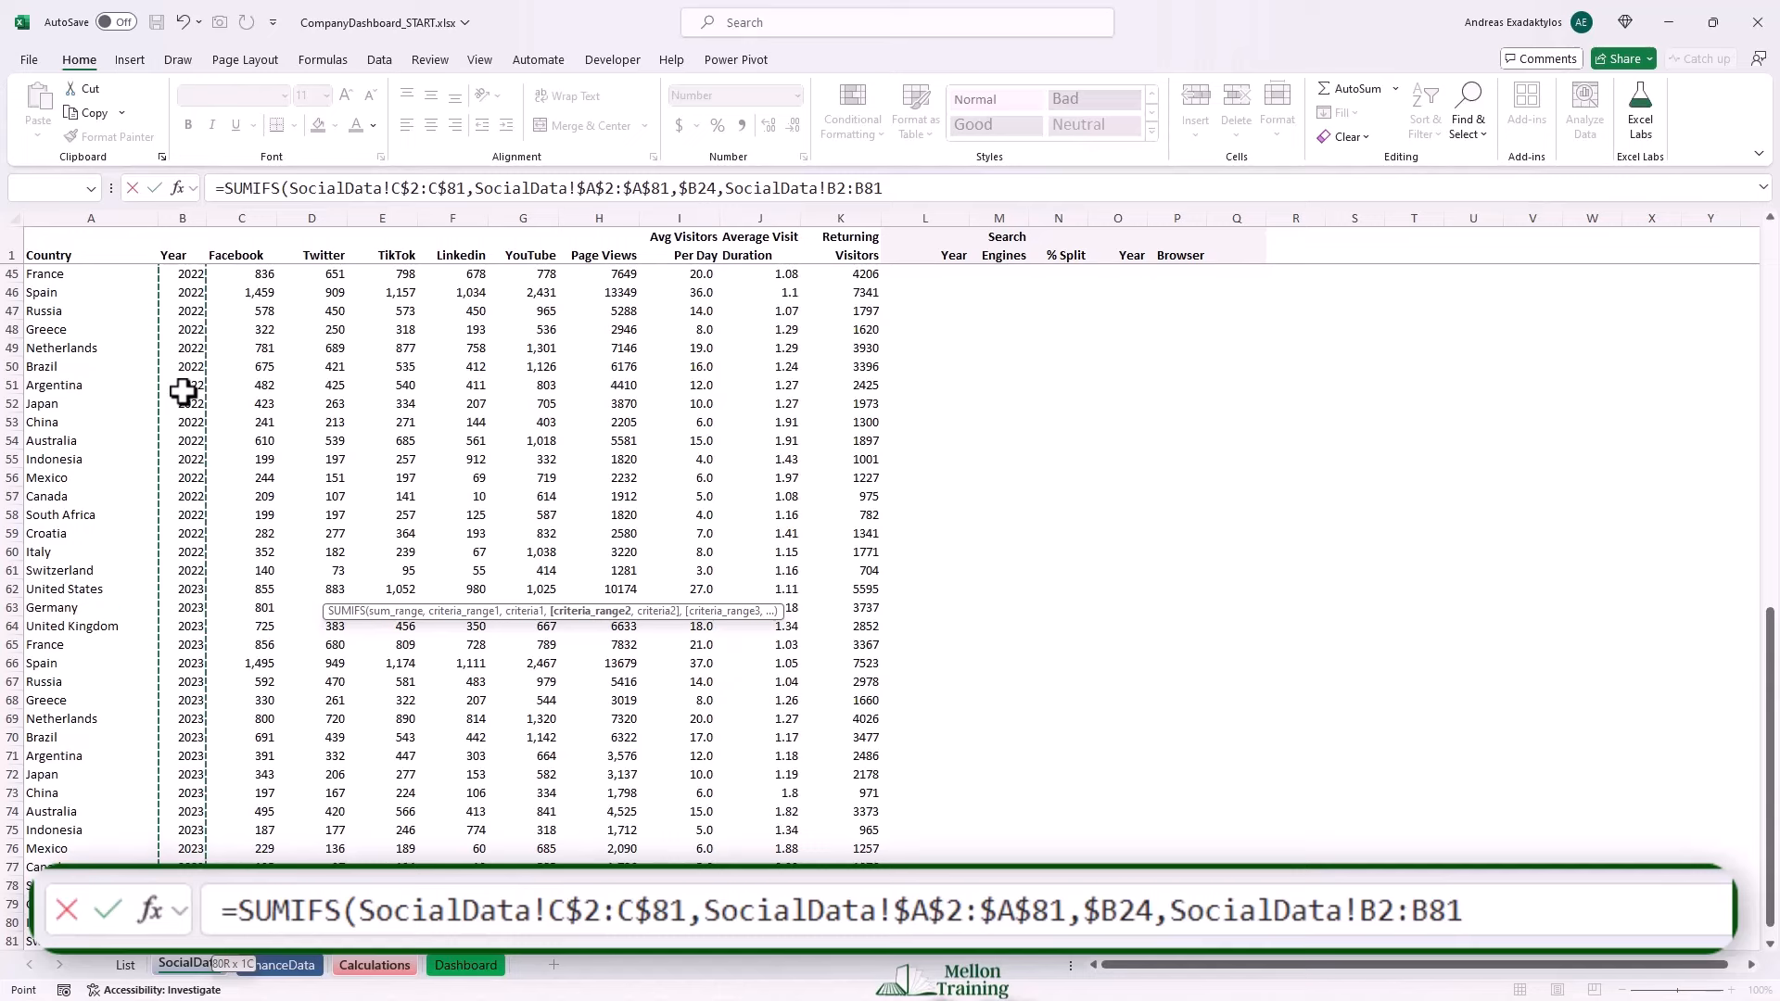
key("F4")
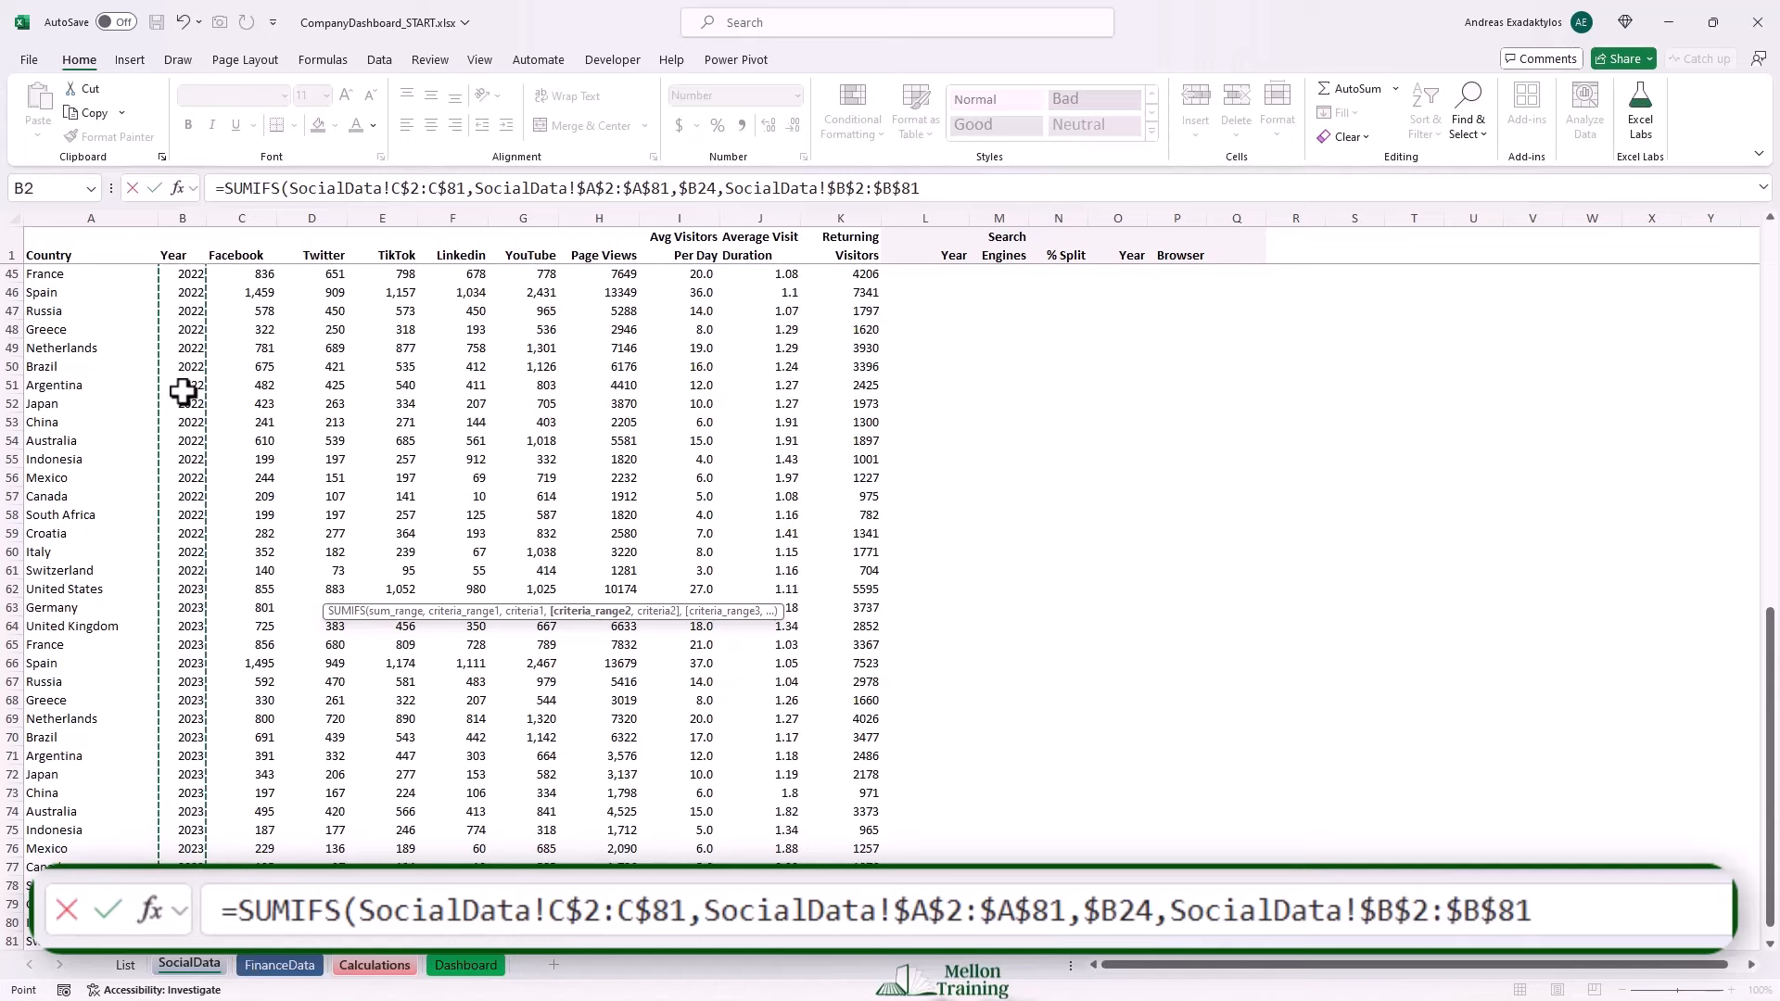
type(",")
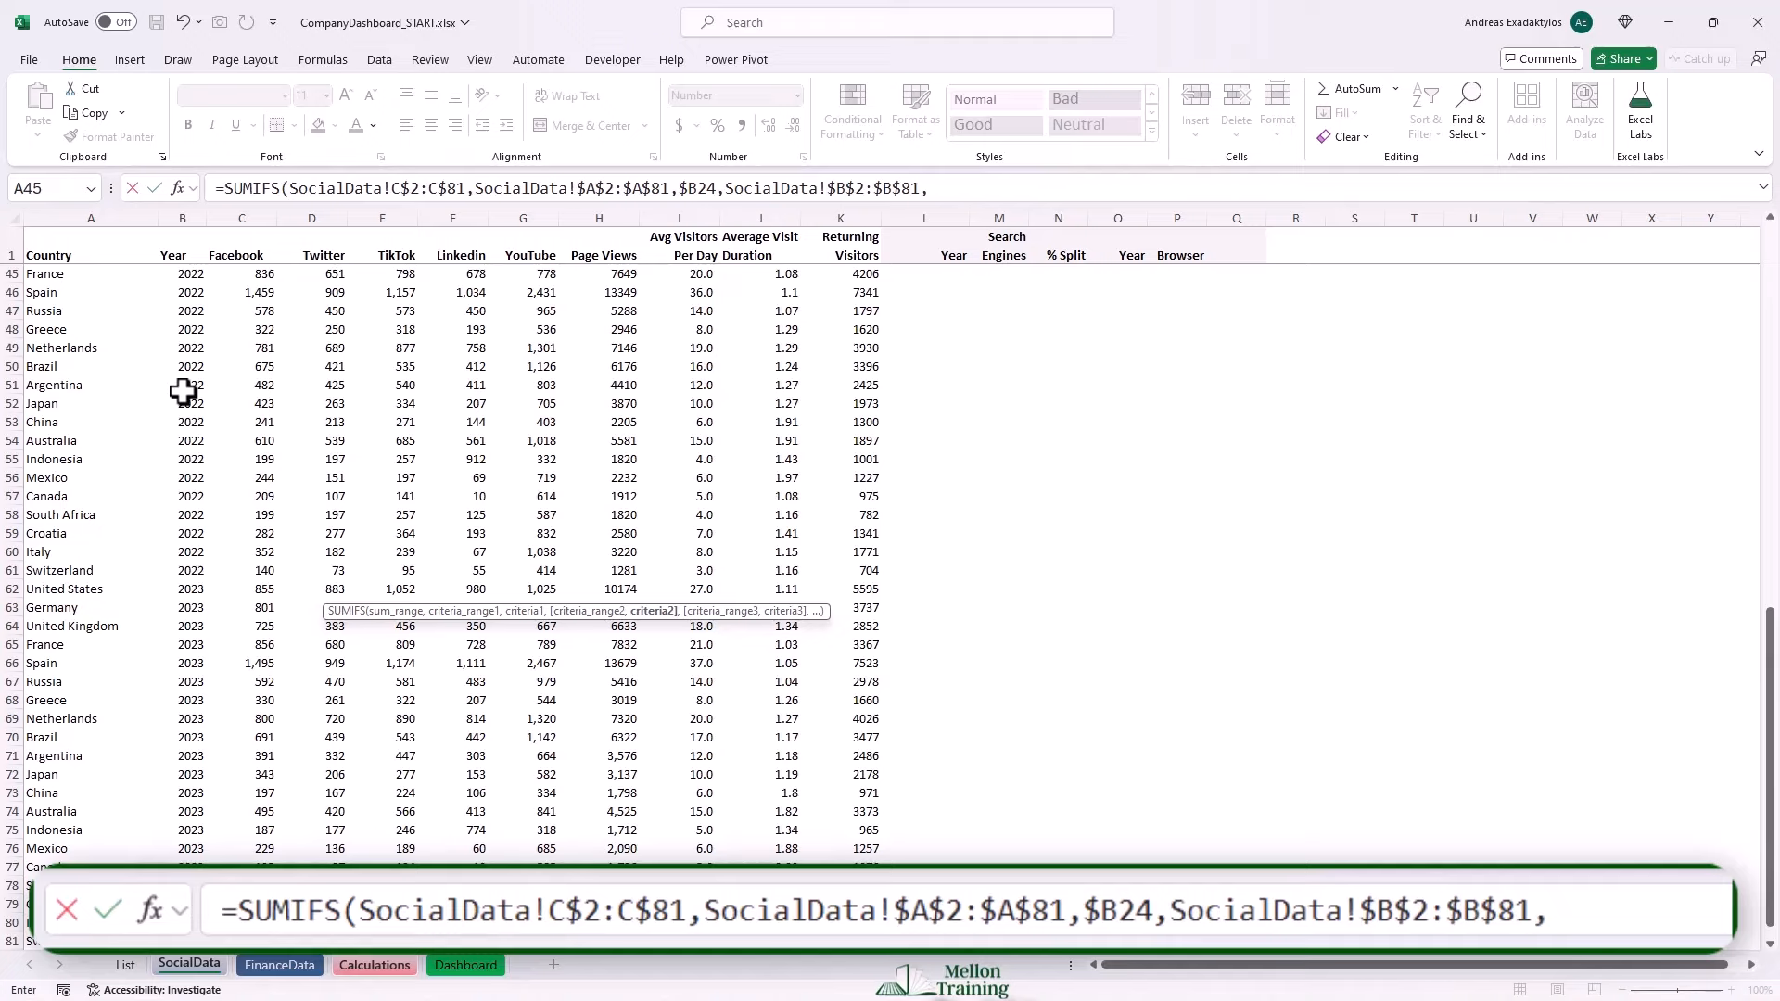
Complete the D24 formula with the column-locked year criterion $C24 and fill it across D24:L27.
type("C24")
key("F4")
key("F4")
key("F4")
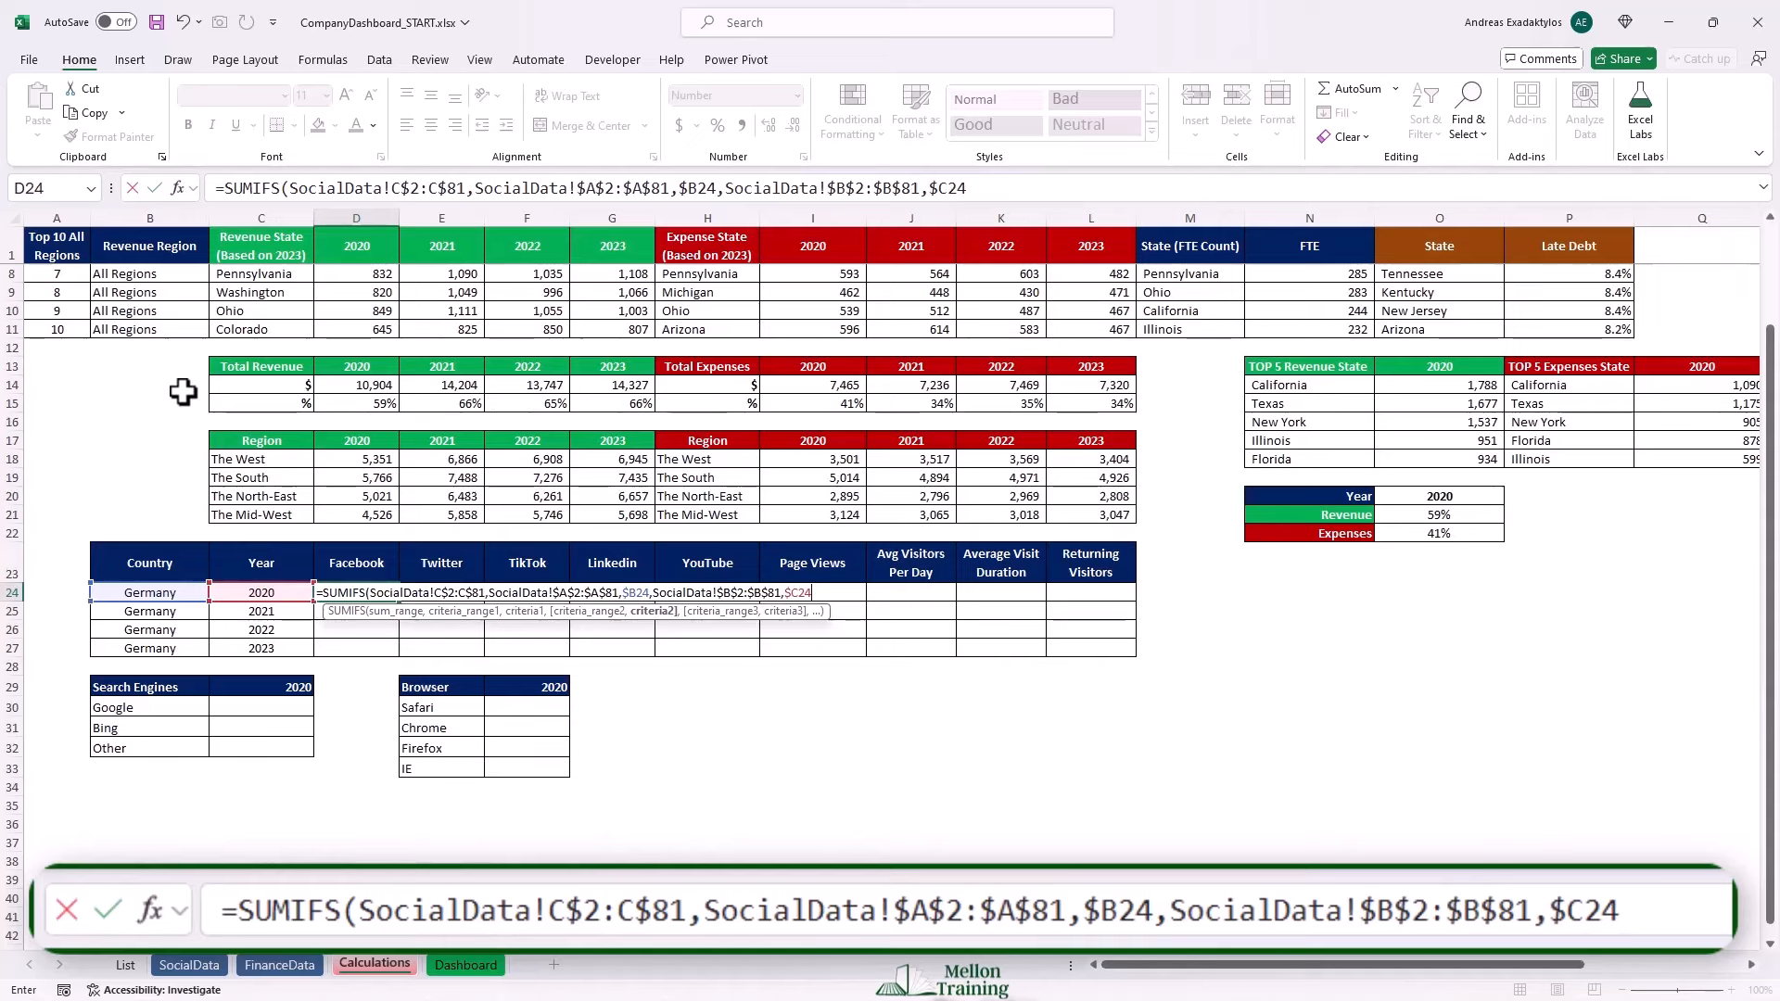
type(")")
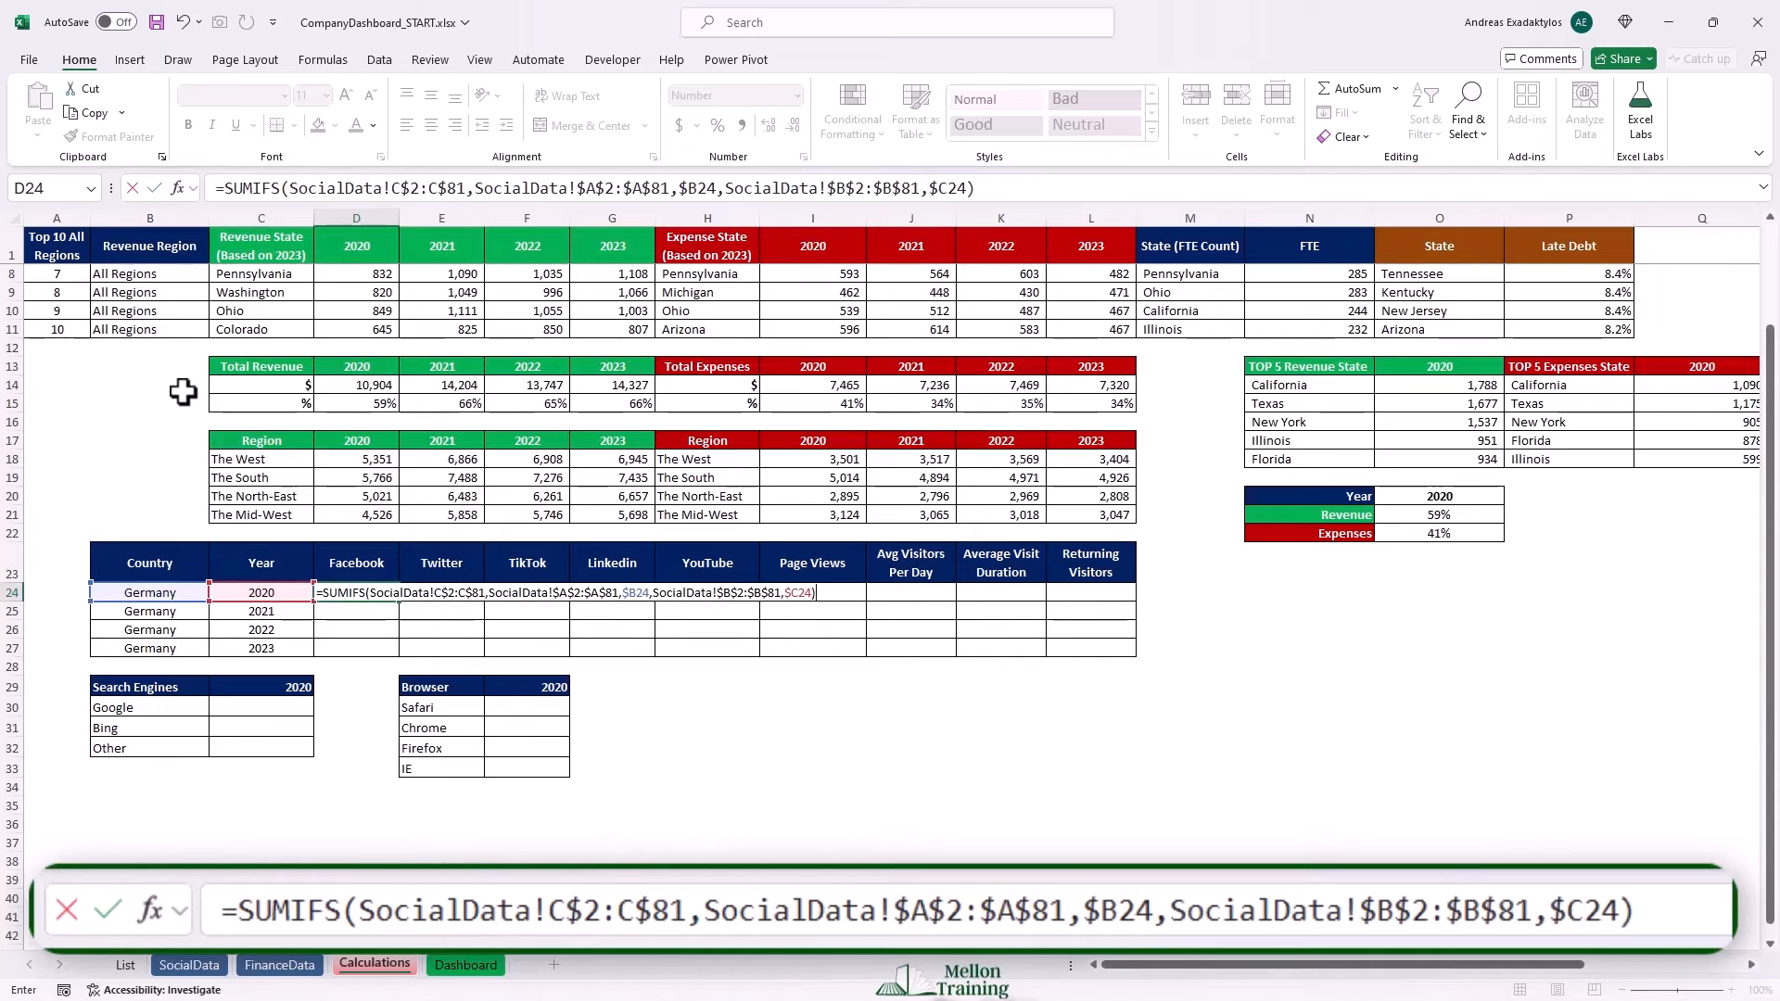
key("ctrl+Return")
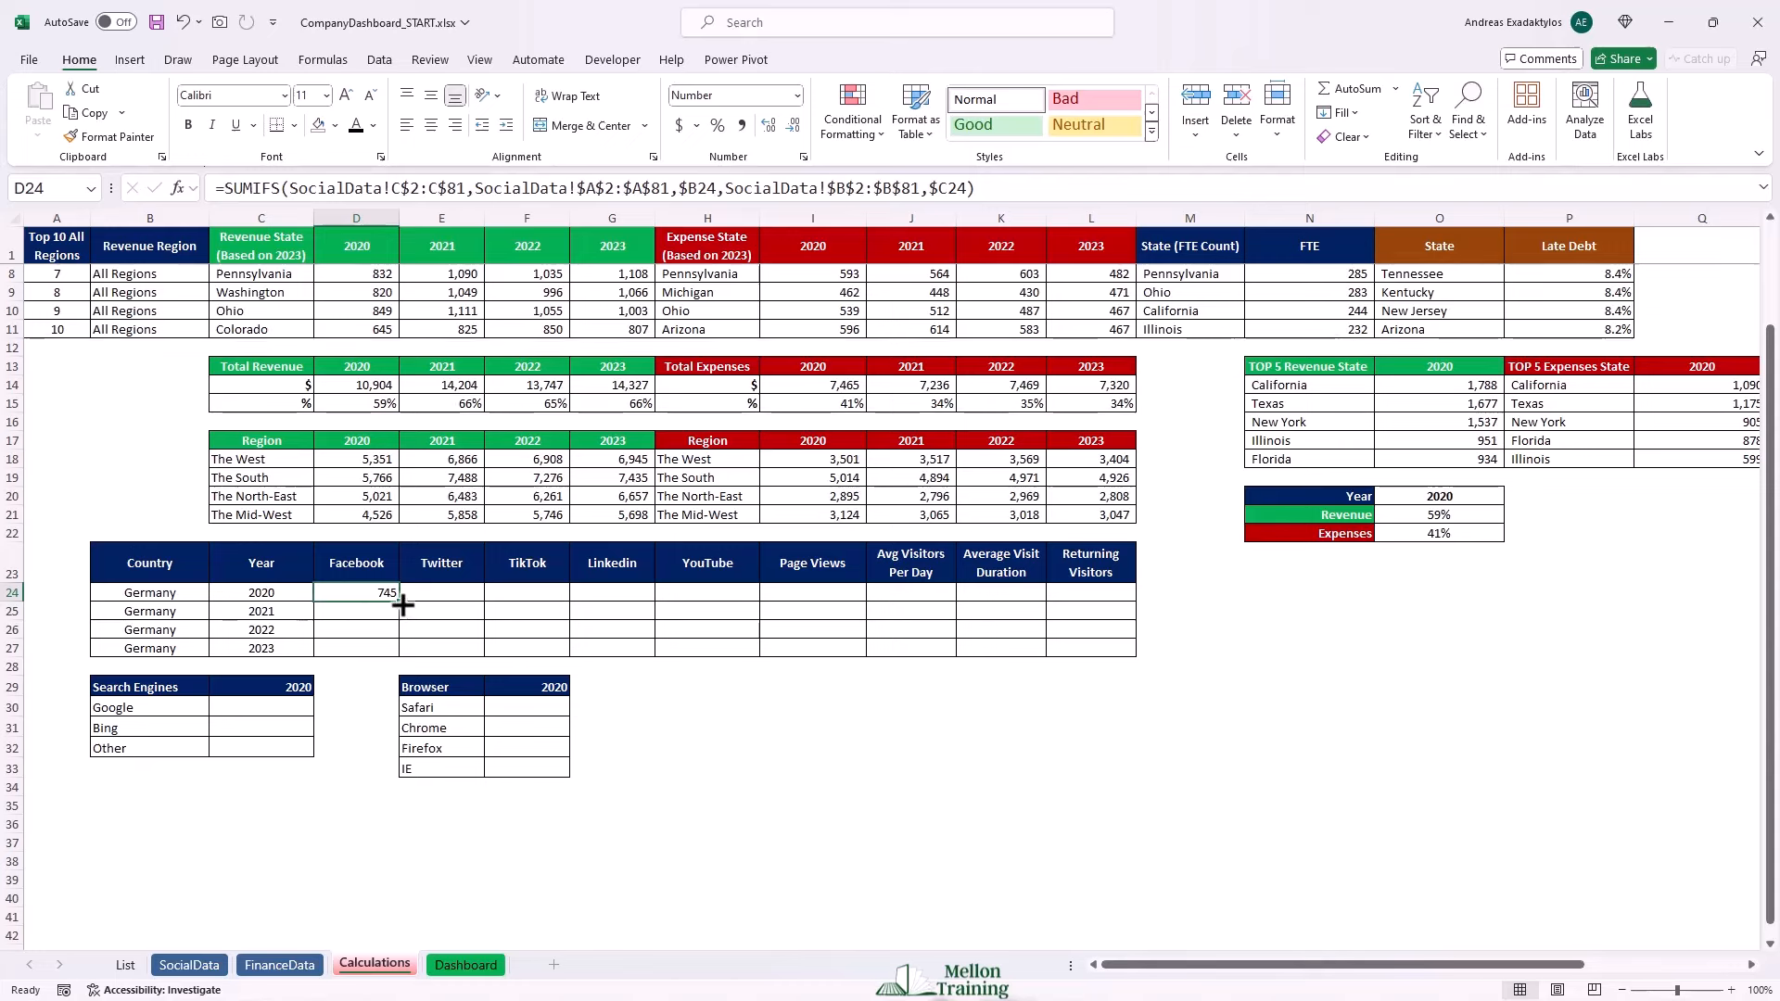
left_click_drag(405, 604, 409, 654)
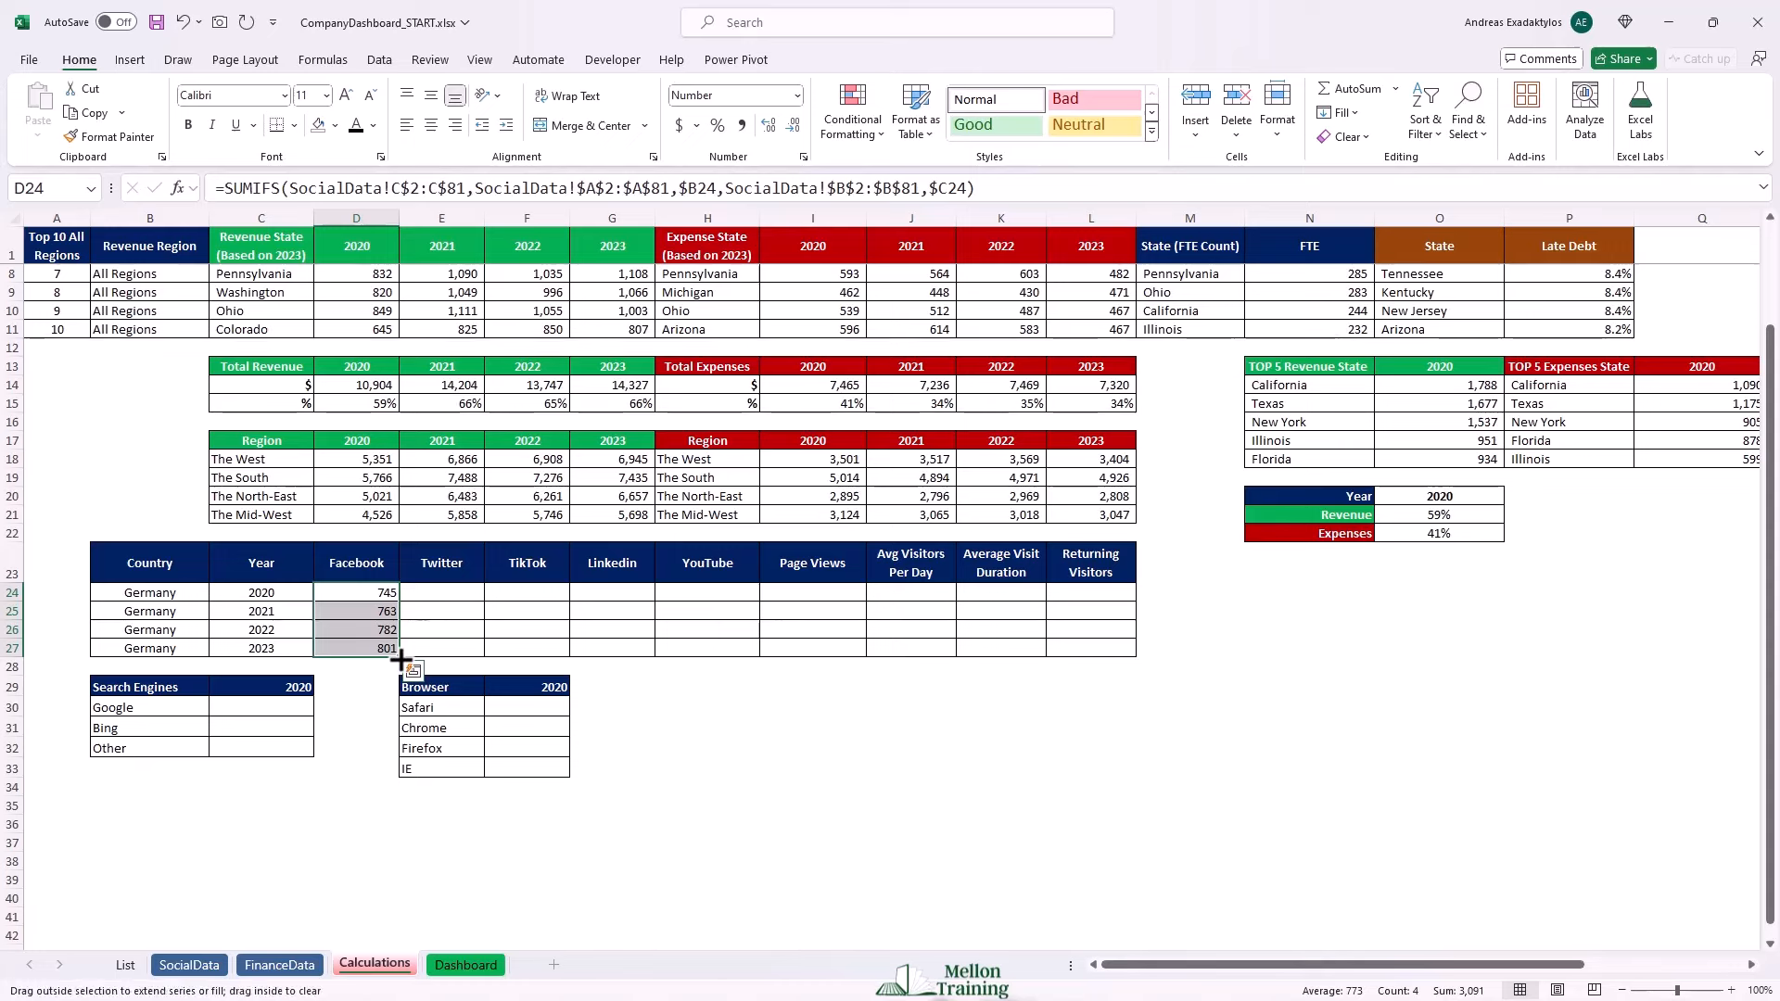
left_click_drag(401, 659, 1098, 666)
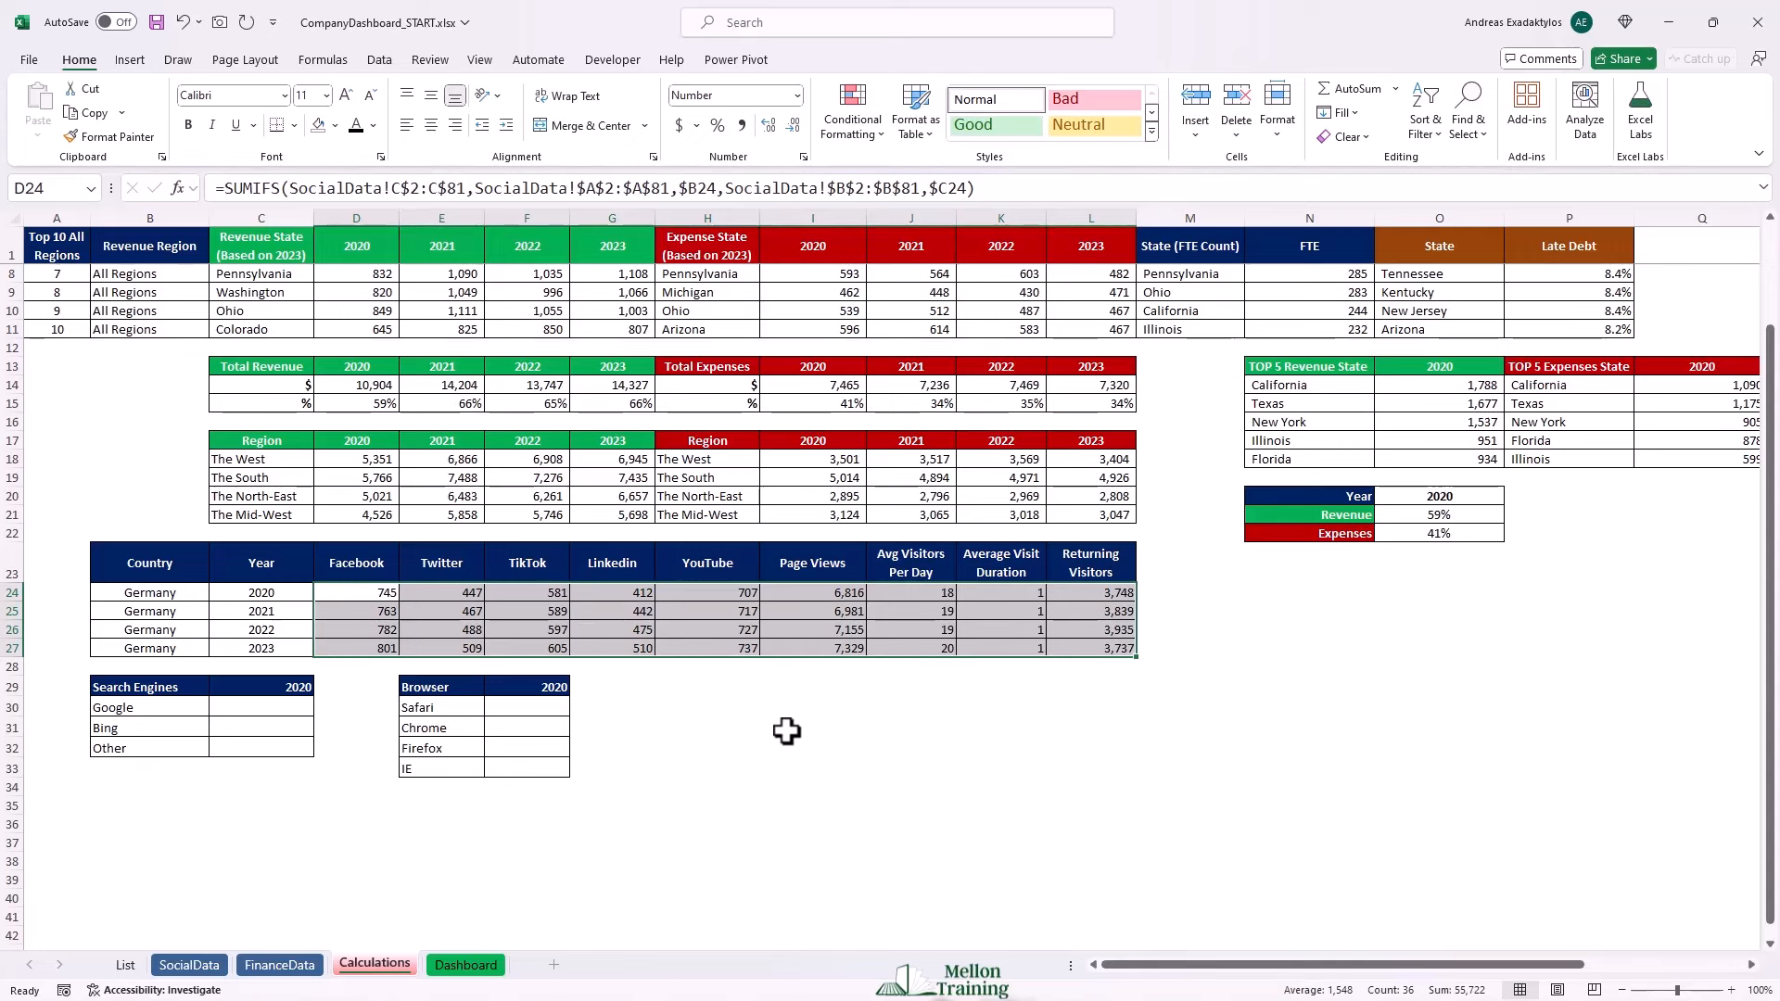
Apply the comma style to the Average Visit Duration values in K24:K27 and show one decimal place in J24:J27.
left_click_drag(1036, 594, 1029, 650)
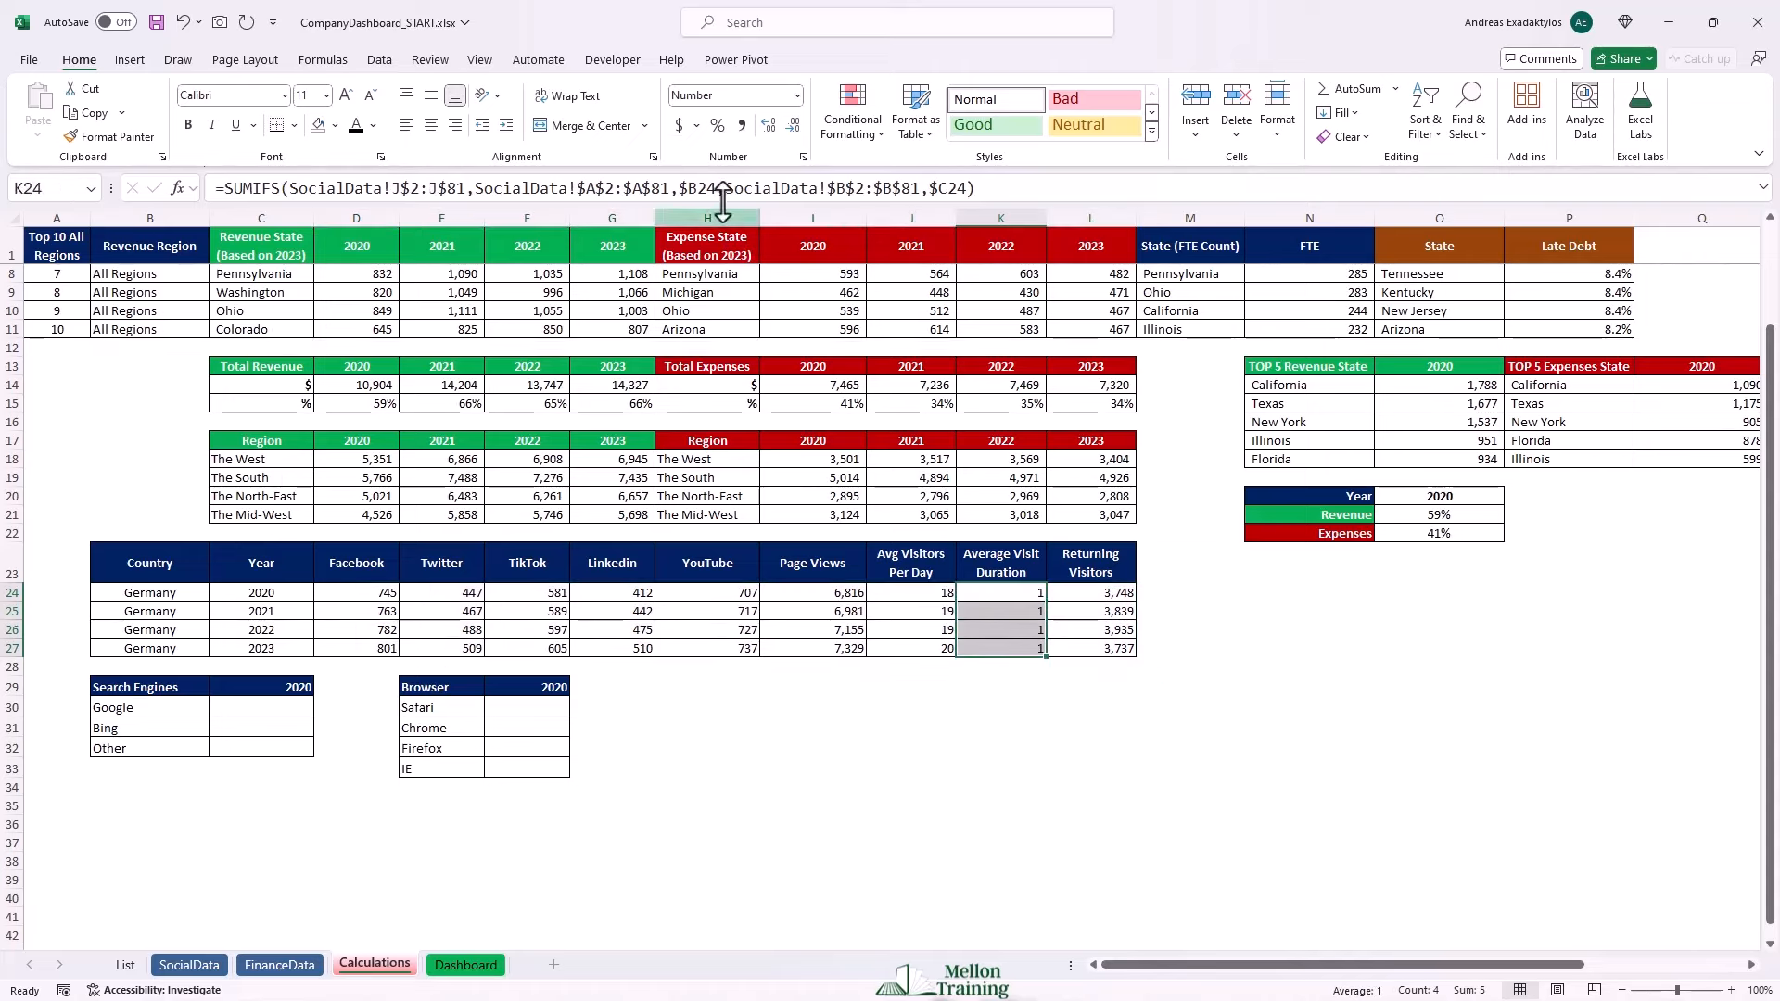
left_click(741, 126)
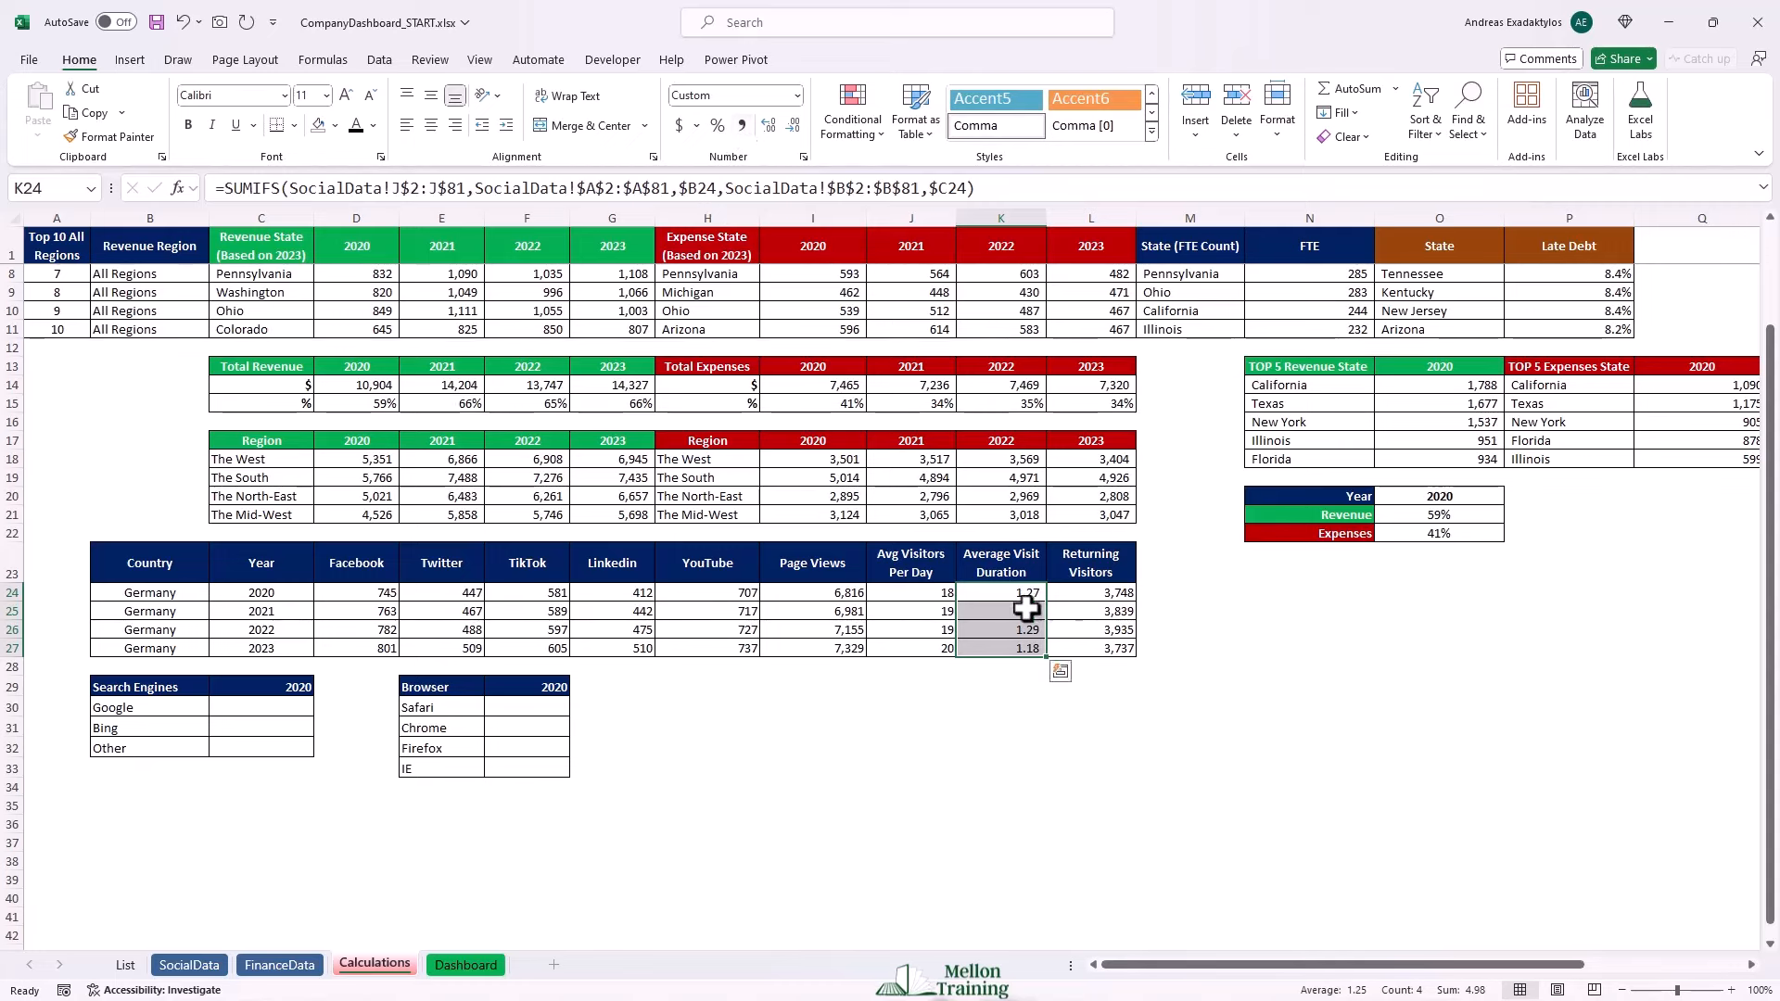
left_click_drag(901, 593, 914, 649)
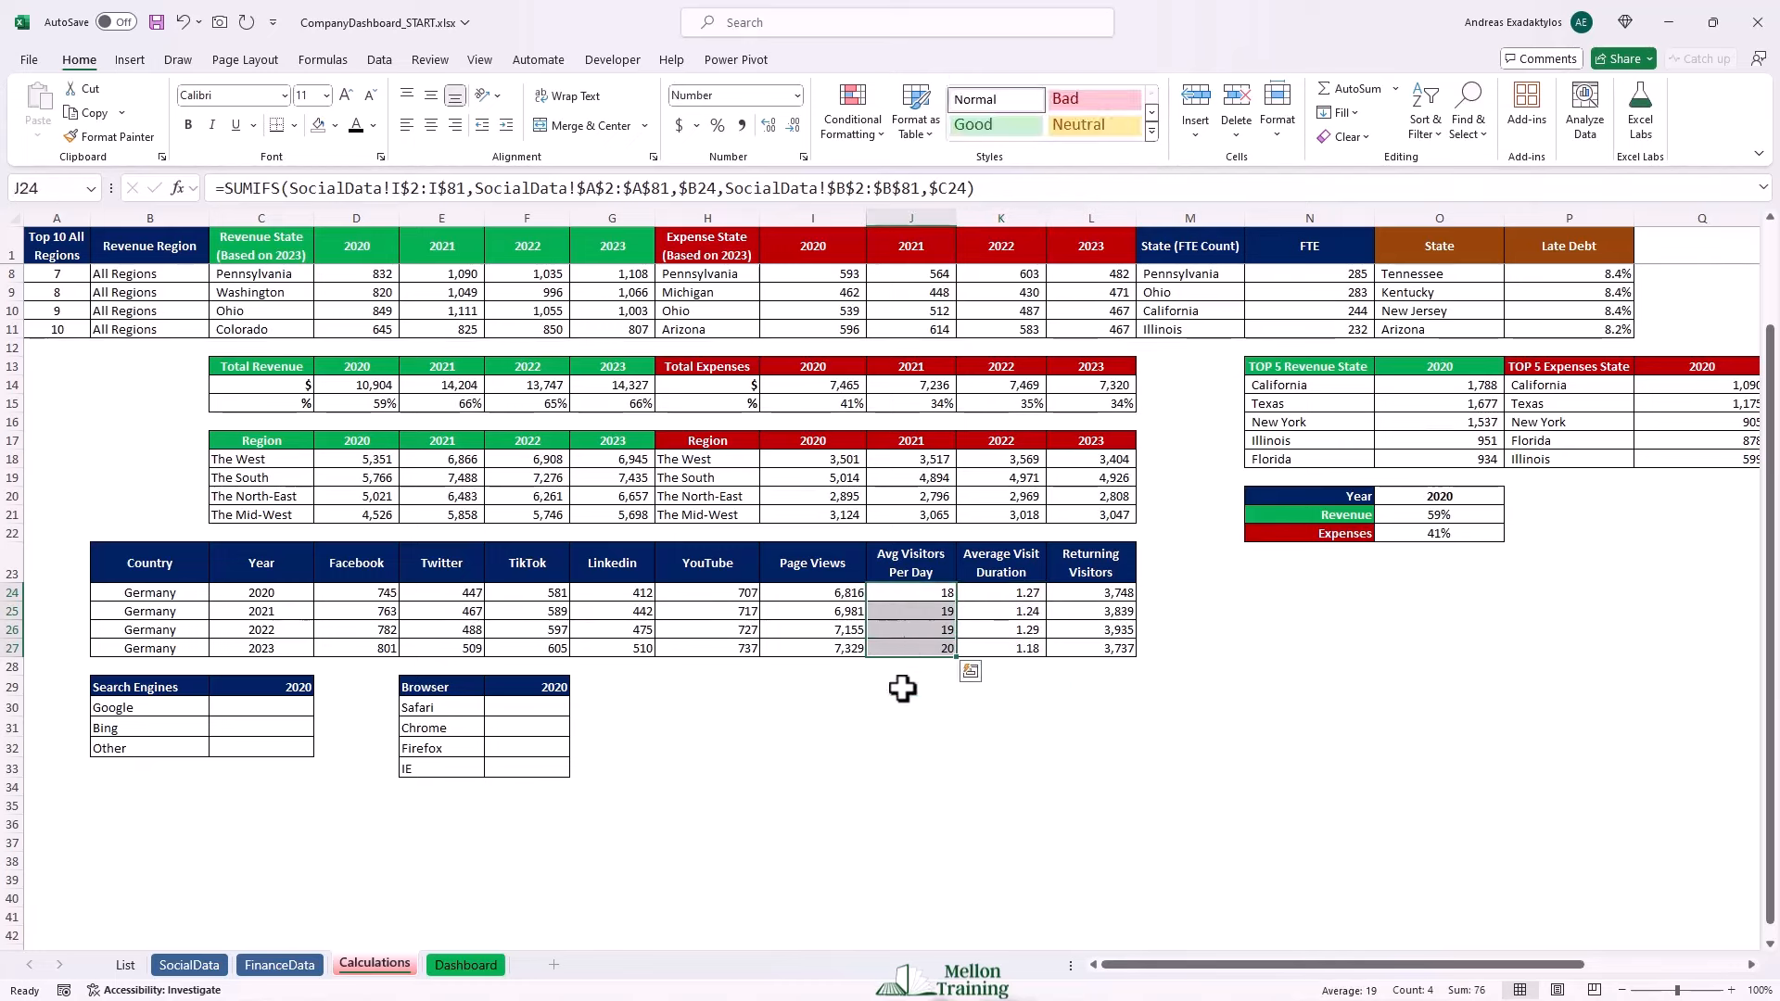
left_click(776, 126)
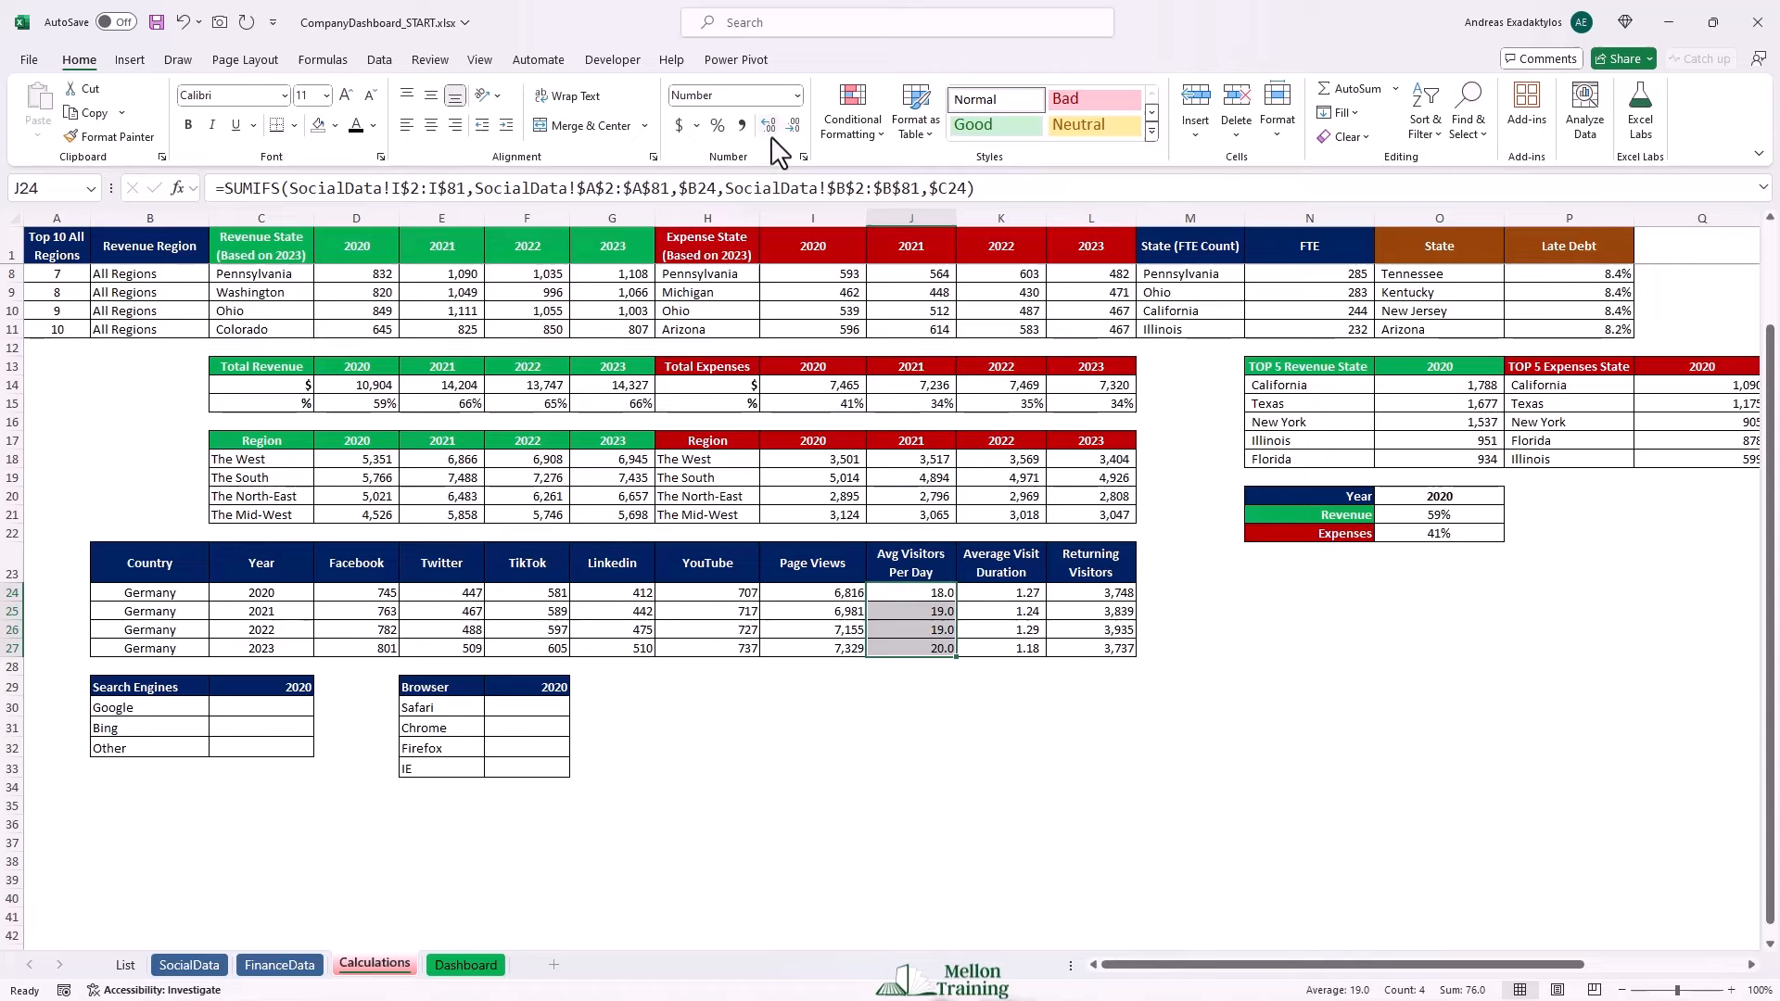
Start a SUMIFS formula in C30 with the absolute search engine % Split column SocialData!$N$2:$N$13 as the sum range.
left_click(246, 709)
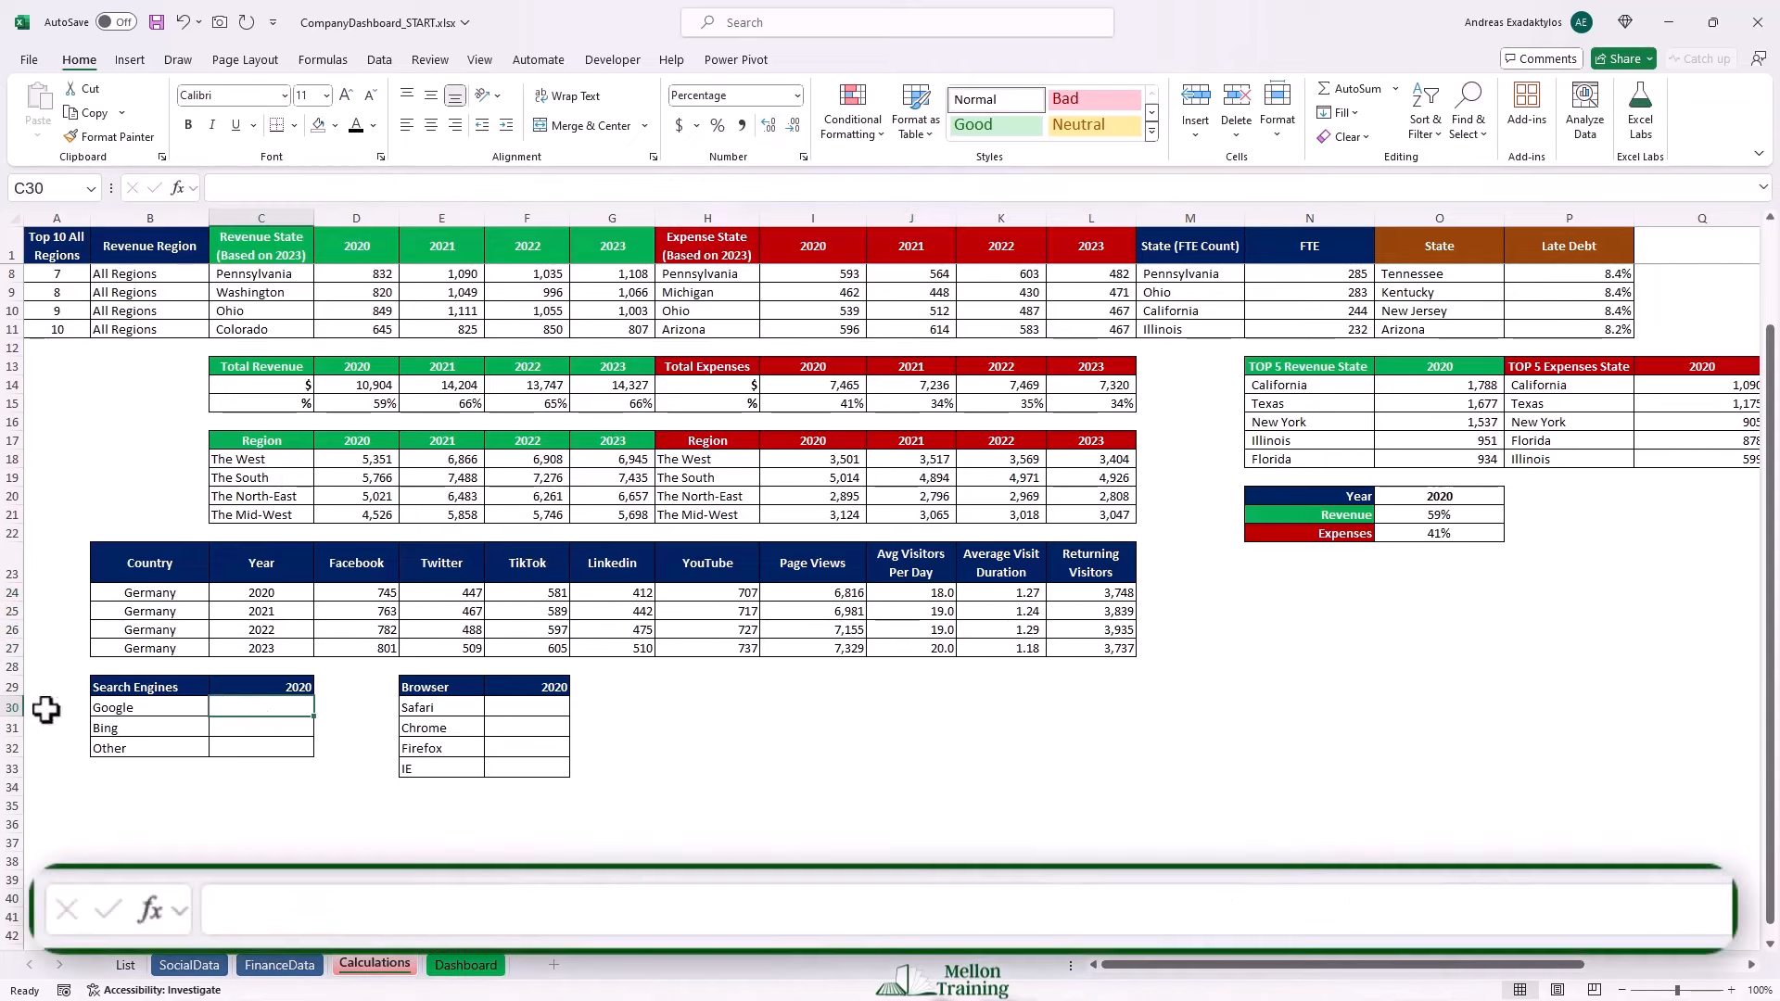
type("=SUMIFS(")
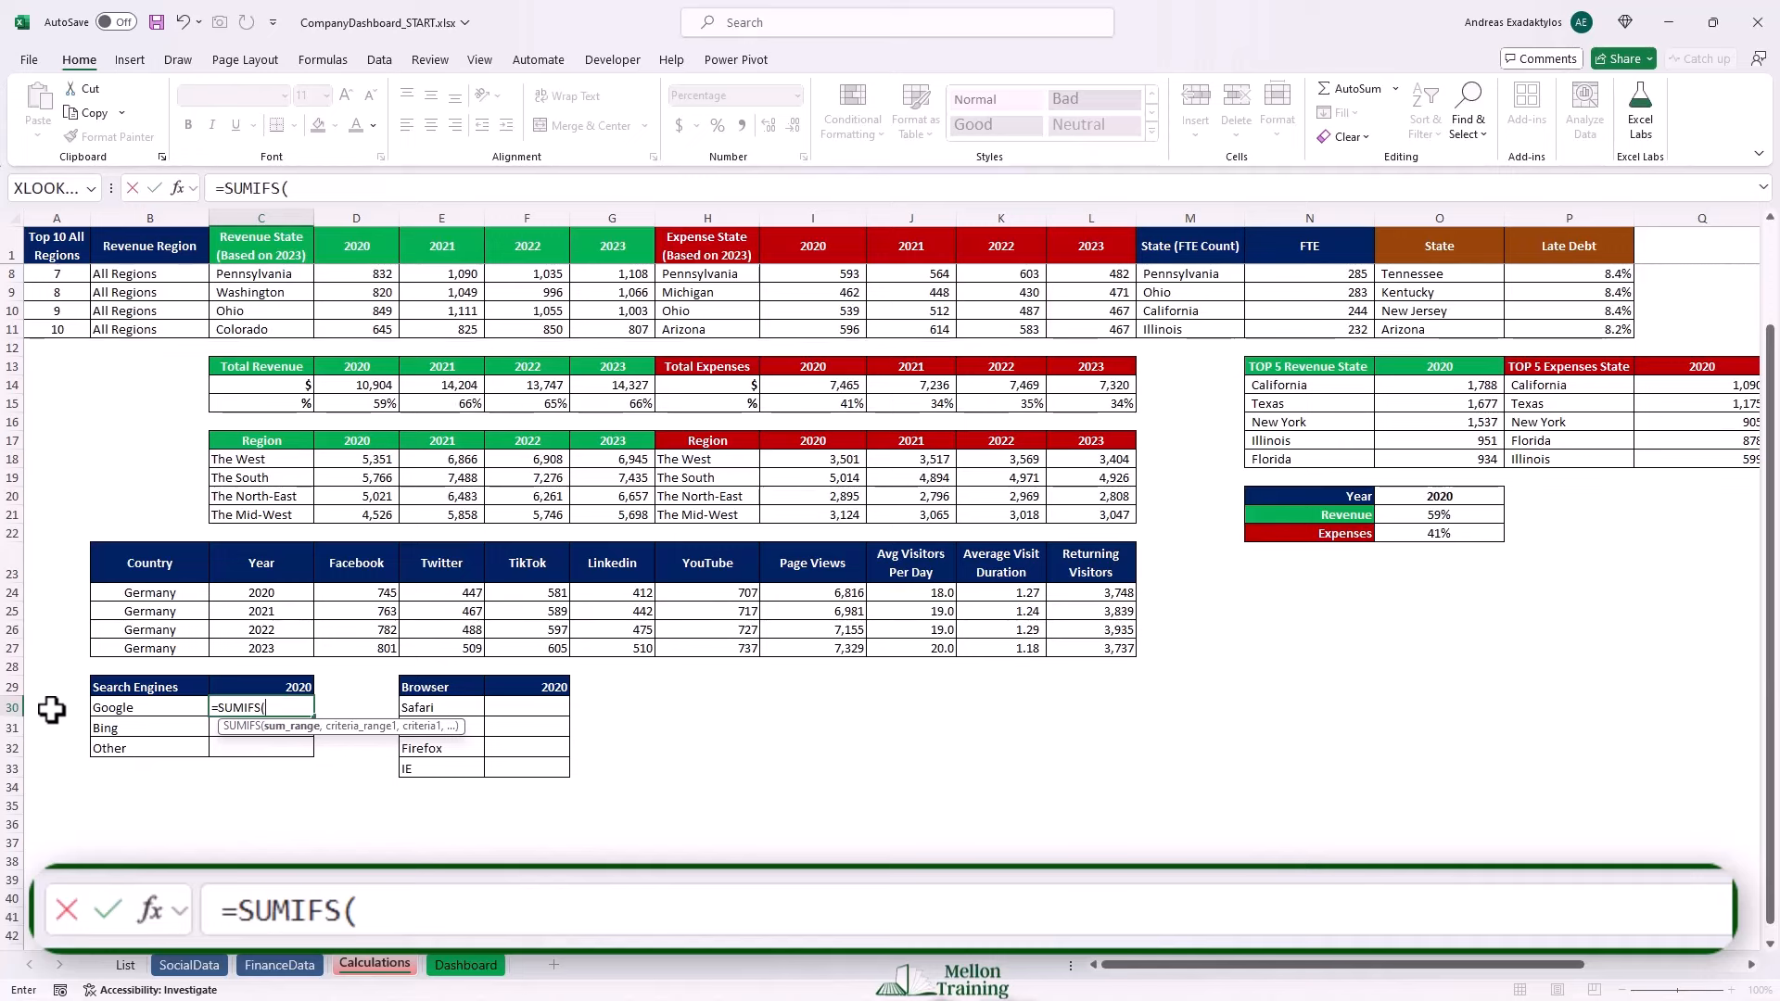
left_click(184, 965)
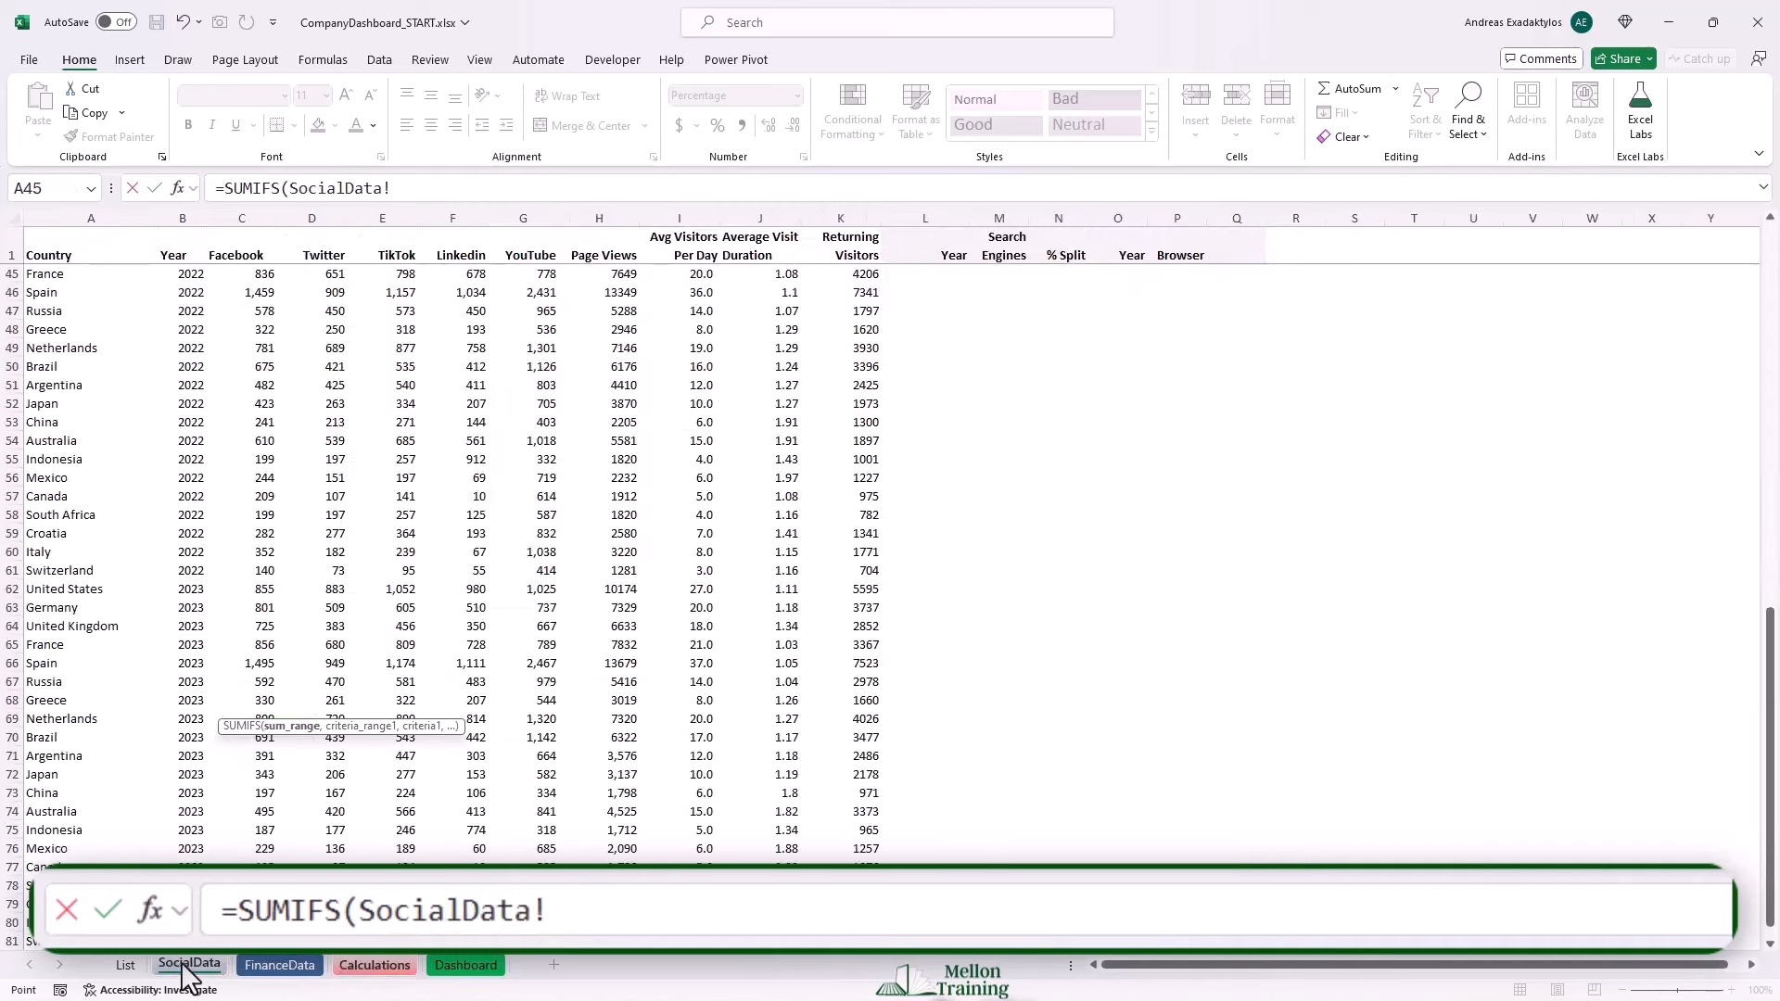
scroll(971, 525, "up", 4)
scroll(970, 525, "up", 10)
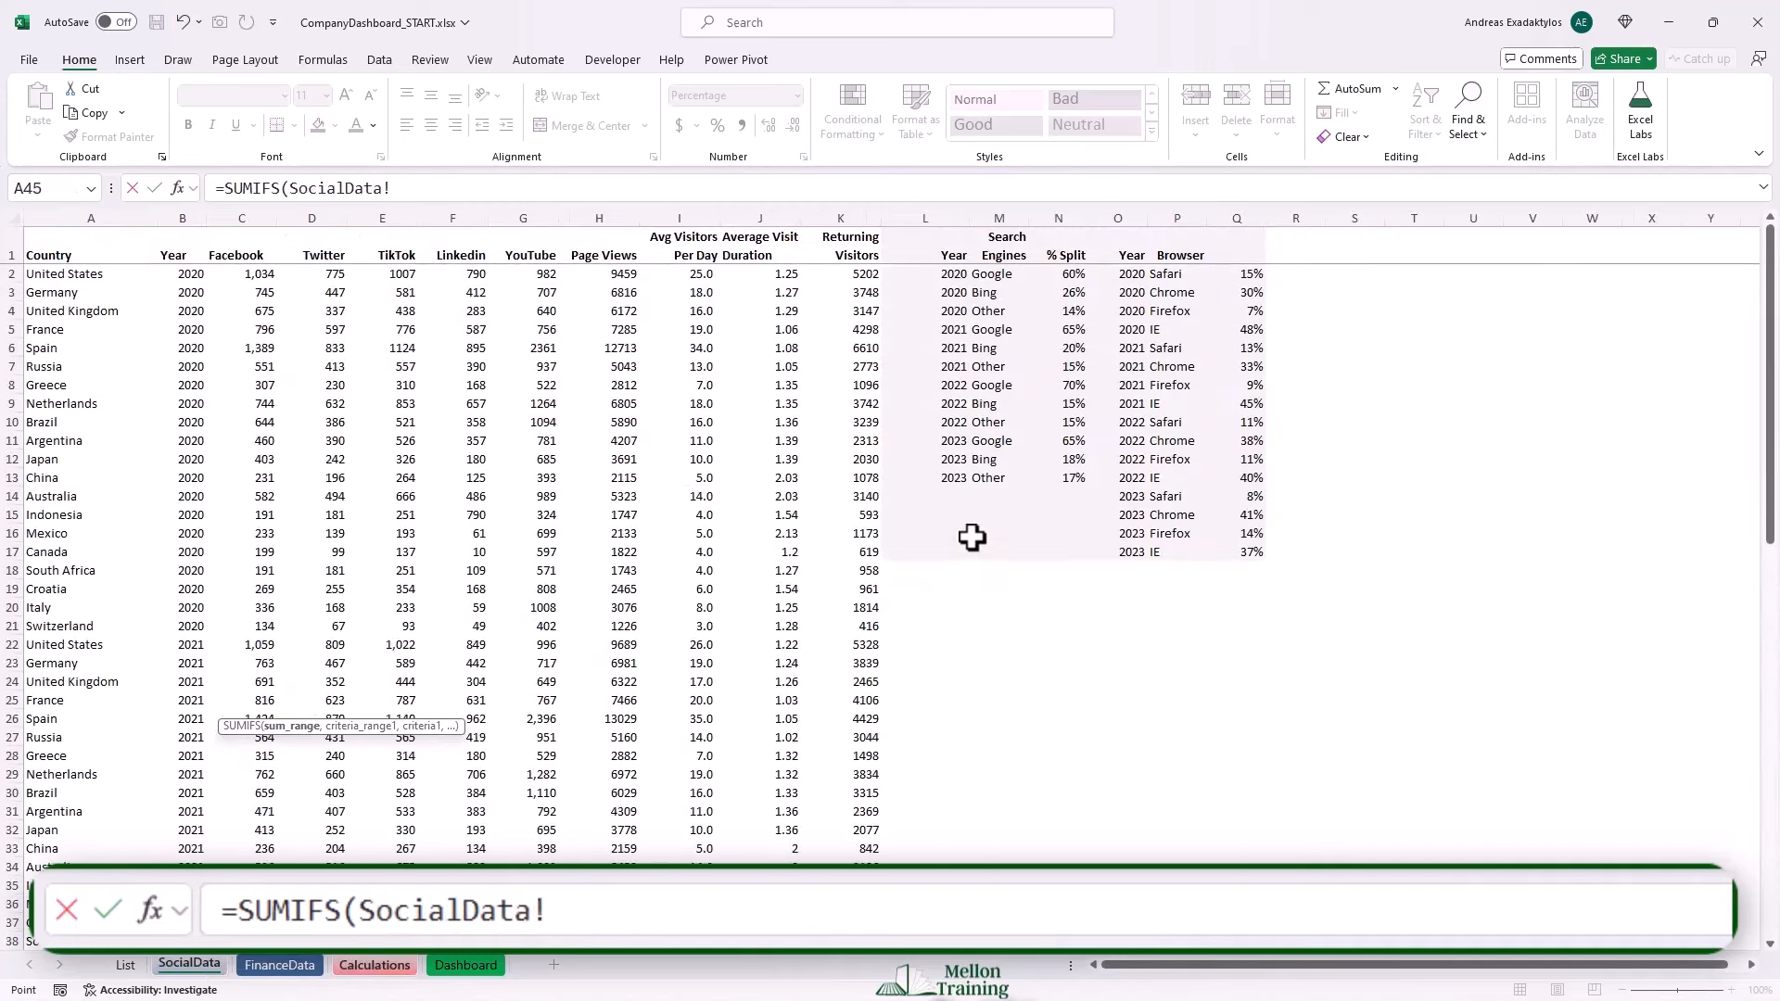
left_click(1065, 275)
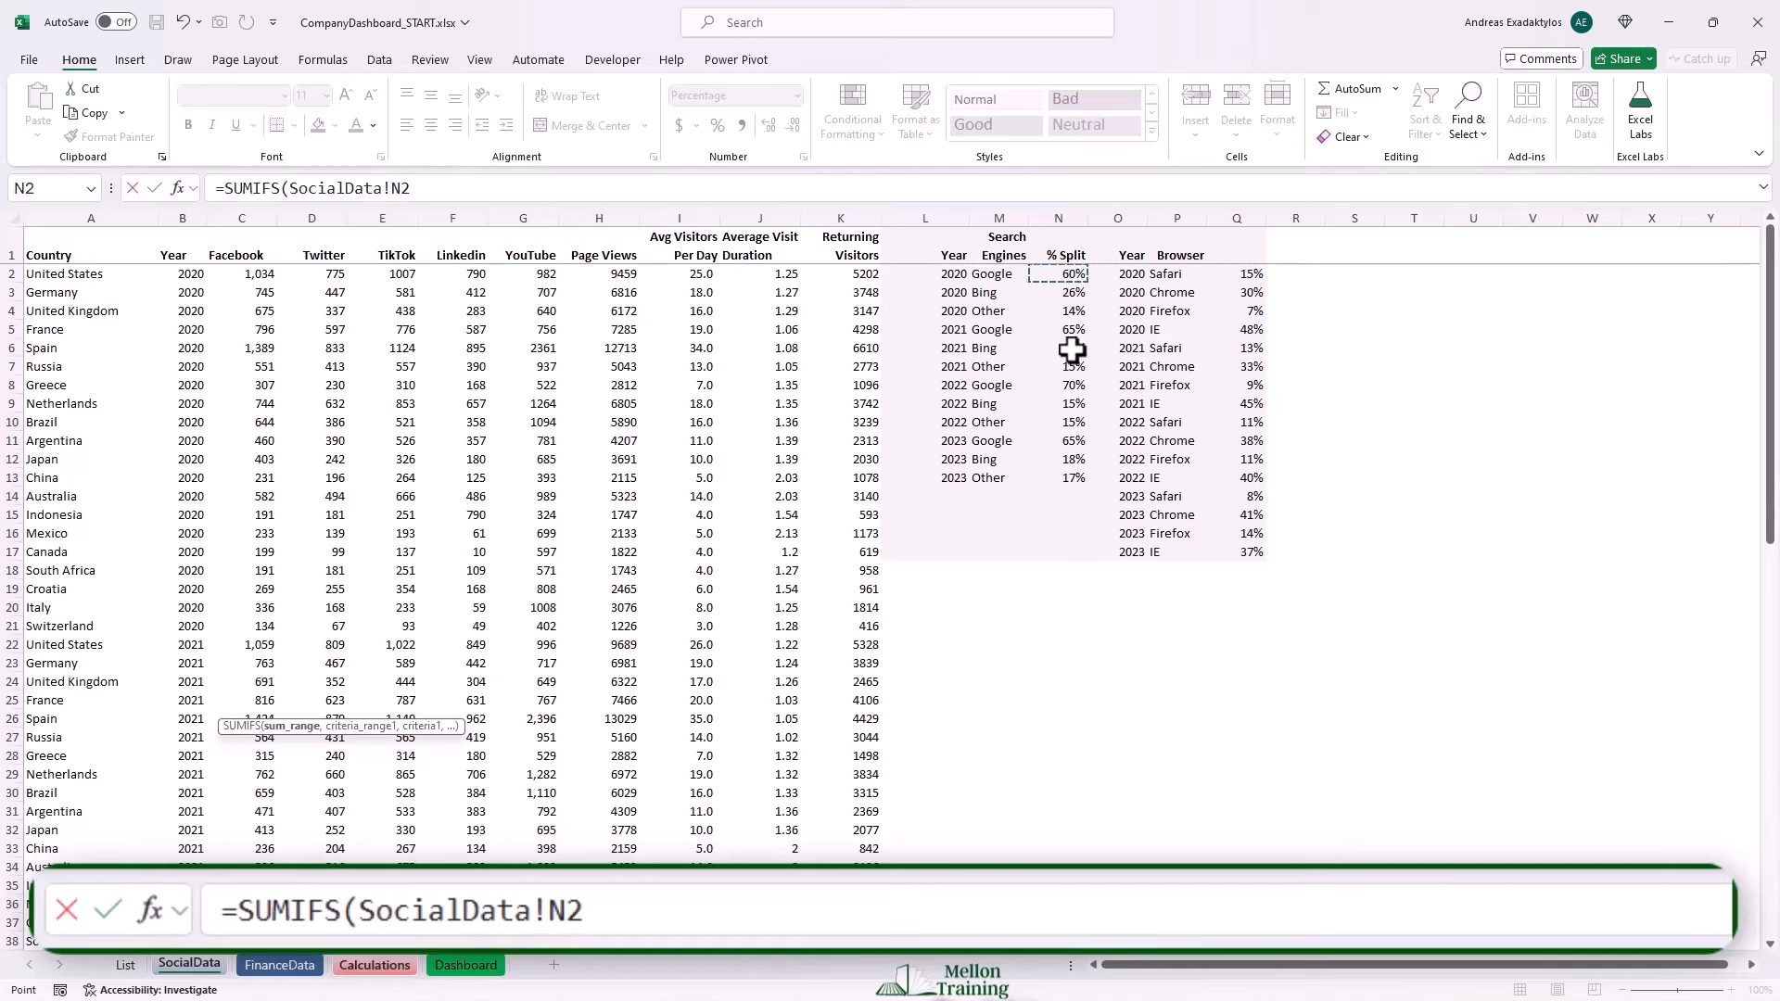
key("ctrl+shift+Down")
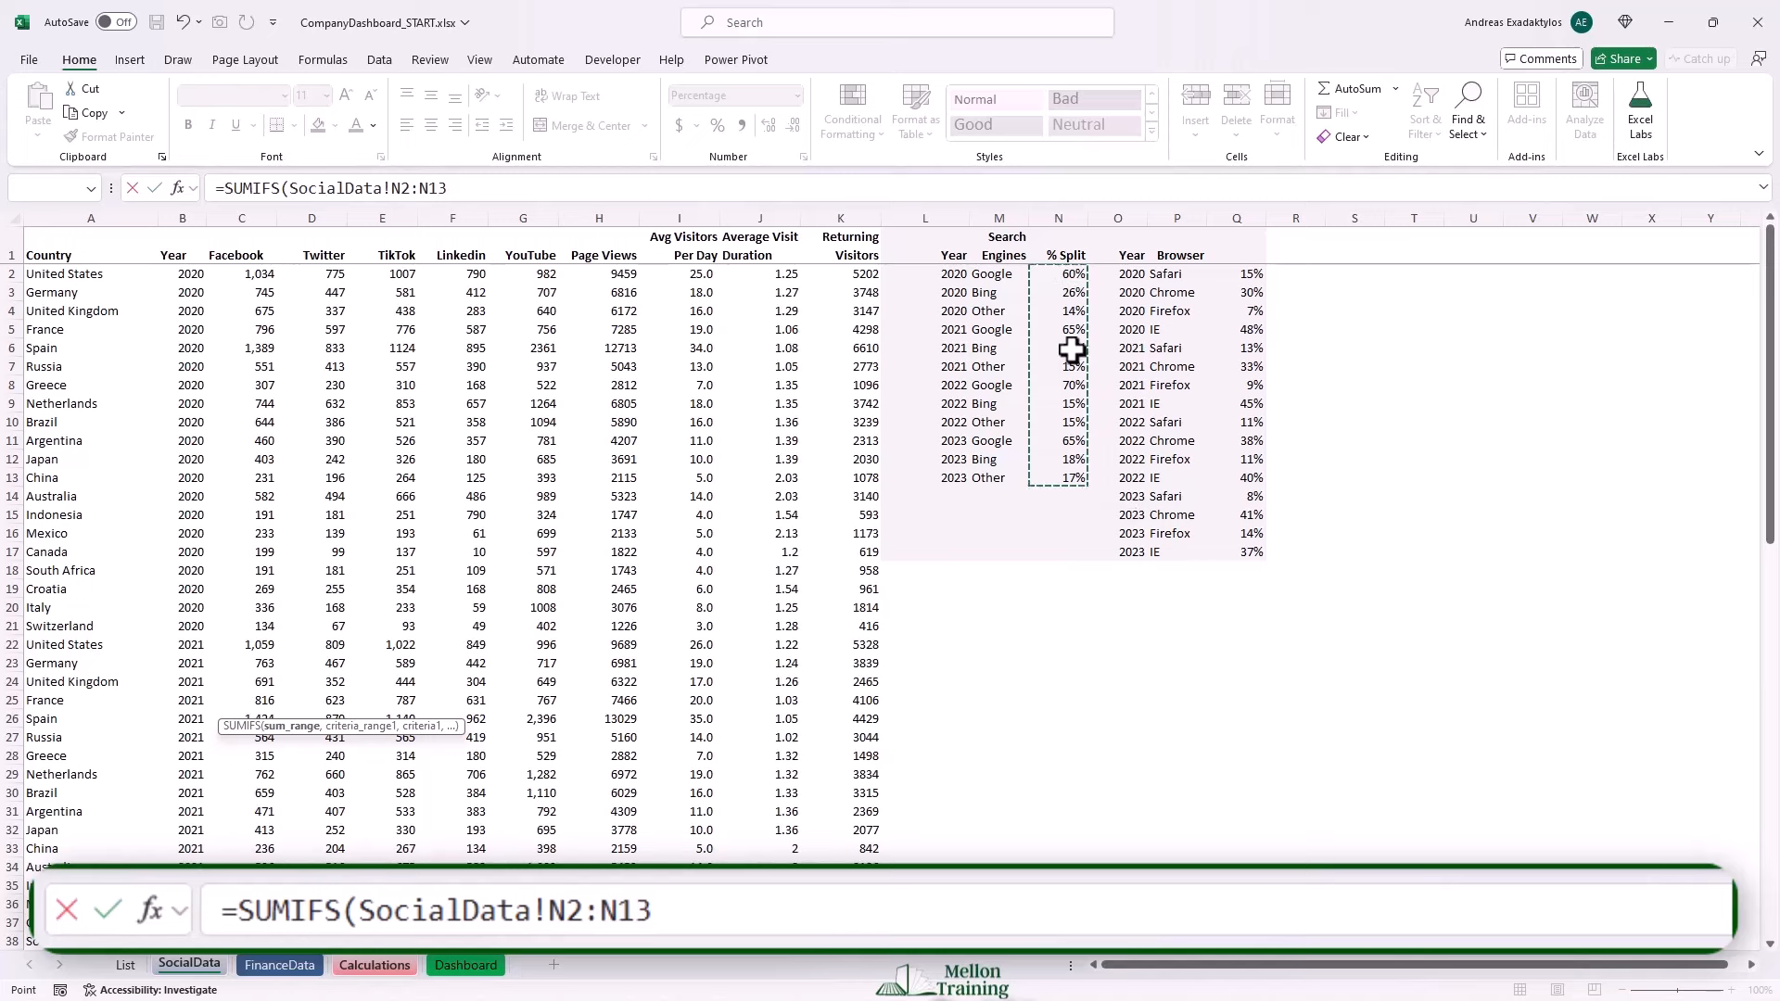
key("F4")
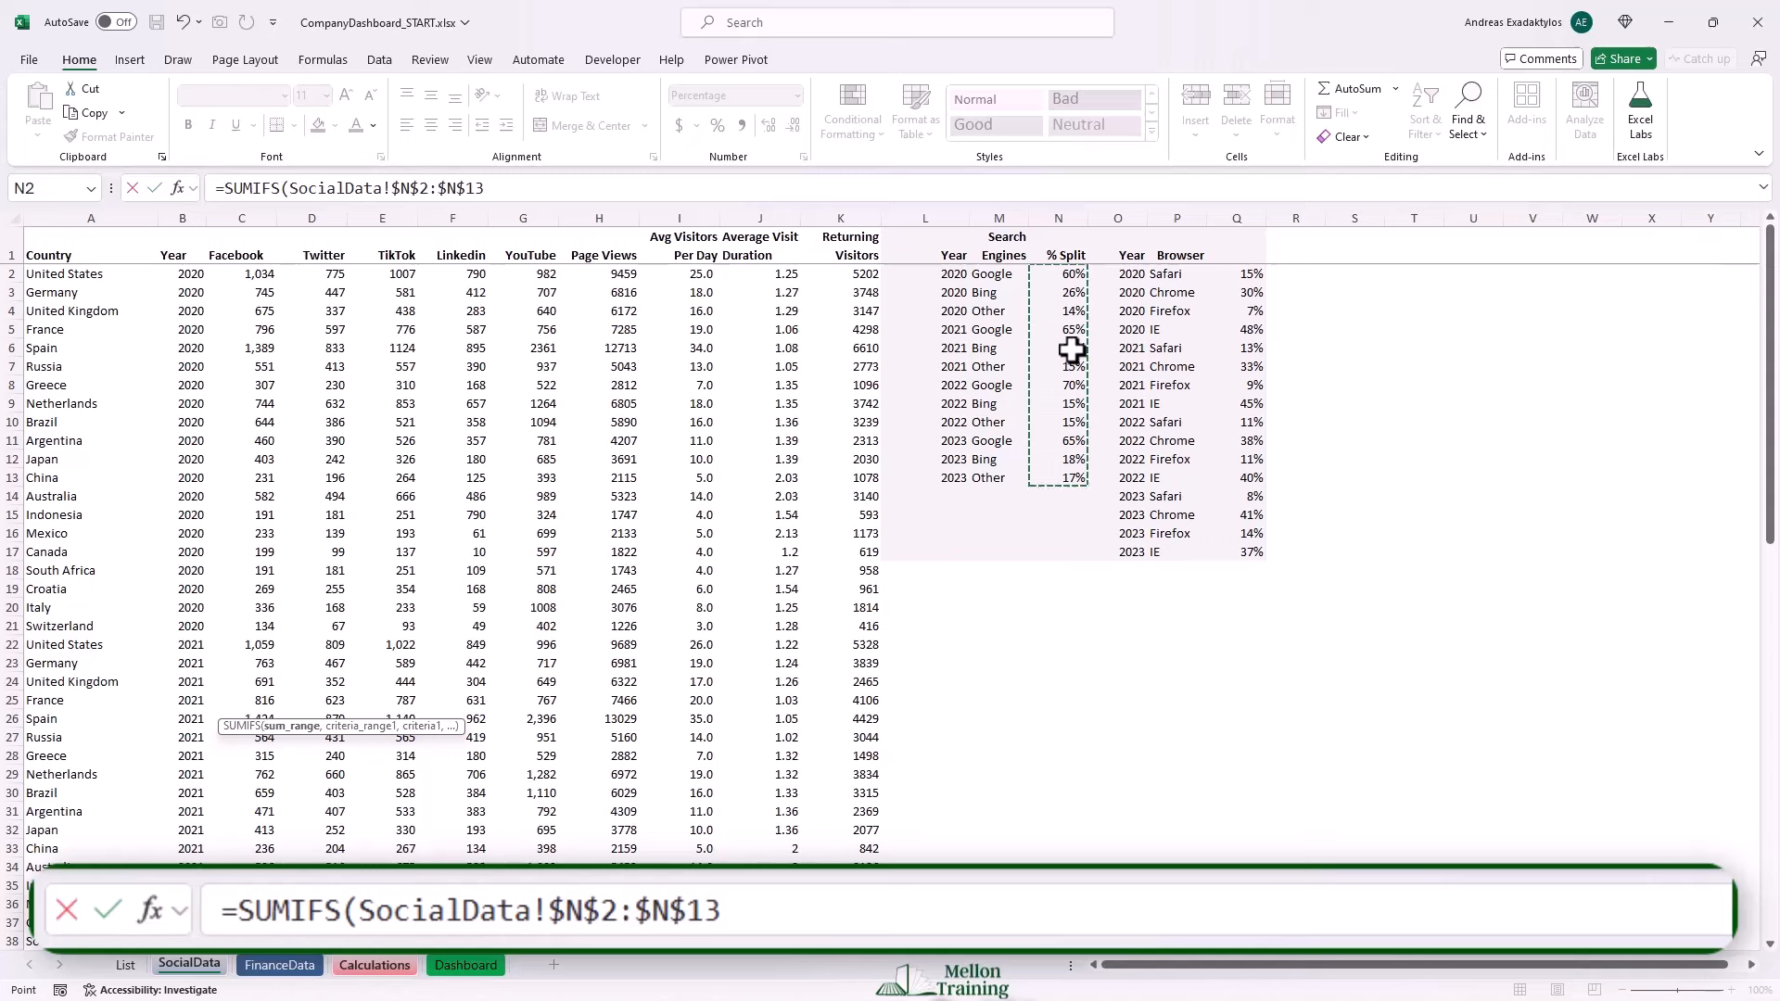
type(",")
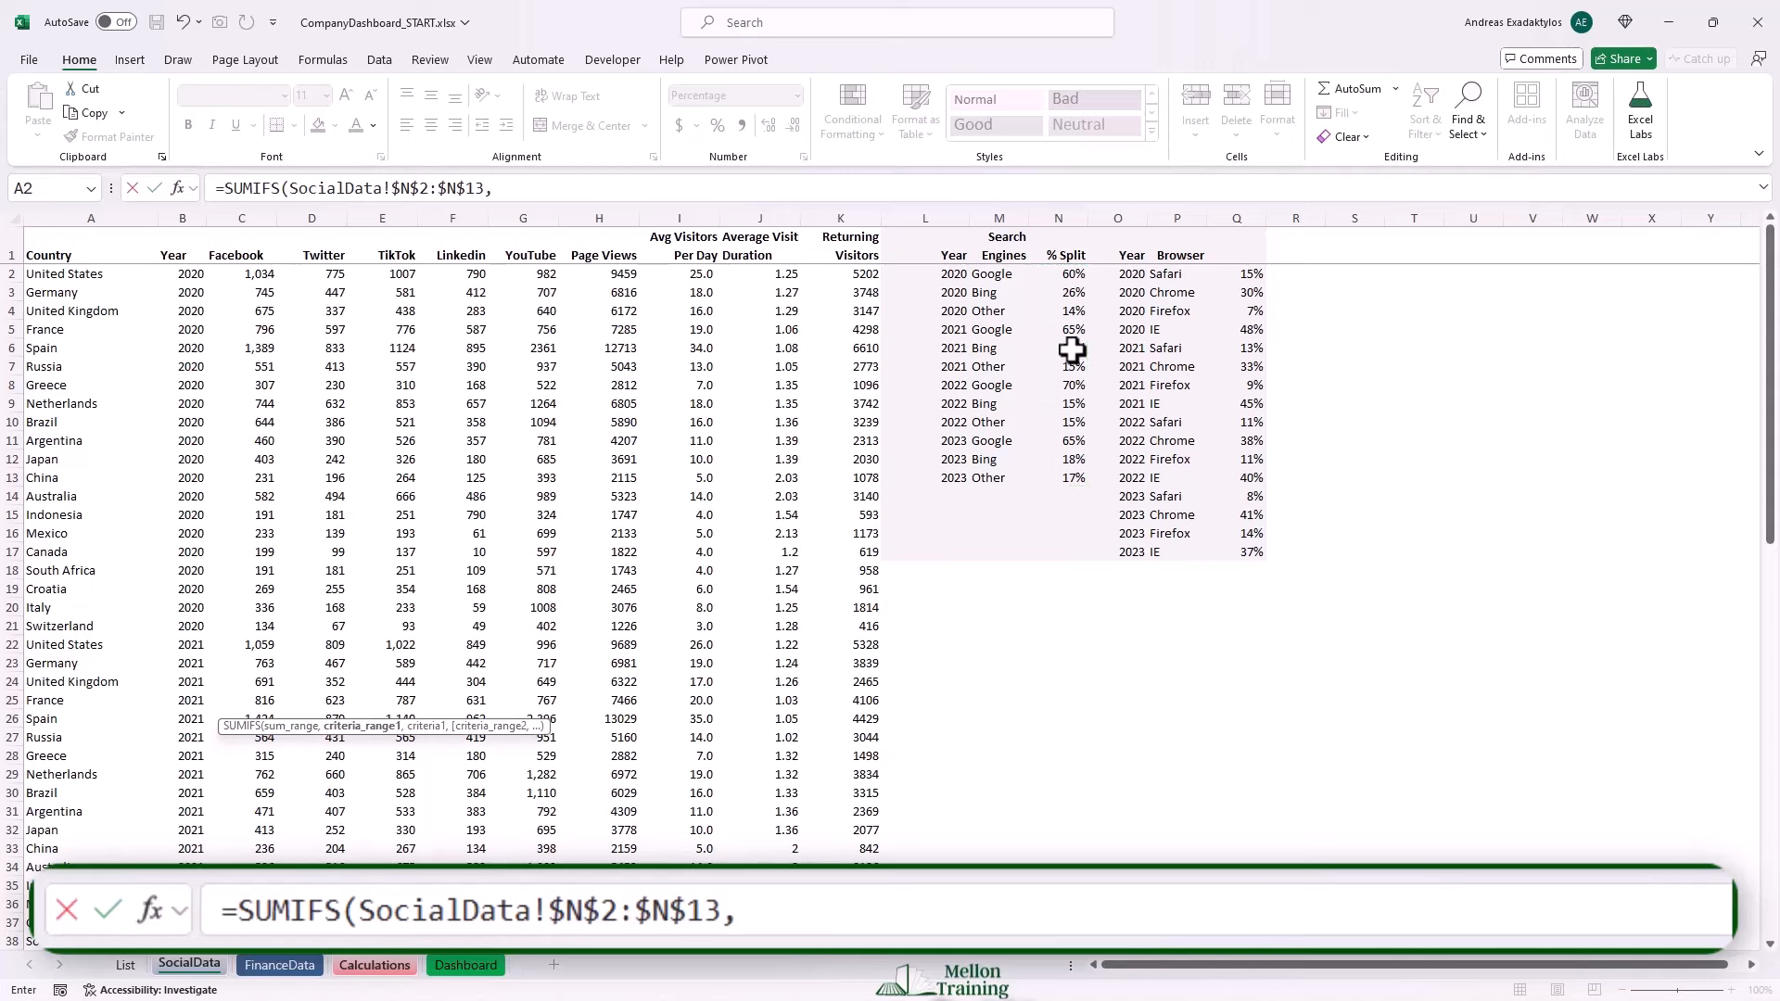
Add the absolute search engine year column SocialData!$L$2:$L$13 as the first criteria range, with $C$29 as its criterion.
left_click(945, 277)
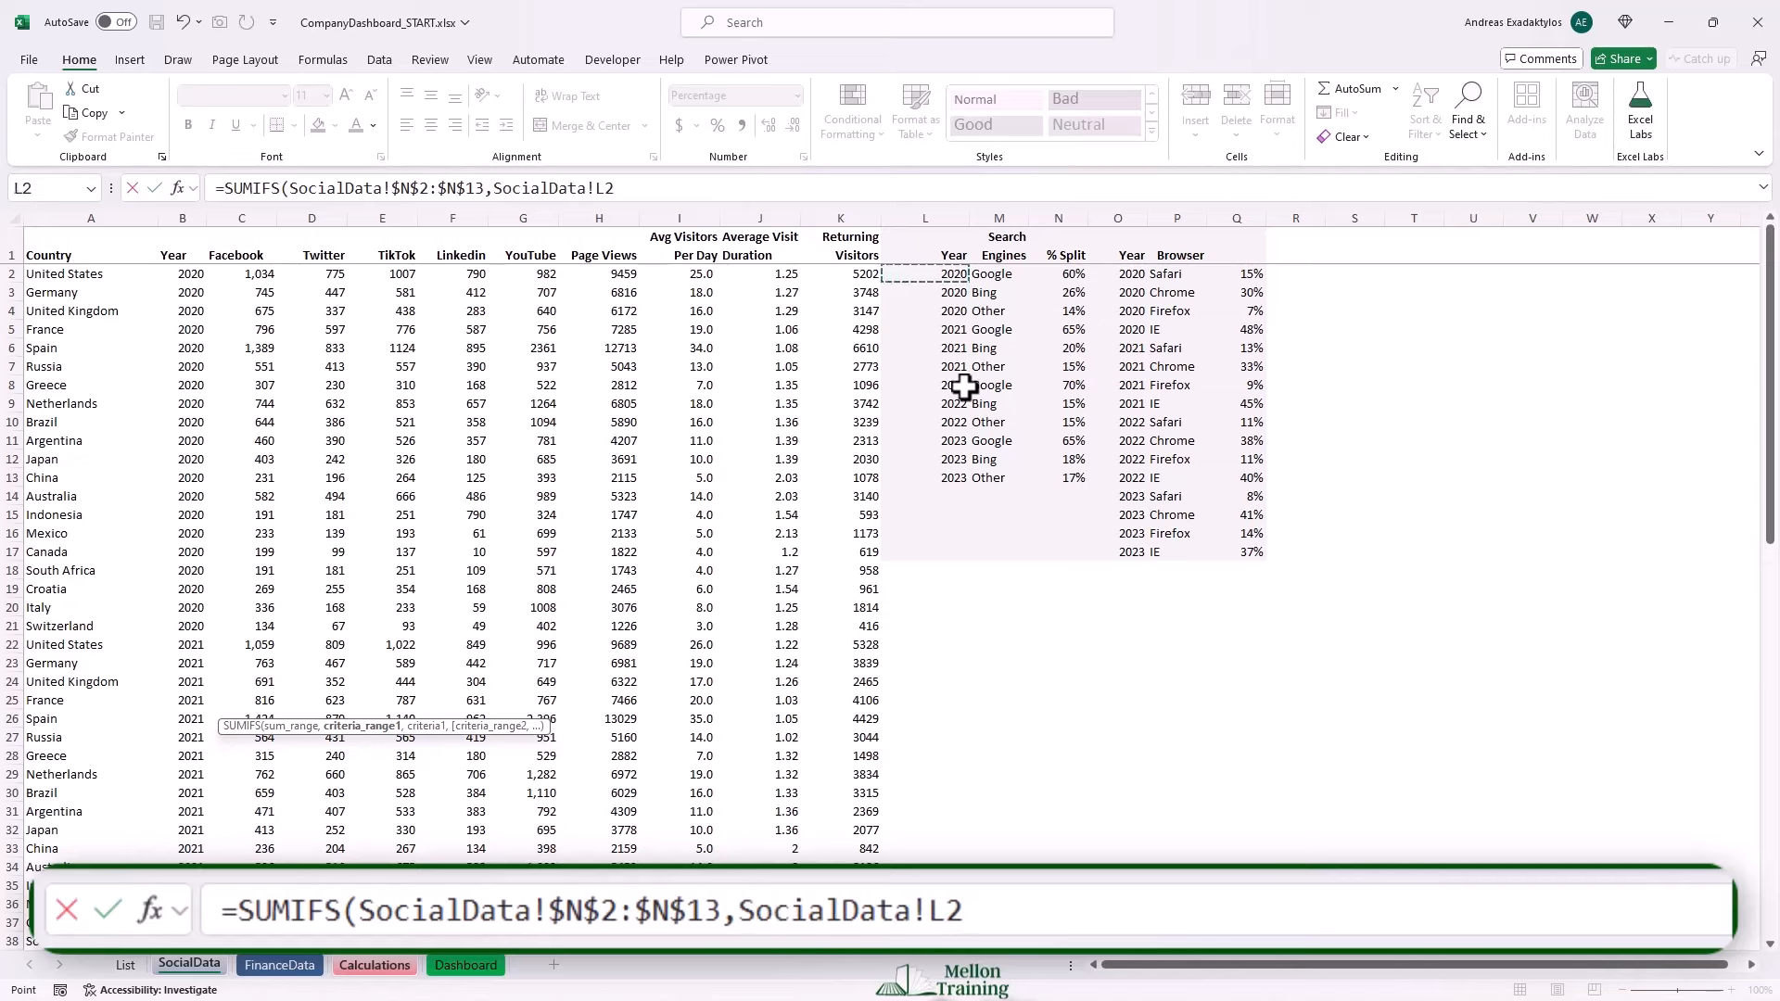
key("ctrl+shift+Down")
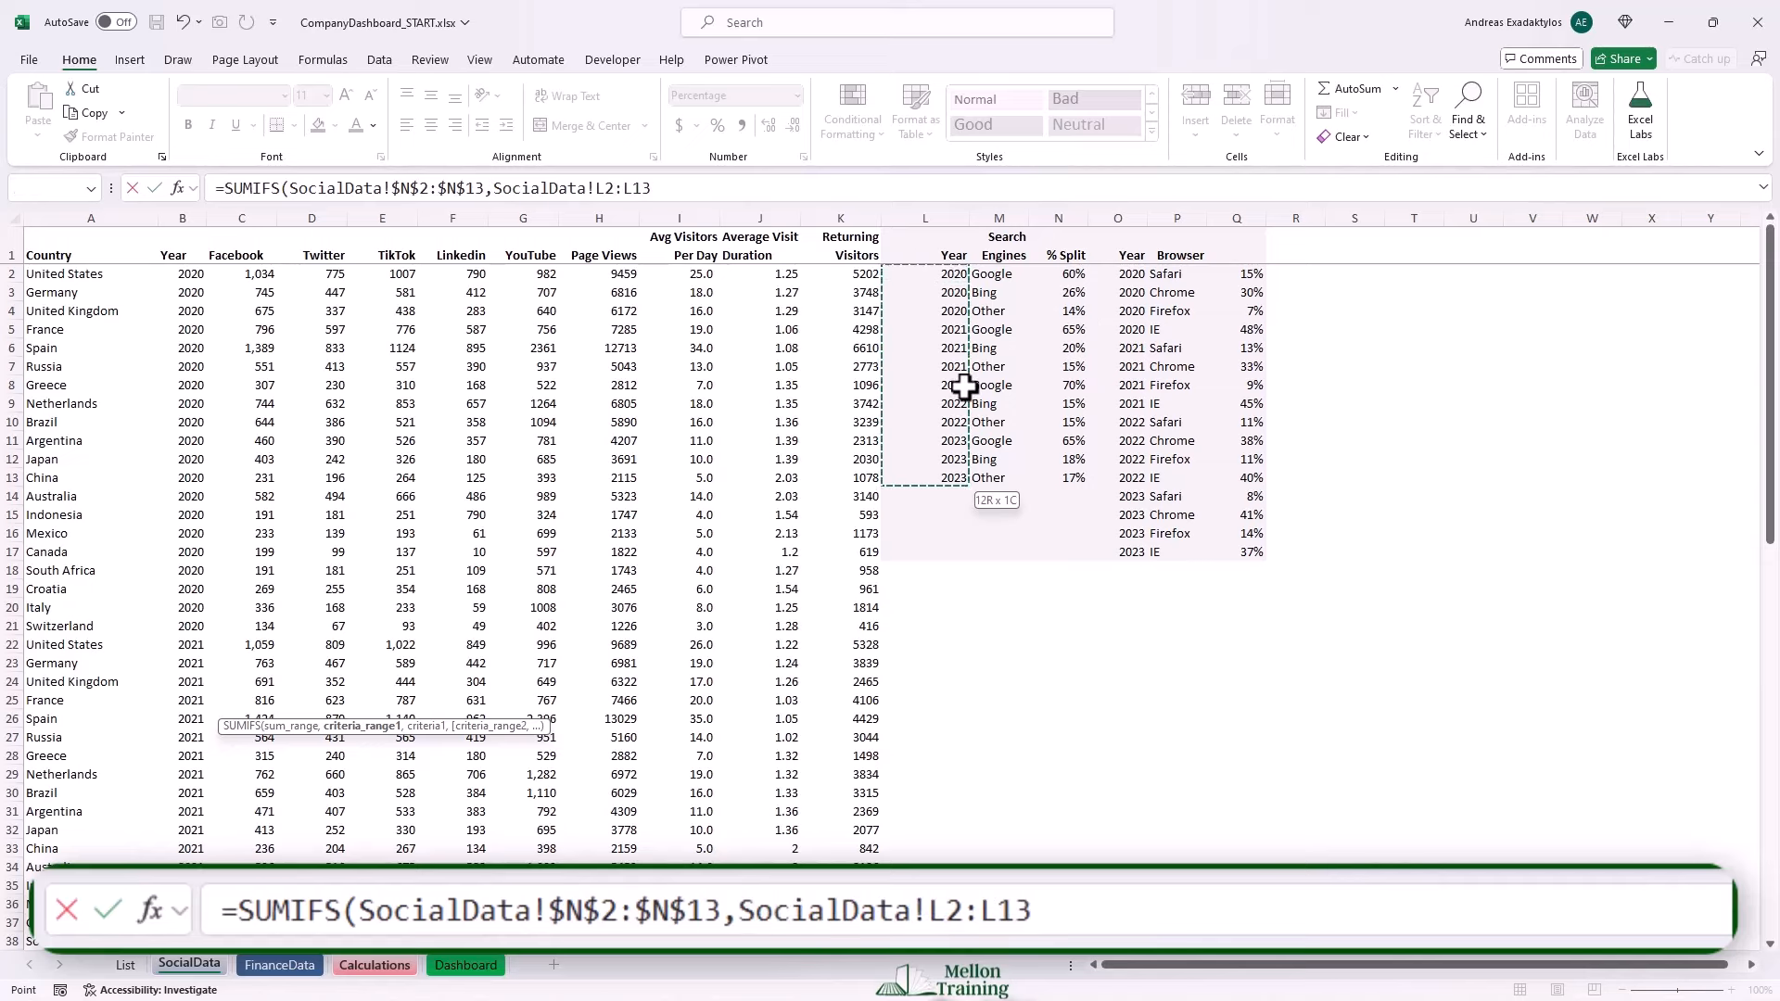
key("F4")
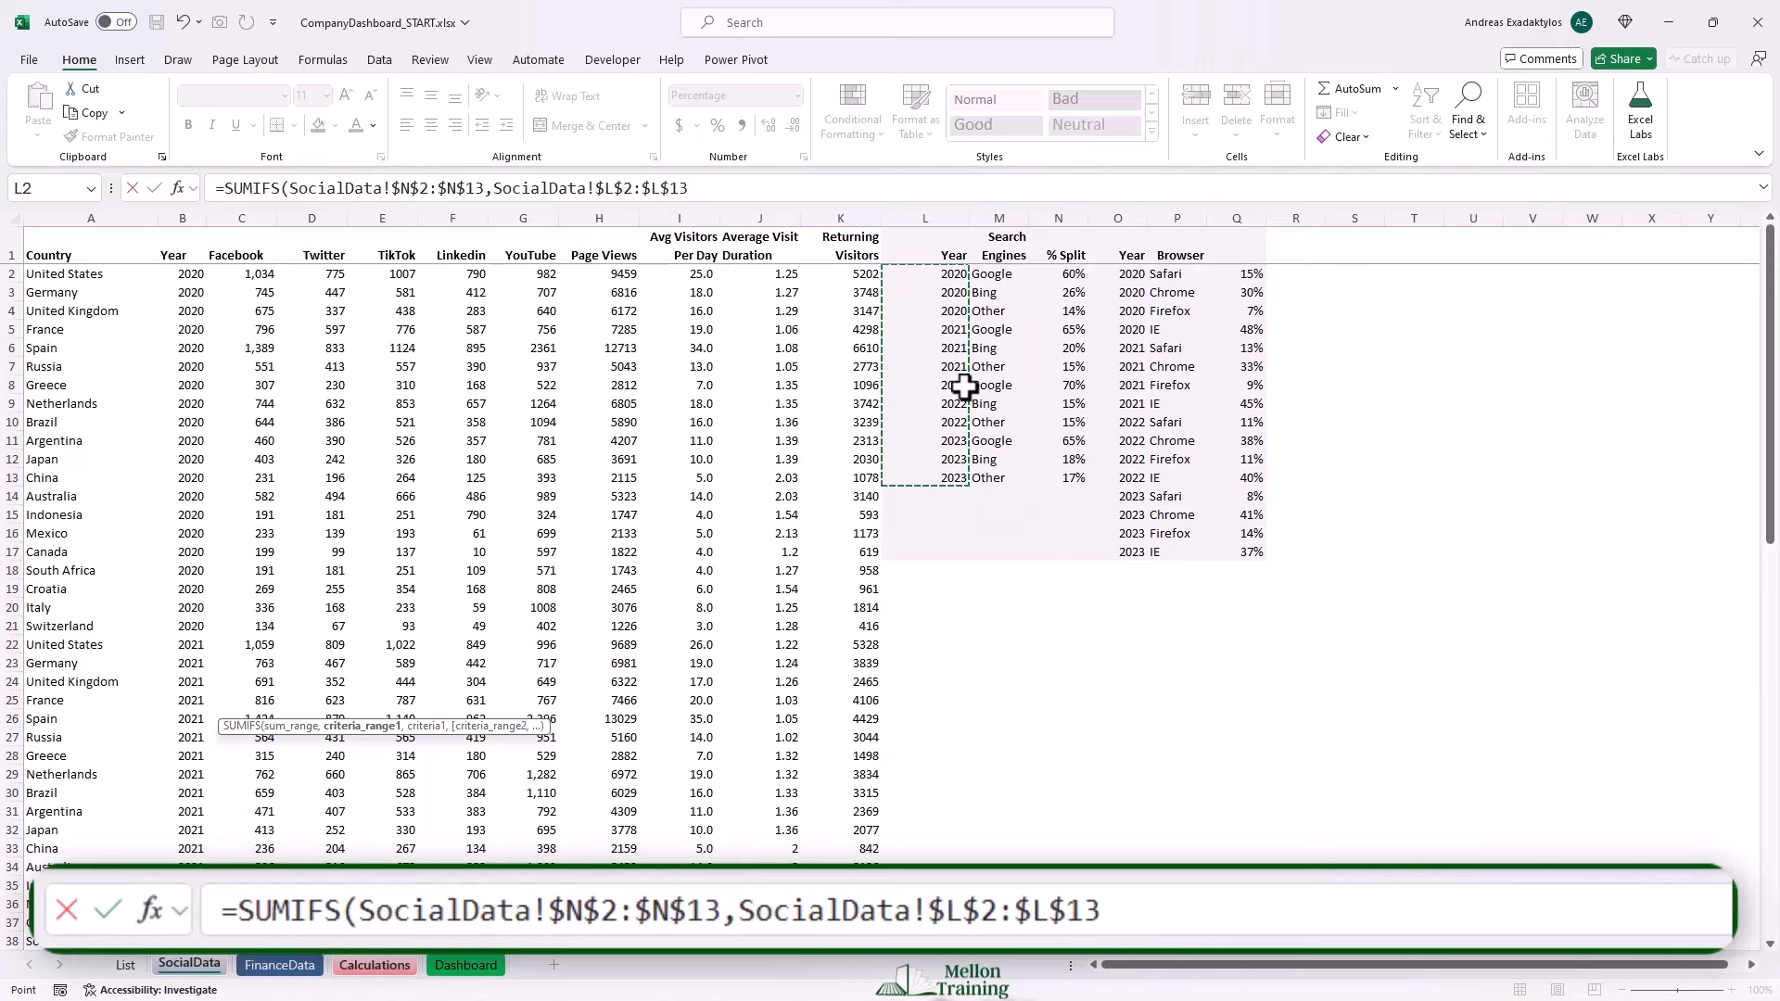
type(",")
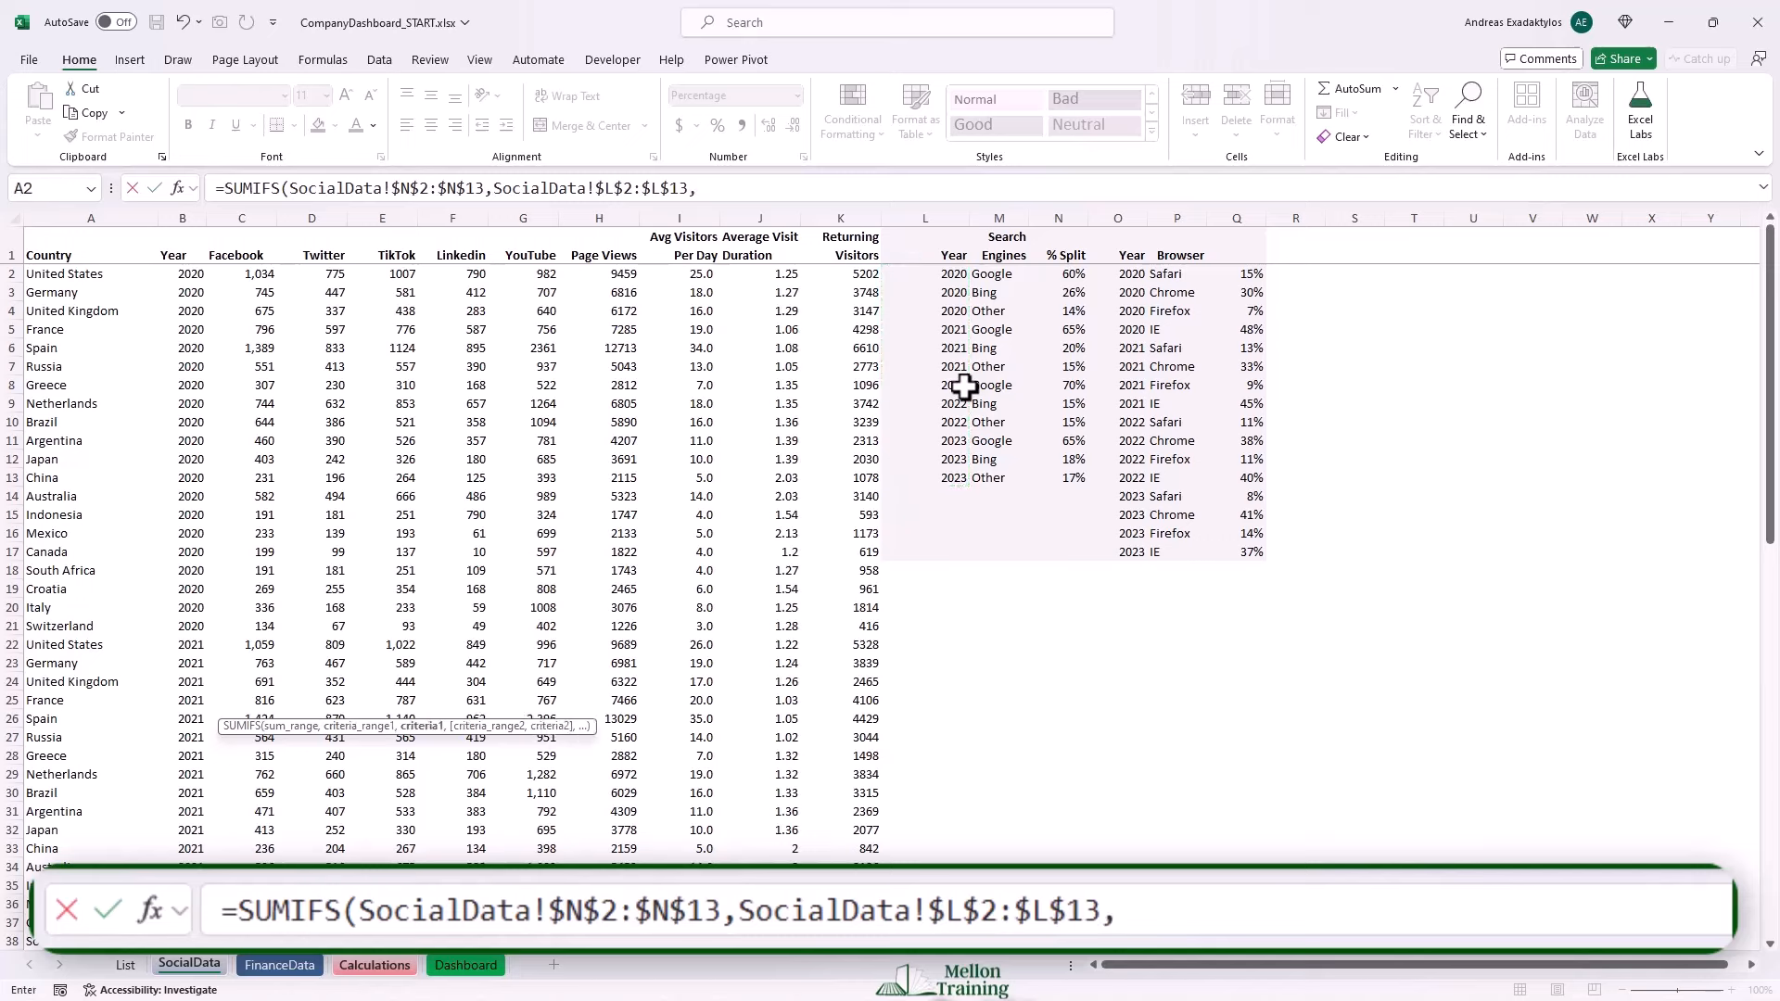
type("$C$29")
key("F4")
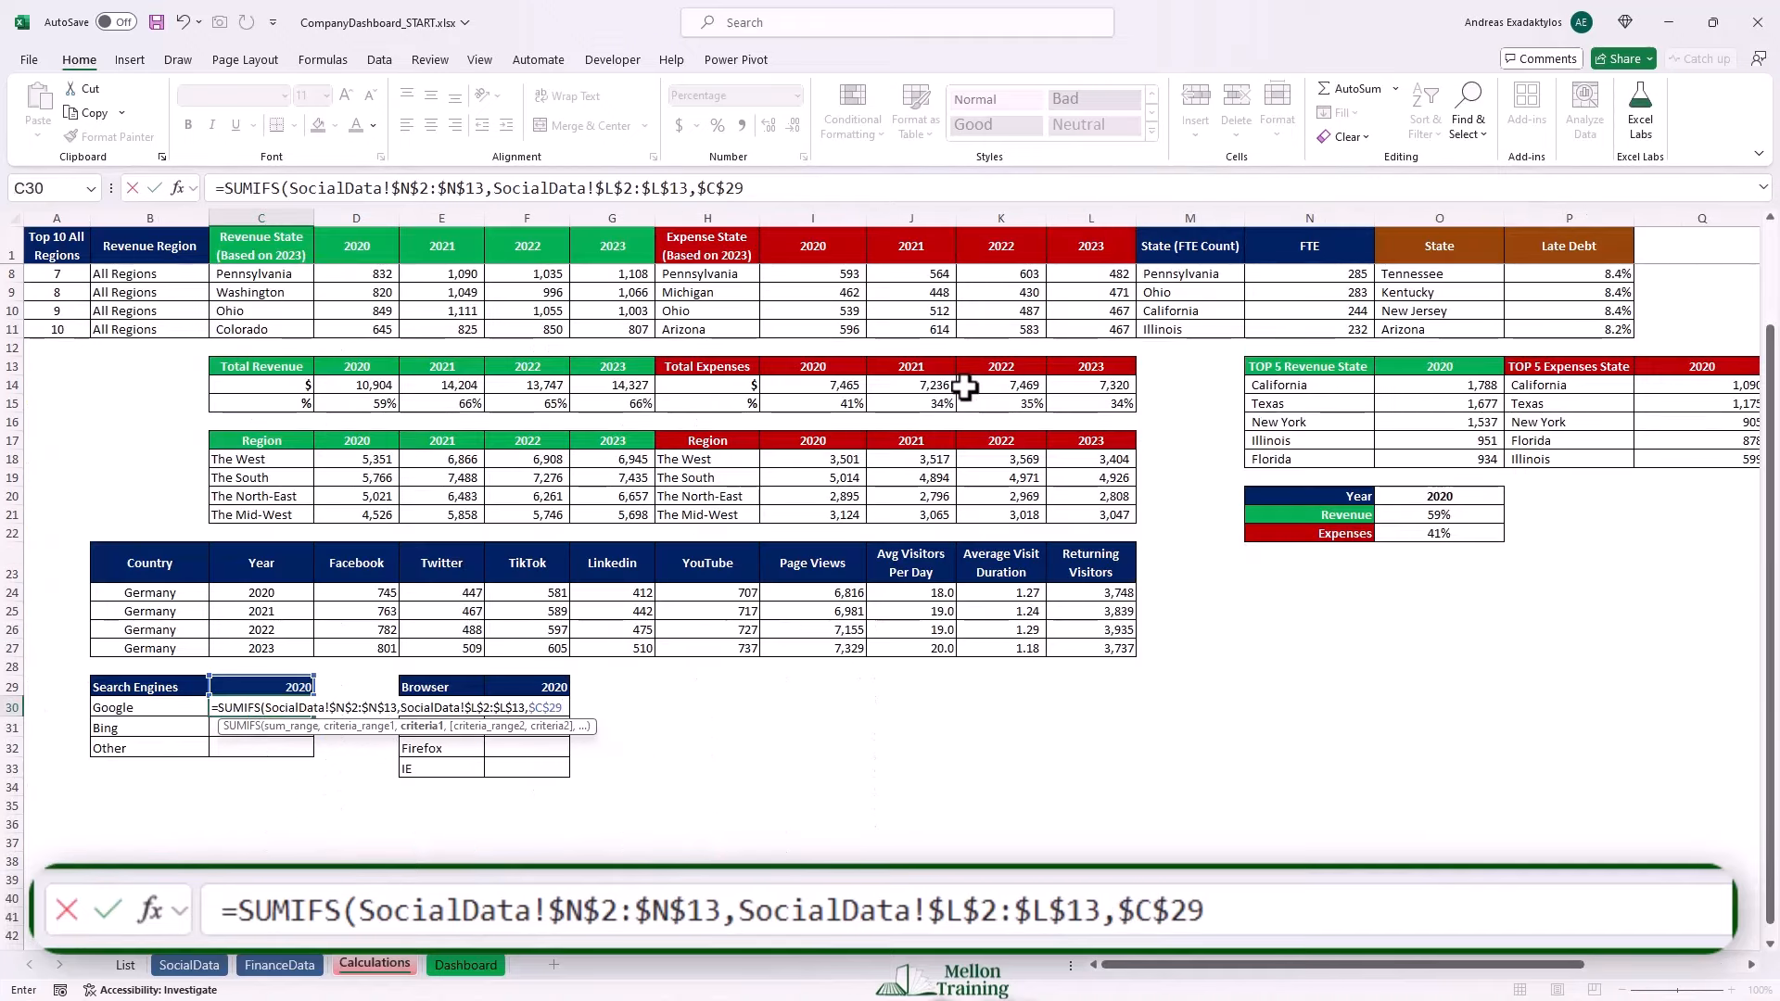
type(",")
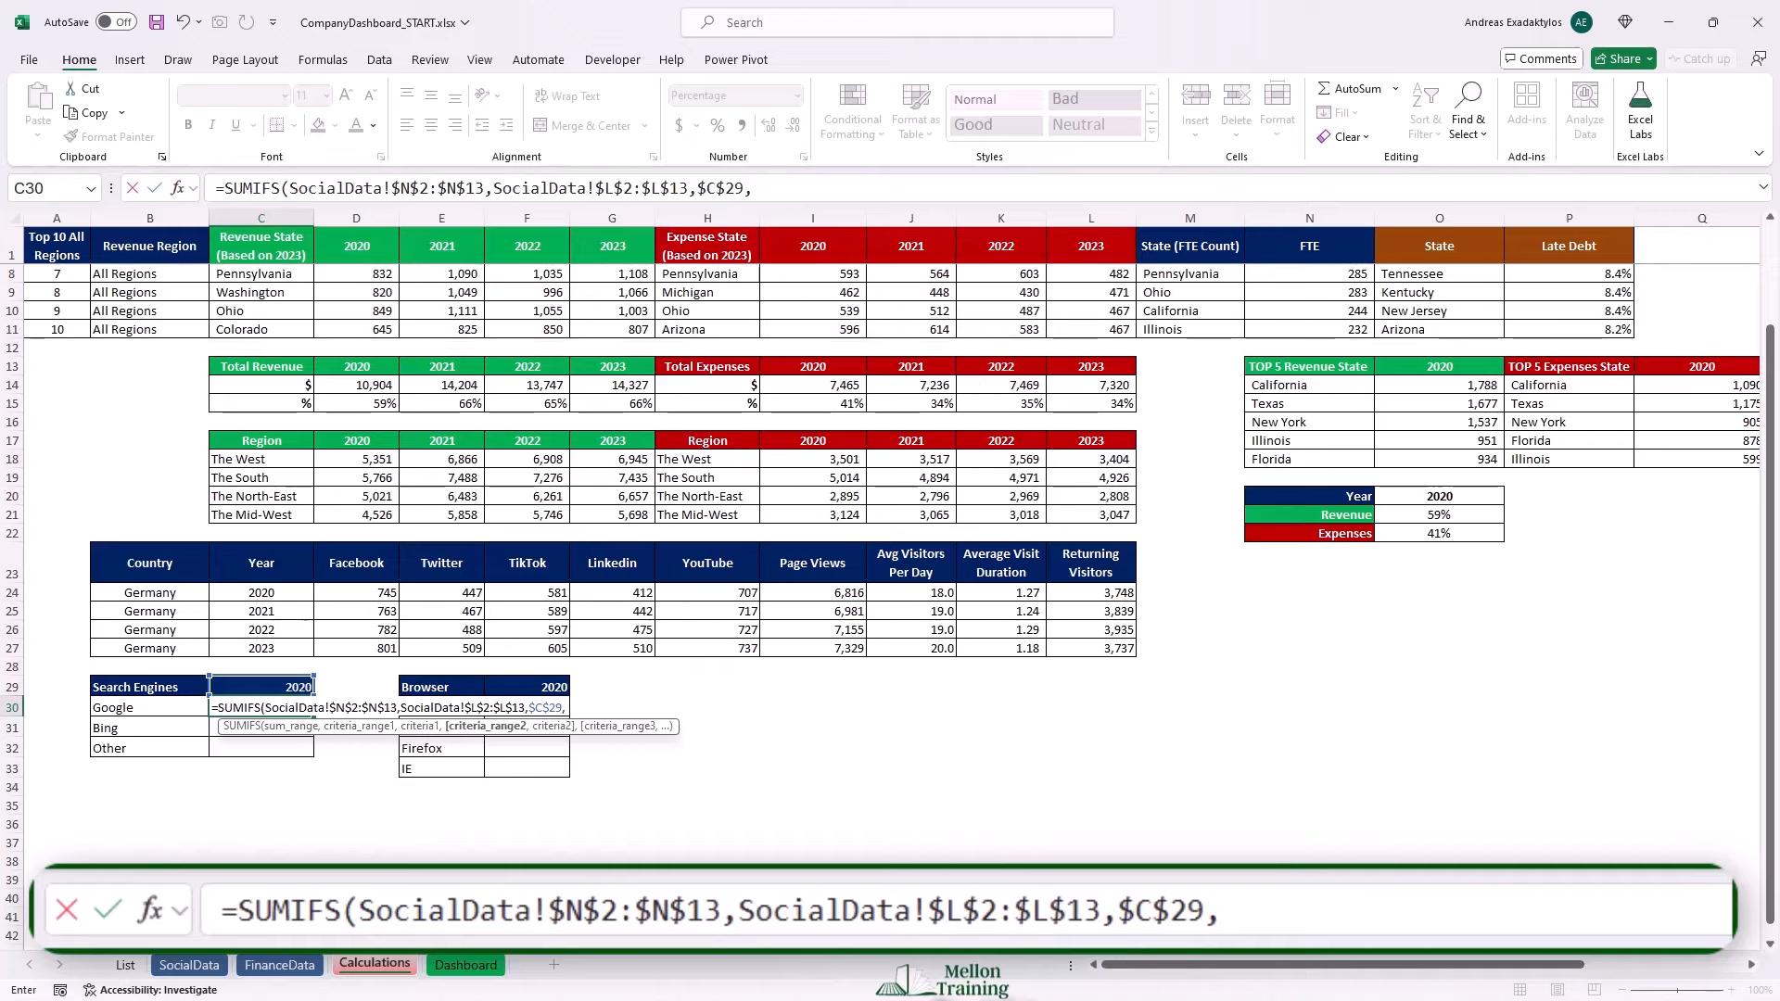
Add the absolute search engine name column SocialData!$M$2:$M$13 as the second criteria range of the C30 formula.
left_click(189, 965)
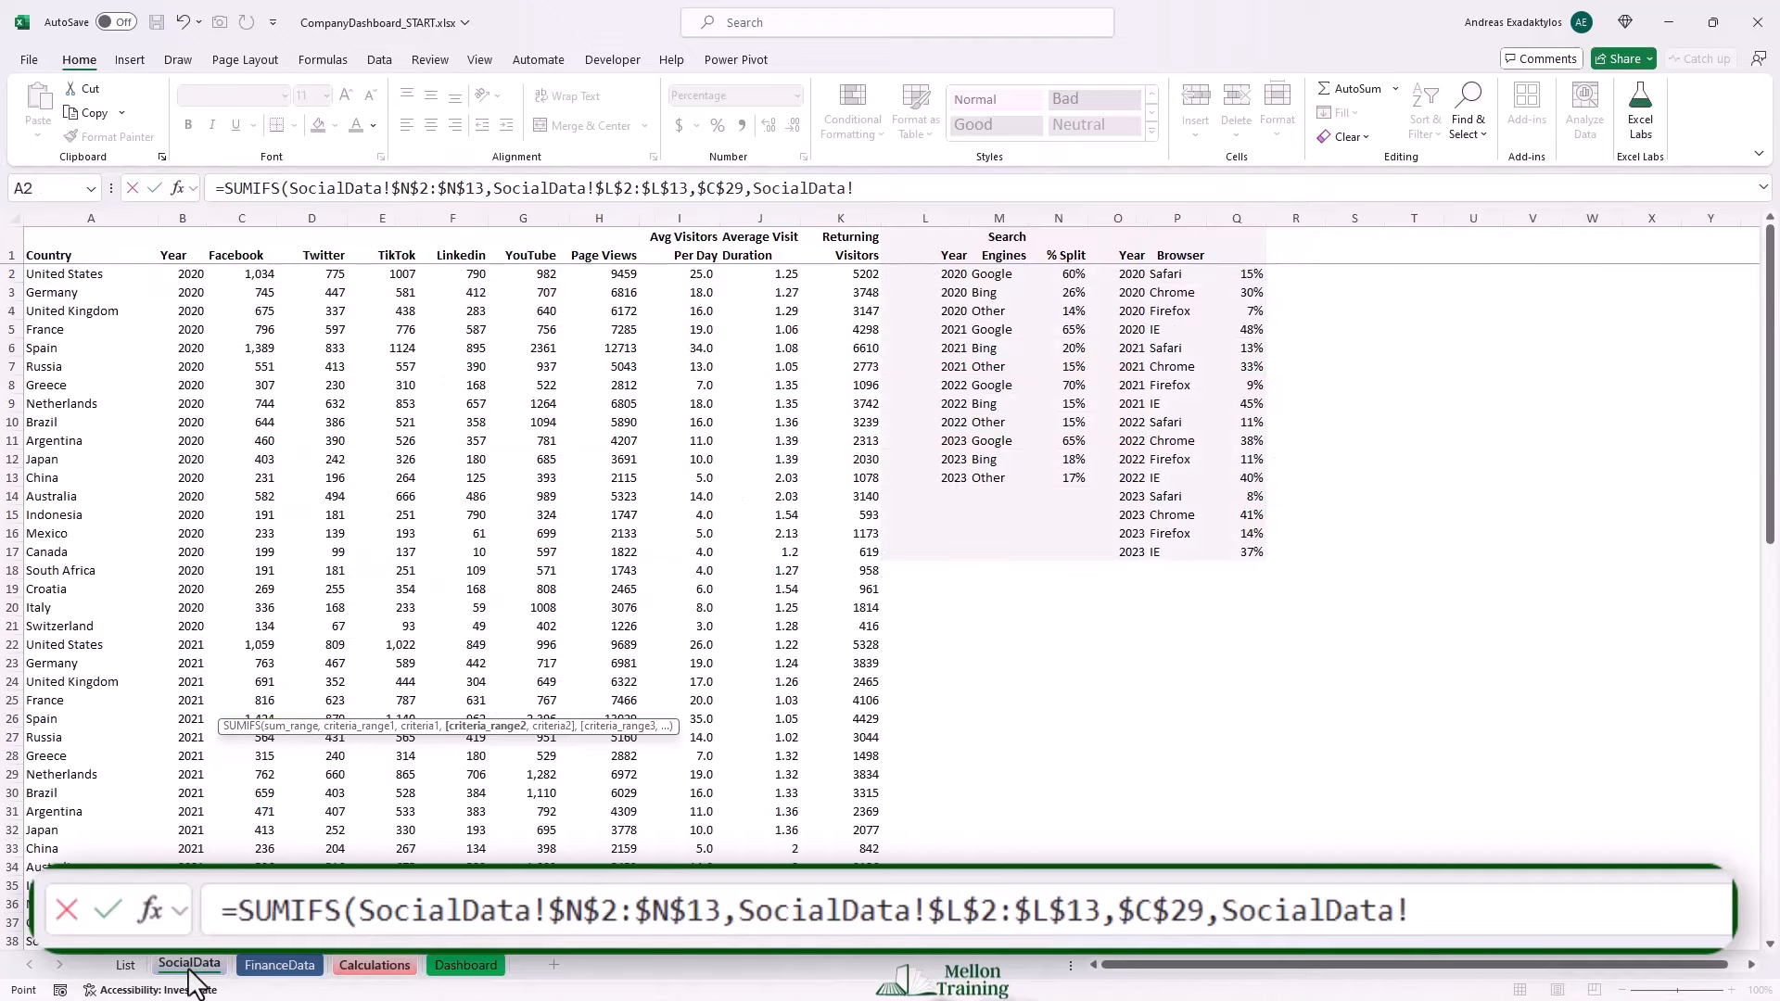
left_click(999, 275)
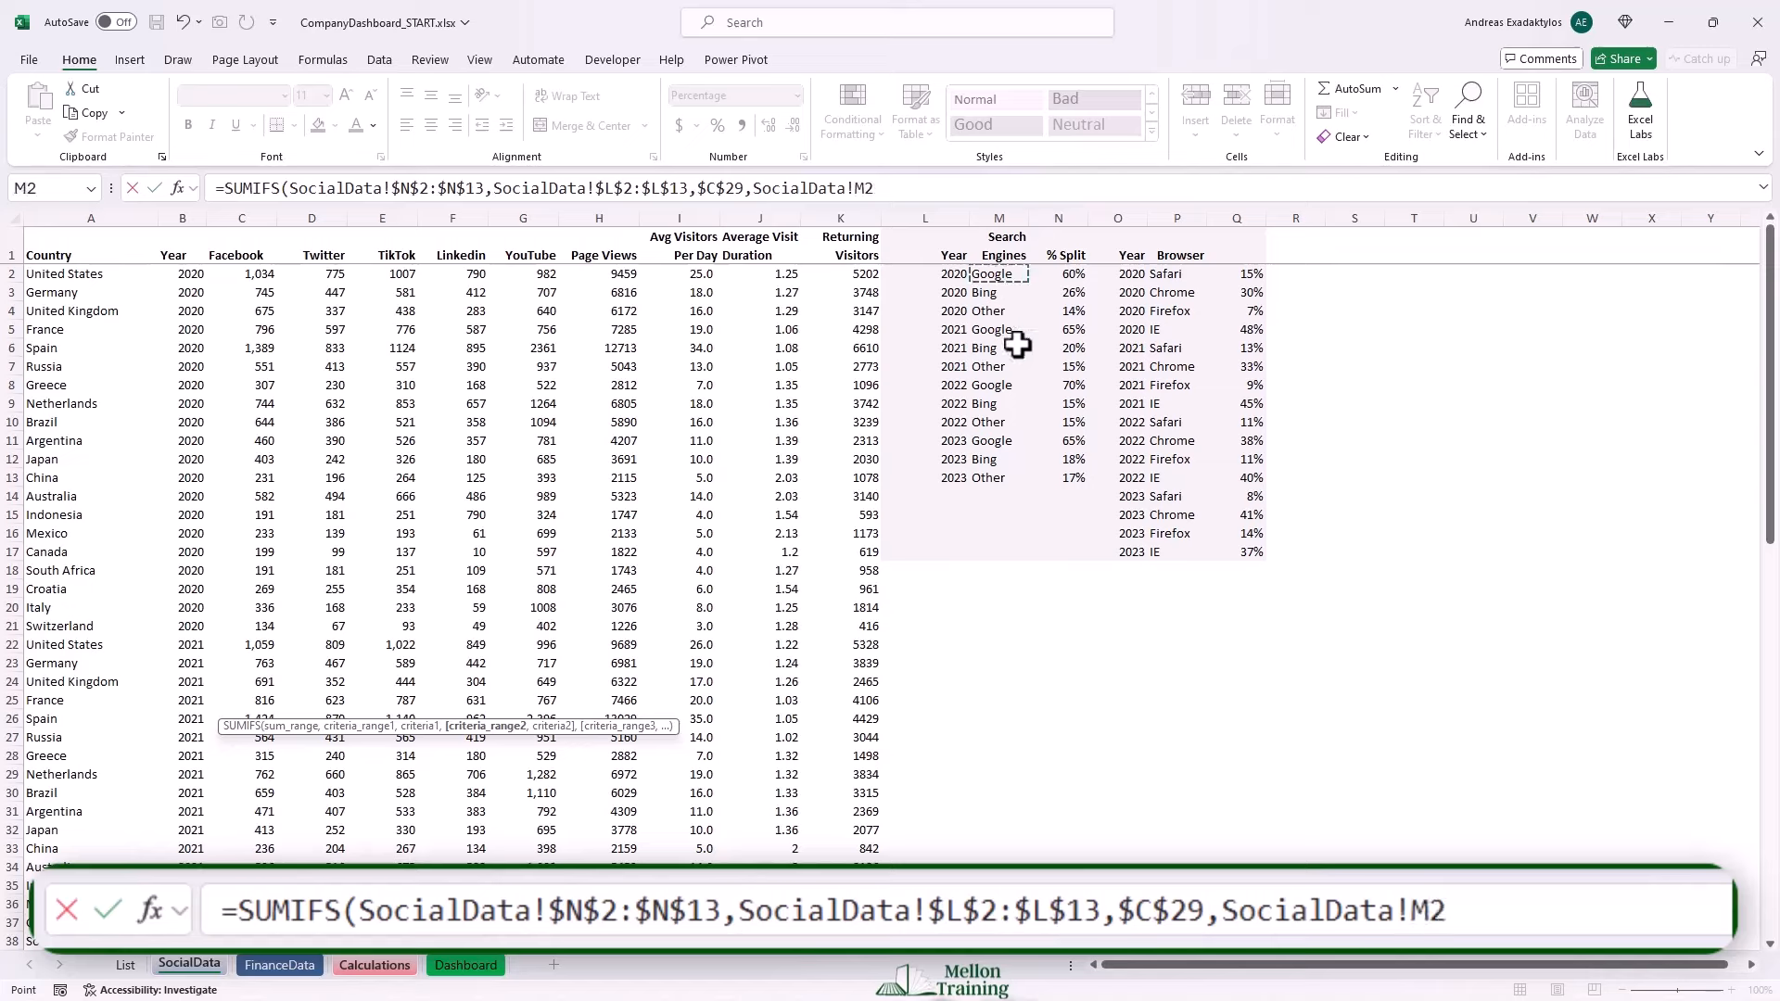
key("ctrl+shift+Down")
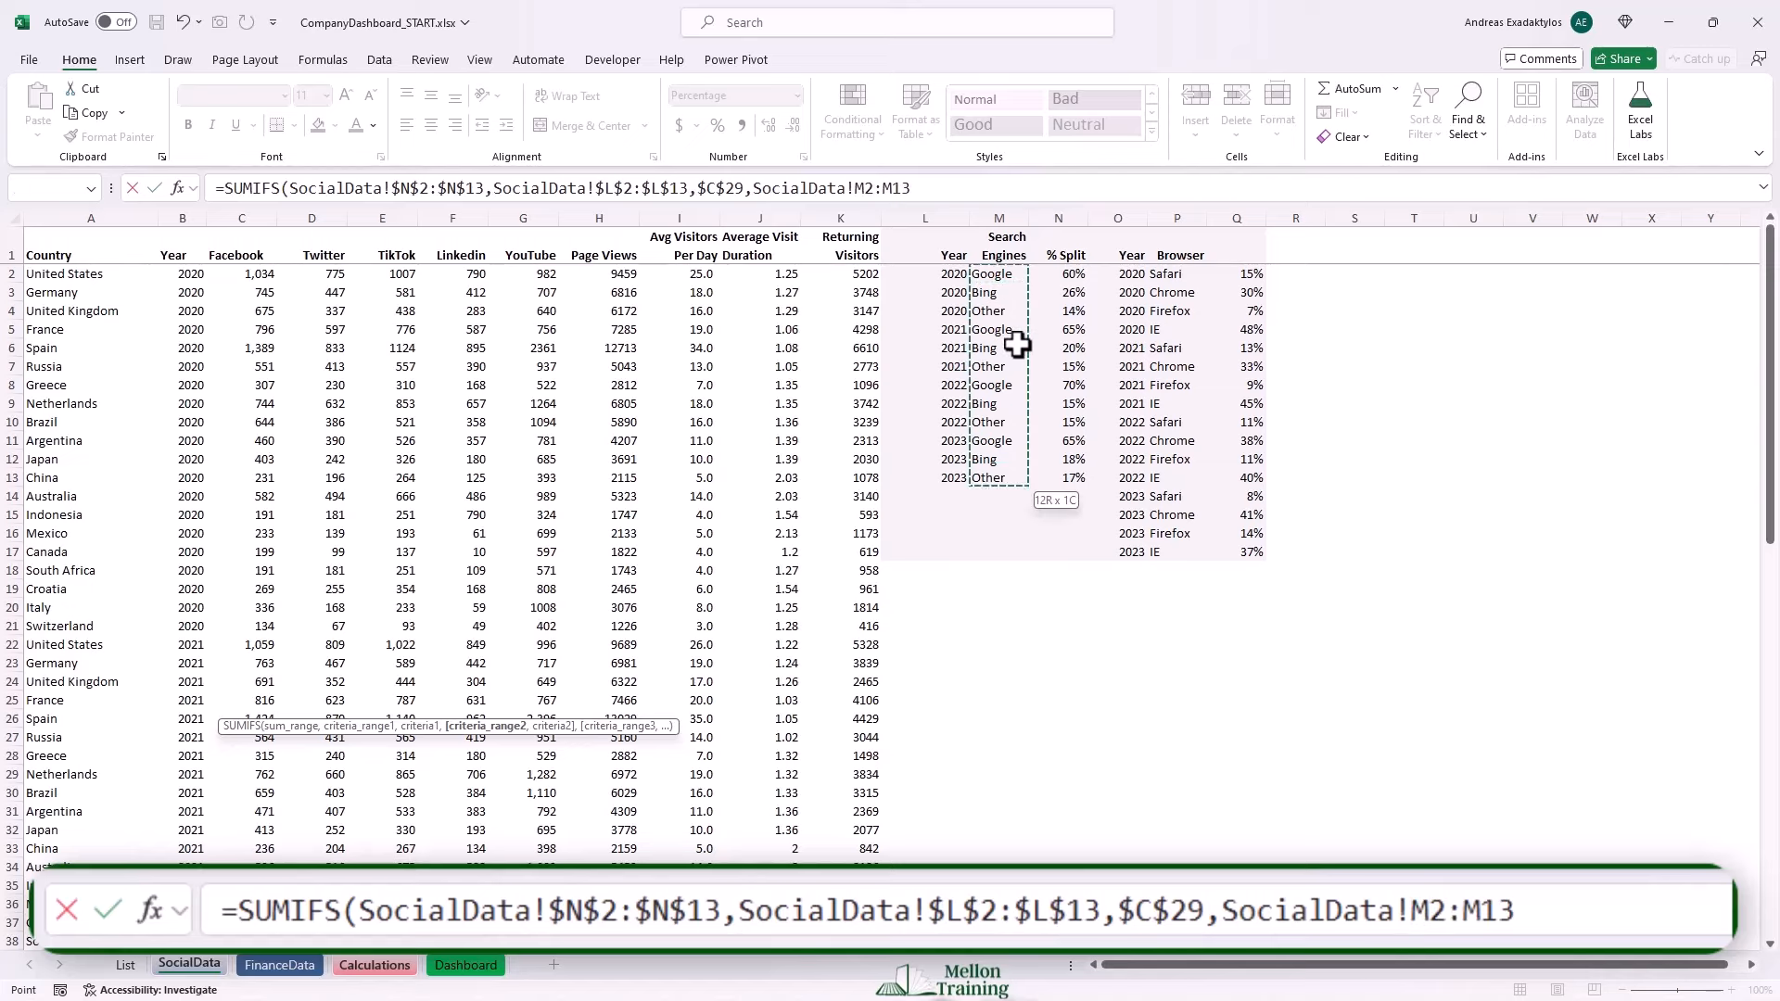
key("F4")
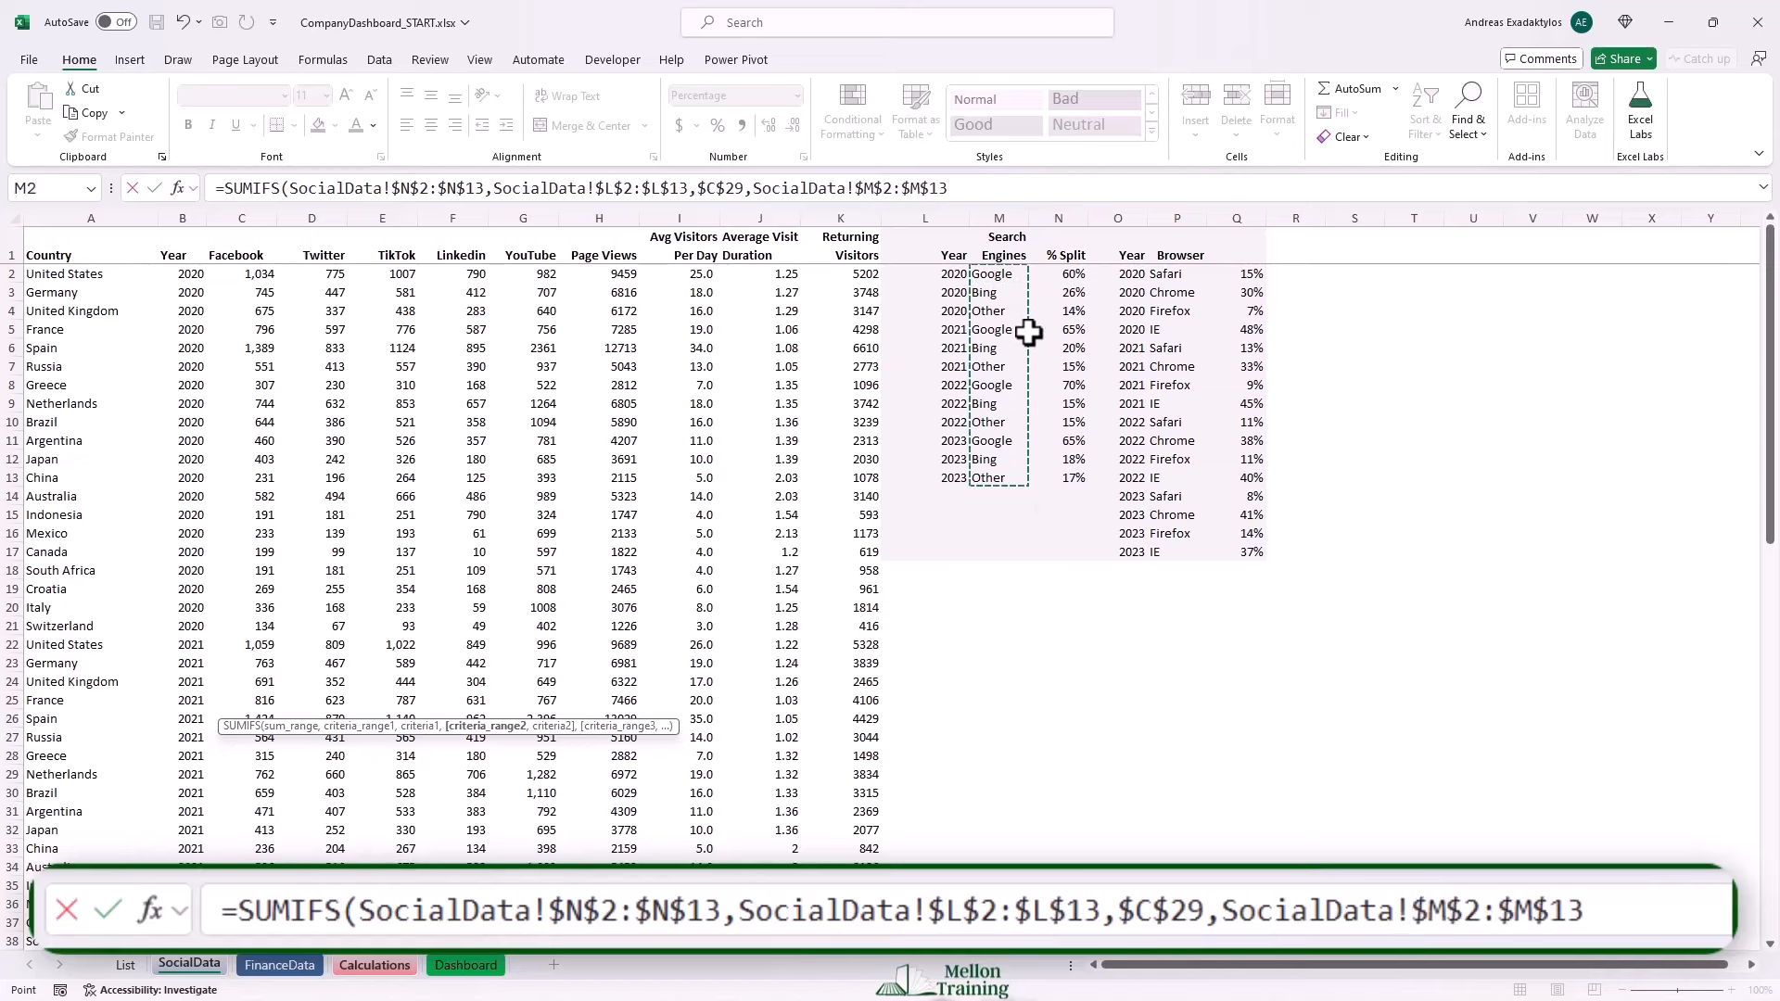
type(",")
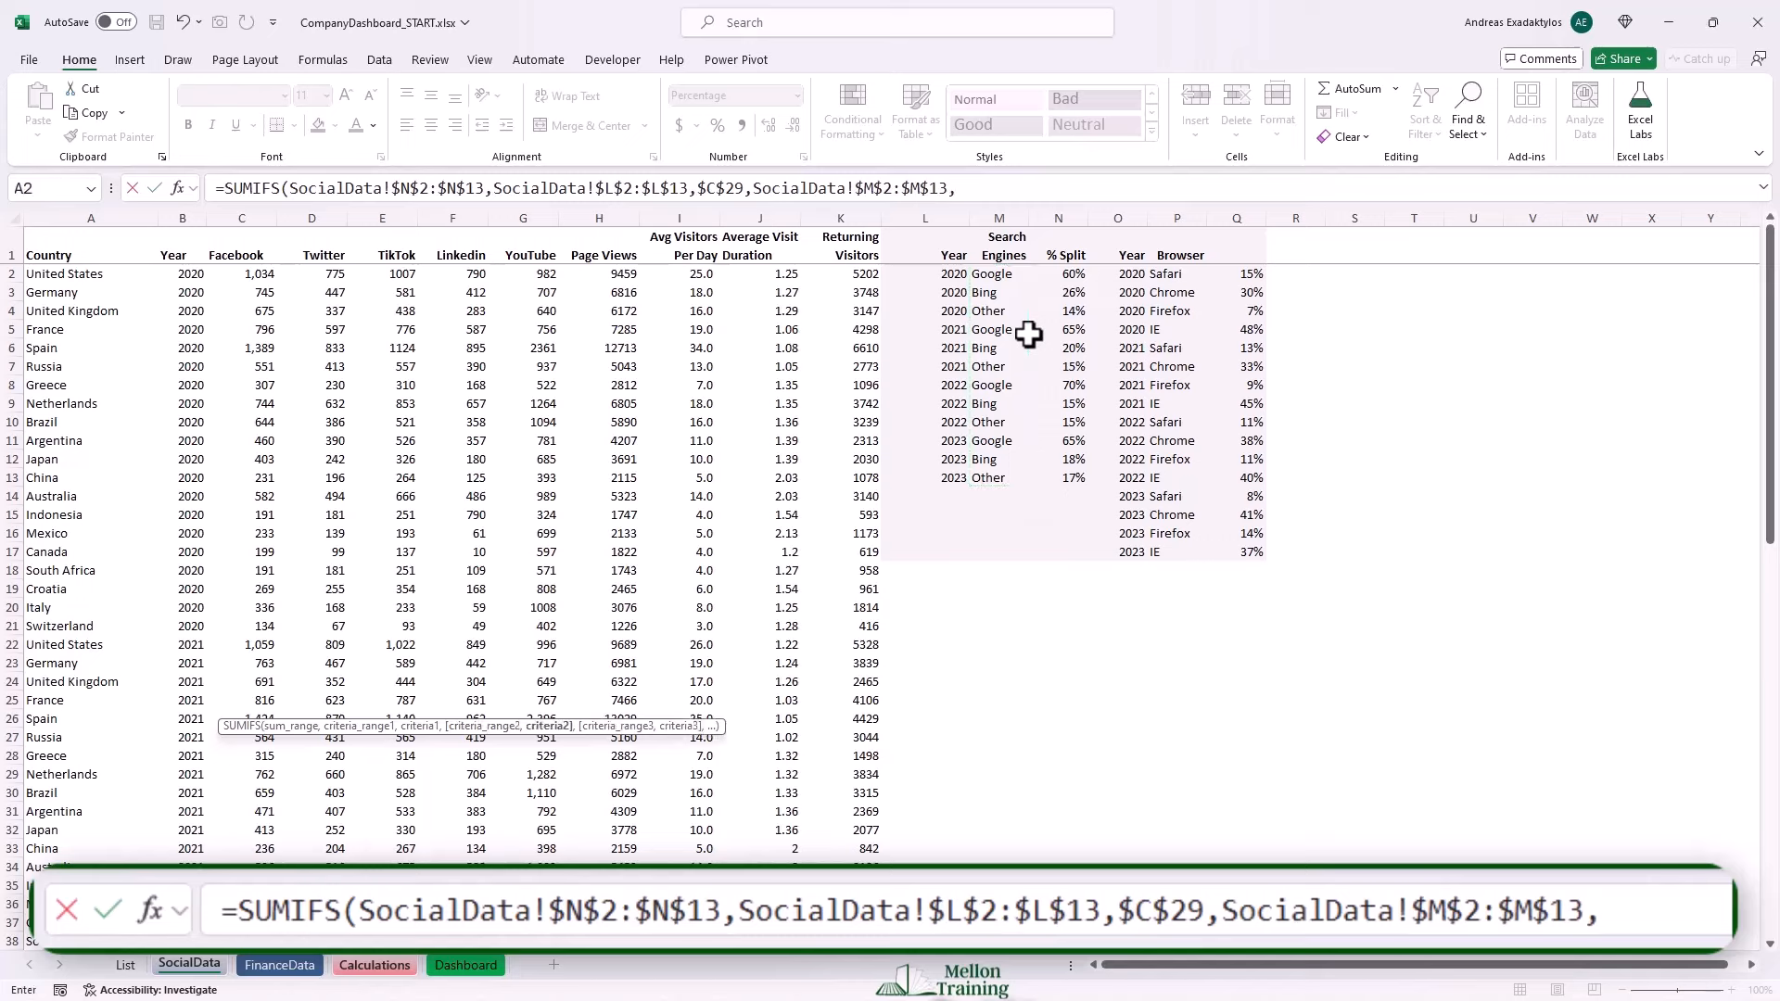
Complete the C30 formula with the column-locked search engine criterion $B30 and fill it down through C32.
type("B")
key("F4")
key("F4")
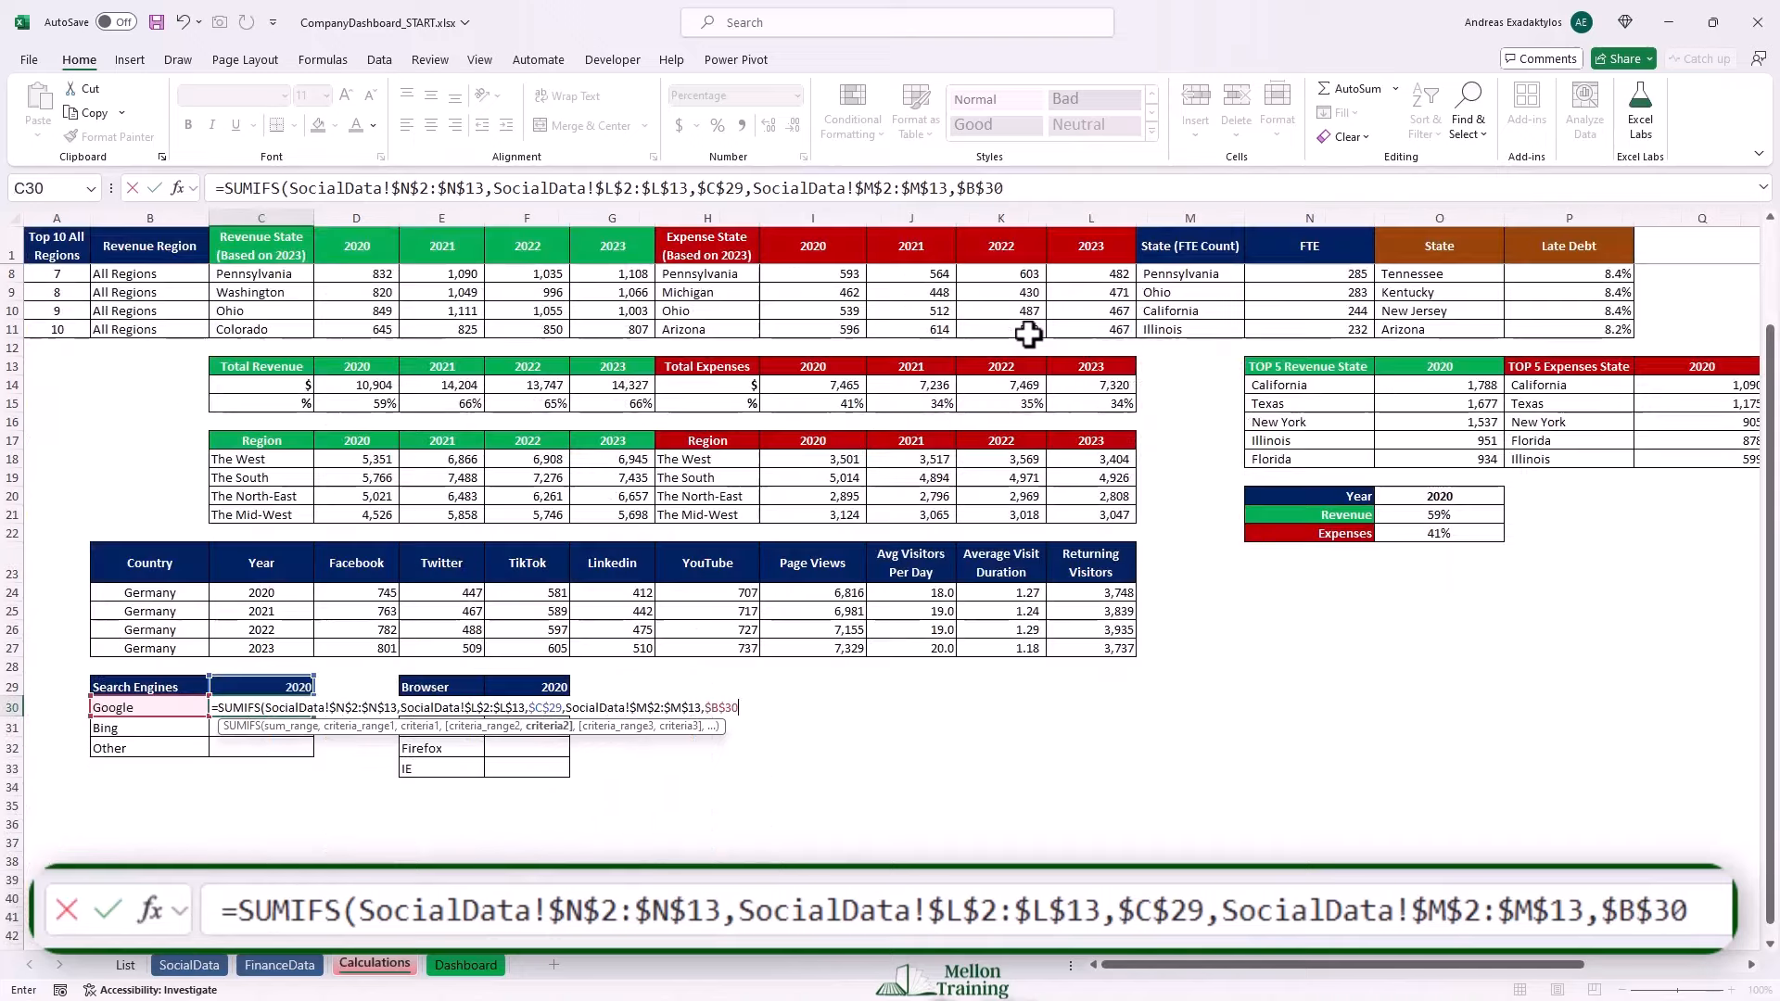
key("F4")
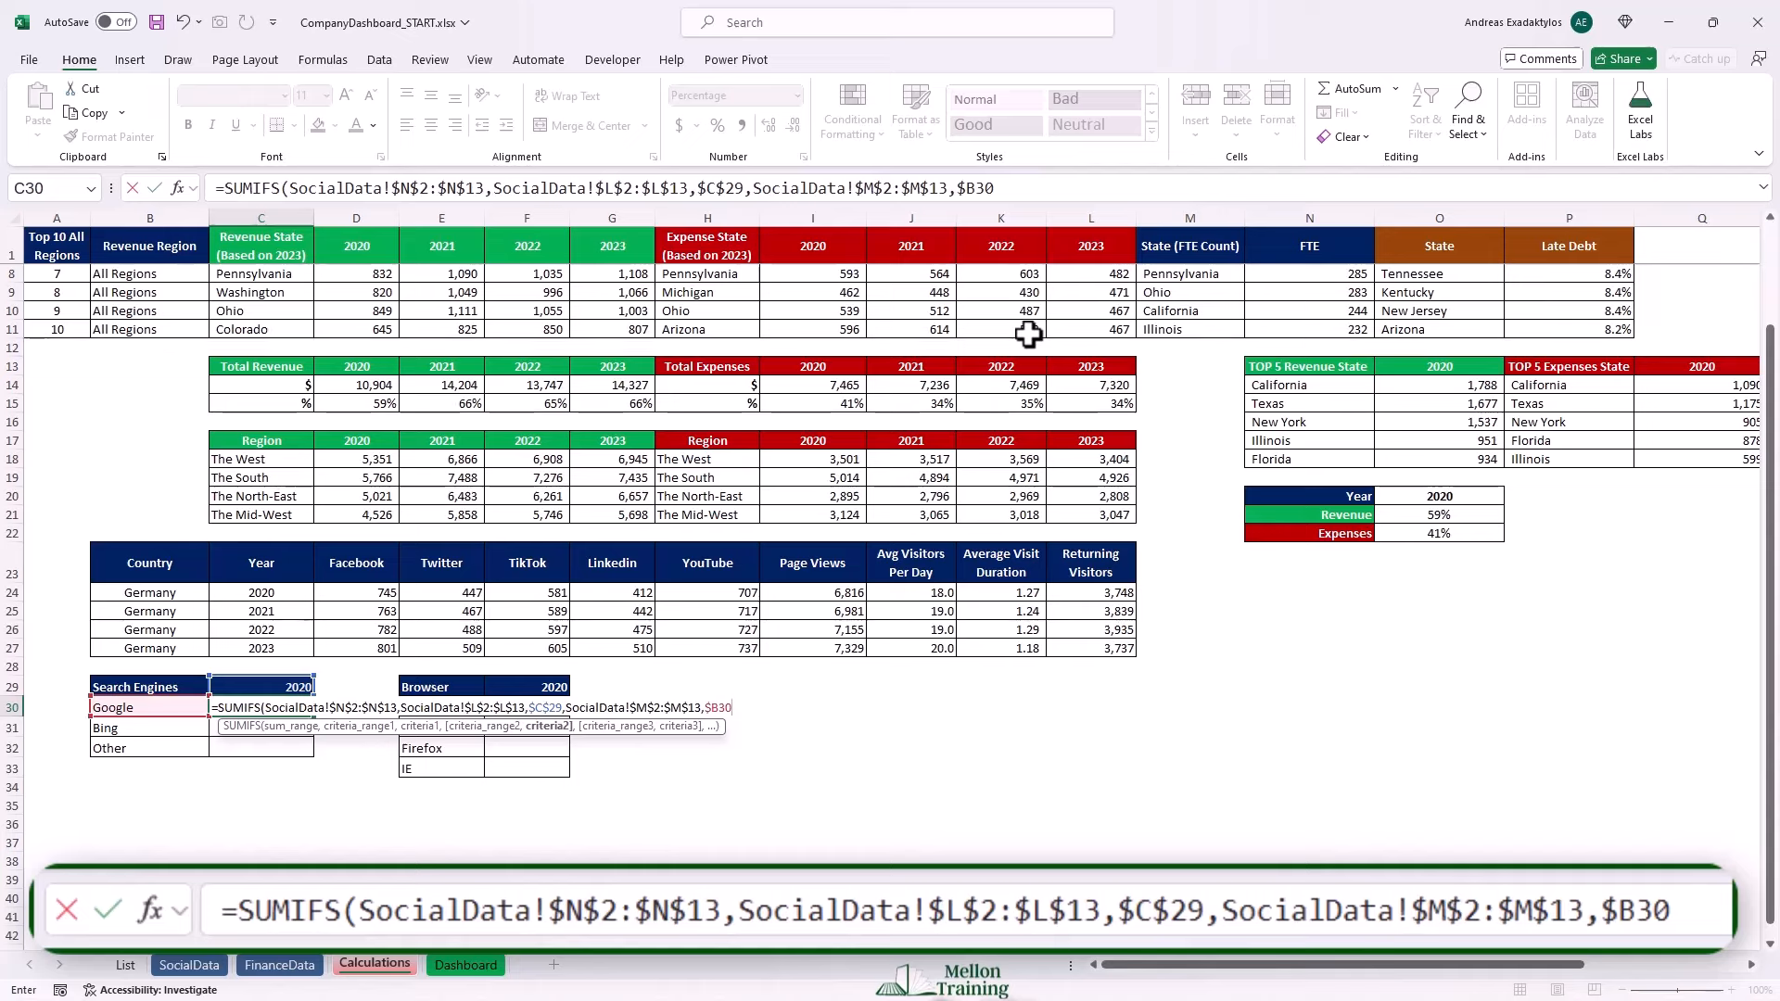
type(")")
key("Return")
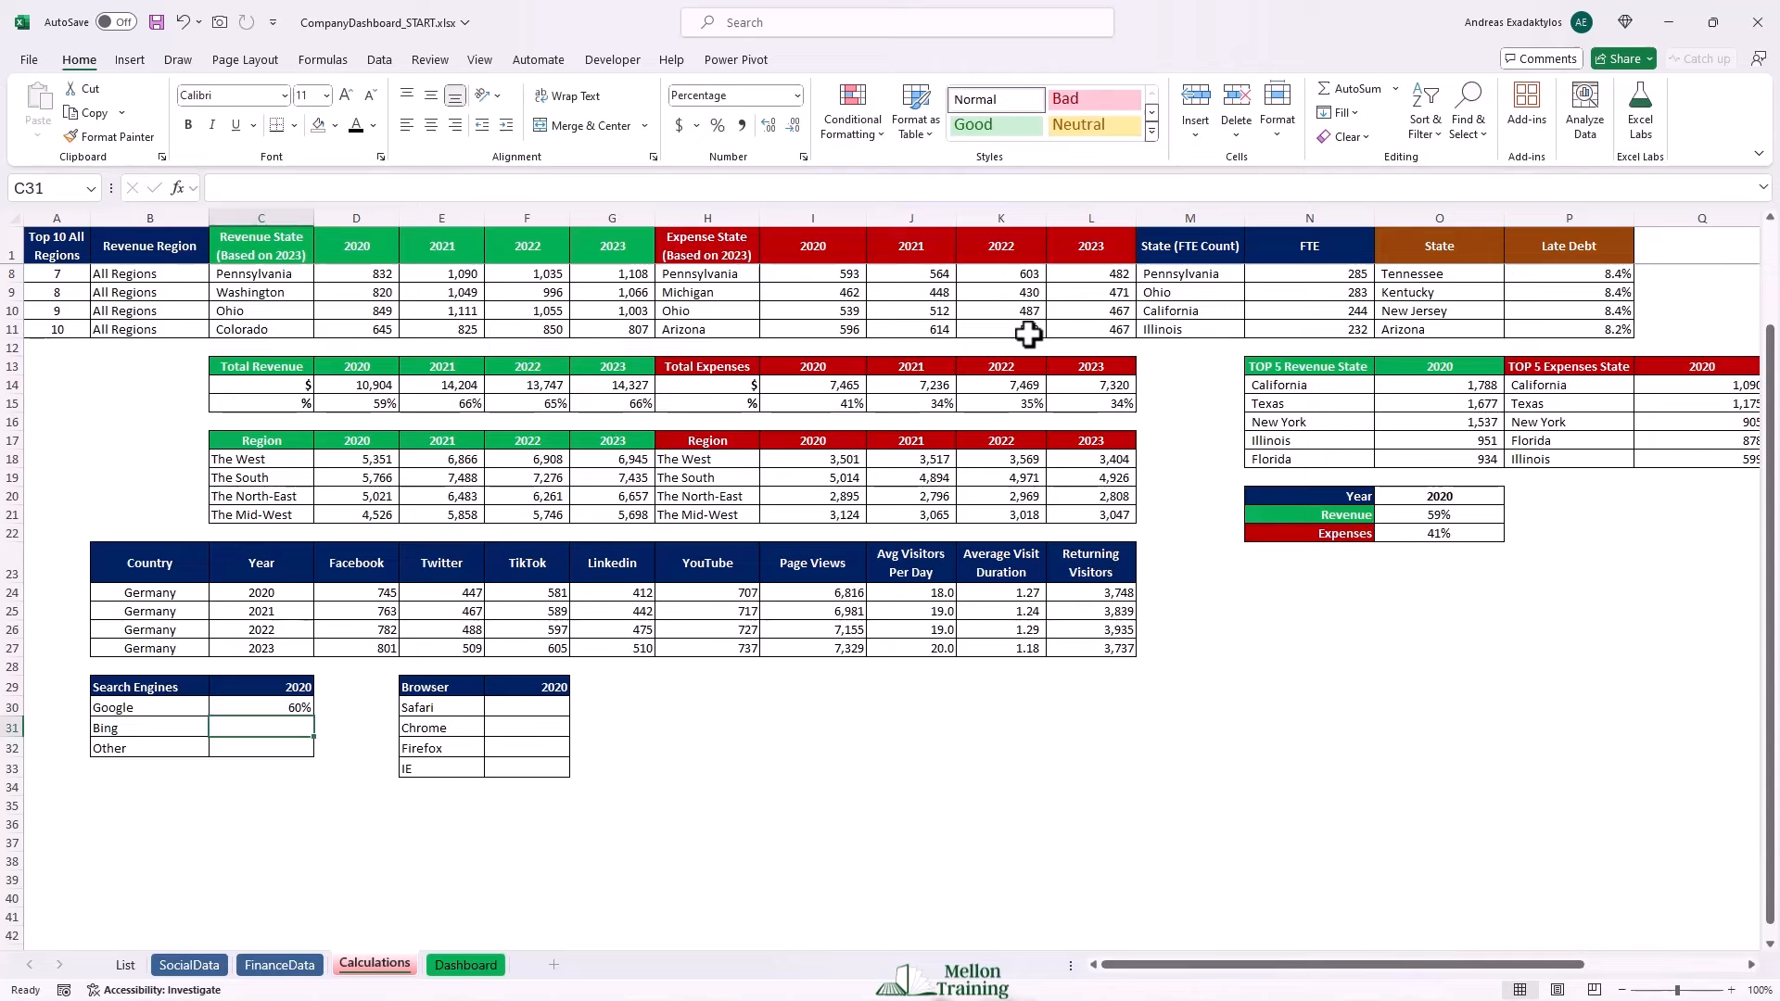
left_click(299, 707)
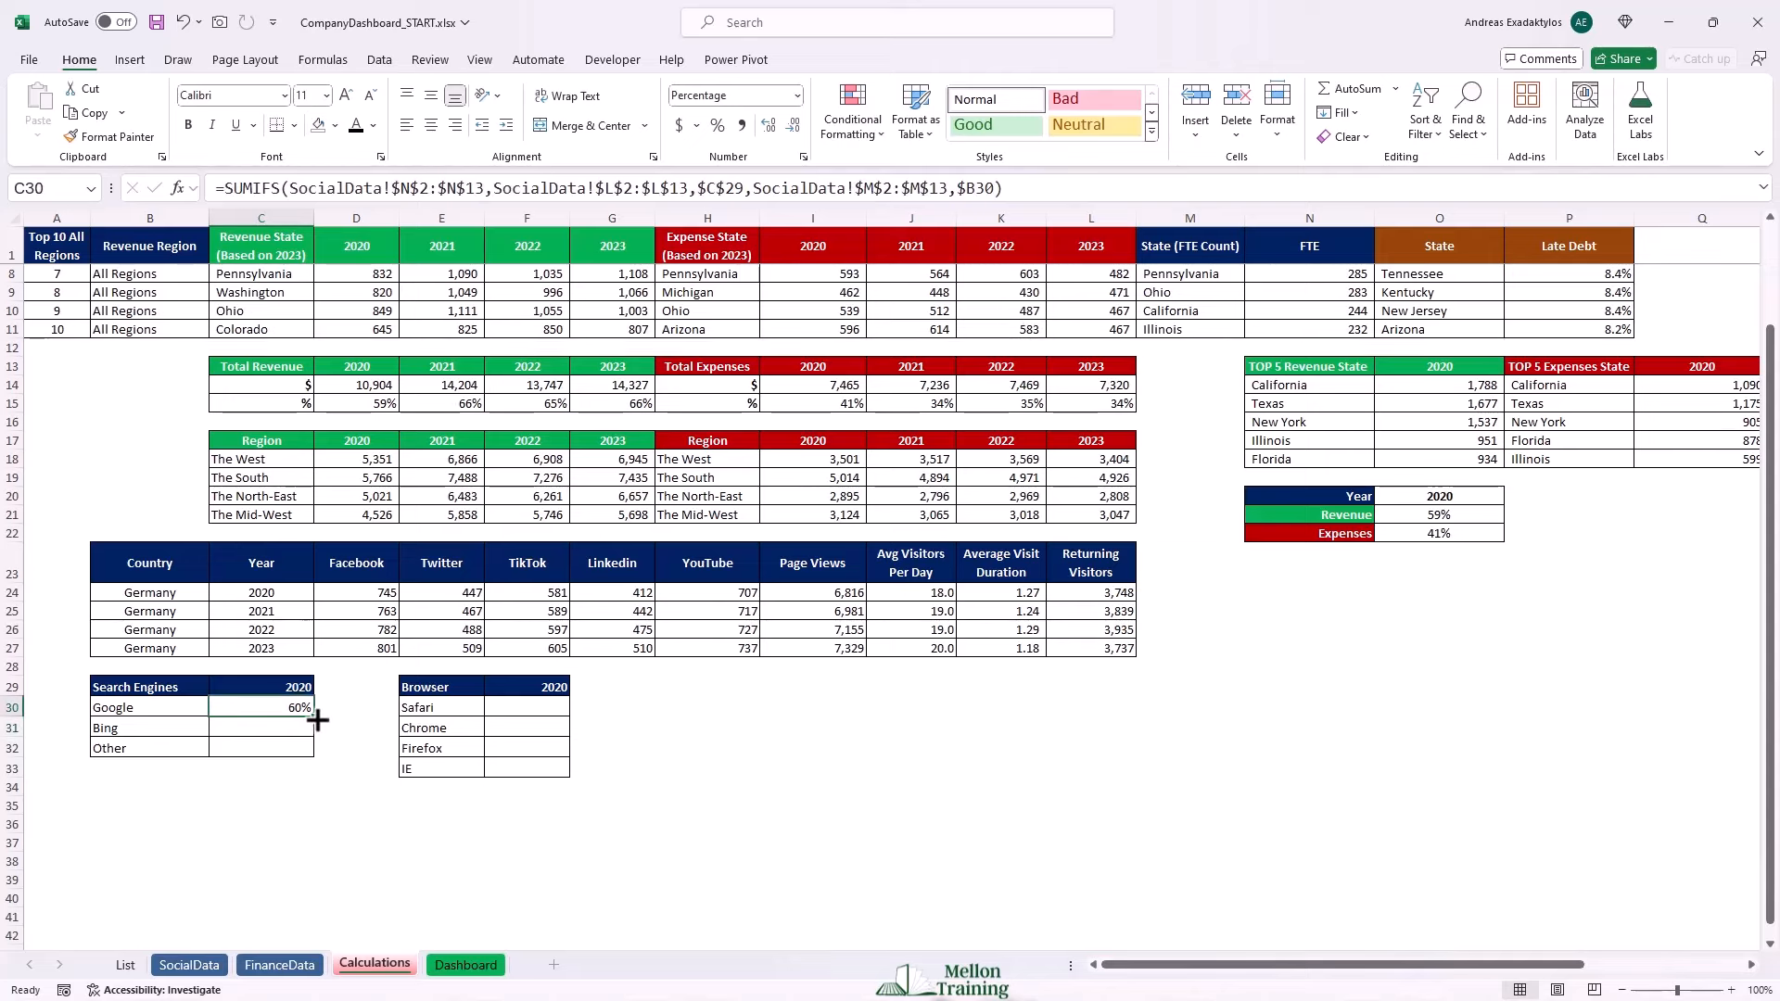
left_click_drag(313, 717, 311, 753)
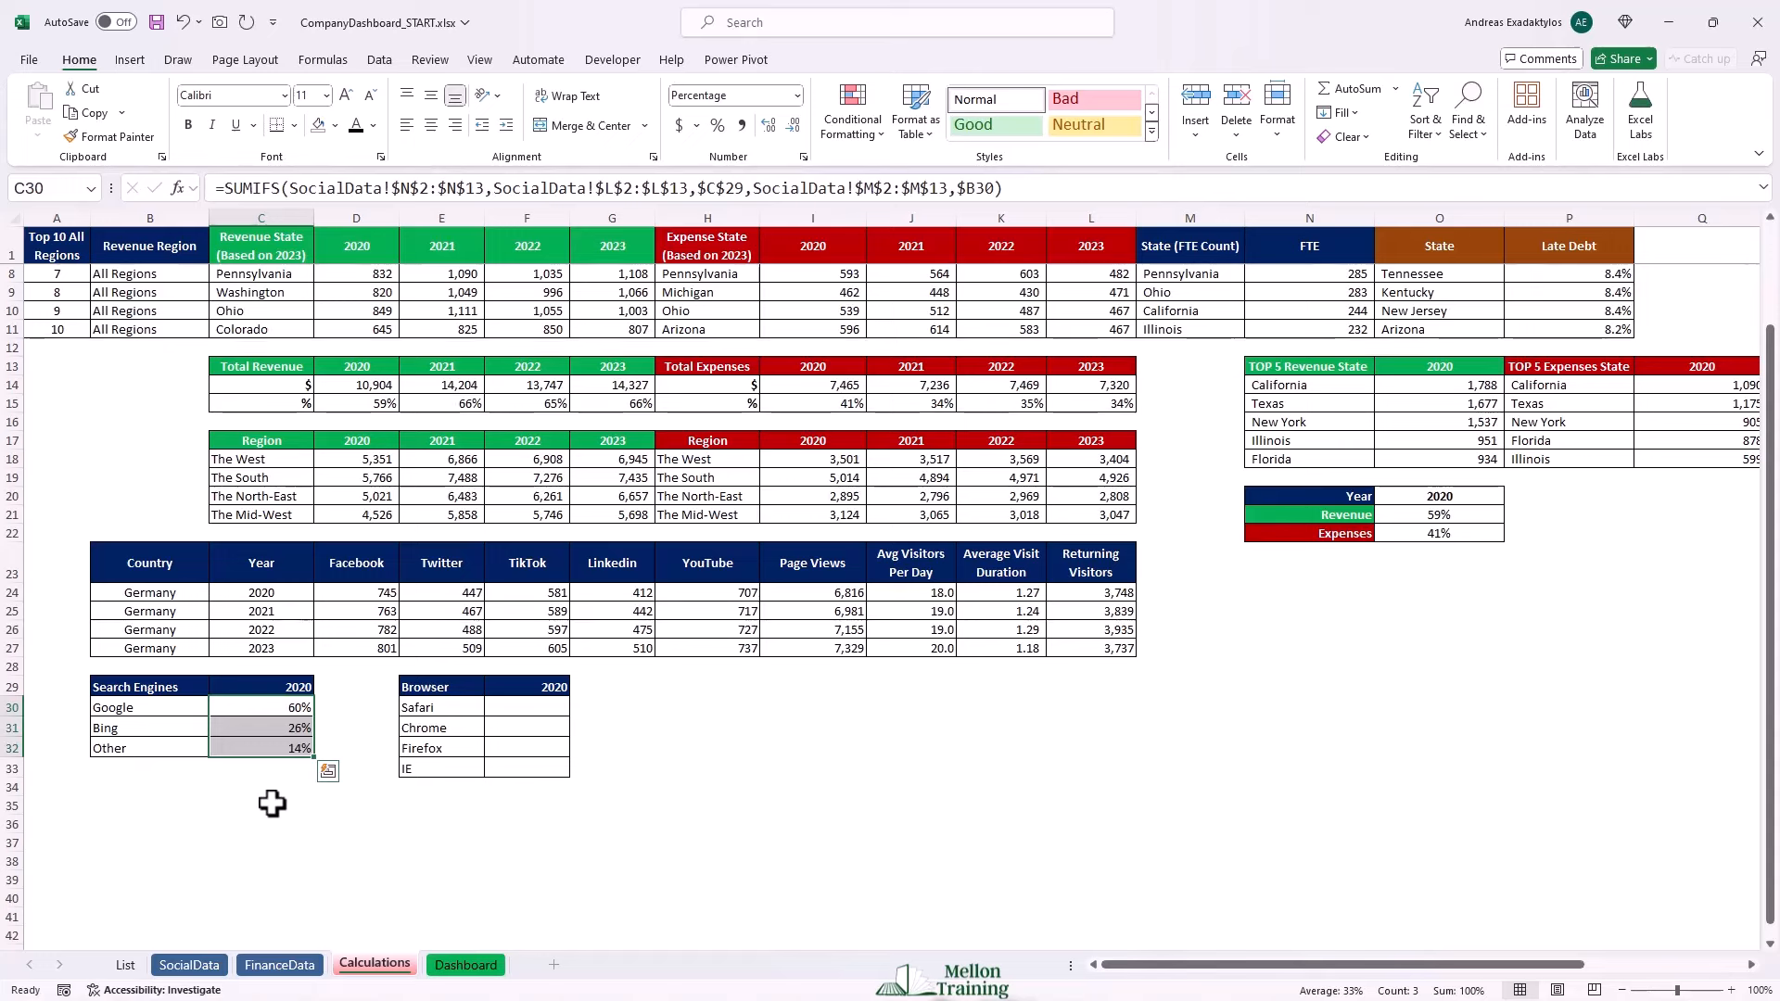
Start a SUMIFS formula in F30 with the browser percentage column SocialData!Q2:Q17 as the sum range.
left_click(530, 709)
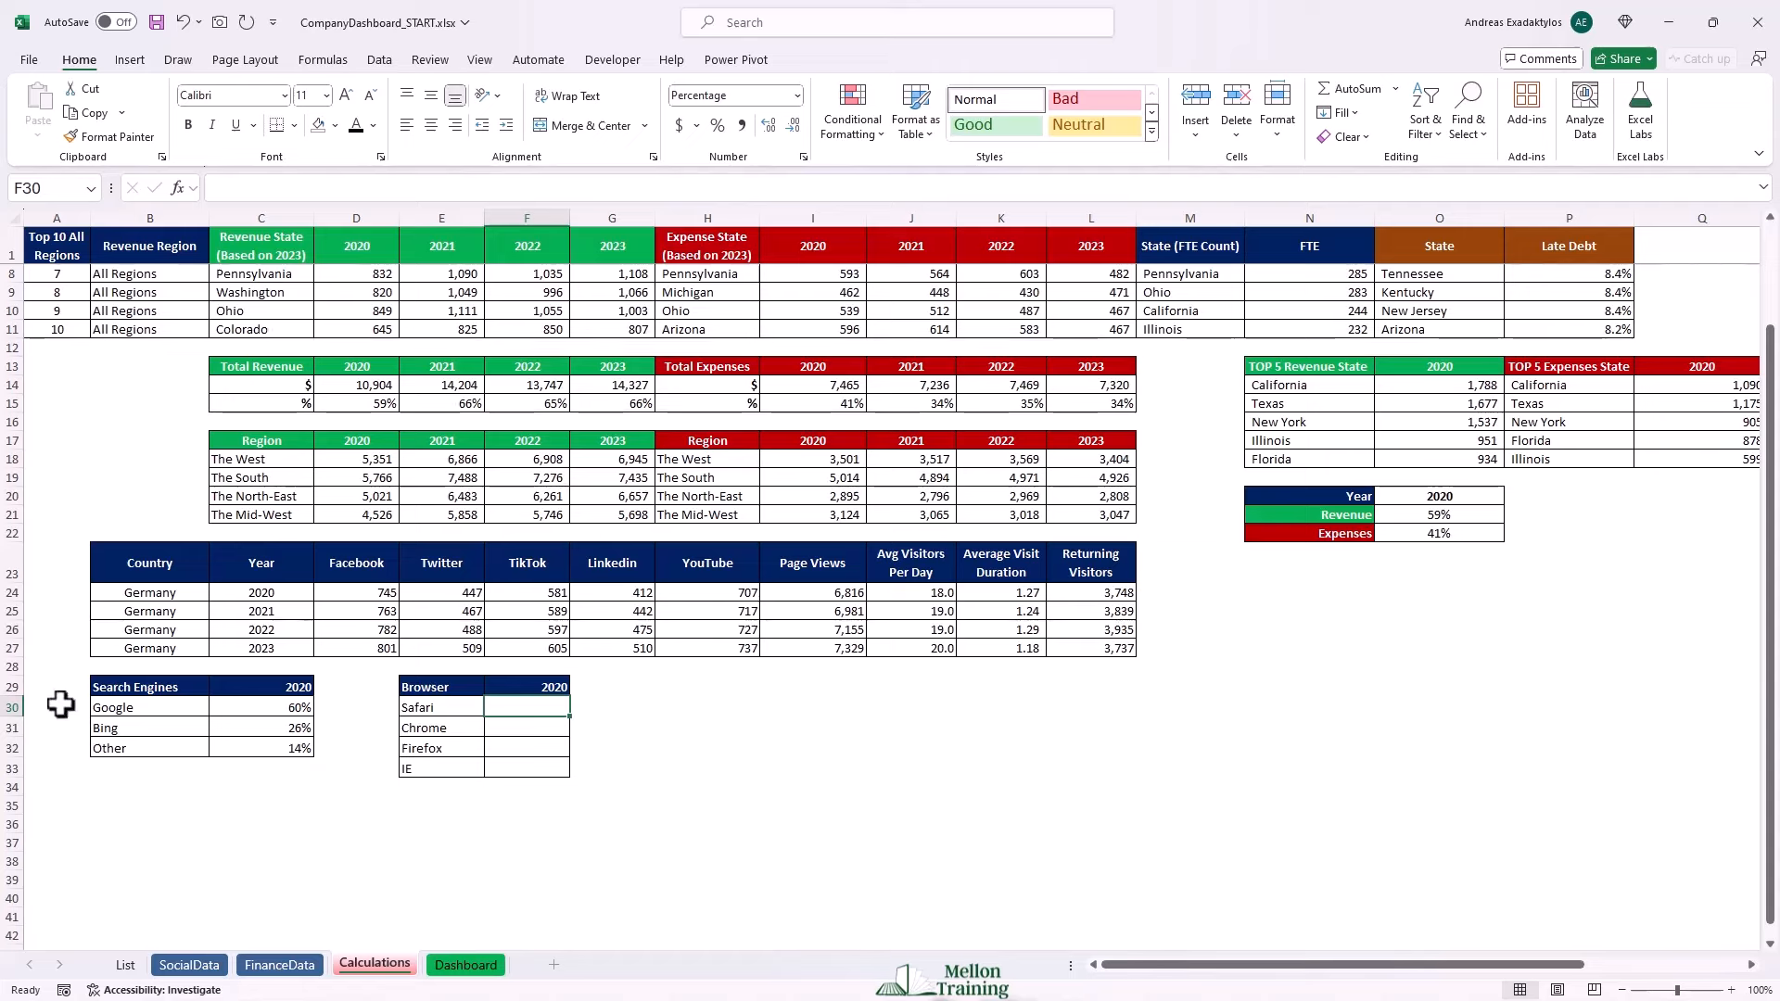
type("=")
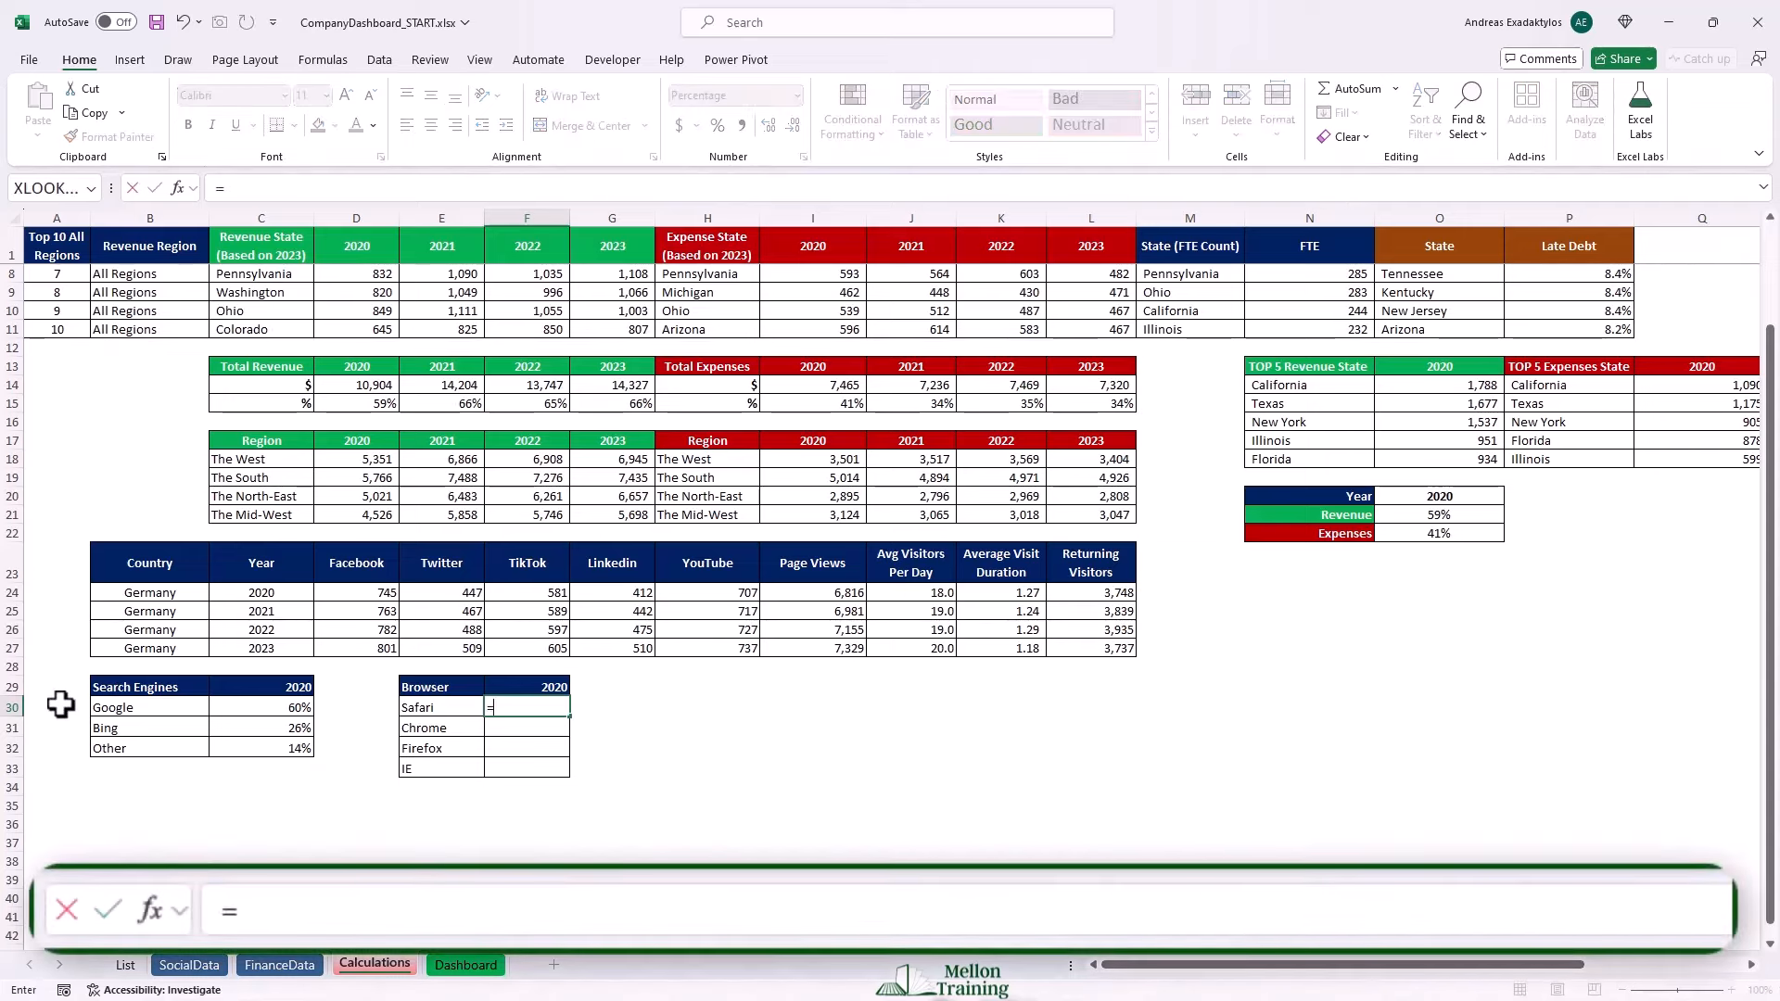
type("SUM")
key("Down")
key("Down")
key("Tab")
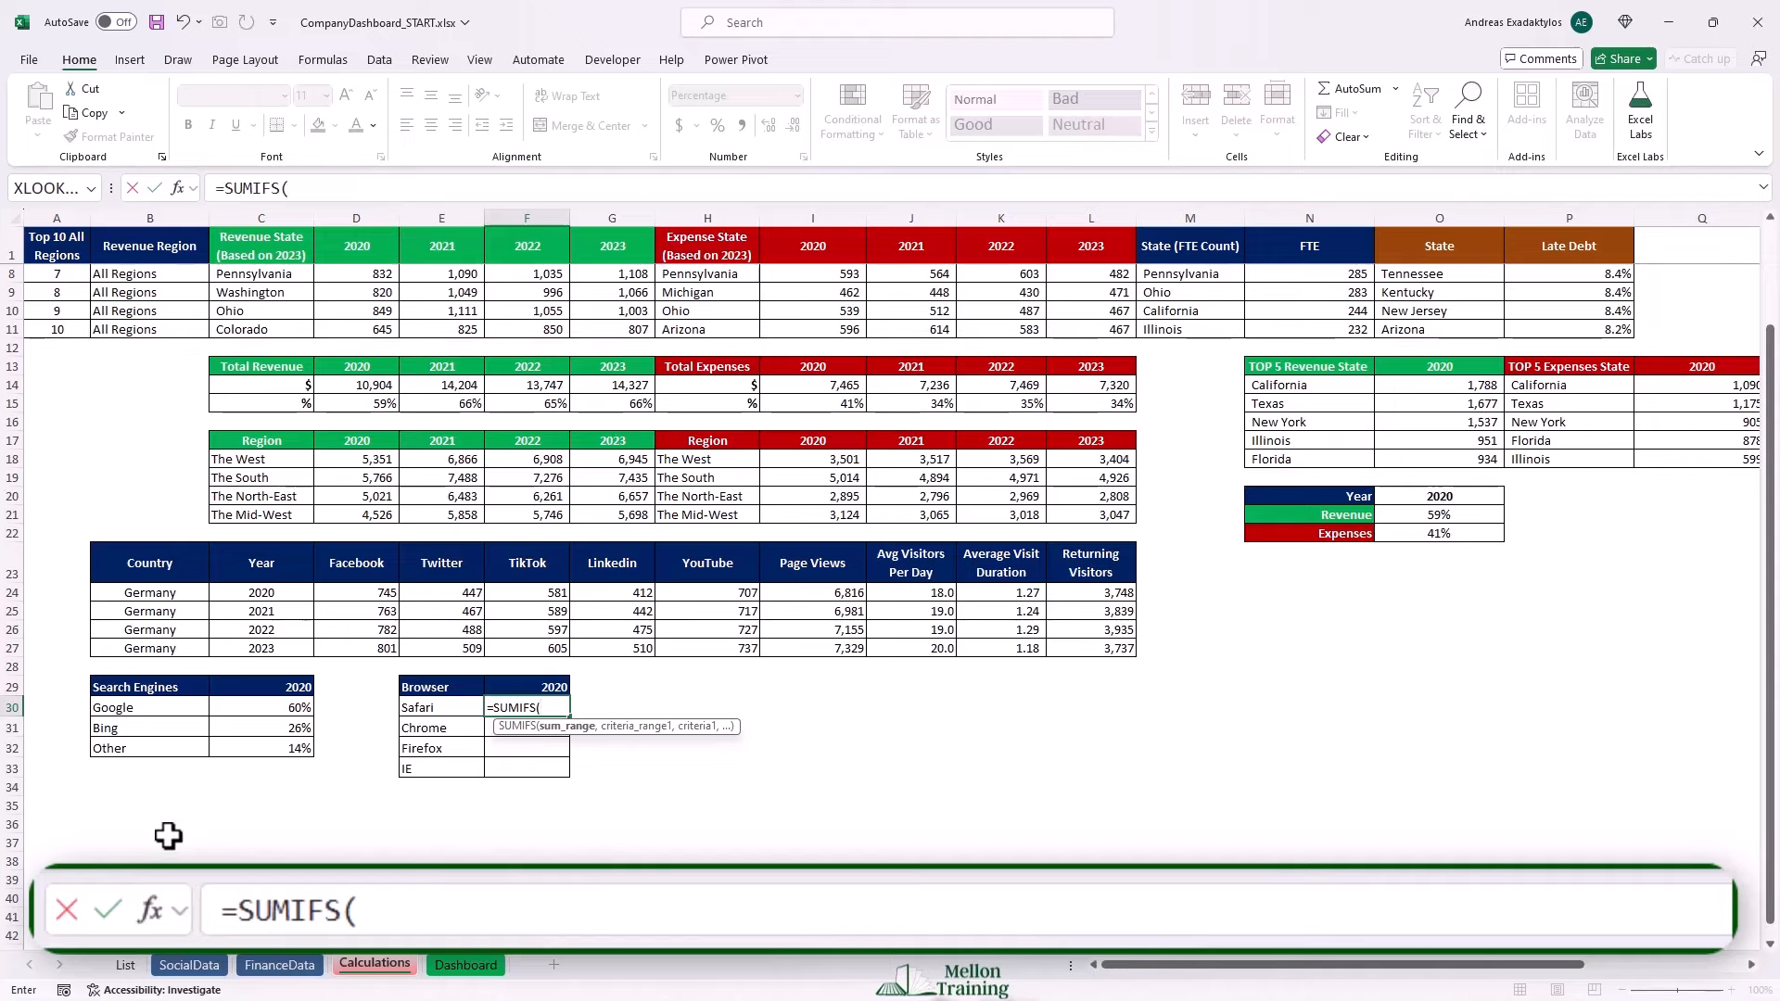
left_click(193, 967)
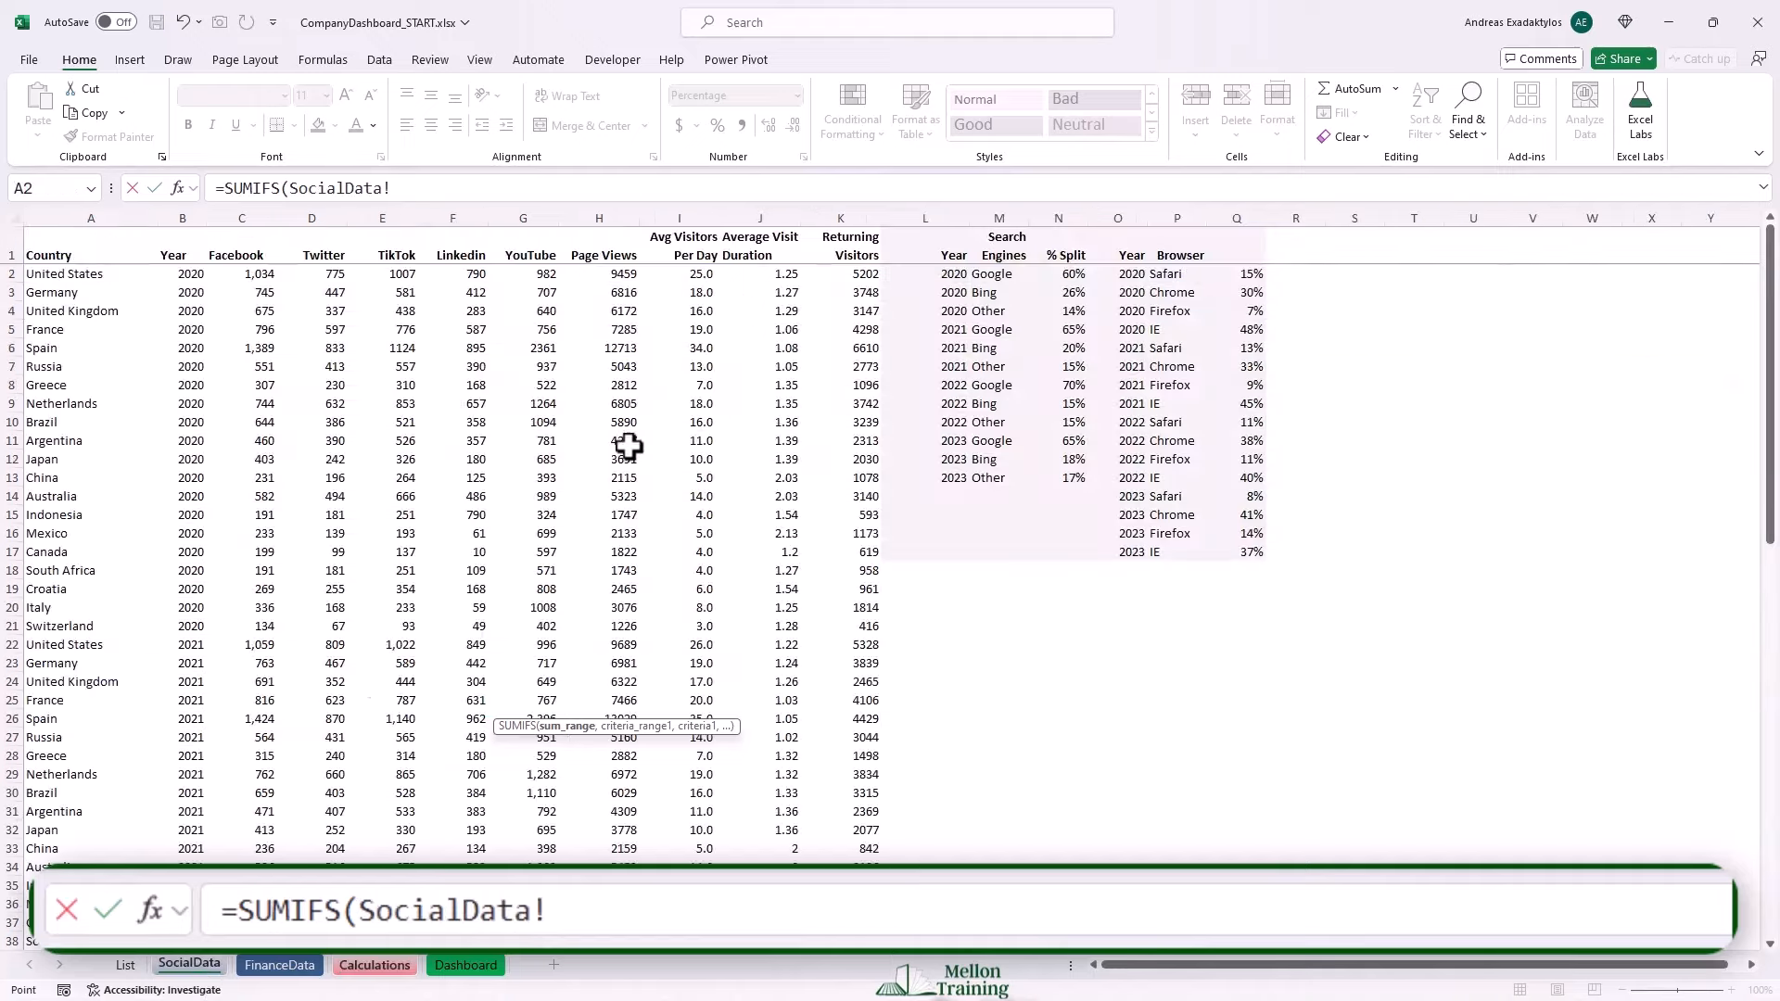
left_click(1237, 272)
left_click_drag(1237, 272, 1246, 554)
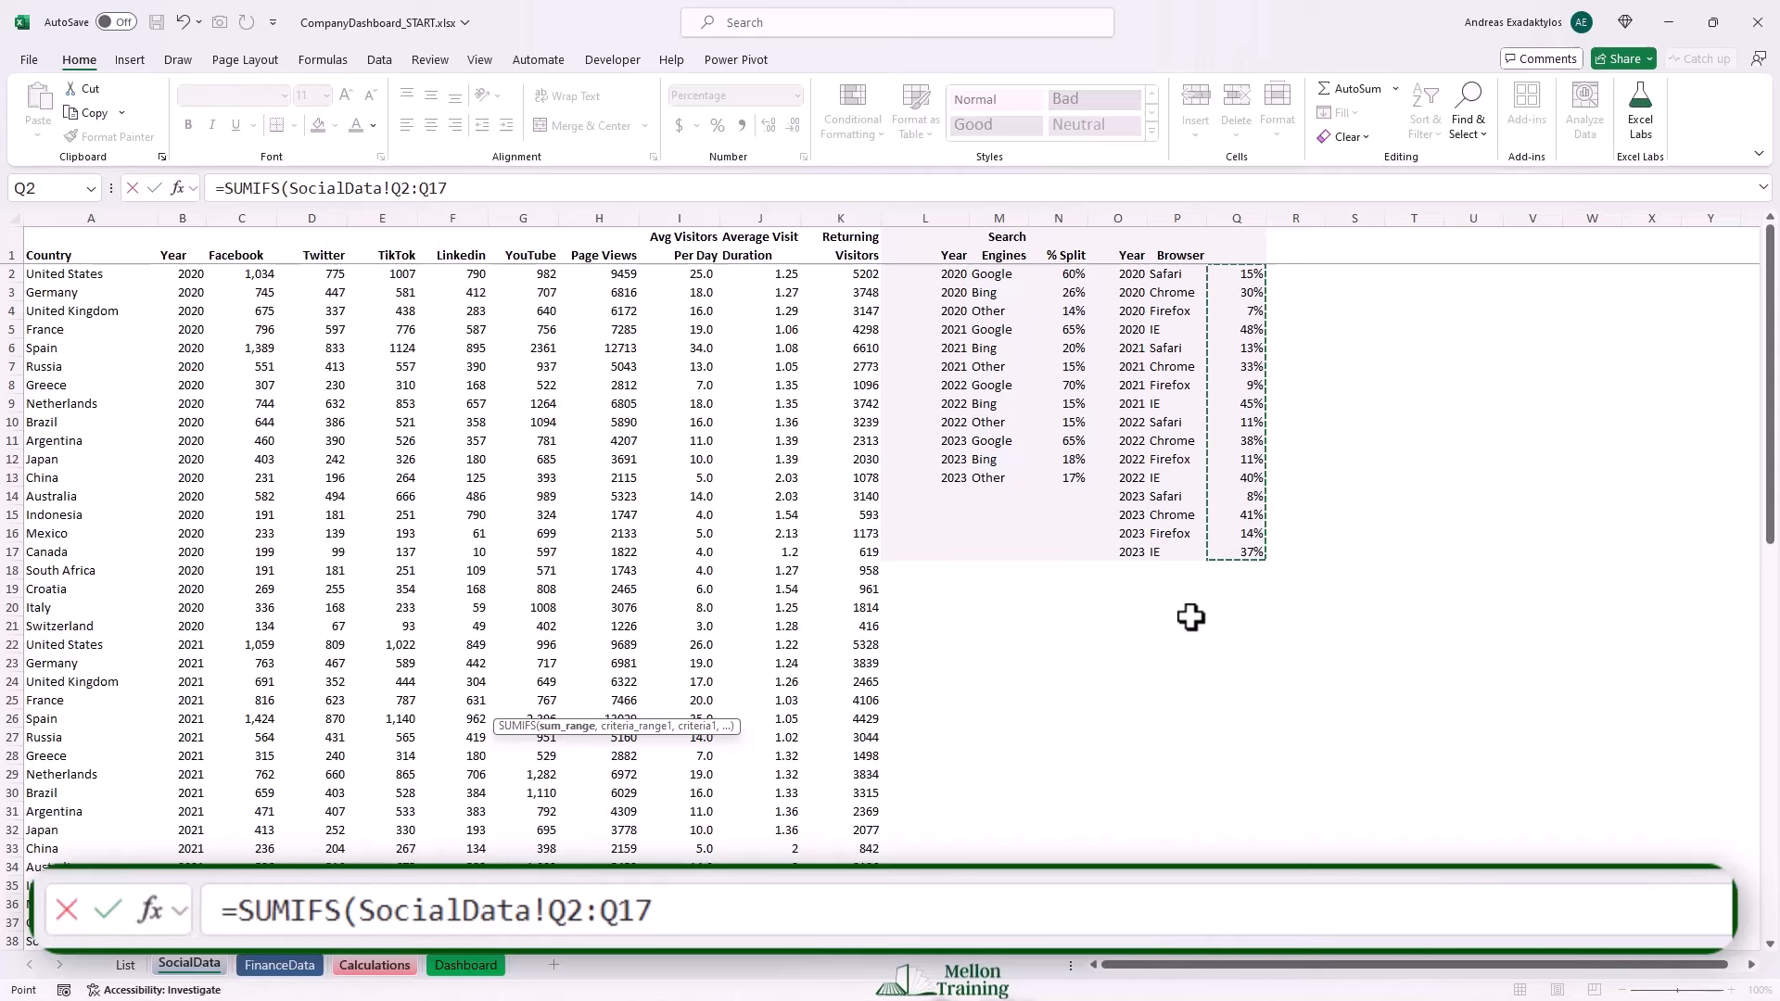
In the SUMIFS formula, make the sum range absolute as $Q$2:$Q$17 and add year criteria matching SocialData!$O$2:$O$17 to $F$29.
key("F4")
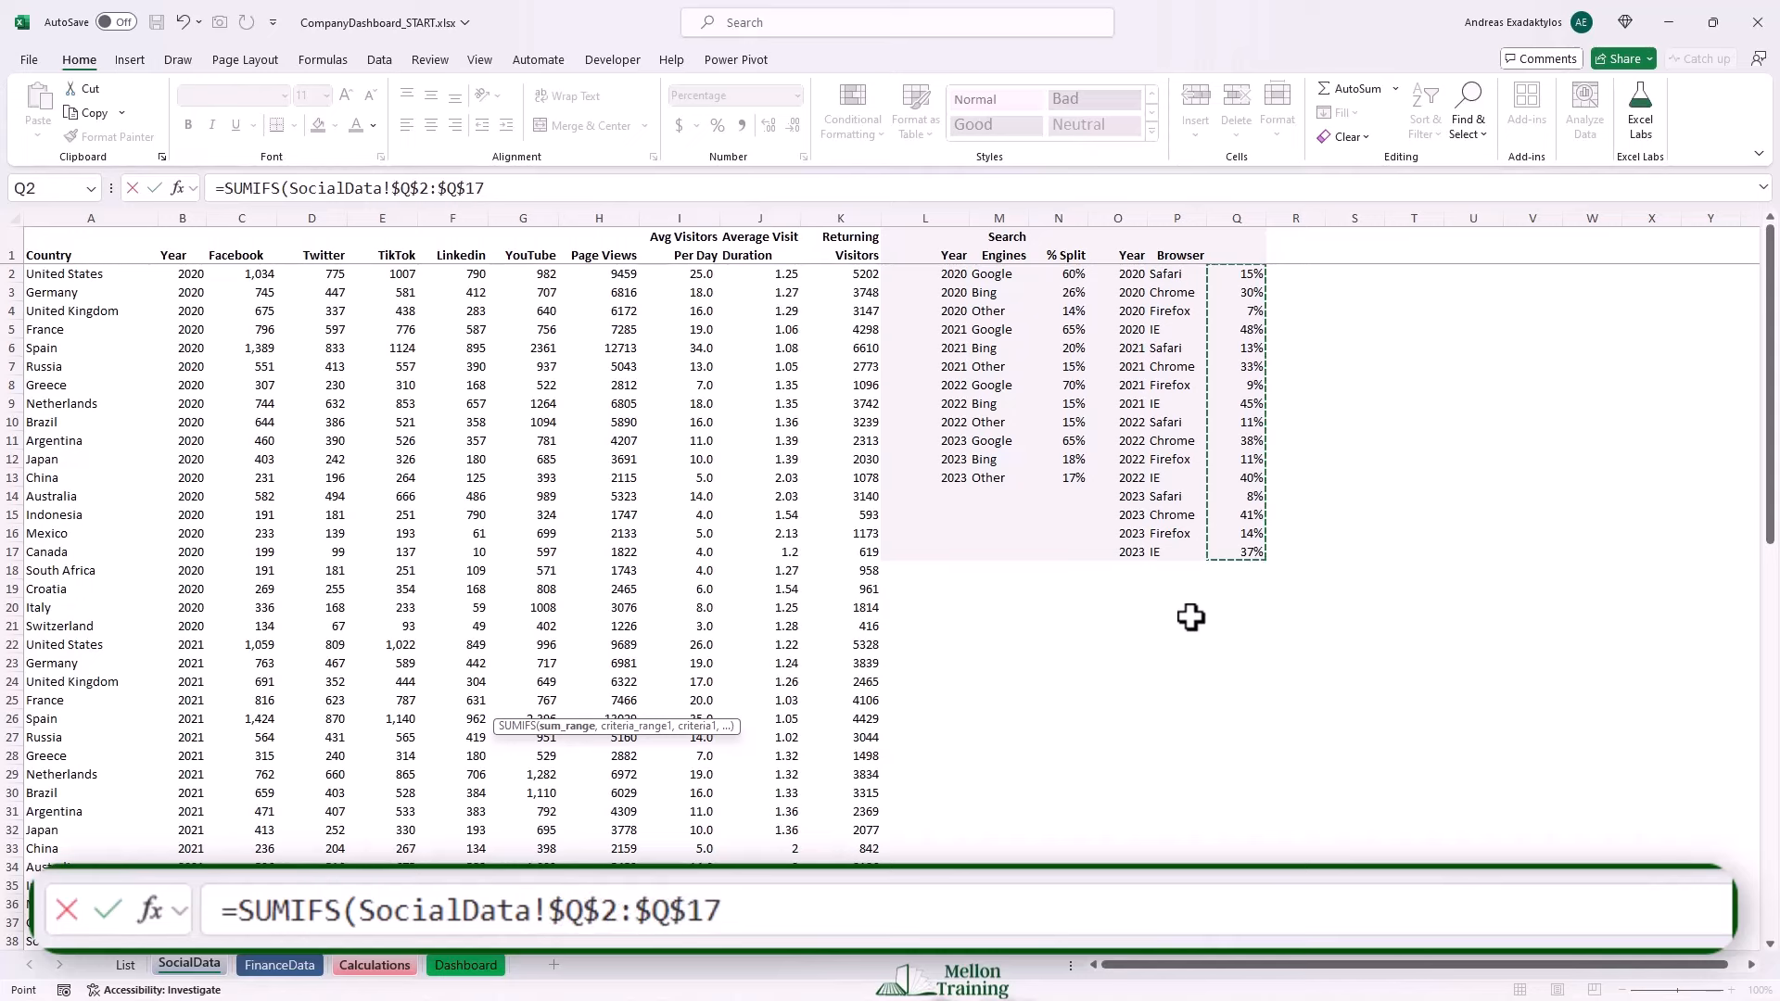
type(",")
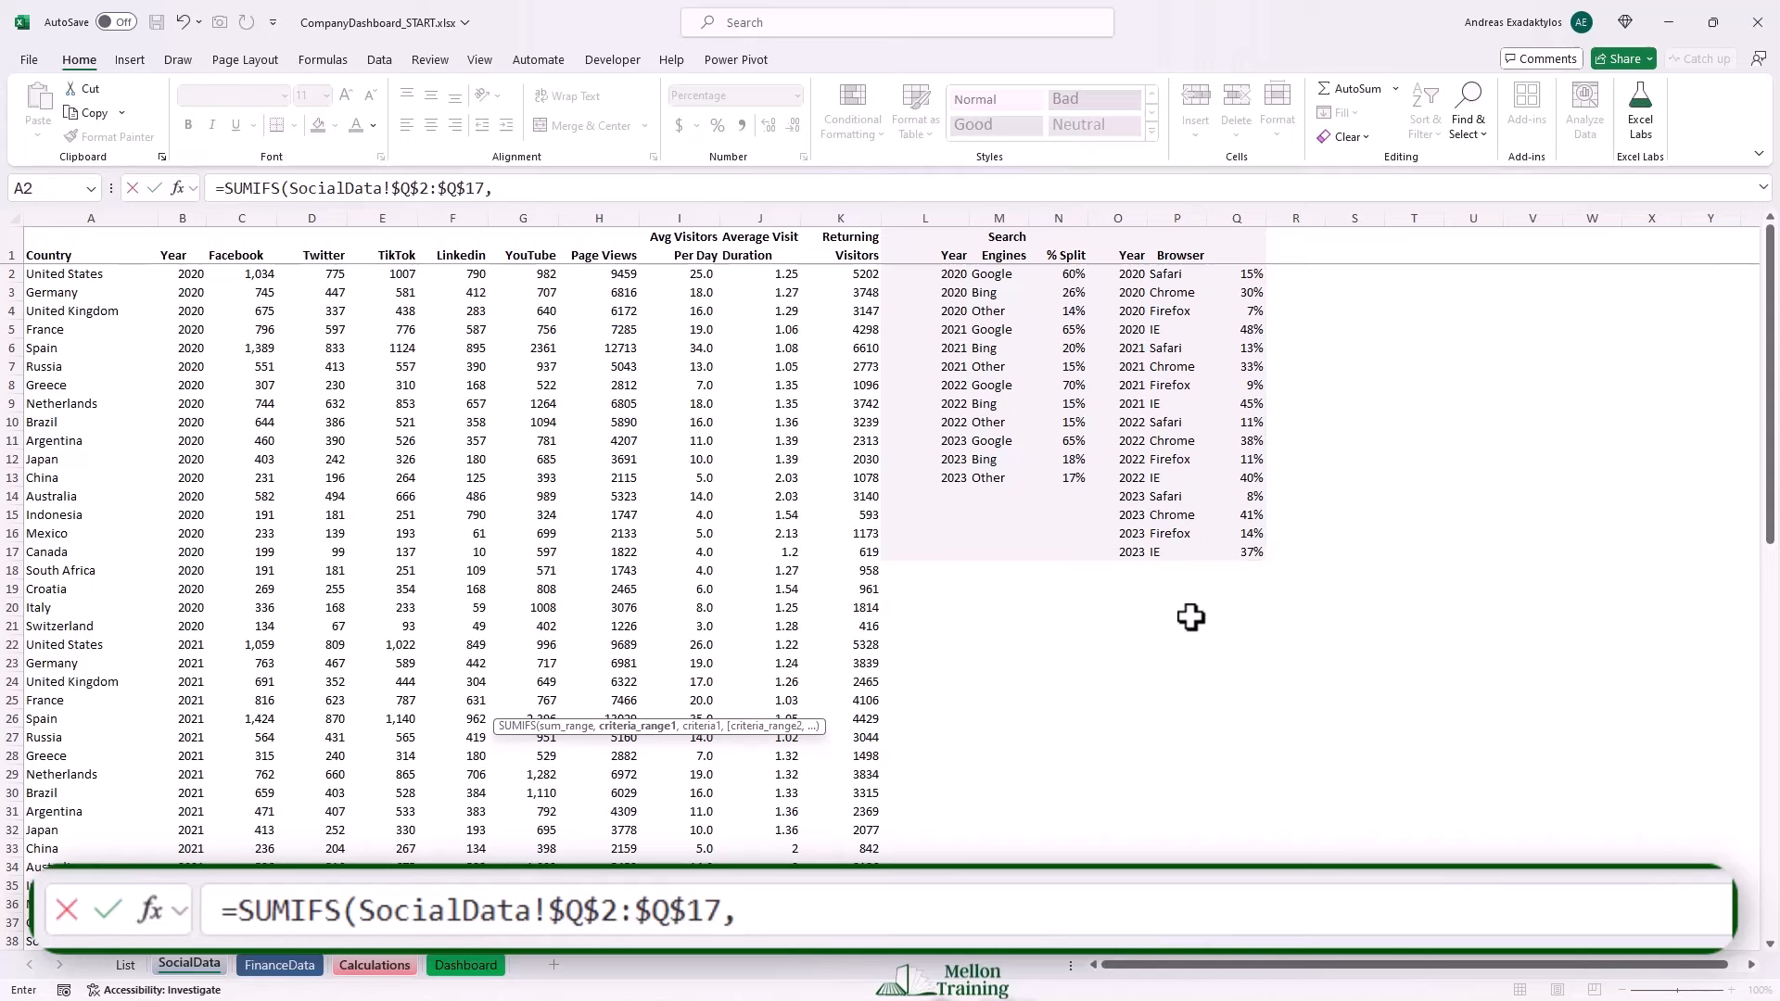
left_click(1117, 275)
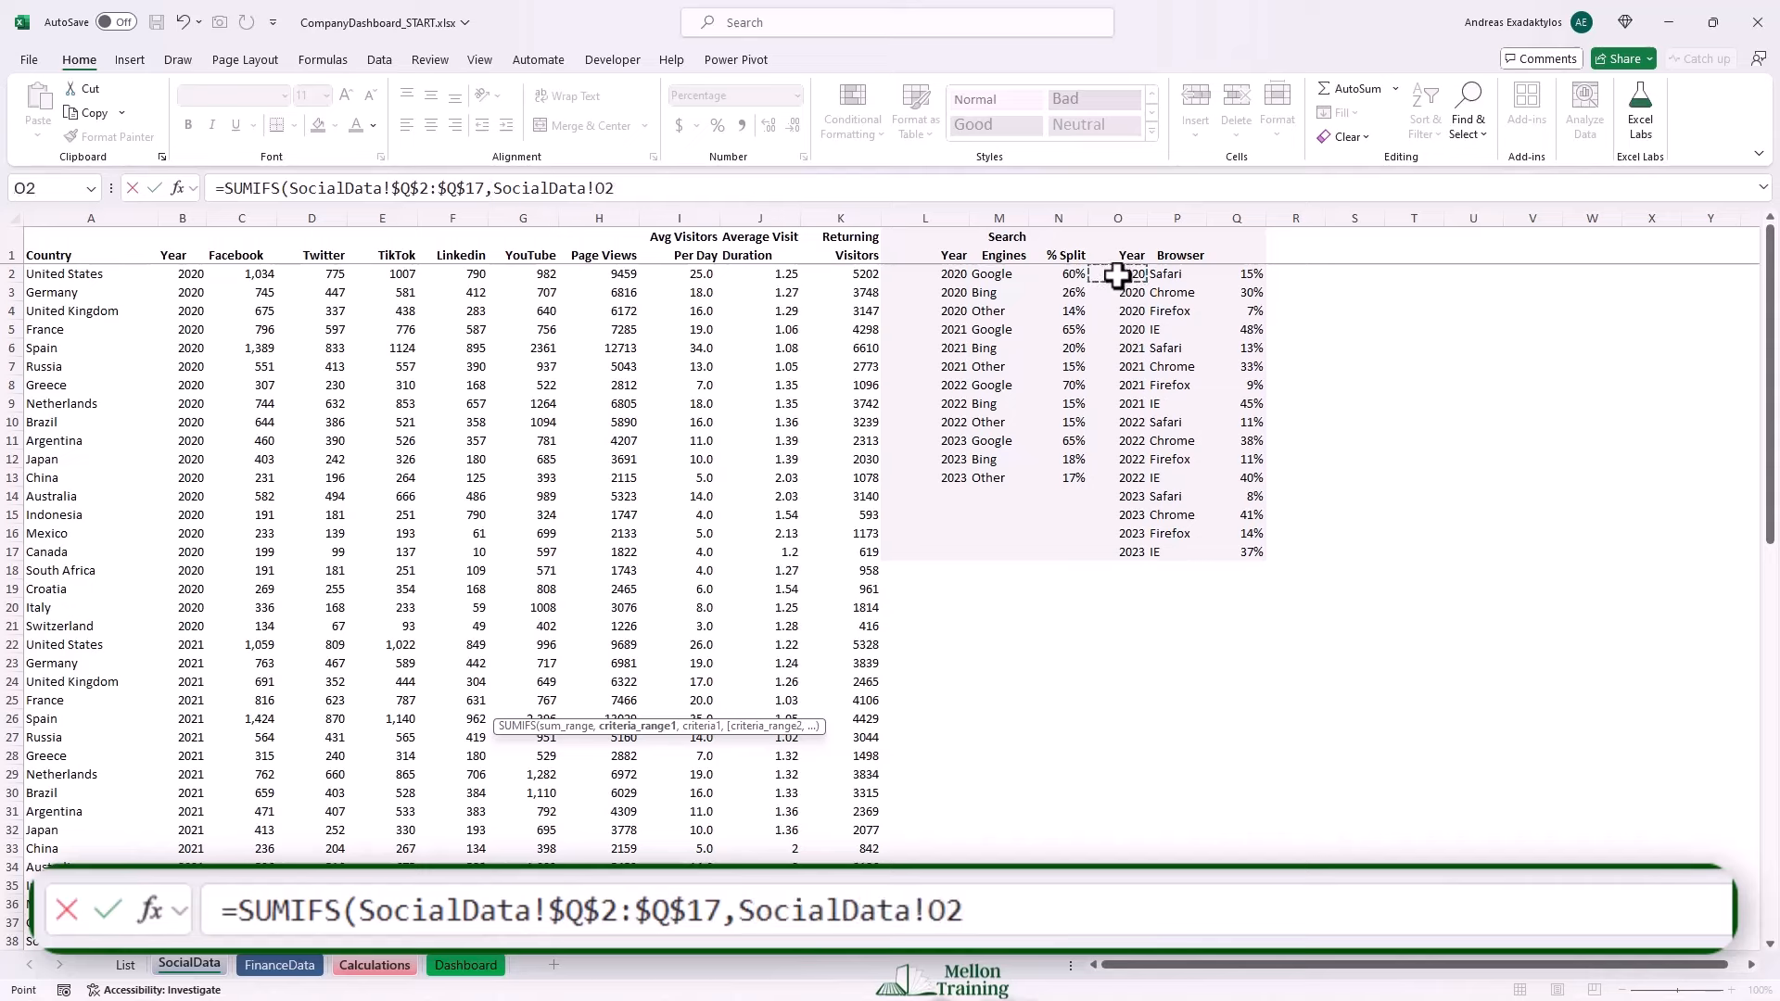
key("ctrl+shift+Down")
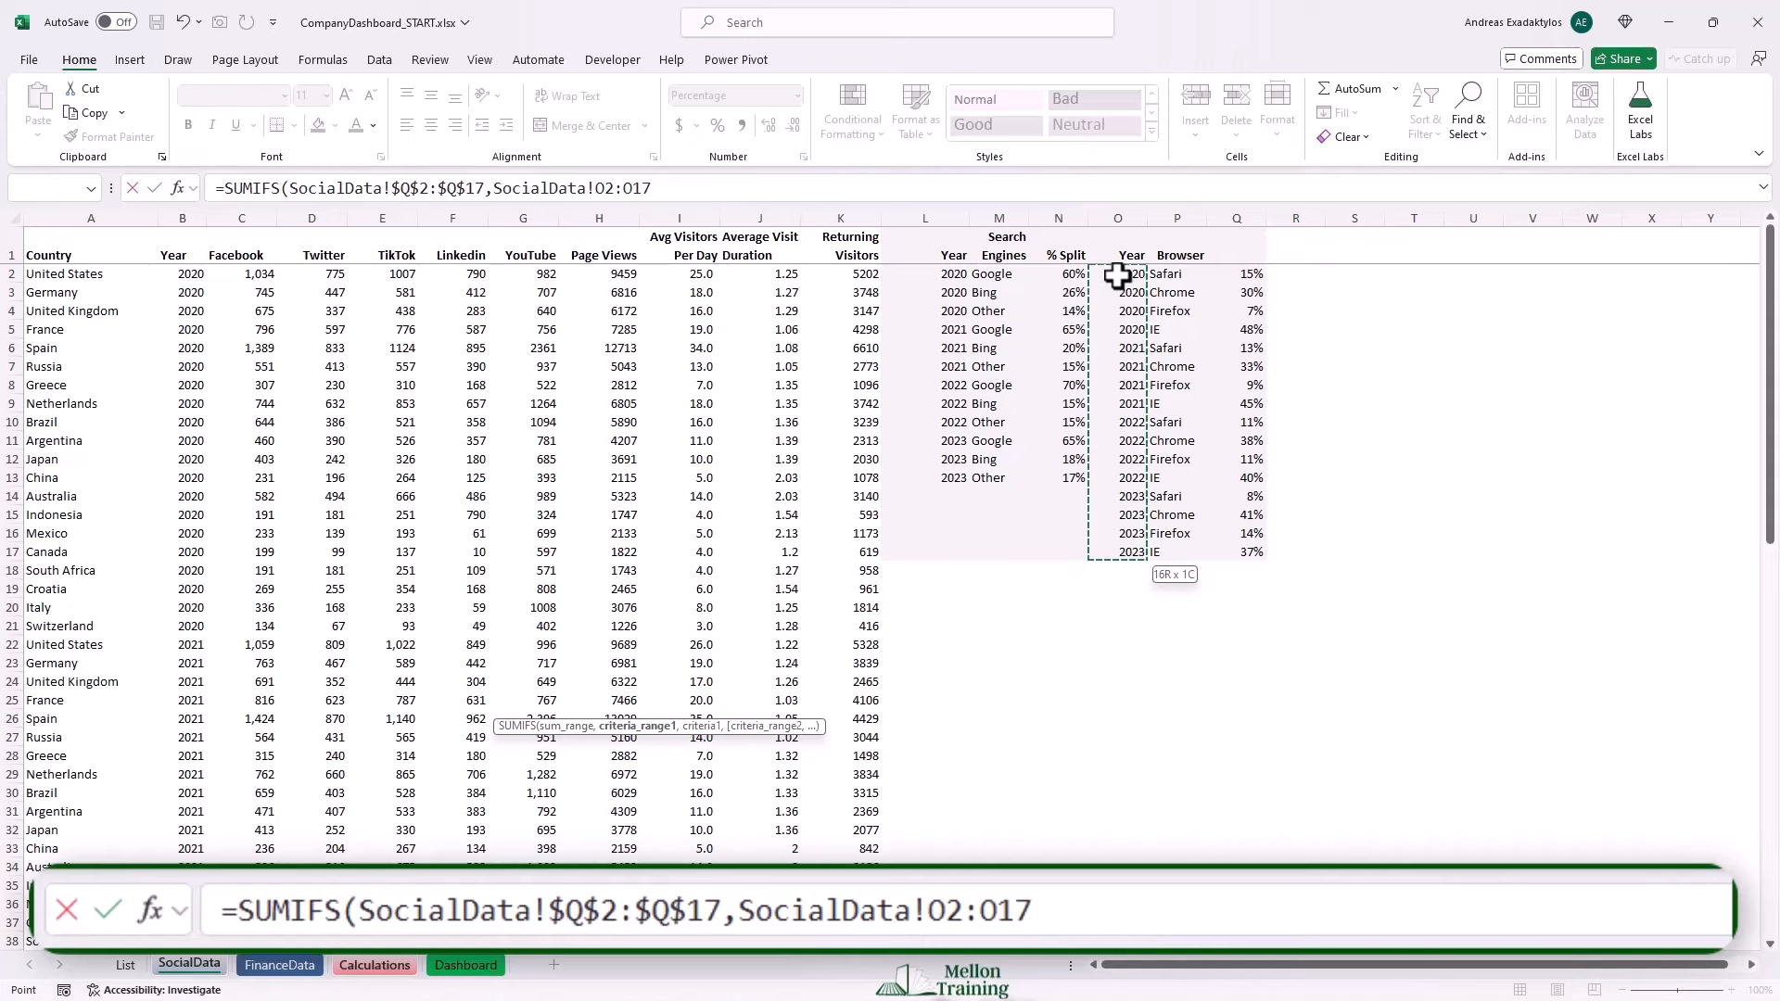
key("F4")
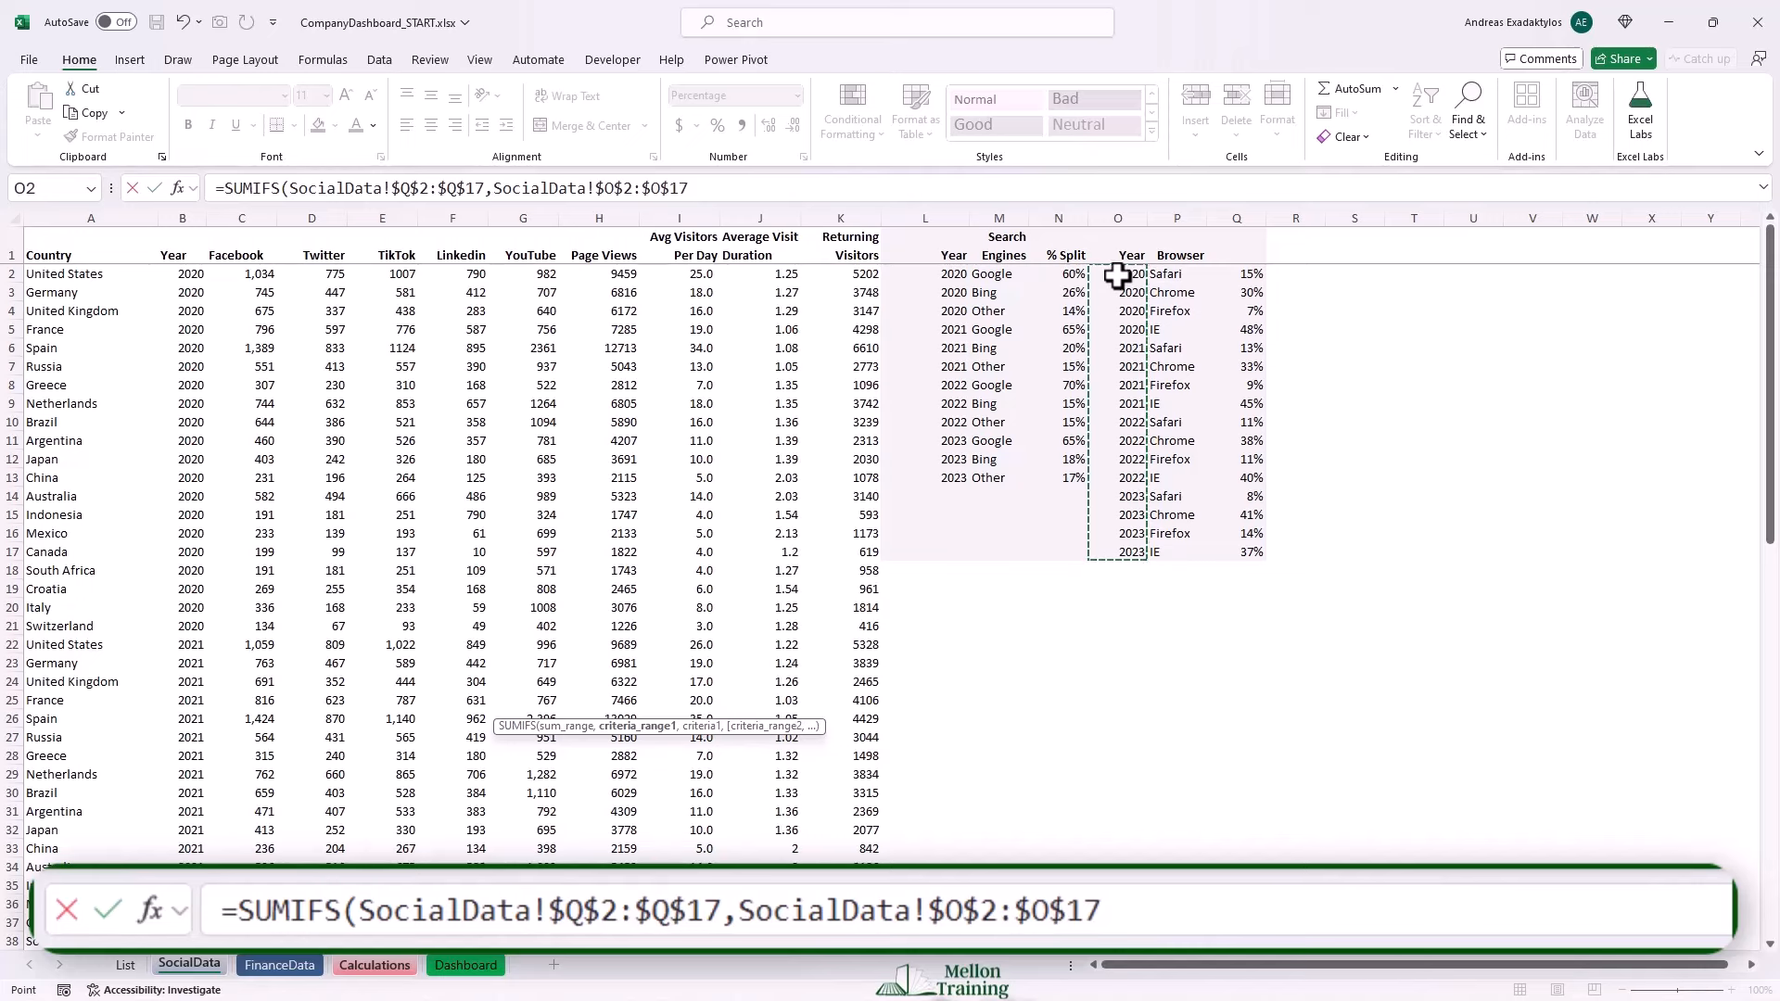
type(",")
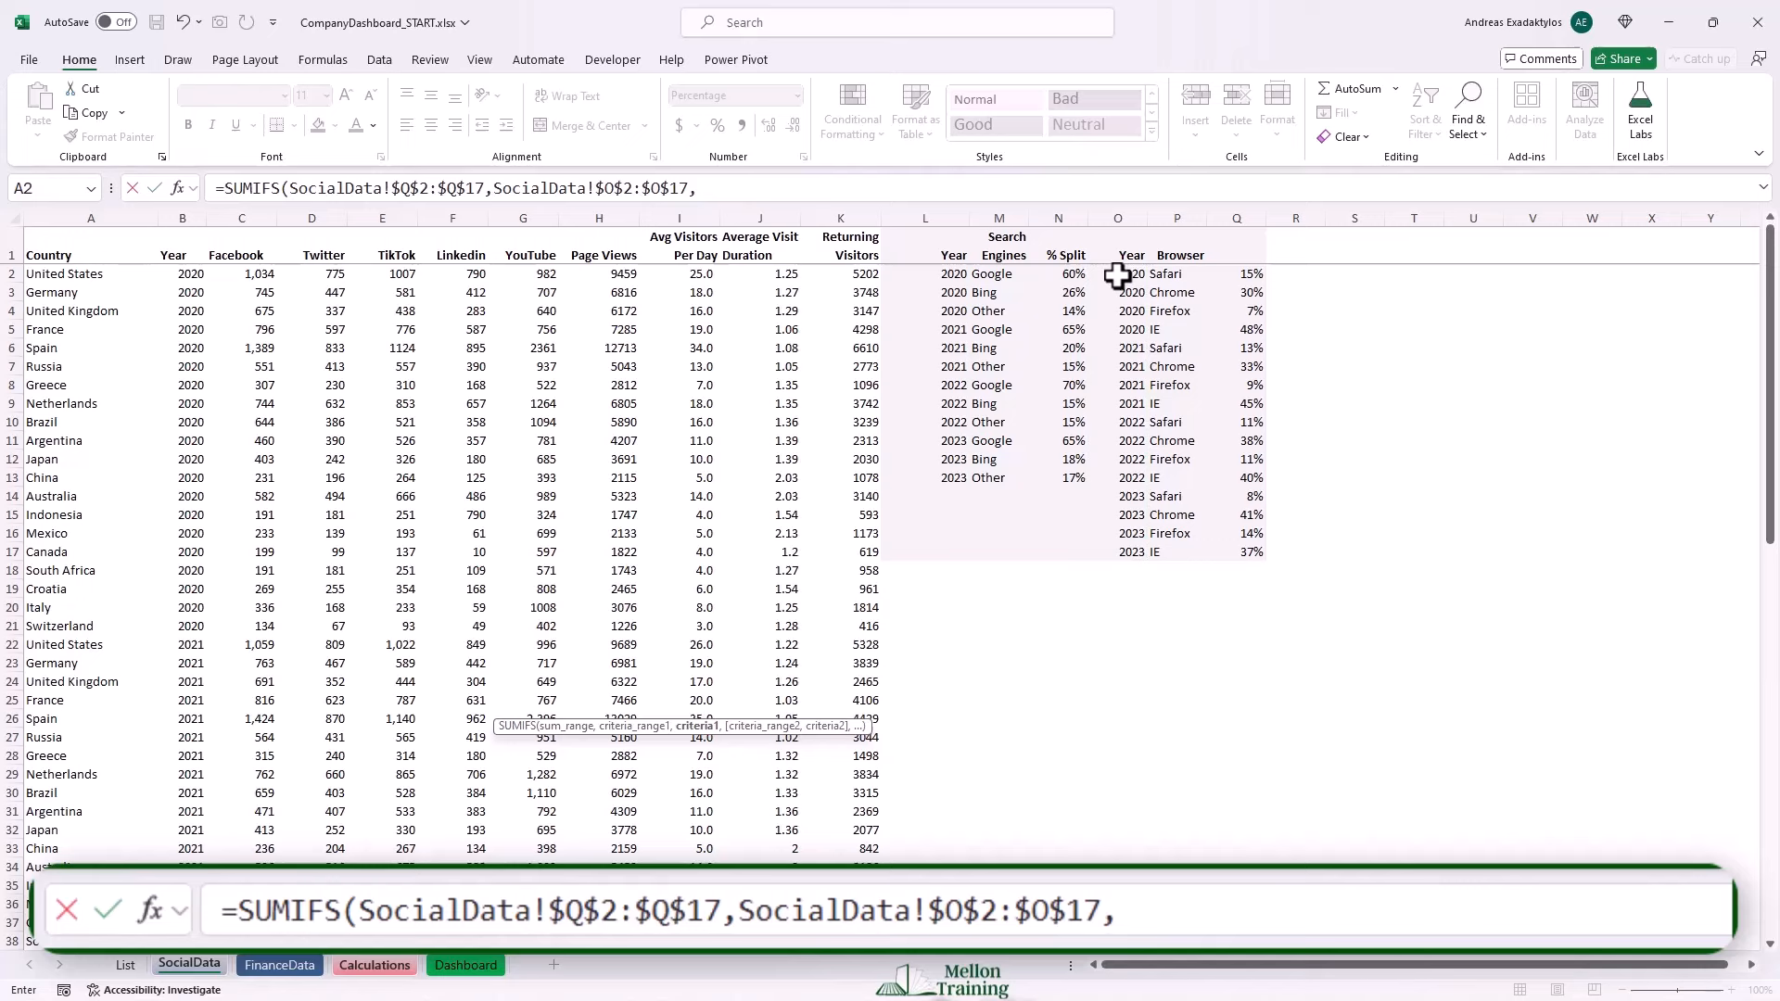
type("$F$29")
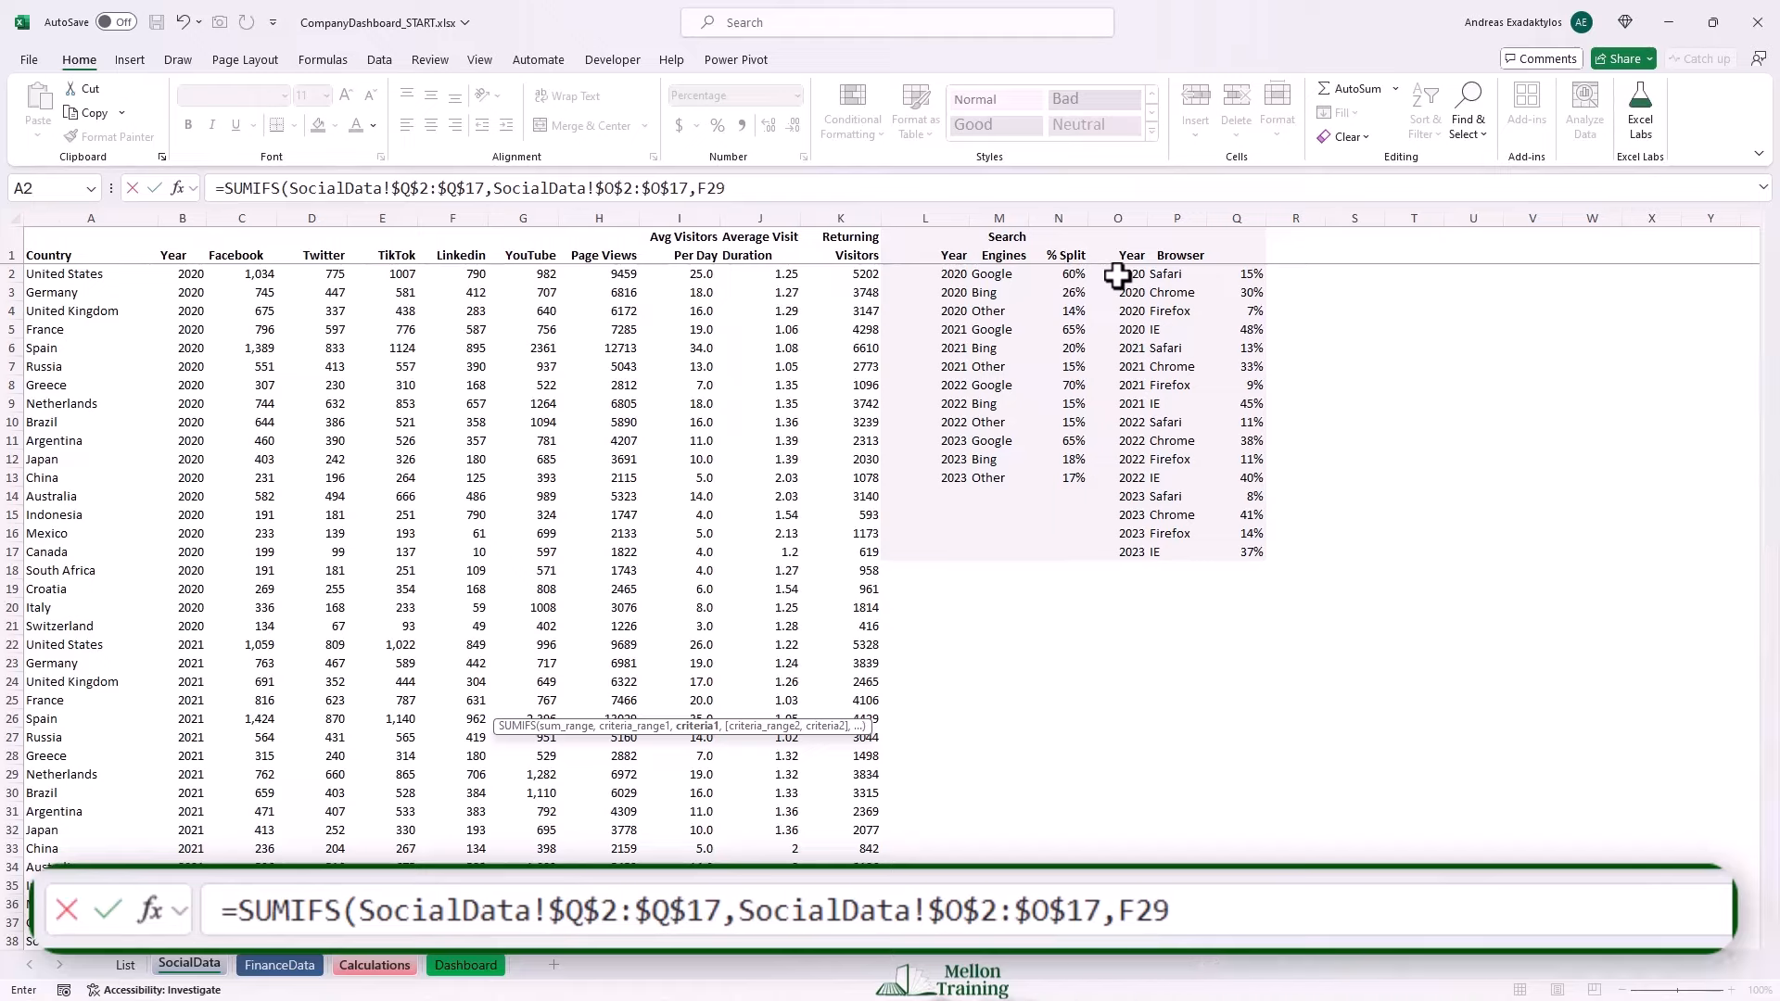
key("F4")
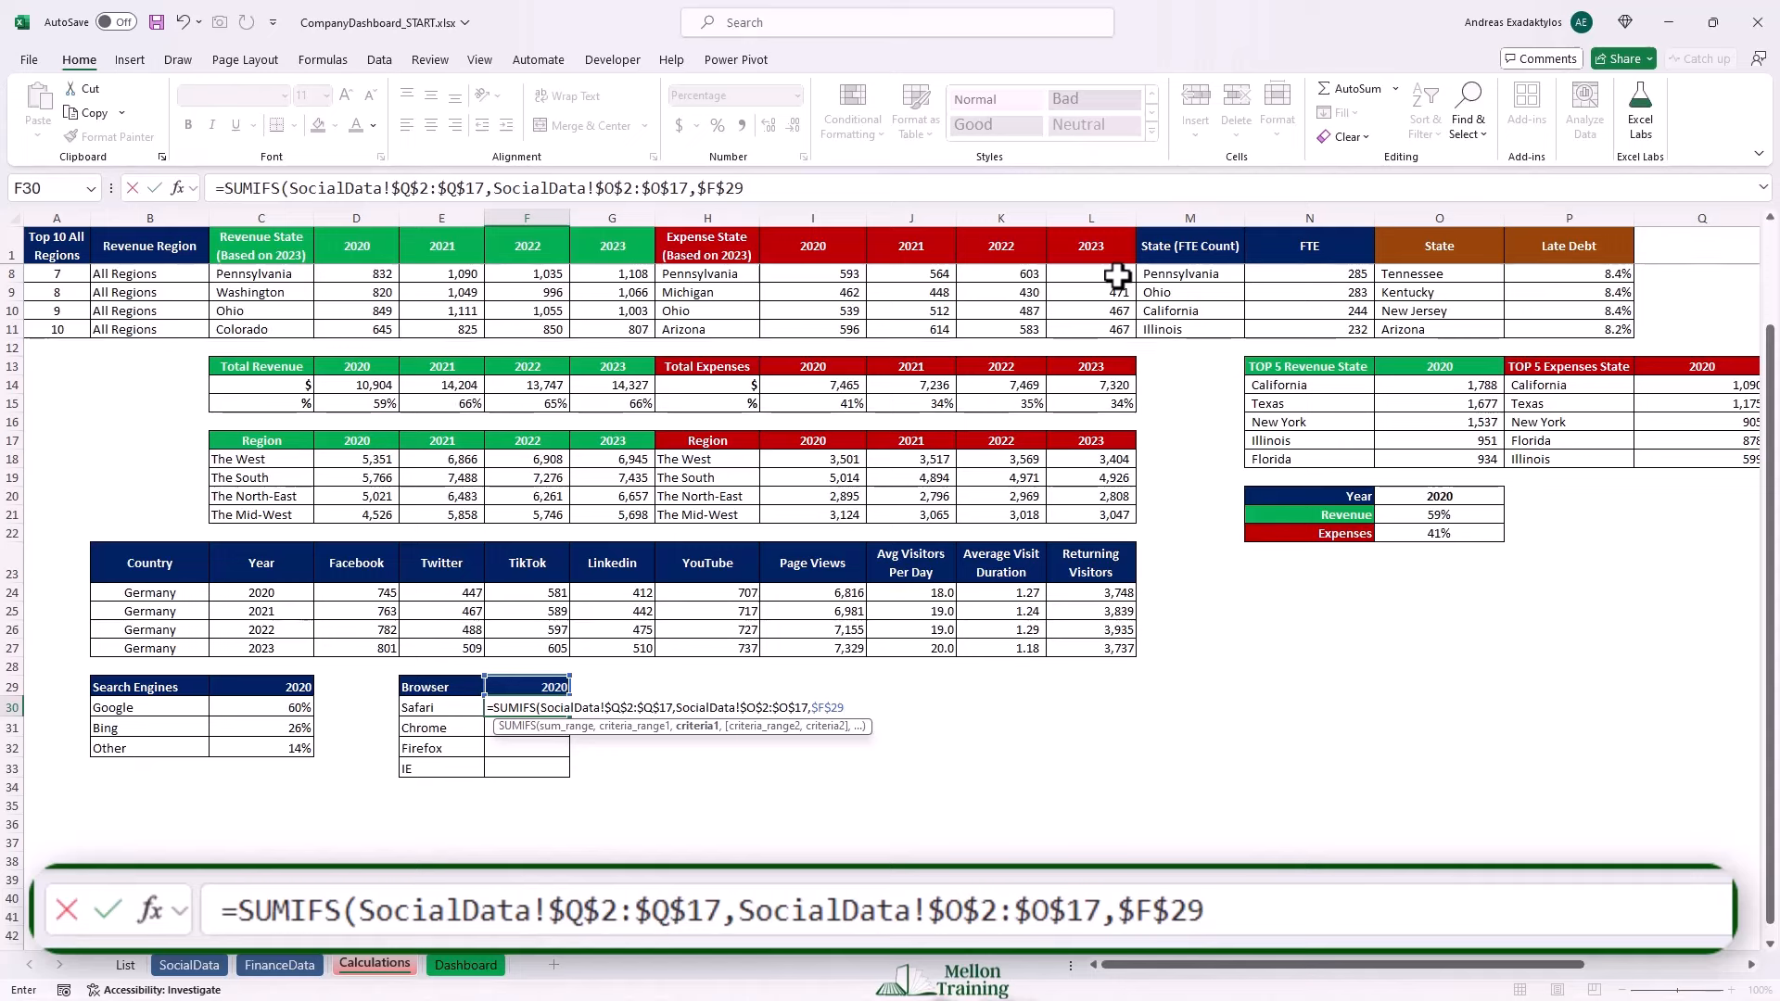
type(",")
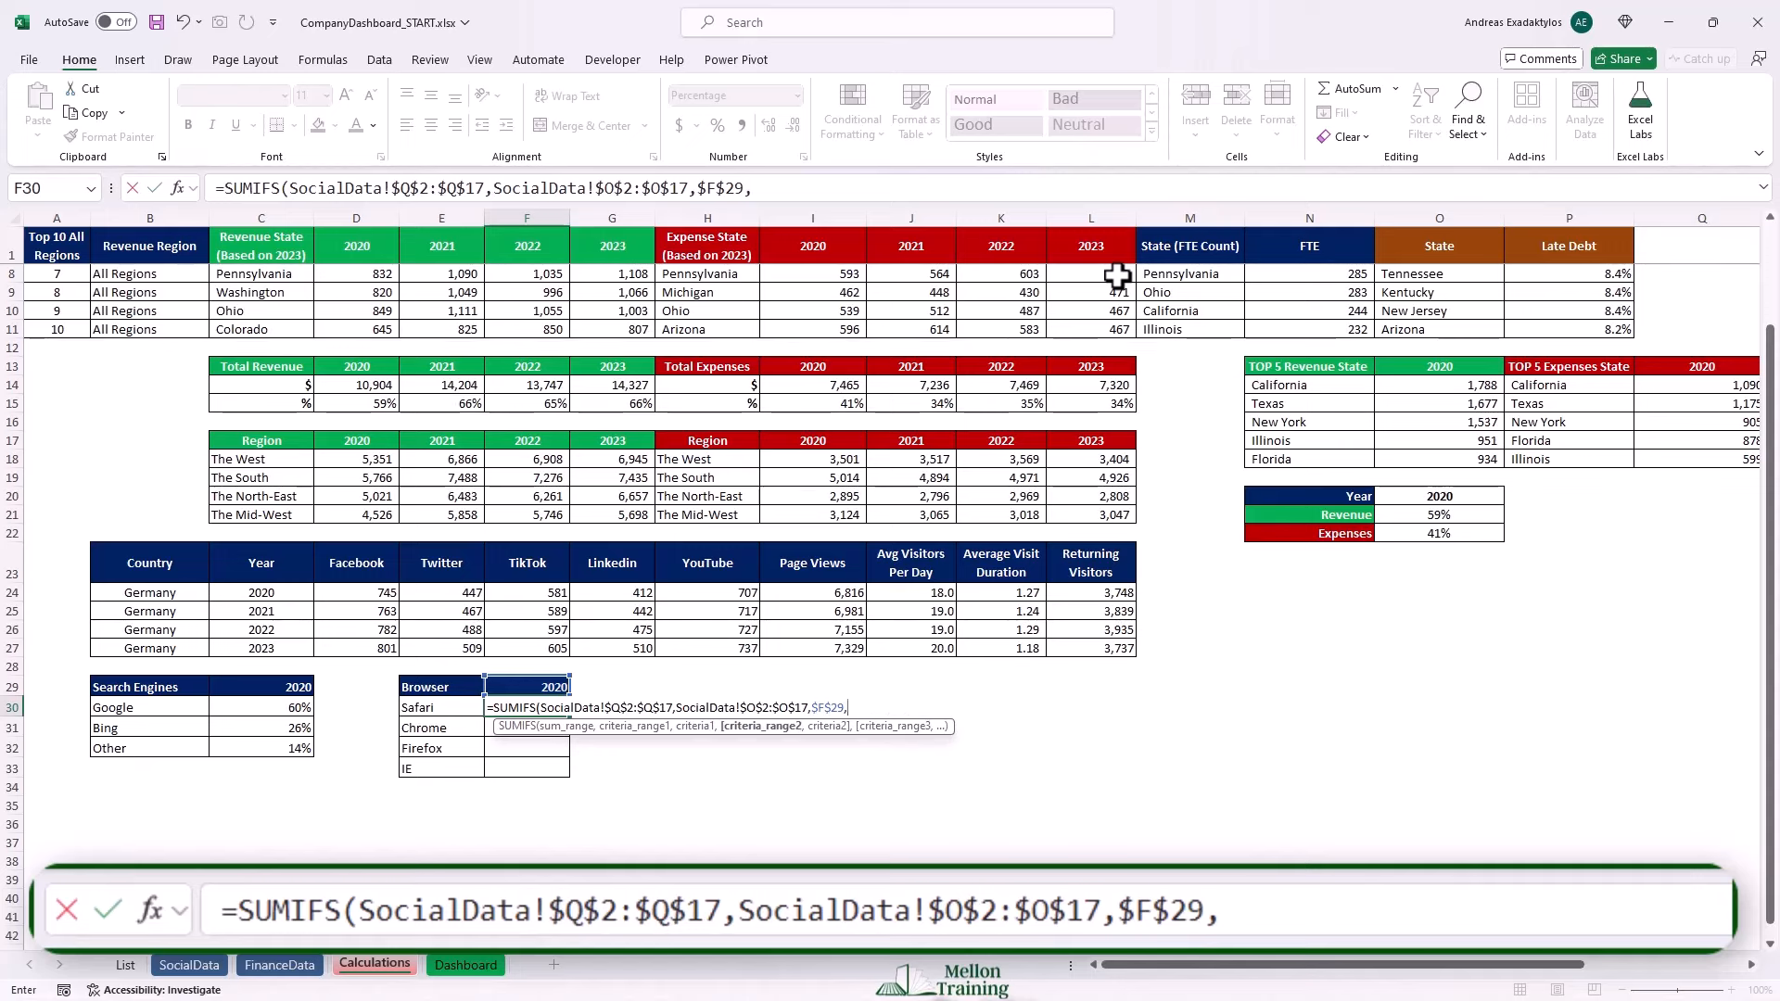
Add the browser criteria to the formula, matching the absolute range SocialData!$P$2:$P$17 to the column-locked cell $E30.
left_click(189, 965)
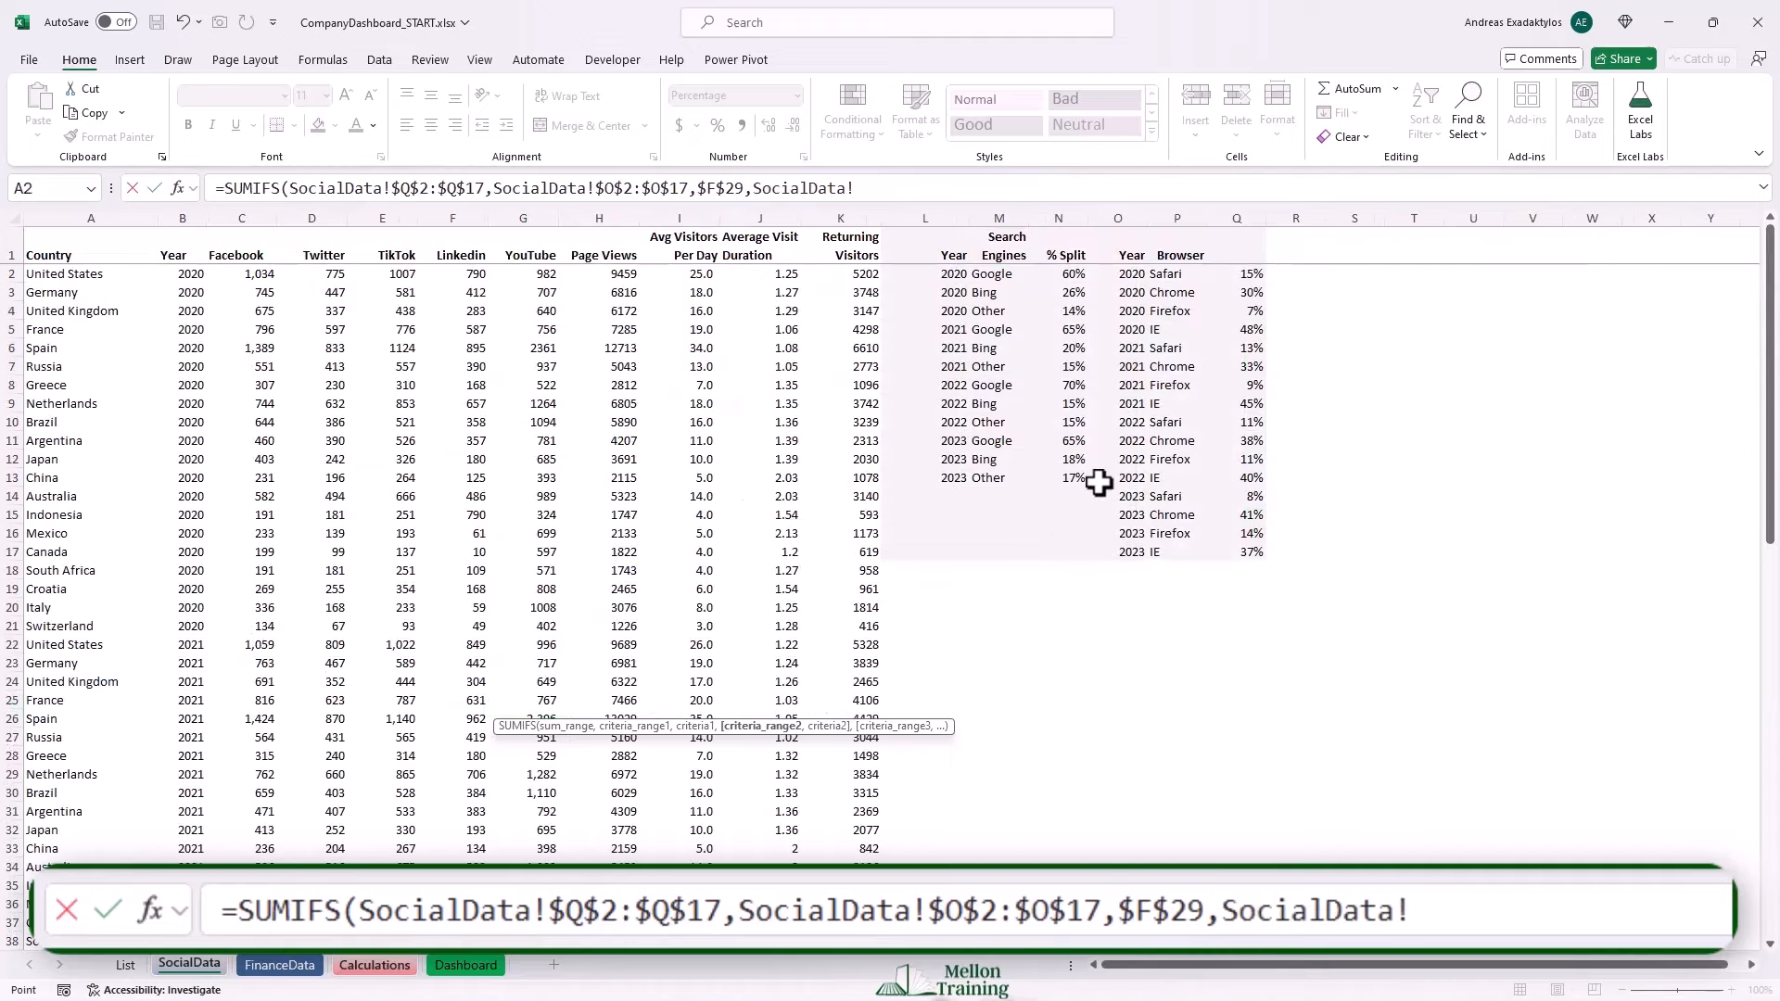
left_click(1176, 275)
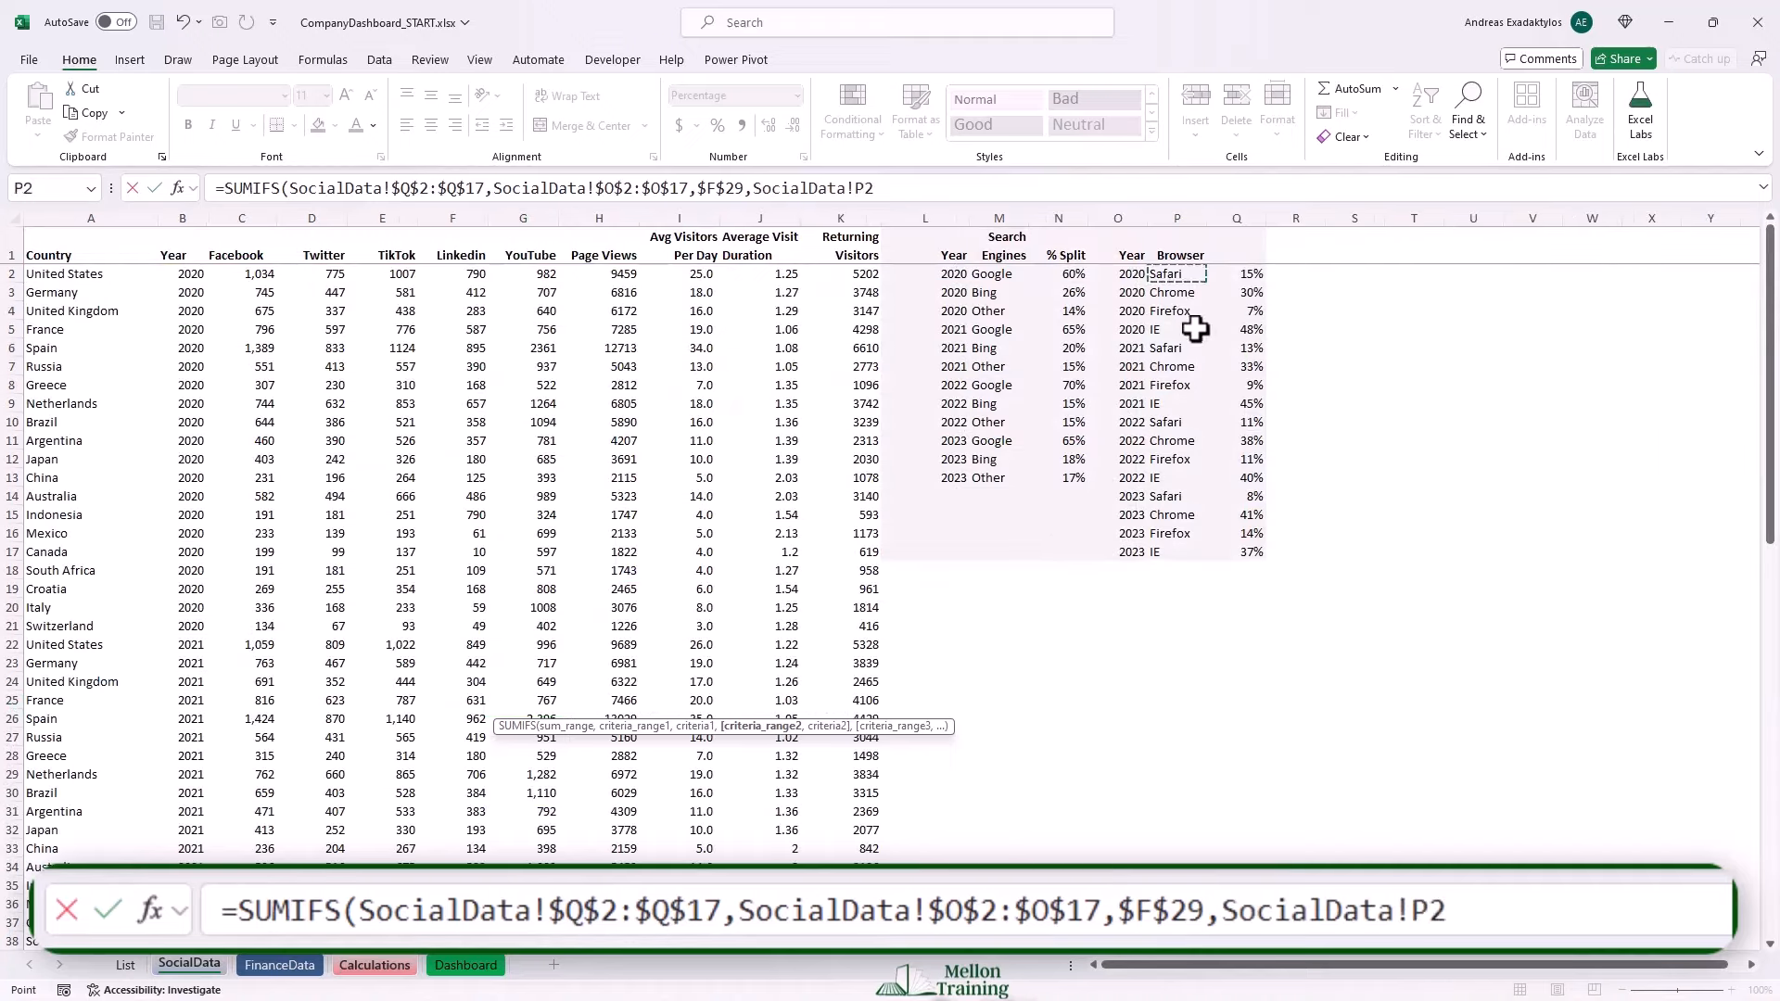
key("ctrl+shift+Down")
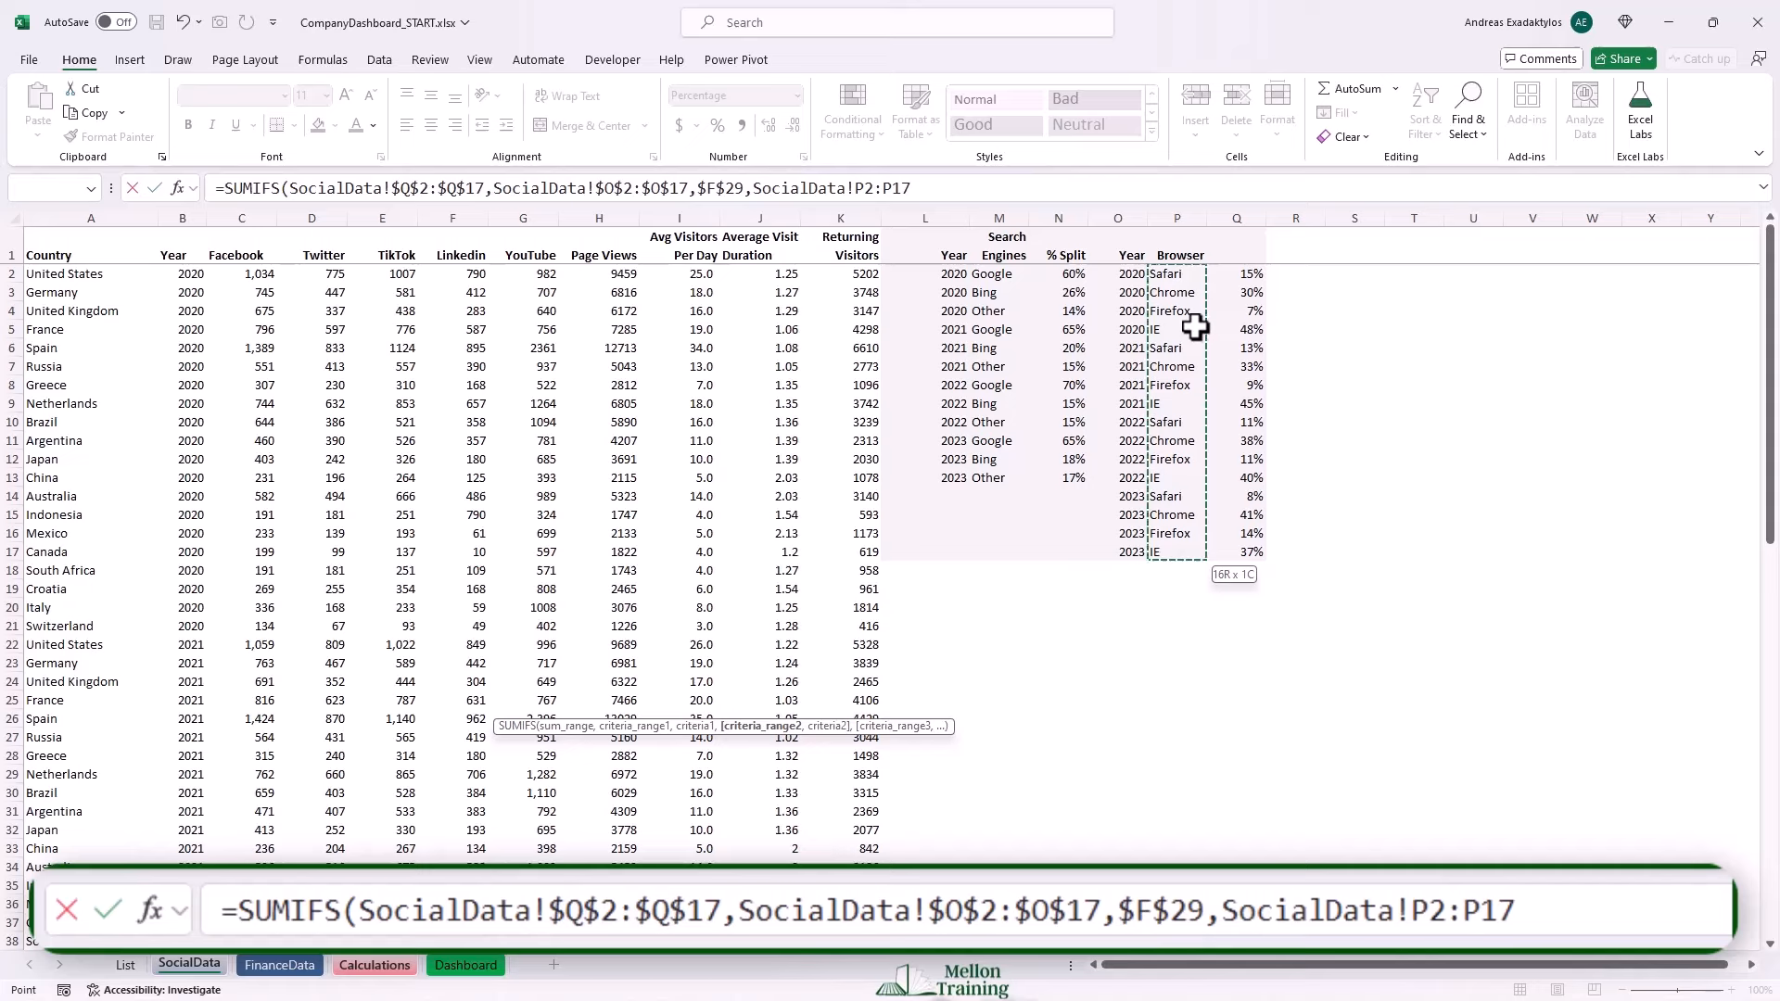
key("F4")
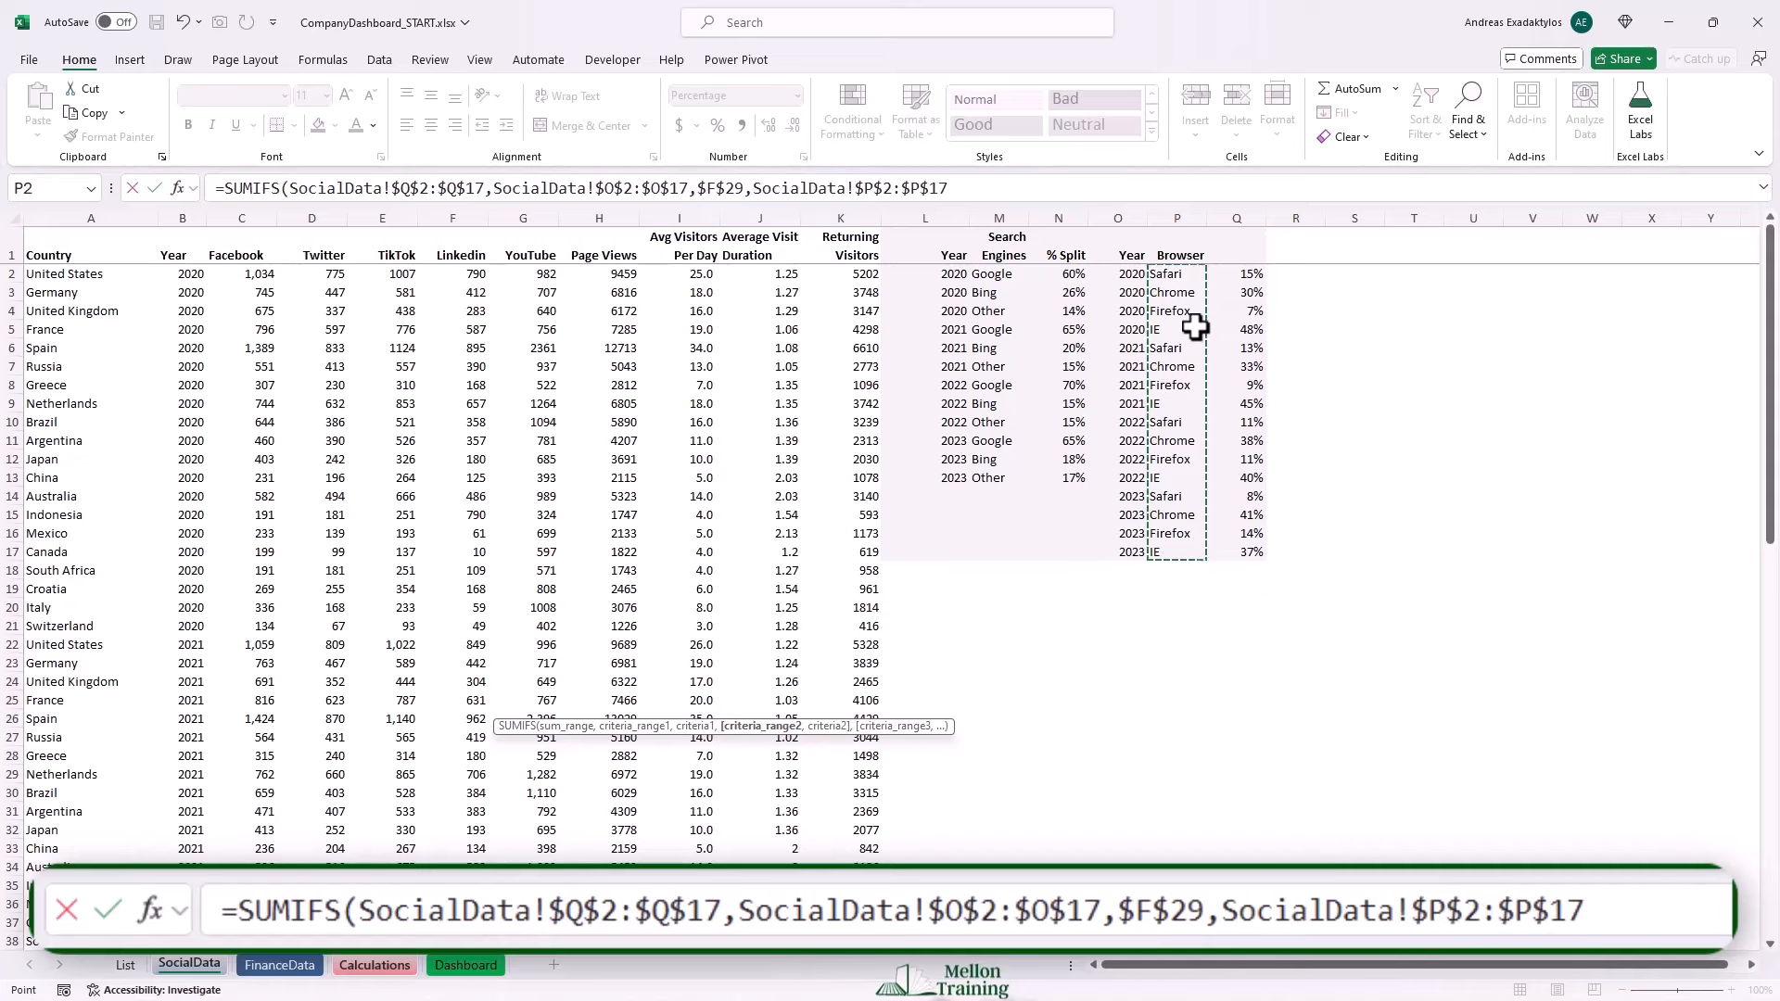
type(",$")
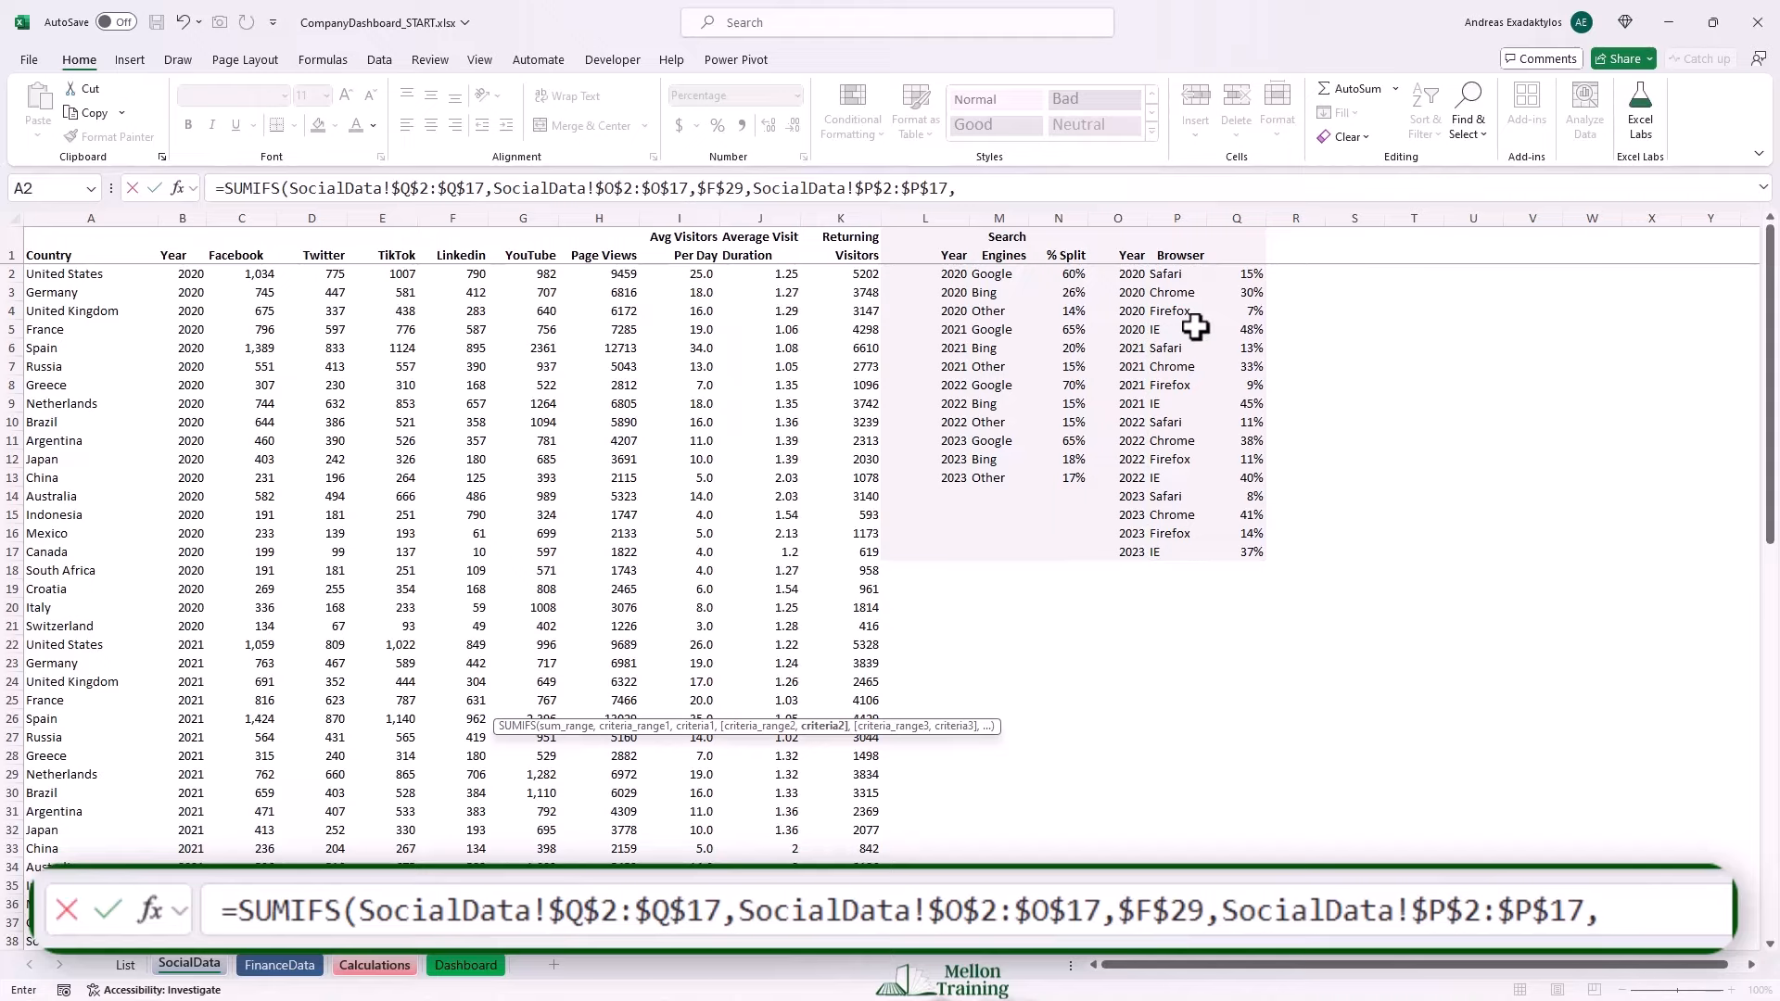
type("E30")
key("F4")
key("F4")
key("F4")
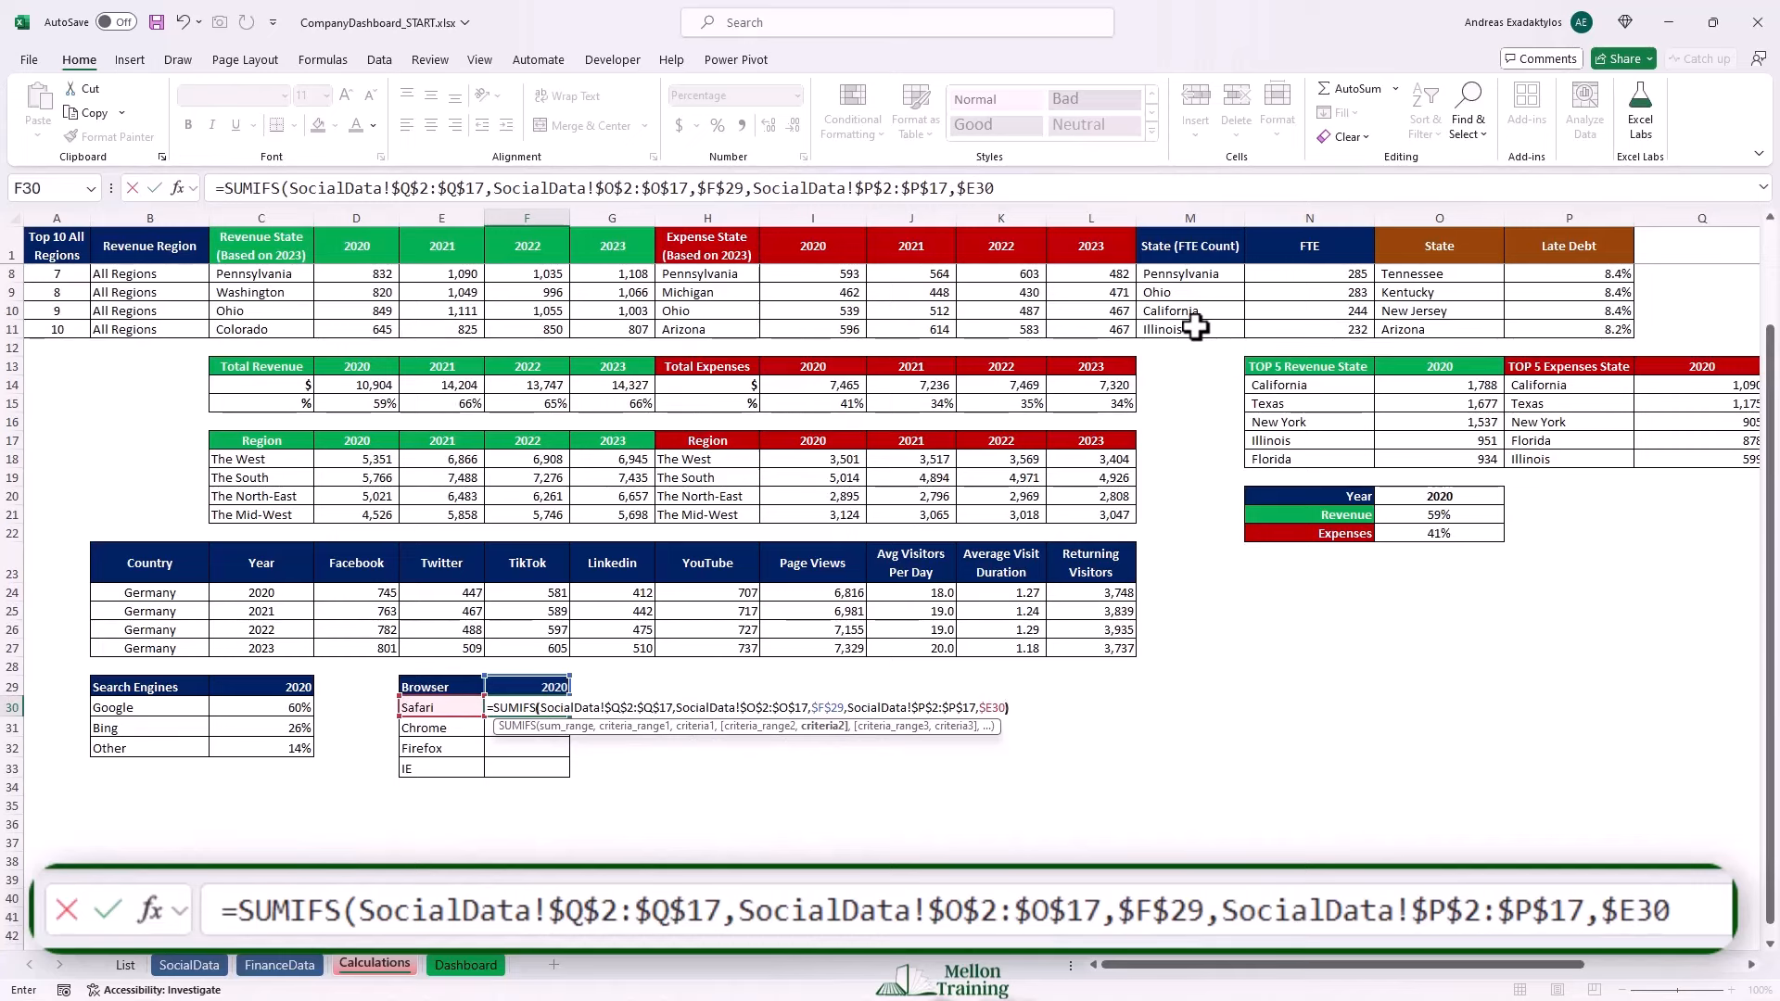
Complete the SUMIFS formula in F30 and fill it down through F33 for the remaining browsers.
type(")")
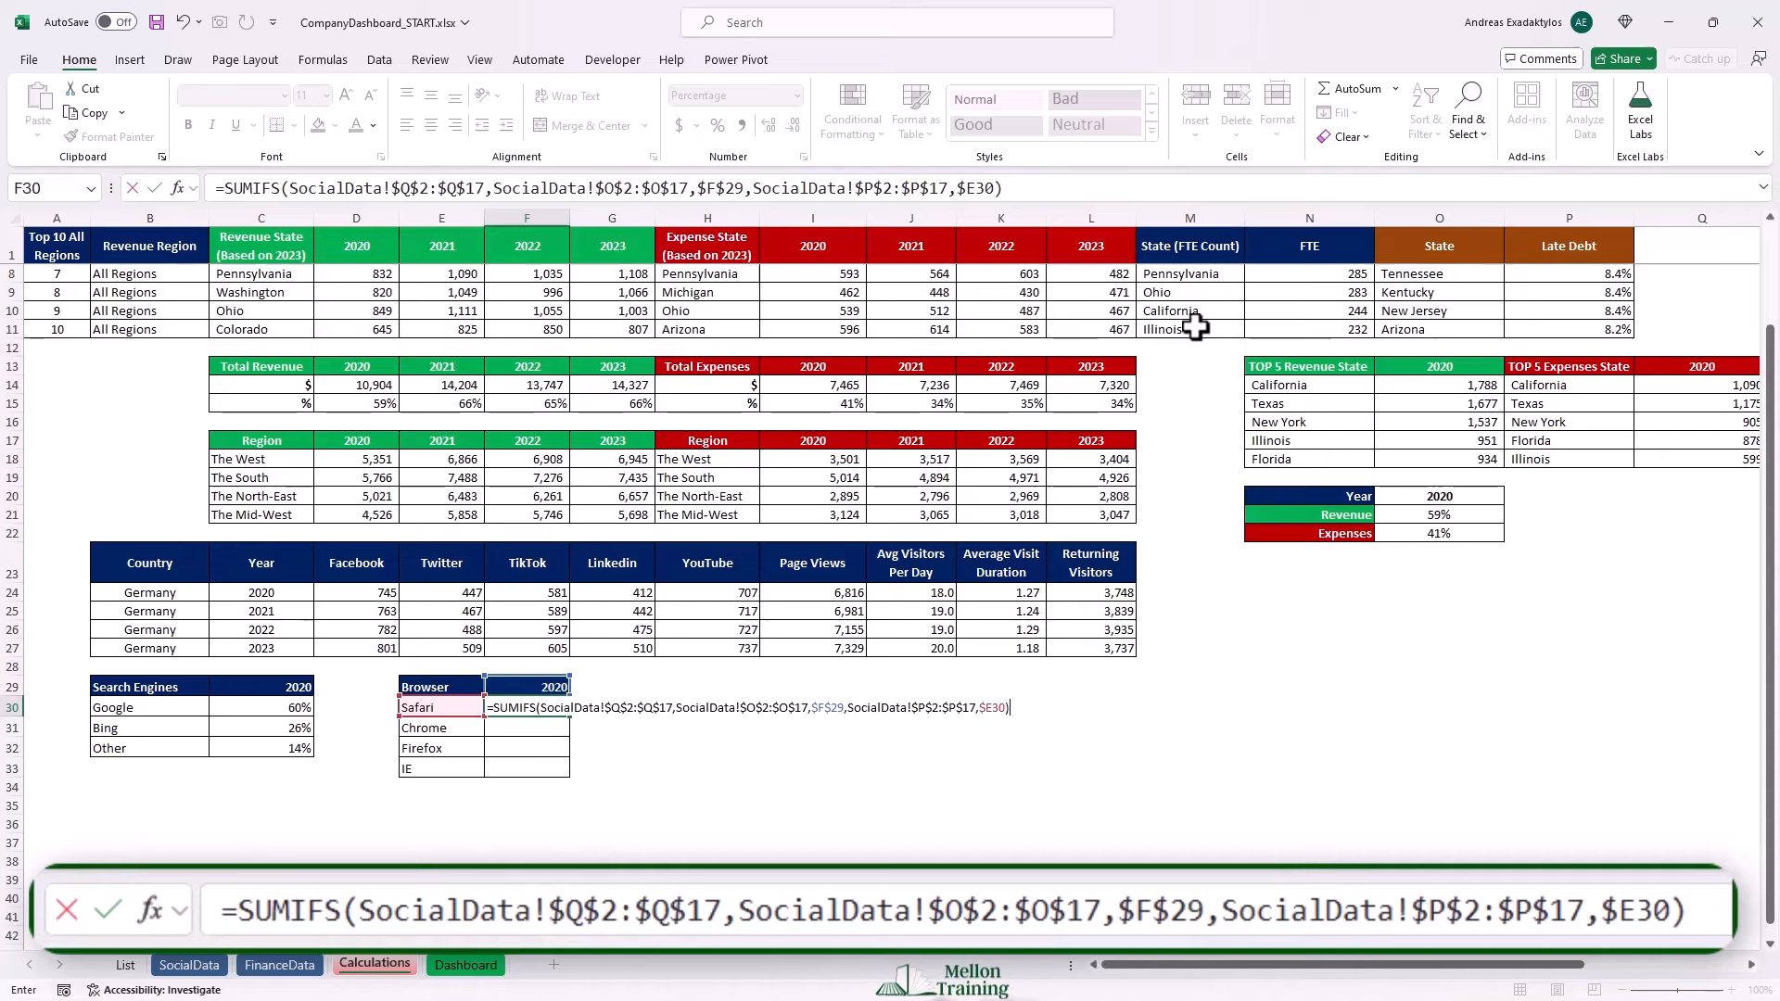
key("ctrl+Return")
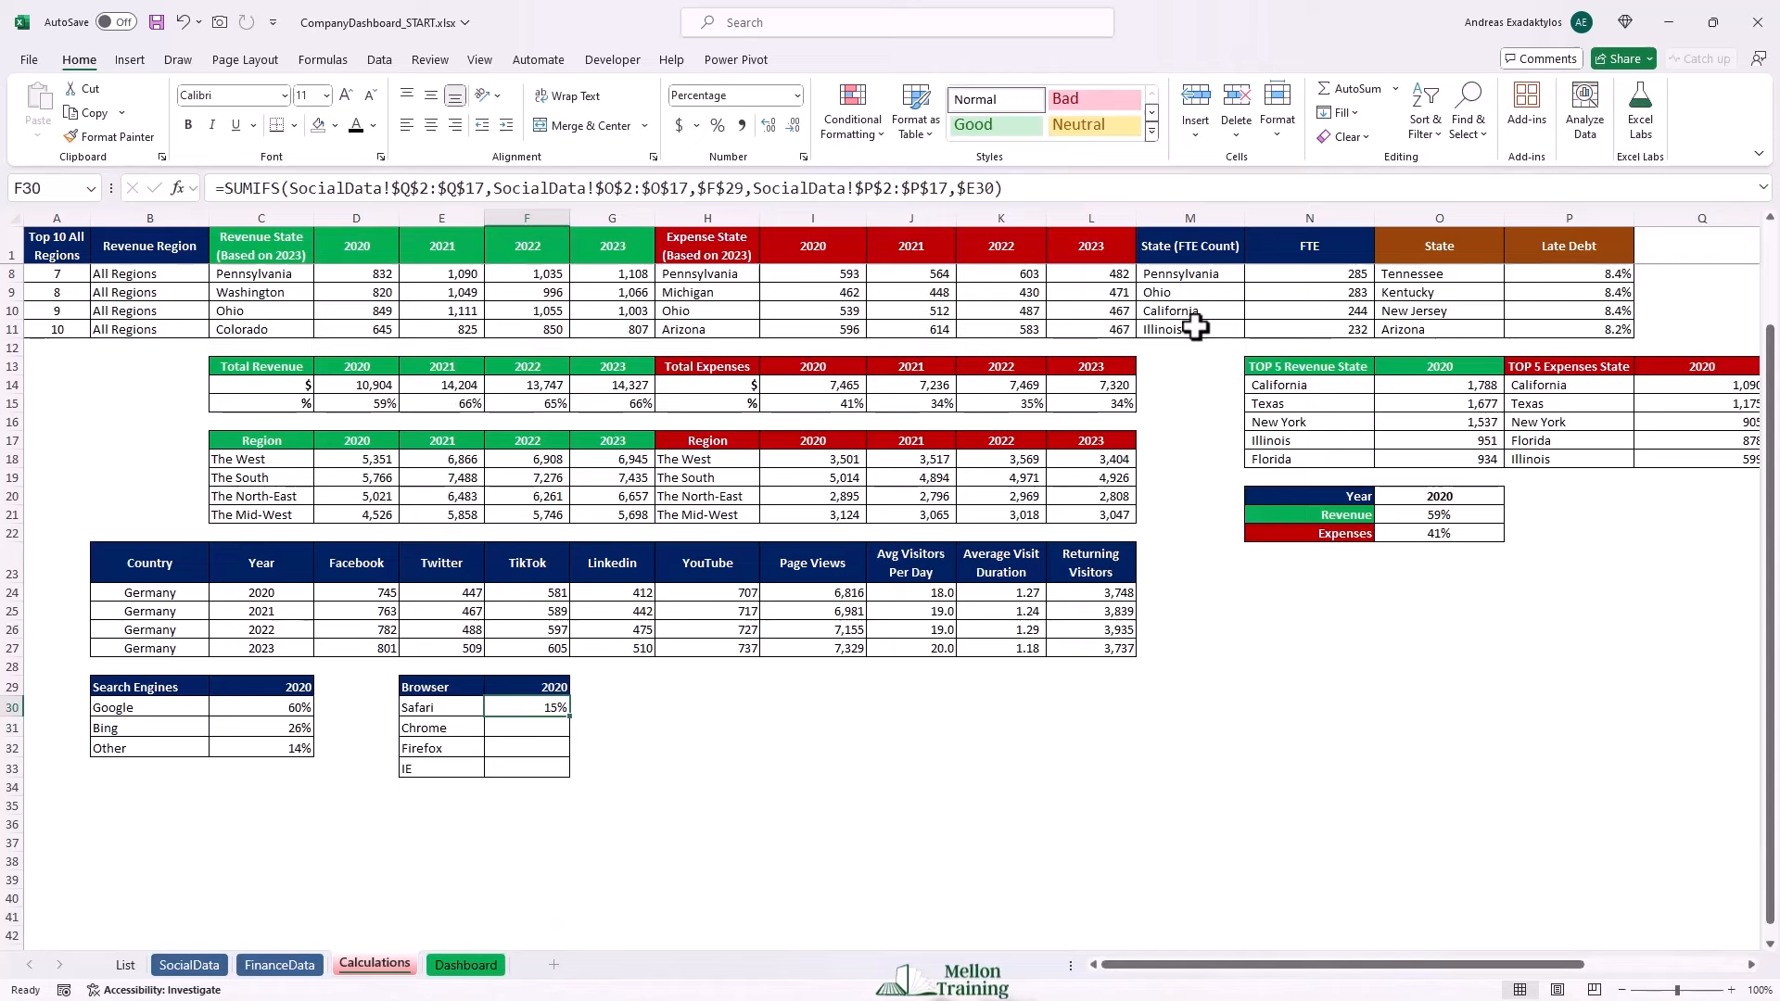
left_click_drag(570, 719, 540, 775)
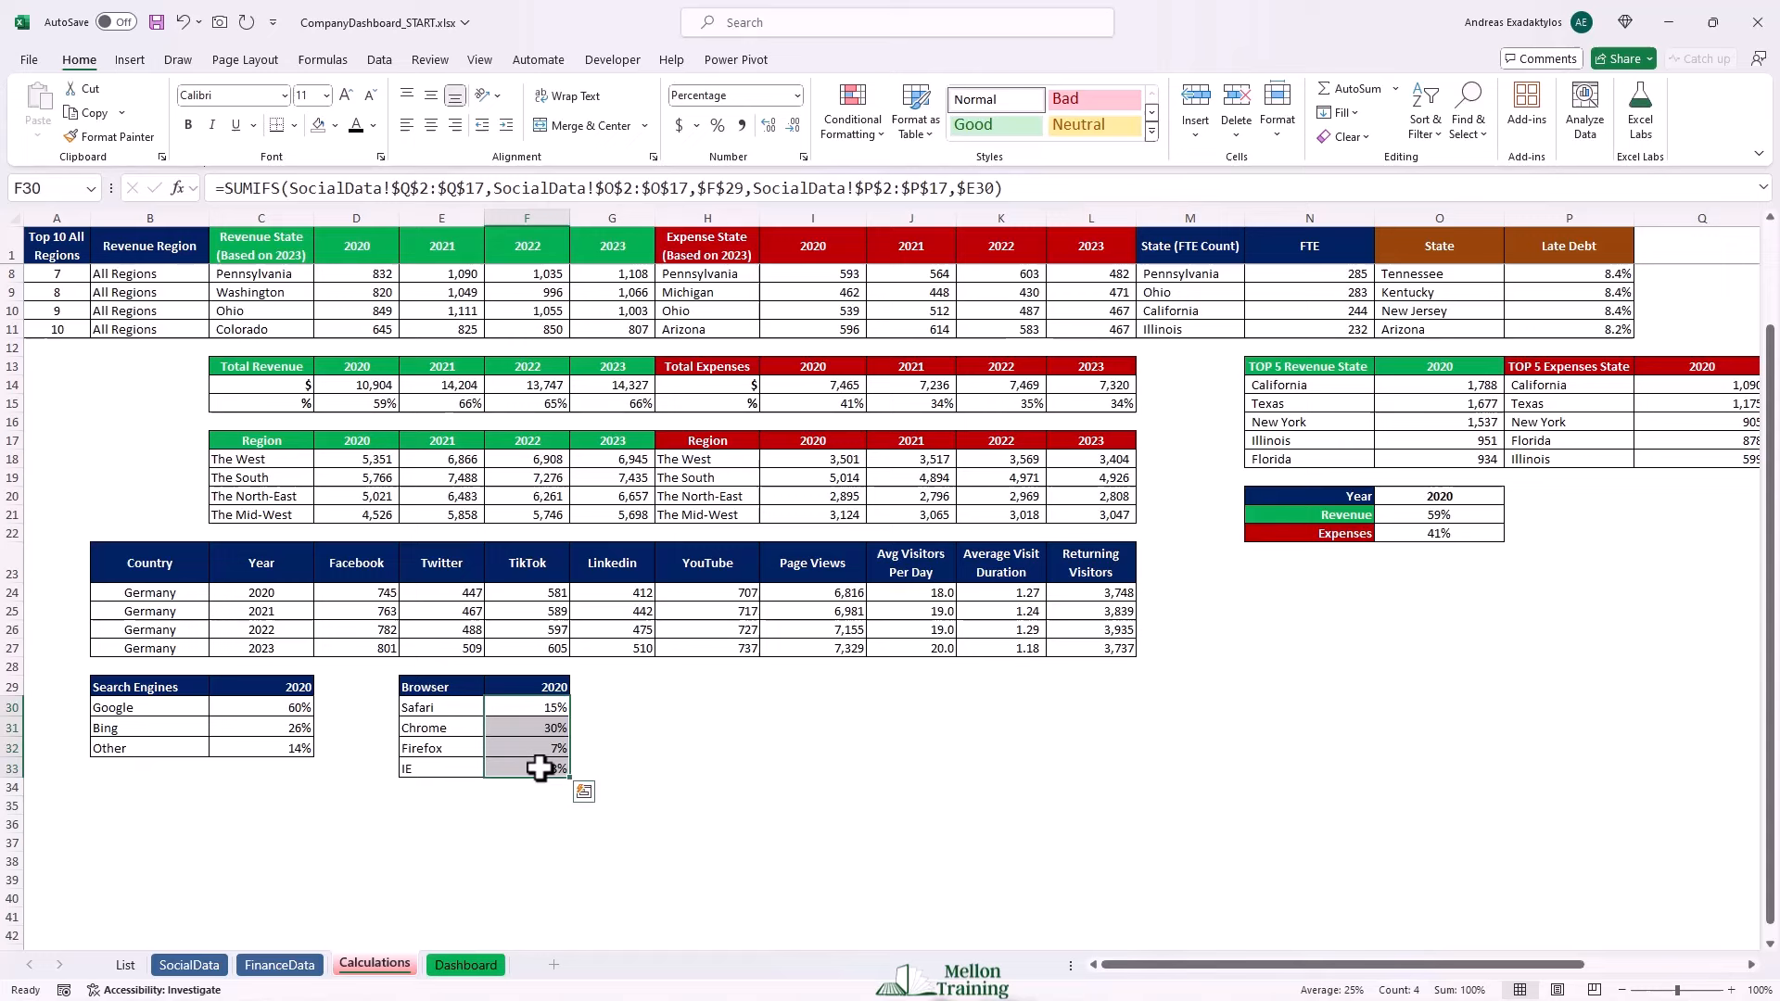
left_click(528, 824)
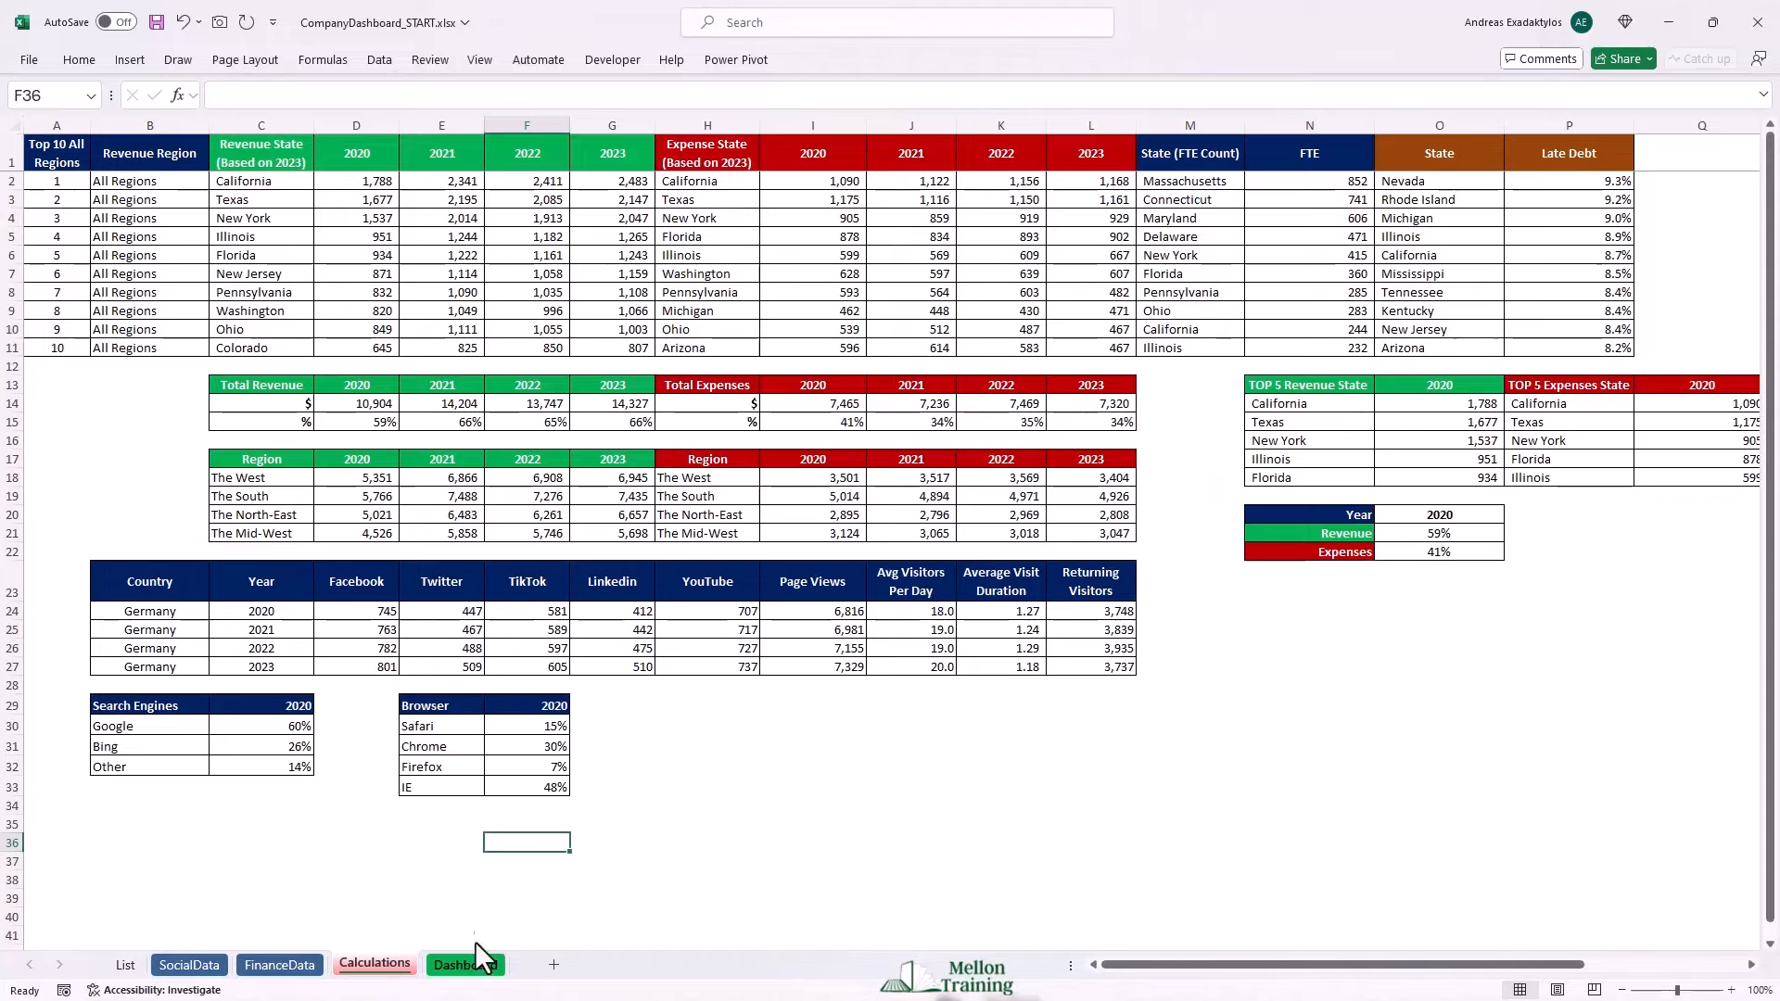
Review the country and year selection cells on the Dashboard sheet and their source lists on the List sheet.
left_click(471, 965)
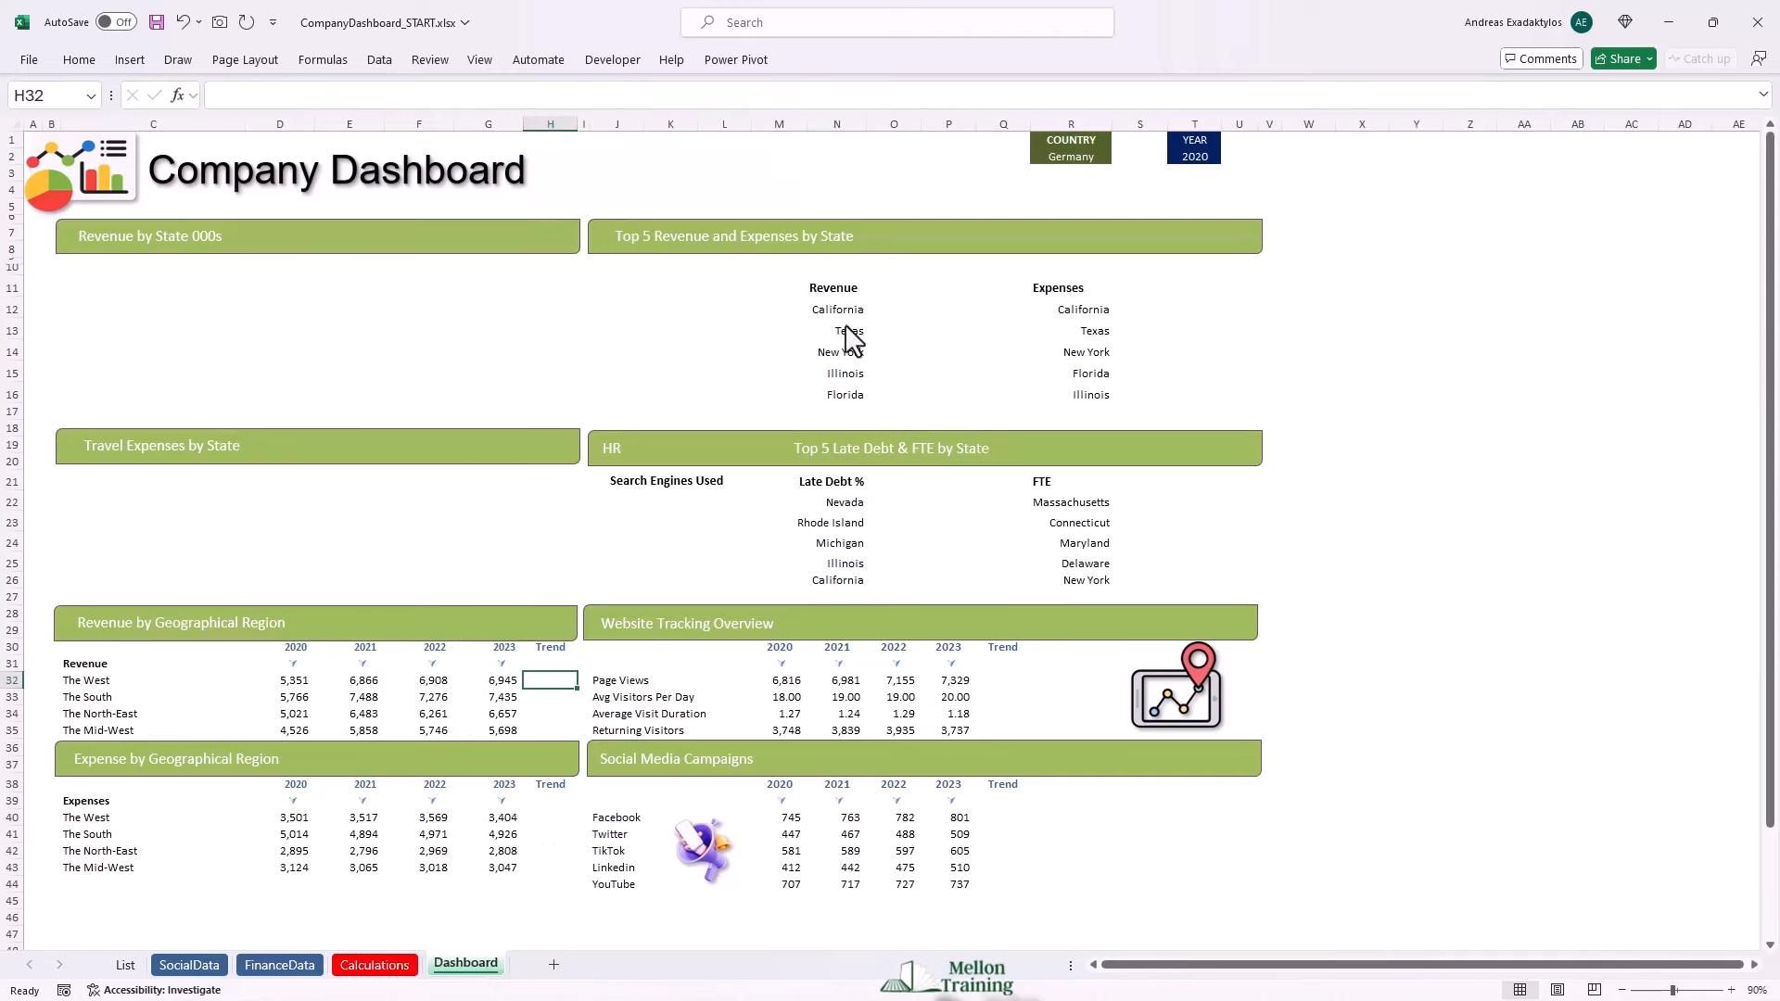
left_click(1083, 158)
left_click(1121, 157)
left_click(1124, 190)
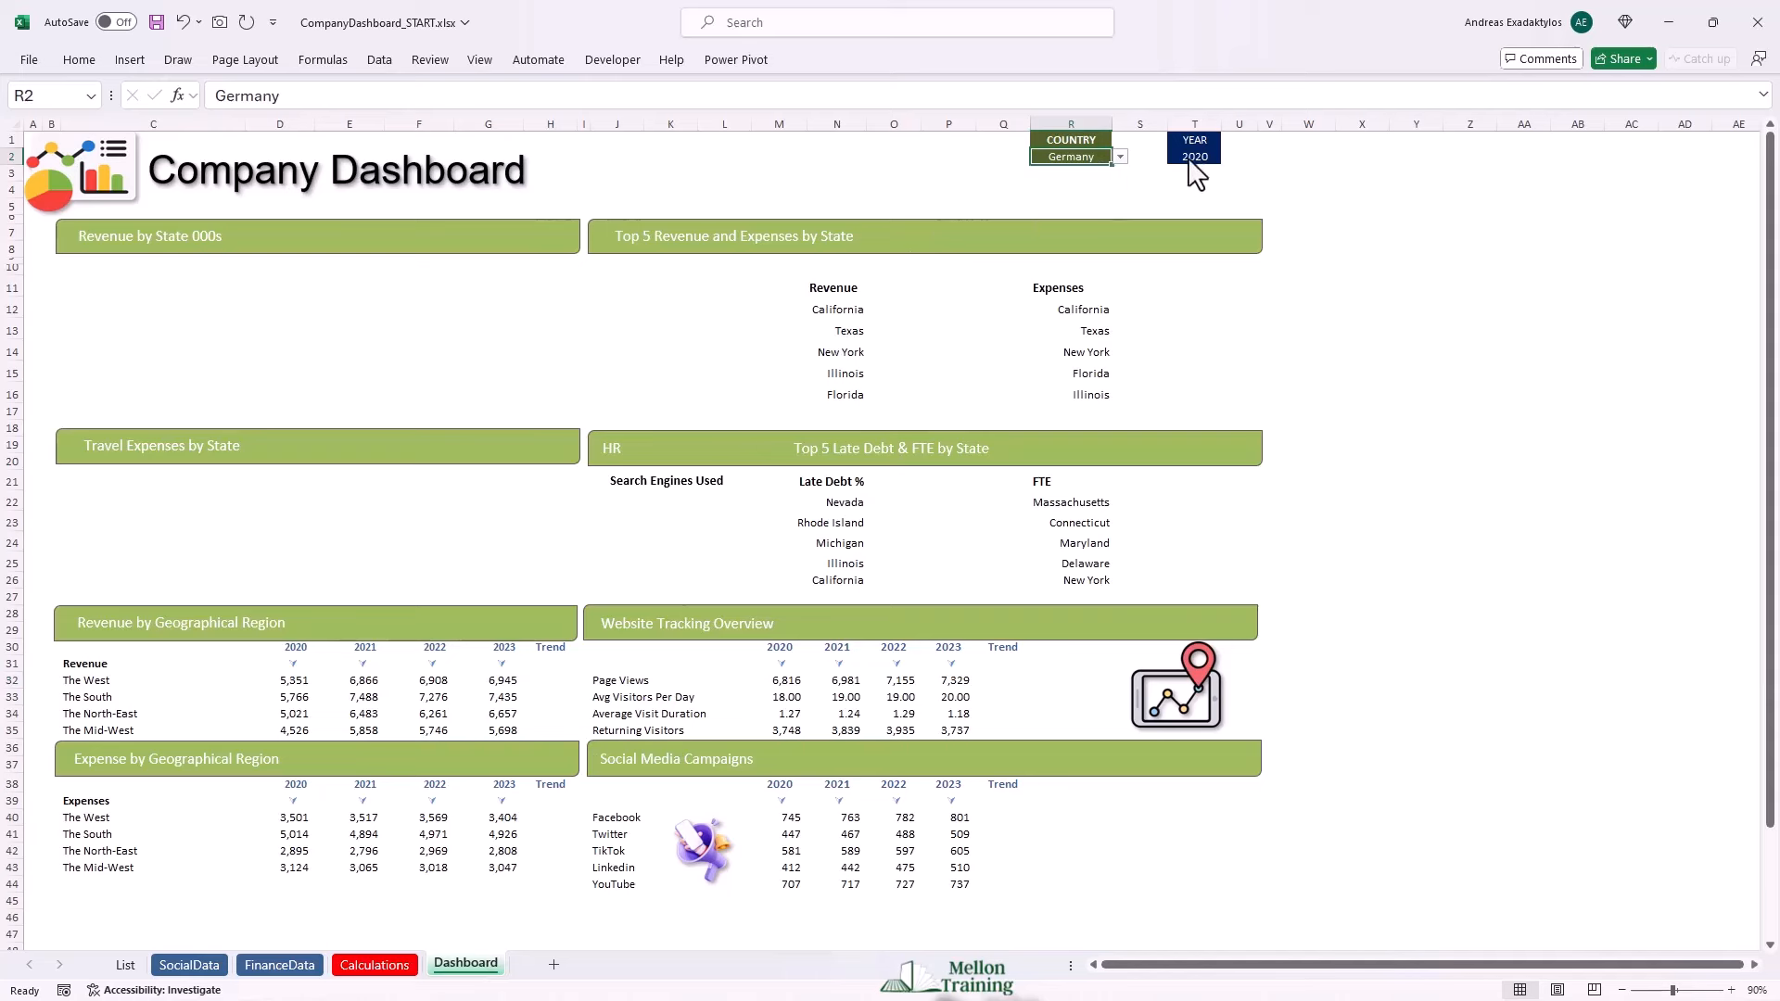
left_click(1191, 159)
left_click(1231, 159)
left_click(1232, 159)
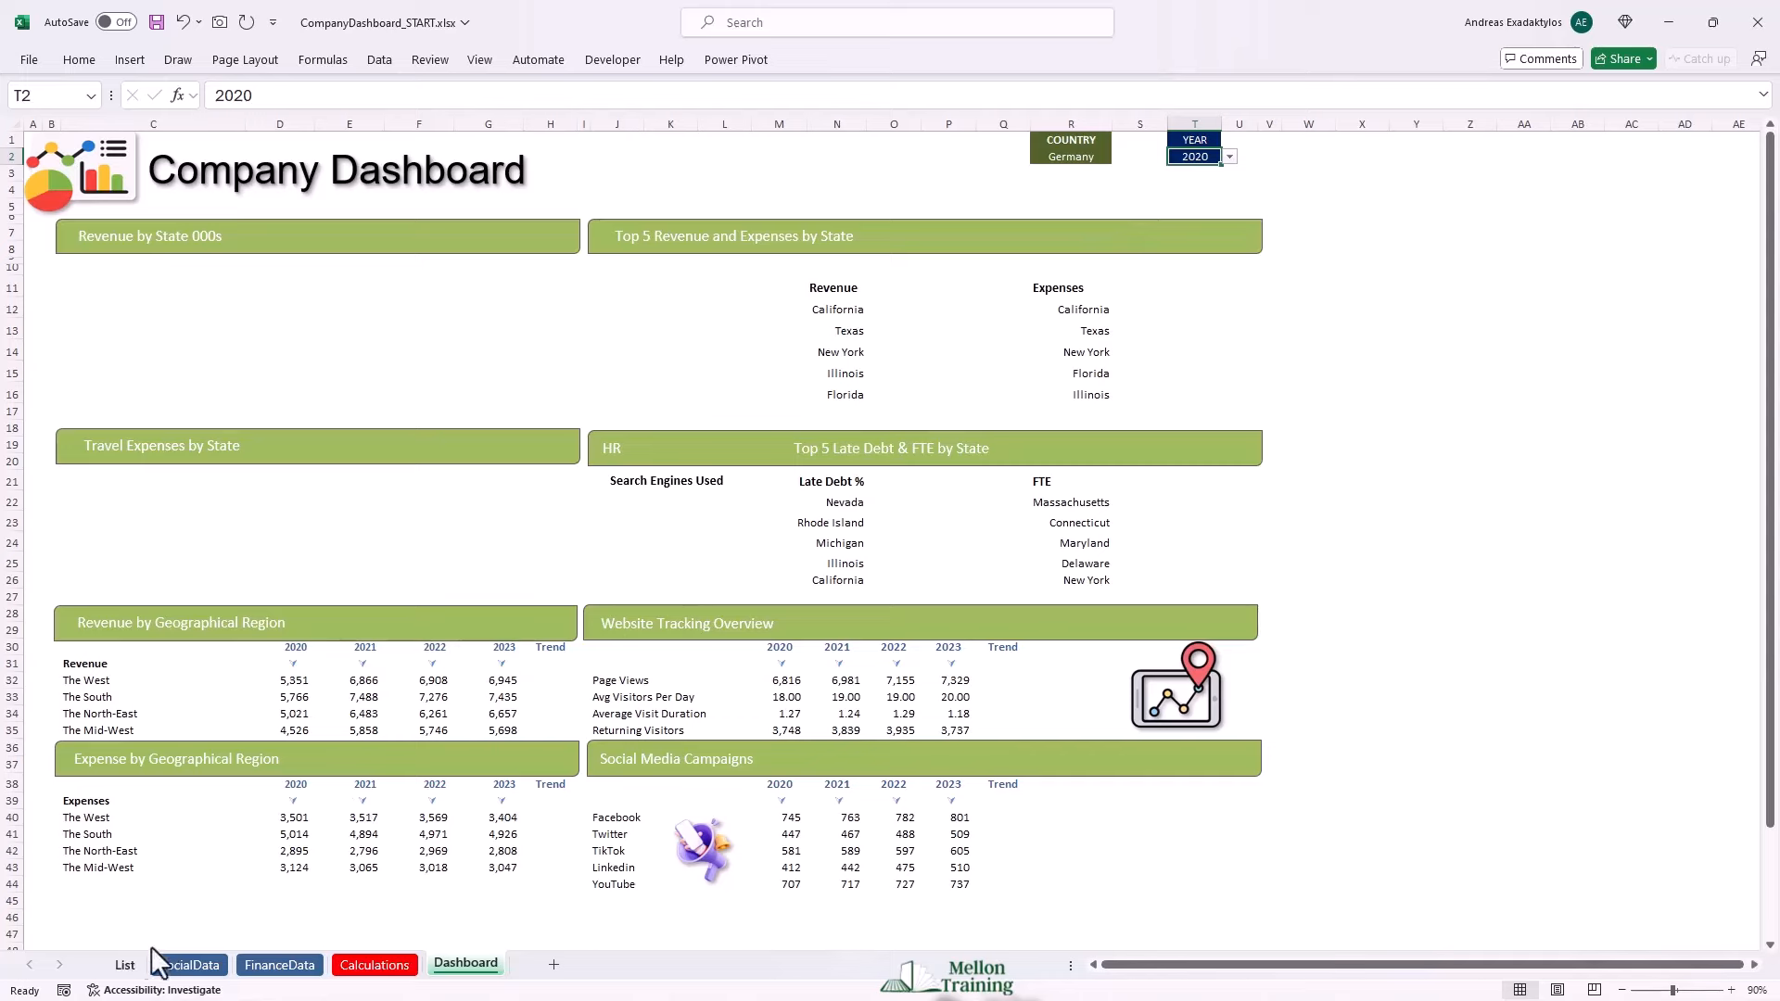
left_click(125, 965)
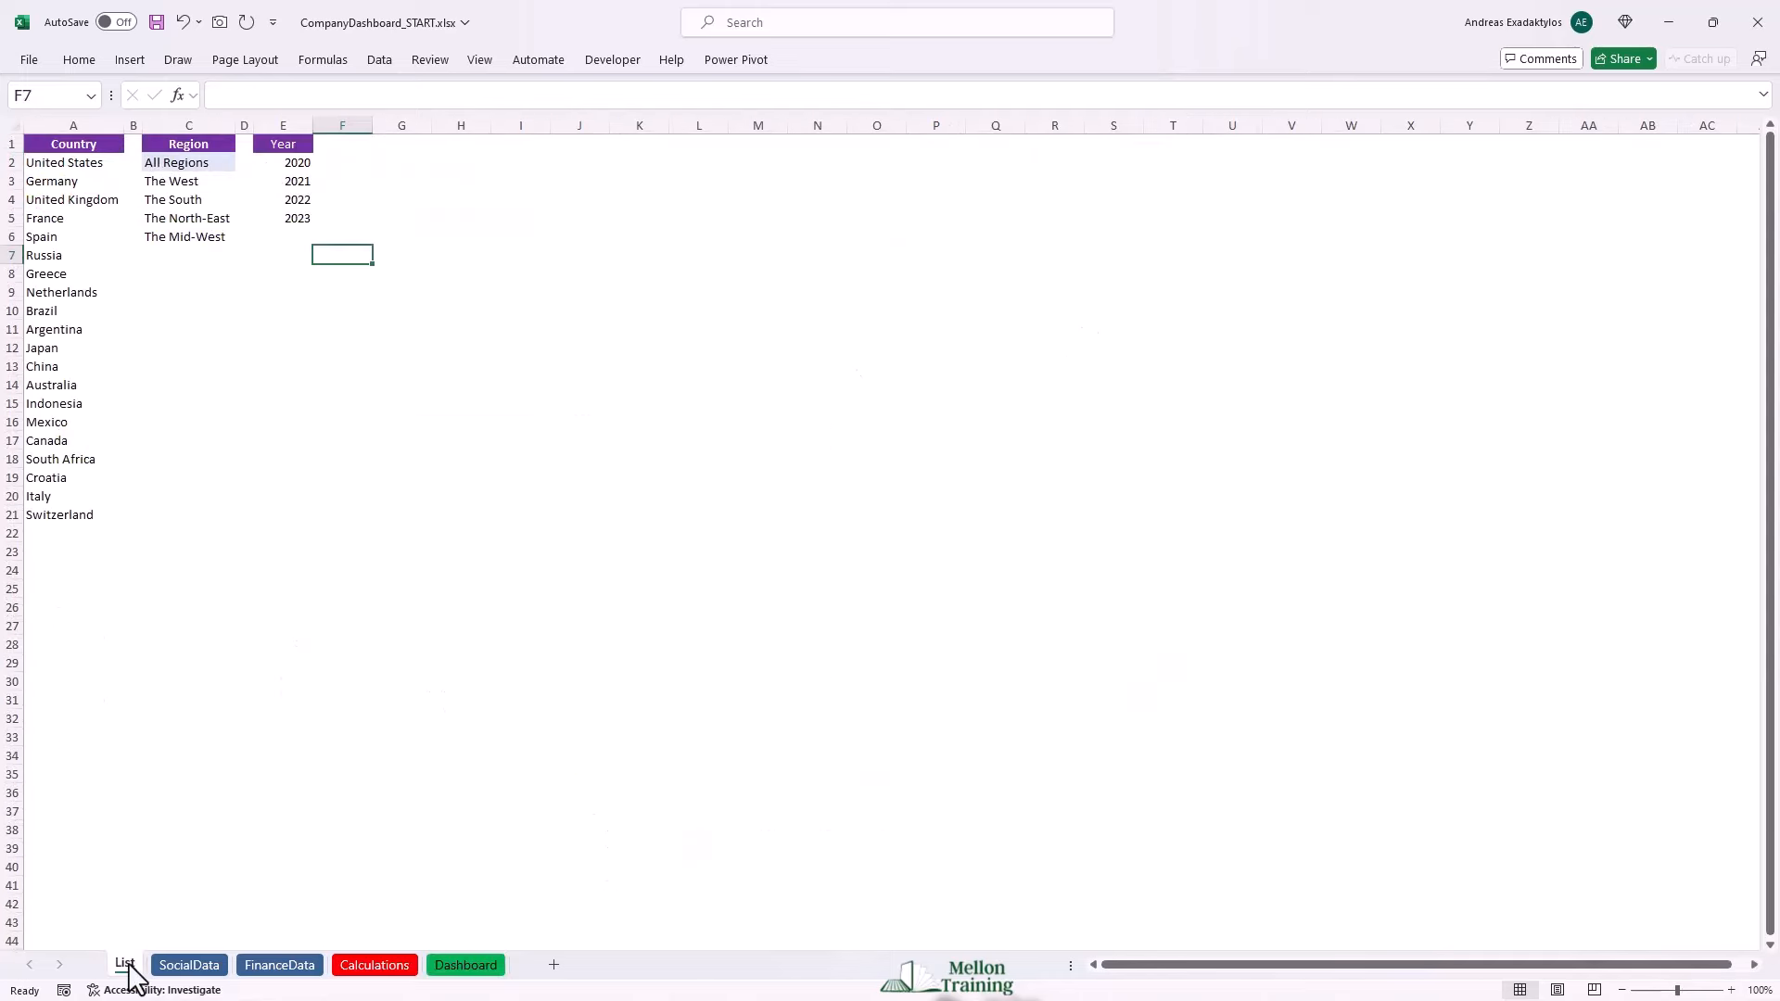
left_click(471, 967)
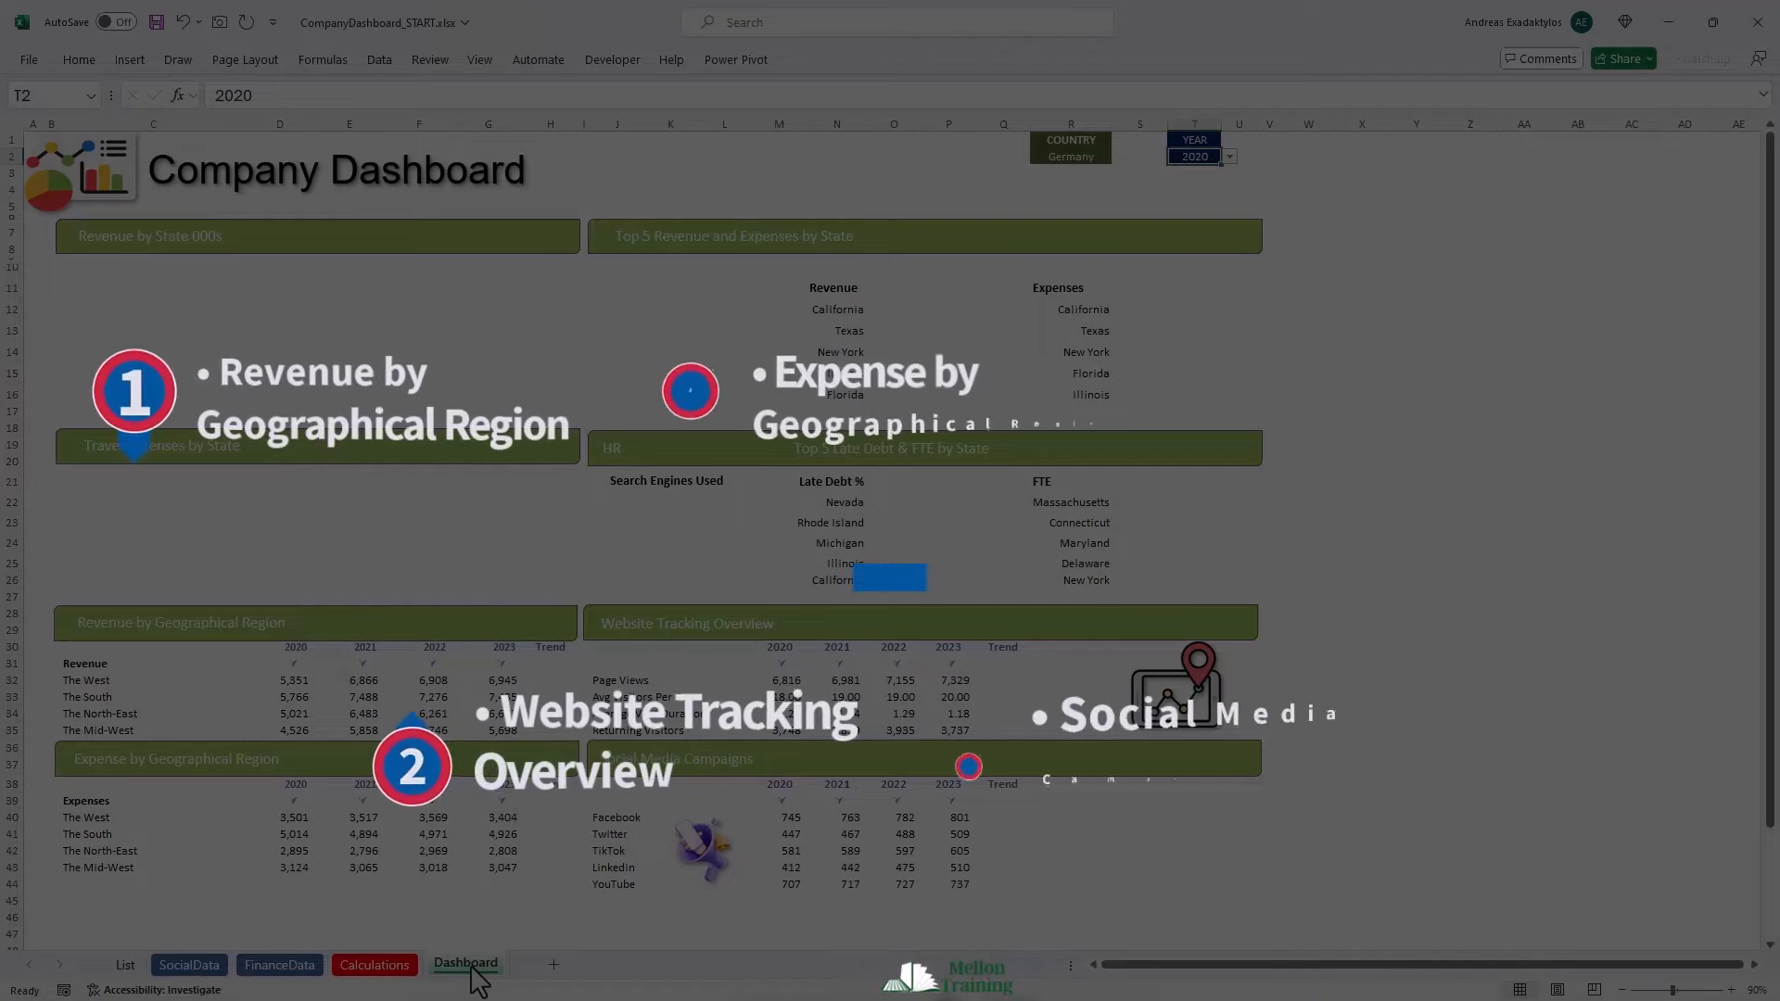
Examine the formulas linking the Dashboard's regional, website, social media, Top 5, Late Debt and FTE sections to the Calculations sheet.
left_click(280, 698)
left_click(350, 714)
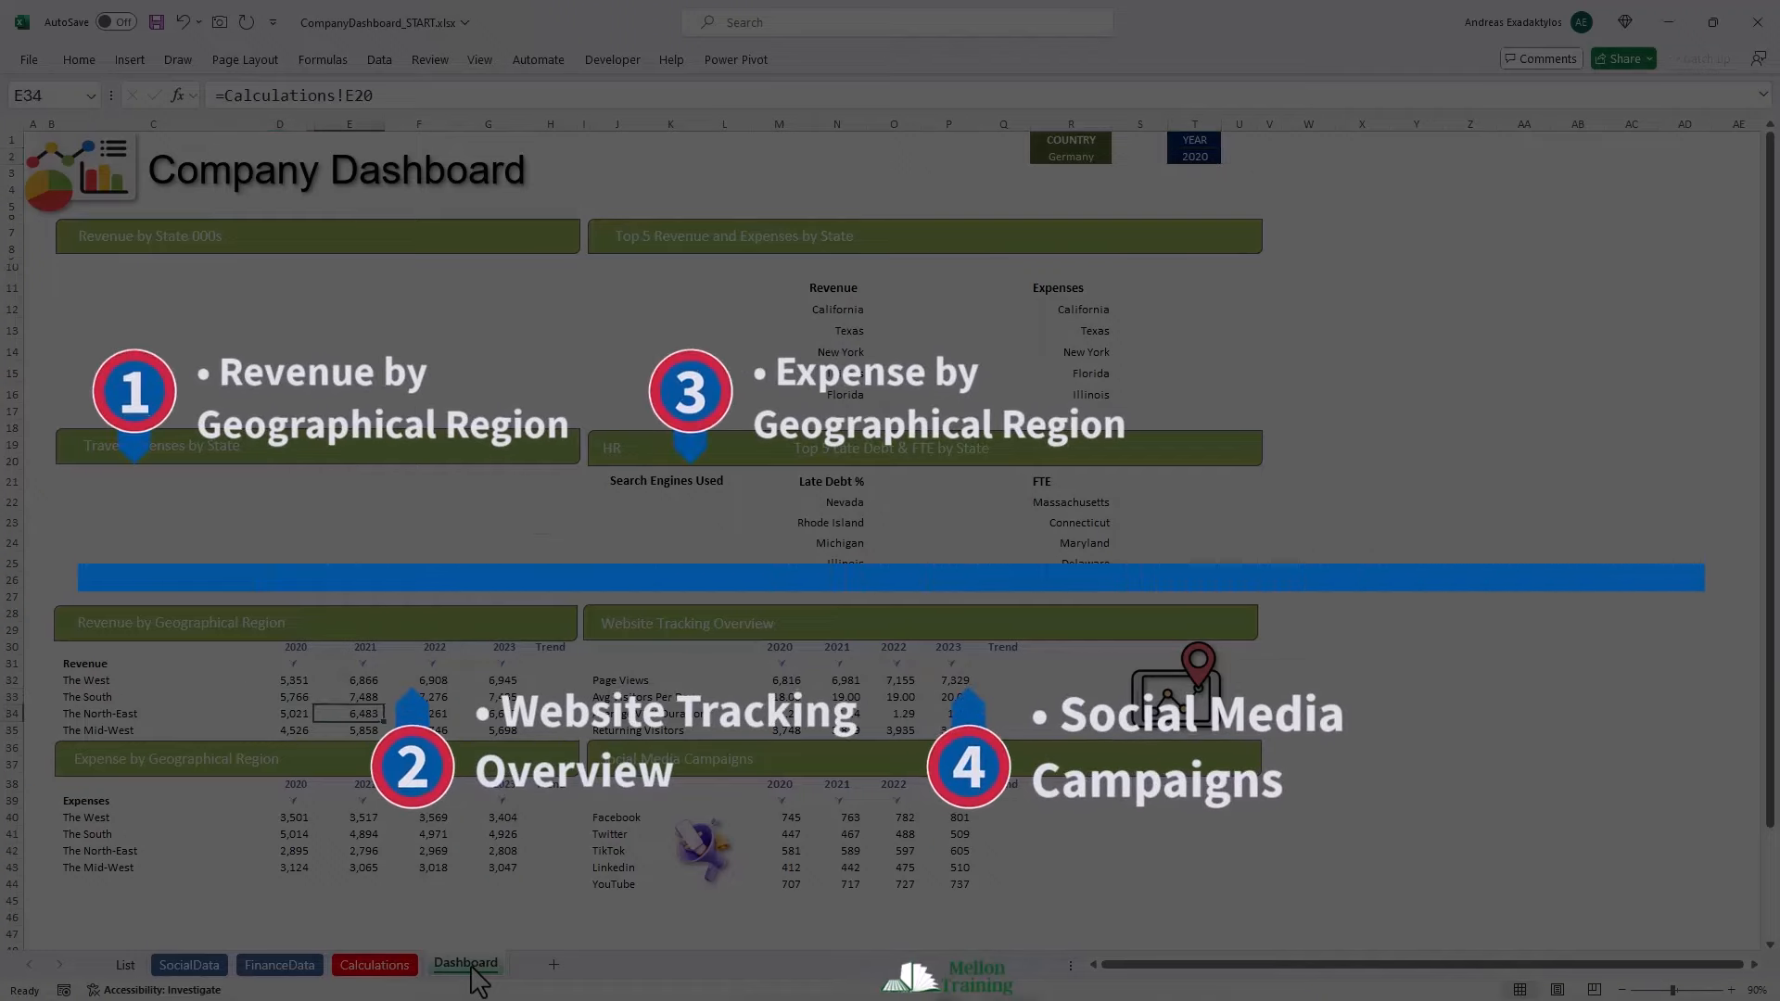
left_click(349, 851)
left_click(837, 697)
left_click(837, 835)
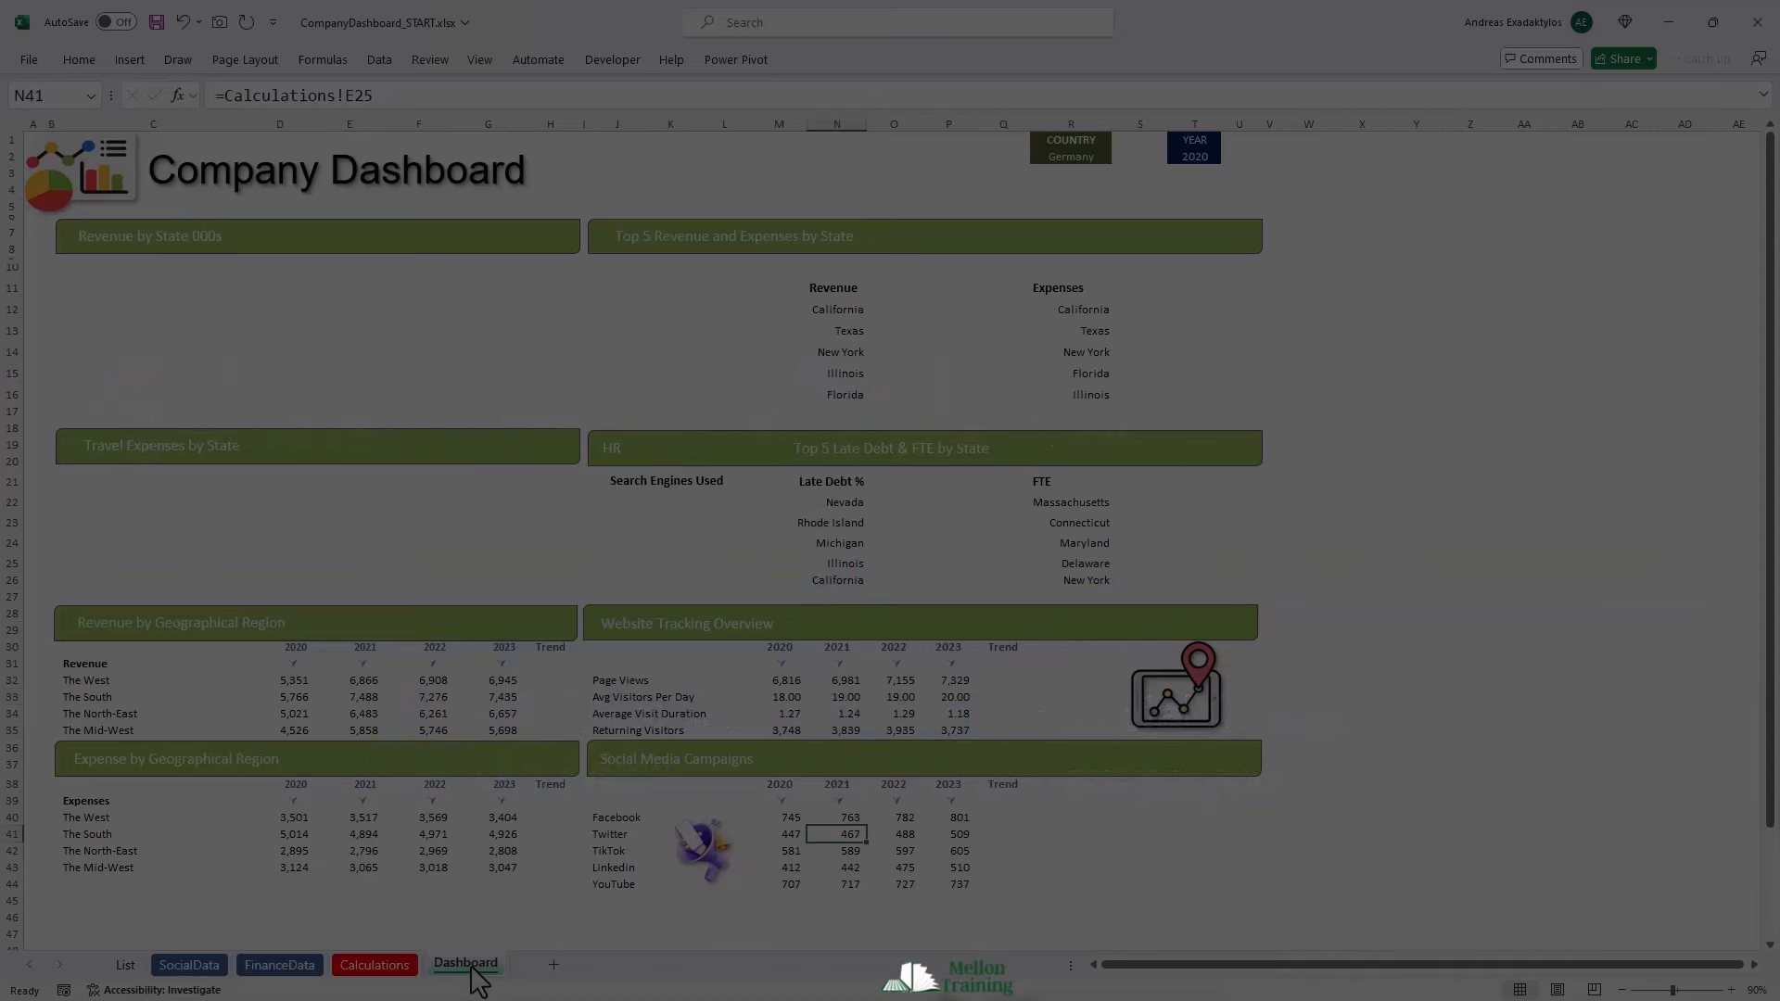
left_click(837, 330)
left_click(1071, 330)
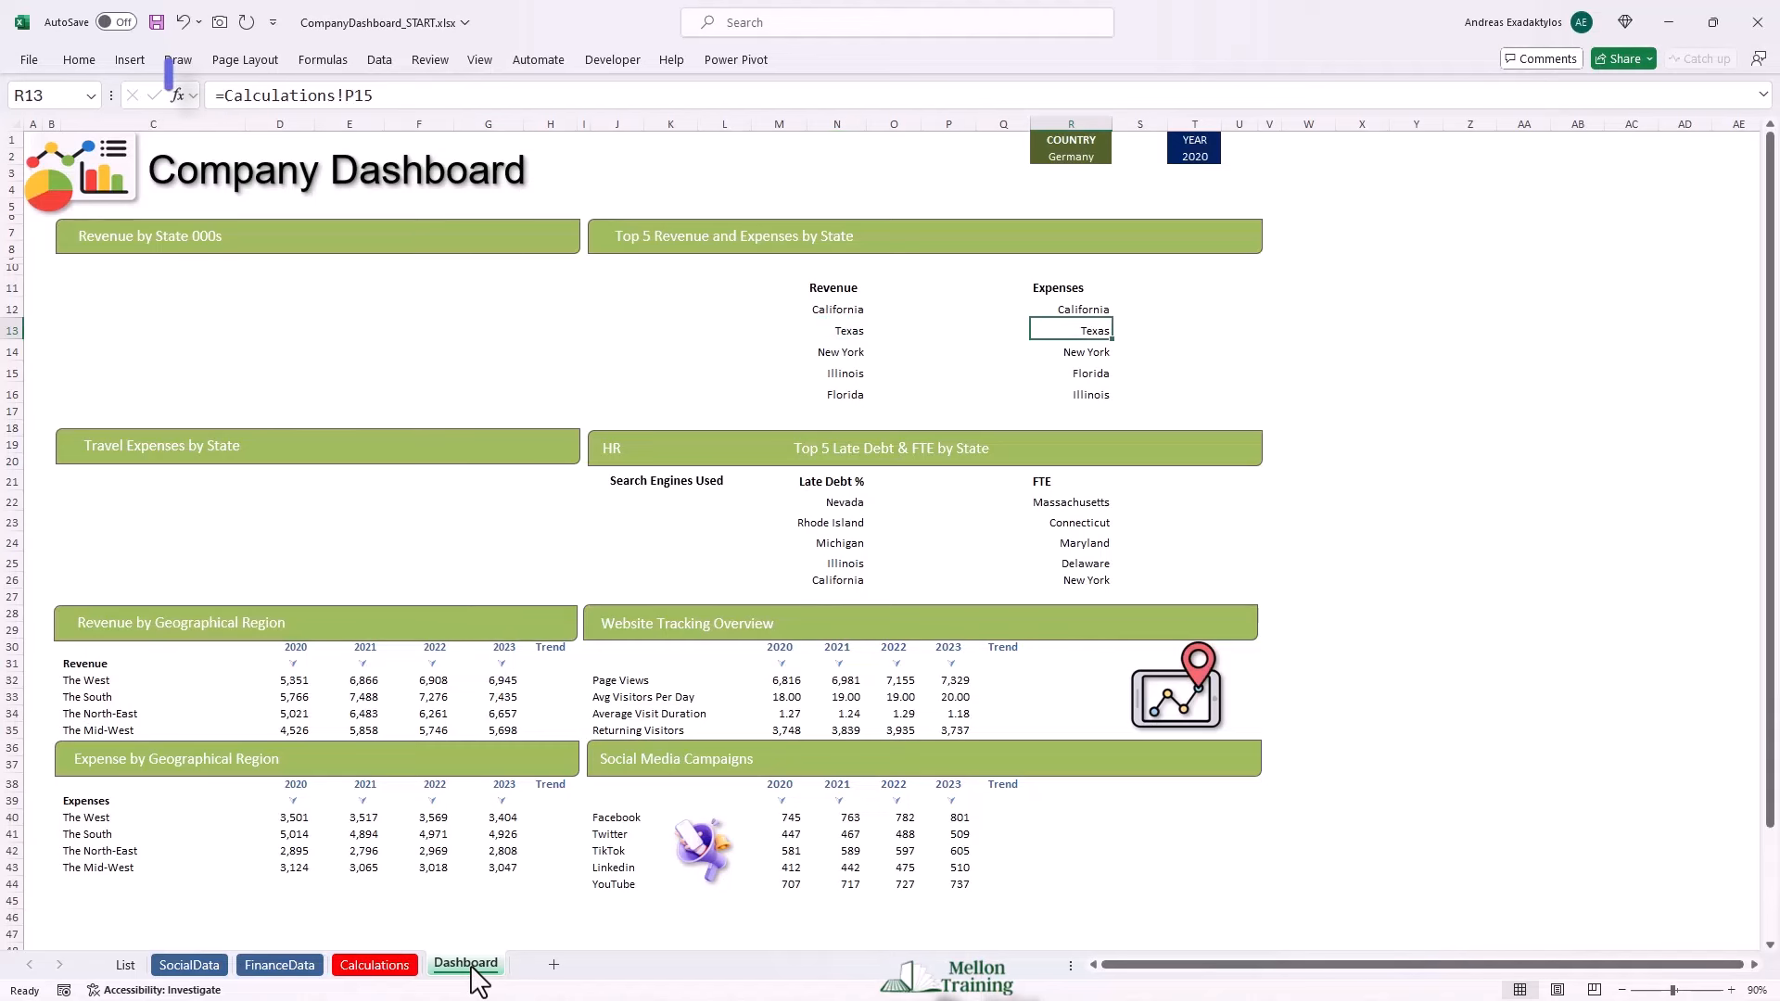
left_click(837, 522)
left_click(1071, 542)
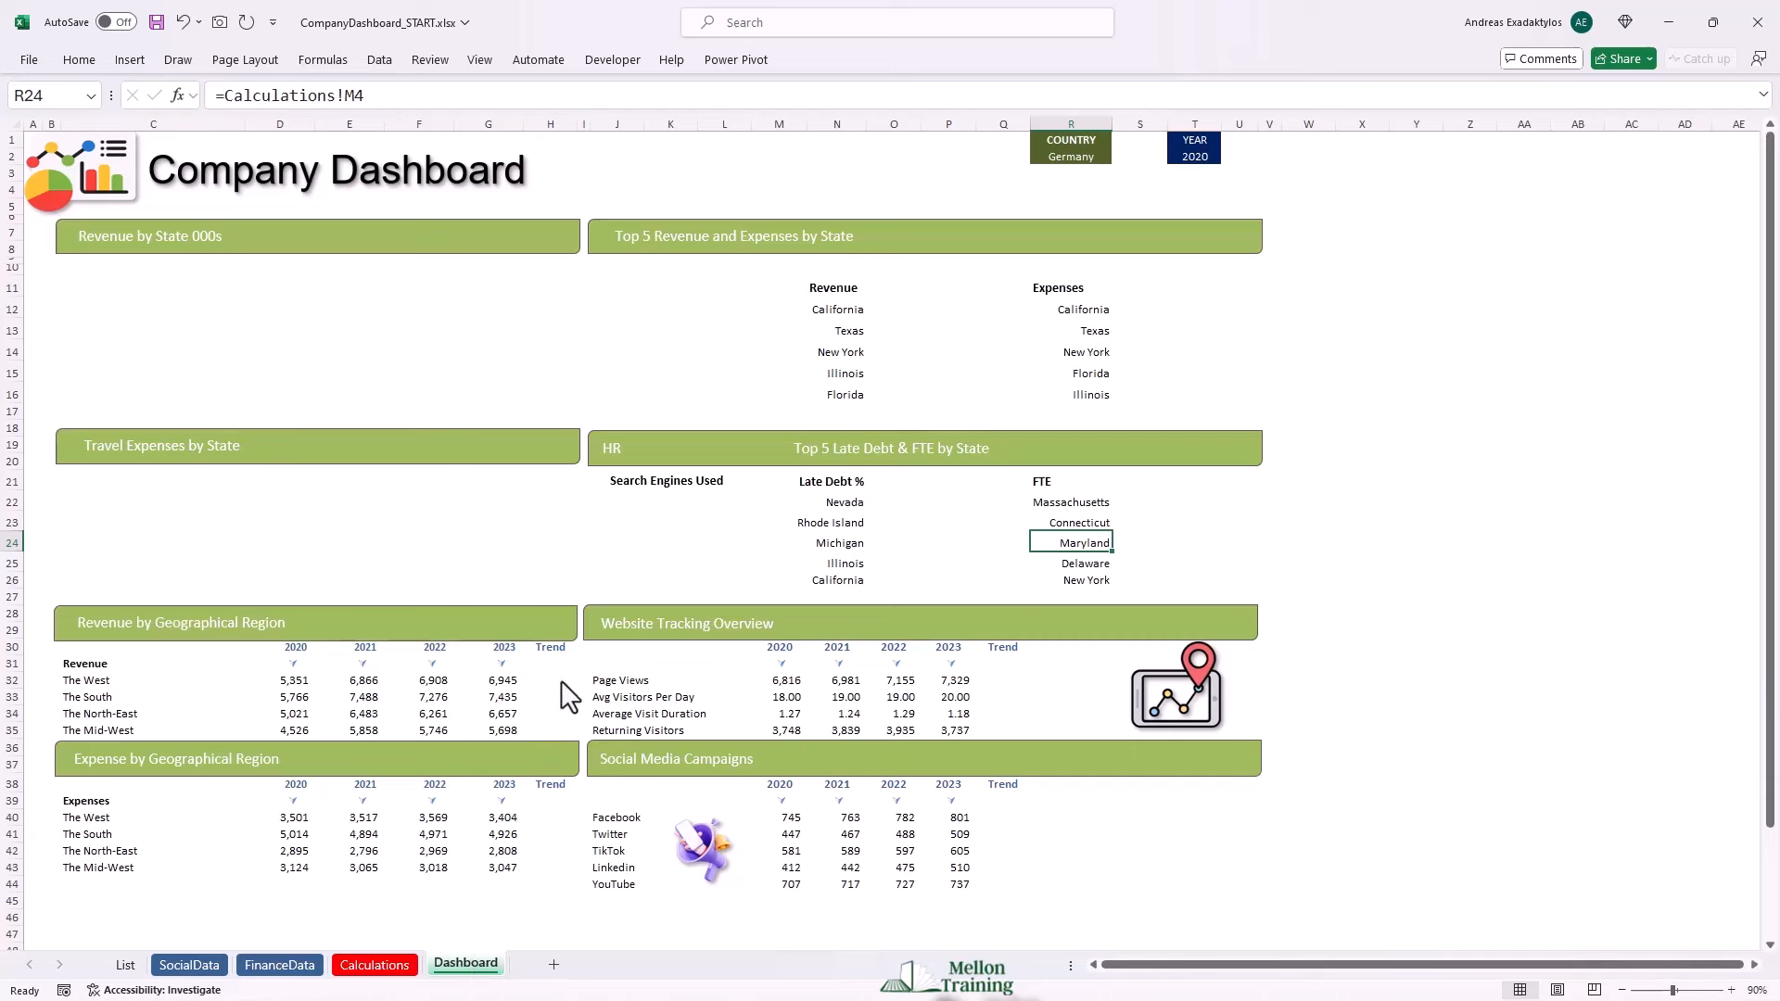
Insert column sparklines in the revenue Trend cells H32:H35 from the 2020–2023 regional revenue figures starting at D32.
left_click_drag(561, 683, 566, 733)
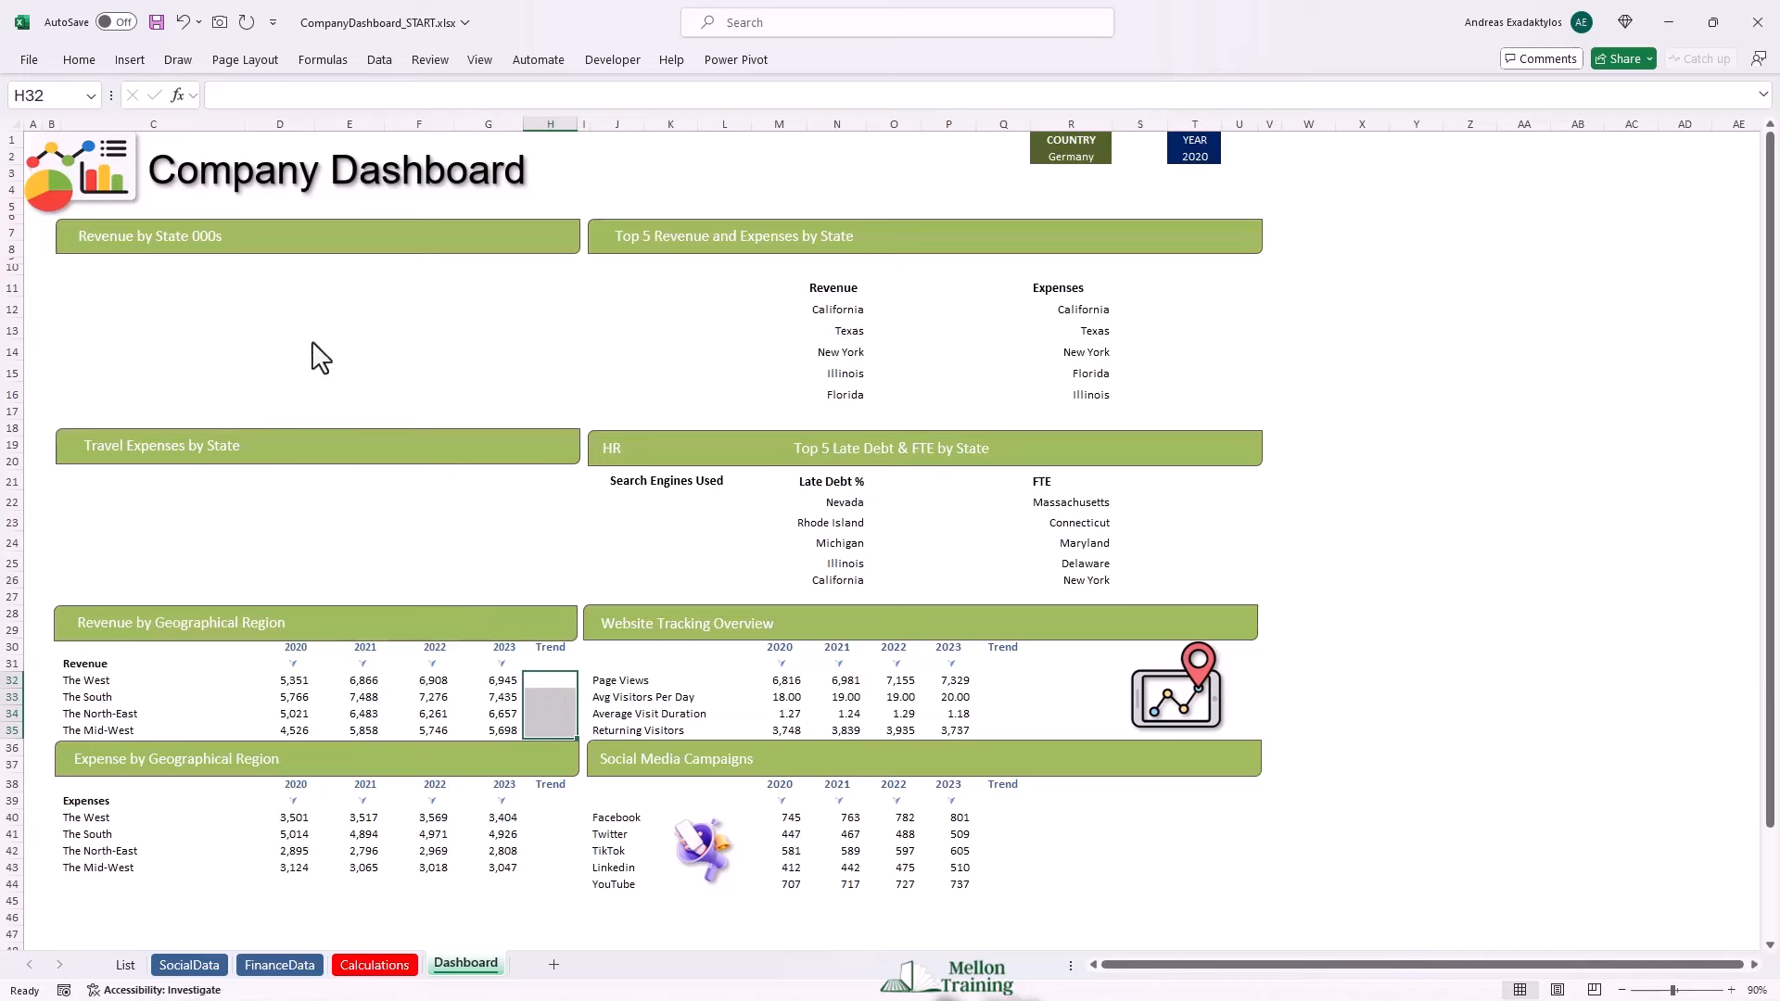
left_click(131, 62)
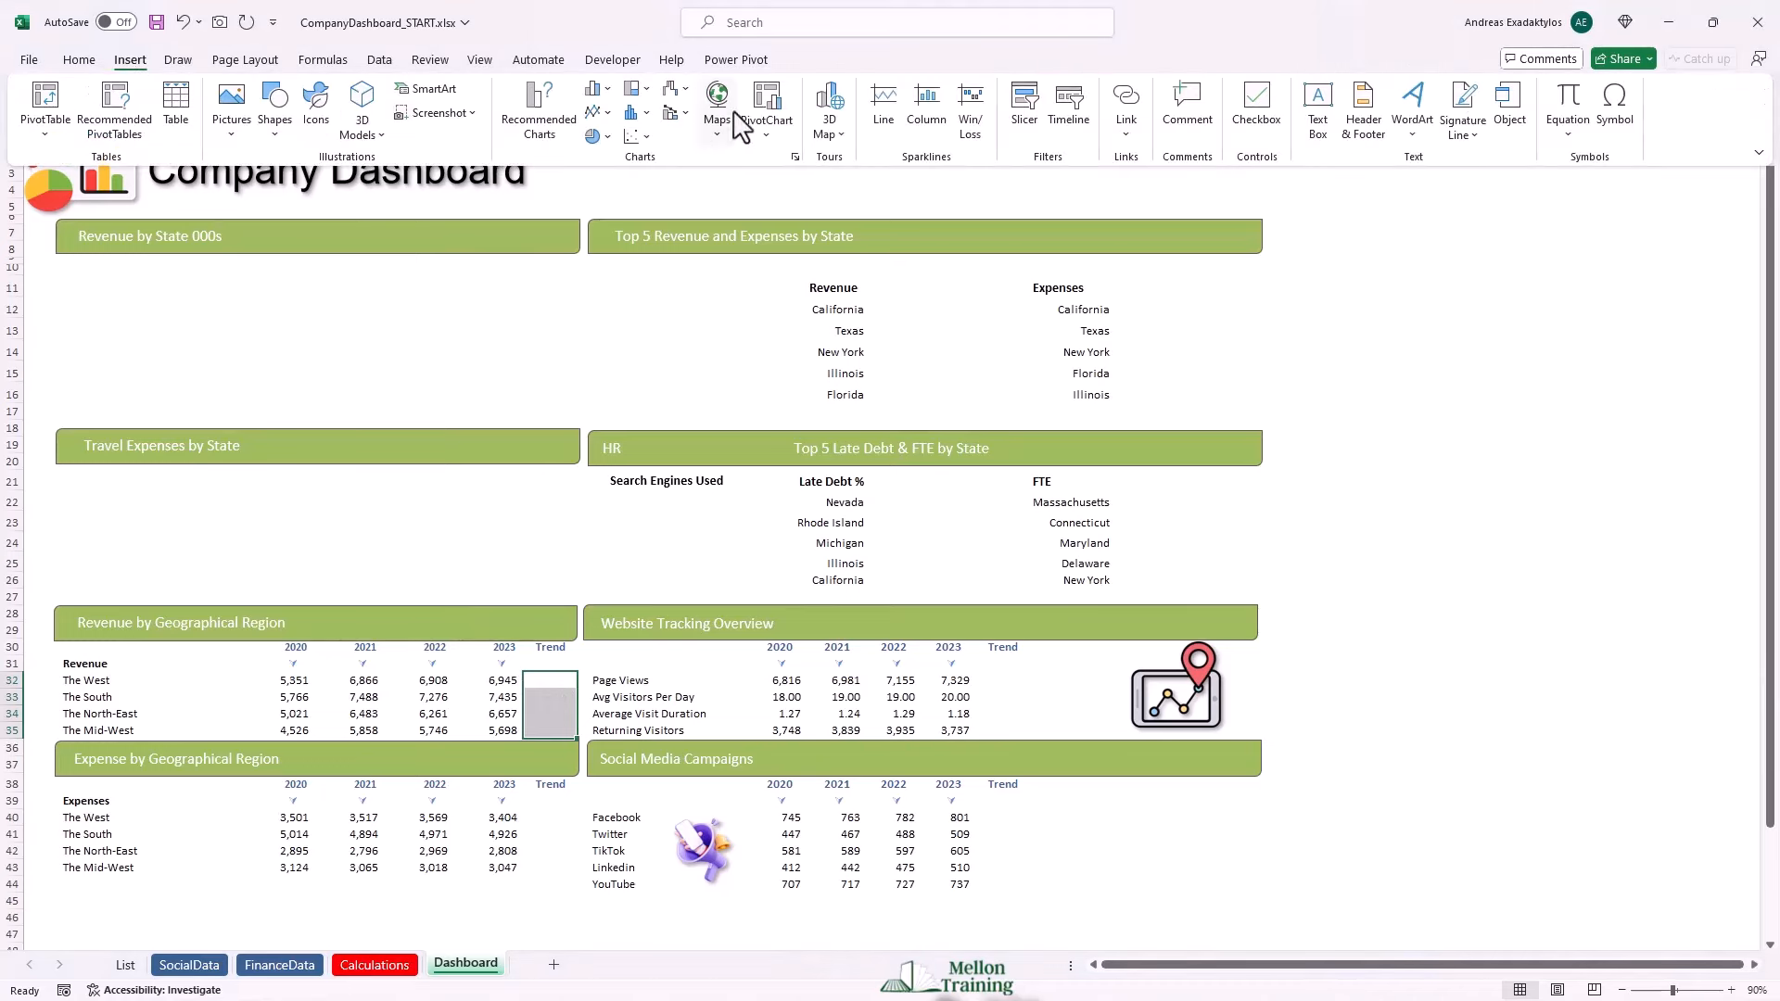
left_click(935, 130)
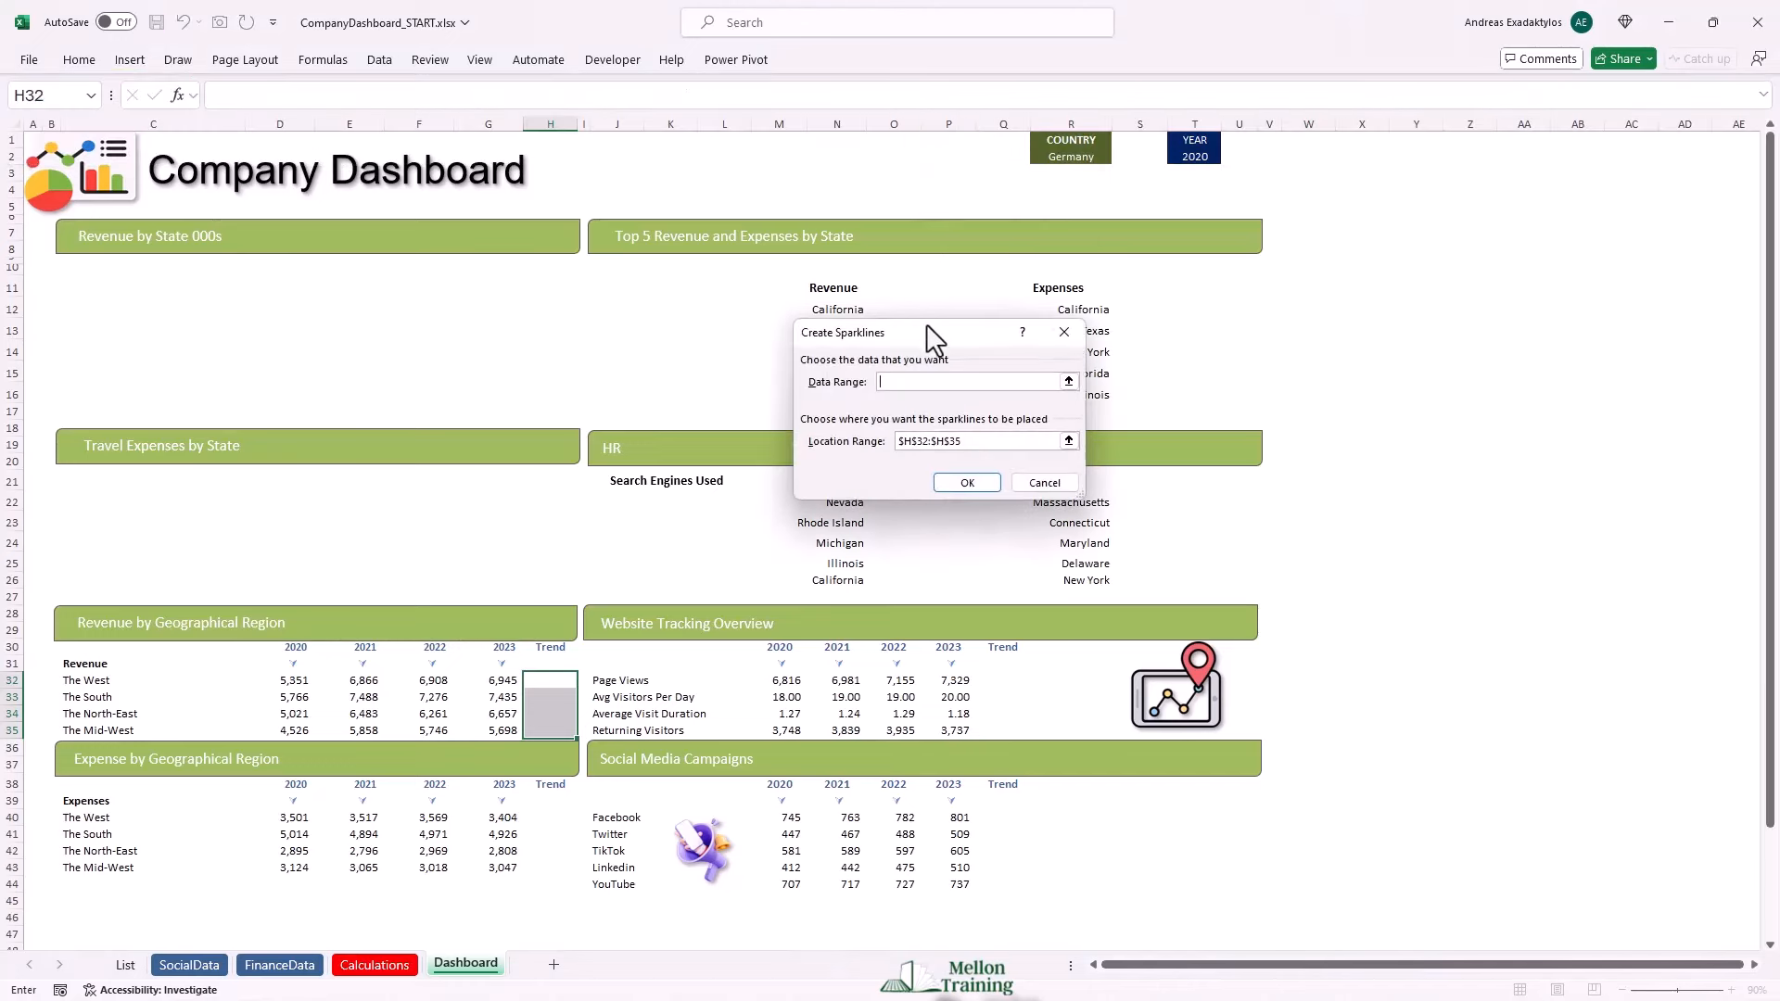
left_click_drag(930, 336, 564, 282)
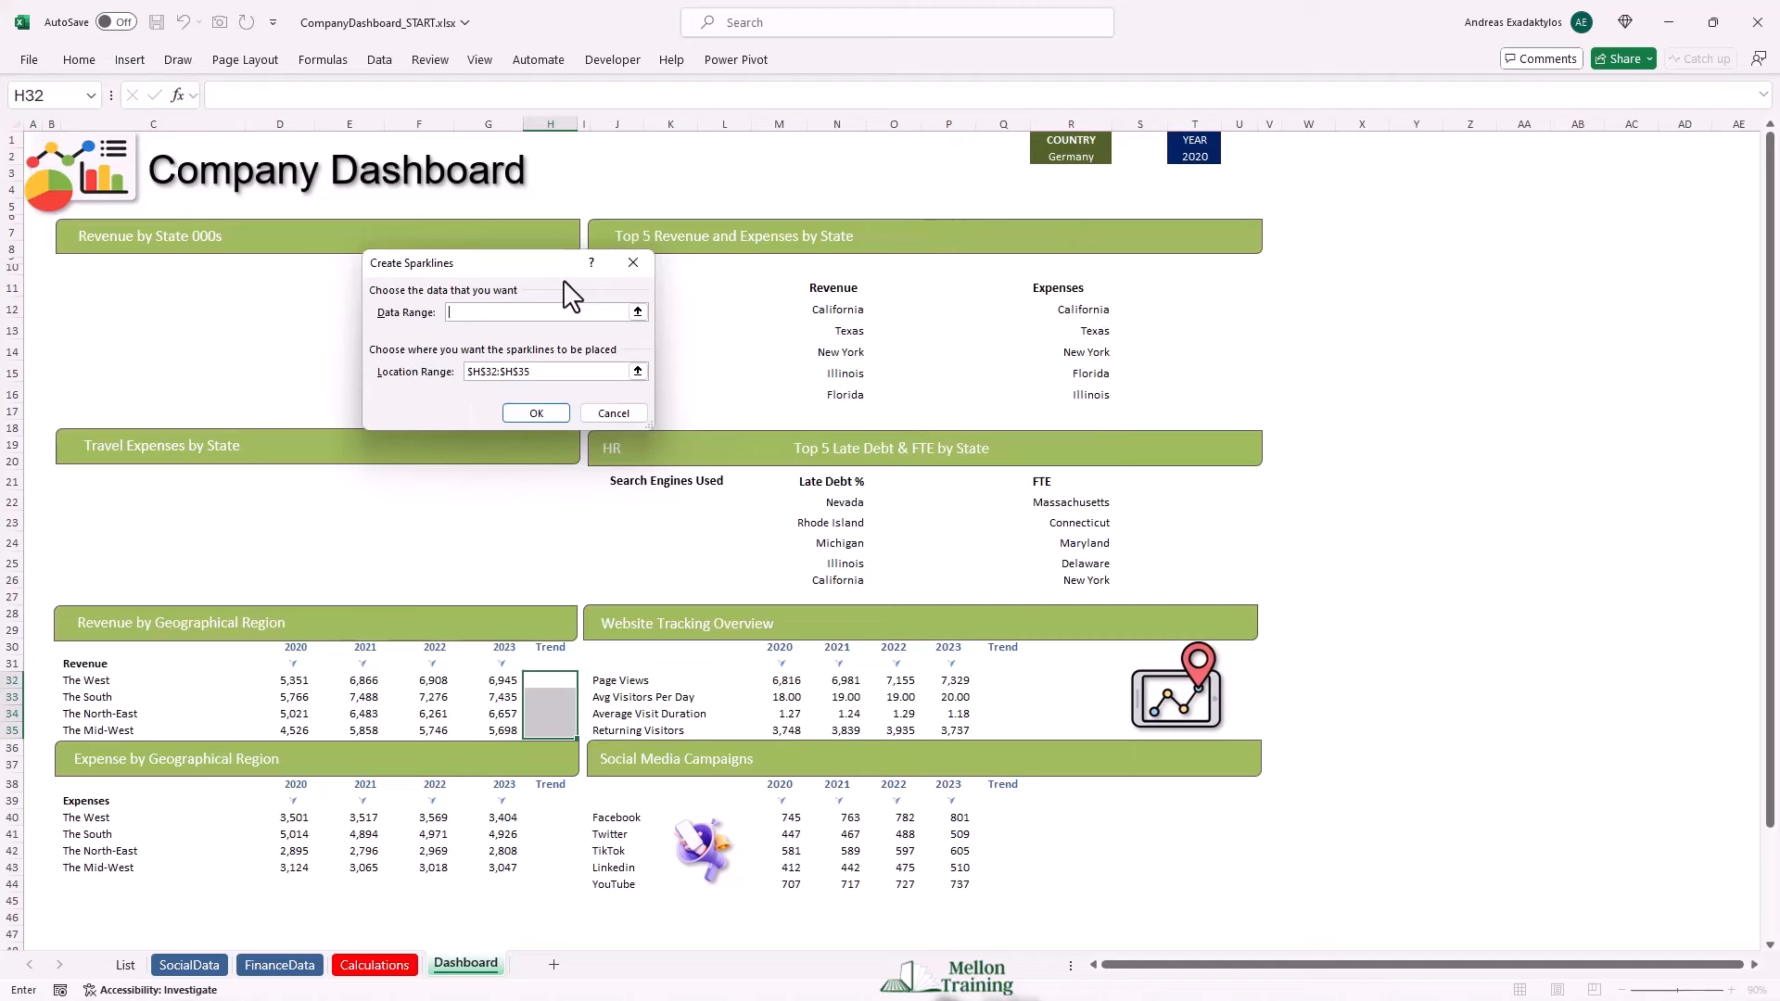
left_click(638, 312)
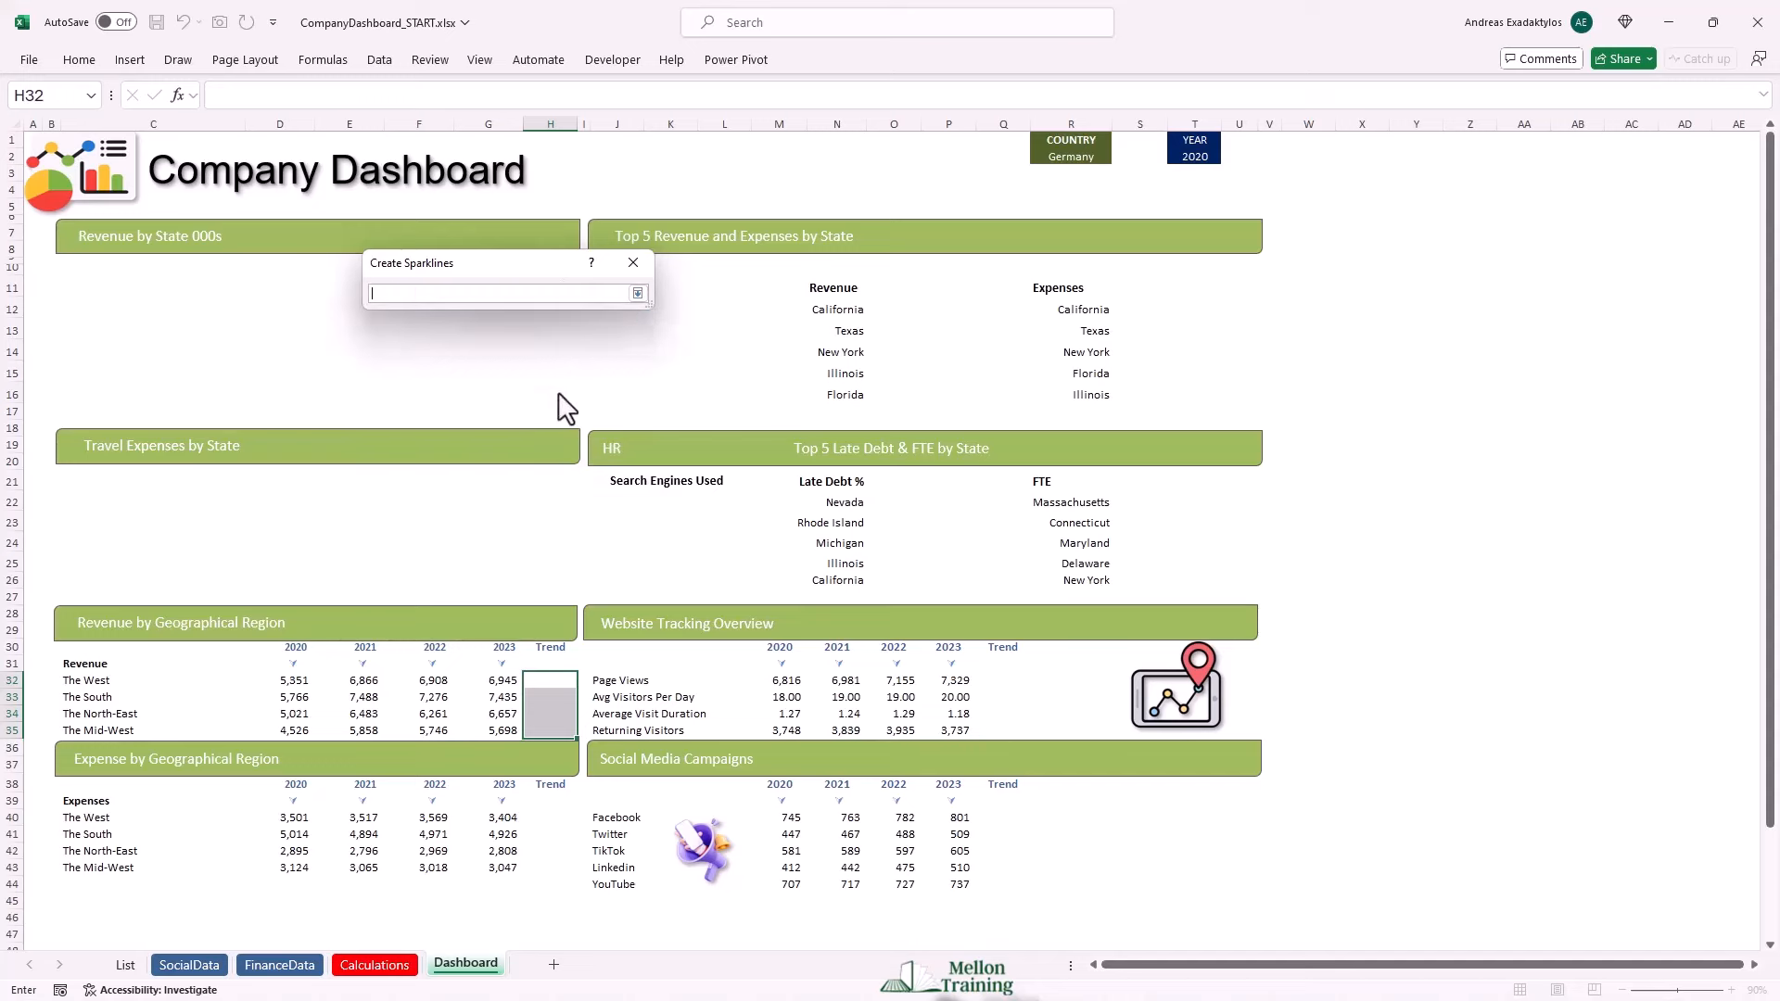
left_click(270, 682)
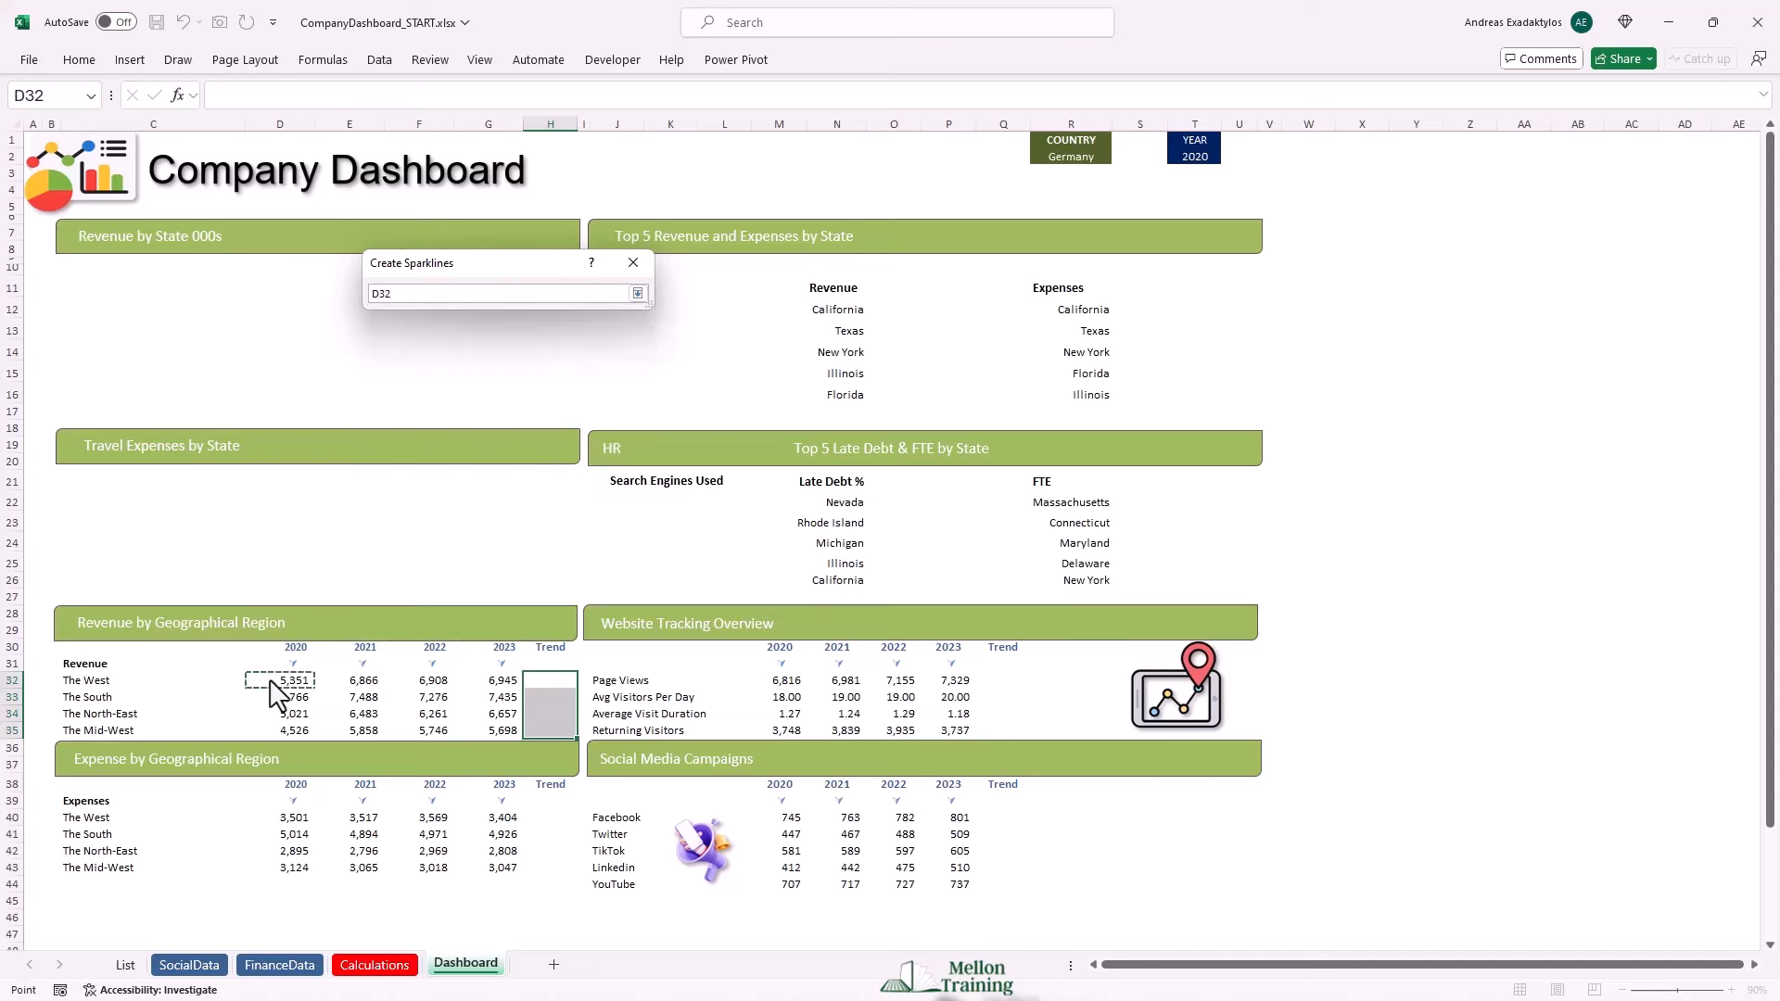
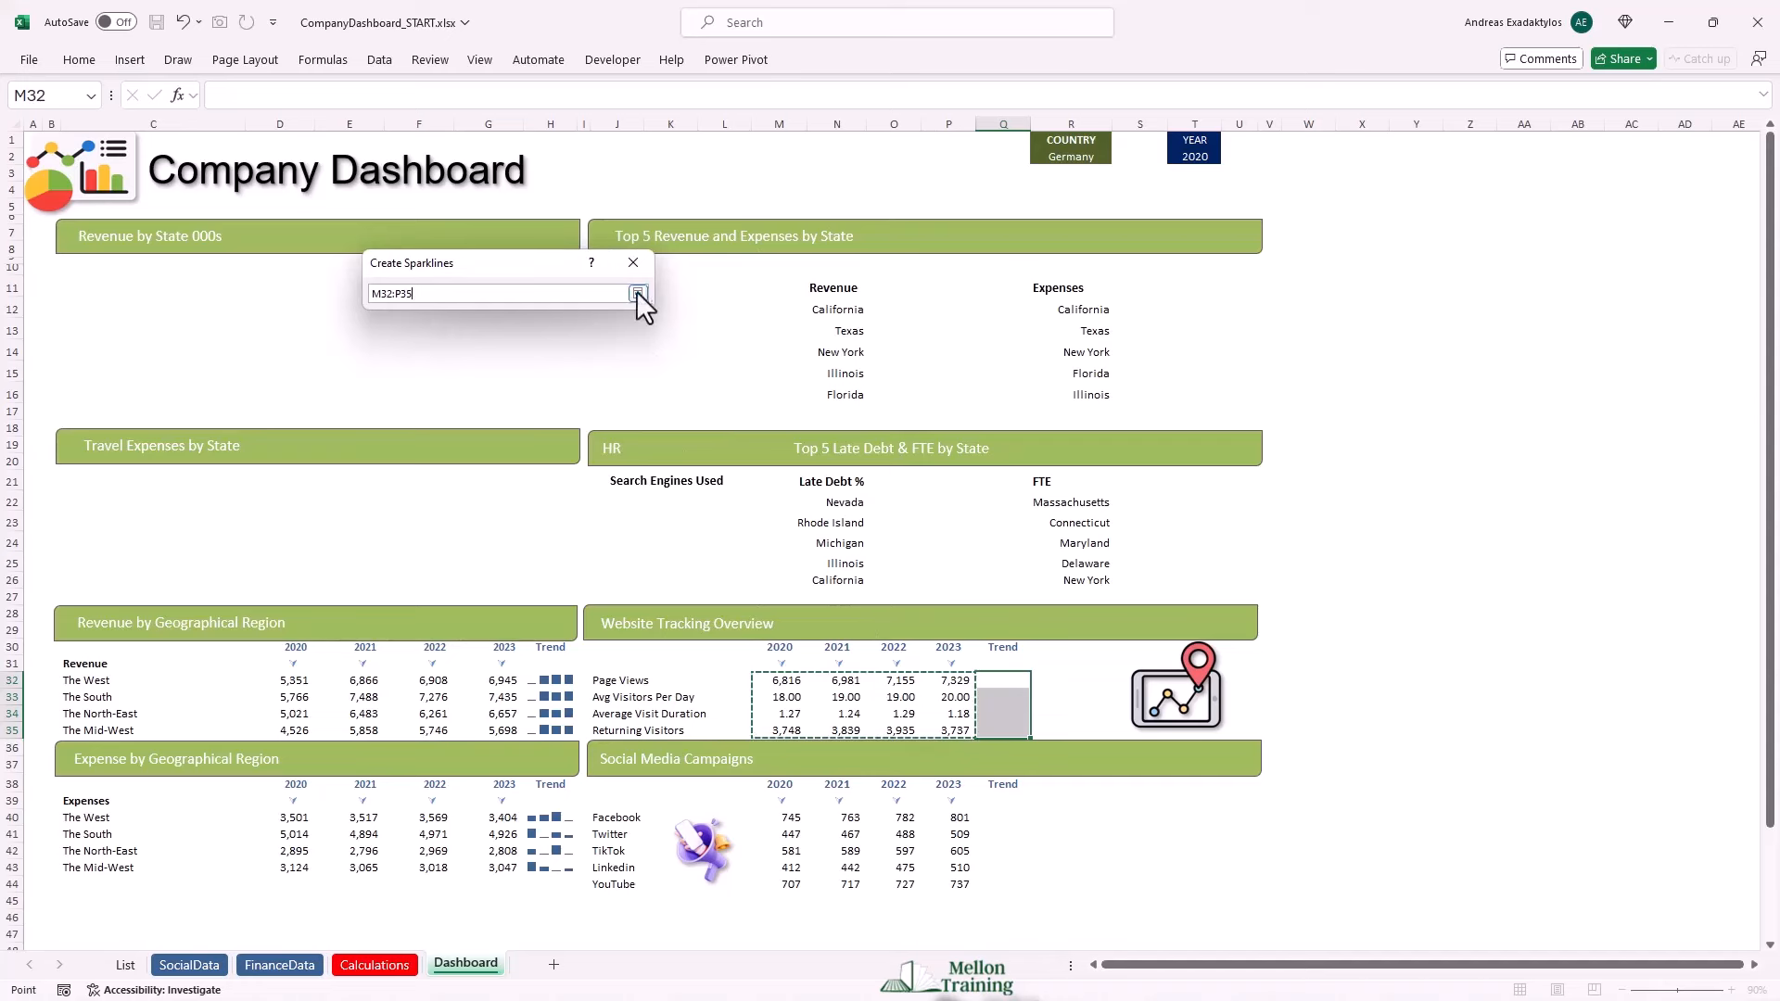
Complete the Website Tracking column sparklines from M32:P35 and add column sparklines for Social Media Campaigns in Q40:Q44 from M40:P44.
left_click(638, 293)
left_click(534, 413)
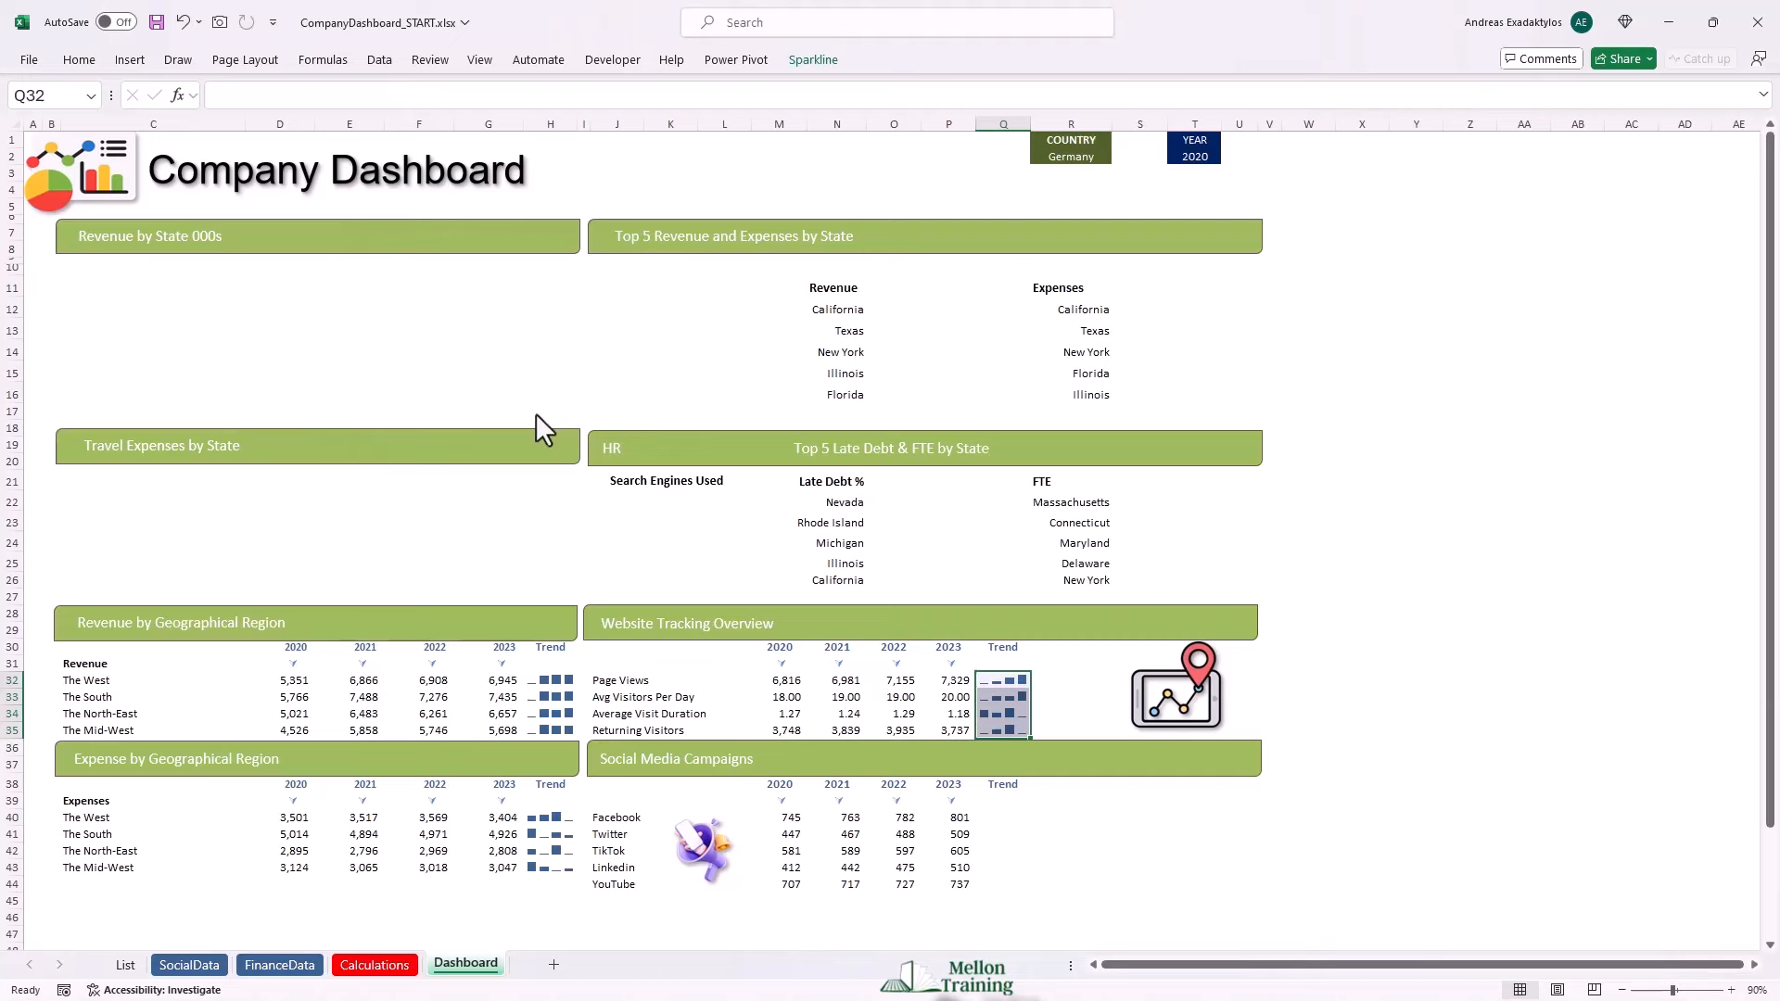
left_click_drag(1001, 816, 1007, 899)
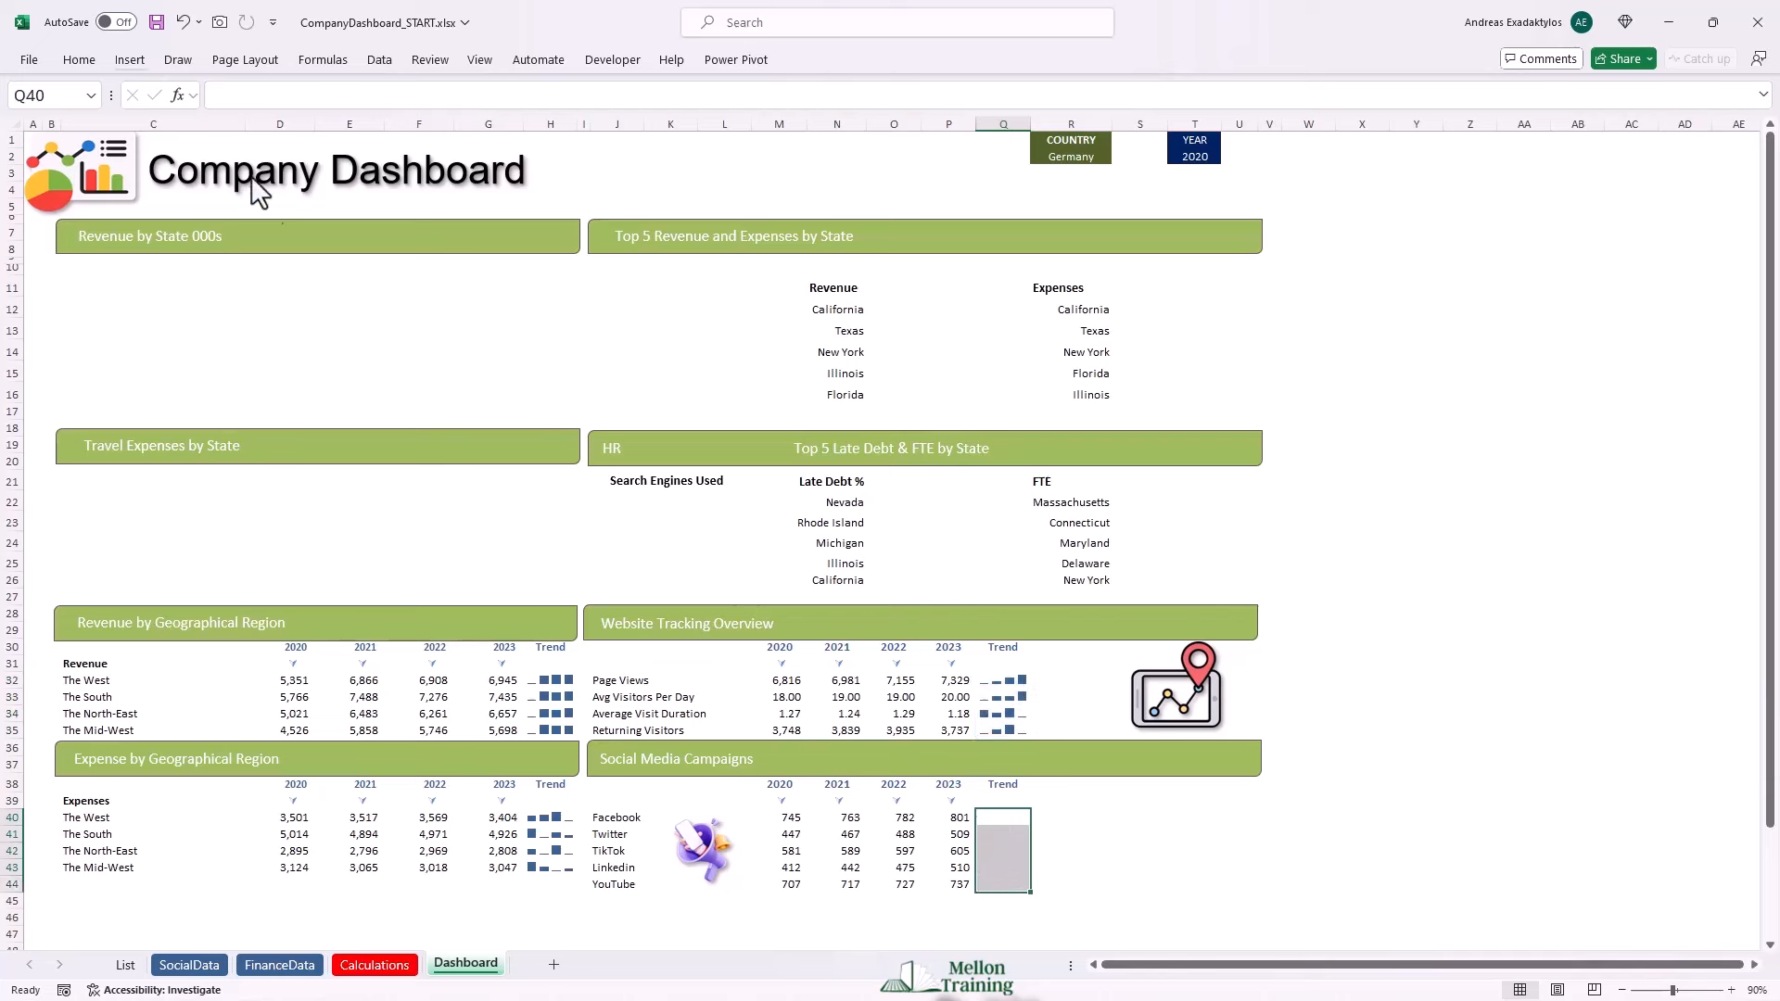
left_click(130, 61)
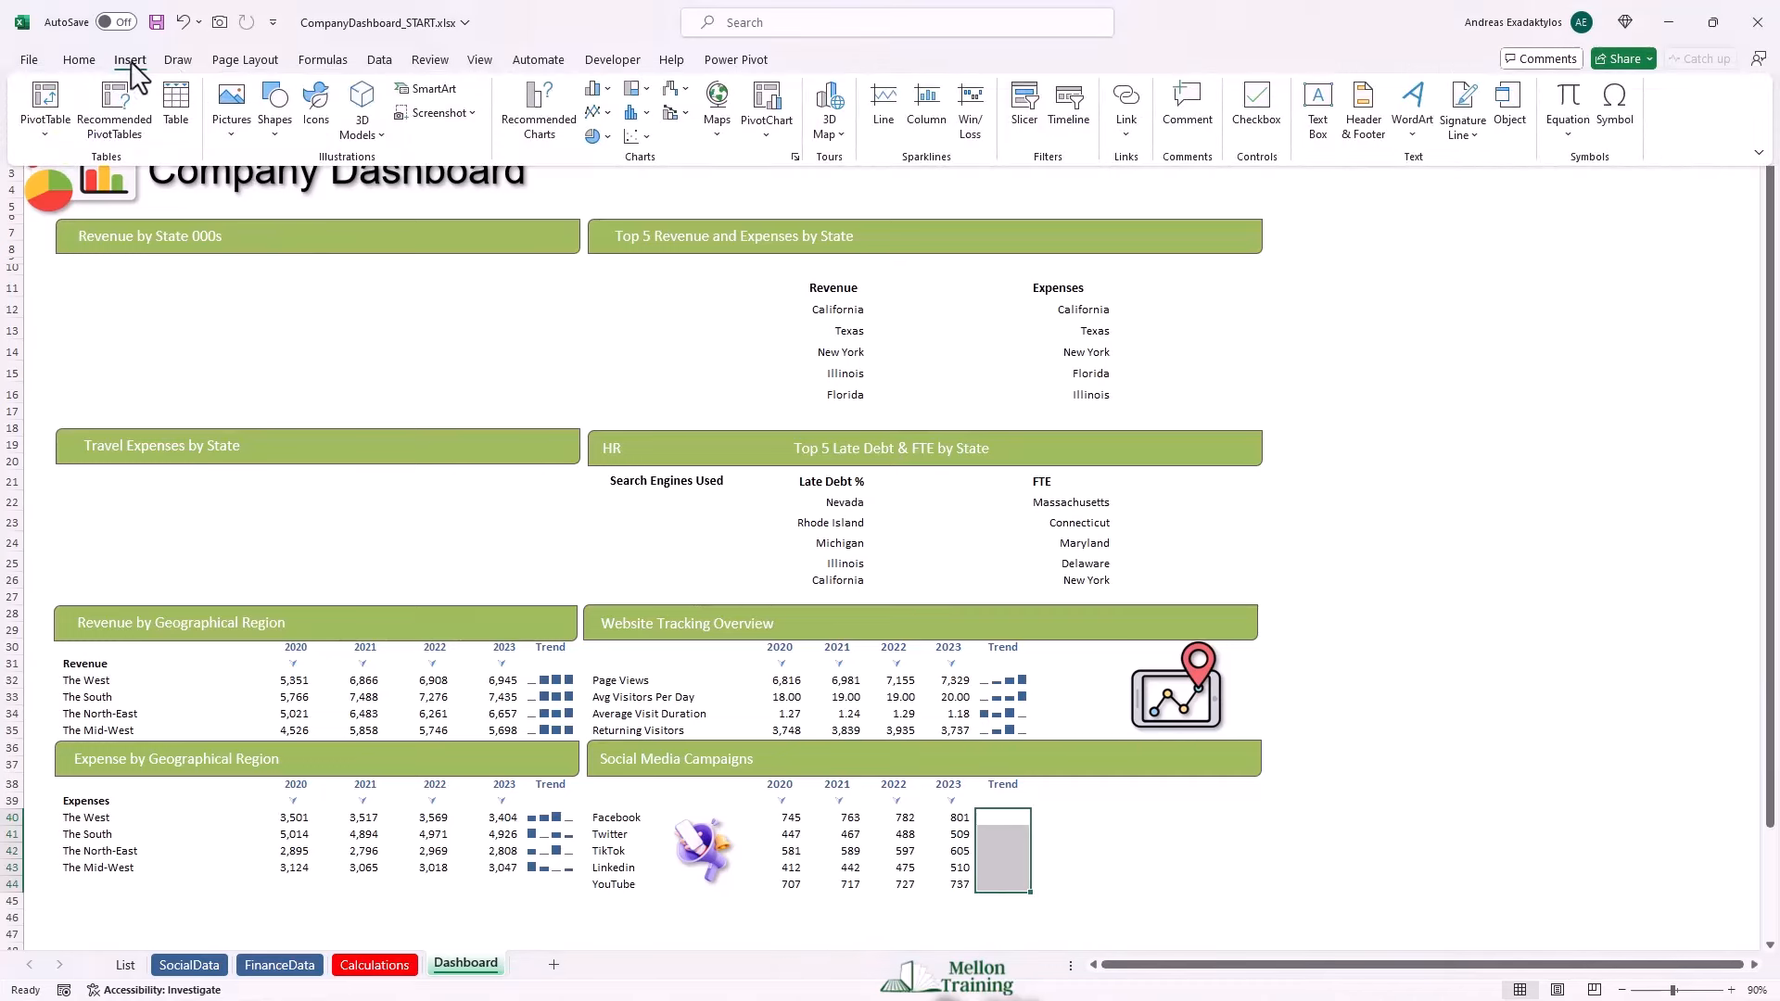
left_click(927, 139)
left_click(636, 311)
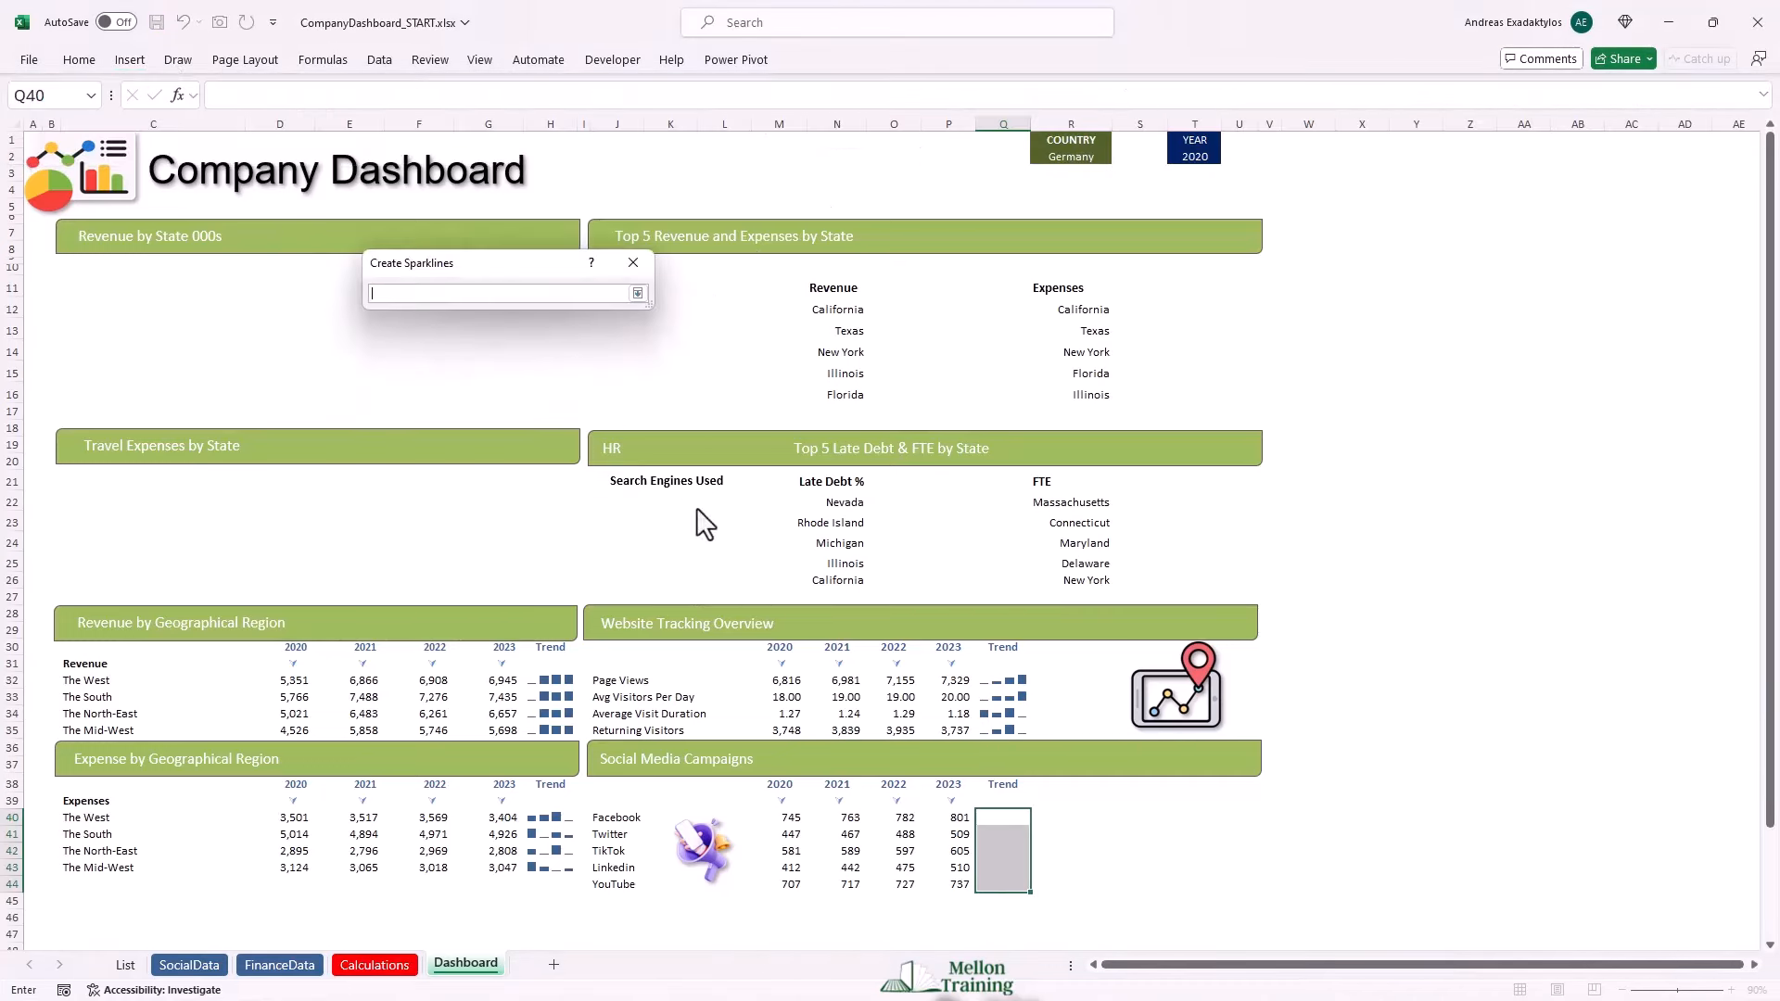
left_click_drag(788, 821, 965, 885)
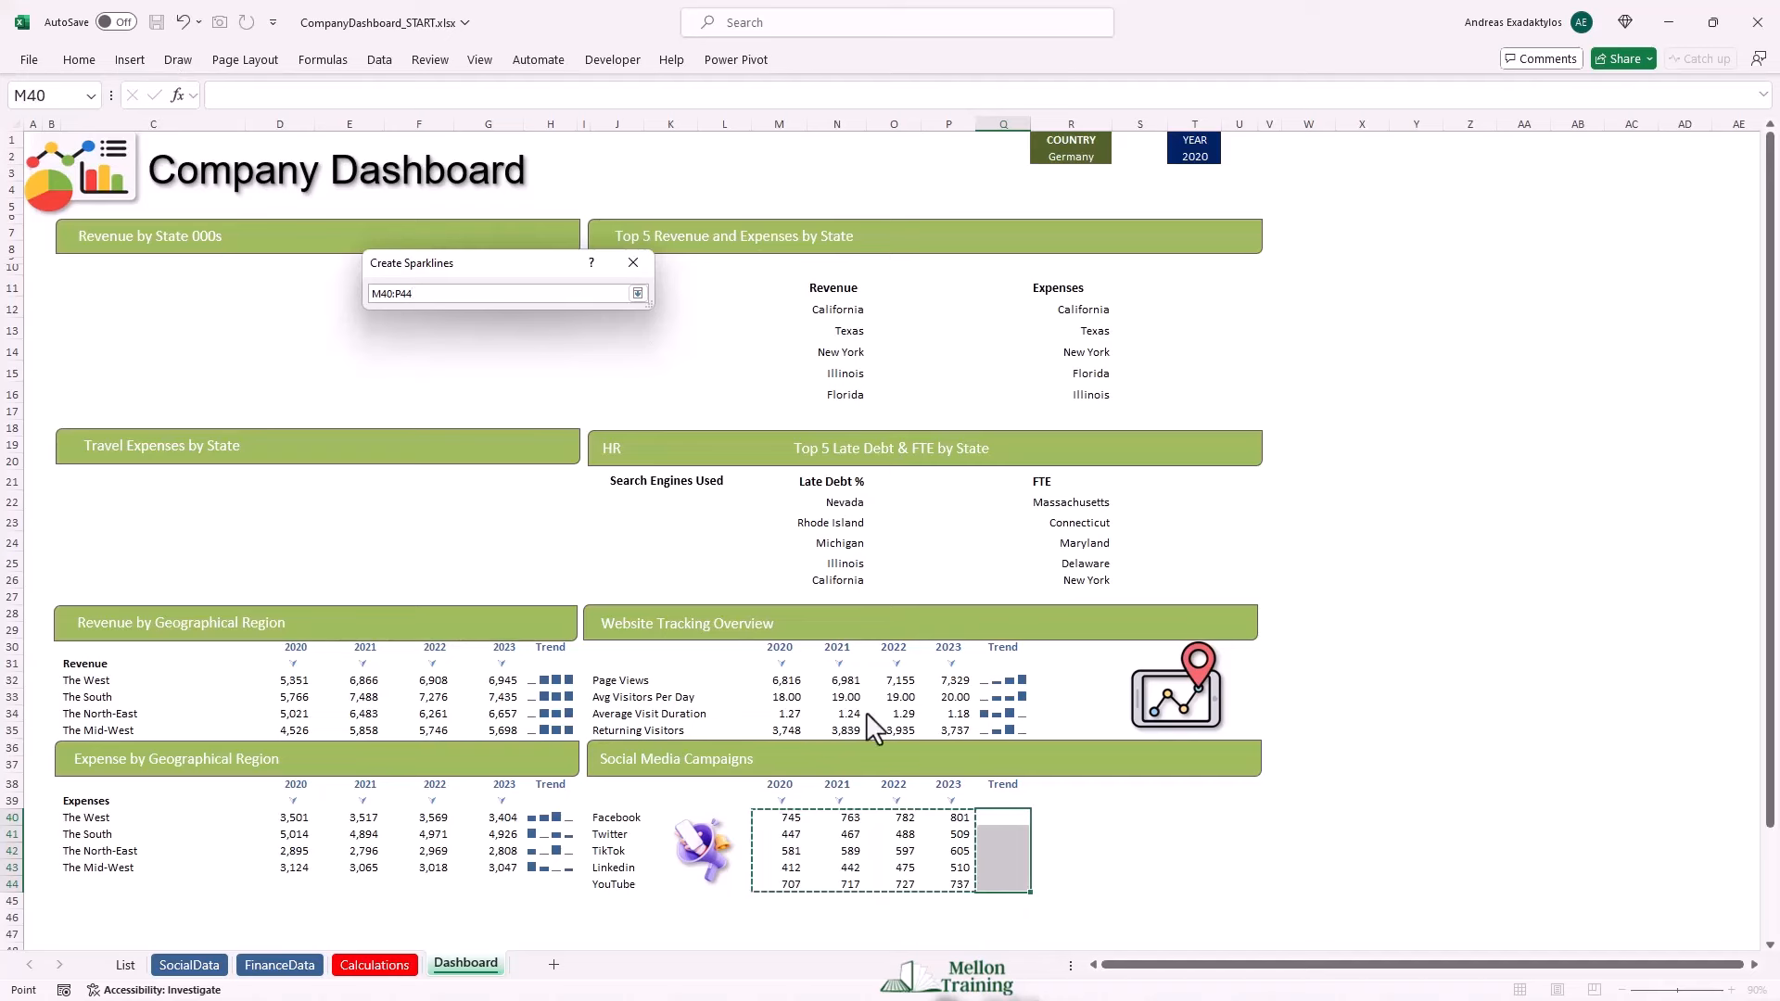
left_click(638, 294)
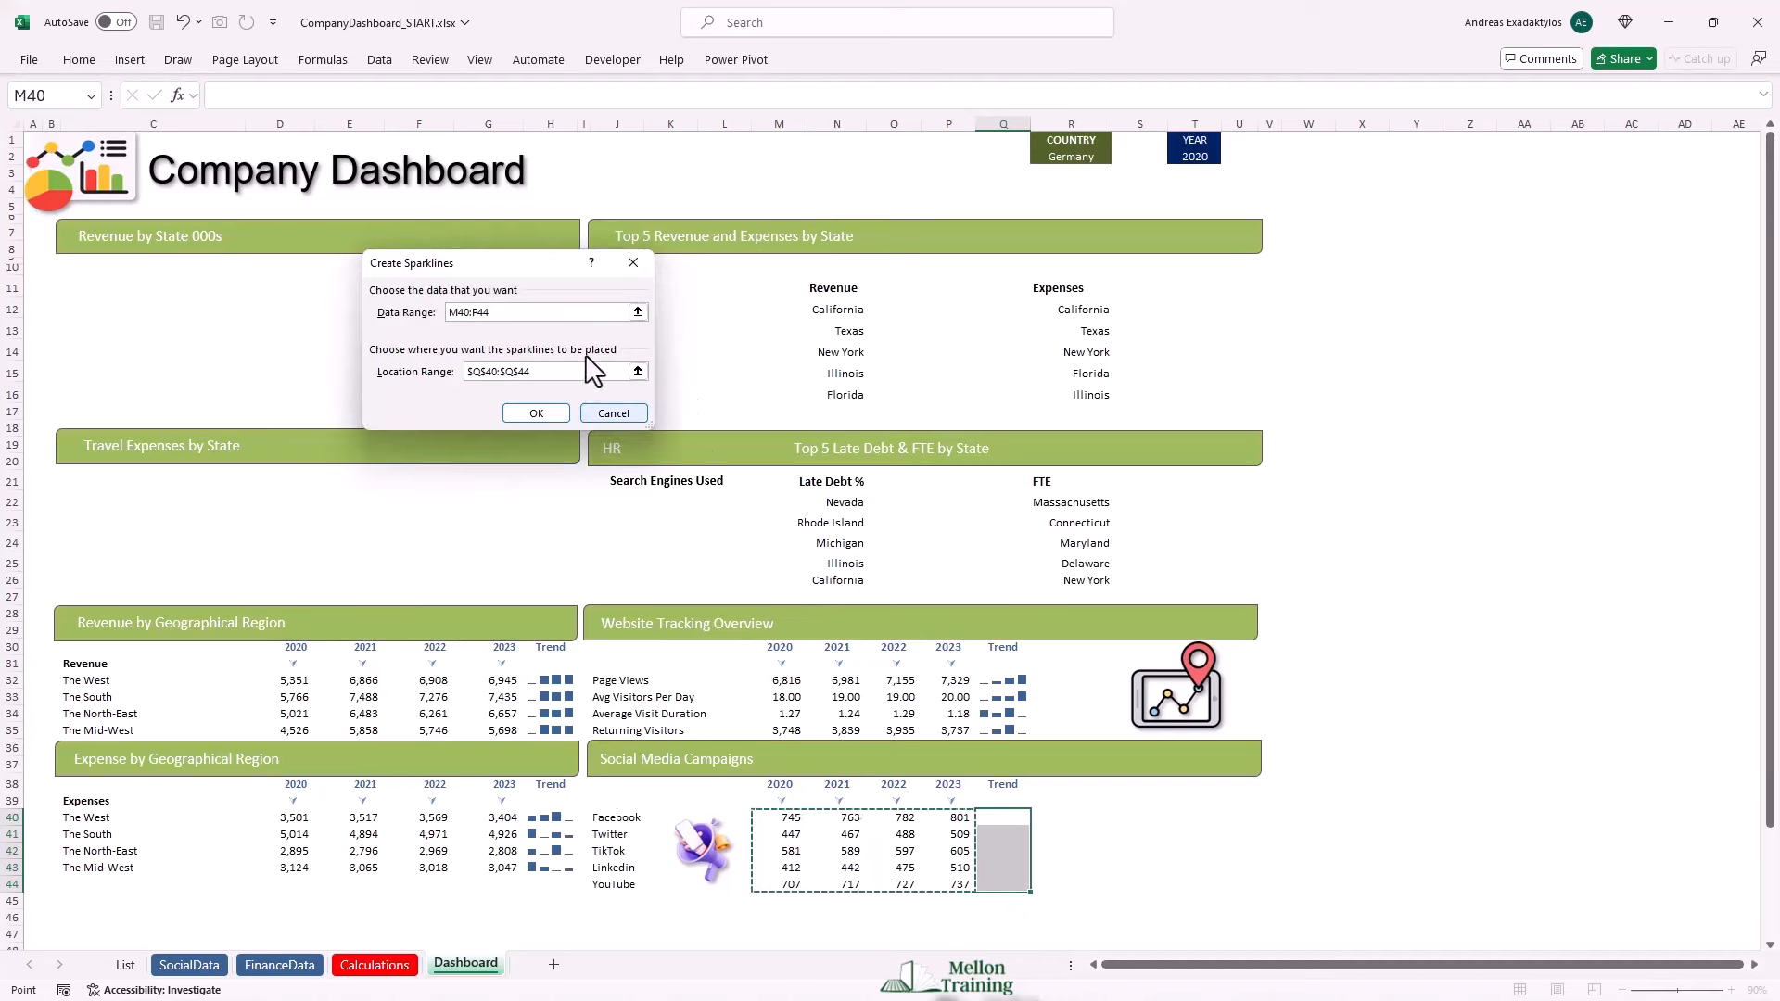
left_click(536, 413)
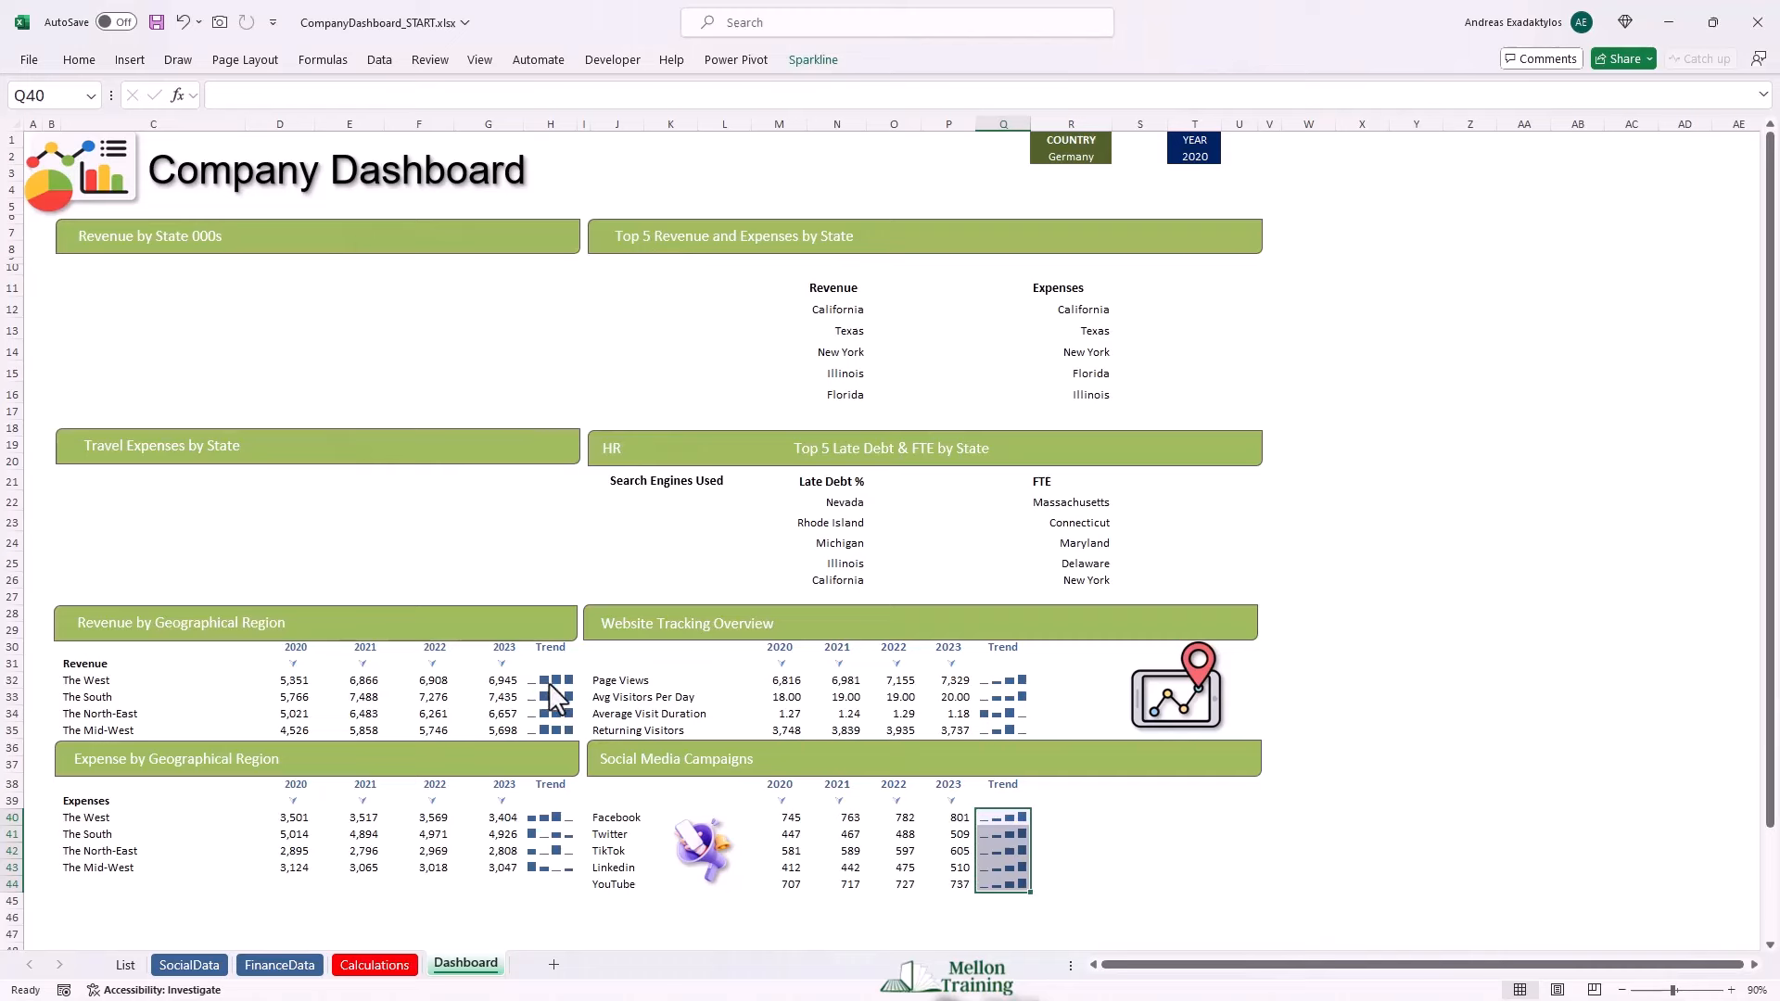
Apply a dark green sparkline style to all four Trend ranges: H32:H35, H40:H43, Q32:Q35 and Q40:Q44.
left_click_drag(549, 683, 557, 731)
left_click_drag(555, 816, 555, 866)
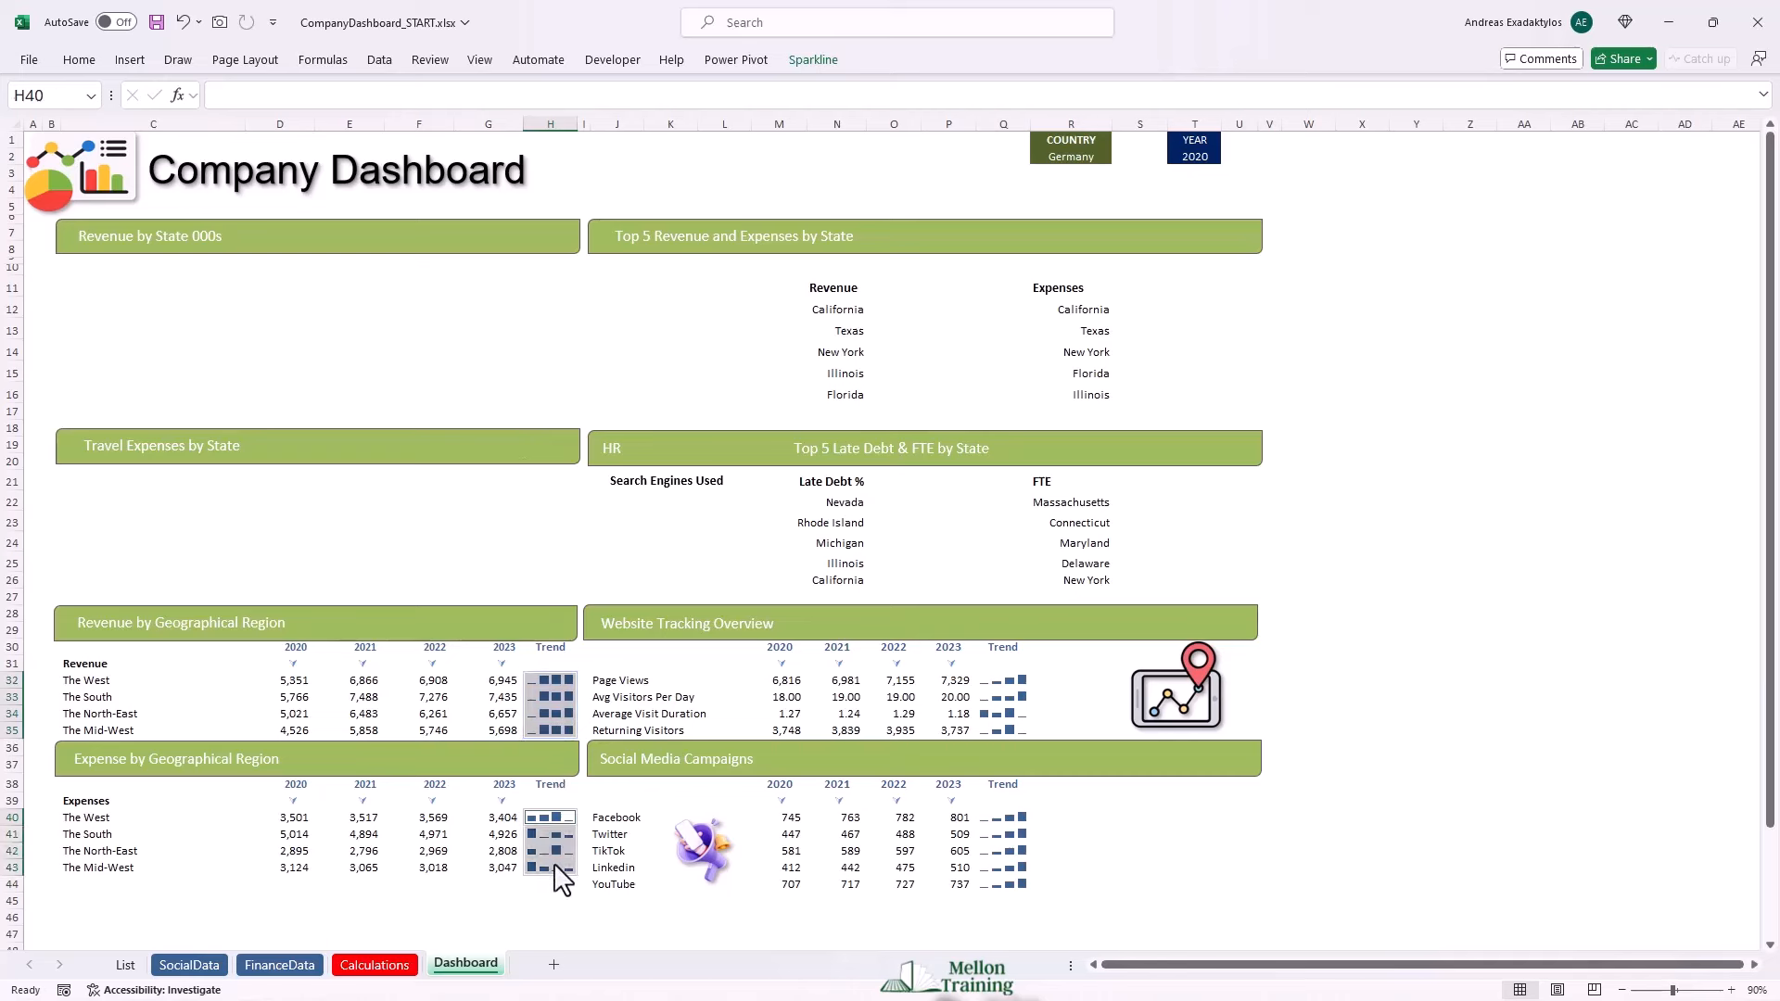
left_click_drag(1000, 682, 1003, 730)
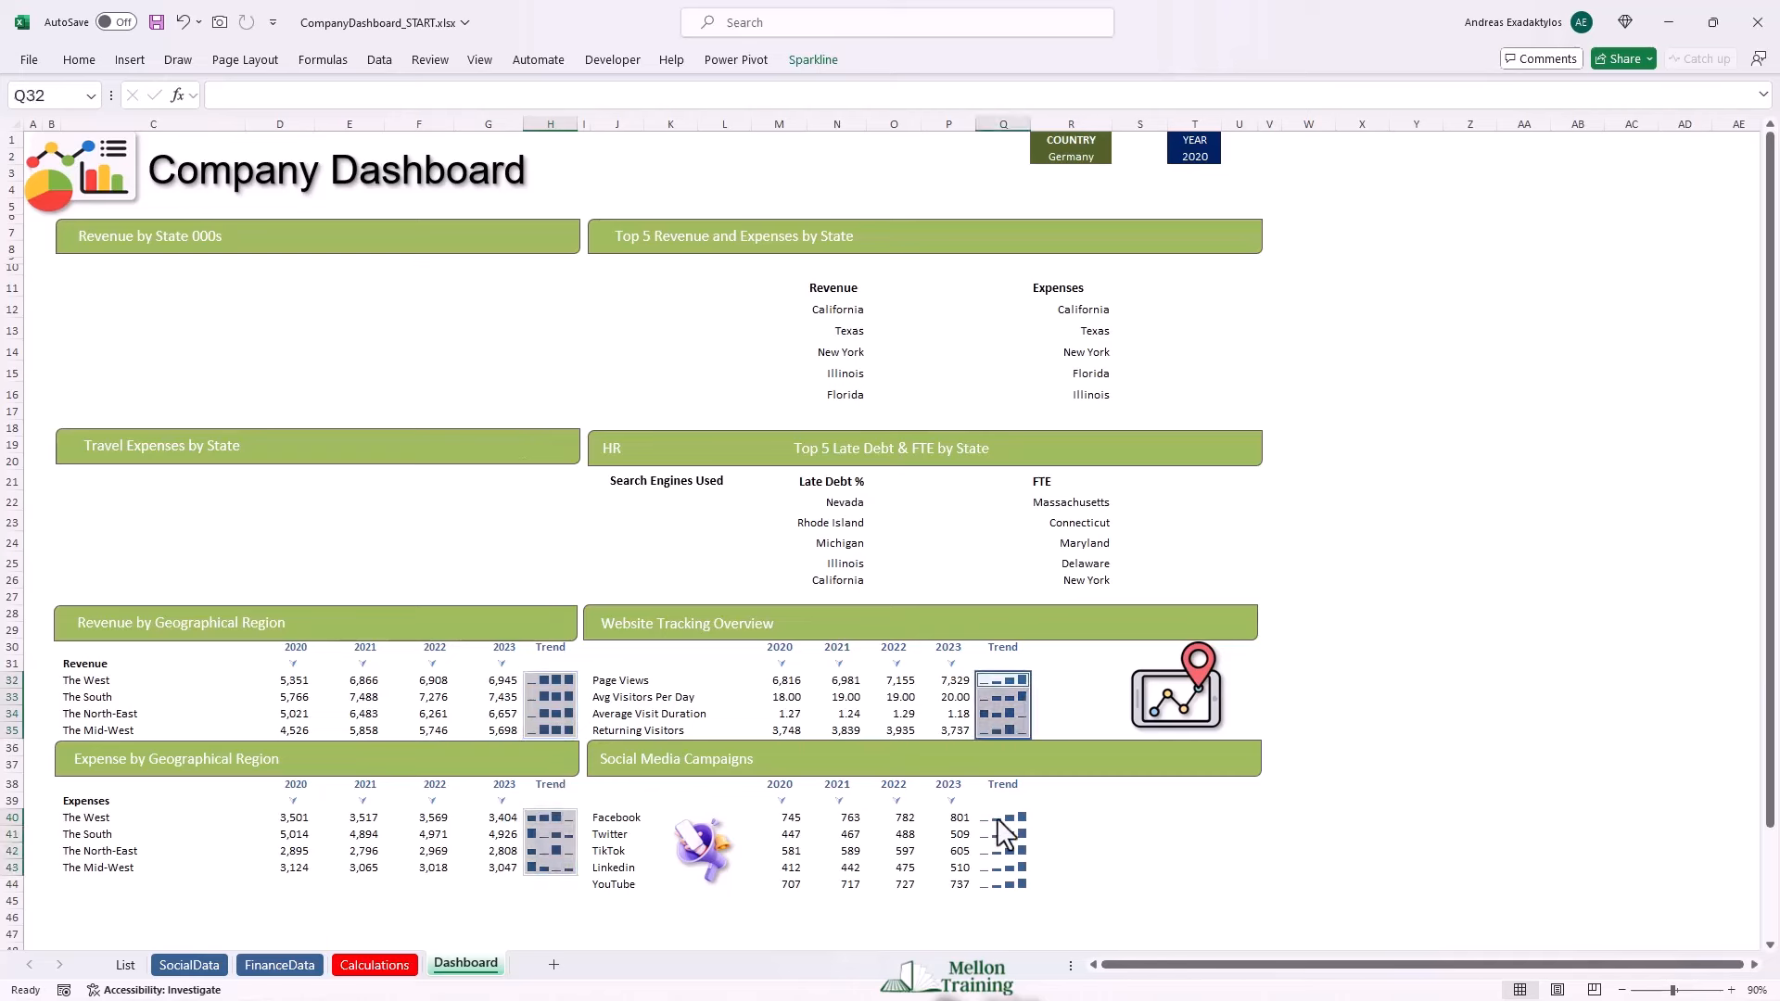
left_click_drag(998, 818, 1004, 887)
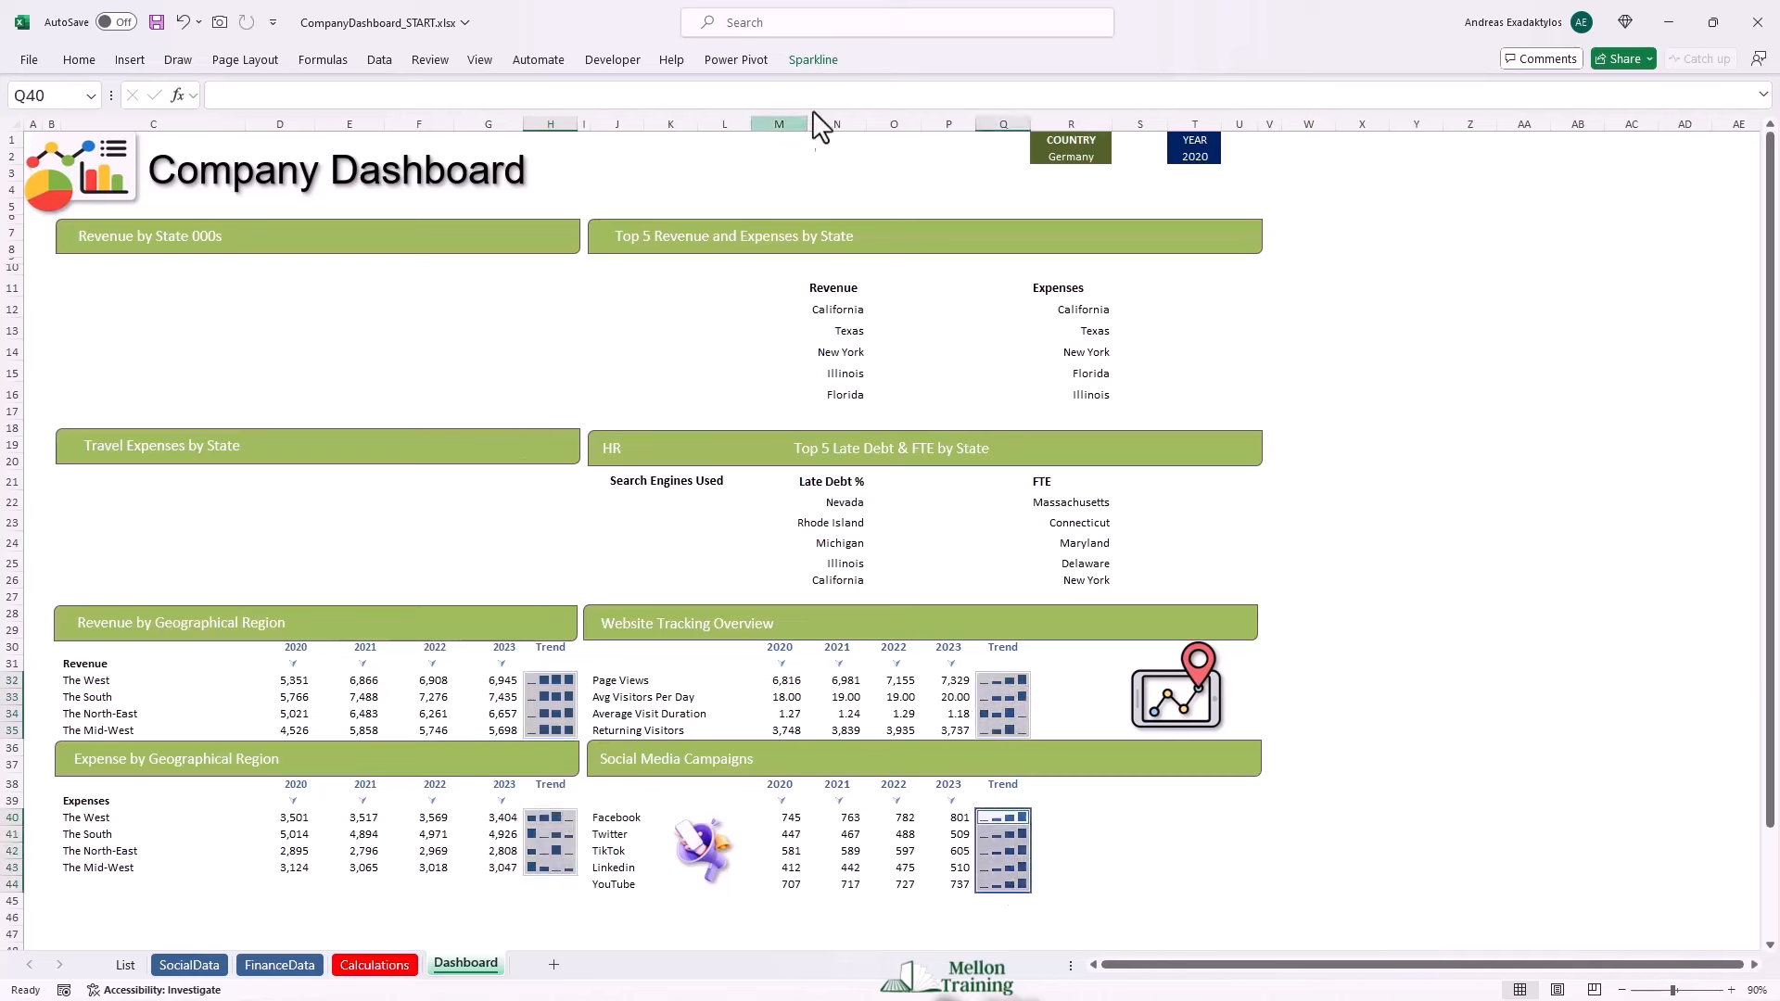
left_click(813, 60)
left_click(820, 146)
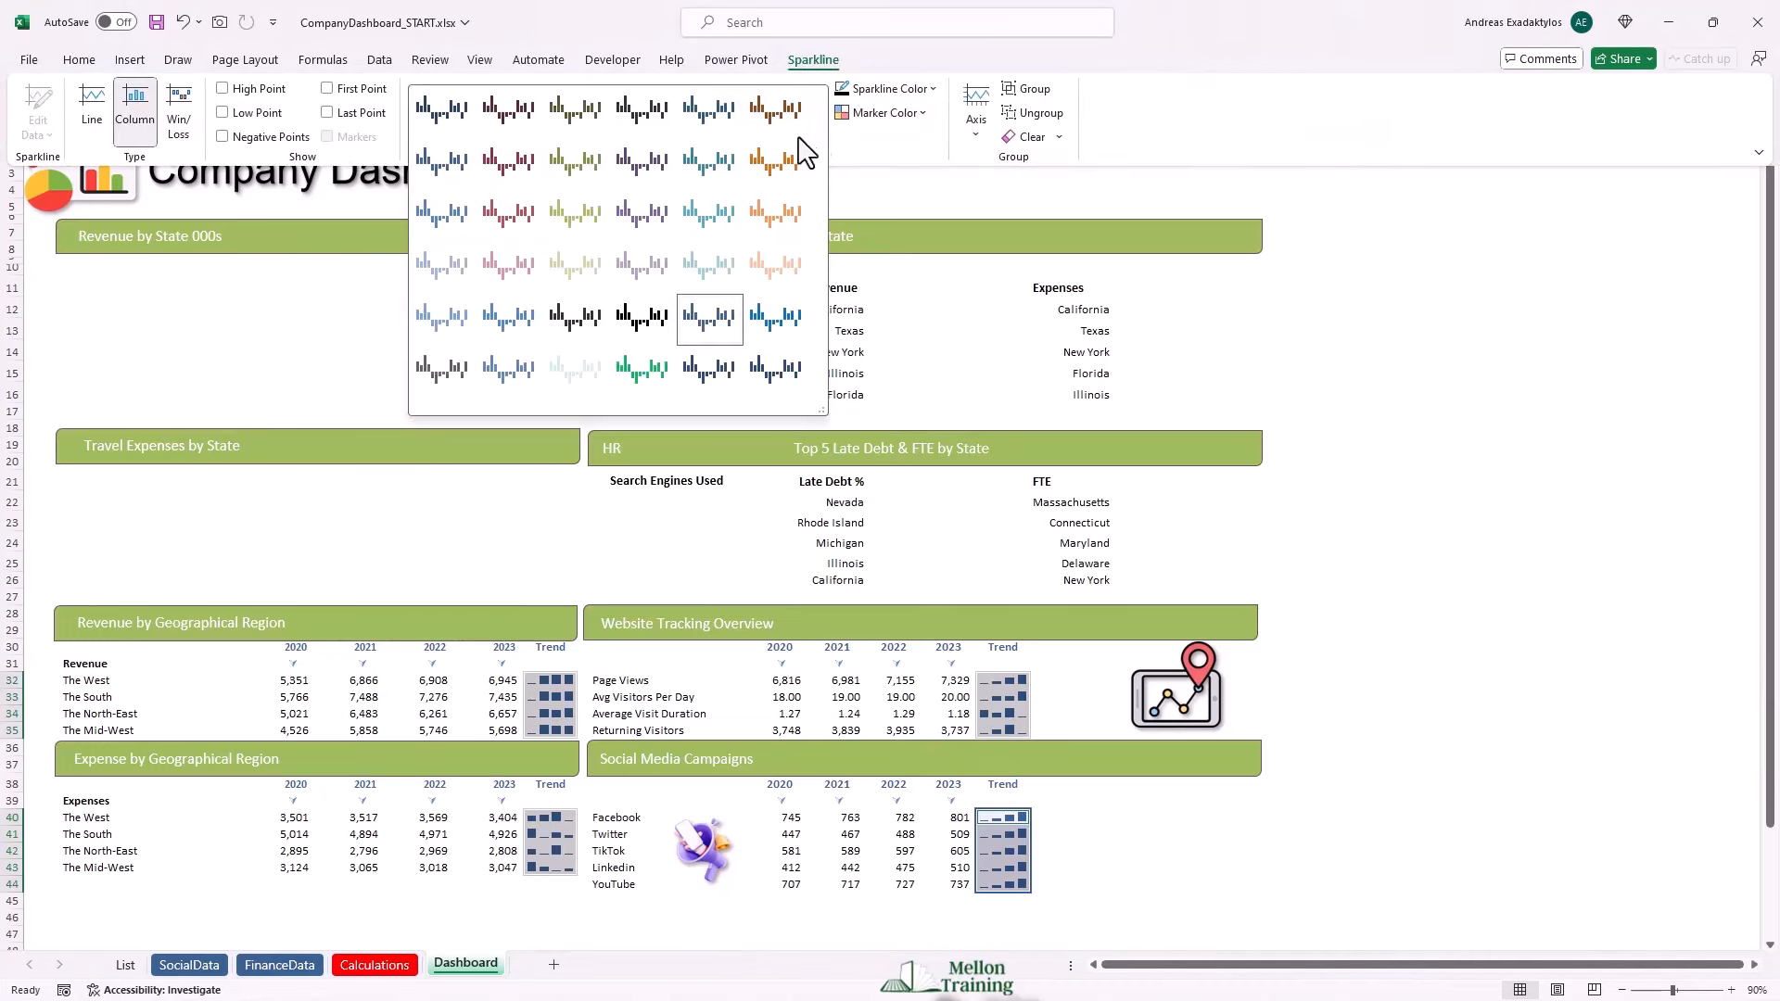
left_click(574, 167)
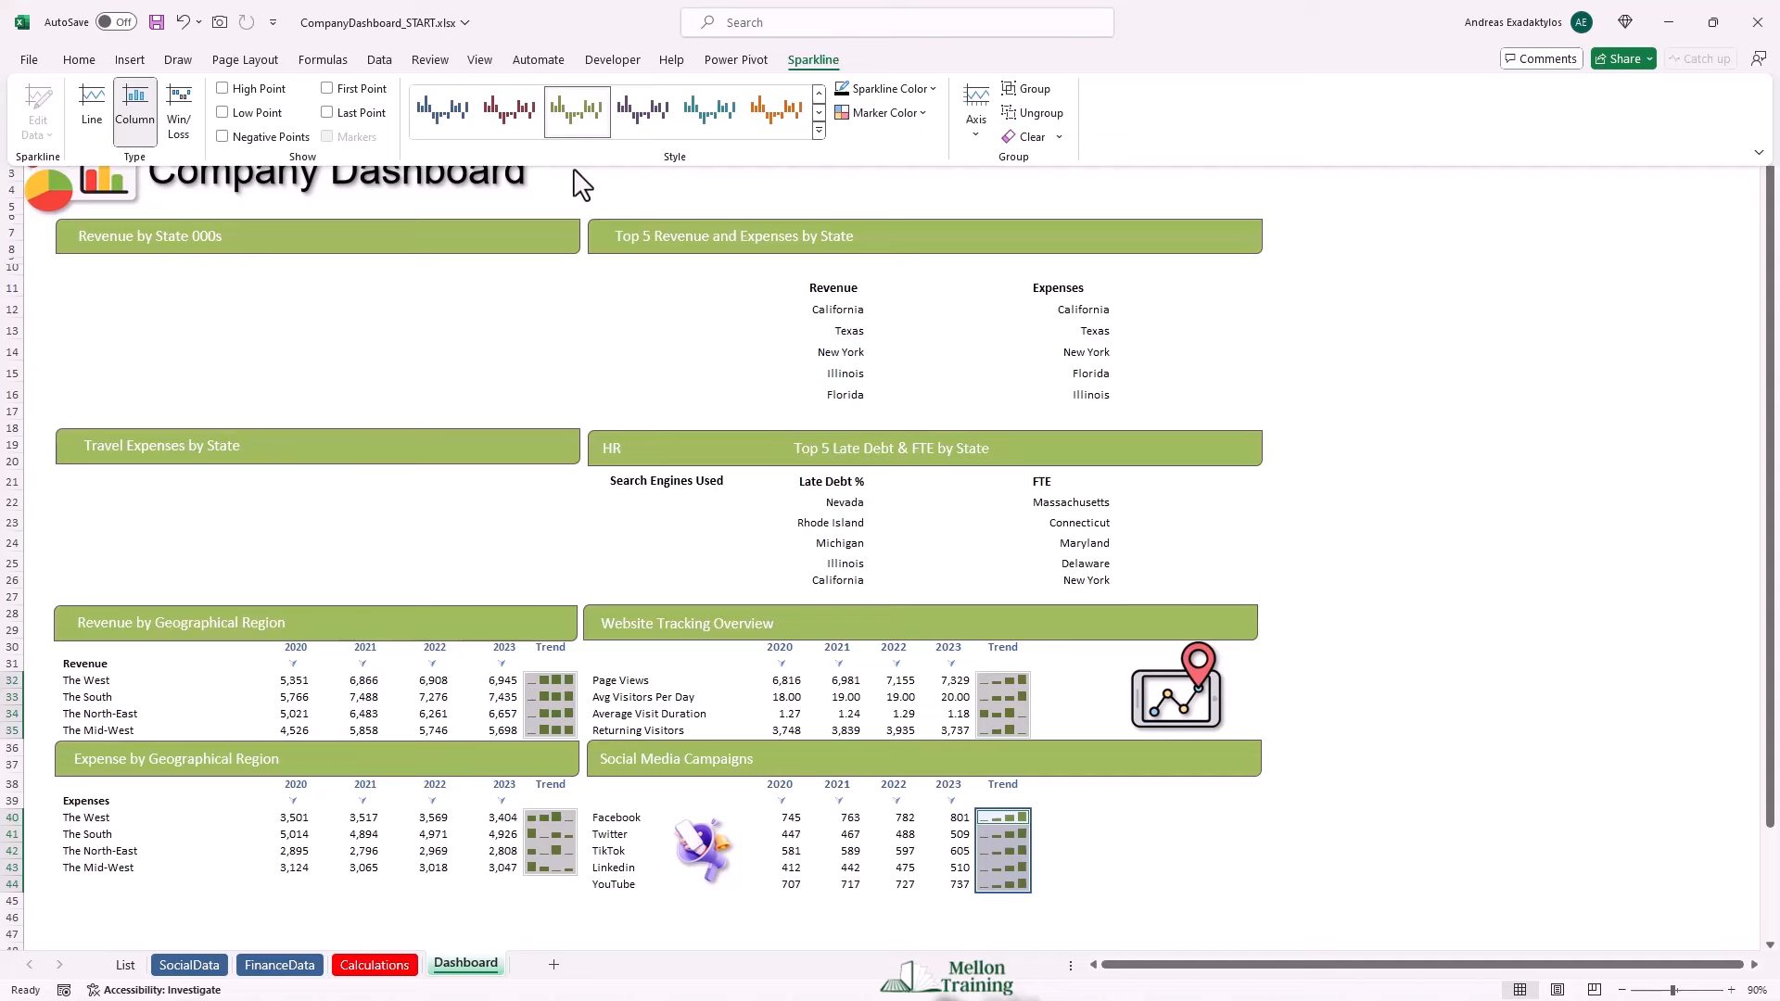
key("ctrl+F1")
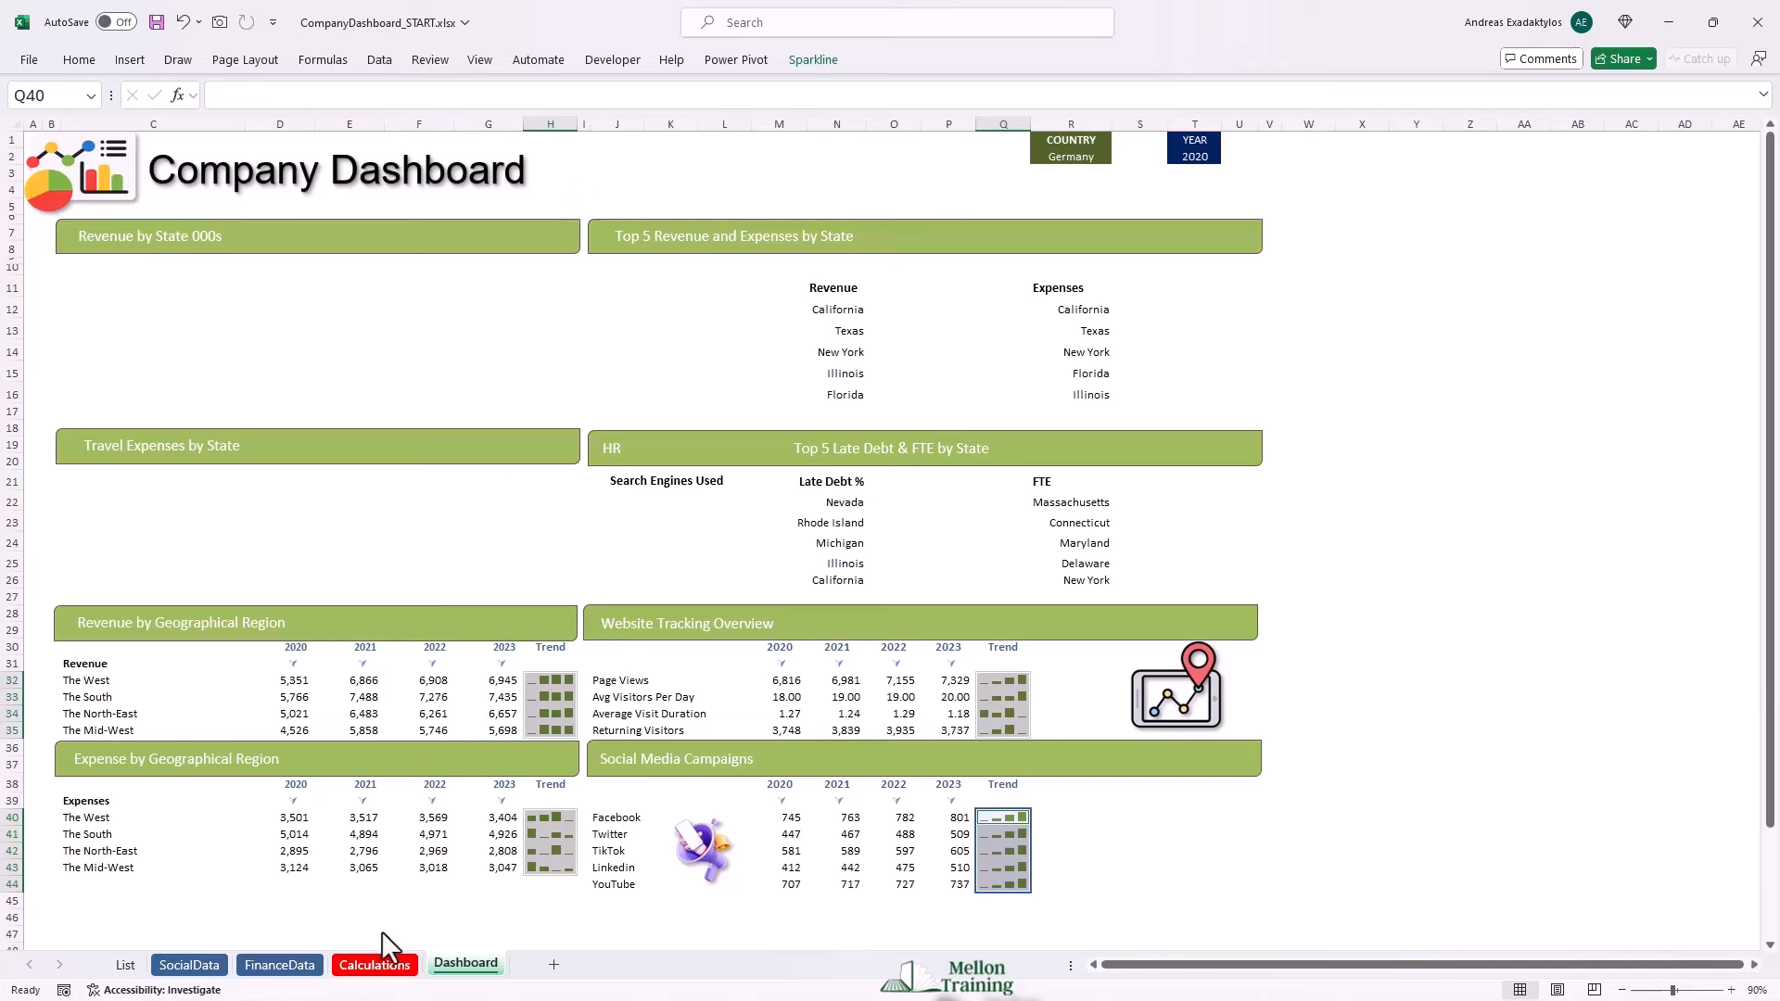
Select the revenue states C2:C11 together with their 2022 and 2023 revenue in F2:G11 on the Calculations sheet.
left_click(374, 965)
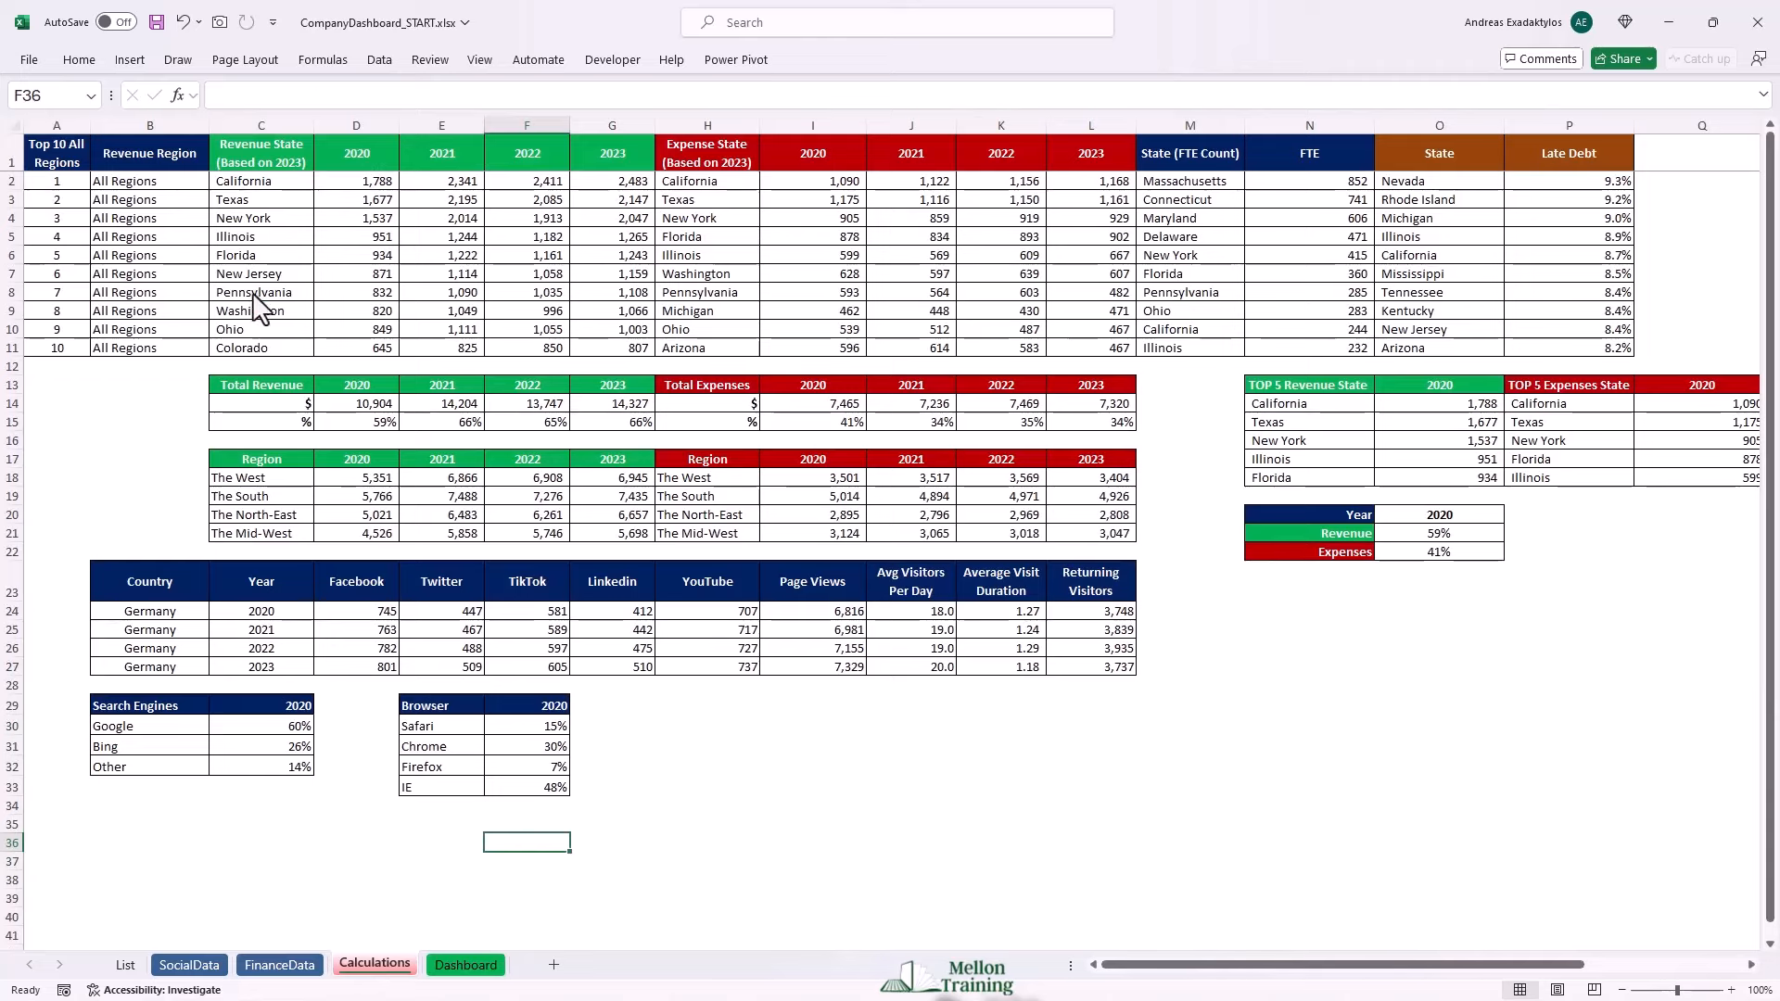
left_click(239, 185)
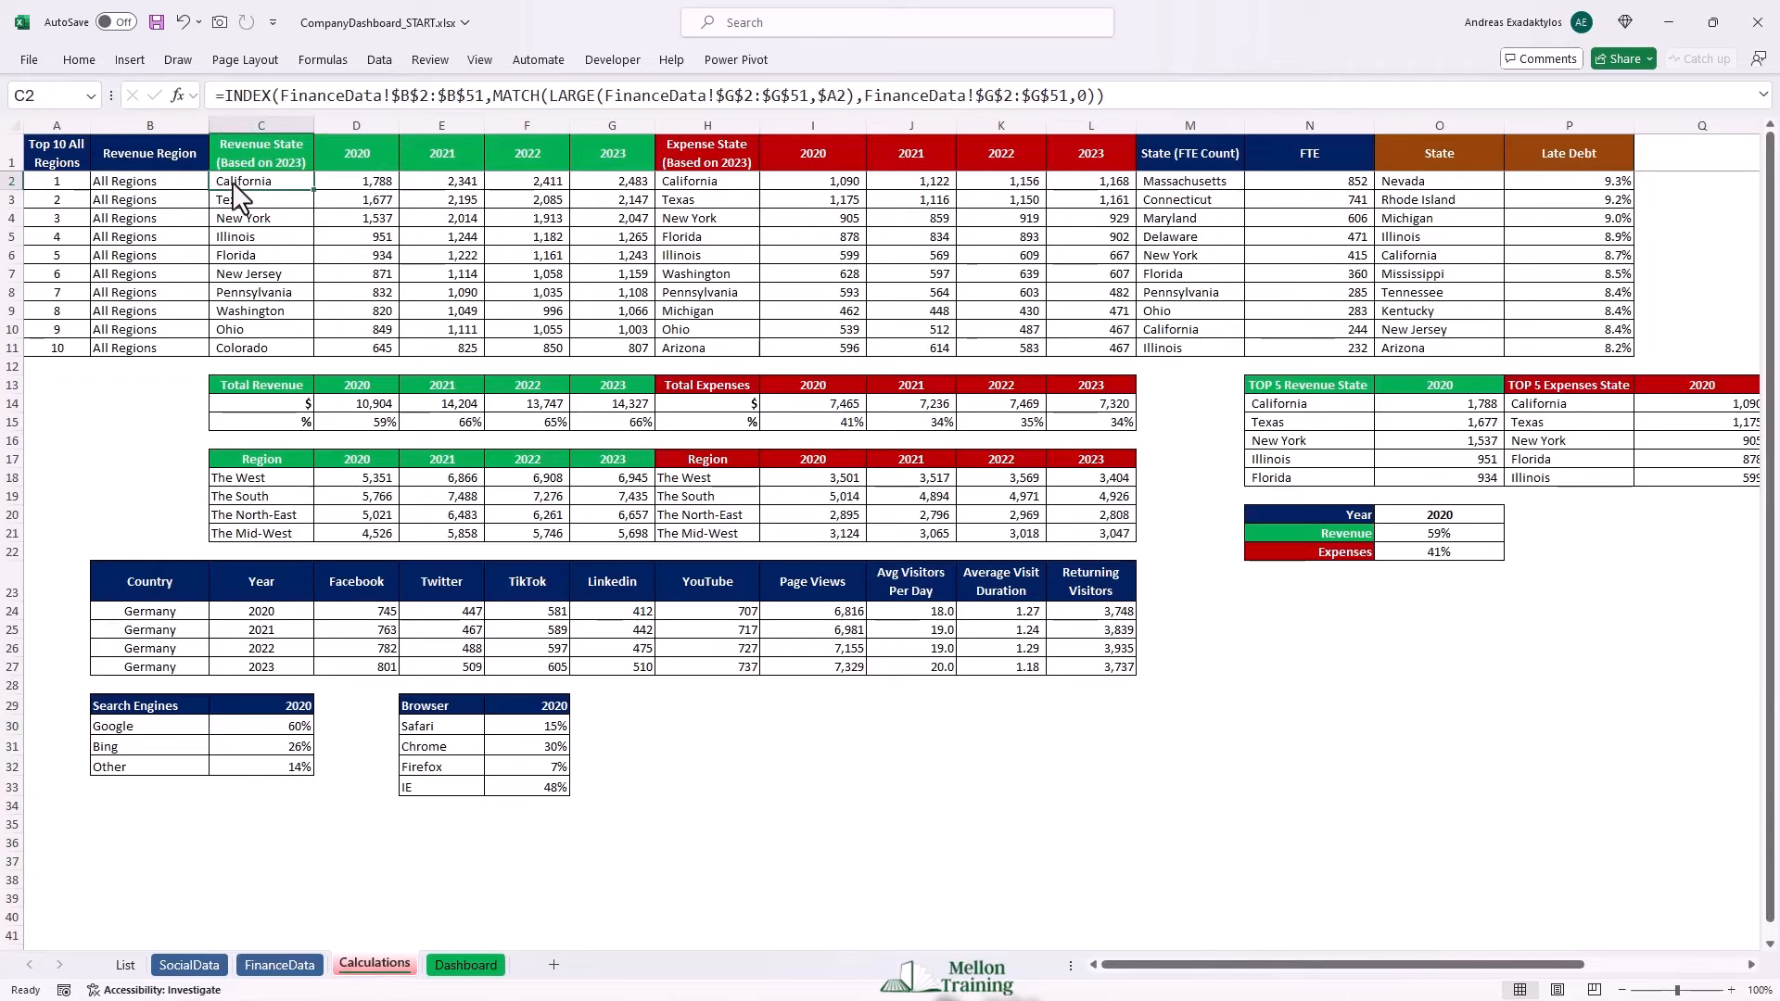
left_click_drag(238, 190, 242, 345)
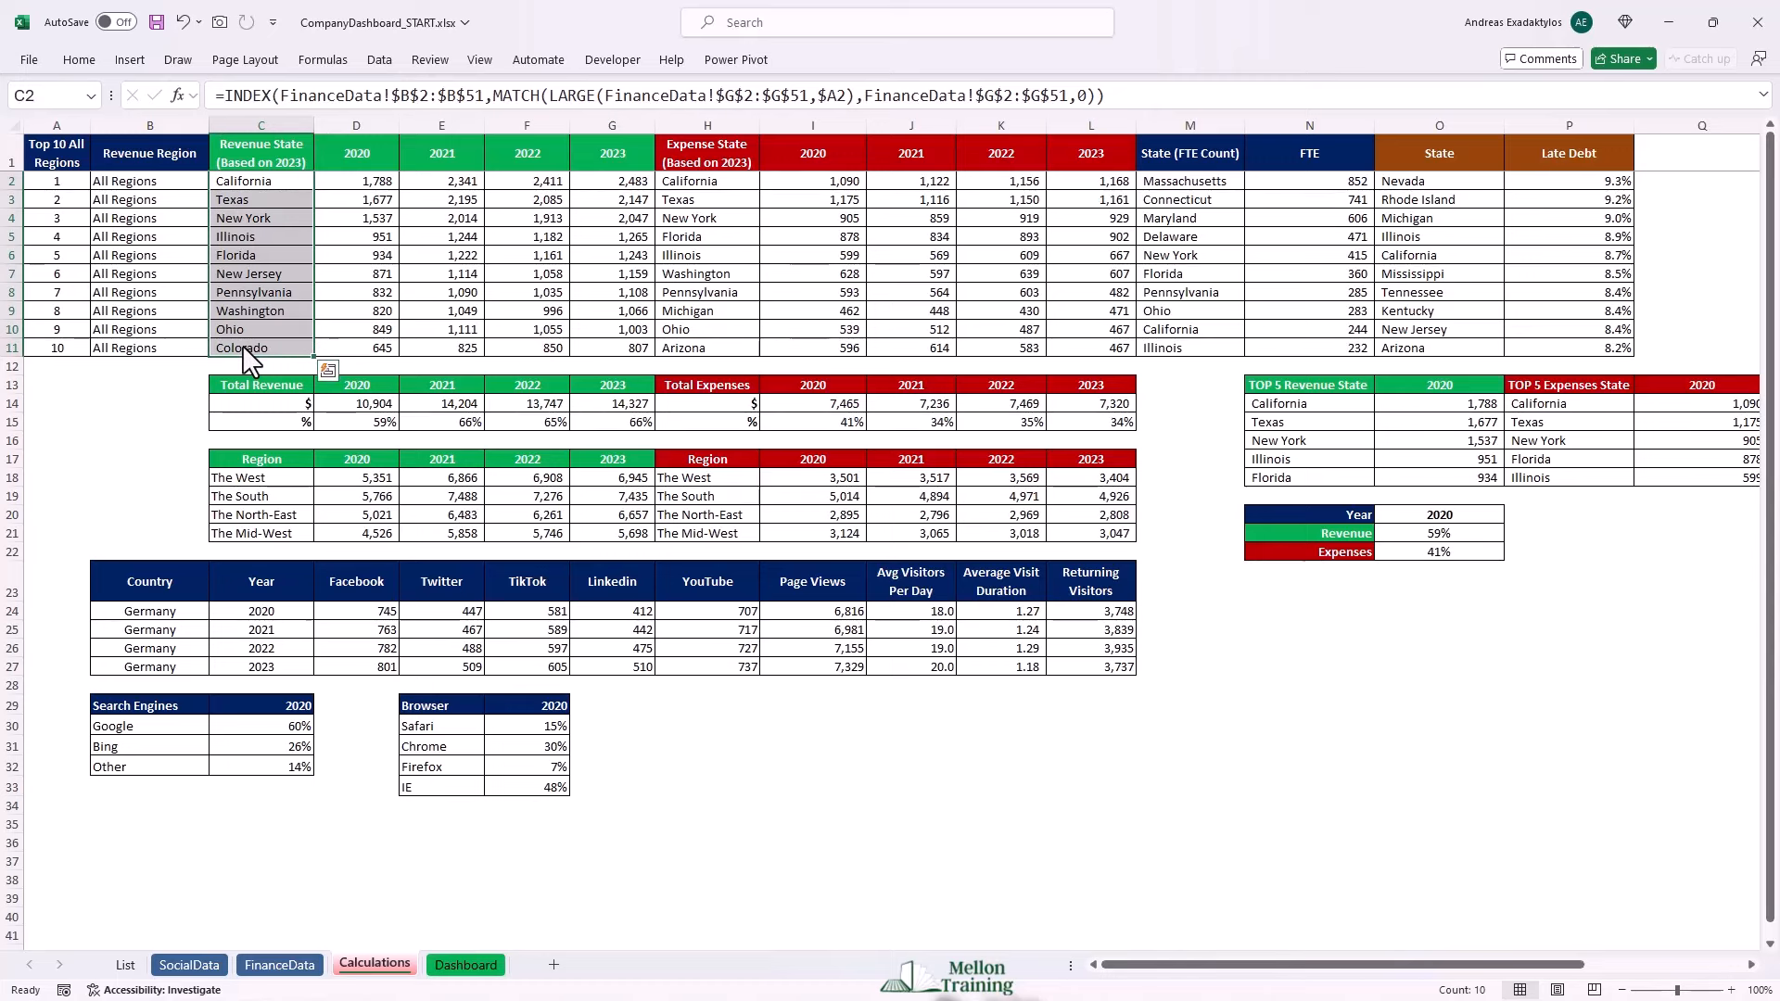
key("ctrl")
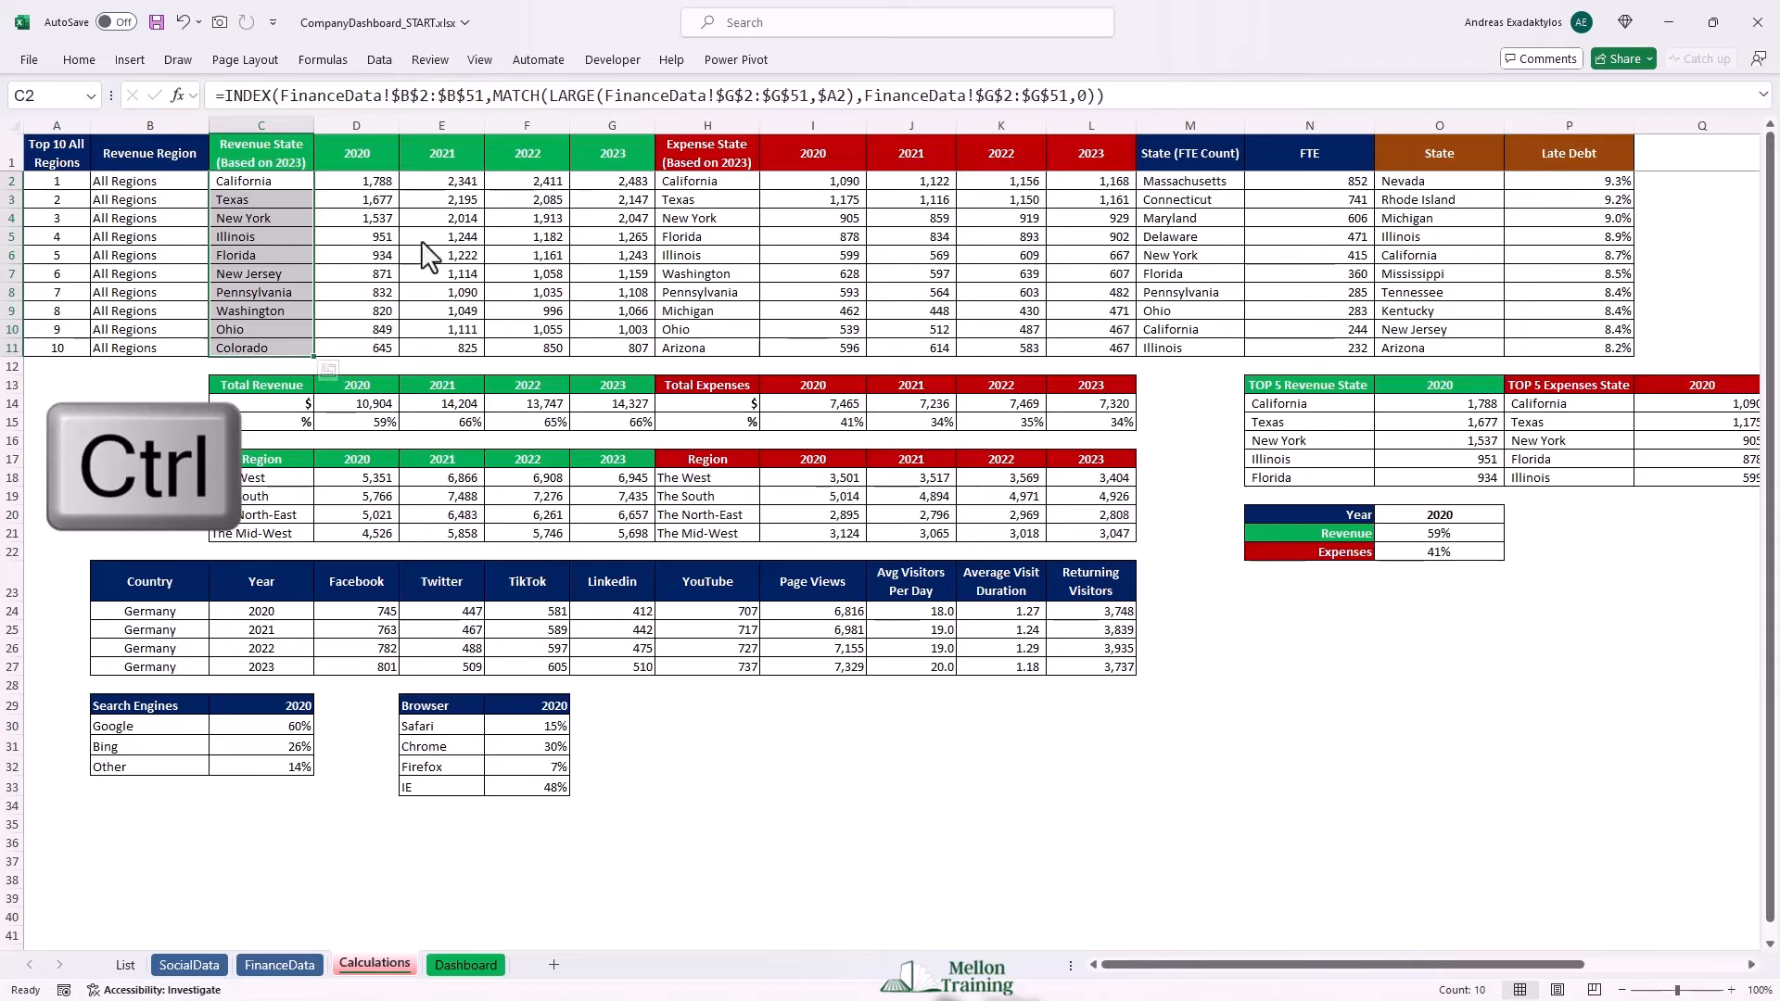
left_click(534, 188, "ctrl")
left_click_drag(536, 190, 631, 348)
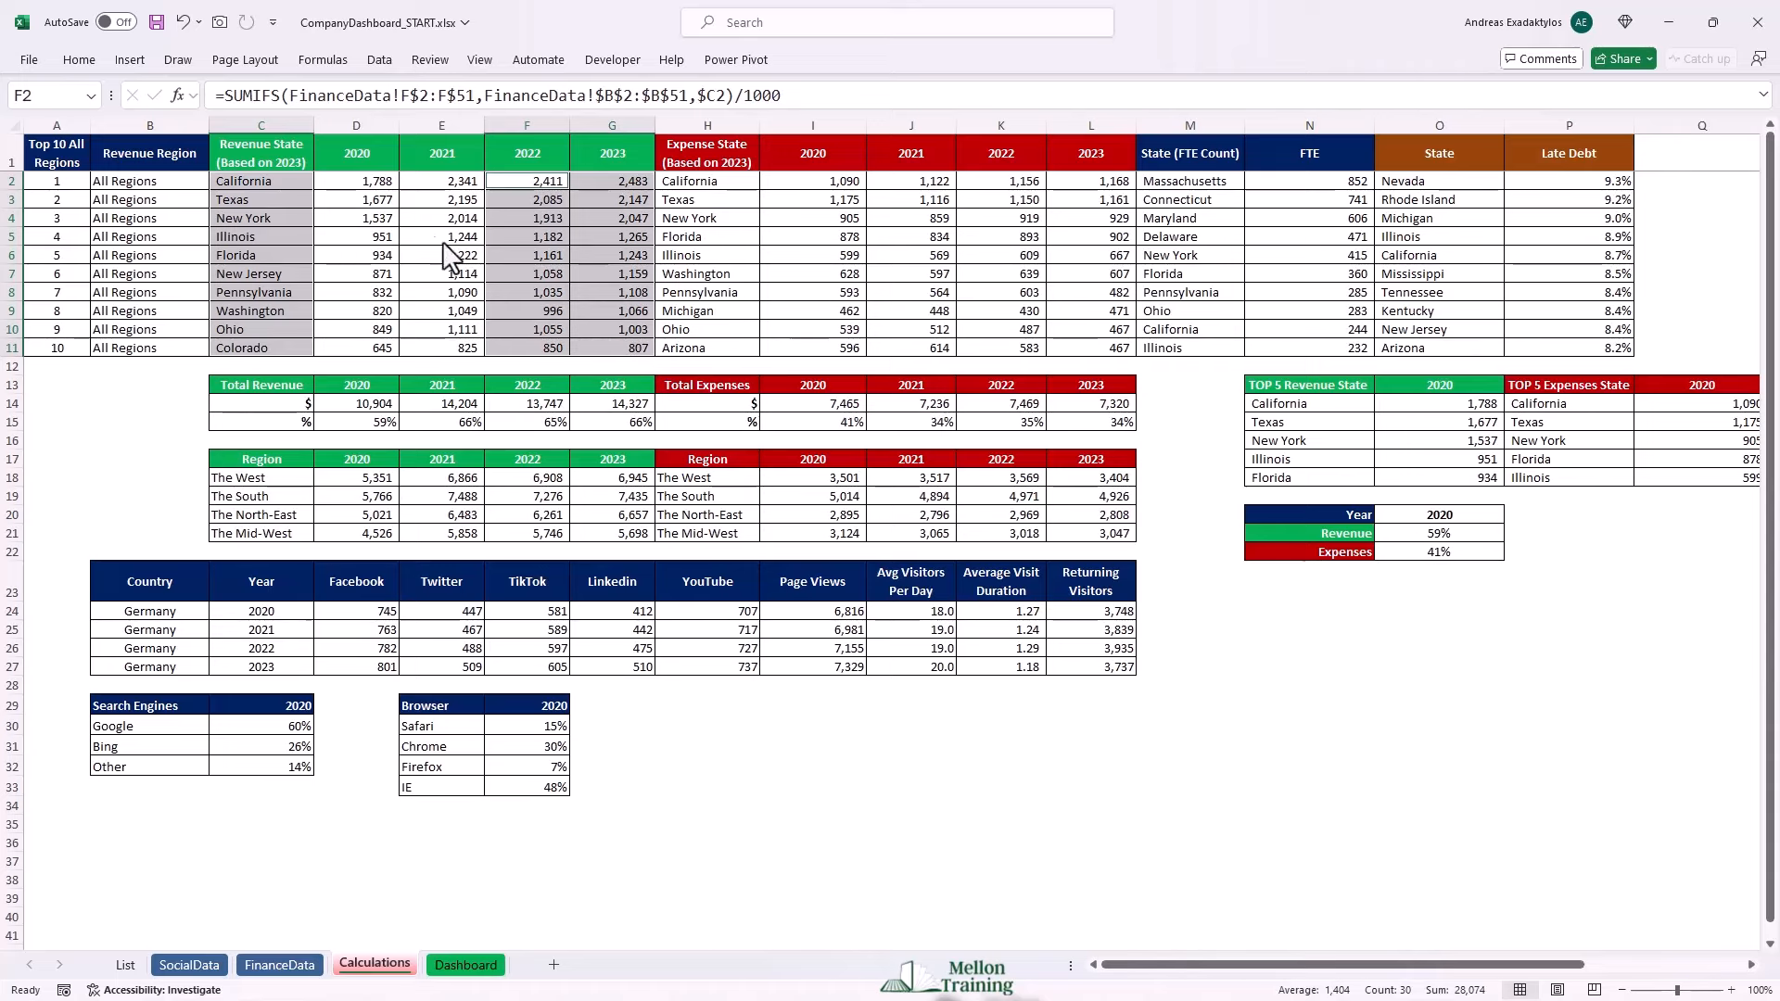
Insert a custom combo chart with Series1 as Line with Markers and Series2 as Clustered Column, and cut it to the clipboard.
left_click(129, 61)
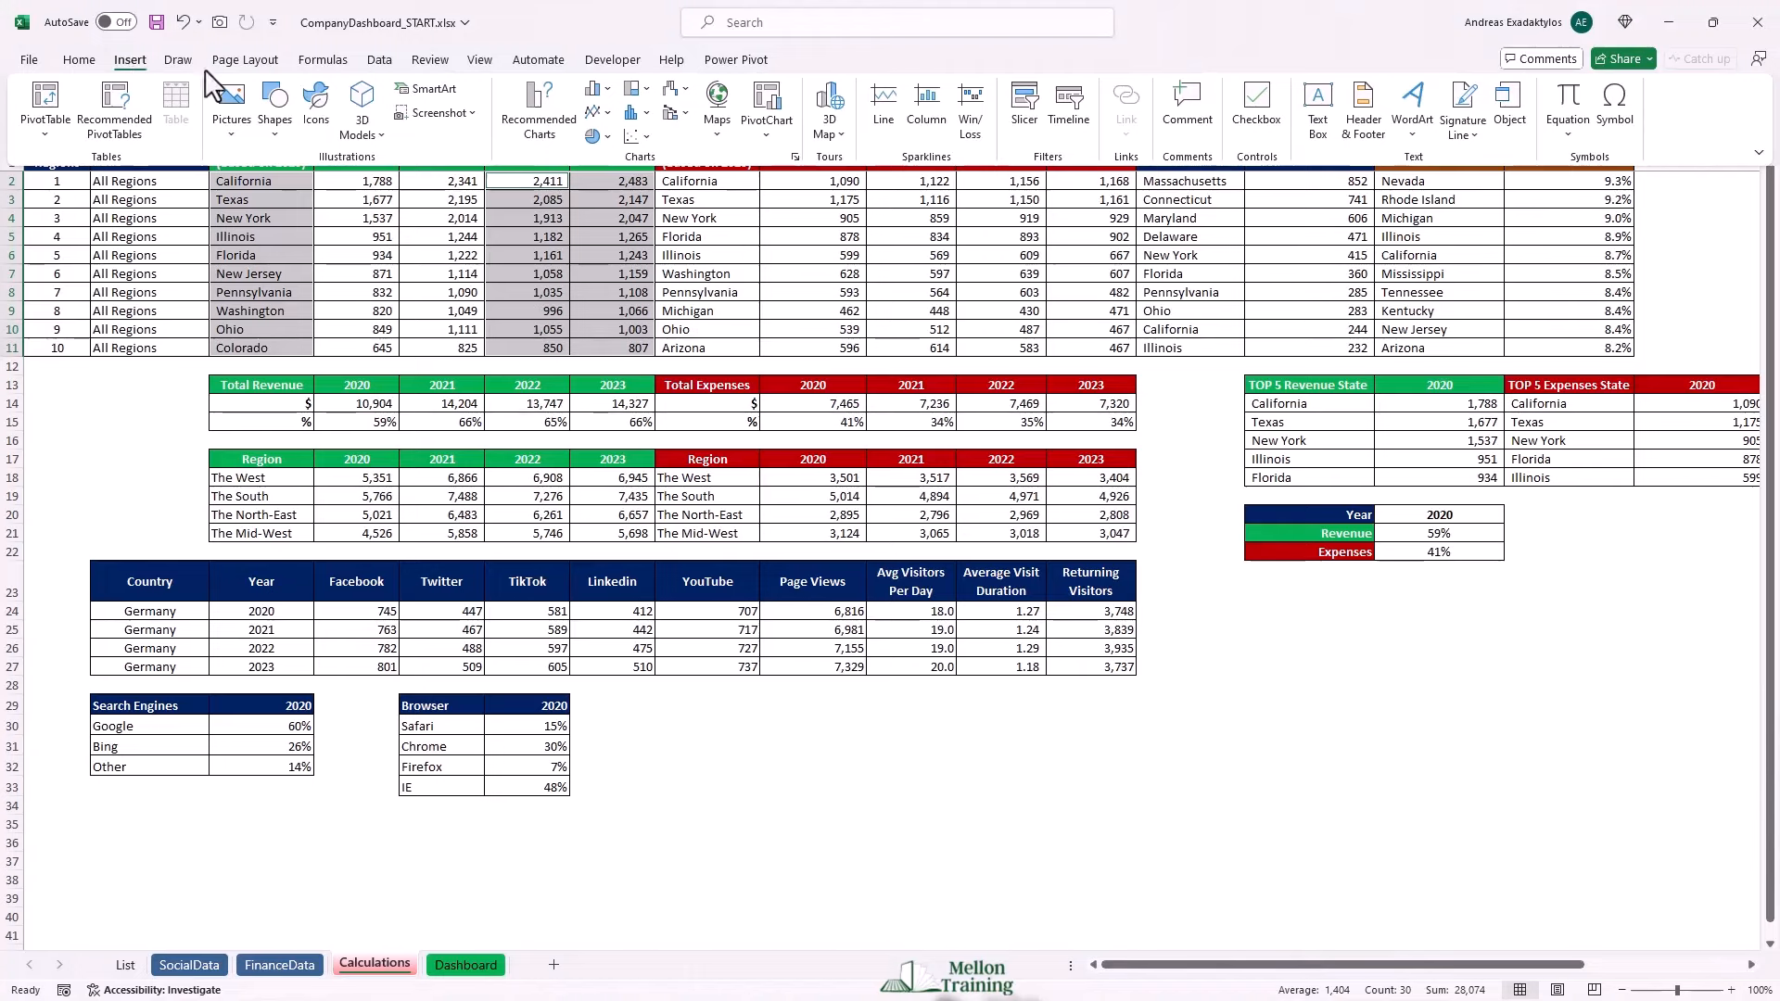
left_click(518, 125)
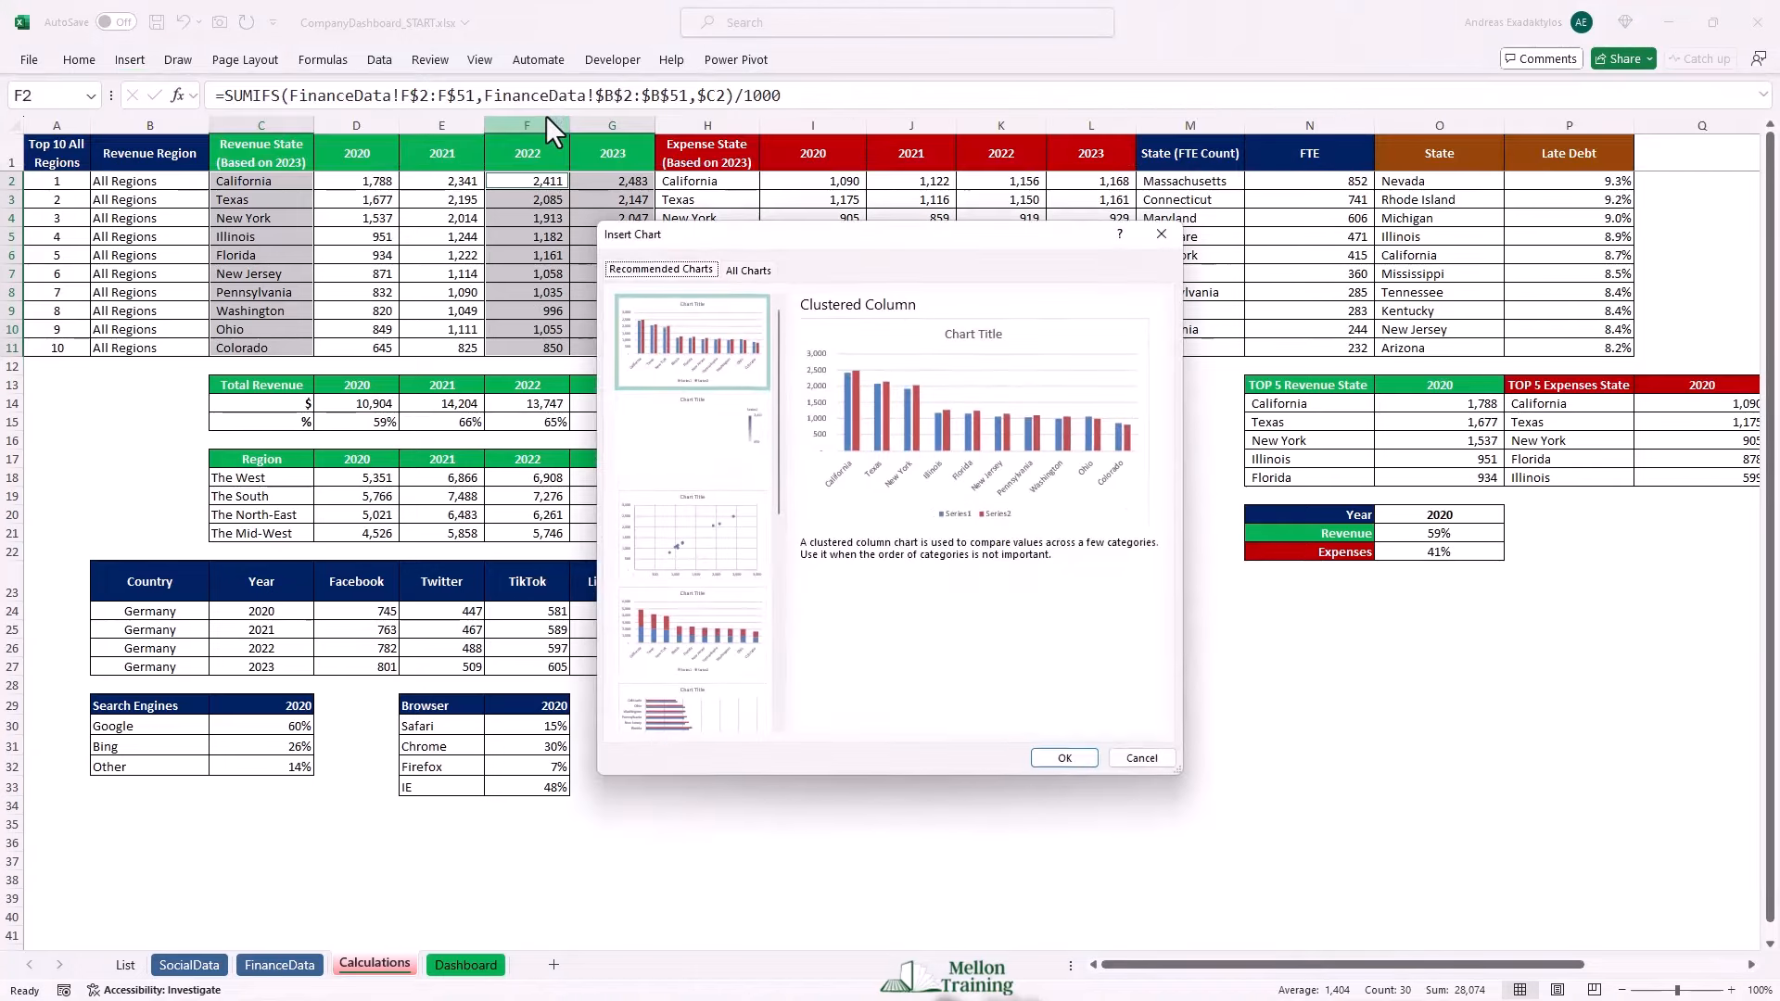
left_click(751, 270)
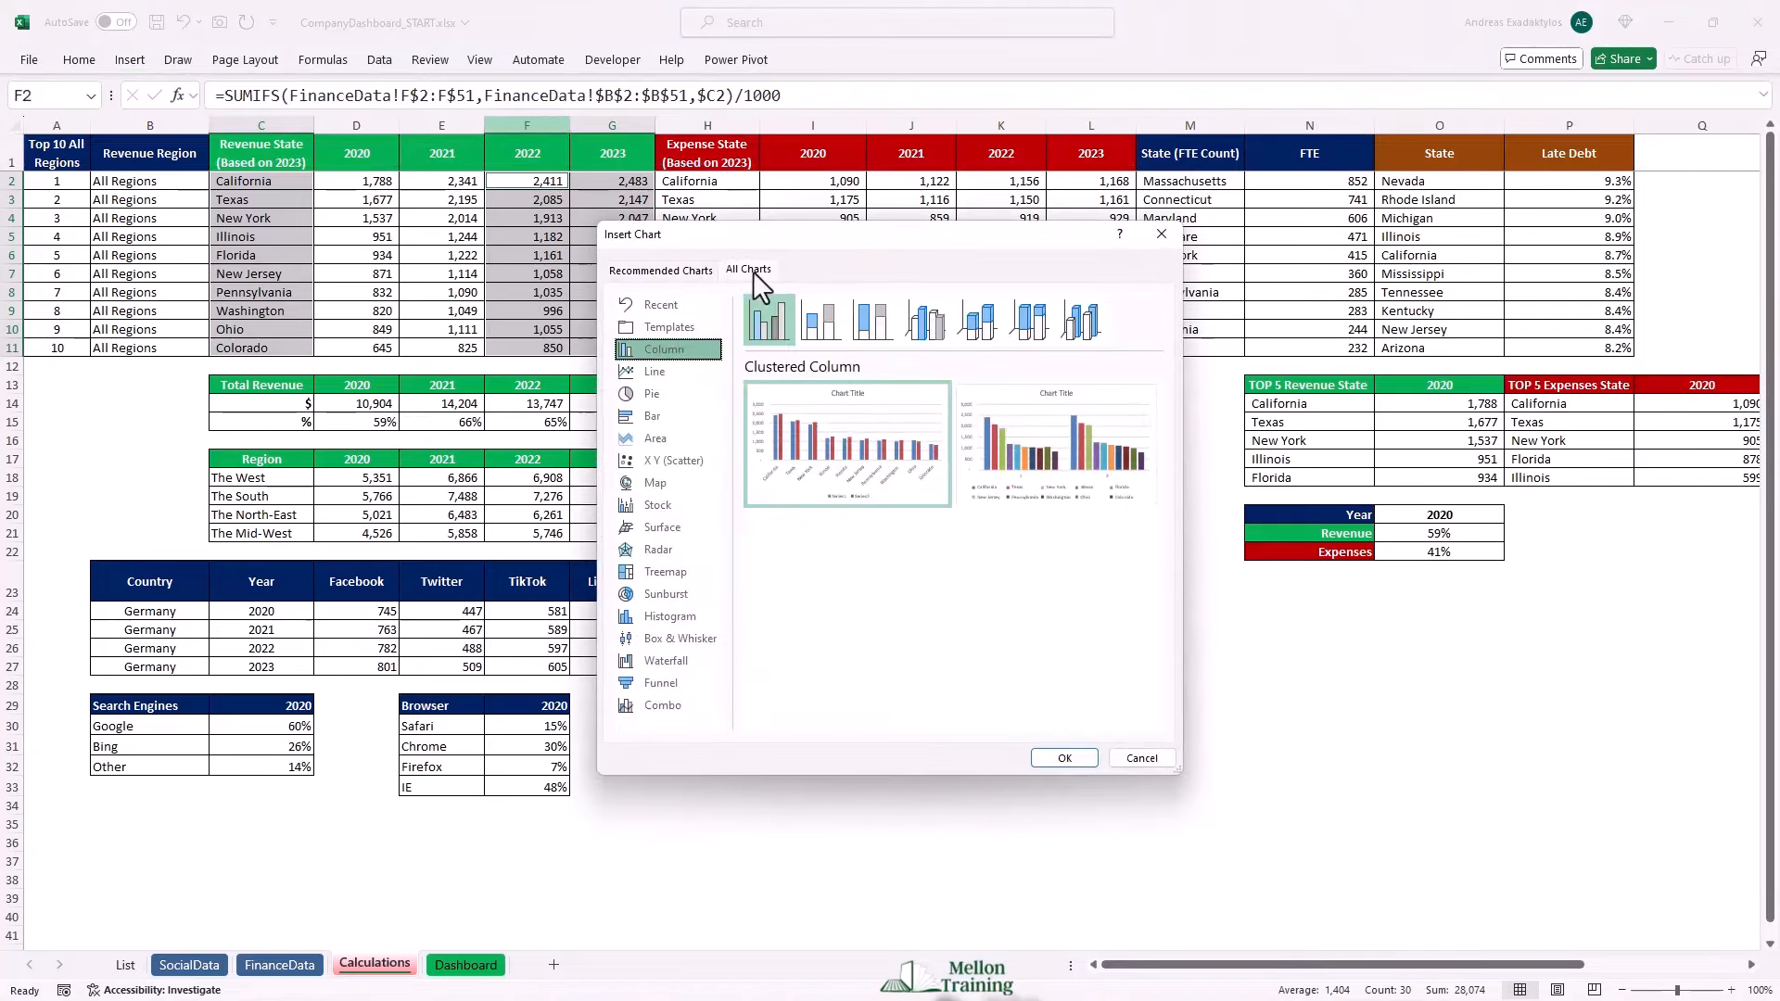
left_click(677, 705)
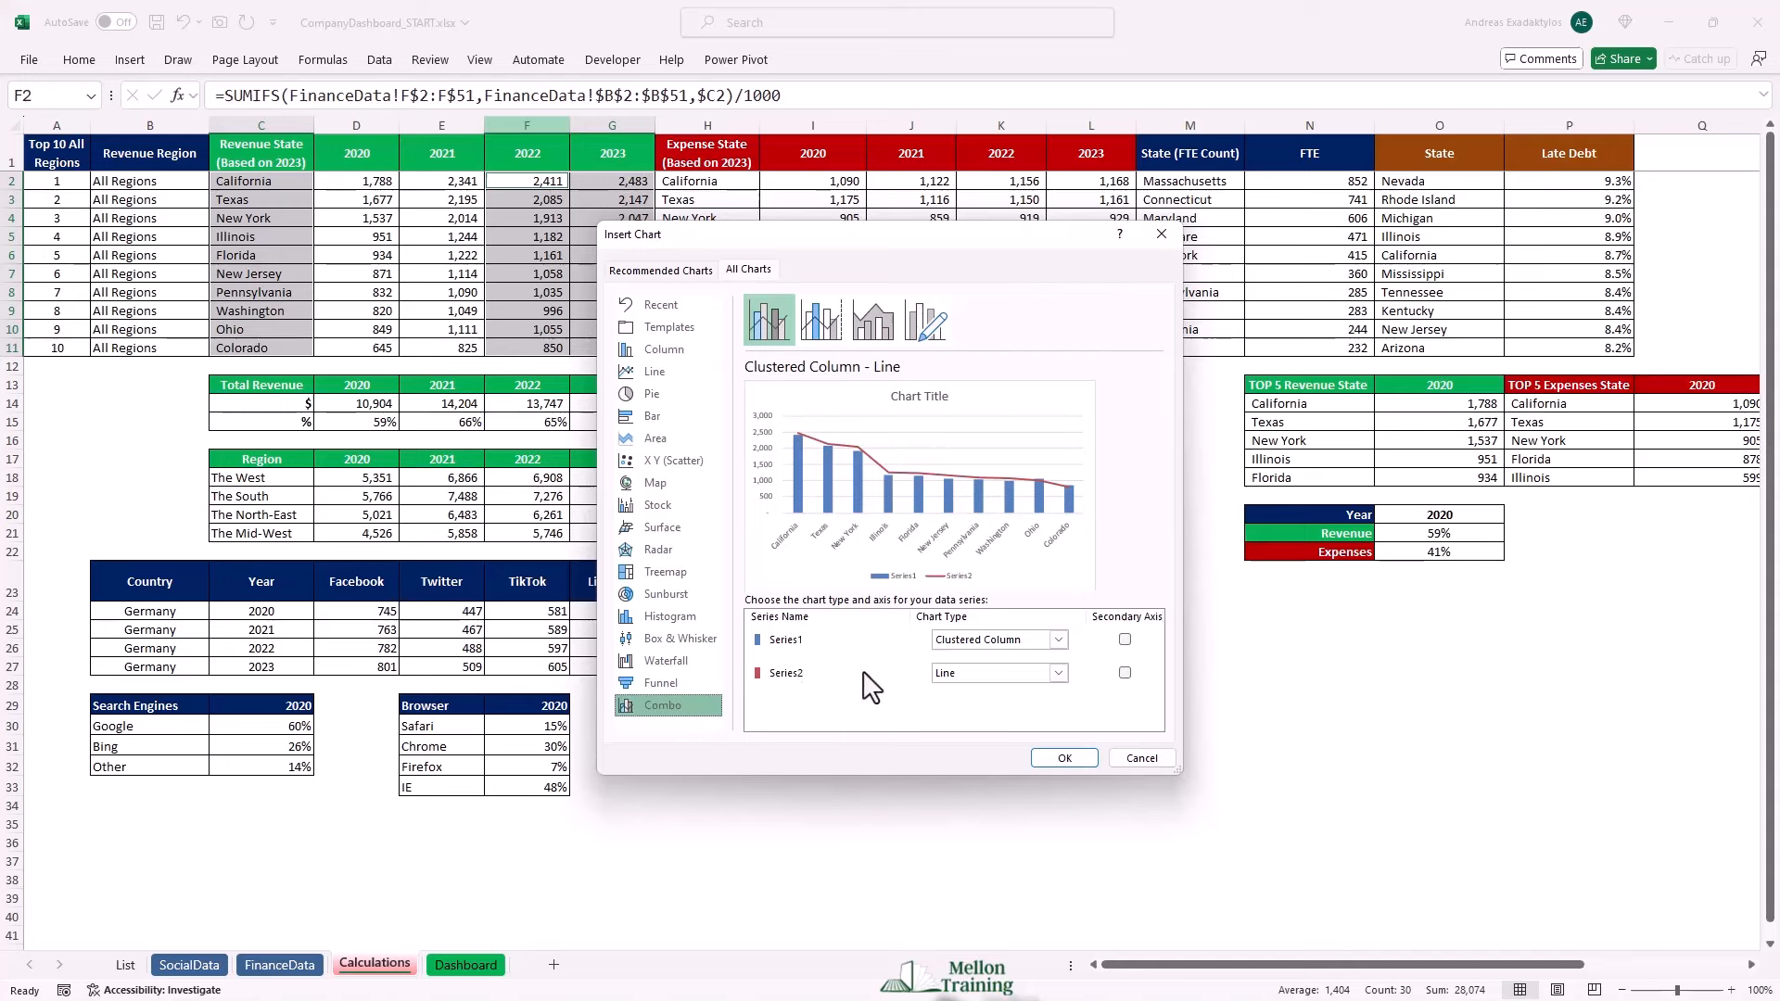
left_click(1059, 640)
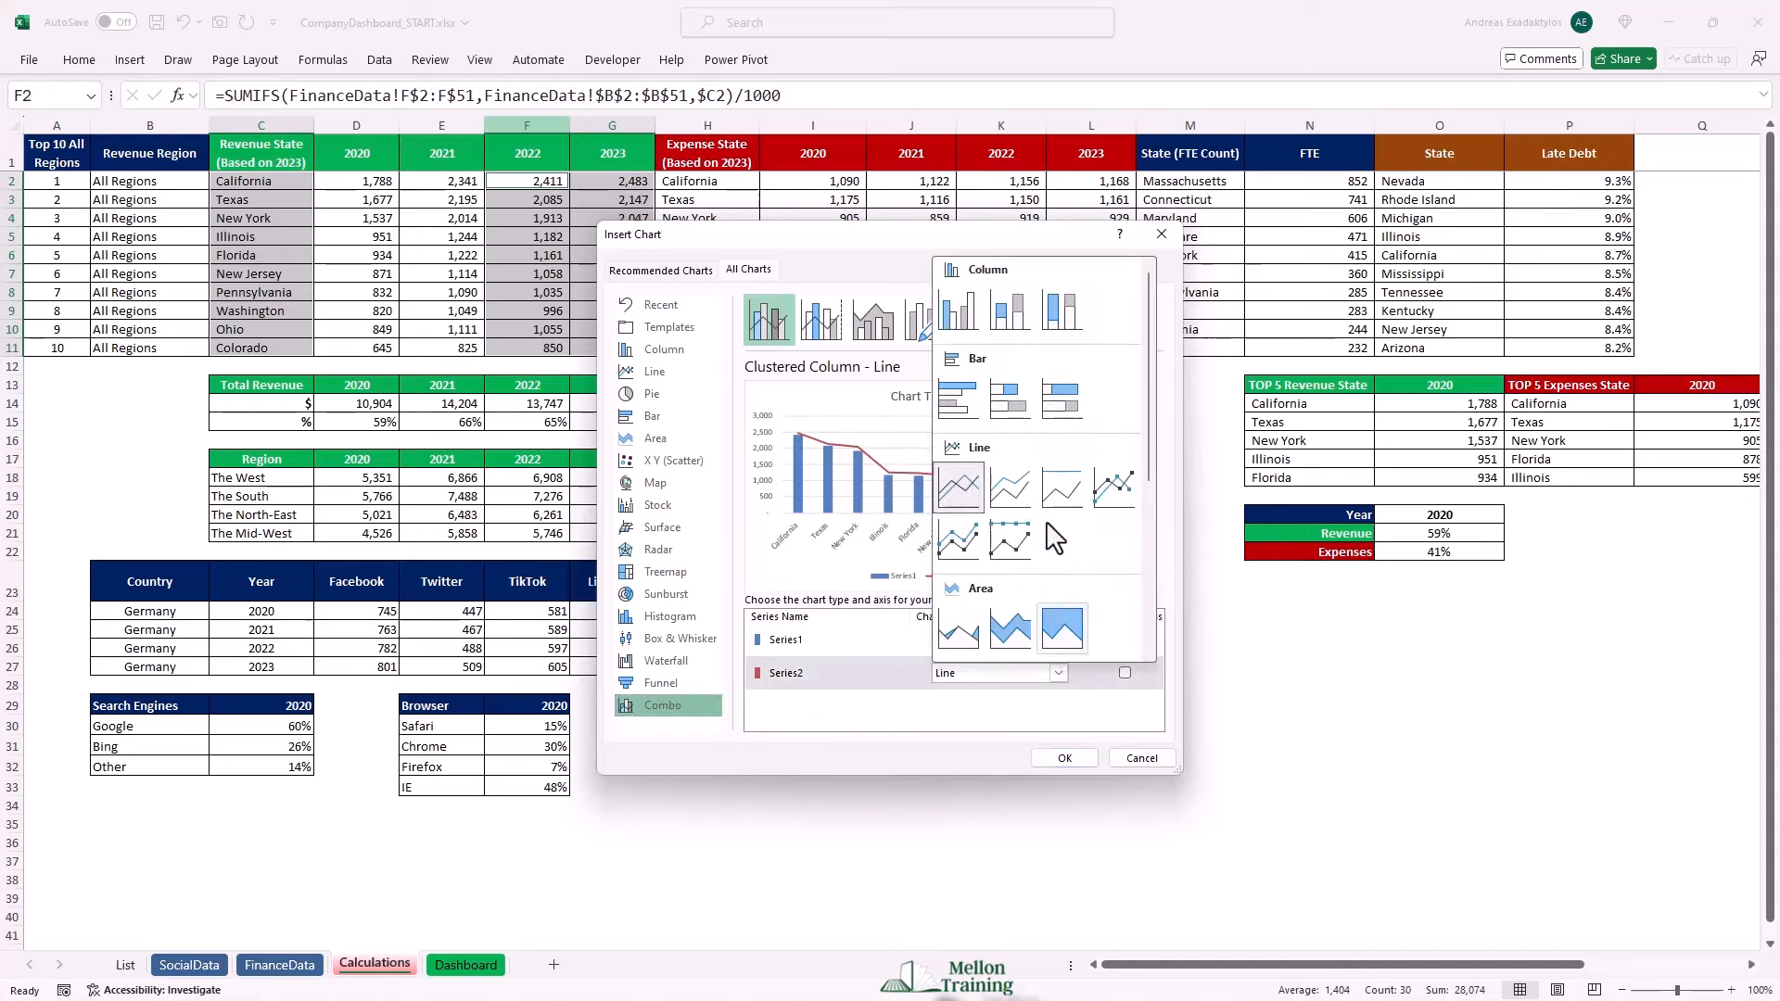
left_click(958, 313)
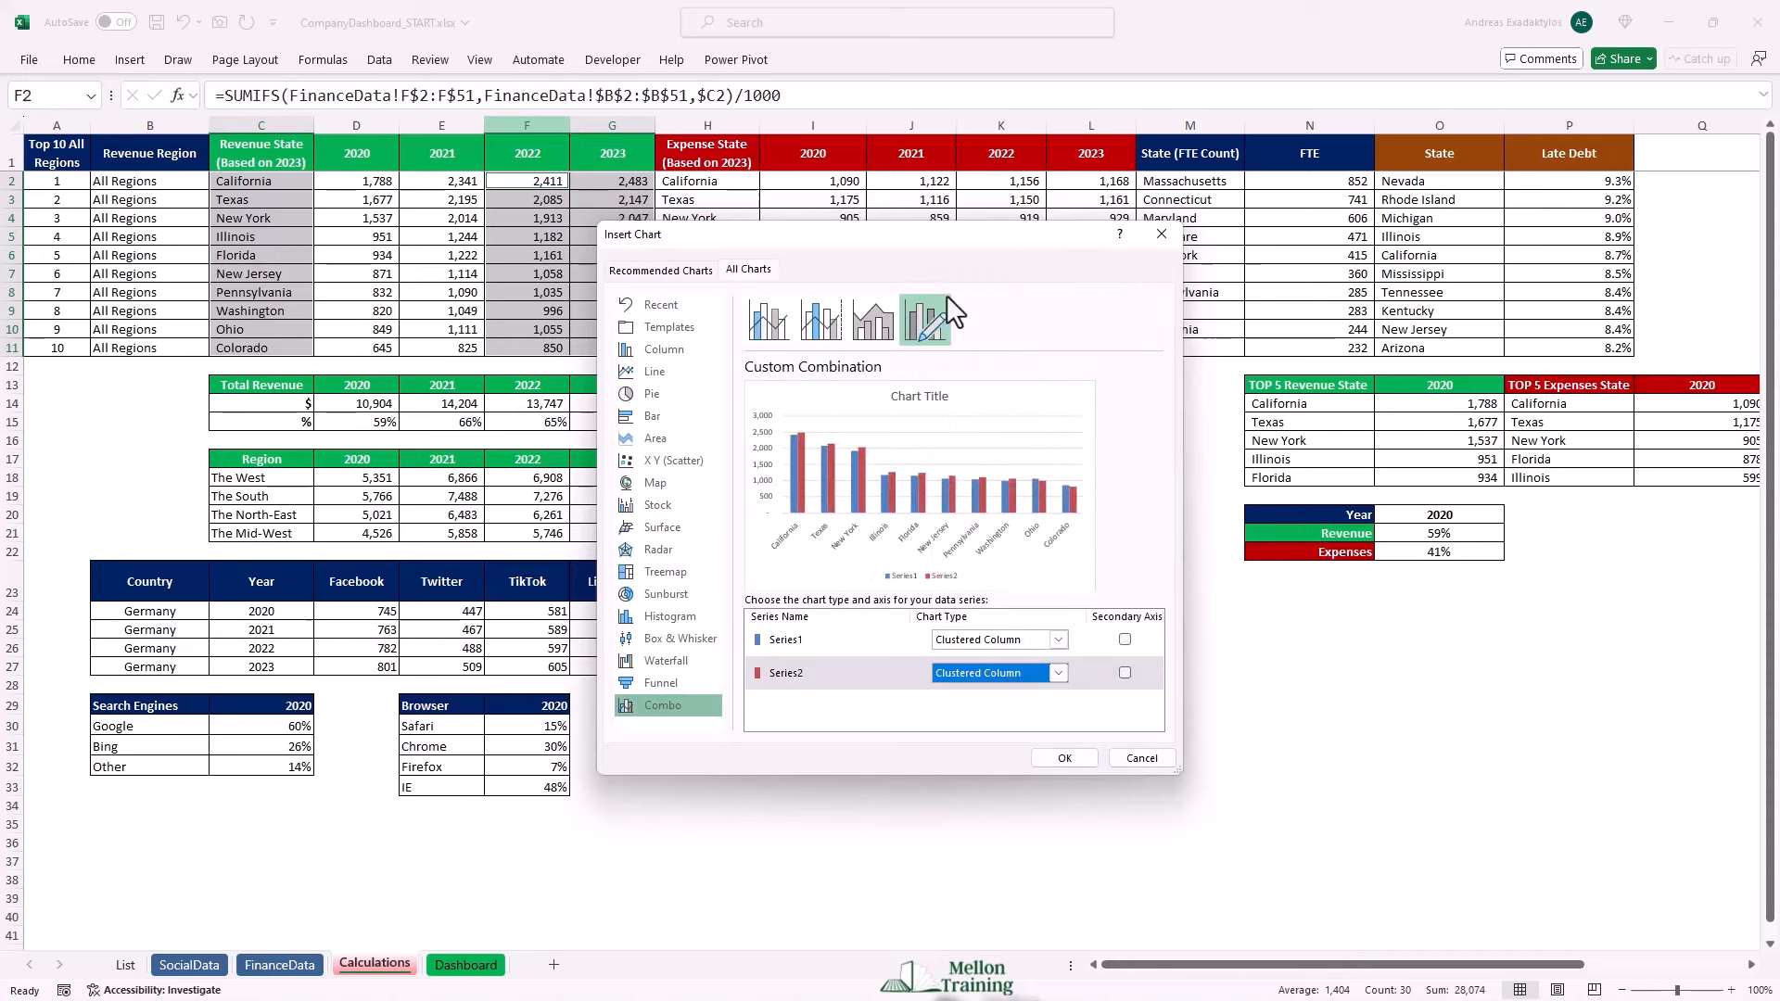
left_click(1060, 640)
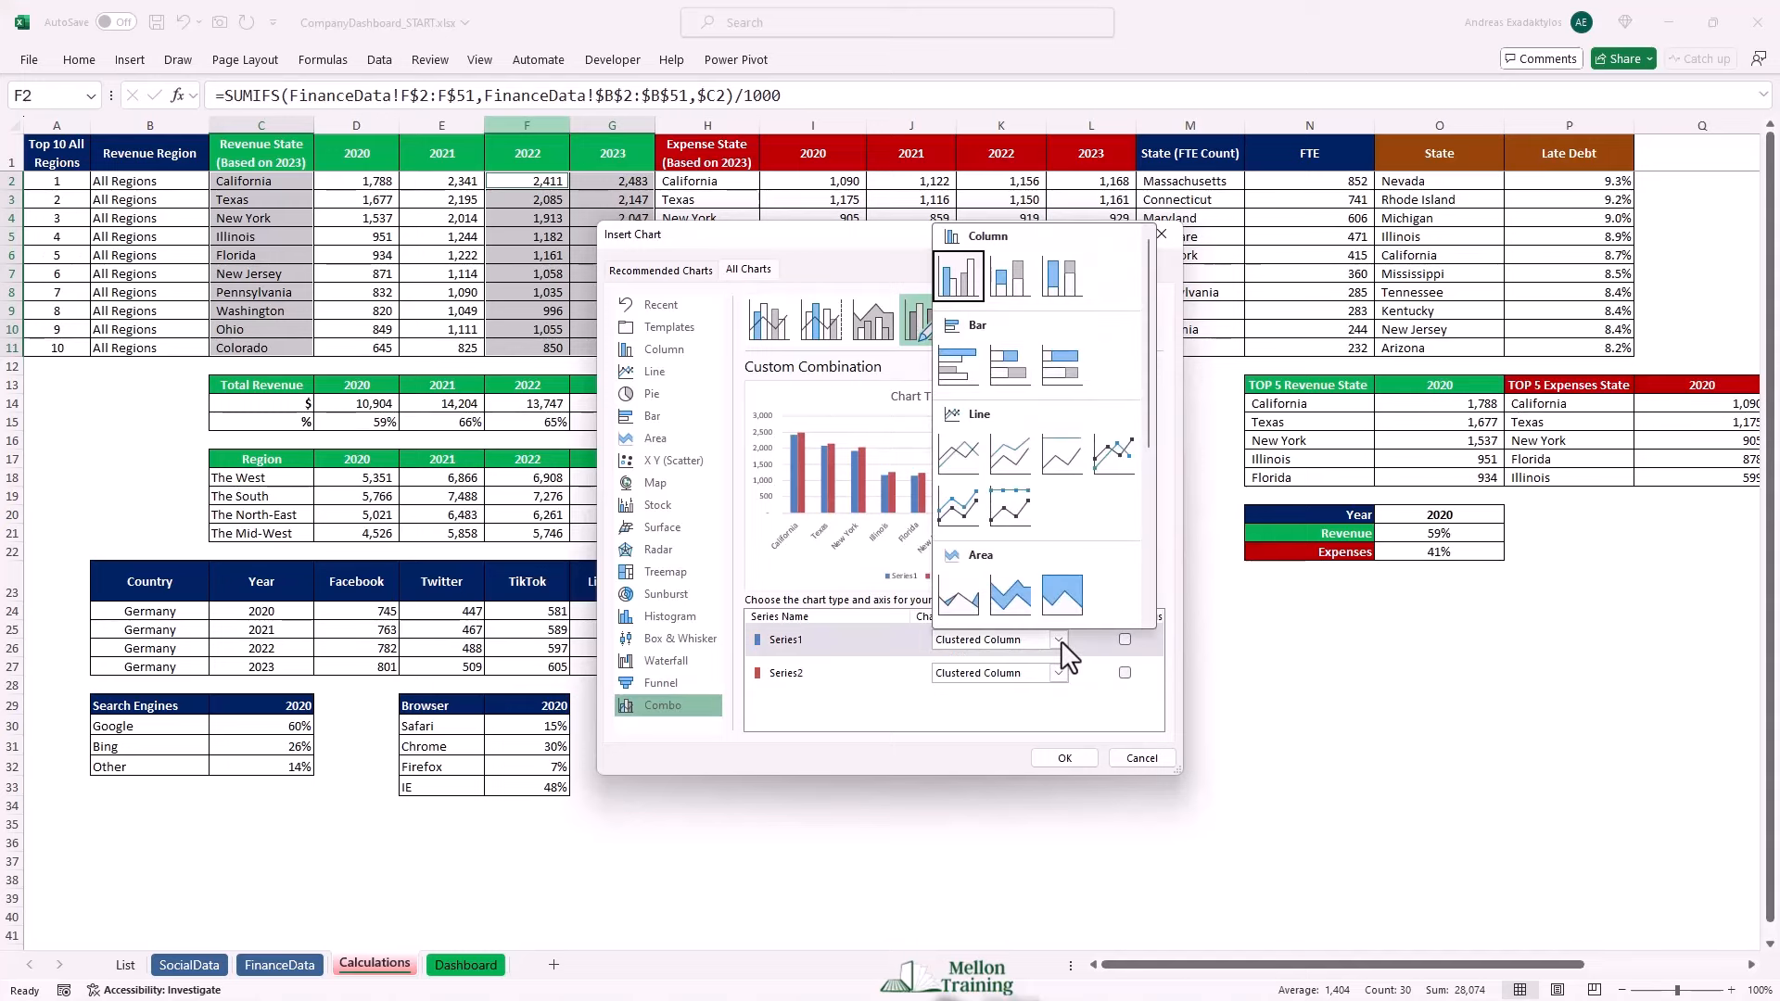
left_click(1117, 453)
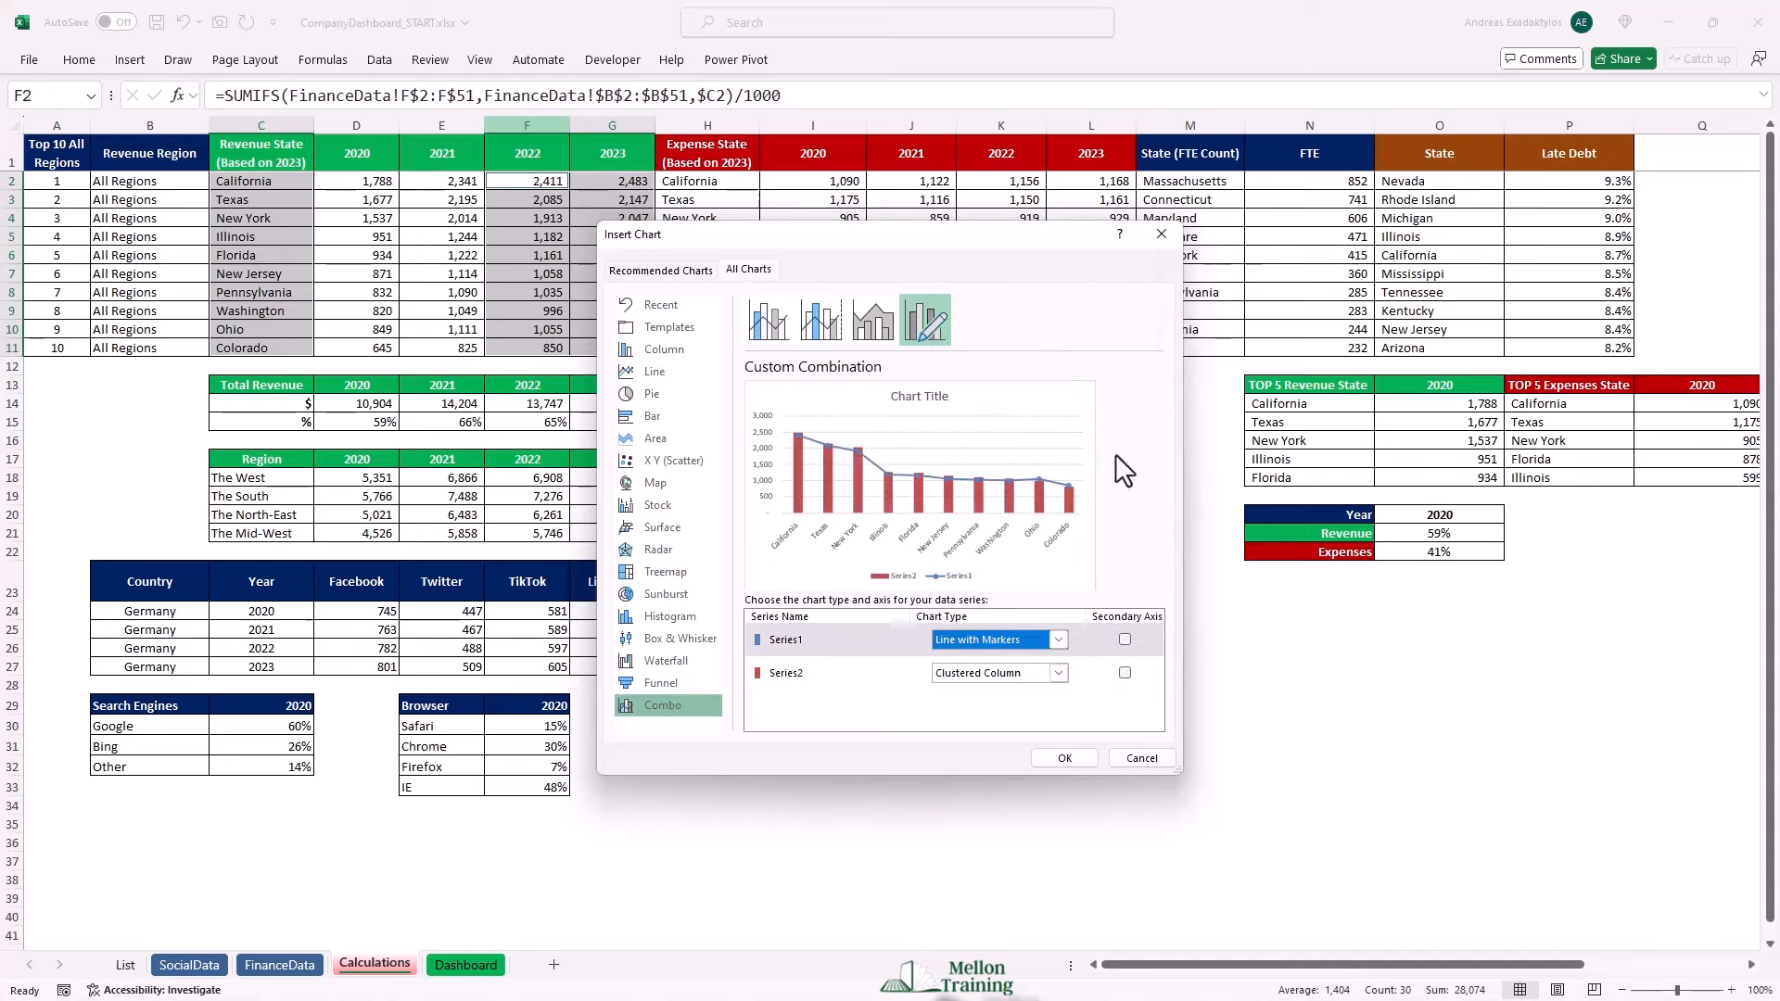
left_click(1063, 757)
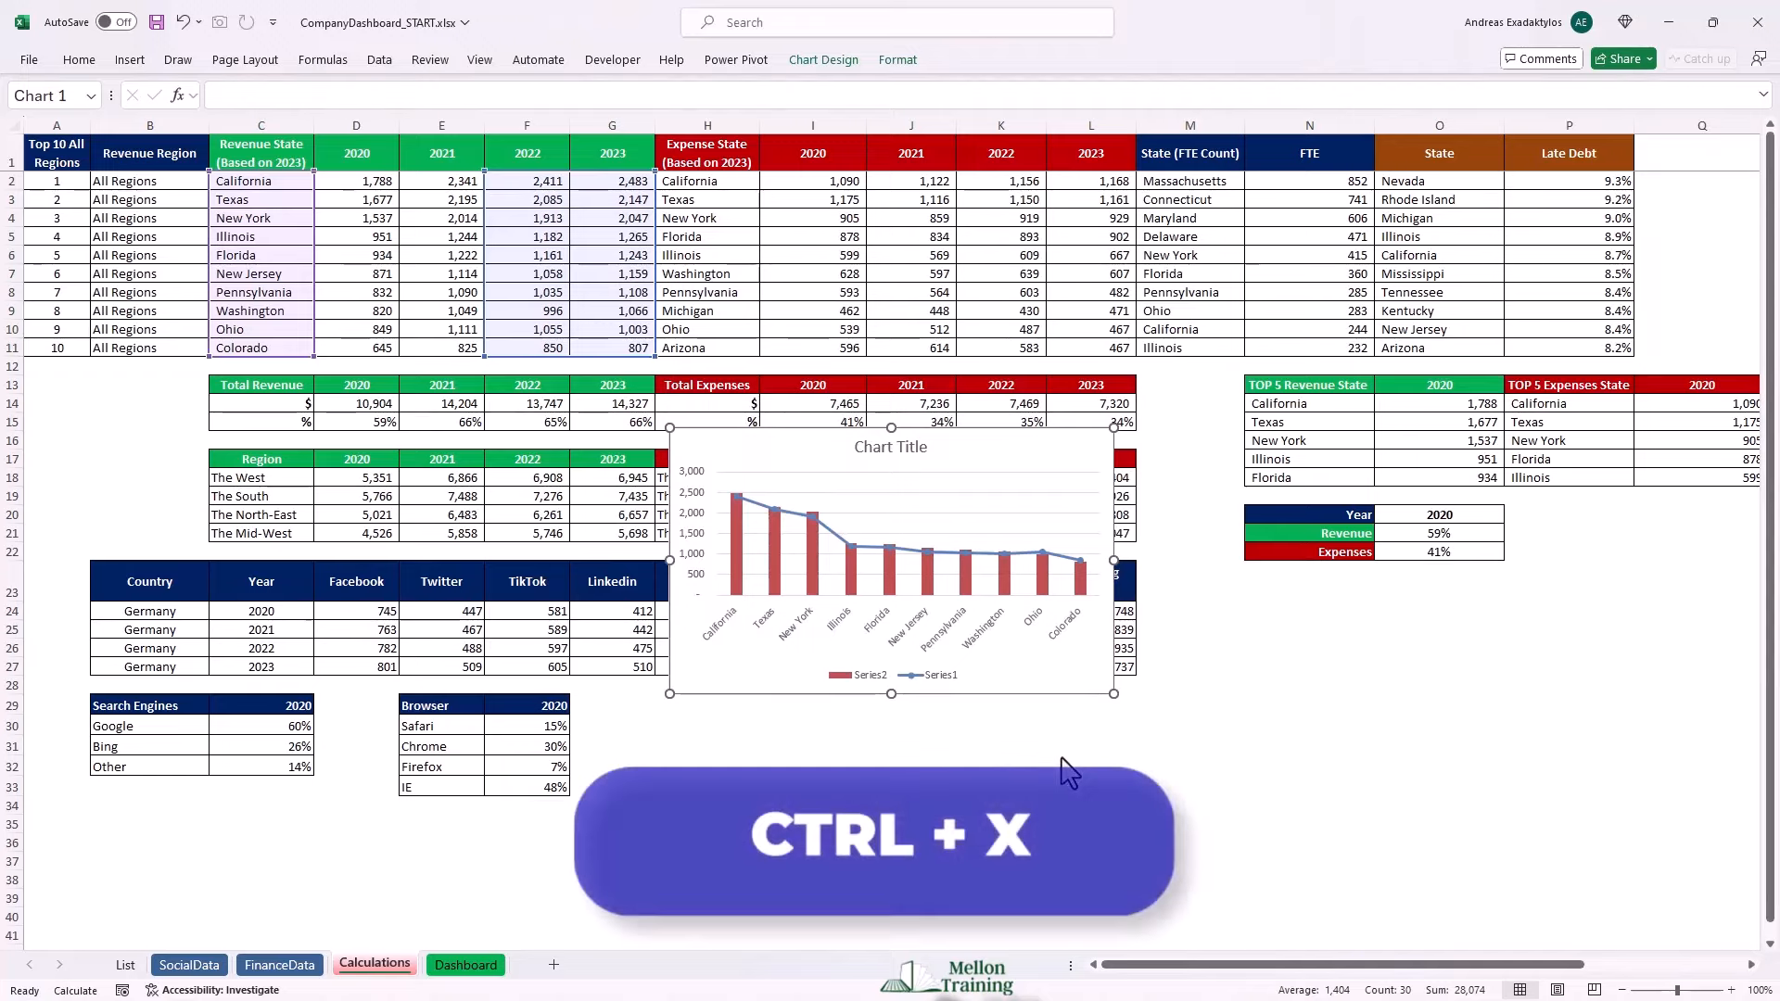
key("ctrl+x")
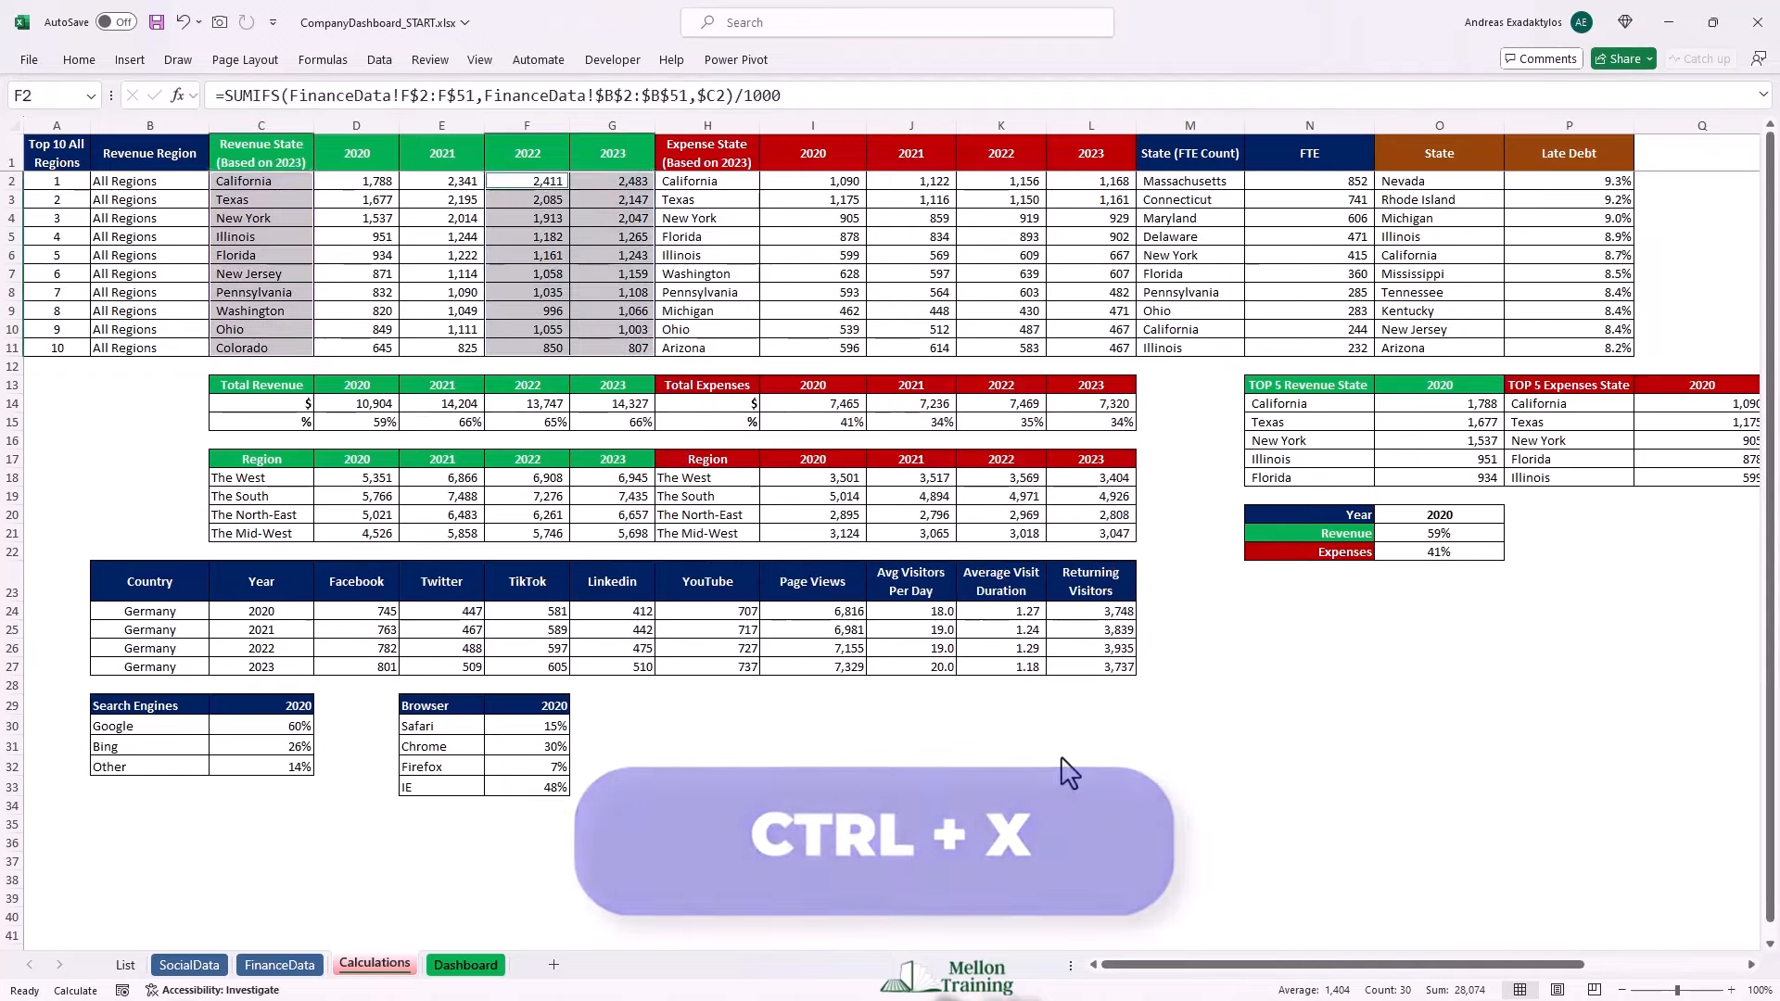
Paste the combo chart onto the Dashboard sheet and resize it to fill the space under the Revenue by State 000s heading.
key("ctrl+Page_Down")
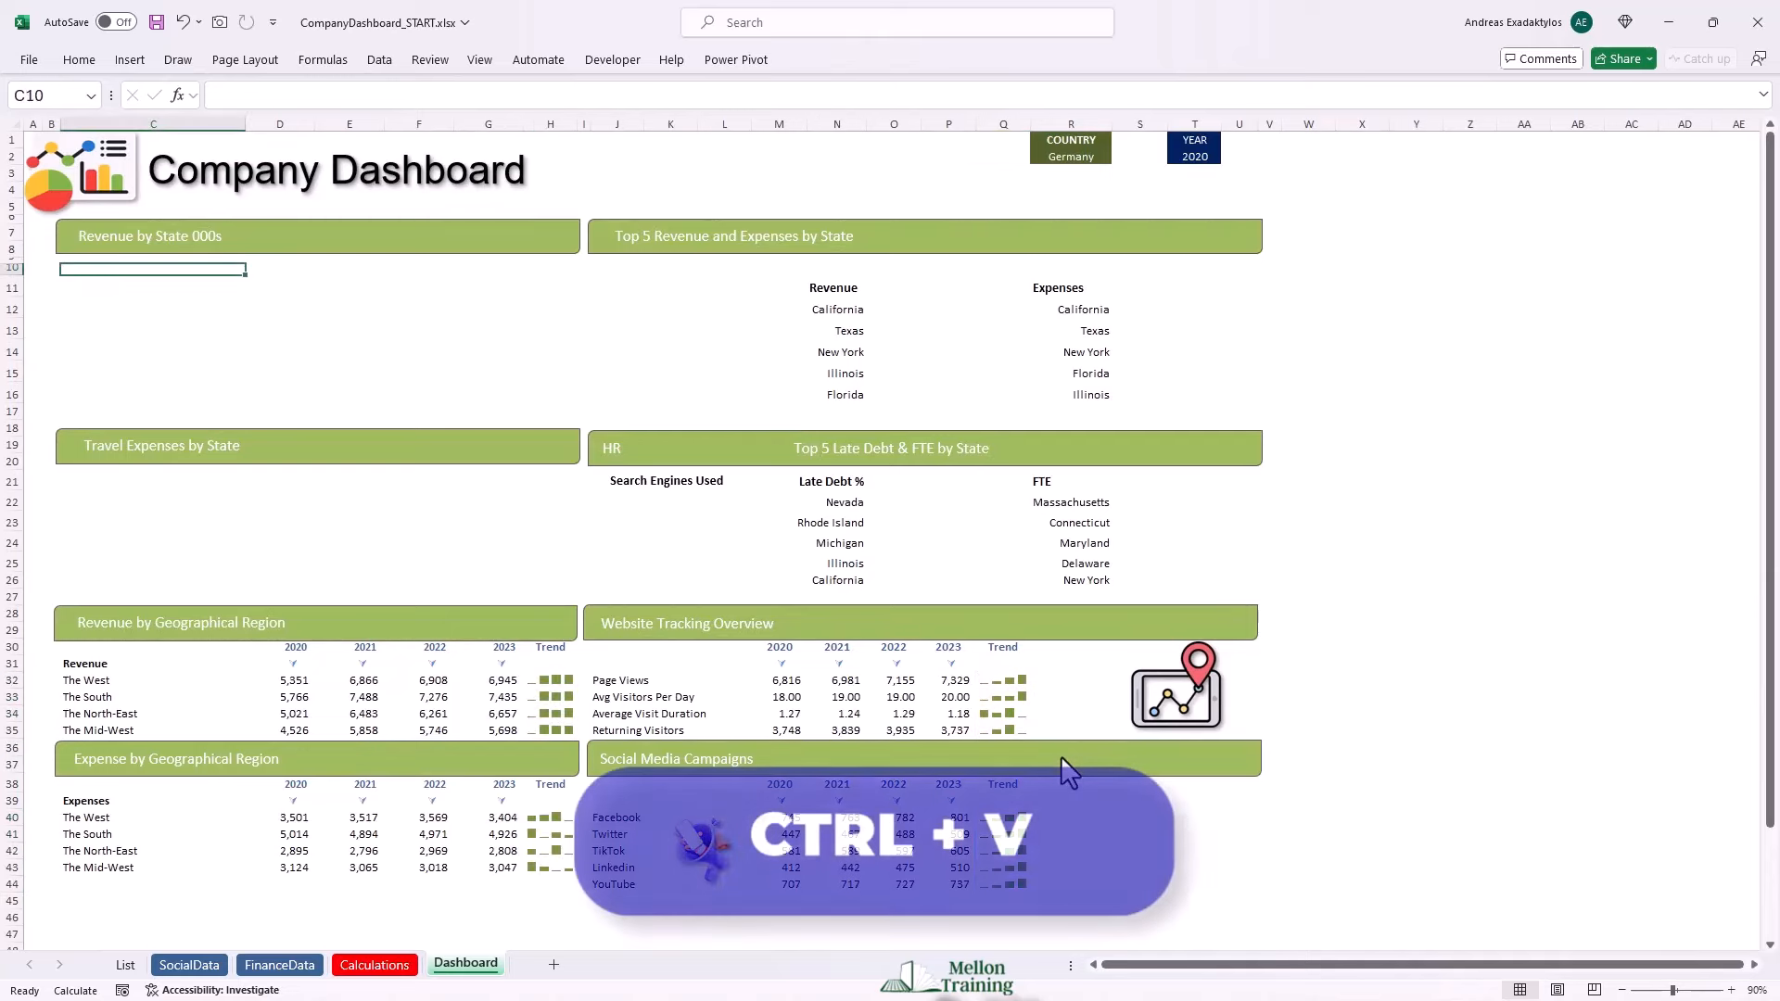
key("ctrl+v")
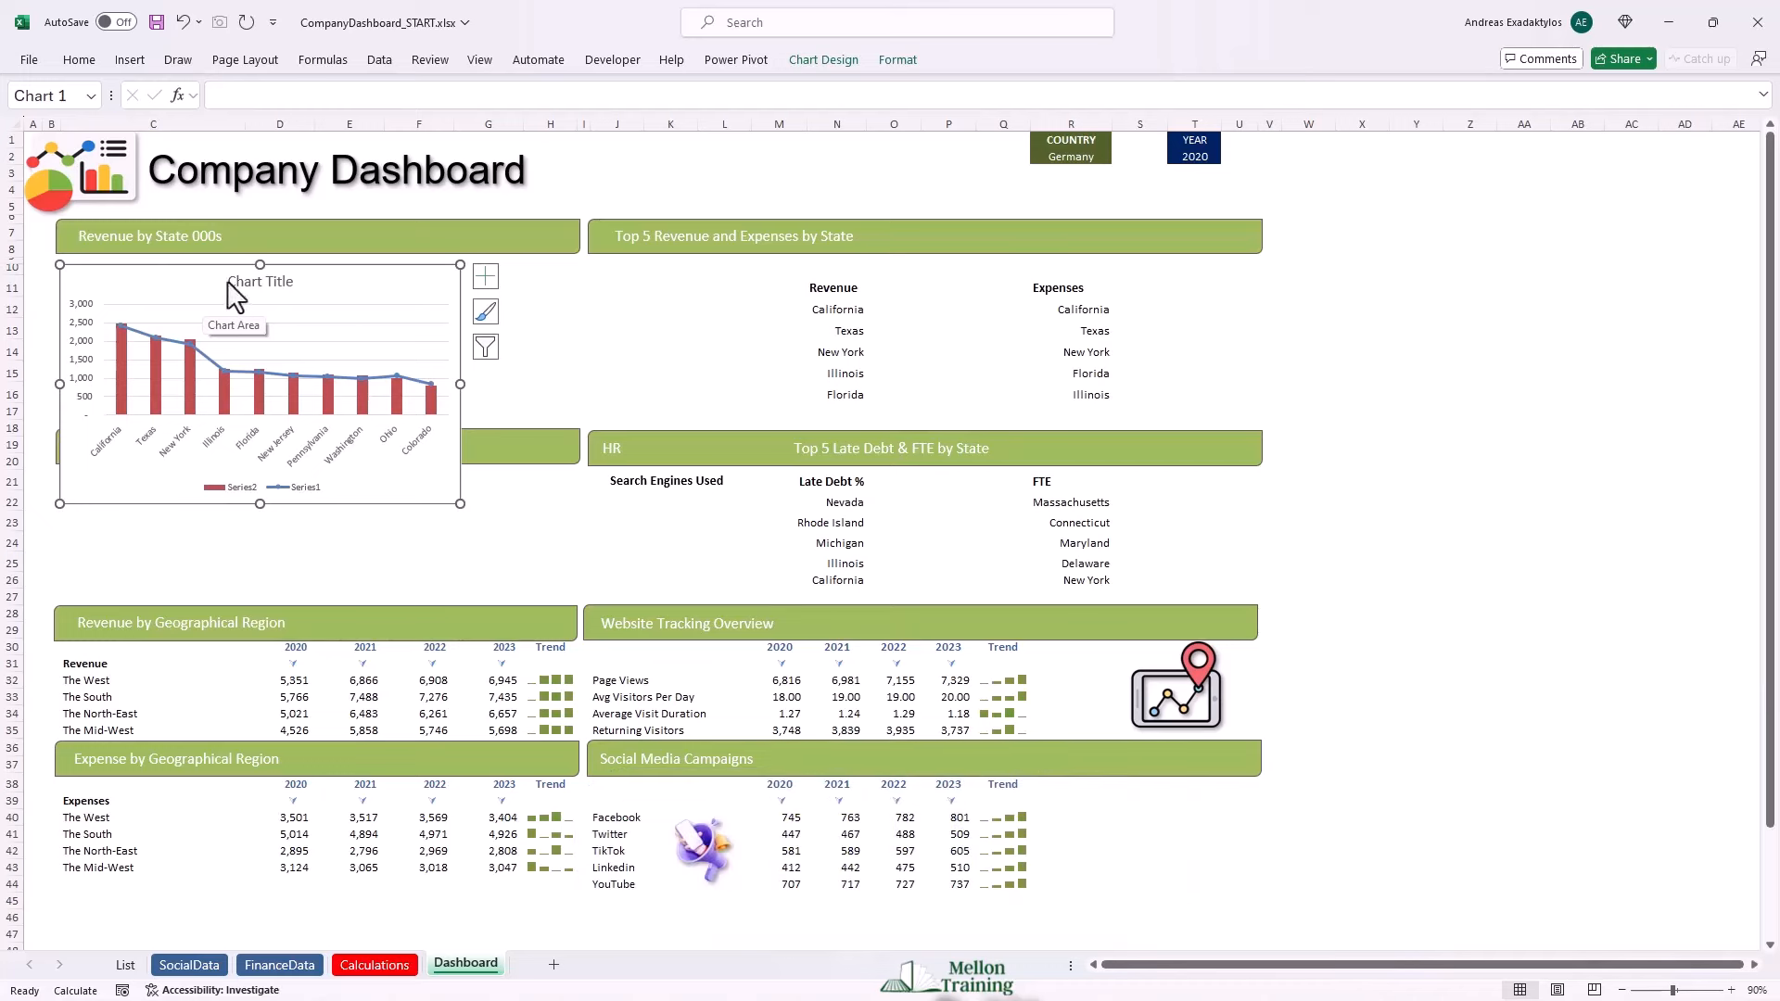
left_click_drag(255, 481, 260, 429)
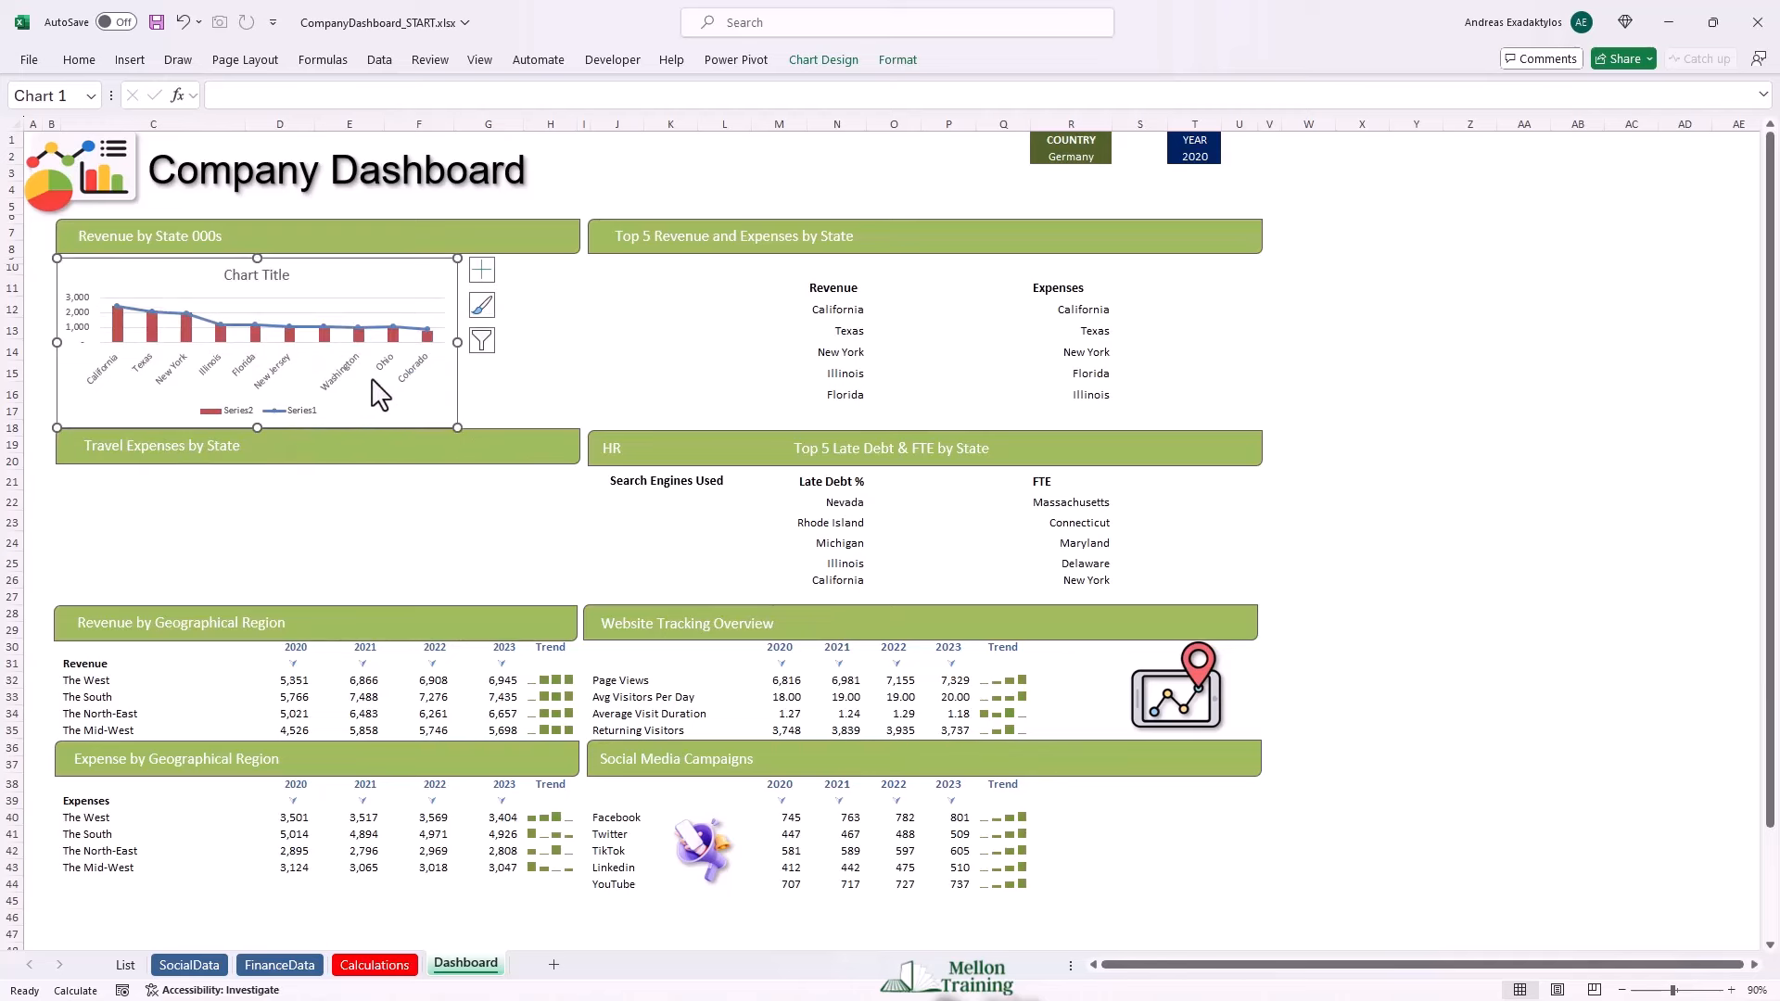
left_click_drag(457, 342, 579, 343)
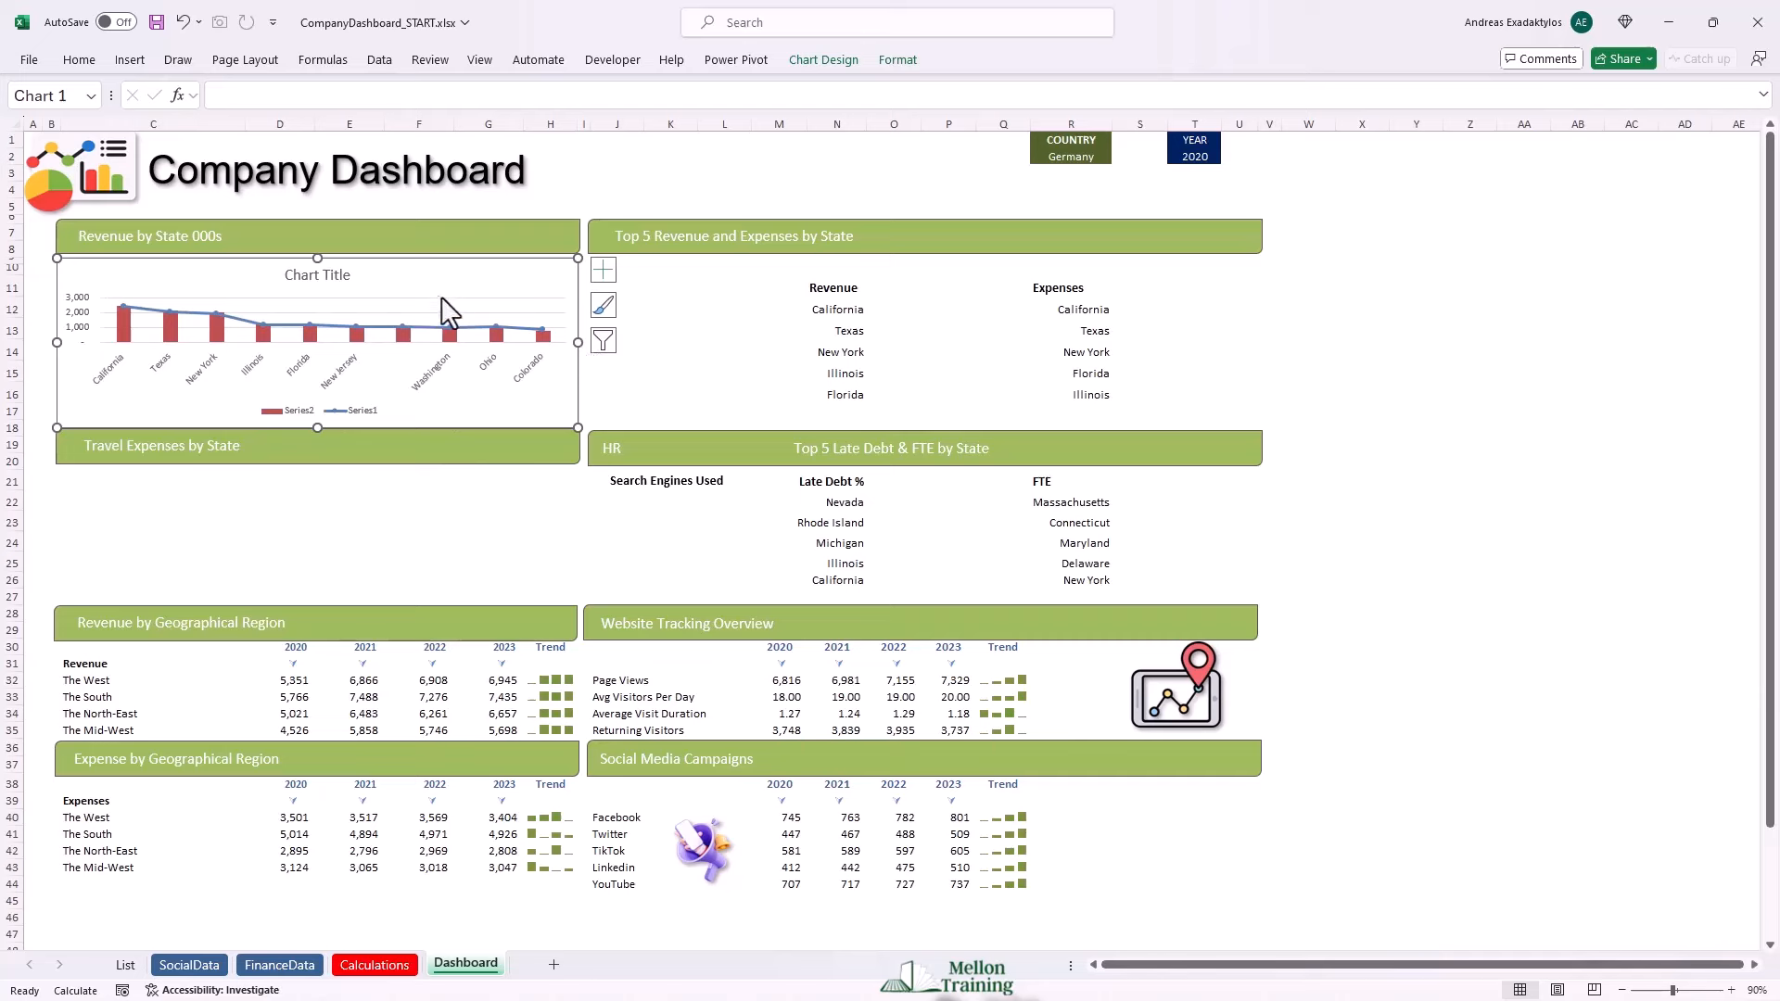
Delete the title, the vertical axis and the gridlines from the Revenue by State chart.
left_click(352, 277)
key("Delete")
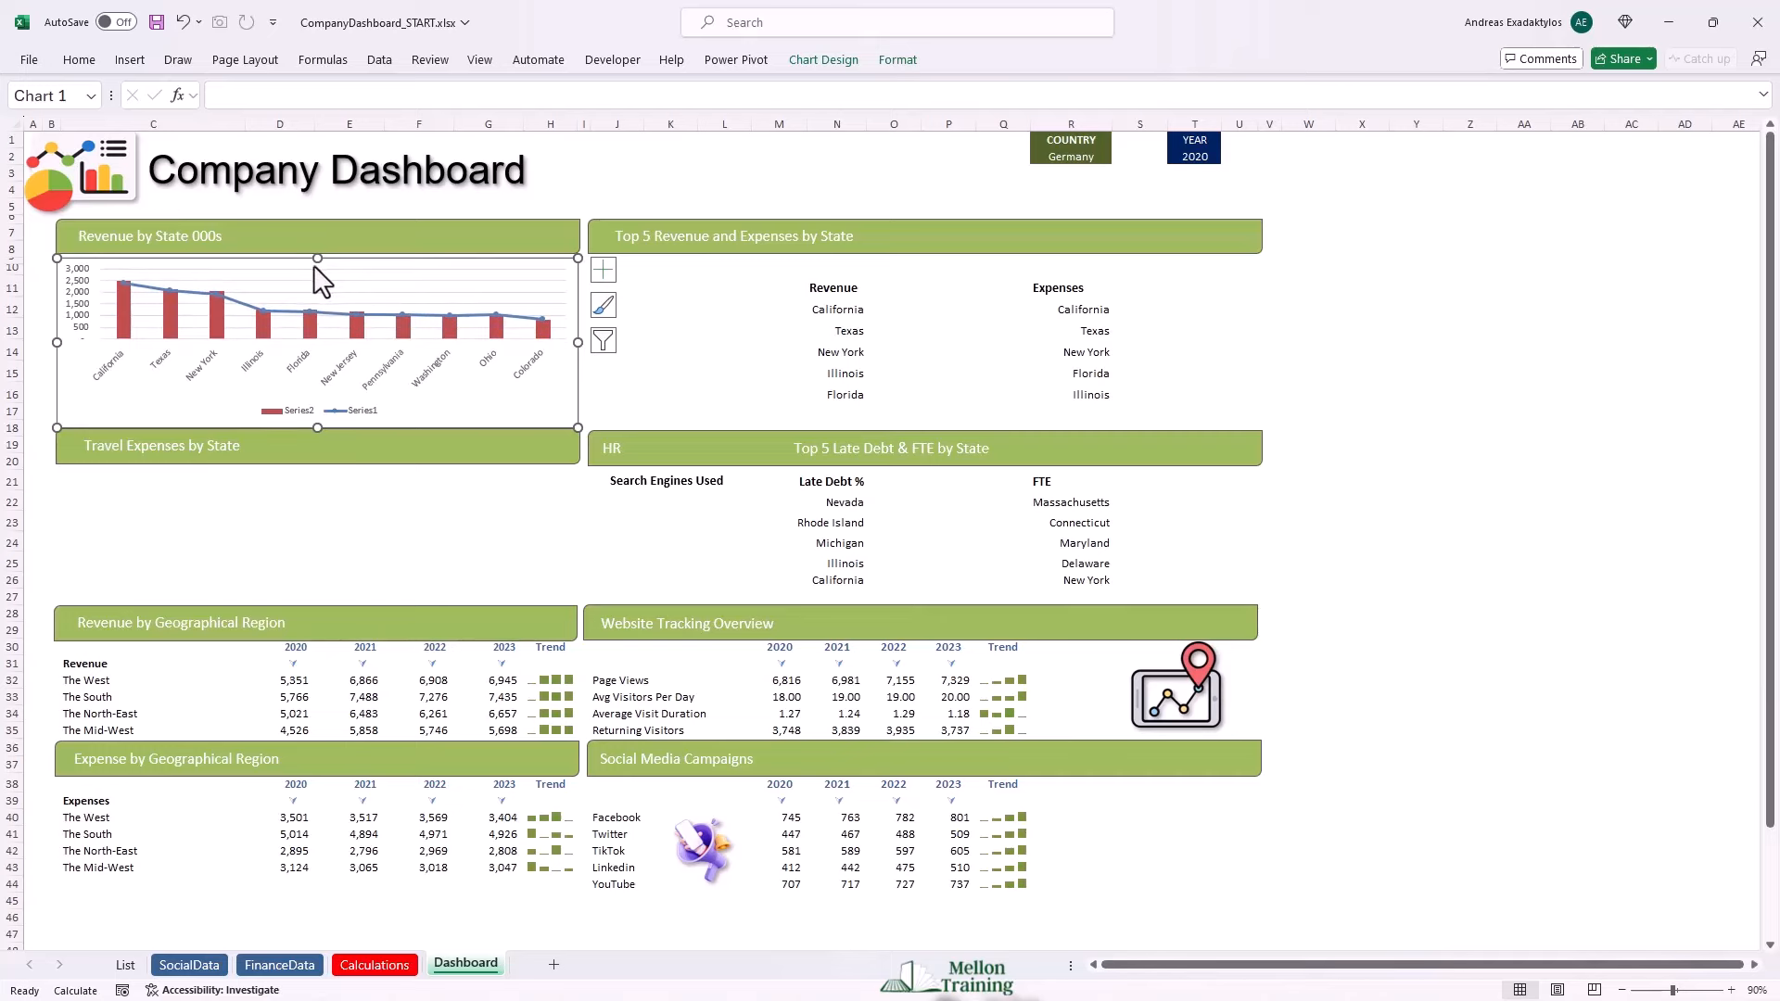
left_click(81, 278)
key("Delete")
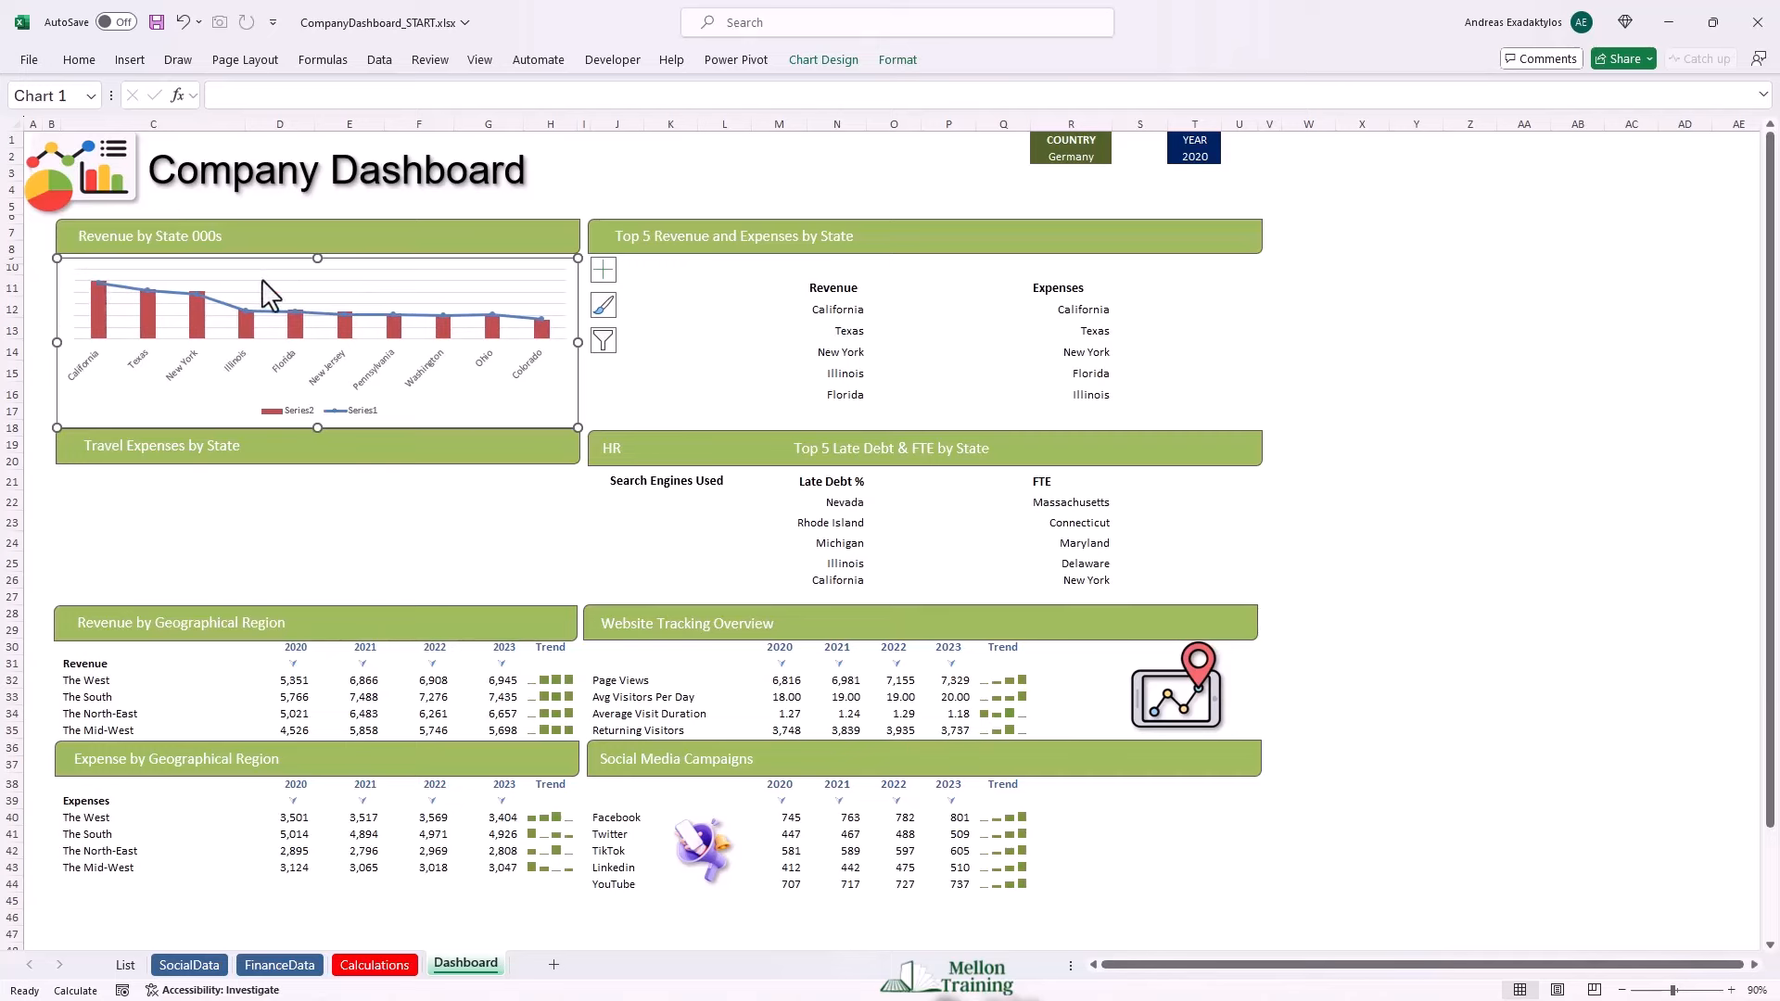
left_click(321, 283)
key("Delete")
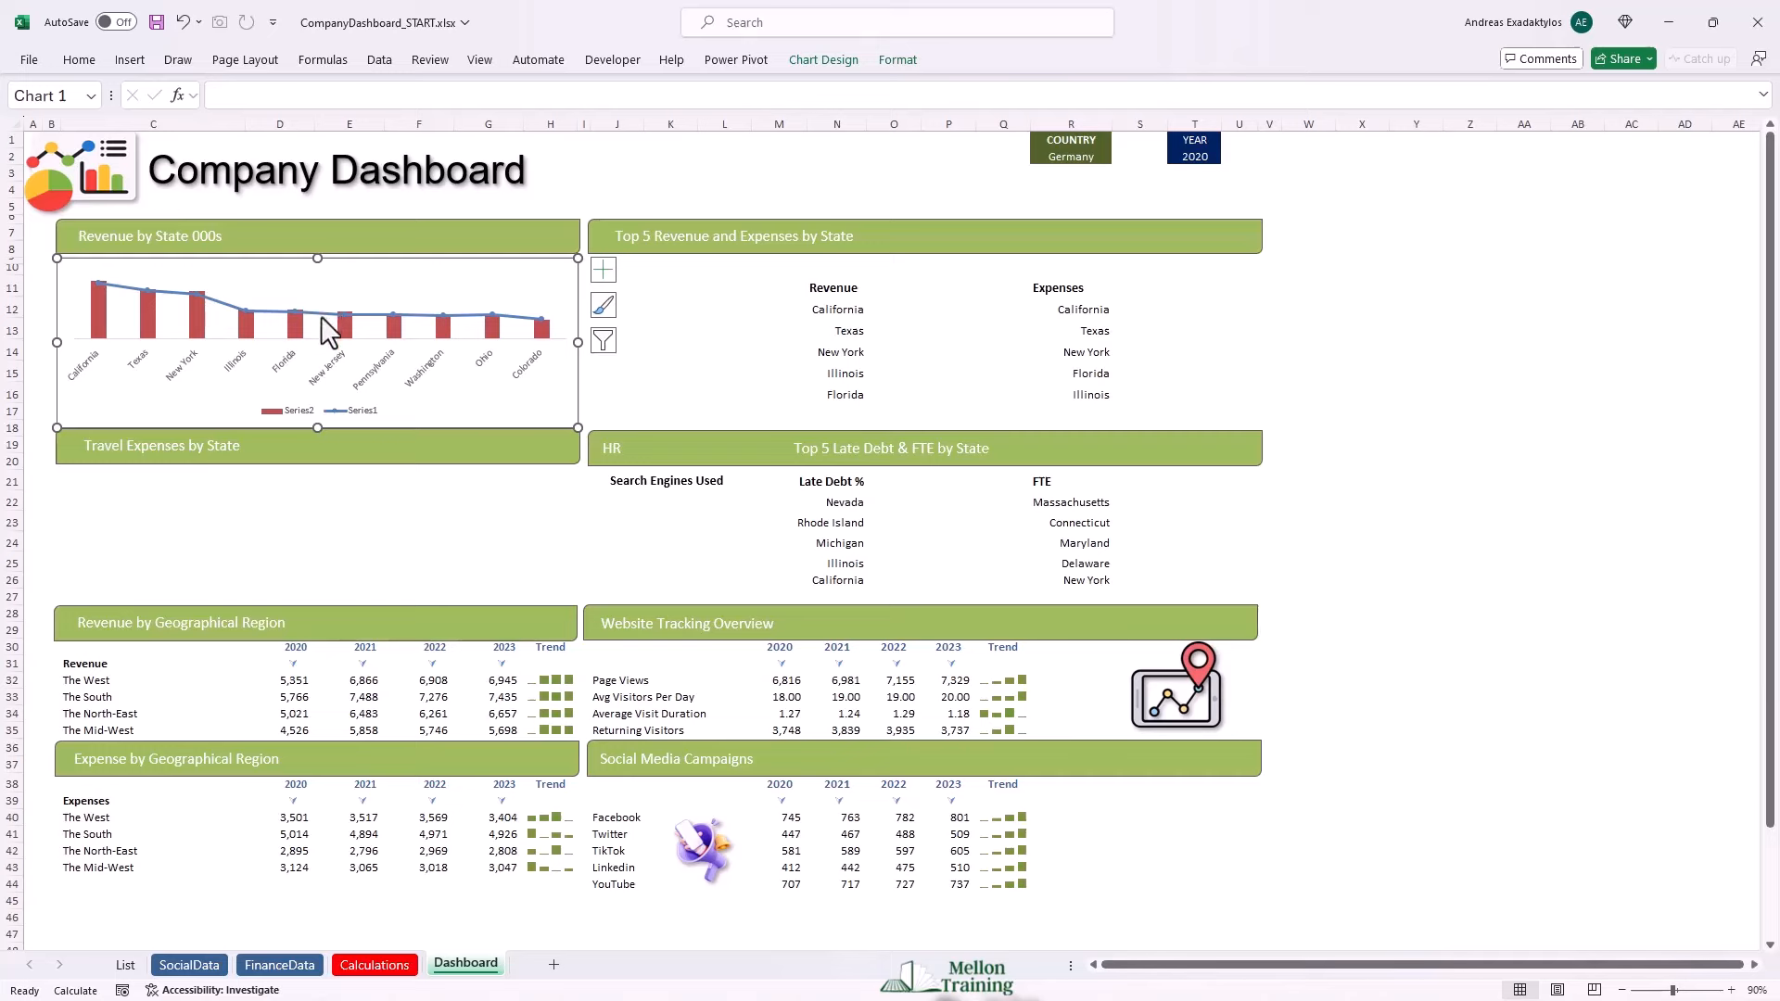
Set the chart's legend position to Top Right and widen the plot area to the chart's right edge.
right_click(319, 411)
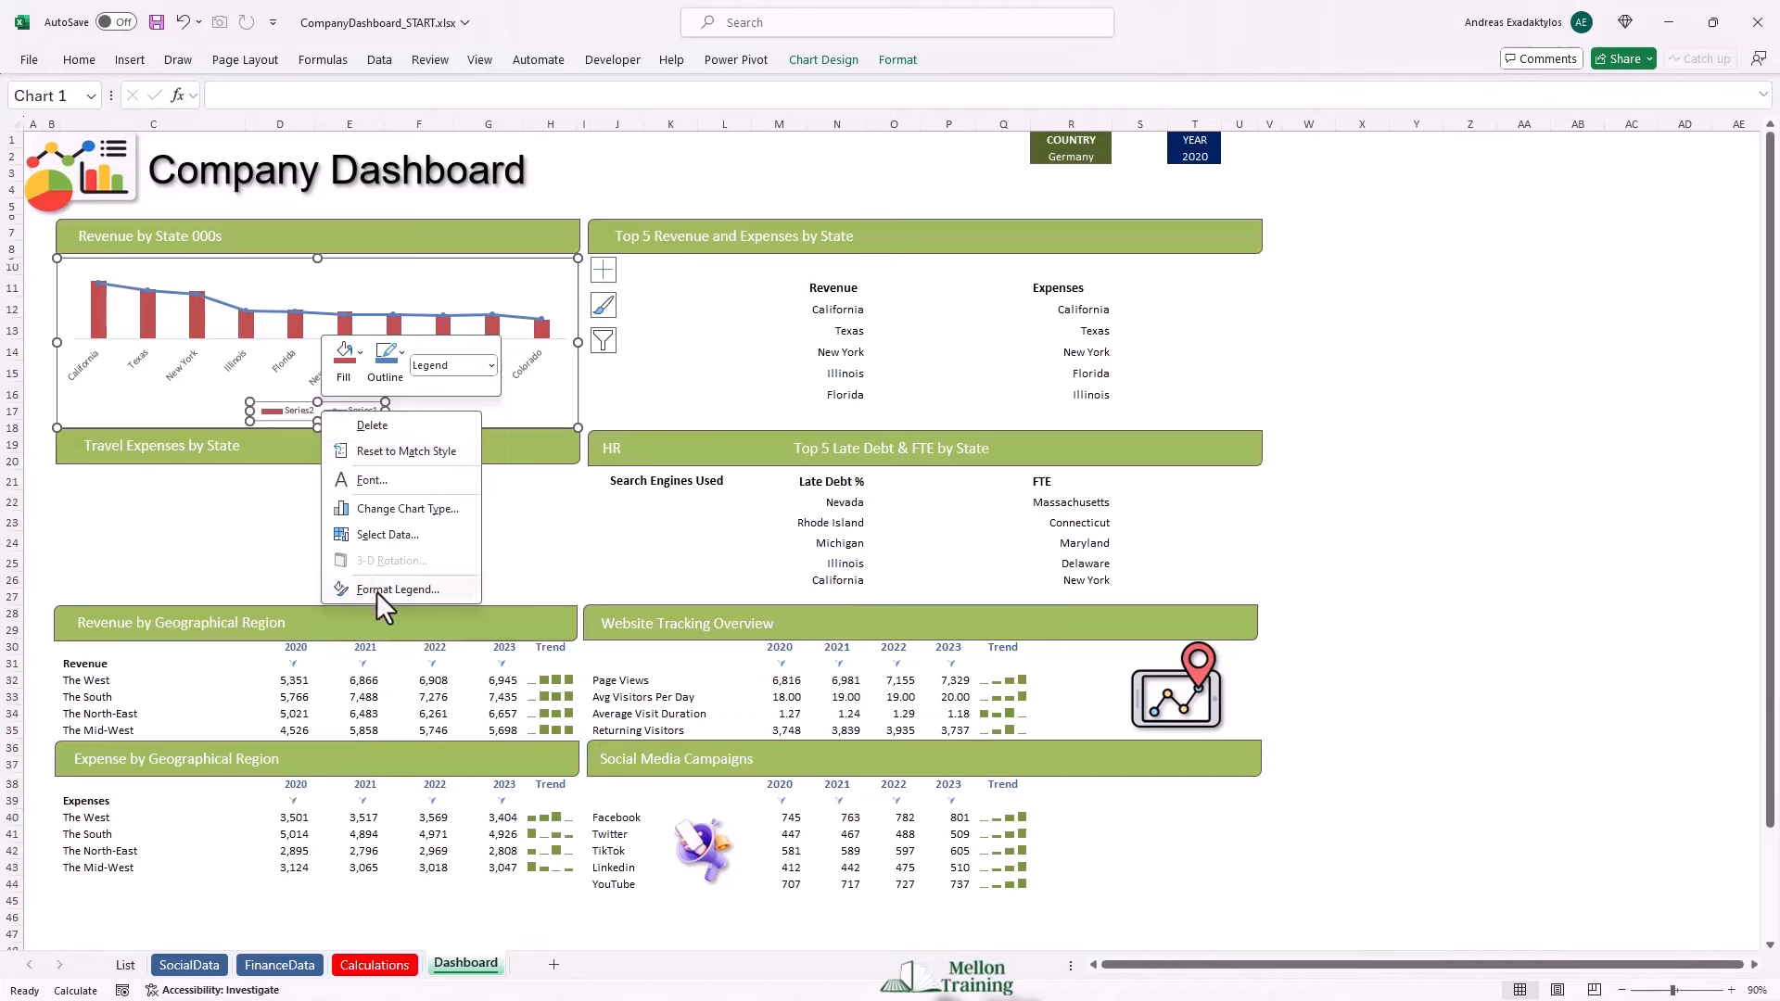
left_click(435, 587)
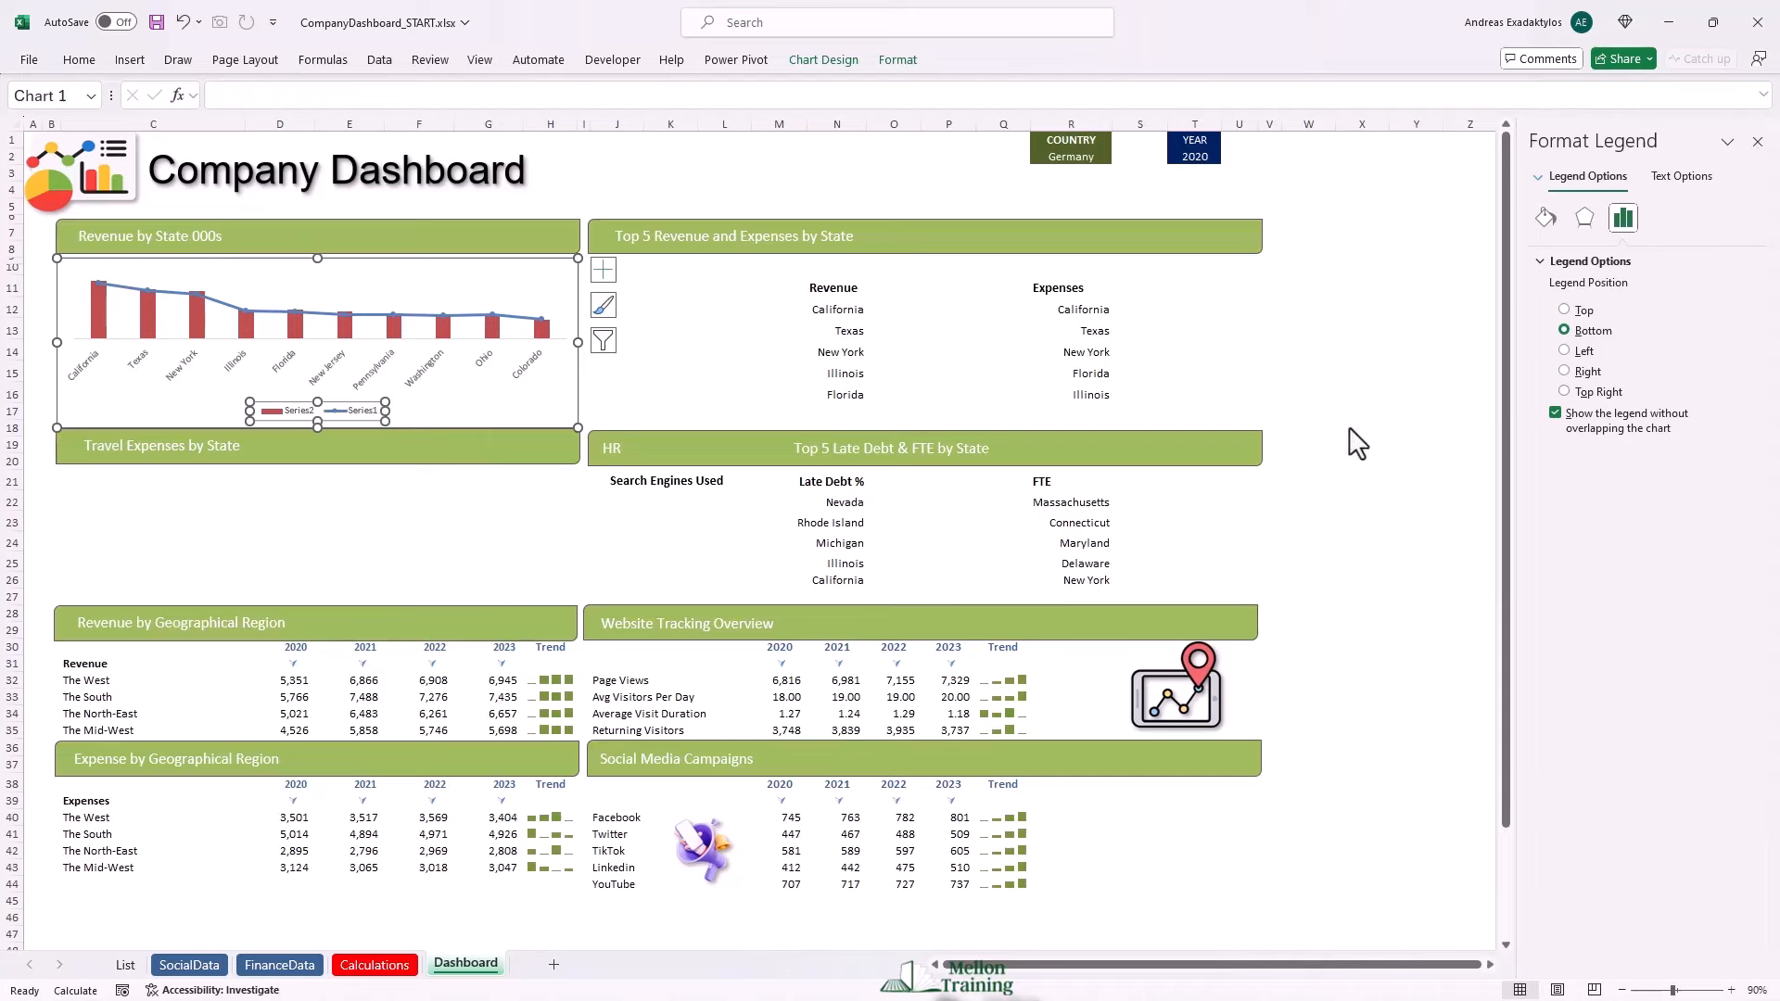
left_click(1565, 392)
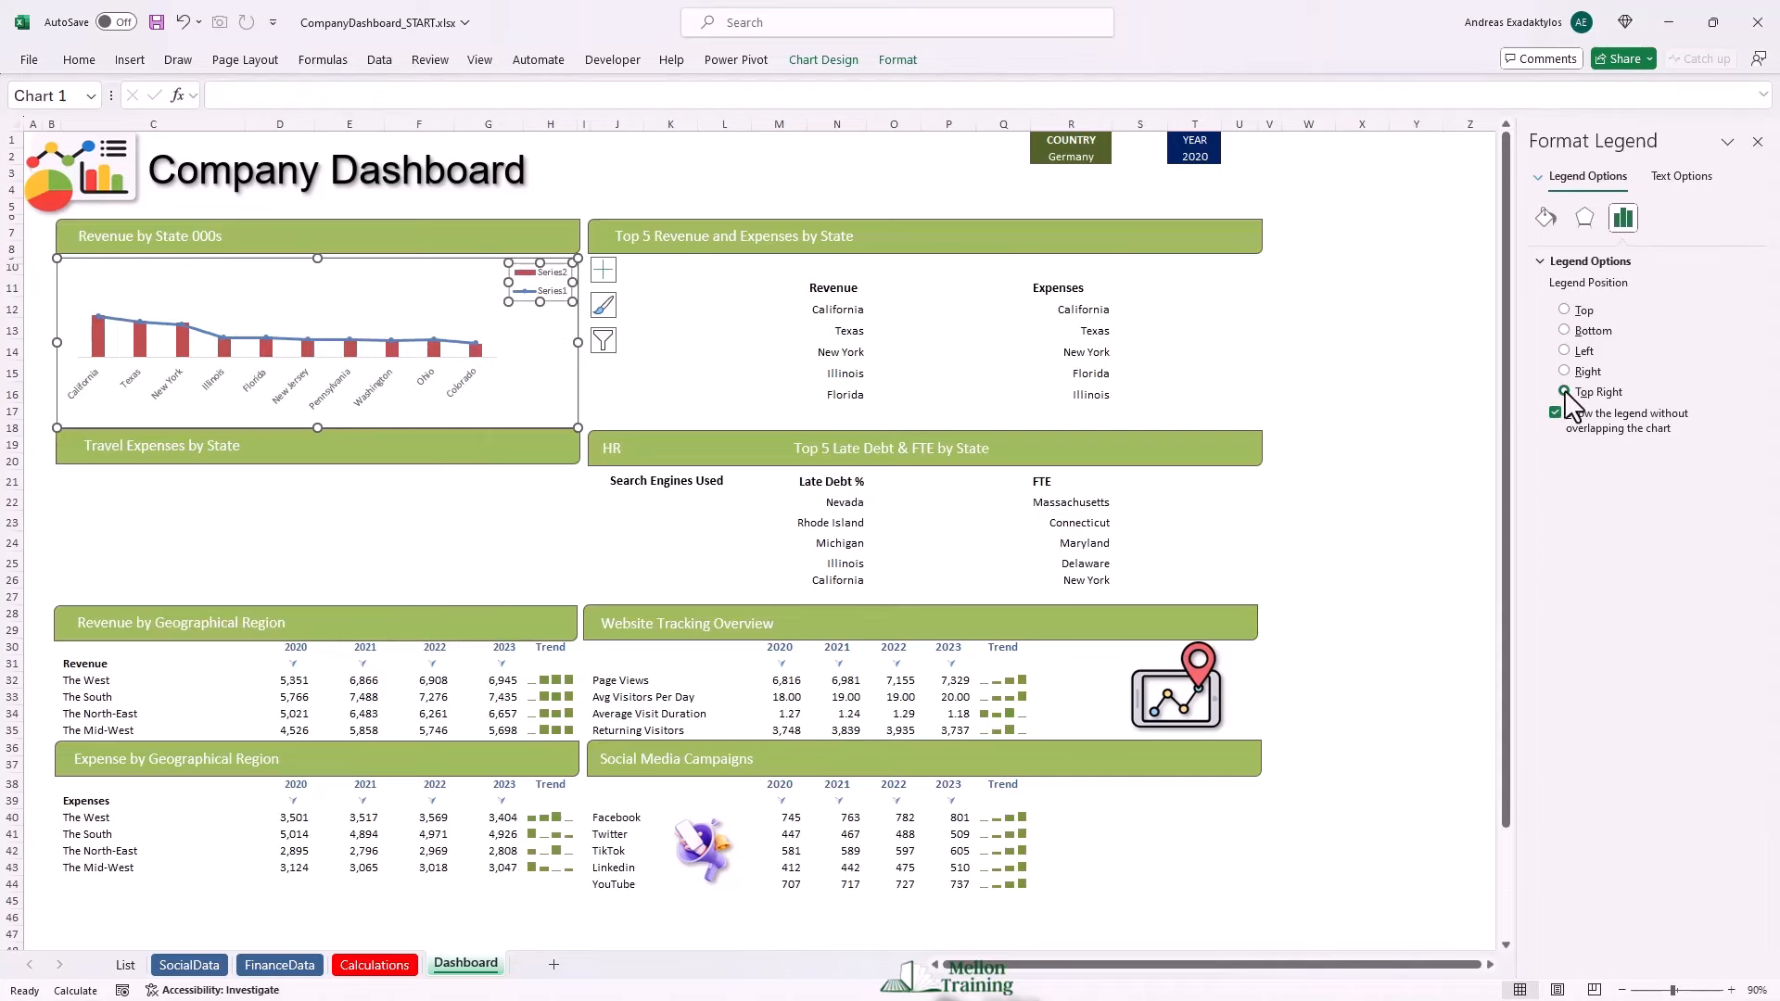
key("Down")
key("Down")
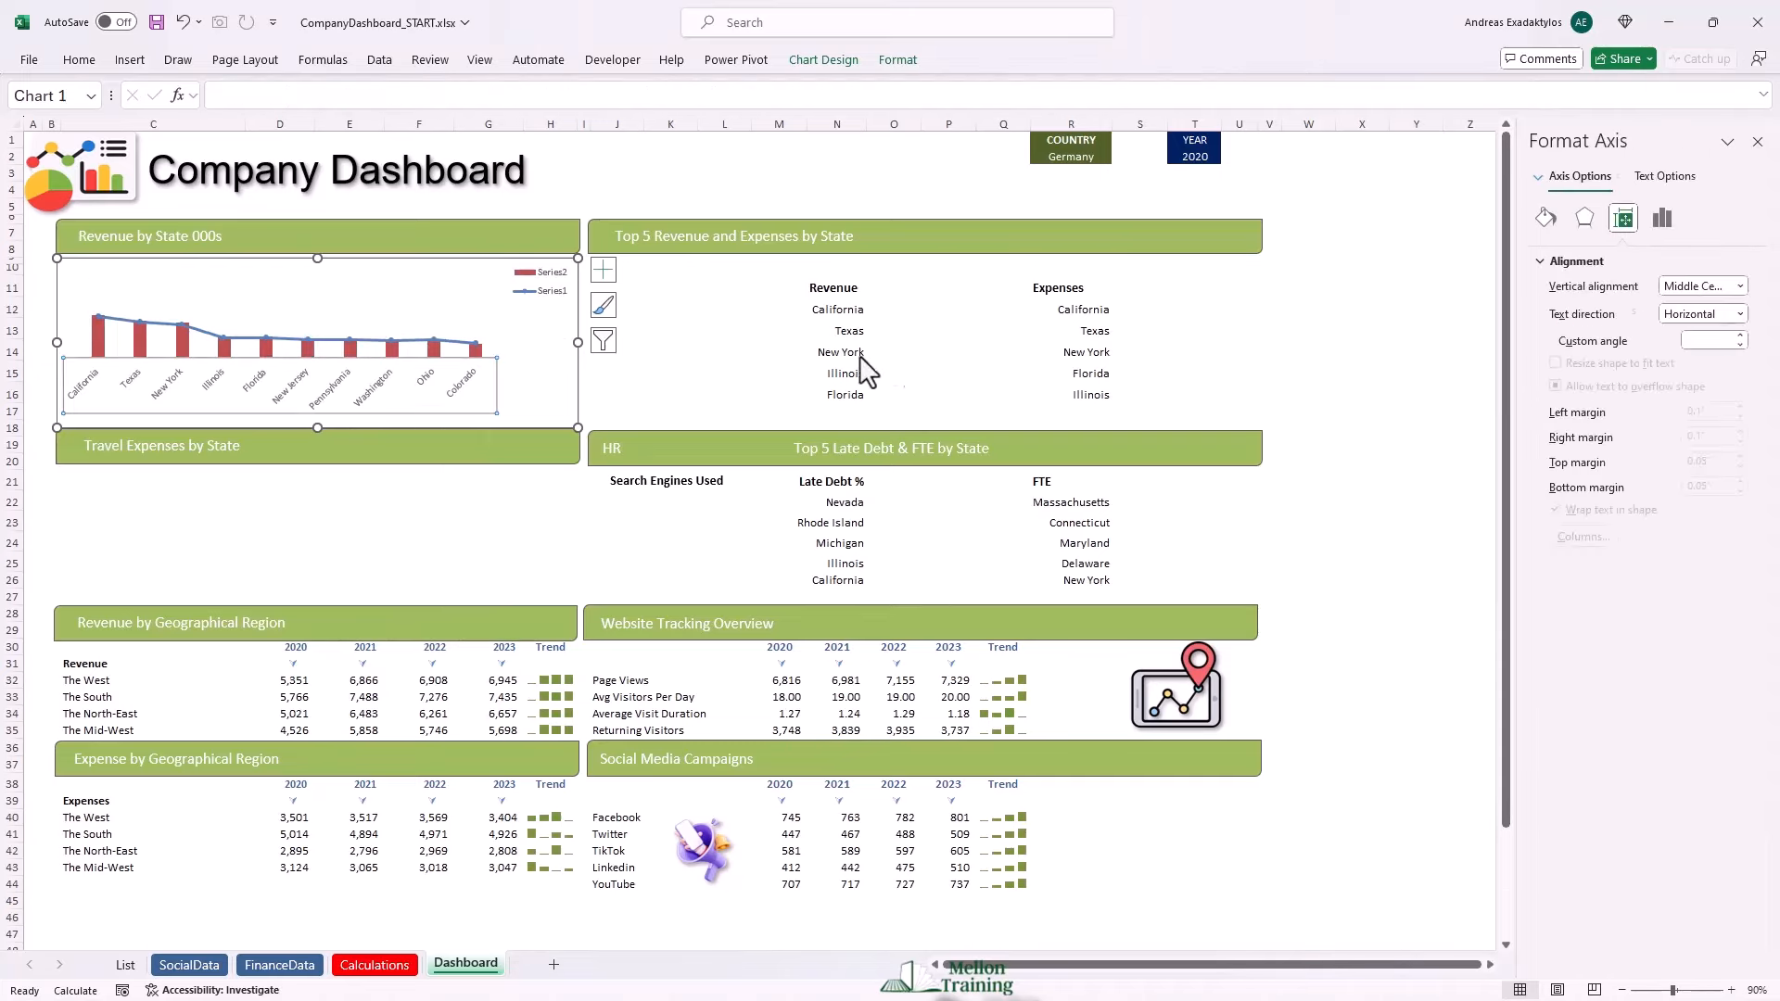
left_click(499, 341)
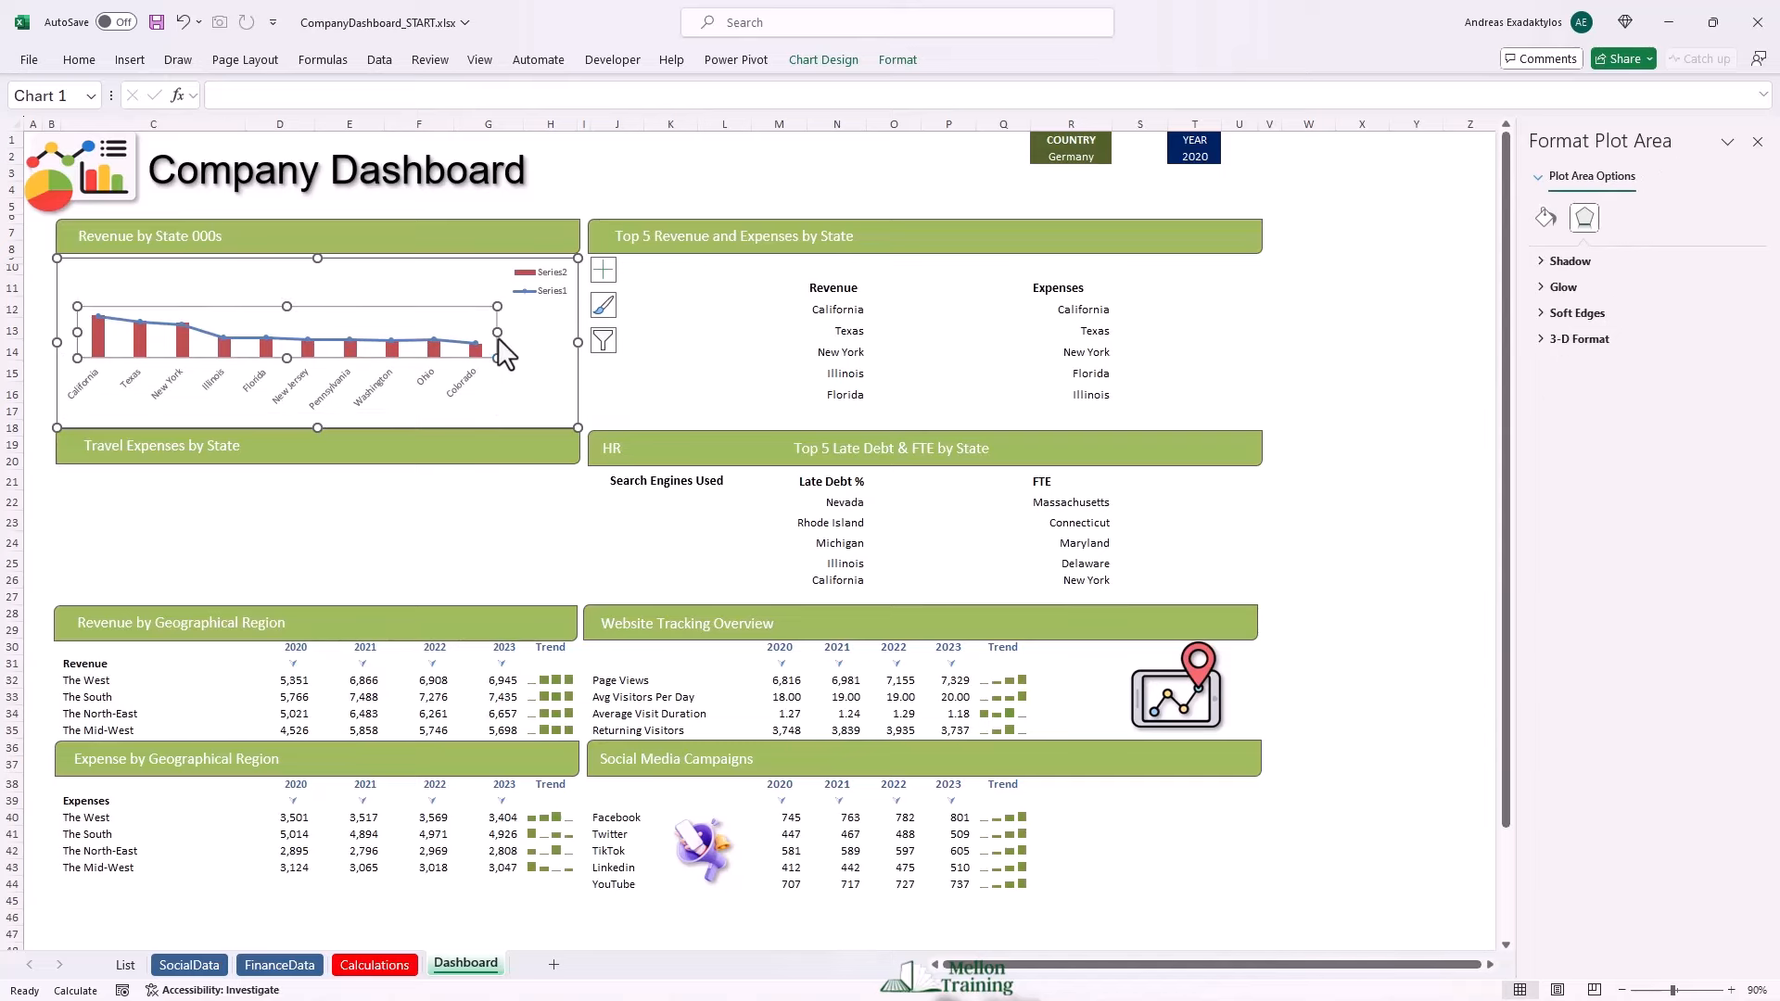
left_click_drag(498, 339, 578, 345)
Reduce the font size of the chart's horizontal axis state labels to 8.
left_click(321, 393)
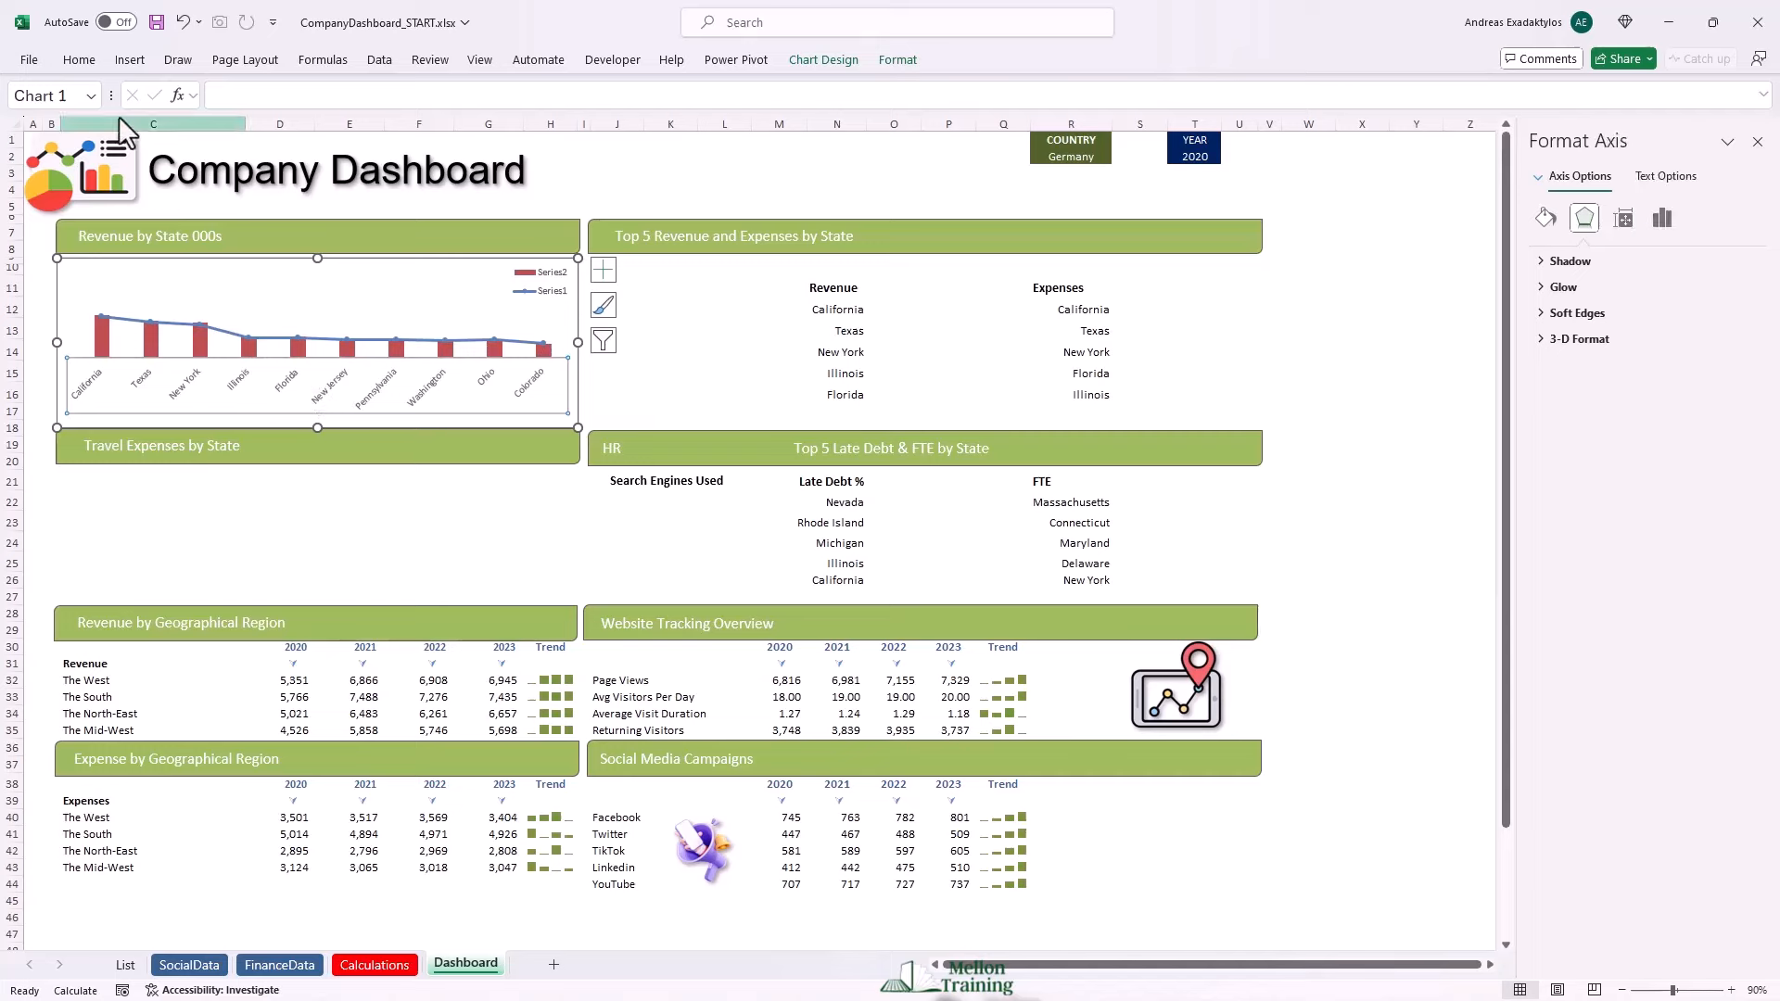
left_click(79, 60)
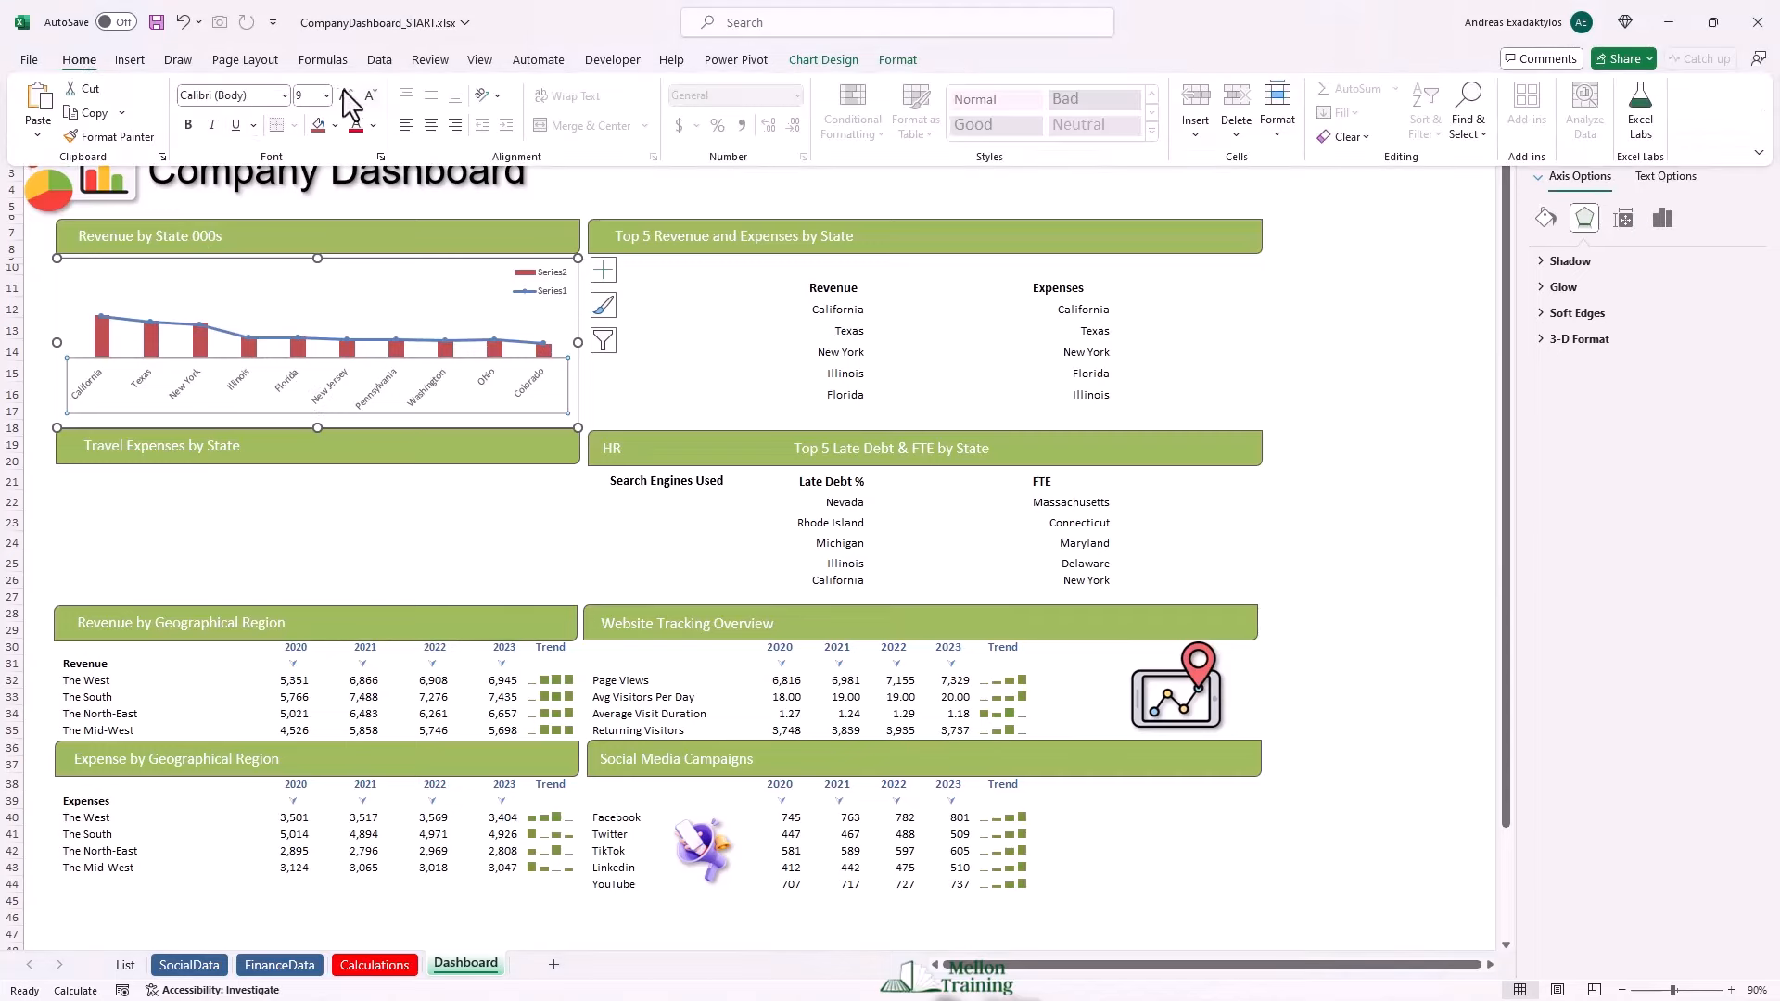
left_click(371, 95)
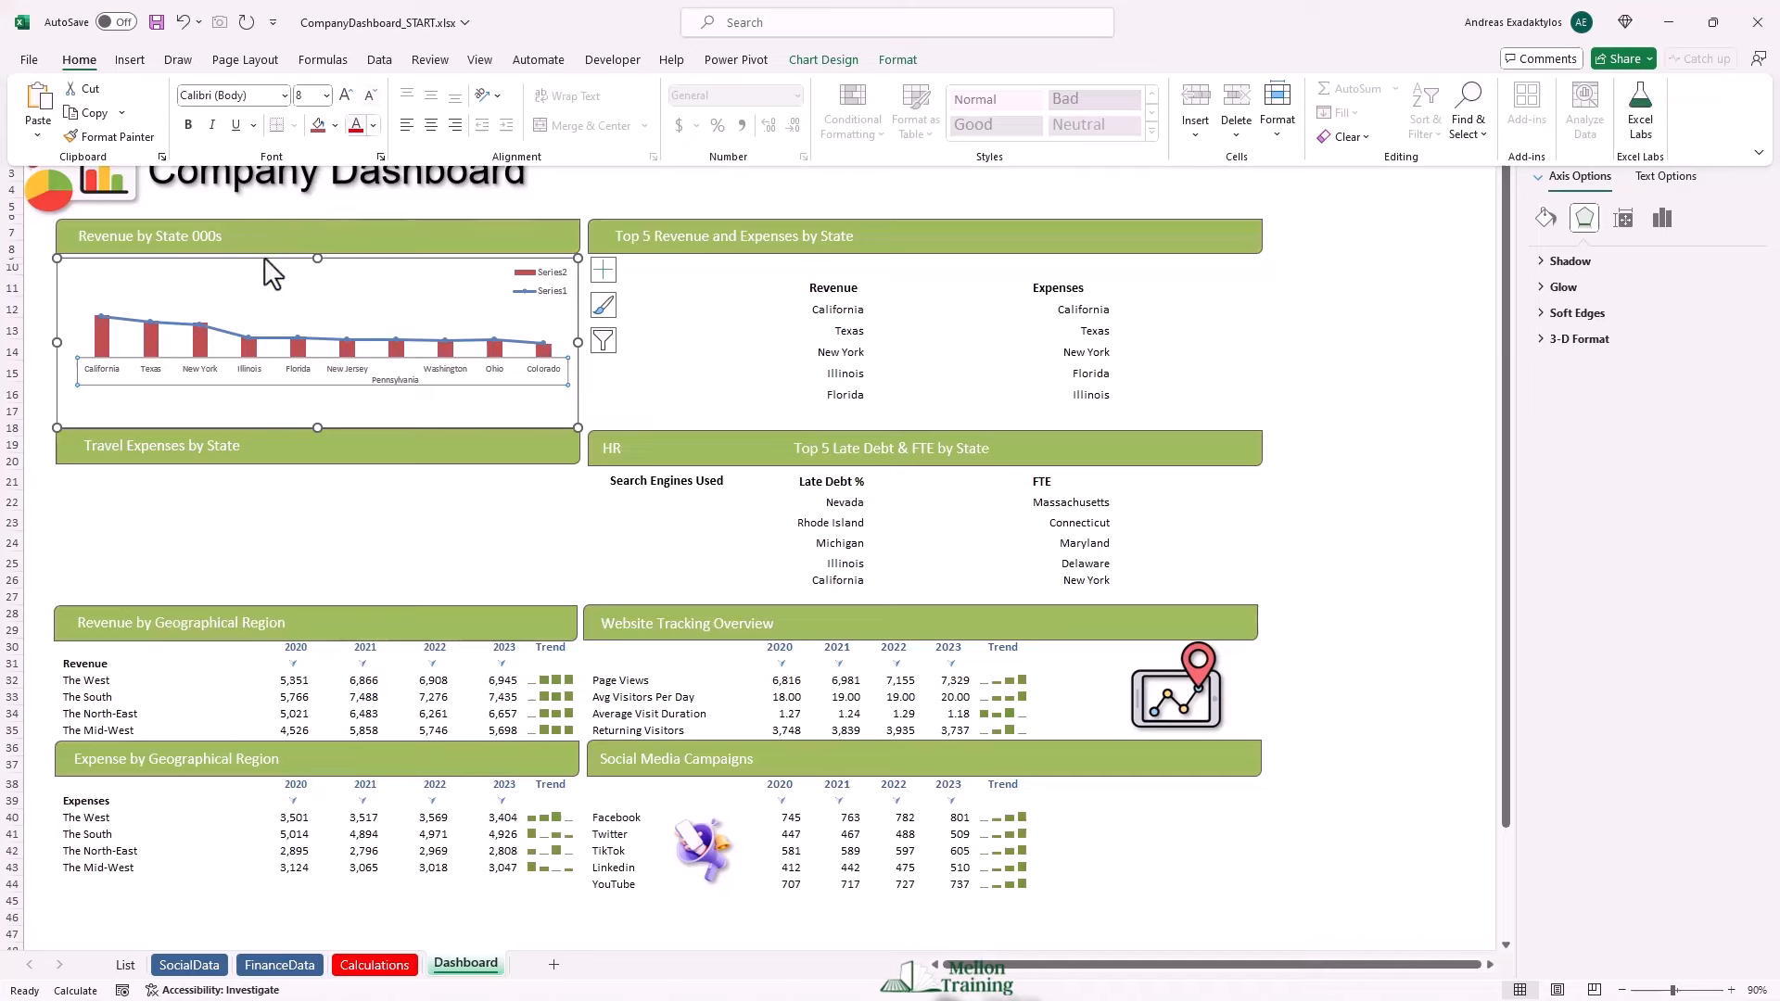
Set the gap width of the Series2 columns to 30%.
right_click(222, 335)
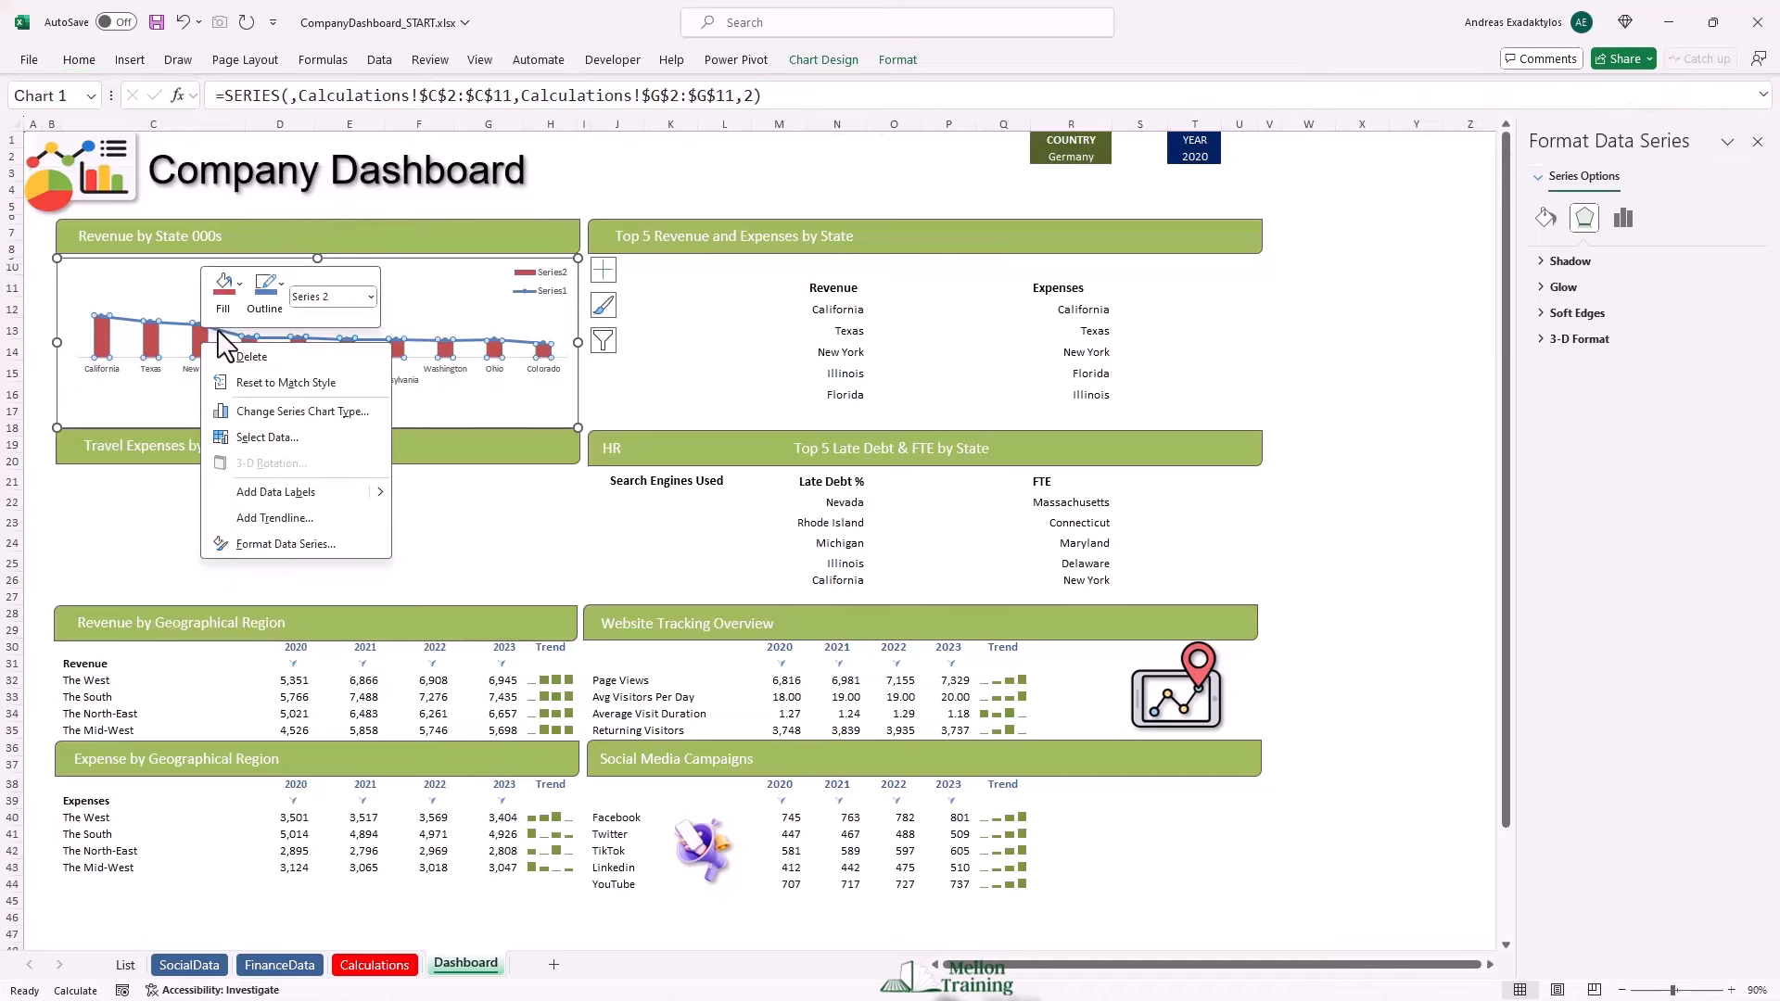
key("Escape")
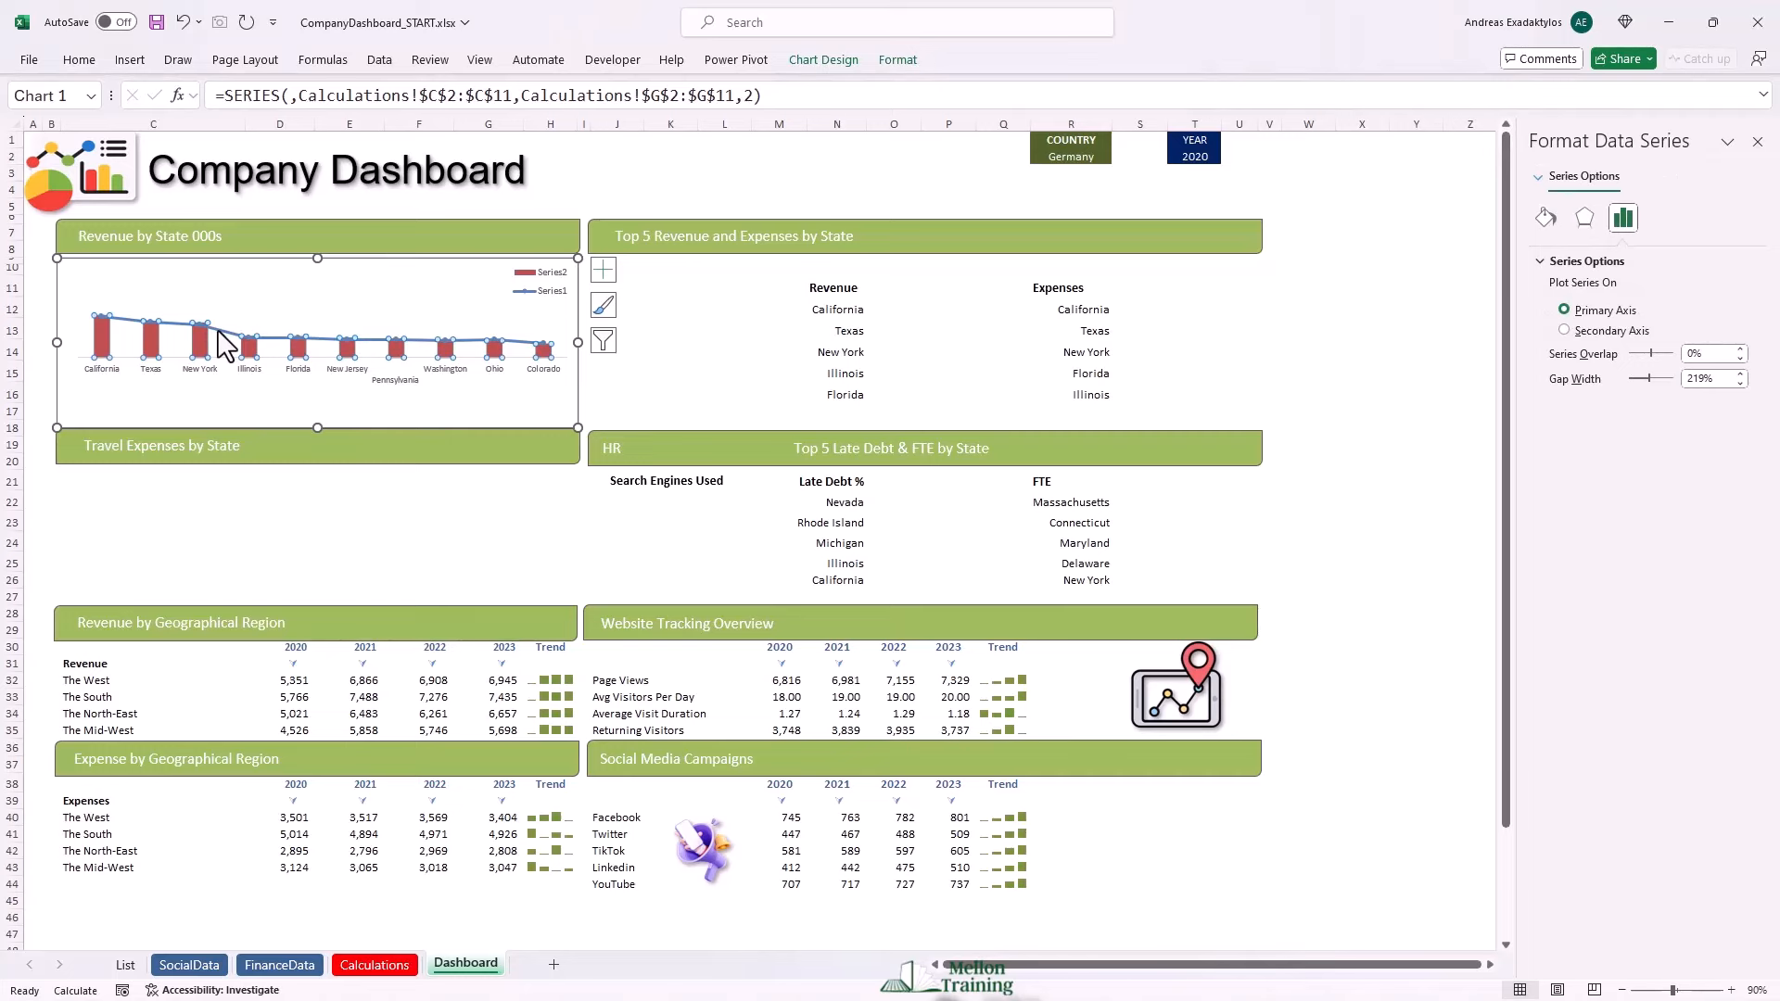
key("alt+w")
key("ctrl+a")
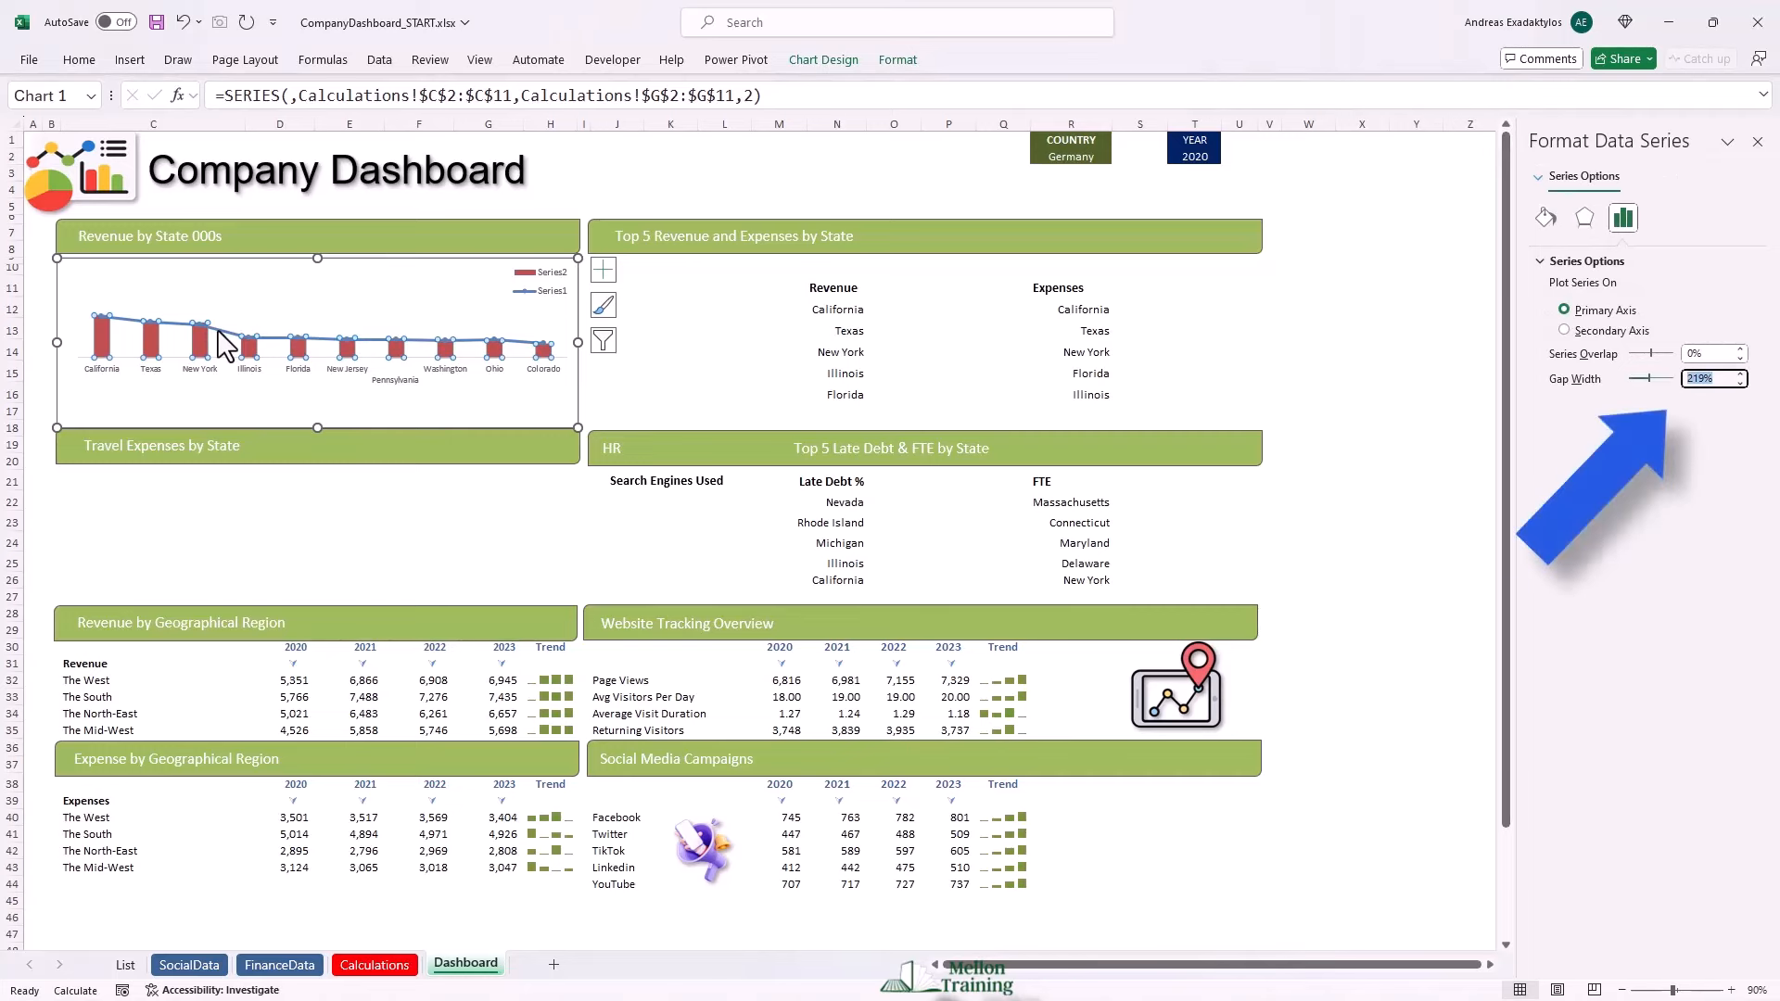
type("30")
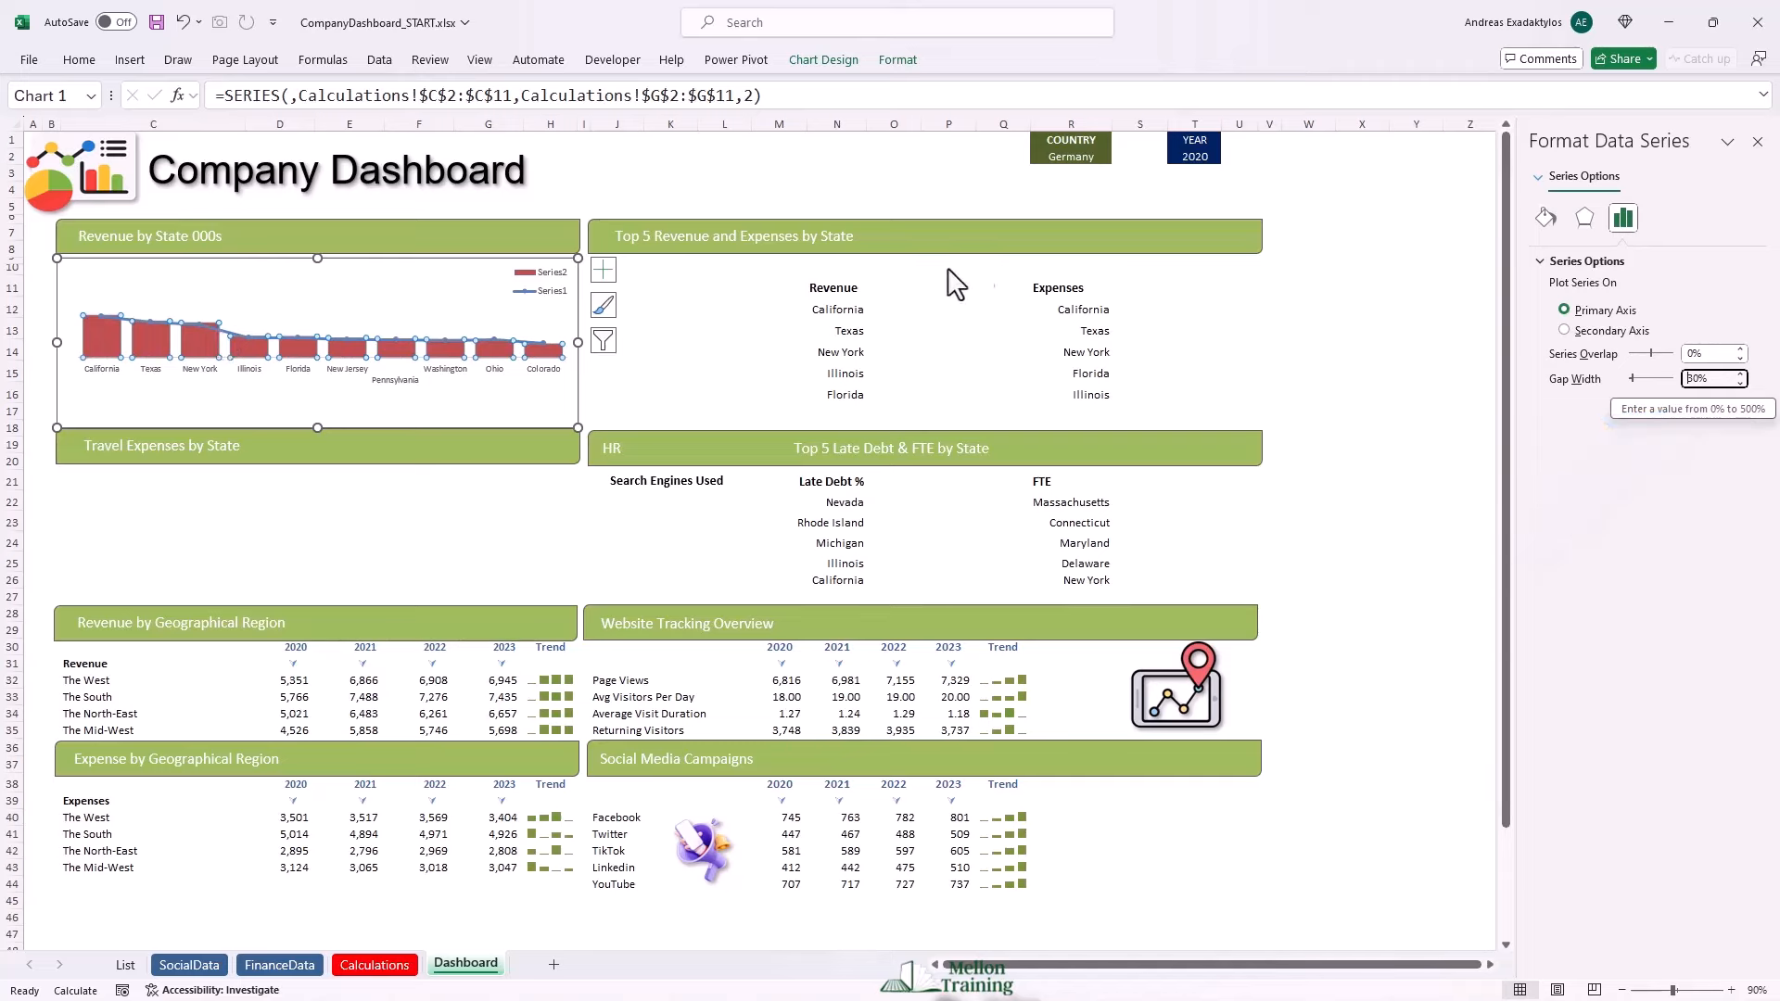
Fill the Series2 columns with the dark olive green theme colour.
left_click(1546, 220)
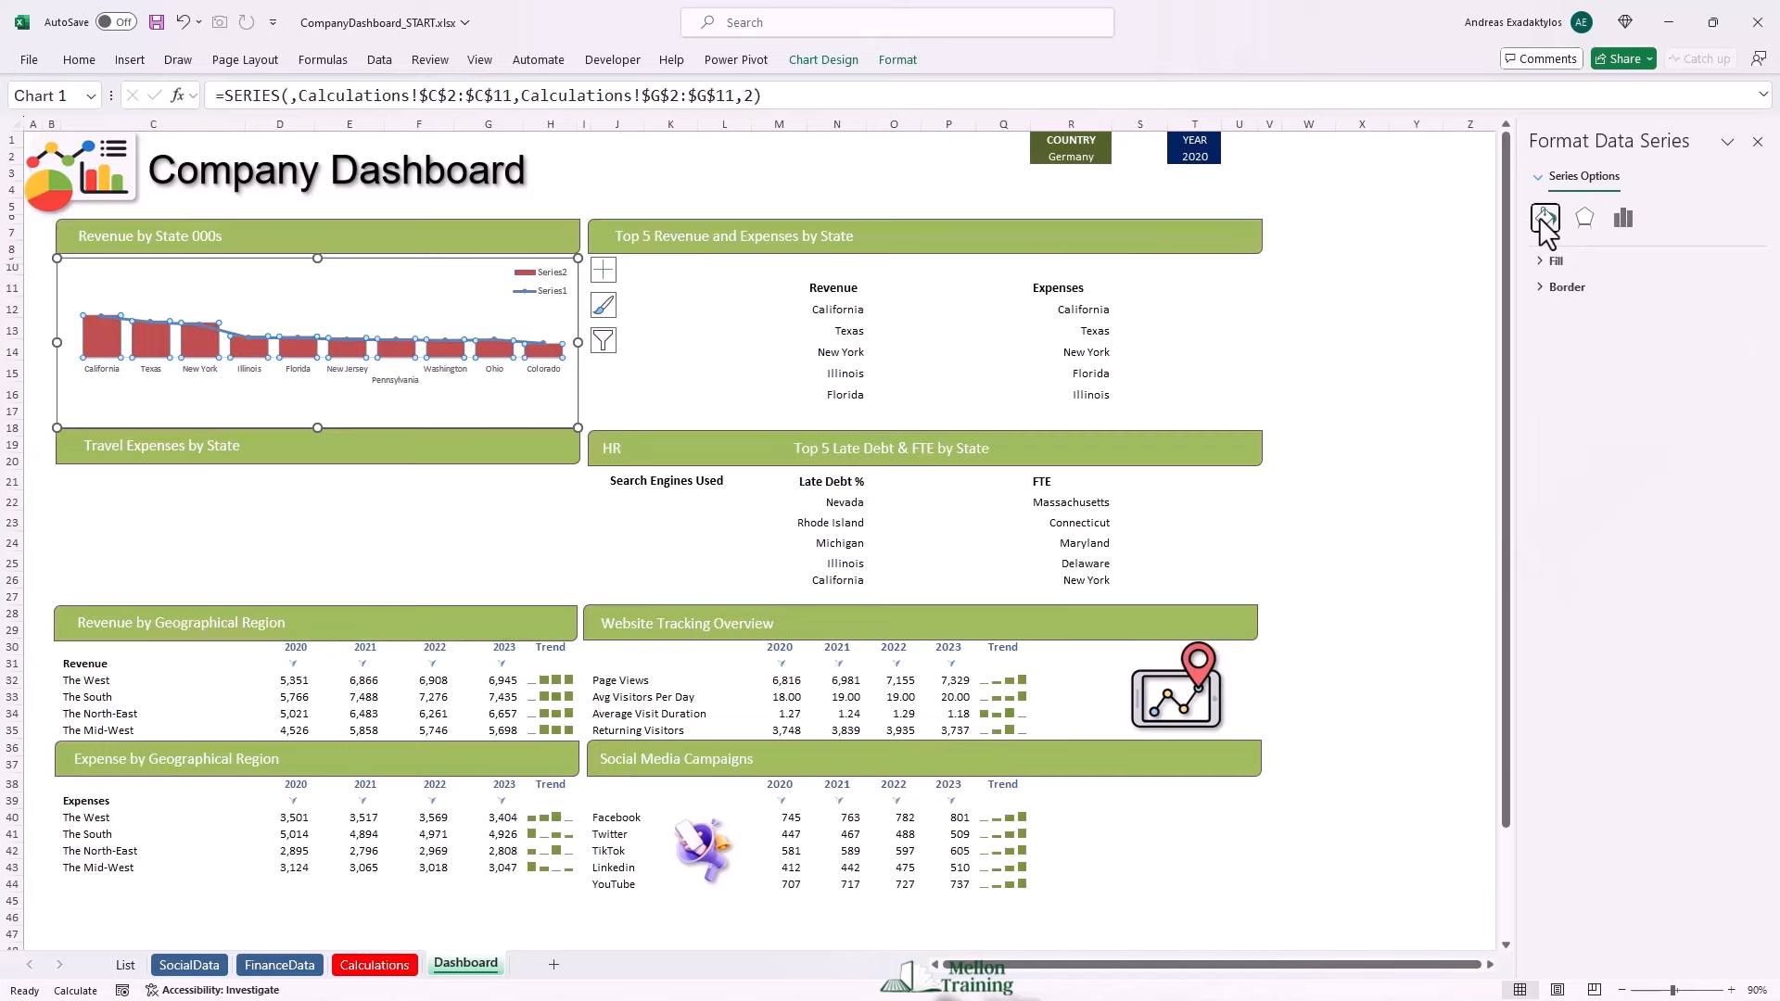
left_click(1557, 262)
left_click(1728, 449)
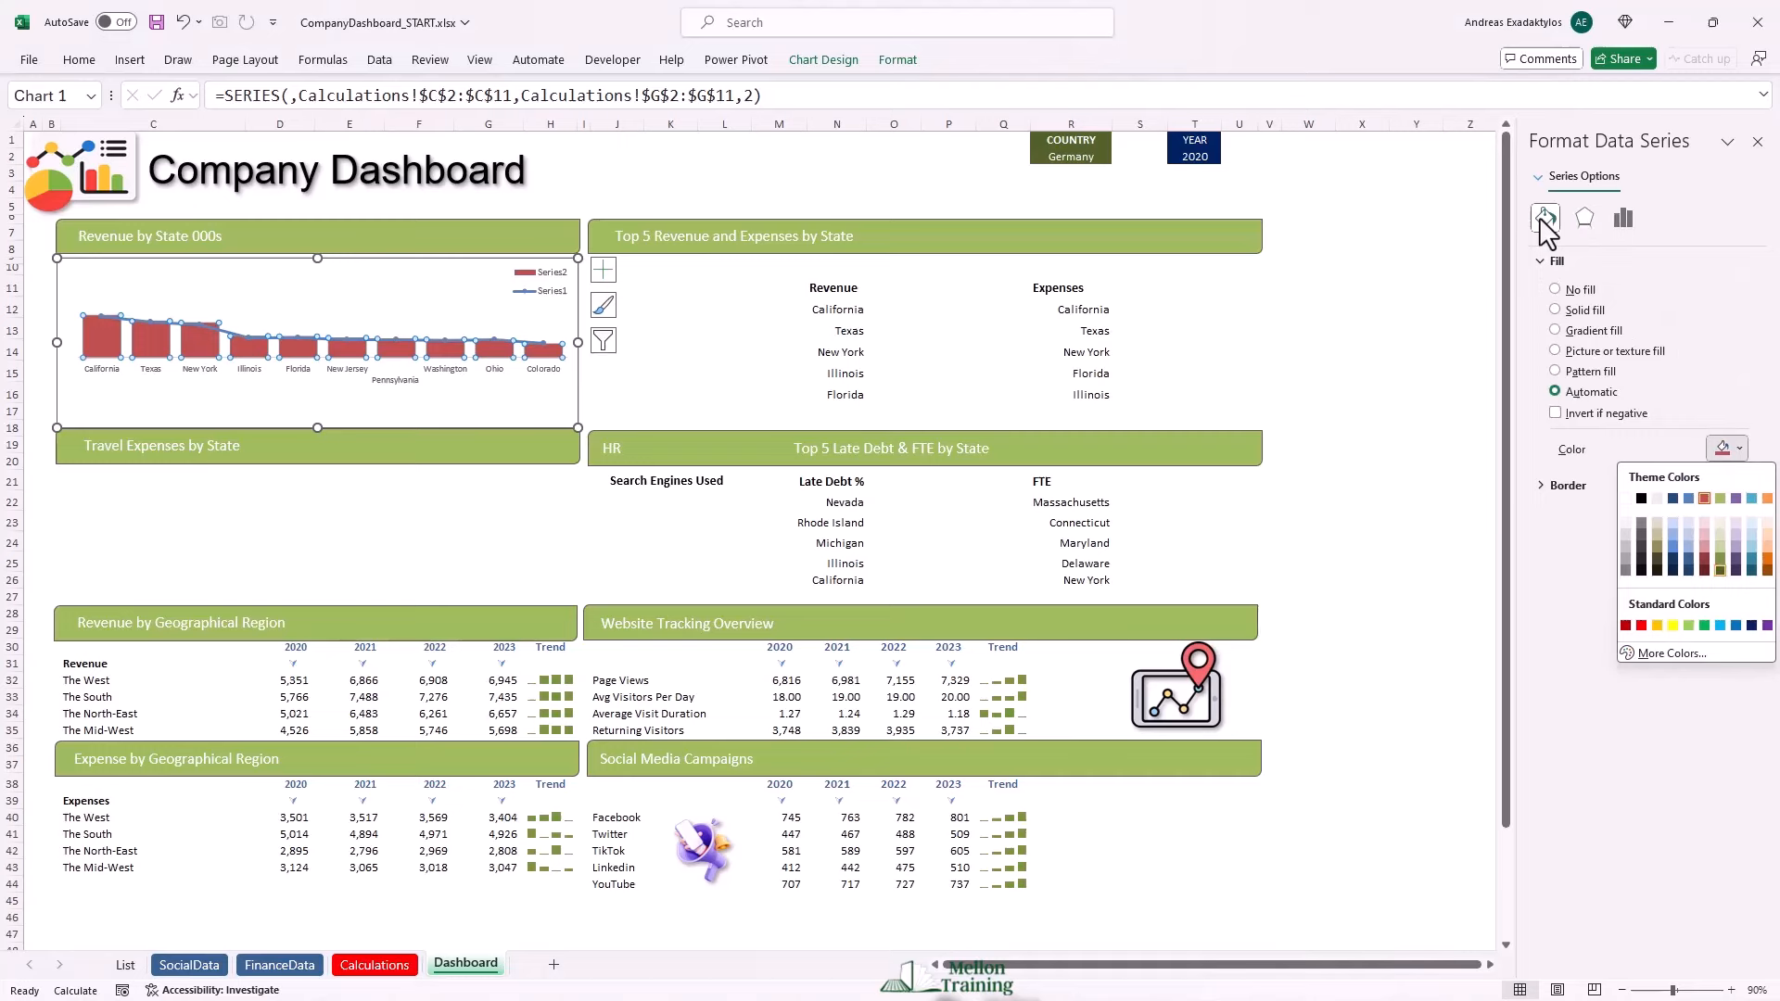
left_click(1719, 558)
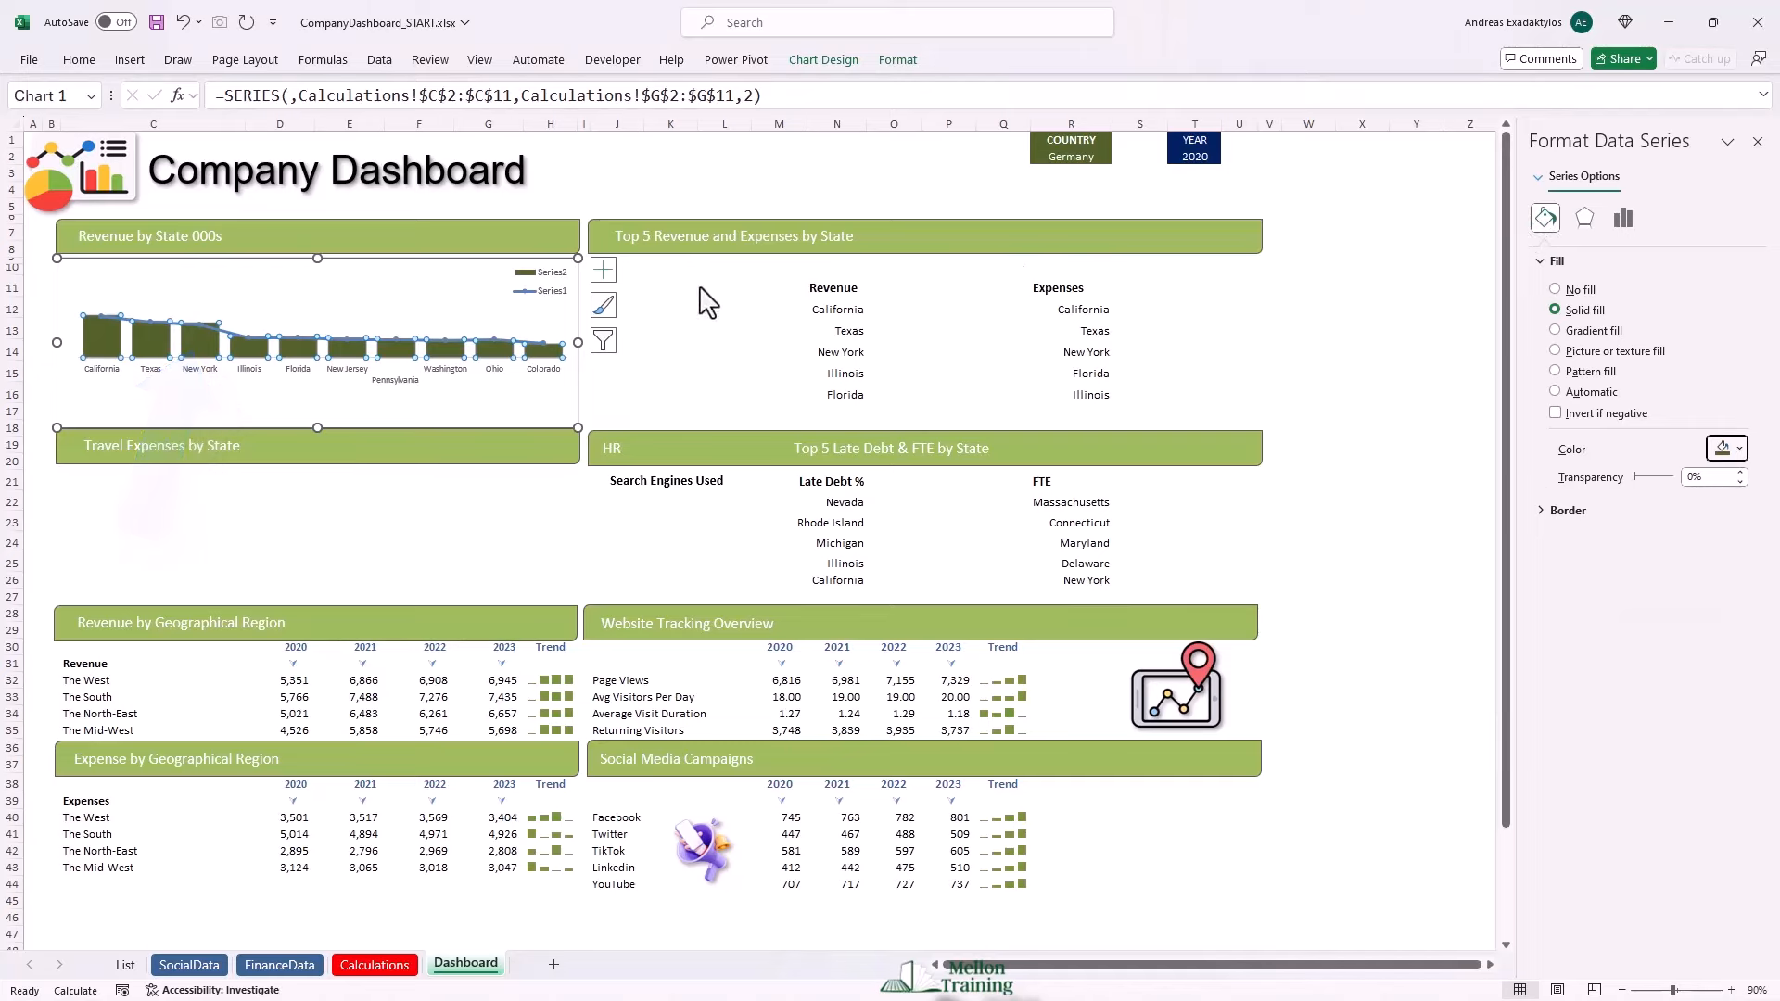
Add data labels to the Series2 columns and set their label position to Inside Base.
right_click(148, 335)
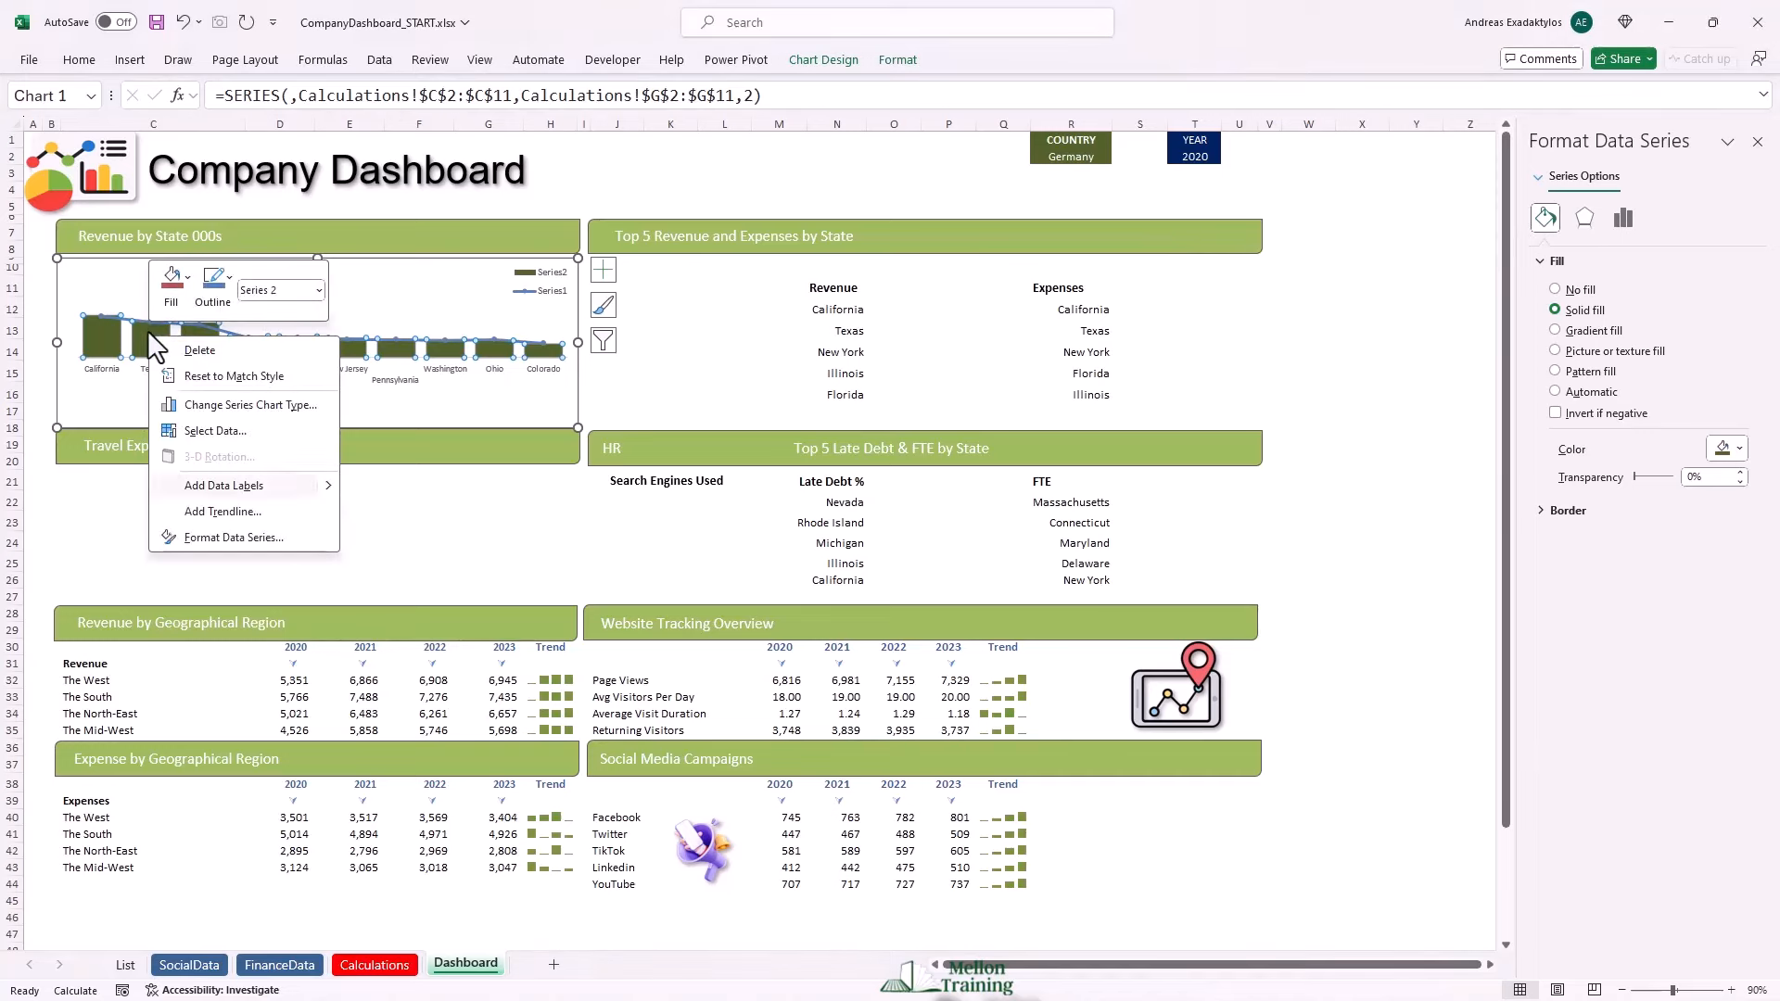
key("b")
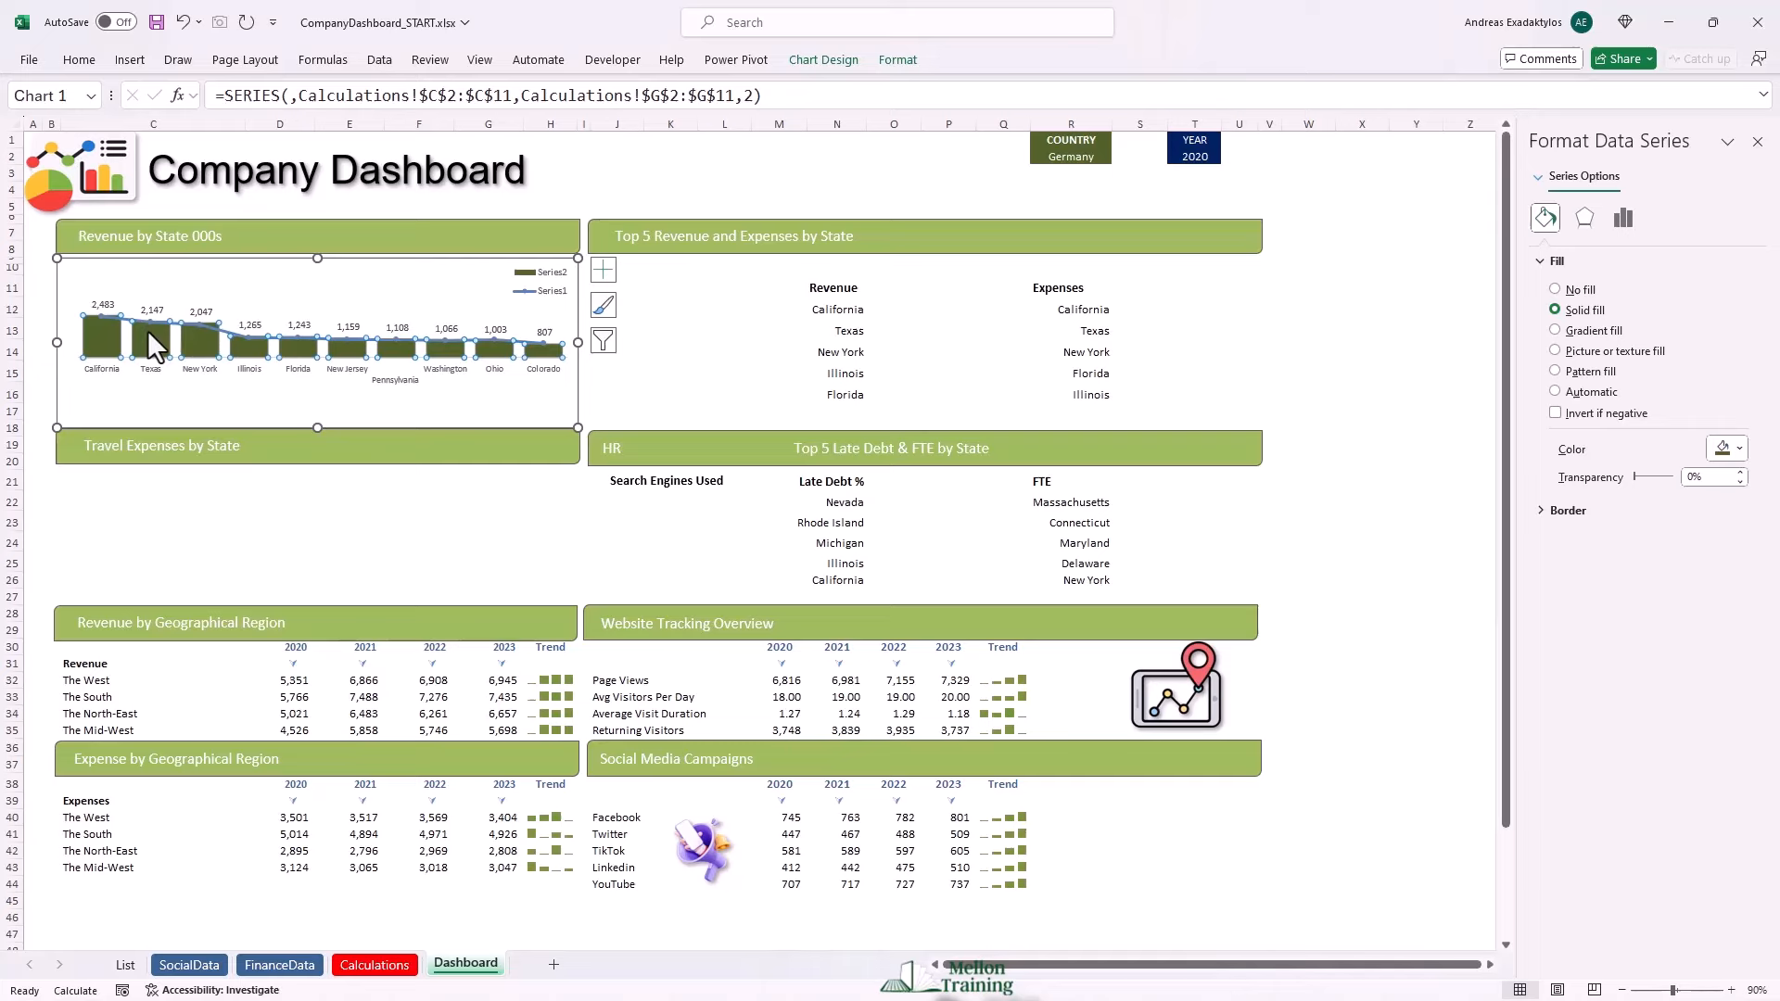
right_click(201, 311)
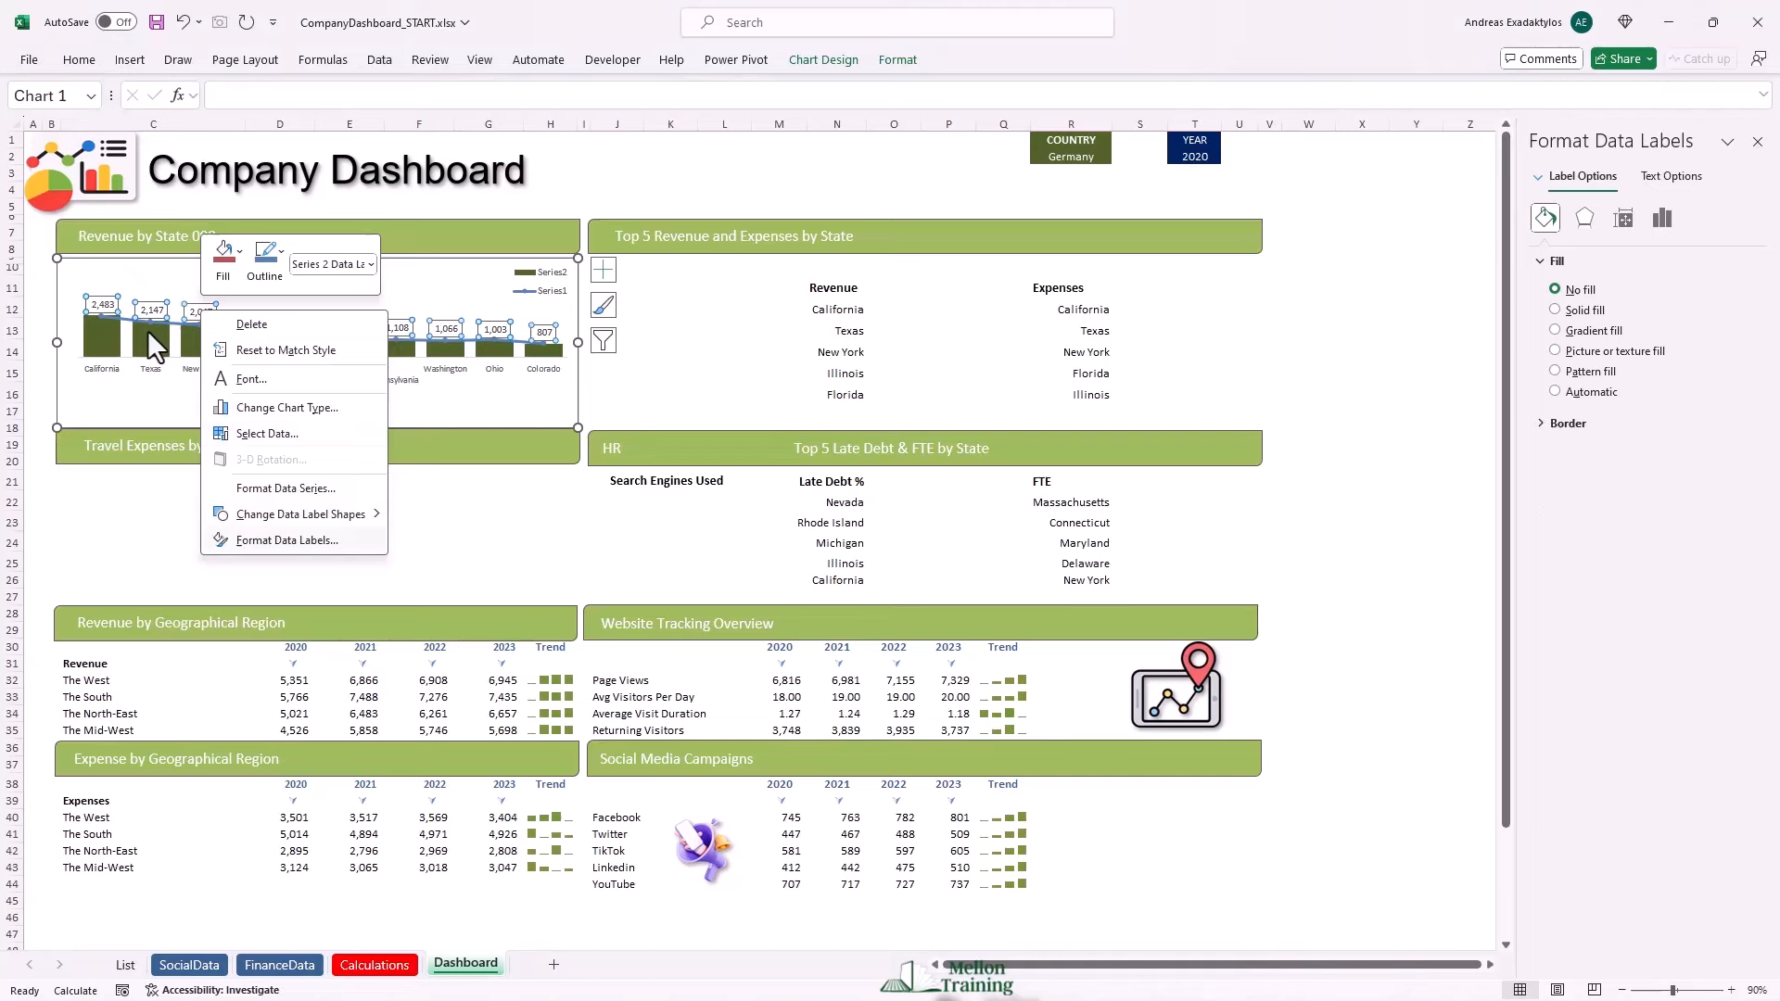
left_click(286, 540)
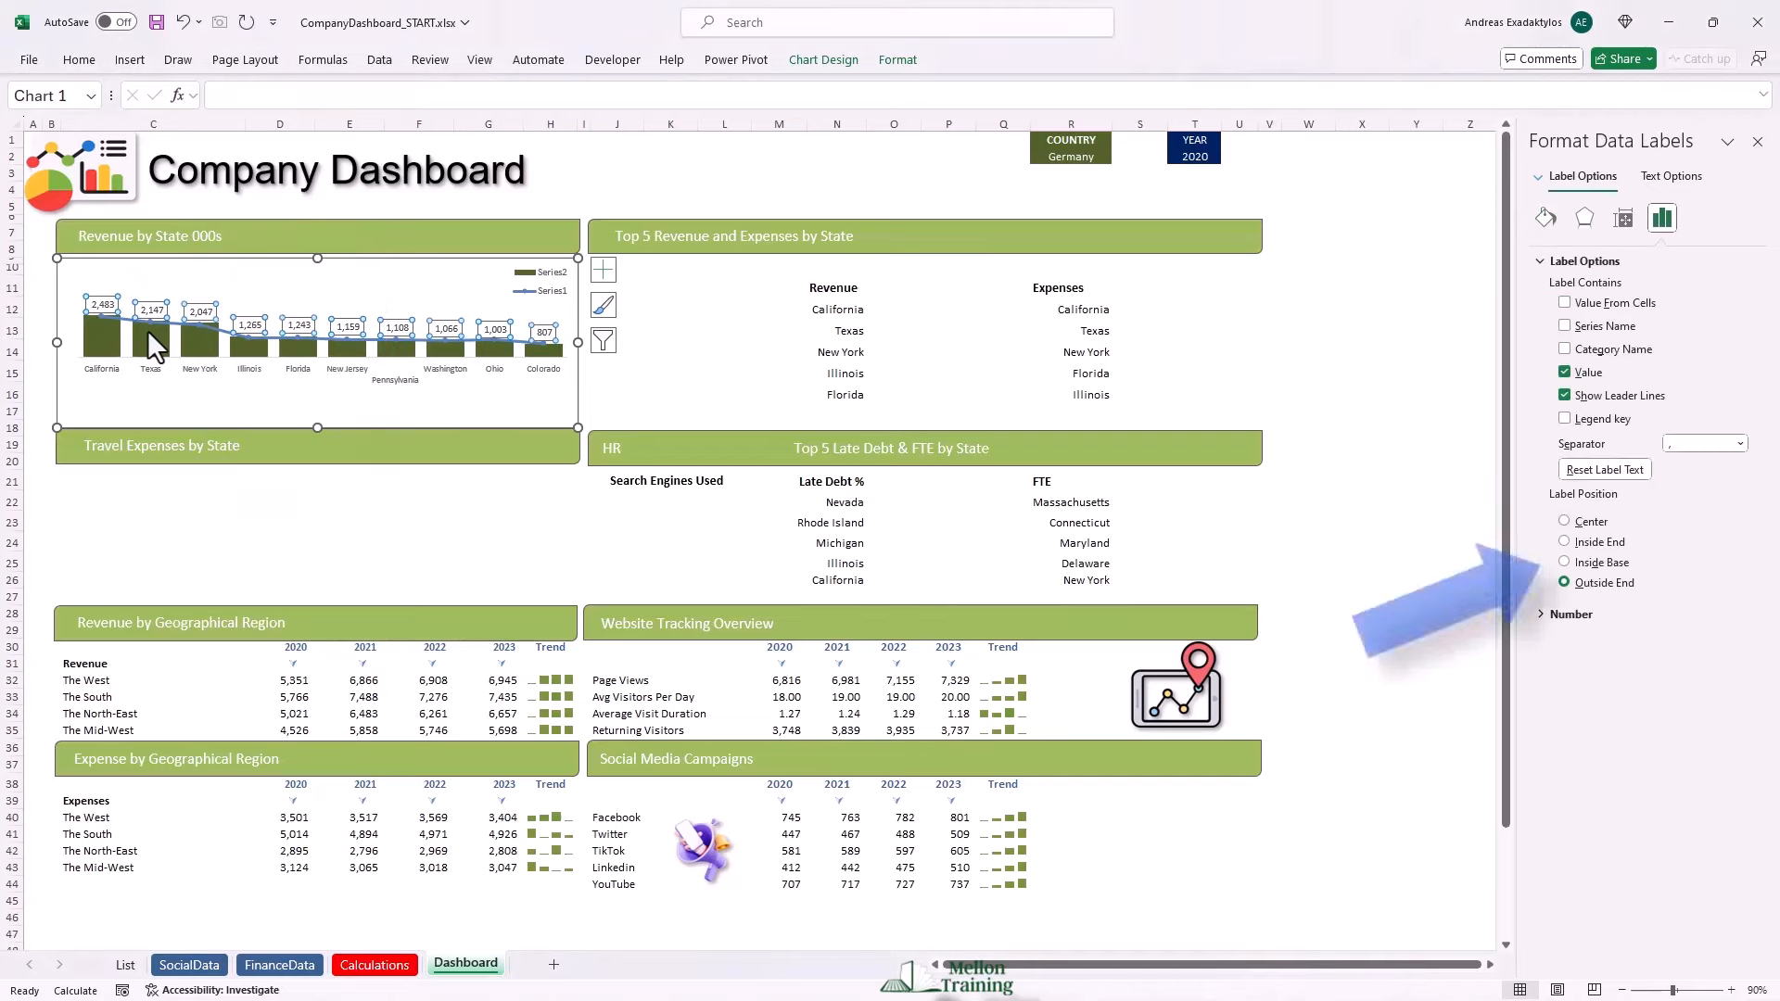
left_click(1564, 542)
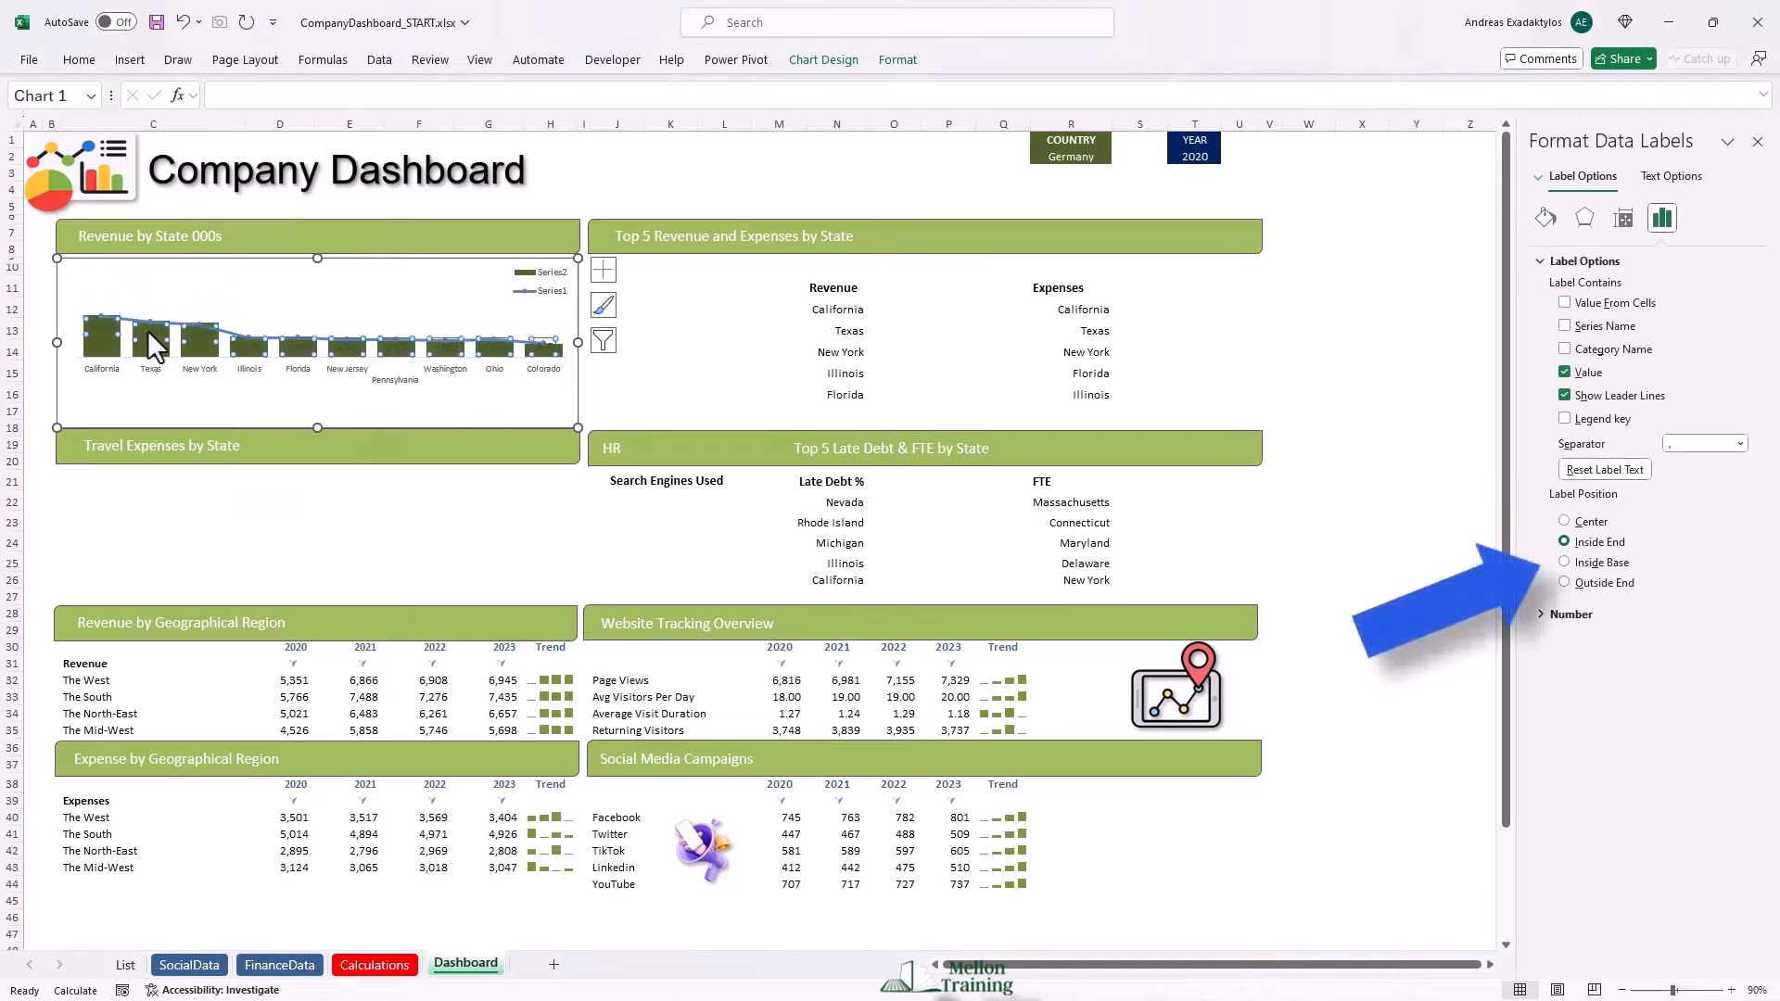
left_click(1564, 562)
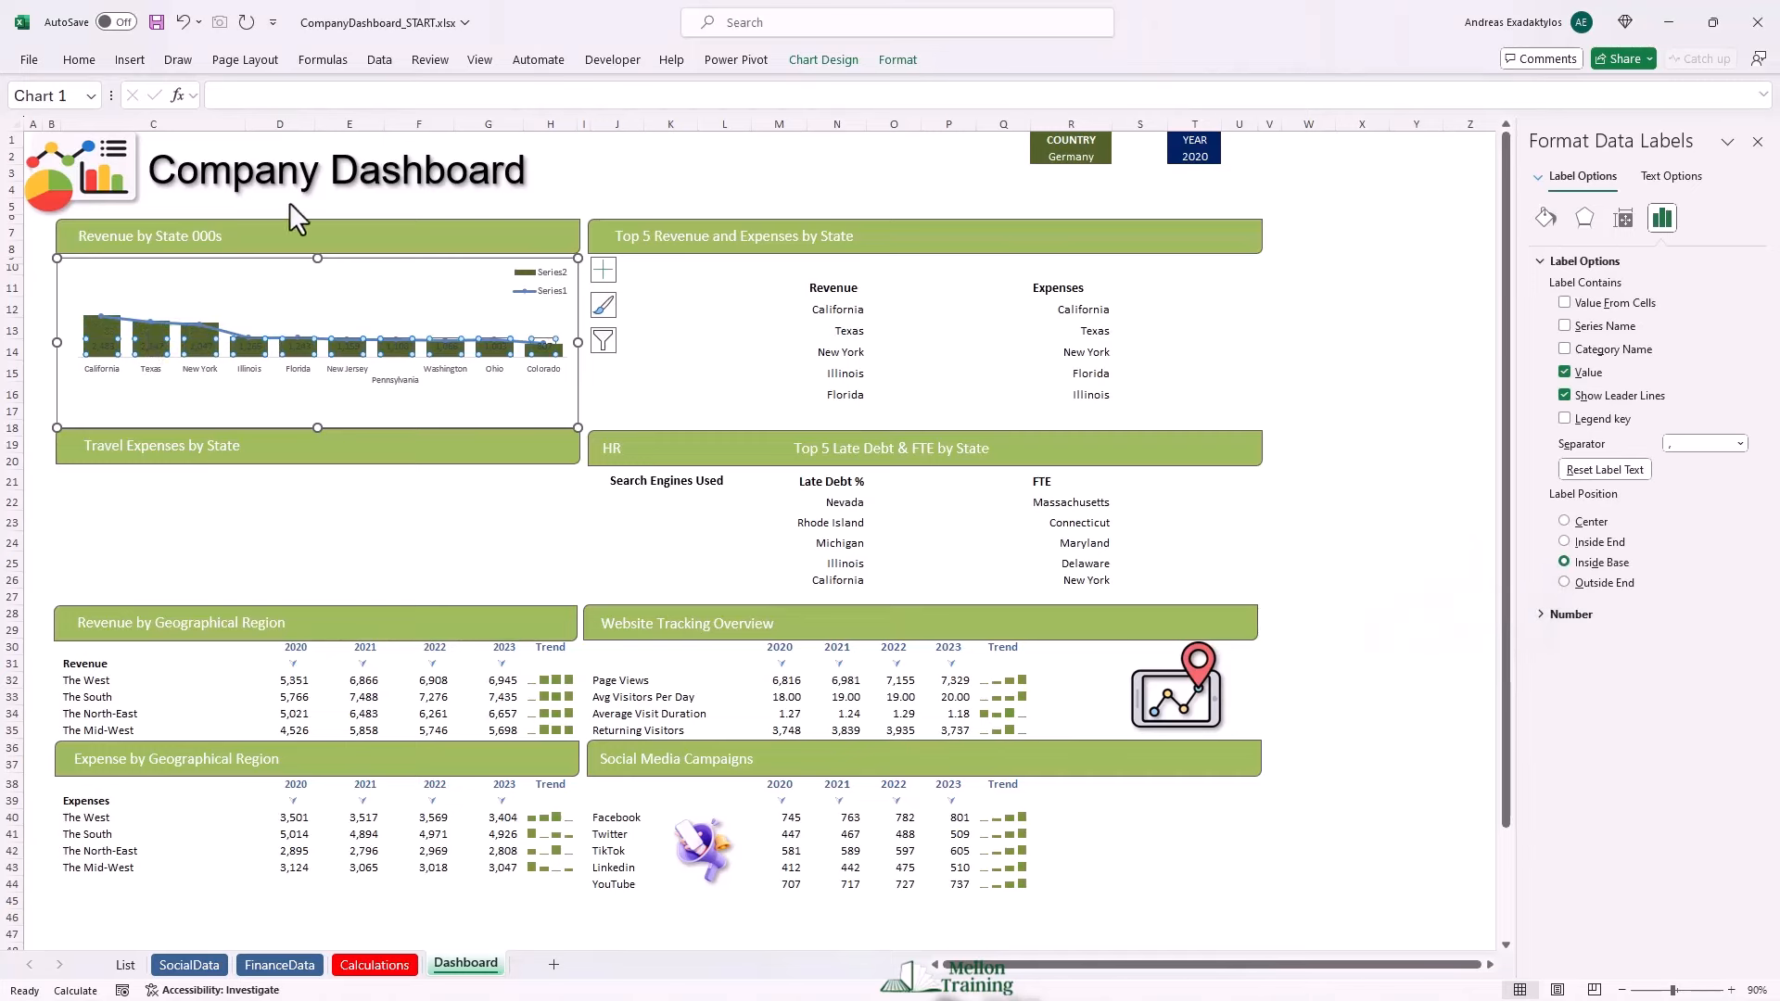
Change the font colour of the column data labels to white.
left_click(79, 59)
left_click(374, 125)
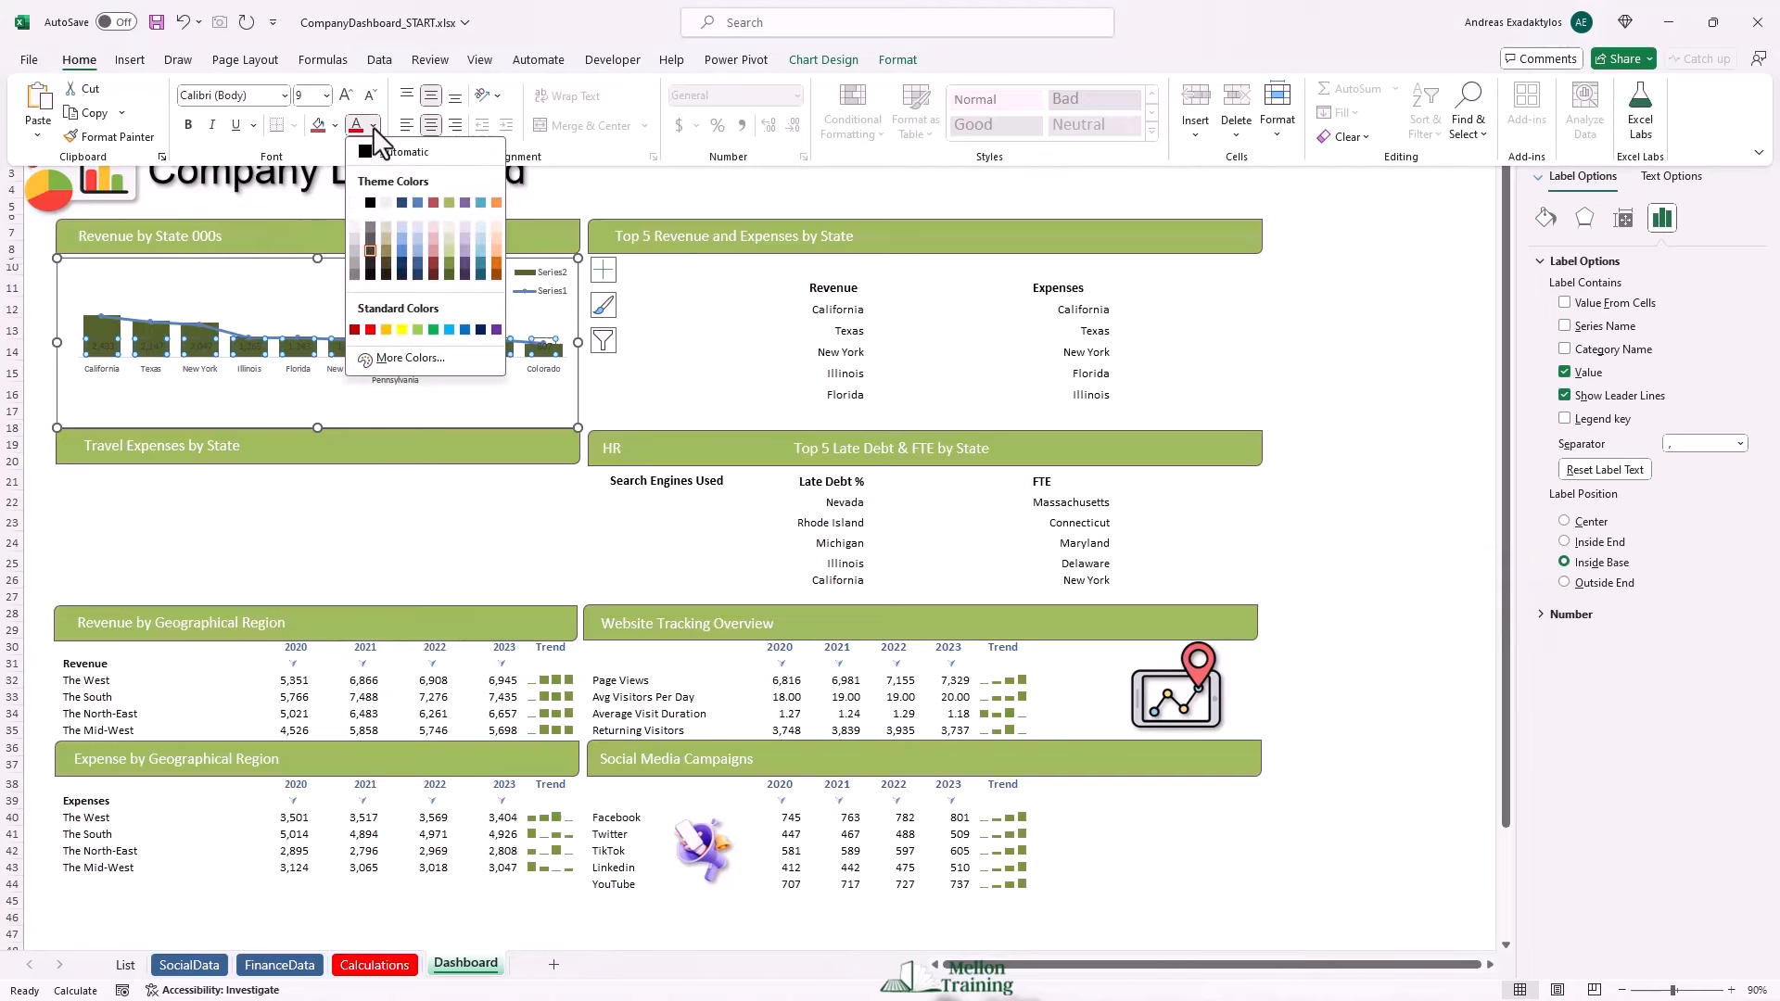
left_click(355, 202)
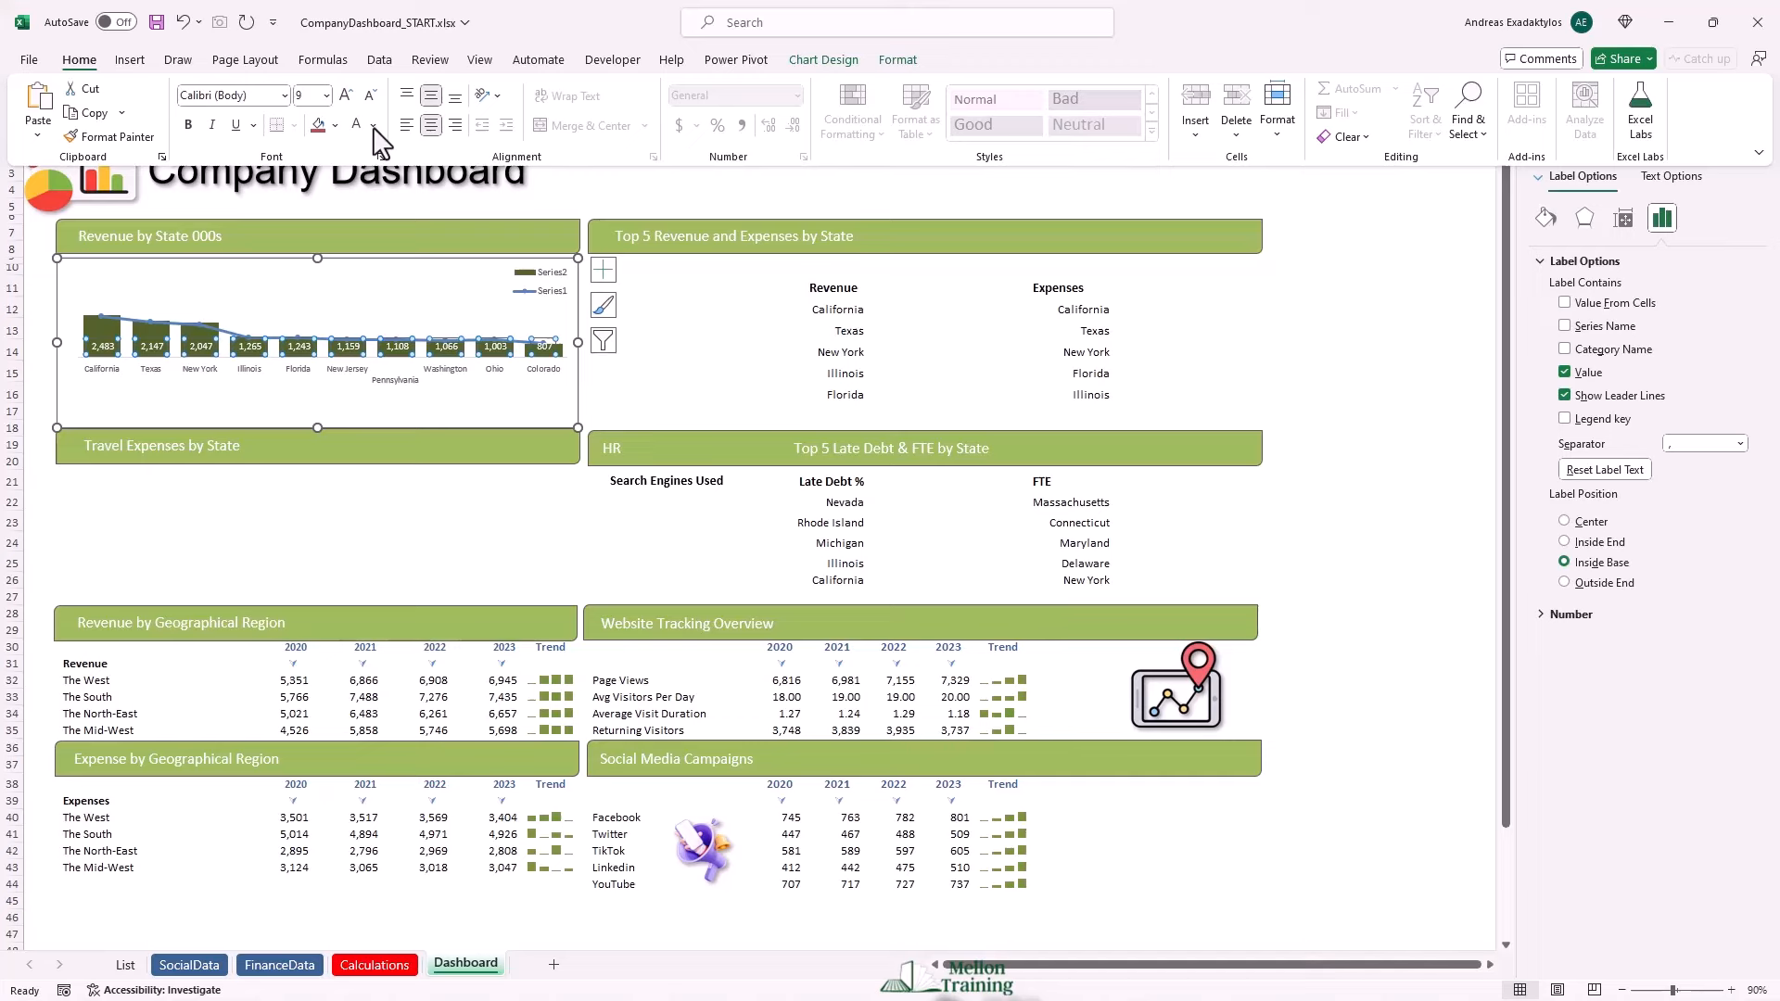
Set the Series1 line to No line so that only its markers are drawn.
right_click(228, 334)
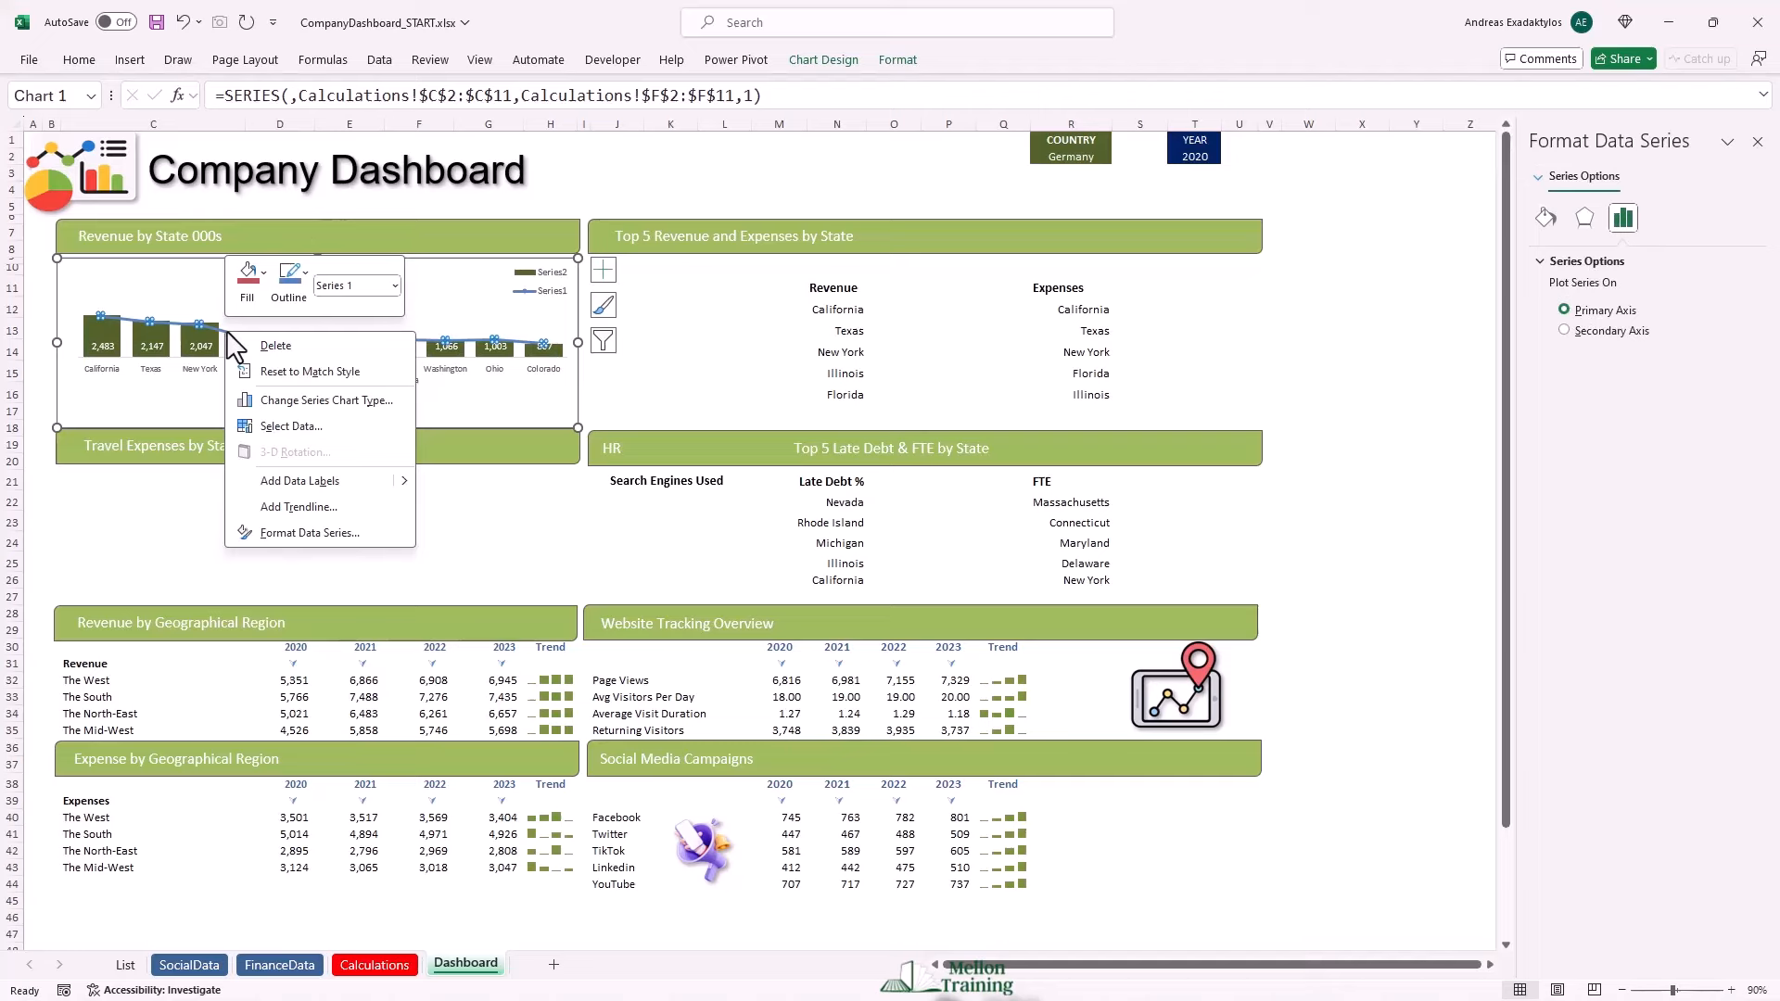
left_click(309, 533)
left_click(1545, 218)
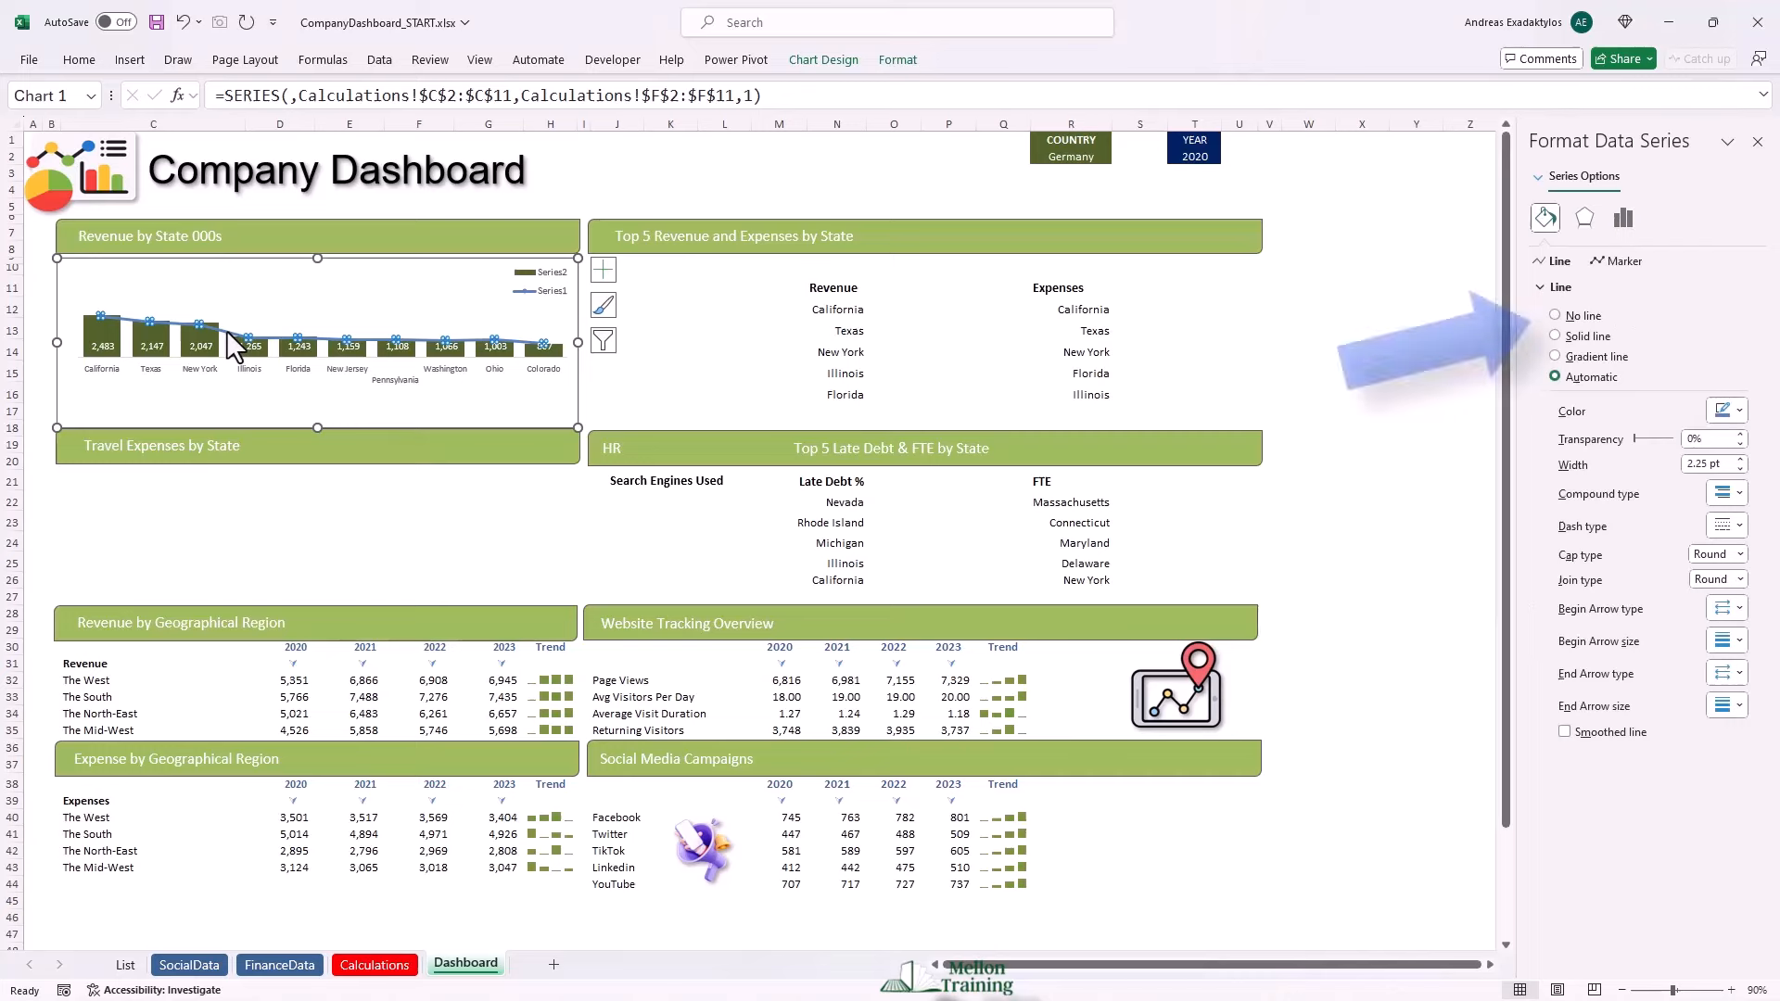
left_click(1555, 316)
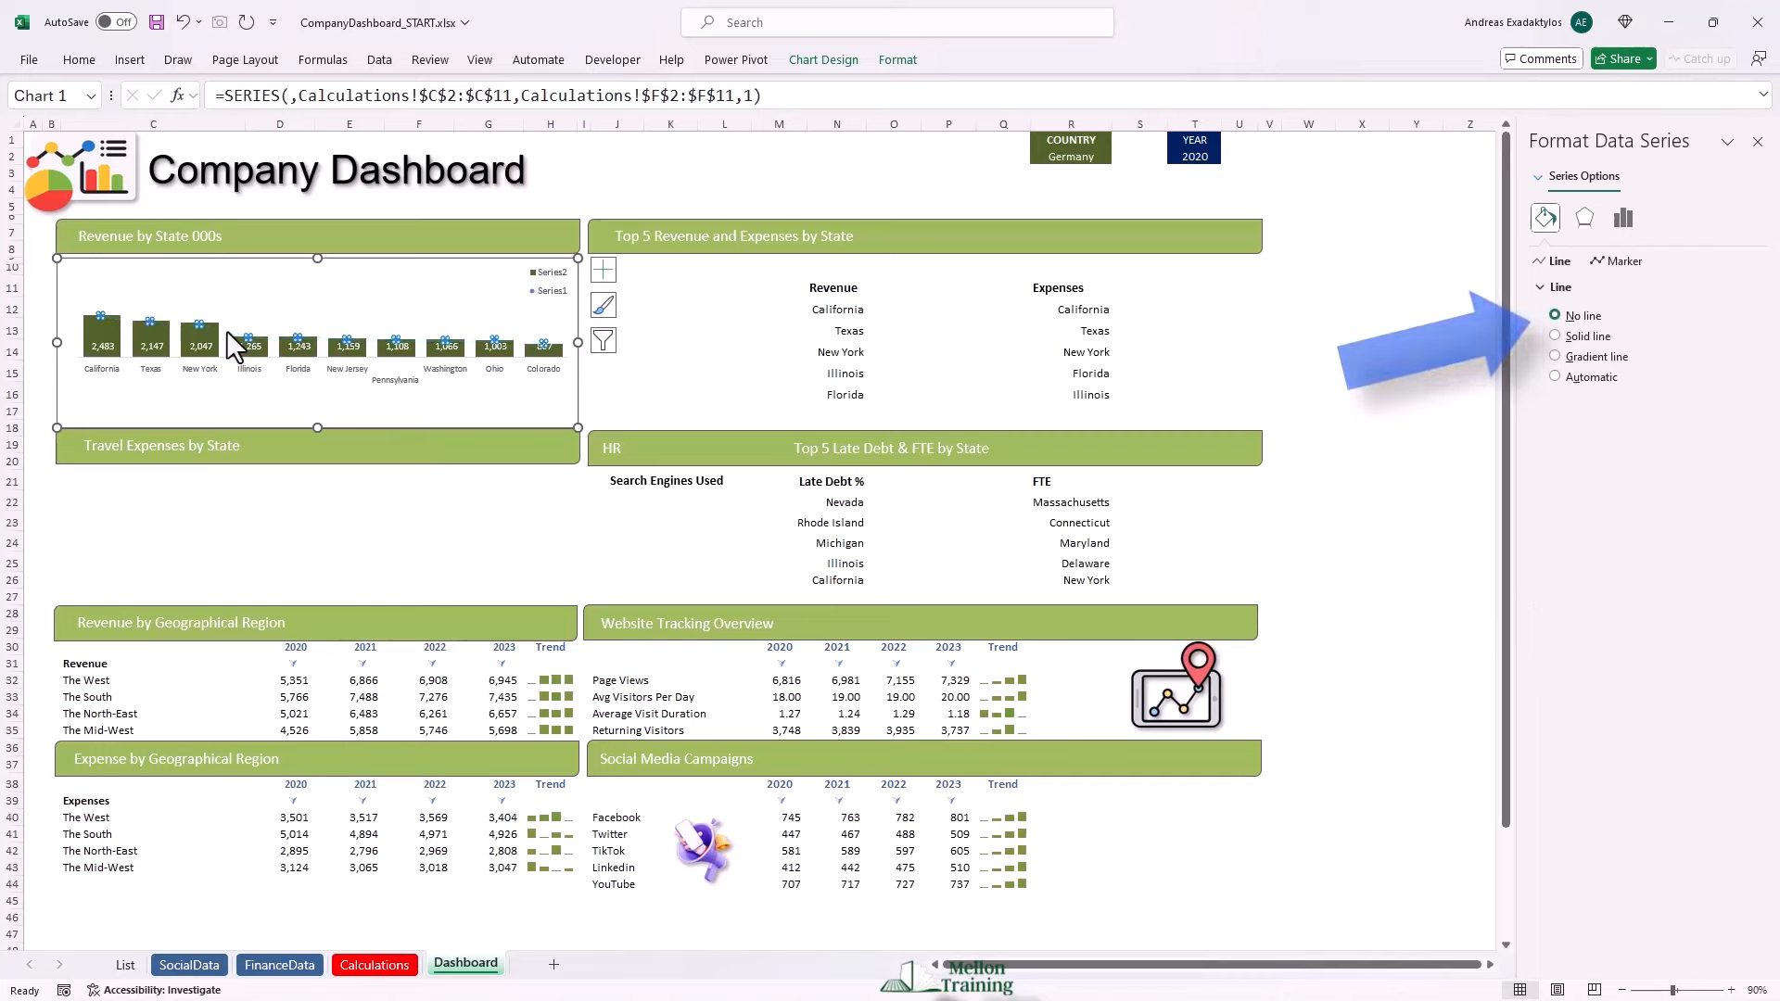
Set both the fill and the border of the Series1 markers to the standard dark red colour.
left_click(1617, 260)
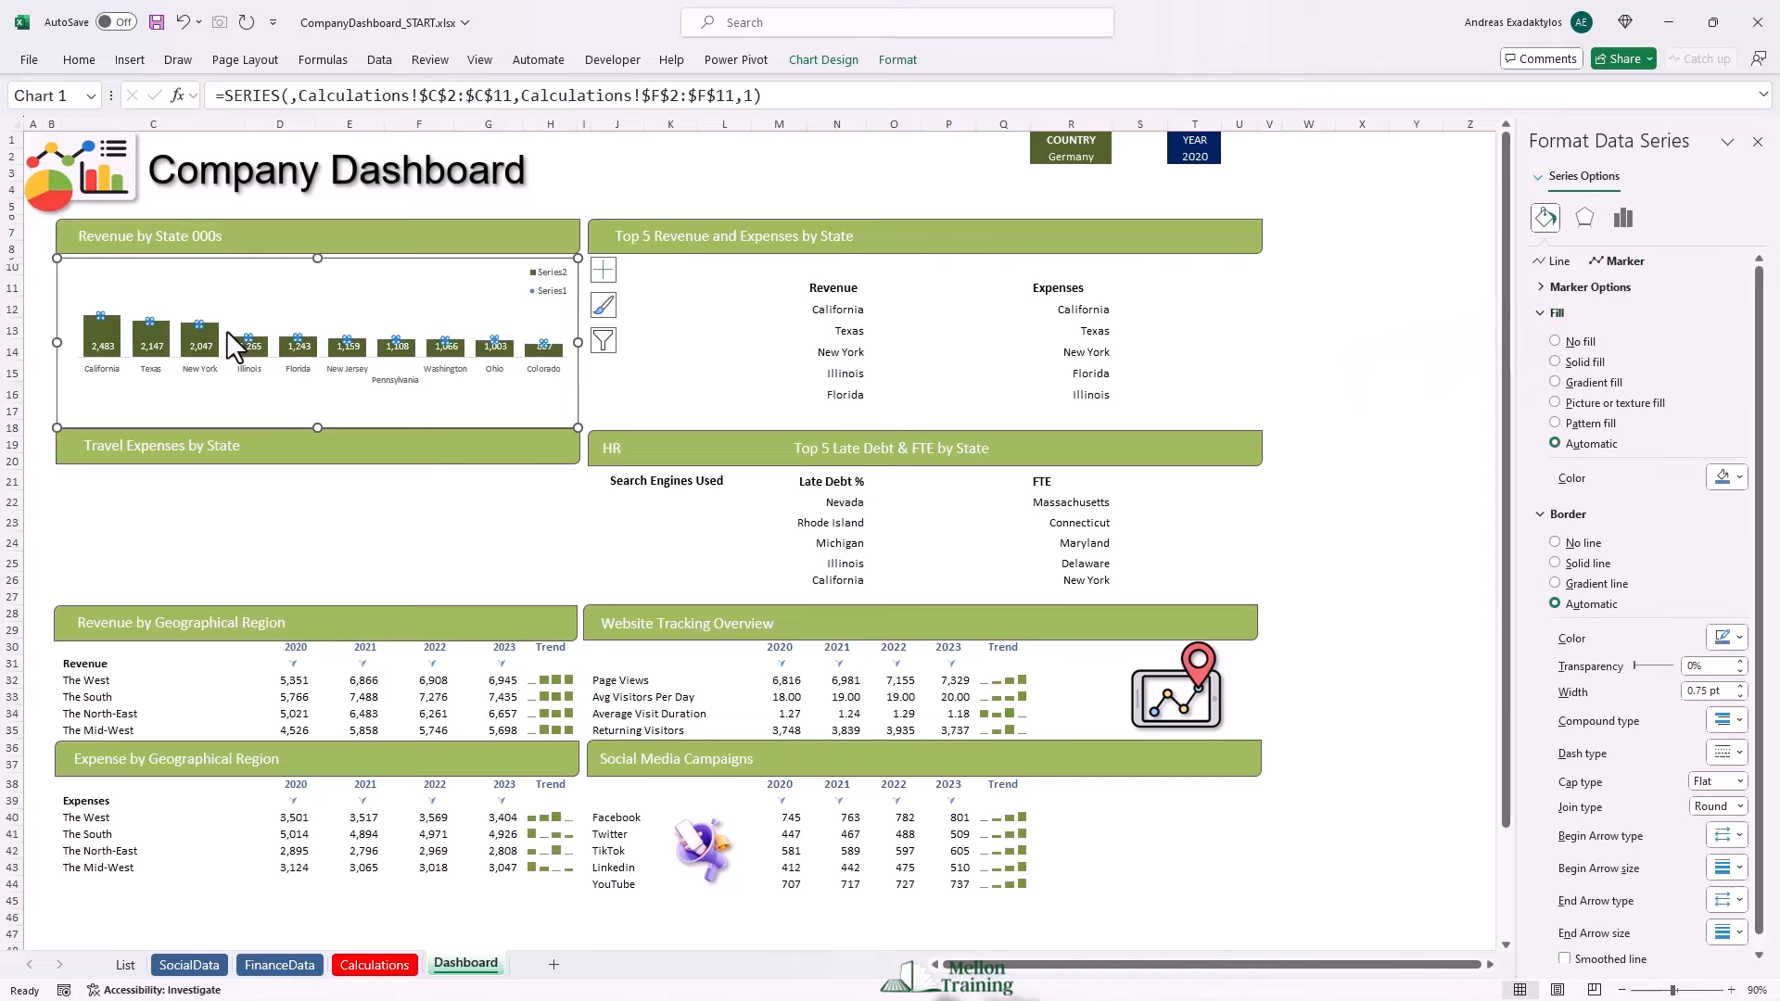
left_click(1590, 287)
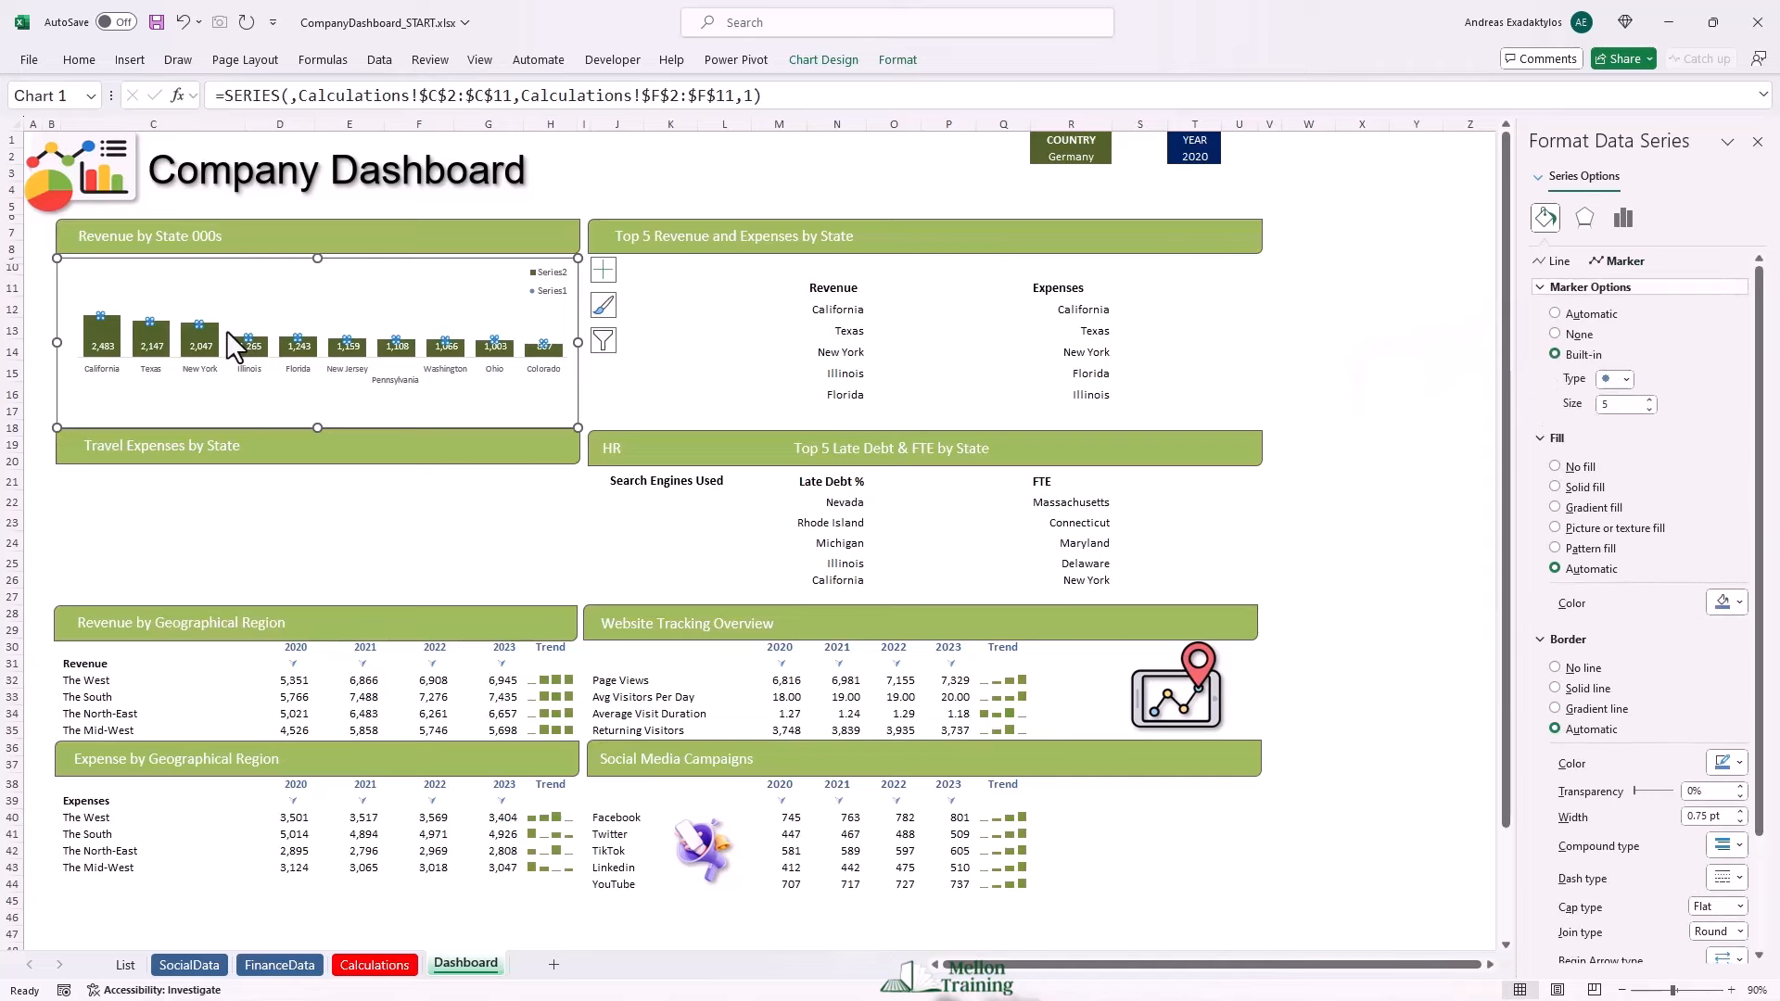
left_click(1727, 603)
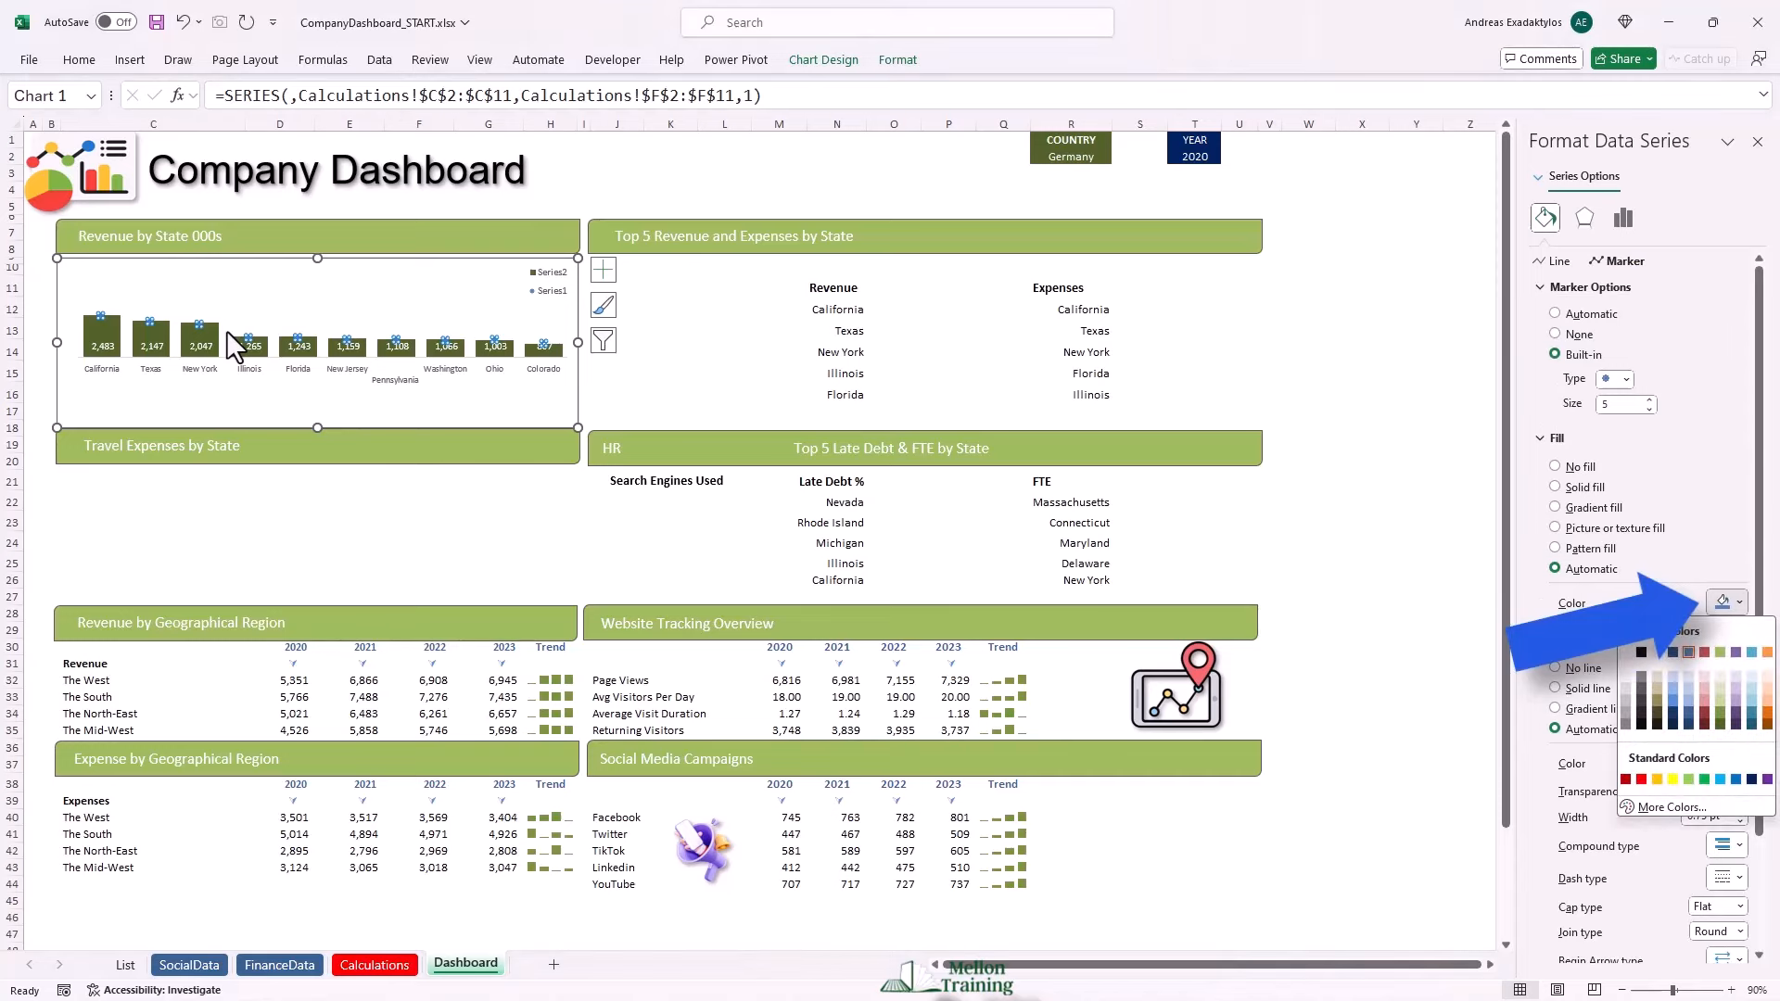
left_click(1625, 779)
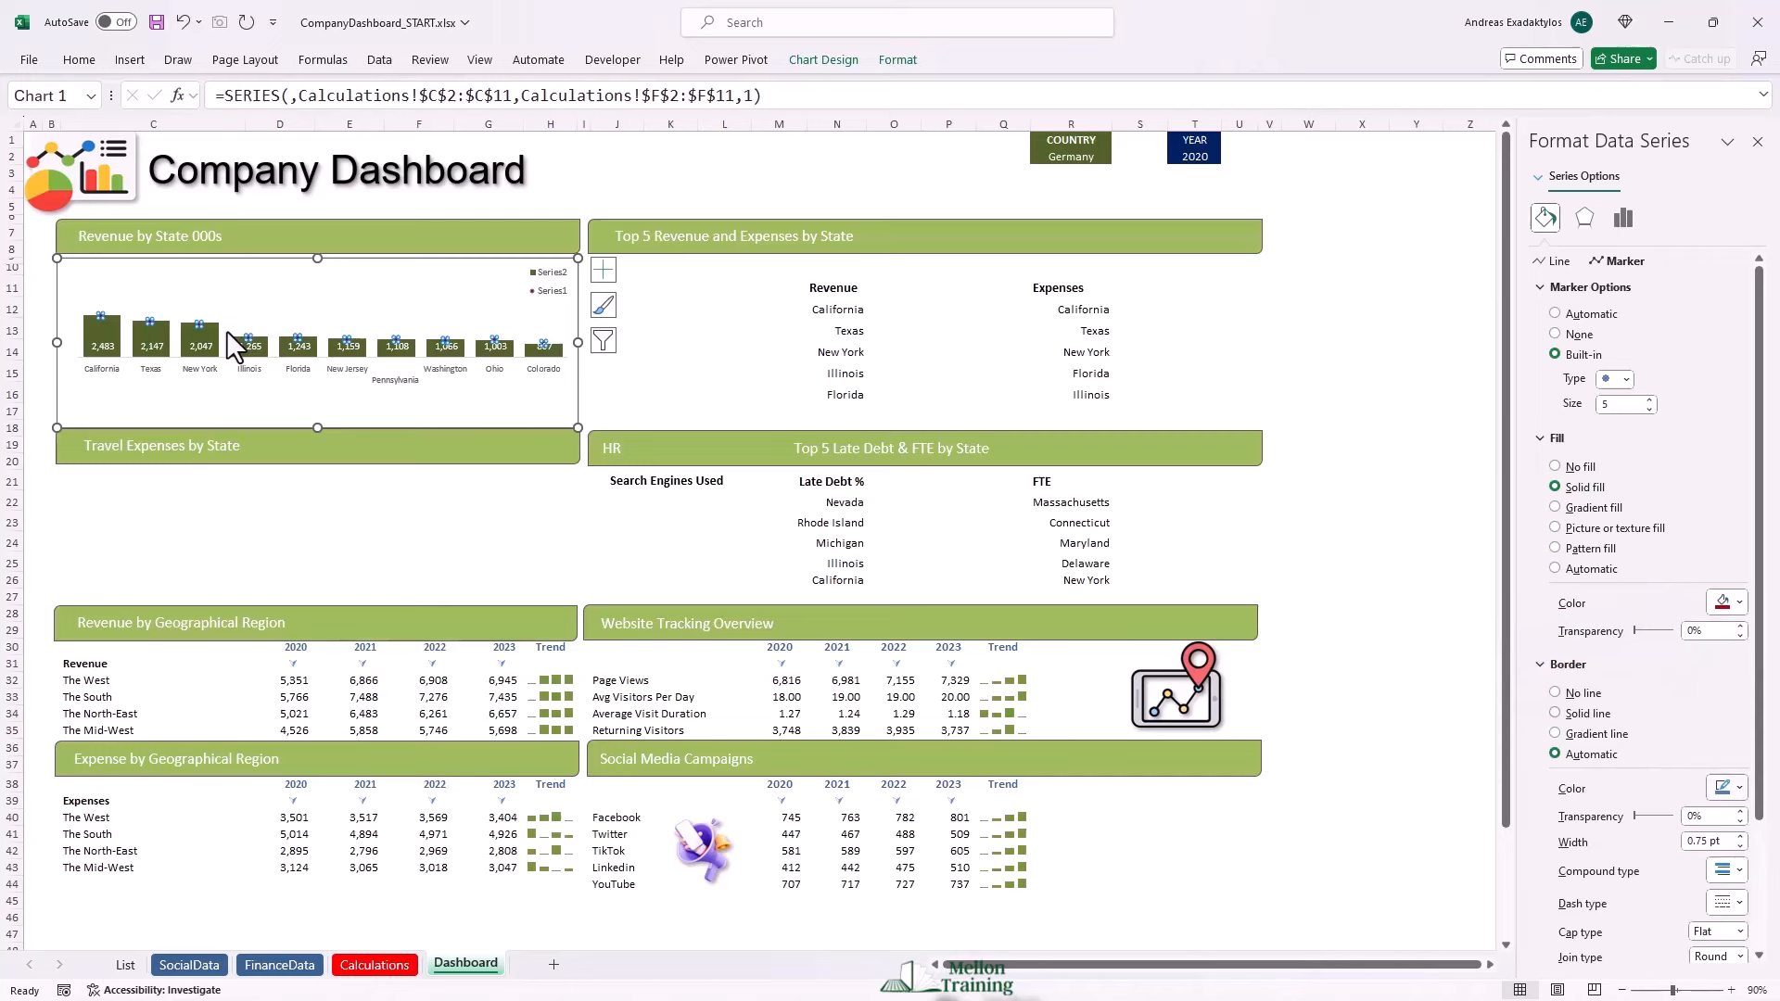
left_click(1723, 788)
left_click(1625, 735)
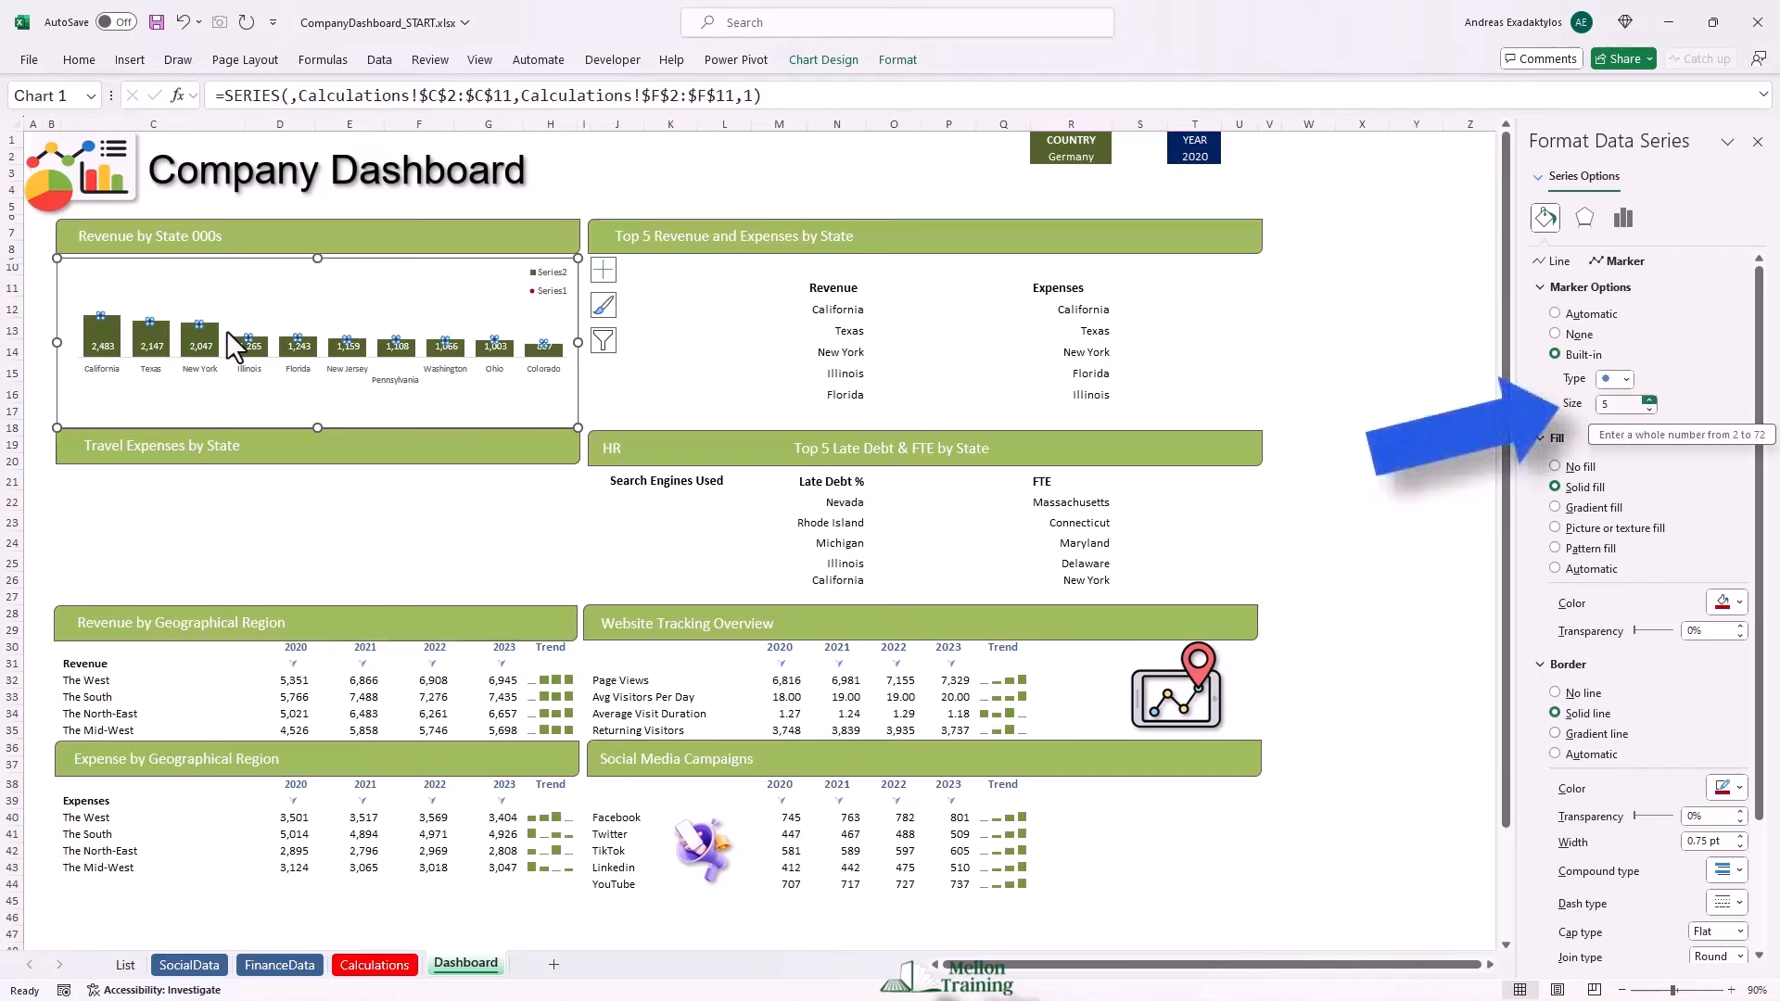
Increase the size of the Series1 markers to 12.
left_click(1650, 401)
left_click(1649, 401)
left_click(1650, 400)
left_click(1650, 401)
left_click(1650, 400)
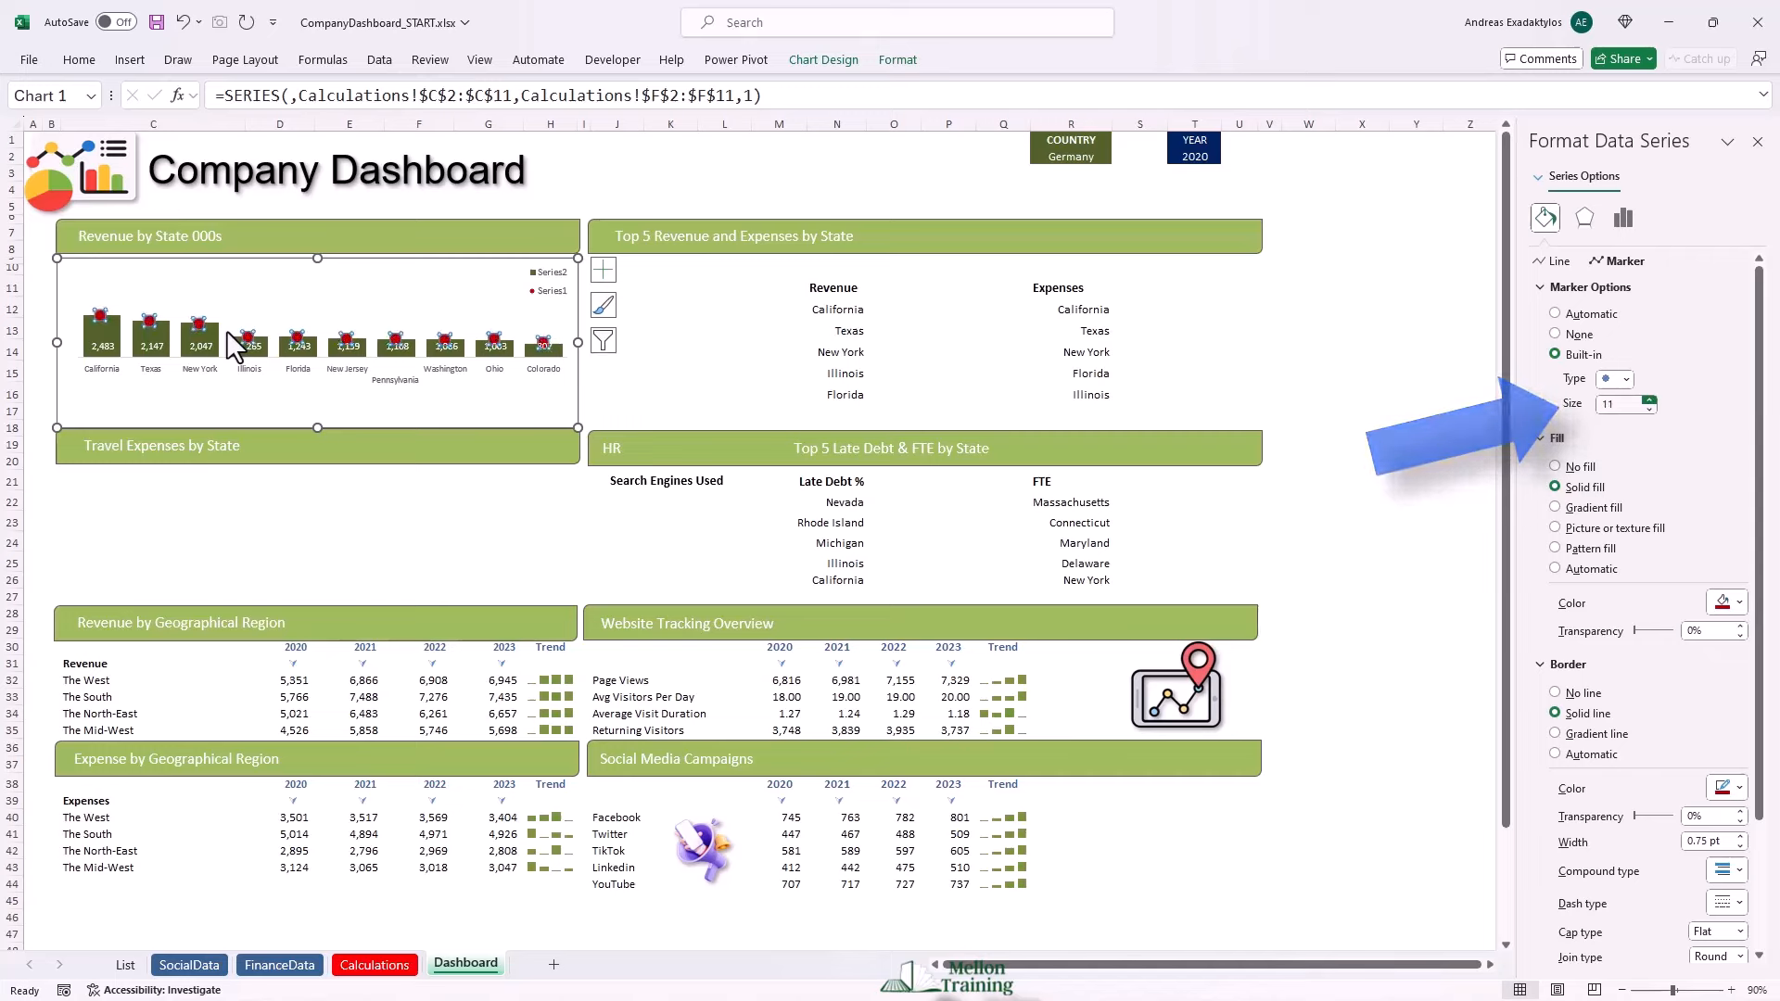
left_click(1649, 401)
left_click(1650, 400)
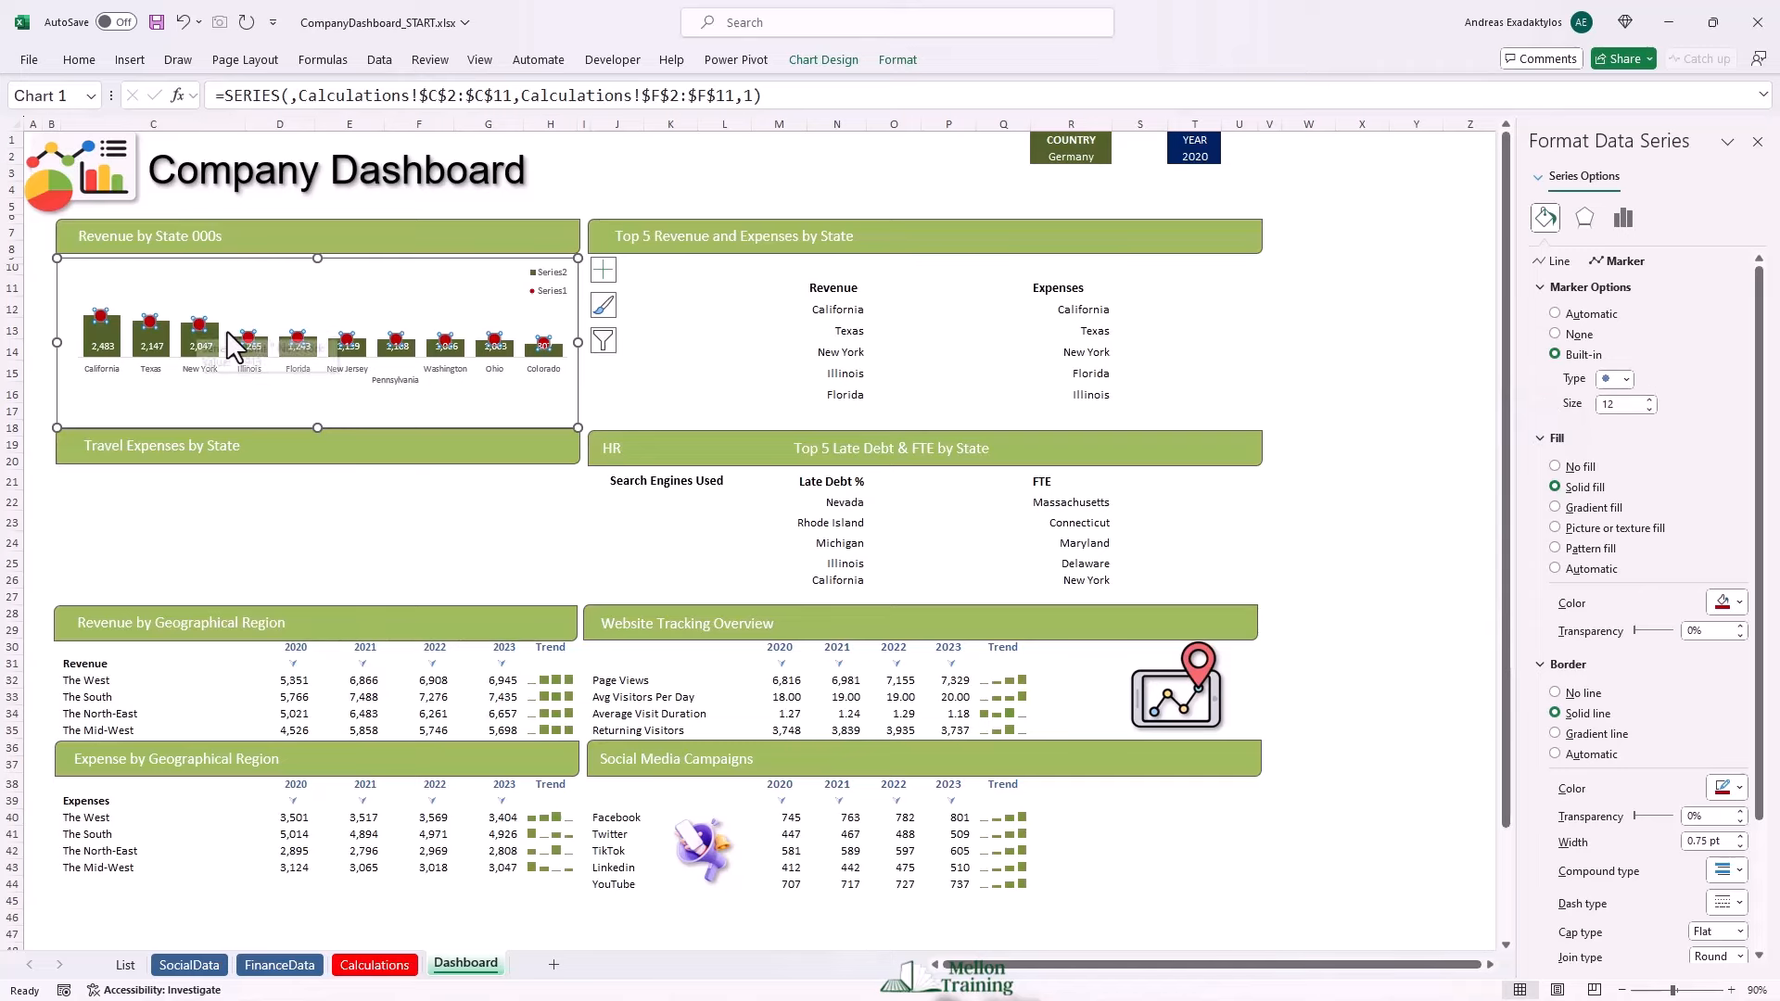
Add data labels to the Series1 markers and set their label position to Above.
right_click(226, 330)
left_click(274, 472)
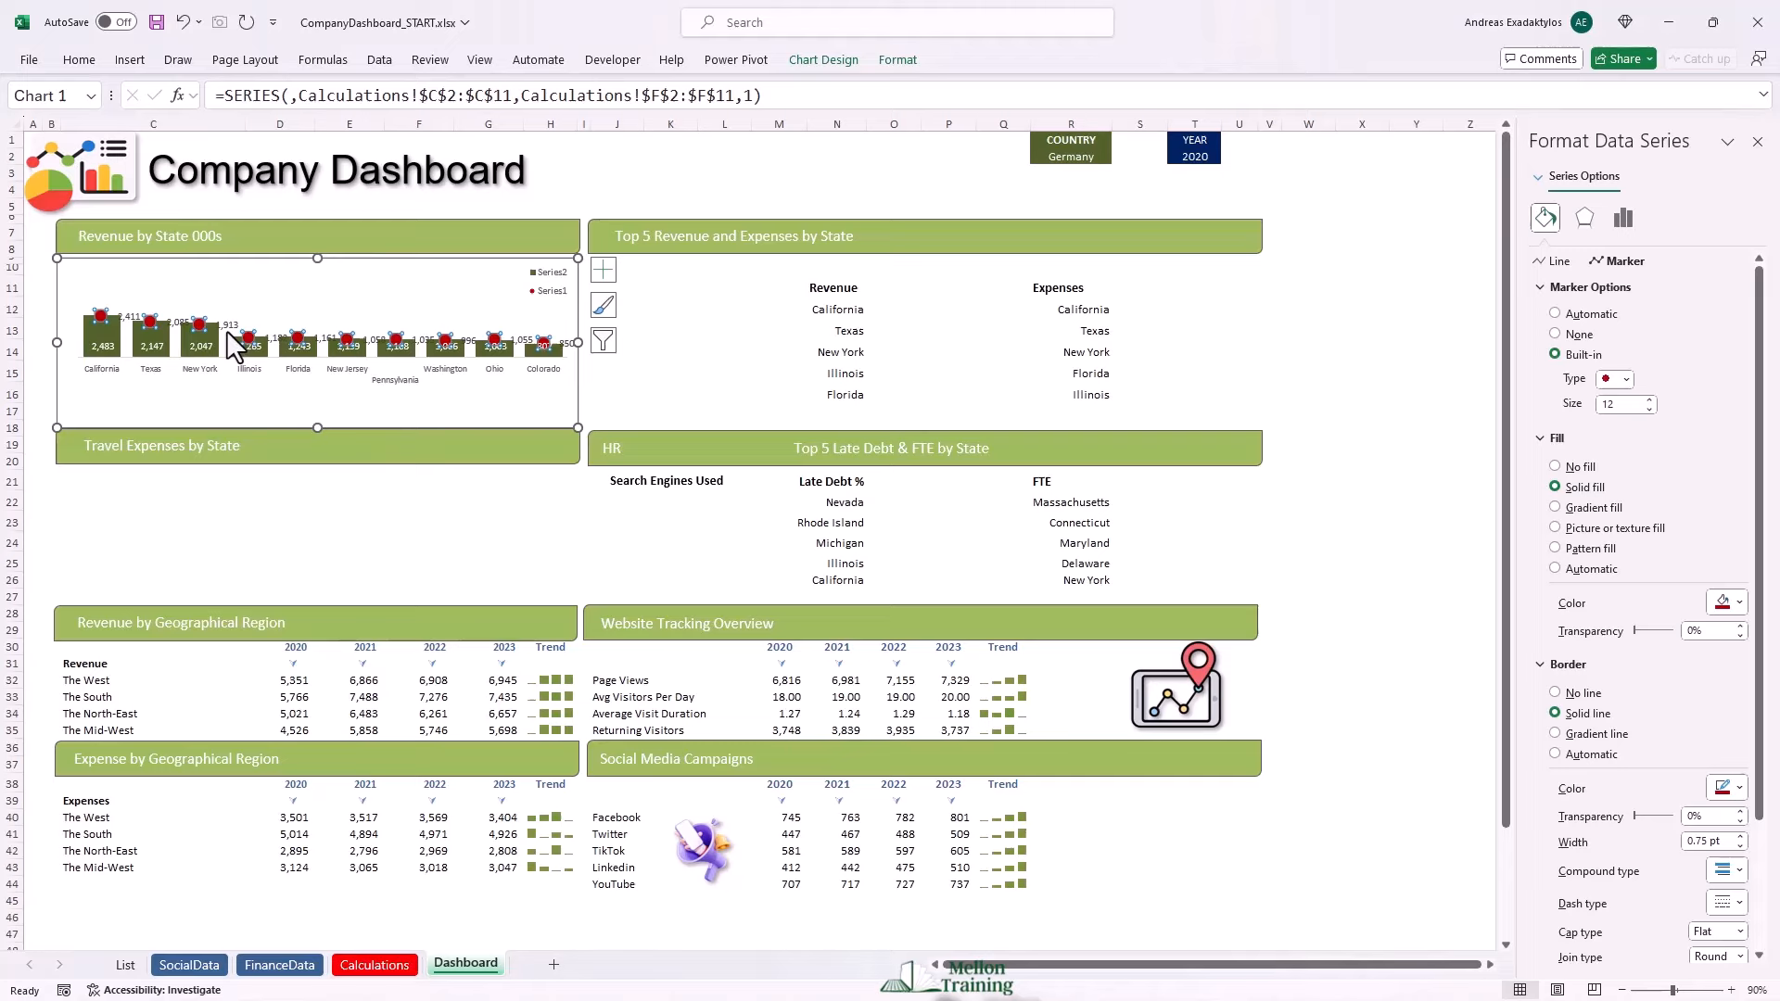
right_click(228, 332)
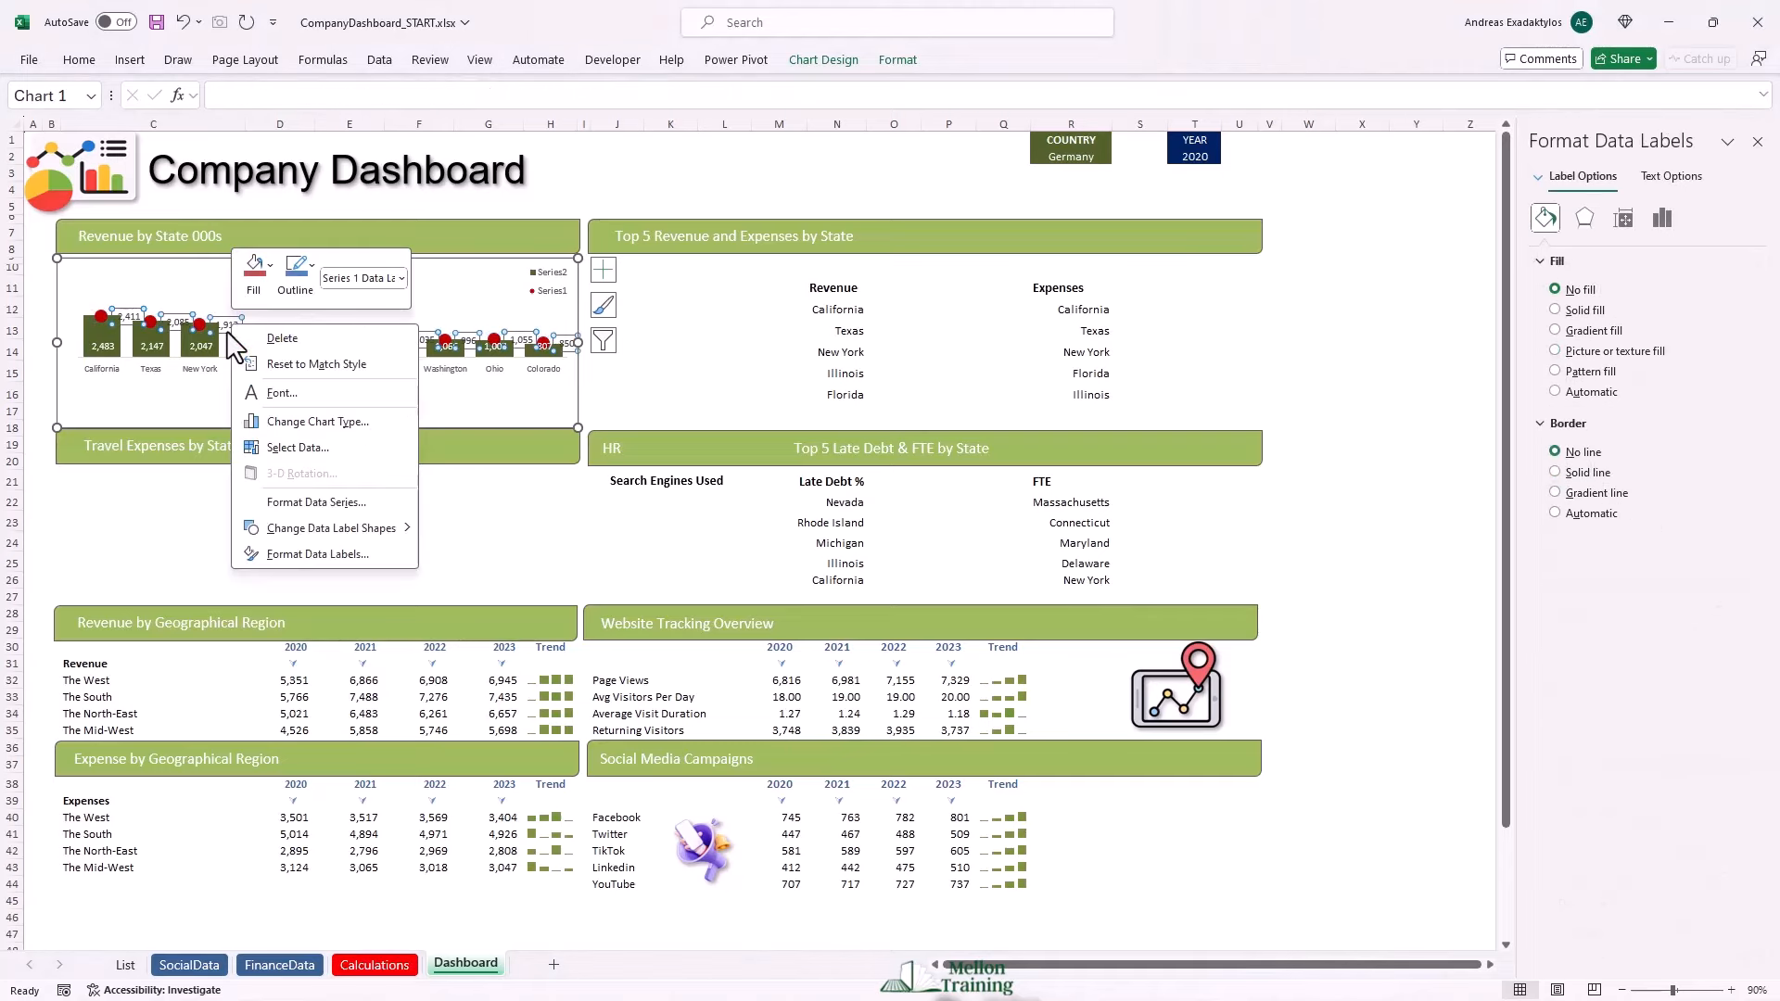
left_click(318, 553)
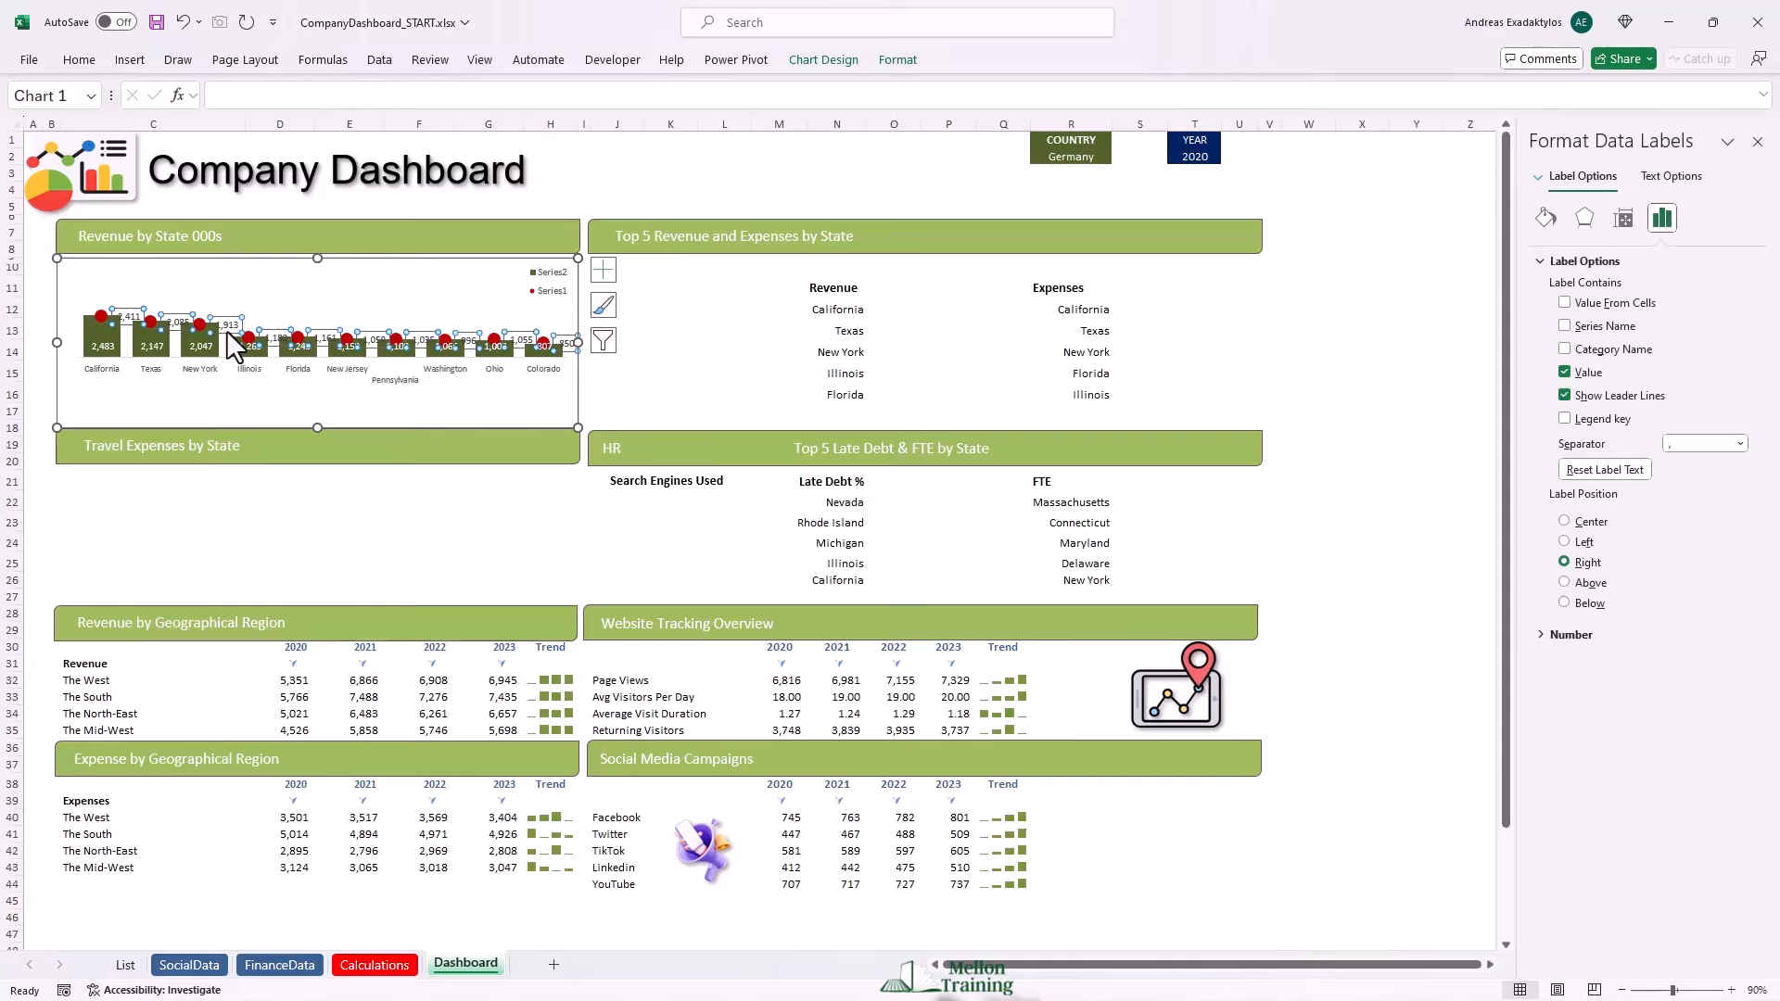
left_click(1565, 583)
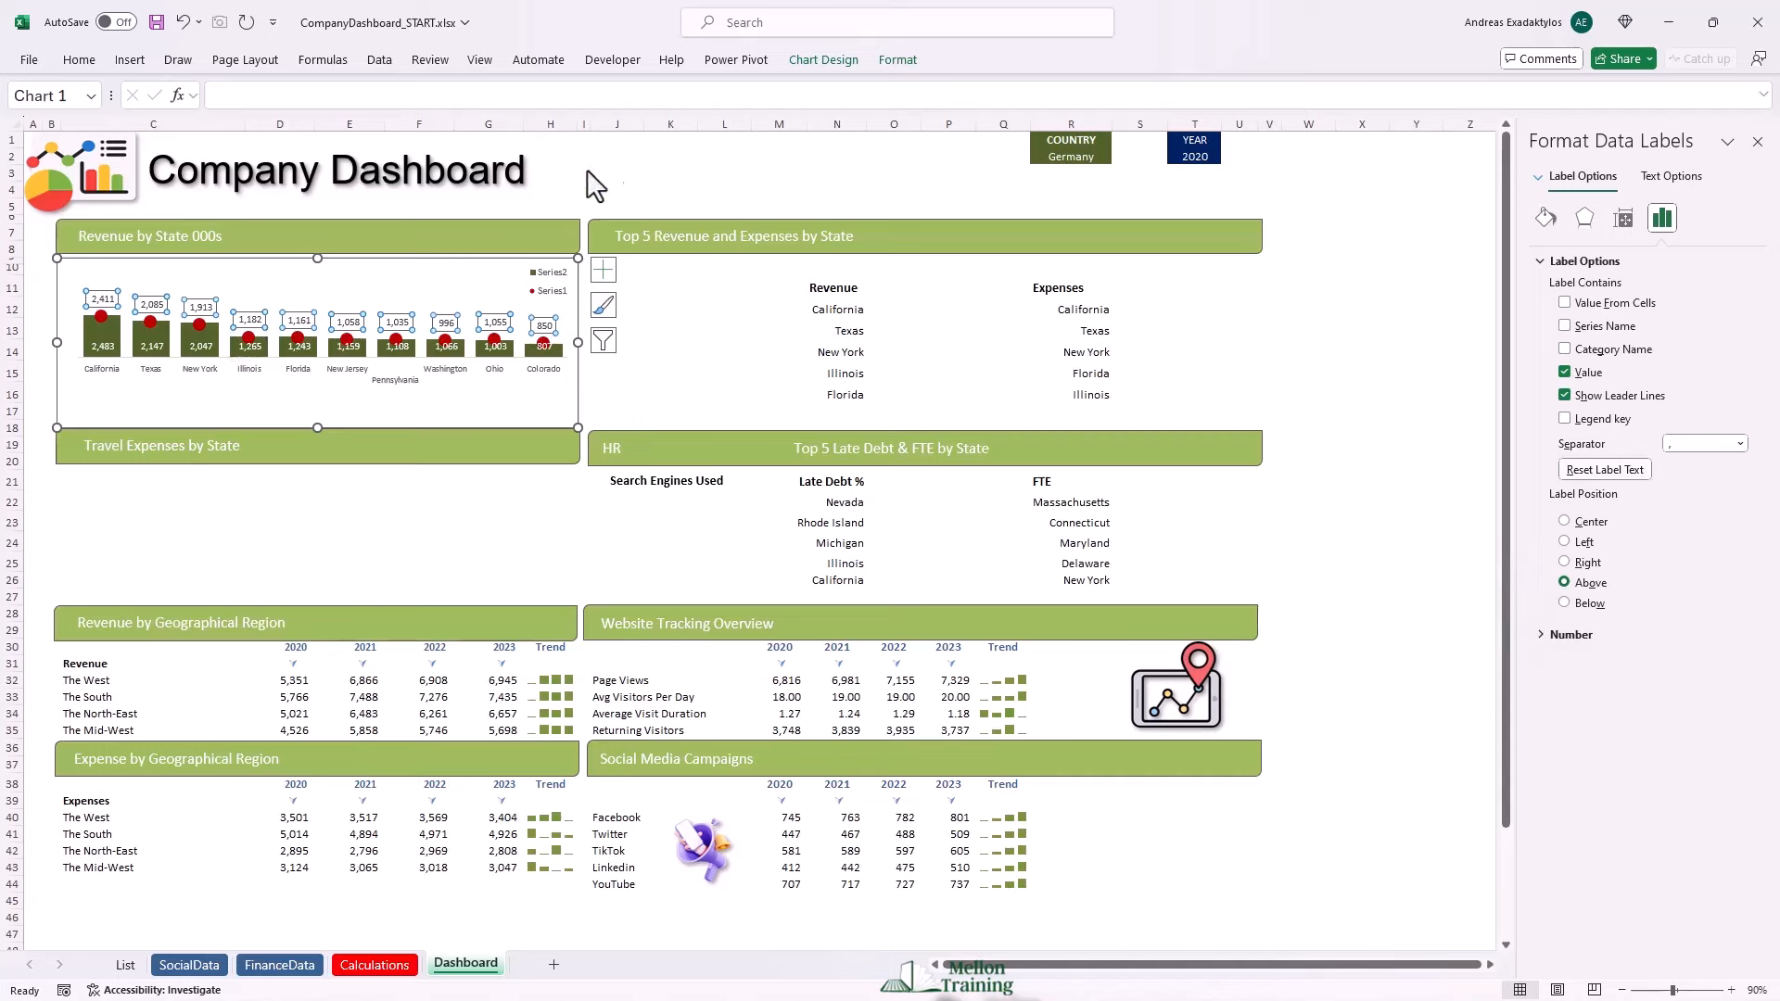
Name Series1 of the Revenue by State chart from the 2022 header in cell F1 of the Calculations sheet.
left_click(824, 60)
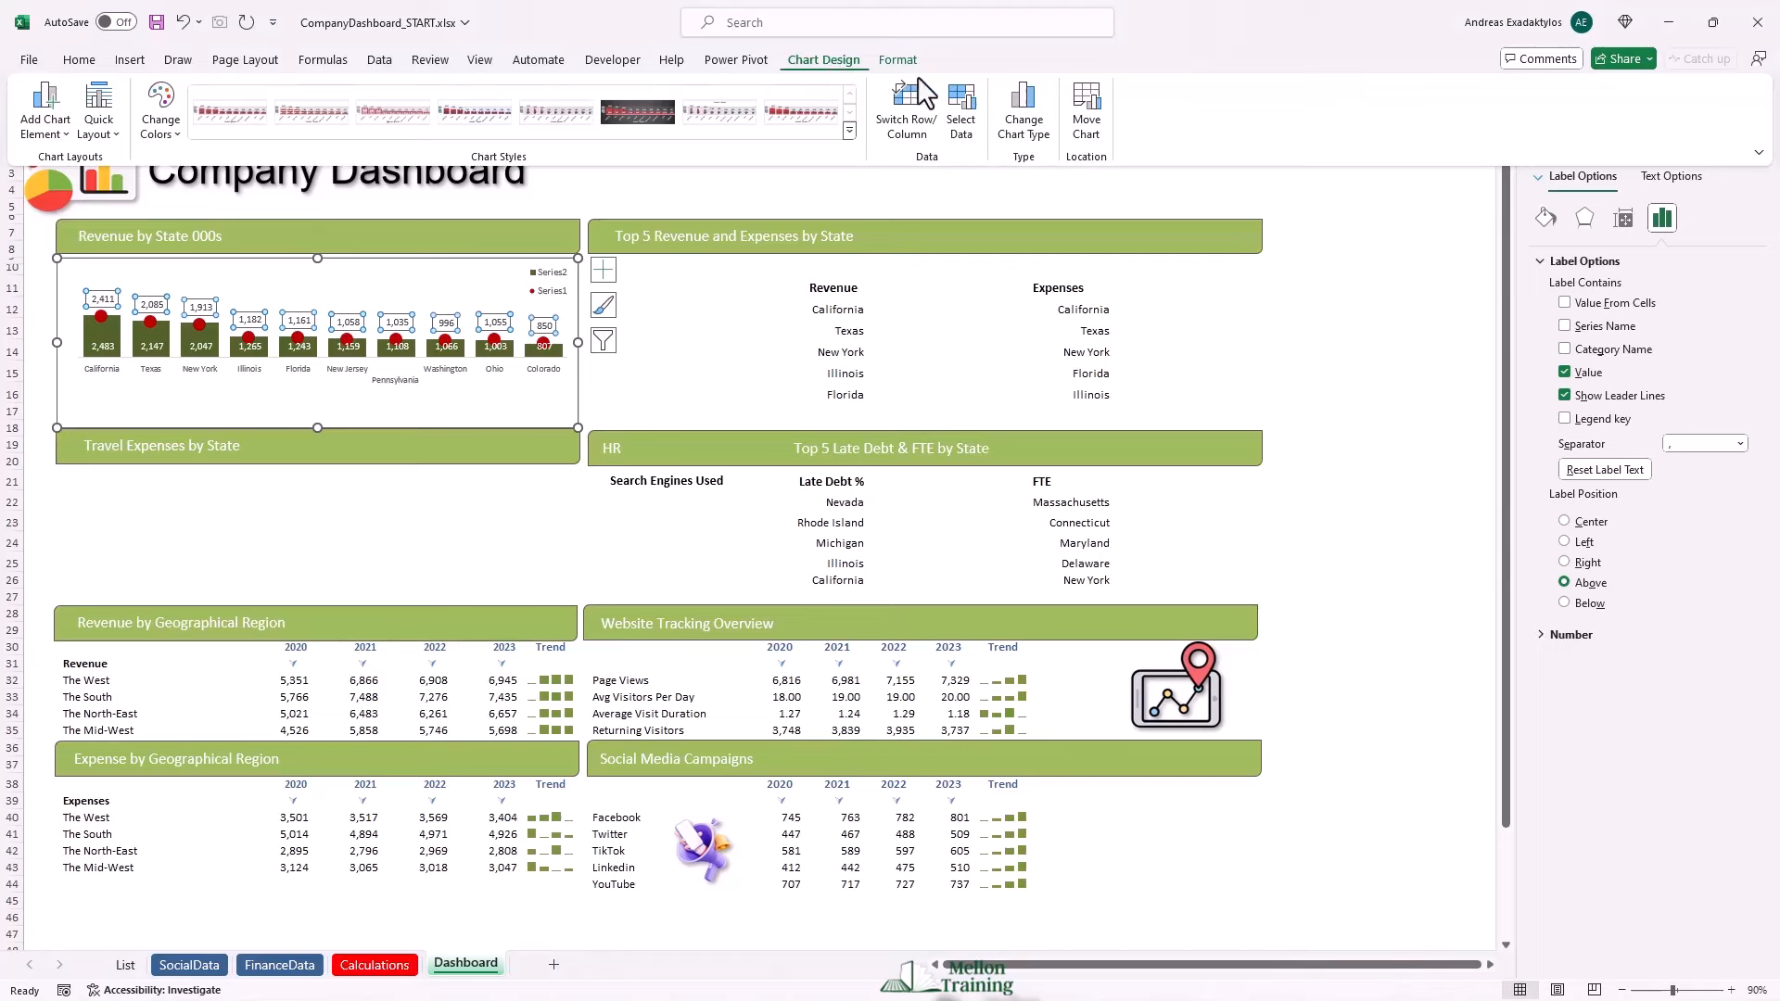
left_click(959, 102)
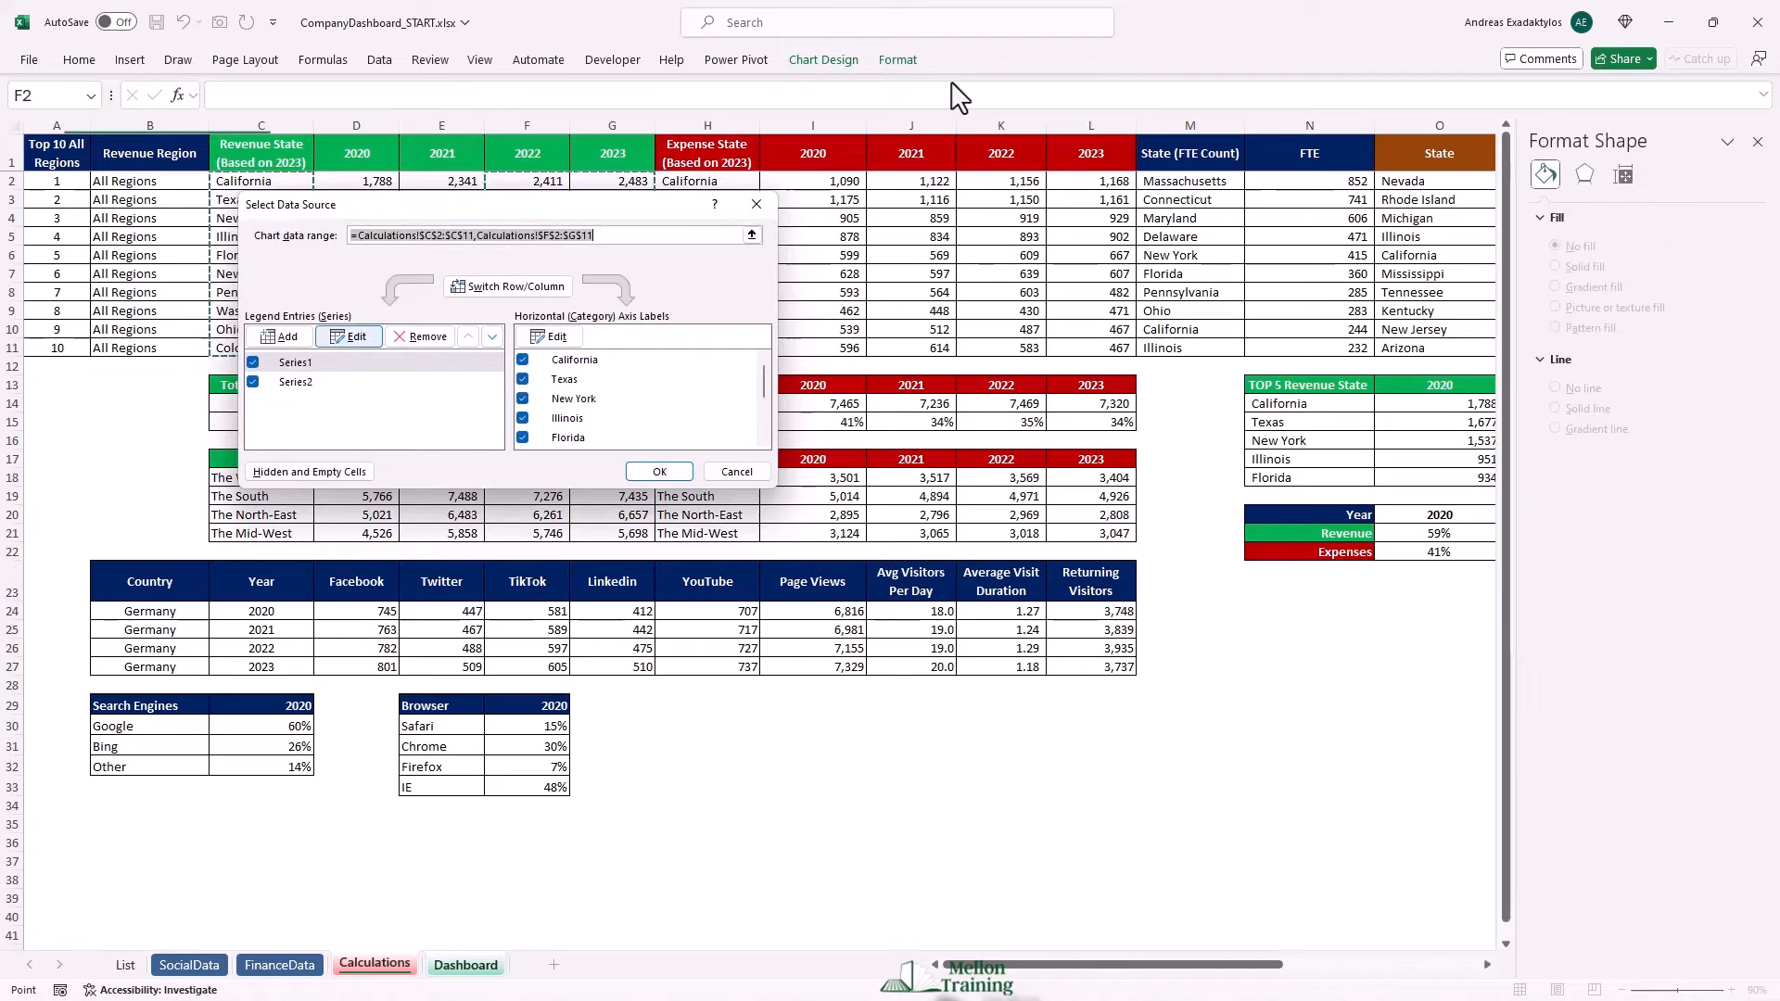
left_click(349, 336)
left_click(547, 367)
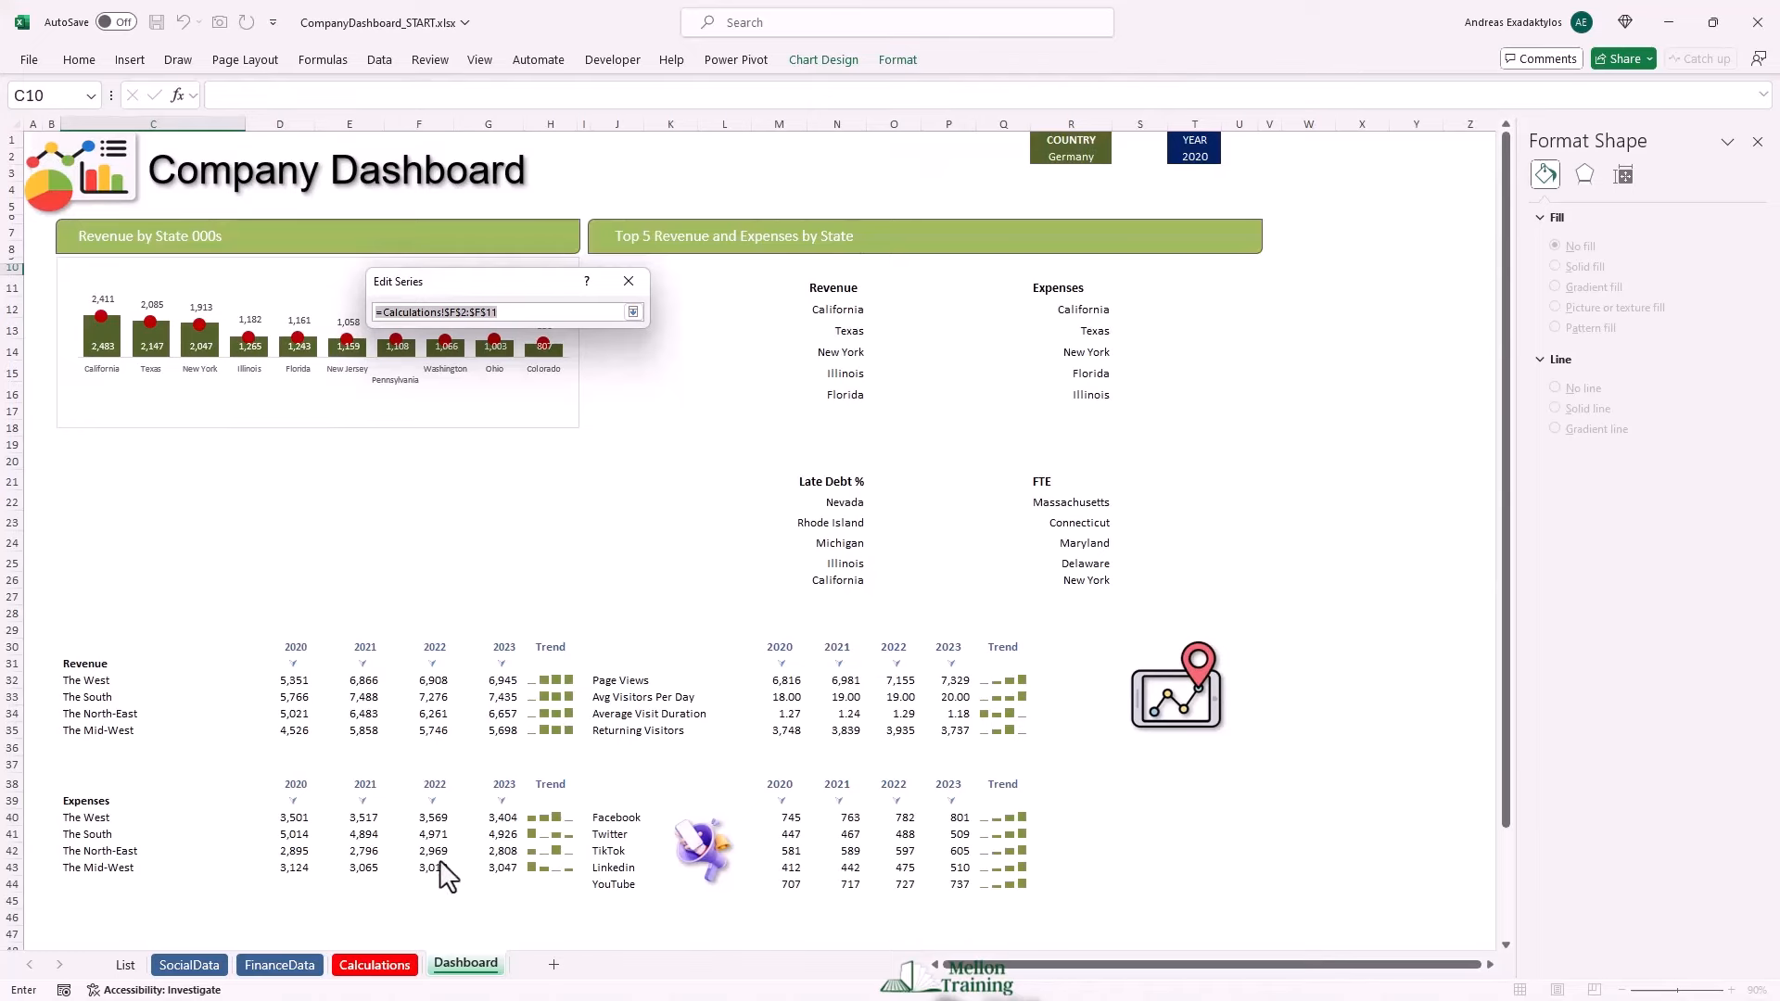
left_click(384, 969)
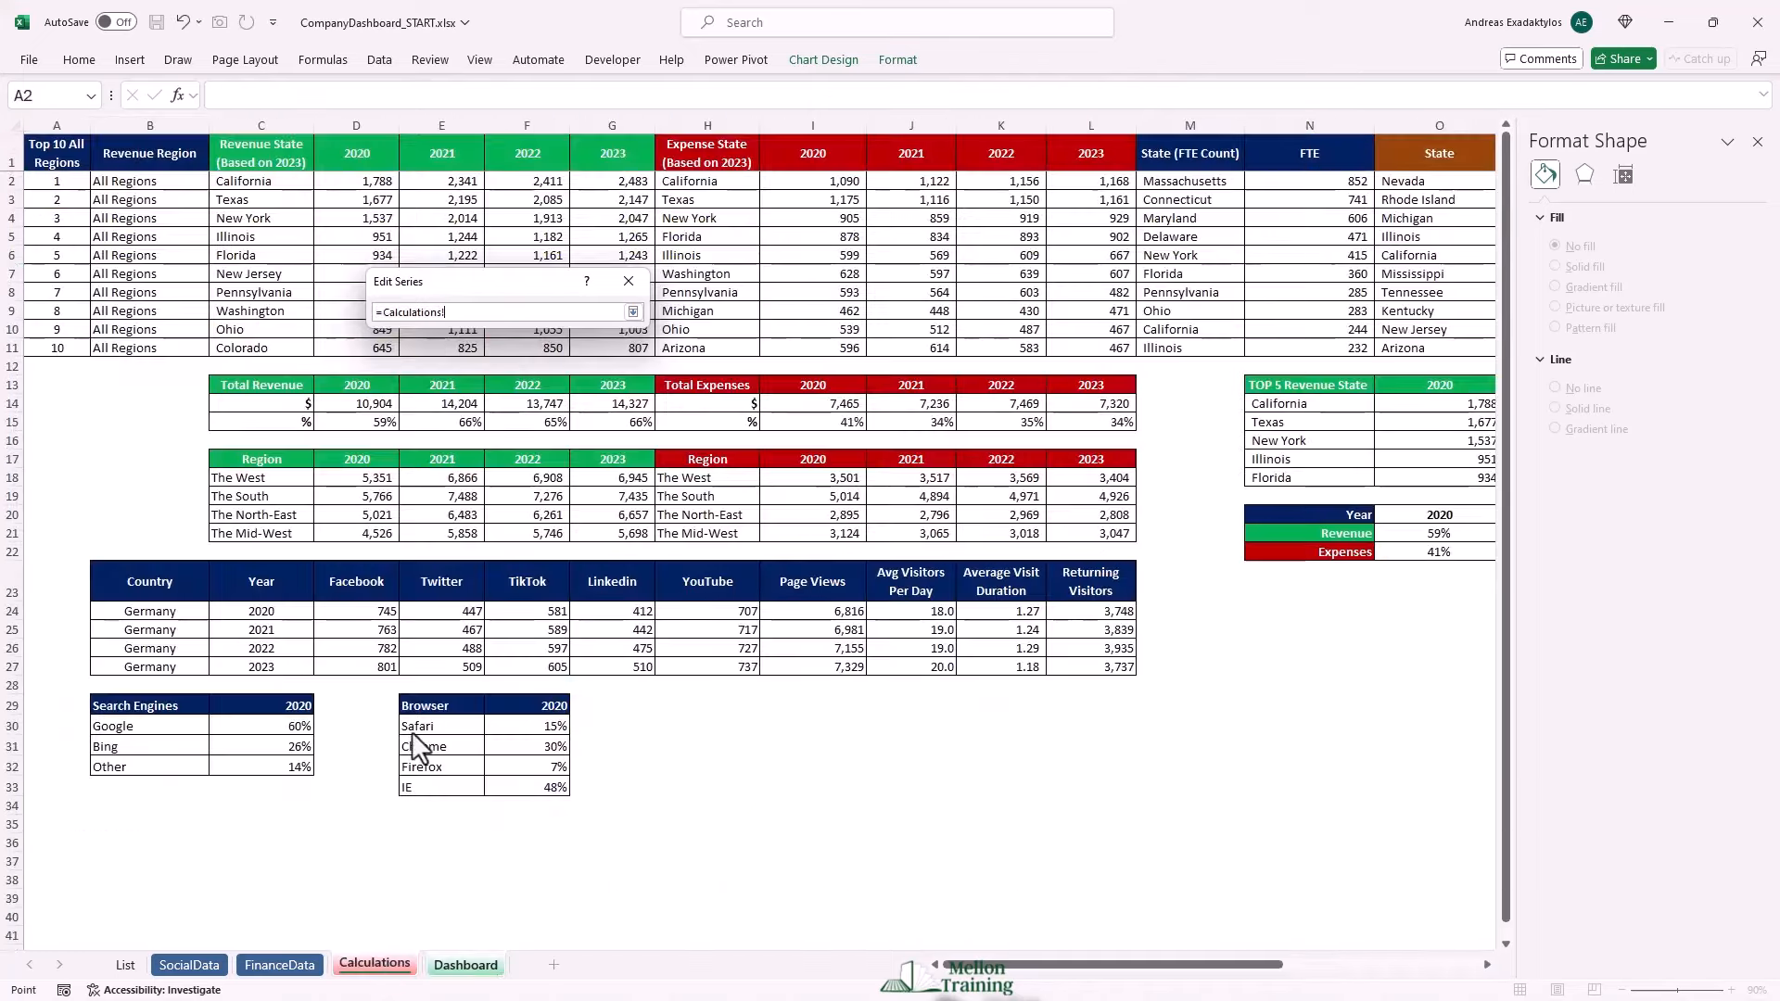
left_click(509, 153)
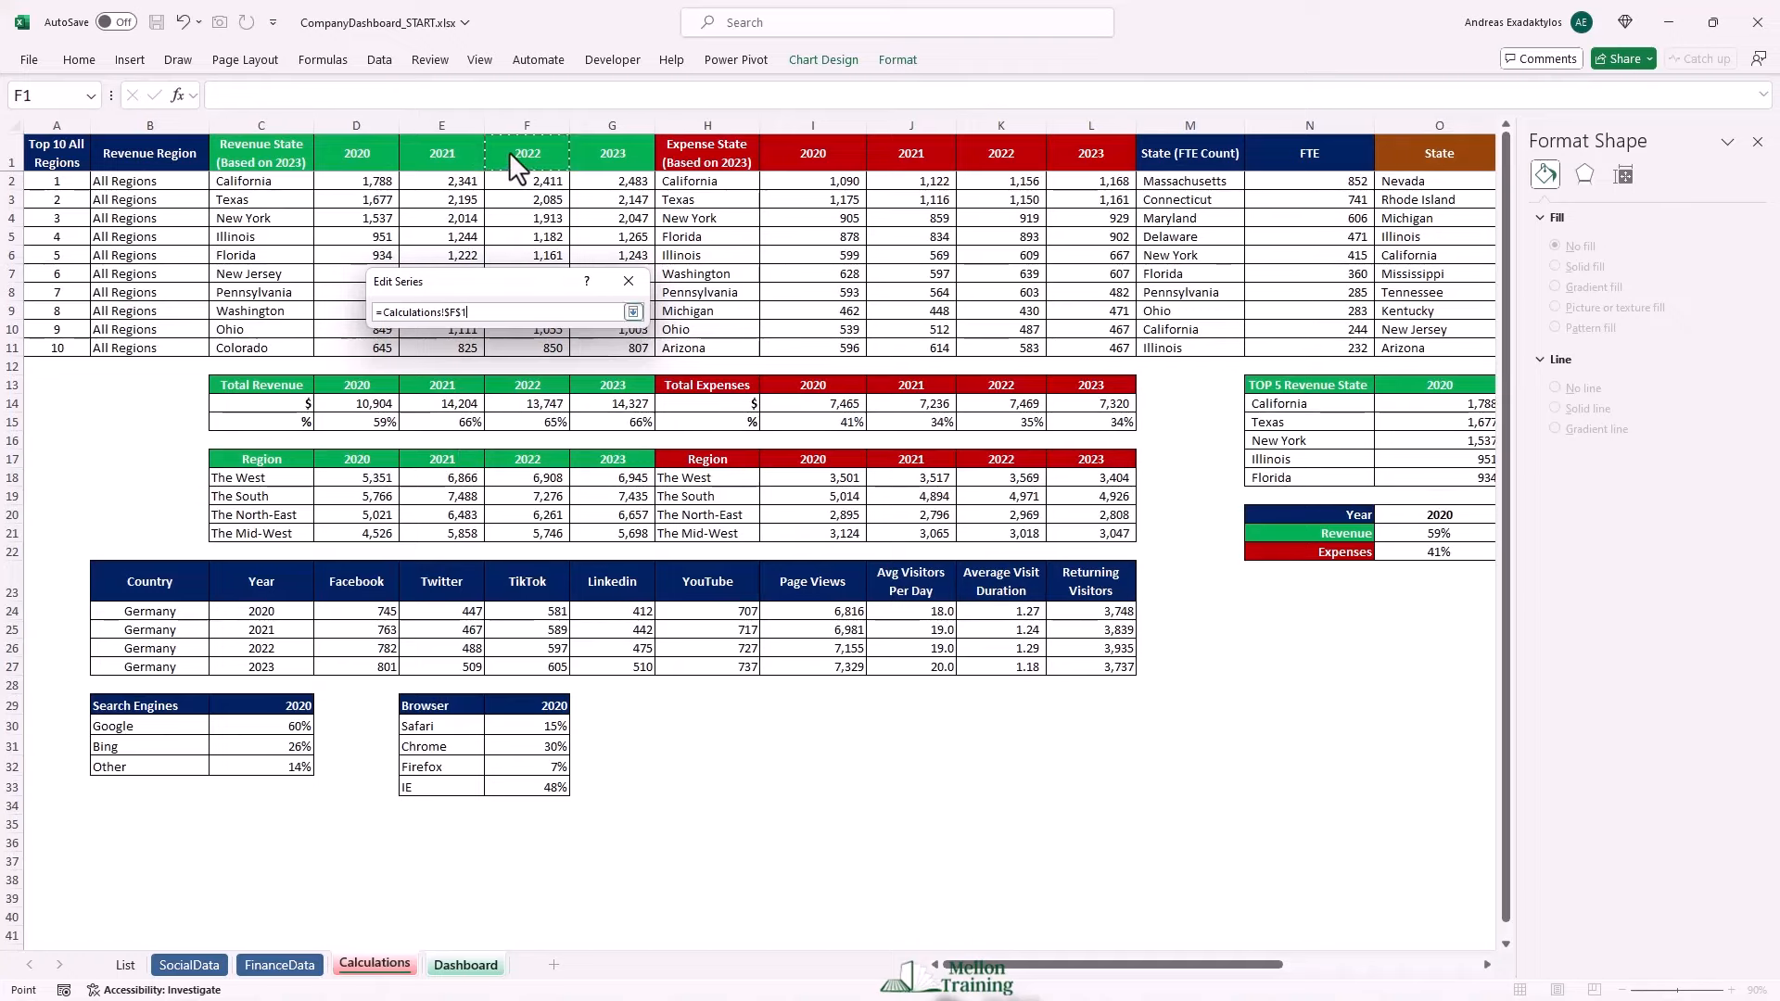
key("Return")
key("Return")
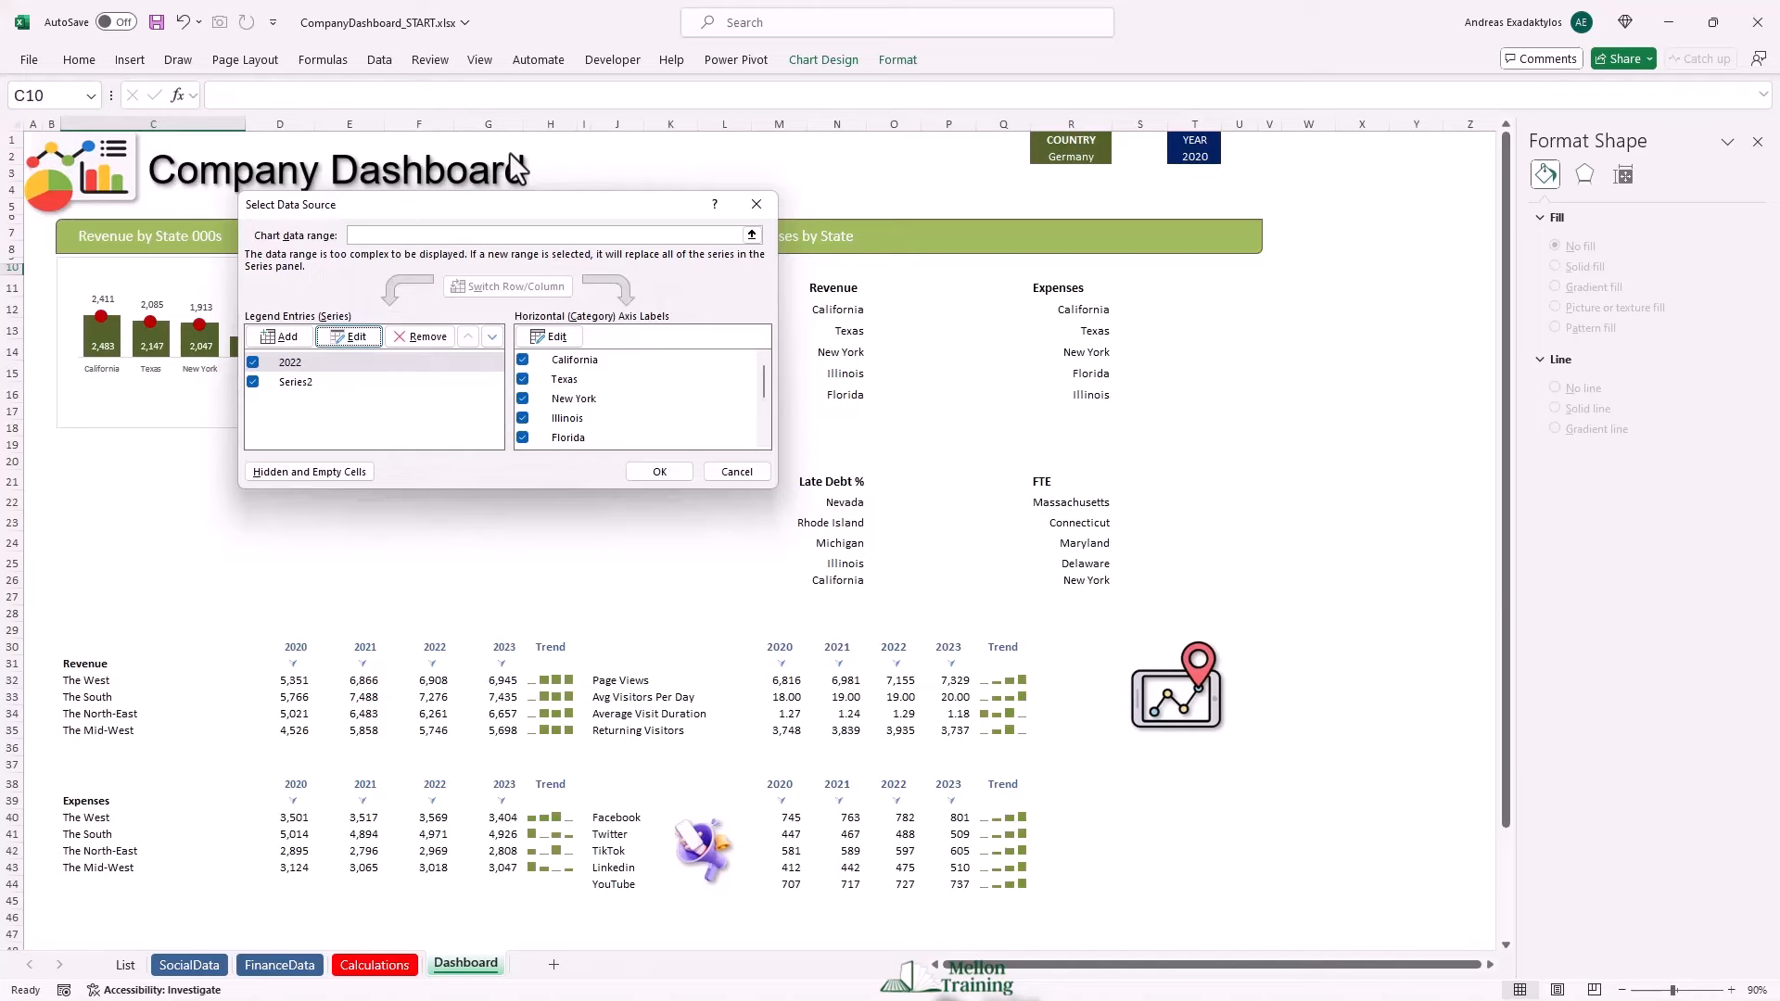
Name Series2 of the Revenue by State chart from the 2023 header in cell G1 of the Calculations sheet.
left_click(315, 382)
left_click(348, 337)
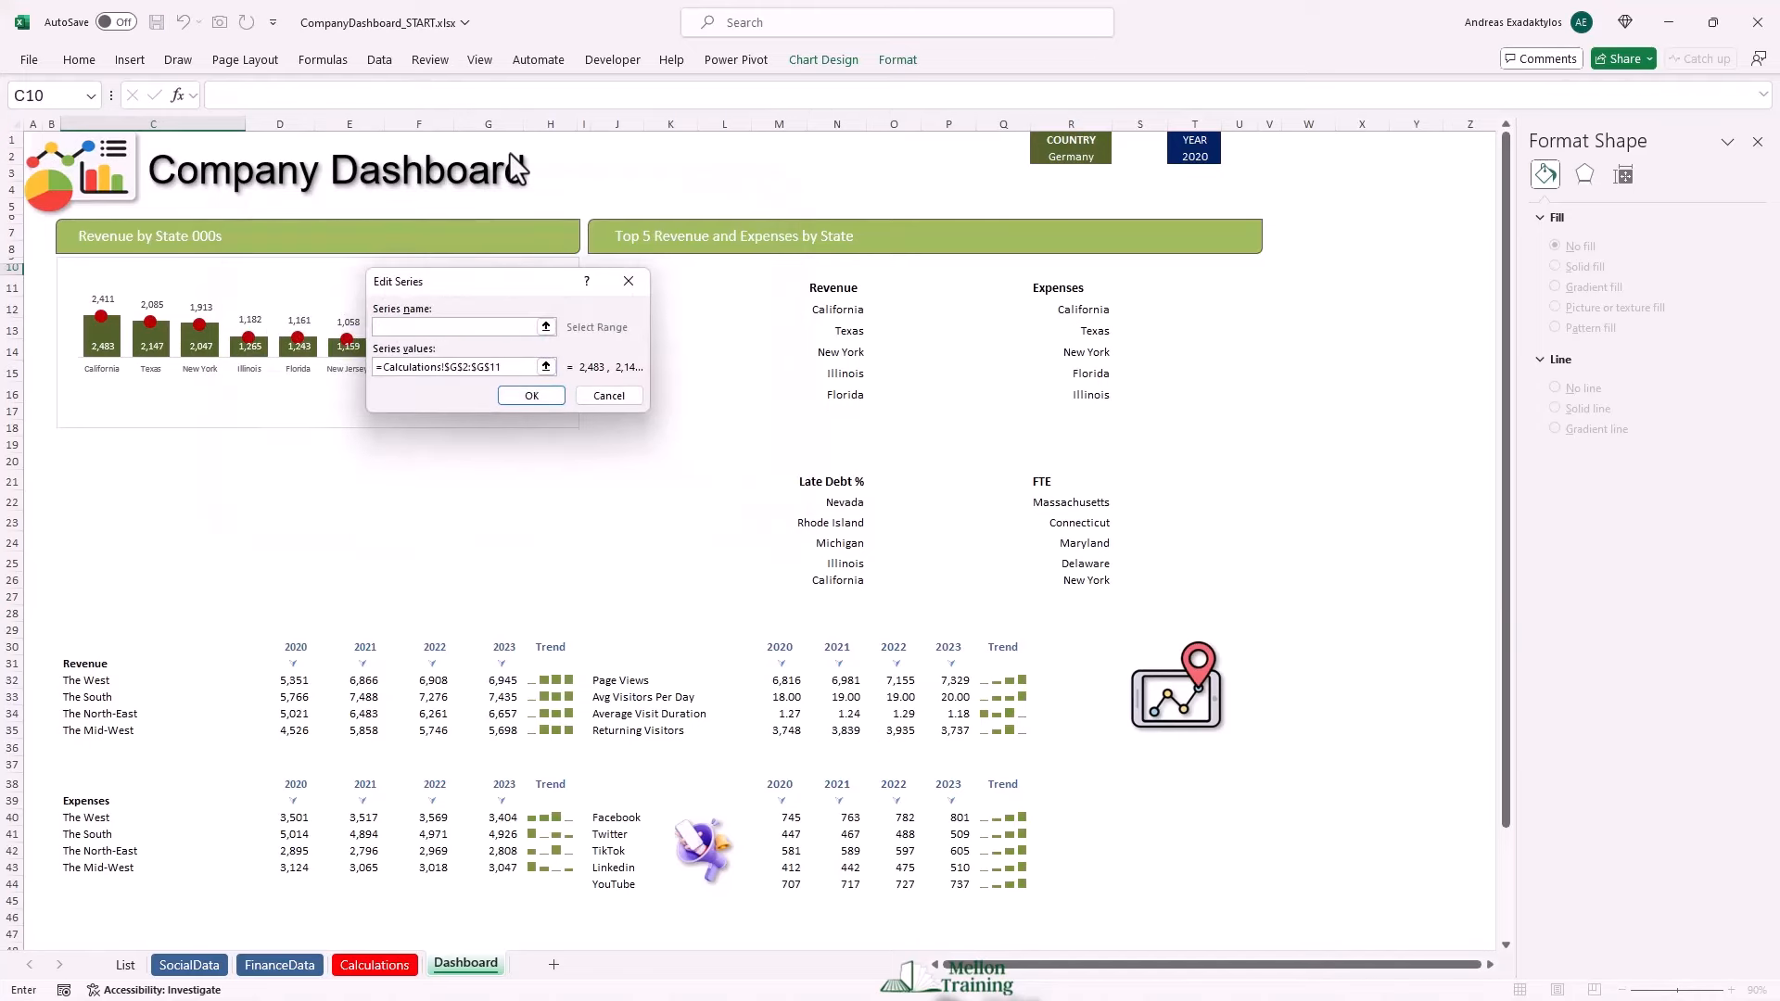
left_click(547, 366)
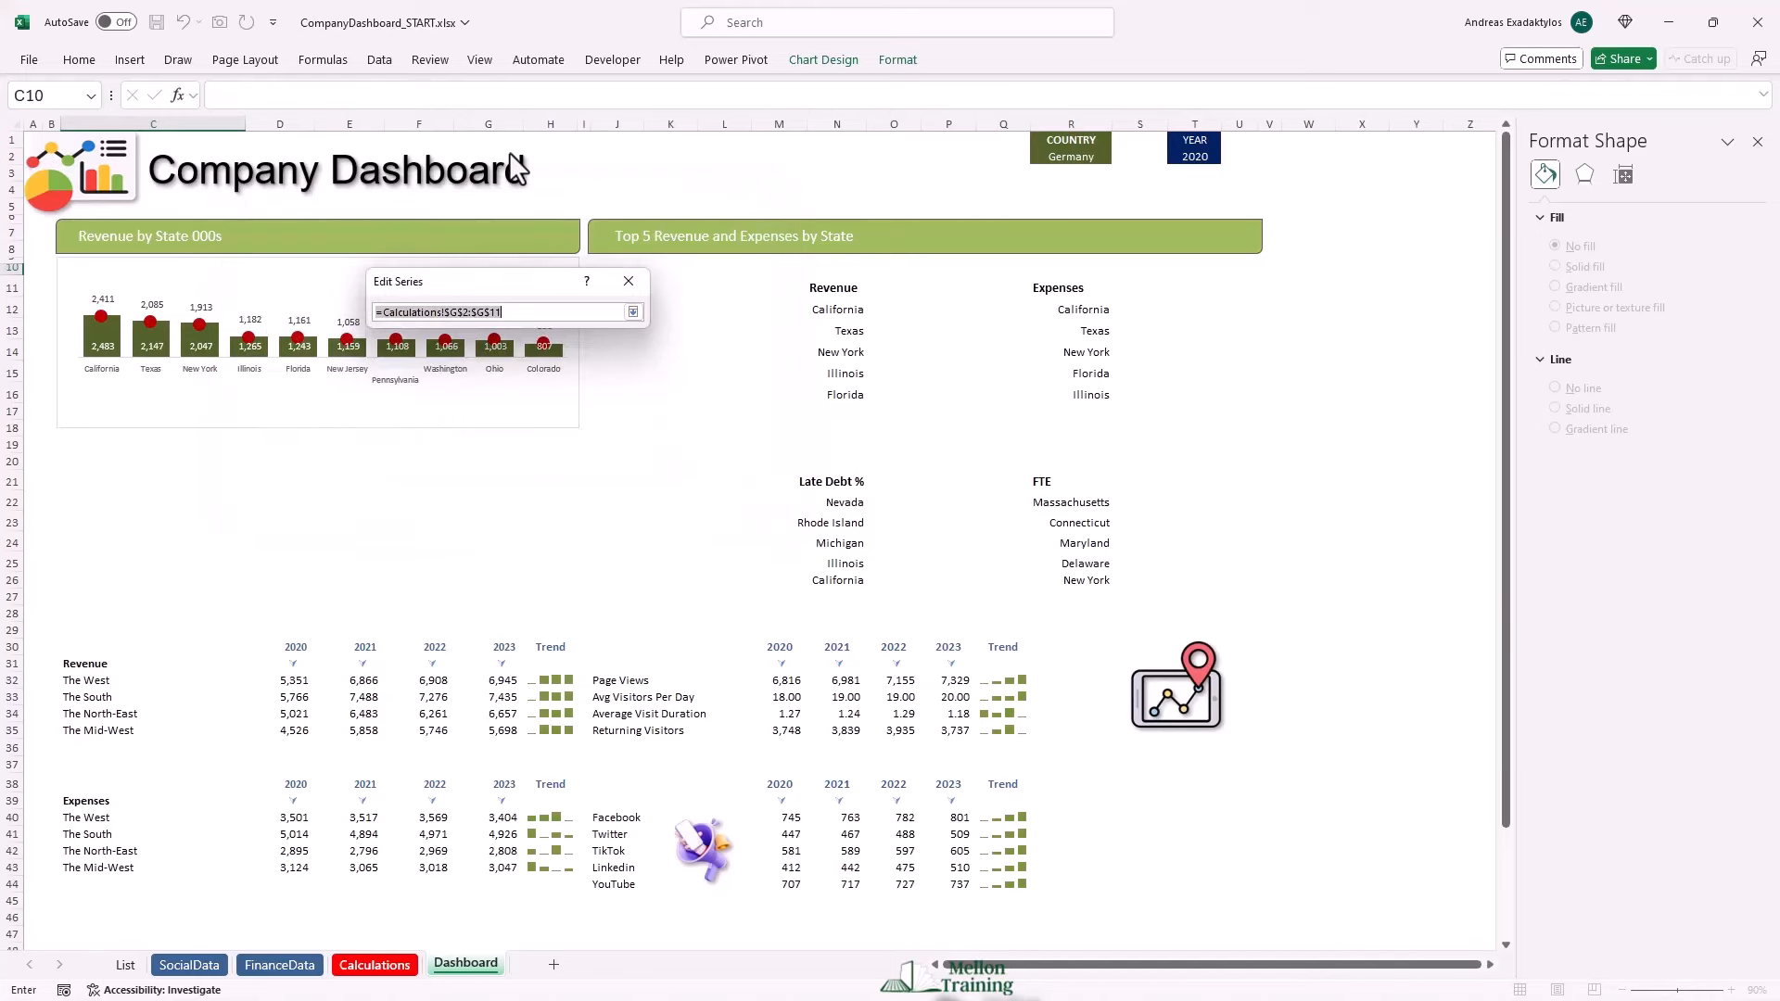
left_click(374, 965)
left_click(618, 152)
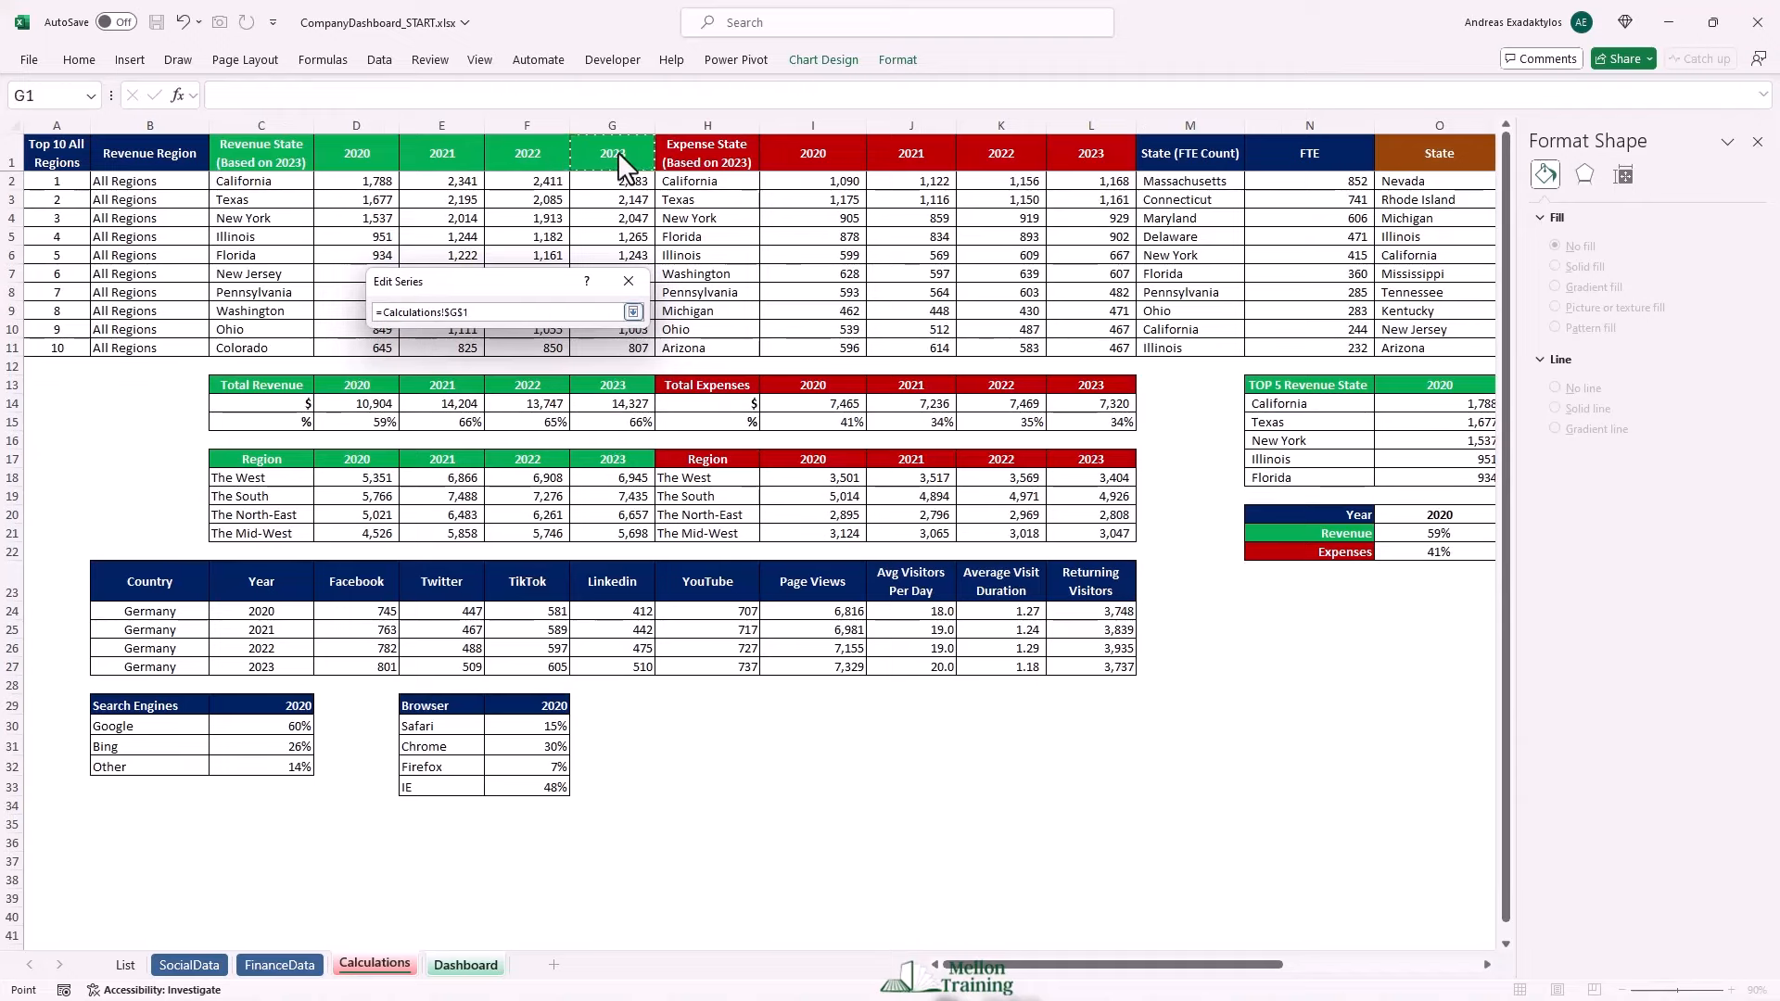
left_click(633, 313)
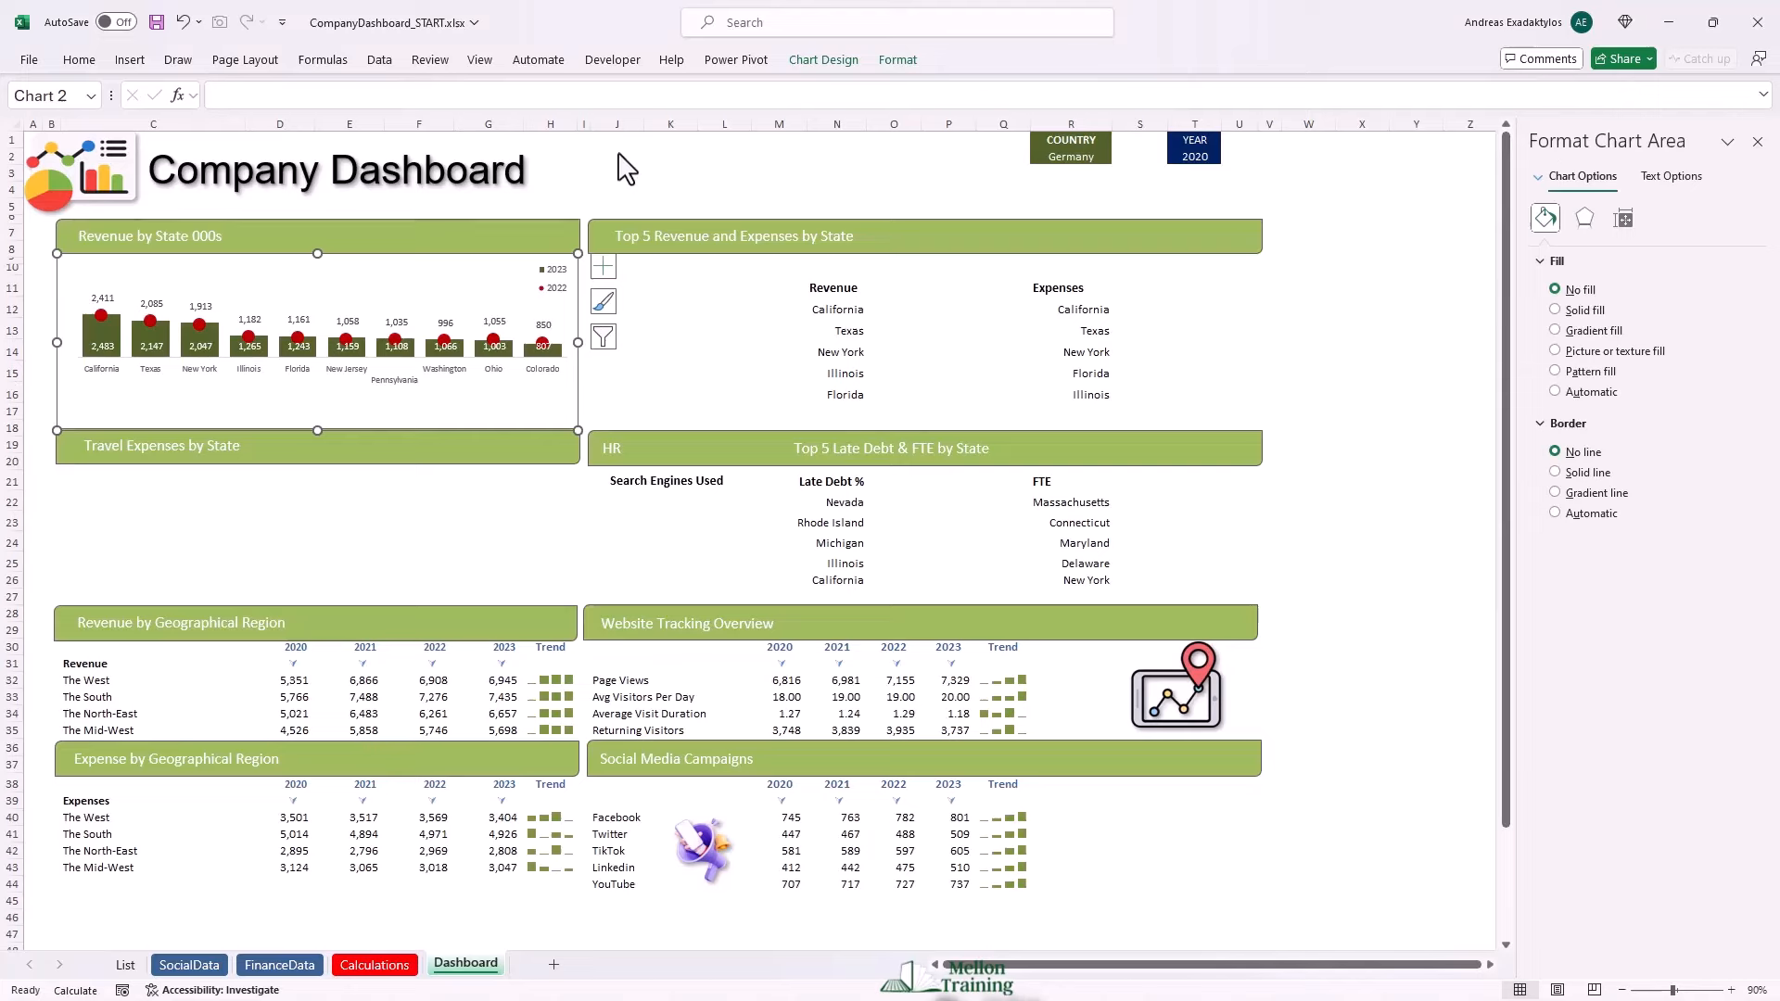
Enlarge the plot area of the Revenue by State chart on all sides so it nearly fills the chart's width and height.
key("Up")
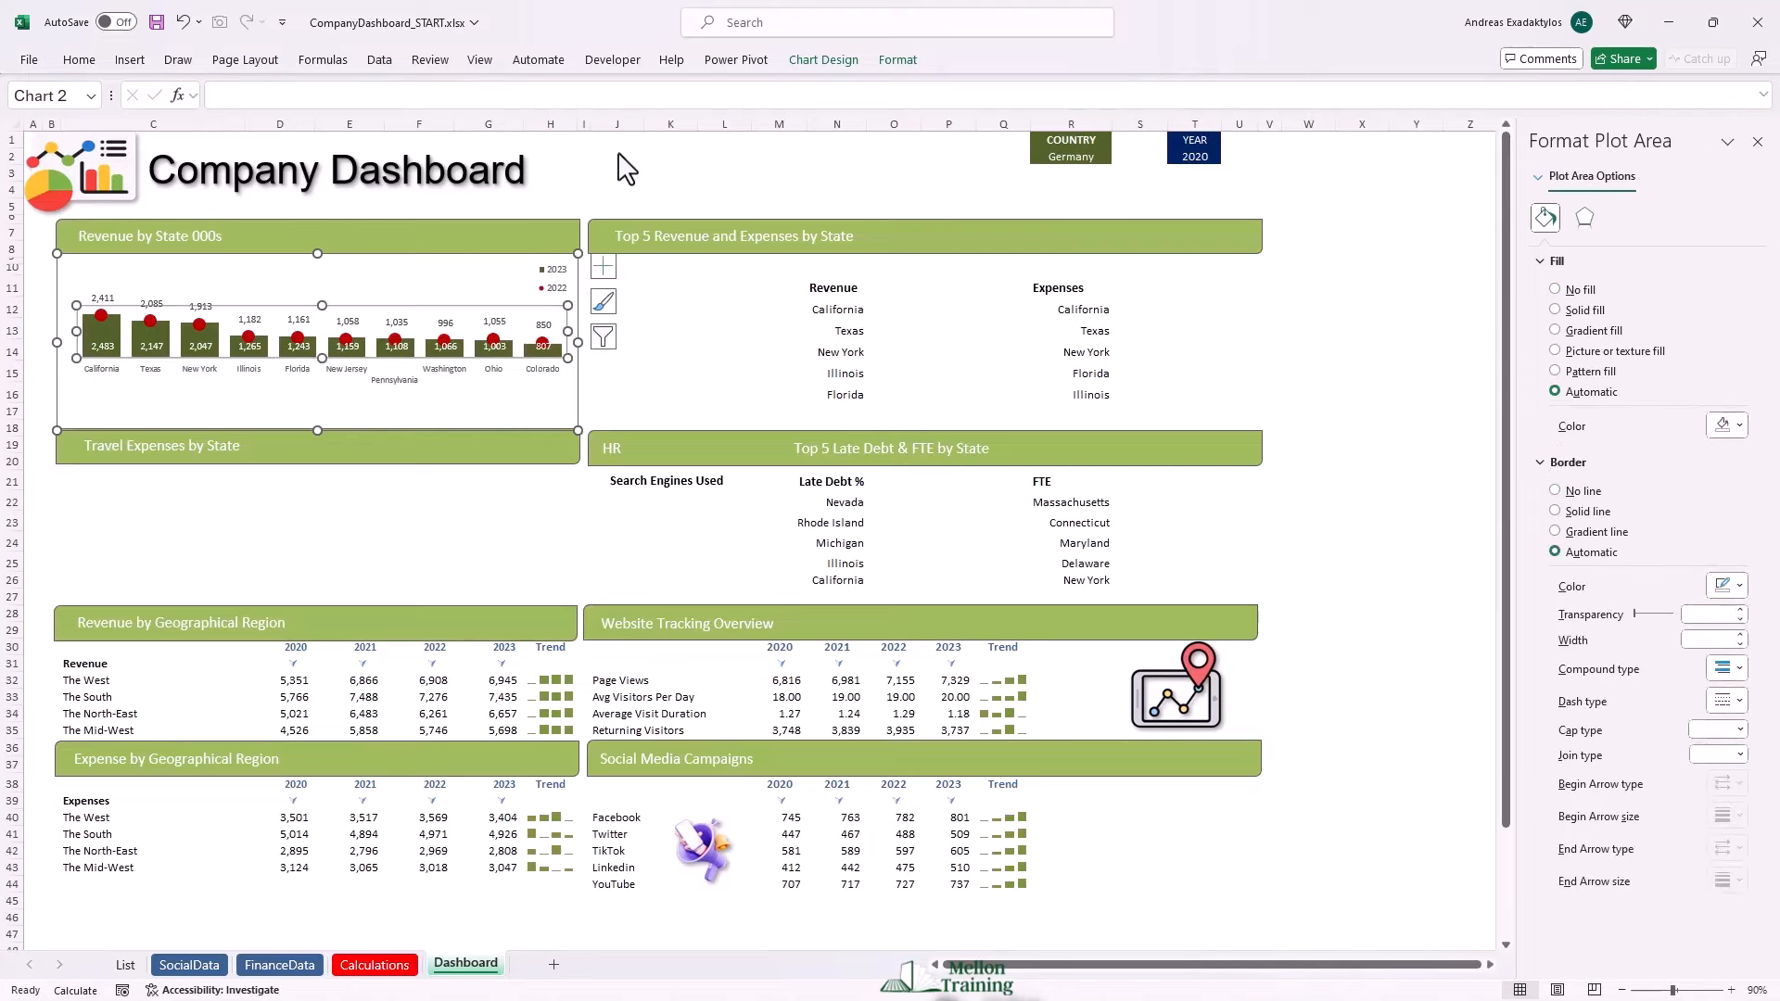
left_click_drag(322, 358, 322, 394)
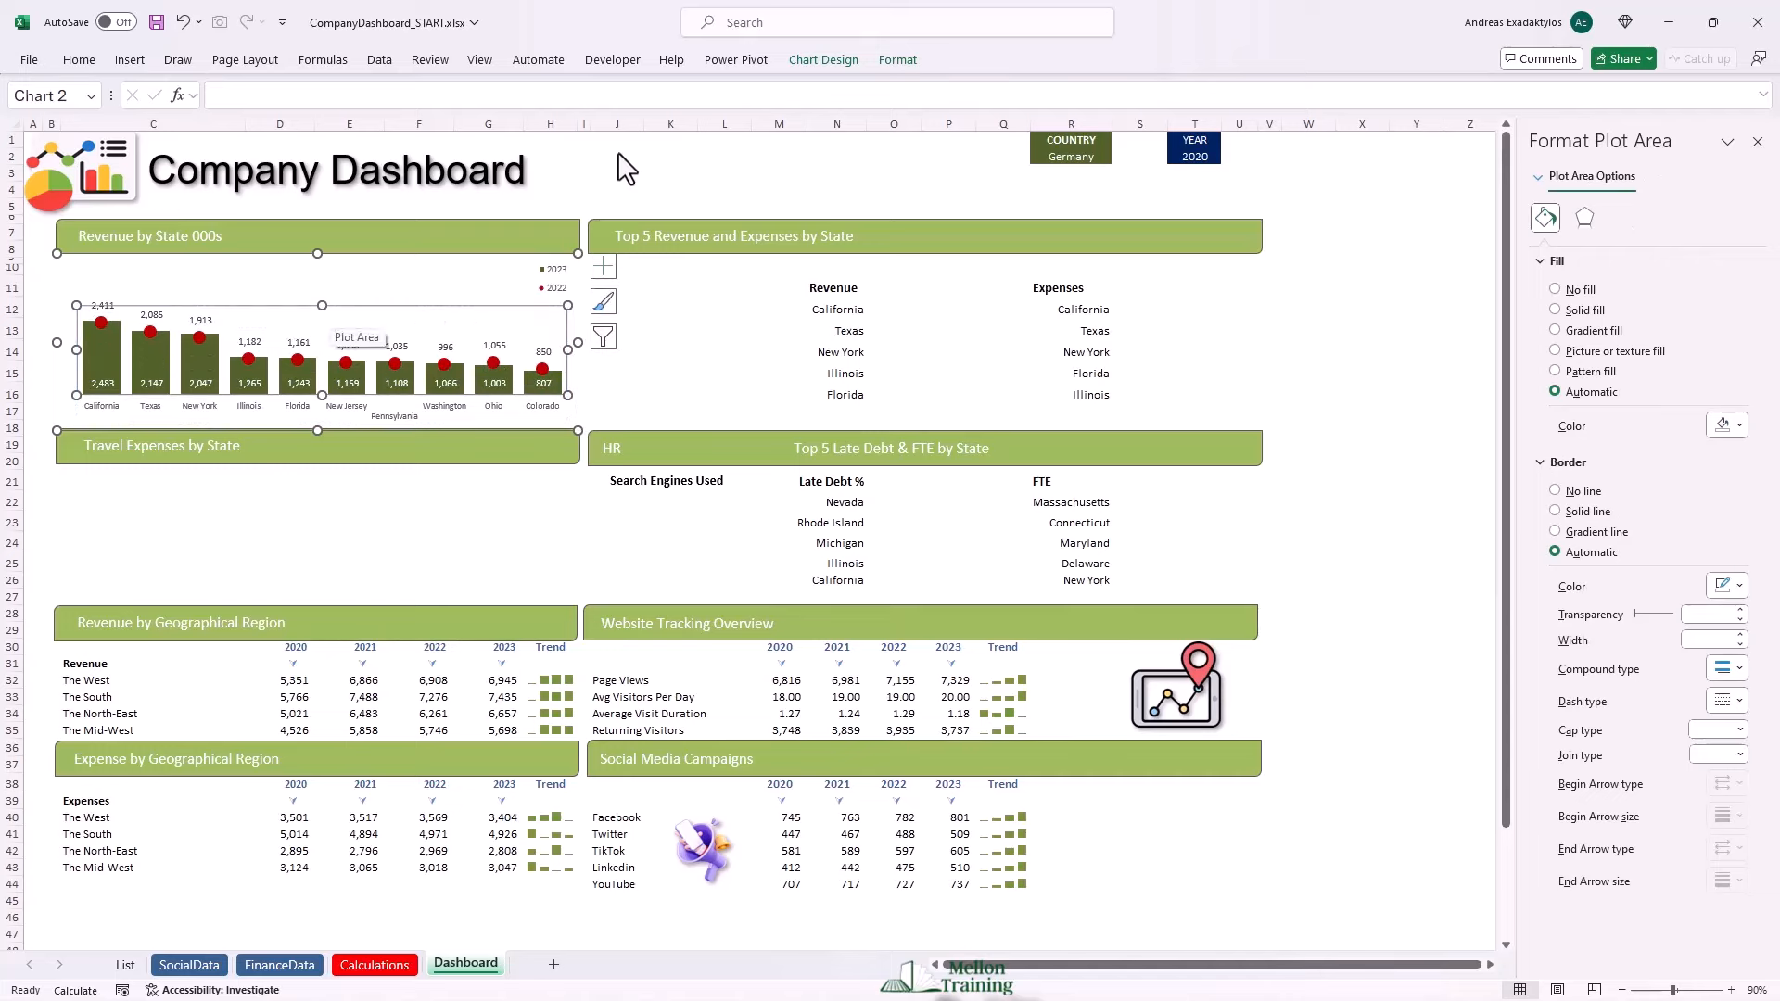
left_click_drag(322, 305, 321, 299)
left_click_drag(567, 347, 576, 346)
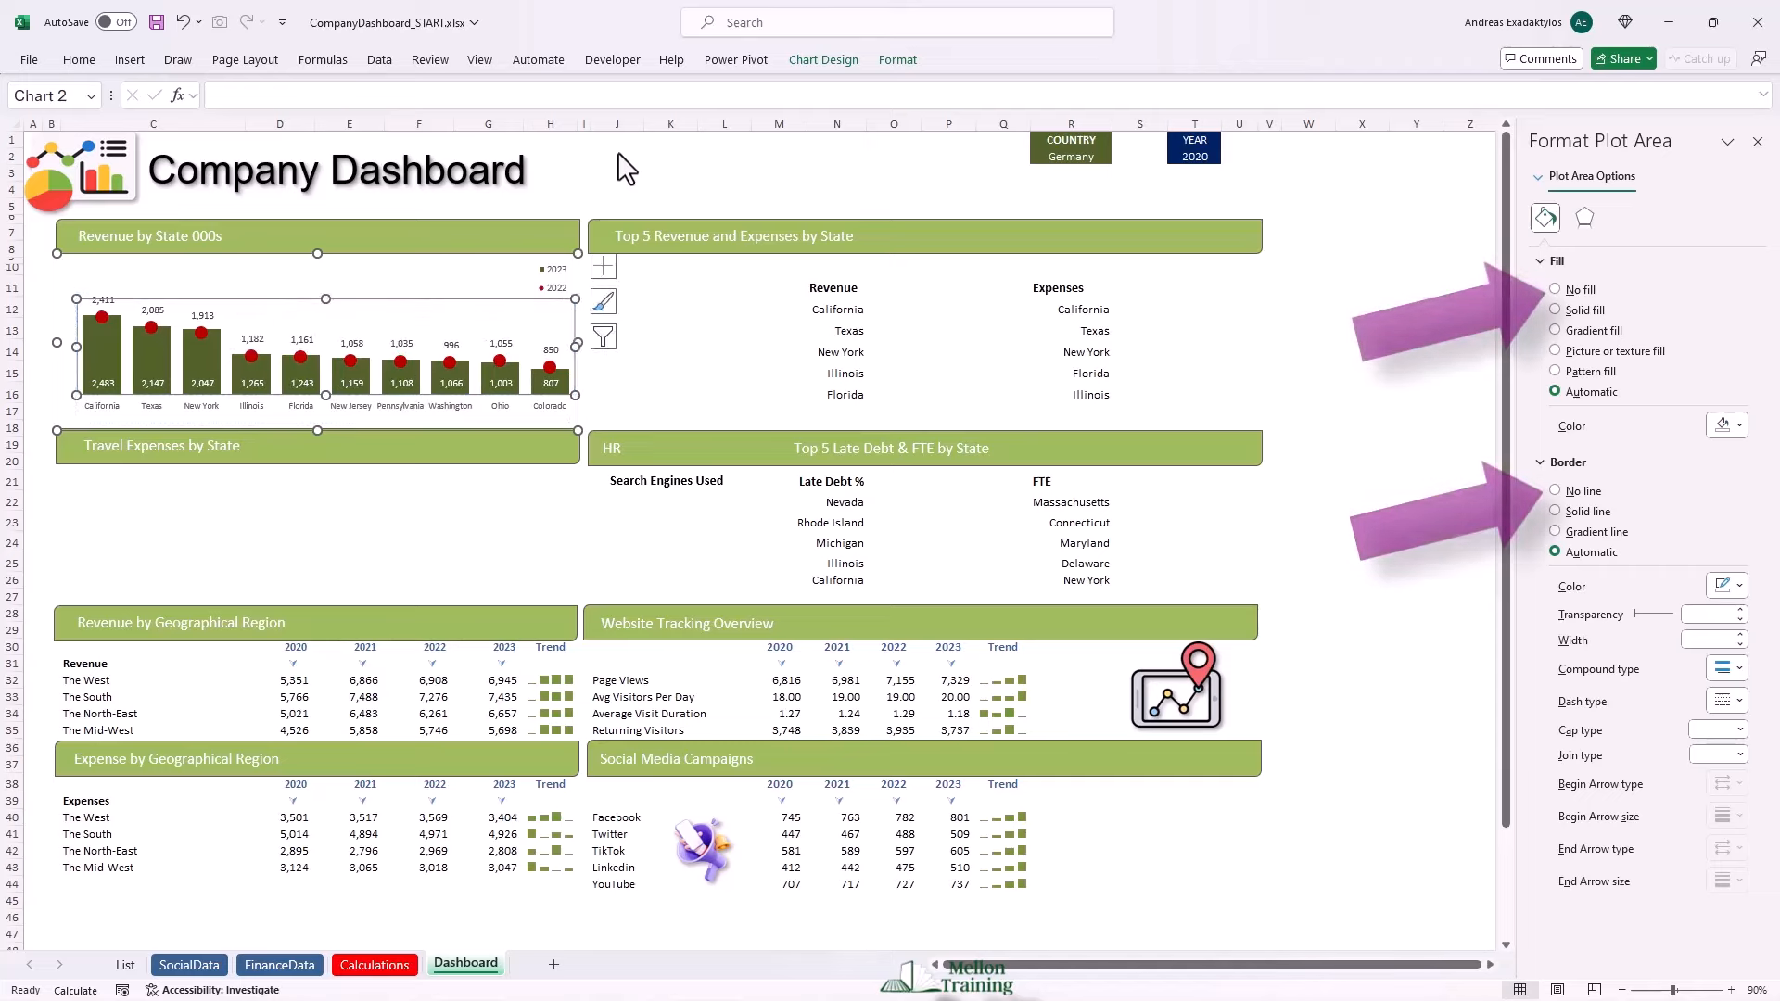
left_click_drag(61, 347, 61, 347)
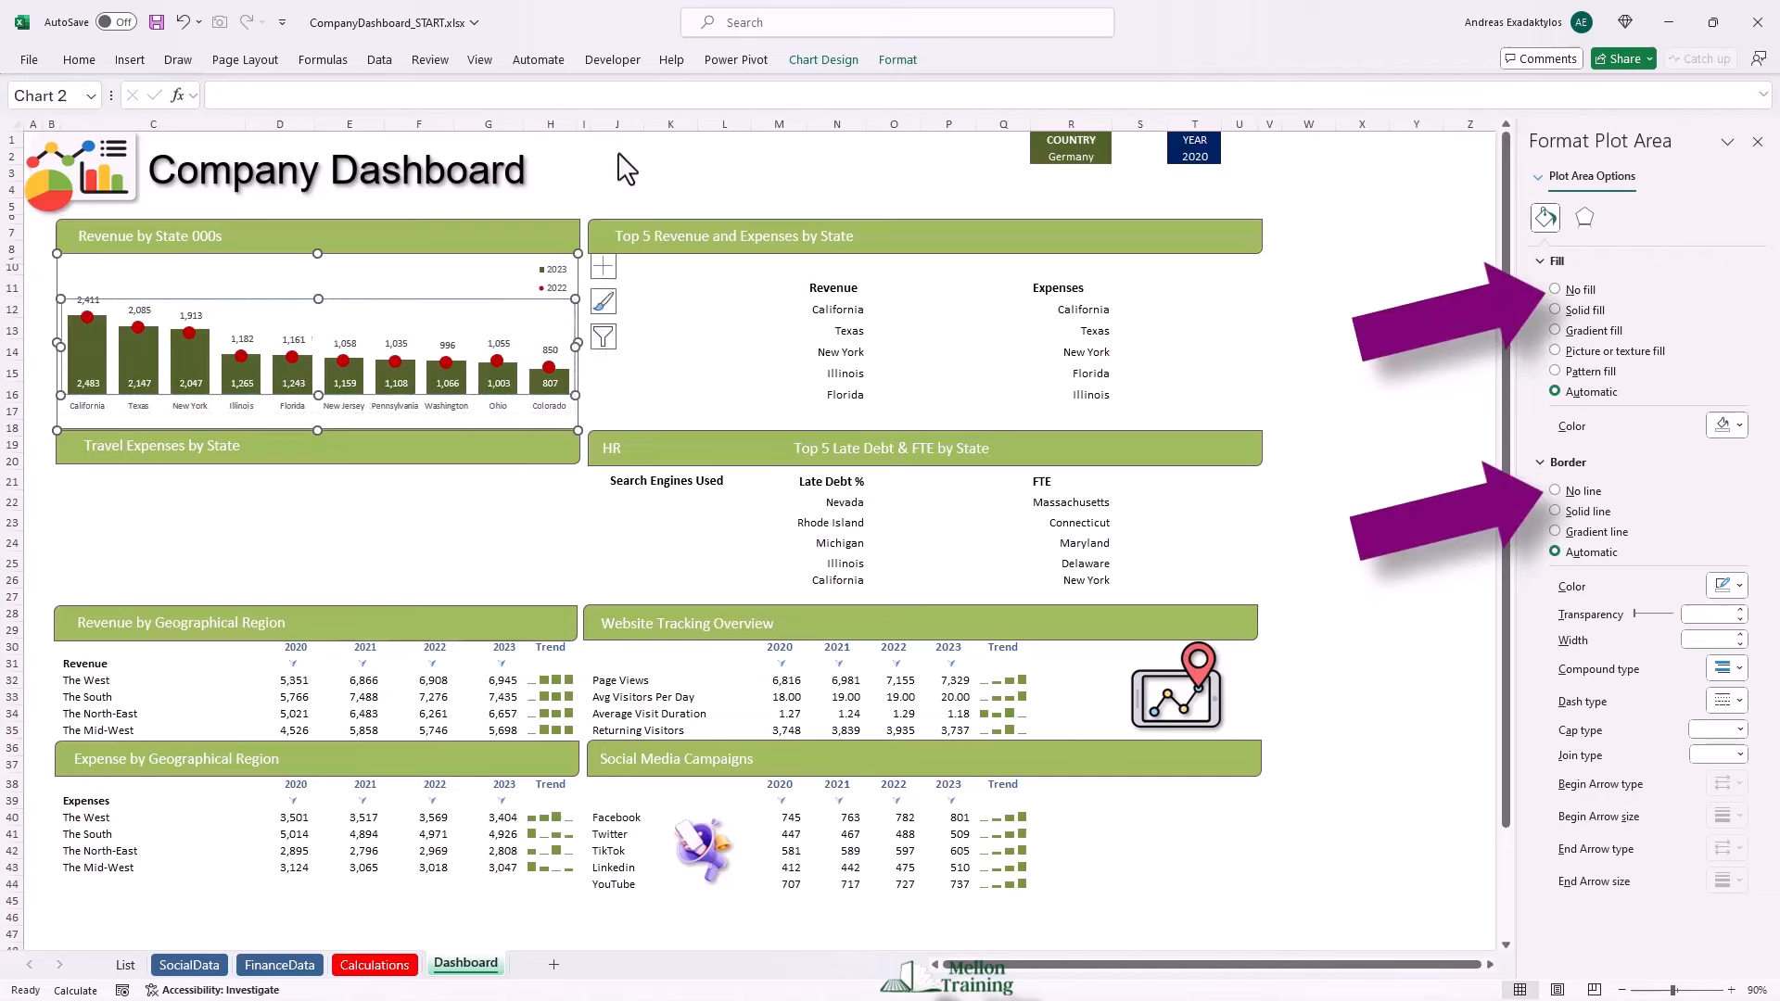
Copy the finished Revenue by State chart and paste the duplicate beneath the Travel Expenses by State heading.
left_click(315, 277)
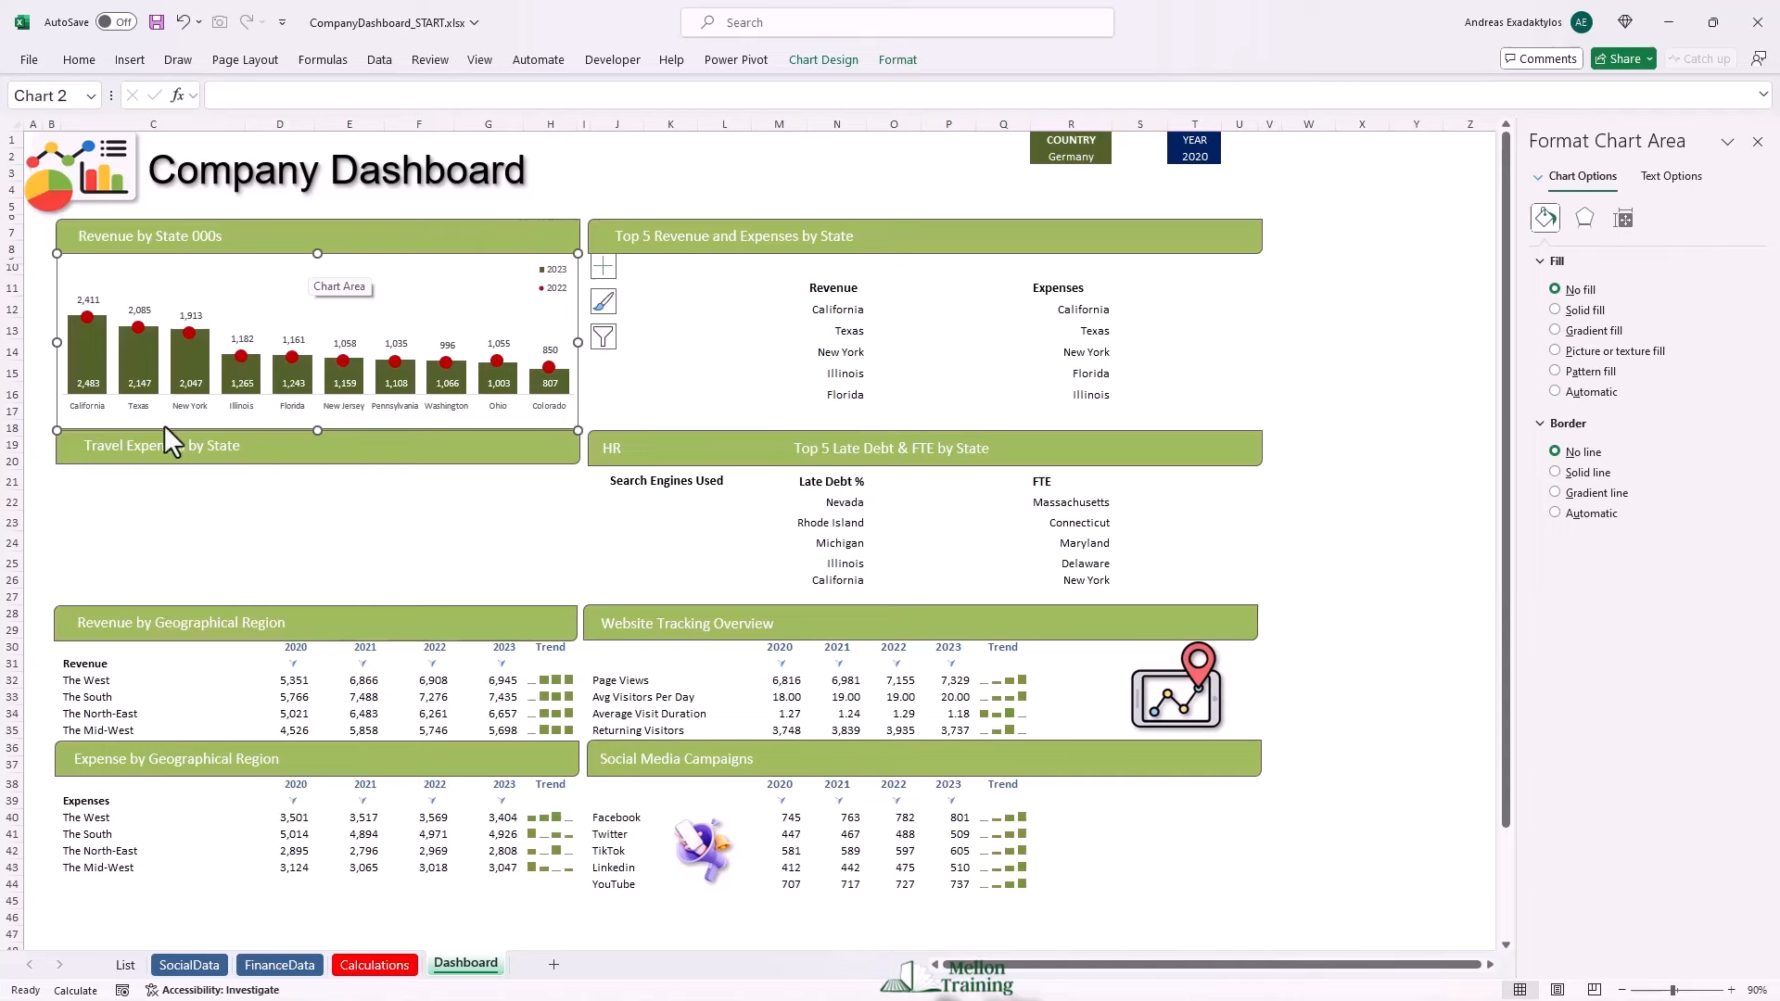
left_click(83, 497)
key("ctrl+v")
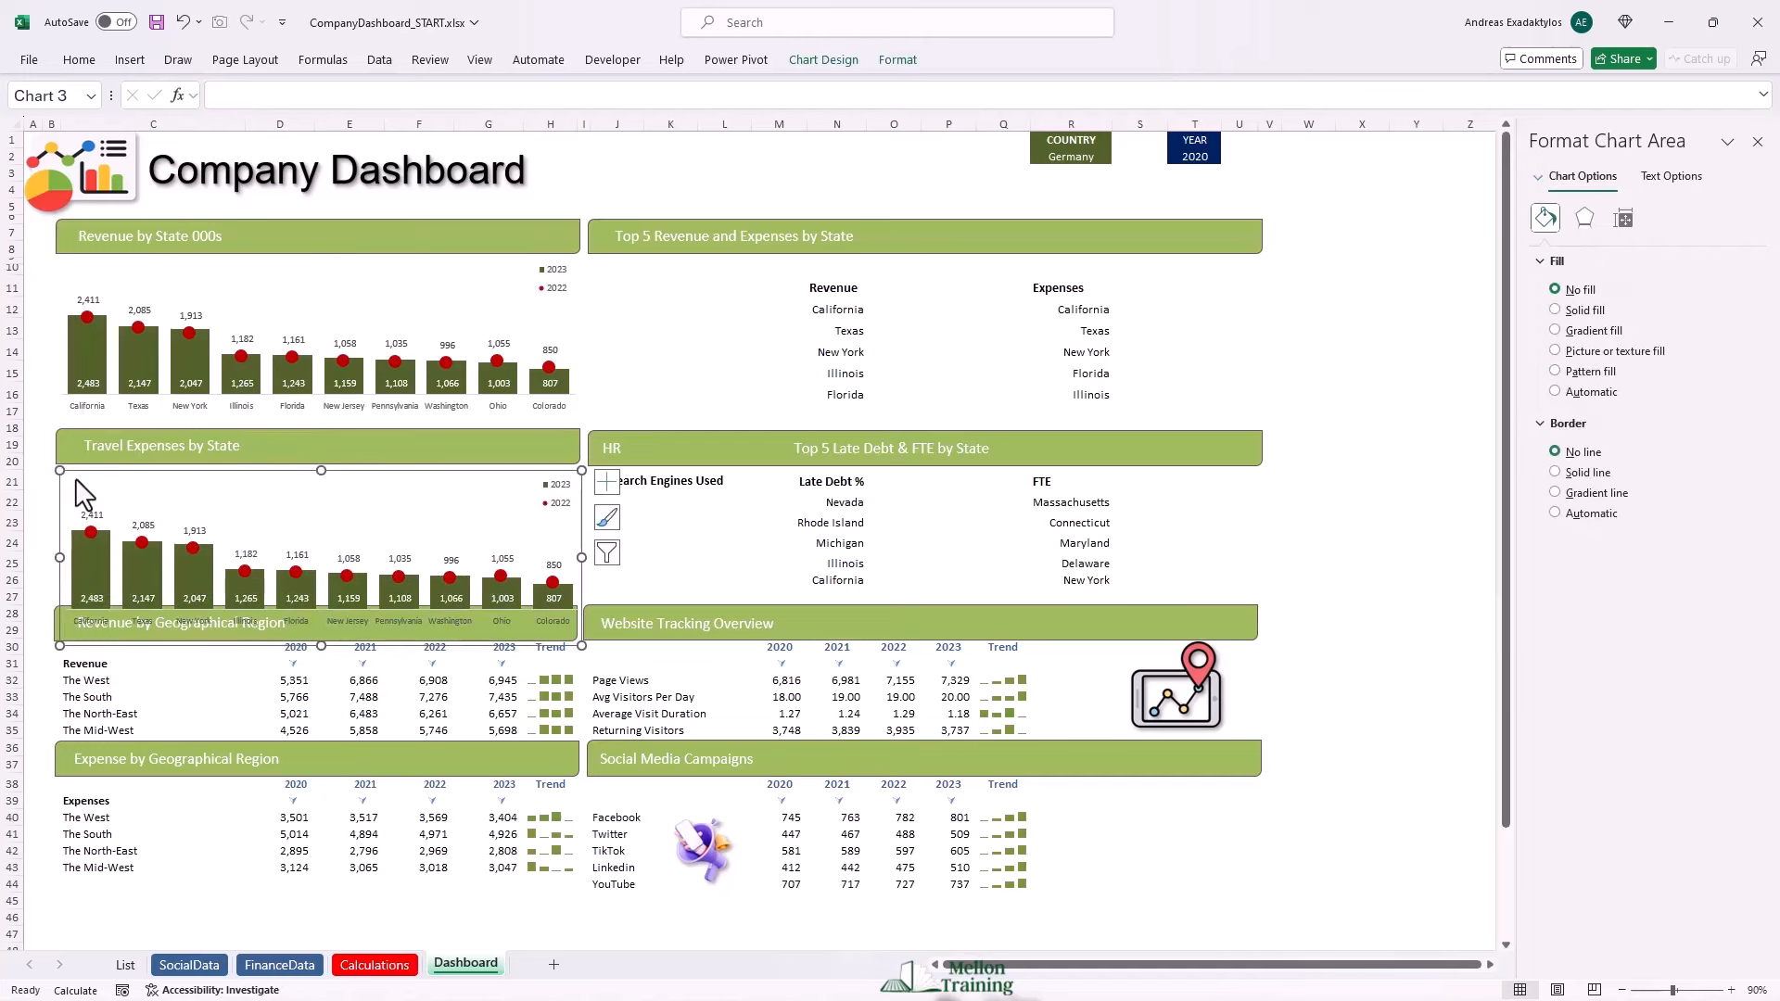
Move and shrink the pasted chart to fit between the Travel Expenses by State and Revenue by Geographical Region headings.
key("Up")
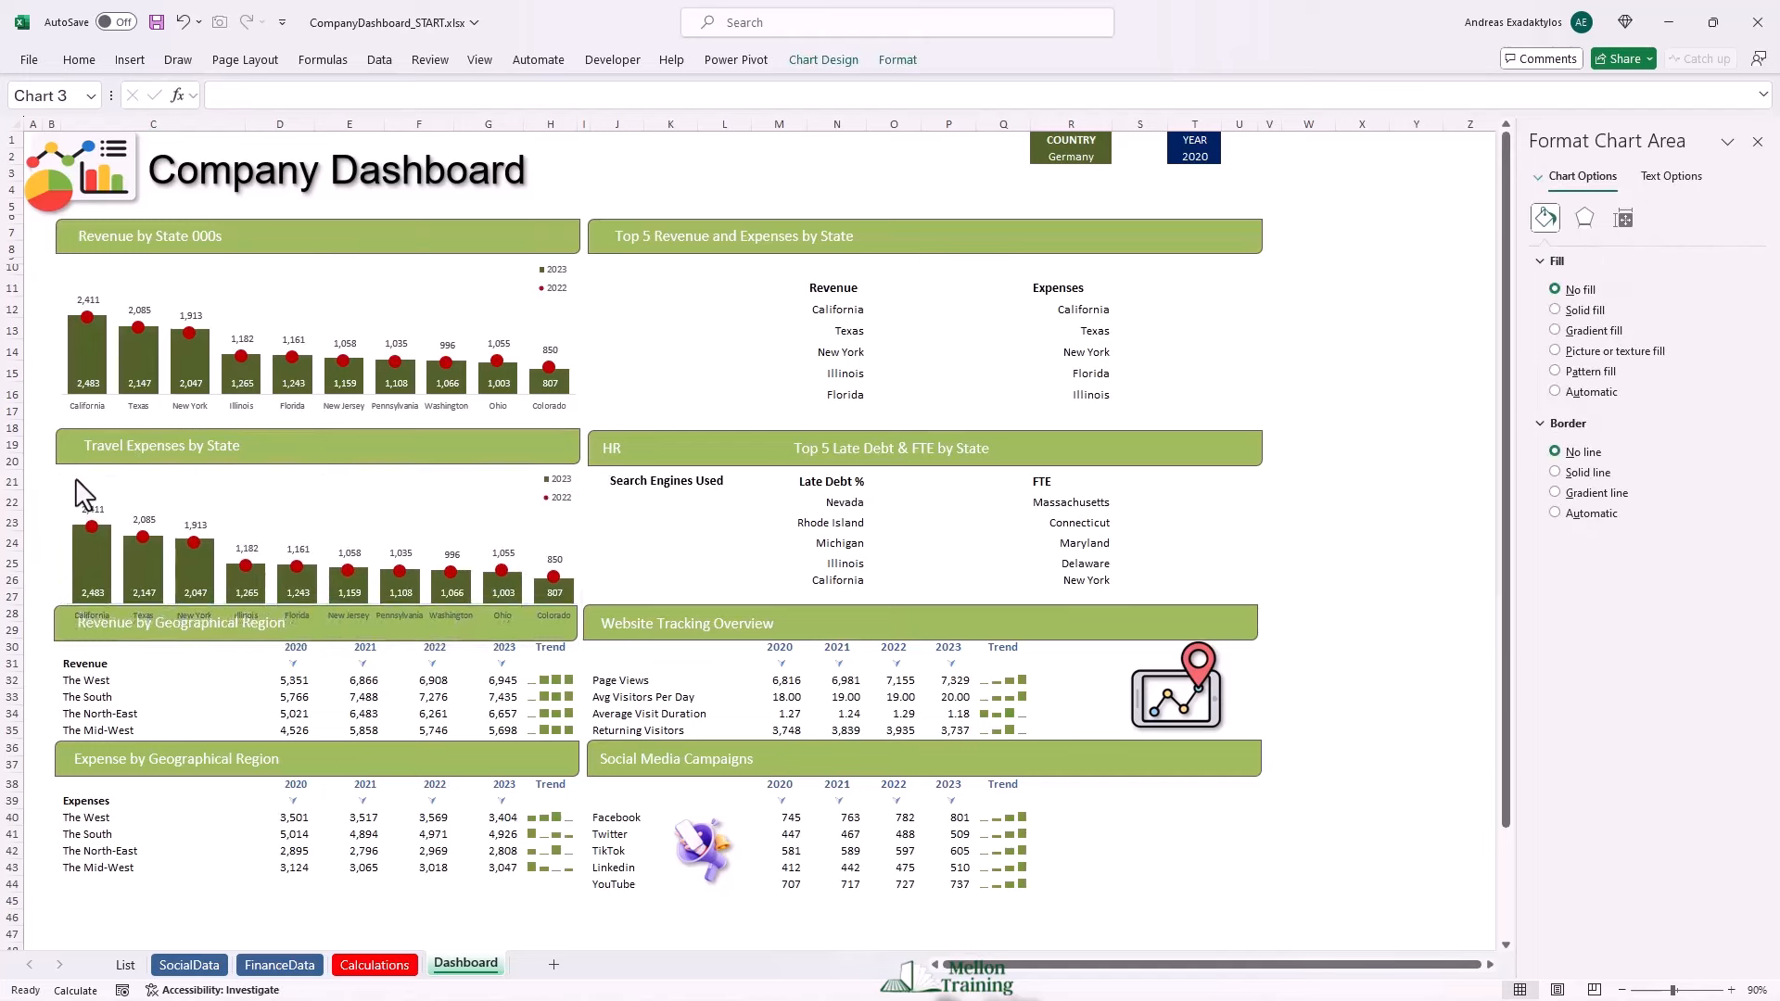
key("Left")
key("Up")
key("Up")
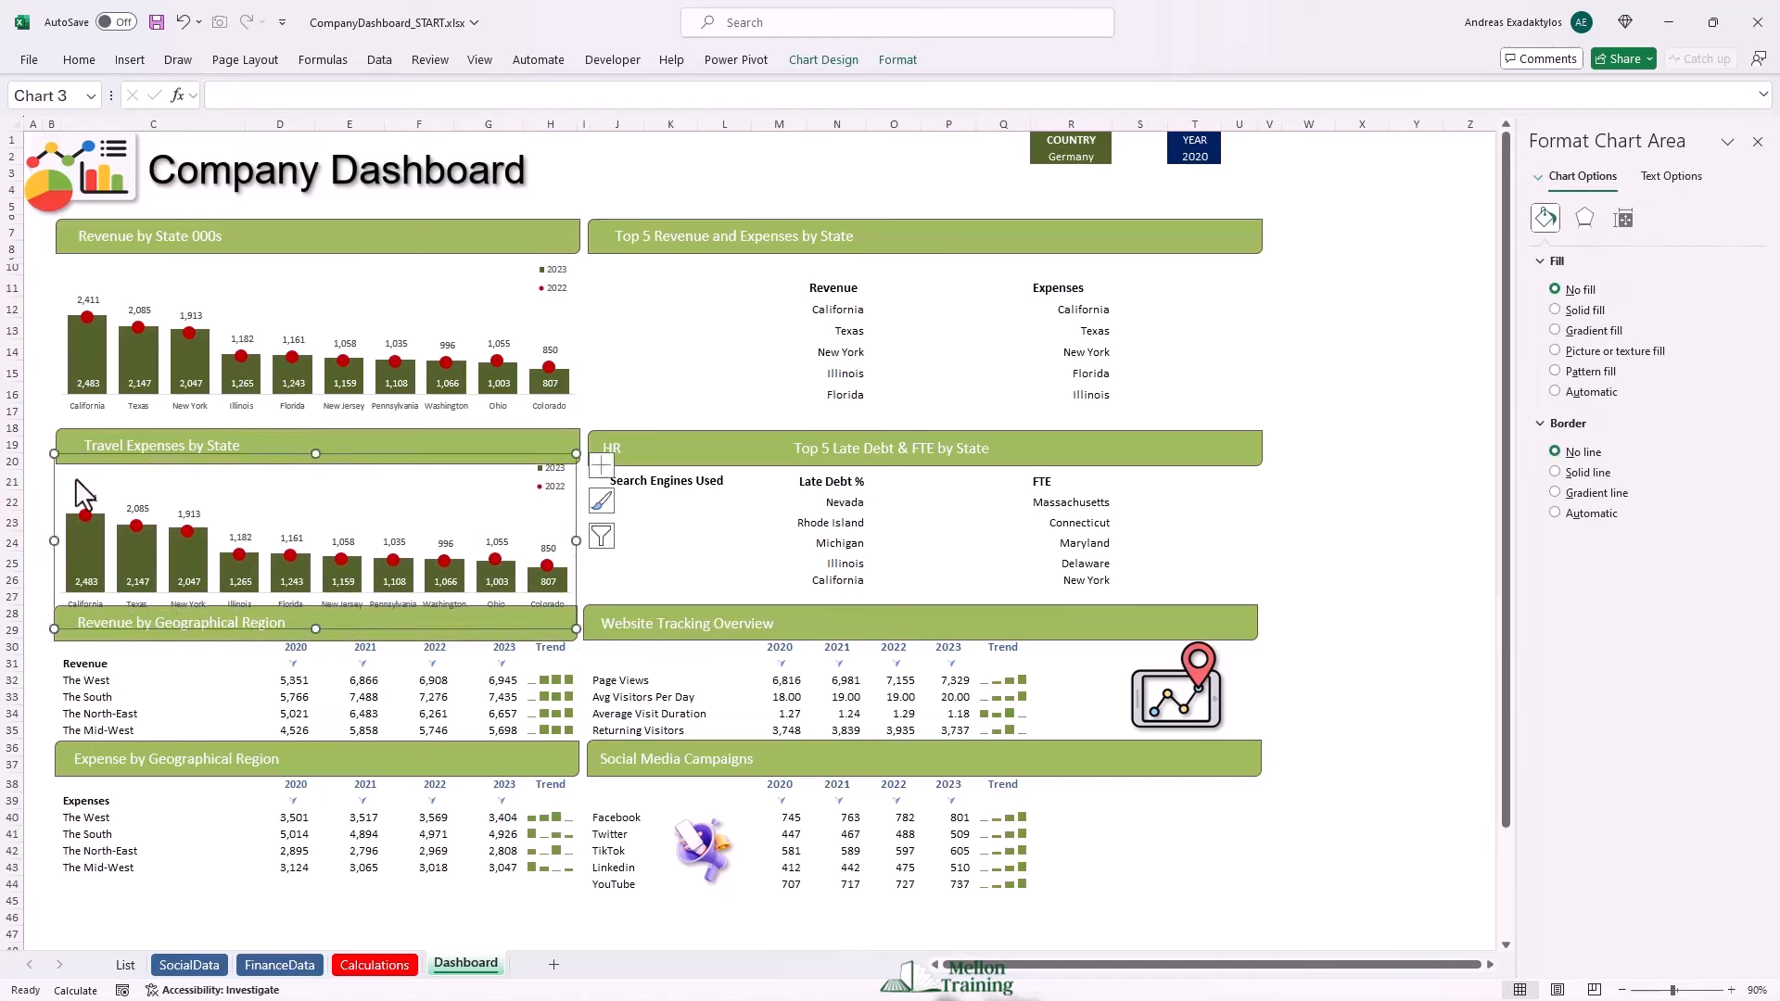
left_click_drag(315, 454, 315, 479)
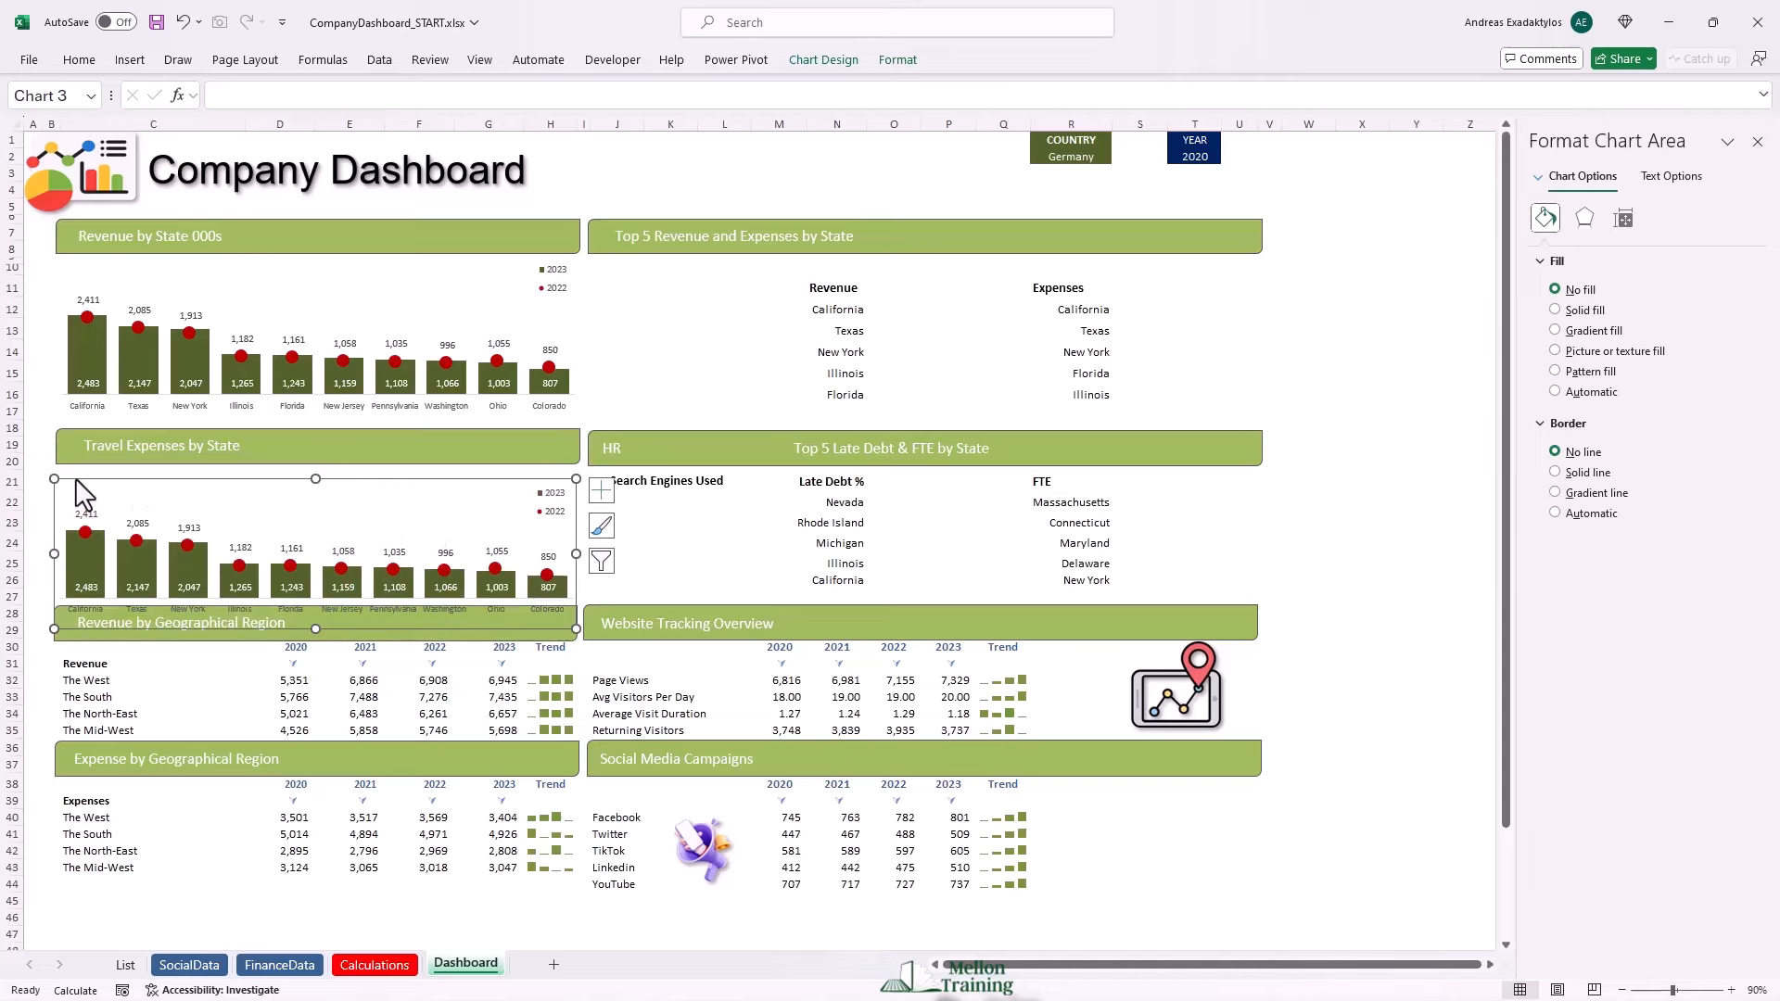
key("Up")
key("Up")
left_click_drag(315, 617, 315, 607)
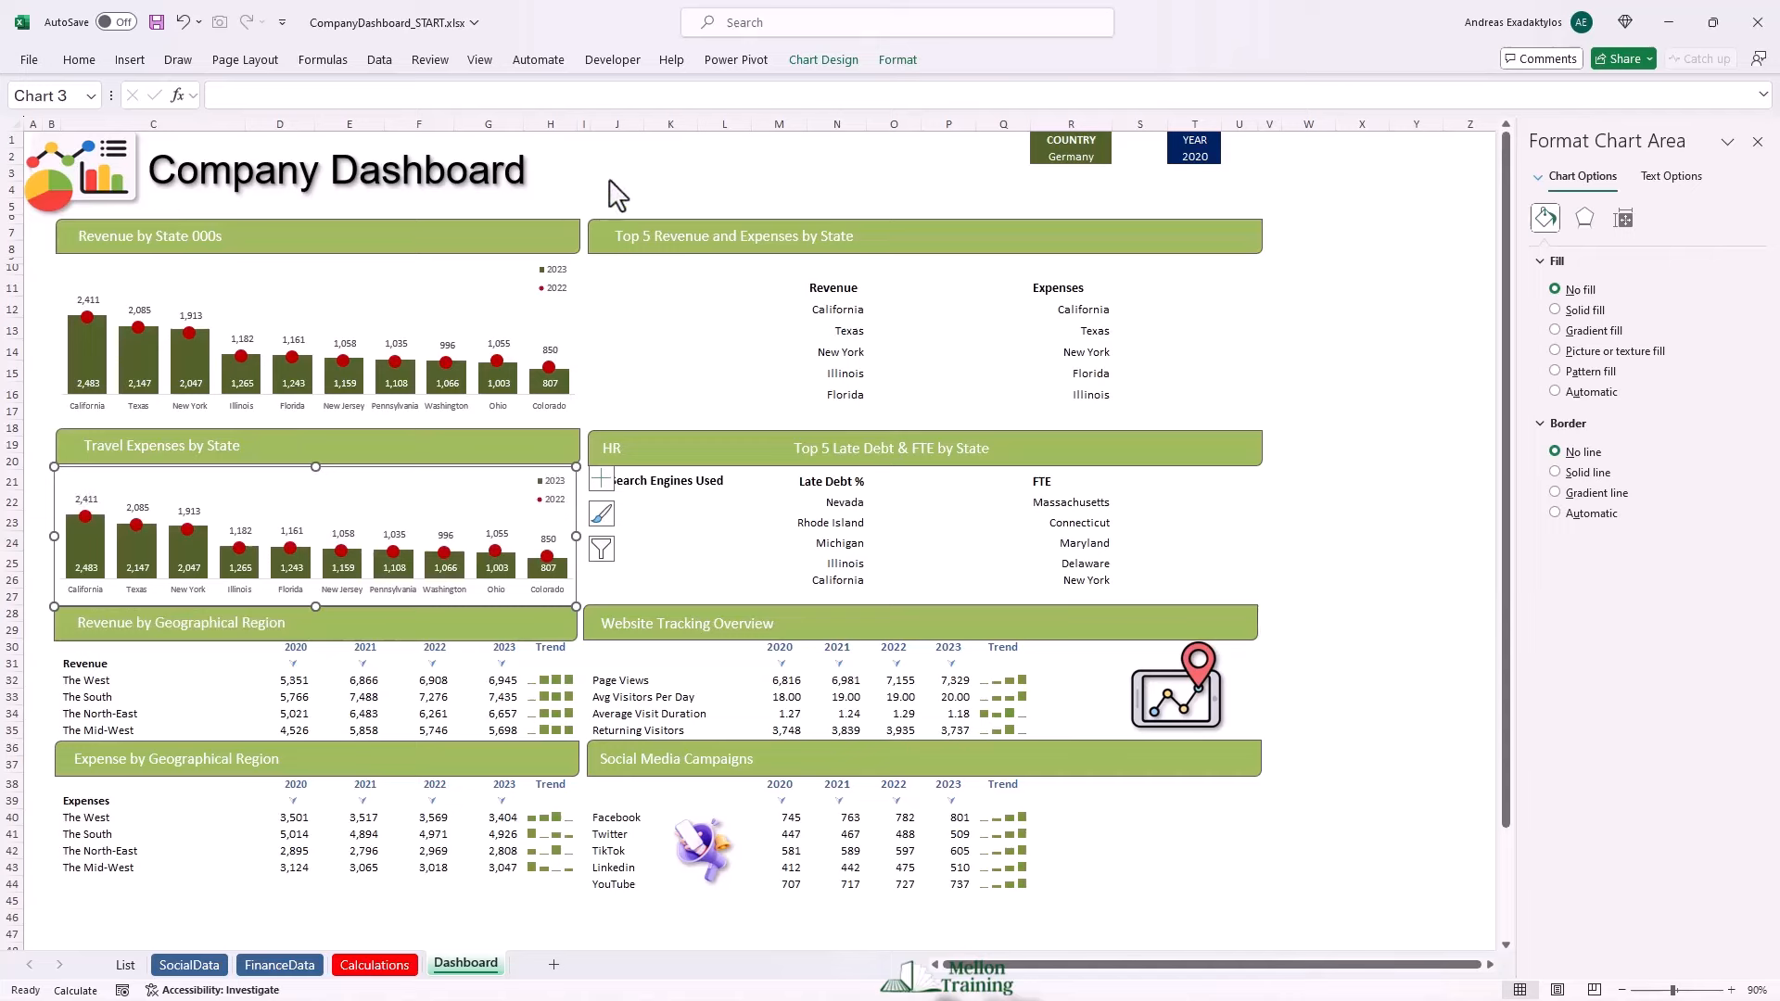
Point the name of the 2022 series in the Travel Expenses by State chart to cell K1 of the Calculations sheet.
left_click(812, 68)
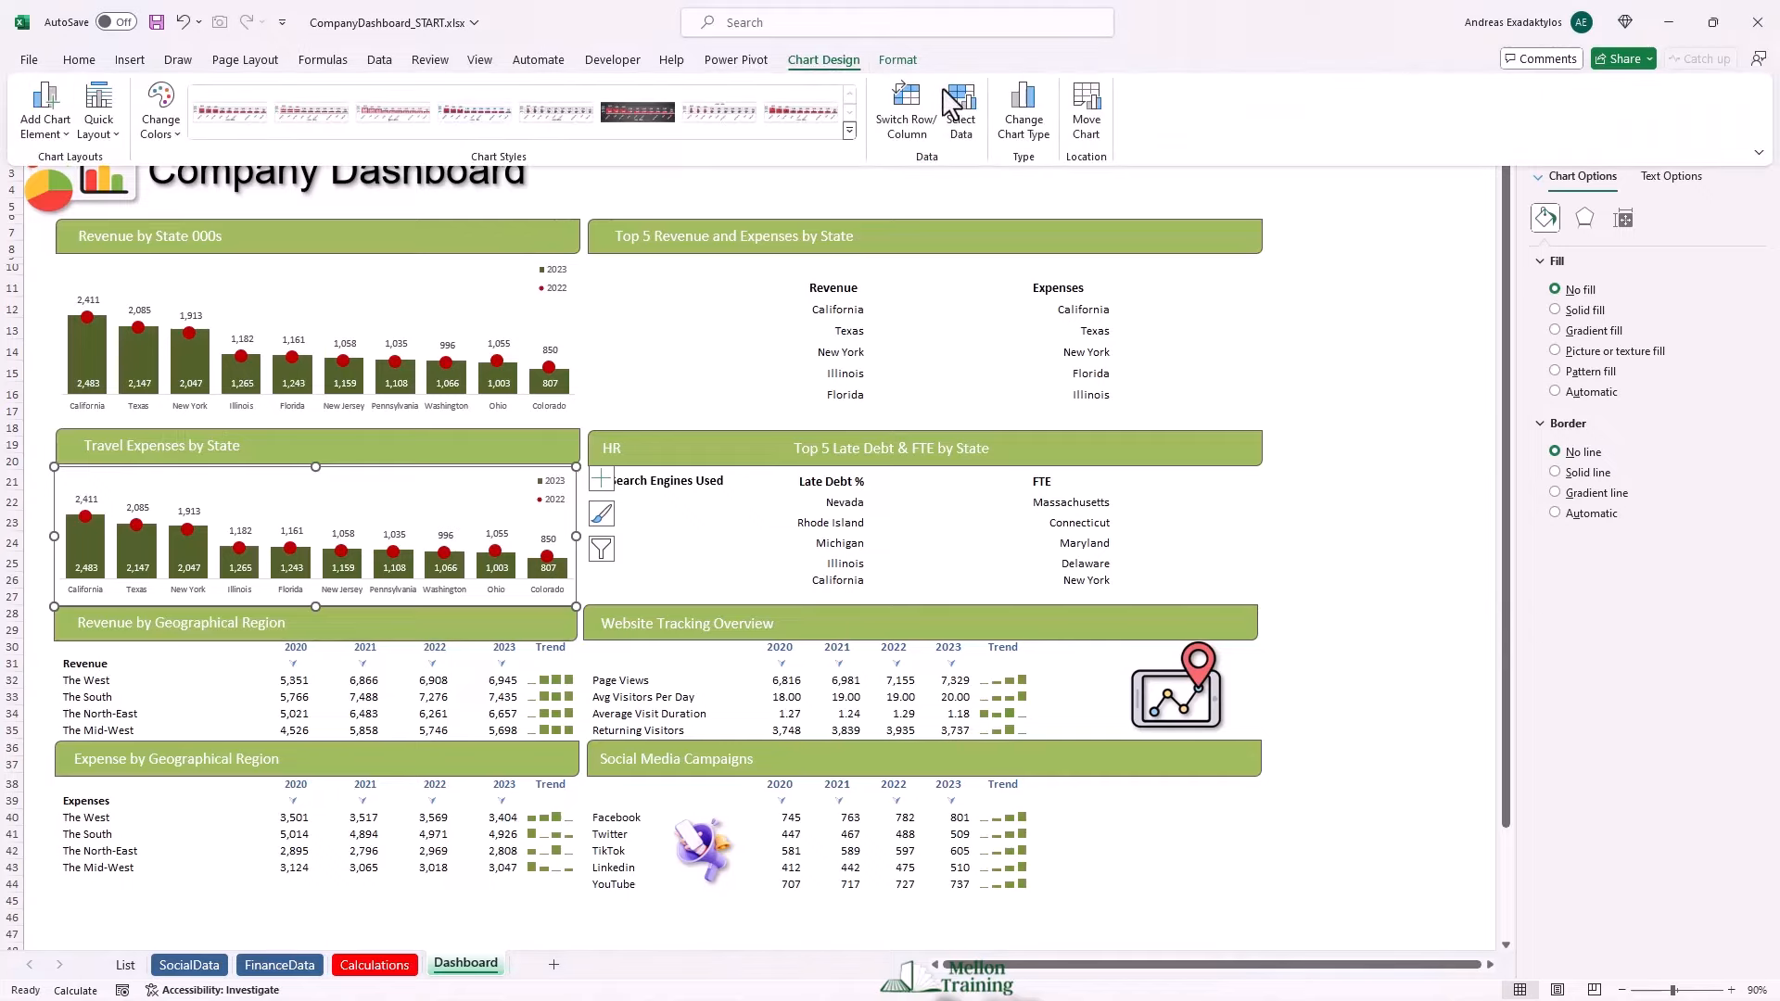
left_click(964, 100)
left_click_drag(809, 361, 751, 508)
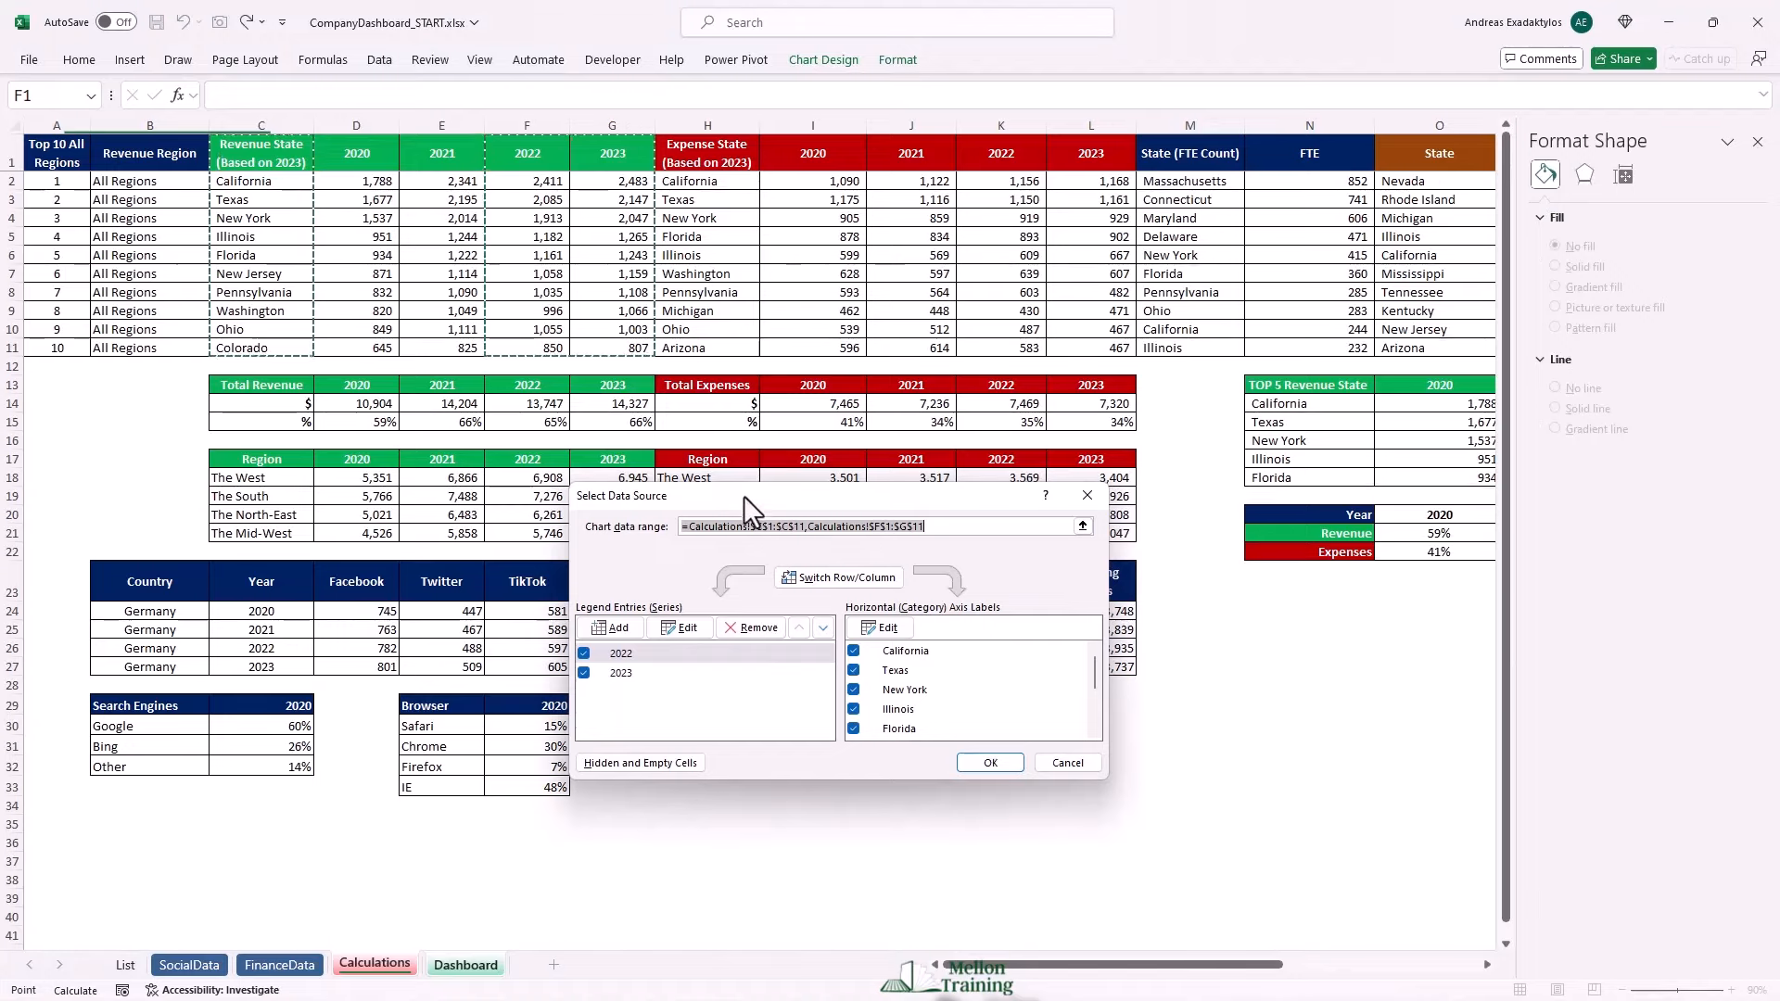
left_click(684, 630)
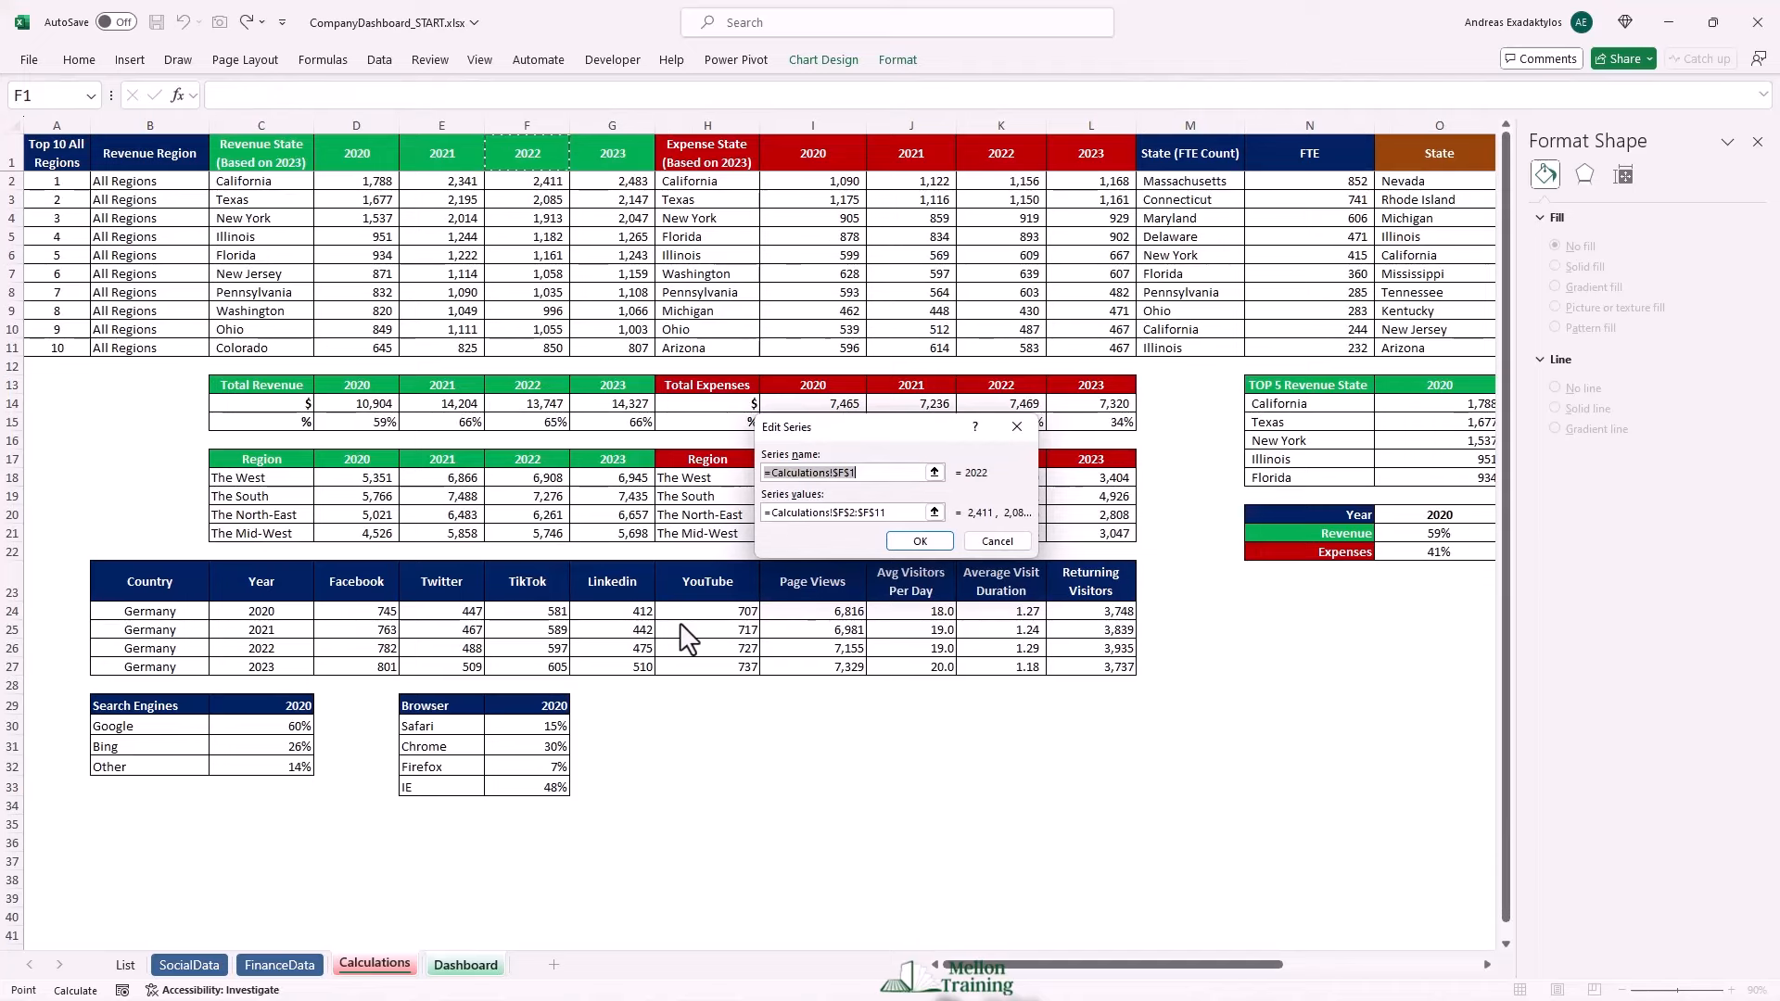
key("Right")
key("Right")
key("Right")
key("Right")
key("Right")
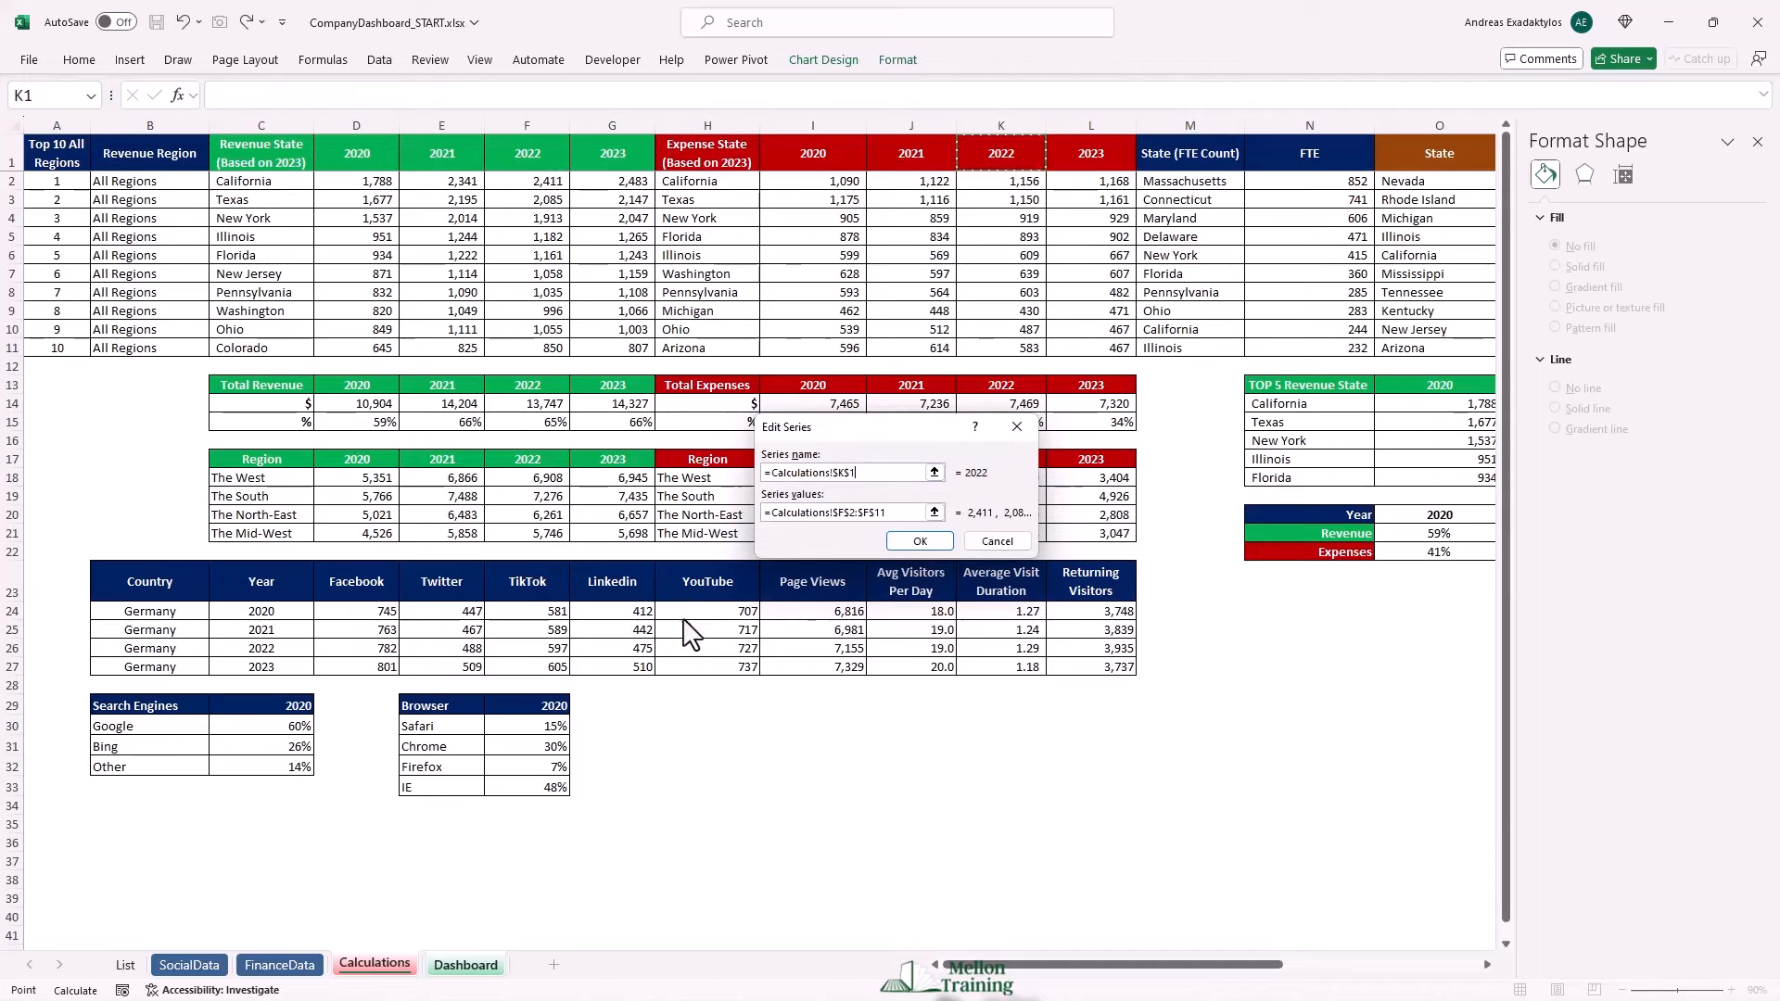
Replace the 2022 series values of the Travel Expenses by State chart with Calculations range K2:K11.
left_click_drag(914, 512, 738, 537)
key("BackSpace")
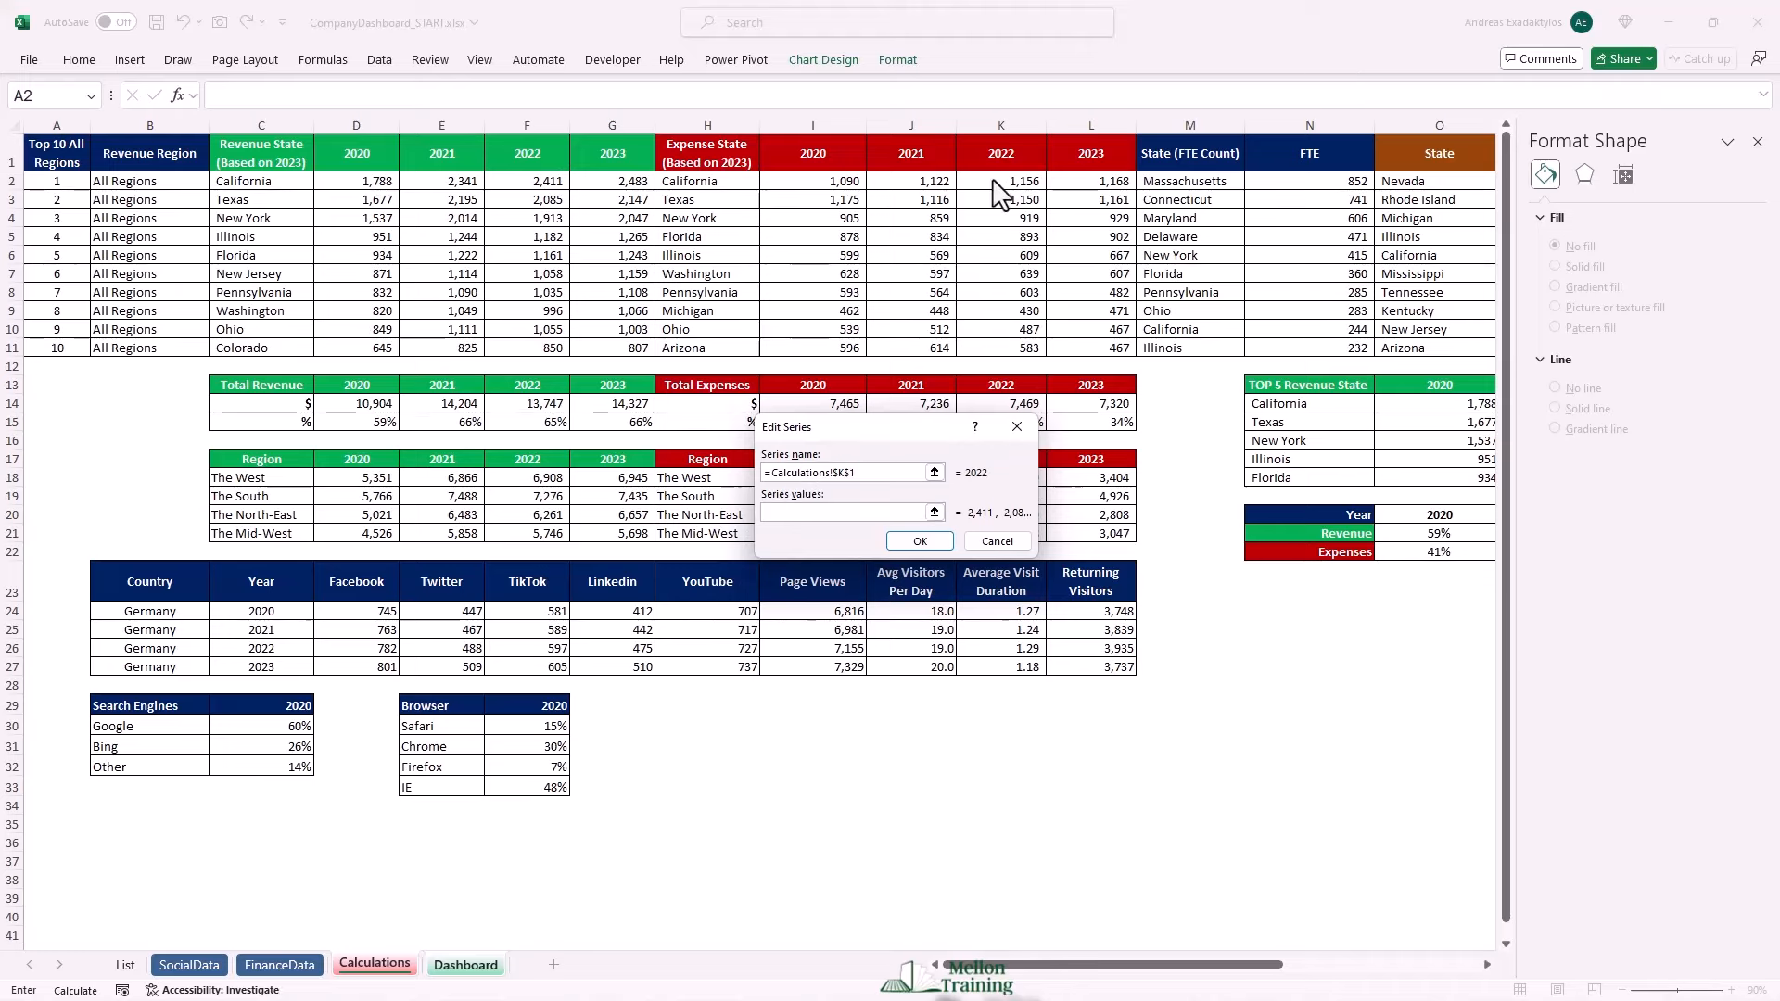
left_click_drag(1000, 184, 999, 349)
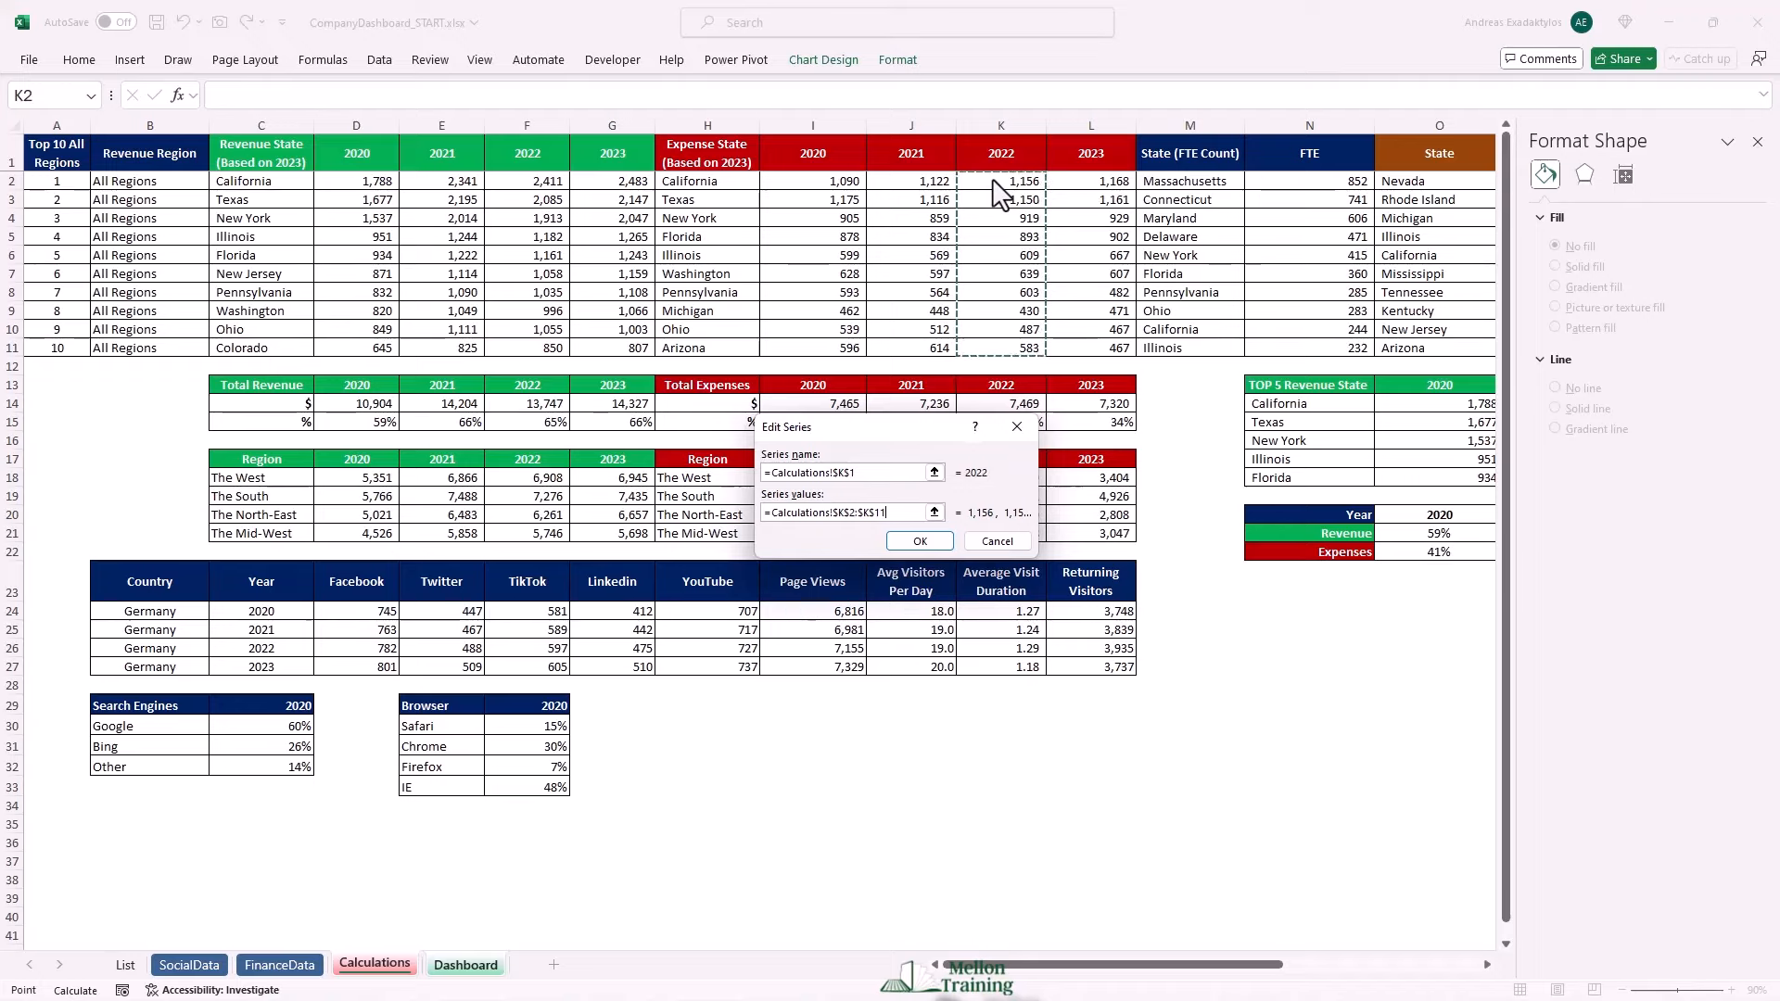
key("Return")
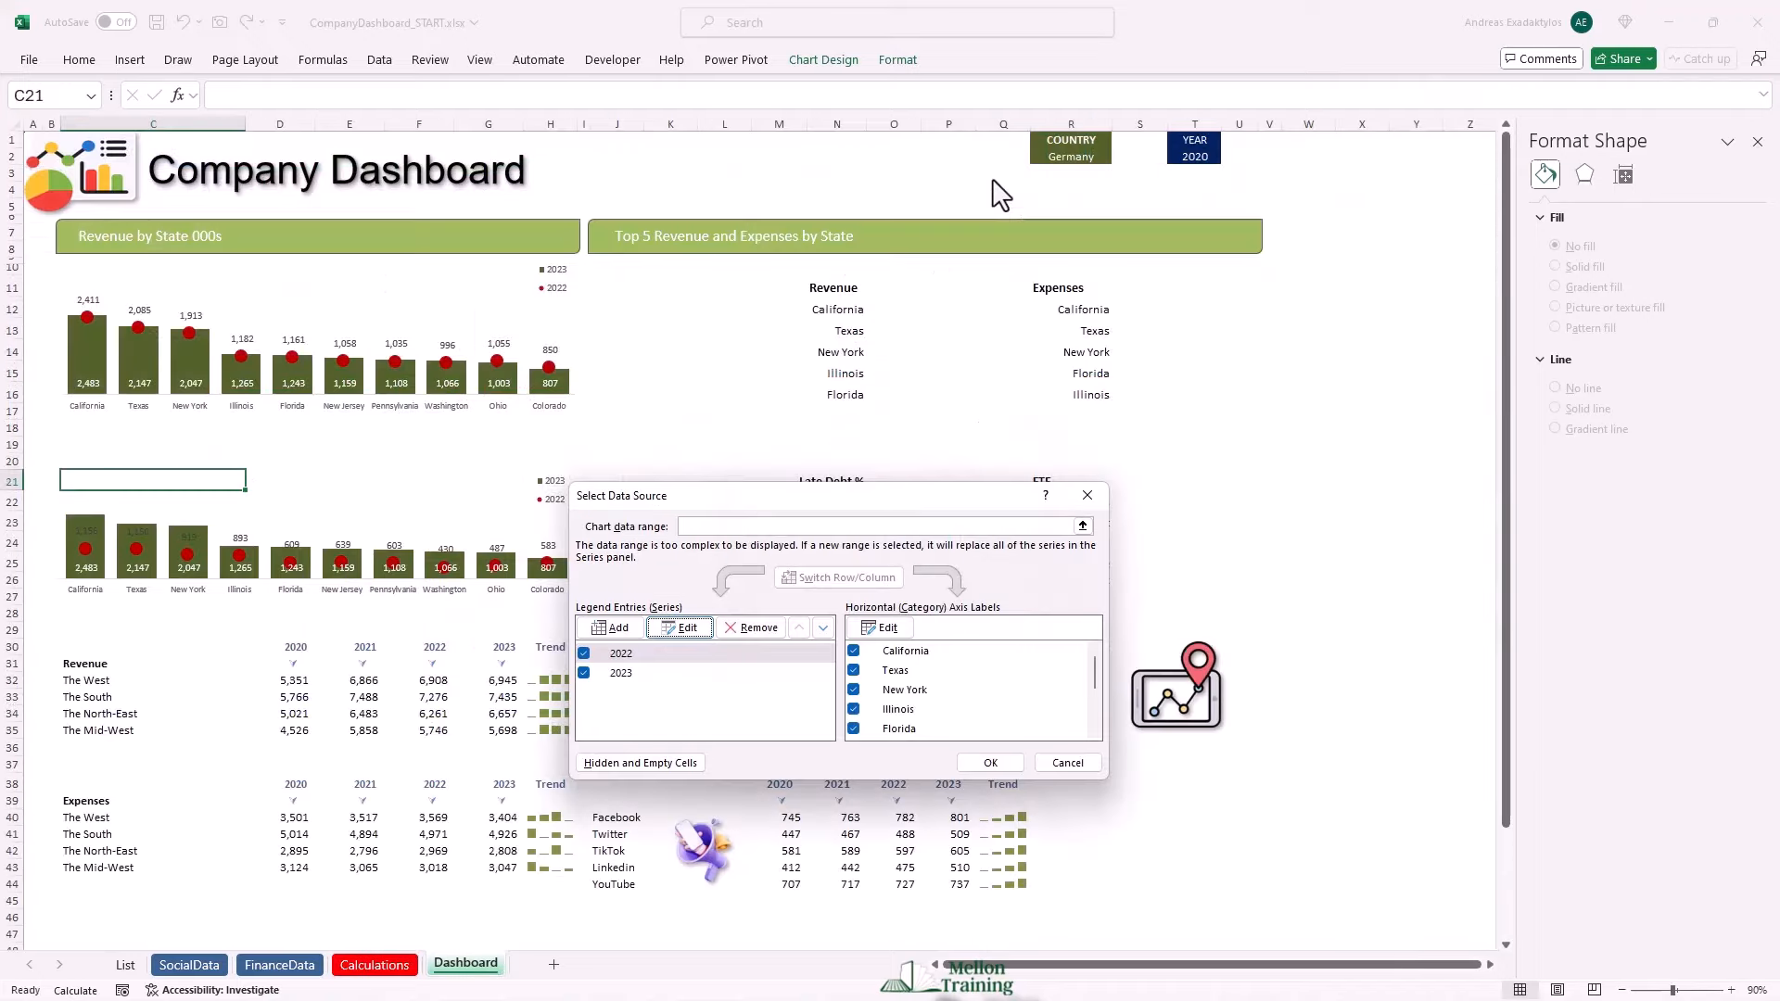
Point the name of the 2023 series in the Travel Expenses by State chart to cell L1 of the Calculations sheet.
key("Down")
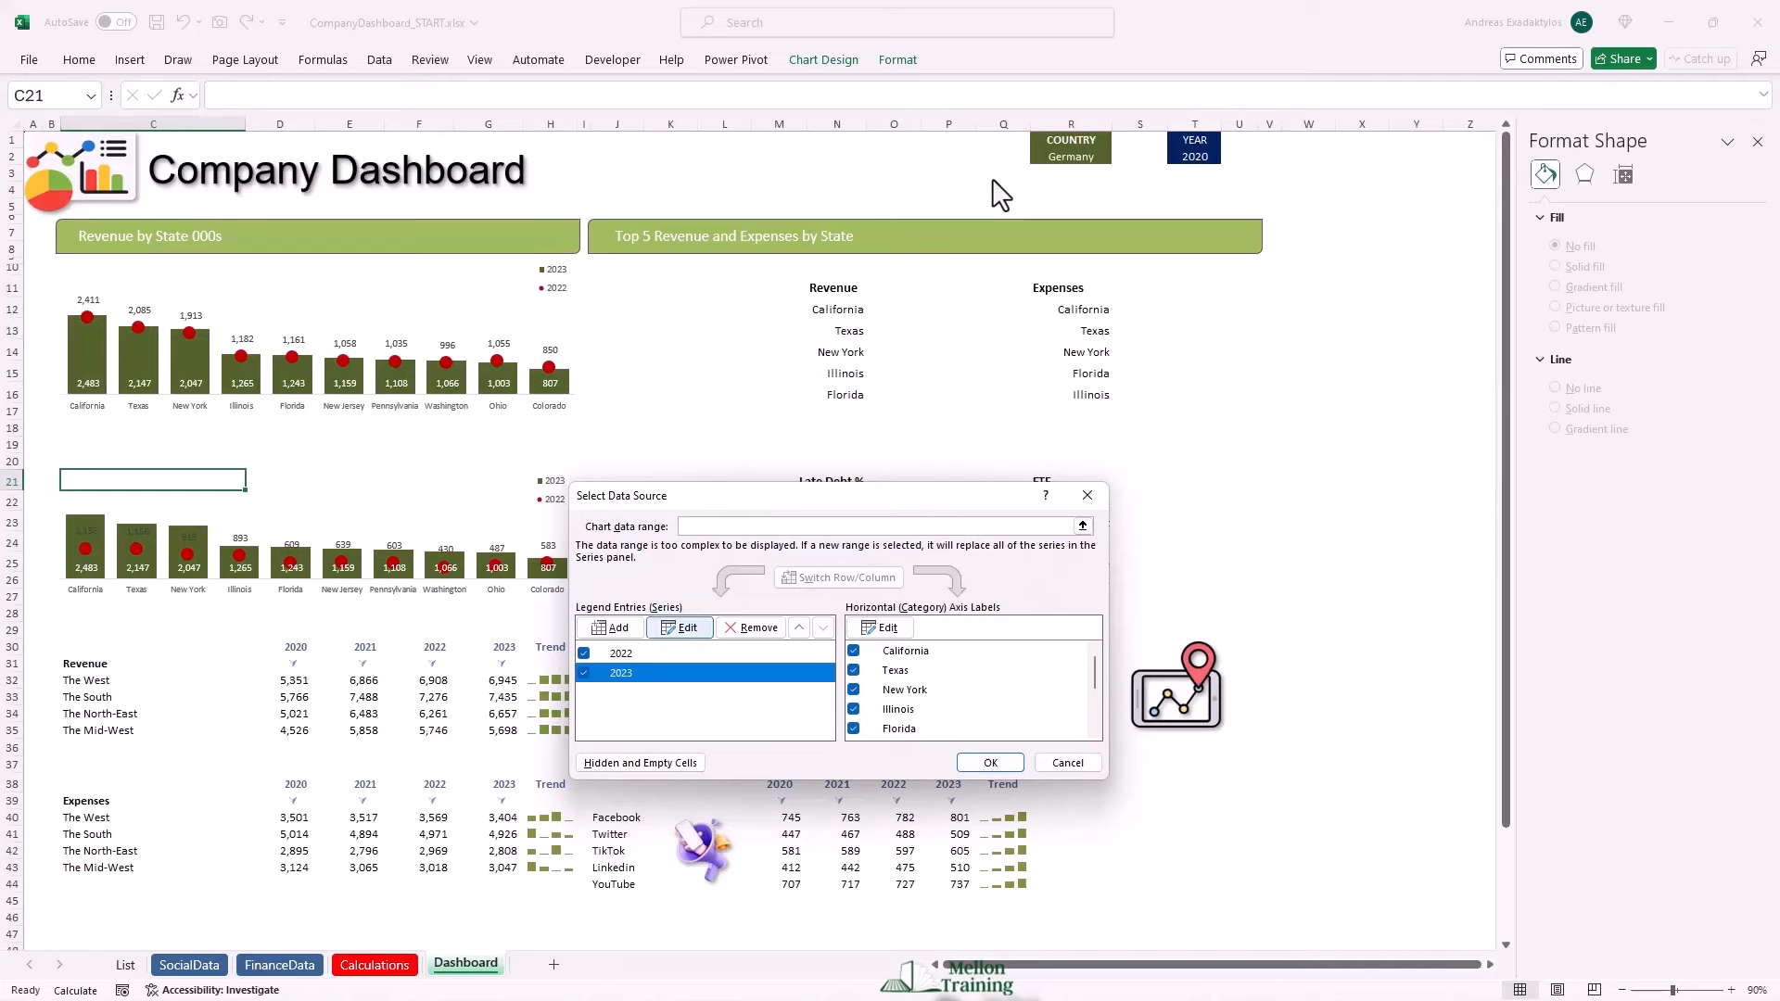
key("alt+e")
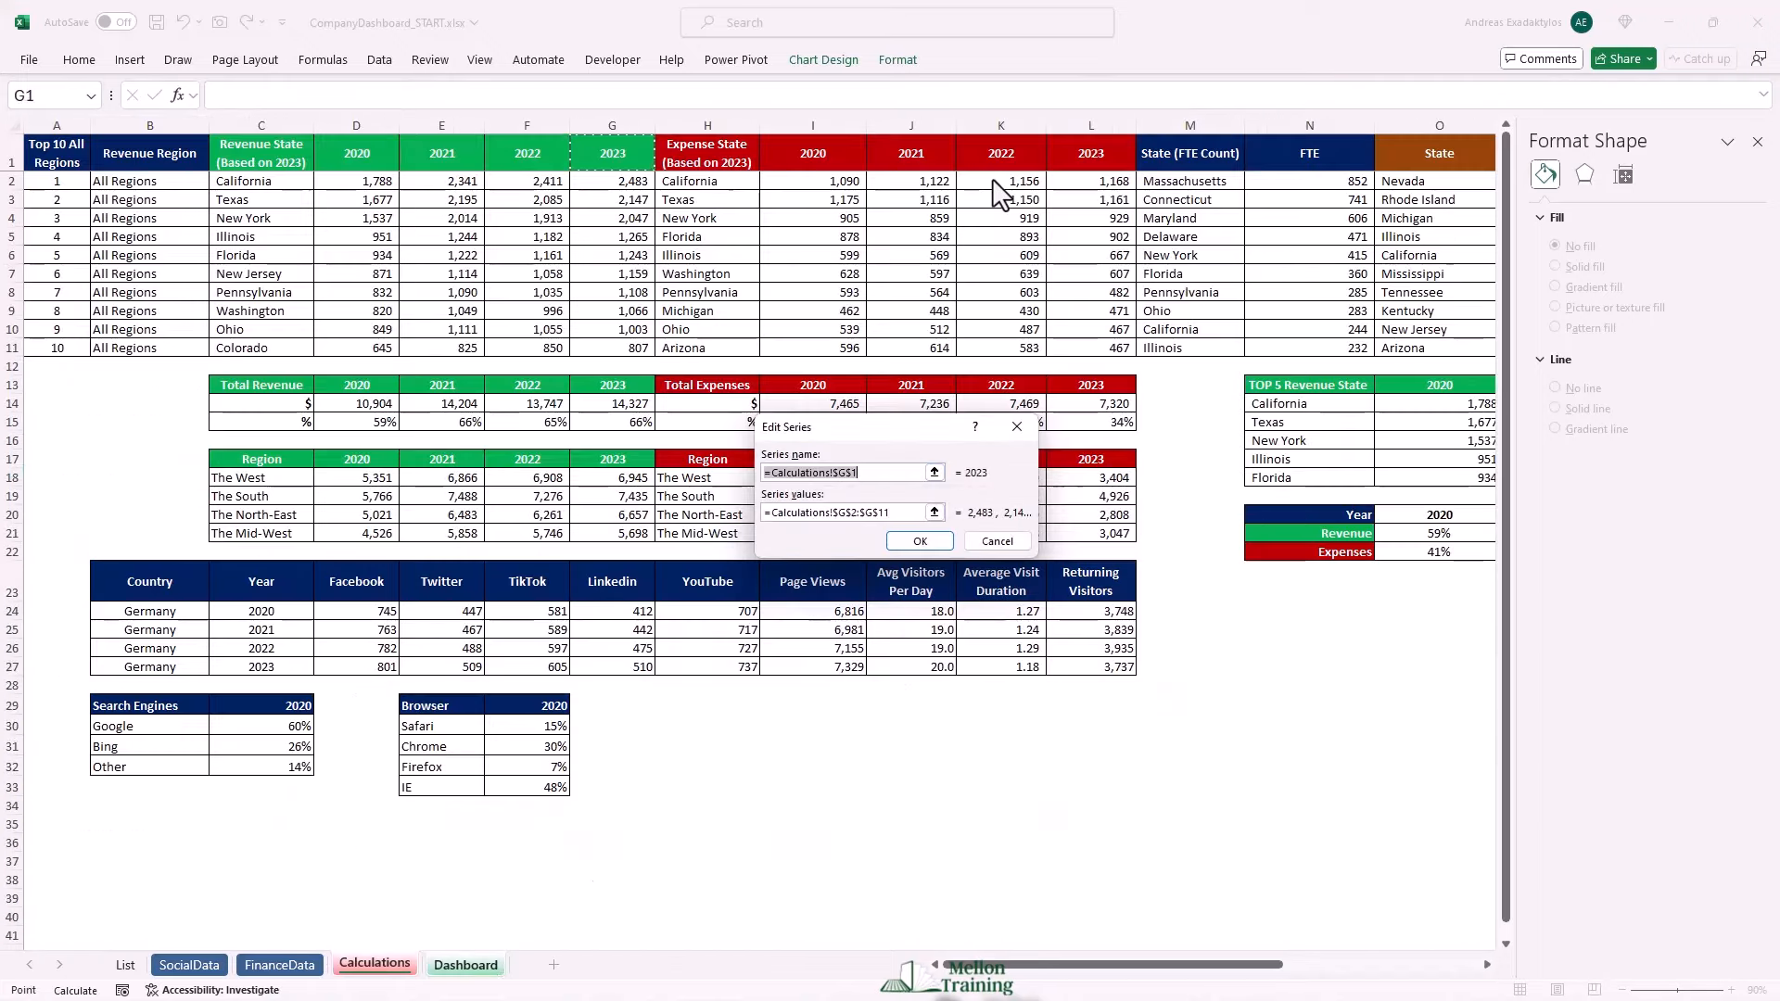
key("Right")
key("Right")
key("Right")
key("Right")
key("Right")
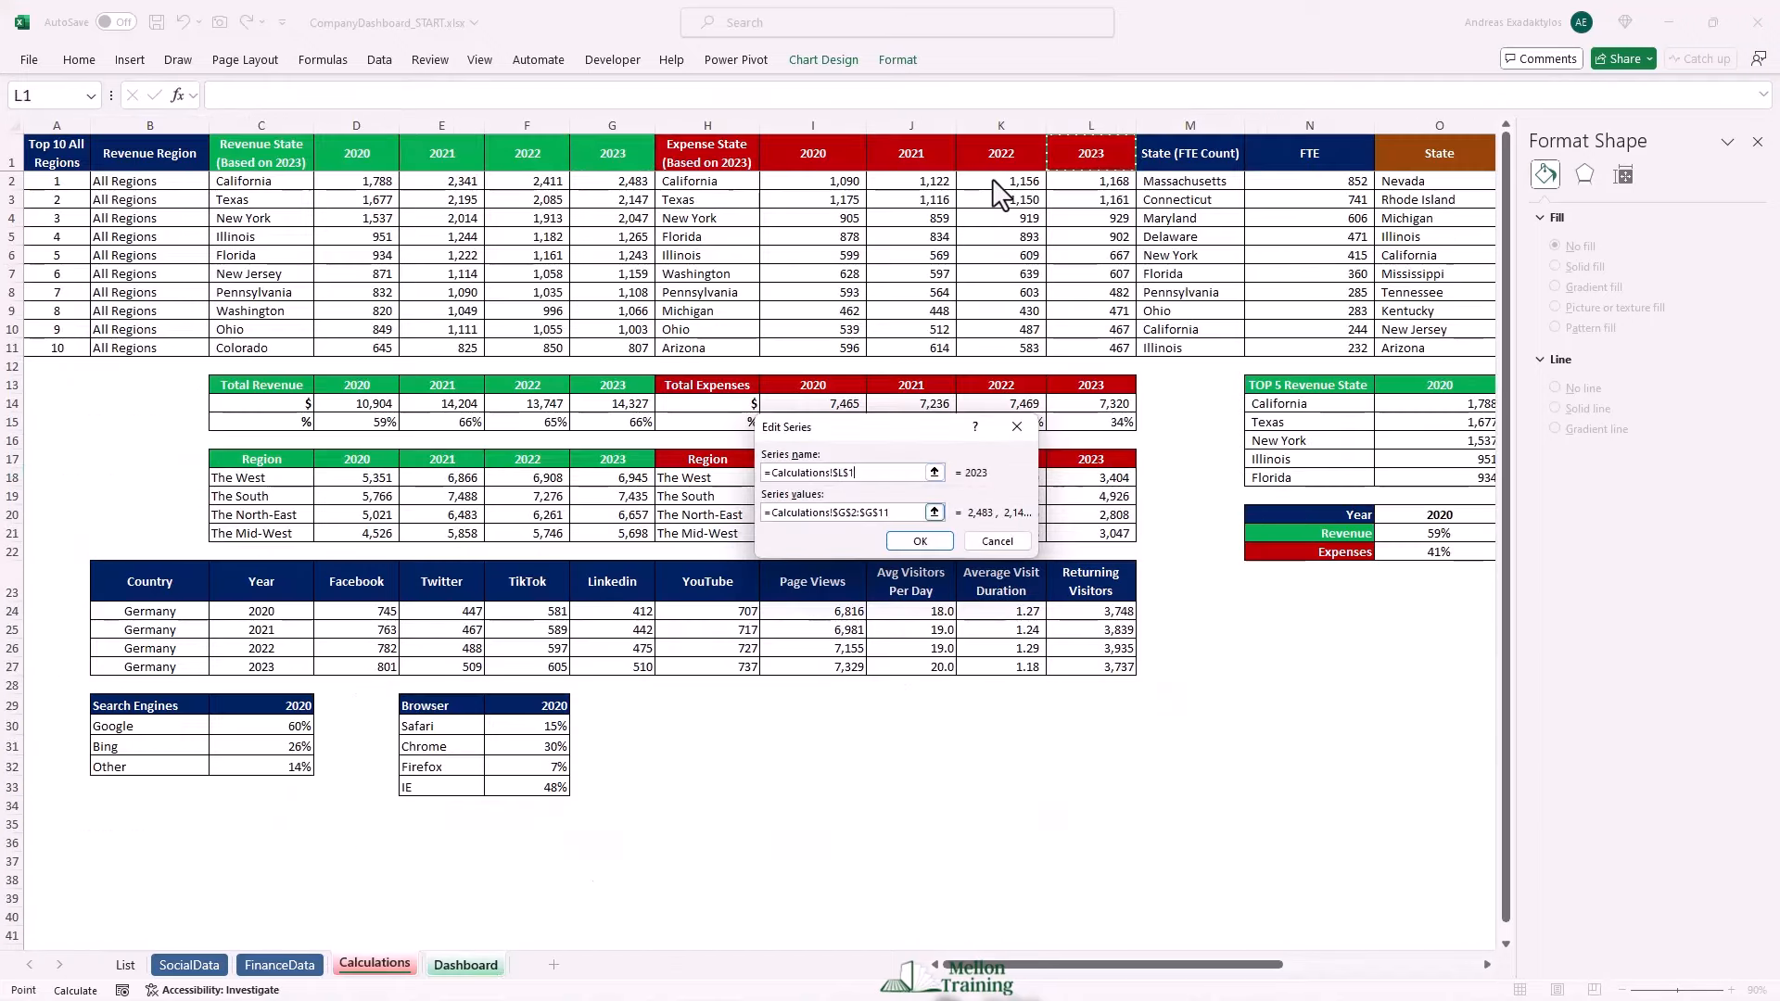
Replace the 2023 series values of the Travel Expenses by State chart with Calculations range L2:L11.
key("Tab")
key("BackSpace")
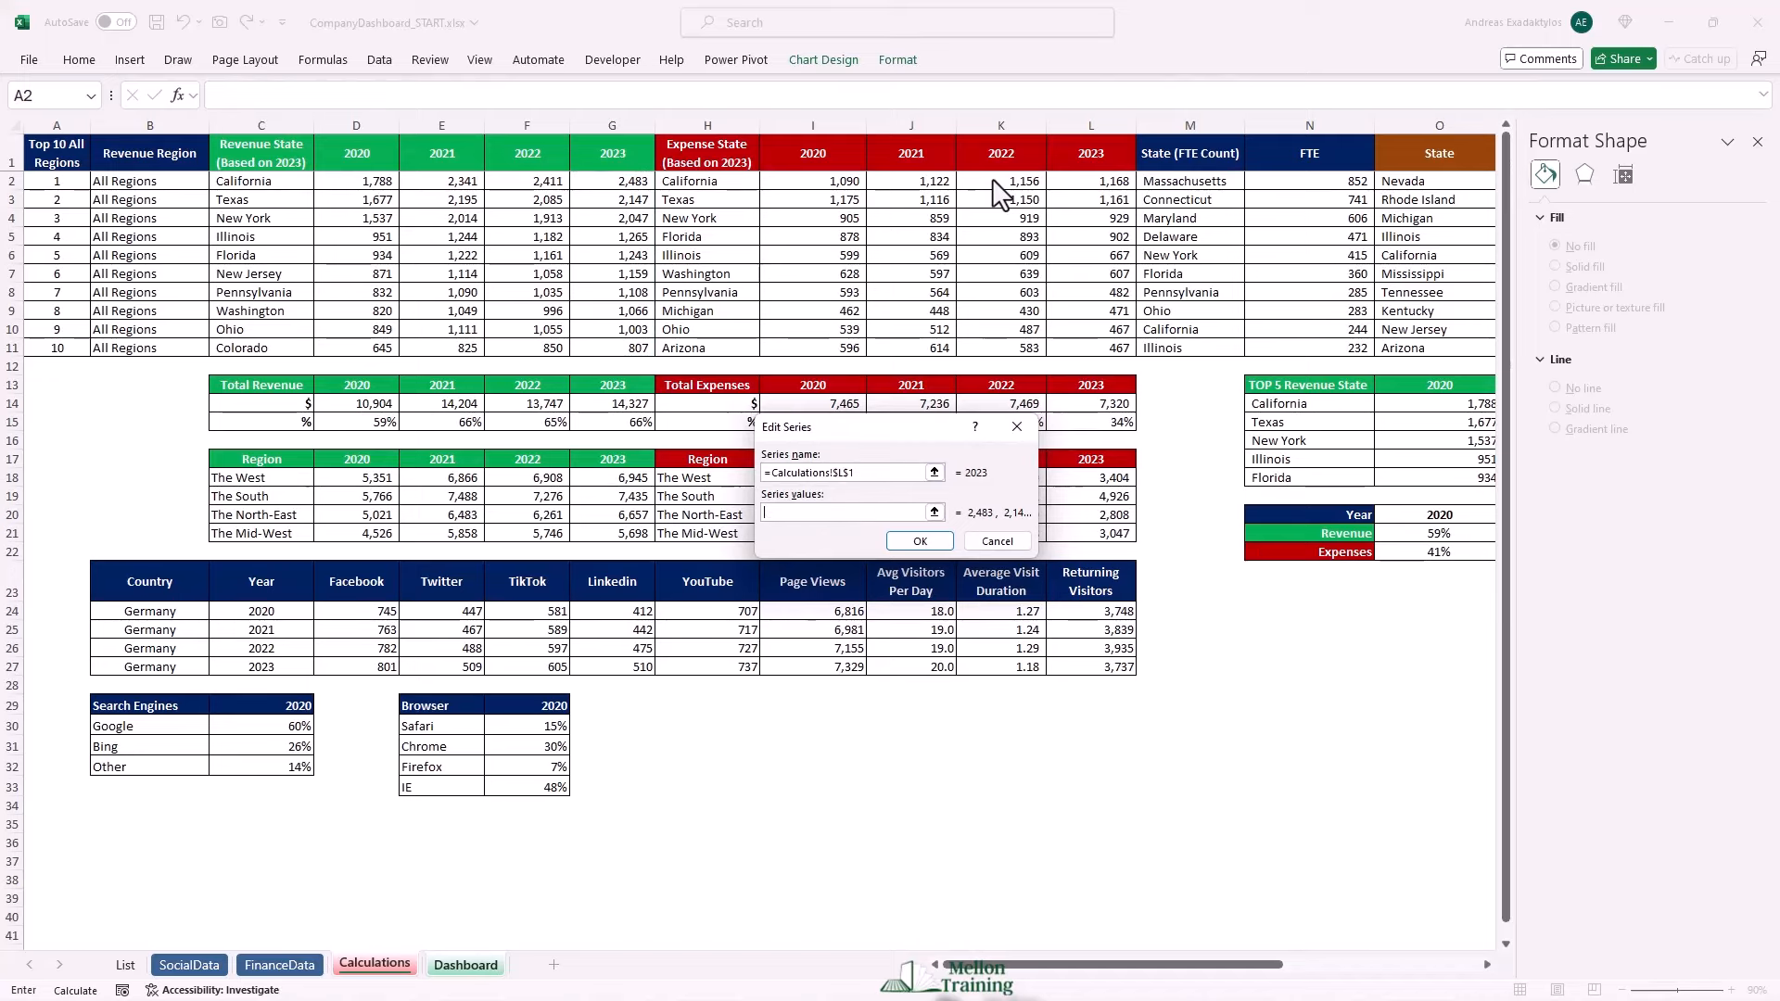
key("Down")
key("ctrl+shift+Down")
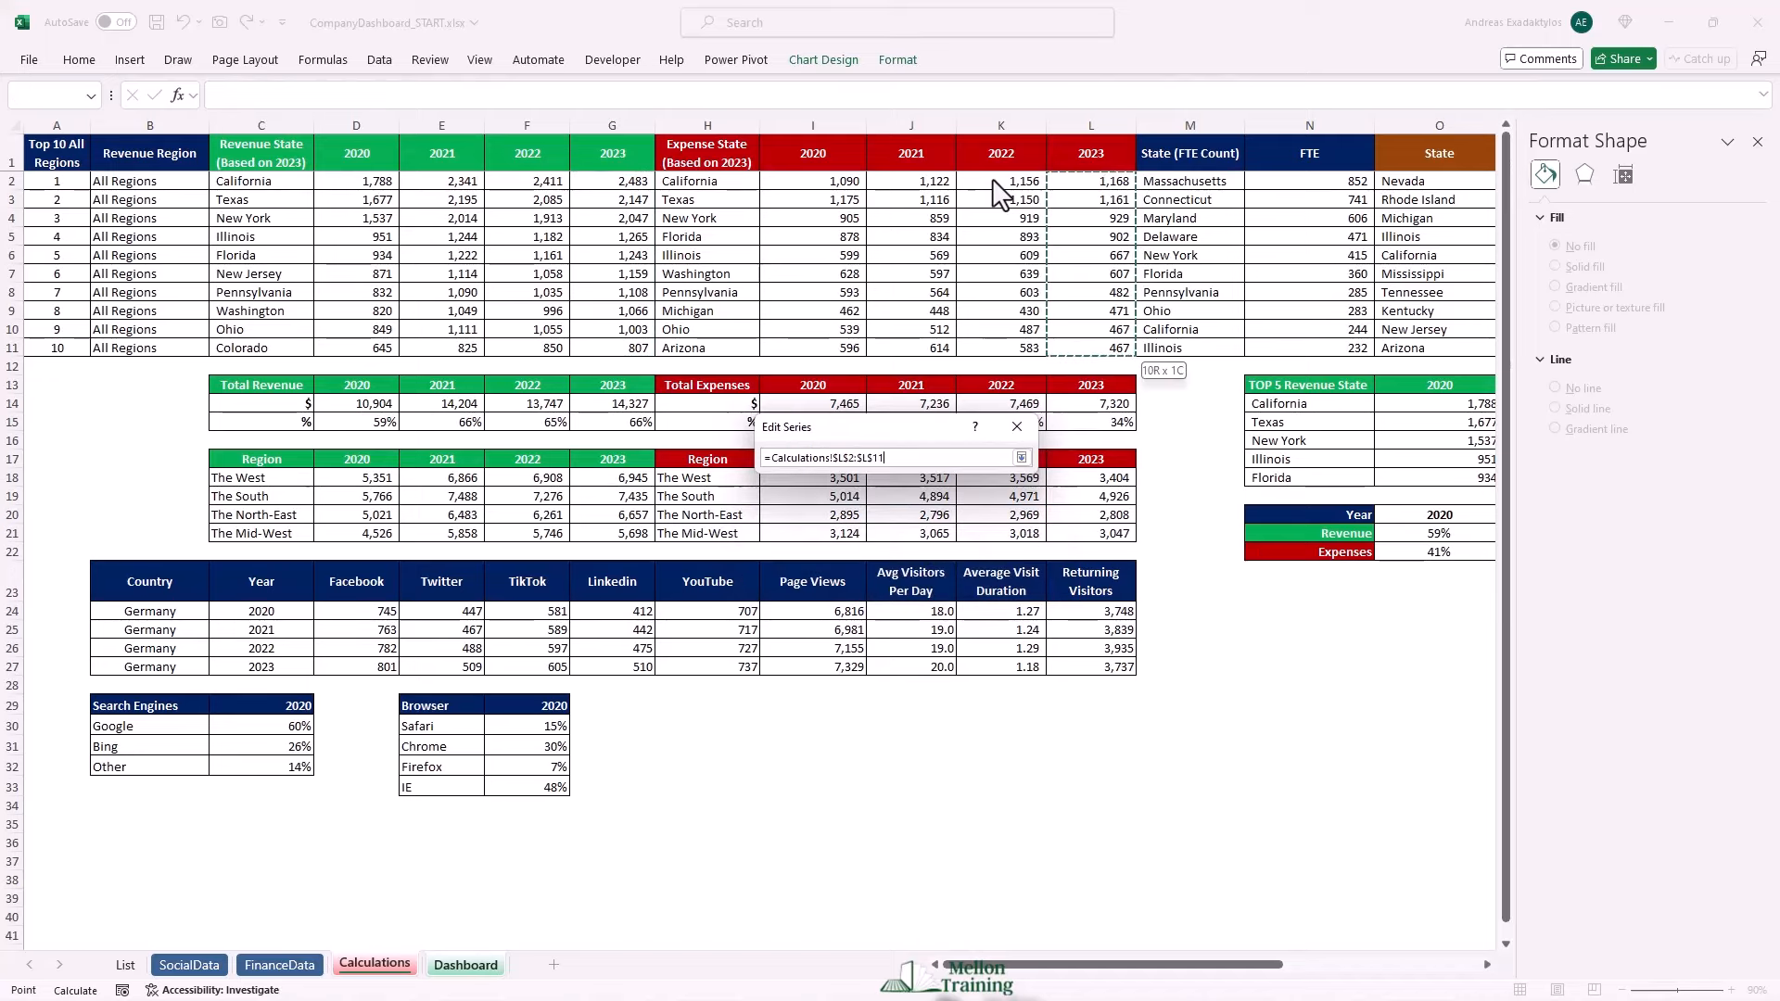
key("Tab")
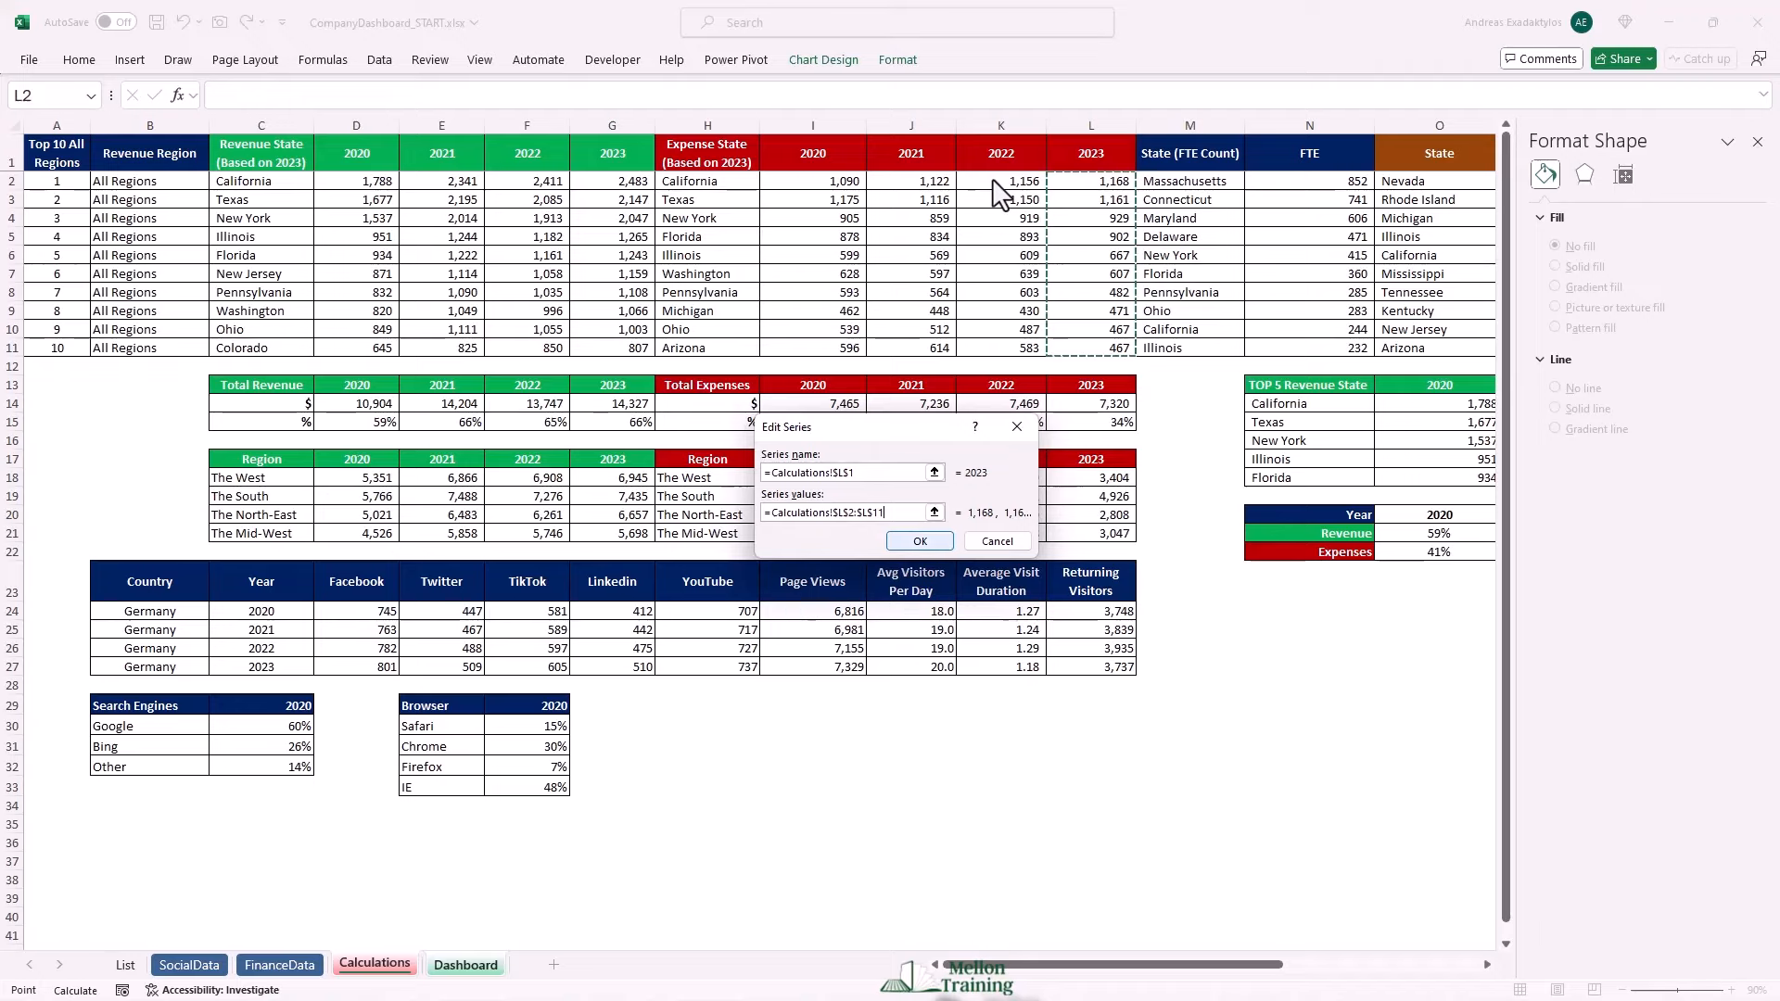
key("Return")
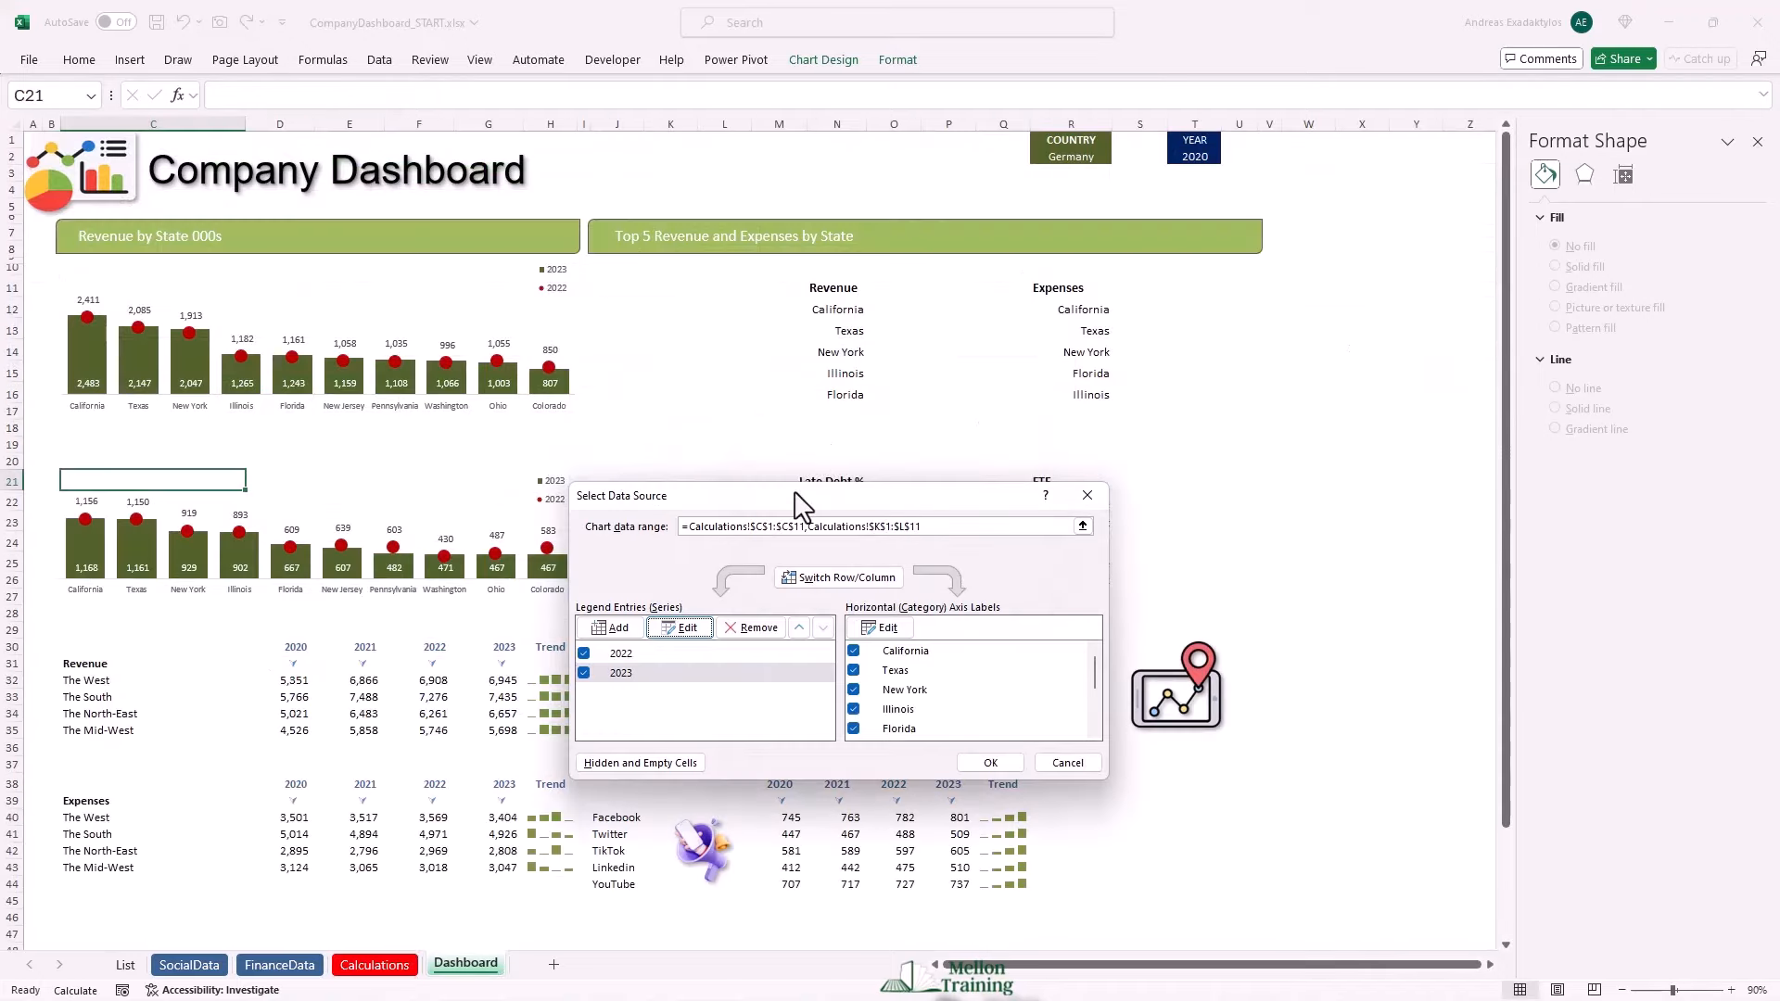
Set the Travel Expenses by State chart's horizontal axis labels to the expense states in Calculations range H2:H11.
left_click_drag(795, 493, 830, 366)
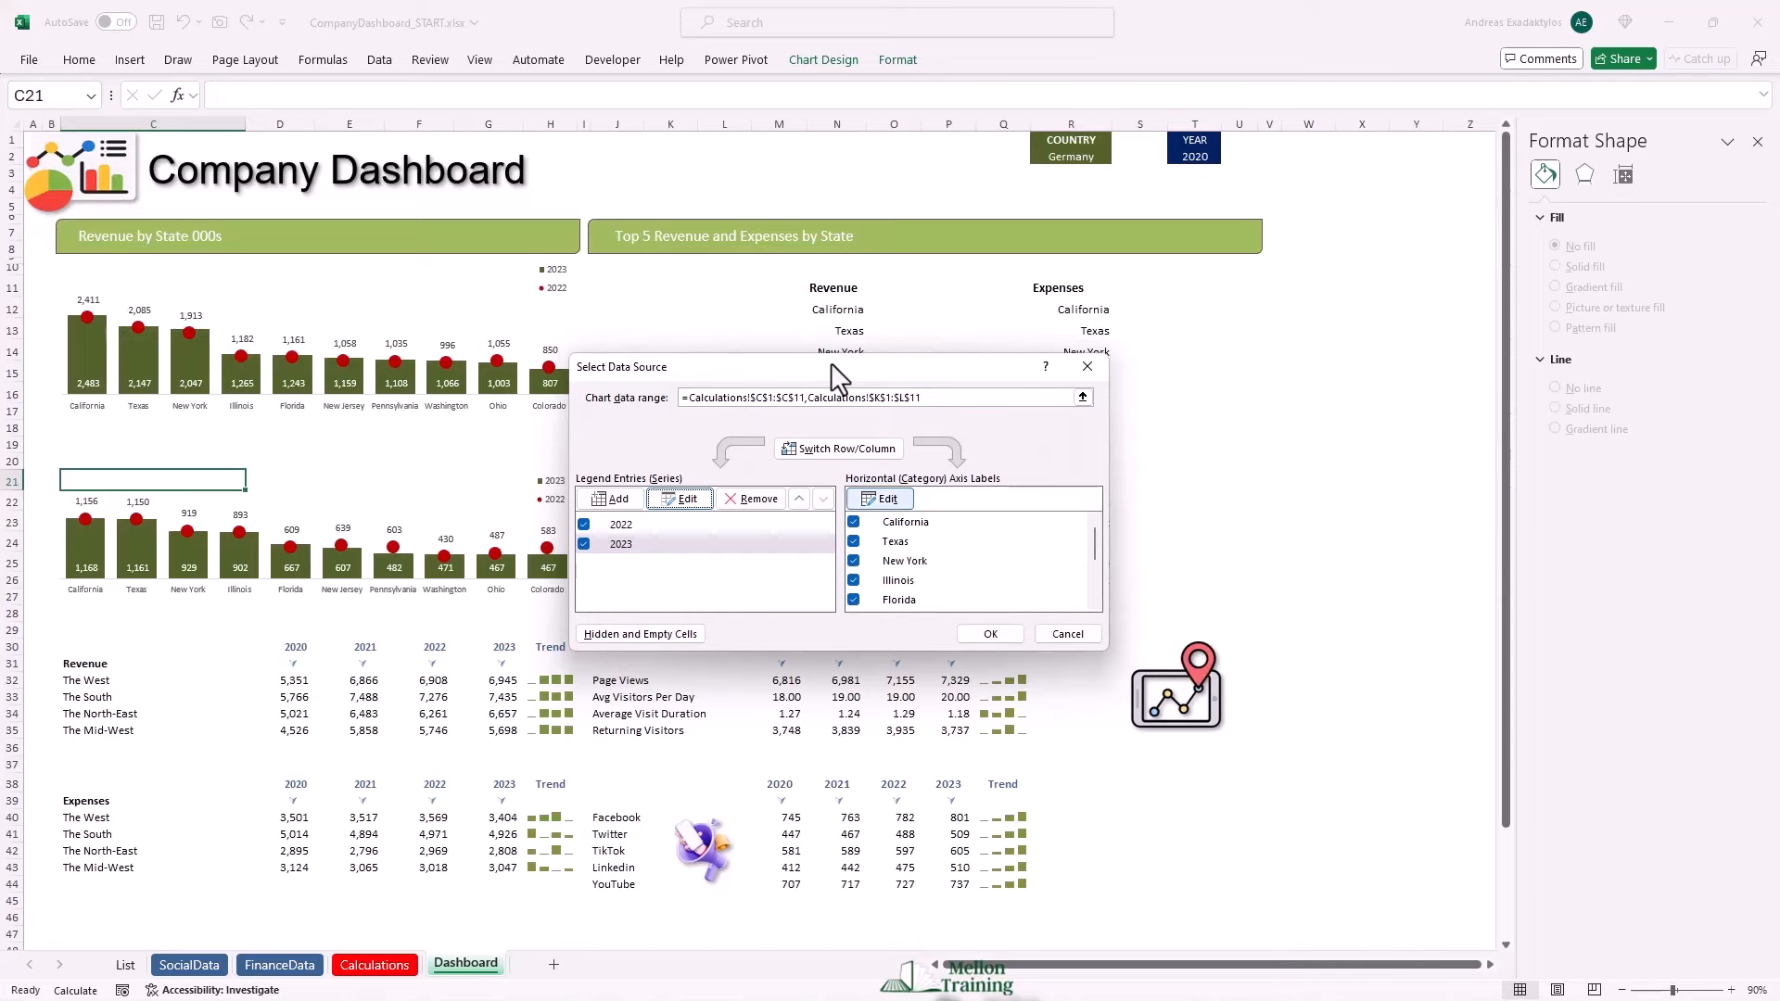
left_click(879, 499)
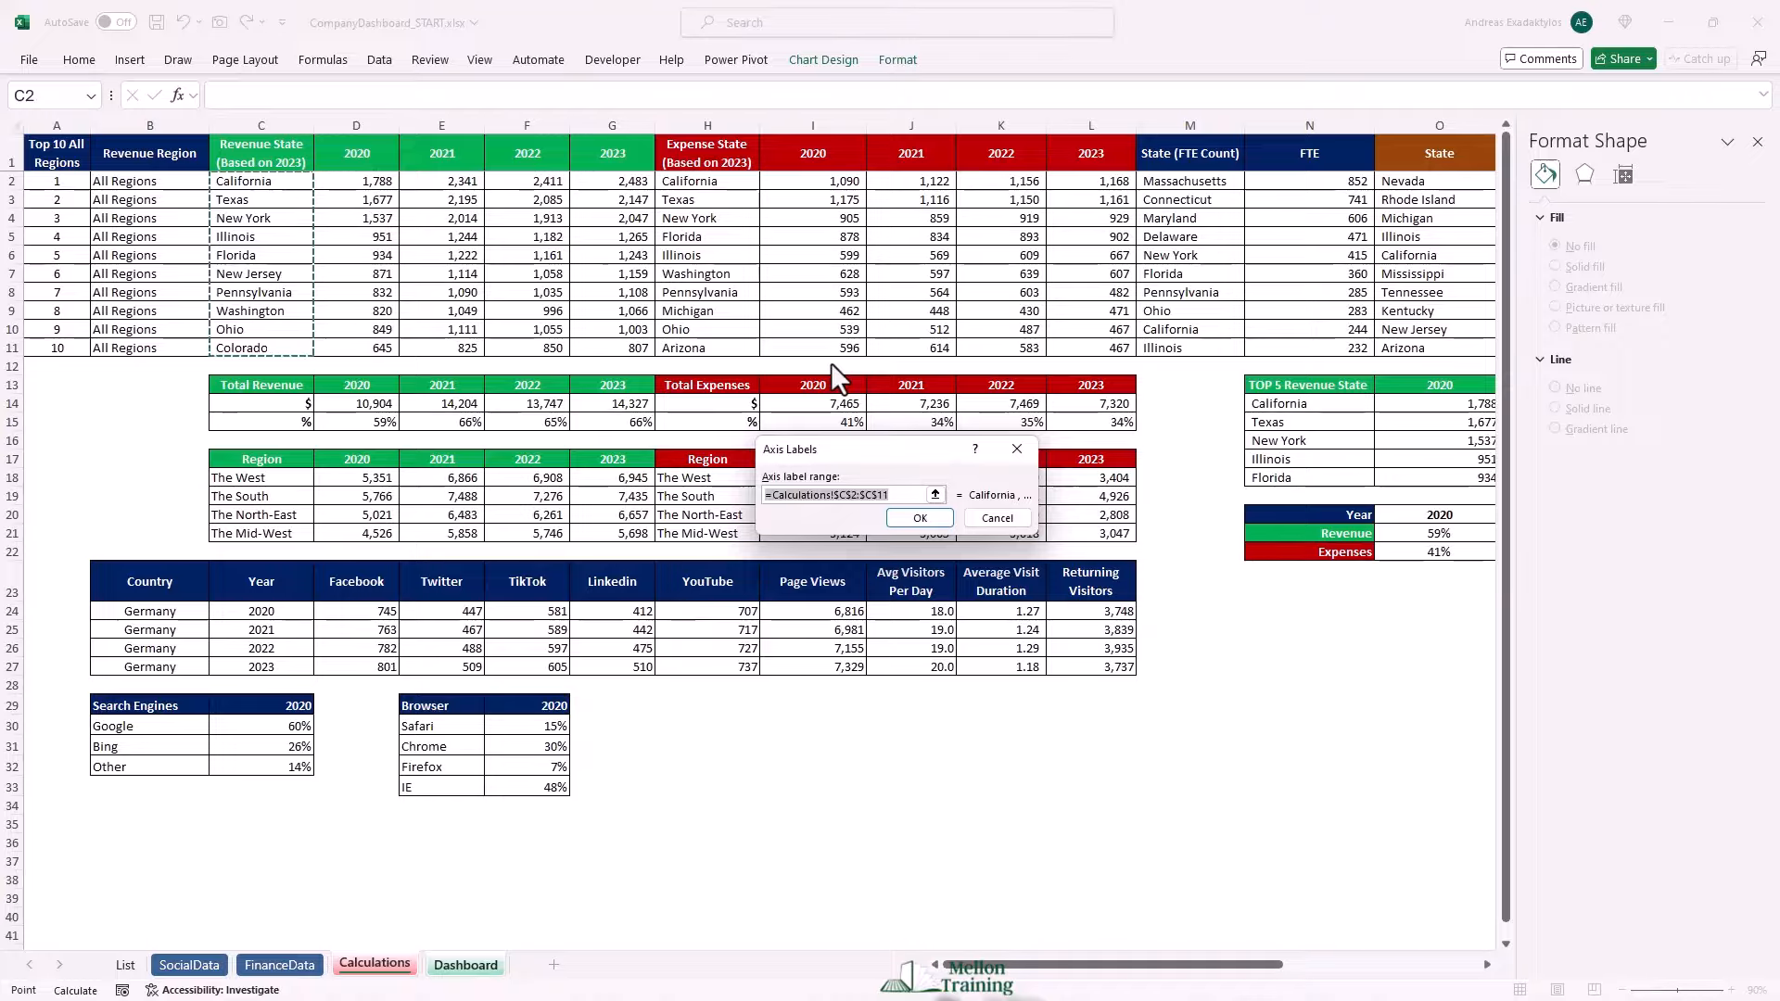
key("BackSpace")
left_click_drag(707, 180, 708, 348)
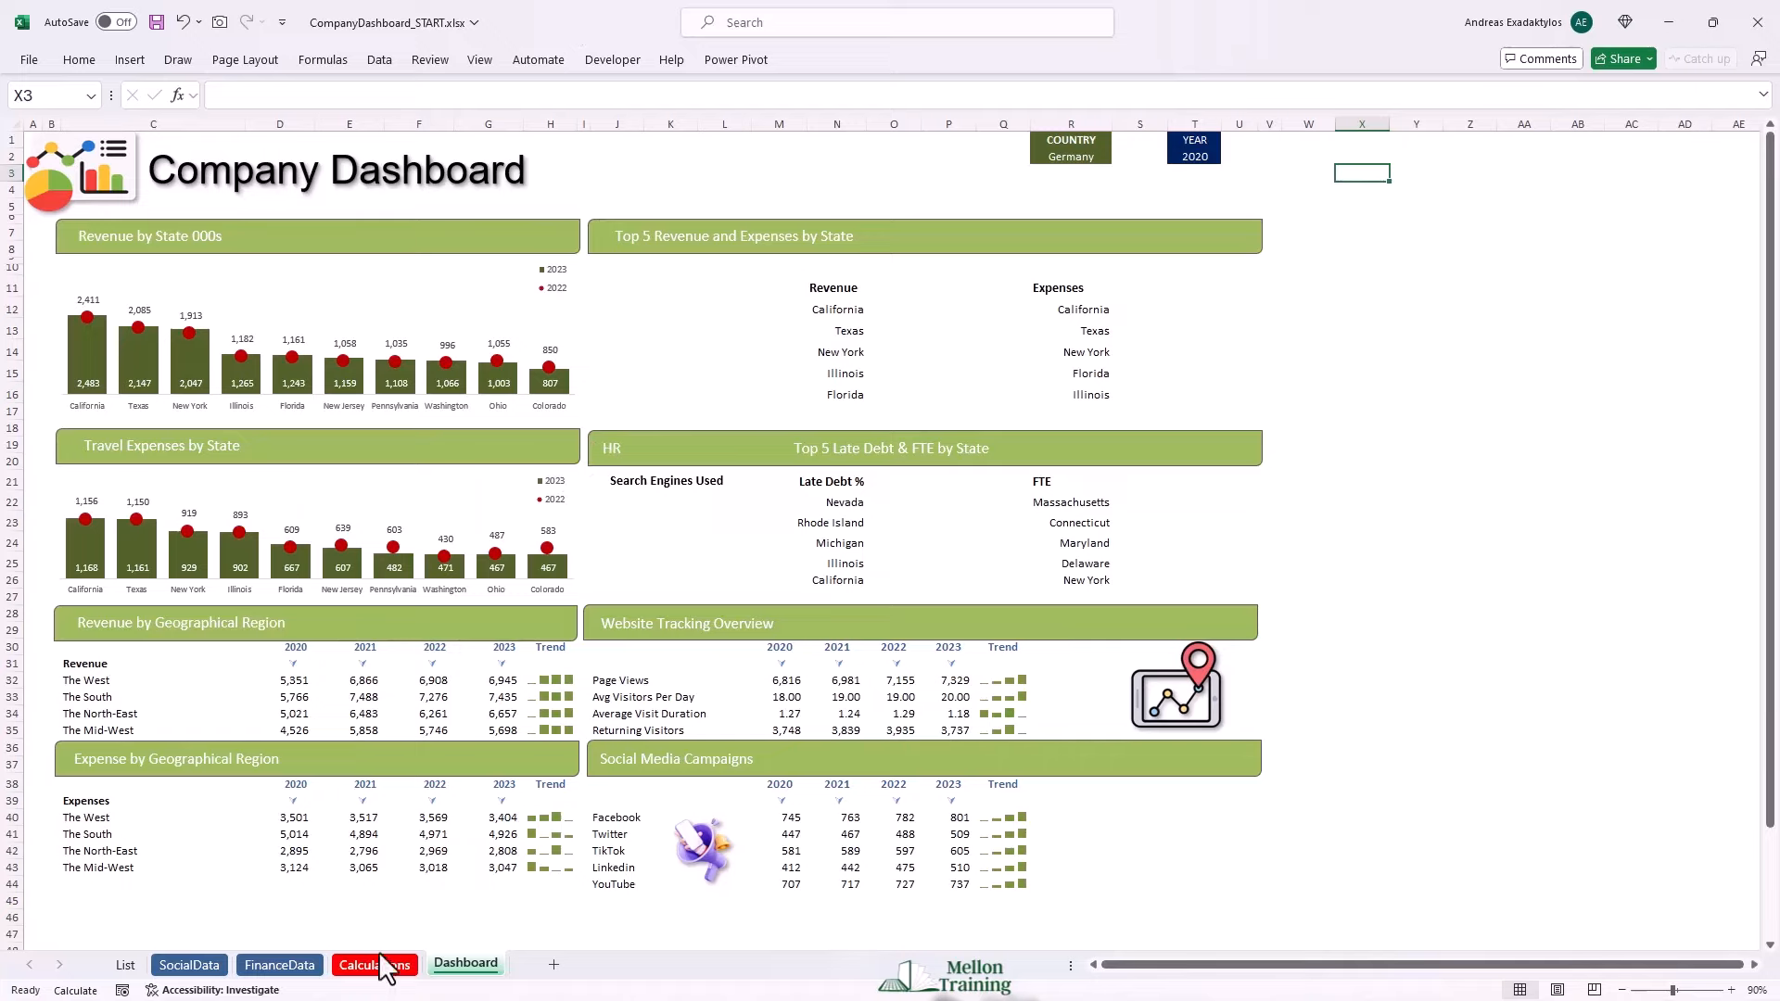
Insert a 2-D pie chart from the Revenue and Expenses percentages in N21:O22 of the Calculations sheet.
left_click(375, 965)
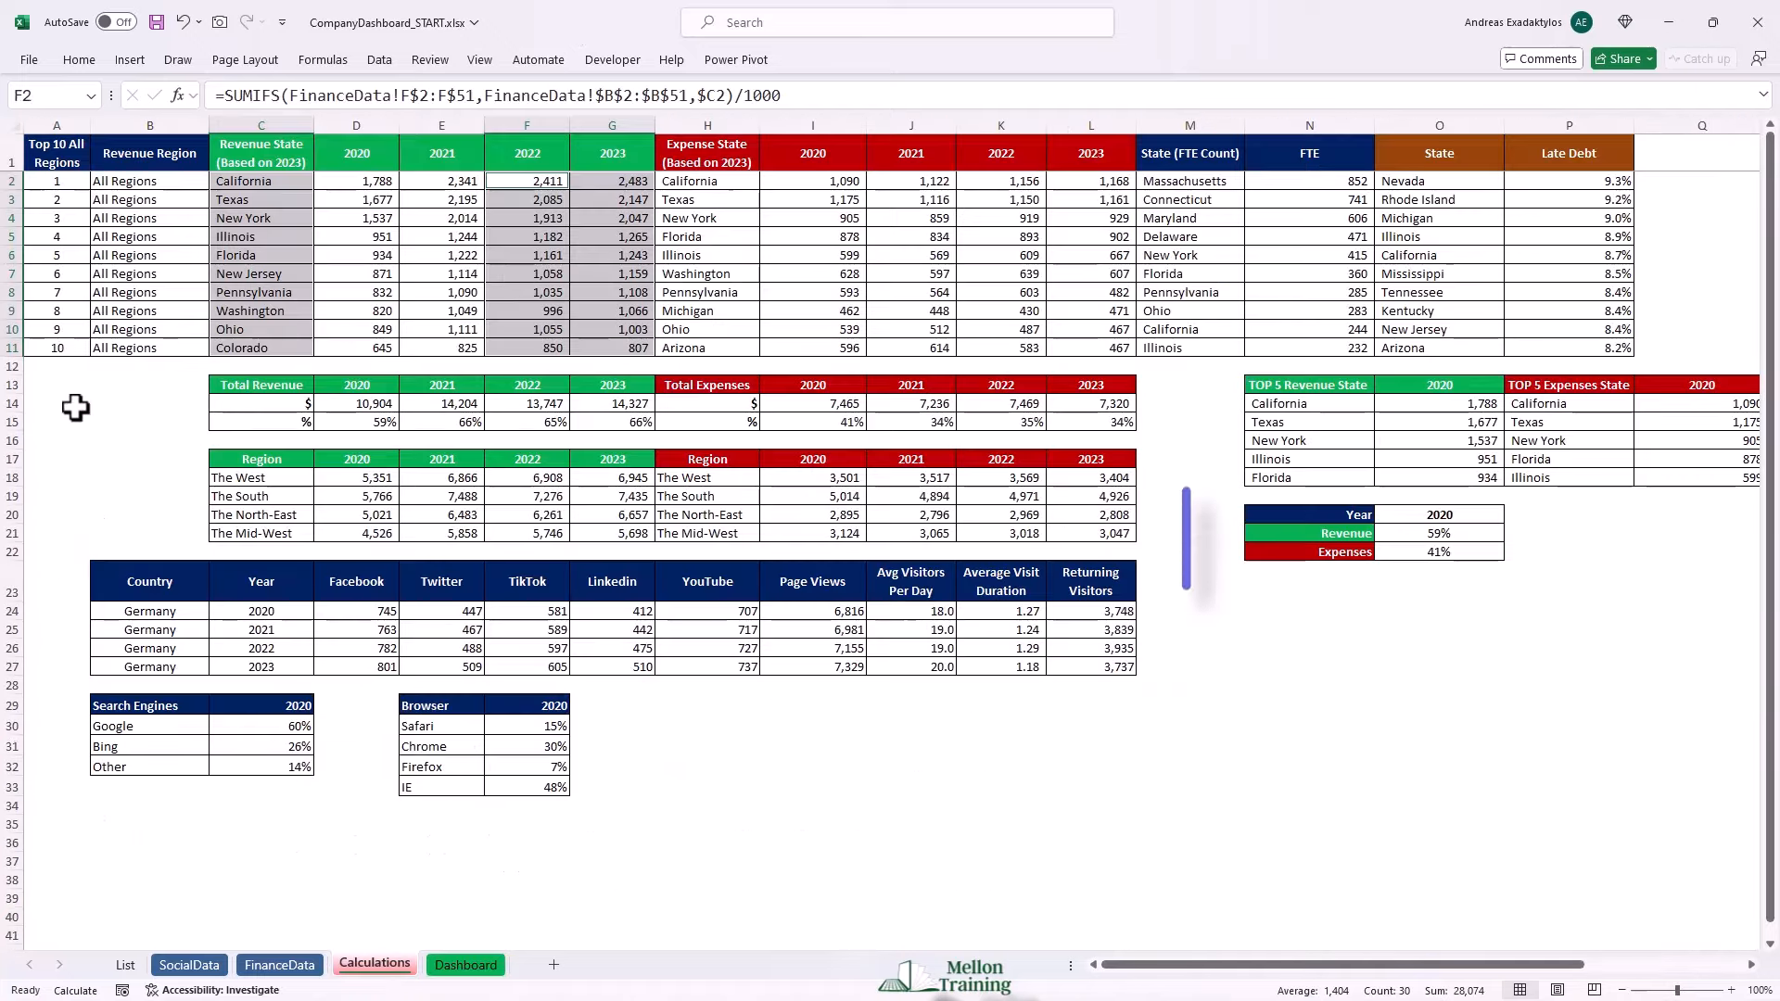
left_click(74, 384)
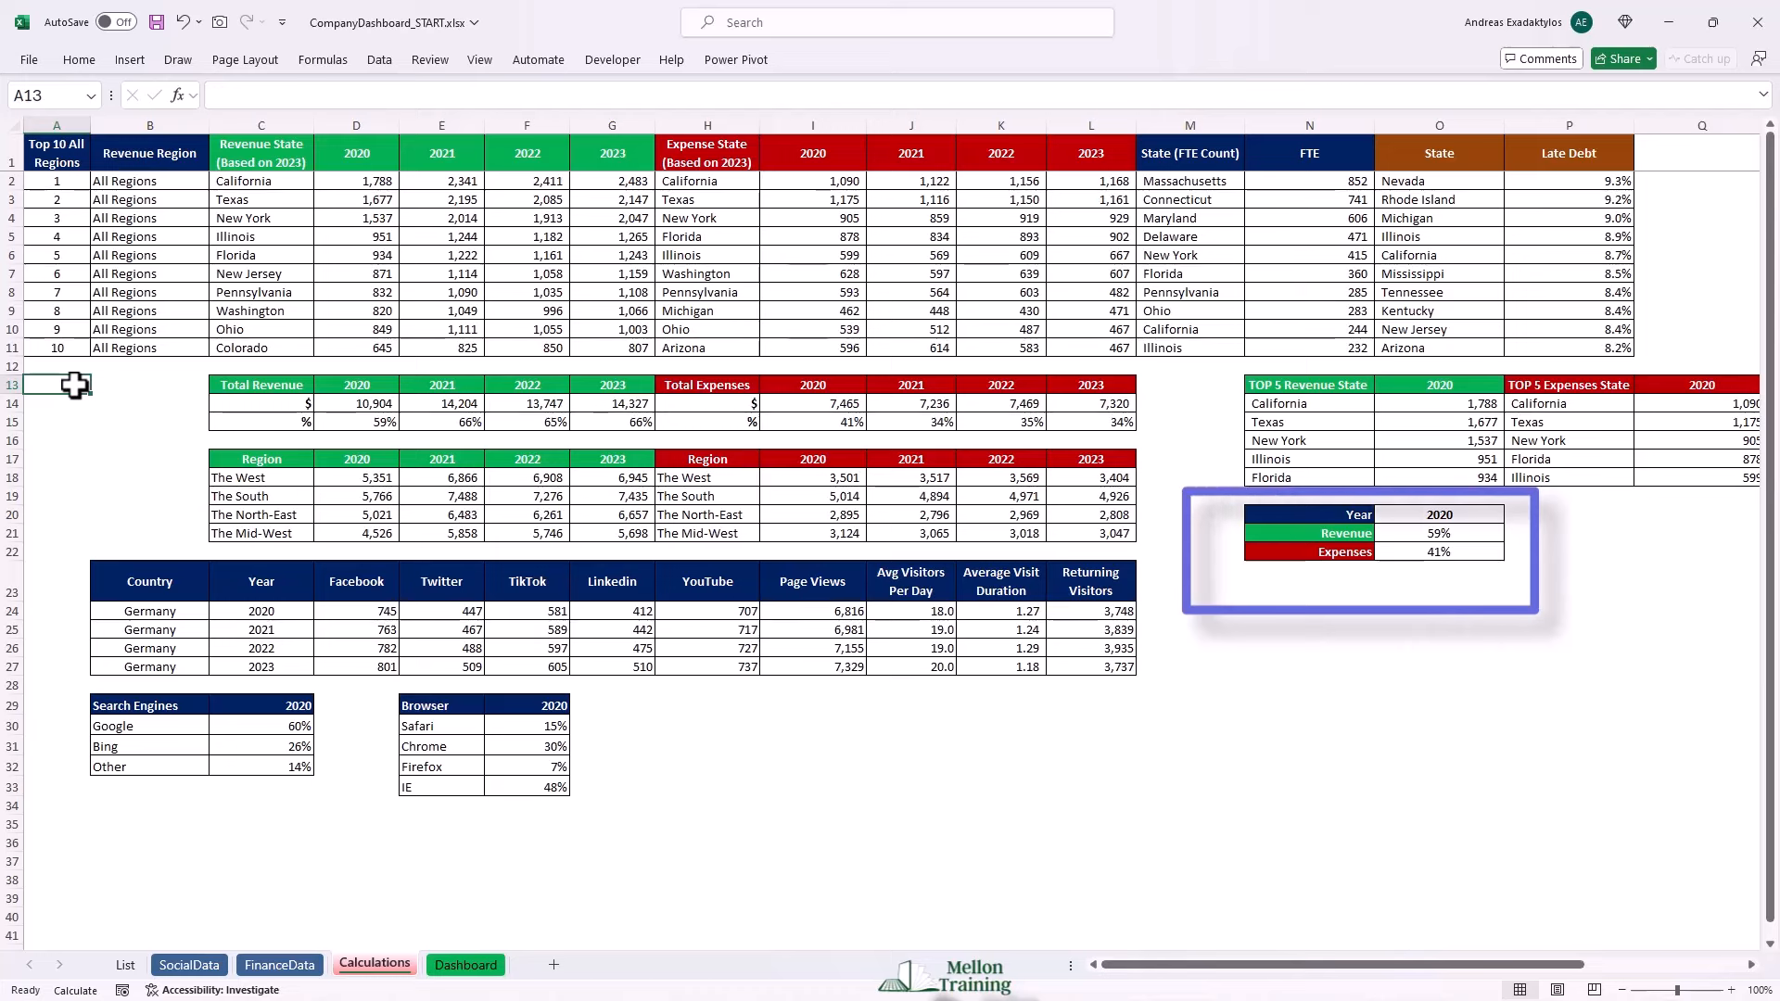
left_click(1280, 531)
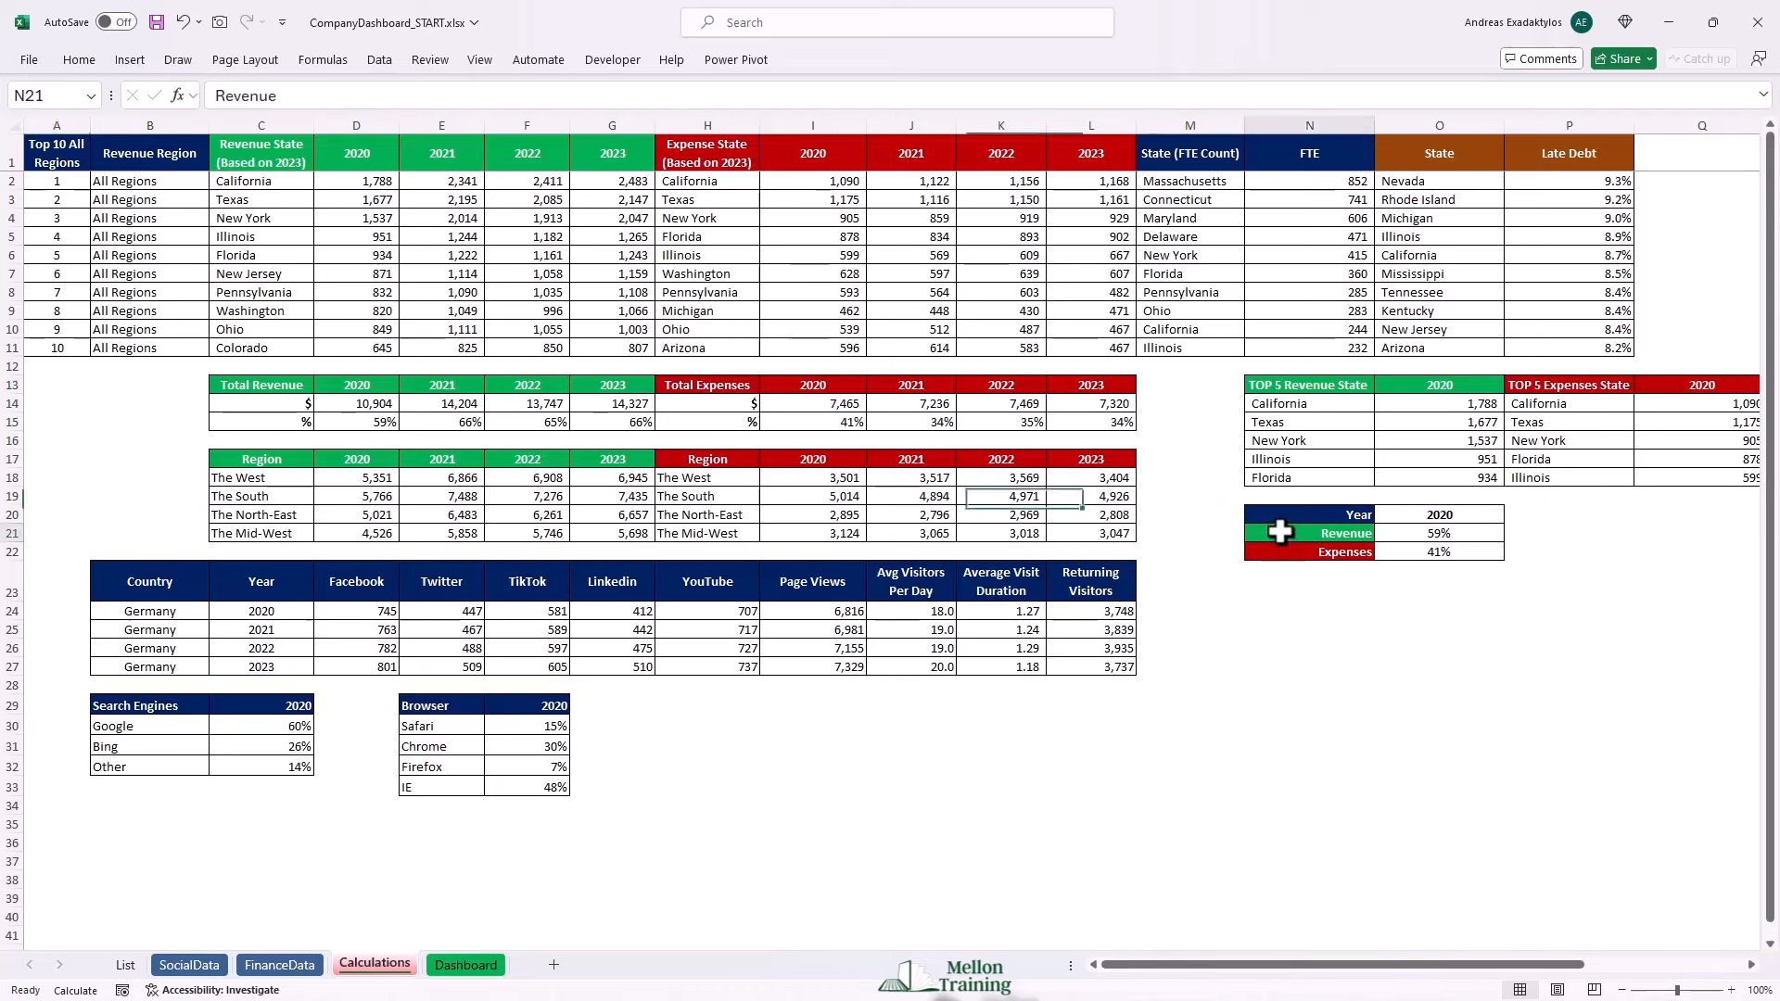
left_click_drag(1280, 532, 1411, 555)
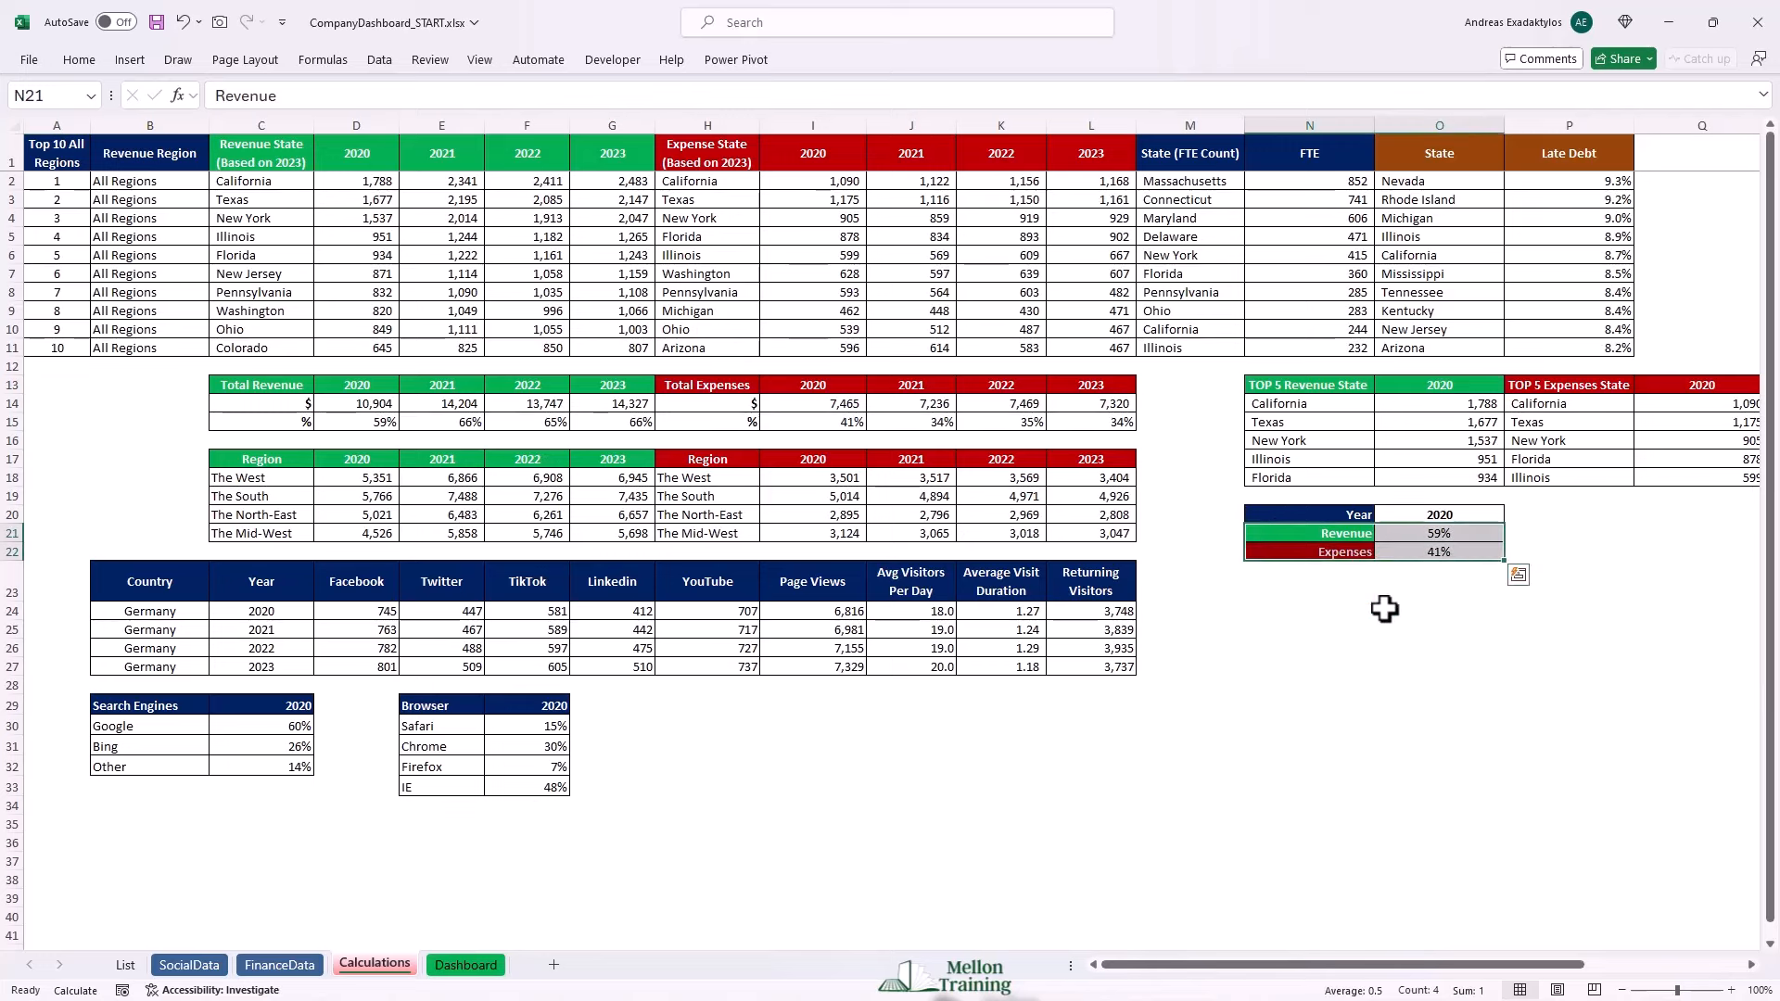
left_click(129, 63)
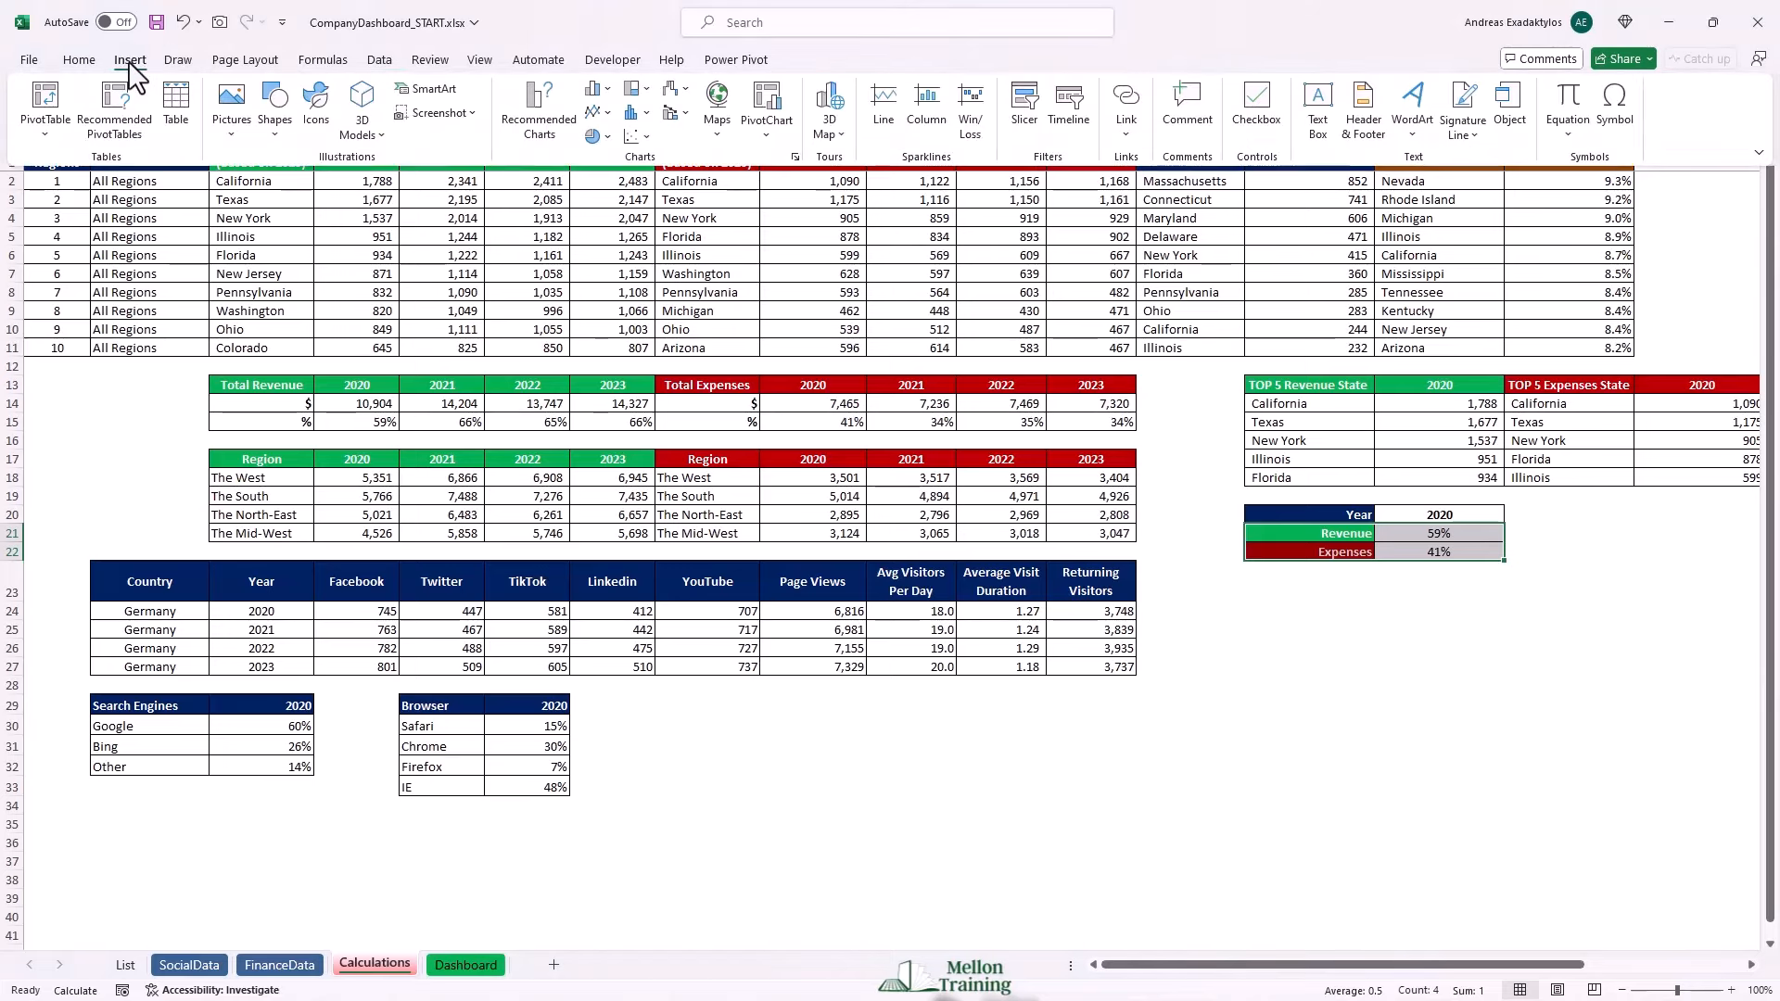
left_click(594, 136)
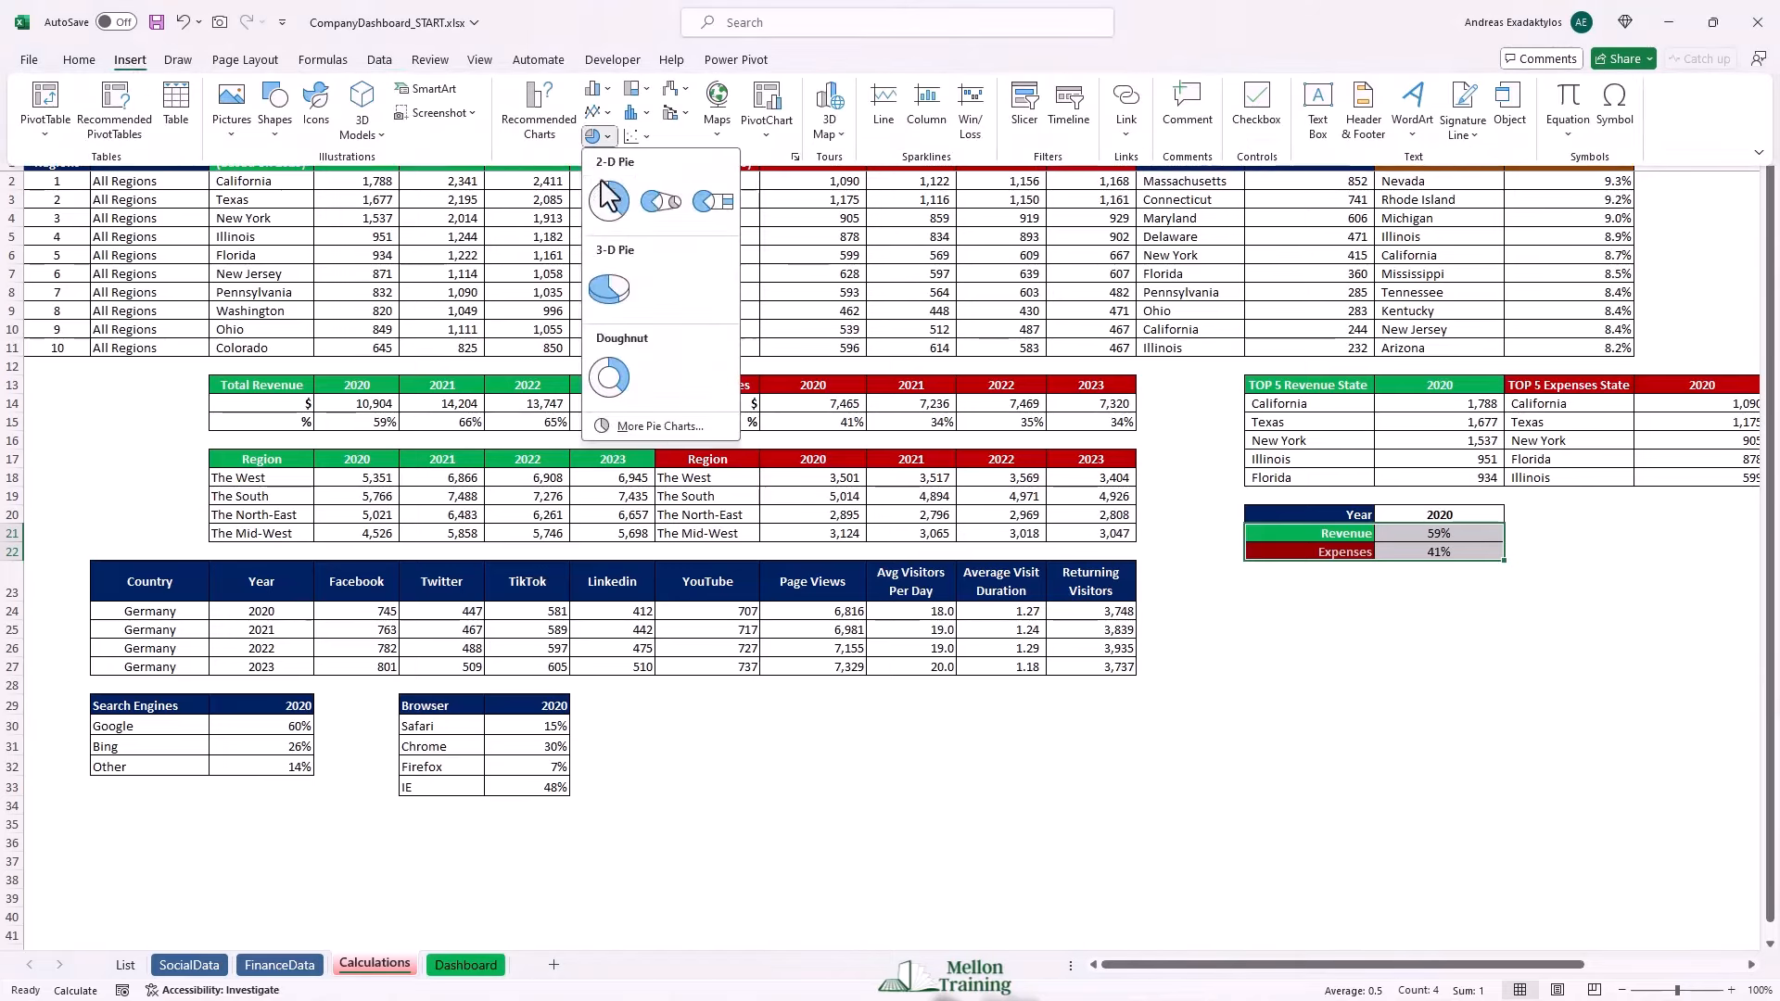
left_click(610, 202)
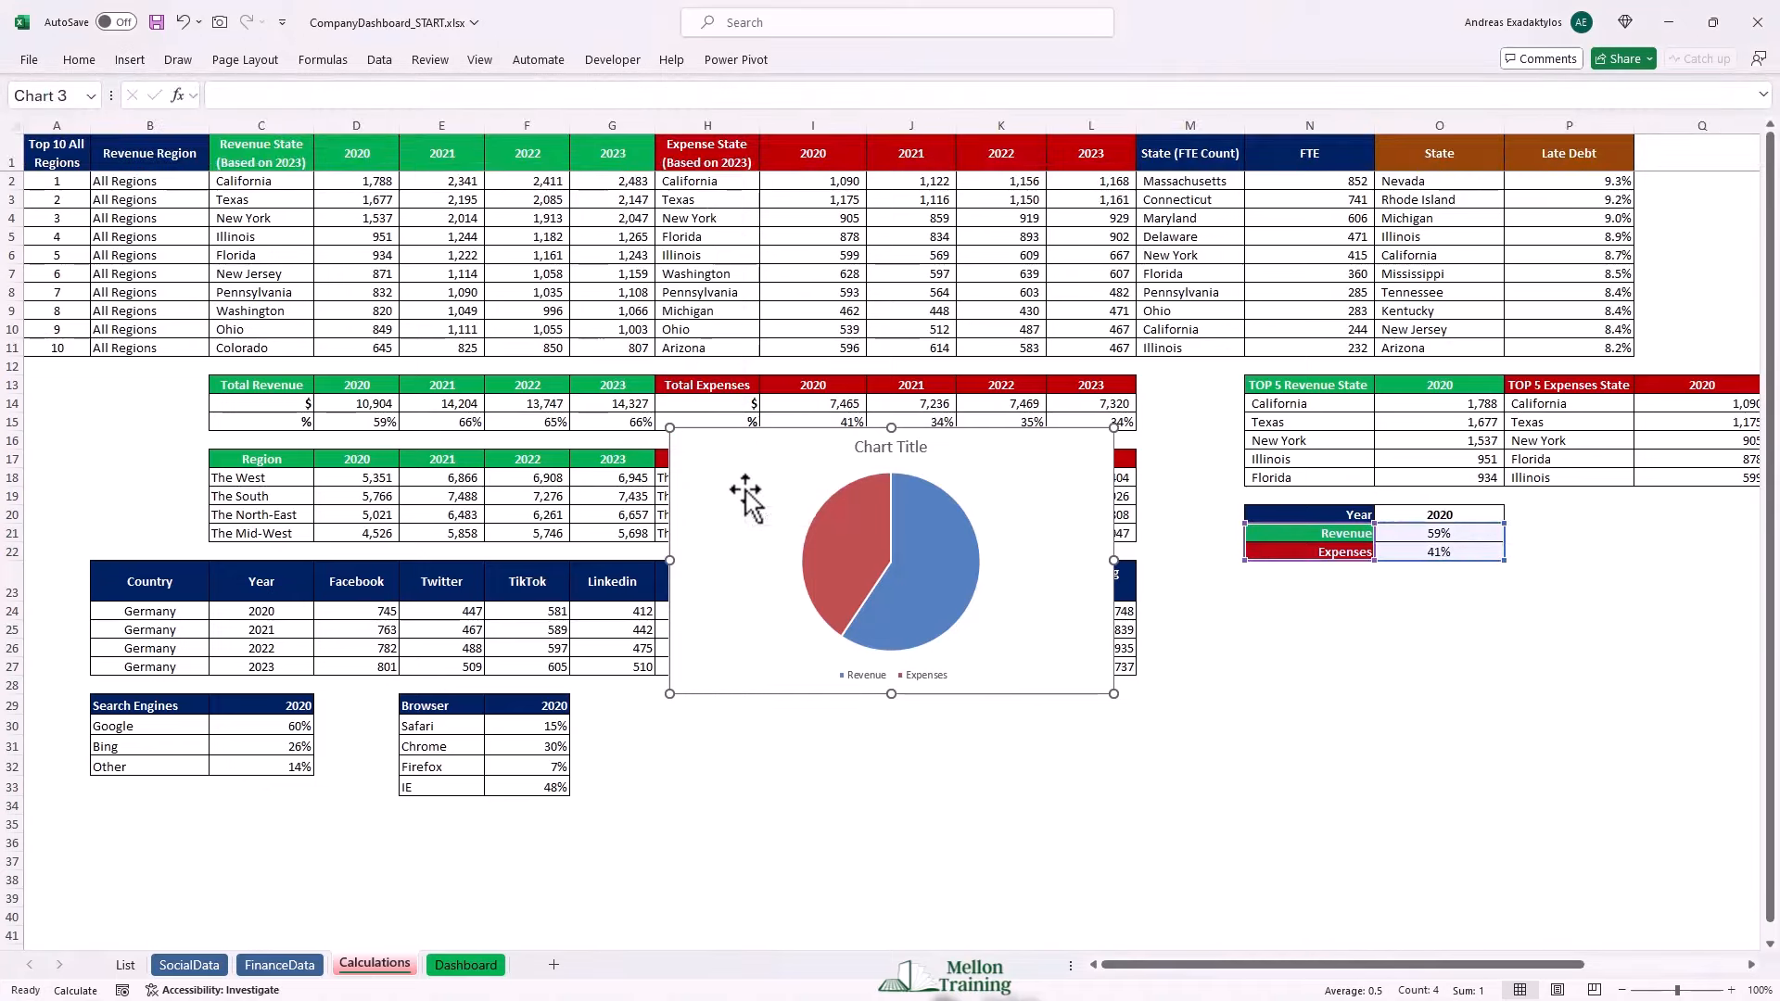
Cut the pie chart from the Calculations sheet and paste it at cell J11 of the Dashboard sheet.
key("ctrl+x")
left_click(467, 965)
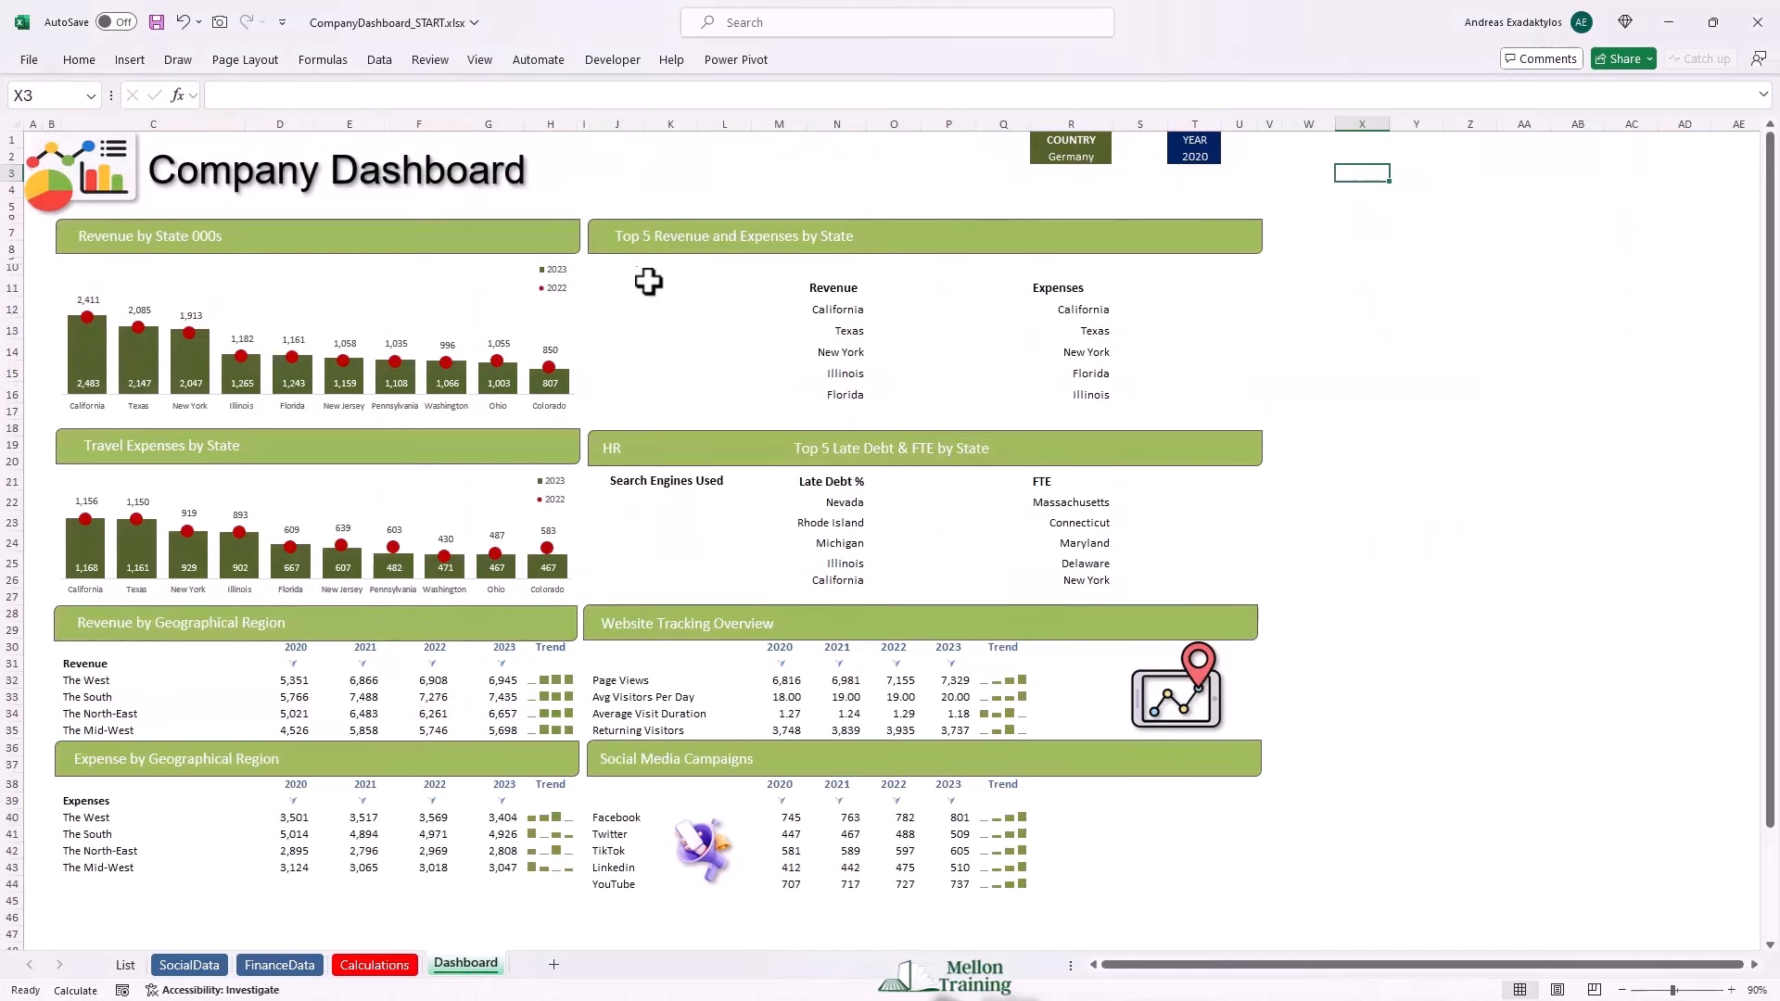
left_click(611, 286)
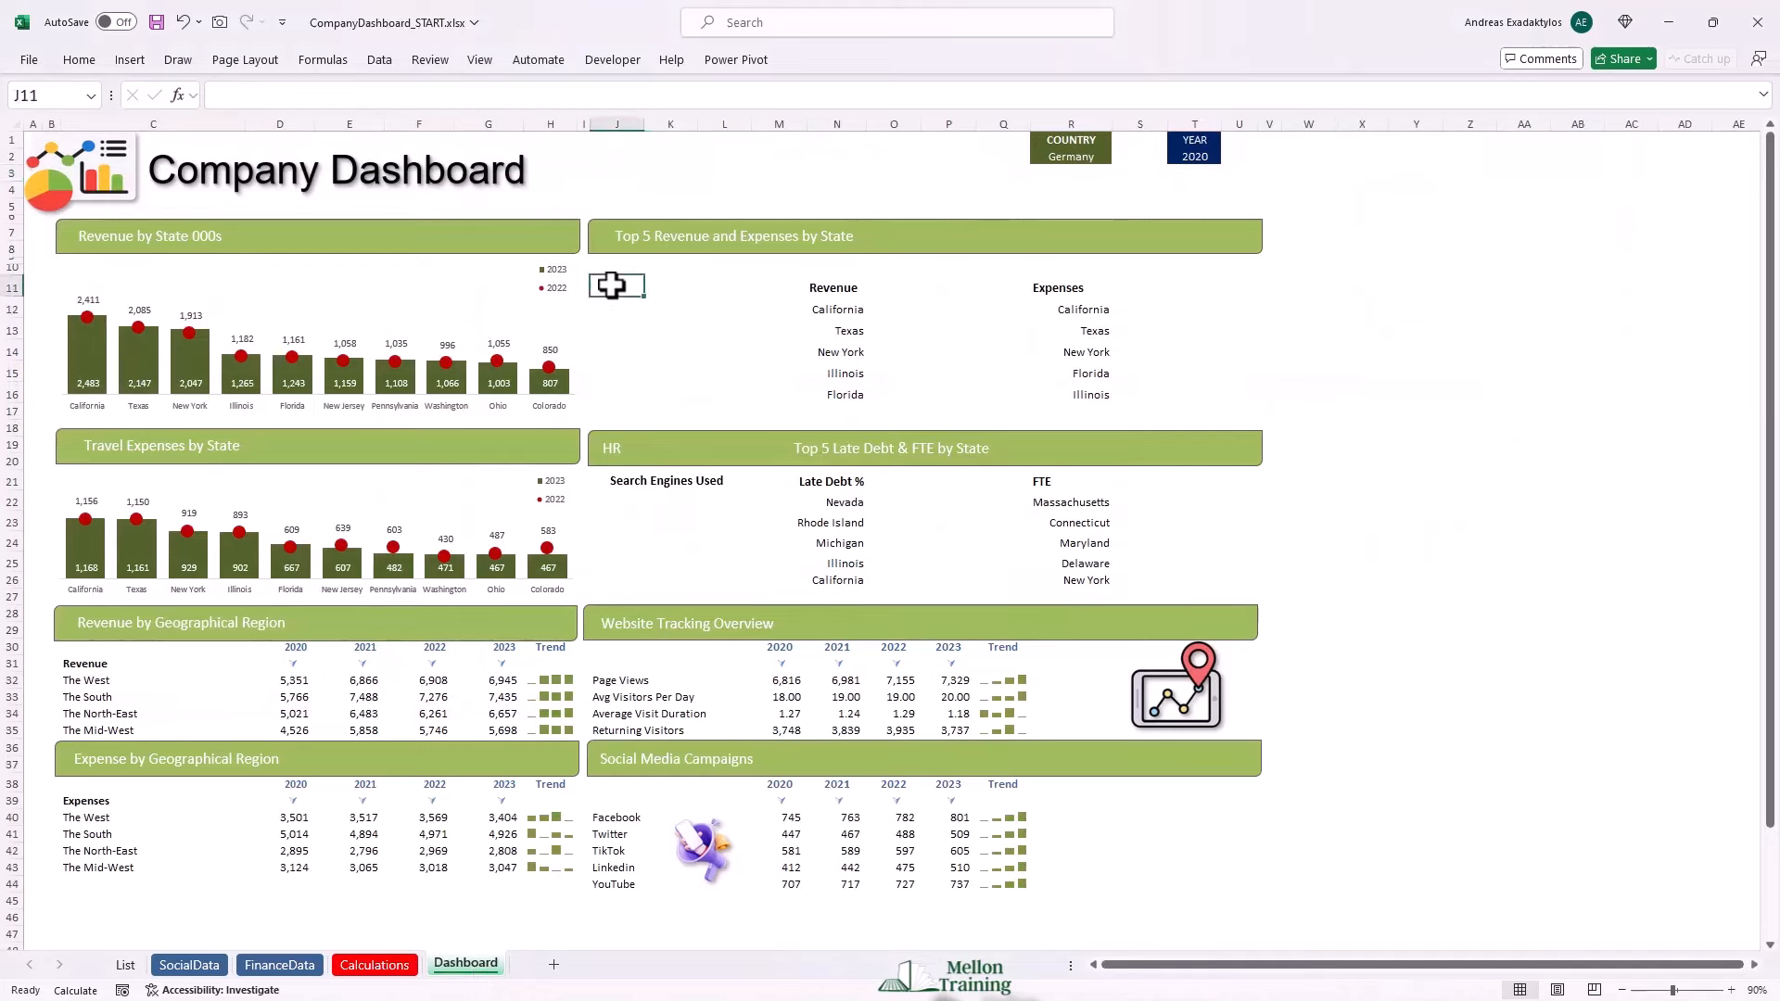
key("ctrl+v")
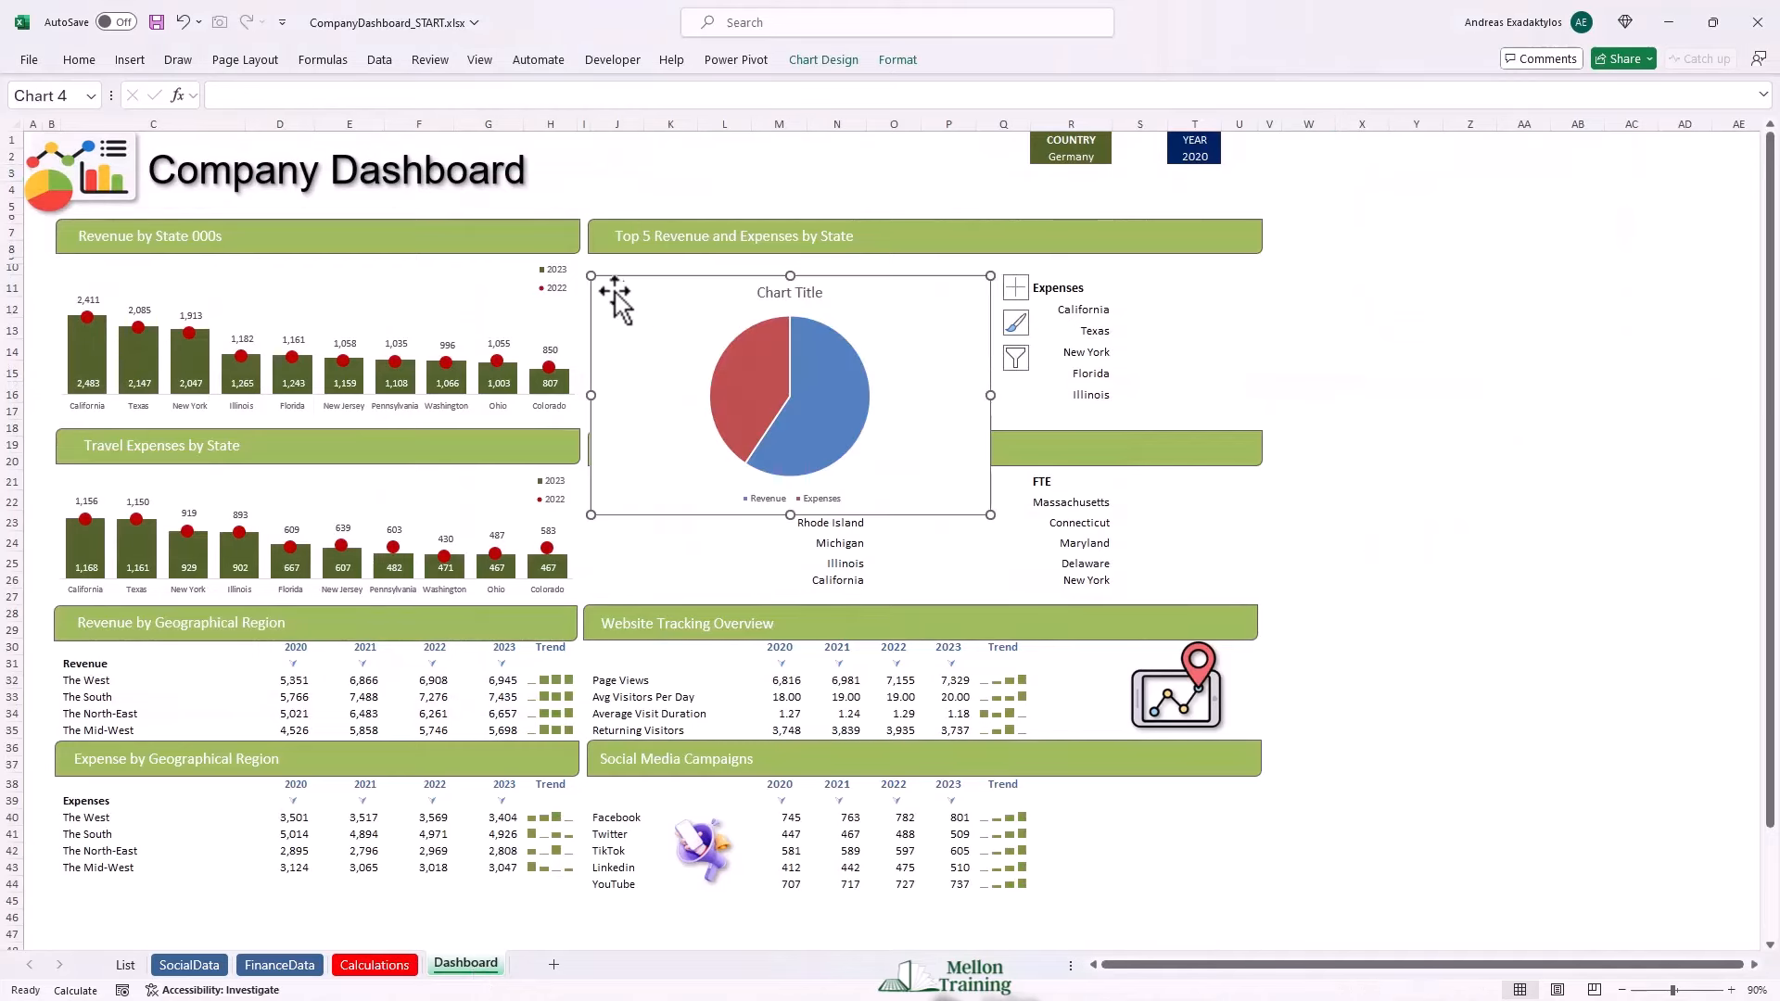
Move and shrink the pie chart to fit beside the Revenue list, between the Top 5 Revenue and Expenses and HR headings.
mouse_move(616, 268)
left_mouse_down()
mouse_move(666, 268)
mouse_move(612, 259)
left_mouse_up()
left_click_drag(988, 501, 837, 428)
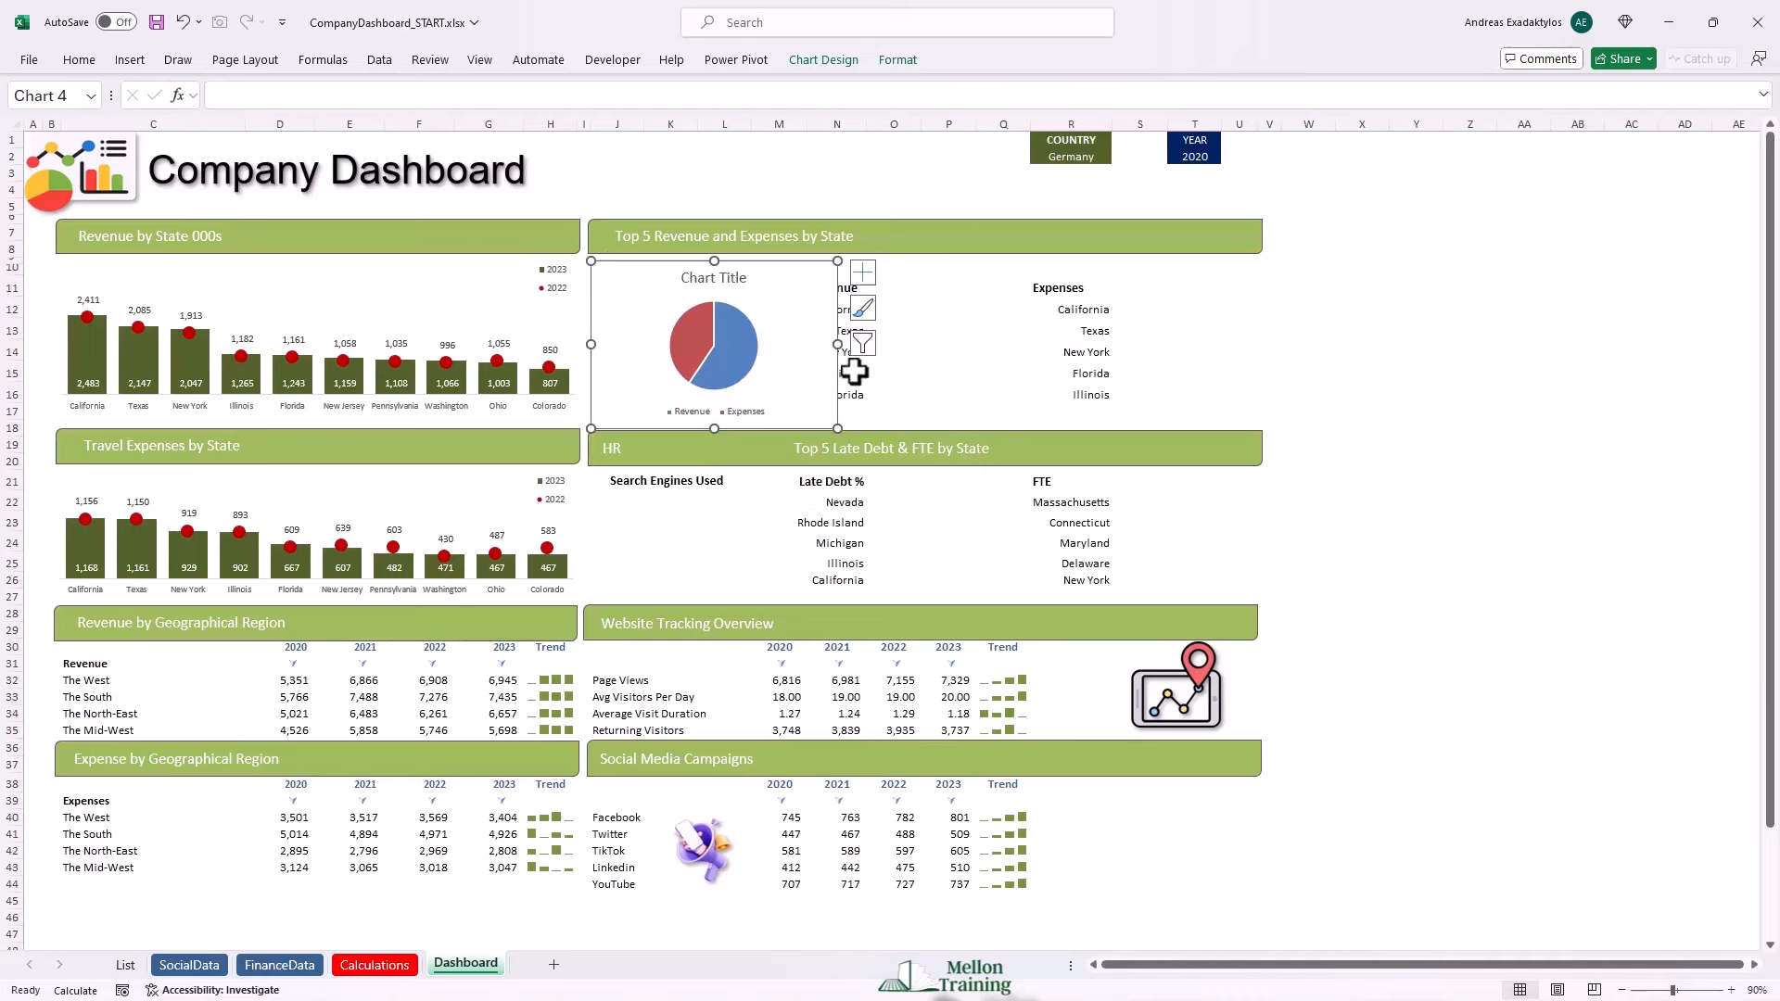
left_click_drag(793, 352, 803, 346)
left_click_drag(694, 428, 694, 426)
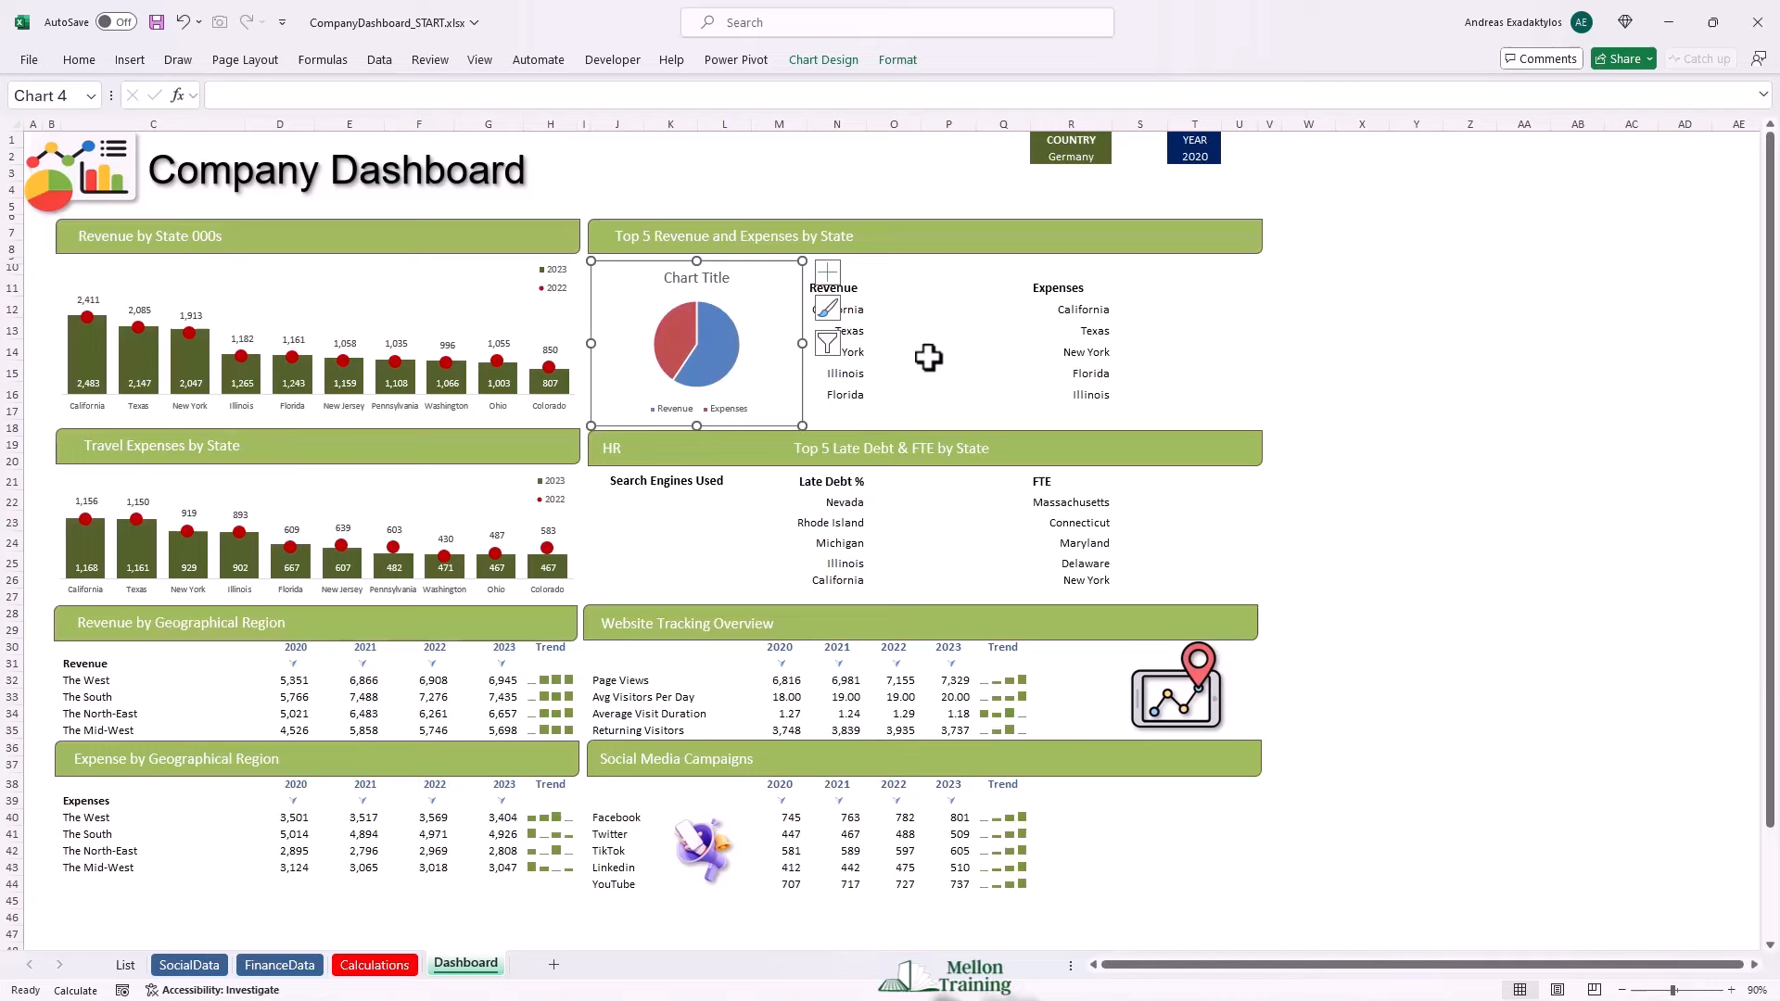
Delete the pie chart's title and add data labels to its slices.
left_click(682, 283)
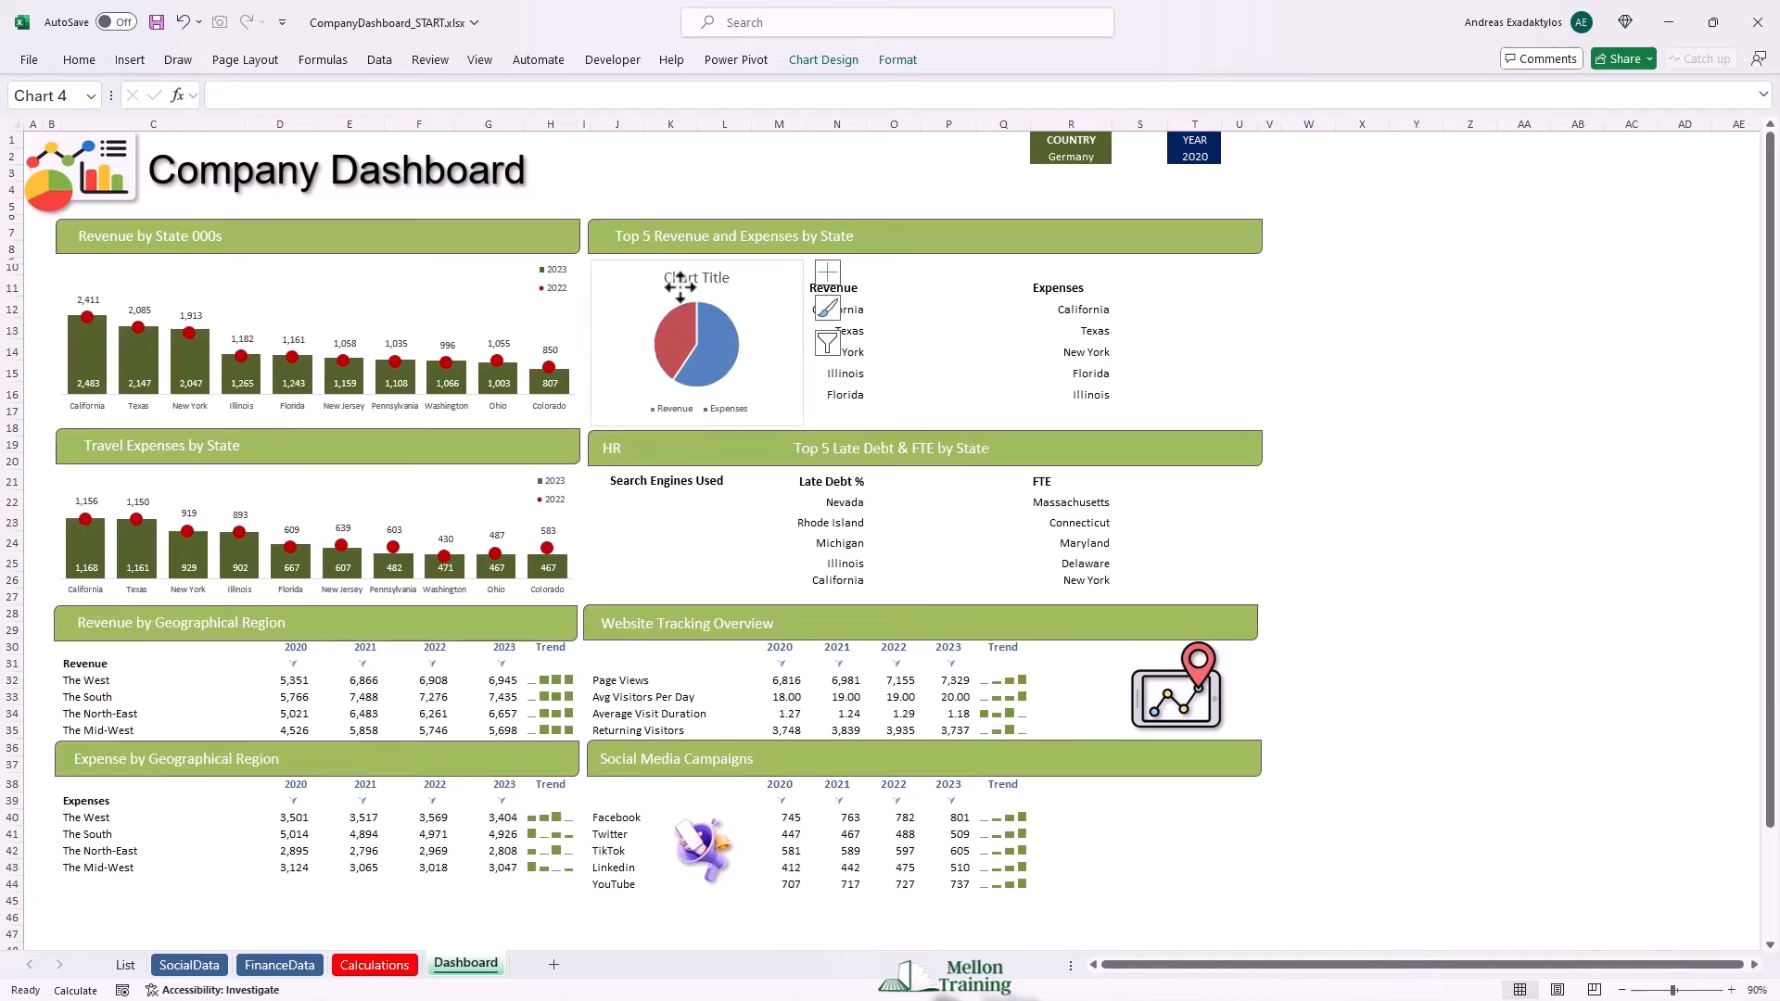
key("Delete")
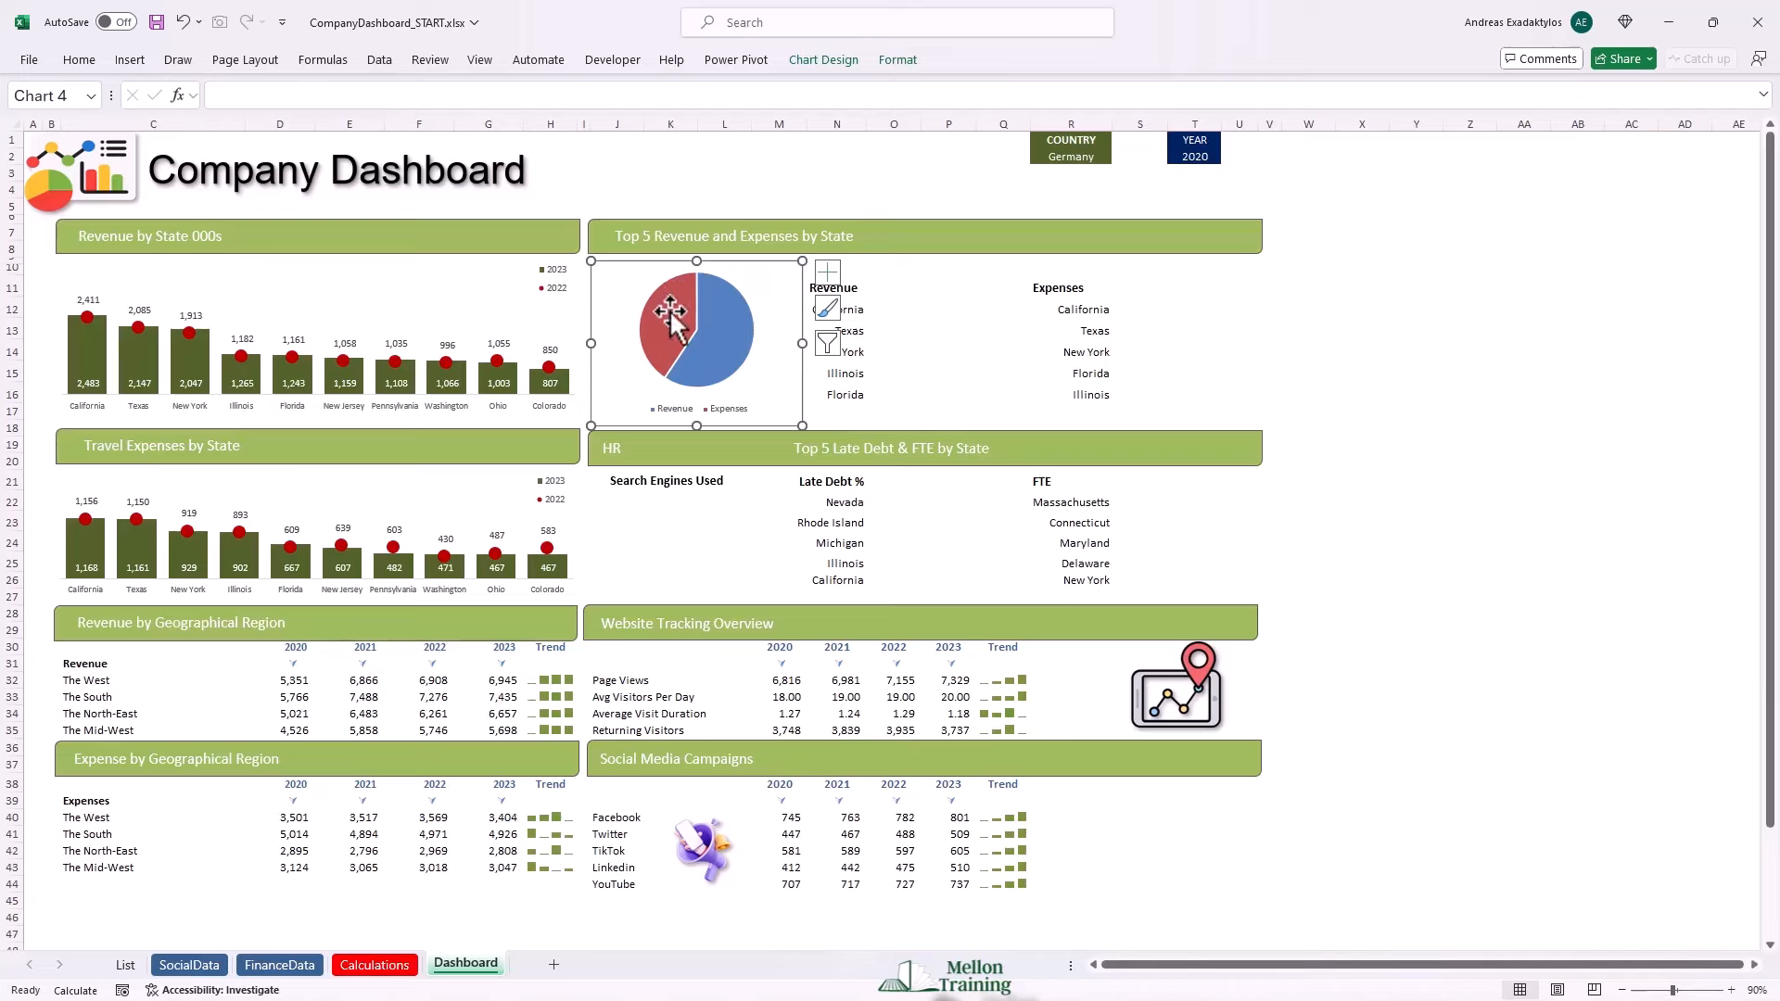
right_click(672, 316)
left_click(749, 458)
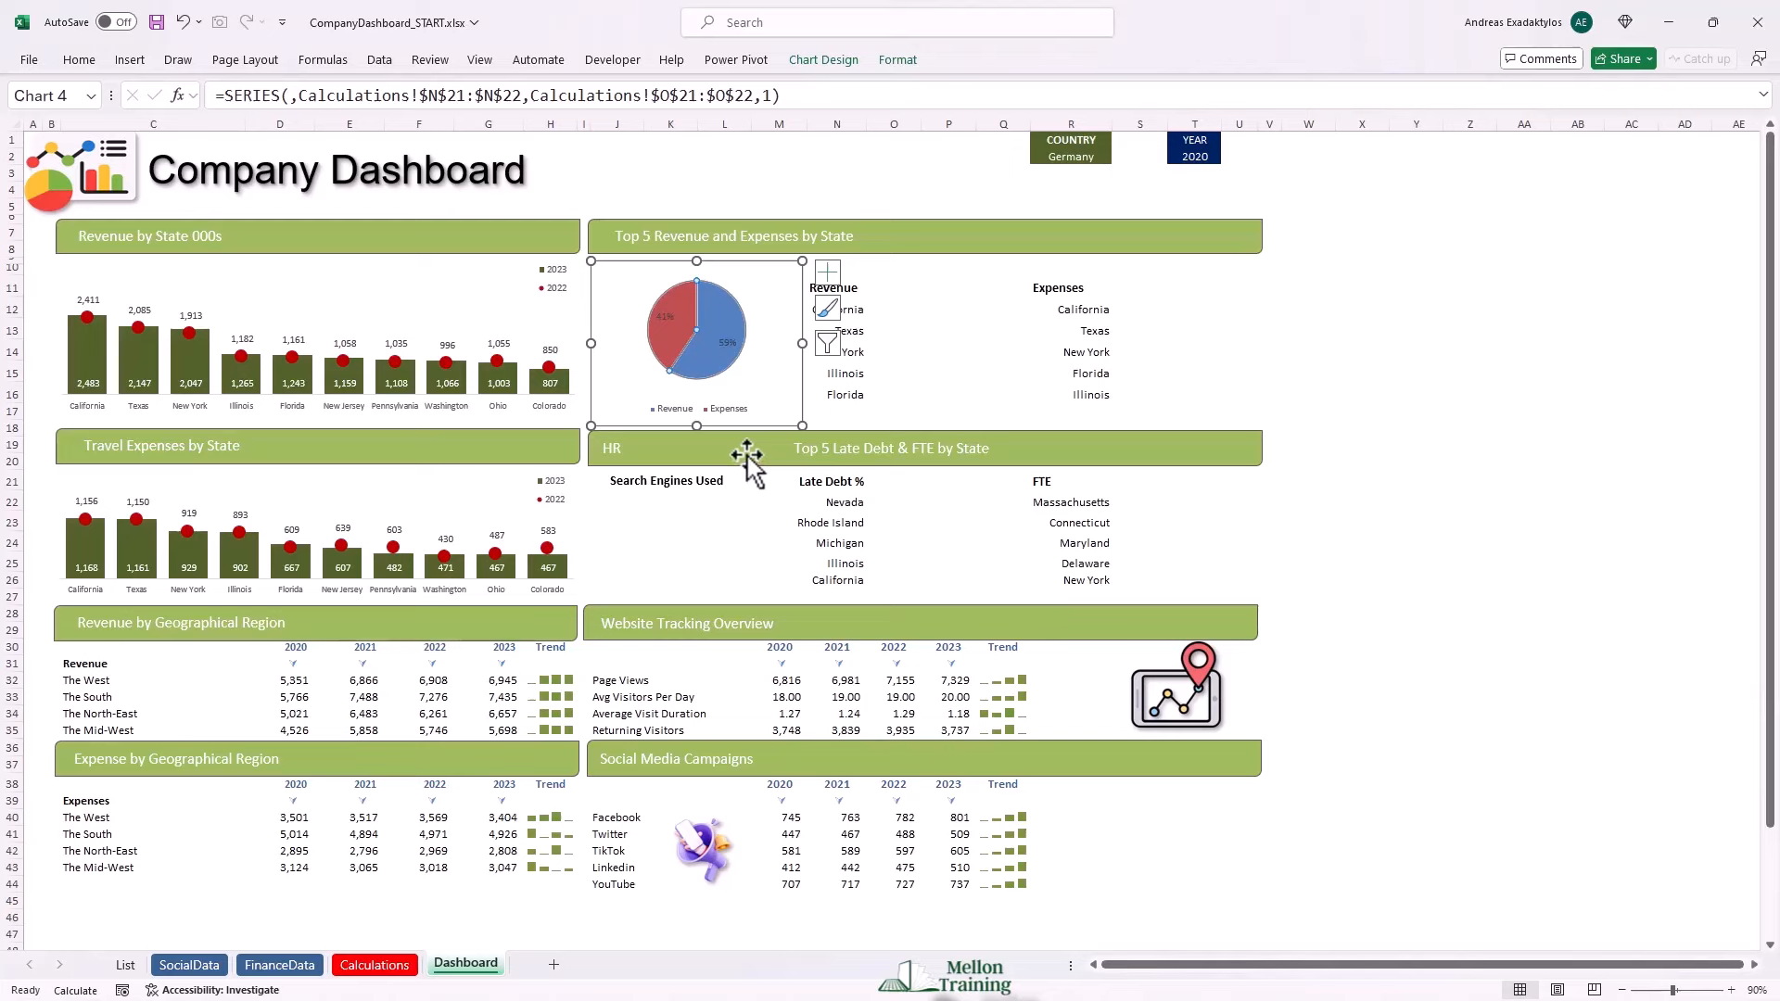
Change the font color of the pie chart's data labels to white.
left_click(725, 343)
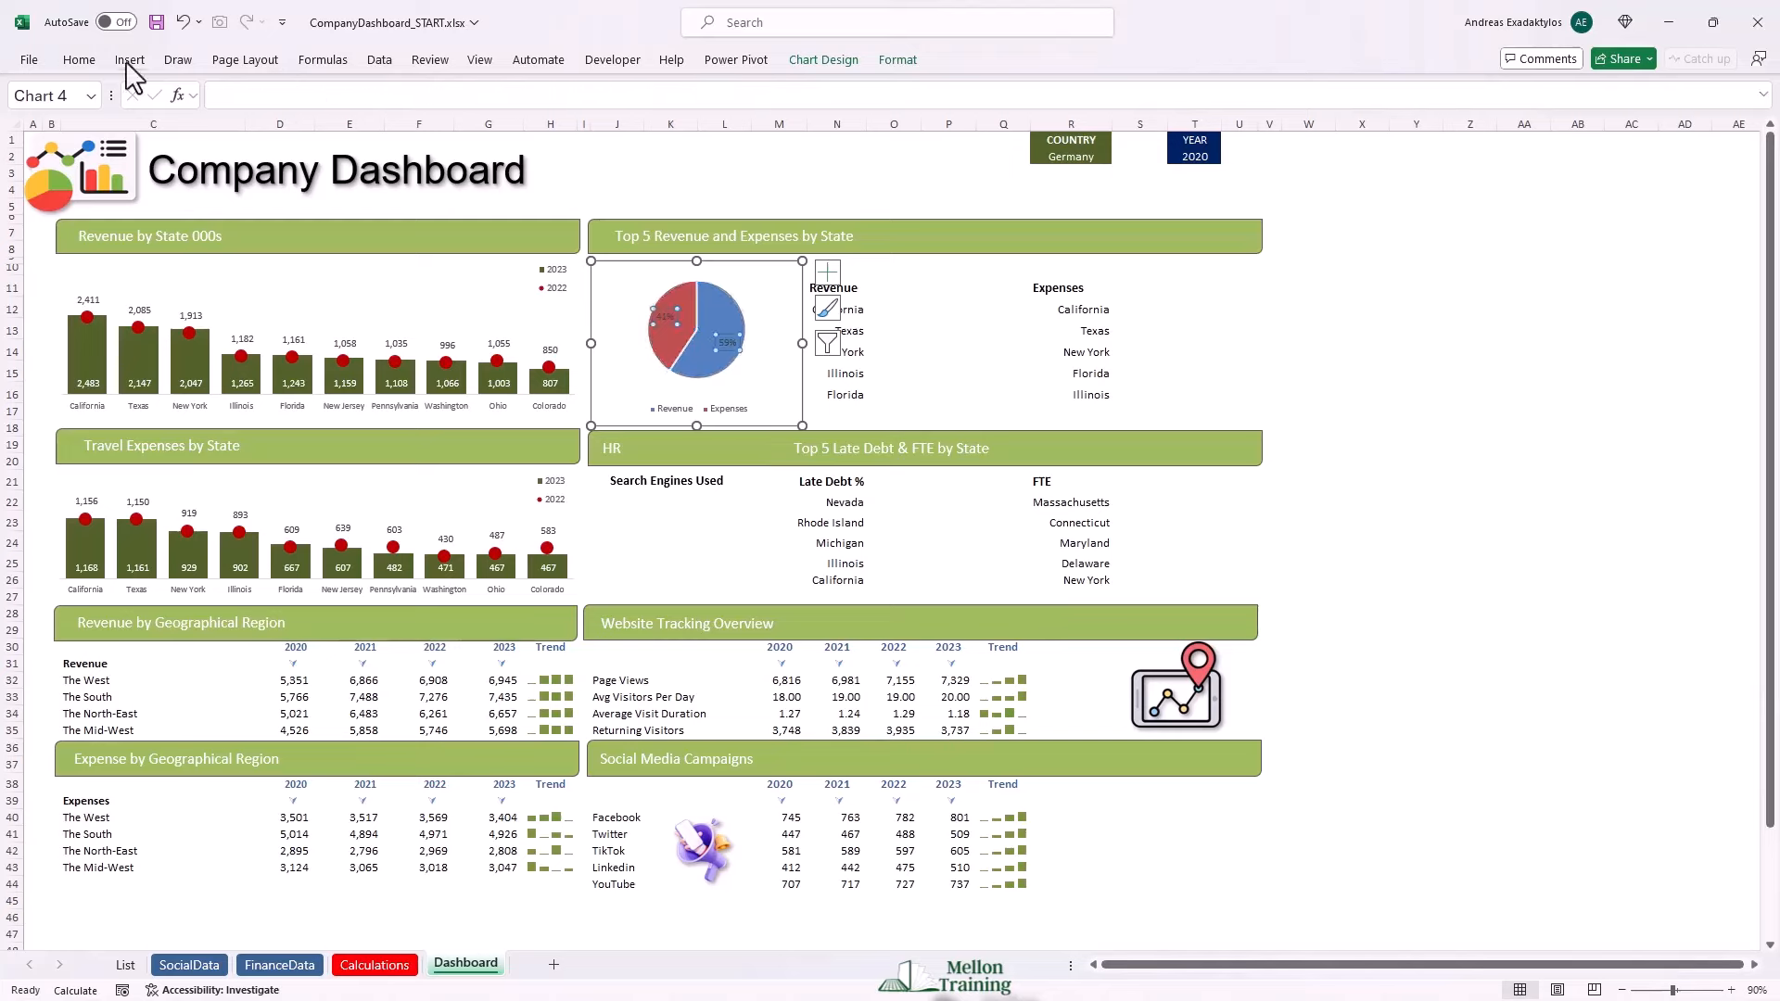
left_click(79, 62)
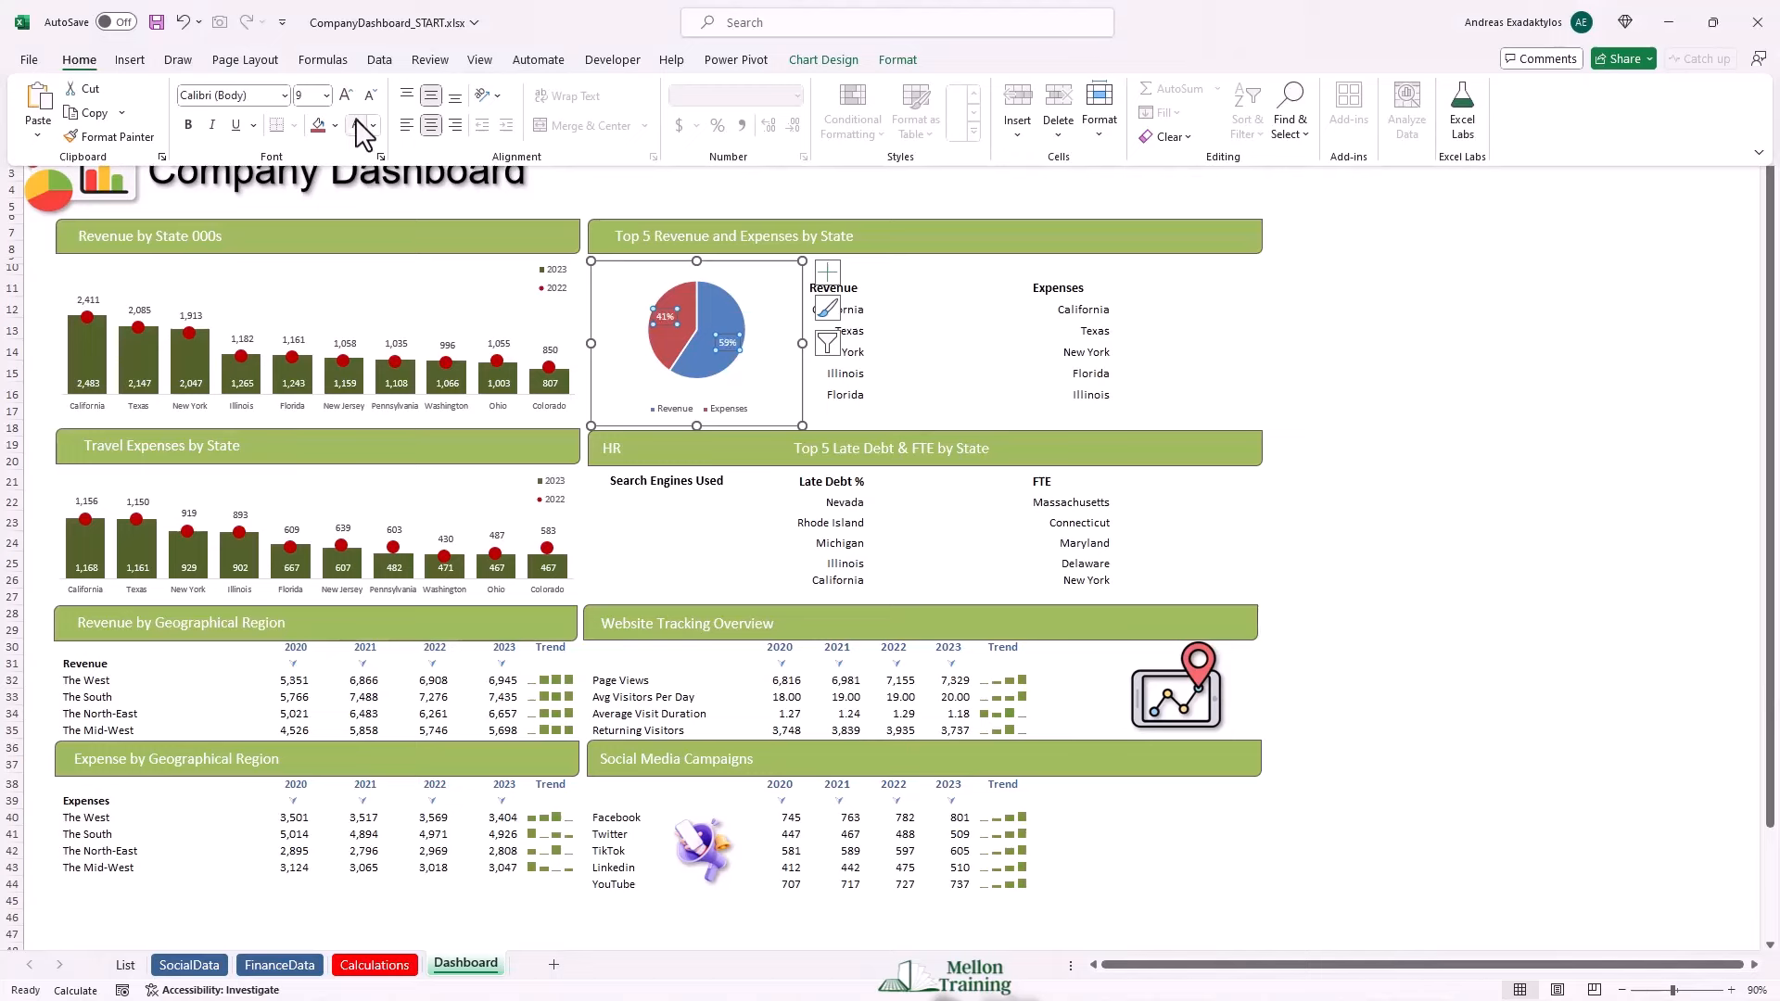
left_click(719, 317)
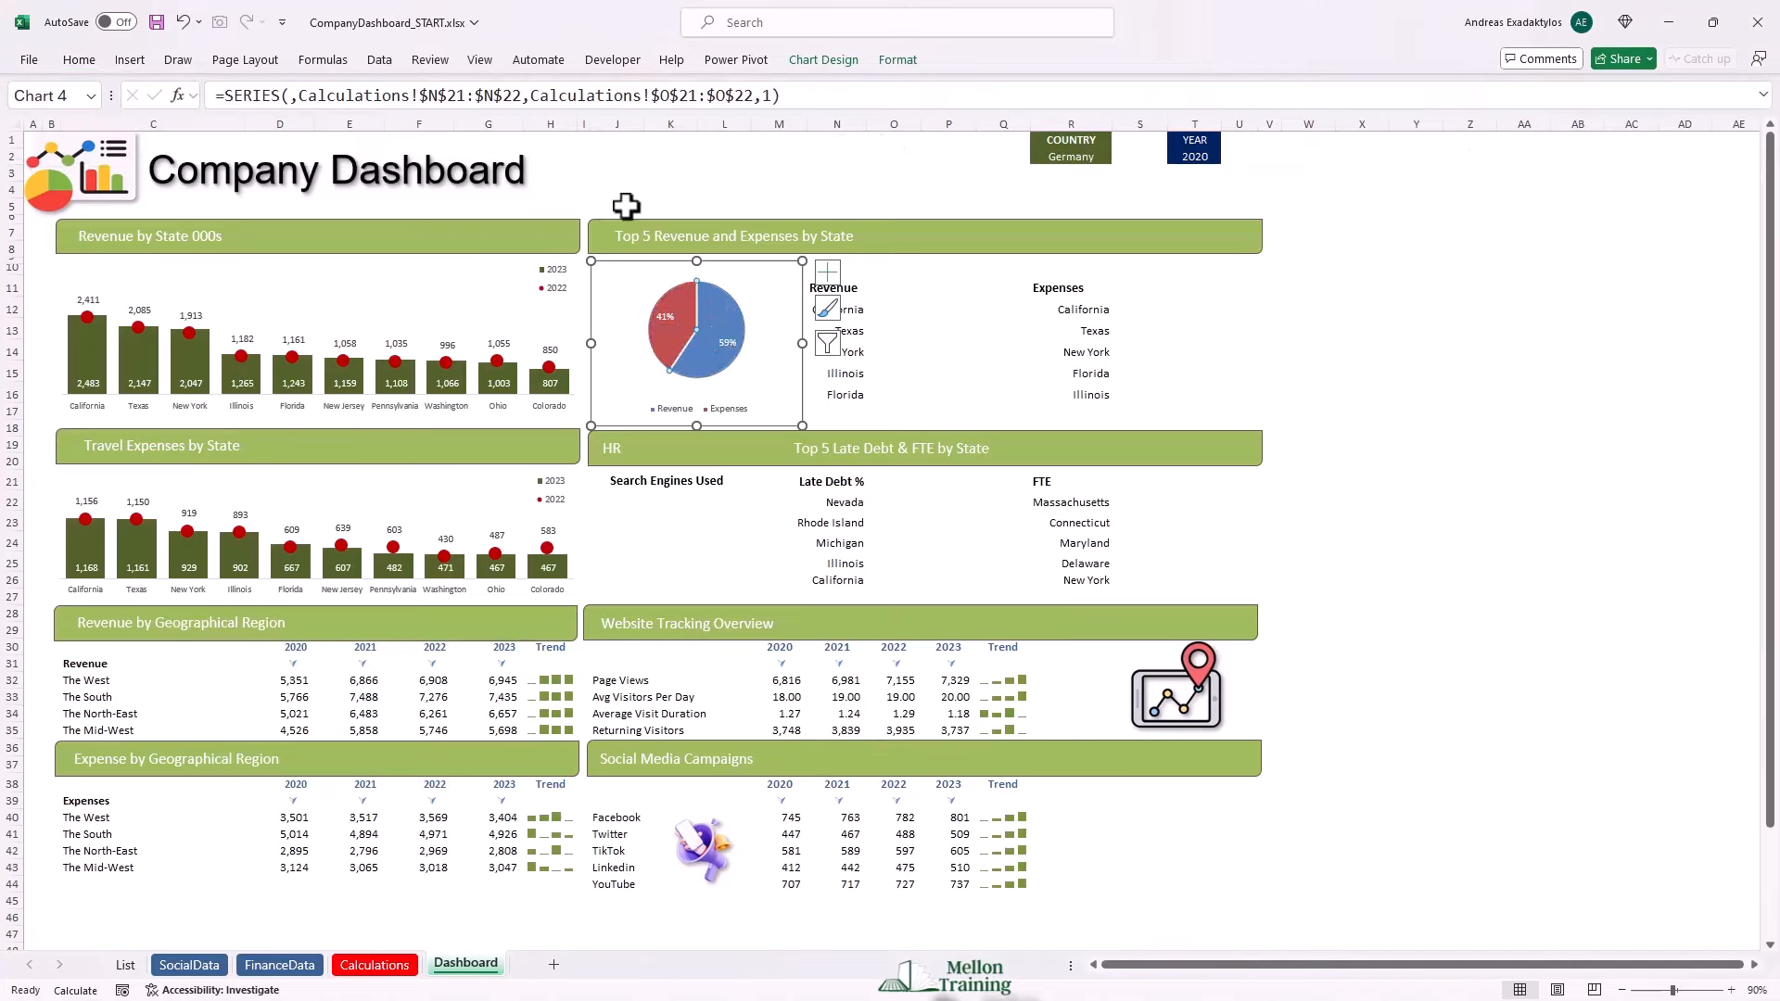
Fill the Revenue slice of the pie chart with the standard Green color.
left_click(822, 61)
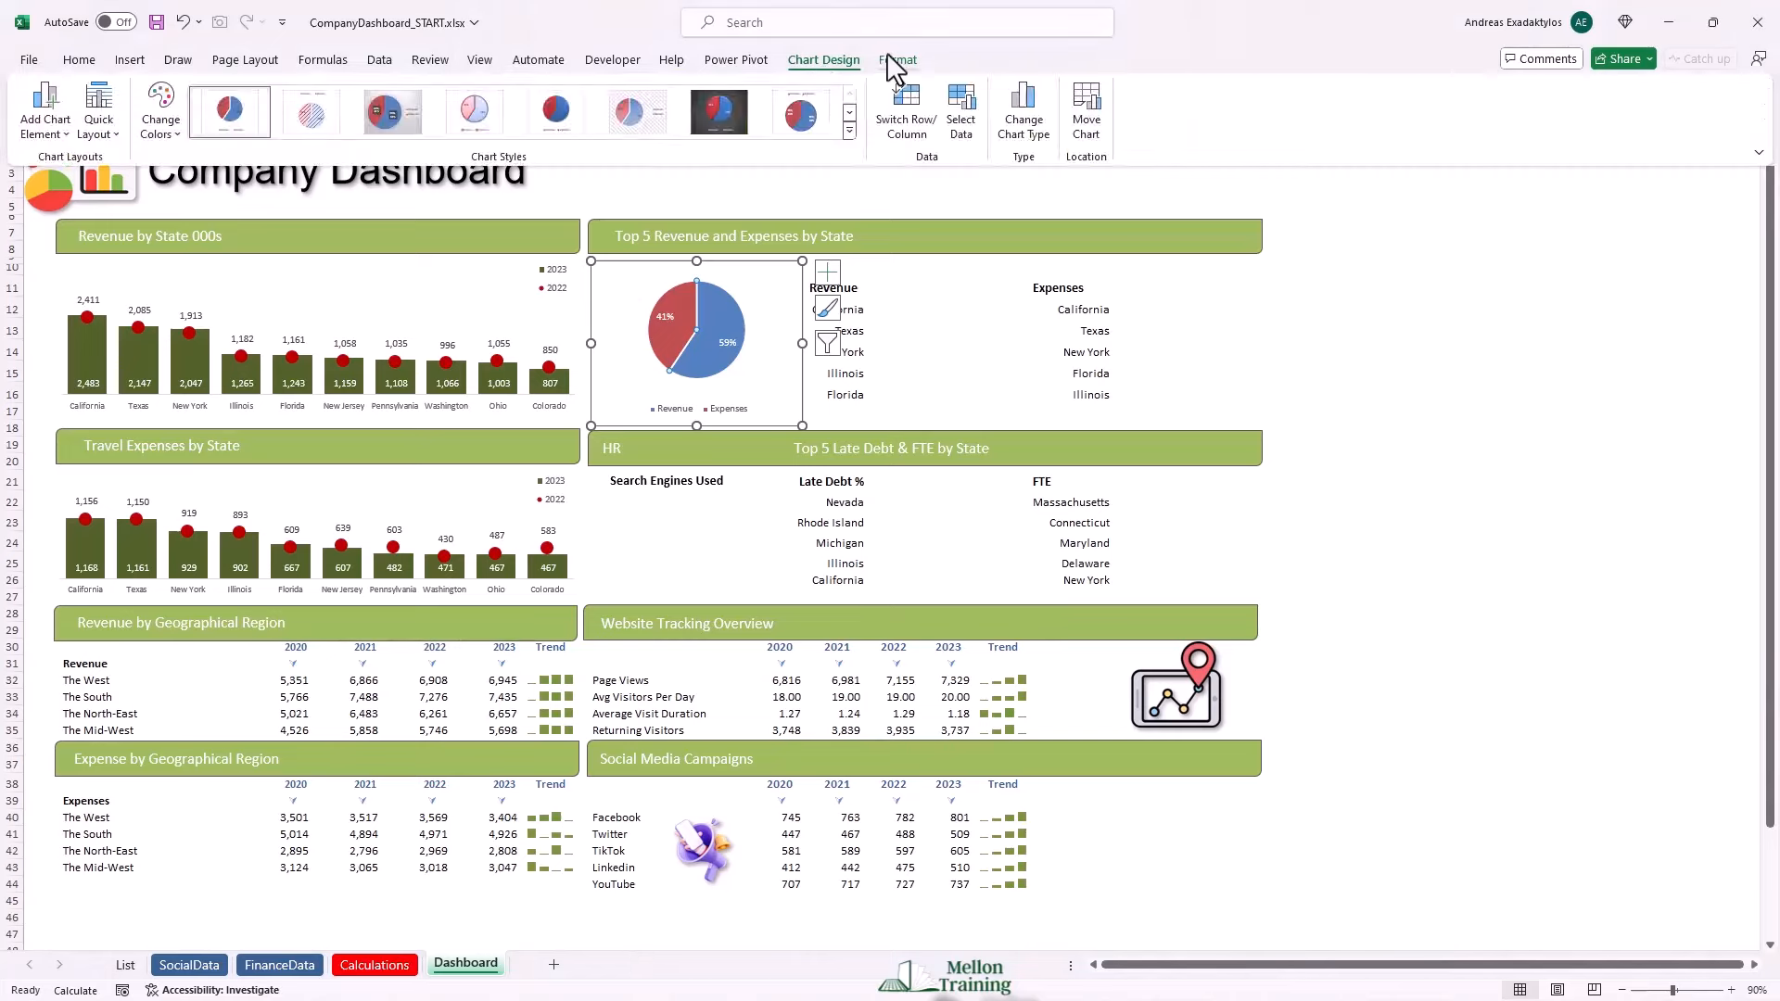
left_click(898, 61)
left_click(766, 88)
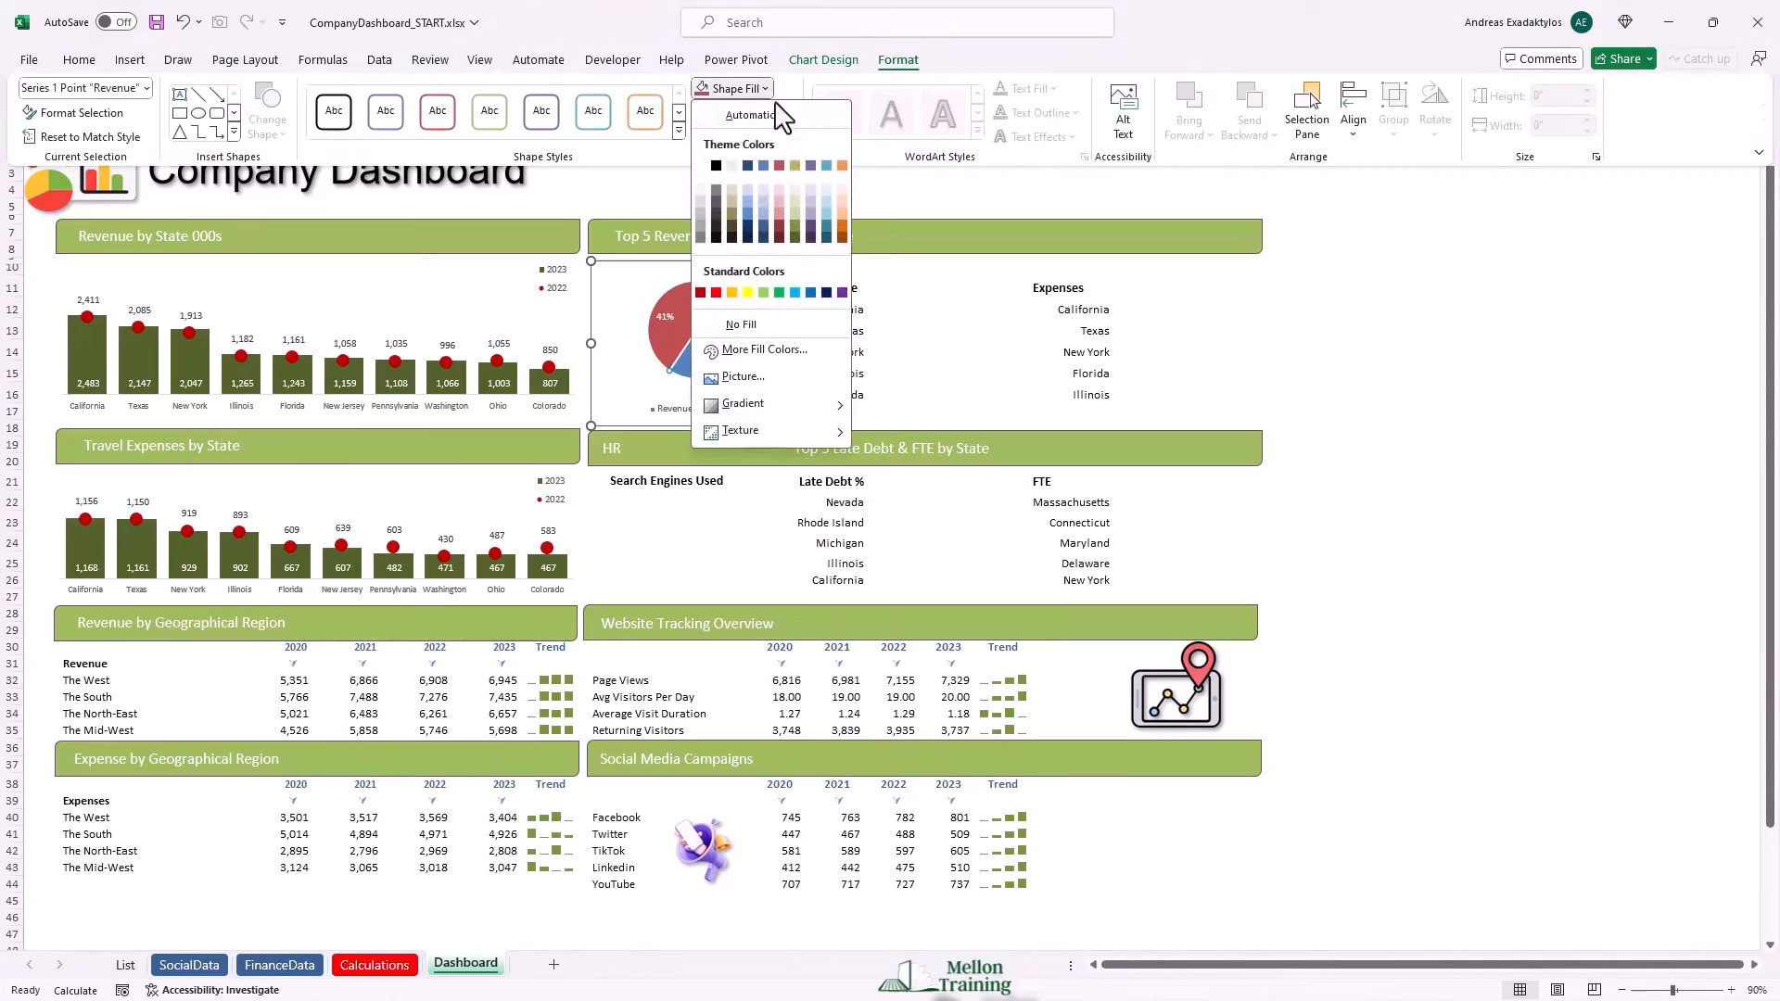
left_click(780, 293)
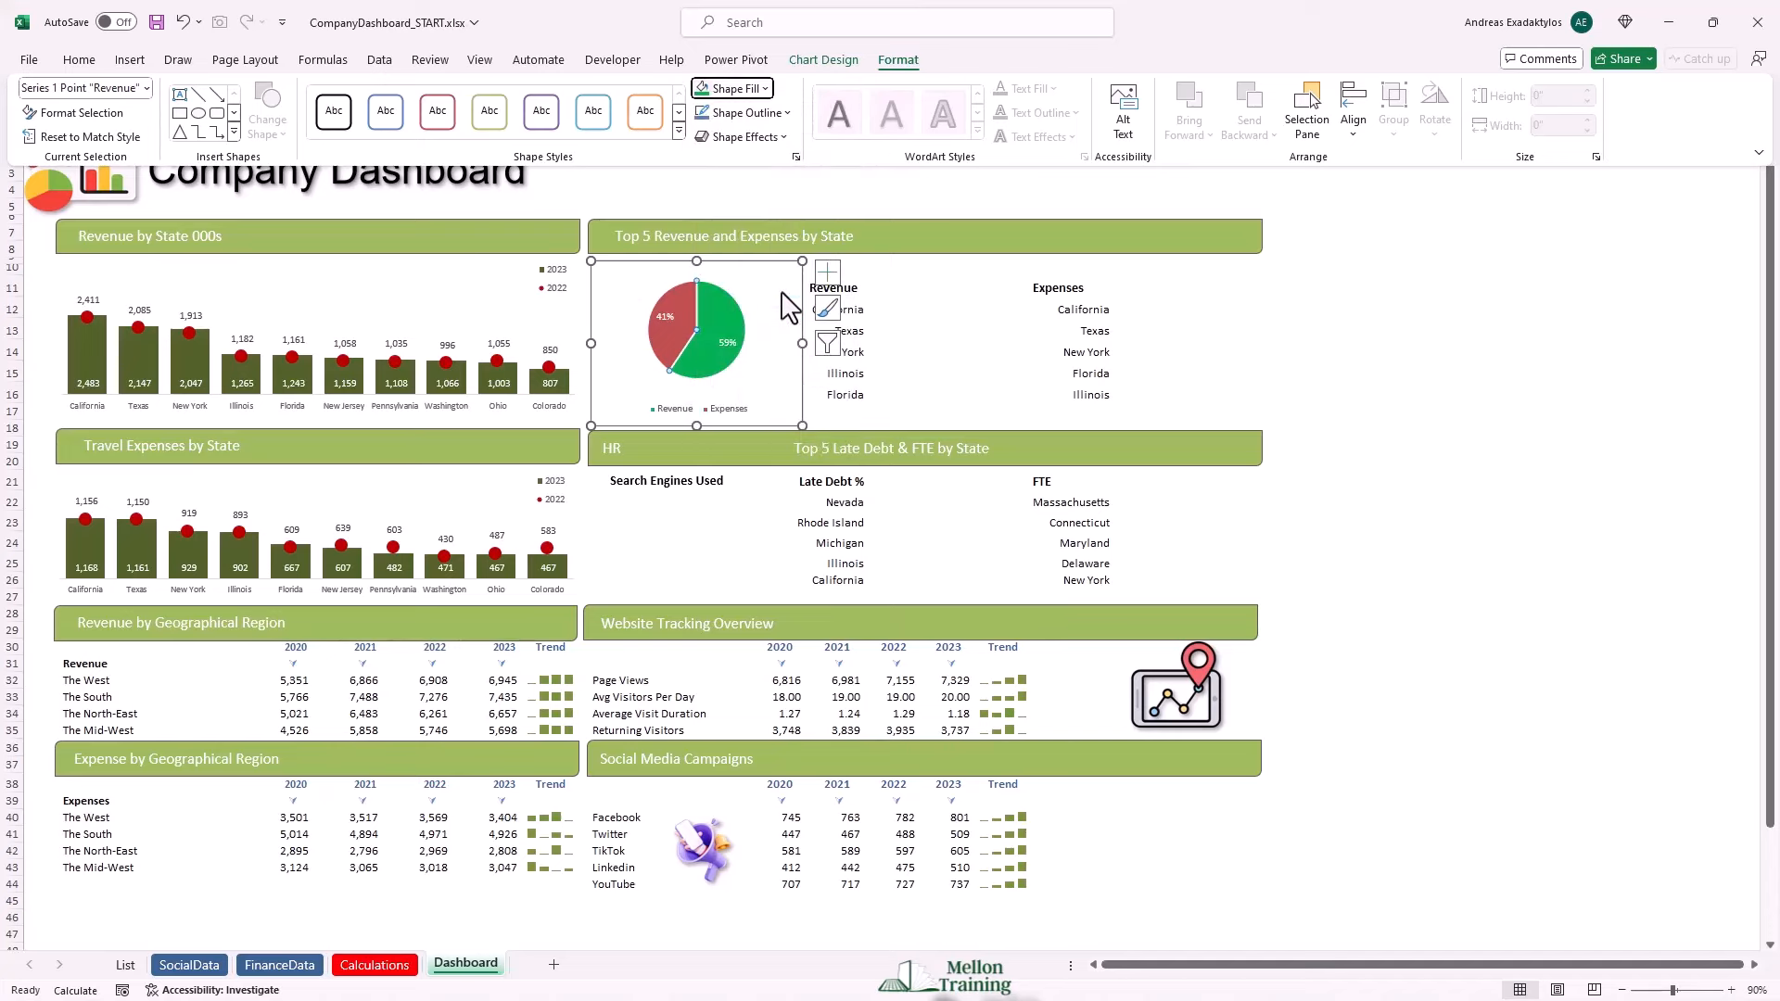
Format the pie chart's area with no fill and no border line.
right_click(651, 265)
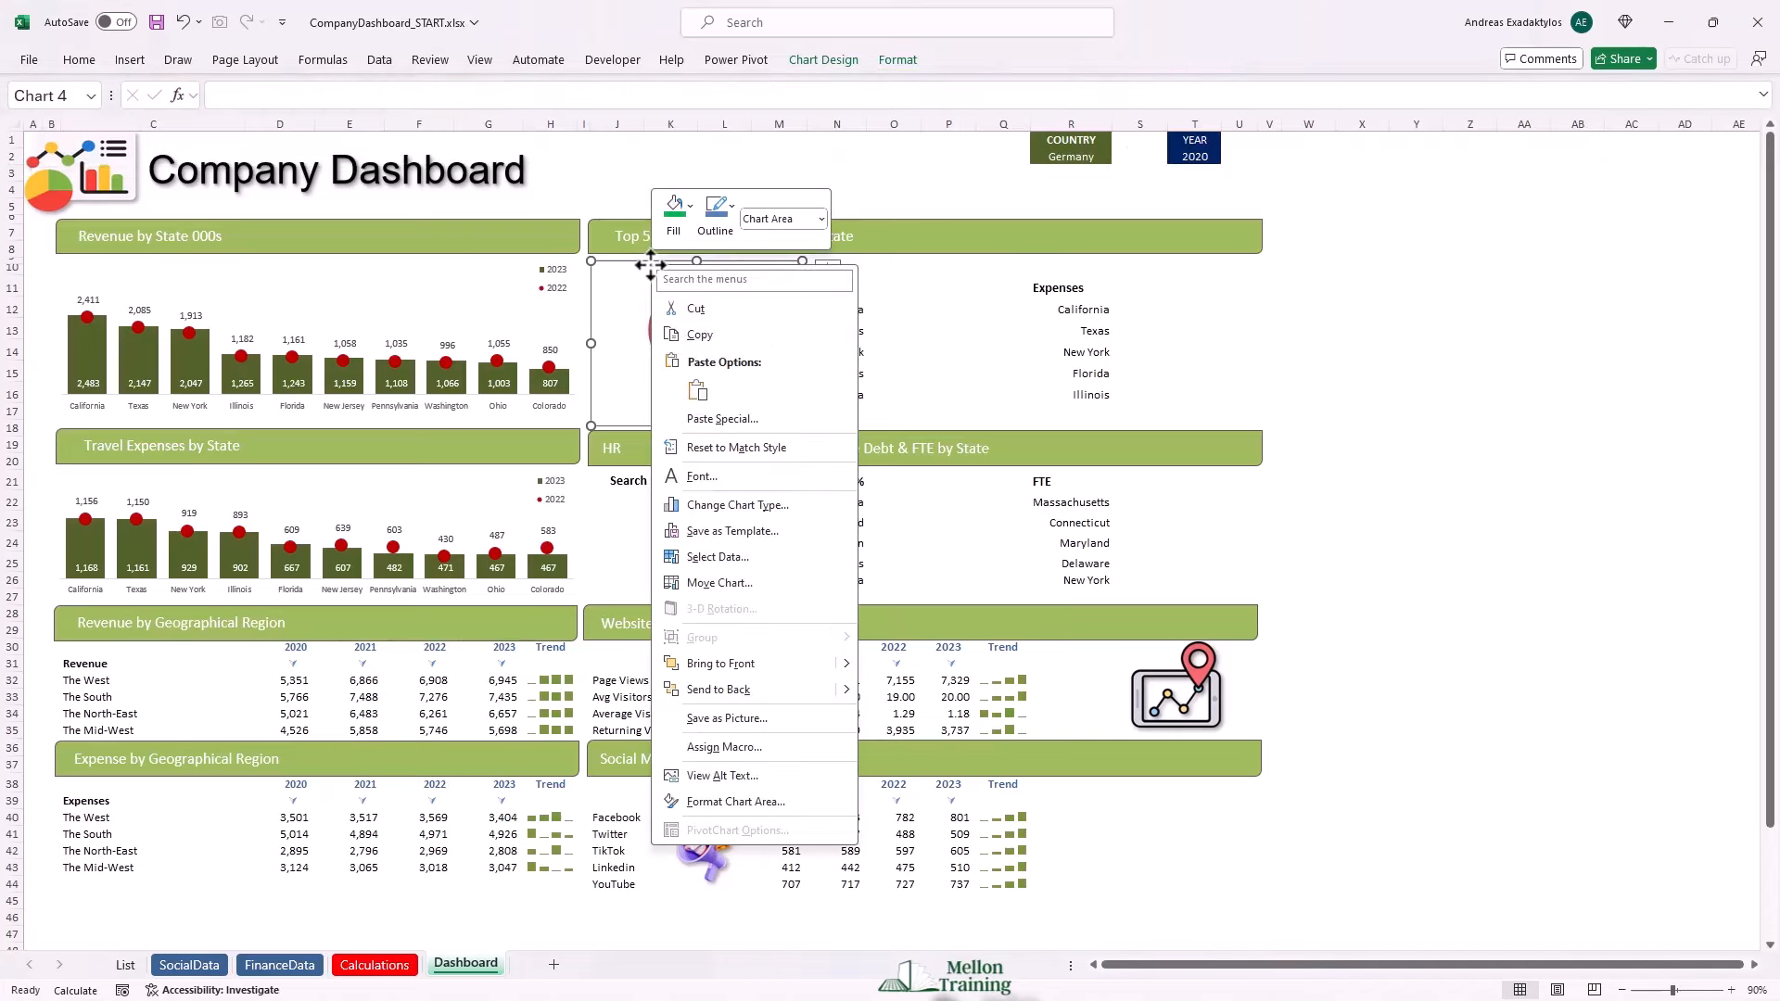
left_click(739, 800)
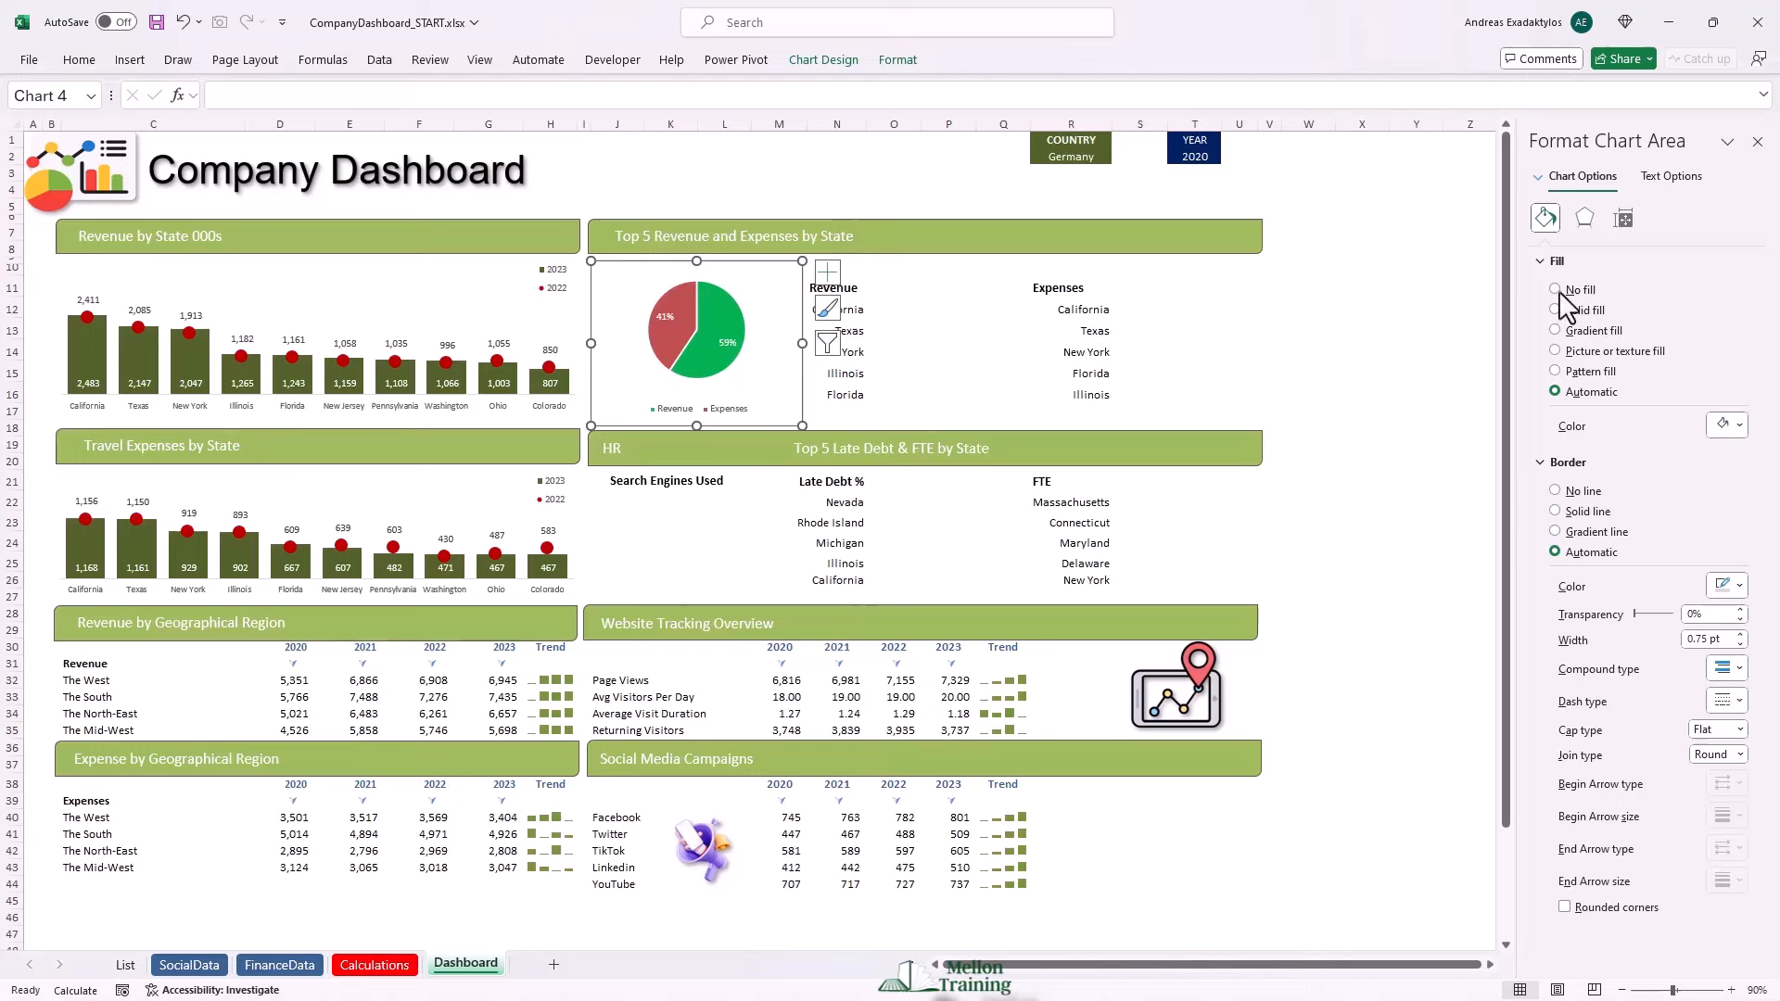
left_click(1558, 291)
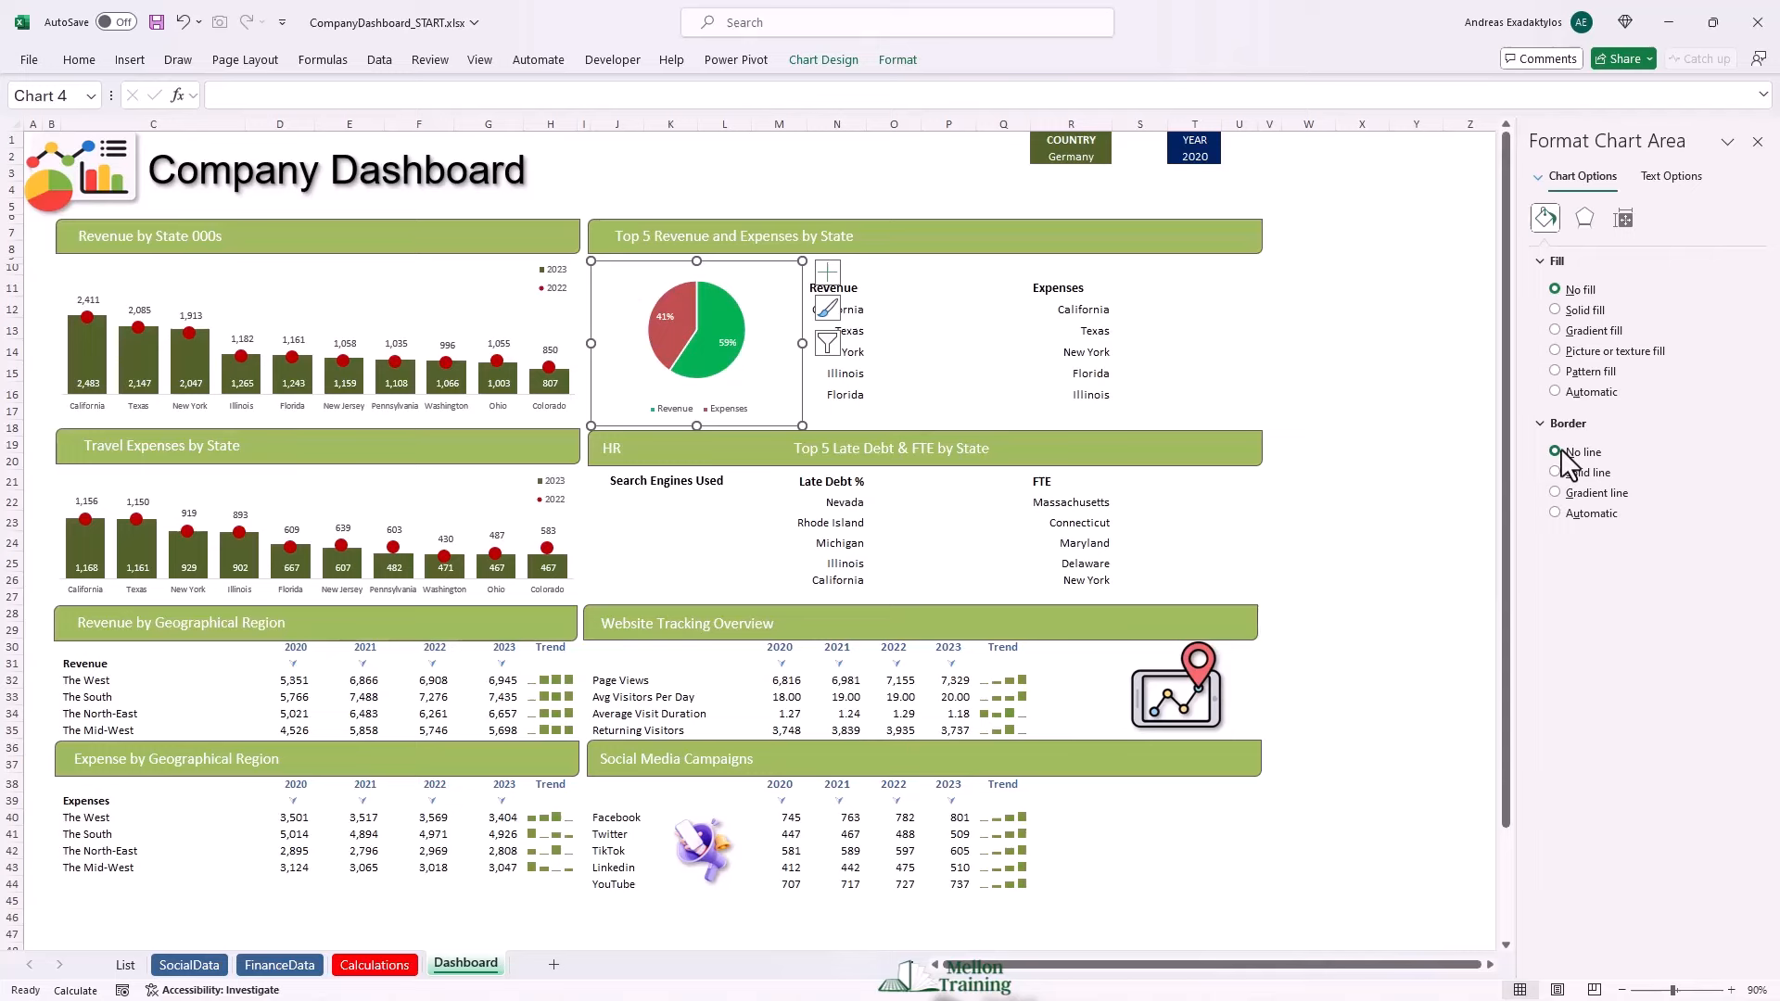
left_click(964, 326)
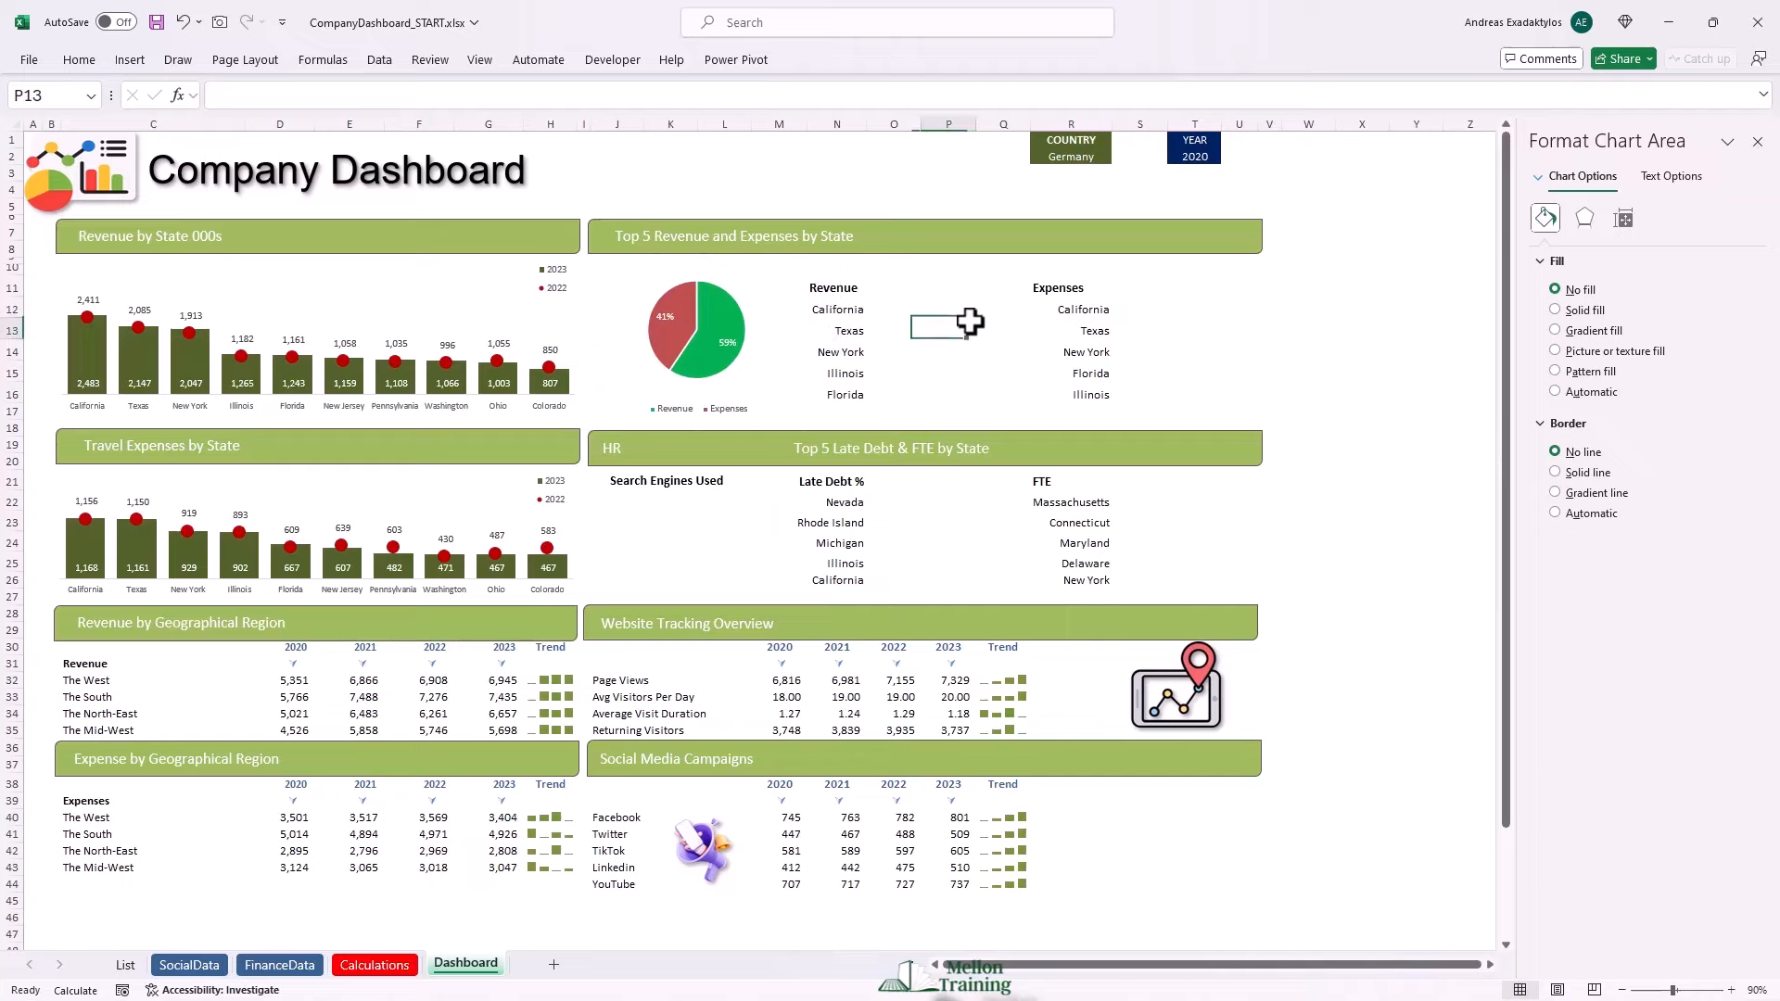
Insert a 2-D clustered bar chart from the top 5 revenue states in N14:O18 of the Calculations sheet.
left_click(382, 966)
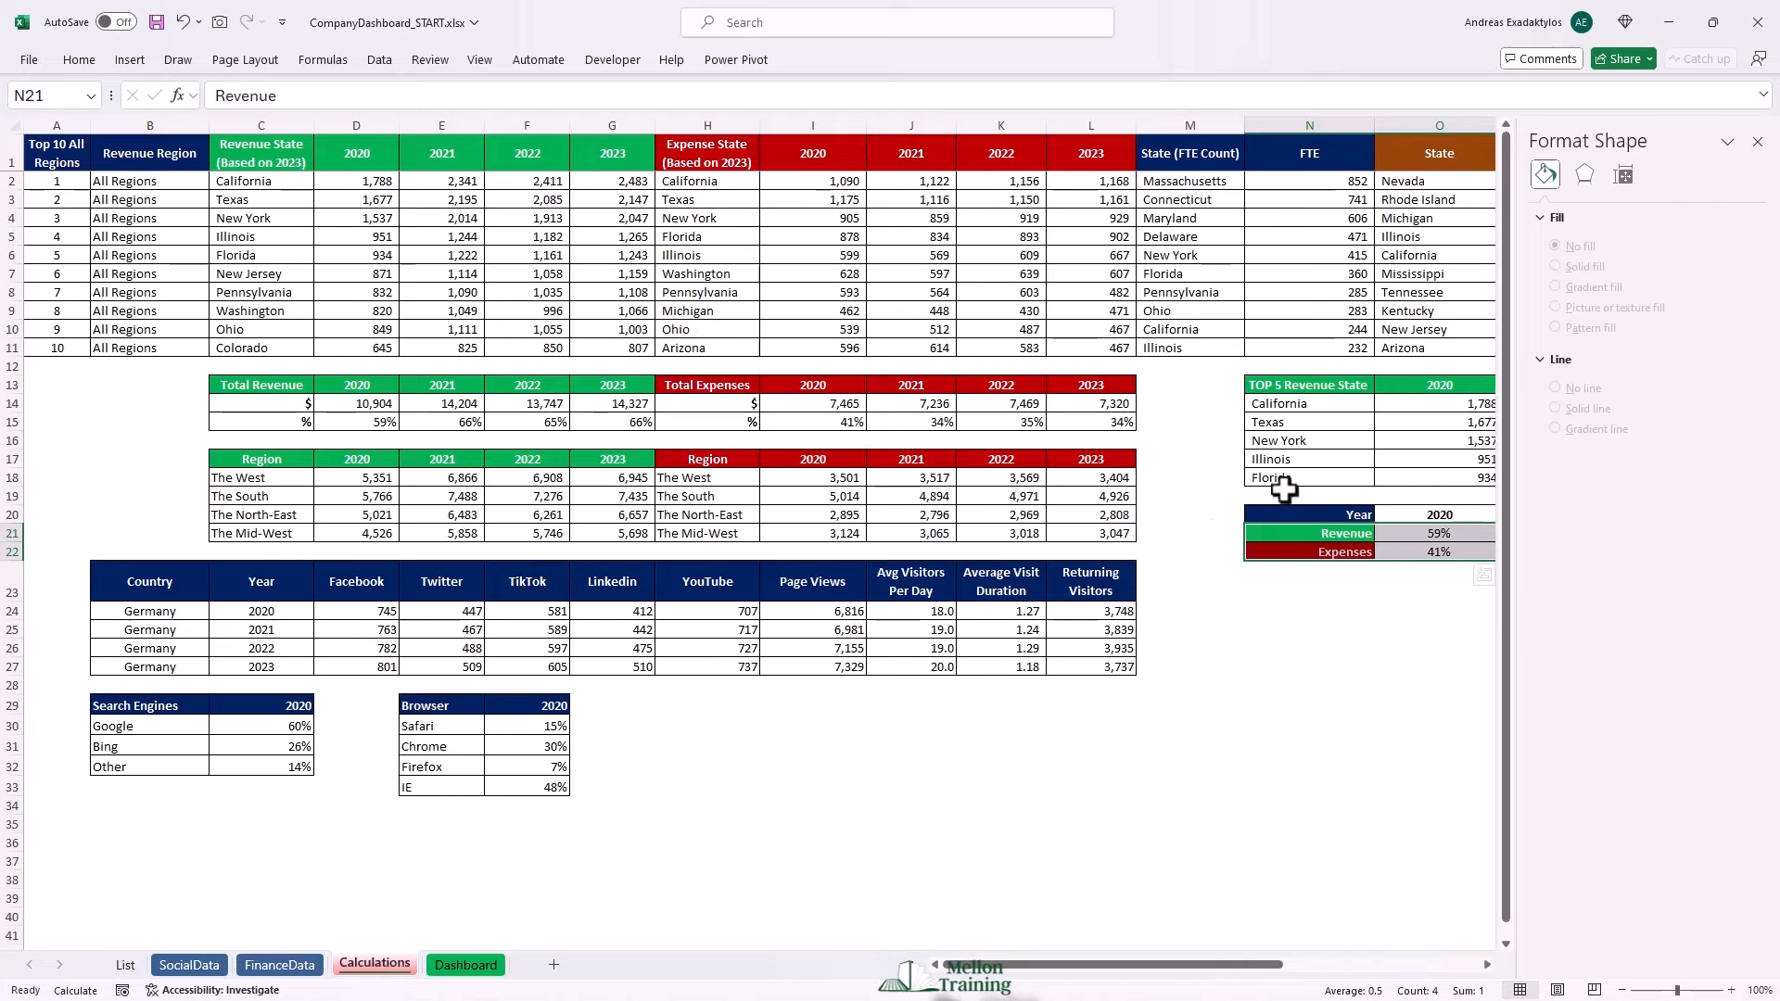
left_click(1759, 143)
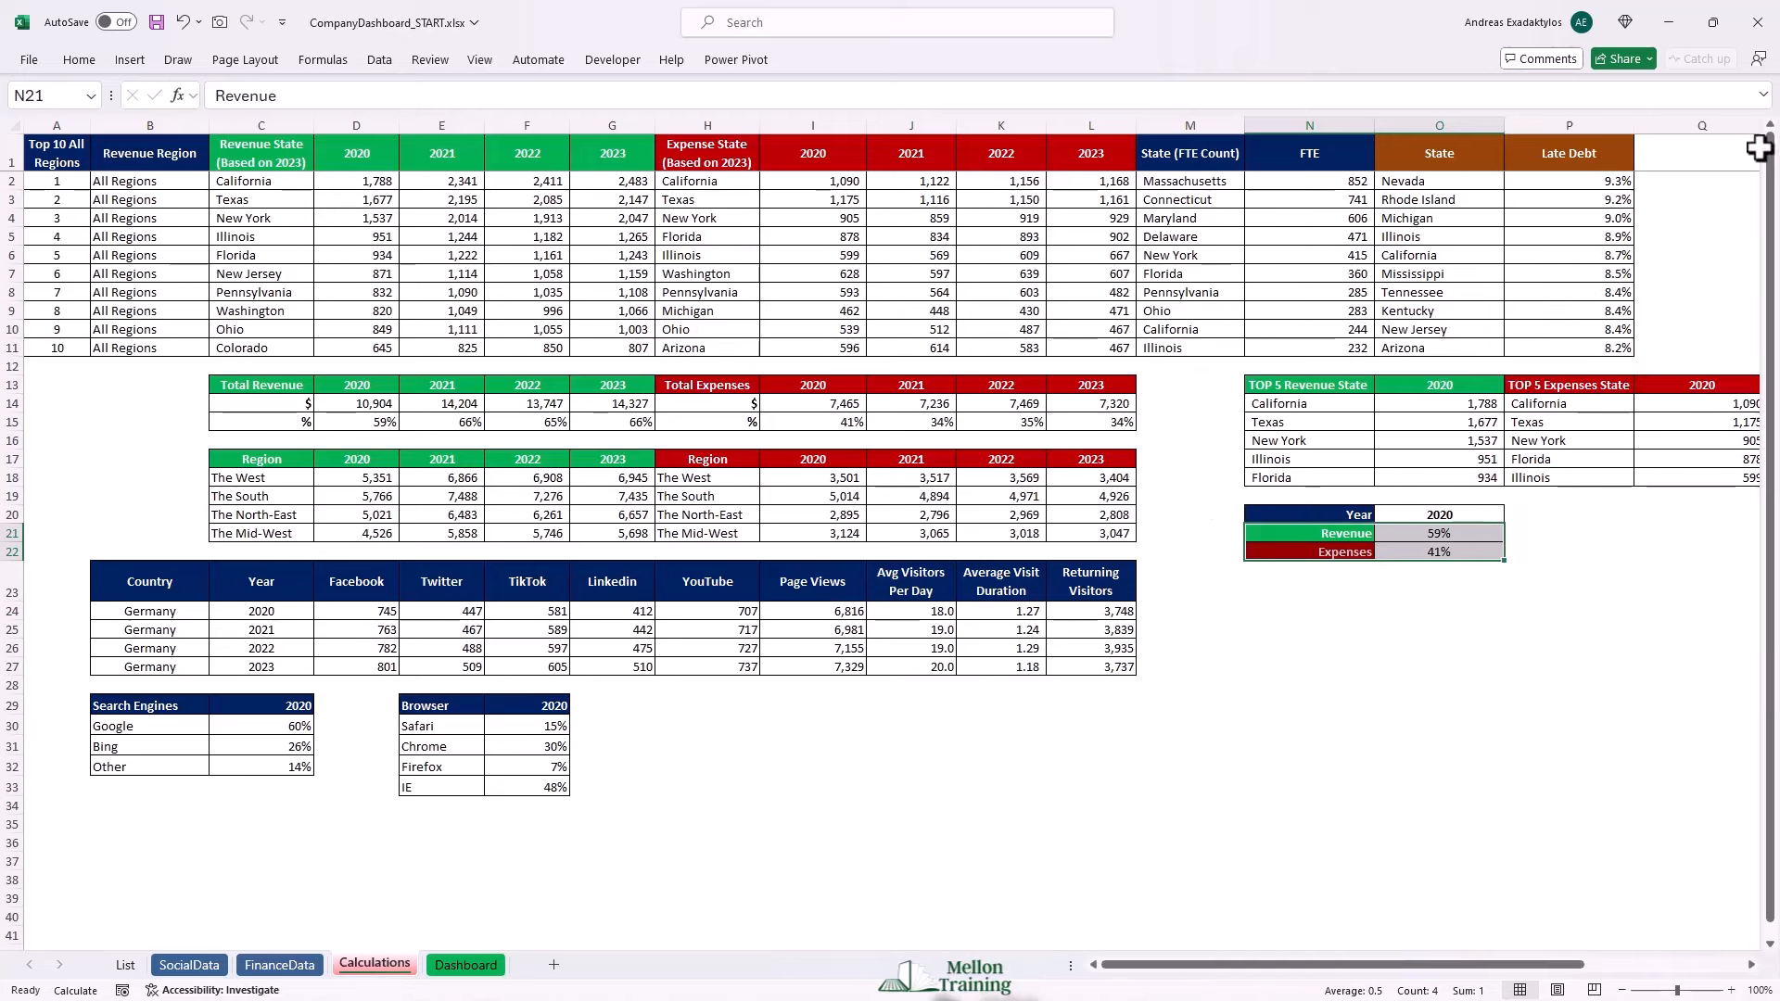
left_click(1282, 403)
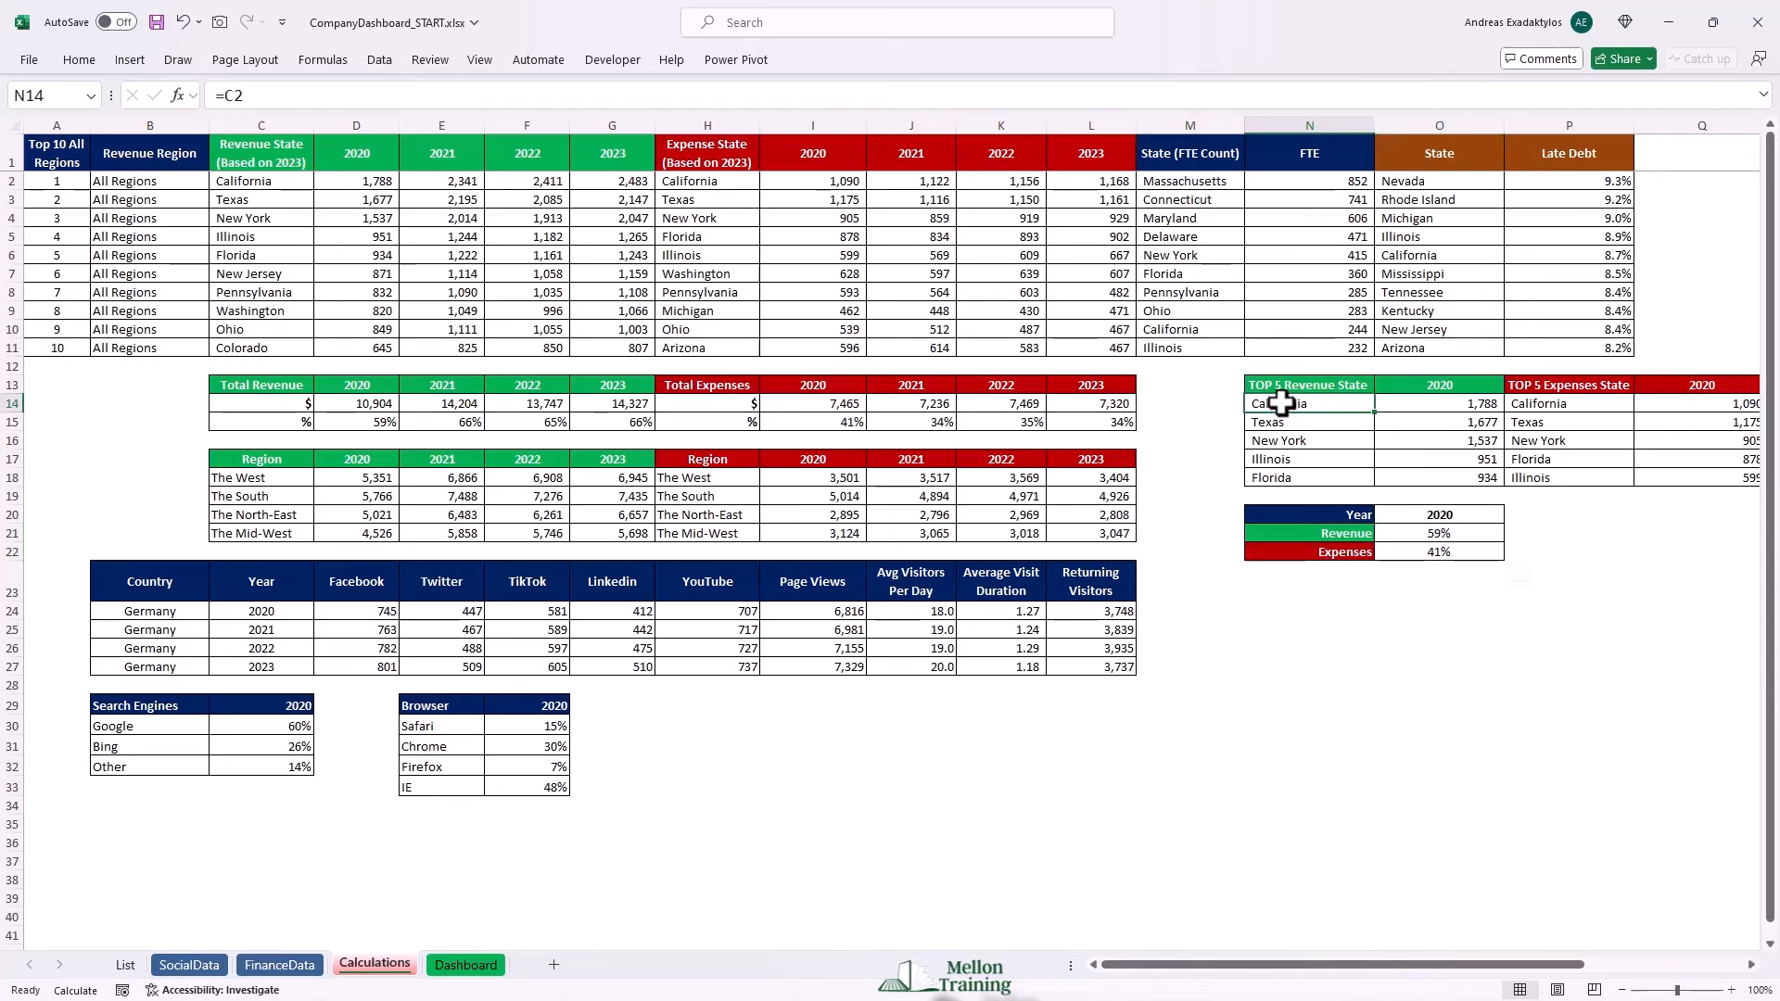
left_click_drag(1282, 403, 1425, 472)
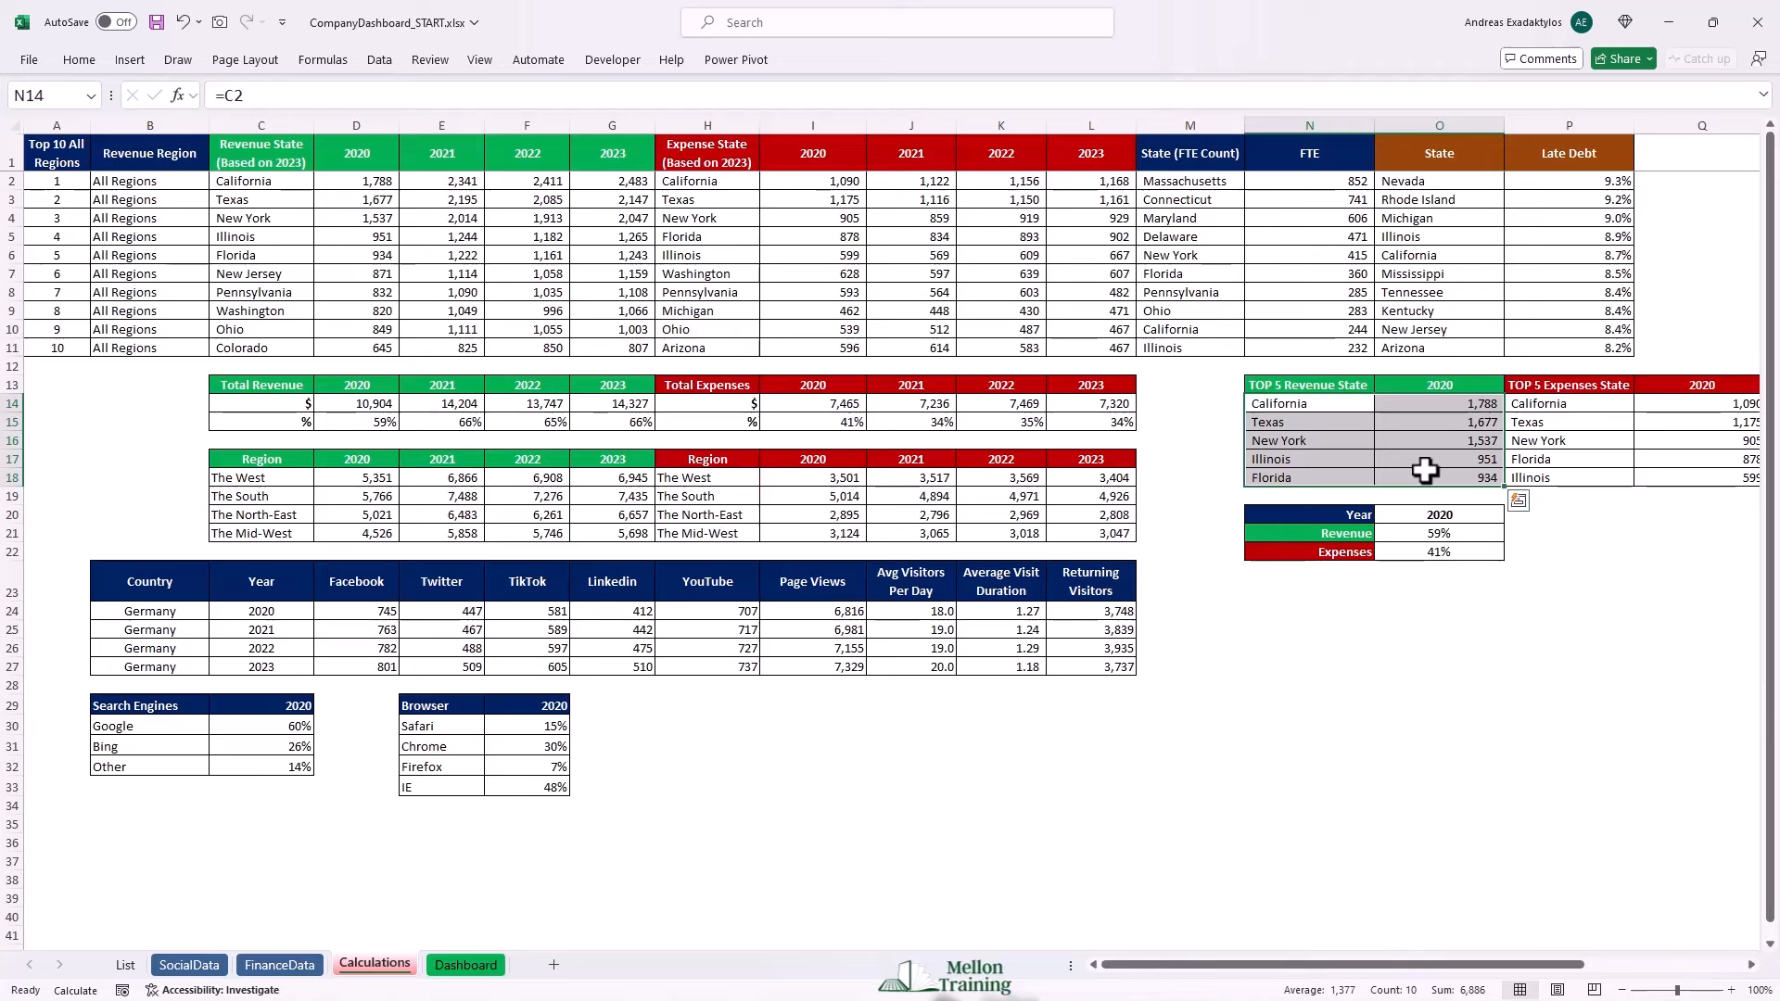
left_click(131, 61)
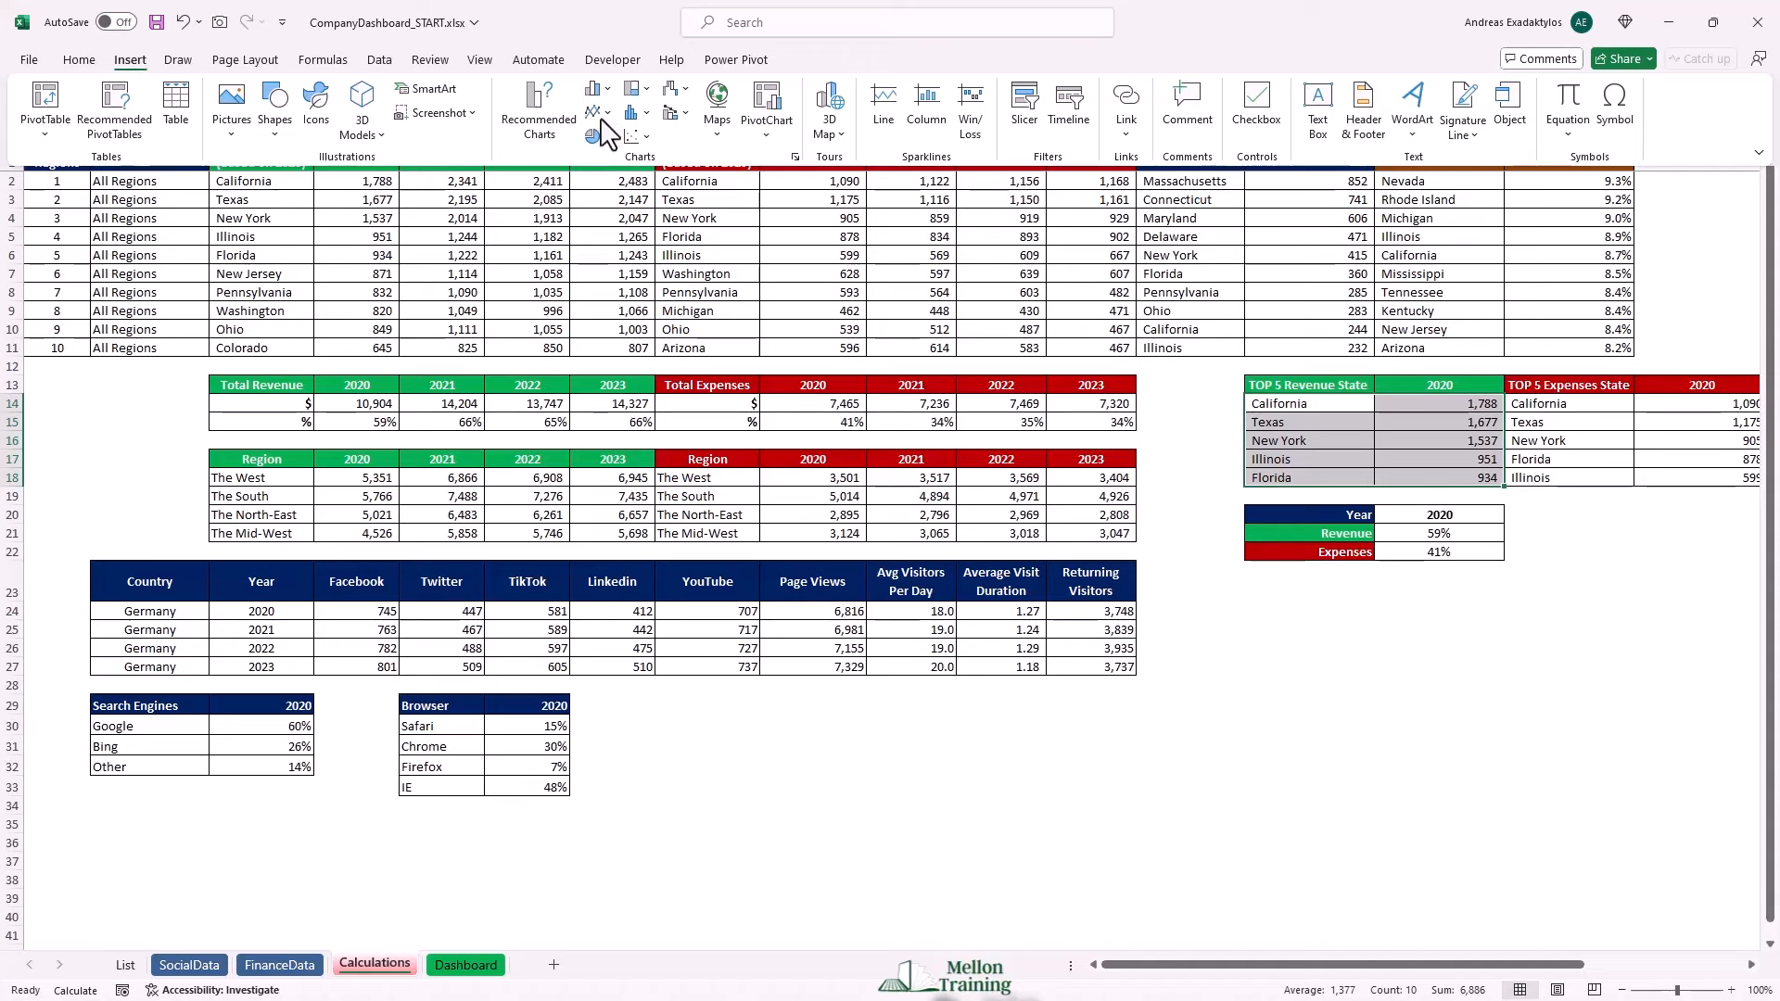
left_click(609, 91)
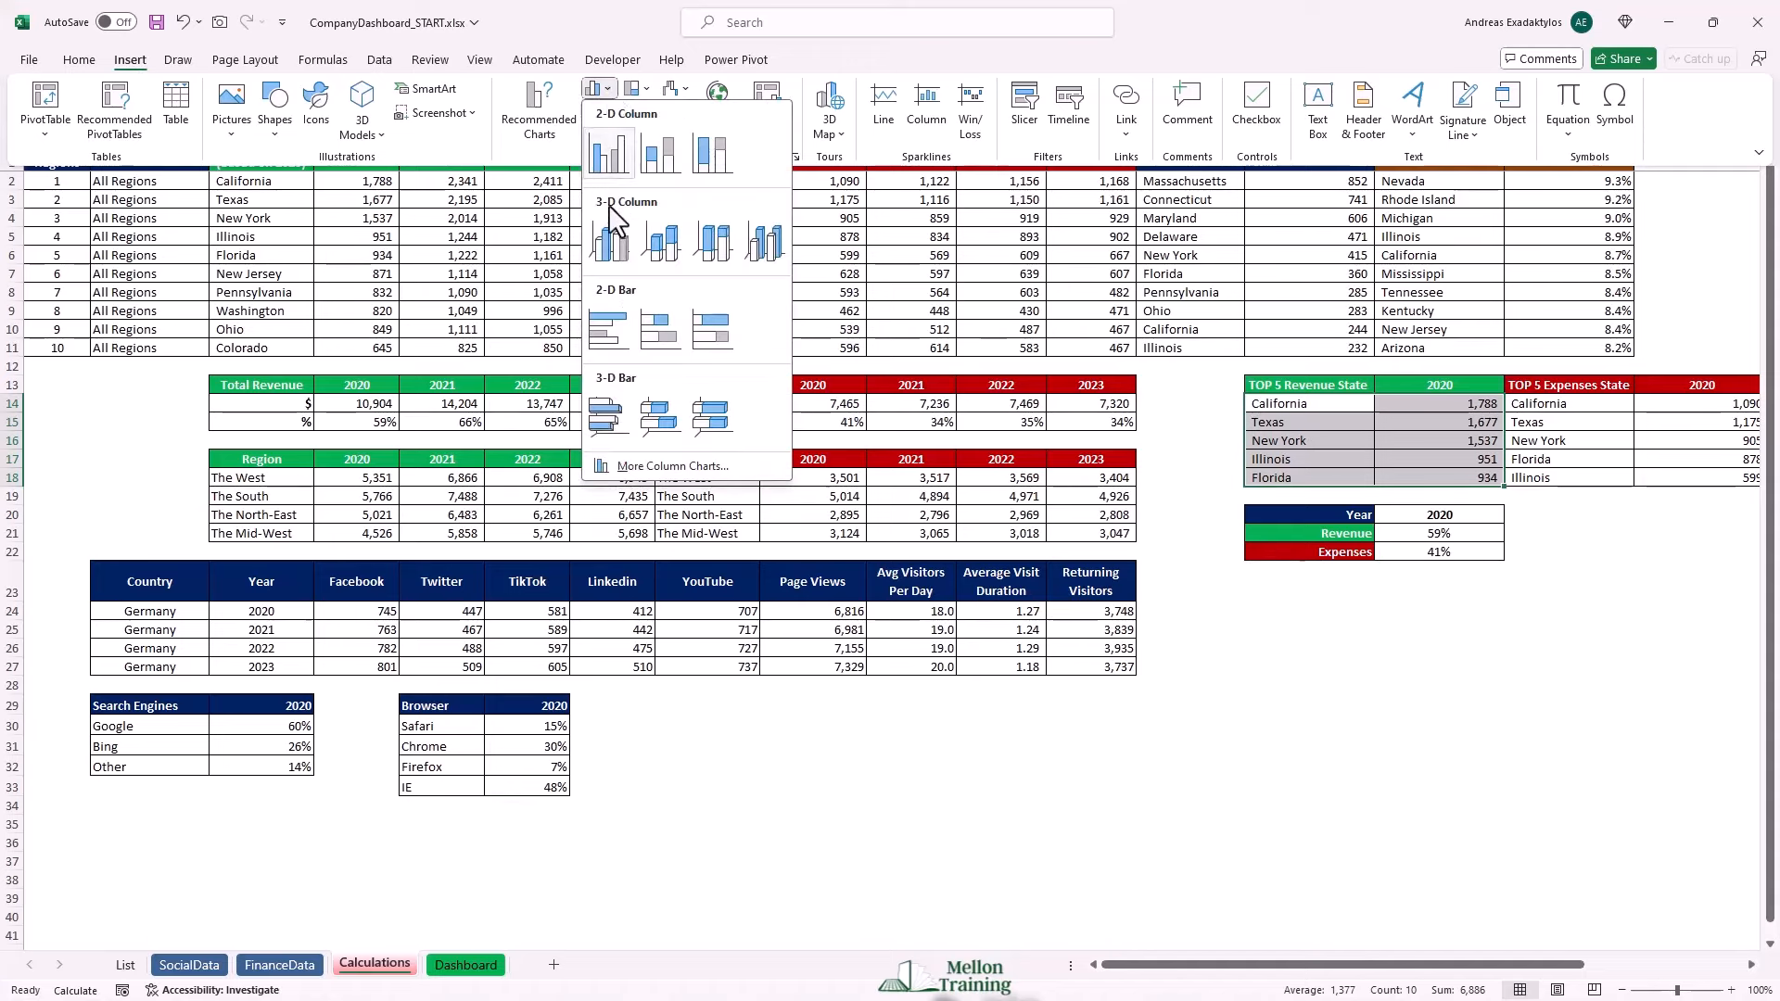
left_click(614, 329)
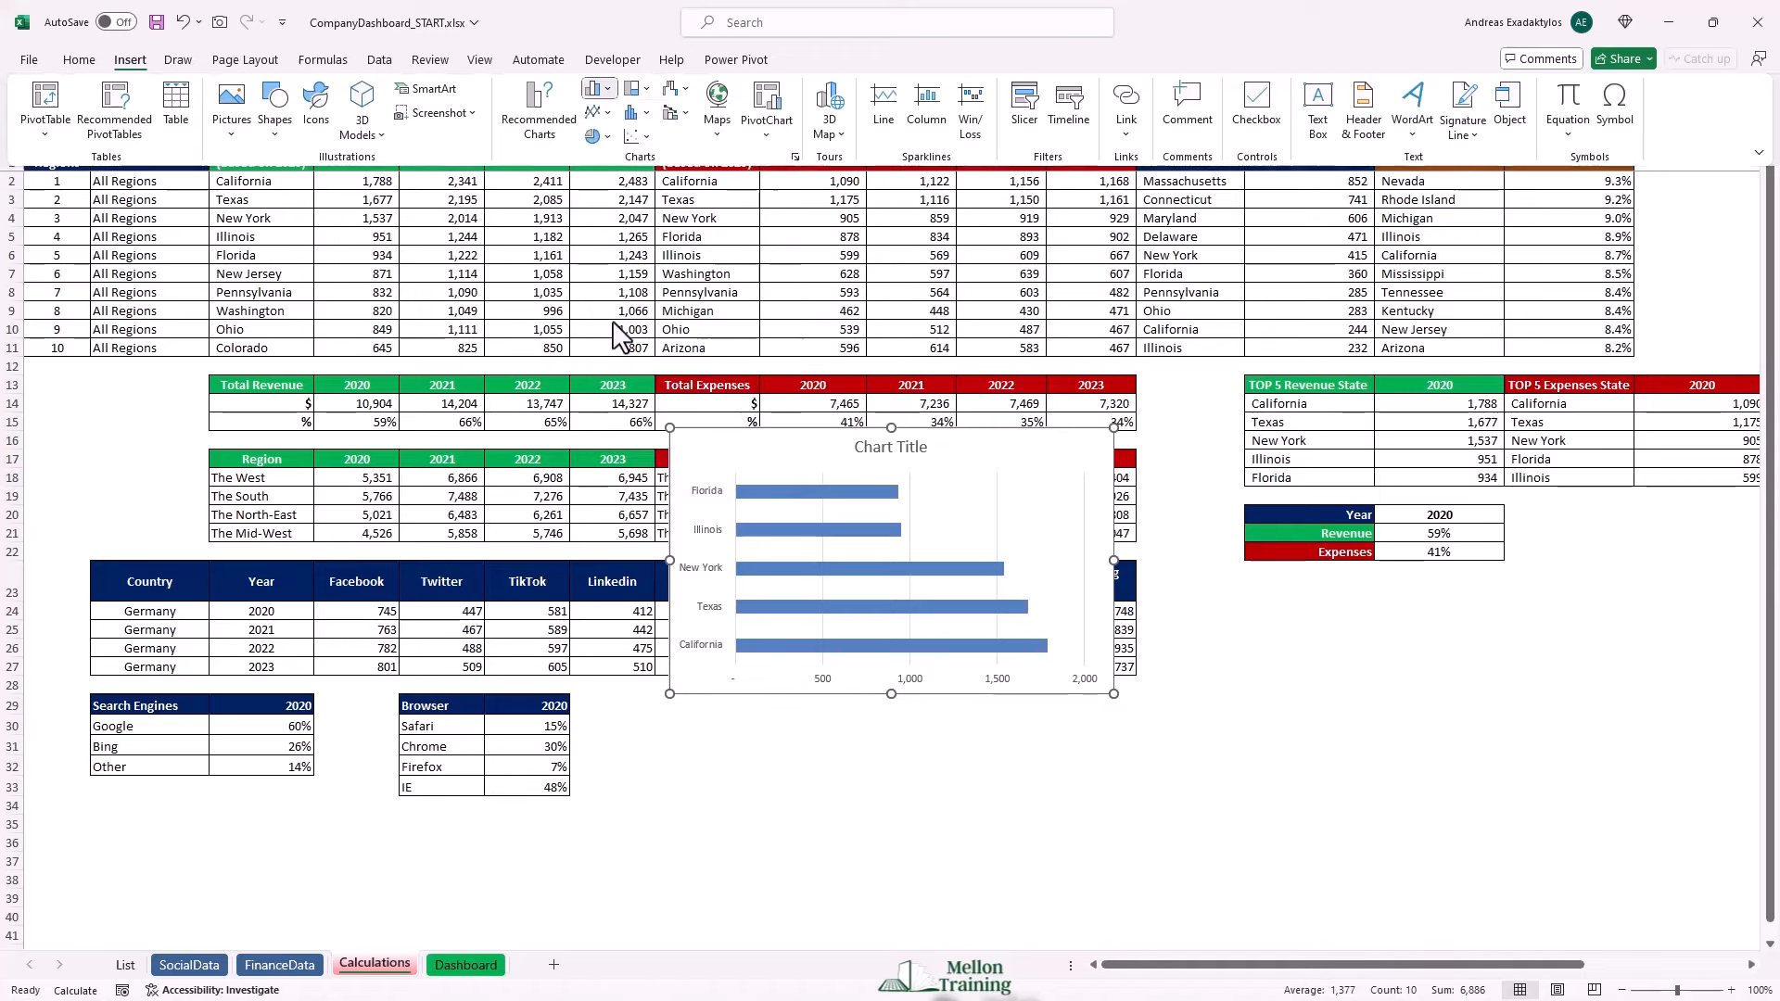
Delete the bar chart's title, horizontal value axis and vertical gridlines.
left_click(868, 454)
key("Delete")
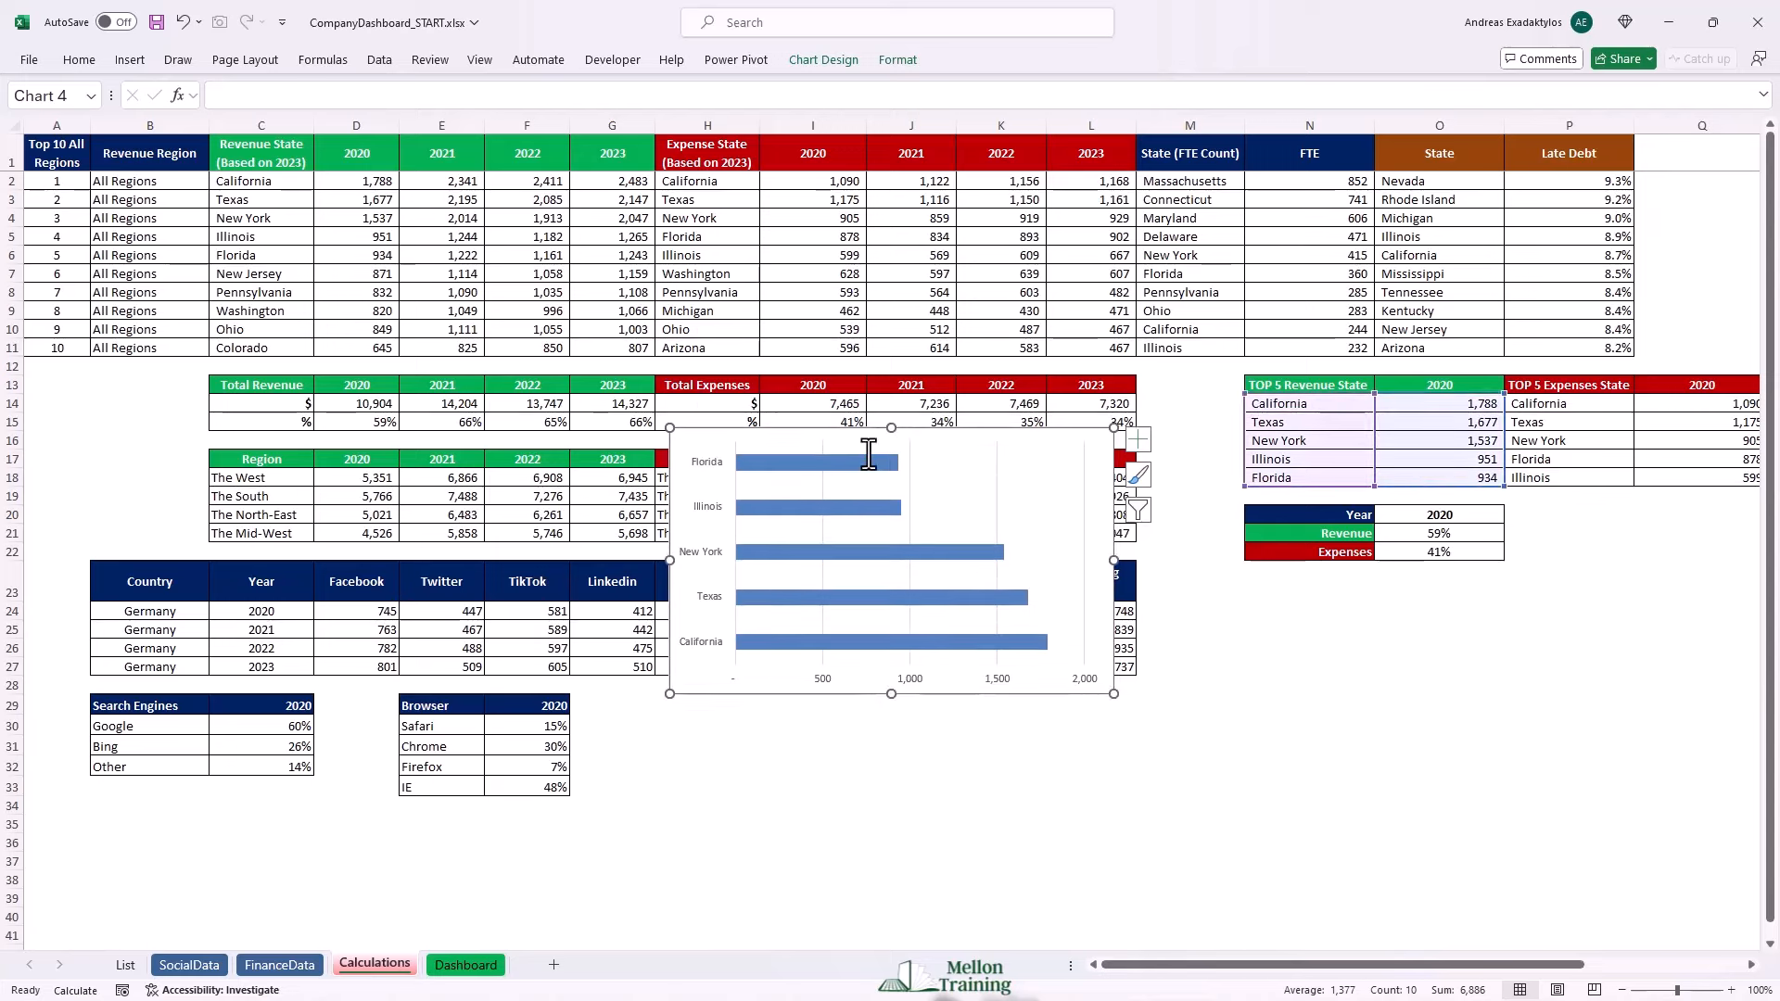
left_click(822, 681)
key("Delete")
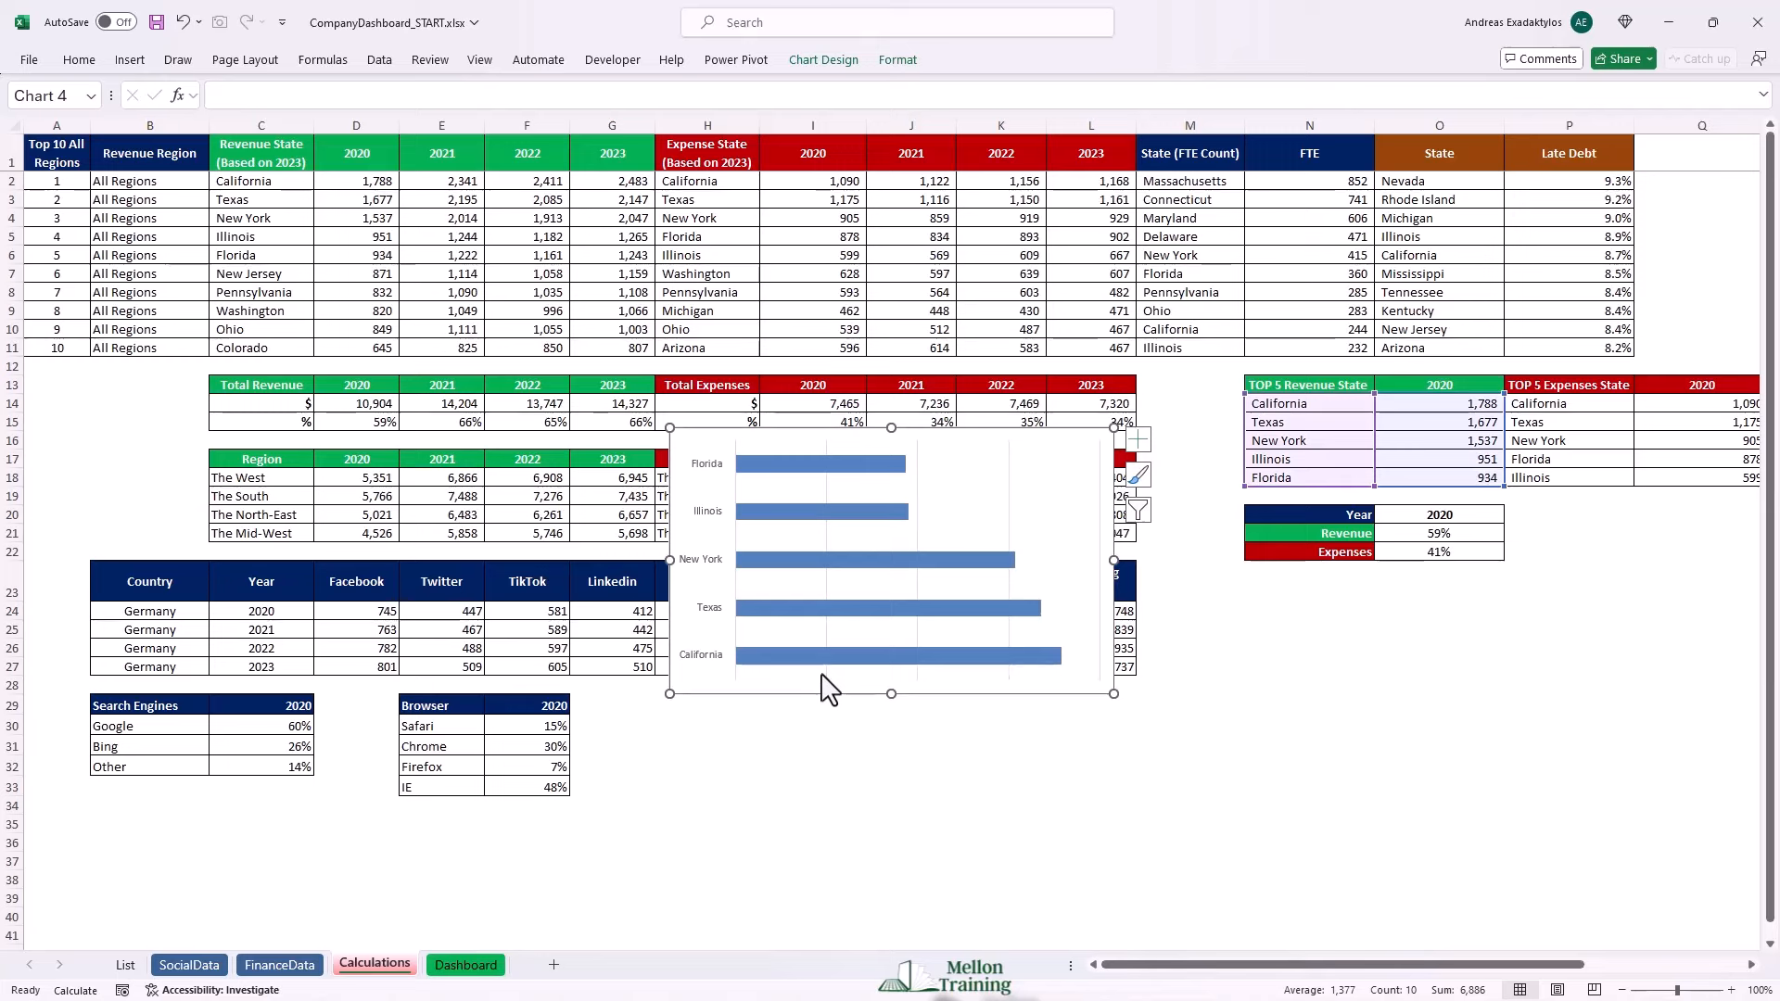
left_click(1008, 497)
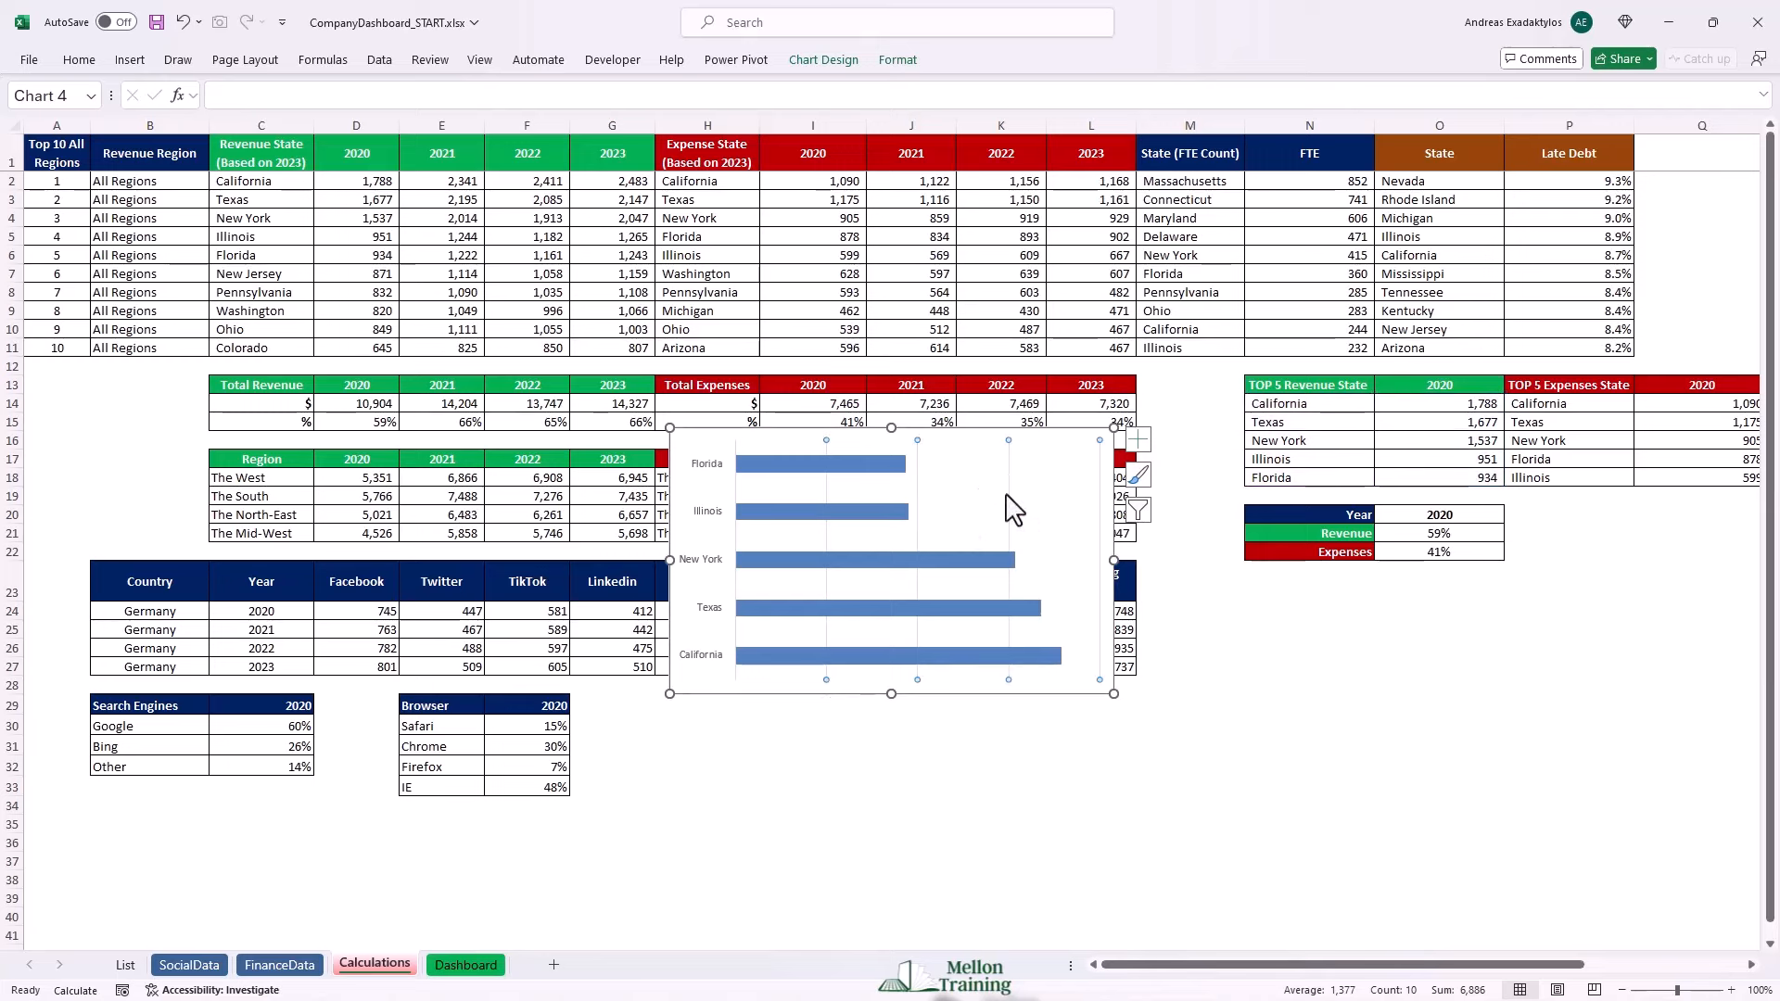
key("Delete")
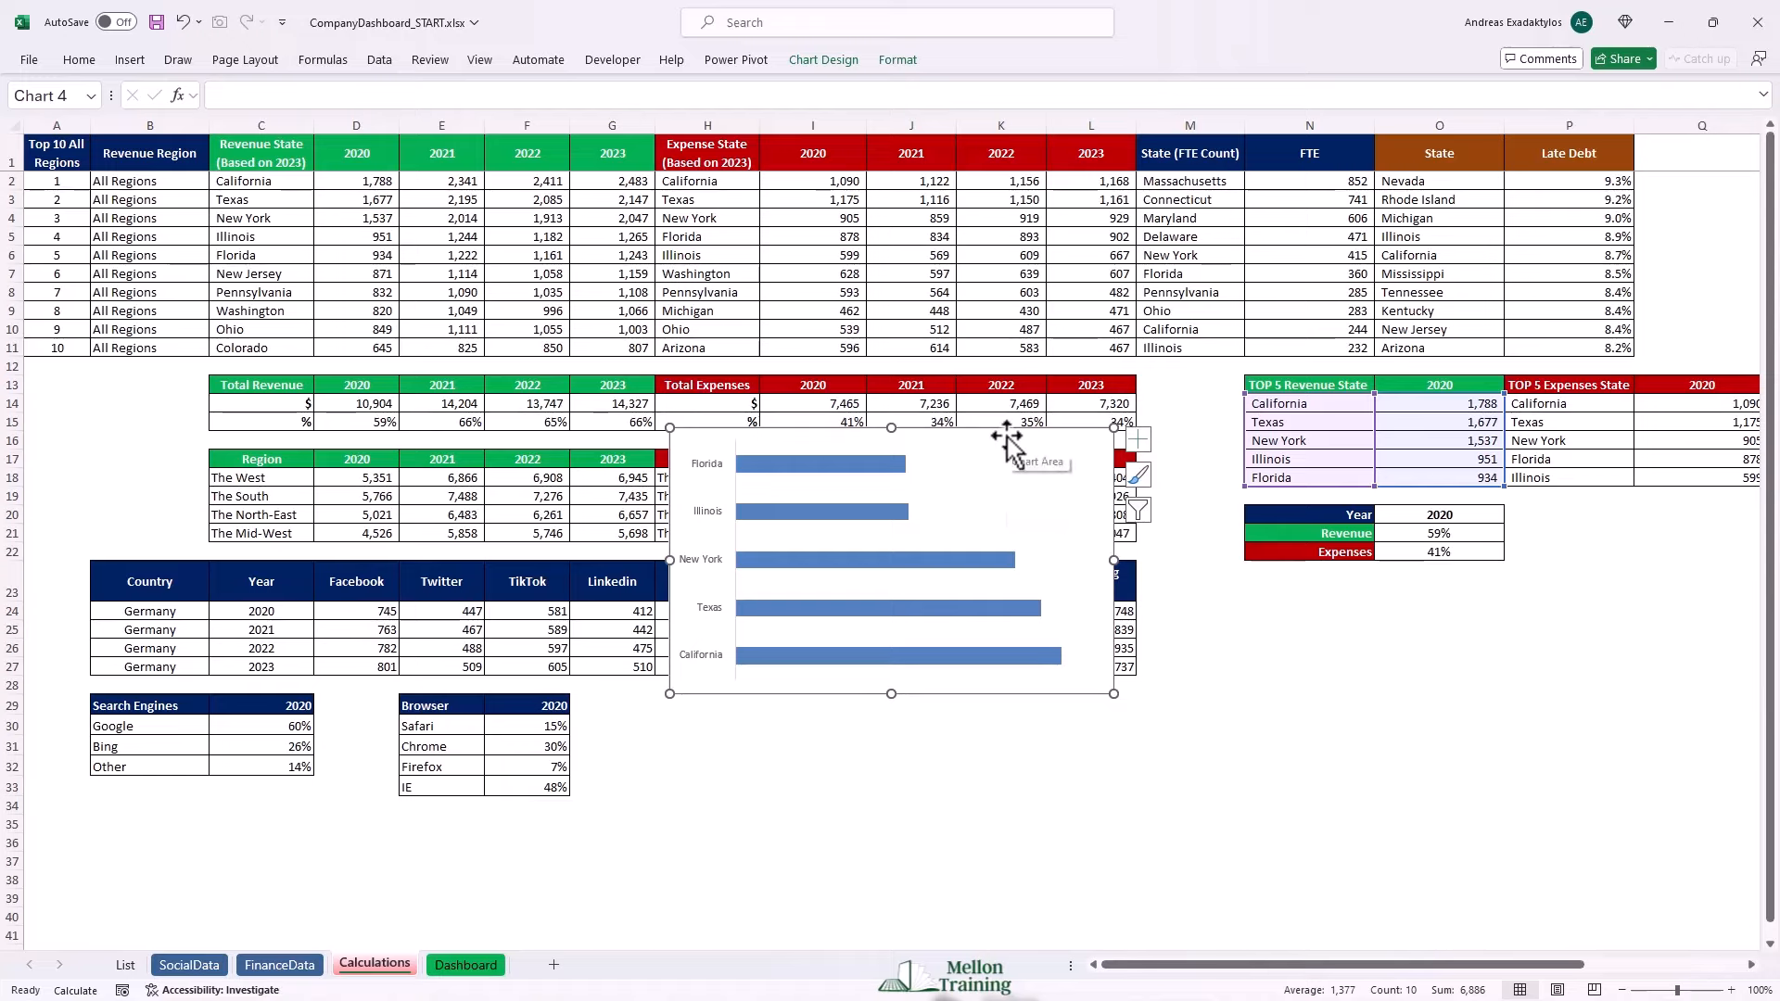
Cut the bar chart from the Calculations sheet and paste it at cell O22 of the Dashboard sheet.
key("ctrl+x")
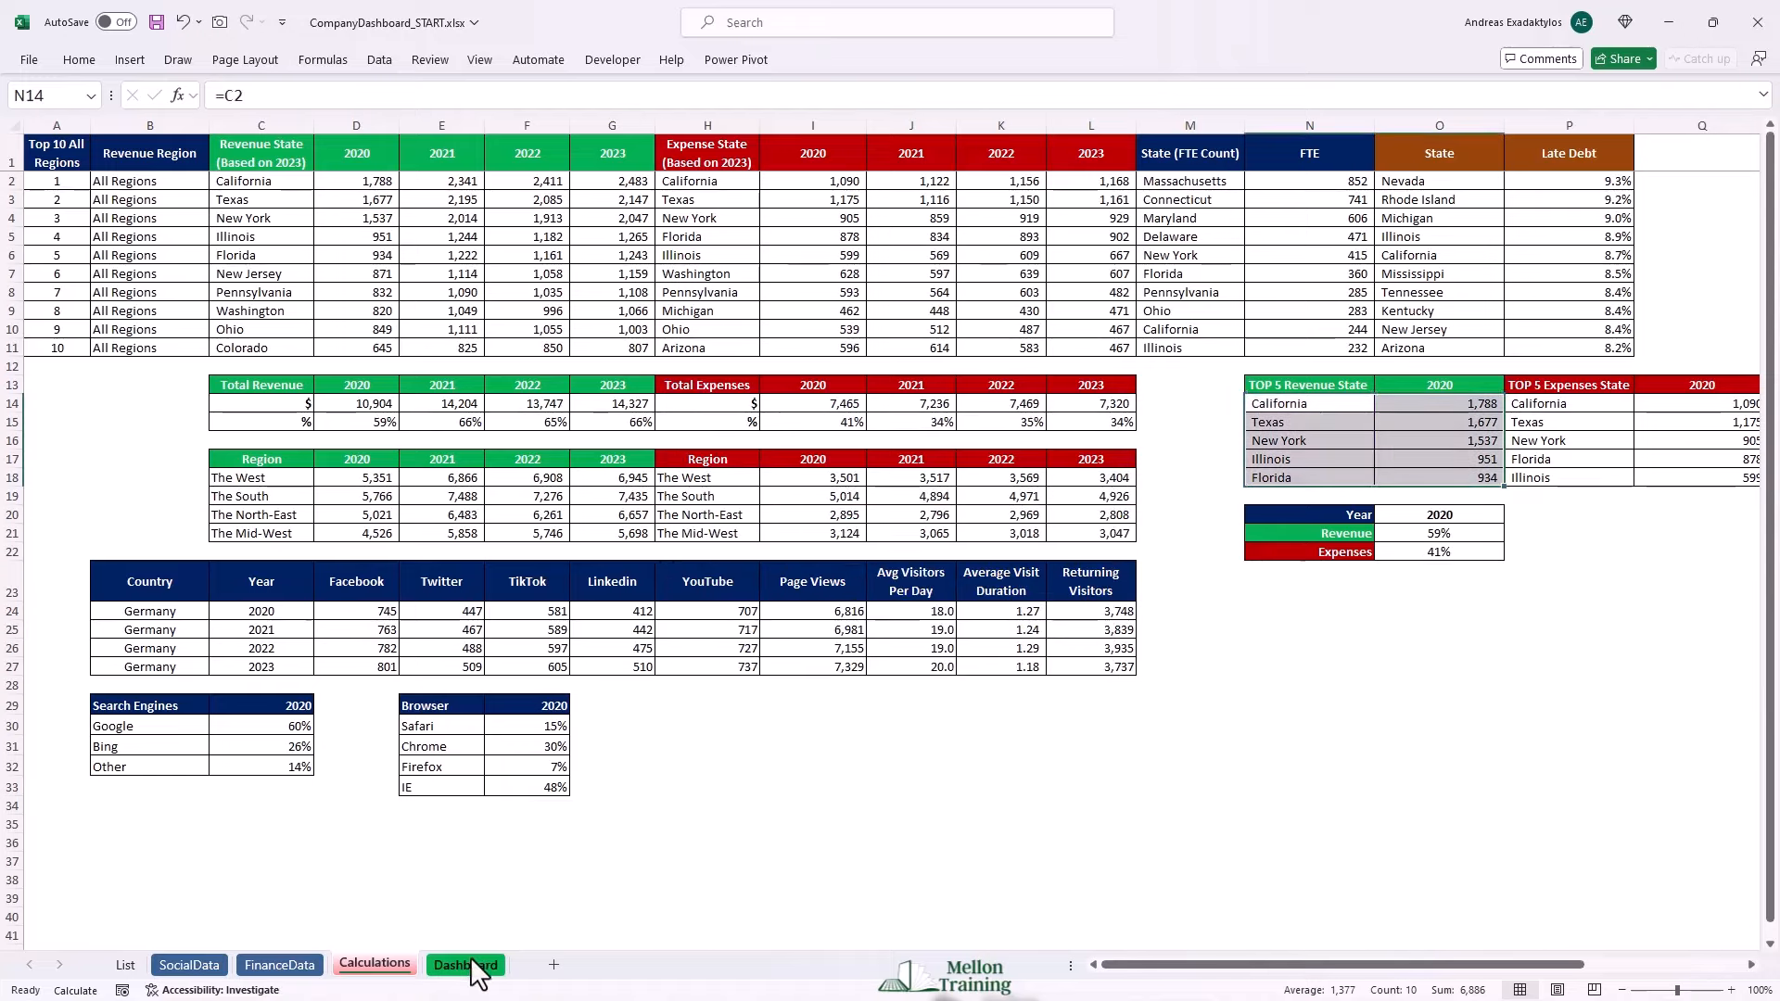
left_click(468, 965)
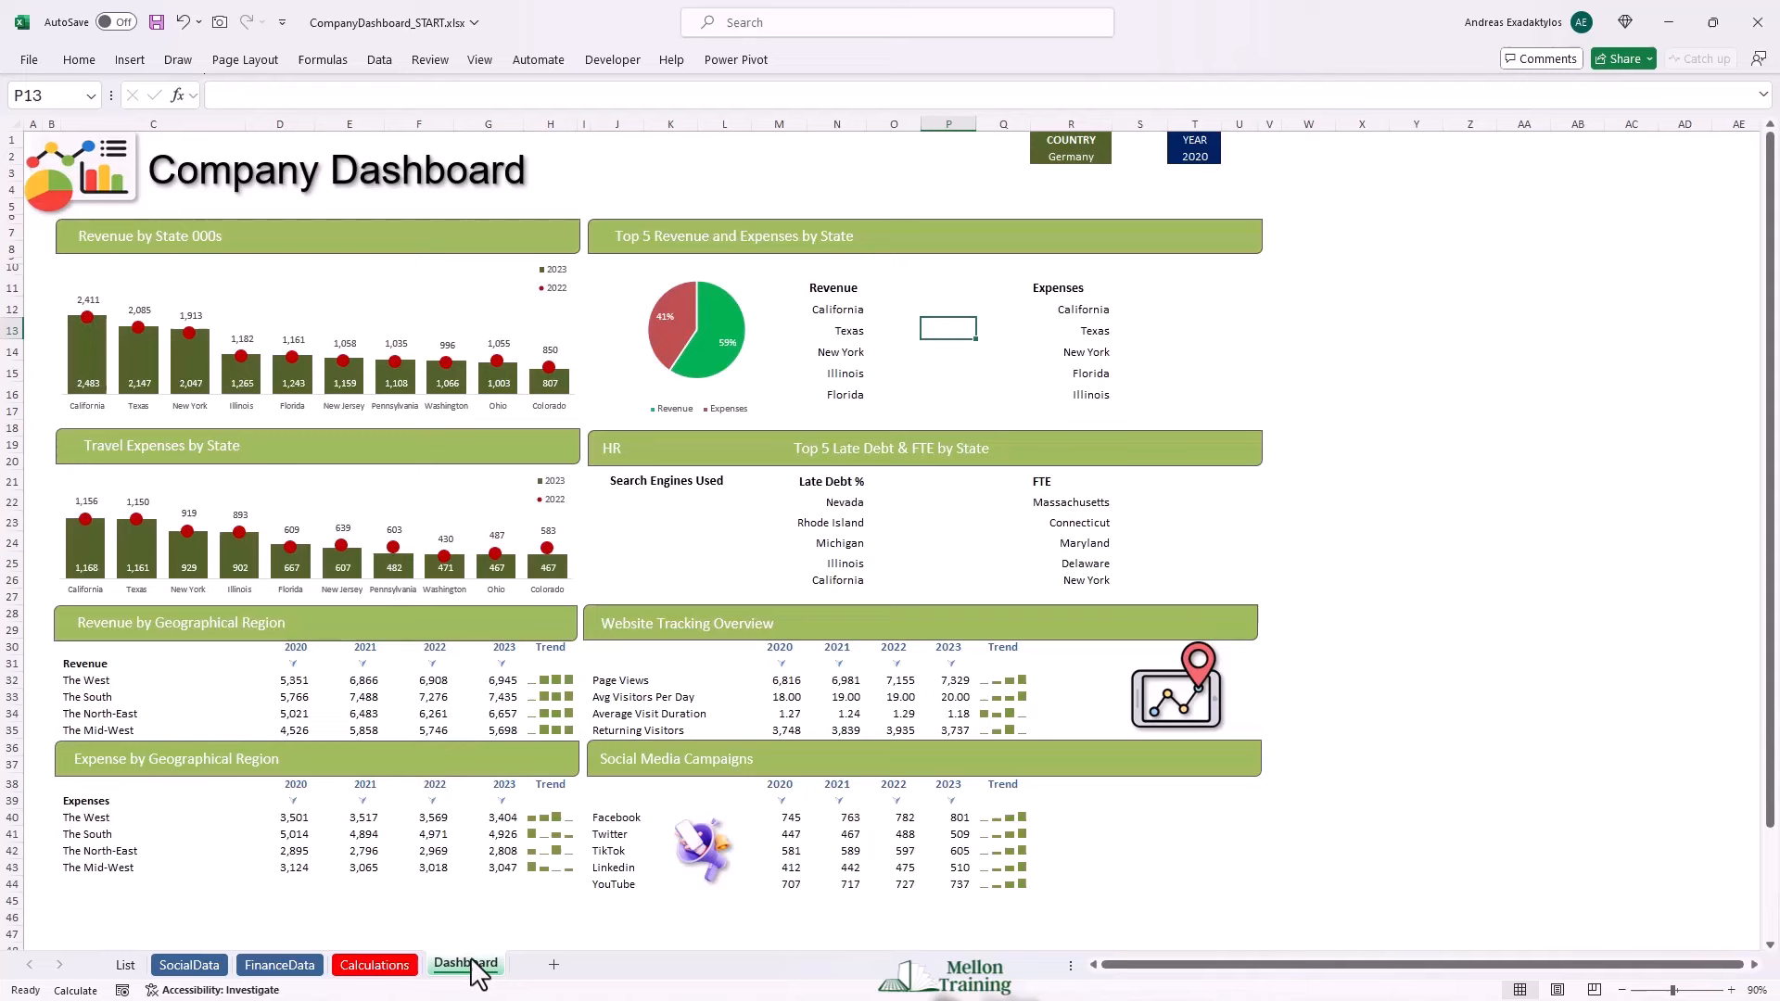
left_click(902, 502)
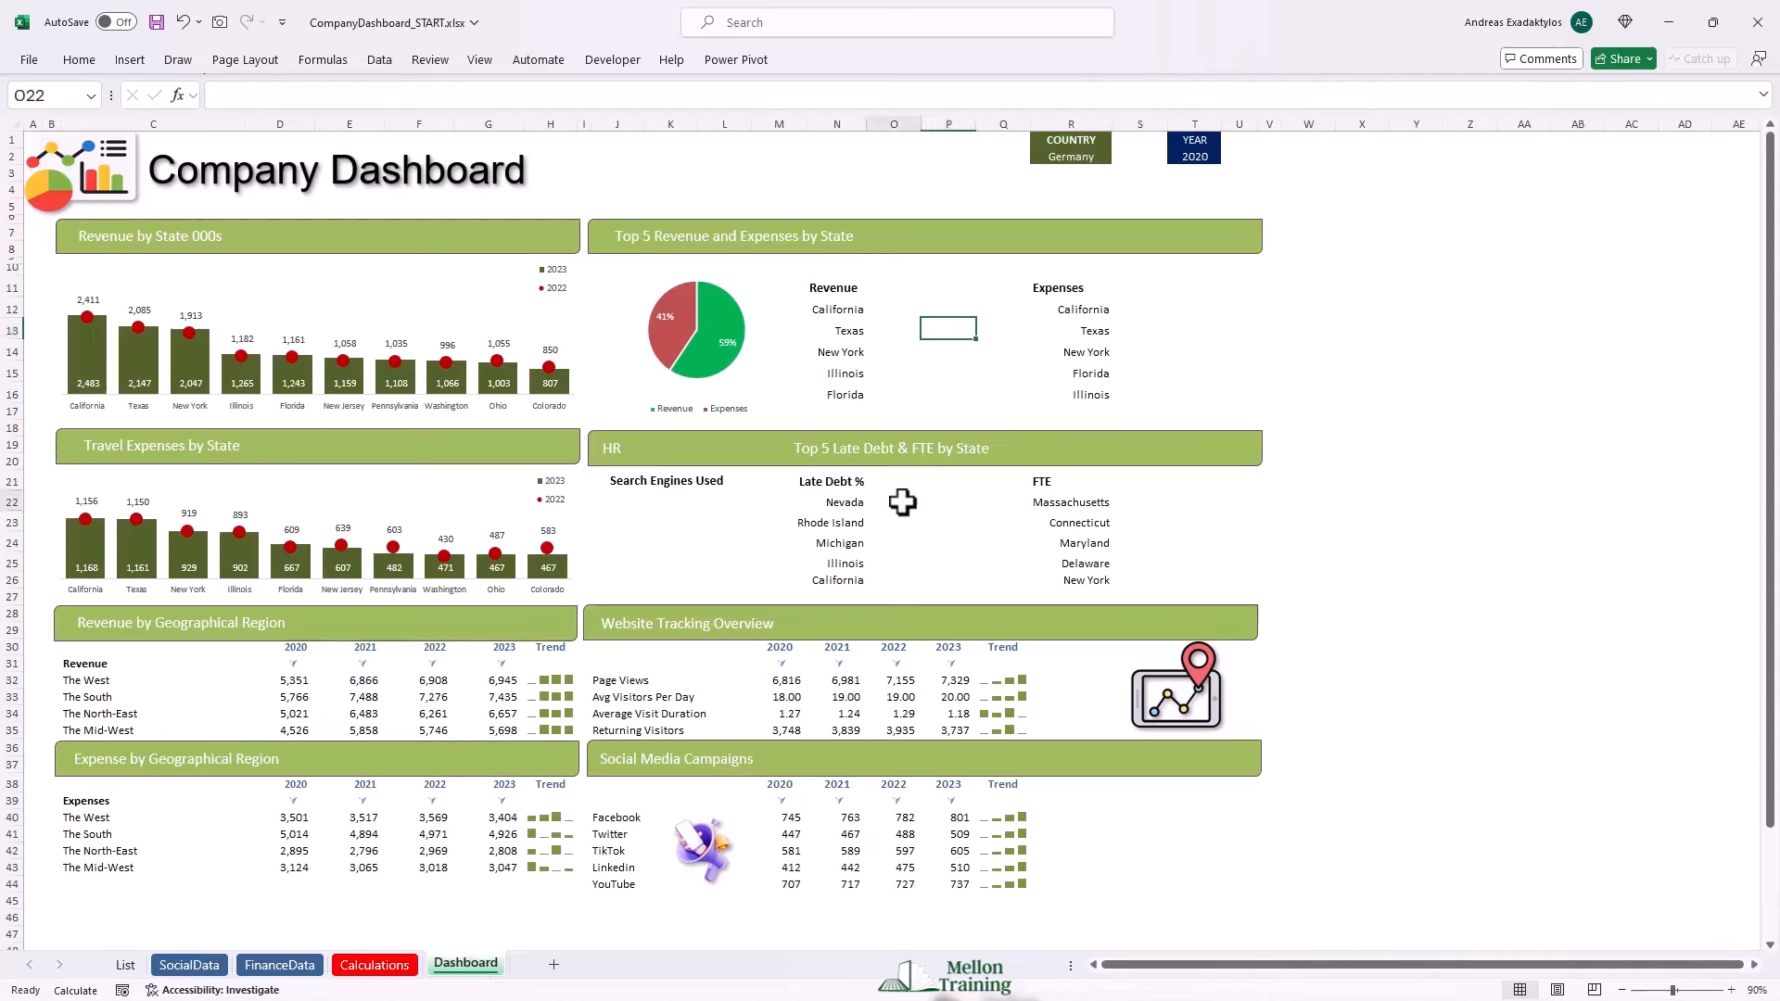
key("ctrl+v")
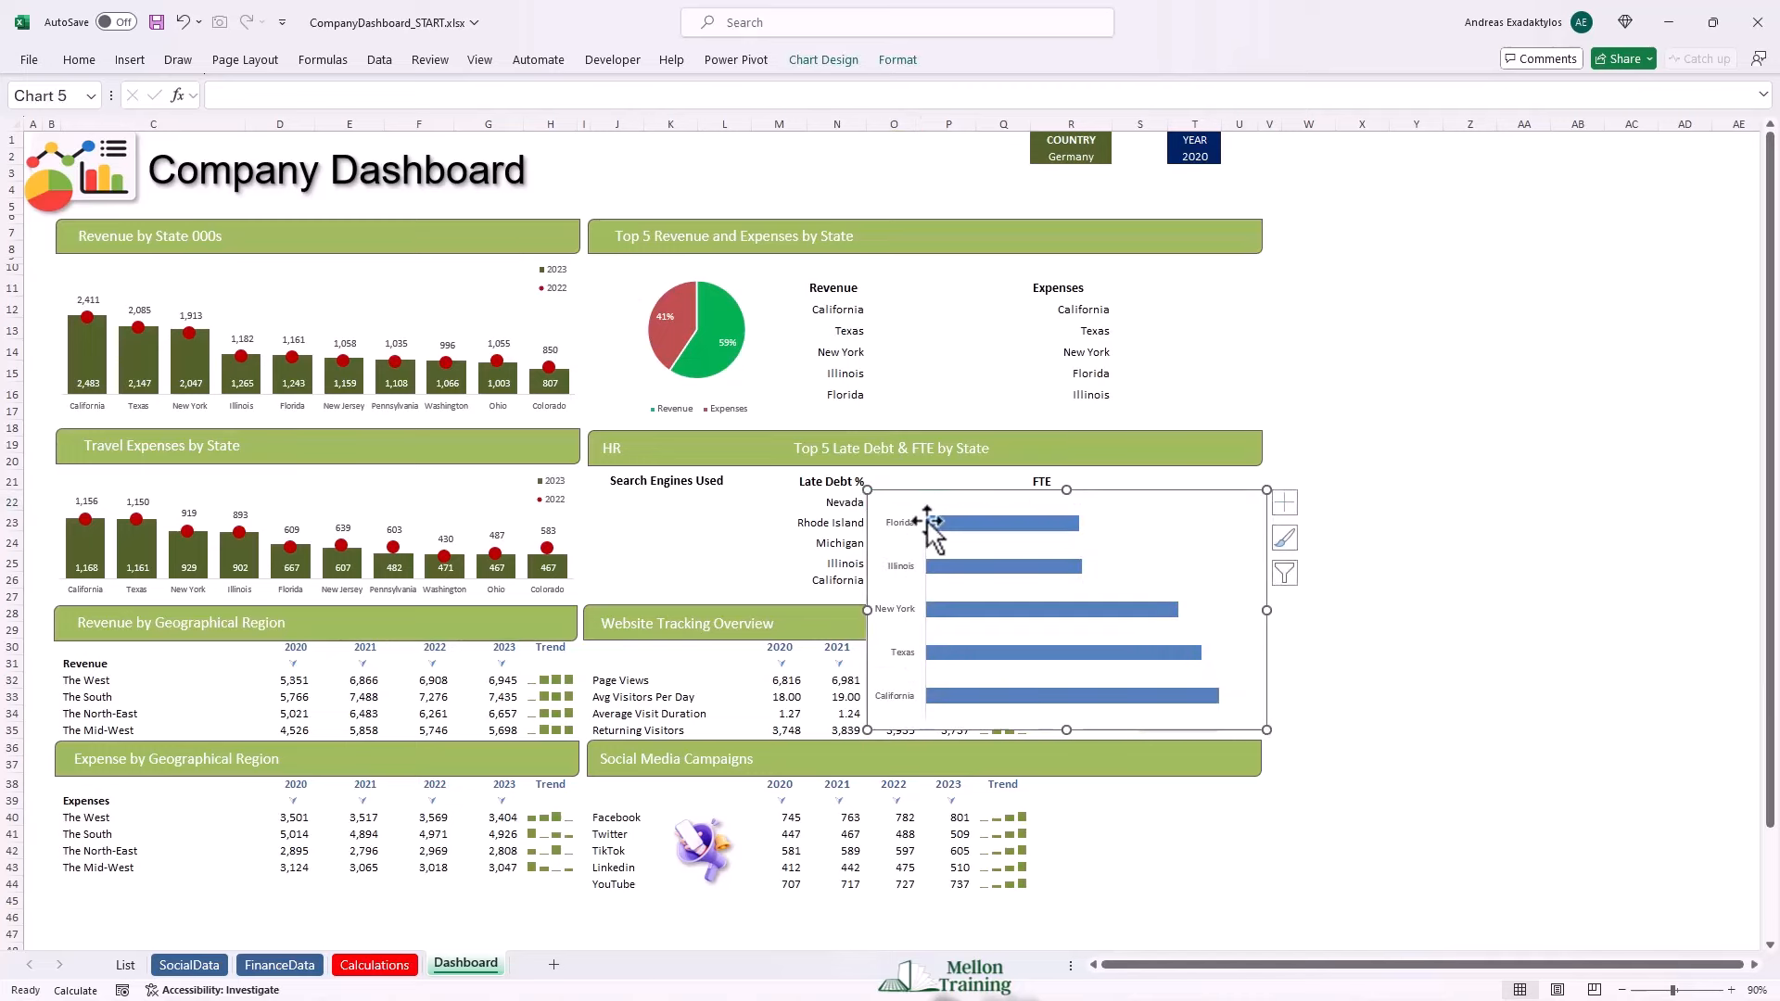
Move and shrink the bar chart to fit between the Revenue and Expenses state lists under Top 5 Revenue and Expenses.
left_click_drag(945, 495, 951, 288)
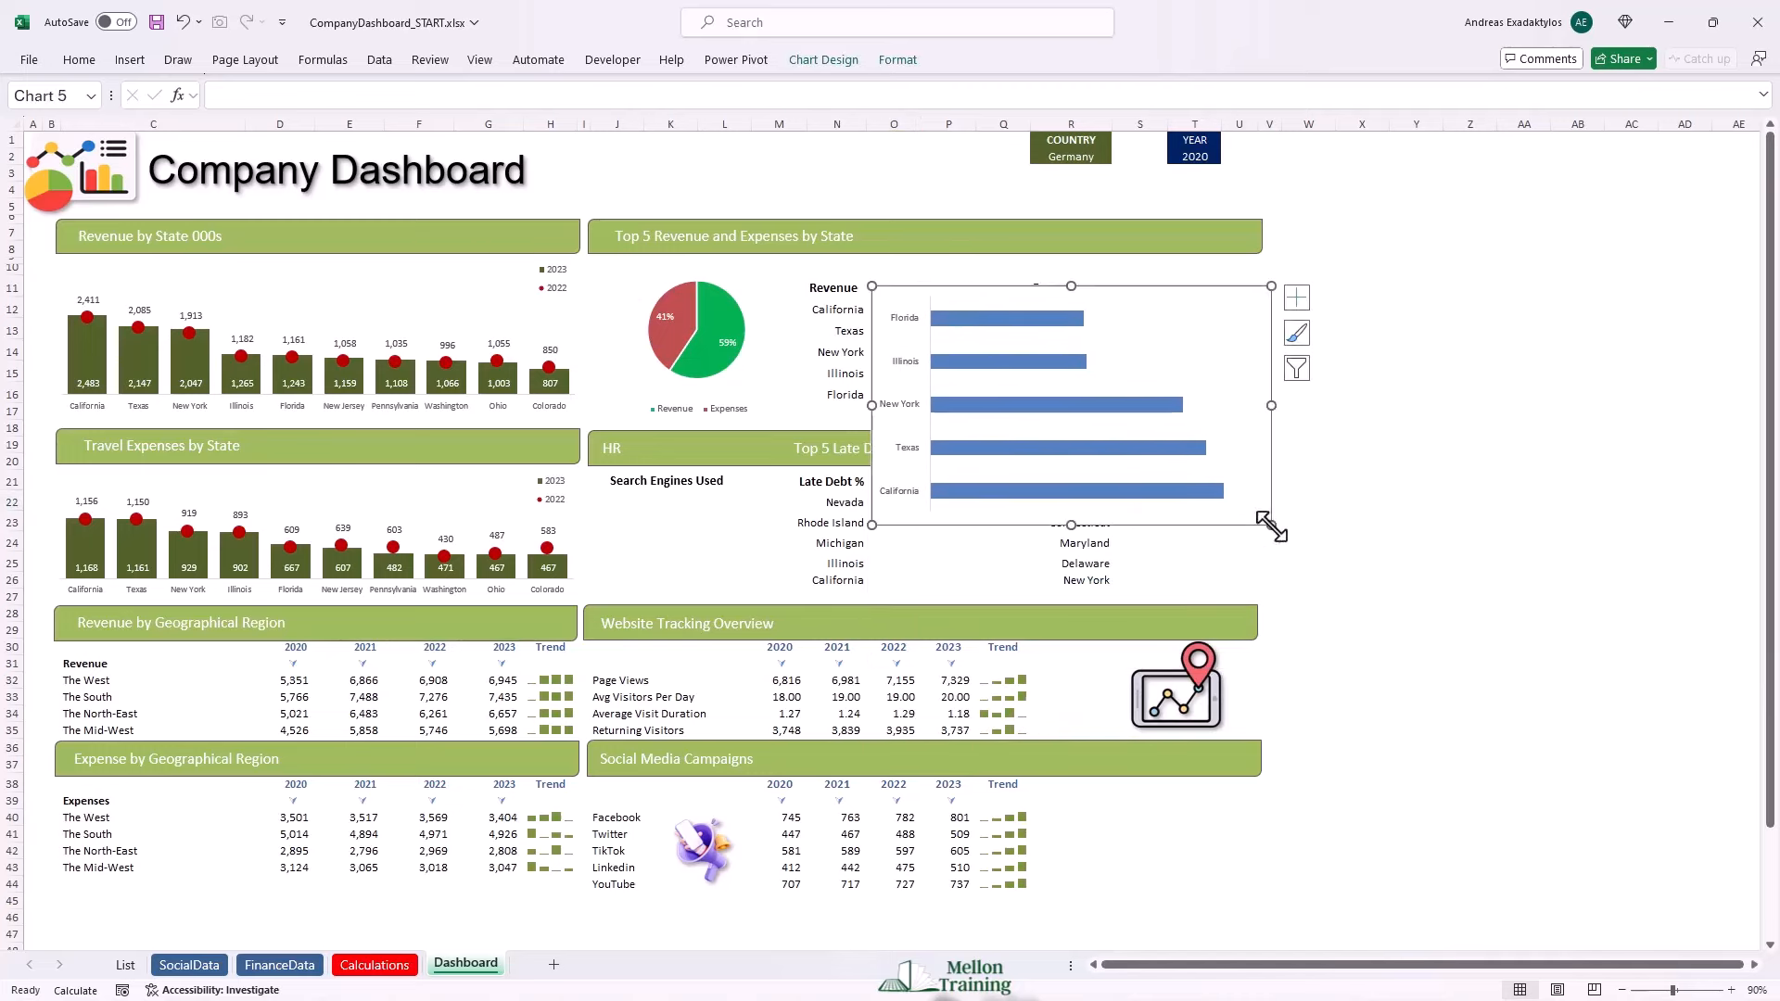
left_click_drag(1272, 525, 1123, 425)
left_click_drag(1124, 356, 1029, 354)
left_click_drag(1028, 355, 1027, 354)
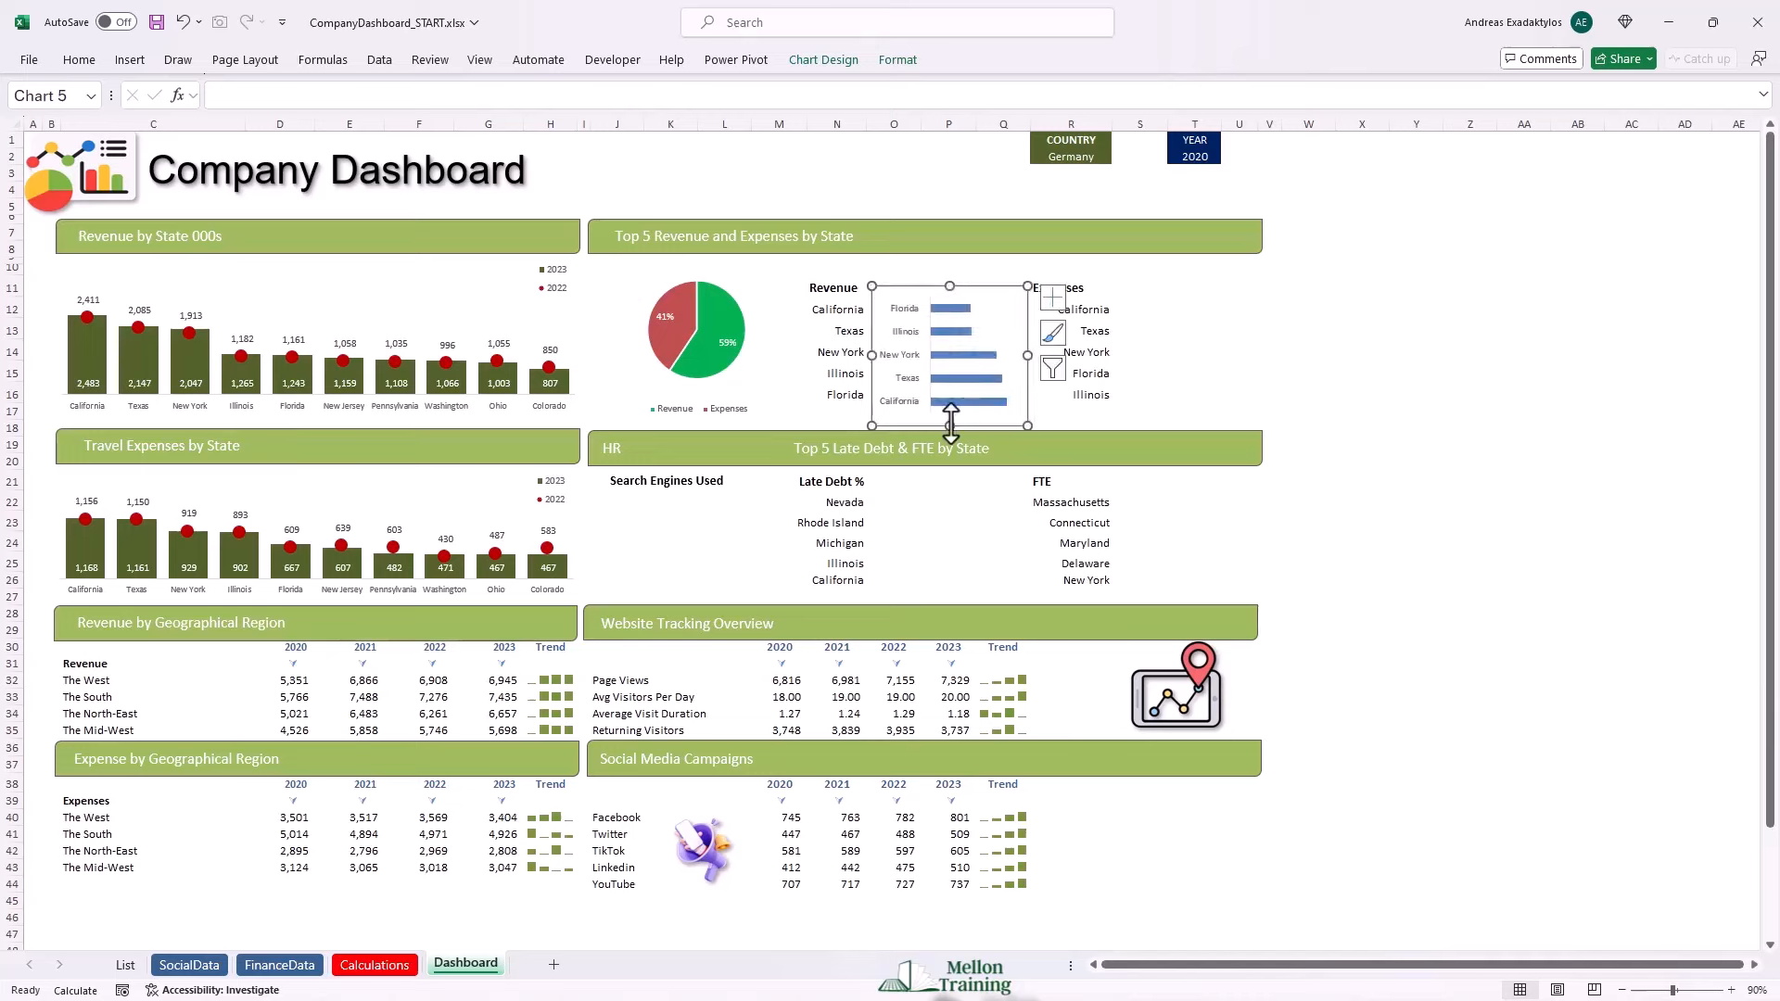
left_click_drag(947, 426, 949, 424)
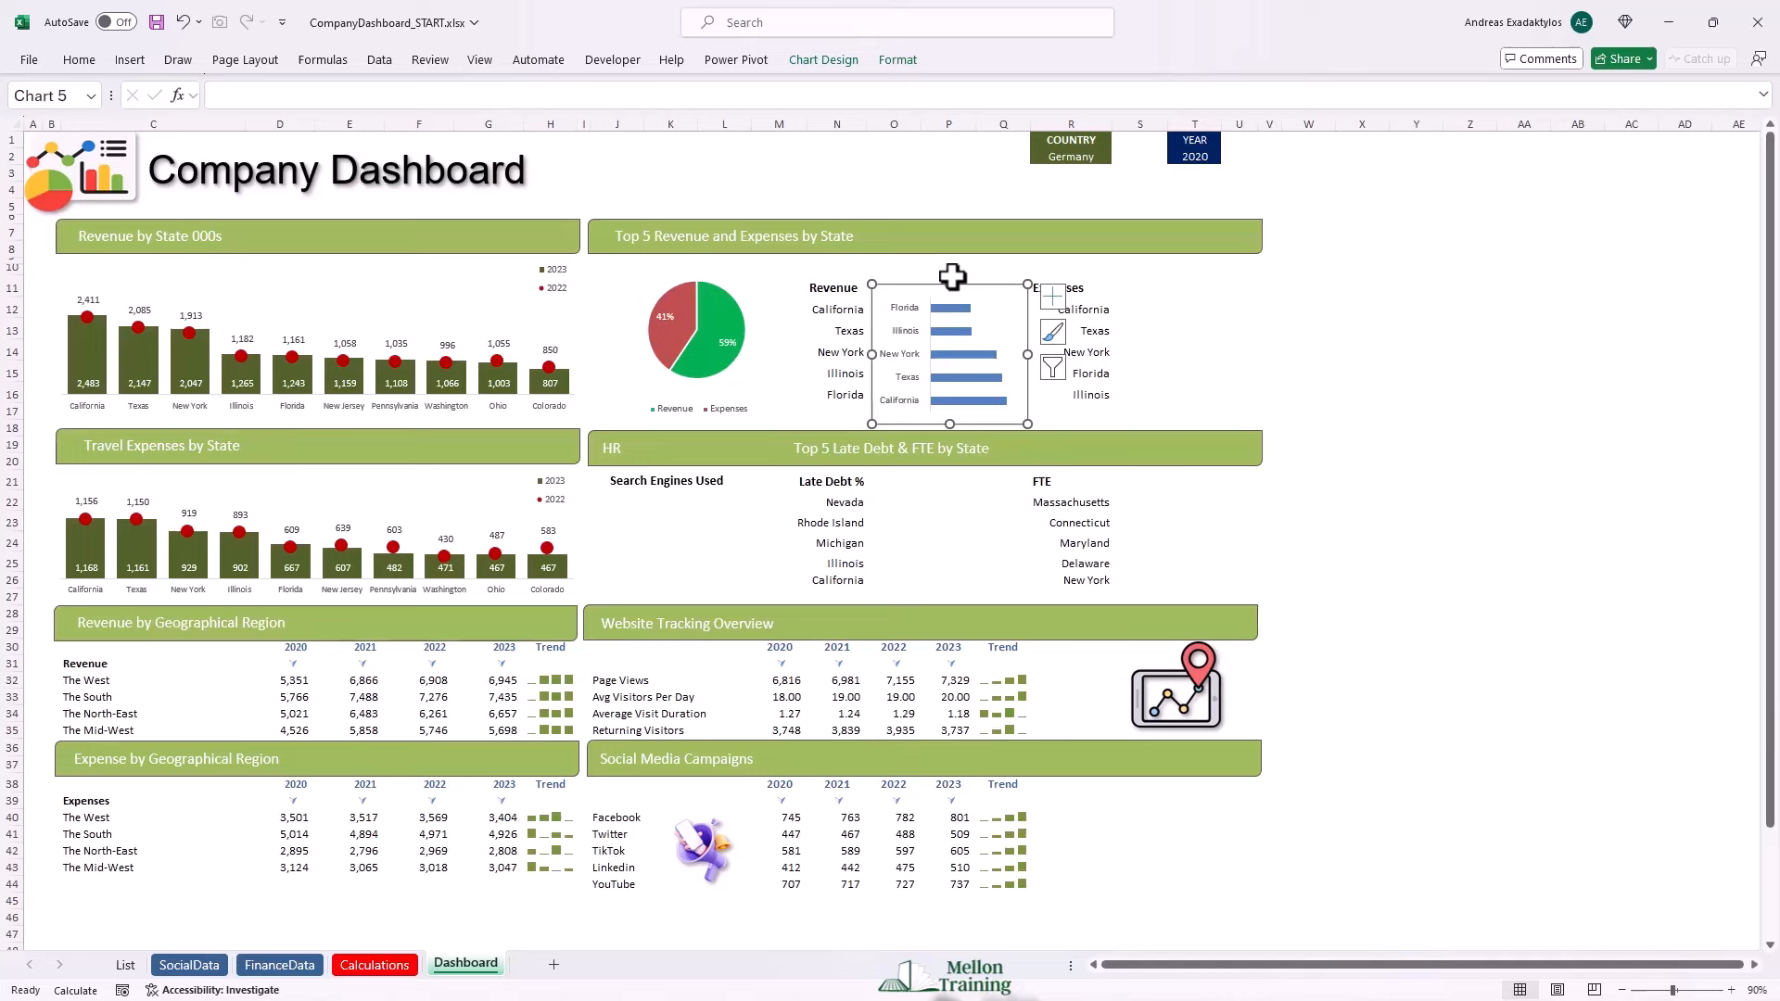
Put the bar chart's state categories in reverse order and delete the vertical axis.
right_click(908, 360)
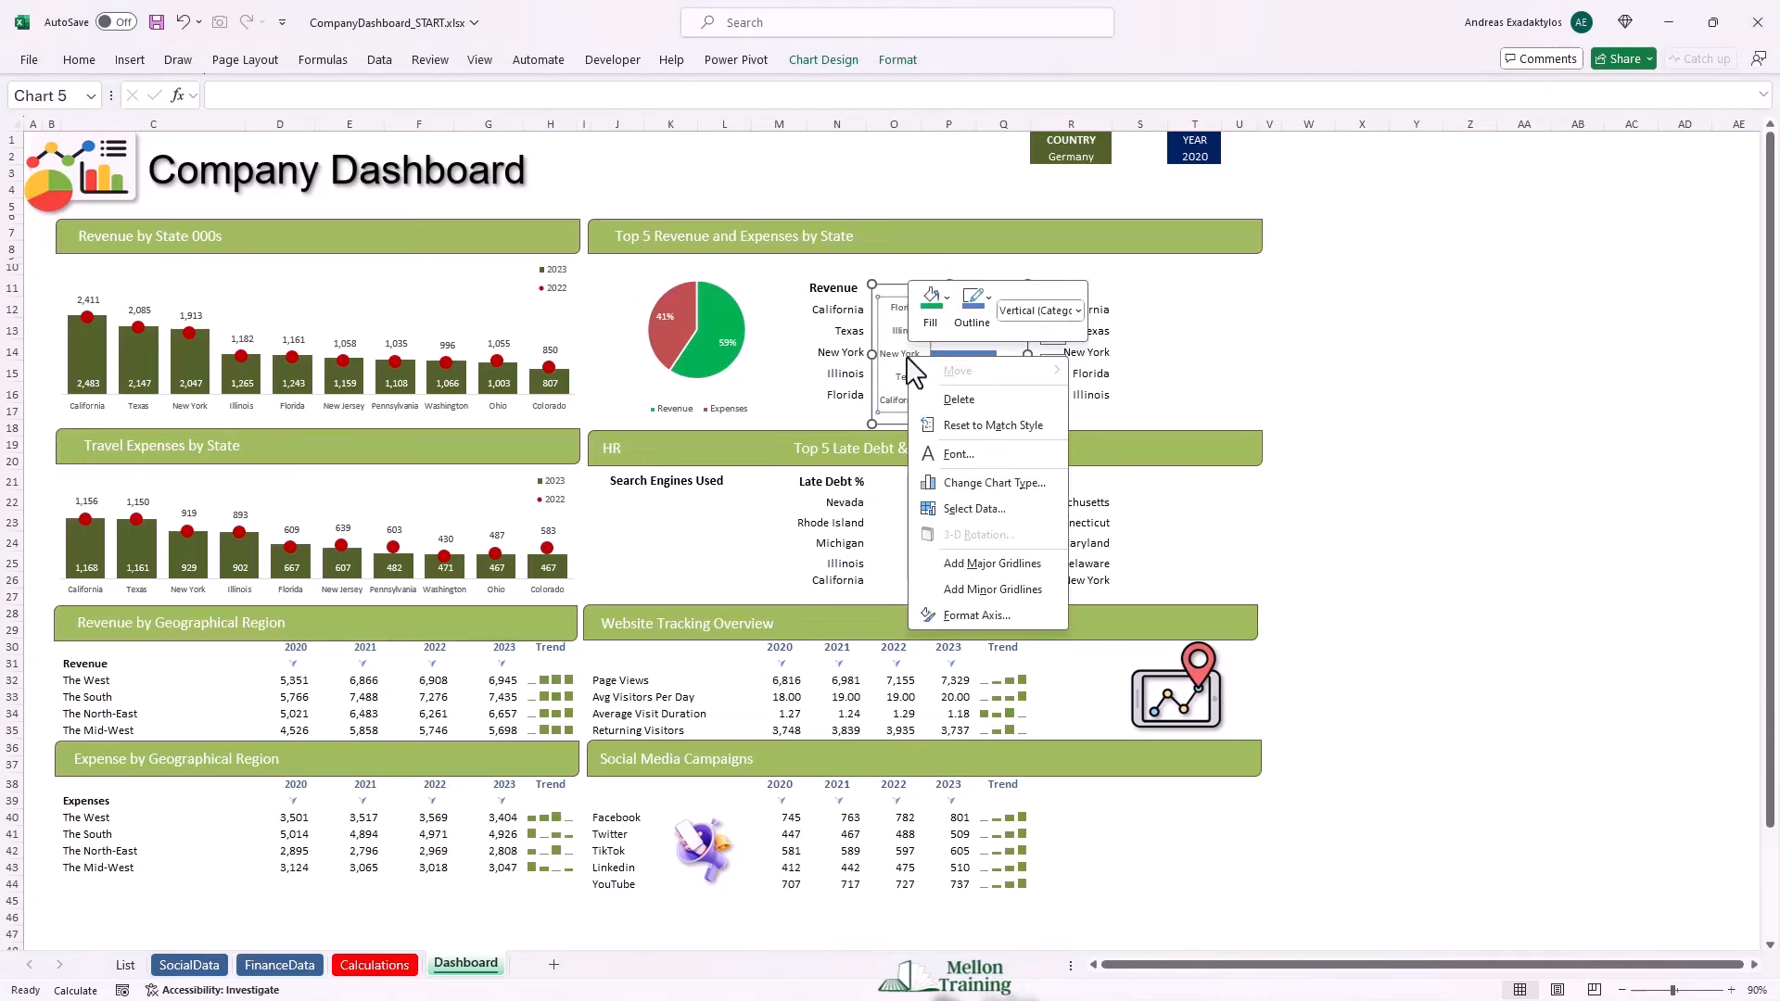
left_click(972, 613)
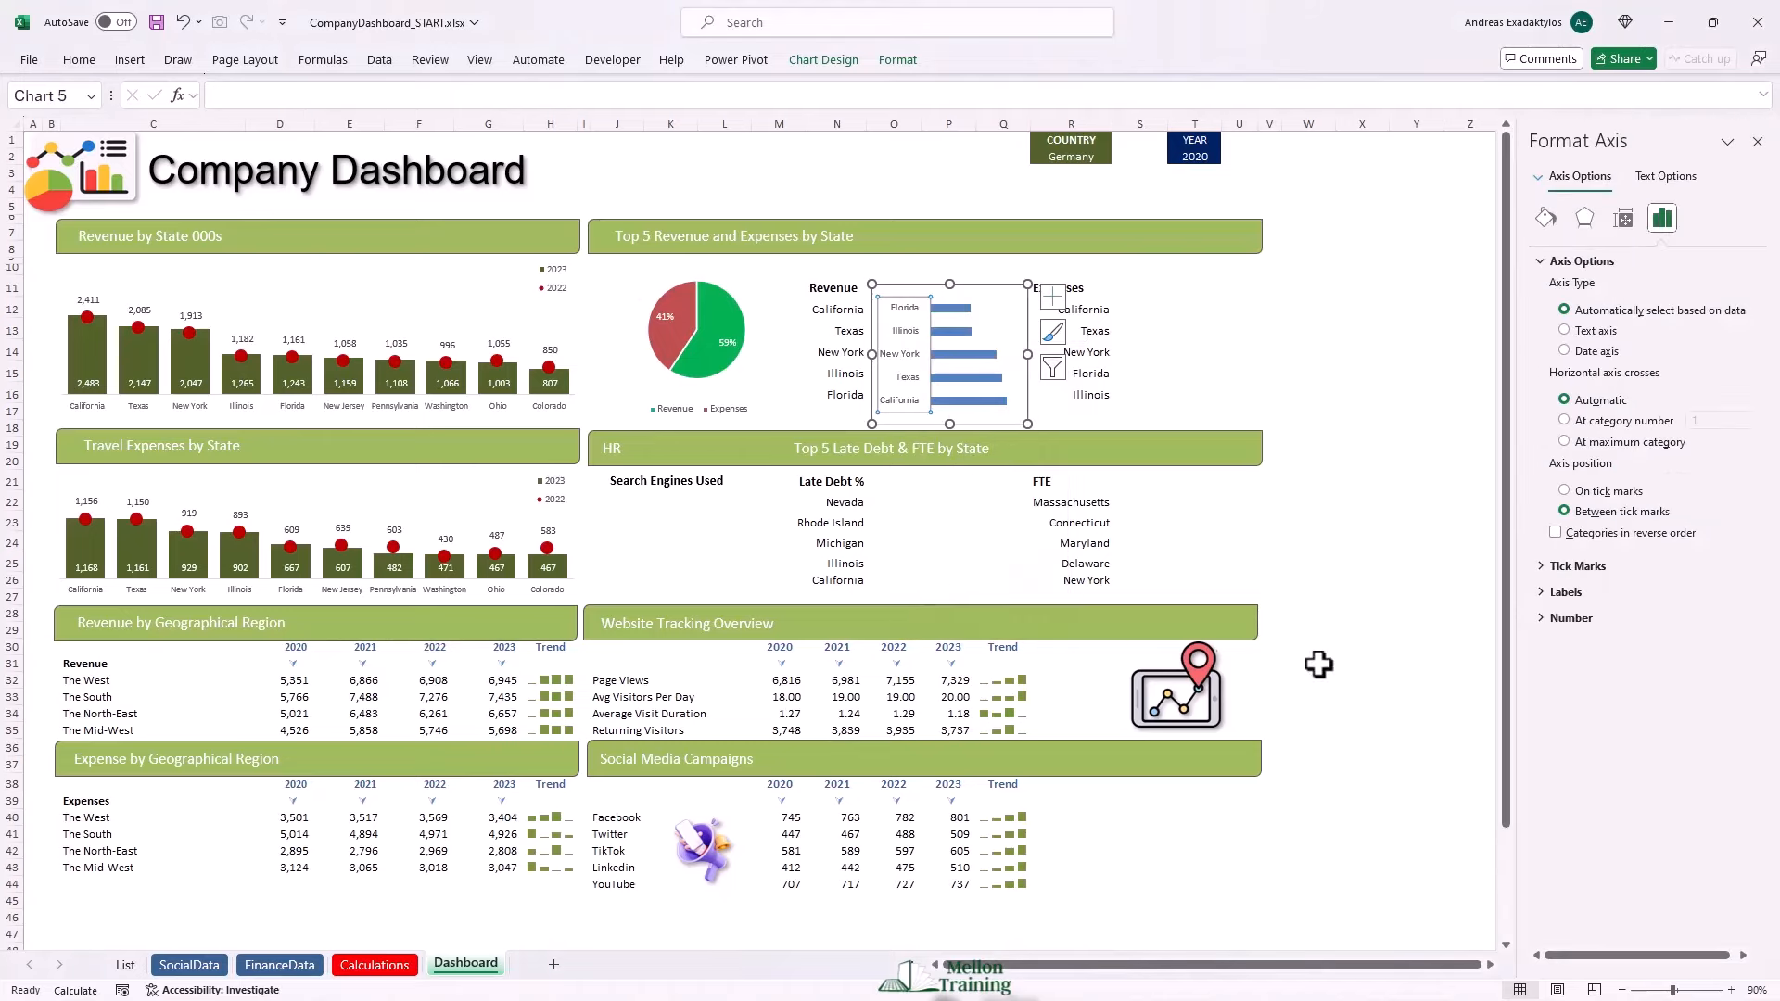
left_click(1555, 532)
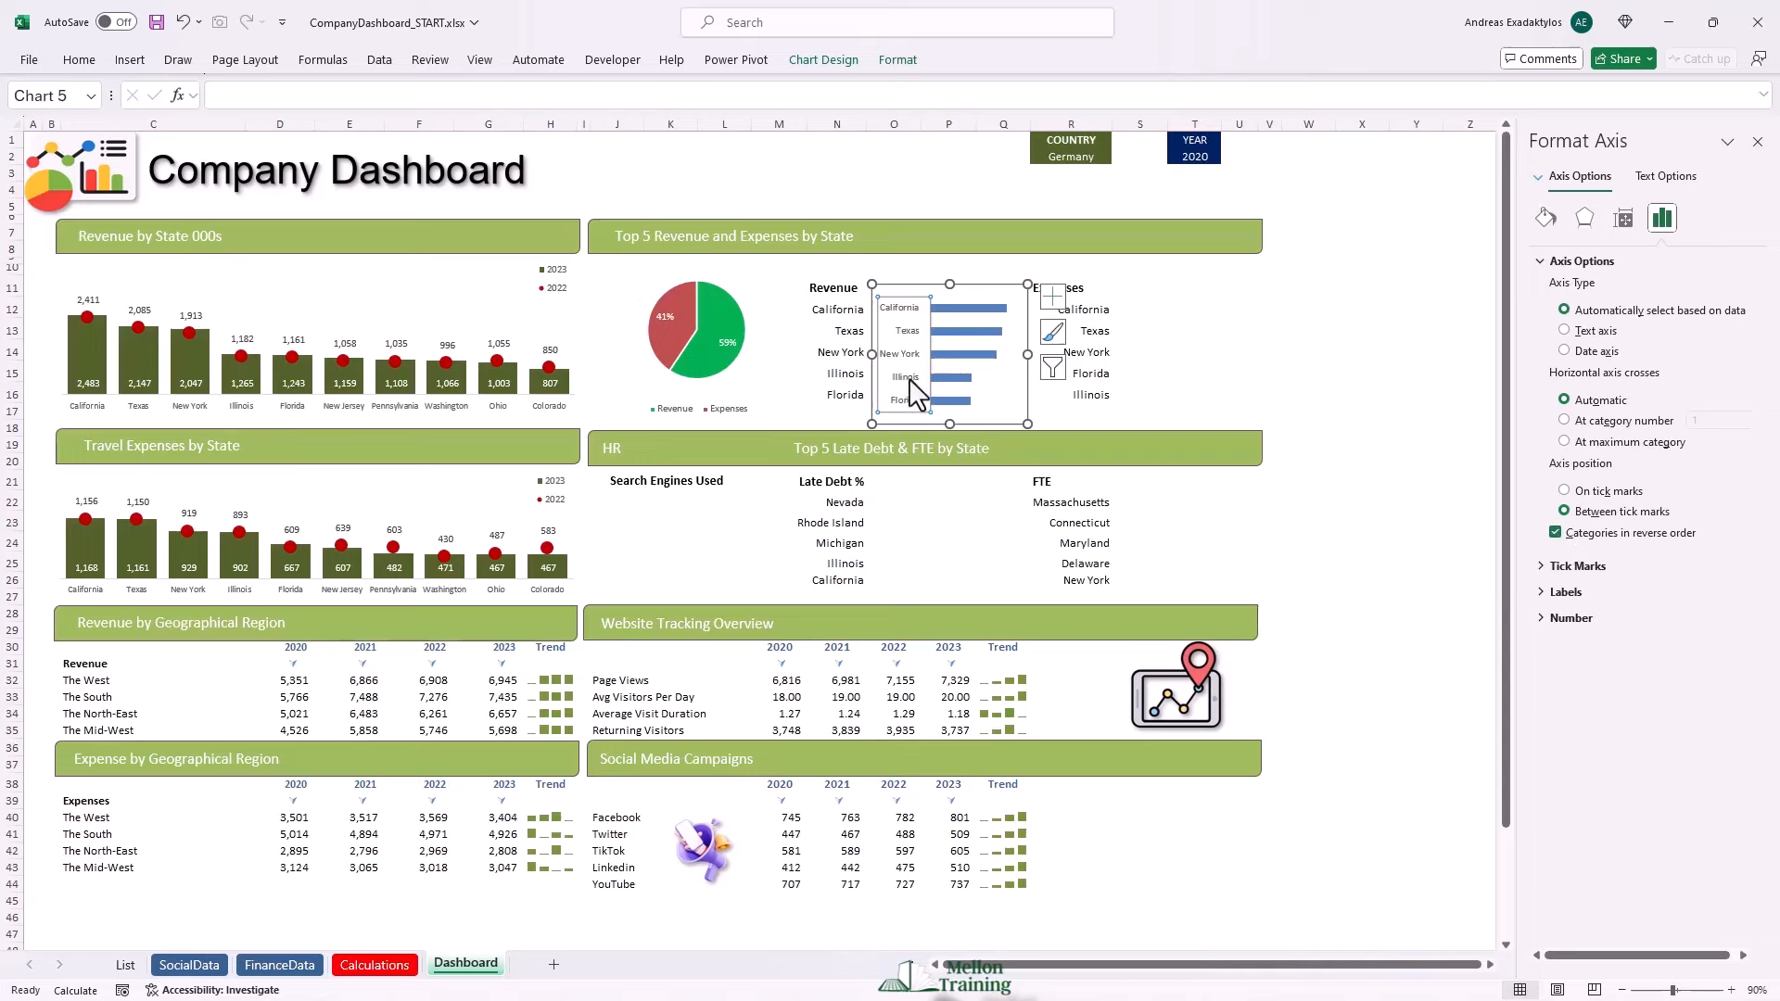
key("Delete")
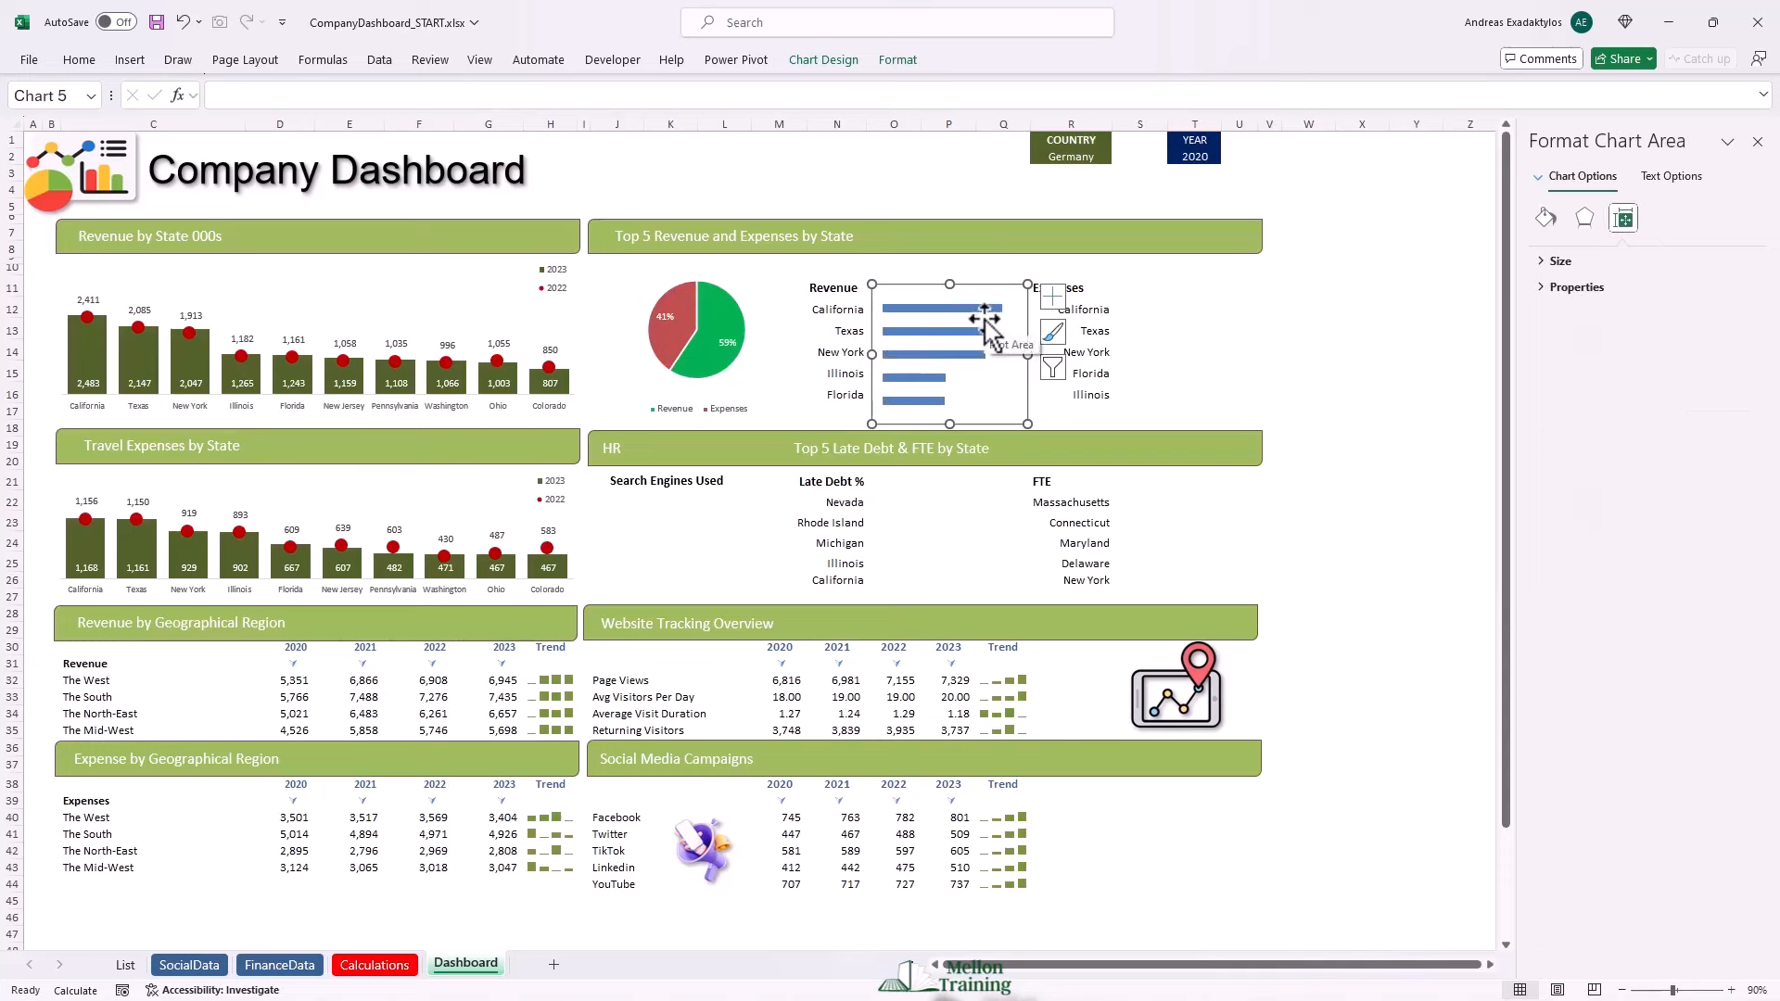
Set the gap width of the revenue bars to 30%.
right_click(946, 331)
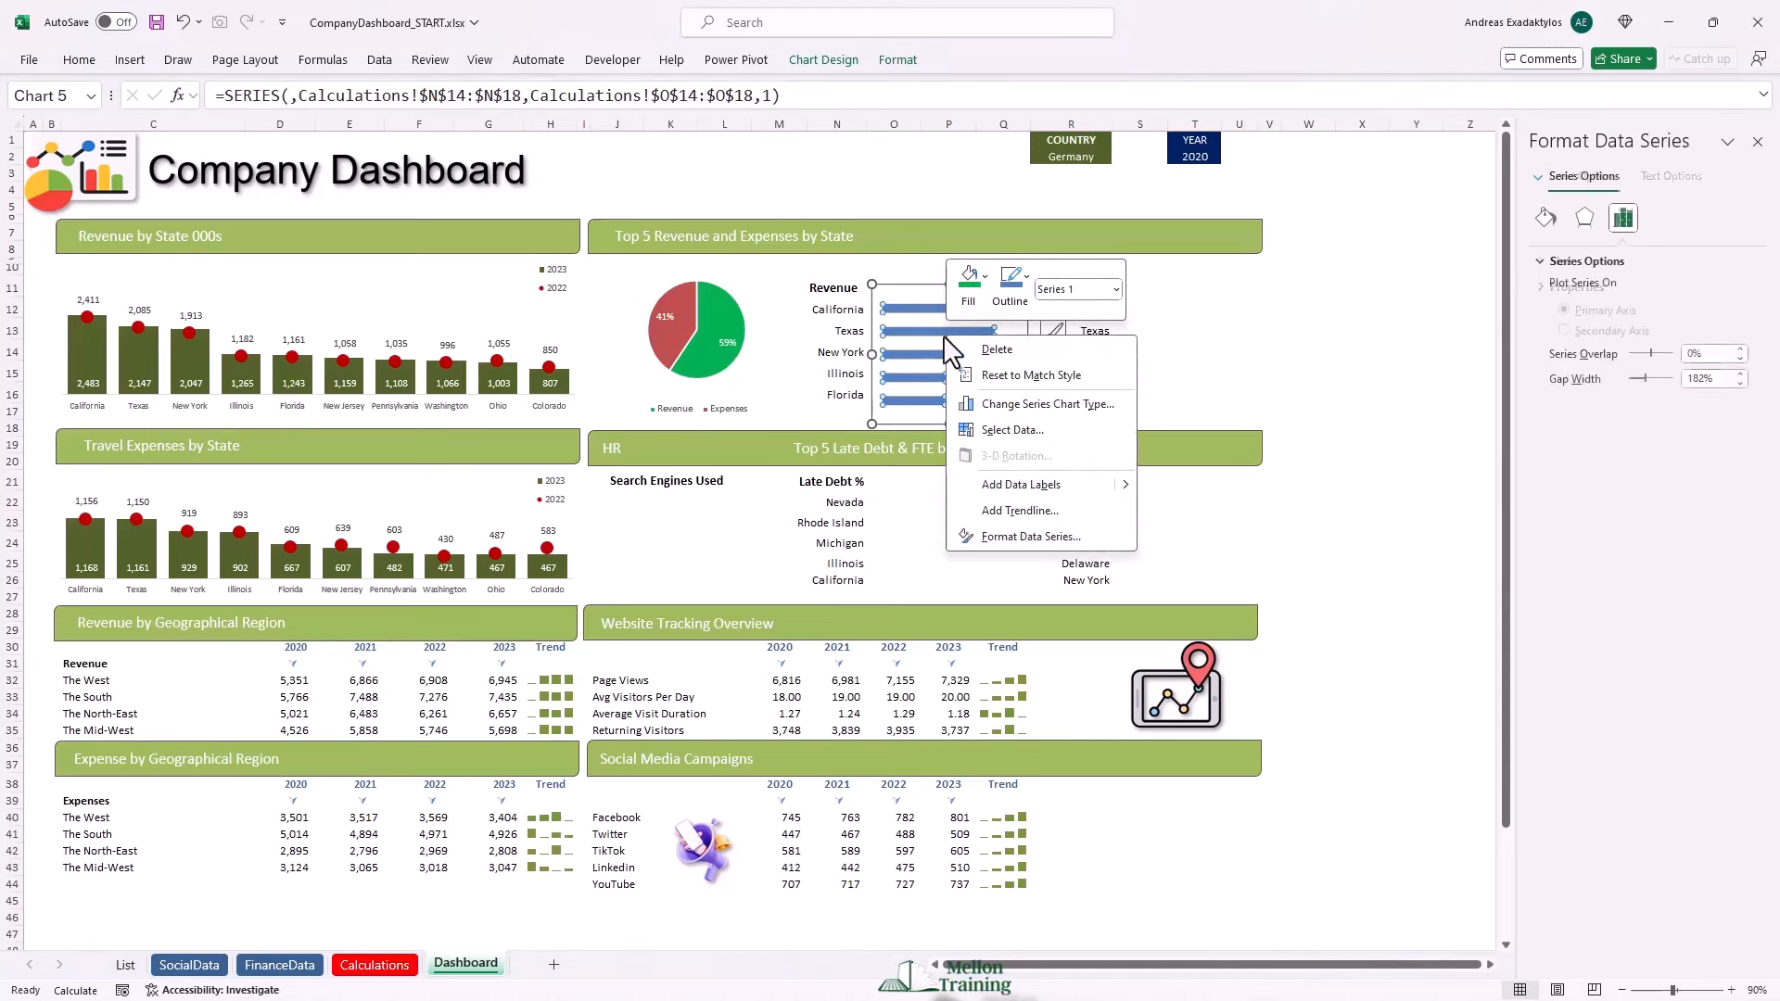
left_click(1722, 378)
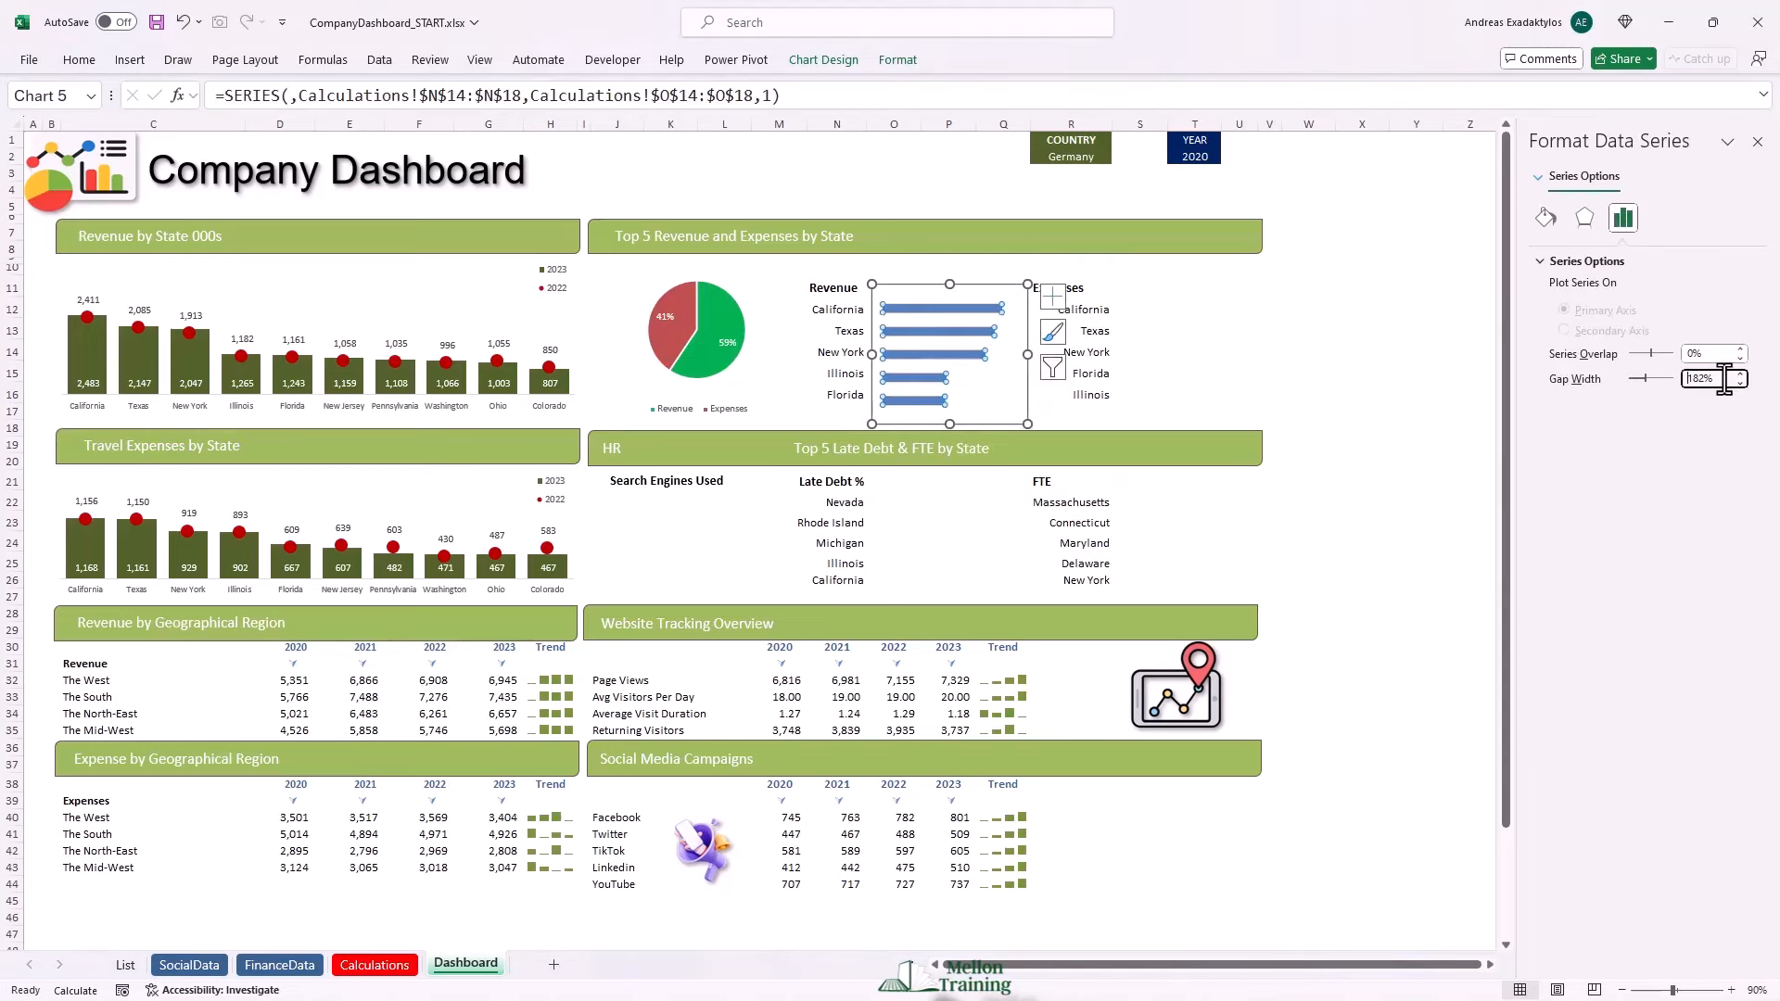
left_click_drag(1723, 379, 1623, 383)
type("30")
key("Return")
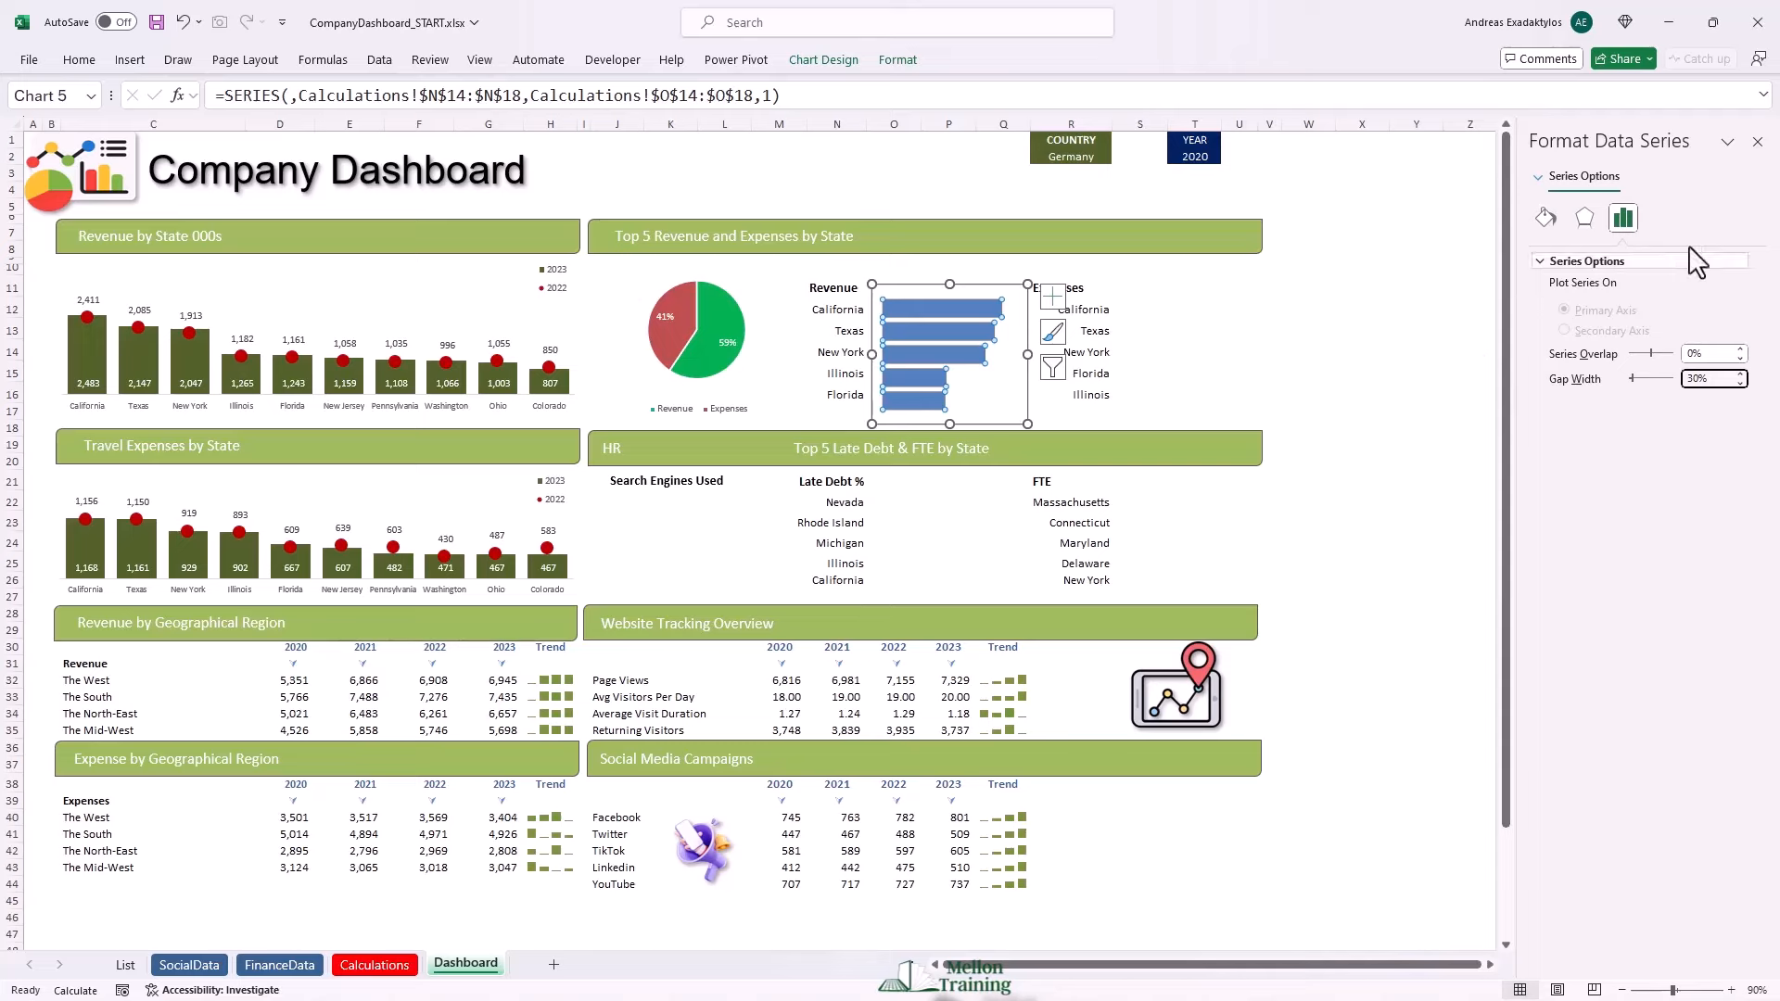
Fill the revenue bars with the standard Green color.
left_click(1544, 217)
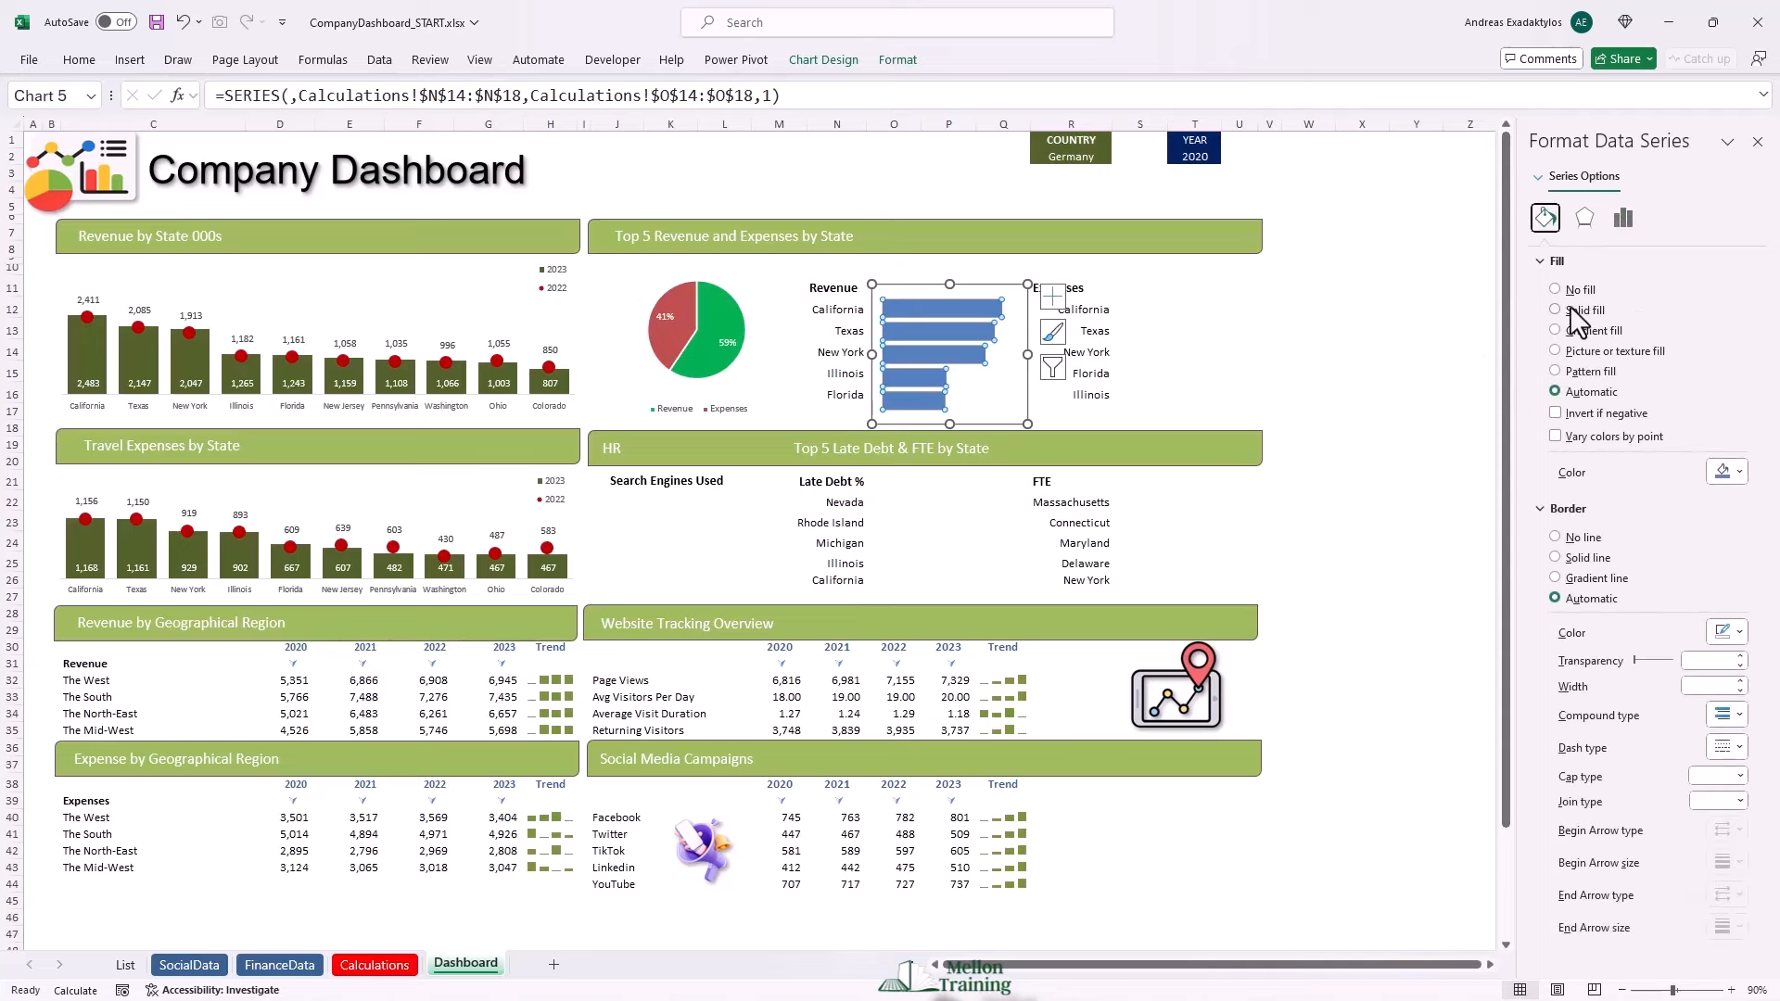
left_click(1740, 475)
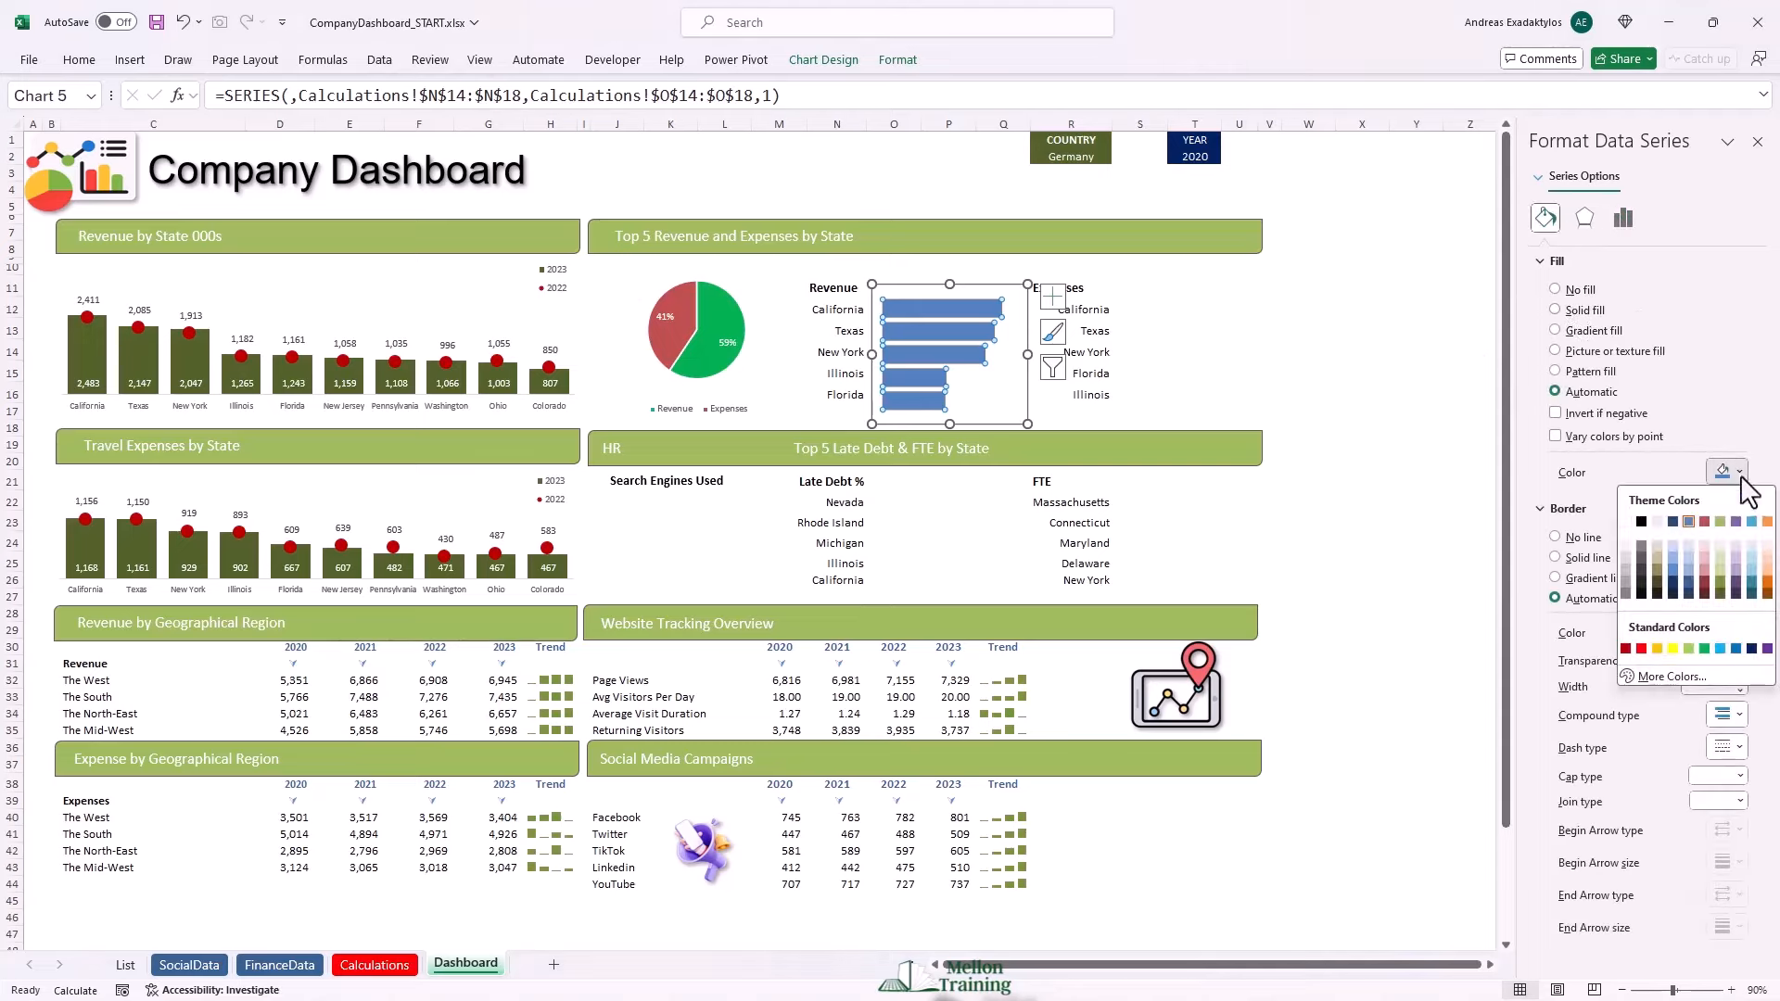
left_click(1708, 653)
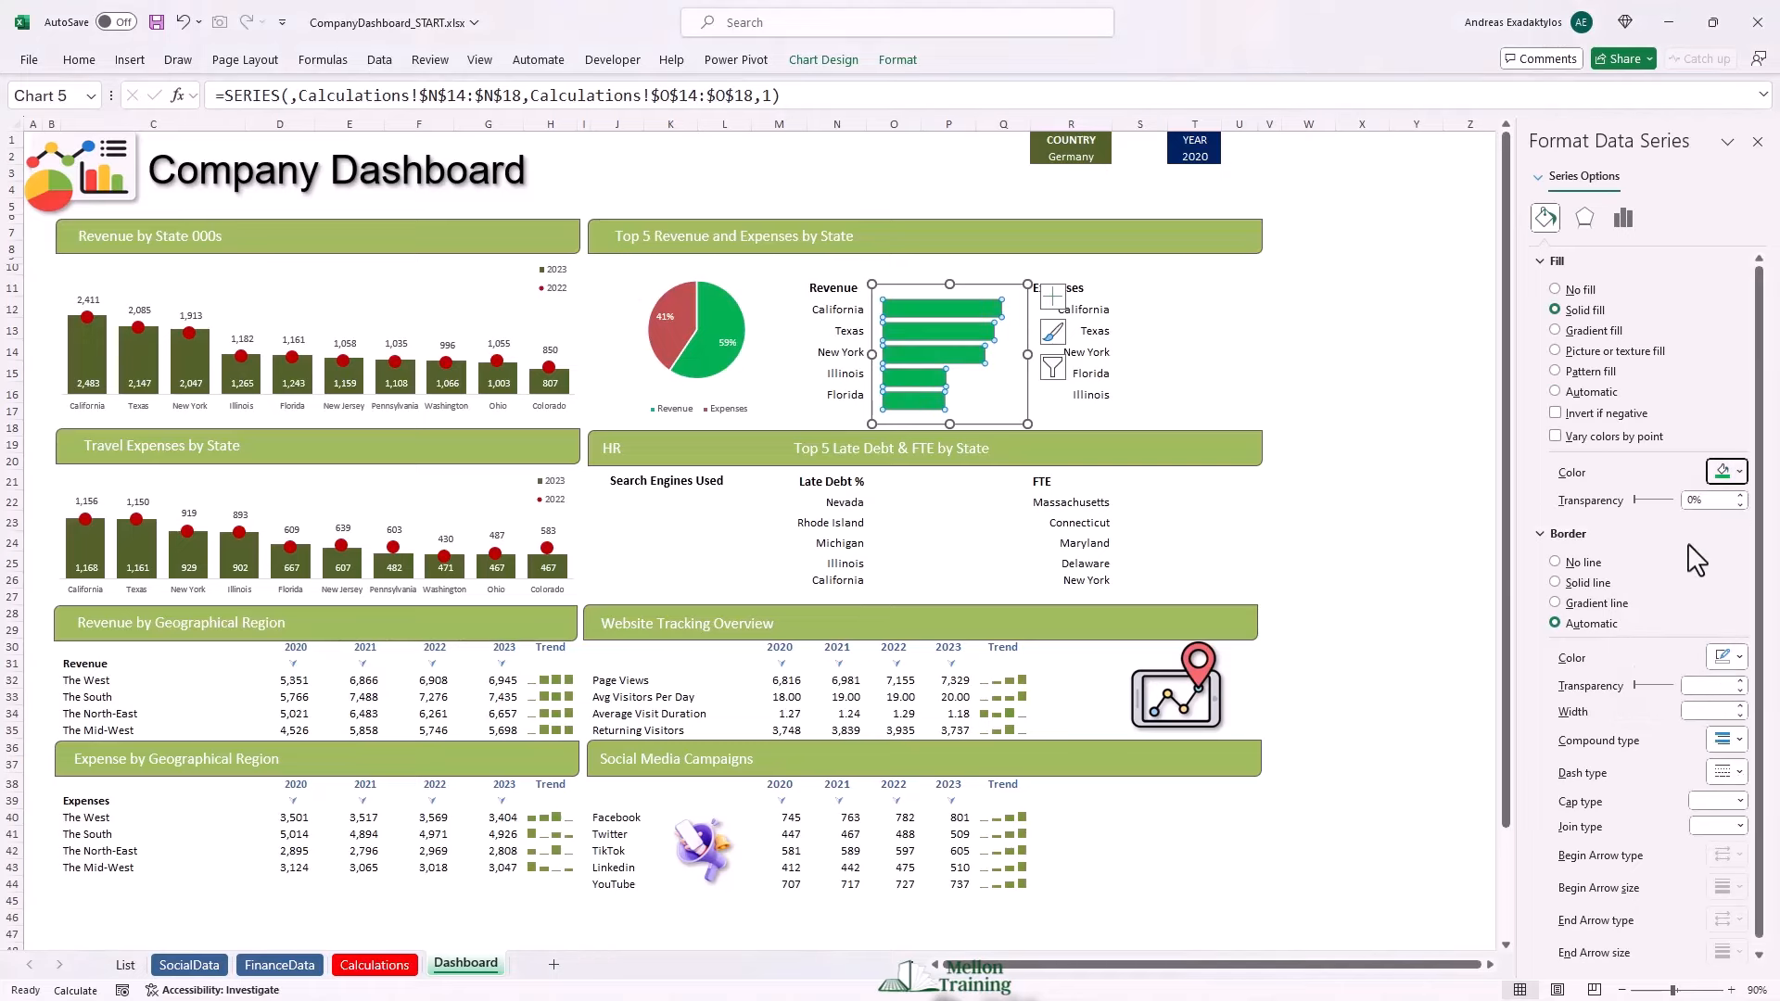
Add data labels to the Top 5 Revenue bars and position them in the center of the bars.
right_click(931, 308)
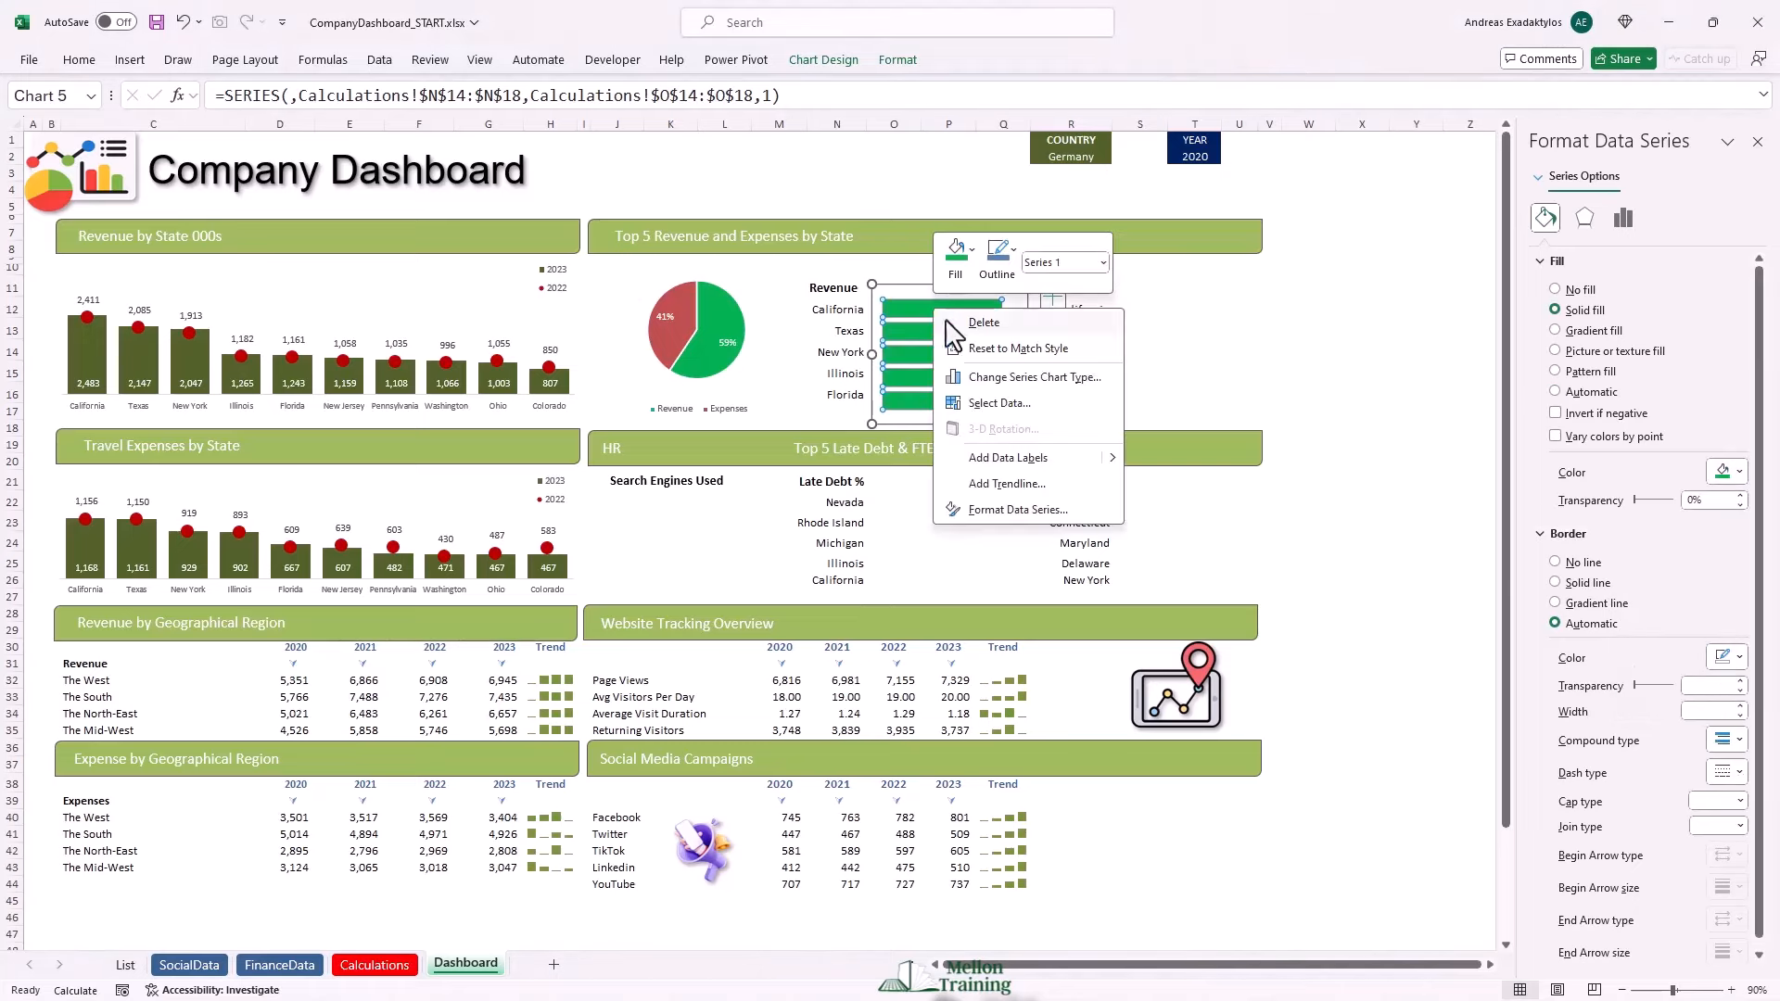
left_click(1028, 457)
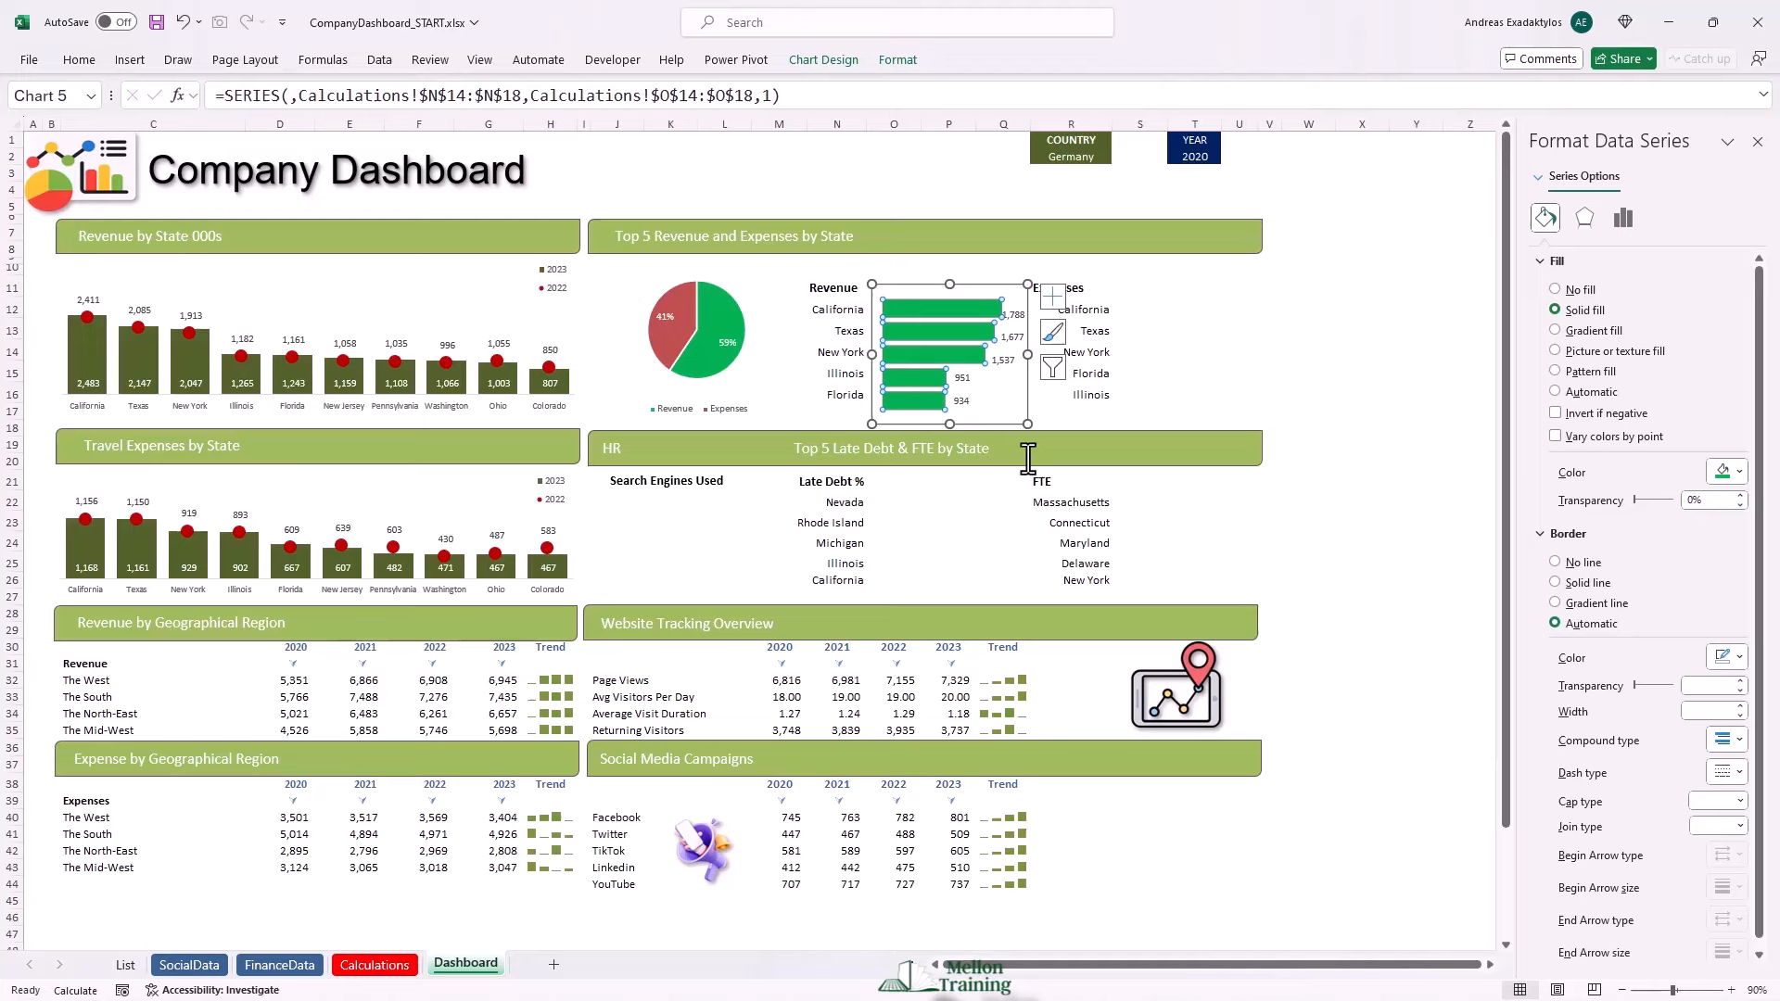
right_click(1012, 314)
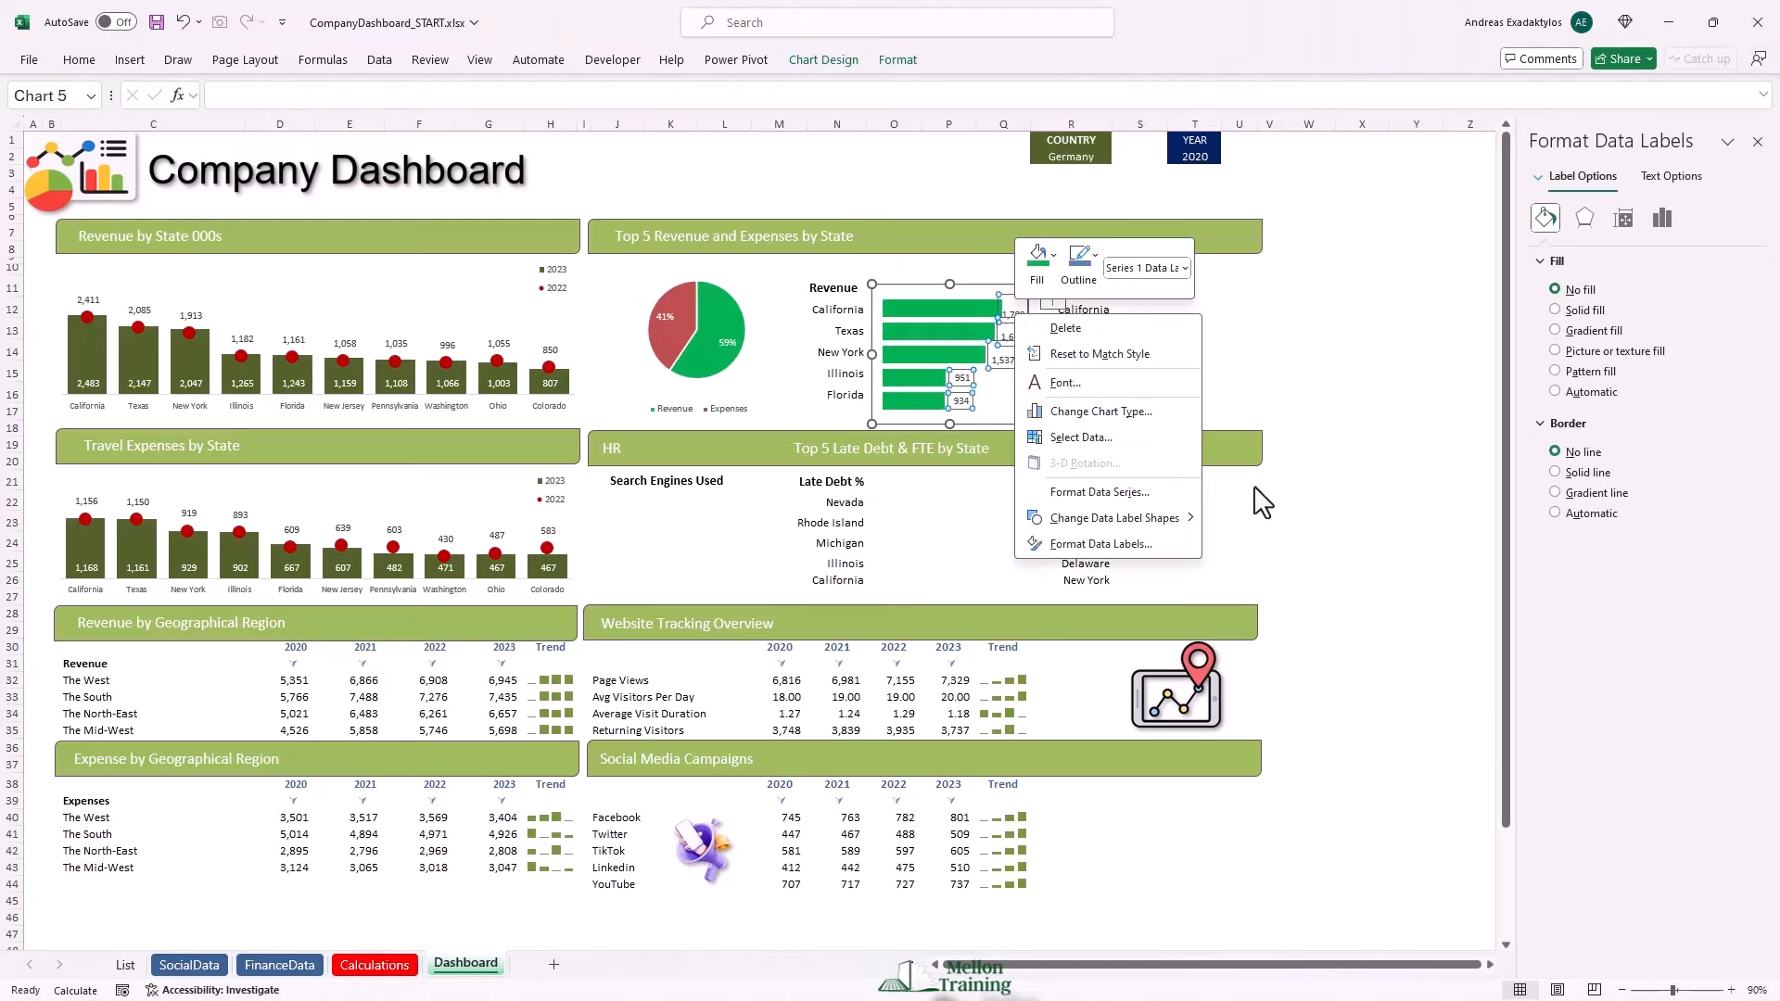
left_click(1661, 219)
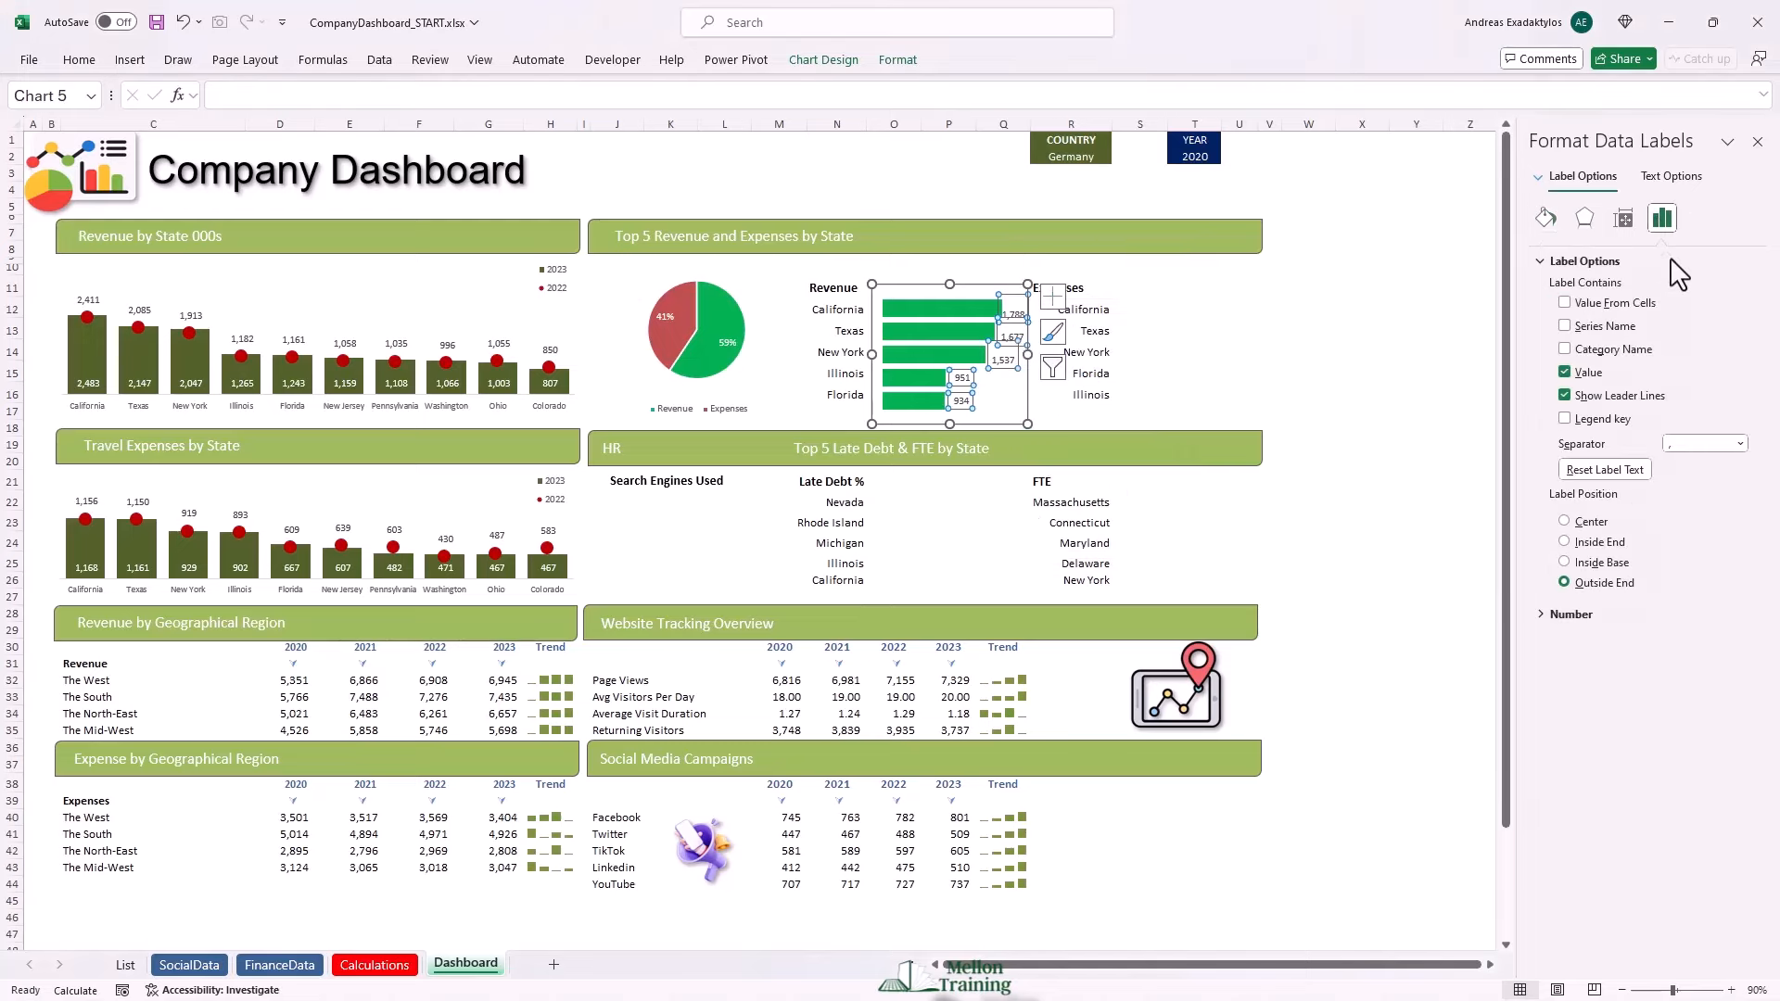
left_click(1565, 522)
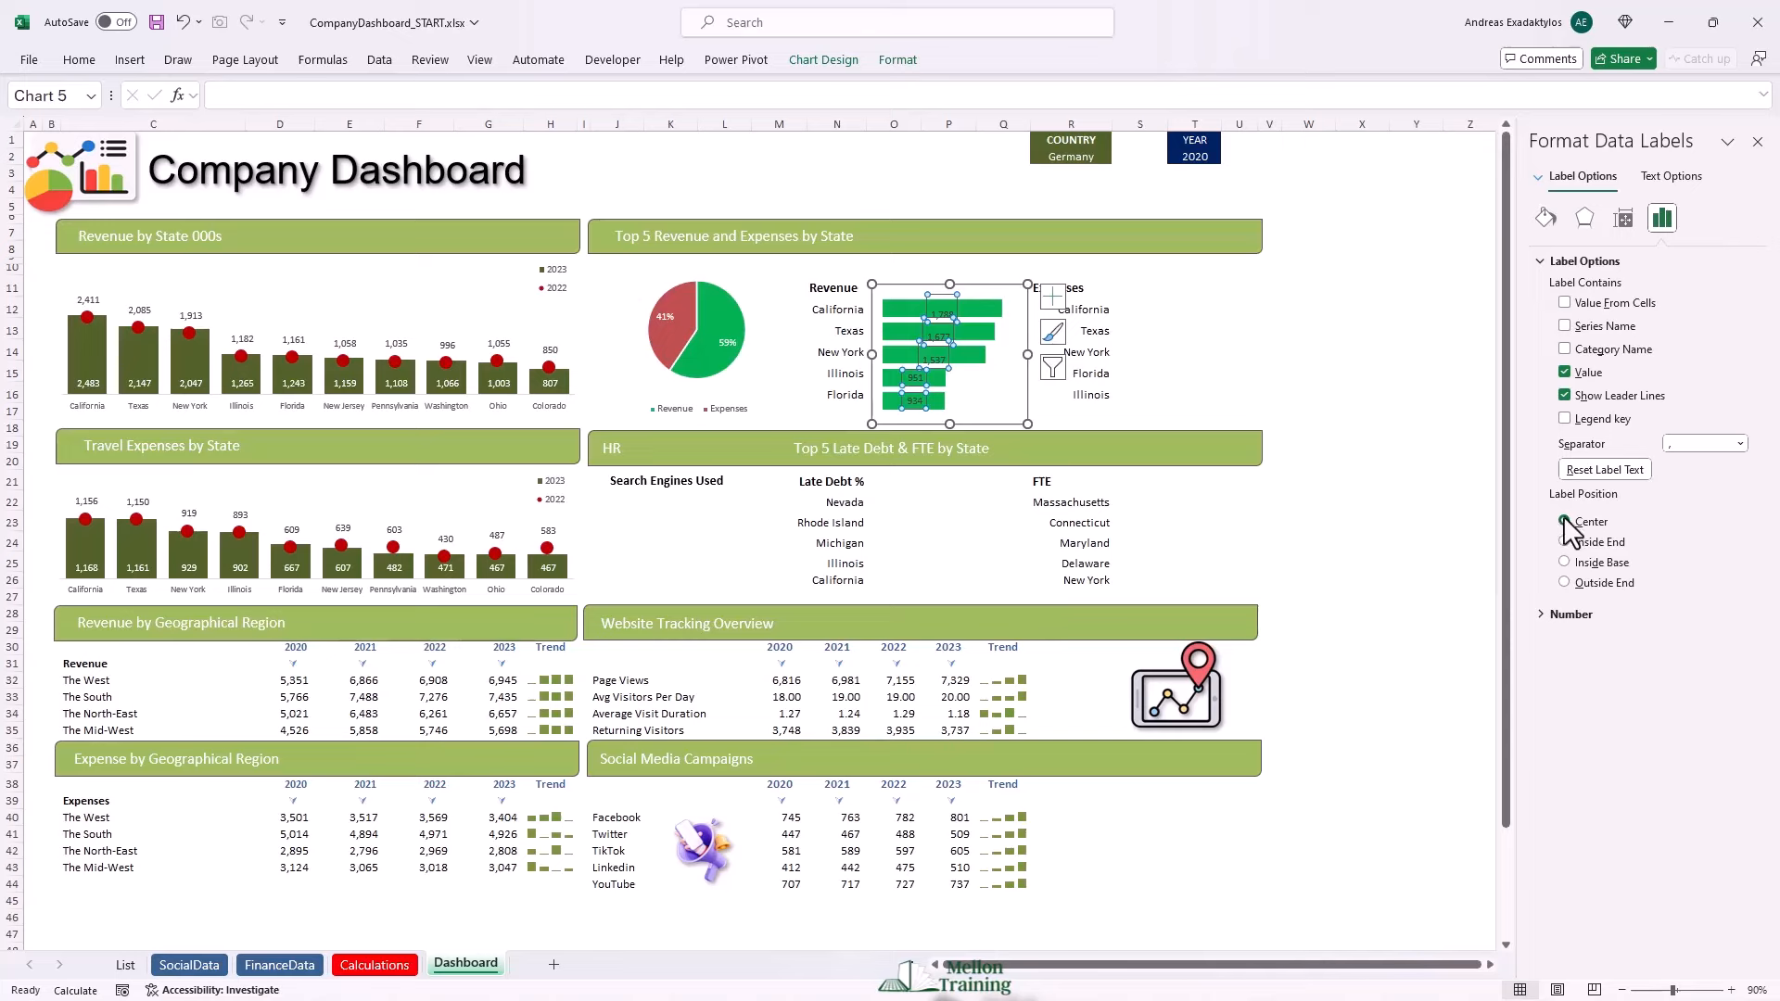
Format the revenue bars' data labels with white text at font size 8.
left_click(80, 59)
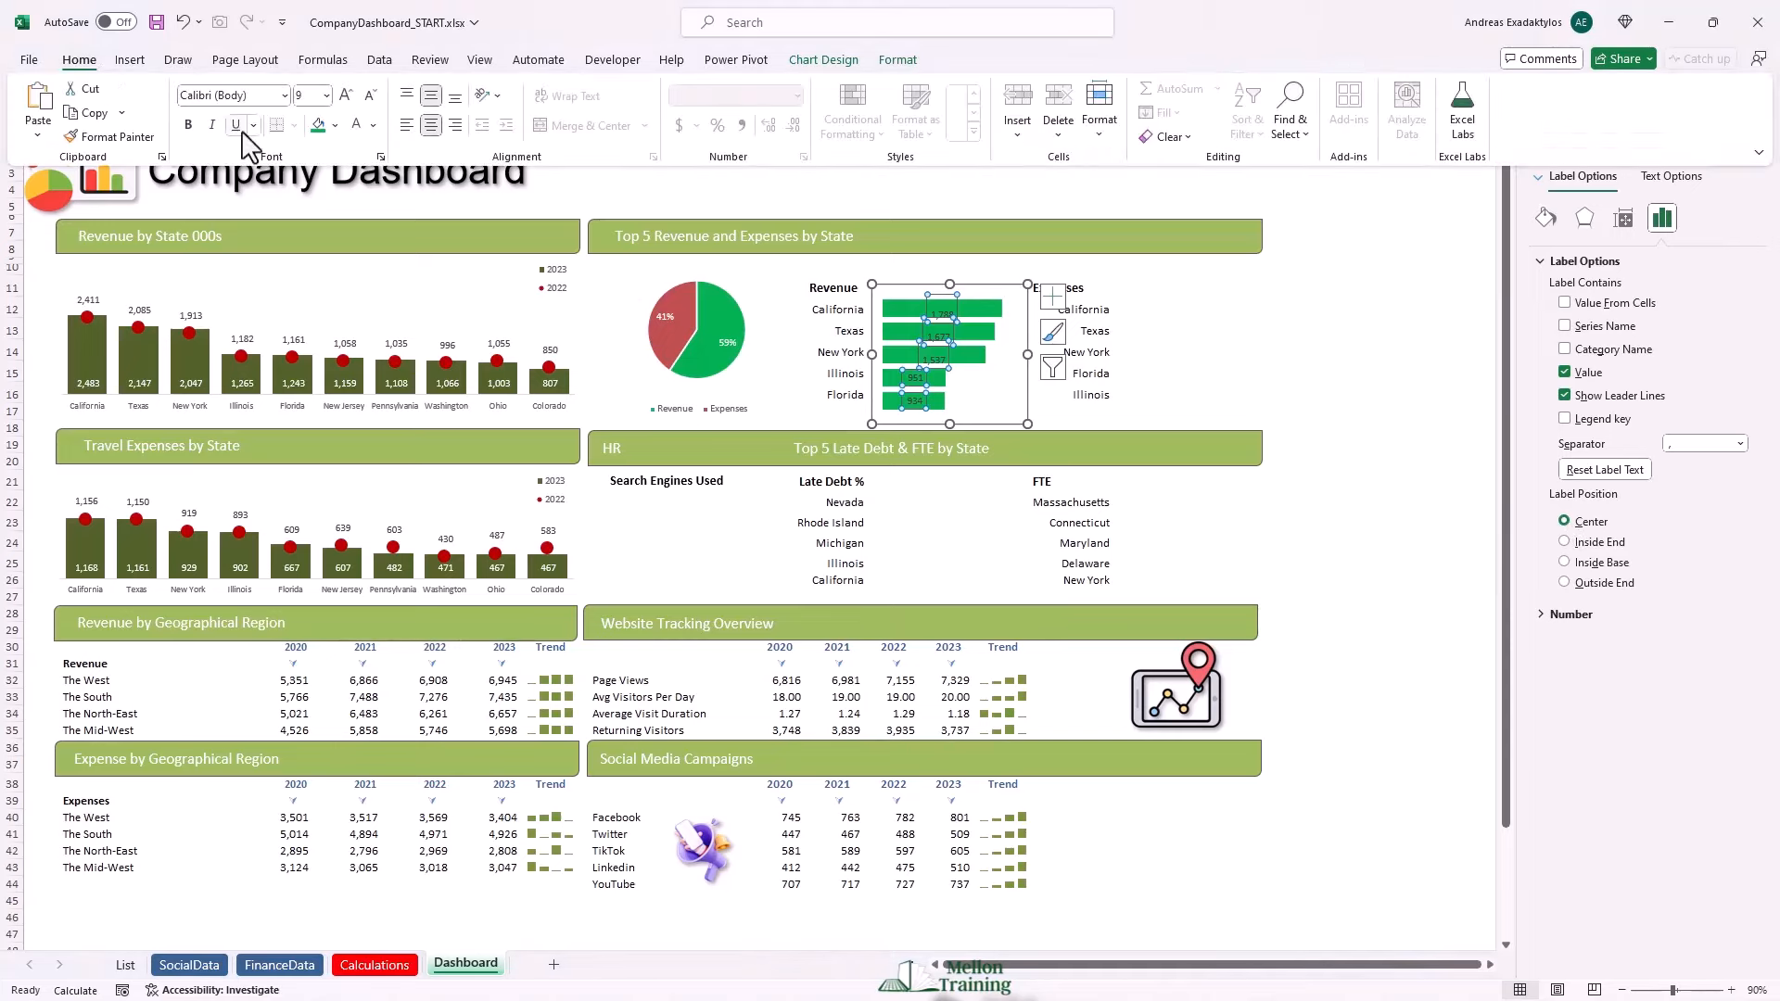
left_click(370, 96)
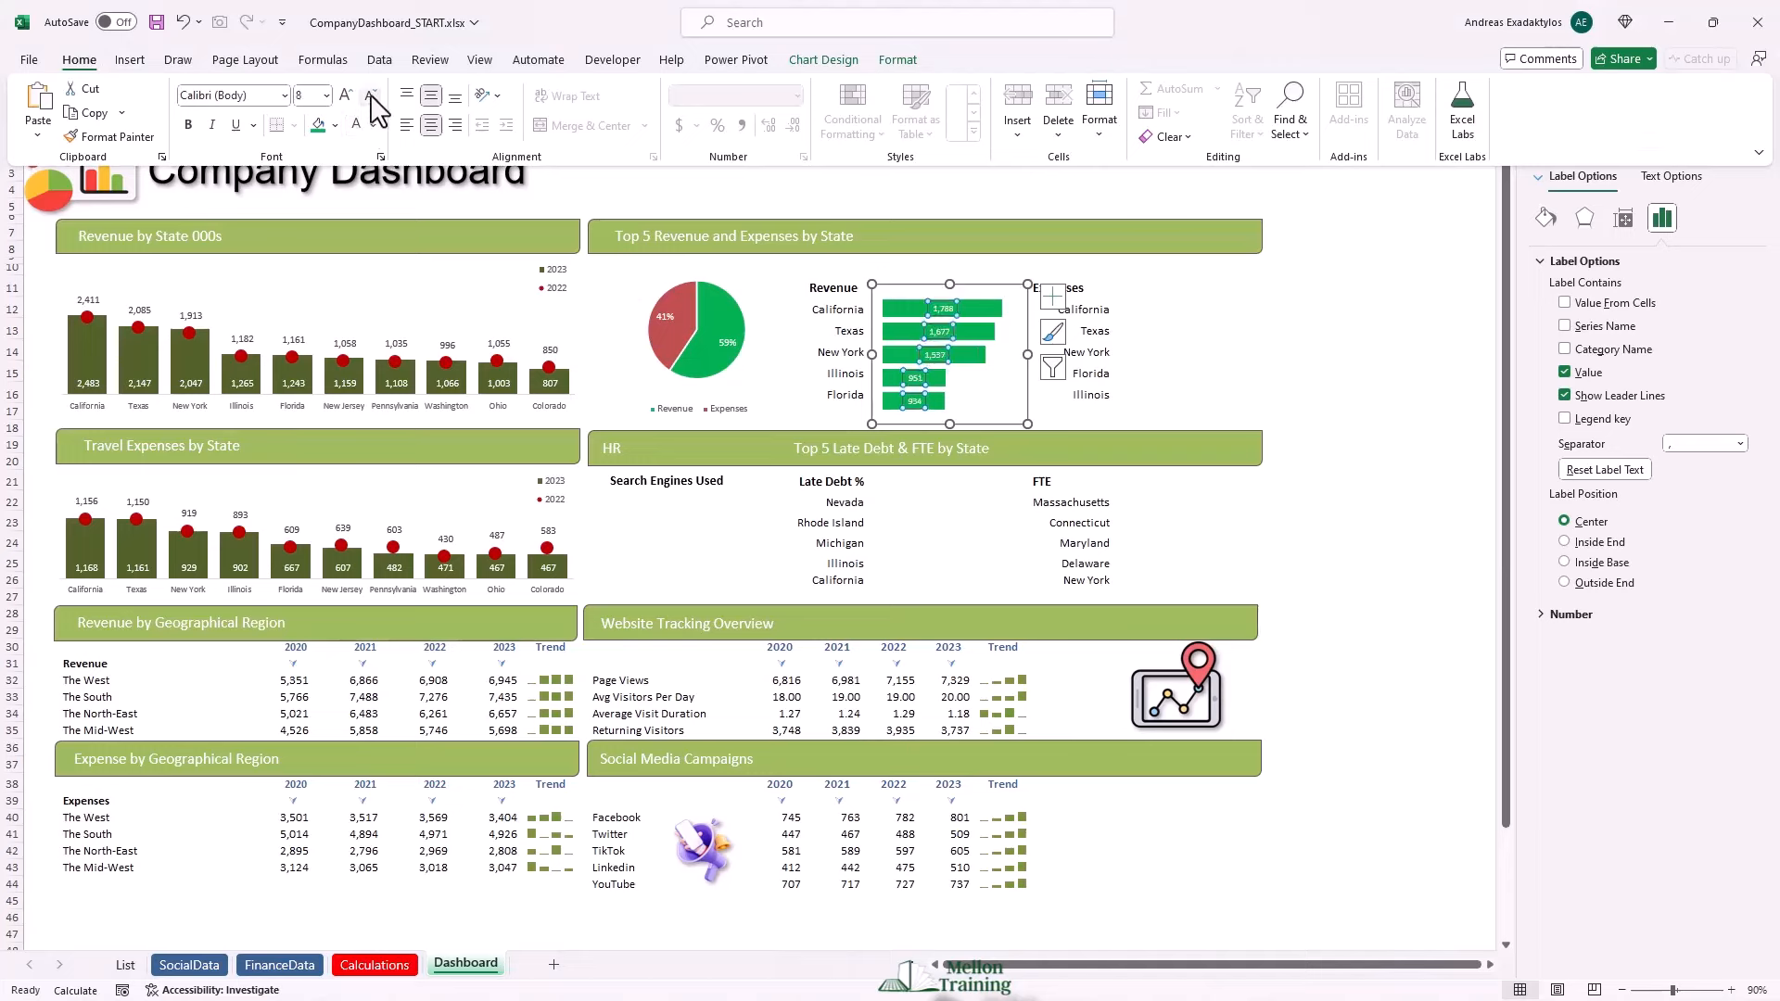
left_click(856, 265)
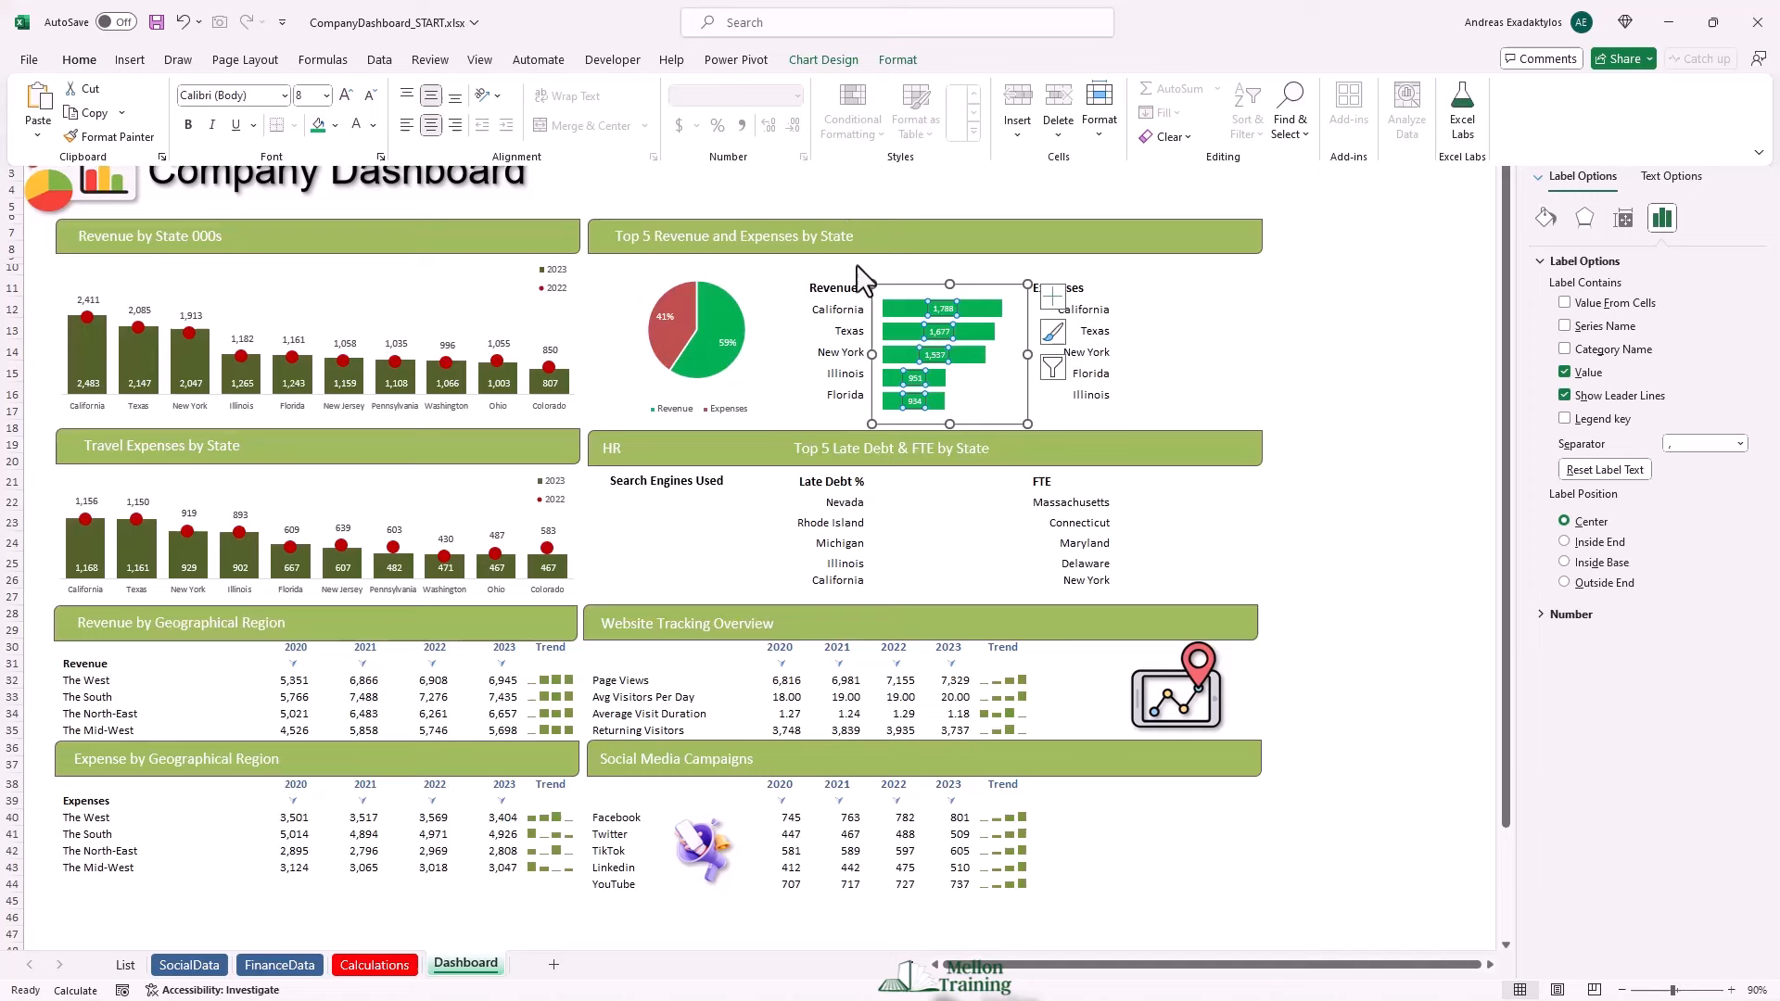
Shorten the revenue bar chart slightly and set its chart area to no fill and no border line.
left_click(916, 287)
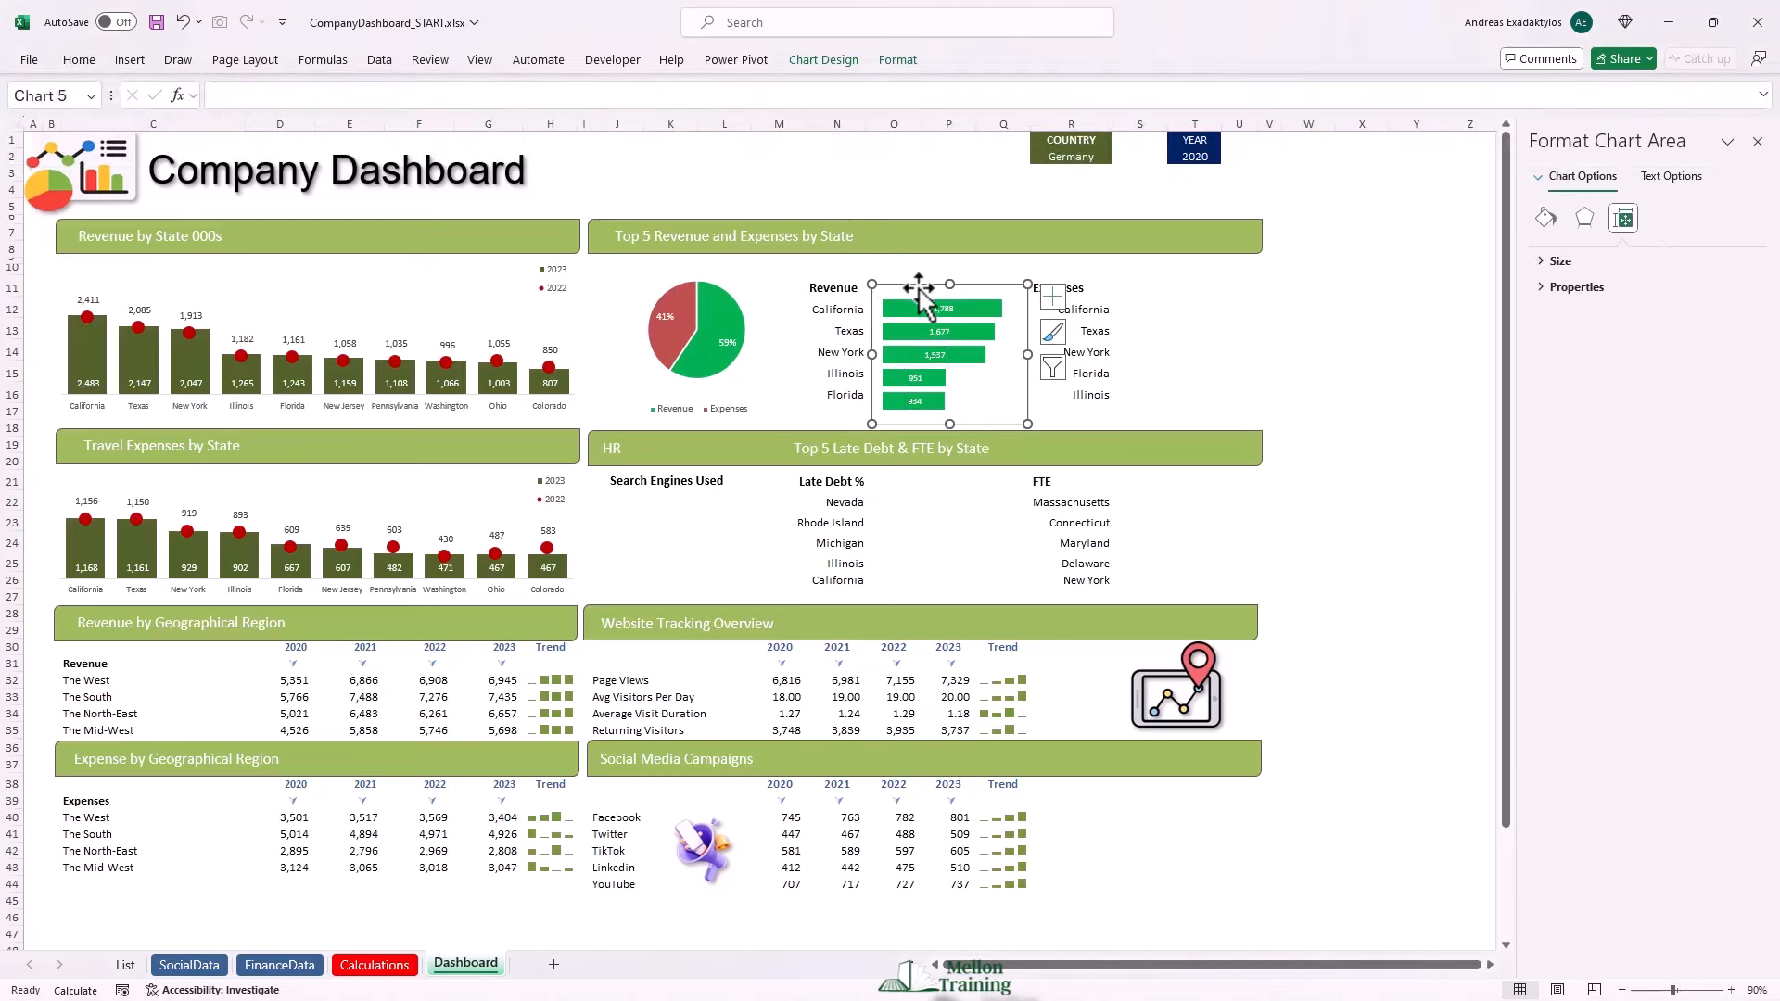
left_click_drag(950, 424, 950, 419)
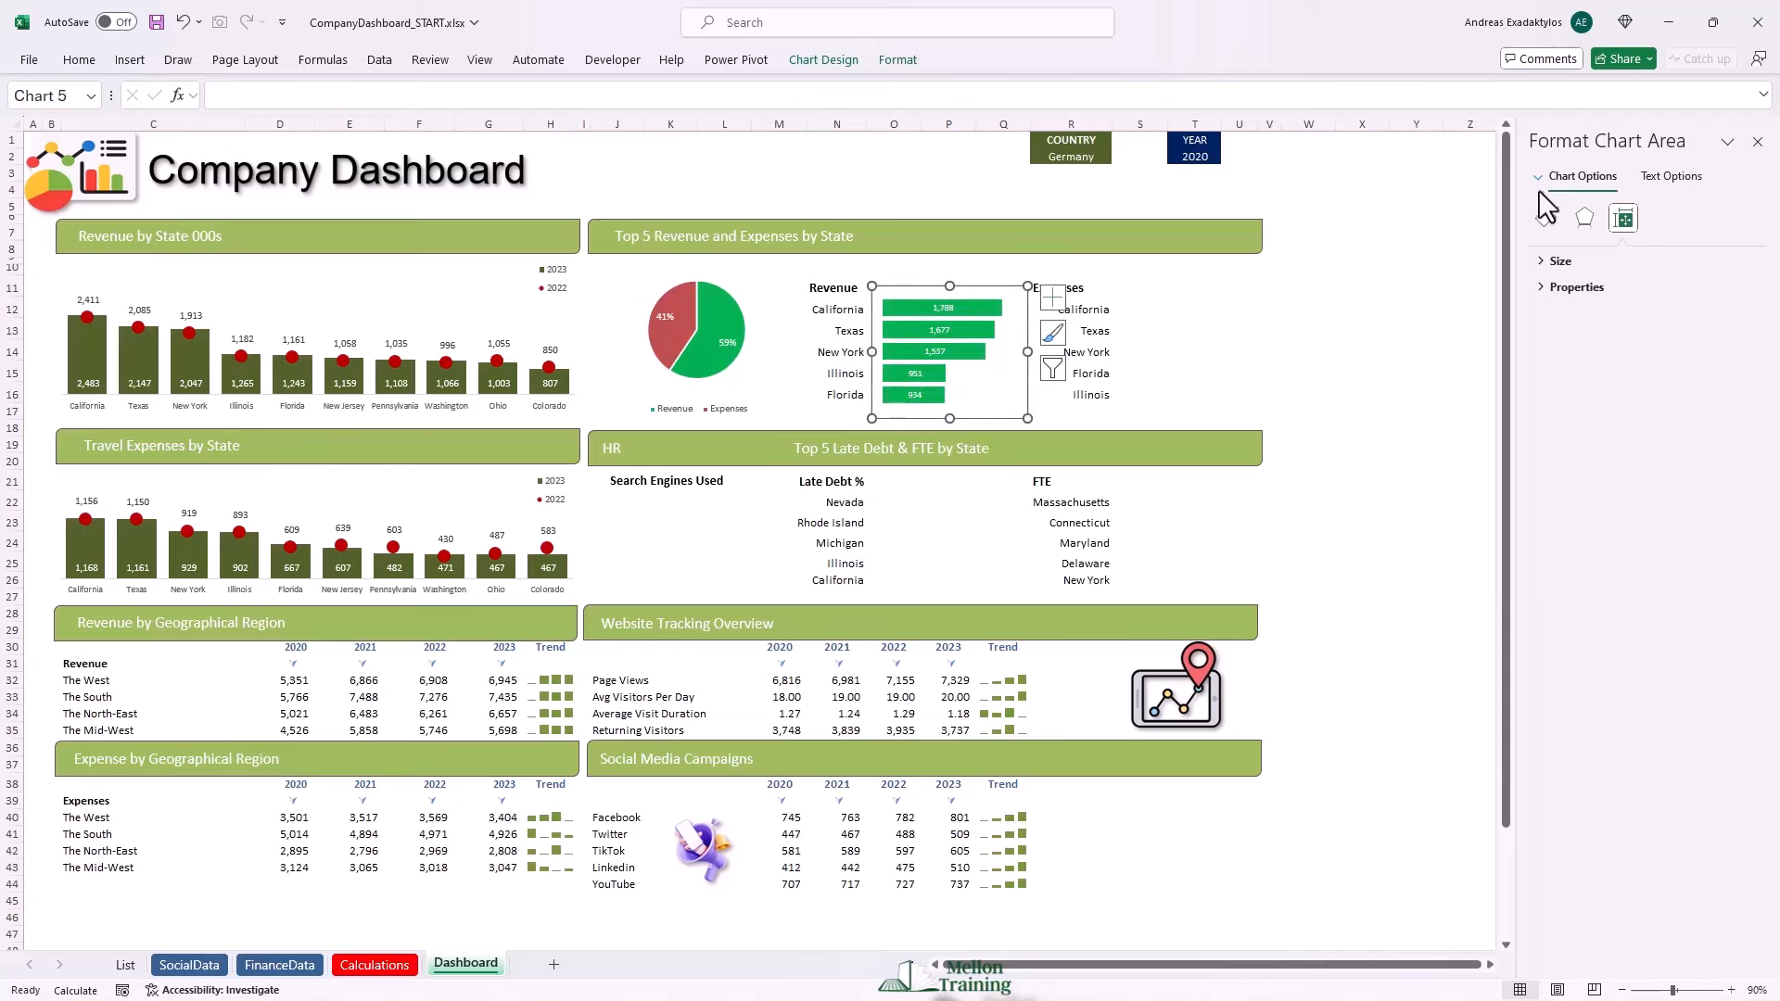
right_click(994, 285)
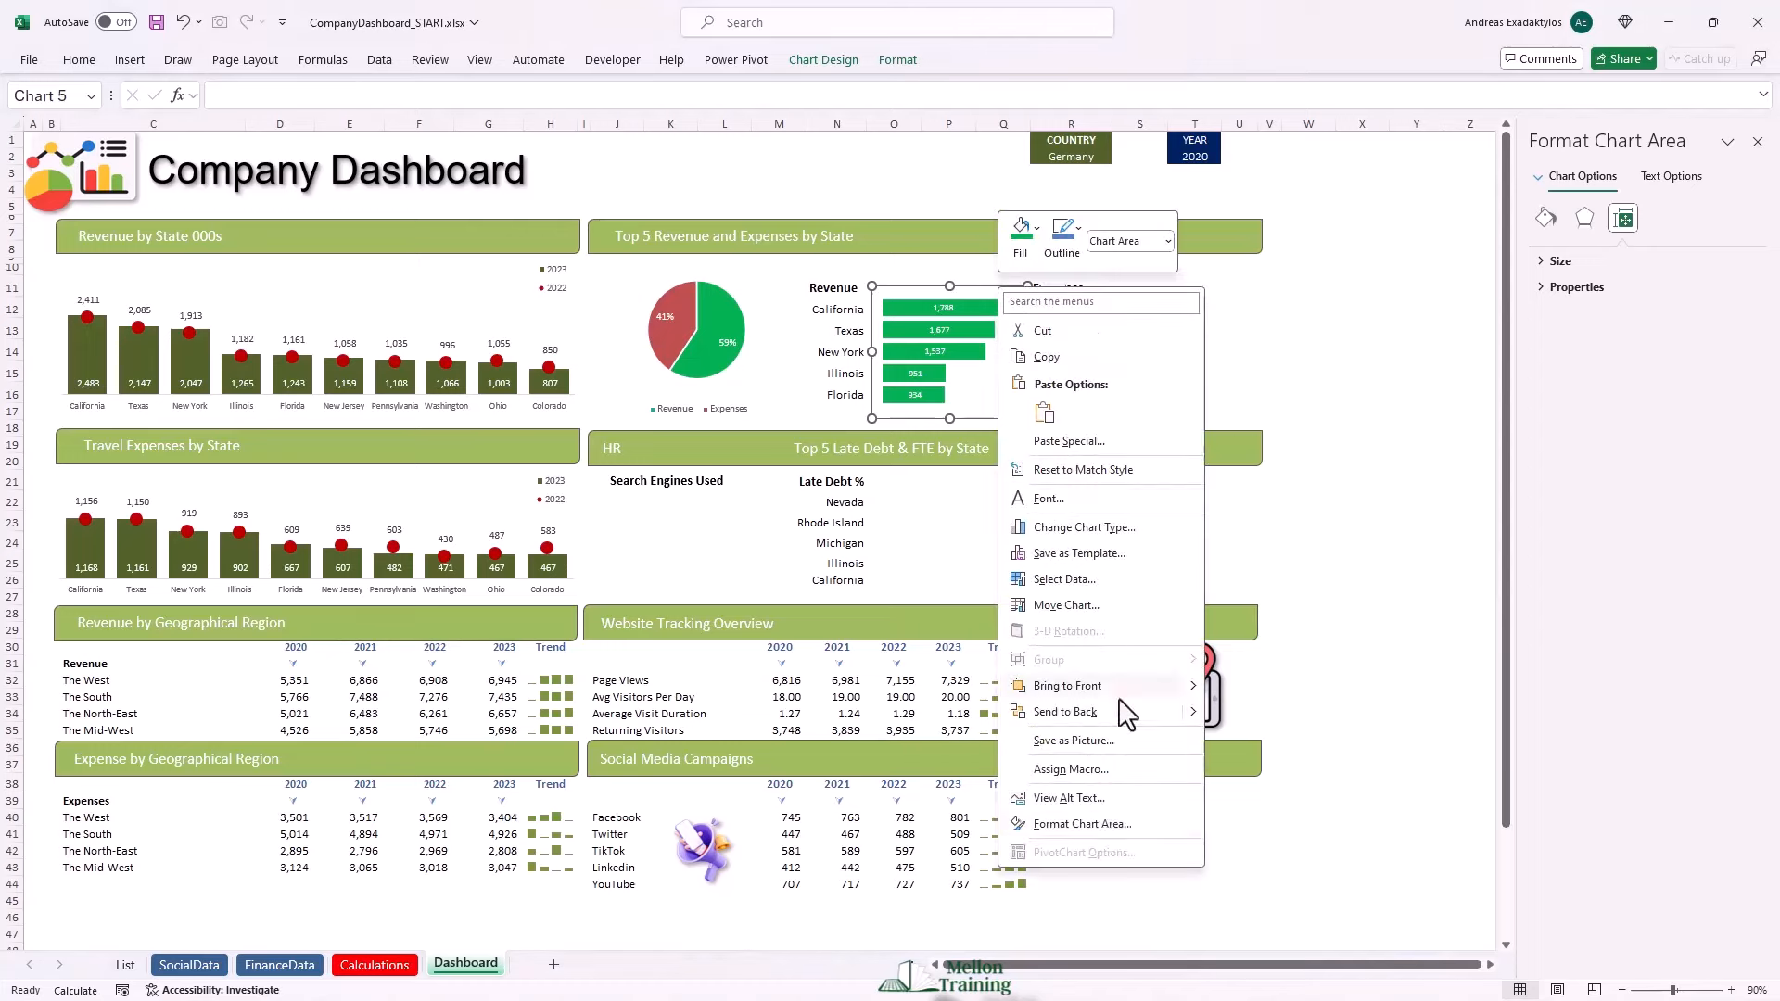
left_click(1112, 828)
left_click(1555, 289)
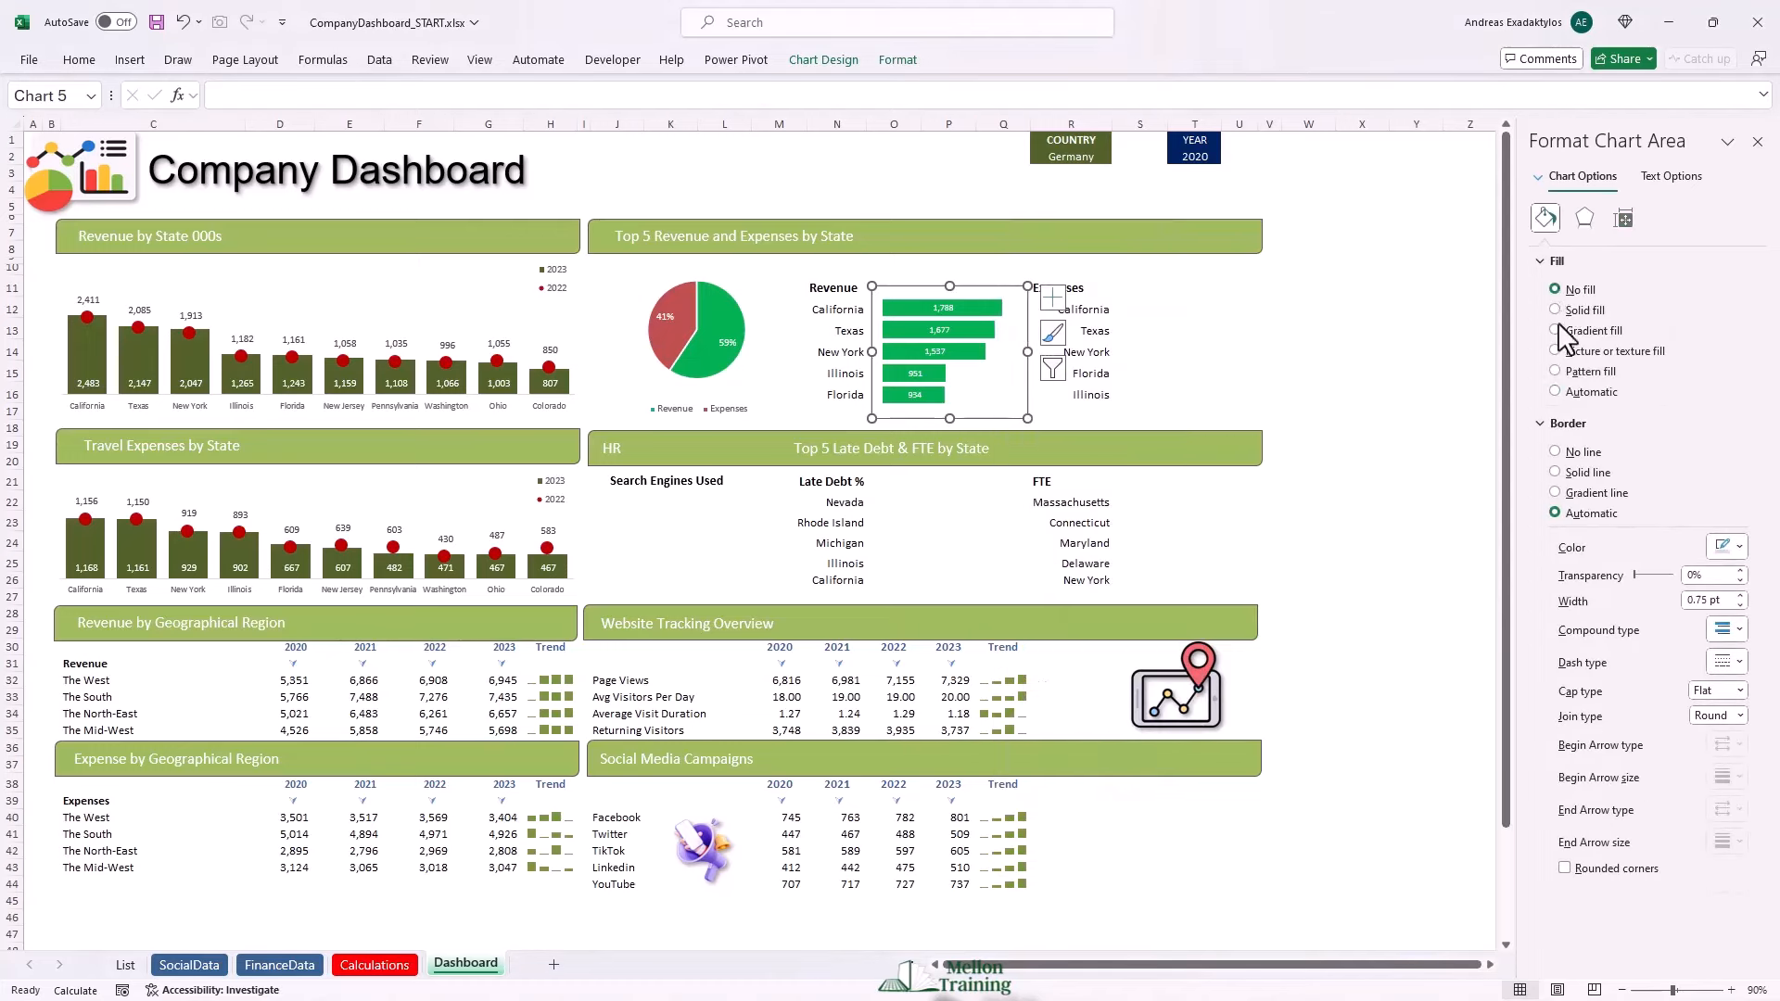
left_click(1555, 452)
left_click(1341, 373)
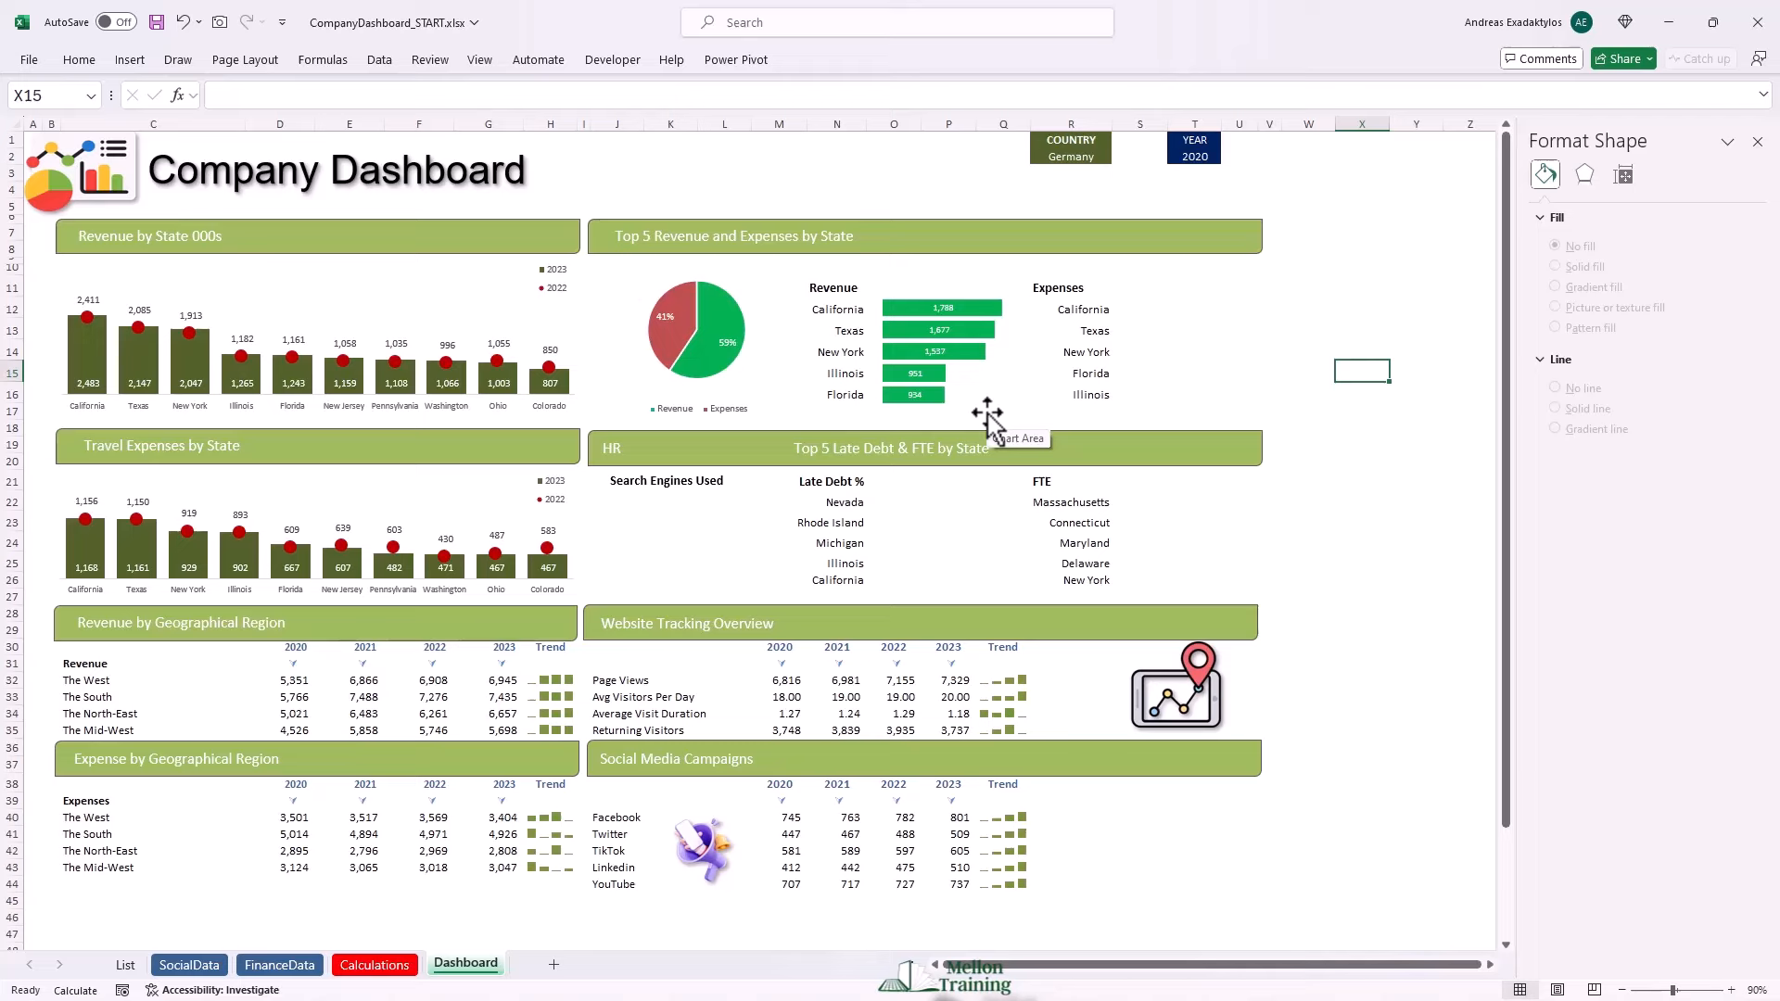
Copy the revenue bar chart and place the duplicate beside the Expenses state list.
left_click(904, 303)
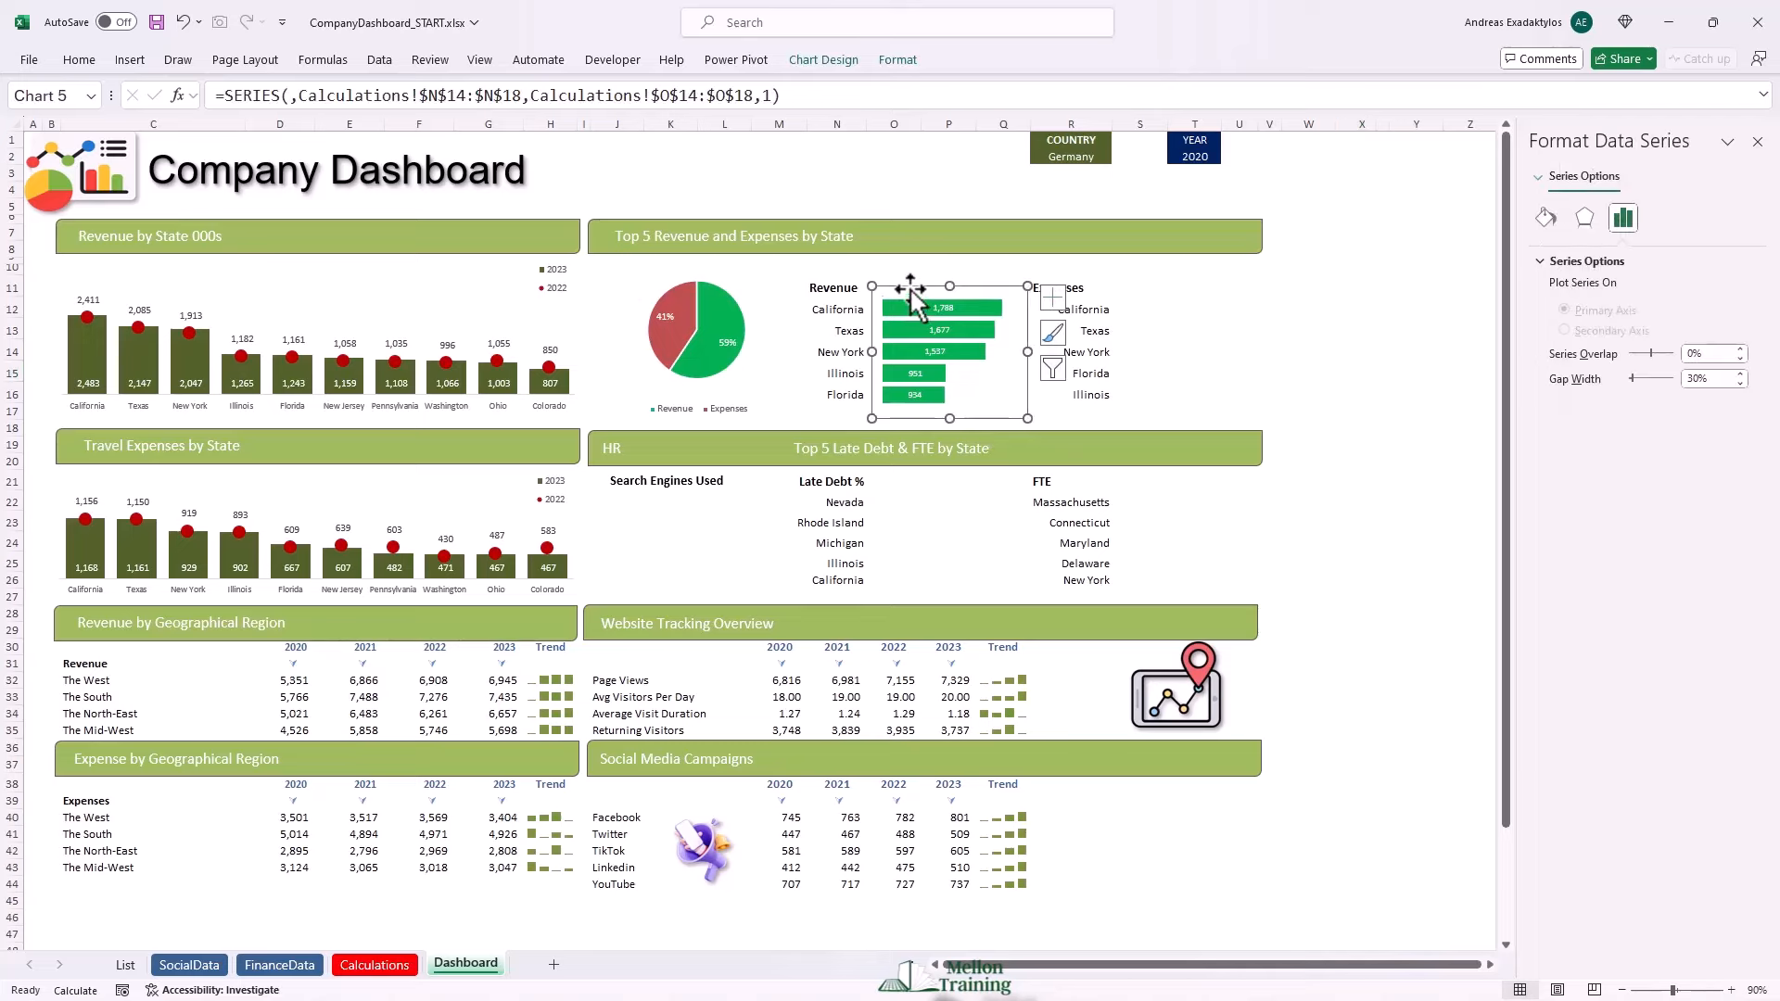
left_click(910, 289)
left_click(1155, 306)
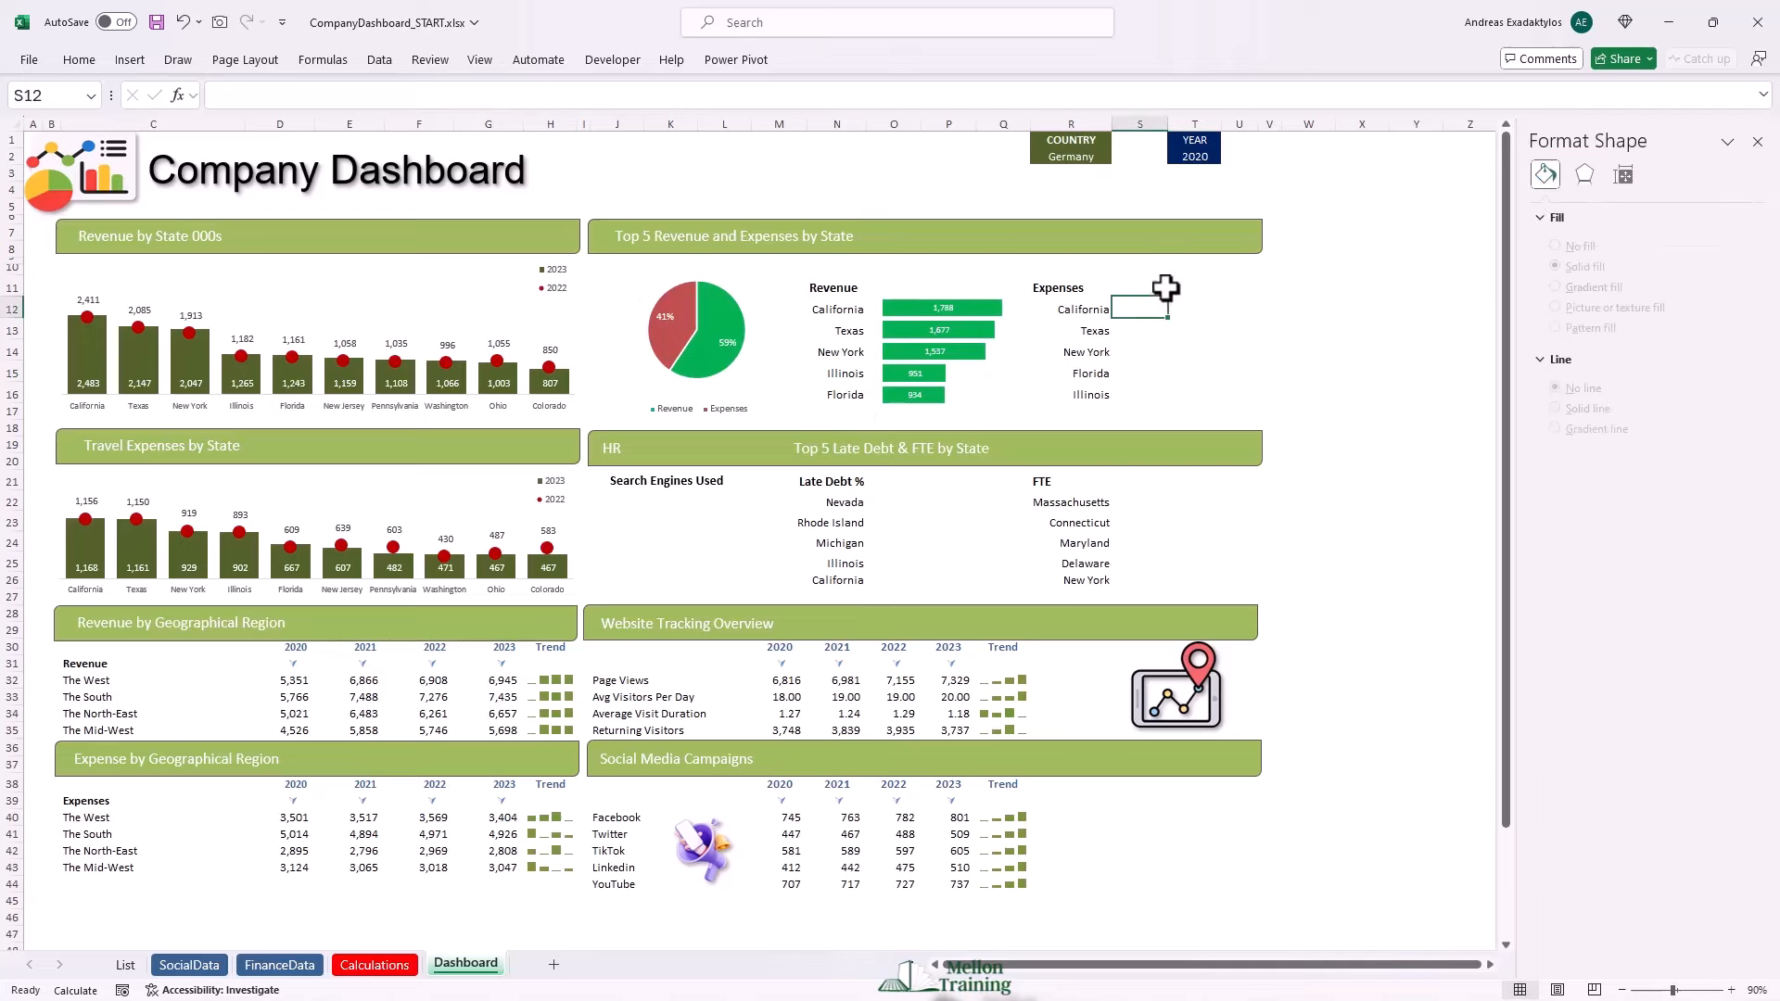
key("ctrl+v")
left_click_drag(1144, 275, 1153, 285)
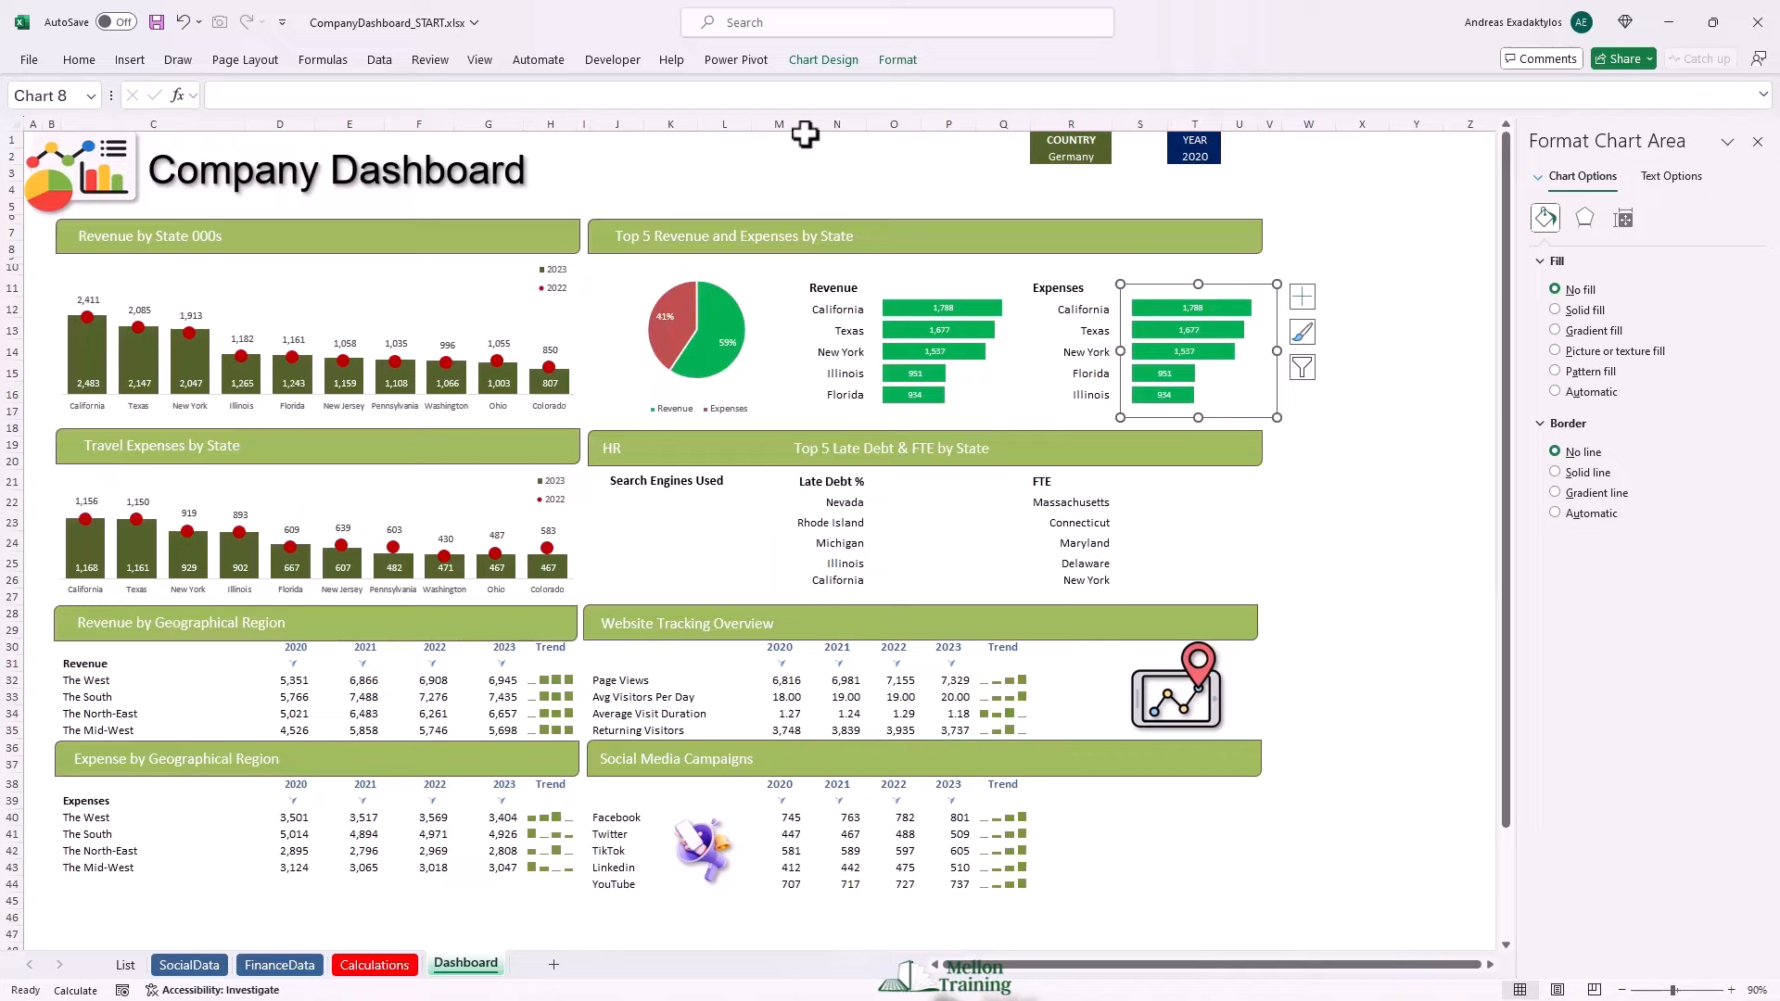
Change the duplicated chart's series values to the Top 5 Expenses amounts in Calculations!$Q$14:$Q$18.
left_click(824, 60)
left_click(960, 111)
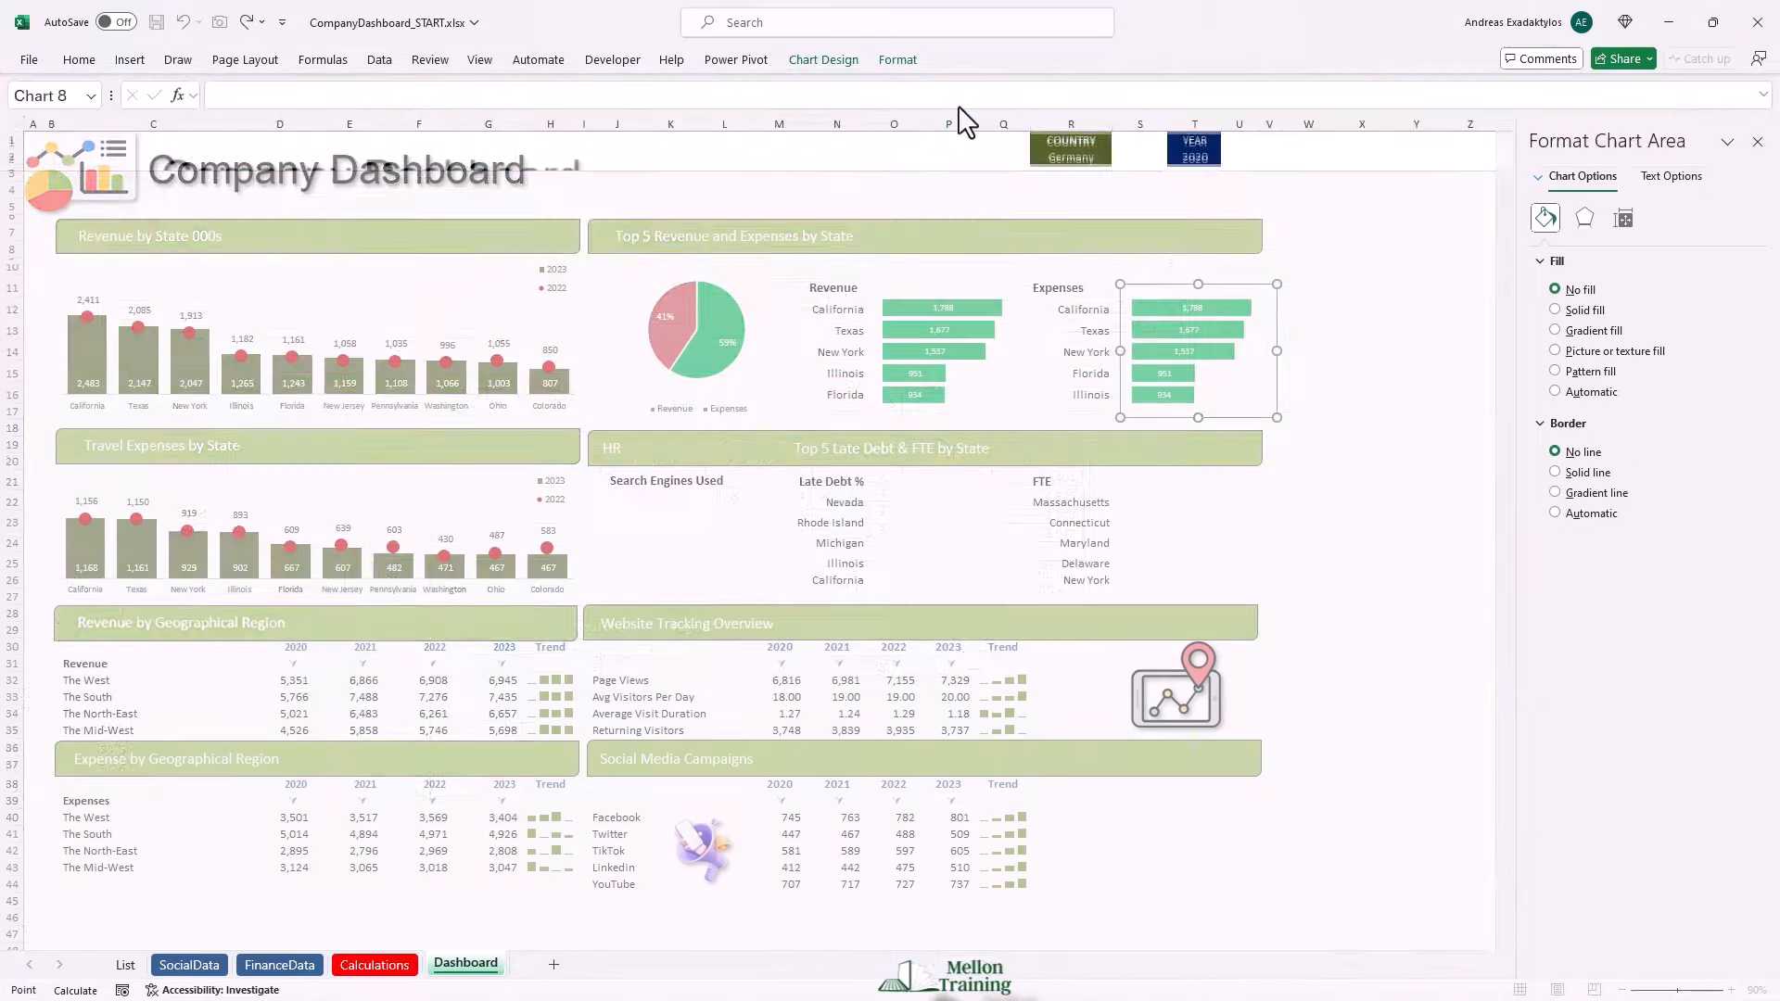
left_click_drag(941, 392, 912, 480)
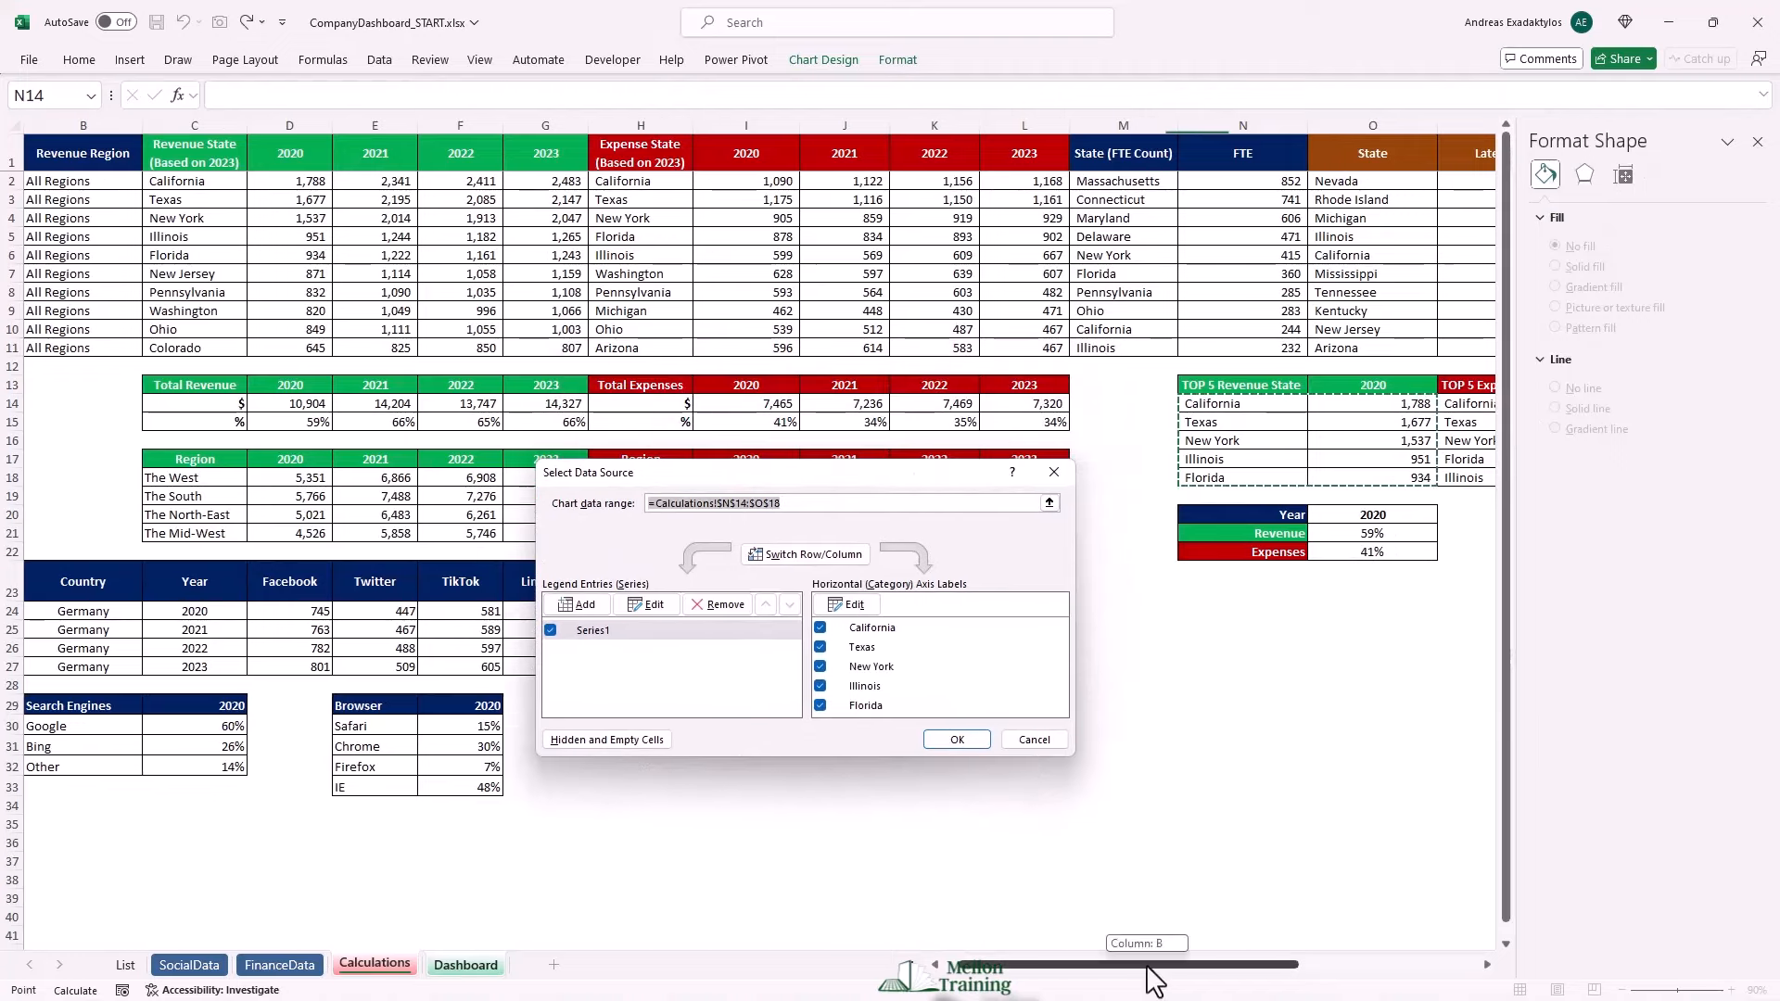
left_click_drag(1148, 979, 1282, 977)
left_click_drag(890, 474, 1045, 602)
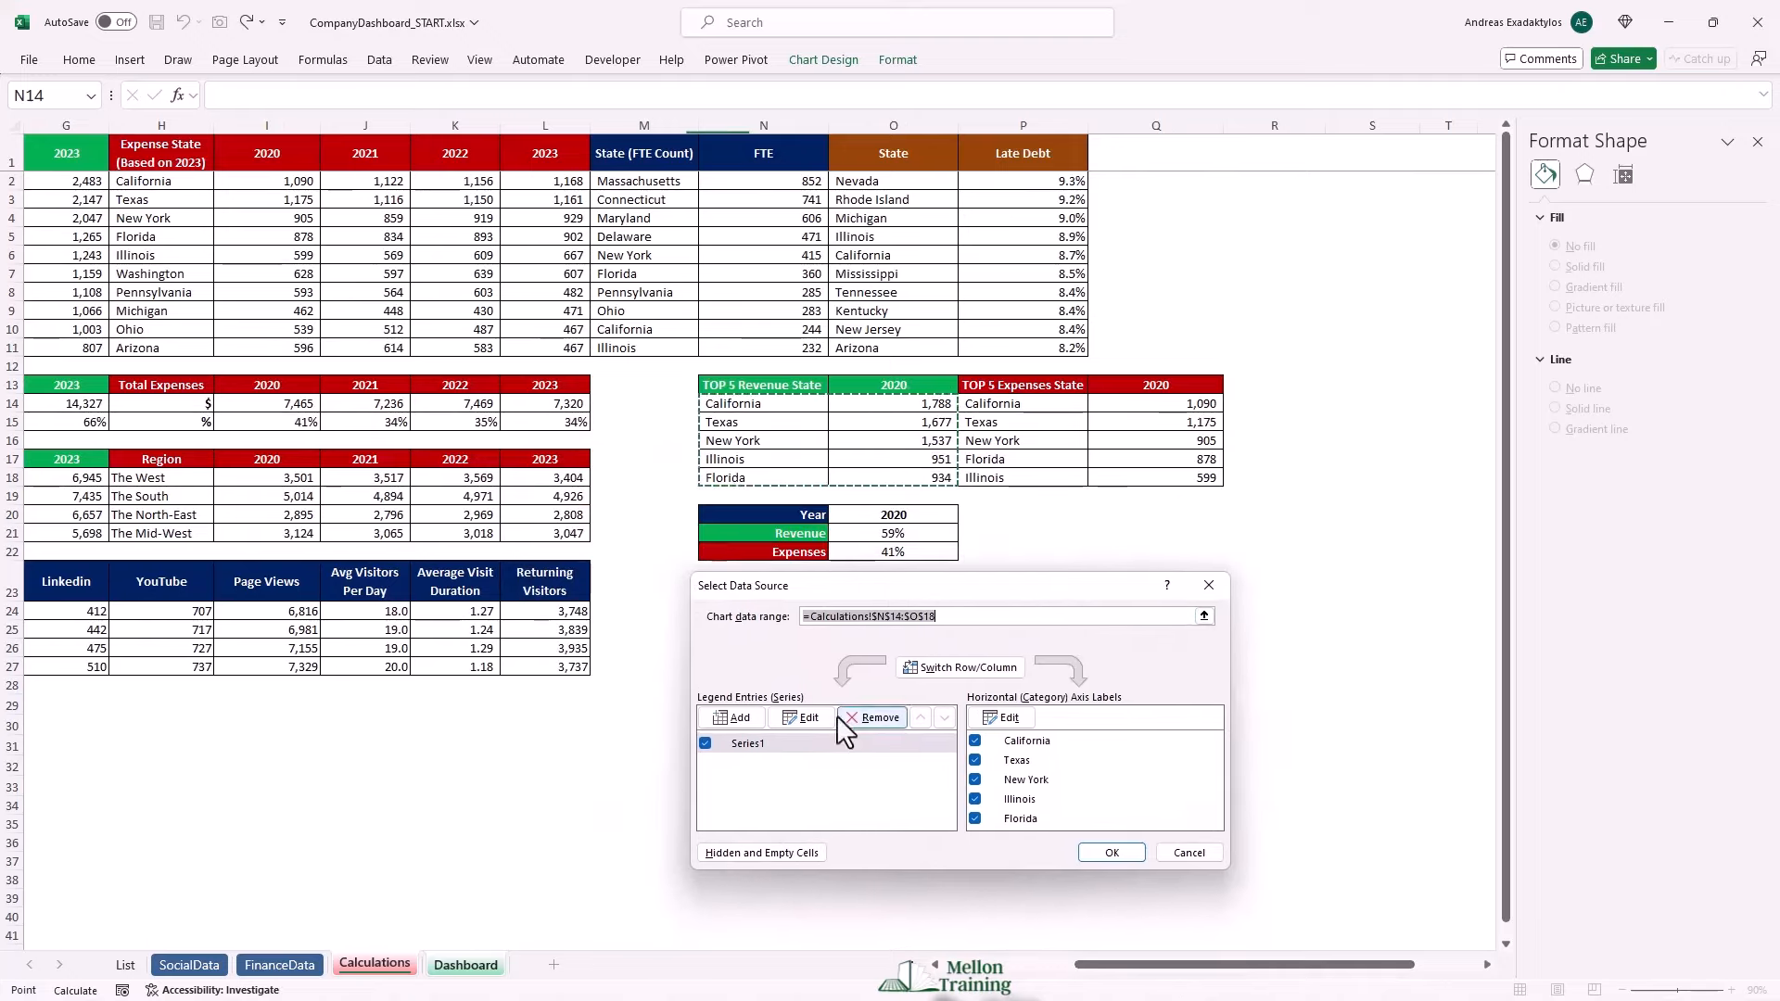
left_click(796, 721)
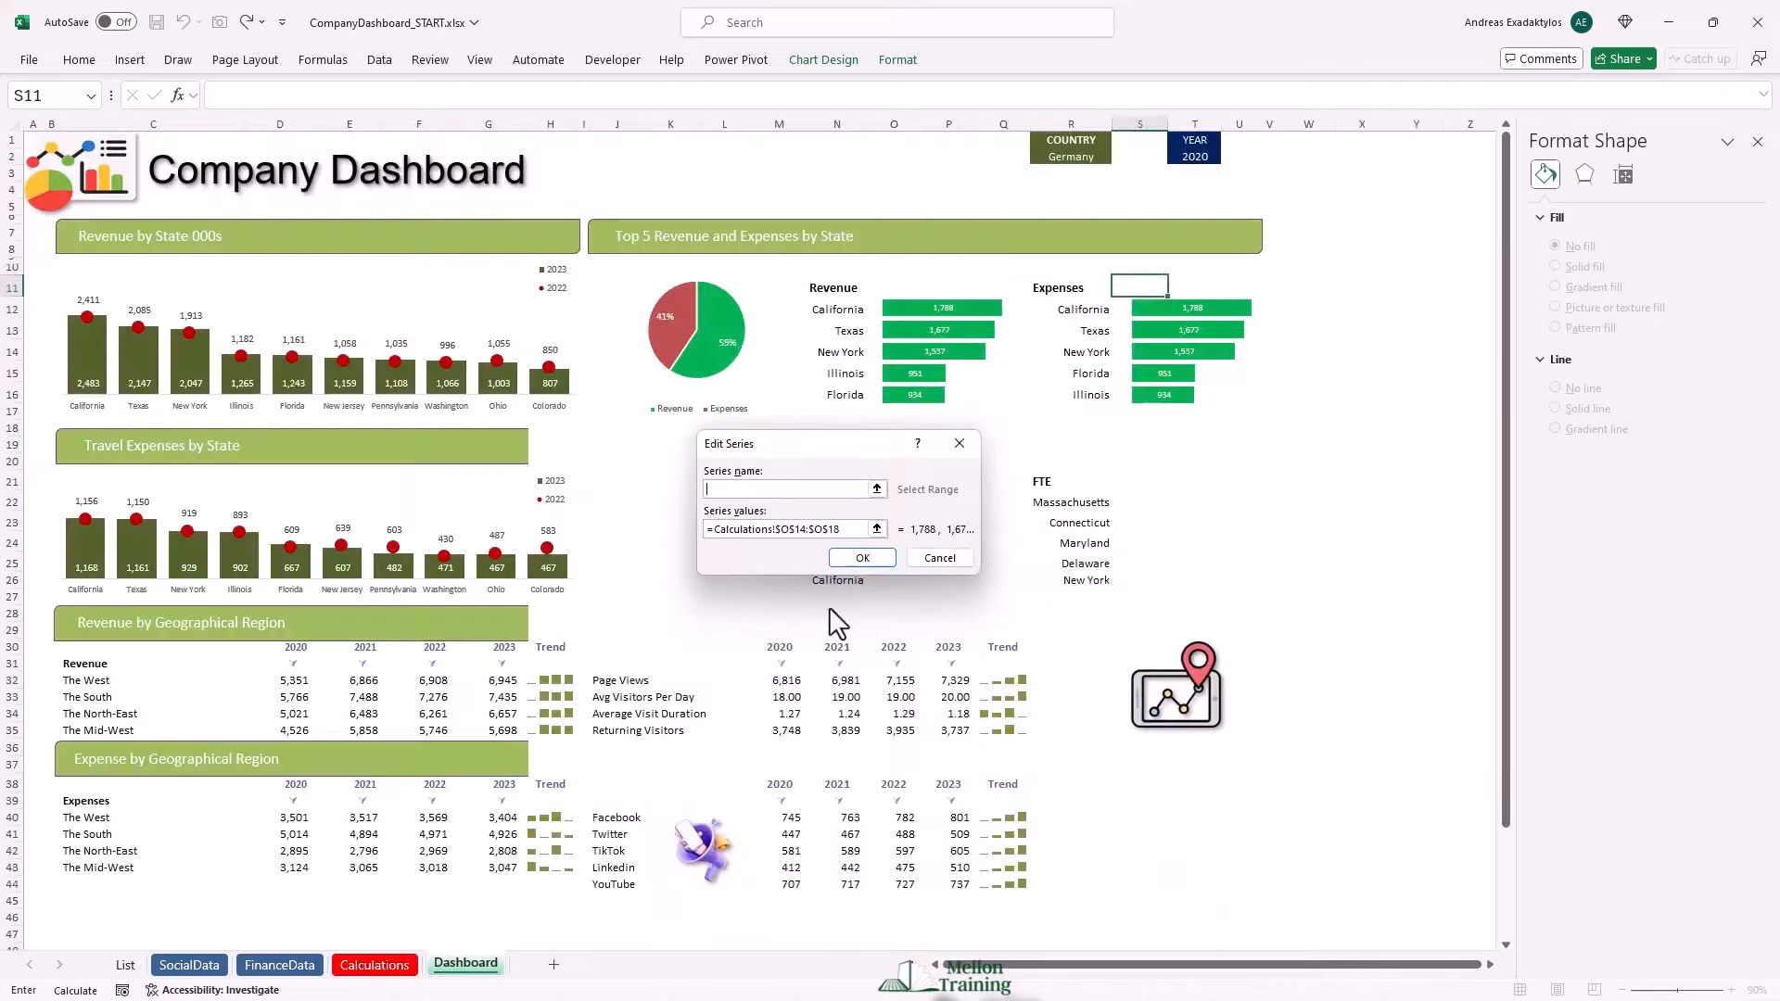
left_click(853, 529)
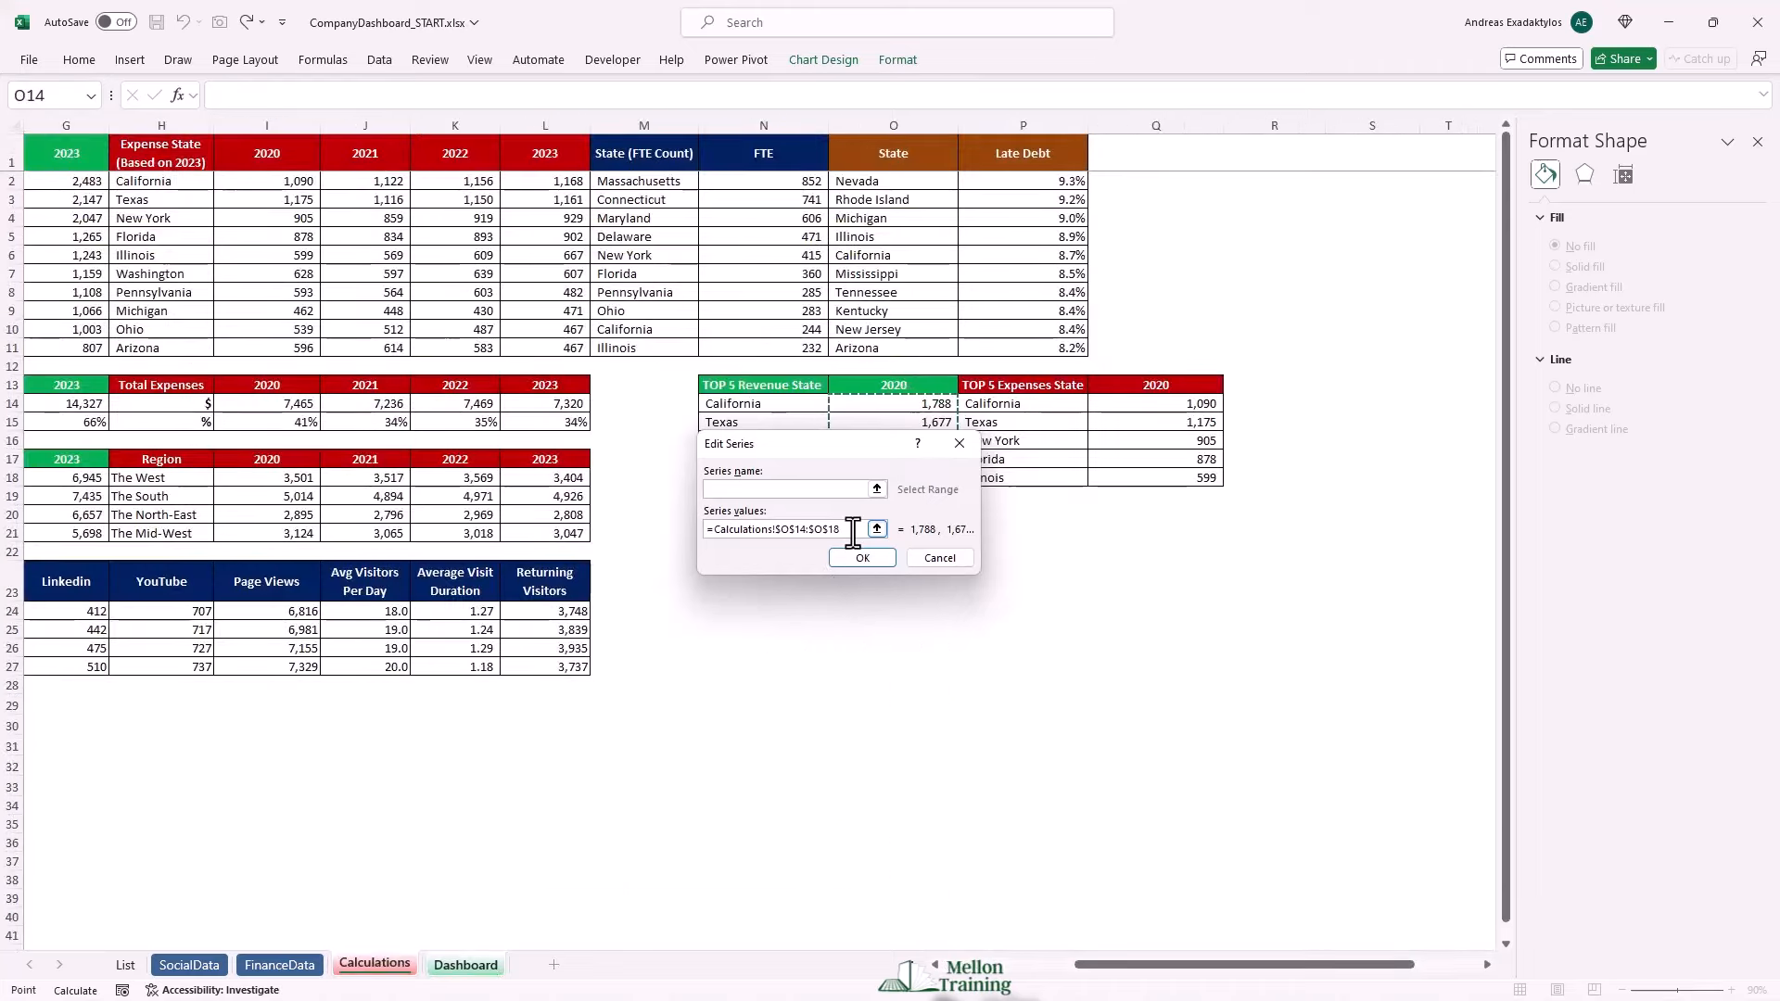
left_click_drag(859, 446, 887, 618)
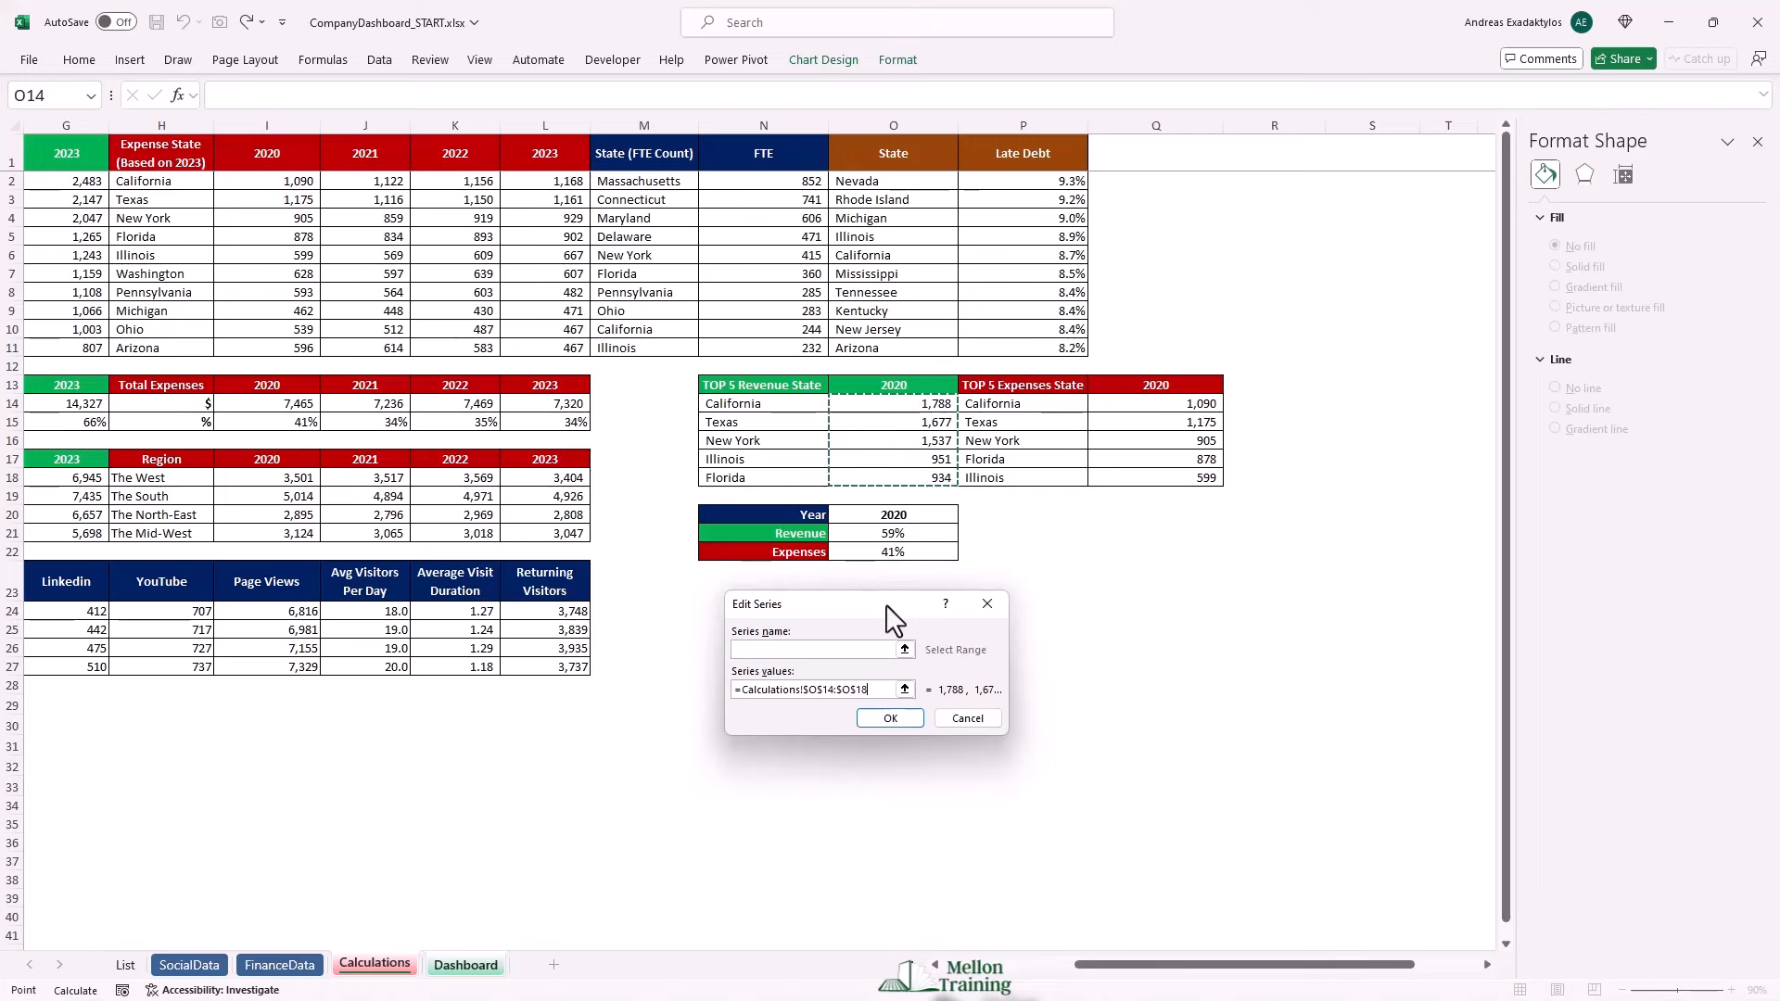
left_click_drag(860, 689, 656, 688)
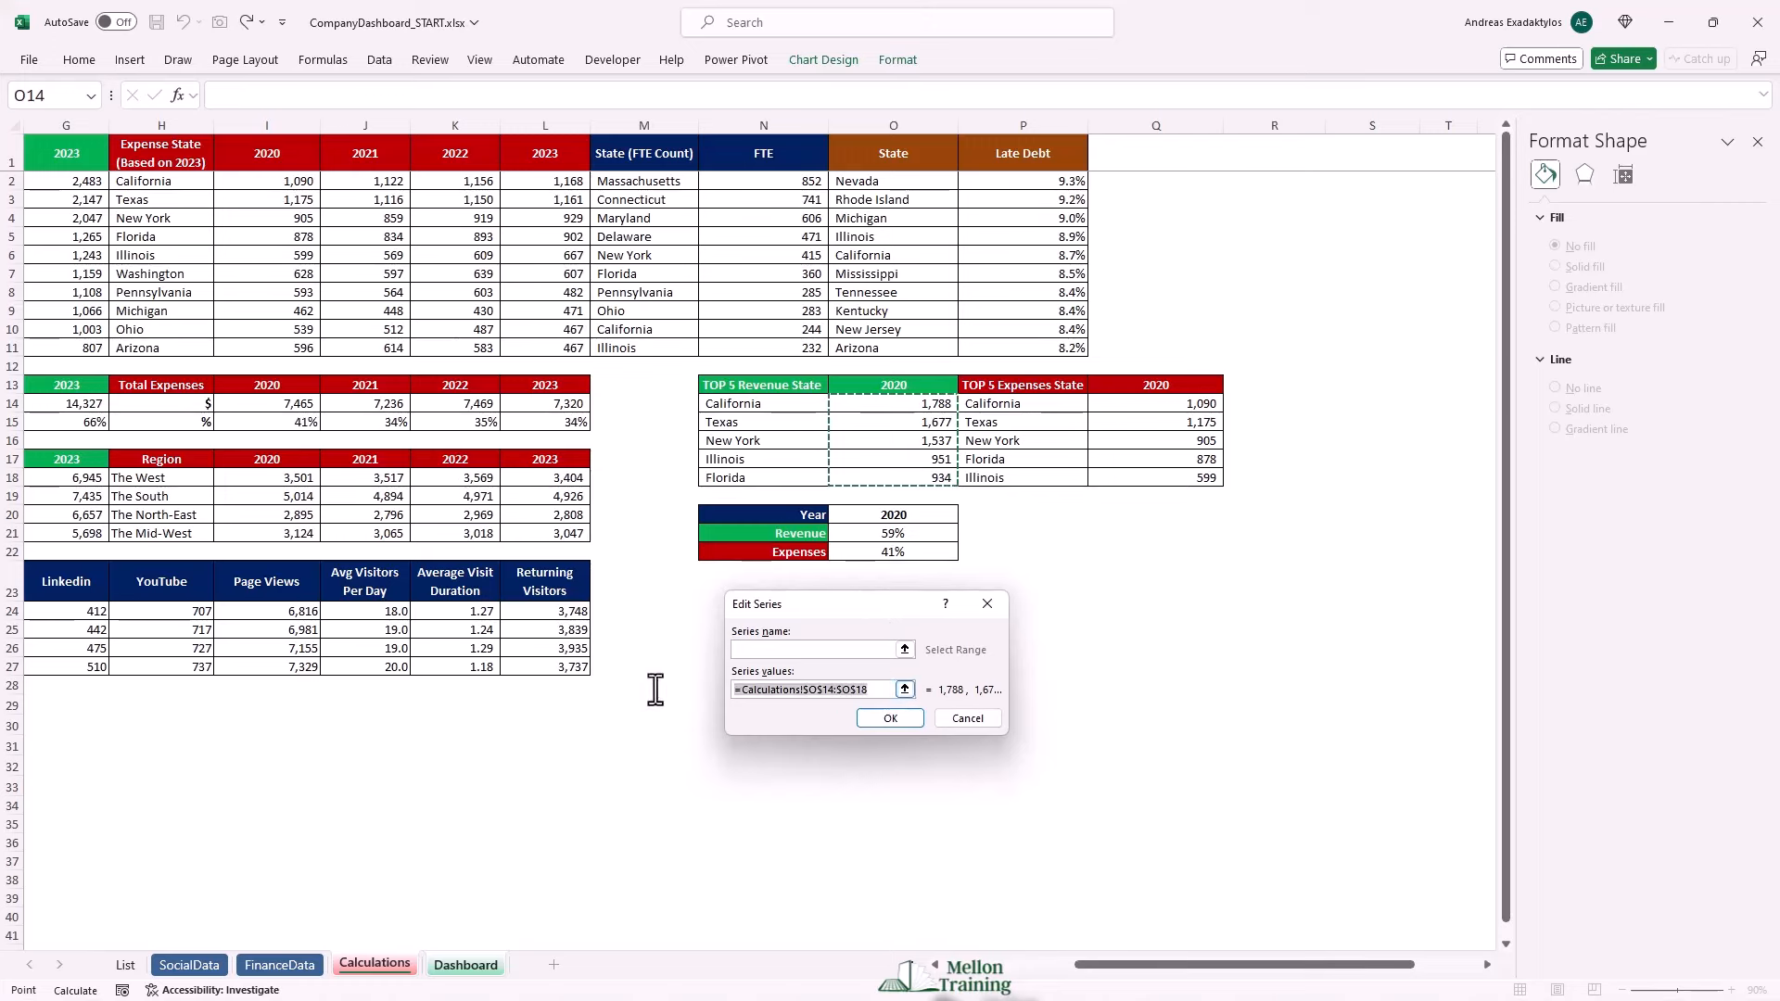
key("Delete")
left_click(904, 689)
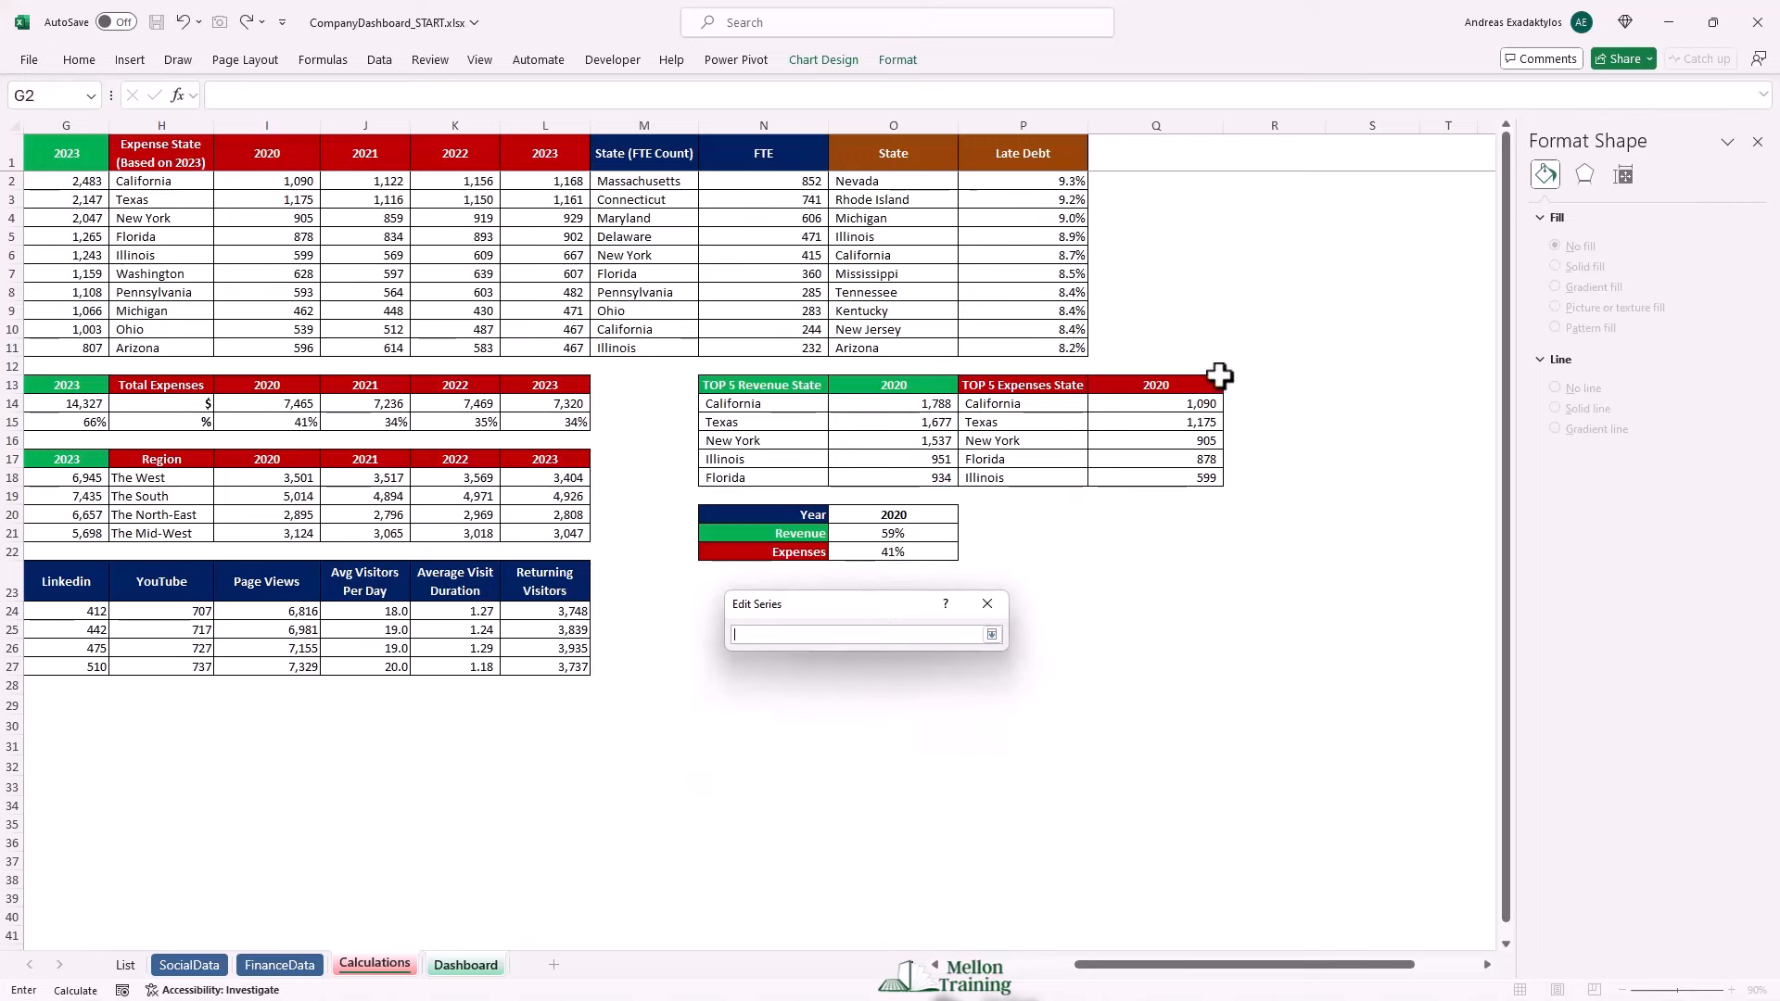
left_click_drag(1150, 405, 1146, 478)
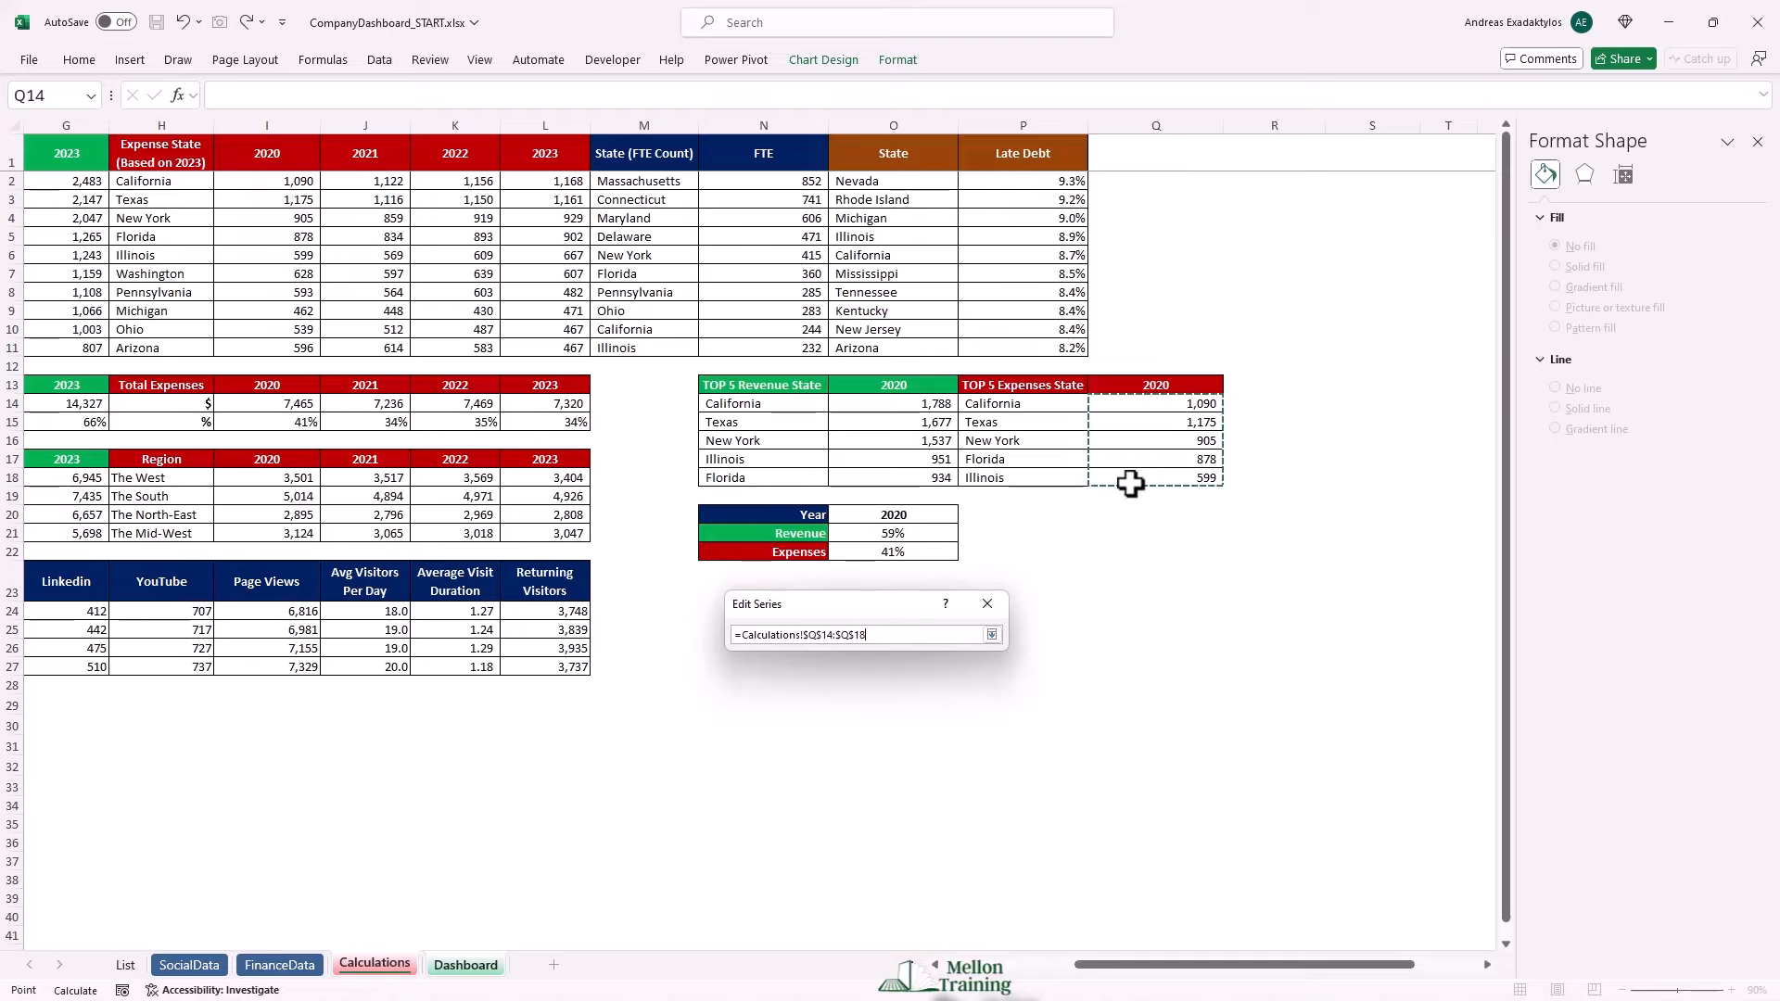
left_click(992, 635)
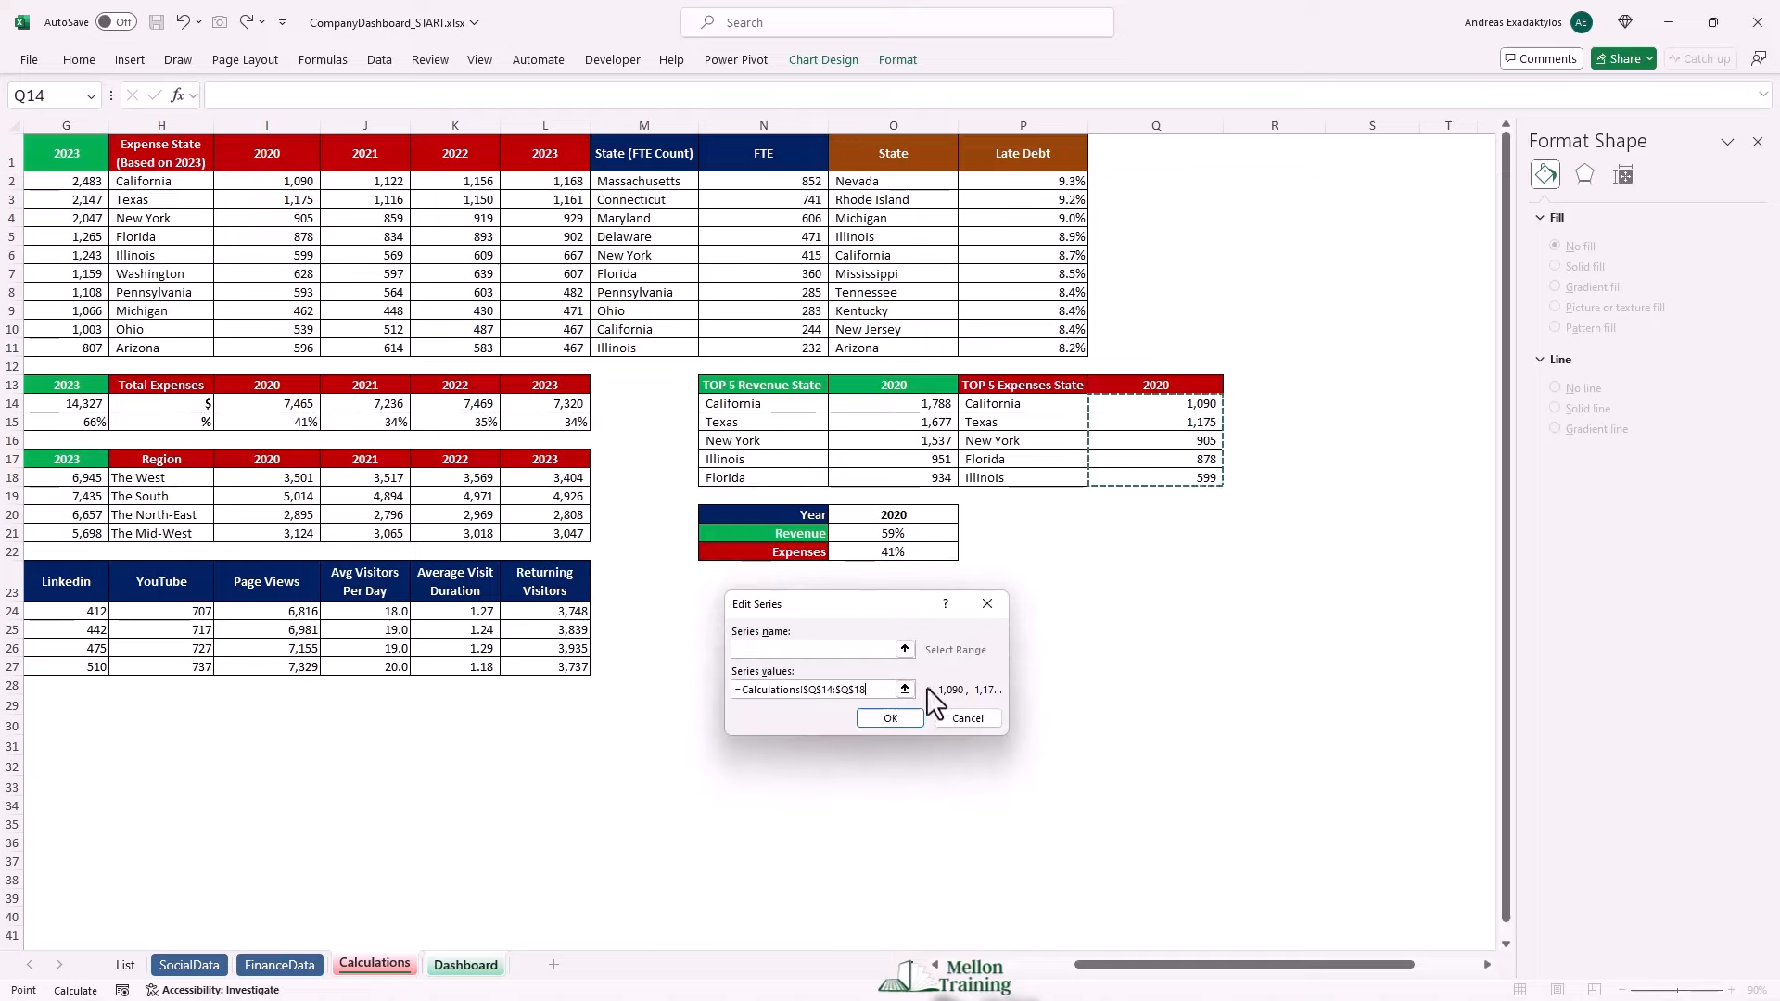
left_click(892, 718)
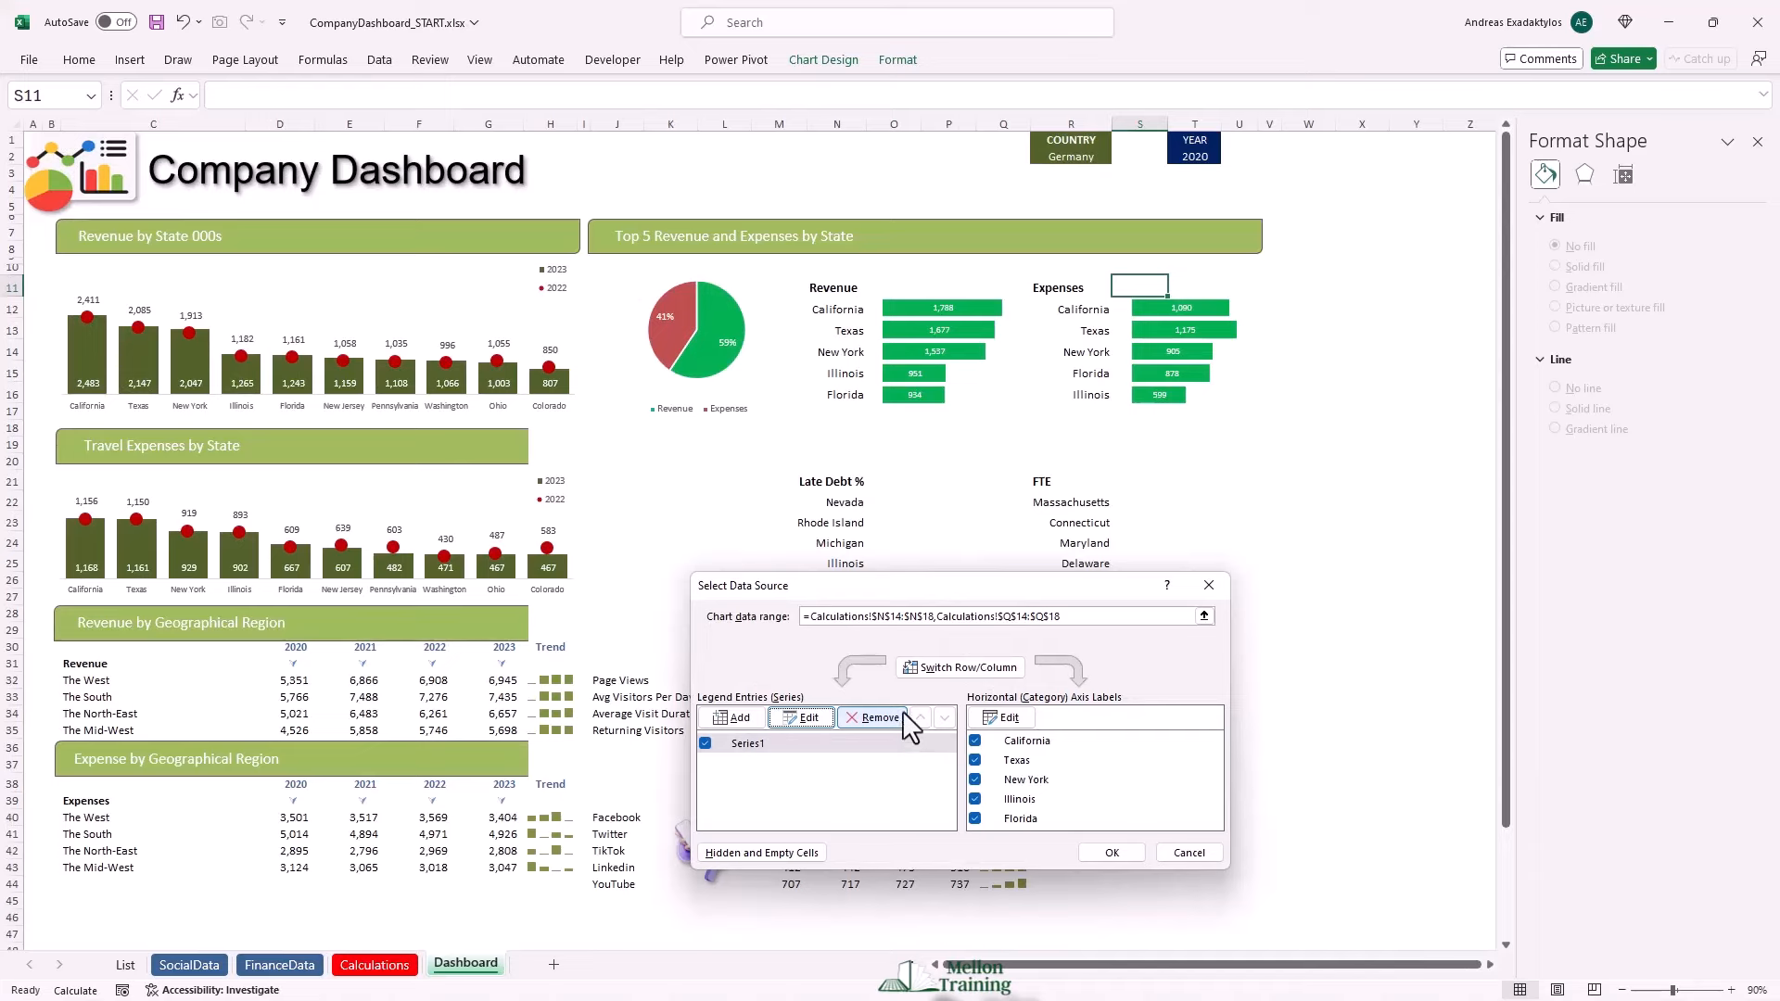
Set the expenses chart's category axis labels to the Top 5 Expenses states in Calculations!$P$14:$P$18 and apply the data source changes.
left_click_drag(957, 597, 925, 393)
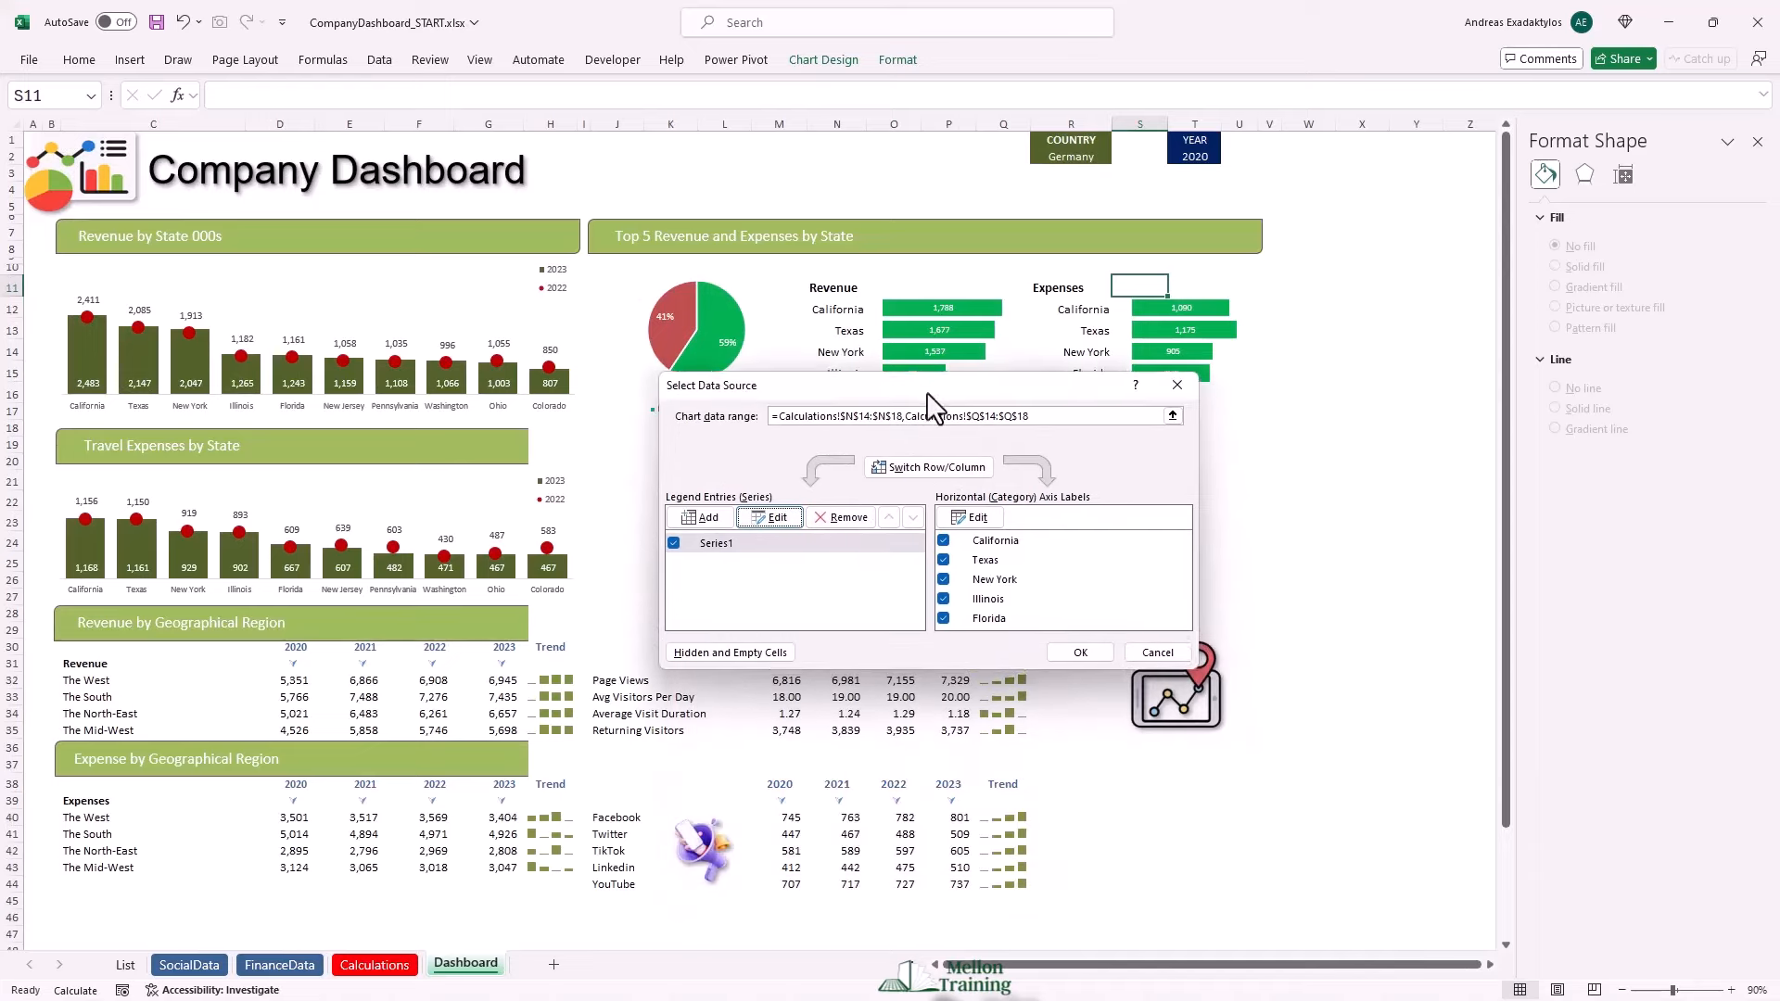
left_click(967, 512)
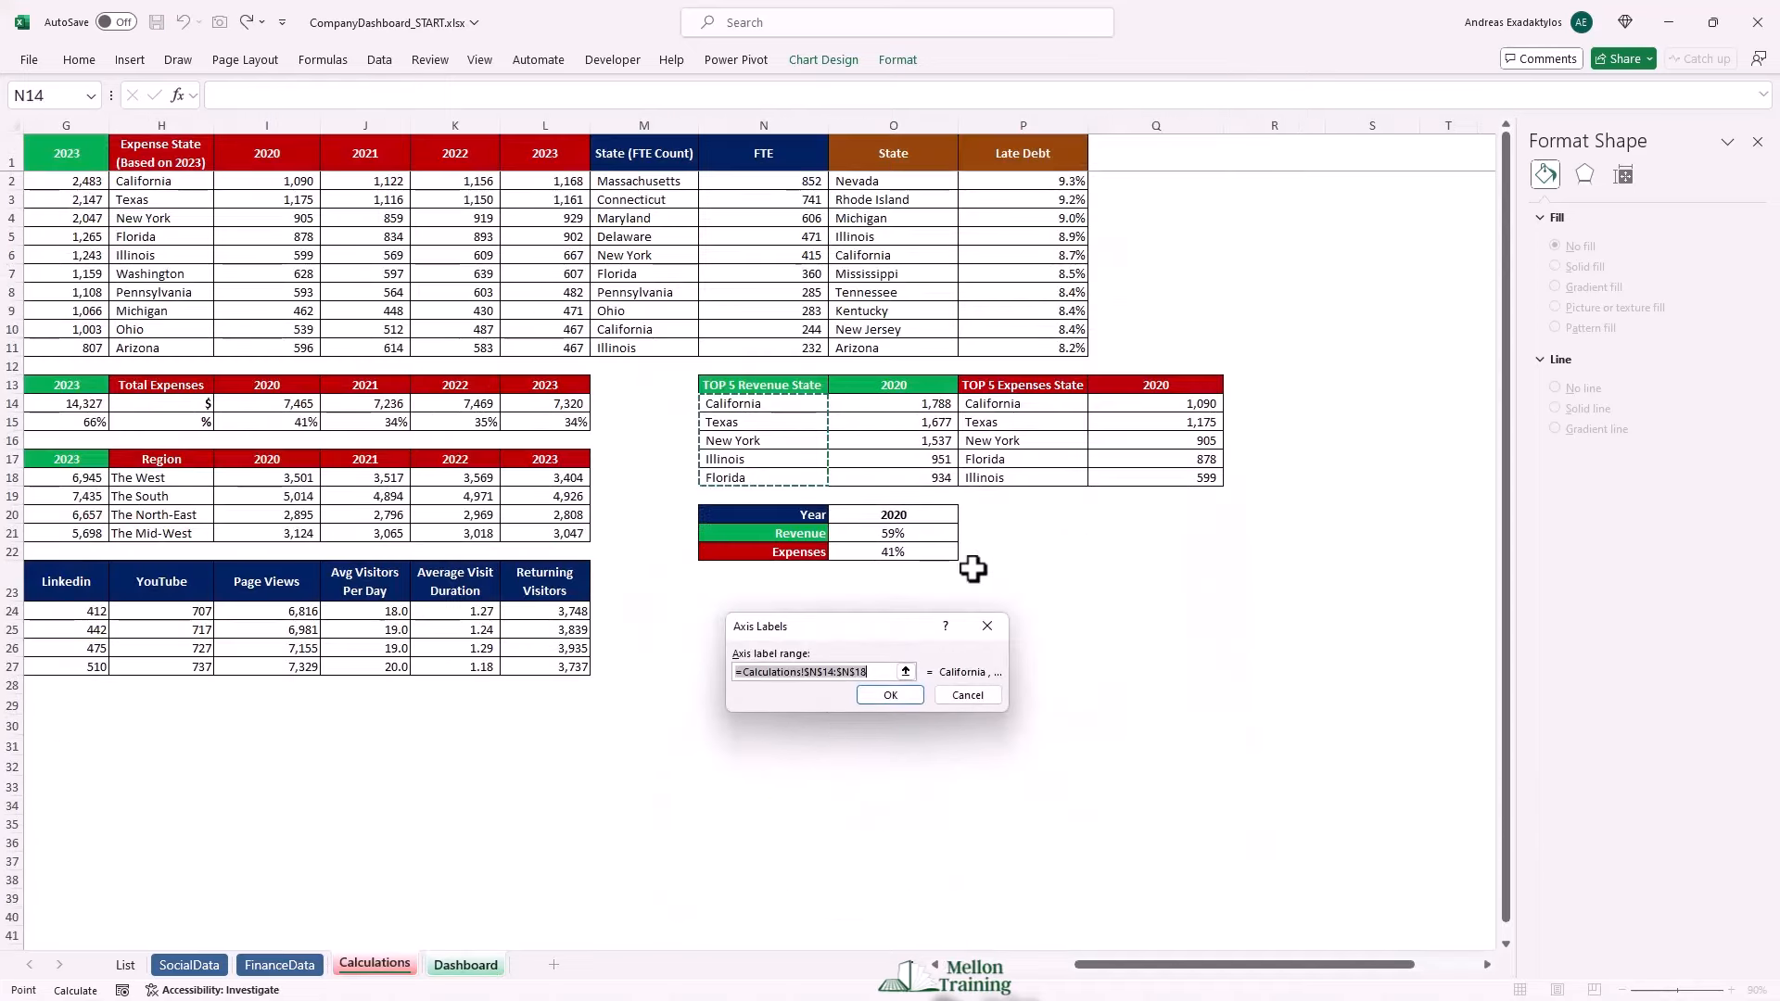
key("BackSpace")
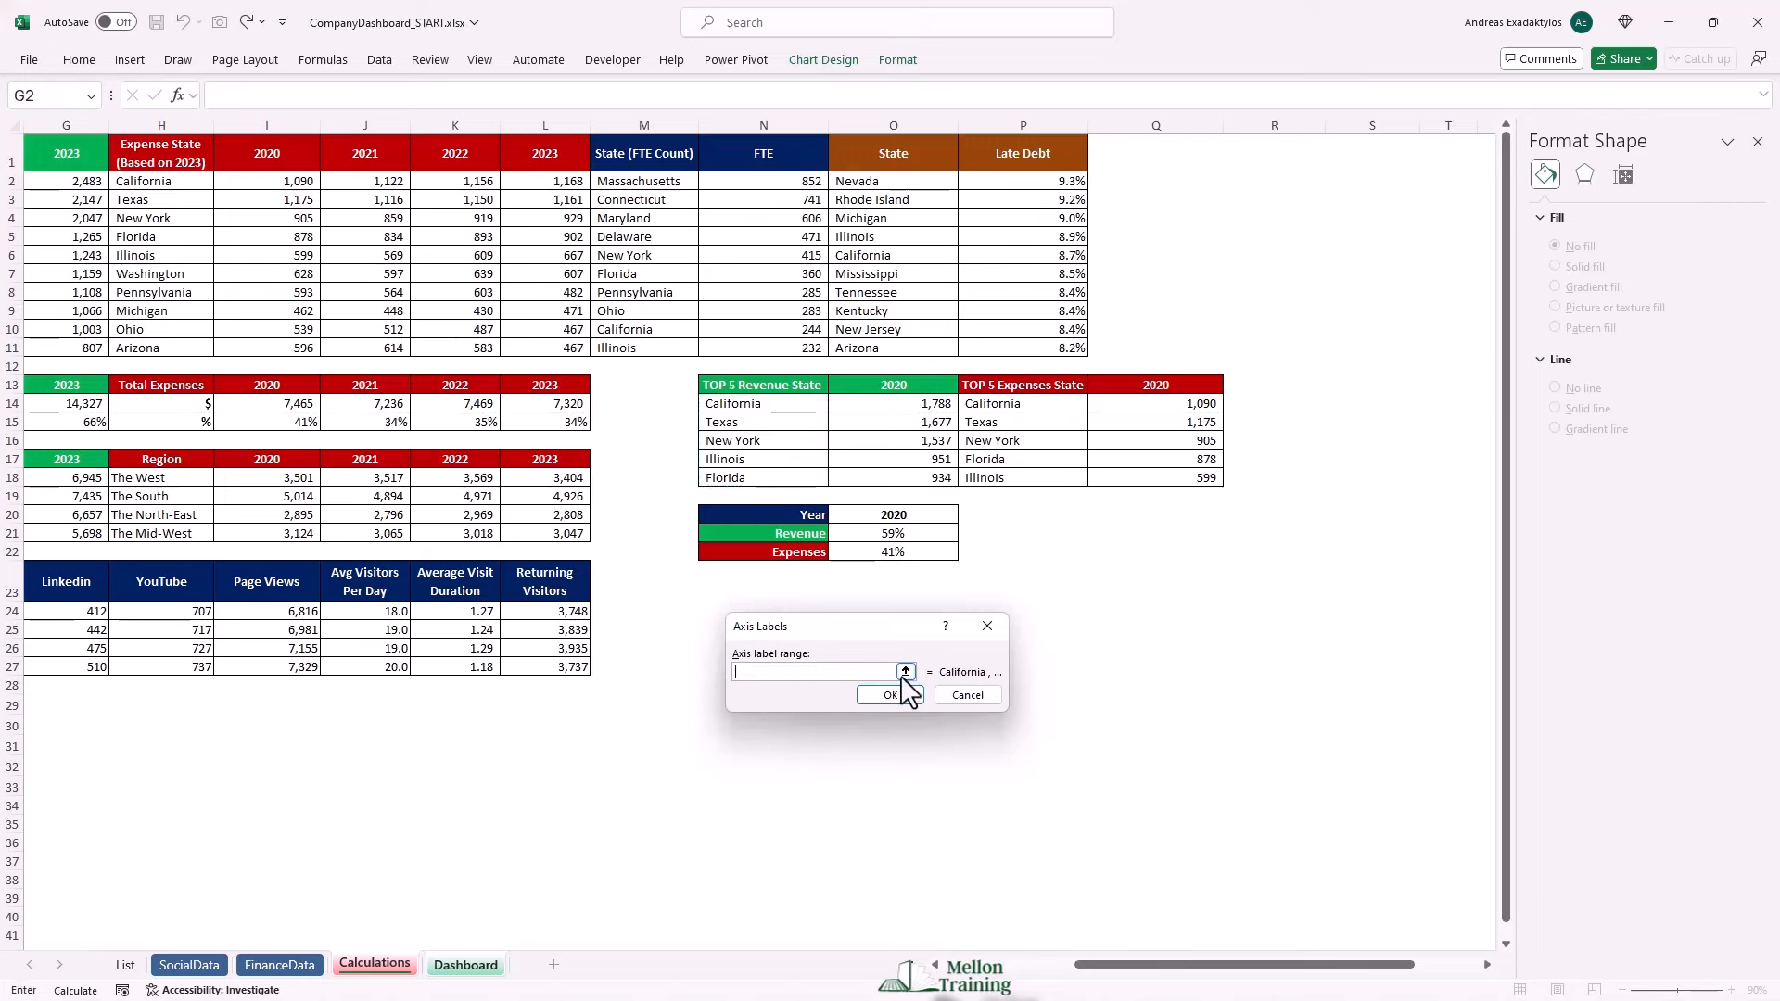
left_click_drag(1011, 406, 1011, 477)
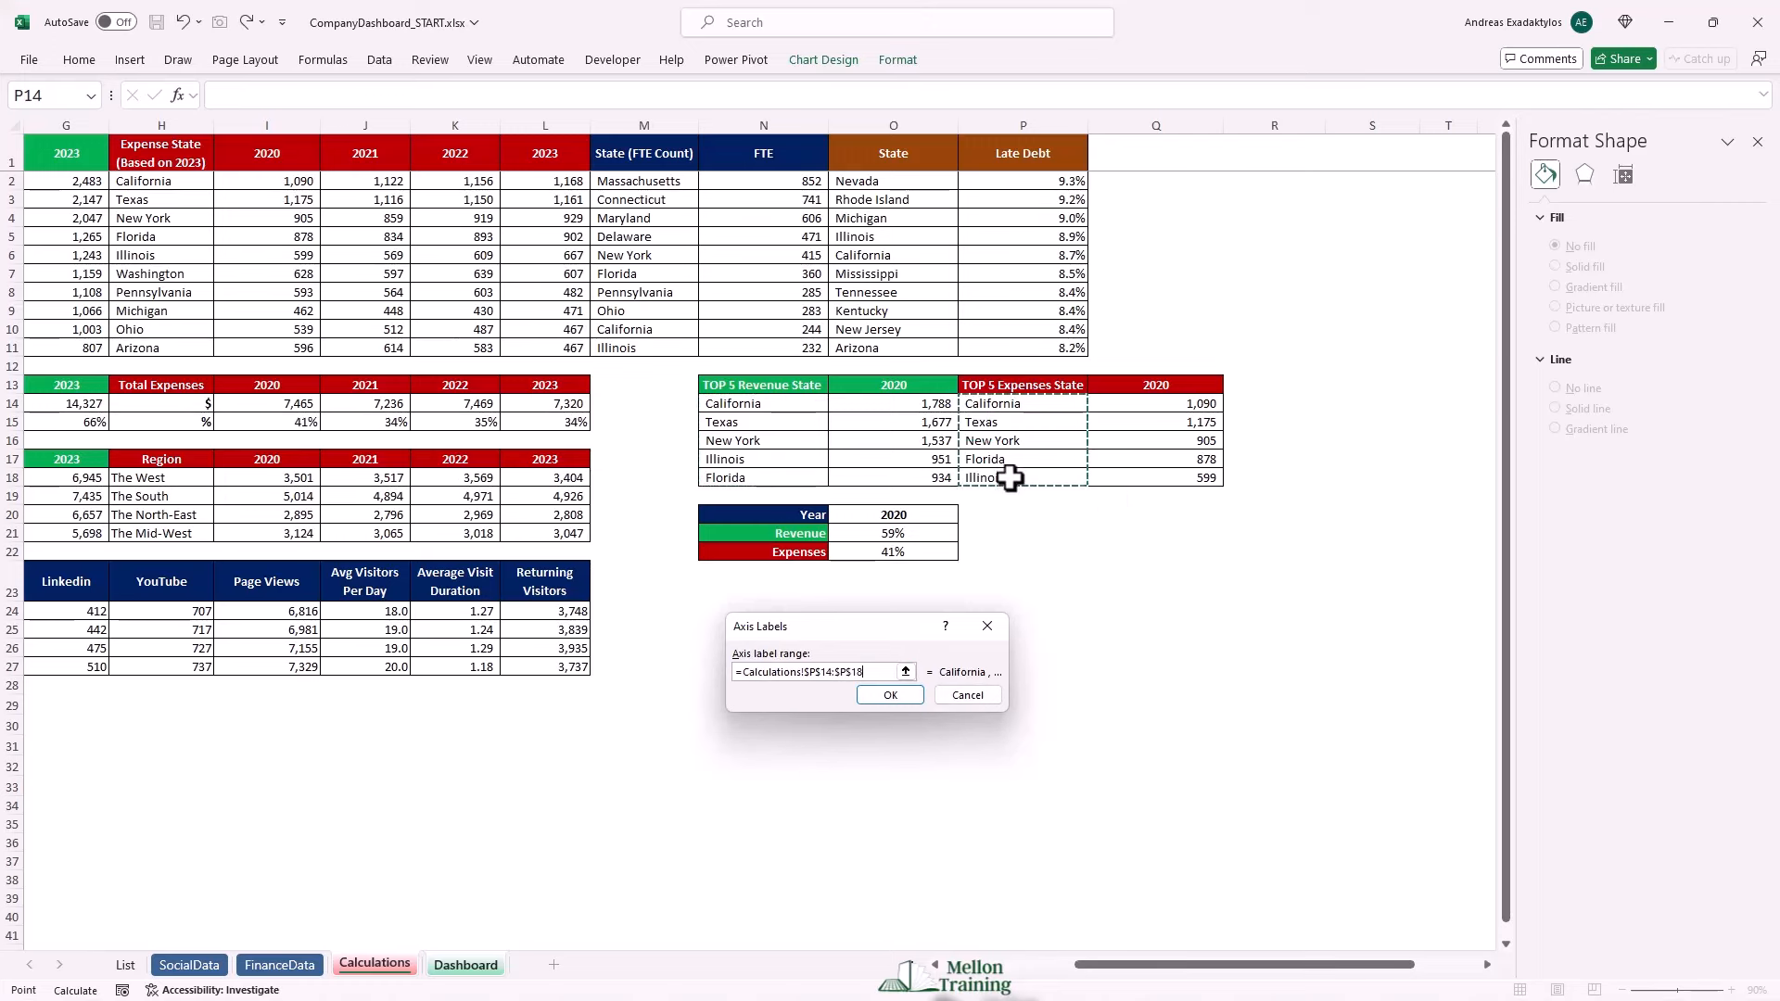
left_click(890, 695)
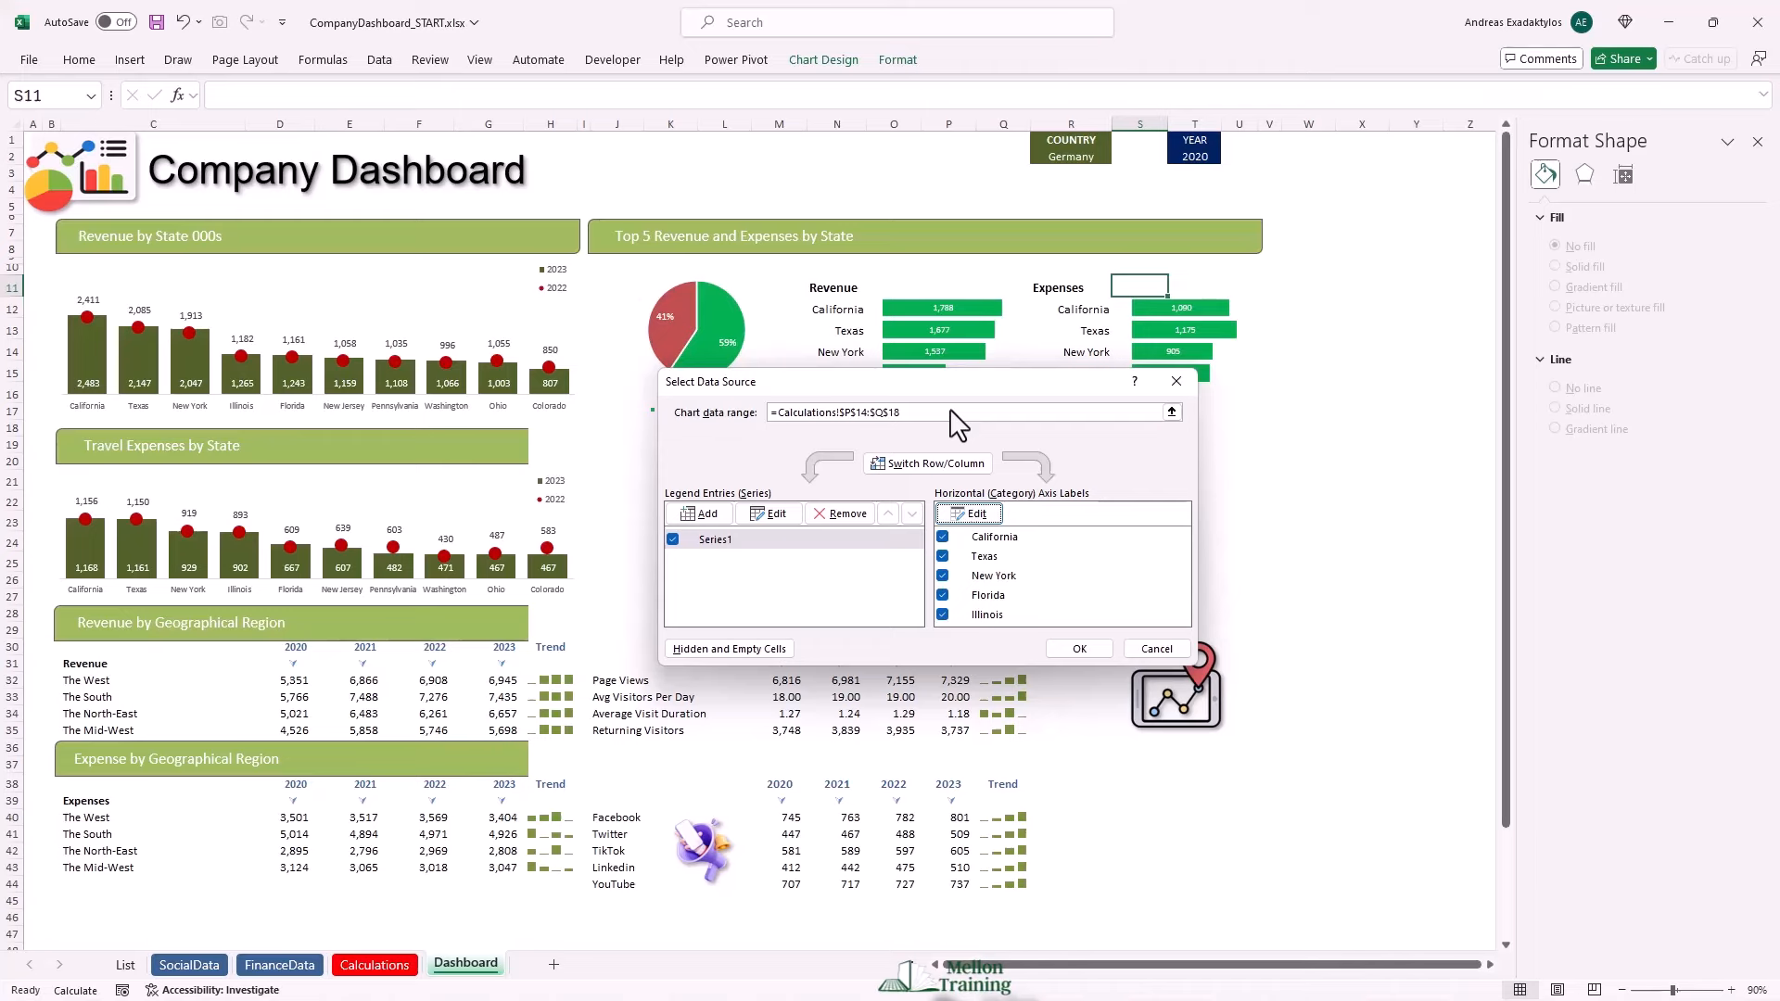
left_click(1079, 646)
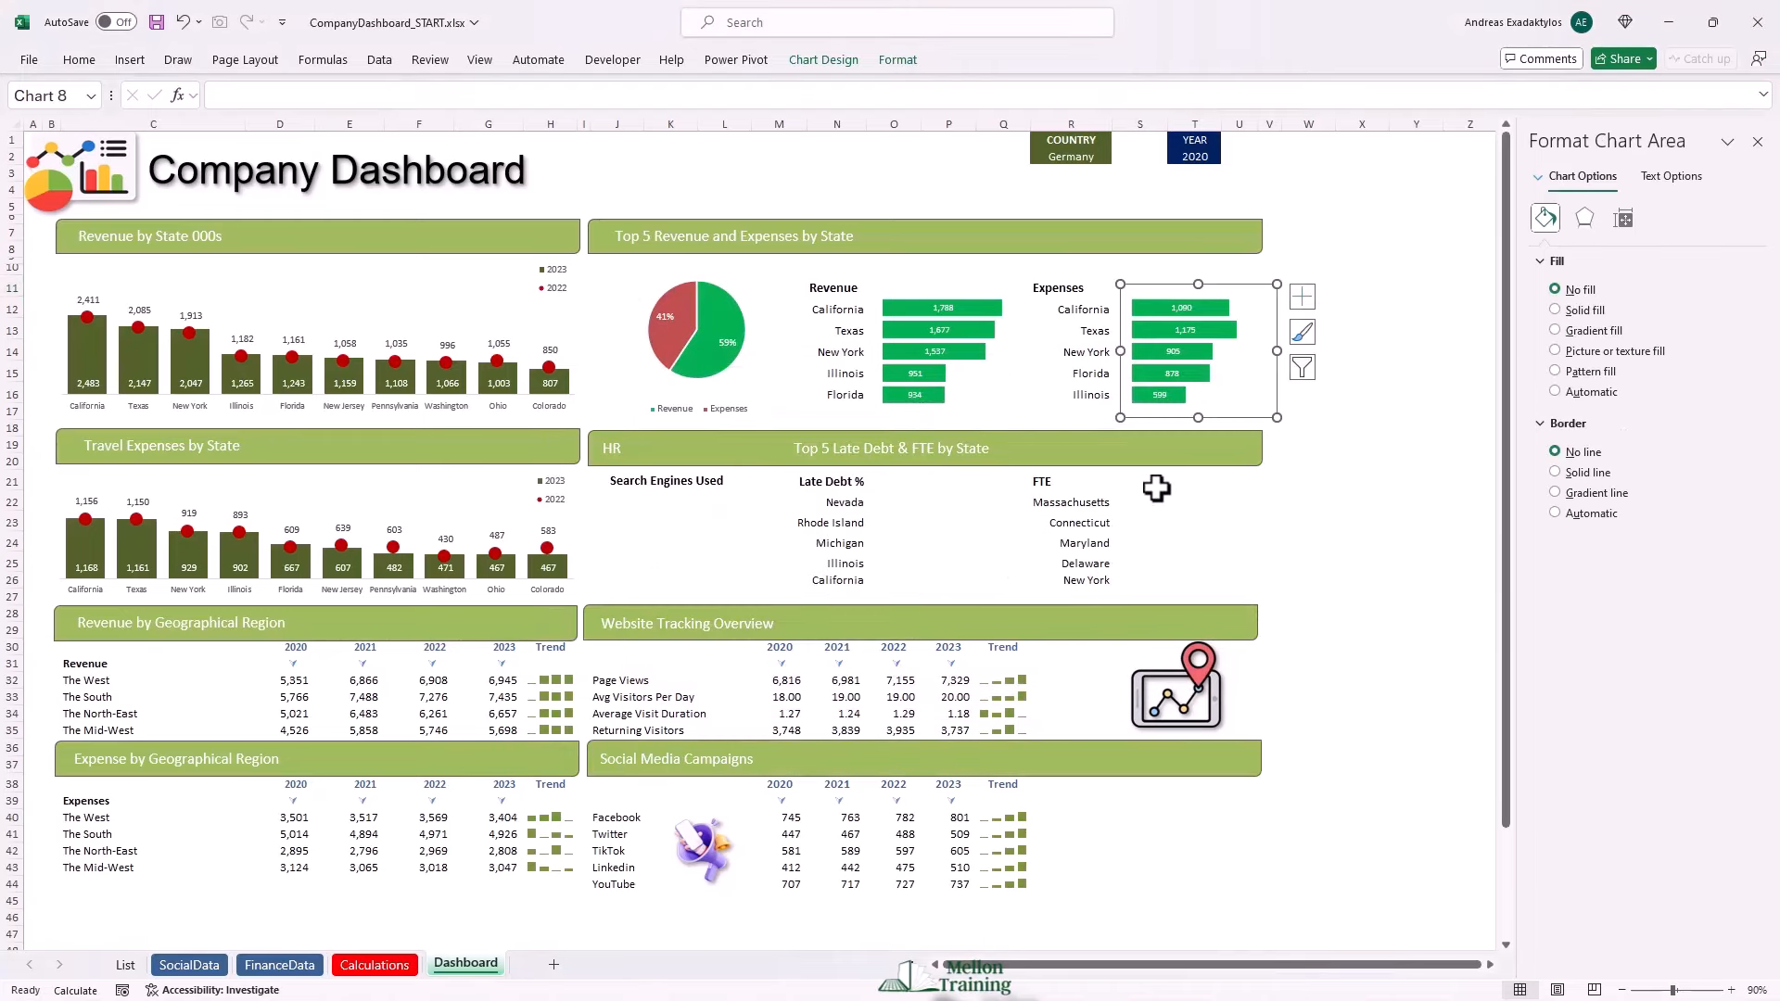
left_click(1153, 482)
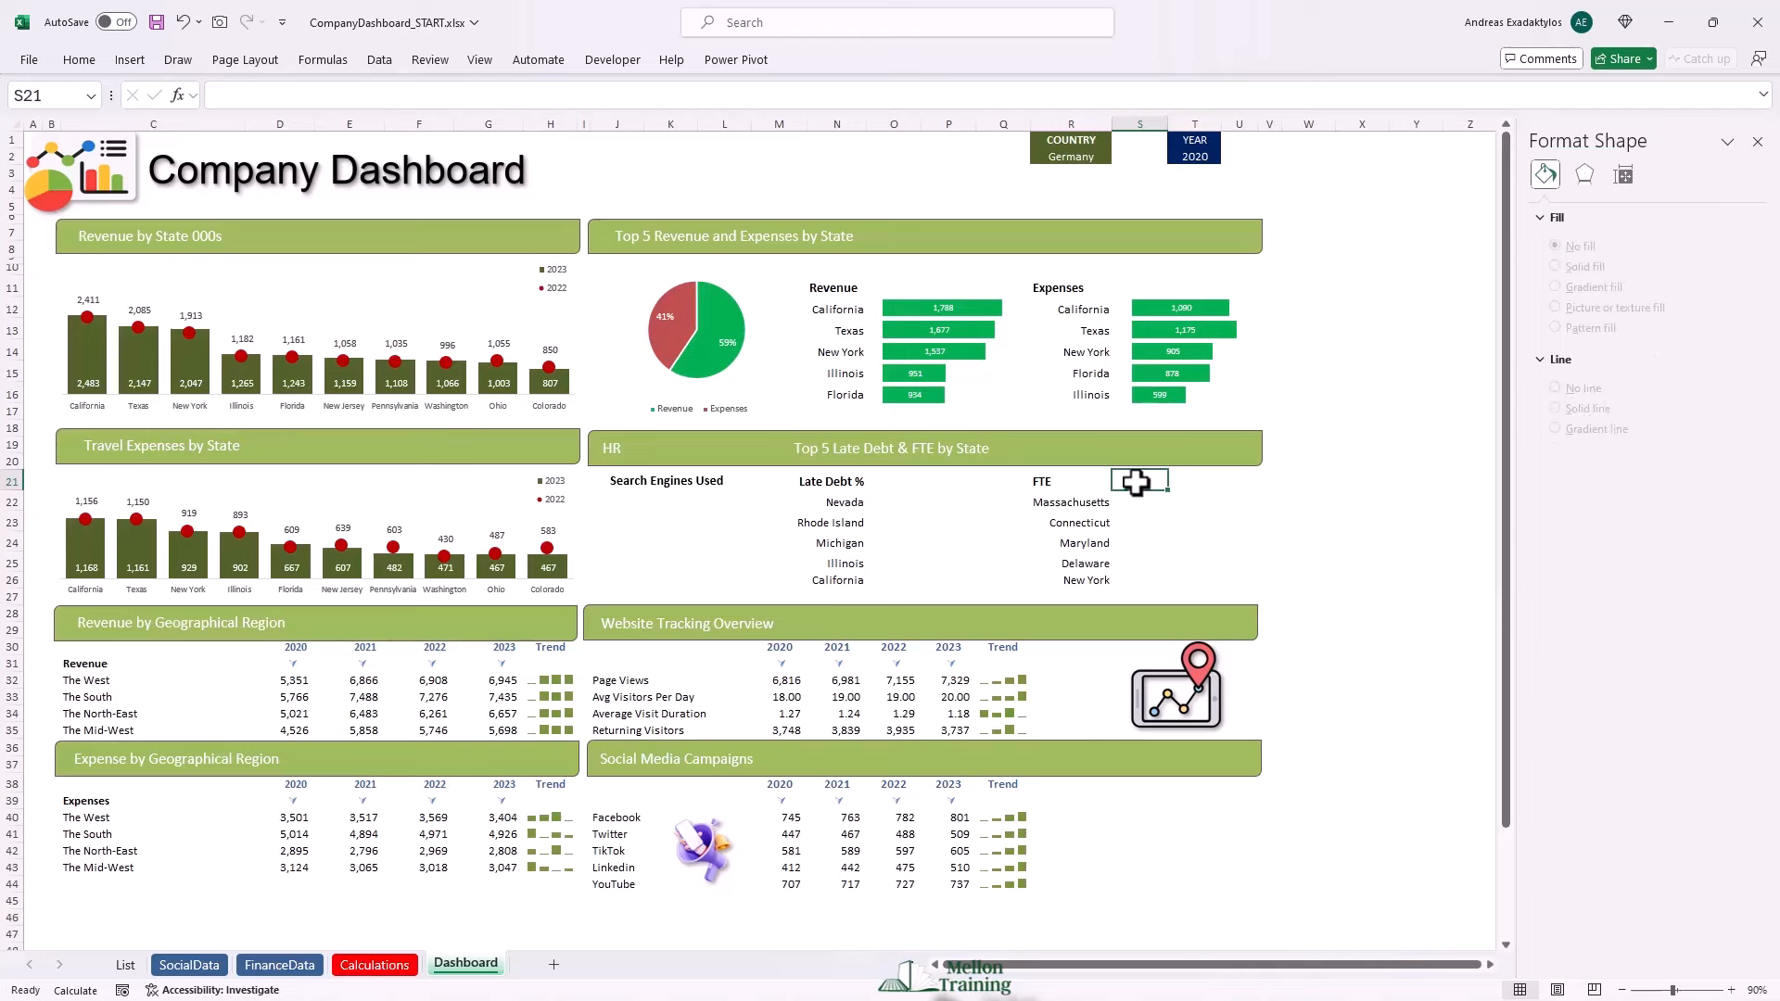
Fill the bars of the Top 5 Expenses chart with solid dark red.
left_click(1222, 308)
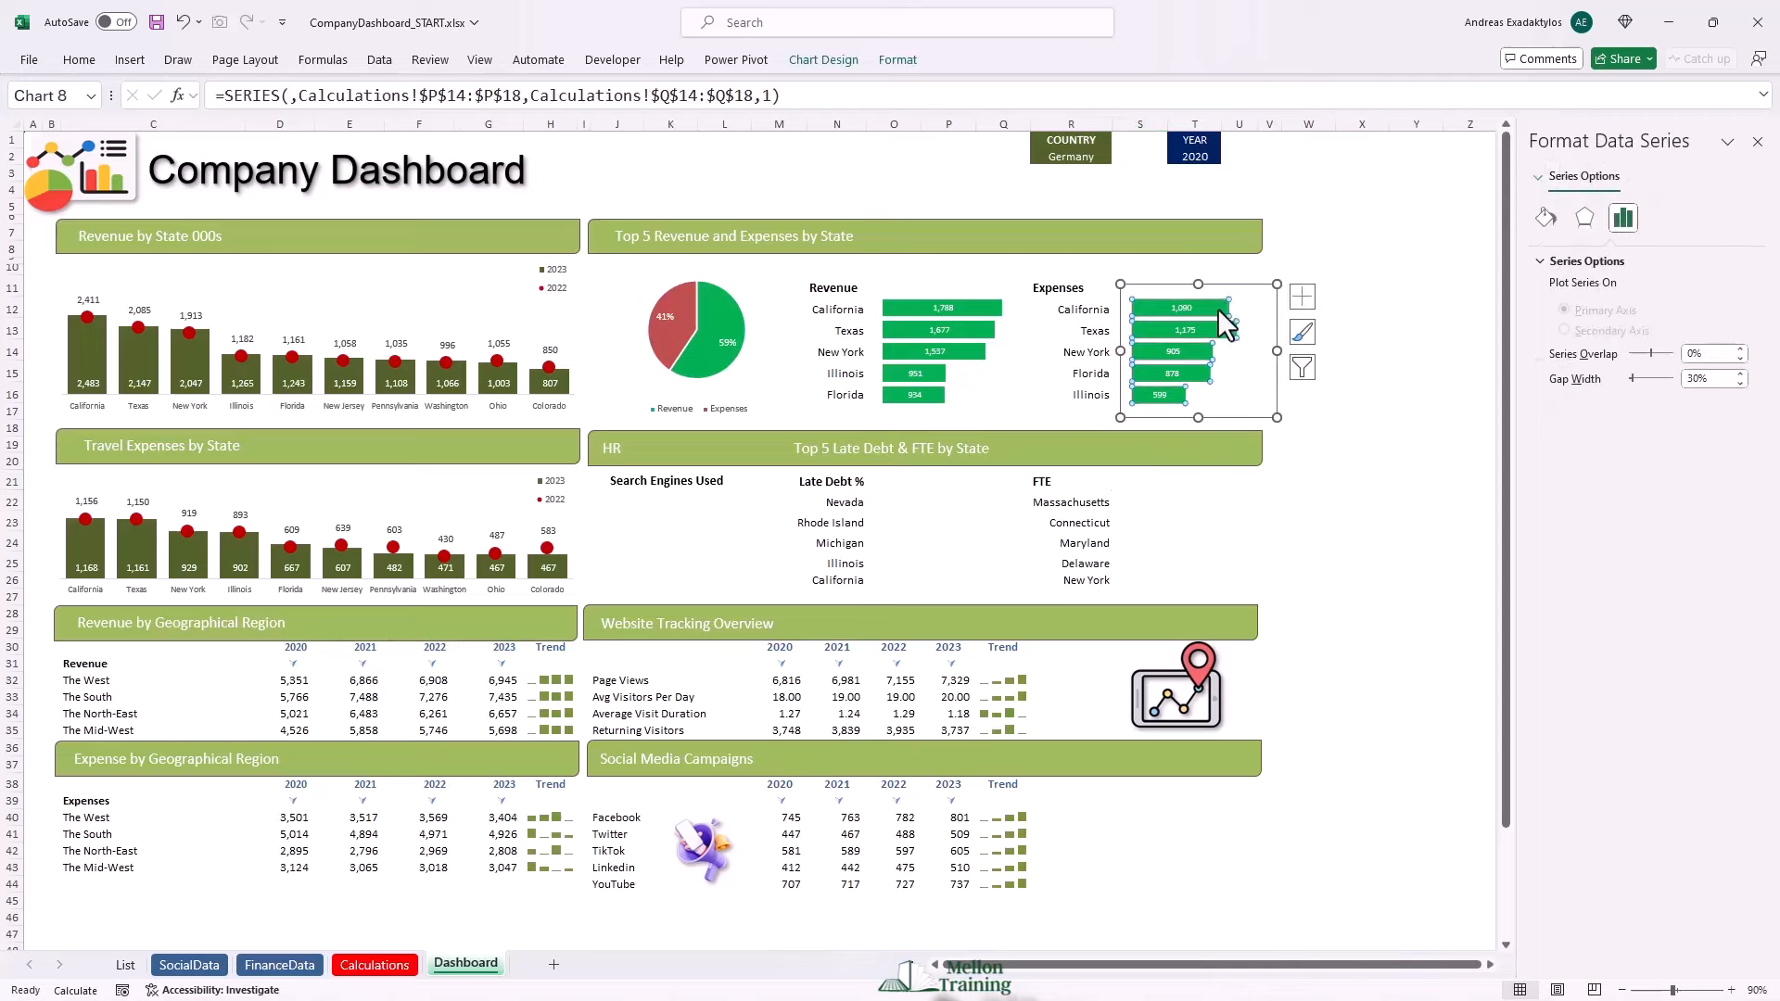
left_click(1546, 217)
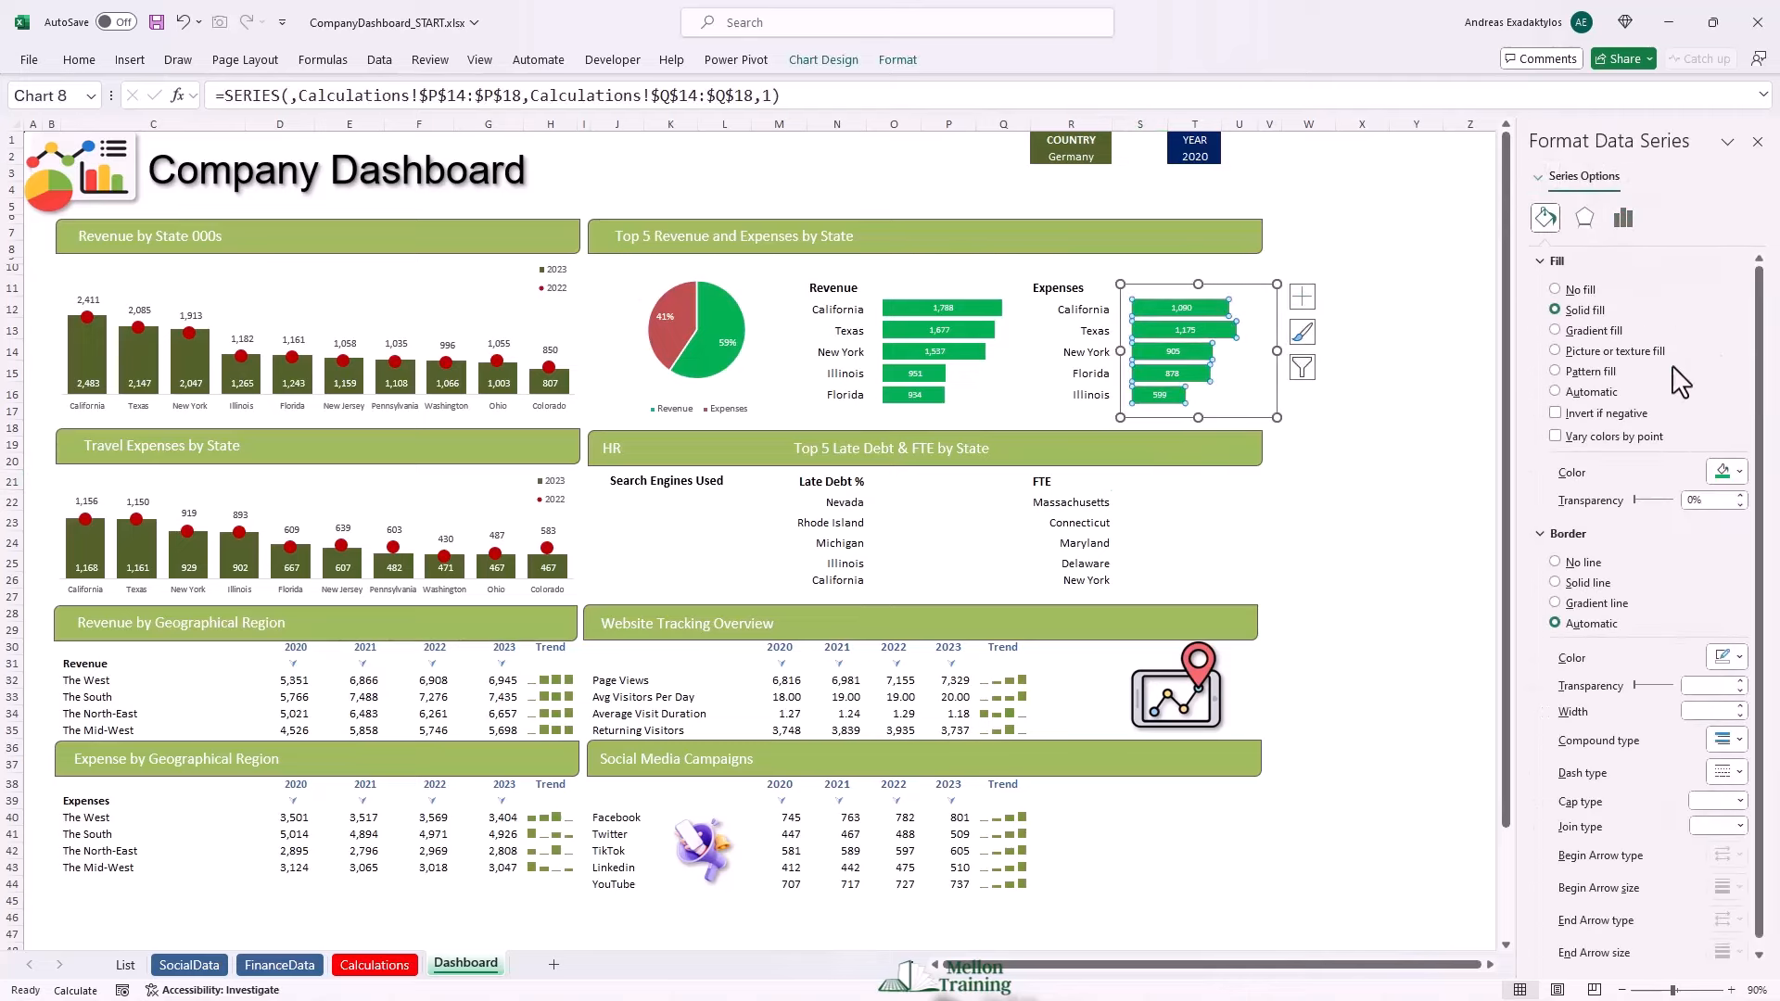
left_click(1742, 473)
left_click(1624, 651)
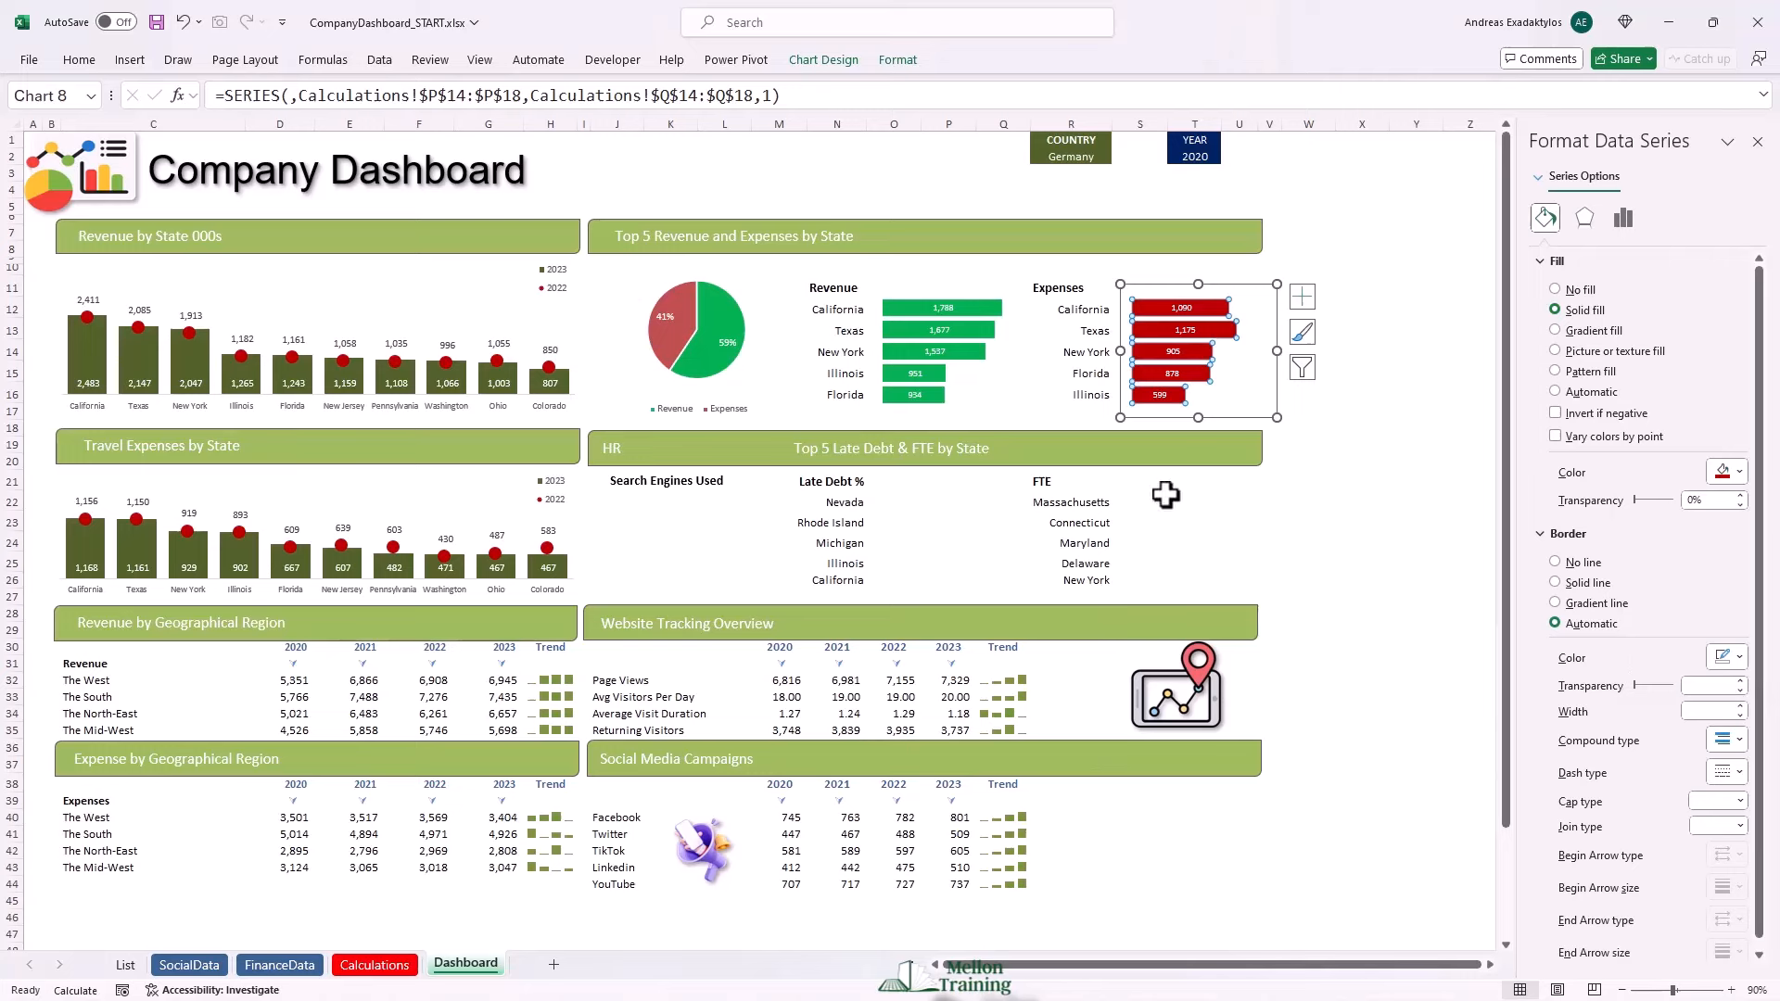
left_click(64, 906)
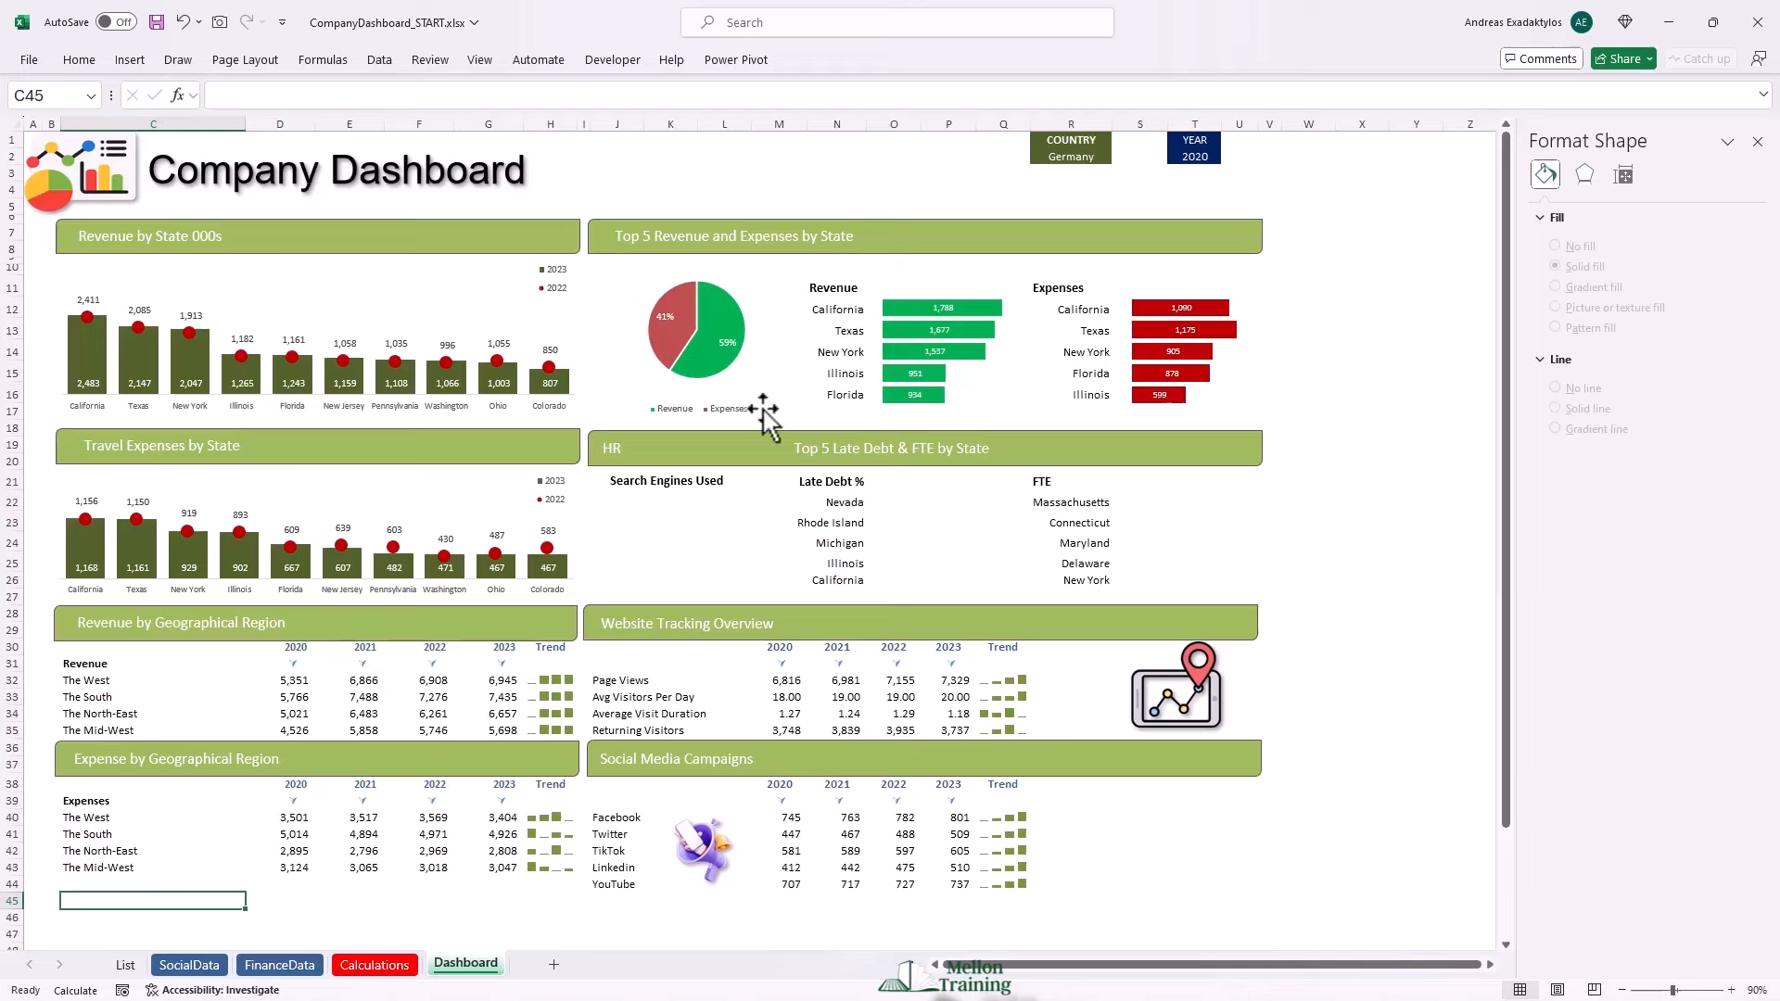
Copy the revenue bar chart beside the Late Debt % state list and shrink the duplicate slightly so its bars align with the rows.
left_click(892, 286)
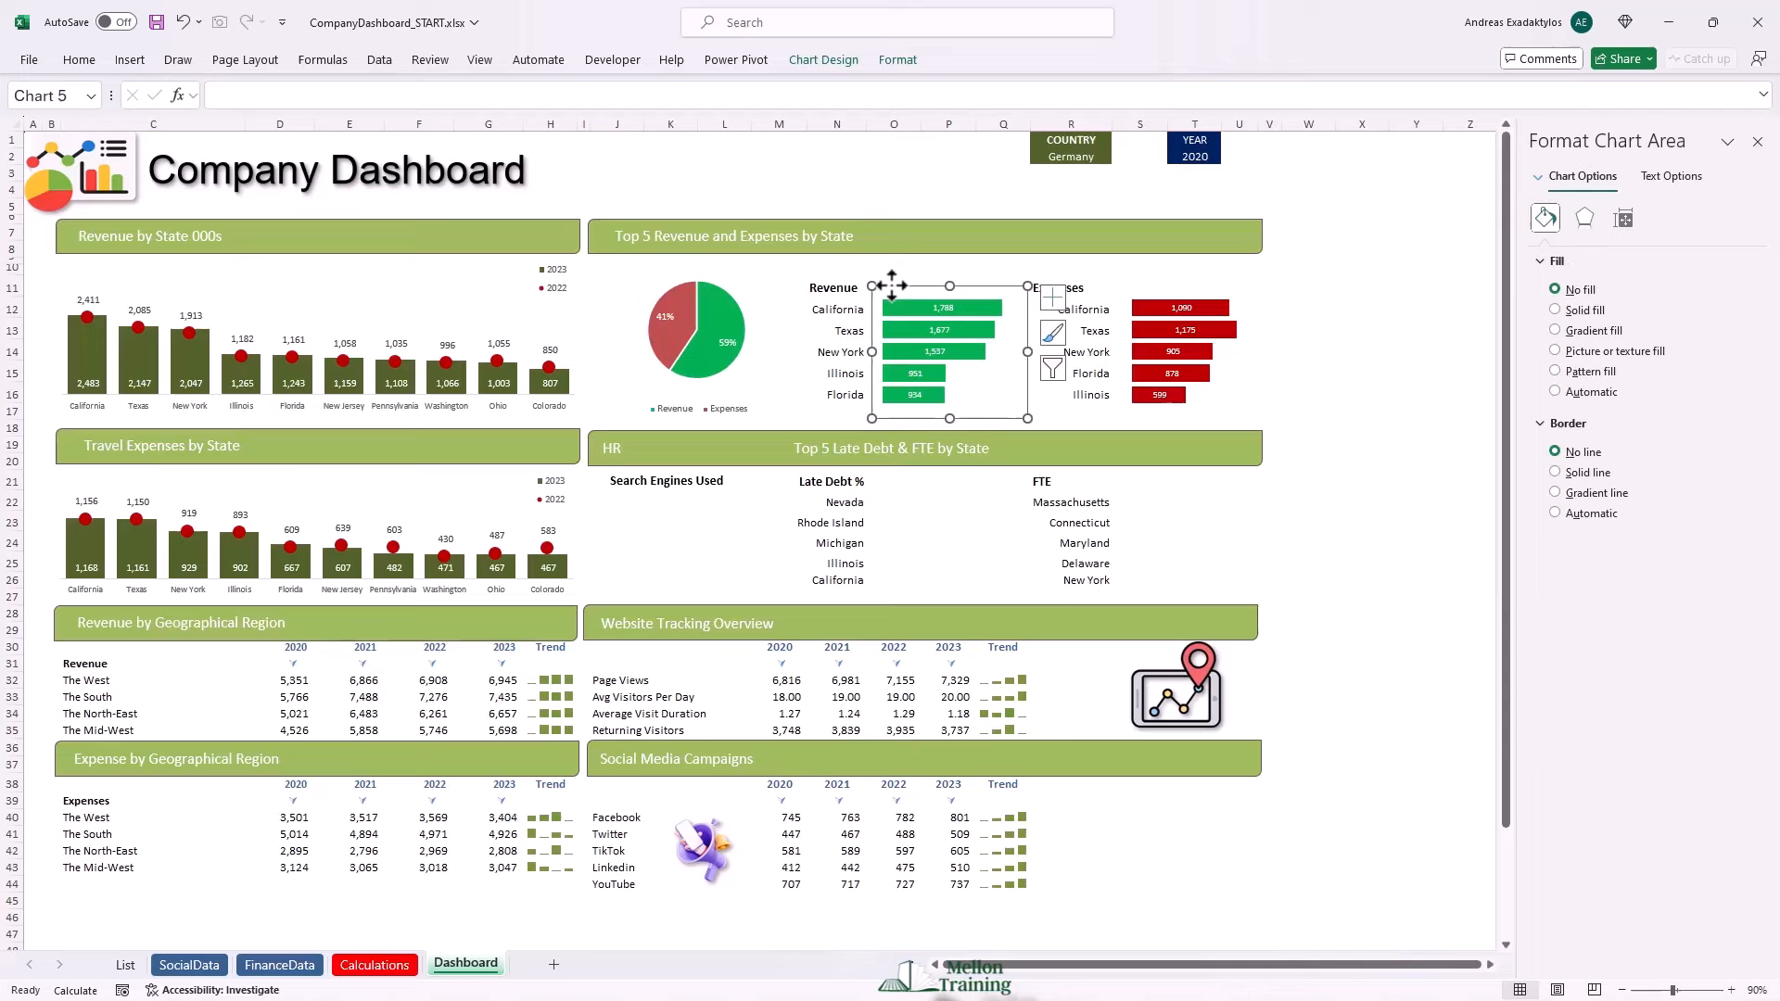
left_click(895, 488)
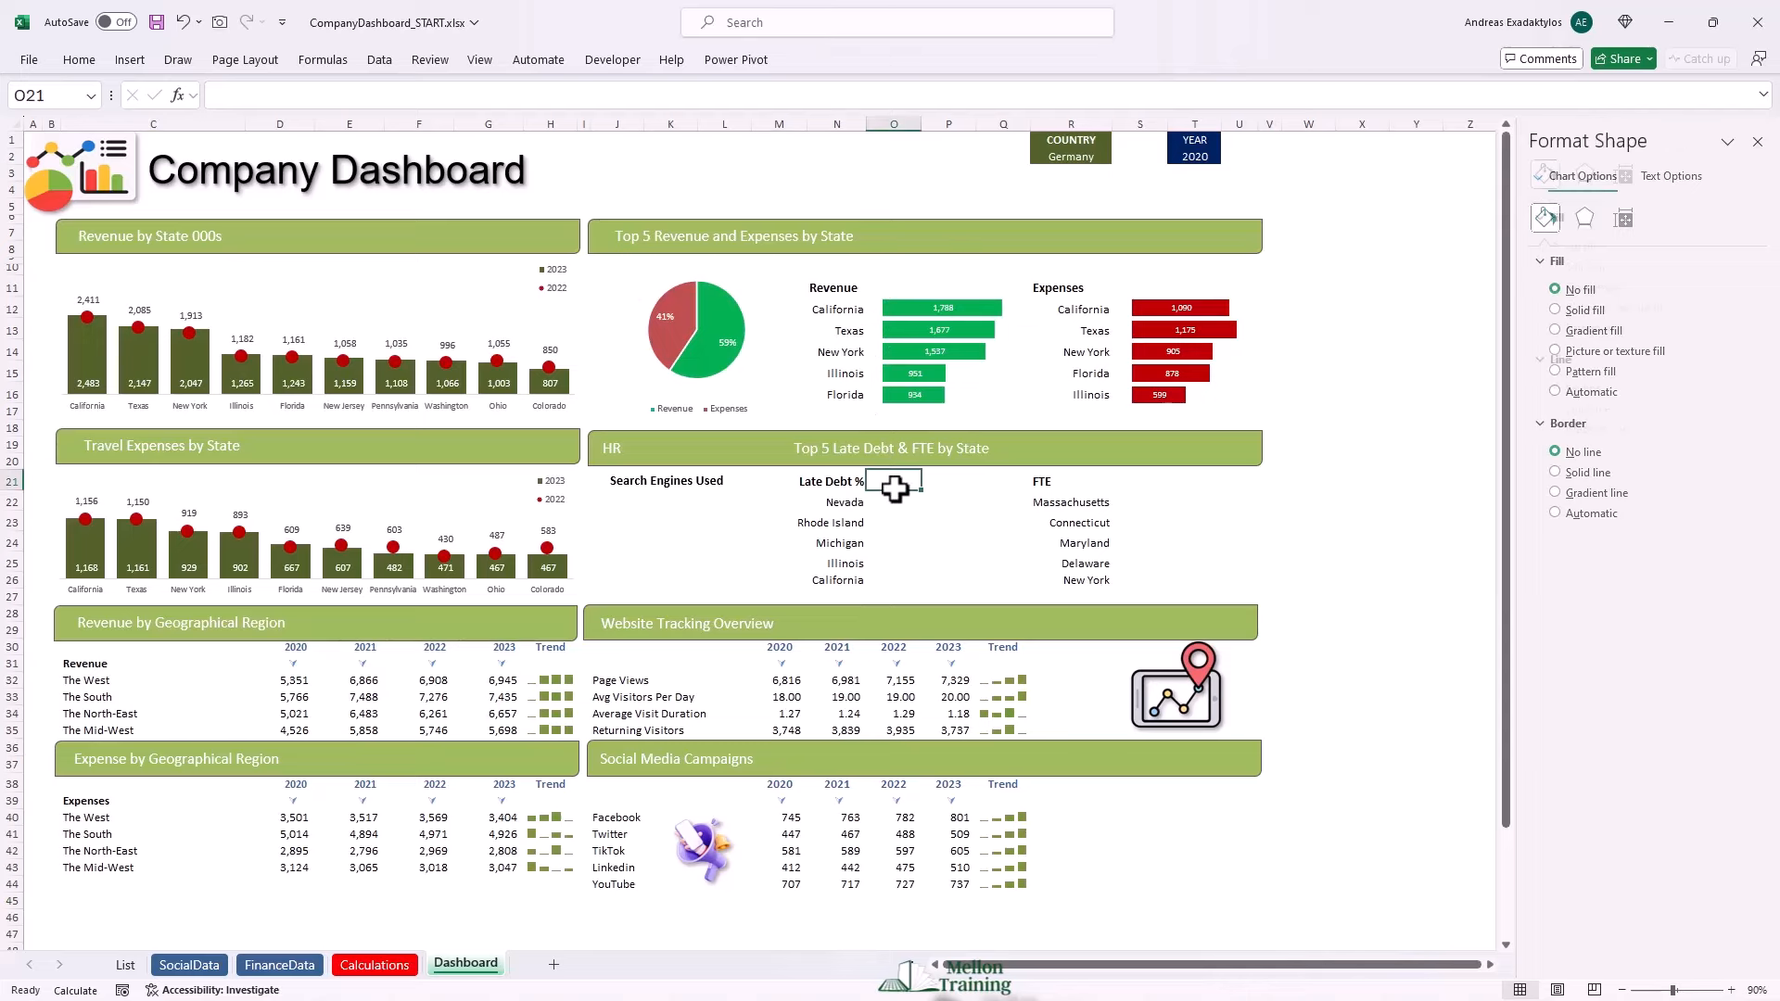
key("ctrl+v")
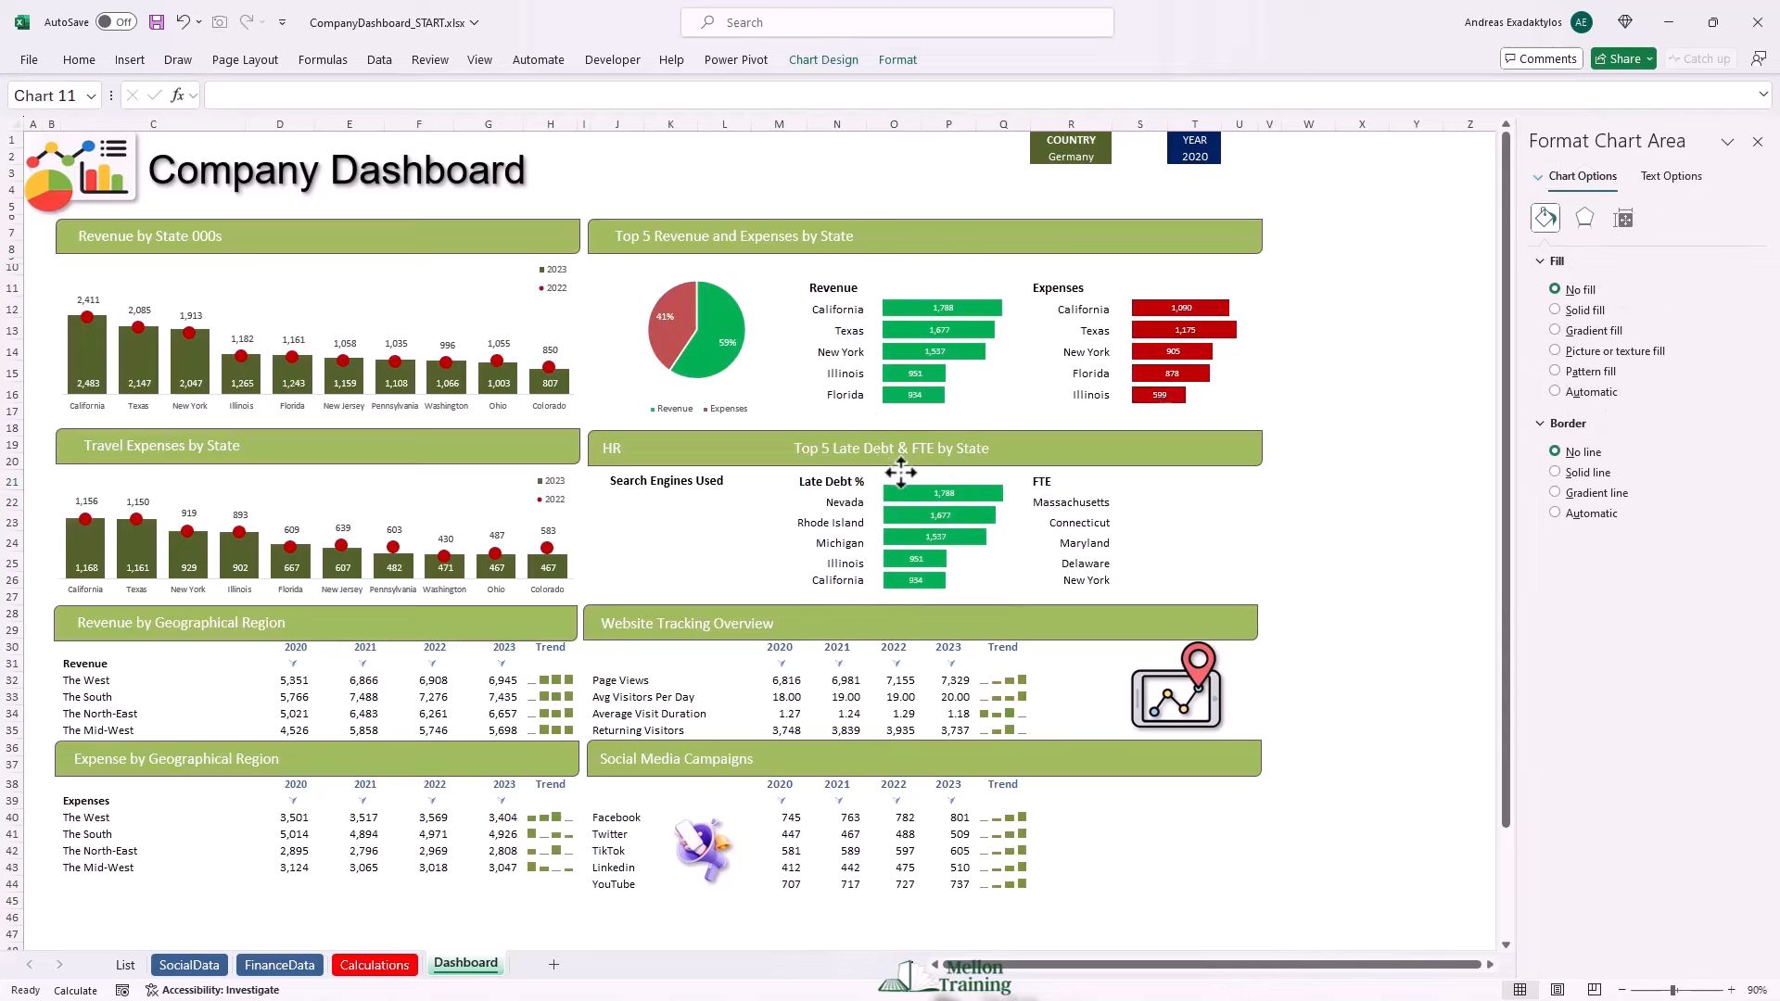
left_click_drag(900, 473, 897, 483)
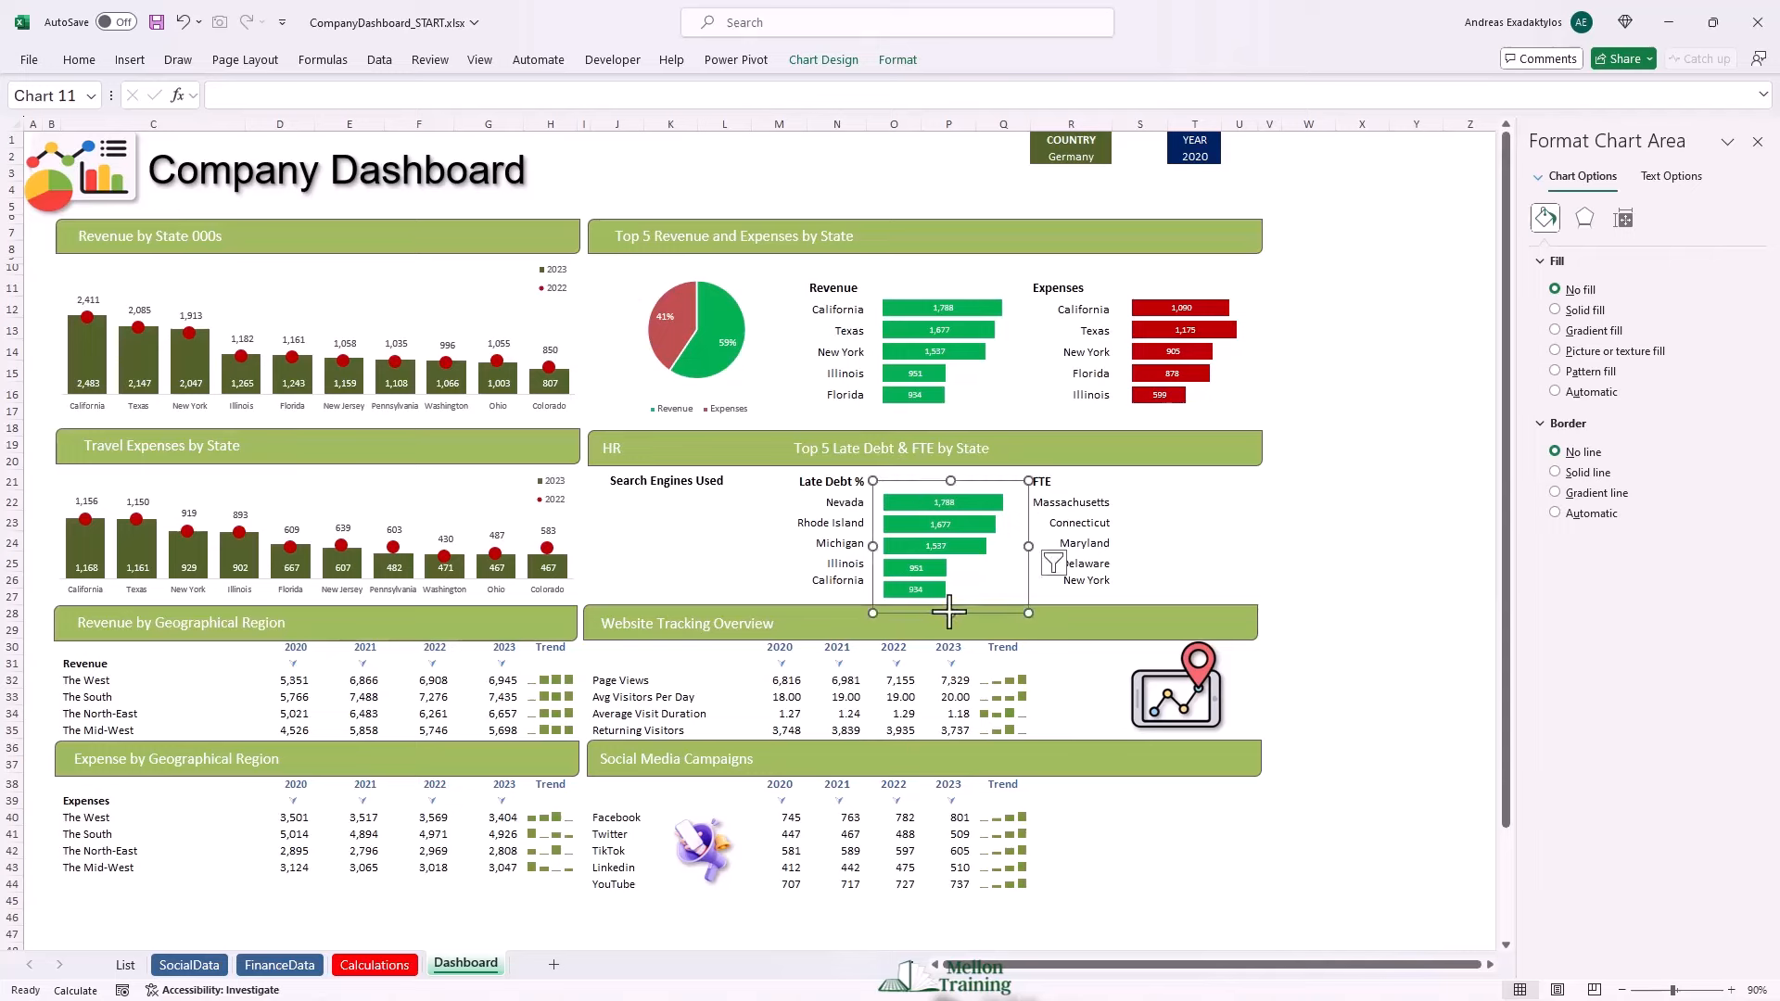
left_click_drag(950, 613, 950, 604)
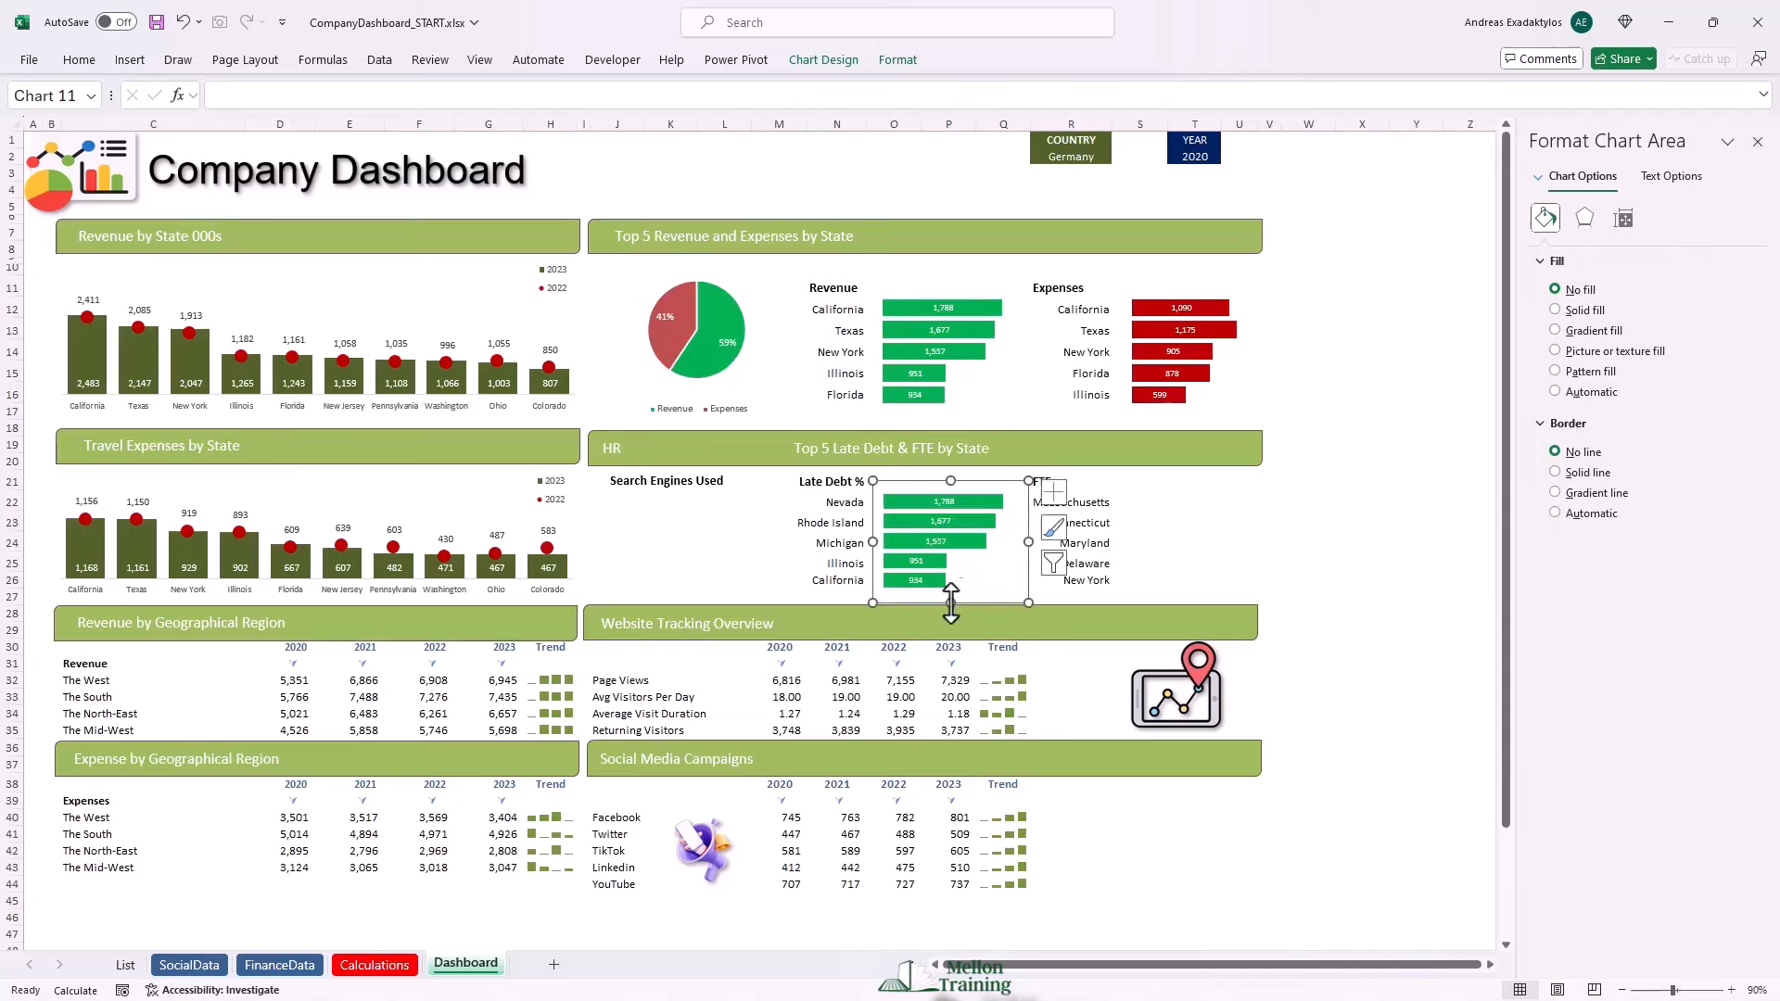
left_click_drag(1025, 542, 1024, 542)
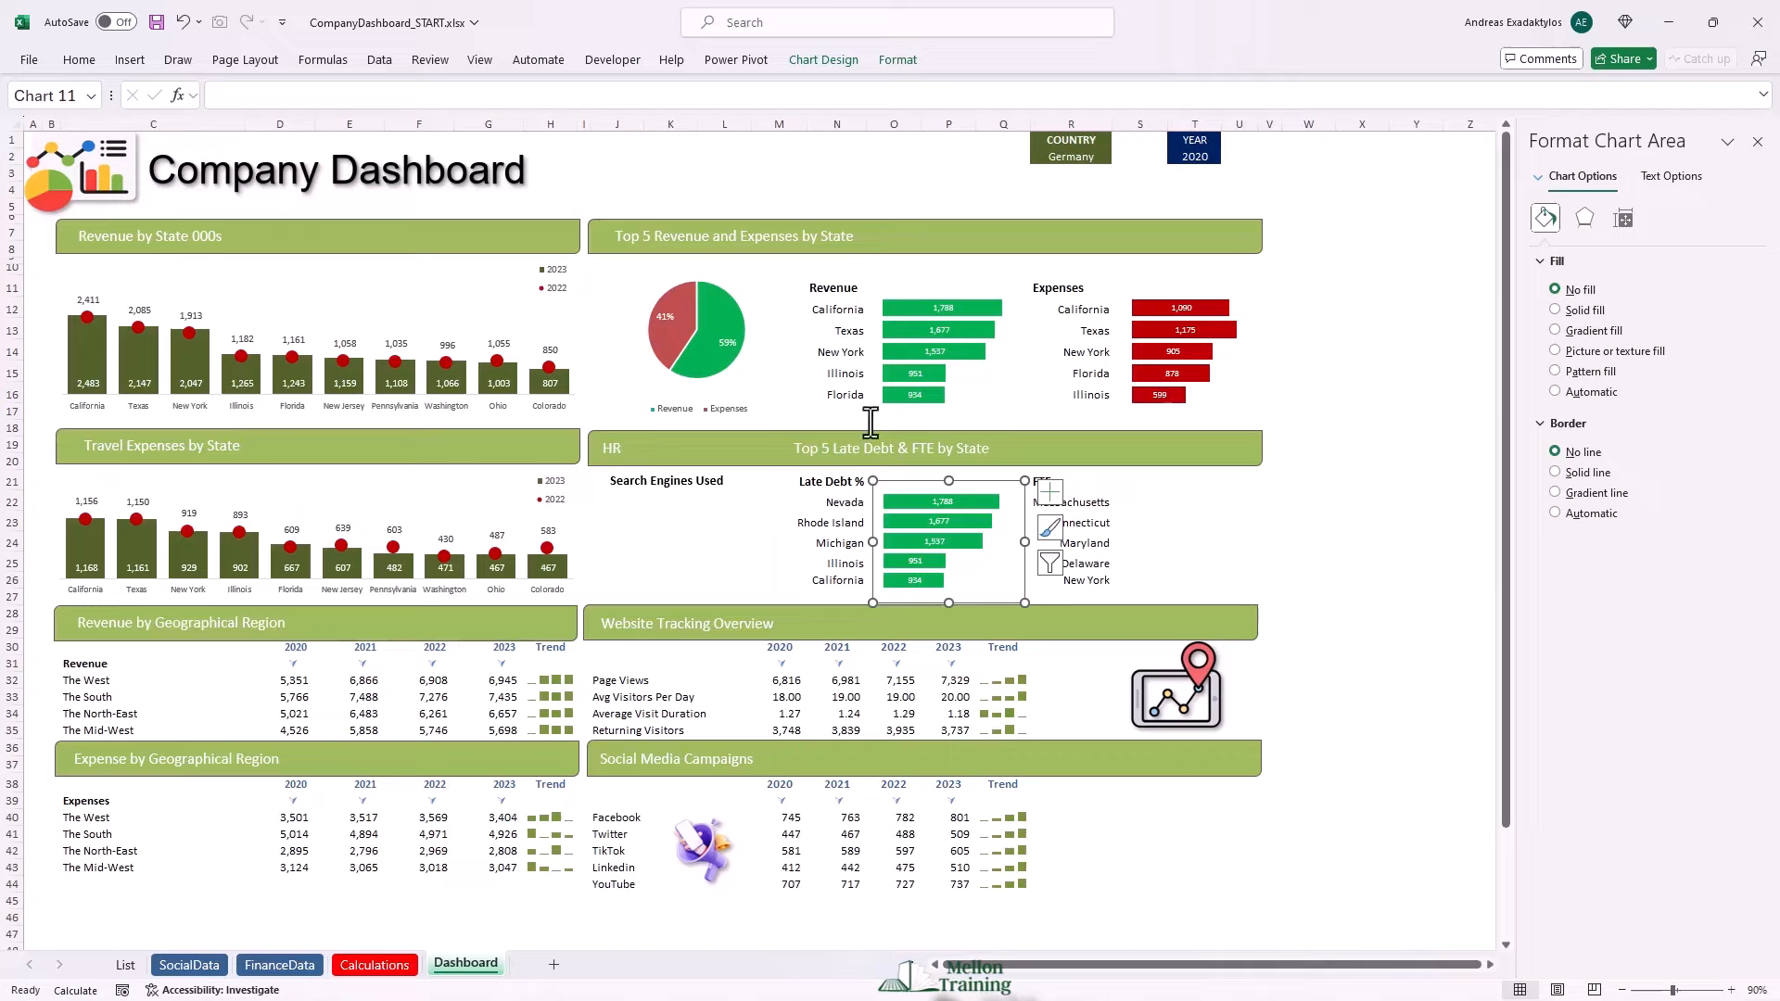
Set the Late Debt chart's data range to Calculations!$O$2:$P$6 and apply it.
left_click(823, 61)
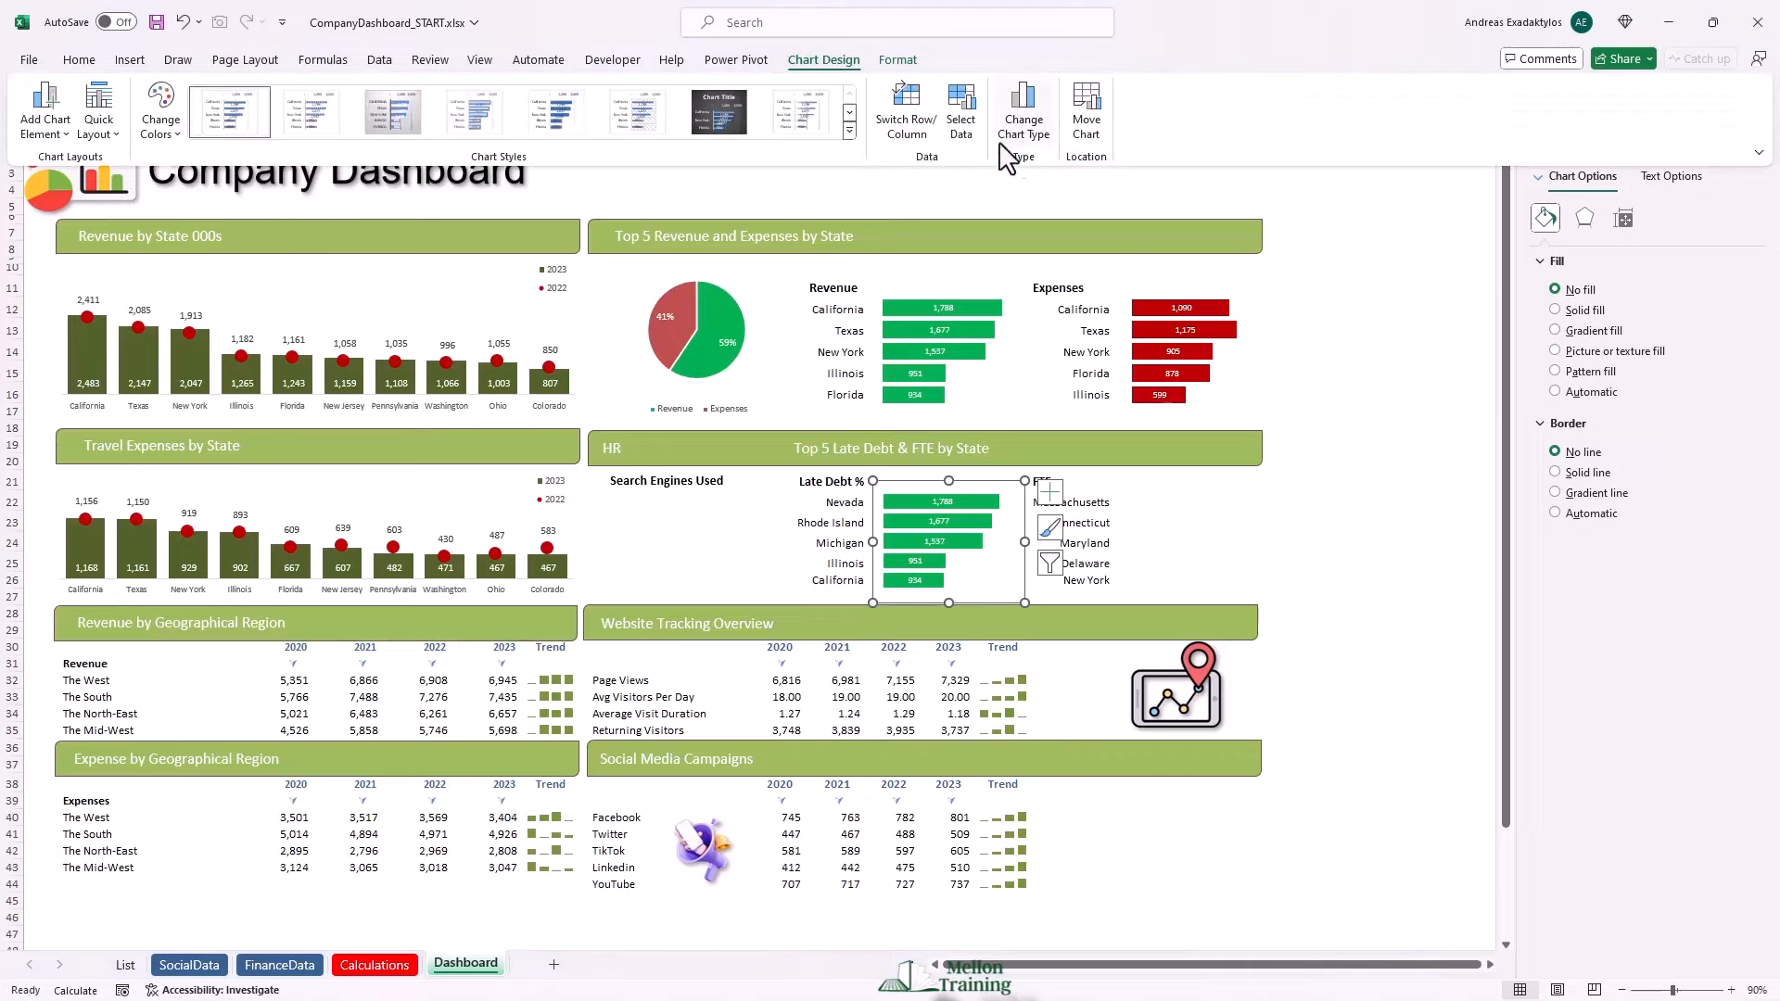
left_click(962, 119)
left_click_drag(897, 393, 890, 620)
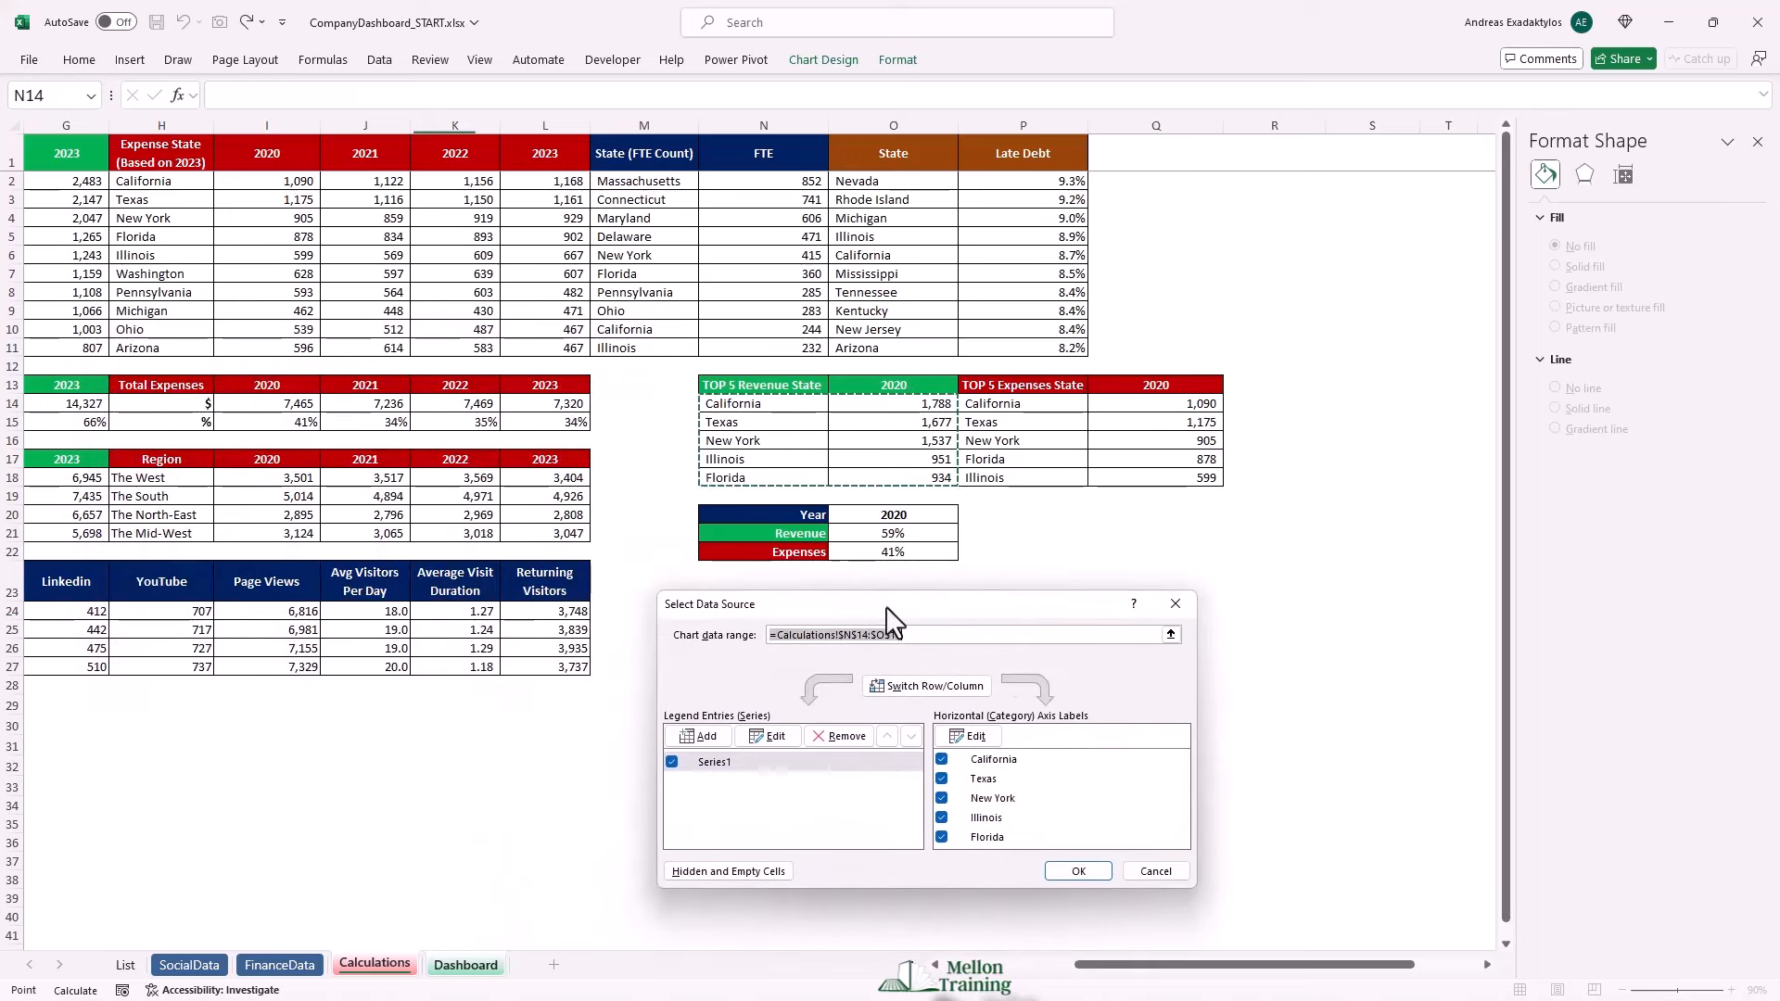
left_click(1172, 635)
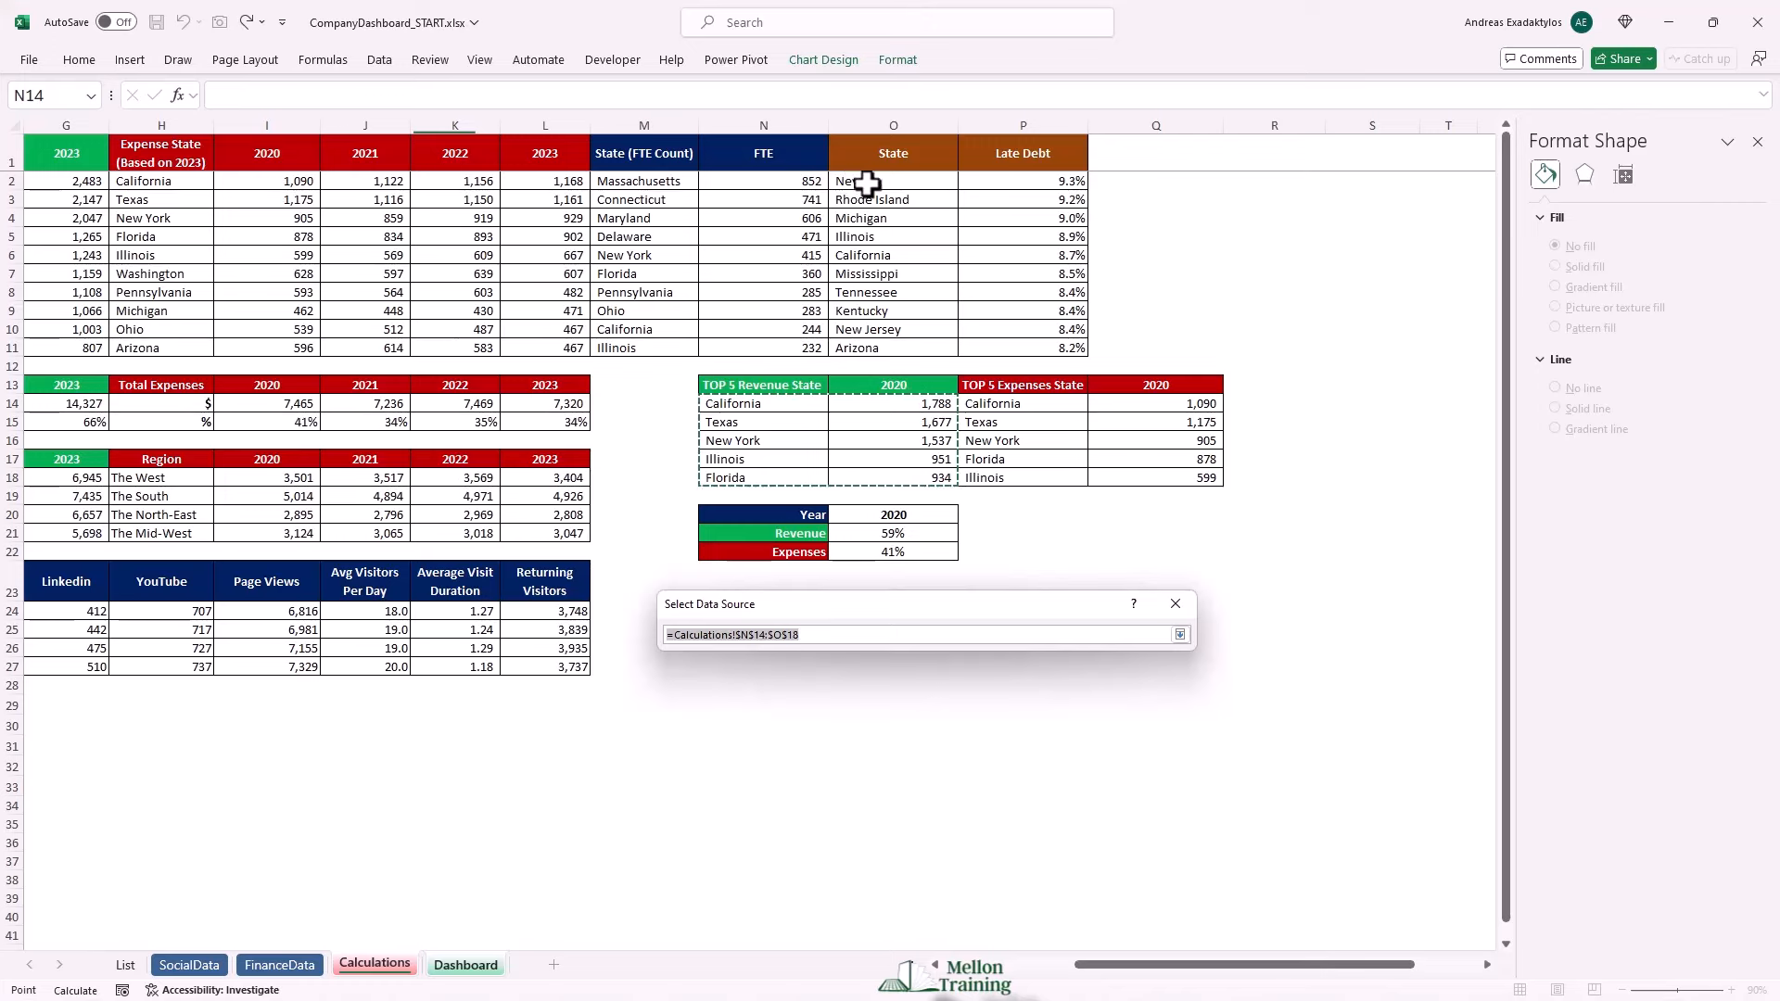
left_click_drag(867, 184, 1025, 253)
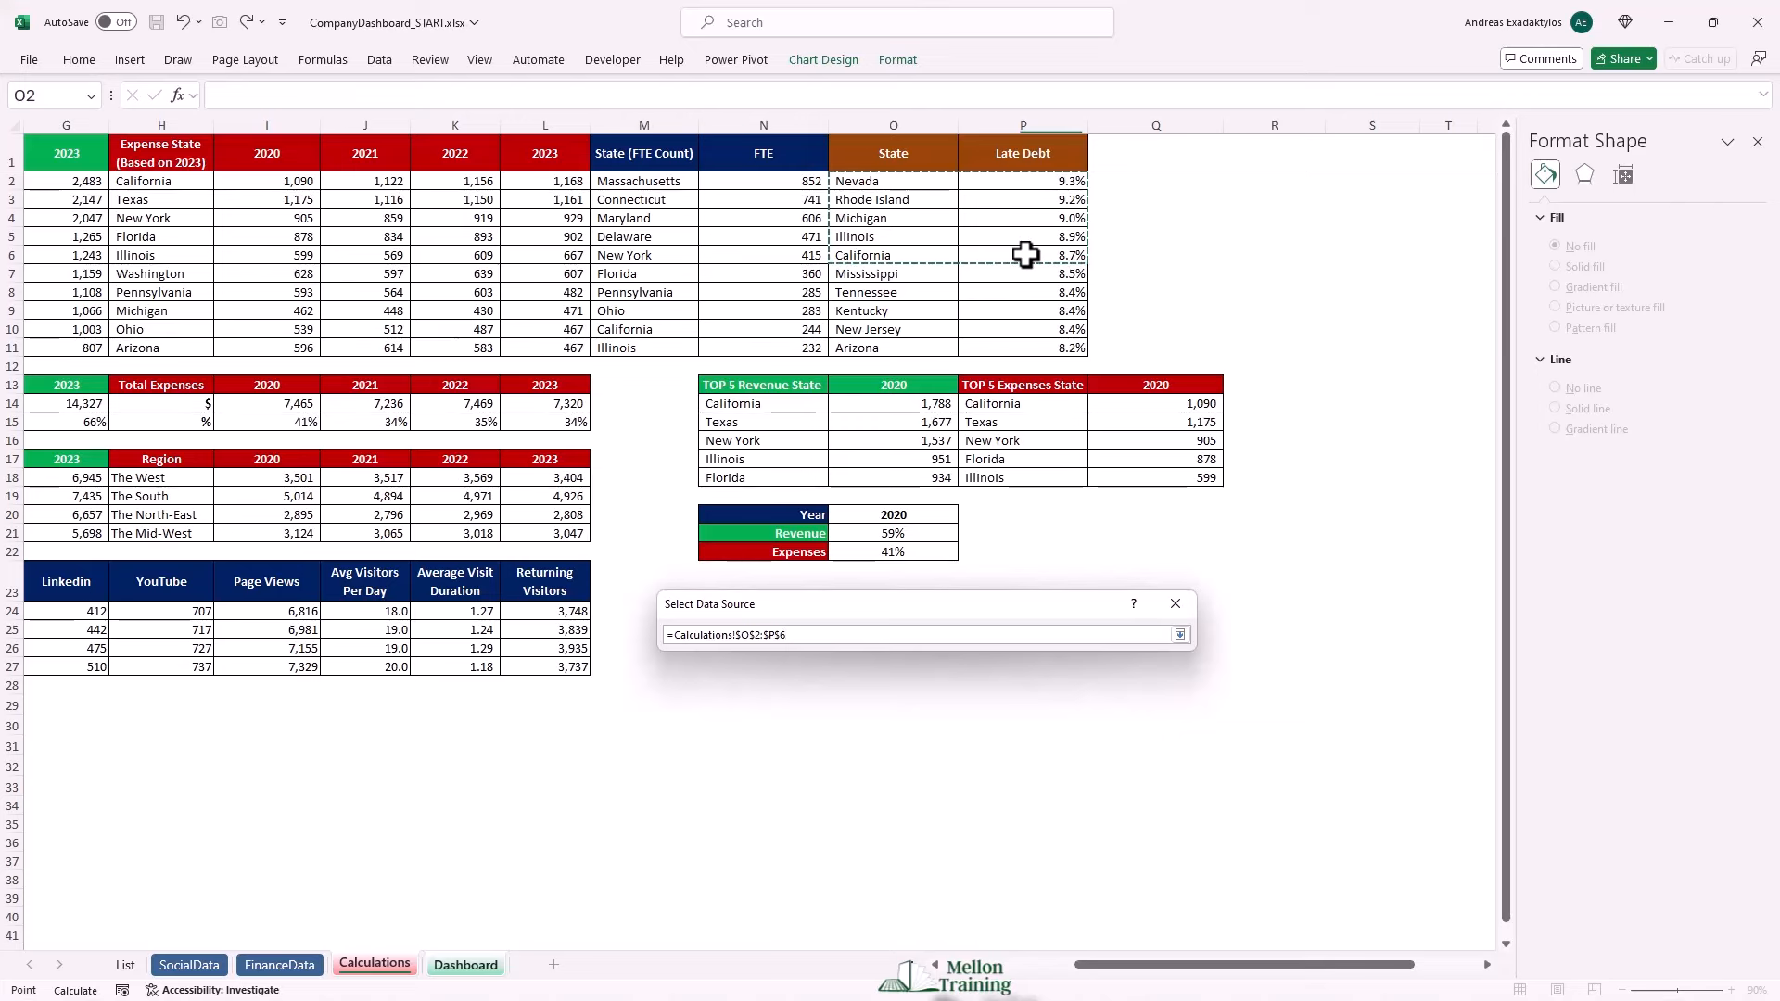
left_click(1181, 634)
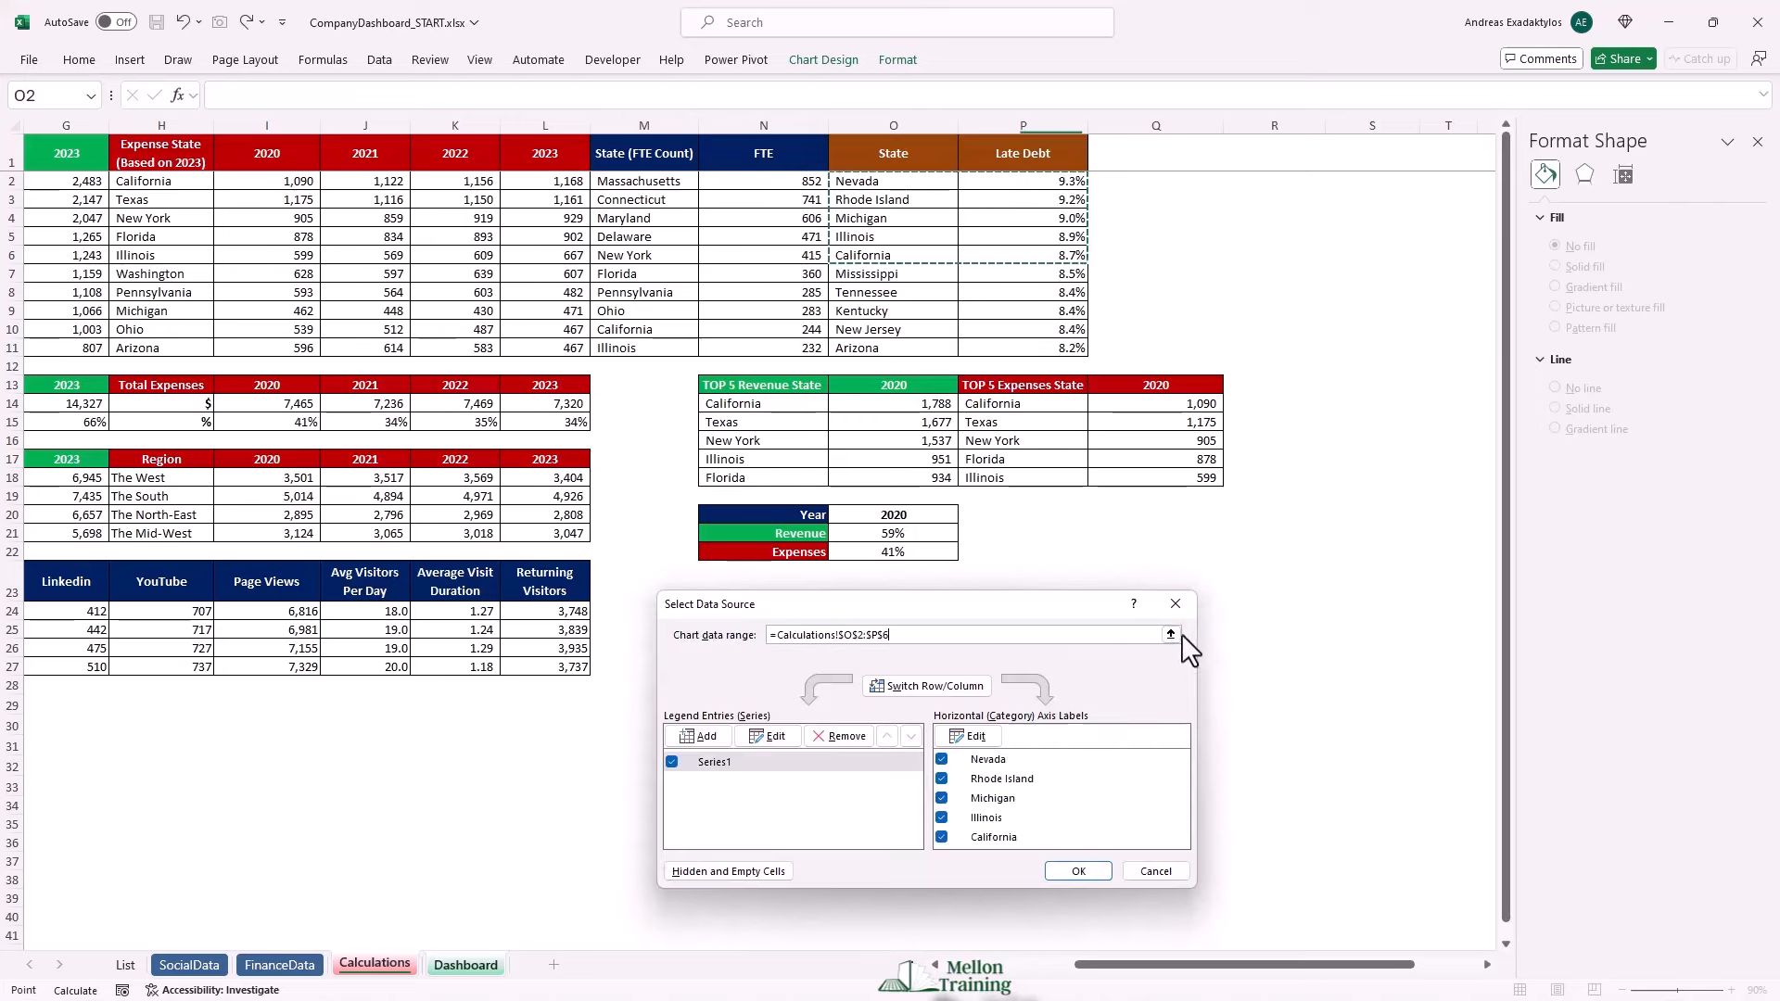
left_click(1068, 871)
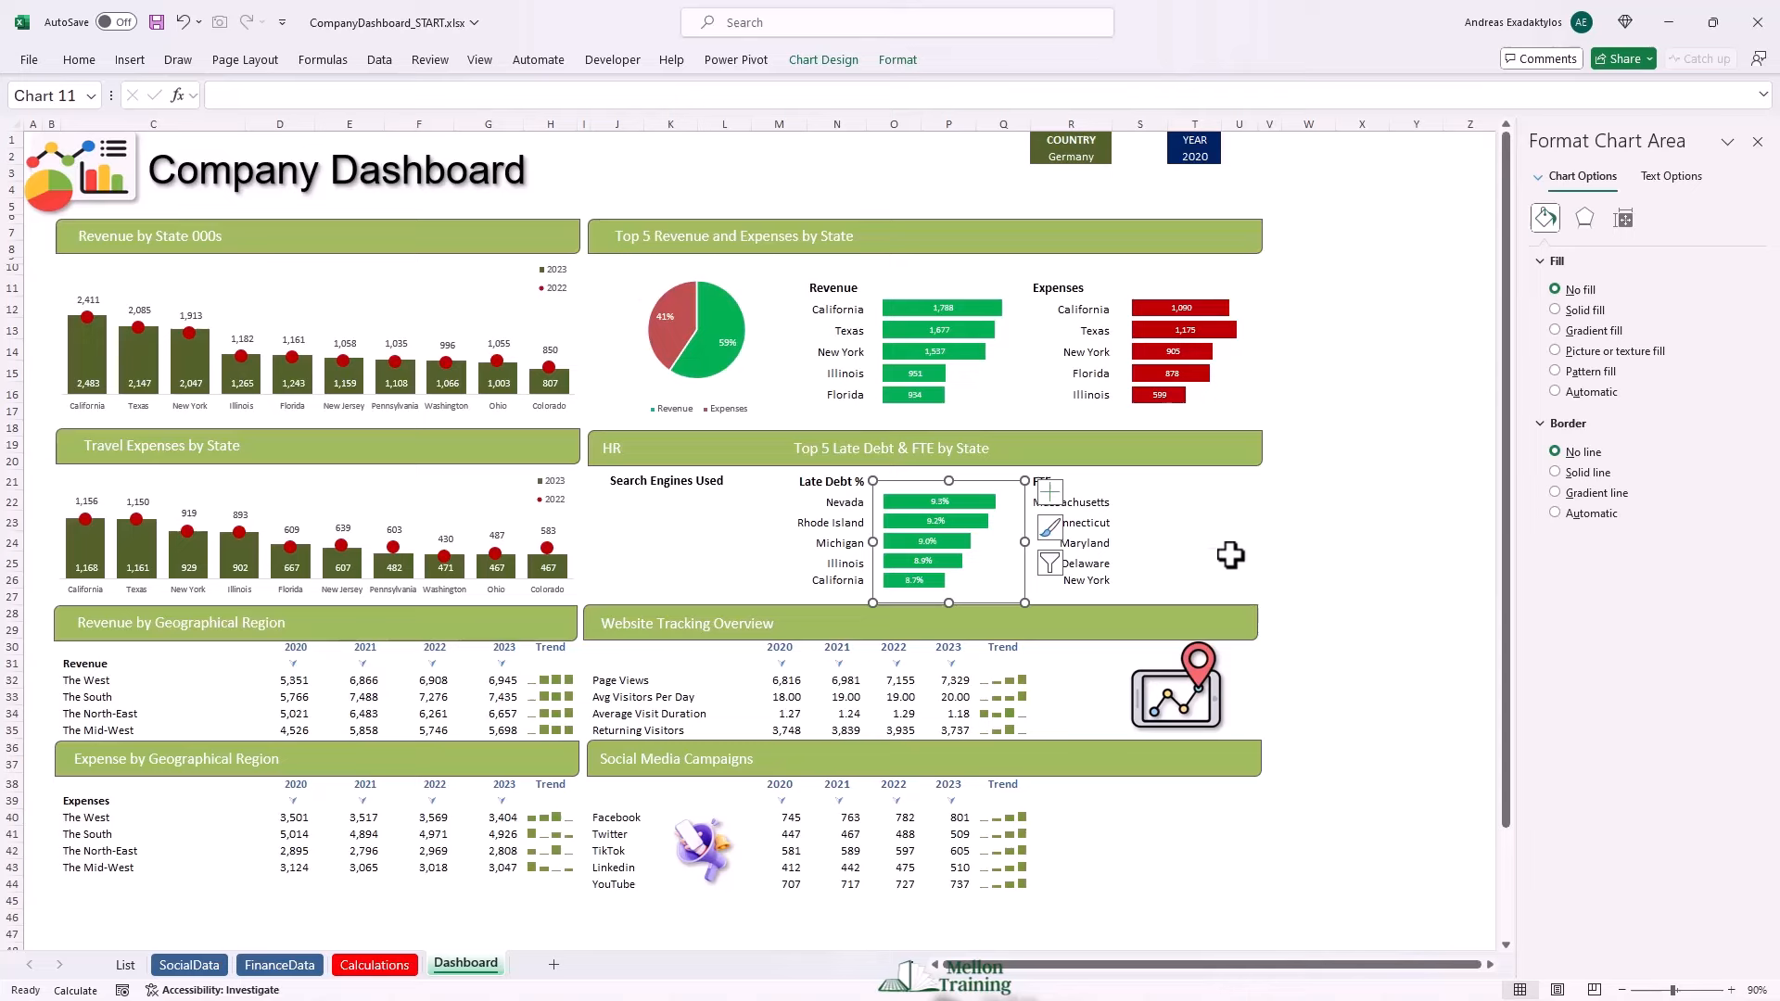
Fill the Late Debt chart's bars with the darkest olive green theme shade.
left_click(965, 503)
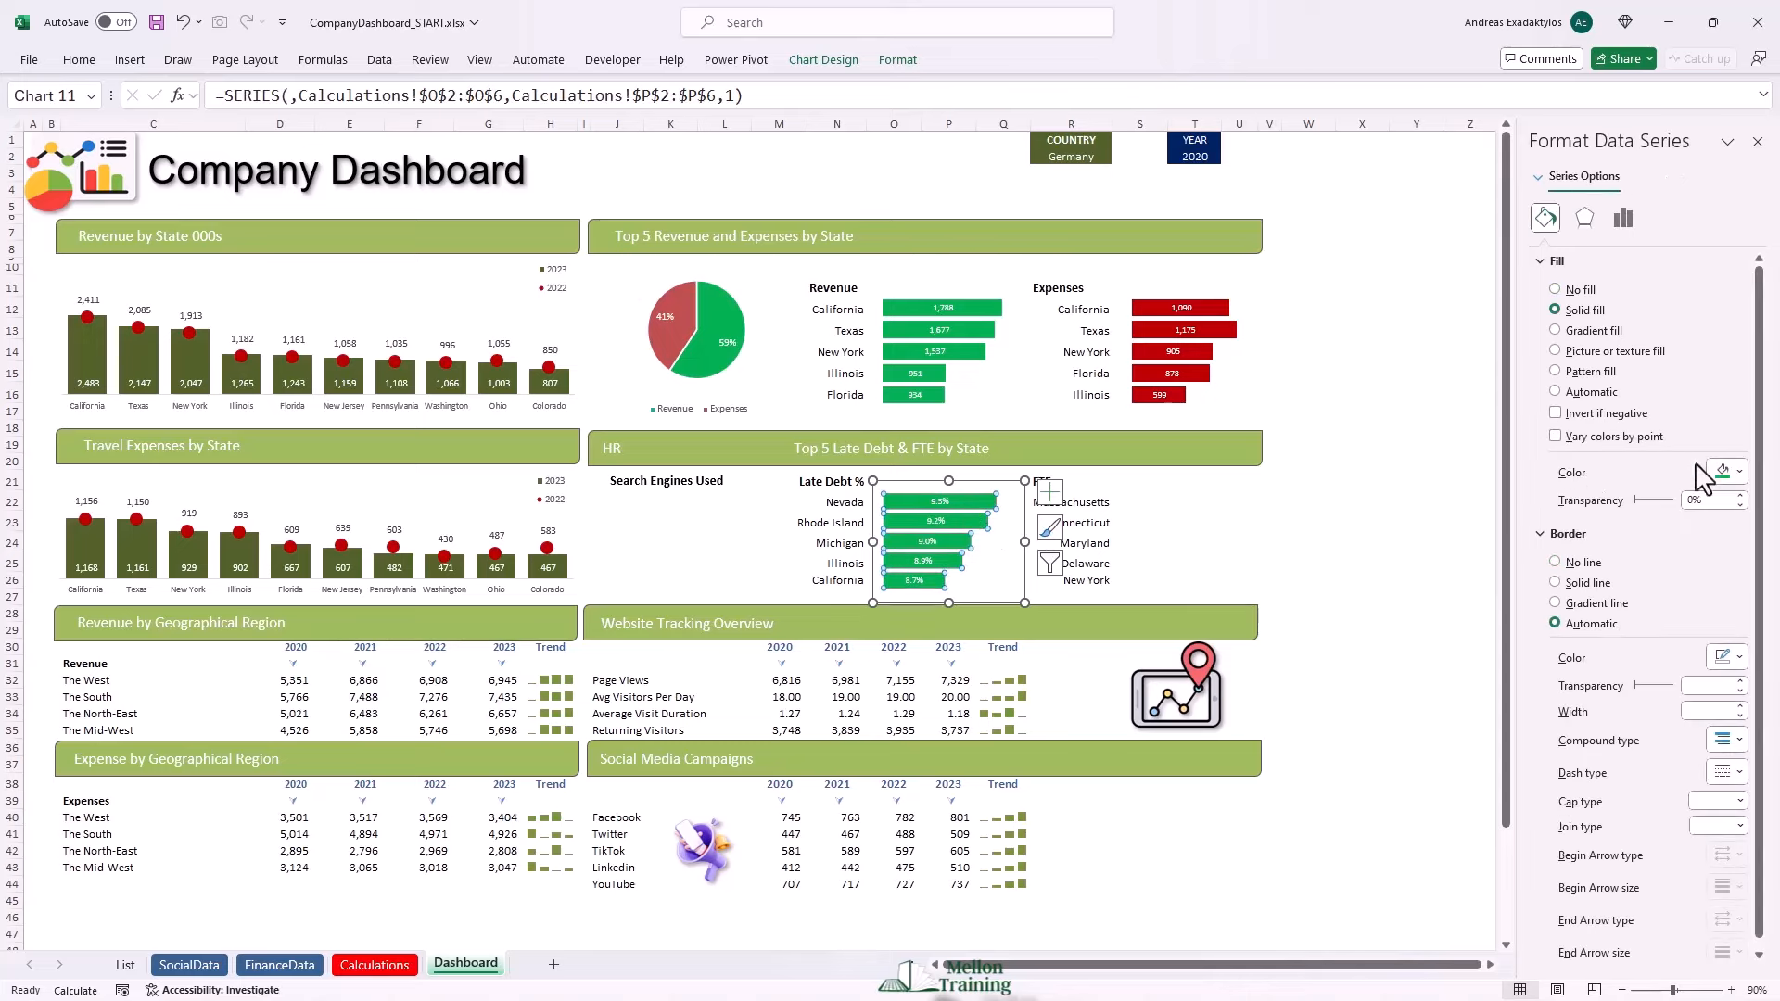
left_click(1739, 472)
left_click(1721, 594)
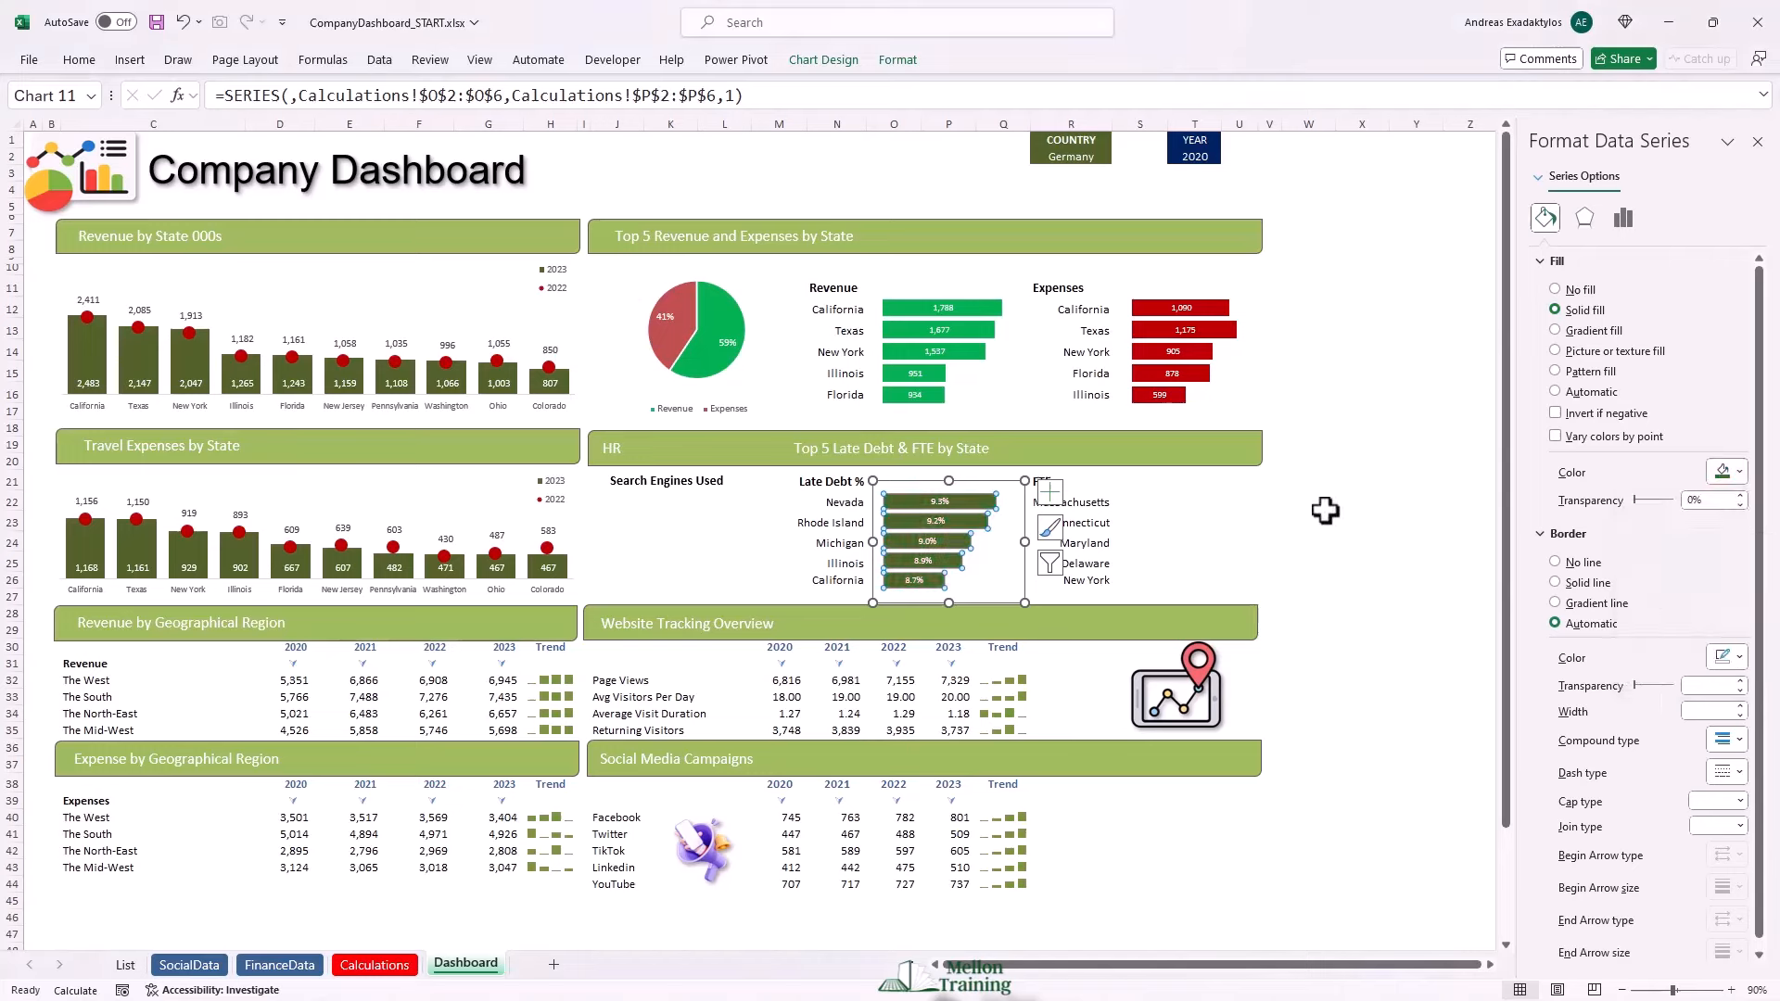
Copy the Late Debt bar chart and align the duplicate beside the FTE state list.
left_click(991, 483)
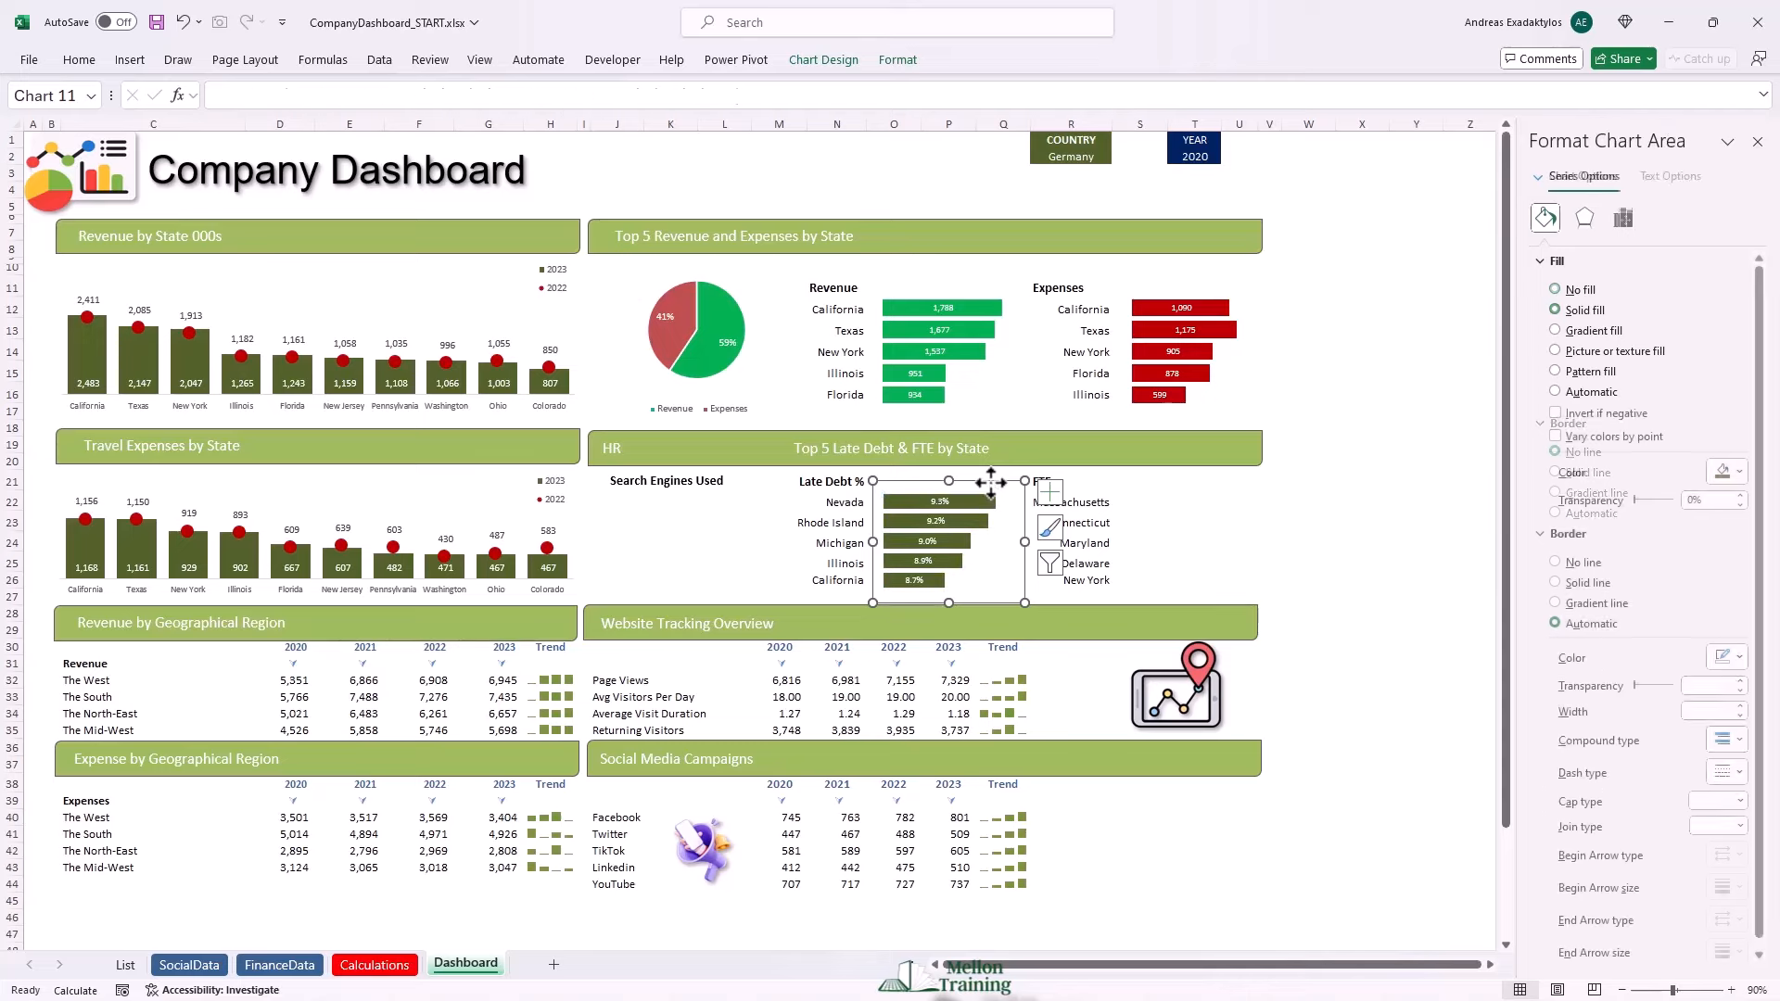
left_click(1150, 492)
left_click(1155, 491)
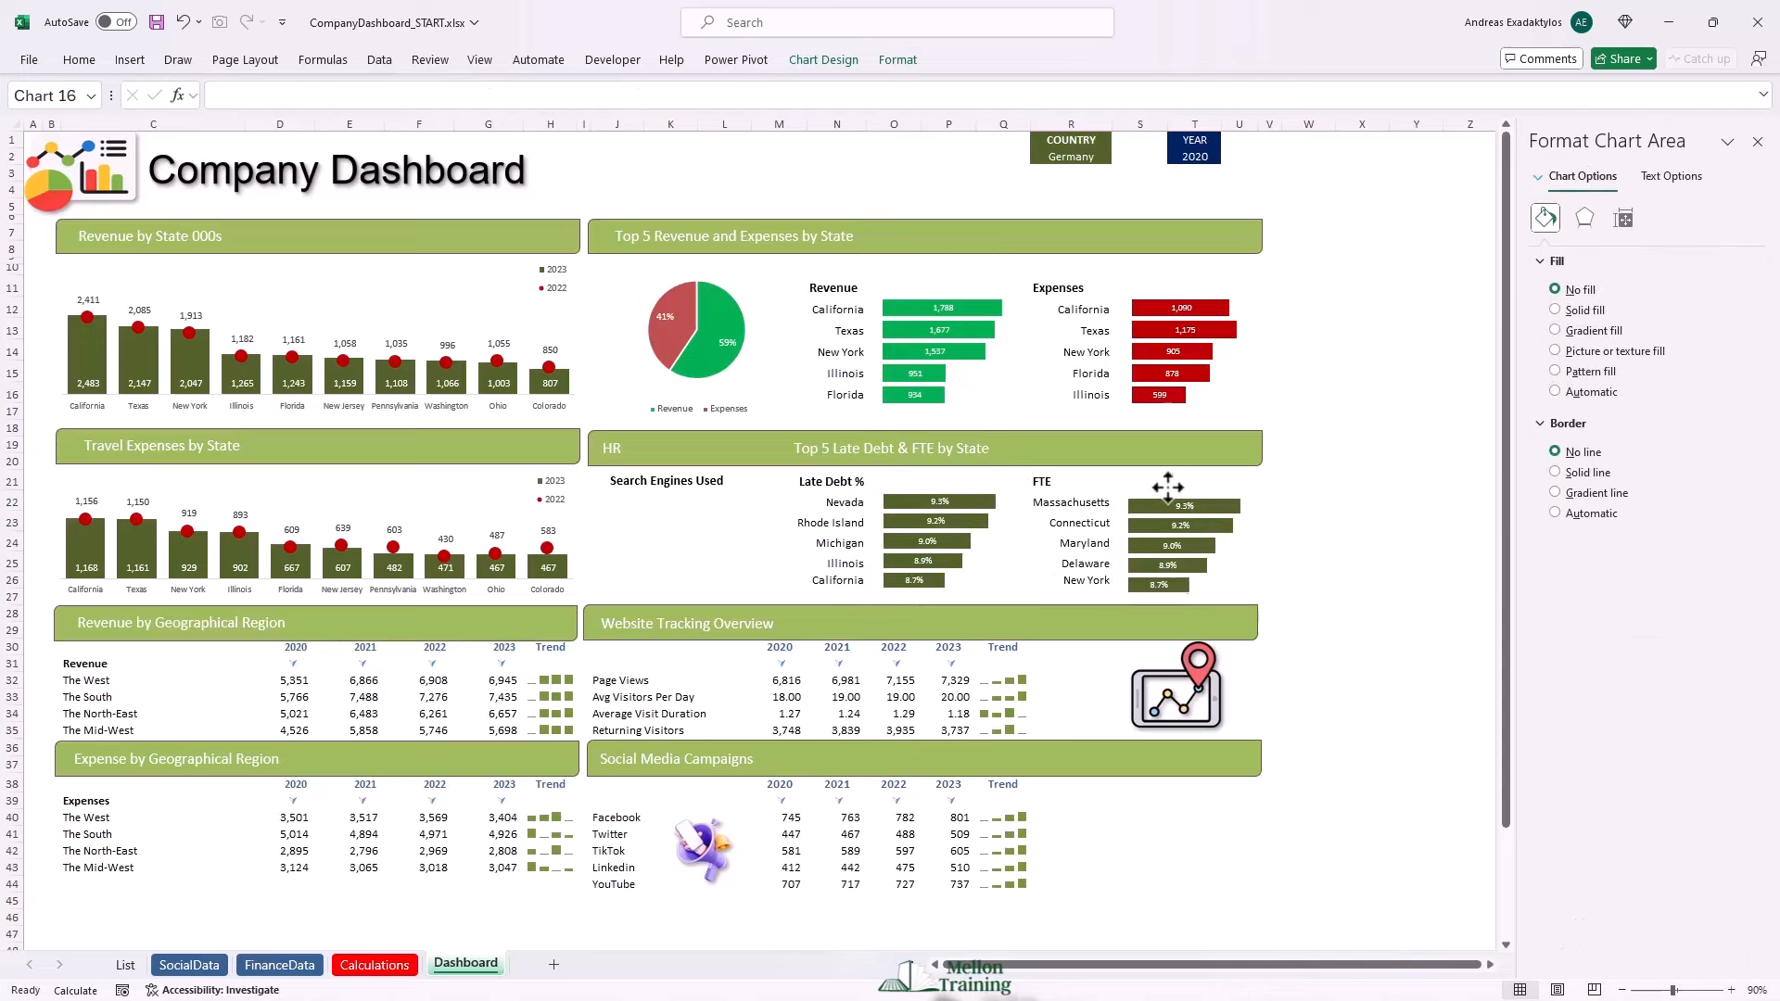
left_click_drag(1169, 484, 1164, 482)
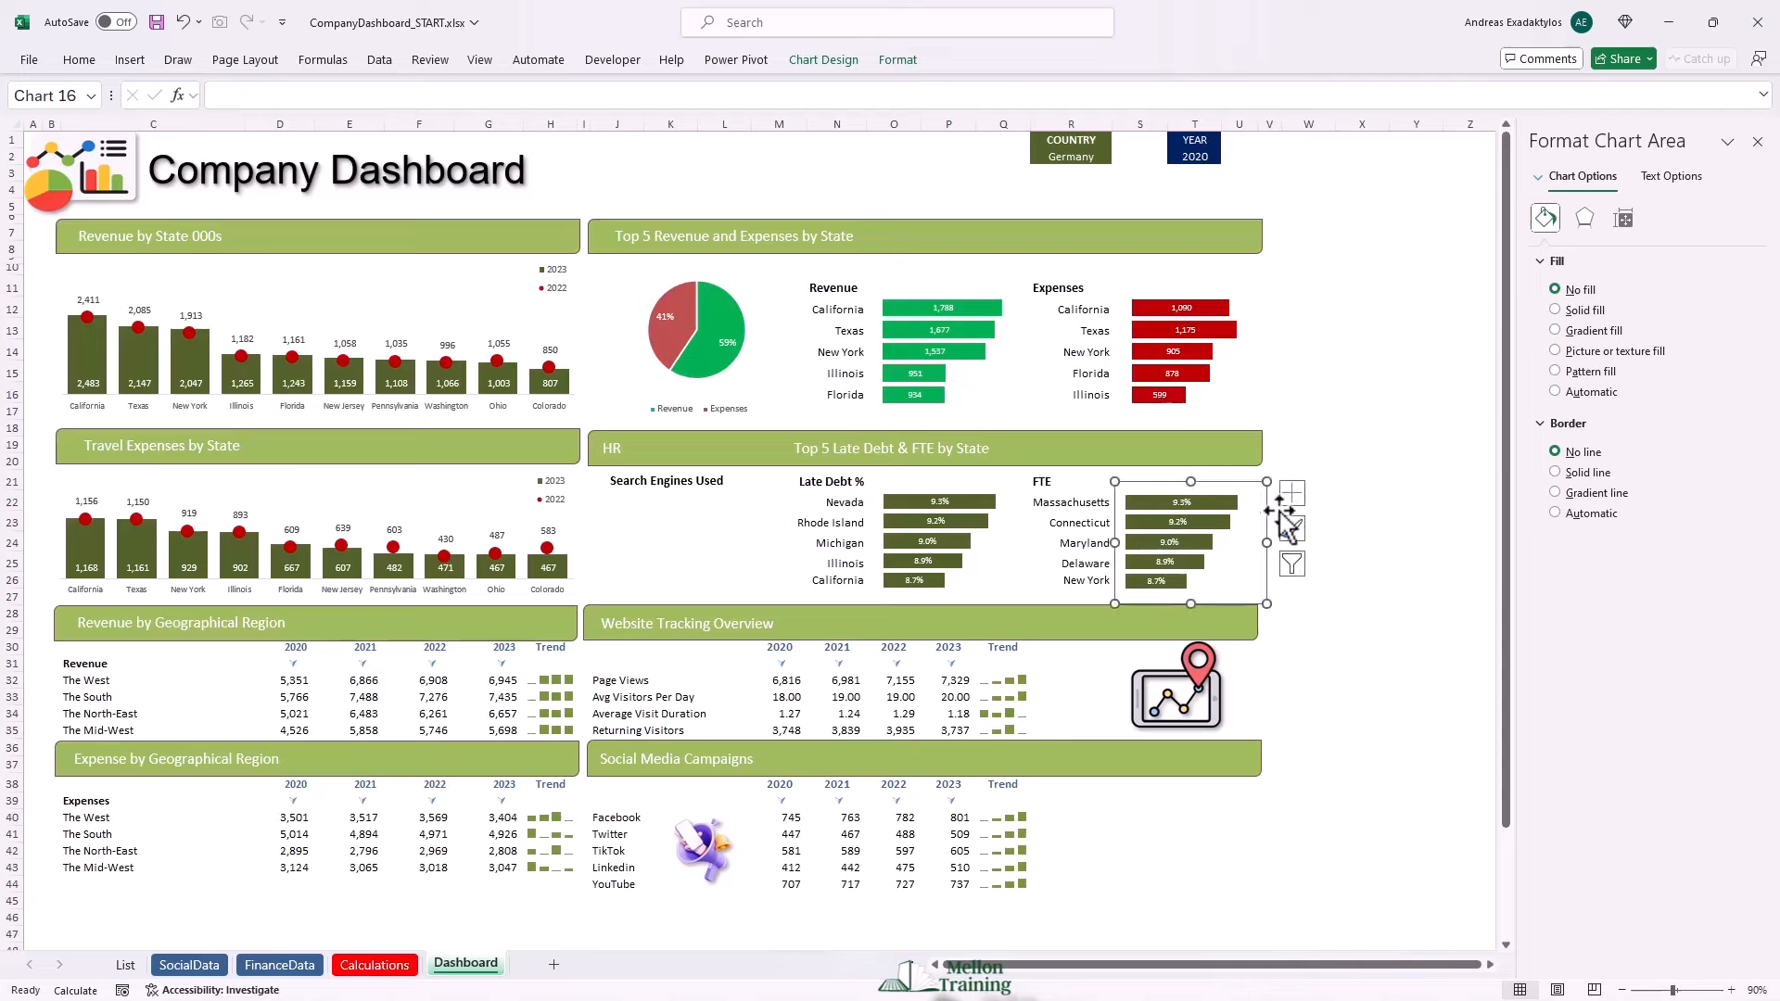
Change the FTE chart's data range to Calculations!$M$2:$N$6 and apply it.
left_click(822, 63)
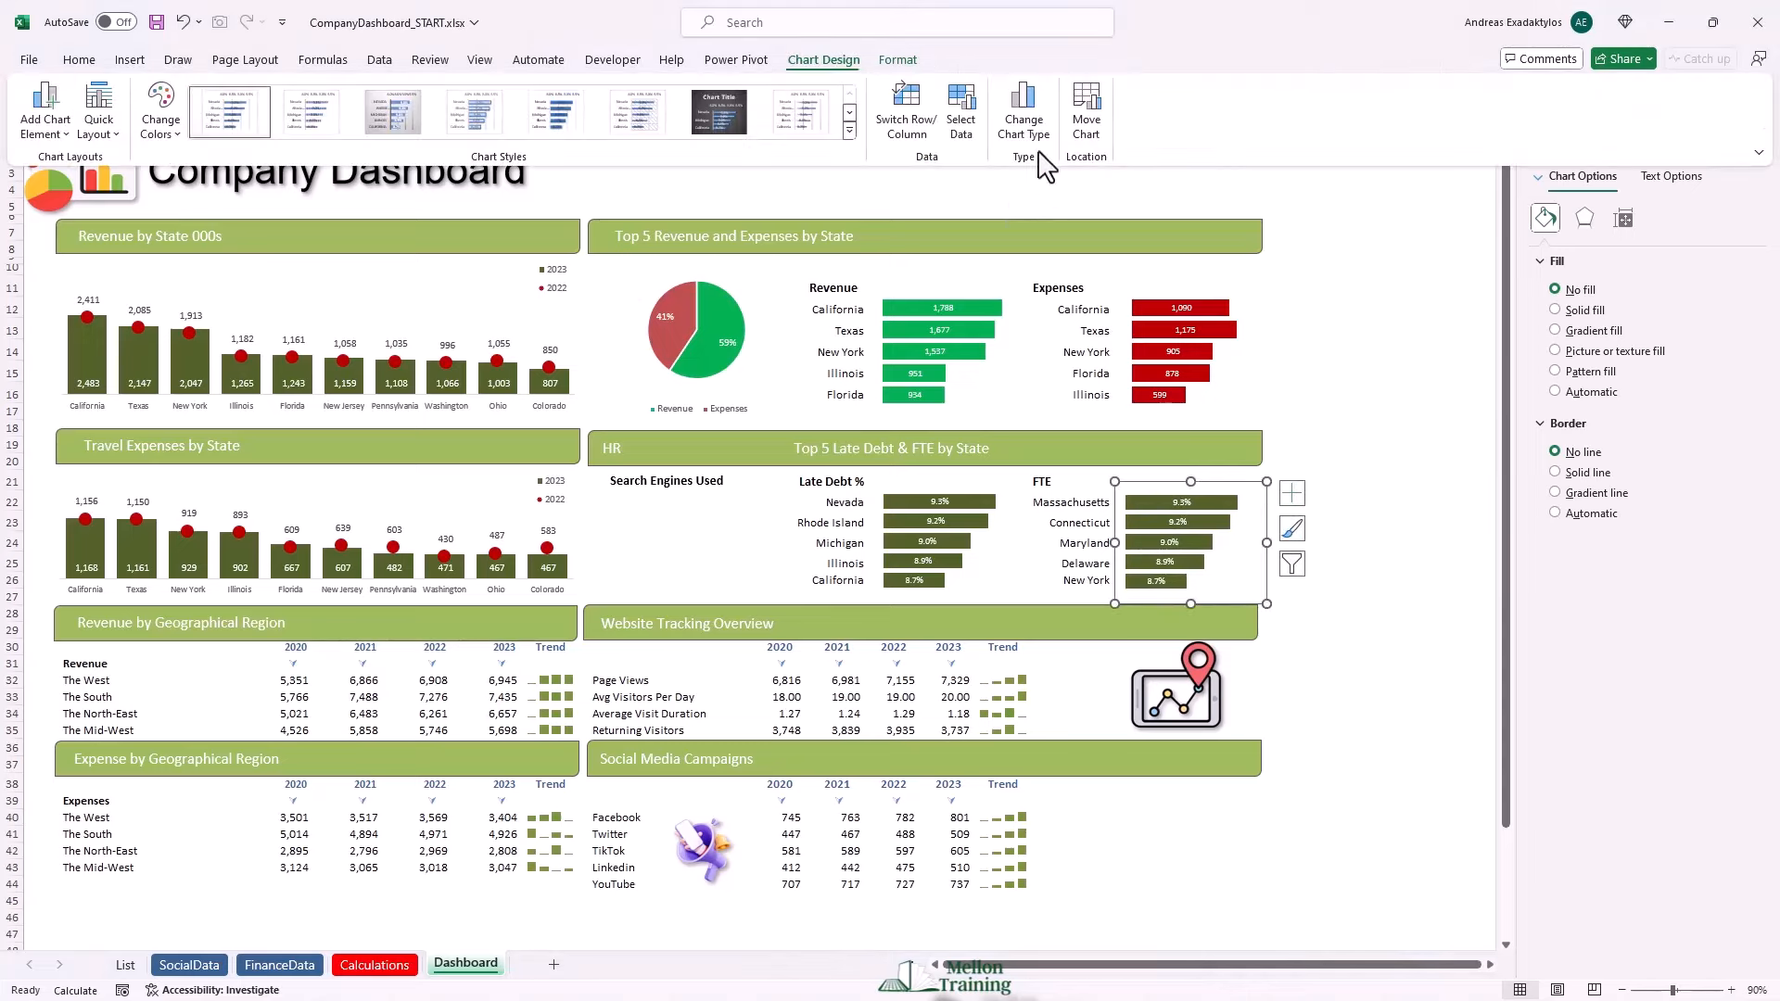
left_click(987, 125)
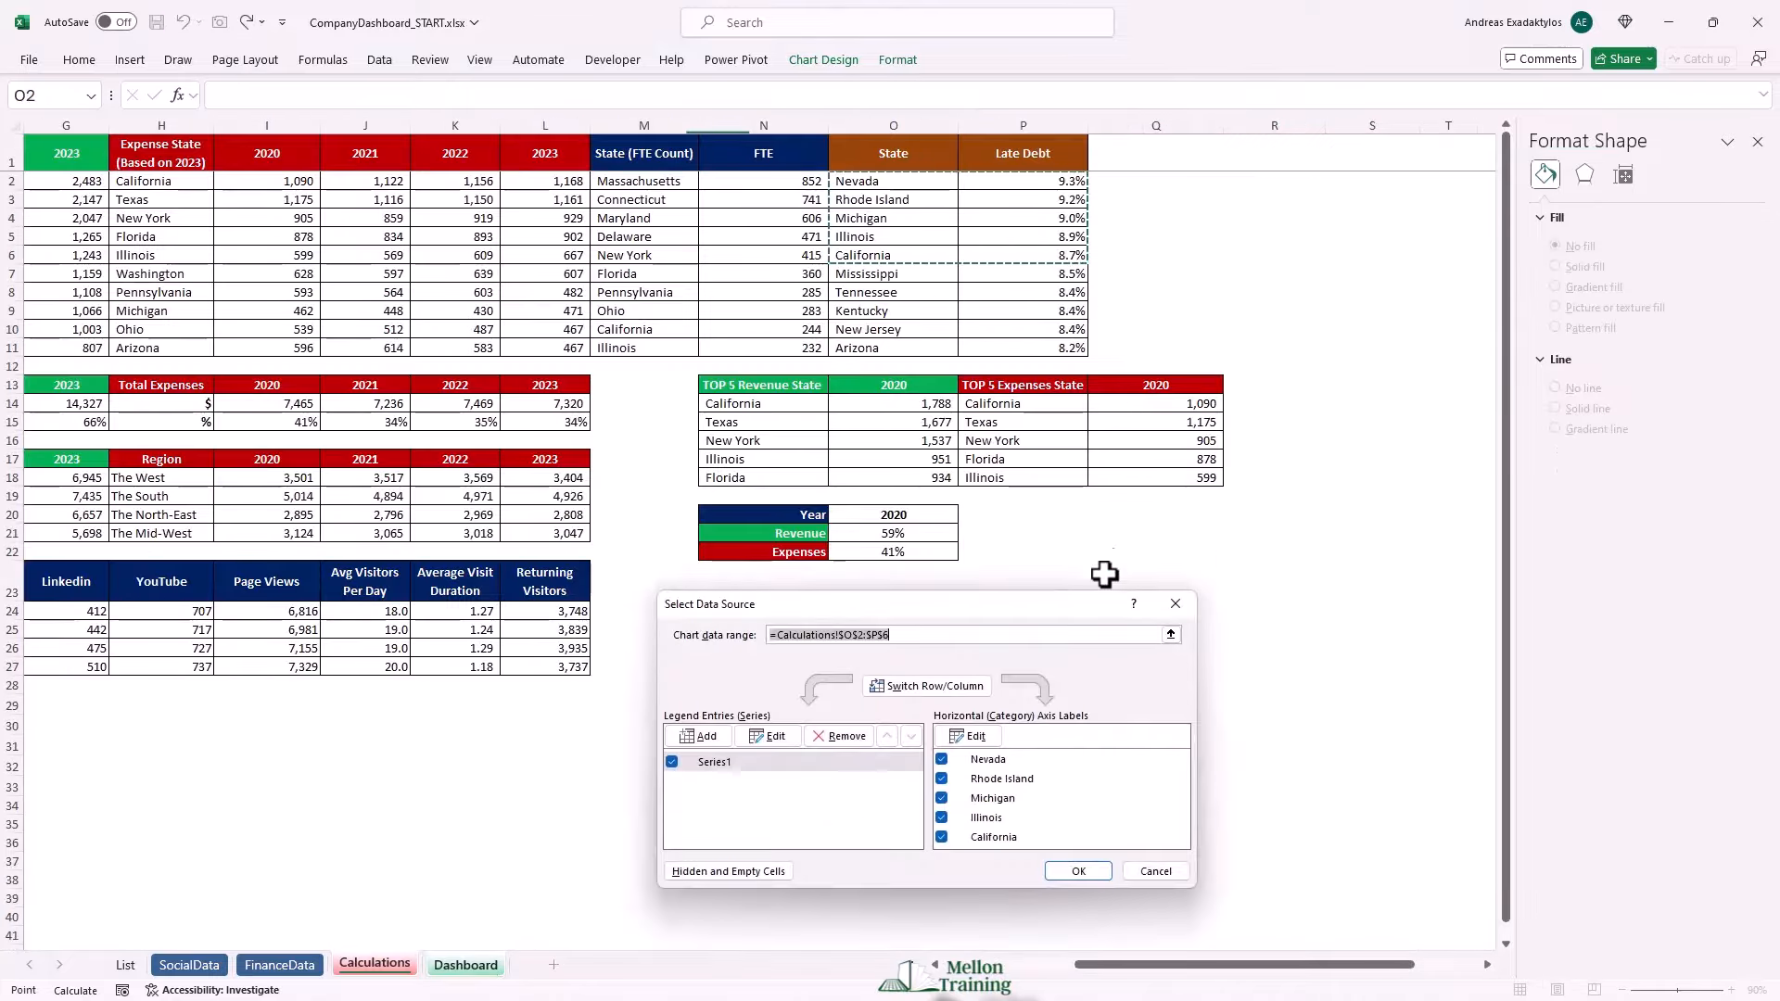
left_click(1171, 634)
left_click_drag(623, 181, 795, 255)
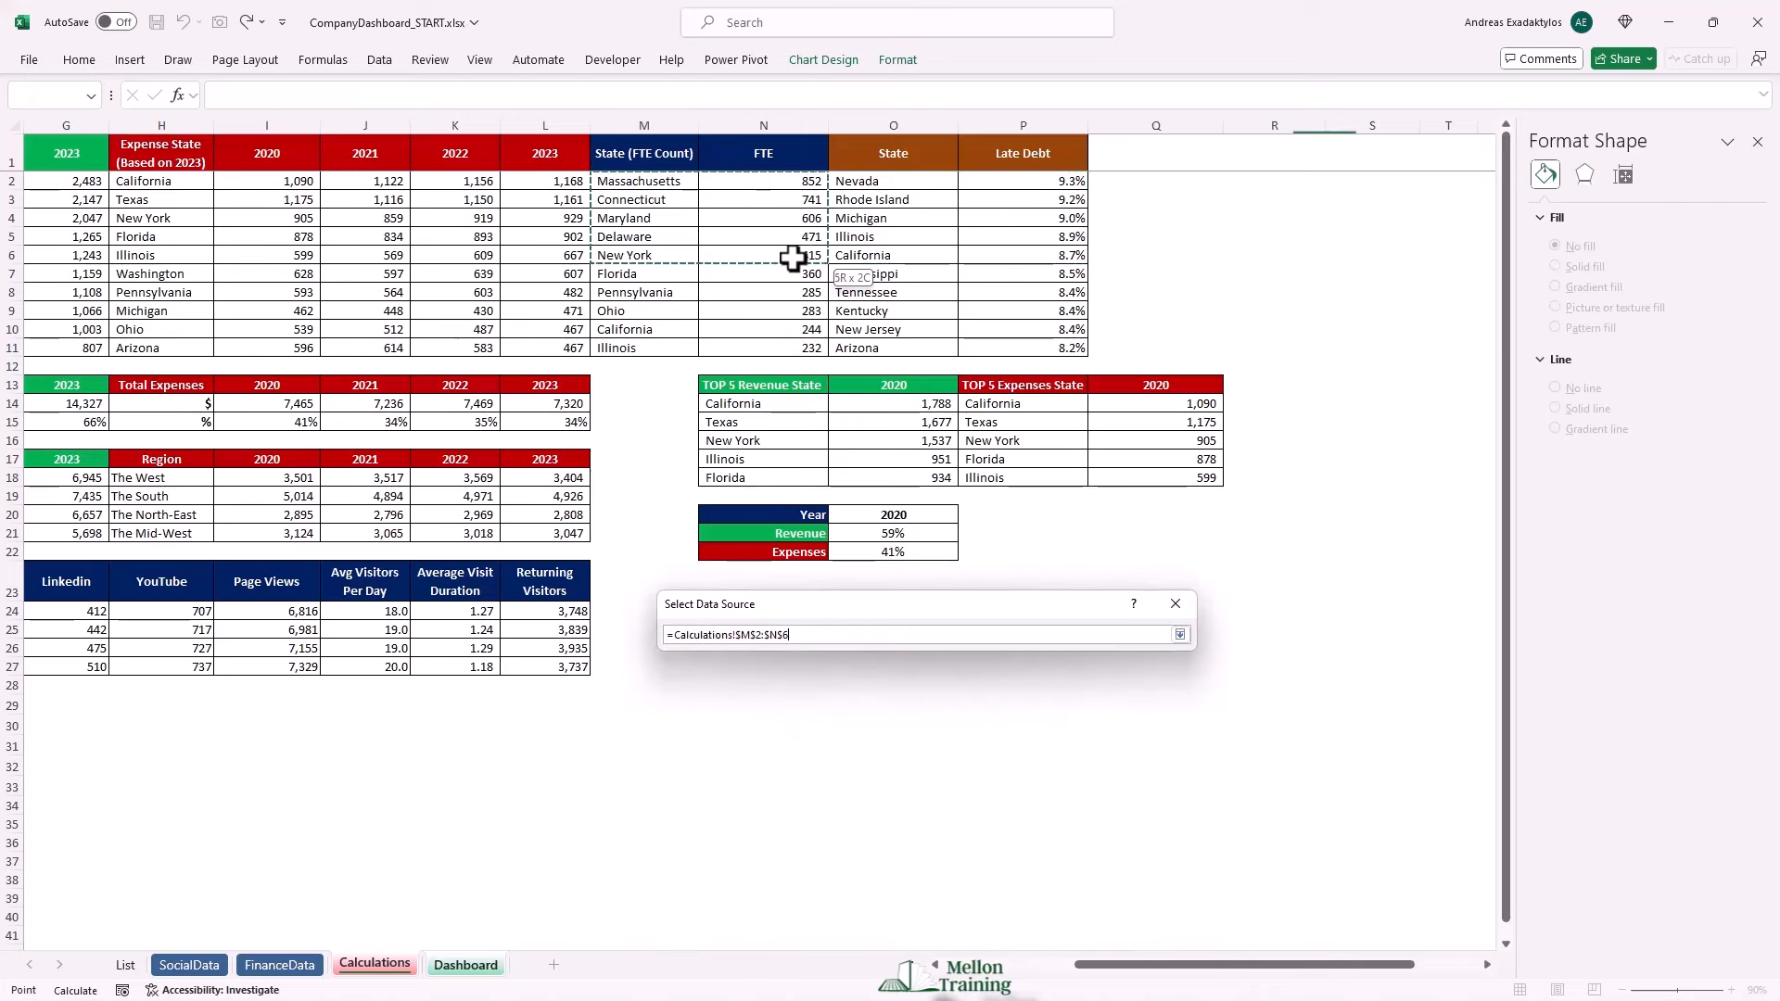
left_click(1180, 634)
left_click(1079, 867)
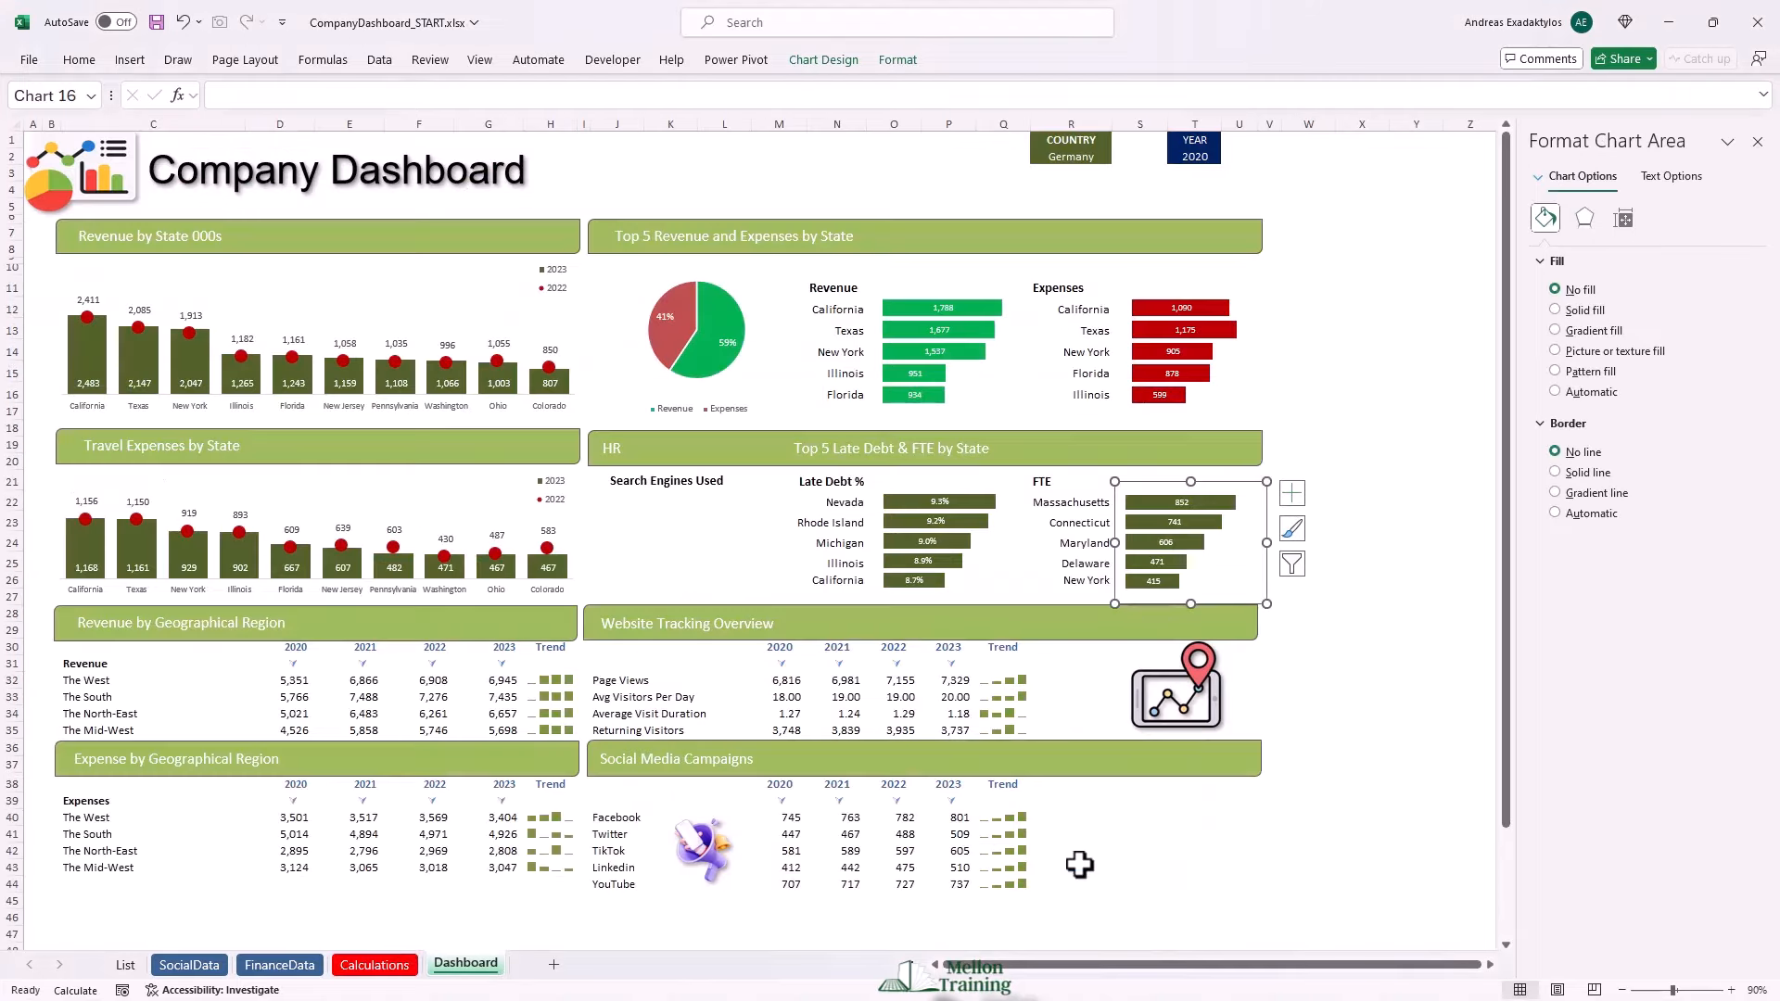
Fill the FTE chart's bars with a medium olive green, one theme shade lighter than the Late Debt bars.
left_click(1206, 501)
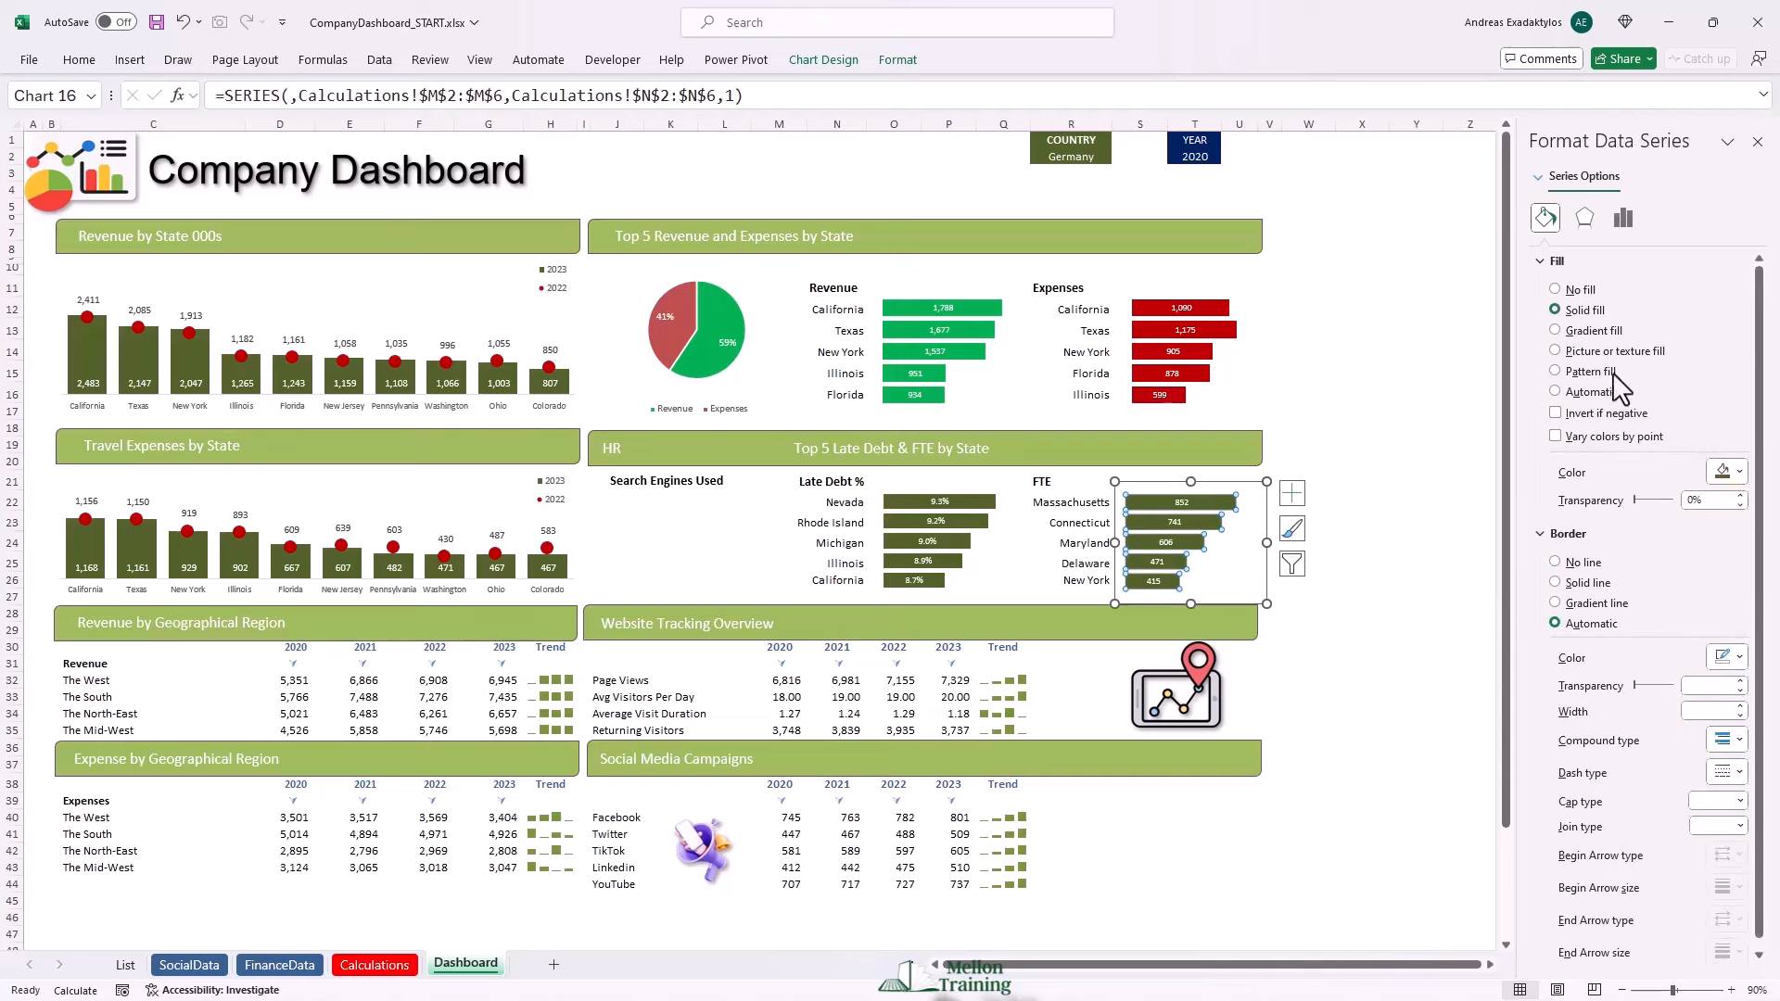
left_click(1739, 471)
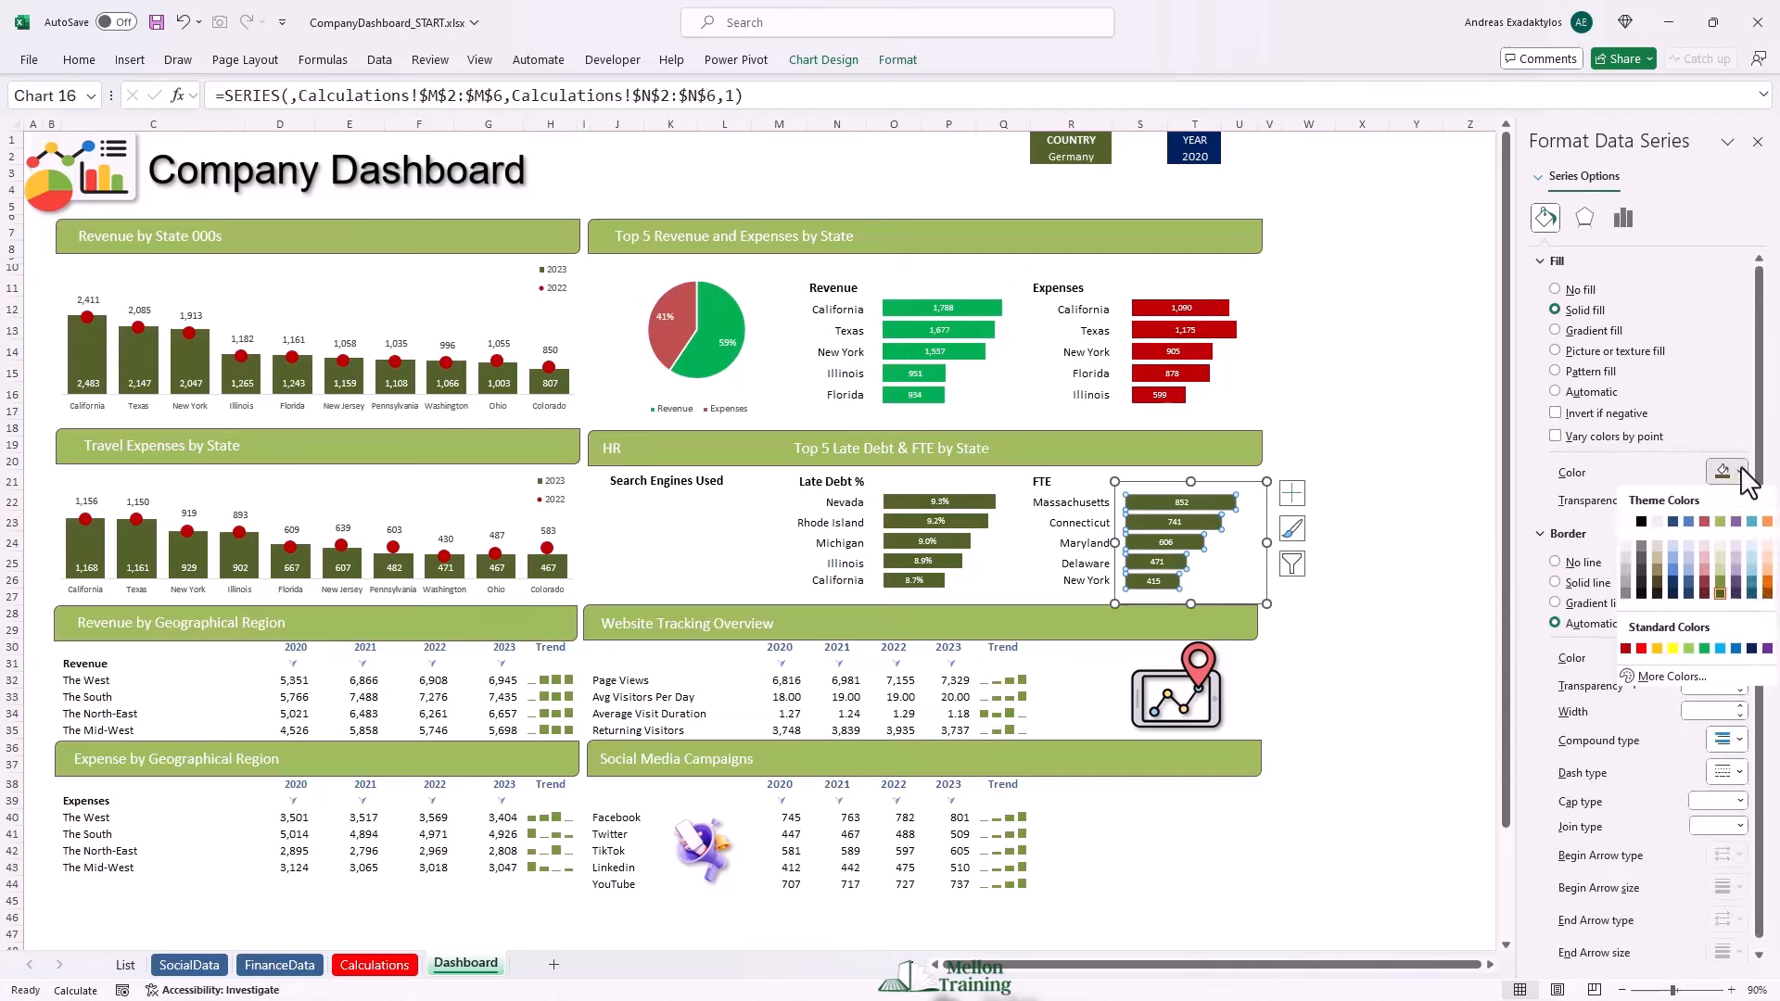
left_click(1721, 580)
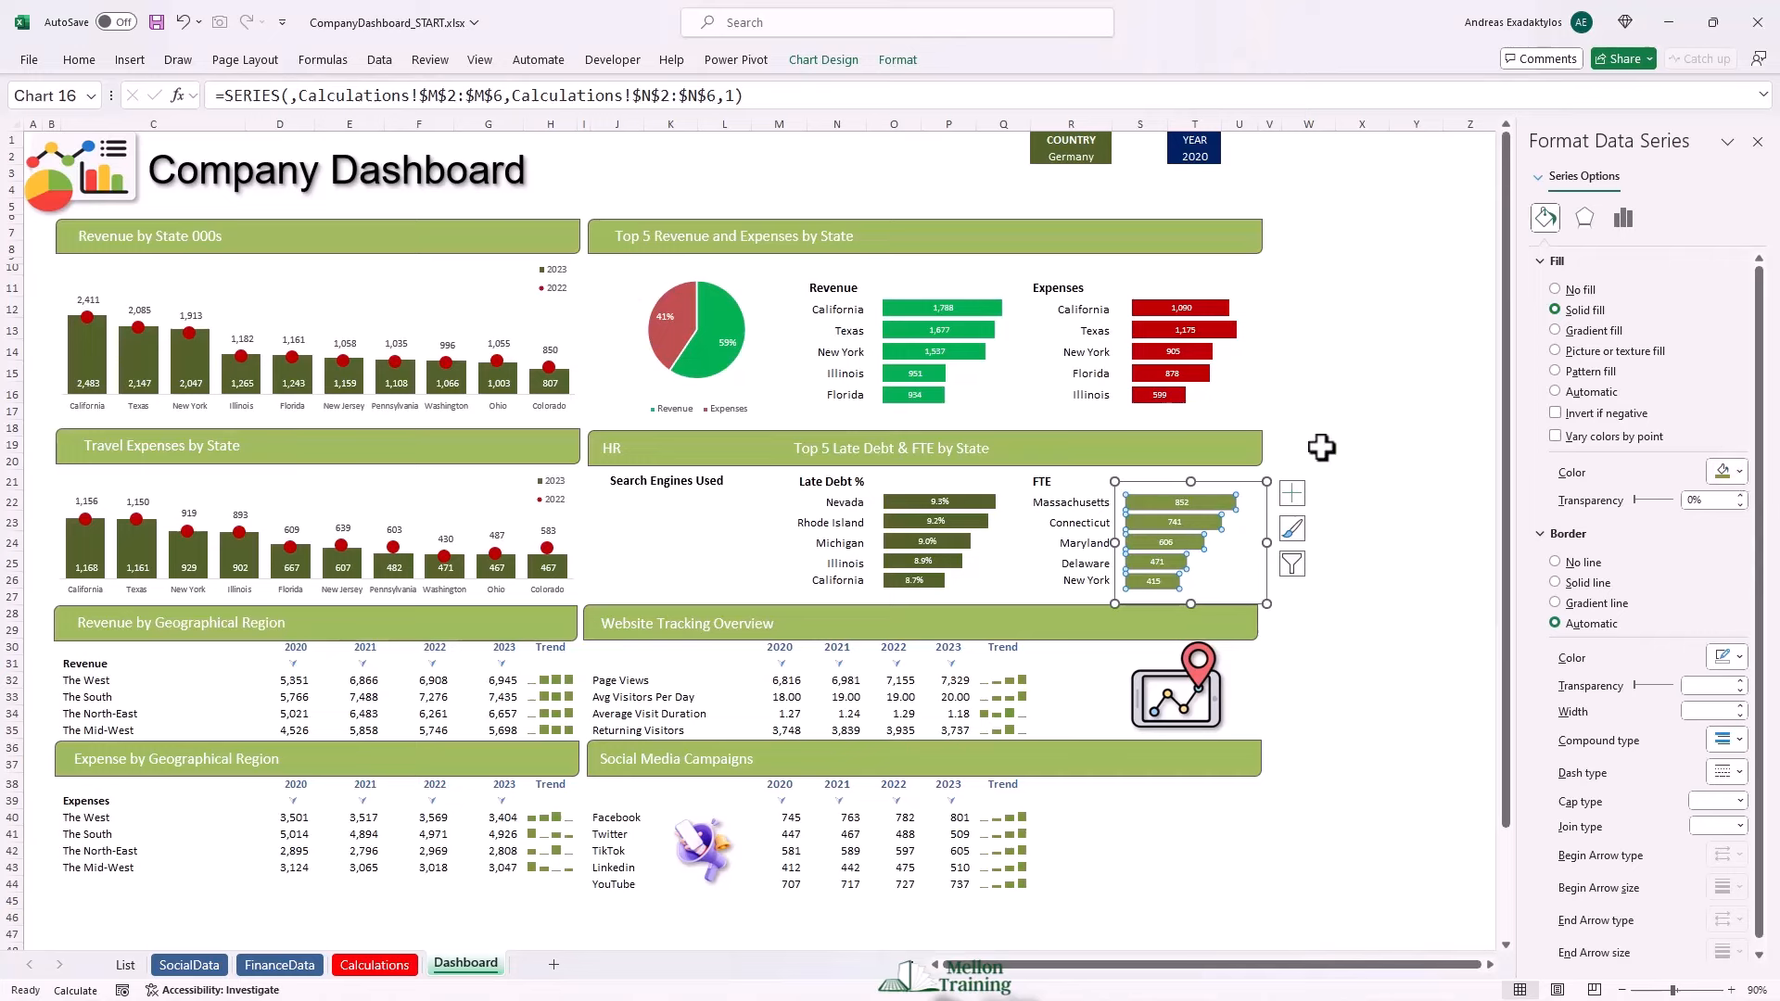
Insert a clustered column chart from the Search Engines names and percentages in B30:C32 of the Calculations sheet.
left_click(374, 965)
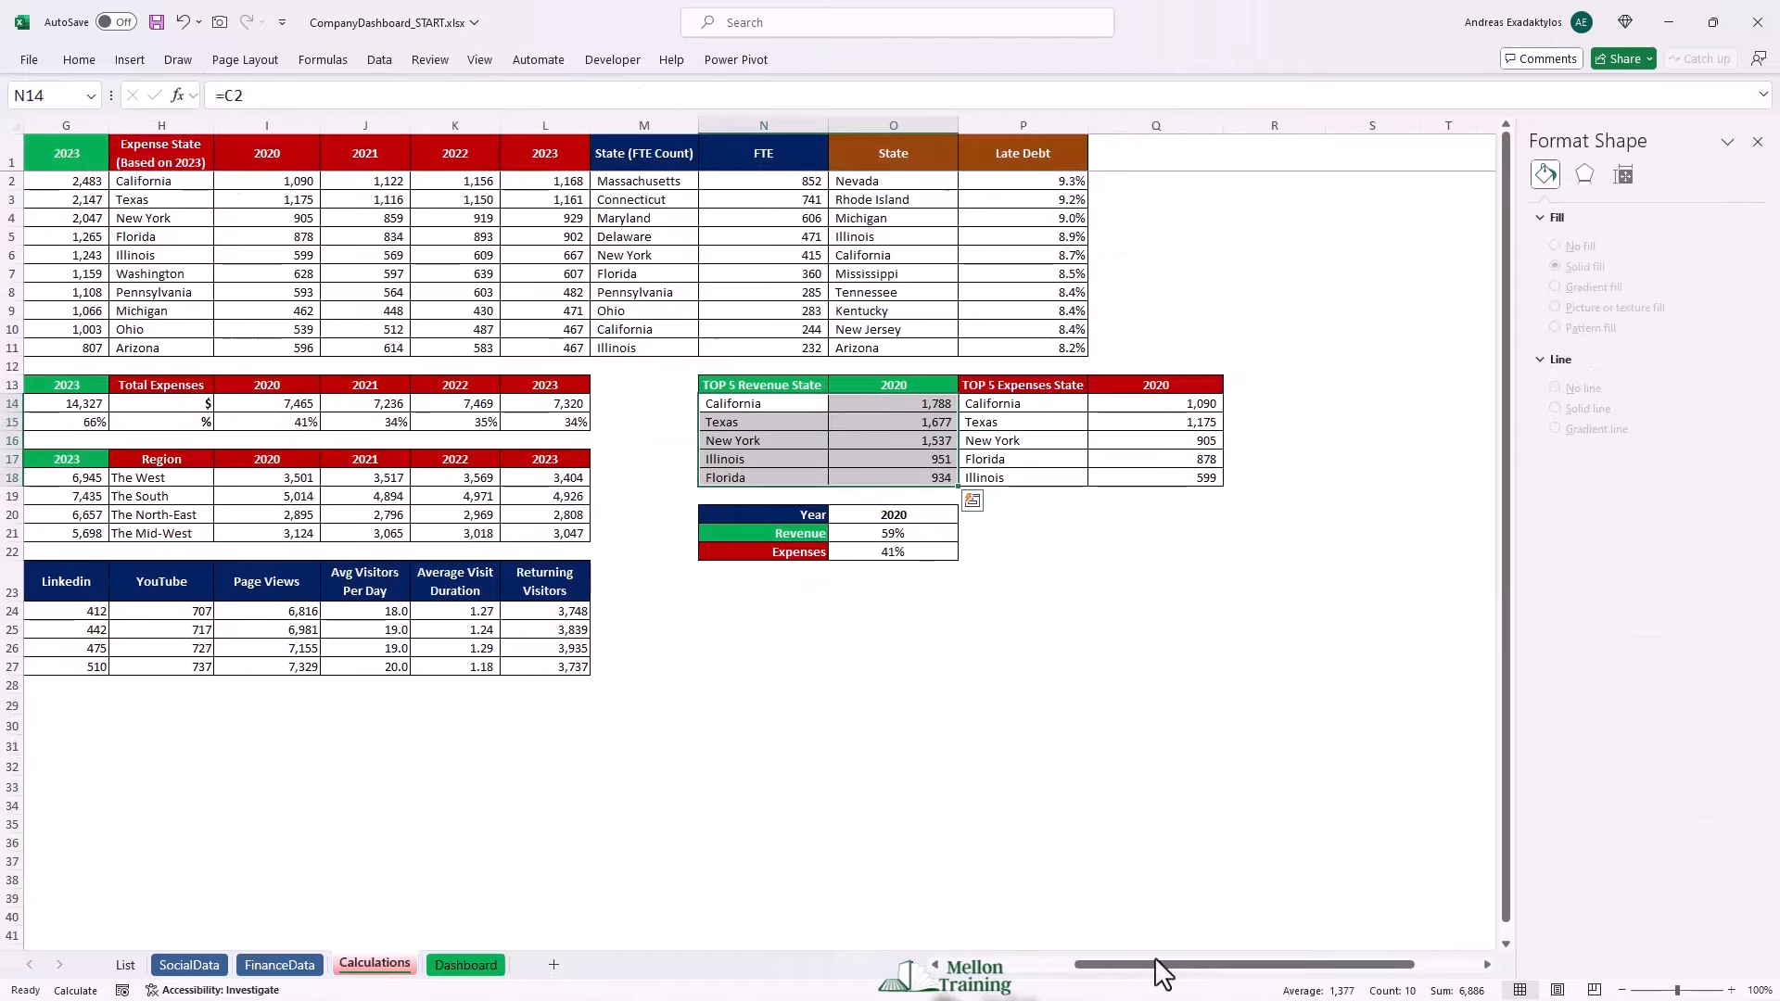
left_click_drag(1156, 965, 942, 955)
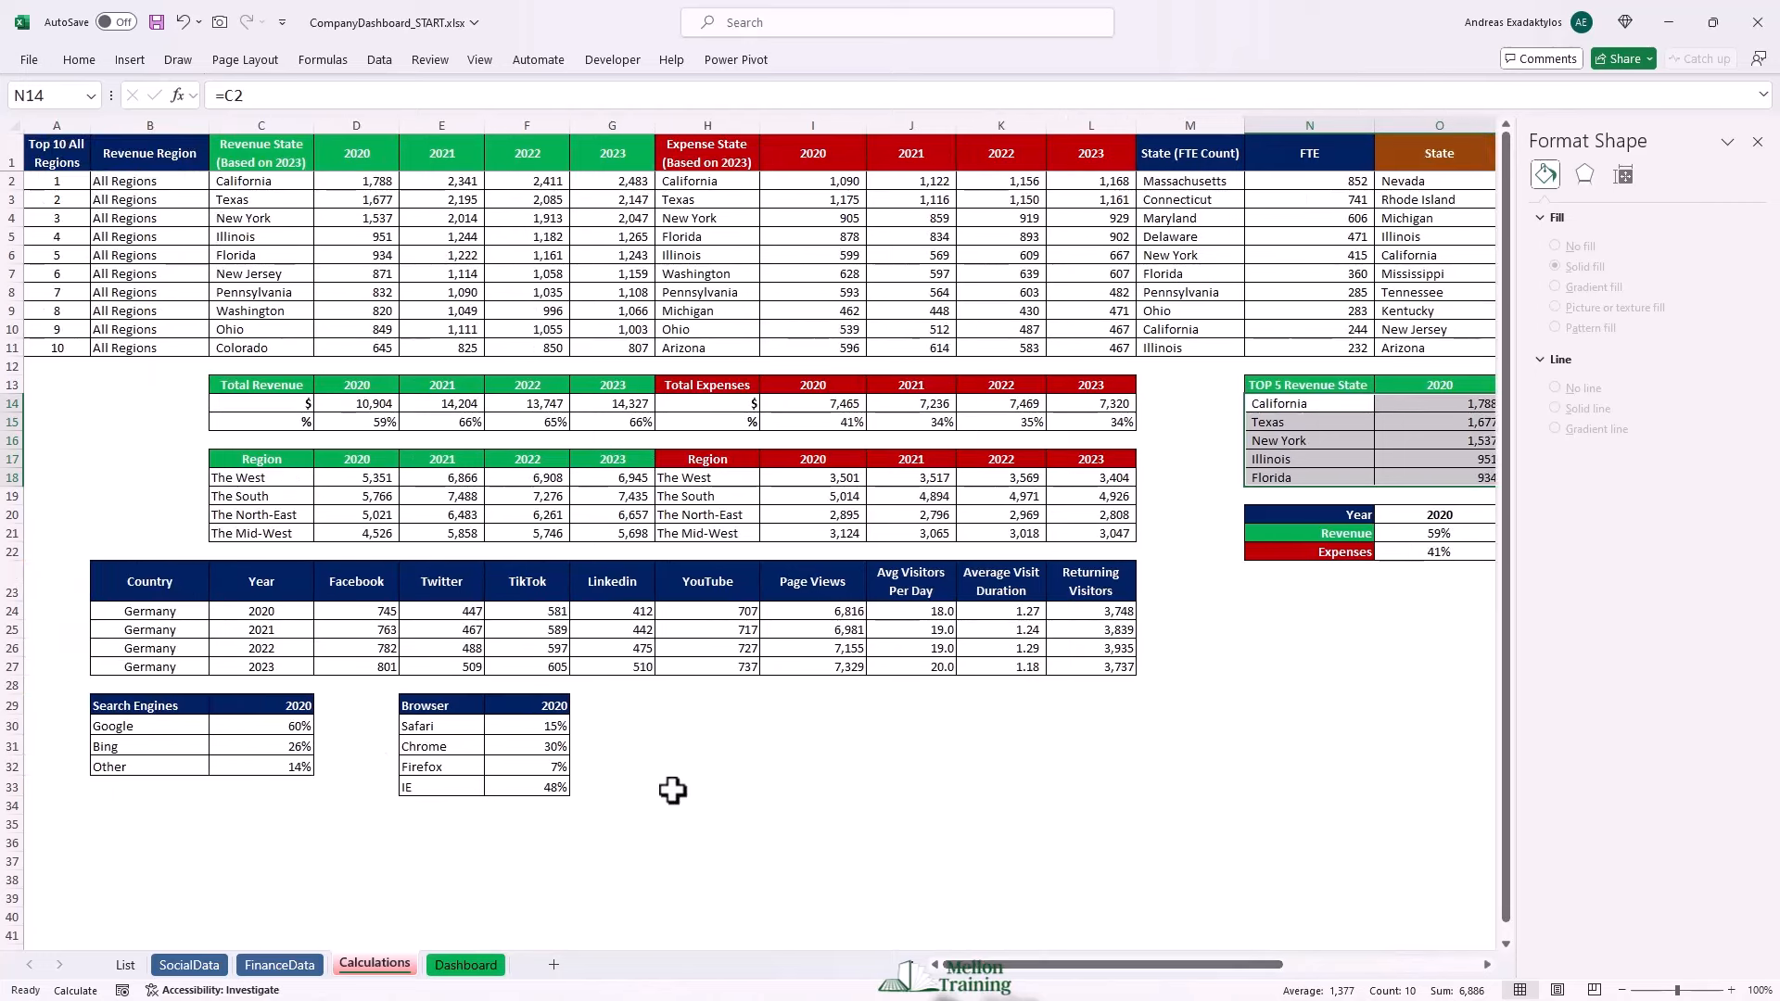
left_click(105, 726)
left_click_drag(104, 726, 281, 766)
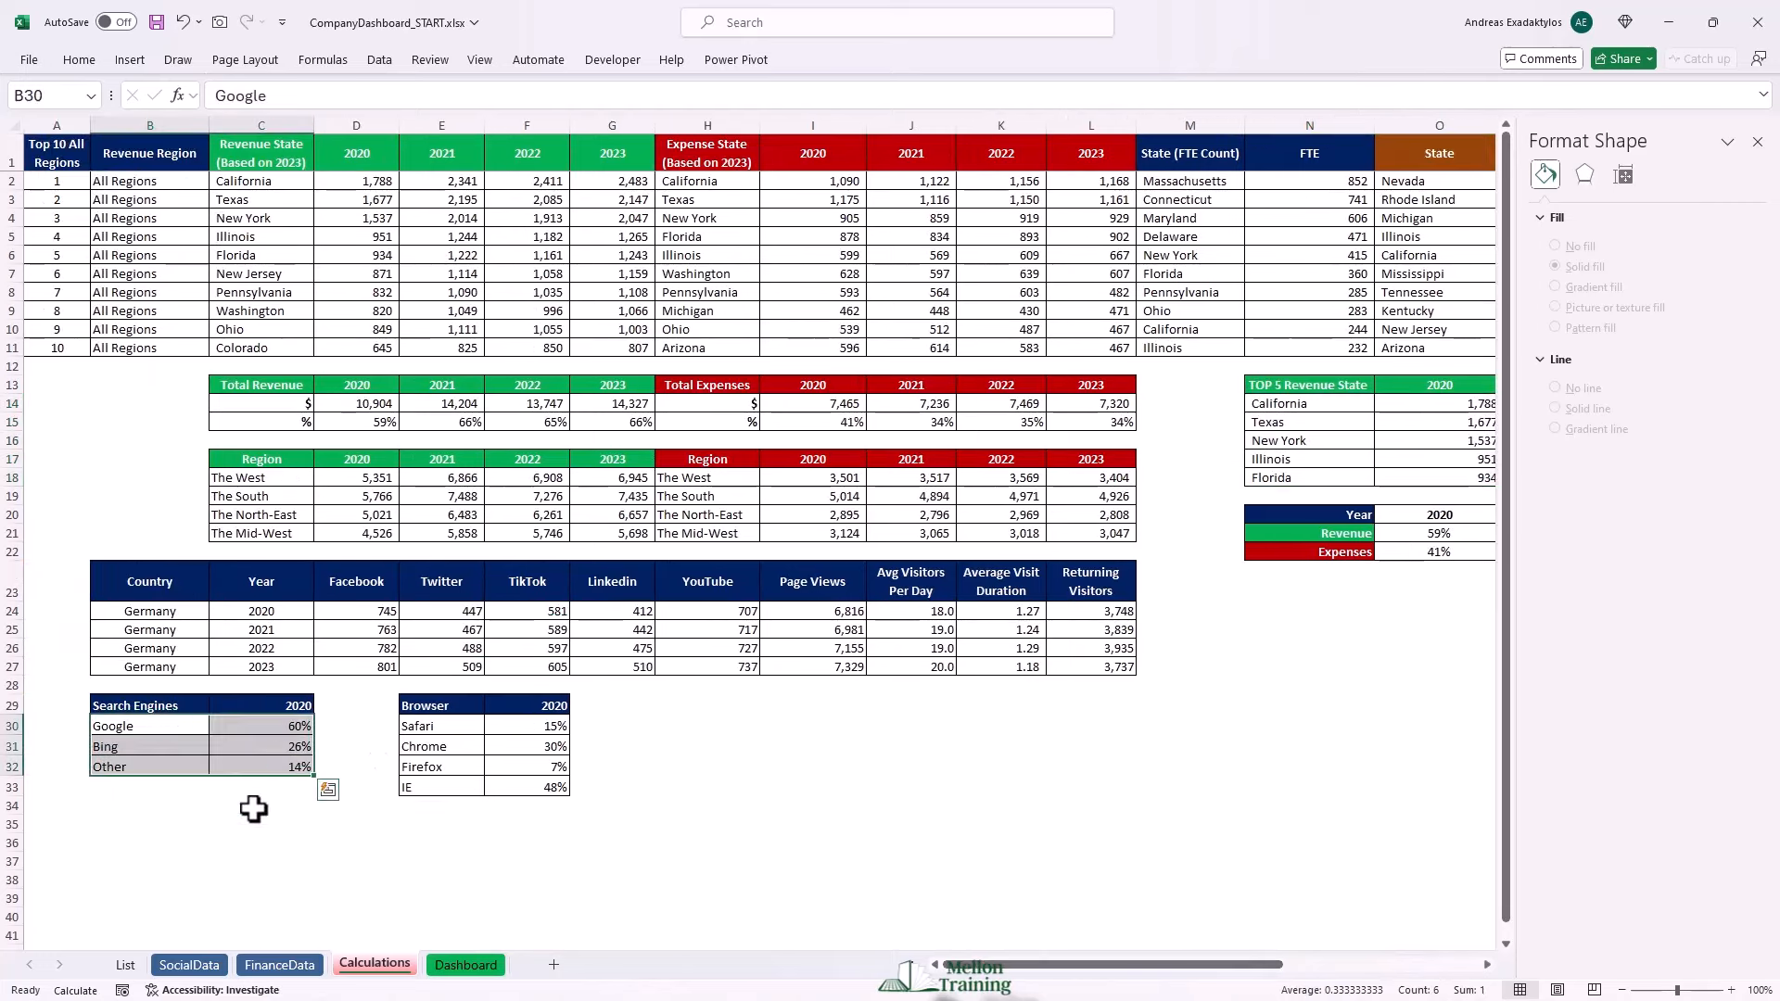
left_click(128, 63)
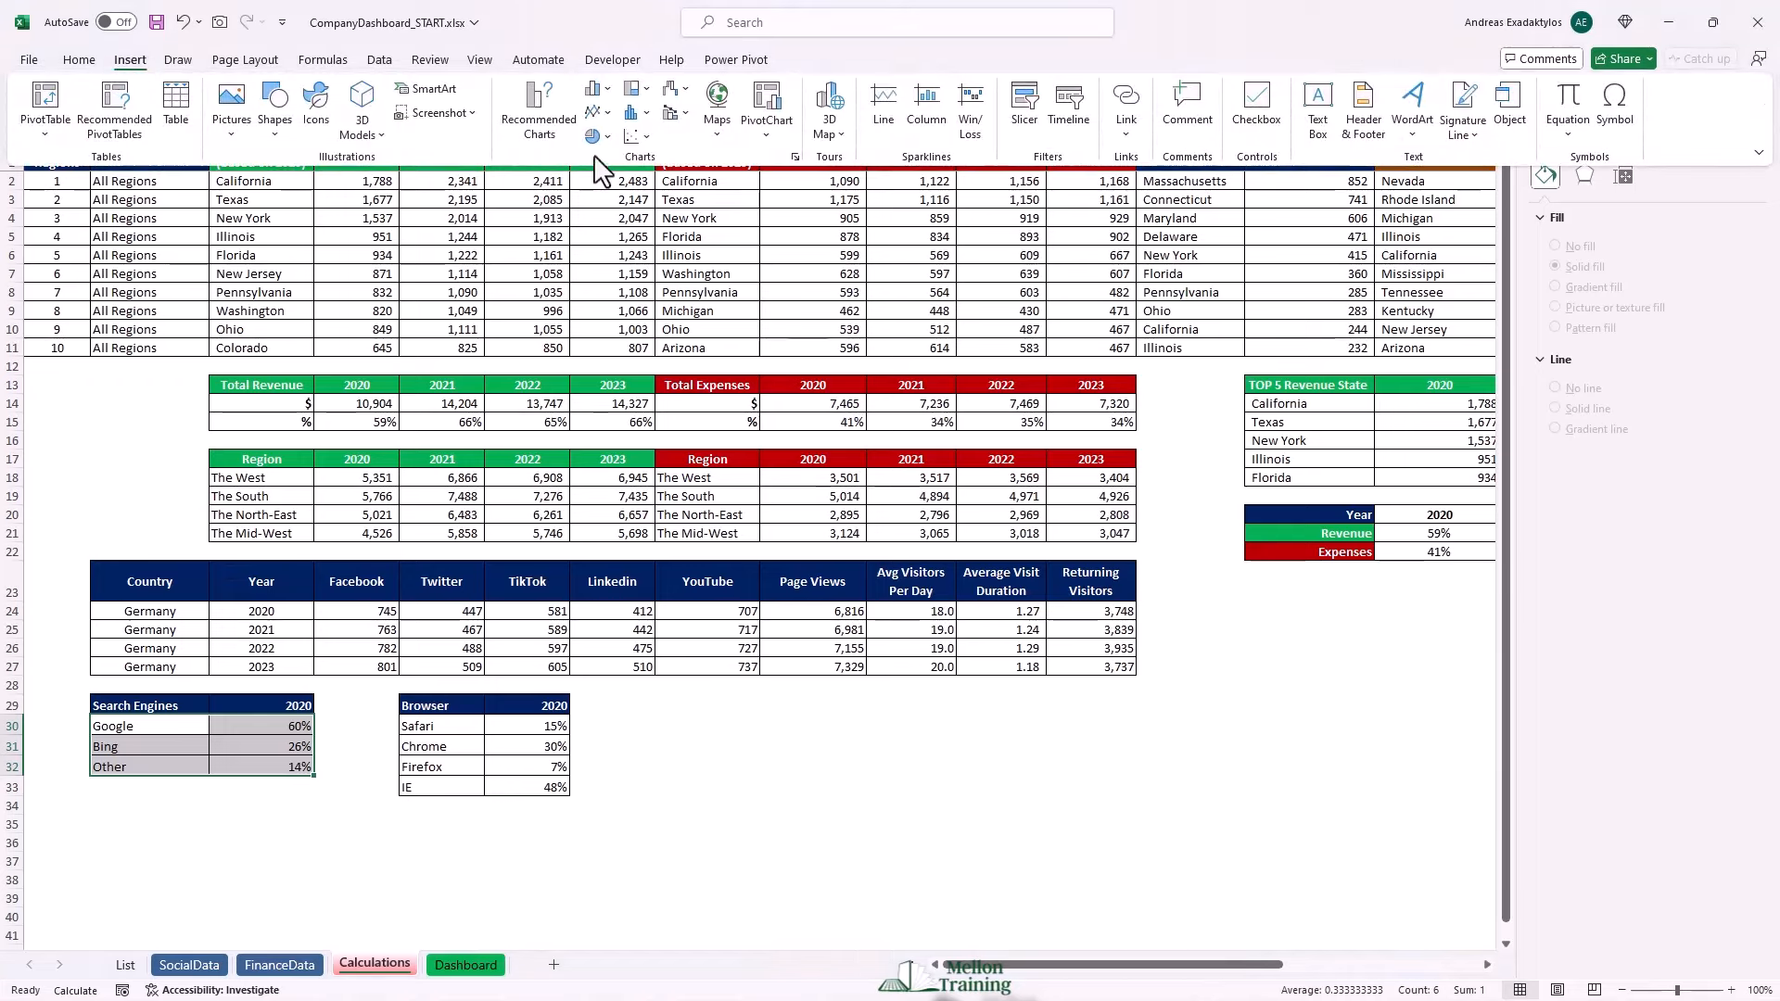
left_click(598, 89)
left_click(610, 151)
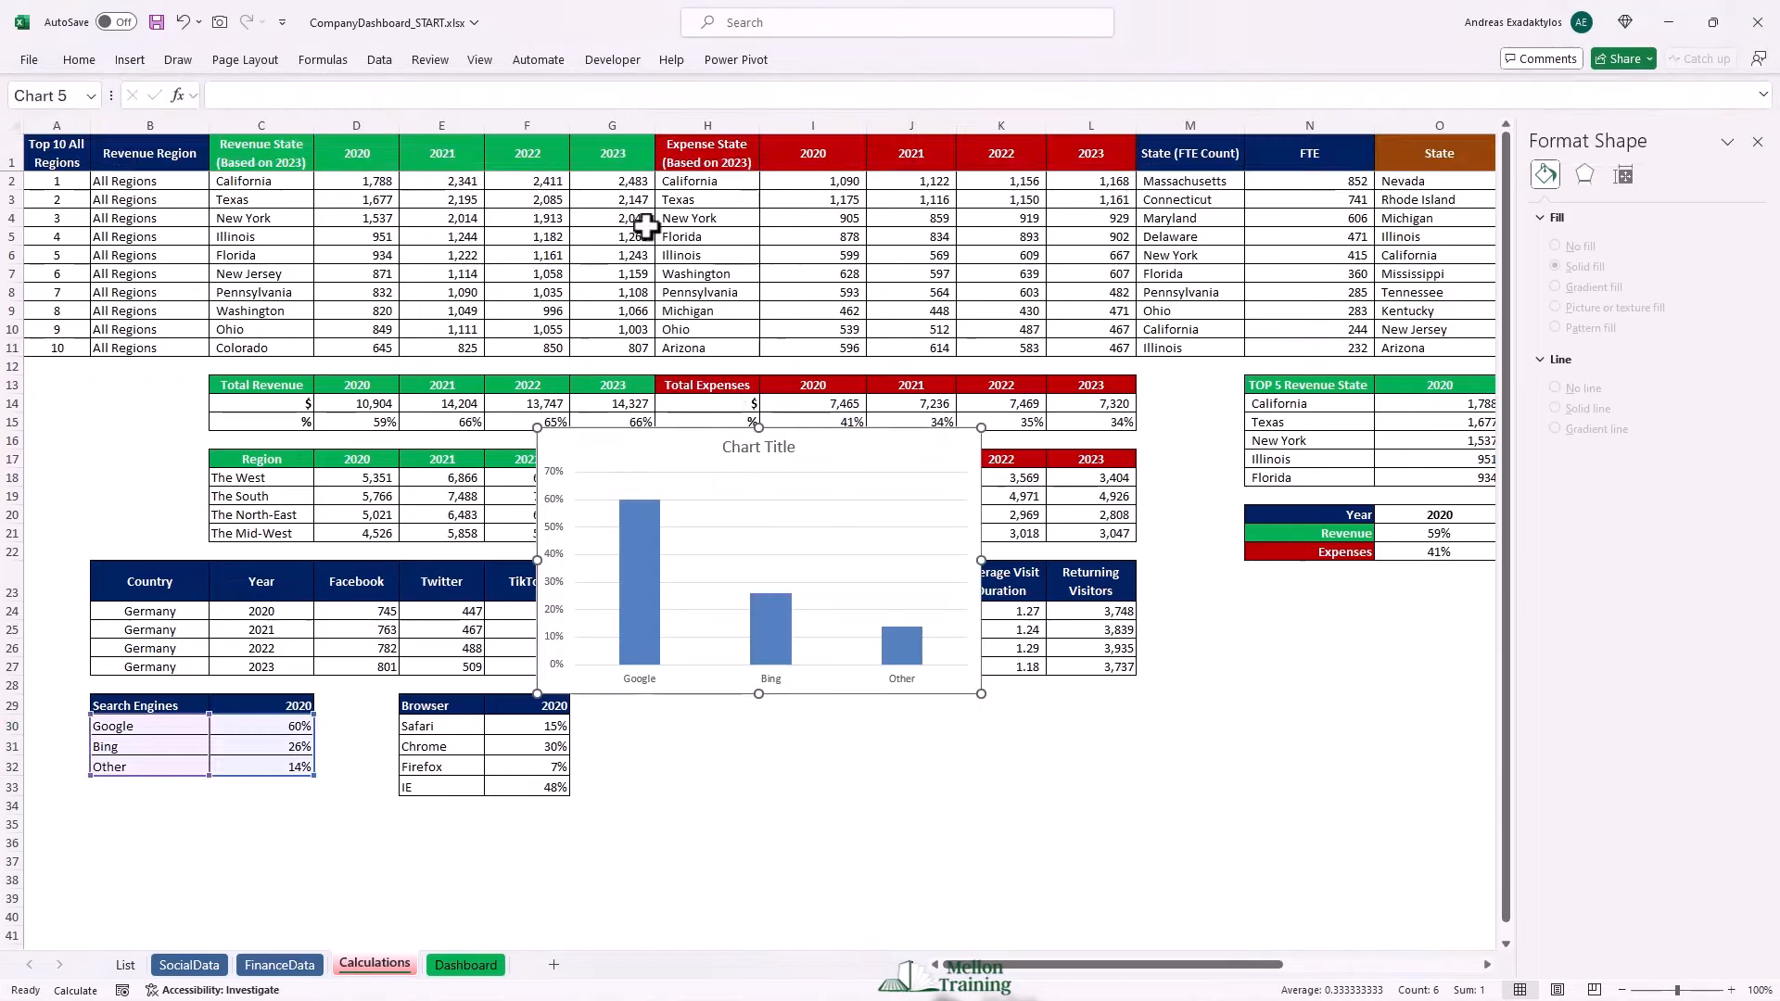
Move the search engines column chart slightly down and delete its chart title.
left_click_drag(868, 439, 873, 474)
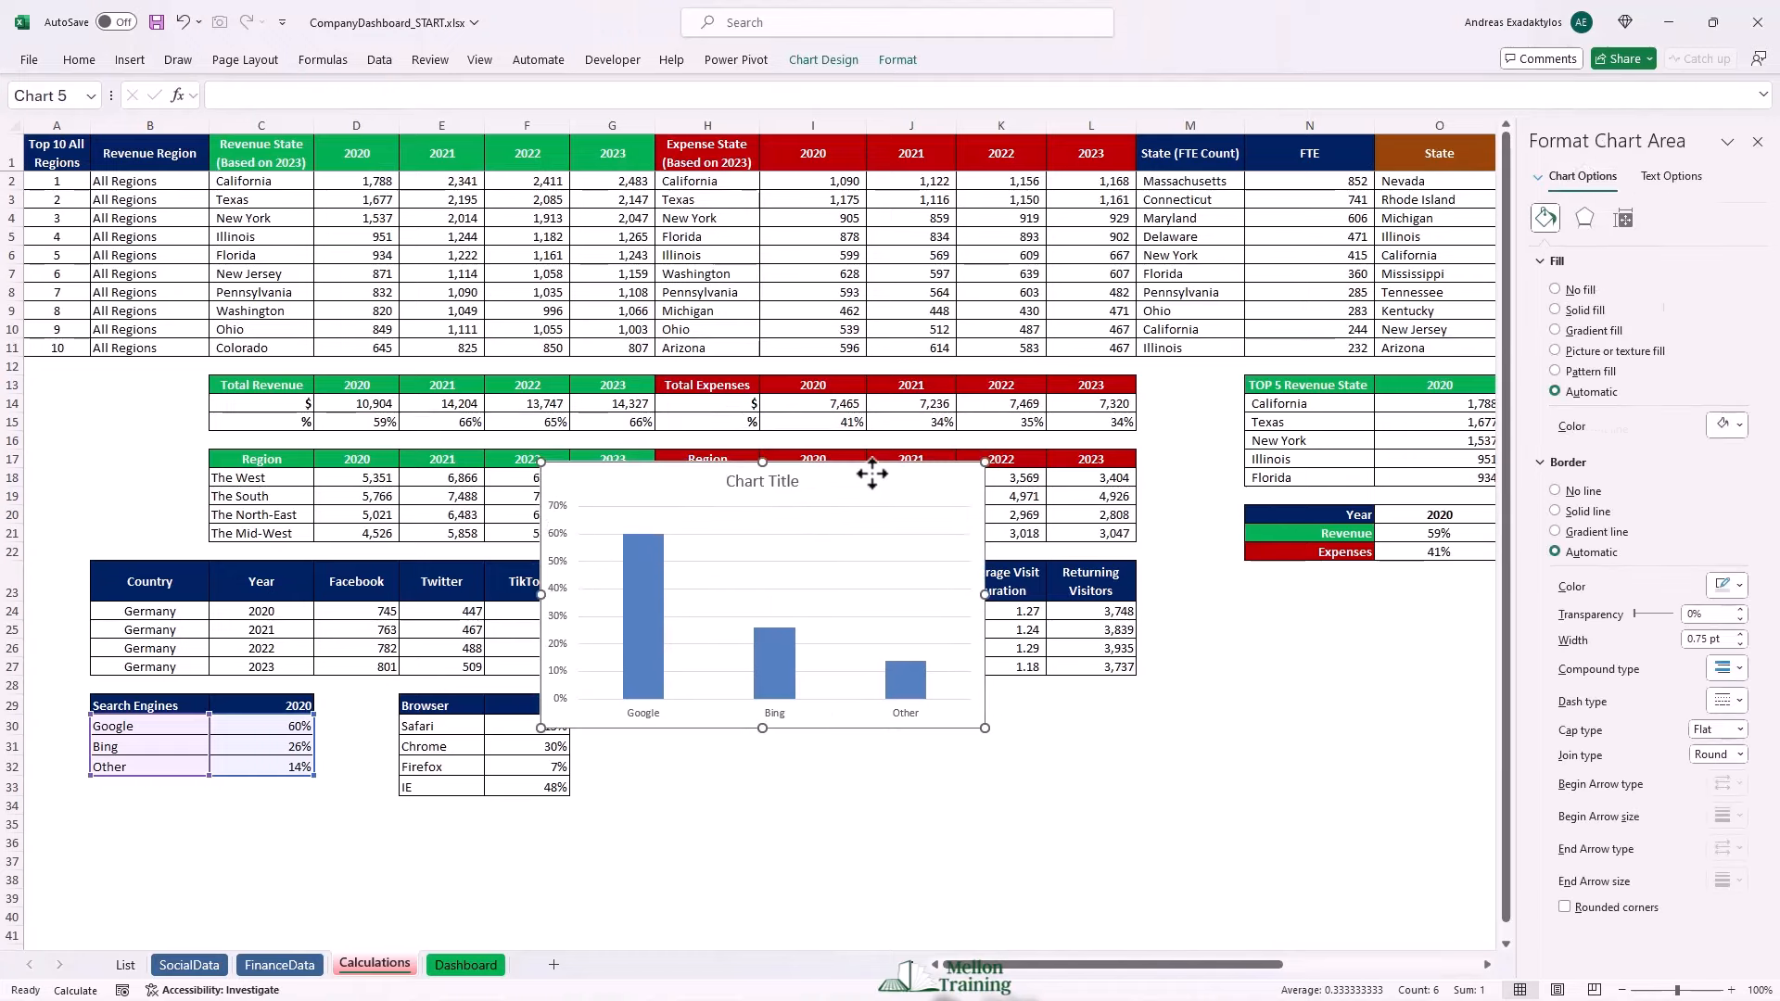
left_click(762, 483)
key("Delete")
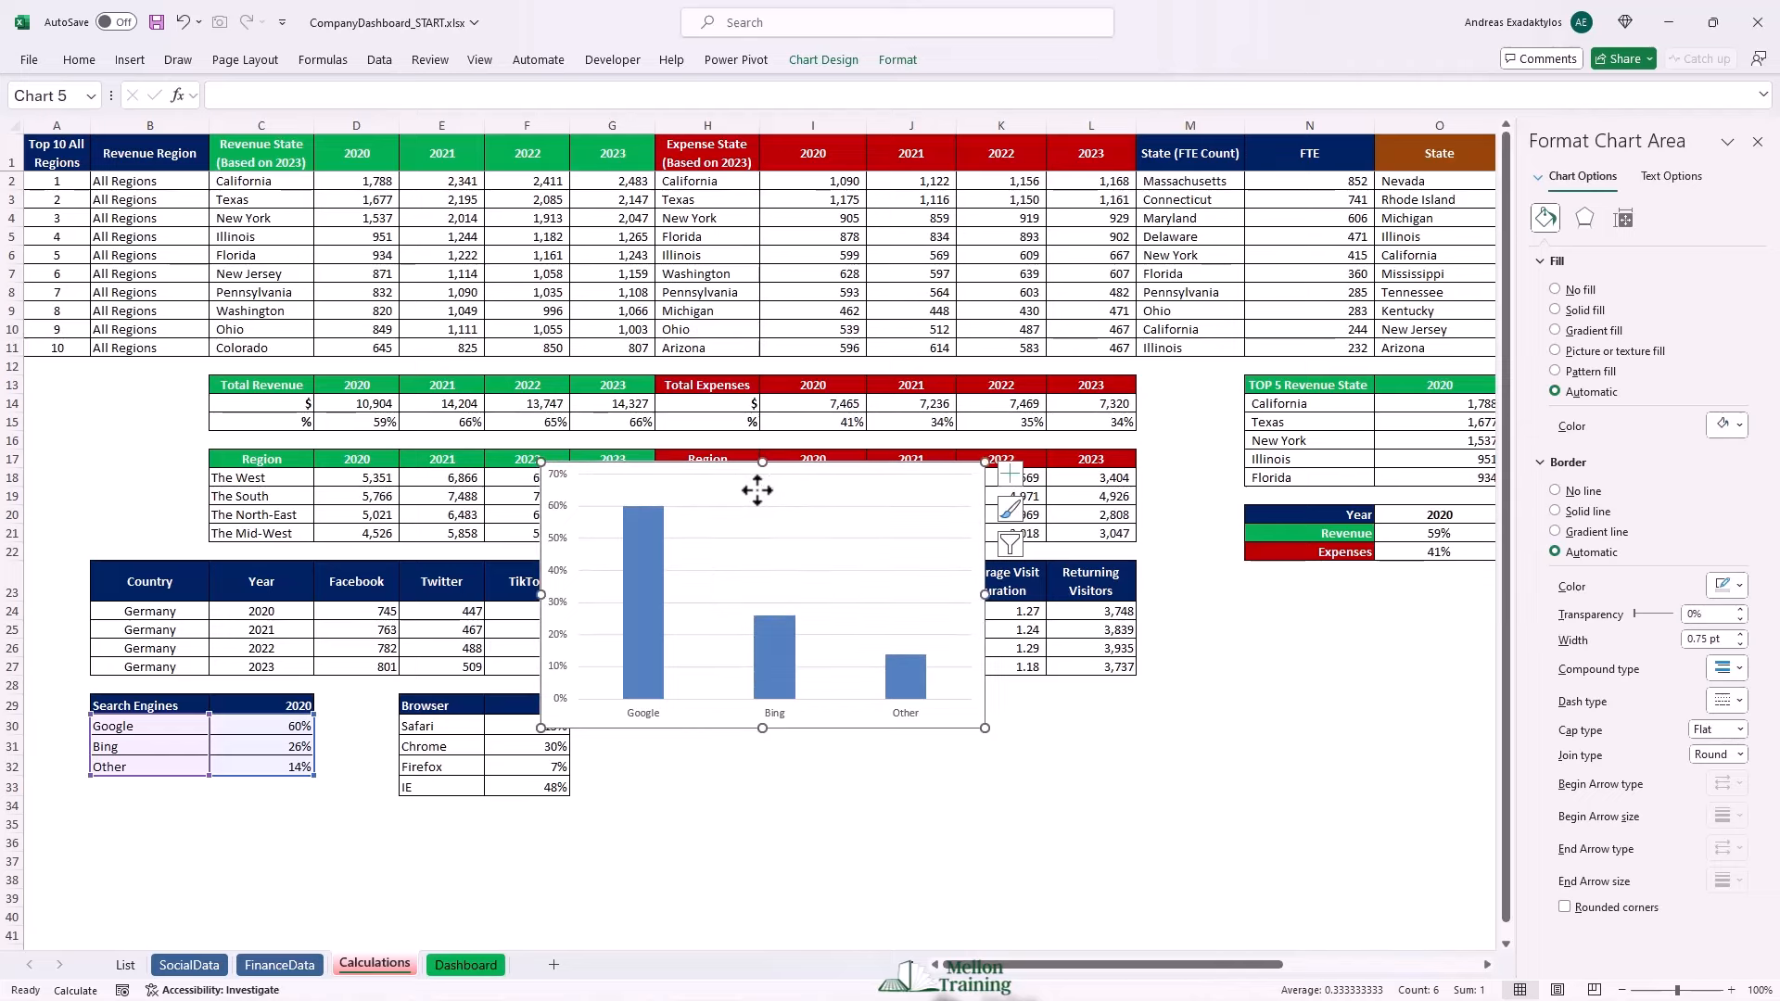
Delete the gridlines, the category axis labels and the percentage axis from the search engines column chart.
left_click(751, 506)
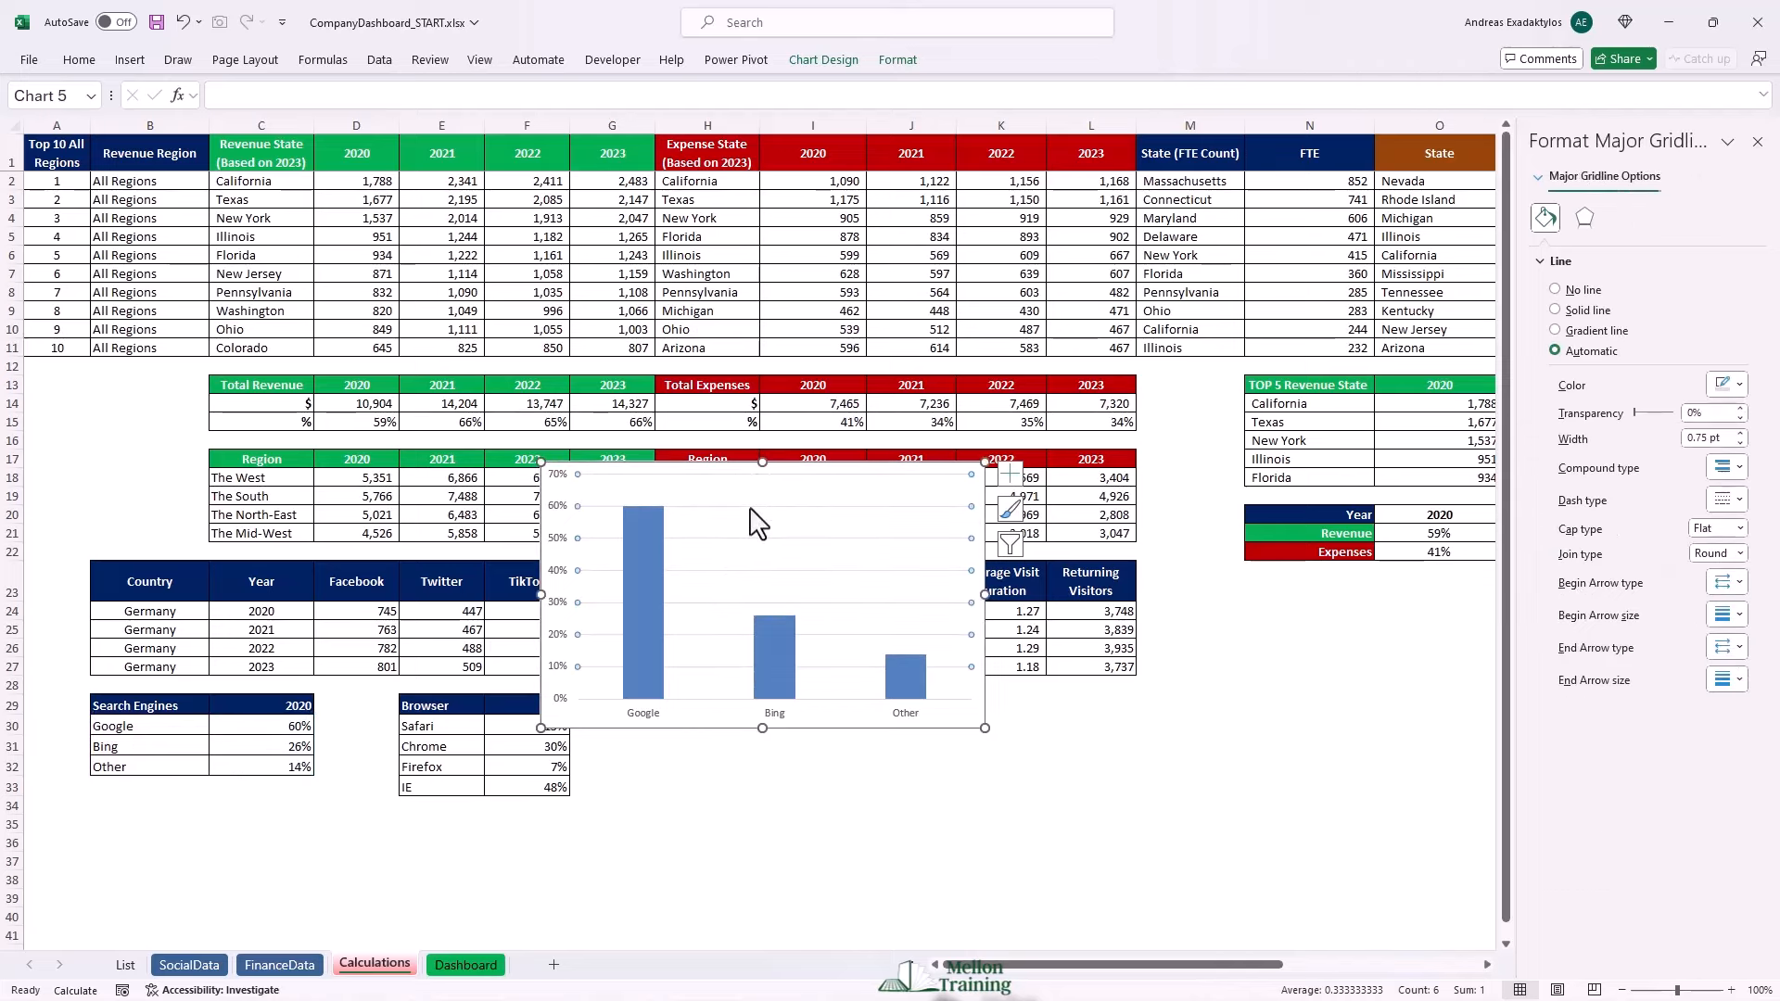
key("Delete")
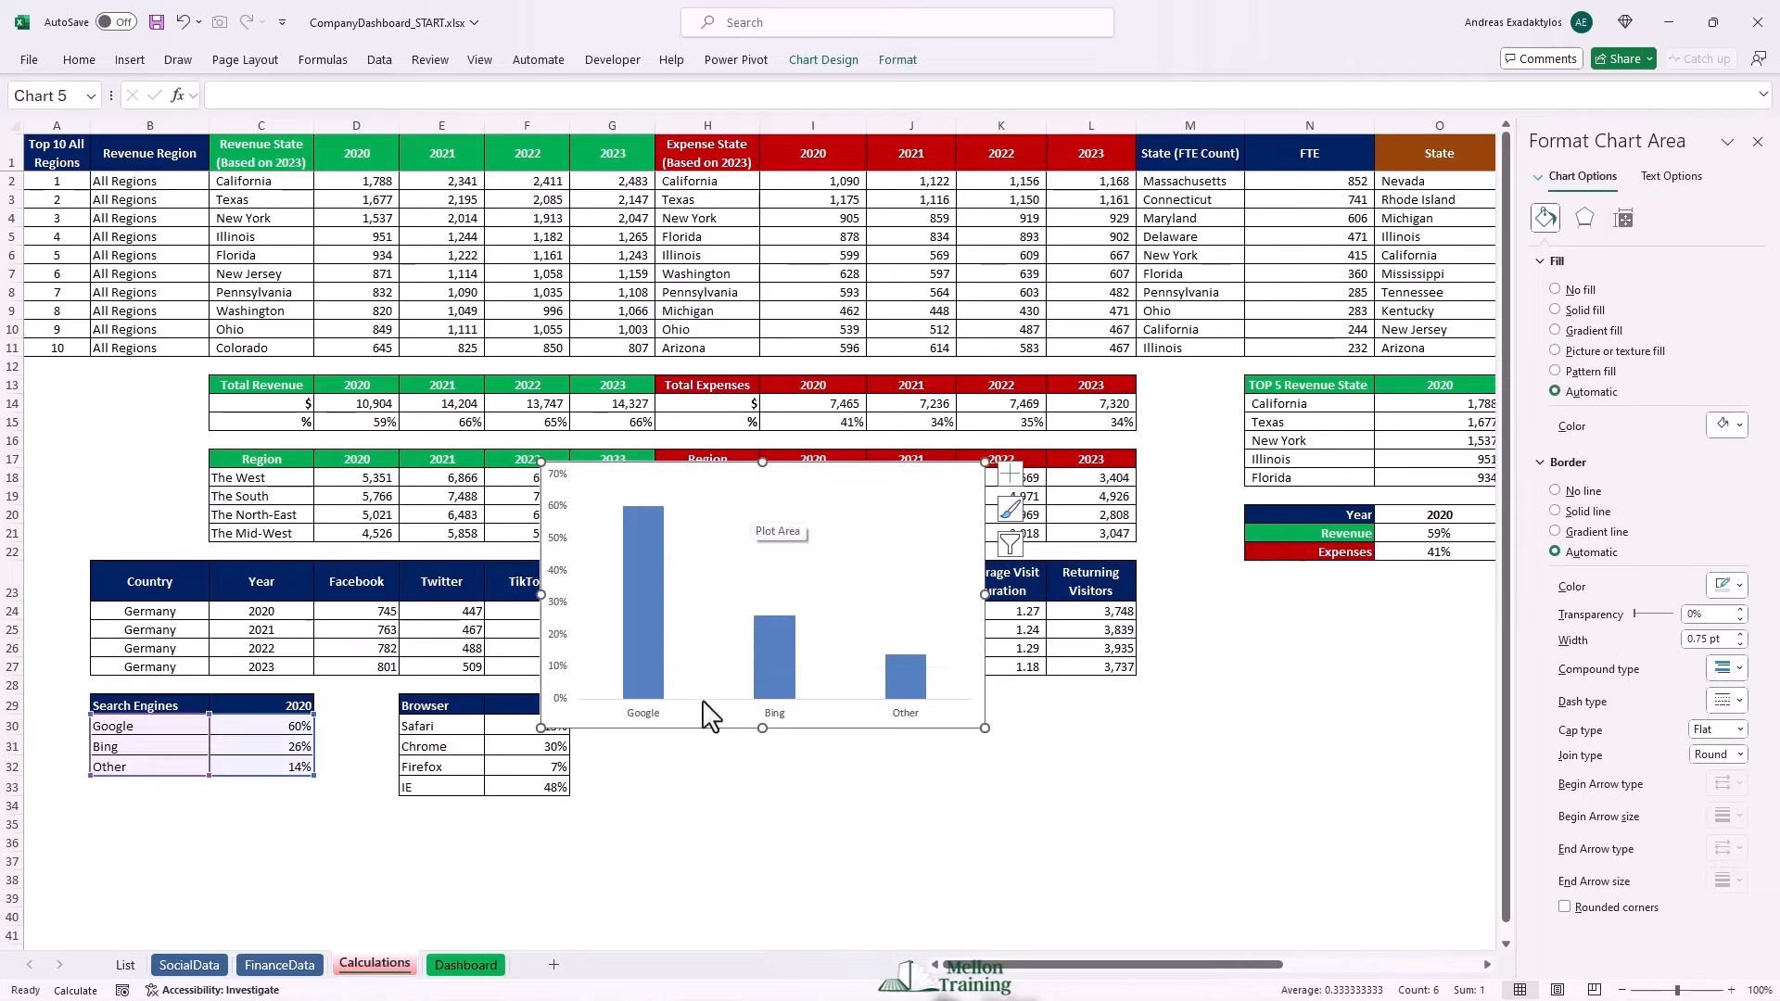
left_click(655, 724)
key("Delete")
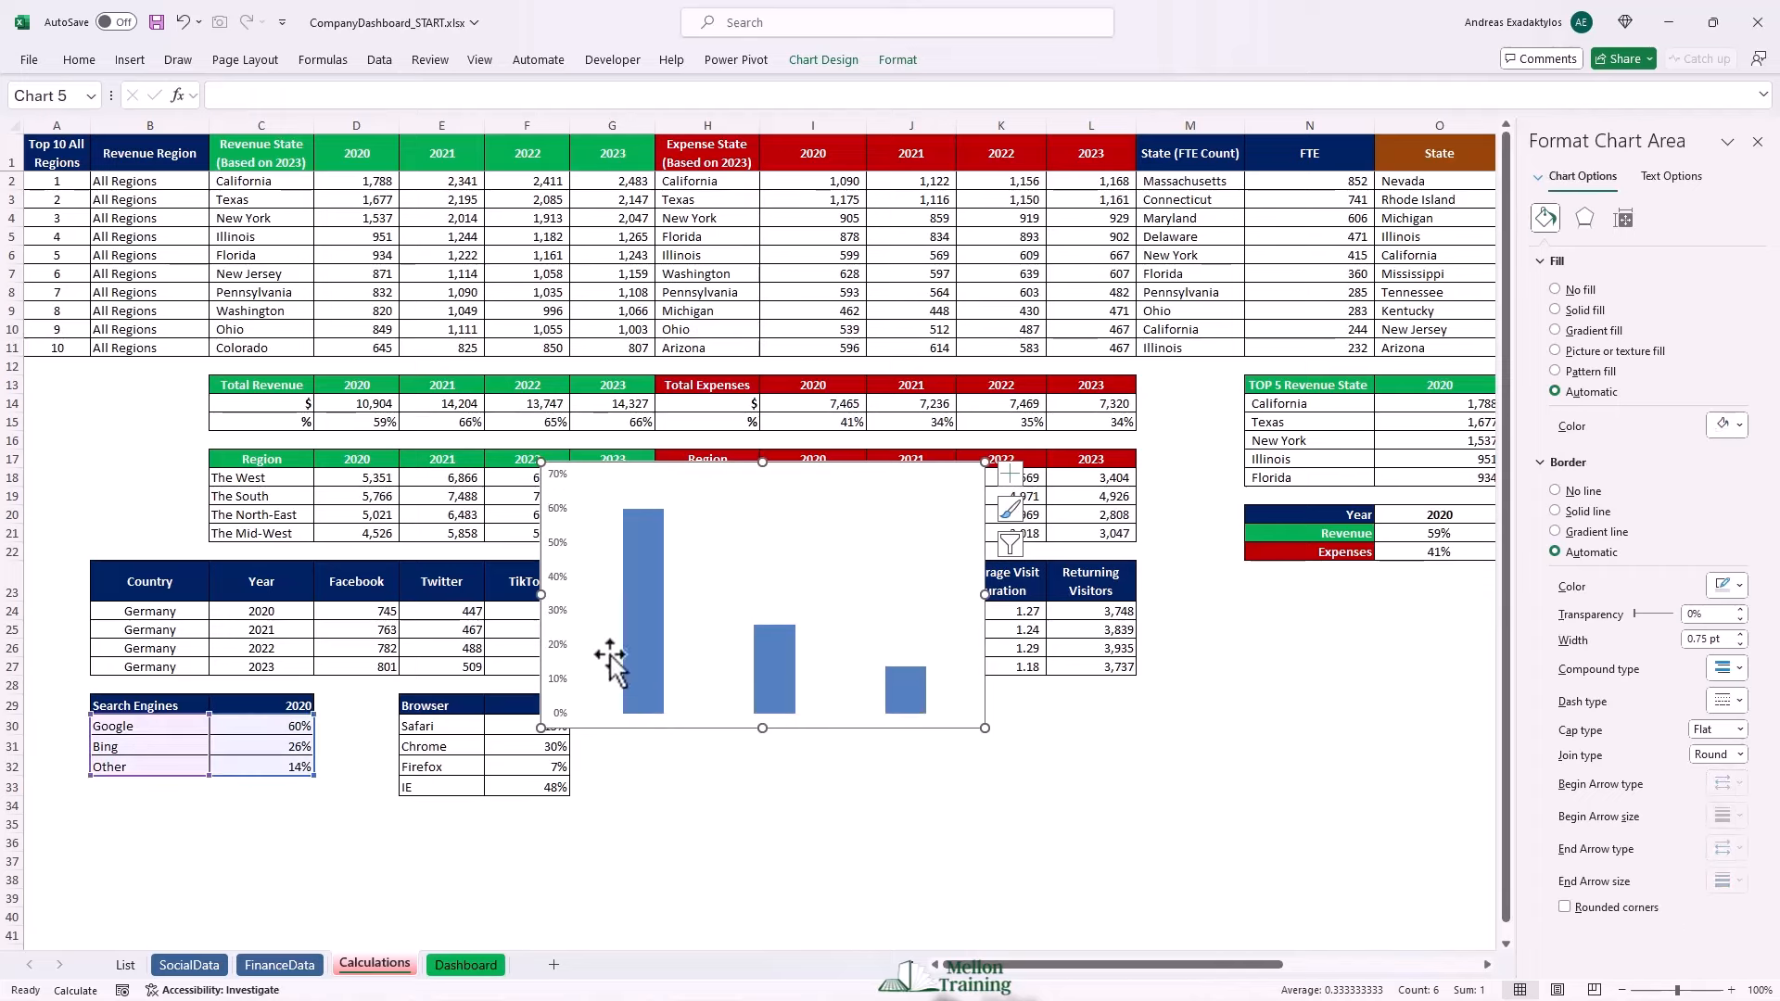
left_click(554, 620)
key("Delete")
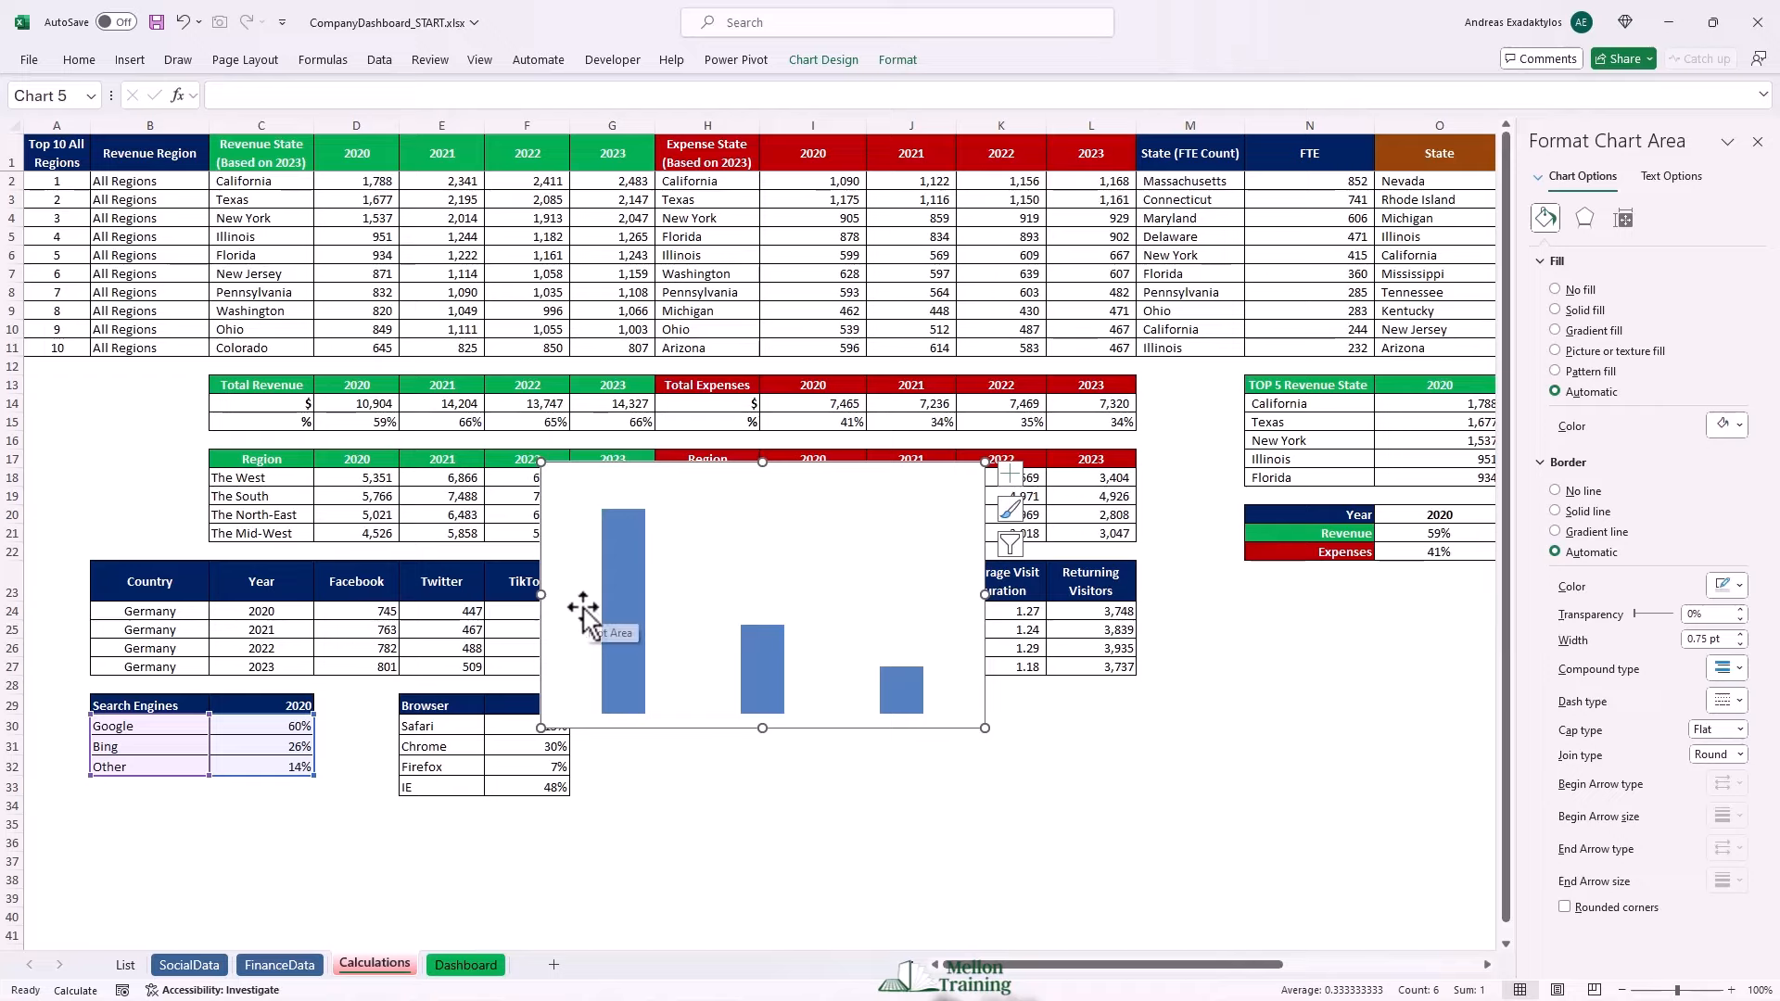
Move the search engines chart to the Dashboard sheet at J22 and shrink it to fit beneath the Search Engines Used heading.
key("ctrl+x")
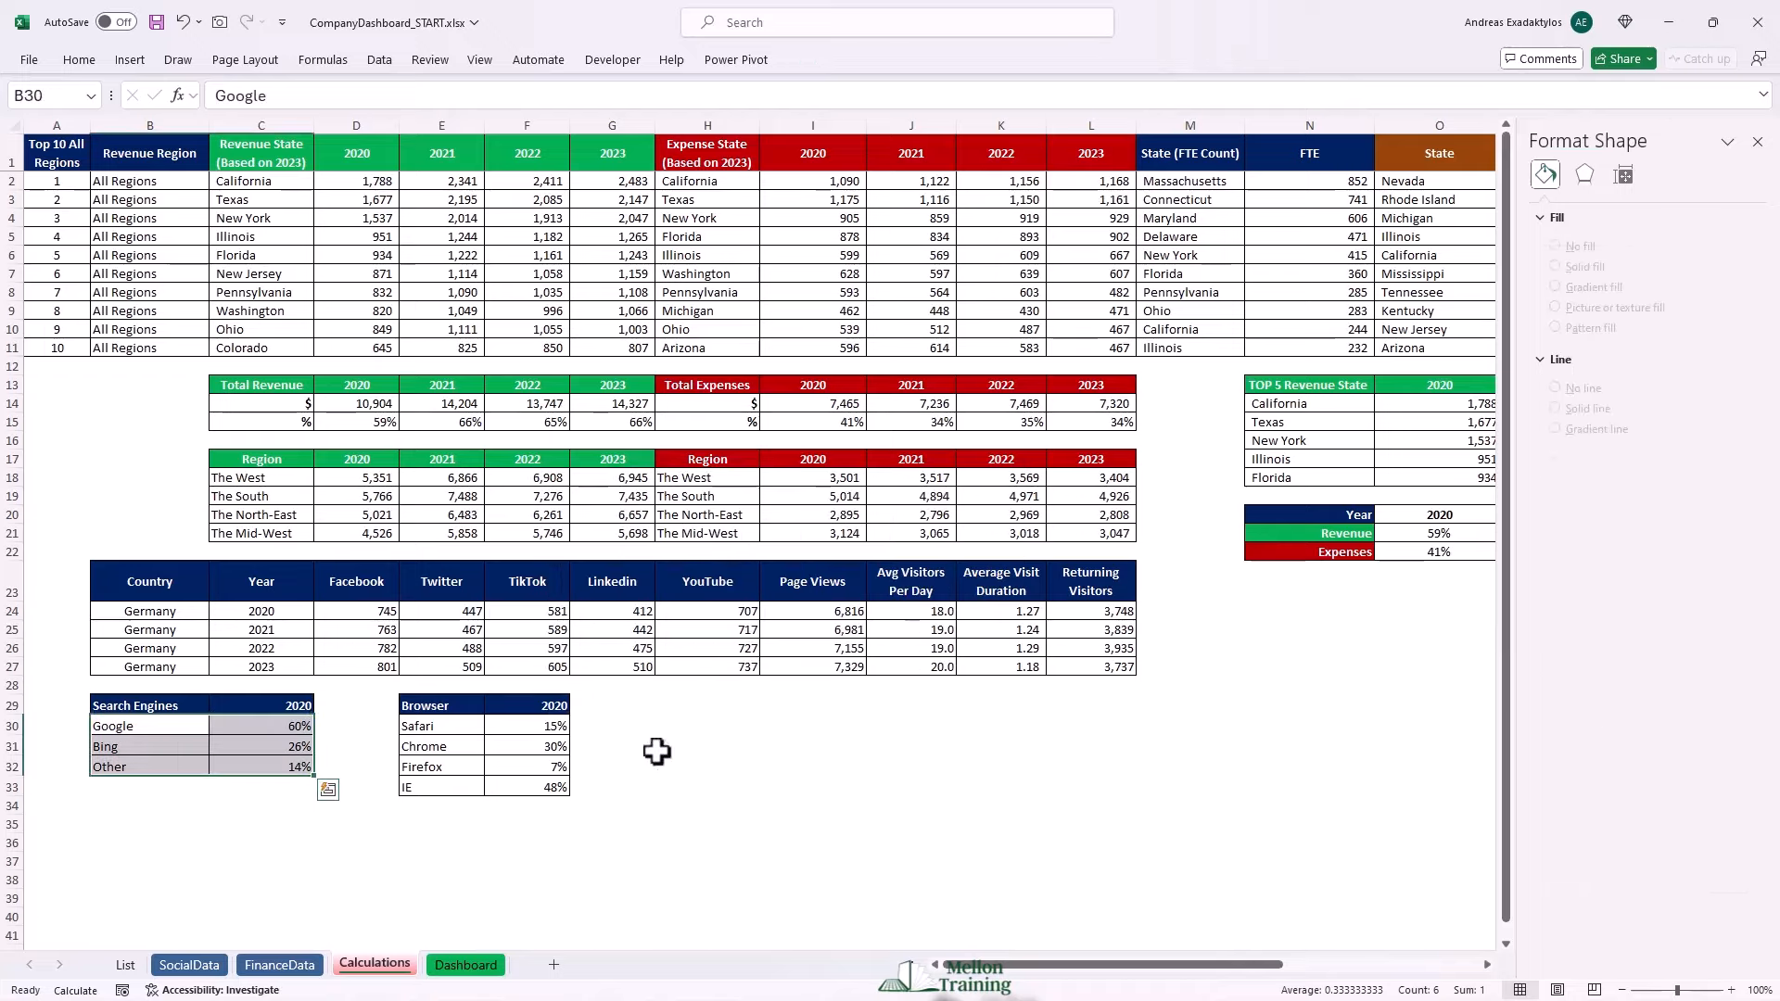
left_click(466, 965)
left_click(616, 509)
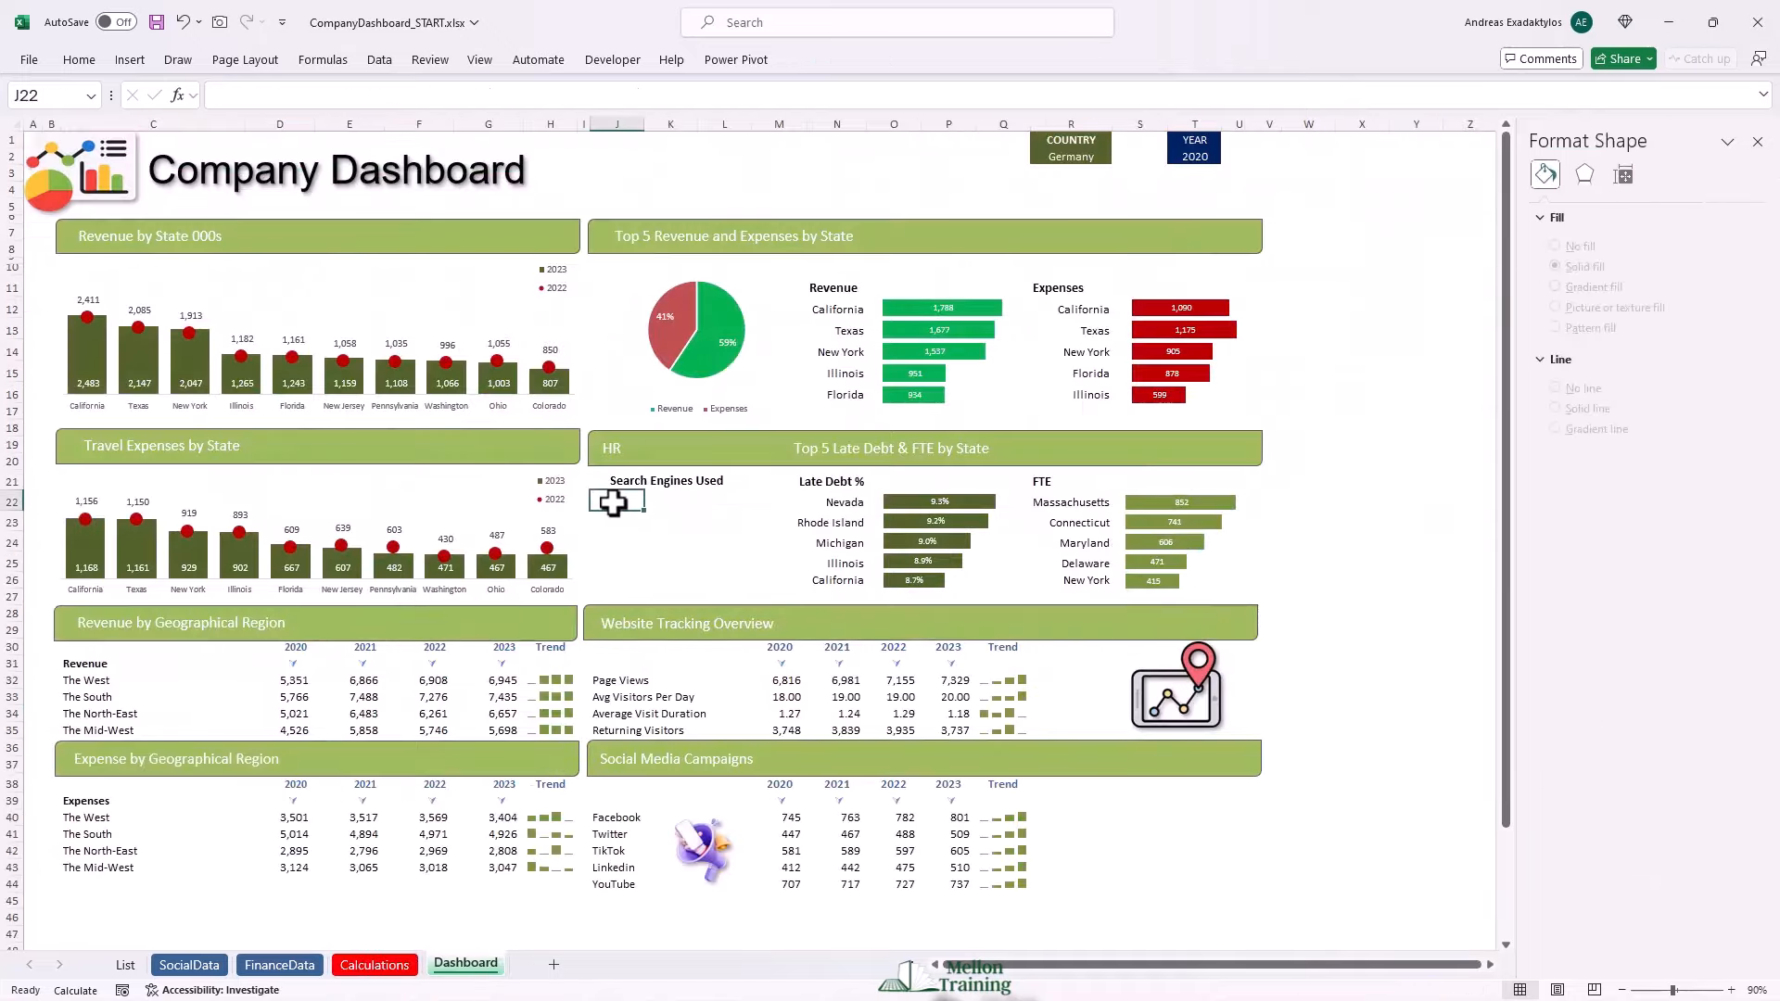
key("ctrl+v")
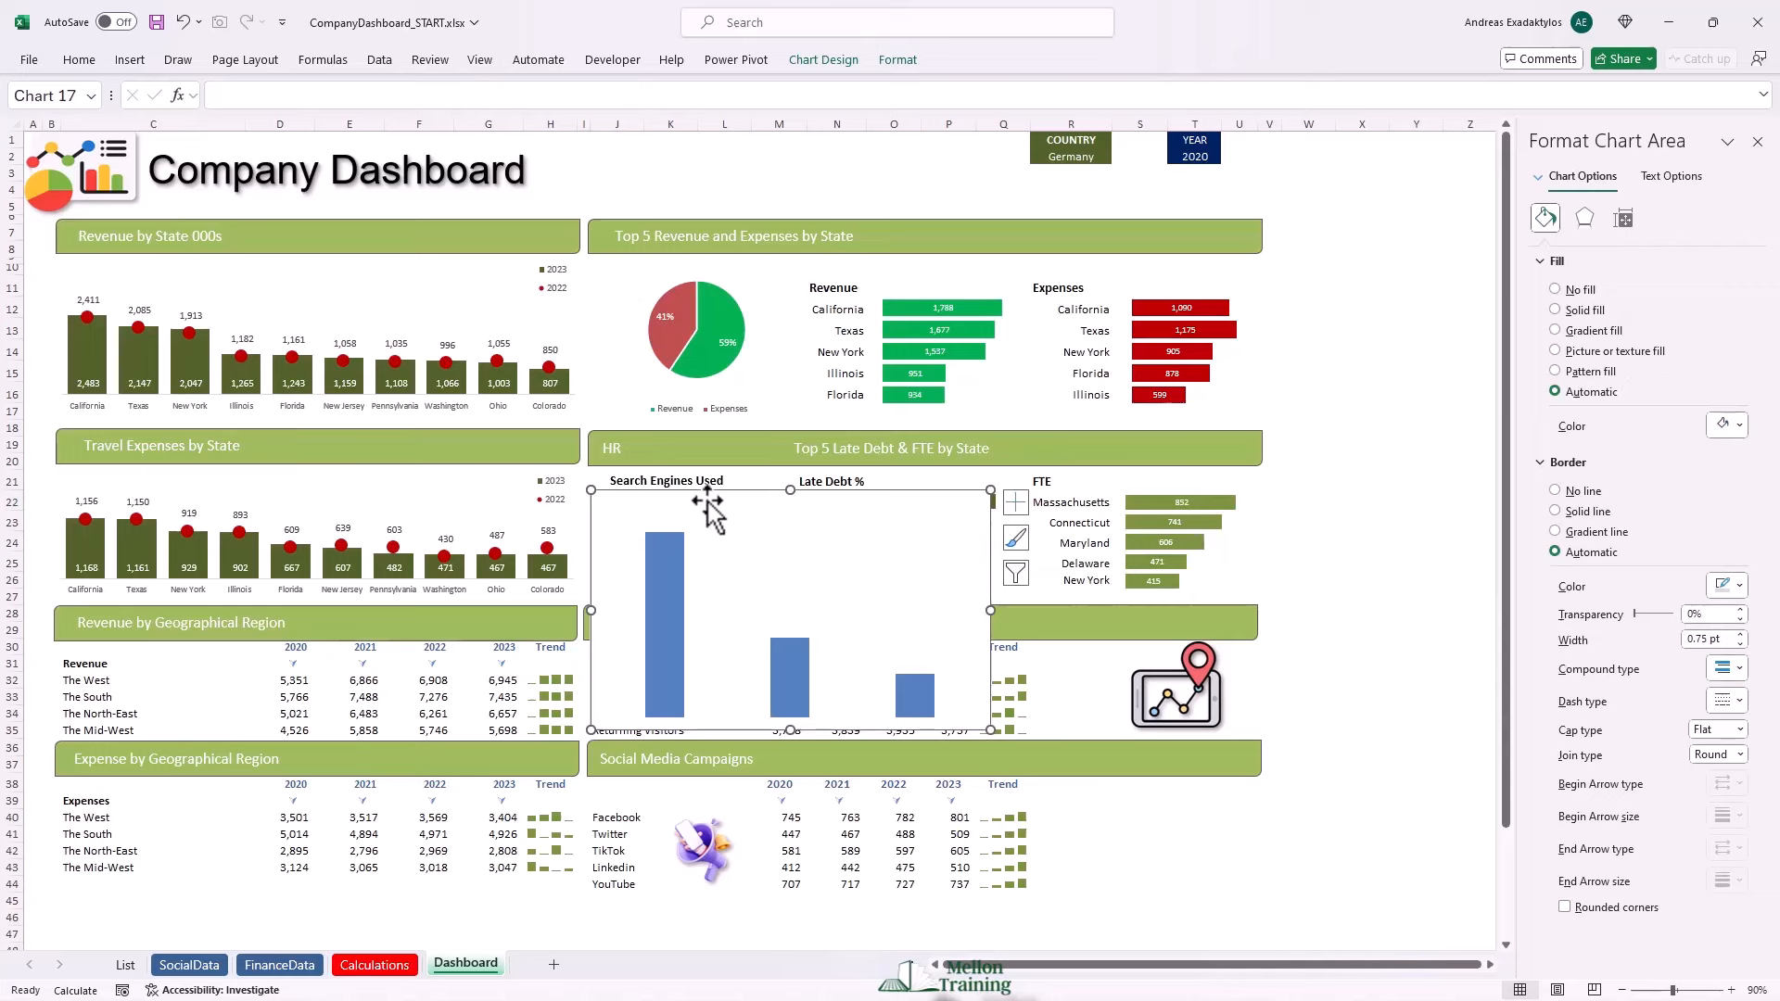
left_click_drag(990, 730, 688, 605)
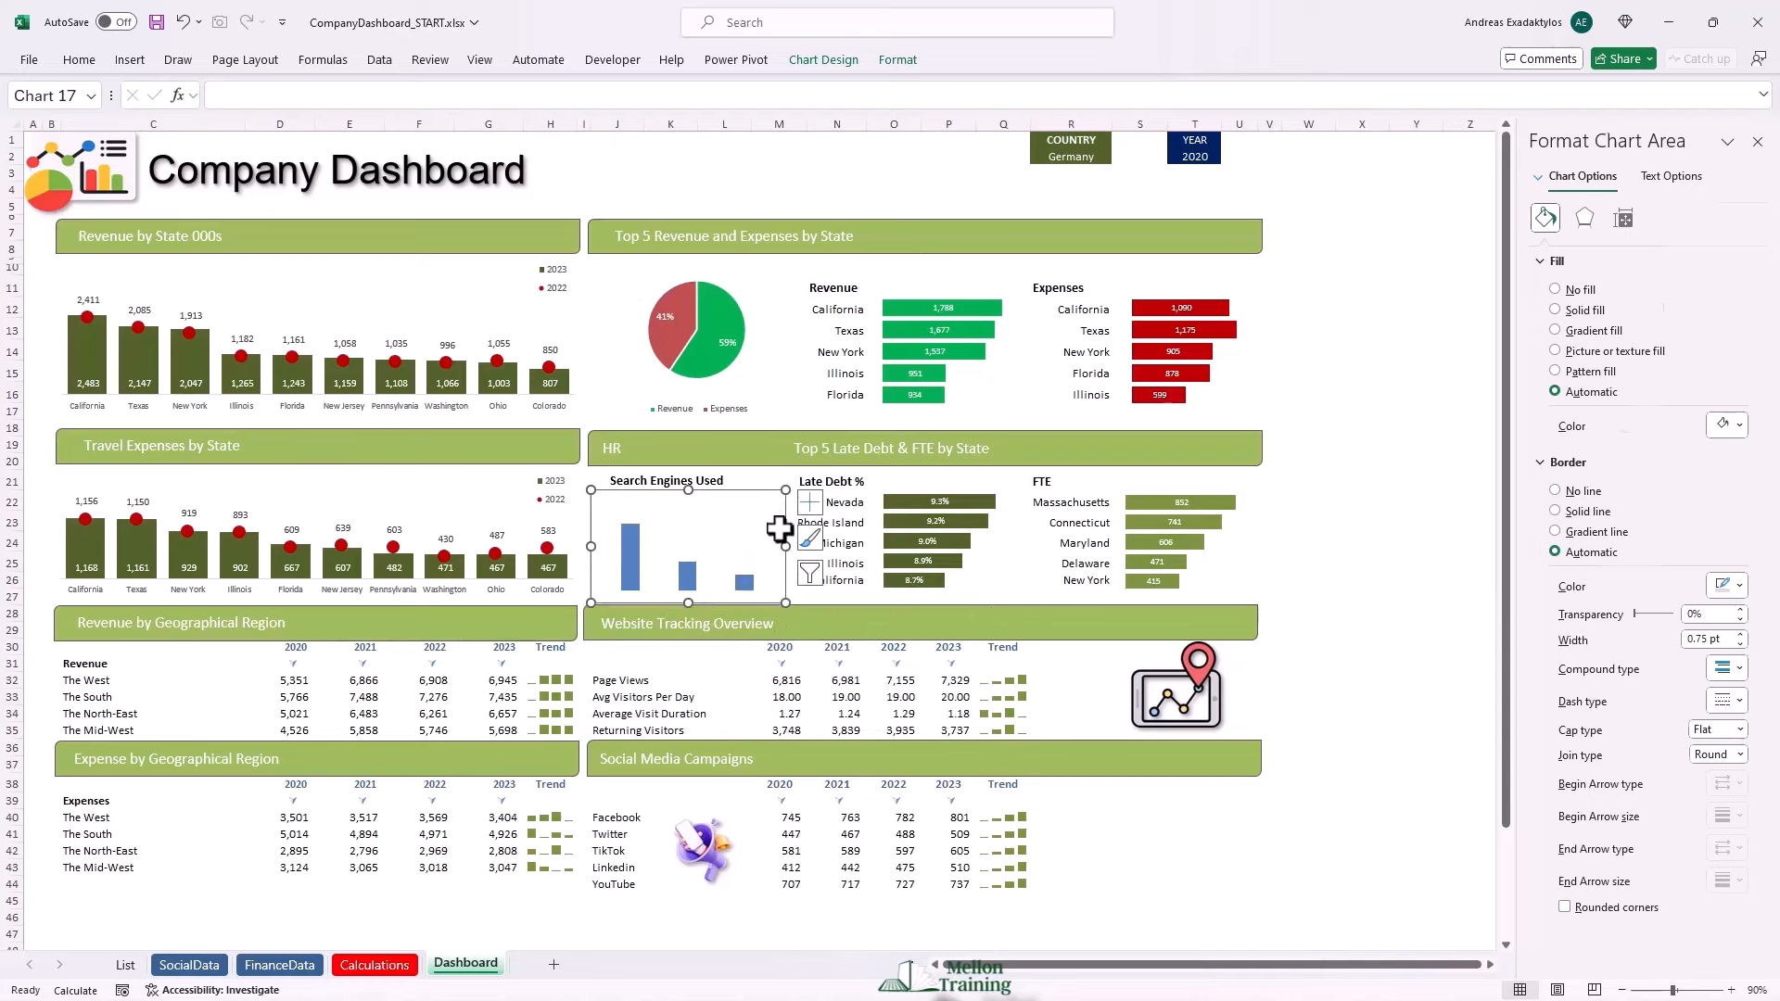
Add data labels to the columns of the Search Engines Used chart and close the formatting pane.
left_click(779, 530)
left_click(763, 492)
left_click(687, 576)
left_click(1762, 145)
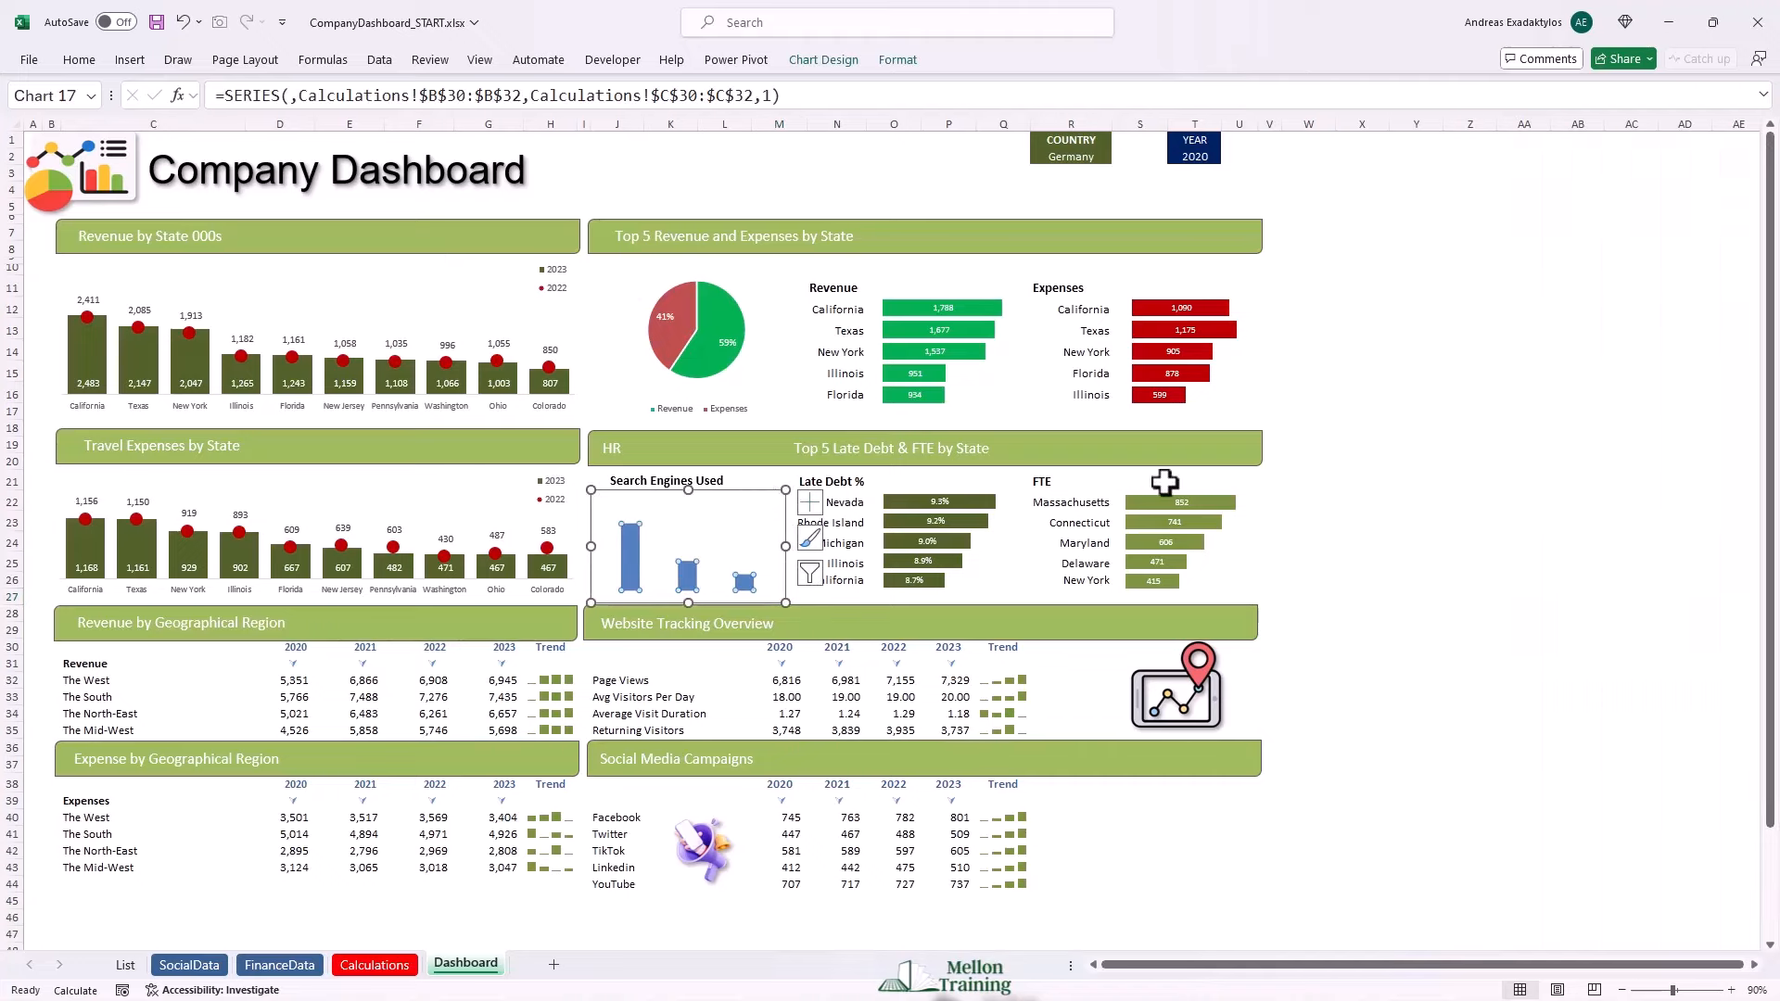
right_click(627, 532)
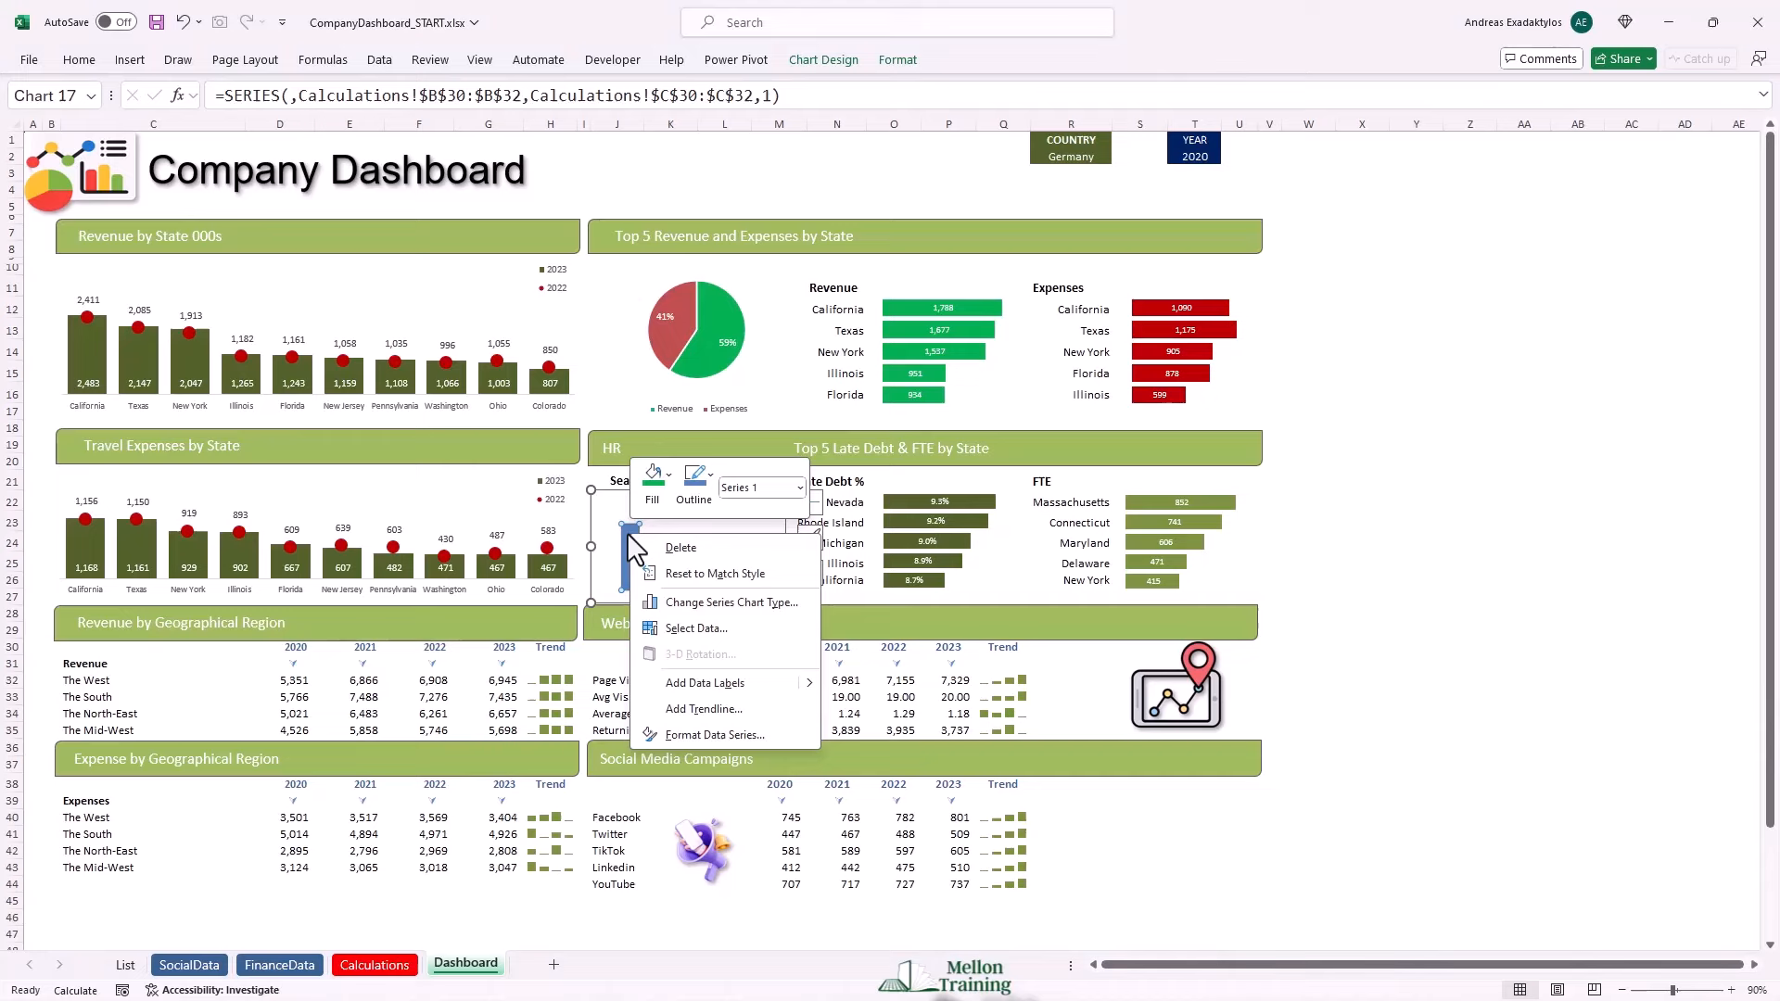
left_click(721, 685)
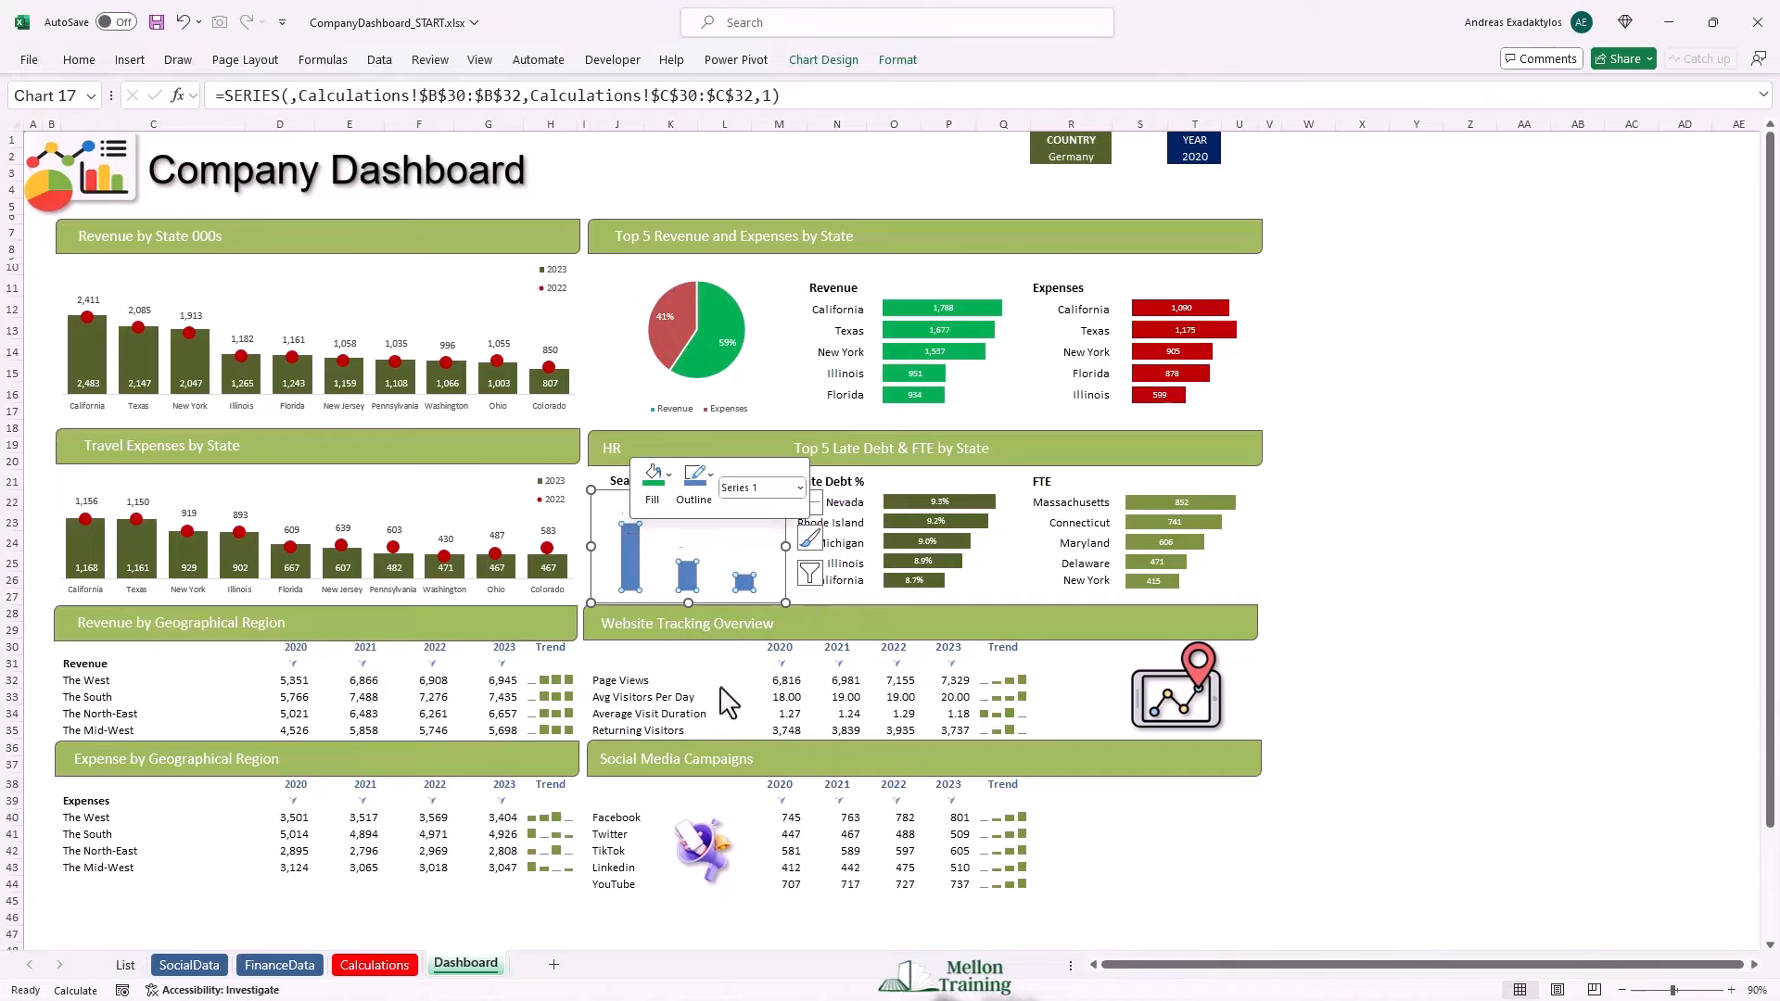
Format the search engine data labels to include the category name with the value, using a space as separator.
right_click(686, 549)
left_click(773, 781)
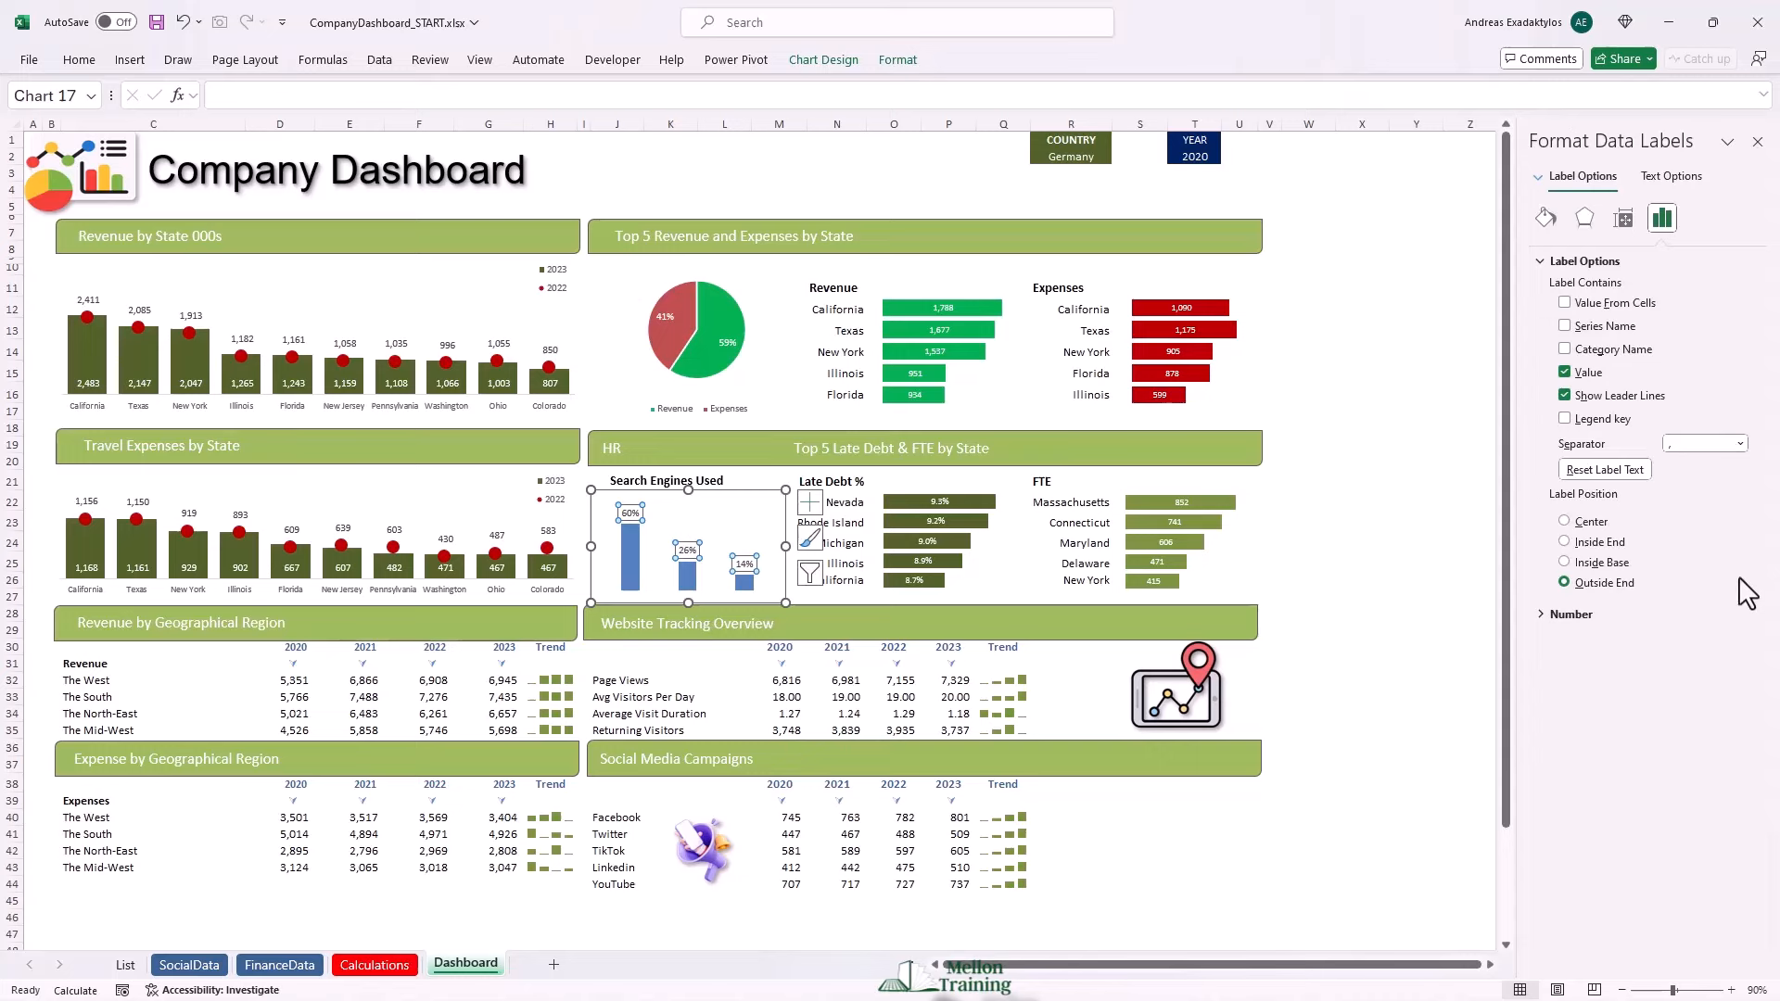
left_click(1566, 350)
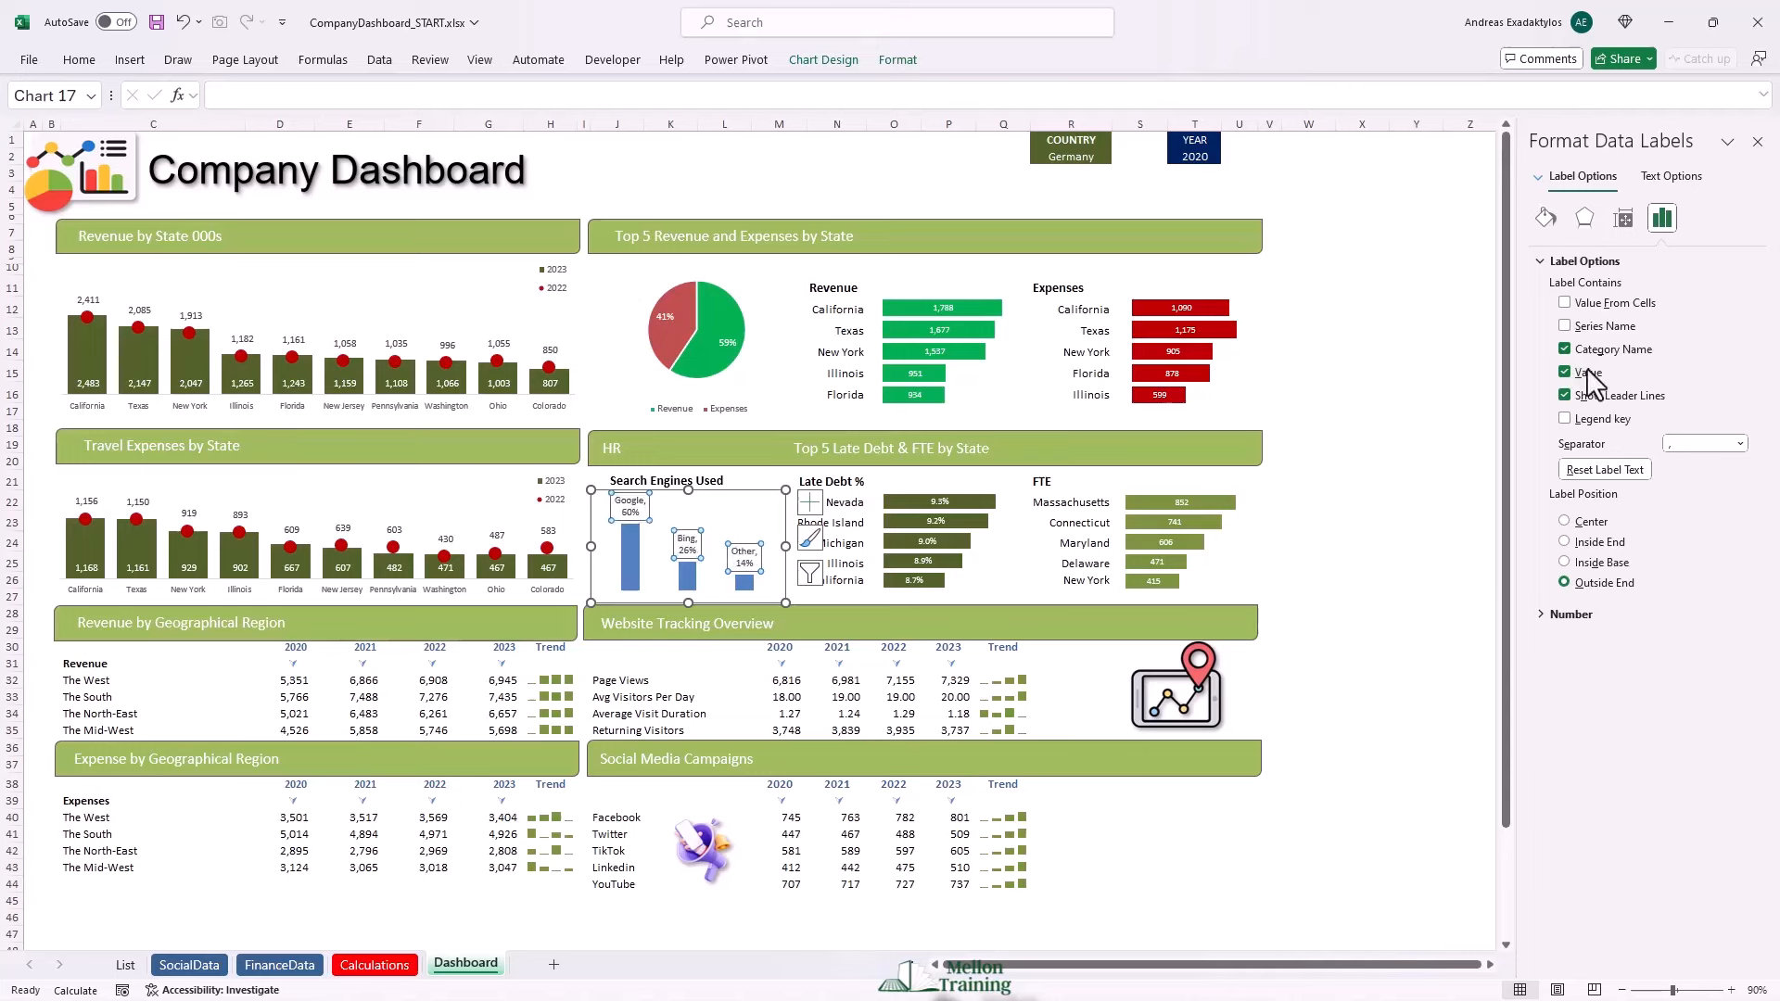
left_click(1741, 444)
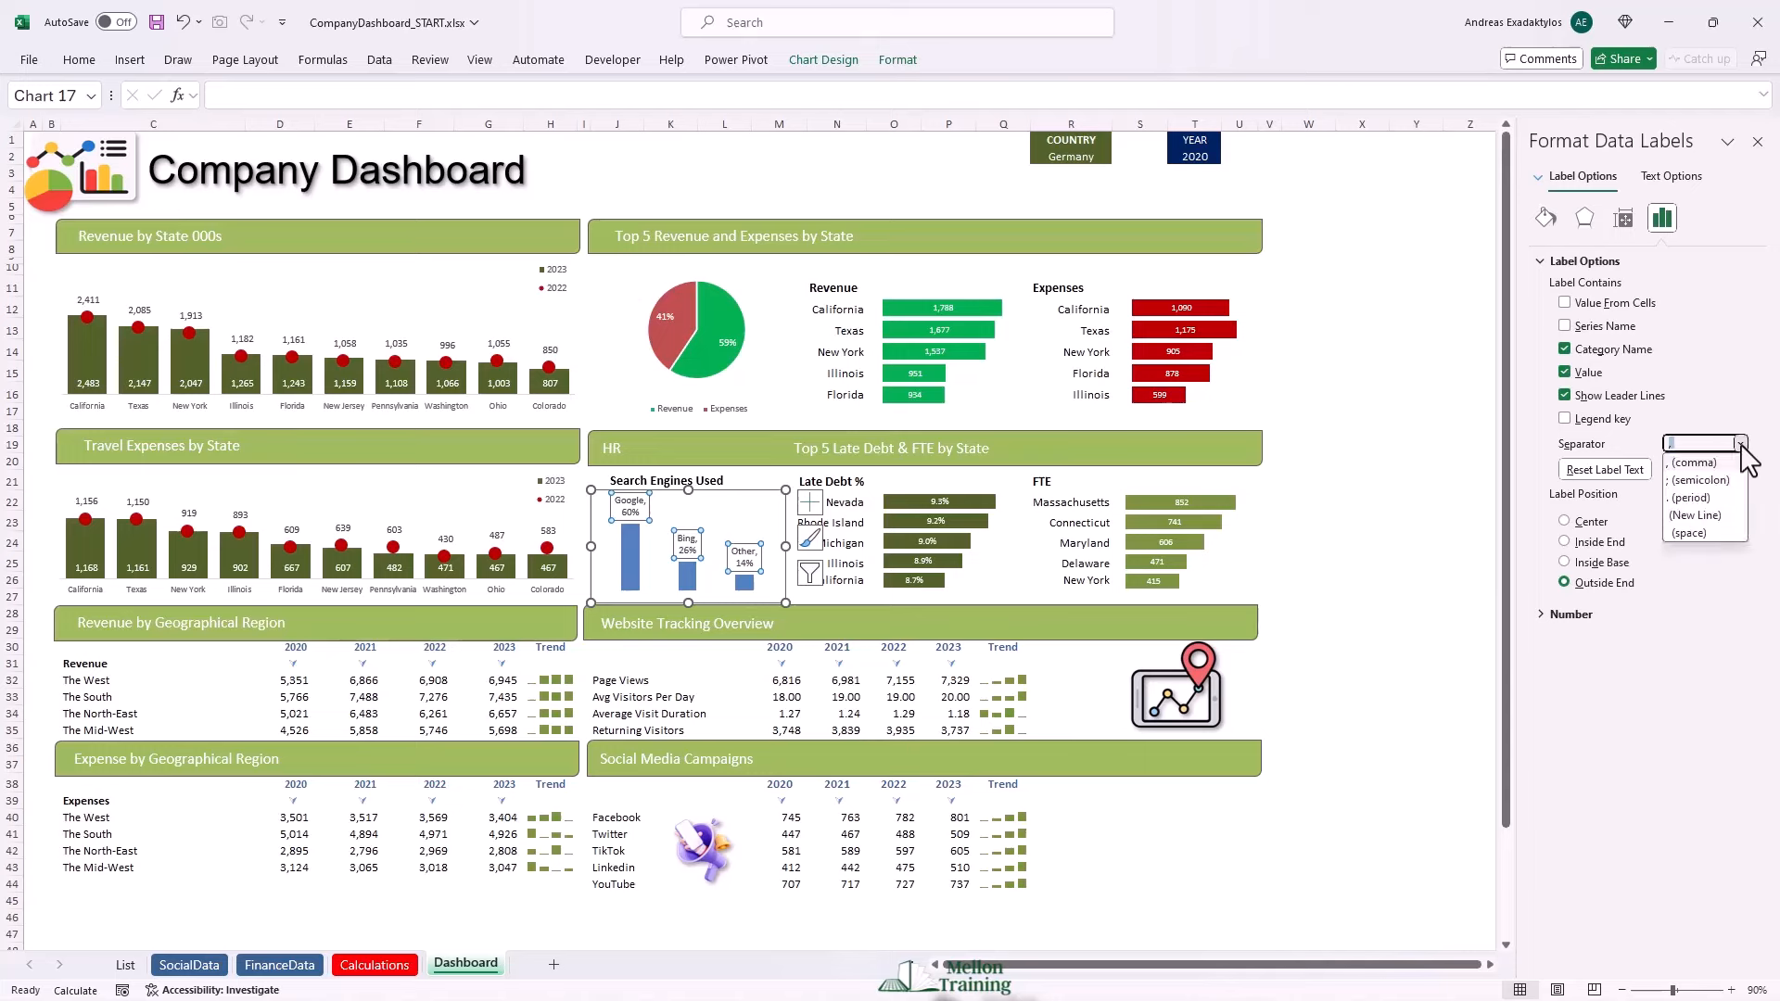
left_click(1688, 533)
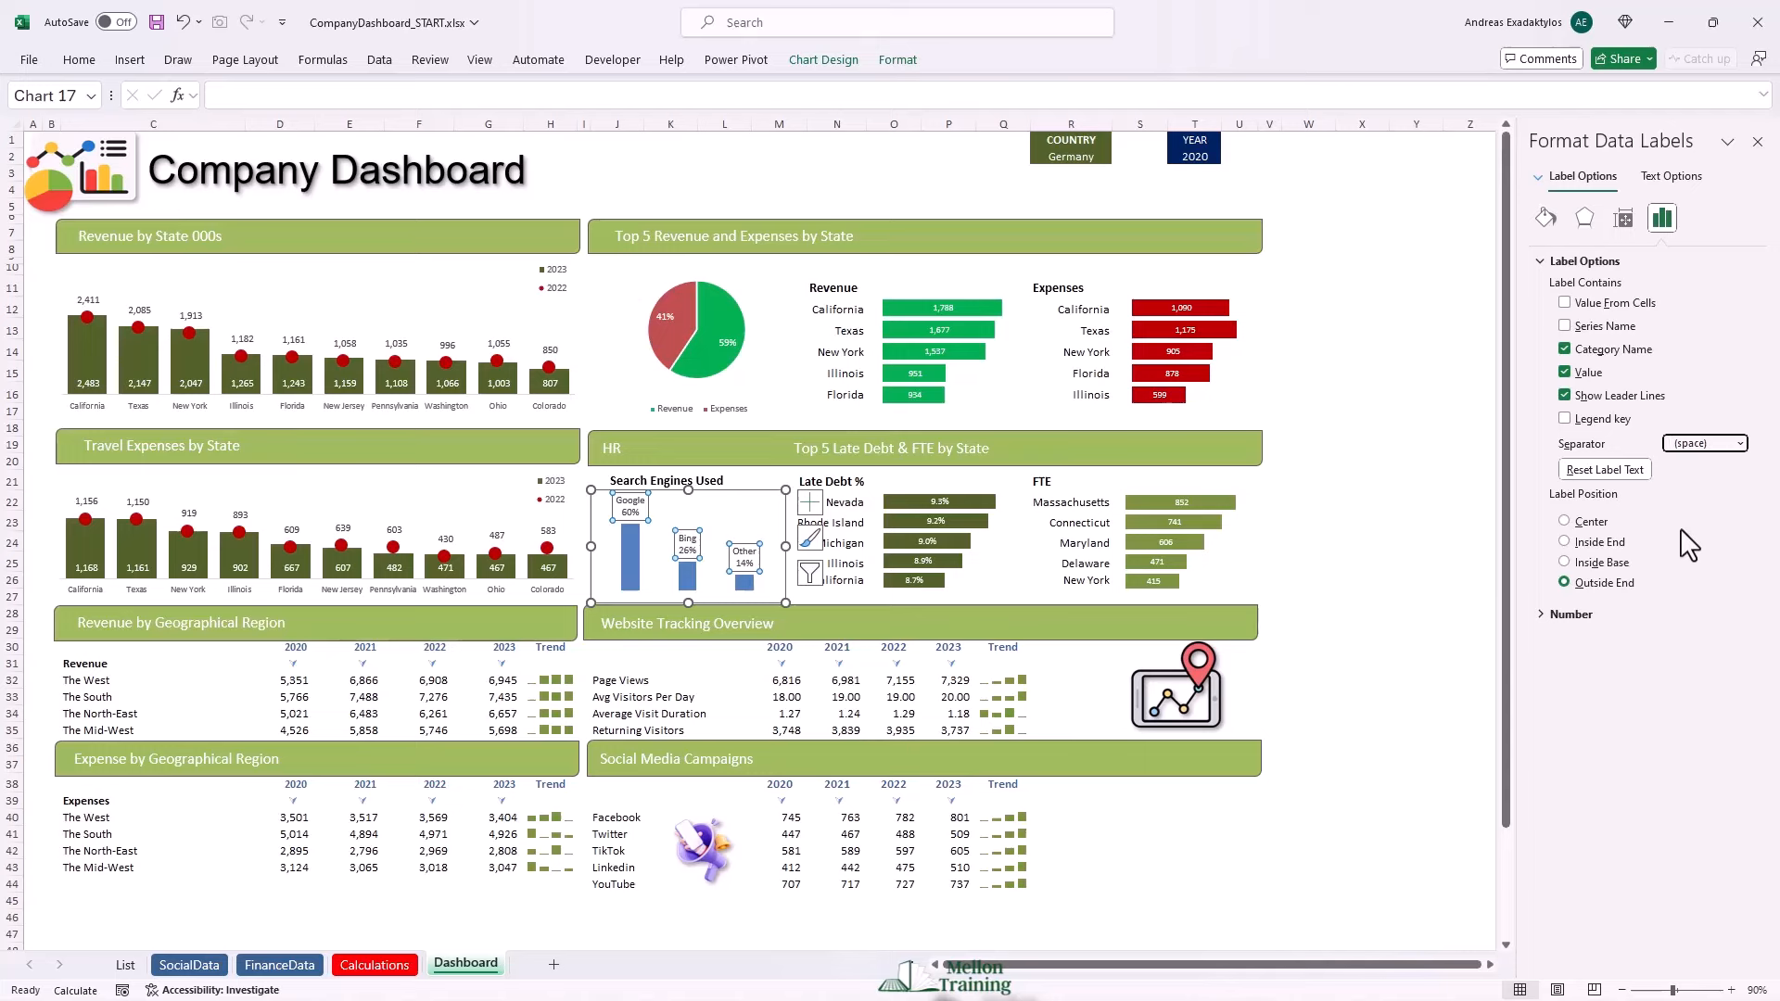
Widen the columns of the Search Engines Used chart by setting the series gap width to 30%.
left_click(638, 569)
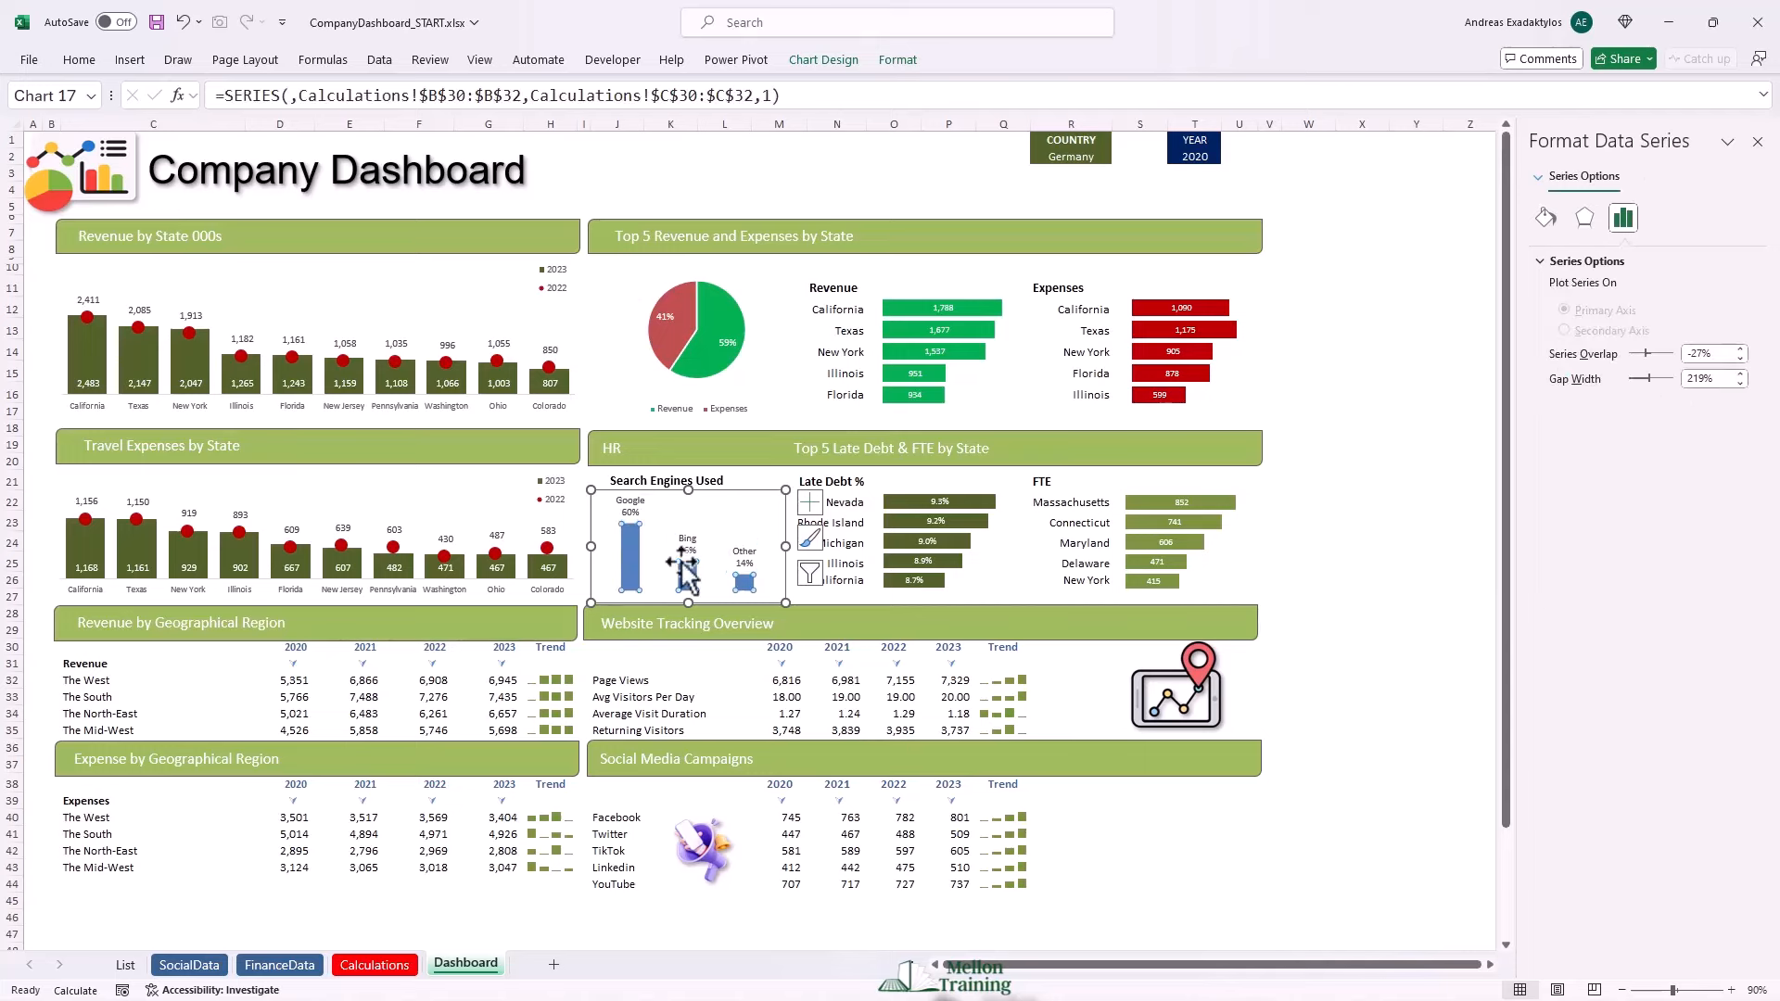
left_click(1722, 380)
type("30")
key("Return")
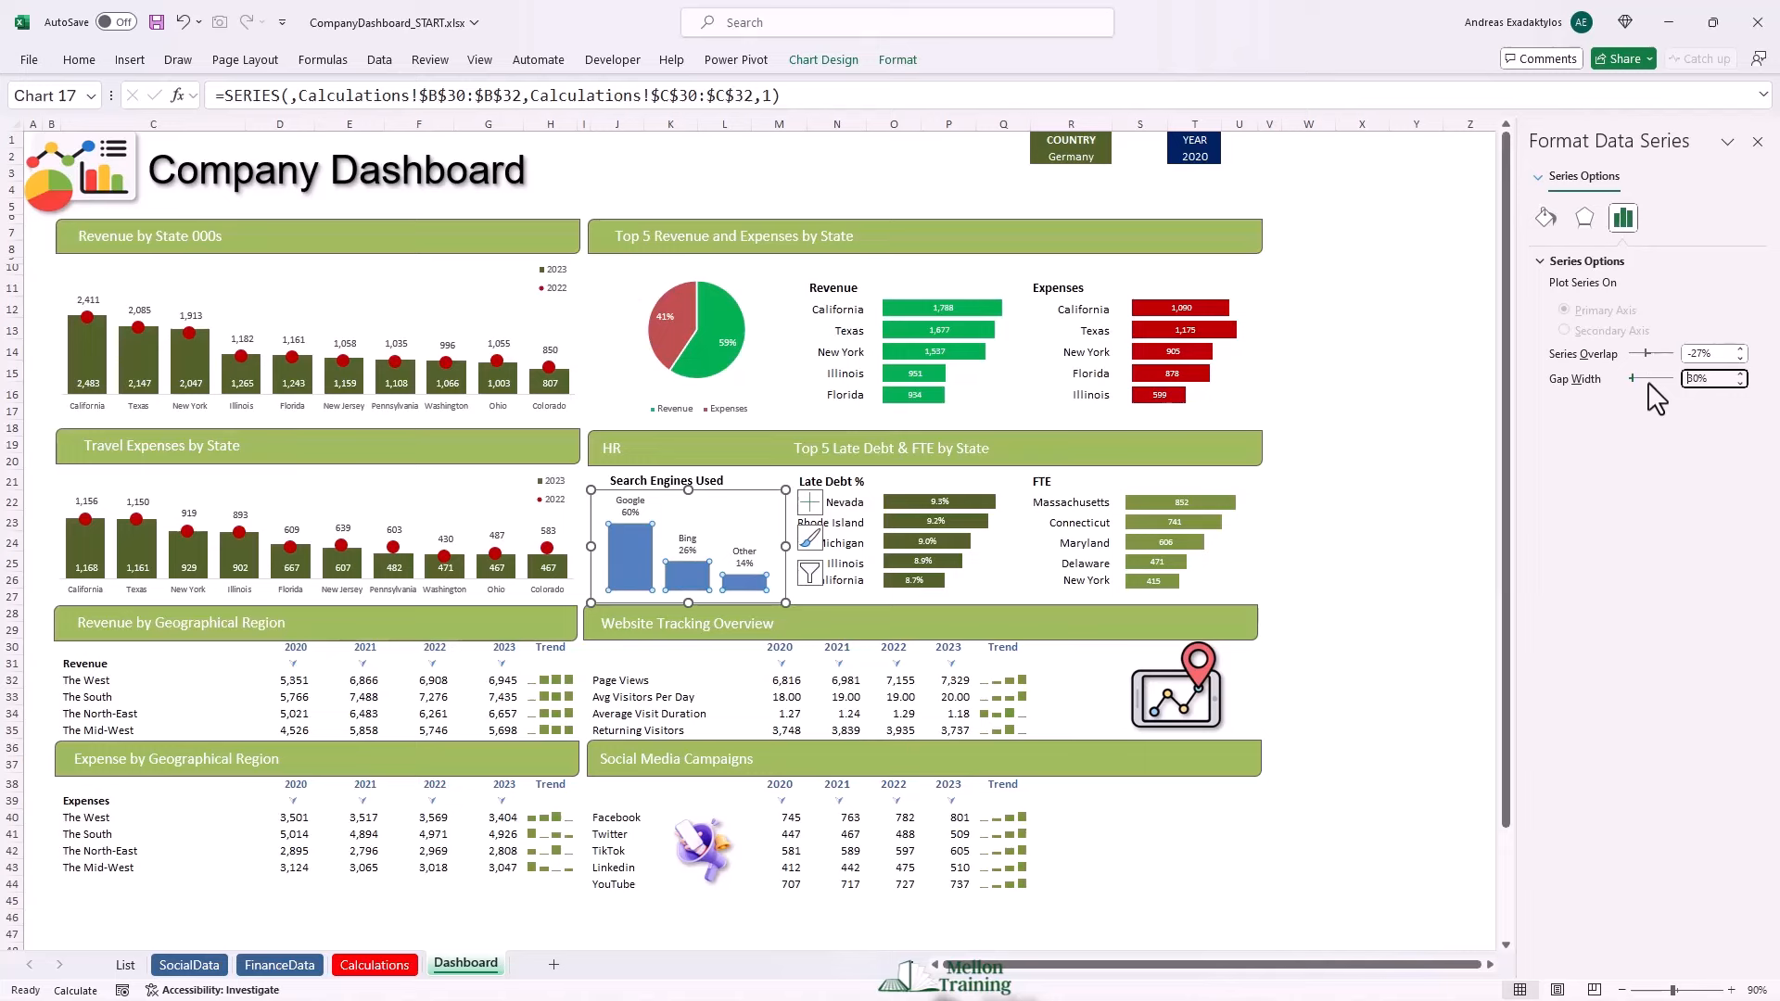
Fill the Search Engines Used columns with the dark olive green theme shade.
left_click(1546, 218)
left_click(1727, 472)
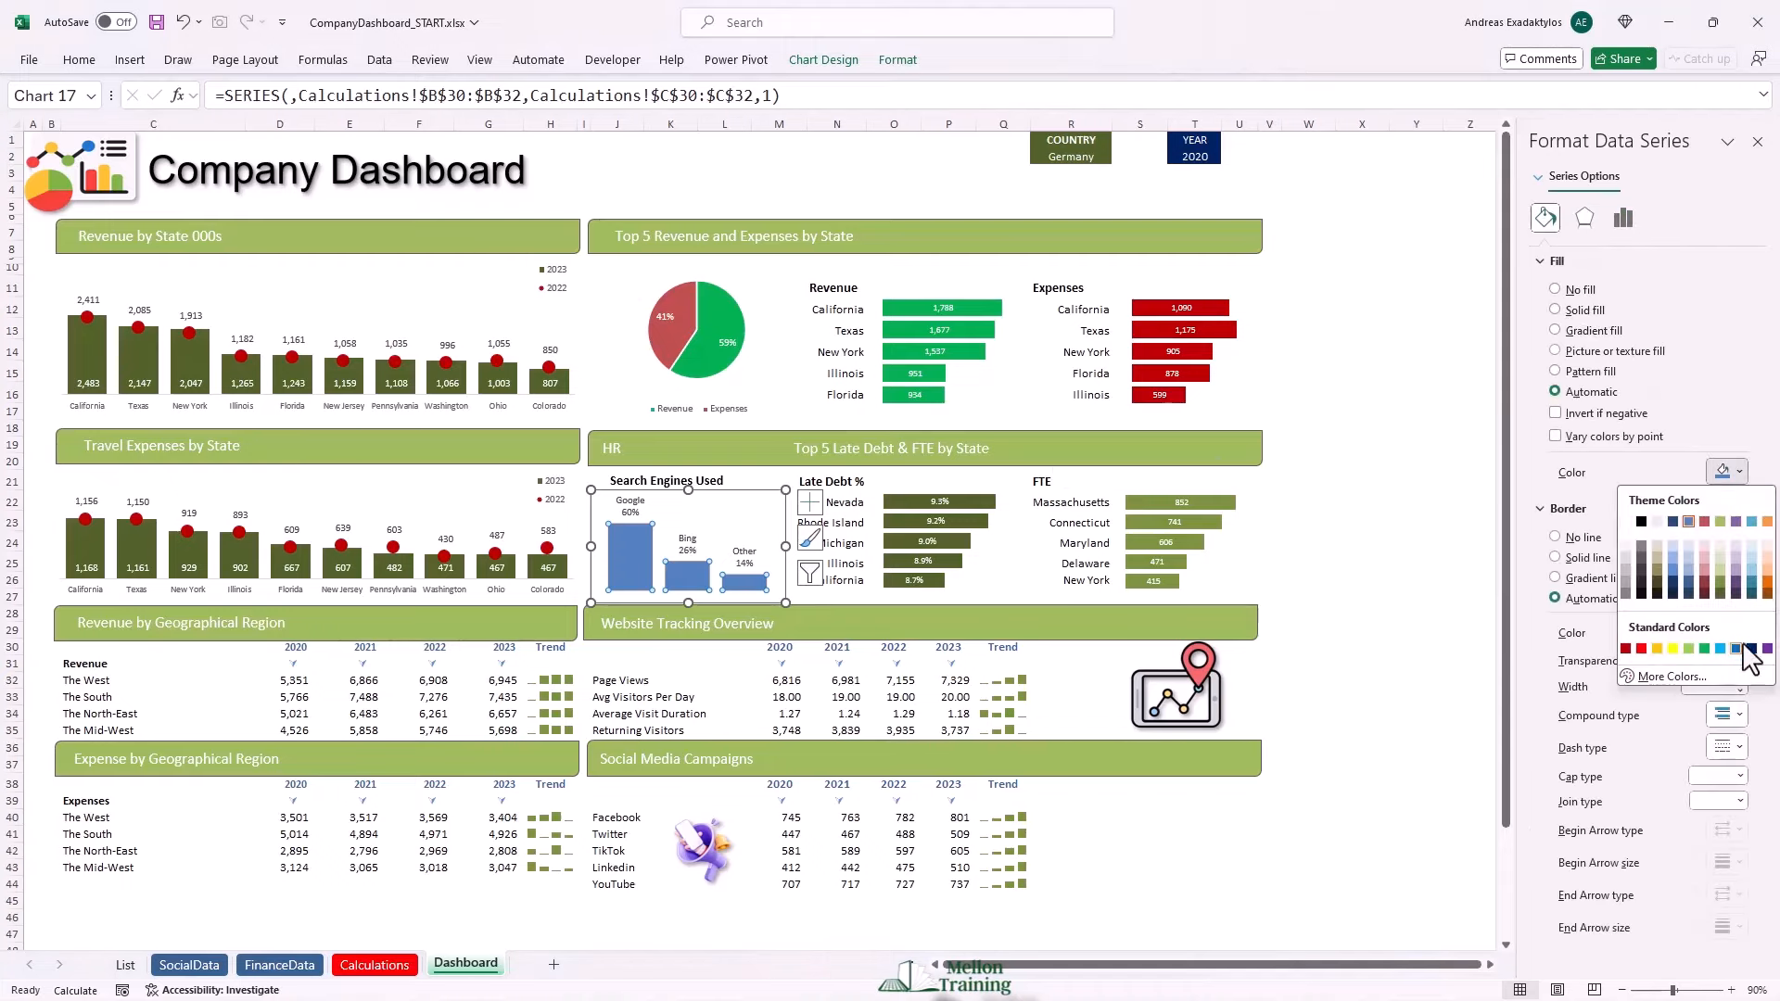
left_click(1726, 609)
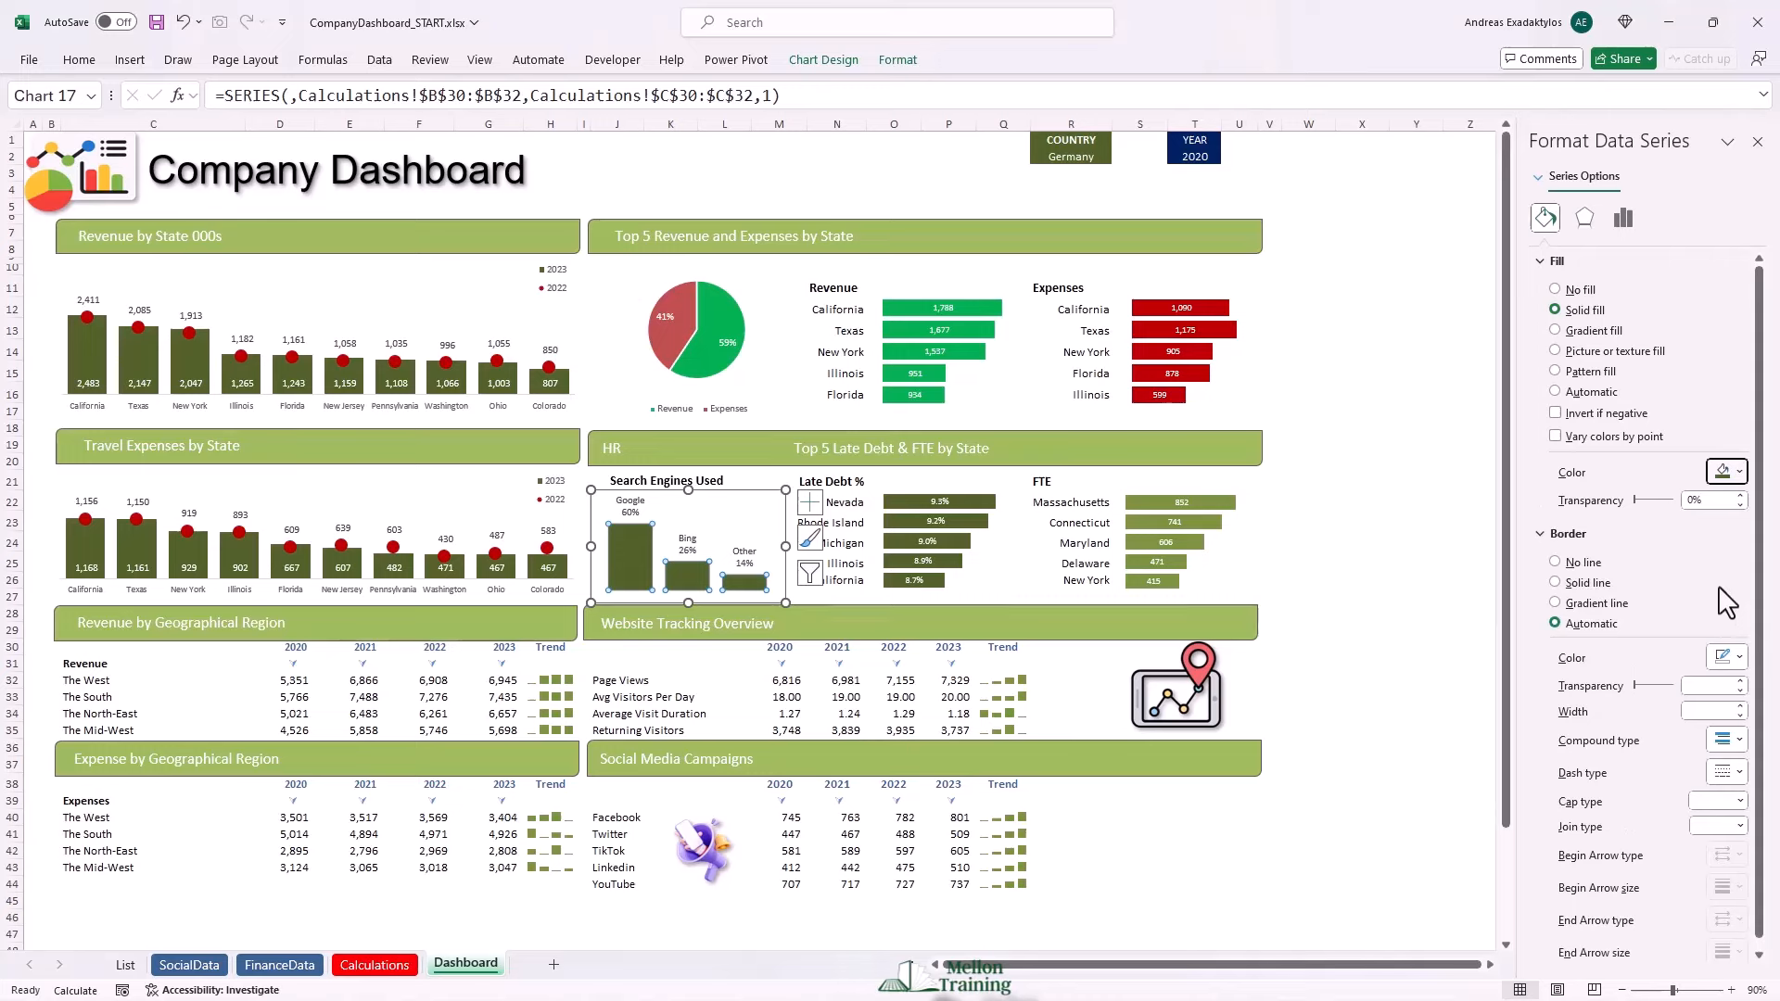
Set the Search Engines Used chart area to no fill and its border to no line.
left_click(755, 508)
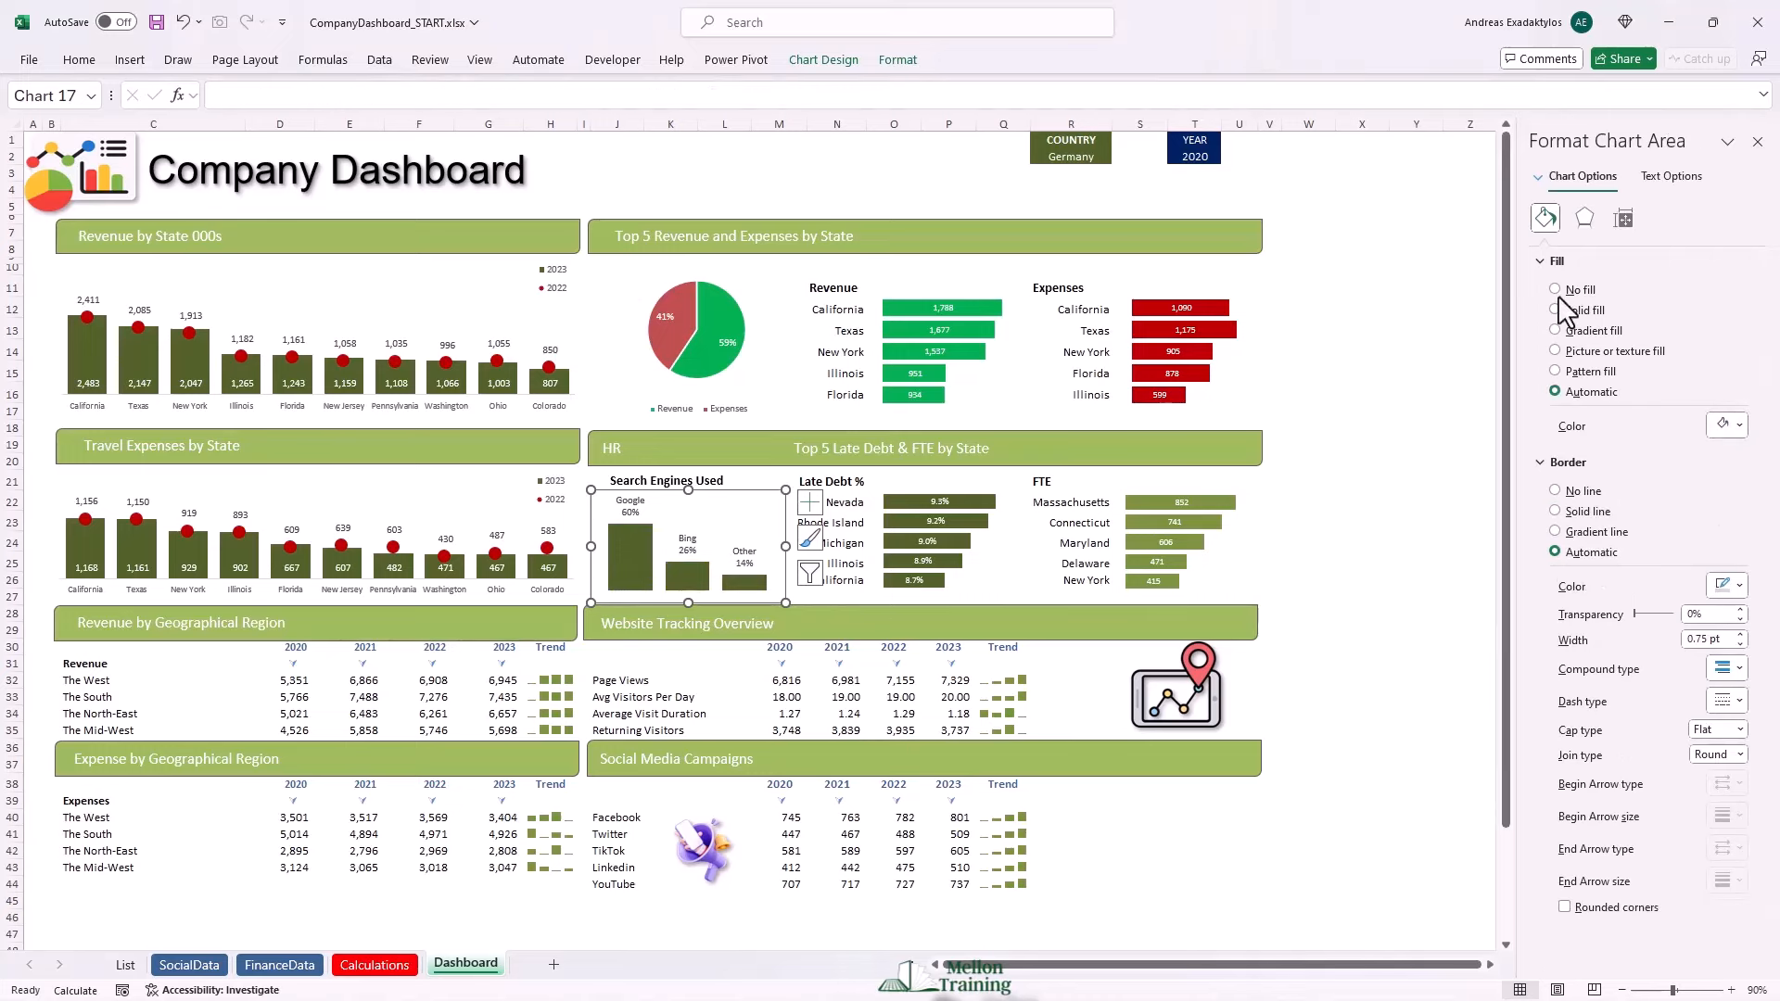
left_click(1557, 454)
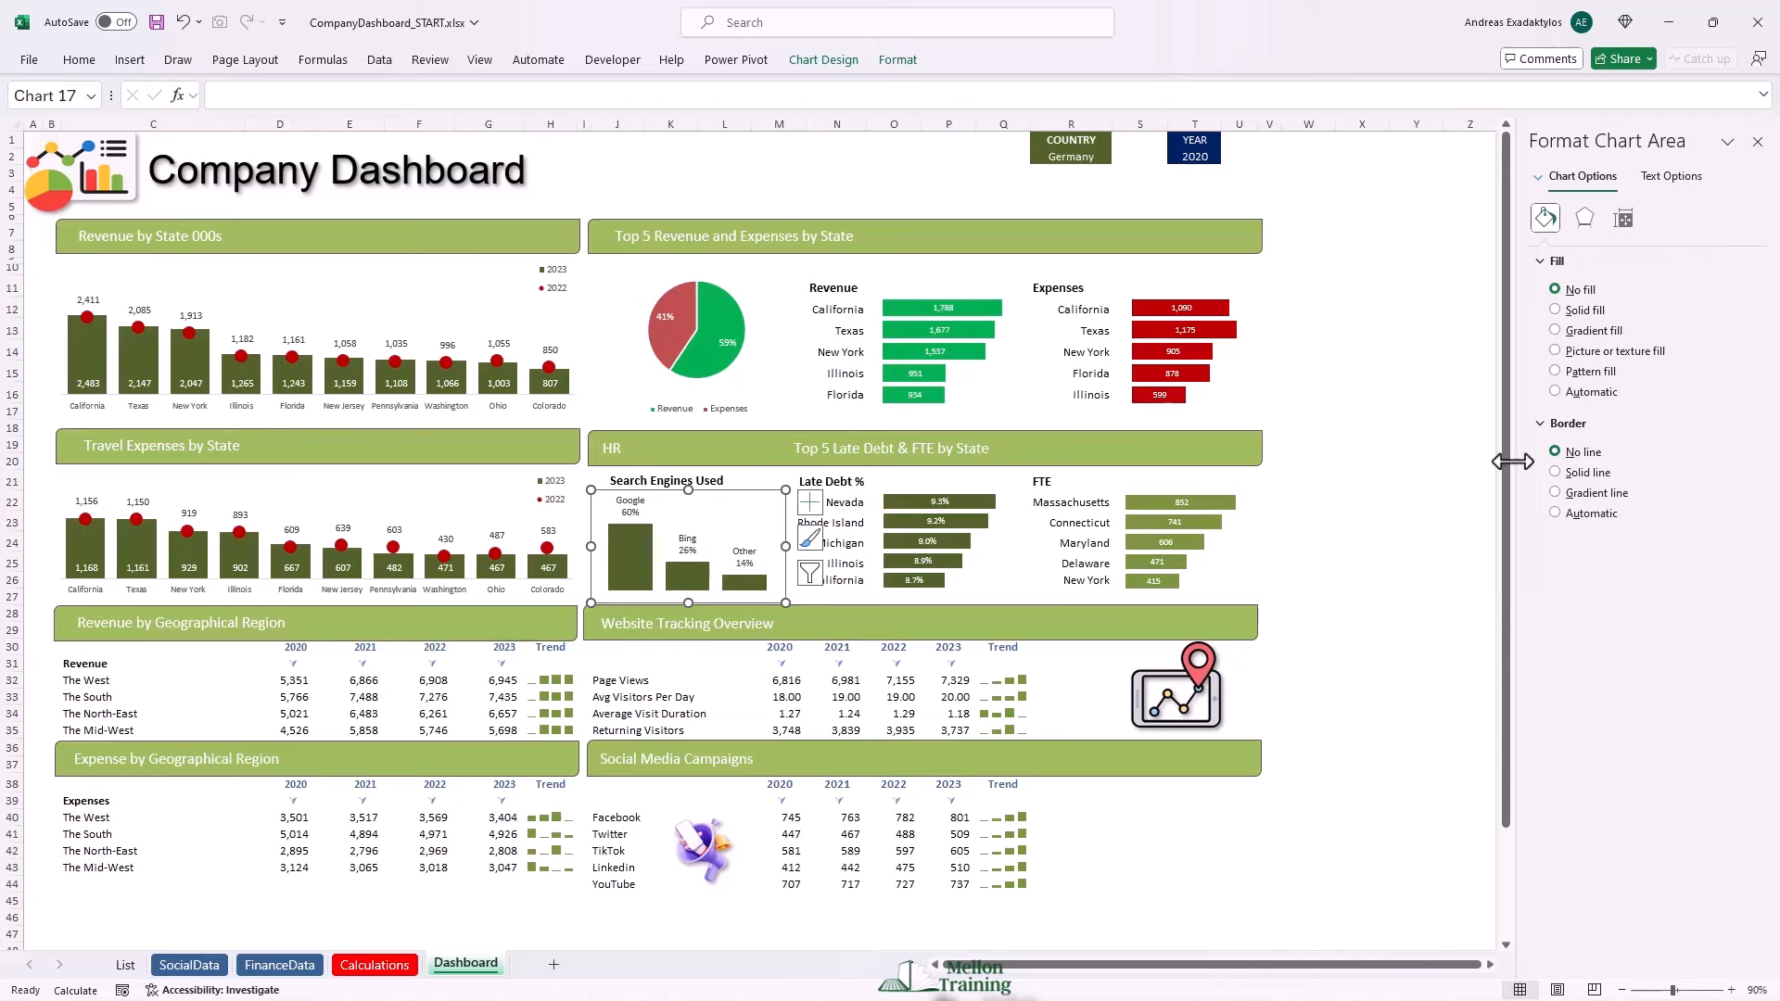
left_click(1309, 500)
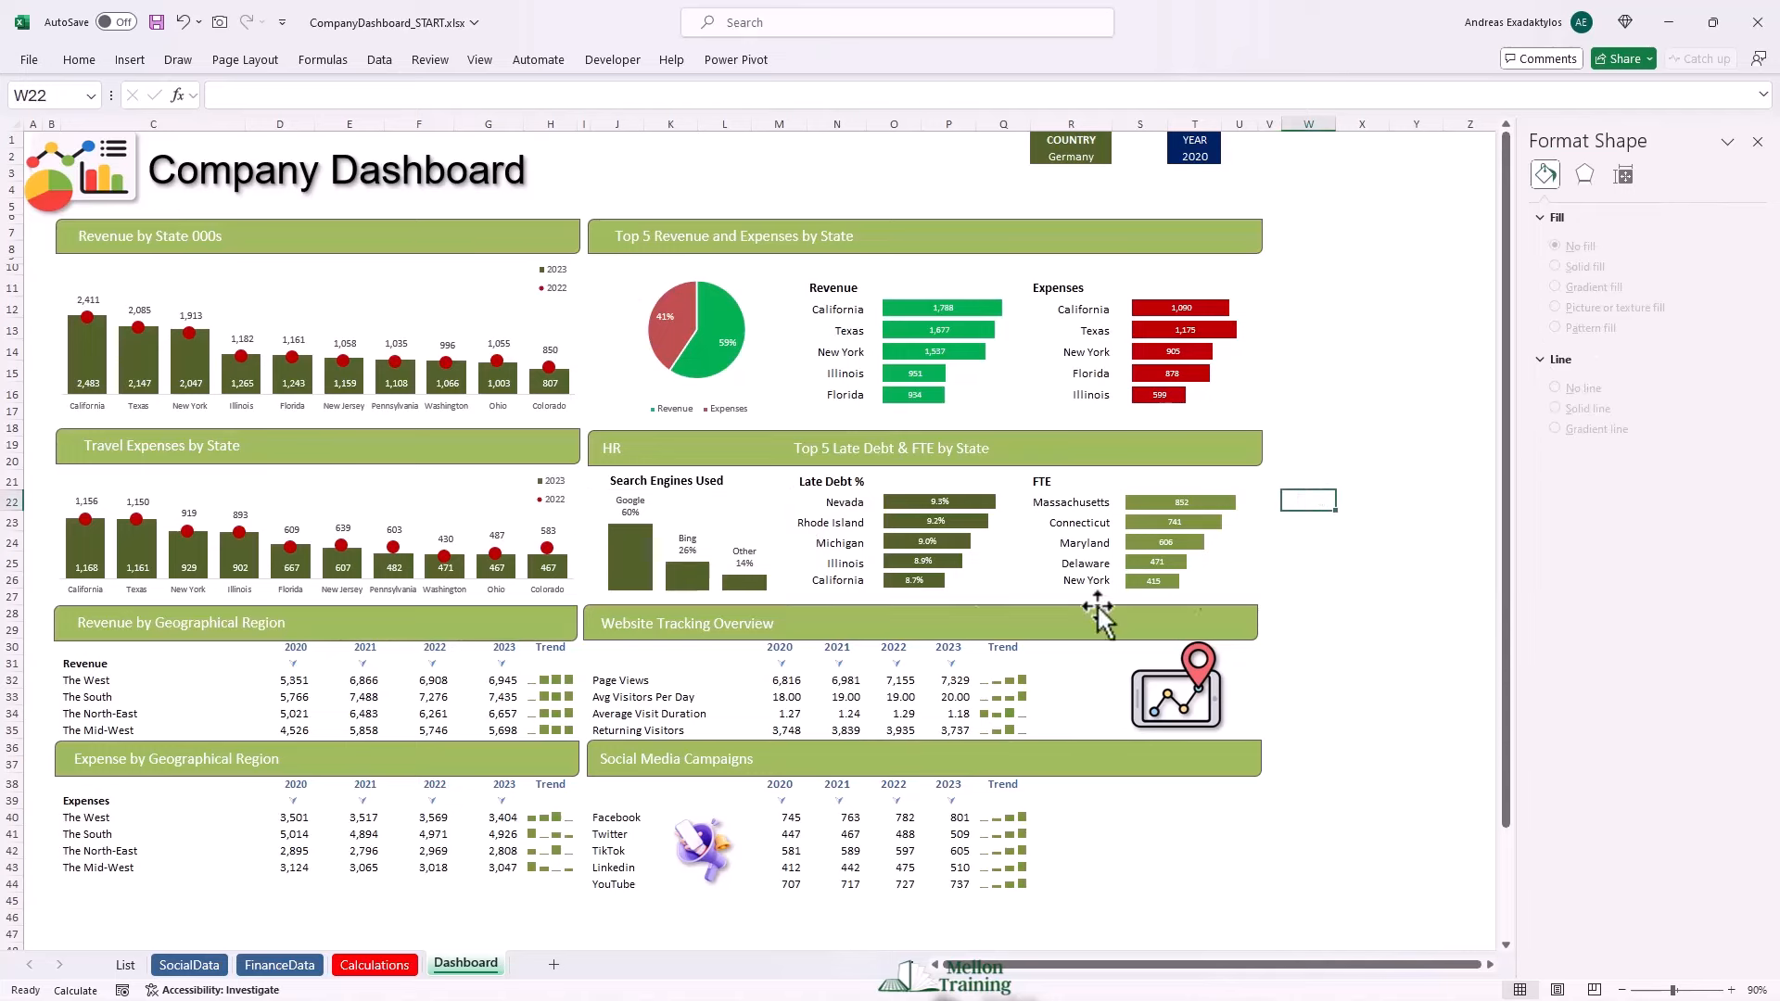
Insert a doughnut chart from the Browser names and percentages in E30:F33 of the Calculations sheet.
left_click(374, 965)
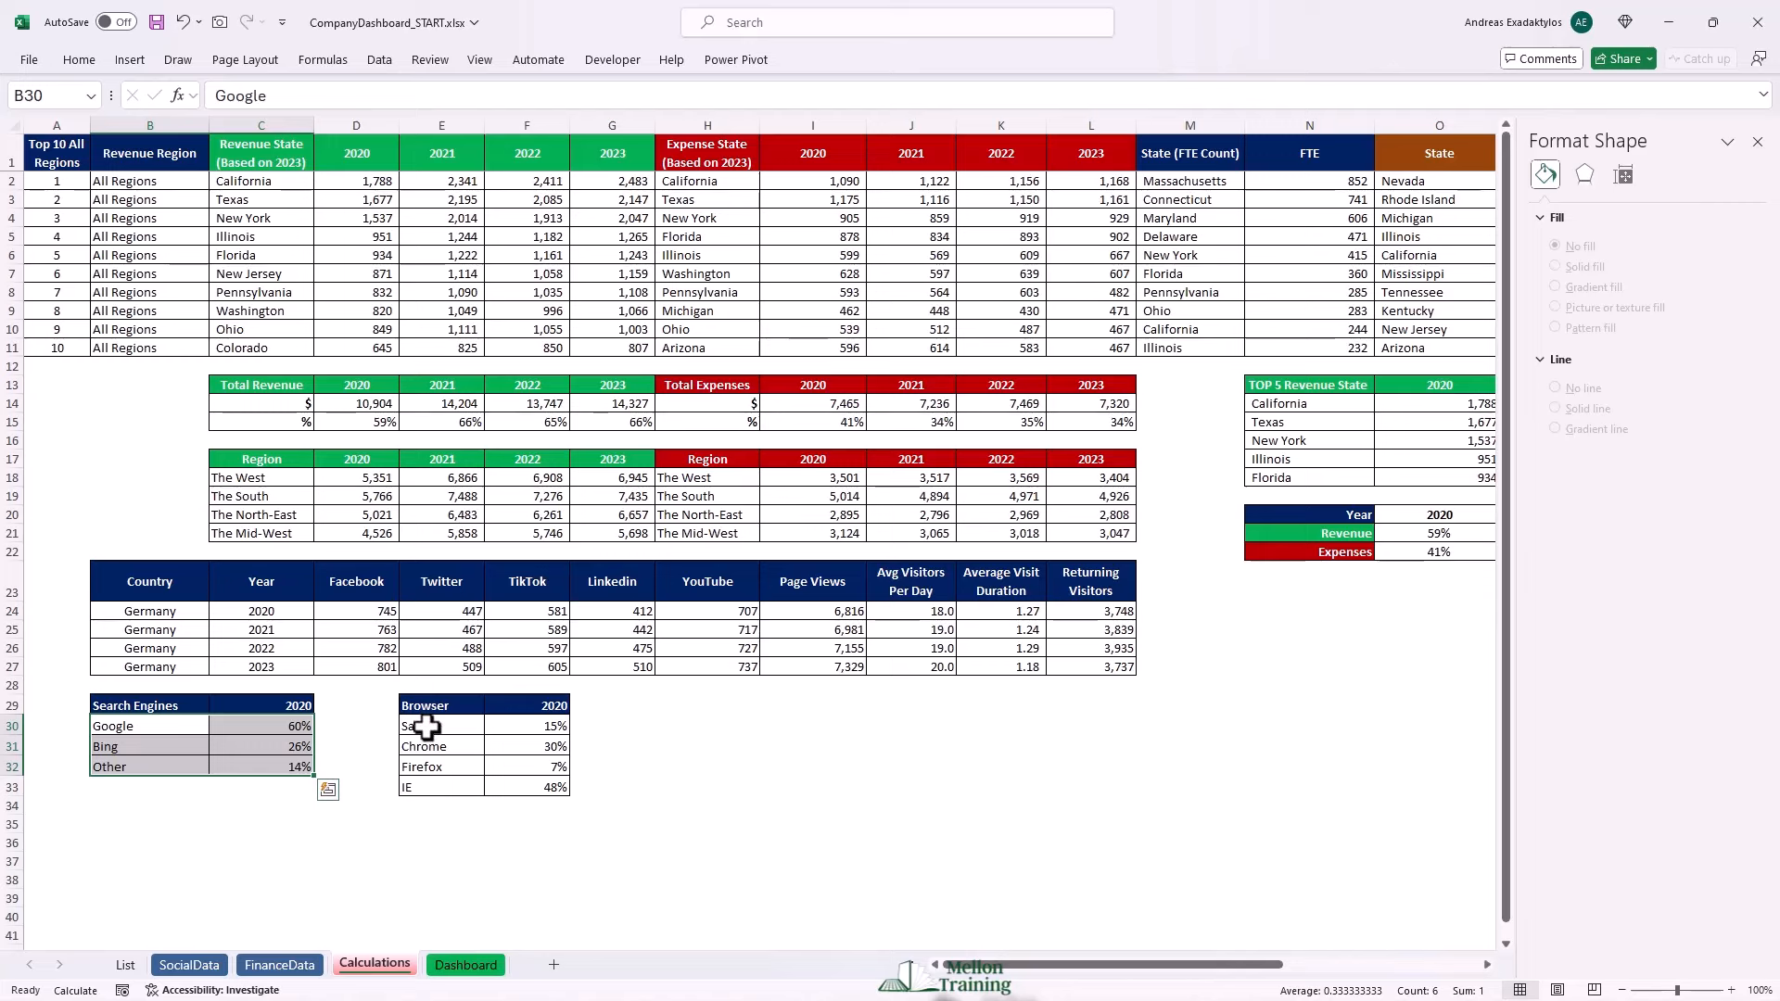
left_click_drag(426, 728, 519, 789)
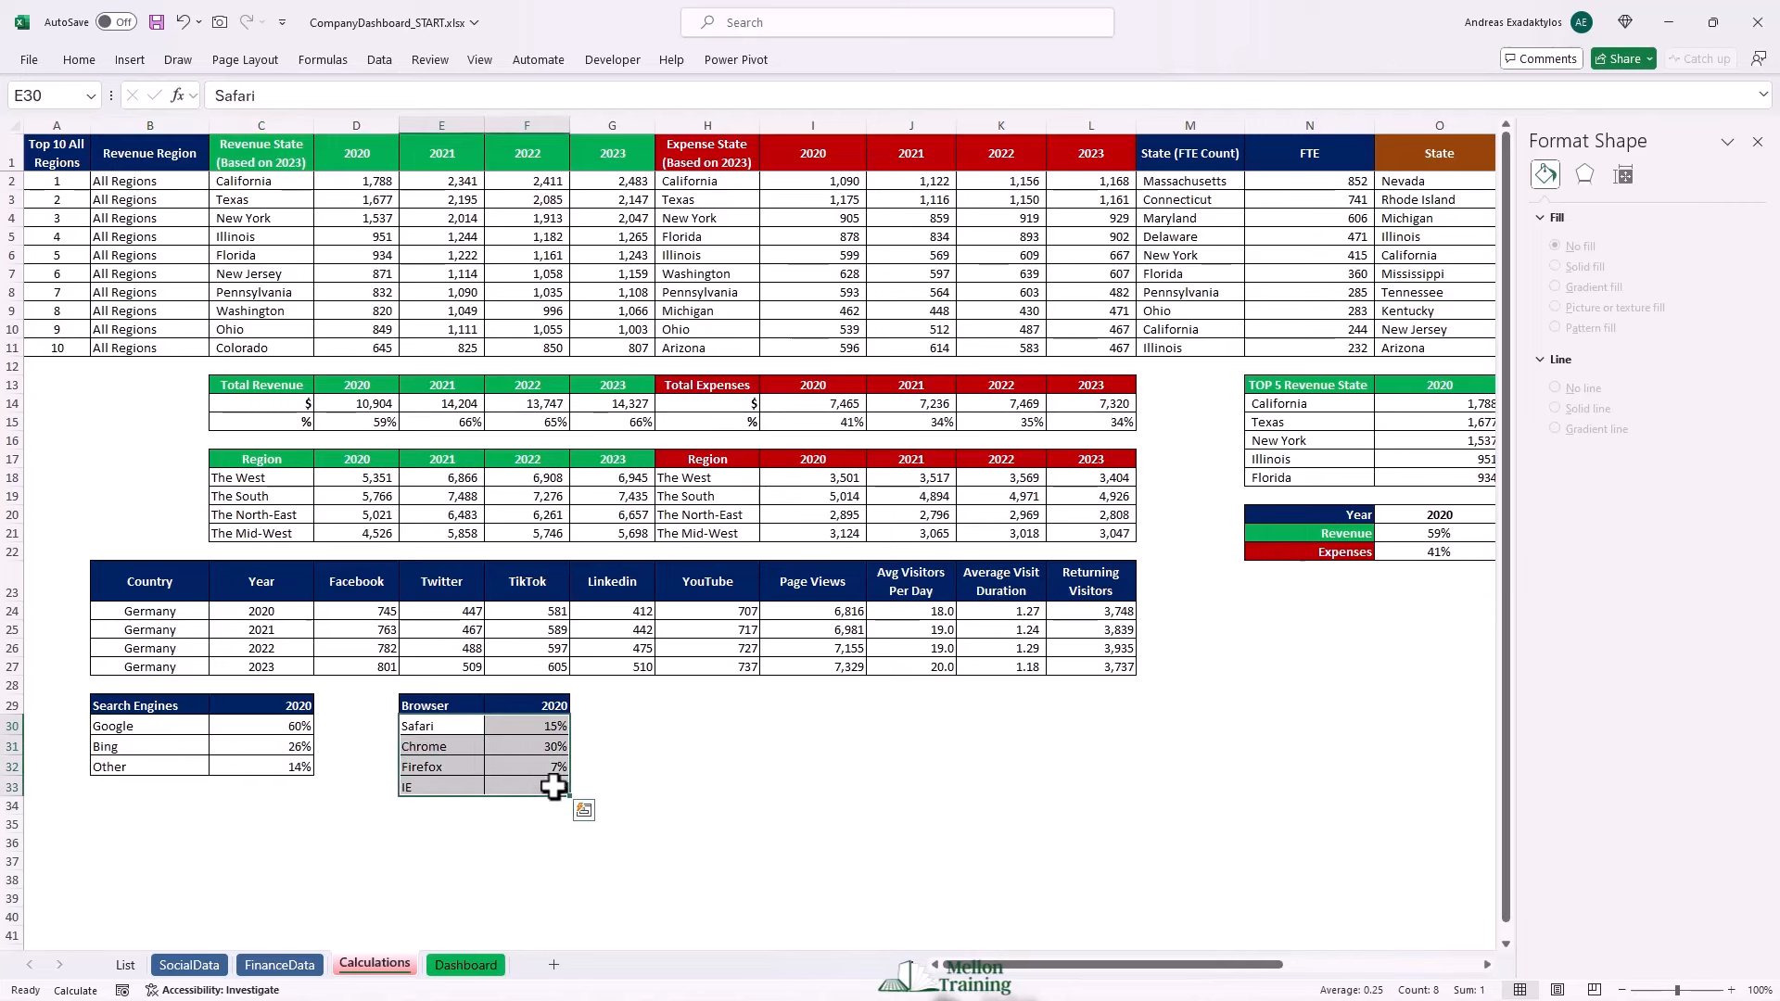
left_click(130, 62)
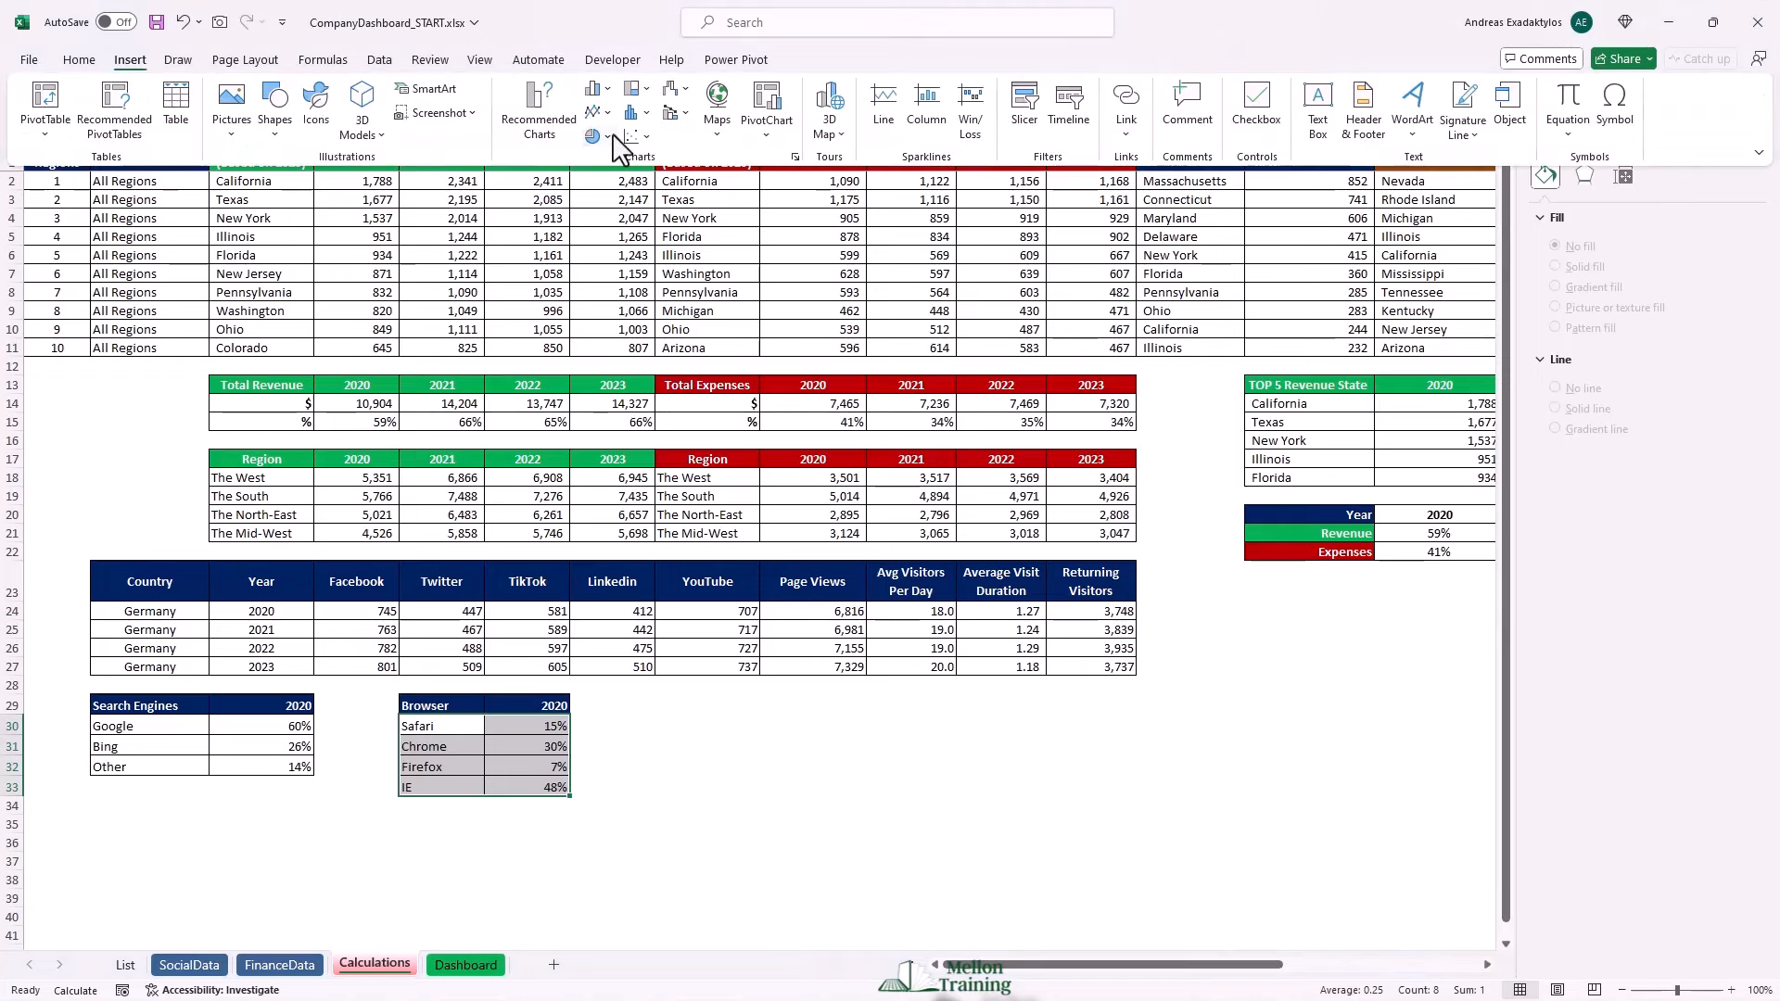
left_click(596, 136)
left_click(638, 374)
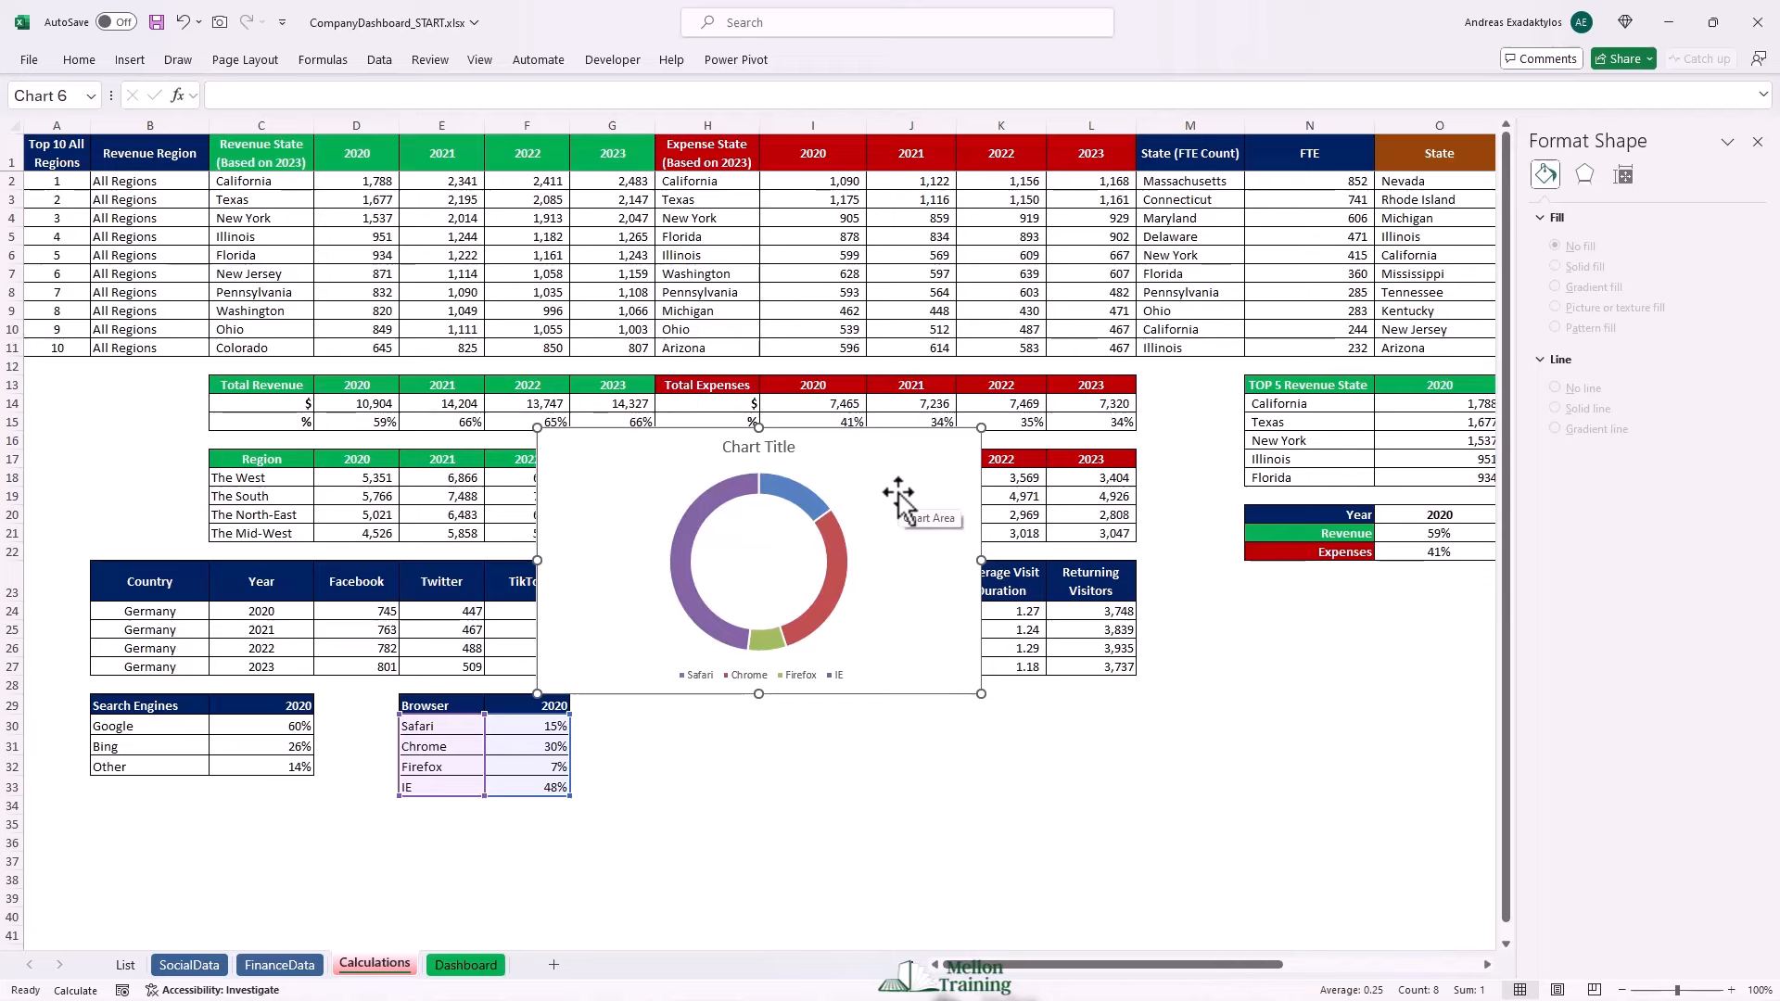
Delete the browser doughnut chart's title and move the chart to the Dashboard sheet, beside the Social Media Campaigns table.
left_click(749, 450)
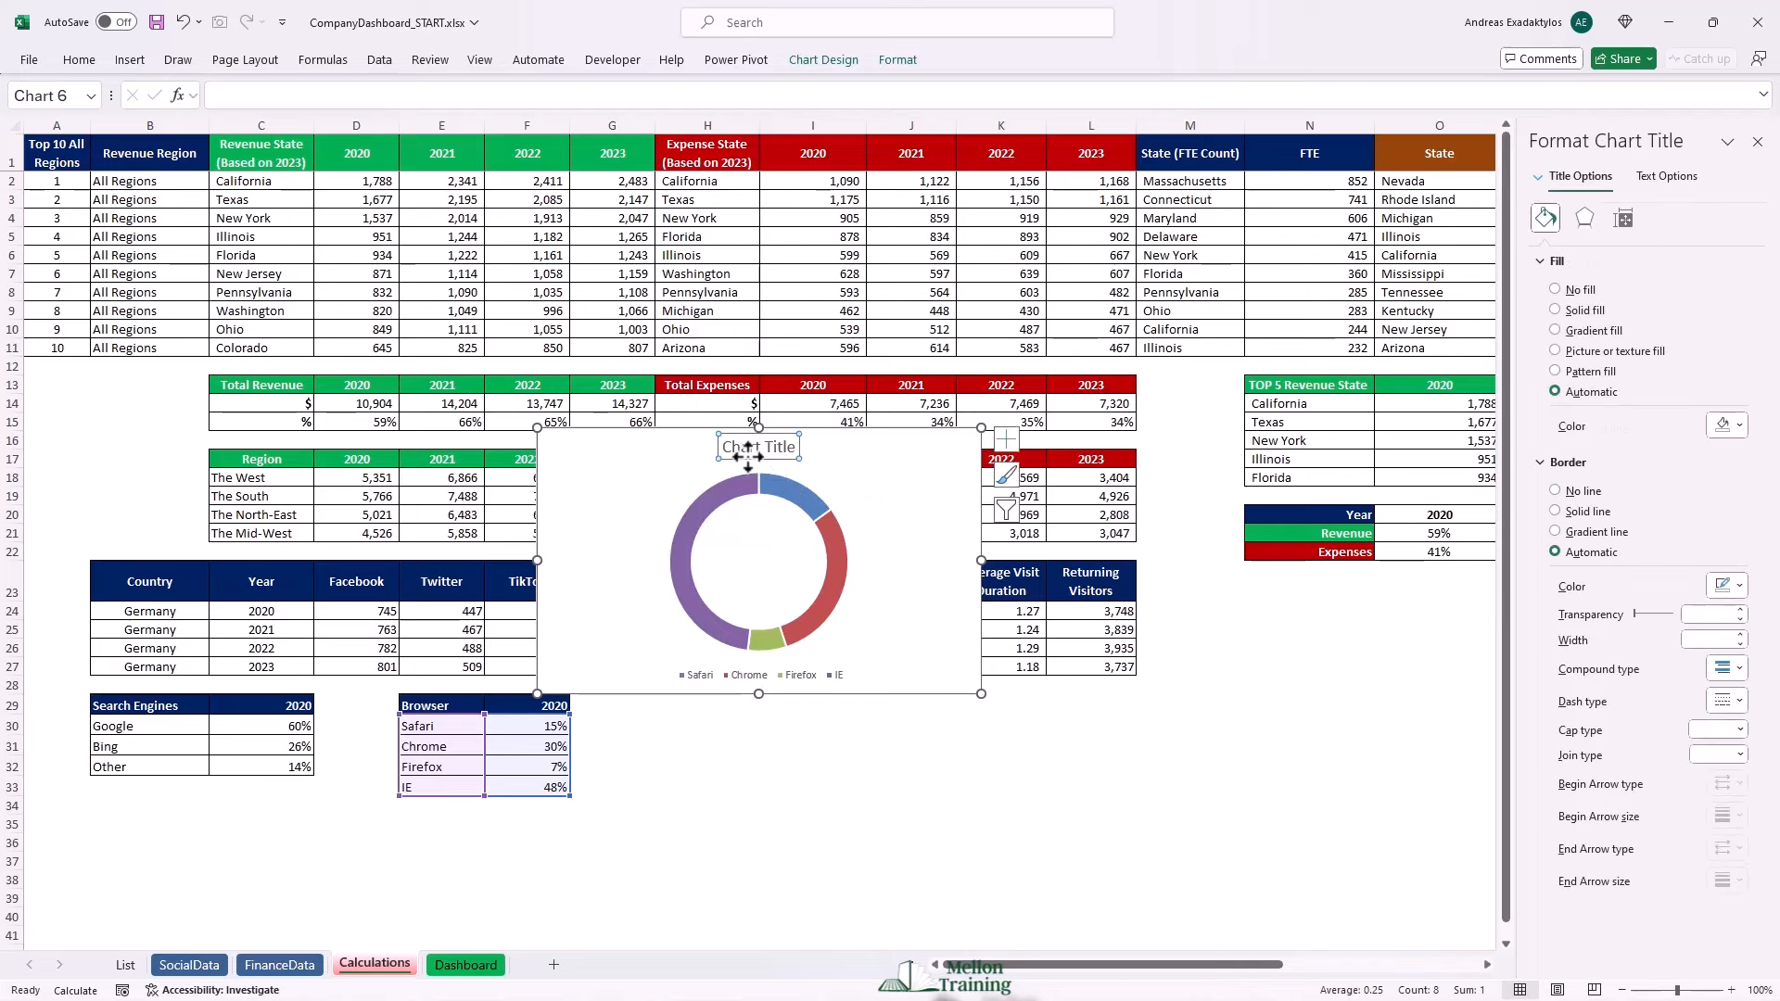
key("Delete")
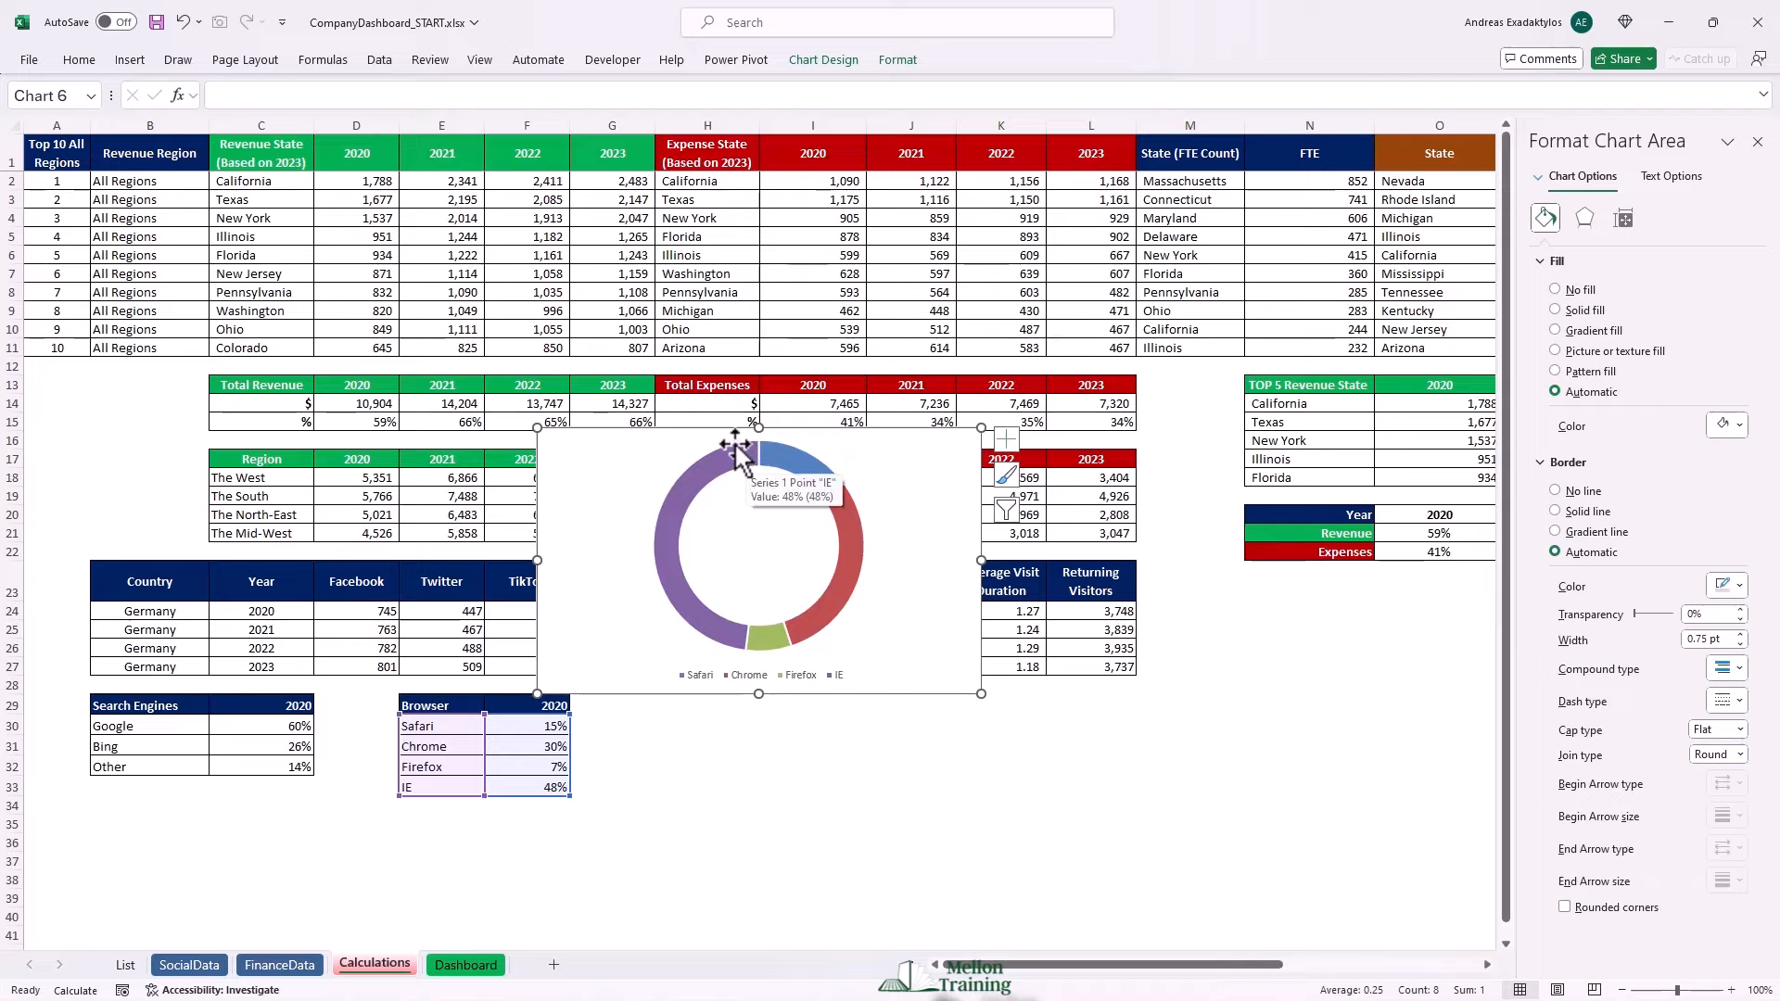
key("ctrl+x")
left_click(466, 965)
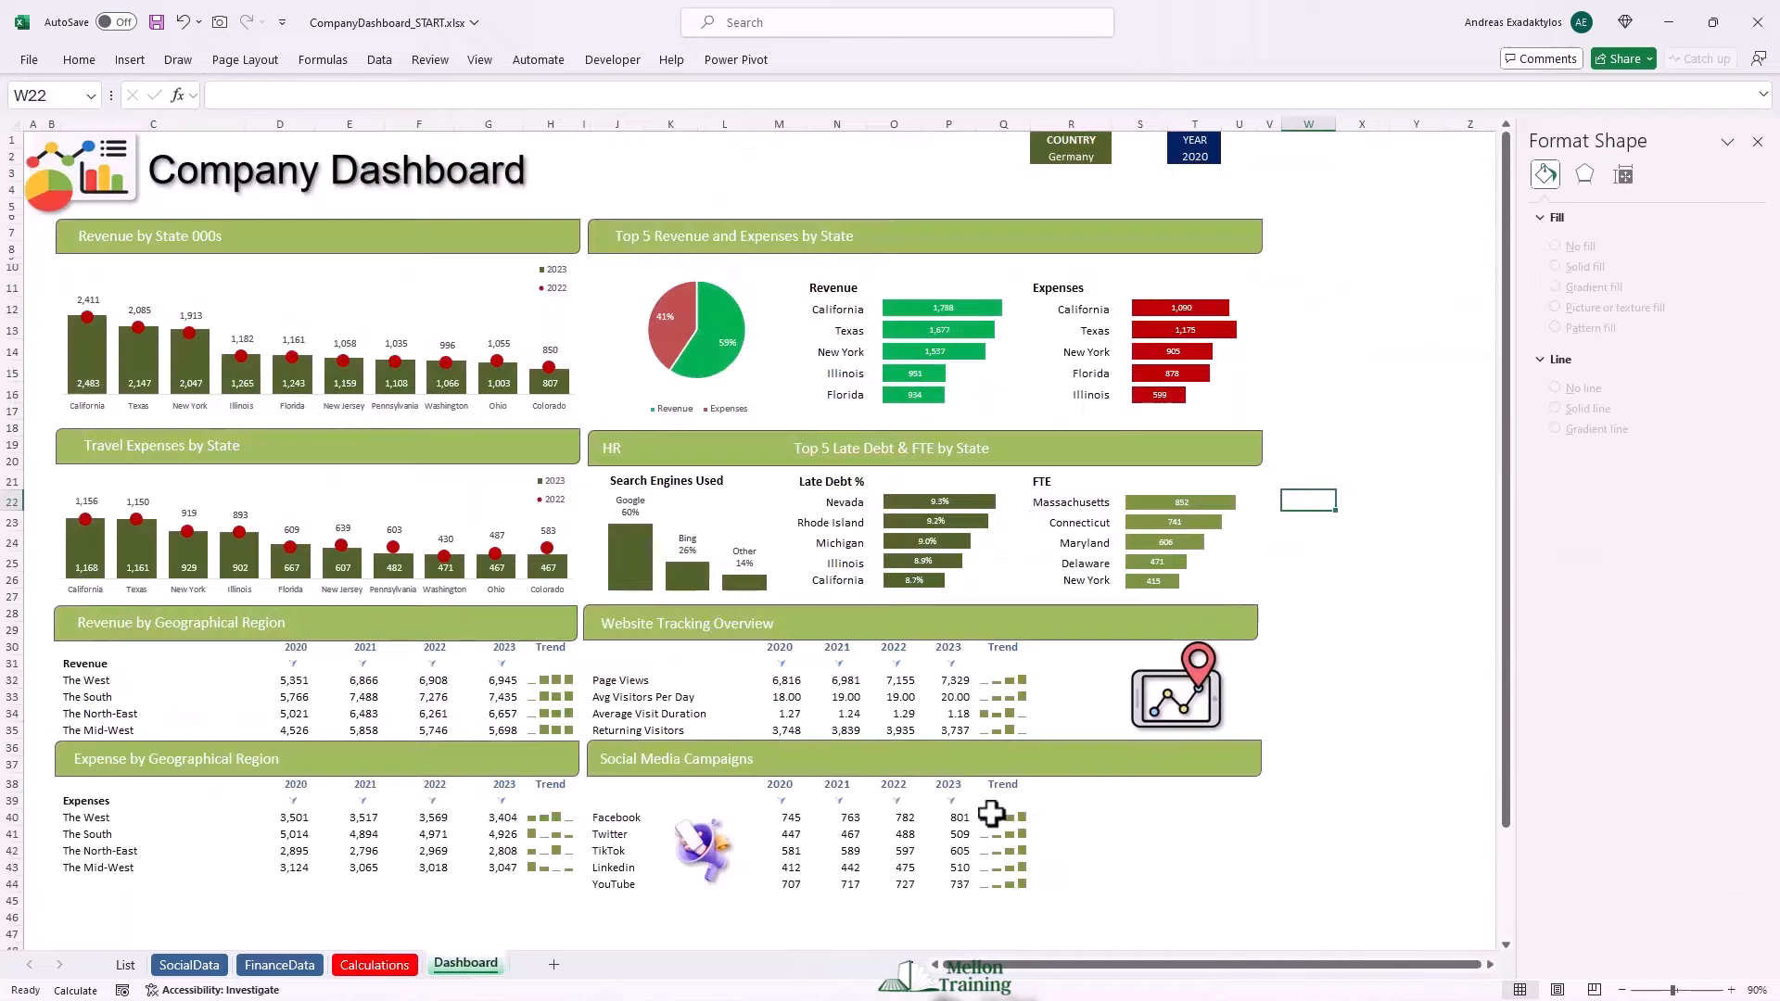
left_click(1071, 794)
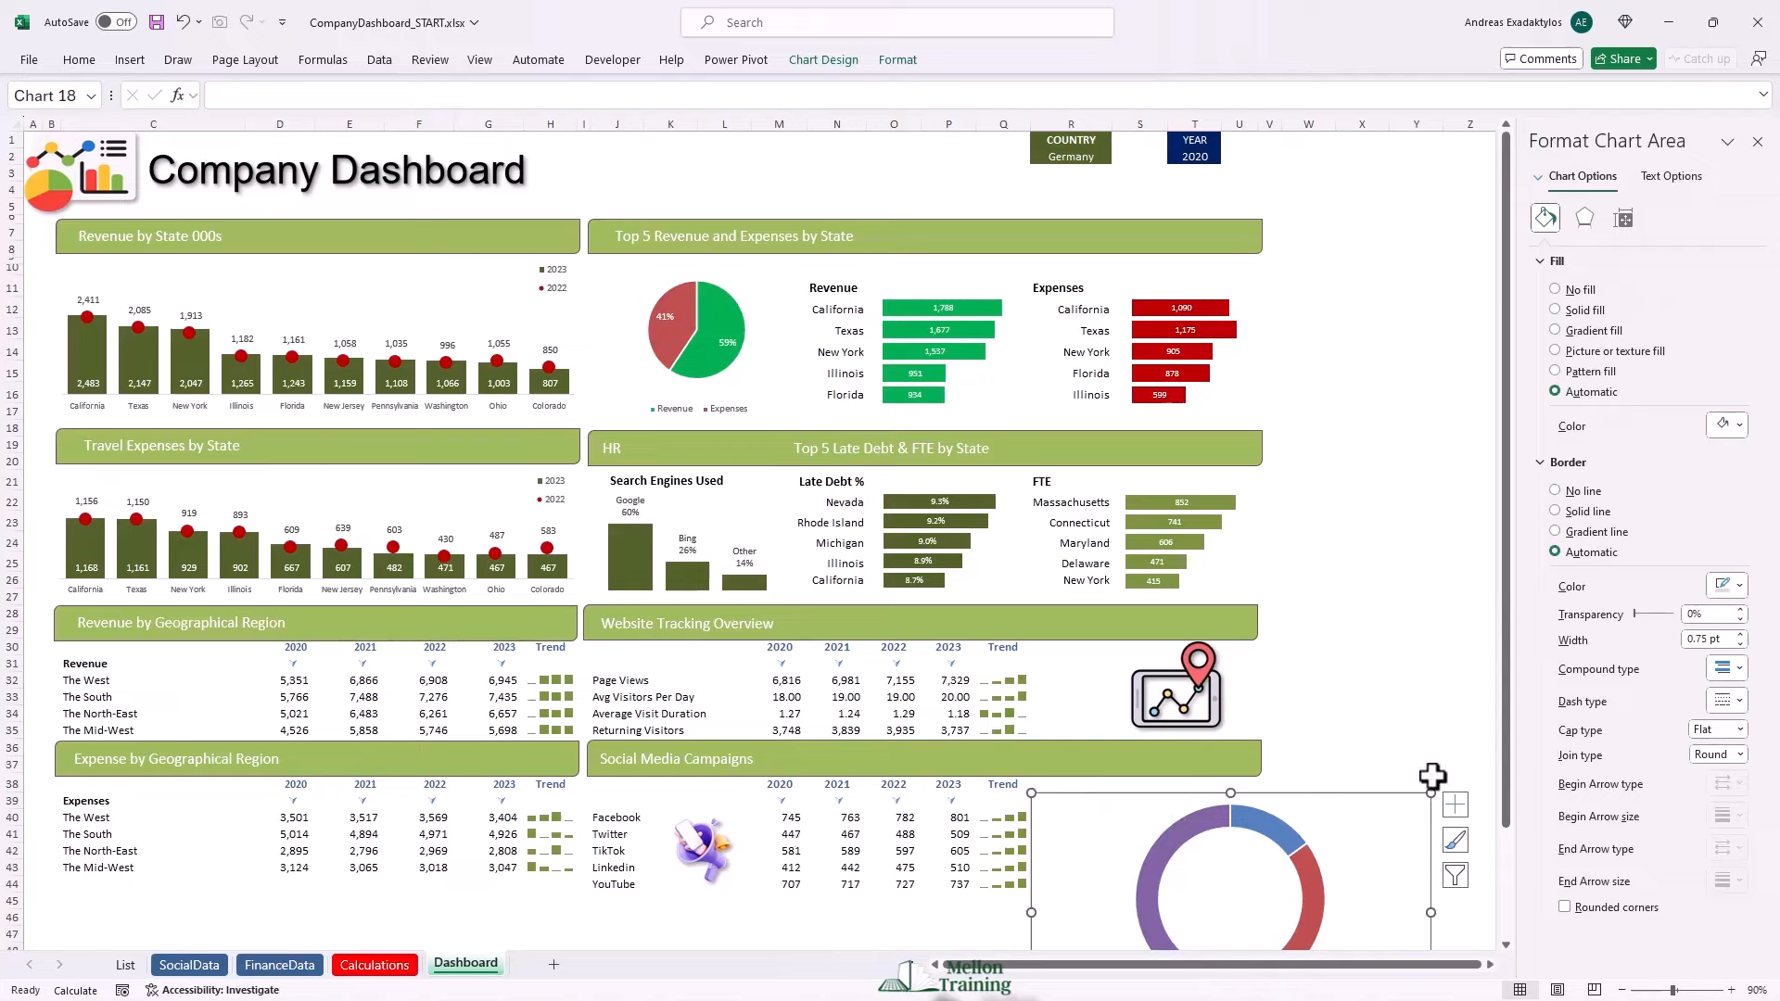
Close the formatting pane, then resize and position the doughnut chart to fit under the Social Media Campaigns banner, beside the Trend column.
left_click(1757, 142)
scroll(1399, 628, "down", 3)
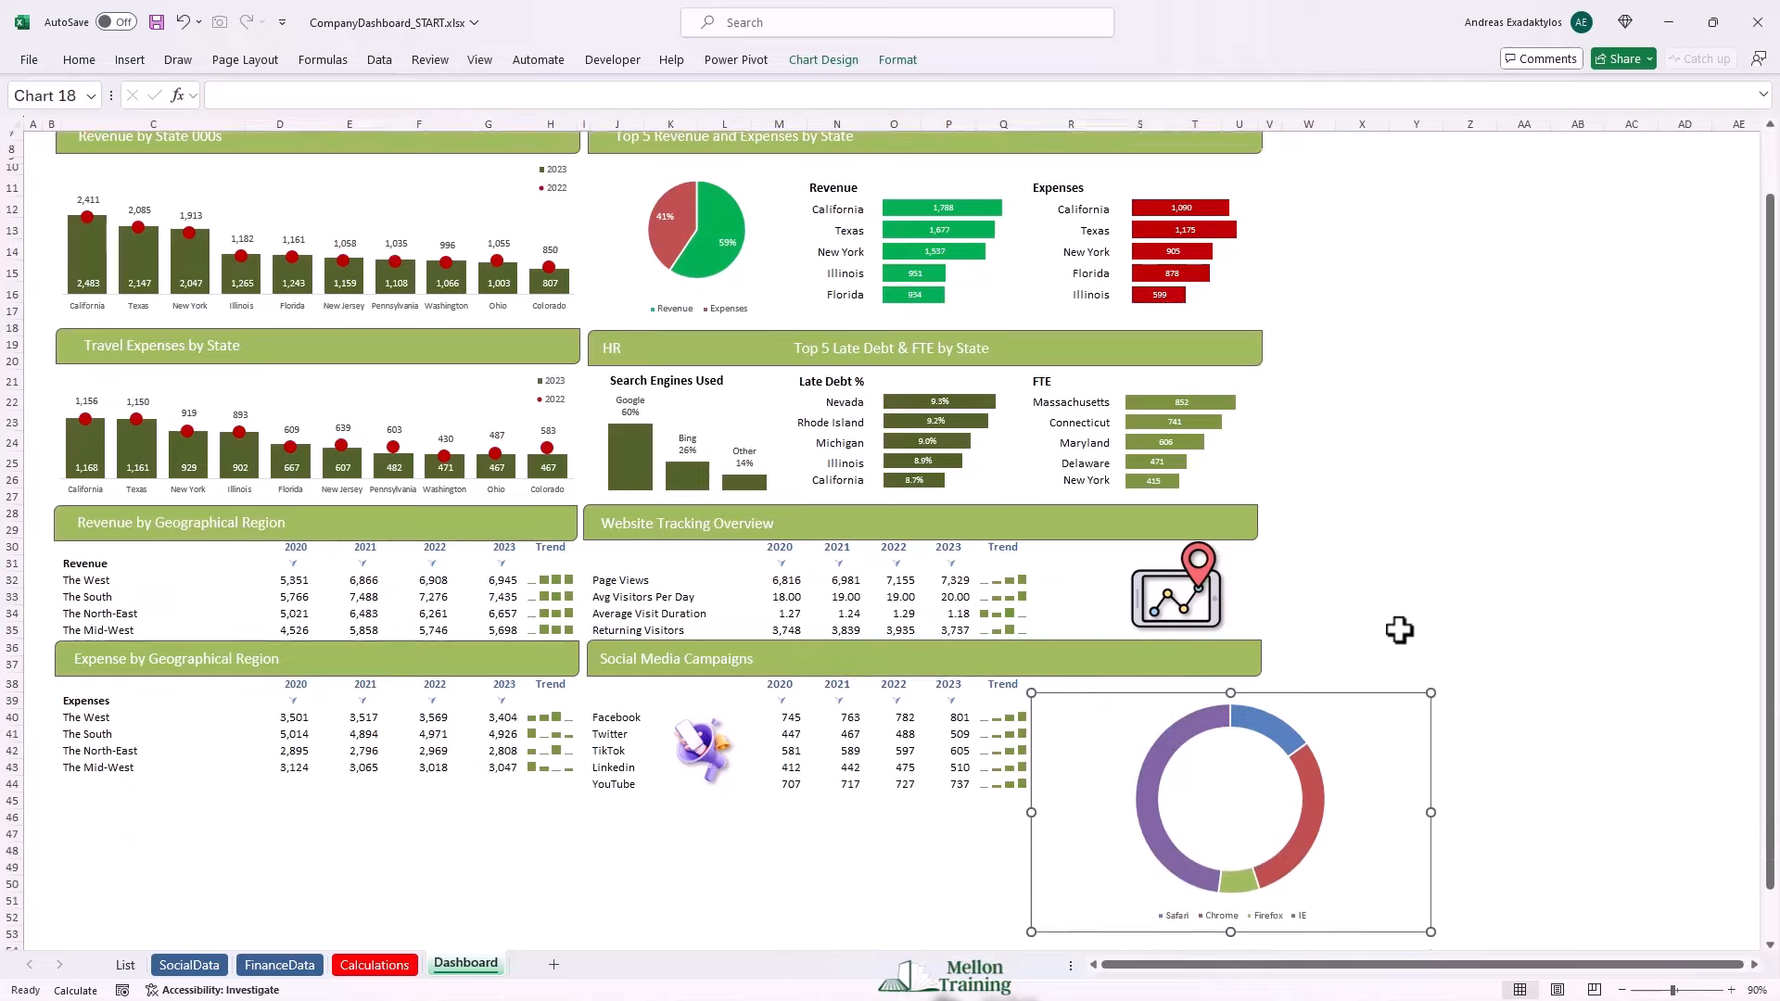
left_click_drag(1427, 884, 1259, 740)
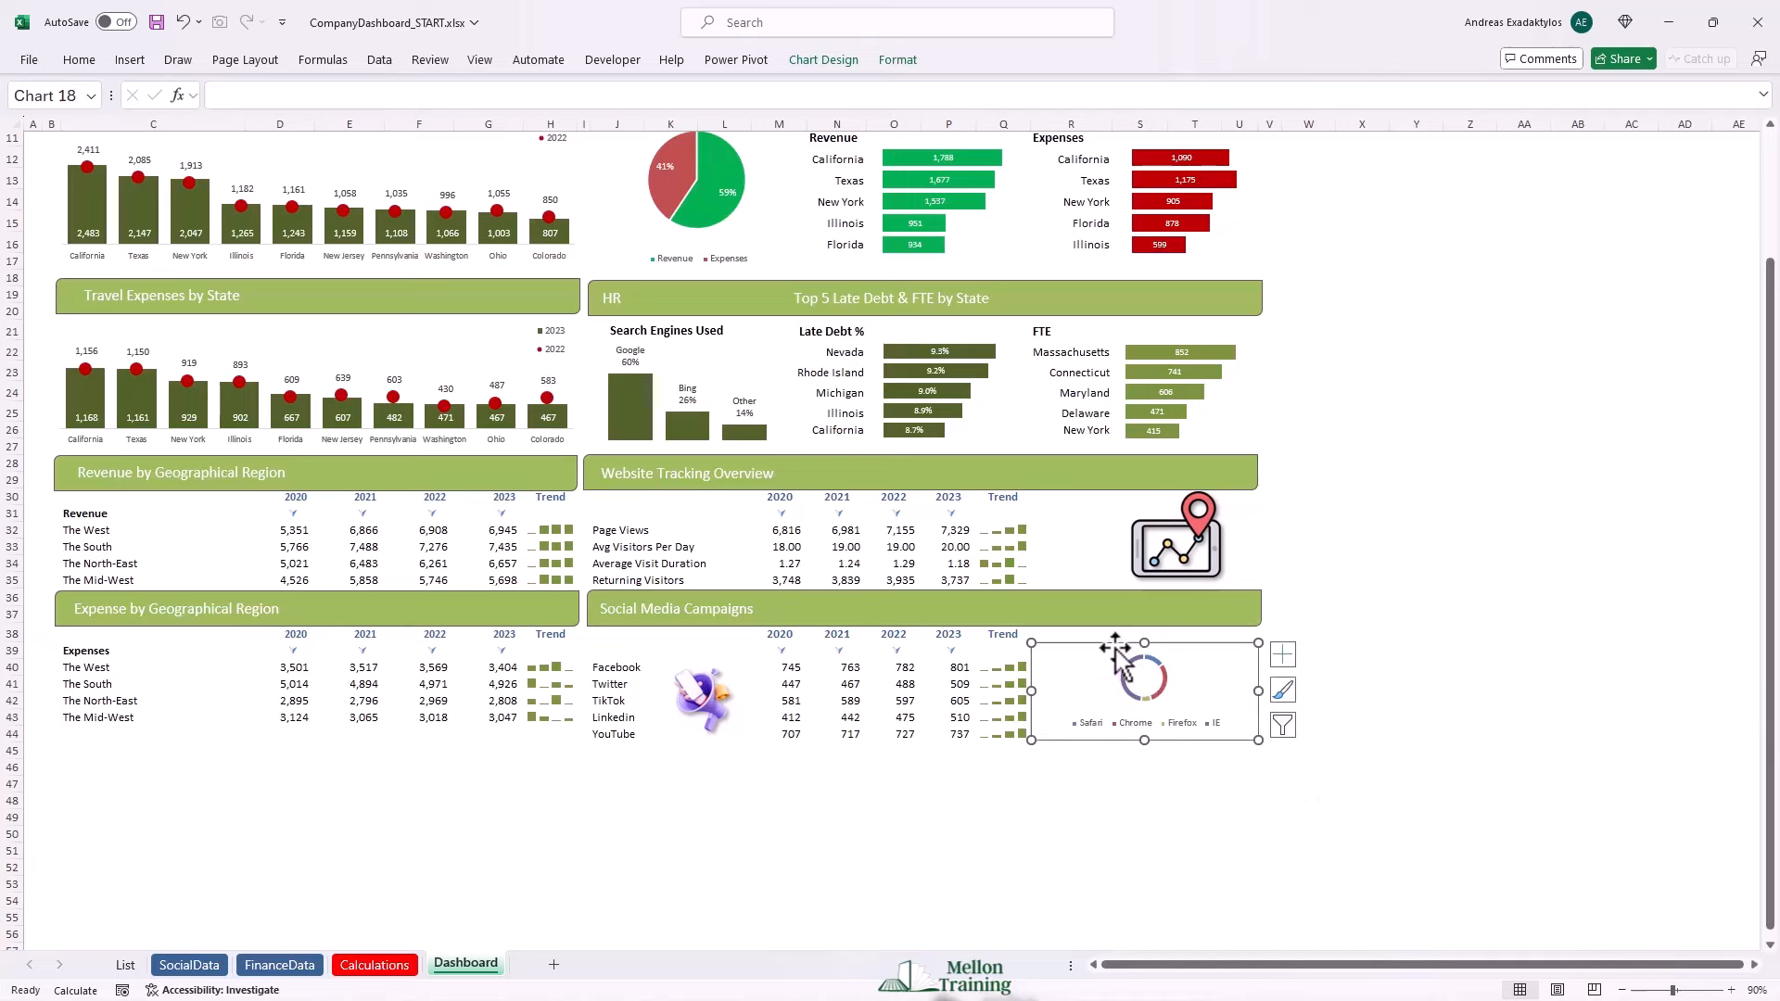
left_click_drag(1114, 645, 1117, 633)
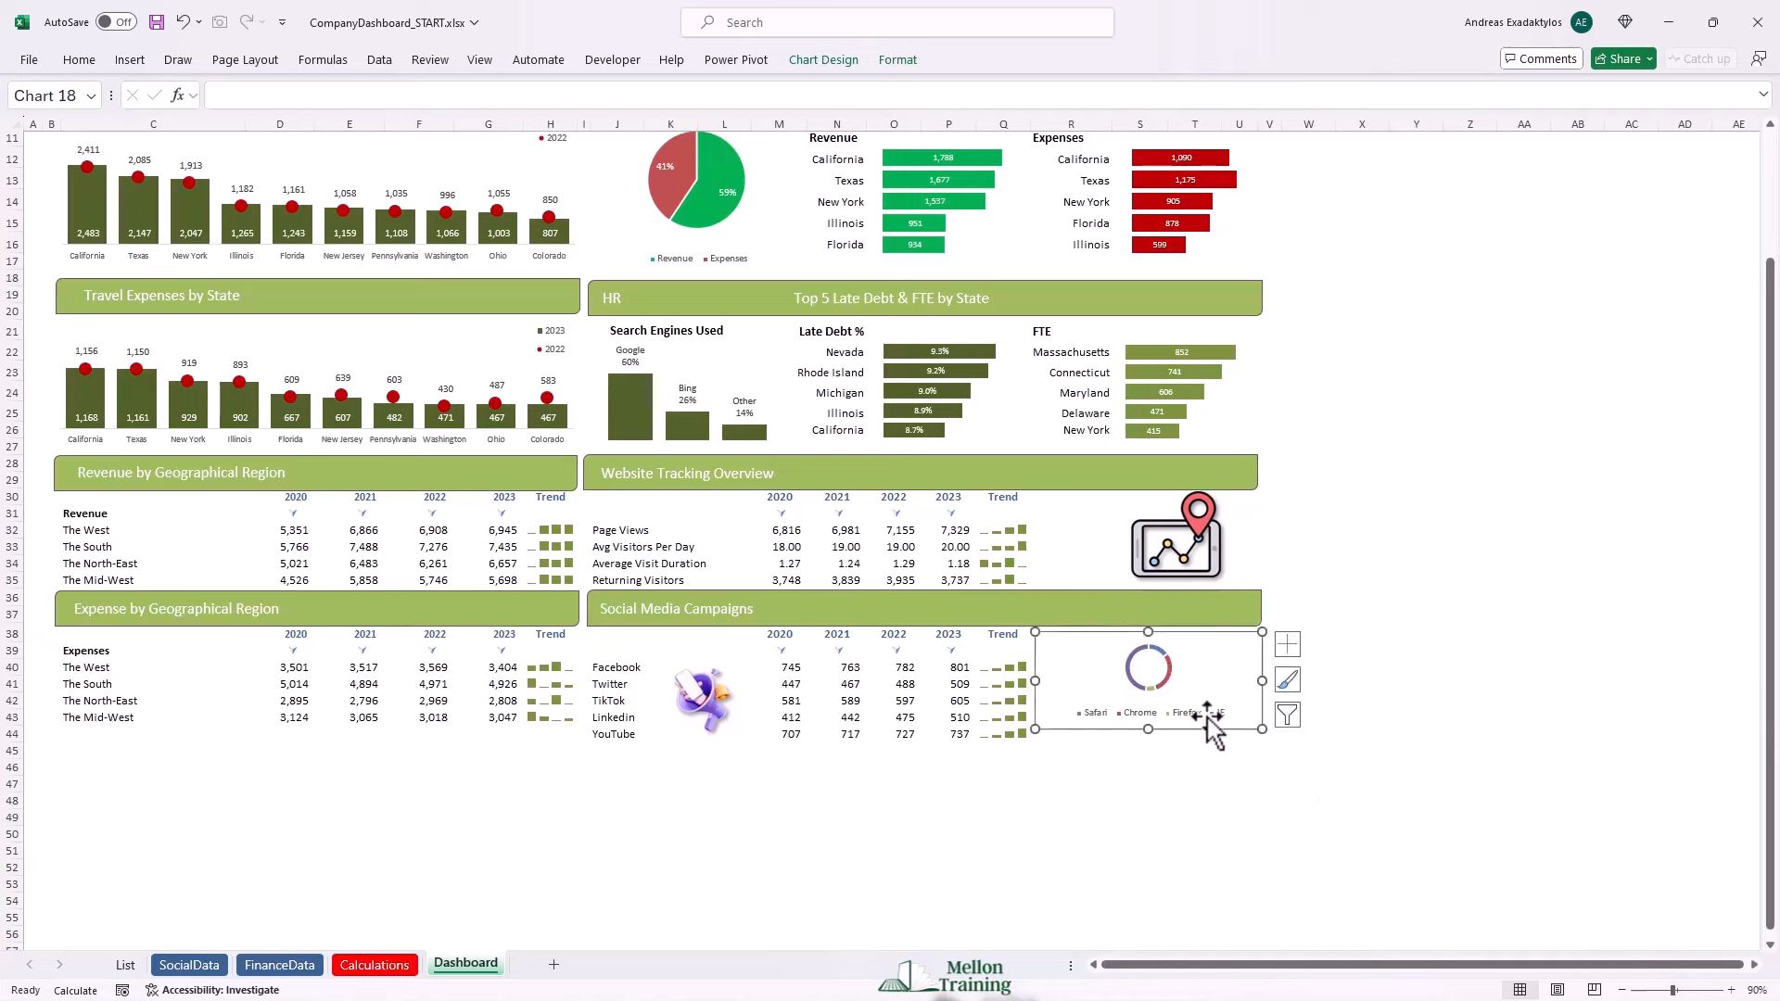
left_click_drag(1149, 731, 1150, 742)
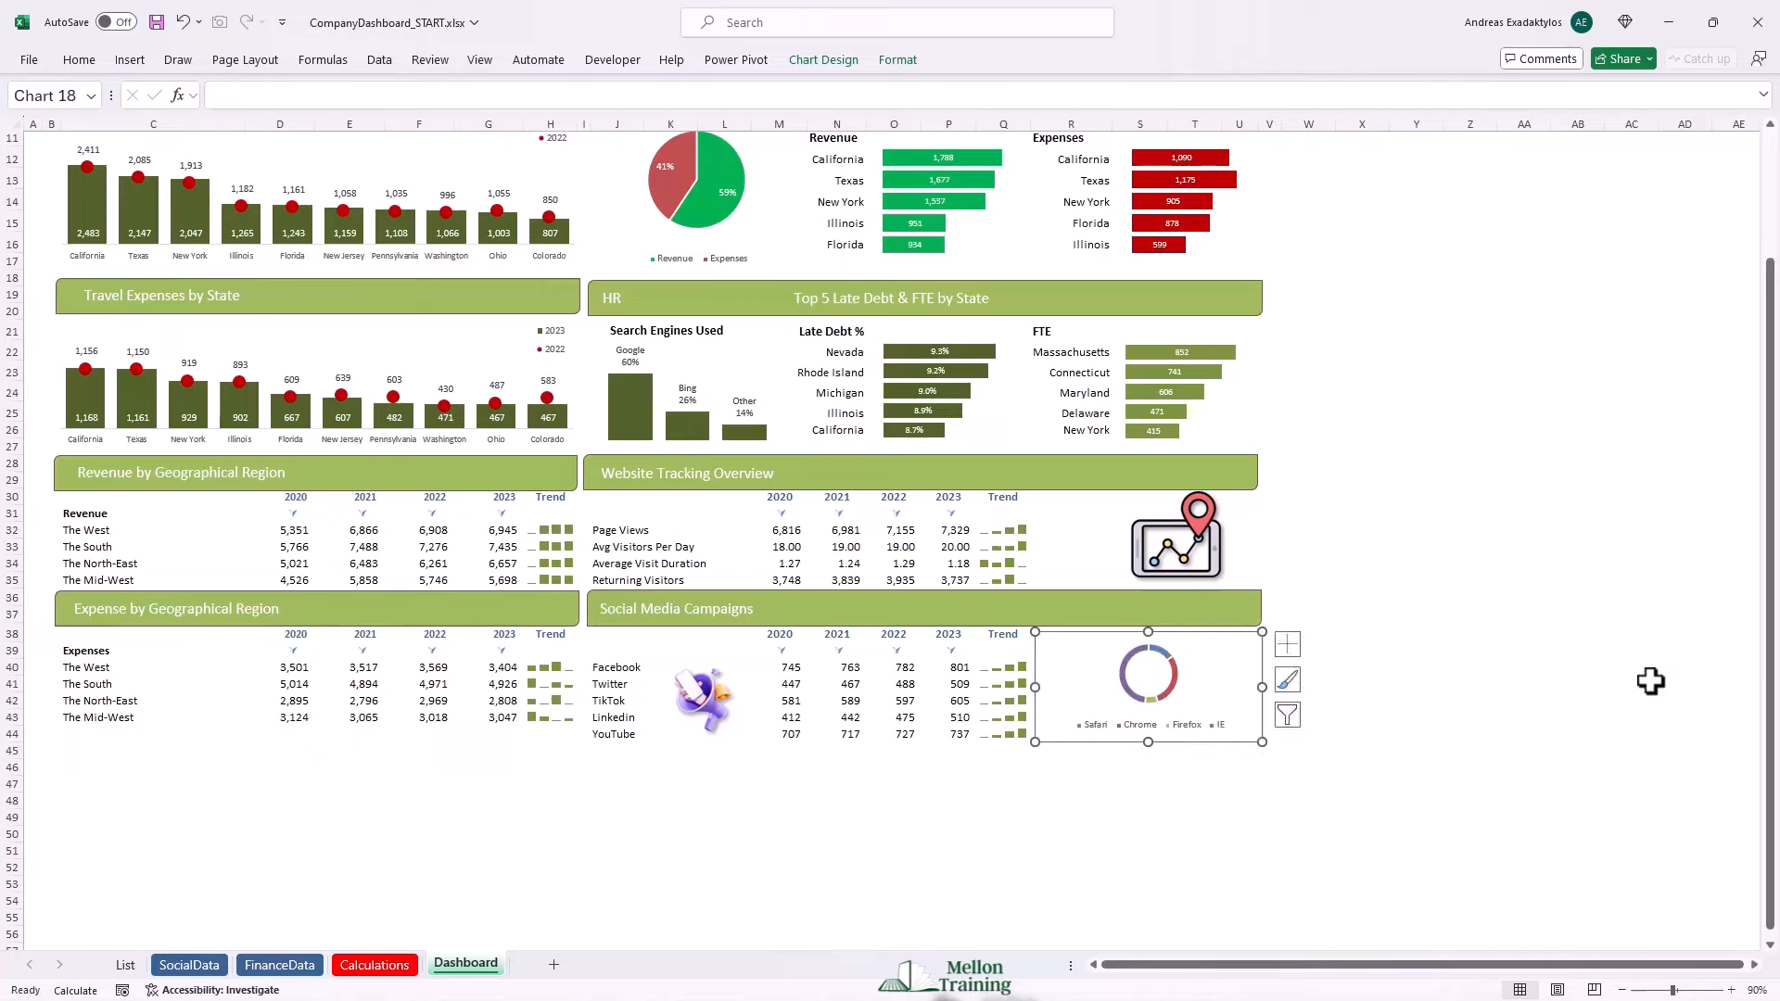
Set the legend position of the browser doughnut chart to Right.
scroll(1622, 691, "up", 3)
right_click(1132, 886)
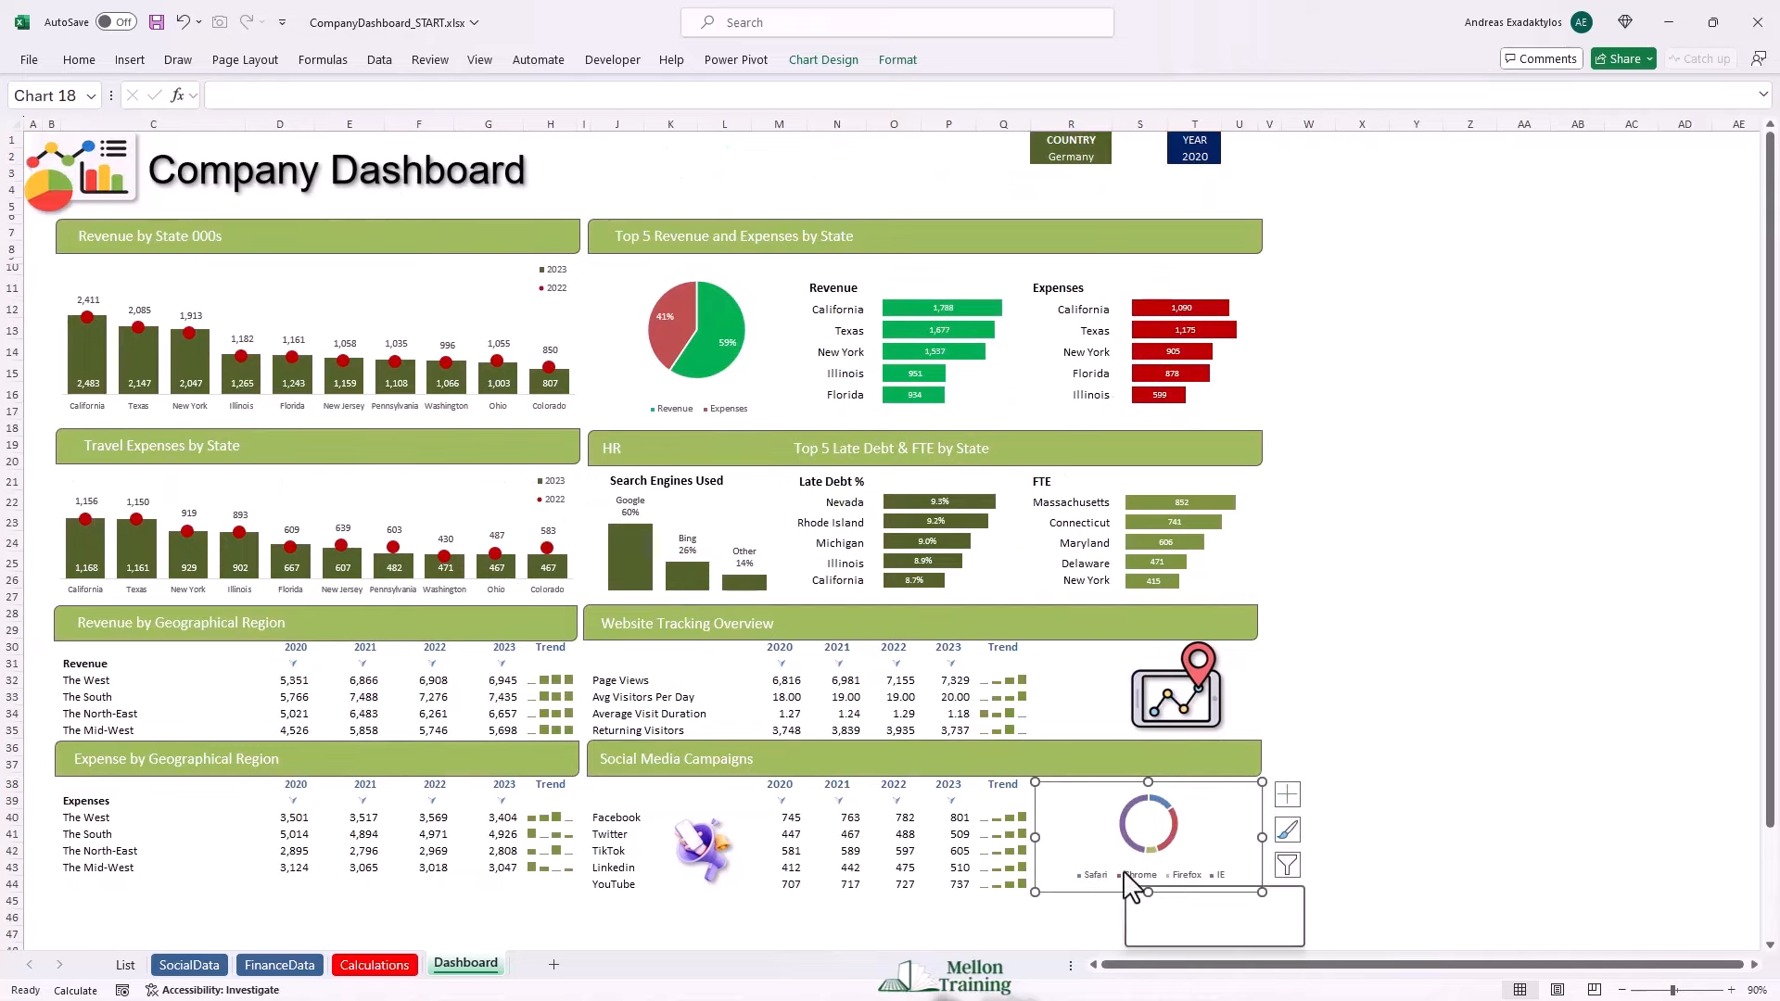
left_click(1208, 860)
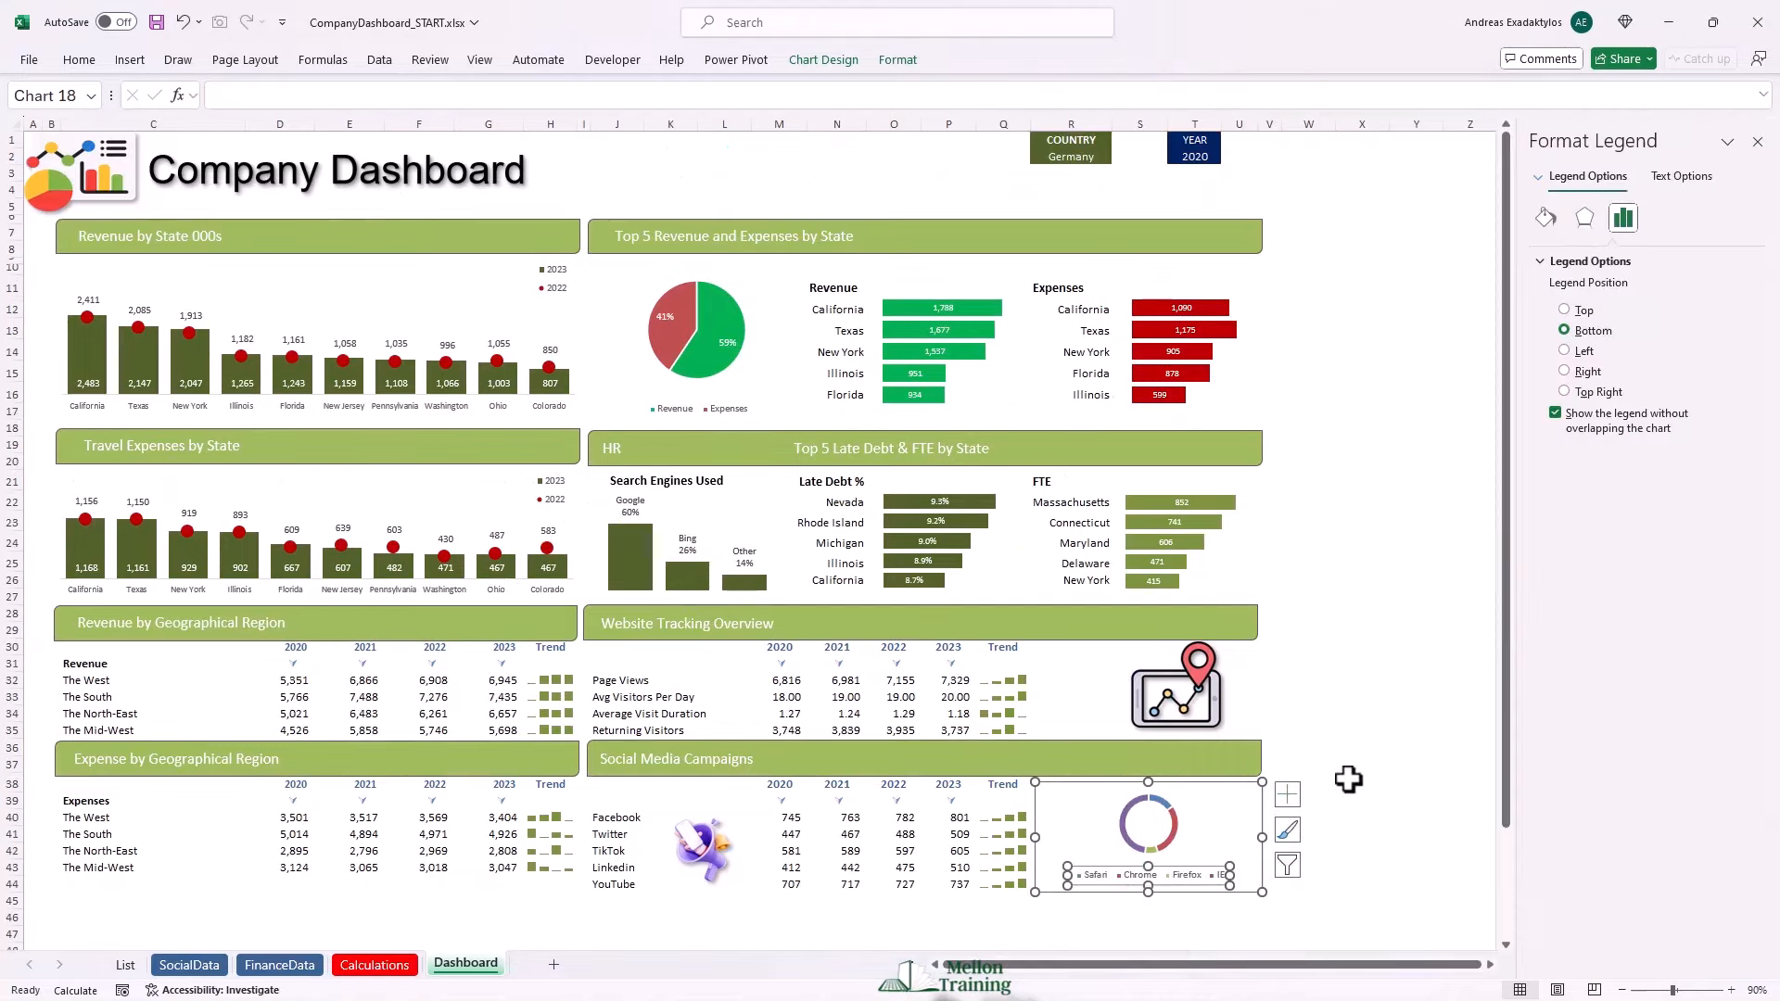
left_click(1565, 372)
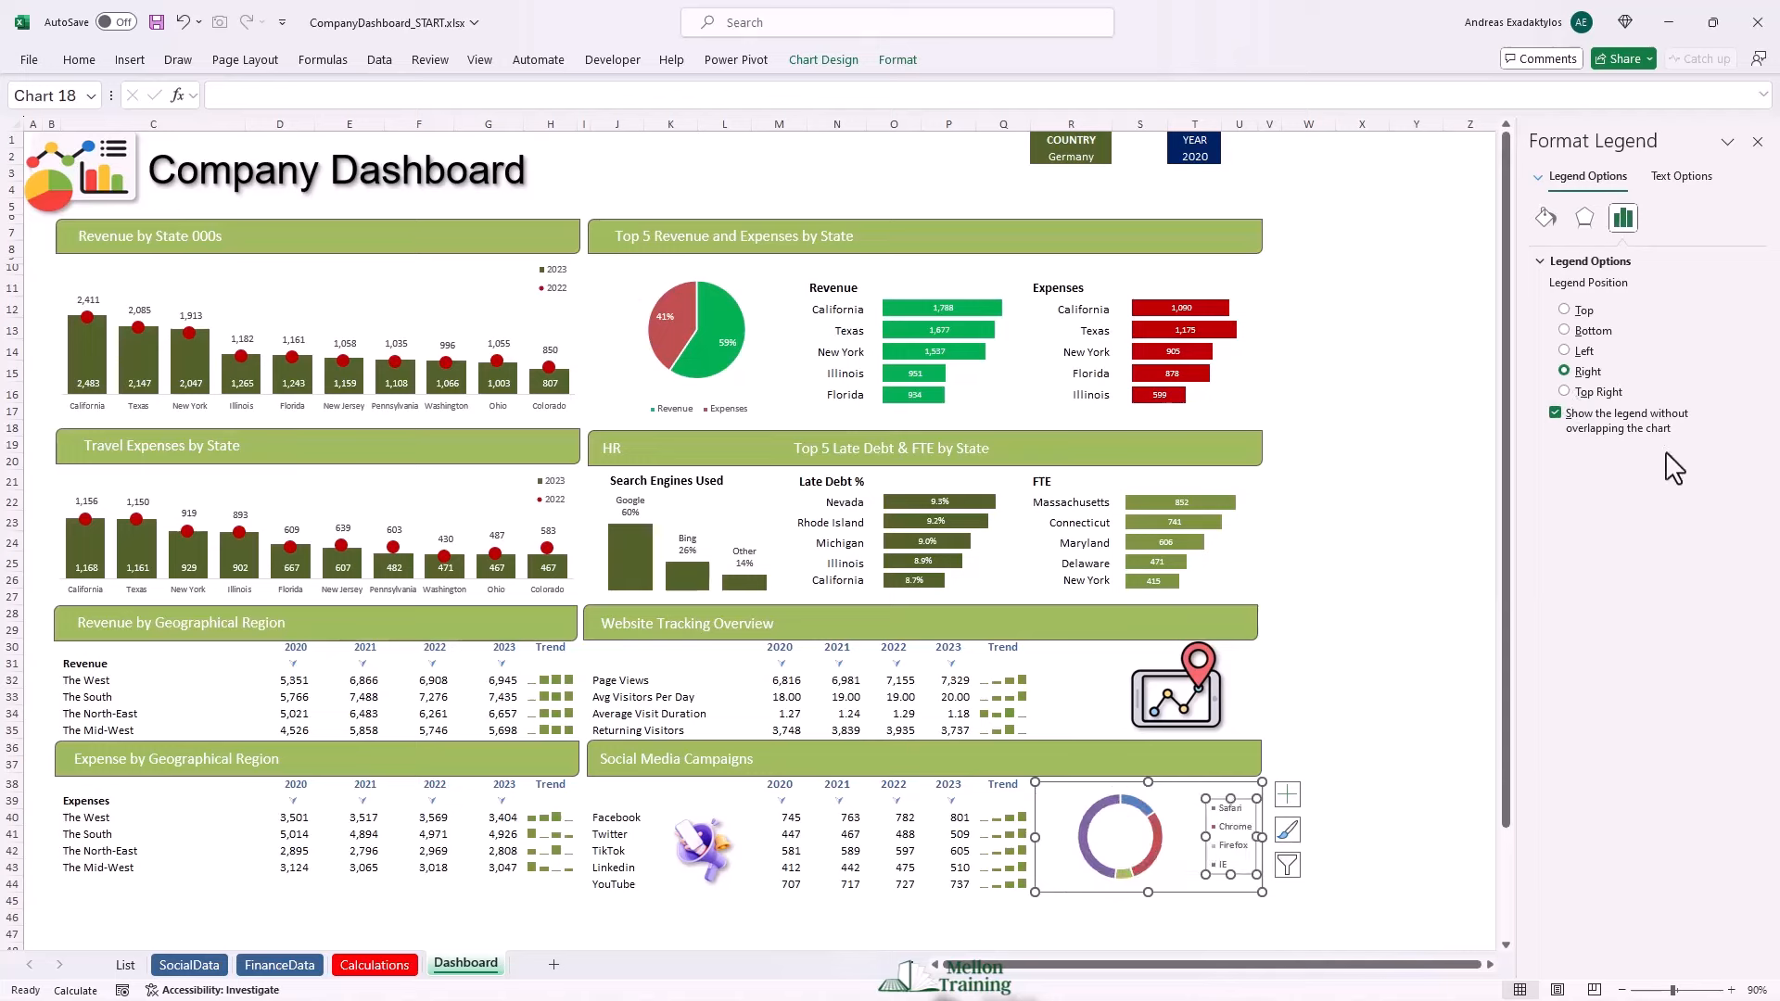
Set the doughnut hole size of the browser chart's data series to 50%.
left_click(1153, 830)
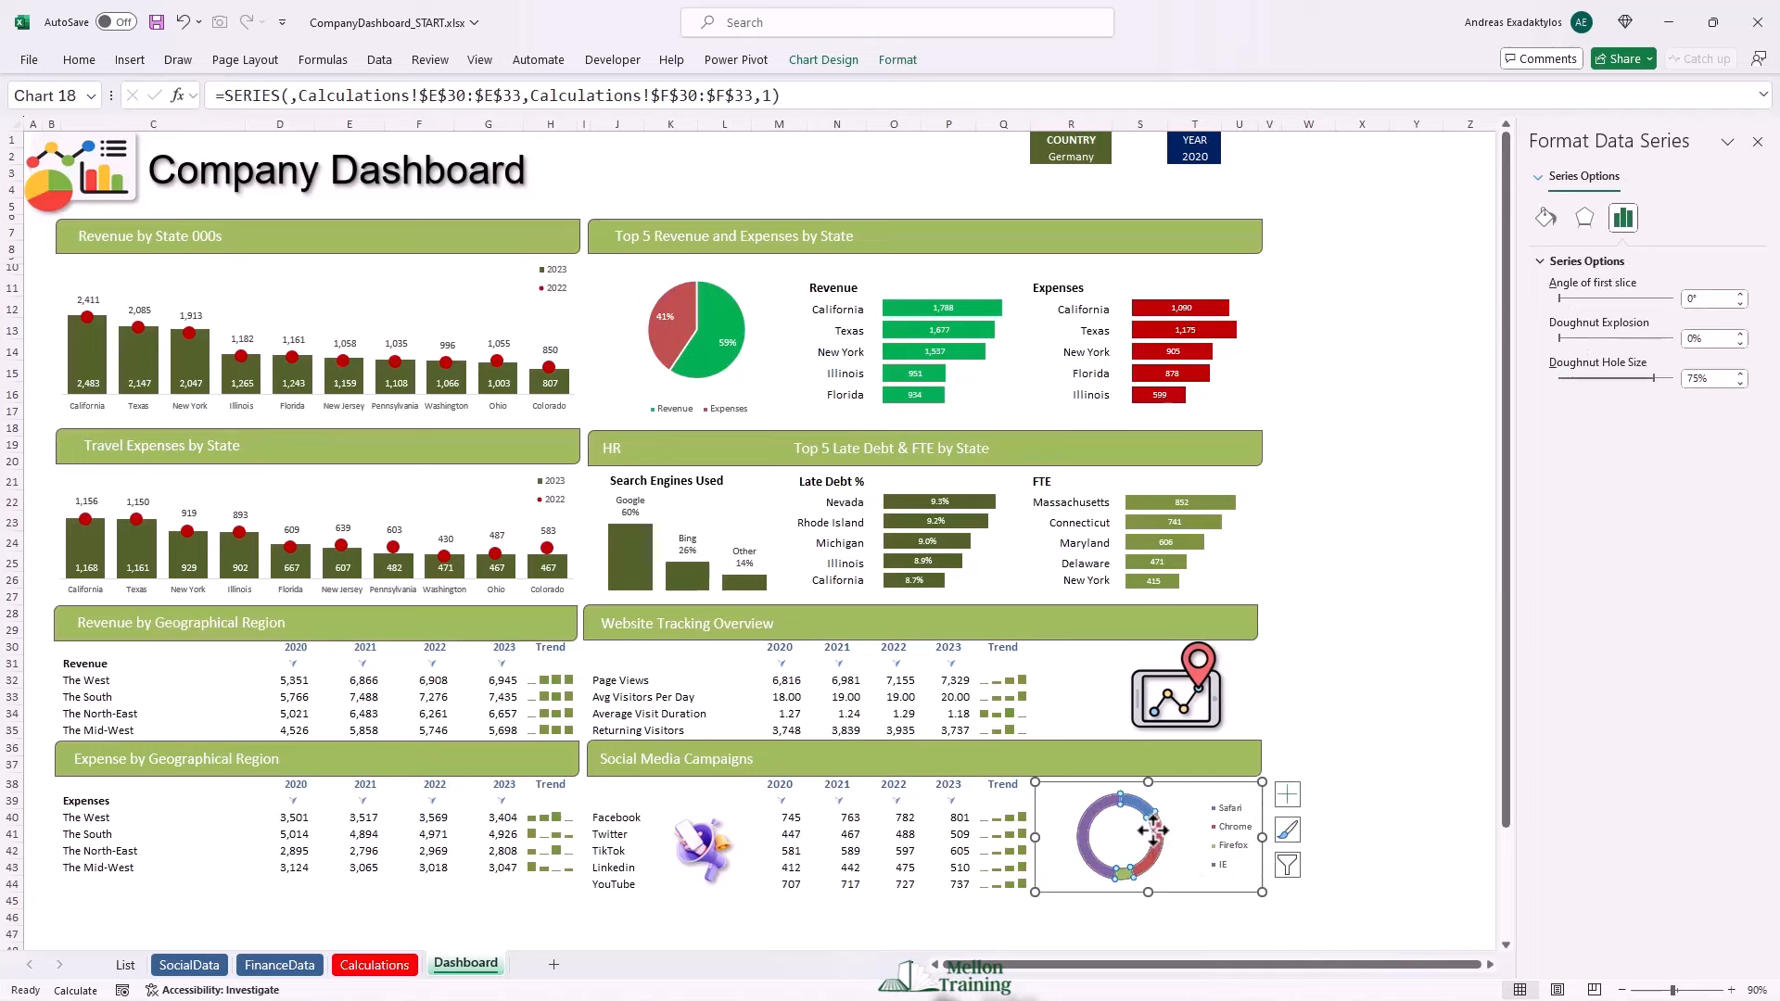
left_click(1742, 384)
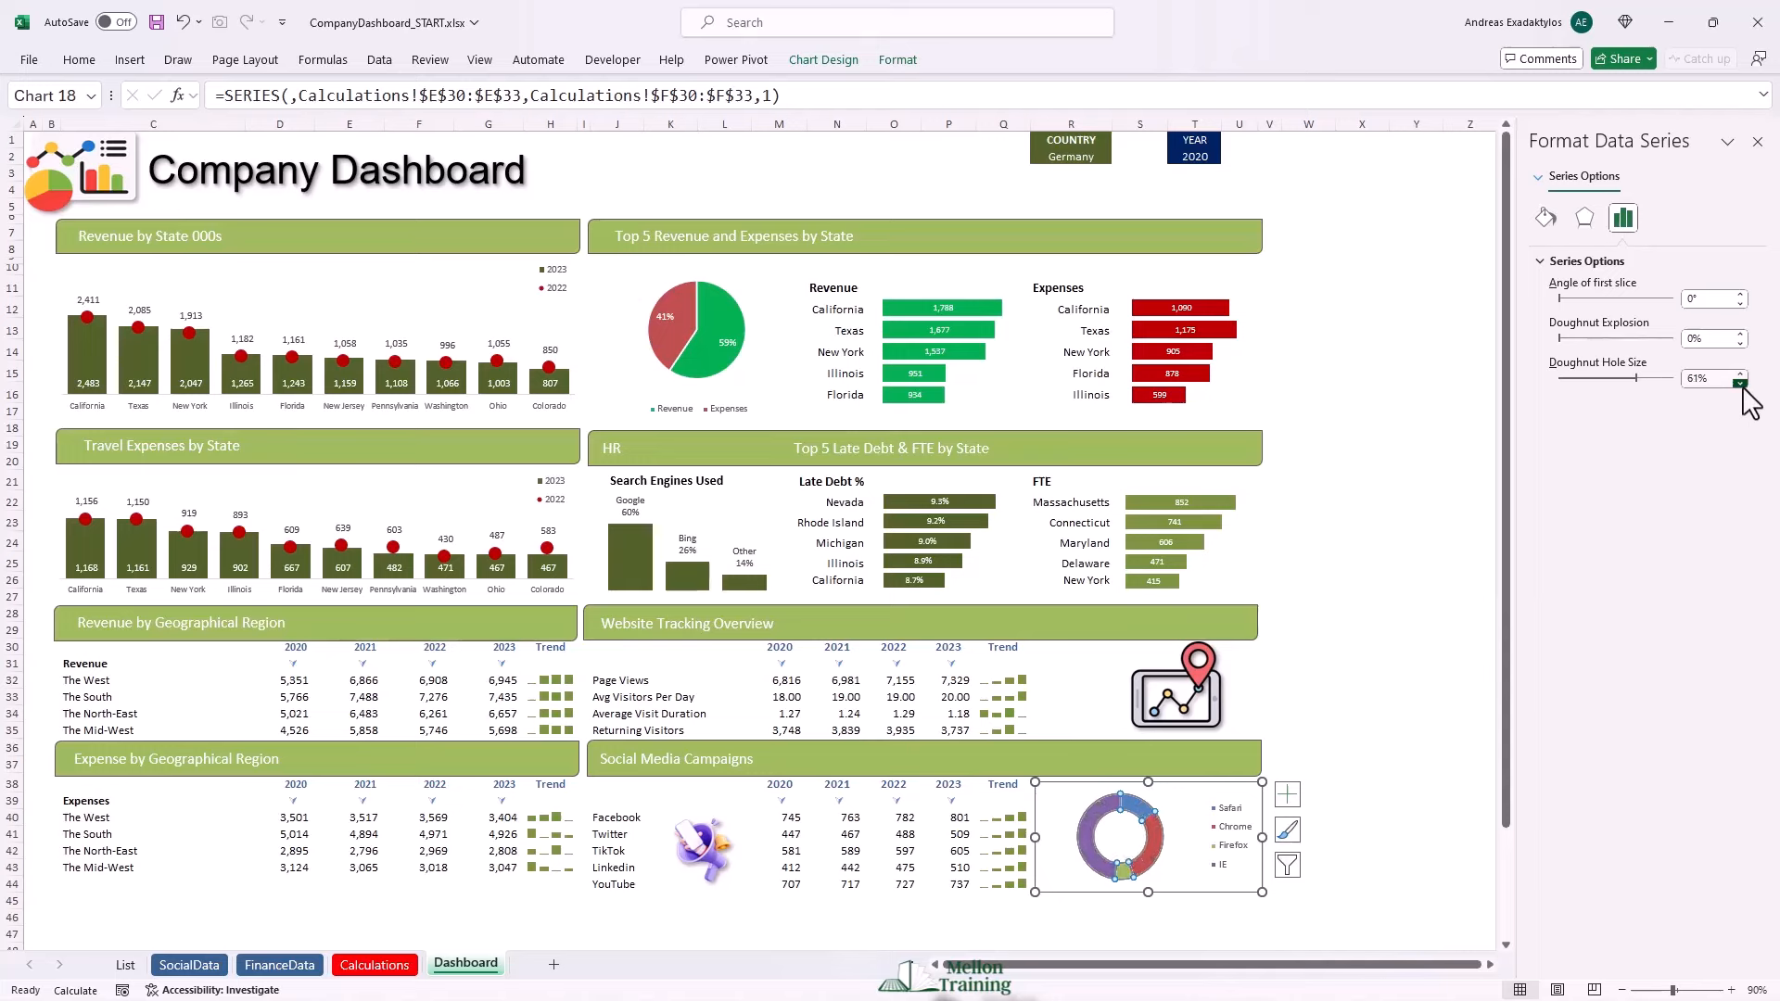
left_click(1741, 384)
left_click(1742, 384)
left_click(1741, 383)
left_click(1741, 384)
left_click(1741, 384)
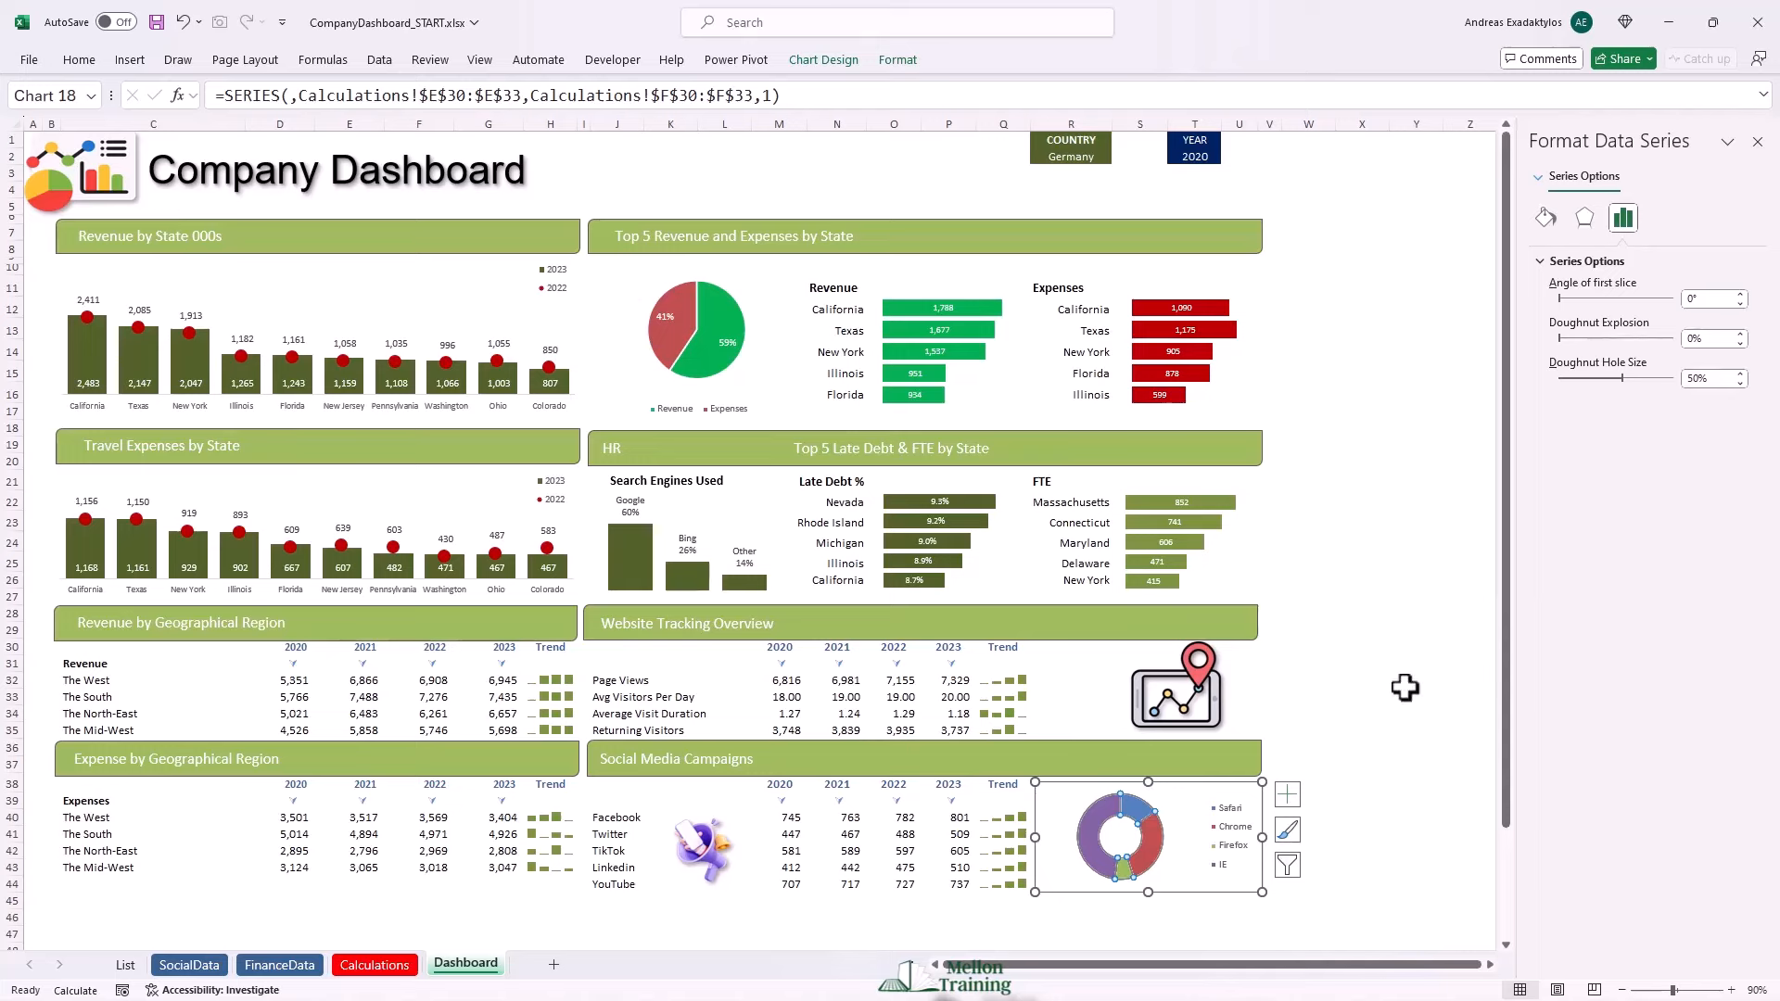
Add data labels to the browser doughnut series and color their text white.
right_click(1125, 842)
right_click(1120, 840)
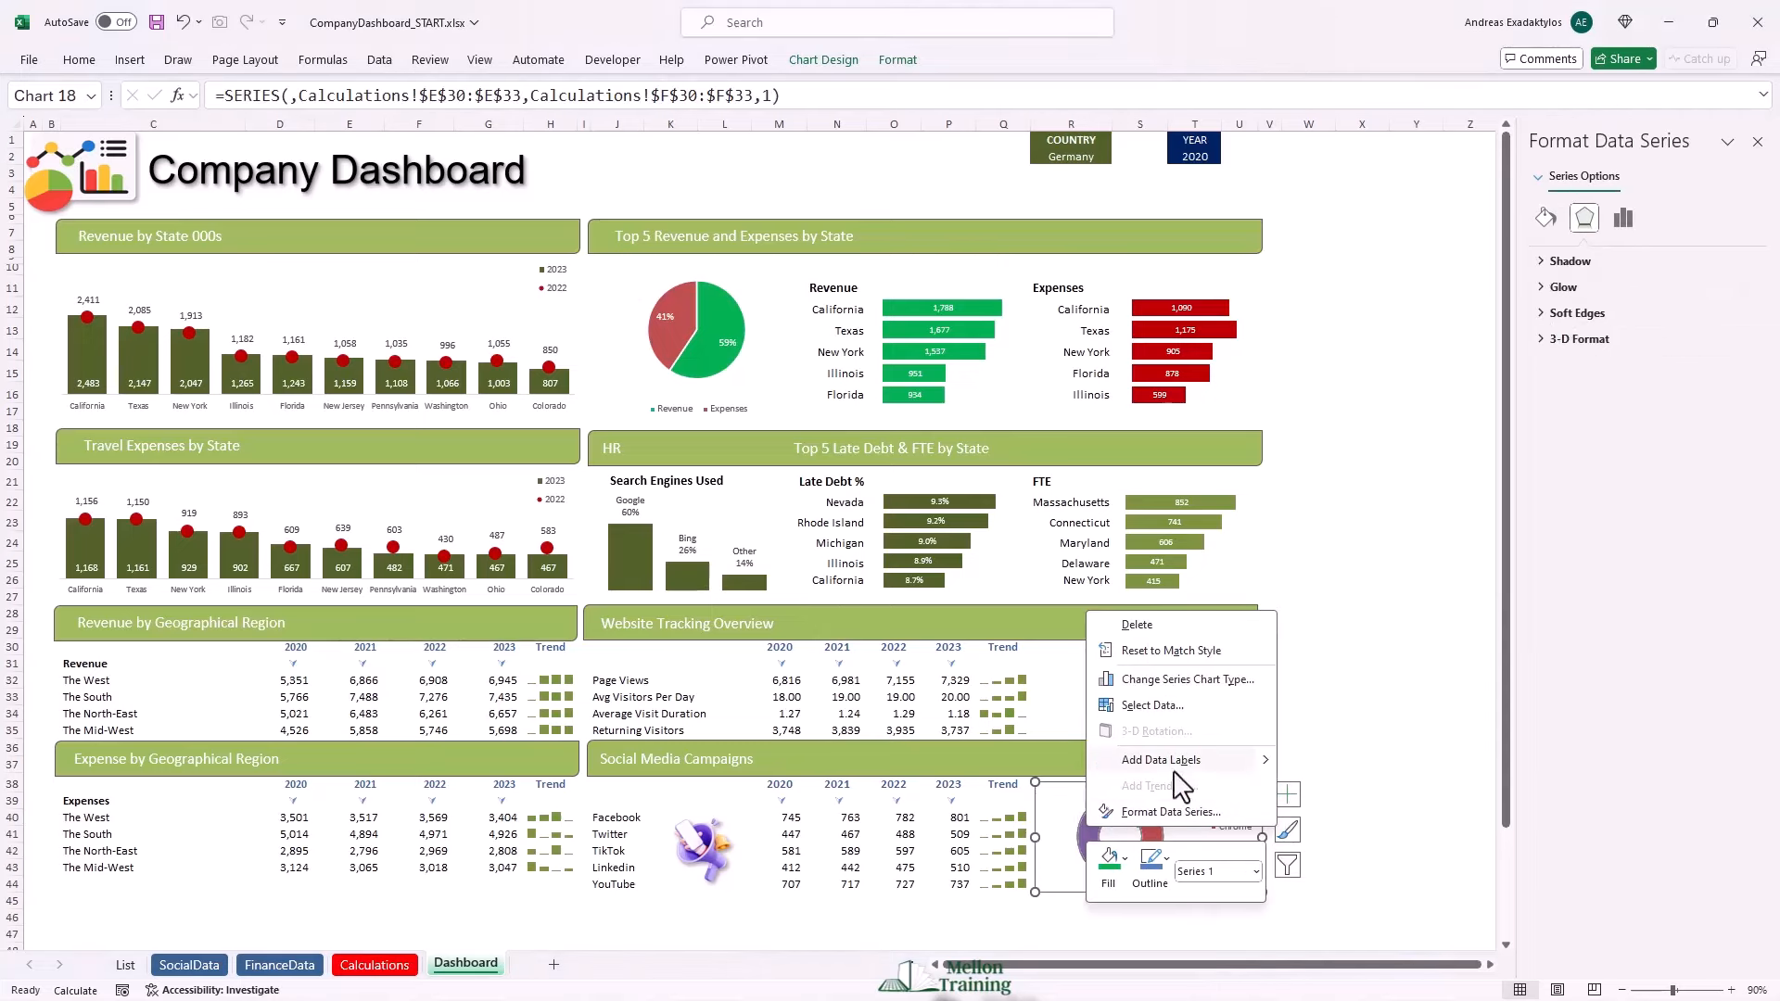
key("Escape")
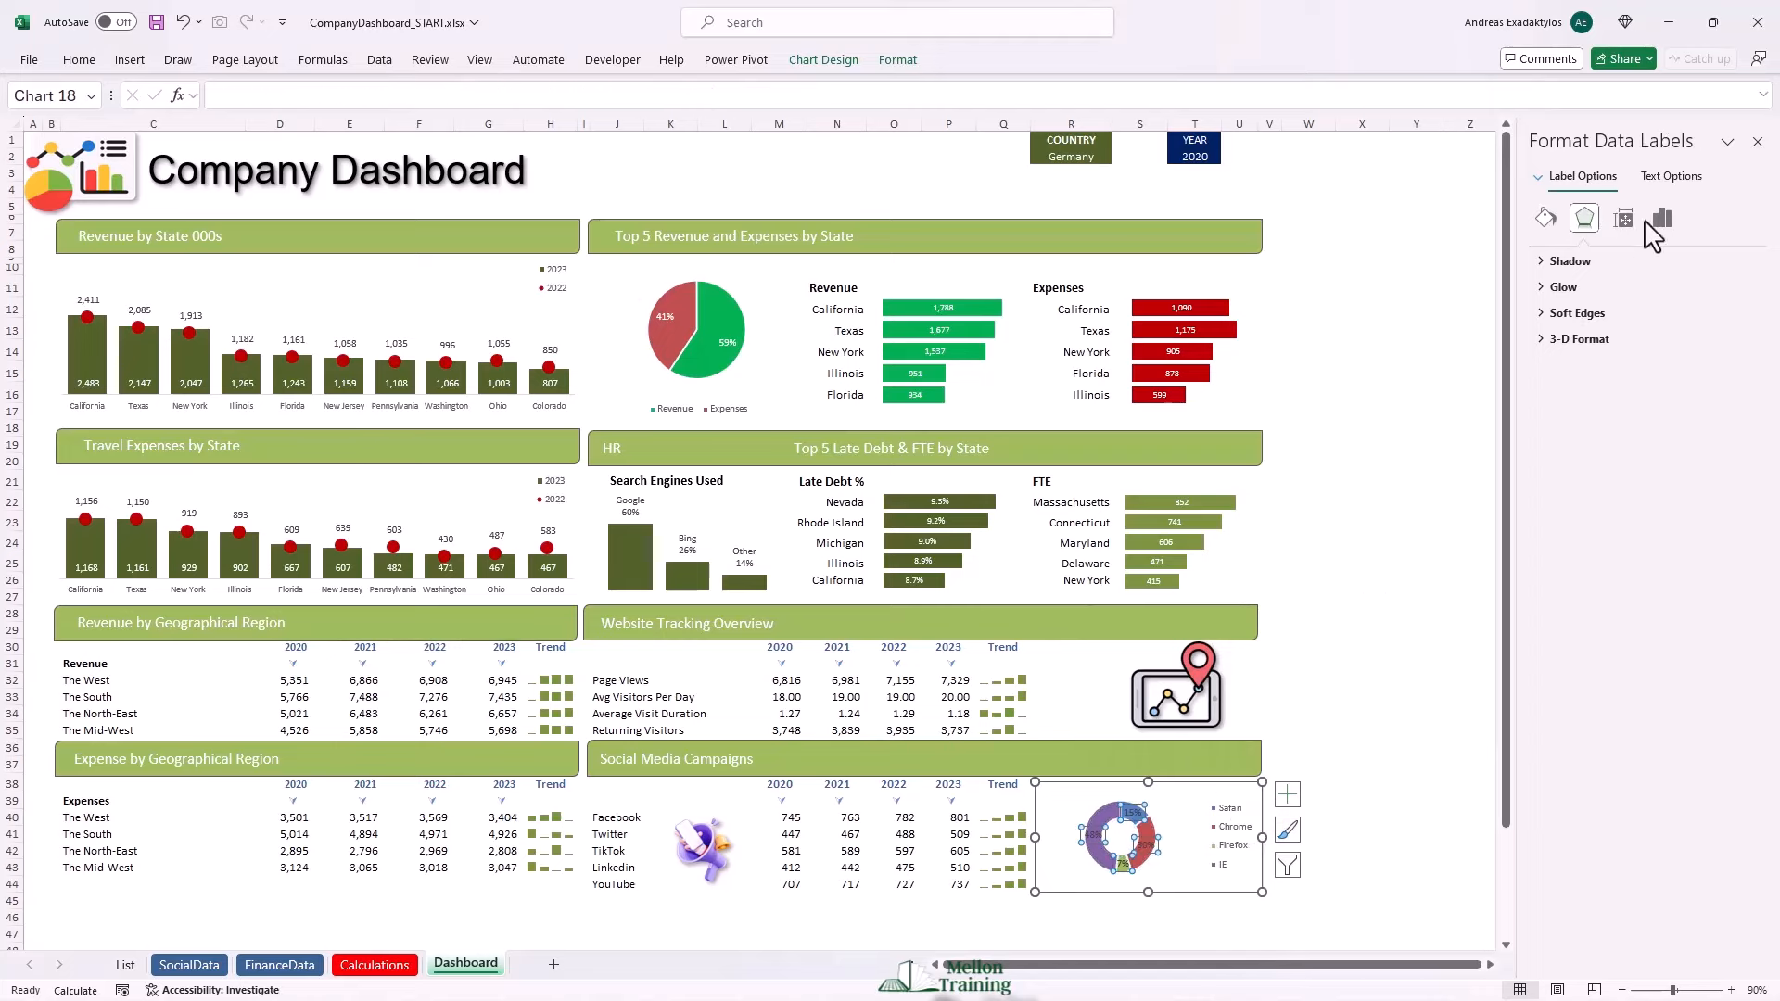
left_click(1660, 219)
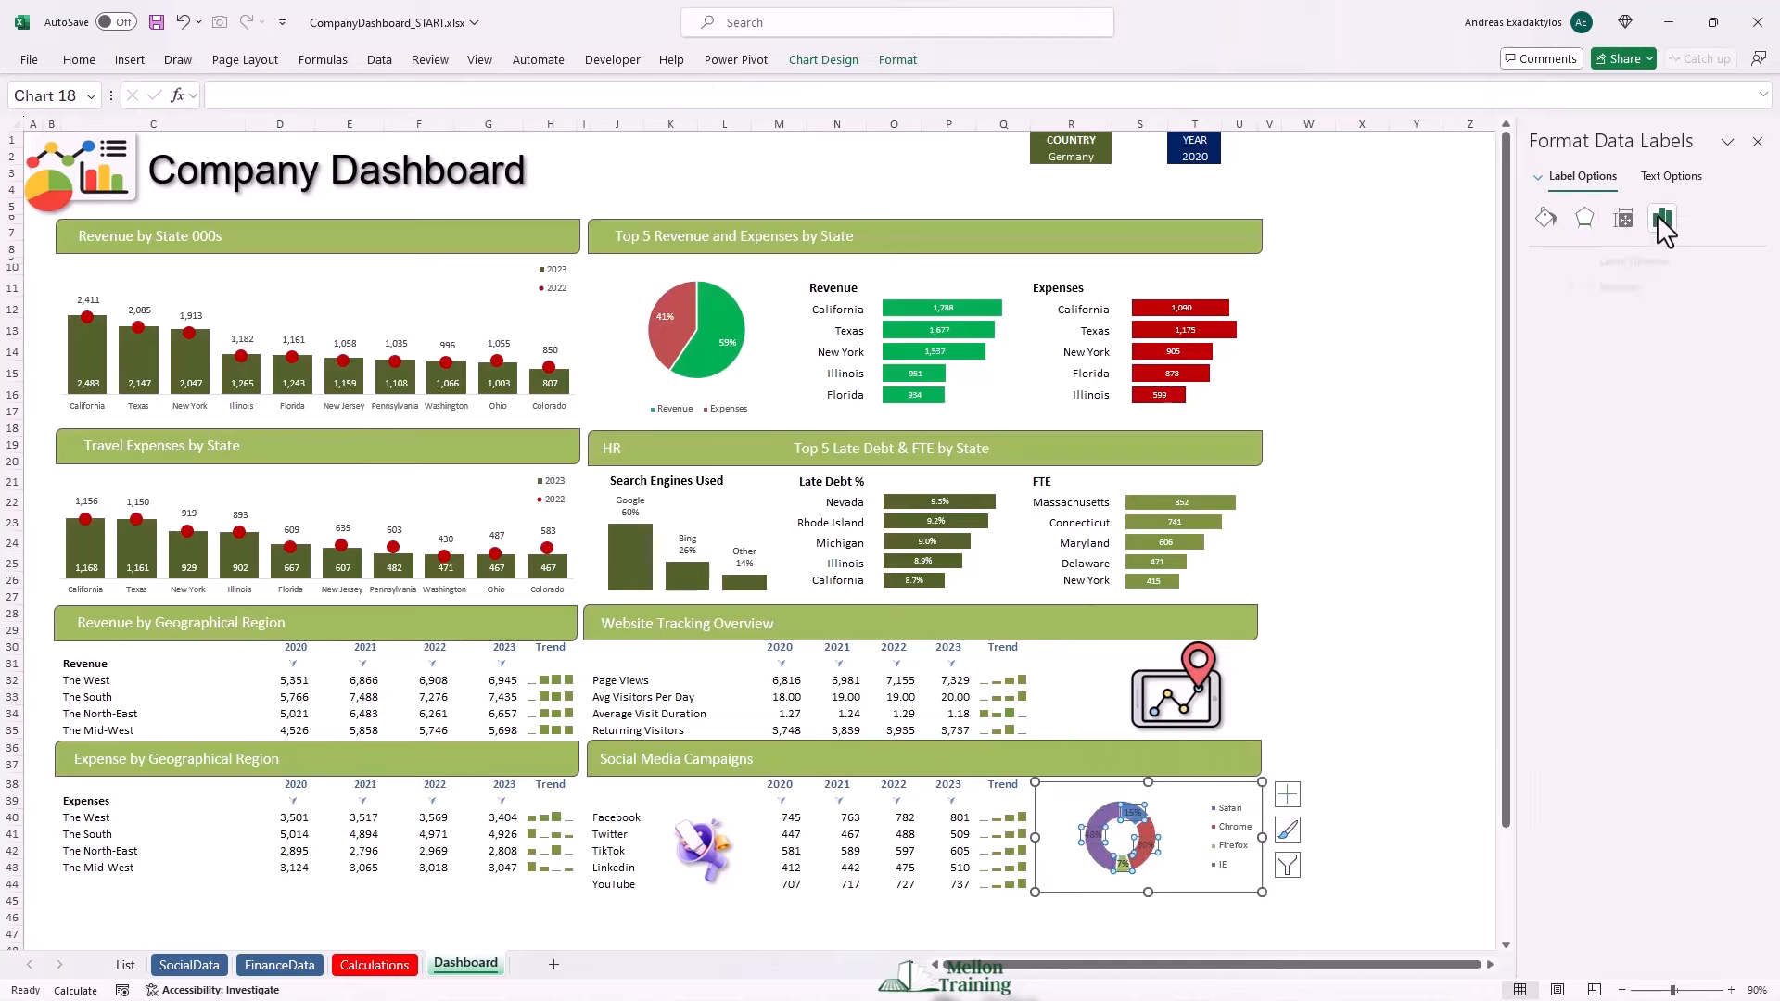
left_click(78, 62)
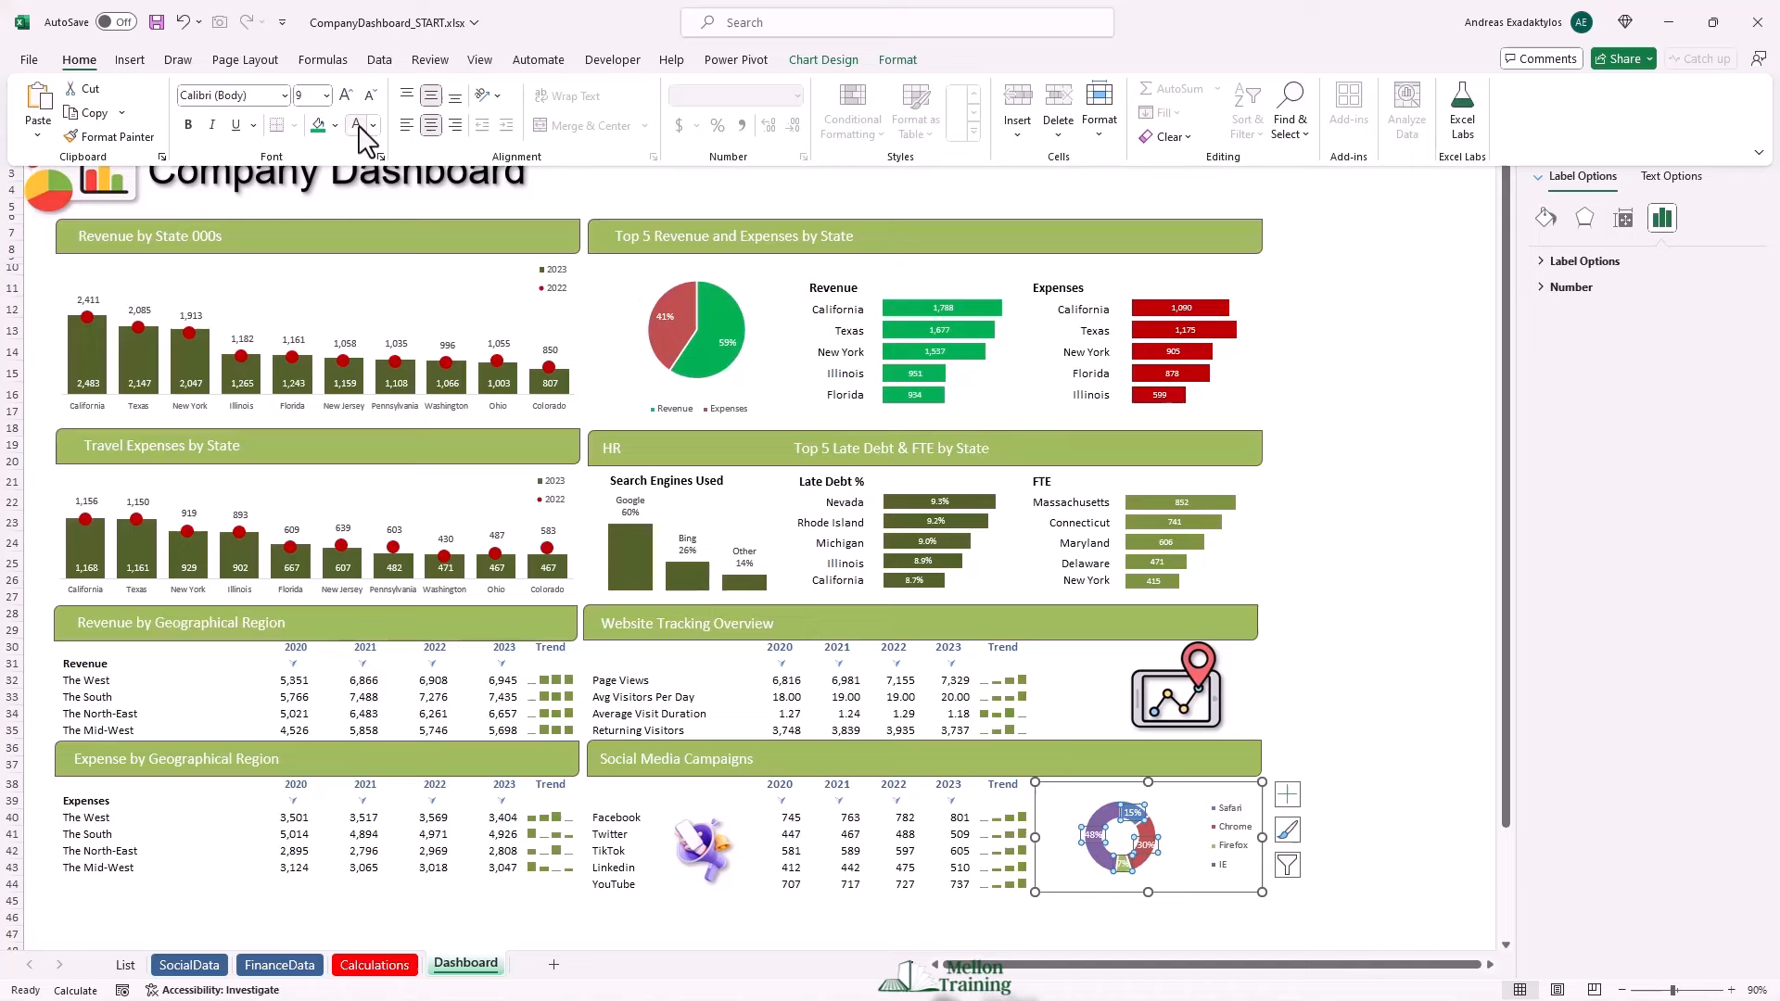
left_click(1071, 825)
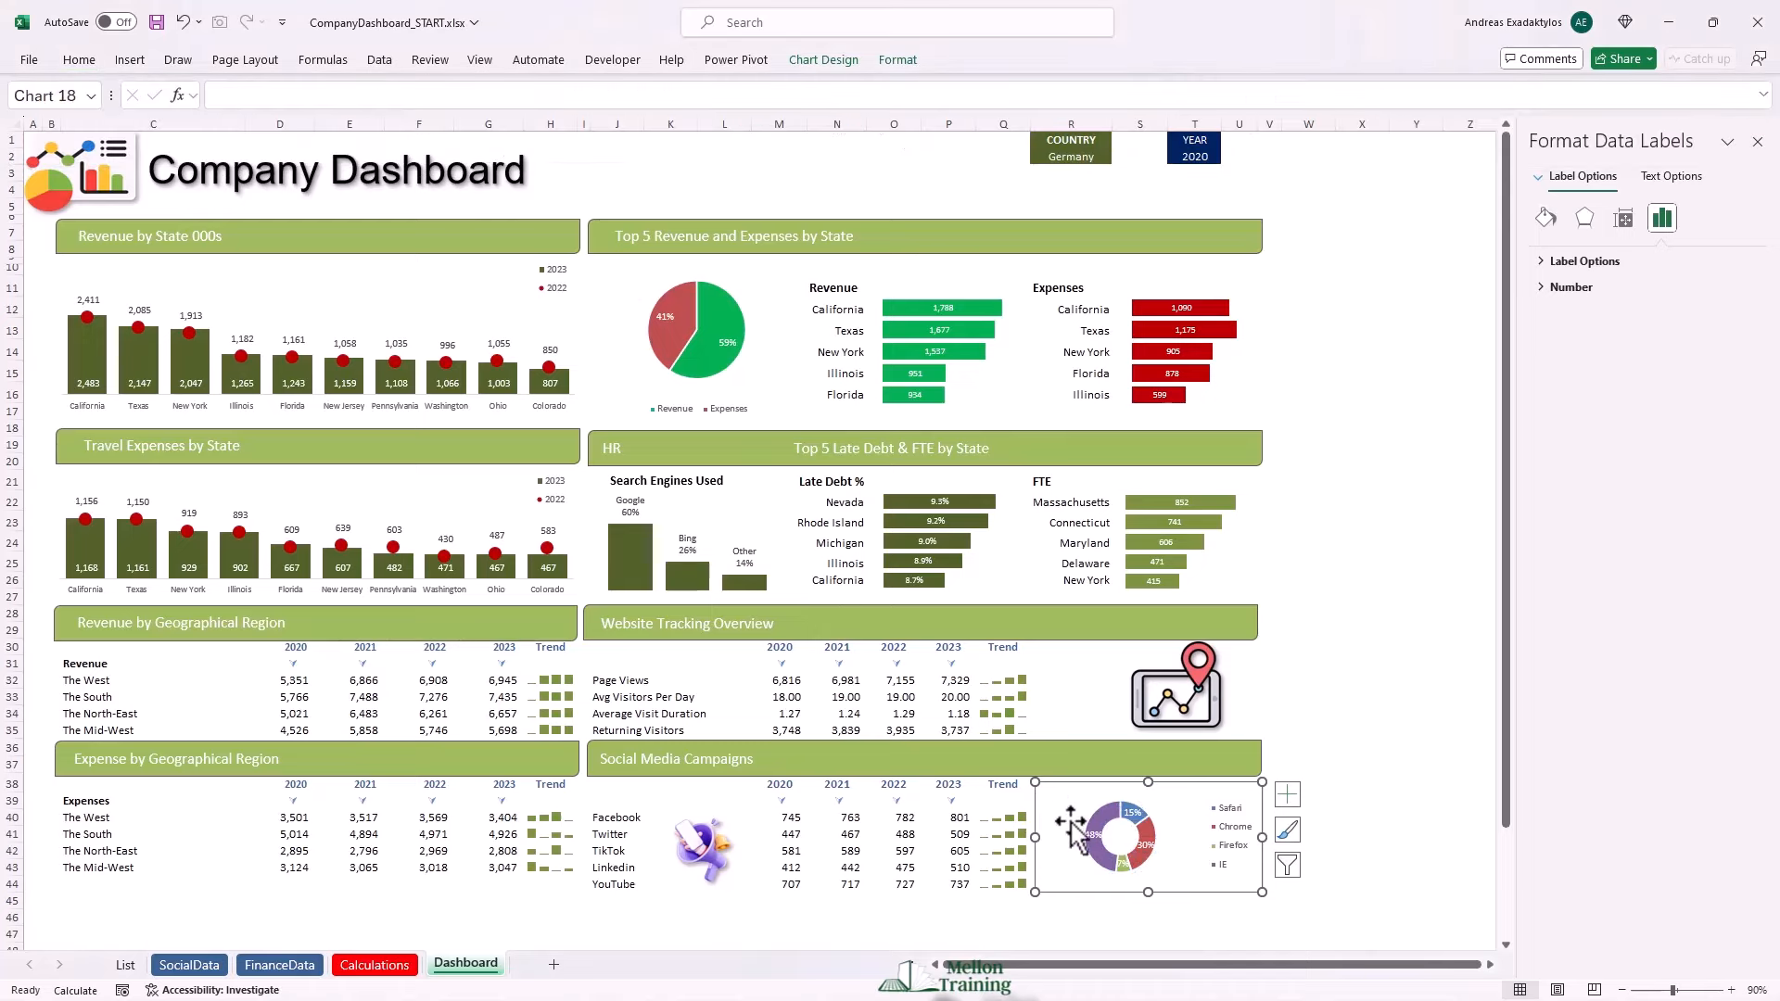
Enlarge the doughnut chart's plot area so the ring fills nearly the full height of the chart.
left_click(1094, 849)
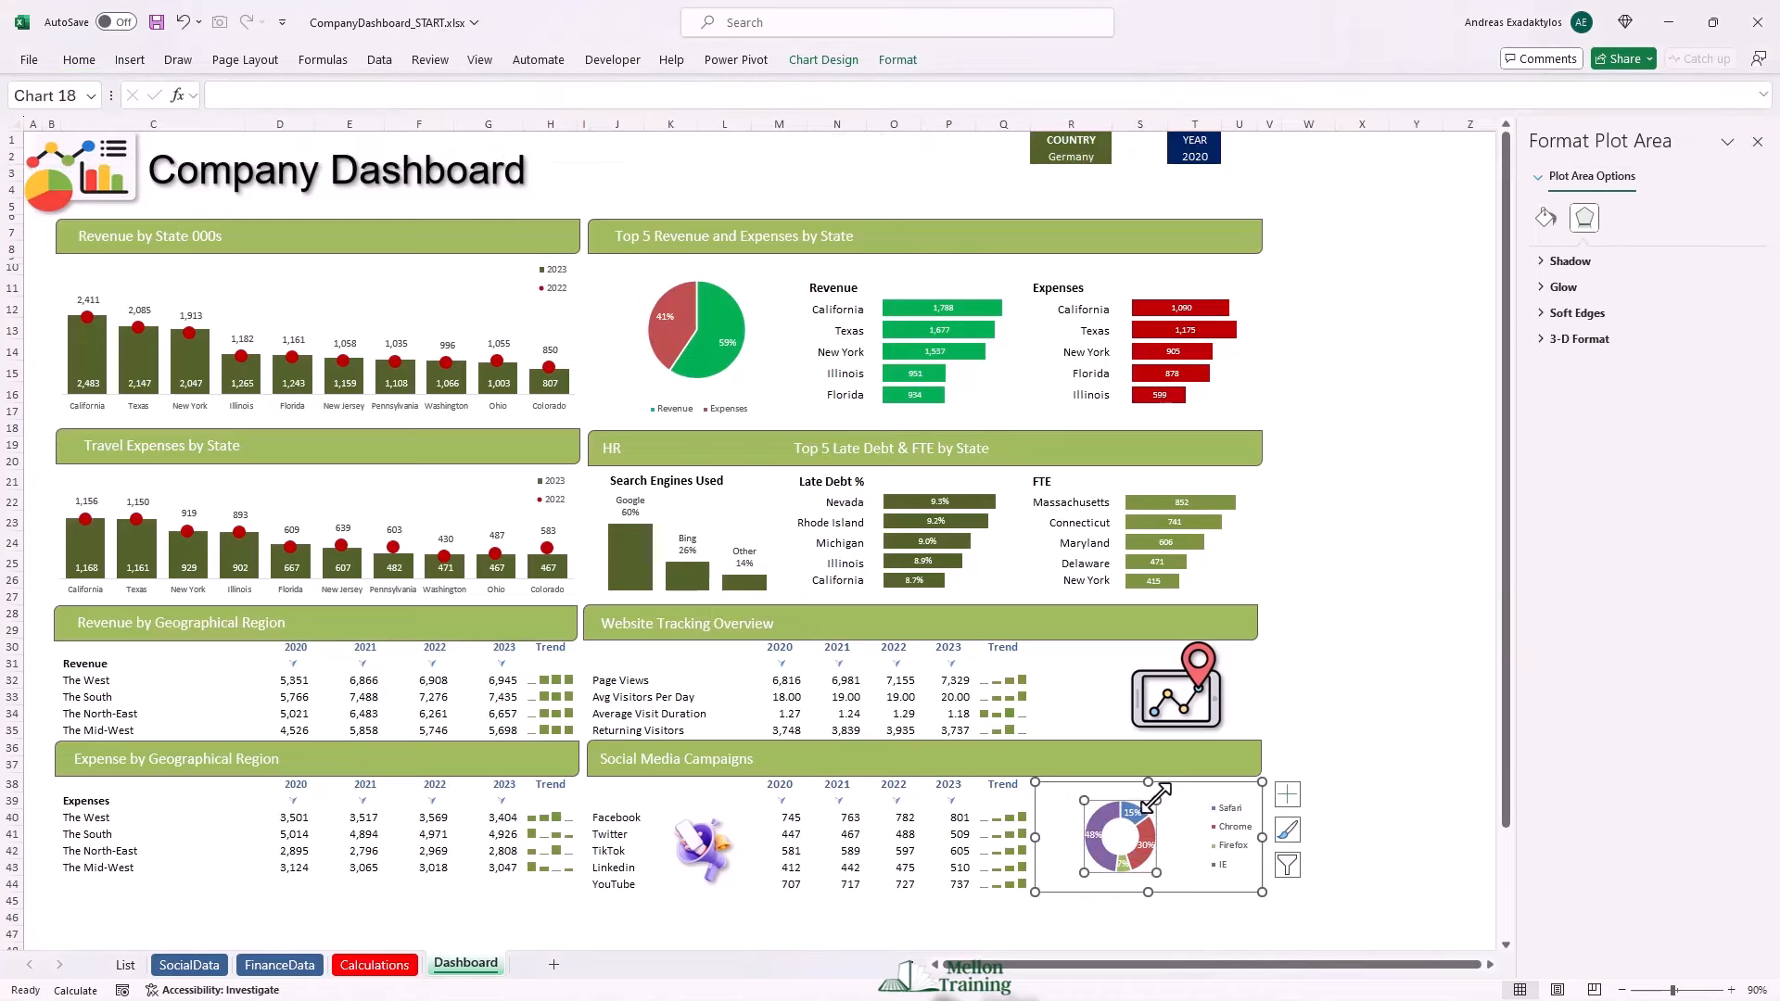
mouse_move(1083, 800)
left_mouse_down()
mouse_move(1062, 800)
mouse_move(1070, 787)
left_mouse_up()
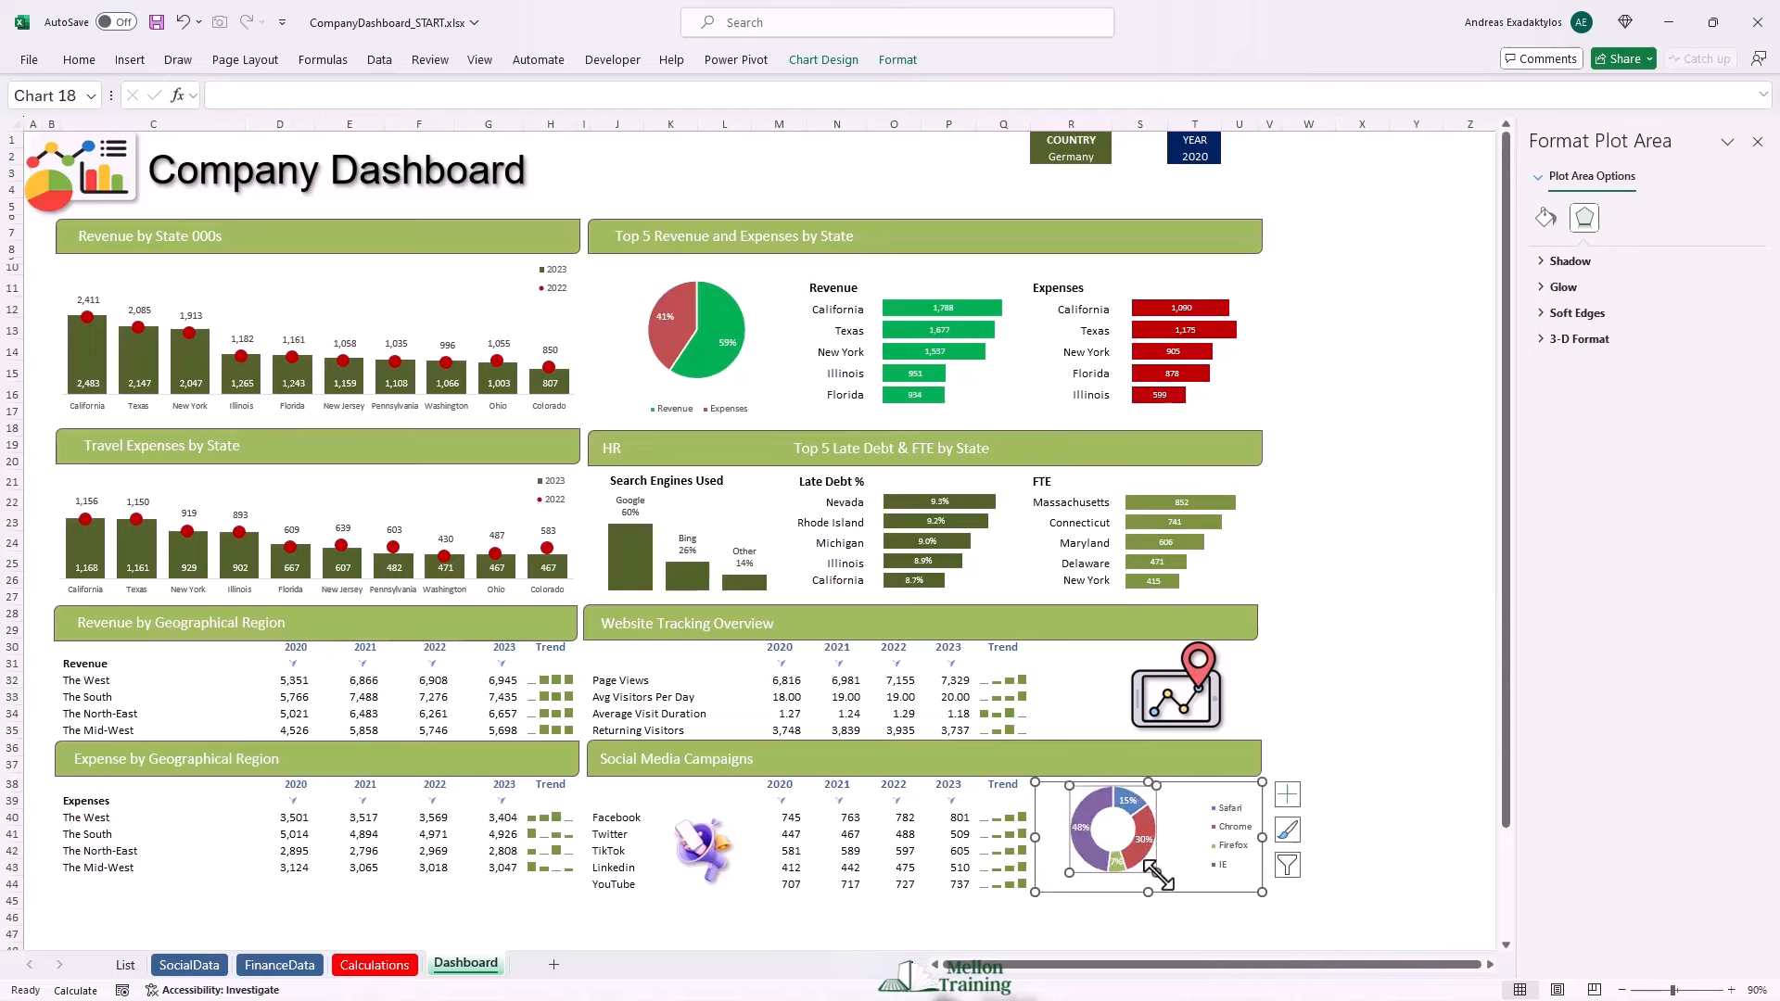
left_click_drag(1156, 876, 1175, 892)
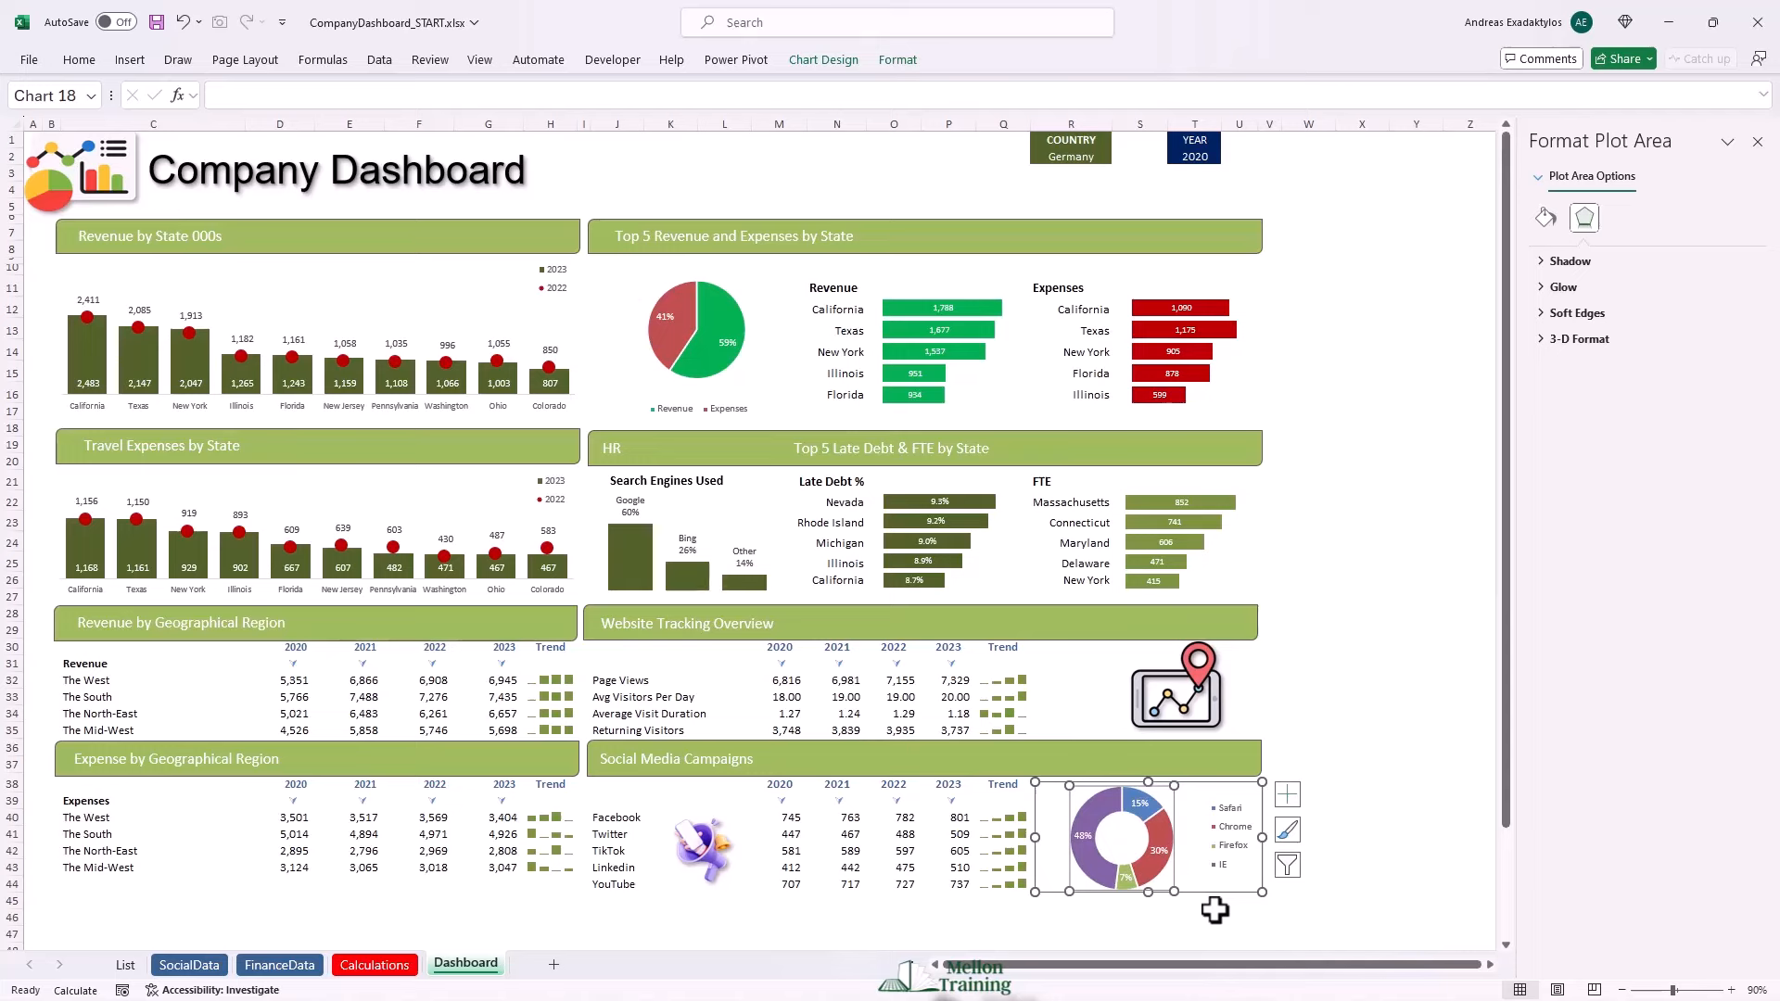
Set the border of the doughnut chart's chart area to no line.
left_click(1051, 795)
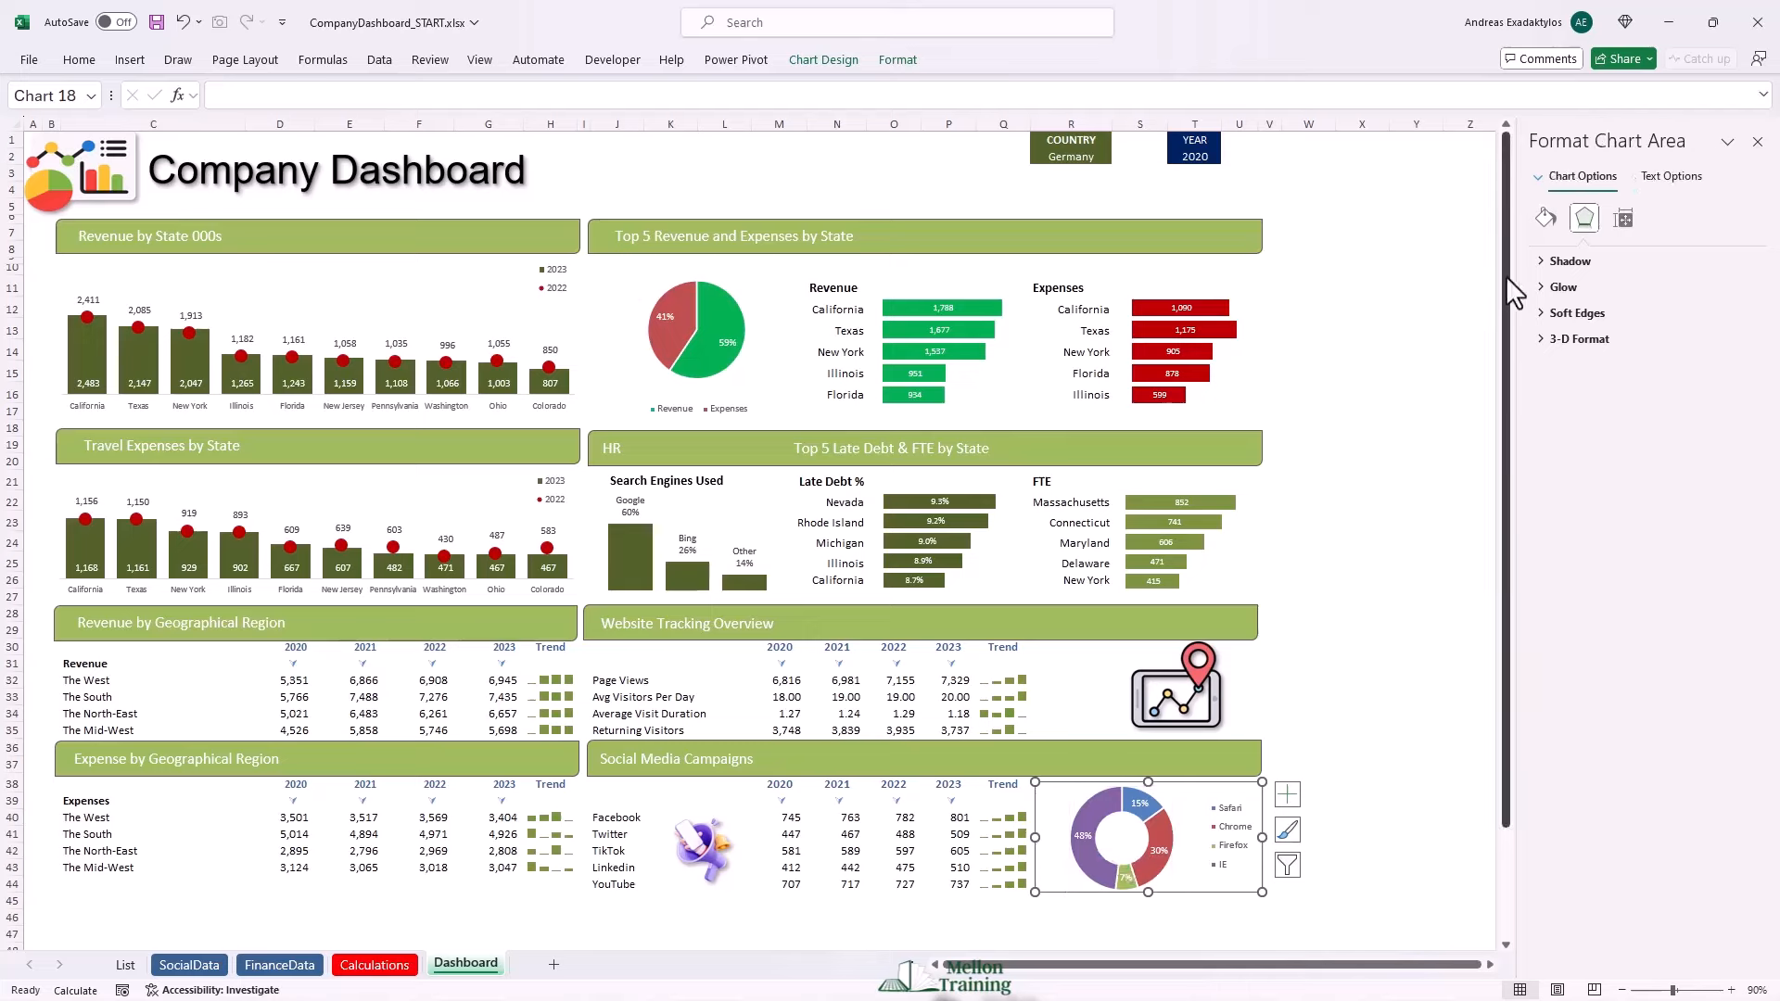
left_click(1545, 217)
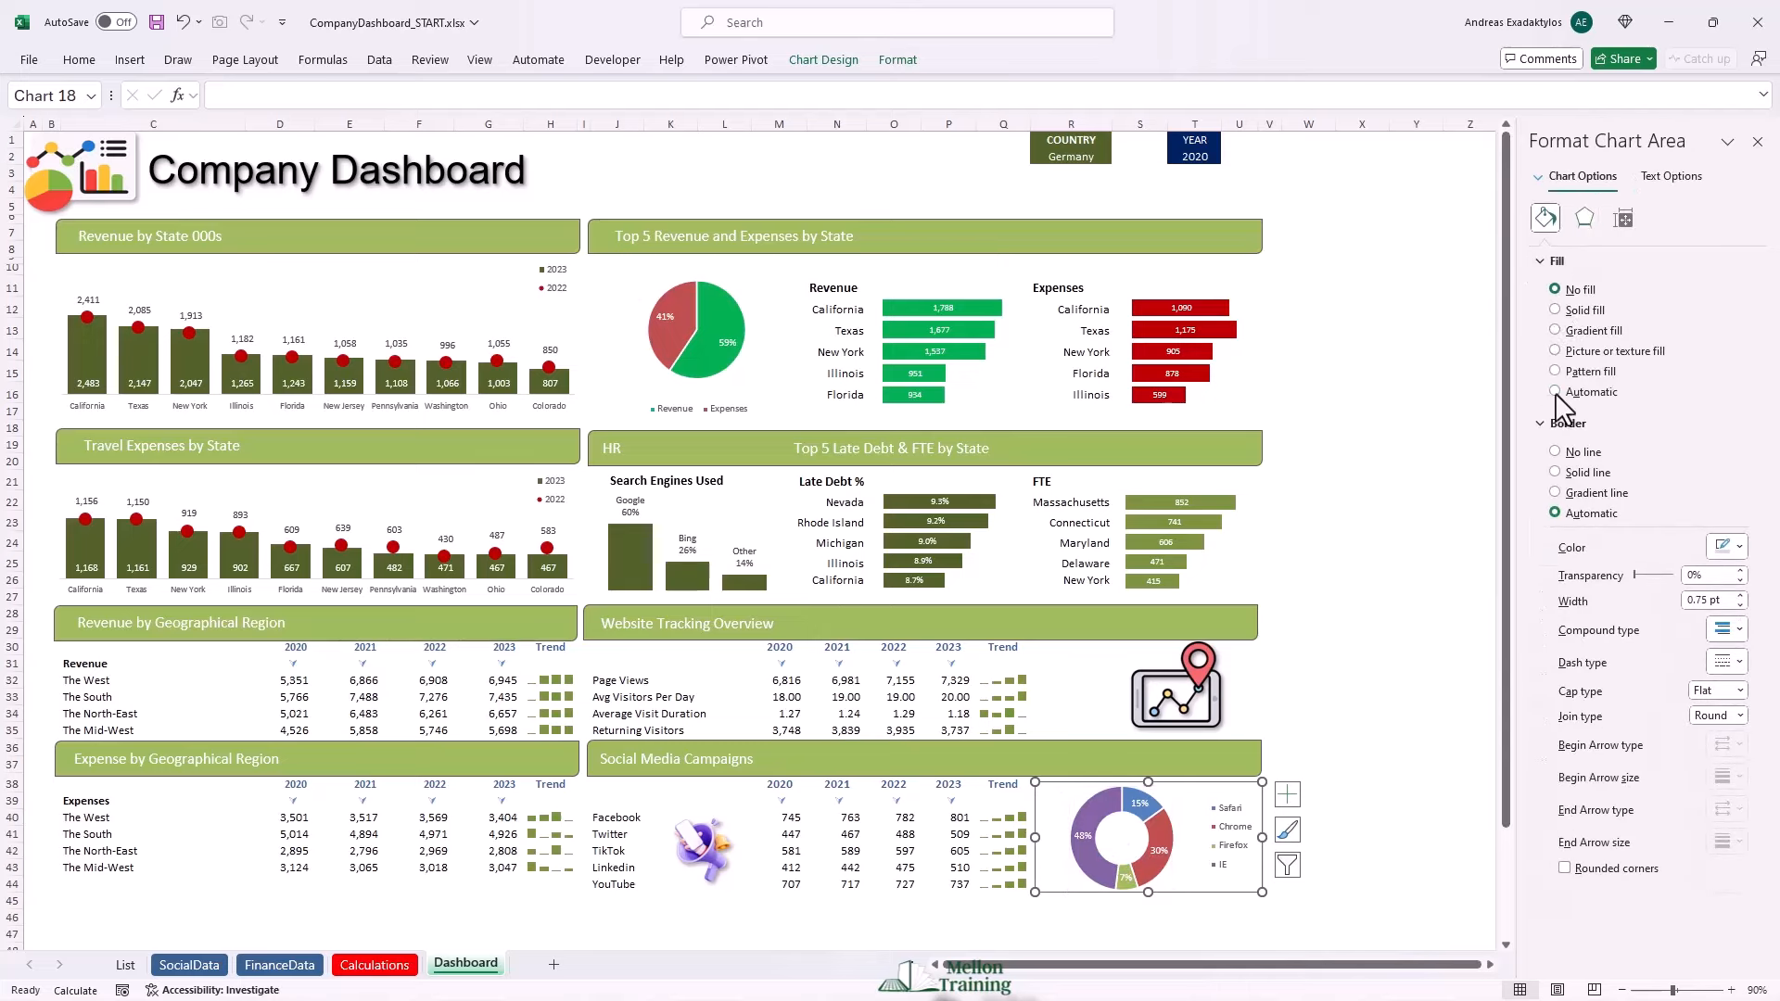
left_click(1556, 452)
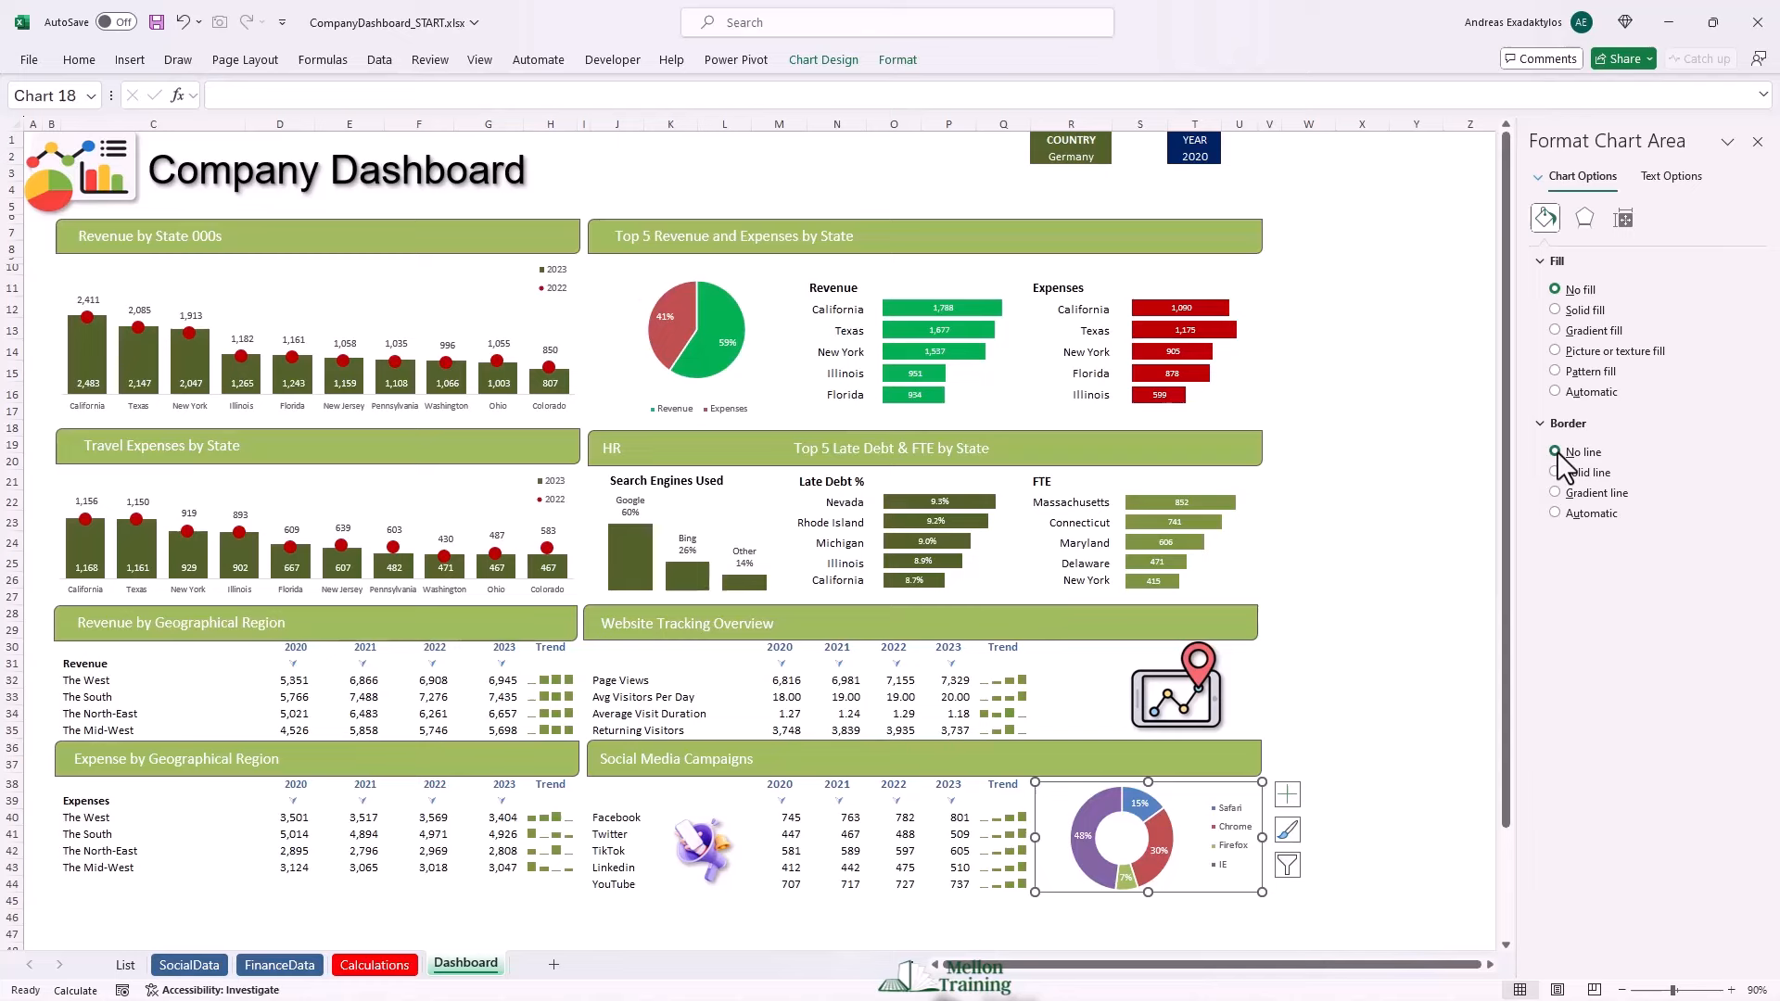
Change the doughnut chart's colors to the monochromatic green palette running from light to dark, and deselect the chart.
left_click(835, 63)
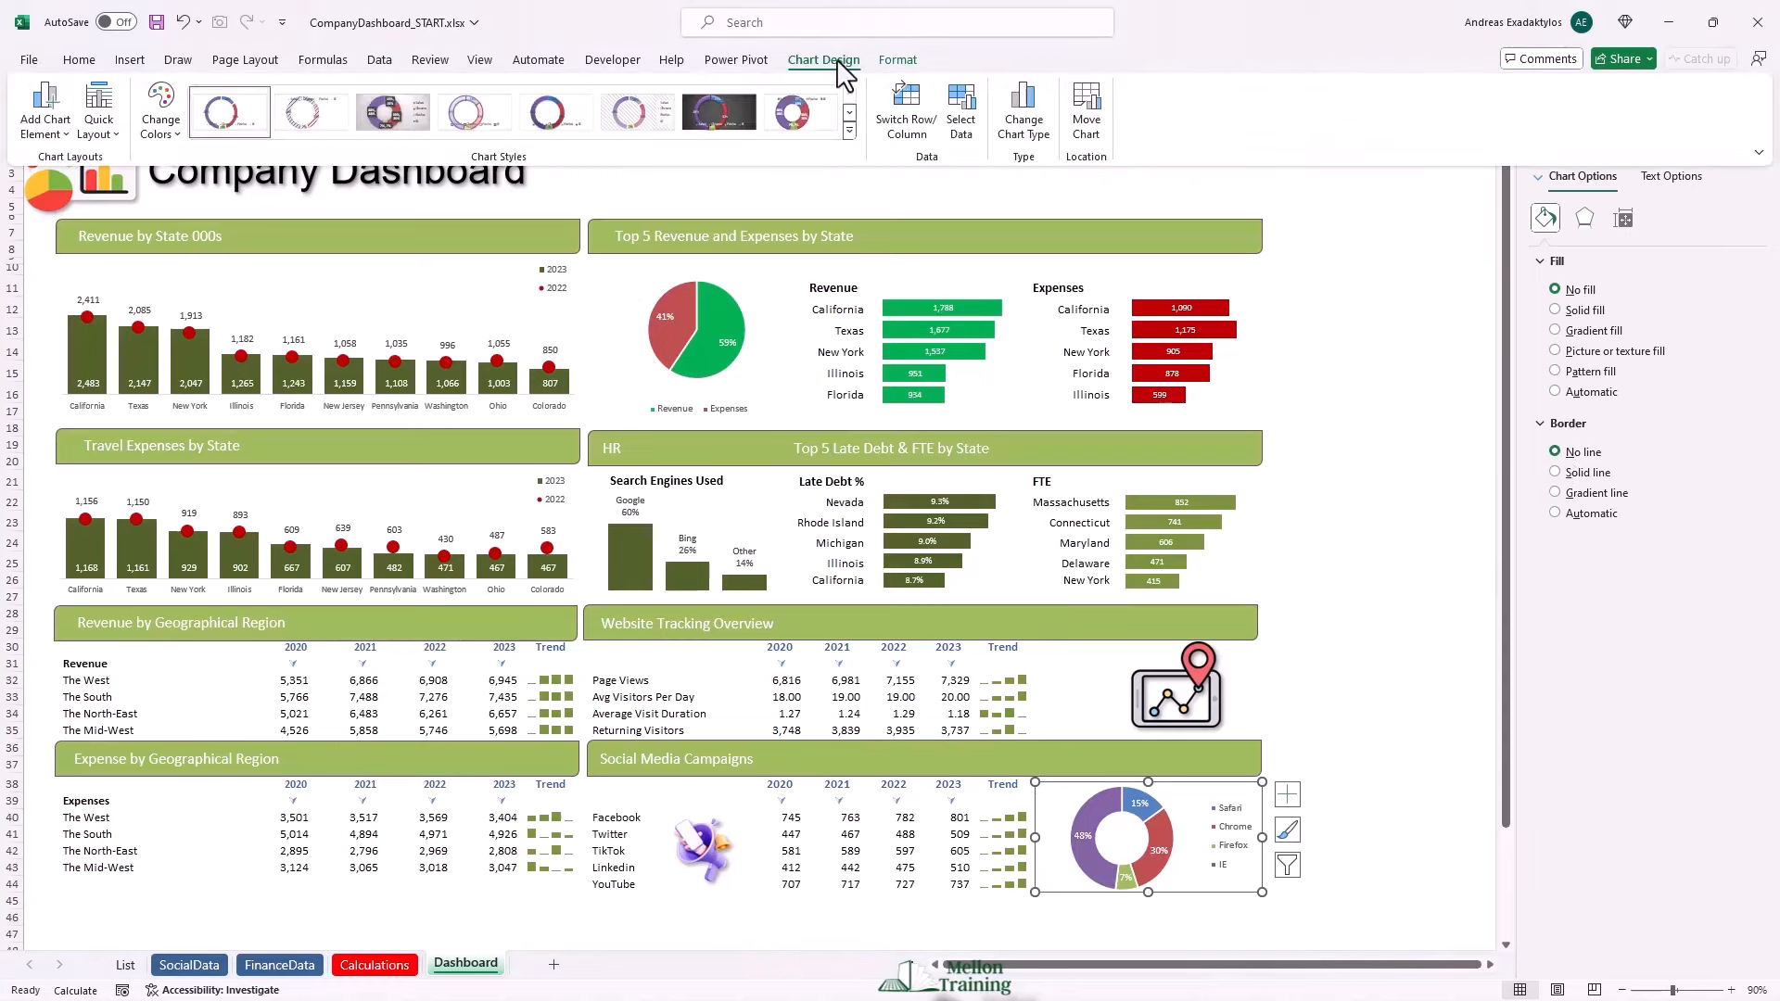
left_click(169, 128)
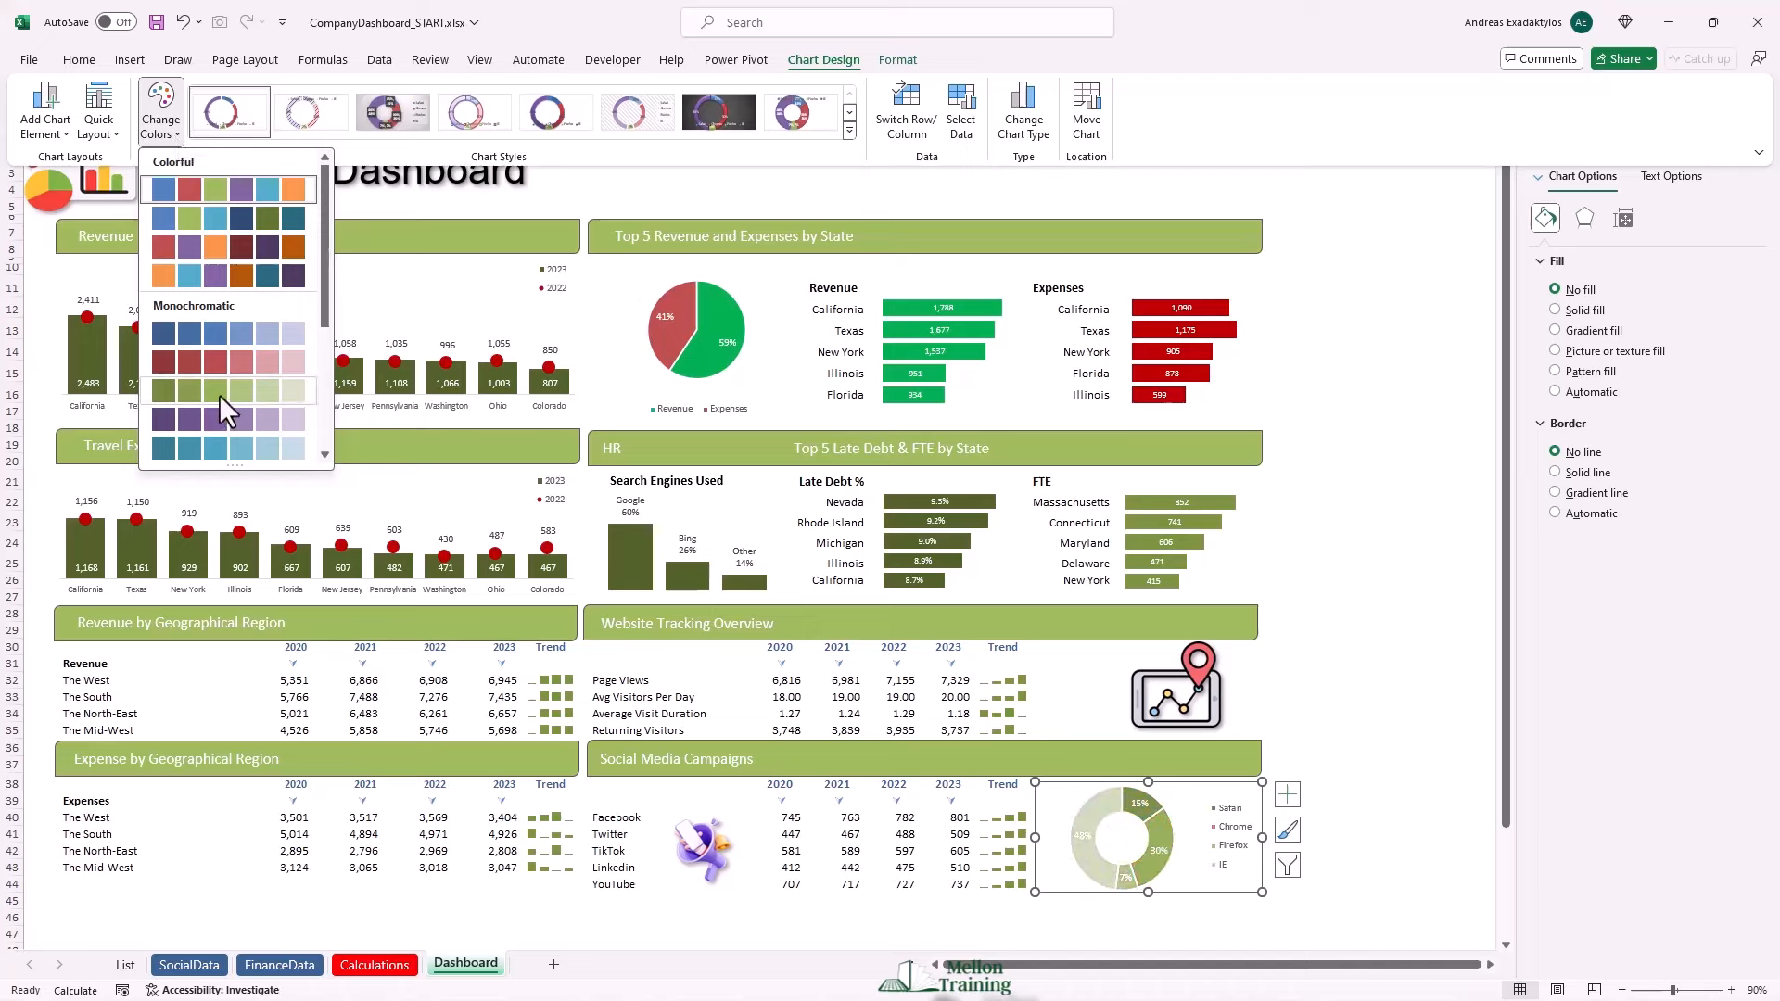
scroll(228, 391, "down", 2)
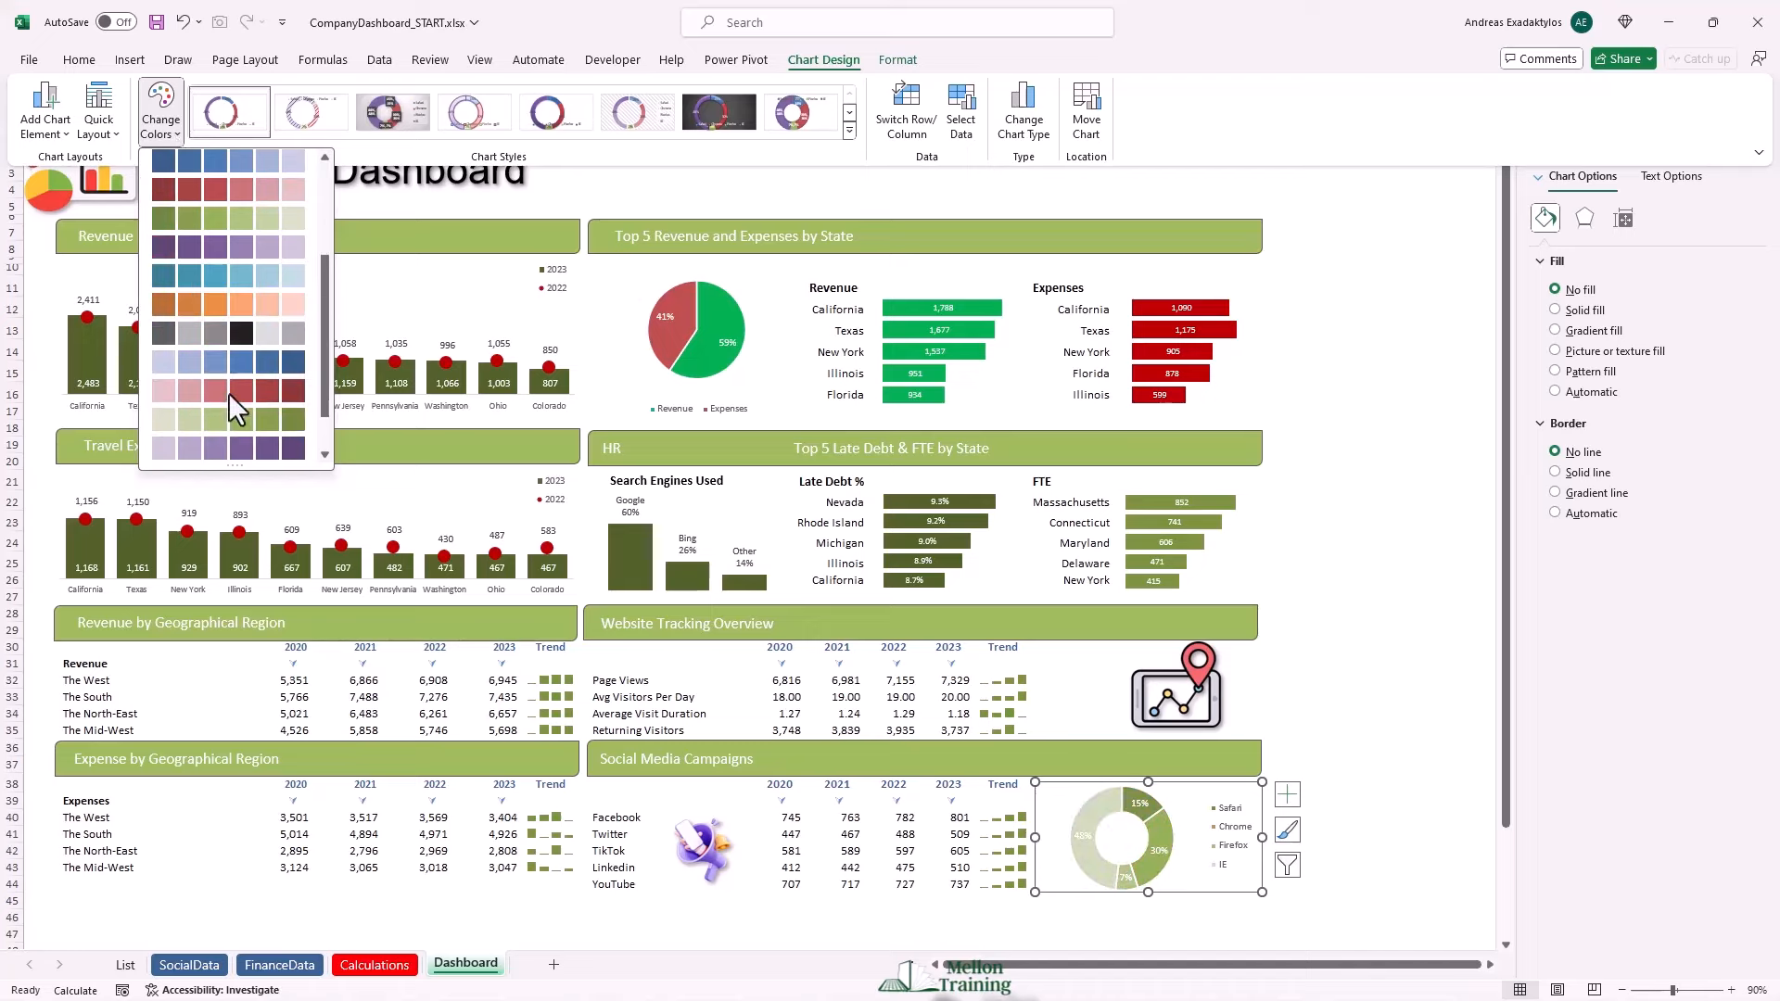
left_click(225, 419)
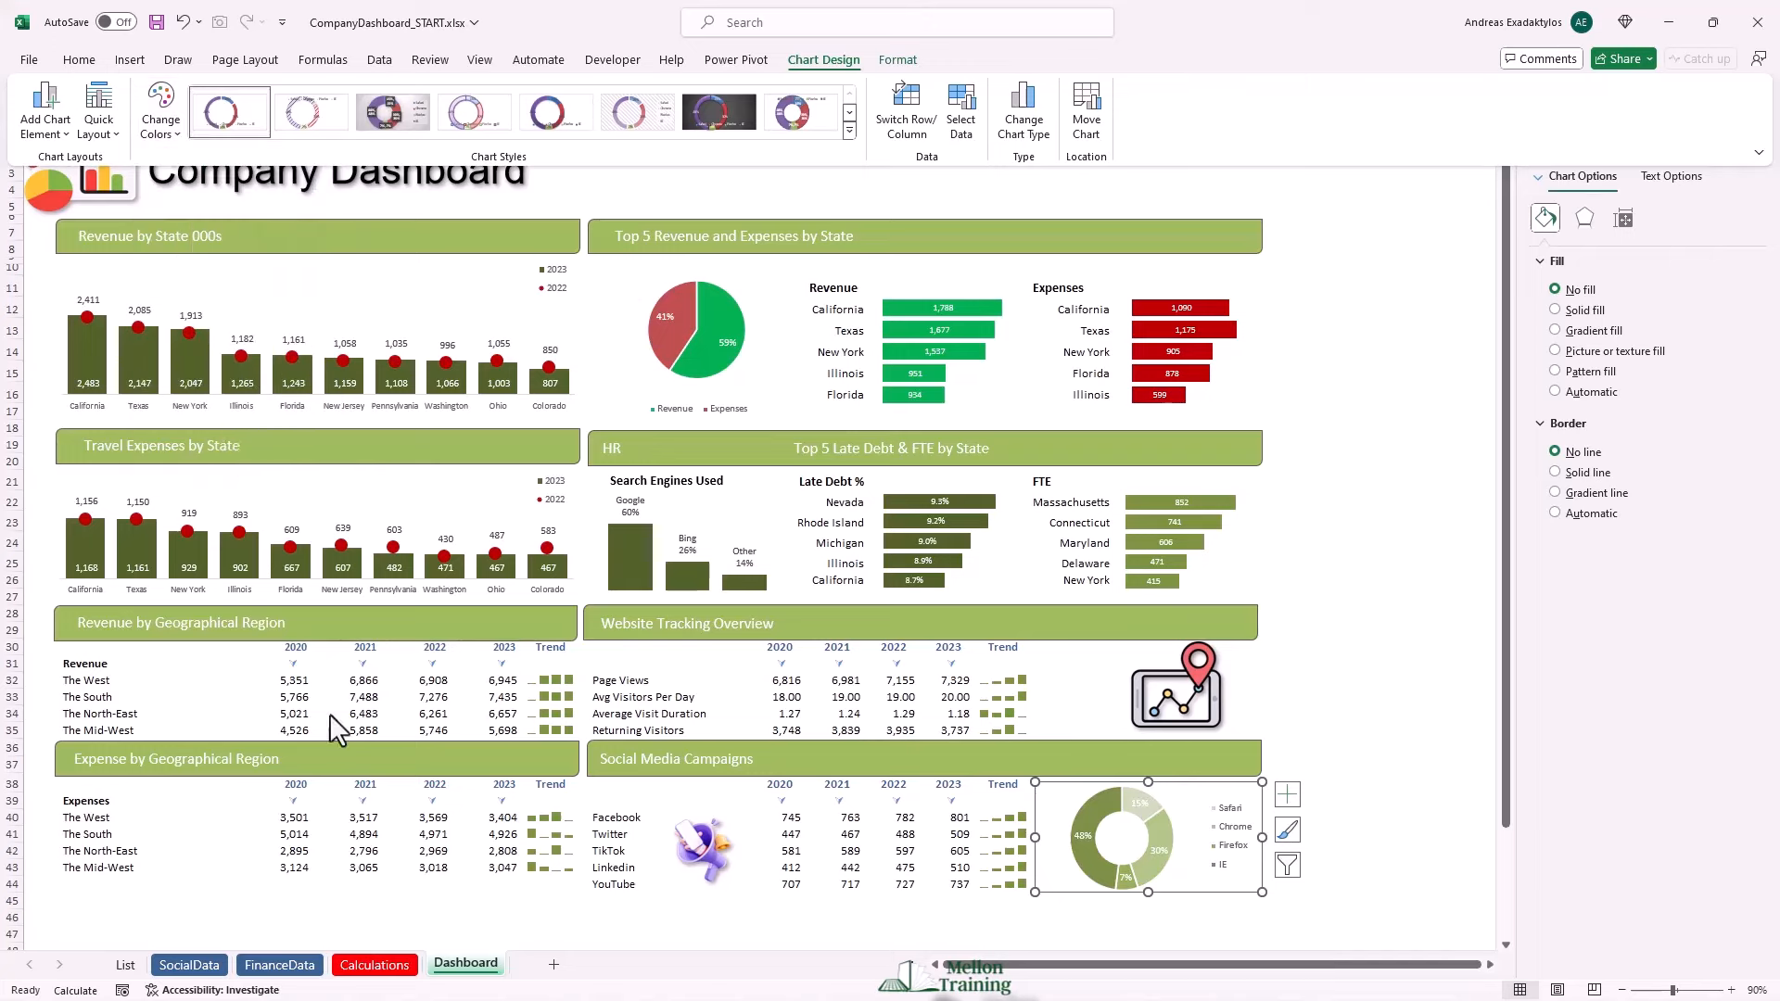
left_click(1337, 532)
left_click(1324, 393)
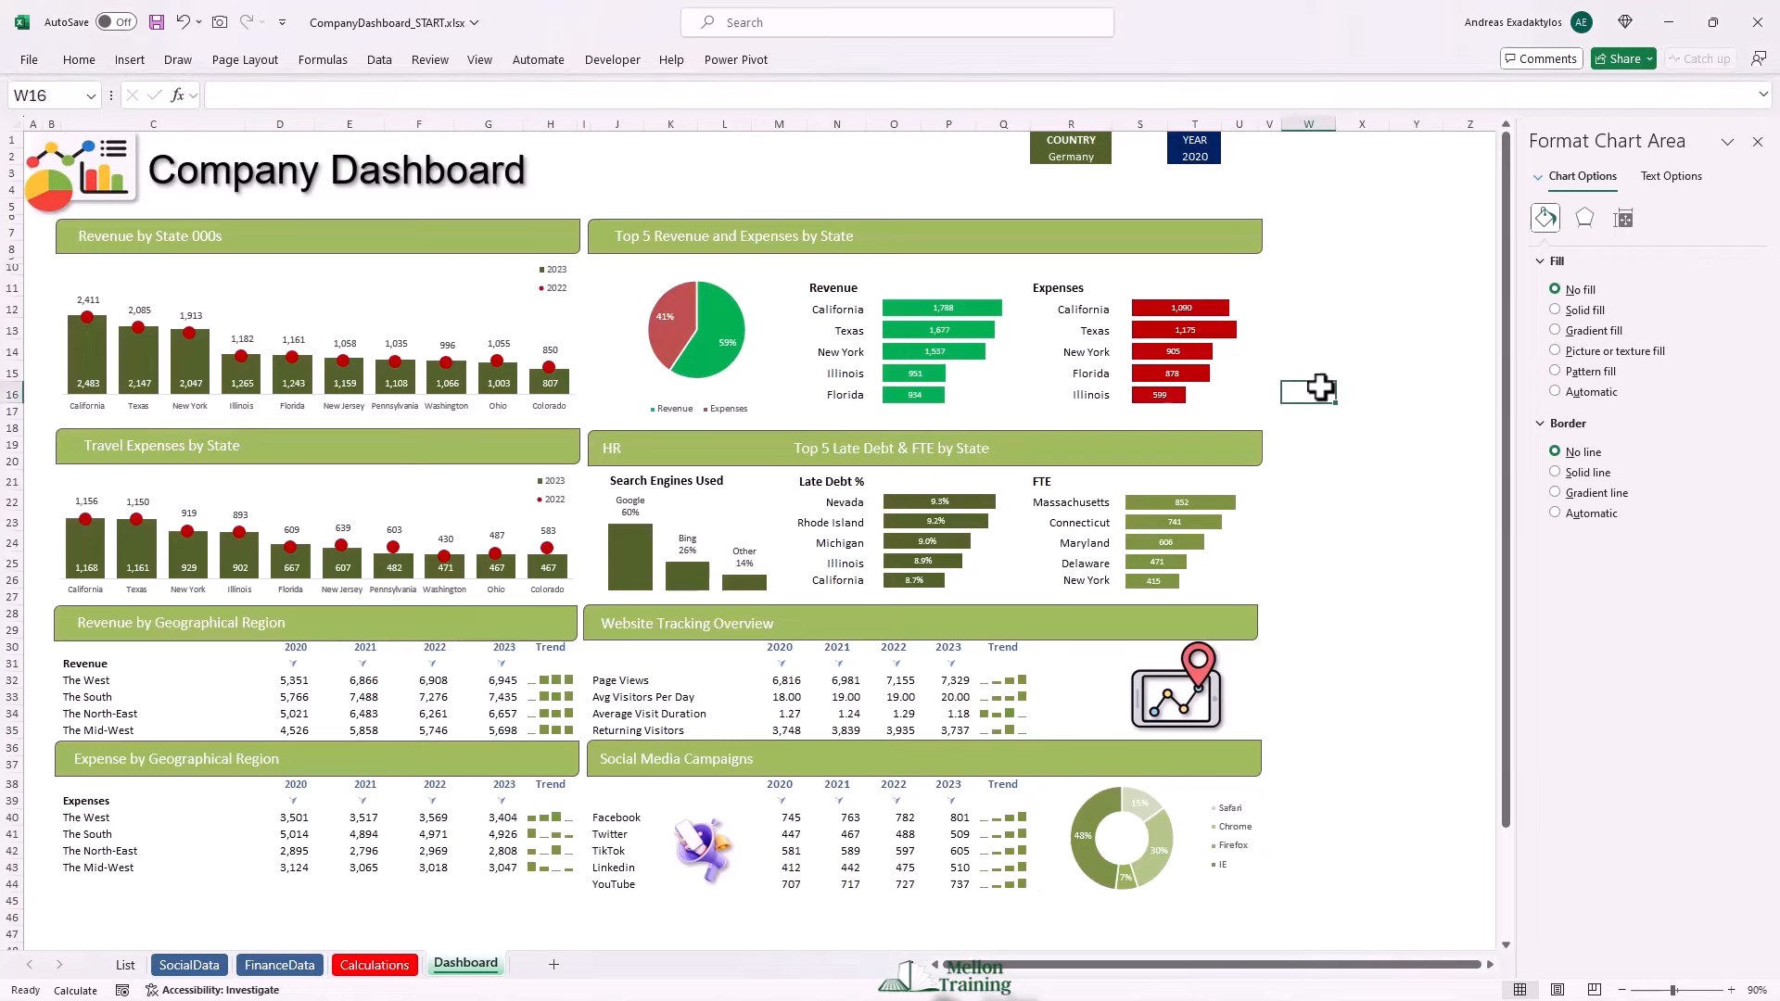
left_click(1306, 222)
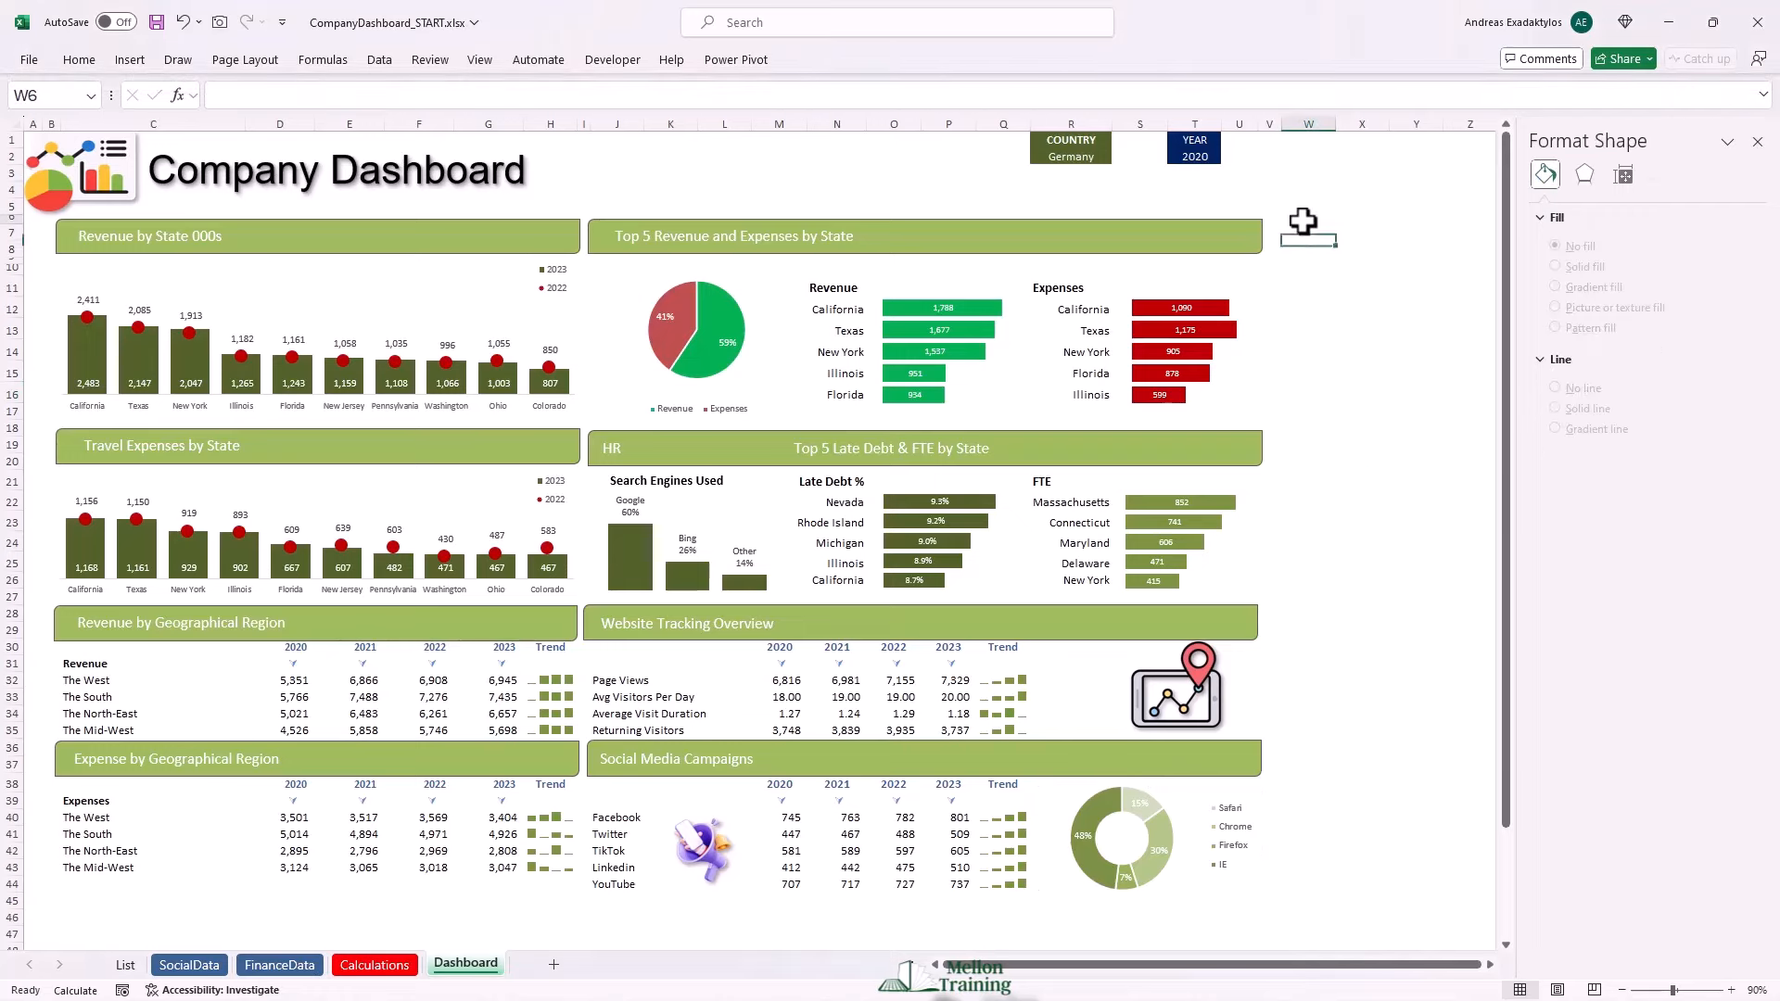
Choose United States as the dashboard's Country in R2.
left_click(1063, 158)
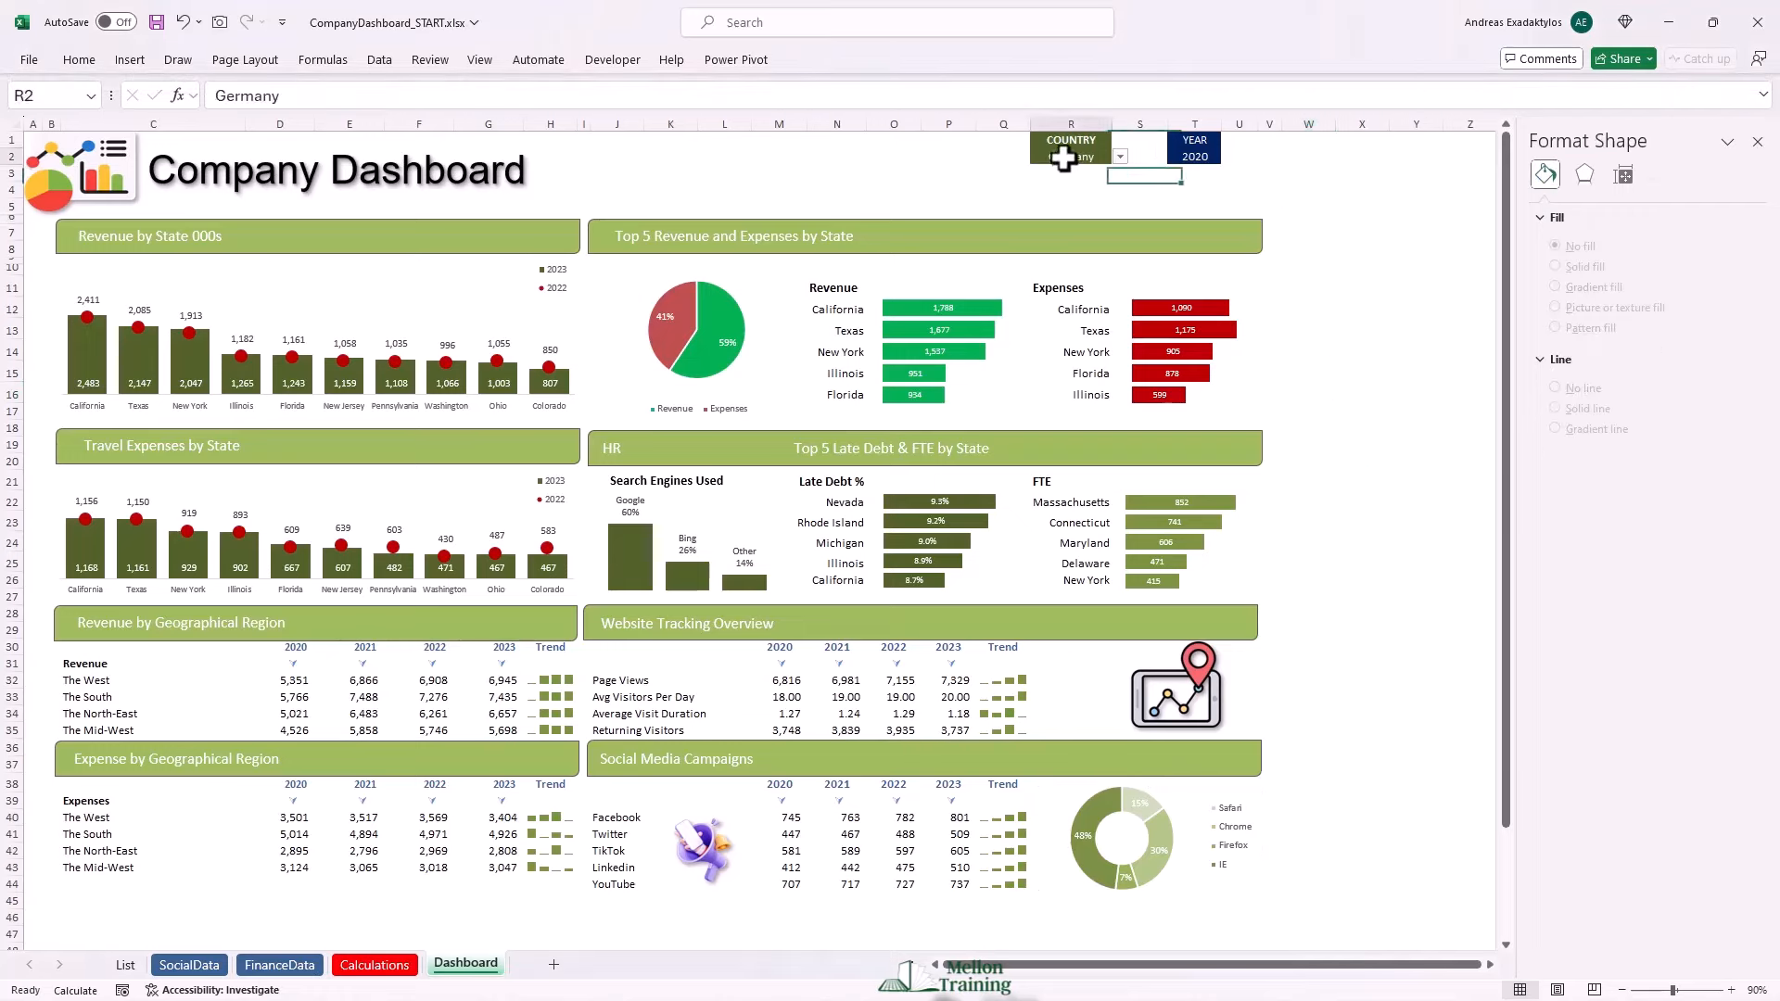
left_click(1120, 158)
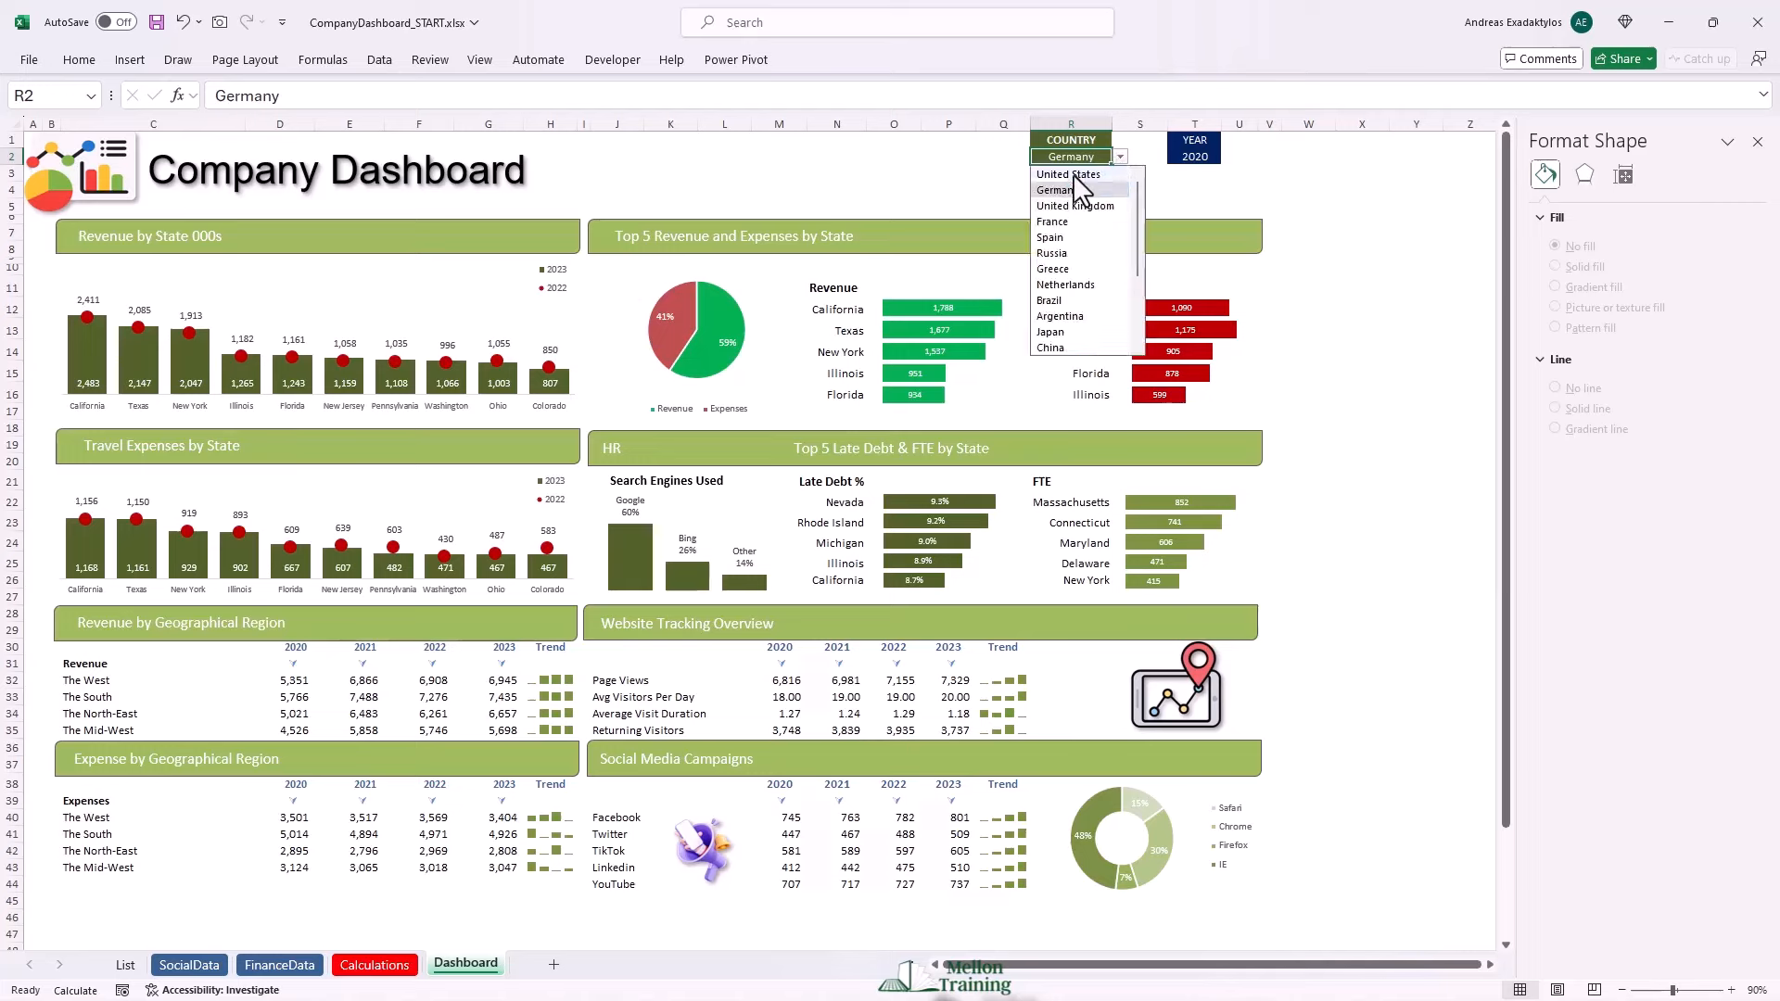
left_click(1075, 174)
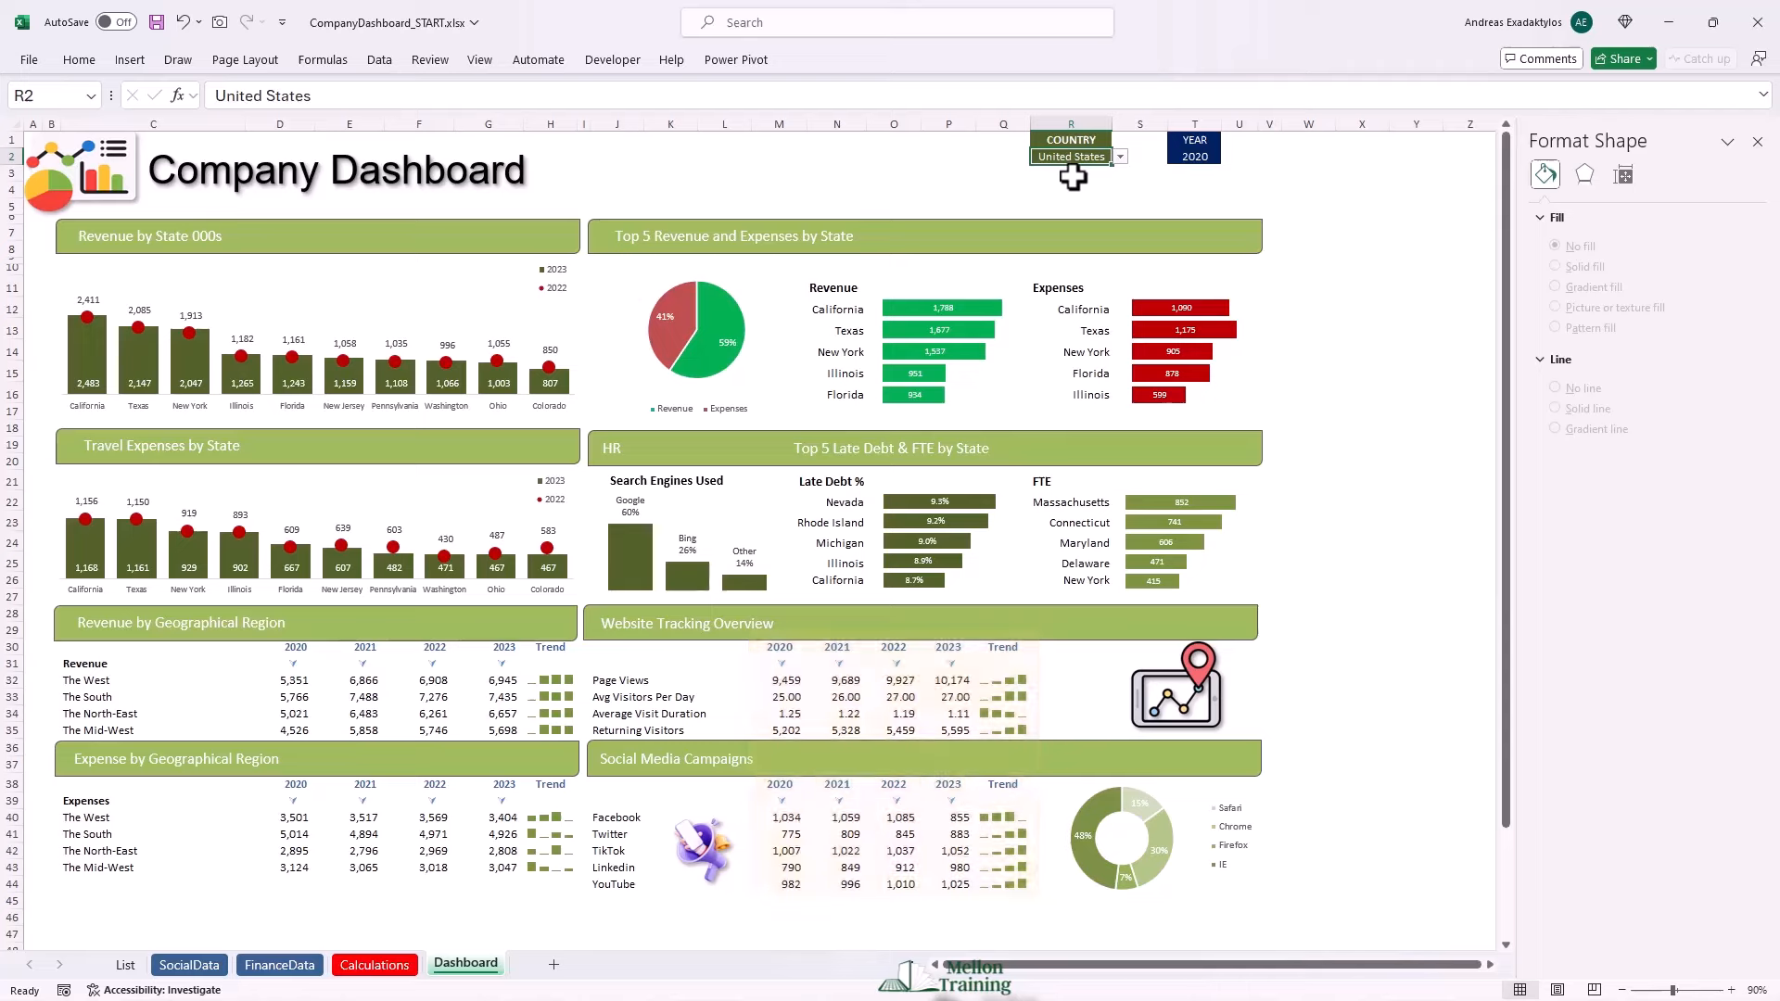
Test the dashboard's Year selection in T2 with 2021, 2022 and 2023, and return it to 2020.
left_click(1203, 157)
left_click(1230, 157)
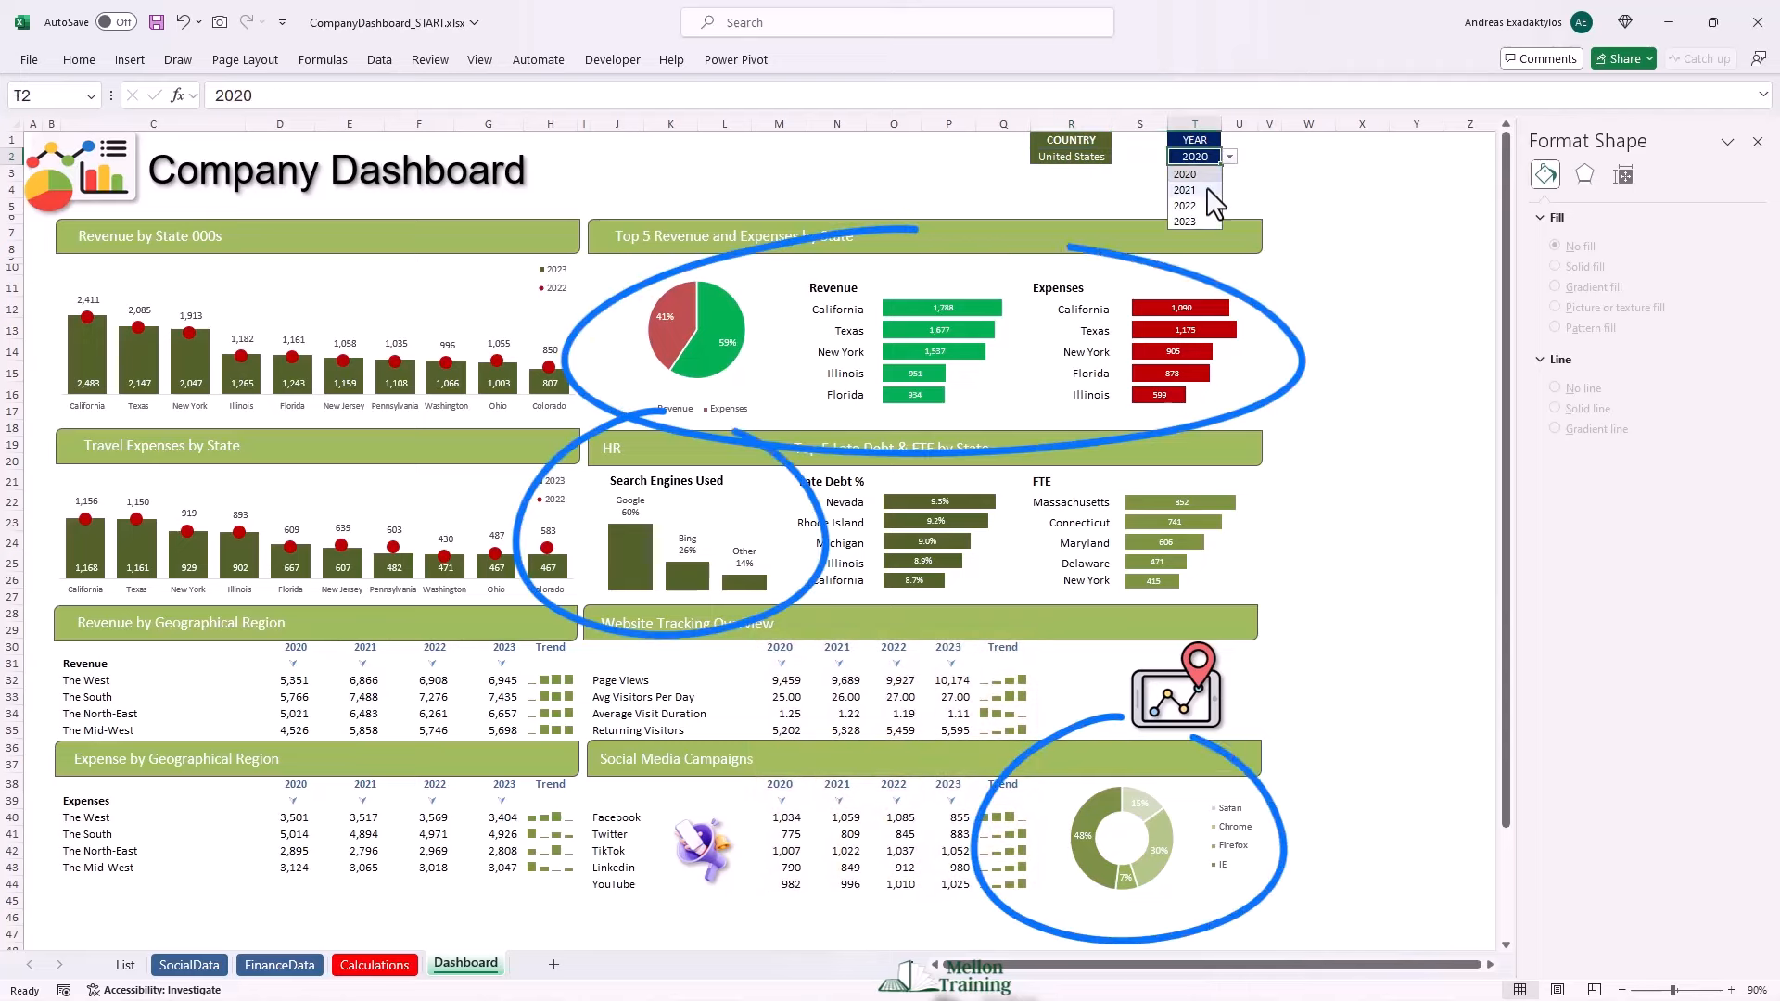
left_click(1205, 191)
left_click(1230, 158)
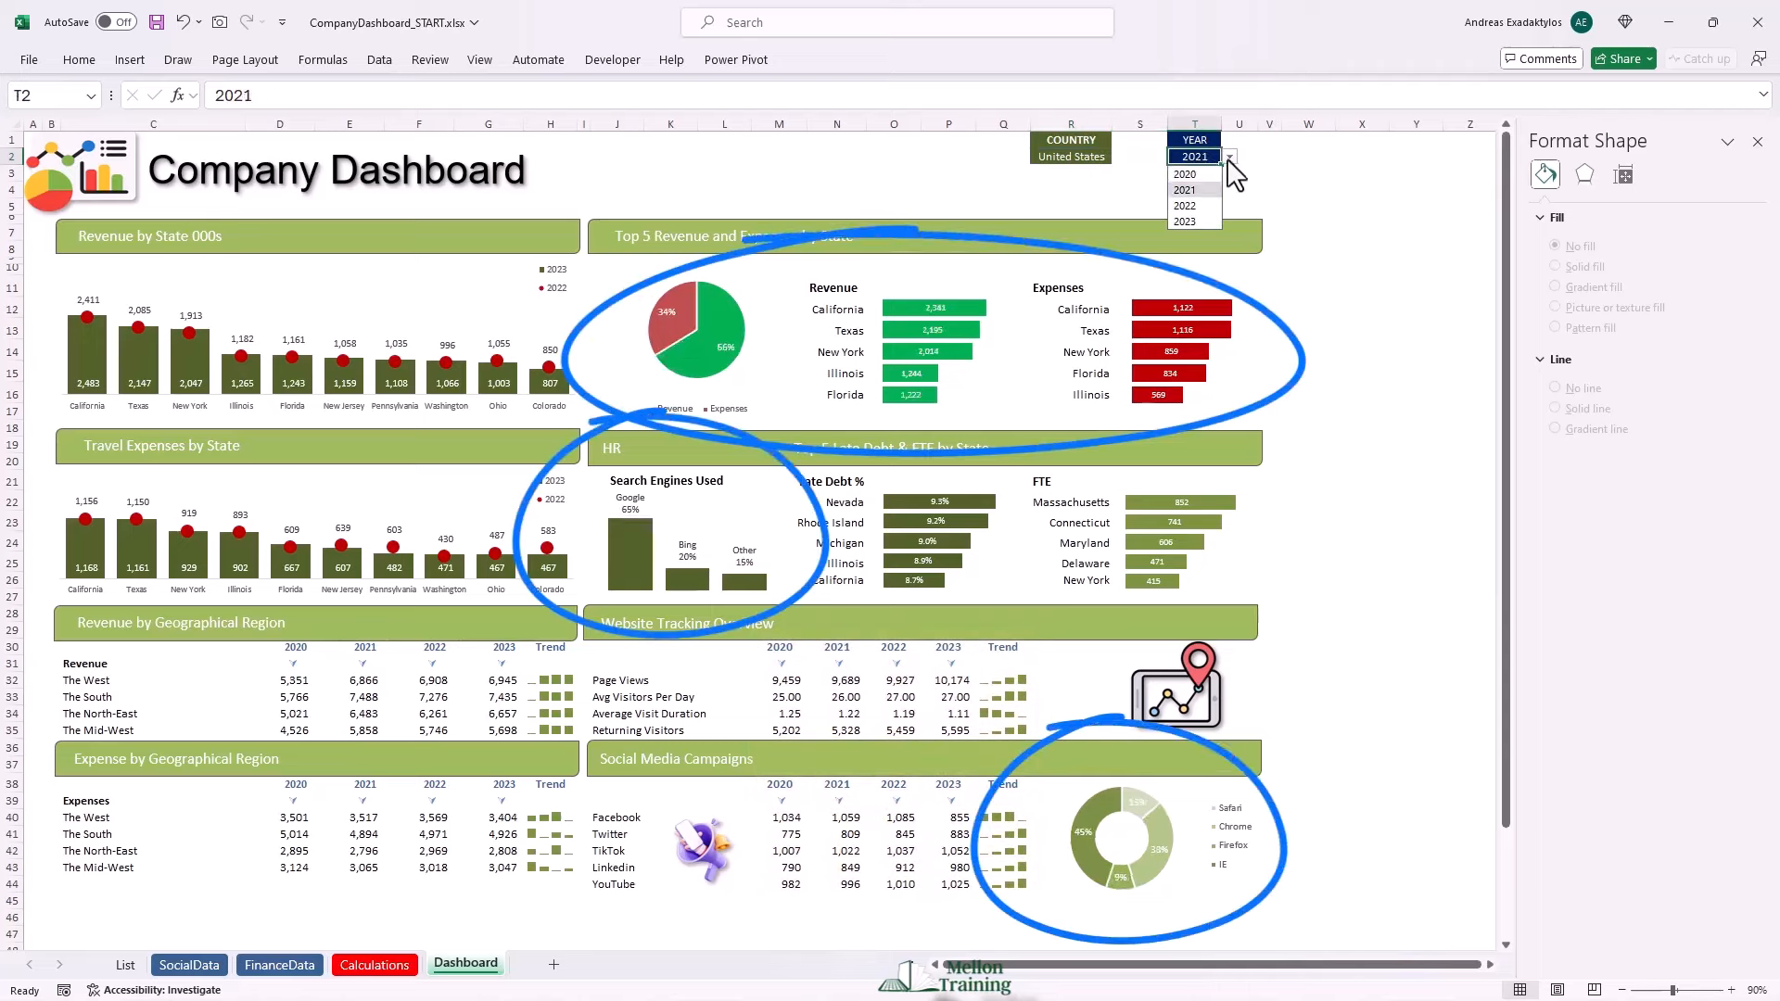
left_click(1201, 206)
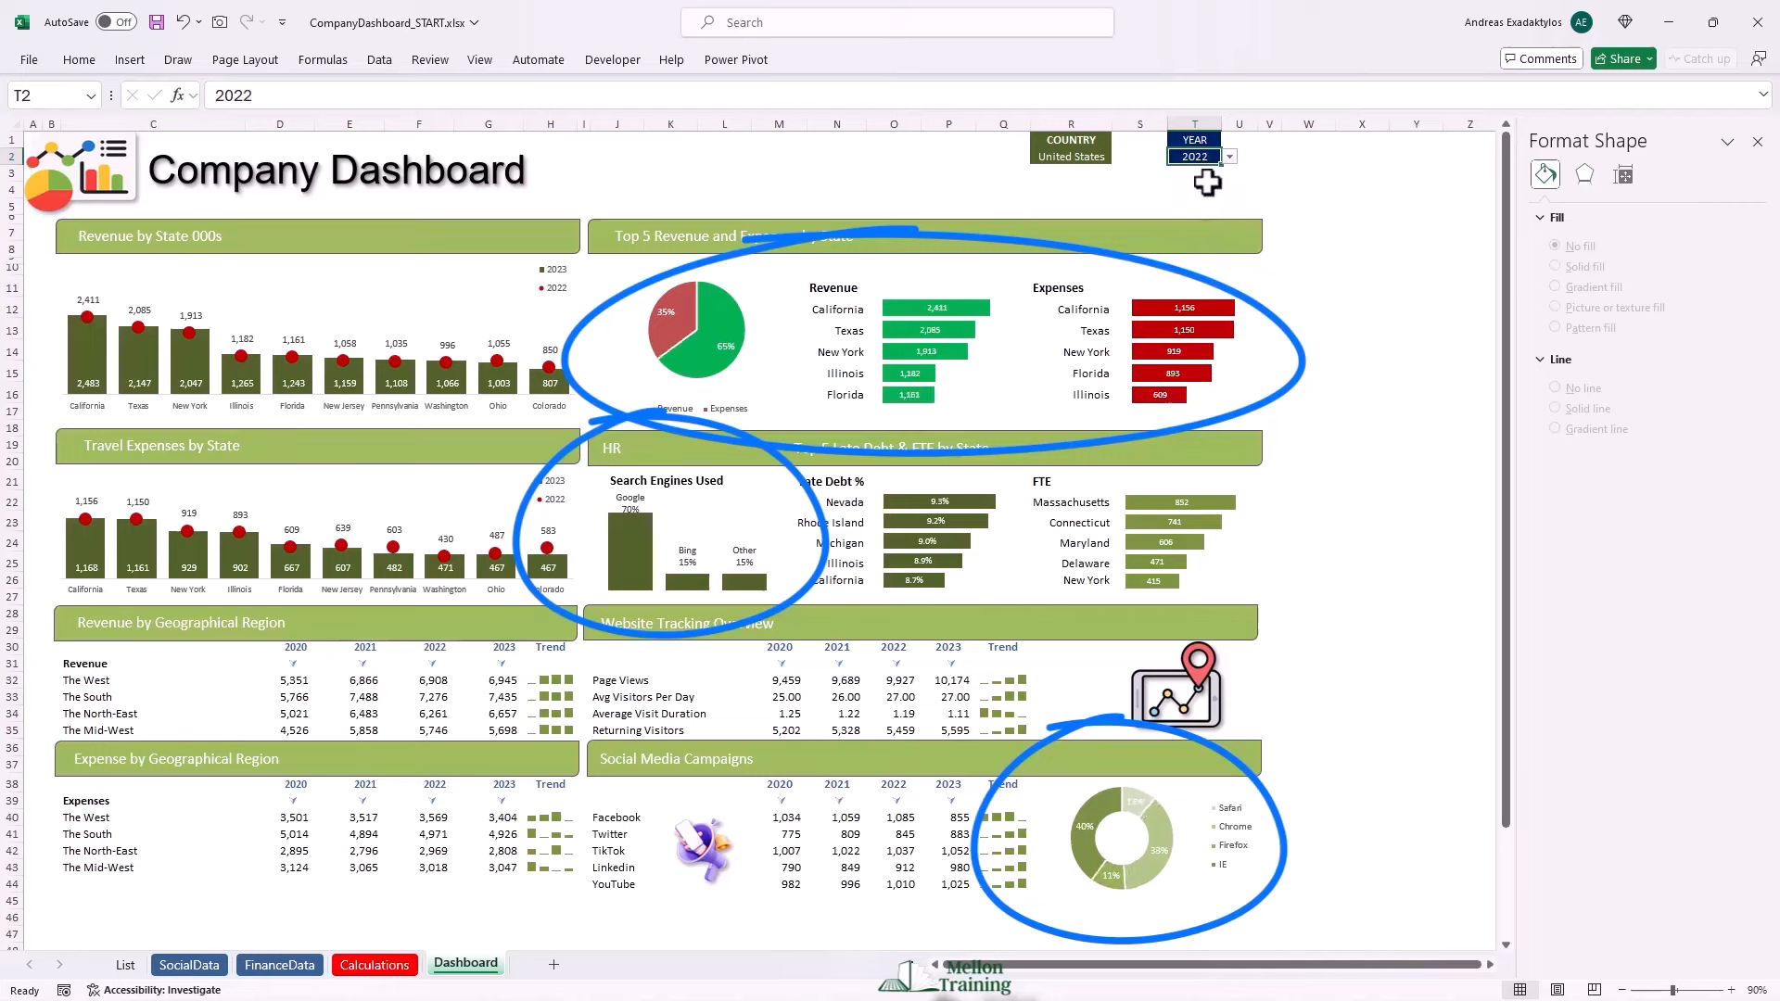
left_click(1229, 157)
left_click(1189, 217)
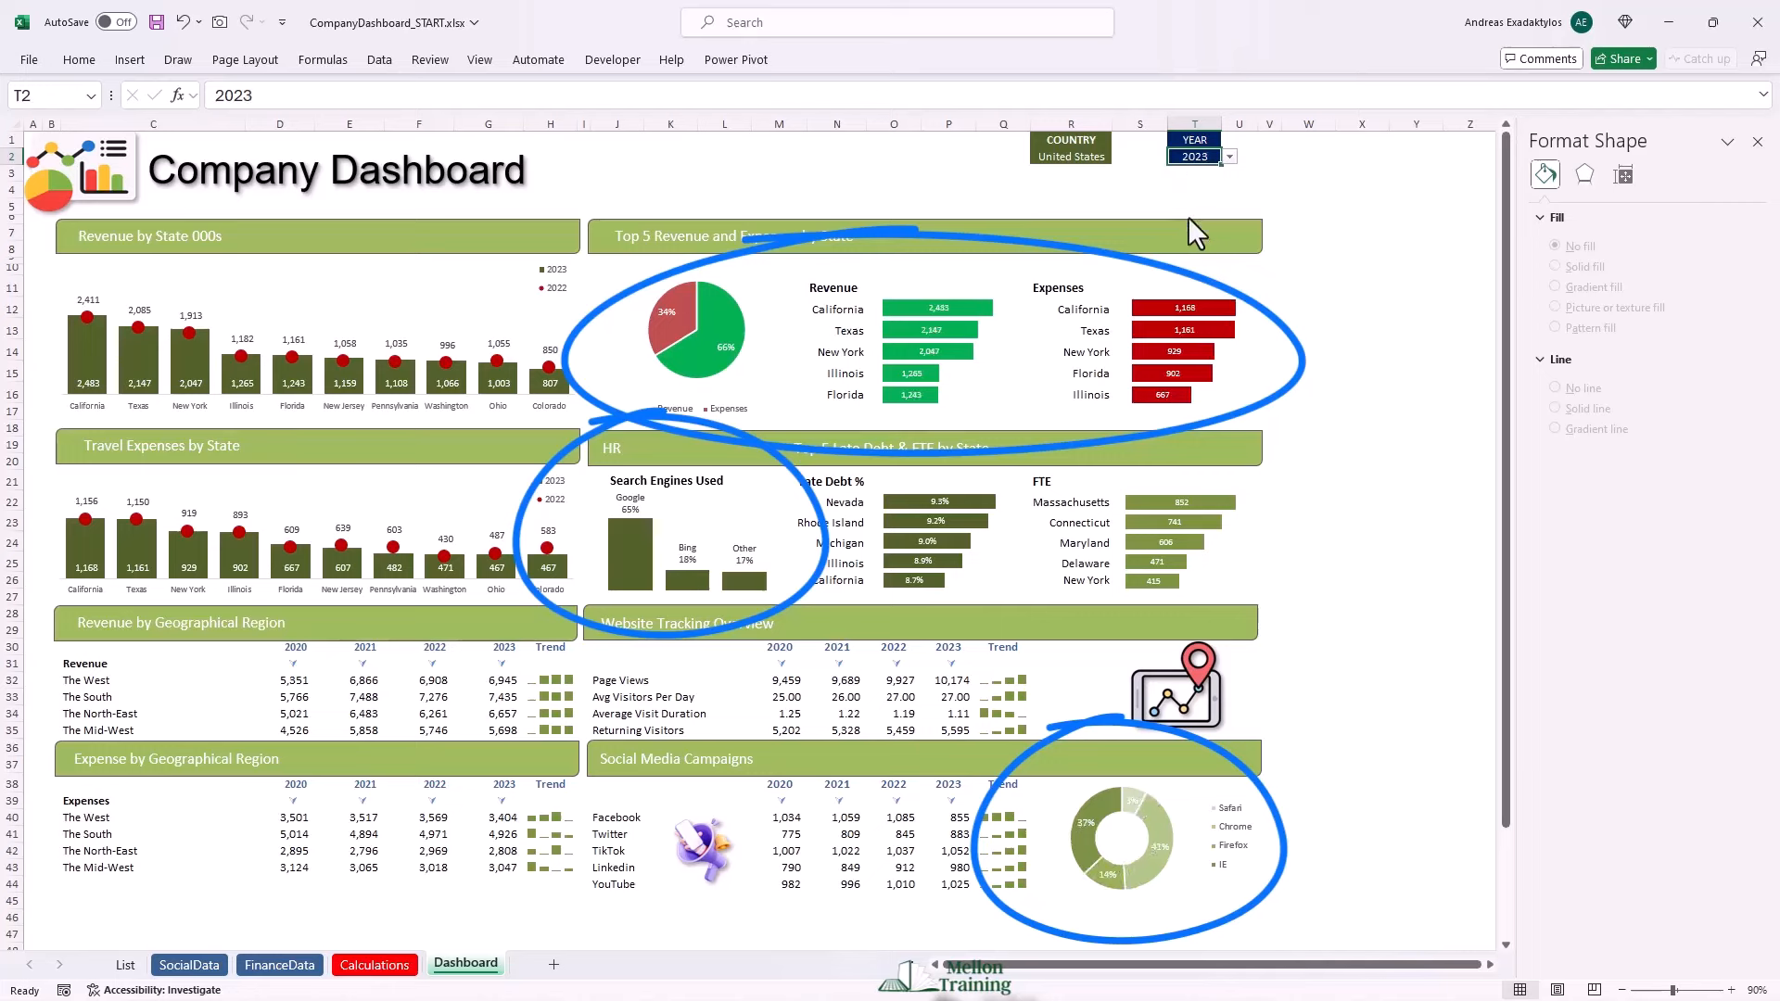
left_click(1229, 157)
left_click(1200, 176)
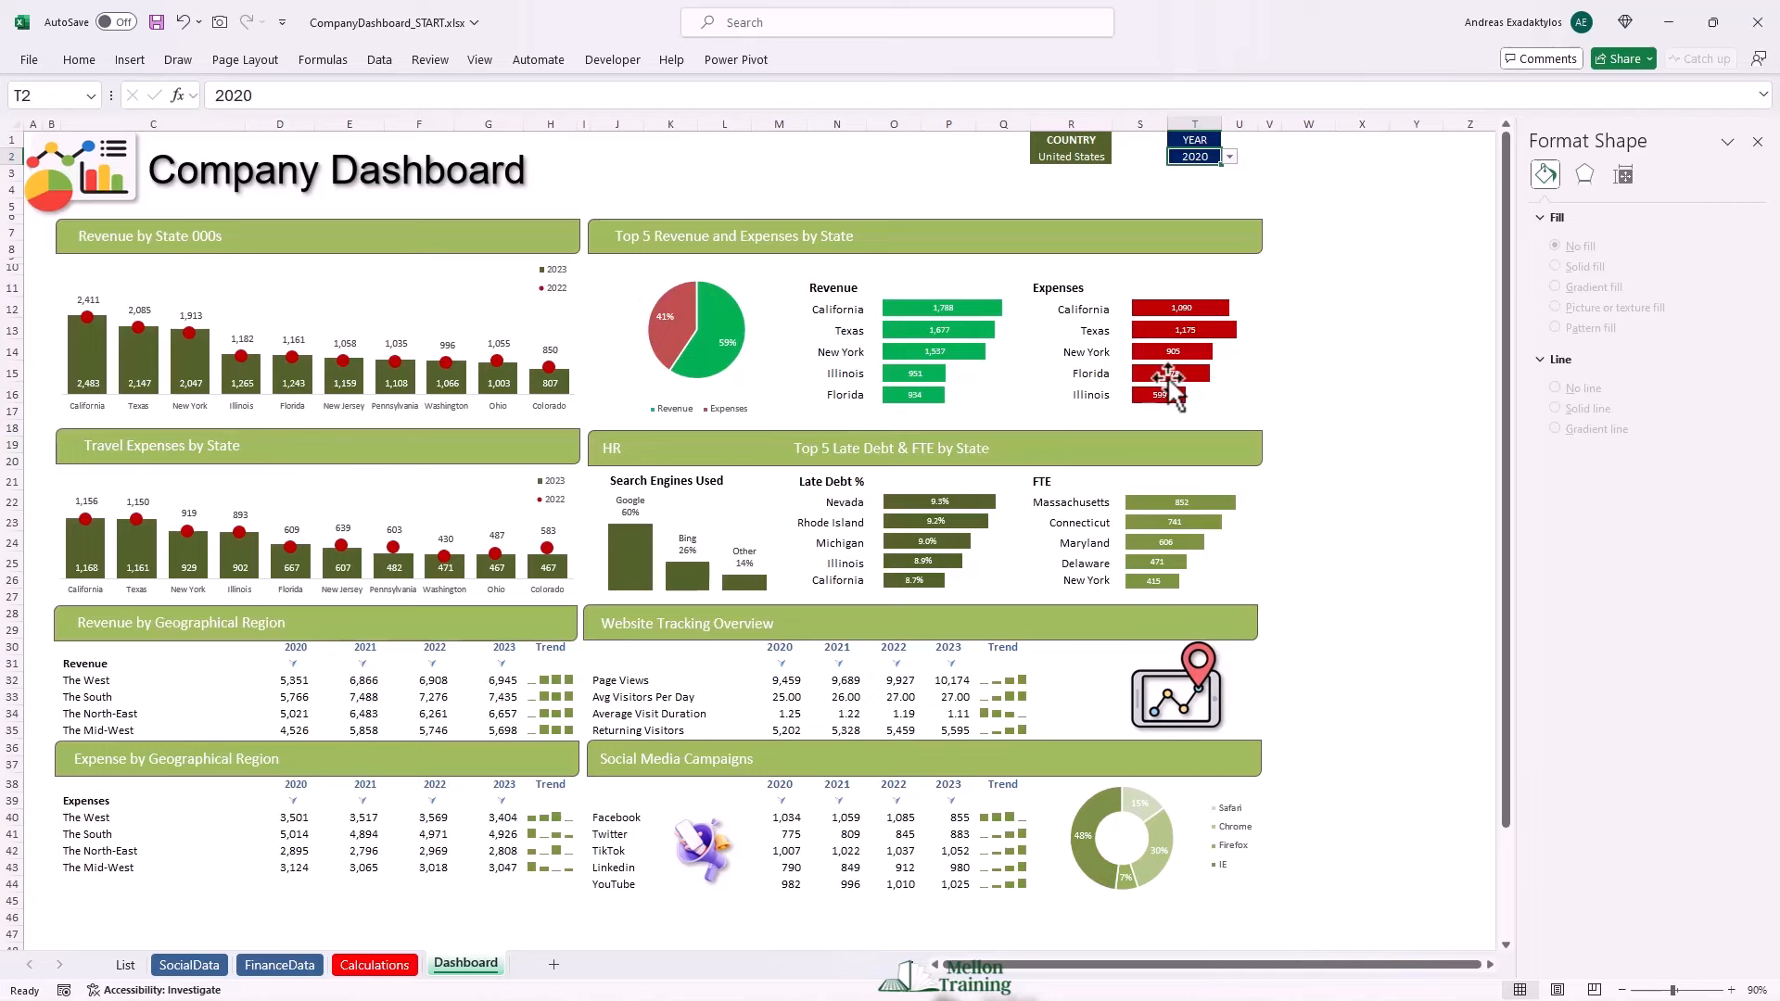
left_click(1315, 151)
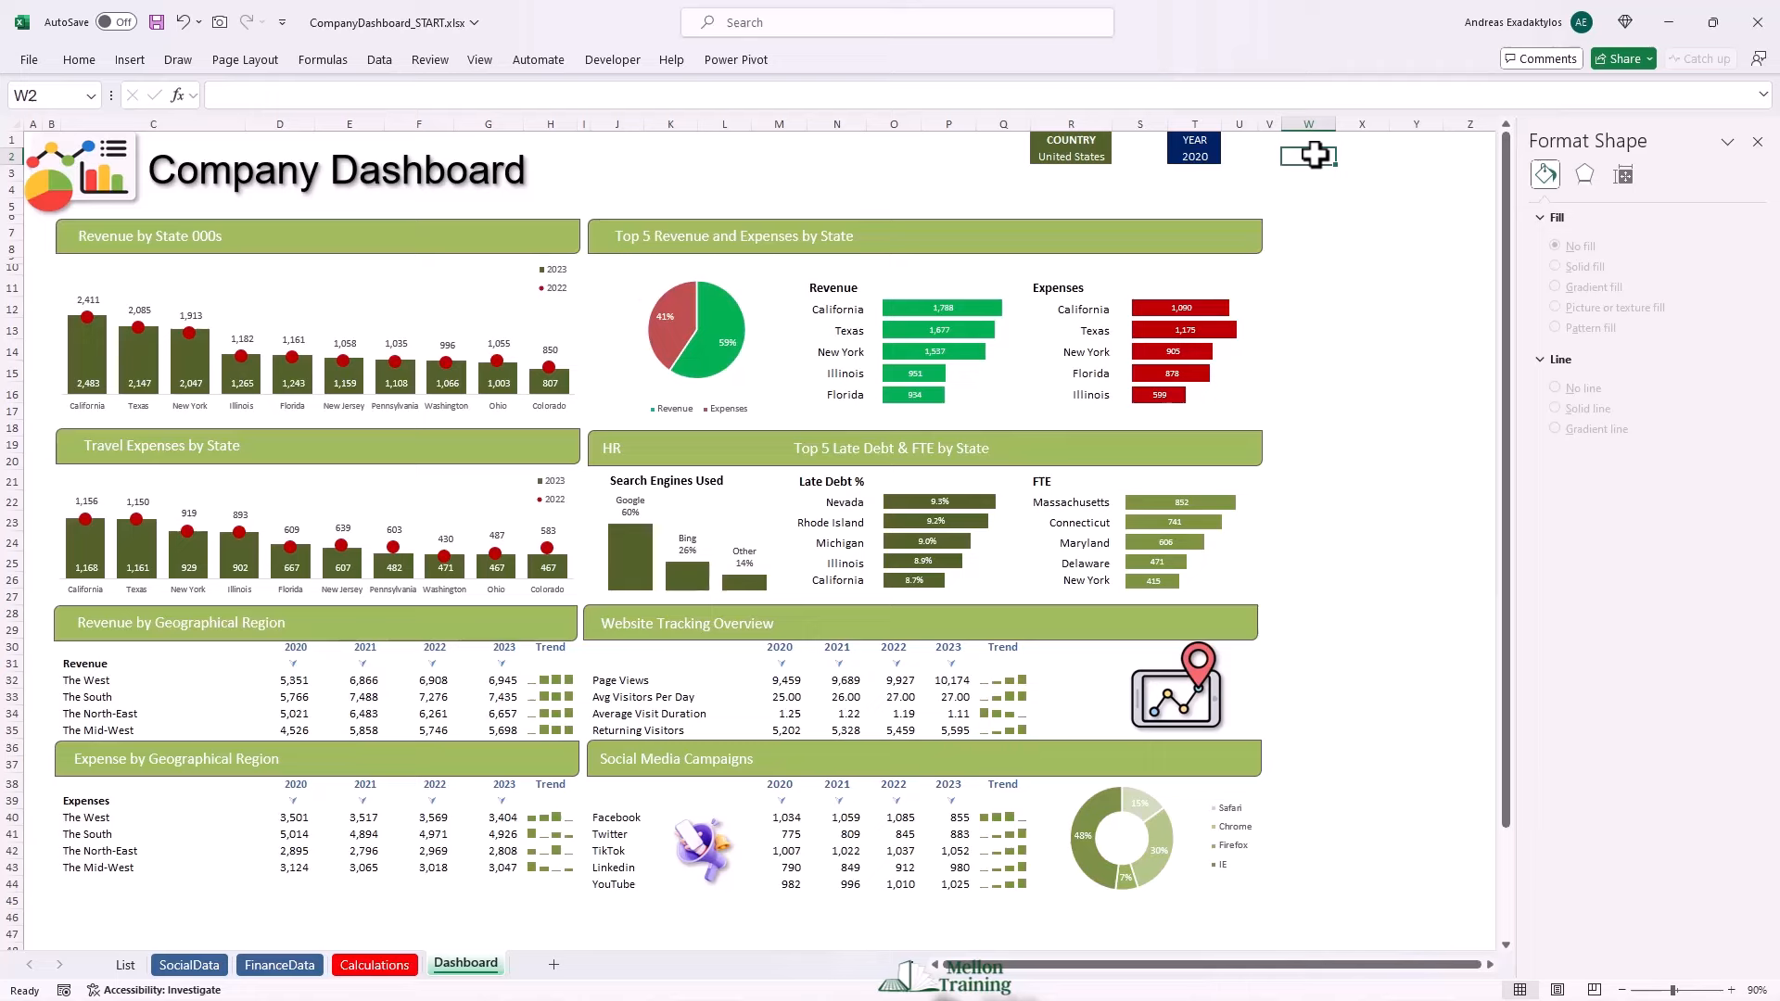
Set the dashboard's Country in R2 back to Germany.
left_click(1093, 157)
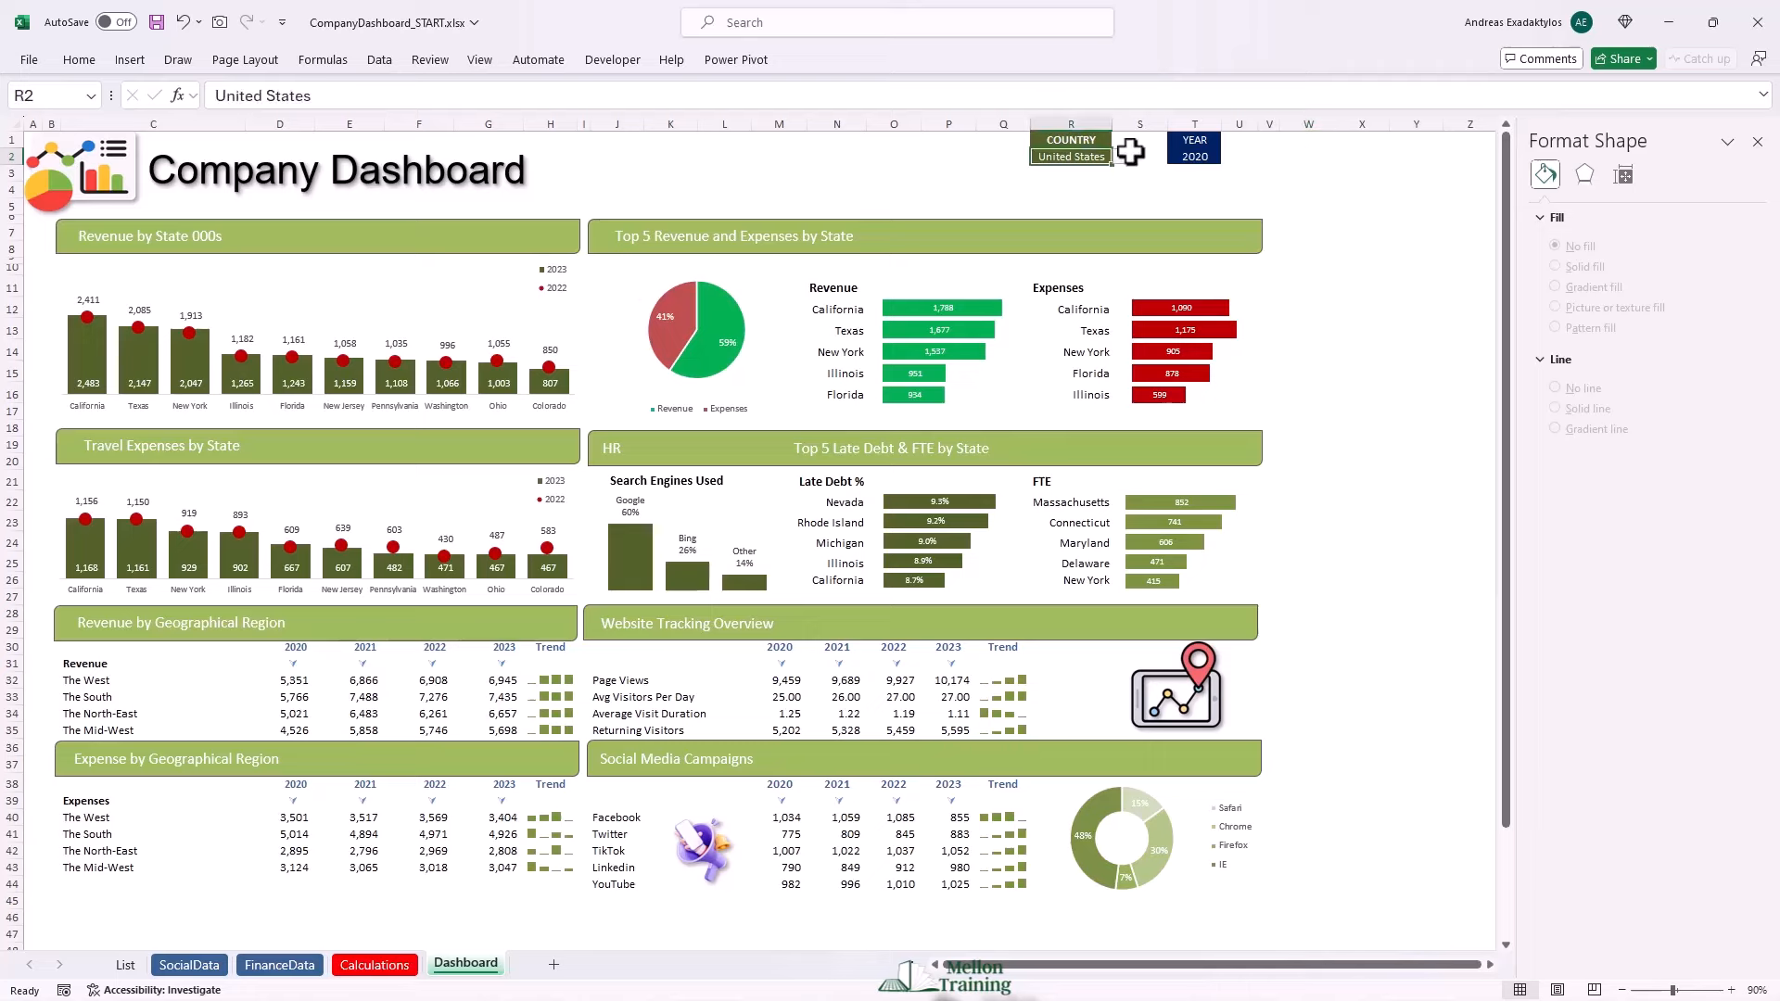
left_click(1120, 157)
left_click(1076, 185)
left_click(1263, 157)
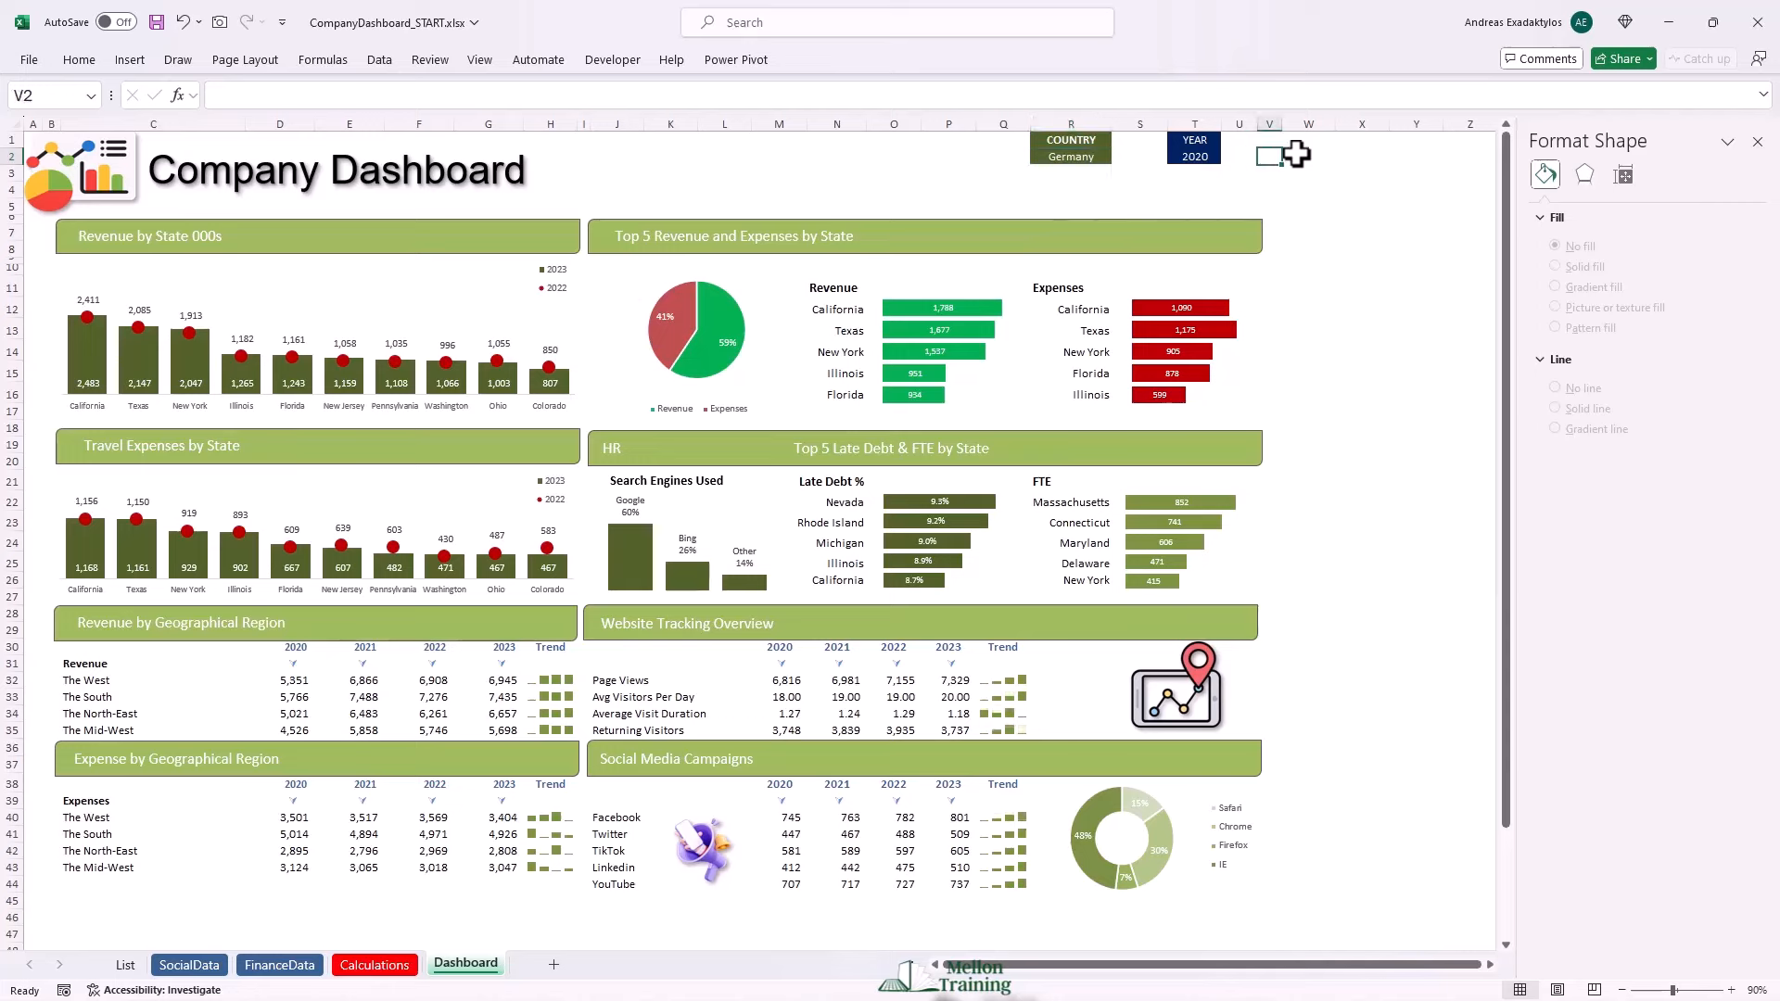
Start a new formula-based conditional formatting rule for the Revenue by Geographical Region values in D32:G35.
left_click(280, 661)
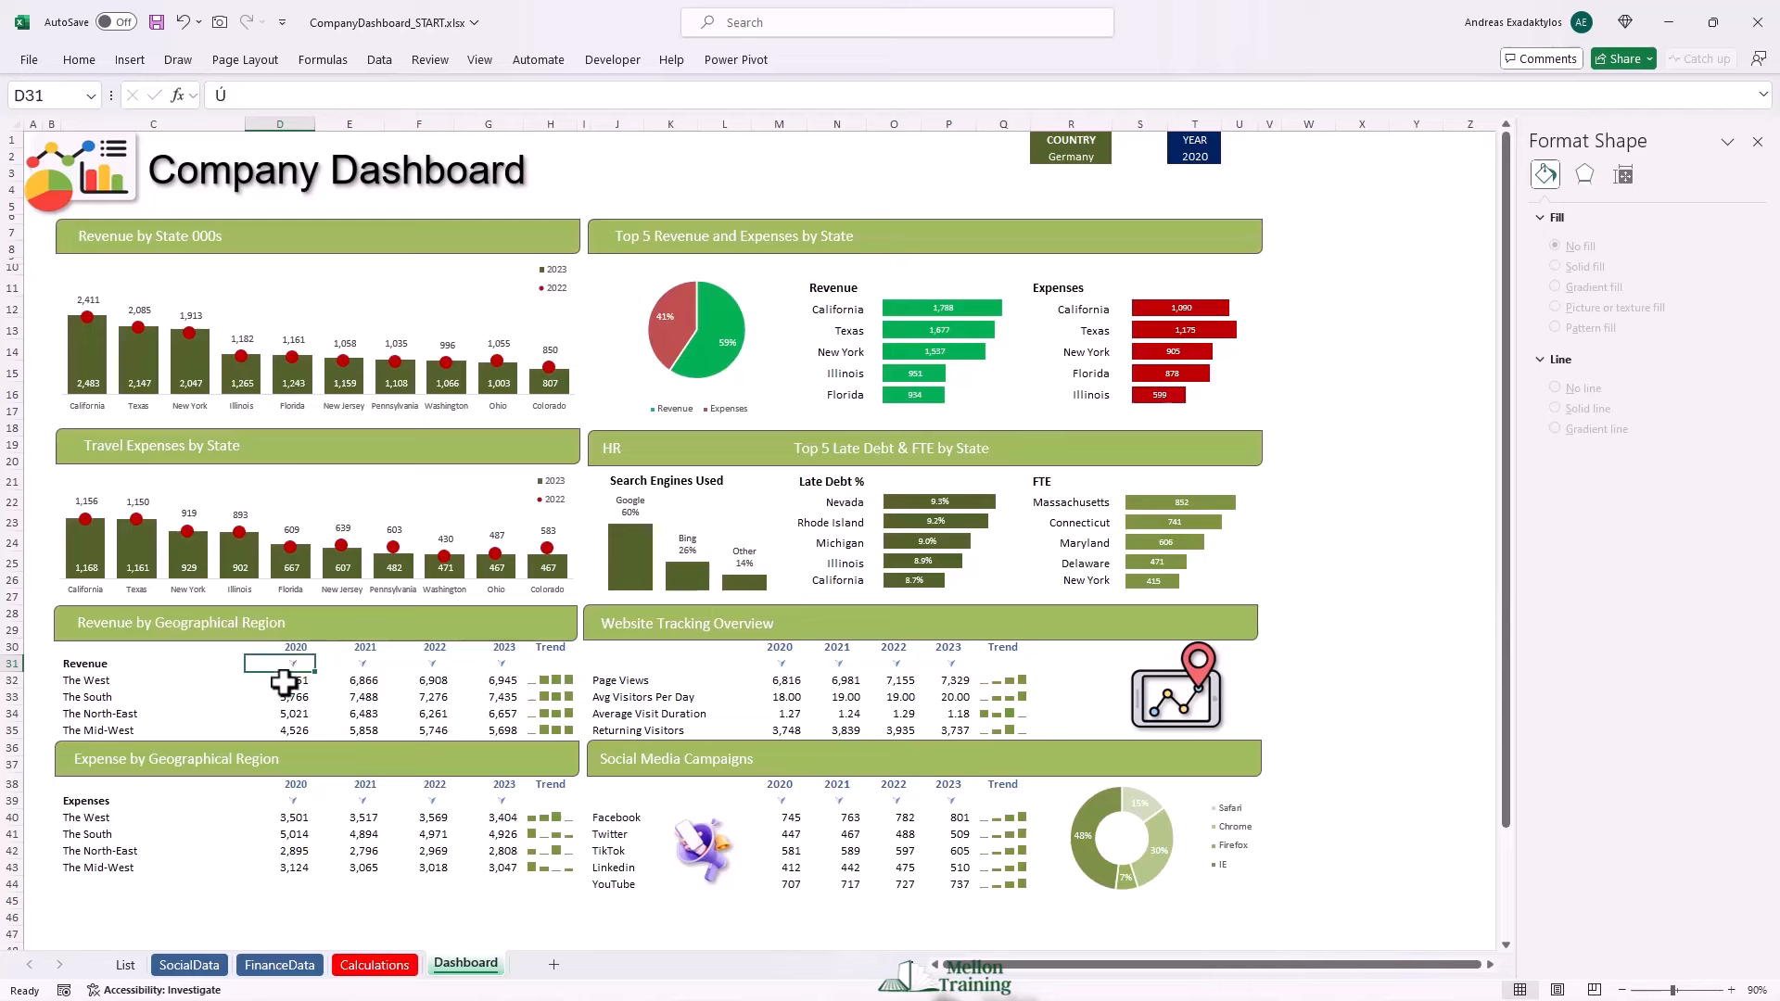
left_click(283, 682)
left_click_drag(284, 683, 488, 732)
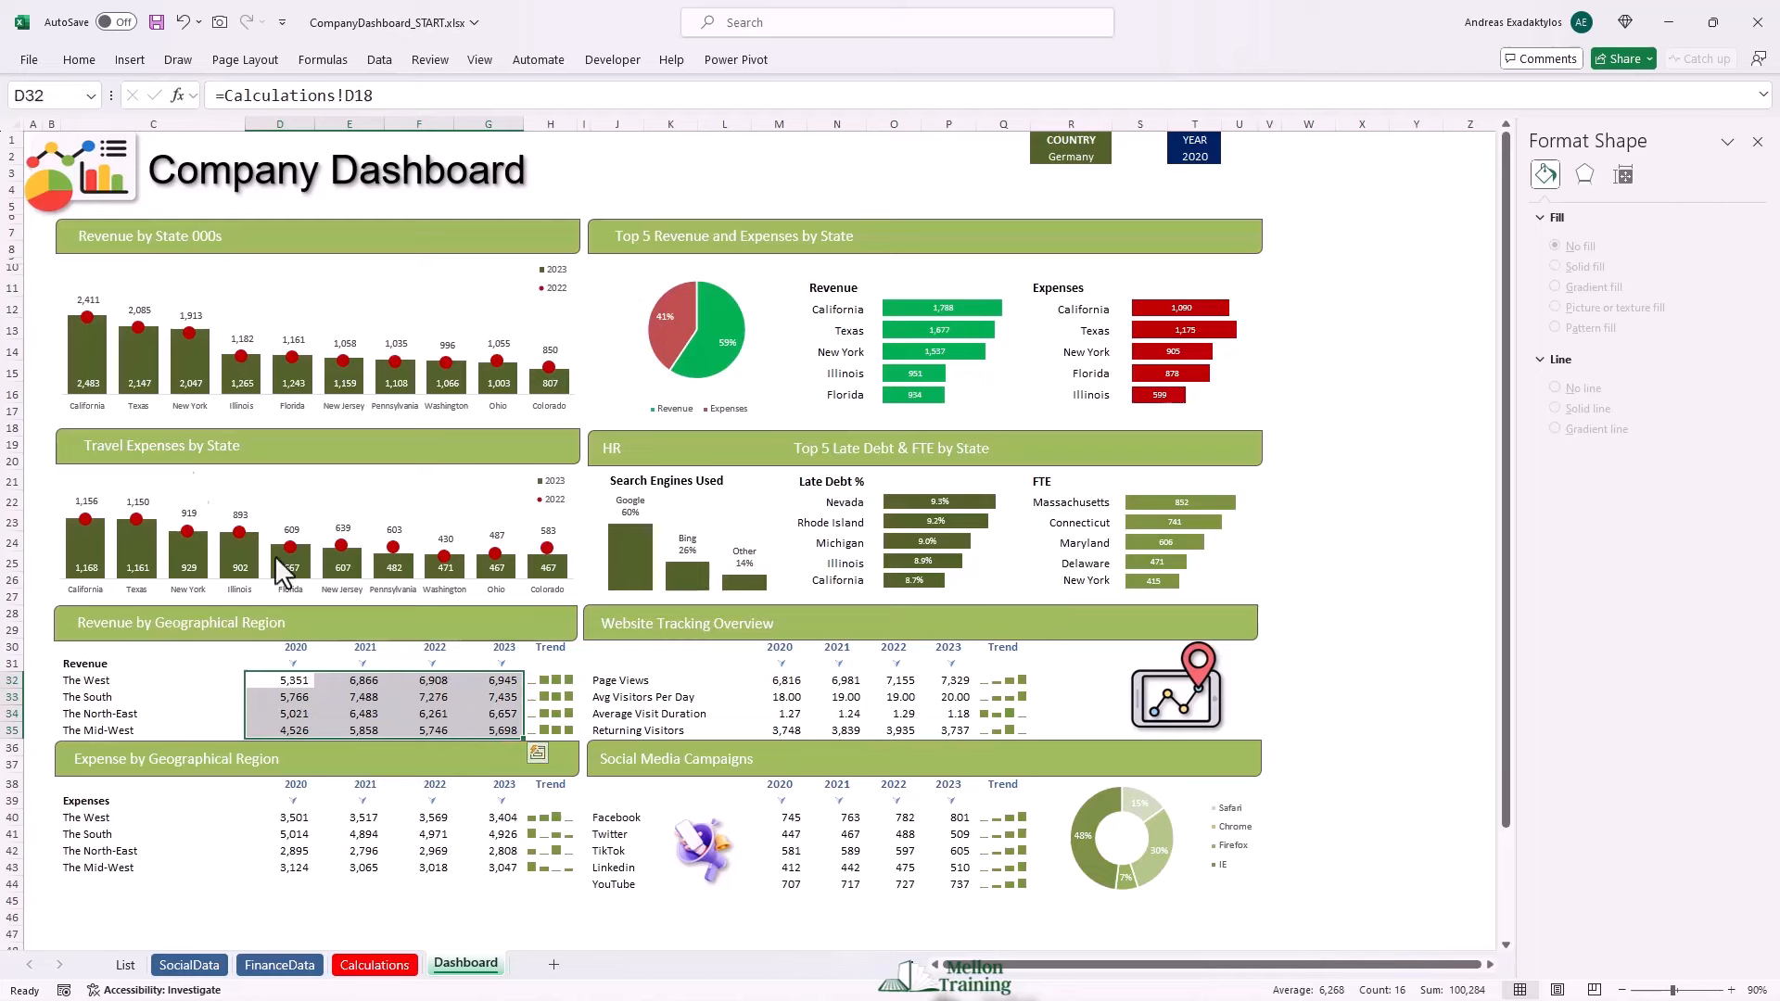
left_click(65, 61)
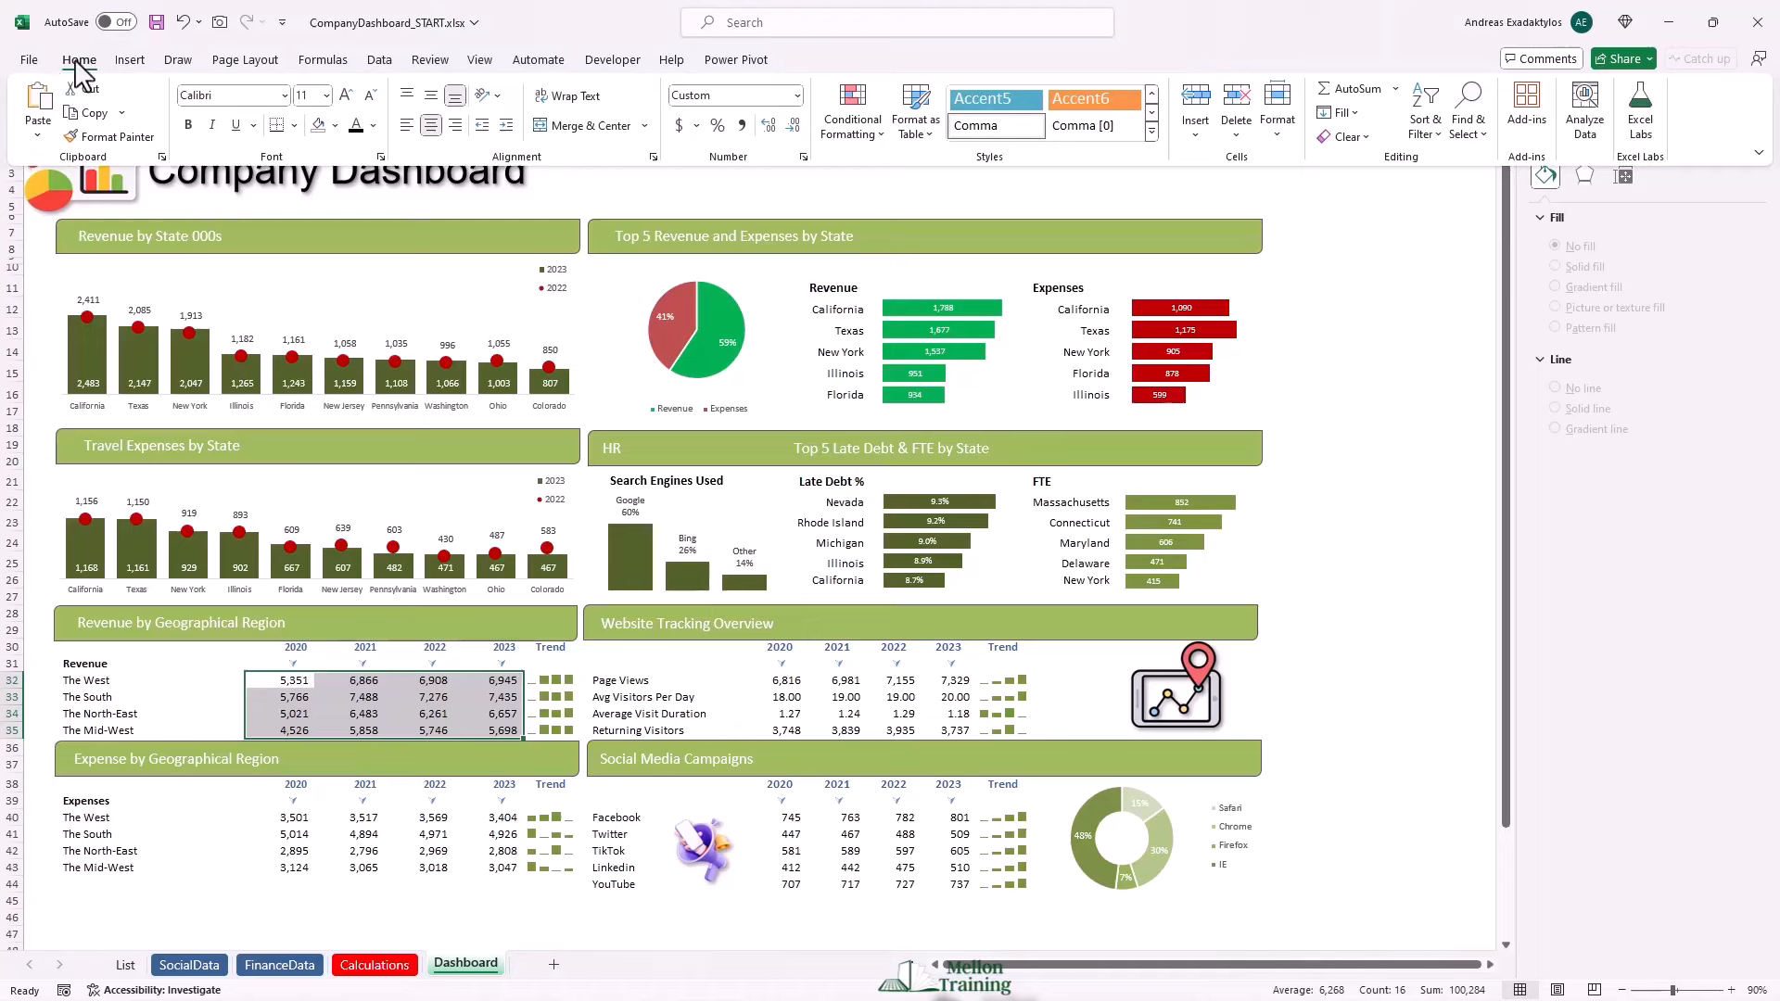
left_click(881, 133)
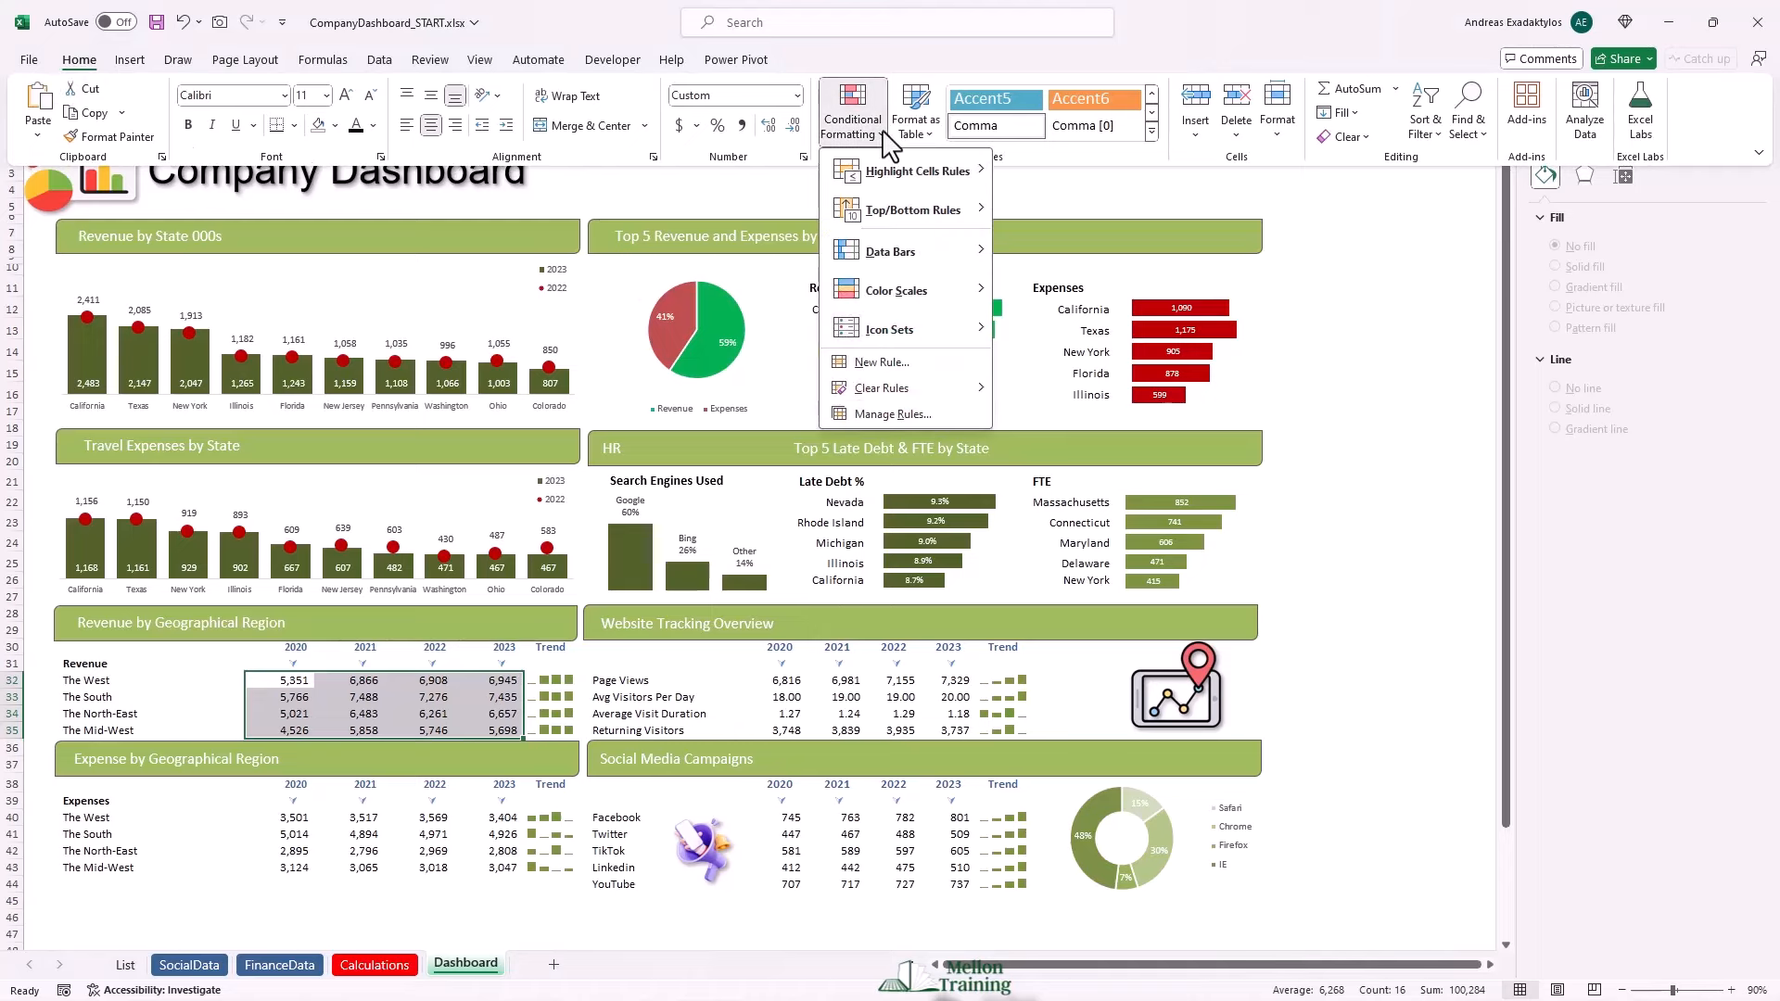
left_click(881, 363)
left_click_drag(876, 564, 913, 343)
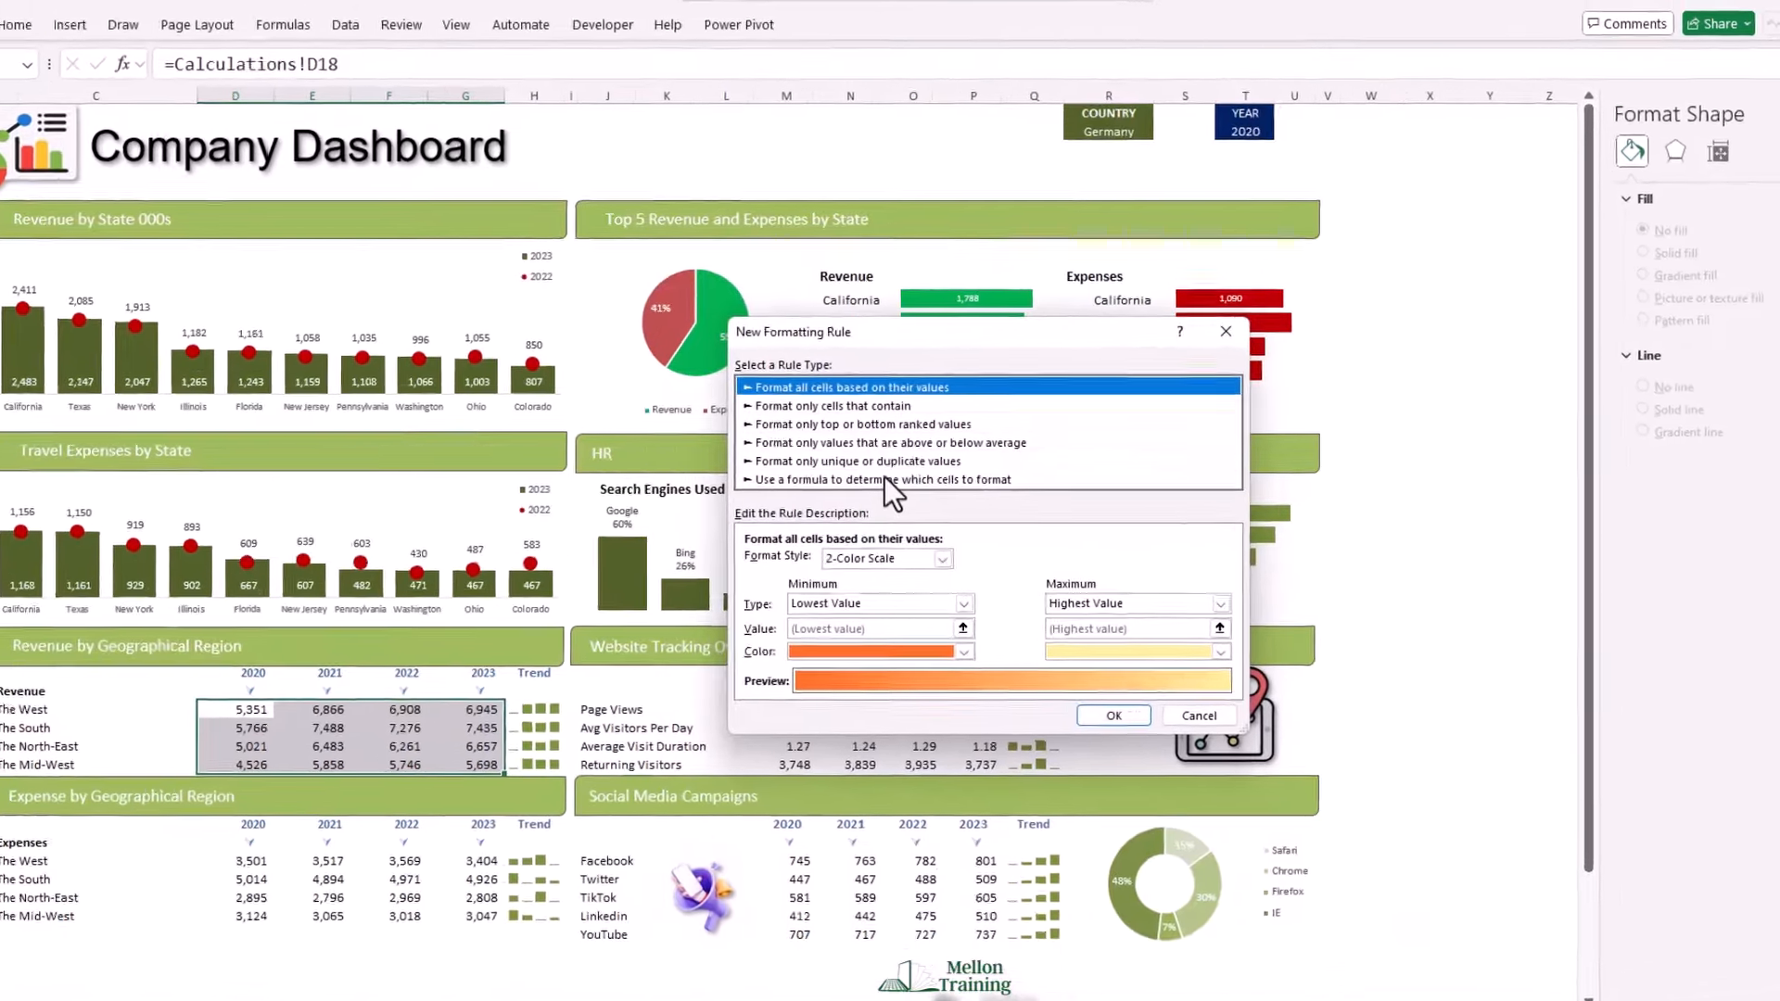
left_click(877, 472)
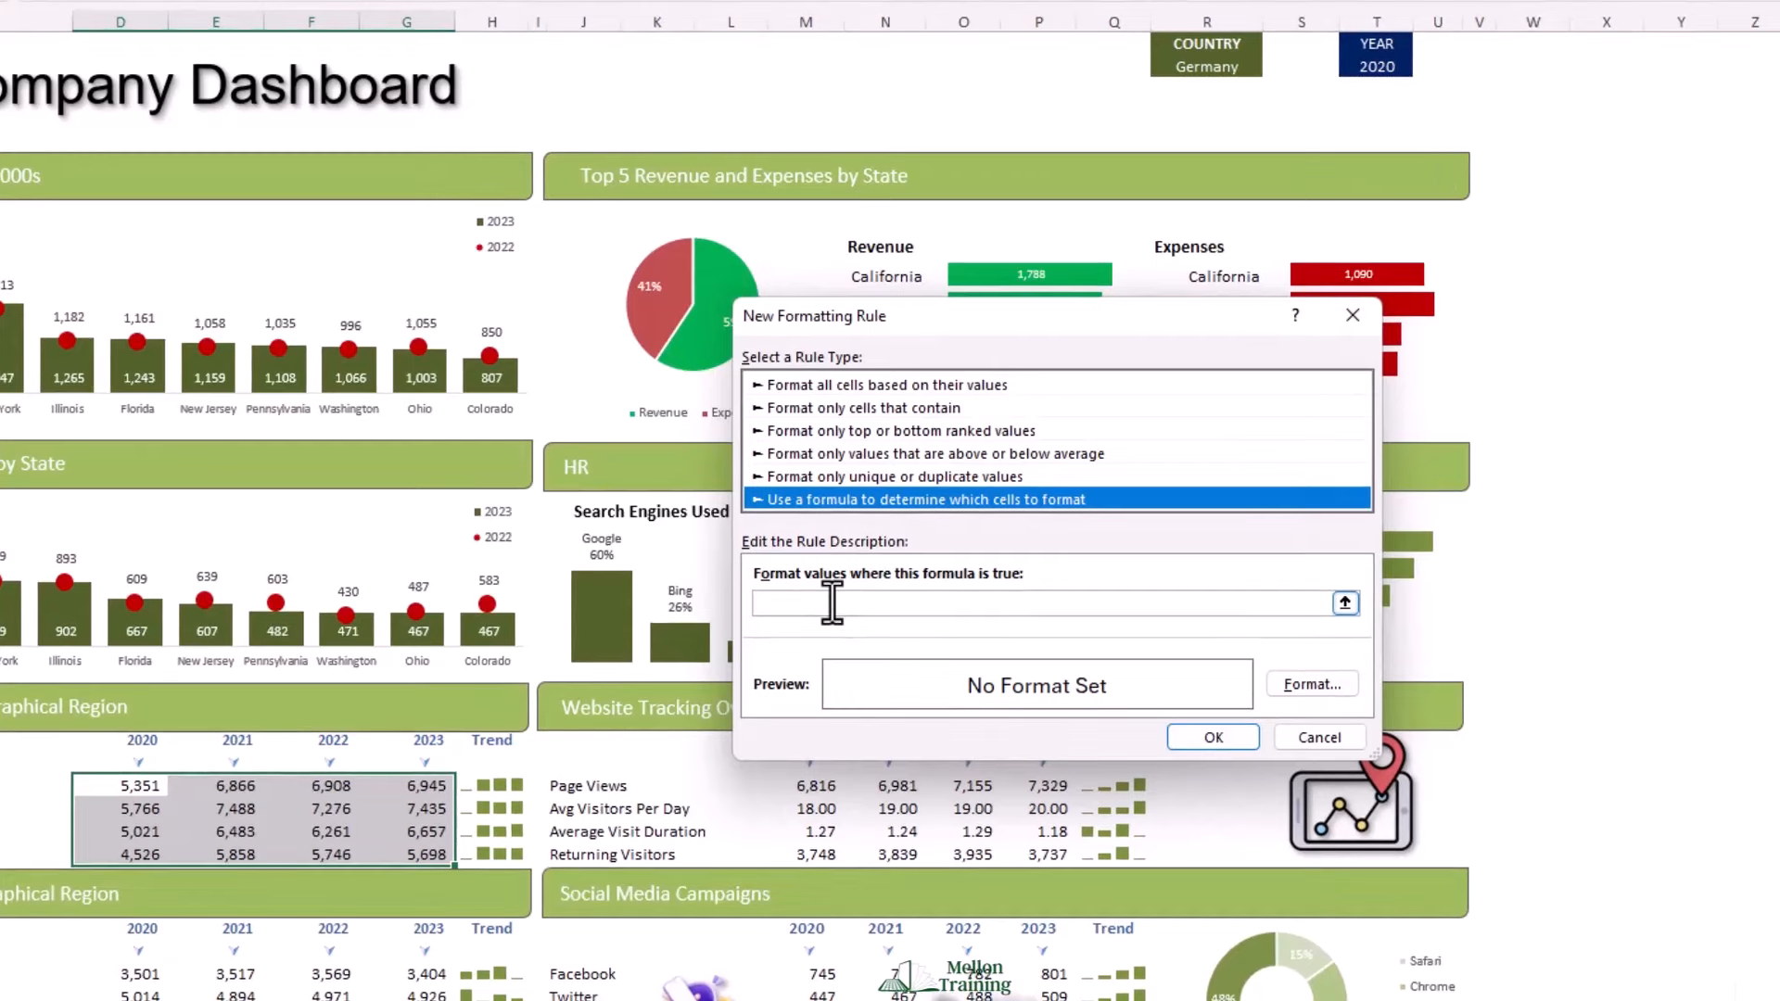
Enter =D$30=$T$2 as the rule's formula so it matches the column's year with the selected Year.
left_click(831, 602)
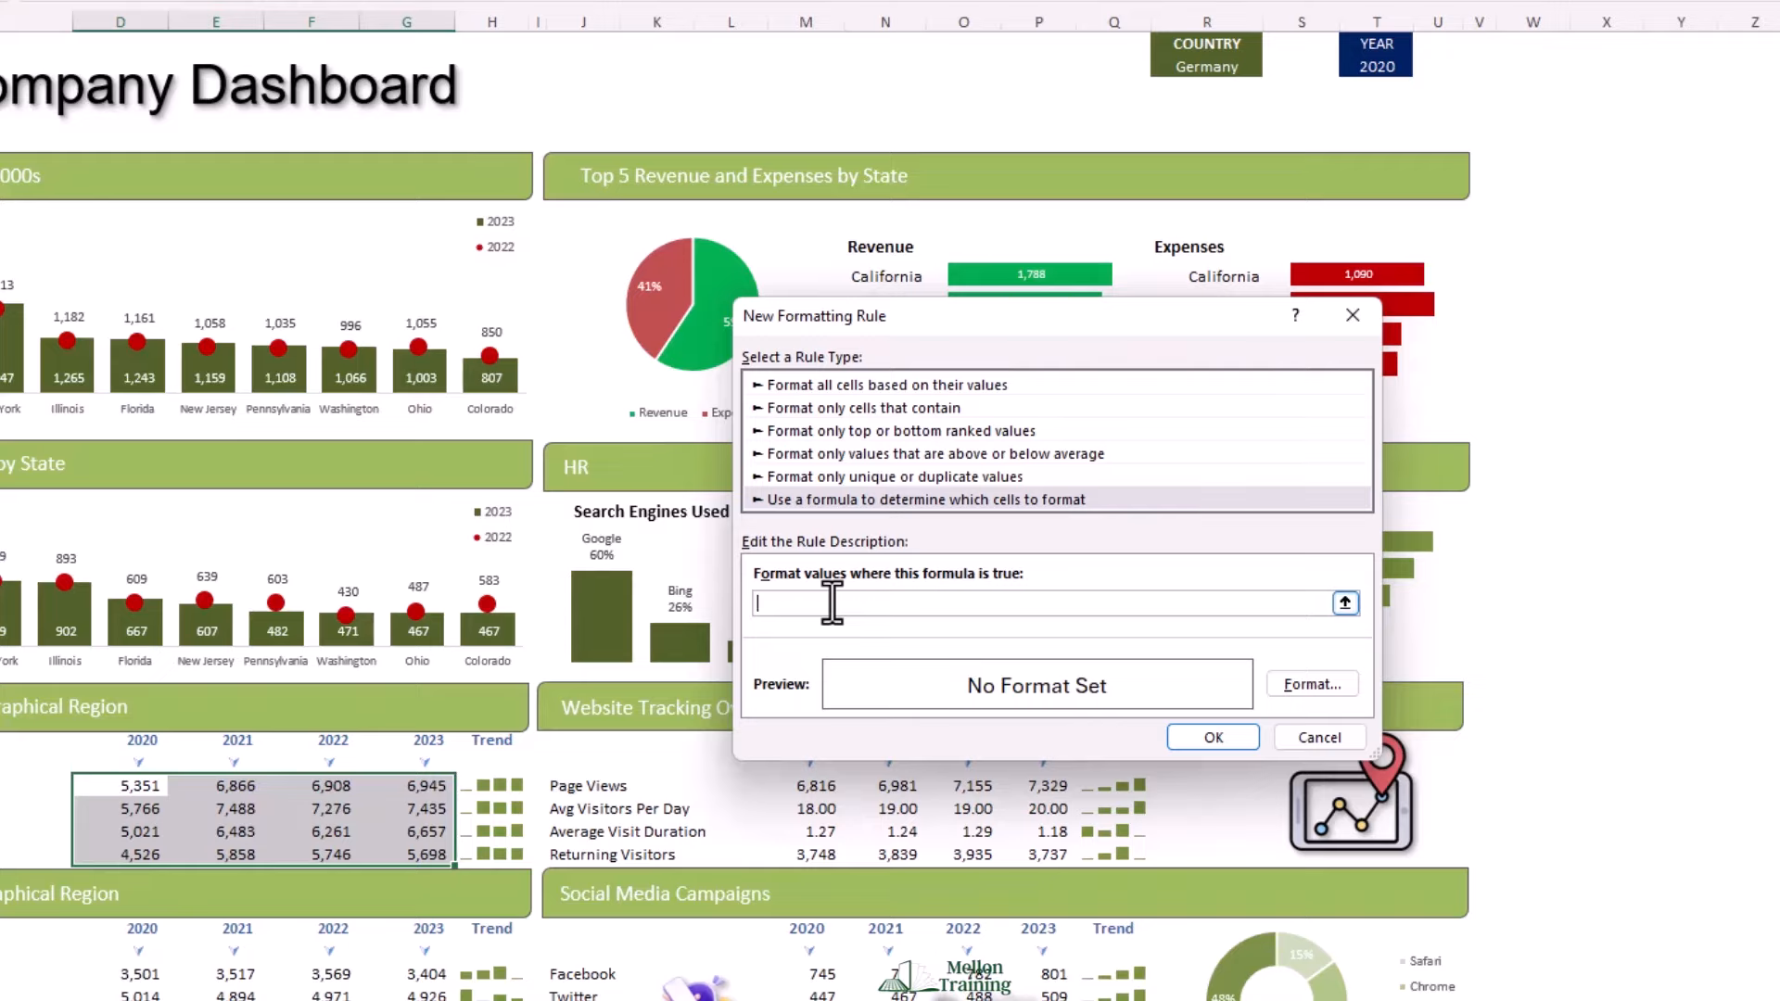
type("=")
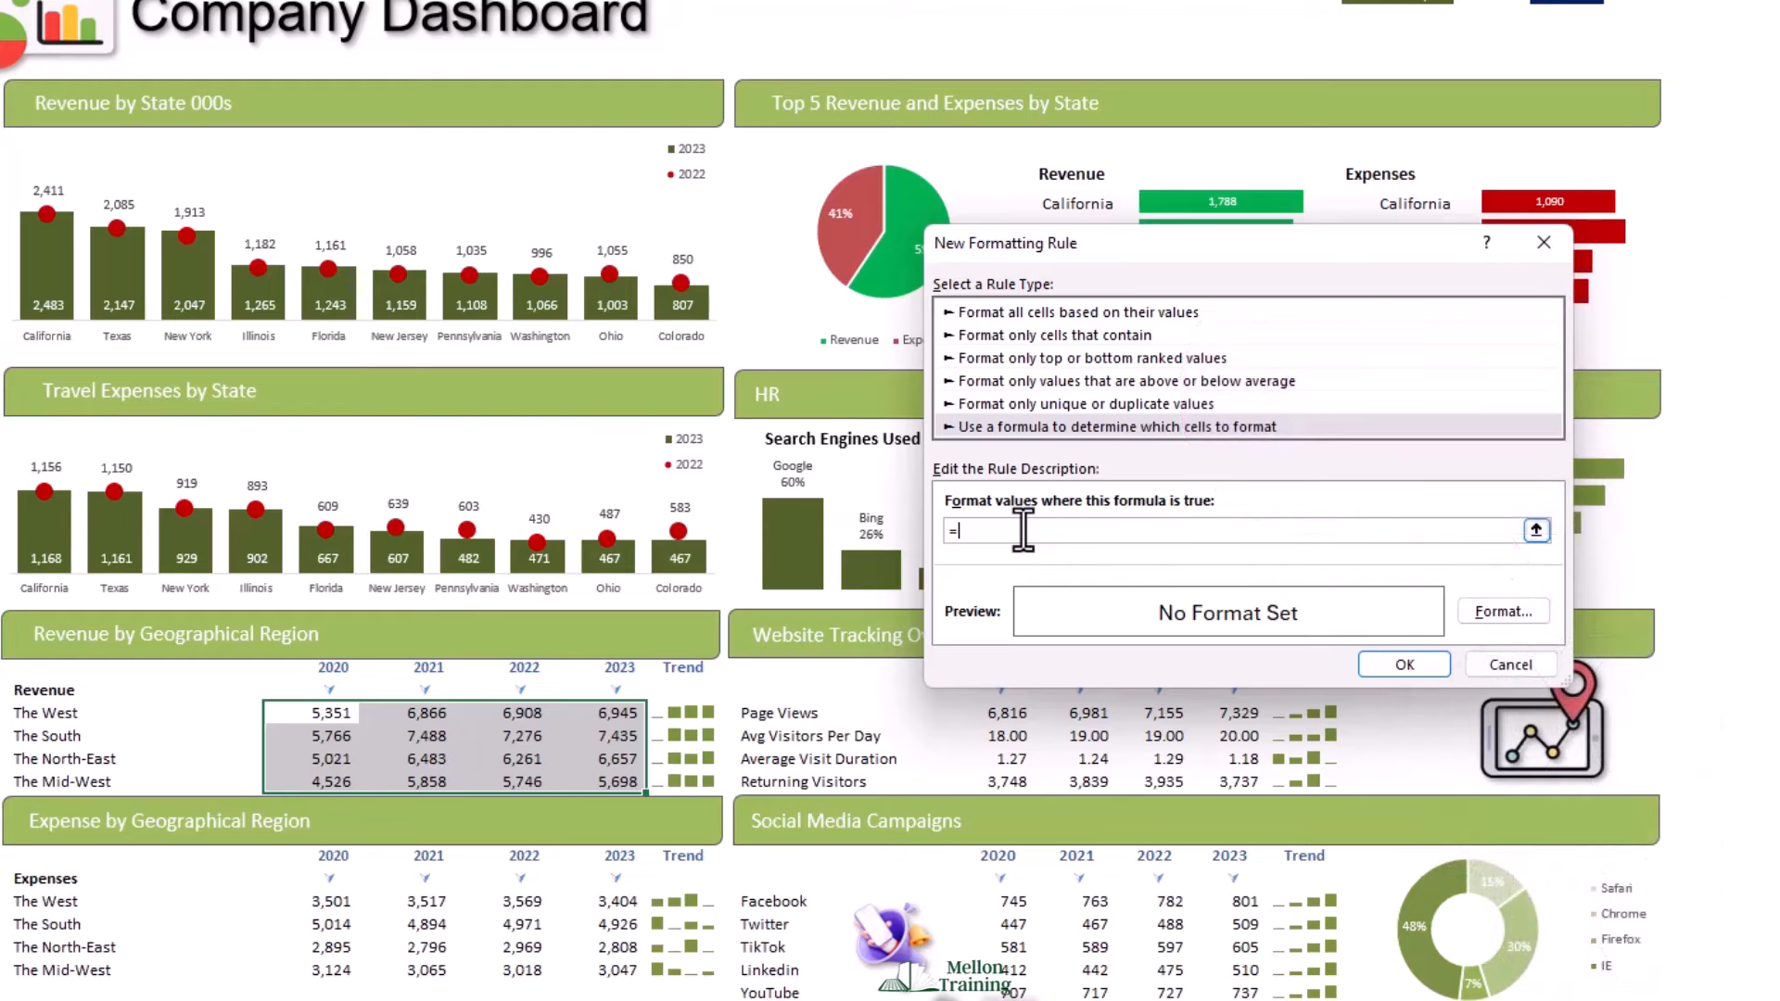
left_click(330, 669)
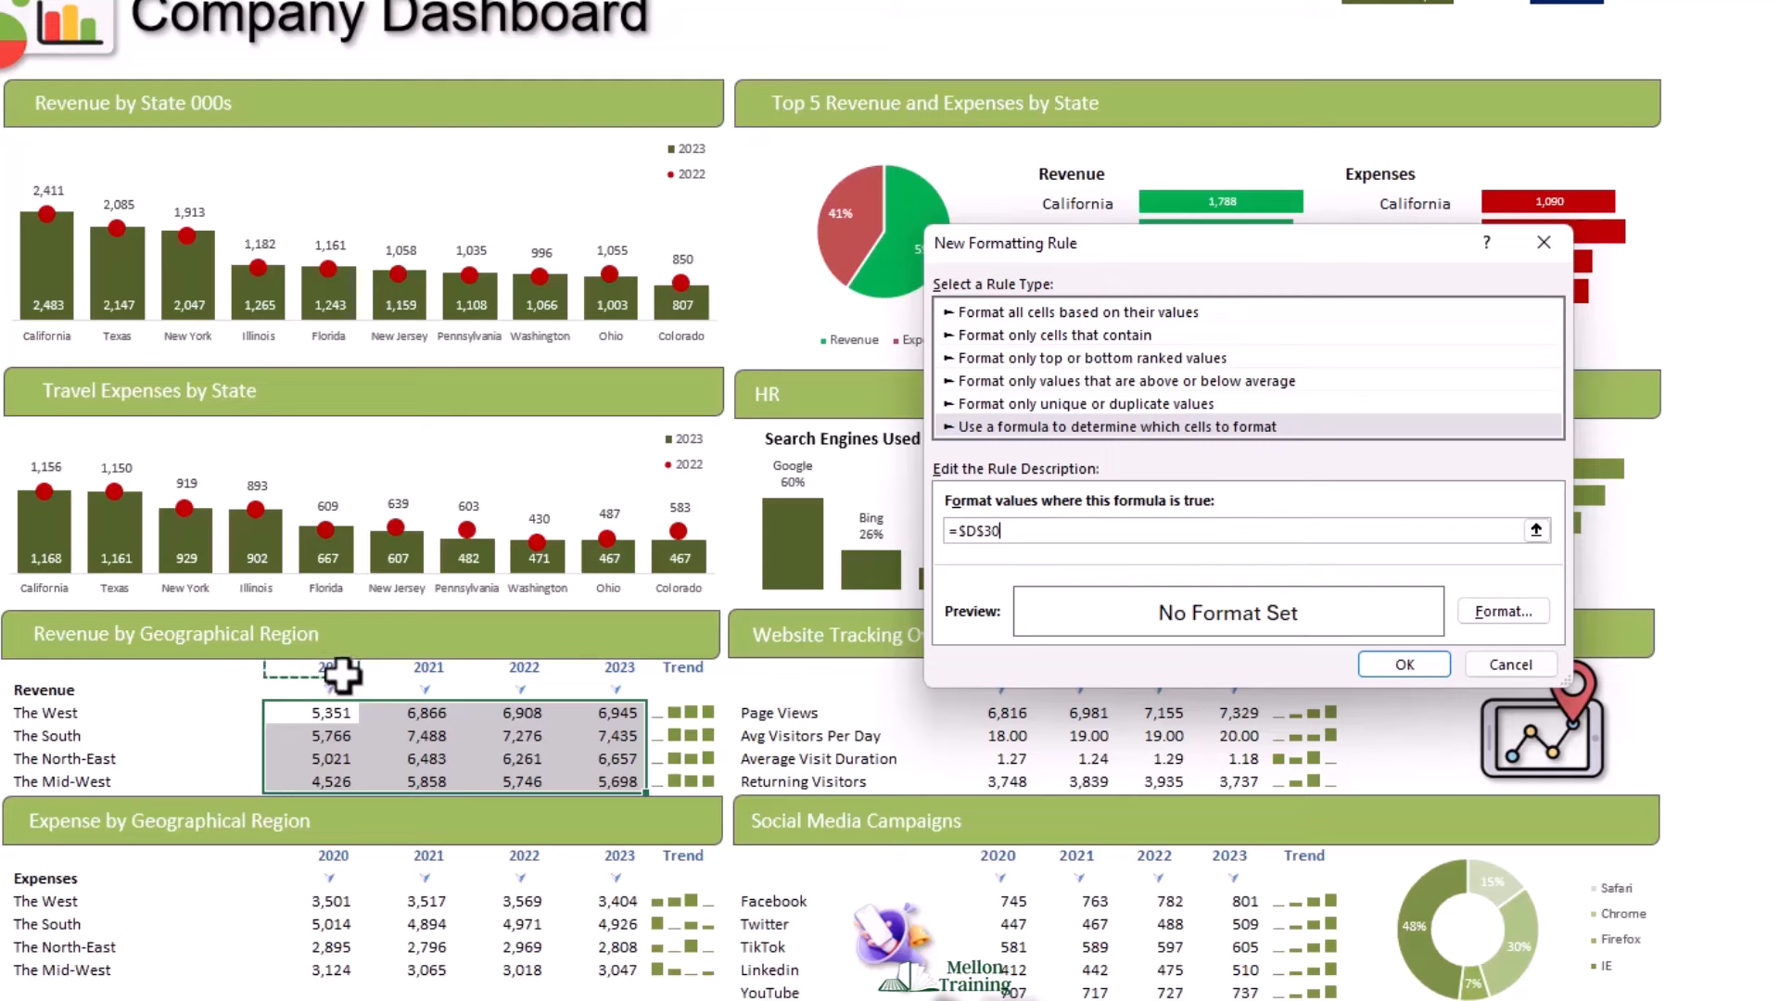
key("F4")
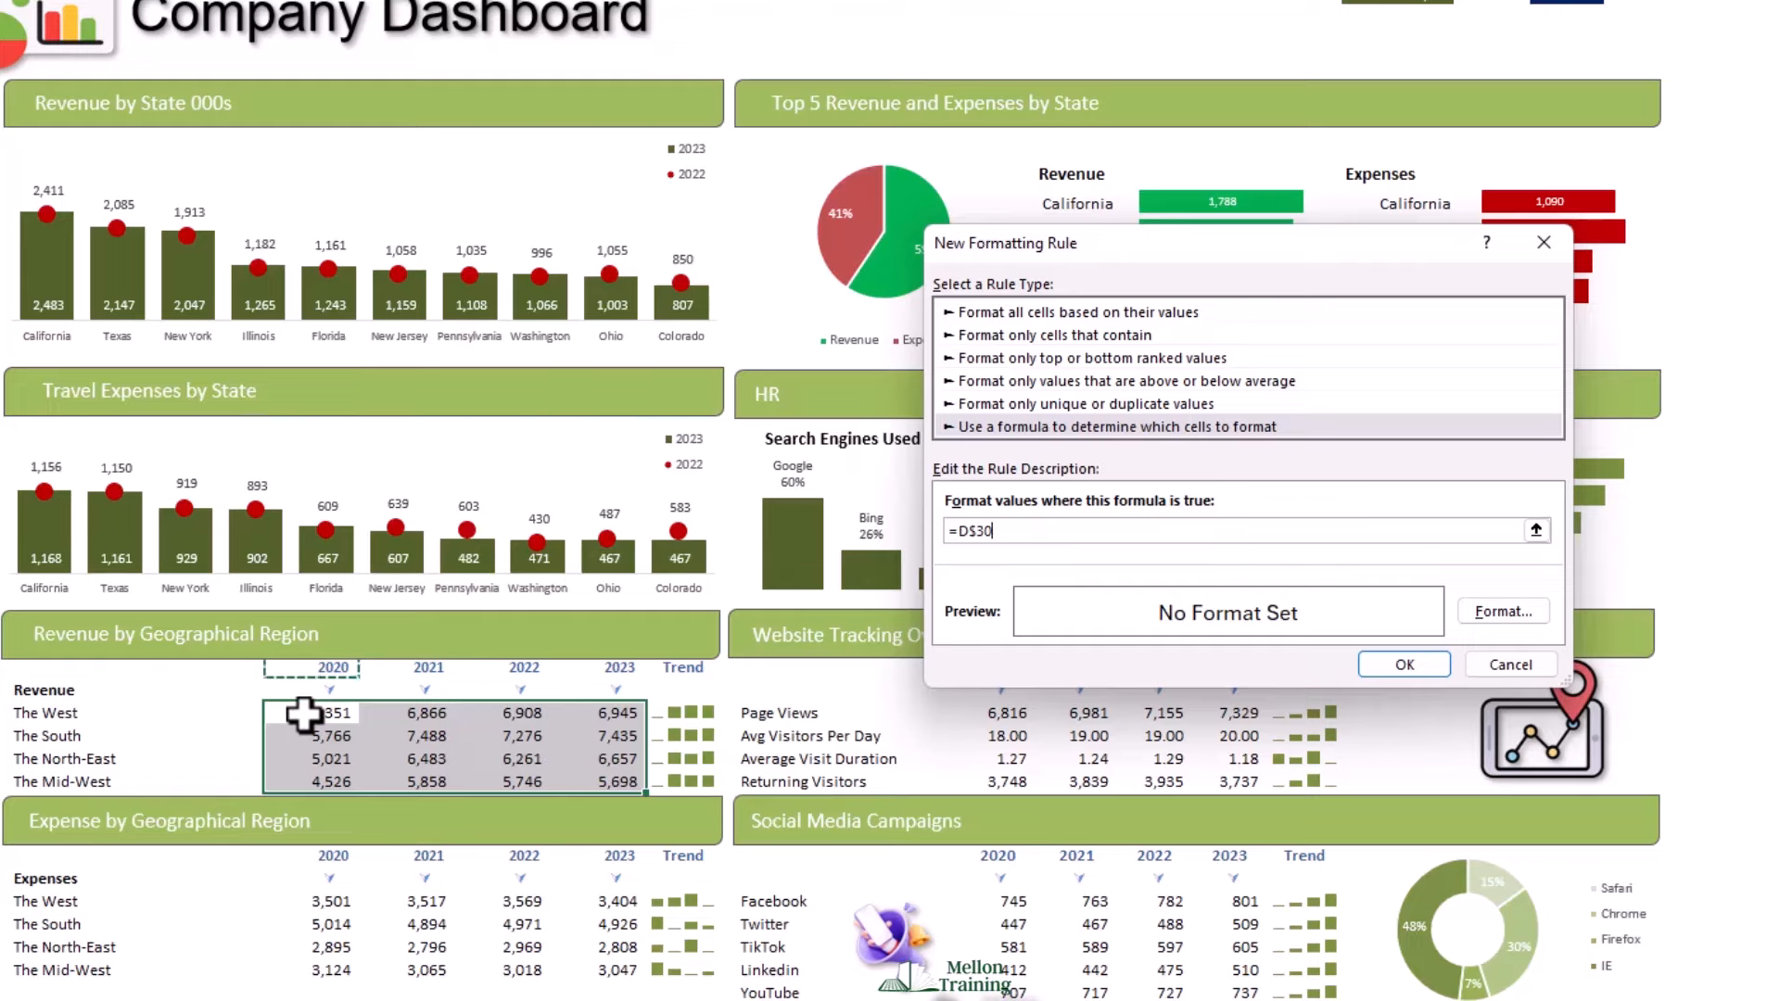
type("=")
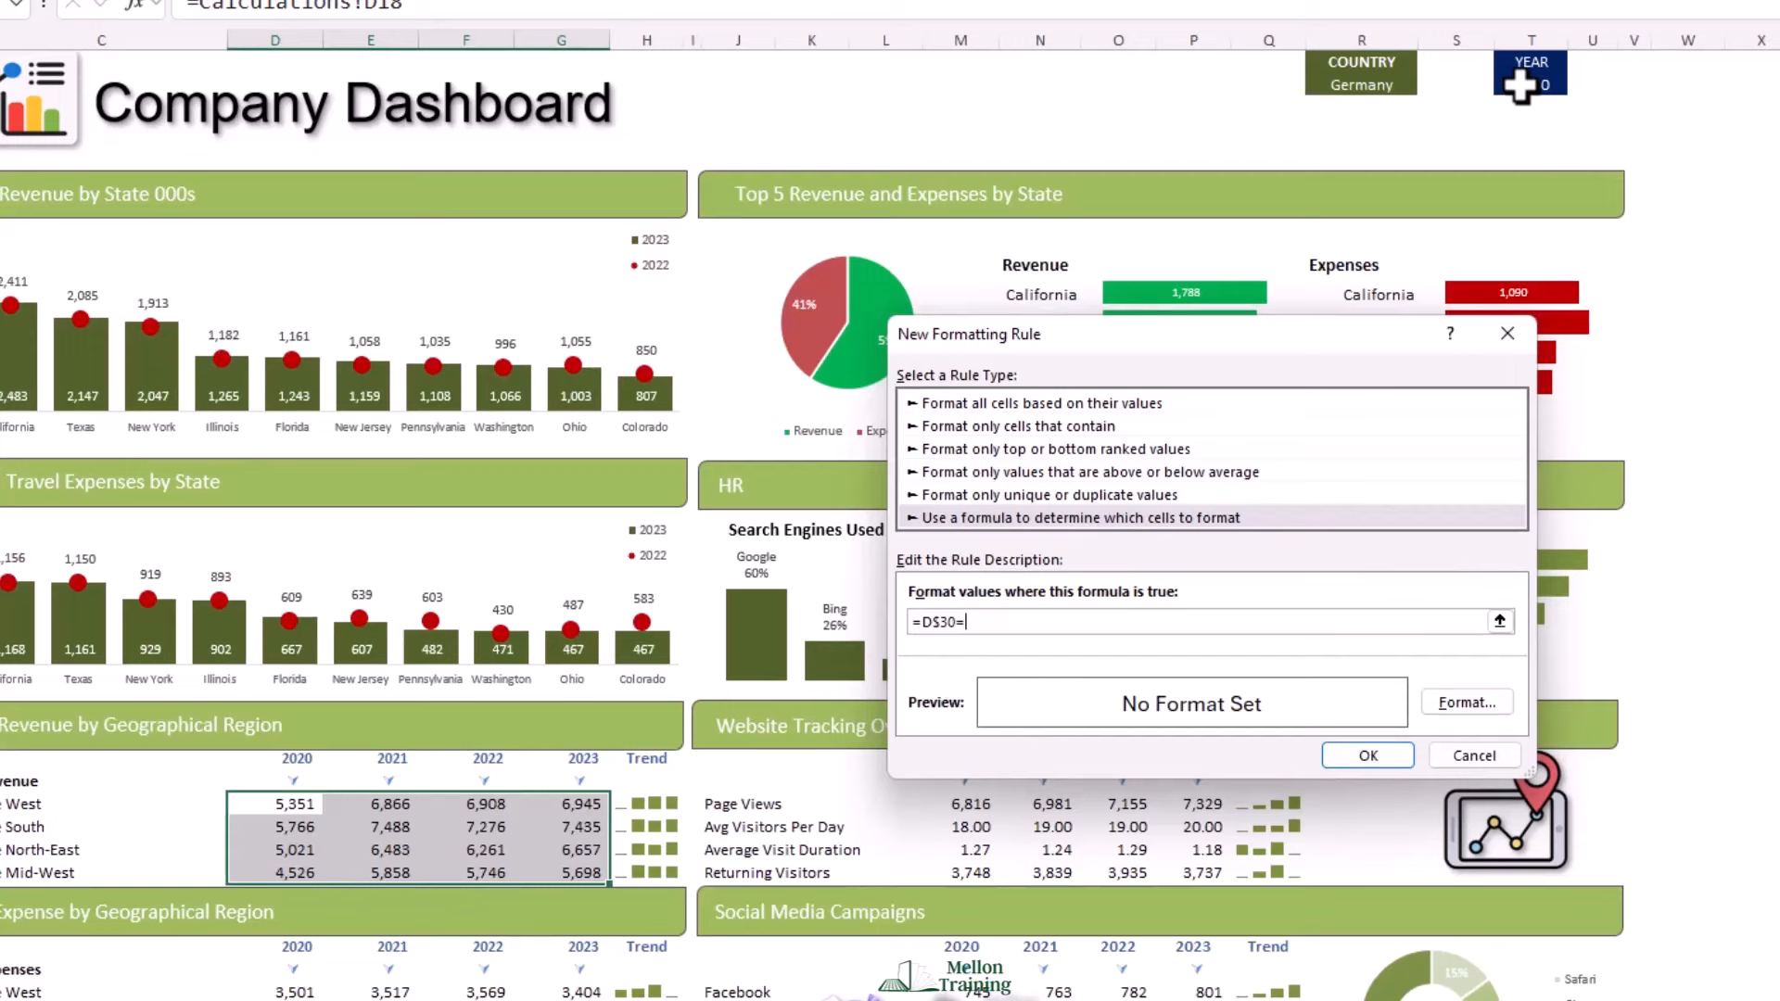
left_click(1521, 85)
Give the rule a white font and the darkest olive green fill, and apply it to the revenue values.
left_click(1460, 703)
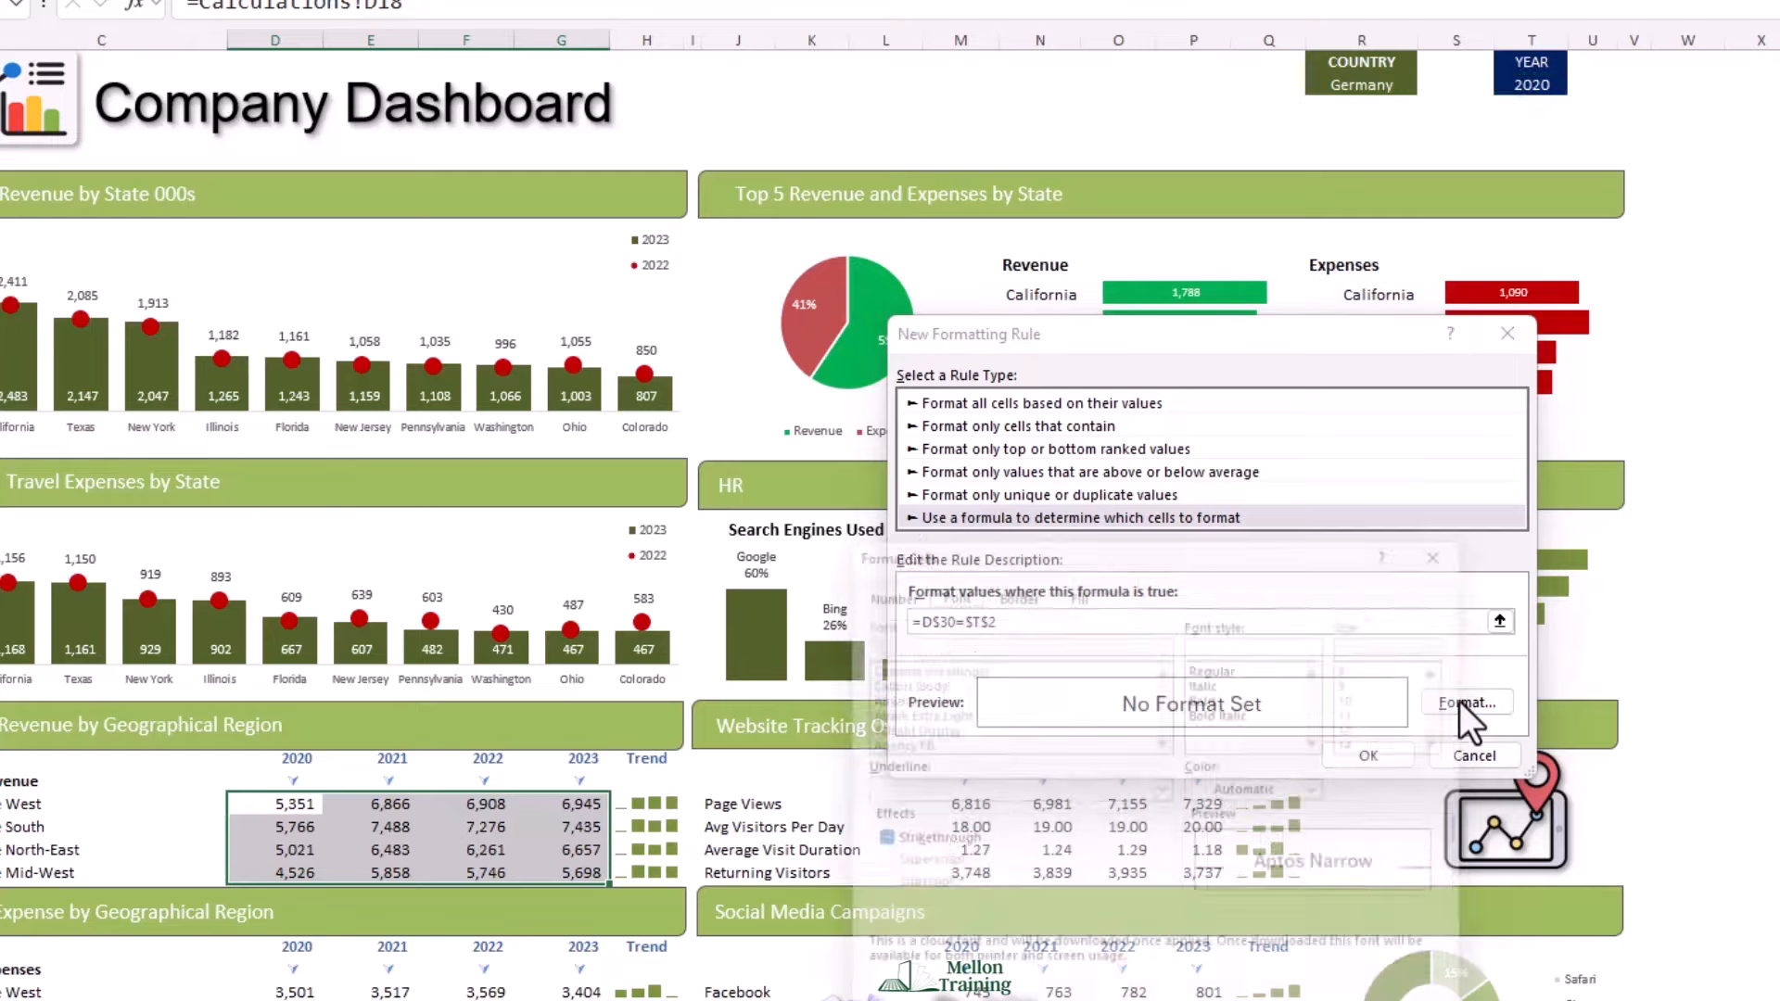
left_click_drag(1150, 526, 1426, 304)
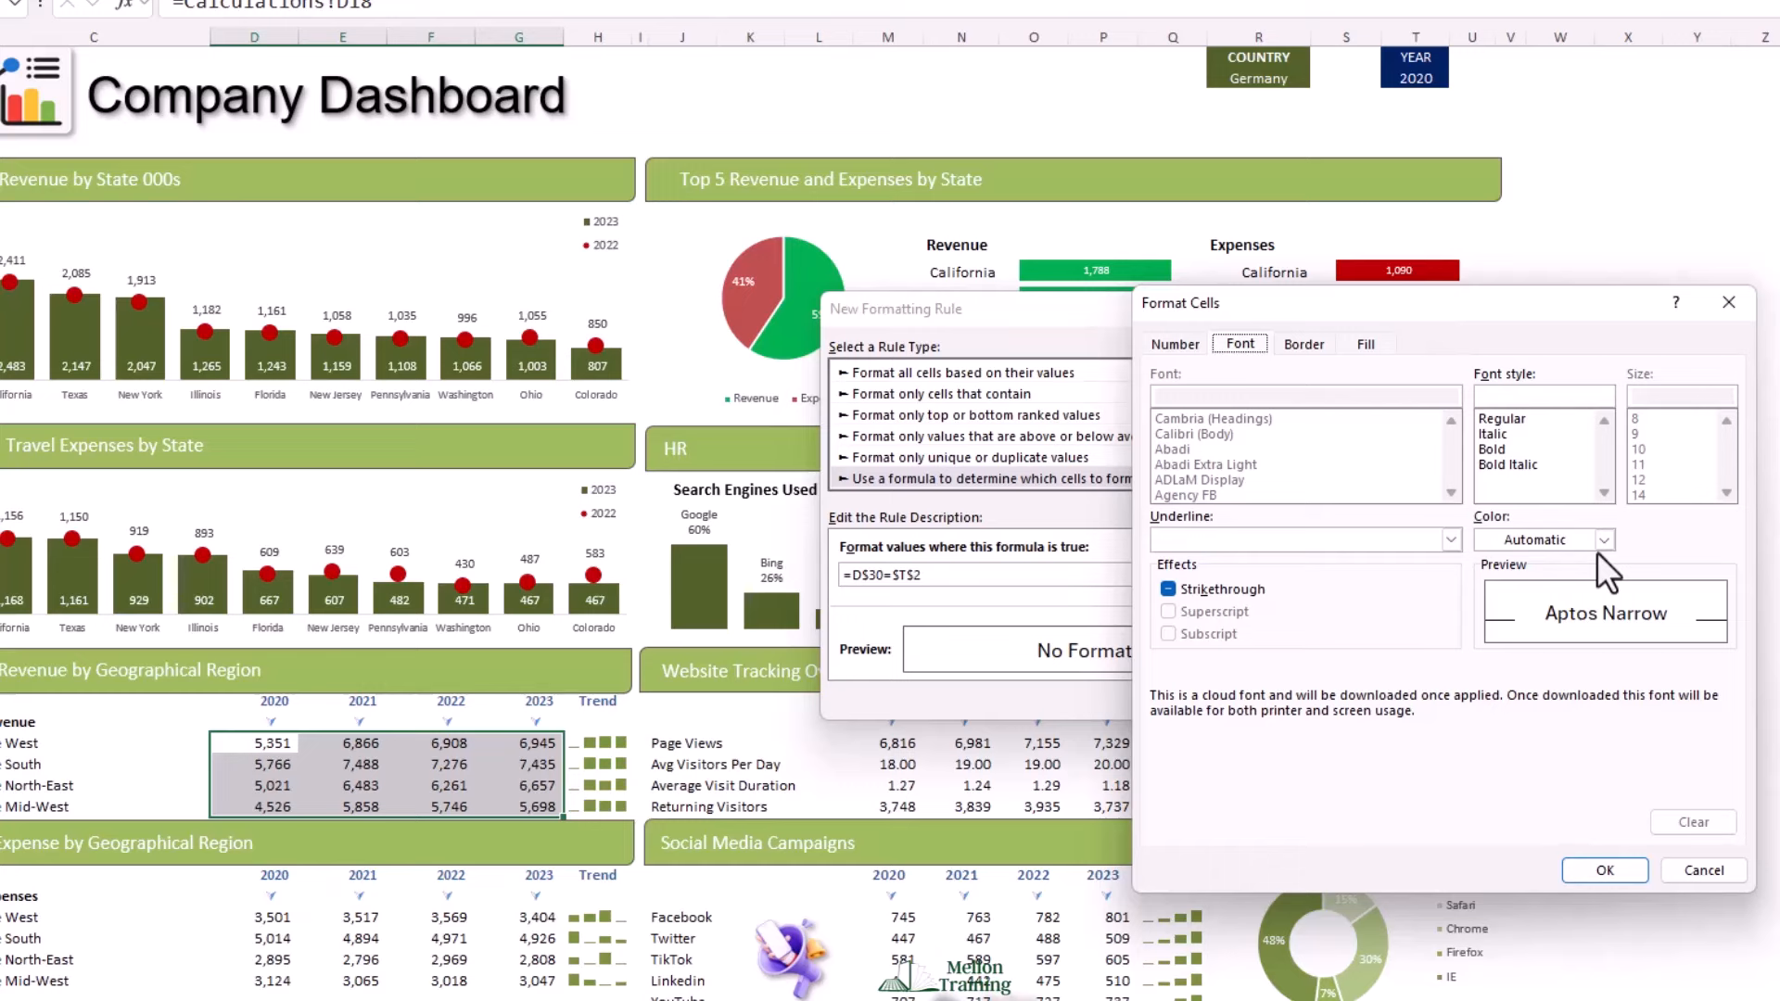
left_click(1603, 540)
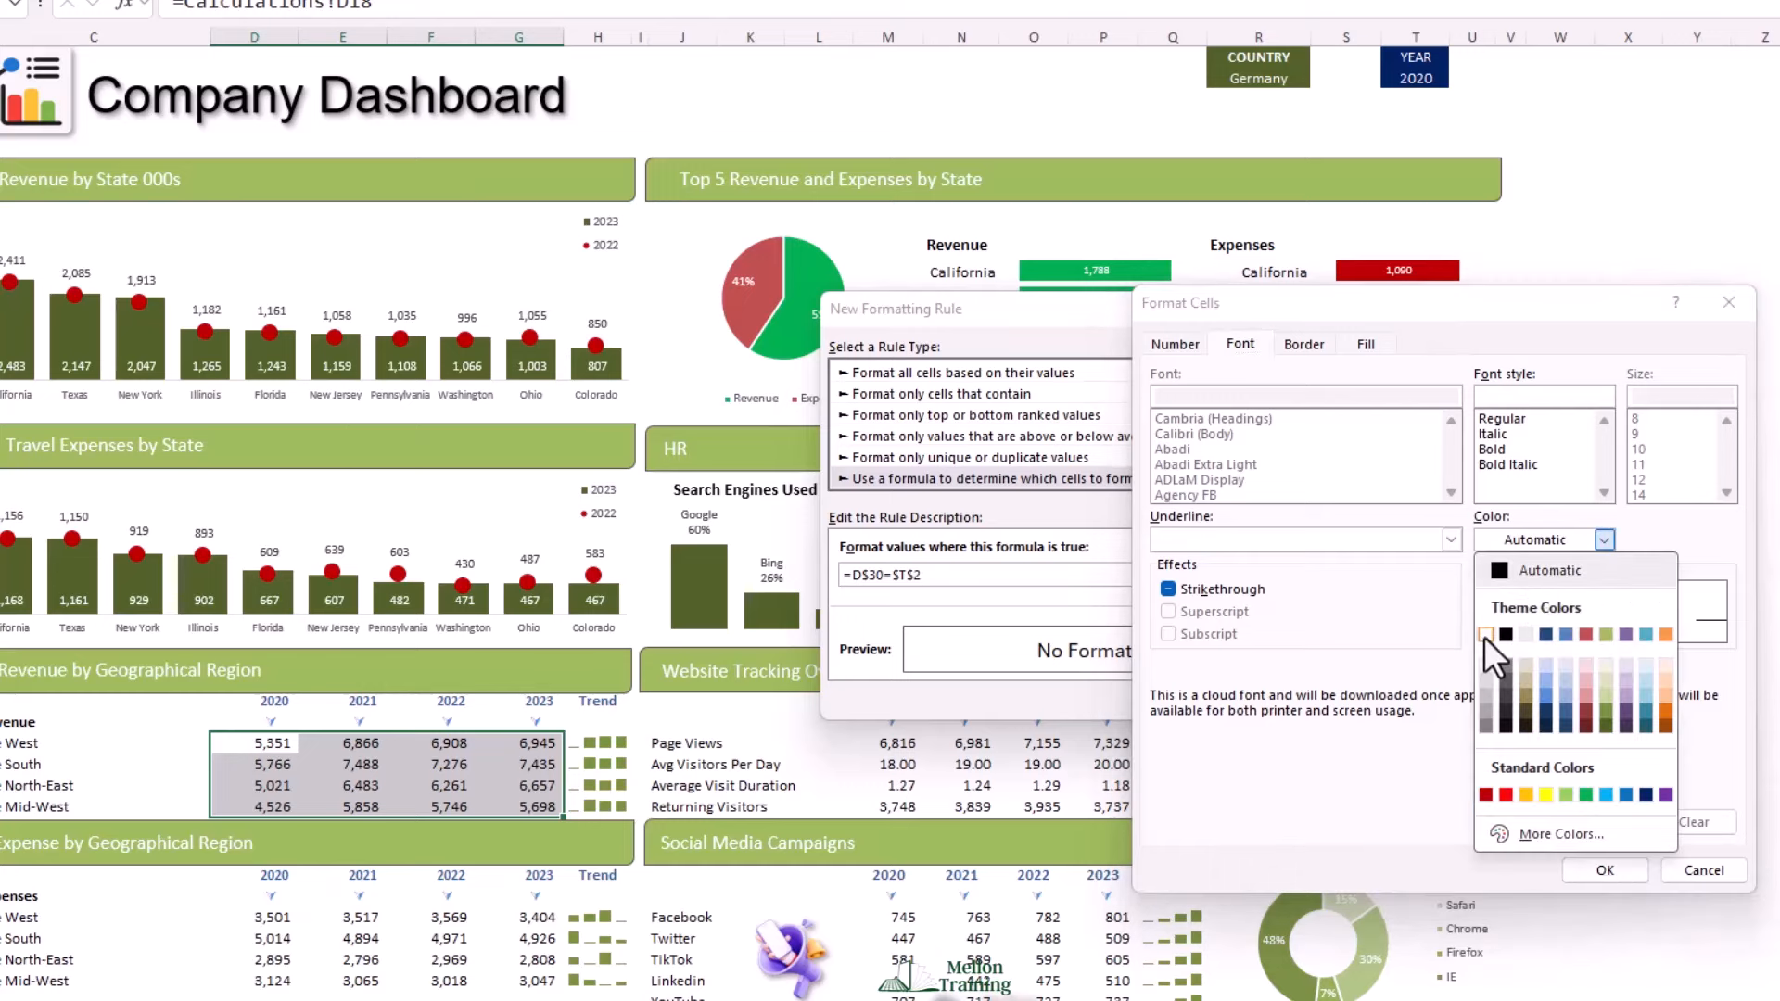
left_click(1484, 635)
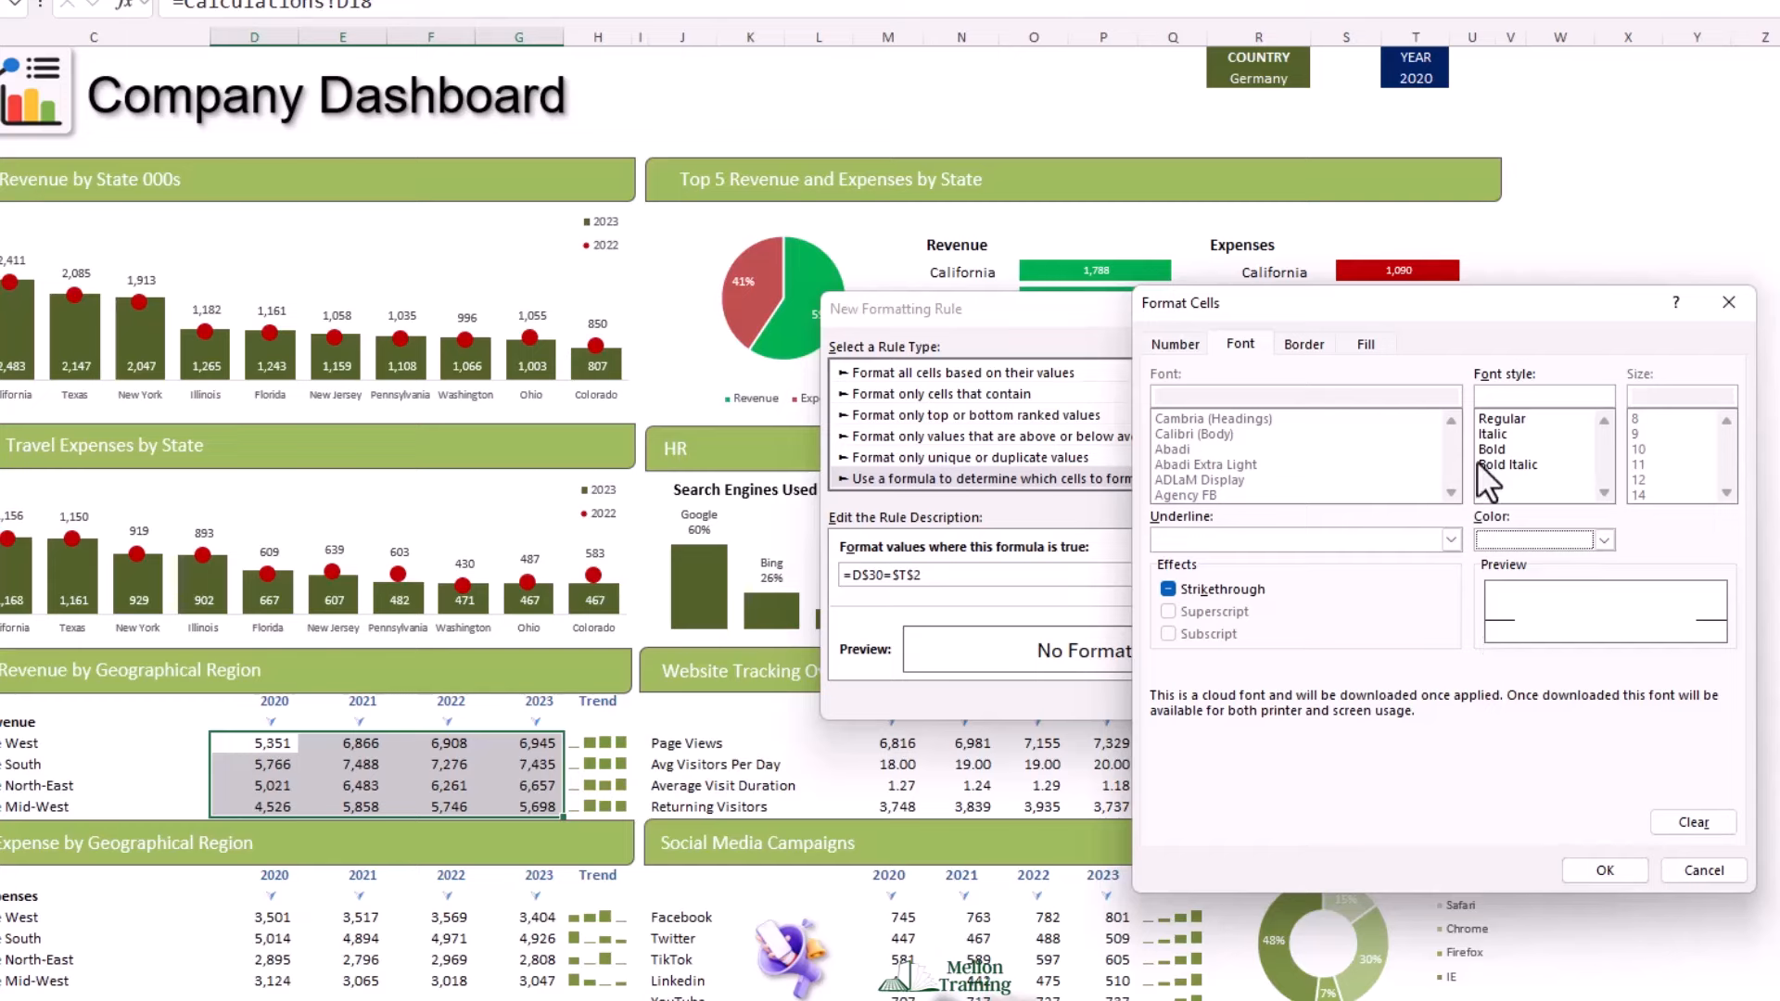
left_click(1366, 344)
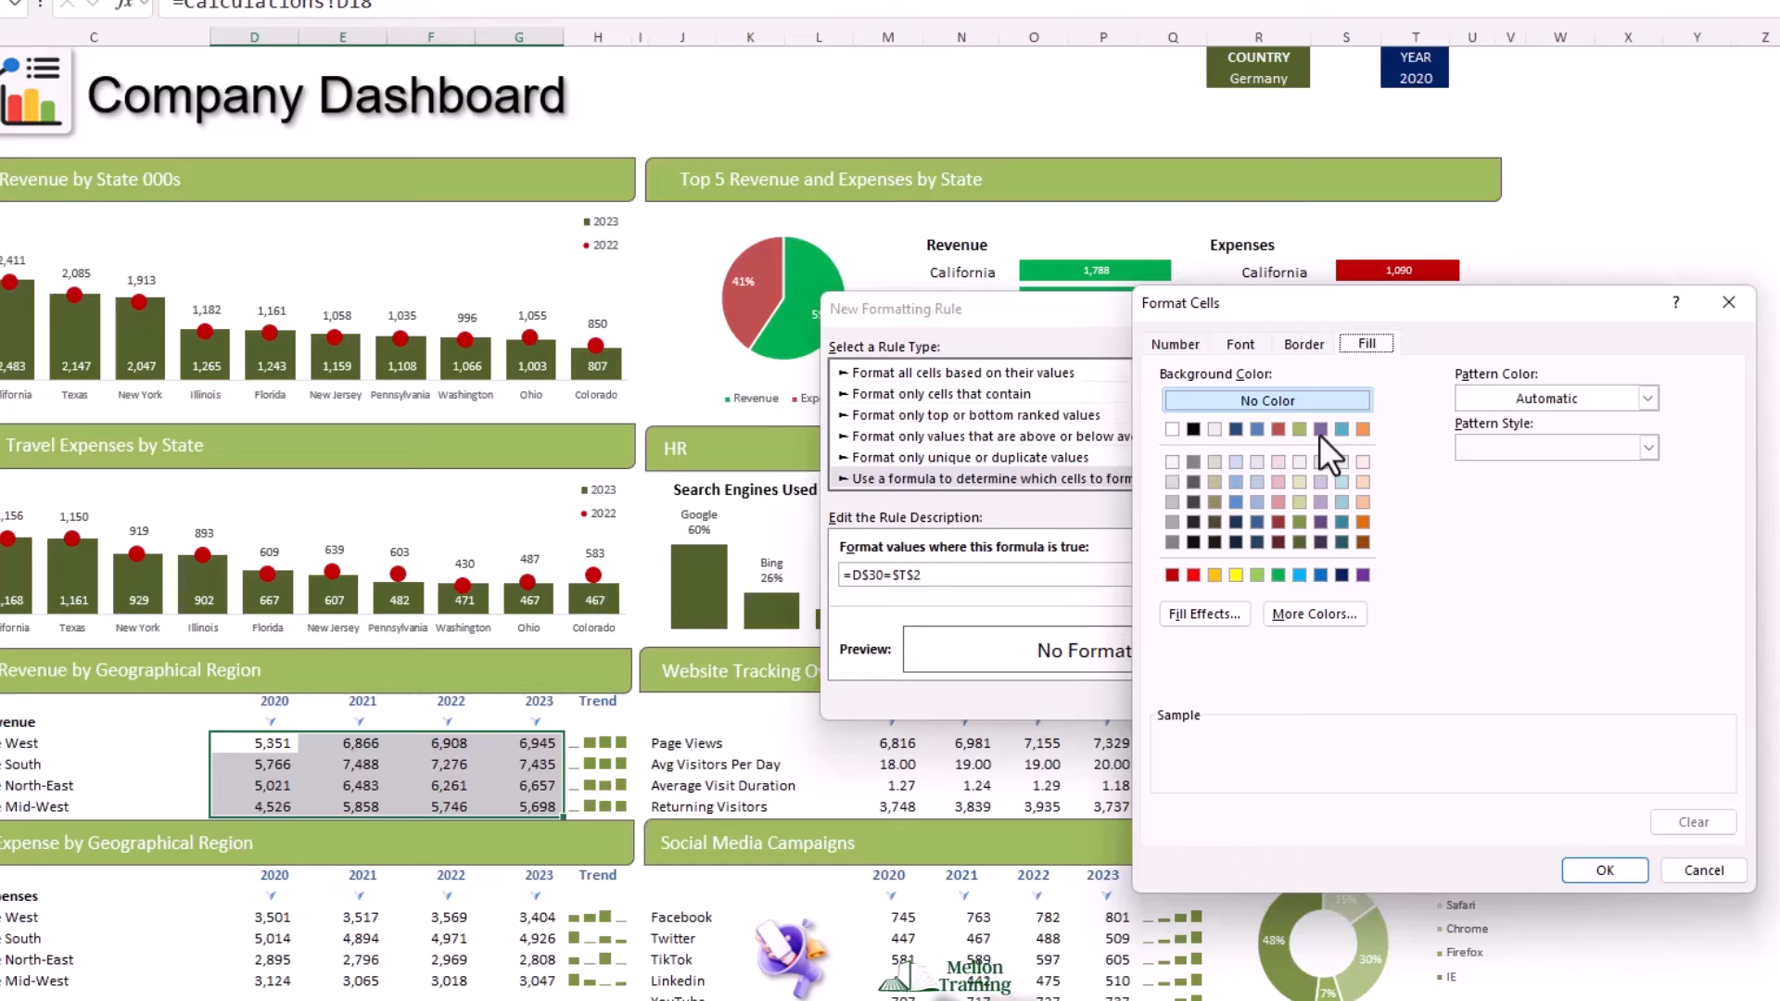
left_click(1298, 542)
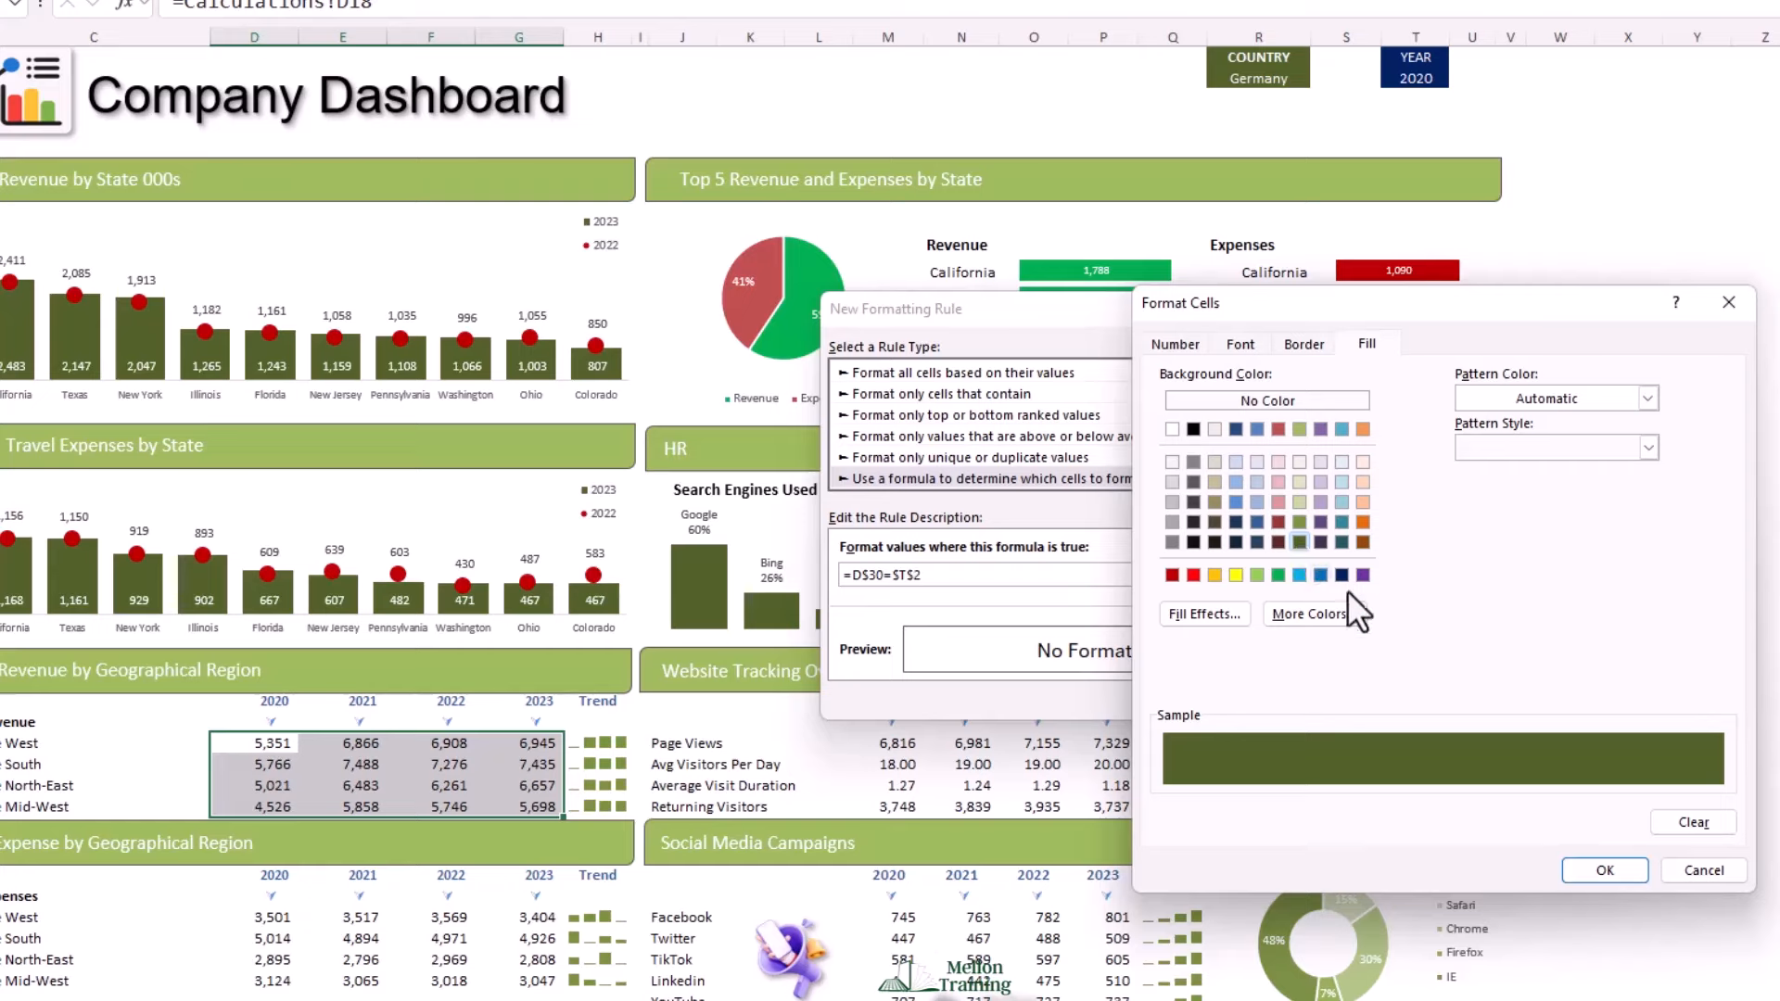
left_click(1604, 869)
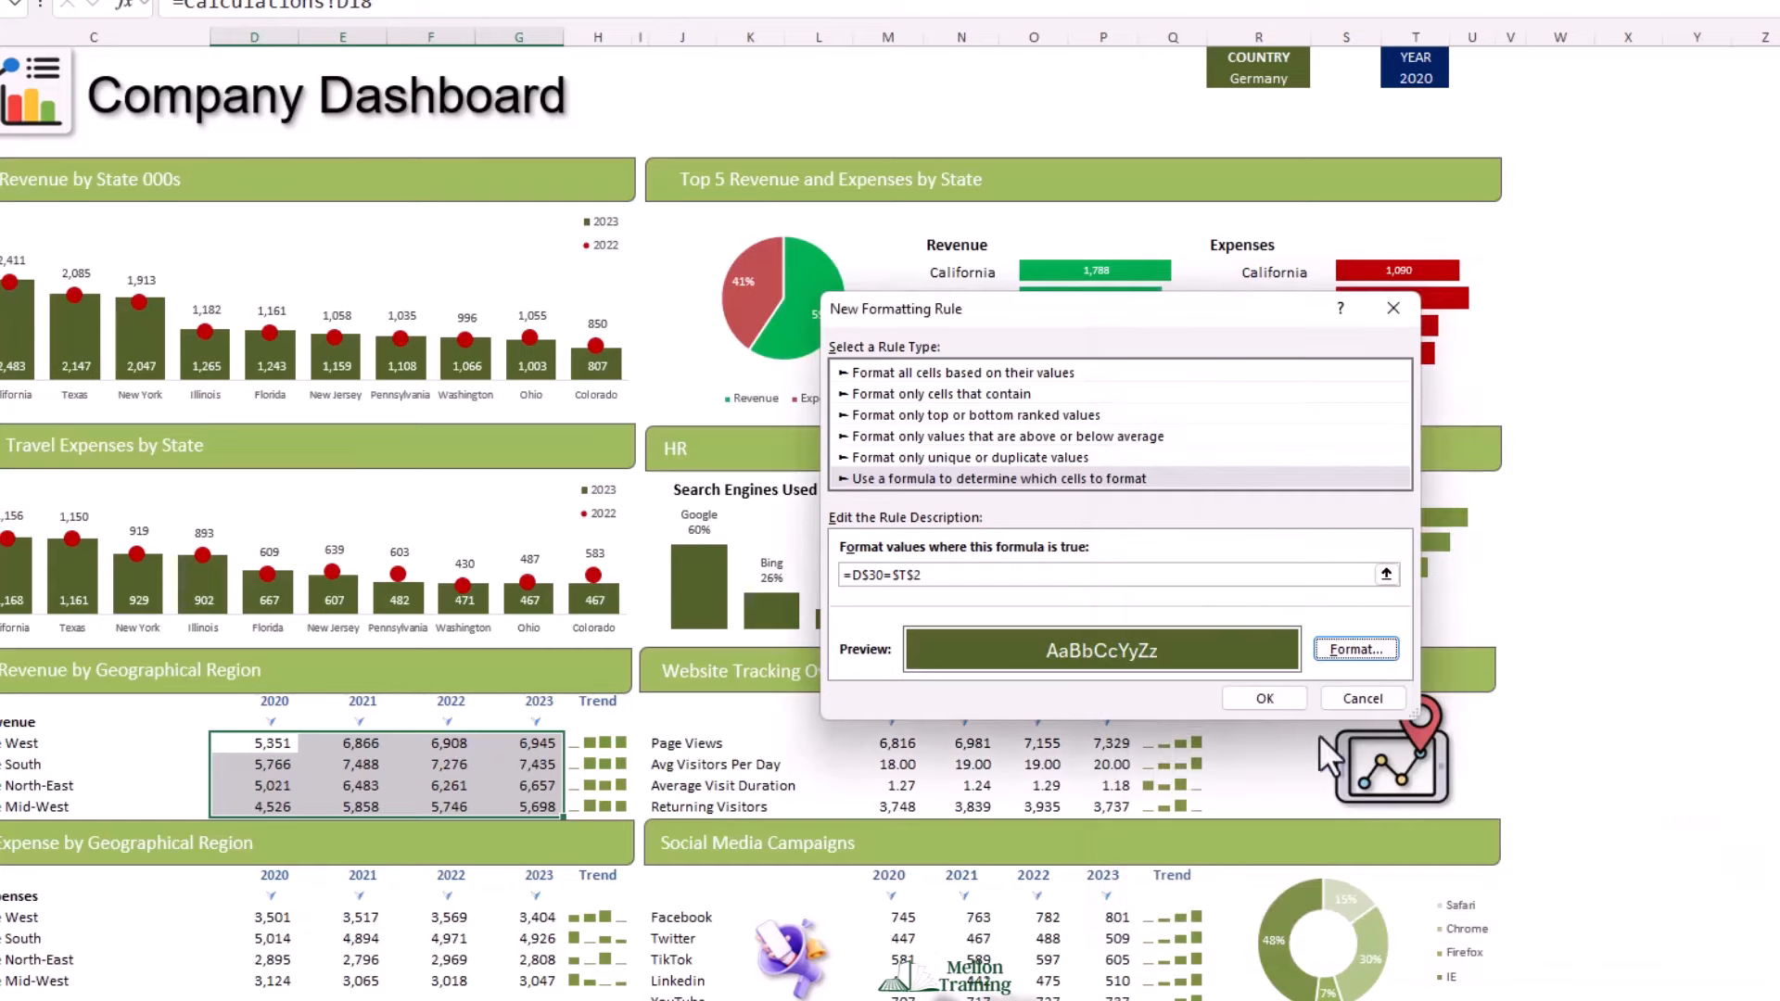
left_click(1261, 700)
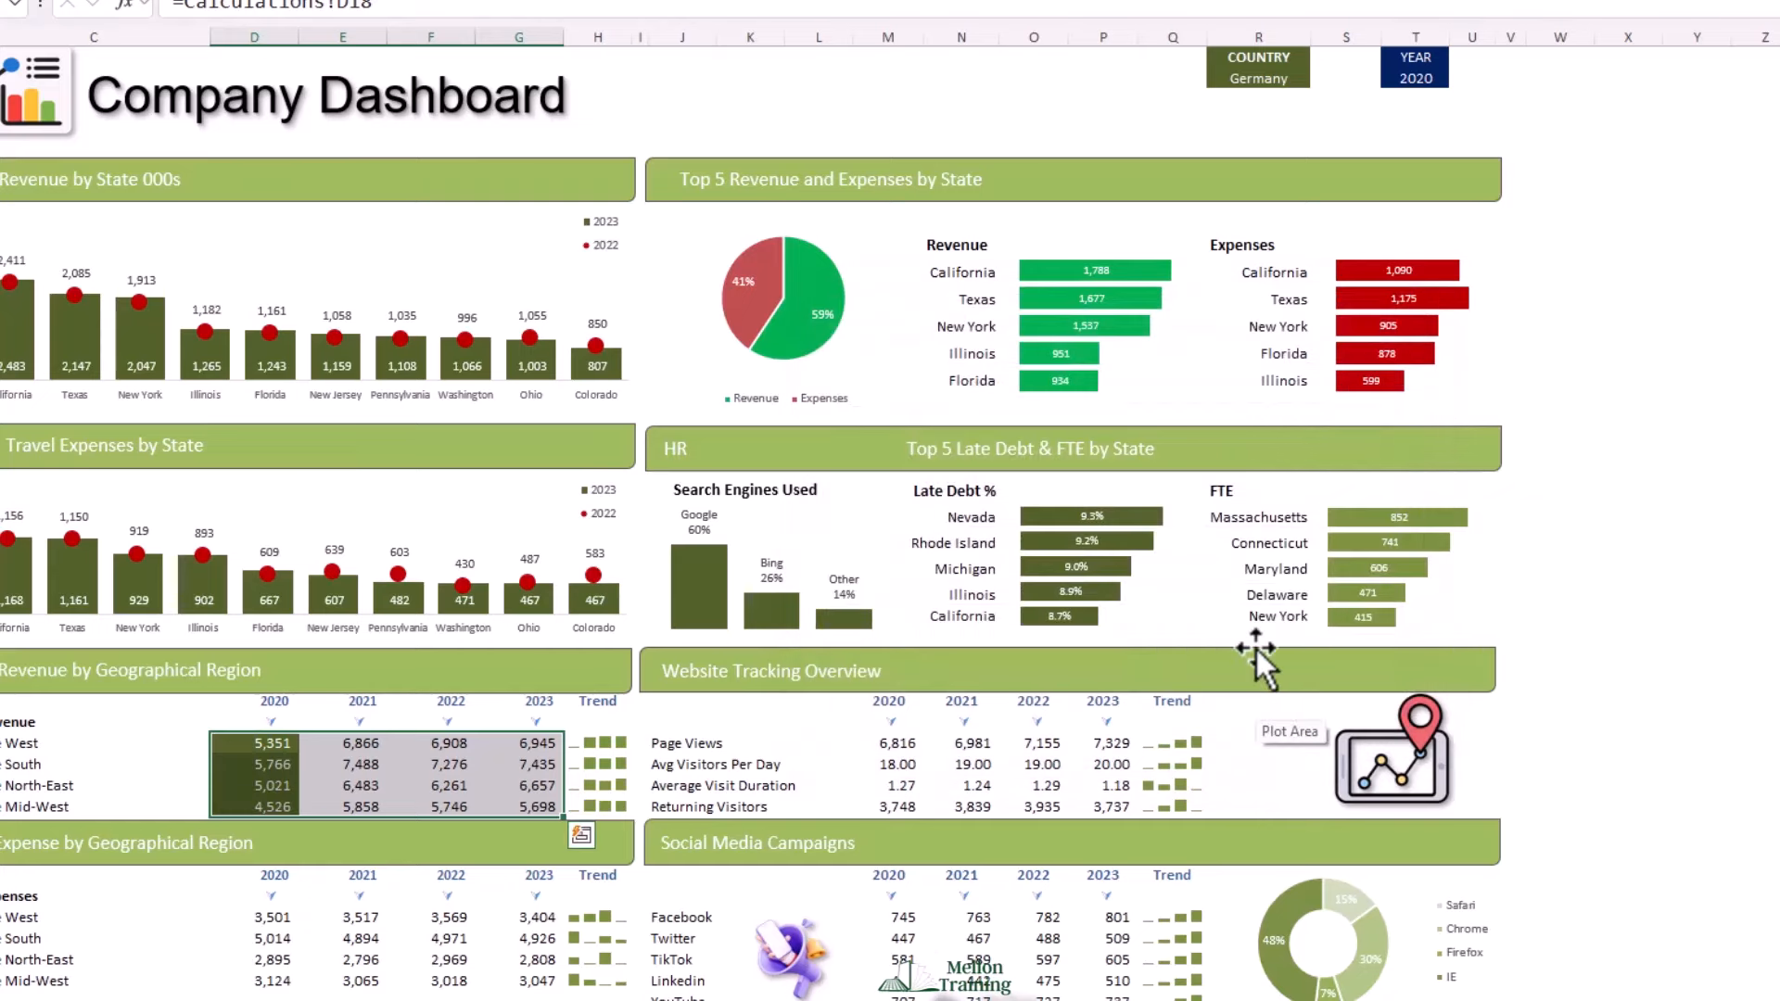
Test the revenue highlighting by choosing Year 2021, 2022 and 2023 in T2, and return it to 2020.
left_click(1411, 78)
left_click(1460, 80)
left_click(1426, 119)
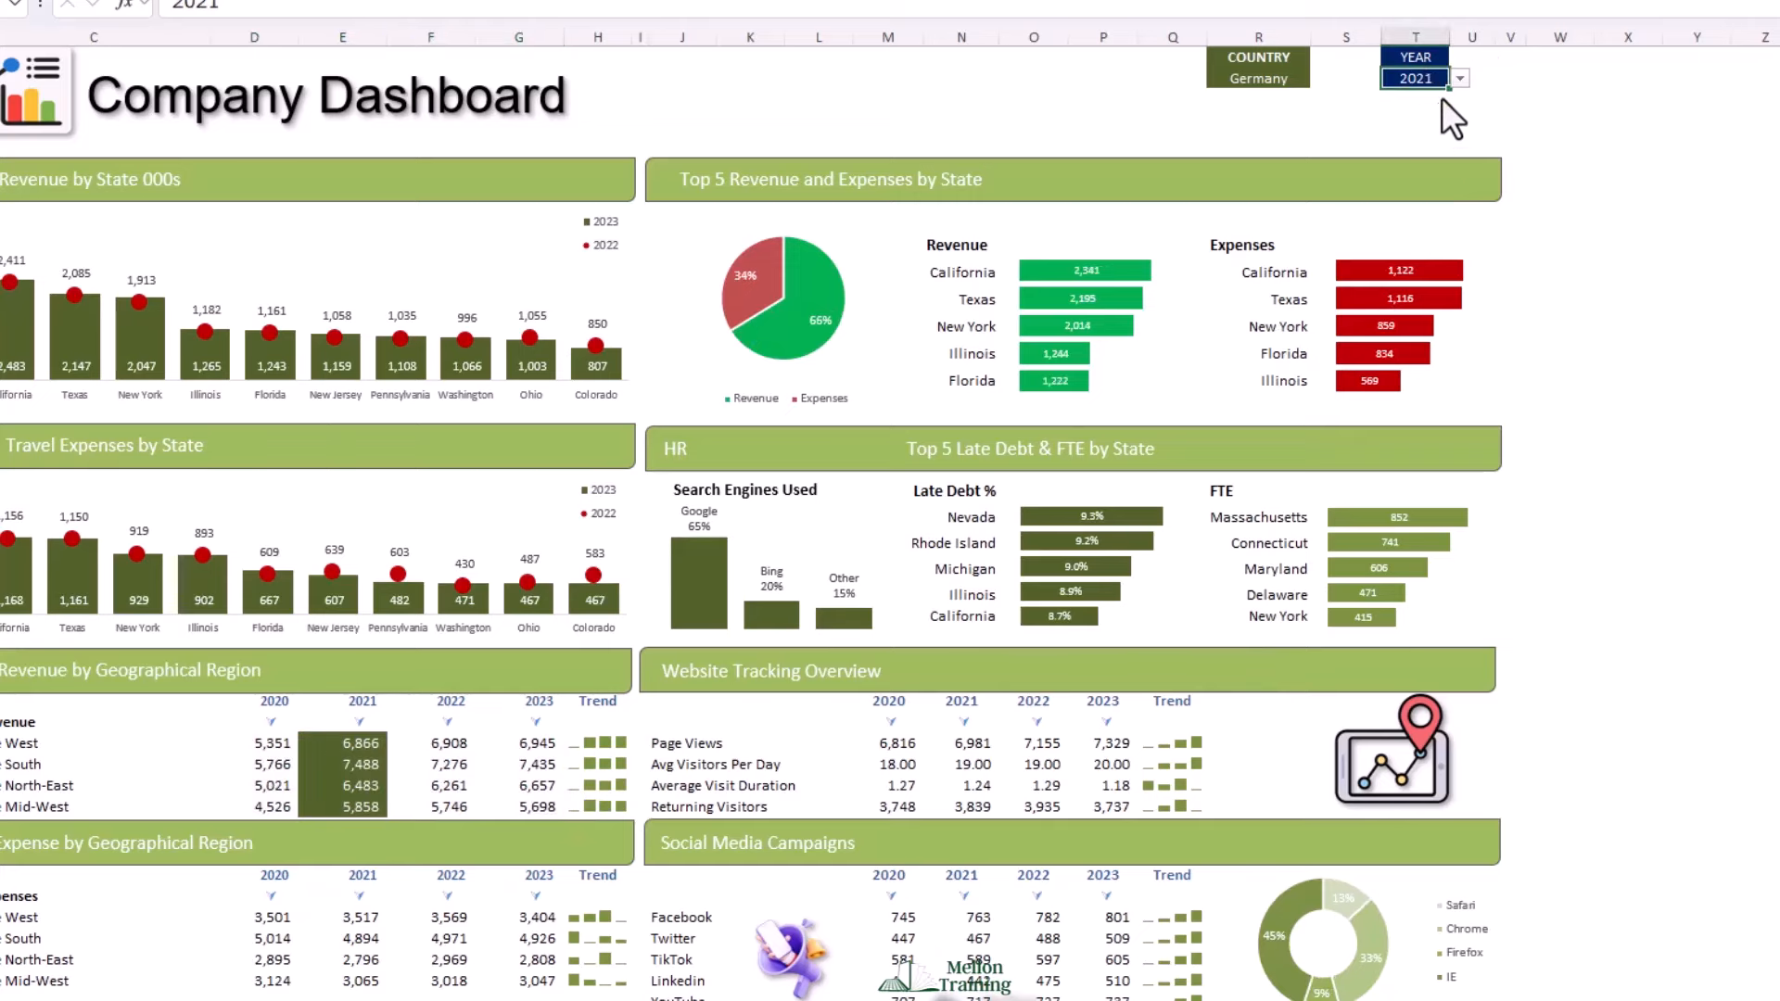
left_click(1458, 78)
left_click(1433, 139)
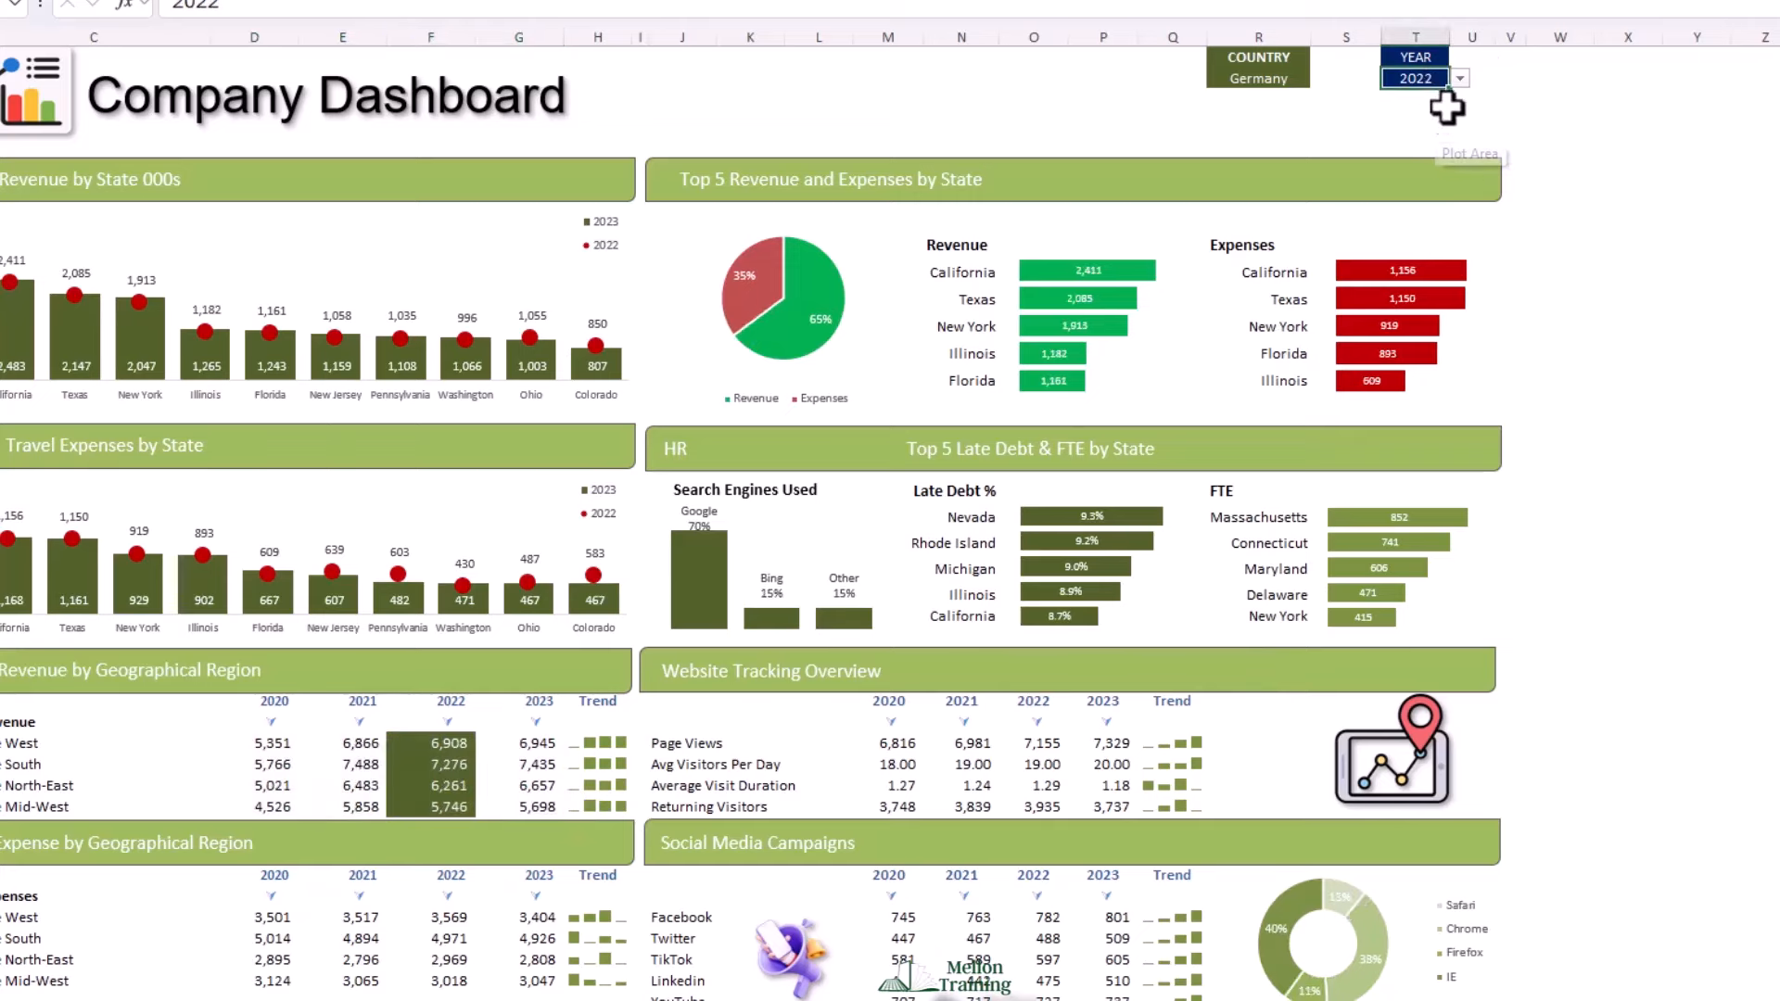
left_click(1462, 79)
left_click(1417, 159)
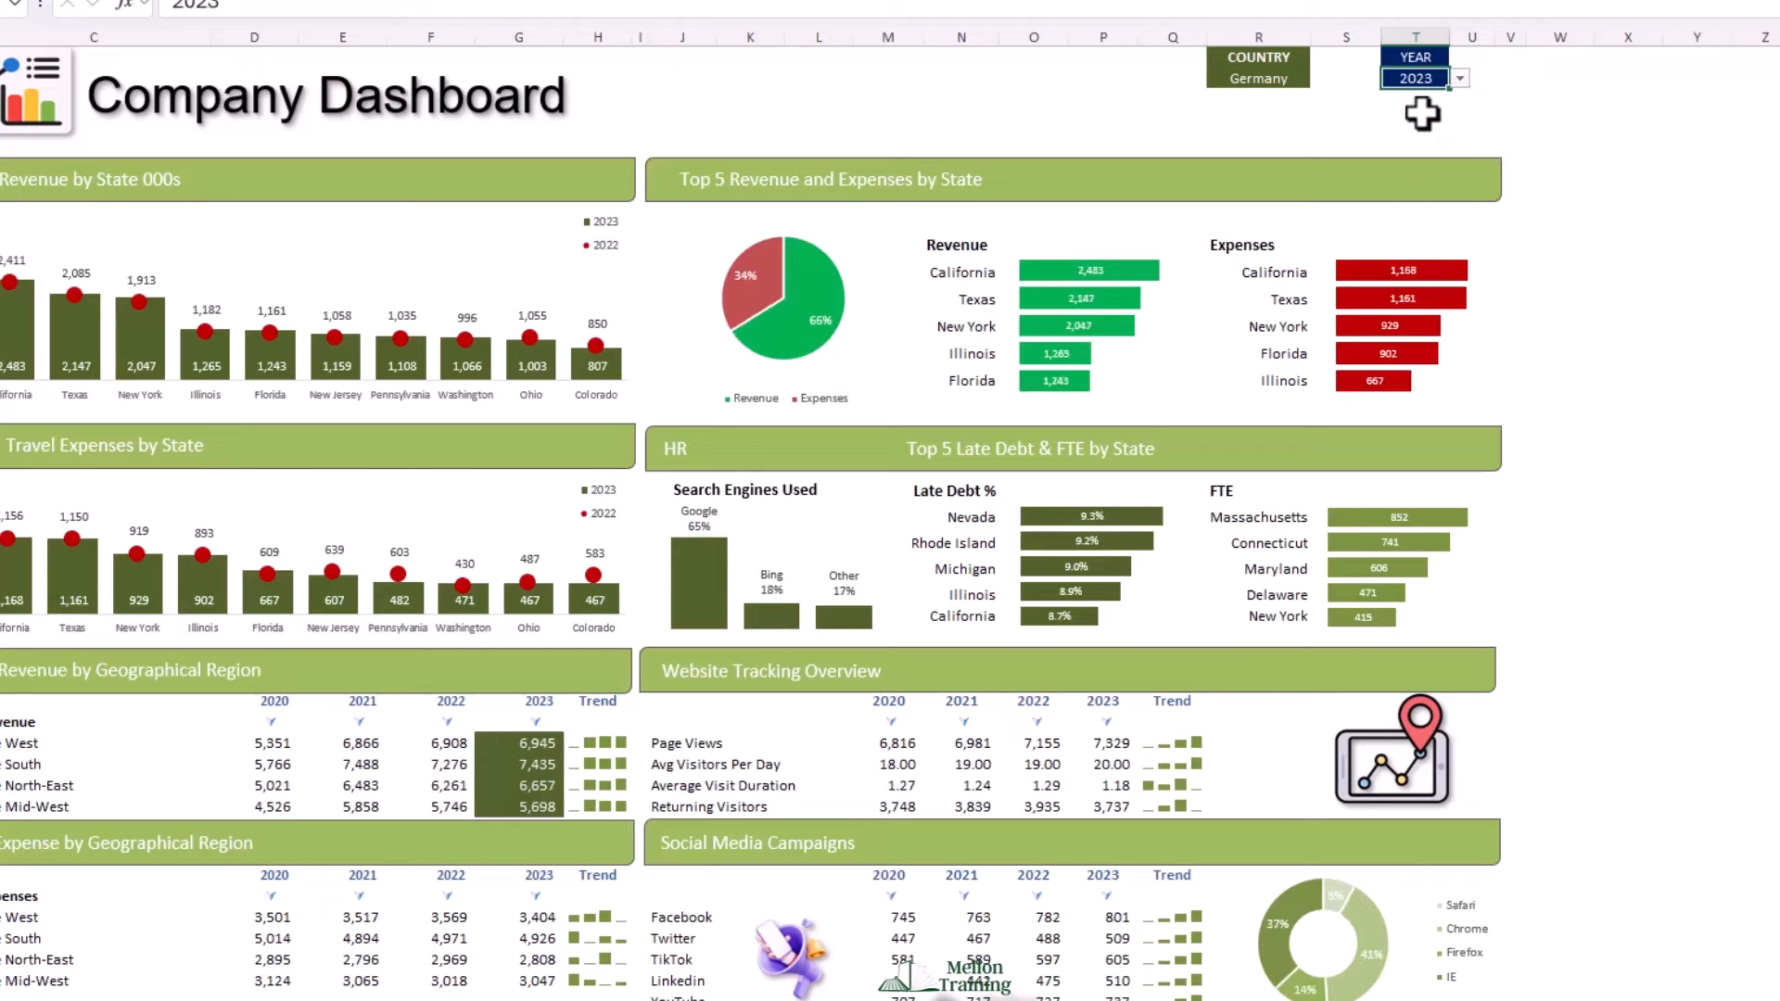
left_click(1460, 80)
left_click(1413, 99)
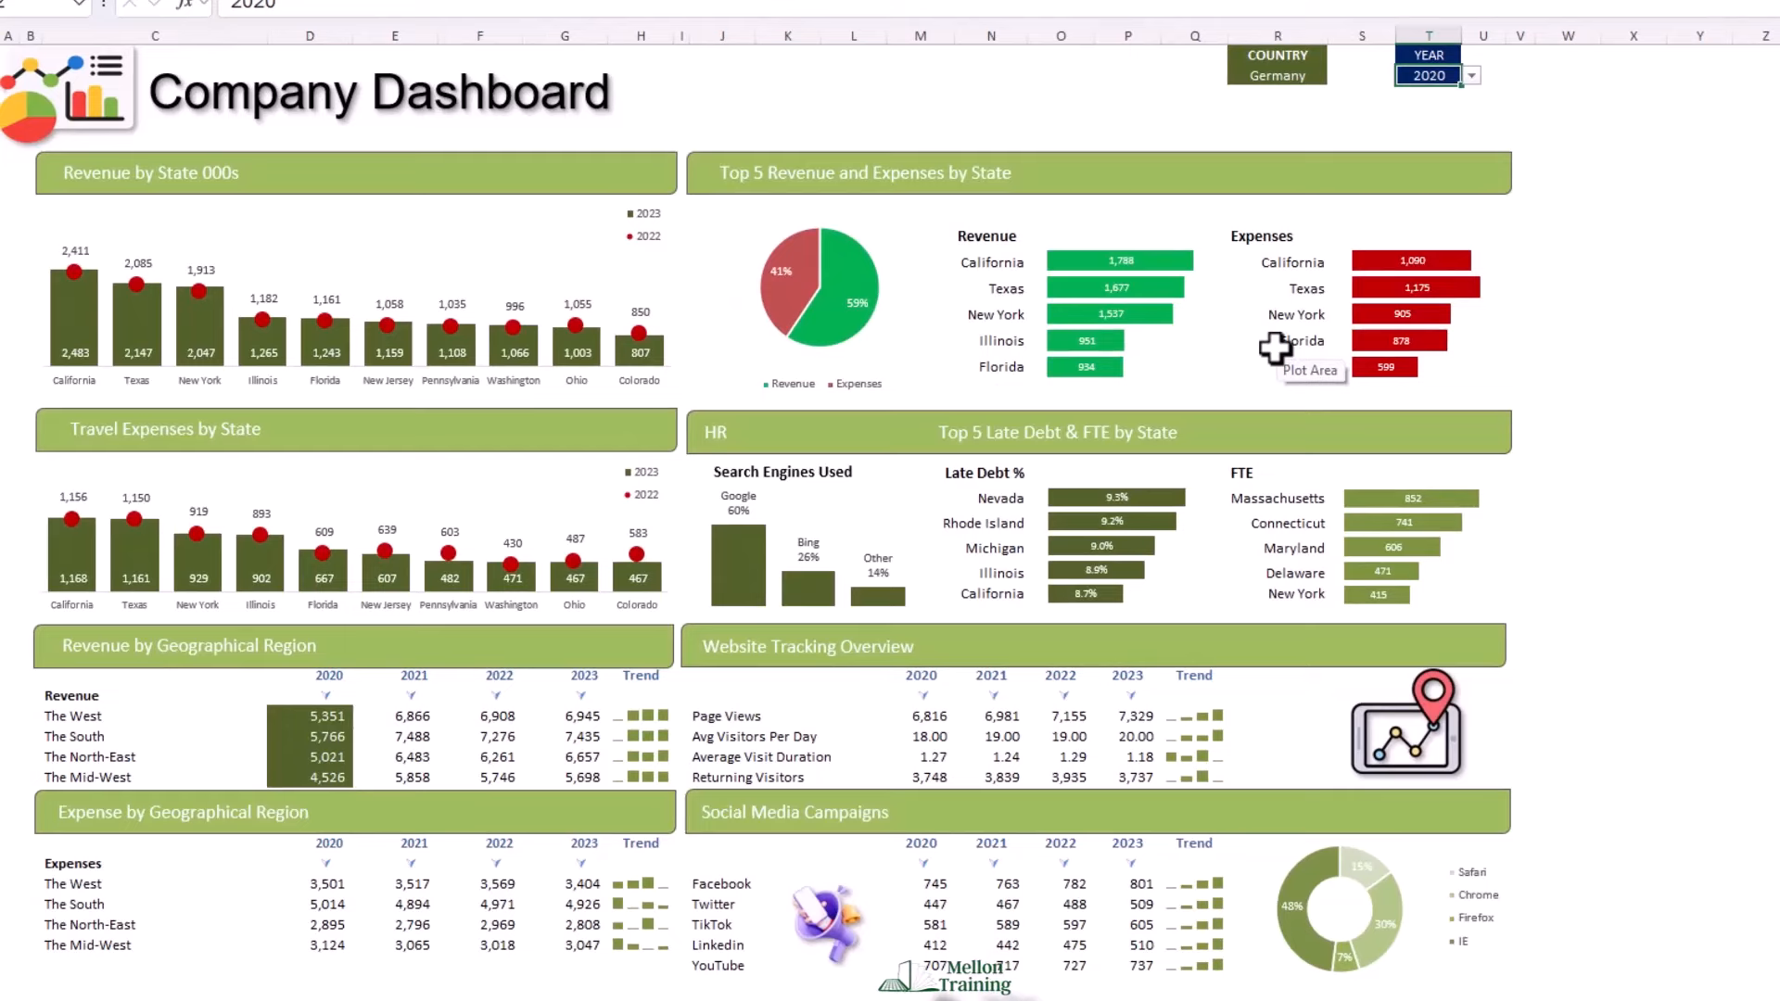
Copy the revenue range D32:G35 and paste only its formats onto the Expense by Geographical Region values starting at D40.
left_click_drag(327, 716, 579, 777)
key("ctrl+c")
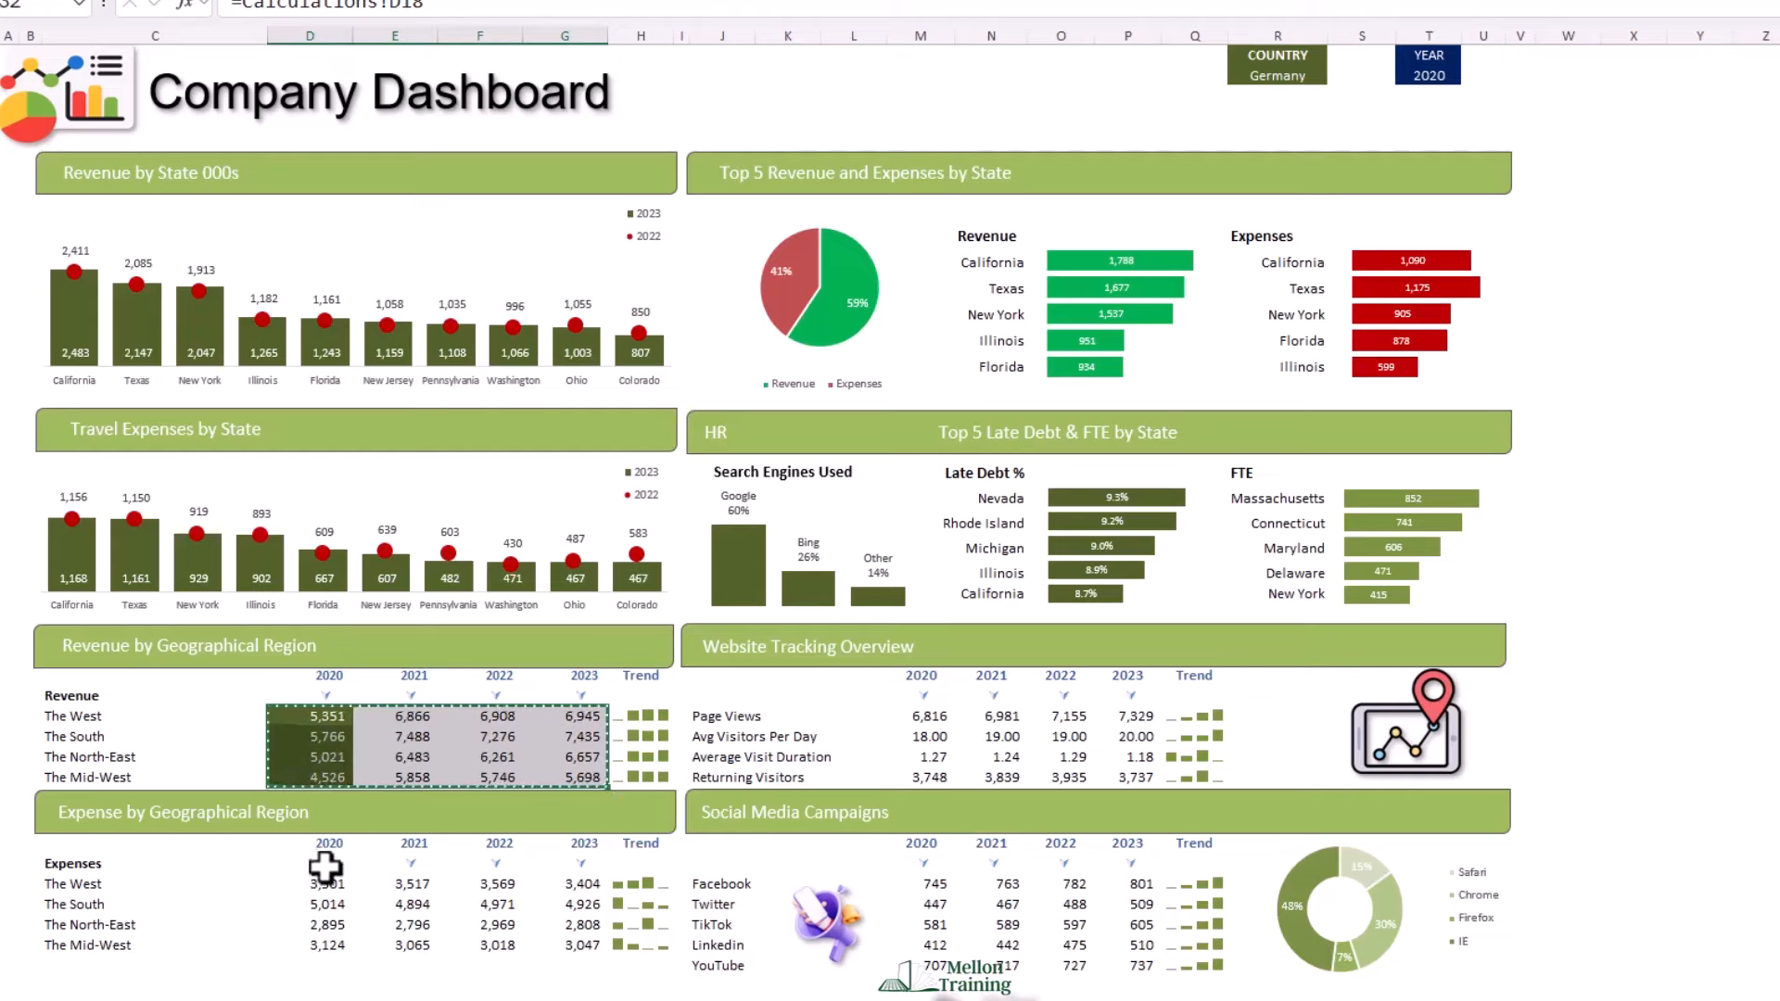
left_click(325, 882)
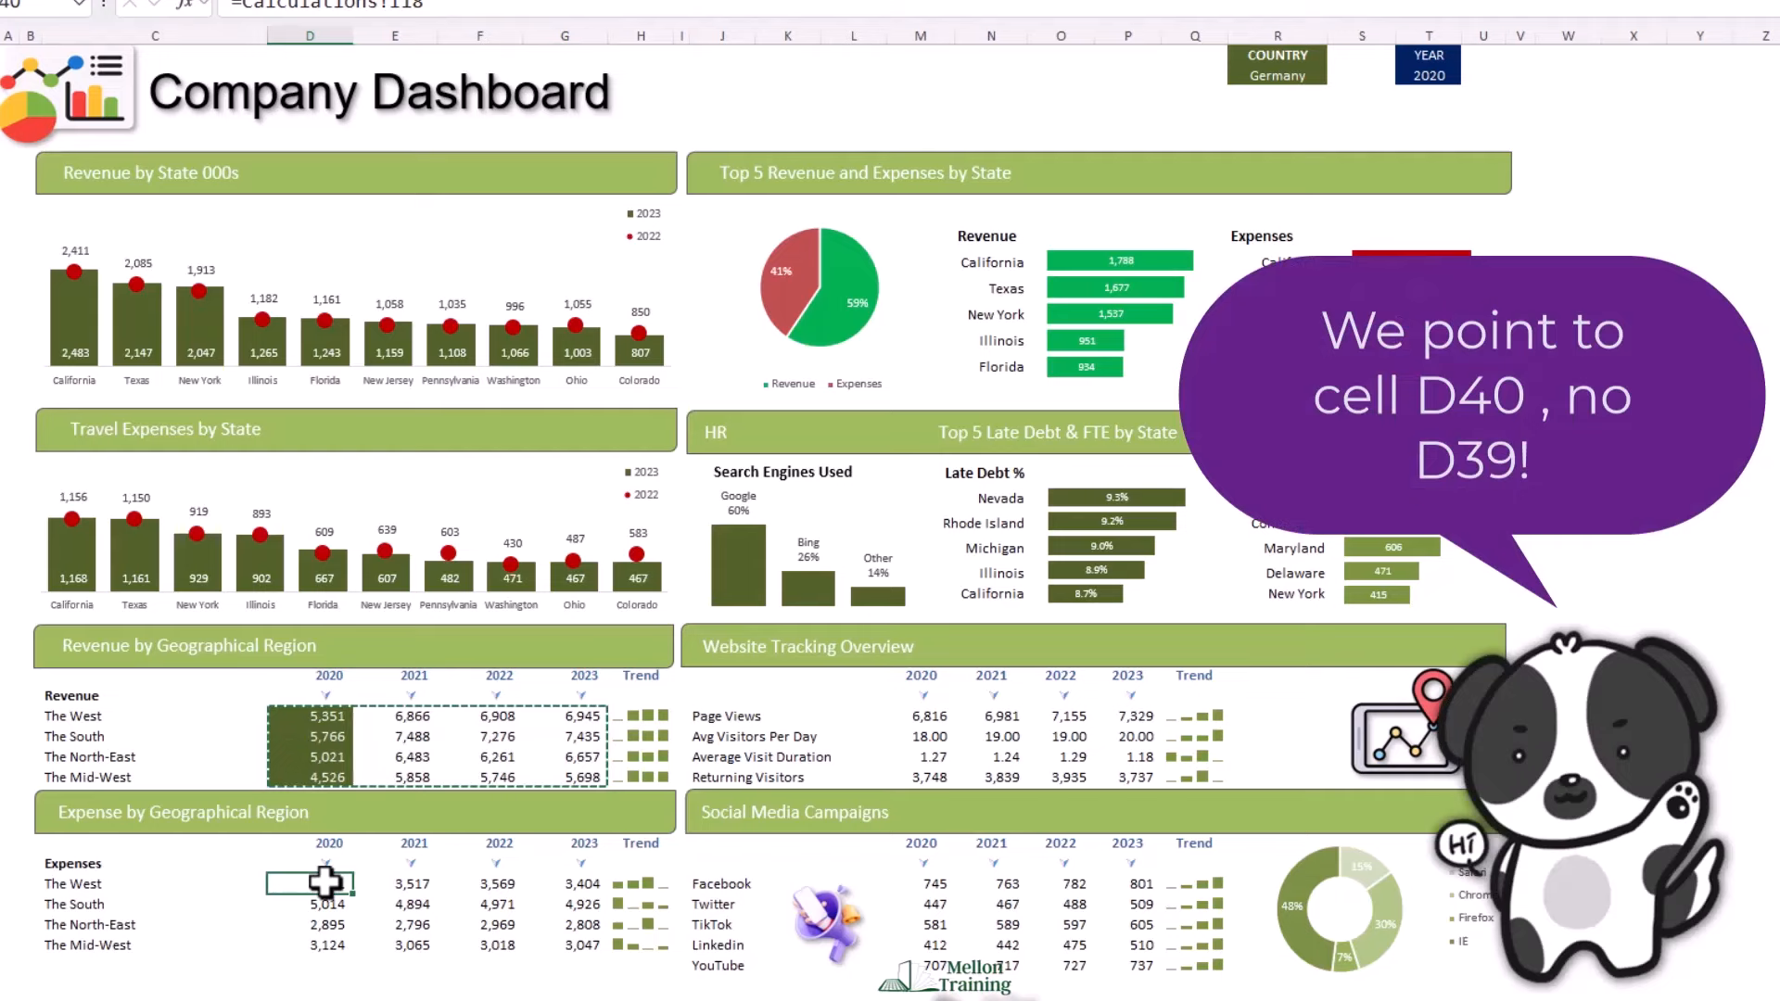
right_click(324, 881)
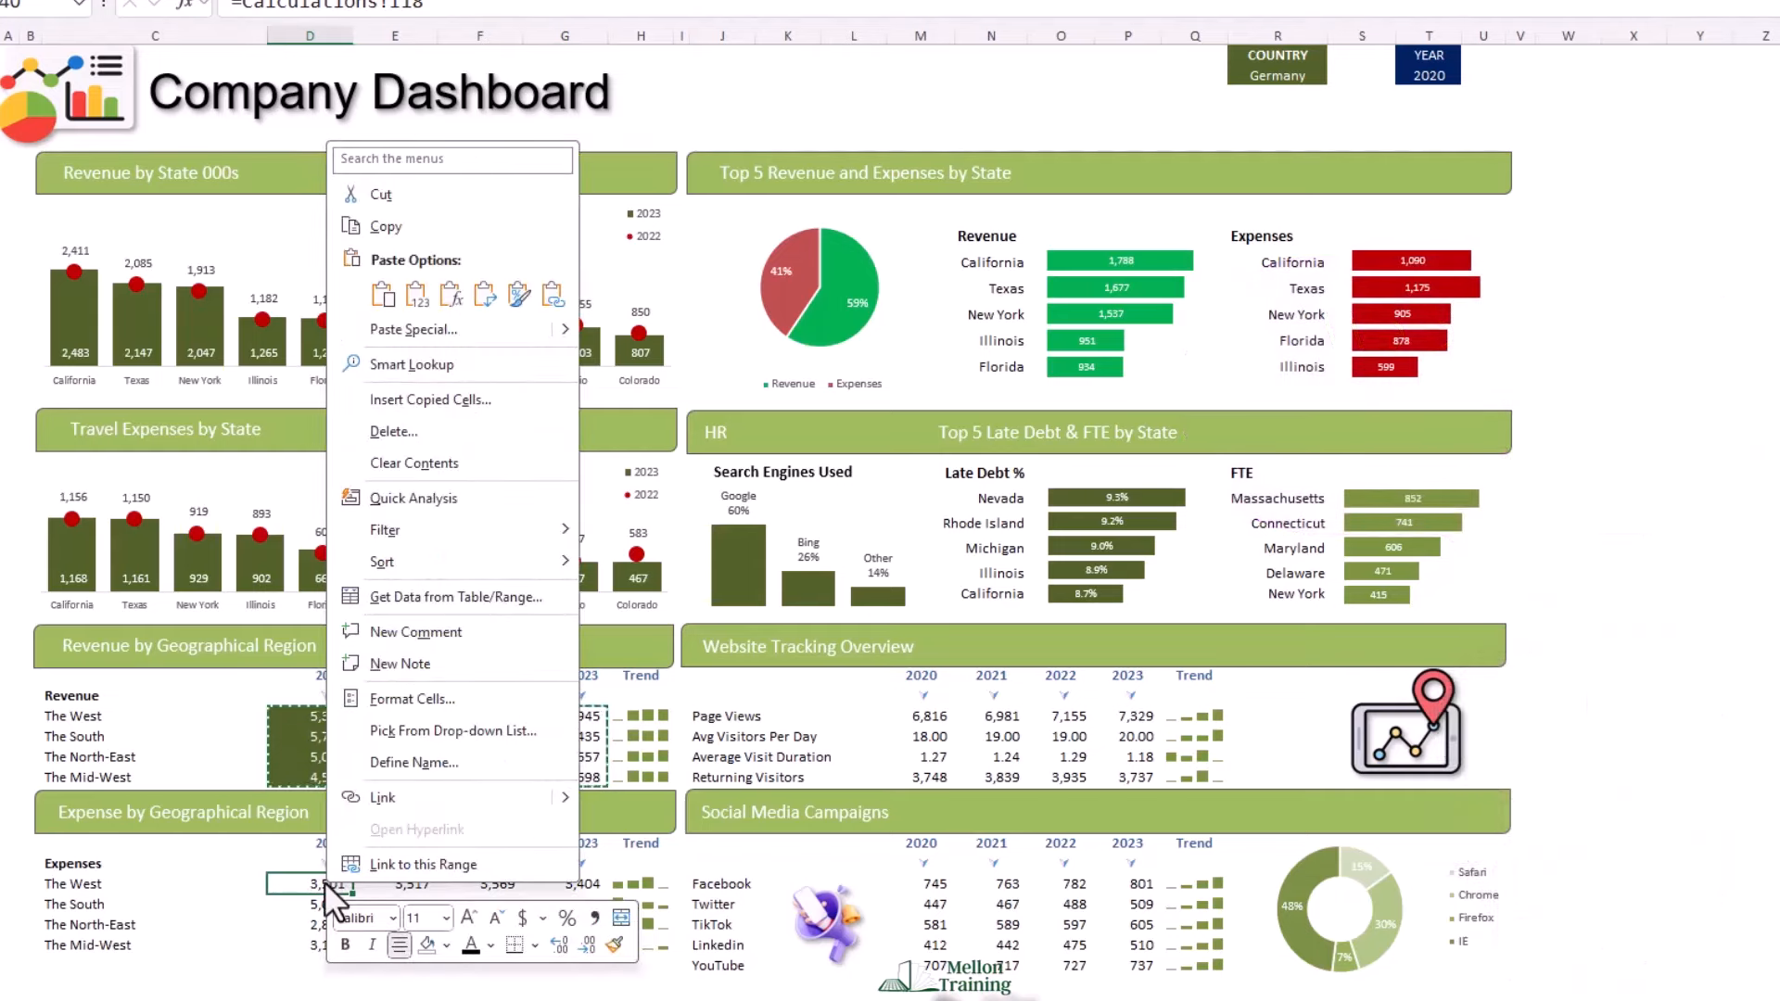
left_click(422, 330)
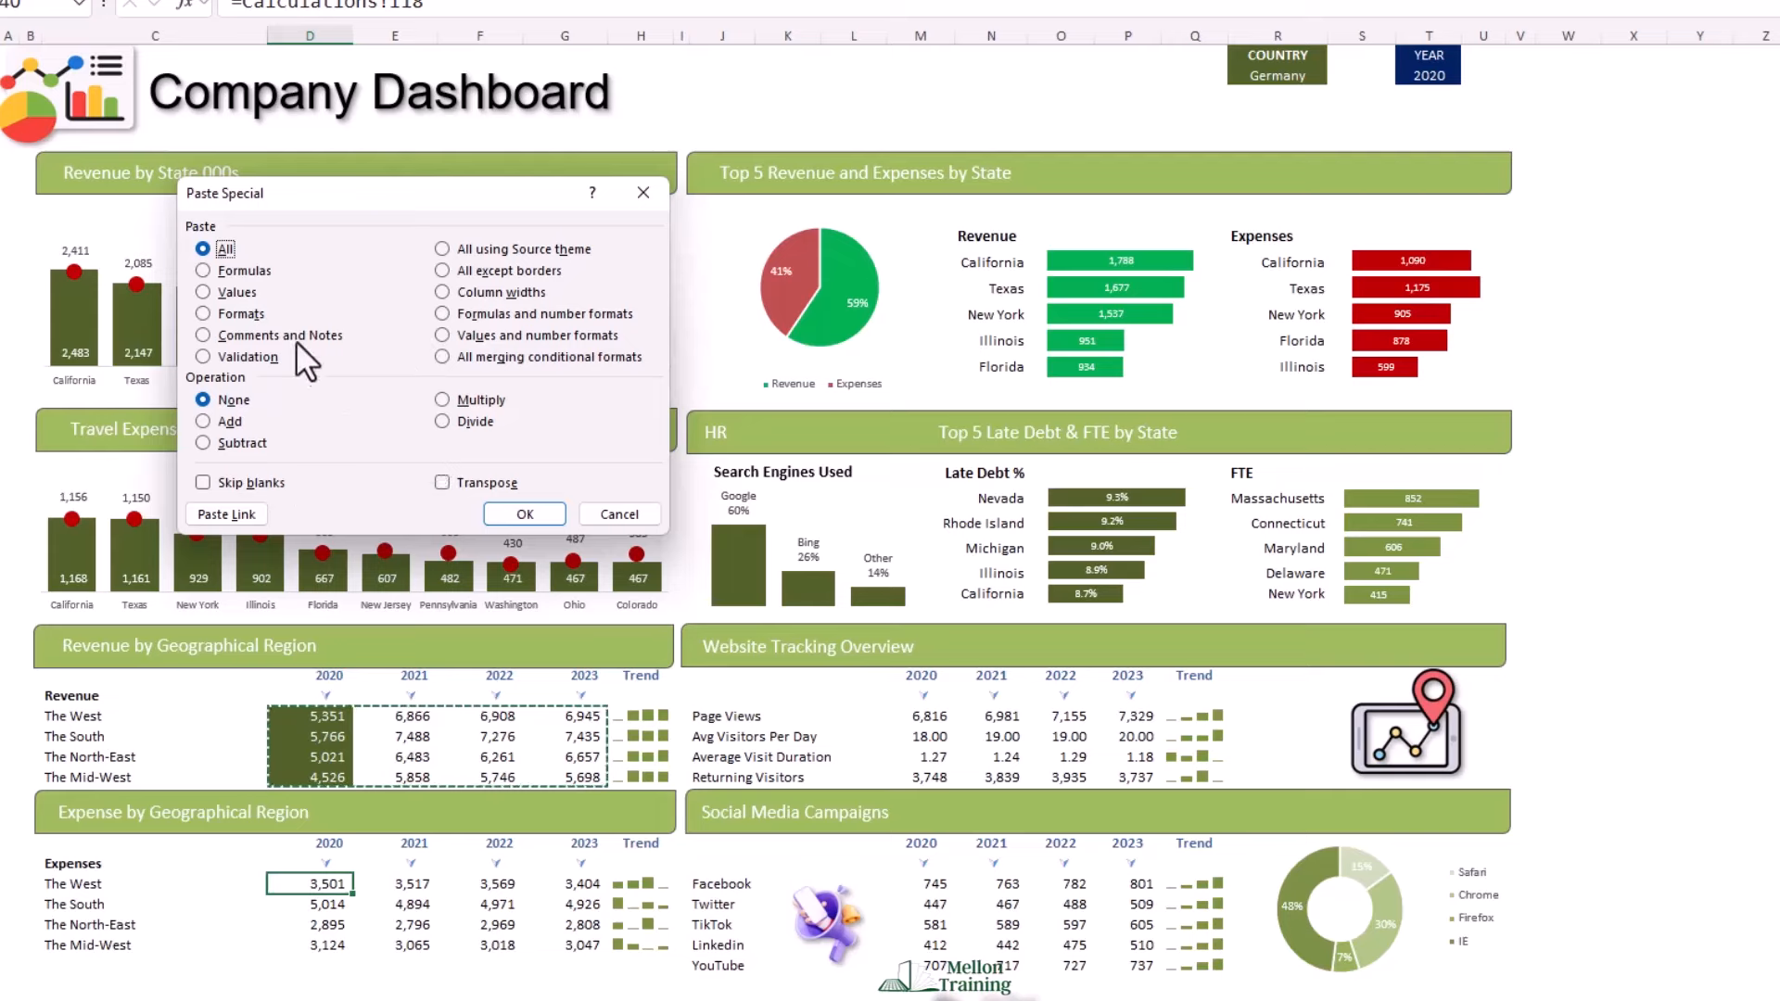
left_click(203, 313)
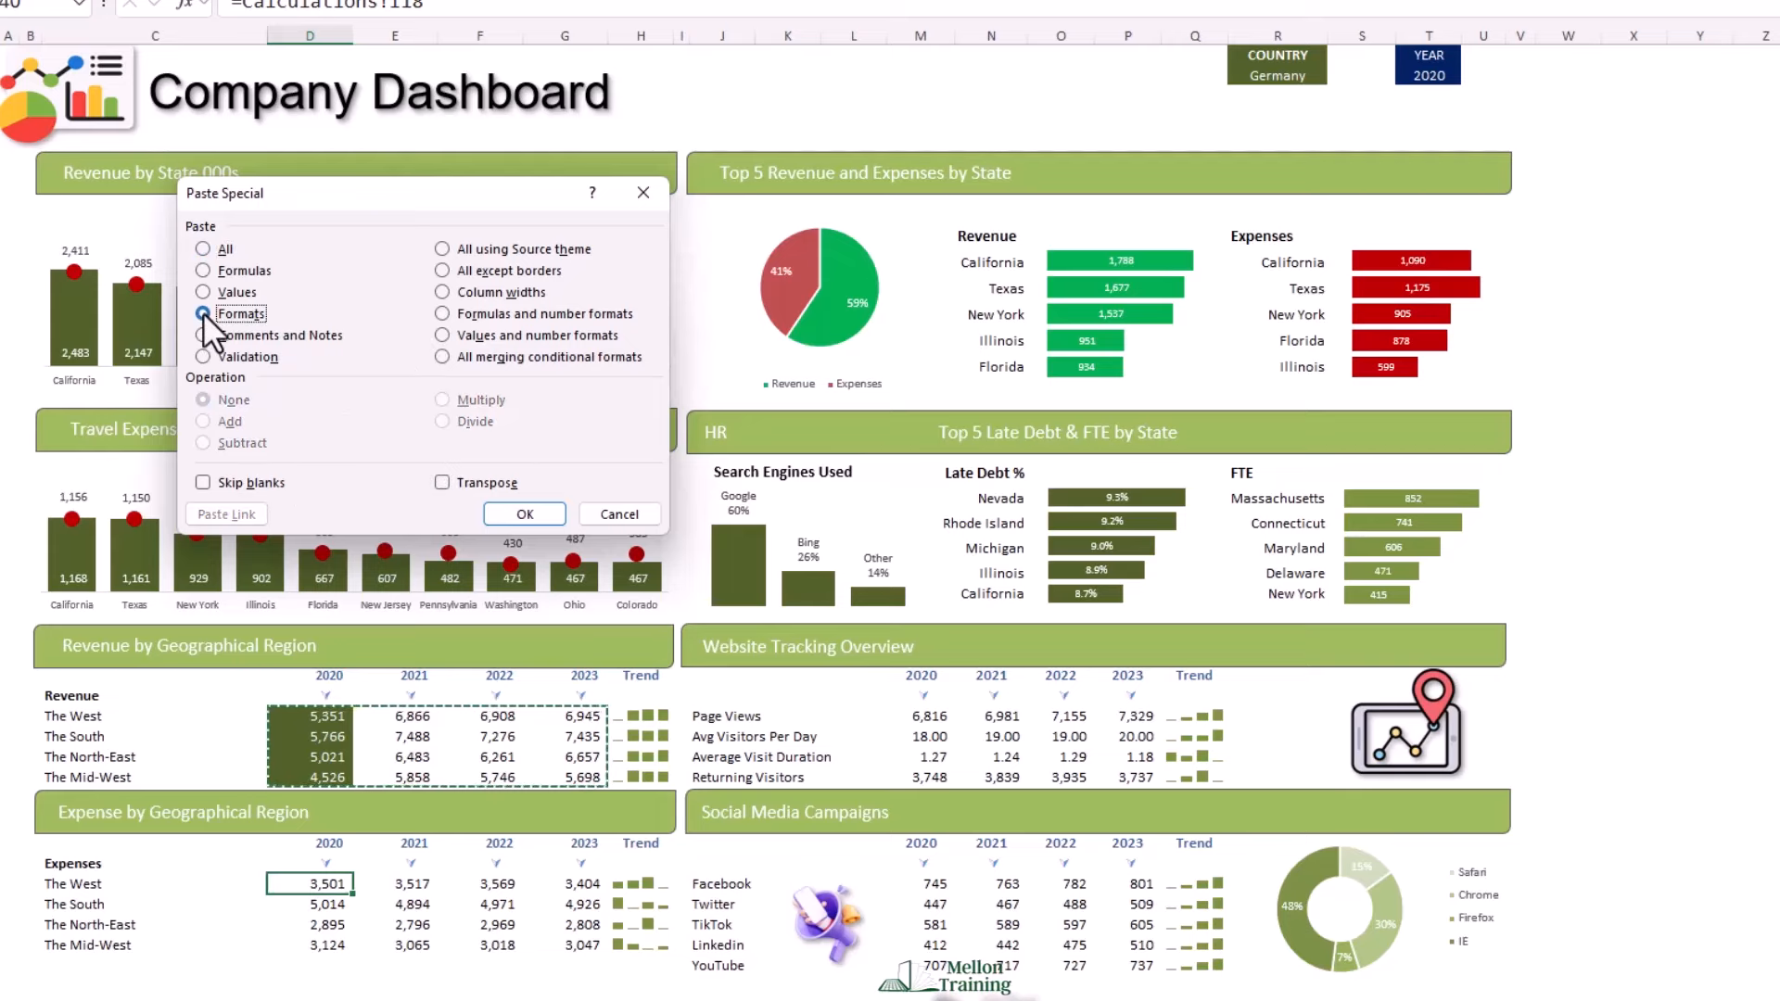
left_click(524, 514)
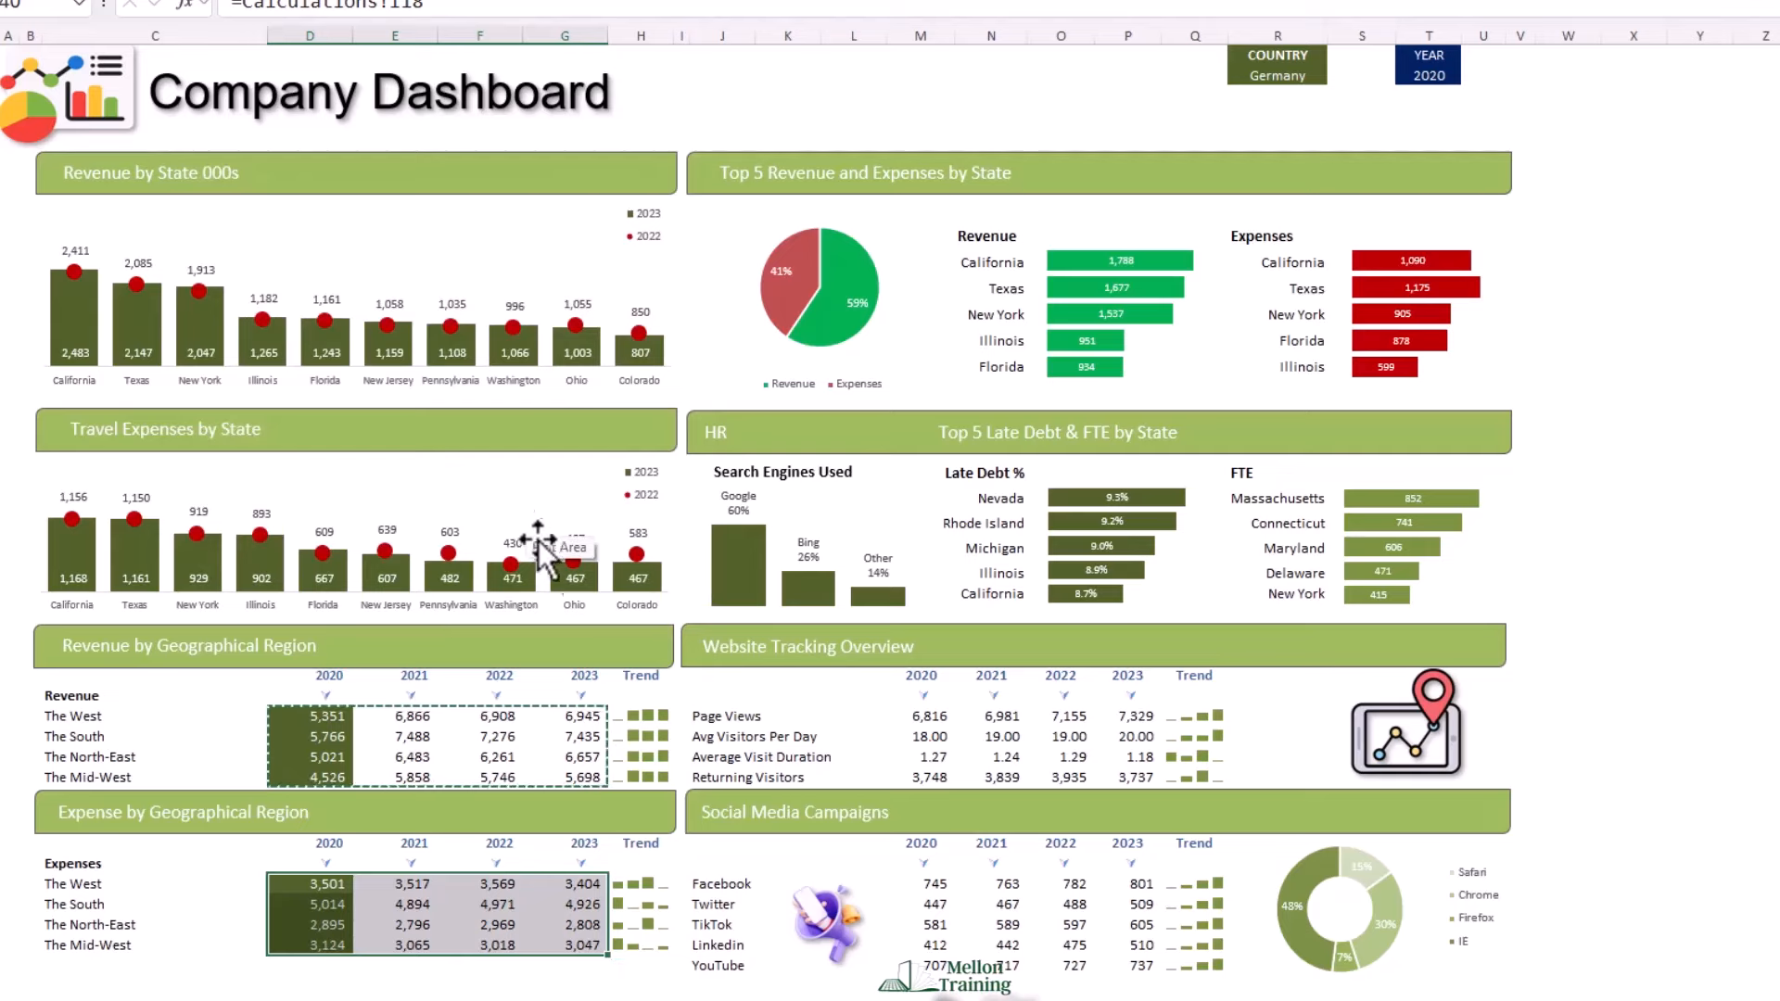
Paste only the copied formats onto the Website Tracking Overview values starting at M32.
right_click(909, 716)
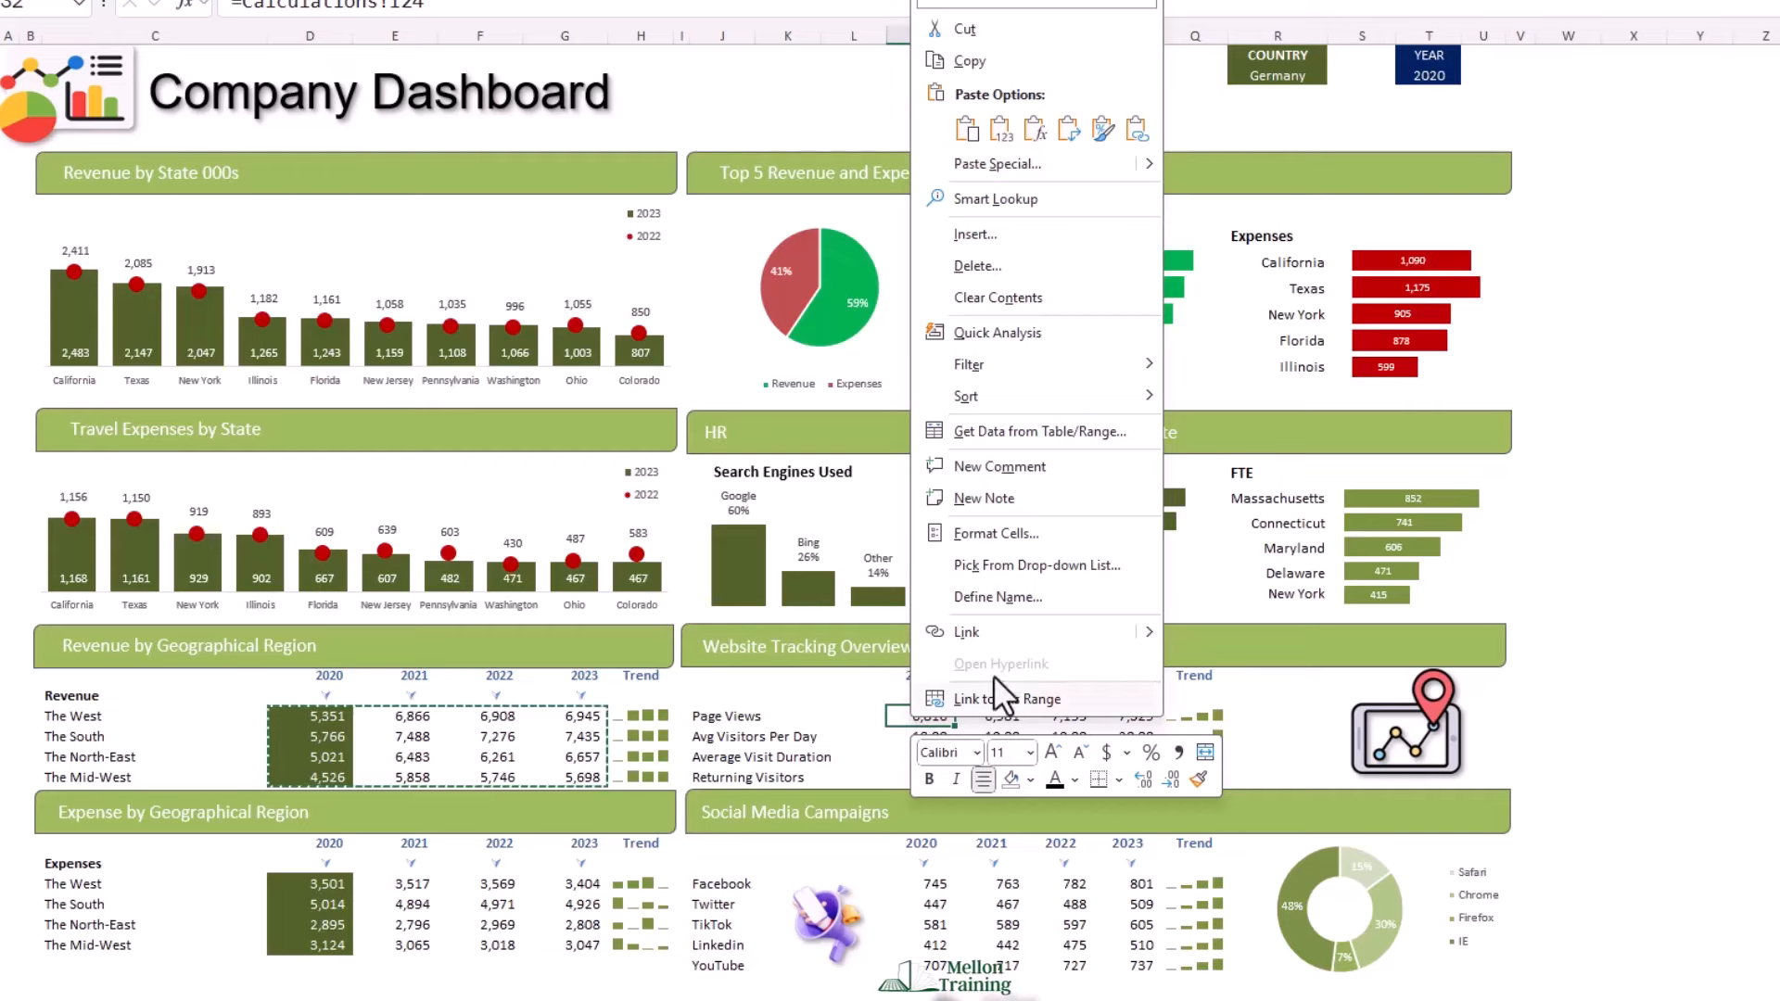
left_click(1003, 165)
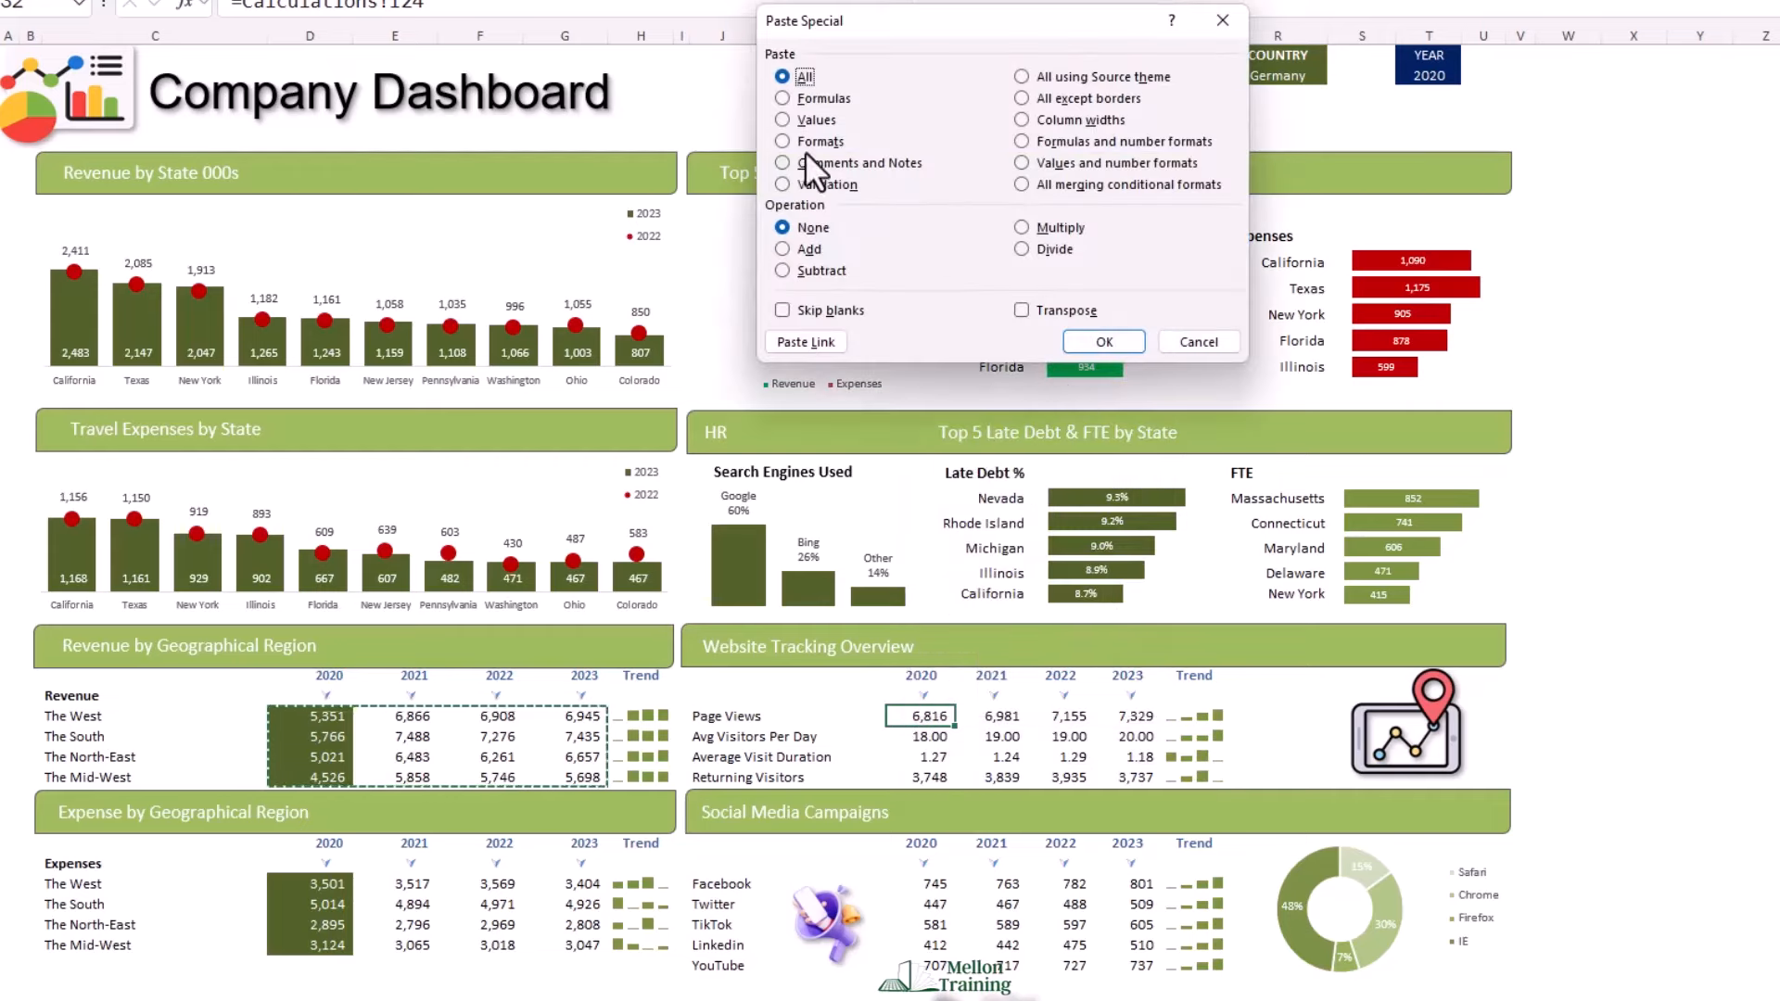
left_click(783, 141)
left_click(1089, 331)
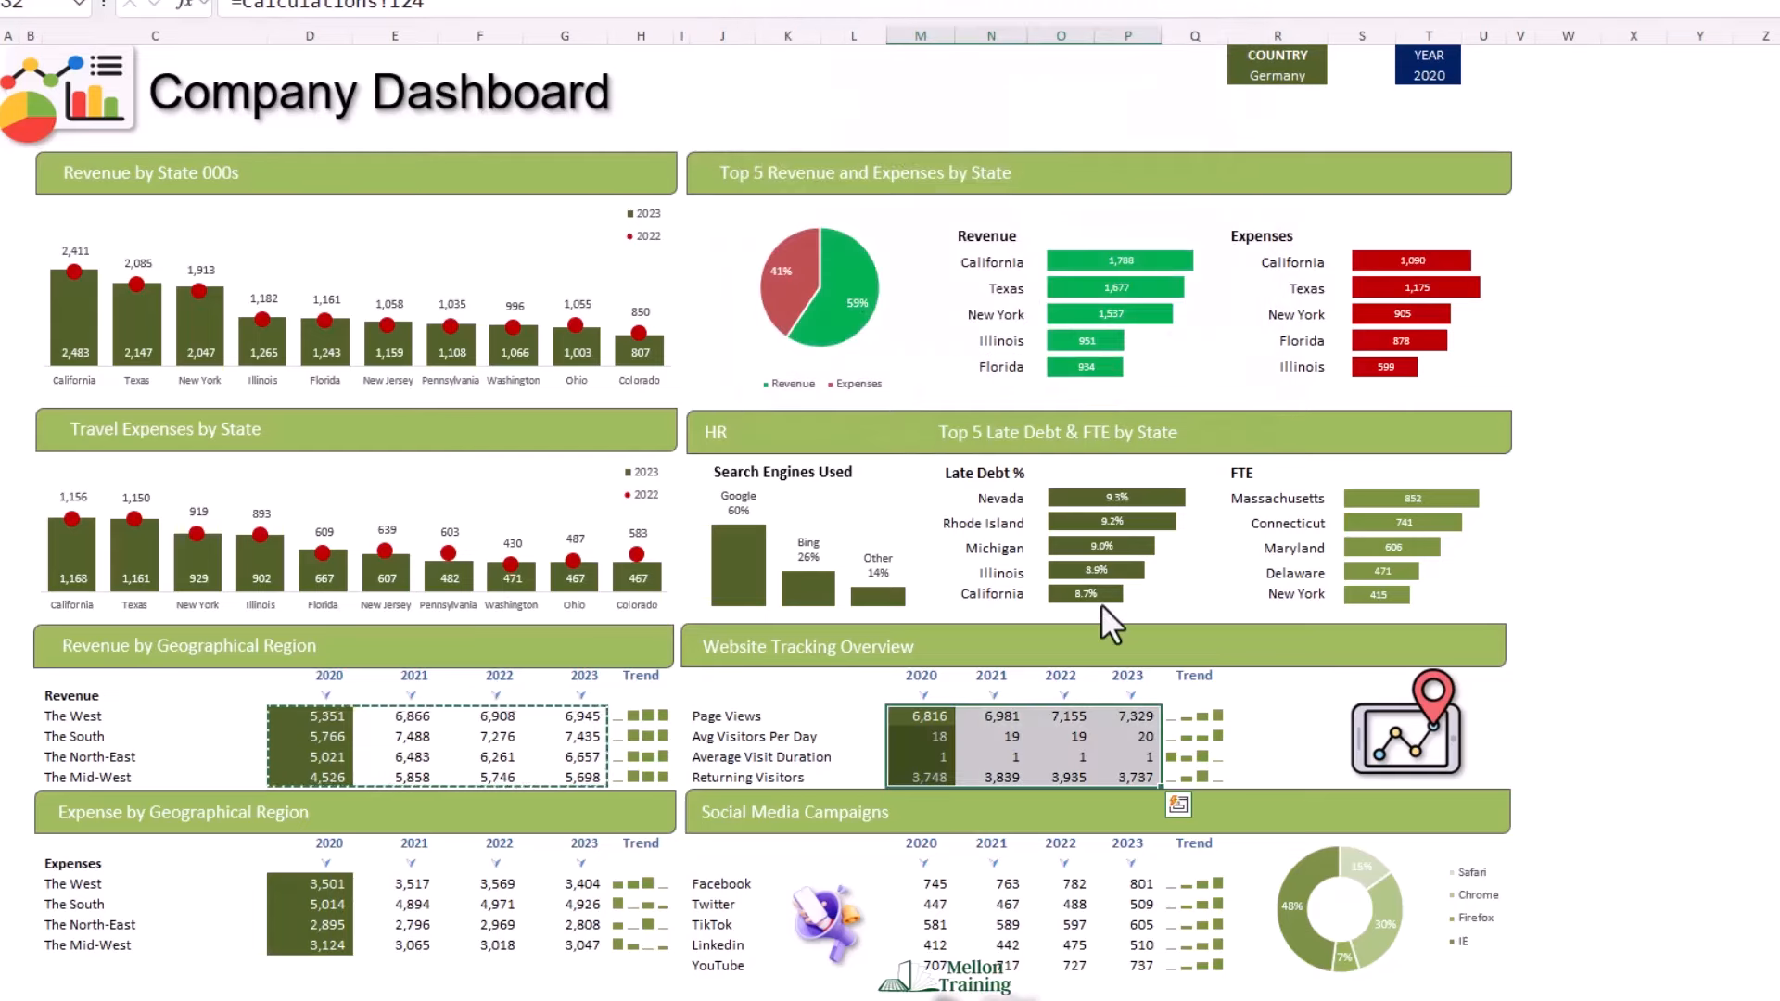
Show one decimal place for the Avg Visitors Per Day and Average Visit Duration values in the Website Tracking Overview.
mouse_move(1103, 602)
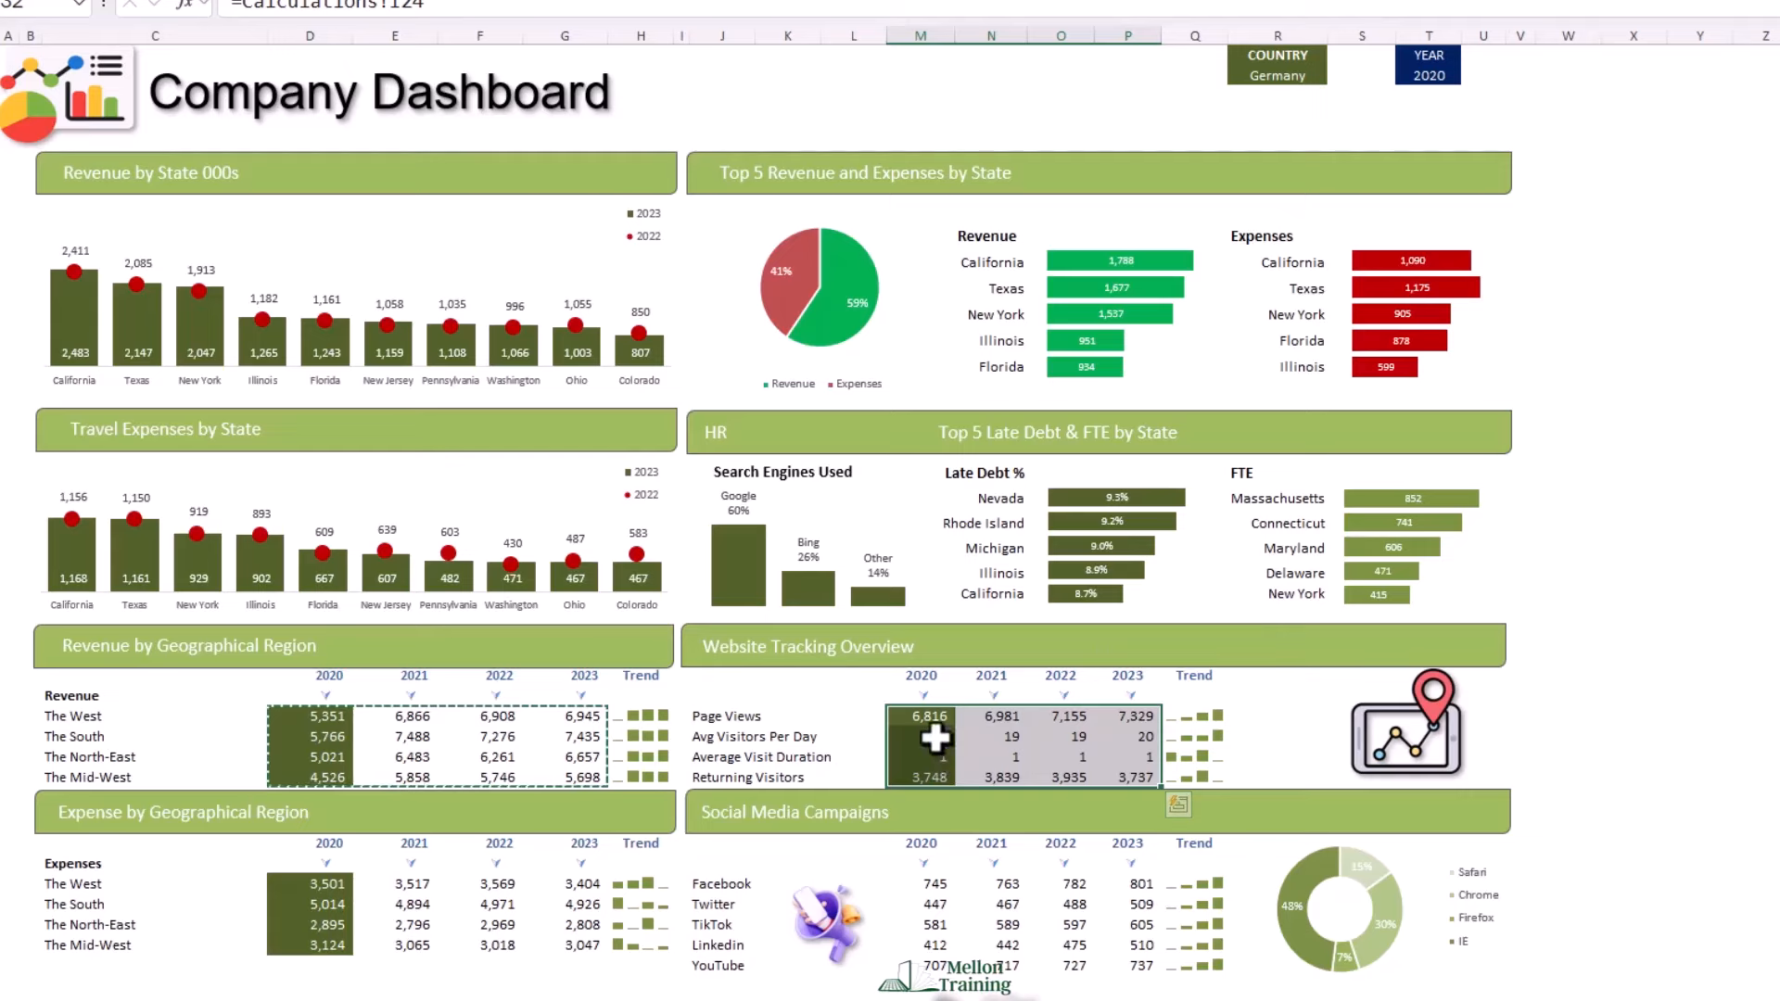
left_click_drag(935, 737, 1127, 759)
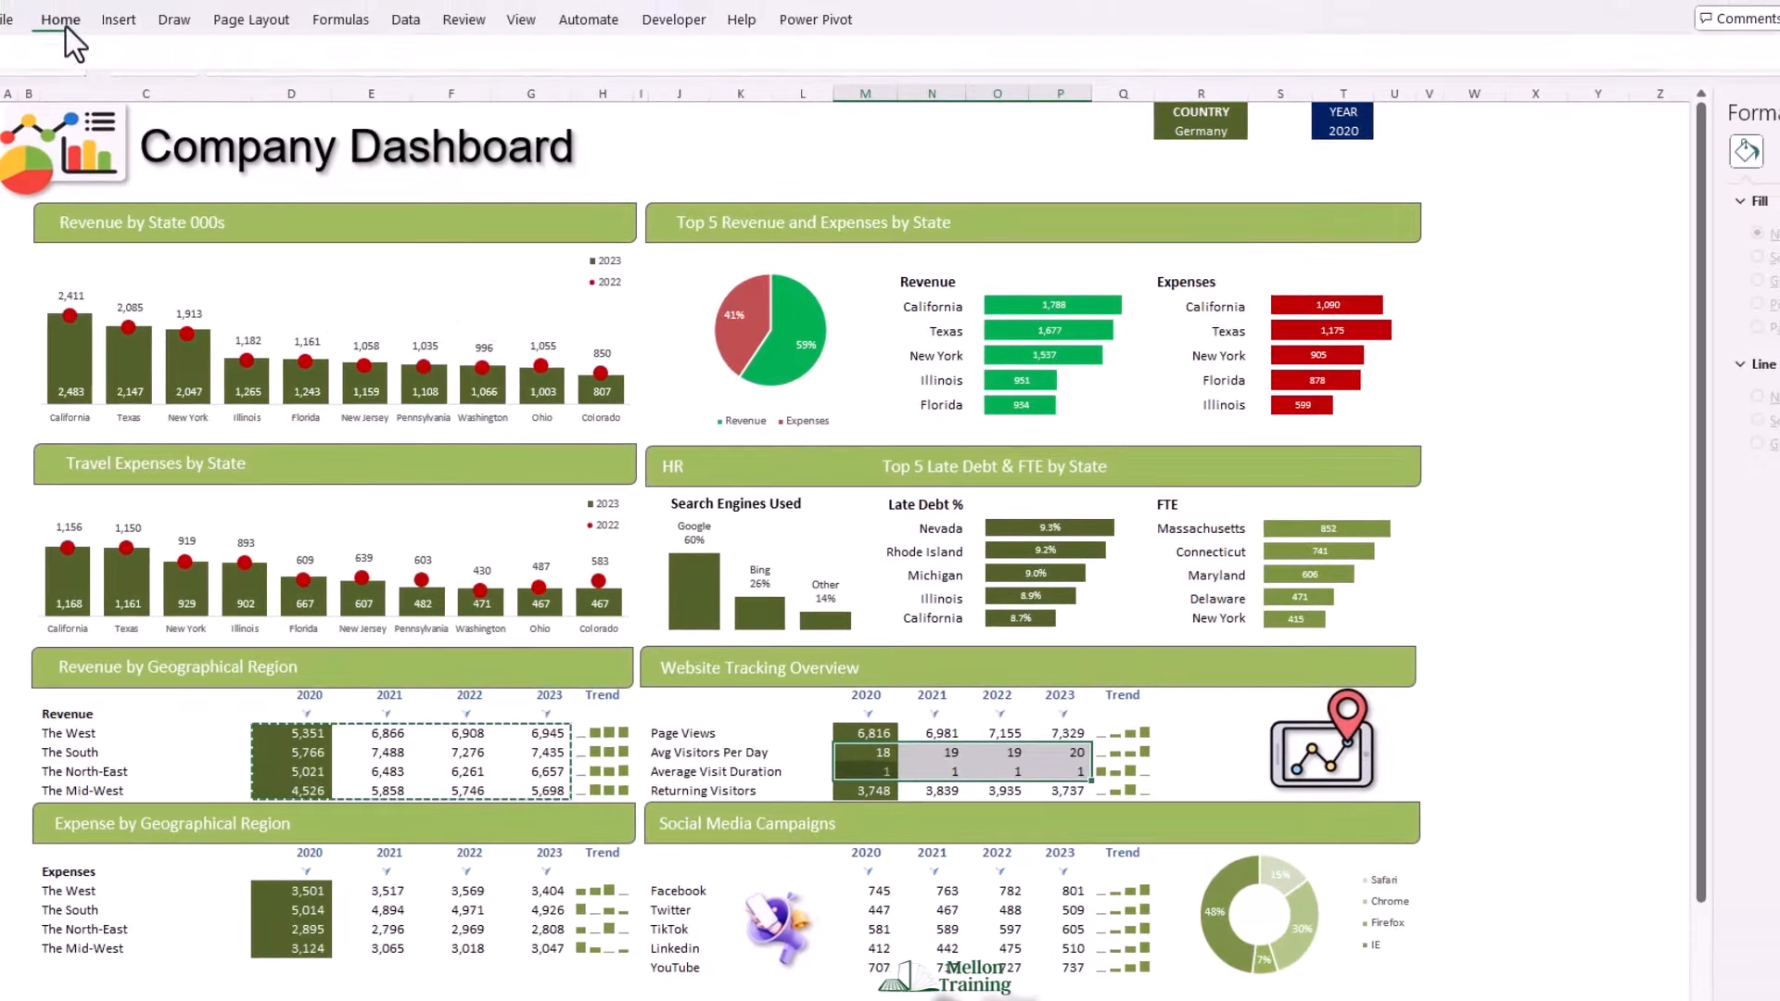
left_click(63, 22)
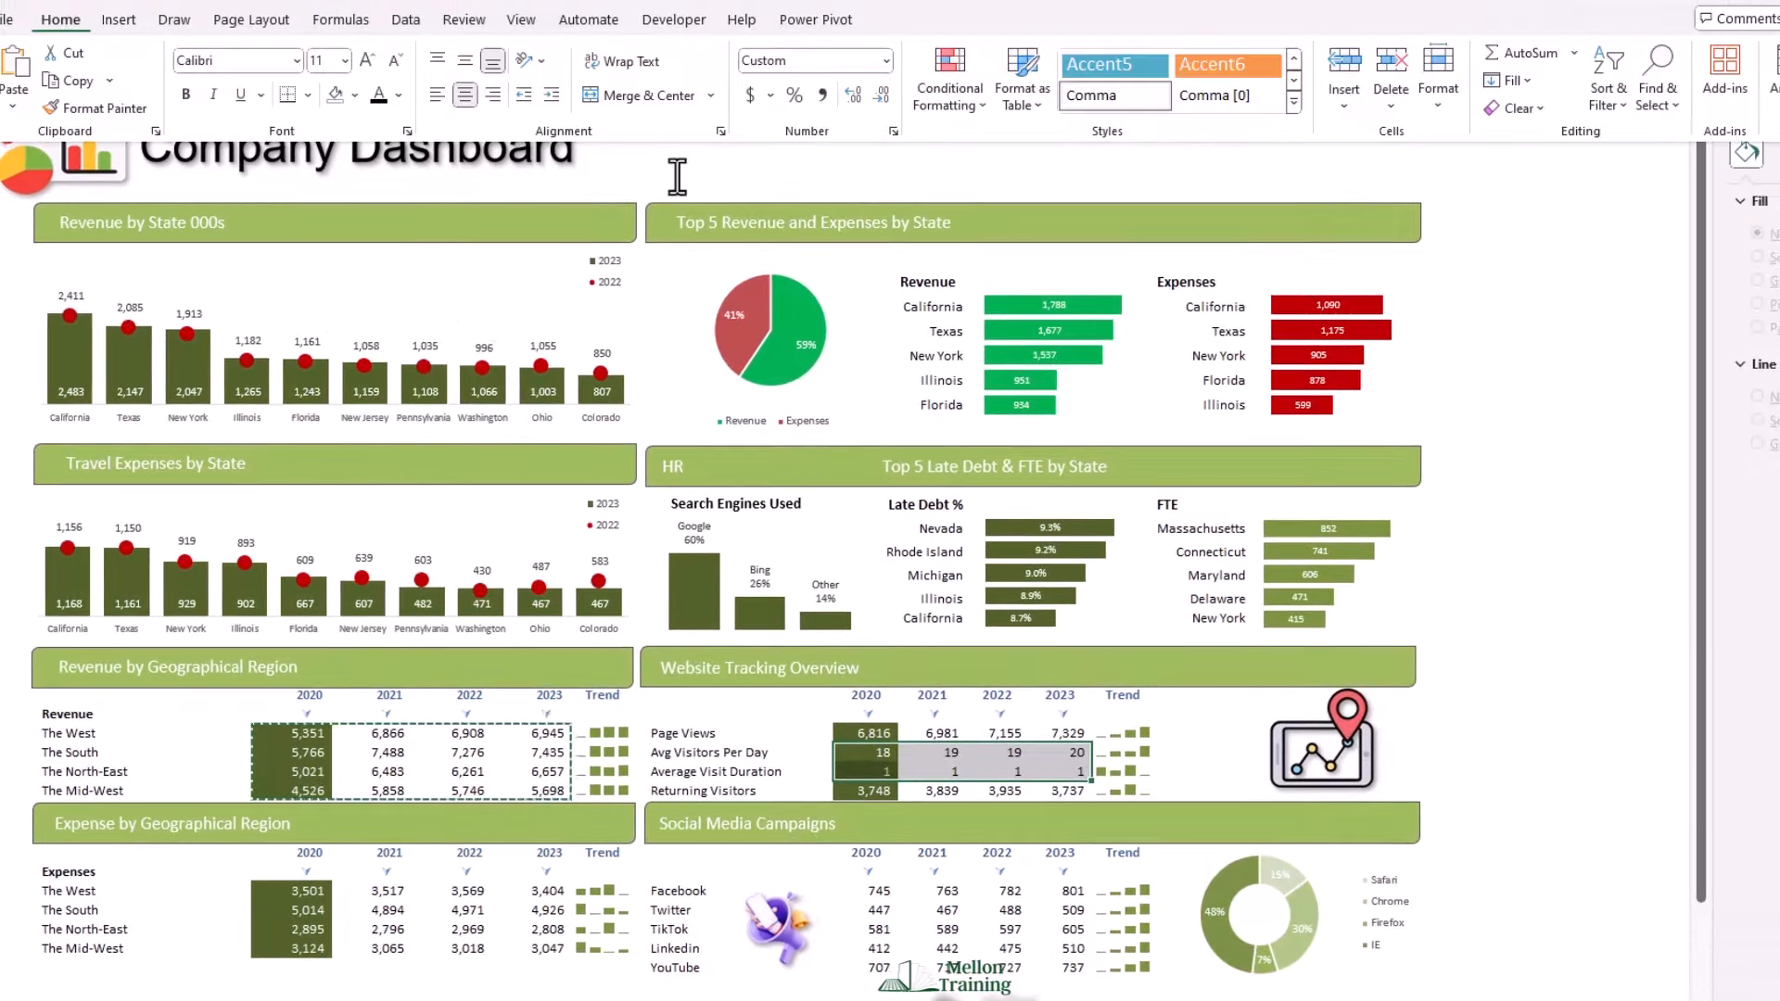
left_click(882, 93)
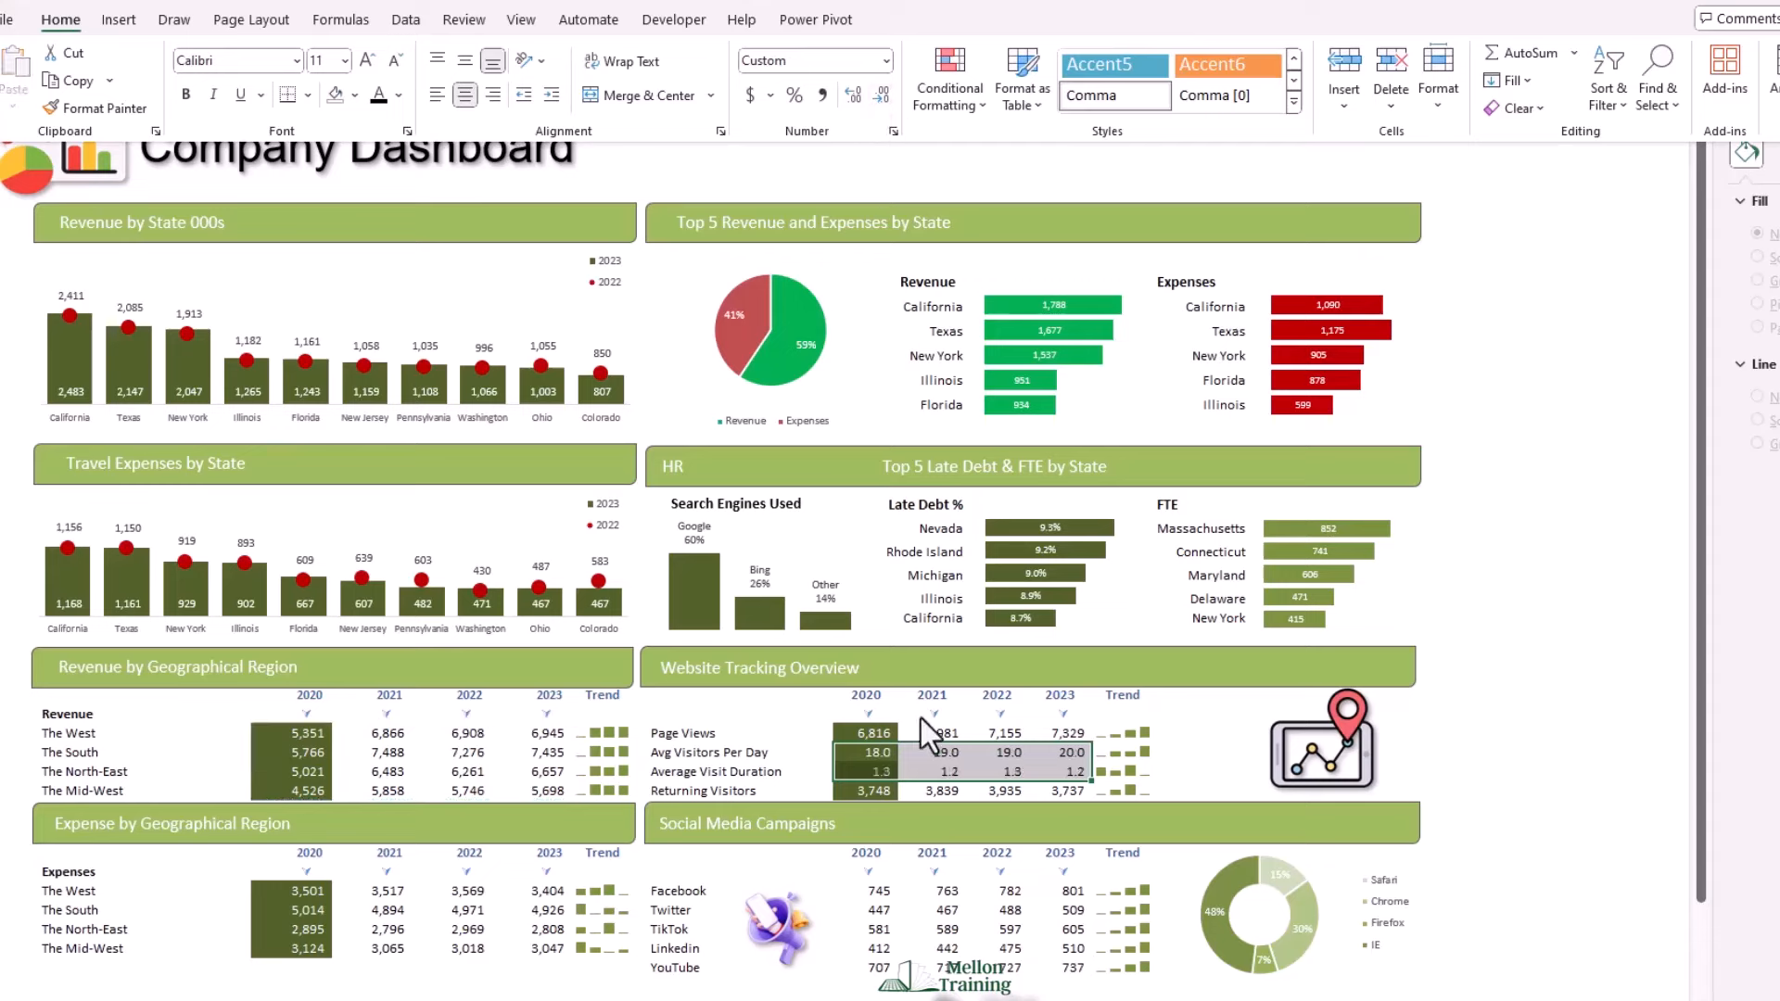
Copy the Website Tracking Overview values and paste only their formats onto the Social Media Campaigns values starting at M40.
left_click(879, 727)
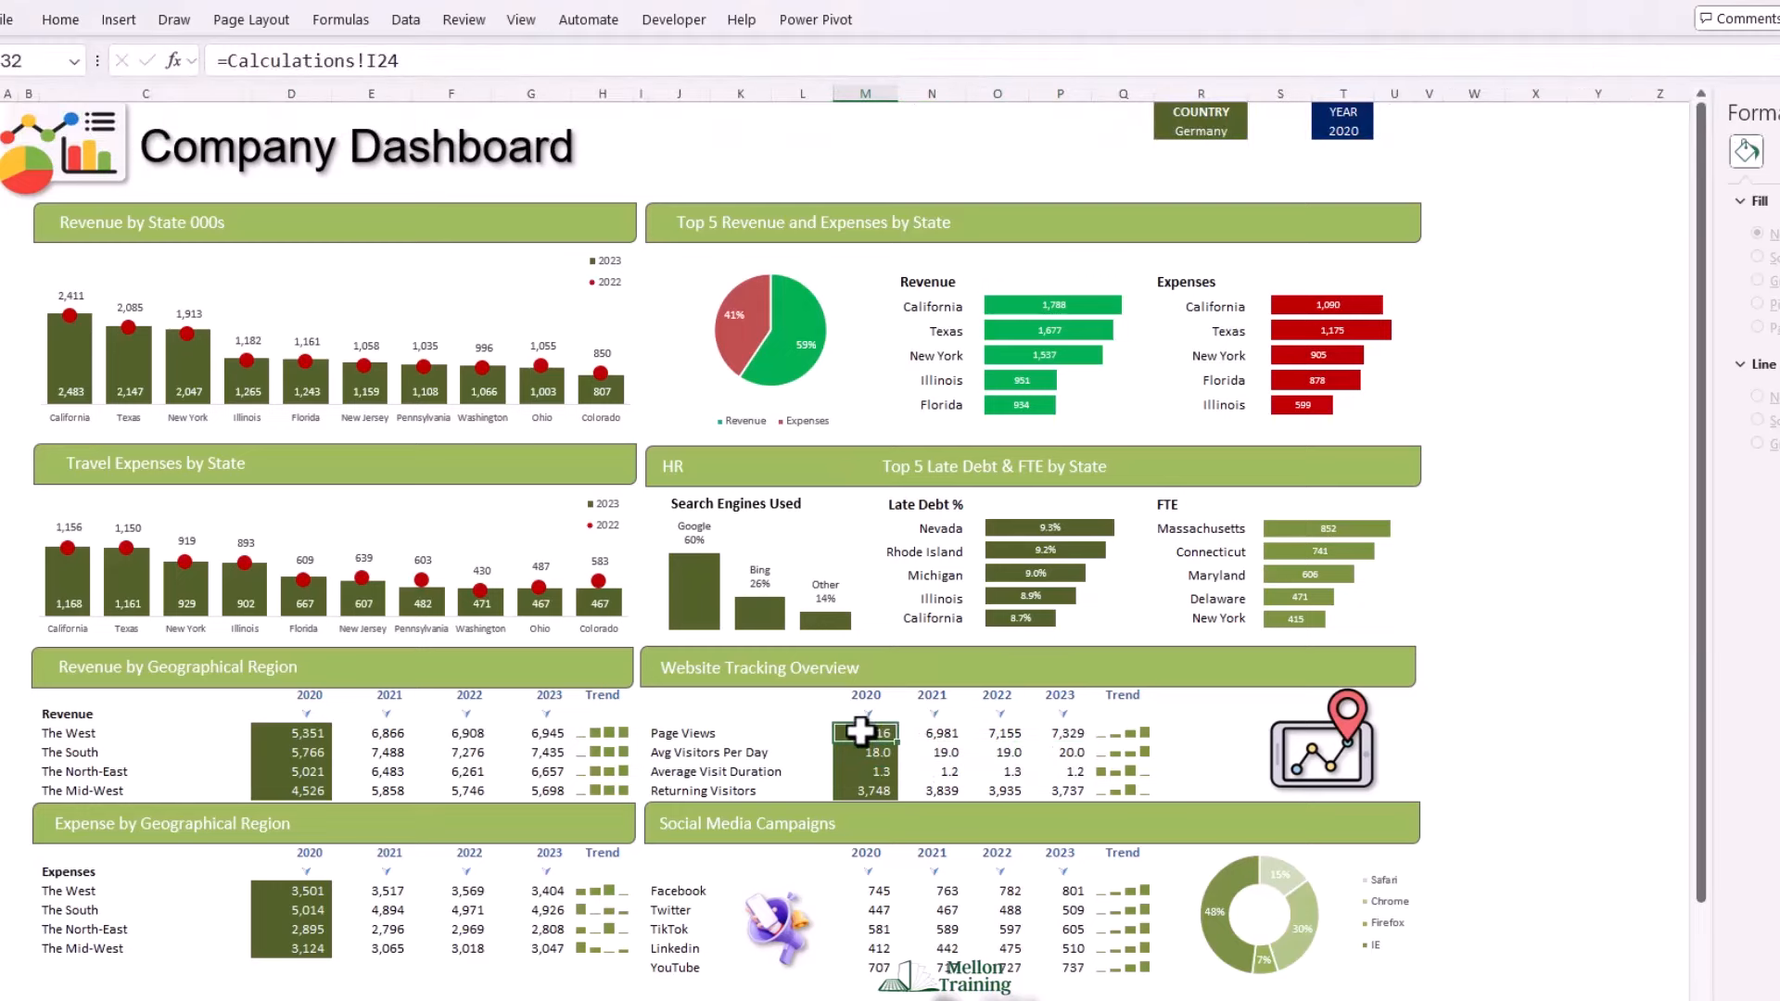
left_click_drag(872, 727, 1041, 783)
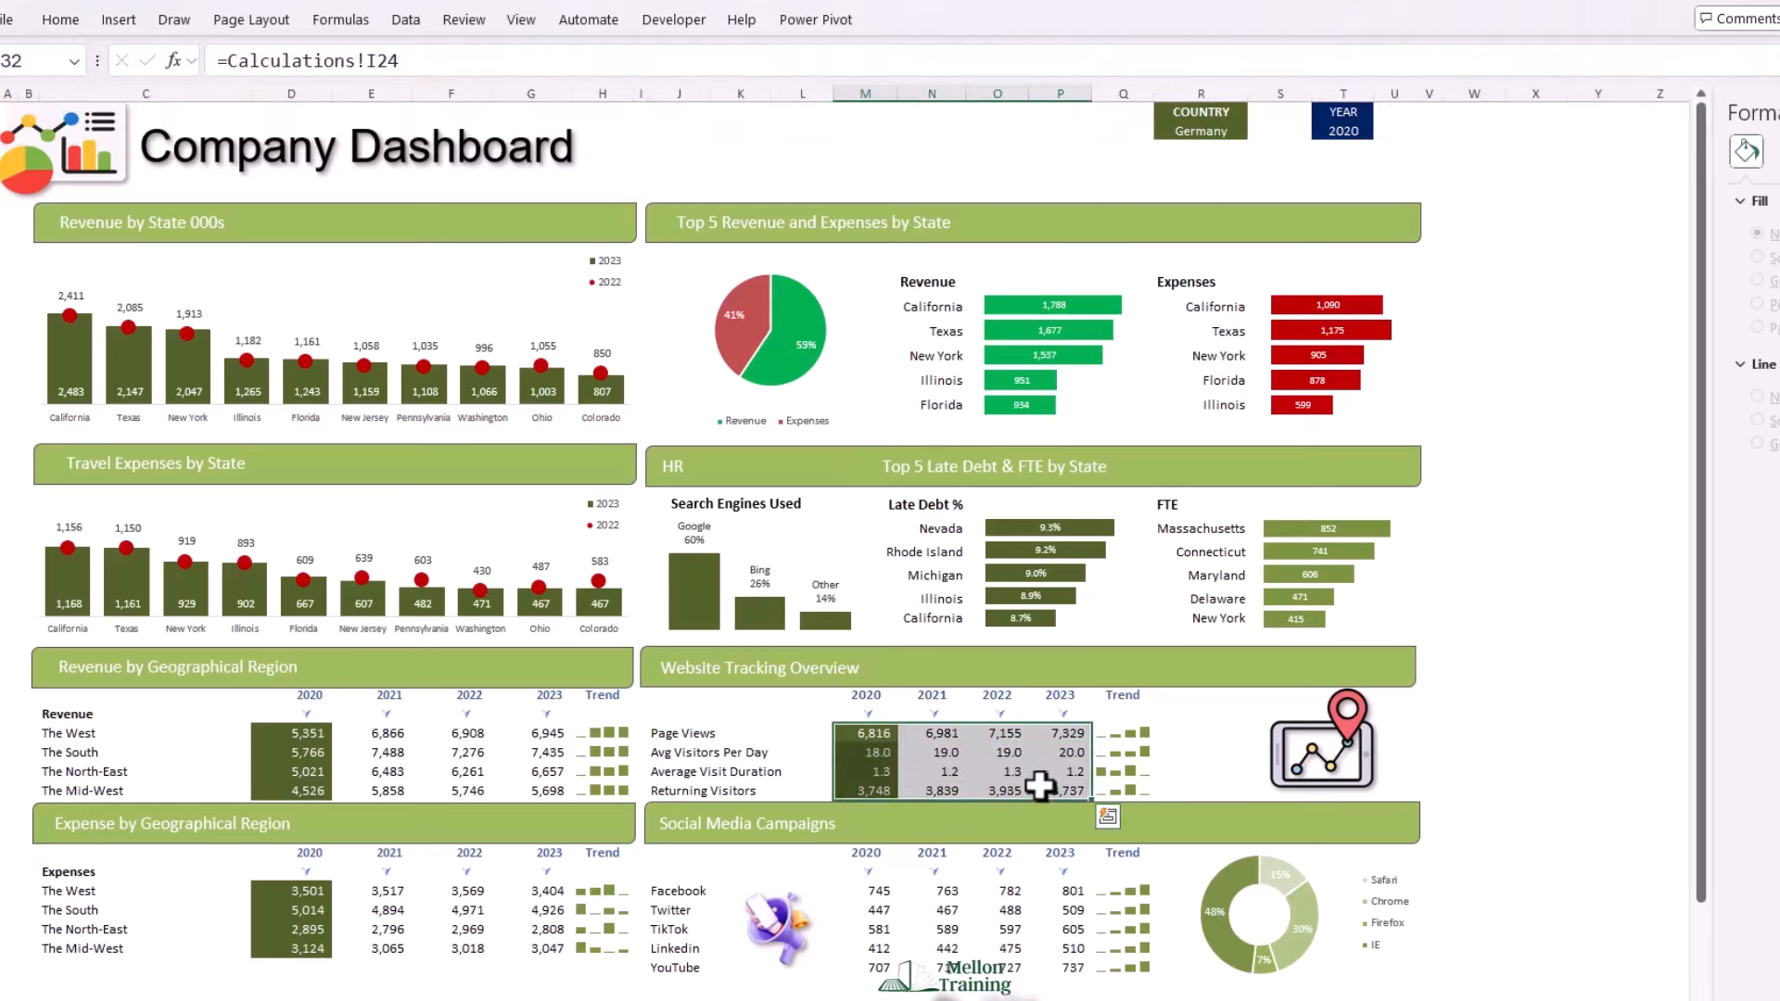
key("ctrl+c")
left_click_drag(879, 891, 1054, 969)
right_click(855, 894)
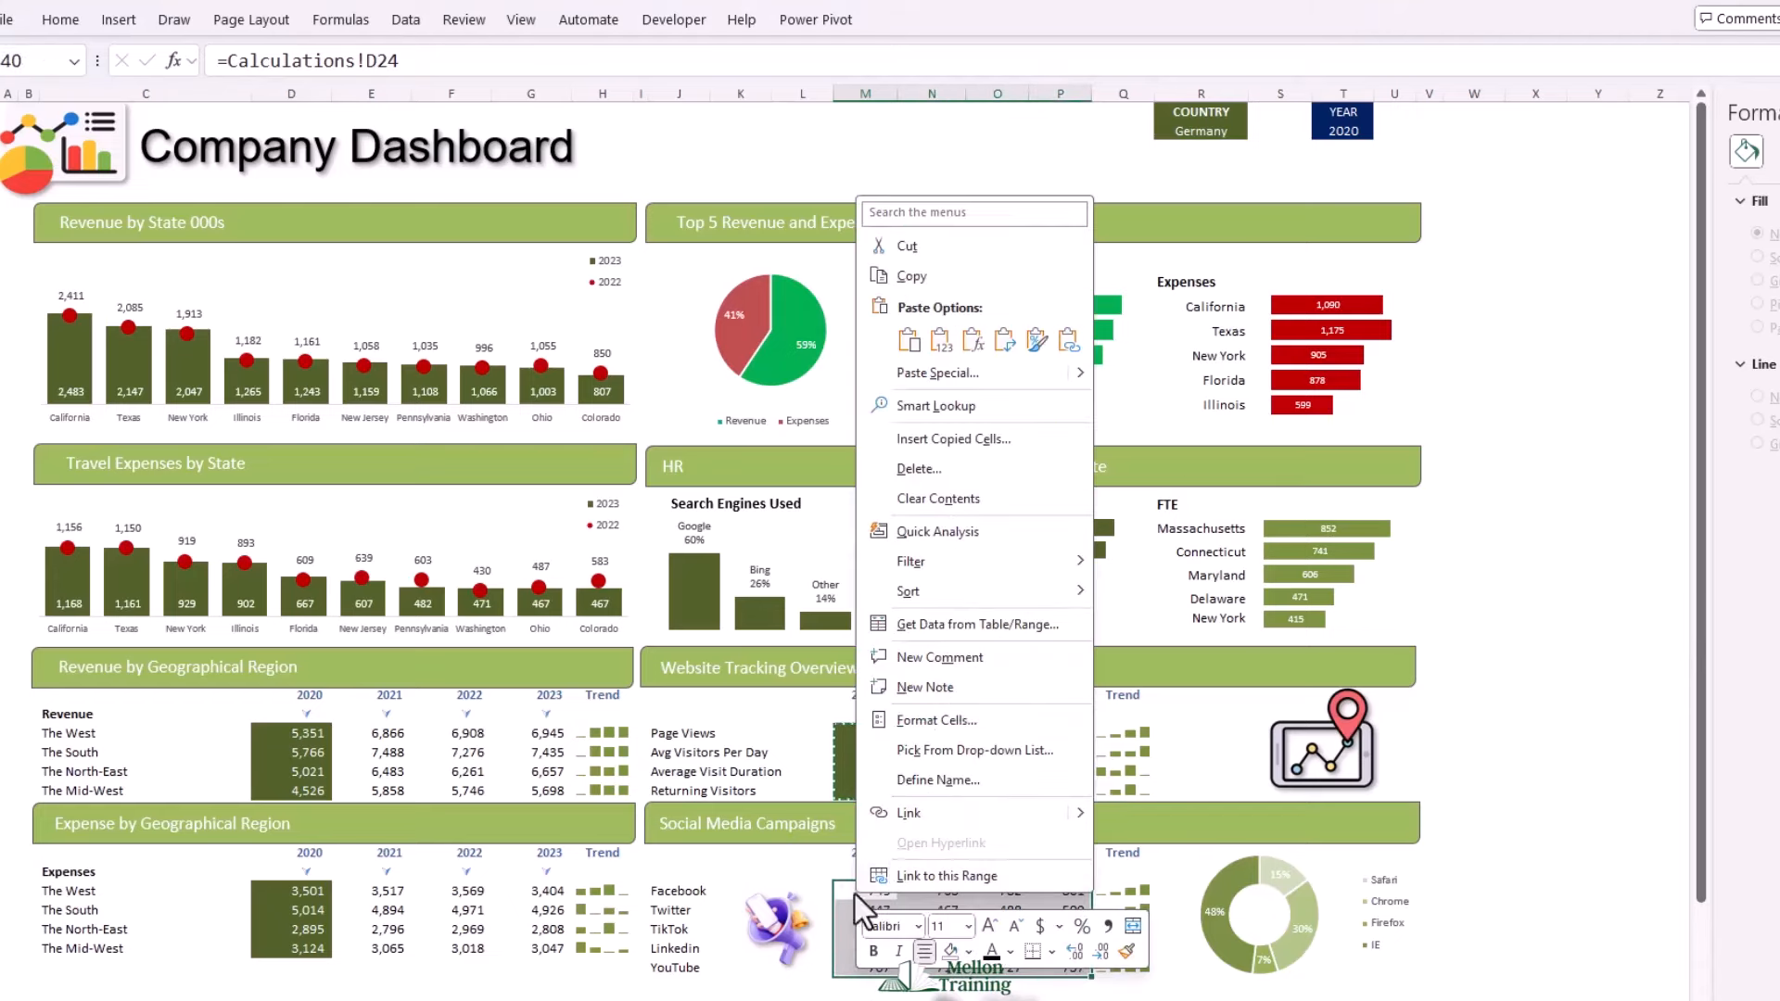
left_click(927, 370)
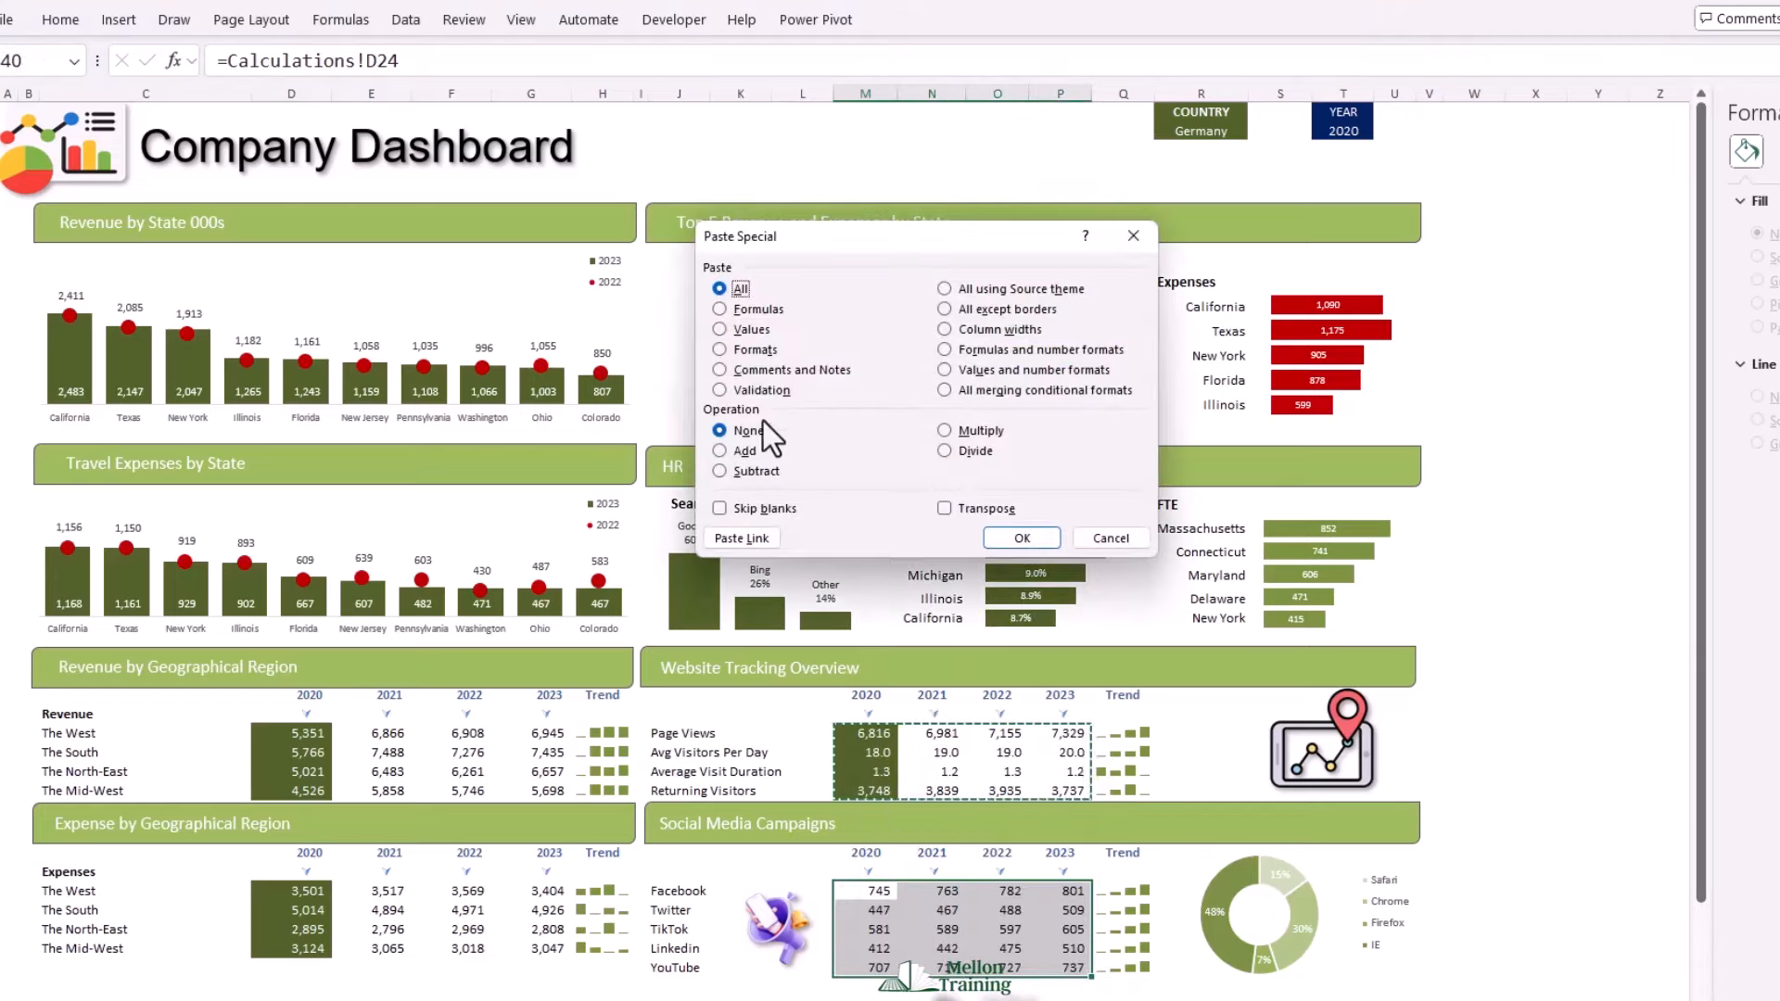
left_click(719, 350)
left_click(1022, 538)
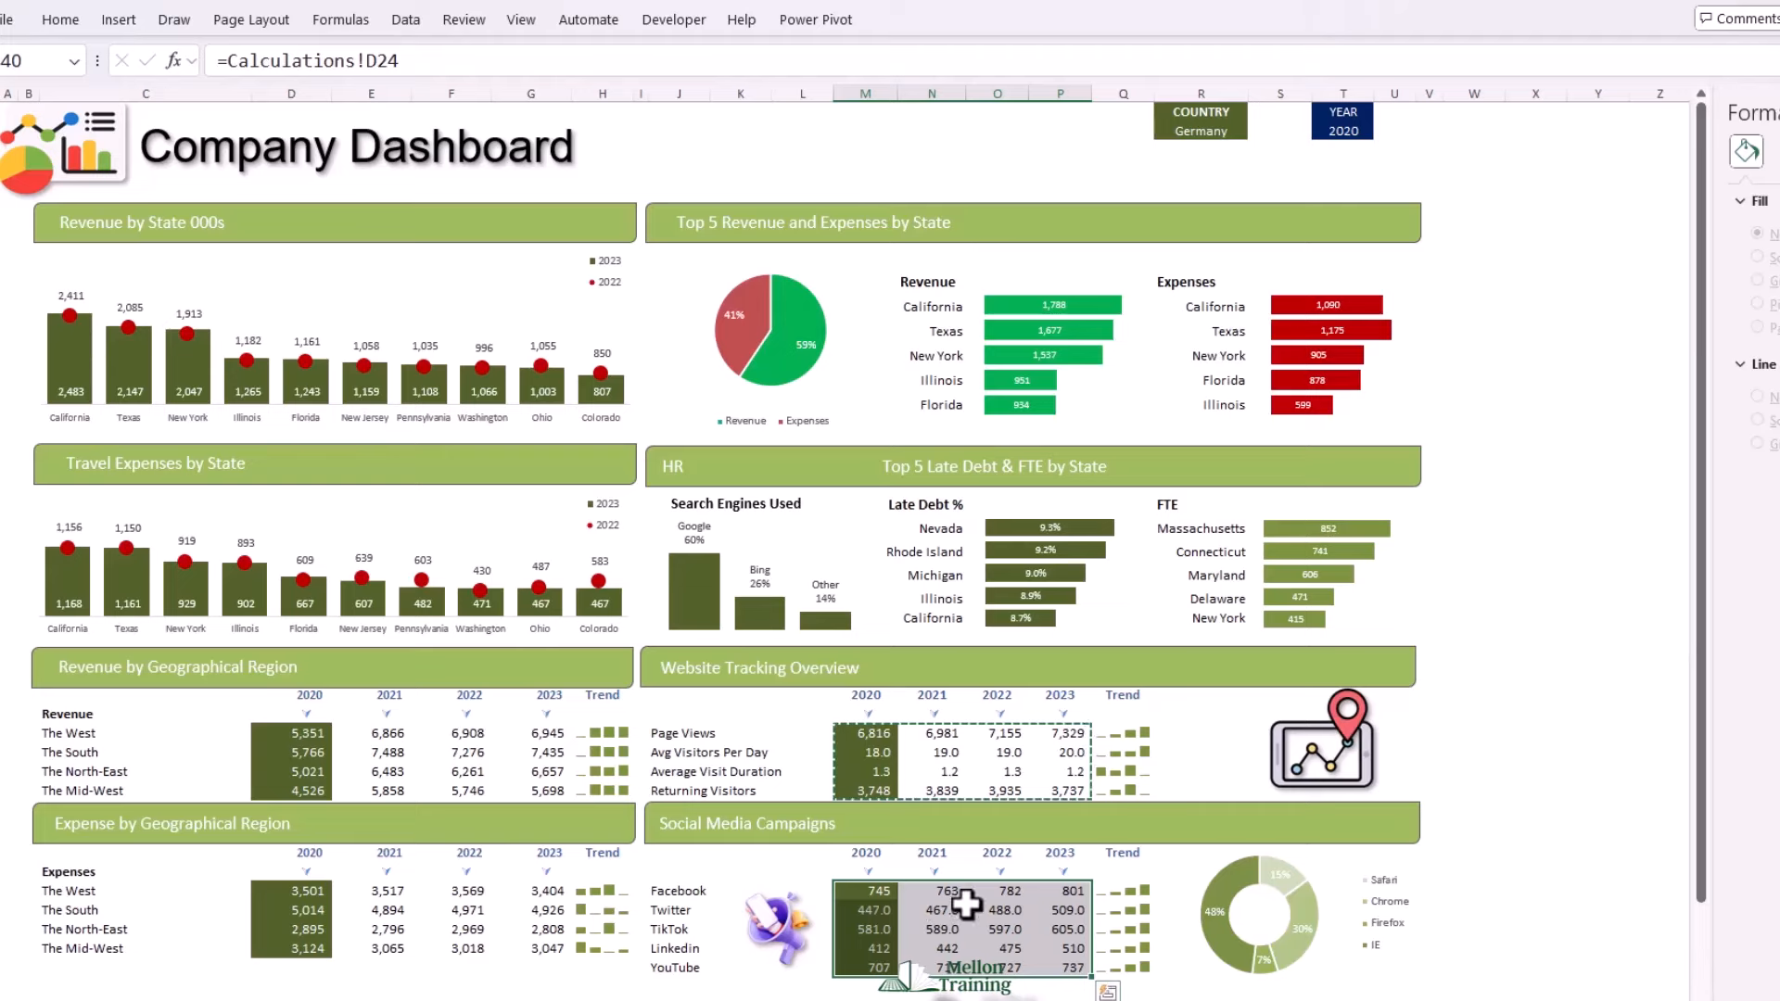
left_click(1556, 351)
Test the highlighting across all four tables by stepping the Year selector from 2021 through 2023, and return it to 2020.
left_click(1367, 132)
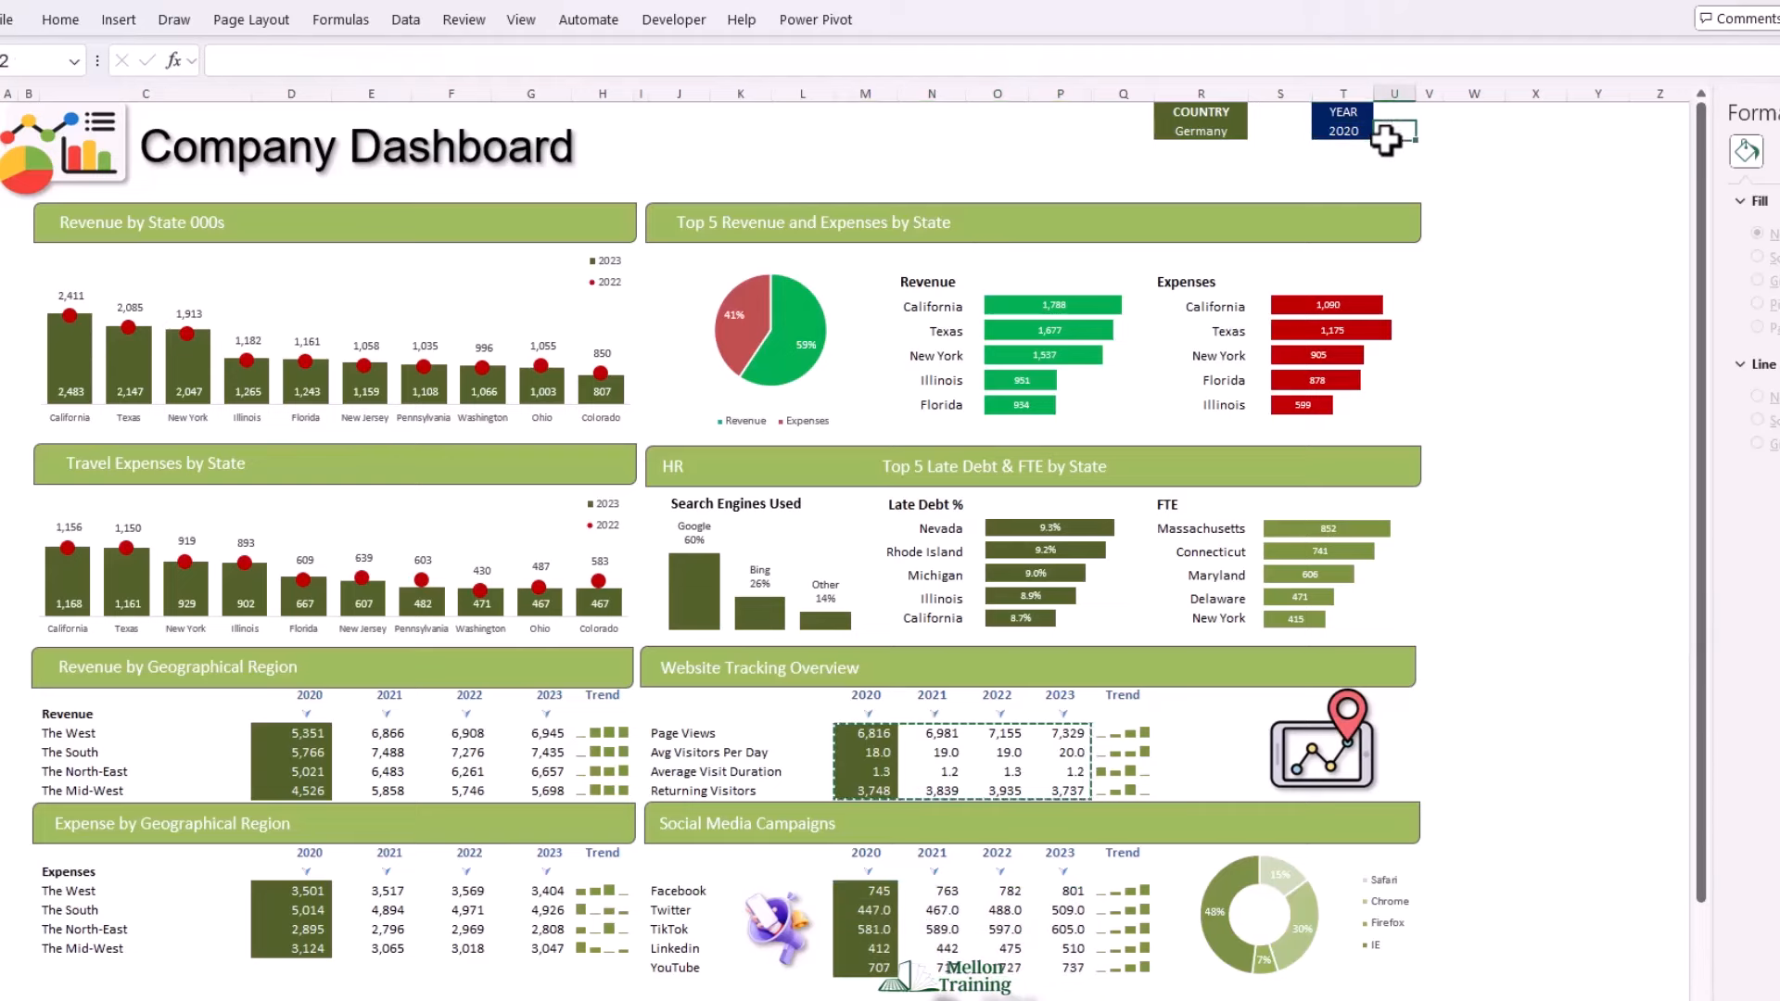
left_click(1382, 131)
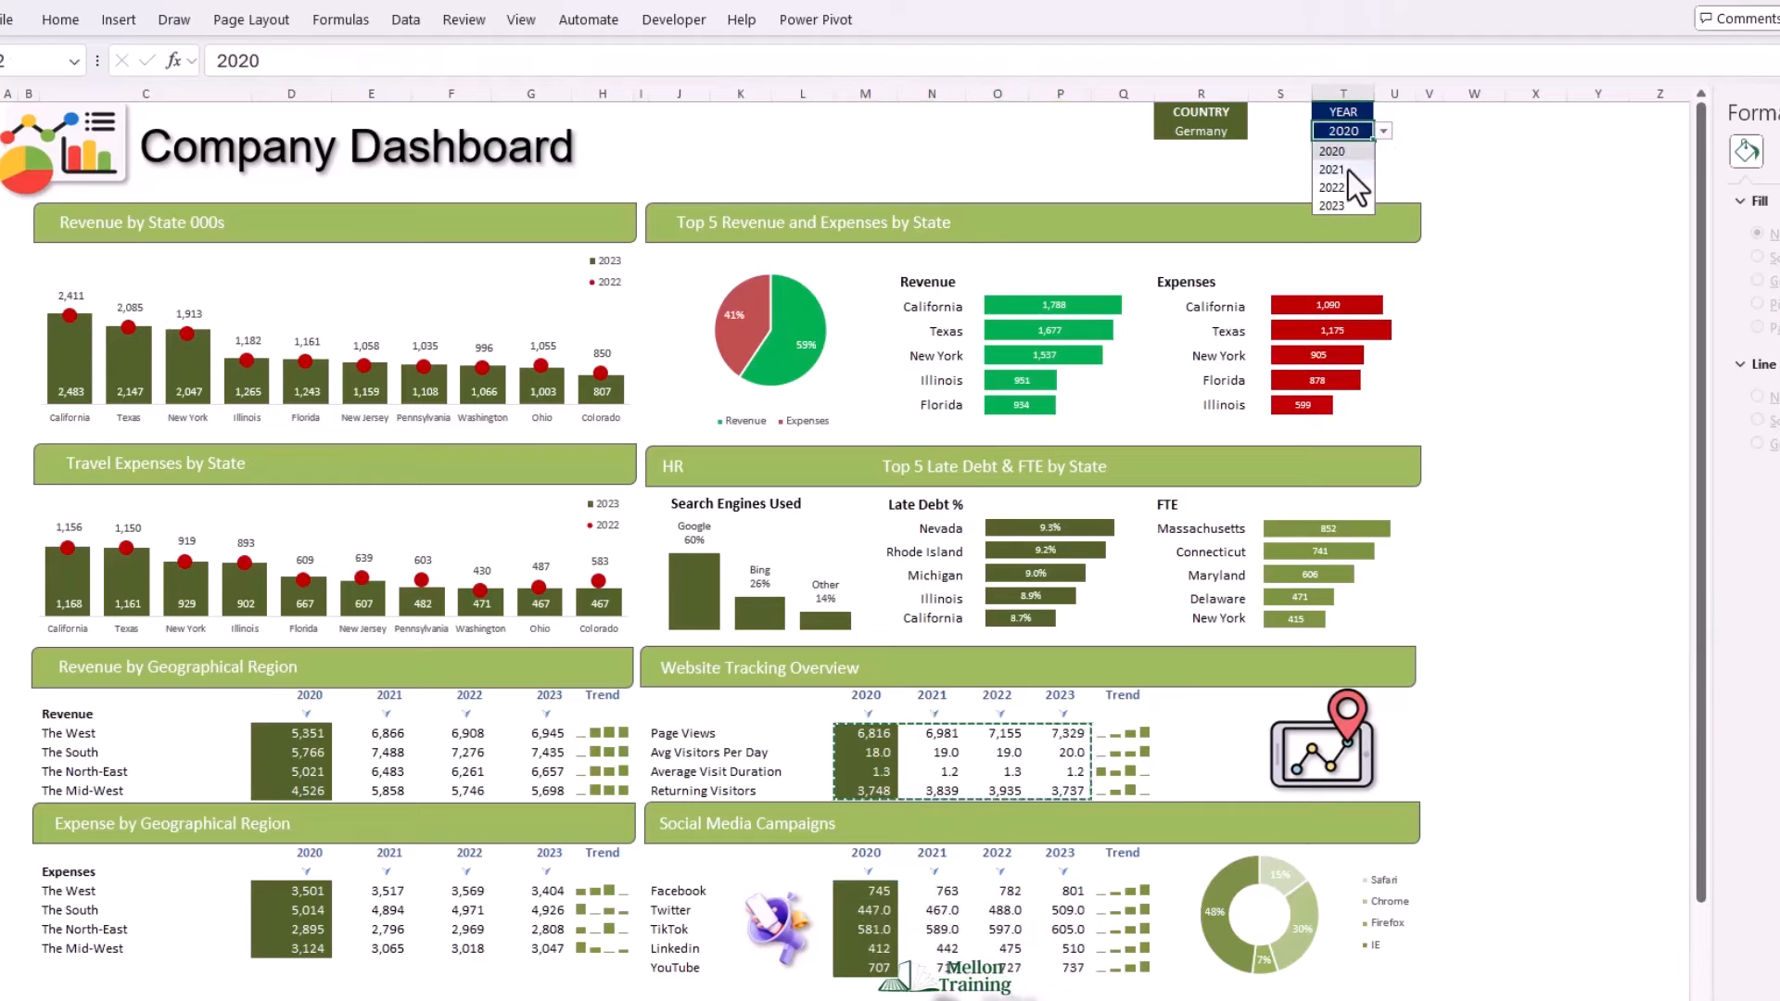
left_click(1348, 171)
left_click(1383, 132)
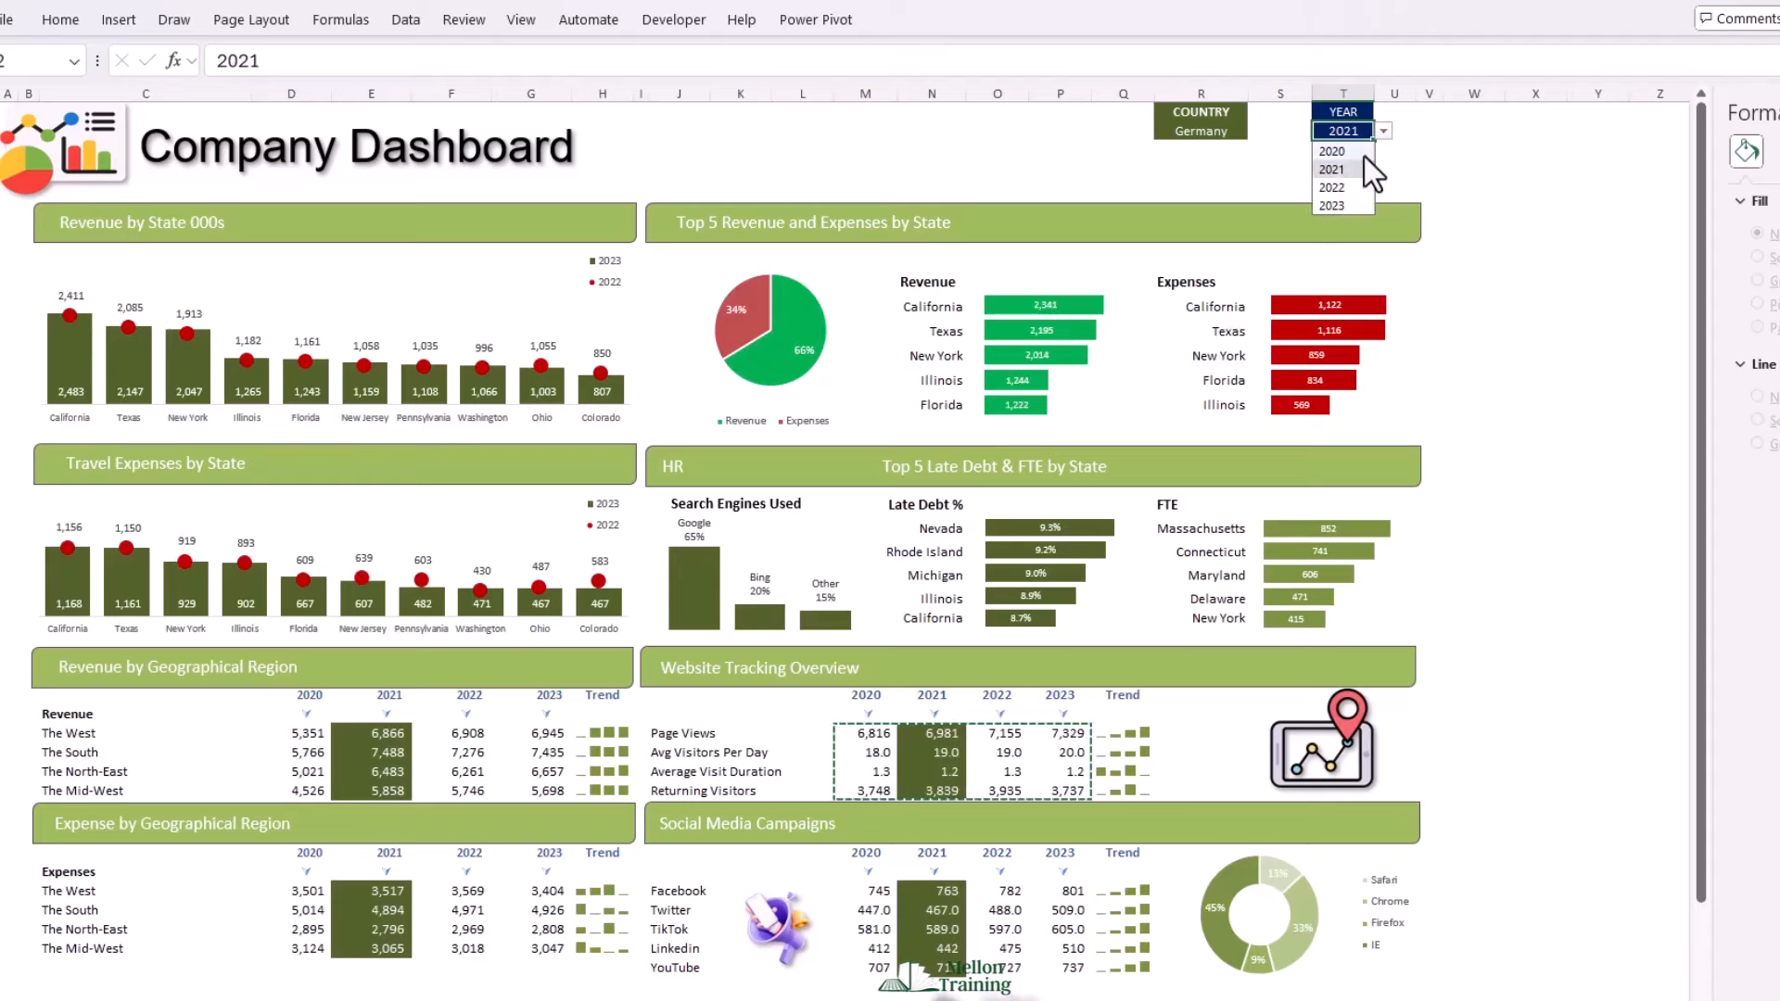
left_click(1346, 179)
left_click(1383, 132)
left_click(1344, 189)
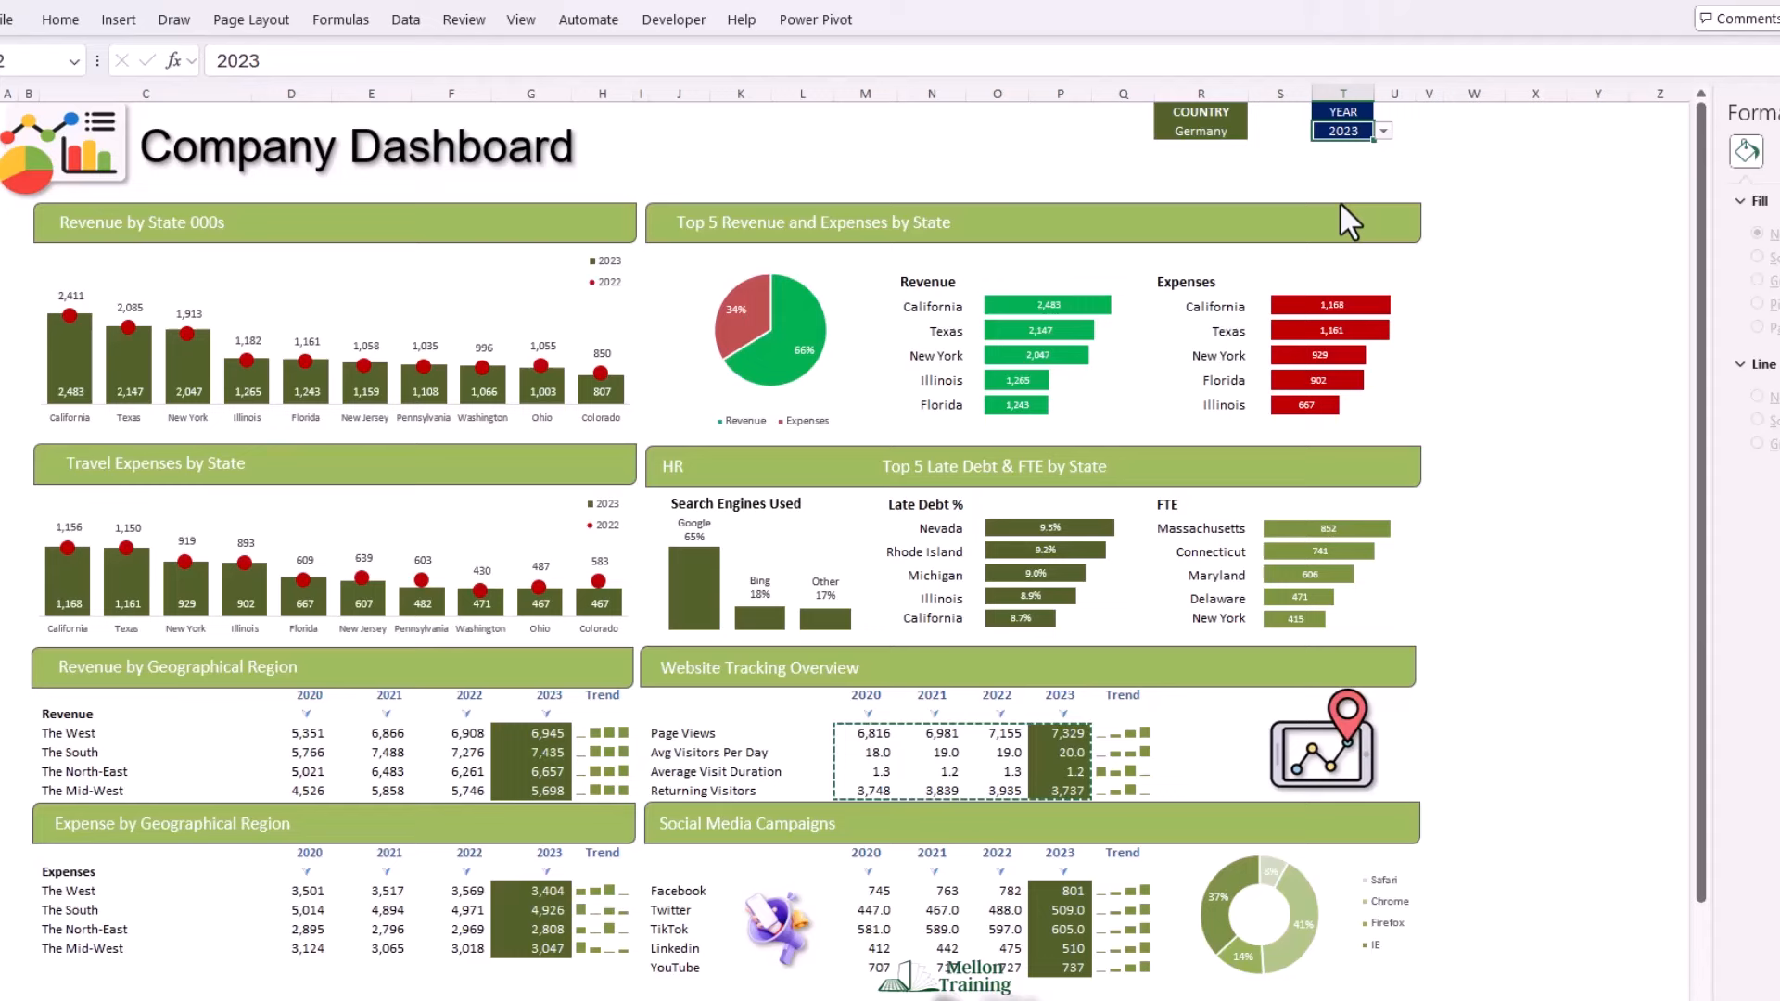
left_click(1383, 132)
left_click(1349, 158)
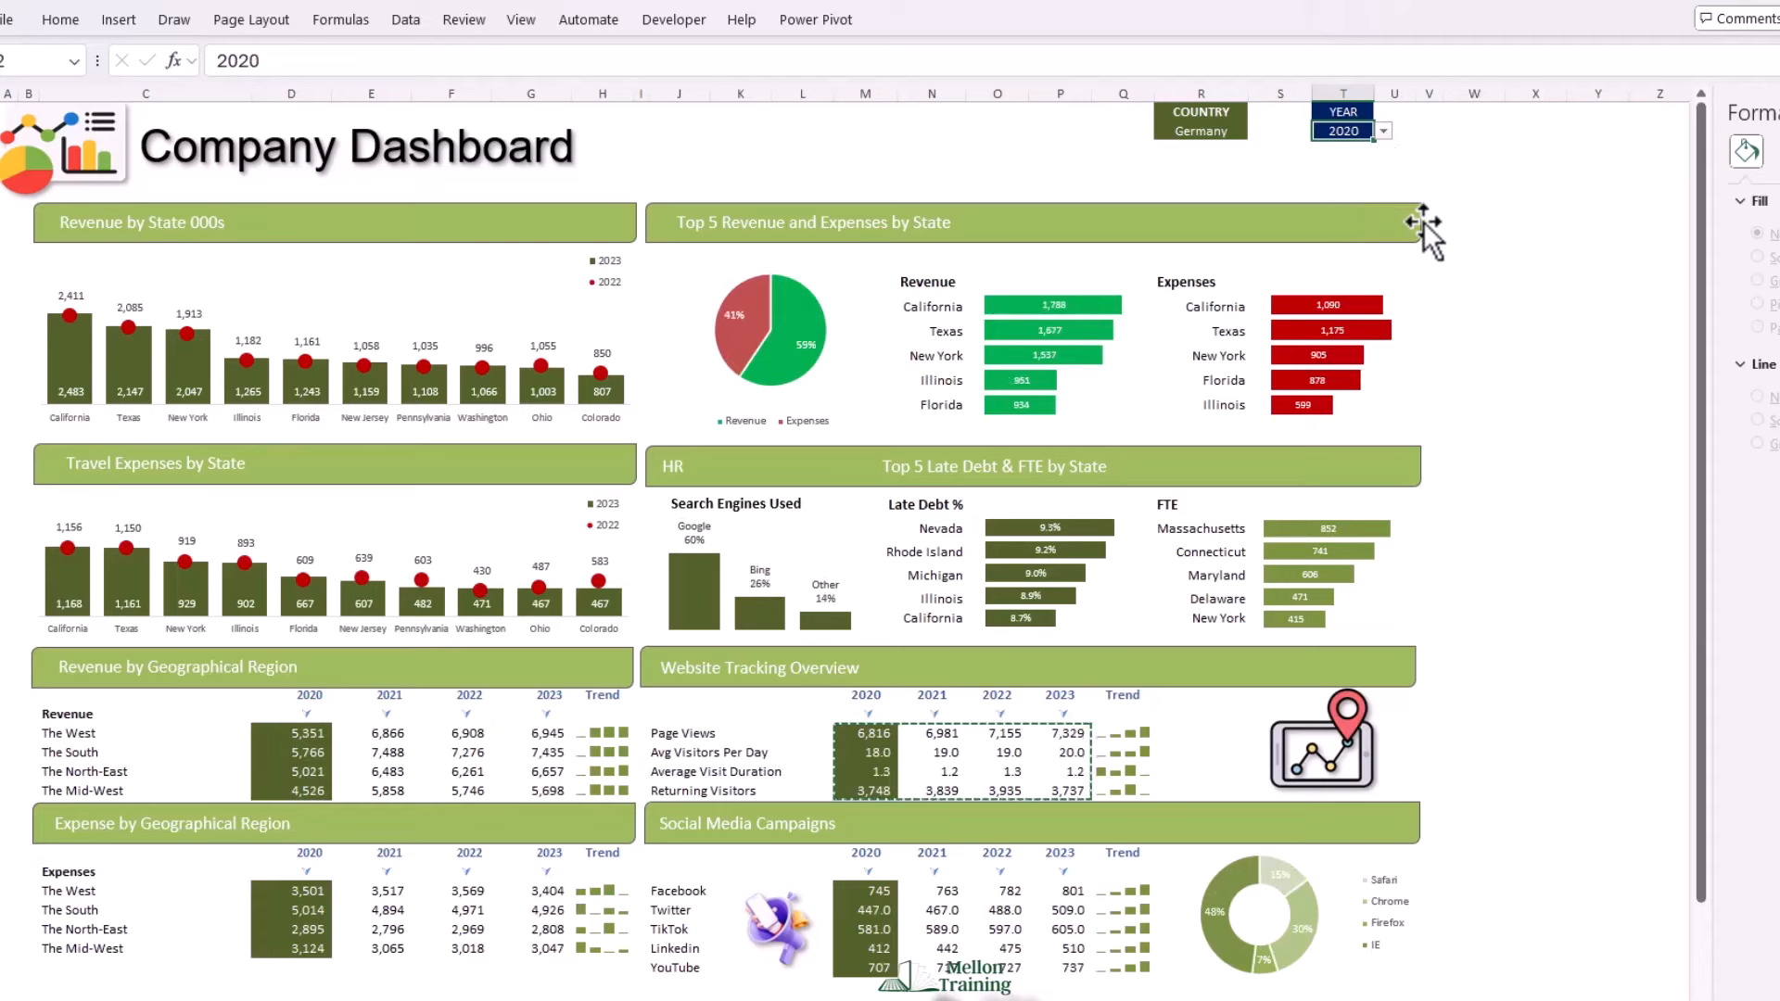
key("Escape")
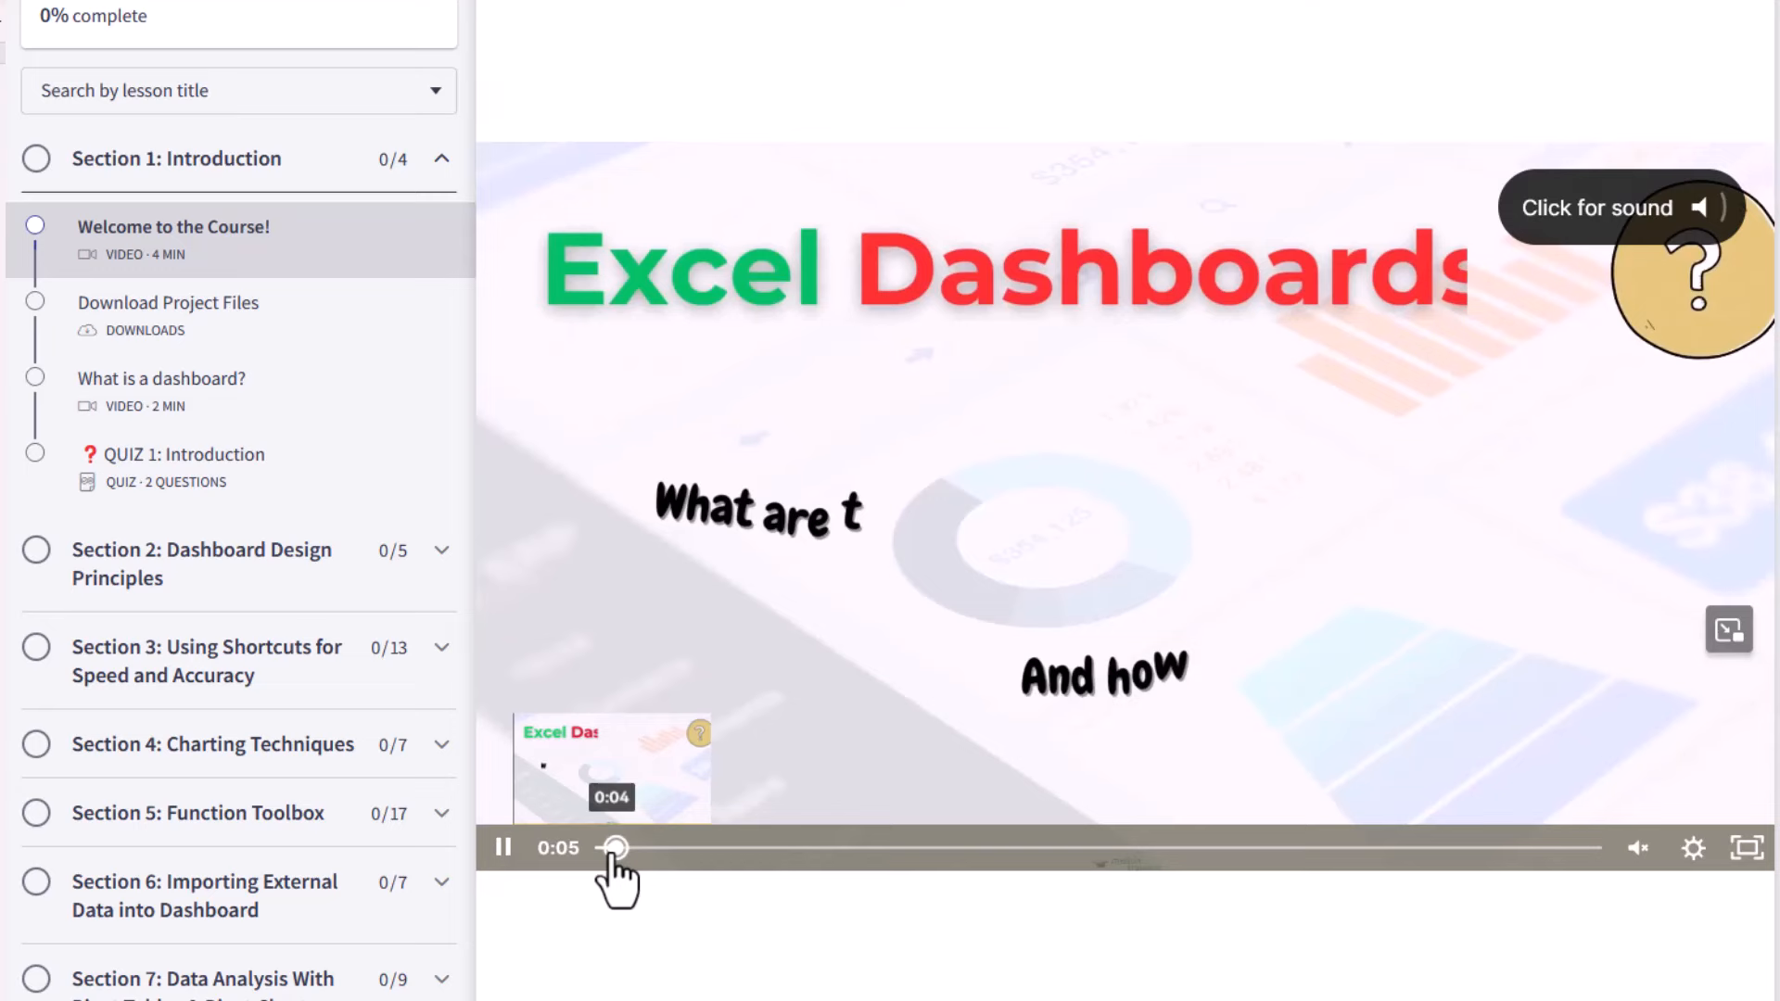
Switch to the Excel dashboards course page, replay the welcome video from its beginning, and browse the lessons under Sections 2 and 3.
left_click(590, 848)
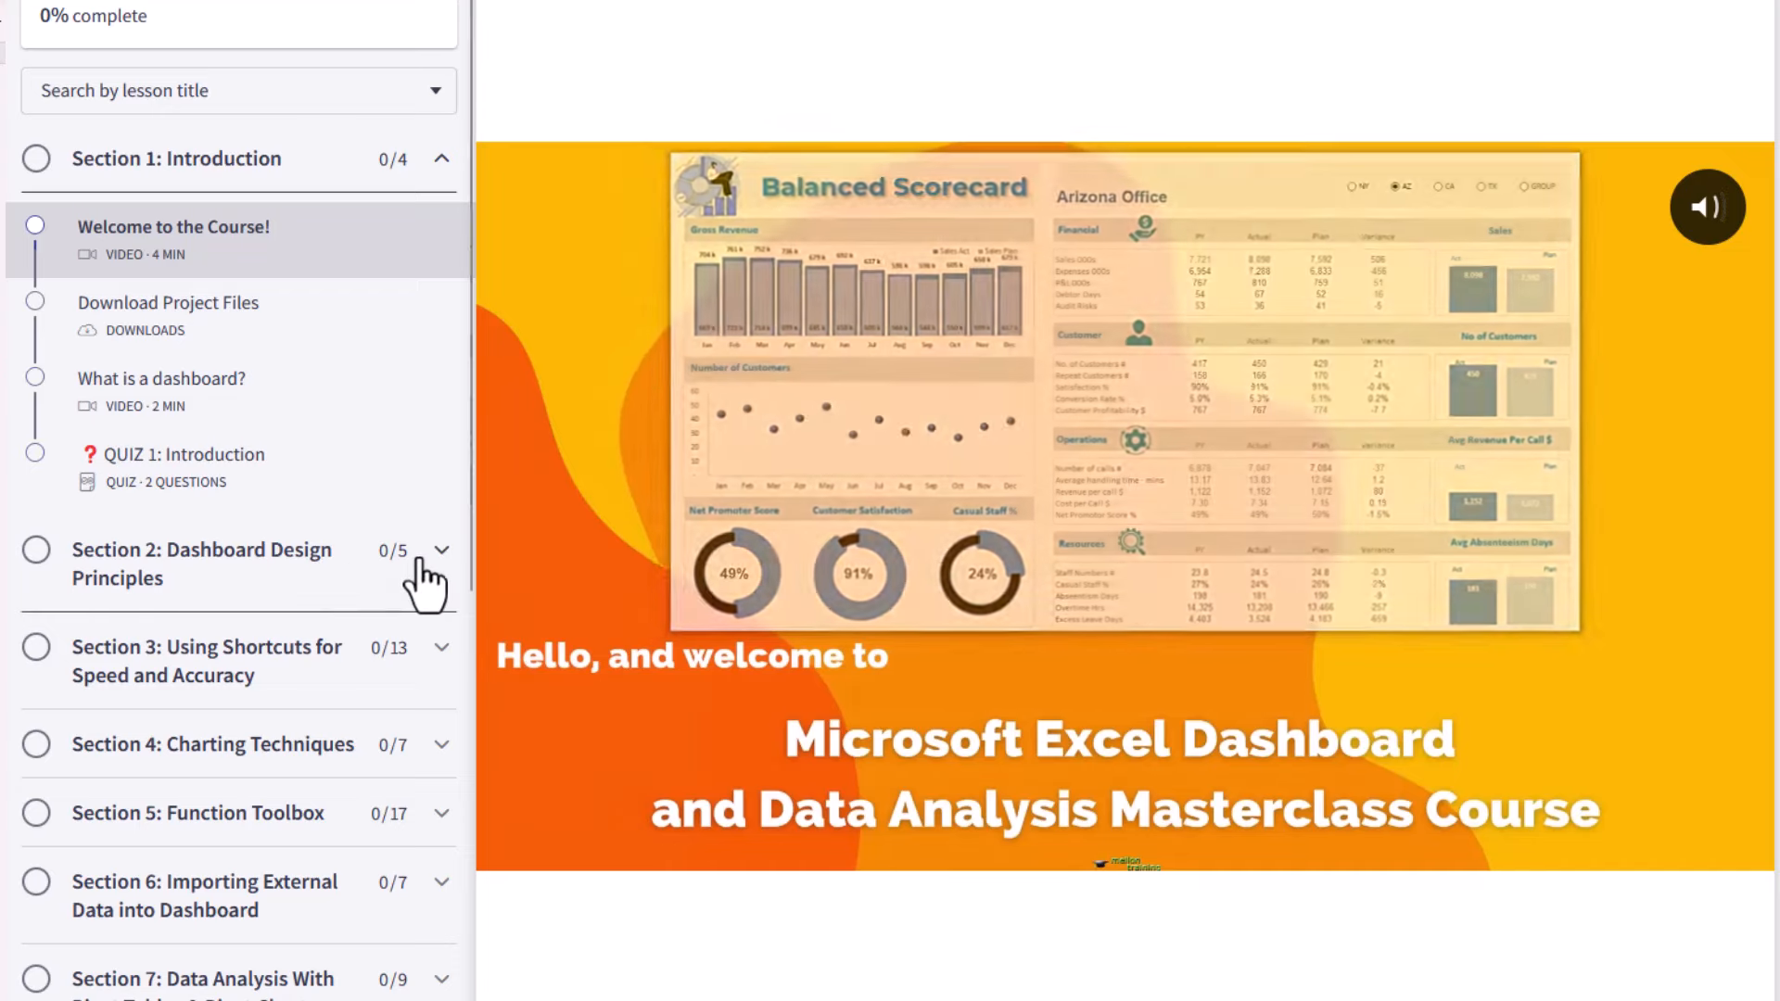
left_click(425, 585)
left_click(420, 770)
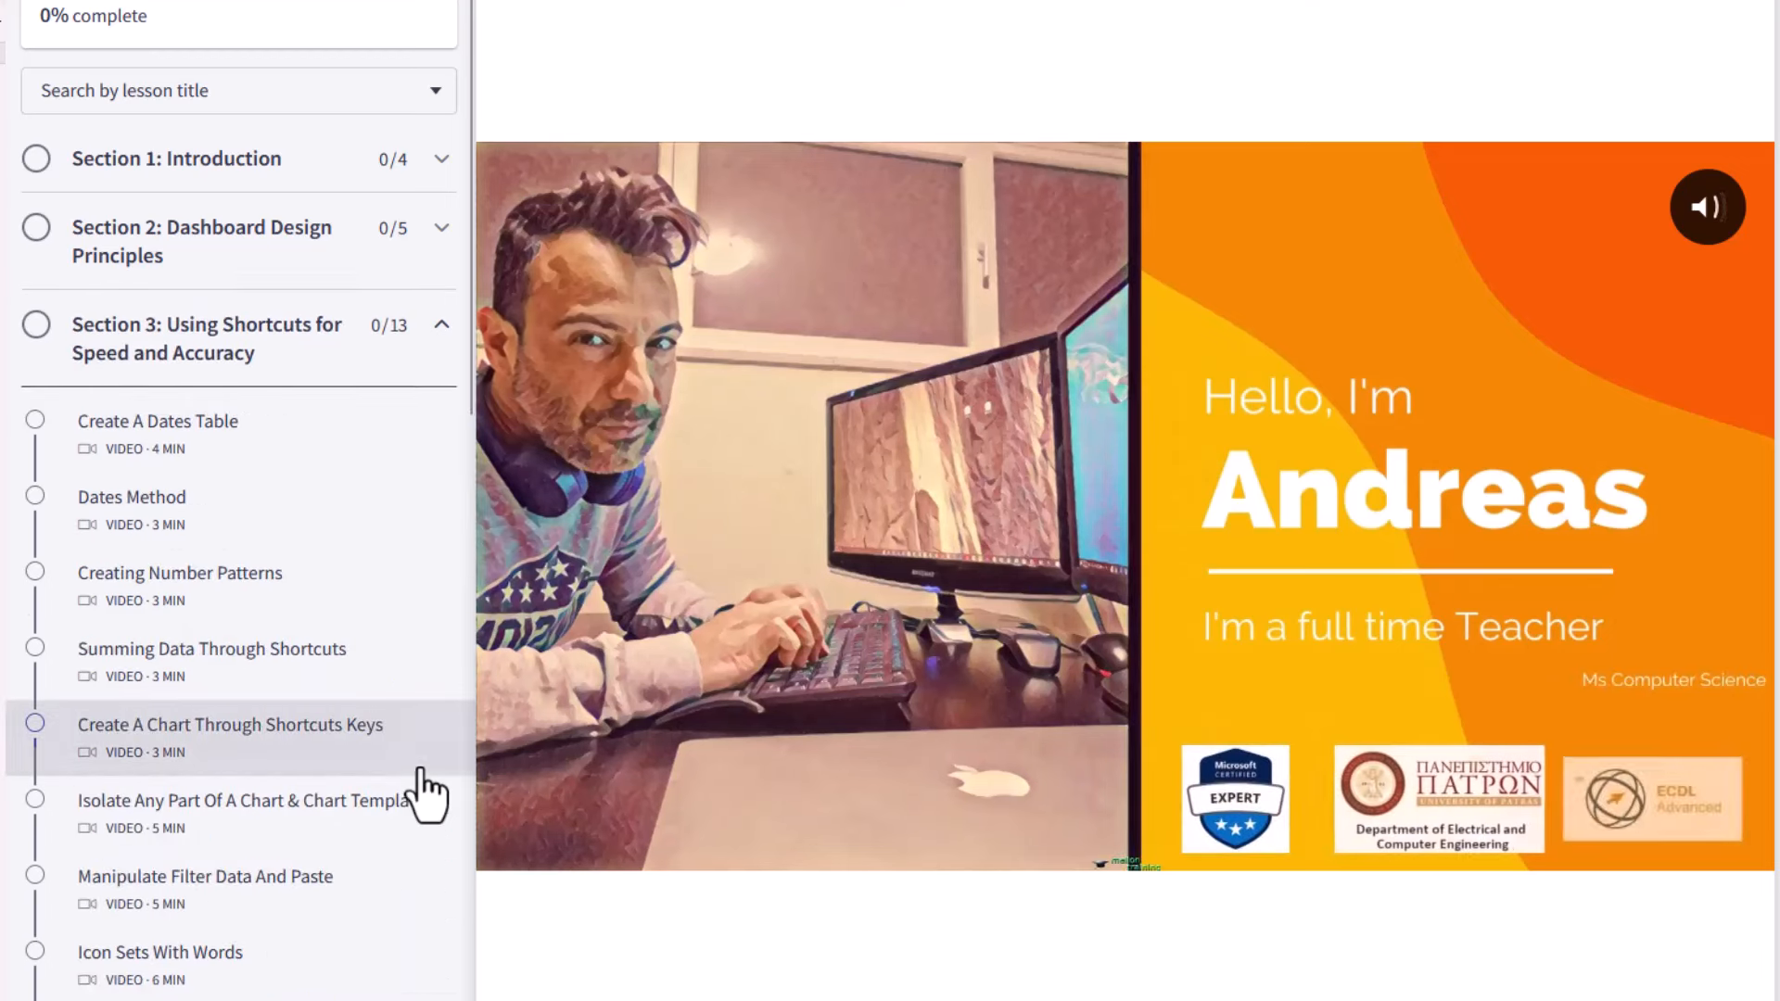